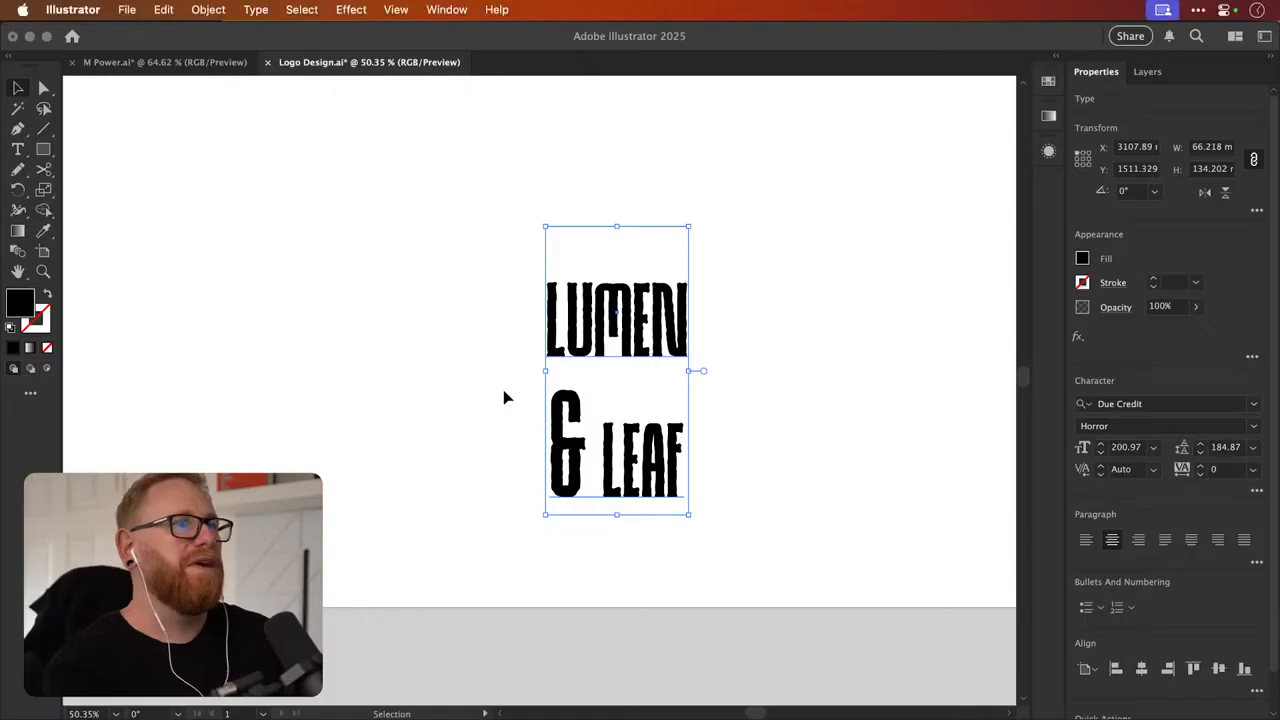
Try the Earthen Parasite font on the selected Lumen & Leaf wordmark
{"action": "left_click", "coordinate": [1150, 403]}
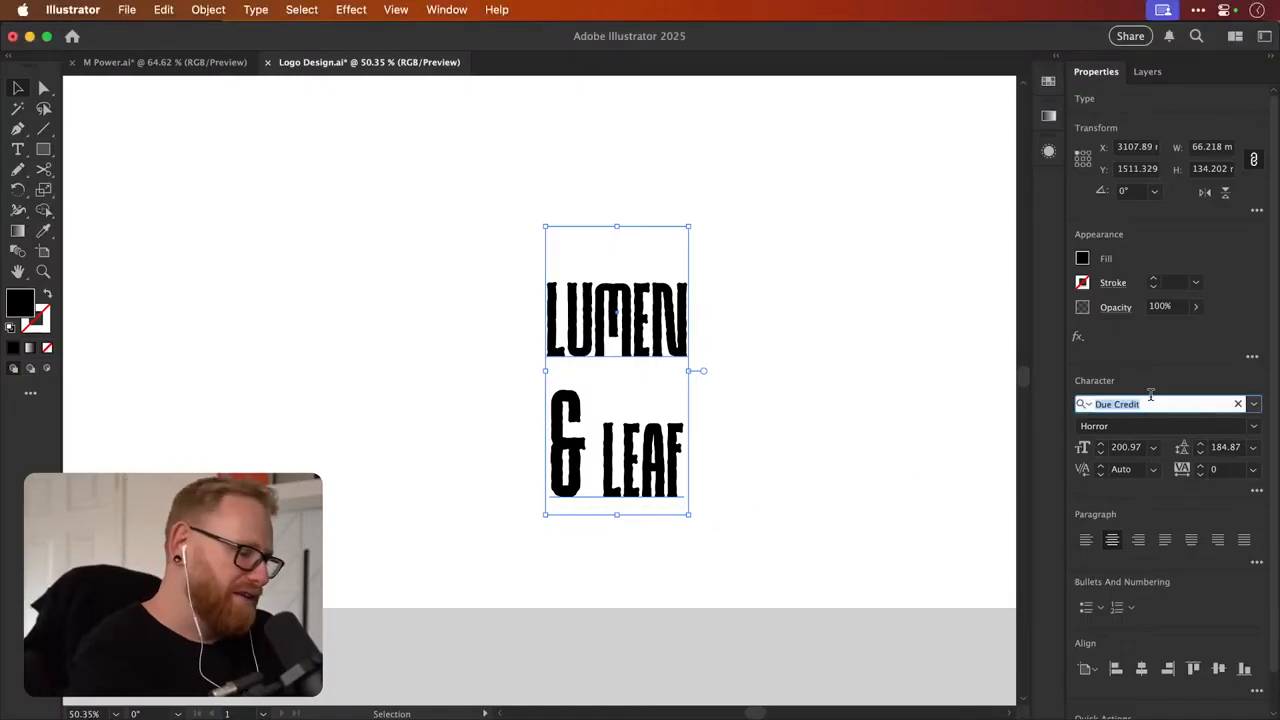
{"action": "key", "text": "Down"}
{"action": "key", "text": "Down"}
{"action": "key", "text": "Down"}
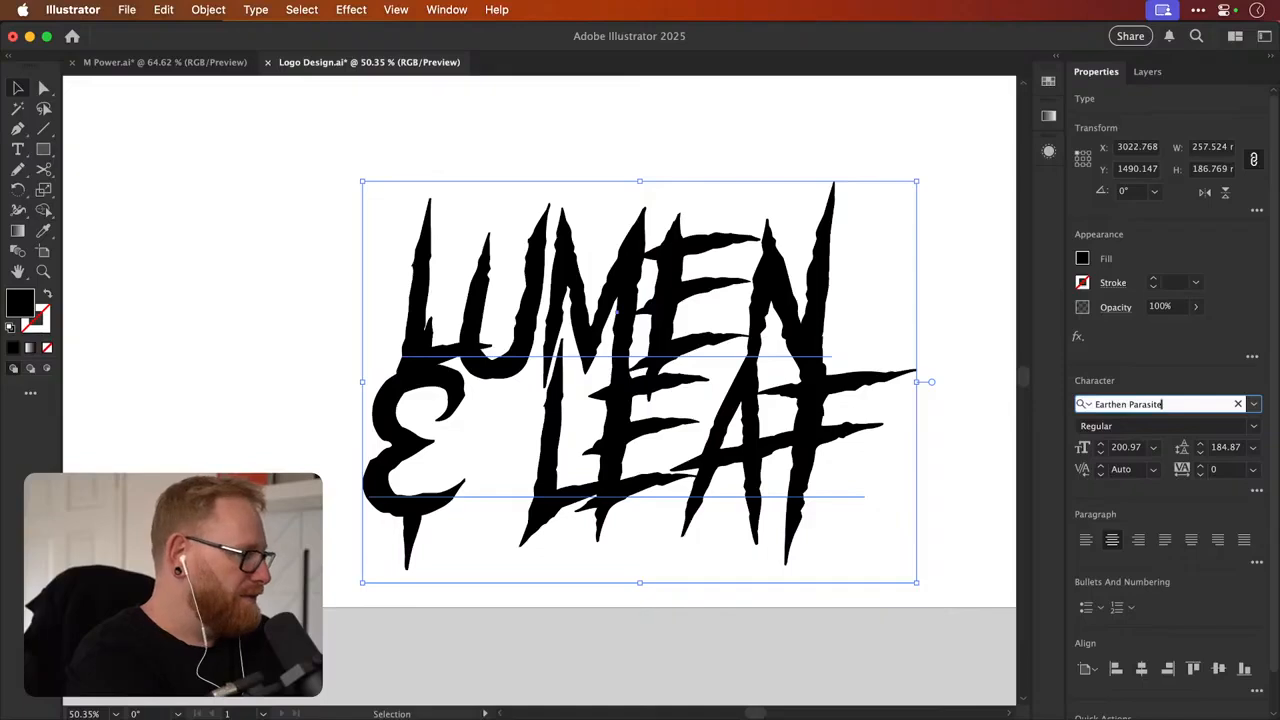
{"action": "key", "text": "super+Tab"}
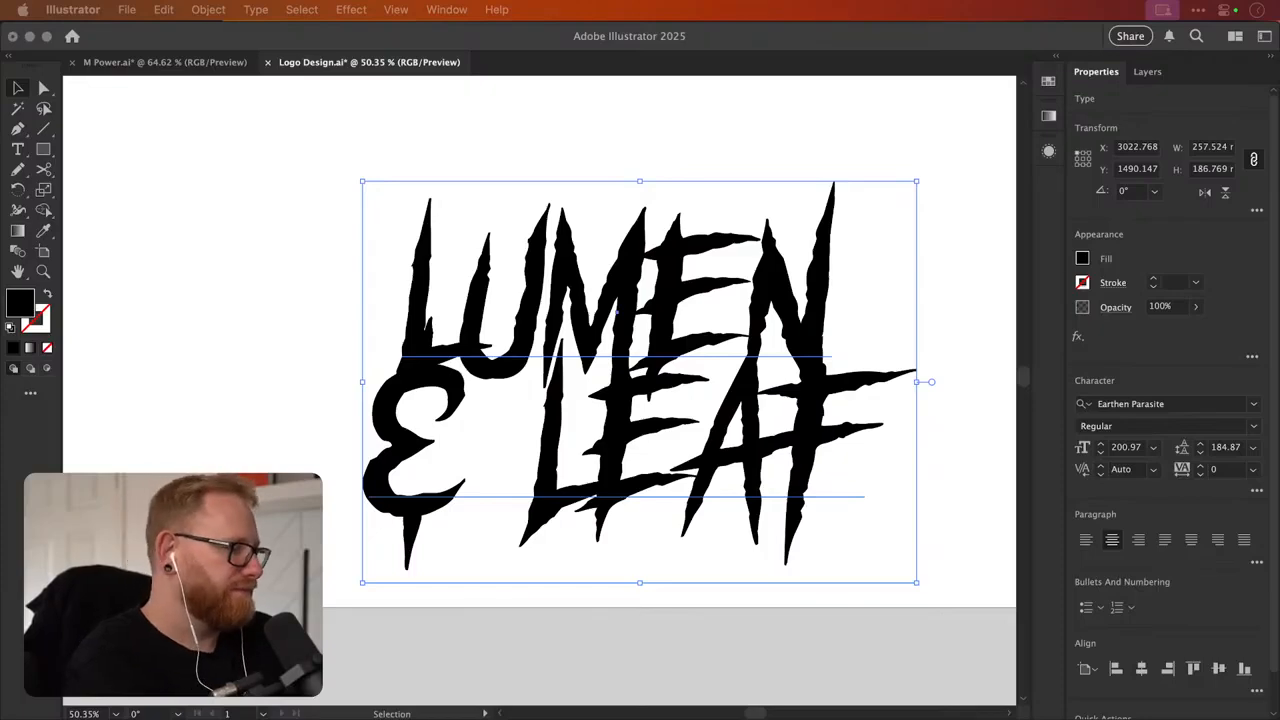
{"action": "left_click", "coordinate": [831, 689]}
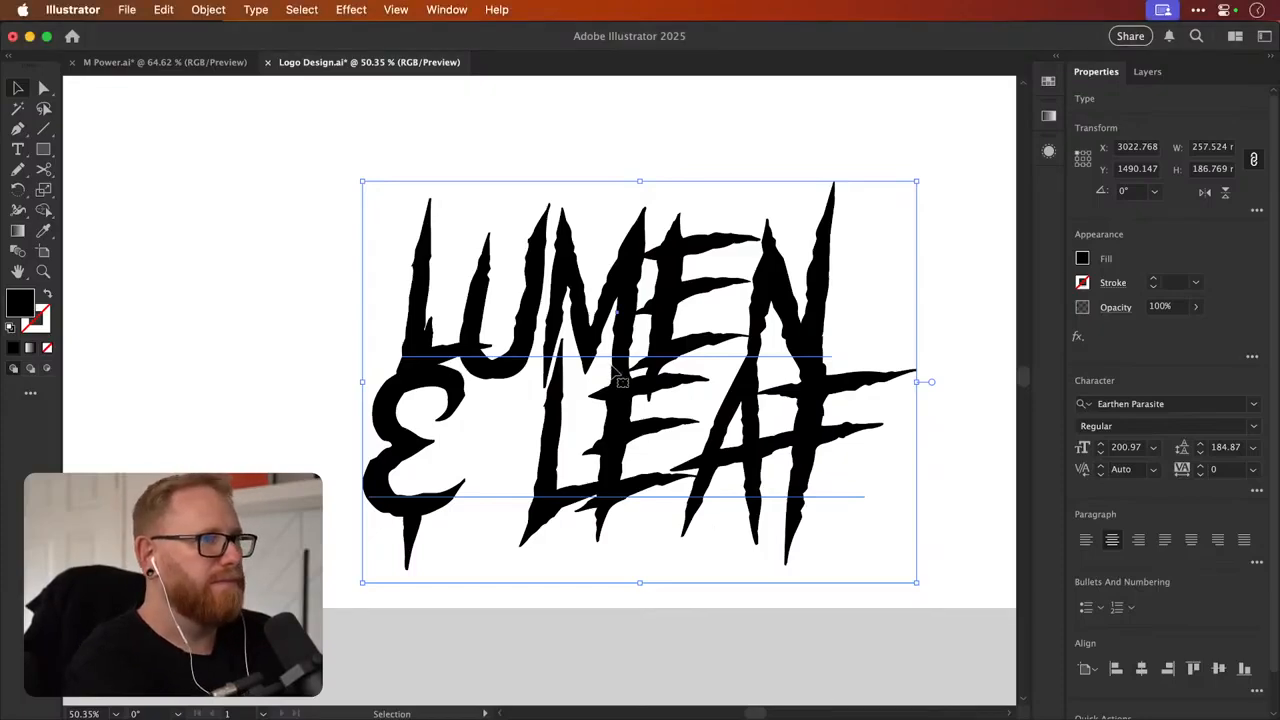
Try the Eclipse v2 Regular font on the wordmark and compare it with the lettering beneath the circular monogram
{"action": "left_click", "coordinate": [1136, 398]}
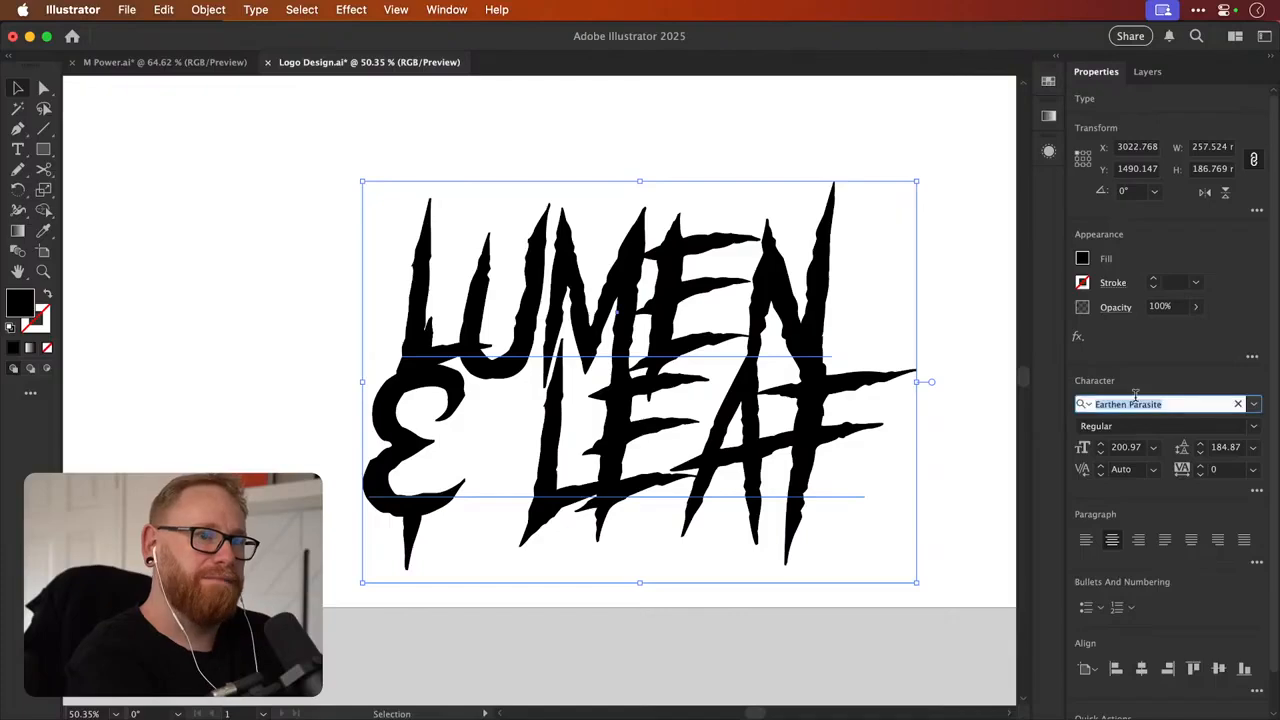
{"action": "key", "text": "Down"}
{"action": "key", "text": "Down"}
{"action": "key", "text": "Down"}
{"action": "key", "text": "super+minus"}
{"action": "key", "text": "super+minus"}
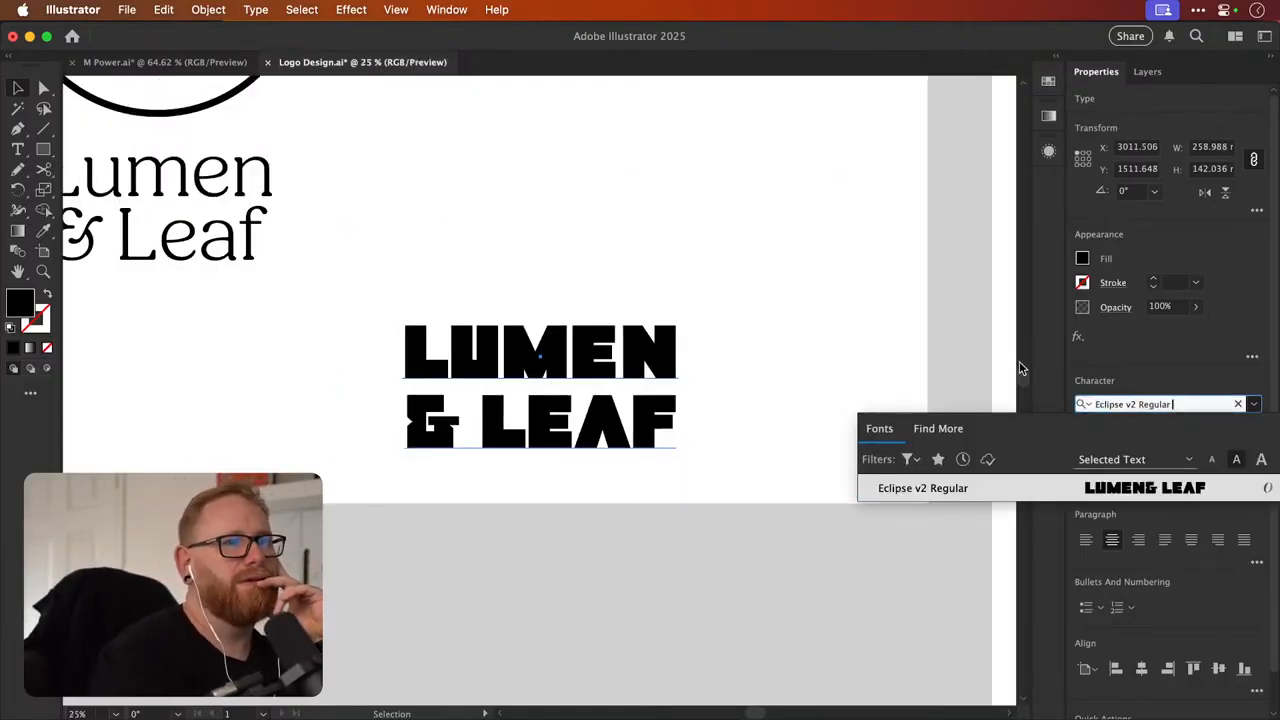
{"action": "left_click", "coordinate": [696, 355]}
{"action": "scroll", "coordinate": [696, 355], "scroll_direction": "up", "scroll_amount": 7}
{"action": "scroll", "coordinate": [696, 355], "scroll_direction": "down", "scroll_amount": 6}
{"action": "scroll", "coordinate": [696, 355], "scroll_direction": "left", "scroll_amount": 3}
{"action": "scroll", "coordinate": [696, 355], "scroll_direction": "right", "scroll_amount": 4}
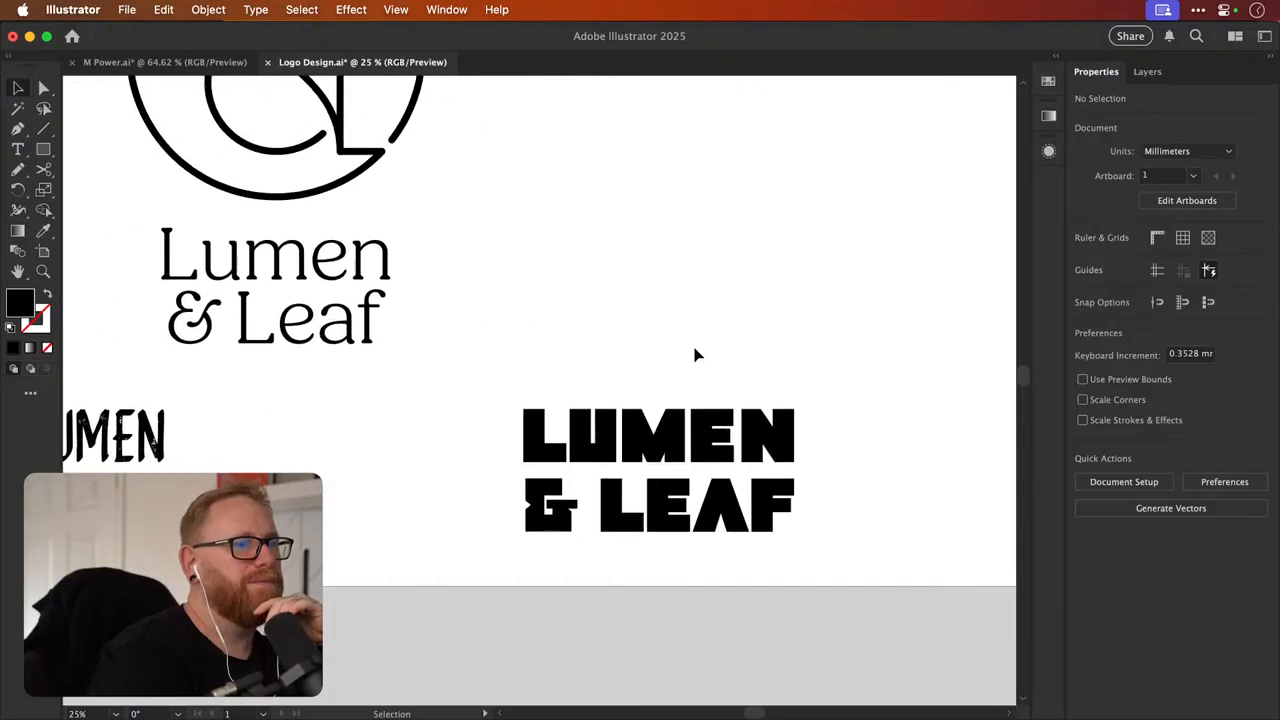
Cycle through further fonts for the wordmark and apply Elgraine Regular
{"action": "left_click", "coordinate": [686, 466]}
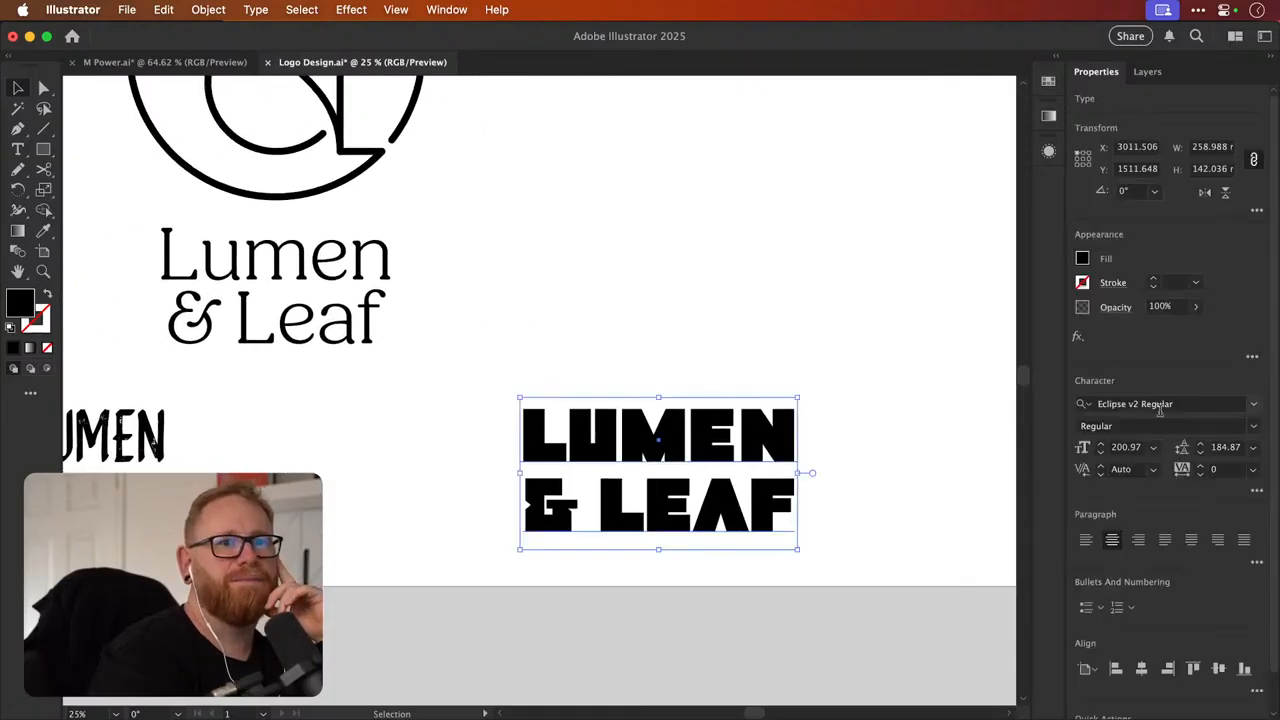
{"action": "left_click", "coordinate": [1162, 404]}
{"action": "key", "text": "Down"}
{"action": "key", "text": "Down"}
{"action": "key", "text": "Down"}
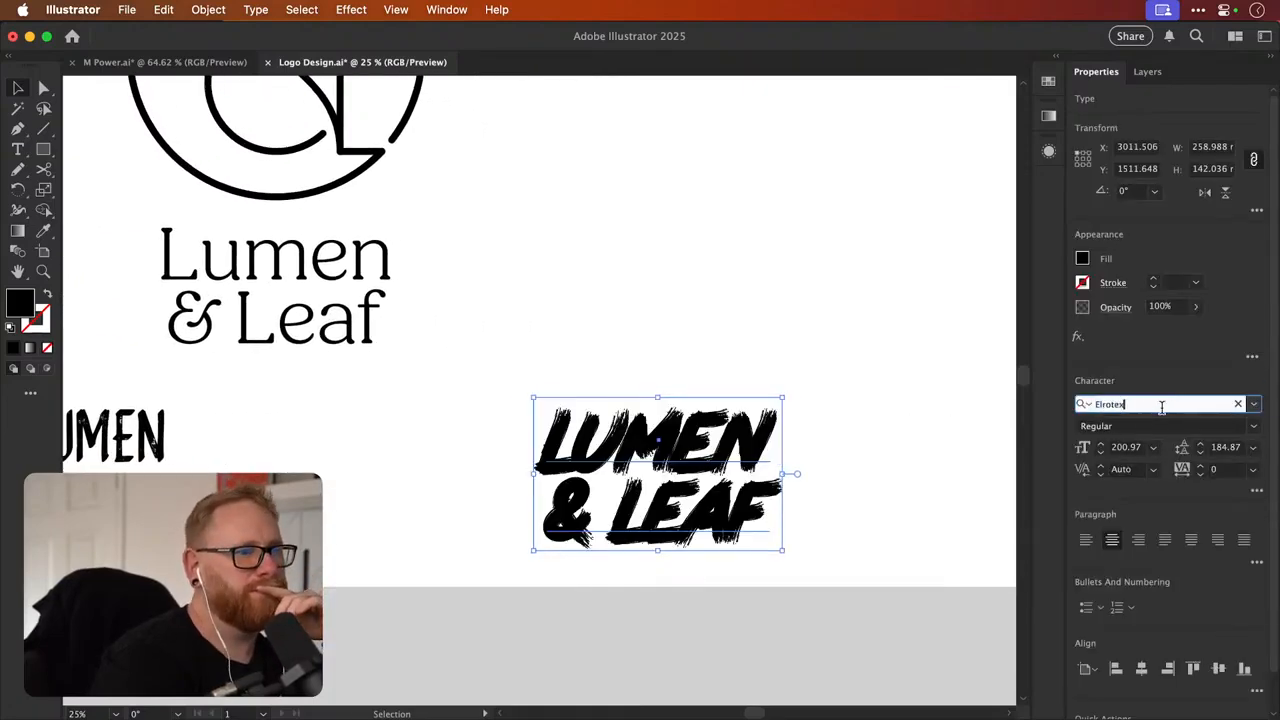
{"action": "key", "text": "Down"}
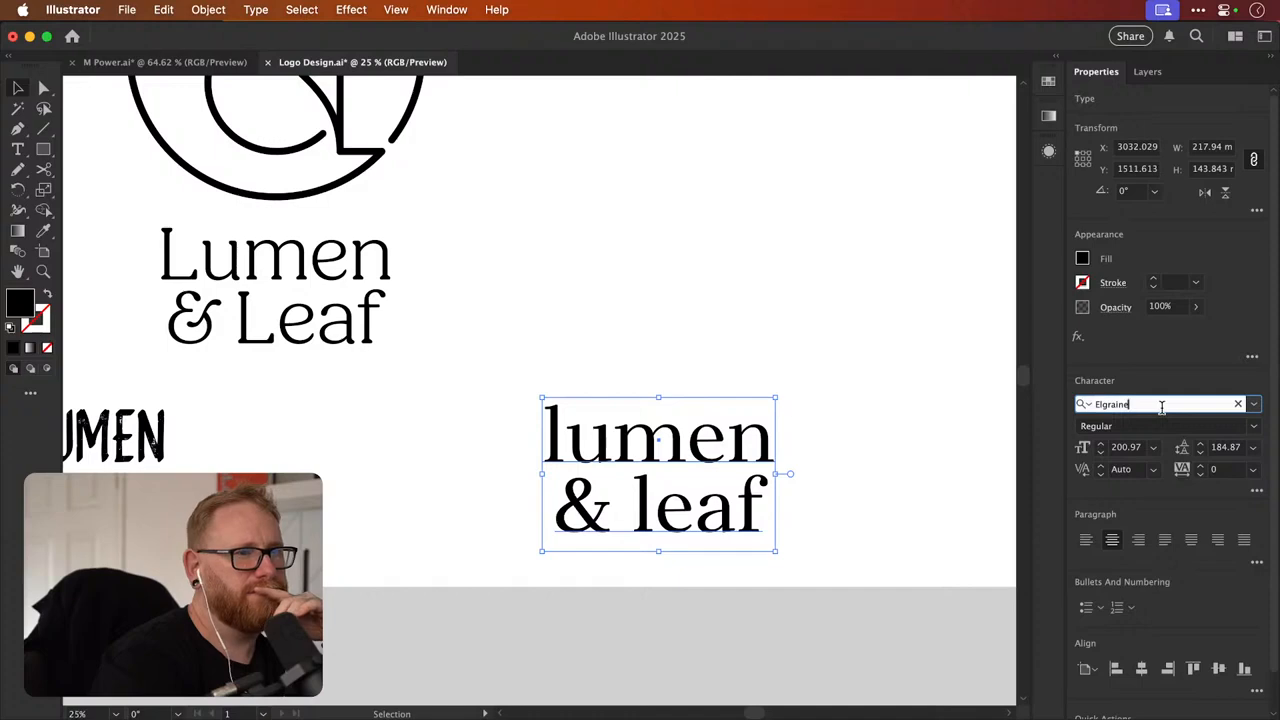
{"action": "left_click", "coordinate": [866, 294]}
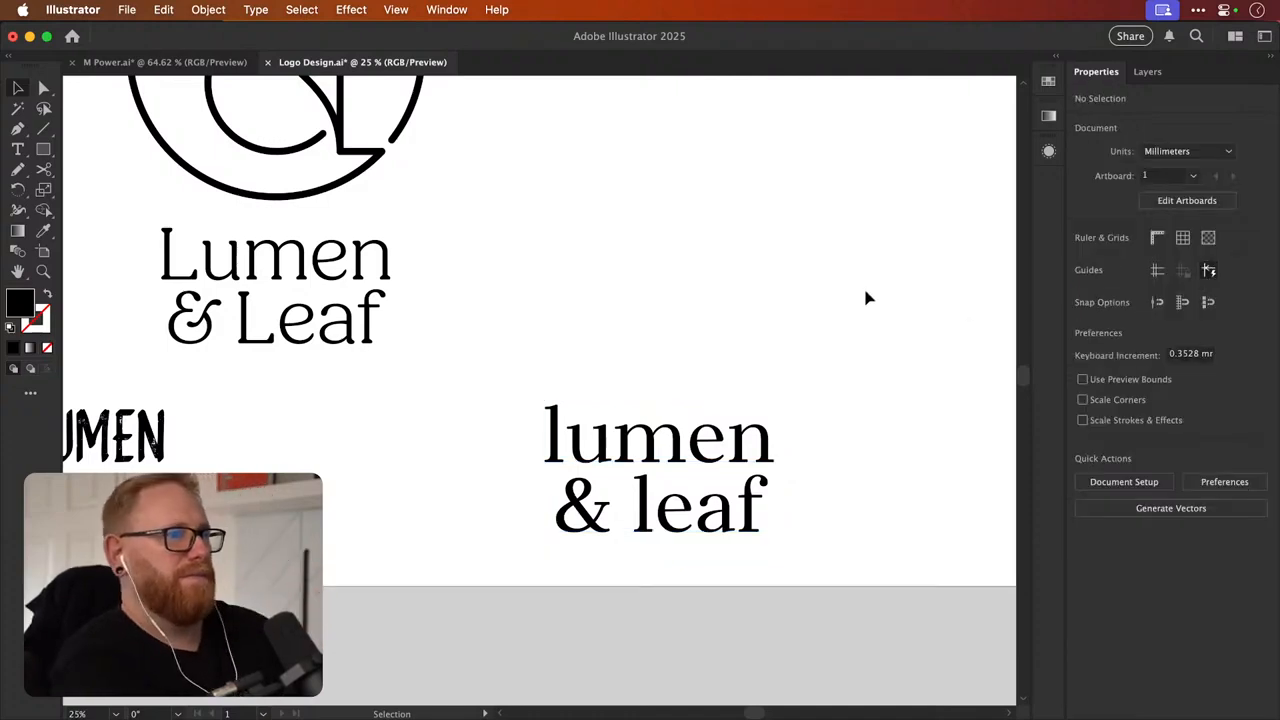
Change the first letter of "leaf" in the Elgraine wordmark to a capital L
{"action": "key", "text": "t"}
{"action": "left_click", "coordinate": [660, 530]}
{"action": "key", "text": "BackSpace"}
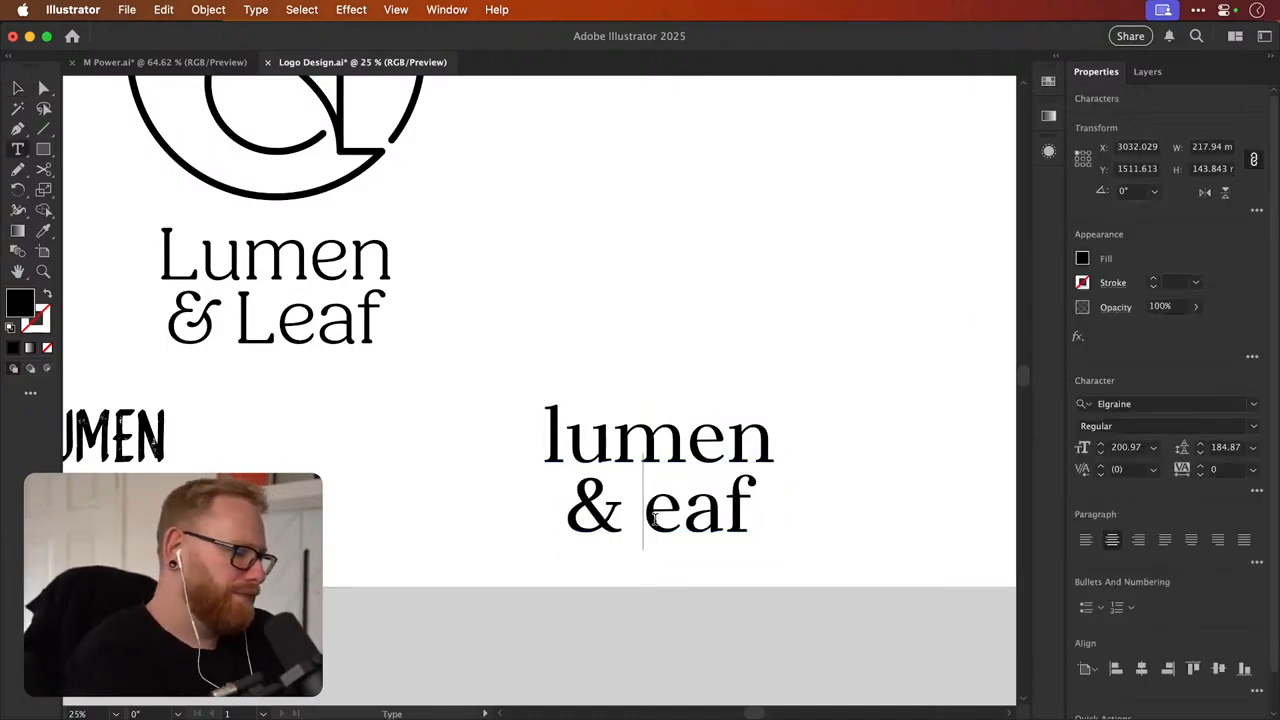
{"action": "type", "text": "L"}
{"action": "key", "text": "Left"}
{"action": "key", "text": "shift+Right"}
{"action": "key", "text": "Left"}
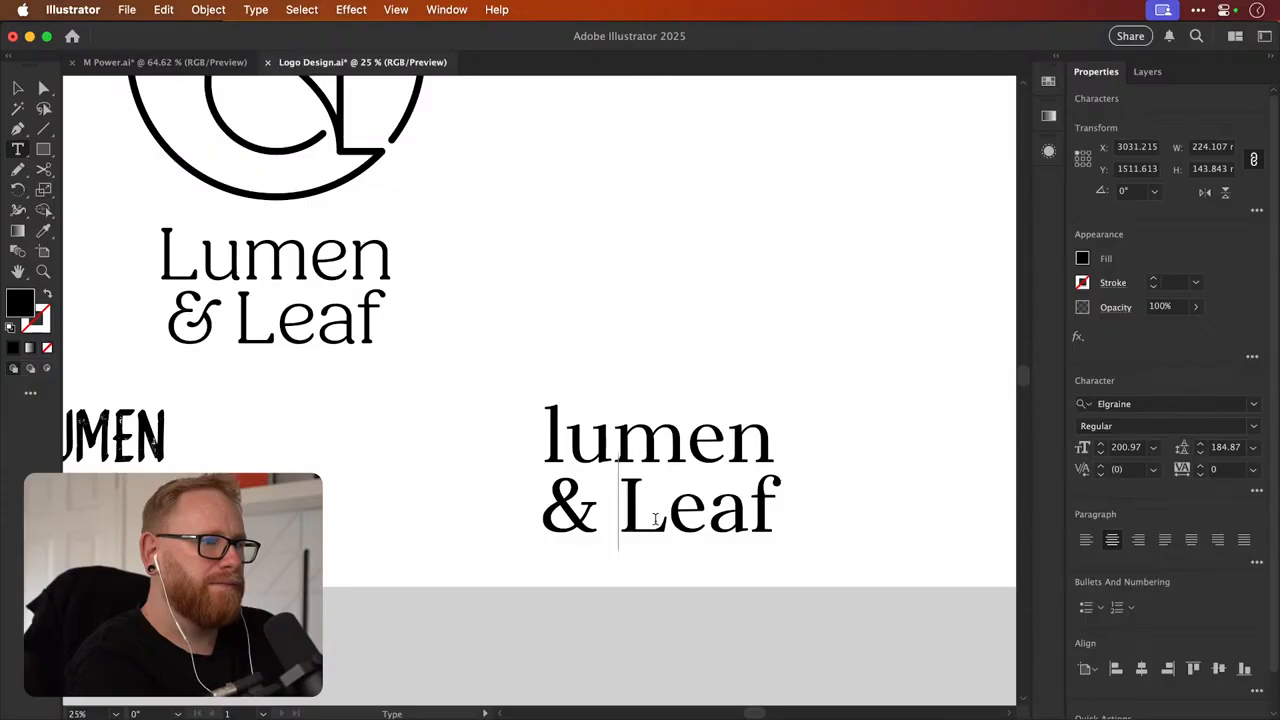
Change the first letter of "lumen" in the Elgraine wordmark to a capital L
{"action": "key", "text": "Up"}
{"action": "key", "text": "Left"}
{"action": "key", "text": "Left"}
{"action": "key", "text": "shift+Right"}
{"action": "type", "text": "L"}
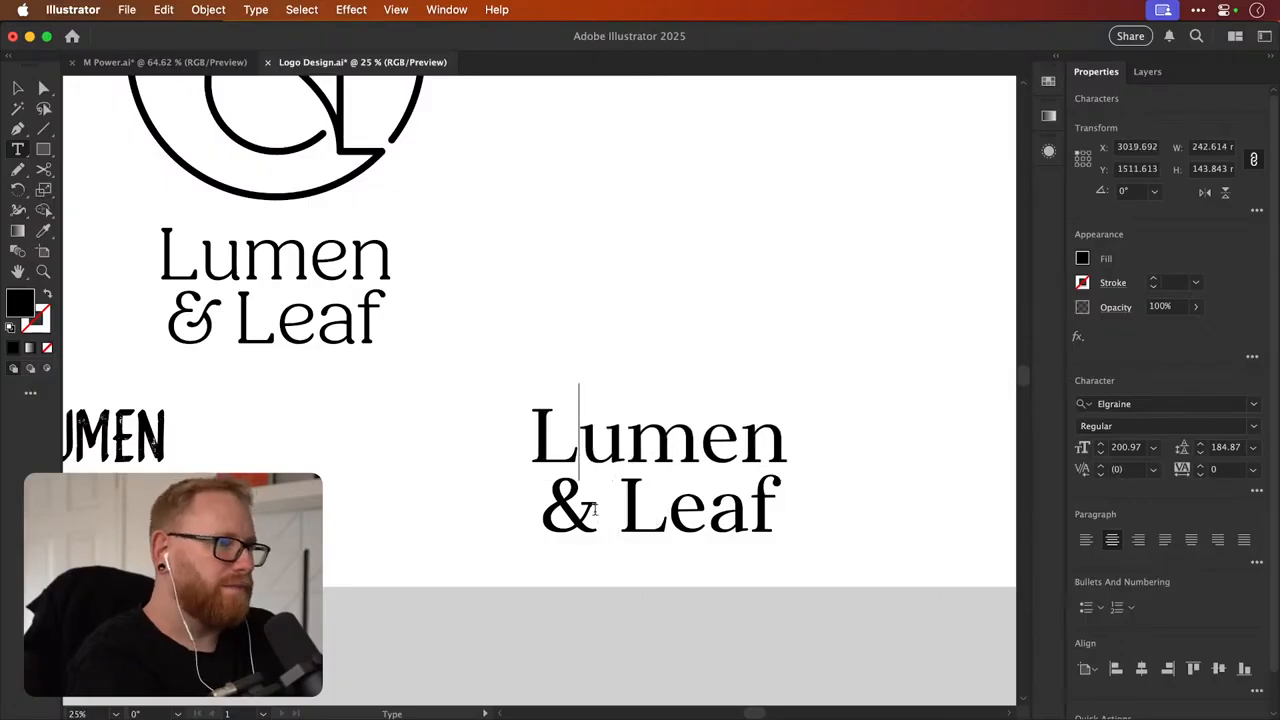
Place a copy of the Elgraine wordmark straight above the original
{"action": "left_click", "coordinate": [17, 90]}
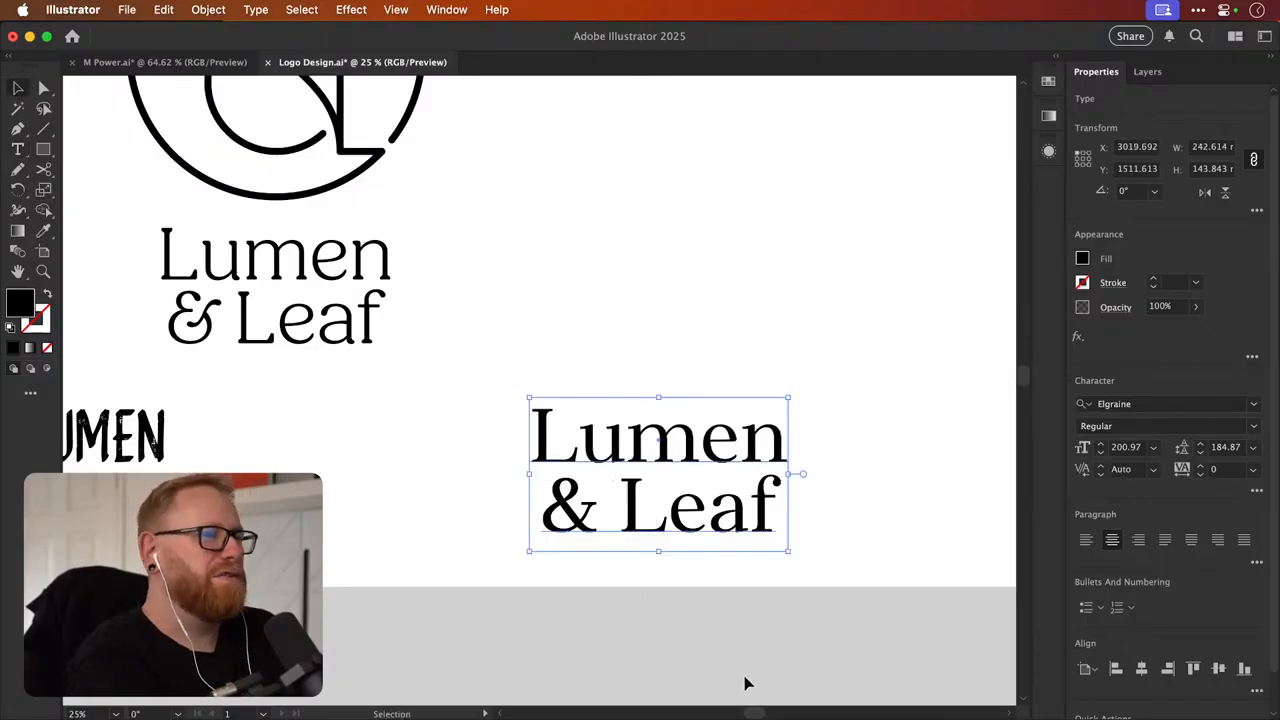
{"action": "left_click_drag", "start_coordinate": [734, 457], "coordinate": [720, 168]}
Cycle through the installed fonts on the lower copy of the wordmark and apply Fjørd Regular
{"action": "left_click", "coordinate": [733, 457]}
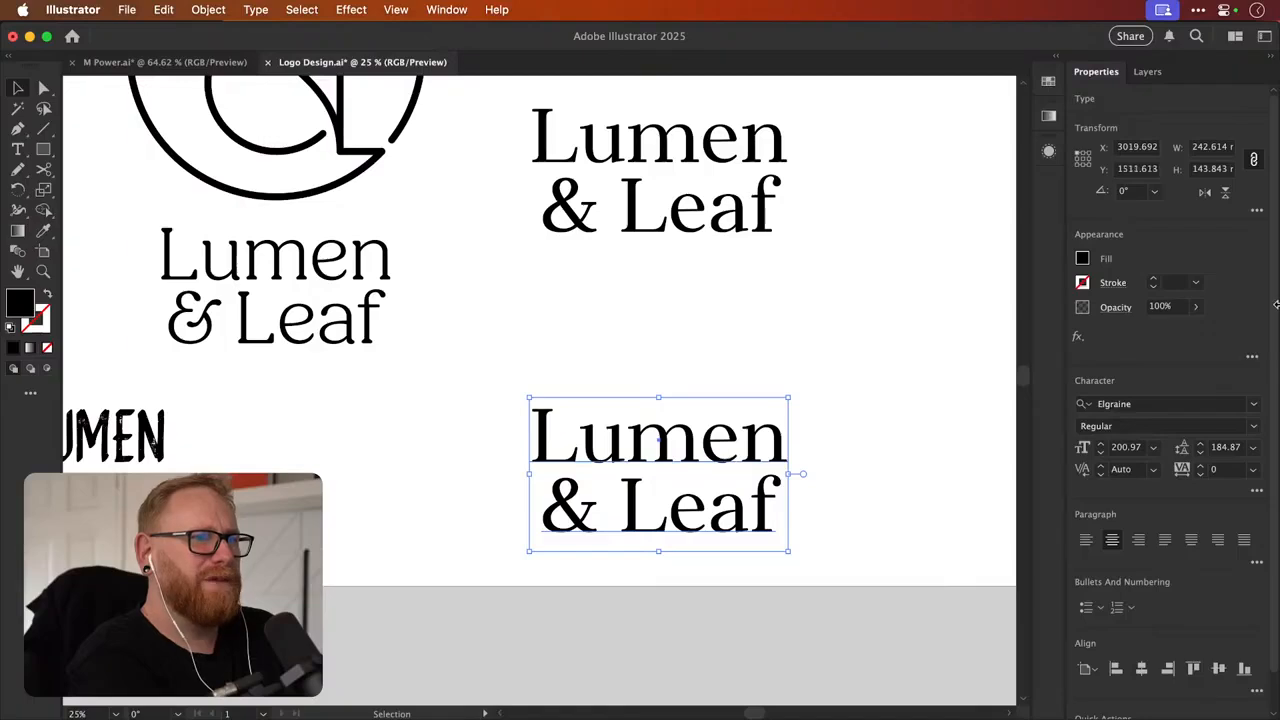
{"action": "left_click", "coordinate": [1168, 403]}
{"action": "key", "text": "Down"}
{"action": "key", "text": "Down"}
{"action": "key", "text": "Down"}
{"action": "key", "text": "Down"}
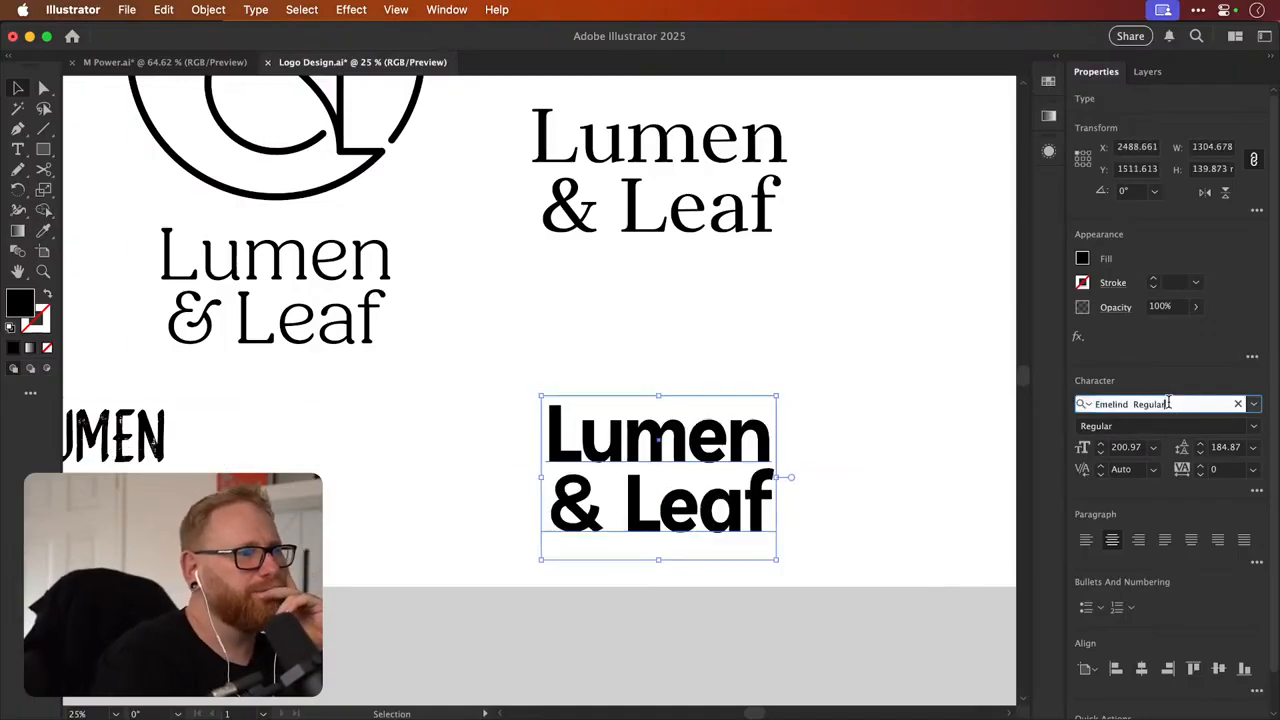
{"action": "key", "text": "Down"}
{"action": "key", "text": "Up"}
{"action": "key", "text": "Up"}
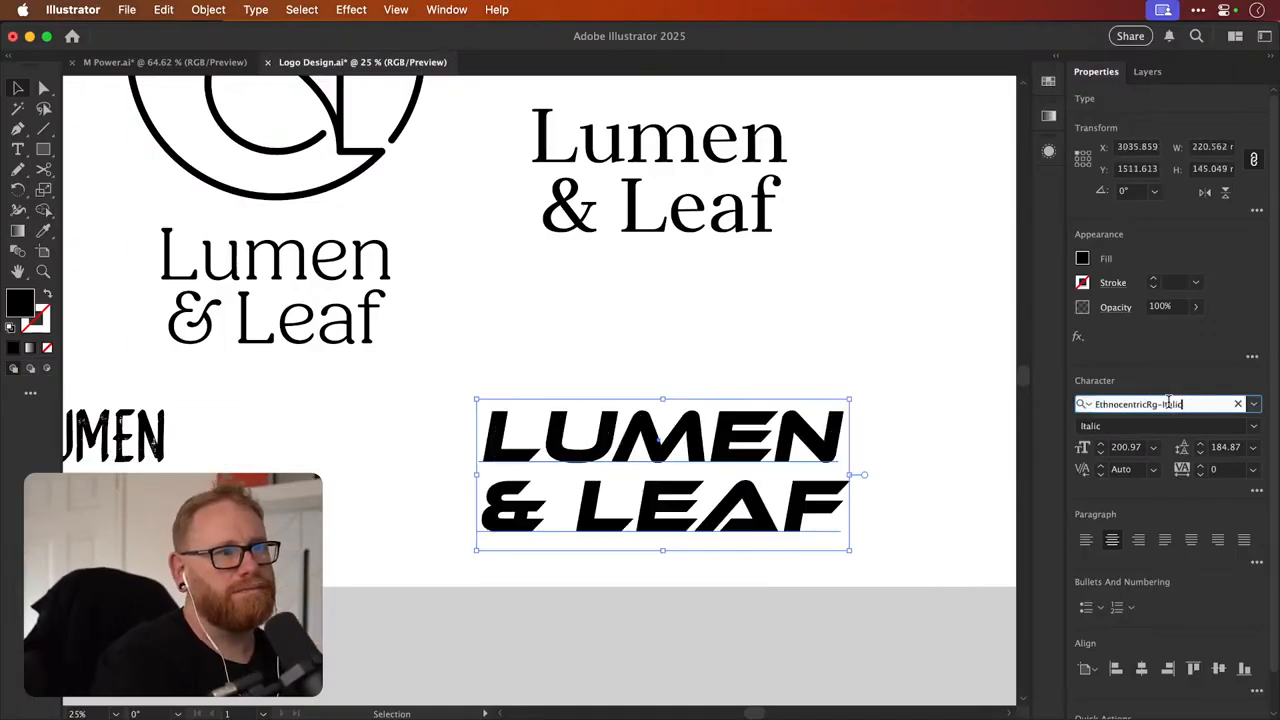
{"action": "key", "text": "Down"}
{"action": "key", "text": "Down"}
{"action": "key", "text": "Down"}
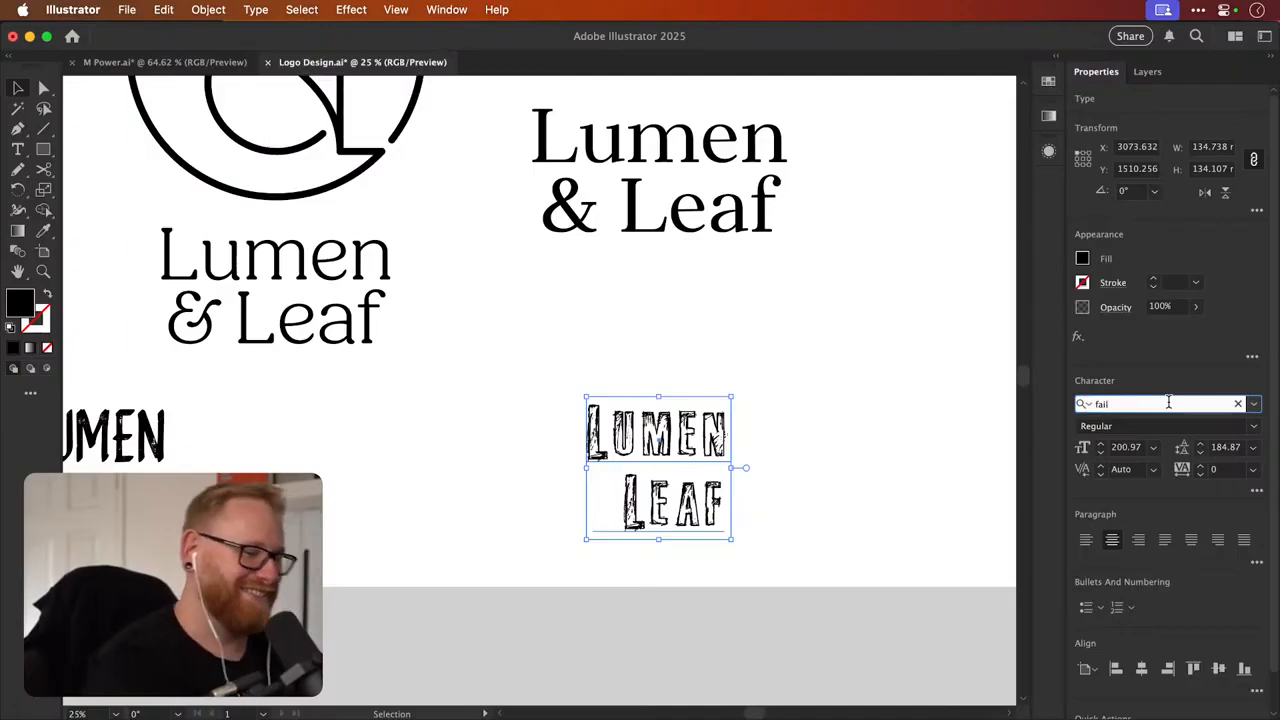
{"action": "key", "text": "Down"}
{"action": "key", "text": "Down"}
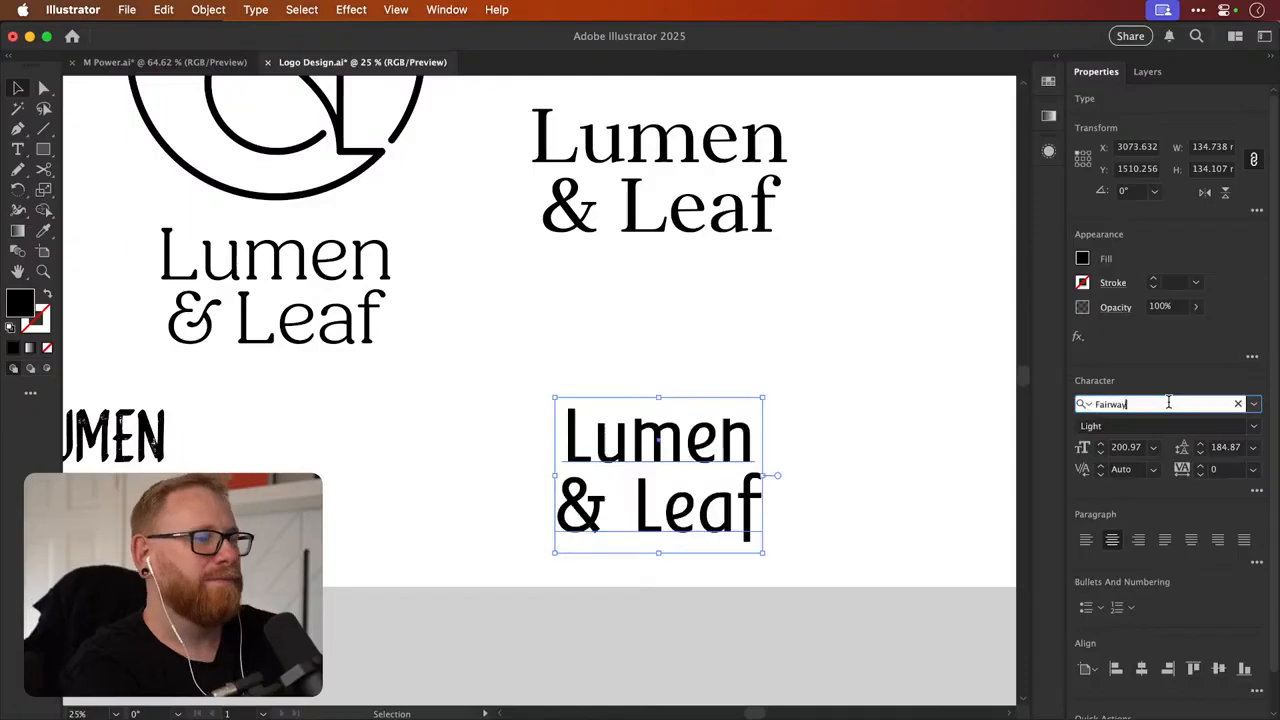
{"action": "key", "text": "Down"}
{"action": "key", "text": "Down"}
{"action": "key", "text": "Down"}
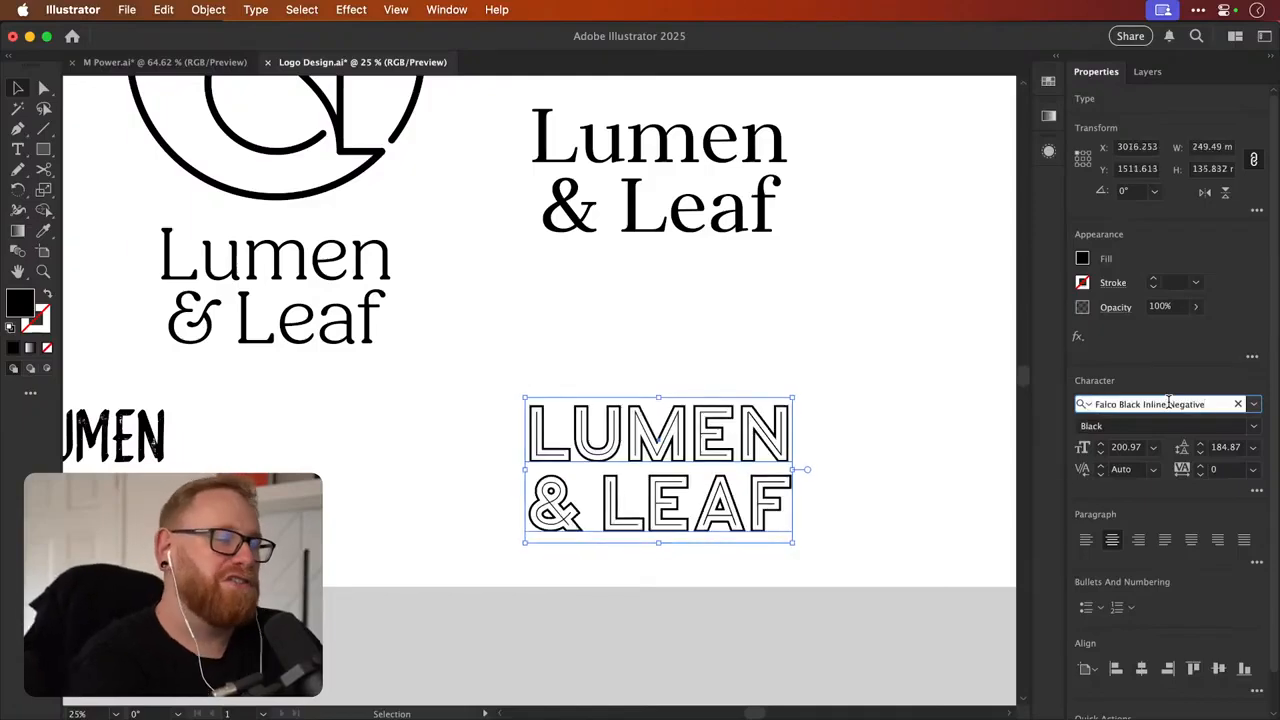
{"action": "key", "text": "Down"}
{"action": "key", "text": "Down"}
{"action": "key", "text": "Down"}
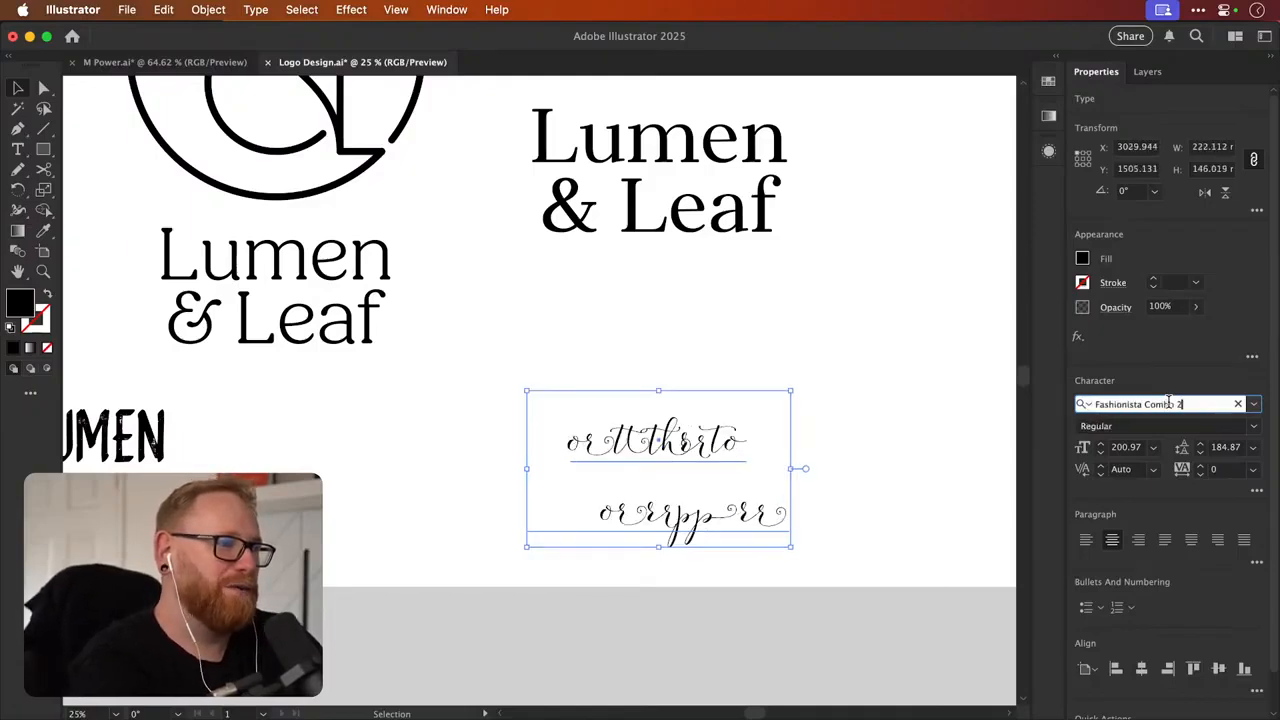
{"action": "key", "text": "Down"}
{"action": "key", "text": "Down"}
{"action": "key", "text": "Down"}
{"action": "key", "text": "Down"}
{"action": "key", "text": "Down"}
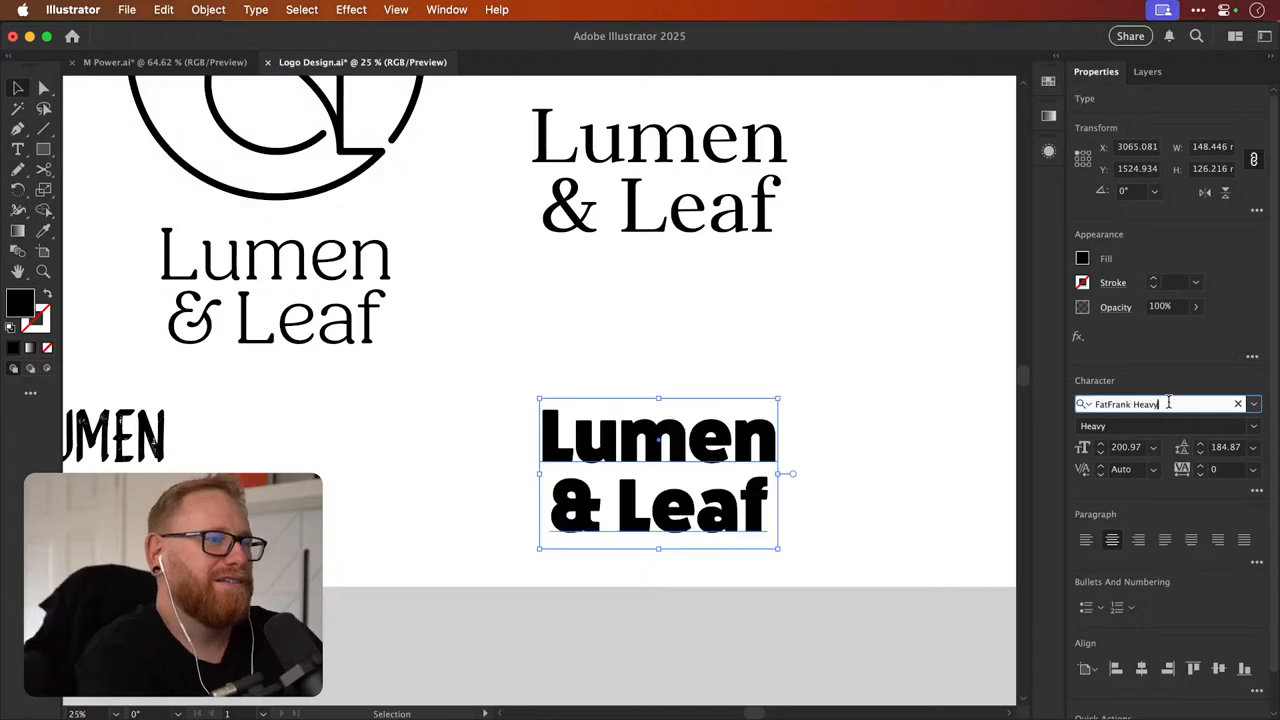
{"action": "key", "text": "Up"}
{"action": "key", "text": "Up"}
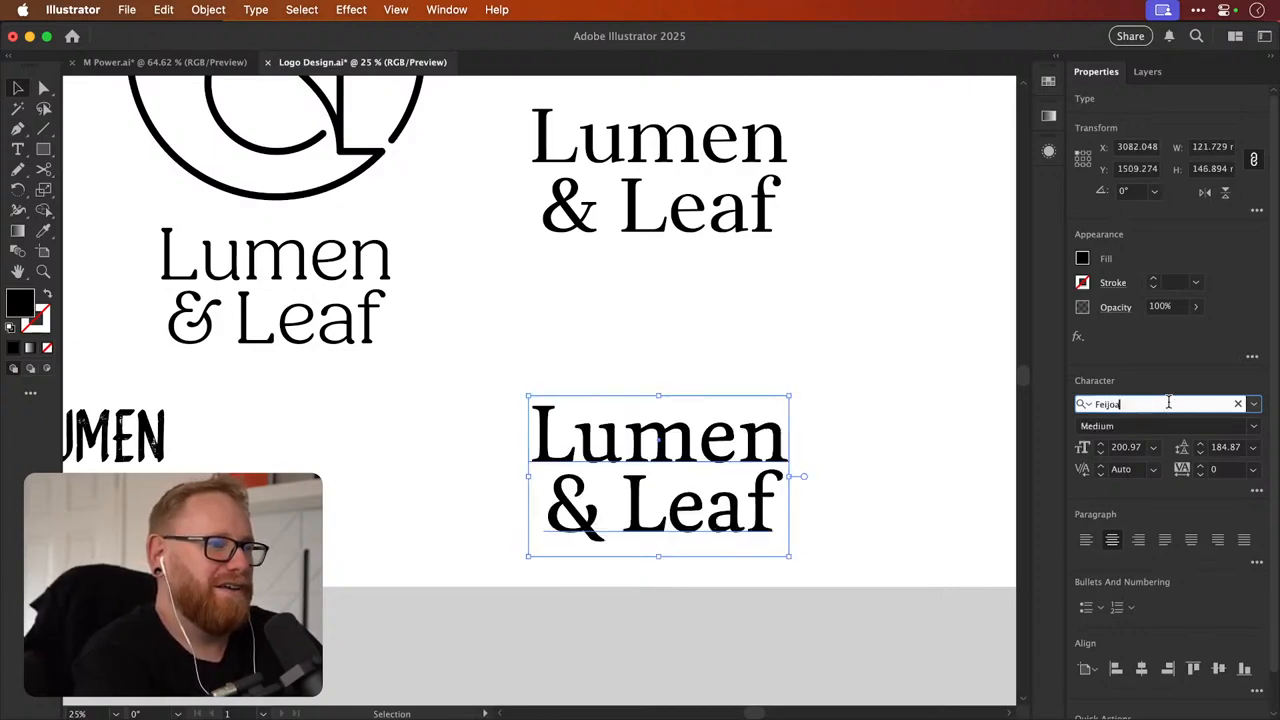
{"action": "key", "text": "Down"}
{"action": "key", "text": "Down"}
{"action": "key", "text": "Down"}
{"action": "key", "text": "Down"}
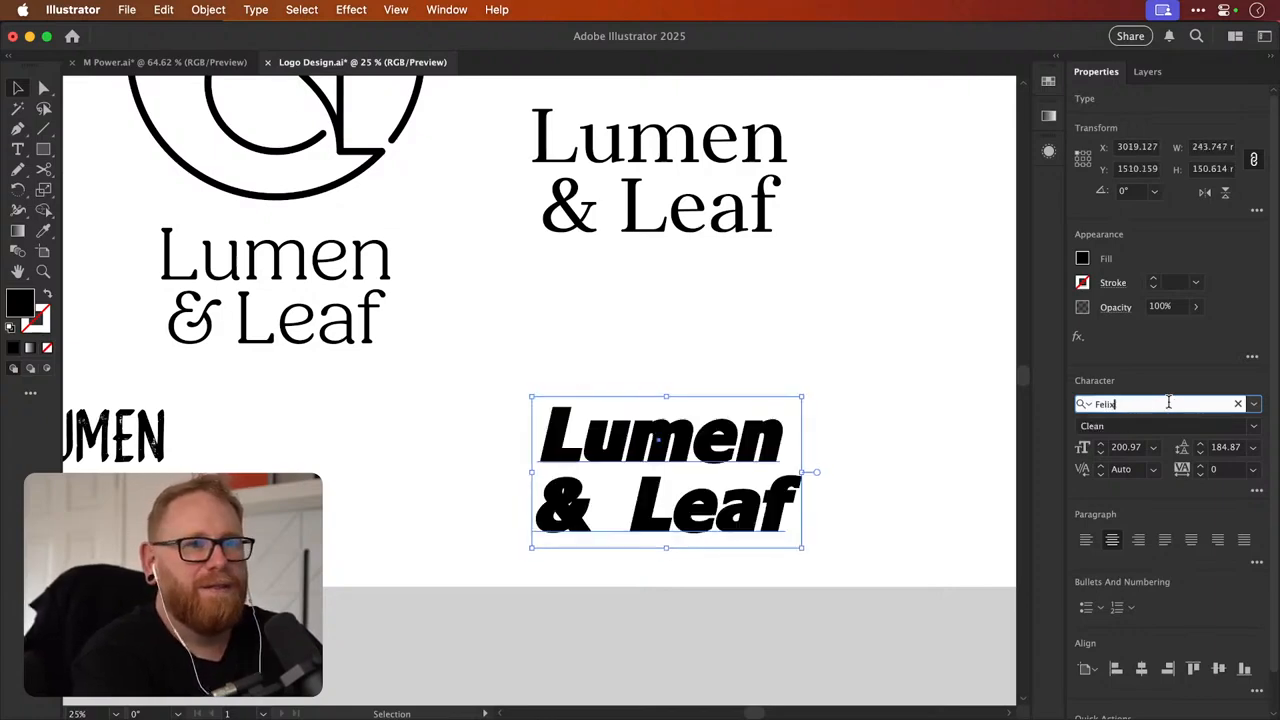
{"action": "key", "text": "Down"}
{"action": "key", "text": "Down"}
{"action": "key", "text": "Down"}
{"action": "key", "text": "Down"}
{"action": "key", "text": "Down"}
{"action": "key", "text": "Down"}
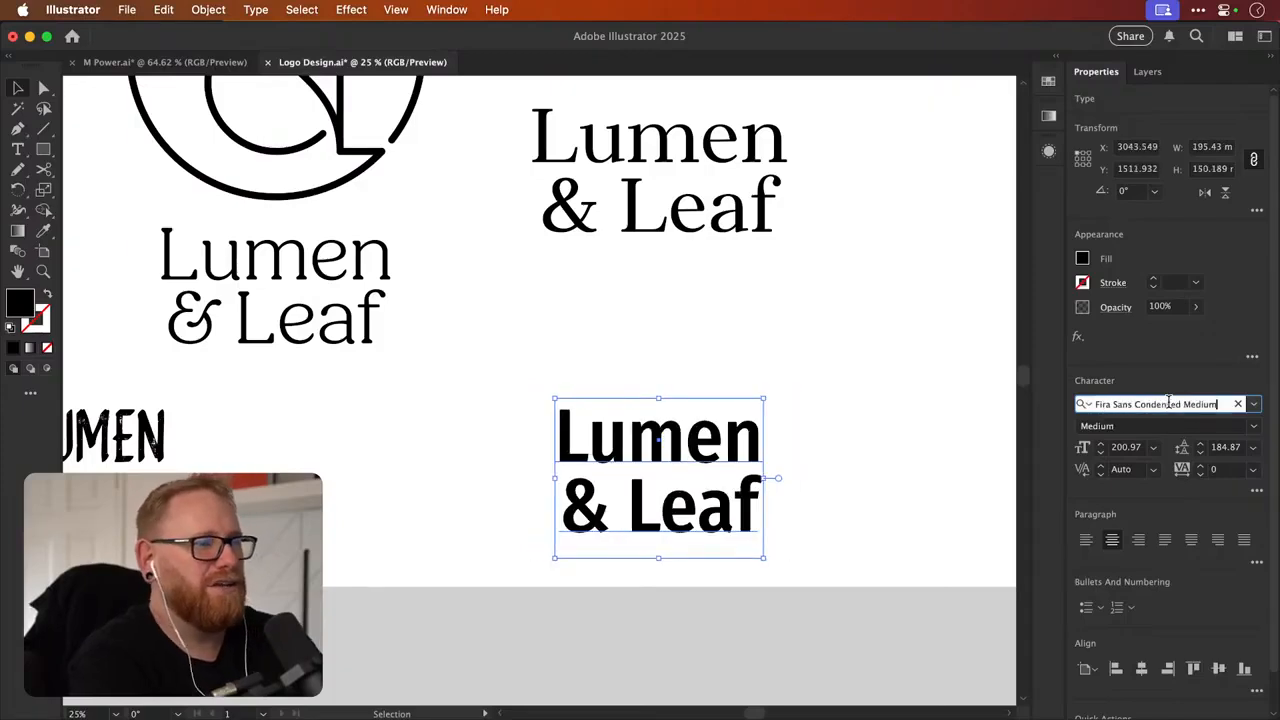
{"action": "key", "text": "Down"}
{"action": "key", "text": "Down"}
{"action": "left_click", "coordinate": [848, 316]}
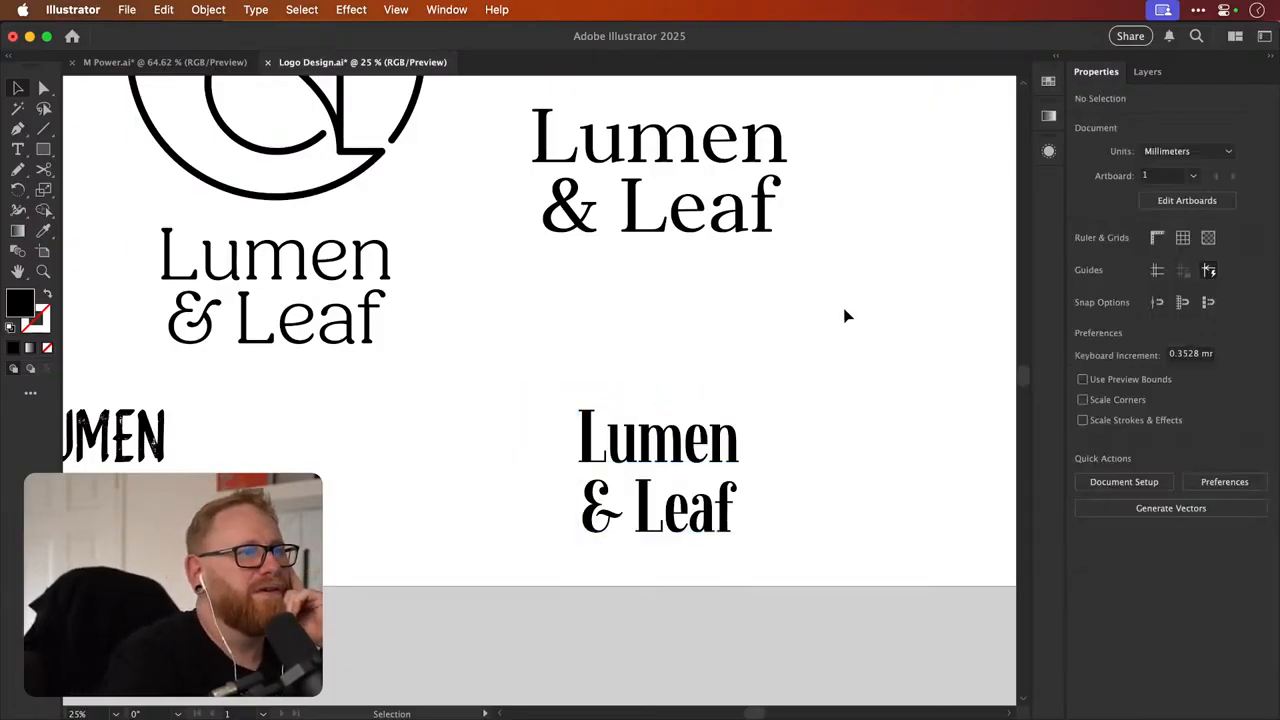
Compare the Lumen & Leaf wordmark variants placed around the circular monogram
{"action": "scroll", "coordinate": [750, 314], "scroll_direction": "left", "scroll_amount": 5}
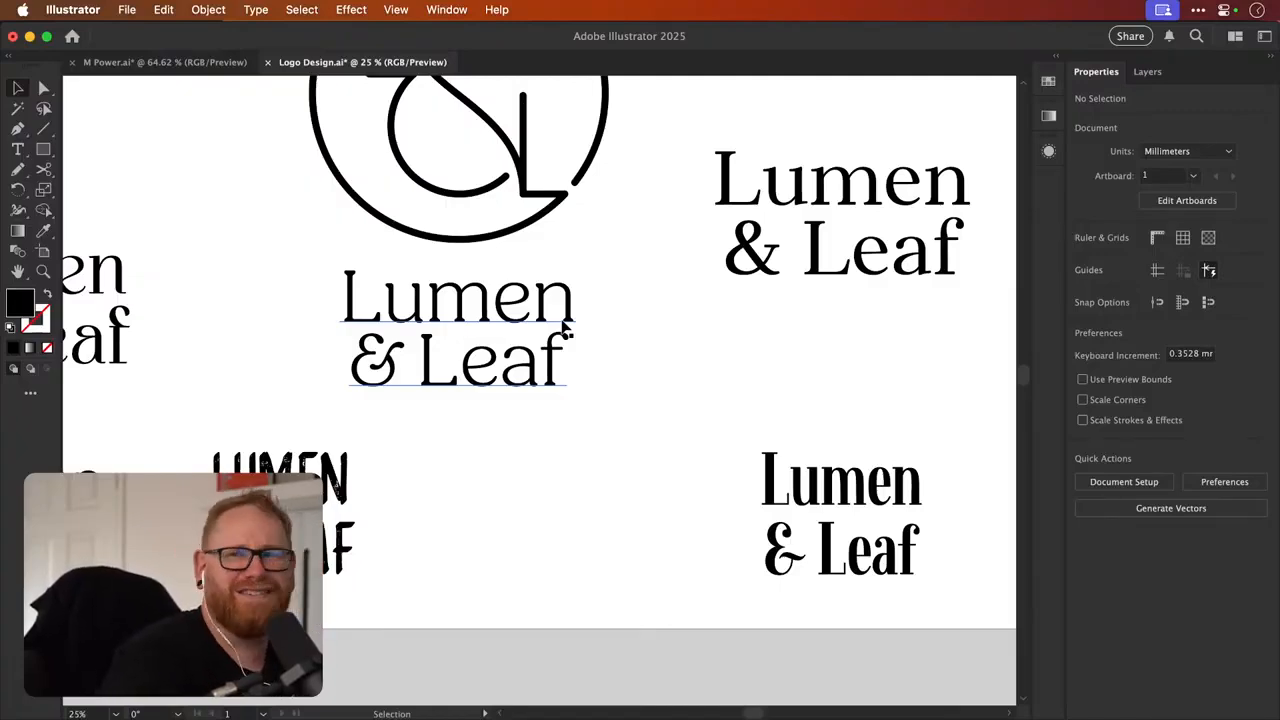
{"action": "scroll", "coordinate": [563, 328], "scroll_direction": "up", "scroll_amount": 3}
{"action": "scroll", "coordinate": [563, 328], "scroll_direction": "left", "scroll_amount": 8}
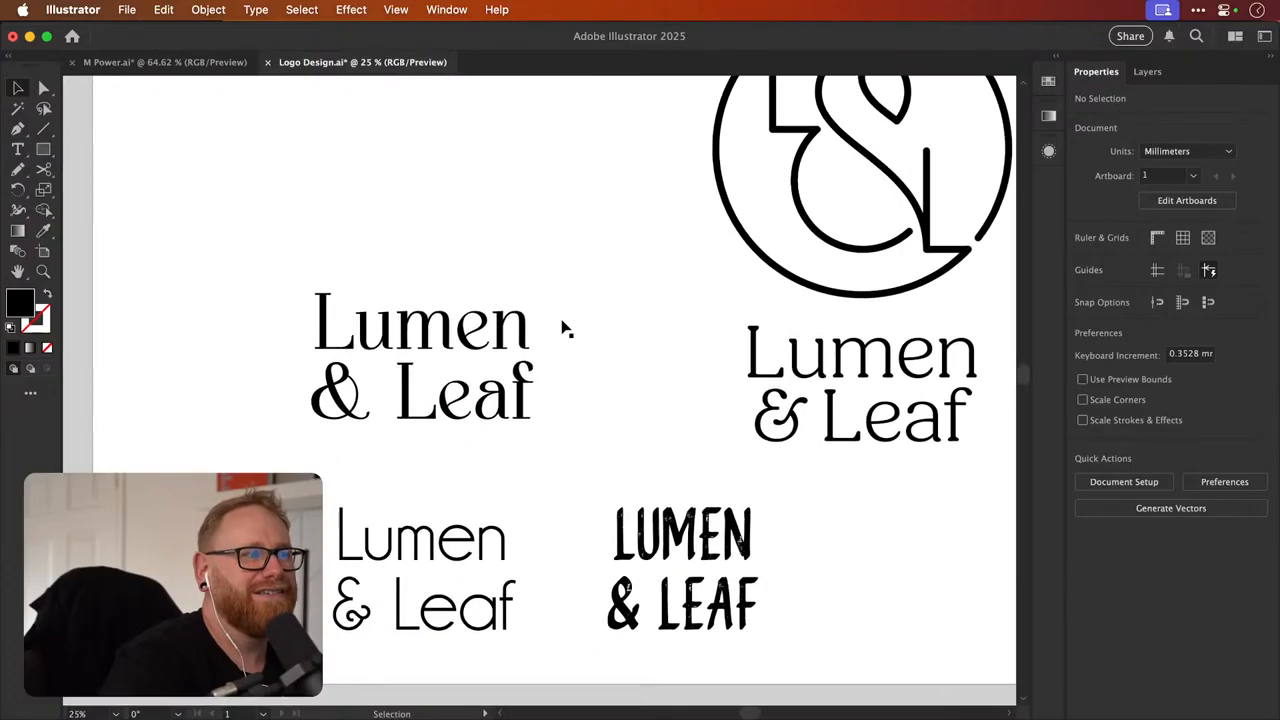
{"action": "scroll", "coordinate": [563, 328], "scroll_direction": "right", "scroll_amount": 5}
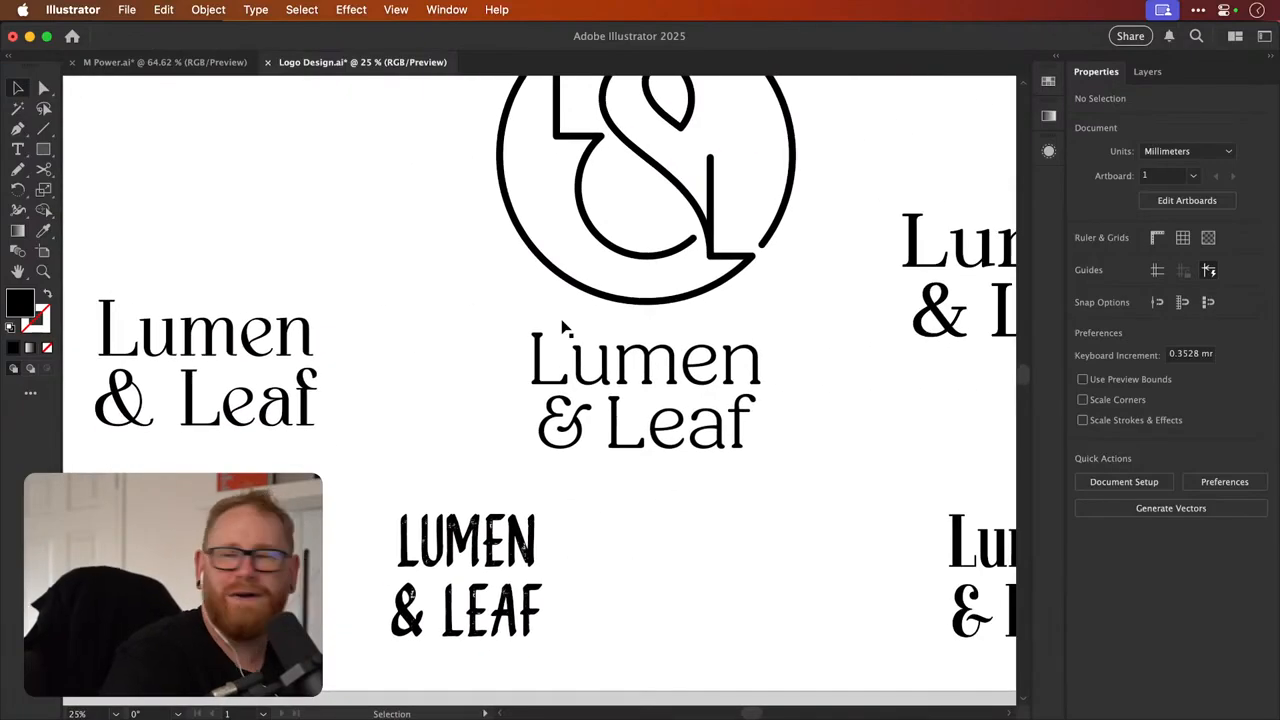
{"action": "scroll", "coordinate": [563, 328], "scroll_direction": "right", "scroll_amount": 5}
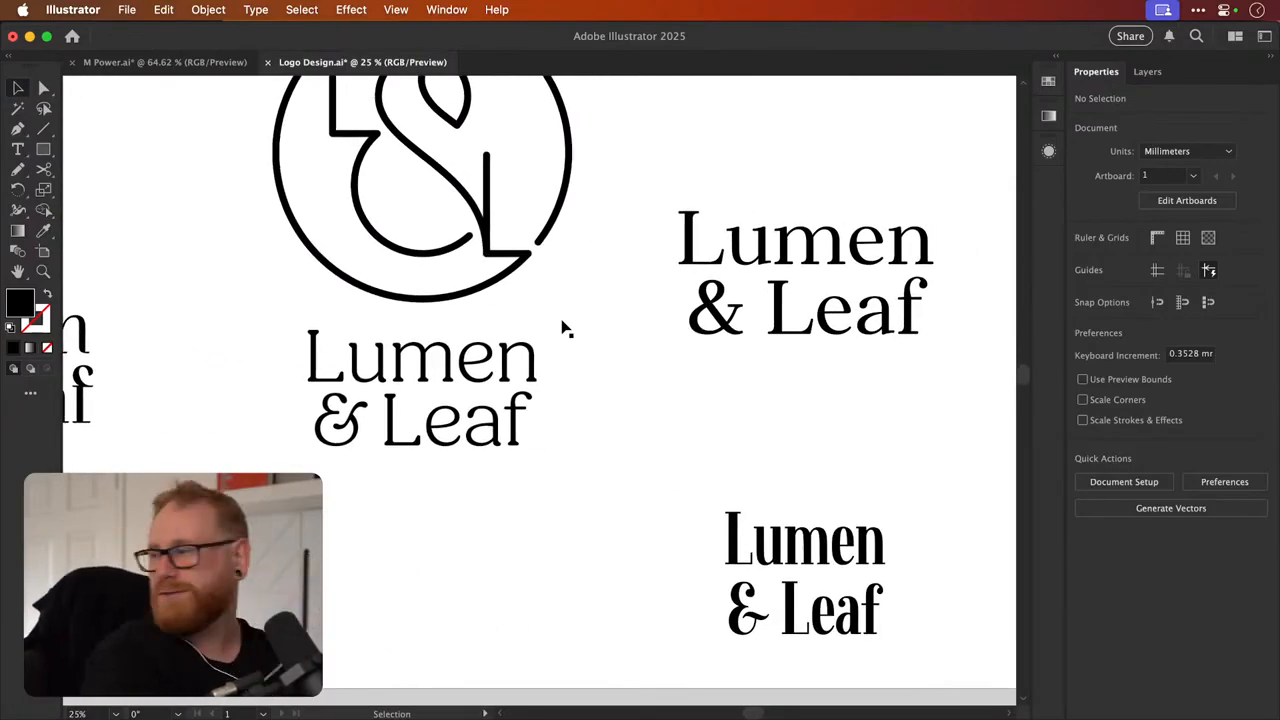
{"action": "scroll", "coordinate": [563, 328], "scroll_direction": "left", "scroll_amount": 5}
{"action": "scroll", "coordinate": [563, 328], "scroll_direction": "up", "scroll_amount": 1}
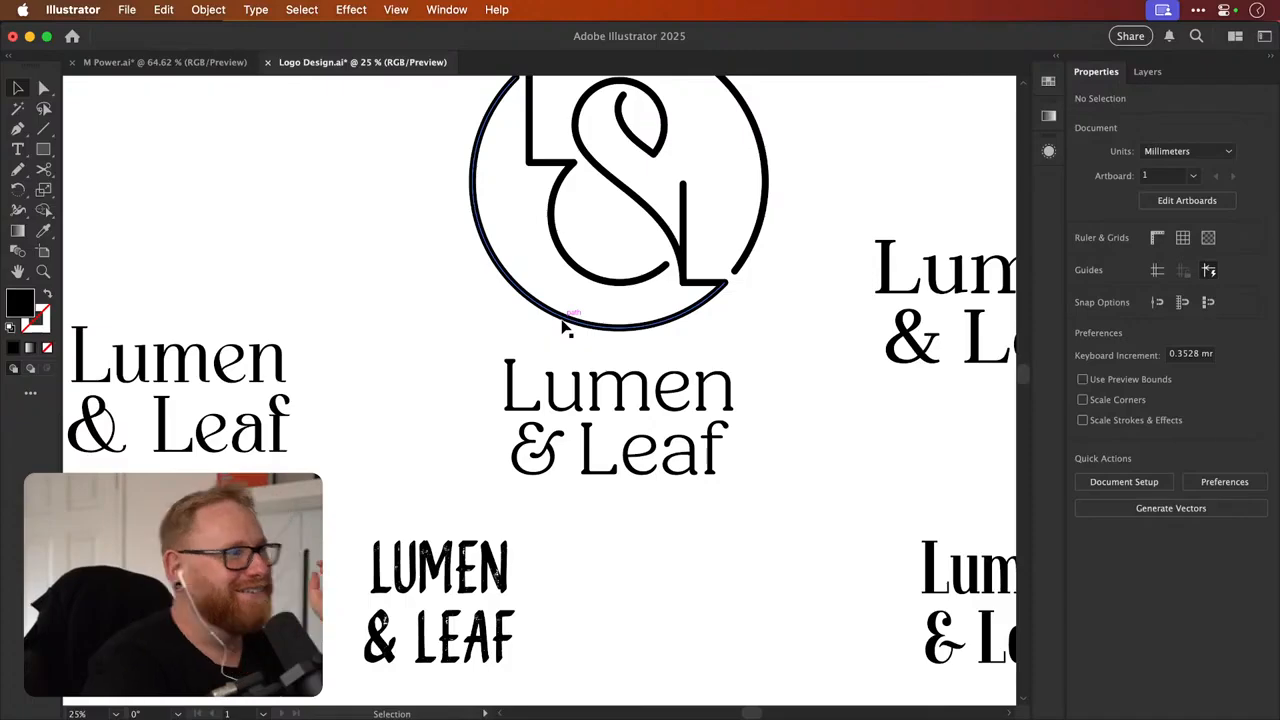
{"action": "scroll", "coordinate": [566, 327], "scroll_direction": "right", "scroll_amount": 1}
{"action": "scroll", "coordinate": [588, 410], "scroll_direction": "left", "scroll_amount": 3}
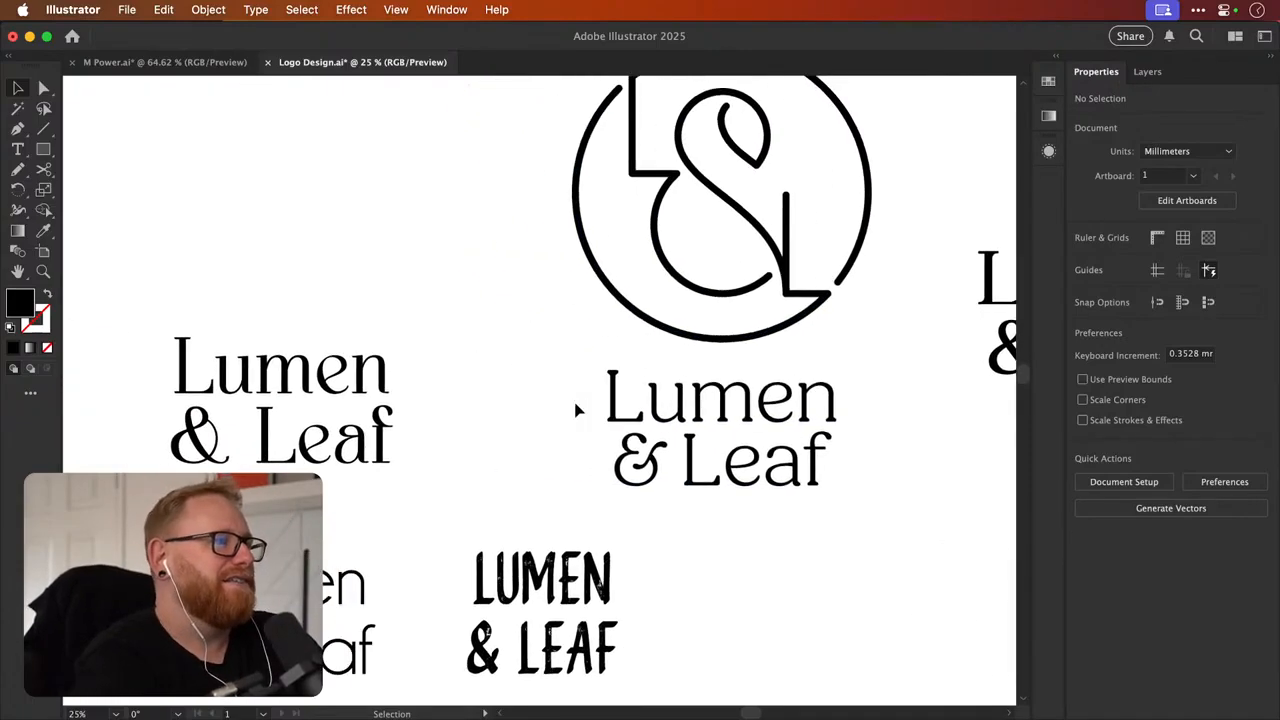
{"action": "scroll", "coordinate": [322, 453], "scroll_direction": "right", "scroll_amount": 5}
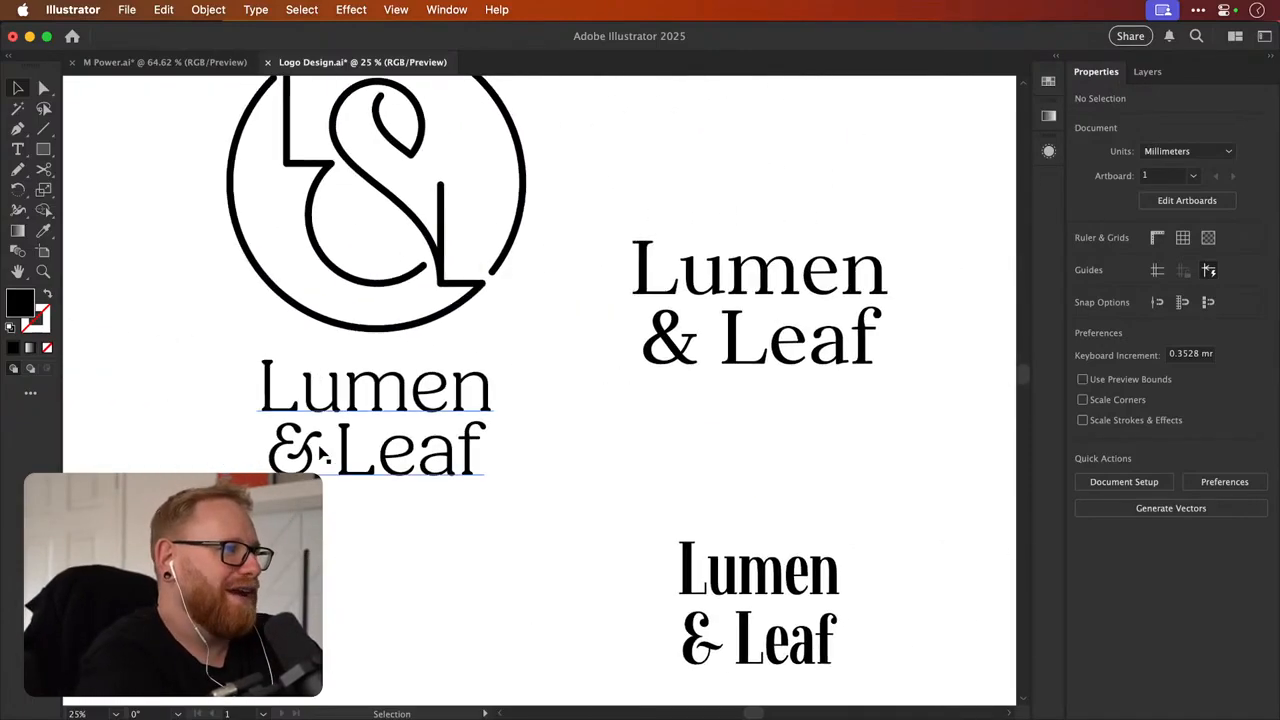
Cycle through the installed fonts after Fjørd on the lower wordmark copy beside the monogram and apply Gilroy Light
{"action": "scroll", "coordinate": [349, 451], "scroll_direction": "down", "scroll_amount": 2}
{"action": "left_click", "coordinate": [650, 500]}
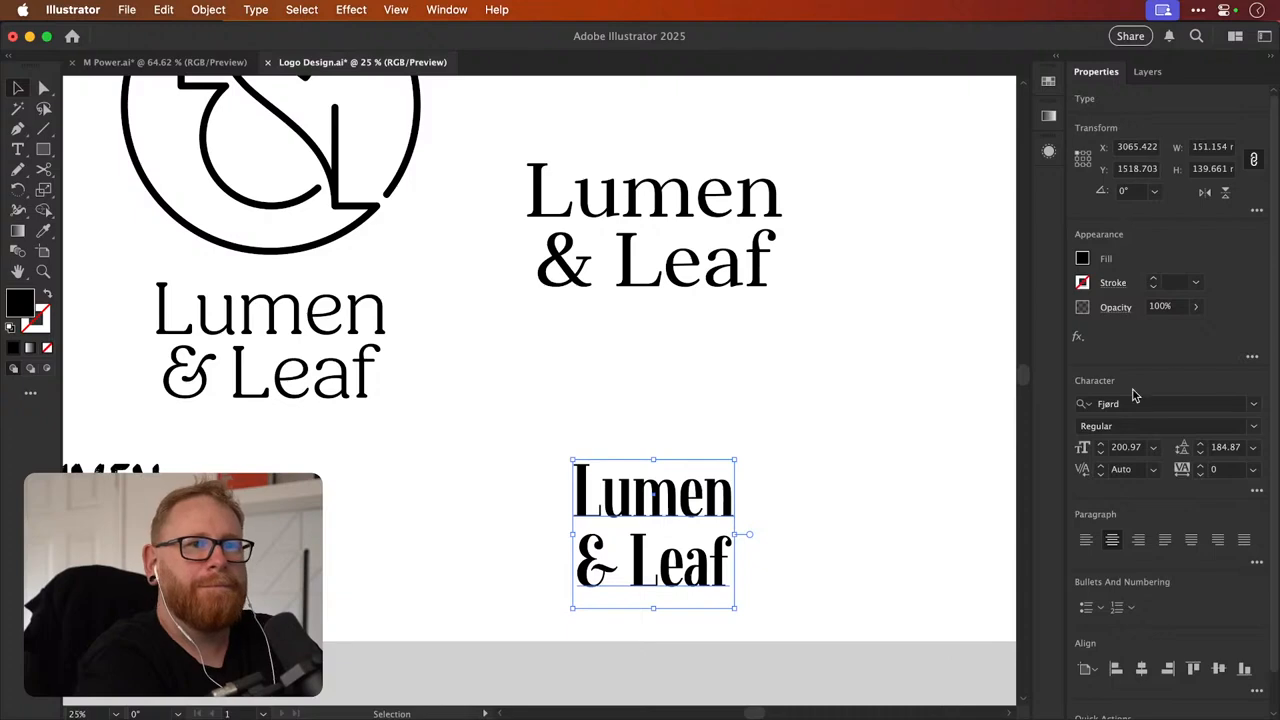
{"action": "left_click", "coordinate": [1140, 400]}
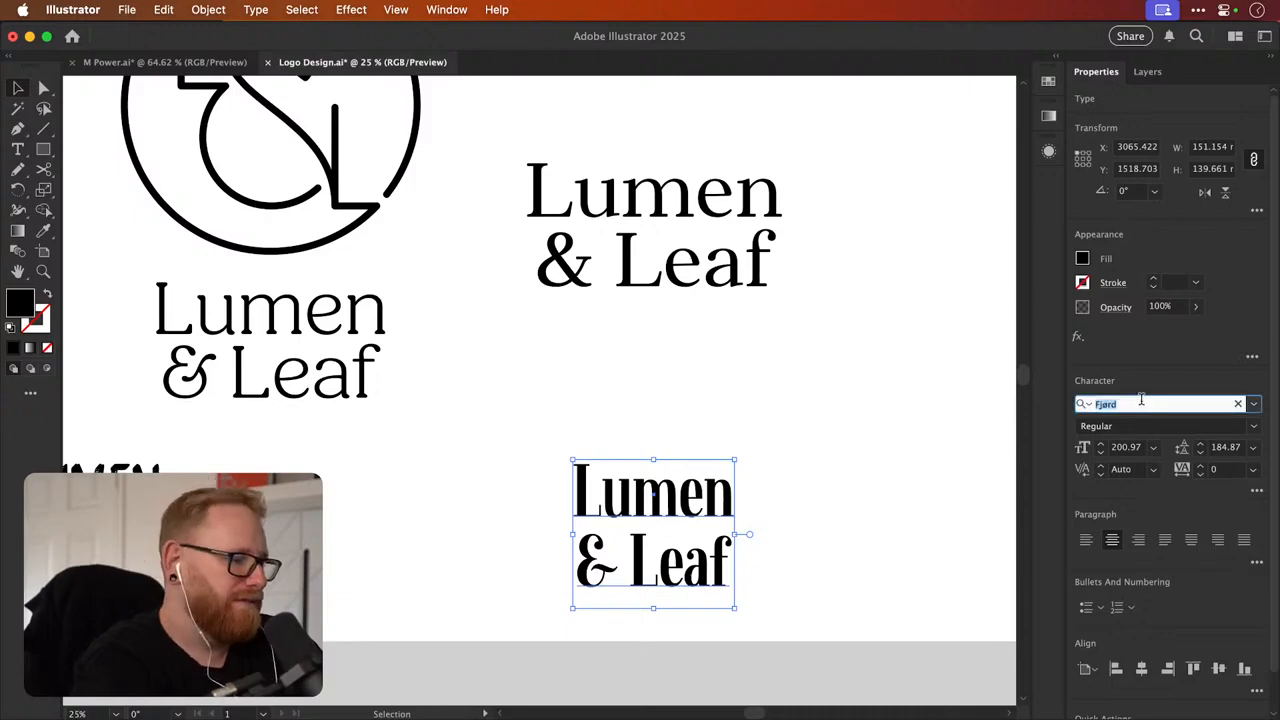
{"action": "key", "text": "Down"}
{"action": "key", "text": "Down"}
{"action": "key", "text": "Down"}
{"action": "key", "text": "Down"}
{"action": "key", "text": "Down"}
{"action": "key", "text": "Down"}
{"action": "key", "text": "Down"}
{"action": "key", "text": "Down"}
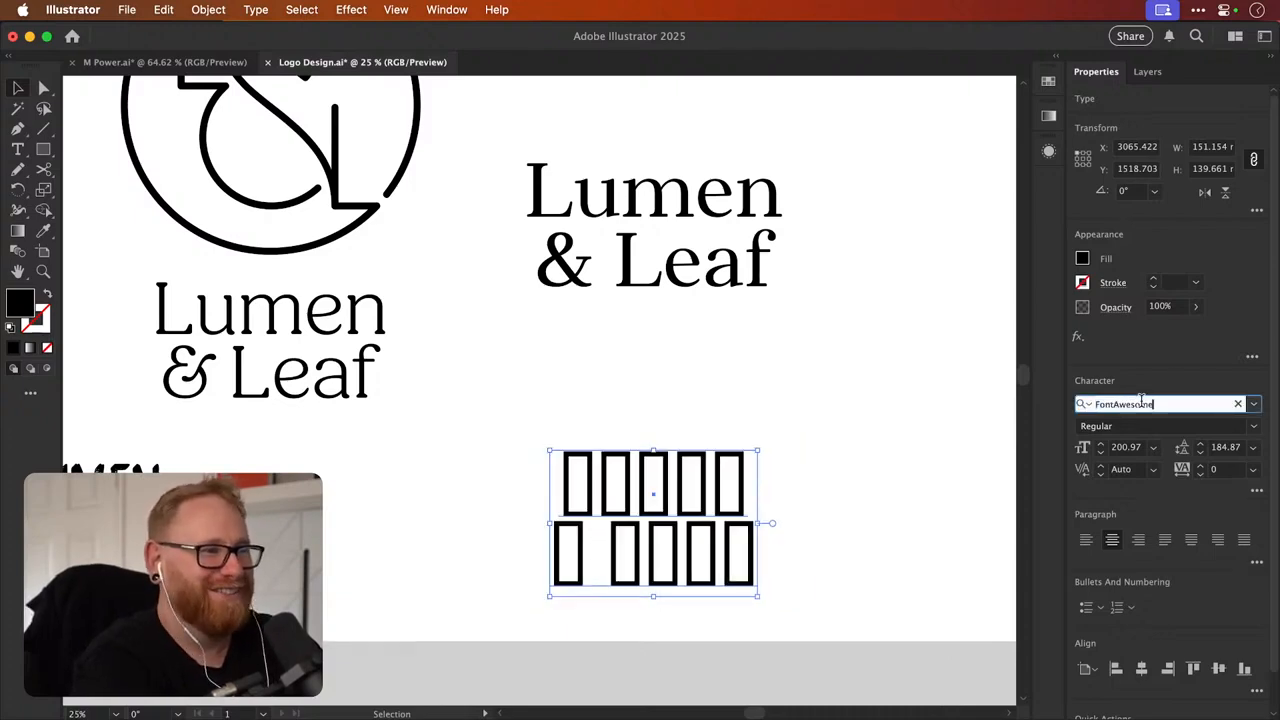
{"action": "key", "text": "Up"}
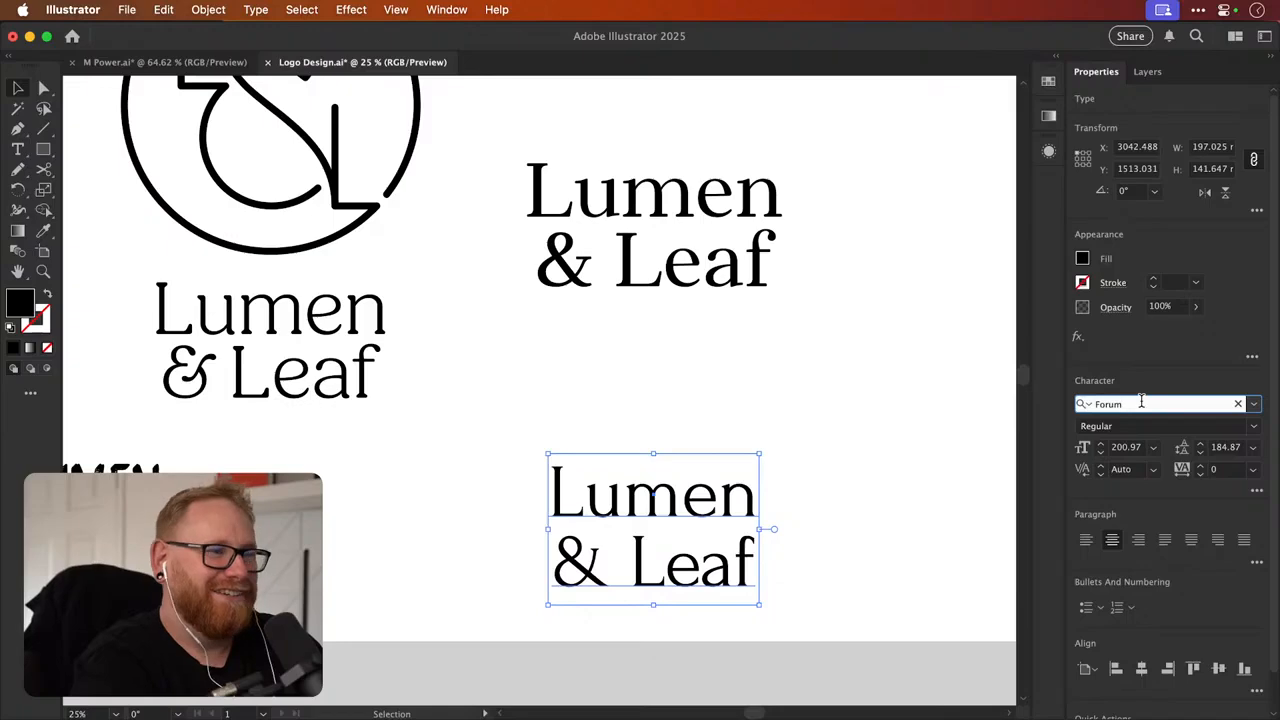
{"action": "type", "text": "Frank"}
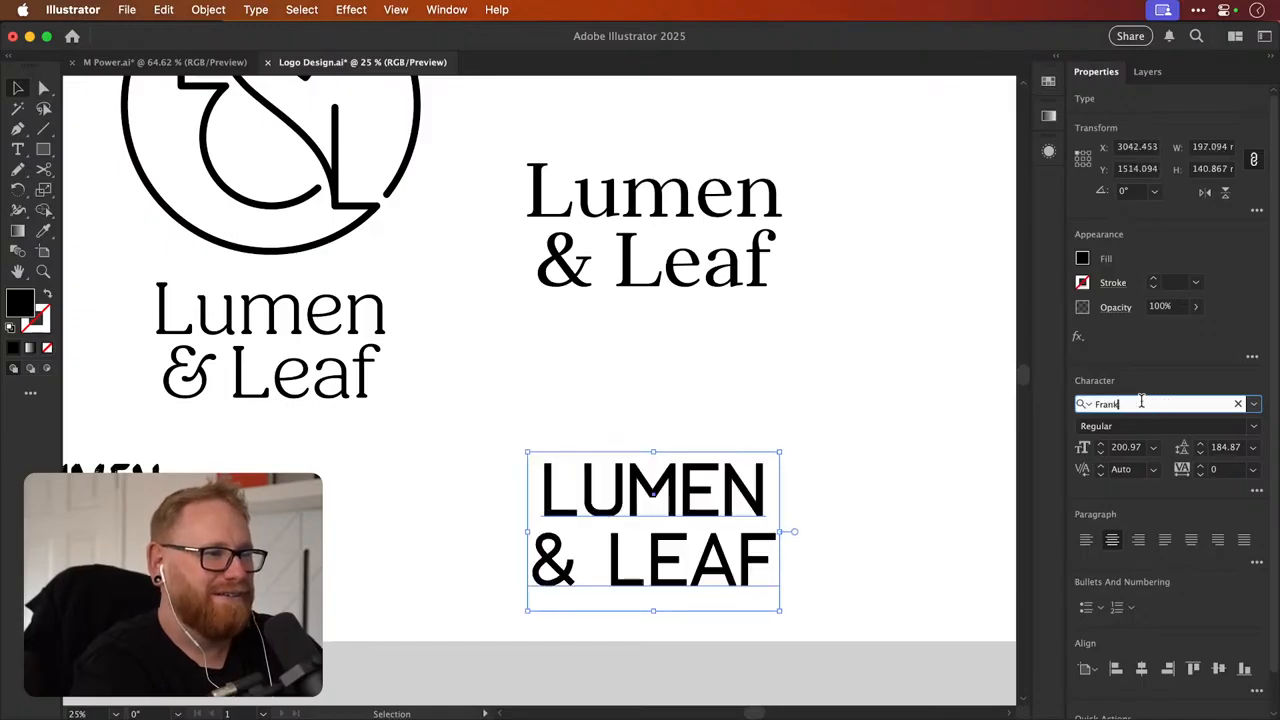
{"action": "key", "text": "Down"}
{"action": "key", "text": "Down"}
{"action": "key", "text": "Down"}
{"action": "key", "text": "Down"}
{"action": "key", "text": "Down"}
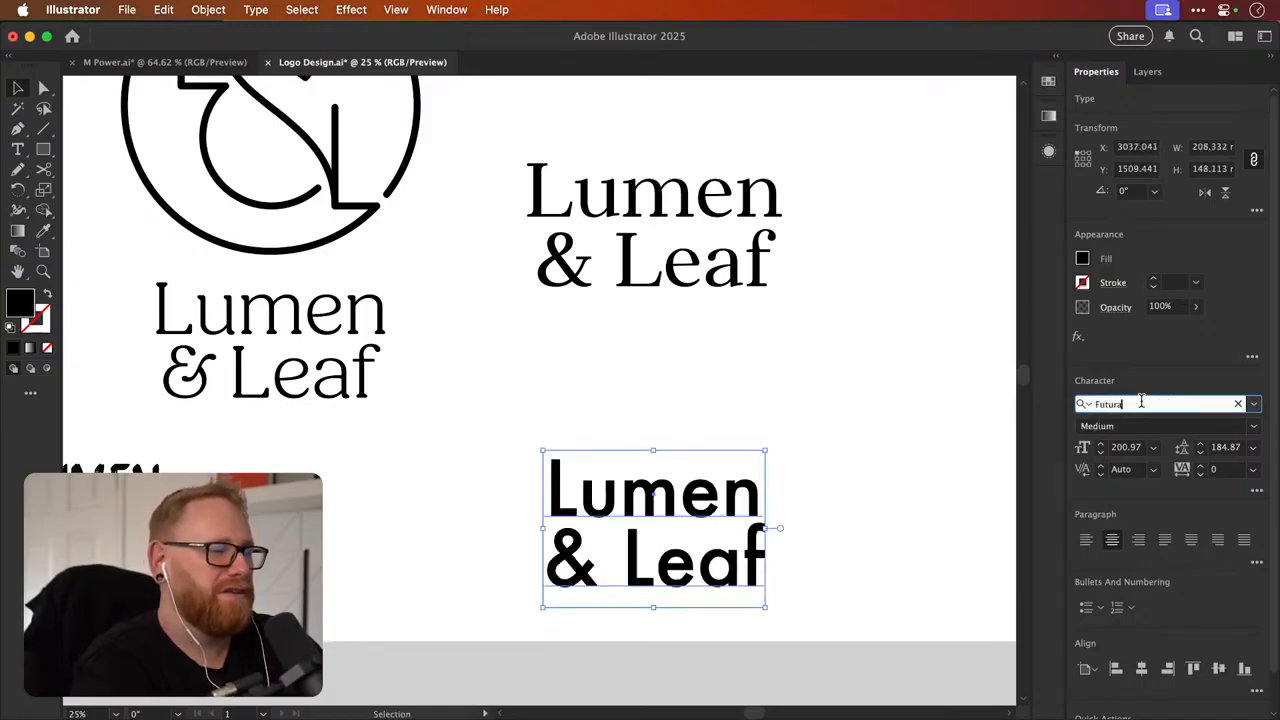
{"action": "key", "text": "Down"}
{"action": "key", "text": "Down"}
{"action": "key", "text": "Down"}
{"action": "key", "text": "Down"}
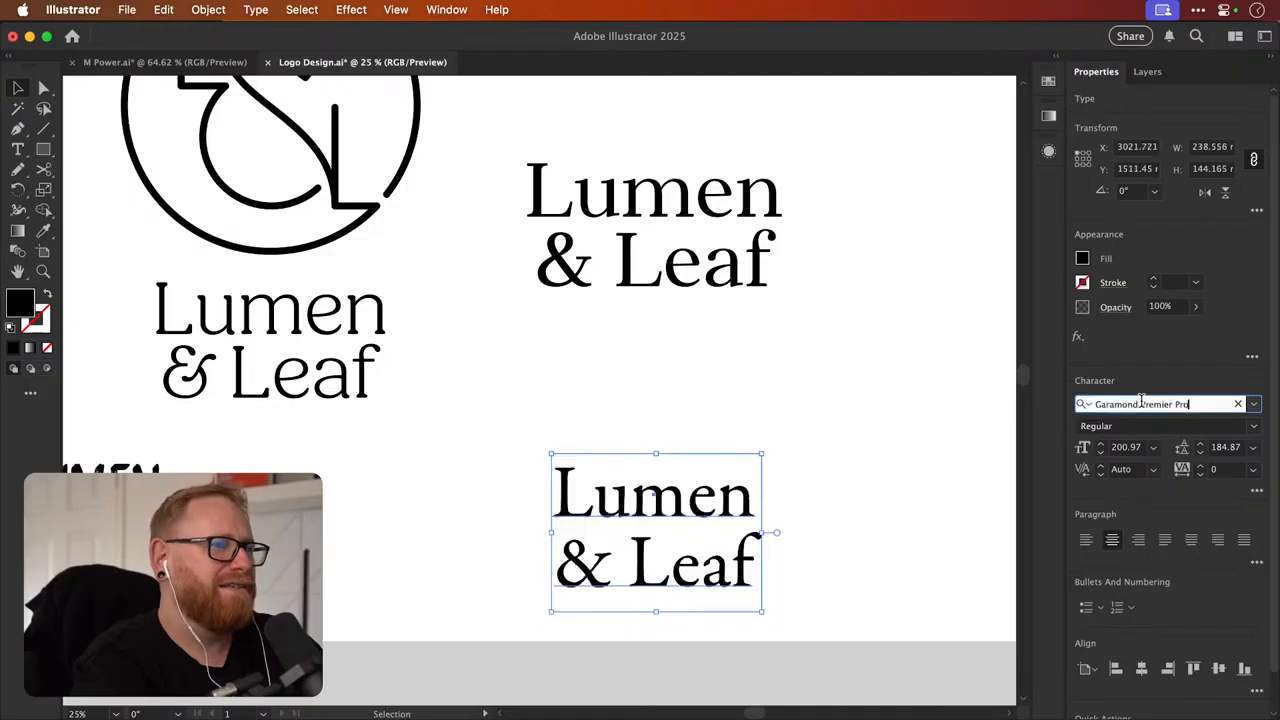
{"action": "key", "text": "Down"}
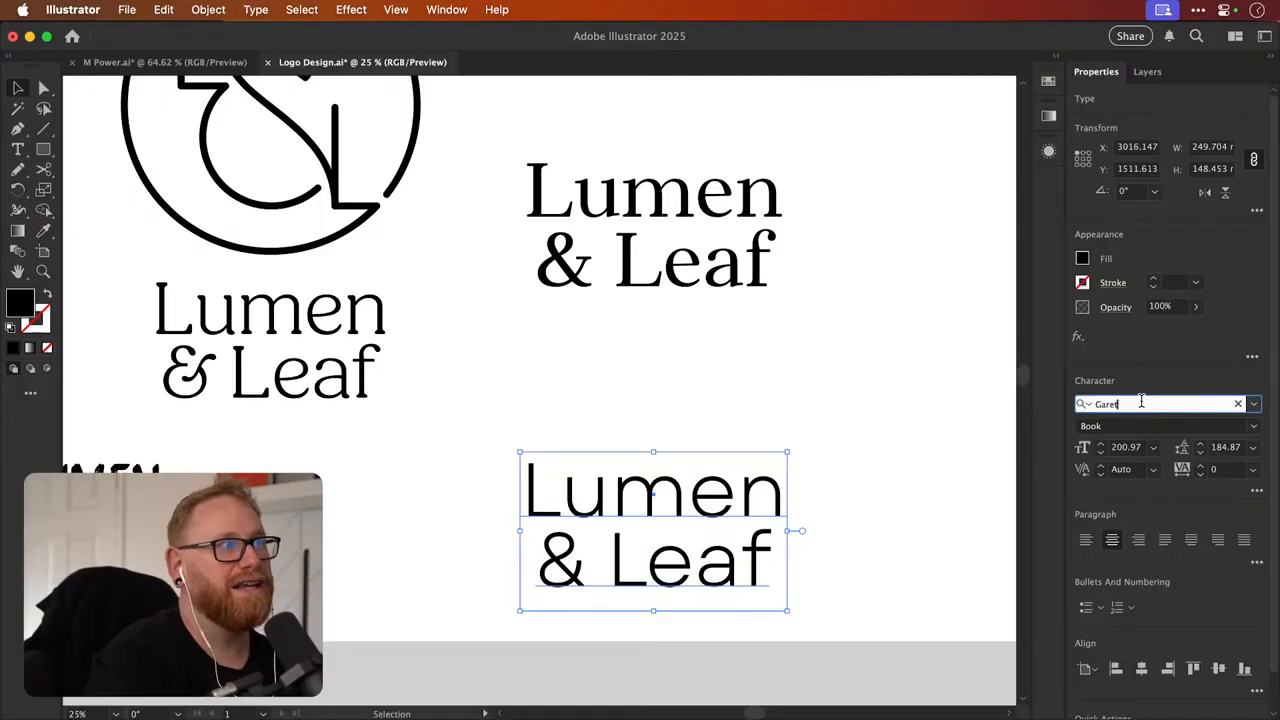
{"action": "key", "text": "Down"}
{"action": "key", "text": "Down"}
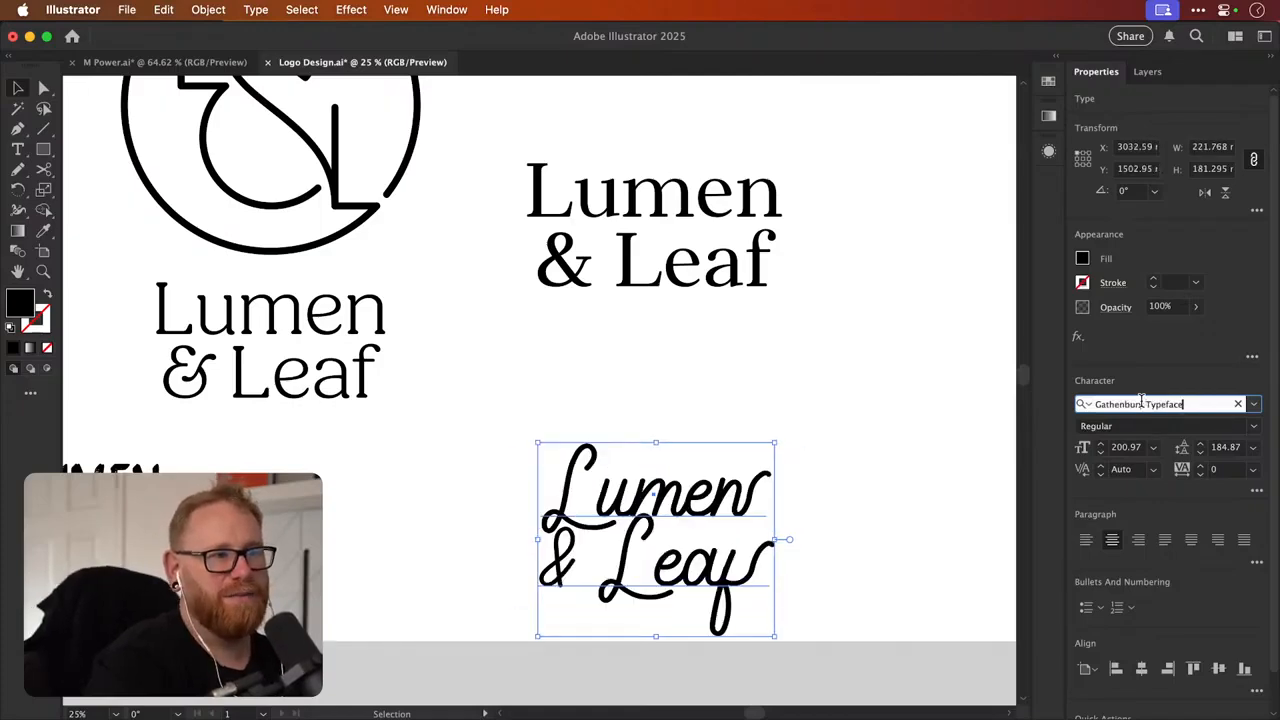
{"action": "key", "text": "Down"}
{"action": "key", "text": "Down"}
{"action": "key", "text": "Down"}
{"action": "key", "text": "Down"}
{"action": "key", "text": "Down"}
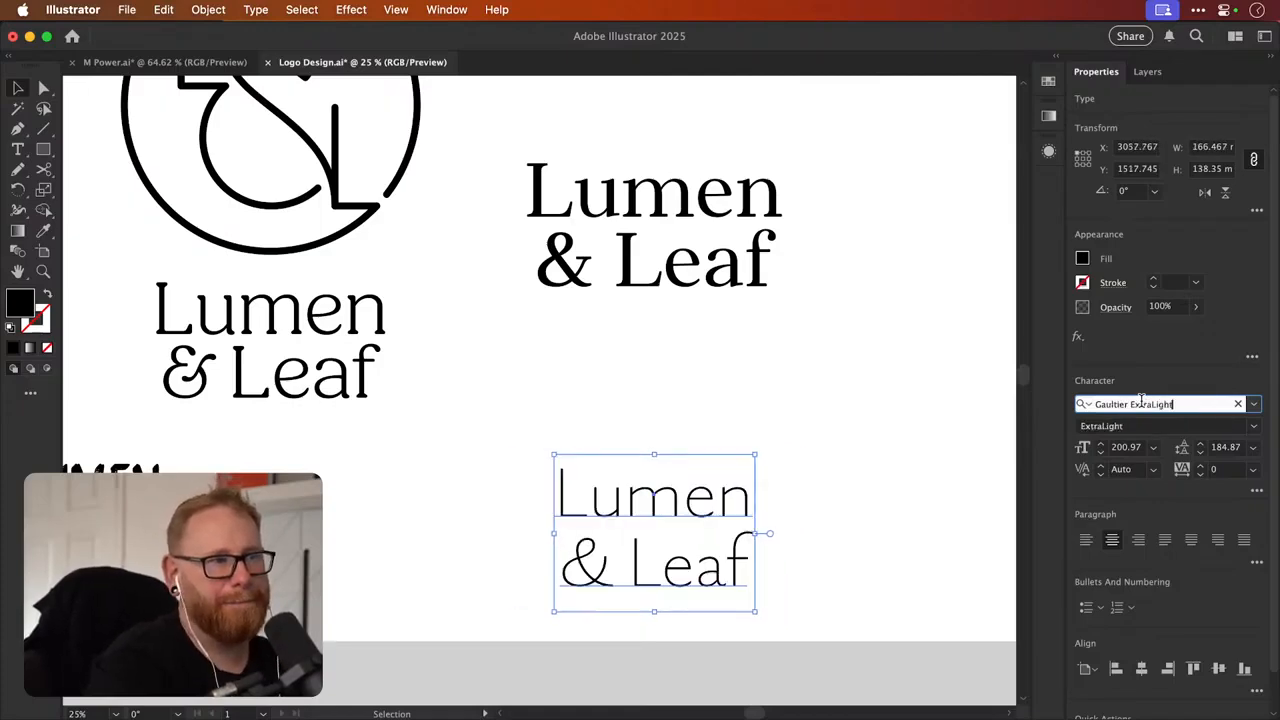
{"action": "key", "text": "Down"}
{"action": "key", "text": "Down"}
{"action": "key", "text": "Down"}
{"action": "key", "text": "Down"}
{"action": "key", "text": "Down"}
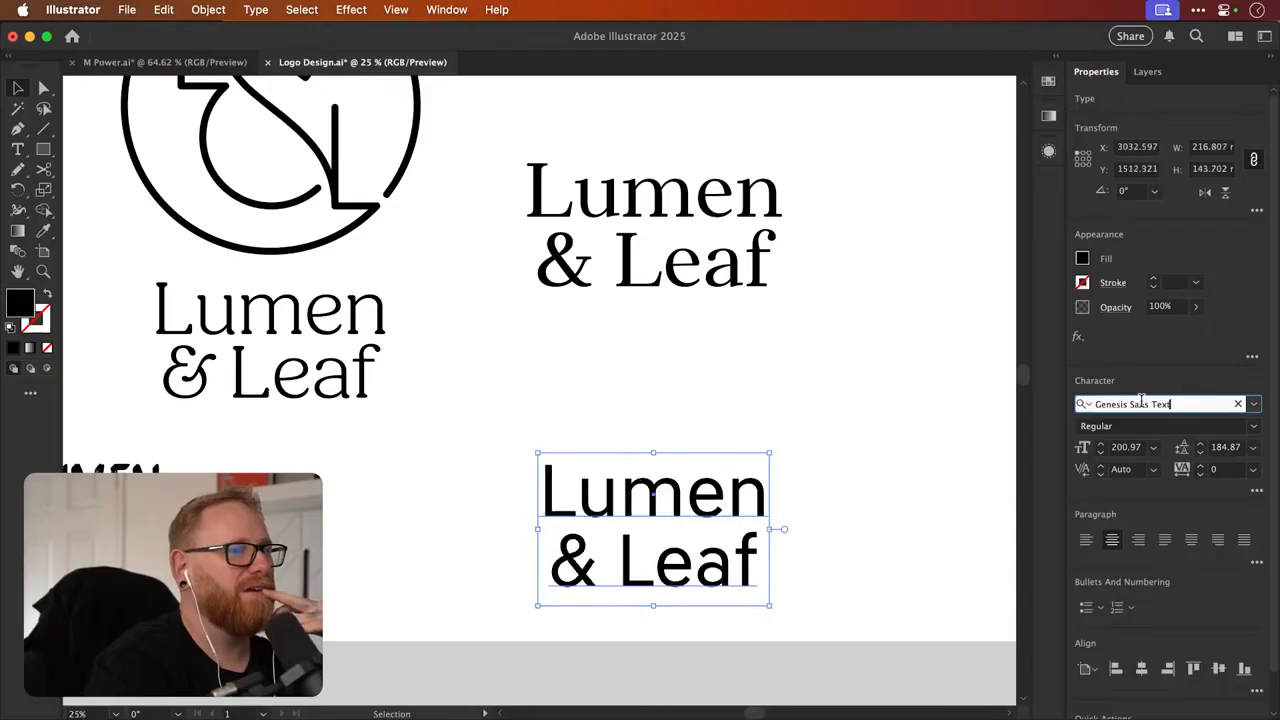
{"action": "key", "text": "Down"}
{"action": "key", "text": "Down"}
{"action": "key", "text": "Down"}
{"action": "key", "text": "Down"}
{"action": "key", "text": "Down"}
{"action": "key", "text": "Down"}
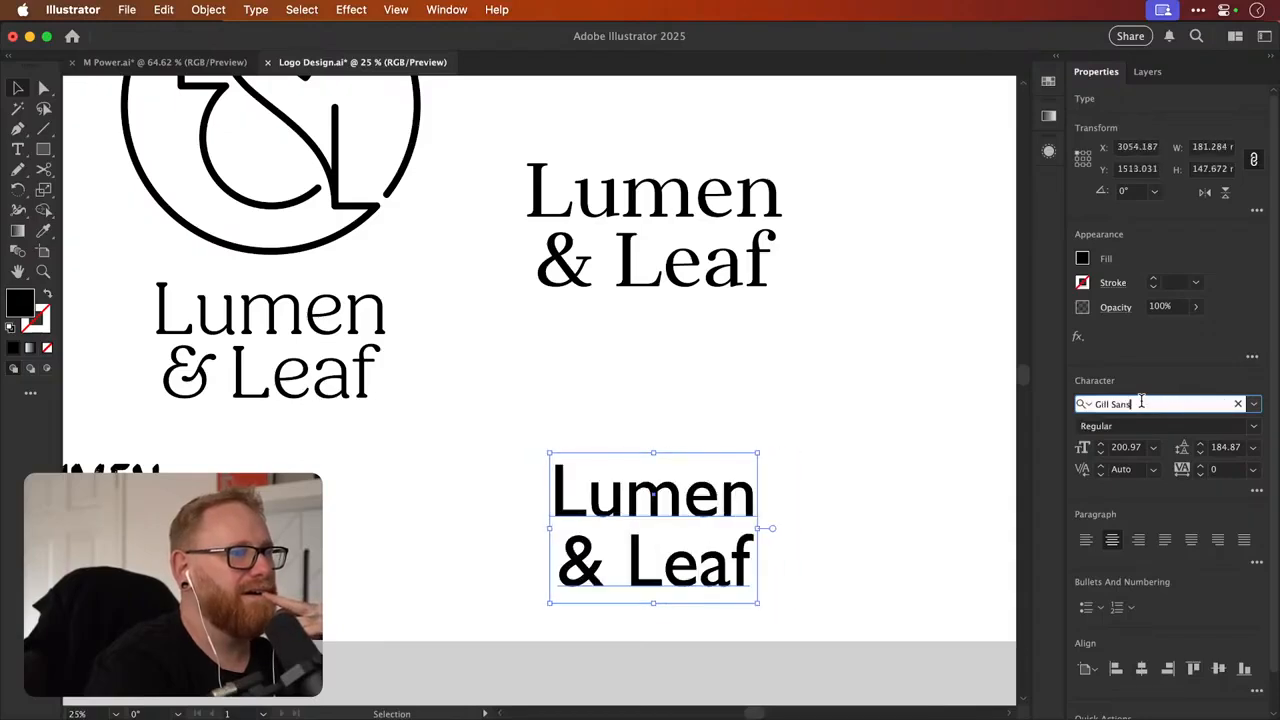
{"action": "key", "text": "Down"}
{"action": "key", "text": "Down"}
{"action": "key", "text": "Up"}
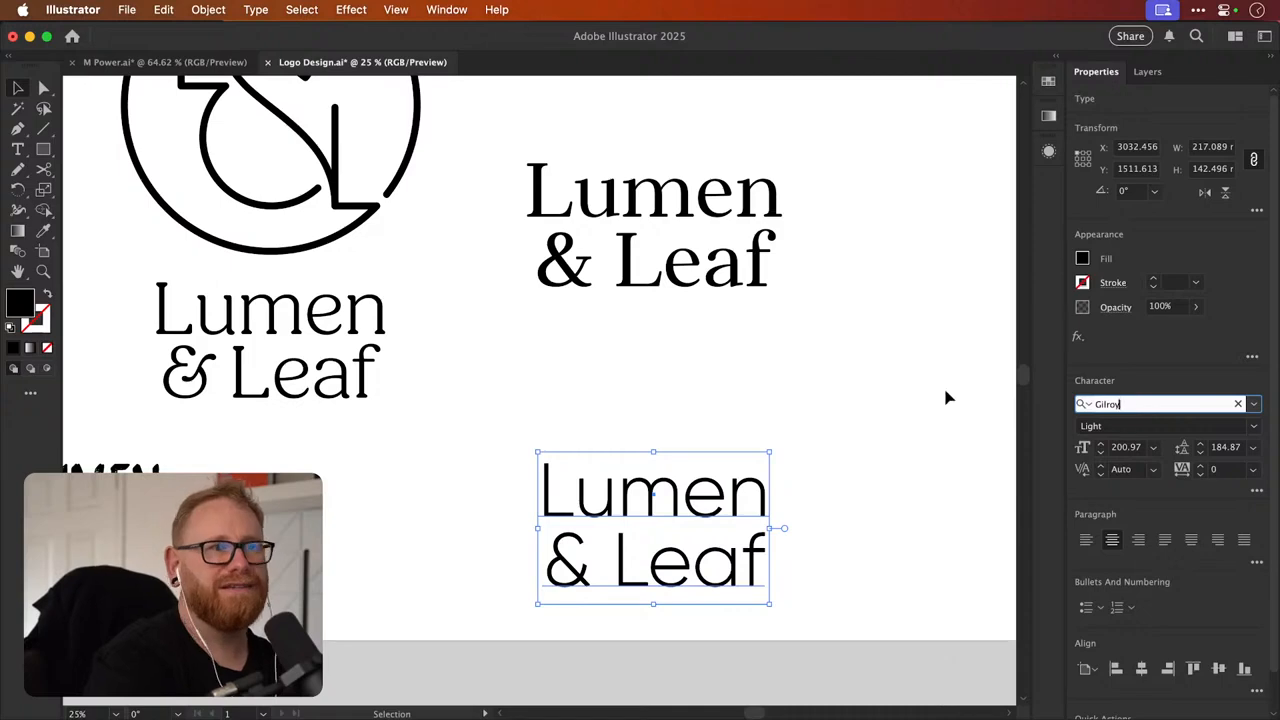
{"action": "left_click", "coordinate": [901, 393]}
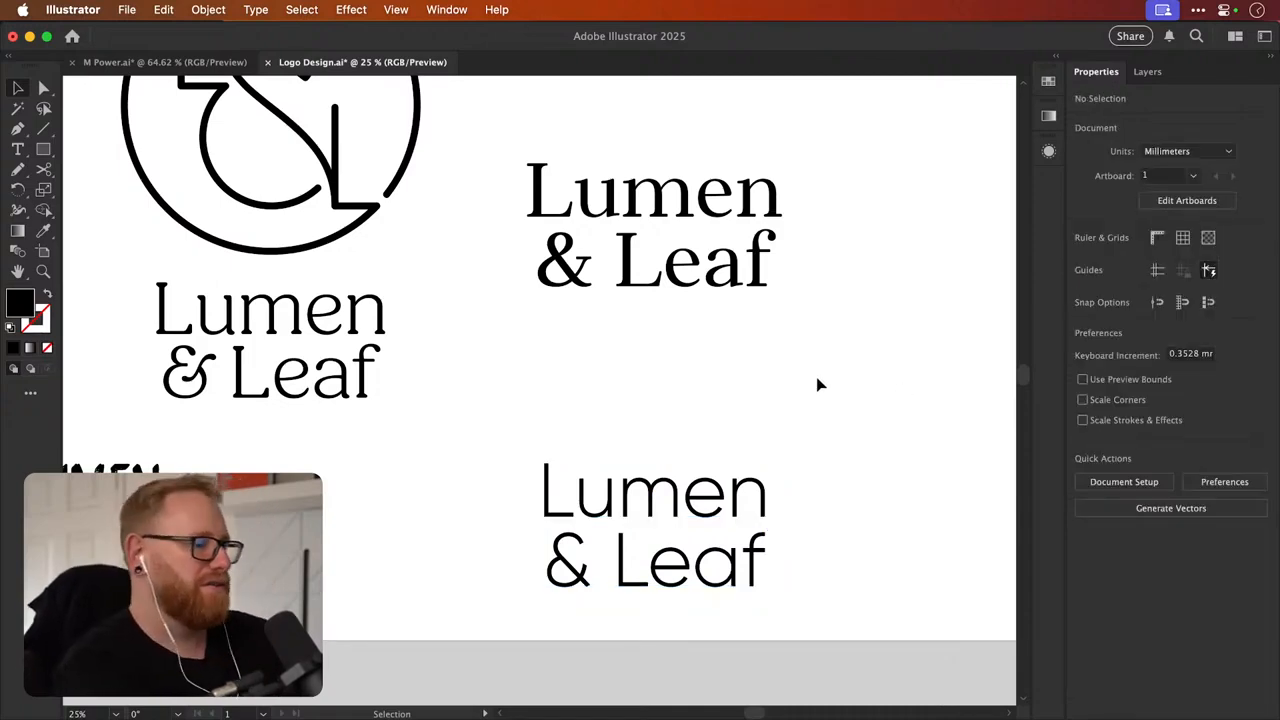
Move the Elgraine wordmark further up and place a copy of the Gilroy wordmark in the gap between the two
{"action": "key", "text": "super+minus"}
{"action": "key", "text": "super+minus"}
{"action": "scroll", "coordinate": [820, 380], "scroll_direction": "up", "scroll_amount": 1}
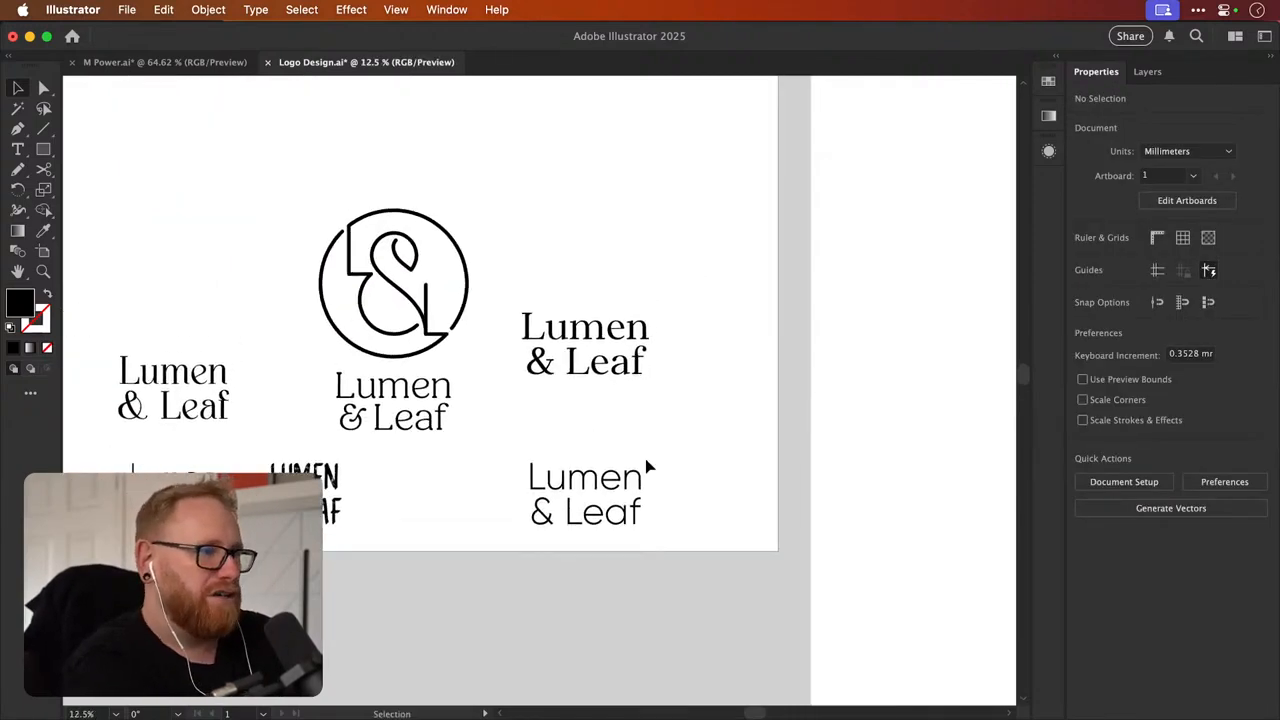
{"action": "scroll", "coordinate": [609, 455], "scroll_direction": "up", "scroll_amount": 2}
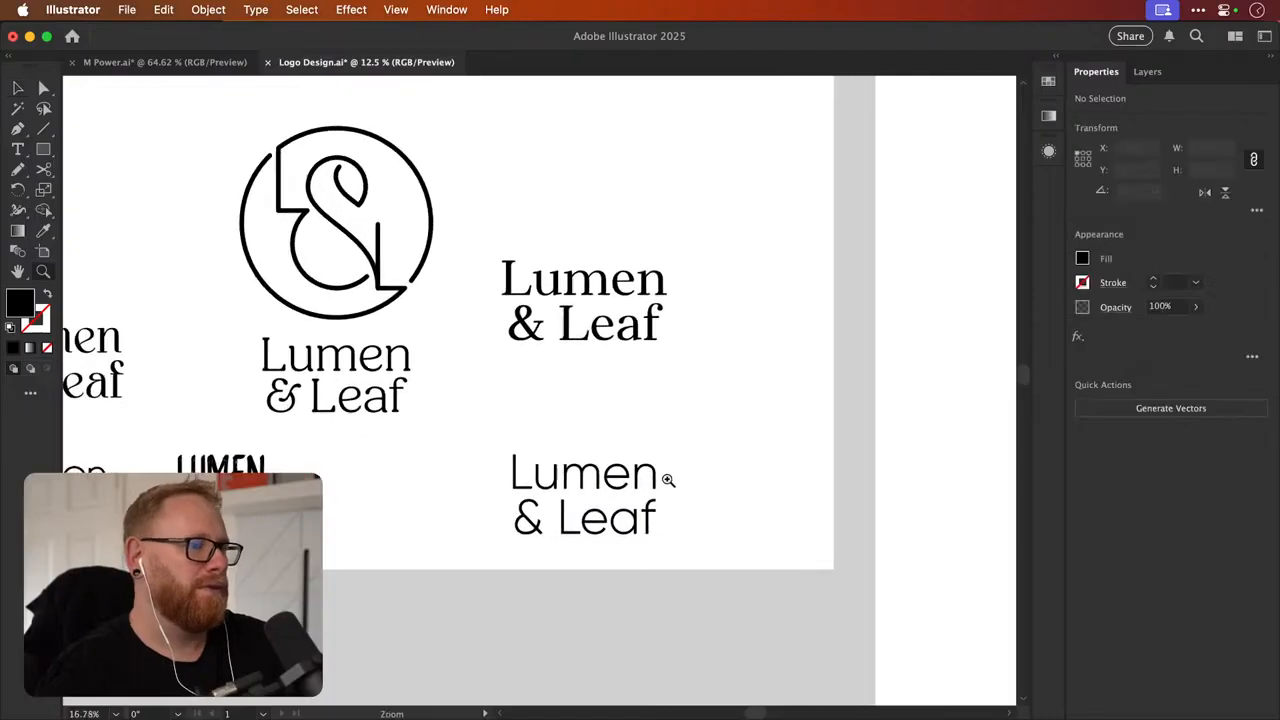
{"action": "left_click_drag", "start_coordinate": [617, 343], "coordinate": [617, 208]}
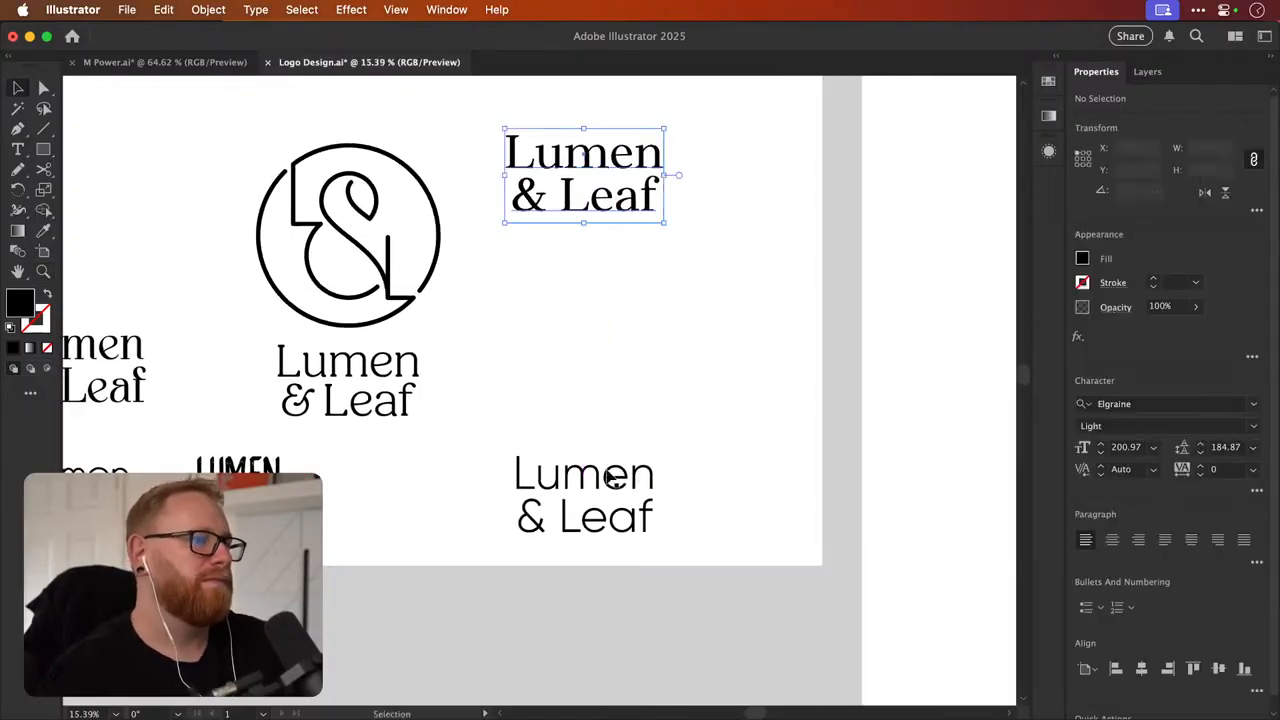
{"action": "left_click_drag", "start_coordinate": [609, 474], "coordinate": [609, 338]}
Try the Glastone Regular font on the middle wordmark copy and inspect its letterforms up close
{"action": "left_click", "coordinate": [1133, 400]}
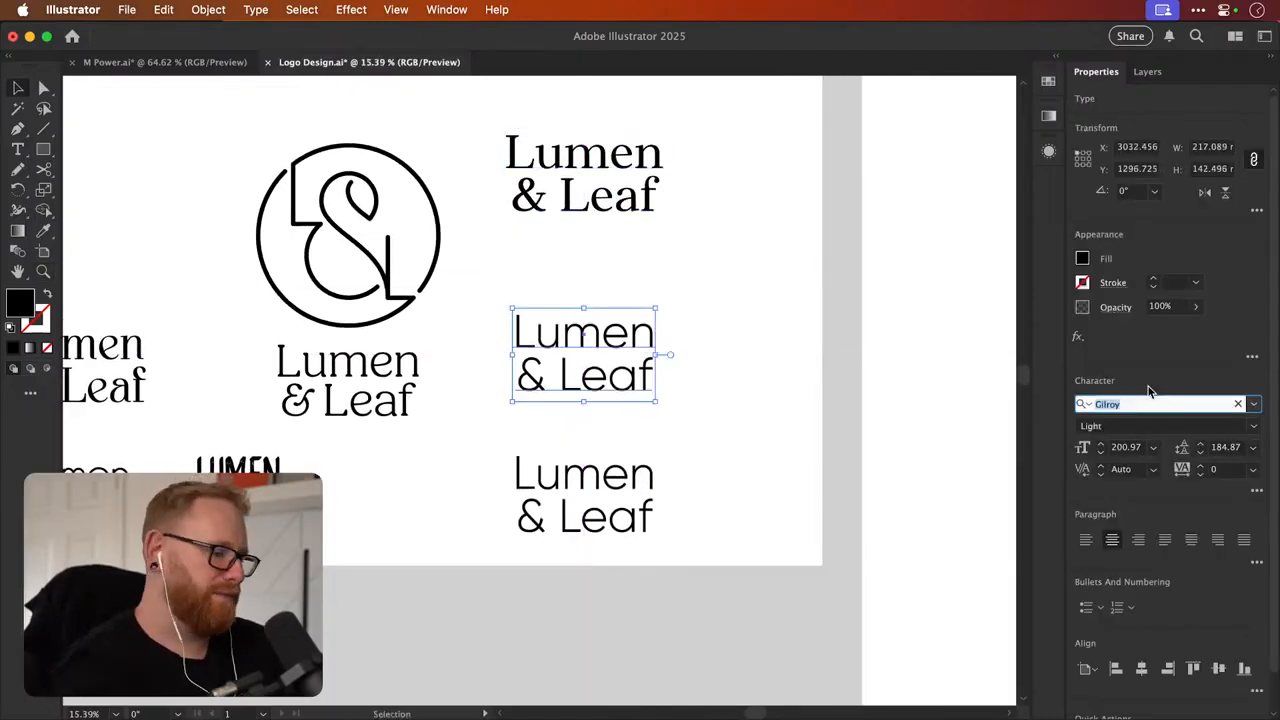
{"action": "type", "text": "Glastone"}
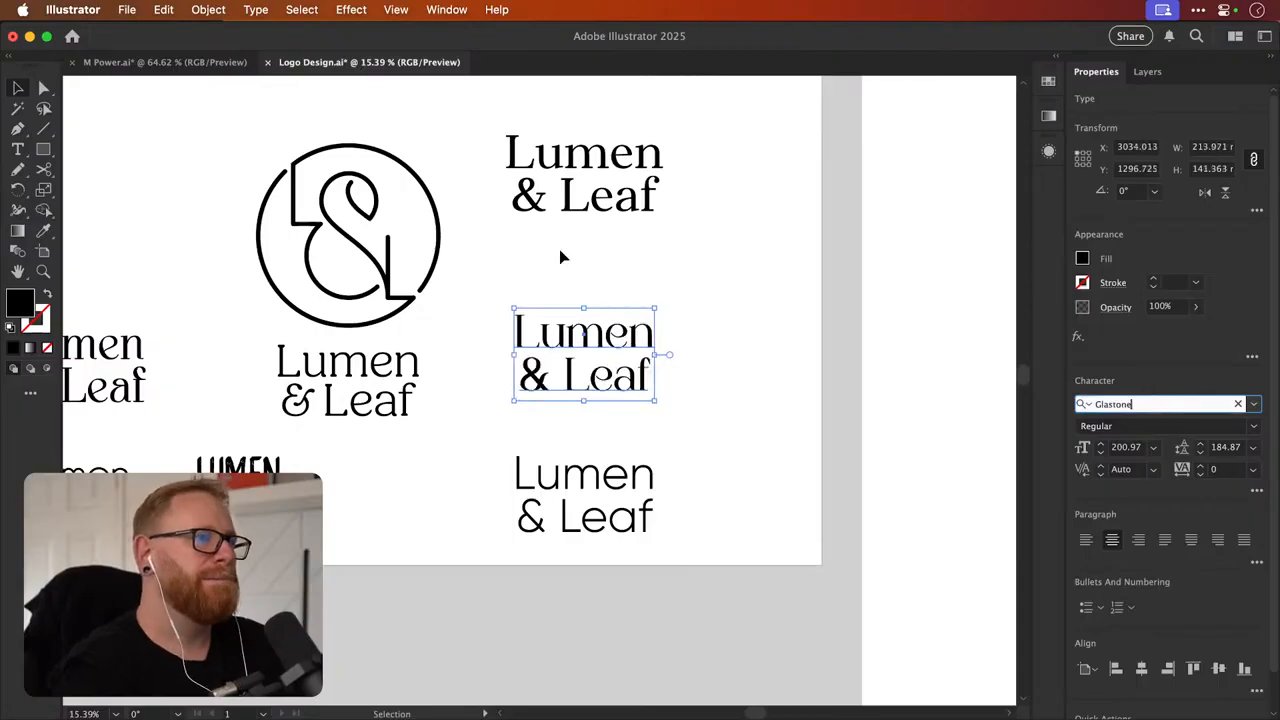
{"action": "left_click", "coordinate": [729, 317]}
{"action": "key", "text": "z"}
{"action": "left_click_drag", "start_coordinate": [729, 317], "coordinate": [680, 320]}
{"action": "key", "text": "t"}
{"action": "left_click", "coordinate": [690, 325]}
{"action": "key", "text": "super+a"}
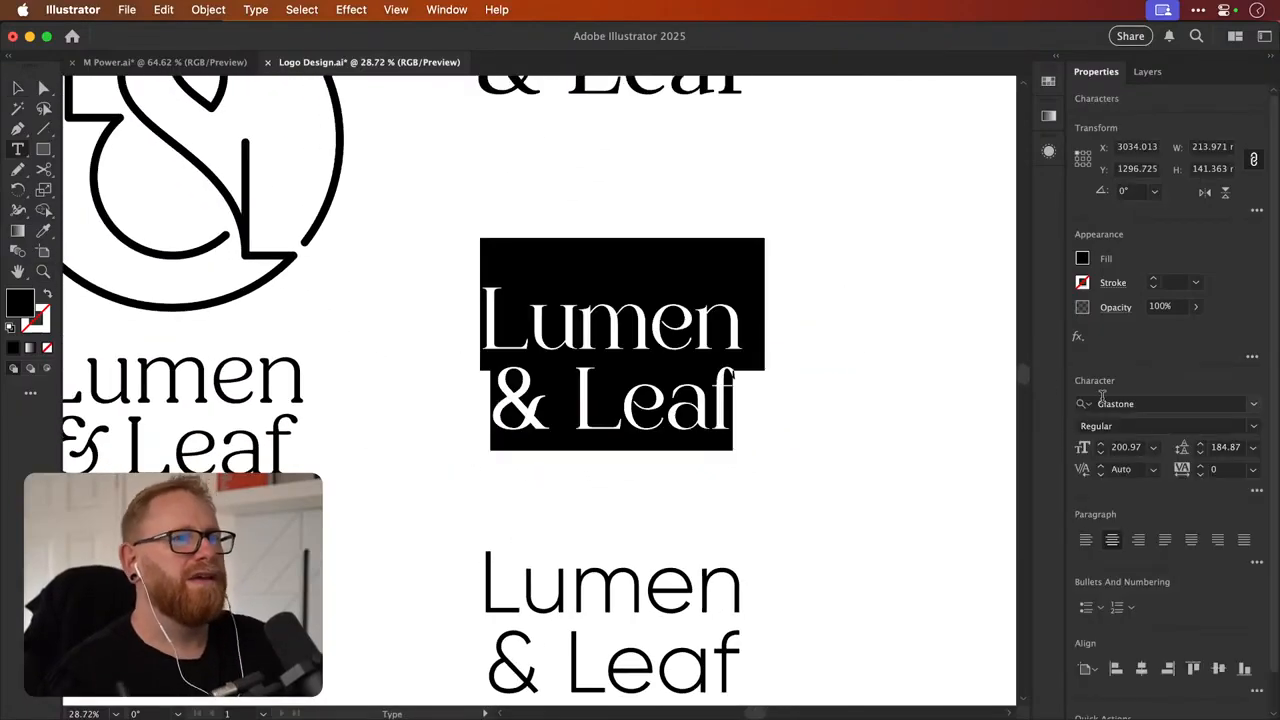
Cycle through the installed fonts after Glastone on the middle wordmark copy and apply Great Vibes Regular
{"action": "left_click", "coordinate": [1145, 405]}
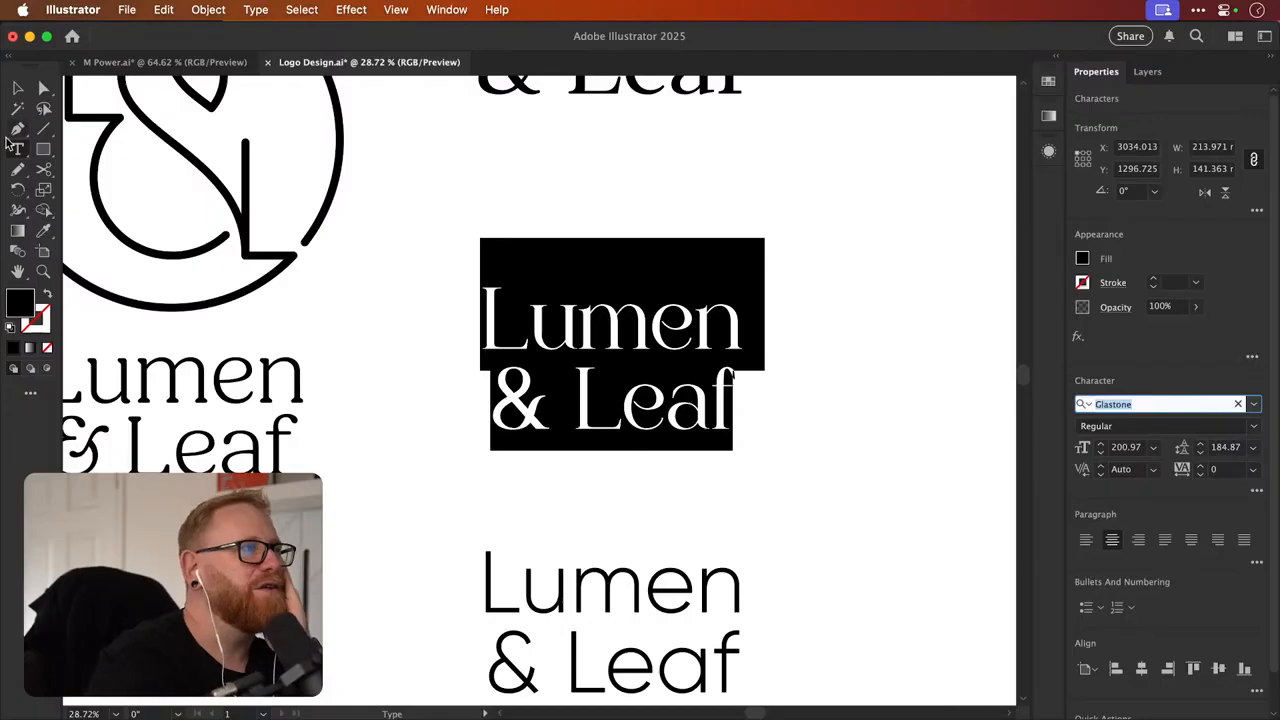
{"action": "left_click", "coordinate": [15, 88]}
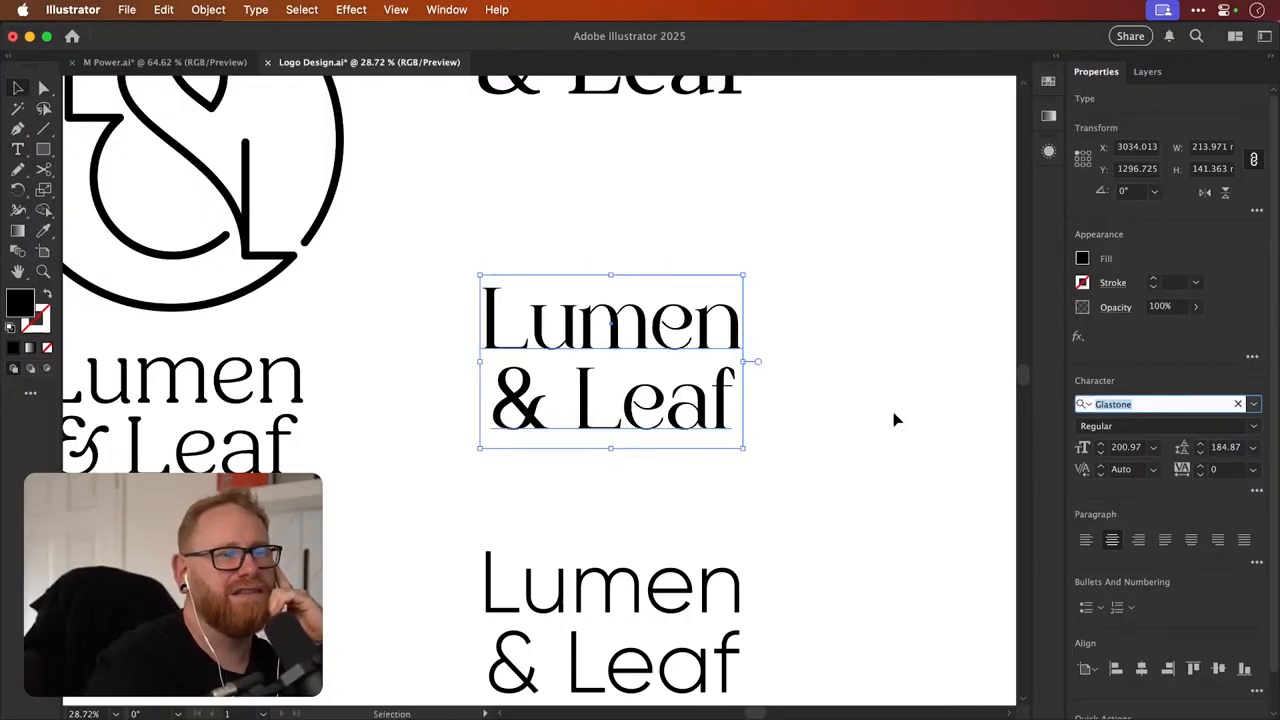
{"action": "key", "text": "Down"}
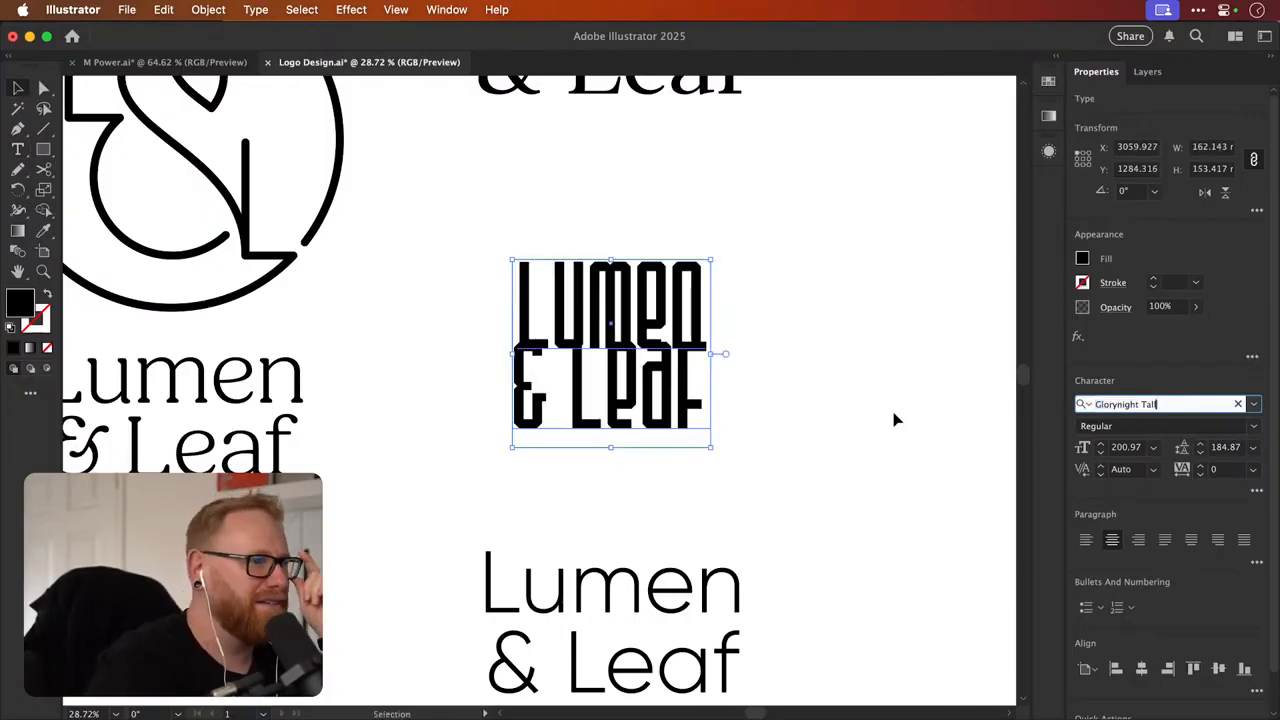
{"action": "type", "text": "Gotham"}
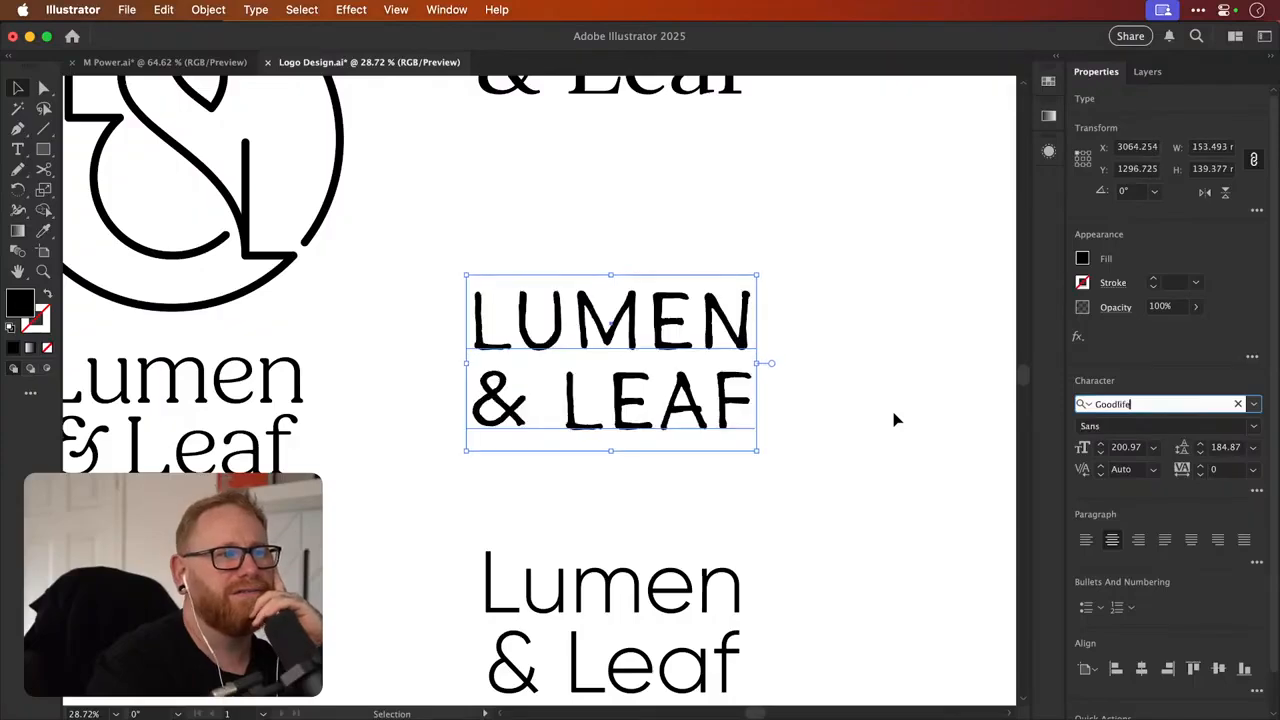
{"action": "key", "text": "Down"}
{"action": "key", "text": "Down"}
{"action": "key", "text": "Down"}
{"action": "key", "text": "Down"}
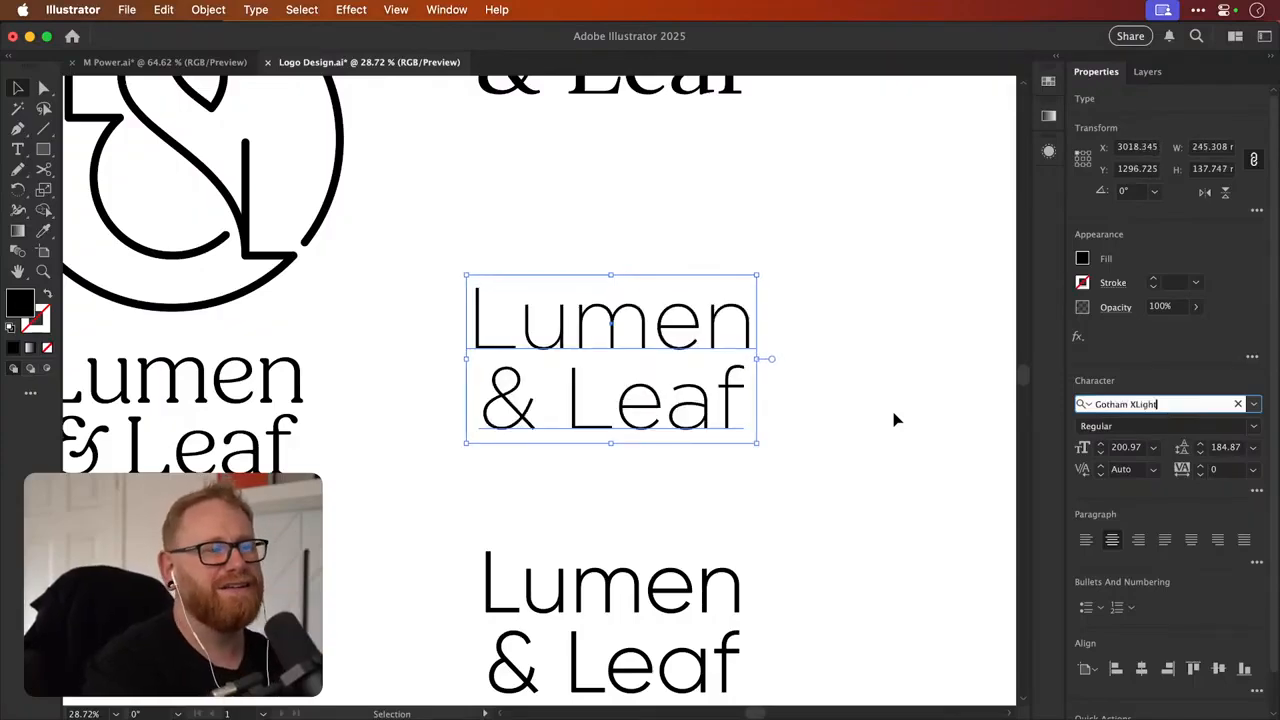
{"action": "key", "text": "Down"}
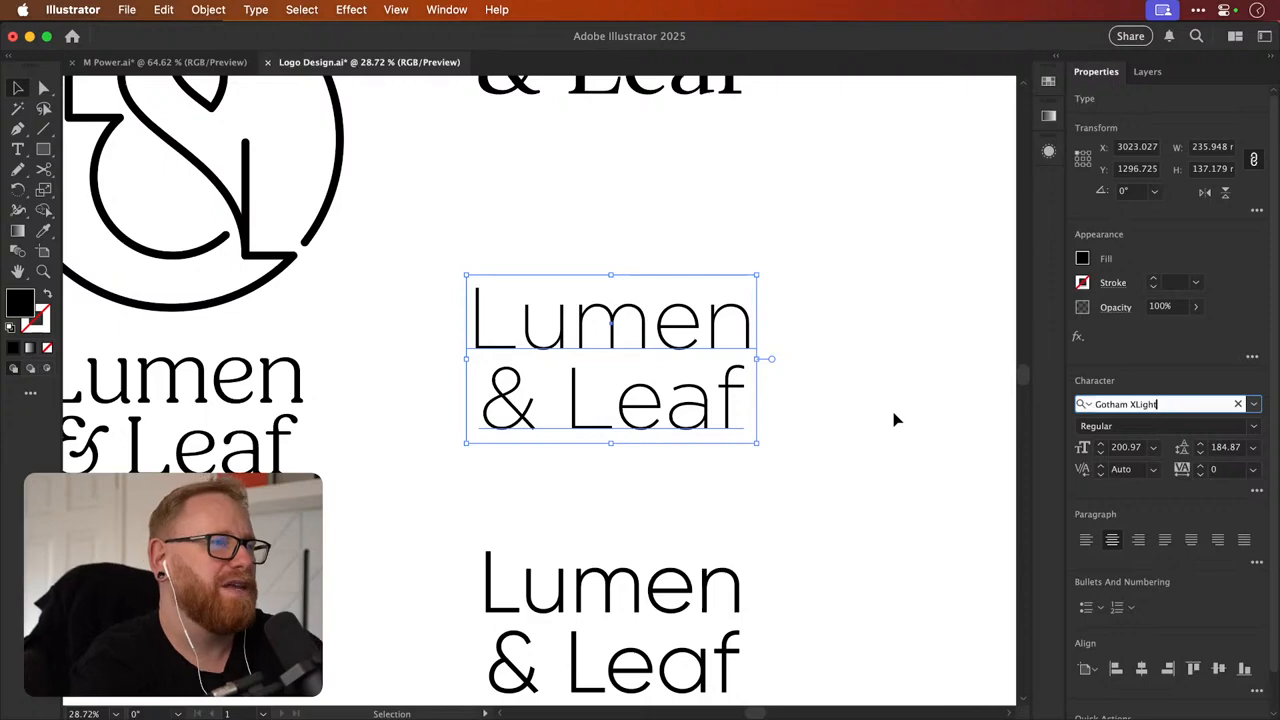
{"action": "key", "text": "Down"}
{"action": "key", "text": "Down"}
{"action": "key", "text": "Down"}
{"action": "key", "text": "Down"}
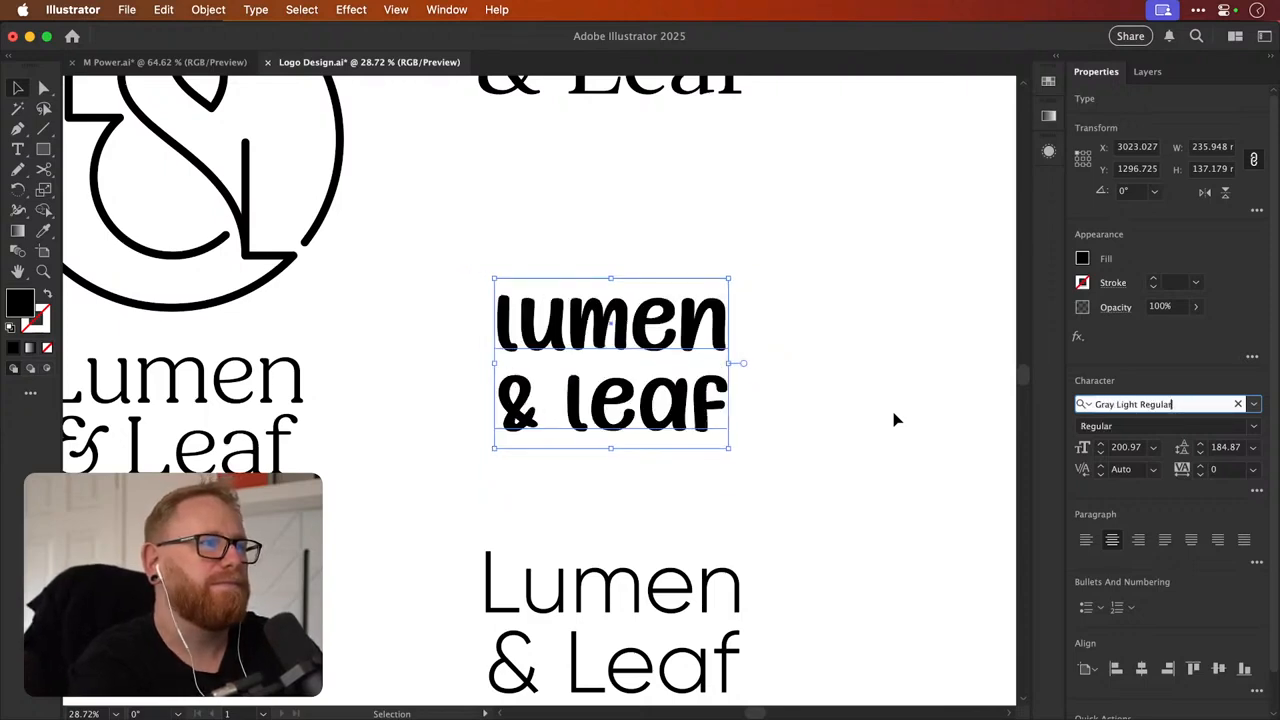
{"action": "key", "text": "Up"}
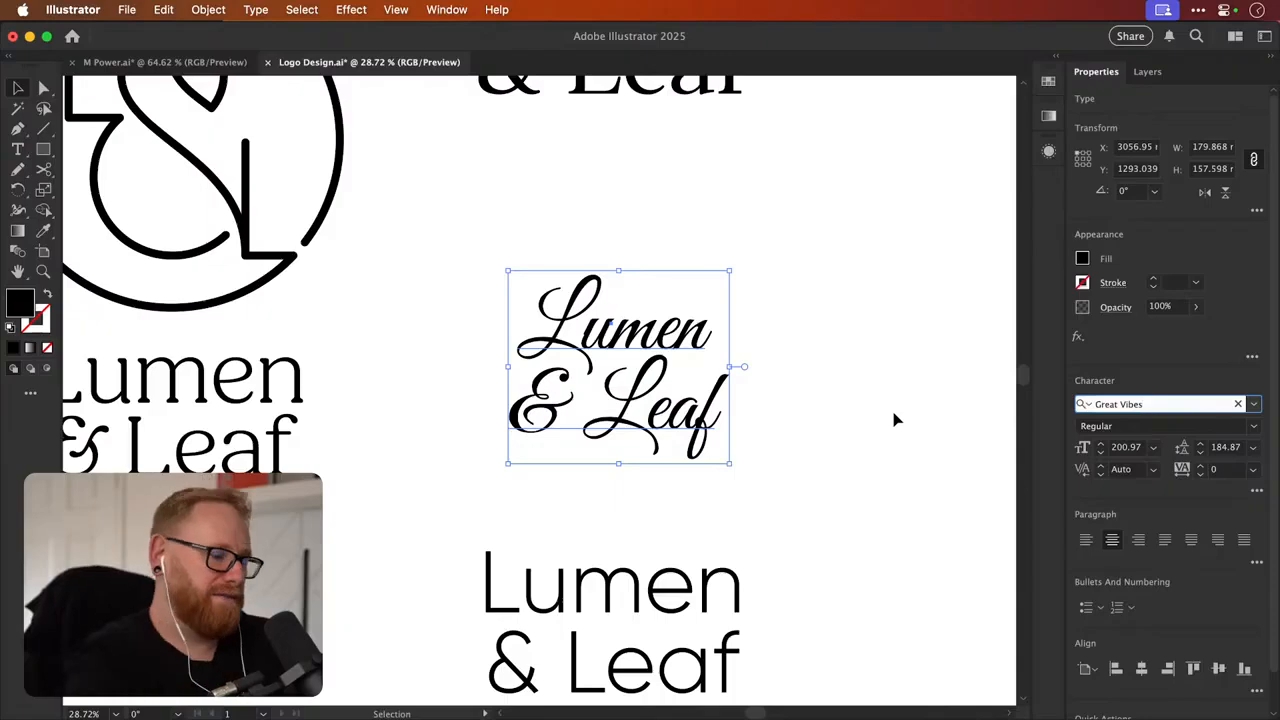
{"action": "left_click", "coordinate": [824, 503]}
Try an all-caps LUMEN LEAF version on a copy of the Champagne & Limousines wordmark placed beside the monogram, and delete it
{"action": "scroll", "coordinate": [824, 503], "scroll_direction": "down", "scroll_amount": 2}
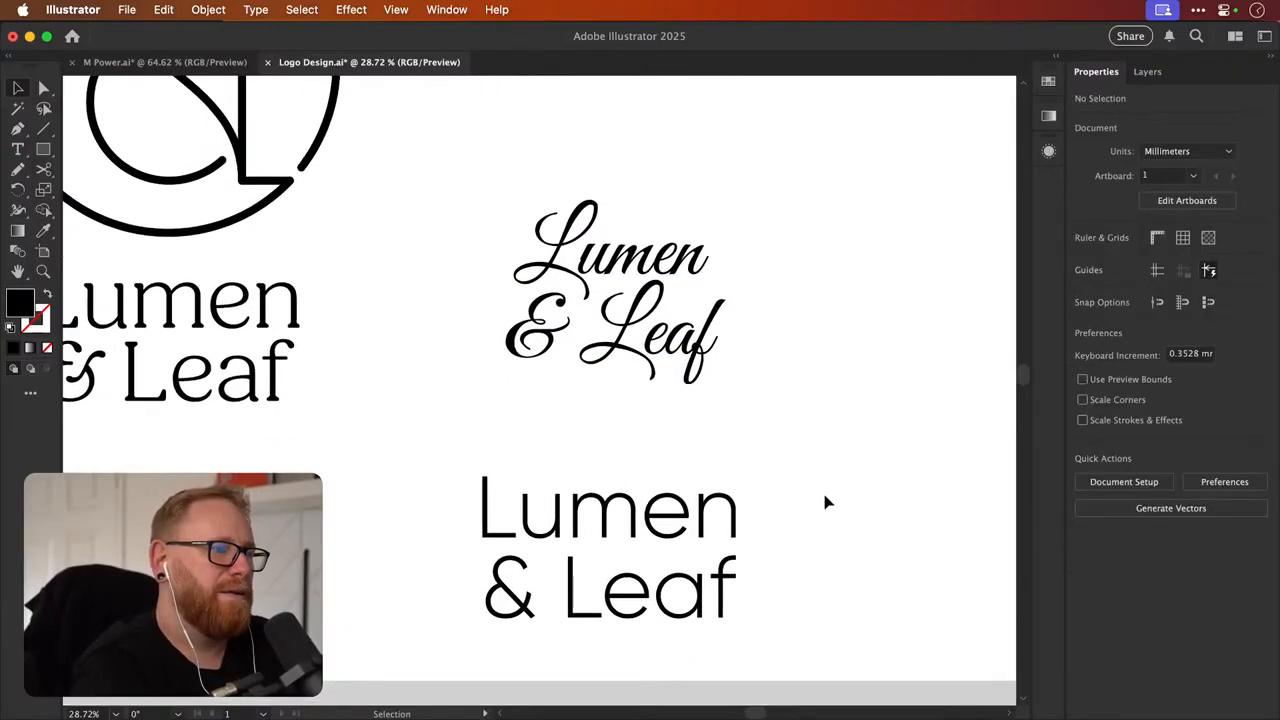
{"action": "key", "text": "super+minus"}
{"action": "key", "text": "super+minus"}
{"action": "key", "text": "super+minus"}
{"action": "key", "text": "v"}
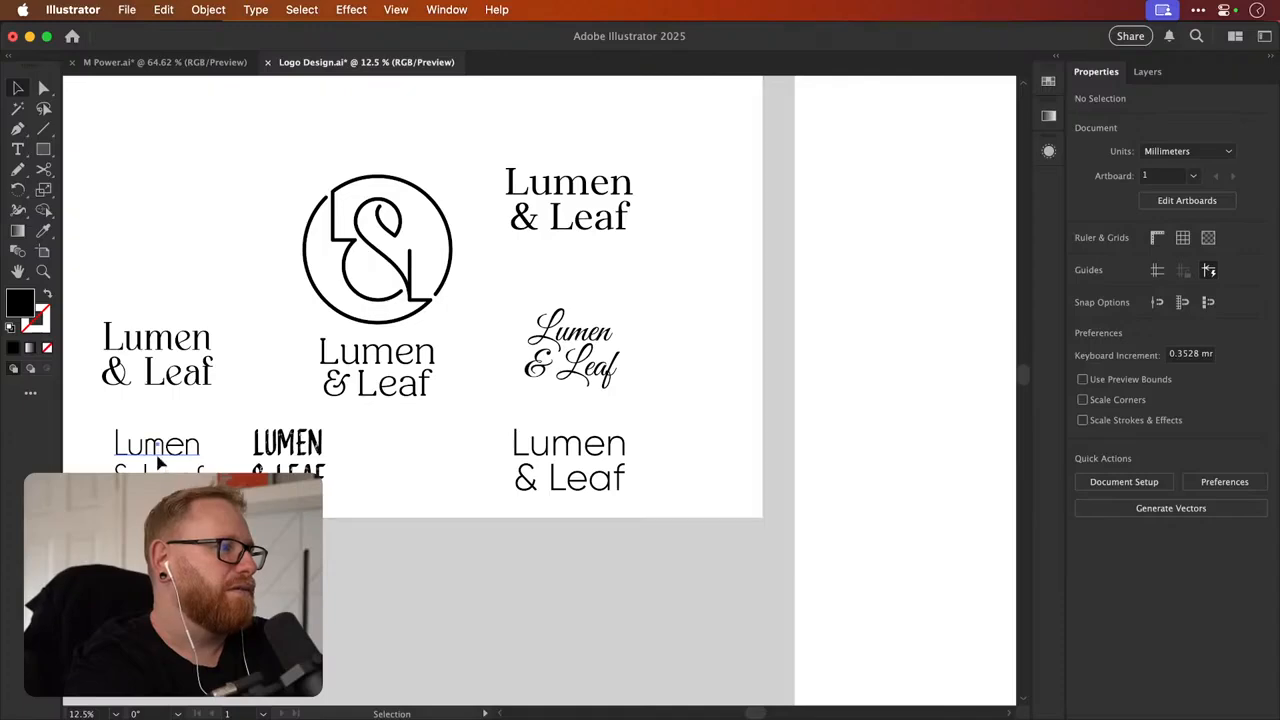
{"action": "left_click_drag", "start_coordinate": [157, 470], "coordinate": [151, 194]}
{"action": "double_click", "coordinate": [152, 190]}
{"action": "key", "text": "super+a"}
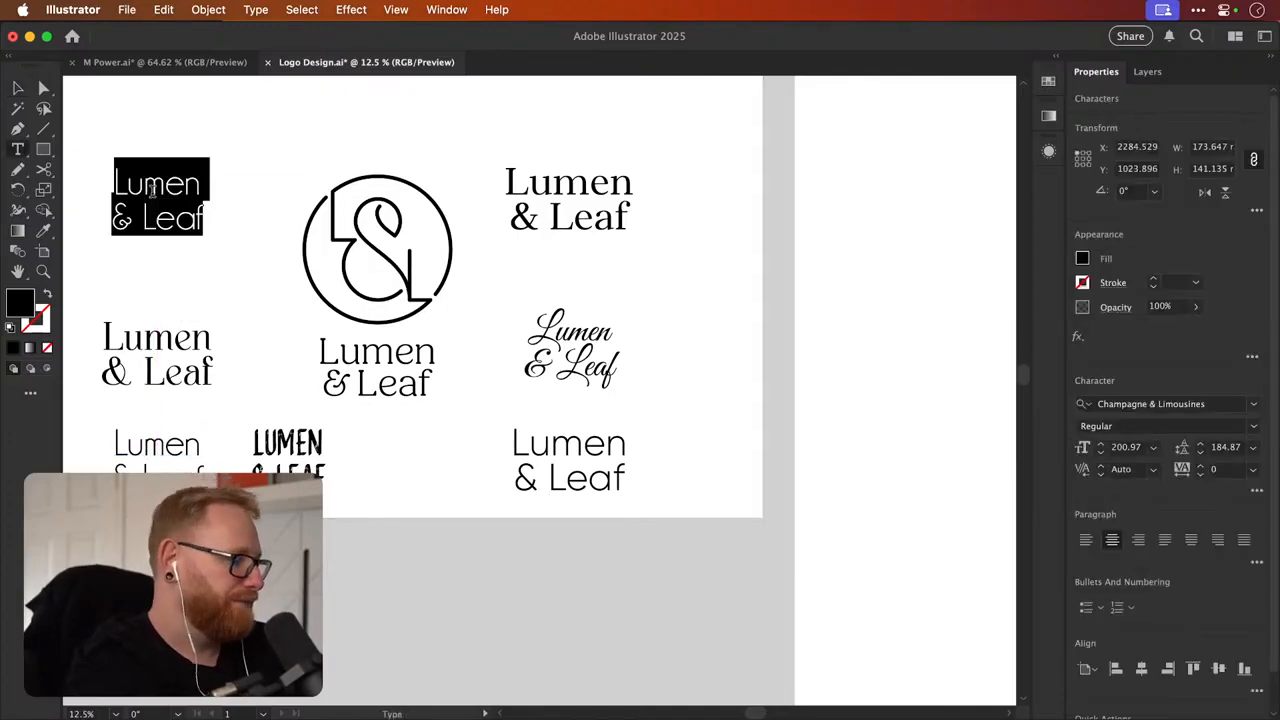
{"action": "type", "text": "LUMEN "}
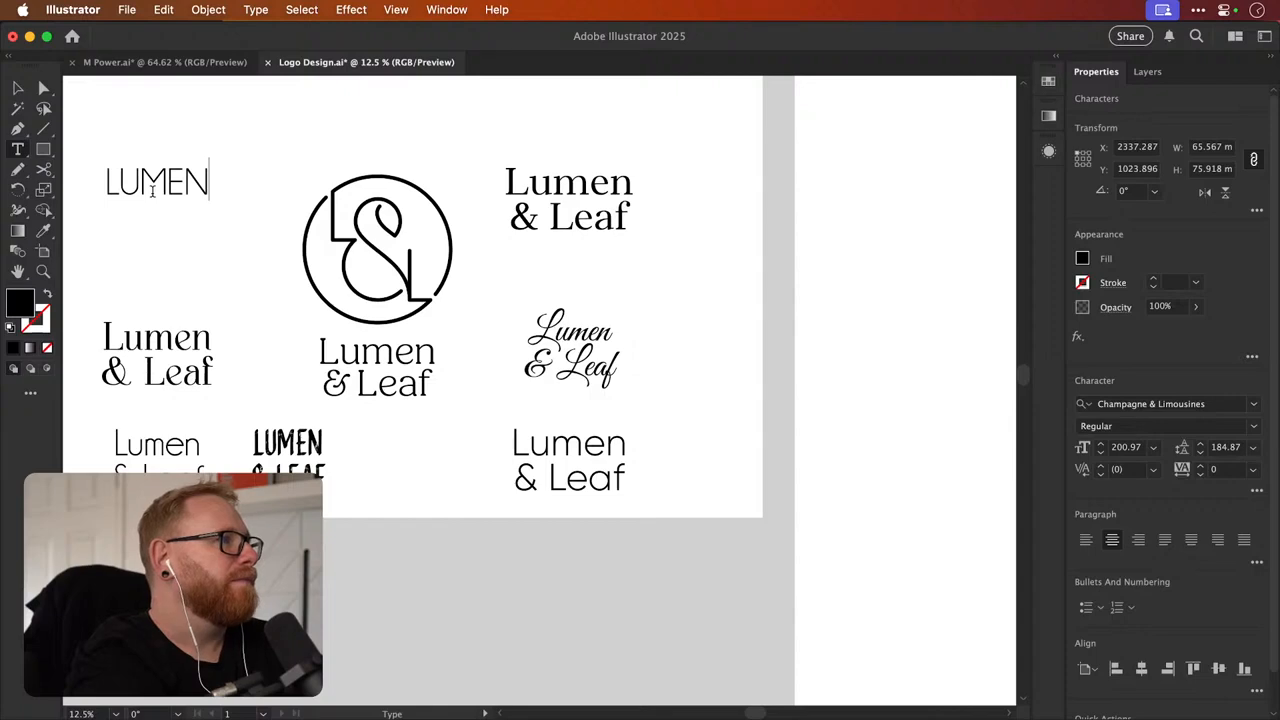
{"action": "type", "text": "LE"}
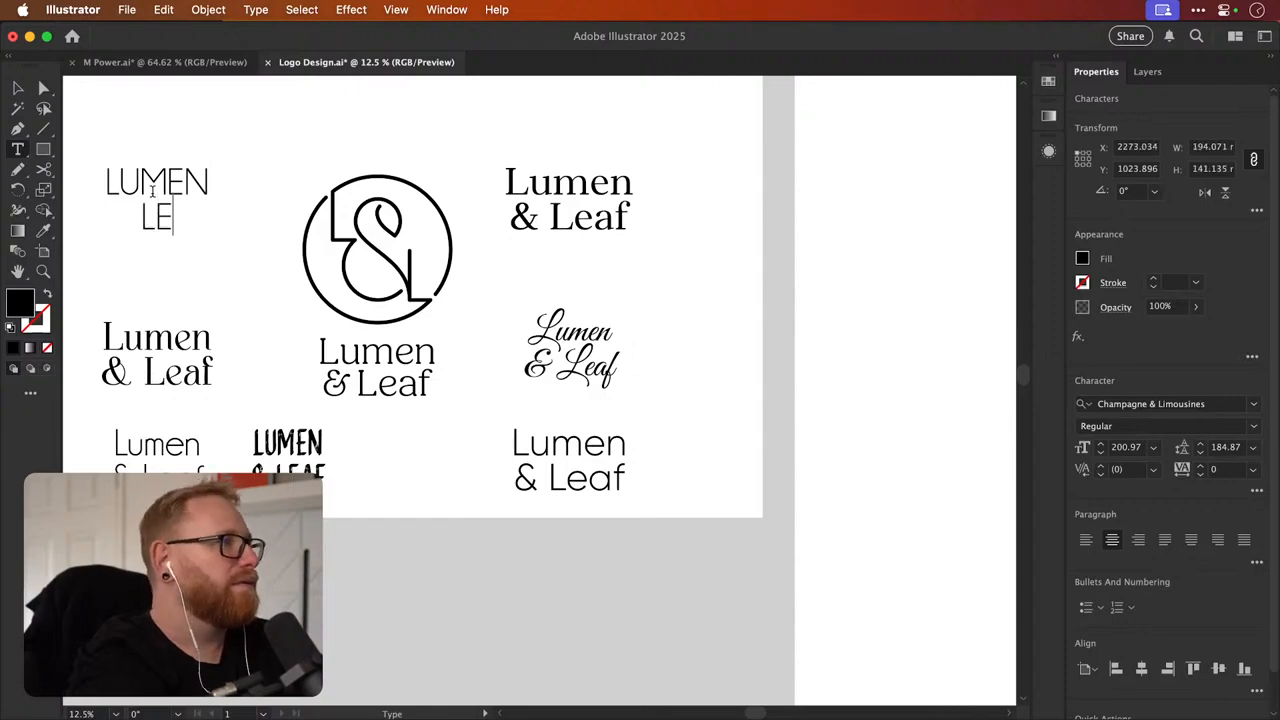
{"action": "type", "text": "AF"}
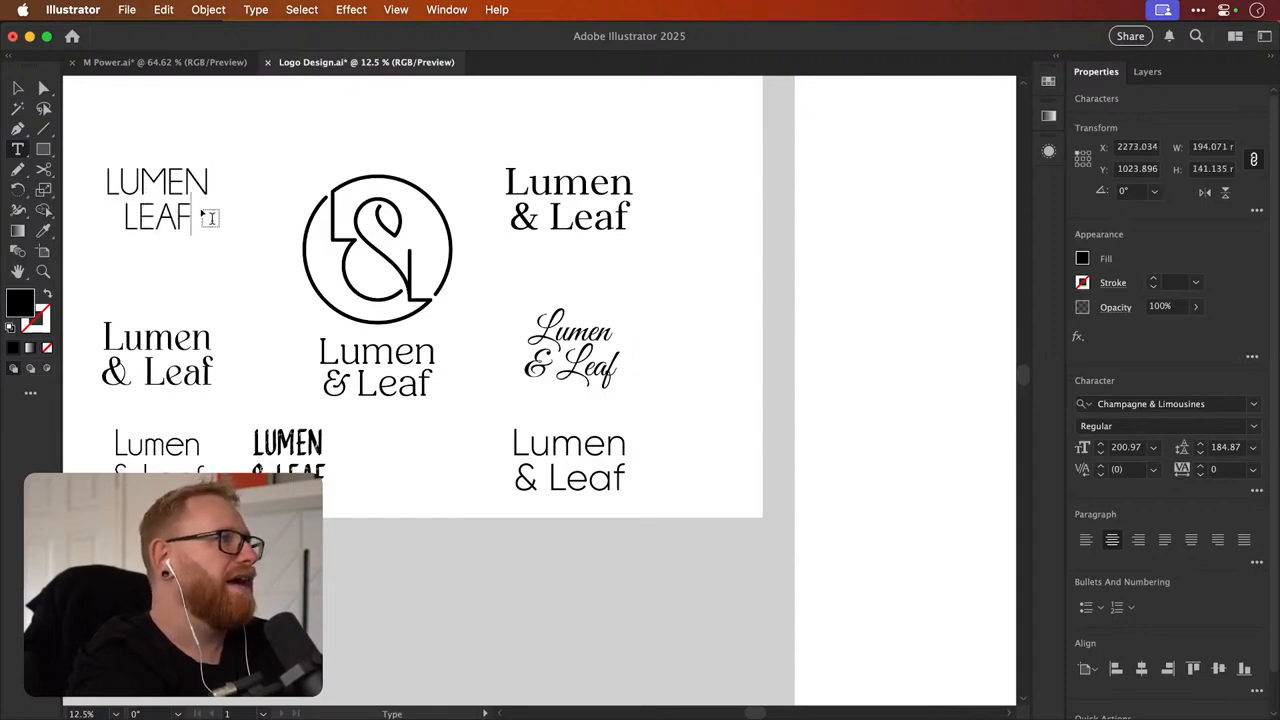
{"action": "left_click", "coordinate": [17, 88]}
{"action": "key", "text": "Delete"}
Place a copy of the Gilroy wordmark beside the monogram and retype it in all caps as LUMEN & LEAF on two lines
{"action": "left_click_drag", "start_coordinate": [586, 470], "coordinate": [208, 236]}
{"action": "double_click", "coordinate": [215, 235]}
{"action": "key", "text": "super+a"}
{"action": "type", "text": "L"}
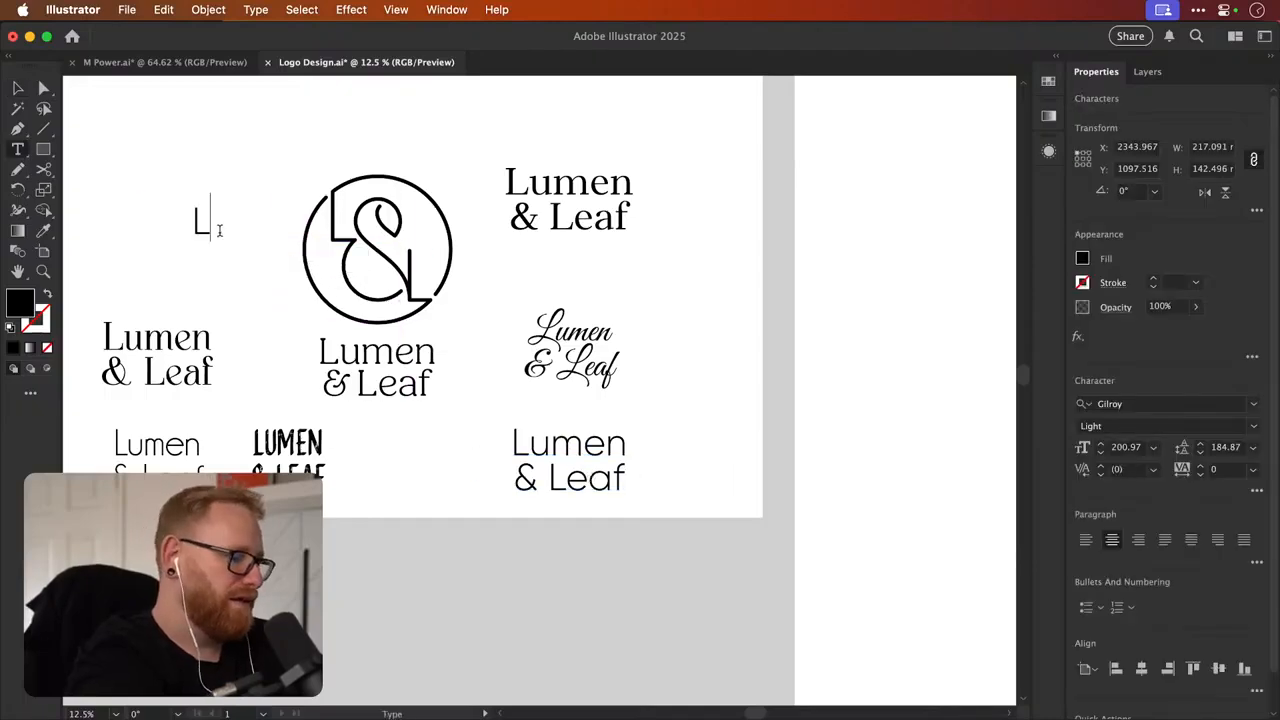
{"action": "type", "text": "UMEN"}
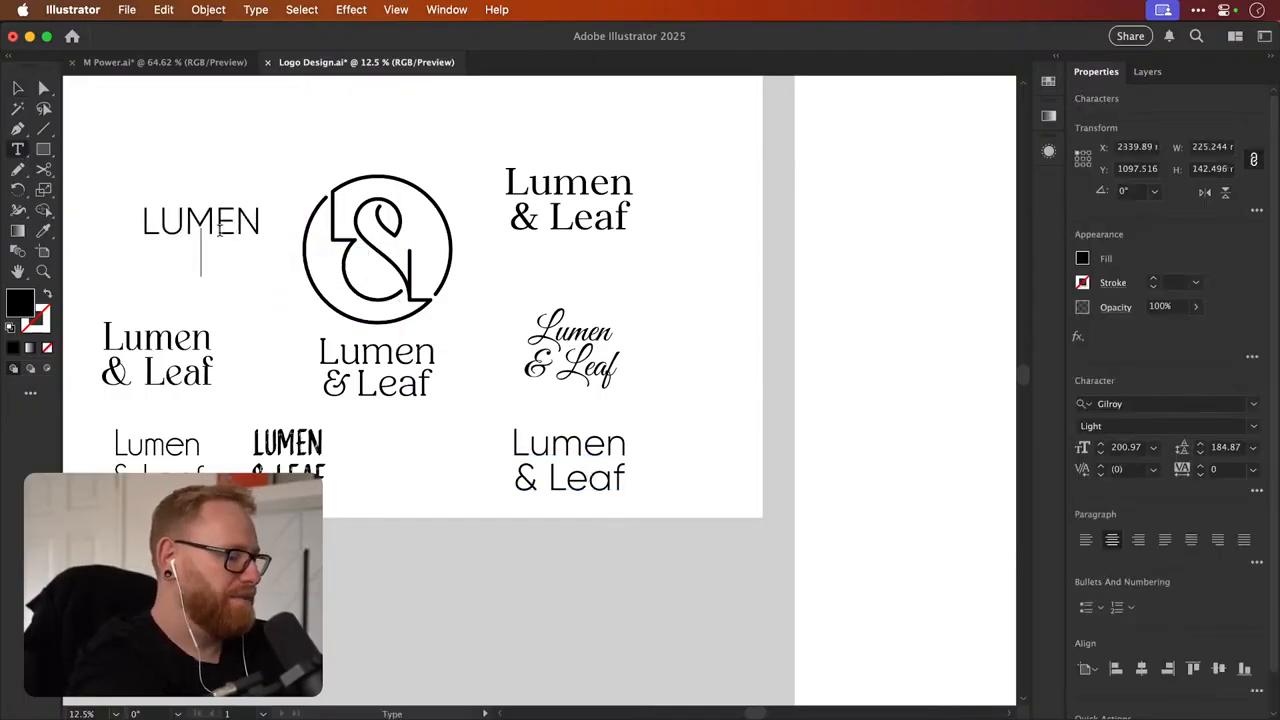
{"action": "key", "text": "Return"}
{"action": "type", "text": "LEAF"}
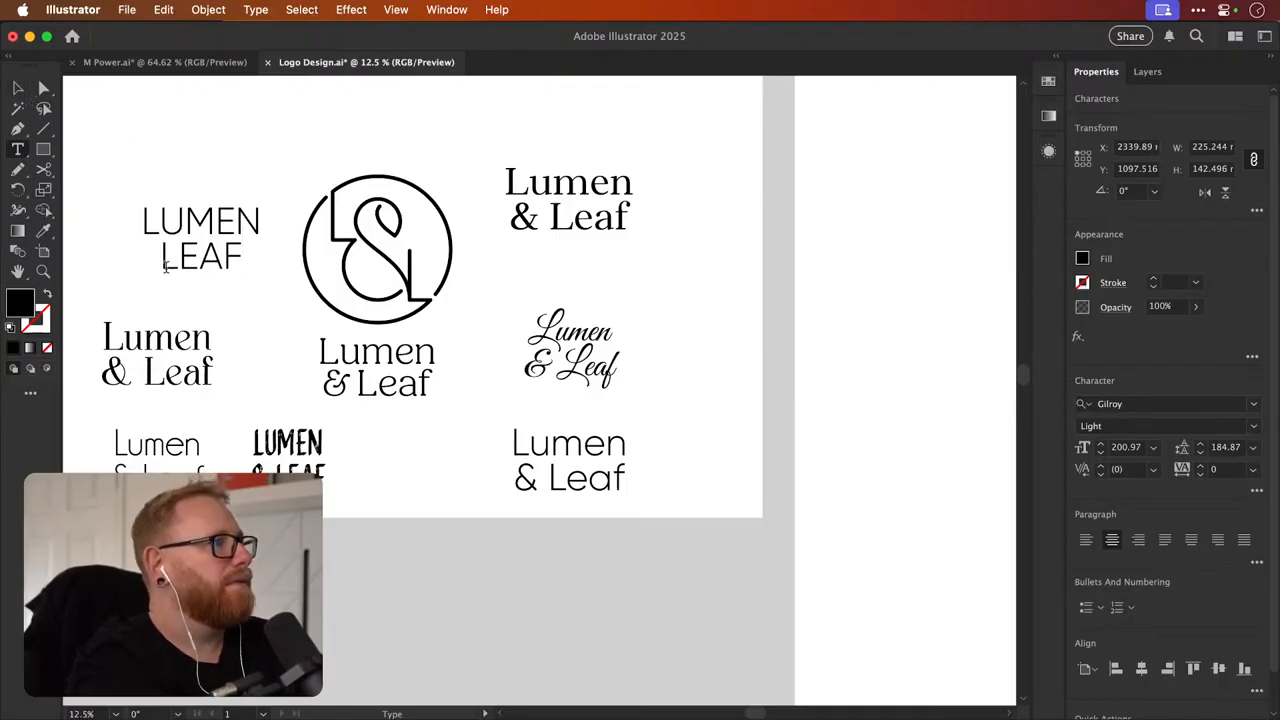
{"action": "left_click", "coordinate": [165, 262]}
{"action": "type", "text": "&"}
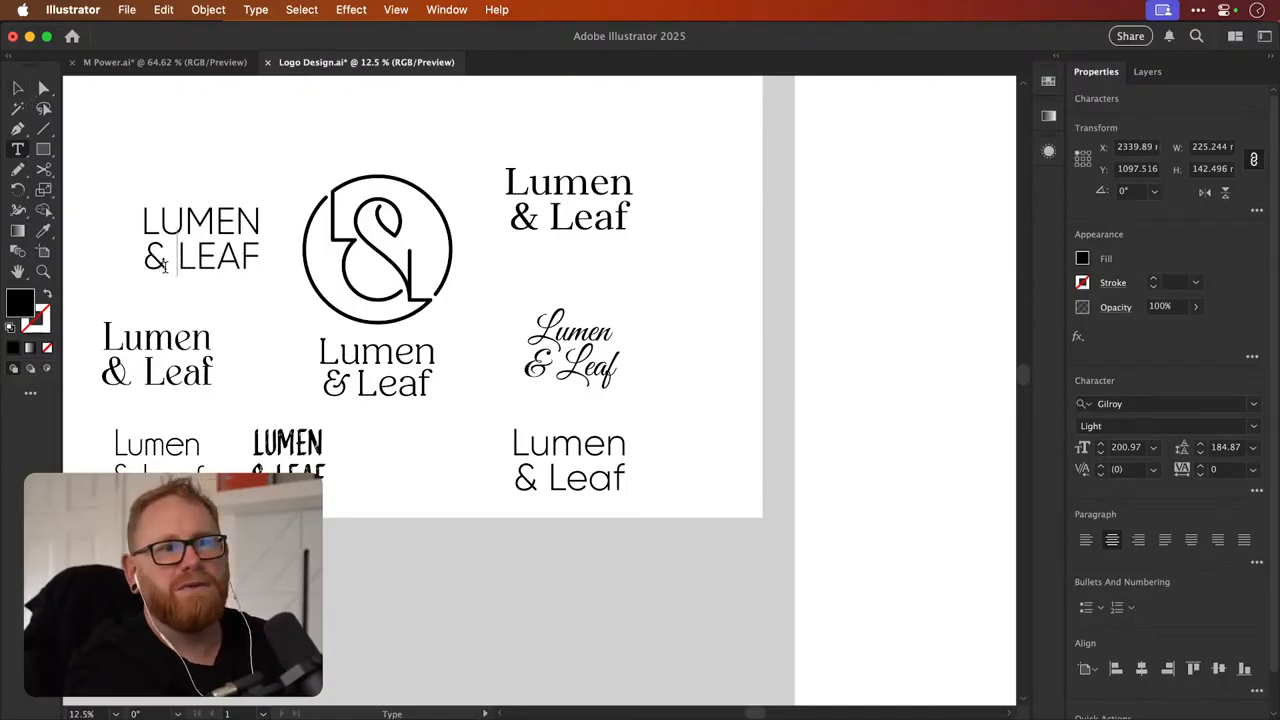
{"action": "left_click", "coordinate": [17, 92]}
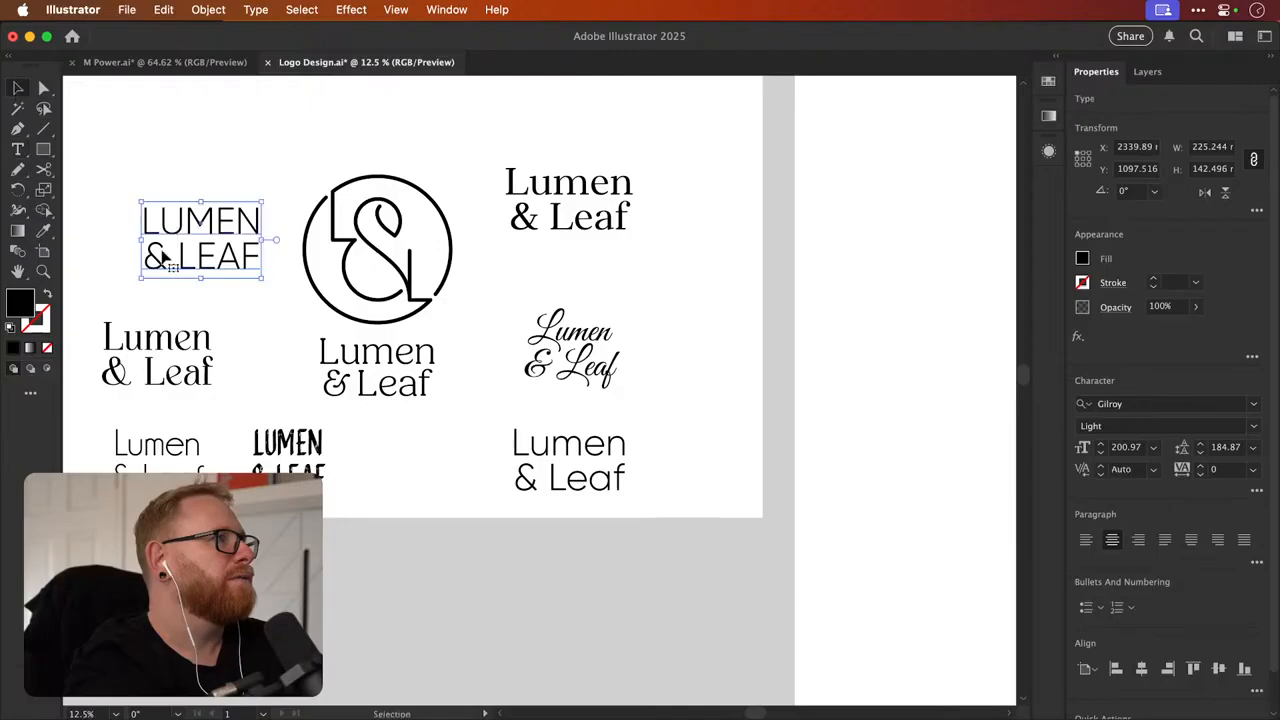
Duplicate the all-caps Gilroy wordmark into the empty space directly above it
{"action": "scroll", "coordinate": [166, 260], "scroll_direction": "up", "scroll_amount": 5}
{"action": "left_click_drag", "start_coordinate": [280, 386], "coordinate": [294, 249]}
{"action": "key", "text": "z"}
{"action": "left_click_drag", "start_coordinate": [230, 131], "coordinate": [620, 246]}
{"action": "key", "text": "v"}
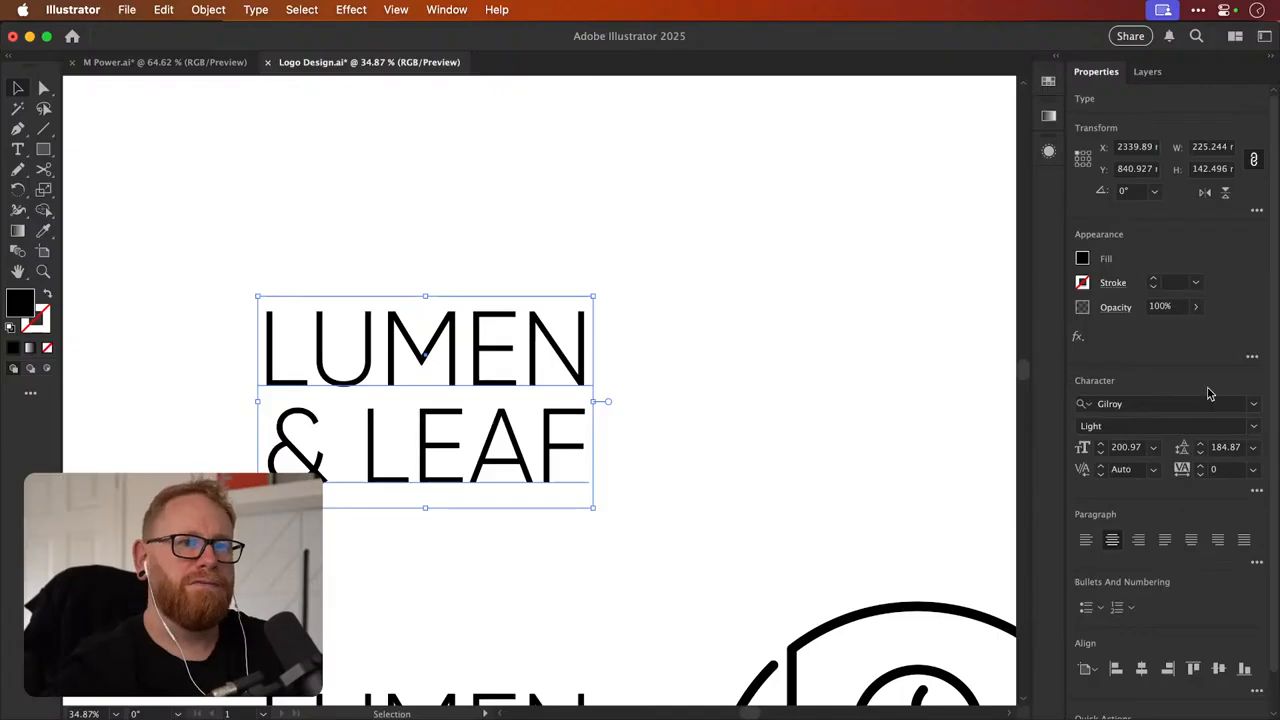
Preview the duplicated wordmark in Gilroy ExtraBold, keep Light, and search the installed fonts for gilroy
{"action": "left_click", "coordinate": [1254, 428]}
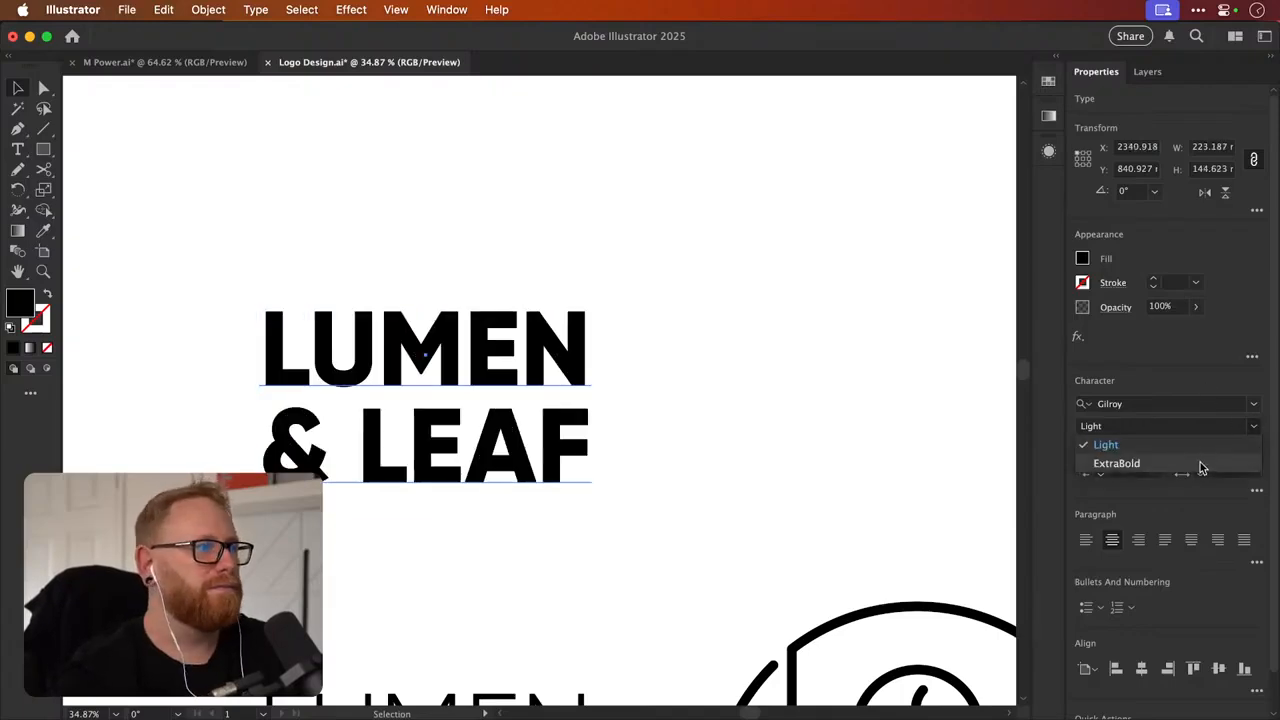
{"action": "left_click", "coordinate": [1206, 445]}
{"action": "left_click", "coordinate": [1226, 404]}
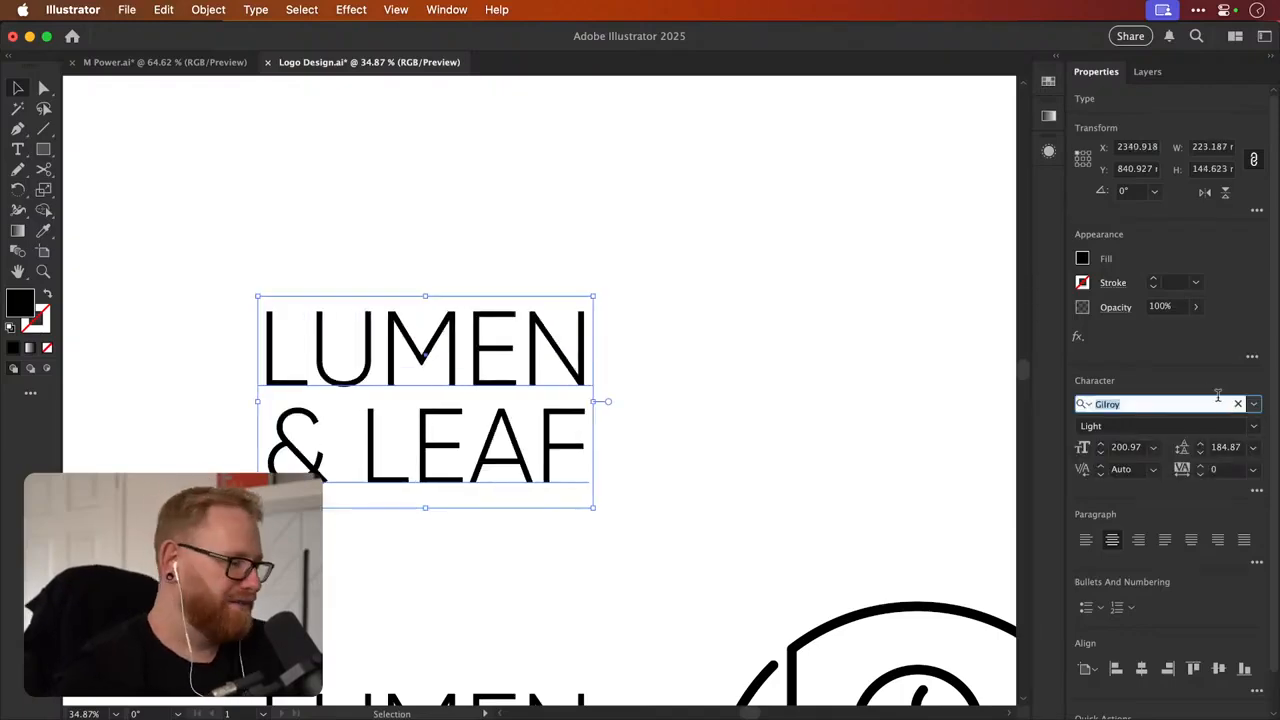
{"action": "type", "text": "gilroy"}
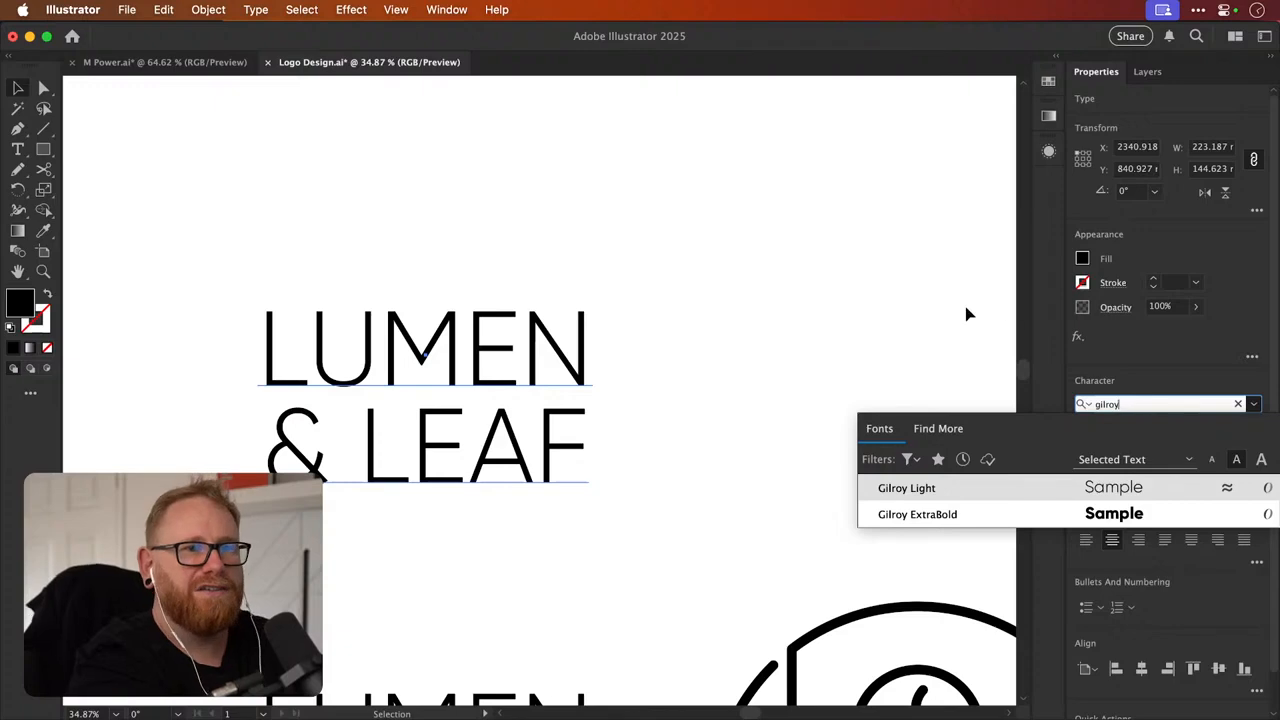
{"action": "left_click", "coordinate": [866, 337]}
Convert the duplicated LUMEN & LEAF wordmark to outlines and ungroup it into separate letters
{"action": "scroll", "coordinate": [720, 337], "scroll_direction": "left", "scroll_amount": 5}
{"action": "scroll", "coordinate": [720, 337], "scroll_direction": "down", "scroll_amount": 1}
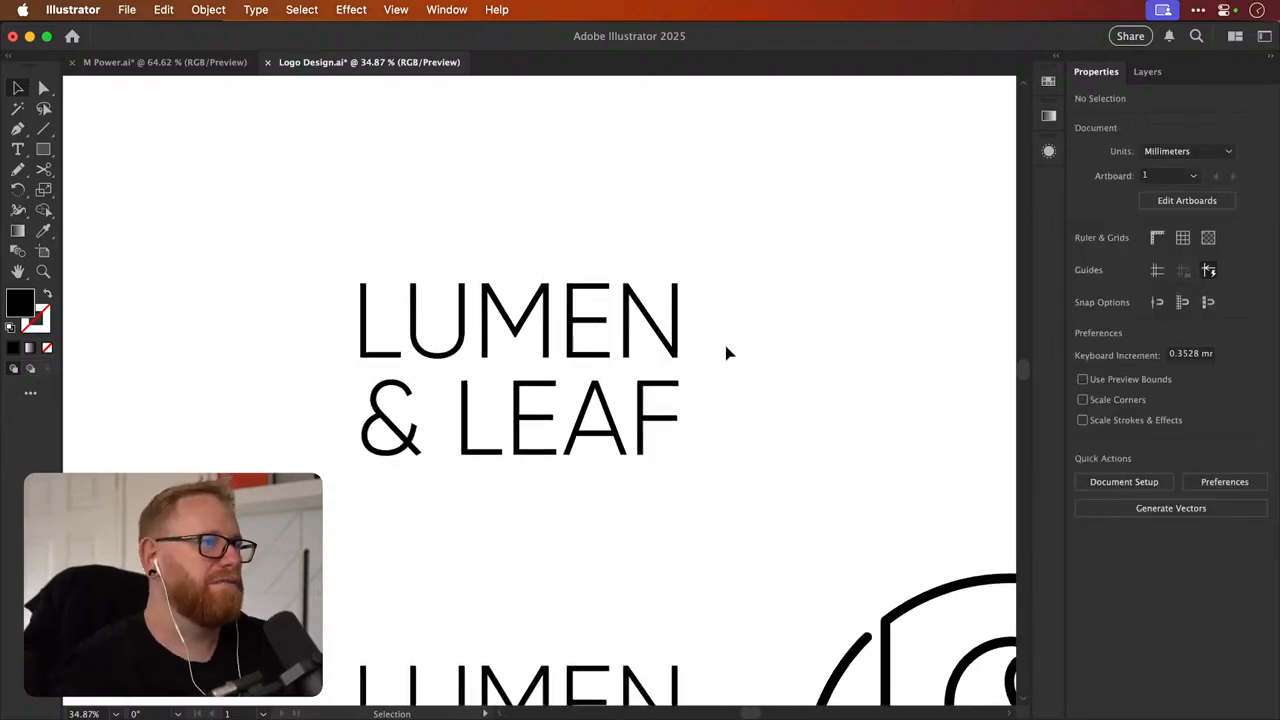
{"action": "scroll", "coordinate": [607, 395], "scroll_direction": "down", "scroll_amount": 1}
{"action": "left_click", "coordinate": [622, 320]}
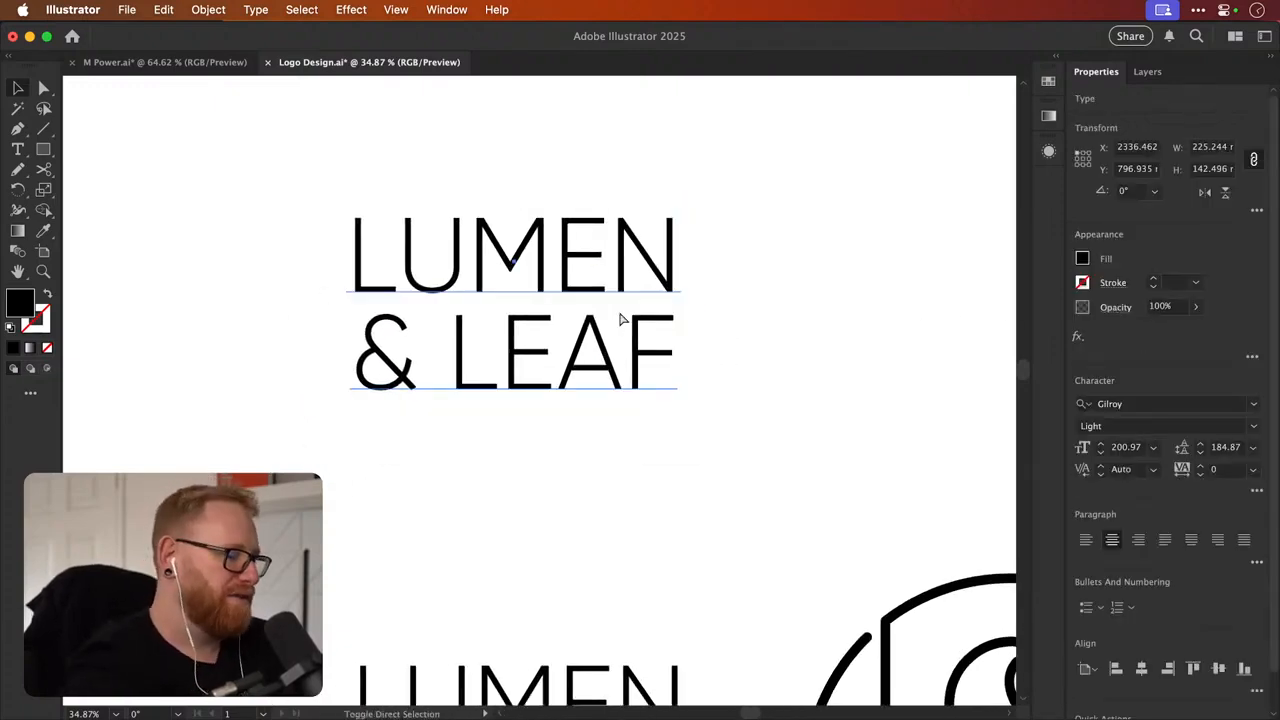
{"action": "key", "text": "super+shift+o"}
{"action": "key", "text": "super+shift+g"}
{"action": "left_click", "coordinate": [616, 412]}
Draw an arc about 24 mm wide and 5 mm tall, rotated 45°, curving below the crossbar of the A in LEAF
{"action": "left_click_drag", "start_coordinate": [582, 376], "coordinate": [1000, 372]}
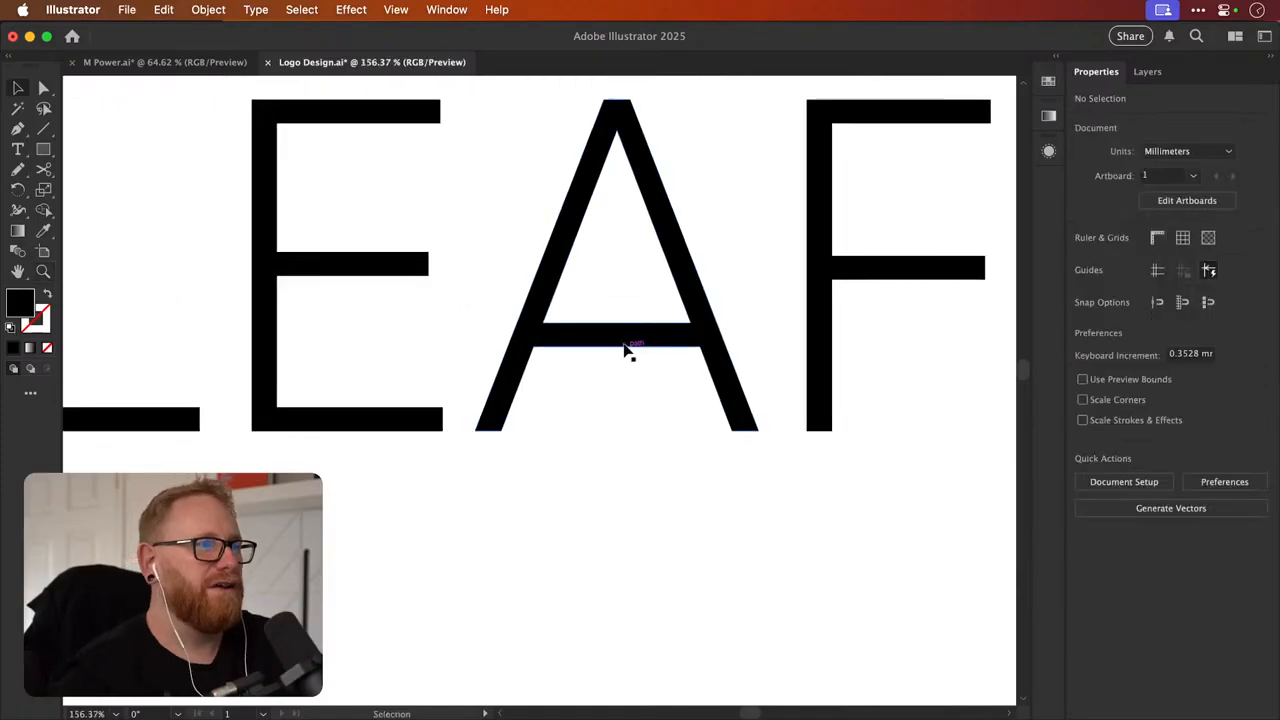
{"action": "left_click", "coordinate": [626, 350]}
{"action": "scroll", "coordinate": [749, 371], "scroll_direction": "up", "scroll_amount": 5}
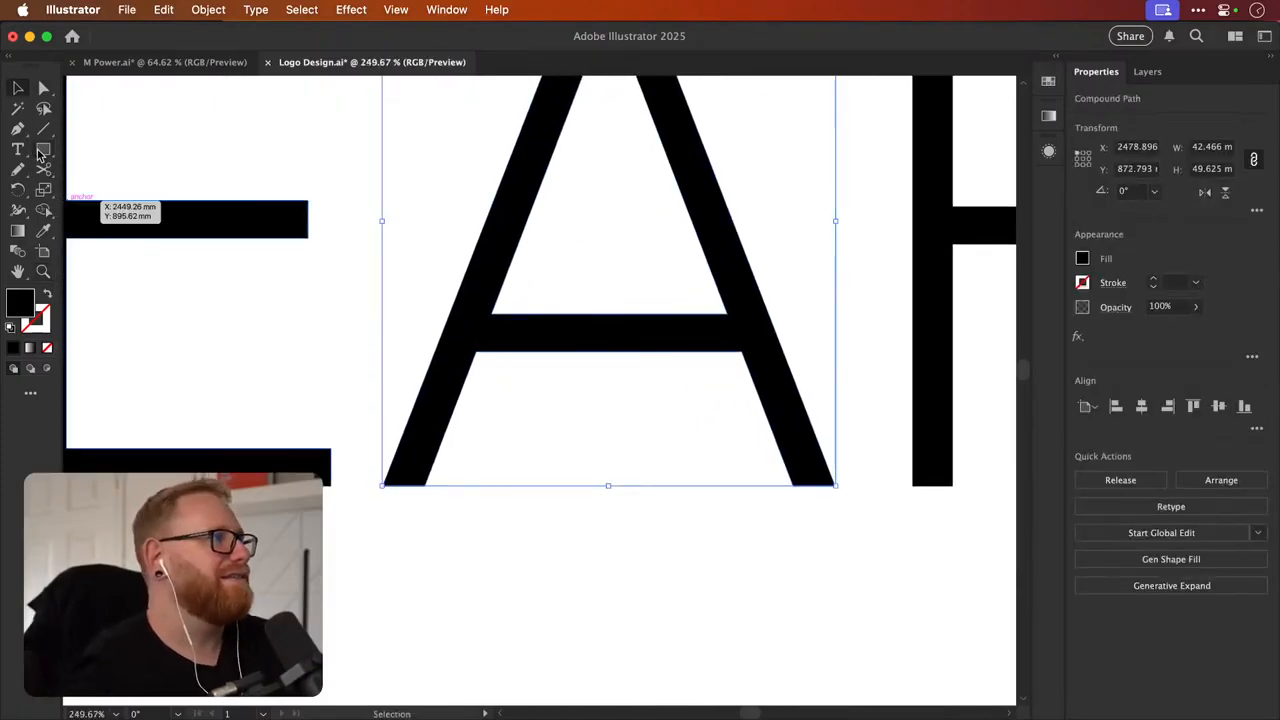
{"action": "left_click", "coordinate": [42, 150]}
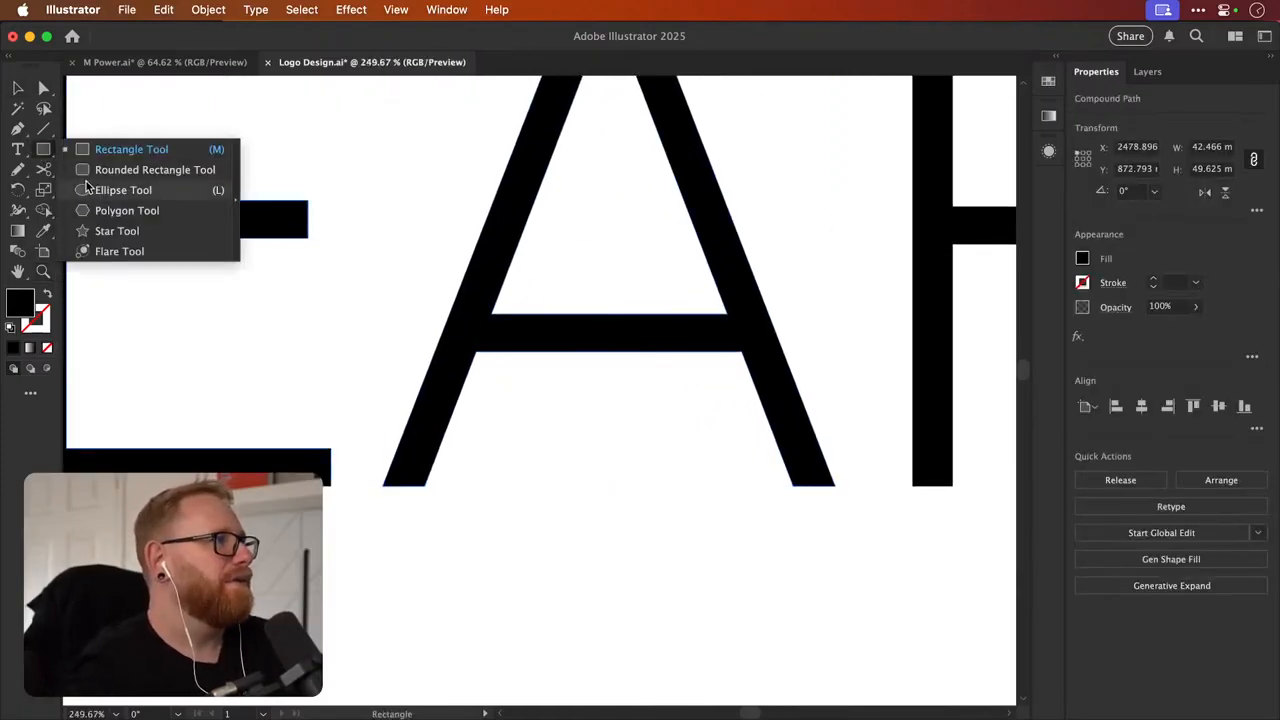
{"action": "left_click", "coordinate": [43, 129]}
{"action": "left_click", "coordinate": [112, 149]}
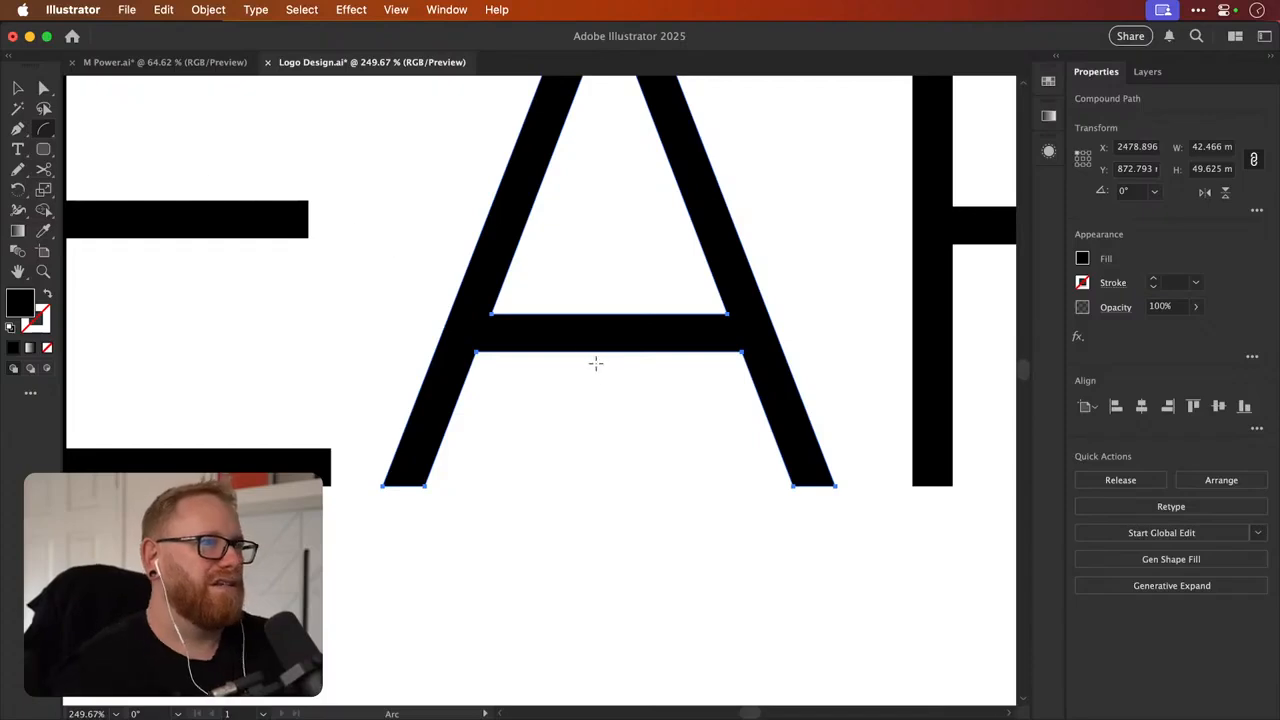
{"action": "left_click_drag", "start_coordinate": [532, 318], "coordinate": [722, 352]}
{"action": "key", "text": "r"}
{"action": "key", "text": "v"}
Give the arc a black 10.6 pt stroke without fill and move it up against the A's crossbar
{"action": "key", "text": "i"}
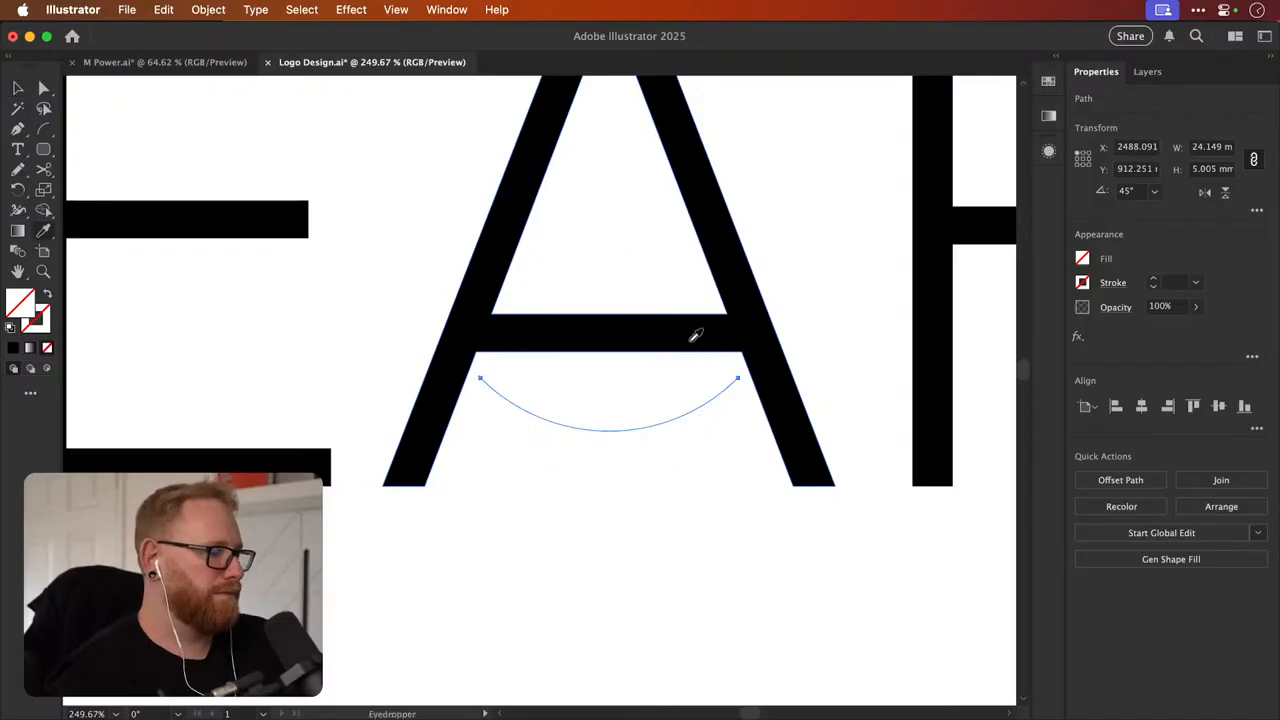
{"action": "left_click", "coordinate": [136, 344]}
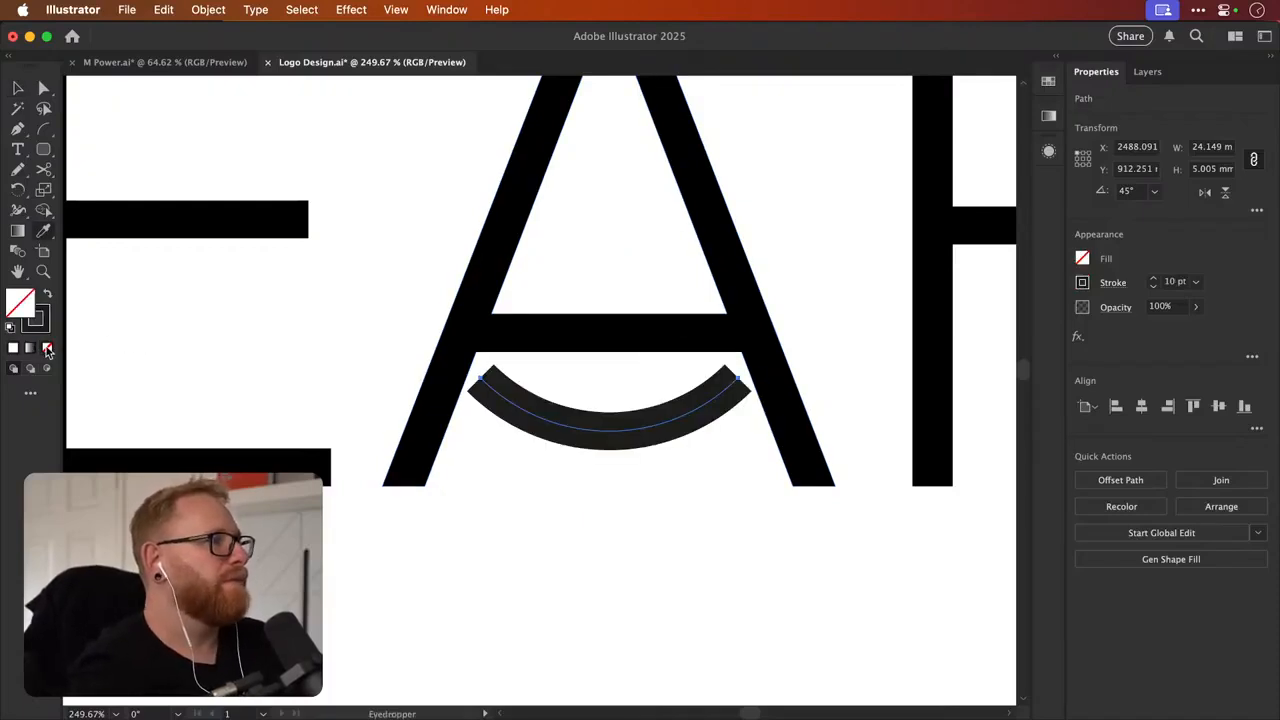
{"action": "key", "text": "v"}
{"action": "left_click_drag", "start_coordinate": [663, 430], "coordinate": [663, 406]}
{"action": "key", "text": "i"}
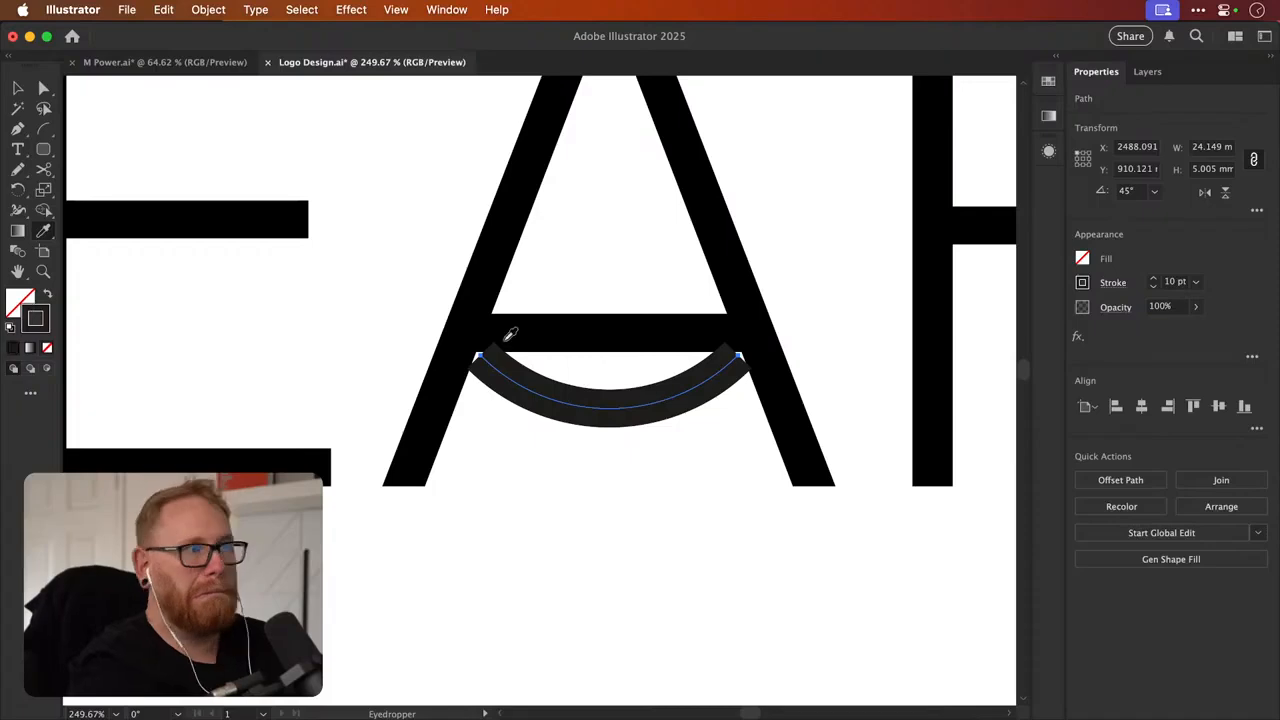
{"action": "left_click", "coordinate": [493, 325]}
{"action": "key", "text": "v"}
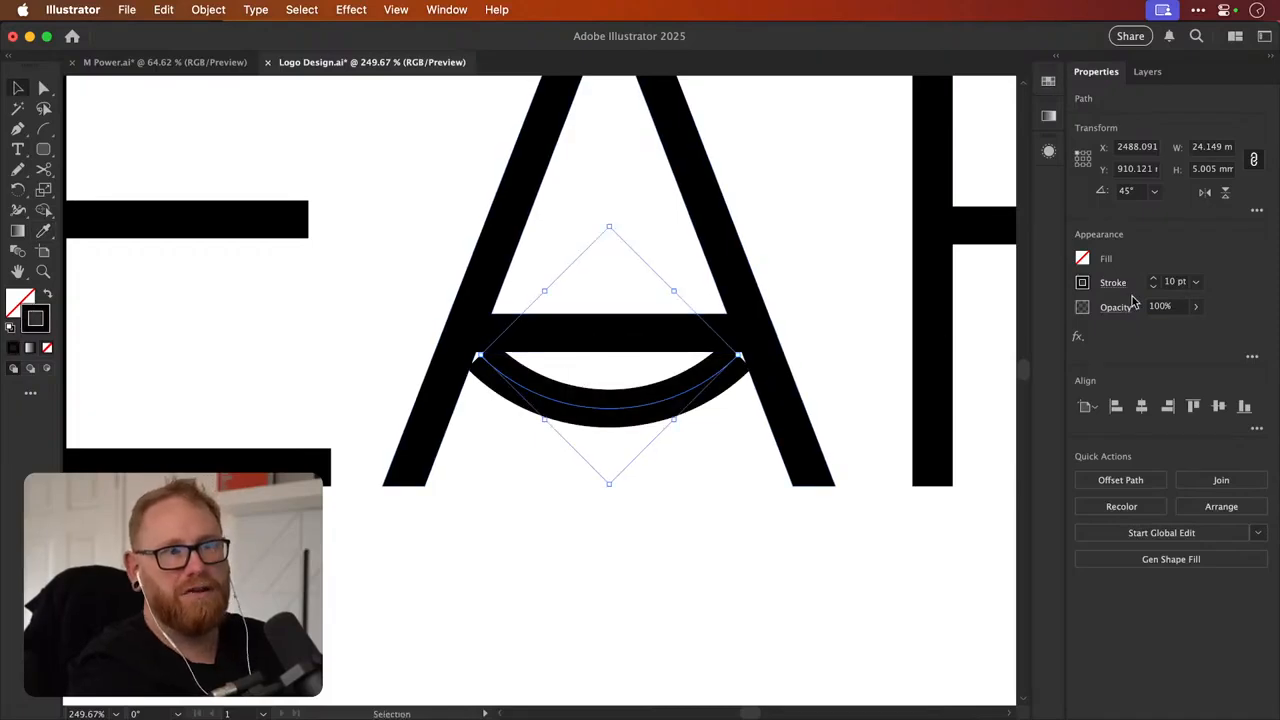
{"action": "left_click", "coordinate": [886, 491]}
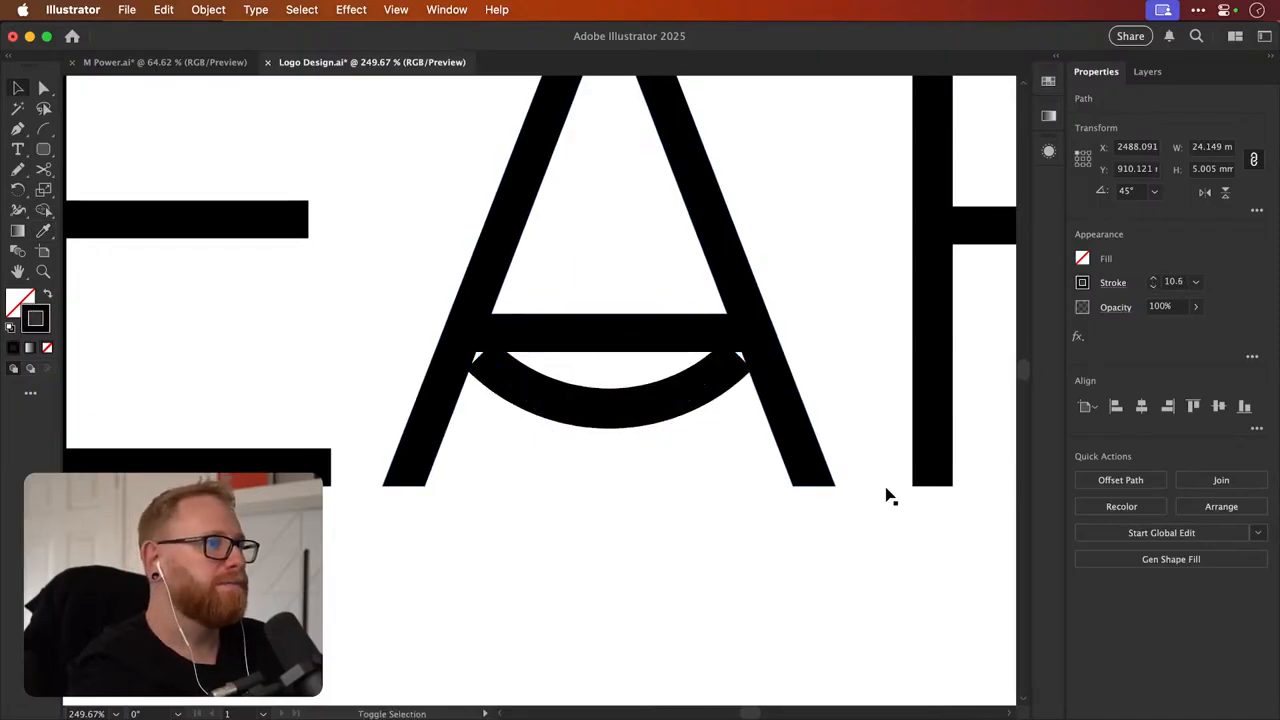
Draw a horizontal line about 6.5 mm long inside the A above its crossbar and set its stroke colour to ff0050
{"action": "key", "text": "p"}
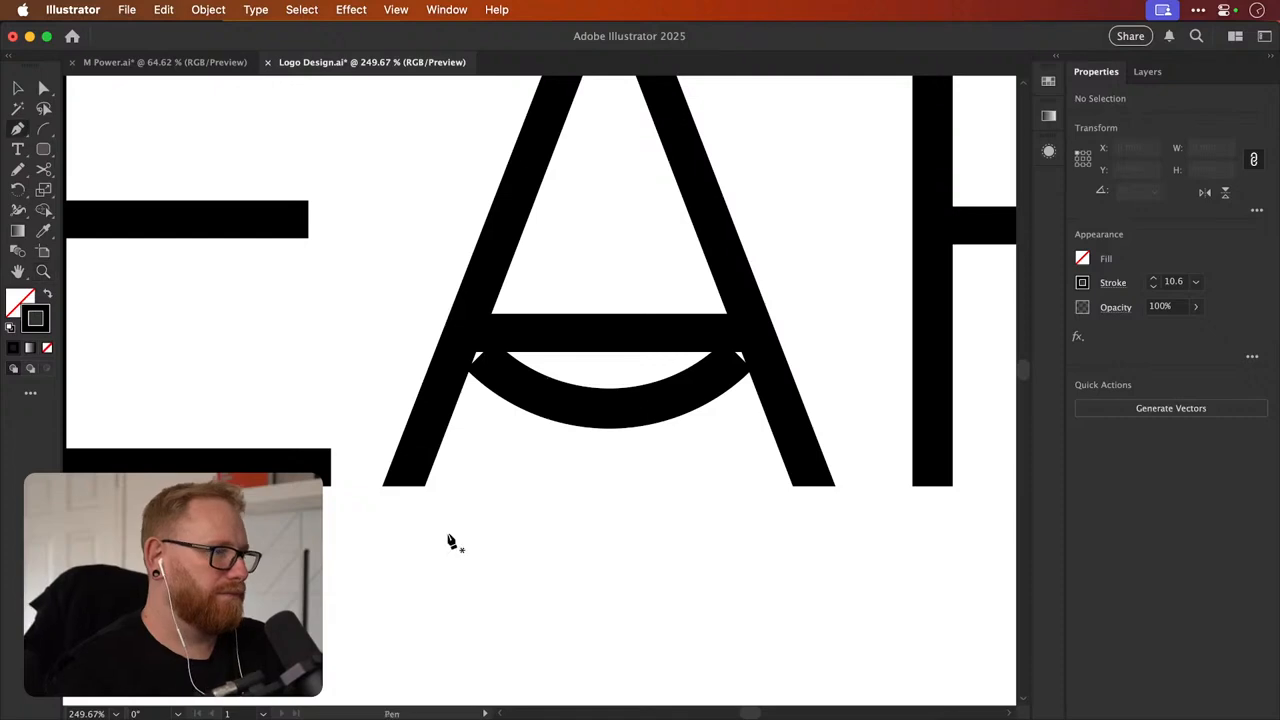
{"action": "left_click", "coordinate": [565, 275]}
{"action": "left_click", "coordinate": [634, 275]}
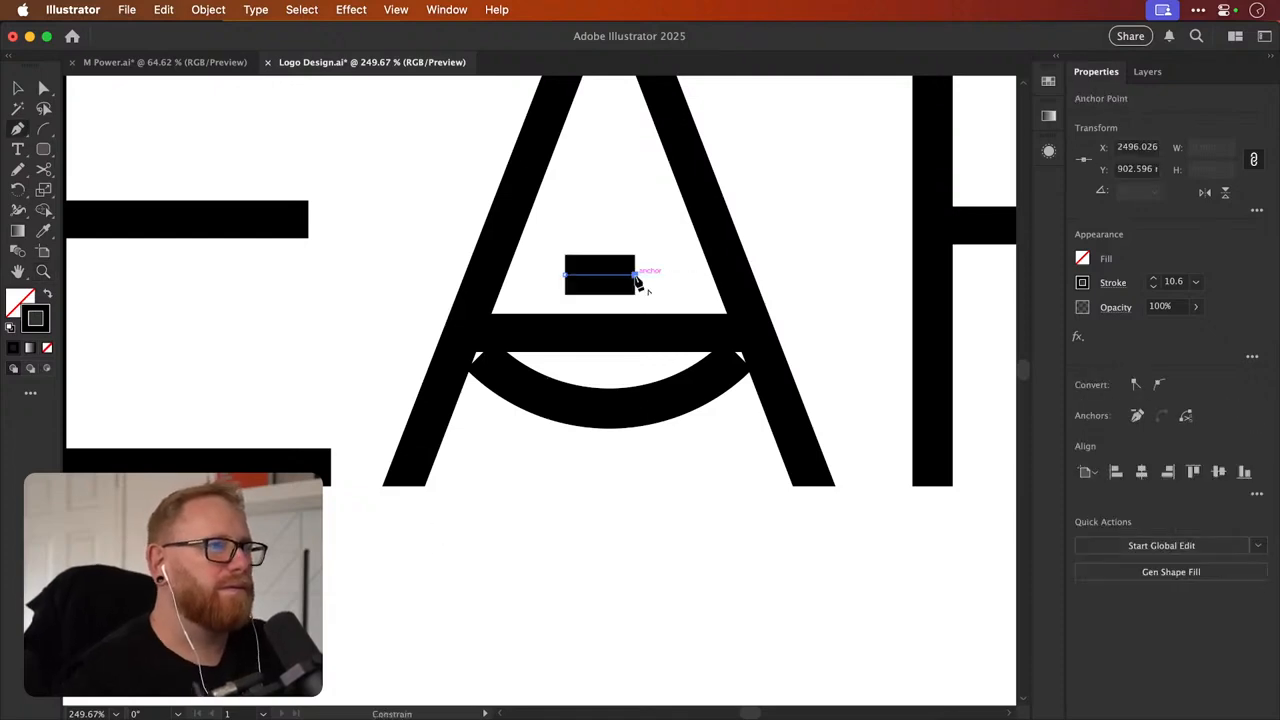
{"action": "left_click_drag", "start_coordinate": [607, 277], "coordinate": [790, 284]}
{"action": "key", "text": "v"}
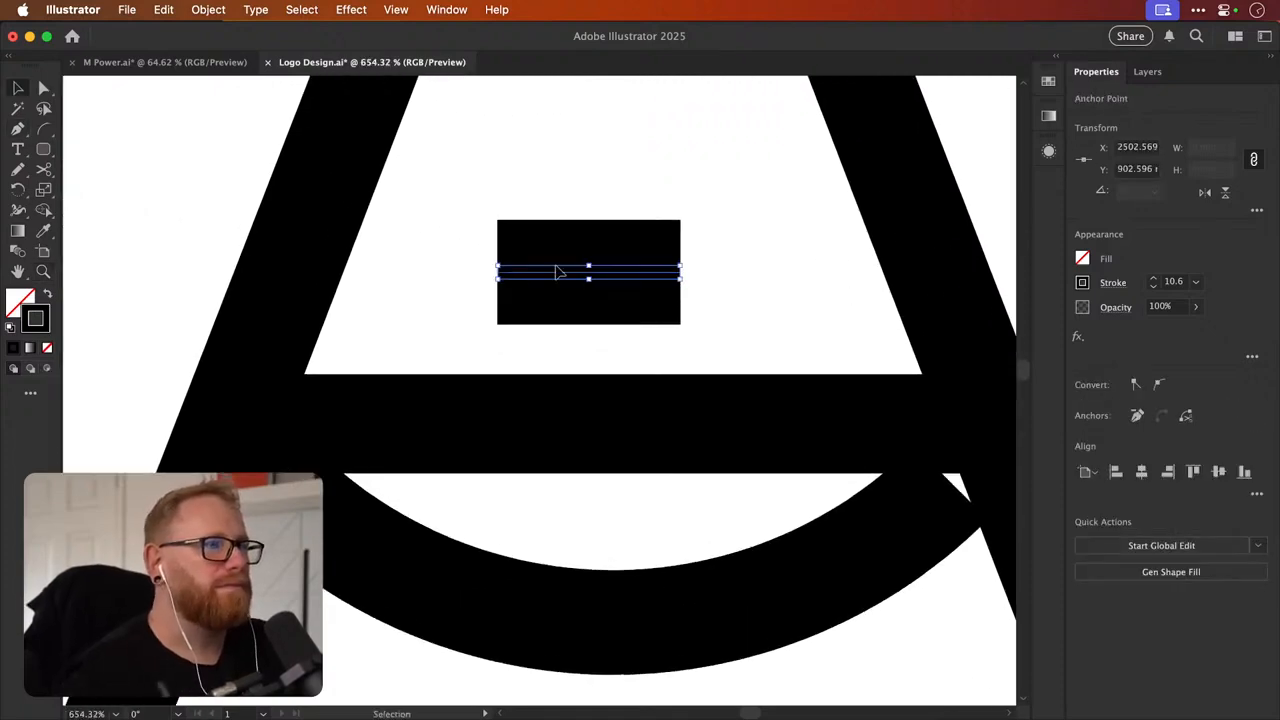
{"action": "double_click", "coordinate": [35, 318]}
{"action": "type", "text": "ff0050"}
{"action": "left_click", "coordinate": [800, 268]}
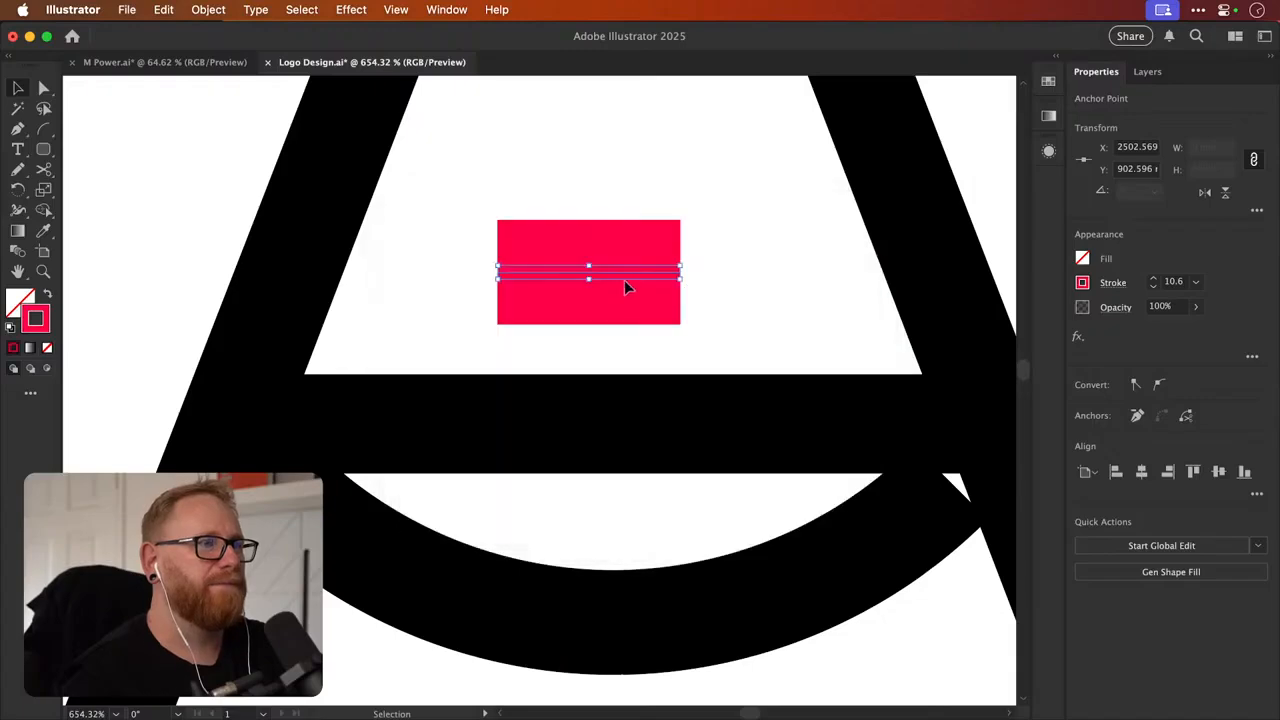
Move the pink line onto the A's crossbar and reduce its stroke to 10.1 pt to match the bar's thickness
{"action": "left_click_drag", "start_coordinate": [624, 282], "coordinate": [632, 431]}
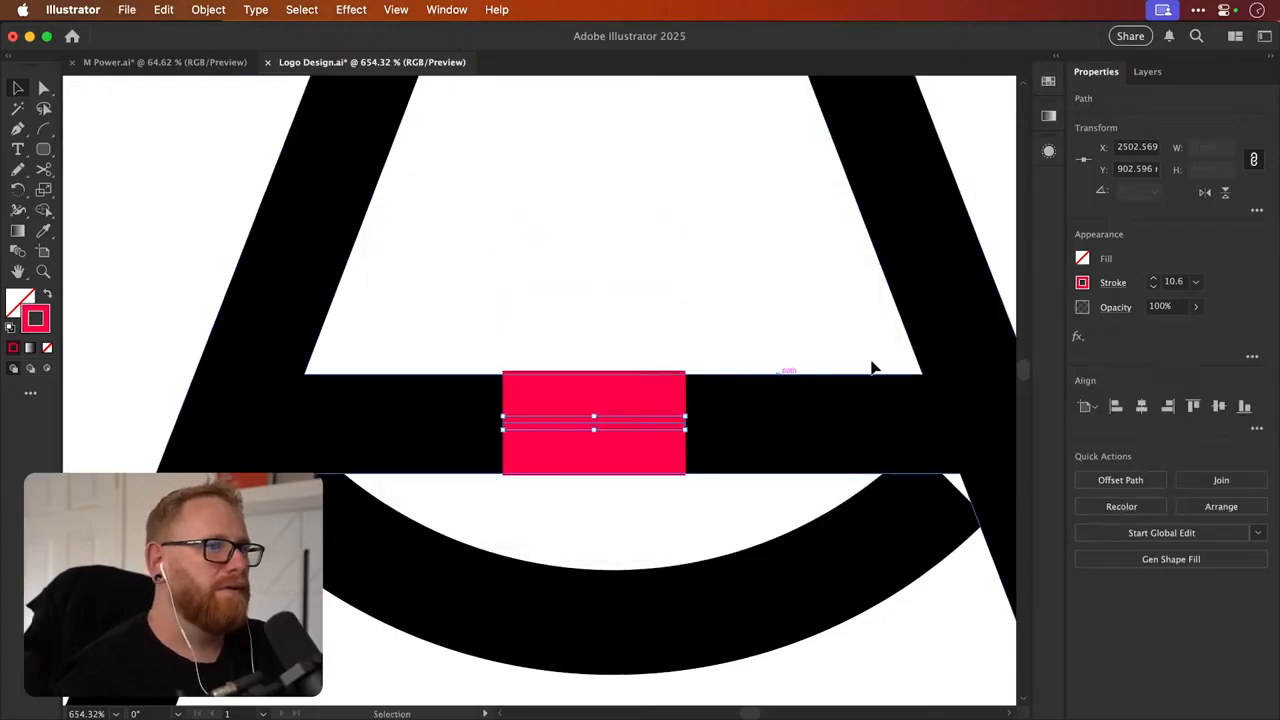
{"action": "left_click", "coordinate": [1153, 289]}
{"action": "left_click", "coordinate": [1153, 289]}
{"action": "left_click", "coordinate": [1153, 289]}
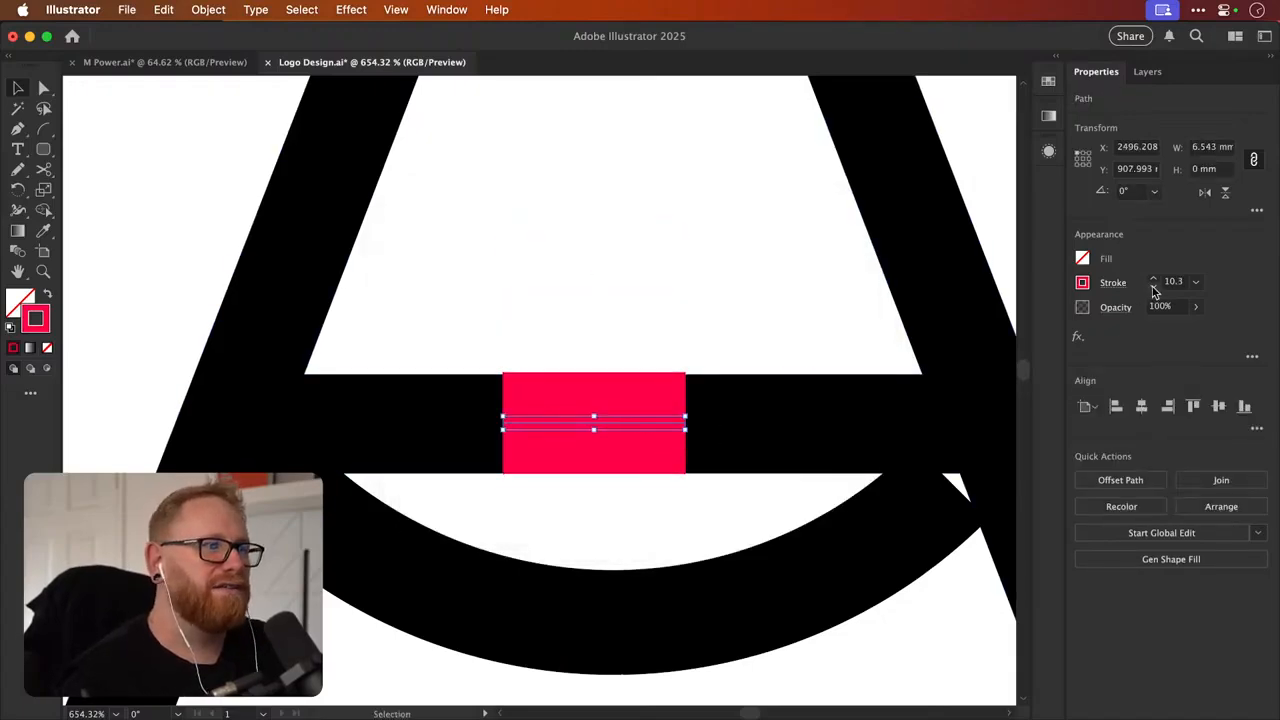
{"action": "left_click", "coordinate": [1153, 289]}
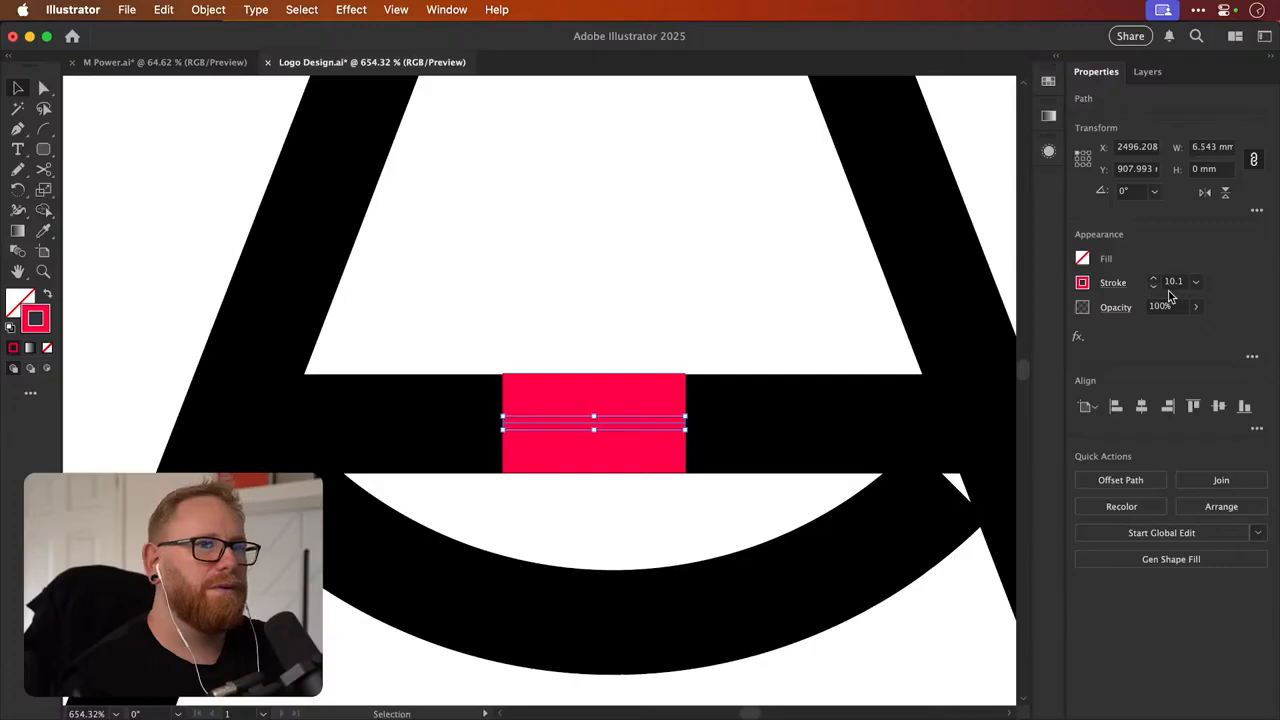
Copy the pink line's 10.1 pt stroke onto the arc and recolour the arc black to match the A
{"action": "left_click", "coordinate": [745, 608]}
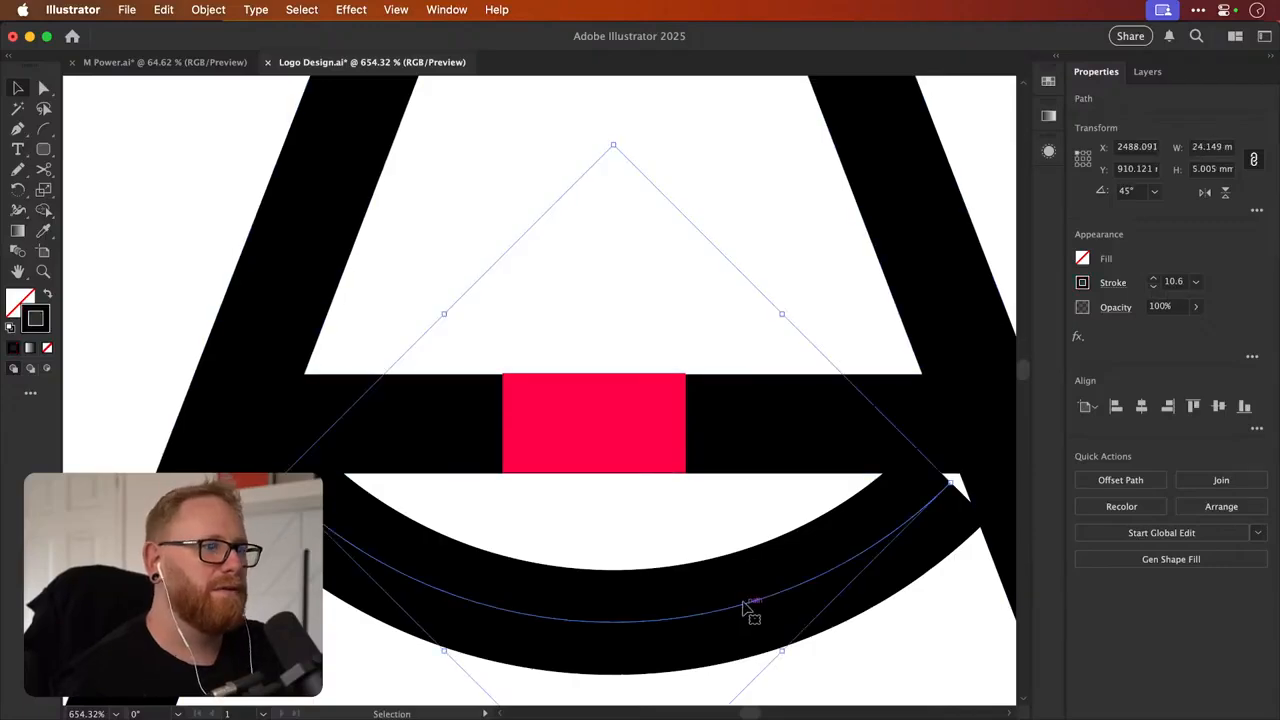
{"action": "key", "text": "i"}
{"action": "left_click", "coordinate": [640, 417]}
{"action": "key", "text": "v"}
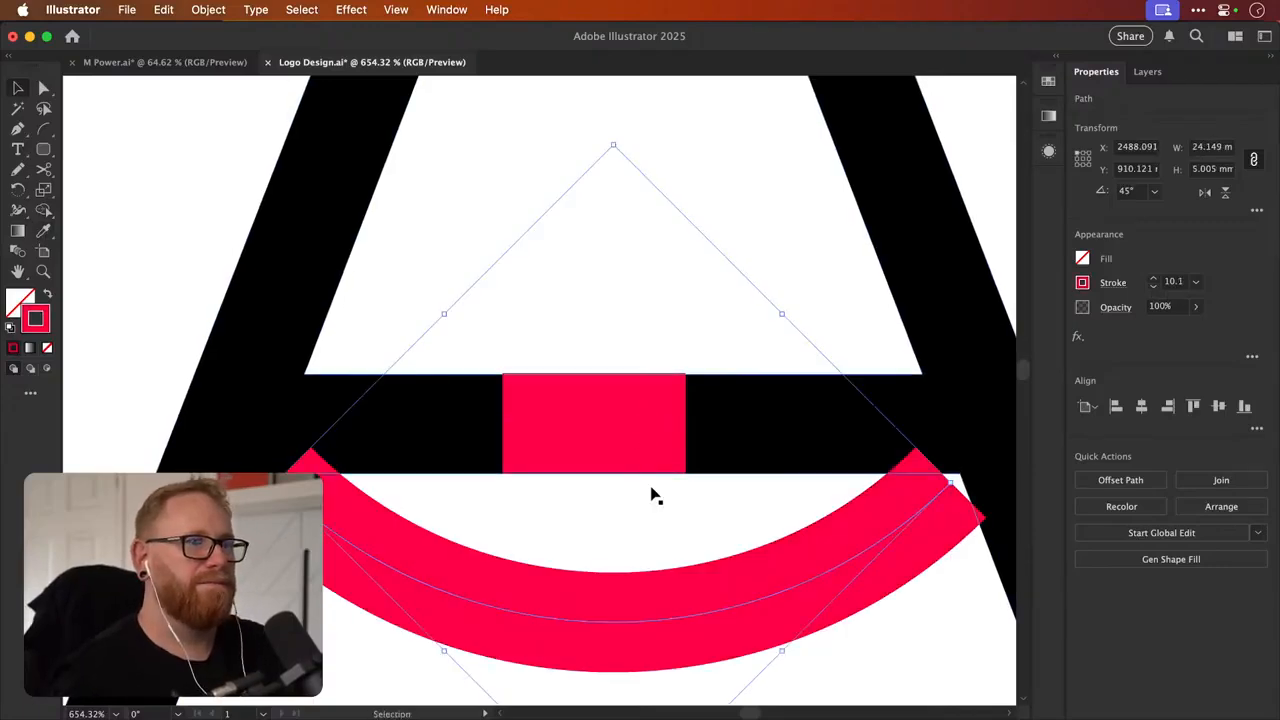
{"action": "key", "text": "i"}
{"action": "left_click", "coordinate": [268, 394], "text": "shift"}
{"action": "key", "text": "v"}
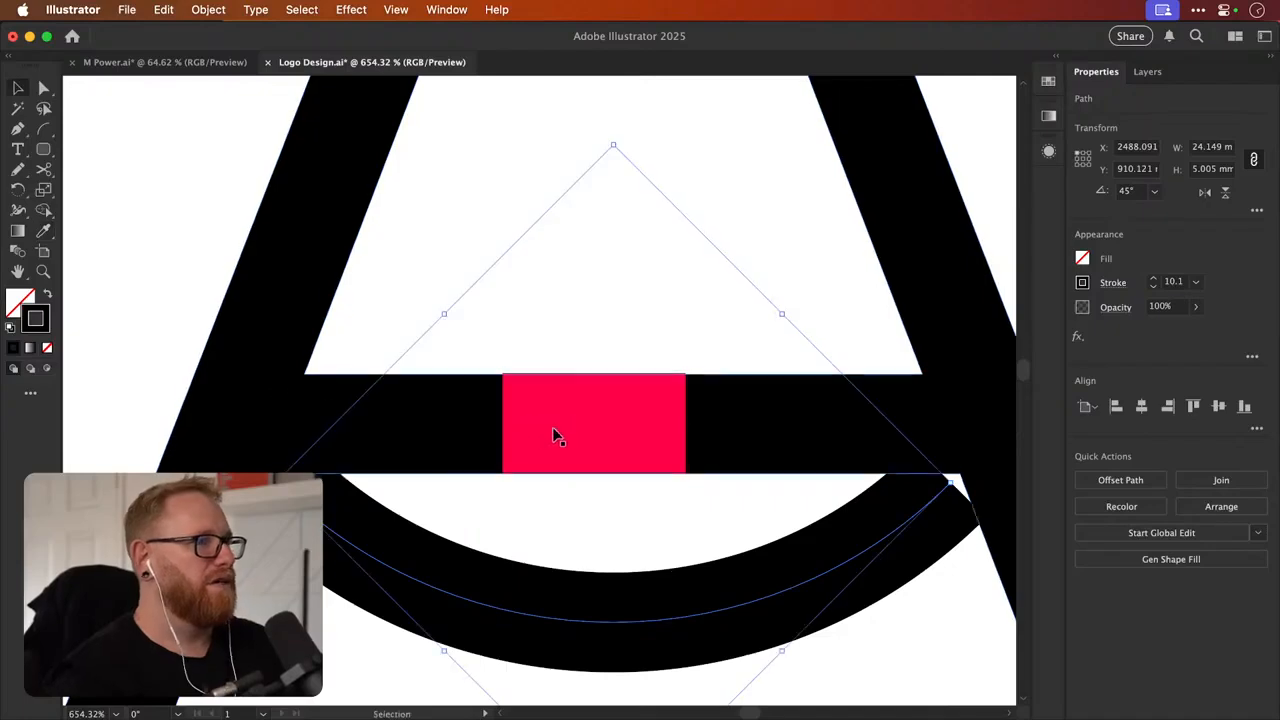
Delete the pink line and the upper and lower edges of the A's crossbar, and display the artwork as outlines
{"action": "left_click", "coordinate": [555, 435]}
{"action": "key", "text": "Delete"}
{"action": "left_click", "coordinate": [590, 498]}
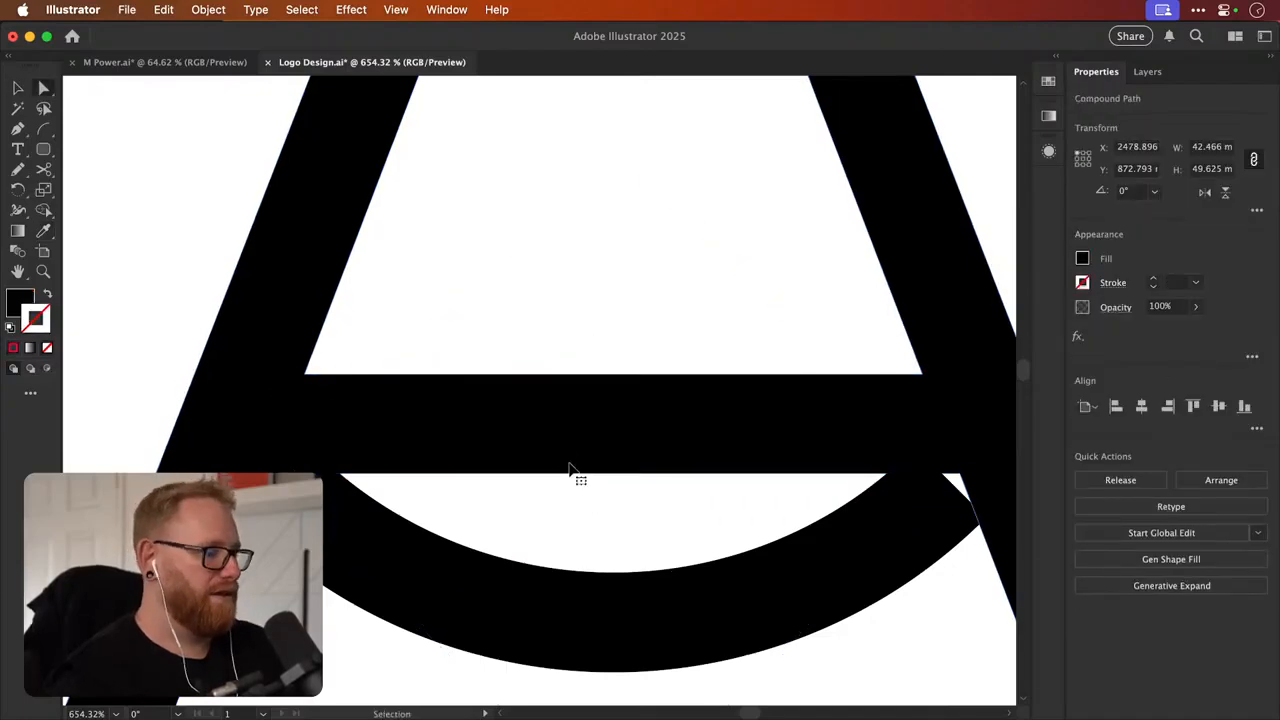
{"action": "key", "text": "super+y"}
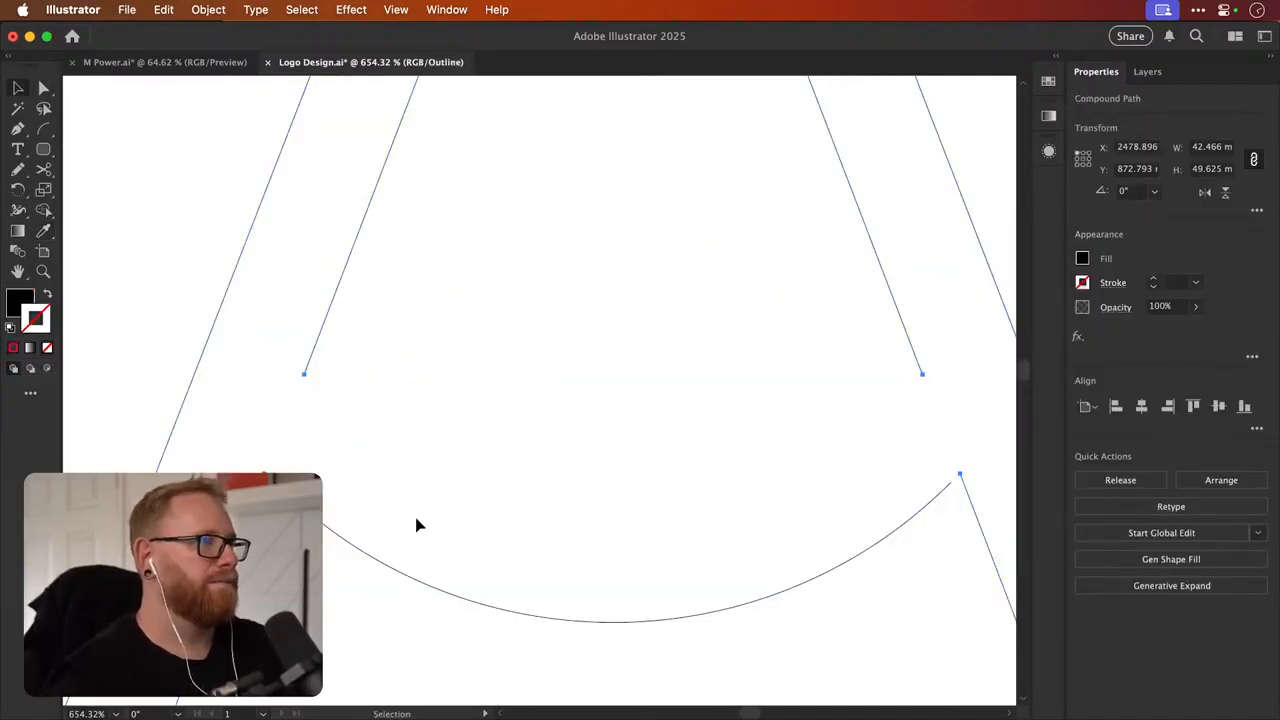
{"action": "left_click", "coordinate": [418, 525]}
Delete the leftover crossbar anchor on the A's left leg and join the leg's inner edge straight down to its foot
{"action": "key", "text": "super+minus"}
{"action": "key", "text": "super+minus"}
{"action": "key", "text": "super+minus"}
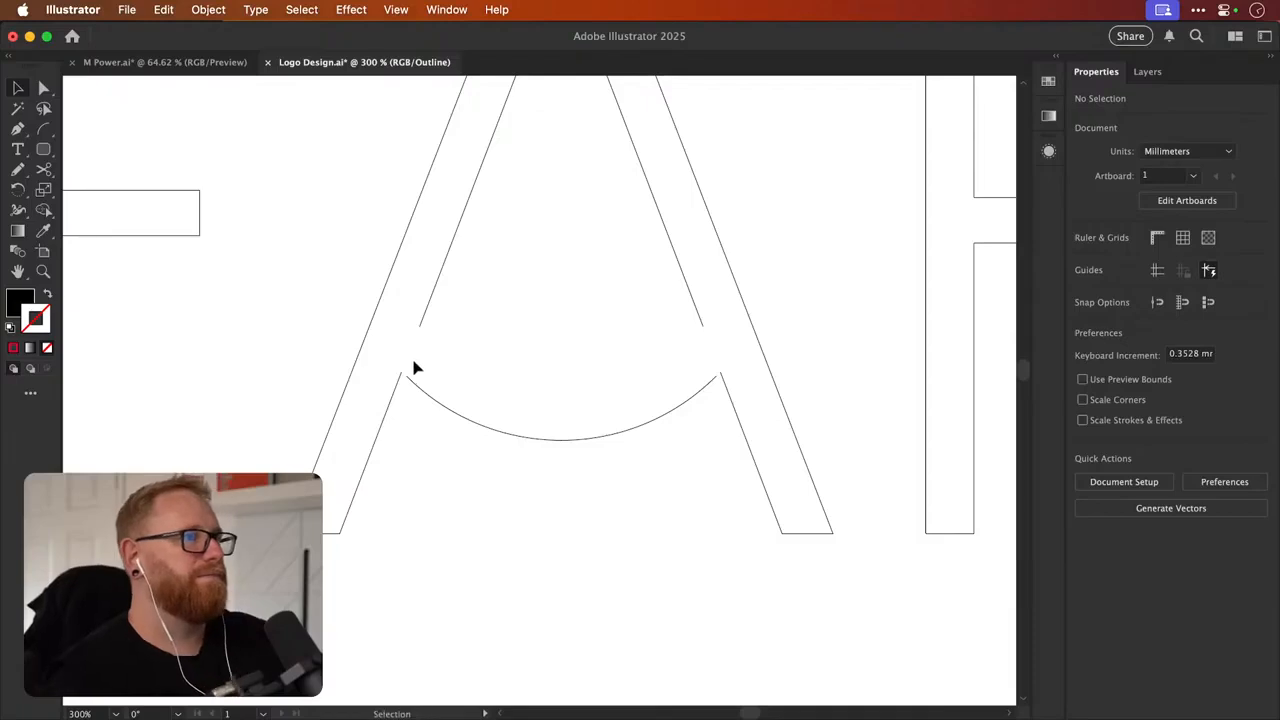
{"action": "key", "text": "a"}
{"action": "left_click", "coordinate": [401, 373]}
{"action": "key", "text": "Delete"}
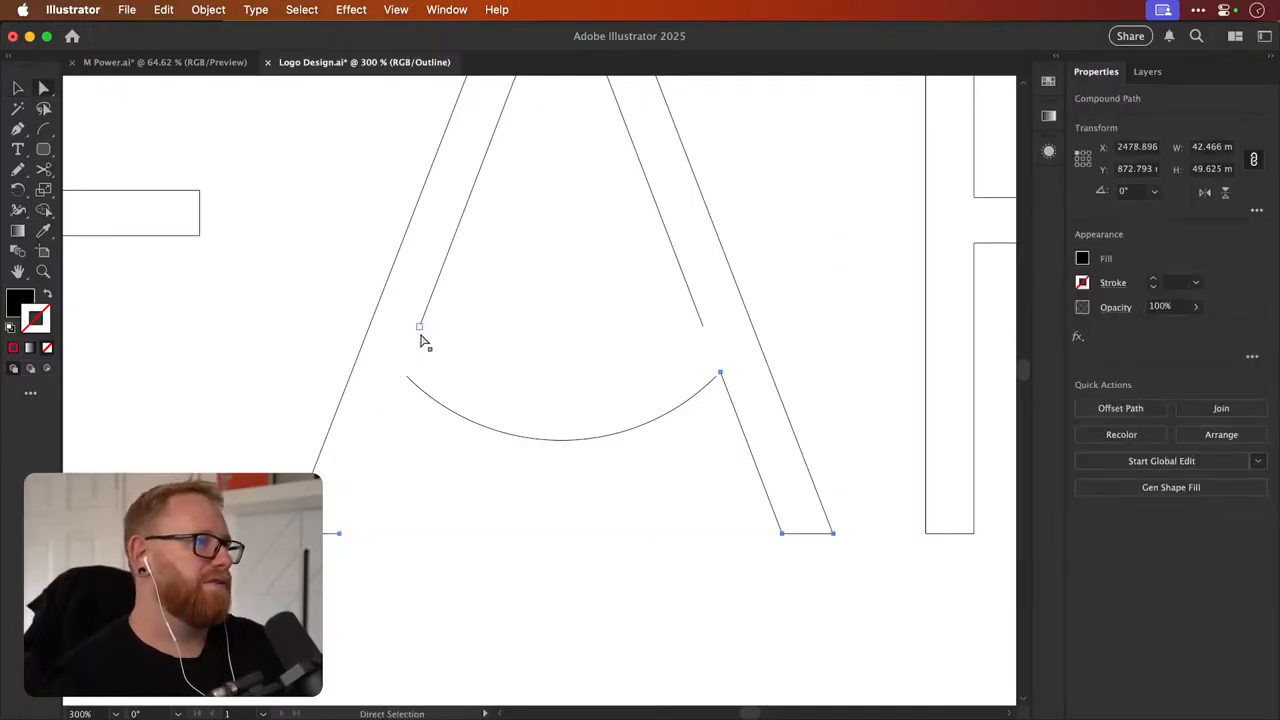
{"action": "left_click", "coordinate": [420, 327]}
{"action": "left_click", "coordinate": [341, 534], "text": "shift"}
{"action": "key", "text": "super+j"}
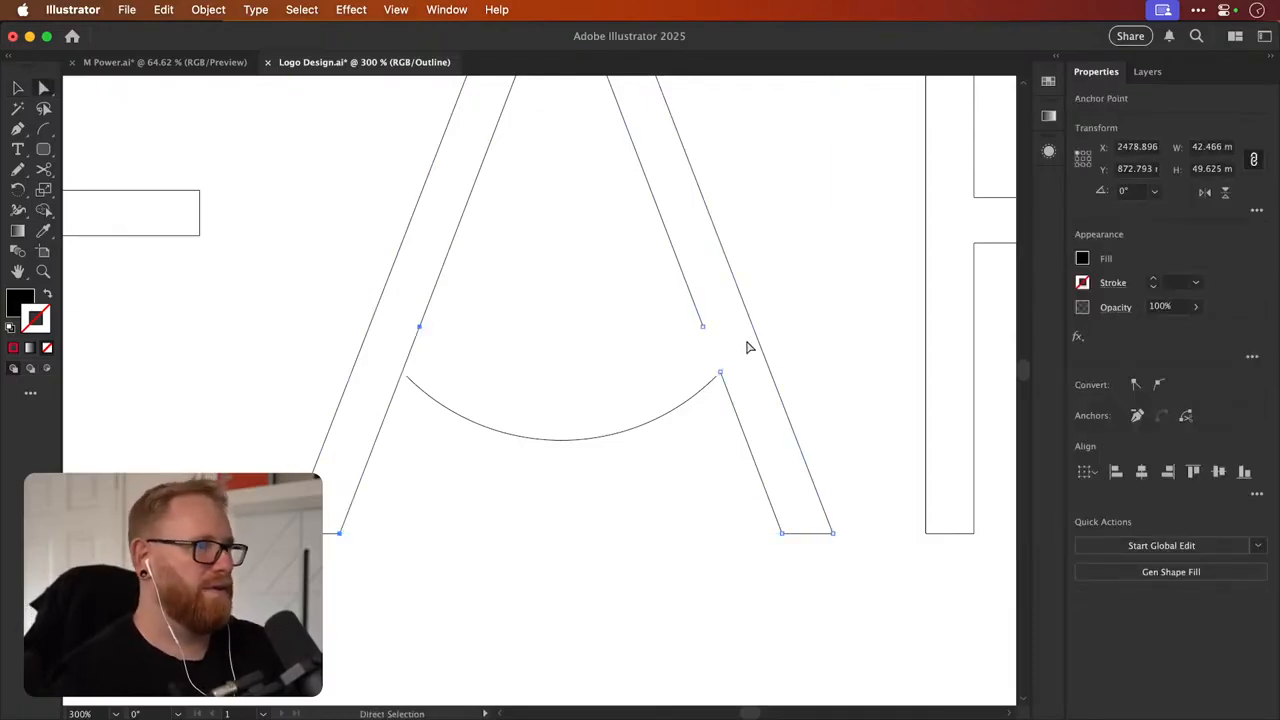
Delete the leftover crossbar anchor on the A's right leg, join the inner edge to its foot, and return to the filled preview
{"action": "left_click", "coordinate": [721, 372]}
{"action": "key", "text": "Delete"}
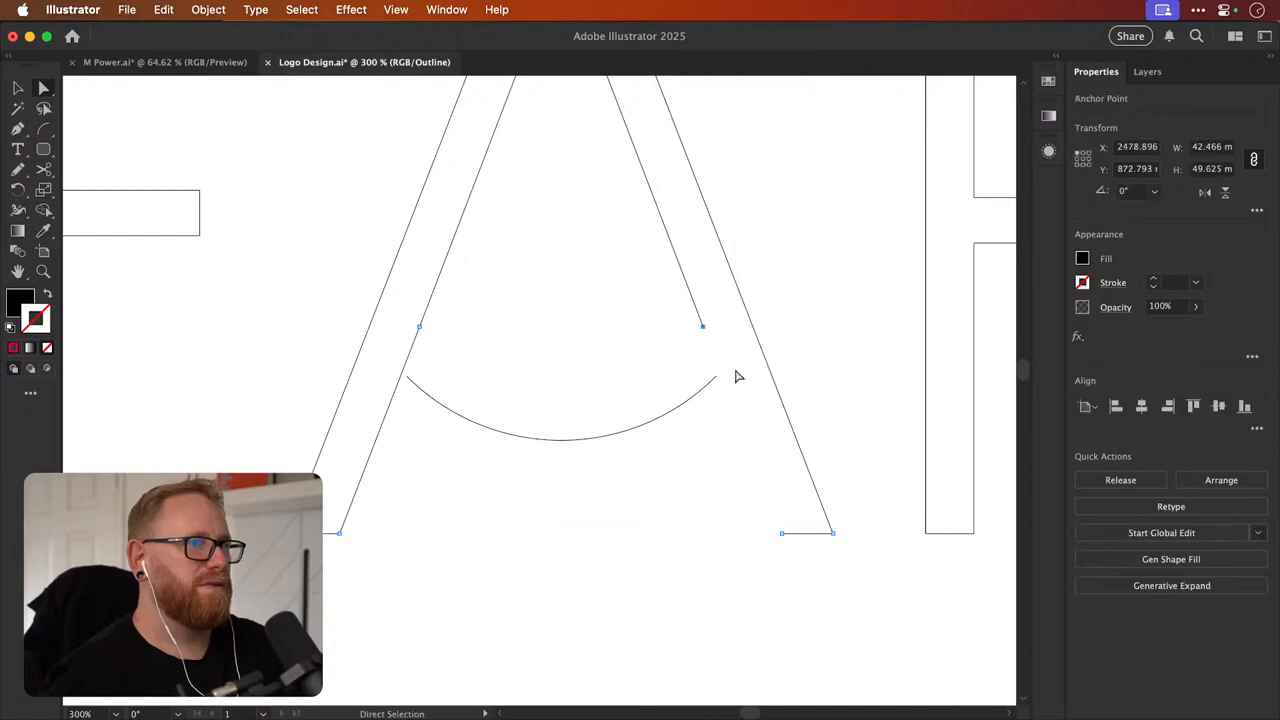
{"action": "key", "text": "v"}
{"action": "key", "text": "super+j"}
{"action": "key", "text": "super+y"}
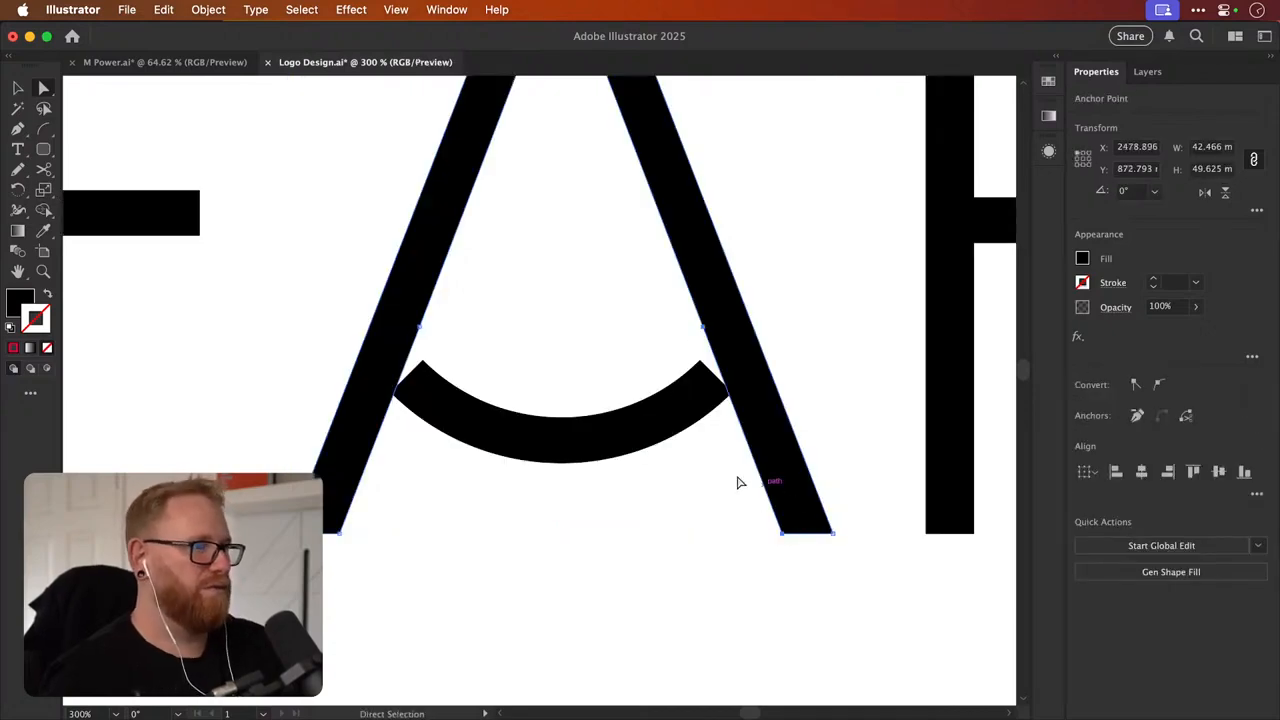
Enlarge the arc proportionally to 27.35 mm wide so both of its ends overlap the A's legs
{"action": "left_click", "coordinate": [612, 435]}
{"action": "left_click", "coordinate": [771, 443], "text": "shift"}
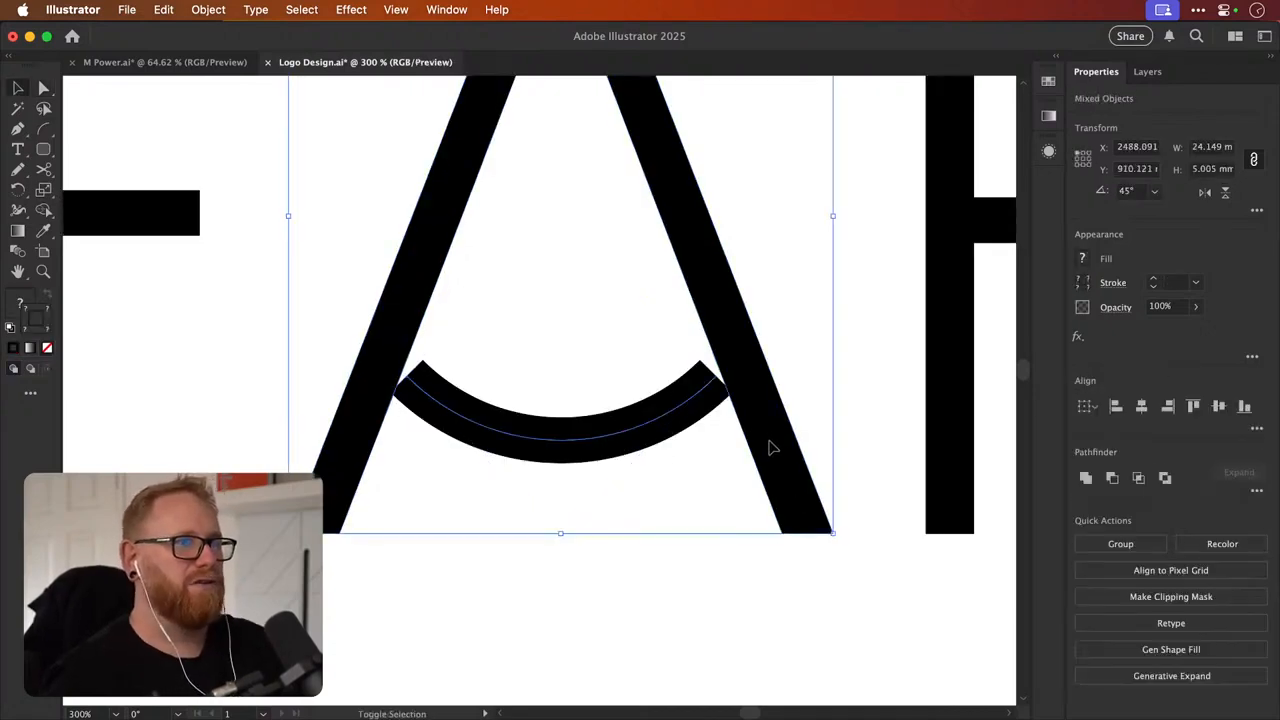
{"action": "key", "text": "super+shift+a"}
{"action": "left_click", "coordinate": [668, 430]}
{"action": "left_click_drag", "start_coordinate": [716, 371], "coordinate": [766, 331]}
{"action": "key", "text": "super+minus"}
{"action": "key", "text": "super+minus"}
{"action": "key", "text": "super+minus"}
{"action": "key", "text": "super+minus"}
{"action": "key", "text": "super+minus"}
{"action": "key", "text": "super+minus"}
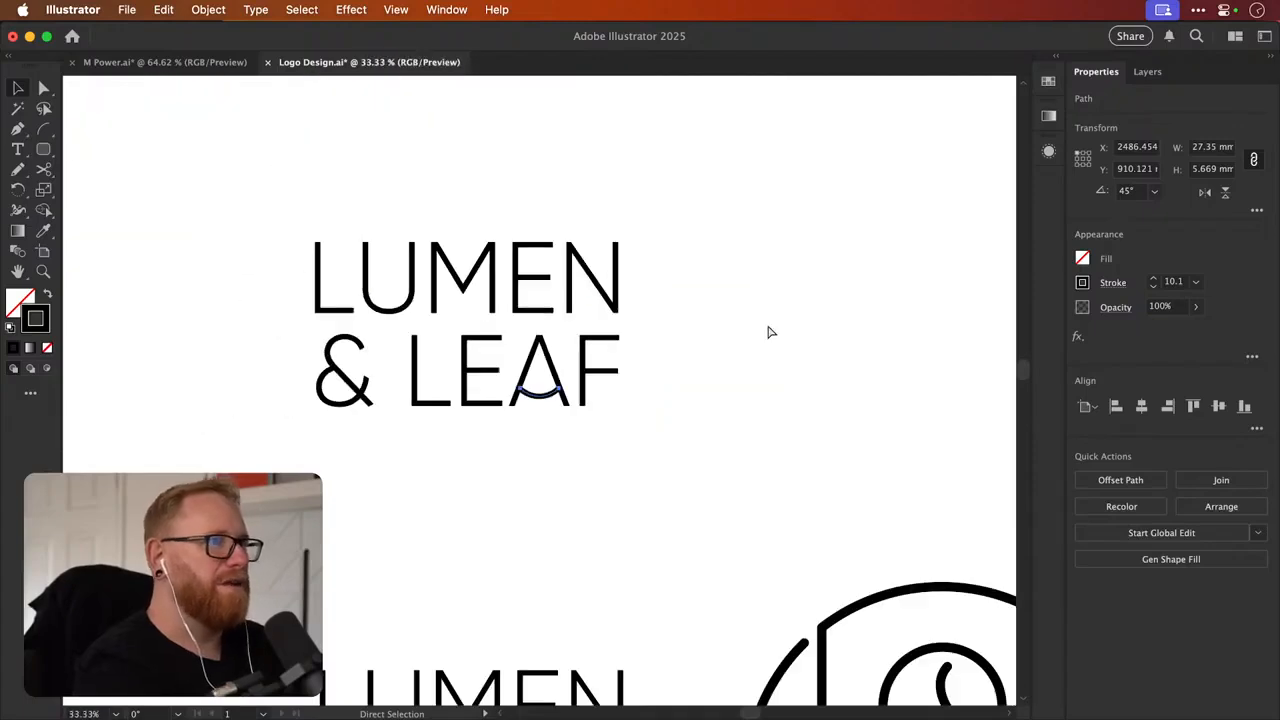
{"action": "left_click", "coordinate": [768, 332]}
Flatten the A's curved crossbar vertically to 4.69 mm high while keeping its 27.35 mm width
{"action": "left_click_drag", "start_coordinate": [668, 367], "coordinate": [633, 404]}
{"action": "left_click_drag", "start_coordinate": [518, 431], "coordinate": [668, 411]}
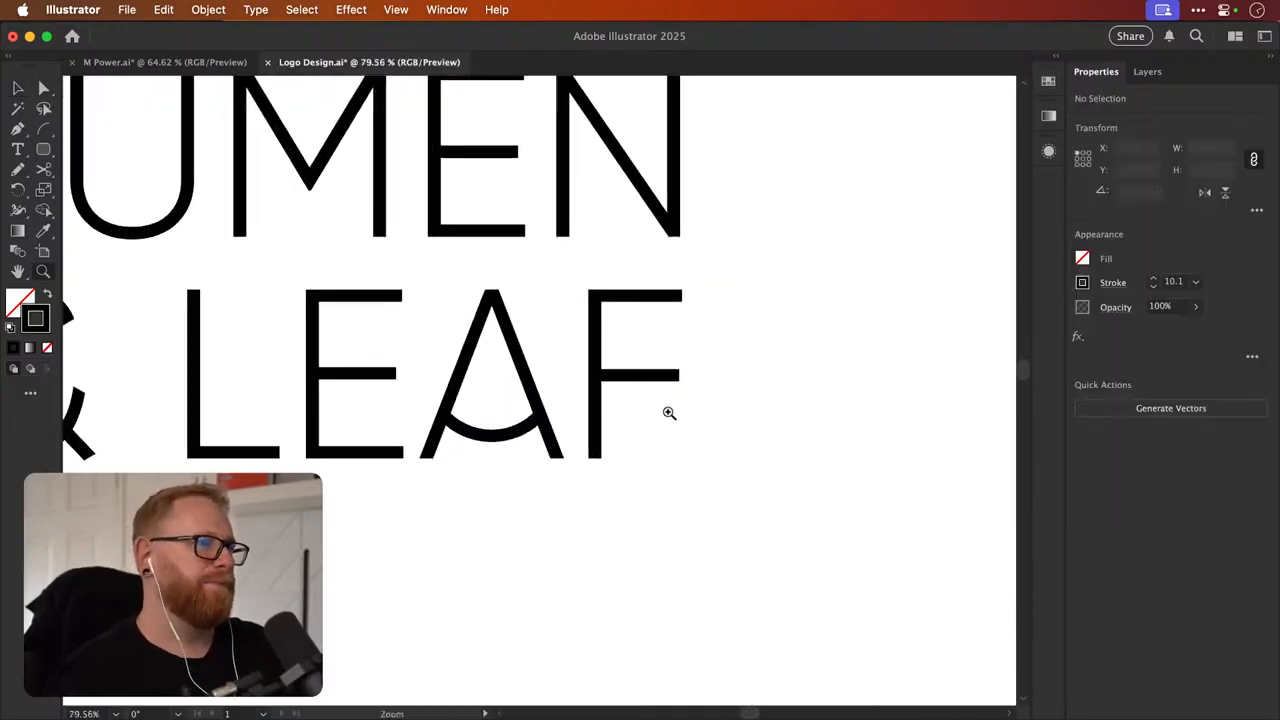
{"action": "left_click", "coordinate": [519, 437]}
{"action": "key", "text": "s"}
{"action": "left_click_drag", "start_coordinate": [491, 519], "coordinate": [492, 470]}
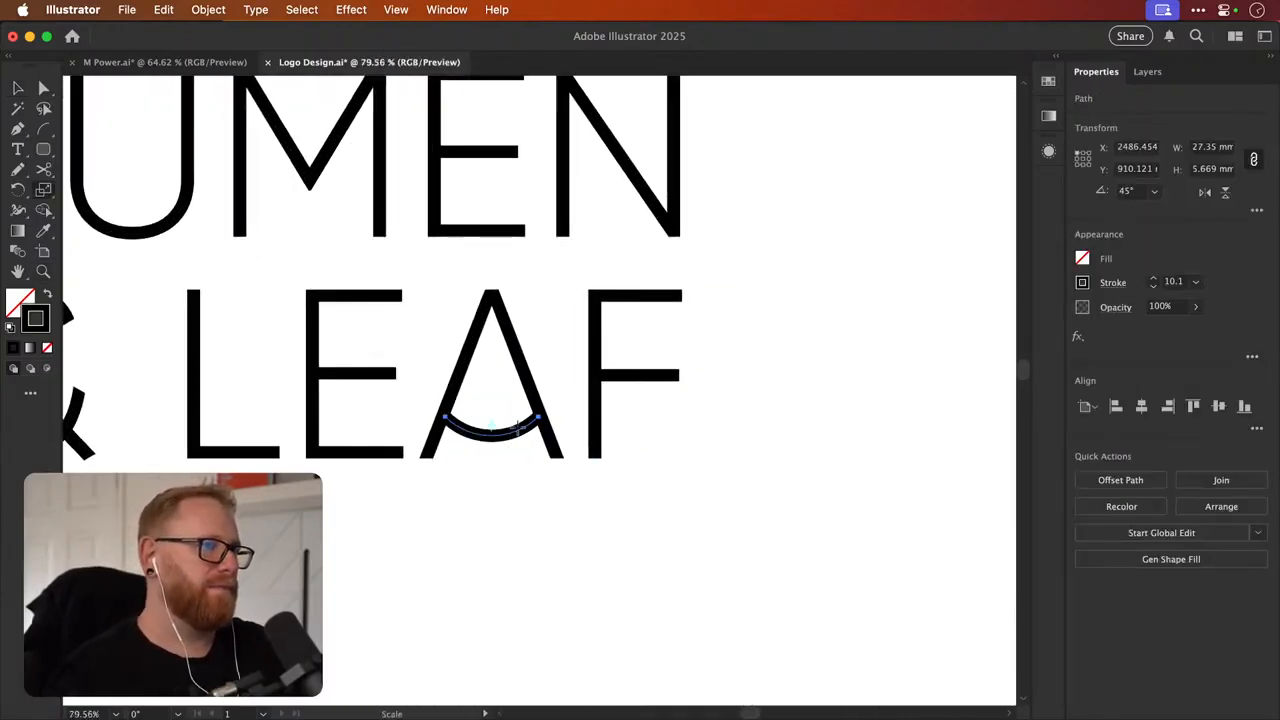
{"action": "key", "text": "v"}
{"action": "key", "text": "s"}
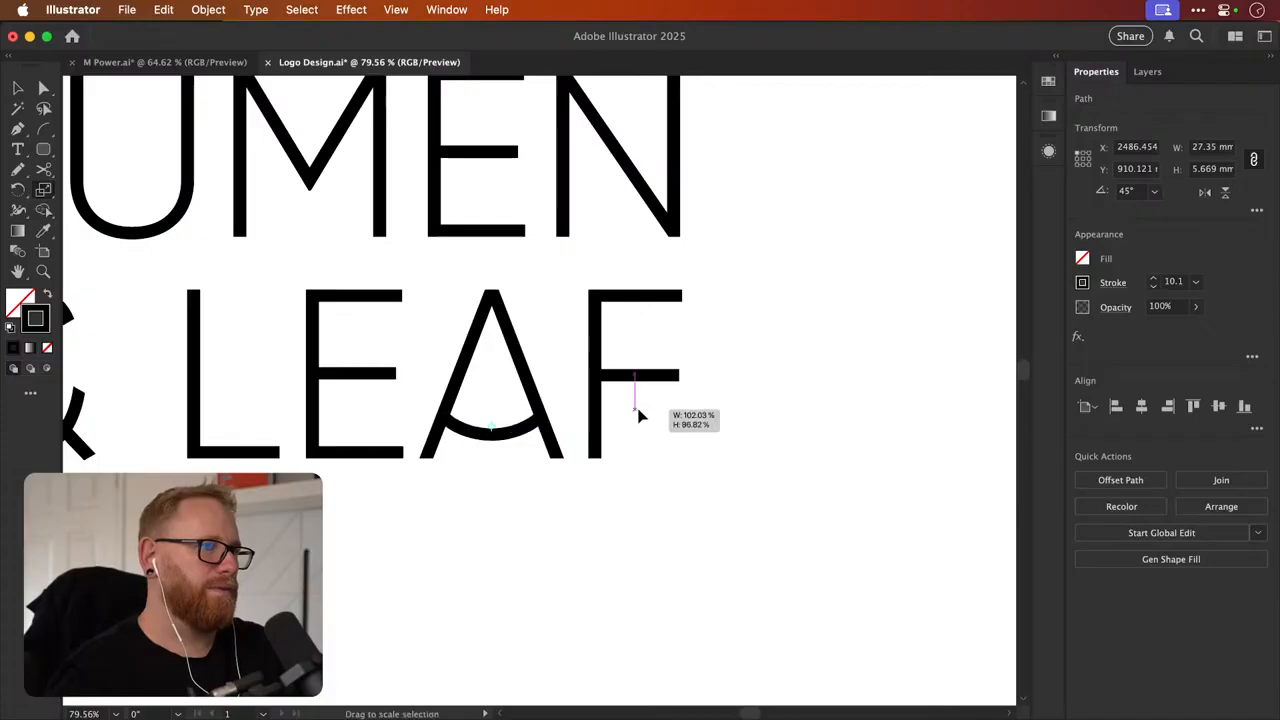
{"action": "key", "text": "v"}
{"action": "scroll", "coordinate": [494, 417], "scroll_direction": "up", "scroll_amount": 3}
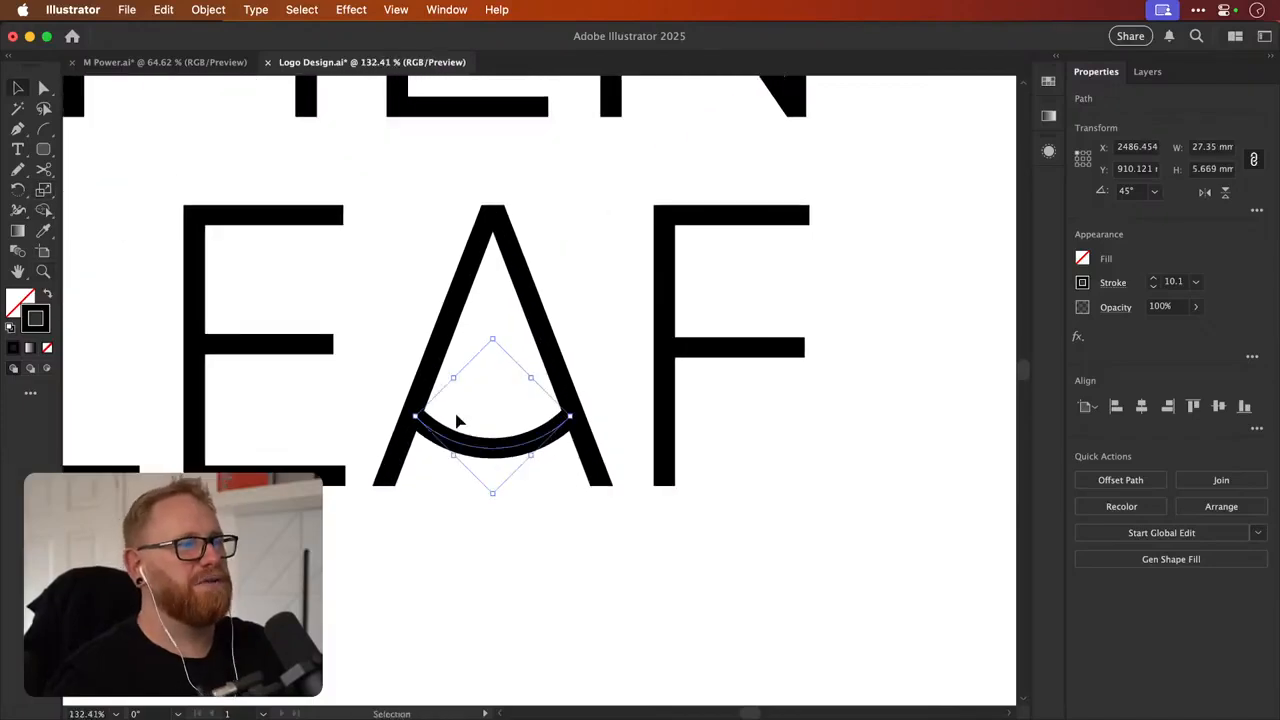
{"action": "key", "text": "s"}
{"action": "mouse_move", "coordinate": [710, 383]}
{"action": "left_mouse_down"}
{"action": "mouse_move", "coordinate": [716, 408]}
{"action": "mouse_move", "coordinate": [710, 398]}
{"action": "left_mouse_up"}
{"action": "key", "text": "v"}
{"action": "left_click", "coordinate": [846, 447]}
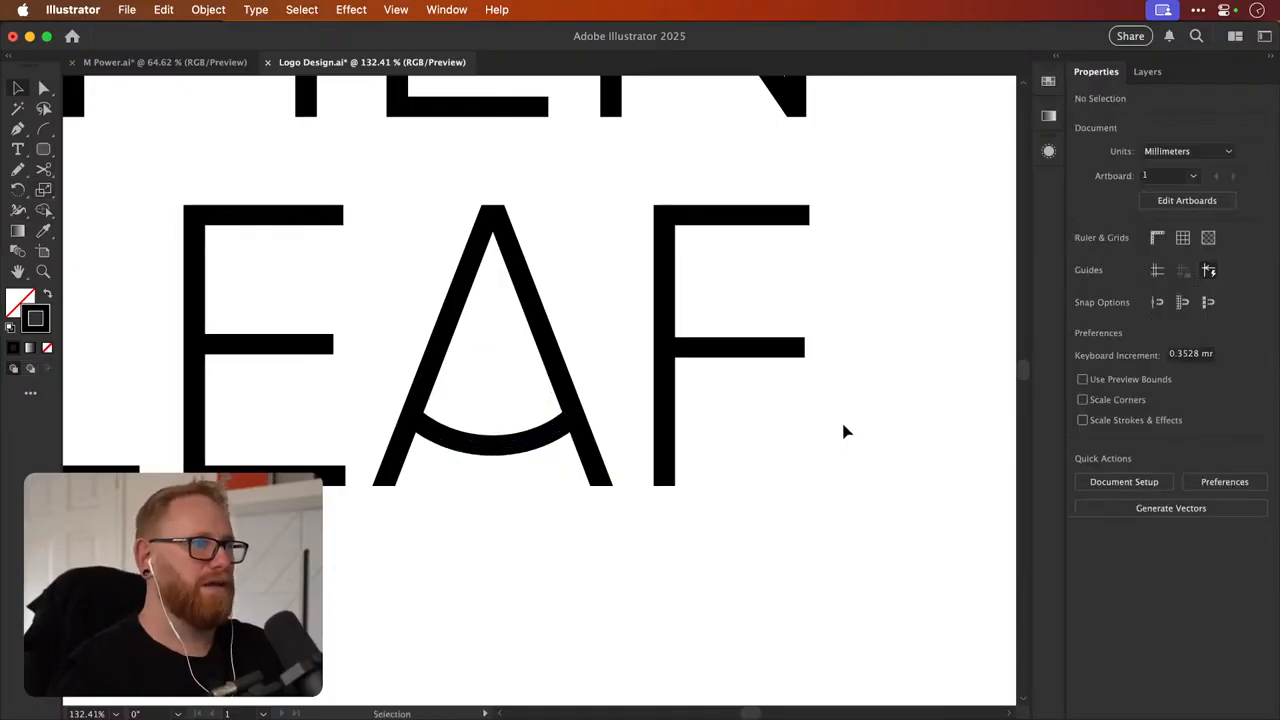
Examine the customised wordmark at a small size against the plain LUMEN & LEAF version and the ampersand logo
{"action": "key", "text": "super+minus"}
{"action": "key", "text": "super+minus"}
{"action": "key", "text": "super+minus"}
{"action": "key", "text": "super+minus"}
{"action": "key", "text": "super+minus"}
{"action": "key", "text": "space"}
{"action": "left_click_drag", "start_coordinate": [577, 436], "coordinate": [566, 457]}
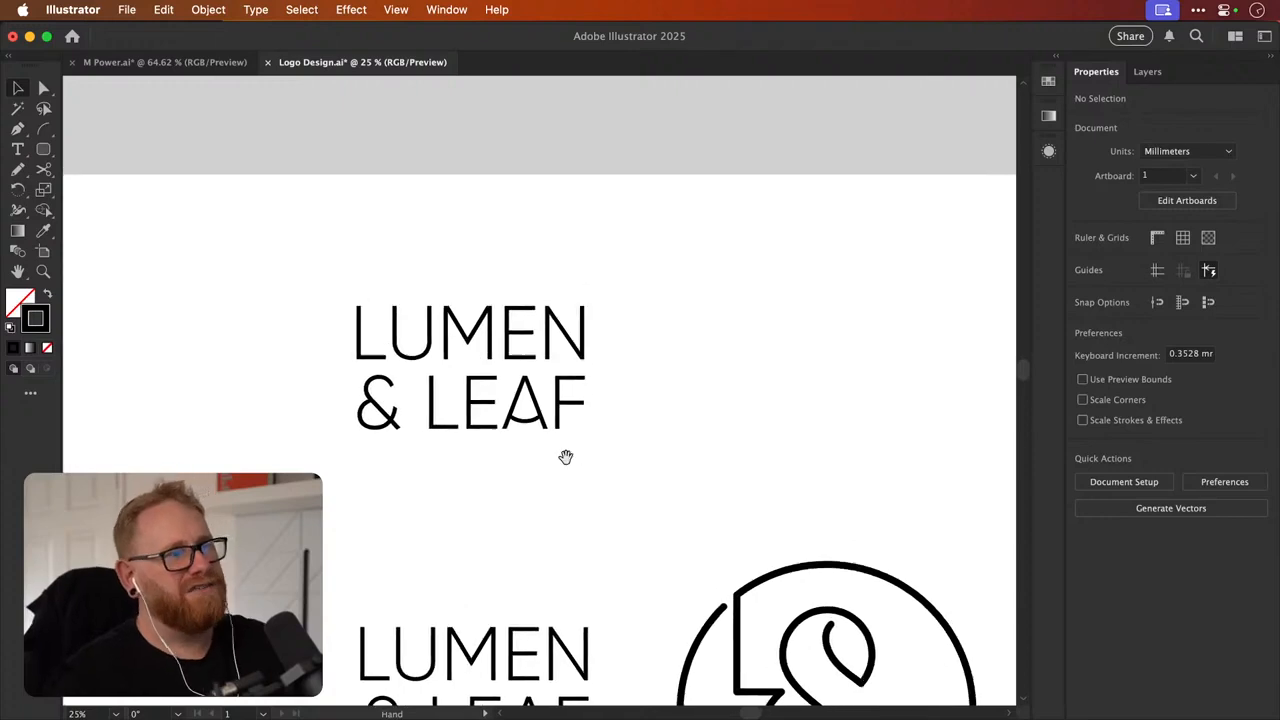
{"action": "key", "text": "space"}
{"action": "left_click_drag", "start_coordinate": [700, 430], "coordinate": [684, 433]}
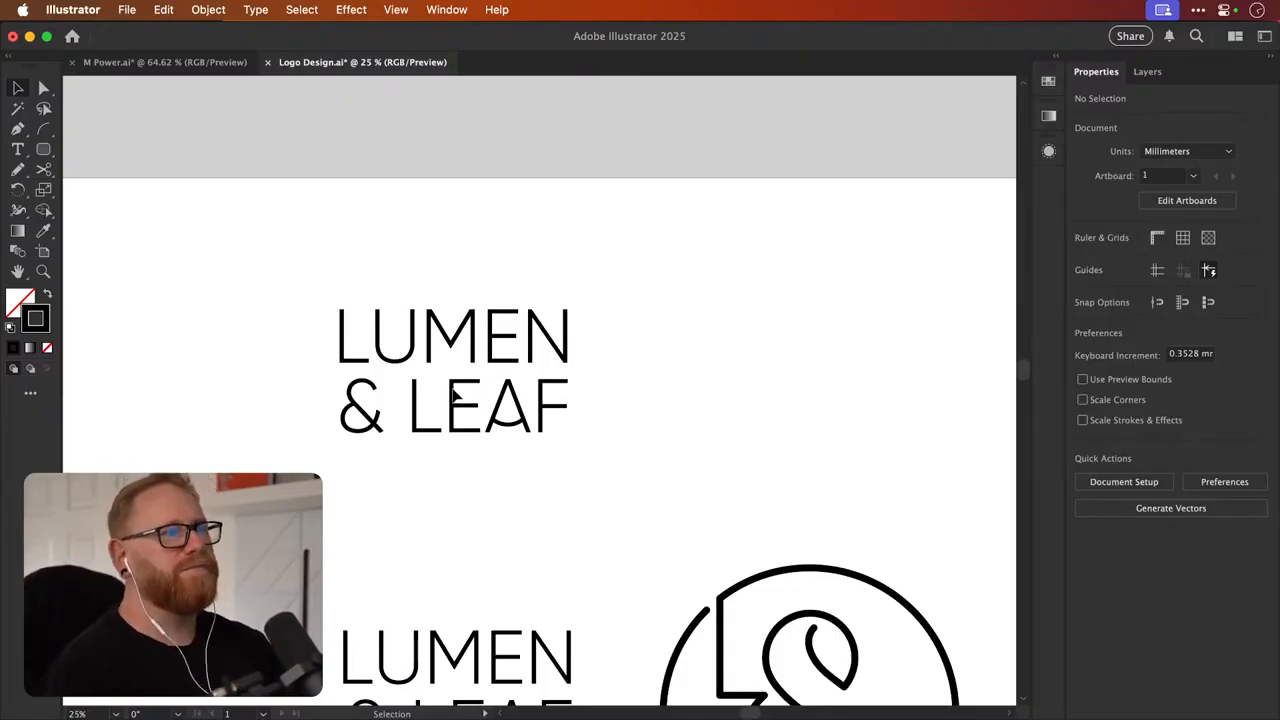
Group the customised LUMEN & LEAF letters together with the A's curved crossbar
{"action": "left_click_drag", "start_coordinate": [495, 408], "coordinate": [624, 490]}
{"action": "left_click", "coordinate": [488, 481]}
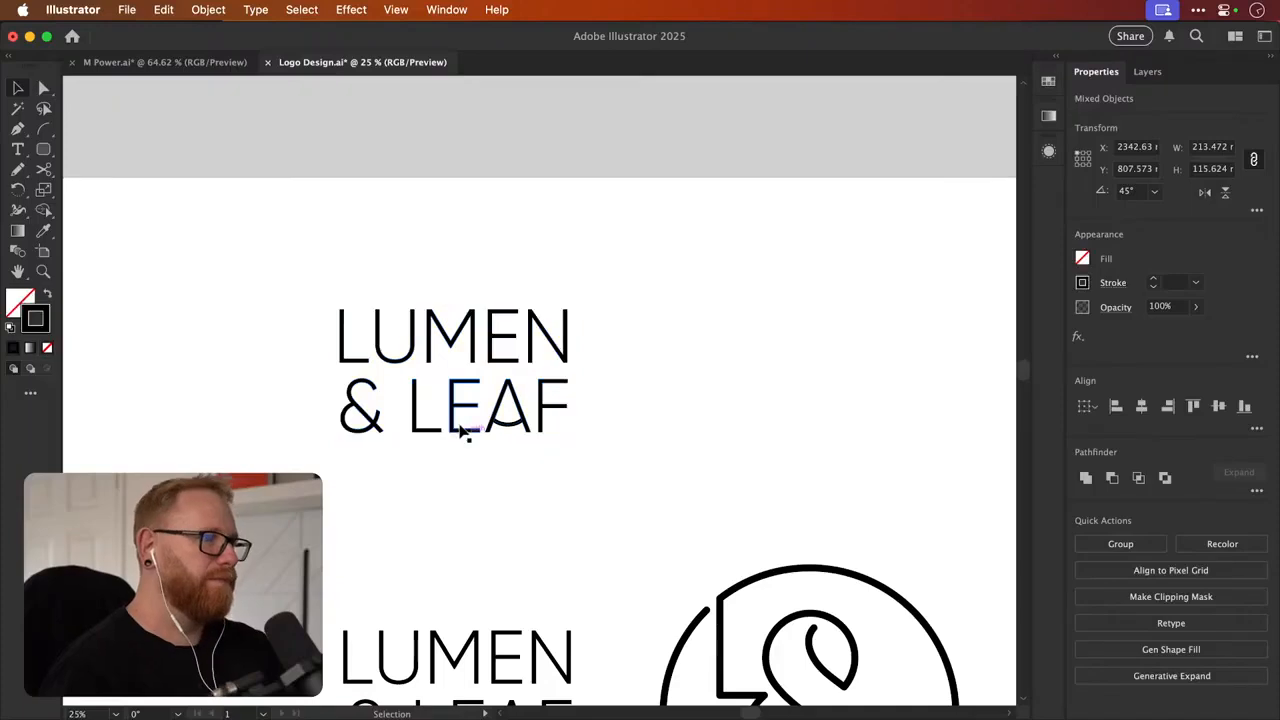
{"action": "left_click_drag", "start_coordinate": [462, 430], "coordinate": [473, 479]}
{"action": "key", "text": "super+z"}
{"action": "key", "text": "super+z"}
Place two copies of the circular ampersand logo on the empty area beside the artboard, with the customised wordmark under the second one
{"action": "key", "text": "super+minus"}
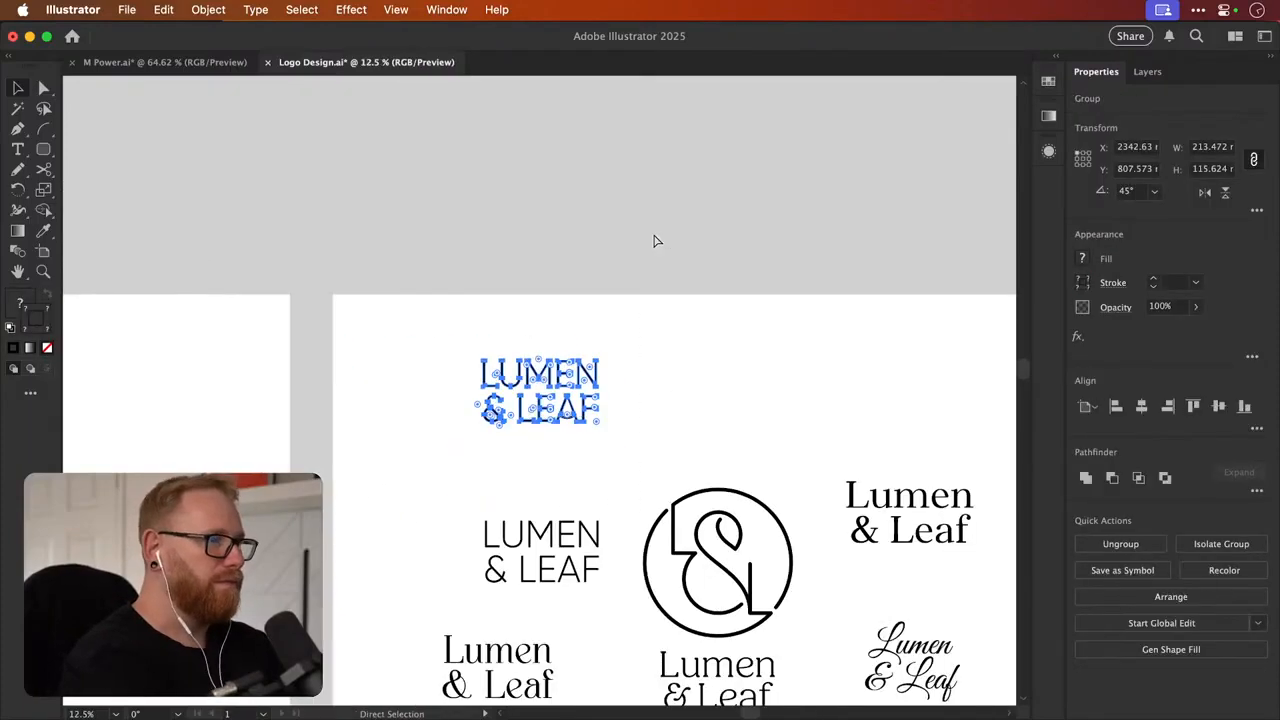
{"action": "key", "text": "super+minus"}
{"action": "left_click_drag", "start_coordinate": [658, 444], "coordinate": [567, 394]}
{"action": "left_click_drag", "start_coordinate": [562, 463], "coordinate": [310, 458]}
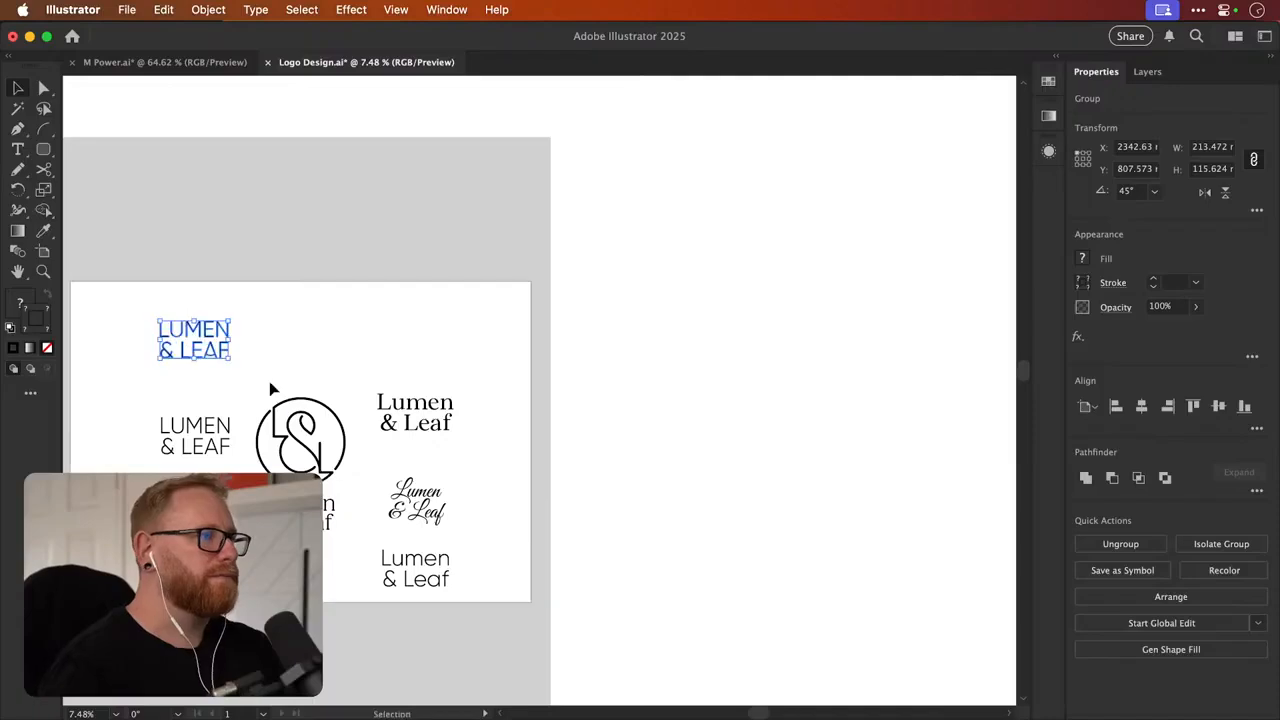
{"action": "left_click_drag", "start_coordinate": [269, 381], "coordinate": [790, 418]}
{"action": "left_click_drag", "start_coordinate": [243, 345], "coordinate": [841, 497]}
{"action": "left_click_drag", "start_coordinate": [777, 366], "coordinate": [958, 365]}
{"action": "left_click_drag", "start_coordinate": [777, 367], "coordinate": [447, 380]}
{"action": "left_click_drag", "start_coordinate": [469, 490], "coordinate": [628, 432]}
Centre the customised wordmark and the circular ampersand horizontally on each other
{"action": "left_click", "coordinate": [652, 372], "text": "shift"}
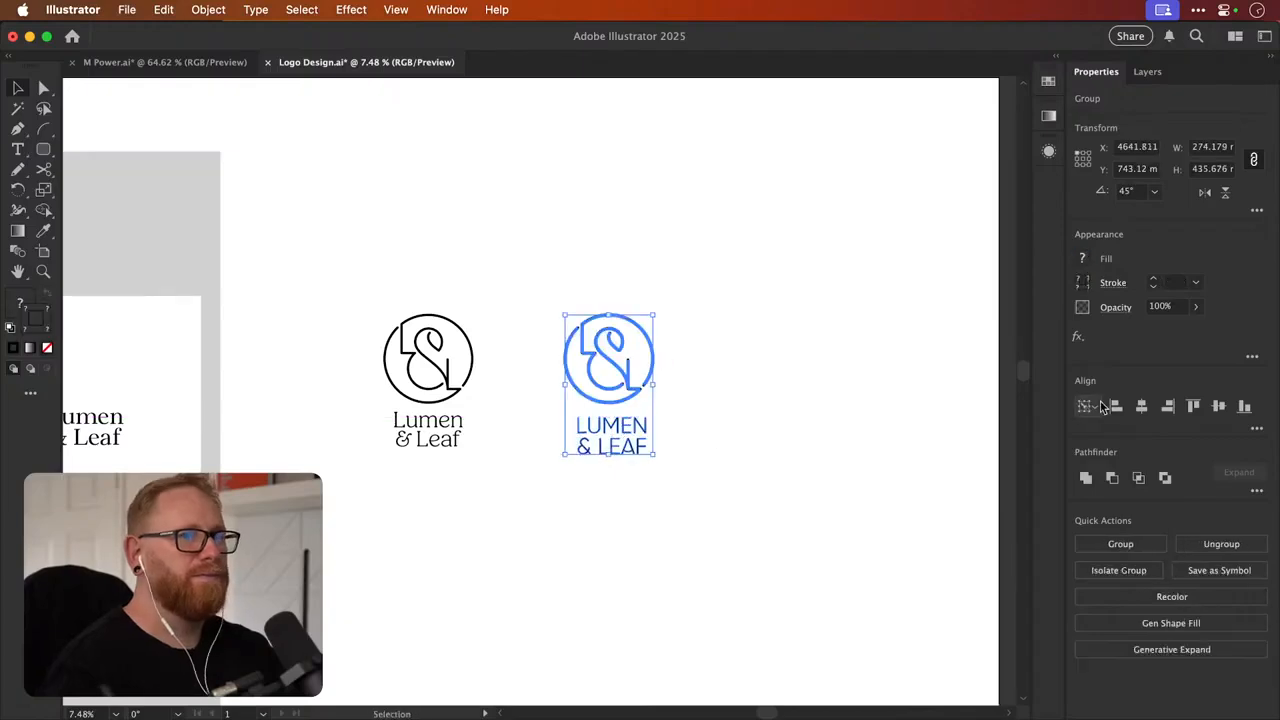
{"action": "left_click", "coordinate": [1141, 406]}
{"action": "left_click", "coordinate": [711, 414]}
Move the wordmark up closer to the circular ampersand, to Y 1055.765 mm, and save the document
{"action": "scroll", "coordinate": [837, 391], "scroll_direction": "up", "scroll_amount": 4}
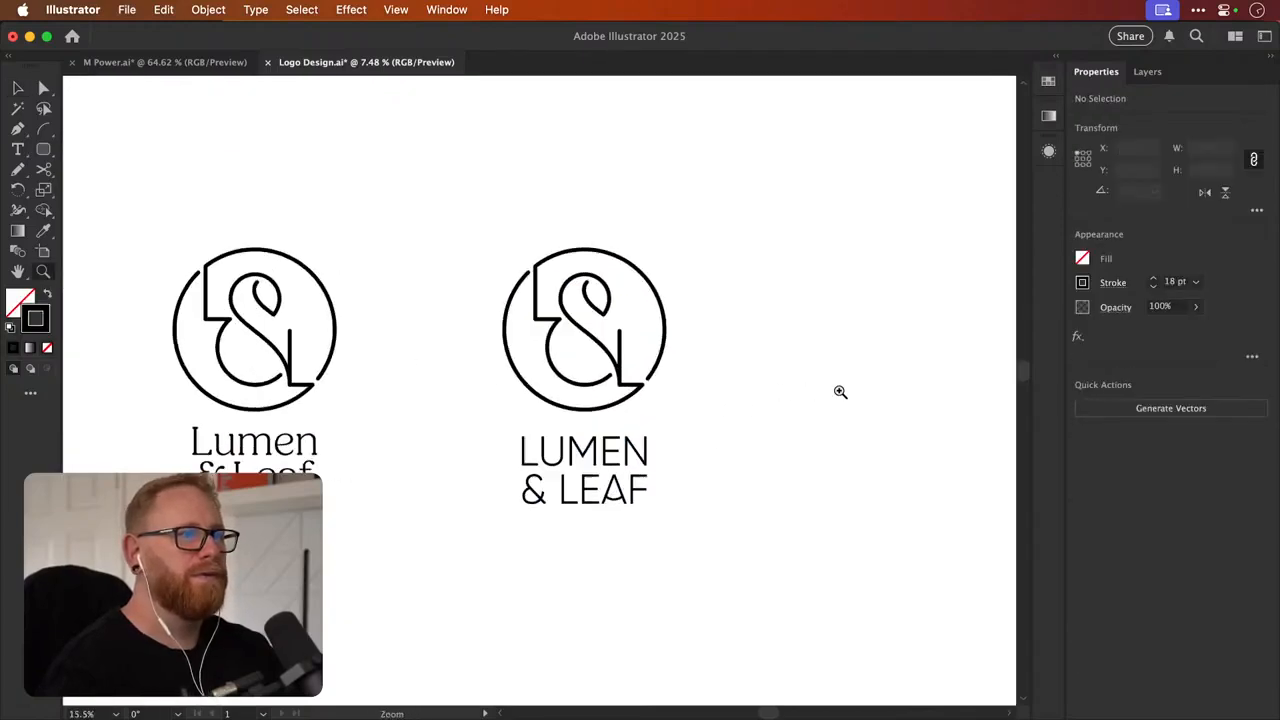
{"action": "left_click", "coordinate": [603, 466]}
{"action": "key", "text": "s"}
{"action": "key", "text": "v"}
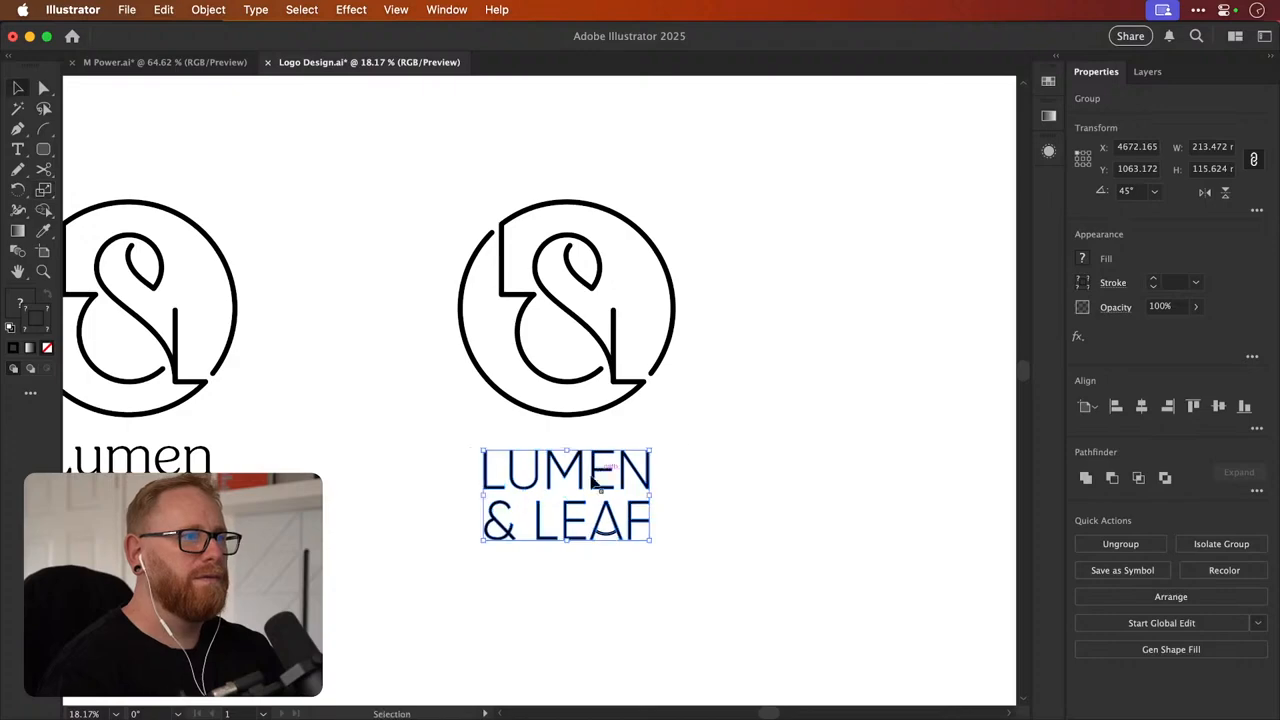
{"action": "left_click", "coordinate": [791, 409]}
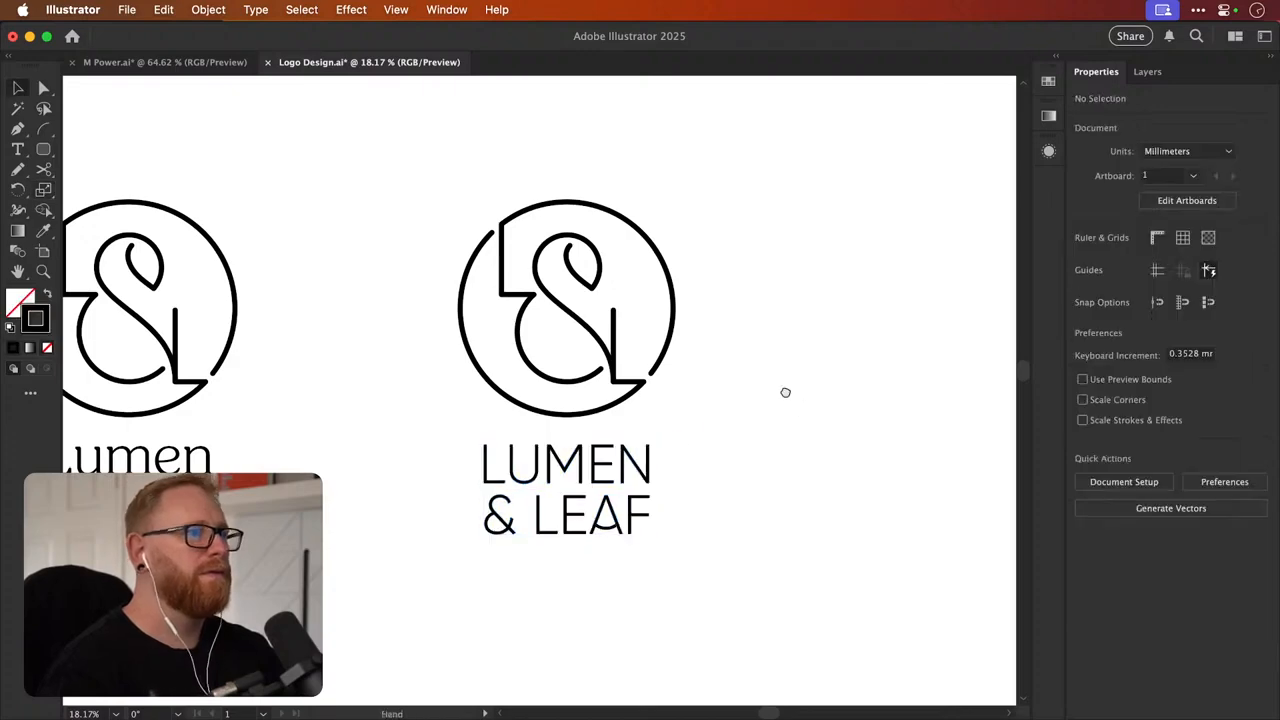
{"action": "left_click_drag", "start_coordinate": [786, 391], "coordinate": [727, 365]}
{"action": "scroll", "coordinate": [727, 365], "scroll_direction": "left", "scroll_amount": 3}
{"action": "scroll", "coordinate": [663, 414], "scroll_direction": "up", "scroll_amount": 2}
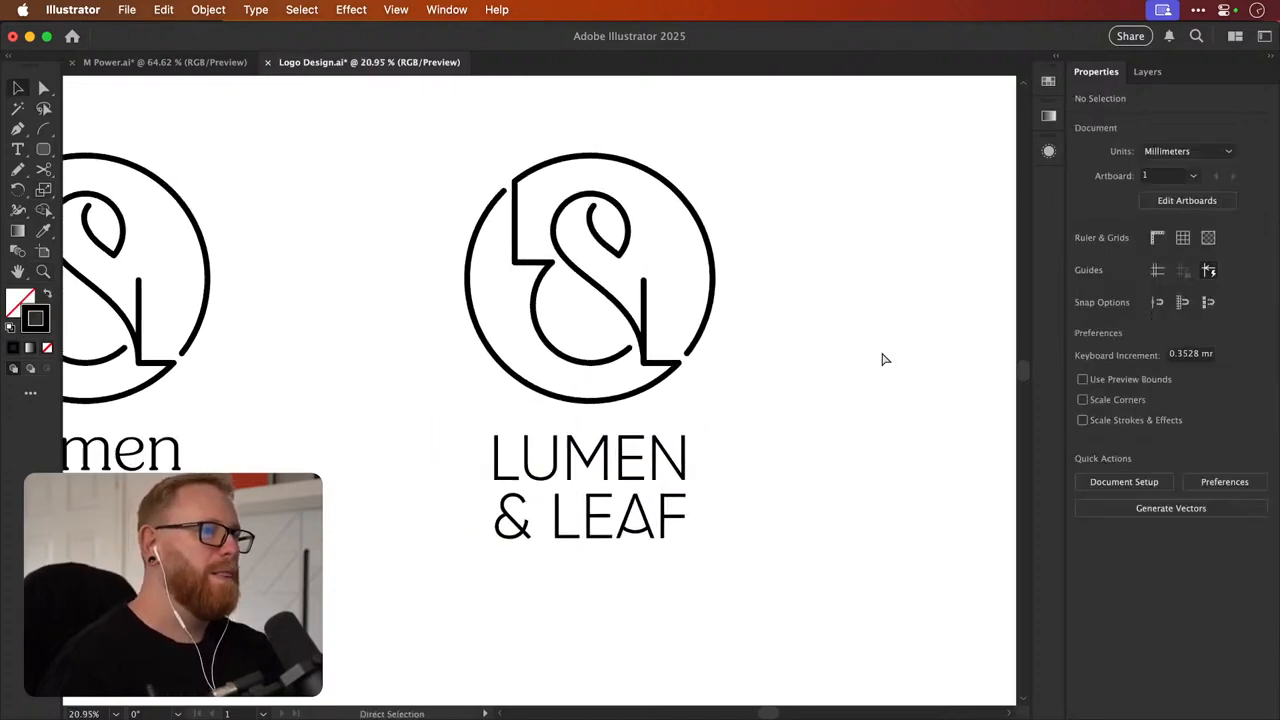
{"action": "key", "text": "super+s"}
{"action": "scroll", "coordinate": [883, 359], "scroll_direction": "left", "scroll_amount": 3}
{"action": "scroll", "coordinate": [883, 359], "scroll_direction": "up", "scroll_amount": 1}
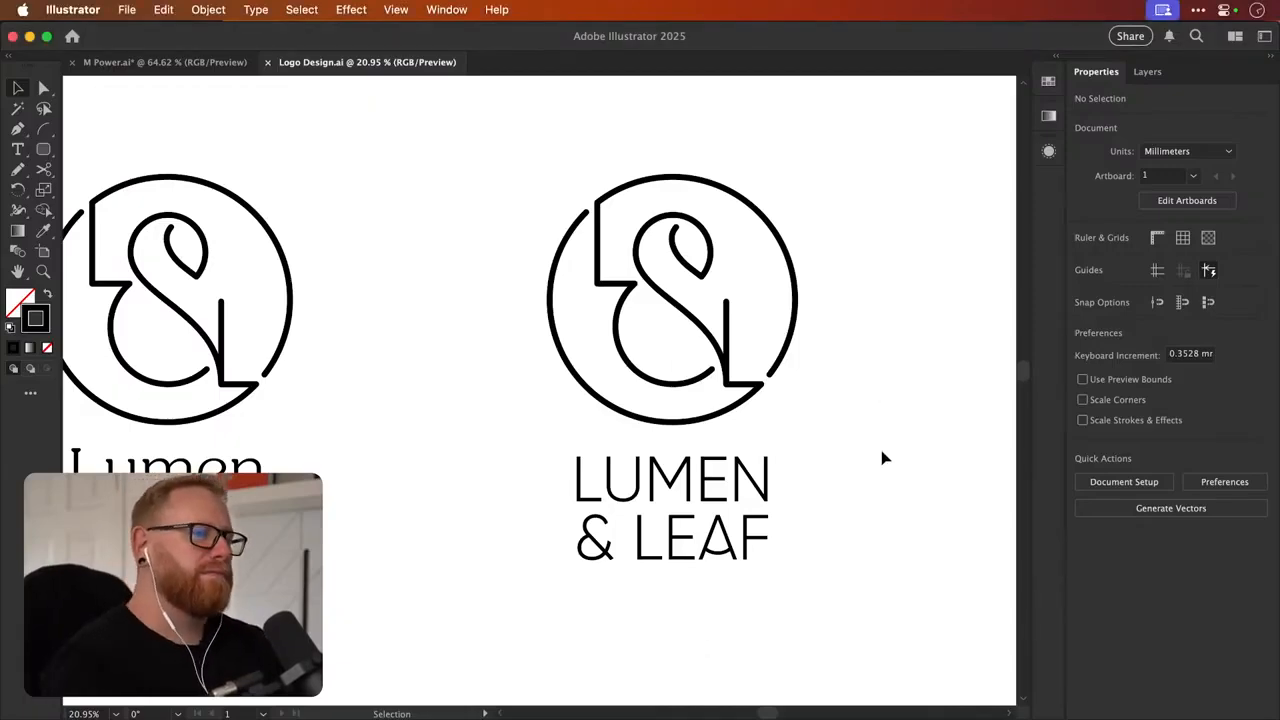
Try to add a 1 pt black stroke to the whole wordmark group
{"action": "left_click_drag", "start_coordinate": [600, 436], "coordinate": [570, 426]}
{"action": "scroll", "coordinate": [714, 486], "scroll_direction": "up", "scroll_amount": 5}
{"action": "left_click", "coordinate": [557, 483]}
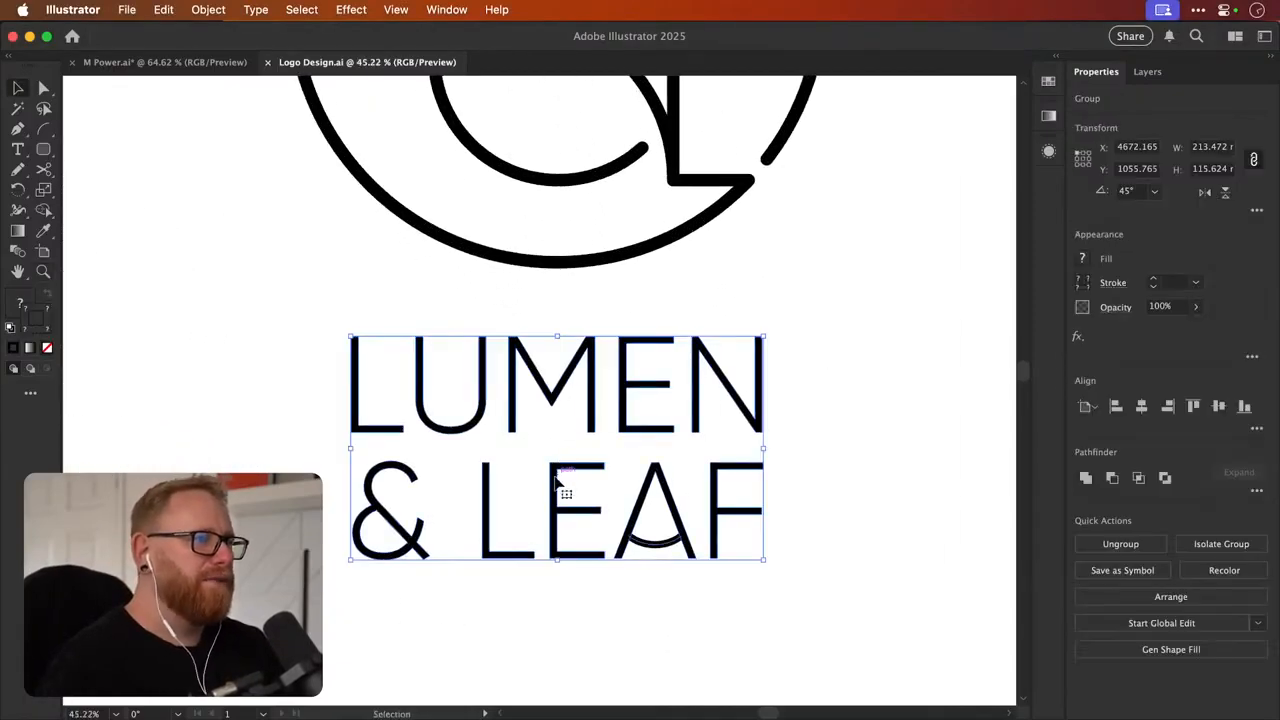
{"action": "double_click", "coordinate": [44, 335]}
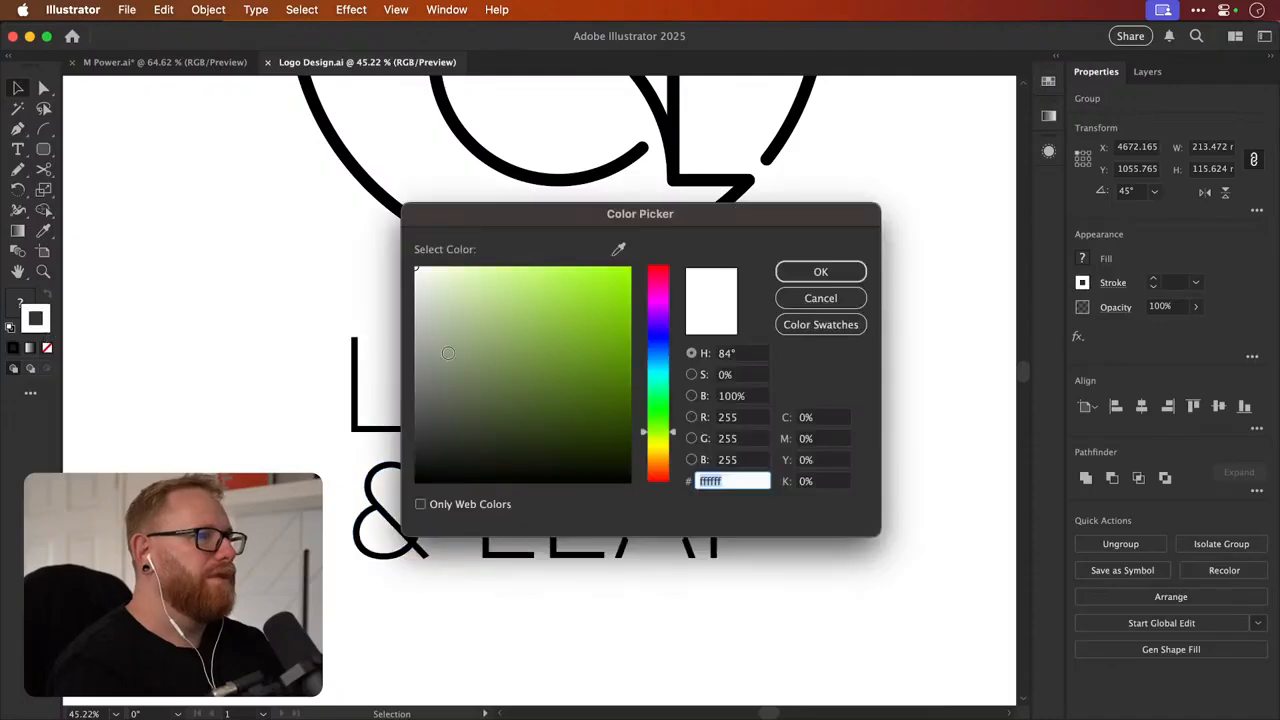
{"action": "left_click", "coordinate": [819, 270]}
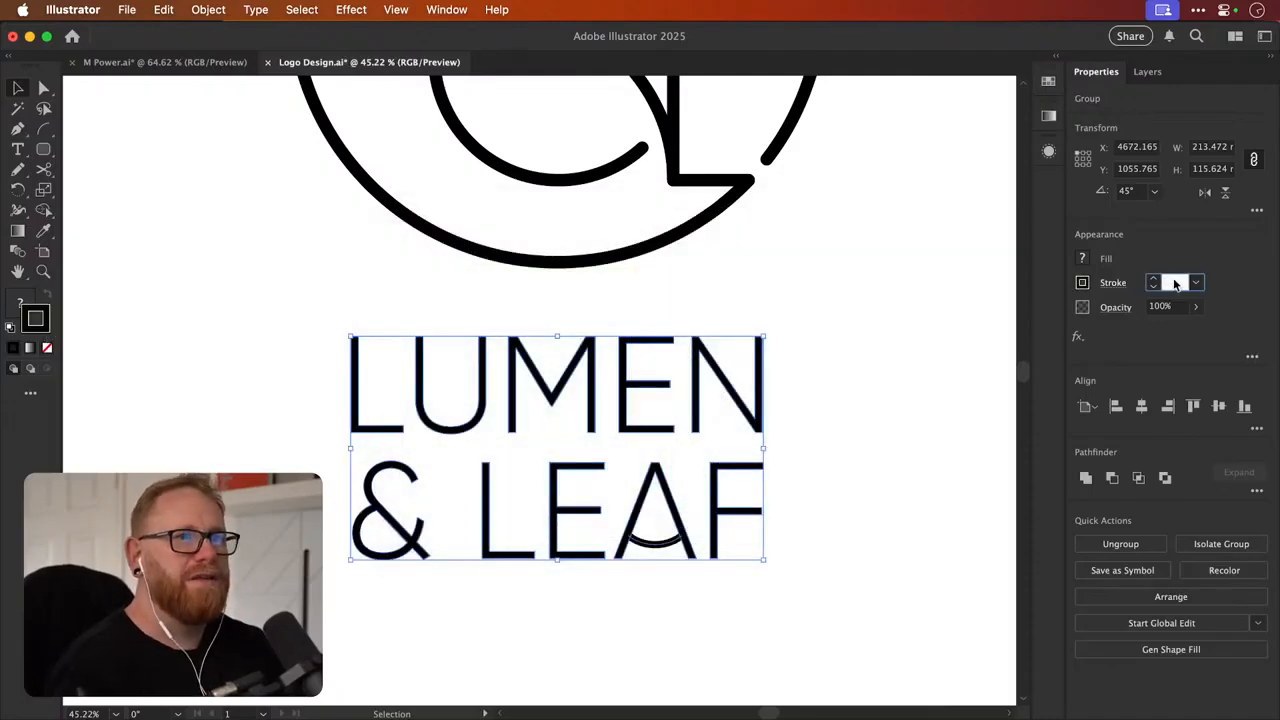
{"action": "type", "text": "1"}
{"action": "key", "text": "Return"}
{"action": "key", "text": "a"}
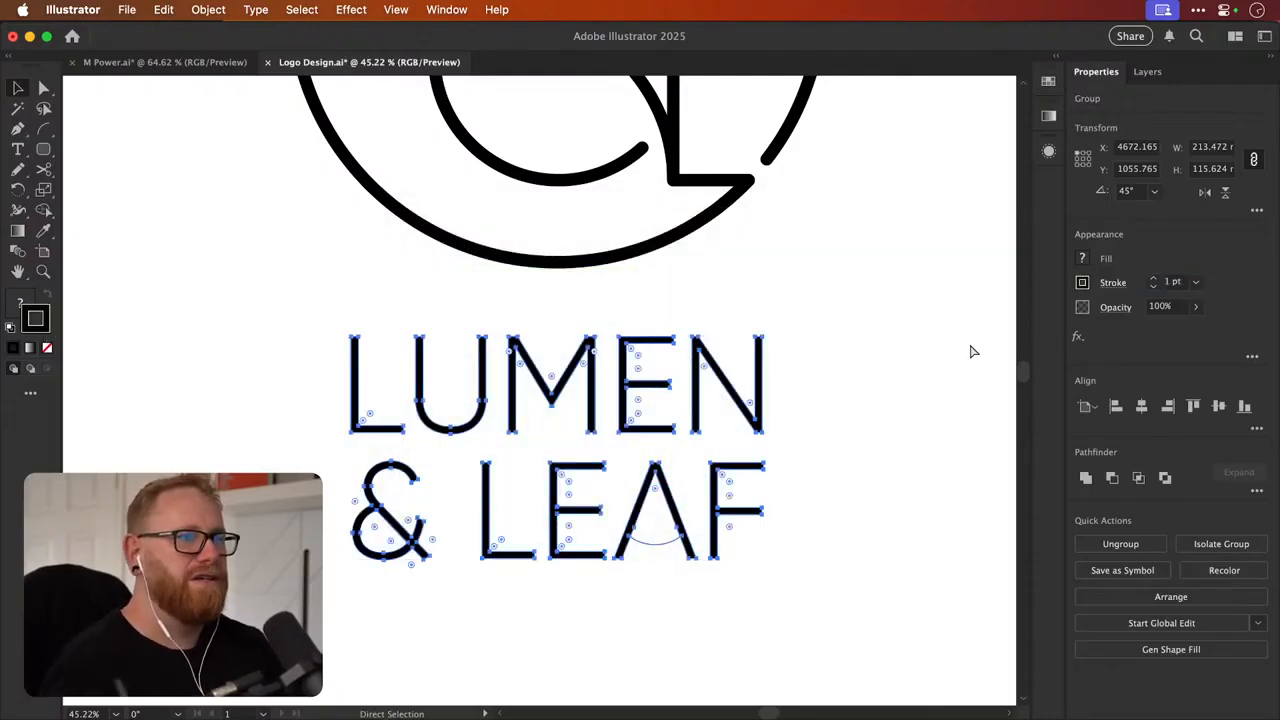
{"action": "left_click", "coordinate": [971, 349]}
Expand the A's curved crossbar from a stroked path into a filled shape
{"action": "left_click", "coordinate": [669, 545]}
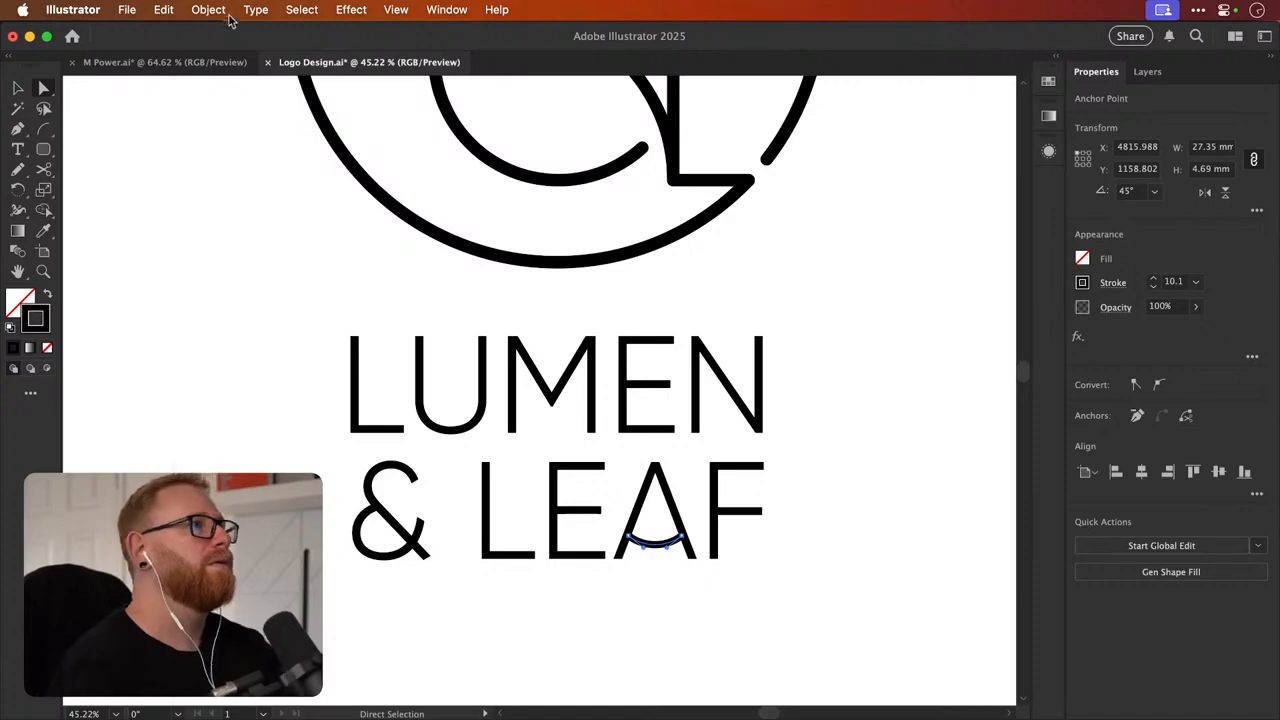
{"action": "left_click", "coordinate": [210, 10]}
{"action": "left_click", "coordinate": [229, 257]}
{"action": "key", "text": "Return"}
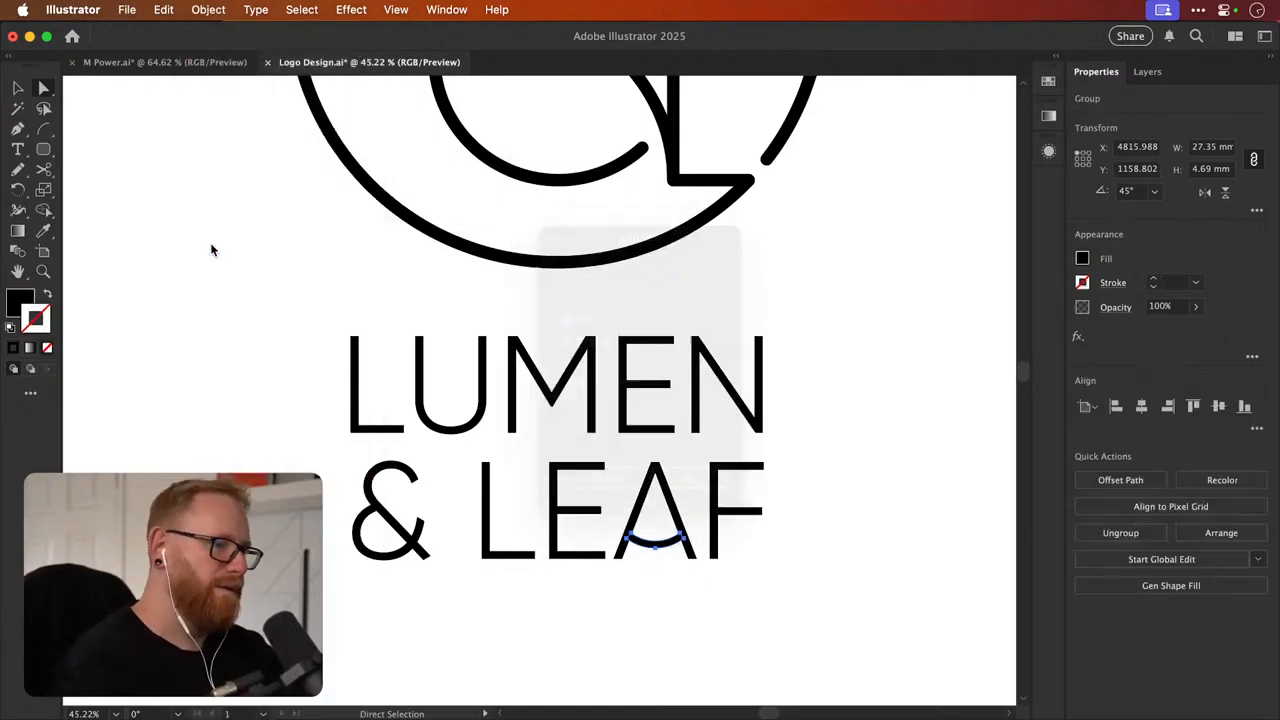
{"action": "key", "text": "v"}
Ungroup the wordmark, unite the curved crossbar with the A into one shape, and regroup all the letters
{"action": "left_click", "coordinate": [674, 580]}
{"action": "left_click", "coordinate": [662, 550]}
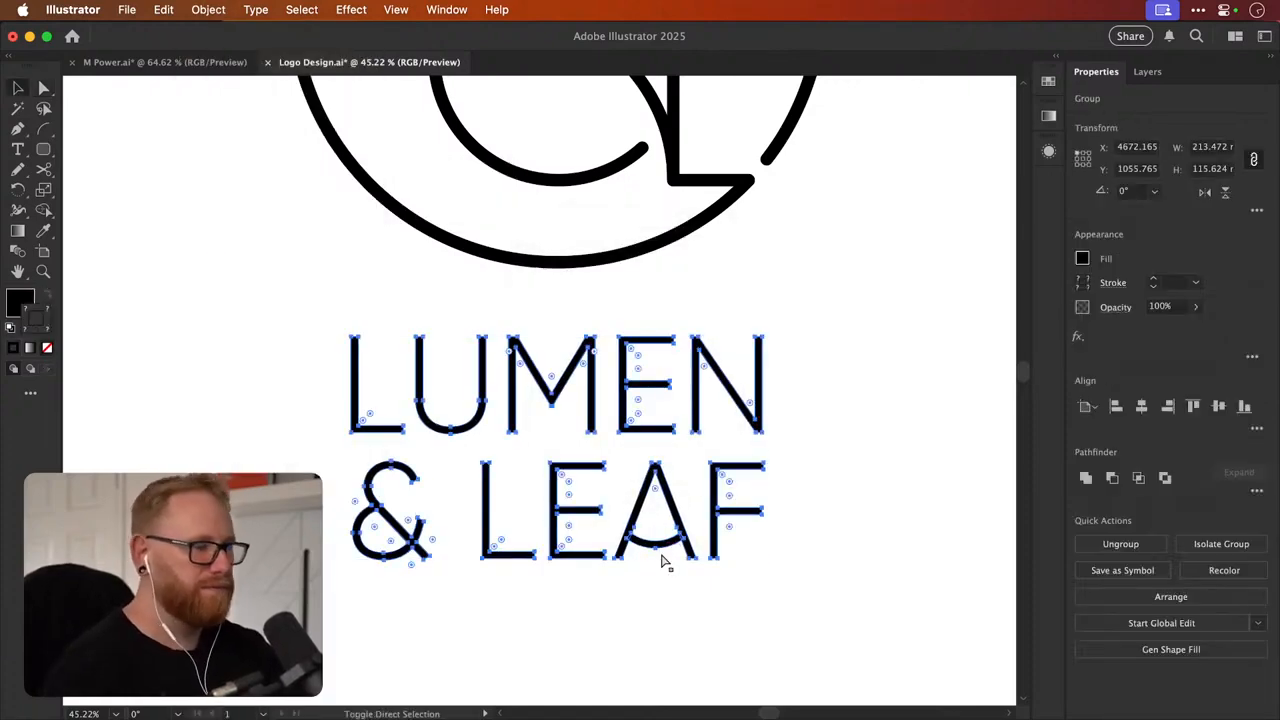
{"action": "key", "text": "shift+super+g"}
{"action": "left_click_drag", "start_coordinate": [652, 572], "coordinate": [702, 510]}
{"action": "left_click", "coordinate": [1086, 480]}
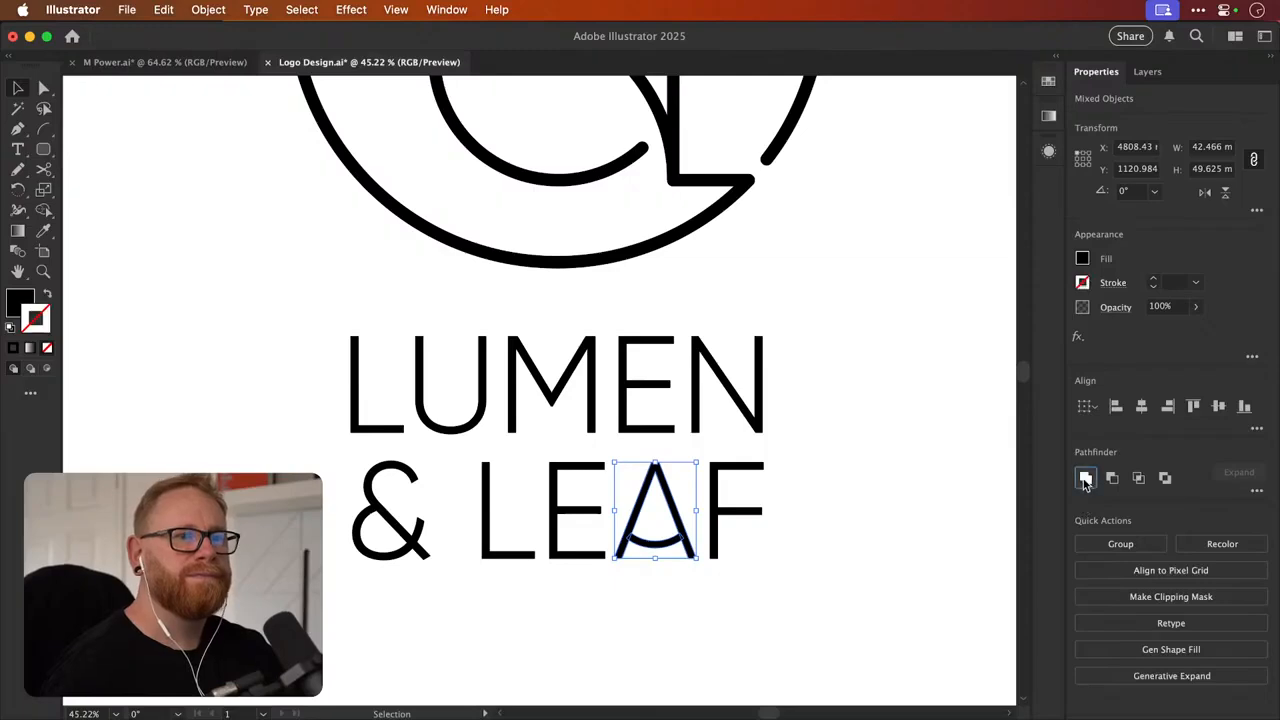
{"action": "mouse_move", "coordinate": [340, 612]}
{"action": "left_mouse_down"}
{"action": "mouse_move", "coordinate": [771, 380]}
{"action": "mouse_move", "coordinate": [768, 390]}
{"action": "left_mouse_up"}
{"action": "key", "text": "super+g"}
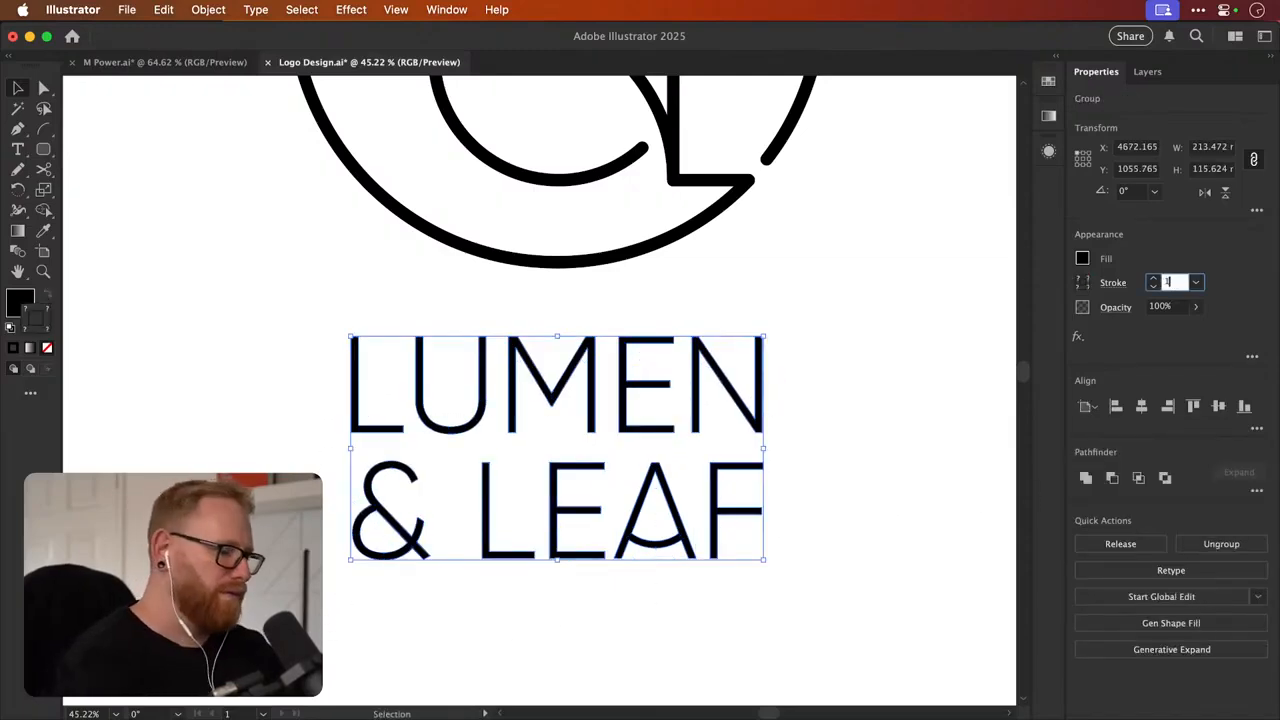
Give the grouped LUMEN & LEAF wordmark a 1 pt black stroke
{"action": "double_click", "coordinate": [40, 322]}
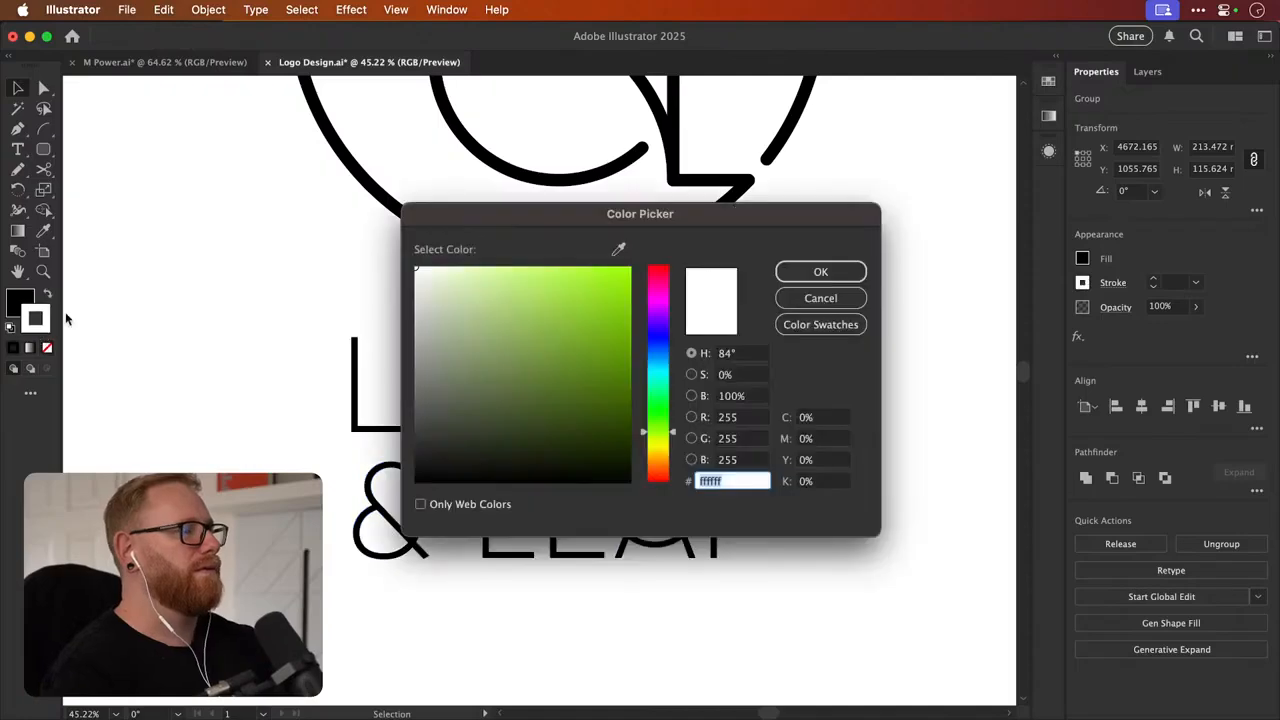
{"action": "type", "text": "99cc48"}
{"action": "left_click", "coordinate": [790, 271]}
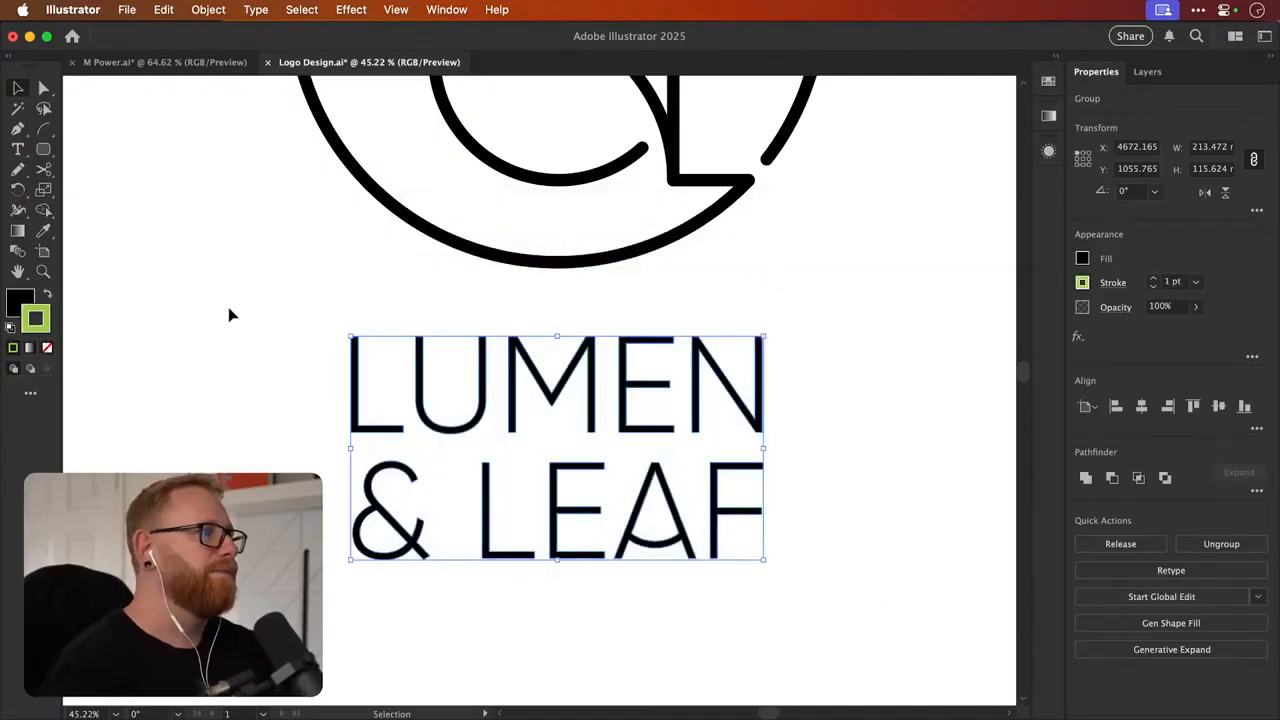
{"action": "double_click", "coordinate": [40, 322]}
{"action": "type", "text": "000000"}
{"action": "left_click", "coordinate": [790, 272]}
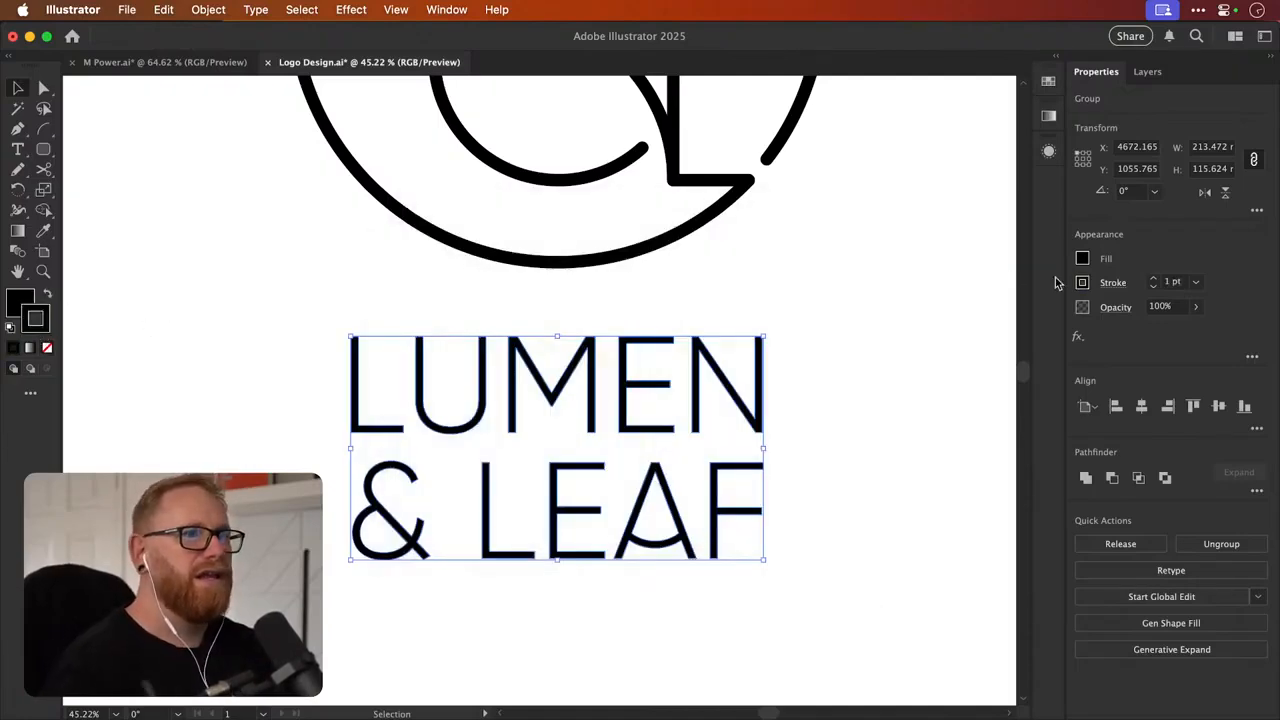
Thicken the wordmark's lettering by raising its stroke weight to 5 pt
{"action": "left_click", "coordinate": [1154, 278]}
{"action": "left_click", "coordinate": [1154, 278]}
{"action": "left_click", "coordinate": [1154, 278]}
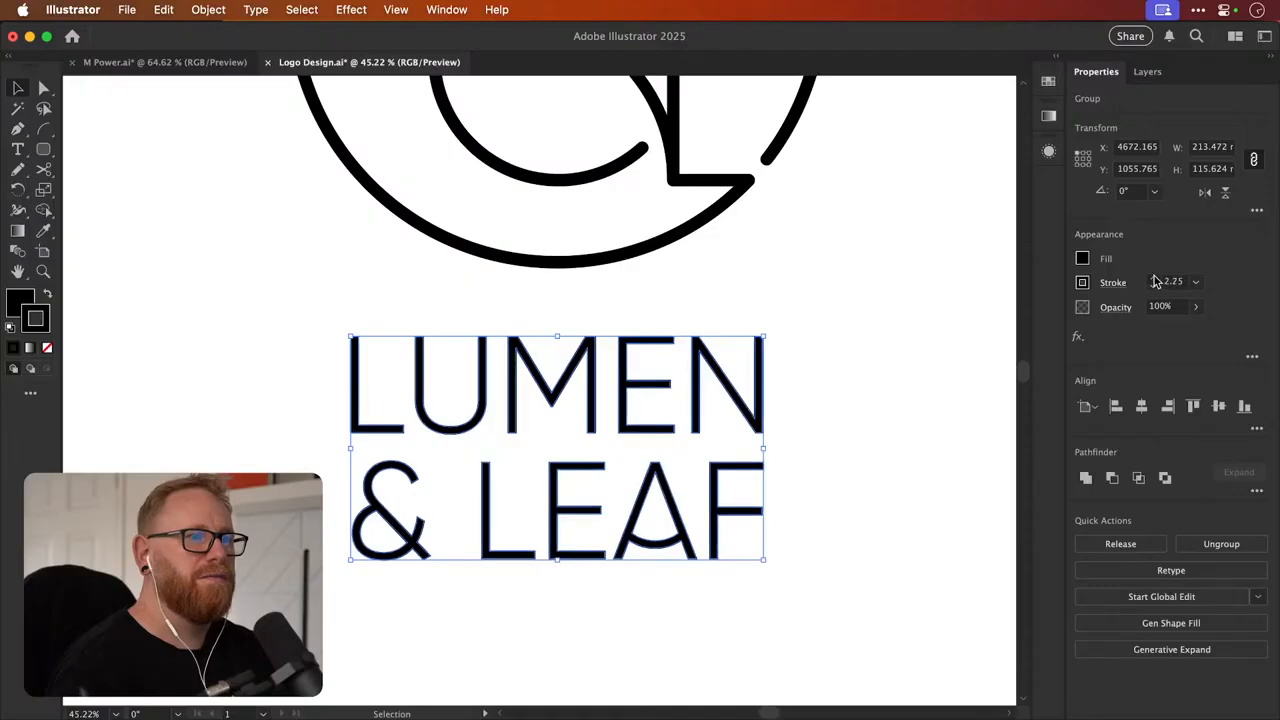
{"action": "left_click", "coordinate": [1154, 278]}
{"action": "left_click", "coordinate": [1154, 278]}
{"action": "left_click", "coordinate": [1154, 280]}
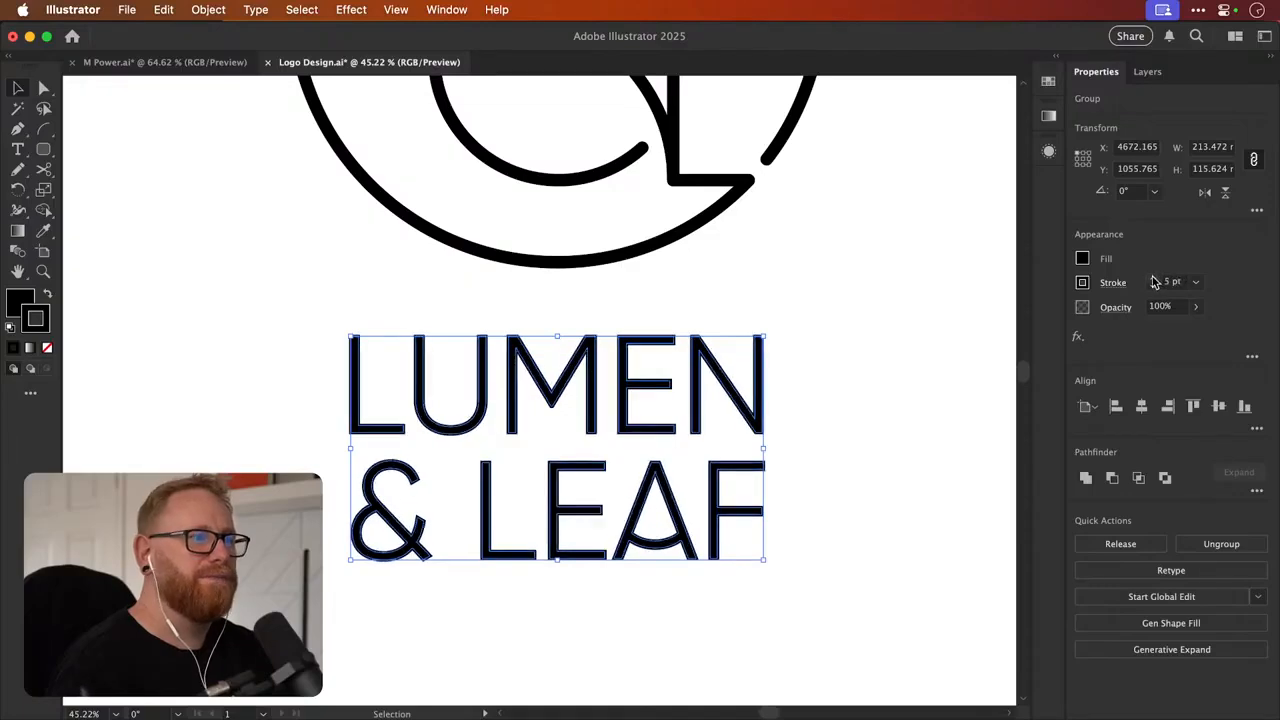
Thin the LUMEN & LEAF lettering by lowering its stroke weight to 4 pt
{"action": "left_click", "coordinate": [948, 336]}
{"action": "scroll", "coordinate": [834, 434], "scroll_direction": "down", "scroll_amount": 1}
{"action": "key", "text": "z"}
{"action": "left_click_drag", "start_coordinate": [543, 409], "coordinate": [434, 611]}
{"action": "key", "text": "v"}
{"action": "left_click", "coordinate": [760, 295]}
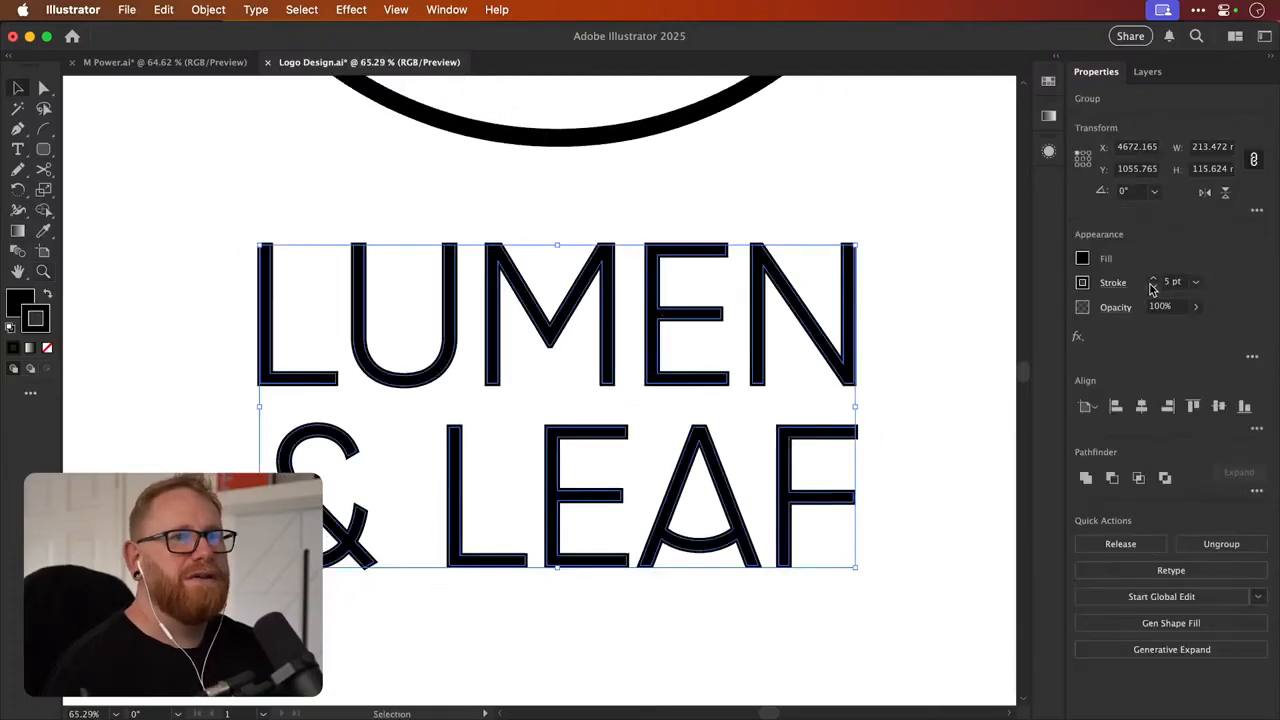
{"action": "left_click", "coordinate": [1152, 287]}
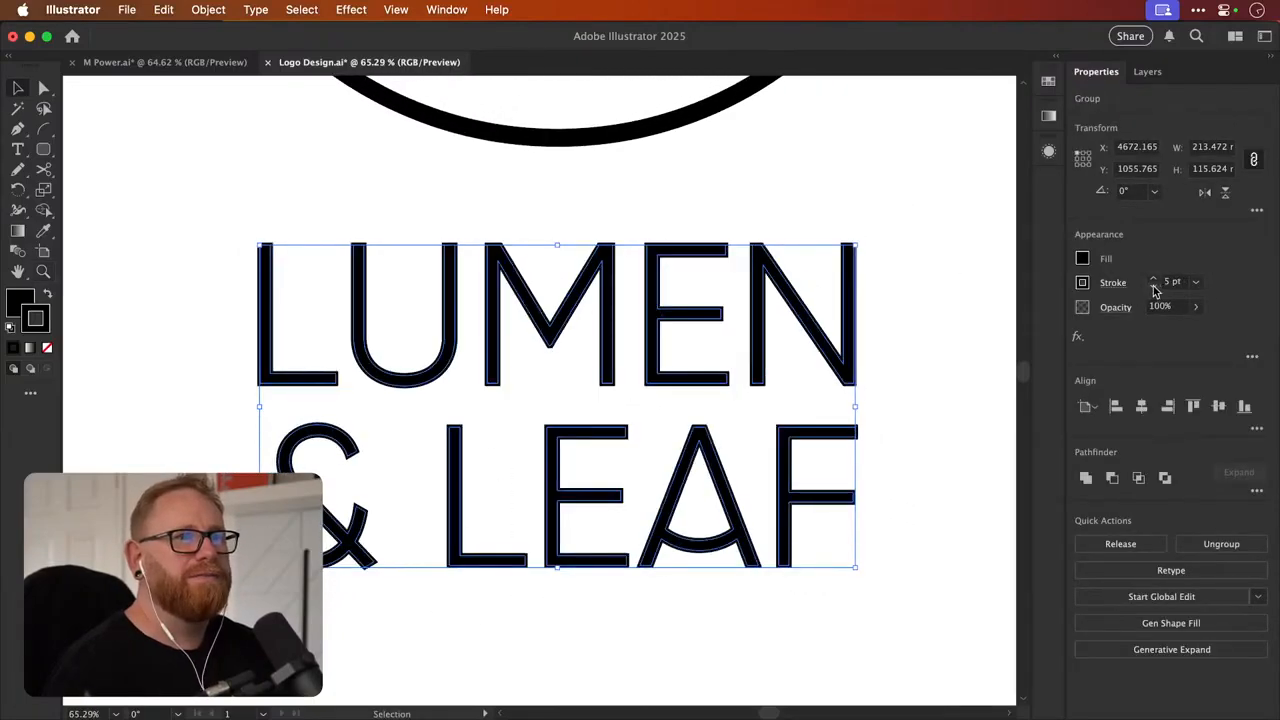
{"action": "left_click", "coordinate": [1153, 287]}
{"action": "left_click", "coordinate": [1153, 287]}
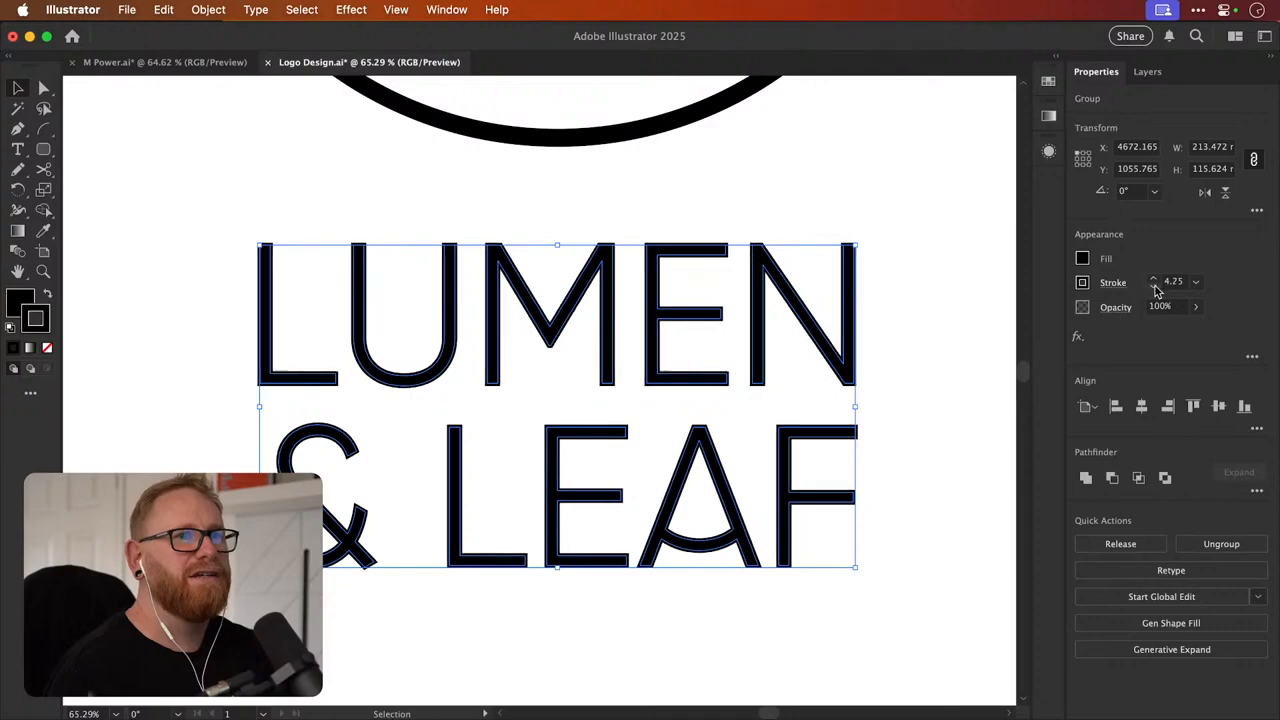
{"action": "left_click", "coordinate": [966, 320]}
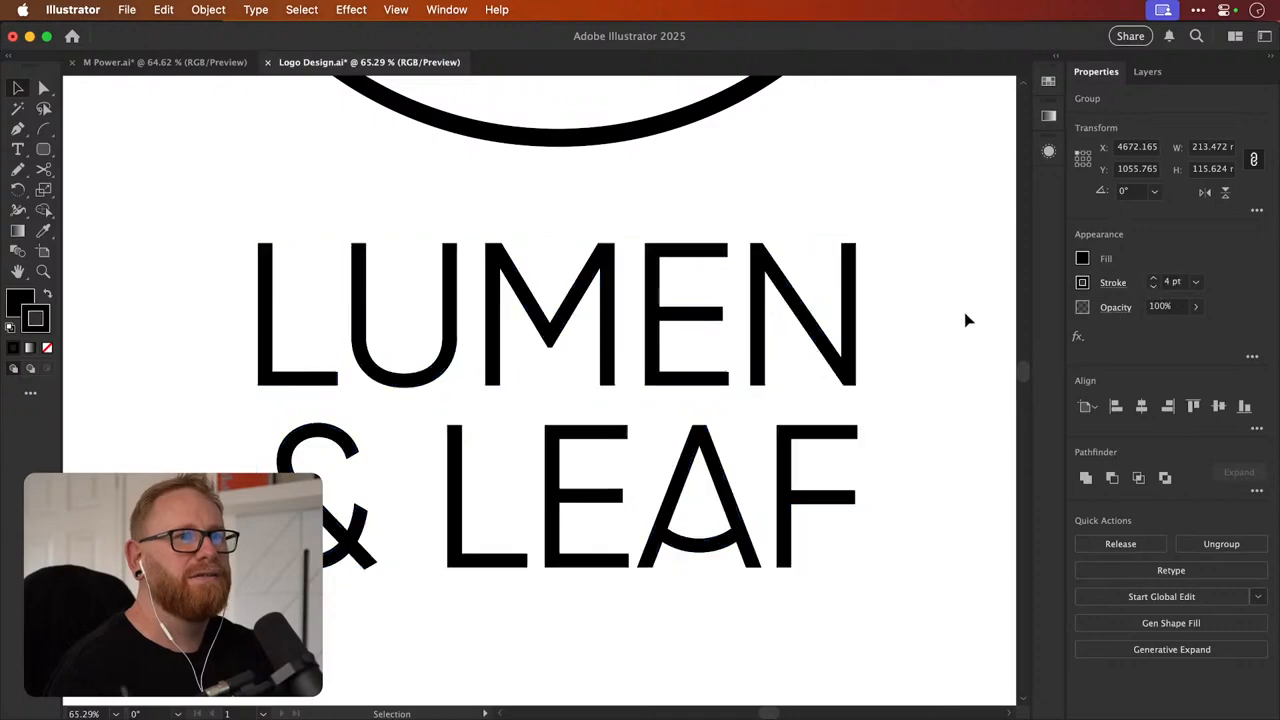
{"action": "left_click", "coordinate": [845, 368]}
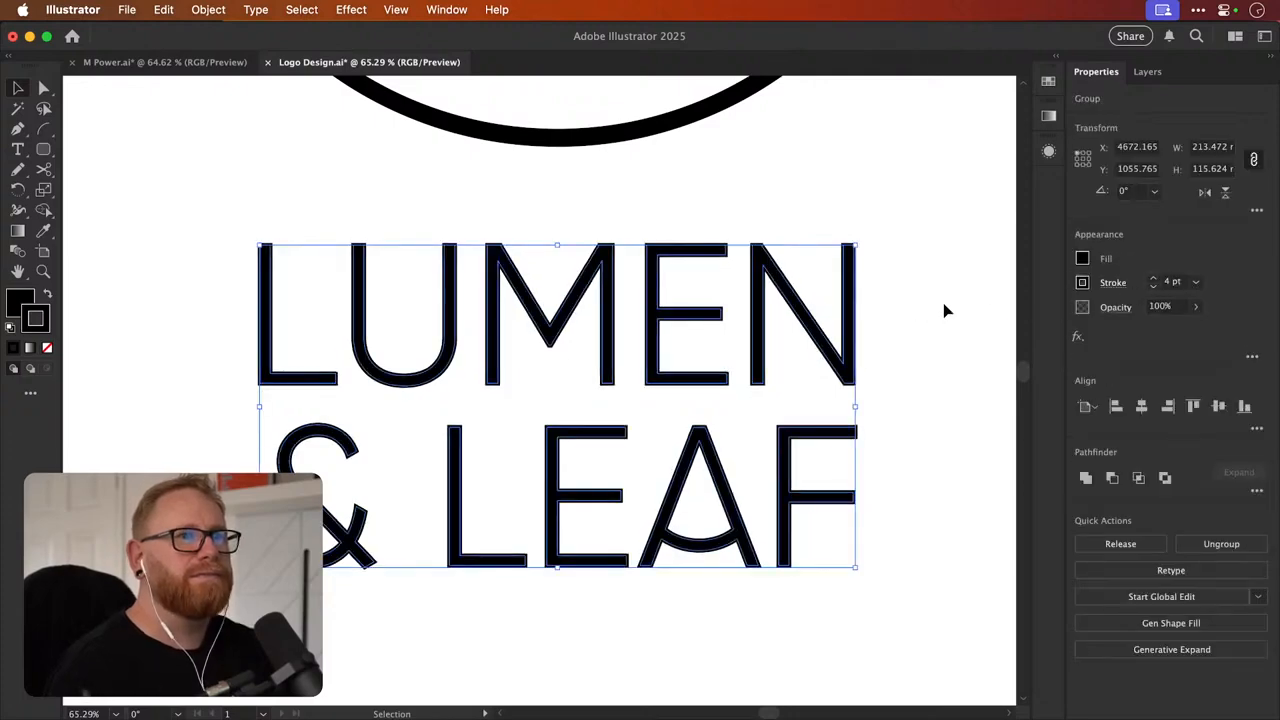
Make the LUMEN & LEAF lettering heavier by raising its stroke weight to 10 pt
{"action": "left_click", "coordinate": [909, 290]}
{"action": "key", "text": "super+minus"}
{"action": "key", "text": "super+minus"}
{"action": "key", "text": "super+minus"}
{"action": "key", "text": "super+minus"}
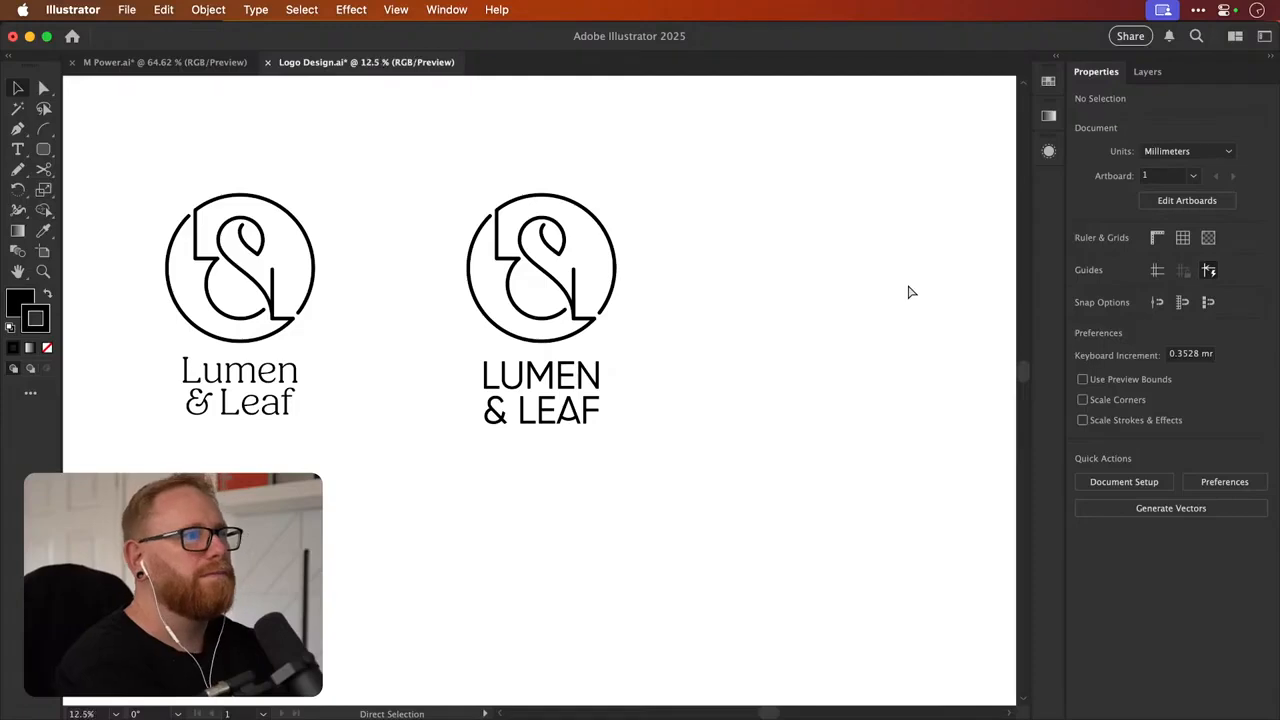
{"action": "scroll", "coordinate": [907, 284], "scroll_direction": "up", "scroll_amount": 2}
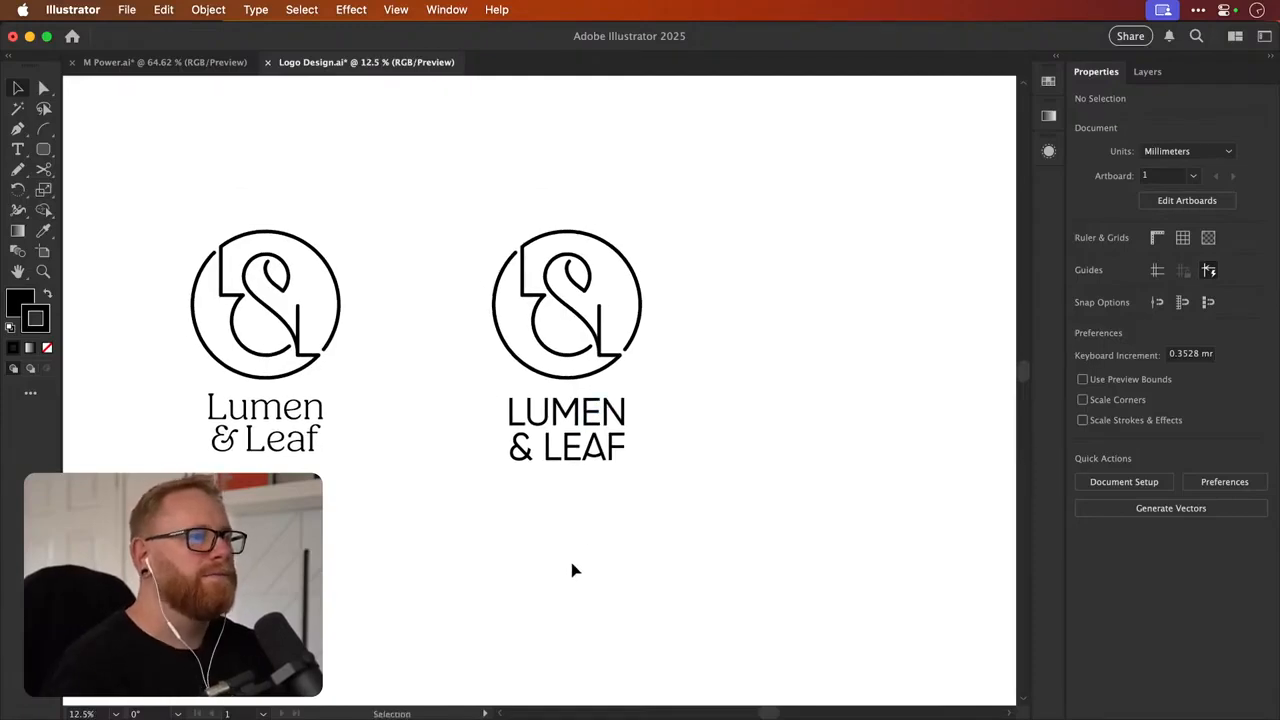
{"action": "left_click", "coordinate": [566, 450]}
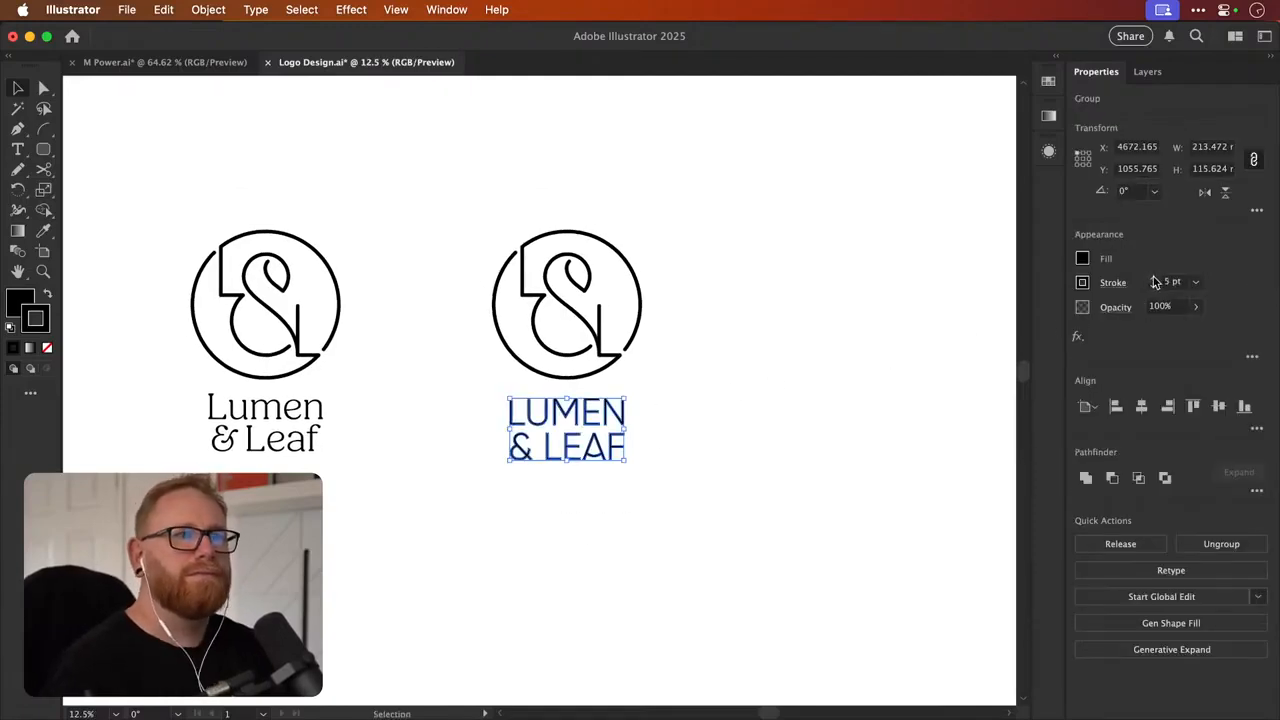
{"action": "left_click", "coordinate": [1154, 279]}
{"action": "left_click", "coordinate": [1154, 279]}
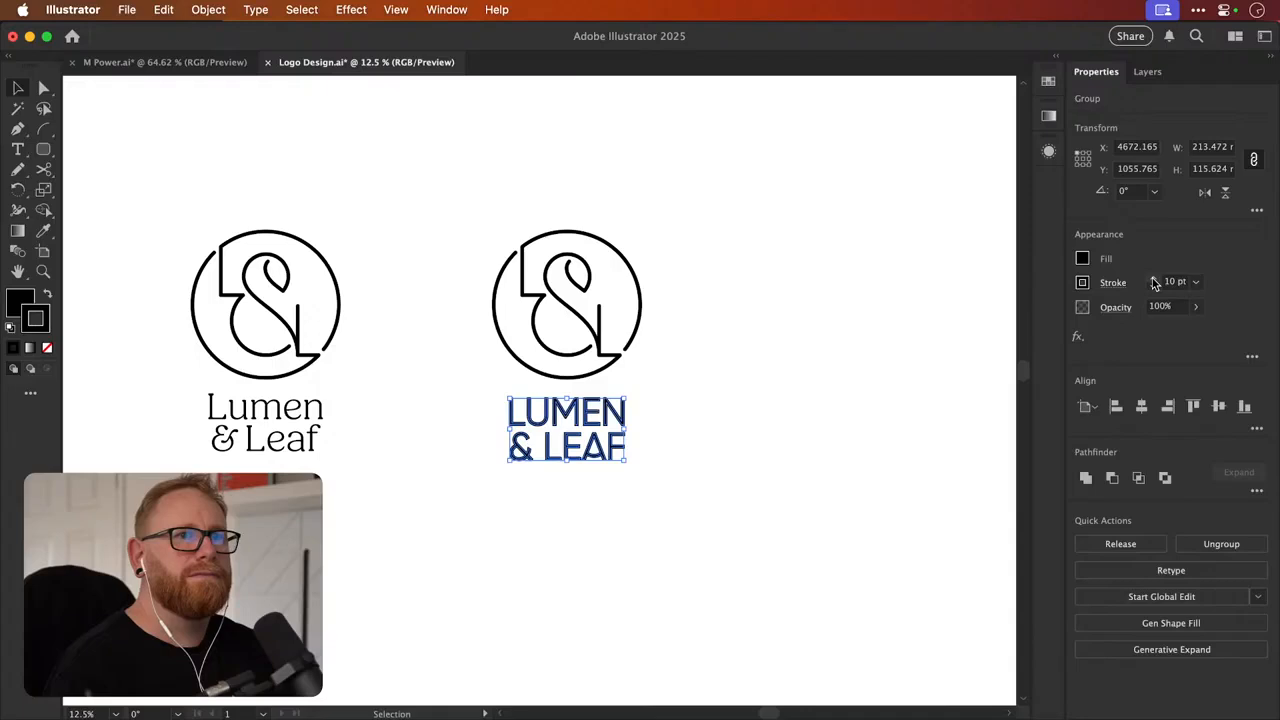
{"action": "left_click", "coordinate": [1154, 280]}
{"action": "left_click", "coordinate": [1154, 280]}
{"action": "left_click", "coordinate": [1155, 289]}
{"action": "left_click", "coordinate": [1155, 289]}
{"action": "left_click", "coordinate": [845, 338]}
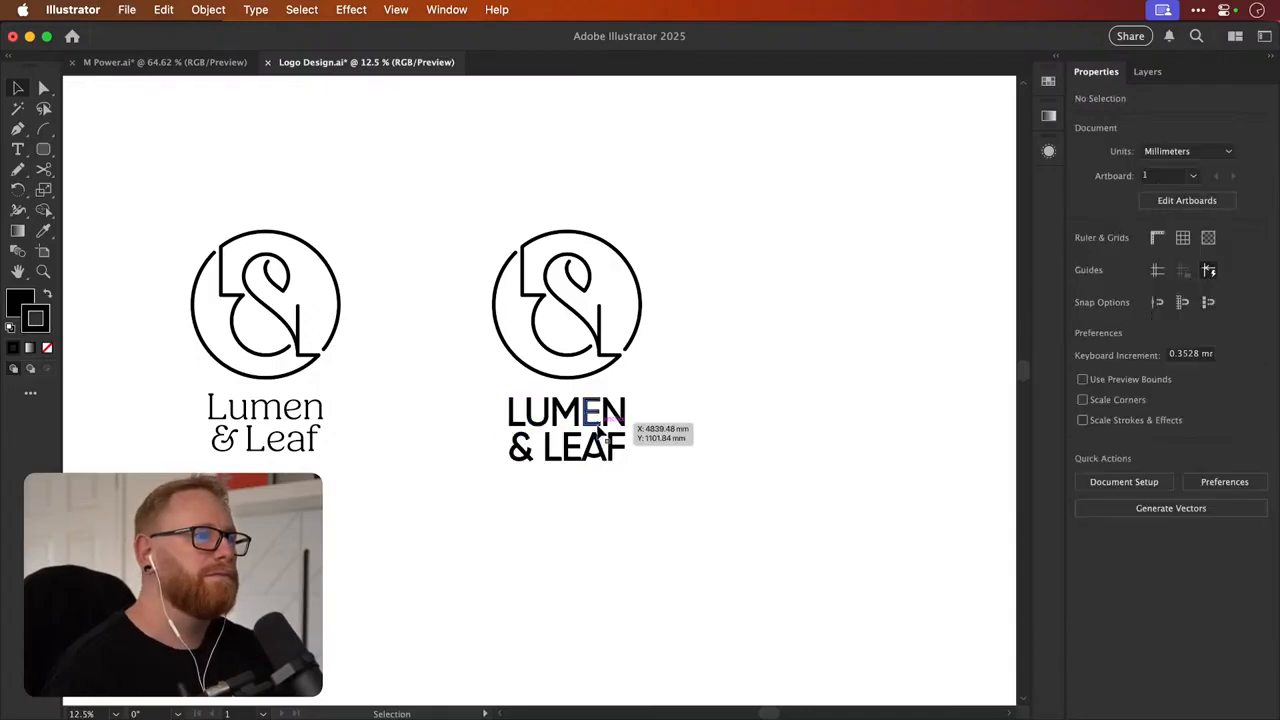
Set the wordmark's stroke weight to 6 pt and compare its heaviness with the emblem above
{"action": "scroll", "coordinate": [680, 409], "scroll_direction": "up", "scroll_amount": 5}
{"action": "left_click", "coordinate": [558, 433]}
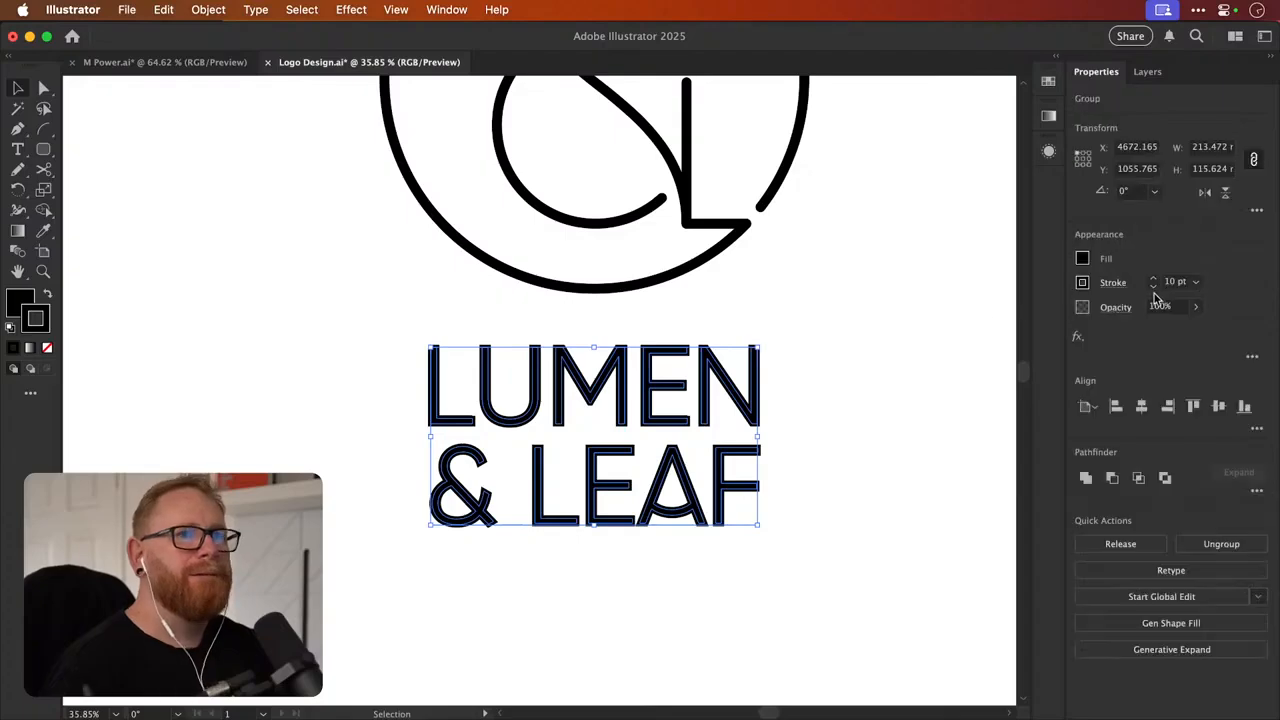
{"action": "left_click", "coordinate": [1155, 289]}
{"action": "left_click", "coordinate": [1155, 289]}
{"action": "left_click", "coordinate": [1155, 289]}
{"action": "left_click", "coordinate": [1155, 289]}
{"action": "left_click", "coordinate": [1155, 289]}
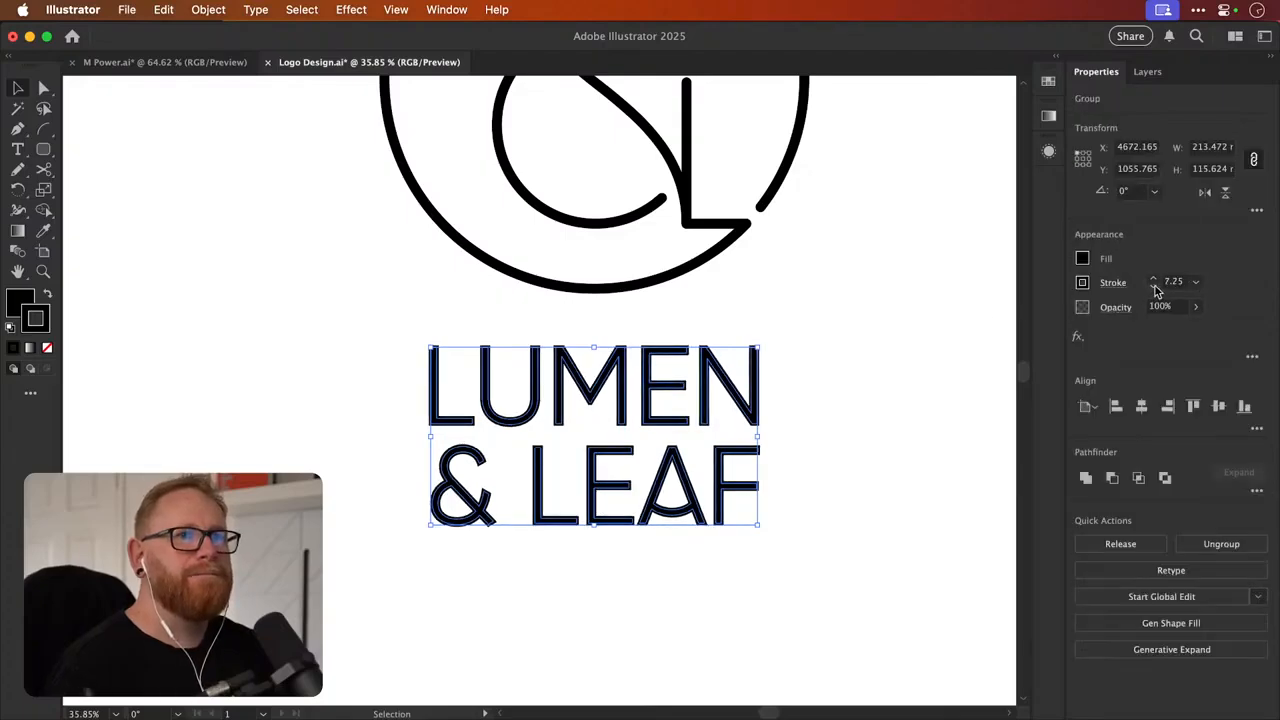
{"action": "left_click", "coordinate": [1155, 289]}
{"action": "left_click", "coordinate": [1155, 289]}
{"action": "left_click", "coordinate": [1155, 289]}
{"action": "left_click", "coordinate": [1155, 289]}
{"action": "left_click", "coordinate": [1155, 289]}
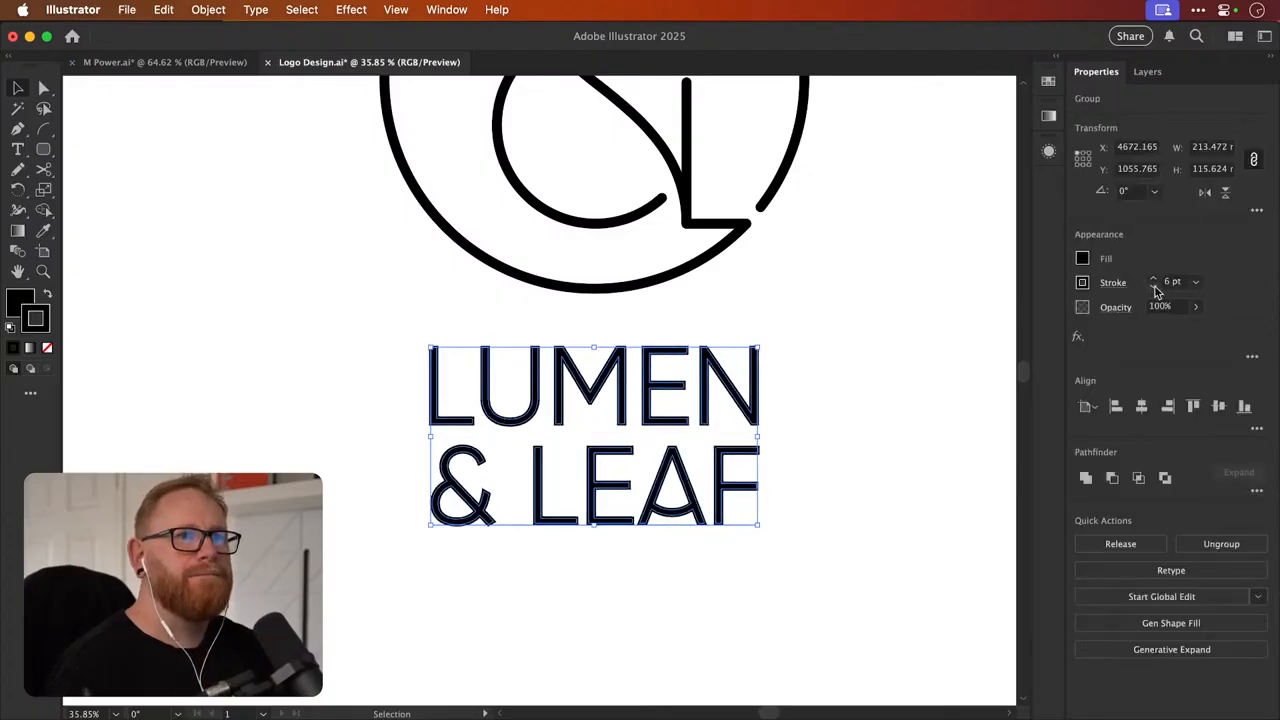
{"action": "left_click", "coordinate": [908, 300]}
{"action": "key", "text": "super+minus"}
{"action": "key", "text": "super+minus"}
{"action": "key", "text": "super+minus"}
{"action": "key", "text": "super+minus"}
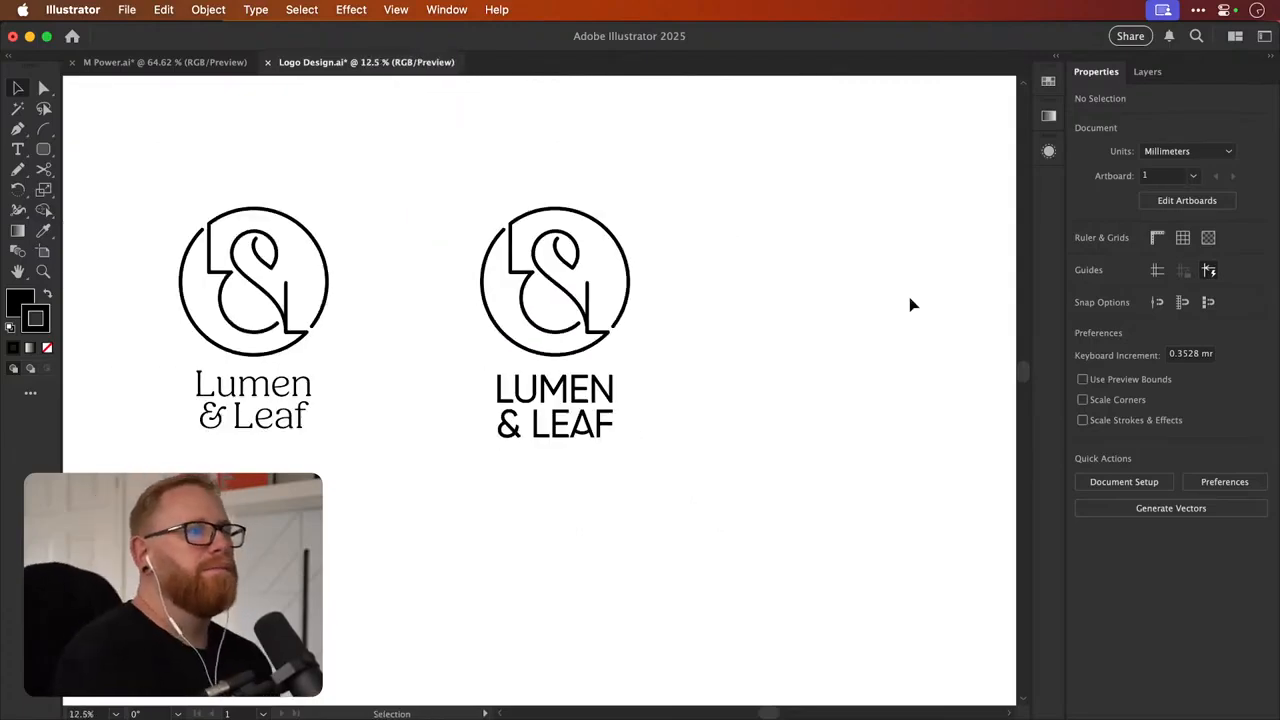
{"action": "scroll", "coordinate": [910, 305], "scroll_direction": "left", "scroll_amount": 4}
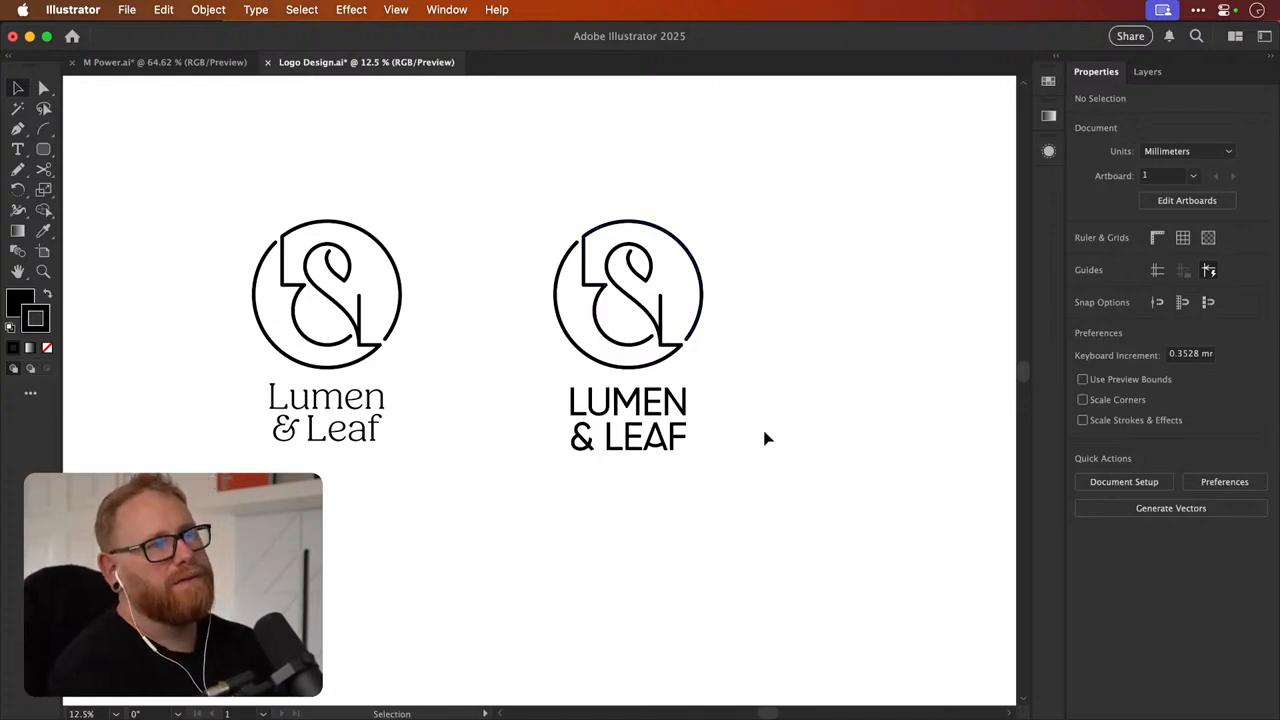
Duplicate the uppercase logo in the empty area below and place the copied wordmark to the right of its circular emblem
{"action": "key", "text": "super+minus"}
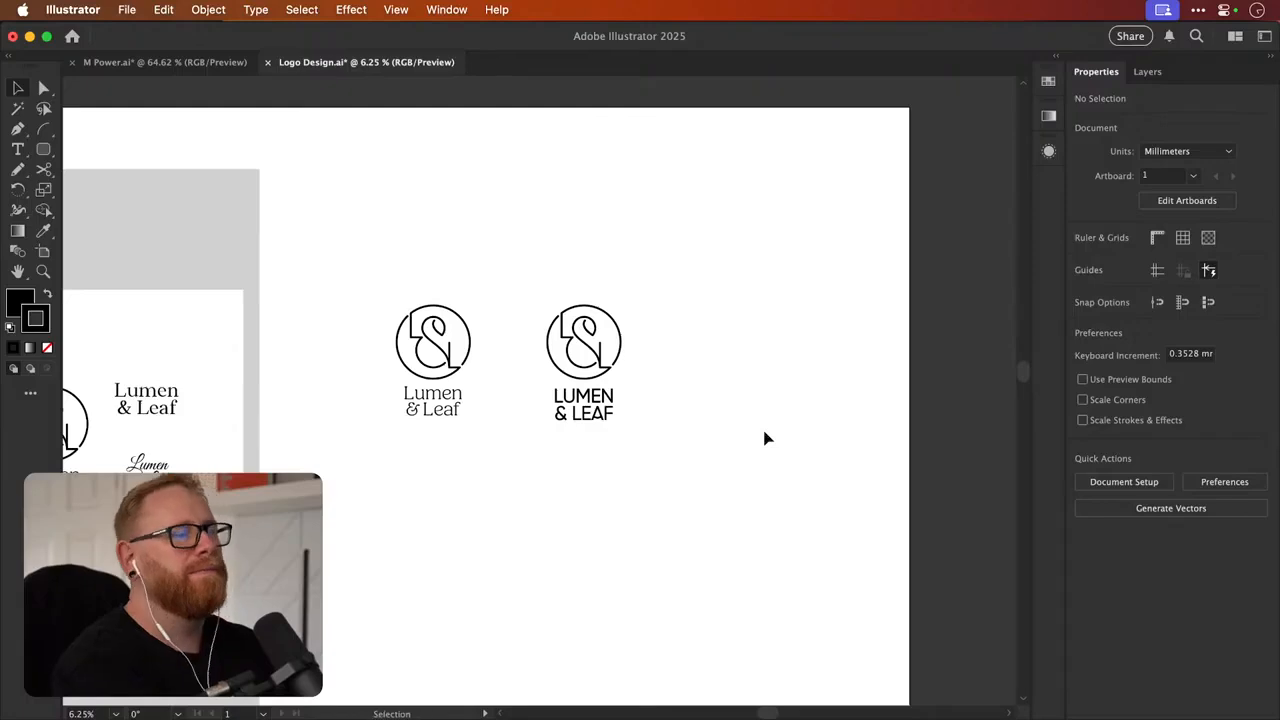
{"action": "scroll", "coordinate": [526, 330], "scroll_direction": "right", "scroll_amount": 2}
{"action": "left_click_drag", "start_coordinate": [550, 410], "coordinate": [563, 648]}
{"action": "left_click_drag", "start_coordinate": [597, 588], "coordinate": [611, 495]}
{"action": "left_click", "coordinate": [545, 560]}
{"action": "left_click", "coordinate": [580, 550]}
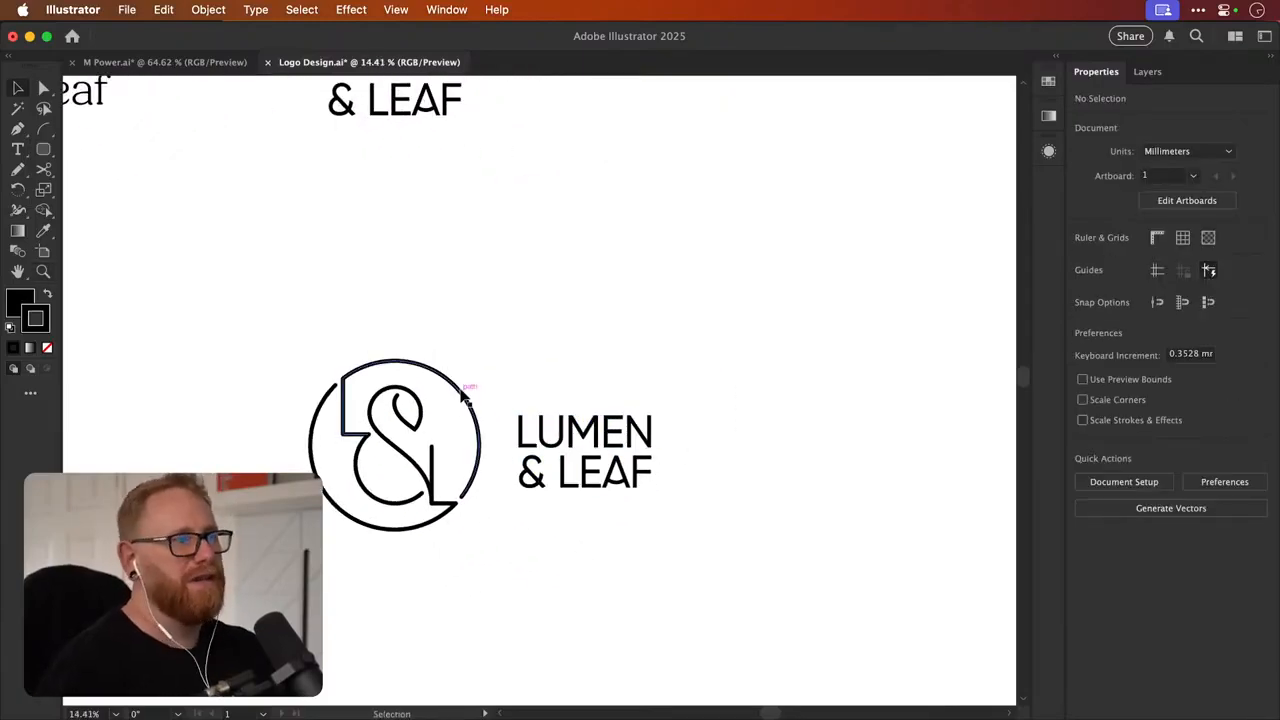
Enlarge the copied two-line wordmark to about 289 mm wide and shift it right to leave a gap beside the emblem
{"action": "left_click", "coordinate": [538, 420]}
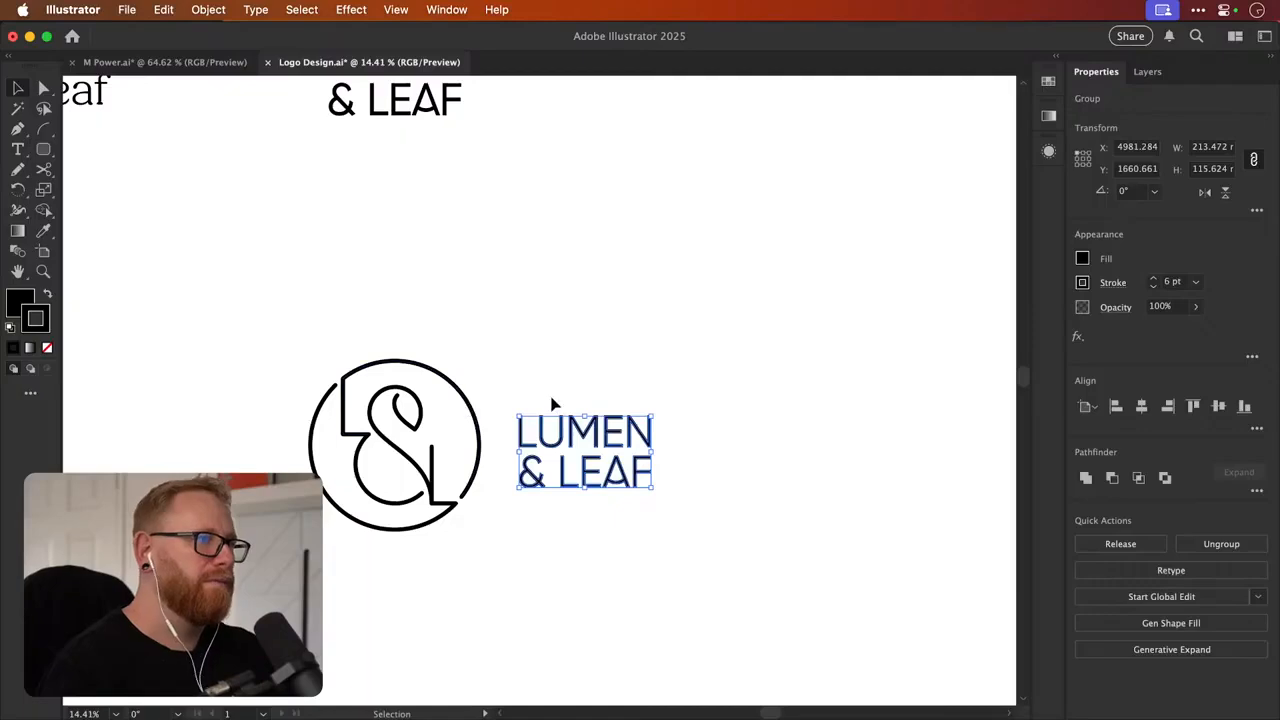
{"action": "left_click_drag", "start_coordinate": [657, 414], "coordinate": [702, 402]}
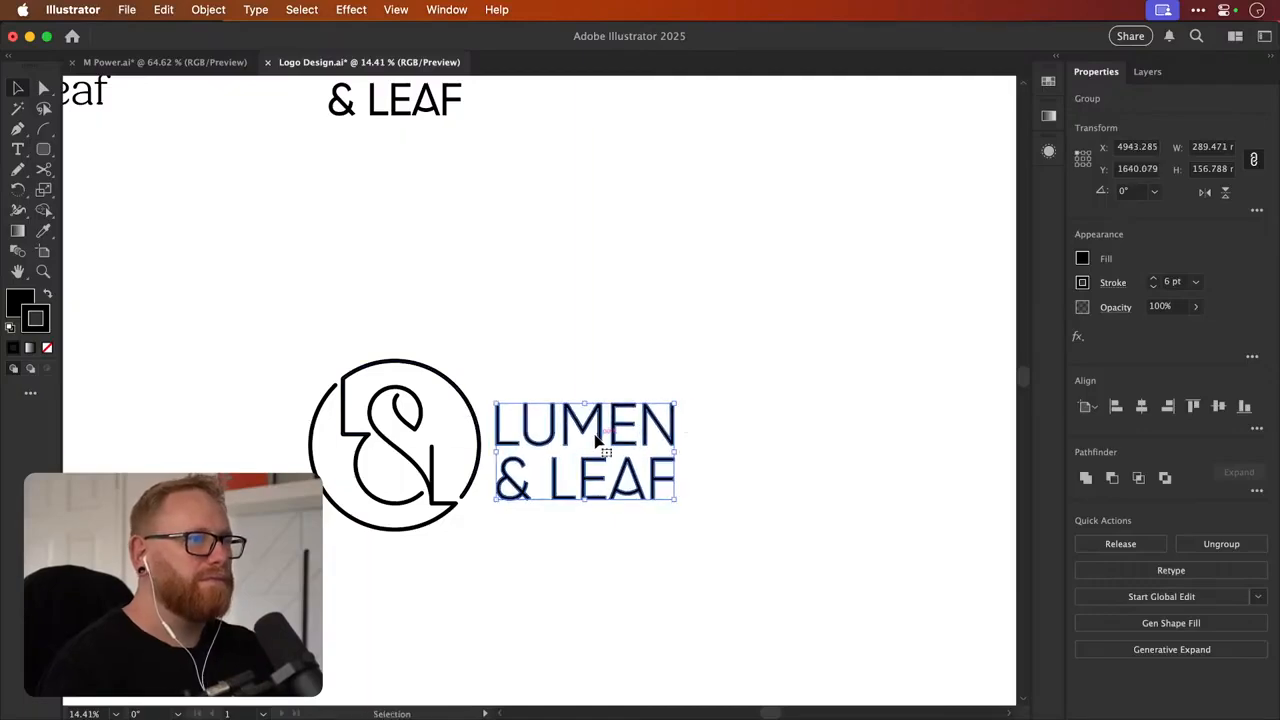
{"action": "left_click_drag", "start_coordinate": [612, 433], "coordinate": [628, 433]}
{"action": "left_click", "coordinate": [665, 366]}
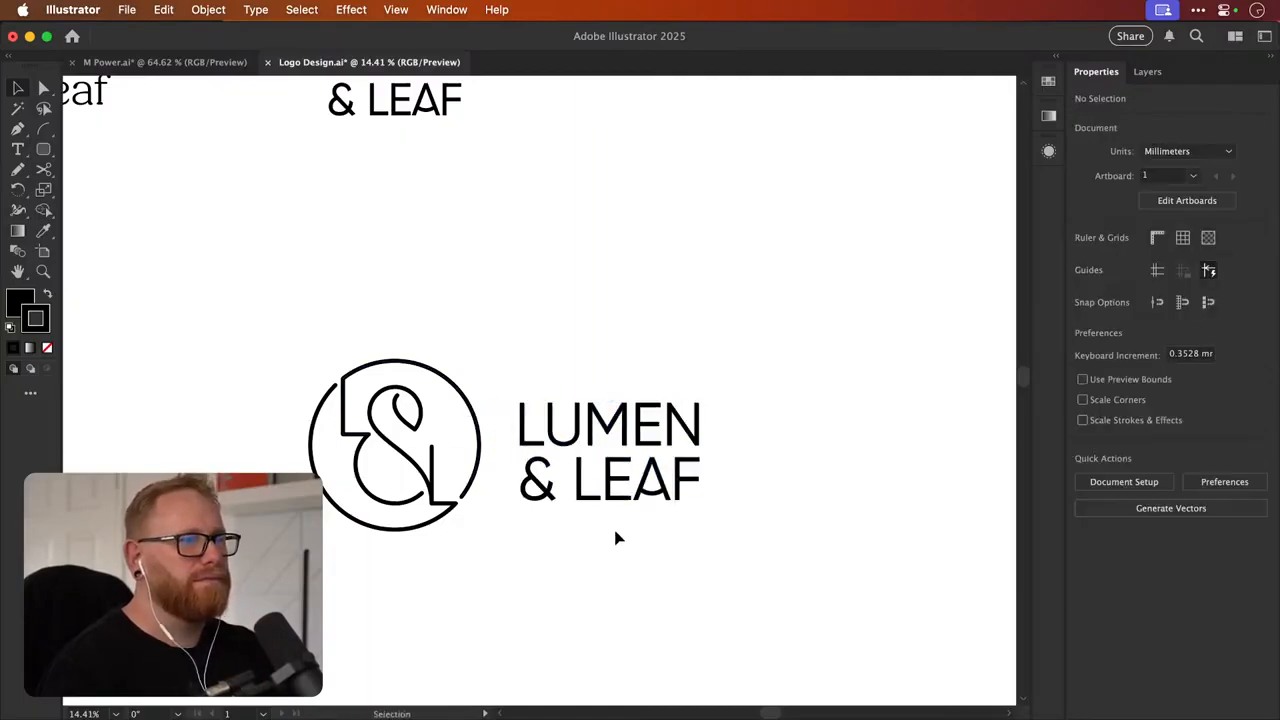
{"action": "left_click_drag", "start_coordinate": [631, 508], "coordinate": [557, 508]}
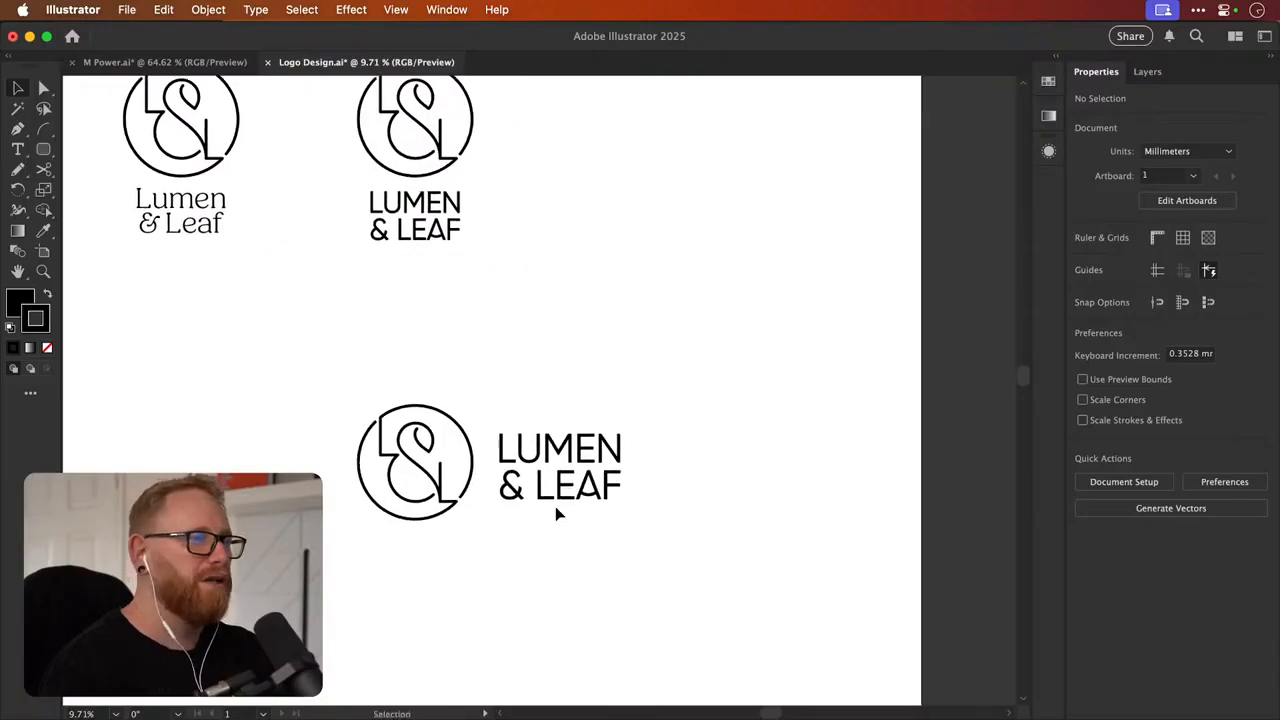
Cut the & LEAF line out of the copied wordmark's group, paste it in place outside that group, and group its letters
{"action": "scroll", "coordinate": [557, 513], "scroll_direction": "up", "scroll_amount": 2}
{"action": "left_click", "coordinate": [501, 488]}
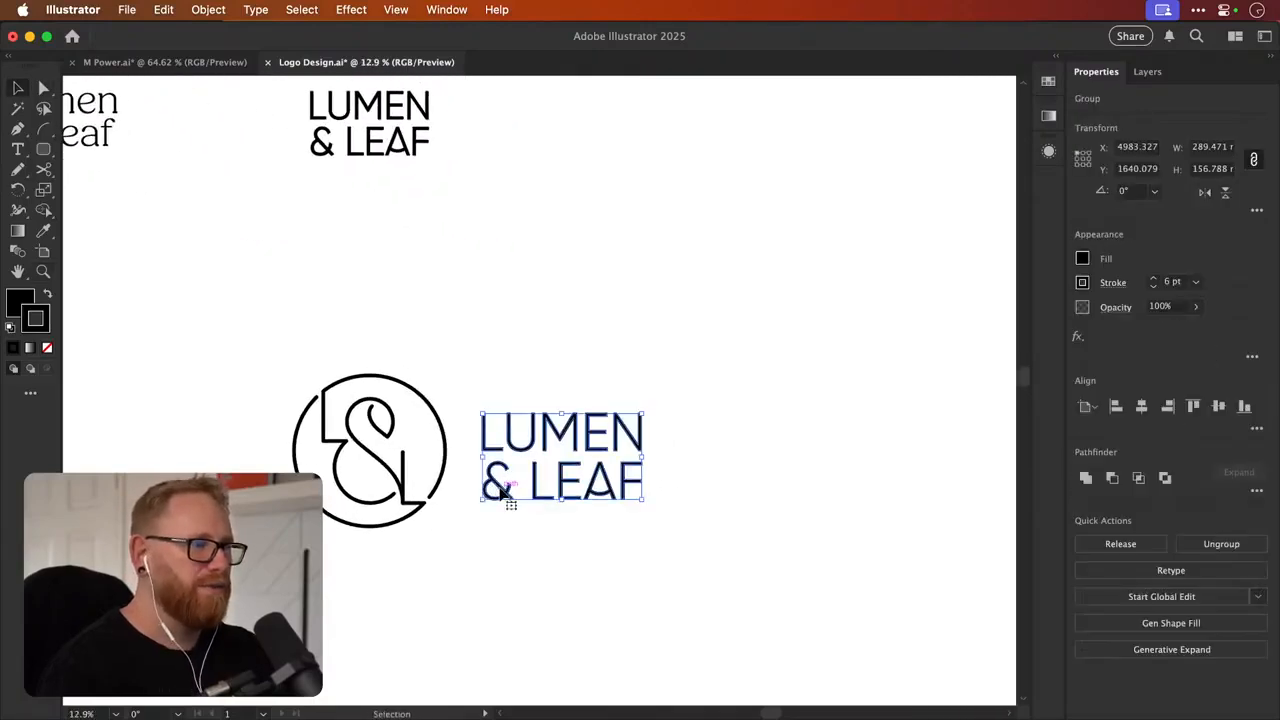
{"action": "double_click", "coordinate": [501, 489]}
{"action": "left_click", "coordinate": [657, 463]}
{"action": "key", "text": "Delete"}
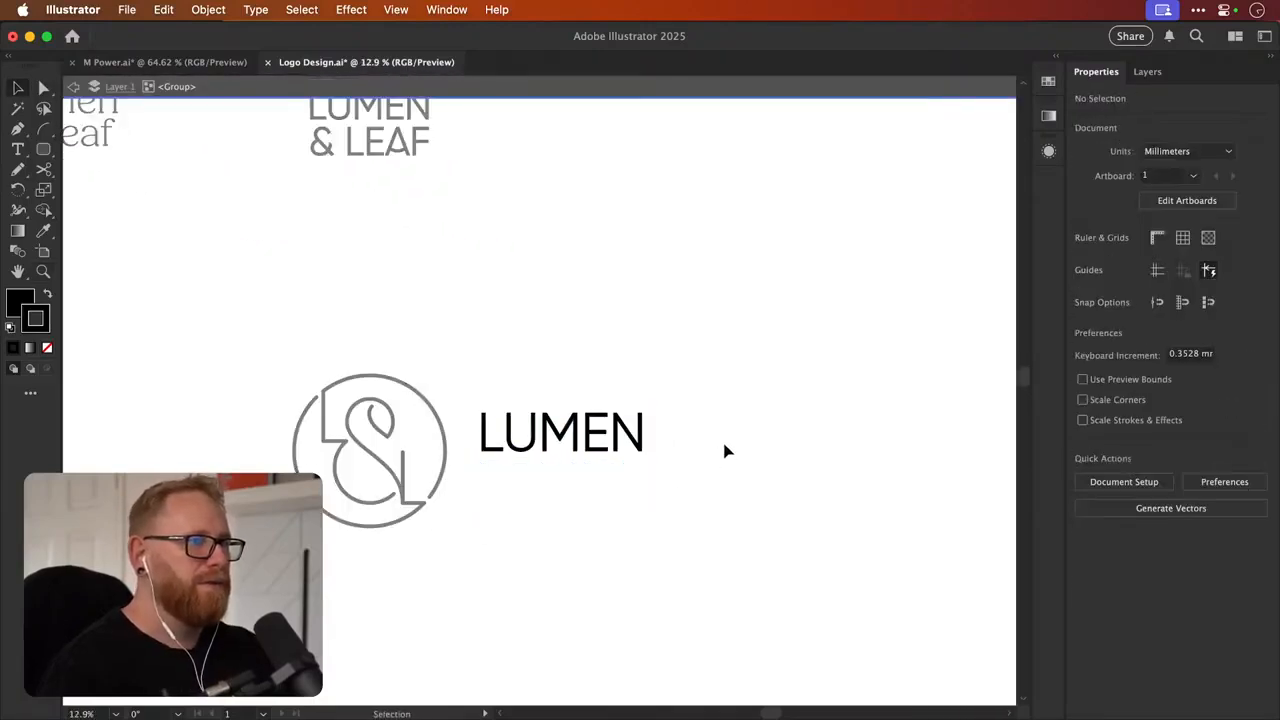
{"action": "key", "text": "Escape"}
{"action": "key", "text": "super+f"}
{"action": "key", "text": "super+g"}
Move & LEAF up beside LUMEN, align their bottom edges, and shift it right so the name reads on one line
{"action": "left_click_drag", "start_coordinate": [479, 379], "coordinate": [660, 445]}
{"action": "left_click_drag", "start_coordinate": [562, 487], "coordinate": [665, 437]}
{"action": "left_click", "coordinate": [549, 447], "text": "shift"}
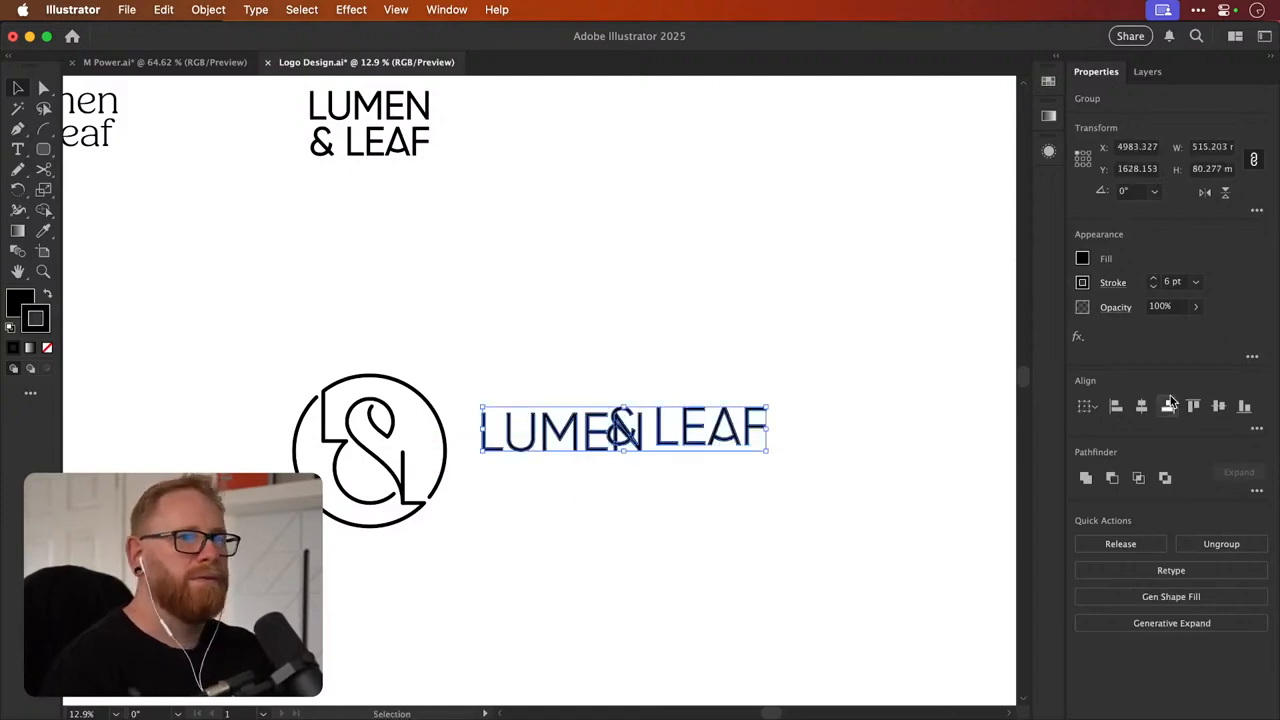
{"action": "left_click", "coordinate": [1245, 407]}
{"action": "left_click", "coordinate": [826, 340]}
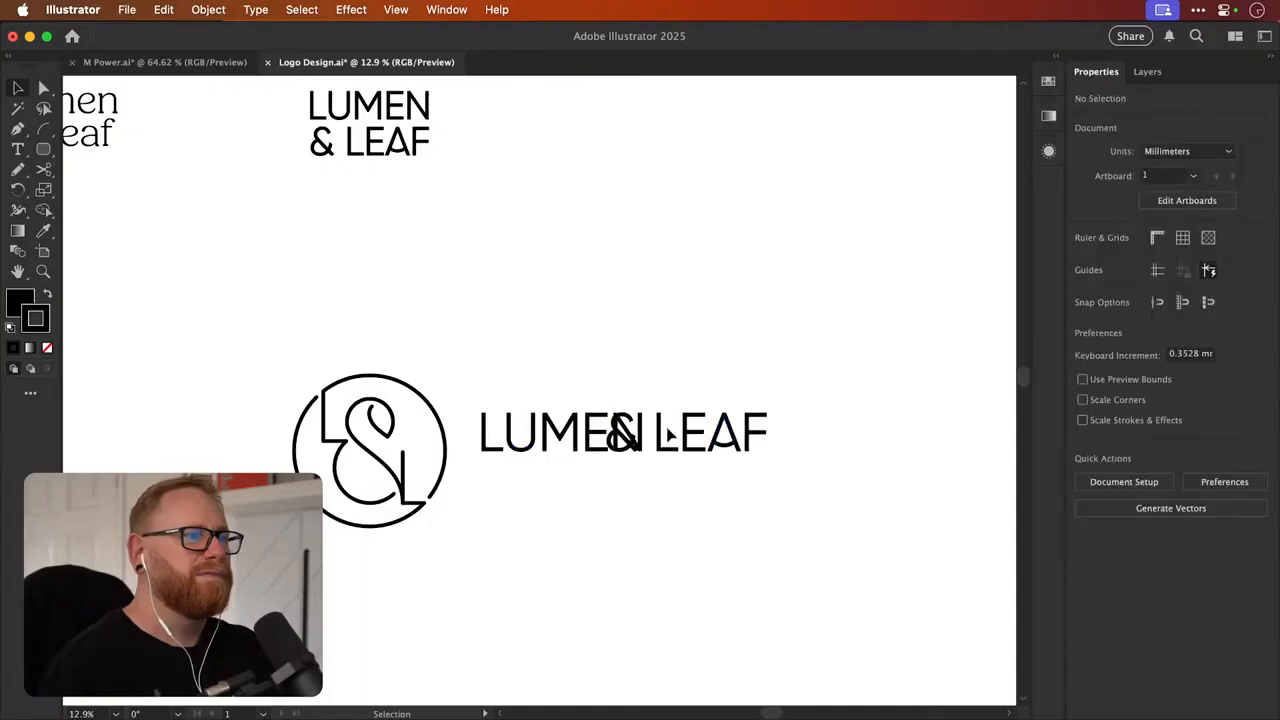
{"action": "left_click_drag", "start_coordinate": [660, 440], "coordinate": [714, 439]}
{"action": "left_click", "coordinate": [782, 331]}
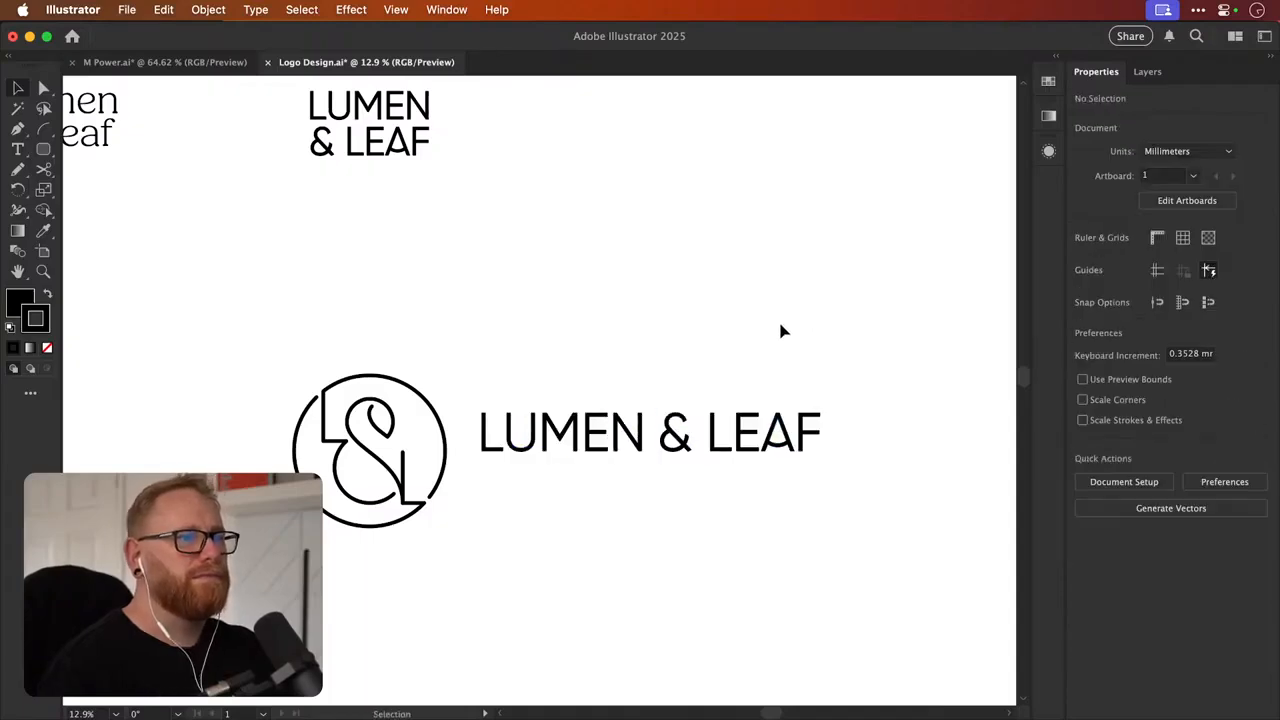
Nudge & LEAF left in small increments to tighten its gap to LUMEN
{"action": "left_click", "coordinate": [771, 445]}
{"action": "scroll", "coordinate": [772, 432], "scroll_direction": "up", "scroll_amount": 3}
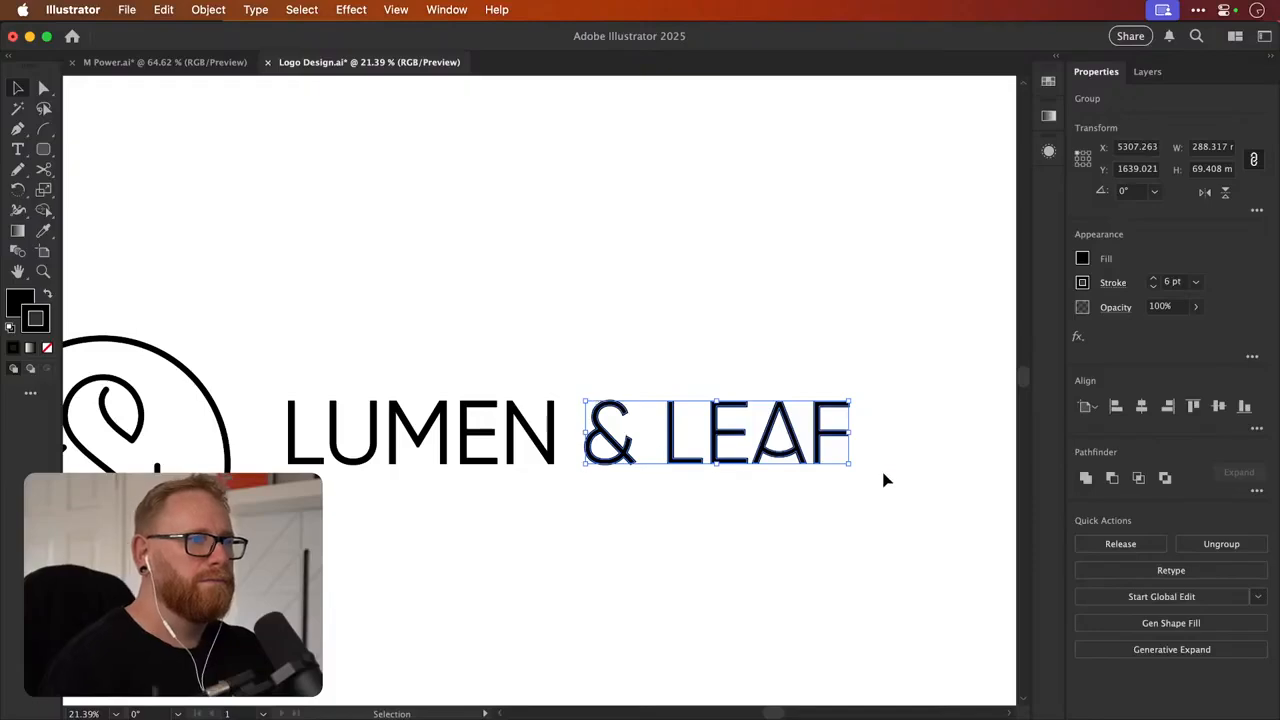
{"action": "key", "text": "Left"}
{"action": "key", "text": "Left"}
{"action": "key", "text": "Left"}
{"action": "key", "text": "Left"}
{"action": "key", "text": "Left"}
{"action": "key", "text": "Left"}
{"action": "key", "text": "Left"}
{"action": "key", "text": "Left"}
{"action": "key", "text": "Left"}
{"action": "key", "text": "Left"}
{"action": "key", "text": "Left"}
{"action": "key", "text": "Left"}
{"action": "key", "text": "Left"}
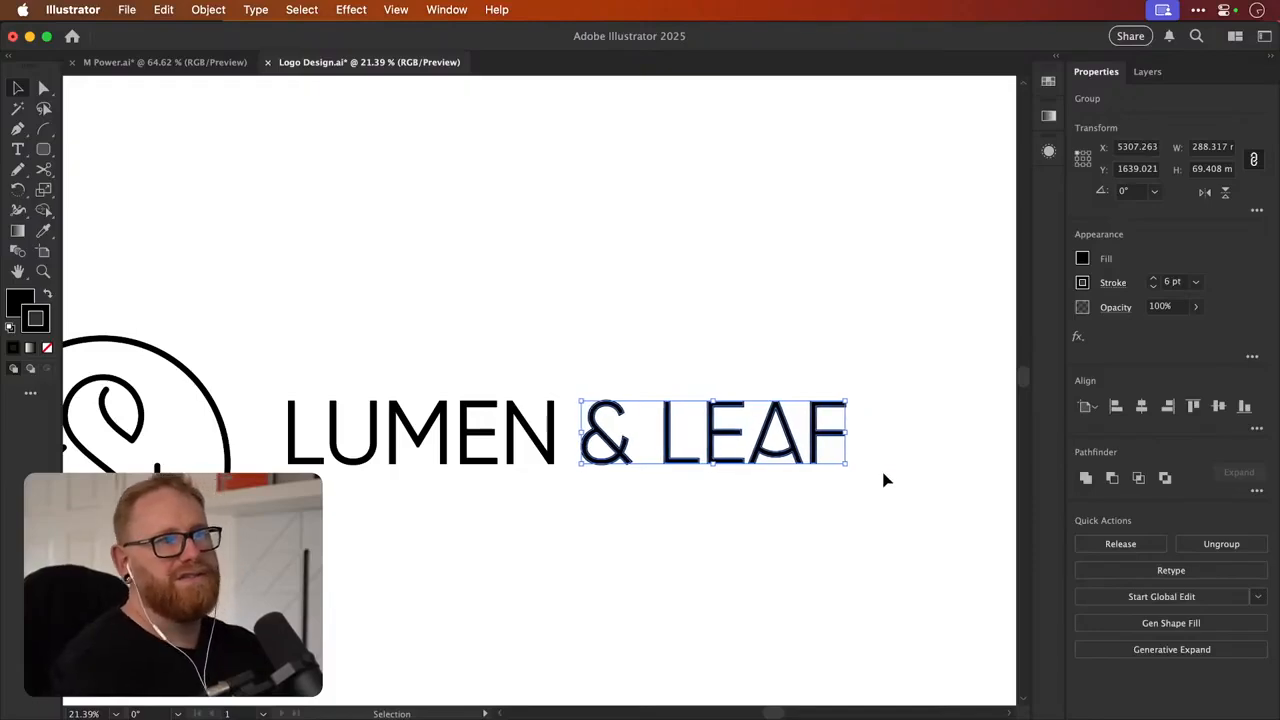
Select only the letters of LEAF and nudge them left to tighten the space after the ampersand
{"action": "key", "text": "a"}
{"action": "left_click_drag", "start_coordinate": [651, 369], "coordinate": [900, 512]}
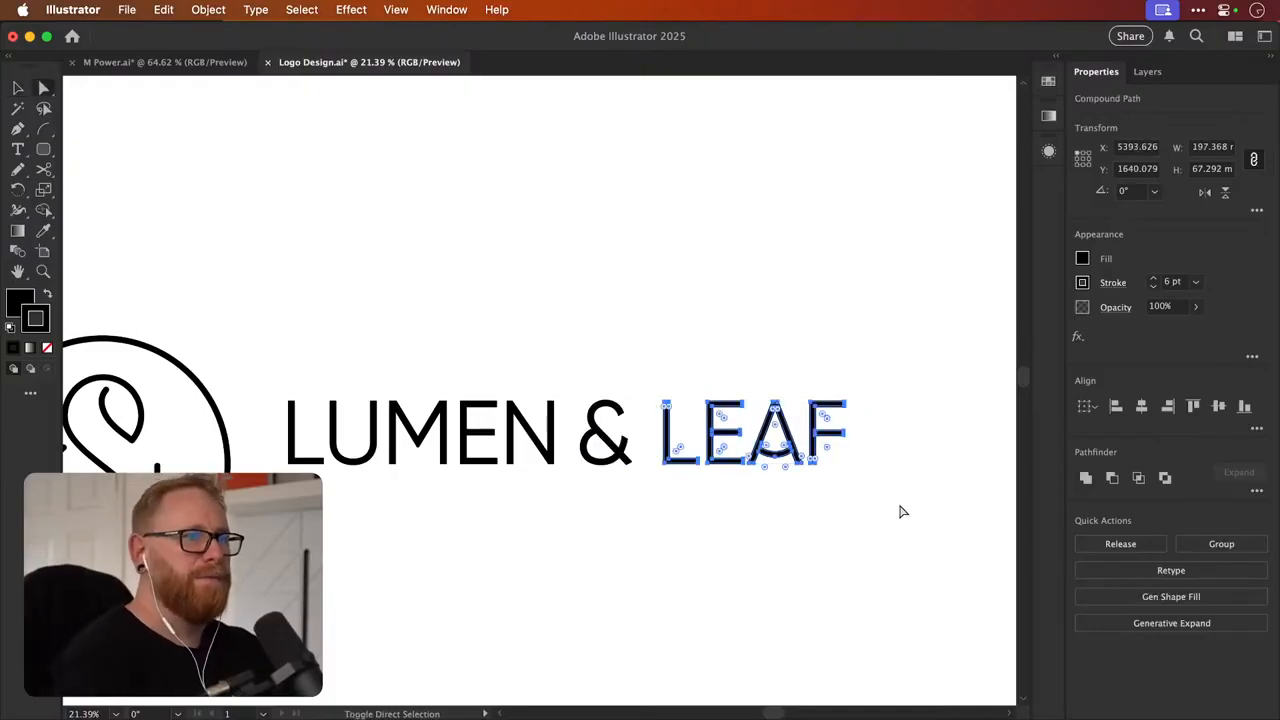
{"action": "key", "text": "shift+Left"}
{"action": "key", "text": "shift+Left"}
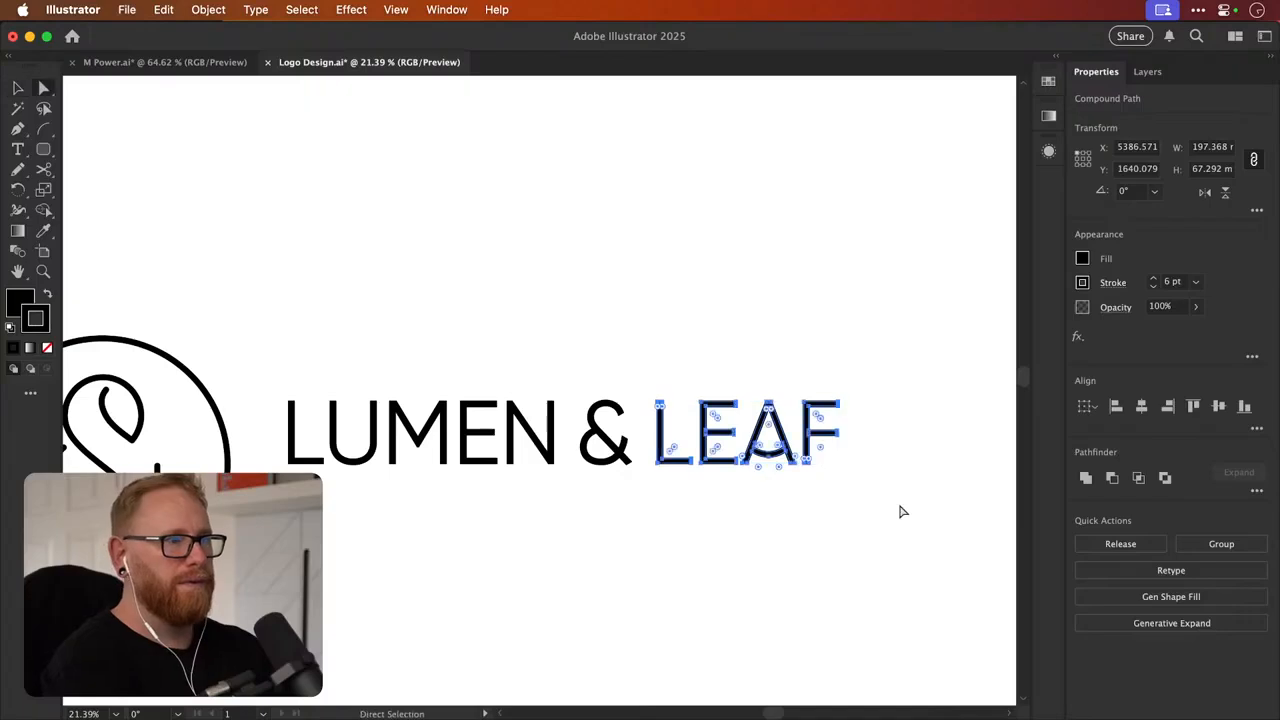
{"action": "key", "text": "Left"}
{"action": "key", "text": "Left"}
{"action": "key", "text": "Left"}
{"action": "key", "text": "Left"}
{"action": "key", "text": "Left"}
{"action": "key", "text": "v"}
{"action": "key", "text": "super+minus"}
{"action": "key", "text": "super+minus"}
{"action": "key", "text": "super+minus"}
{"action": "key", "text": "super+minus"}
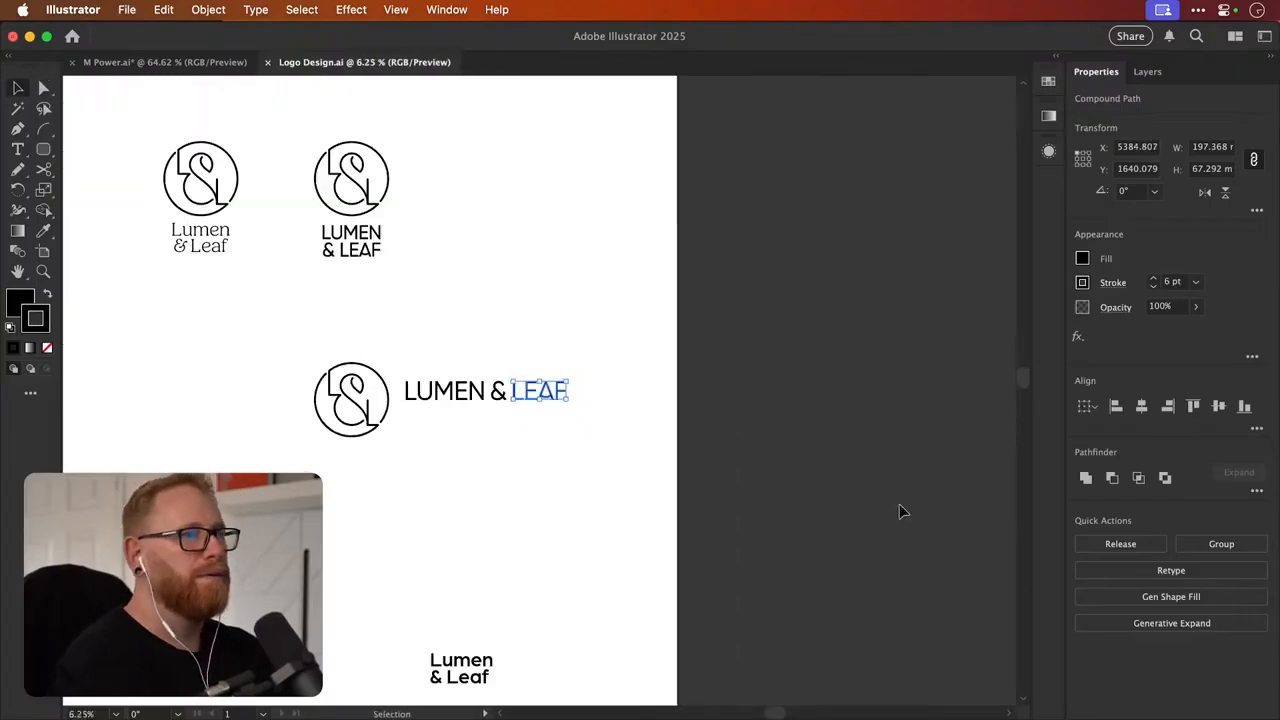
Center the one-line wordmark vertically on the circular emblem beside it
{"action": "left_click", "coordinate": [541, 318]}
{"action": "left_click_drag", "start_coordinate": [515, 434], "coordinate": [480, 394]}
{"action": "left_click_drag", "start_coordinate": [340, 470], "coordinate": [425, 378]}
{"action": "left_click", "coordinate": [1218, 406]}
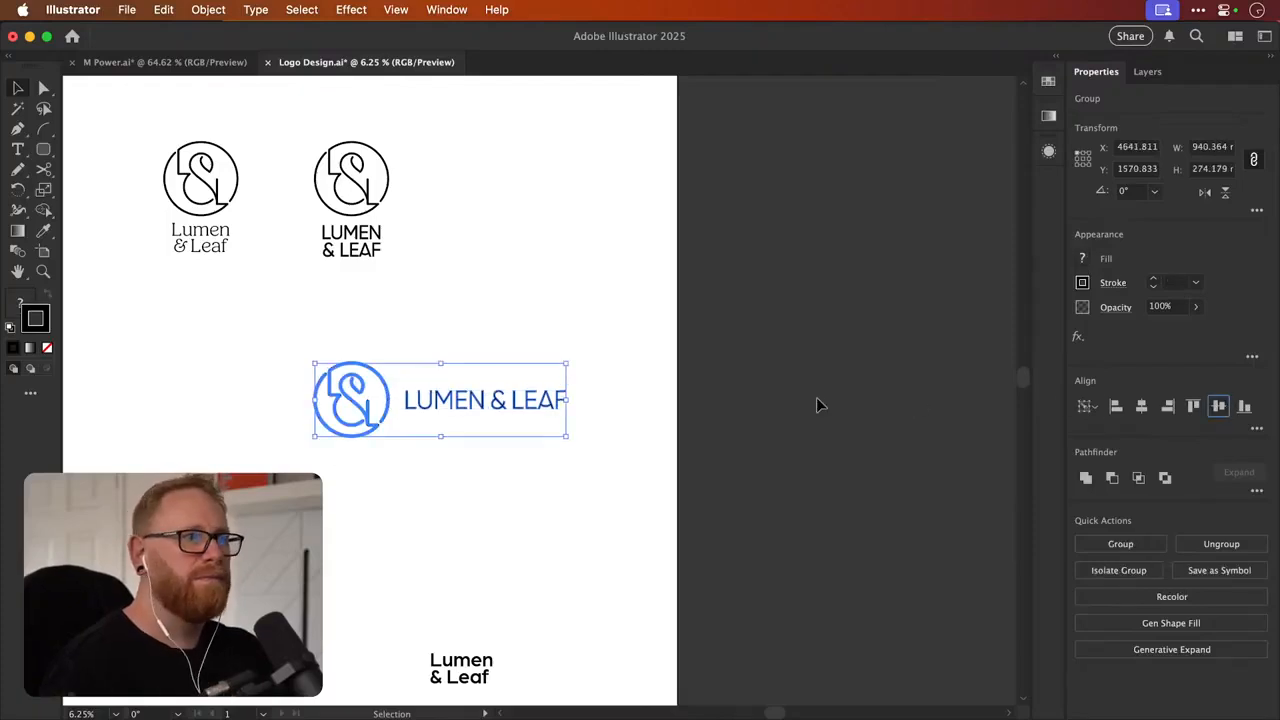
{"action": "left_click", "coordinate": [514, 321]}
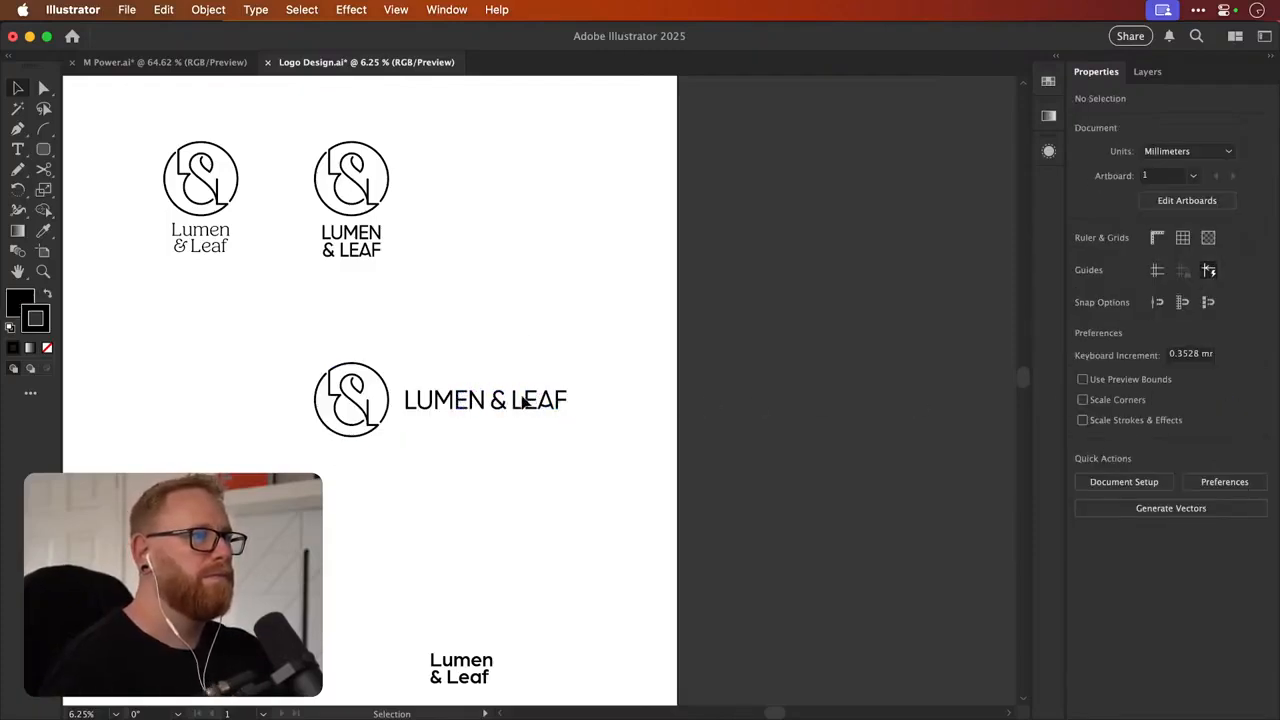
Enlarge the one-line wordmark proportionally and reposition it to the right of the emblem with a clear gap
{"action": "left_click", "coordinate": [566, 390]}
{"action": "left_click_drag", "start_coordinate": [569, 383], "coordinate": [600, 366]}
{"action": "left_click_drag", "start_coordinate": [491, 418], "coordinate": [520, 404]}
Expand the strokes of the horizontal logo's emblem into filled shapes
{"action": "left_click", "coordinate": [372, 372]}
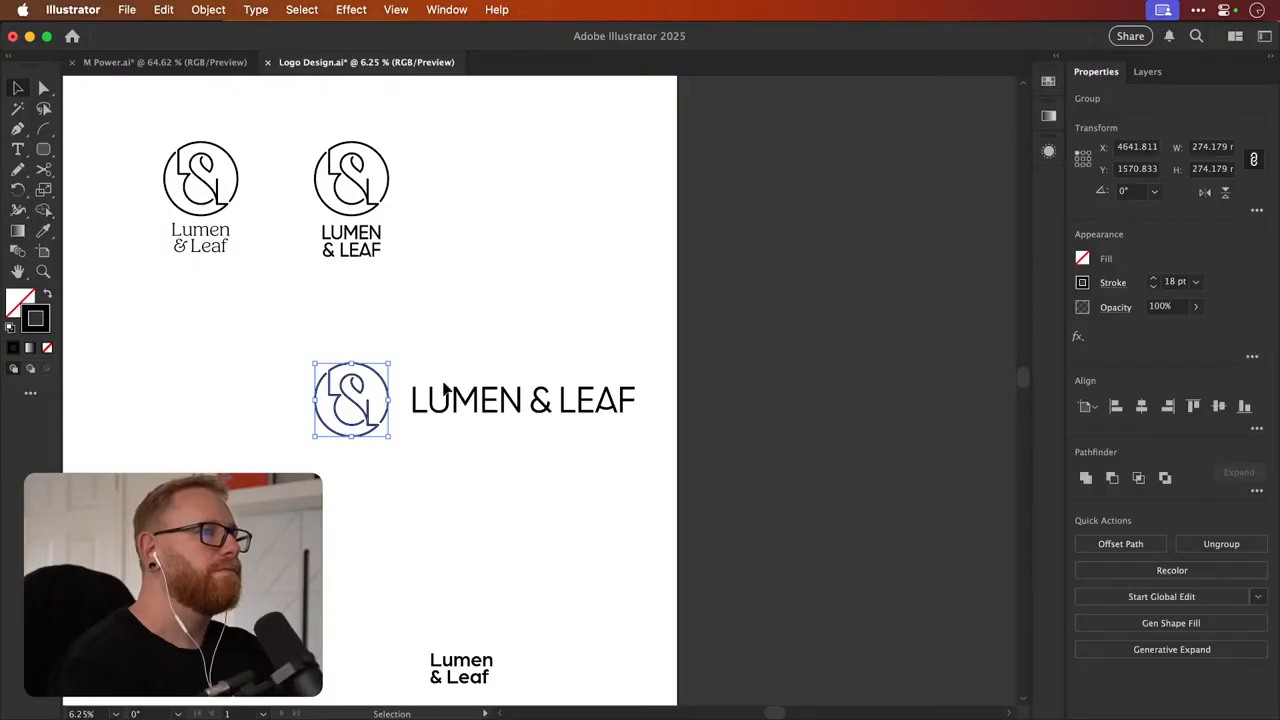
{"action": "left_click", "coordinate": [208, 9]}
{"action": "left_click", "coordinate": [276, 266]}
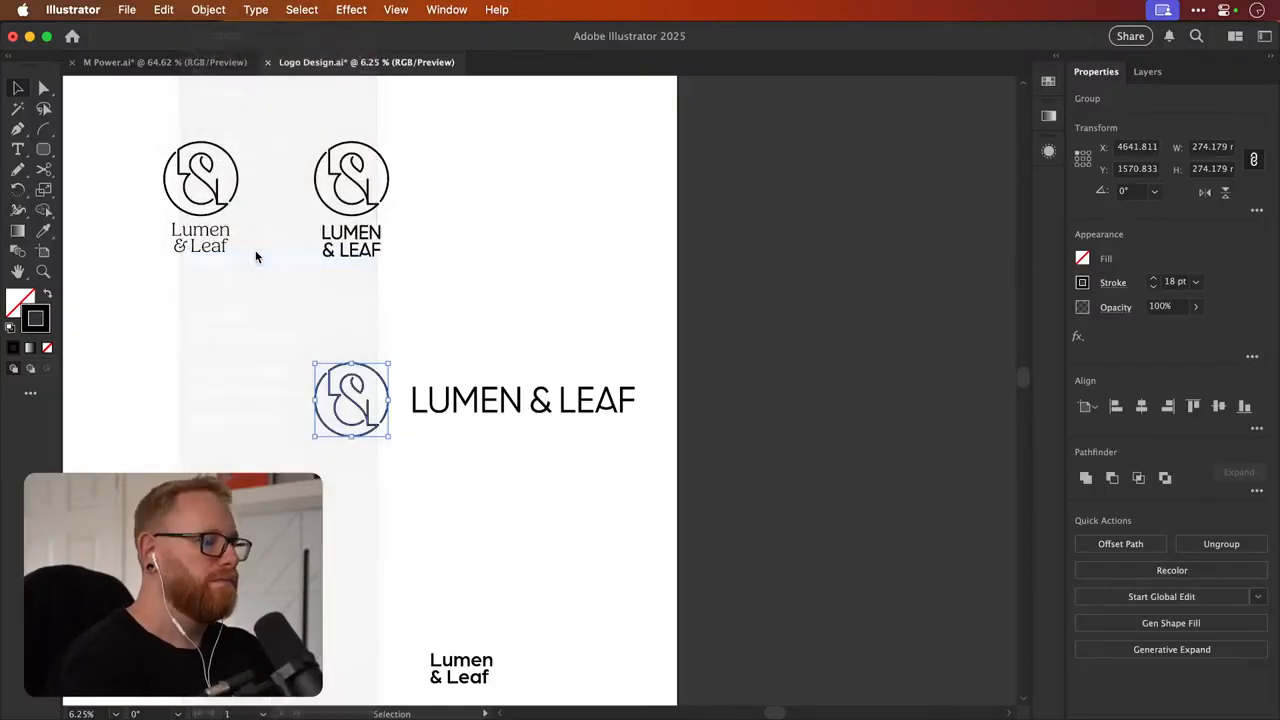
{"action": "key", "text": "Return"}
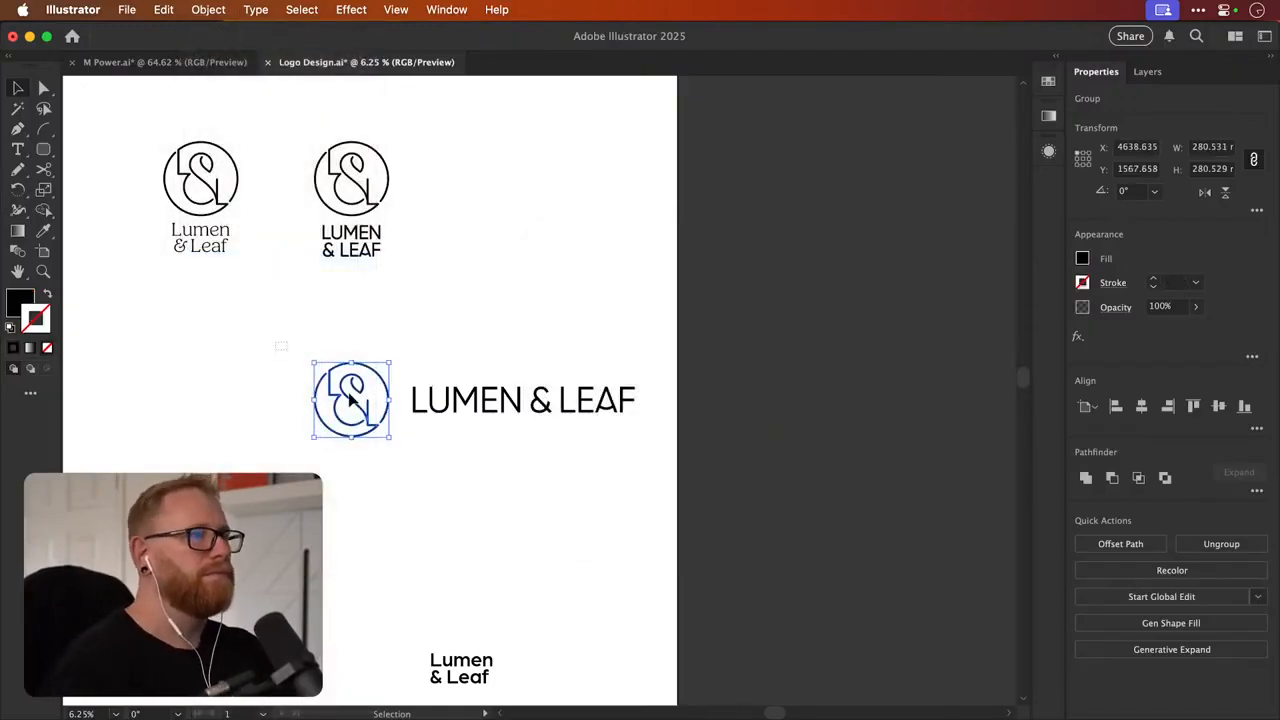
Try scaling the expanded emblem and one-line wordmark down together, then undo both the scaling and the stroke expansion
{"action": "left_click", "coordinate": [620, 399], "text": "shift"}
{"action": "left_click_drag", "start_coordinate": [635, 366], "coordinate": [514, 406]}
{"action": "left_click", "coordinate": [478, 367]}
{"action": "left_click_drag", "start_coordinate": [478, 367], "coordinate": [590, 366]}
{"action": "key", "text": "z"}
{"action": "left_click_drag", "start_coordinate": [453, 418], "coordinate": [532, 402]}
{"action": "key", "text": "super+z"}
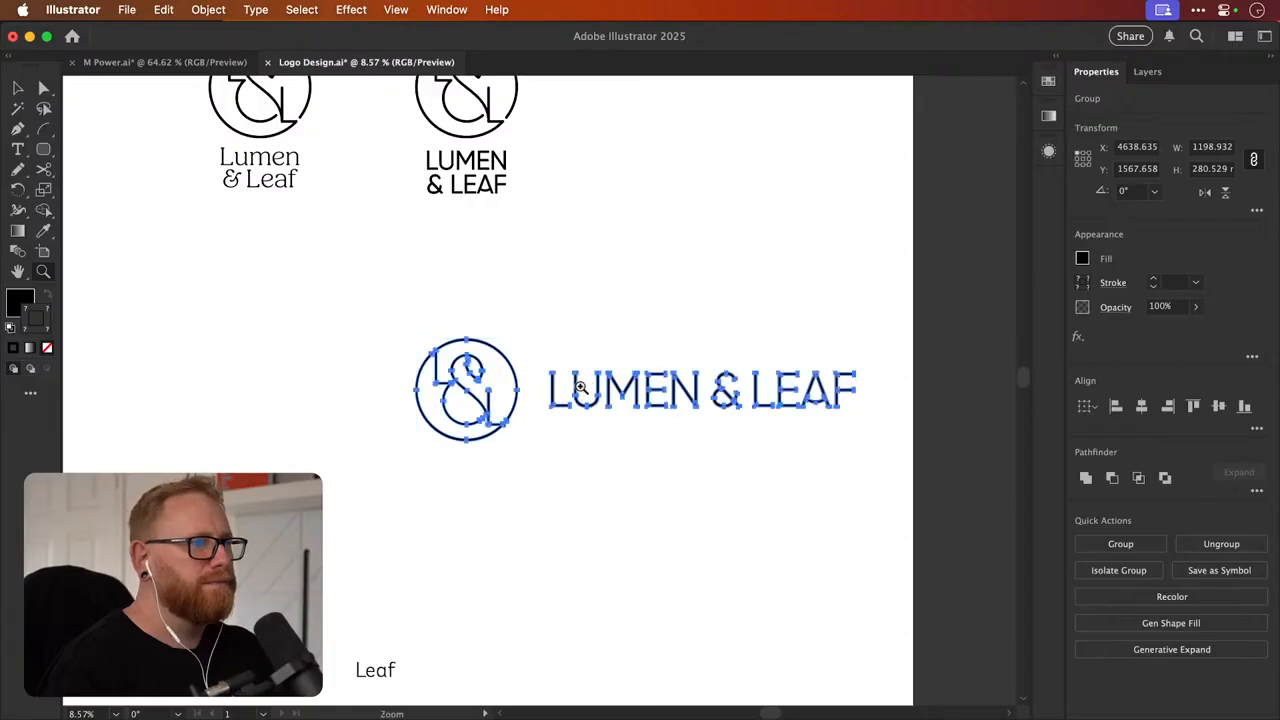
{"action": "key", "text": "super+z"}
Scale the emblem and one-line wordmark down together proportionally to about 141 mm high
{"action": "key", "text": "v"}
{"action": "left_click_drag", "start_coordinate": [423, 500], "coordinate": [600, 400]}
{"action": "left_click_drag", "start_coordinate": [851, 345], "coordinate": [670, 379]}
{"action": "left_click", "coordinate": [670, 379]}
Reduce the stroke weight of only the small emblem's lines to 12 pt
{"action": "key", "text": "a"}
{"action": "left_click_drag", "start_coordinate": [412, 379], "coordinate": [474, 444]}
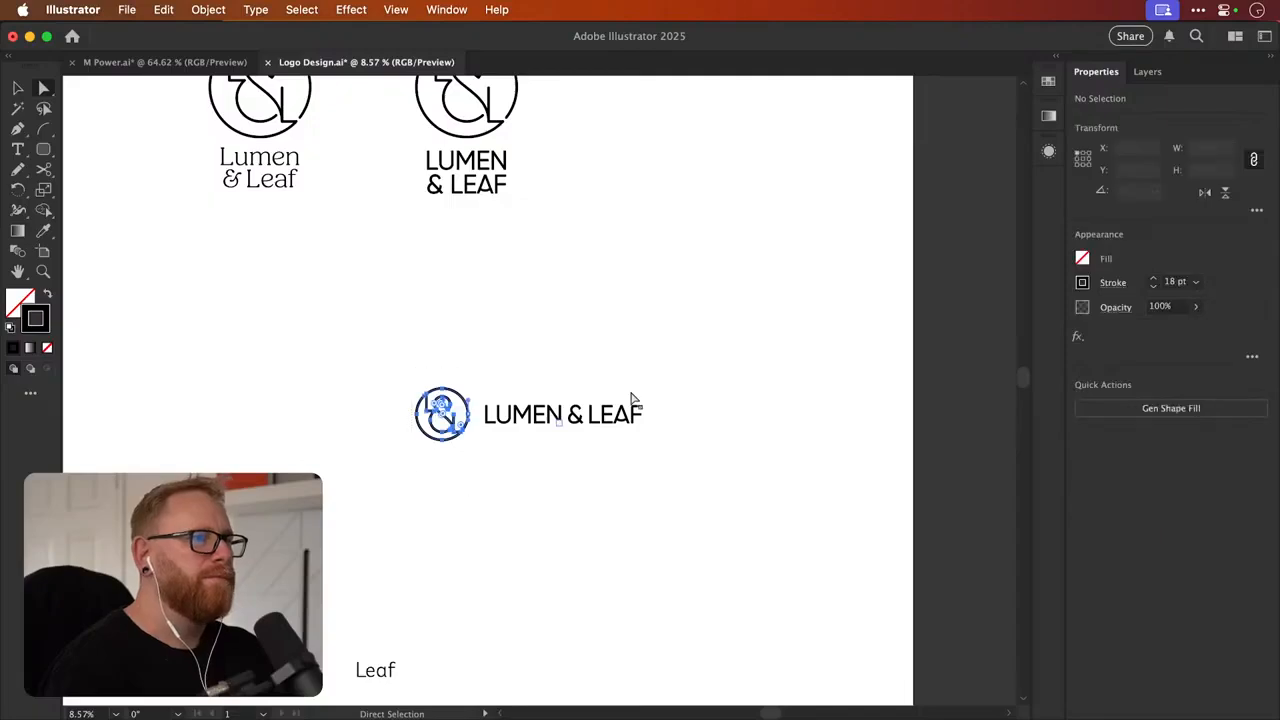
{"action": "left_click", "coordinate": [1155, 290]}
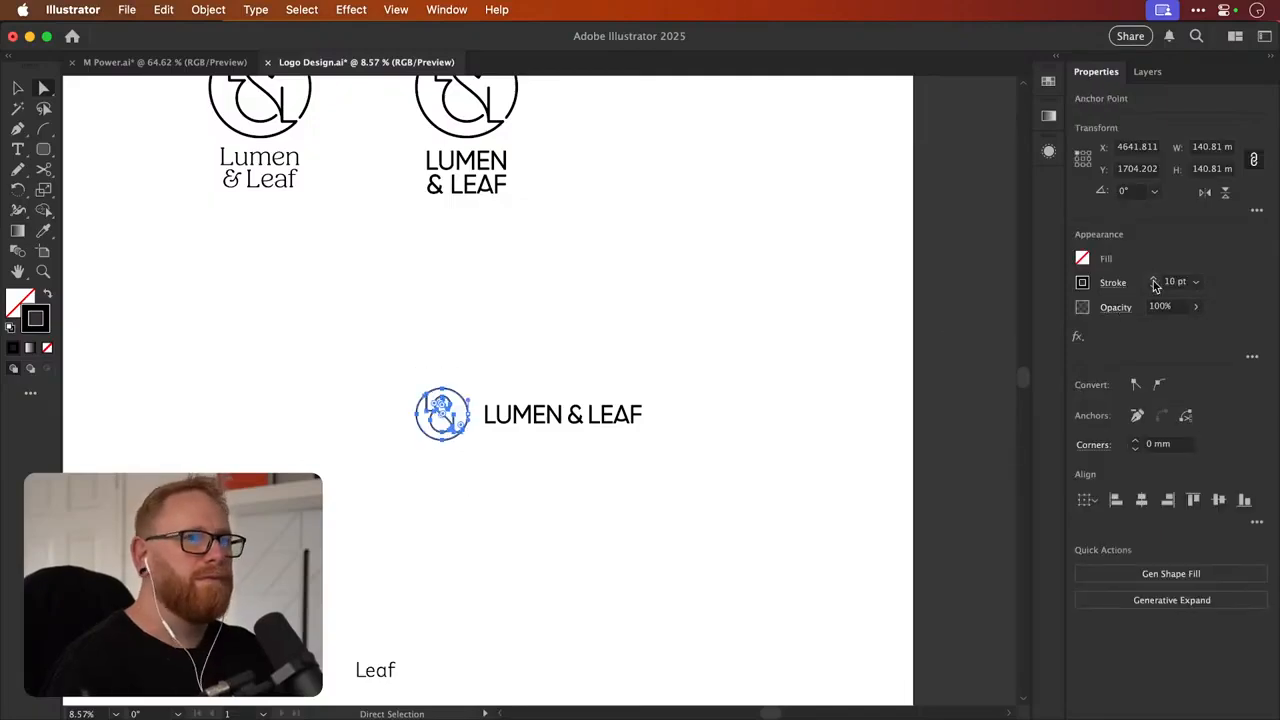
{"action": "left_click", "coordinate": [1154, 280]}
{"action": "key", "text": "v"}
{"action": "left_click", "coordinate": [621, 350]}
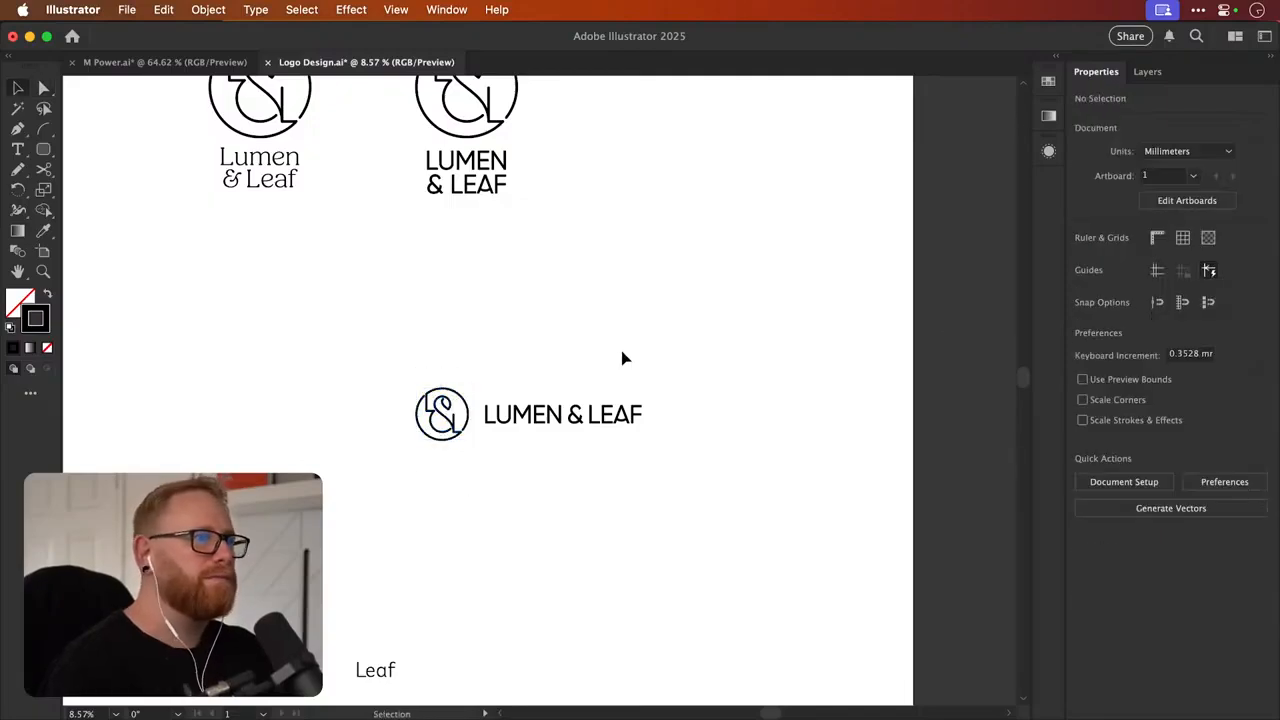
{"action": "key", "text": "super+z"}
{"action": "key", "text": "super+z"}
{"action": "left_click", "coordinate": [638, 351]}
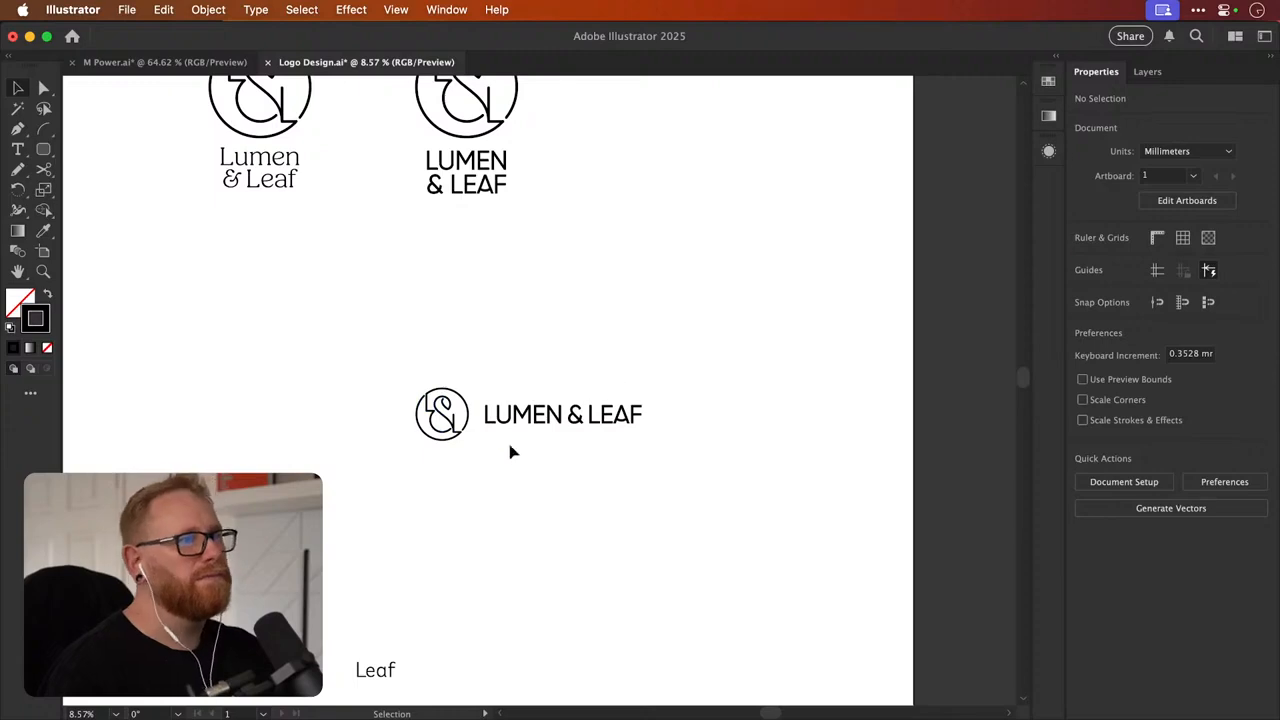
Reduce the stroke on the one-line LUMEN & LEAF wordmark to 2.5 pt
{"action": "key", "text": "z"}
{"action": "left_click_drag", "start_coordinate": [446, 428], "coordinate": [420, 391]}
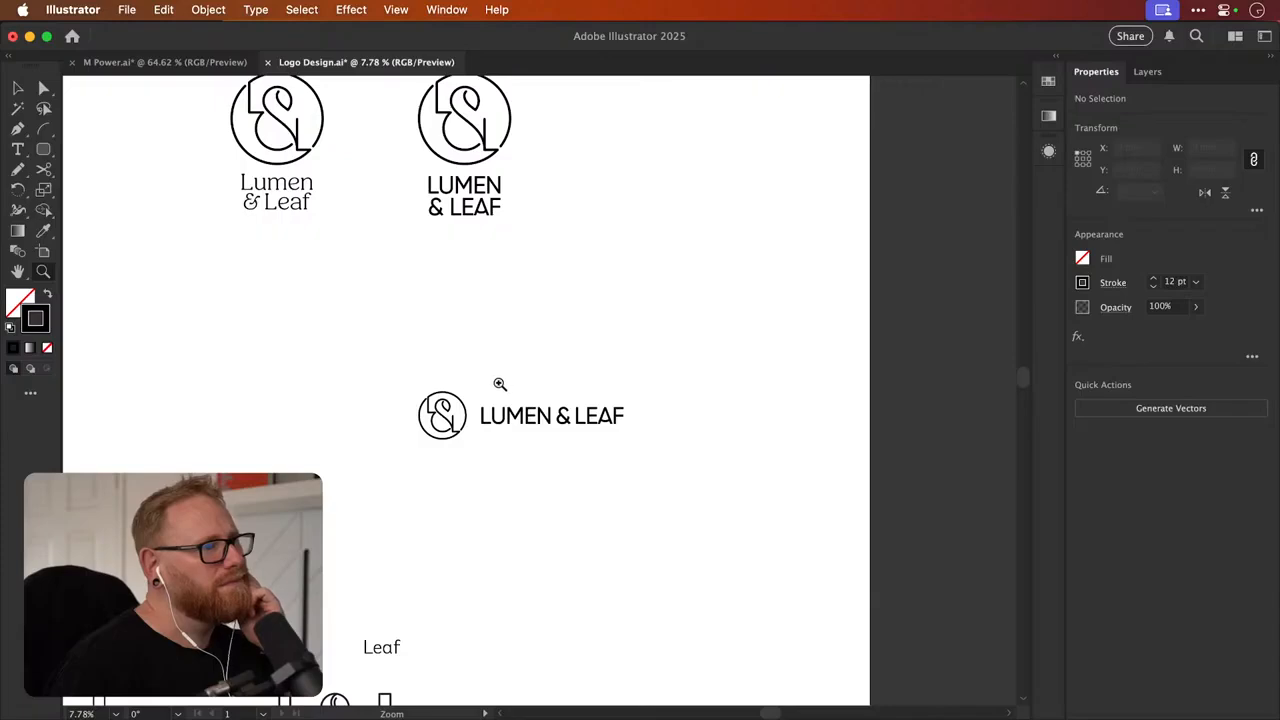
{"action": "key", "text": "v"}
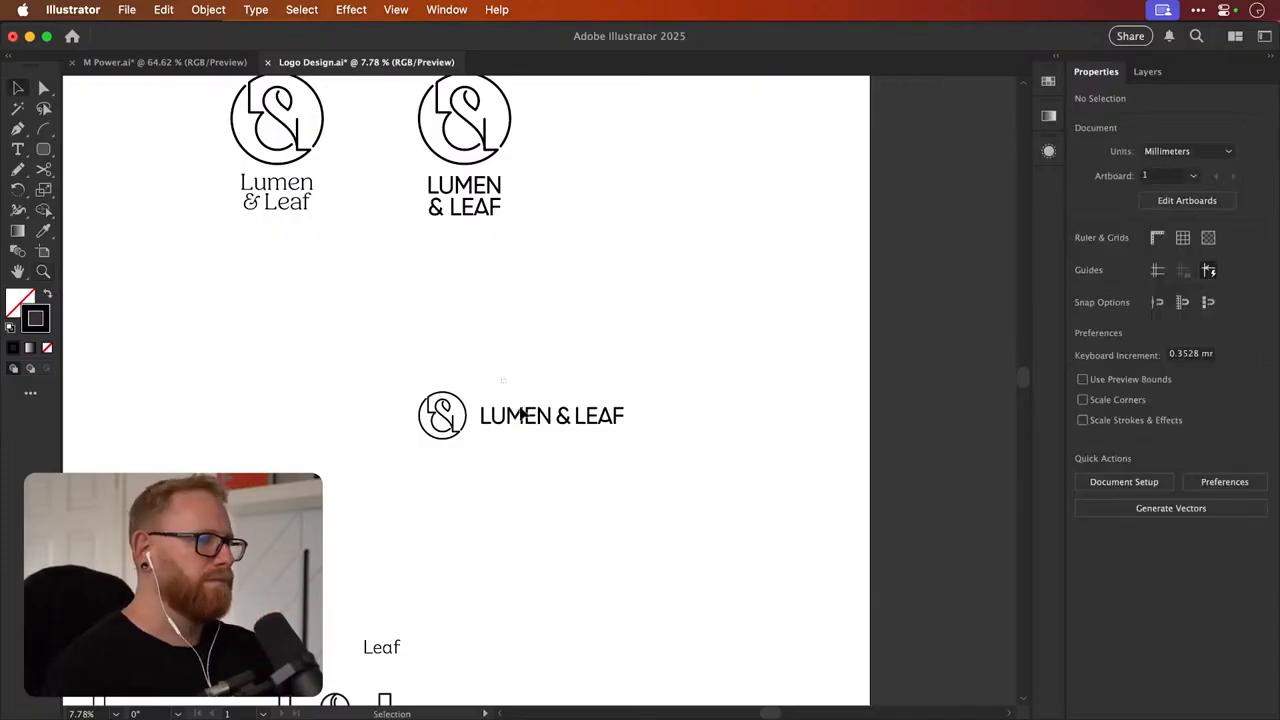
{"action": "left_click", "coordinate": [520, 415]}
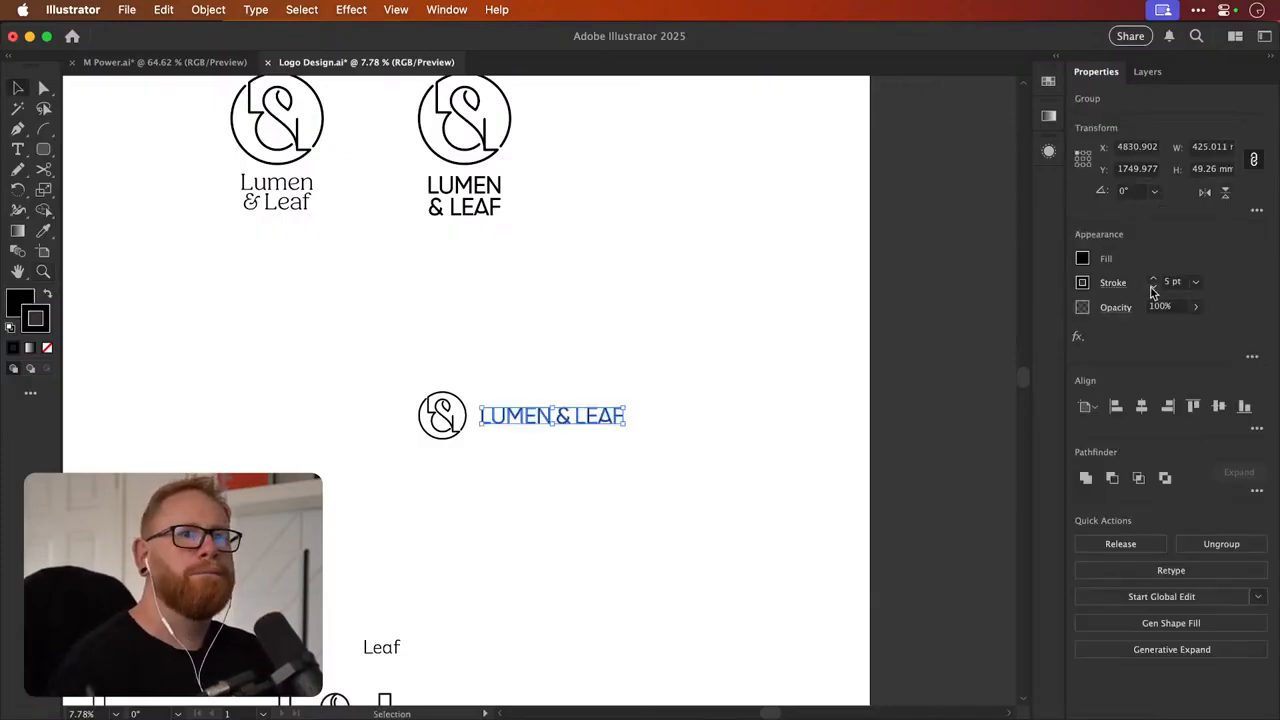
{"action": "left_click", "coordinate": [630, 324]}
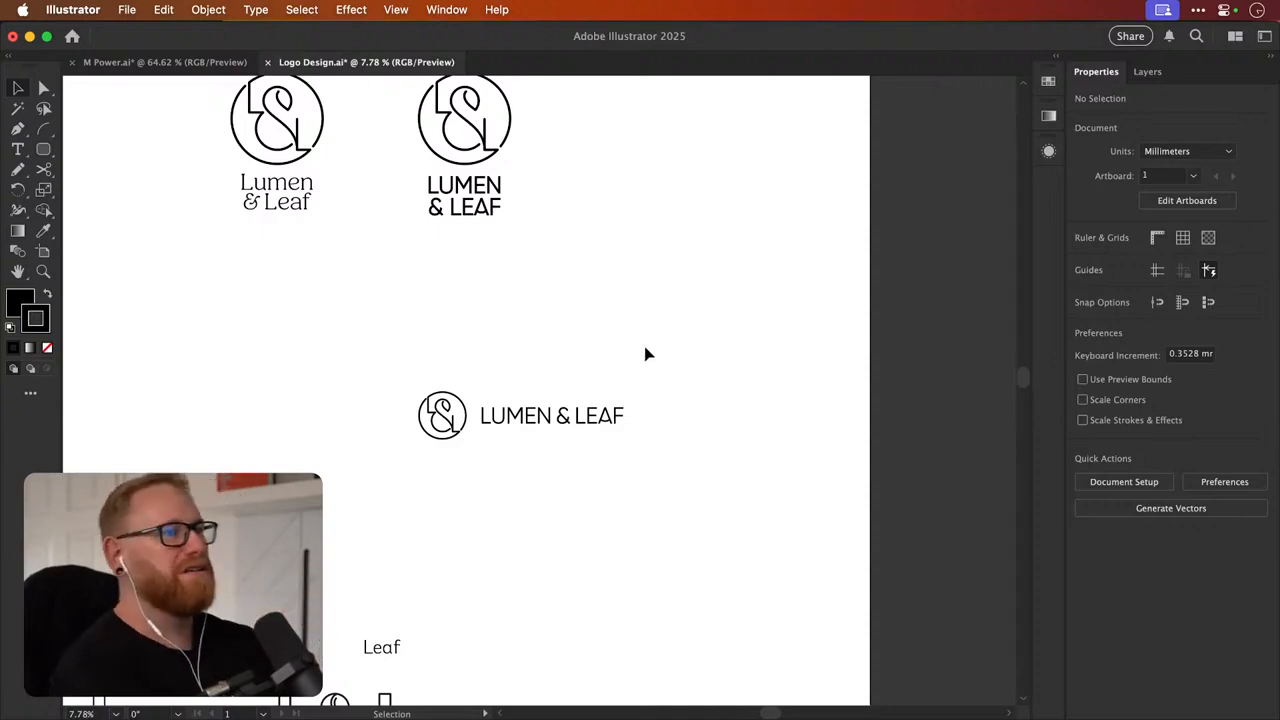
Save the M Power.ai document and return to the Logo Design.ai document
{"action": "scroll", "coordinate": [645, 352], "scroll_direction": "left", "scroll_amount": 5}
{"action": "scroll", "coordinate": [645, 352], "scroll_direction": "up", "scroll_amount": 3}
{"action": "scroll", "coordinate": [645, 354], "scroll_direction": "up", "scroll_amount": 2}
{"action": "scroll", "coordinate": [645, 354], "scroll_direction": "left", "scroll_amount": 1}
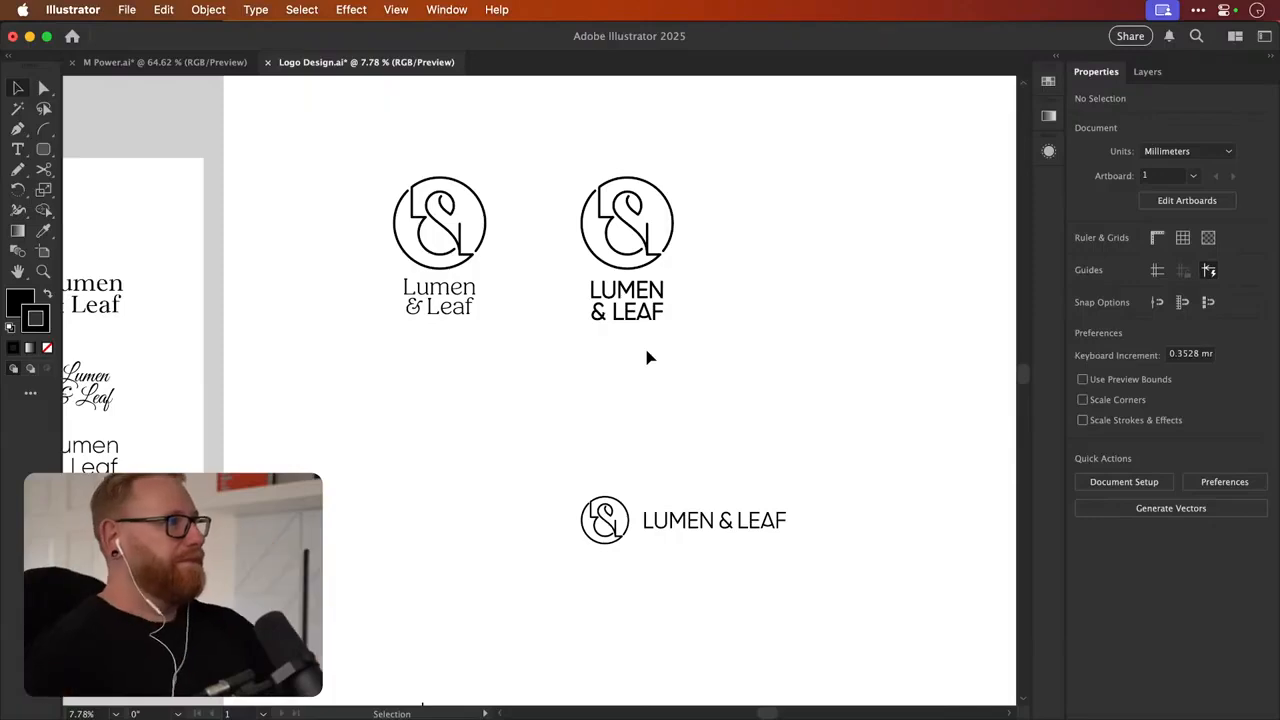
{"action": "left_click", "coordinate": [186, 62]}
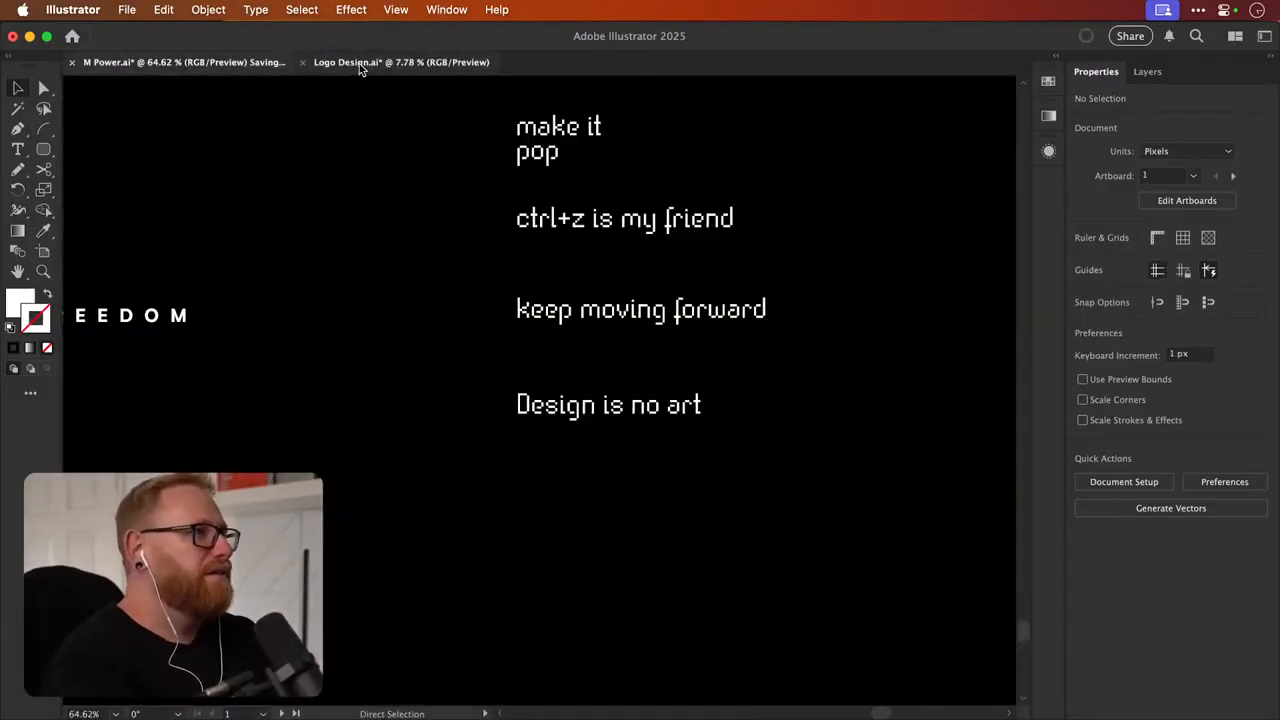
{"action": "left_click", "coordinate": [385, 63]}
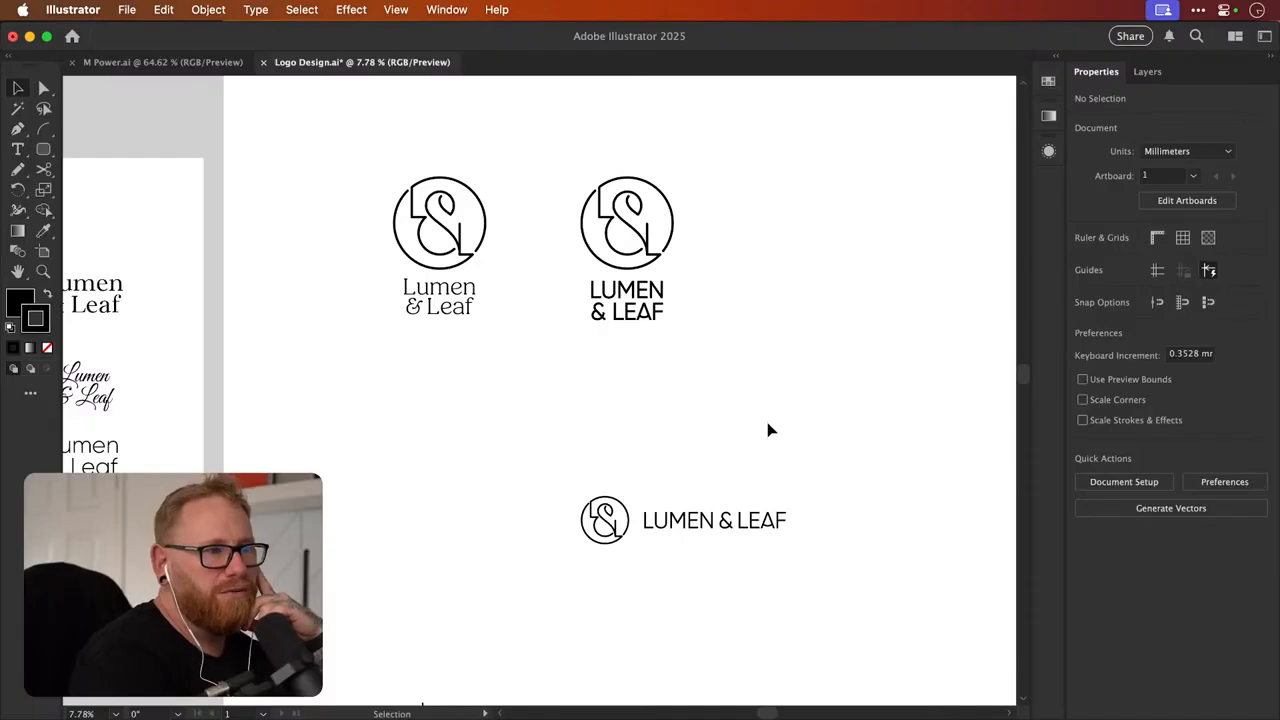
Nudge the one-line LUMEN & LEAF wordmark about 5 mm closer to its emblem and save the document
{"action": "left_click_drag", "start_coordinate": [672, 466], "coordinate": [757, 600]}
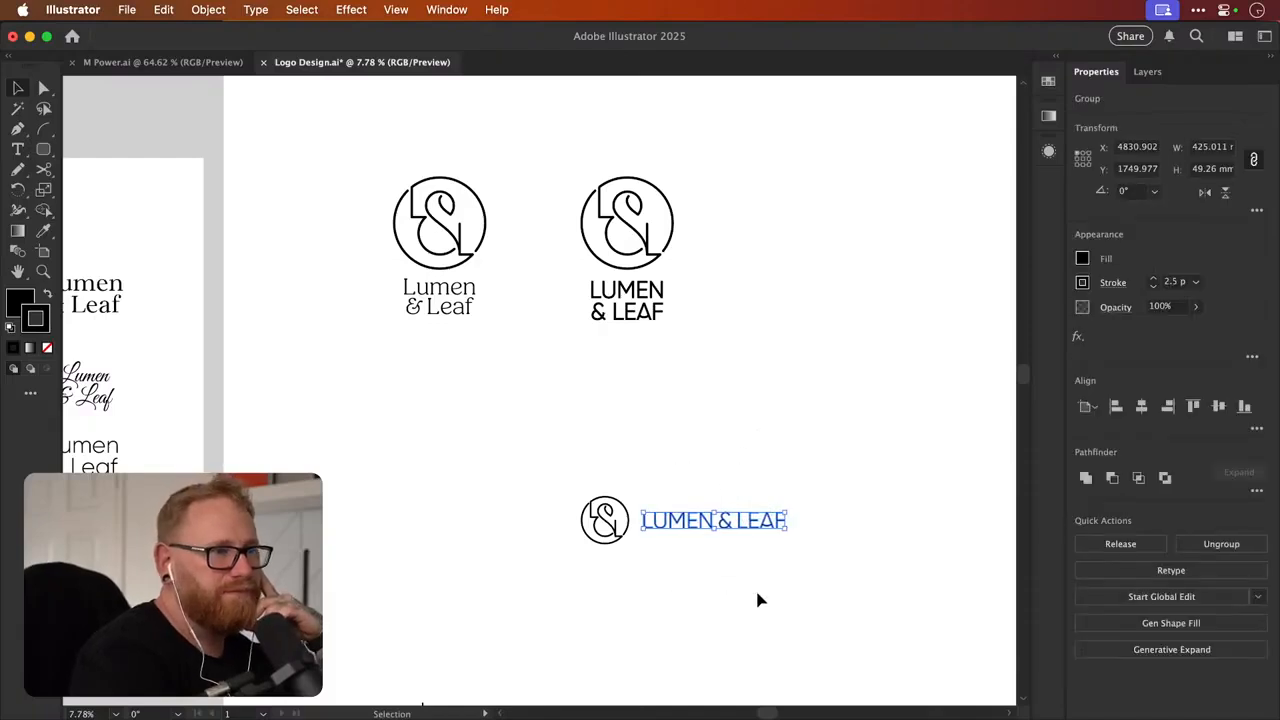
{"action": "key", "text": "a"}
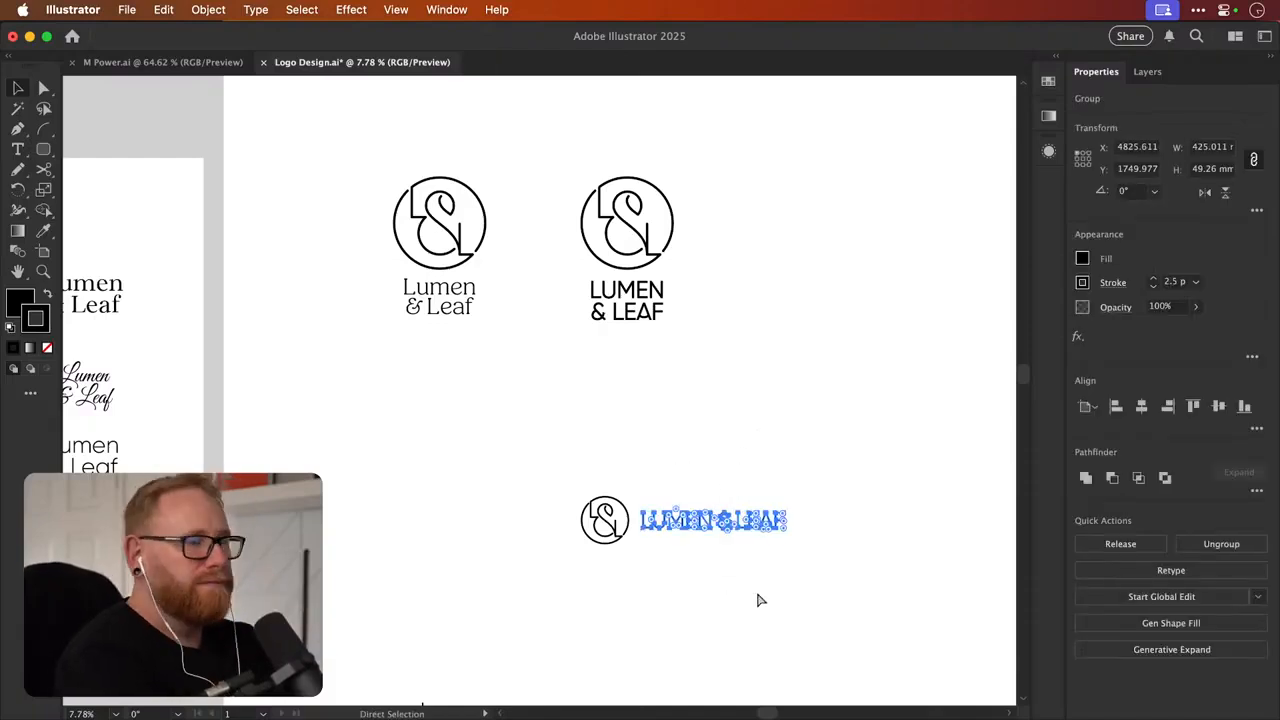
{"action": "key", "text": "super+s"}
{"action": "left_click", "coordinate": [829, 389]}
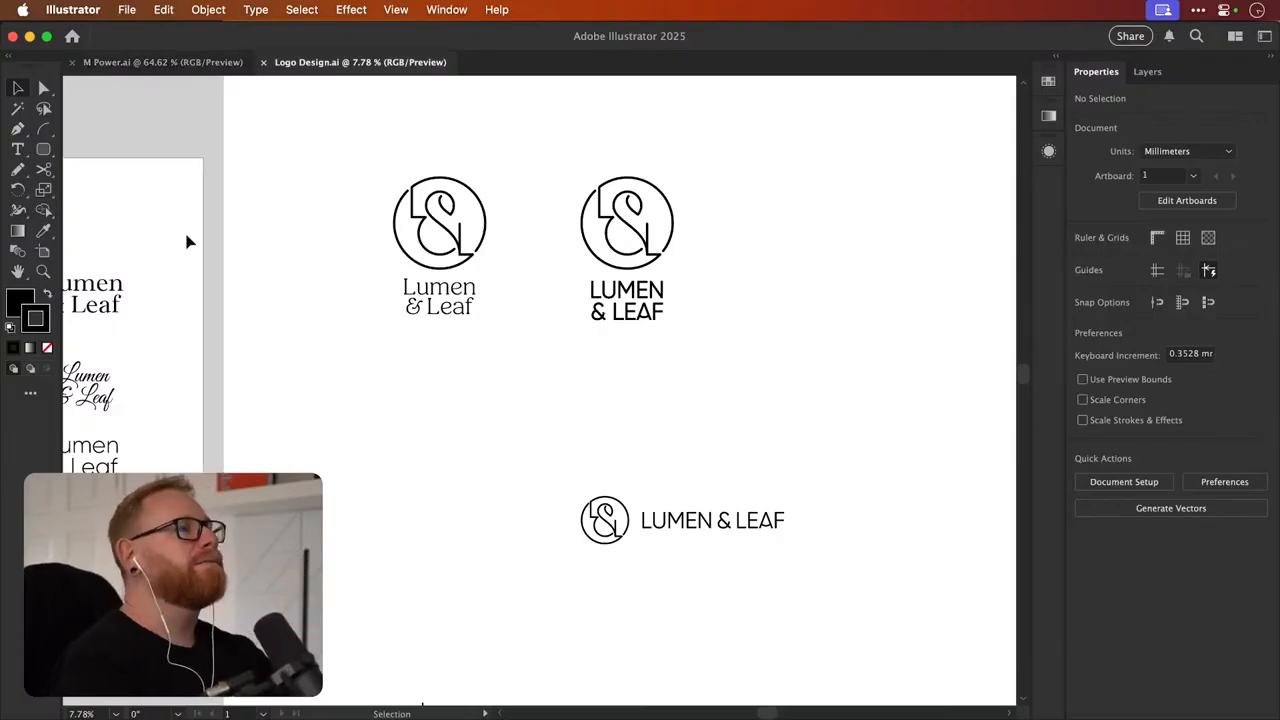
Change the serif Lumen & Leaf text under the first stacked emblem to the Regular weight of Fields
{"action": "scroll", "coordinate": [337, 186], "scroll_direction": "up", "scroll_amount": 5}
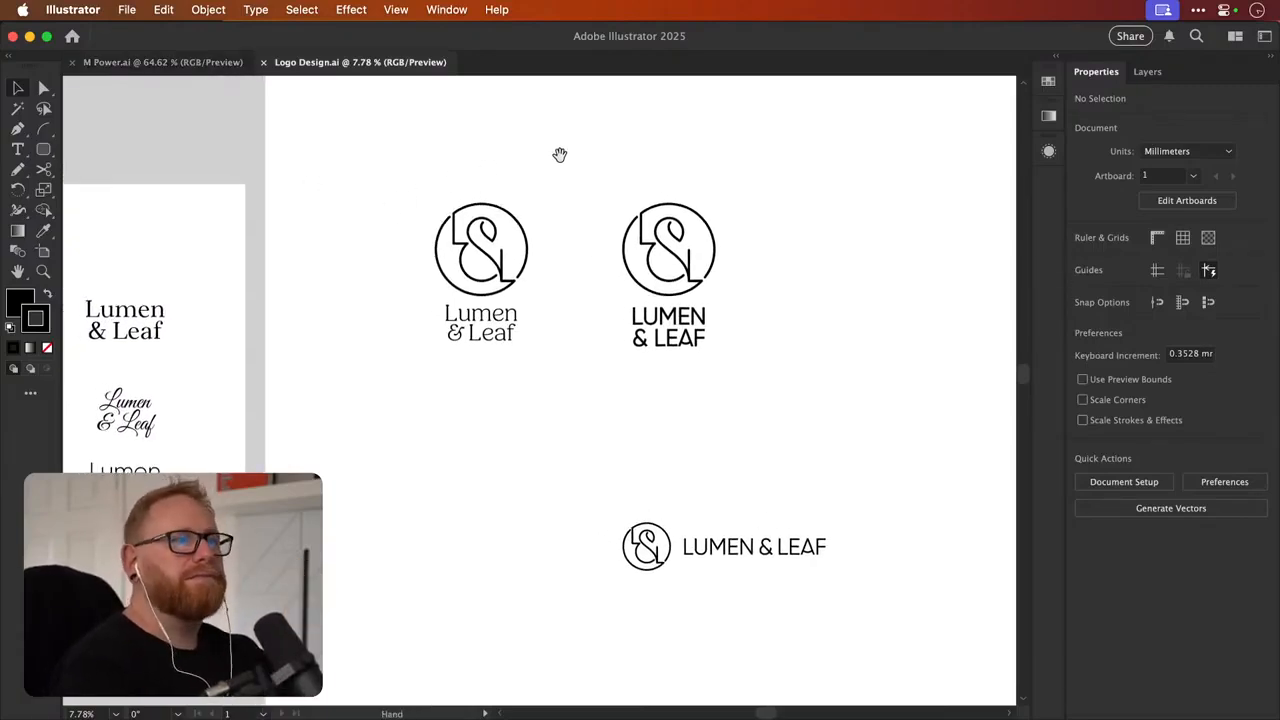
{"action": "scroll", "coordinate": [506, 204], "scroll_direction": "left", "scroll_amount": 5}
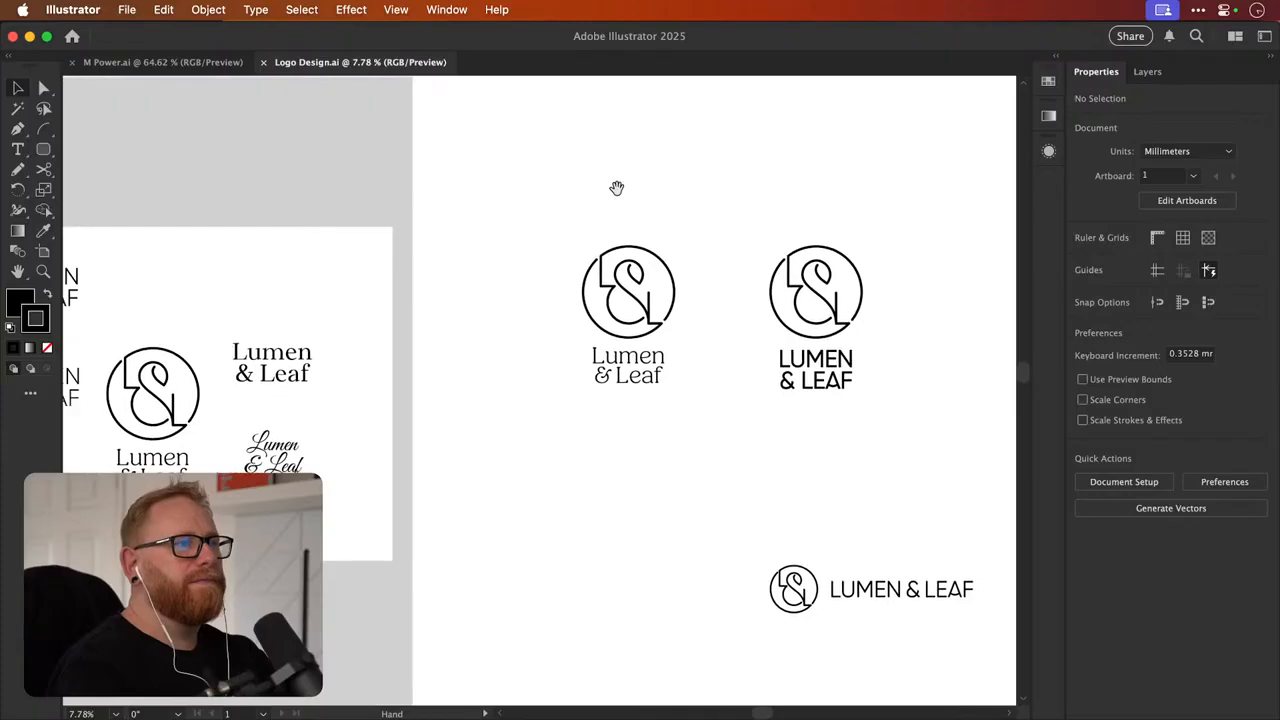
{"action": "scroll", "coordinate": [617, 191], "scroll_direction": "right", "scroll_amount": 4}
{"action": "key", "text": "z"}
{"action": "left_click_drag", "start_coordinate": [566, 343], "coordinate": [653, 327]}
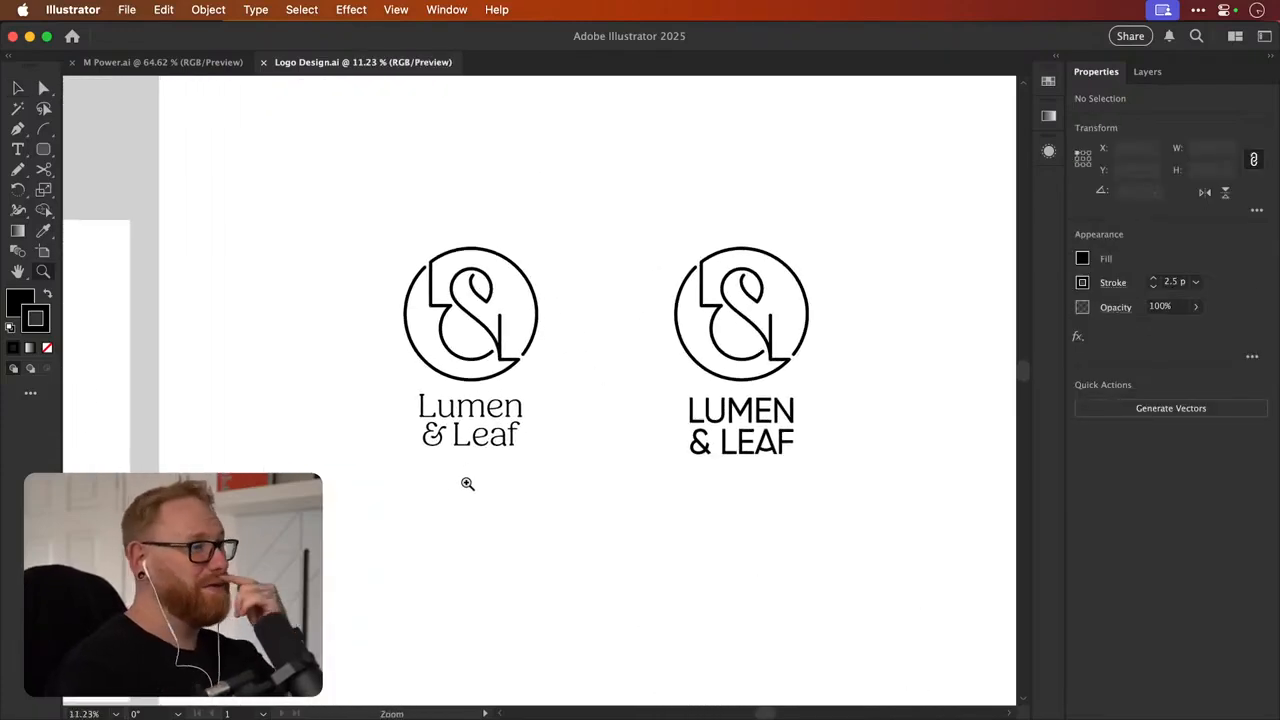
{"action": "left_click_drag", "start_coordinate": [430, 444], "coordinate": [546, 432]}
{"action": "key", "text": "v"}
{"action": "left_click", "coordinate": [546, 432]}
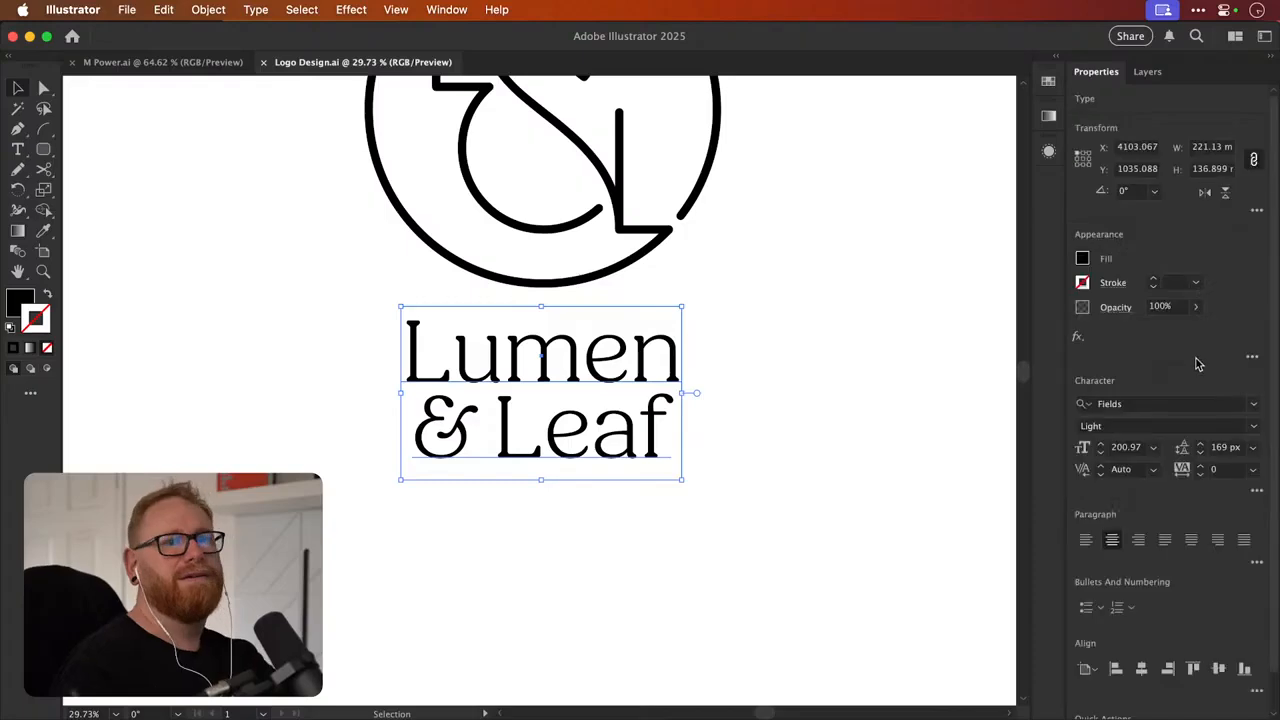
{"action": "left_click", "coordinate": [1253, 426]}
{"action": "left_click", "coordinate": [1186, 480]}
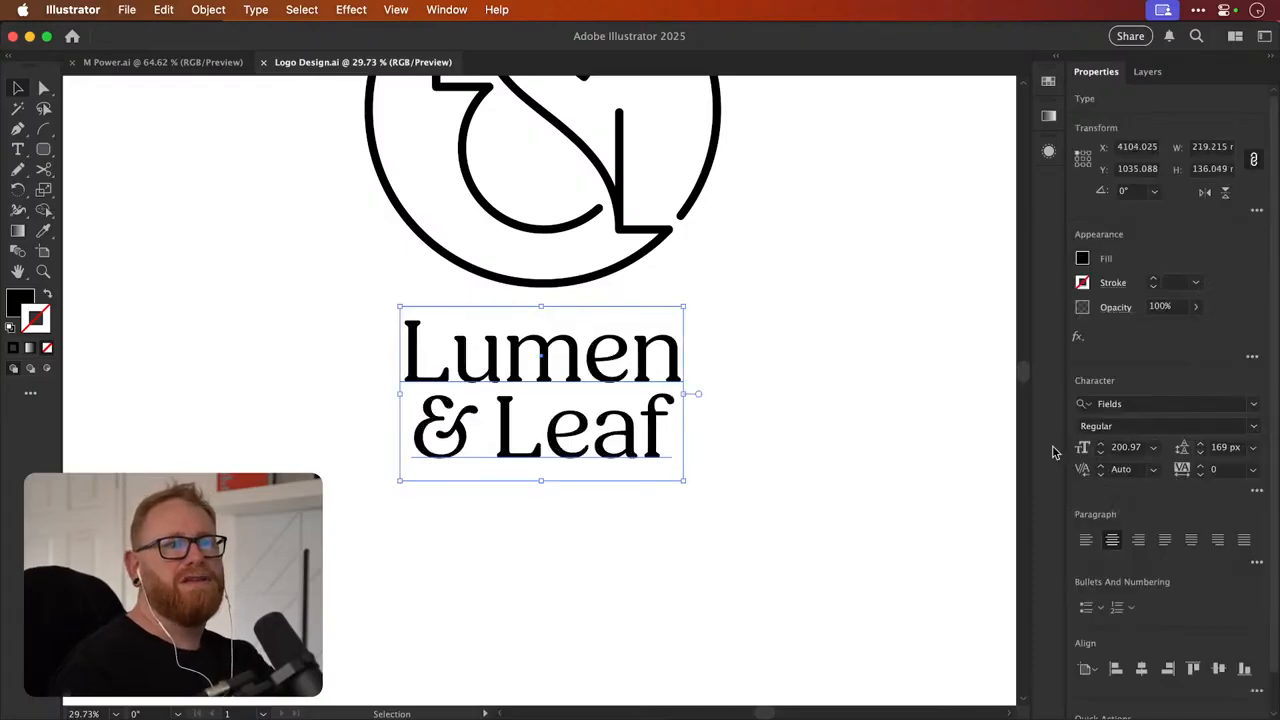
{"action": "left_click", "coordinate": [863, 408]}
Move the horizontal LUMEN & LEAF logo, emblem and wordmark together, slightly lower on the artboard
{"action": "key", "text": "super+minus"}
{"action": "key", "text": "super+minus"}
{"action": "key", "text": "super+minus"}
{"action": "key", "text": "super+minus"}
{"action": "key", "text": "super+minus"}
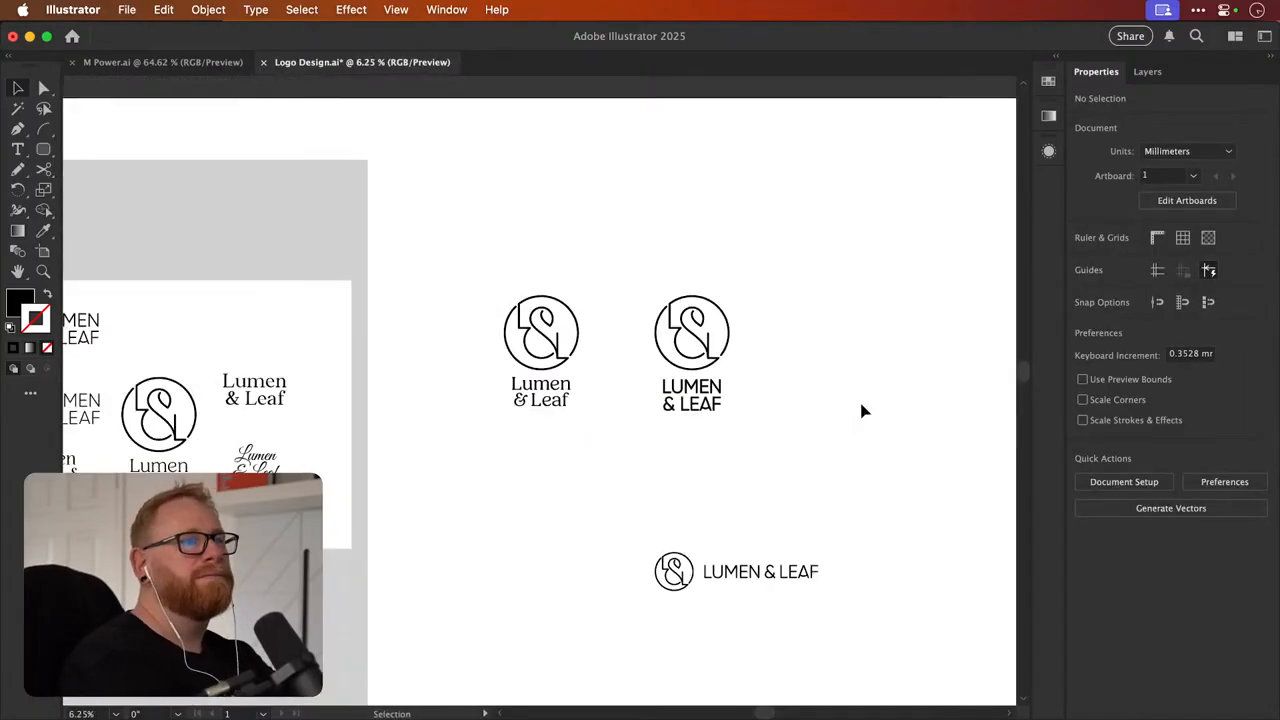
{"action": "scroll", "coordinate": [715, 310], "scroll_direction": "right", "scroll_amount": 3}
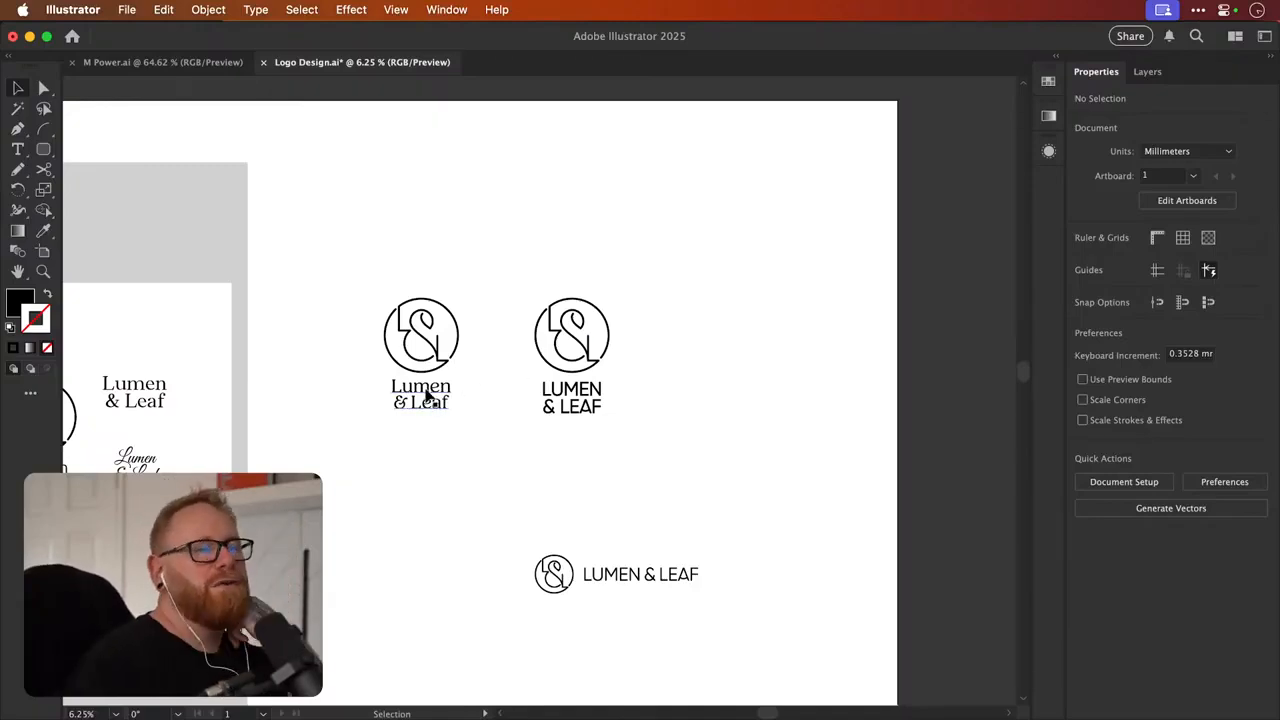
{"action": "left_click_drag", "start_coordinate": [527, 524], "coordinate": [439, 422]}
{"action": "left_click", "coordinate": [328, 227]}
{"action": "left_click", "coordinate": [600, 482]}
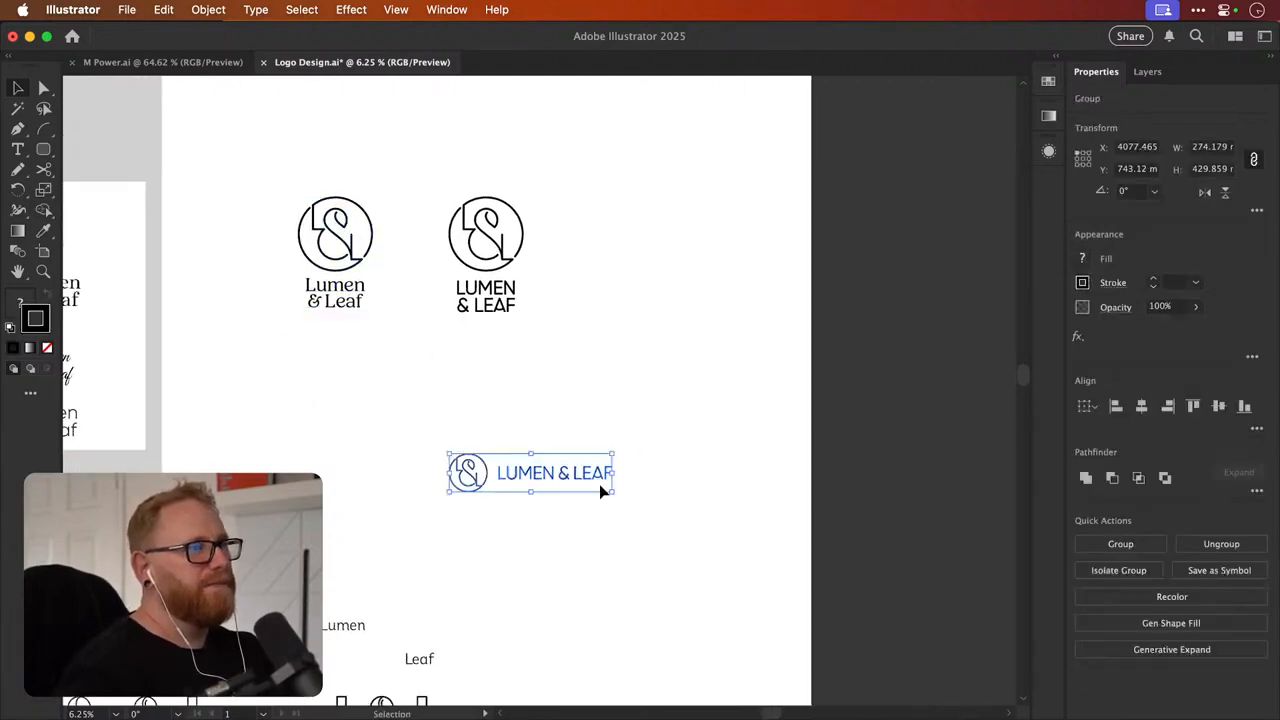
{"action": "left_click_drag", "start_coordinate": [580, 480], "coordinate": [583, 506]}
{"action": "key", "text": "super+shift+a"}
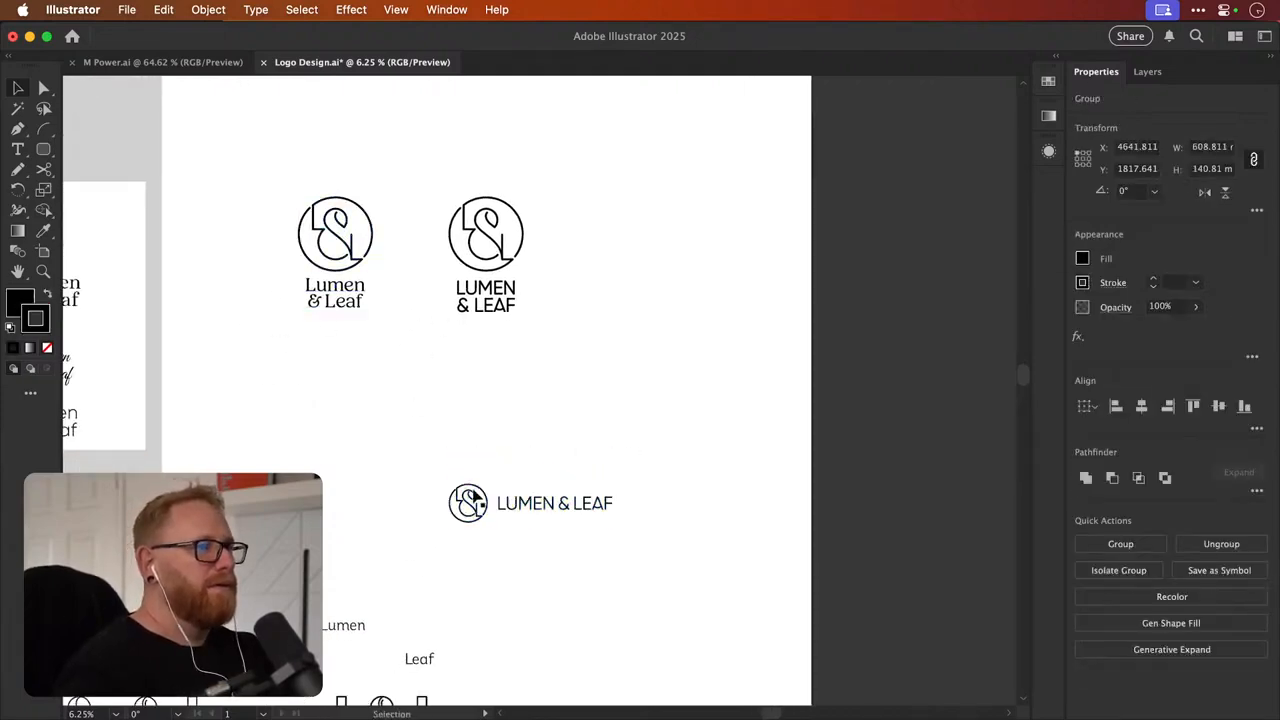
Duplicate the small emblem above the horizontal logo and place a copy of the serif Lumen & Leaf text beside it on one line
{"action": "left_click_drag", "start_coordinate": [470, 505], "coordinate": [472, 435]}
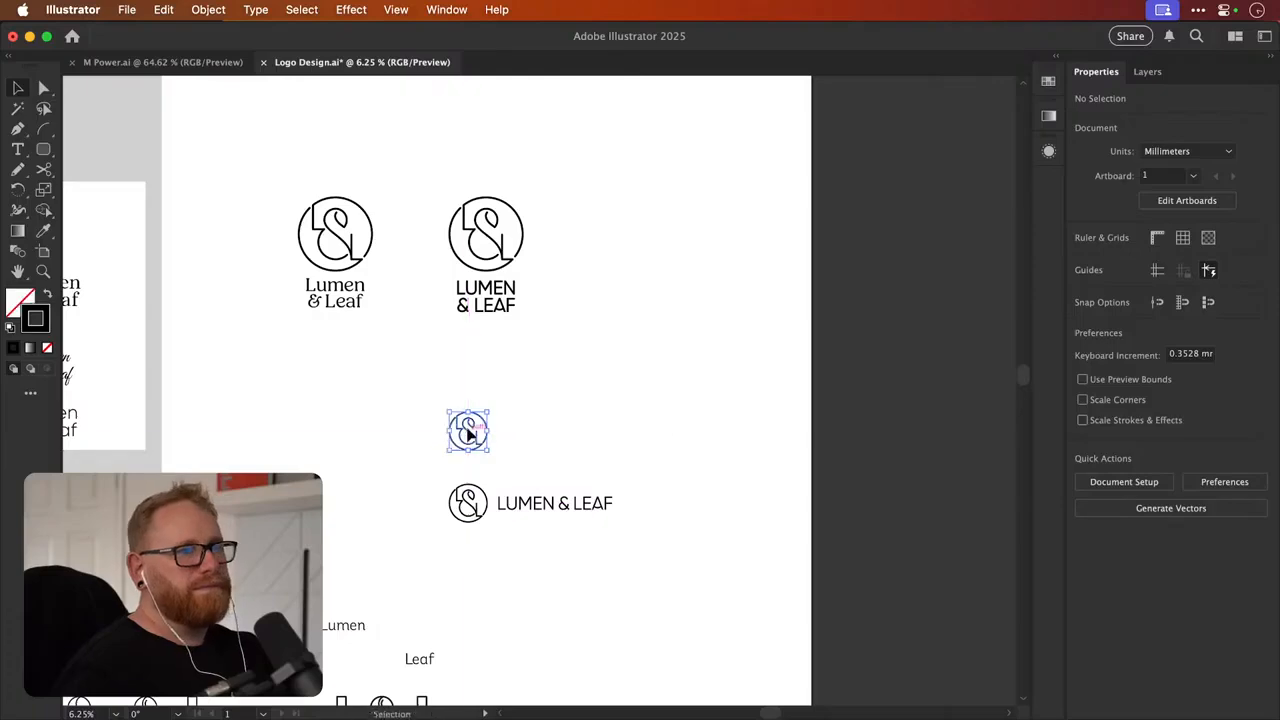
{"action": "left_click_drag", "start_coordinate": [342, 297], "coordinate": [565, 440]}
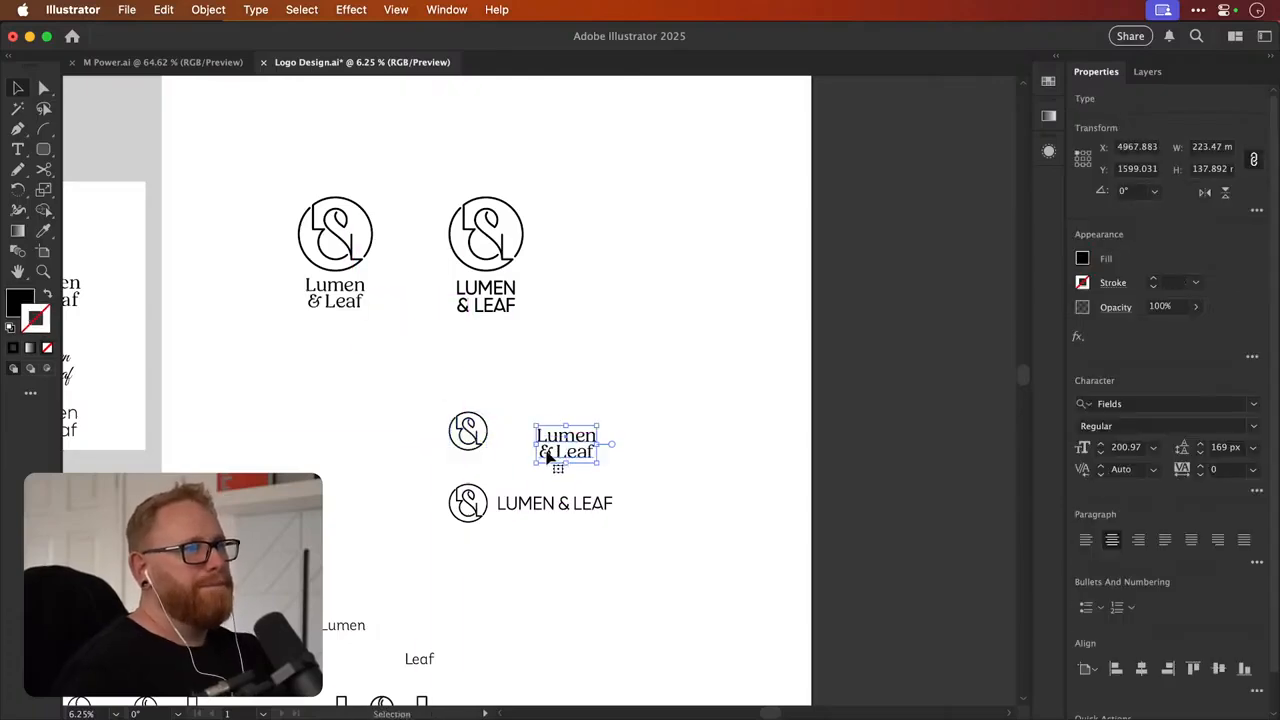
{"action": "key", "text": "t"}
{"action": "left_click", "coordinate": [545, 446]}
{"action": "key", "text": "BackSpace"}
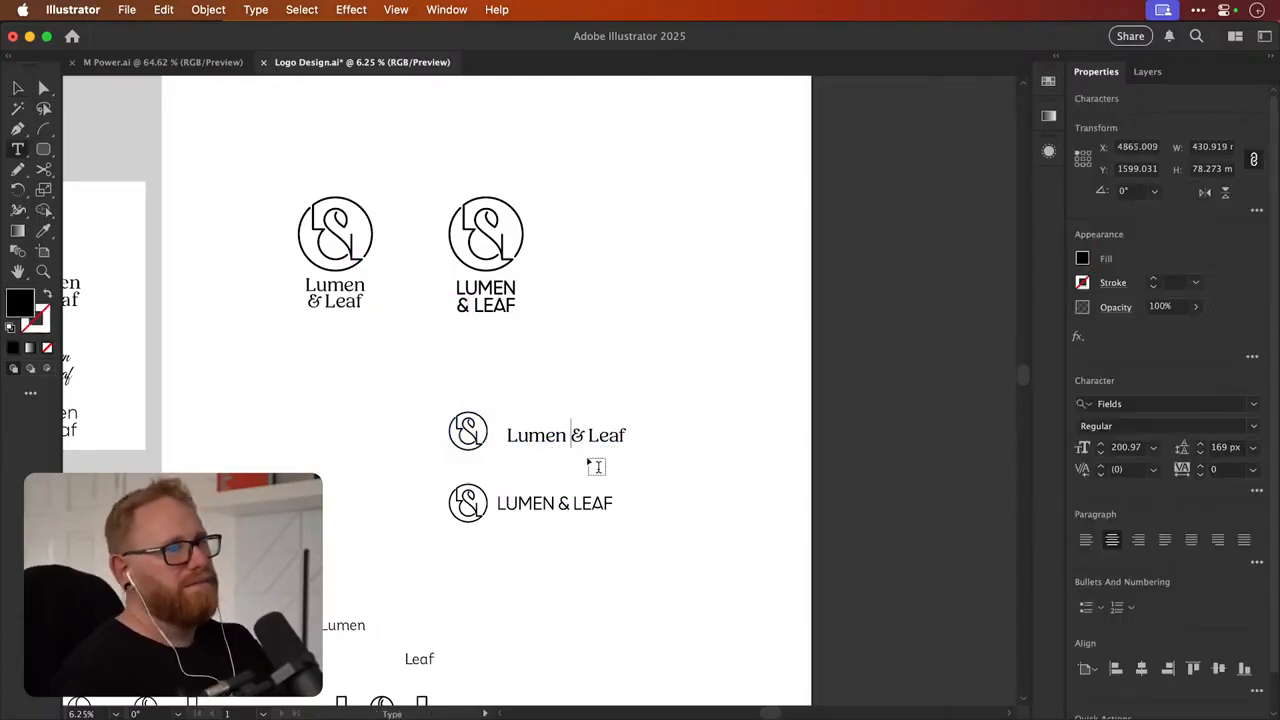
{"action": "left_click", "coordinate": [18, 89]}
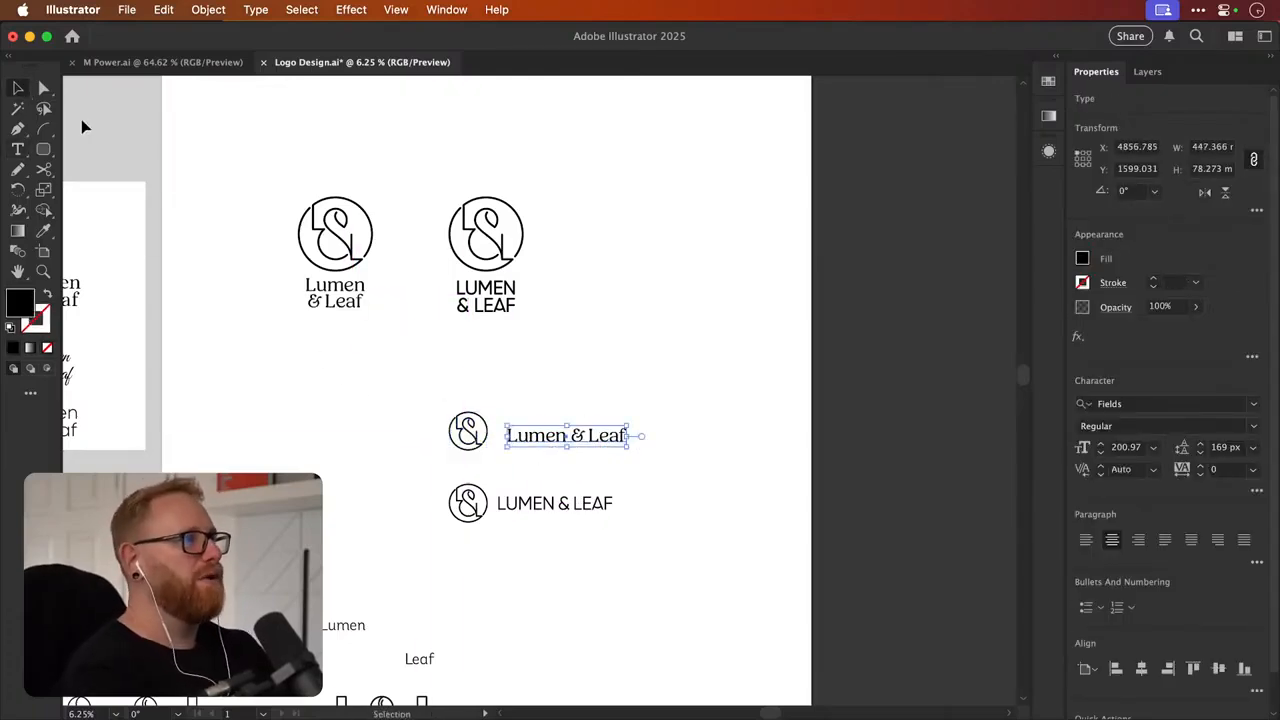
{"action": "left_click", "coordinate": [642, 341]}
Move the one-line serif text closer to the duplicated emblem and center the two vertically on each other
{"action": "key", "text": "z"}
{"action": "left_click_drag", "start_coordinate": [522, 438], "coordinate": [618, 423]}
{"action": "key", "text": "v"}
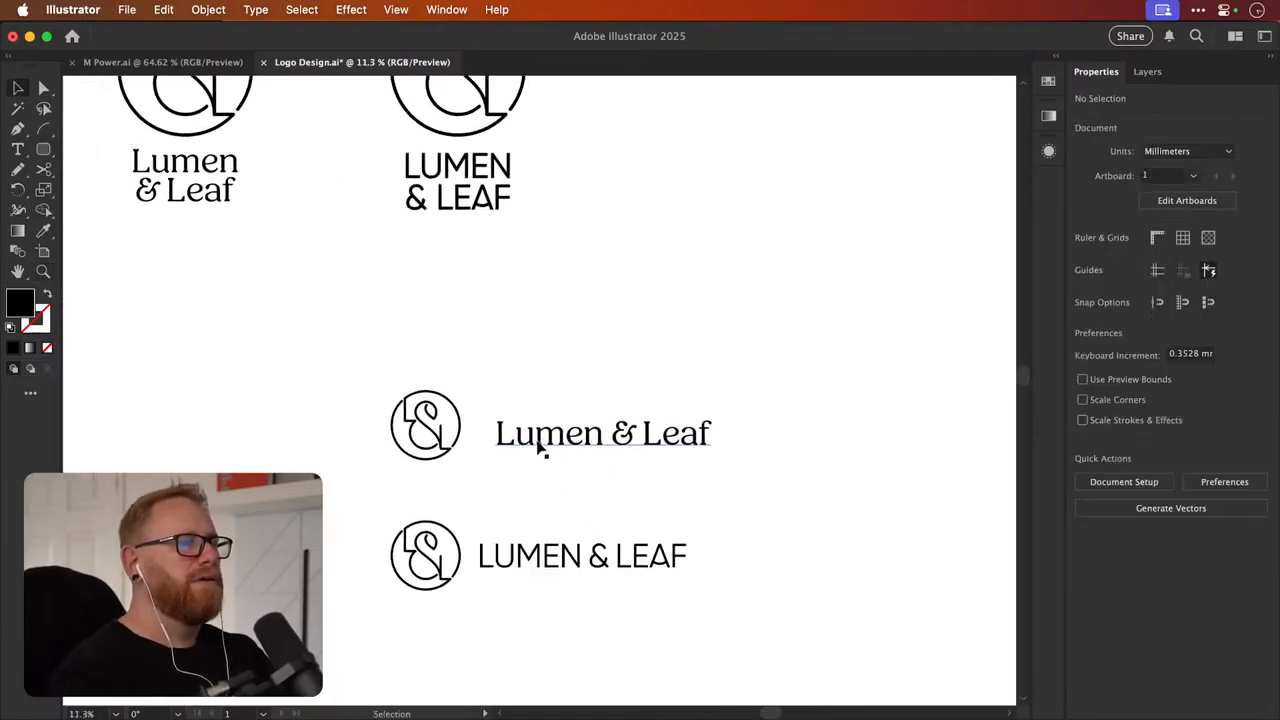
{"action": "left_click_drag", "start_coordinate": [543, 448], "coordinate": [528, 443]}
{"action": "left_click", "coordinate": [460, 450], "text": "shift"}
{"action": "left_click", "coordinate": [460, 450]}
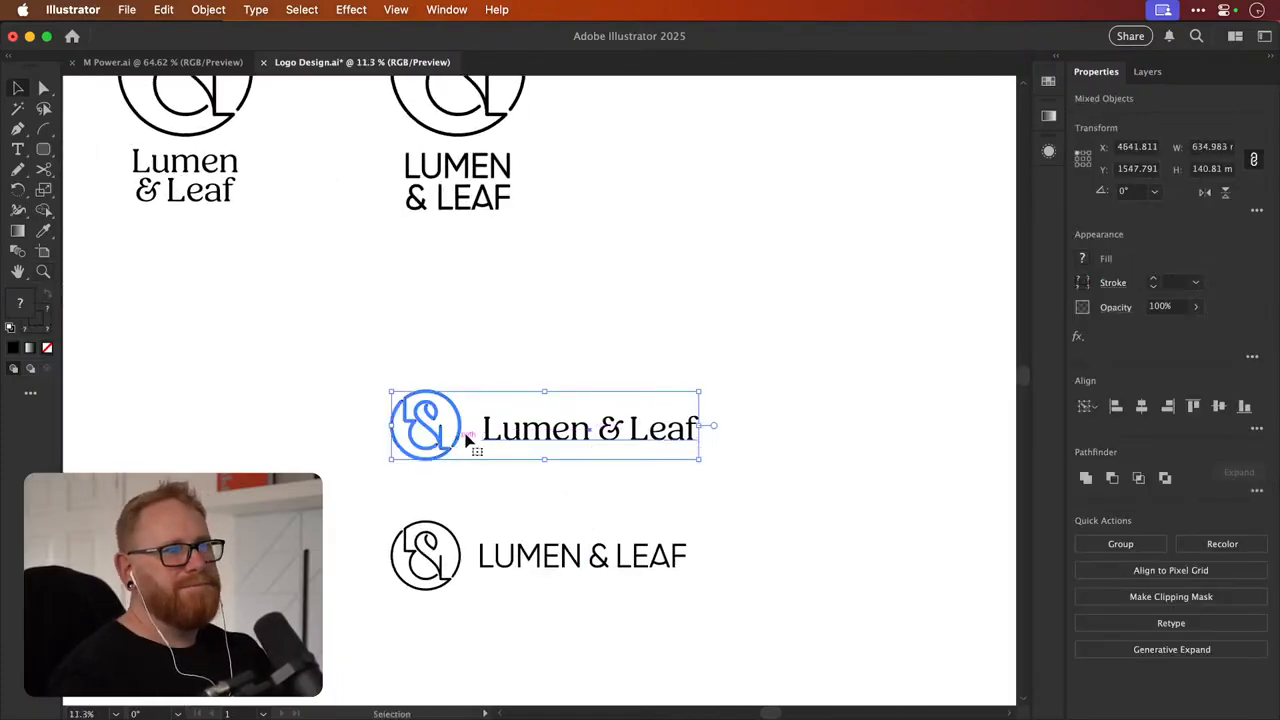
{"action": "left_click", "coordinate": [1218, 406]}
{"action": "left_click", "coordinate": [600, 372]}
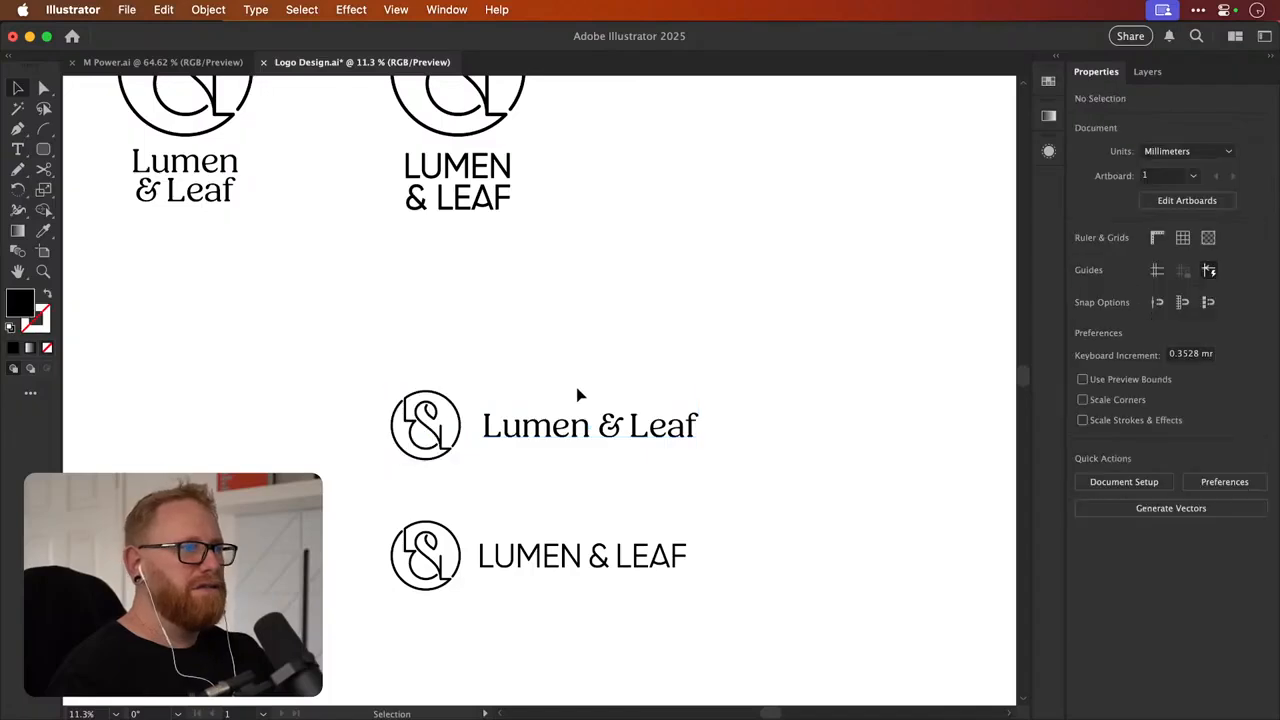
Nudge the one-line serif Lumen & Leaf text left toward its emblem in three large increments
{"action": "left_click", "coordinate": [624, 440]}
{"action": "key", "text": "shift+Left"}
{"action": "key", "text": "shift+Left"}
{"action": "key", "text": "shift+Left"}
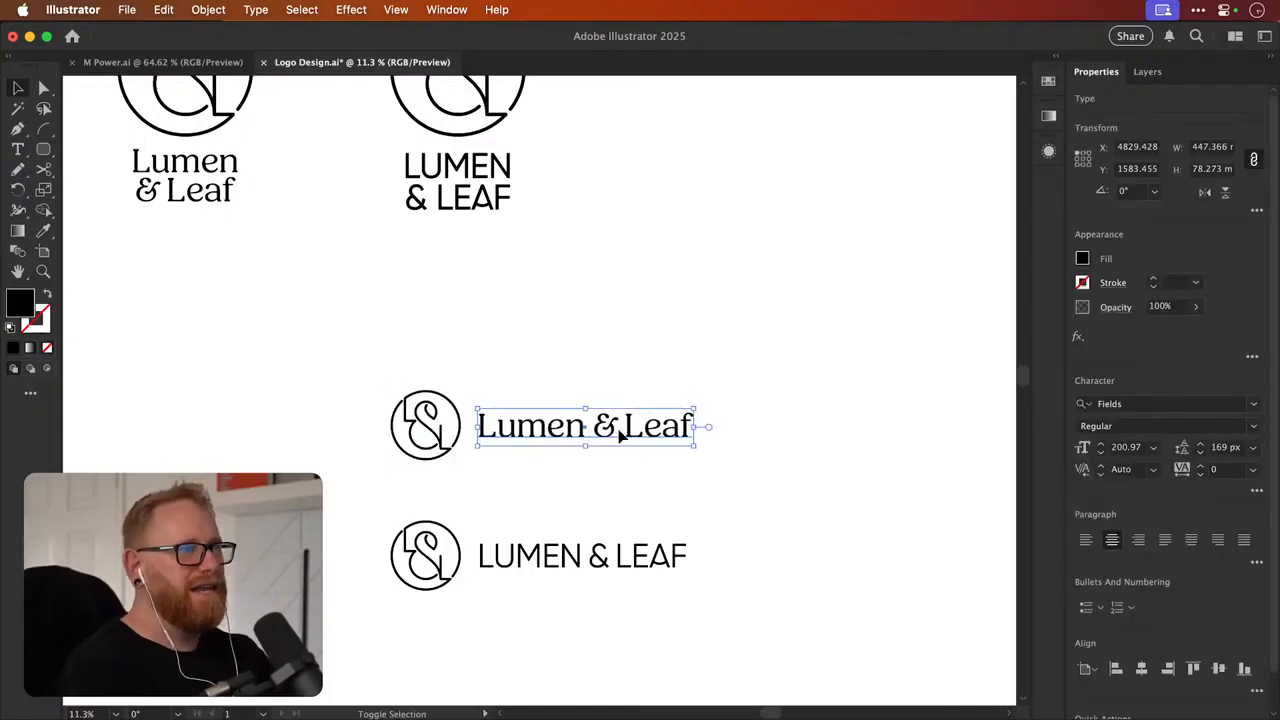
{"action": "key", "text": "super+shift+a"}
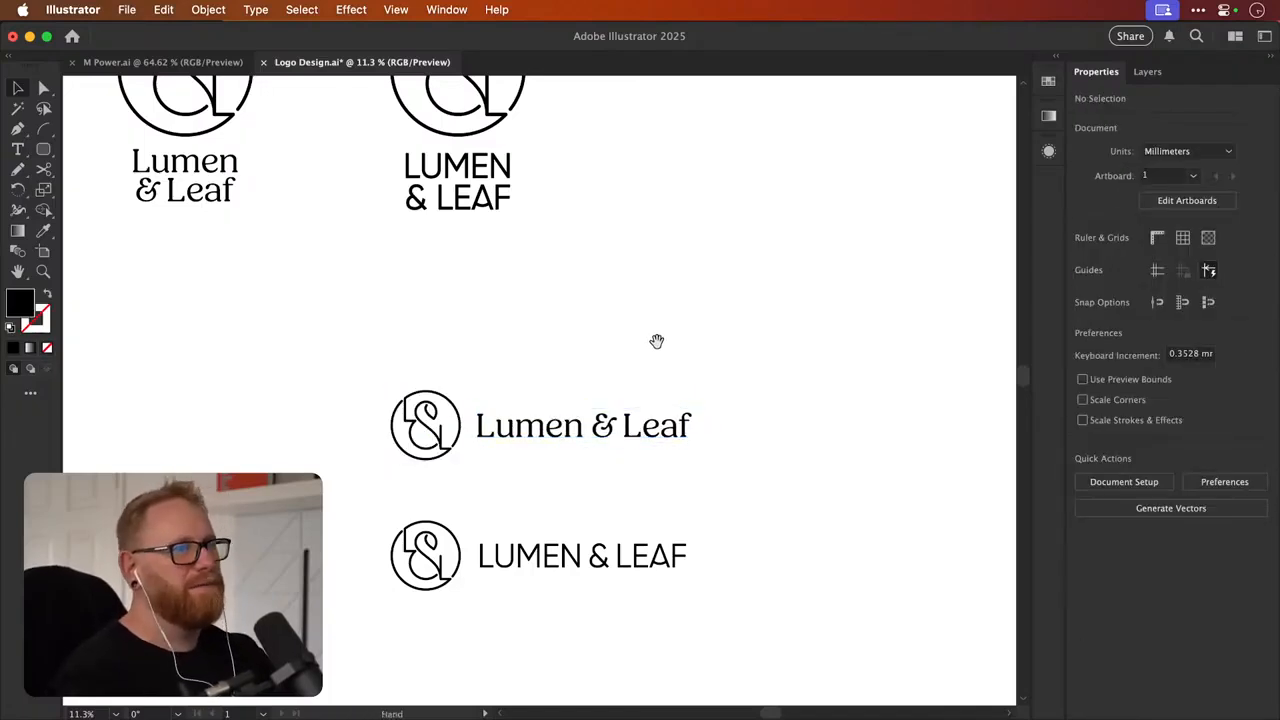
{"action": "left_click_drag", "start_coordinate": [600, 382], "coordinate": [666, 337]}
{"action": "left_click", "coordinate": [605, 388]}
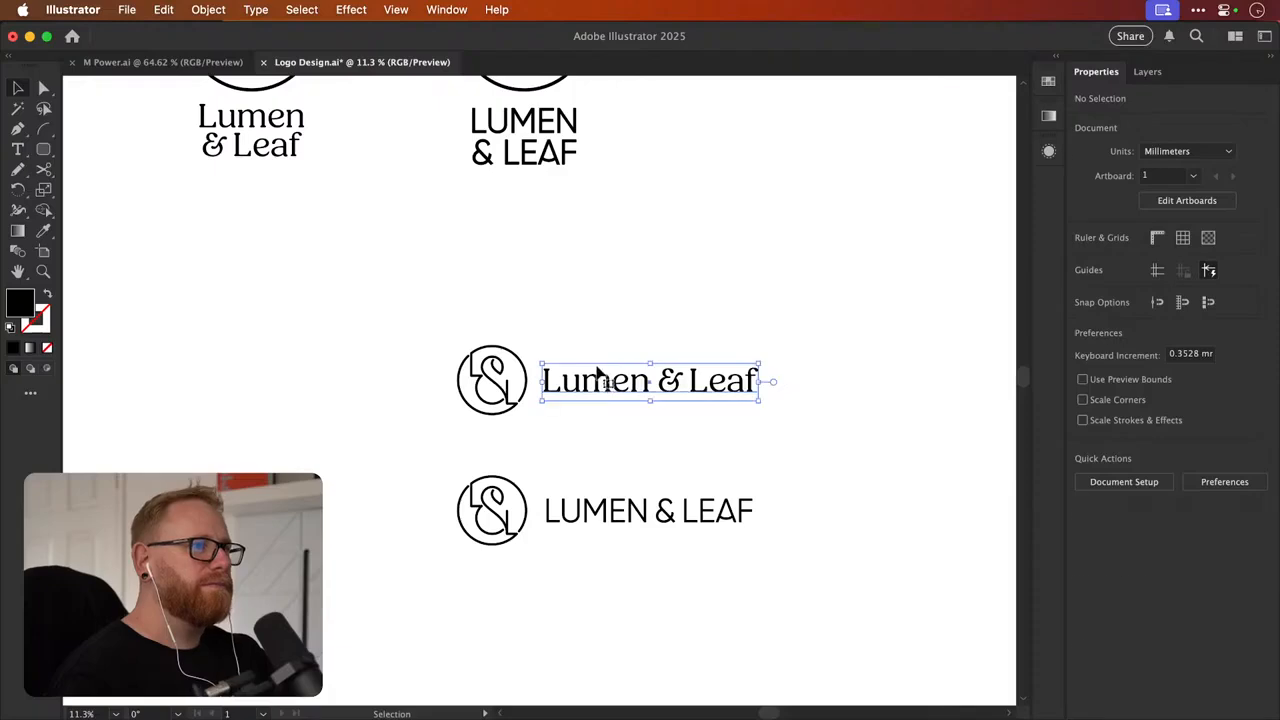
{"action": "left_click", "coordinate": [748, 212]}
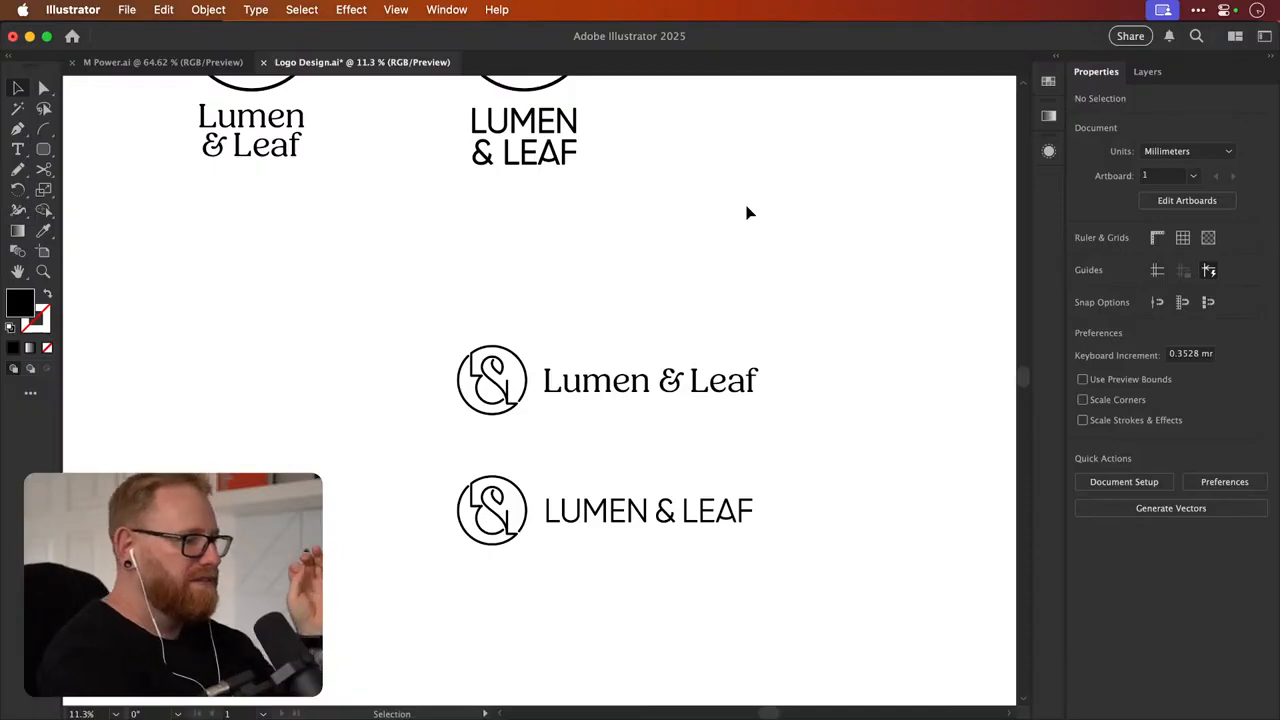
In M Power.ai, duplicate the "Design is no art" line below itself and reword the copy as "Design flies when you design"
{"action": "left_click", "coordinate": [163, 62]}
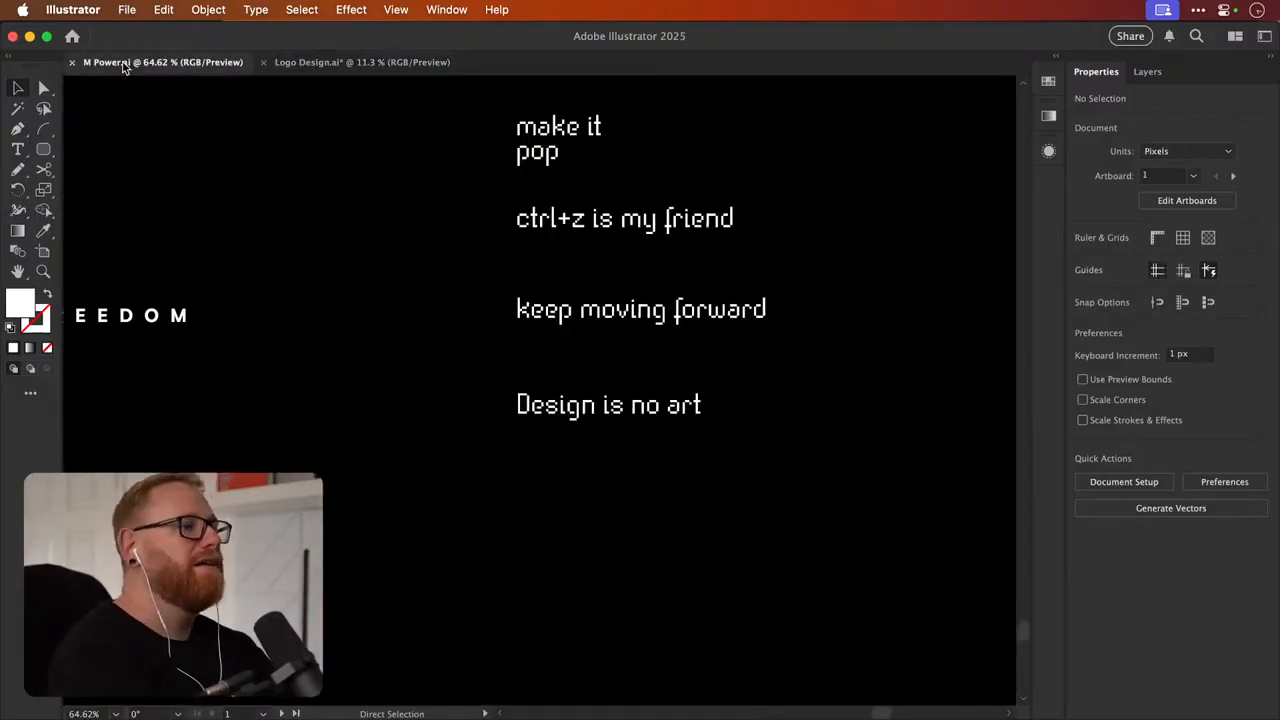
{"action": "left_click_drag", "start_coordinate": [604, 403], "coordinate": [604, 491]}
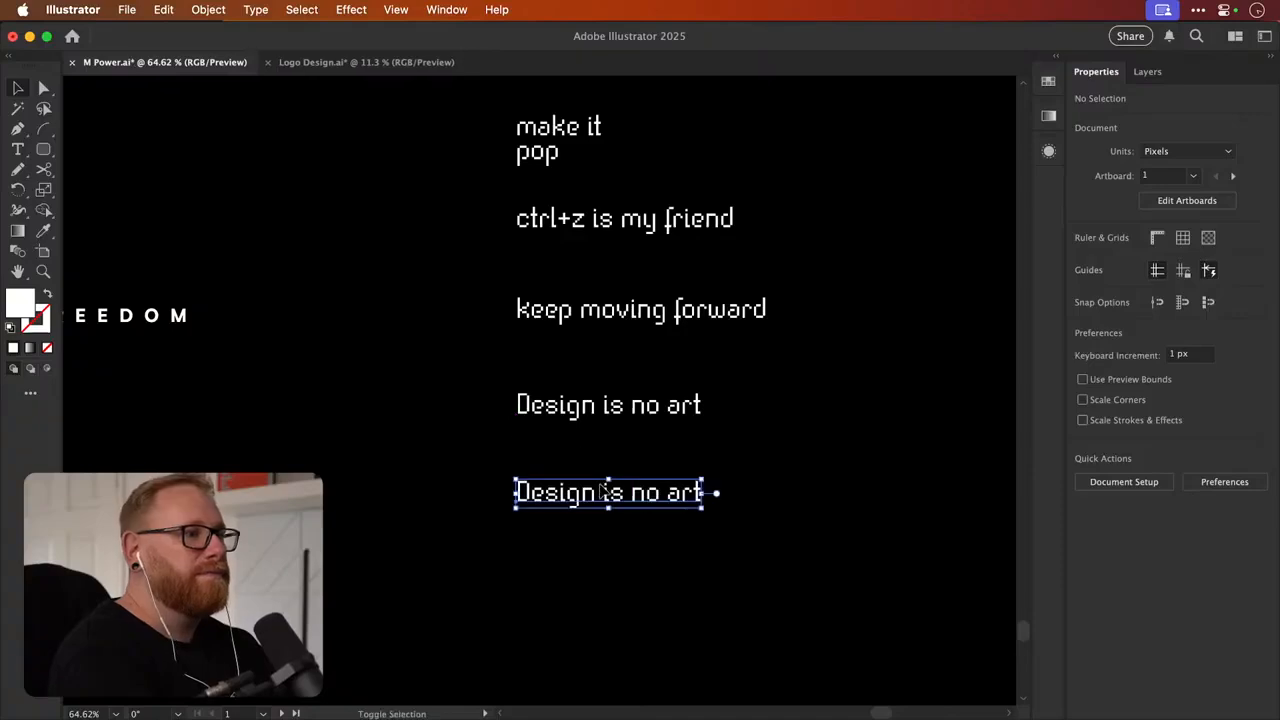
{"action": "double_click", "coordinate": [596, 493]}
{"action": "key", "text": "super+a"}
{"action": "type", "text": "Desig"}
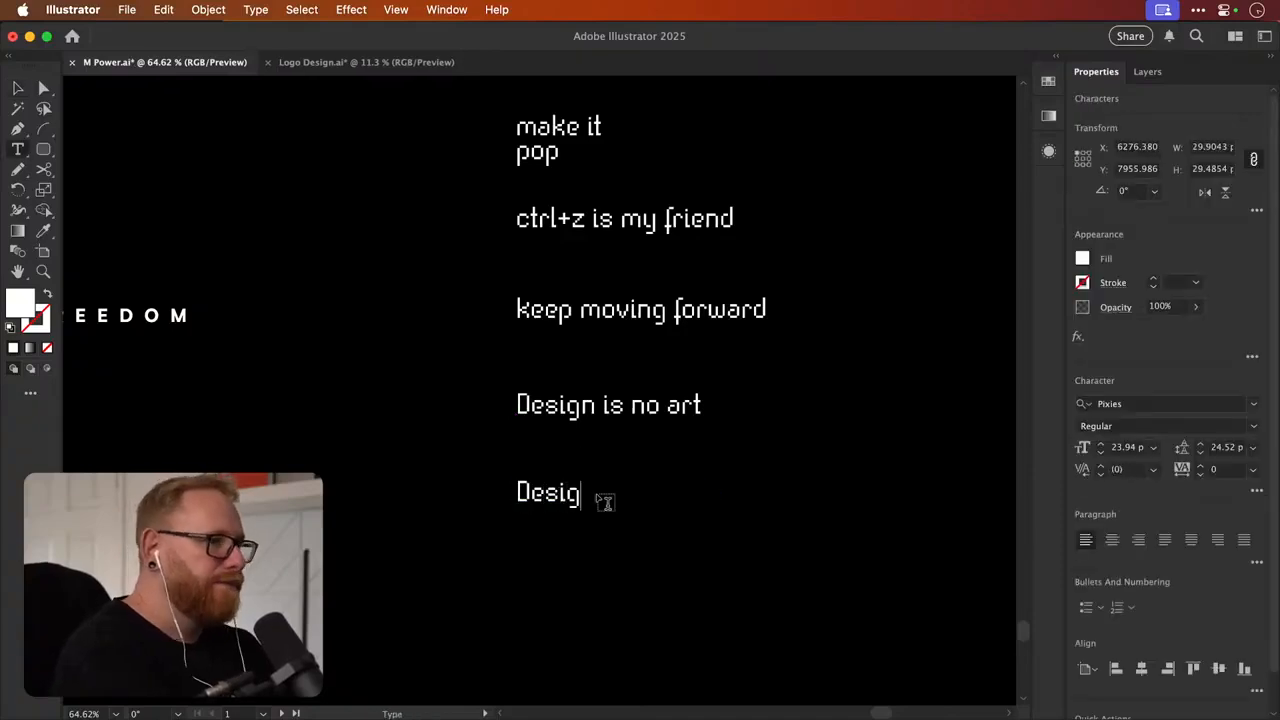
{"action": "type", "text": "n flies "}
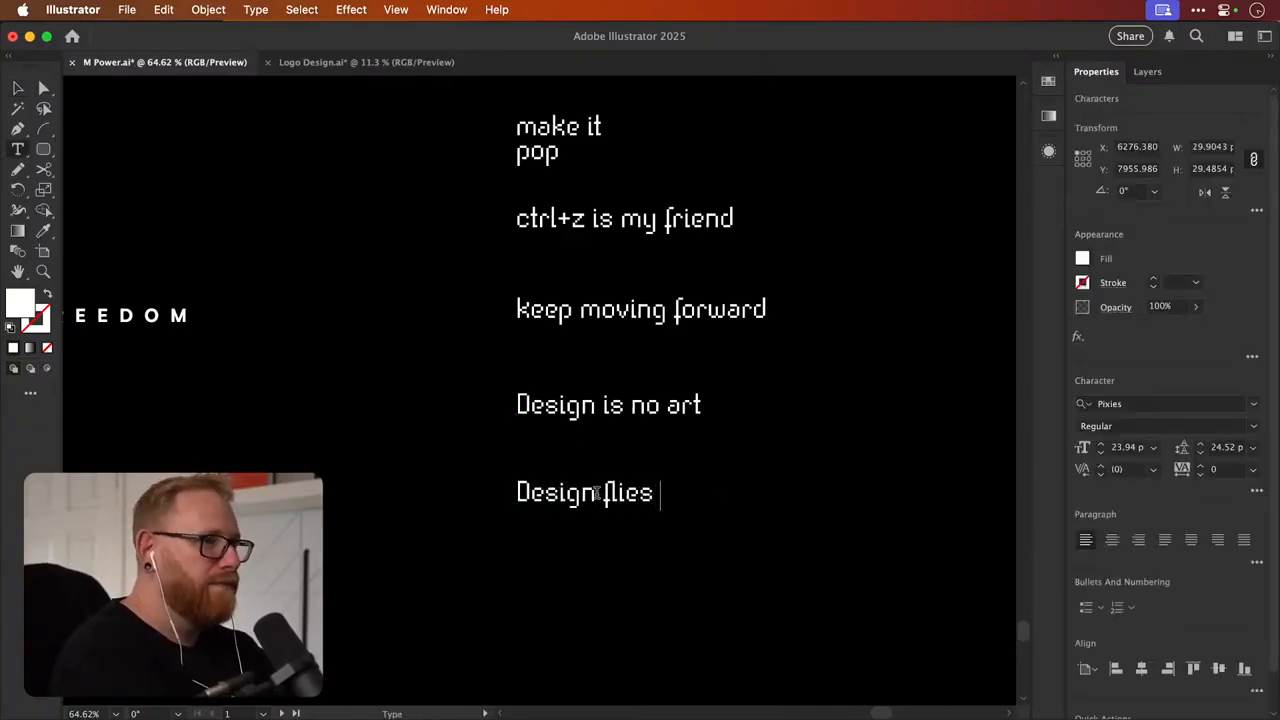
{"action": "type", "text": "when you desig"}
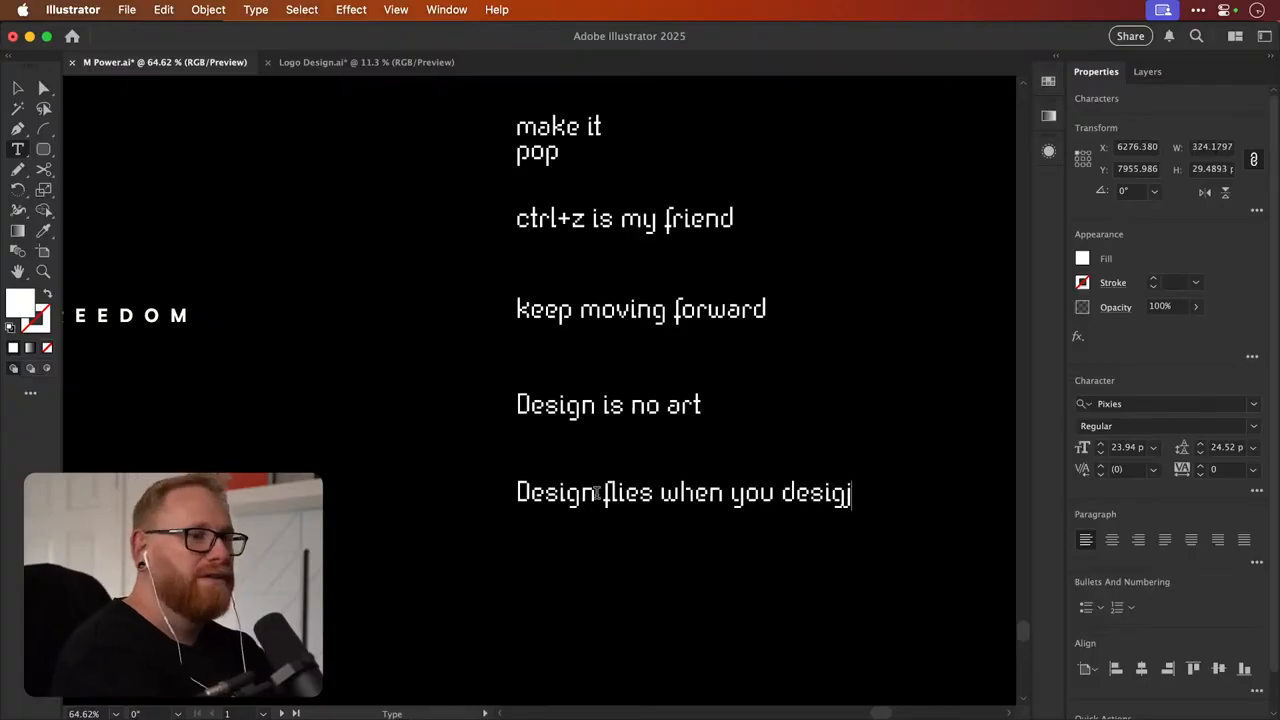
{"action": "type", "text": "n"}
{"action": "left_click", "coordinate": [18, 89]}
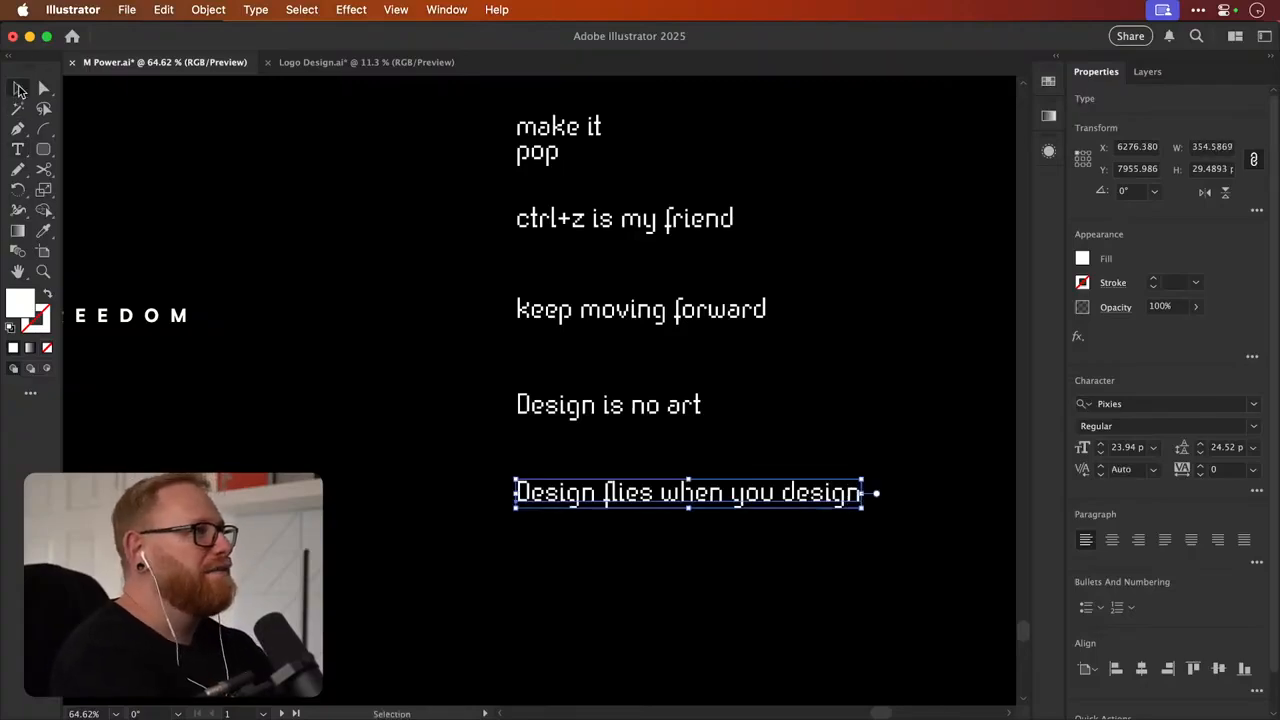
Return to Logo Design.ai with the changes in both open documents saved
{"action": "left_click", "coordinate": [350, 64]}
{"action": "key", "text": "super+s"}
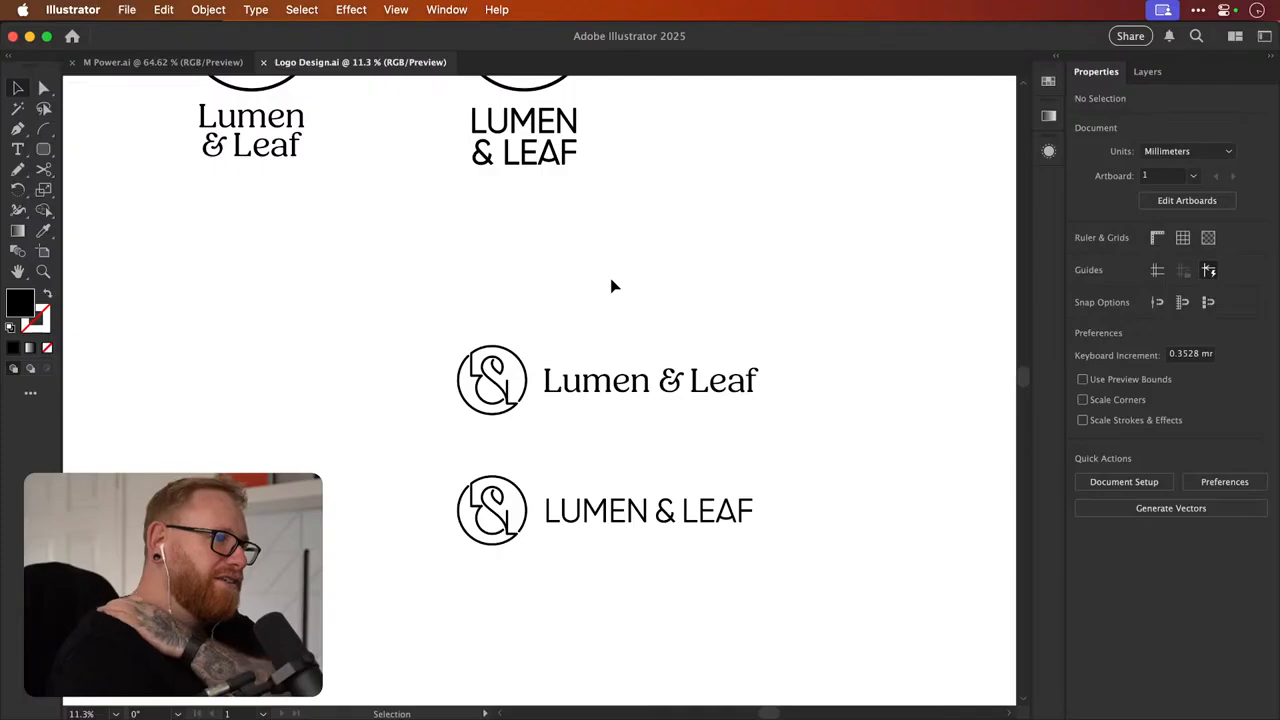
Shift the stacked sans-serif LUMEN & LEAF logo slightly left, closer to the stacked serif logo
{"action": "key", "text": "super+minus"}
{"action": "key", "text": "super+minus"}
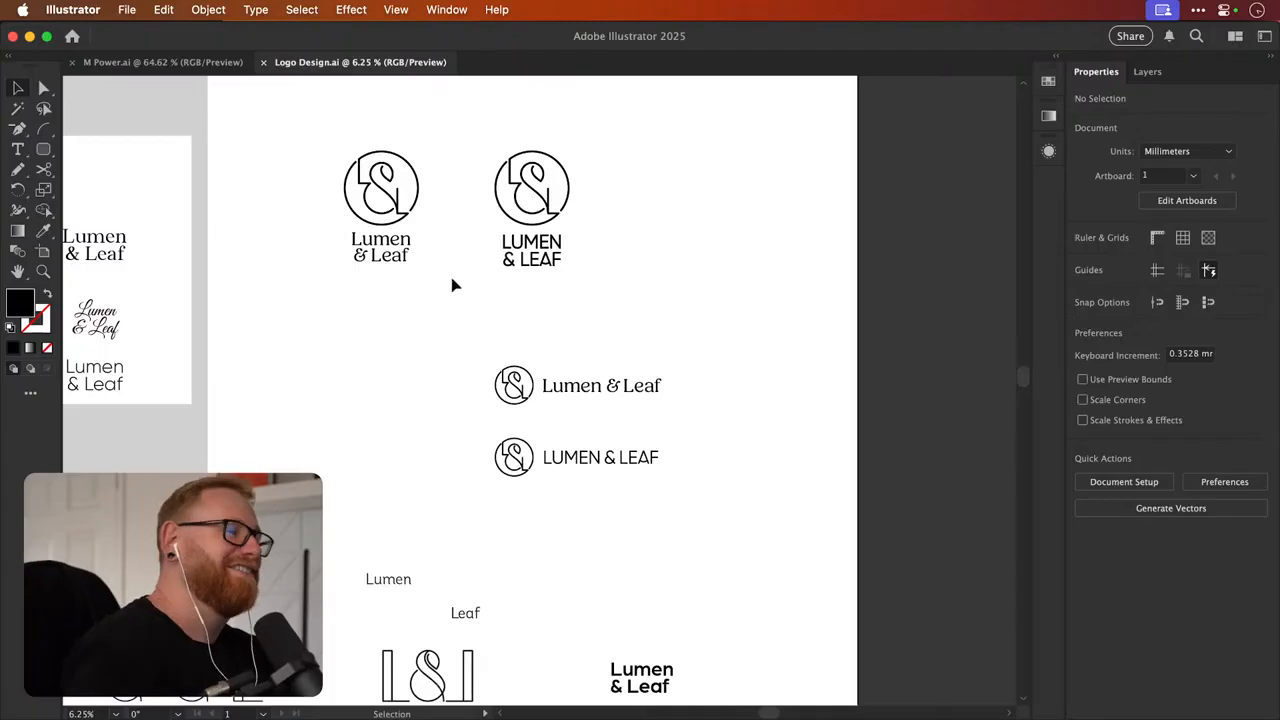
{"action": "left_click_drag", "start_coordinate": [458, 118], "coordinate": [586, 309]}
{"action": "key", "text": "Left"}
{"action": "key", "text": "Left"}
{"action": "key", "text": "Left"}
{"action": "key", "text": "Left"}
{"action": "key", "text": "Left"}
{"action": "key", "text": "Left"}
{"action": "key", "text": "Left"}
{"action": "key", "text": "Left"}
{"action": "key", "text": "Left"}
{"action": "key", "text": "Left"}
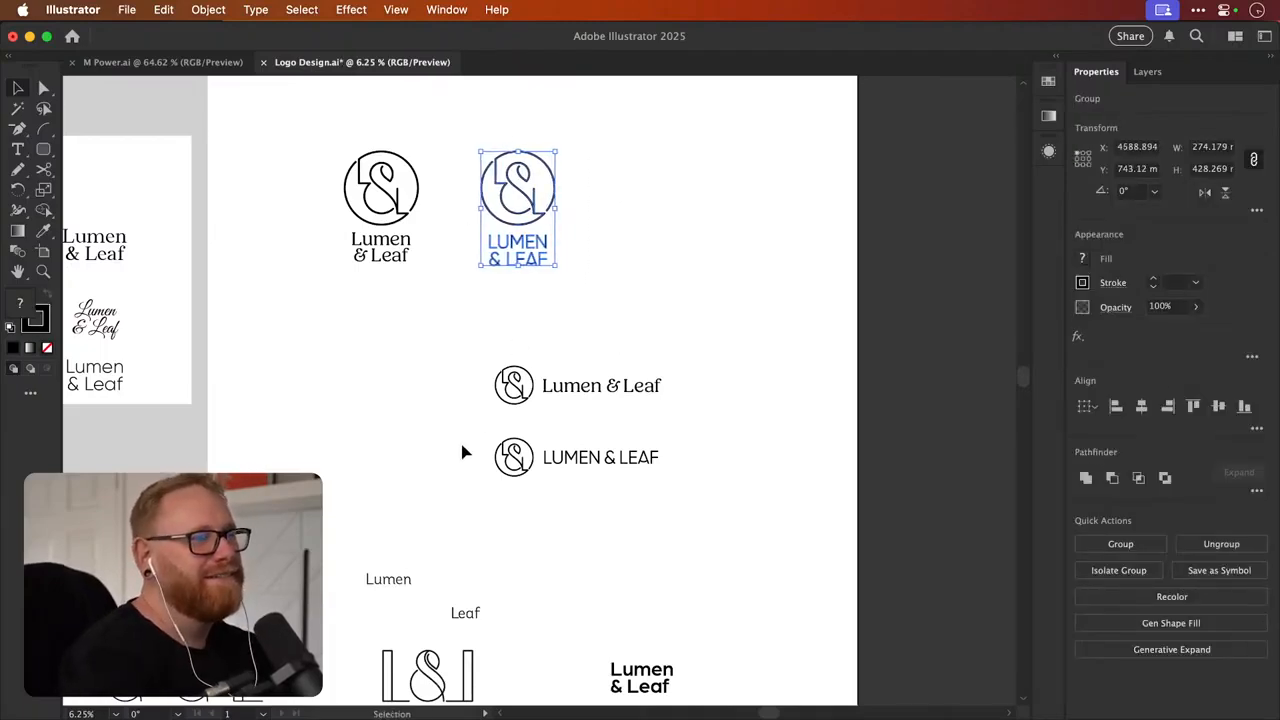
Shift the horizontal sans-serif LUMEN & LEAF logo slightly down to widen its gap from the horizontal serif logo
{"action": "left_click_drag", "start_coordinate": [463, 431], "coordinate": [803, 543]}
{"action": "key", "text": "Down"}
{"action": "key", "text": "Down"}
{"action": "key", "text": "Down"}
{"action": "key", "text": "Down"}
{"action": "key", "text": "Down"}
{"action": "key", "text": "Down"}
{"action": "key", "text": "Down"}
{"action": "key", "text": "Down"}
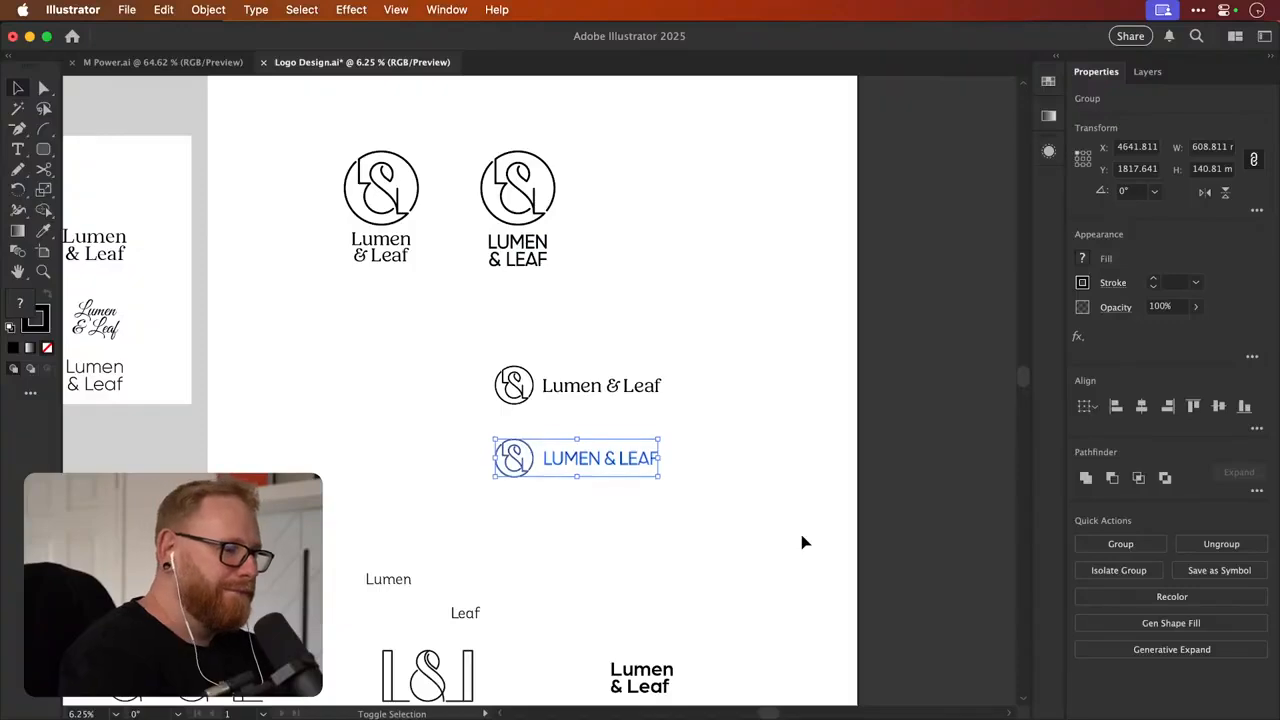
{"action": "key", "text": "Down"}
{"action": "key", "text": "Down"}
{"action": "key", "text": "Down"}
{"action": "key", "text": "Down"}
{"action": "key", "text": "Down"}
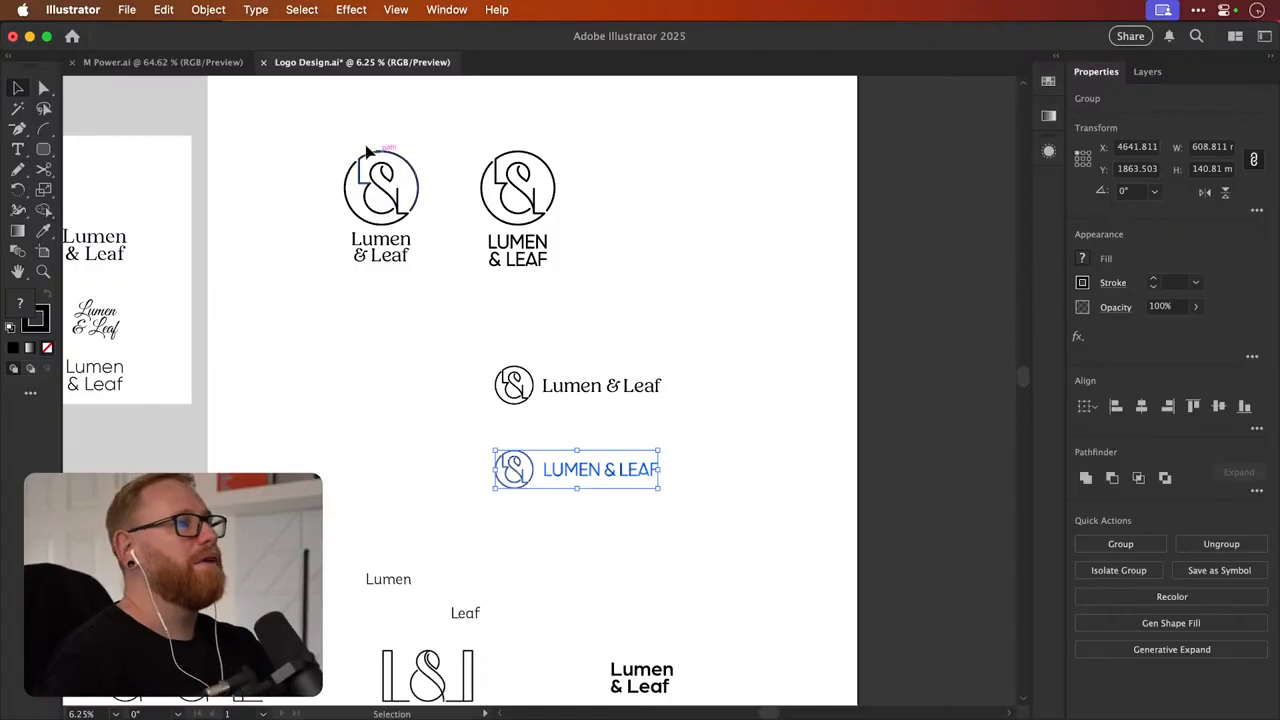
Save the logo document and show the whole artboard with all the logo explorations
{"action": "left_click_drag", "start_coordinate": [318, 126], "coordinate": [436, 298]}
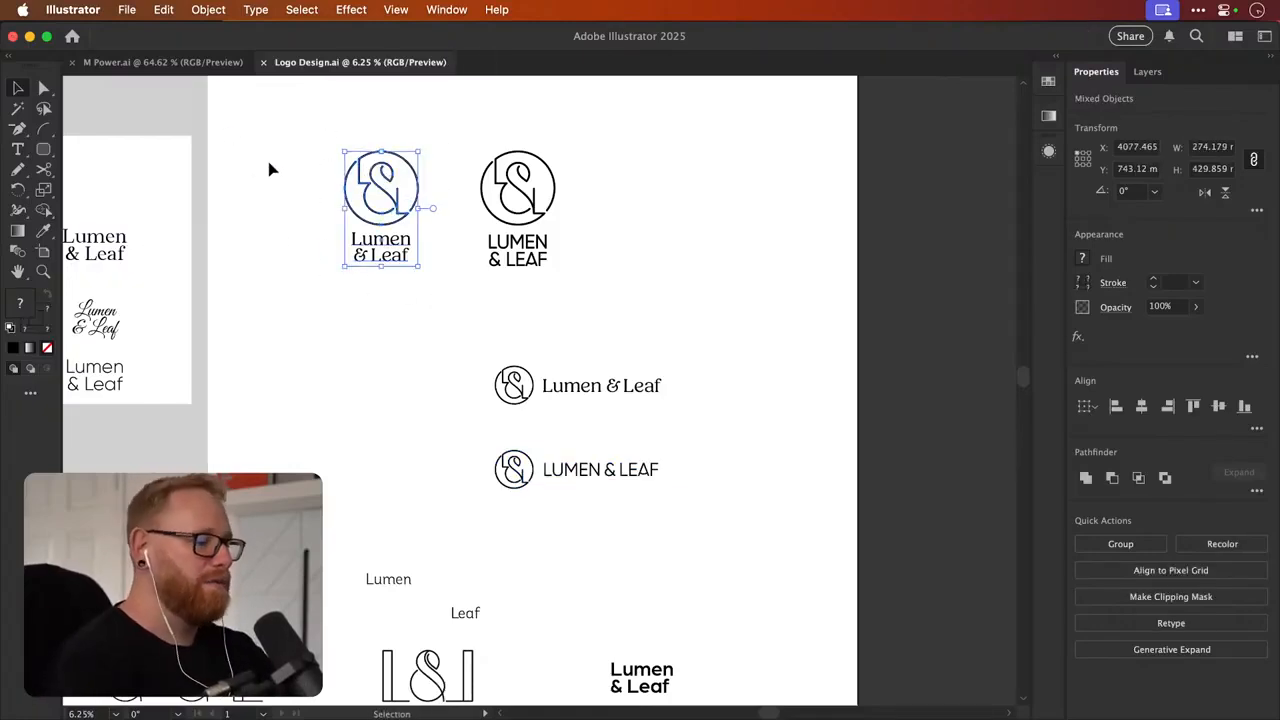
{"action": "key", "text": "super+minus"}
{"action": "key", "text": "super+minus"}
{"action": "key", "text": "super+minus"}
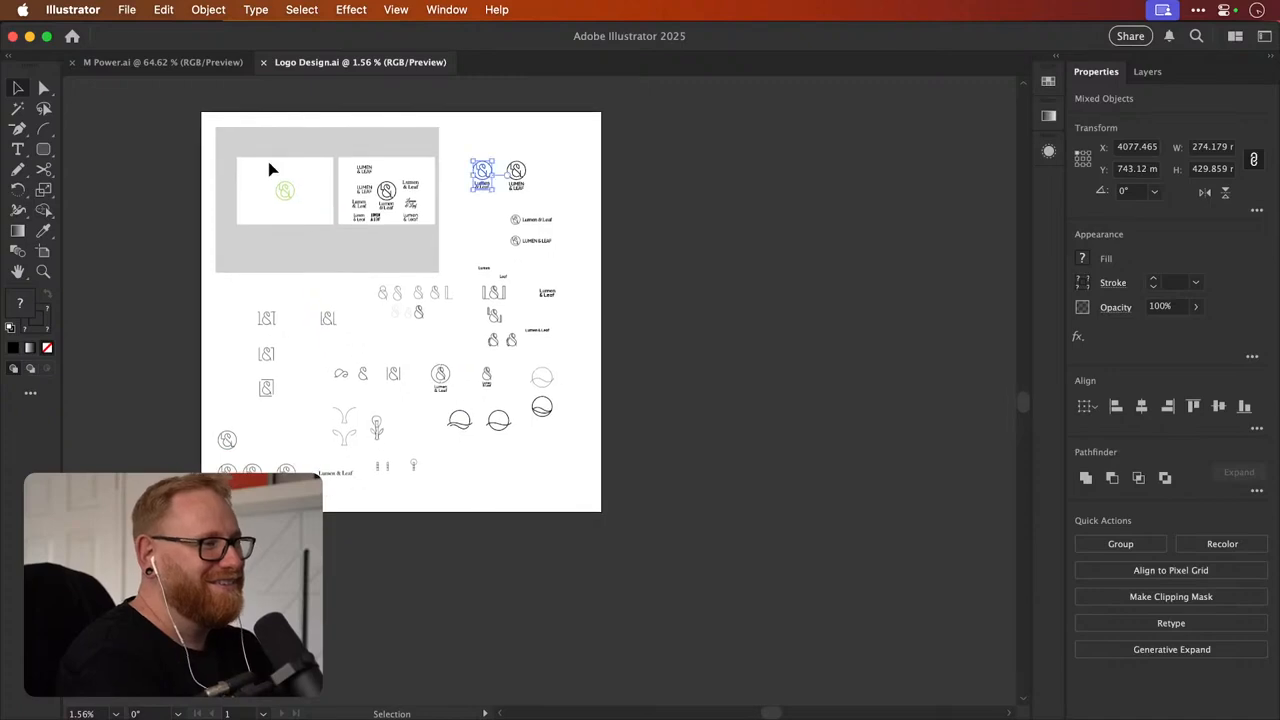
{"action": "scroll", "coordinate": [268, 168], "scroll_direction": "up", "scroll_amount": 3}
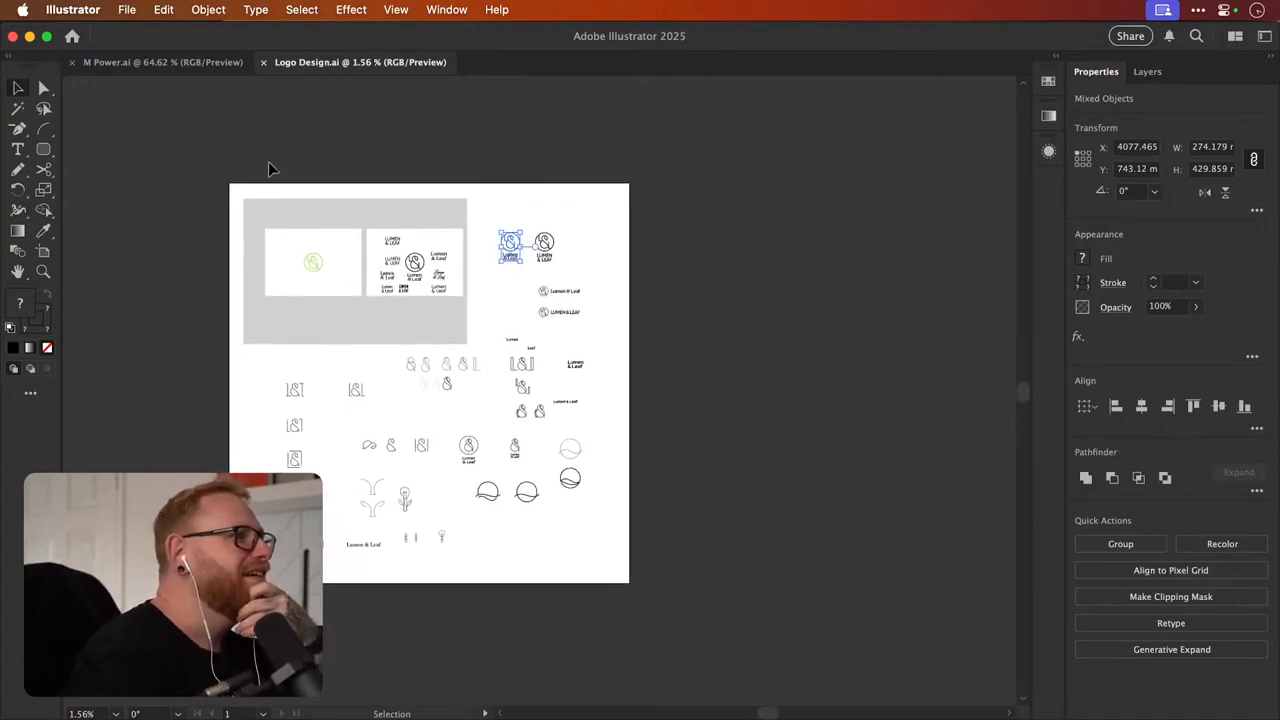
{"action": "scroll", "coordinate": [268, 168], "scroll_direction": "up", "scroll_amount": 2}
{"action": "scroll", "coordinate": [268, 168], "scroll_direction": "left", "scroll_amount": 2}
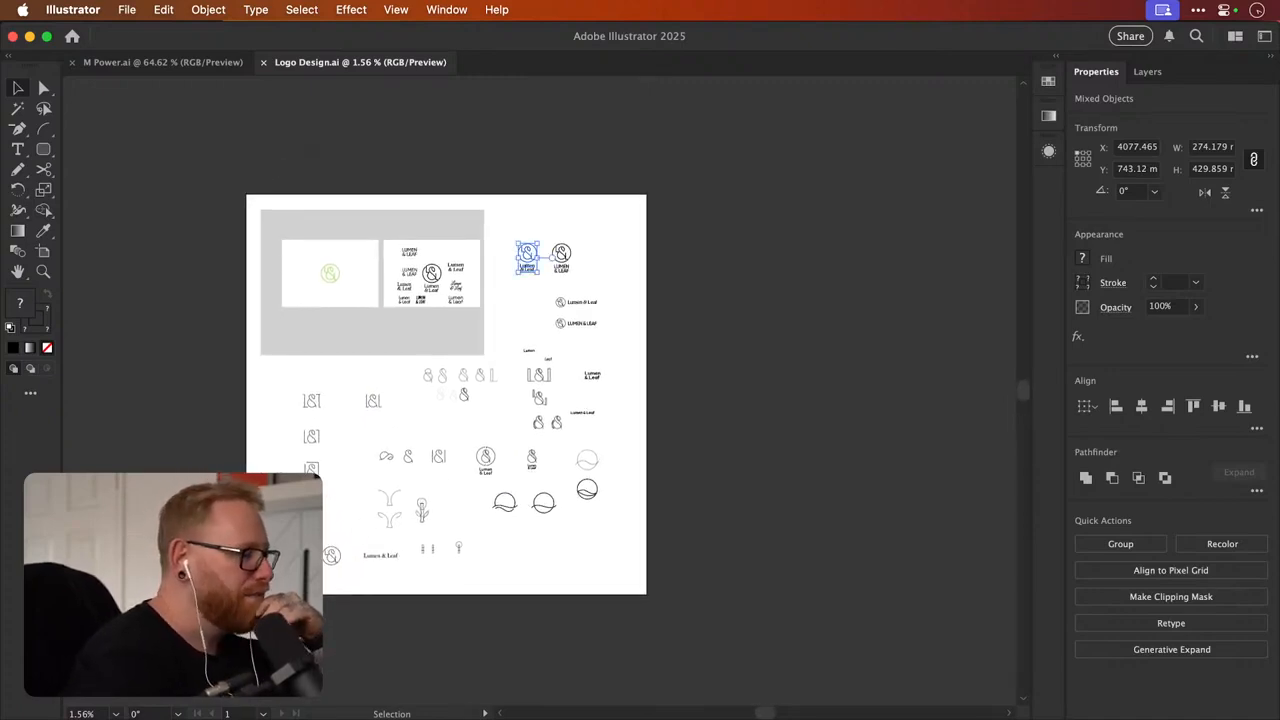
Switch to Photoshop, enlarge the Logo Design.psd window, and show Group 1 while hiding the Summary, Layer 1 and most ampersand layers
{"action": "key", "text": "super+Tab"}
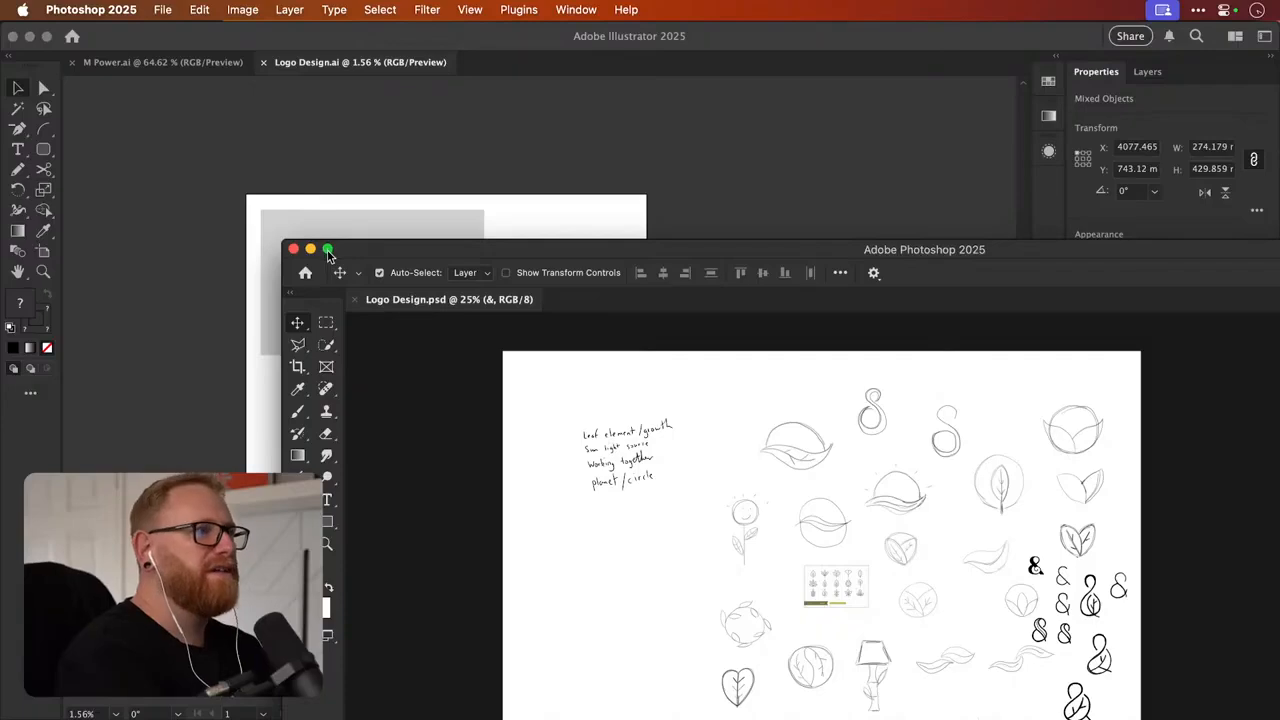
{"action": "left_click", "coordinate": [328, 250]}
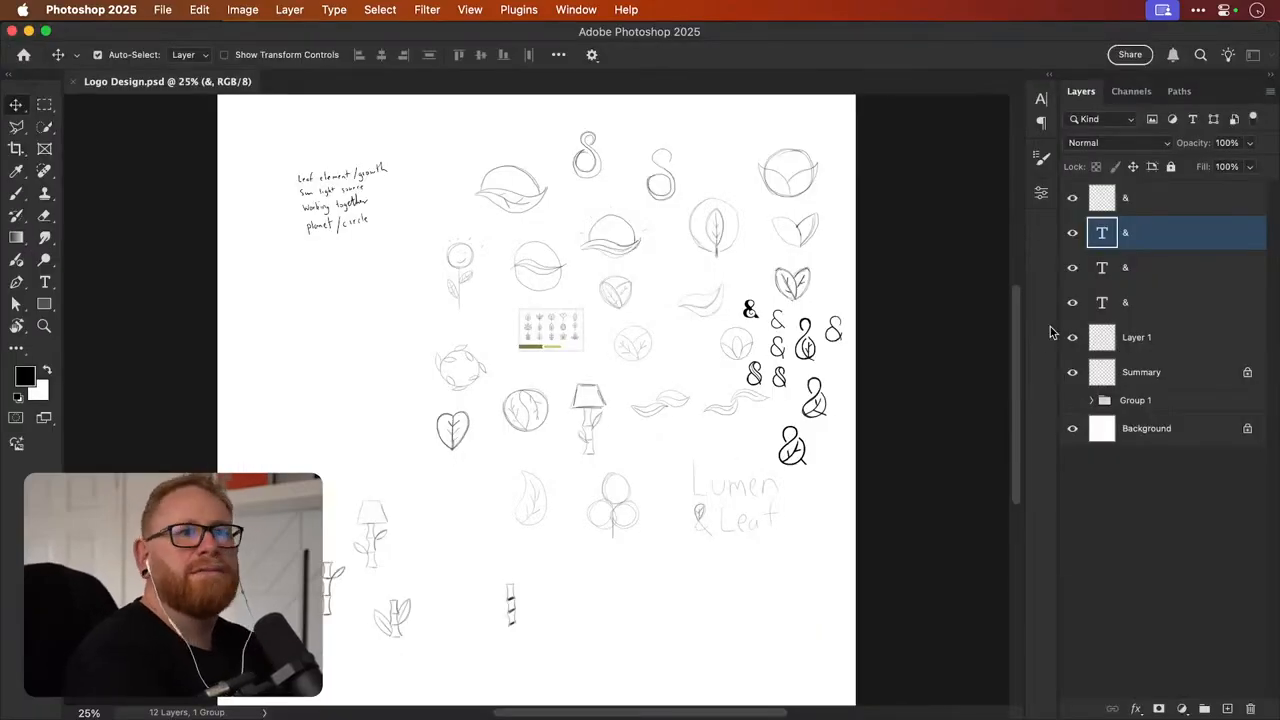
{"action": "left_click", "coordinate": [1073, 400]}
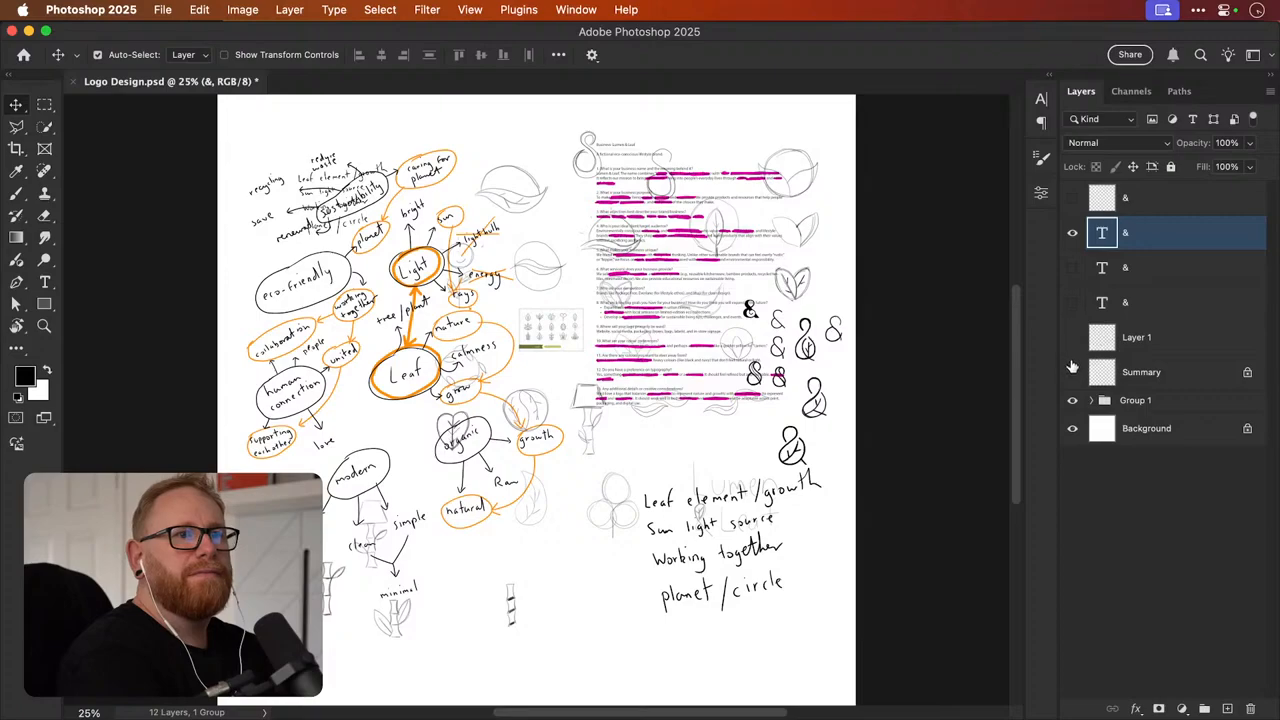
{"action": "left_click", "coordinate": [1072, 369]}
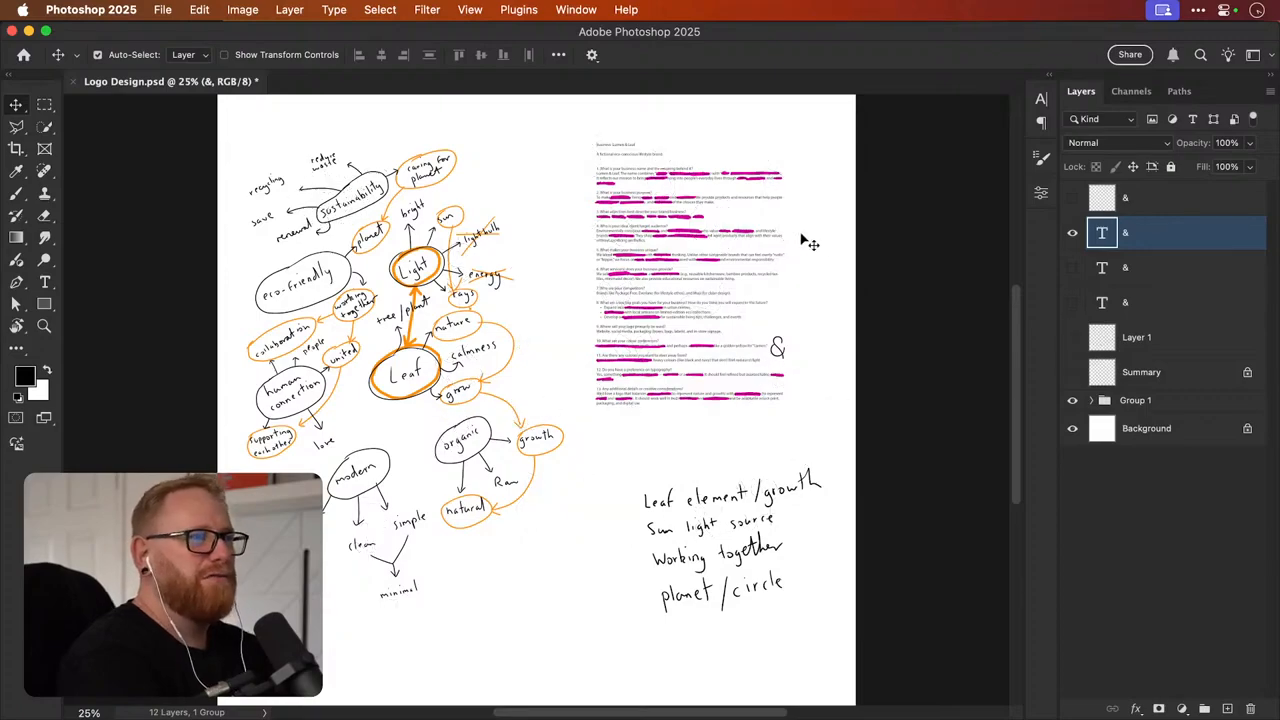
Read the highlighted Lumen & Leaf brief questionnaire in close-up, starting from its title
{"action": "left_click", "coordinate": [706, 196], "text": "super"}
{"action": "left_click", "coordinate": [706, 196], "text": "super"}
{"action": "left_click", "coordinate": [706, 196], "text": "super"}
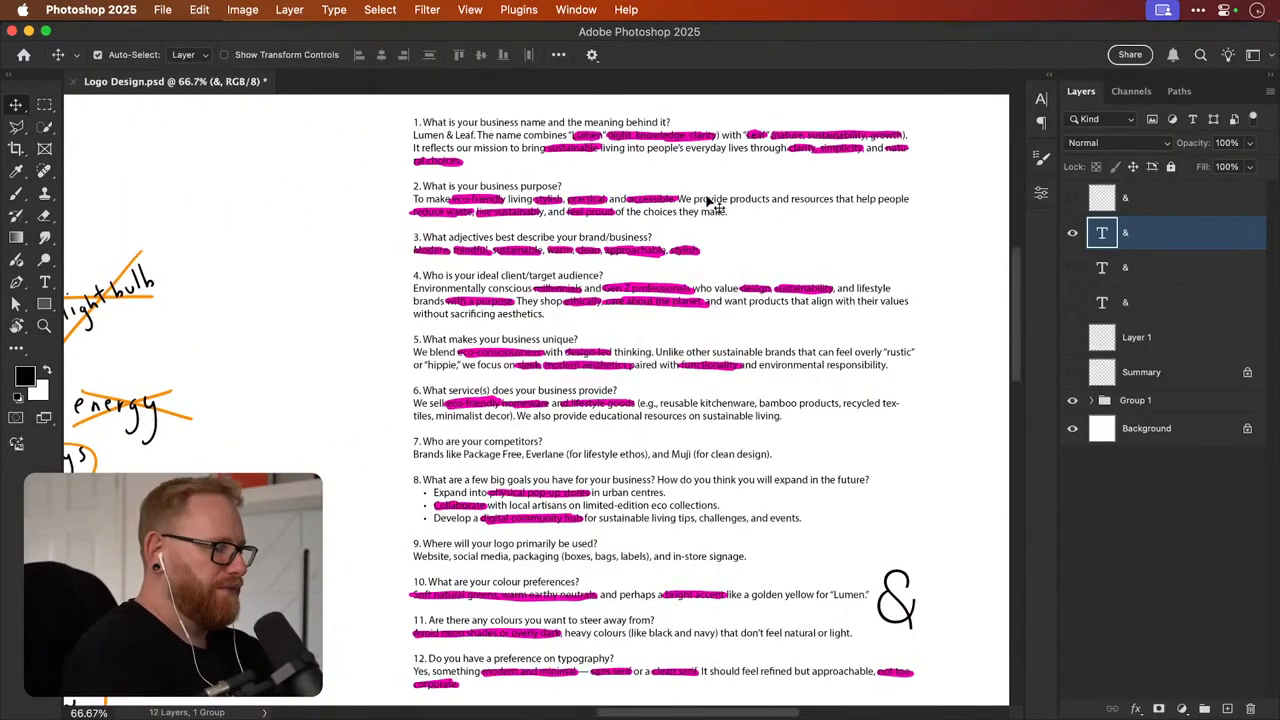
{"action": "scroll", "coordinate": [706, 201], "scroll_direction": "up", "scroll_amount": 3}
{"action": "scroll", "coordinate": [706, 201], "scroll_direction": "right", "scroll_amount": 5}
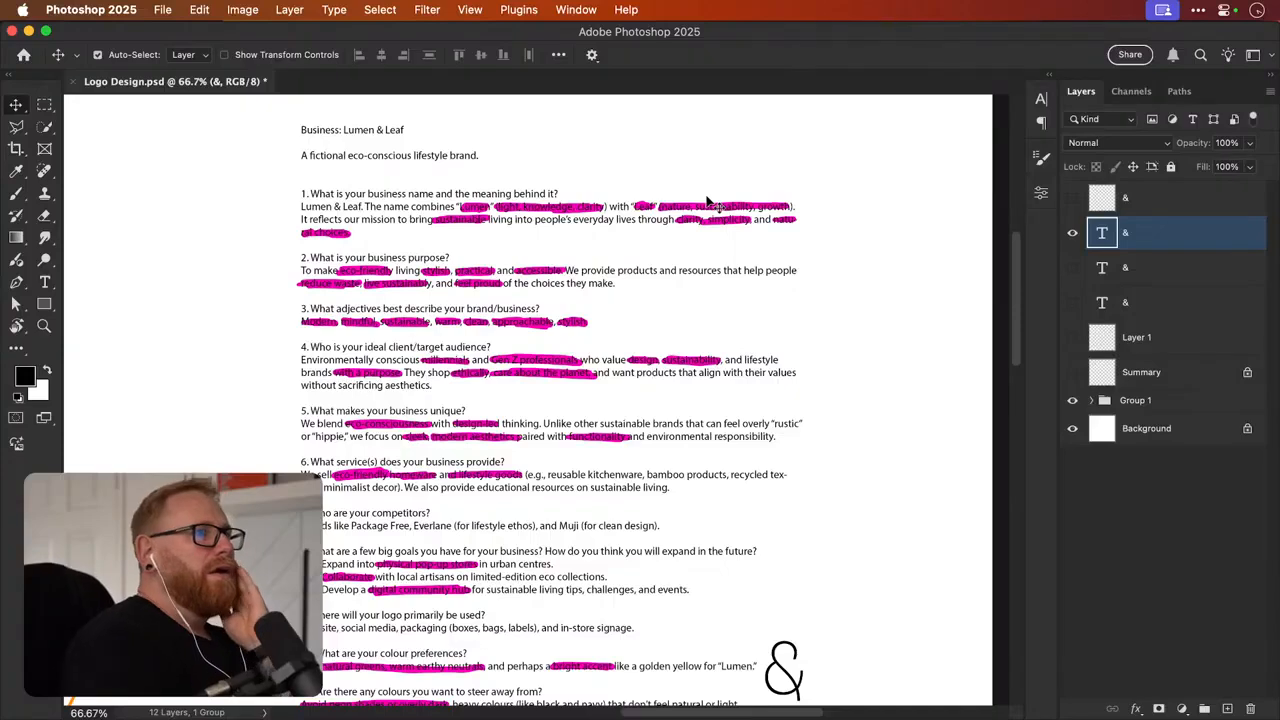
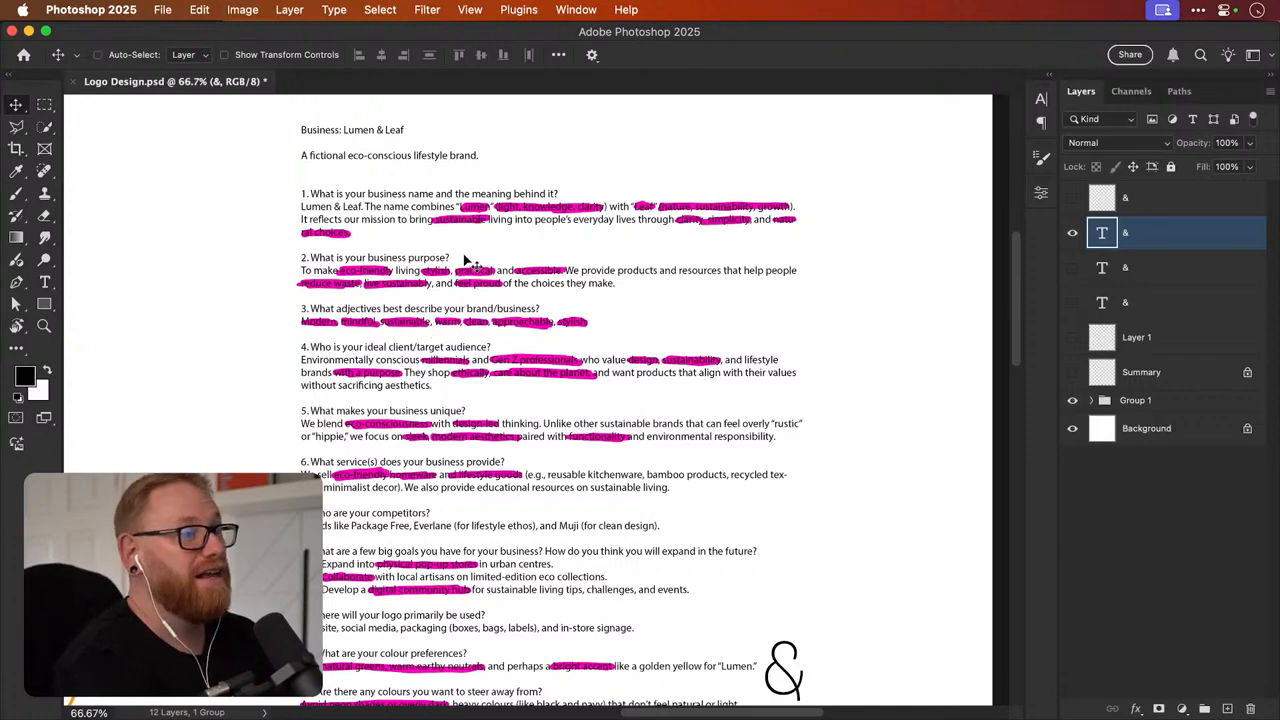
Switch back to Illustrator, clear the selection, and examine the stacked serif and sans-serif logos side by side in close-up
{"action": "key", "text": "super+Tab"}
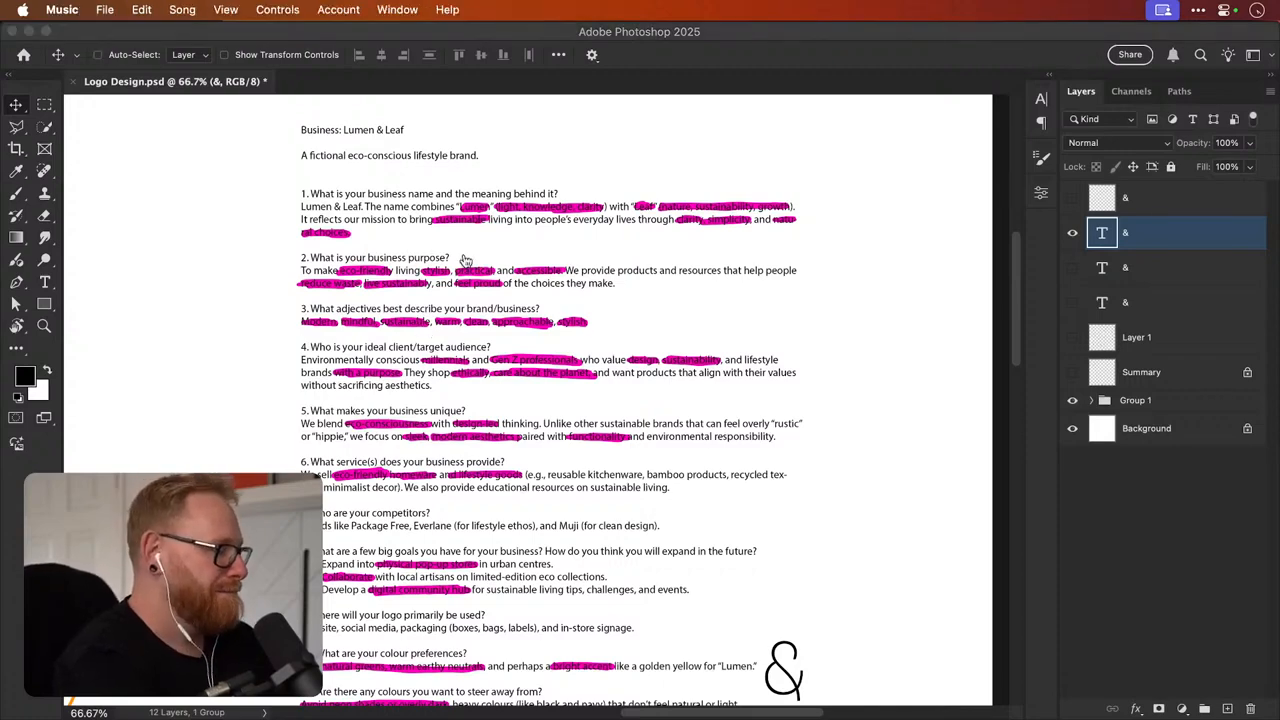
{"action": "key", "text": "super+Tab"}
{"action": "left_click", "coordinate": [791, 317]}
{"action": "key", "text": "z"}
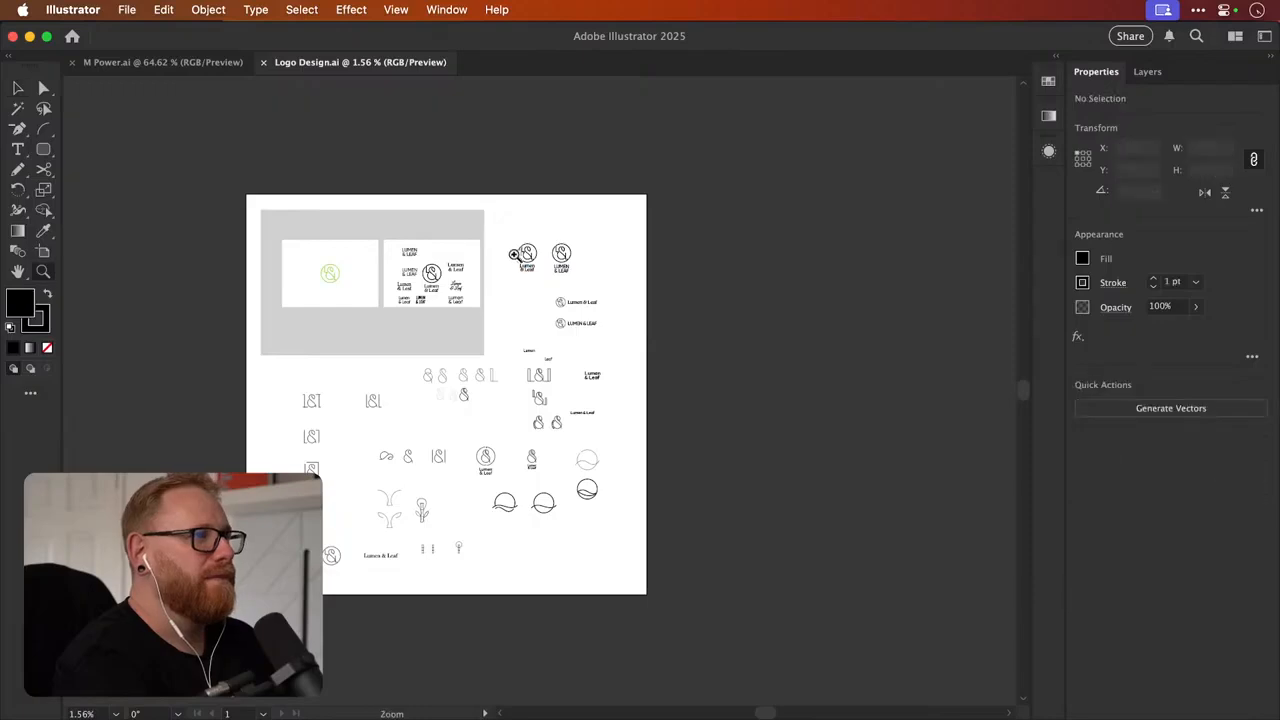
{"action": "left_click_drag", "start_coordinate": [517, 256], "coordinate": [958, 276]}
{"action": "key", "text": "v"}
{"action": "scroll", "coordinate": [733, 368], "scroll_direction": "up", "scroll_amount": 3}
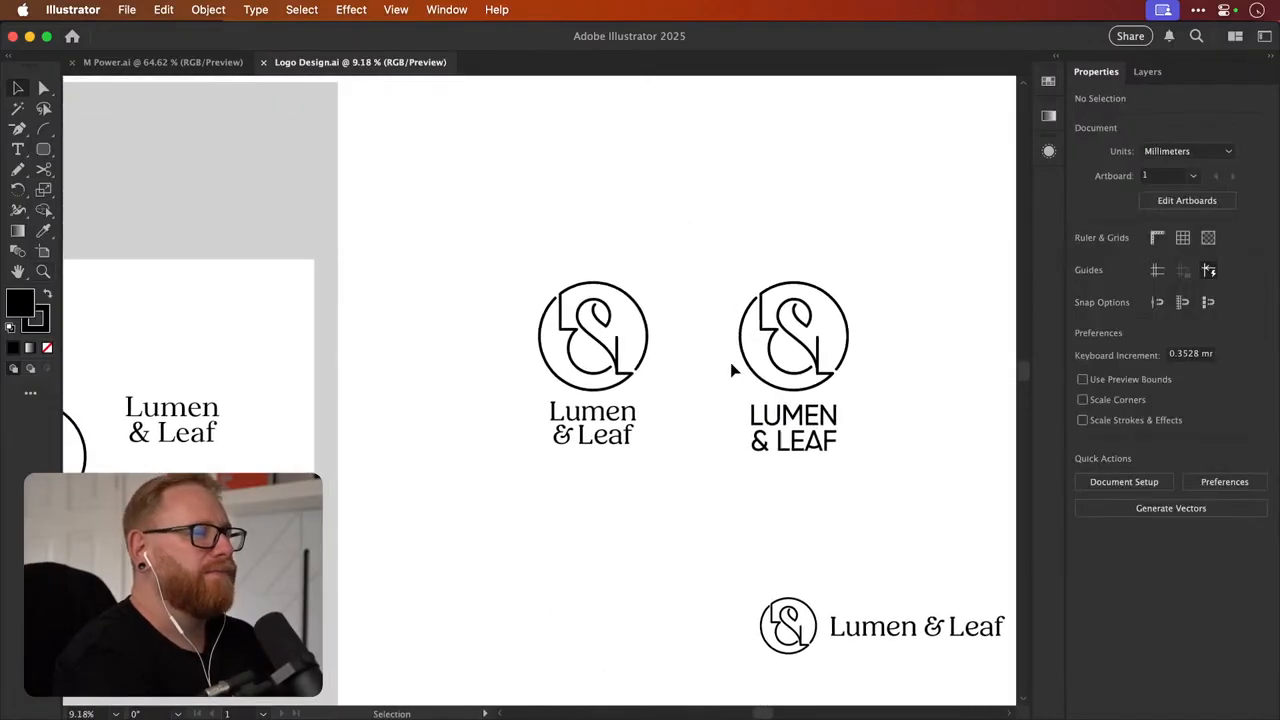
{"action": "key", "text": "z"}
{"action": "left_click_drag", "start_coordinate": [613, 336], "coordinate": [691, 362]}
{"action": "key", "text": "v"}
{"action": "key", "text": "space"}
{"action": "key", "text": "z"}
{"action": "key", "text": "v"}
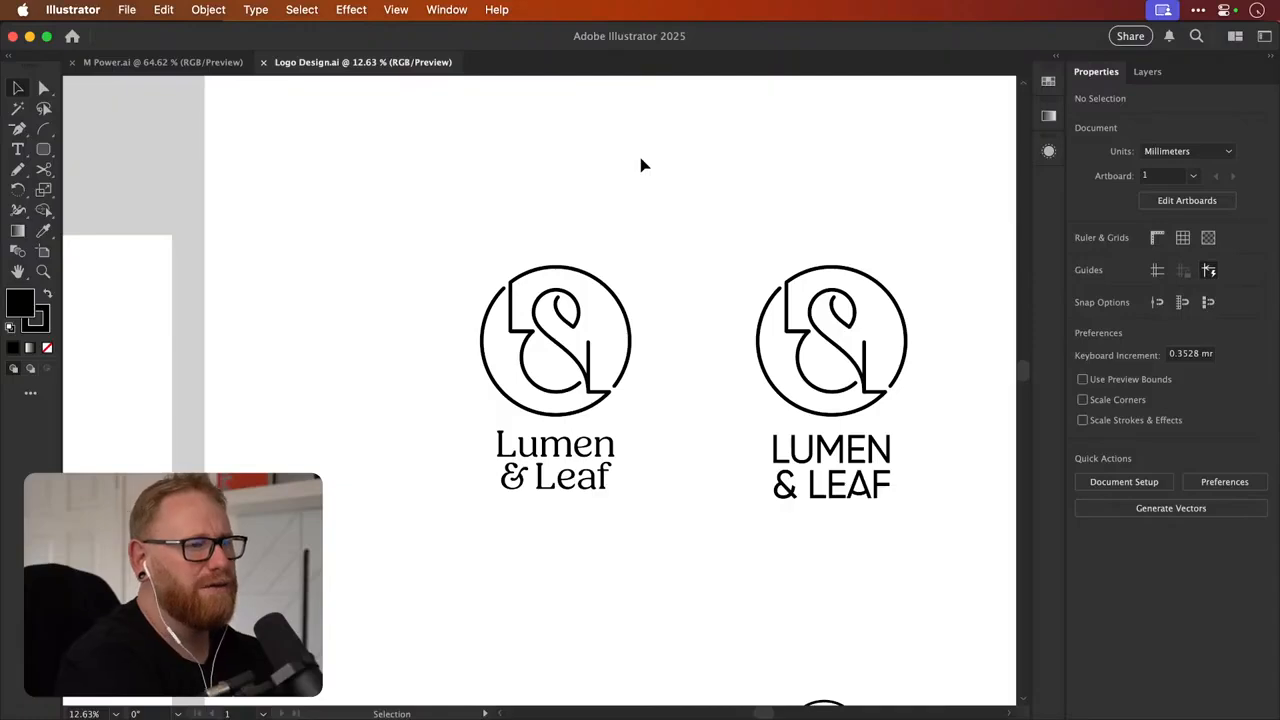
Review the presentation frames, the stacked and horizontal logos, and the earlier ampersand and sun-and-leaf explorations on the artboard
{"action": "key", "text": "super+minus"}
{"action": "key", "text": "super+minus"}
{"action": "key", "text": "super+minus"}
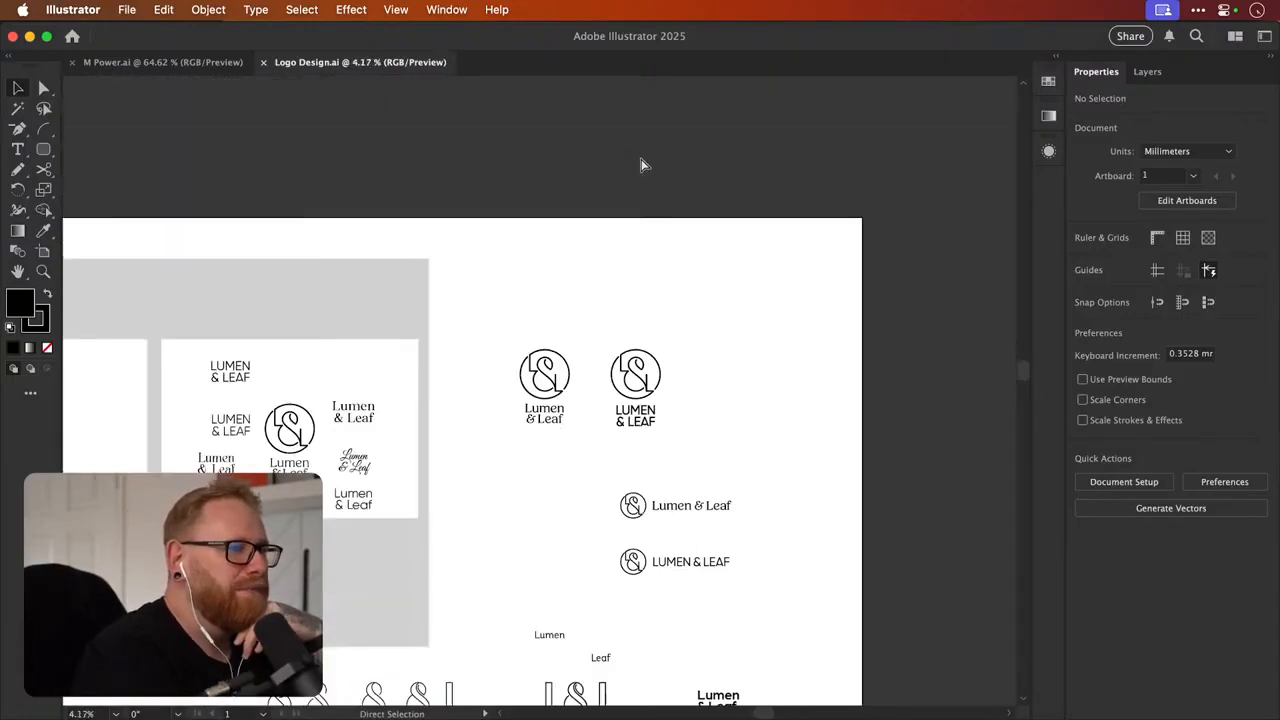
{"action": "scroll", "coordinate": [643, 165], "scroll_direction": "down", "scroll_amount": 3}
{"action": "scroll", "coordinate": [643, 165], "scroll_direction": "left", "scroll_amount": 4}
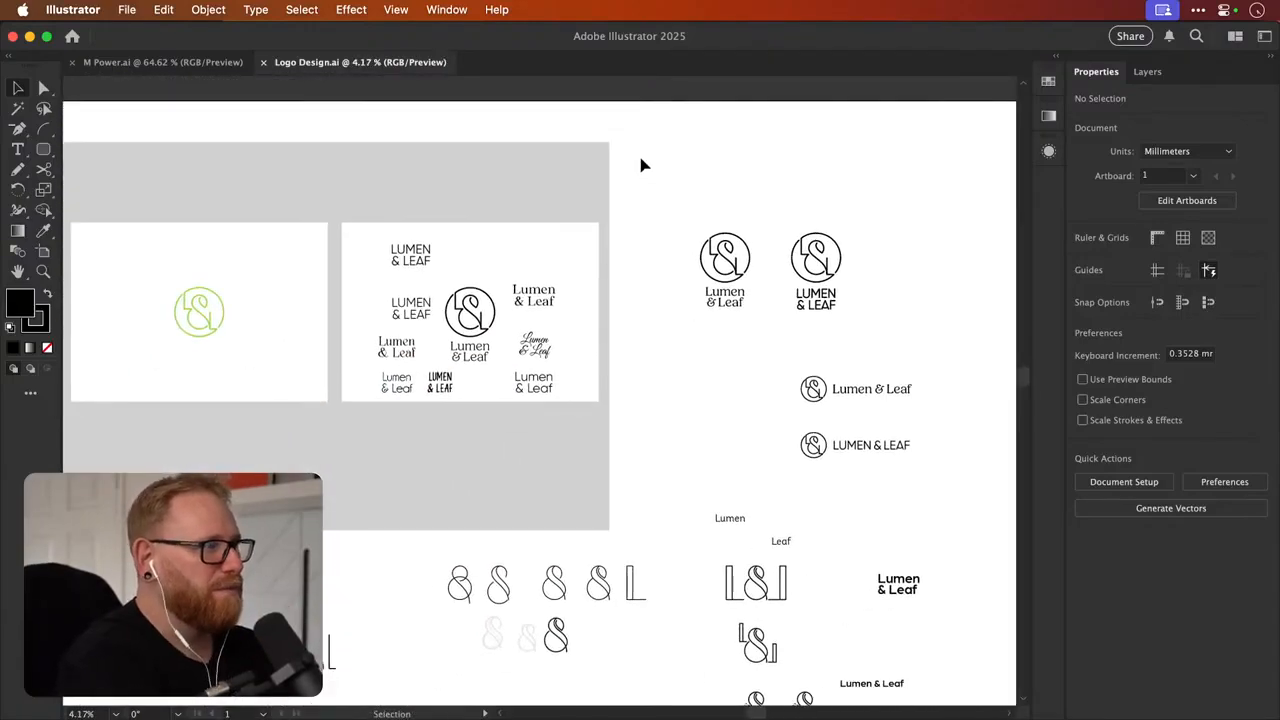
{"action": "scroll", "coordinate": [643, 165], "scroll_direction": "left", "scroll_amount": 2}
{"action": "scroll", "coordinate": [643, 165], "scroll_direction": "down", "scroll_amount": 1}
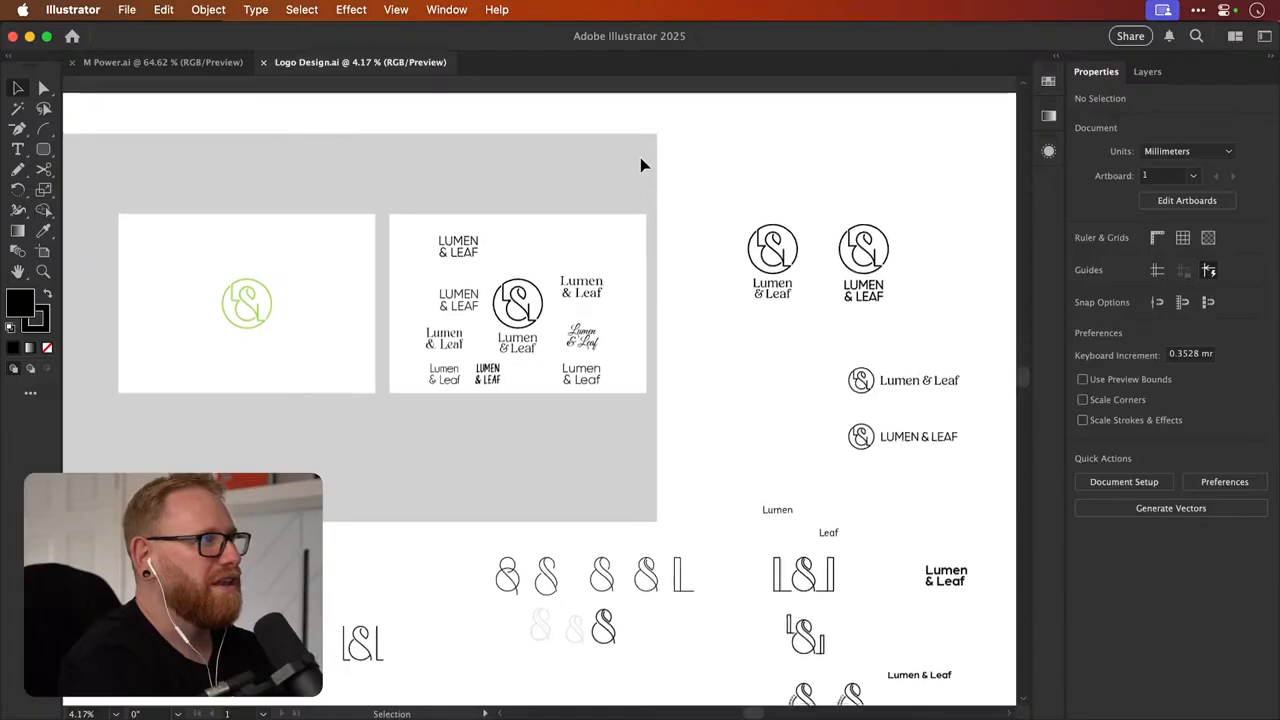
{"action": "scroll", "coordinate": [641, 160], "scroll_direction": "up", "scroll_amount": 1}
{"action": "scroll", "coordinate": [641, 160], "scroll_direction": "right", "scroll_amount": 1}
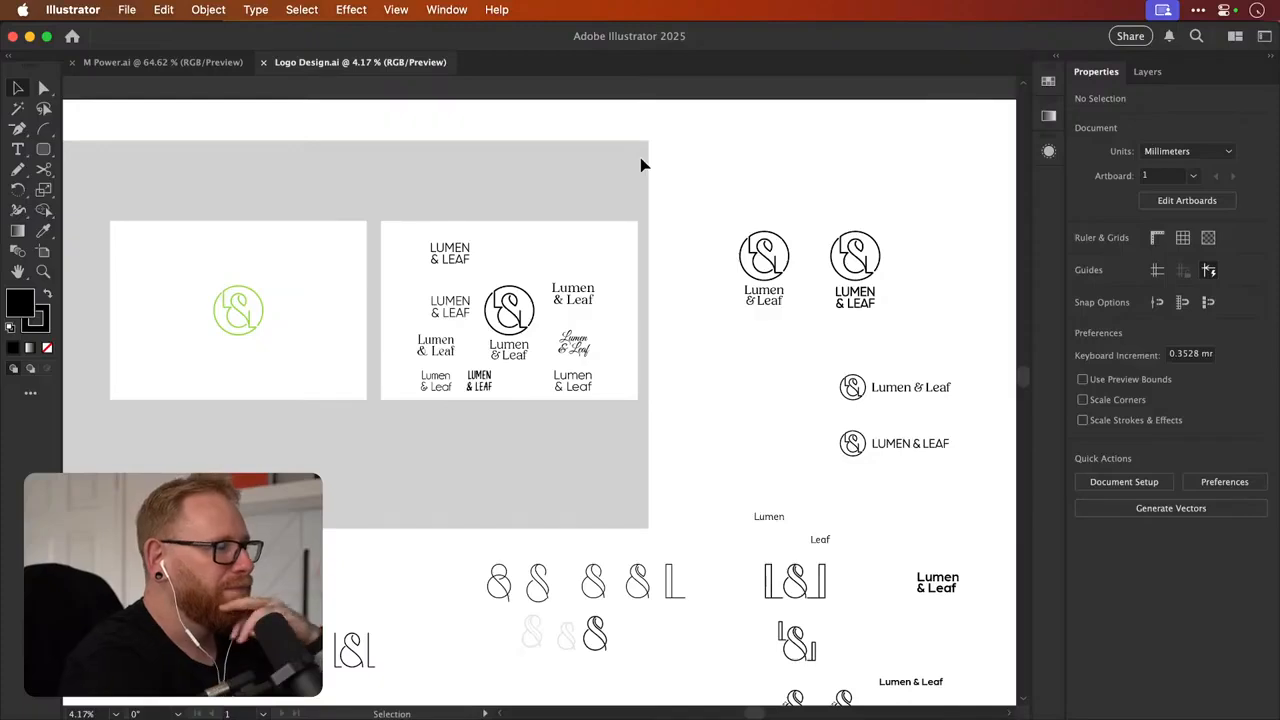
{"action": "scroll", "coordinate": [641, 160], "scroll_direction": "down", "scroll_amount": 1}
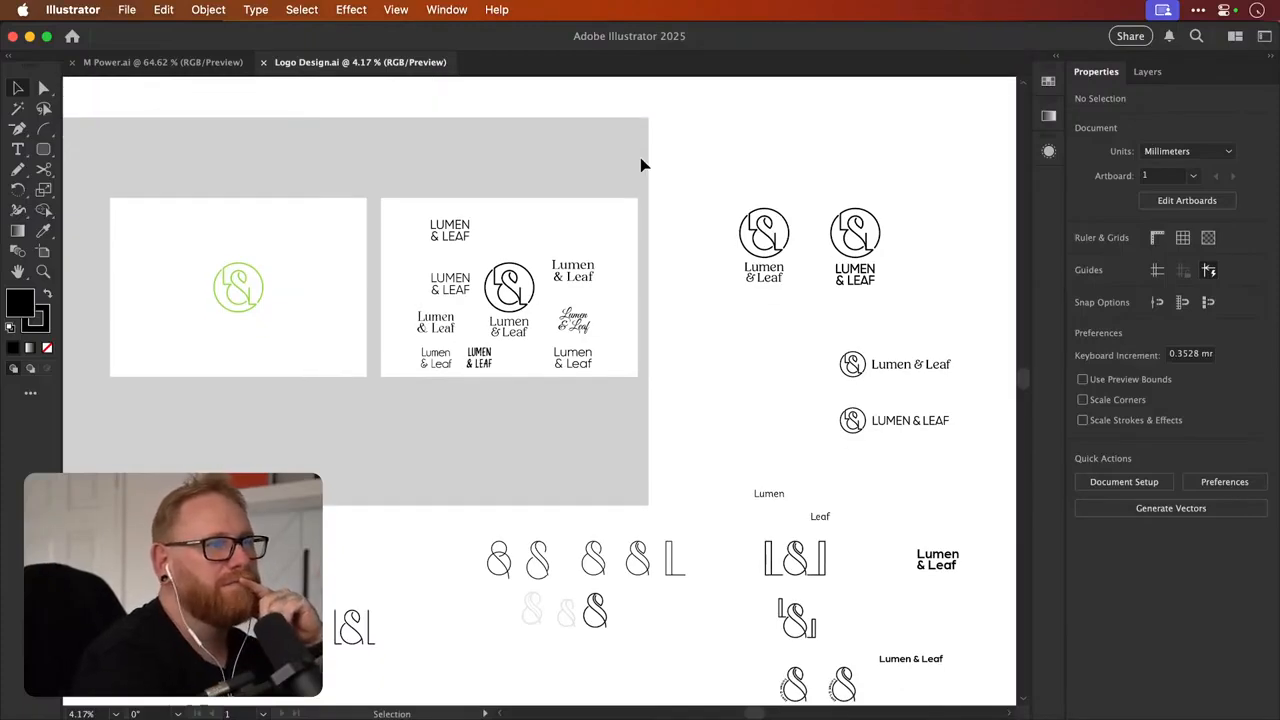
{"action": "scroll", "coordinate": [641, 165], "scroll_direction": "down", "scroll_amount": 10}
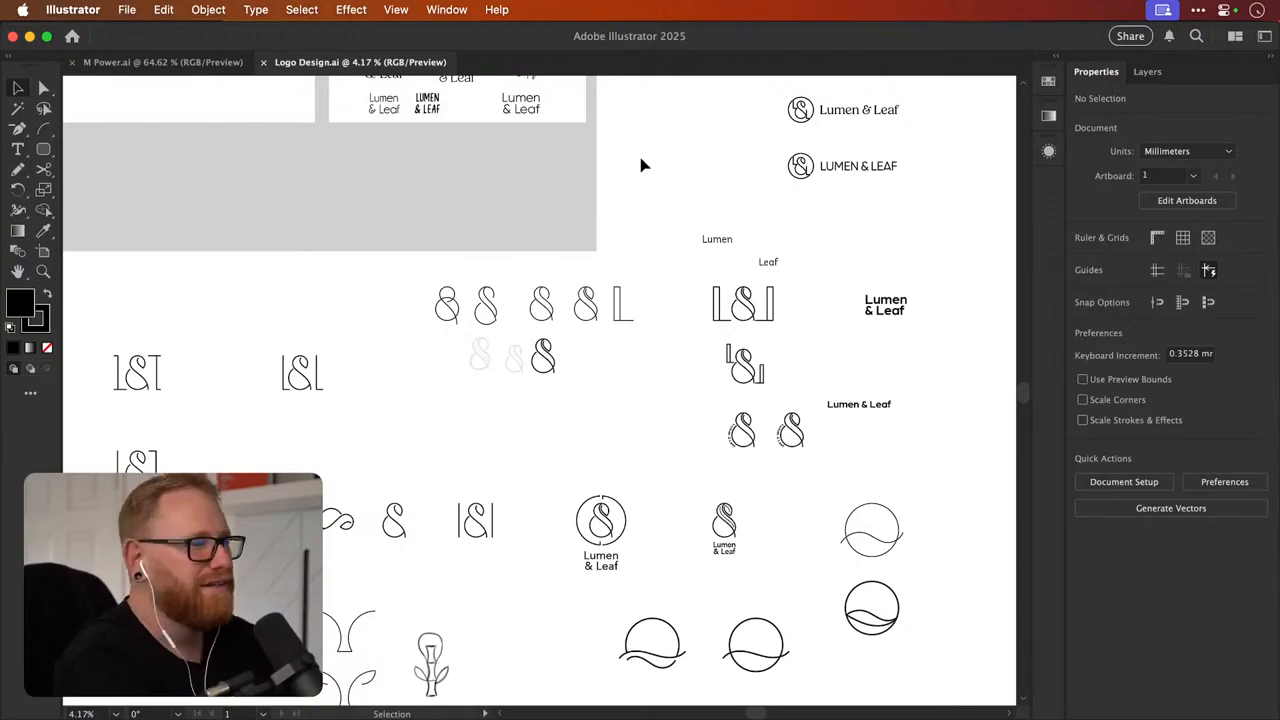
Examine the stacked serif and sans Lumen & Leaf logos, including a close-up of the serif wordmark
{"action": "scroll", "coordinate": [643, 165], "scroll_direction": "right", "scroll_amount": 3}
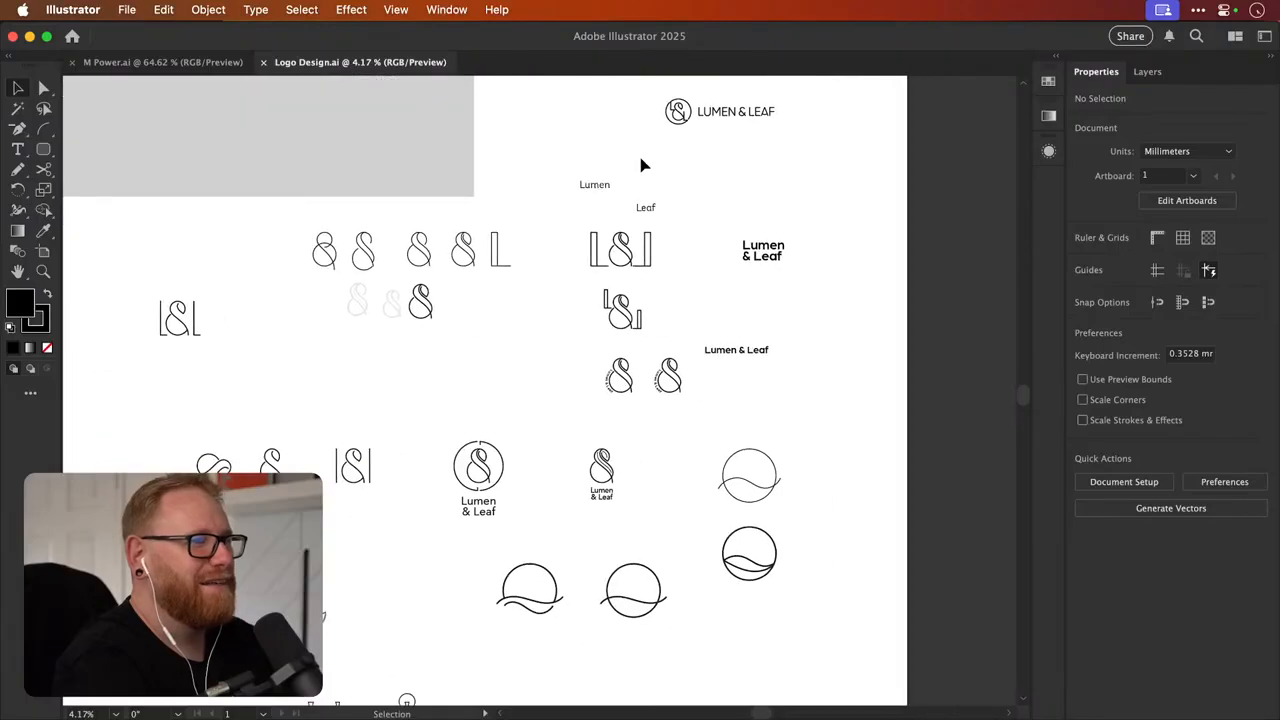
{"action": "key", "text": "z"}
{"action": "scroll", "coordinate": [620, 322], "scroll_direction": "up", "scroll_amount": 5}
{"action": "left_click_drag", "start_coordinate": [582, 207], "coordinate": [816, 313]}
{"action": "key", "text": "v"}
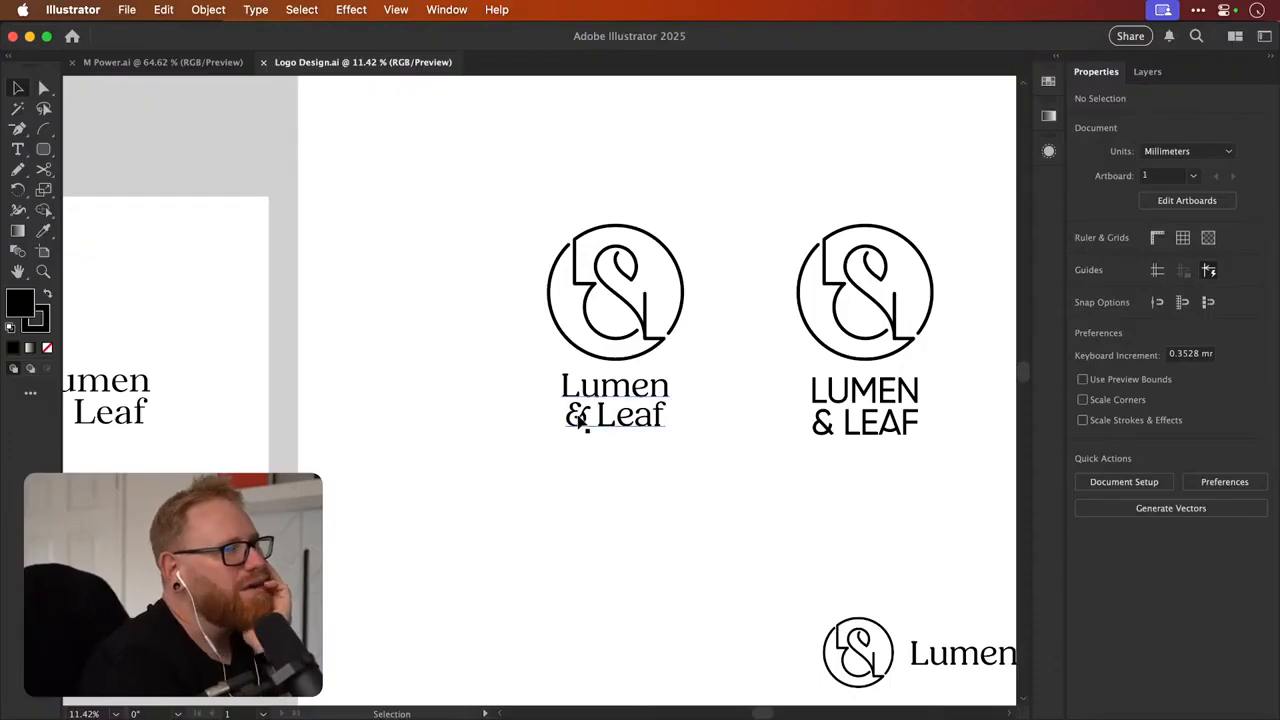
{"action": "left_click_drag", "start_coordinate": [610, 394], "coordinate": [975, 420]}
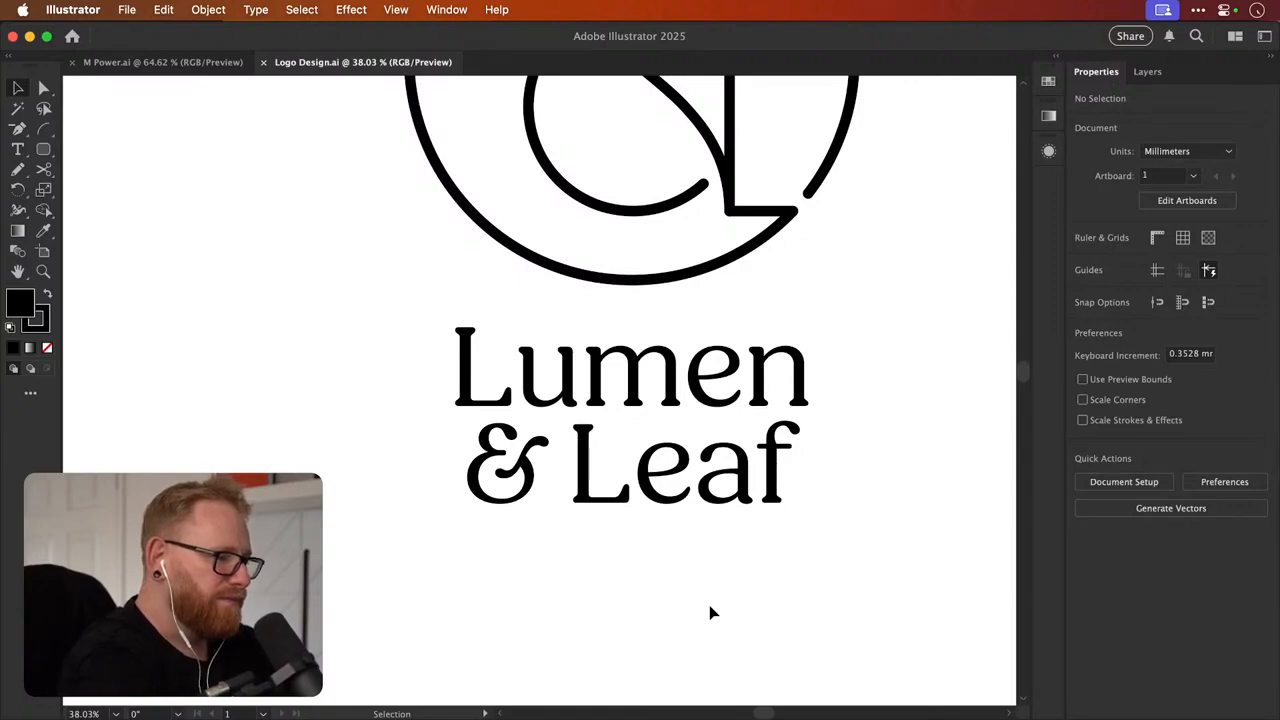
{"action": "left_click_drag", "start_coordinate": [700, 366], "coordinate": [405, 340]}
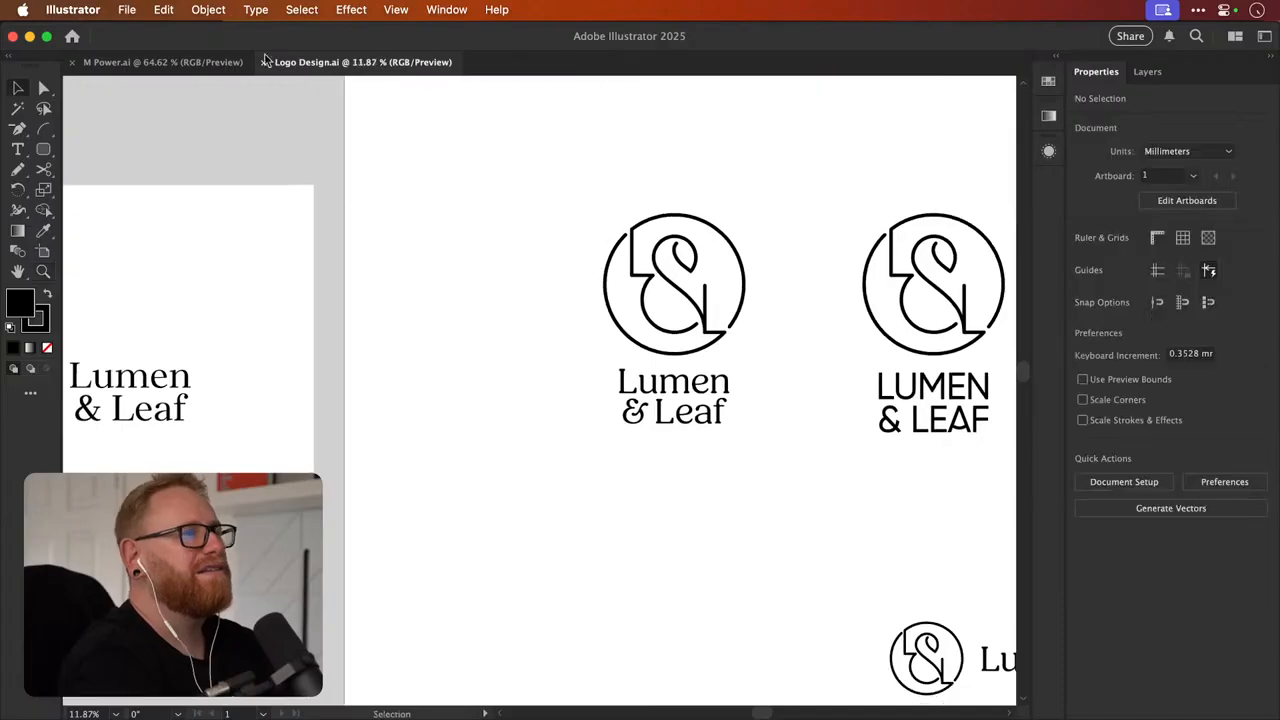
Look over the phrase lettering designs in M Power.ai with nothing selected, and return to Logo Design.ai
{"action": "left_click", "coordinate": [165, 62]}
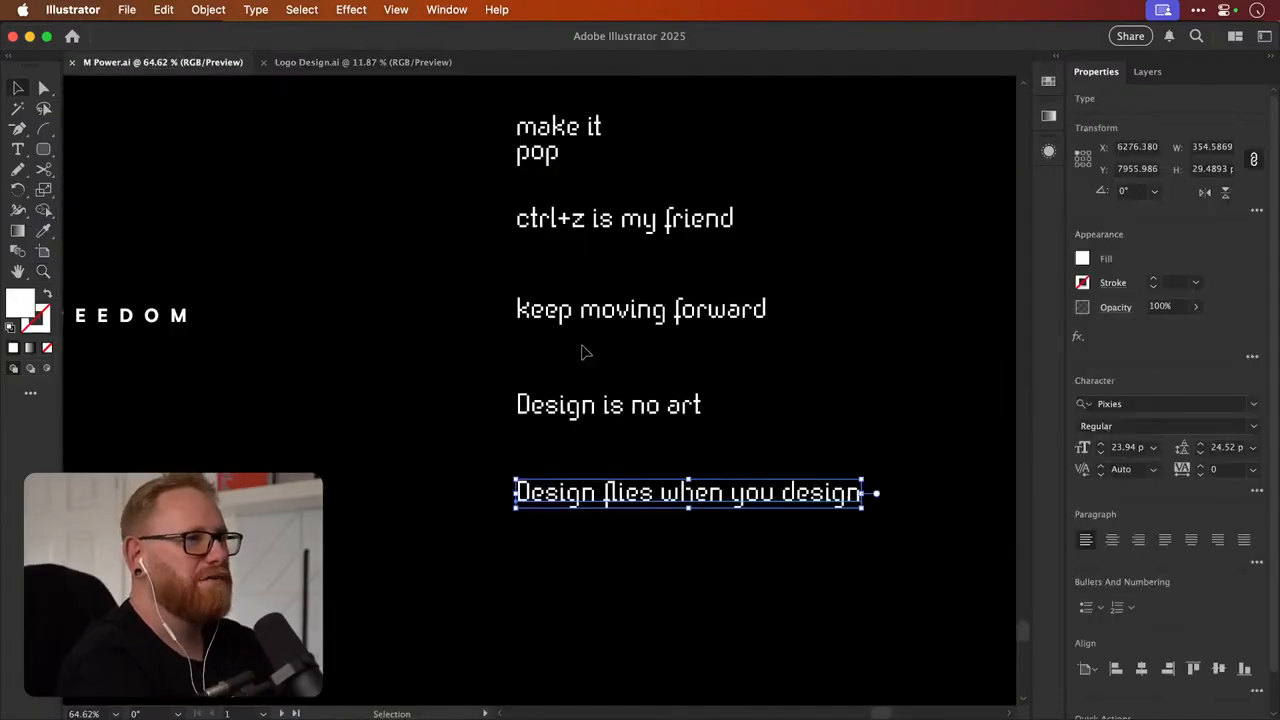
{"action": "left_click", "coordinate": [585, 352]}
{"action": "left_click_drag", "start_coordinate": [729, 400], "coordinate": [620, 367]}
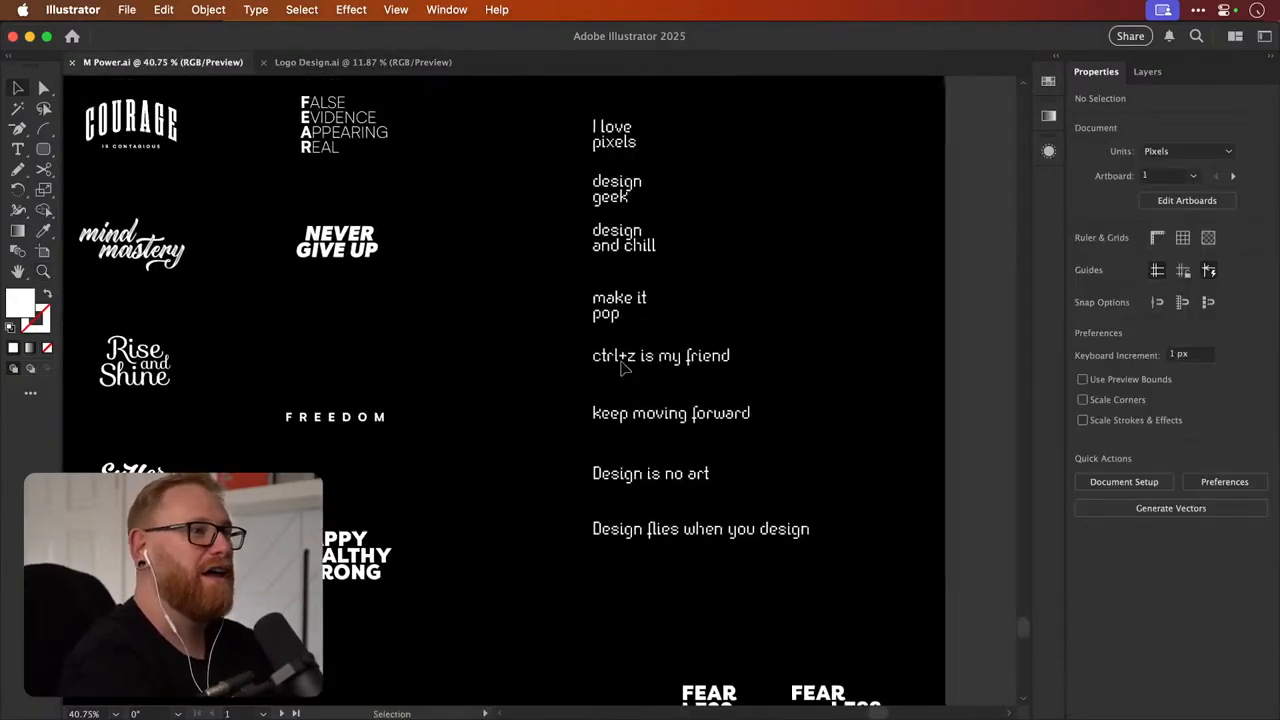
{"action": "scroll", "coordinate": [620, 367], "scroll_direction": "up", "scroll_amount": 3}
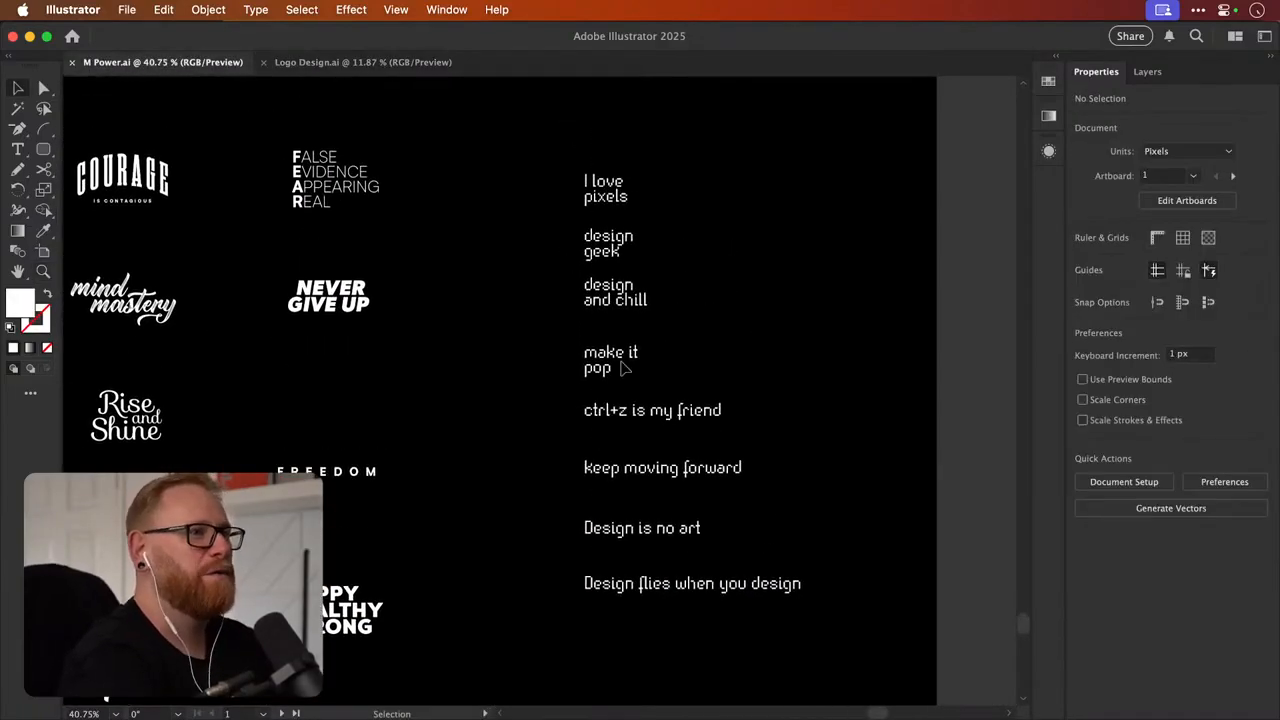
{"action": "left_click", "coordinate": [354, 62]}
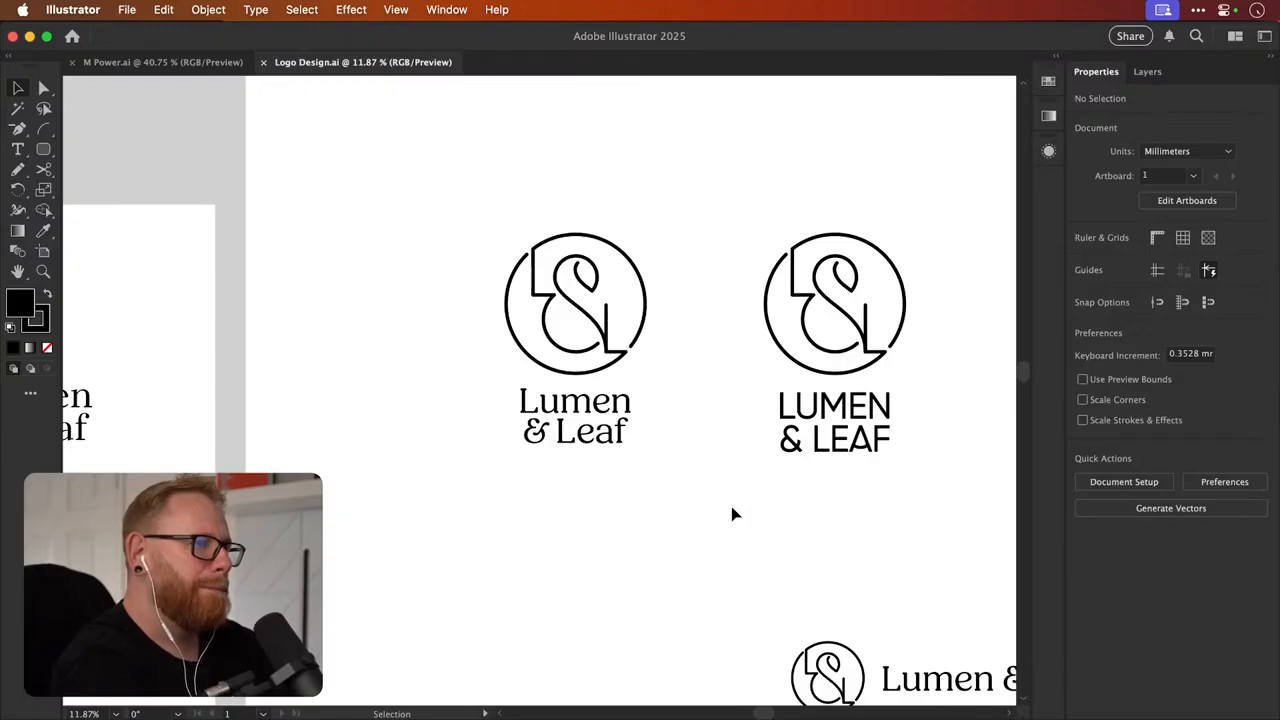
Select the circular ampersand emblem above the stacked serif wordmark and try a 20 pt stroke on it
{"action": "scroll", "coordinate": [617, 449], "scroll_direction": "down", "scroll_amount": 3}
{"action": "scroll", "coordinate": [617, 449], "scroll_direction": "right", "scroll_amount": 3}
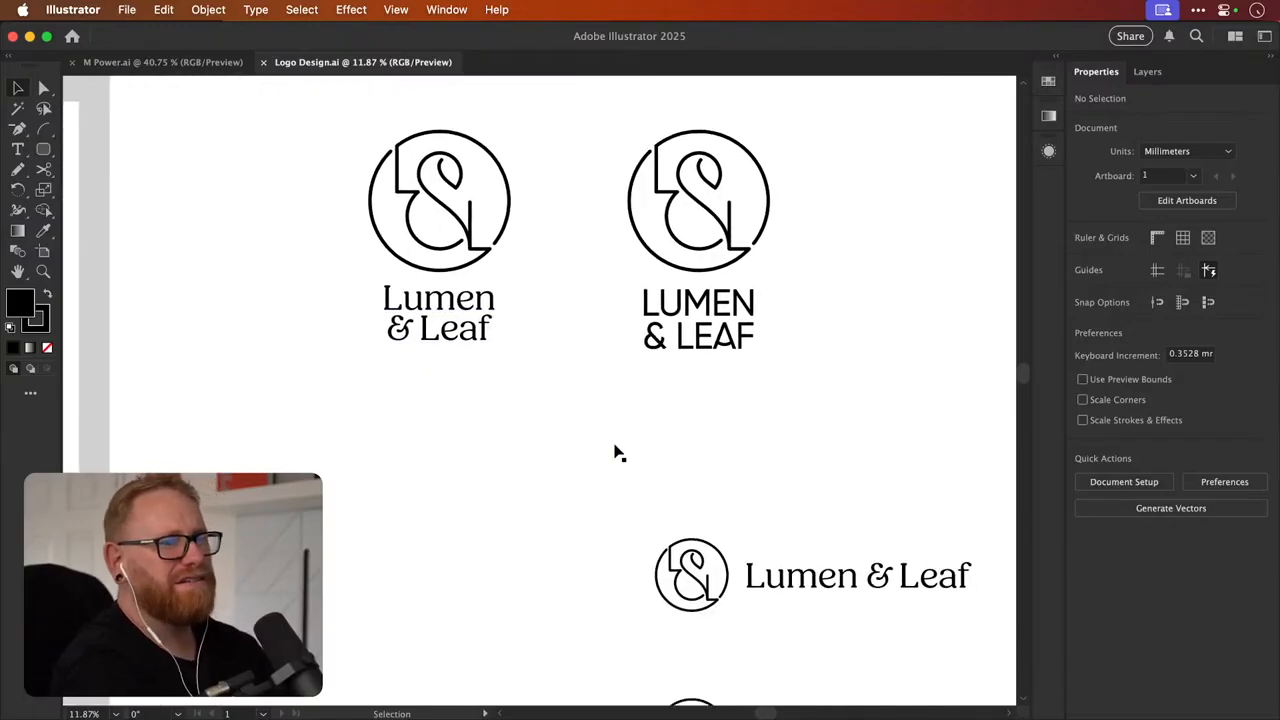
{"action": "scroll", "coordinate": [617, 452], "scroll_direction": "down", "scroll_amount": 2}
{"action": "scroll", "coordinate": [617, 452], "scroll_direction": "right", "scroll_amount": 1}
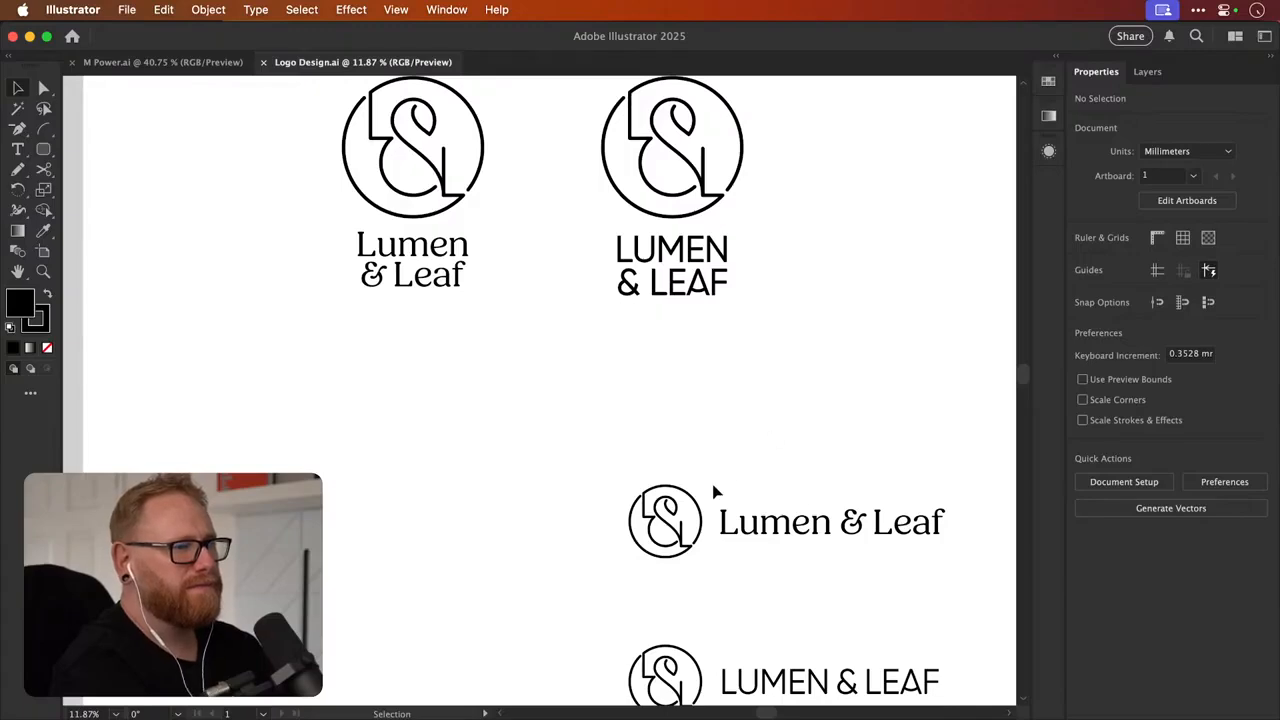
{"action": "left_click", "coordinate": [466, 201]}
{"action": "left_click", "coordinate": [1153, 287]}
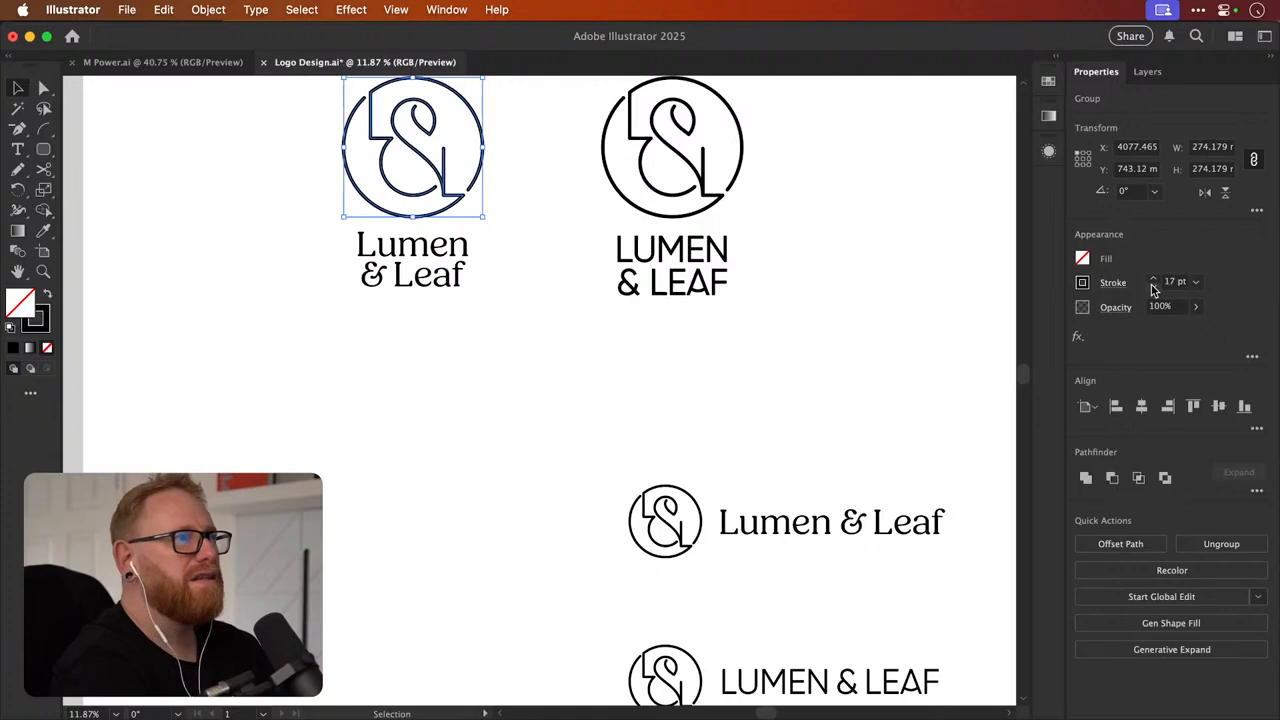
{"action": "left_click", "coordinate": [1153, 287]}
{"action": "left_click", "coordinate": [1154, 286]}
{"action": "left_click", "coordinate": [1153, 279], "text": "shift"}
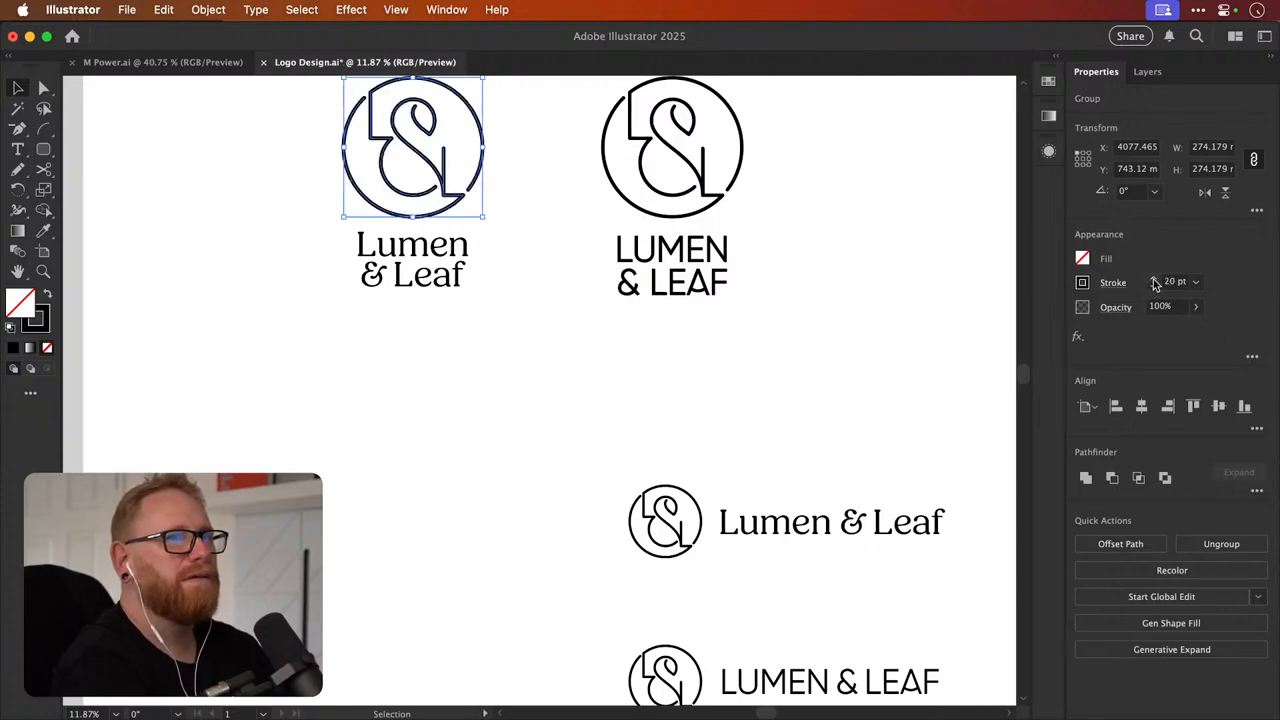
Try thinner strokes on the stacked serif logo's emblem, going down to 9 pt and back up to 10 pt
{"action": "left_click", "coordinate": [1154, 287]}
{"action": "left_click", "coordinate": [1154, 287]}
{"action": "left_click", "coordinate": [1154, 287]}
{"action": "left_click", "coordinate": [1153, 287]}
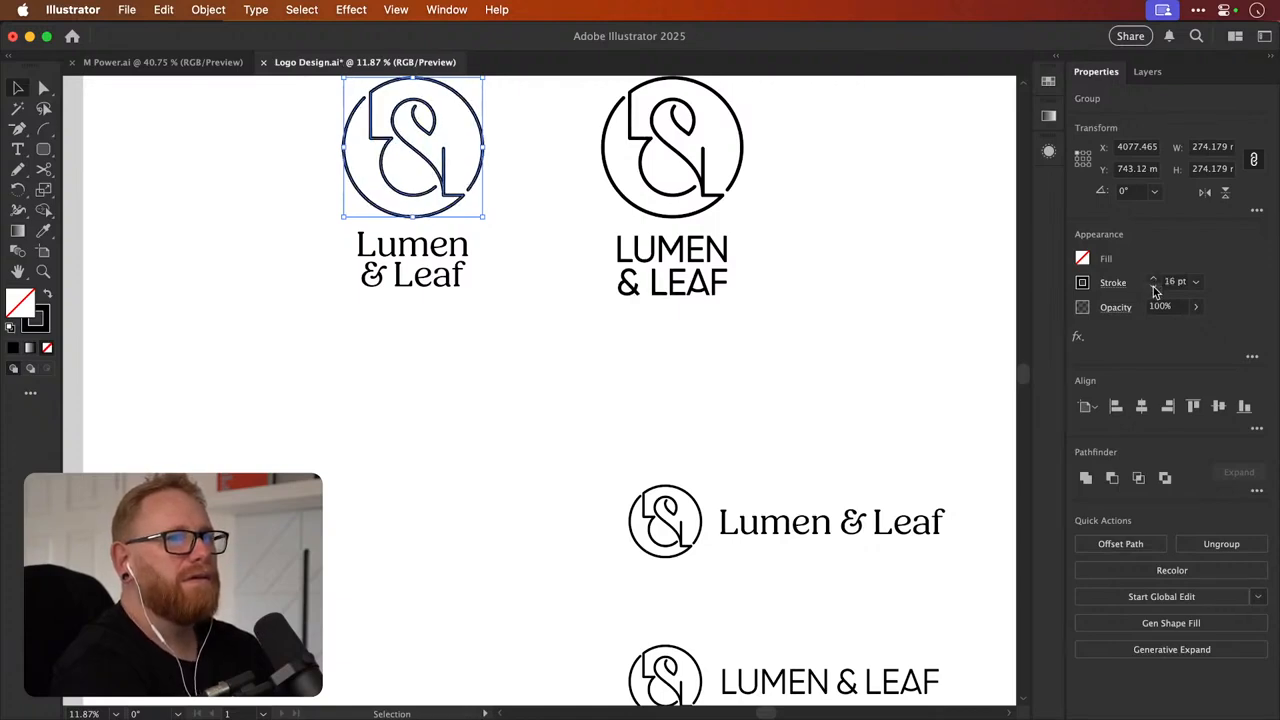
{"action": "left_click", "coordinate": [1153, 287]}
{"action": "left_click", "coordinate": [1153, 287]}
{"action": "left_click", "coordinate": [1153, 287]}
{"action": "left_click", "coordinate": [1153, 287]}
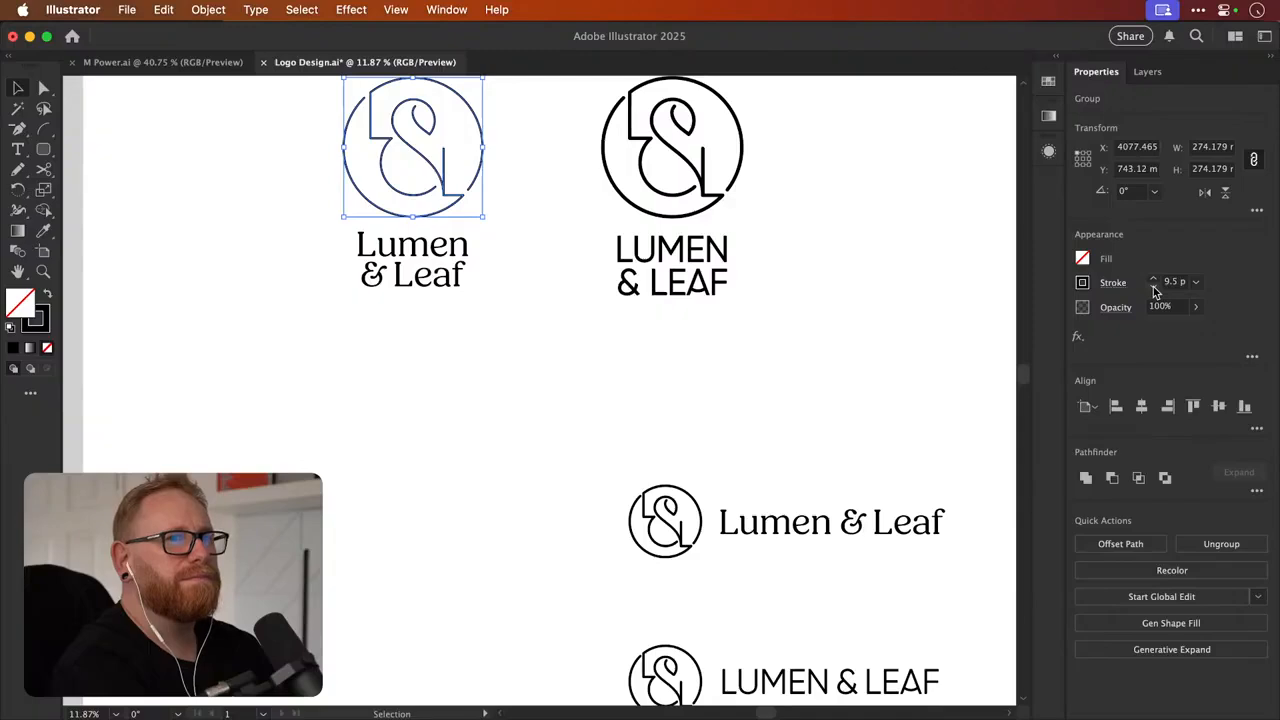
{"action": "left_click", "coordinate": [1153, 287]}
{"action": "left_click", "coordinate": [1153, 287]}
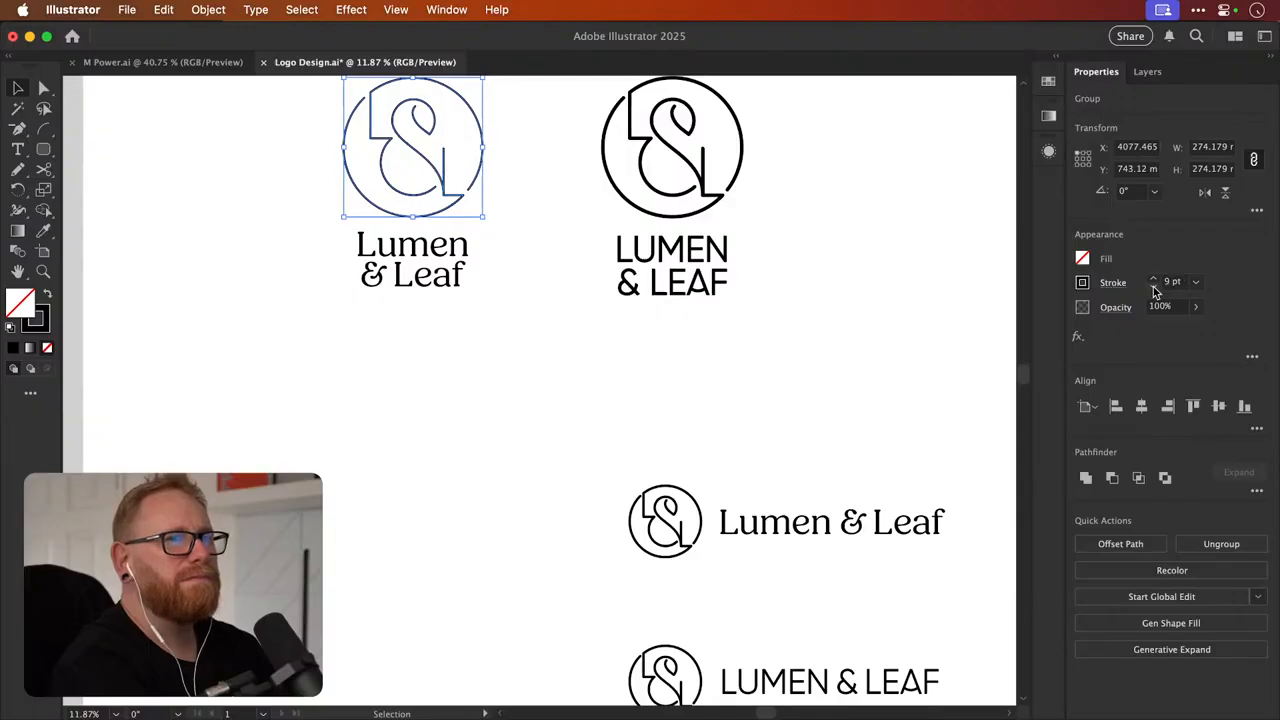
{"action": "left_click", "coordinate": [1153, 279]}
{"action": "left_click", "coordinate": [1153, 279]}
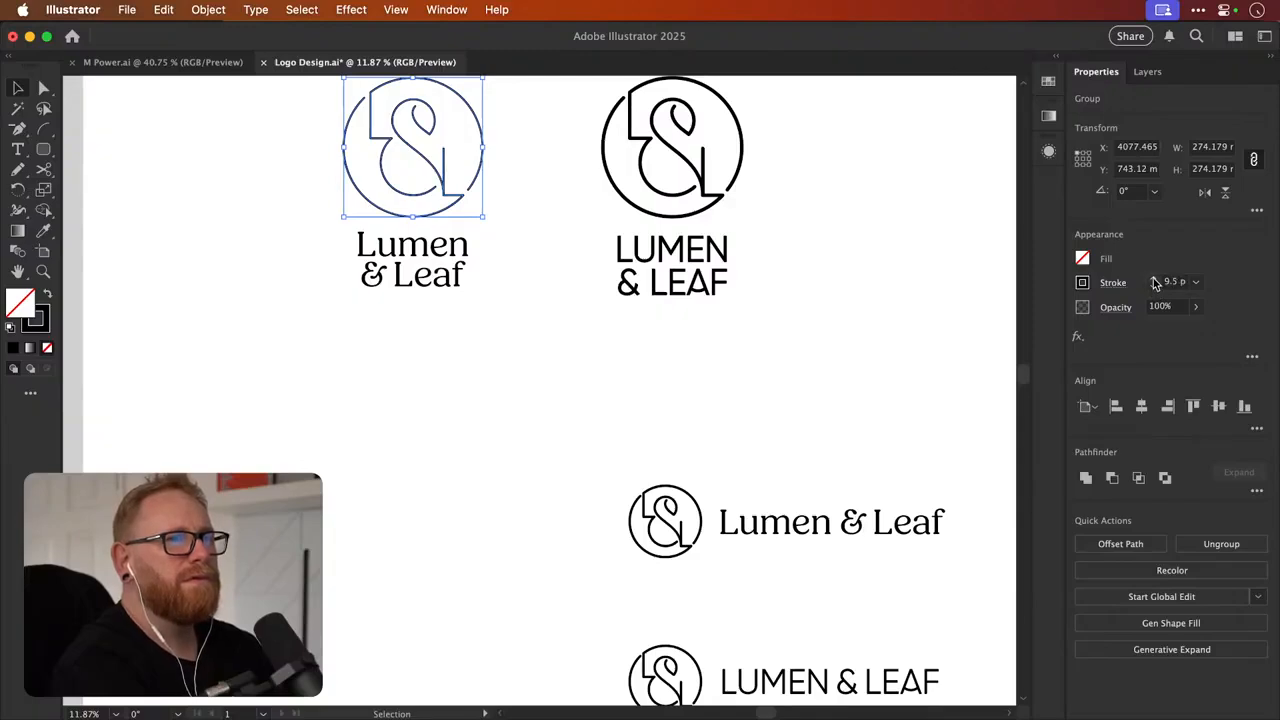
{"action": "left_click", "coordinate": [1153, 279]}
{"action": "left_click", "coordinate": [1153, 279]}
In close-up, try gradually thinner strokes on the stacked serif logo's emblem, down to about 5.4 pt
{"action": "scroll", "coordinate": [589, 444], "scroll_direction": "up", "scroll_amount": 5}
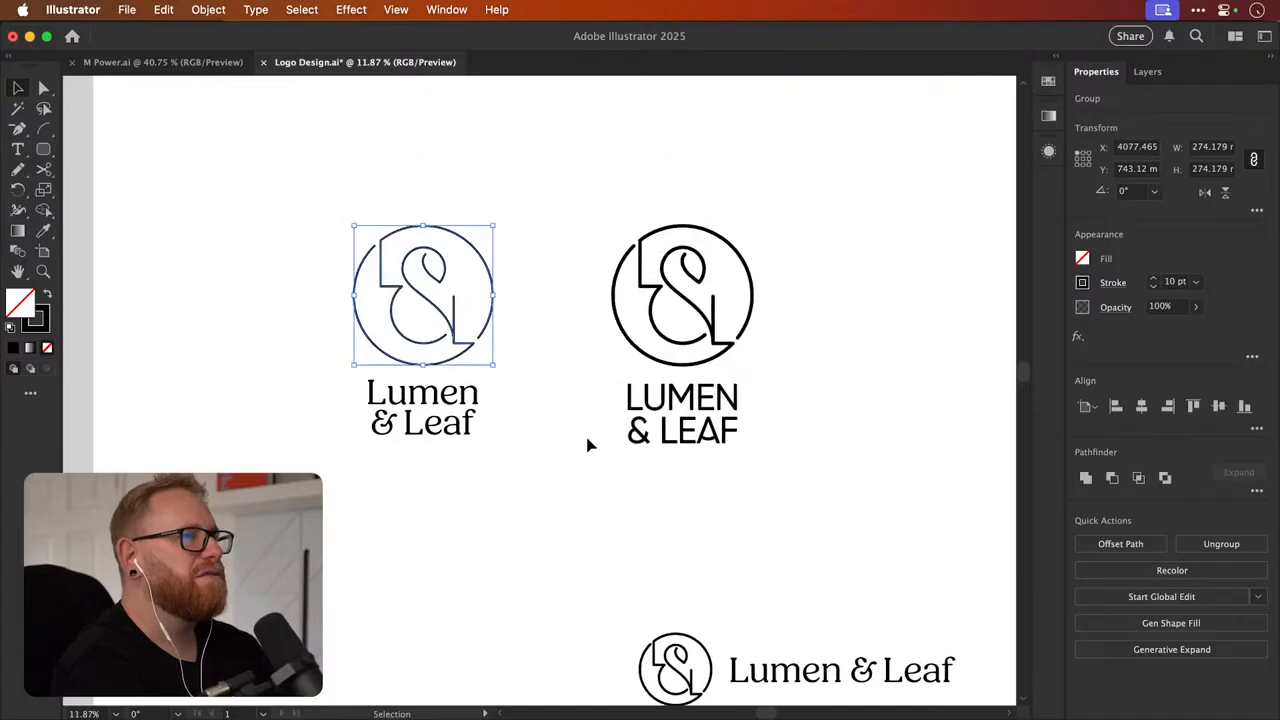
{"action": "key", "text": "z"}
{"action": "left_click_drag", "start_coordinate": [409, 290], "coordinate": [646, 310]}
{"action": "key", "text": "v"}
{"action": "scroll", "coordinate": [643, 314], "scroll_direction": "up", "scroll_amount": 2}
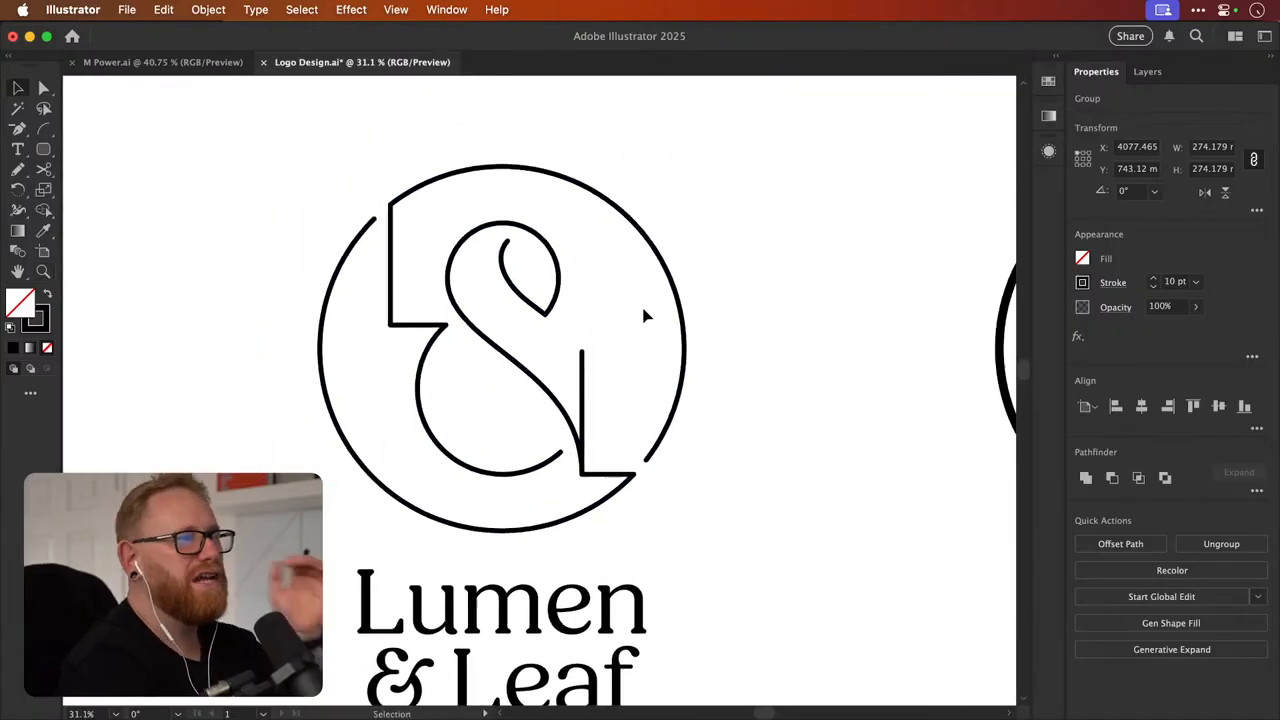
{"action": "left_click", "coordinate": [1154, 287]}
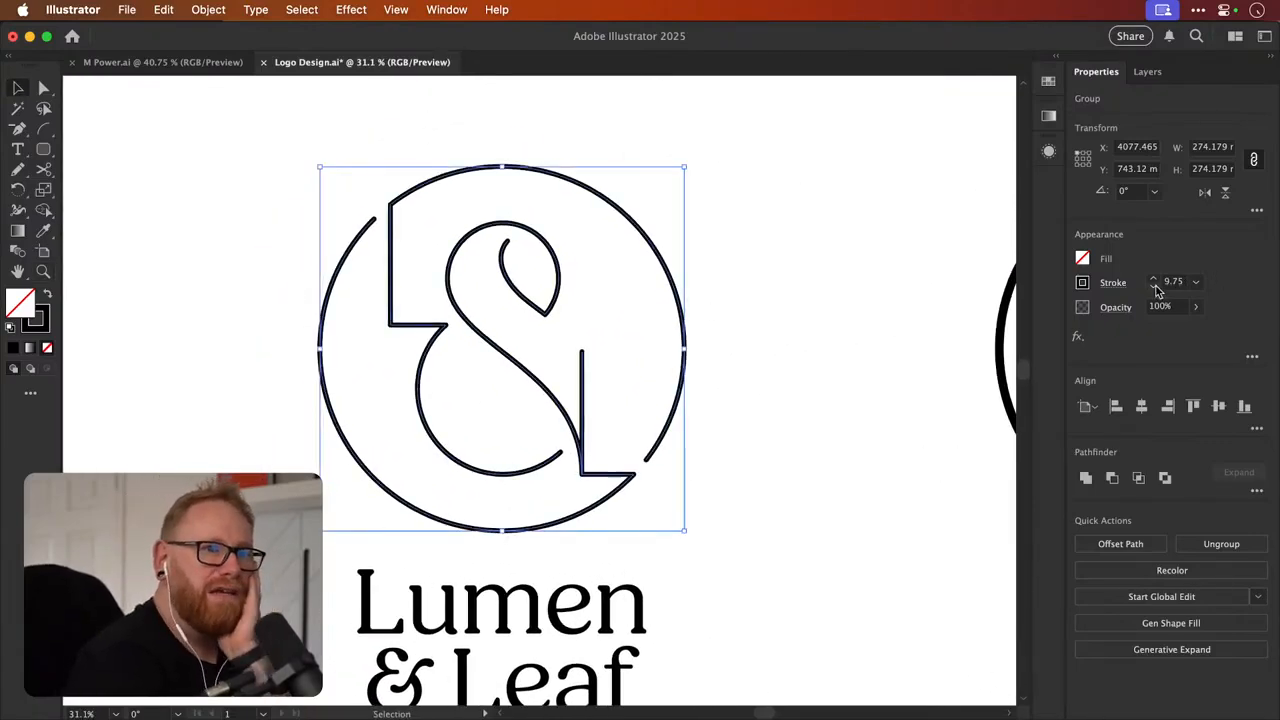
{"action": "left_click", "coordinate": [1155, 288]}
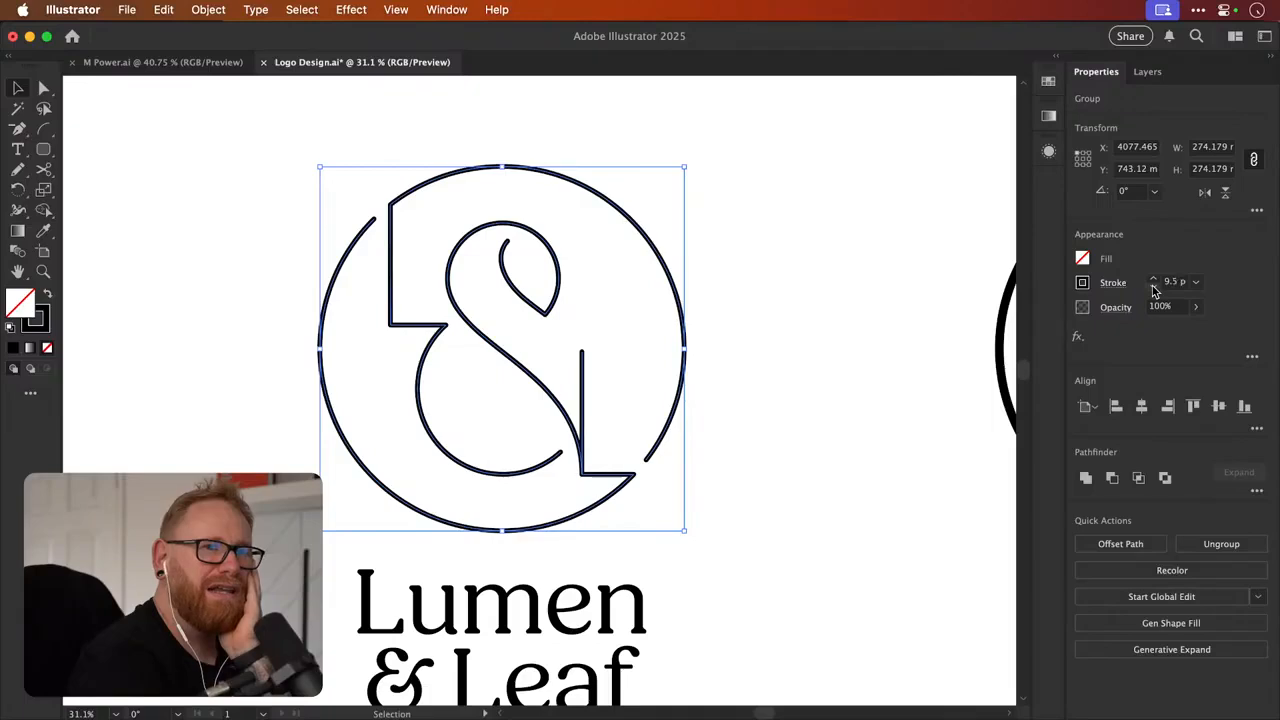
{"action": "left_click", "coordinate": [1155, 288]}
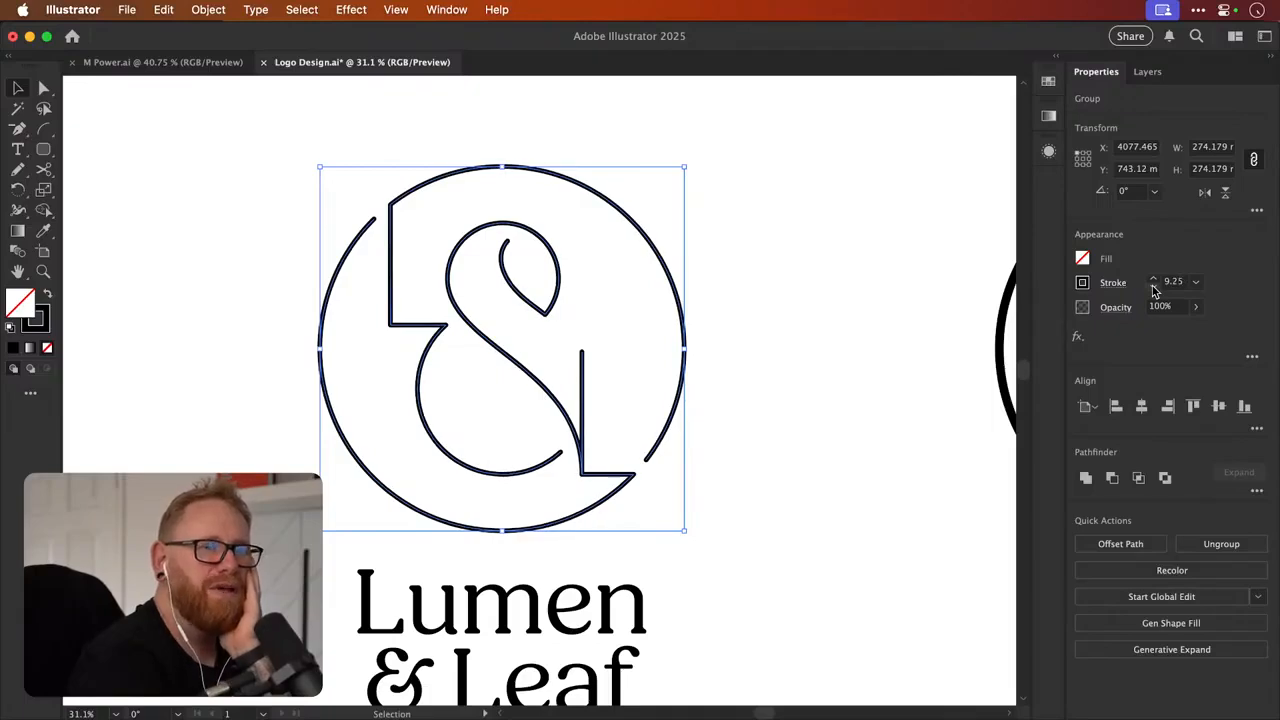
{"action": "left_click", "coordinate": [1155, 288]}
{"action": "left_click", "coordinate": [1155, 288]}
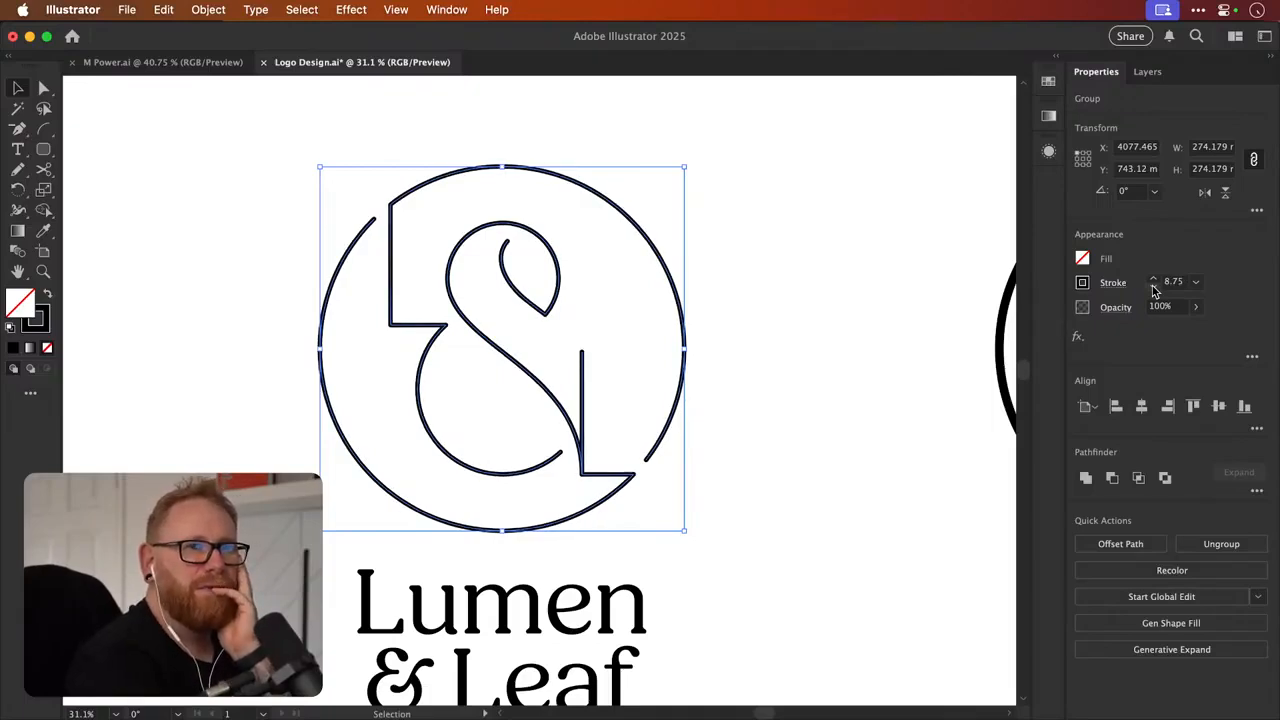
{"action": "left_click", "coordinate": [1155, 288]}
{"action": "left_click", "coordinate": [1155, 288]}
{"action": "left_click", "coordinate": [1155, 288]}
{"action": "left_click", "coordinate": [1155, 288]}
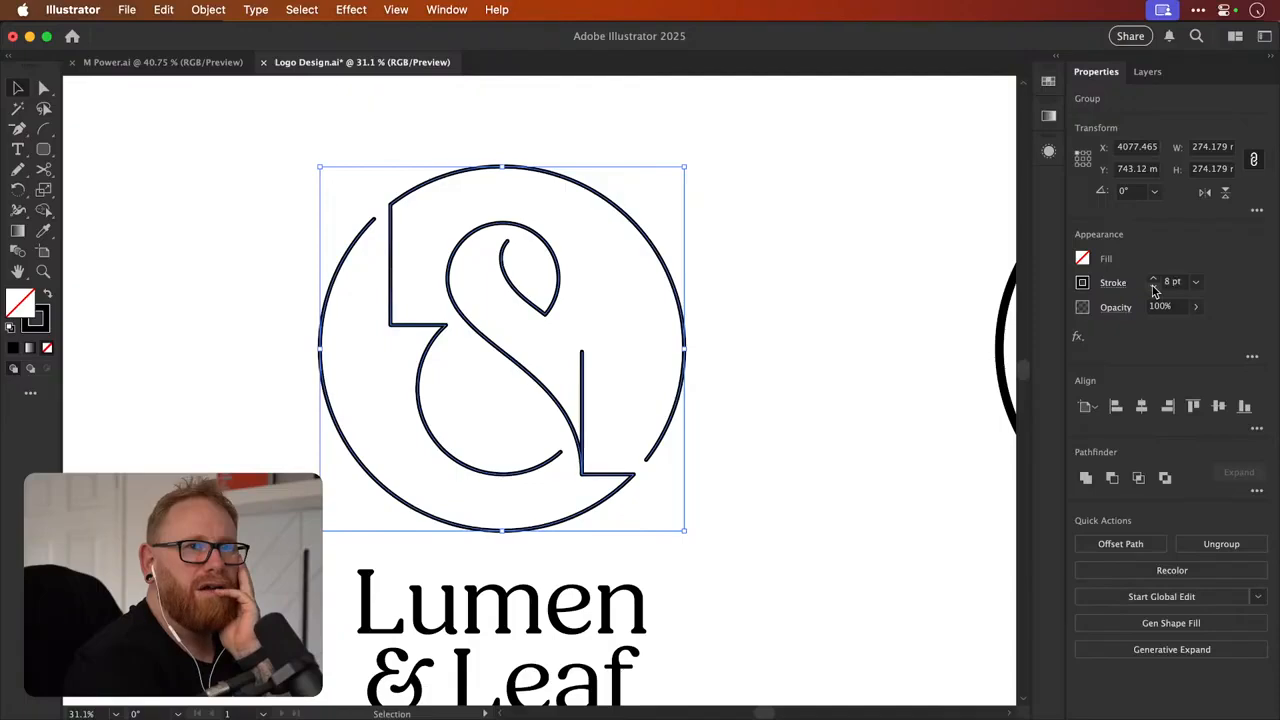
{"action": "left_click", "coordinate": [1155, 288]}
{"action": "left_click", "coordinate": [1155, 288]}
{"action": "left_click", "coordinate": [1155, 288]}
{"action": "left_click", "coordinate": [1155, 288]}
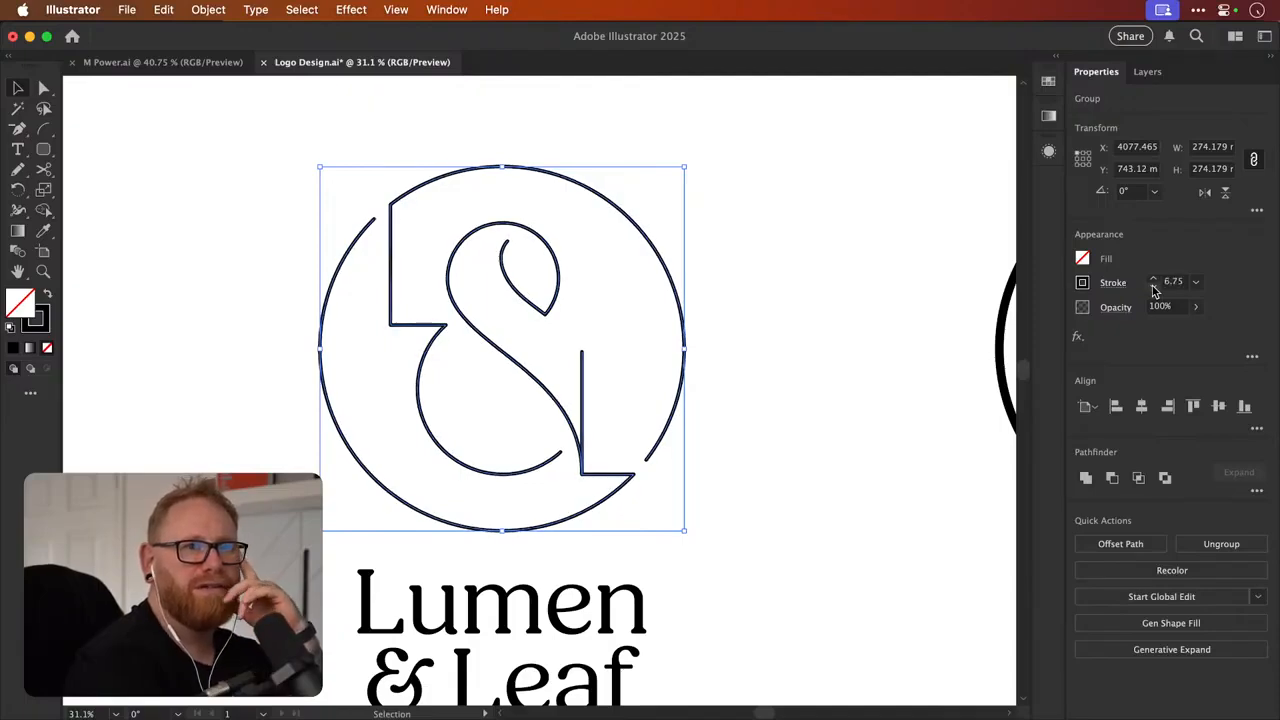
{"action": "left_click", "coordinate": [1155, 288]}
{"action": "left_click", "coordinate": [1155, 288]}
{"action": "left_click", "coordinate": [1155, 288]}
{"action": "left_click", "coordinate": [1155, 288]}
{"action": "left_click", "coordinate": [1155, 288]}
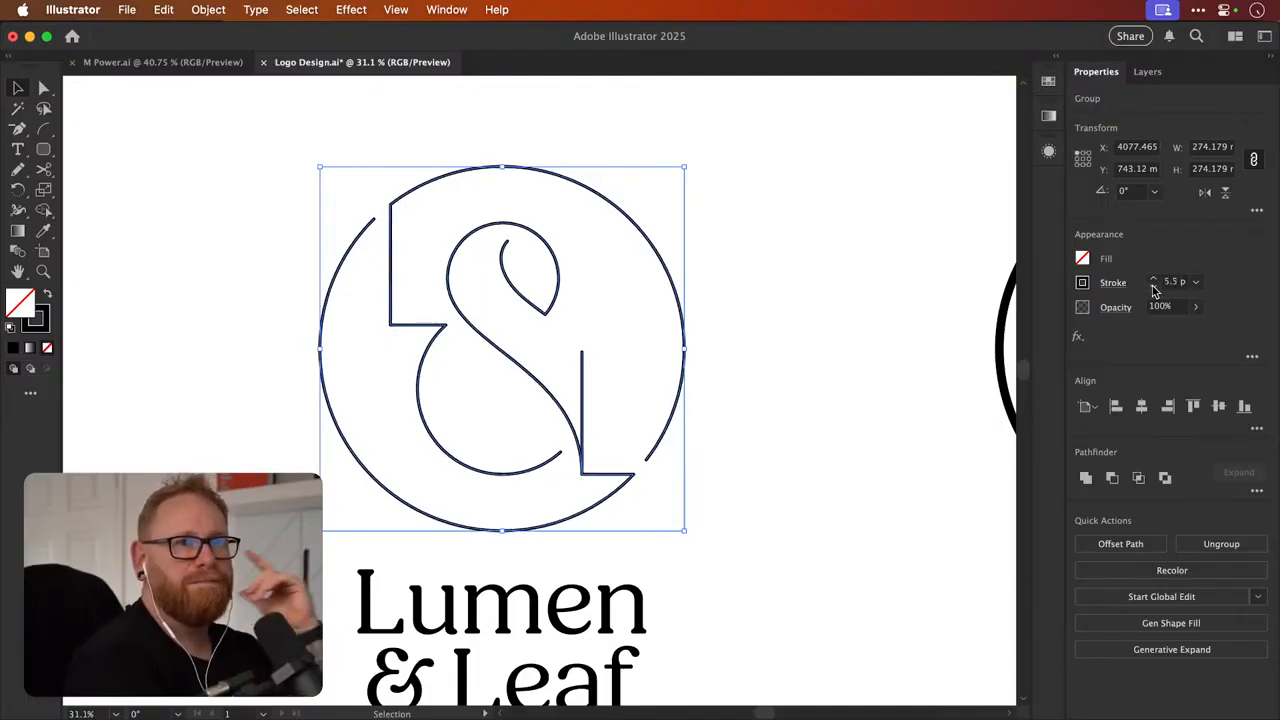
{"action": "left_click", "coordinate": [1155, 288]}
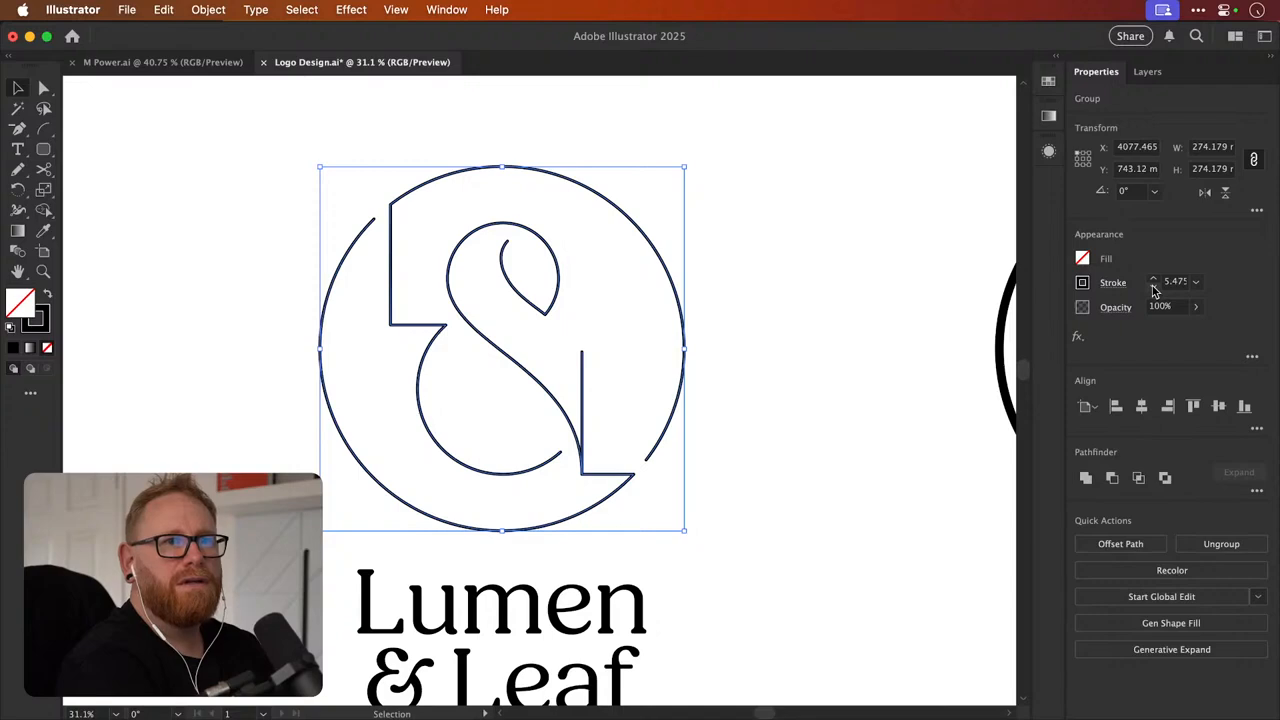
{"action": "left_click", "coordinate": [1155, 288]}
{"action": "left_click", "coordinate": [1155, 288]}
{"action": "left_click", "coordinate": [1155, 288]}
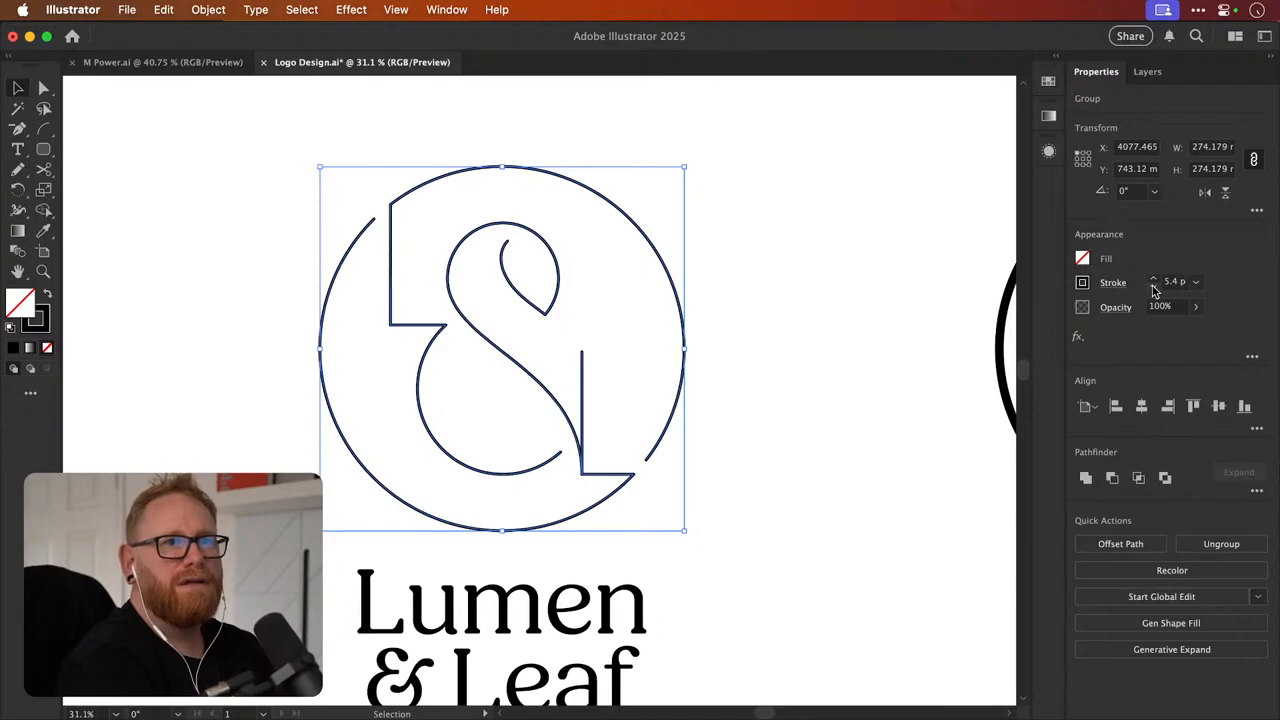
{"action": "left_click", "coordinate": [1155, 288]}
{"action": "left_click", "coordinate": [1155, 288]}
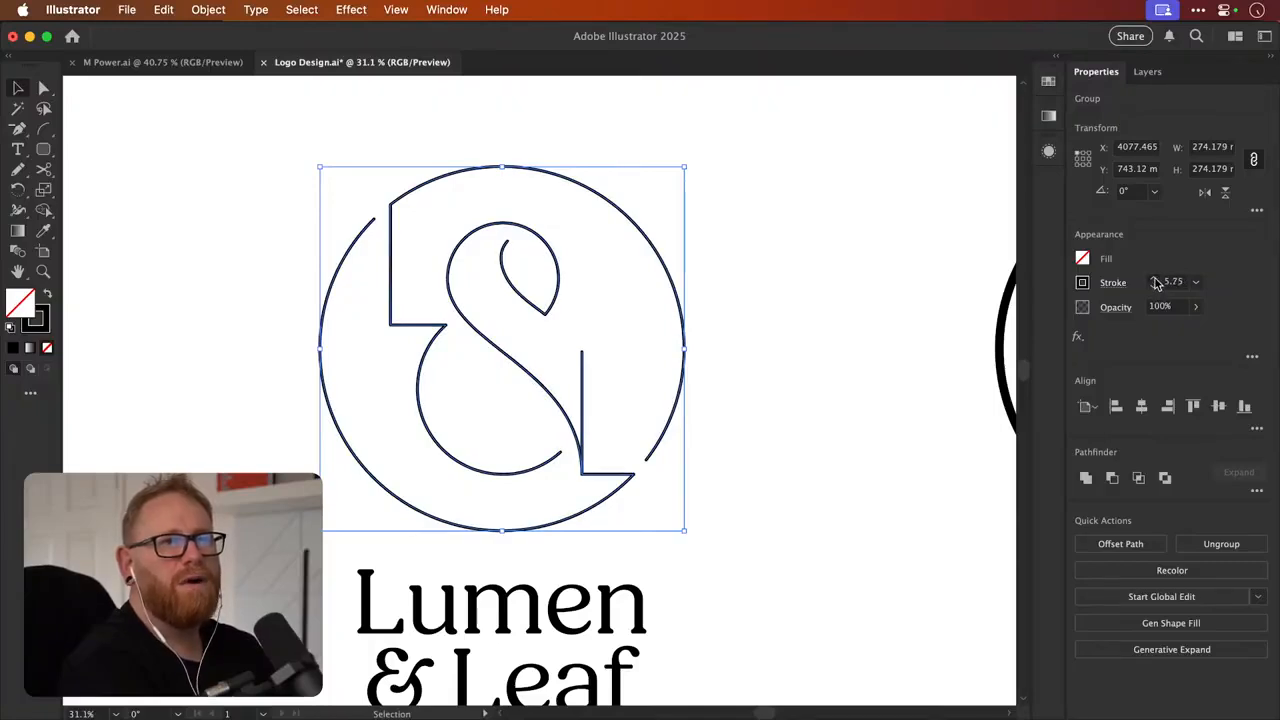
Thicken the stroke of the stacked serif logo's emblem to 14 pt
{"action": "left_click", "coordinate": [1155, 285]}
{"action": "left_click", "coordinate": [1155, 280]}
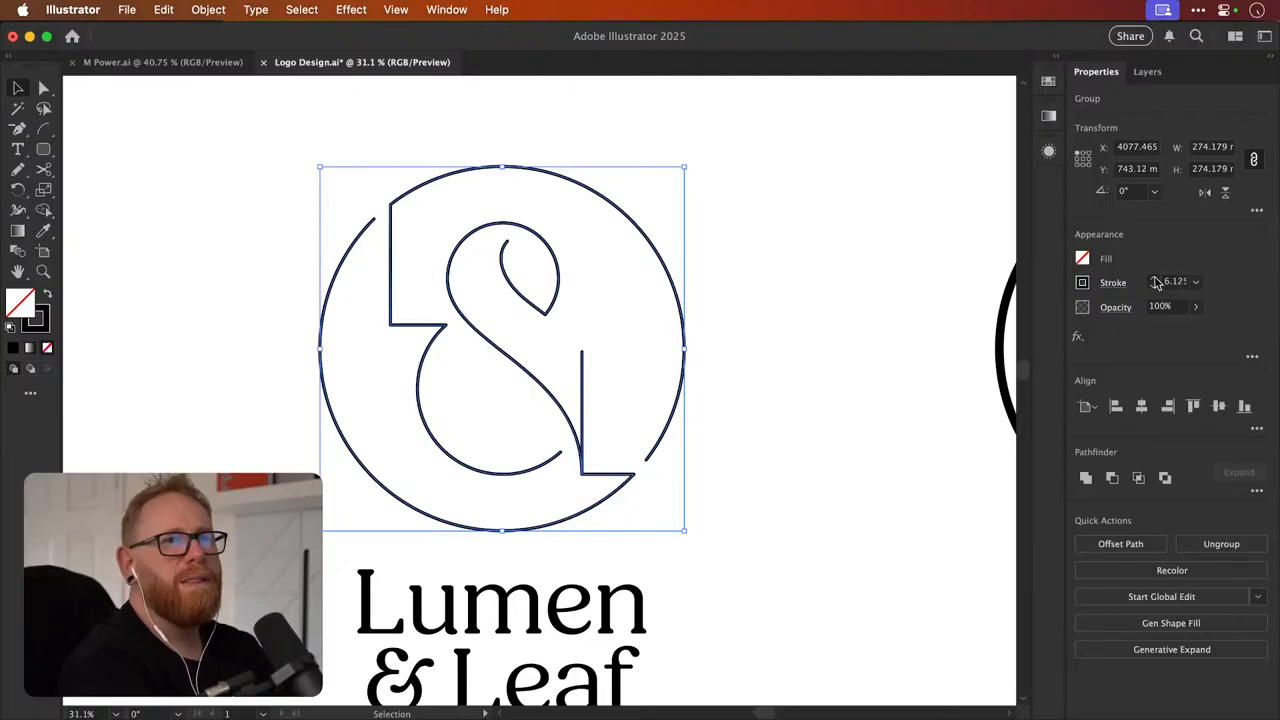
{"action": "left_click", "coordinate": [1155, 280]}
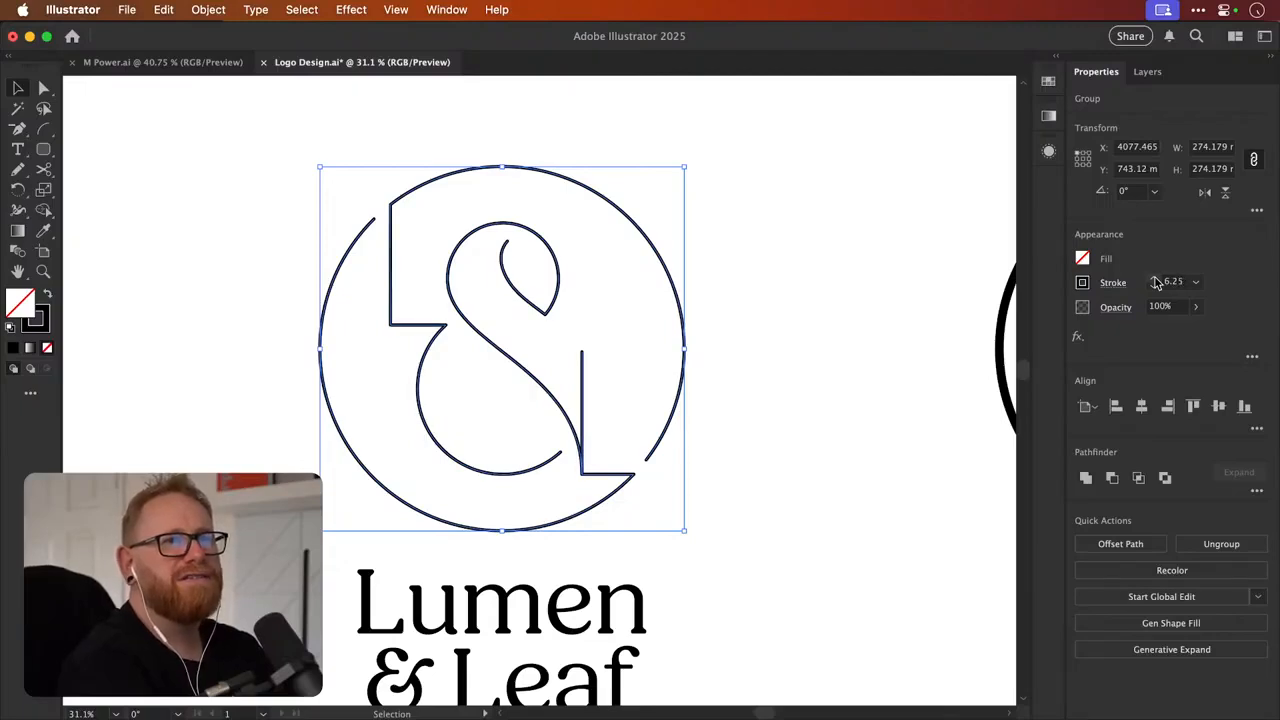
{"action": "left_click", "coordinate": [1155, 280]}
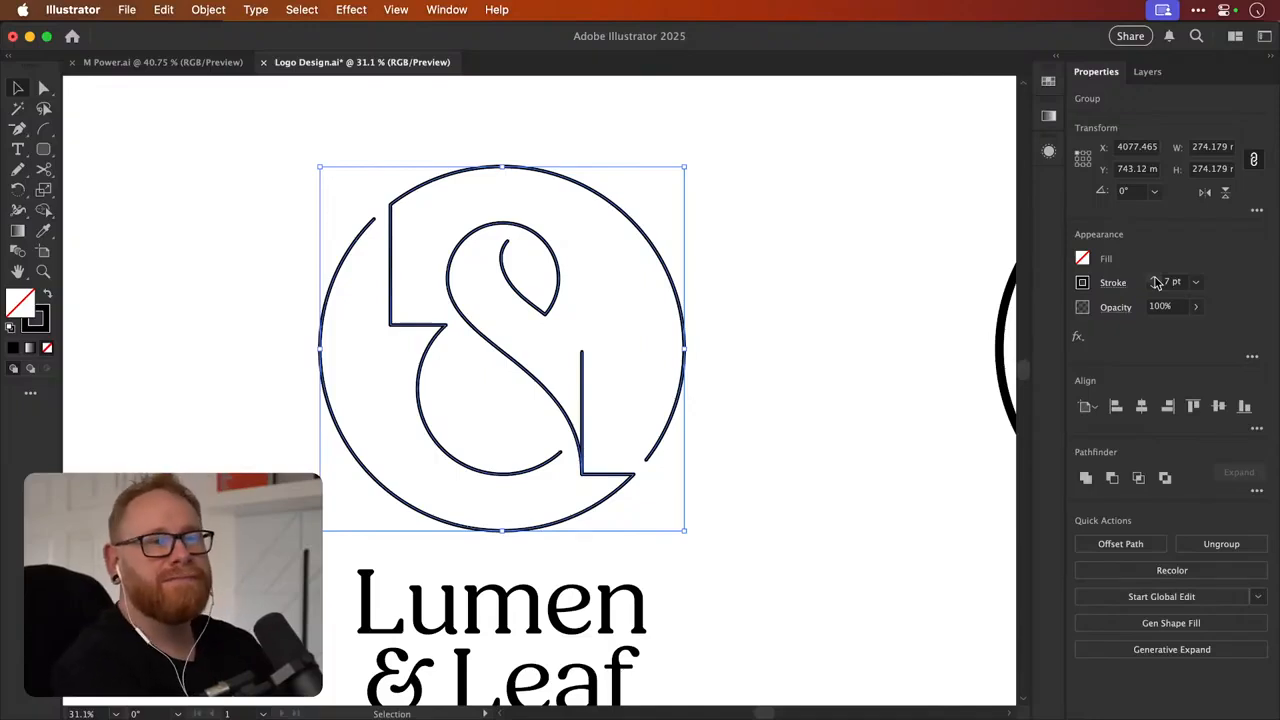
{"action": "left_click", "coordinate": [1155, 280]}
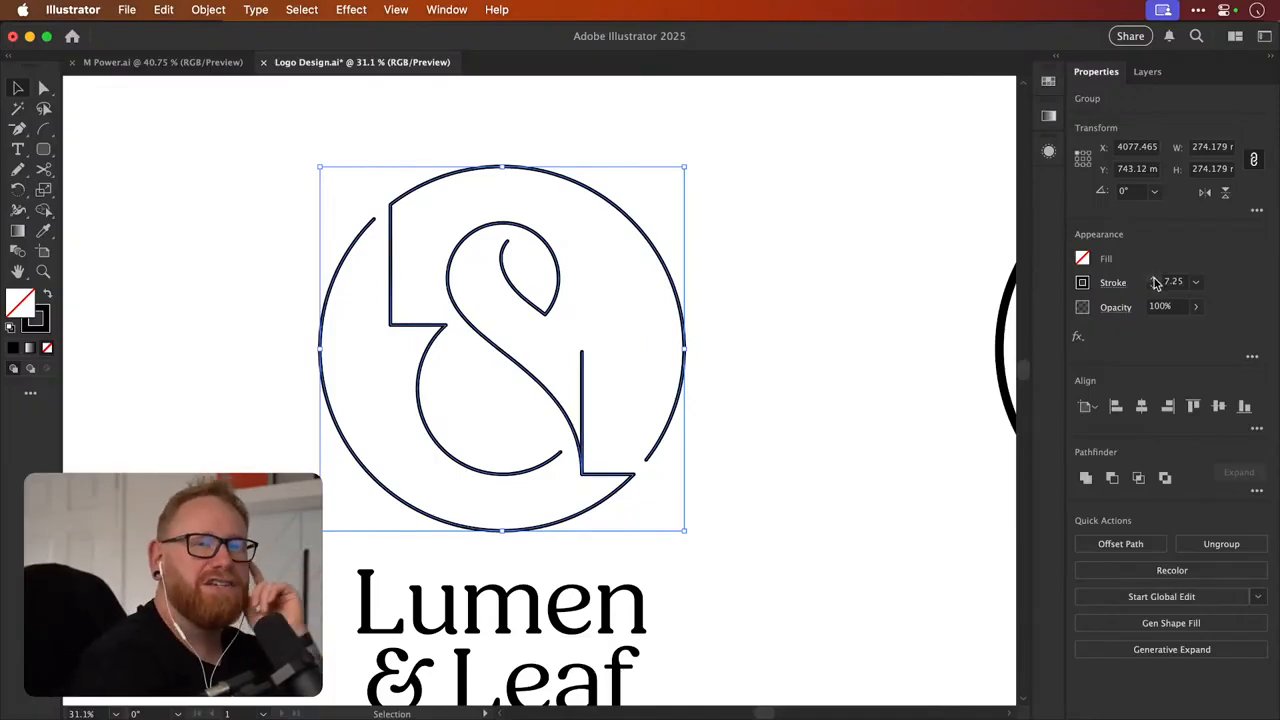
{"action": "left_click", "coordinate": [1155, 280]}
{"action": "left_click", "coordinate": [1155, 280]}
{"action": "left_click", "coordinate": [1155, 280]}
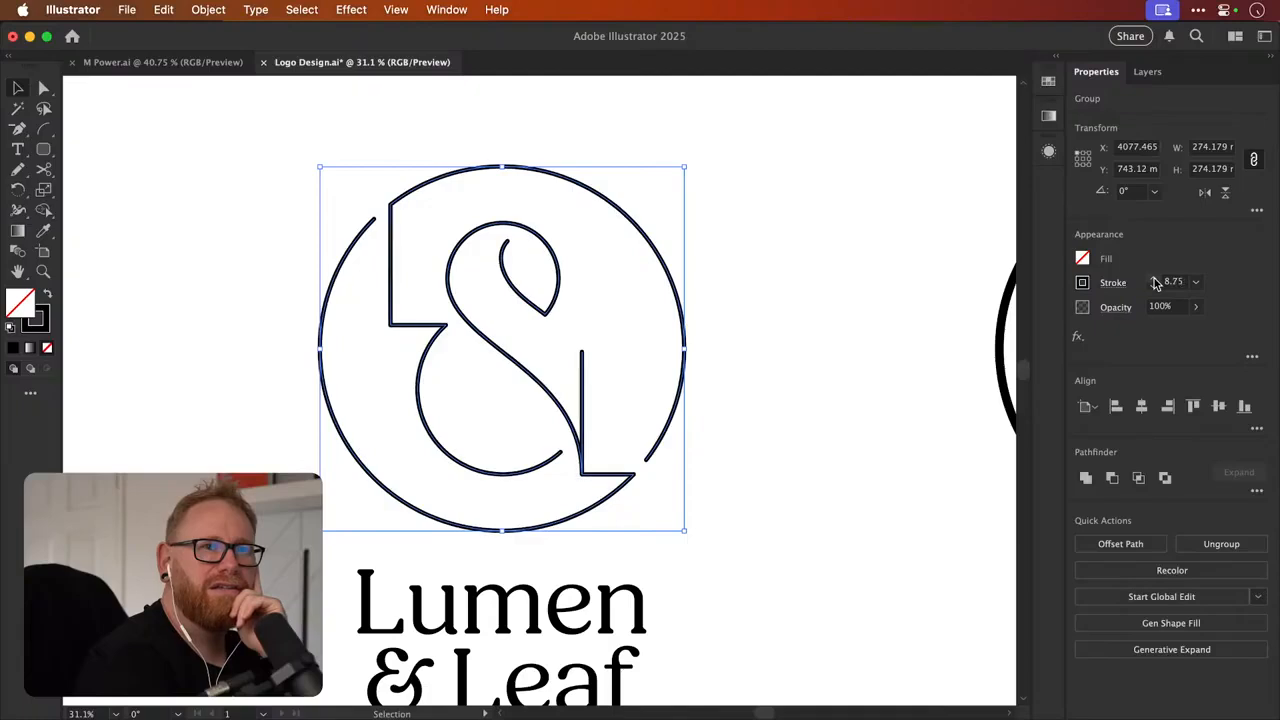
{"action": "left_click", "coordinate": [1155, 280]}
{"action": "left_click", "coordinate": [1155, 280]}
{"action": "left_click", "coordinate": [1155, 280]}
{"action": "left_click", "coordinate": [1155, 280]}
{"action": "left_click", "coordinate": [1155, 280]}
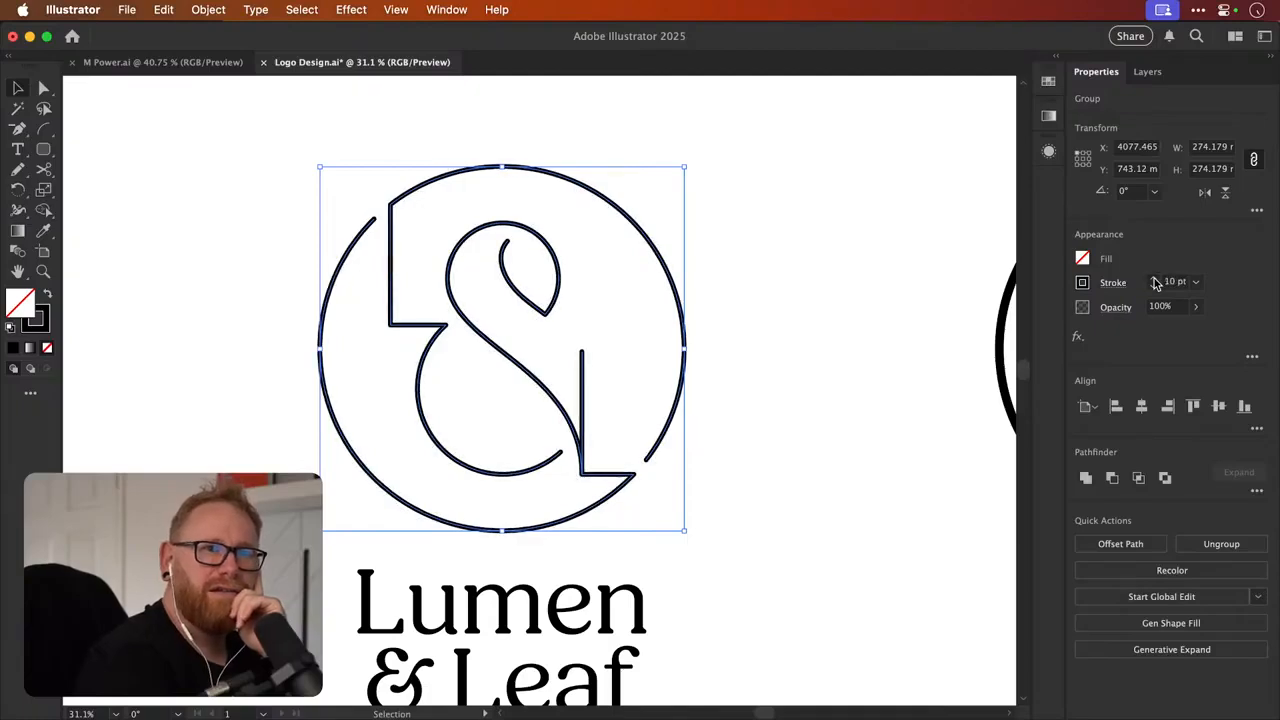
{"action": "left_click", "coordinate": [1155, 280]}
{"action": "left_click", "coordinate": [1155, 280]}
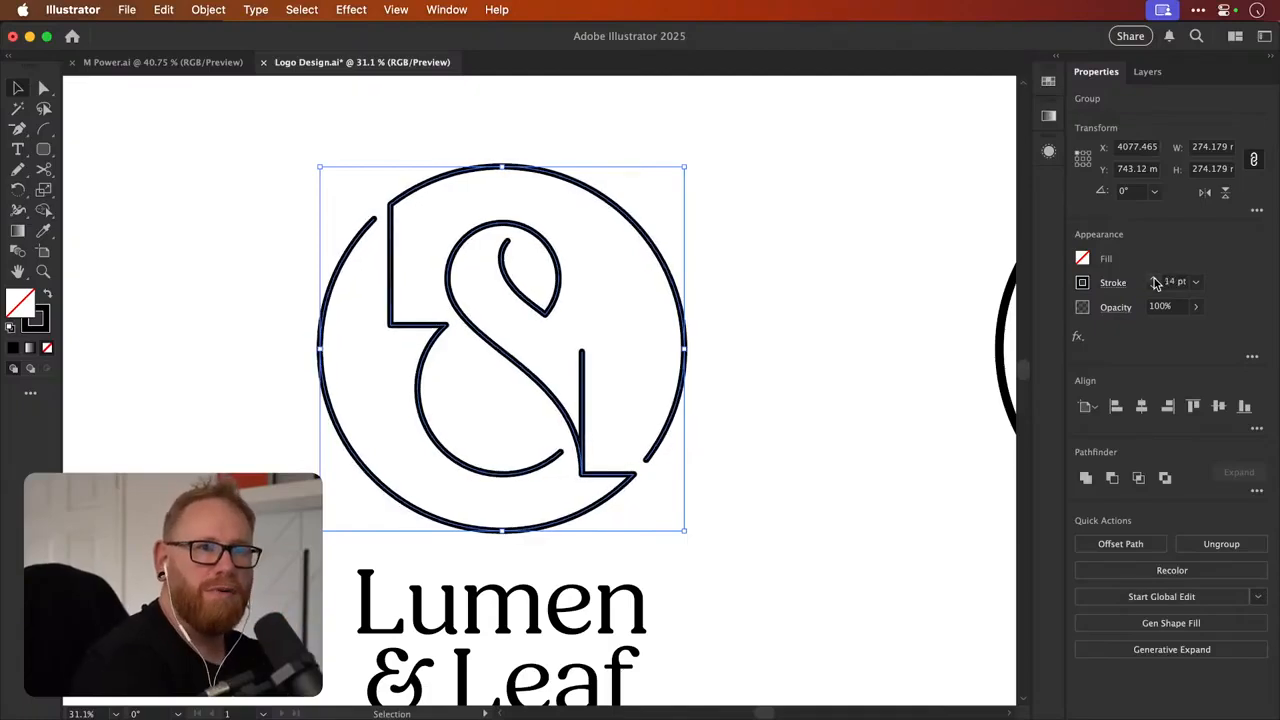
Try slightly heavier strokes on the stacked serif logo's emblem, up to about 15.7 pt
{"action": "left_click", "coordinate": [1155, 281]}
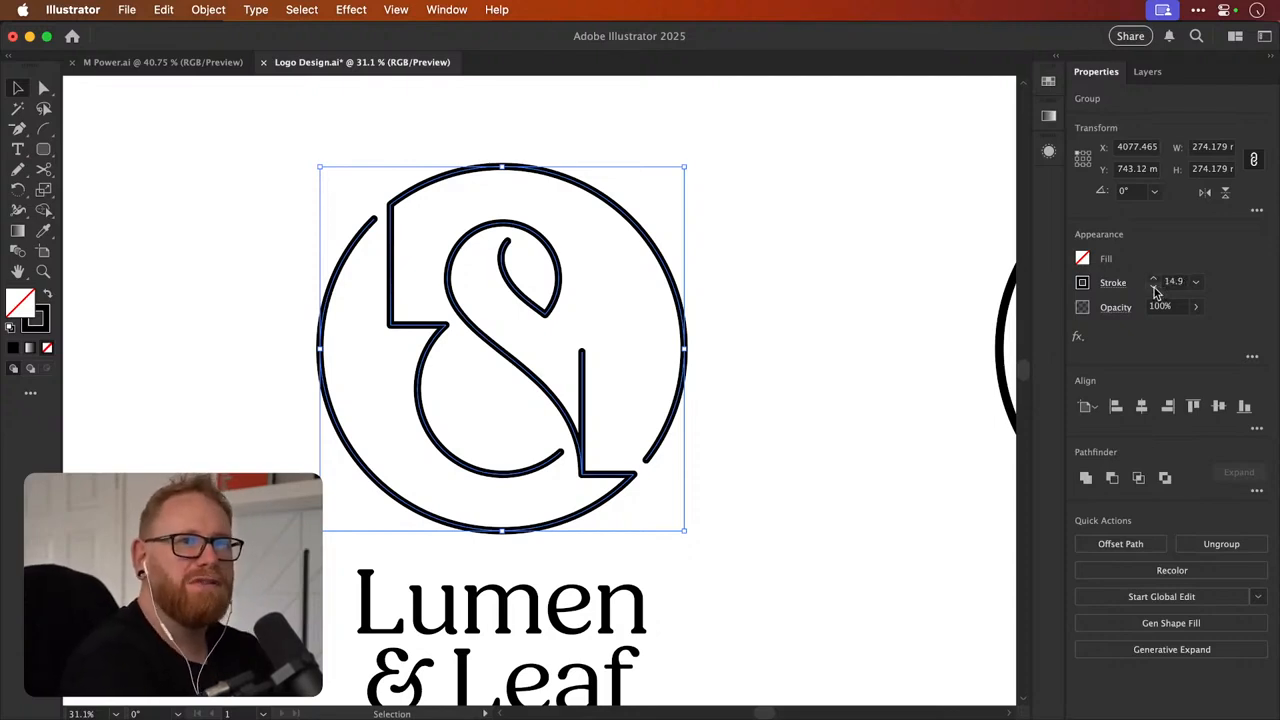
{"action": "left_click", "coordinate": [1155, 289]}
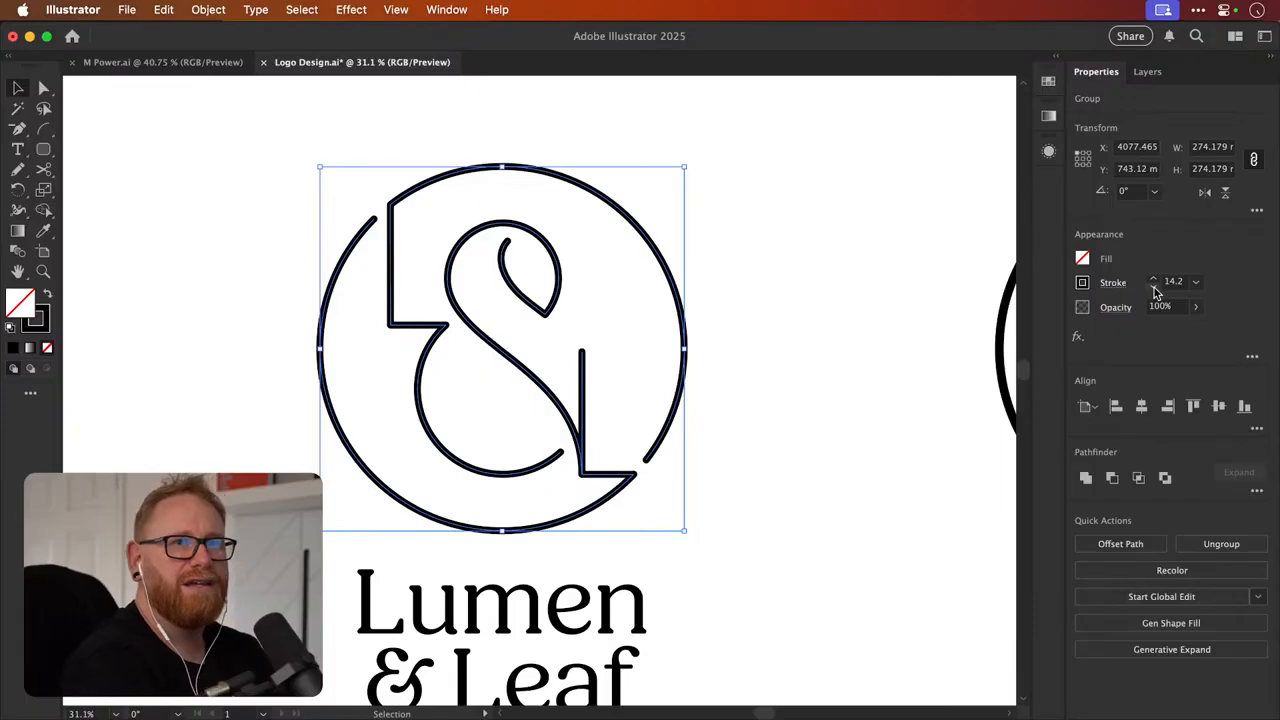
{"action": "left_click", "coordinate": [1155, 280]}
{"action": "left_click", "coordinate": [1155, 280]}
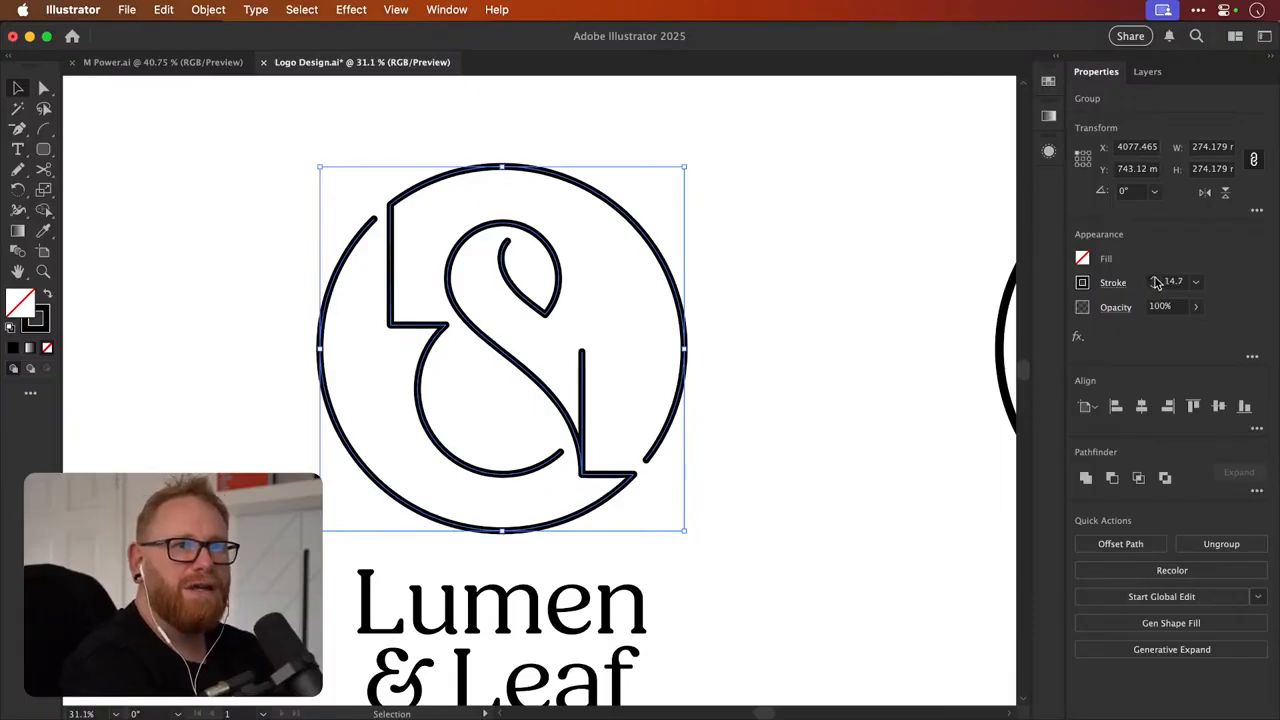
{"action": "left_click", "coordinate": [1155, 280]}
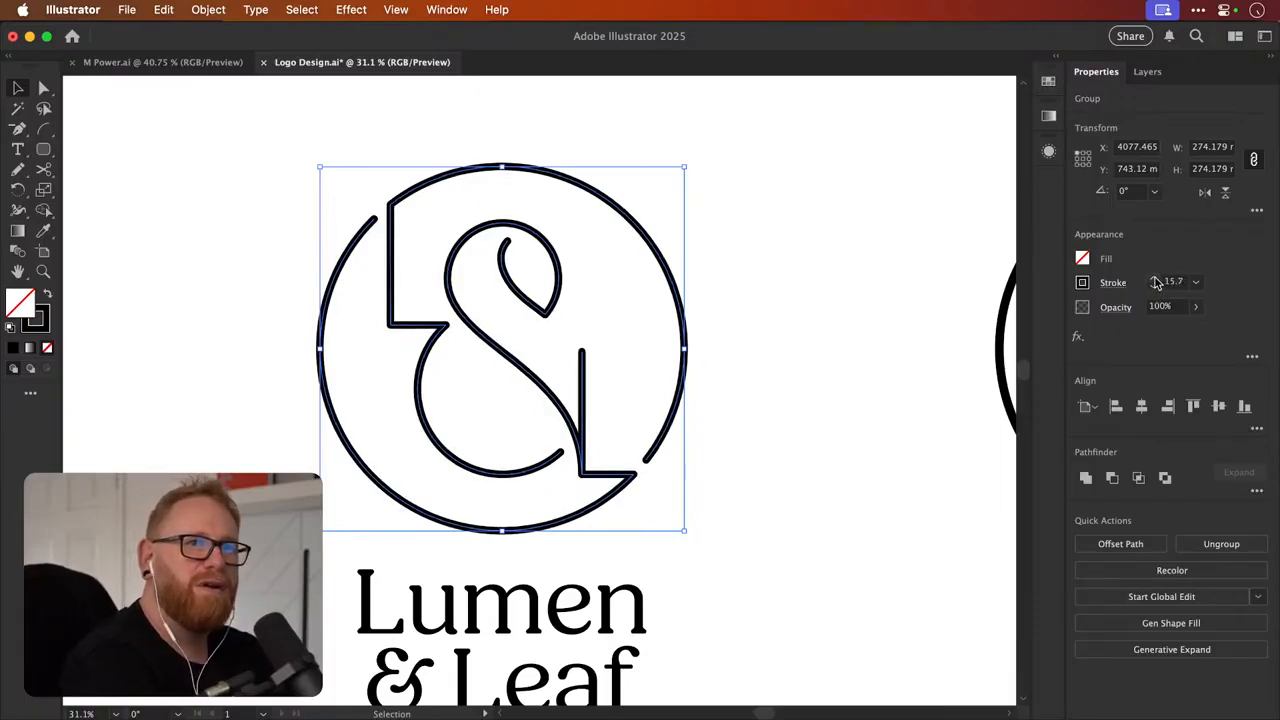
Try gradually thinner strokes on the stacked serif logo's emblem, through 9 pt and 8.5 pt down to 8 pt
{"action": "left_click", "coordinate": [1155, 289]}
{"action": "left_click", "coordinate": [1155, 289]}
{"action": "left_click", "coordinate": [1155, 289]}
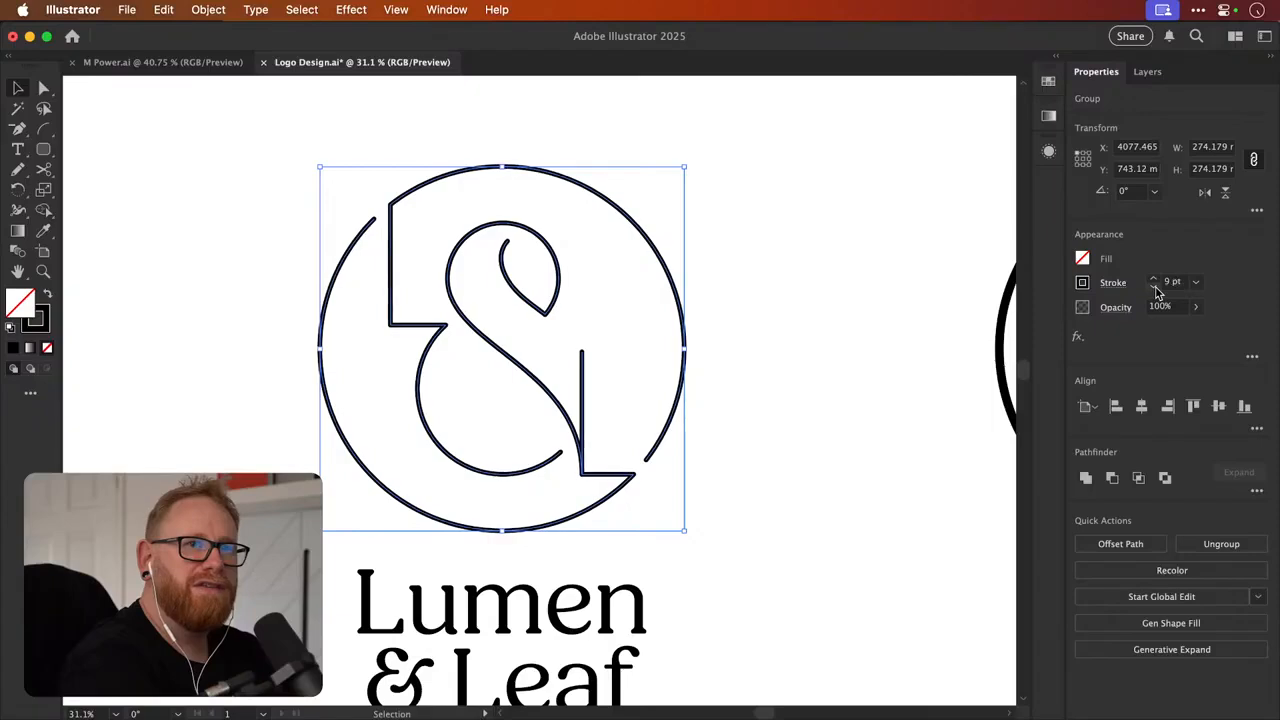
{"action": "left_click", "coordinate": [1155, 289]}
{"action": "left_click", "coordinate": [1155, 289]}
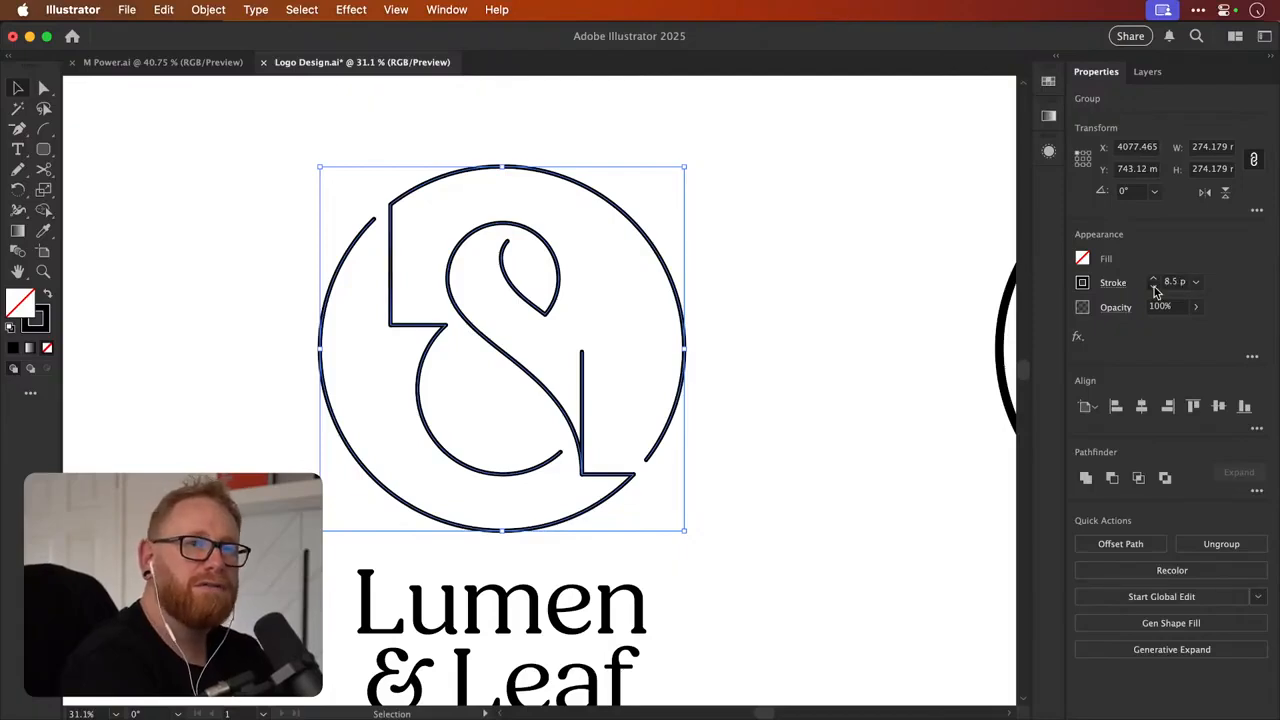
{"action": "left_click", "coordinate": [1155, 289]}
{"action": "left_click", "coordinate": [1155, 289]}
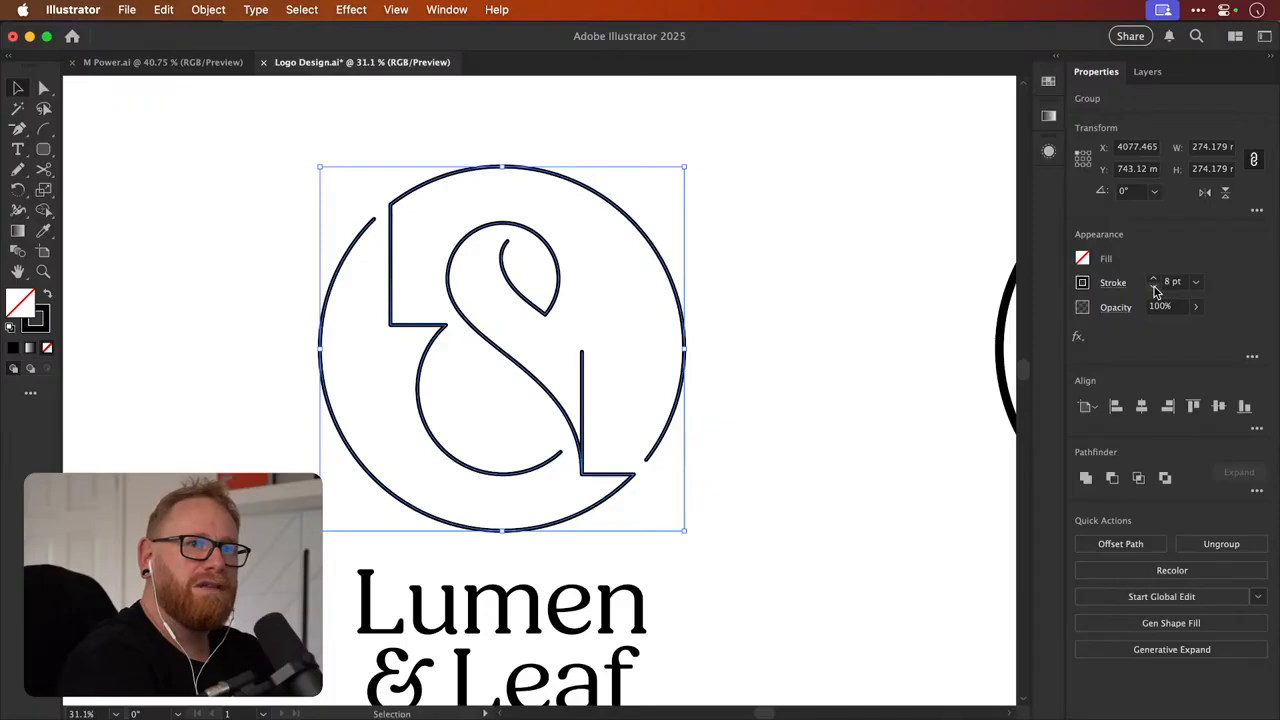
{"action": "left_click", "coordinate": [1155, 289]}
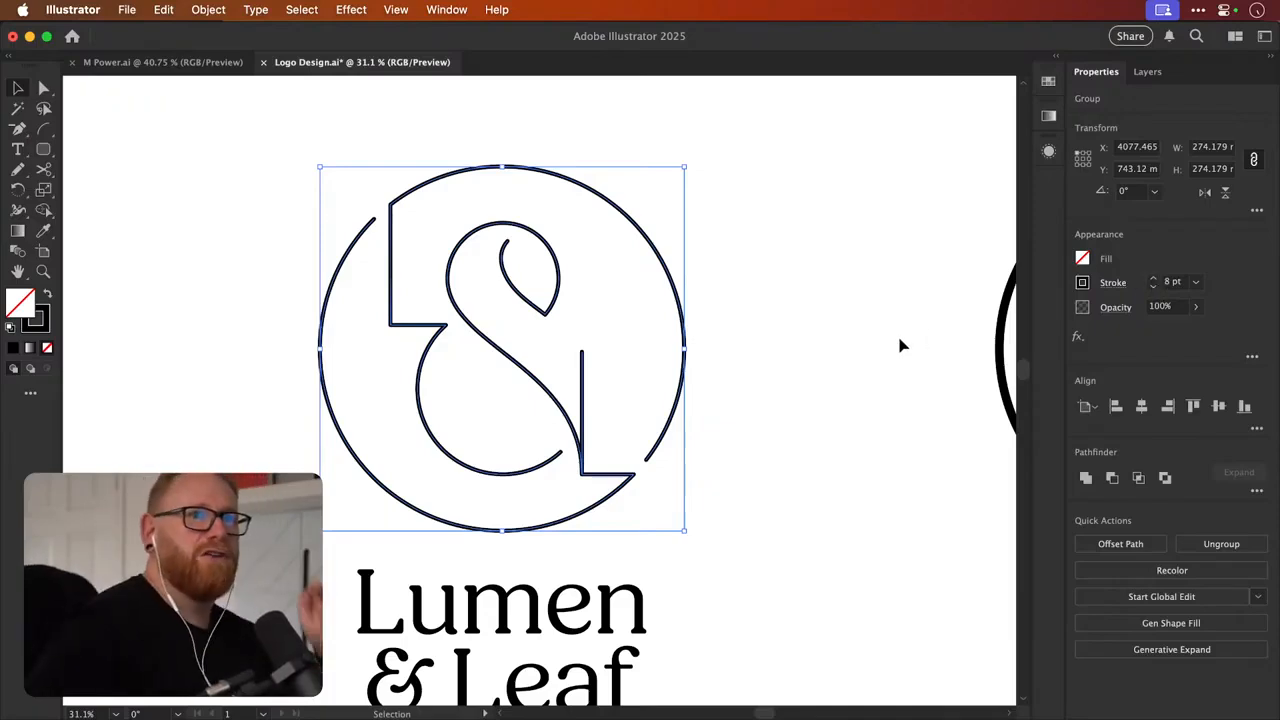
Thicken the stroke of the stacked serif logo's emblem, trying 16 pt and settling on 15 pt
{"action": "left_click", "coordinate": [1155, 282]}
{"action": "left_click", "coordinate": [1155, 282]}
{"action": "left_click", "coordinate": [1155, 282]}
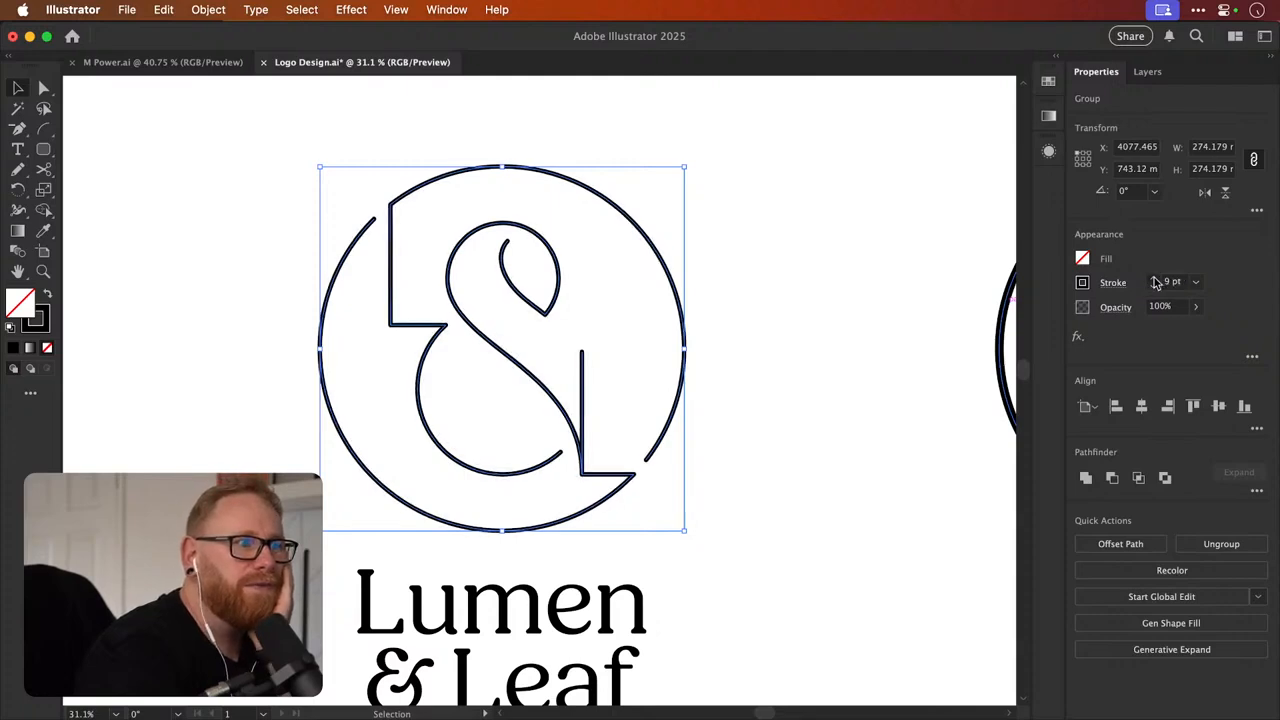
{"action": "left_click", "coordinate": [1155, 282]}
{"action": "left_click", "coordinate": [1155, 282]}
{"action": "left_click", "coordinate": [1155, 287]}
{"action": "left_click", "coordinate": [1155, 287]}
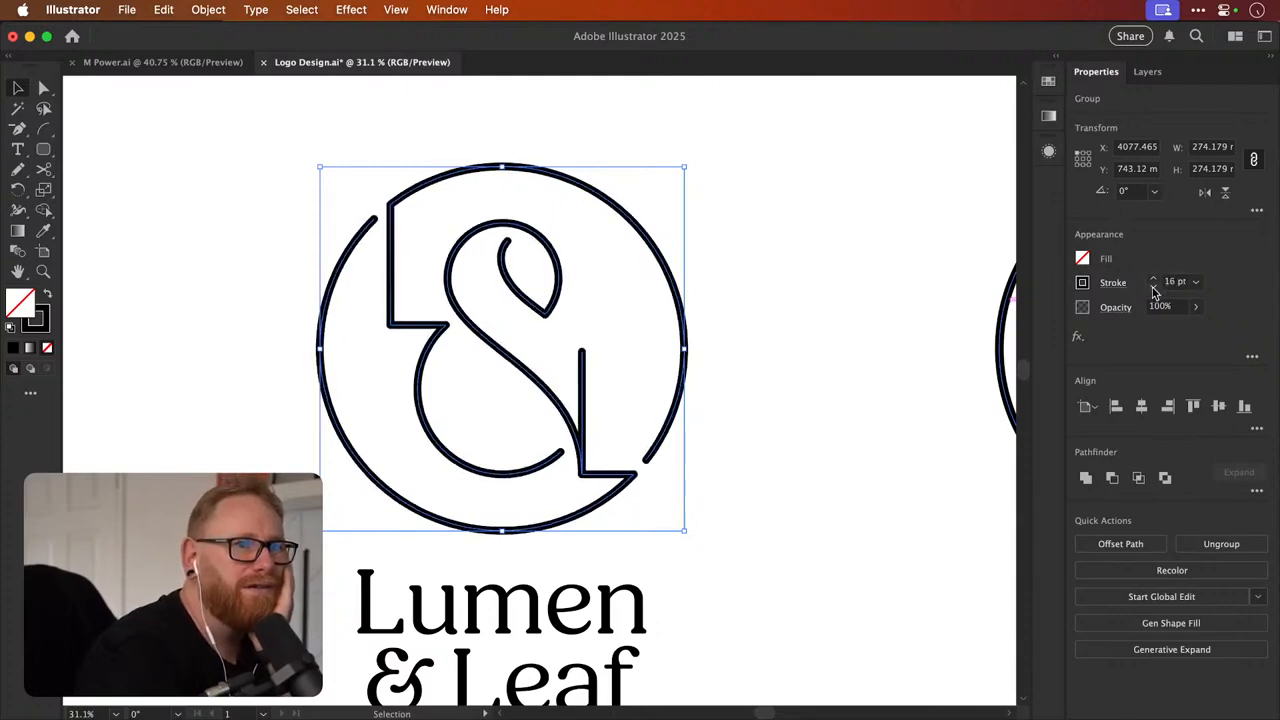
{"action": "left_click", "coordinate": [842, 297]}
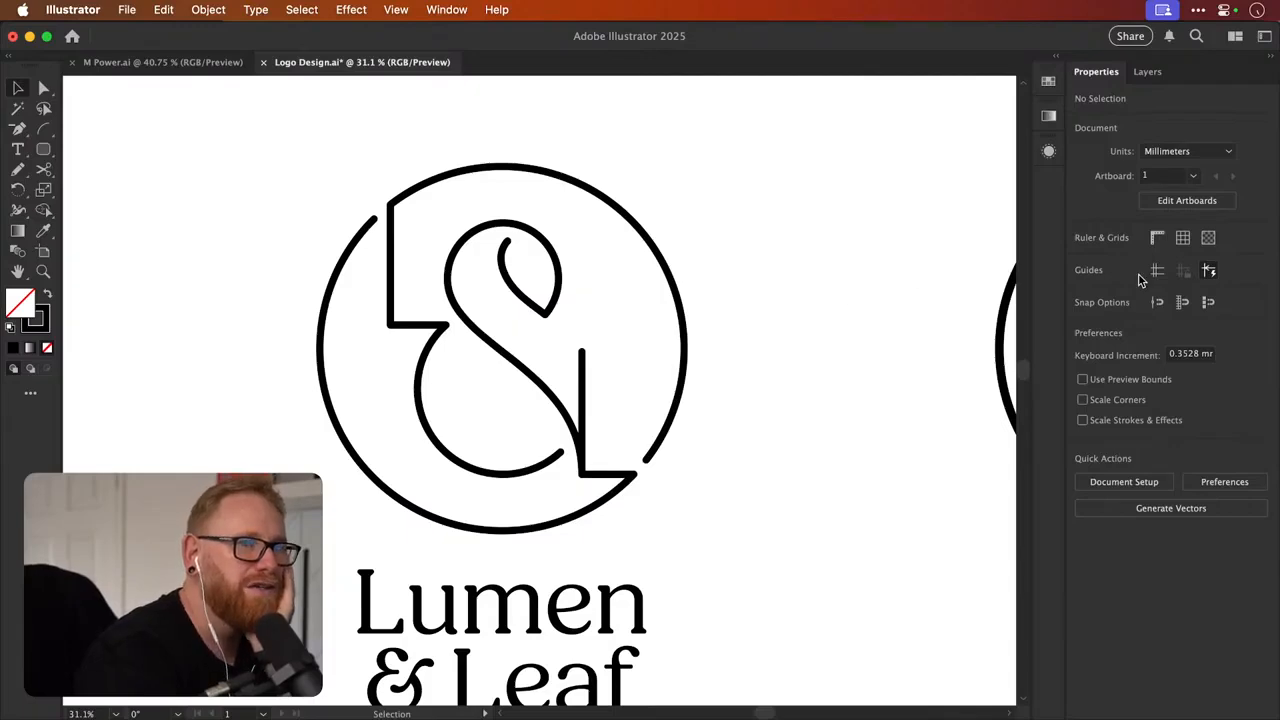
{"action": "left_click", "coordinate": [678, 300]}
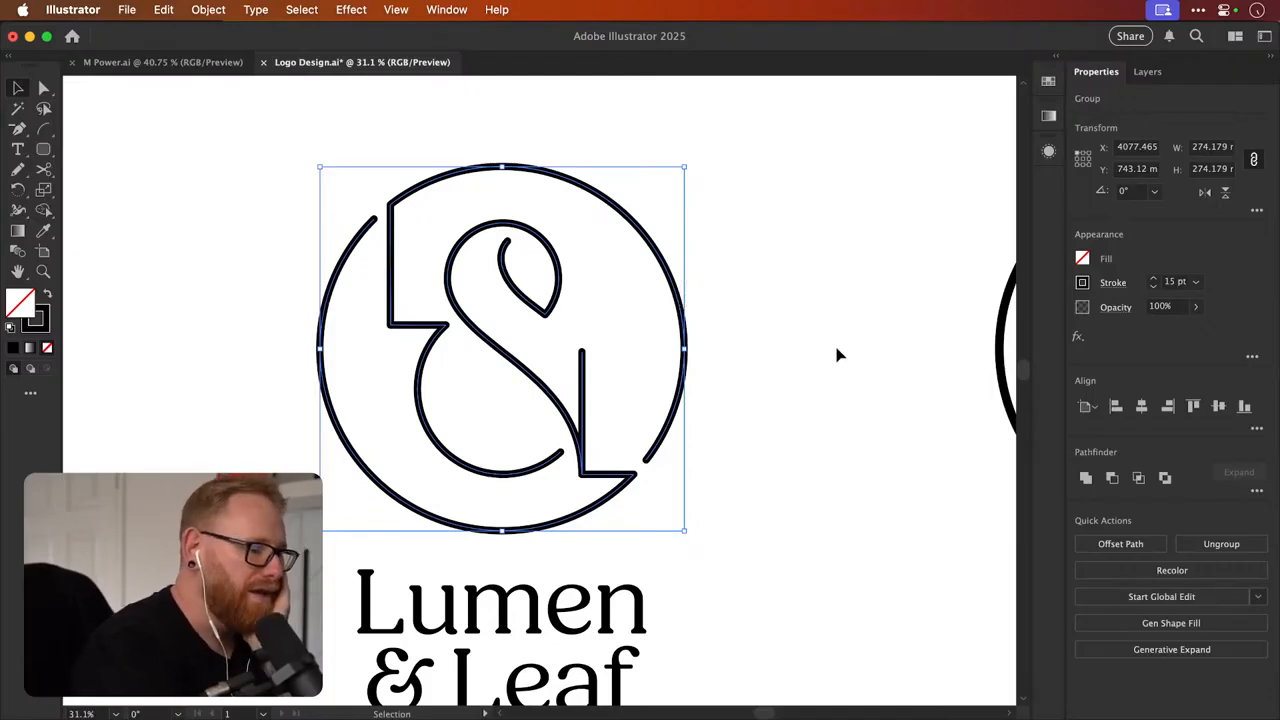
{"action": "key", "text": "super+minus"}
{"action": "key", "text": "super+minus"}
{"action": "key", "text": "super+minus"}
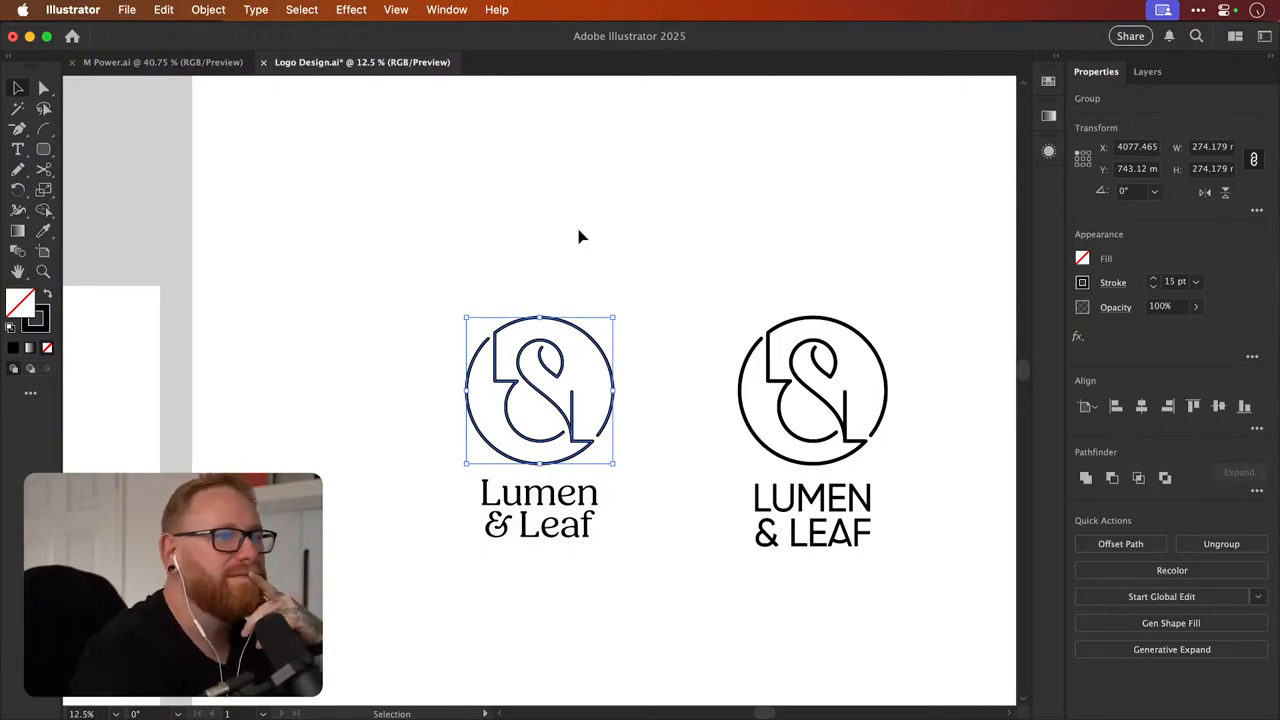
Look through the General, Selection & Anchor Display, Type and User Interface preferences and dismiss the dialog
{"action": "left_click", "coordinate": [100, 9]}
{"action": "mouse_move", "coordinate": [100, 63]}
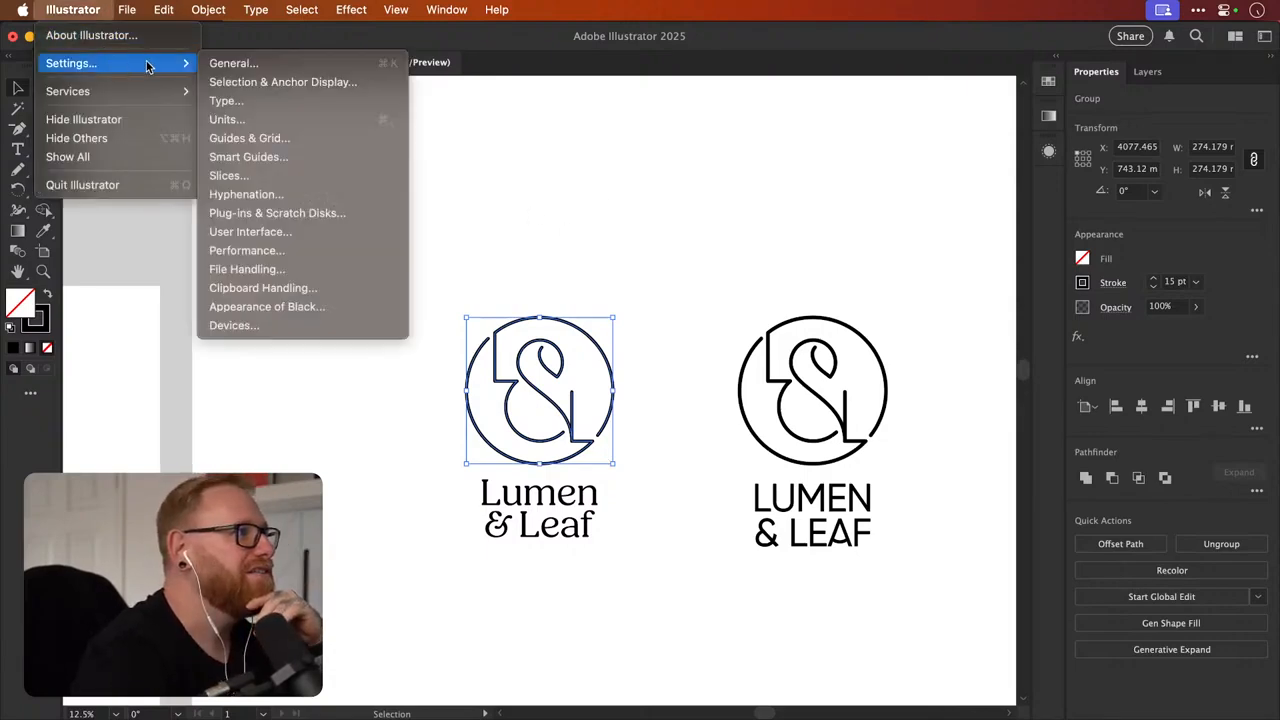
{"action": "left_click", "coordinate": [240, 62]}
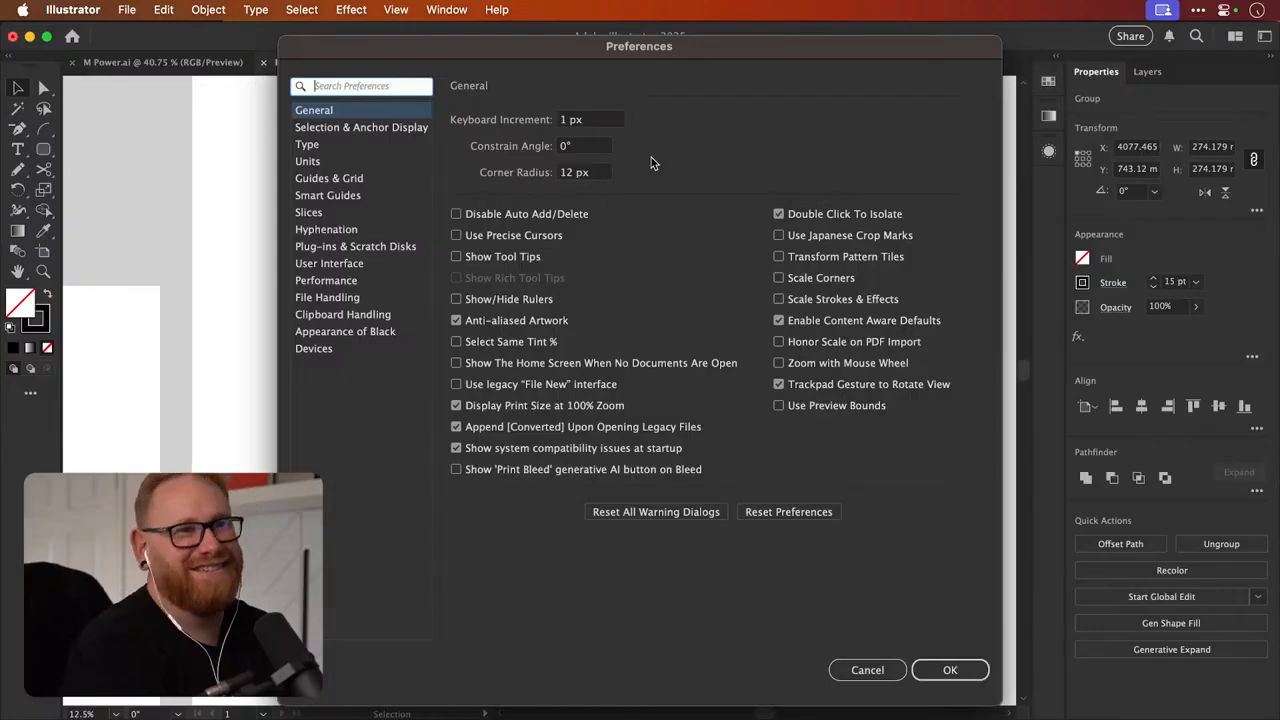
{"action": "left_click", "coordinate": [345, 133]}
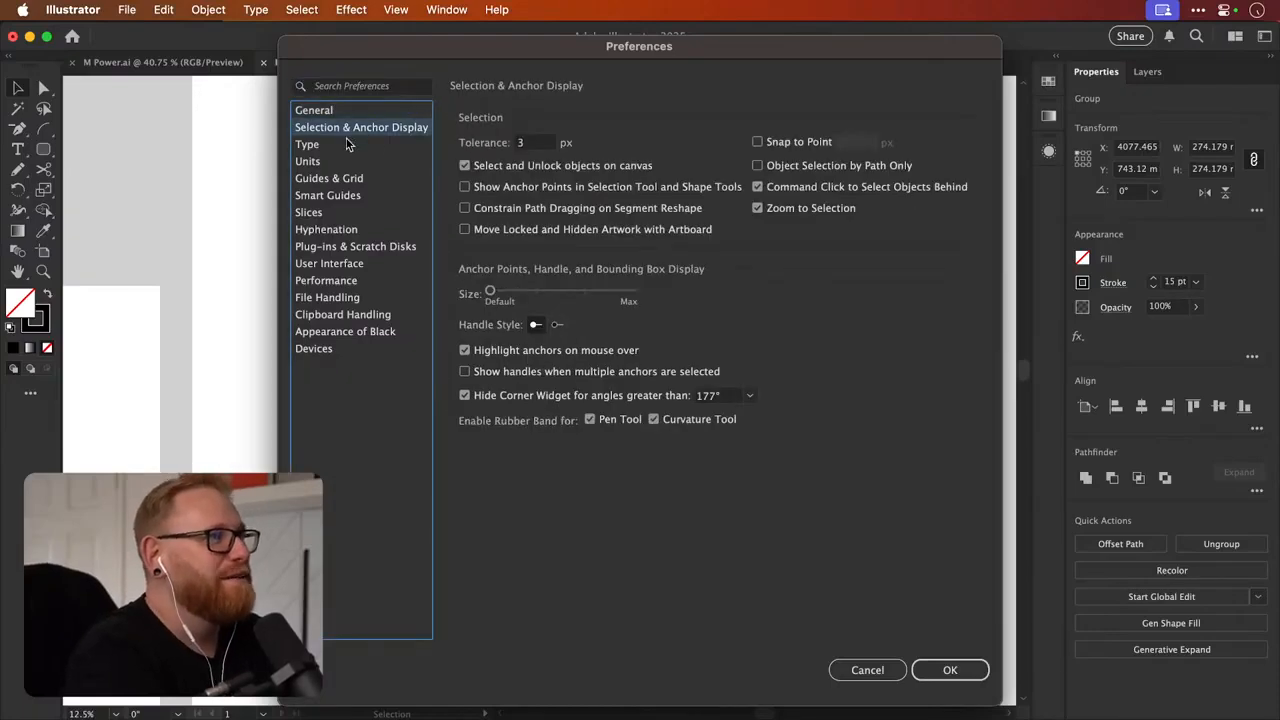
{"action": "left_click", "coordinate": [352, 161]}
{"action": "left_click", "coordinate": [356, 145]}
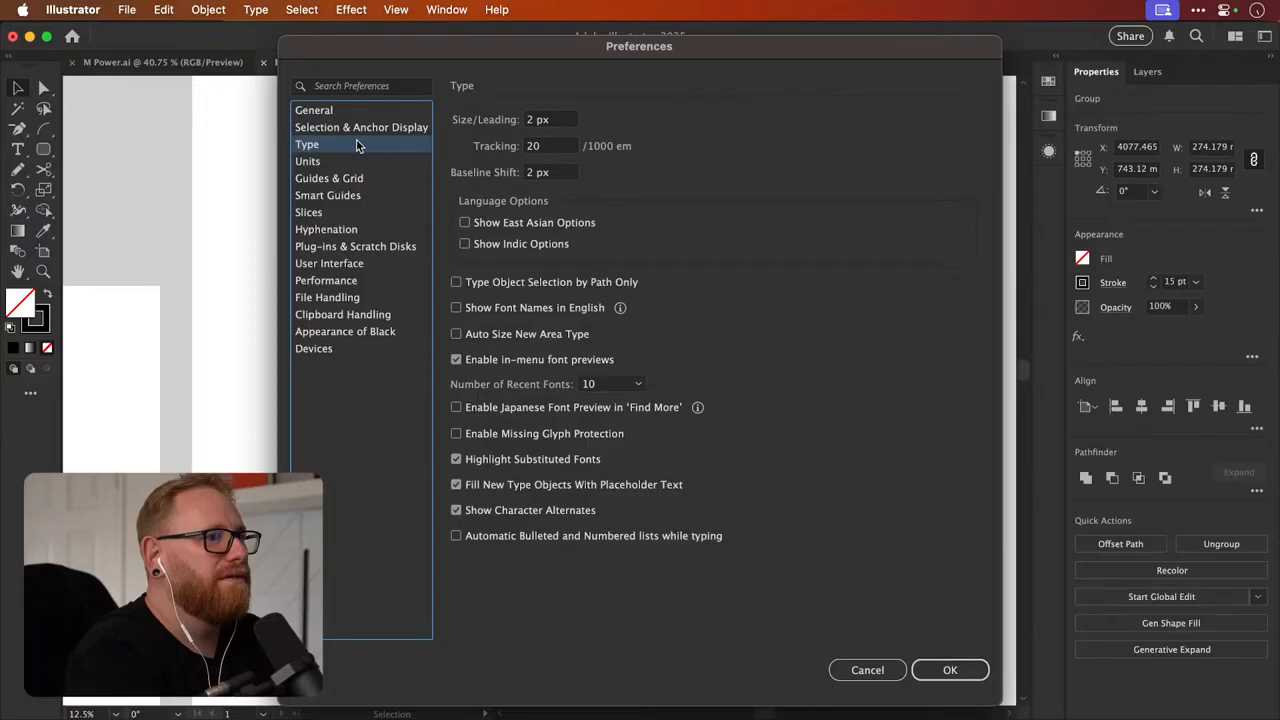
{"action": "left_click", "coordinate": [355, 133]}
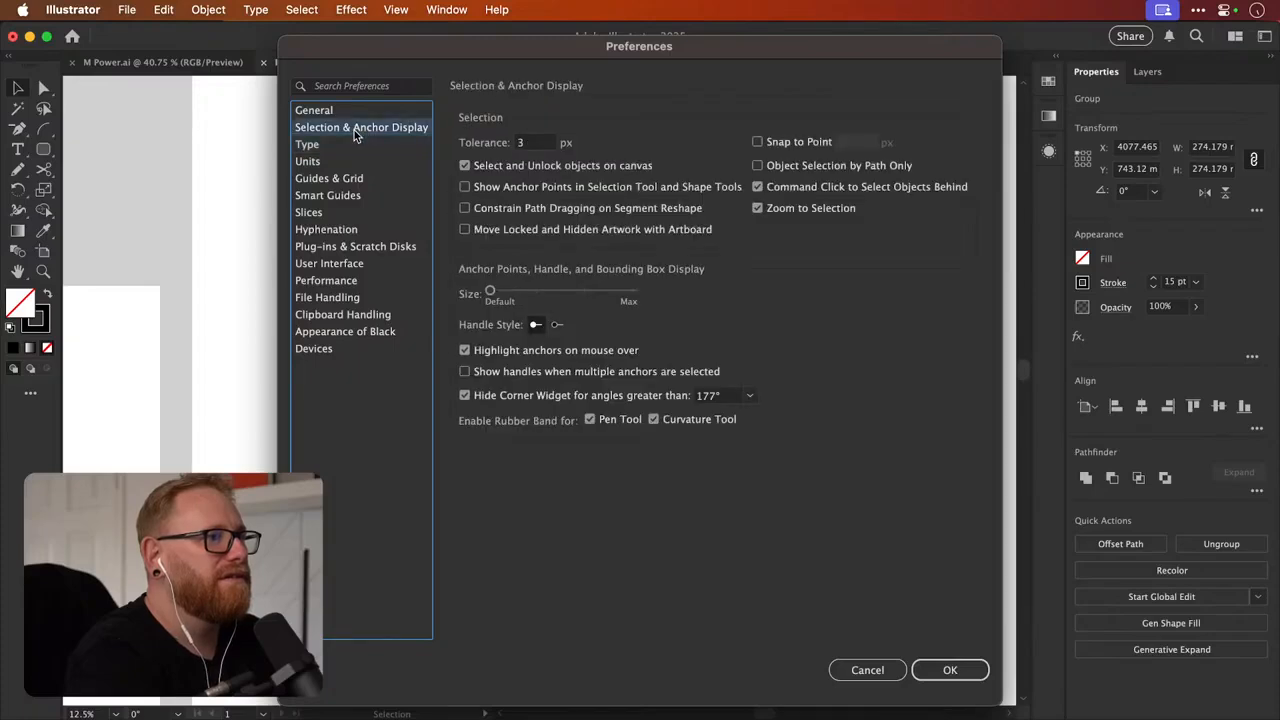
{"action": "left_click", "coordinate": [360, 266]}
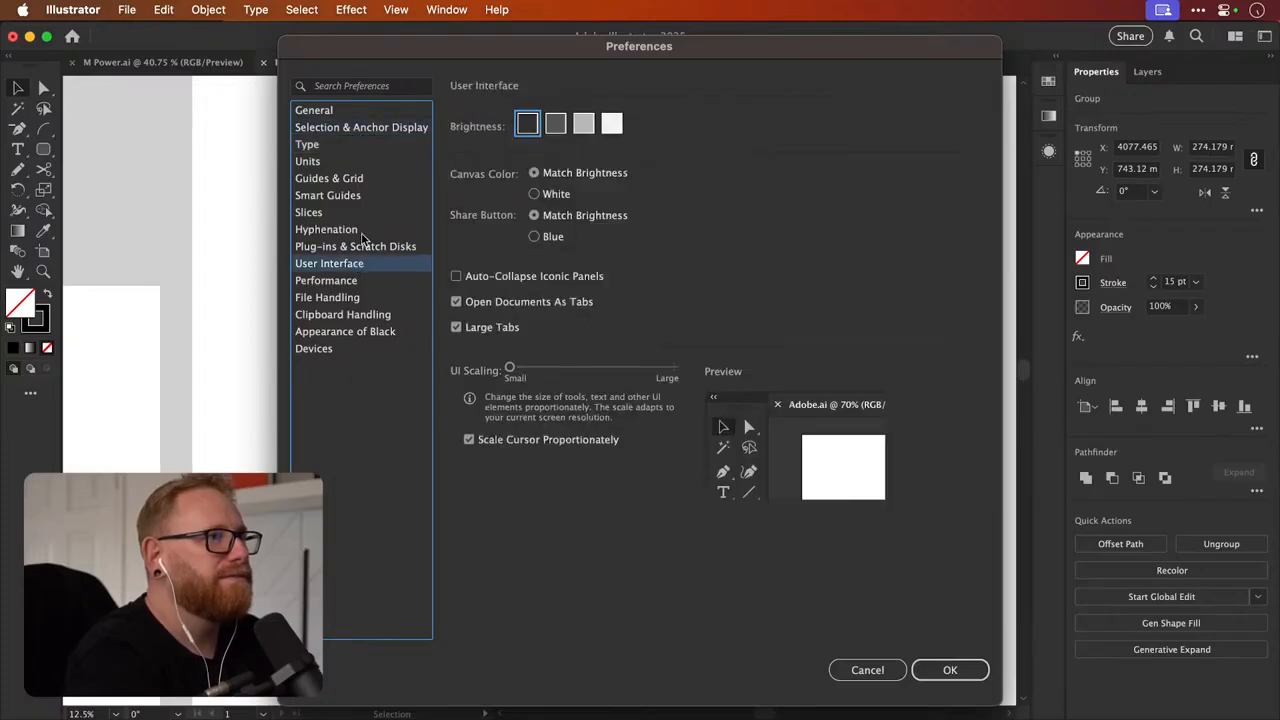
{"action": "left_click", "coordinate": [356, 112]}
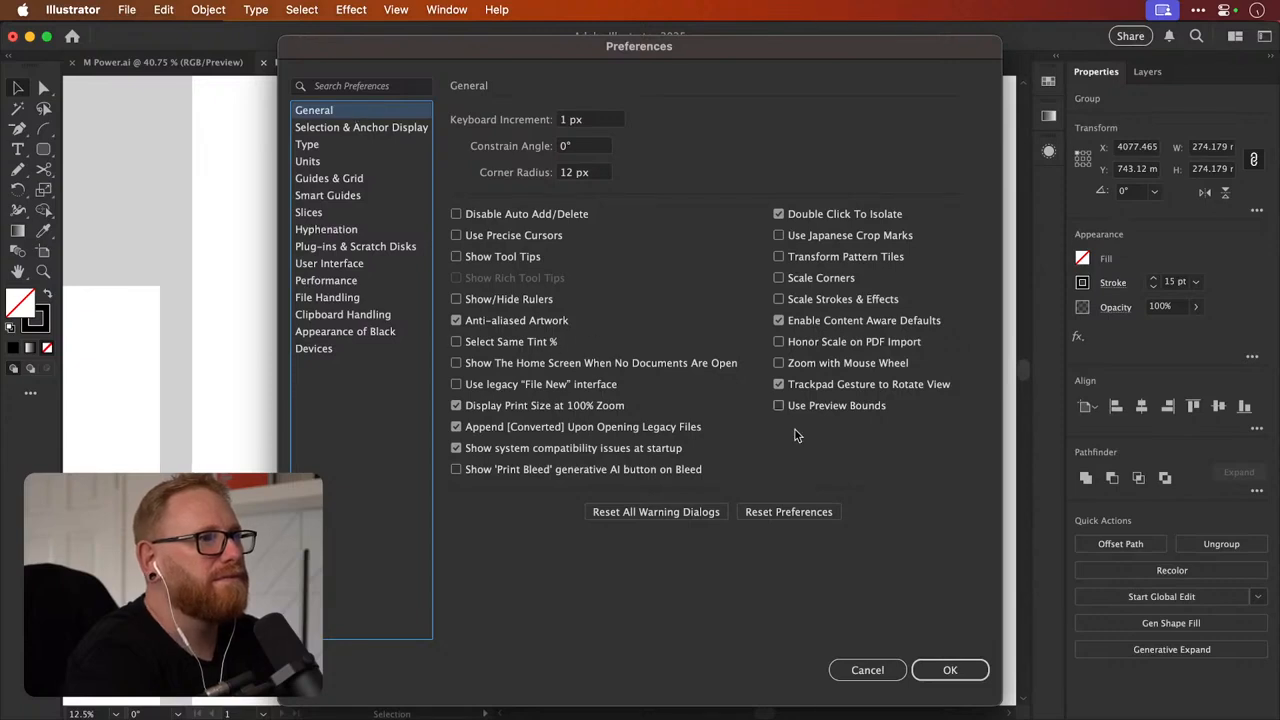
{"action": "left_click", "coordinate": [867, 670]}
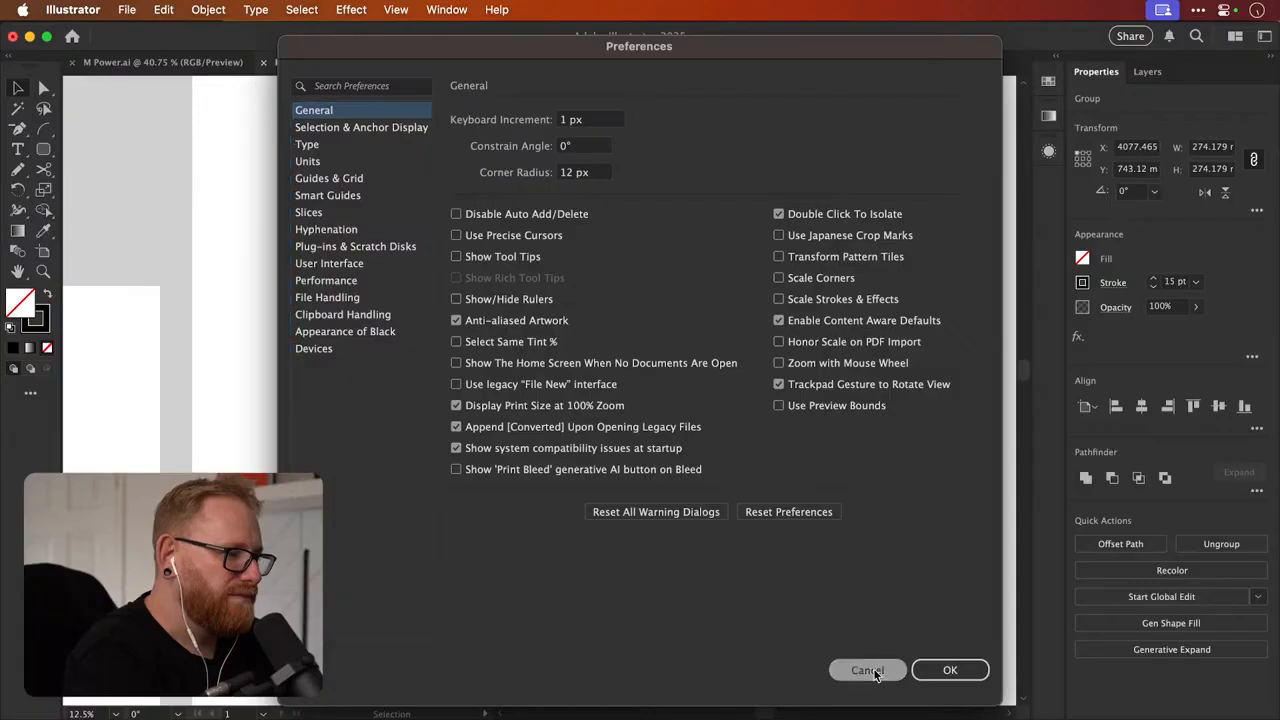
{"action": "left_click", "coordinate": [540, 260]}
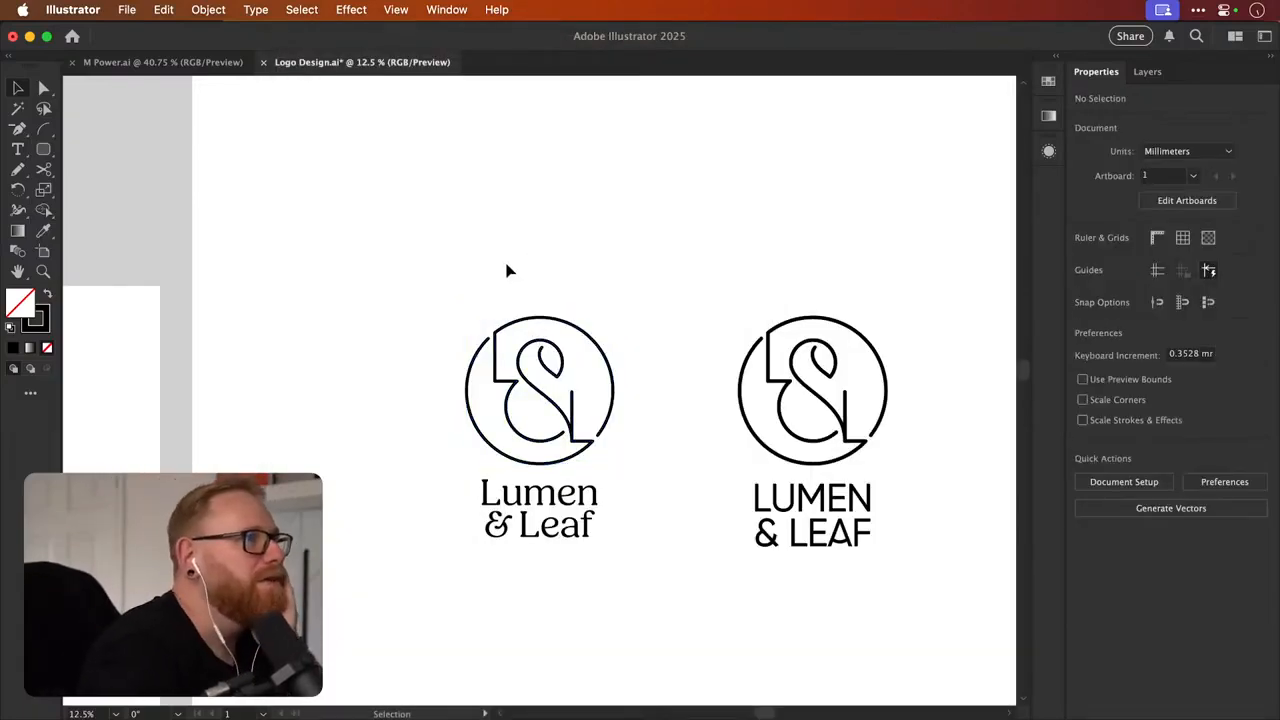
{"action": "left_click_drag", "start_coordinate": [505, 264], "coordinate": [651, 455]}
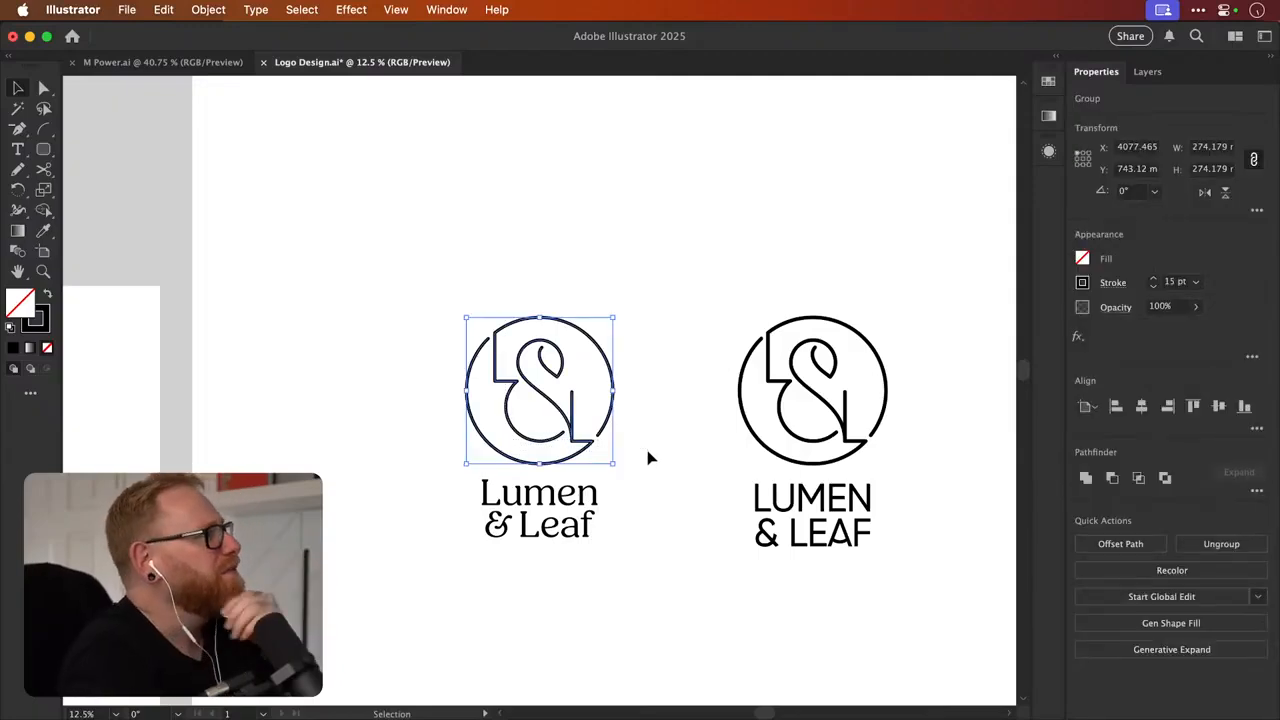
{"action": "left_click", "coordinate": [648, 458]}
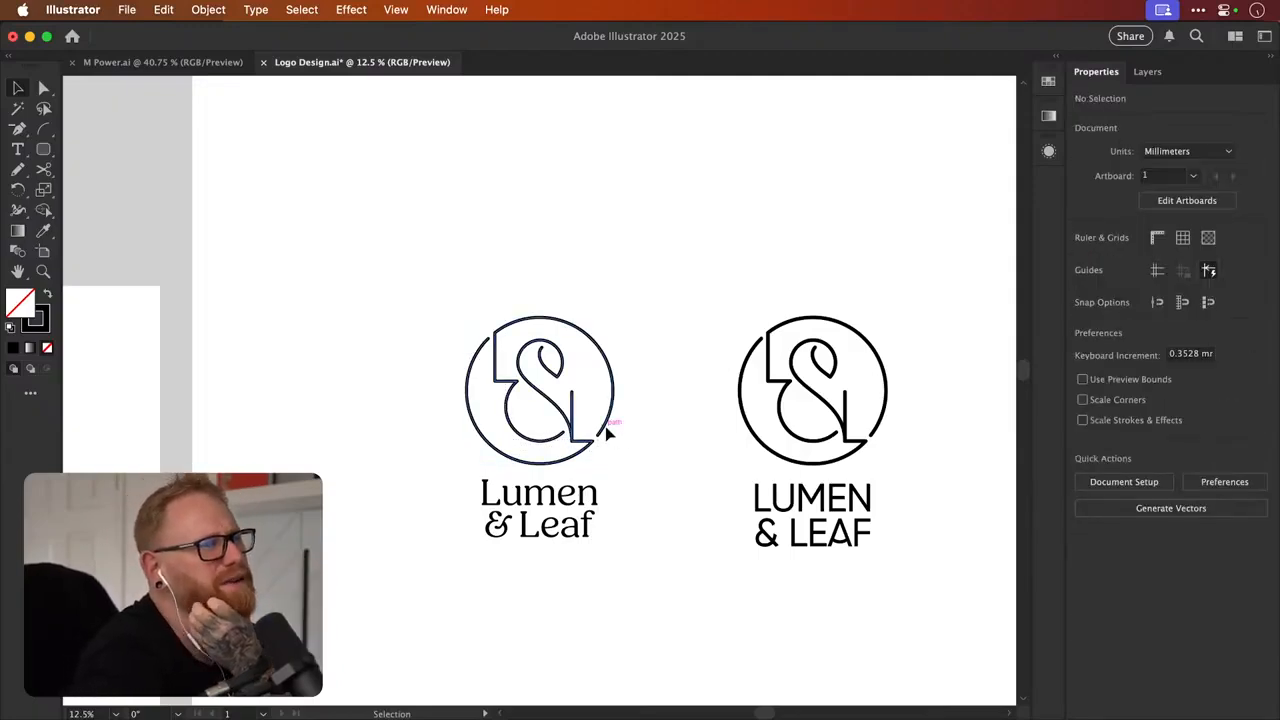
{"action": "left_click", "coordinate": [607, 430]}
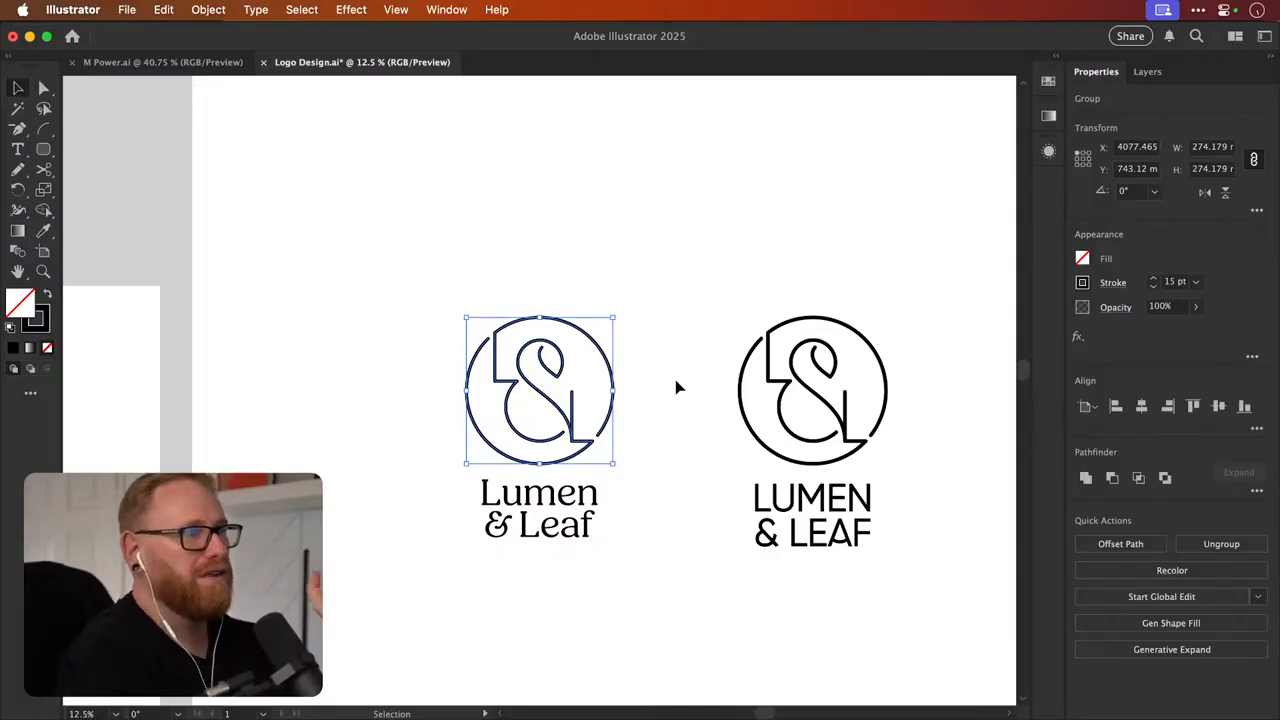
Copy the stacked serif emblem's 15 pt stroke onto the stacked sans logo's emblem with the Eyedropper
{"action": "scroll", "coordinate": [709, 486], "scroll_direction": "down", "scroll_amount": 3}
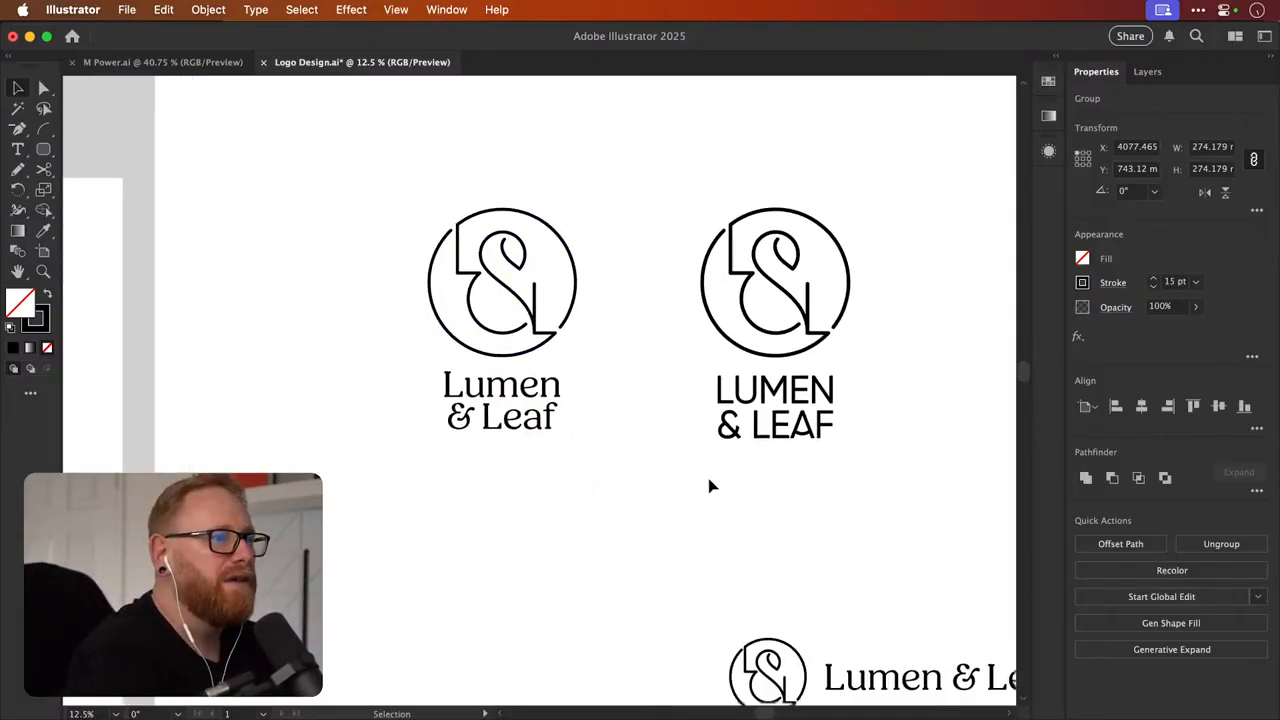
{"action": "left_click_drag", "start_coordinate": [708, 160], "coordinate": [784, 205]}
{"action": "key", "text": "i"}
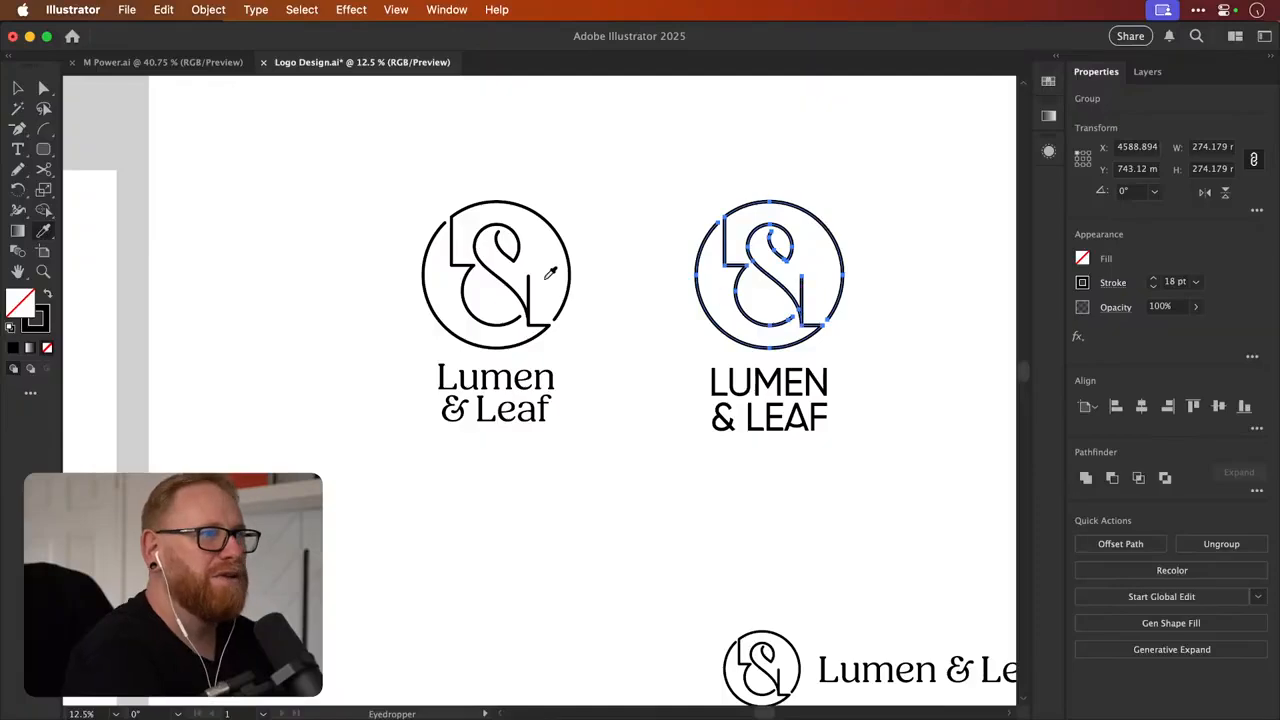
{"action": "left_click", "coordinate": [573, 289]}
{"action": "key", "text": "v"}
{"action": "left_click", "coordinate": [597, 480]}
Select the emblems of both horizontal logos together and thin their stroke to 9.75 pt
{"action": "scroll", "coordinate": [597, 480], "scroll_direction": "down", "scroll_amount": 5}
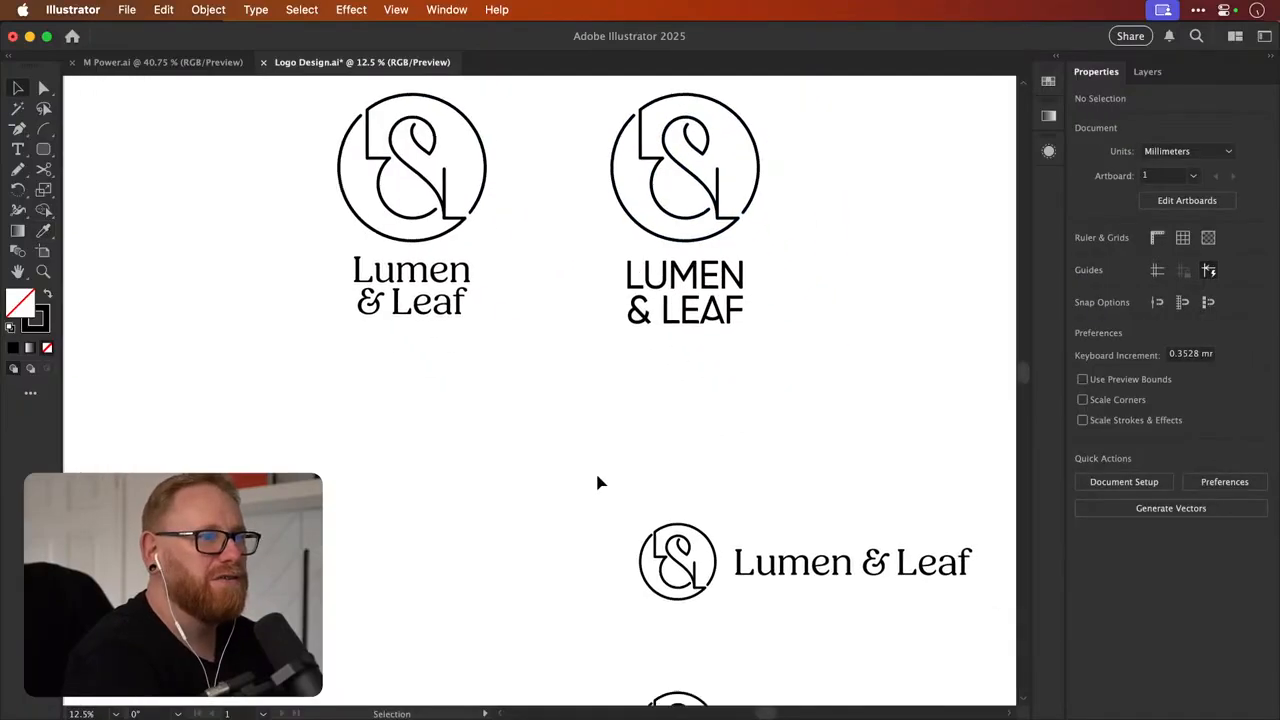
{"action": "left_click_drag", "start_coordinate": [502, 438], "coordinate": [628, 688]}
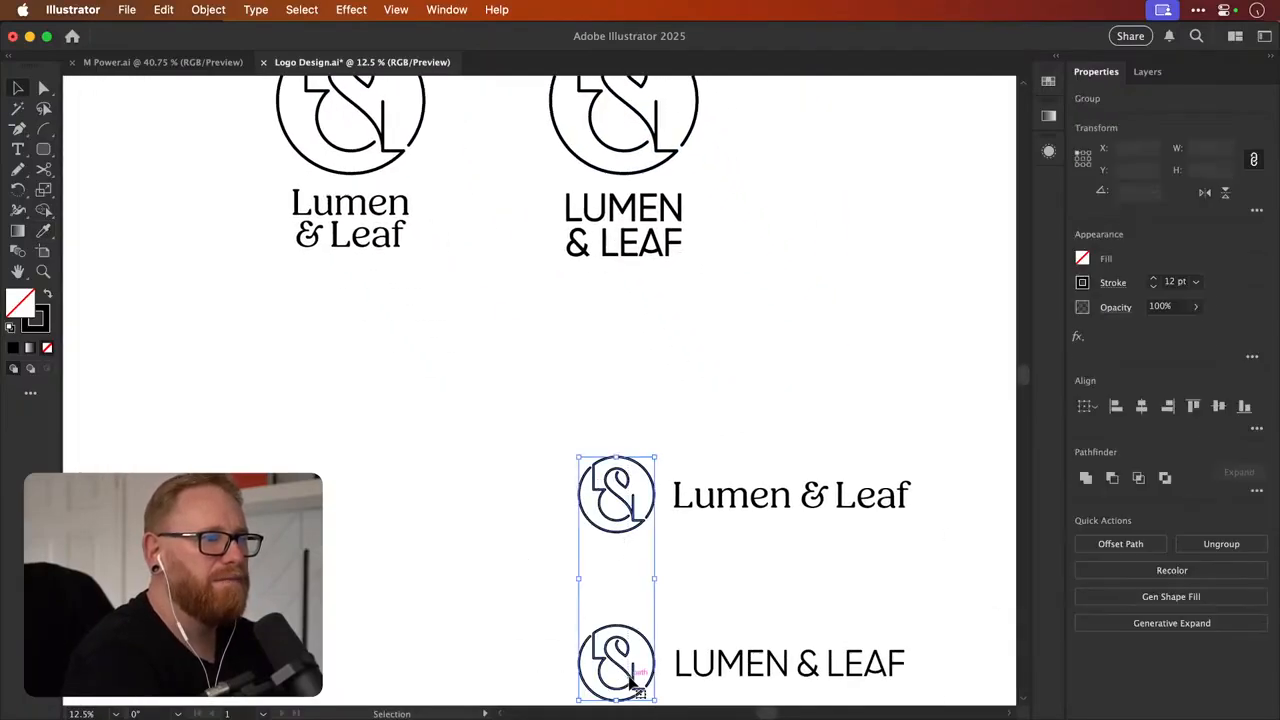
{"action": "left_click", "coordinate": [791, 326]}
{"action": "left_click_drag", "start_coordinate": [554, 372], "coordinate": [624, 672]}
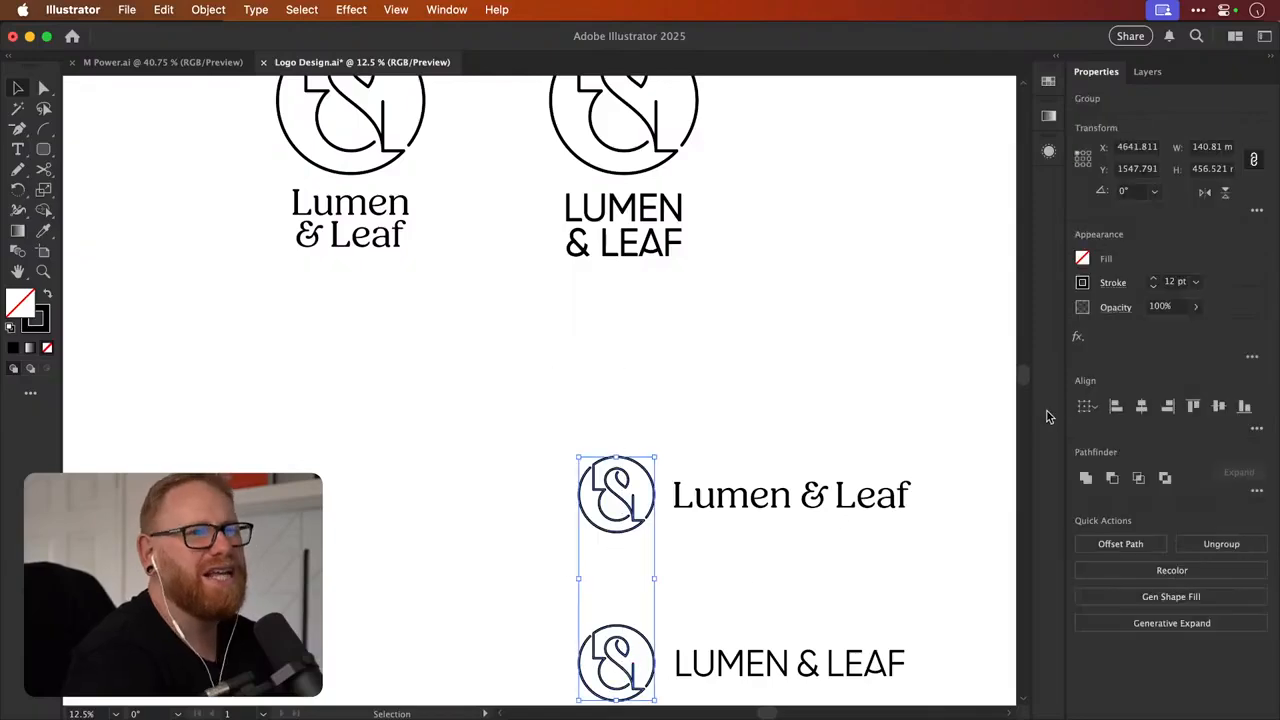
{"action": "left_click", "coordinate": [1153, 286]}
{"action": "left_click", "coordinate": [1153, 286]}
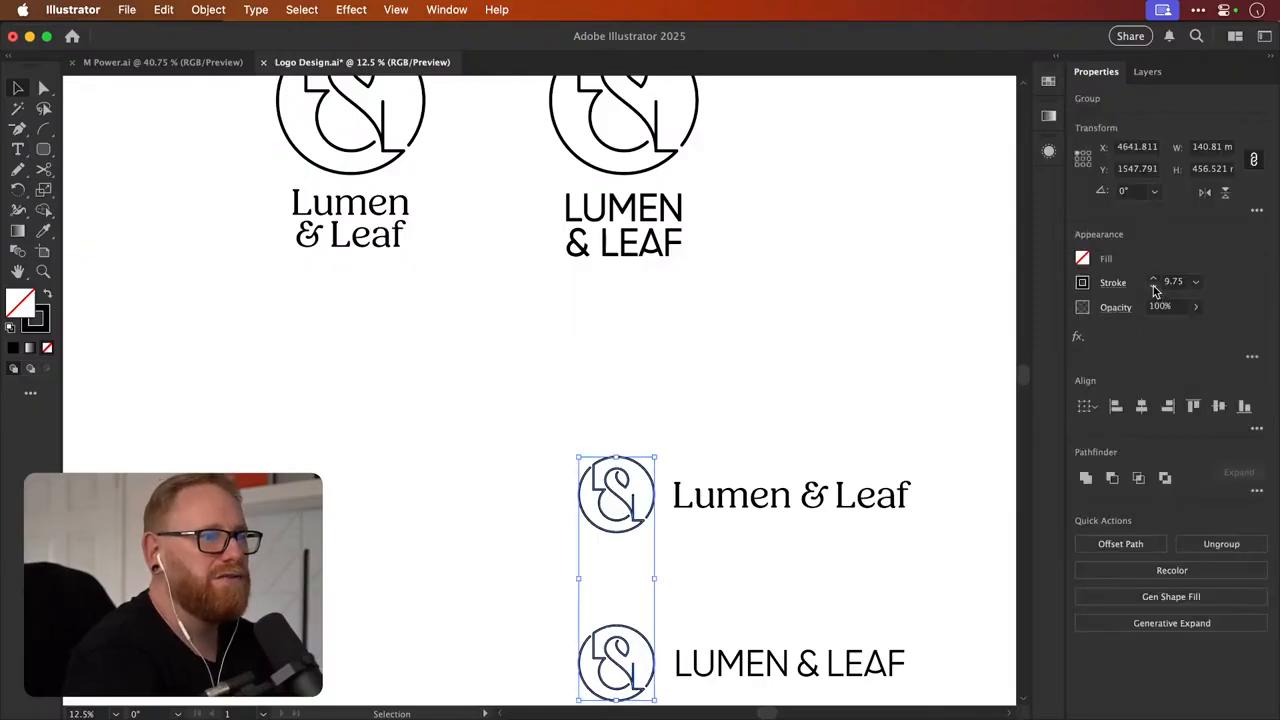
{"action": "left_click", "coordinate": [738, 337]}
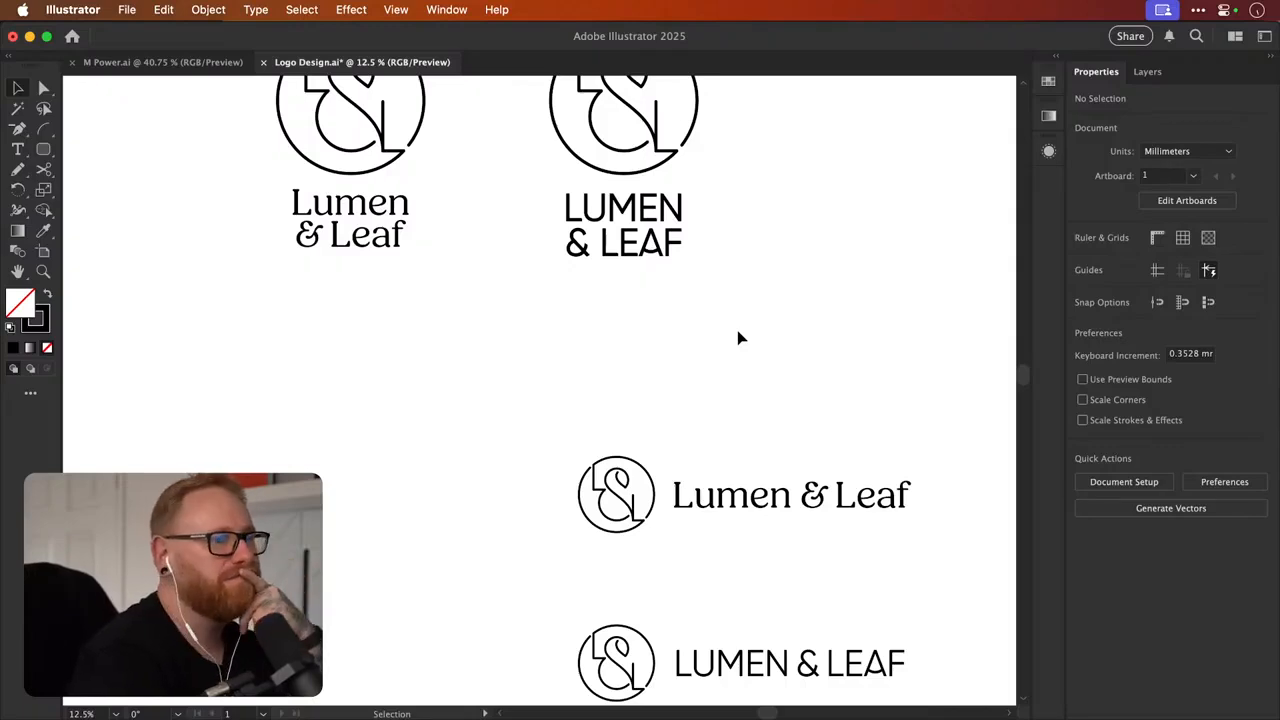
Switch to Photoshop and fit the whole Logo Design.psd brief and mind map in view
{"action": "scroll", "coordinate": [737, 338], "scroll_direction": "up", "scroll_amount": 3}
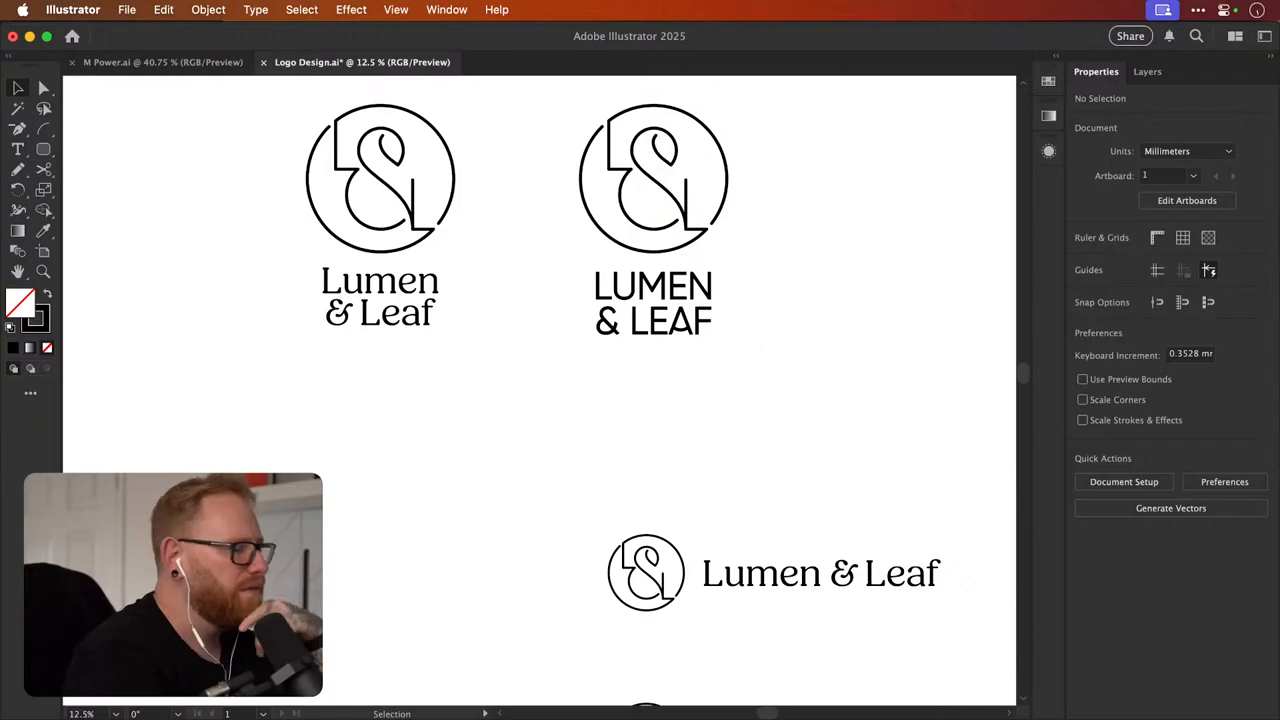
{"action": "key", "text": "super+Tab"}
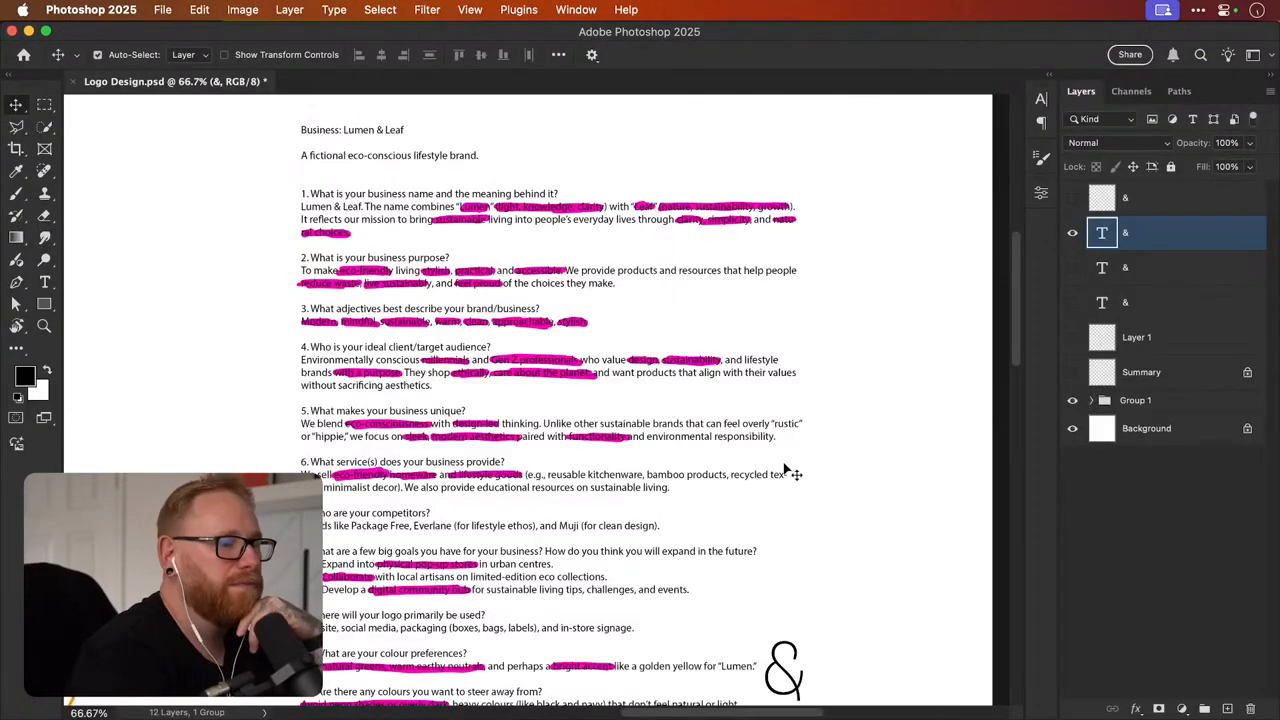
{"action": "key", "text": "super+0"}
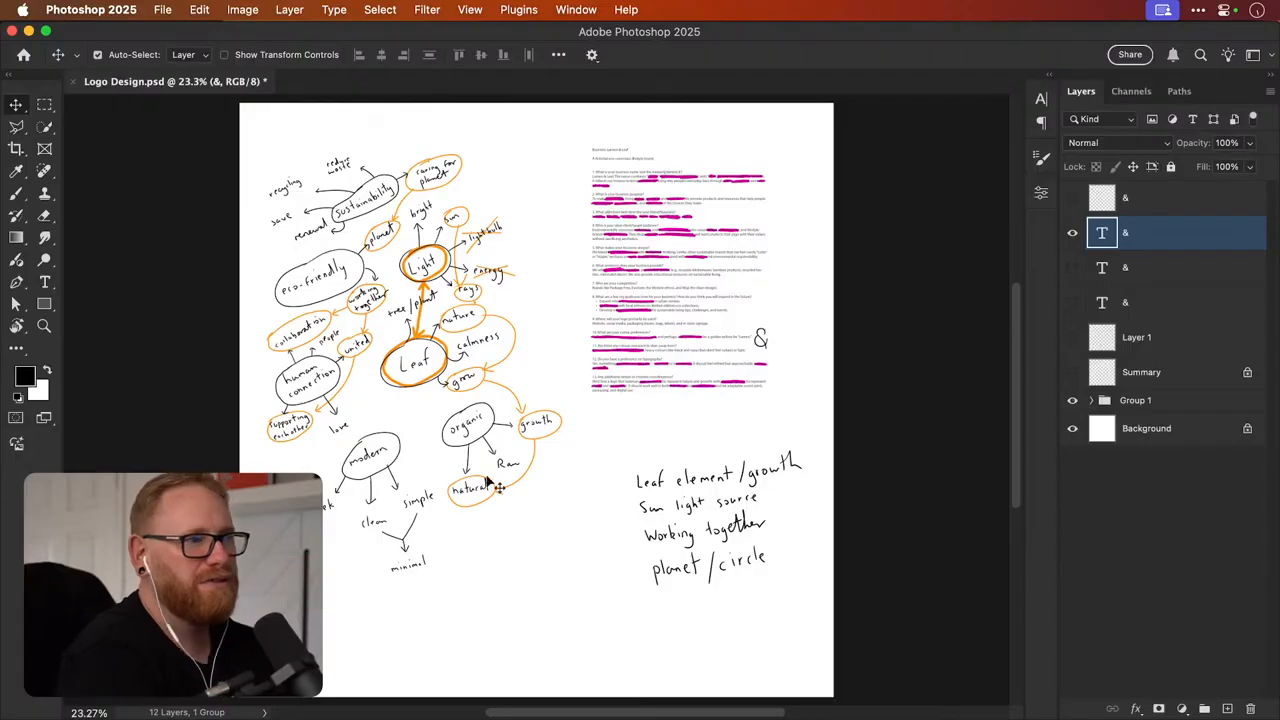
Hide the mind map group, show the Summary, Layer 1 and all ampersand layers, and view the bamboo lamp sketches up close
{"action": "left_click", "coordinate": [1072, 400]}
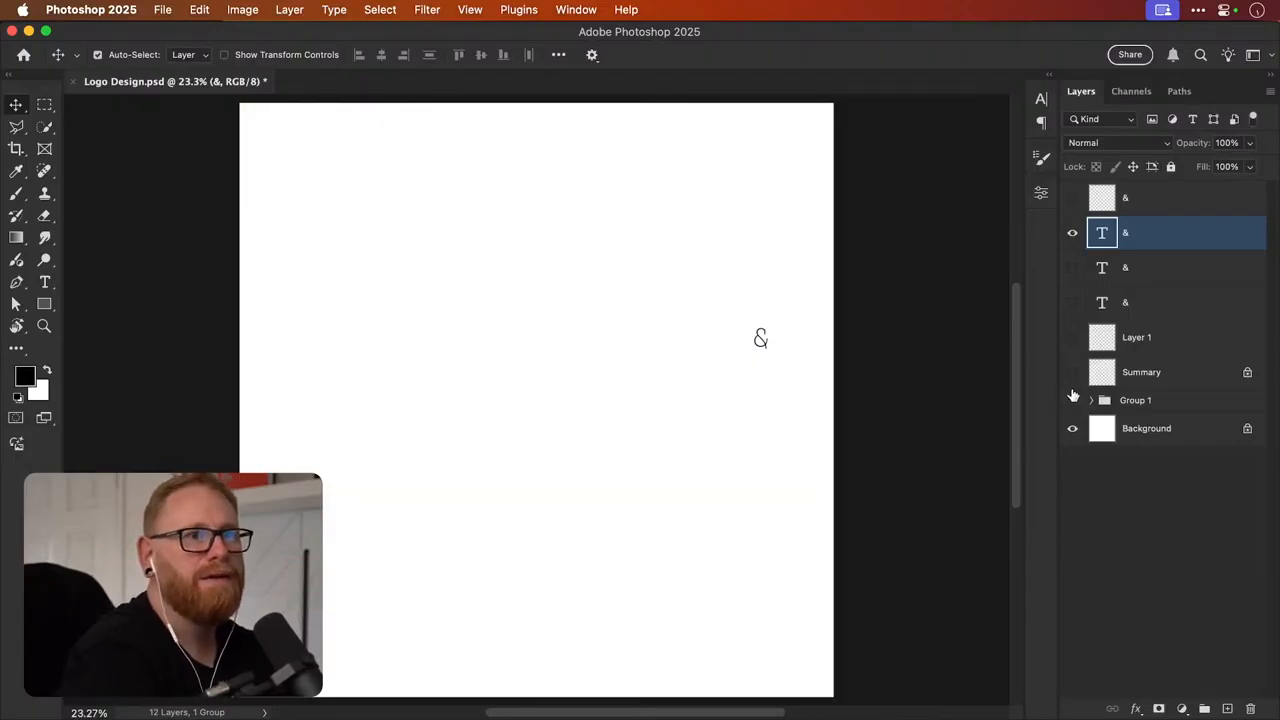
{"action": "left_click_drag", "start_coordinate": [1073, 372], "coordinate": [1074, 177]}
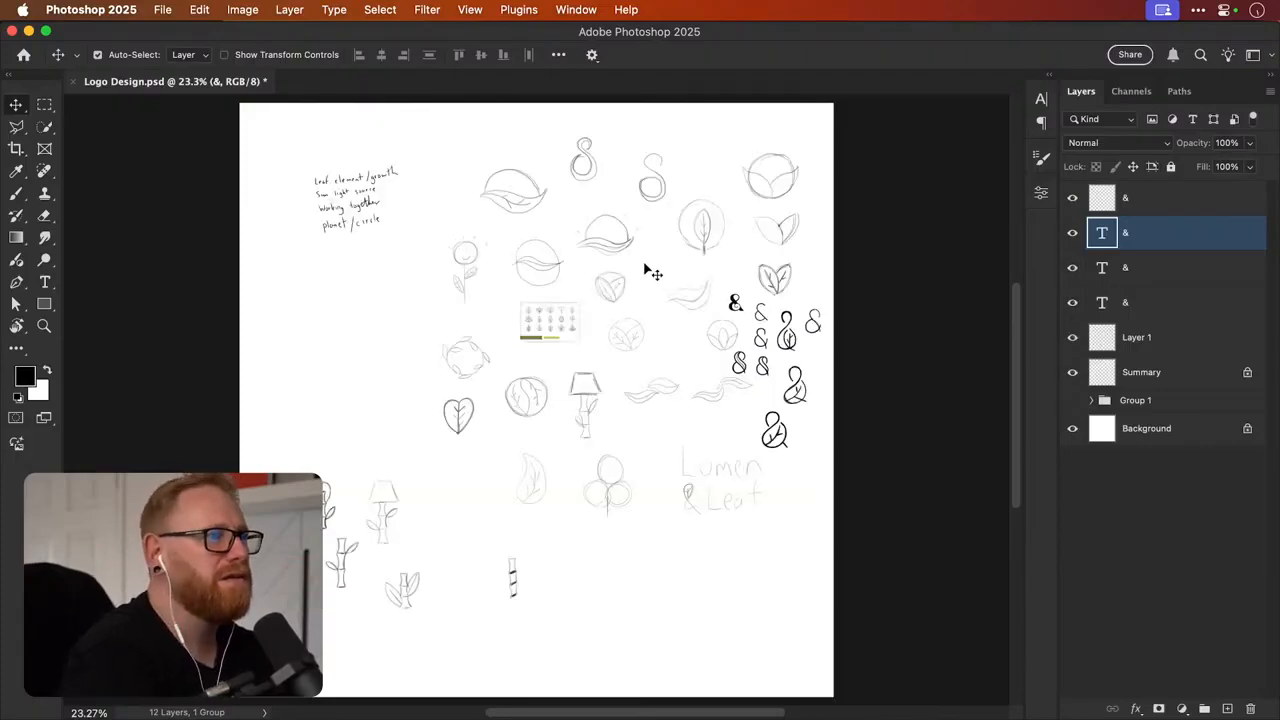
{"action": "key", "text": "z"}
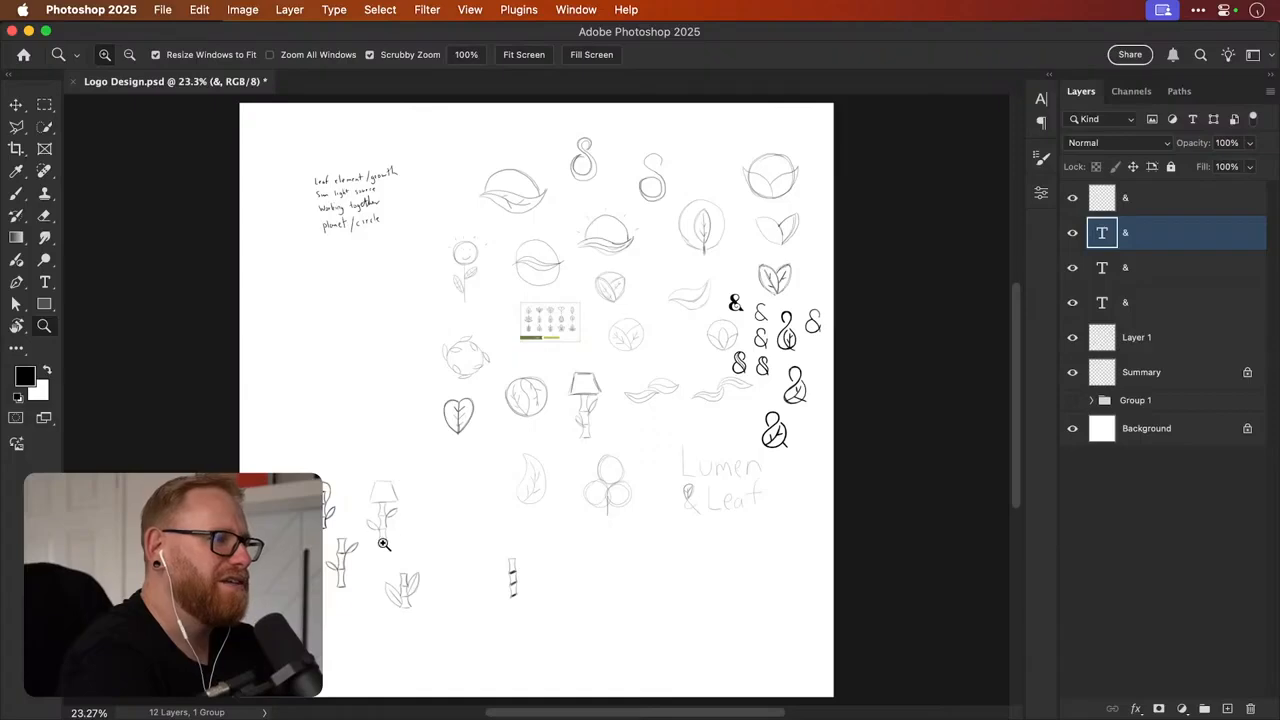
{"action": "left_click", "coordinate": [400, 537]}
{"action": "key", "text": "v"}
{"action": "key", "text": "z"}
{"action": "left_click", "coordinate": [390, 531]}
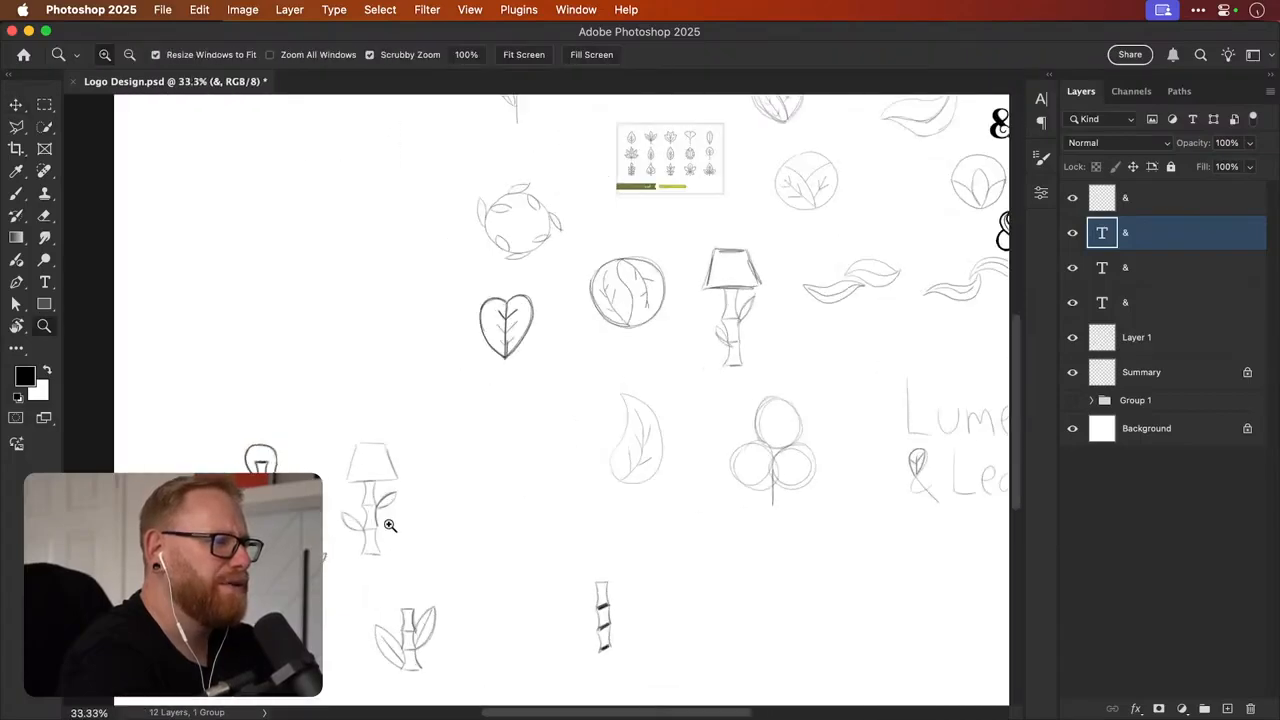
{"action": "key", "text": "v"}
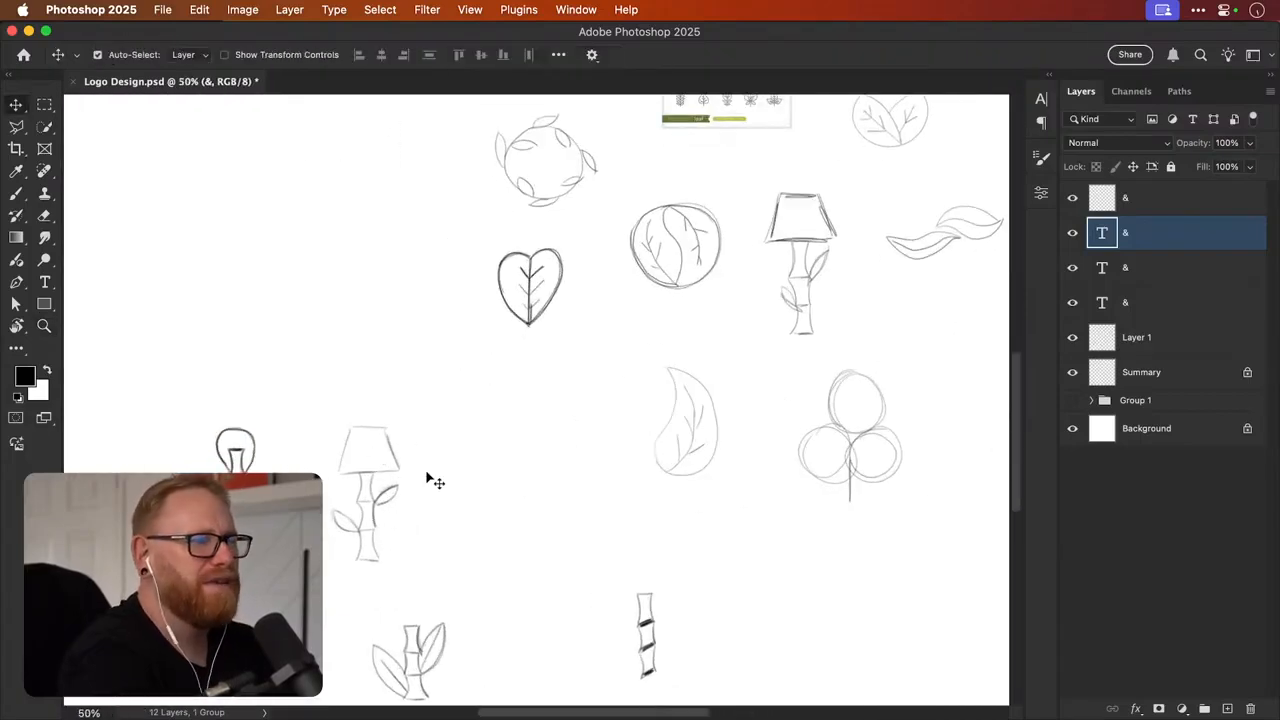
Examine the smiling flower sketch up close and review the surrounding leaf, sun and ampersand concept sketches against the handwritten keywords
{"action": "scroll", "coordinate": [427, 477], "scroll_direction": "up", "scroll_amount": 5}
{"action": "scroll", "coordinate": [427, 477], "scroll_direction": "right", "scroll_amount": 4}
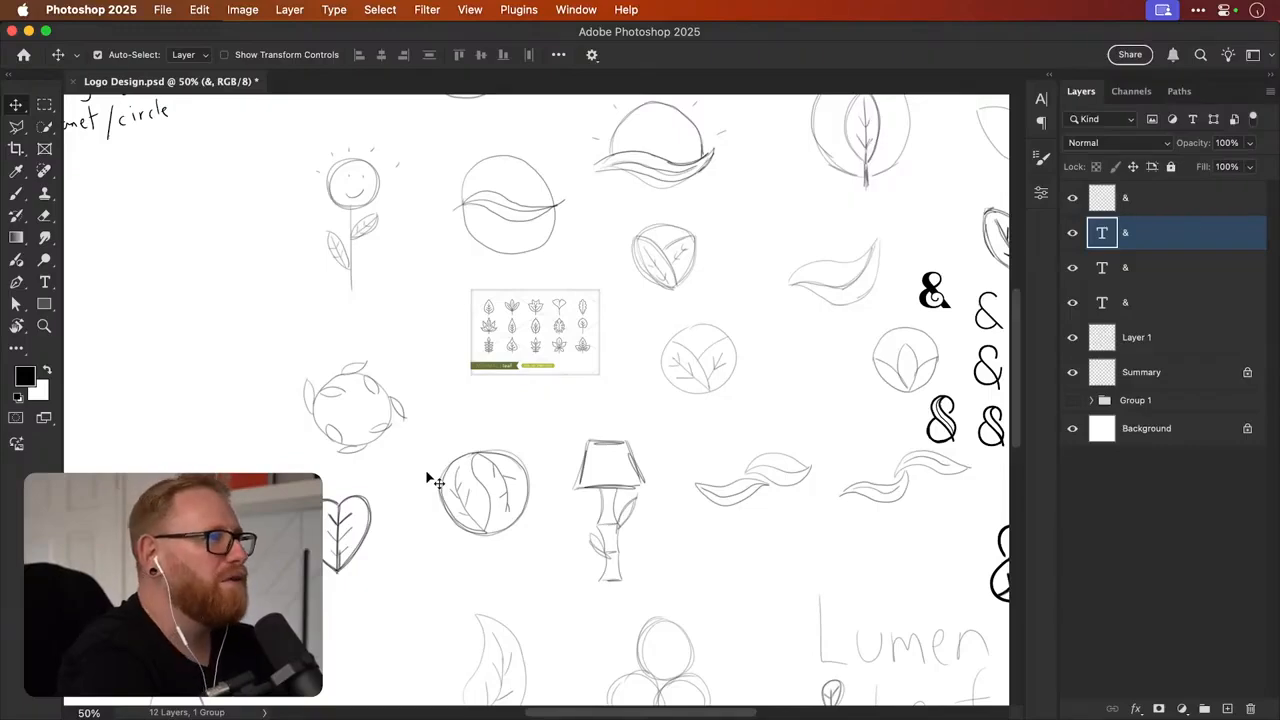
{"action": "key", "text": "z"}
{"action": "left_click", "coordinate": [341, 190]}
{"action": "key", "text": "v"}
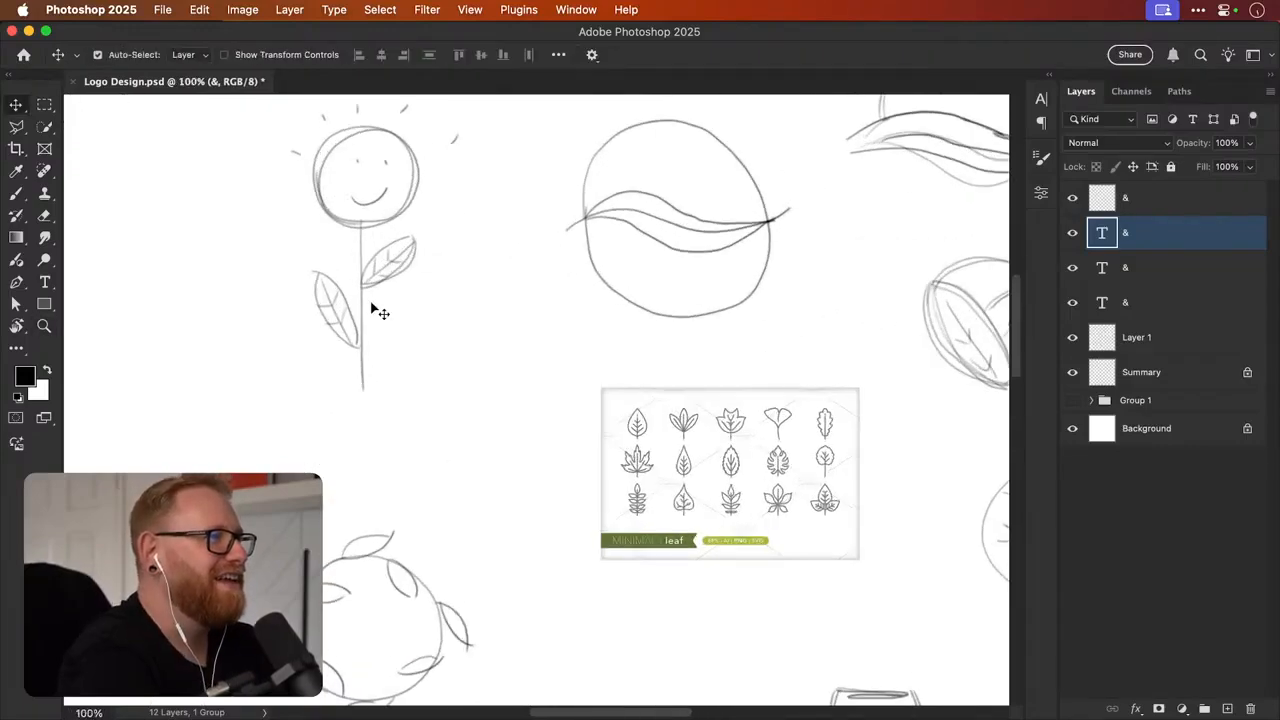
{"action": "key", "text": "super+minus"}
{"action": "key", "text": "super+minus"}
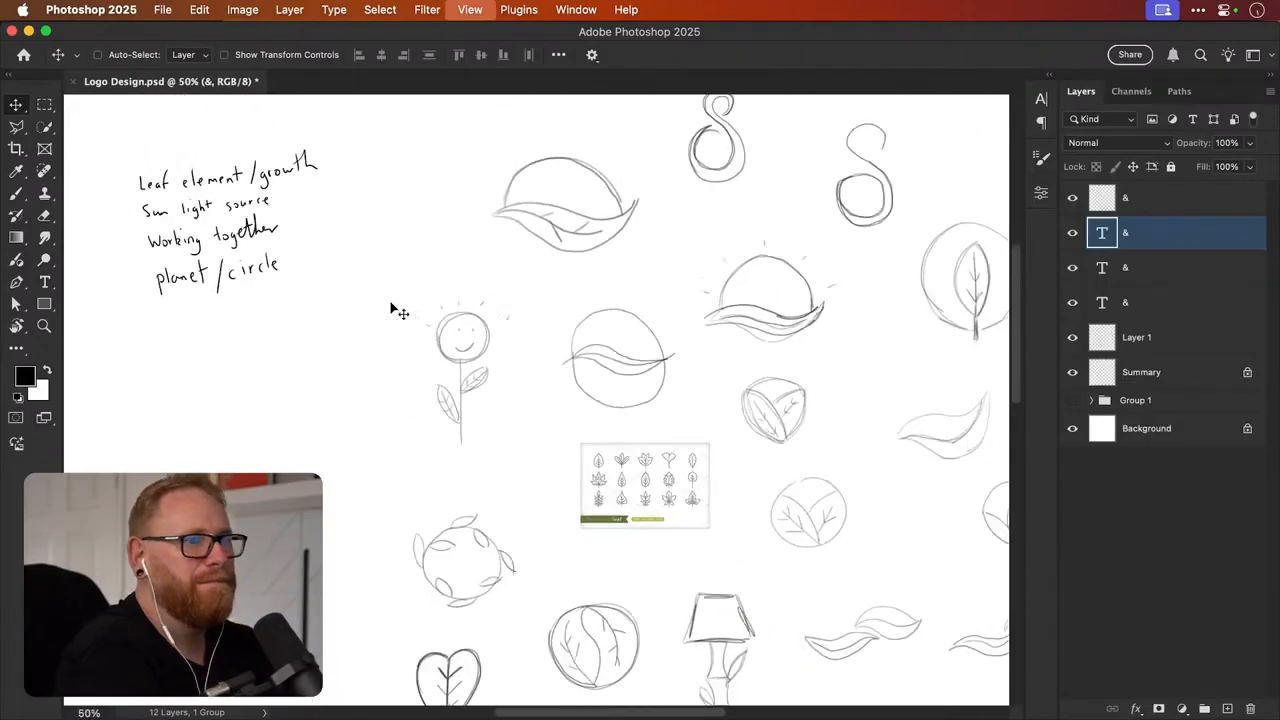
{"action": "key", "text": "super+minus"}
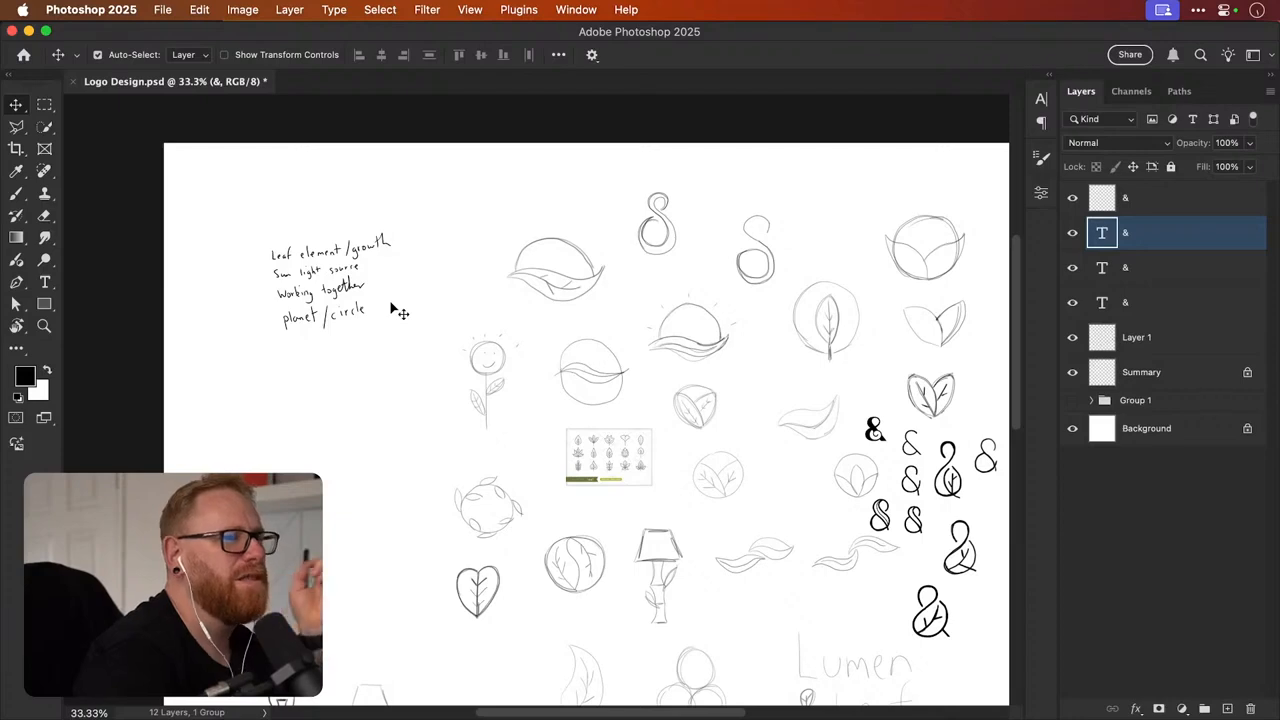
{"action": "scroll", "coordinate": [391, 310], "scroll_direction": "down", "scroll_amount": 3}
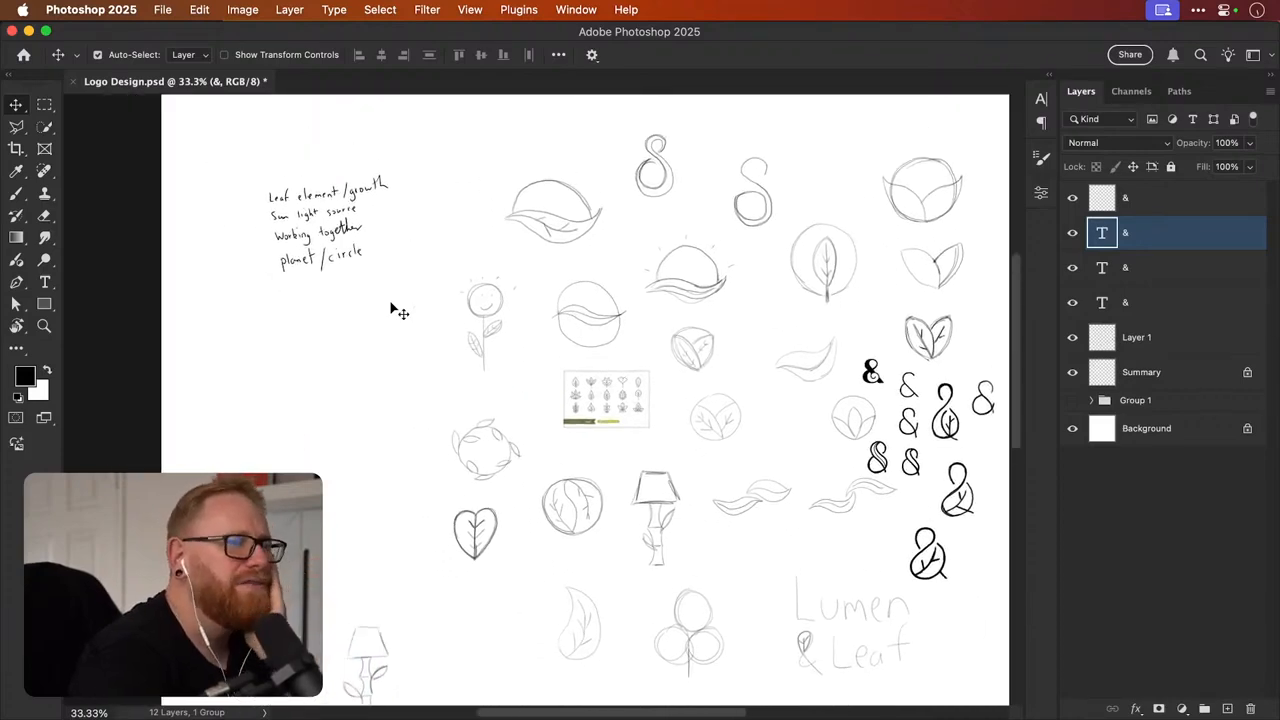
{"action": "scroll", "coordinate": [391, 310], "scroll_direction": "up", "scroll_amount": 1}
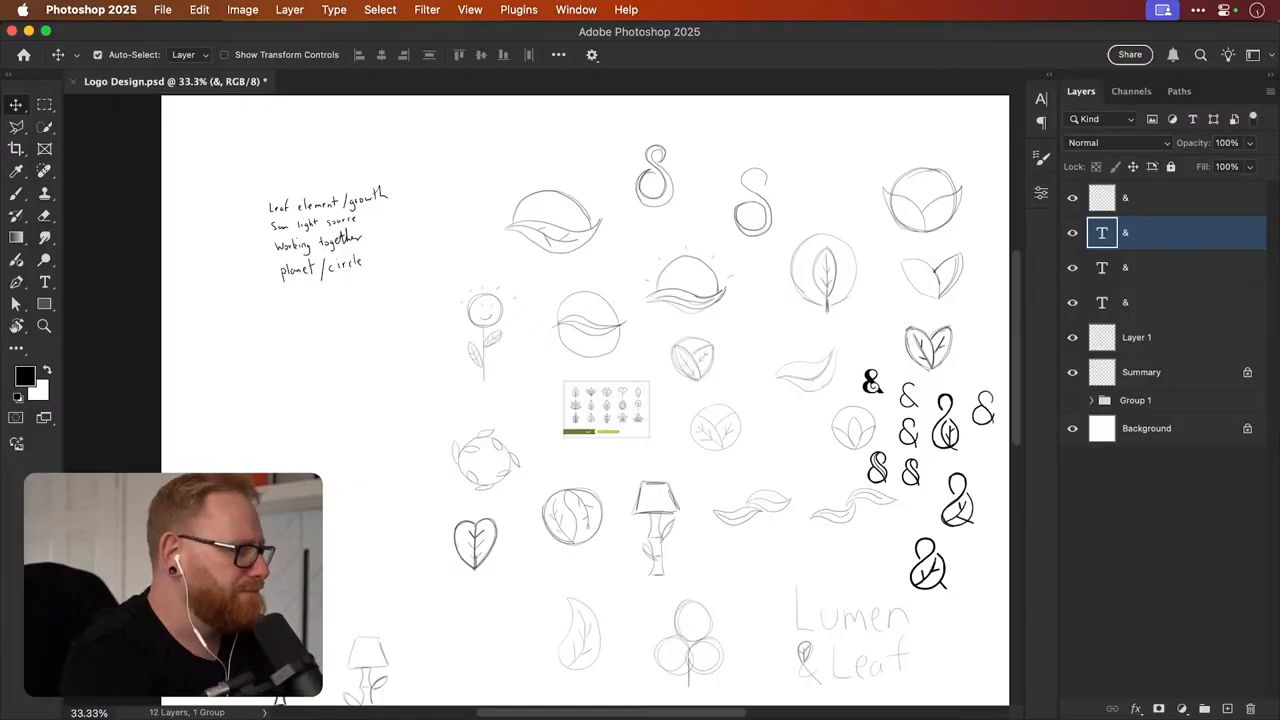
Switch to Illustrator, fit the whole artboard in view and examine the row of early ampersand and letter L vector drafts up close
{"action": "key", "text": "super+Tab"}
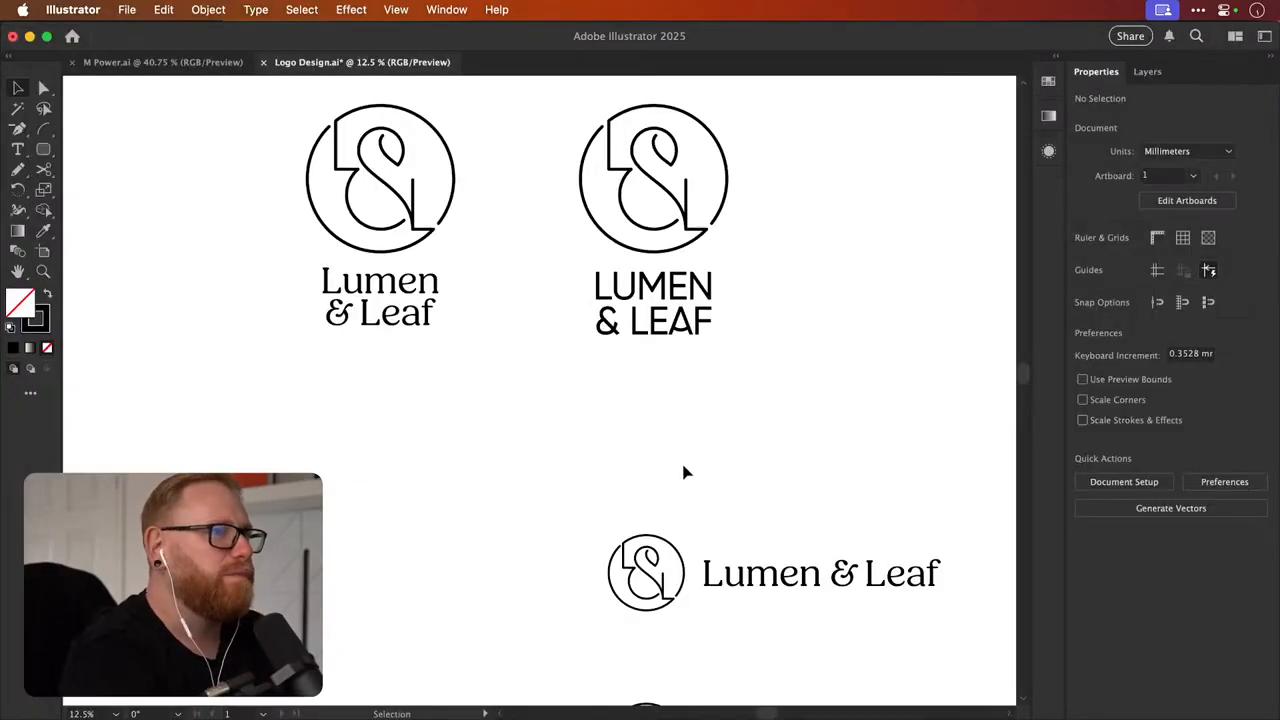
{"action": "key", "text": "z"}
{"action": "key", "text": "super+0"}
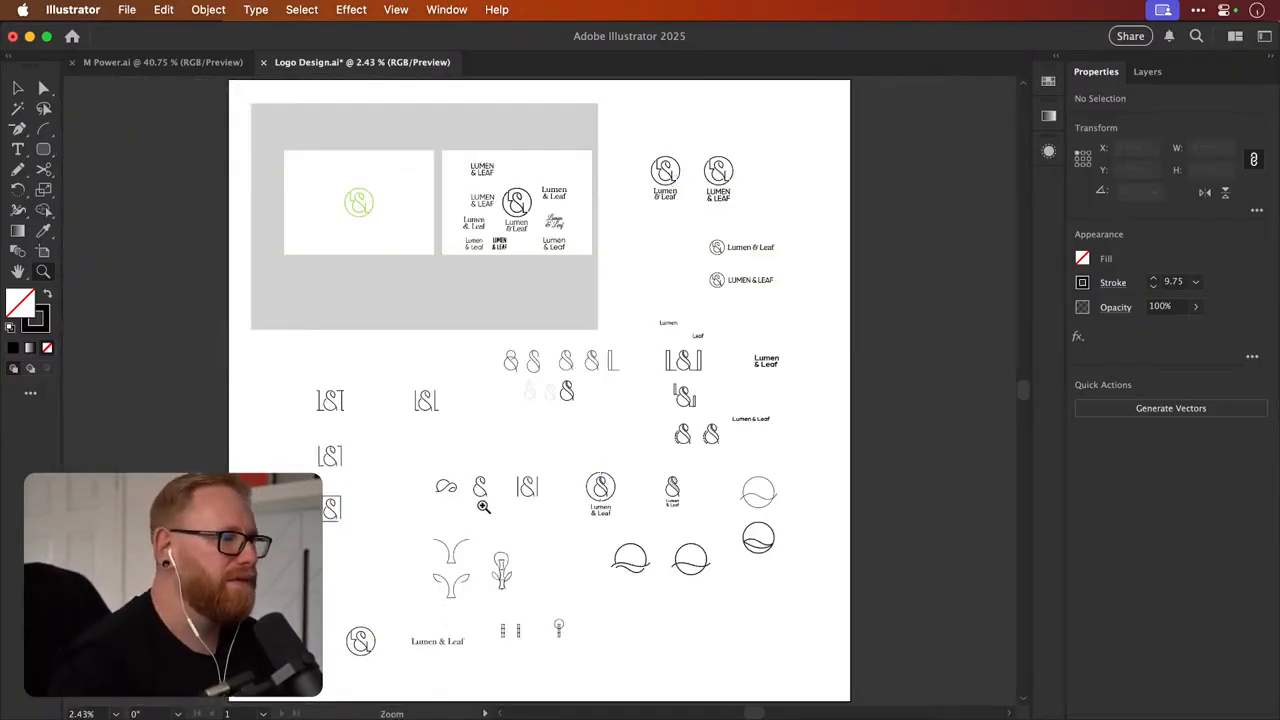
{"action": "left_click_drag", "start_coordinate": [483, 507], "coordinate": [642, 443]}
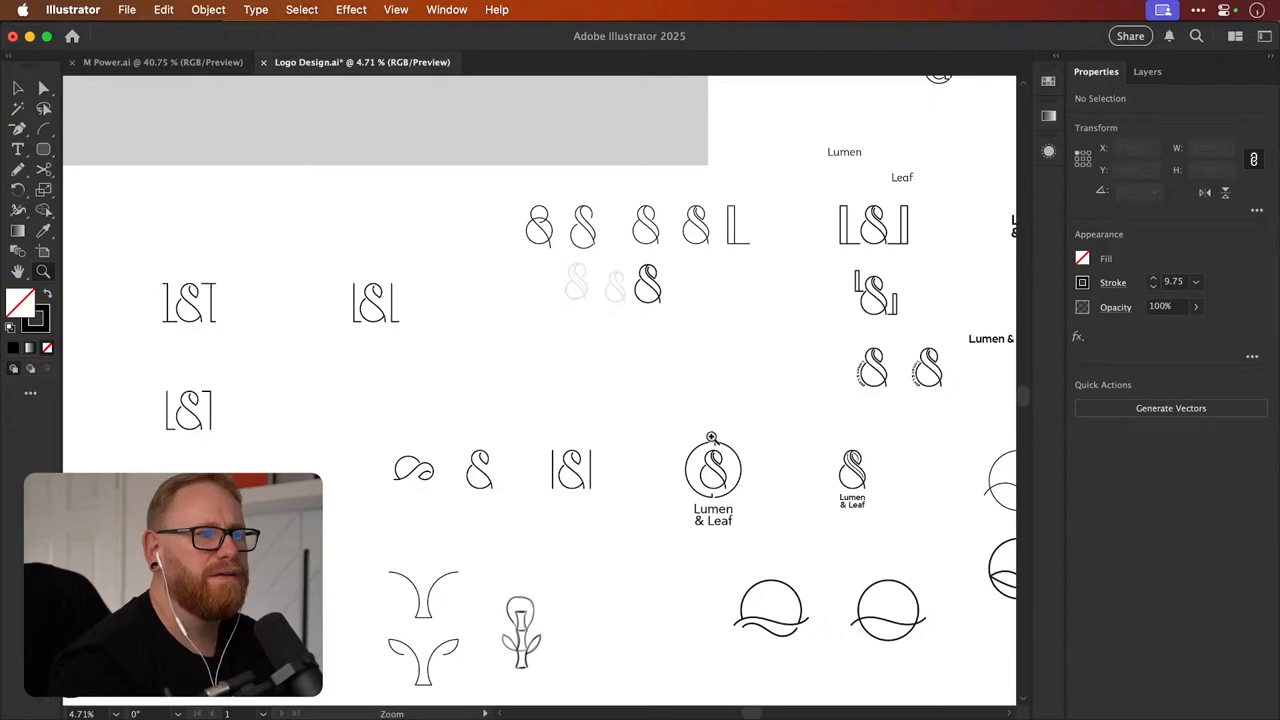
{"action": "left_click_drag", "start_coordinate": [730, 458], "coordinate": [820, 417]}
{"action": "mouse_move", "coordinate": [722, 489]}
{"action": "left_mouse_down"}
{"action": "mouse_move", "coordinate": [650, 495]}
{"action": "mouse_move", "coordinate": [737, 475]}
{"action": "mouse_move", "coordinate": [707, 481]}
{"action": "left_mouse_up"}
{"action": "left_click_drag", "start_coordinate": [729, 362], "coordinate": [643, 491]}
{"action": "left_click_drag", "start_coordinate": [638, 444], "coordinate": [636, 516]}
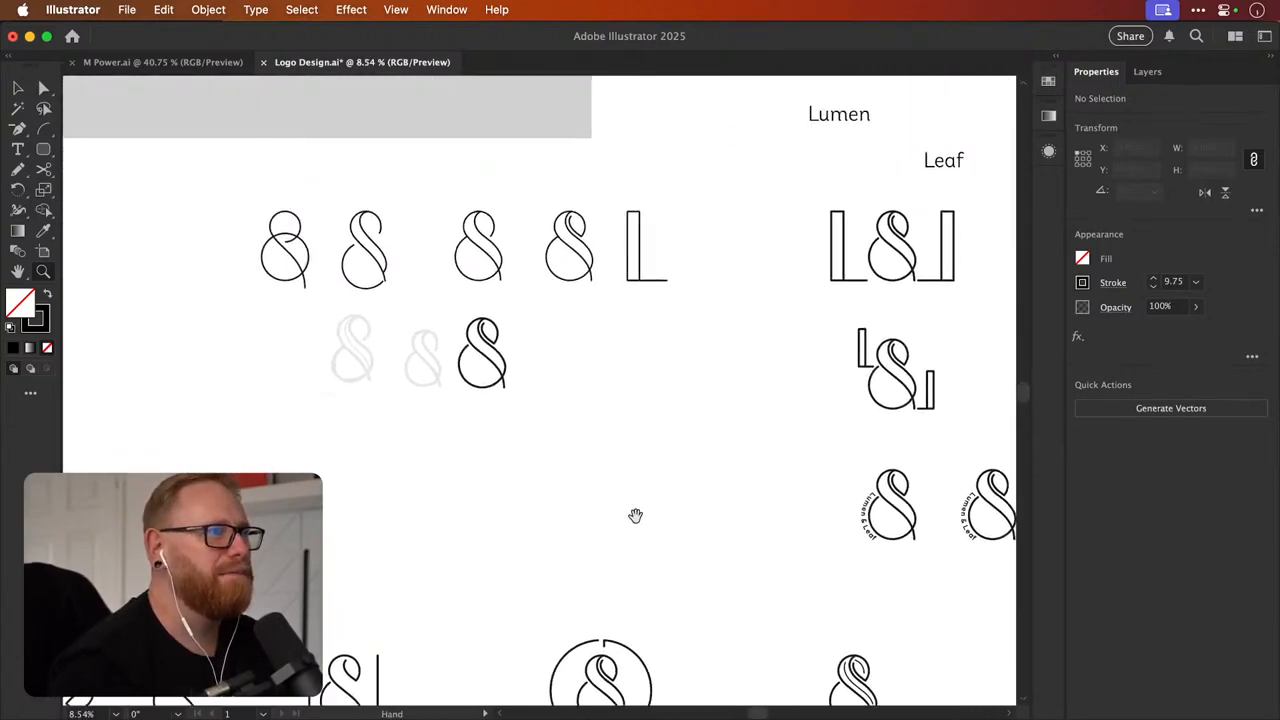
{"action": "left_click_drag", "start_coordinate": [415, 325], "coordinate": [471, 357]}
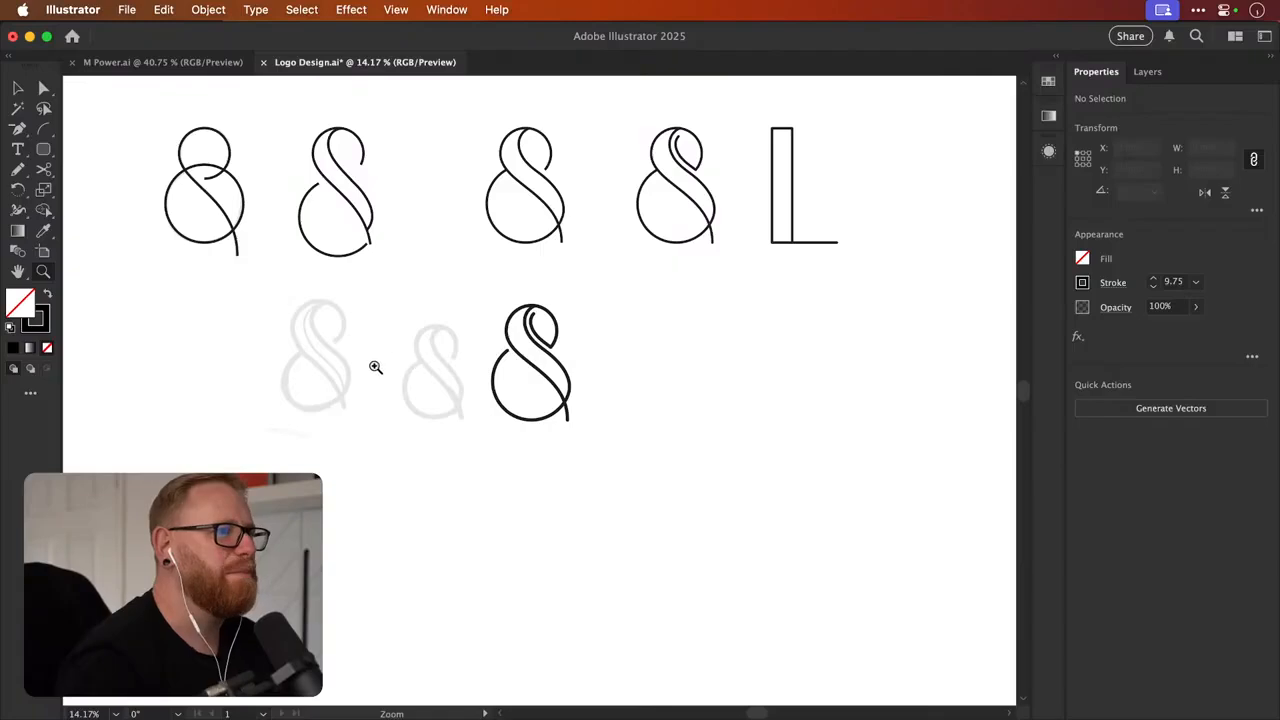
{"action": "scroll", "coordinate": [420, 430], "scroll_direction": "up", "scroll_amount": 3}
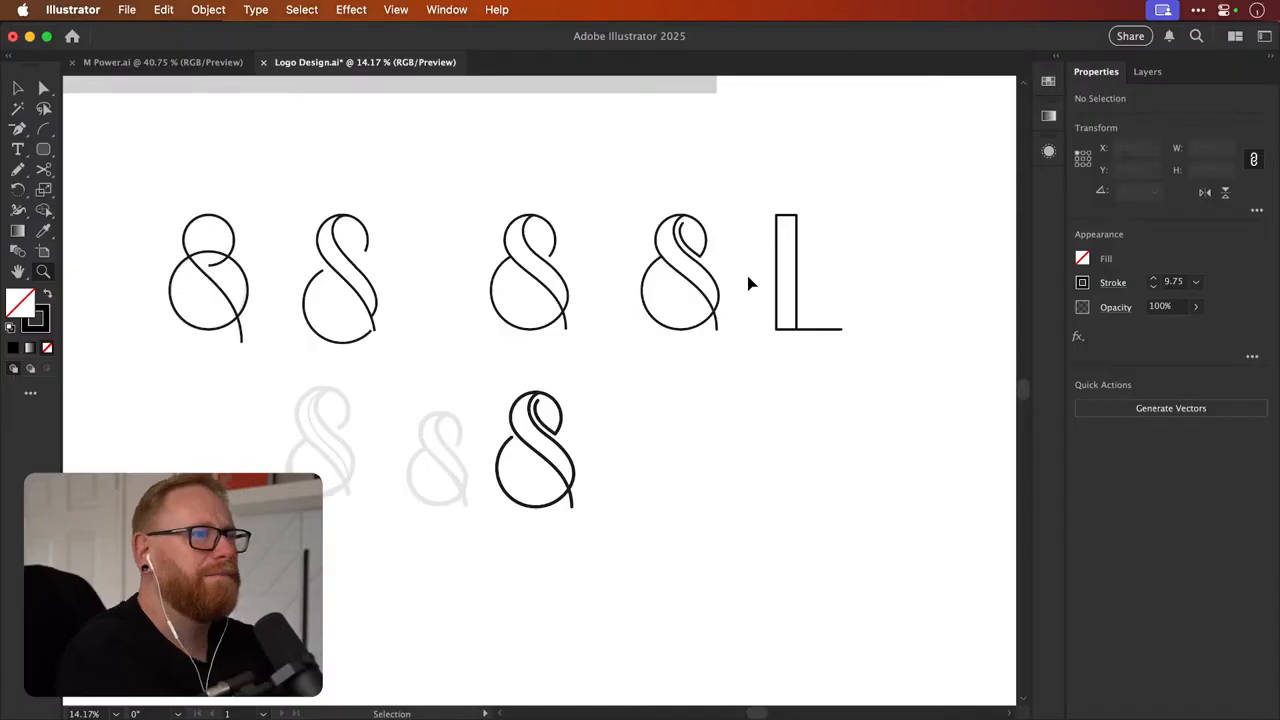
Compare the full spread of vector drafts with the finished stacked and horizontal Lumen & Leaf logos
{"action": "key", "text": "super+minus"}
{"action": "key", "text": "super+minus"}
{"action": "key", "text": "super+minus"}
{"action": "key", "text": "super+minus"}
{"action": "key", "text": "super+minus"}
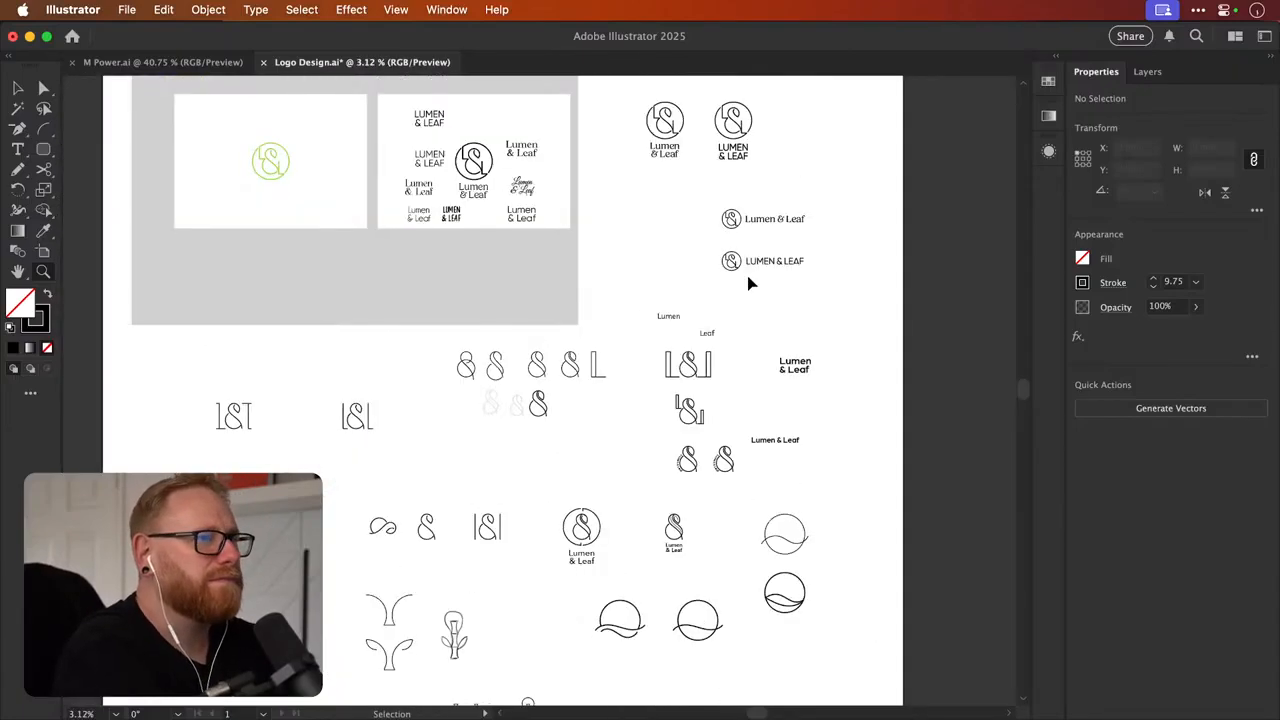
{"action": "key", "text": "v"}
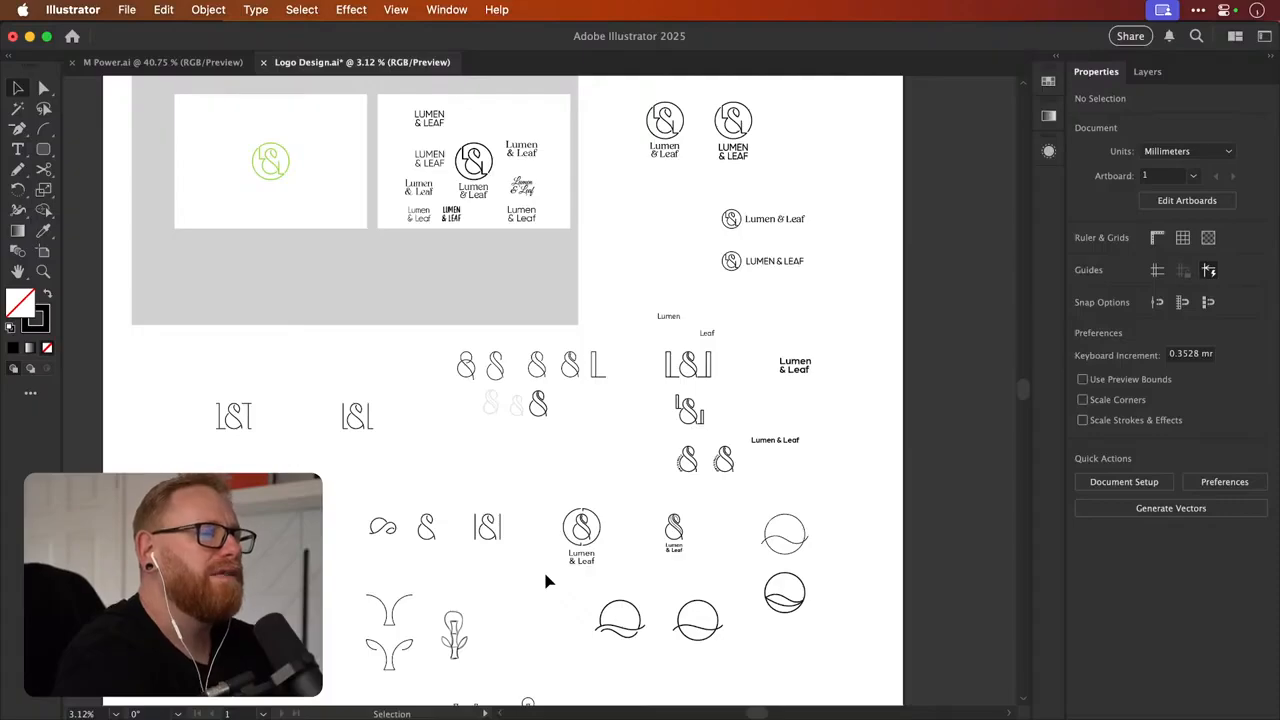
{"action": "key", "text": "z"}
{"action": "left_click_drag", "start_coordinate": [694, 104], "coordinate": [850, 168]}
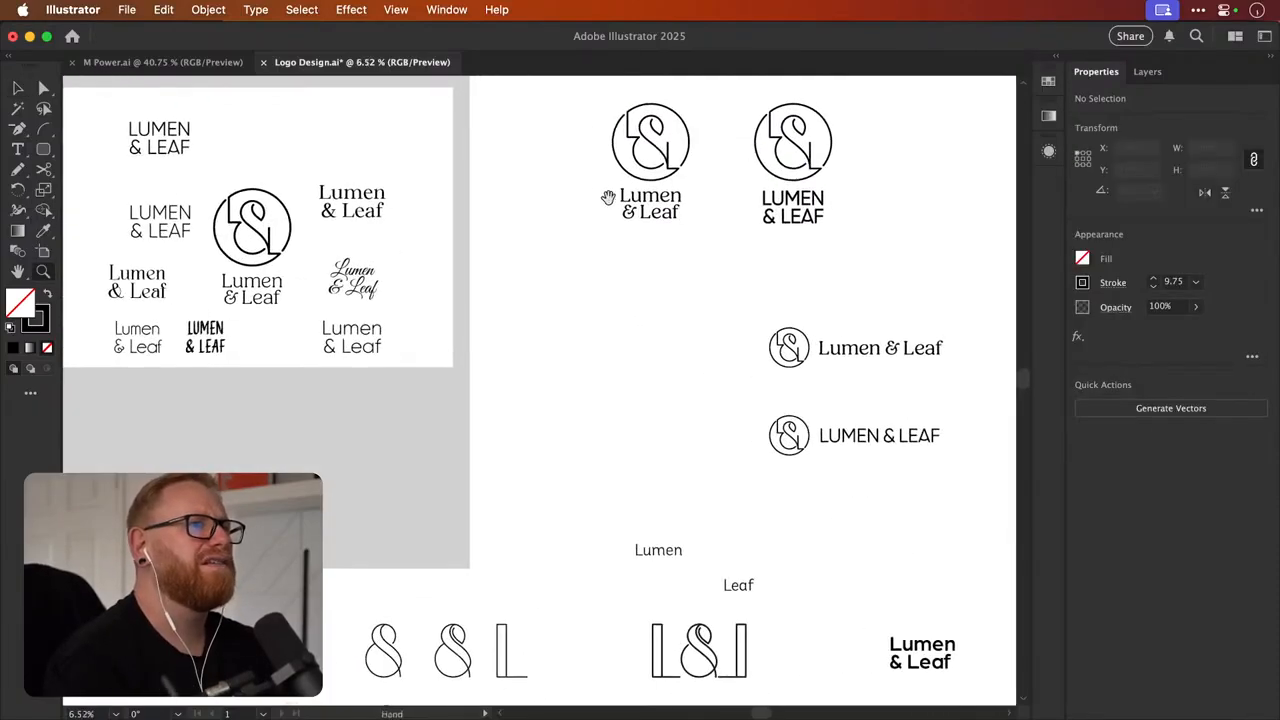
{"action": "mouse_move", "coordinate": [580, 240]}
{"action": "left_mouse_down"}
{"action": "mouse_move", "coordinate": [663, 237]}
{"action": "mouse_move", "coordinate": [584, 240]}
{"action": "left_mouse_up"}
{"action": "key", "text": "v"}
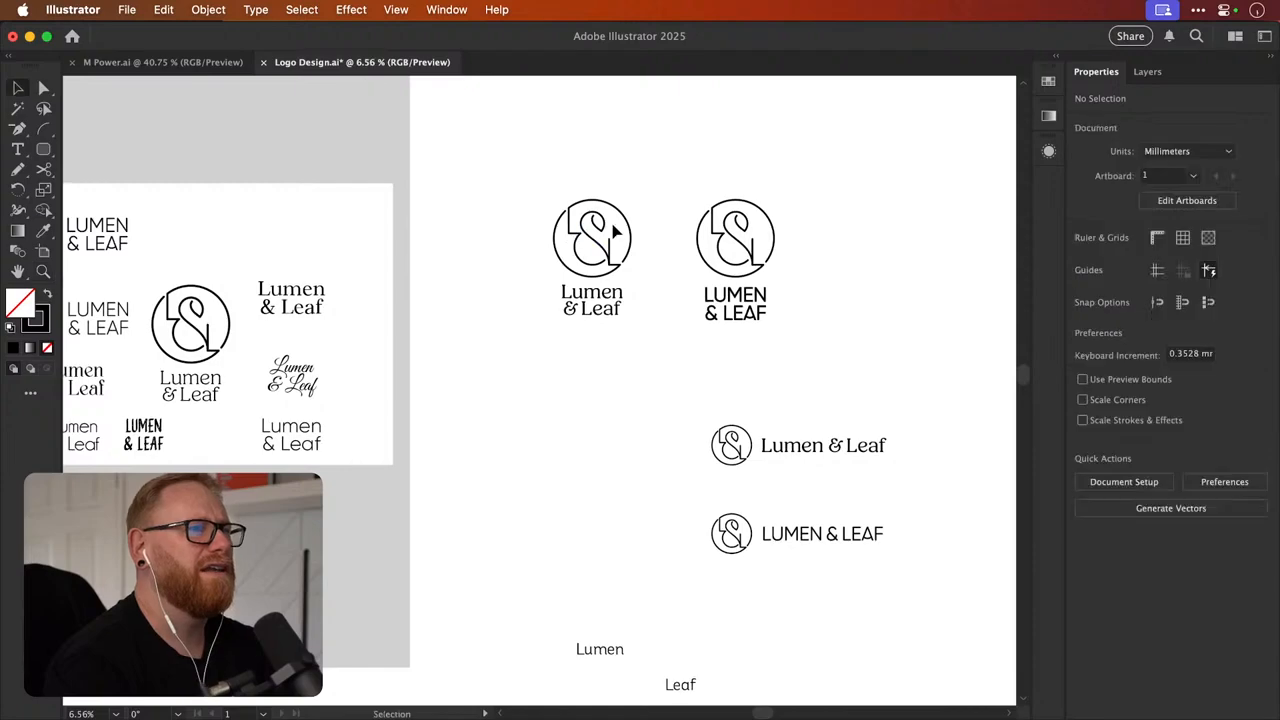
{"action": "left_click_drag", "start_coordinate": [588, 341], "coordinate": [566, 254]}
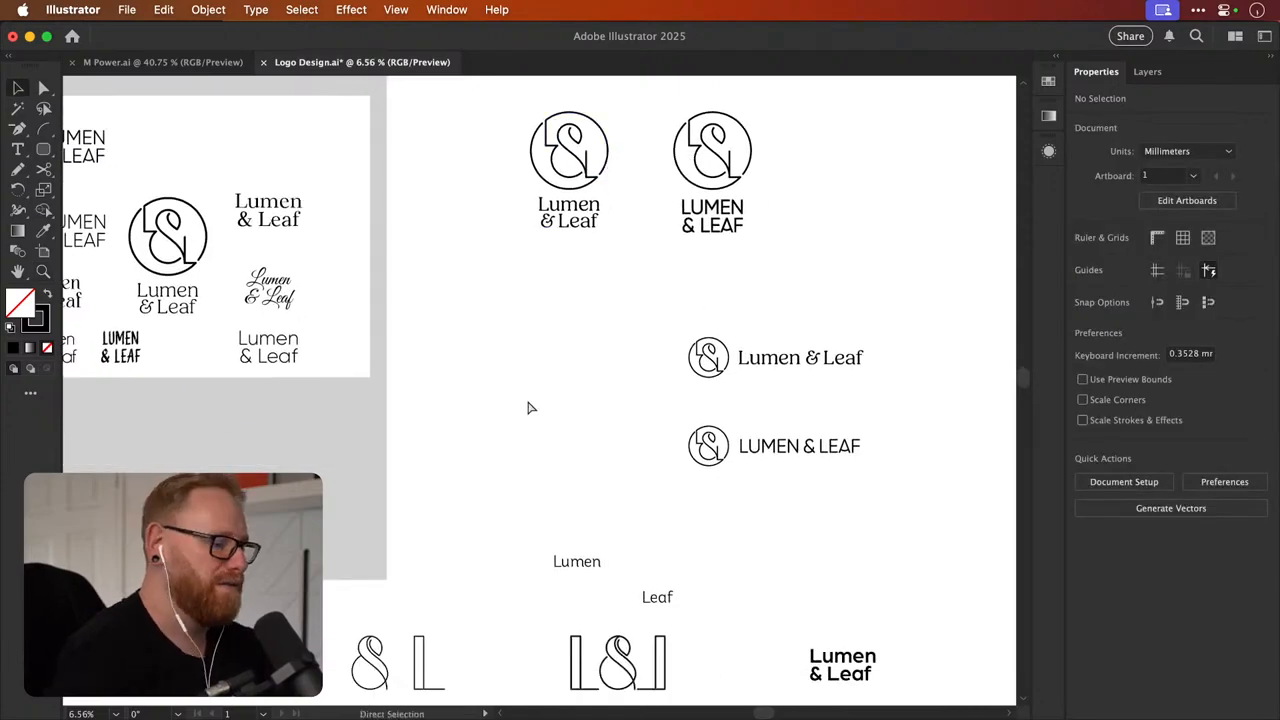
Select the ampersand path of the upper L&T-style monogram draft and place it in the empty area straight above the monogram
{"action": "key", "text": "super+minus"}
{"action": "key", "text": "super+minus"}
{"action": "scroll", "coordinate": [531, 407], "scroll_direction": "left", "scroll_amount": 10}
{"action": "scroll", "coordinate": [531, 407], "scroll_direction": "down", "scroll_amount": 5}
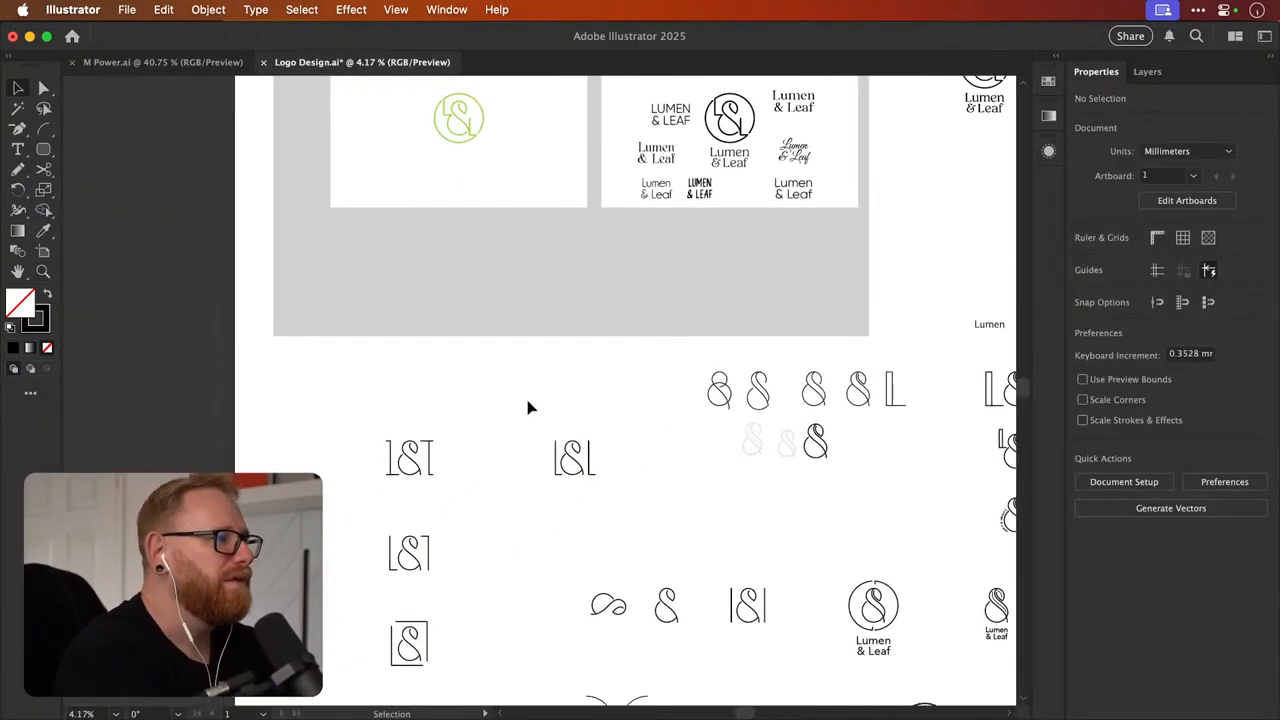
{"action": "scroll", "coordinate": [531, 407], "scroll_direction": "down", "scroll_amount": 2}
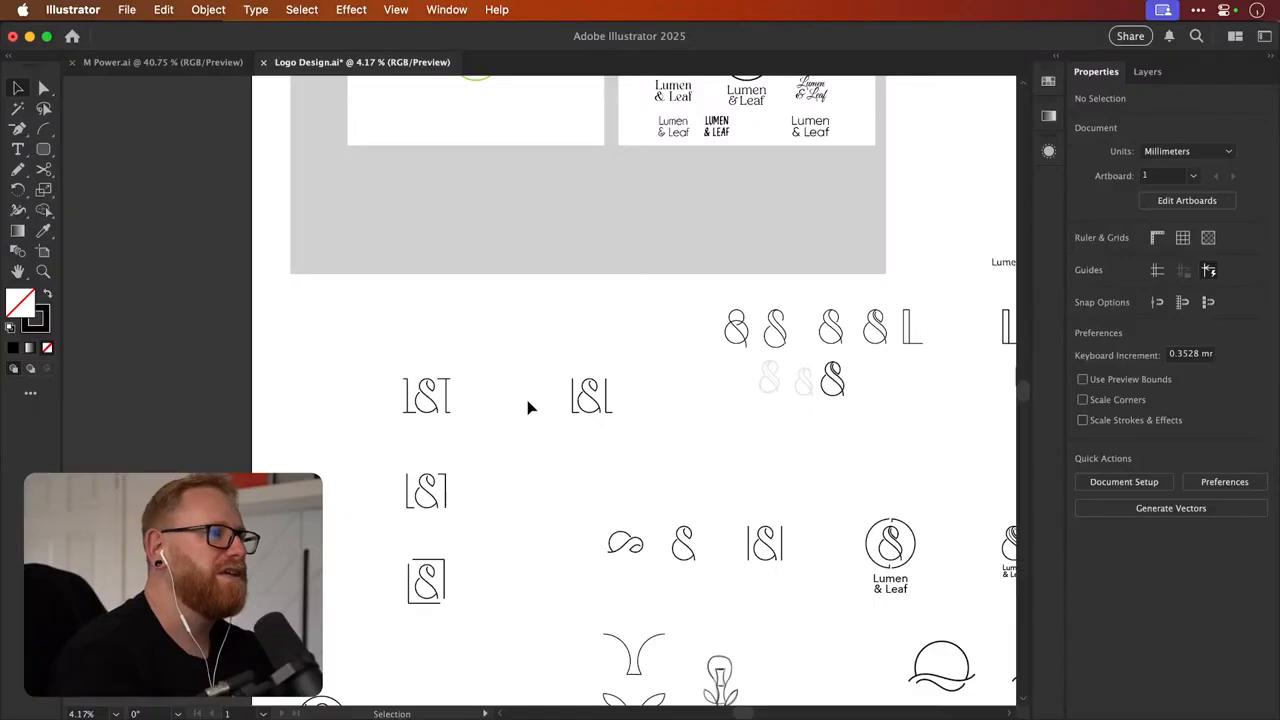
{"action": "key", "text": "z"}
{"action": "left_click_drag", "start_coordinate": [461, 374], "coordinate": [730, 340]}
{"action": "key", "text": "v"}
{"action": "left_click_drag", "start_coordinate": [353, 372], "coordinate": [495, 527]}
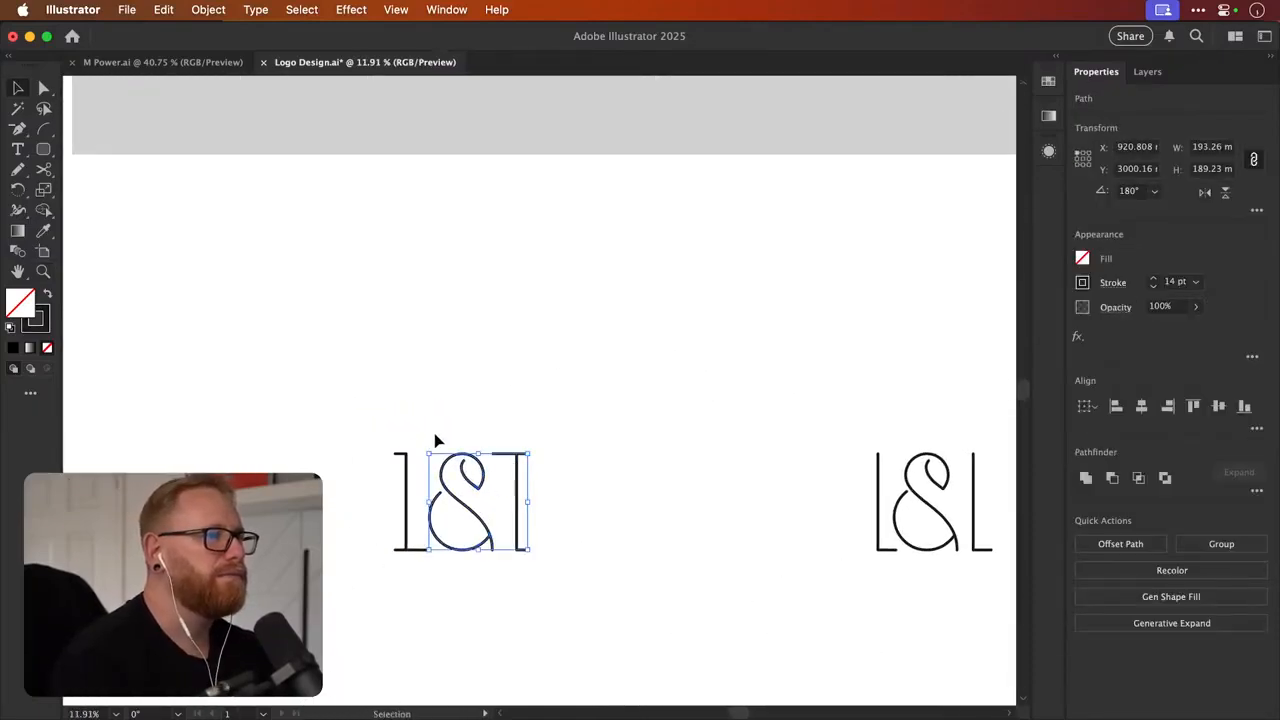
{"action": "left_click", "coordinate": [478, 547]}
{"action": "left_click_drag", "start_coordinate": [478, 547], "coordinate": [478, 336]}
{"action": "left_click", "coordinate": [360, 340]}
{"action": "scroll", "coordinate": [355, 480], "scroll_direction": "up", "scroll_amount": 15}
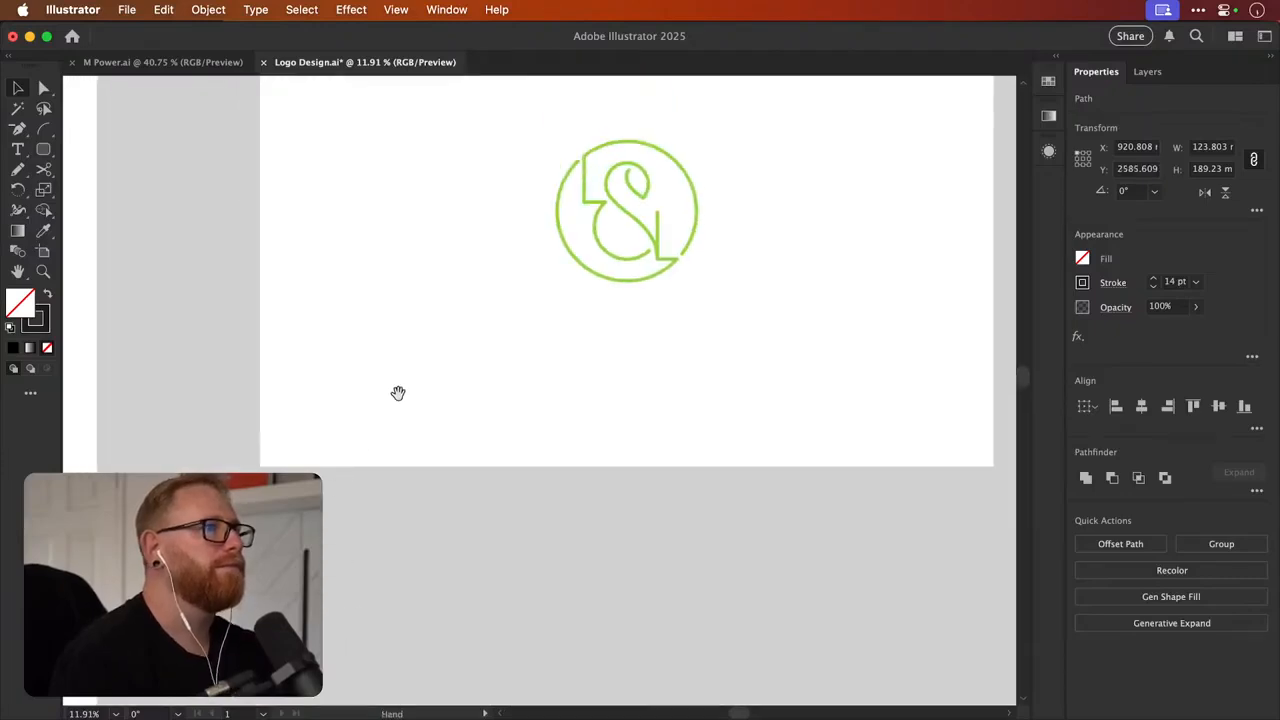
Isolate the green circular logo's path that combines the upper L with the outer arc, and copy it
{"action": "left_click", "coordinate": [590, 208]}
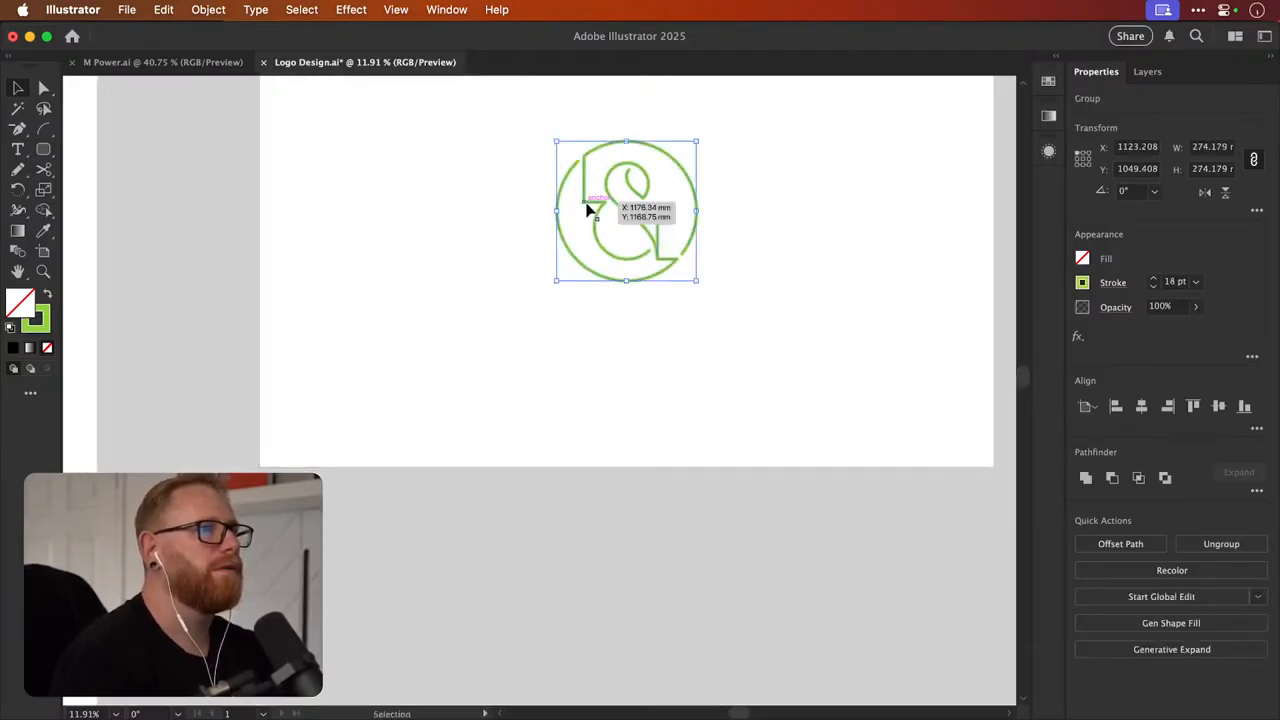
{"action": "left_click", "coordinate": [590, 208]}
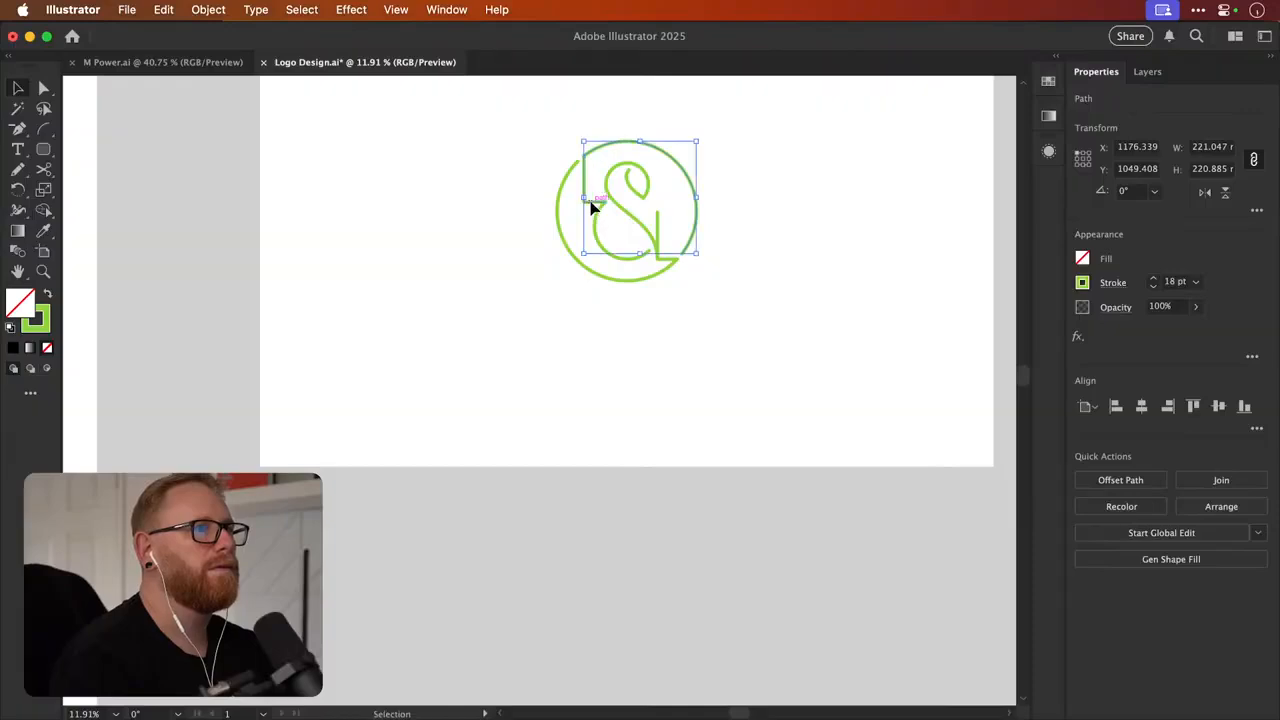
{"action": "double_click", "coordinate": [592, 206]}
{"action": "left_click", "coordinate": [529, 240]}
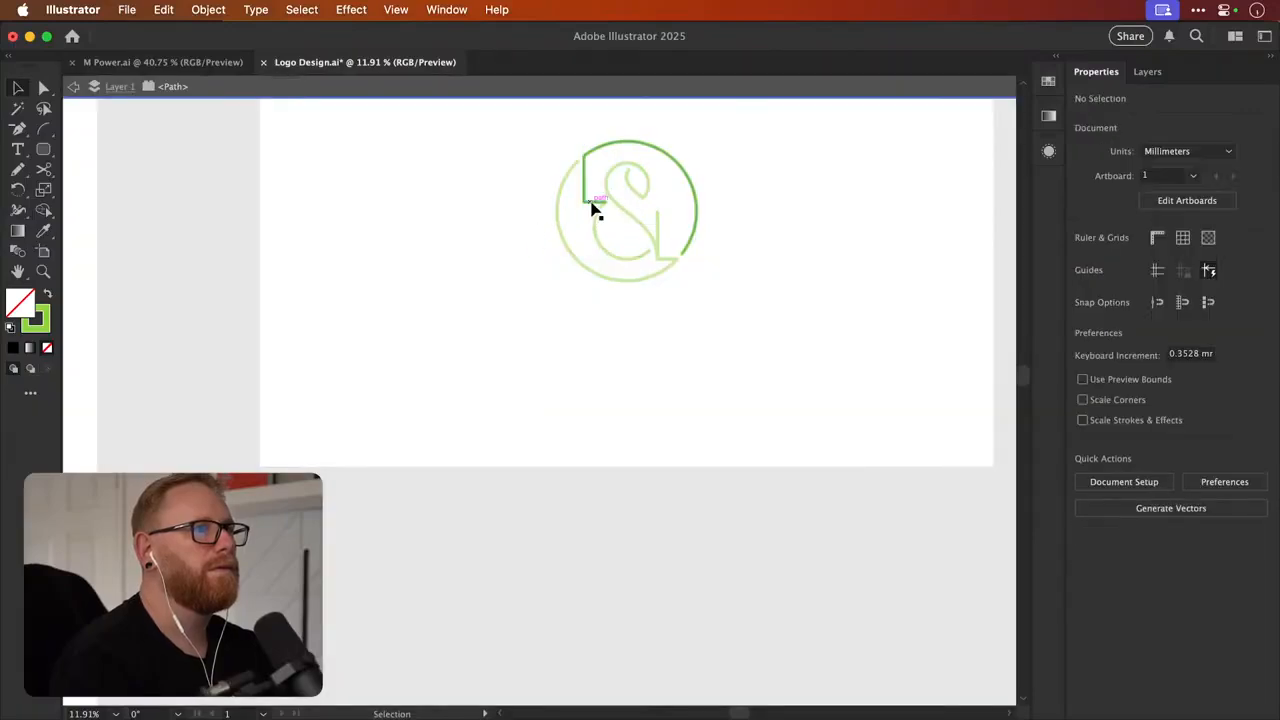
{"action": "left_click", "coordinate": [591, 209]}
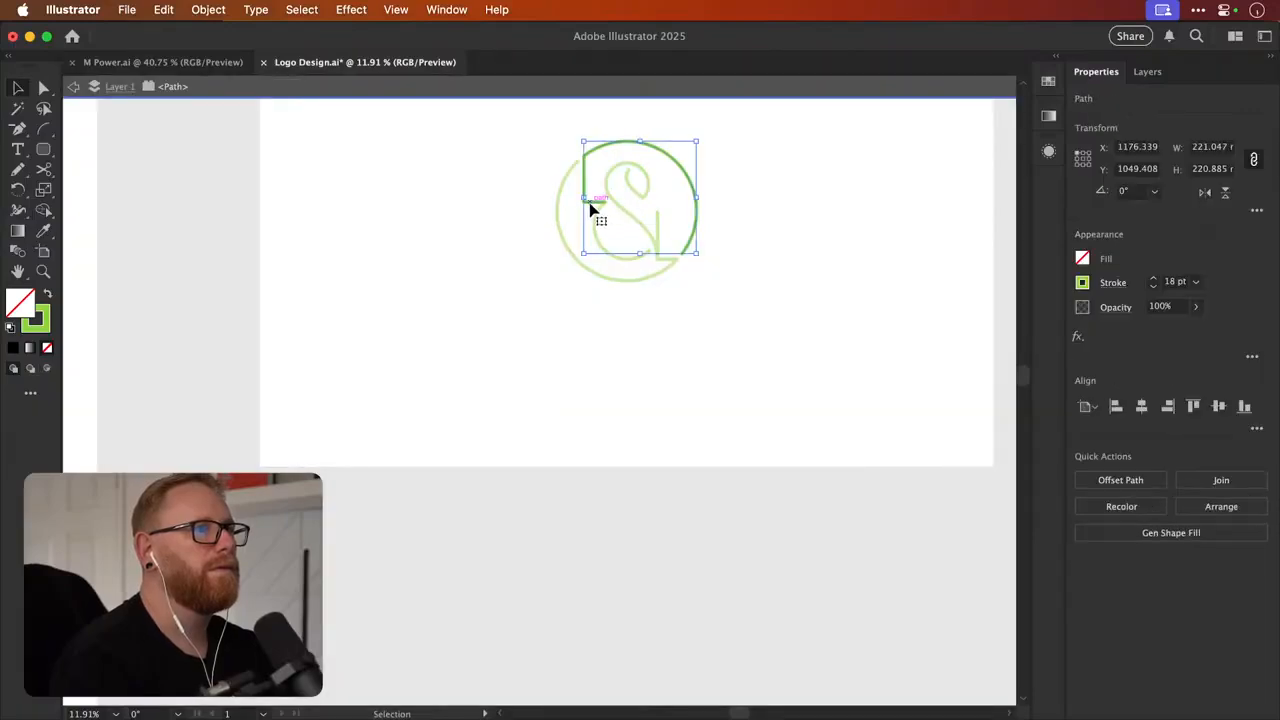
{"action": "double_click", "coordinate": [449, 429]}
Paste the copied green L-and-arc path around the standalone black ampersand below the grey area
{"action": "left_click_drag", "start_coordinate": [440, 520], "coordinate": [416, 461]}
{"action": "scroll", "coordinate": [410, 455], "scroll_direction": "down", "scroll_amount": 10}
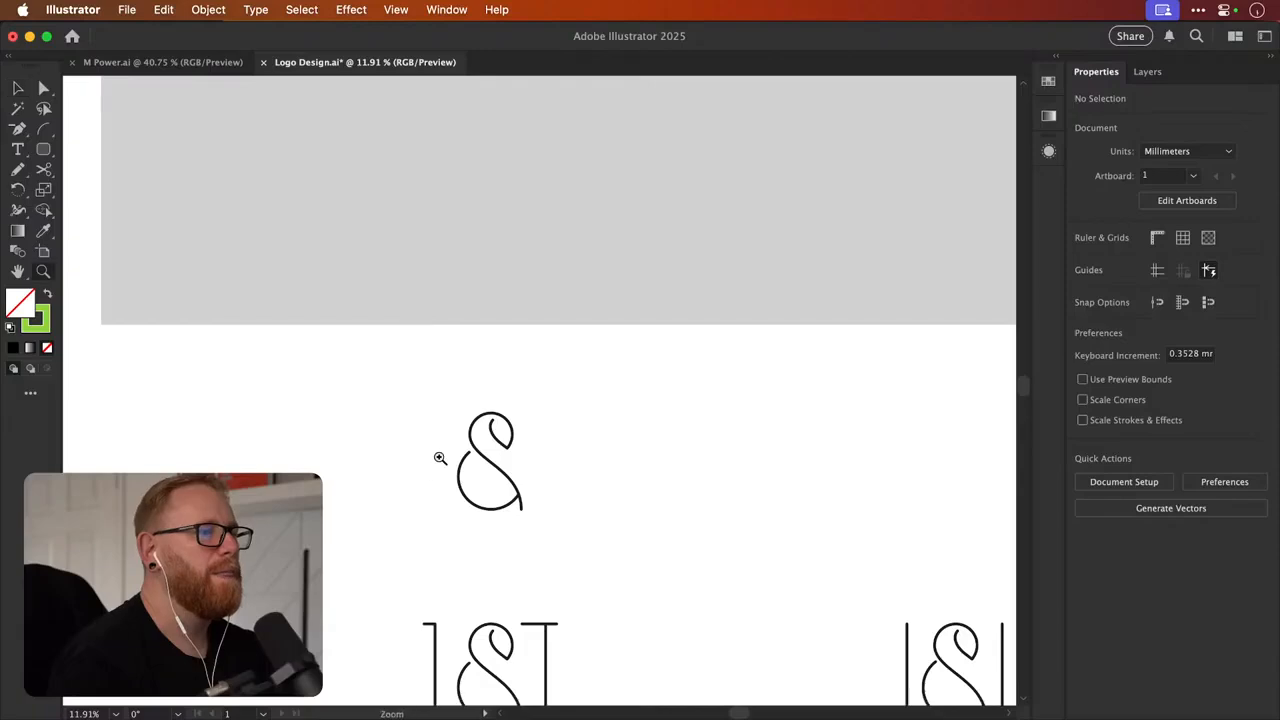
{"action": "scroll", "coordinate": [443, 451], "scroll_direction": "up", "scroll_amount": 5}
{"action": "left_click", "coordinate": [480, 411]}
{"action": "left_click", "coordinate": [666, 441]}
Delete the arc segments of the pasted green path so that only its L shape is kept
{"action": "key", "text": "a"}
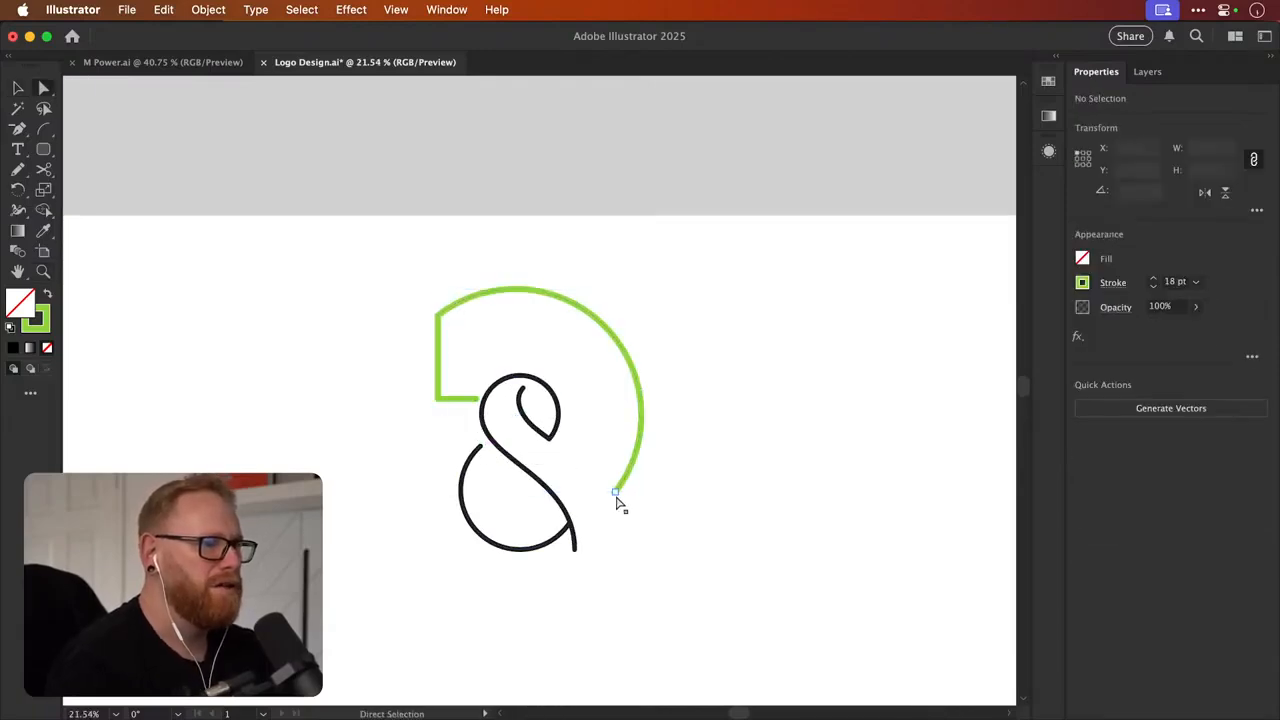
{"action": "key", "text": "Delete"}
{"action": "left_click_drag", "start_coordinate": [612, 520], "coordinate": [651, 406]}
{"action": "key", "text": "Delete"}
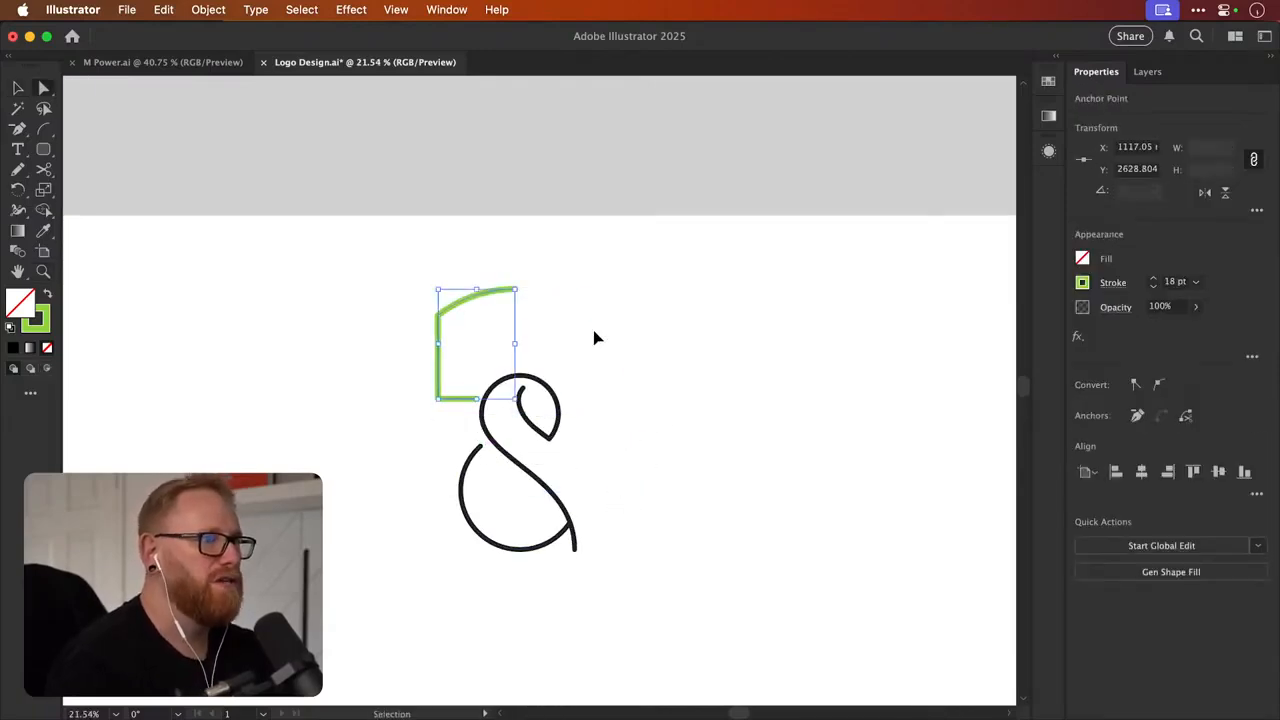
{"action": "left_click_drag", "start_coordinate": [501, 268], "coordinate": [525, 304]}
{"action": "key", "text": "Delete"}
Match the green L's stroke to the ampersand's black 14 pt stroke with the Eyedropper
{"action": "left_click", "coordinate": [454, 360]}
{"action": "key", "text": "v"}
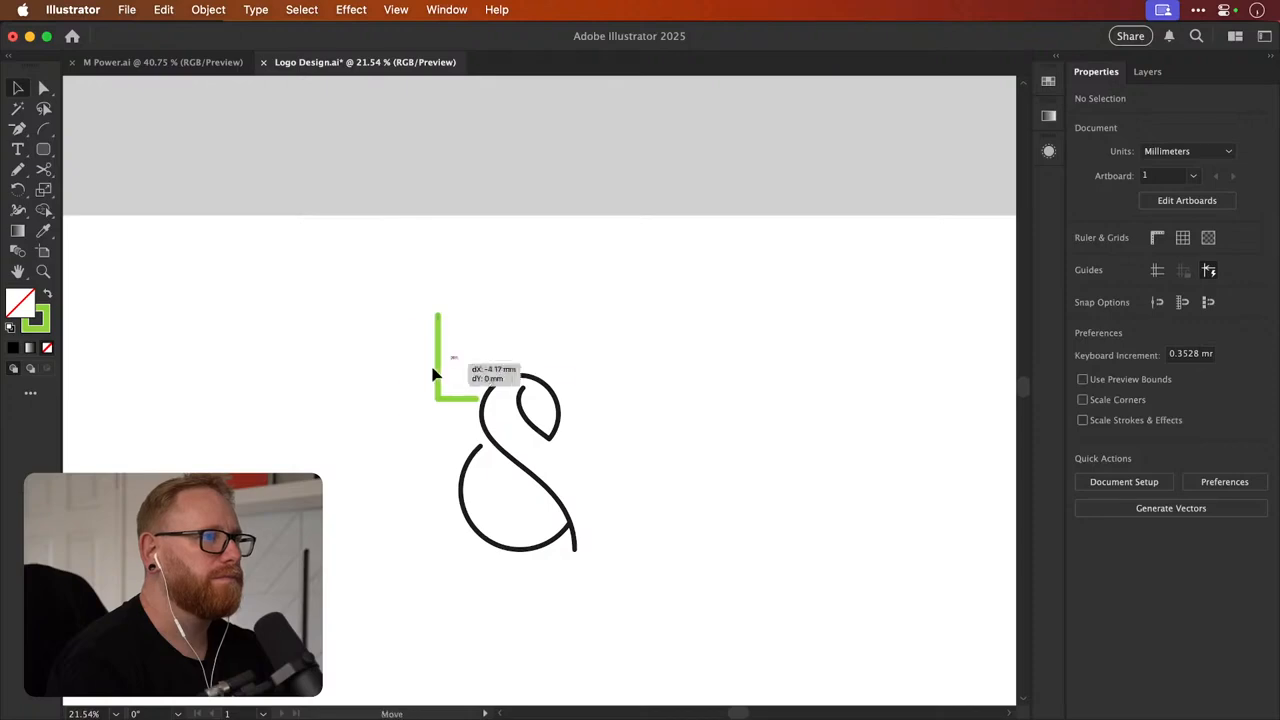
{"action": "left_click", "coordinate": [436, 366]}
{"action": "key", "text": "i"}
{"action": "left_click", "coordinate": [505, 378]}
{"action": "key", "text": "v"}
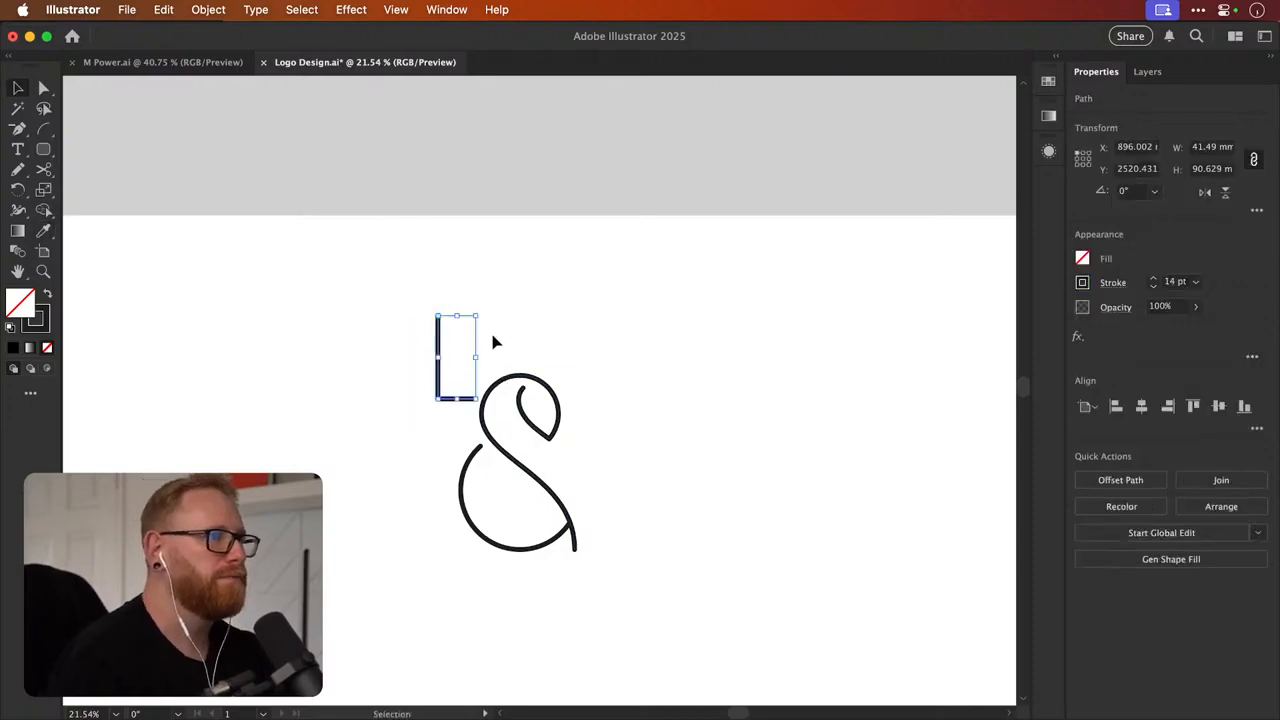
Place the L on the left side of the ampersand and a duplicate at the same height on its right
{"action": "left_click", "coordinate": [493, 340]}
{"action": "left_click_drag", "start_coordinate": [459, 402], "coordinate": [598, 467]}
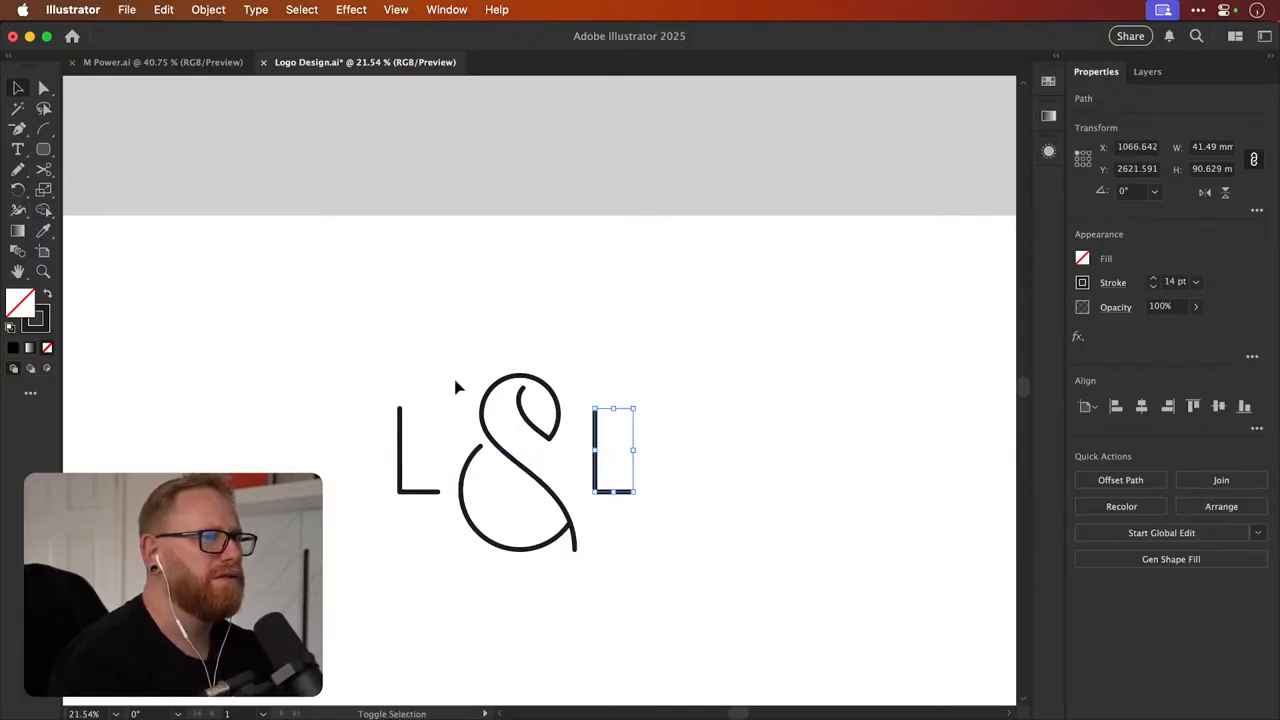
{"action": "left_click", "coordinate": [558, 410]}
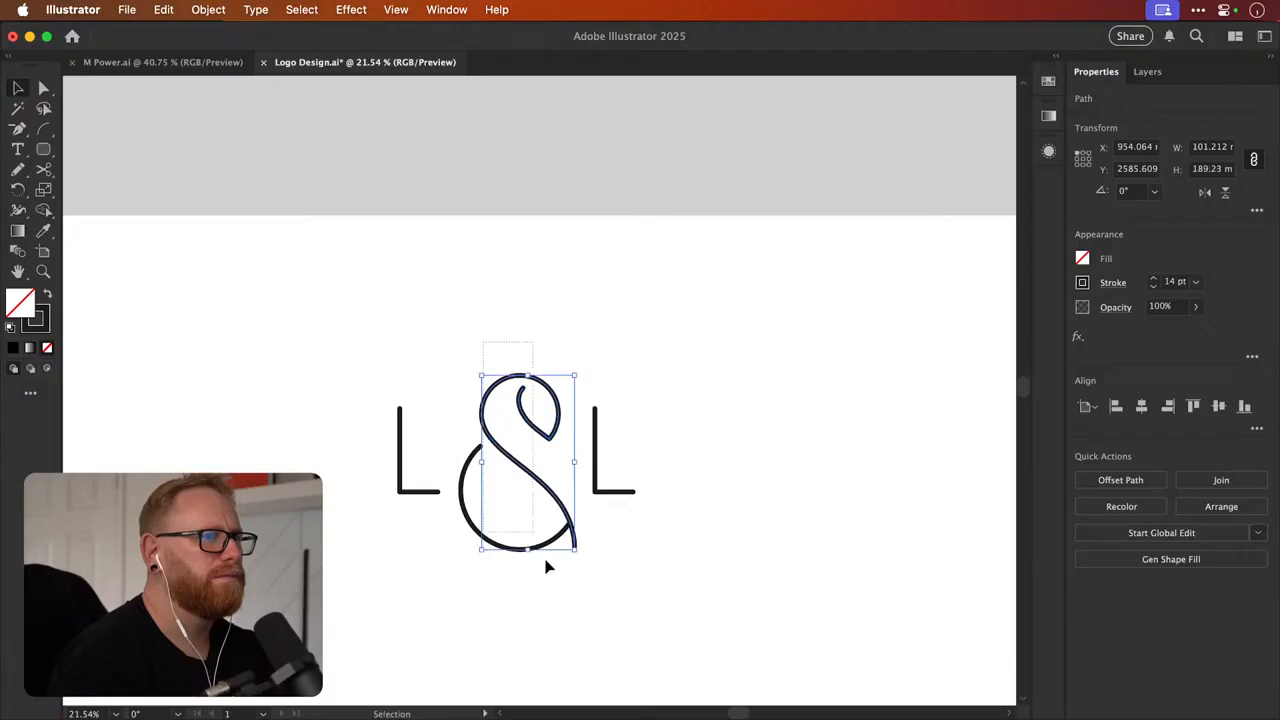
{"action": "left_click", "coordinate": [505, 549], "text": "shift"}
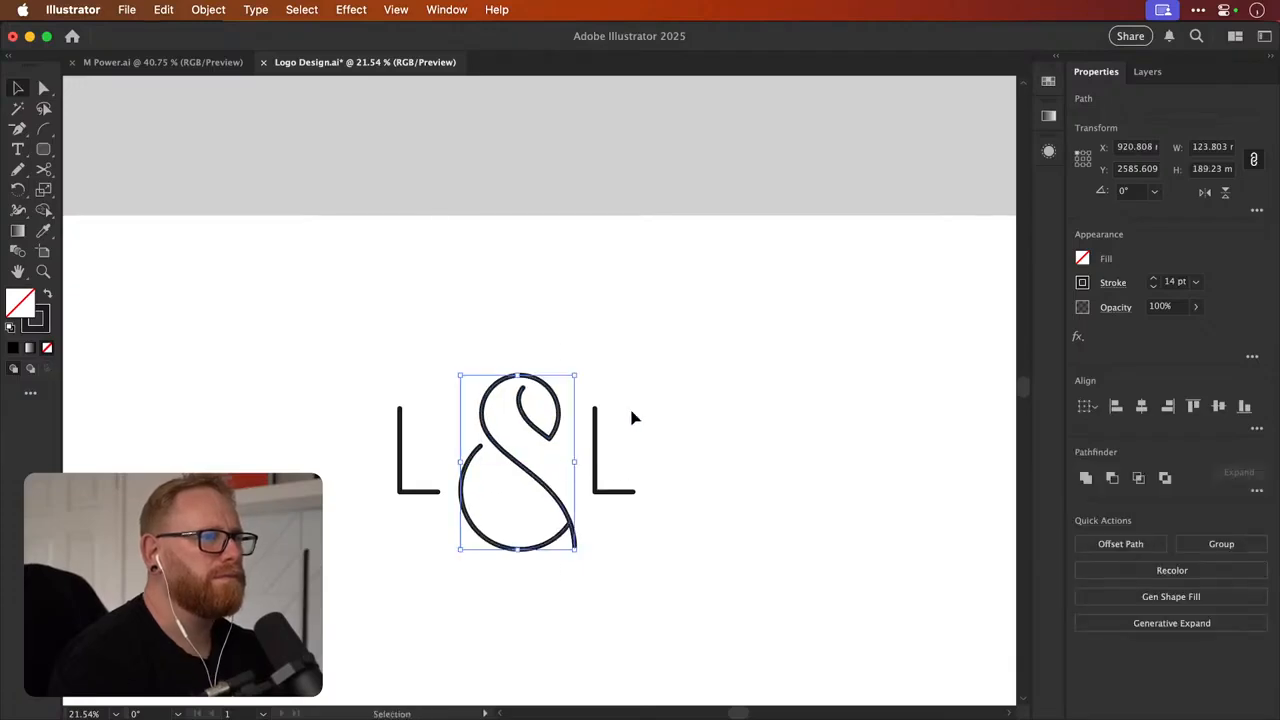
{"action": "left_click", "coordinate": [706, 379]}
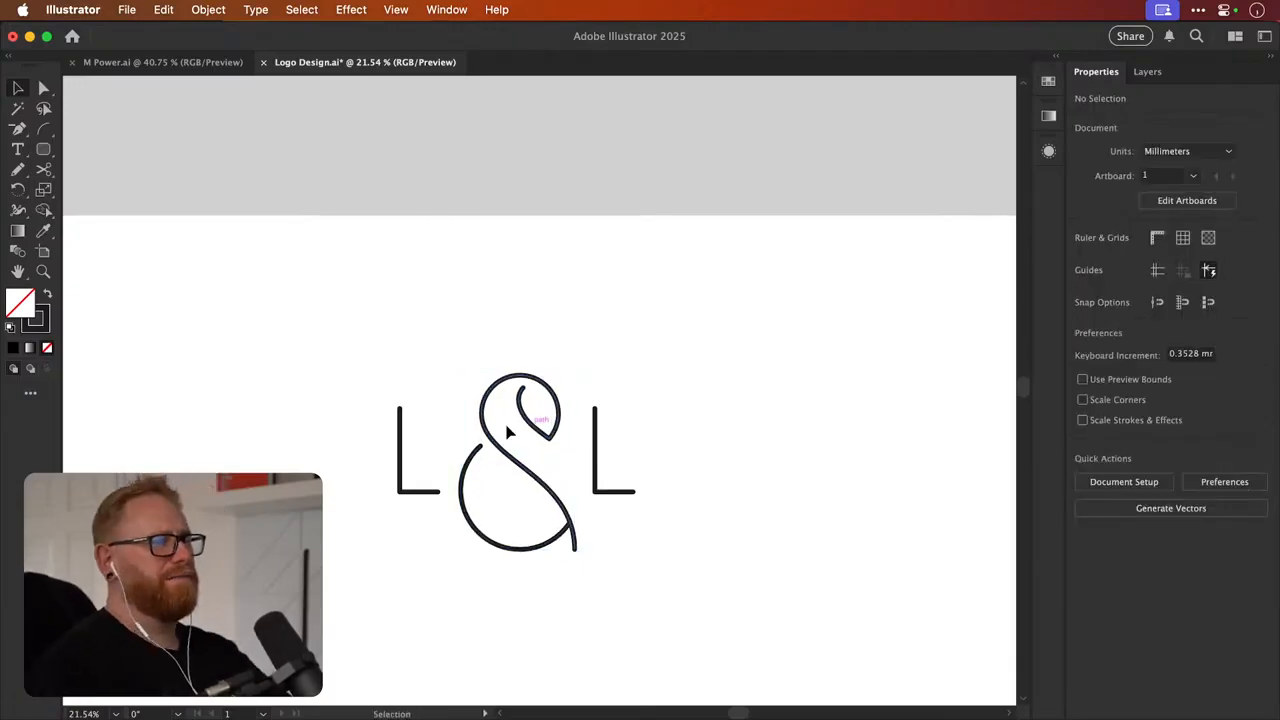
{"action": "key", "text": "t"}
{"action": "left_click", "coordinate": [416, 488]}
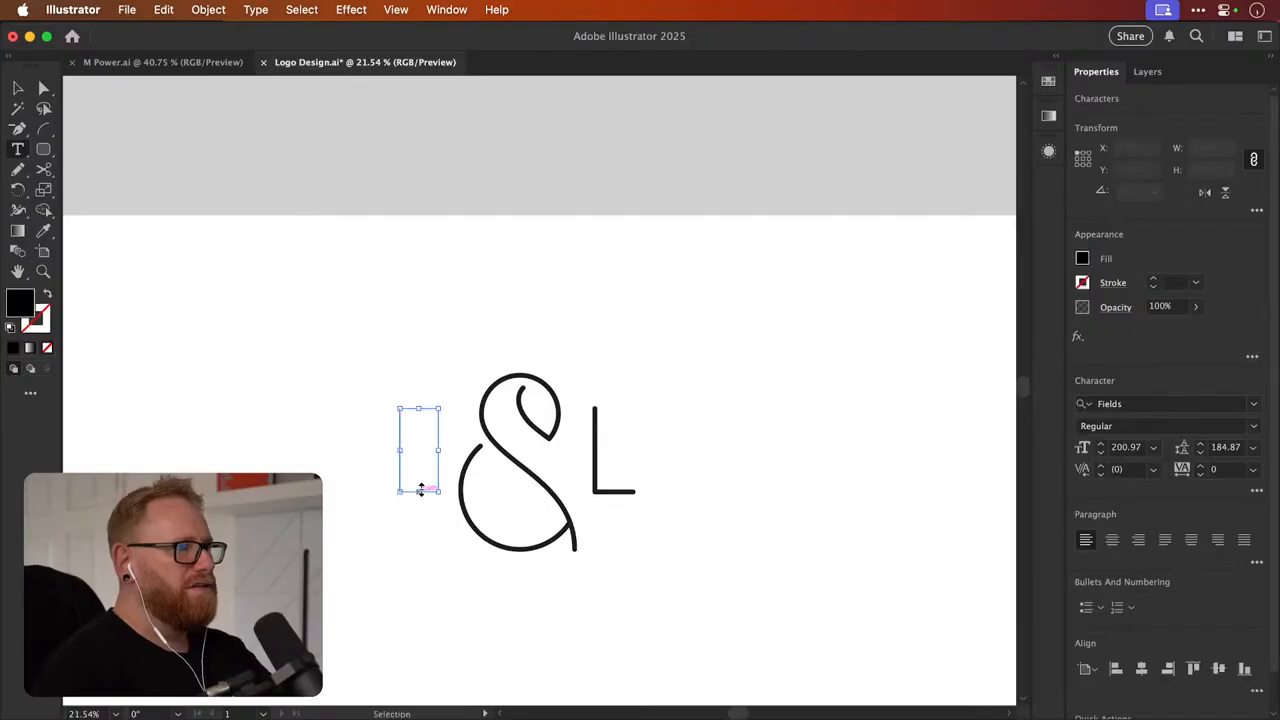
{"action": "left_click", "coordinate": [20, 88]}
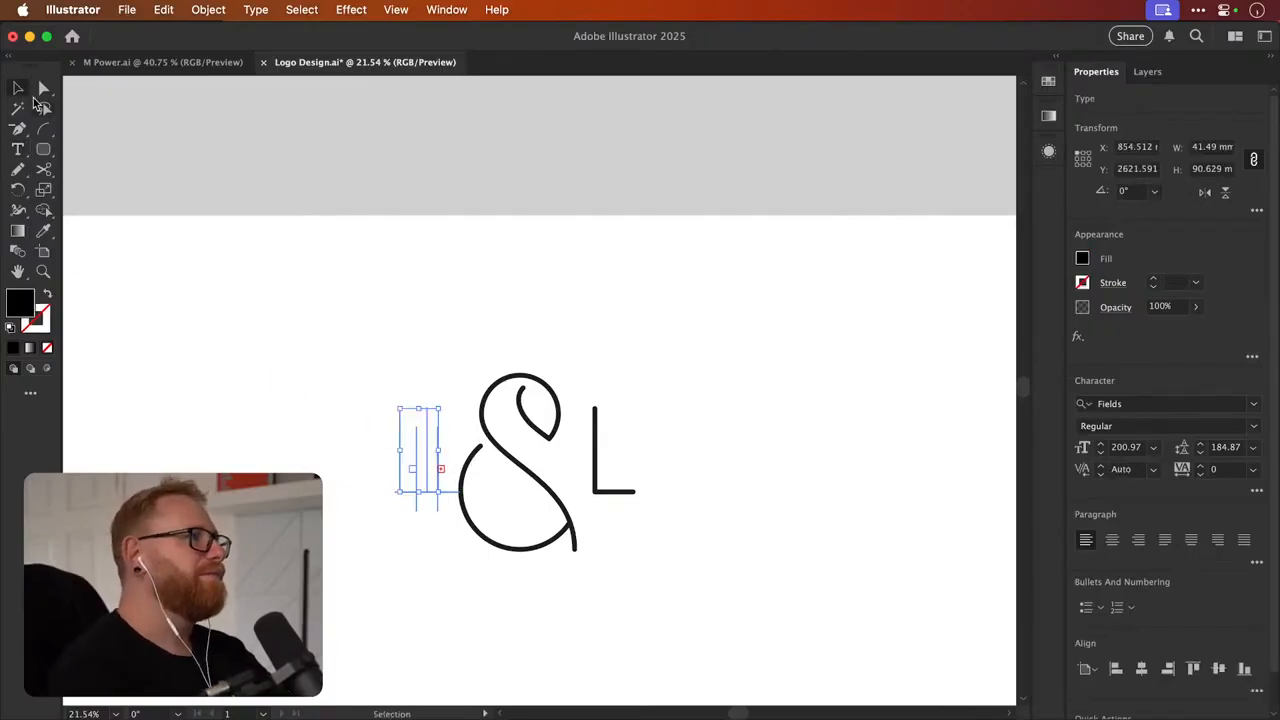
{"action": "left_click", "coordinate": [440, 492]}
{"action": "left_click", "coordinate": [388, 568]}
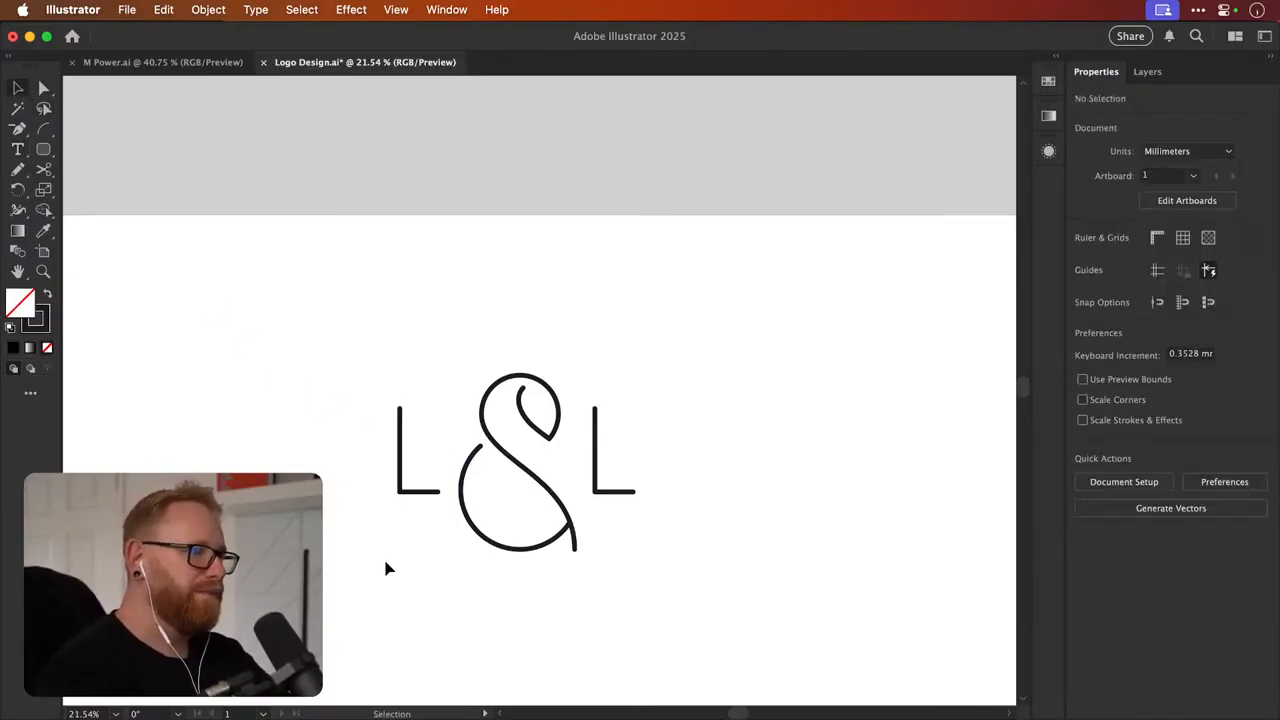
{"action": "key", "text": "t"}
{"action": "left_click", "coordinate": [401, 488]}
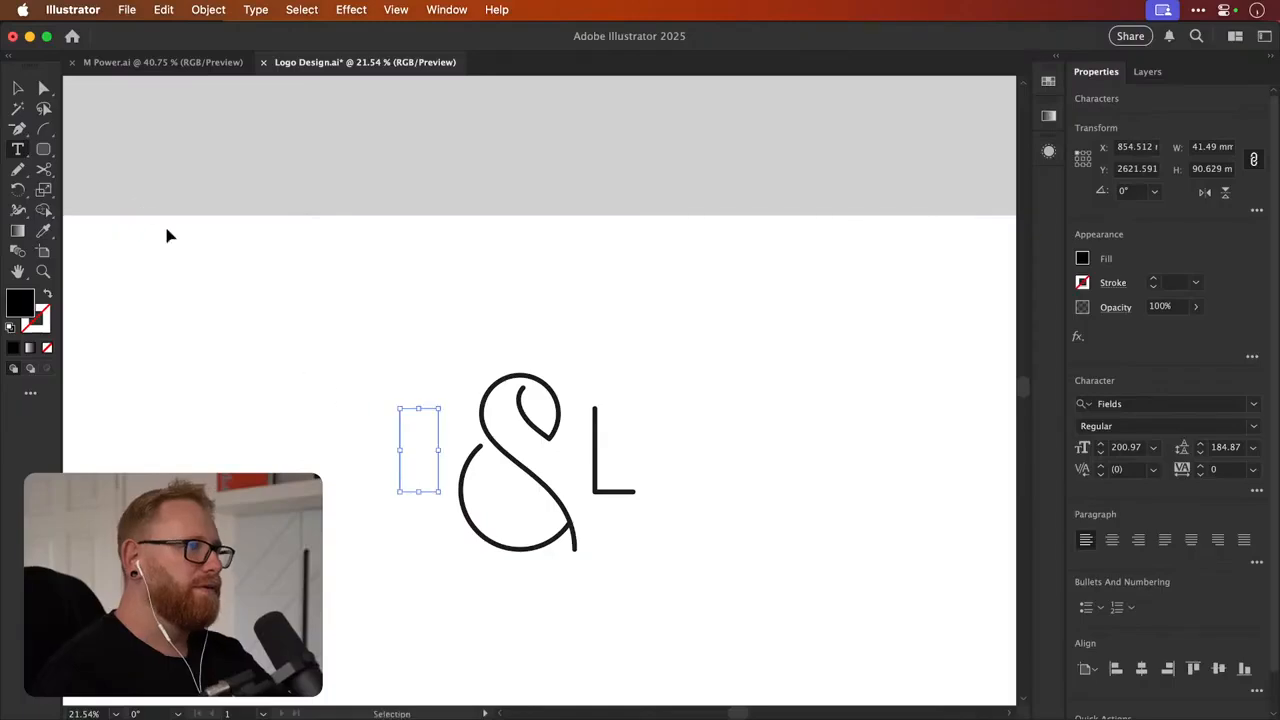
{"action": "left_click", "coordinate": [13, 88]}
{"action": "key", "text": "super+z"}
Delete the horizontal foot of both L shapes flanking the ampersand
{"action": "key", "text": "a"}
{"action": "left_click", "coordinate": [437, 492]}
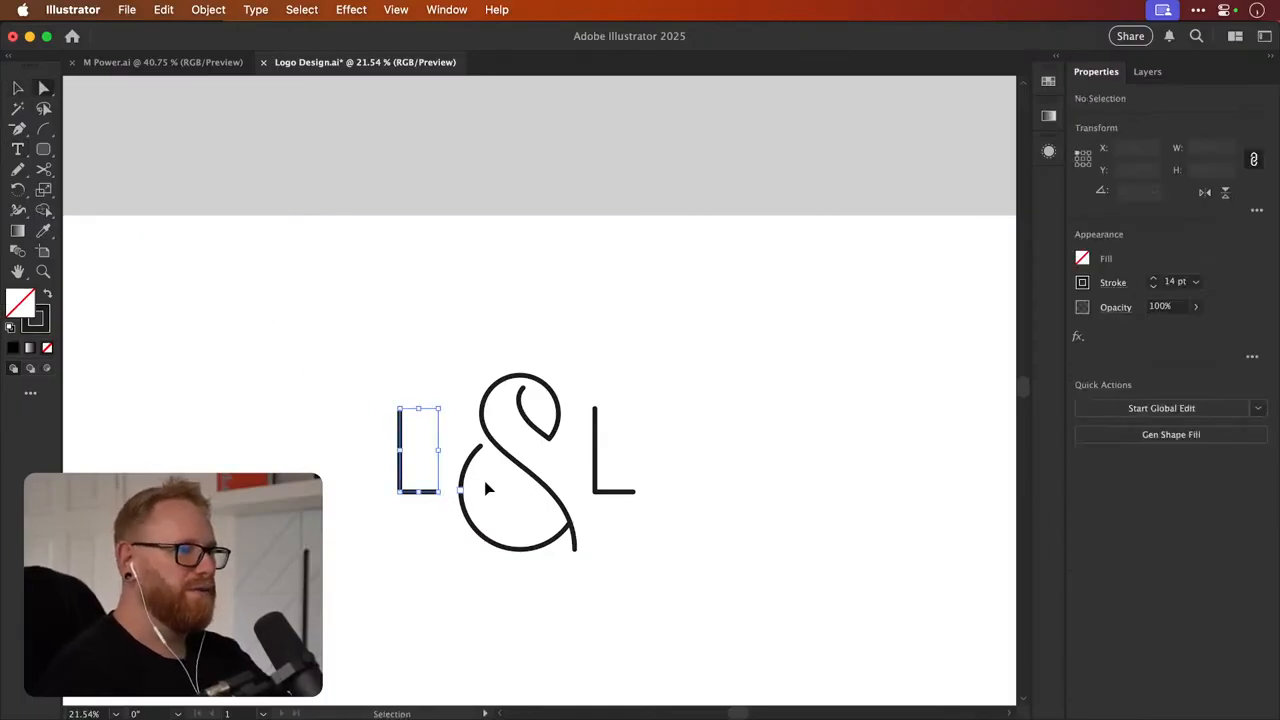
{"action": "key", "text": "Delete"}
{"action": "left_click", "coordinate": [632, 492]}
{"action": "left_click", "coordinate": [632, 492]}
{"action": "key", "text": "Delete"}
Move the left vertical stroke closer to the ampersand, and delete the ampersand together with both strokes
{"action": "left_click", "coordinate": [417, 457]}
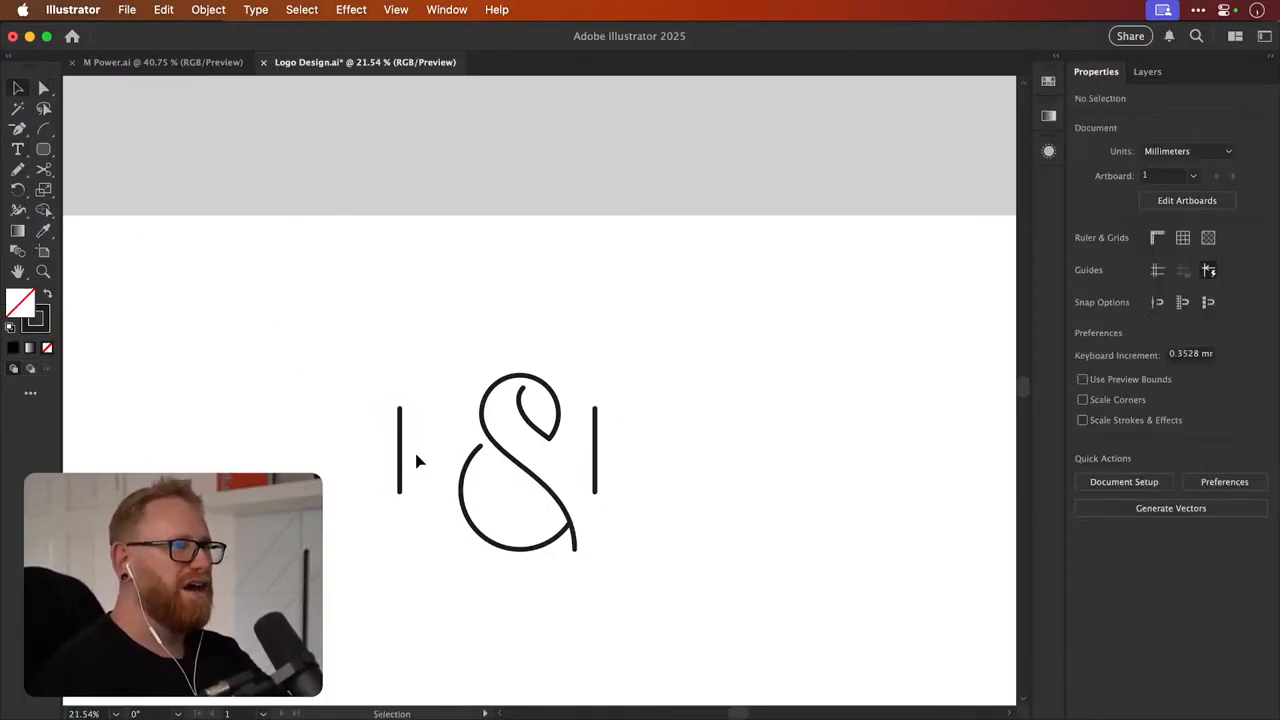
{"action": "left_click_drag", "start_coordinate": [405, 468], "coordinate": [434, 459]}
{"action": "left_click", "coordinate": [583, 337]}
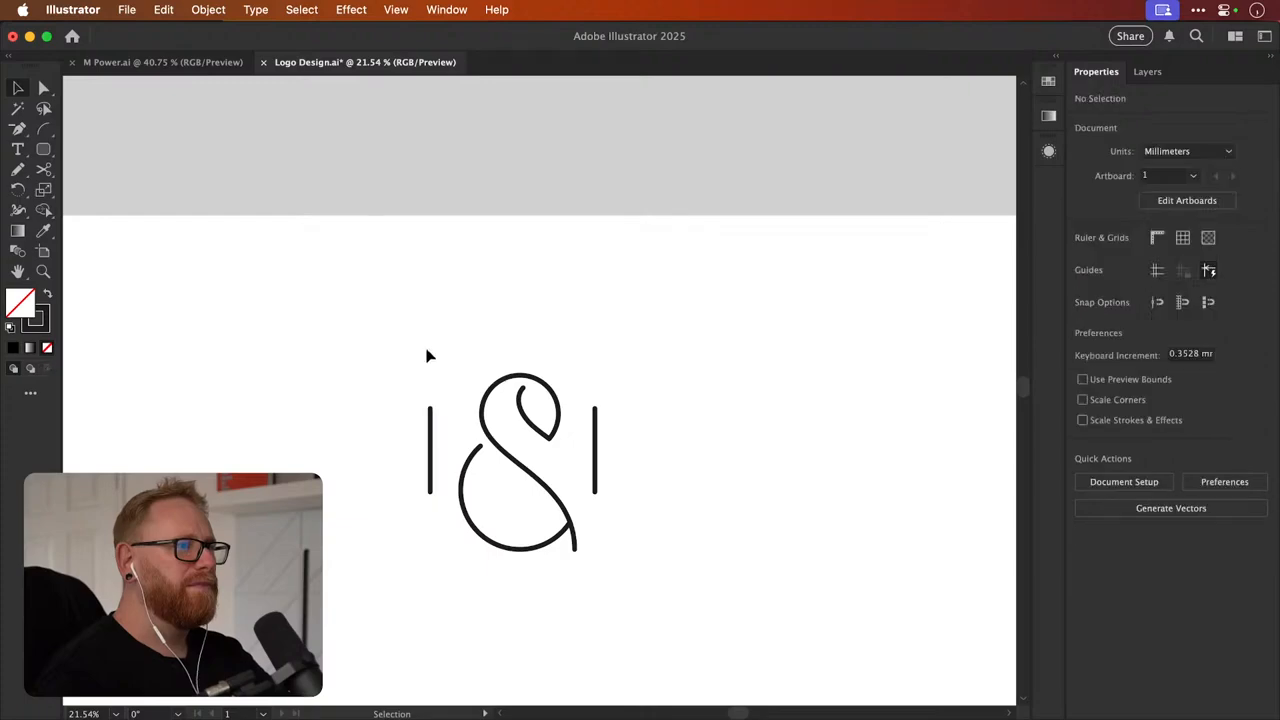
{"action": "left_click_drag", "start_coordinate": [429, 354], "coordinate": [667, 536]}
{"action": "left_click", "coordinate": [665, 536]}
Examine the two stacked Lumen & Leaf logos, comparing the serif and the uppercase sans-serif wordmark
{"action": "scroll", "coordinate": [663, 534], "scroll_direction": "down", "scroll_amount": 6}
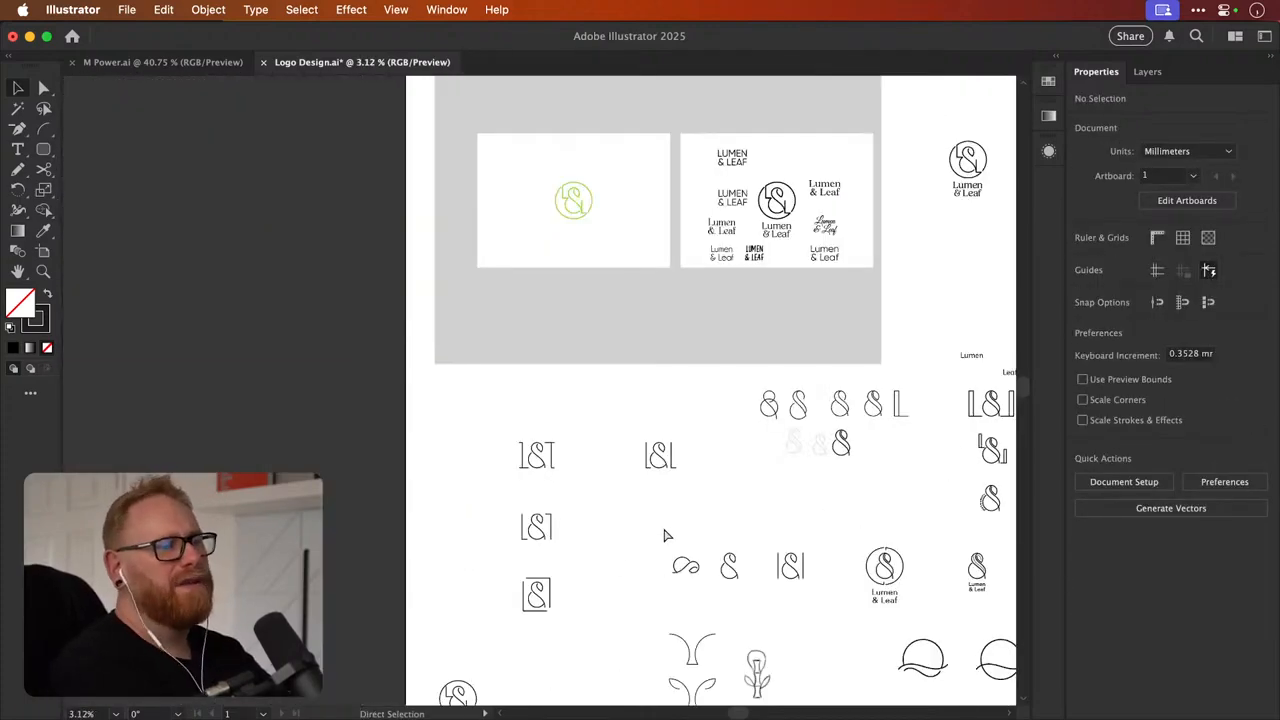
{"action": "left_click_drag", "start_coordinate": [720, 331], "coordinate": [389, 537]}
{"action": "scroll", "coordinate": [620, 370], "scroll_direction": "up", "scroll_amount": 4}
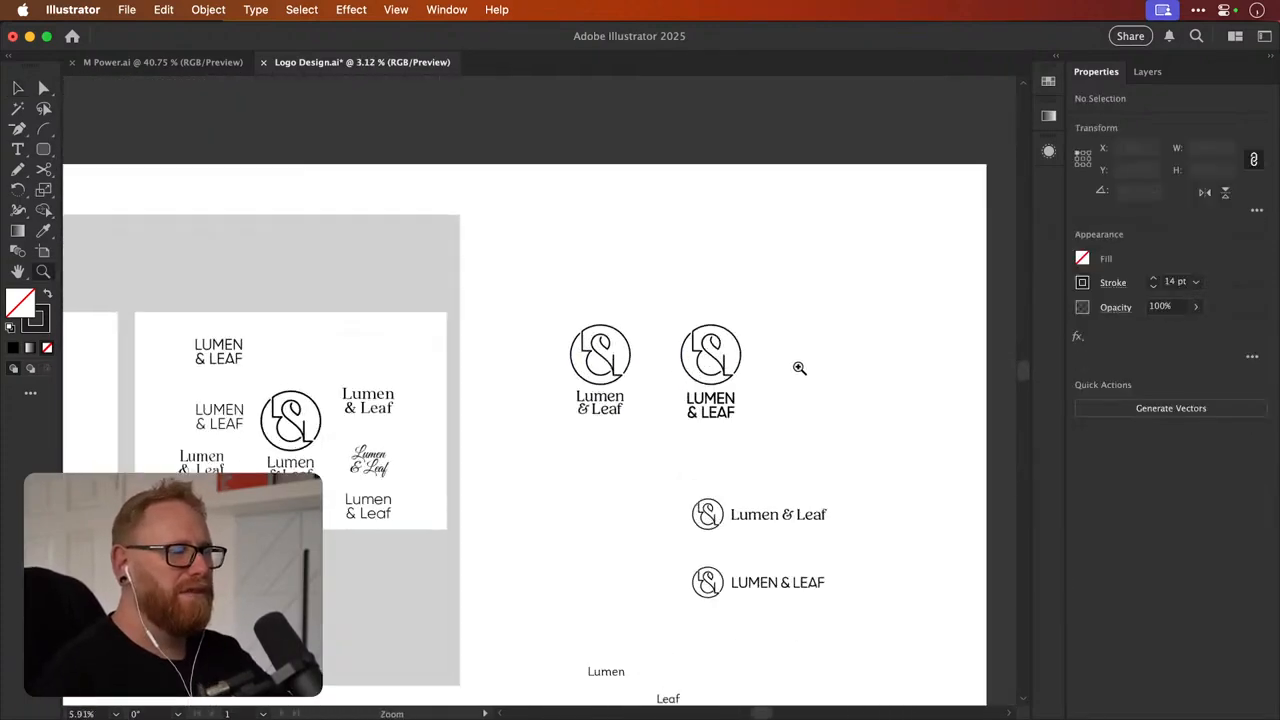
{"action": "scroll", "coordinate": [648, 358], "scroll_direction": "up", "scroll_amount": 2}
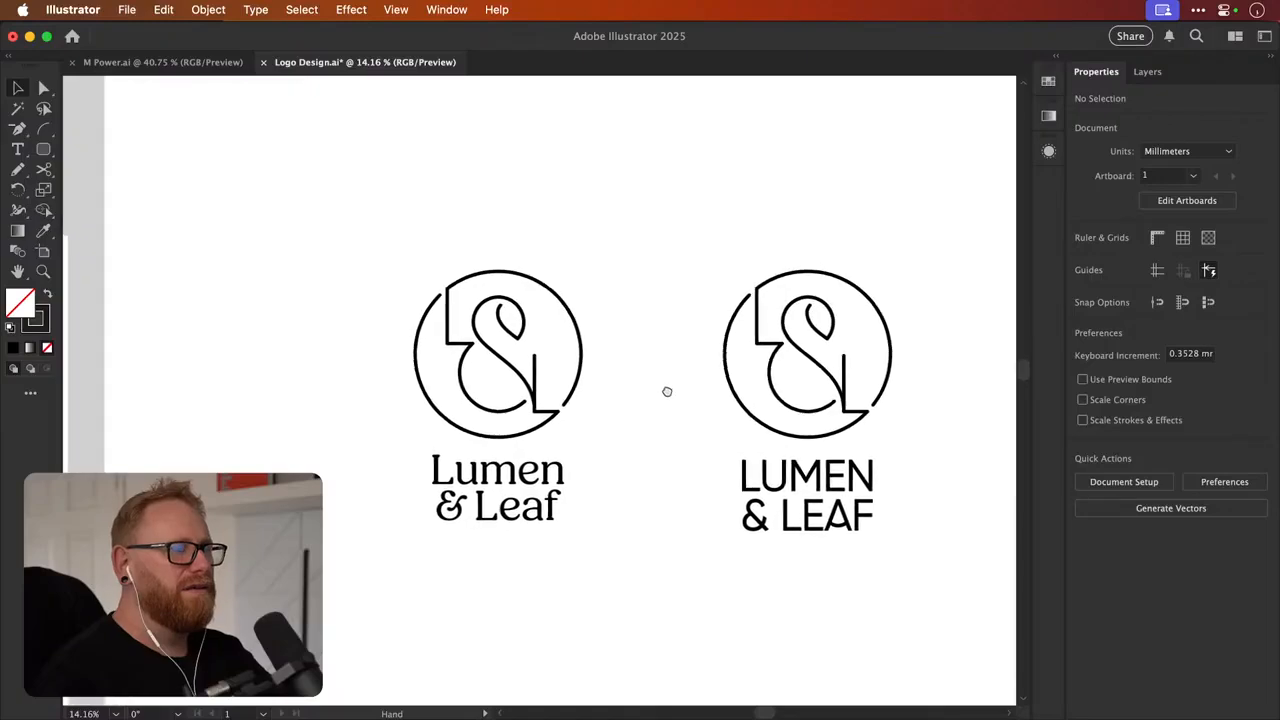
{"action": "scroll", "coordinate": [660, 388], "scroll_direction": "down", "scroll_amount": 4}
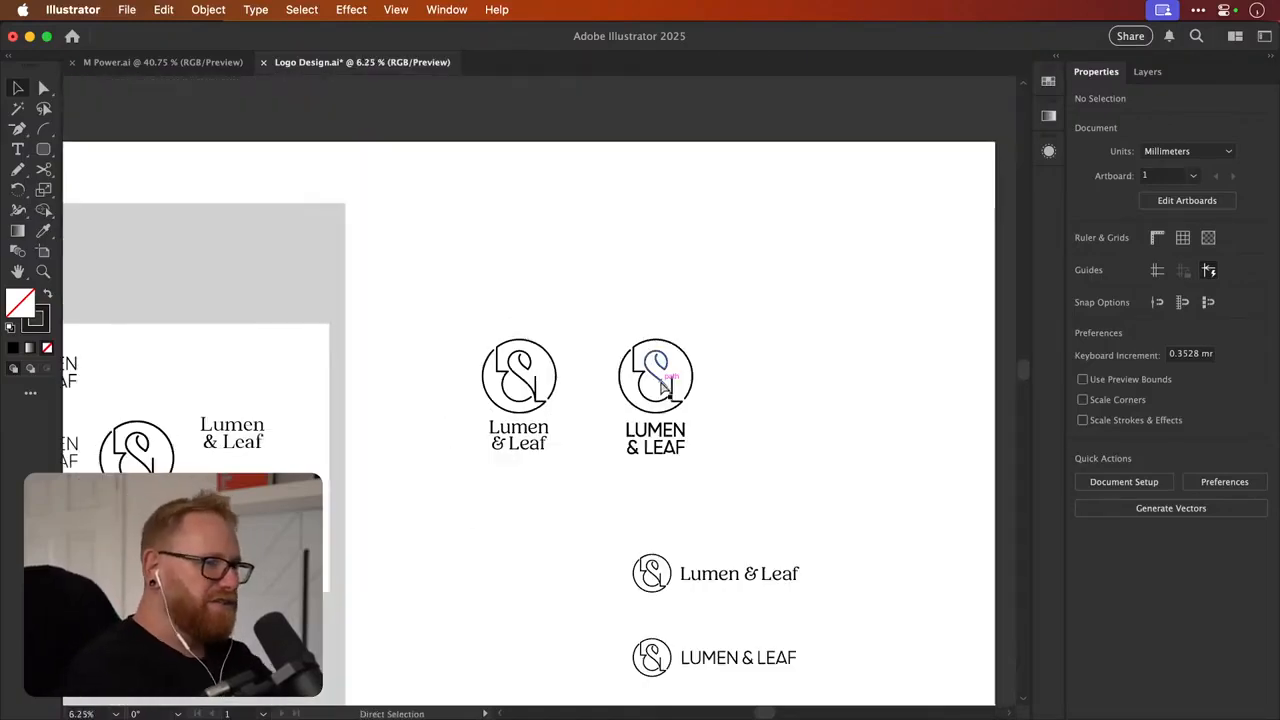
{"action": "left_click_drag", "start_coordinate": [657, 378], "coordinate": [518, 392]}
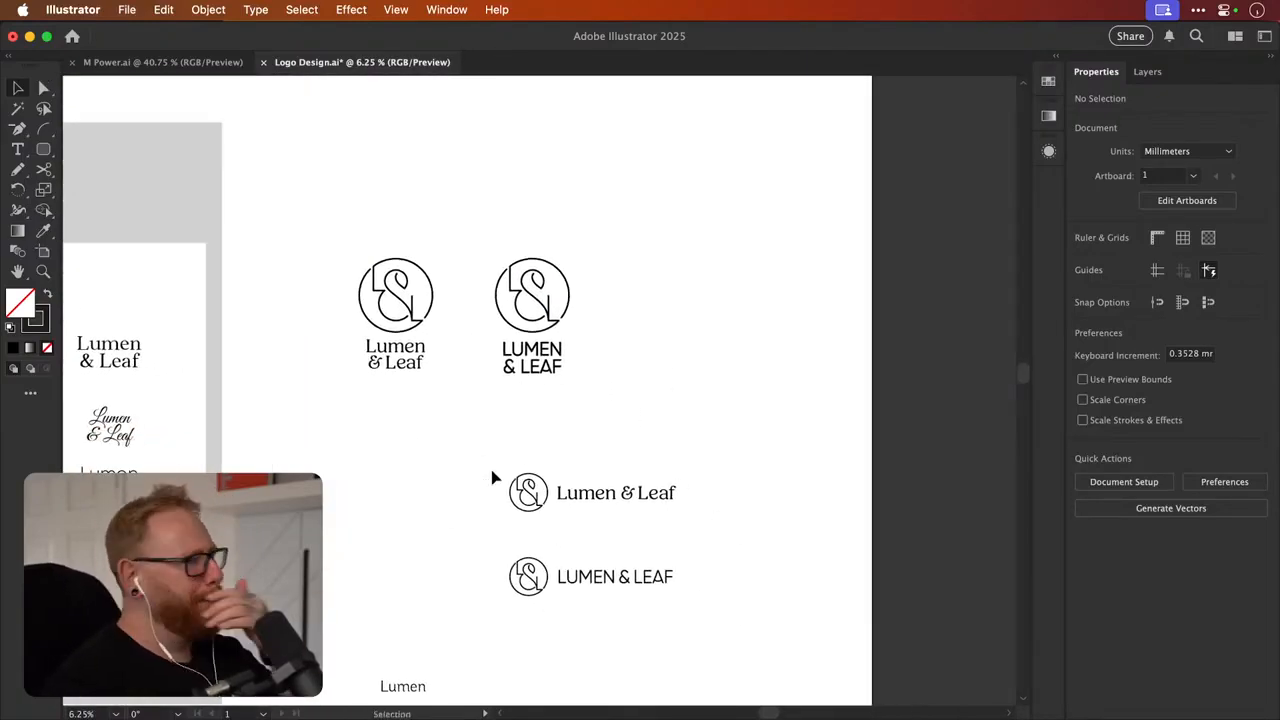
Move both horizontal Lumen & Leaf logos further down and duplicate the serif version above them
{"action": "left_click", "coordinate": [560, 476]}
{"action": "scroll", "coordinate": [575, 488], "scroll_direction": "down", "scroll_amount": 3}
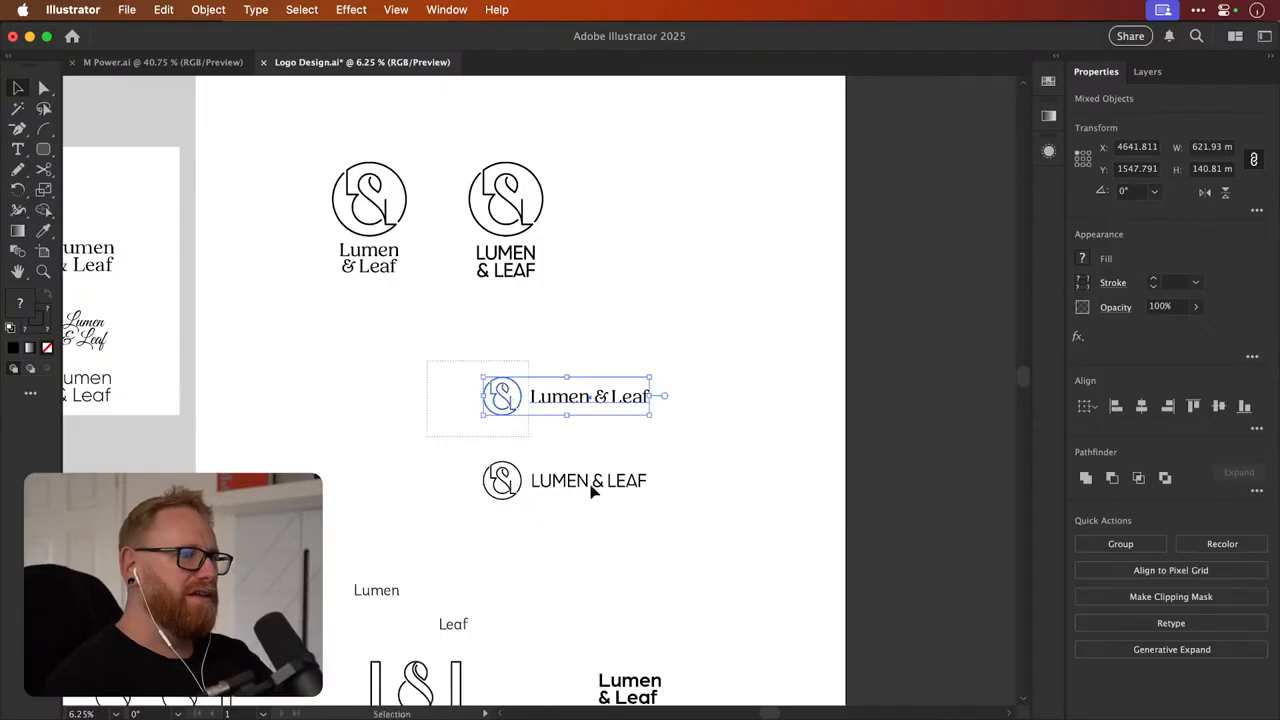
{"action": "left_click", "coordinate": [617, 491], "text": "shift"}
{"action": "left_click_drag", "start_coordinate": [617, 490], "coordinate": [678, 587]}
{"action": "left_click_drag", "start_coordinate": [501, 437], "coordinate": [656, 523]}
{"action": "left_click_drag", "start_coordinate": [639, 496], "coordinate": [630, 399]}
Delete the circle arcs and both L shapes from the duplicated logo's icon, keeping only the ampersand
{"action": "scroll", "coordinate": [565, 385], "scroll_direction": "up", "scroll_amount": 6}
{"action": "key", "text": "a"}
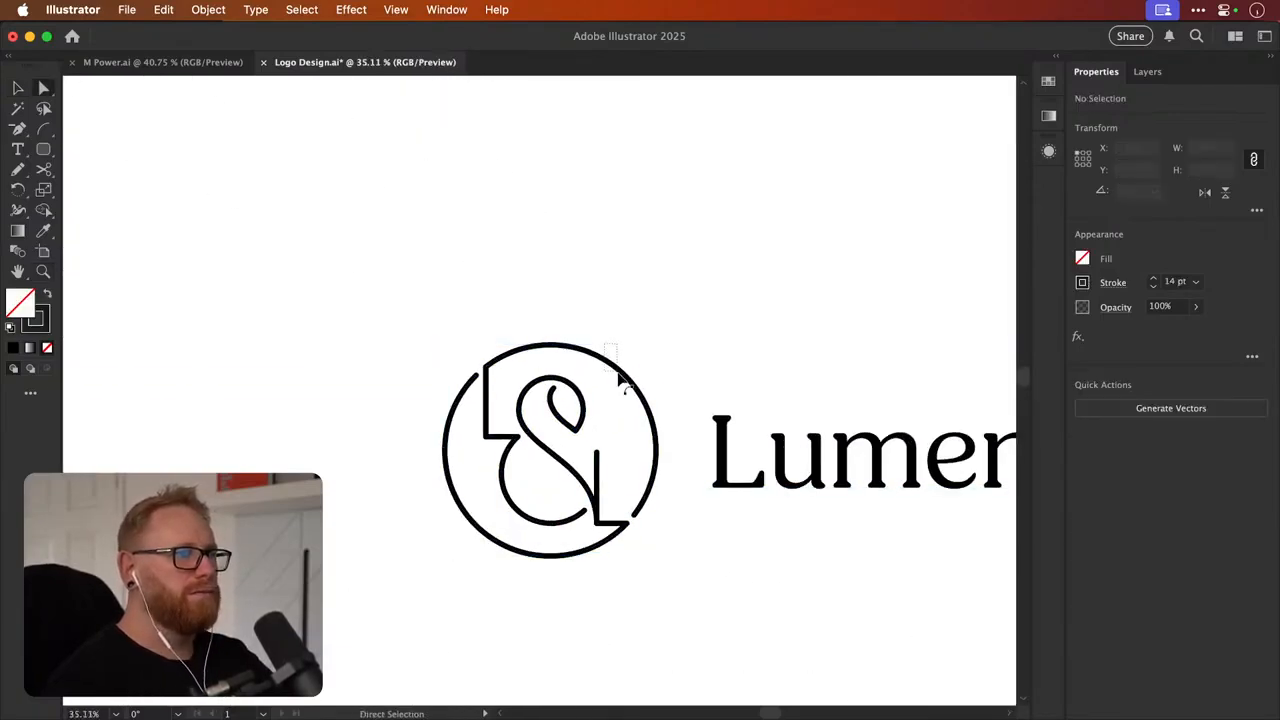
{"action": "left_click", "coordinate": [574, 378]}
{"action": "key", "text": "Delete"}
{"action": "left_click_drag", "start_coordinate": [479, 428], "coordinate": [490, 431]}
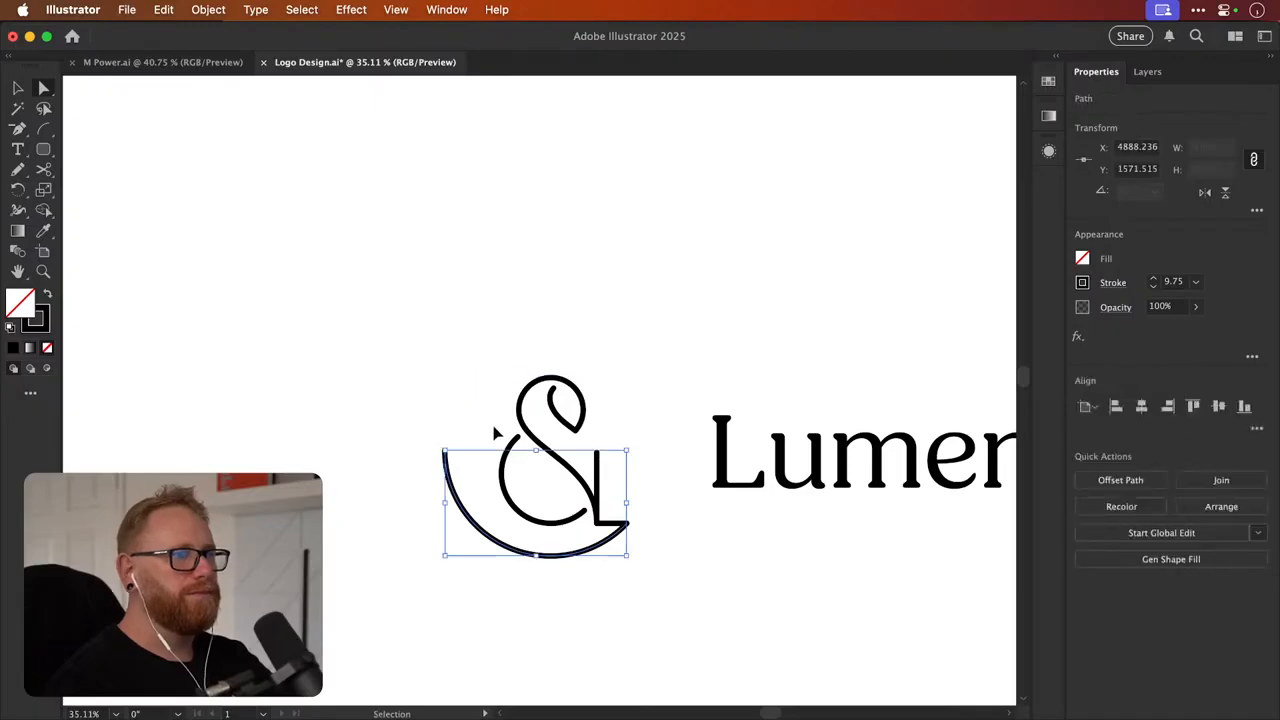
{"action": "key", "text": "Delete"}
{"action": "key", "text": "Delete"}
{"action": "key", "text": "Delete"}
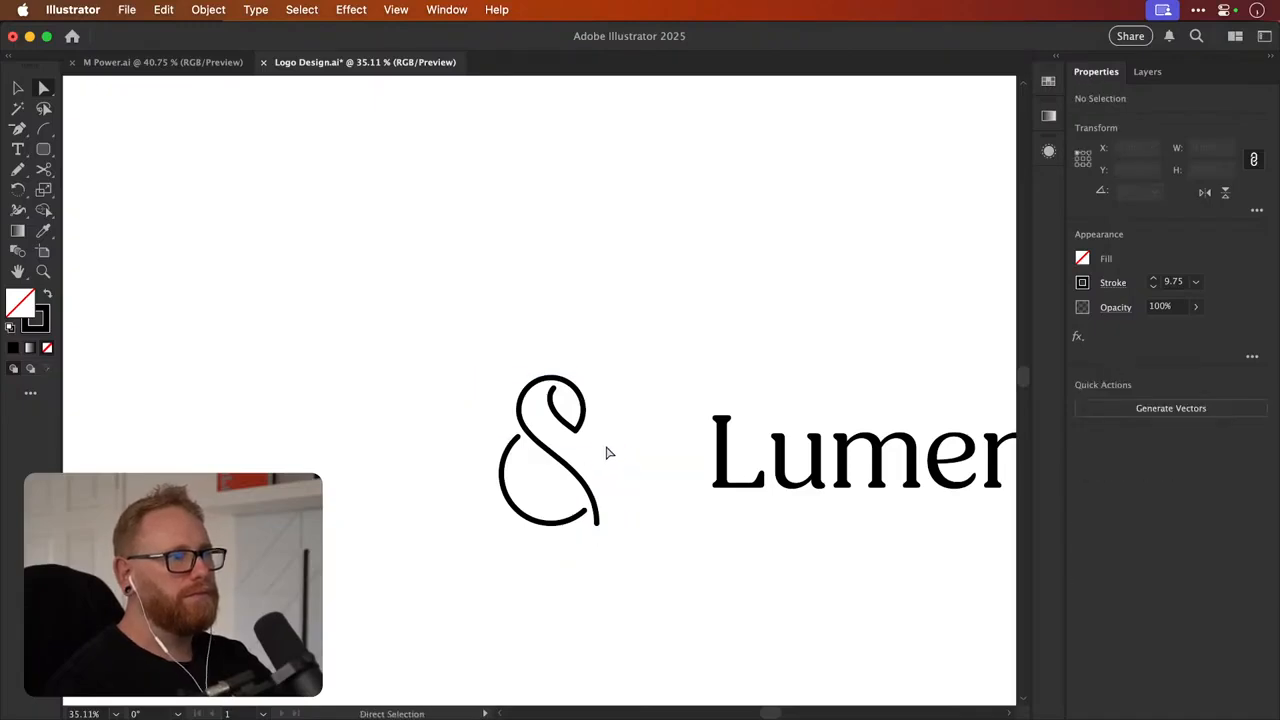
Move the duplicated serif Lumen & Leaf wordmark closer to the standalone ampersand
{"action": "key", "text": "v"}
{"action": "scroll", "coordinate": [560, 408], "scroll_direction": "right", "scroll_amount": 3}
{"action": "key", "text": "super+minus"}
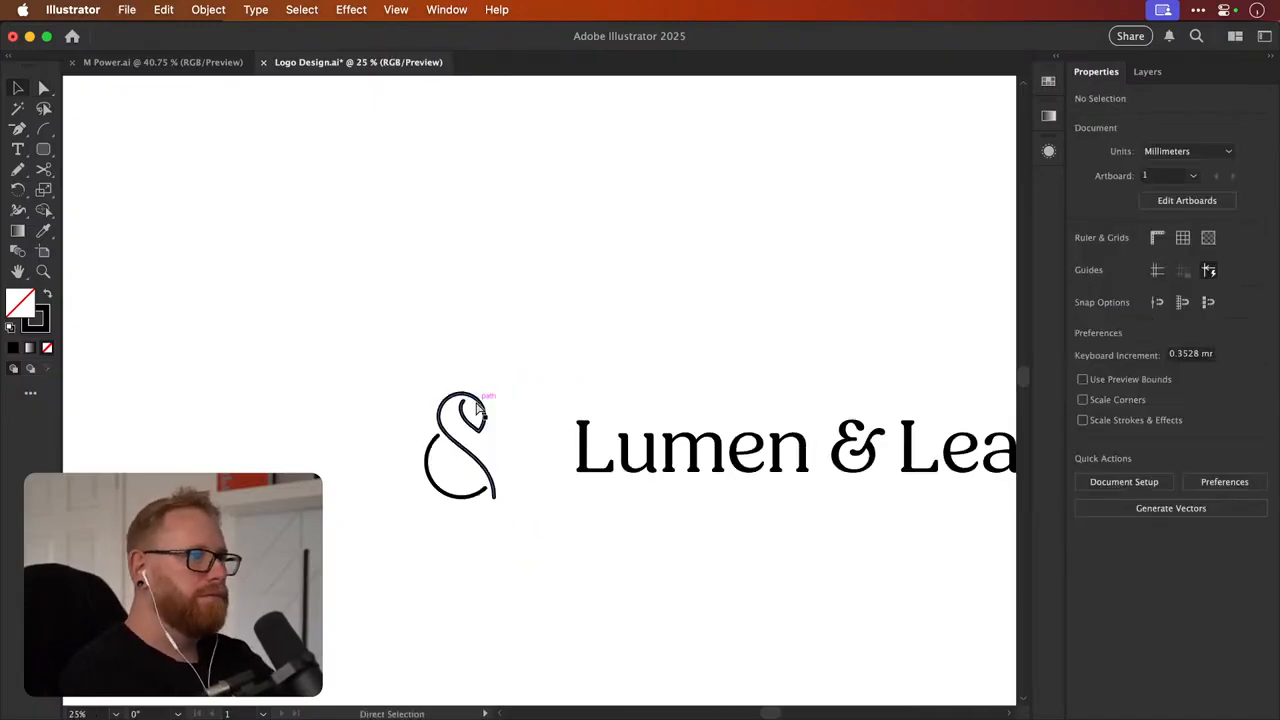
{"action": "left_click_drag", "start_coordinate": [624, 480], "coordinate": [516, 524]}
{"action": "left_click", "coordinate": [550, 493]}
{"action": "key", "text": "super+minus"}
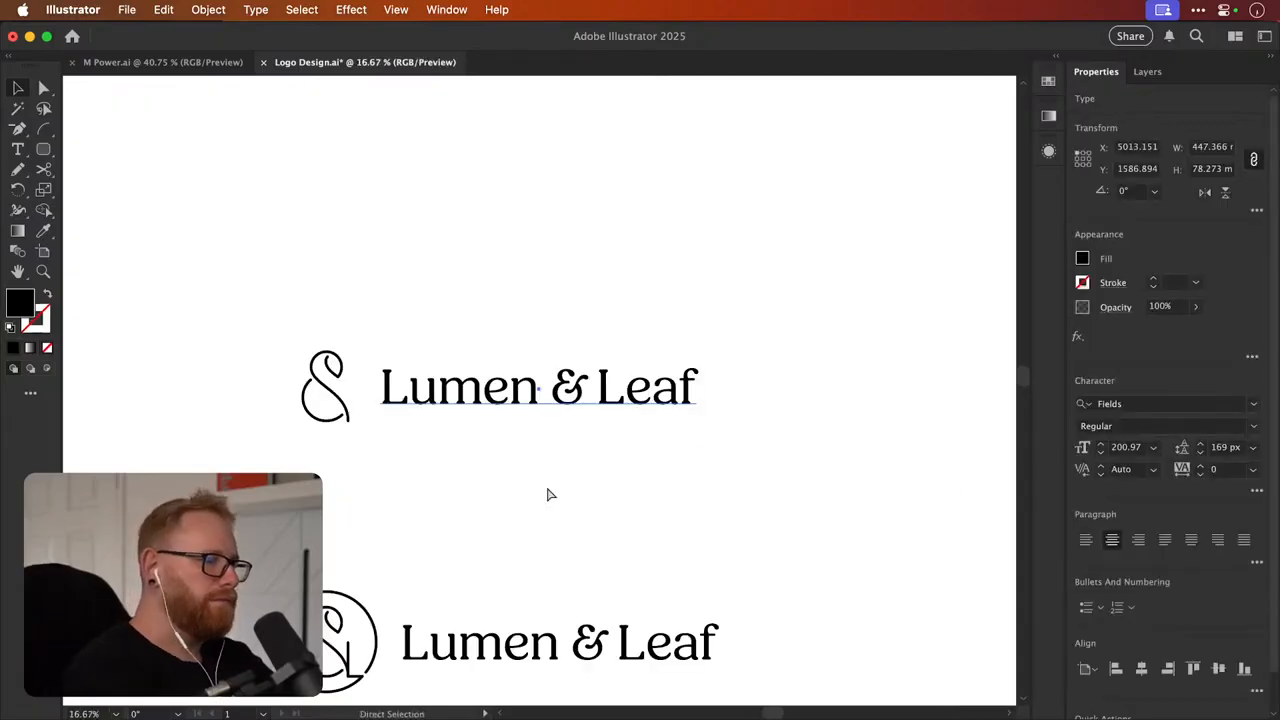
{"action": "scroll", "coordinate": [549, 494], "scroll_direction": "left", "scroll_amount": 4}
{"action": "left_click", "coordinate": [577, 440]}
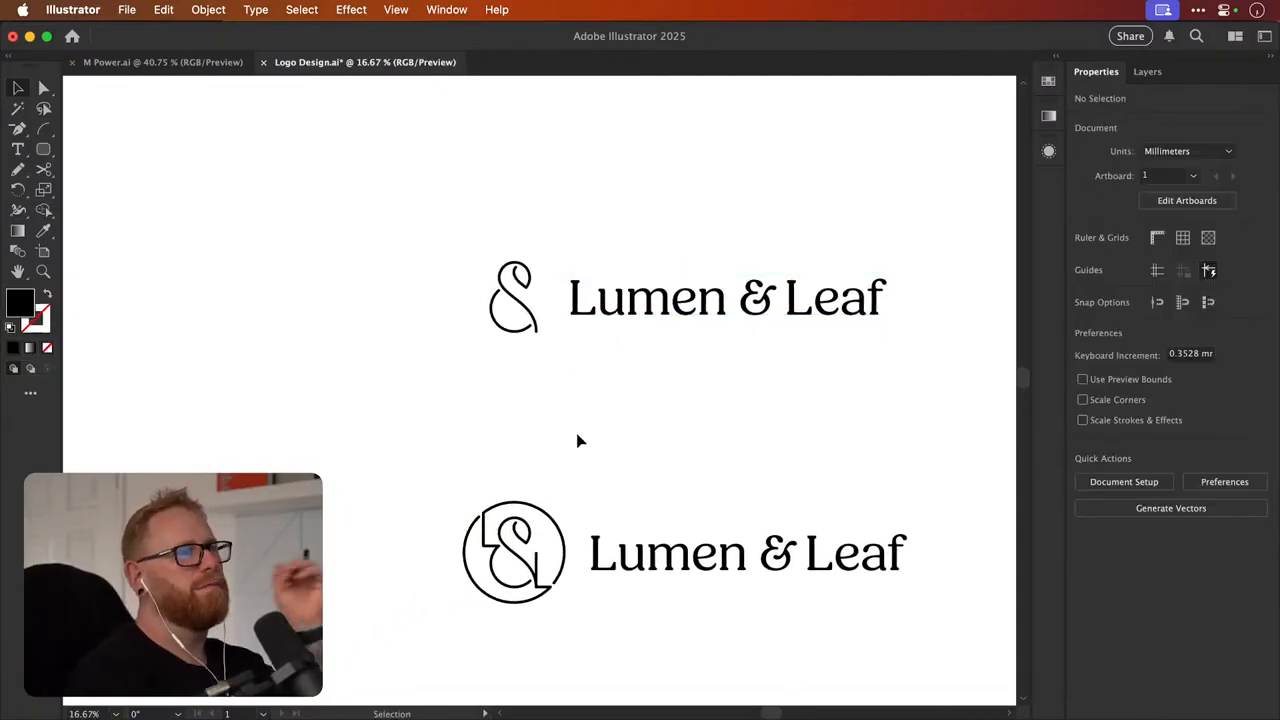
Scale the standalone ampersand up slightly beside the serif Lumen & Leaf wordmark
{"action": "left_click", "coordinate": [526, 312]}
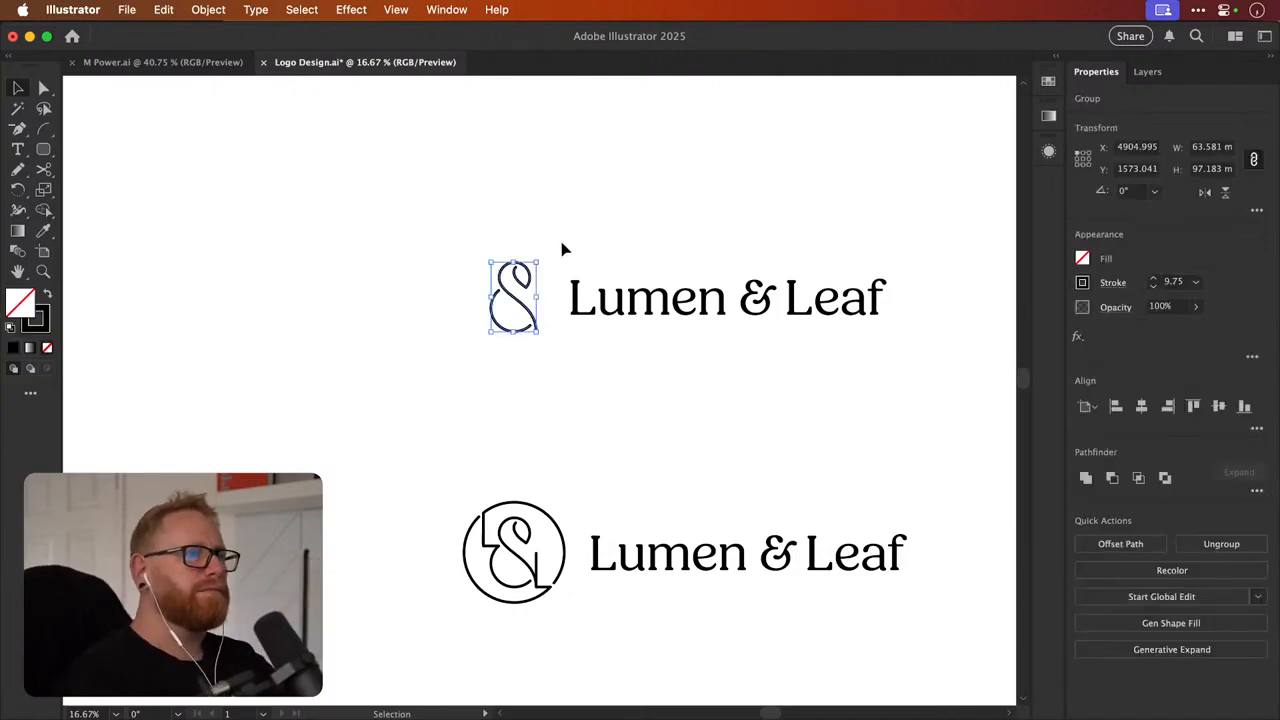
{"action": "key", "text": "s"}
{"action": "left_click_drag", "start_coordinate": [560, 249], "coordinate": [574, 223]}
{"action": "key", "text": "v"}
{"action": "left_click", "coordinate": [643, 224]}
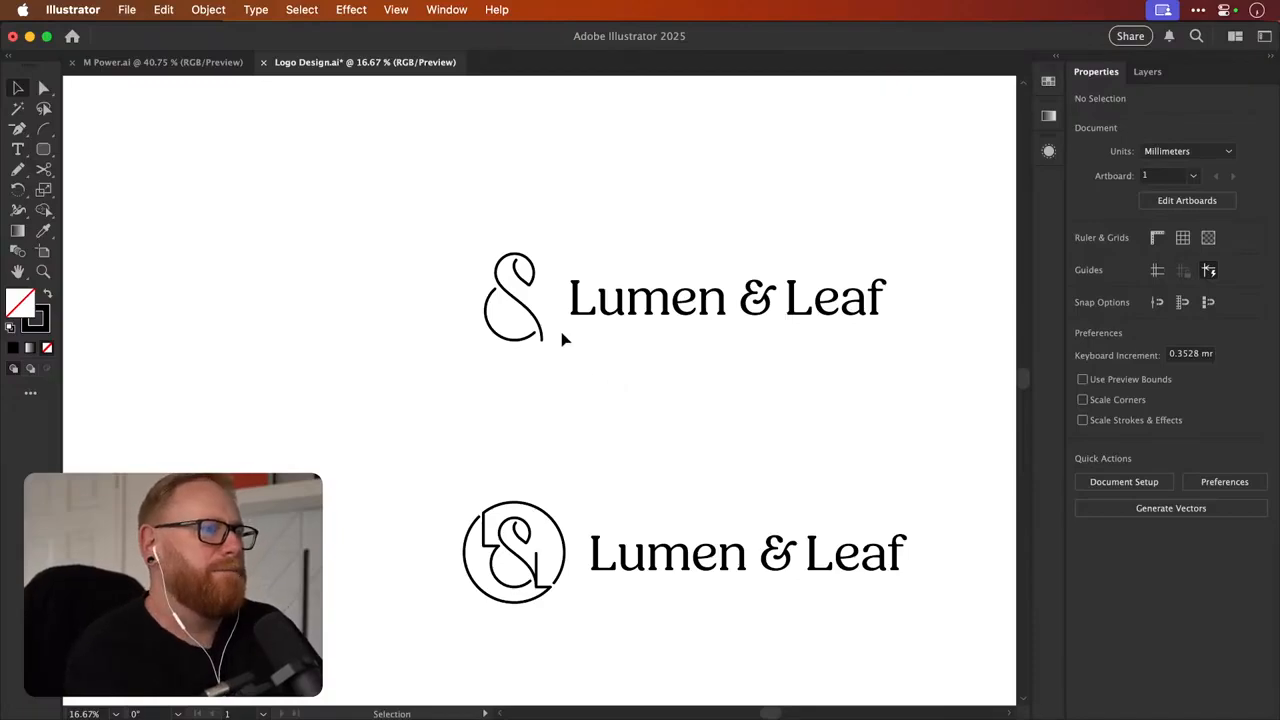
{"action": "scroll", "coordinate": [523, 305], "scroll_direction": "down", "scroll_amount": 3}
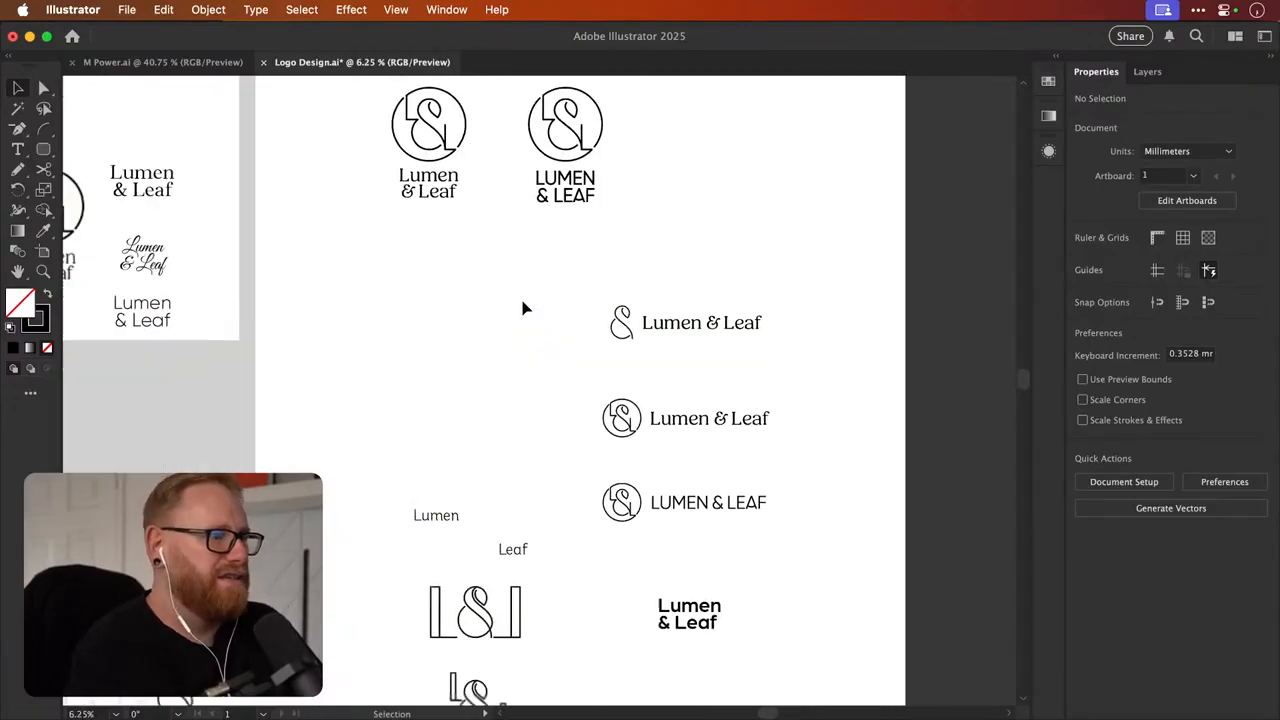
Examine the earlier ampersand sketches and the single L shape beside them up close
{"action": "scroll", "coordinate": [523, 308], "scroll_direction": "down", "scroll_amount": 5}
{"action": "scroll", "coordinate": [523, 308], "scroll_direction": "left", "scroll_amount": 6}
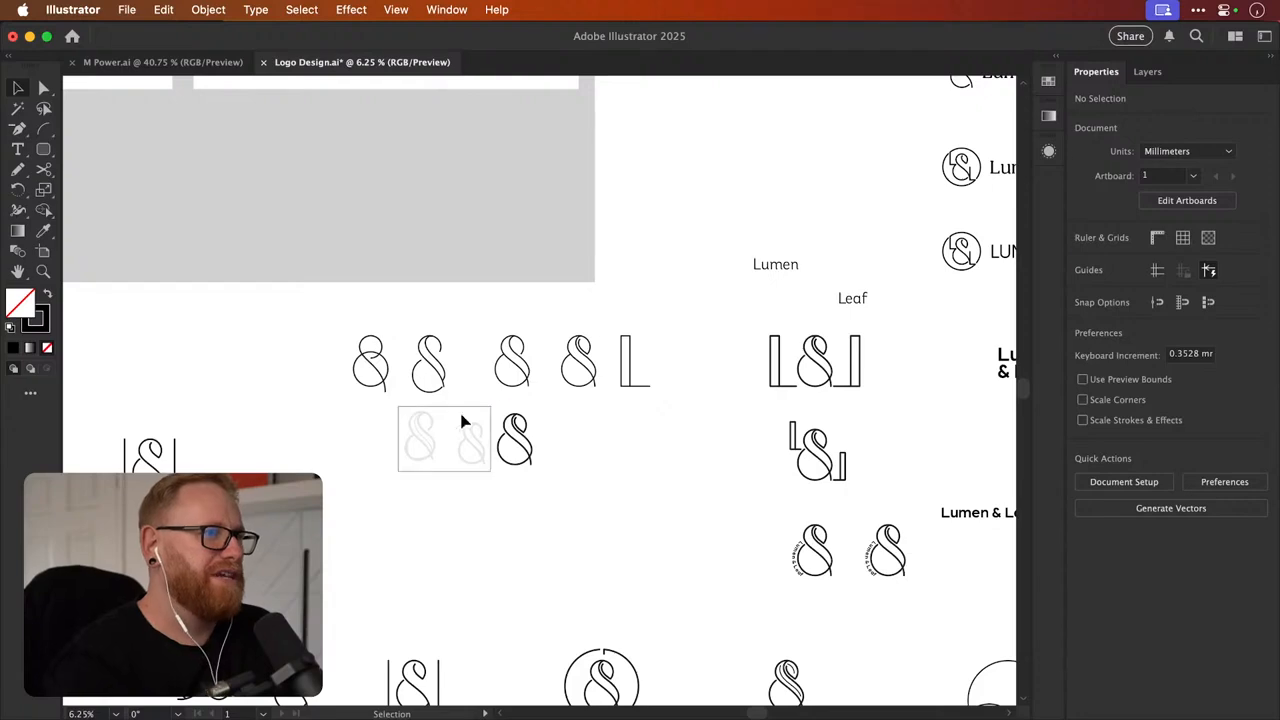
{"action": "key", "text": "z"}
{"action": "left_click_drag", "start_coordinate": [434, 408], "coordinate": [409, 398]}
{"action": "key", "text": "v"}
{"action": "left_click_drag", "start_coordinate": [176, 455], "coordinate": [794, 329]}
{"action": "key", "text": "z"}
{"action": "key", "text": "v"}
{"action": "left_click", "coordinate": [680, 373]}
{"action": "key", "text": "space"}
{"action": "left_click_drag", "start_coordinate": [646, 381], "coordinate": [618, 417]}
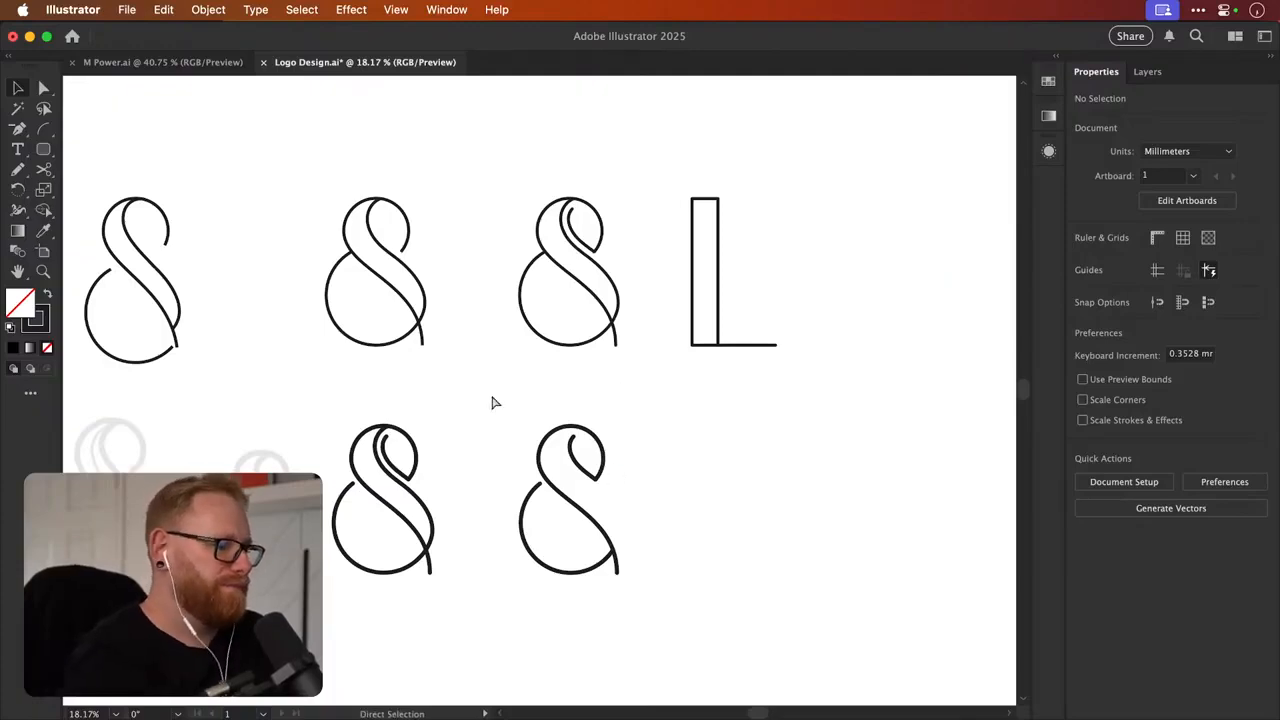
Delete the ampersand-only horizontal Lumen & Leaf logo above the two circled horizontal versions
{"action": "key", "text": "super+minus"}
{"action": "key", "text": "super+minus"}
{"action": "key", "text": "super+minus"}
{"action": "key", "text": "super+minus"}
{"action": "scroll", "coordinate": [491, 402], "scroll_direction": "up", "scroll_amount": 5}
{"action": "scroll", "coordinate": [491, 402], "scroll_direction": "right", "scroll_amount": 4}
{"action": "scroll", "coordinate": [491, 402], "scroll_direction": "up", "scroll_amount": 3}
{"action": "scroll", "coordinate": [491, 402], "scroll_direction": "right", "scroll_amount": 1}
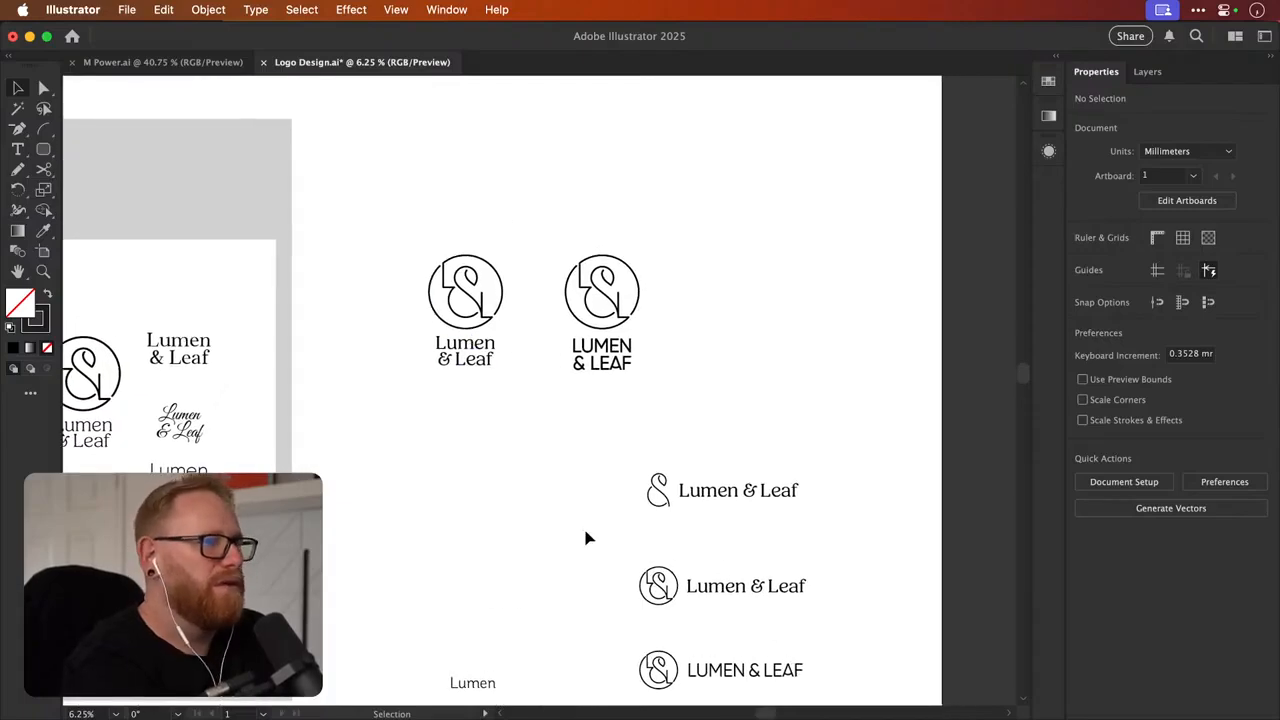
{"action": "left_click_drag", "start_coordinate": [607, 427], "coordinate": [889, 531]}
{"action": "key", "text": "Delete"}
Save the logo document after looking over the two circled horizontal logos
{"action": "key", "text": "z"}
{"action": "scroll", "coordinate": [694, 503], "scroll_direction": "down", "scroll_amount": 2}
{"action": "scroll", "coordinate": [694, 503], "scroll_direction": "right", "scroll_amount": 1}
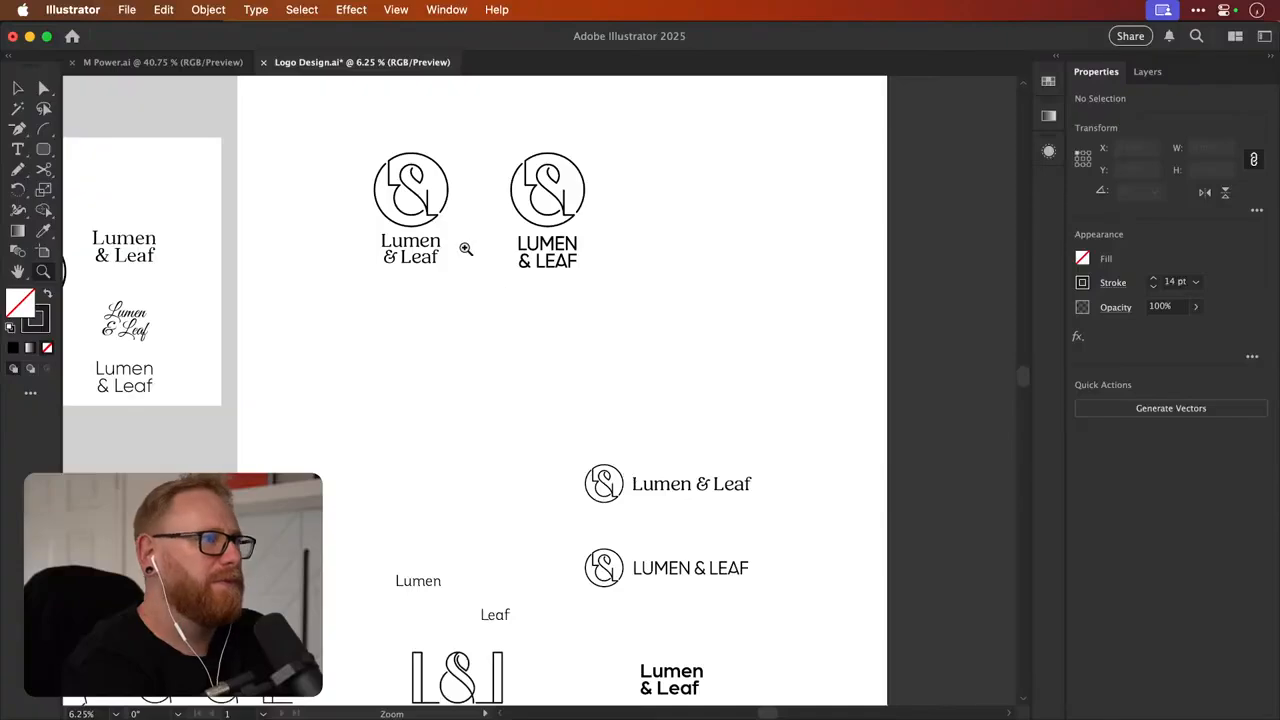
{"action": "left_click_drag", "start_coordinate": [655, 481], "coordinate": [828, 506]}
{"action": "key", "text": "v"}
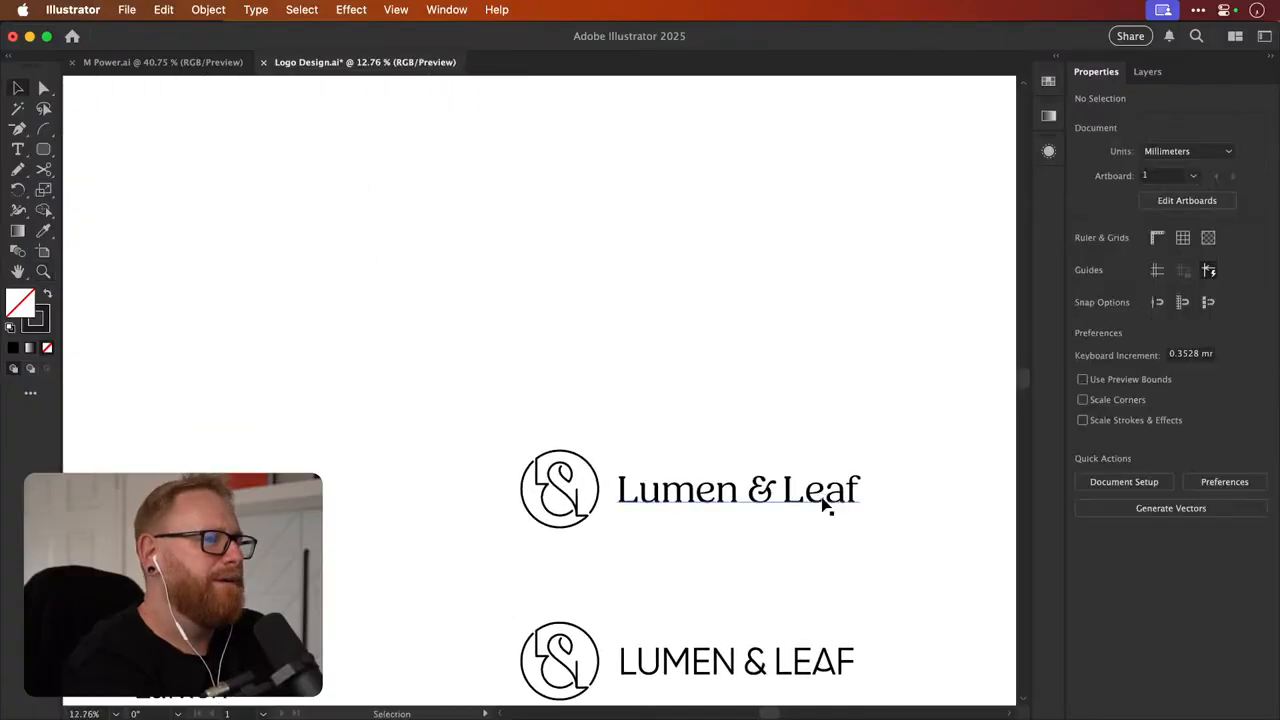
{"action": "scroll", "coordinate": [826, 506], "scroll_direction": "down", "scroll_amount": 5}
{"action": "key", "text": "super+s"}
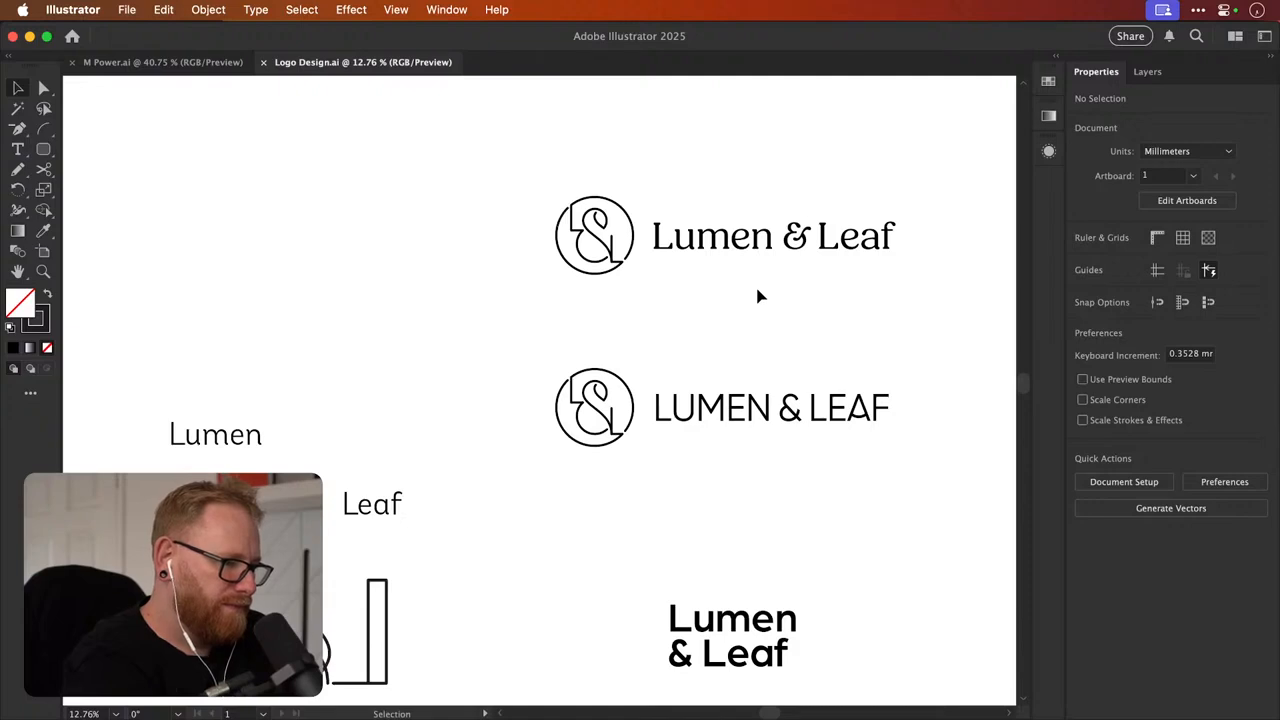
Undo the deletion of the ampersand-only horizontal logo and clear the selection
{"action": "key", "text": "super+z"}
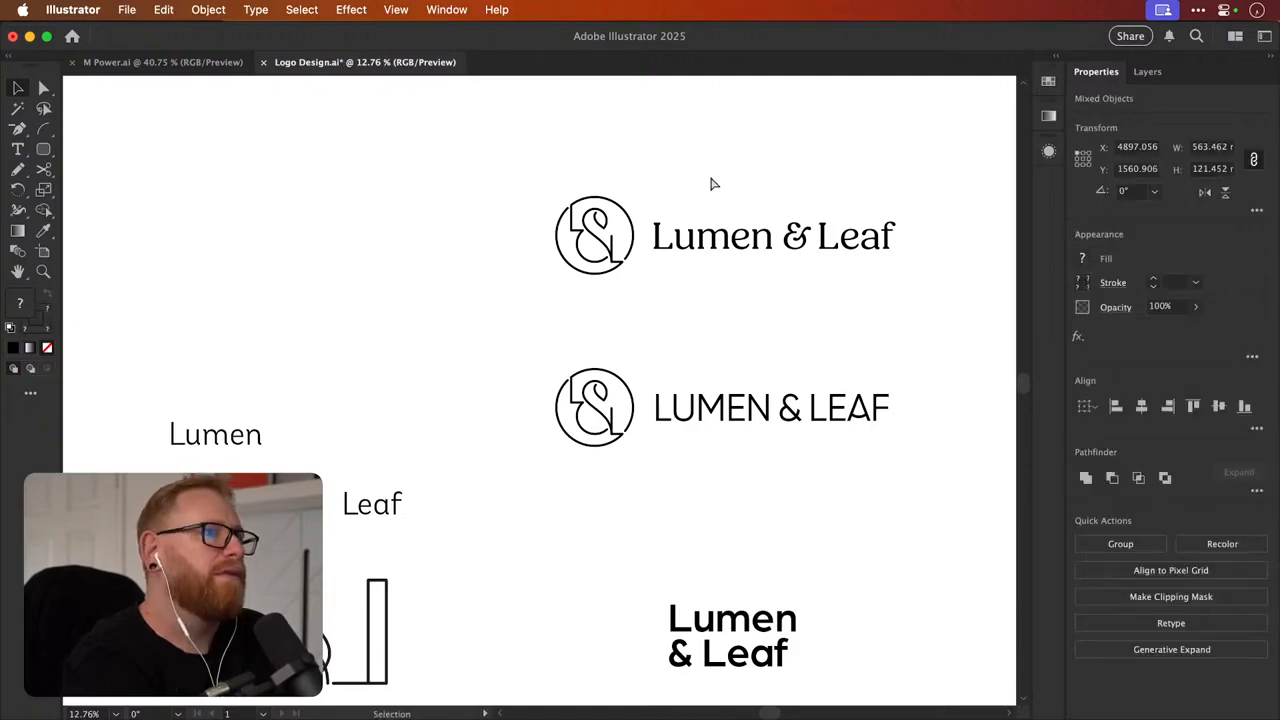
{"action": "key", "text": "super+shift+z"}
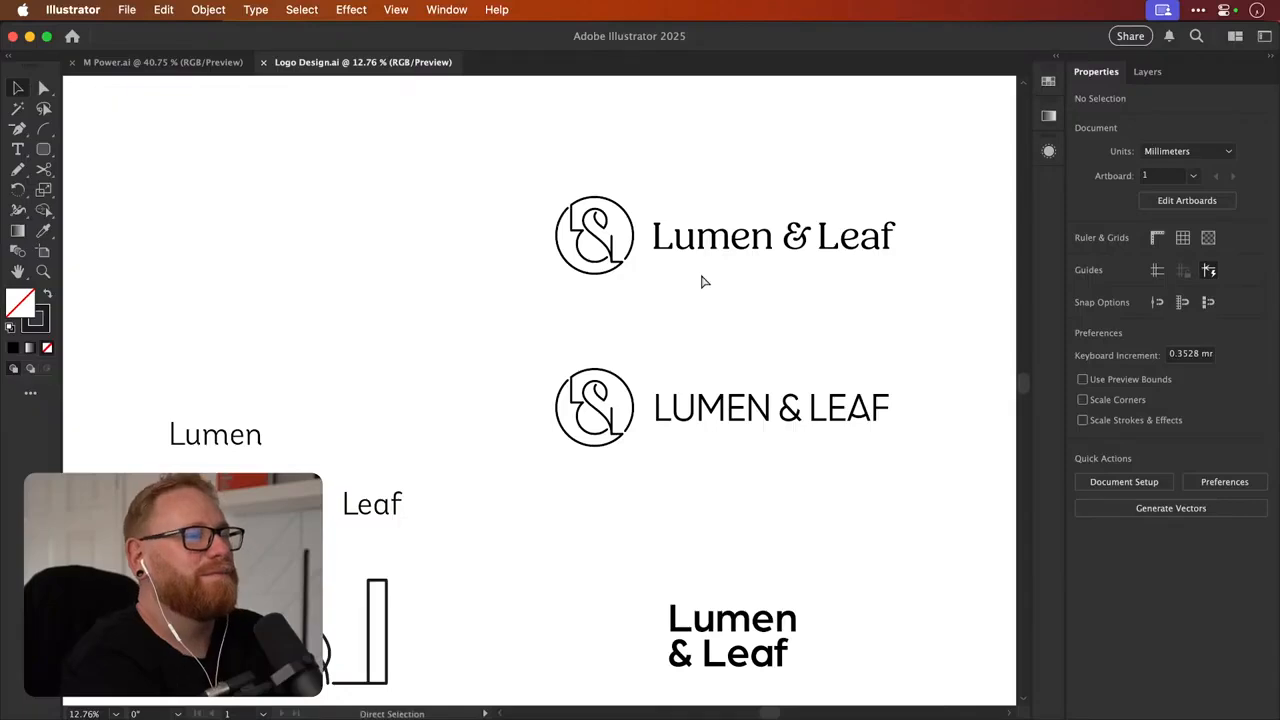
{"action": "key", "text": "super+z"}
{"action": "scroll", "coordinate": [702, 282], "scroll_direction": "up", "scroll_amount": 3}
{"action": "left_click", "coordinate": [757, 274]}
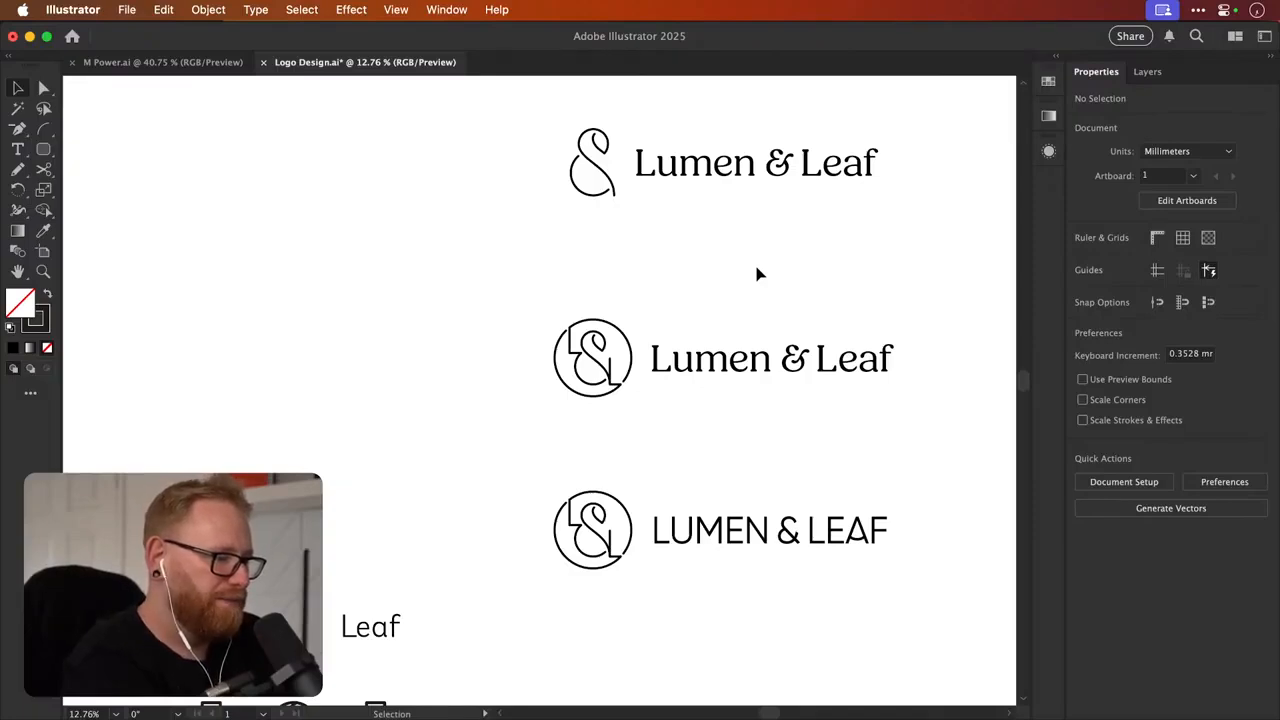
Set the font weight of the serif Lumen & Leaf wordmark beside the standalone ampersand to Light
{"action": "scroll", "coordinate": [690, 268], "scroll_direction": "down", "scroll_amount": 5}
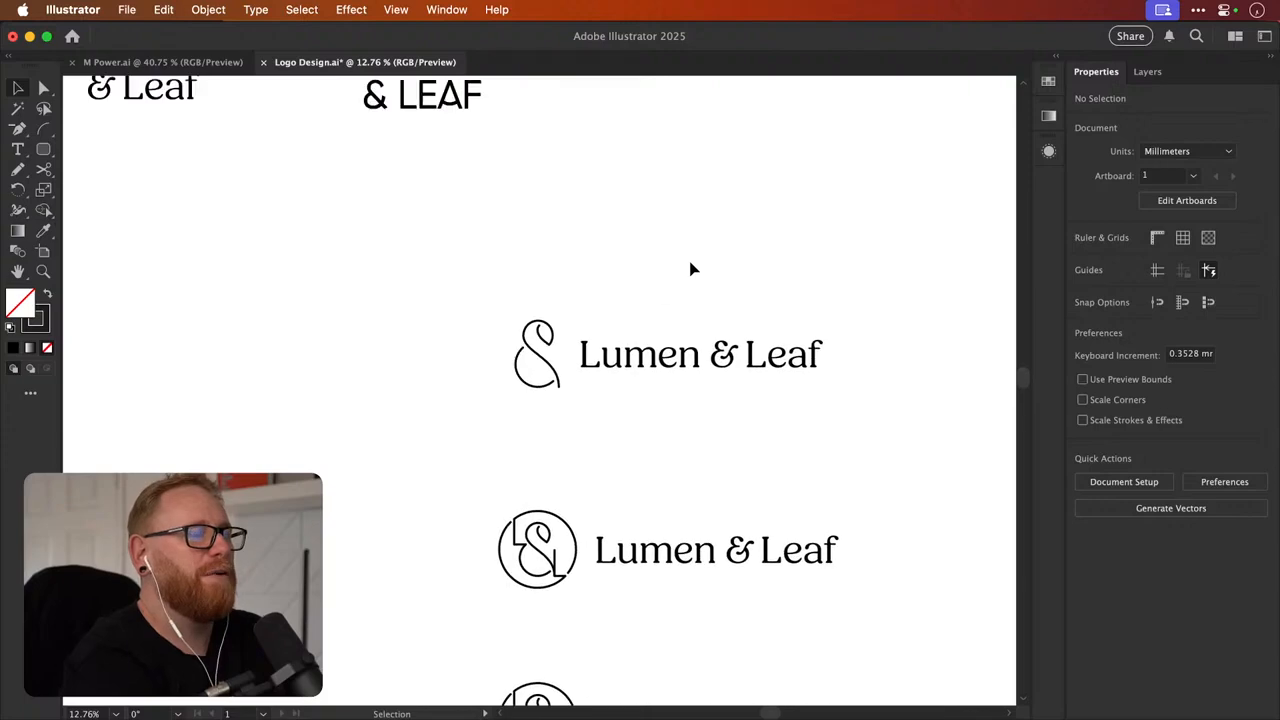
{"action": "key", "text": "z"}
{"action": "mouse_move", "coordinate": [550, 350]}
{"action": "left_mouse_down"}
{"action": "mouse_move", "coordinate": [723, 349]}
{"action": "mouse_move", "coordinate": [863, 329]}
{"action": "mouse_move", "coordinate": [553, 350]}
{"action": "left_mouse_up"}
{"action": "key", "text": "v"}
{"action": "scroll", "coordinate": [650, 365], "scroll_direction": "right", "scroll_amount": 1}
{"action": "left_click_drag", "start_coordinate": [620, 315], "coordinate": [645, 397]}
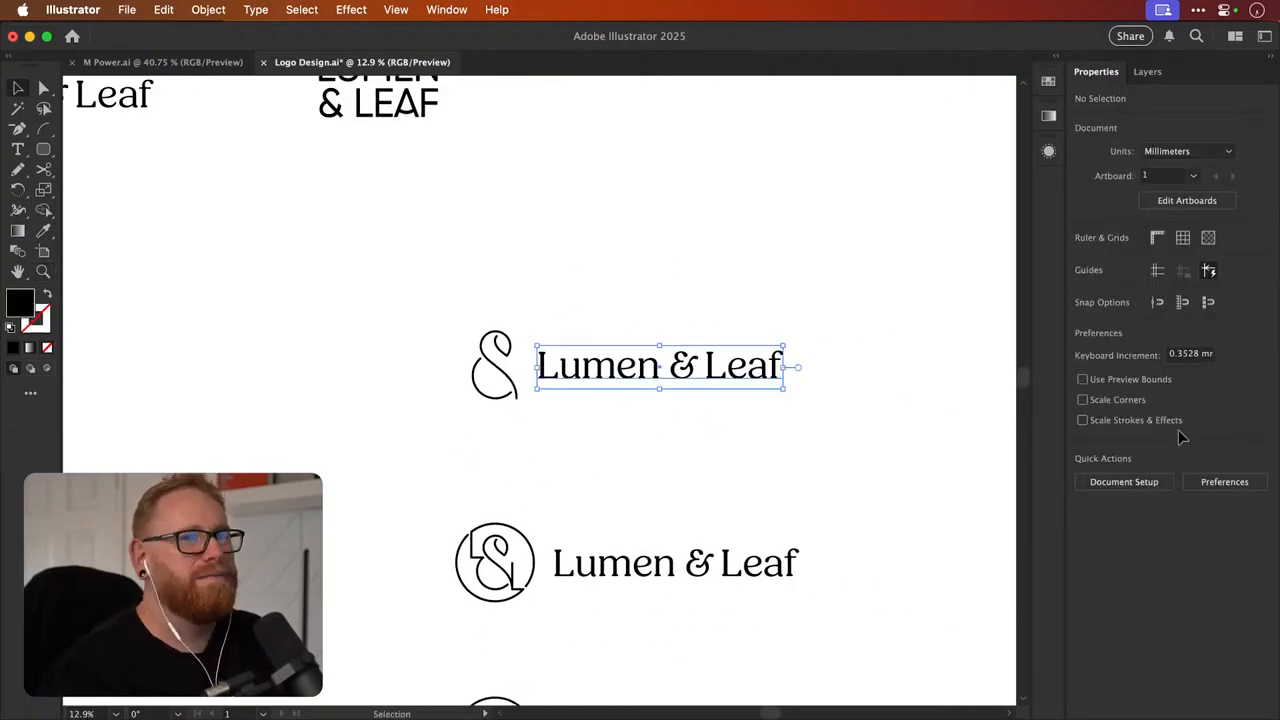
{"action": "left_click", "coordinate": [1252, 426]}
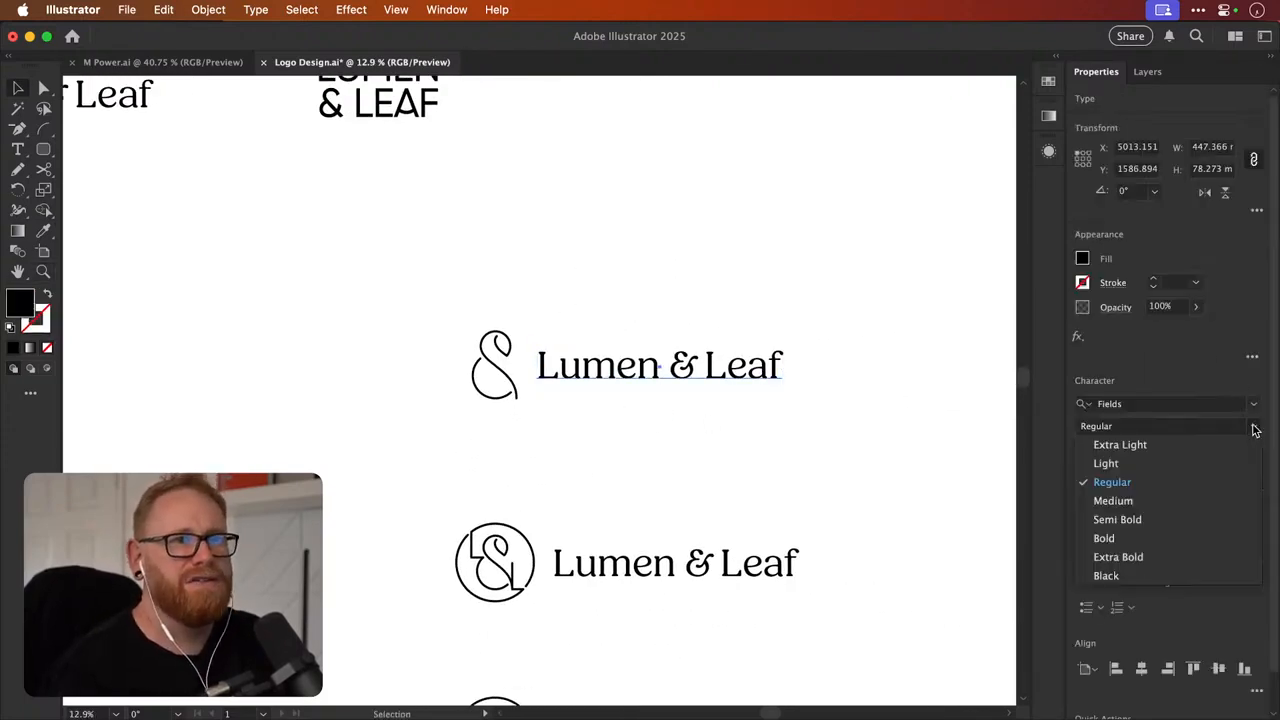
{"action": "left_click", "coordinate": [1166, 464]}
{"action": "left_click", "coordinate": [677, 311]}
Compare the wordmark's Regular and Light weights by undoing and redoing the last weight change
{"action": "key", "text": "z"}
{"action": "left_click_drag", "start_coordinate": [500, 367], "coordinate": [602, 363]}
{"action": "key", "text": "v"}
{"action": "key", "text": "super+z"}
{"action": "left_click", "coordinate": [733, 306]}
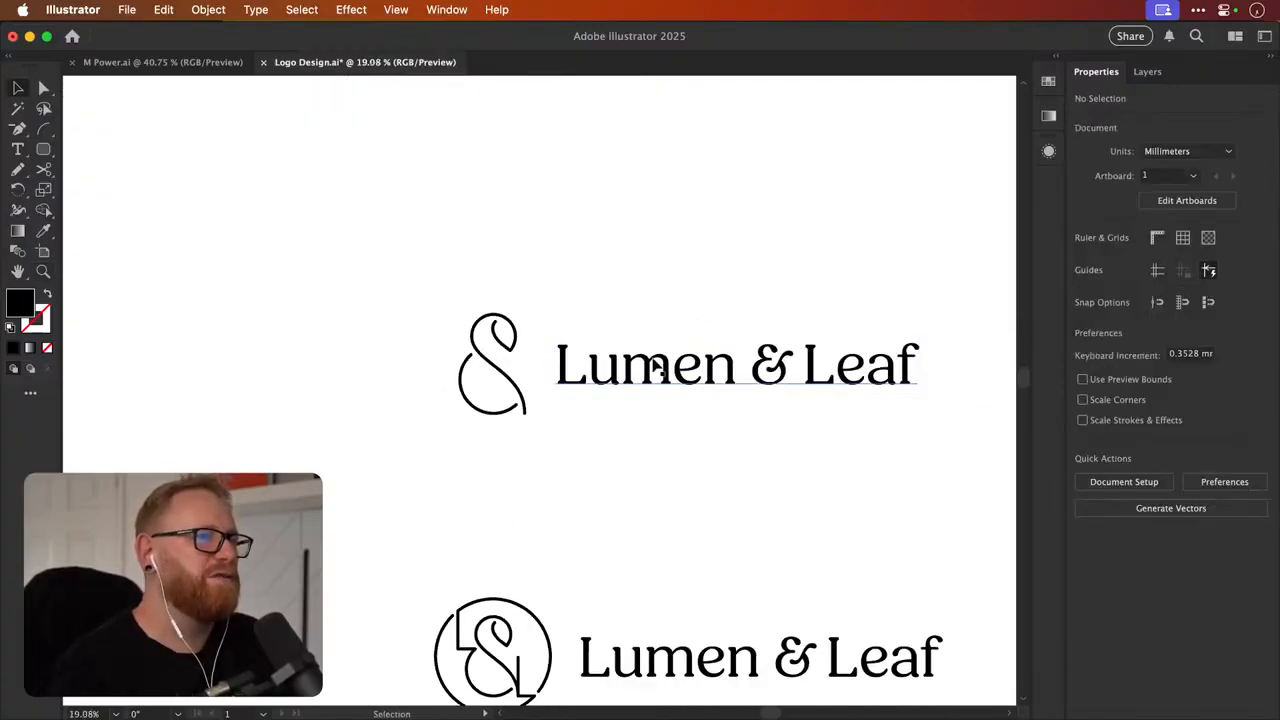
{"action": "key", "text": "super+shift+z"}
{"action": "left_click", "coordinate": [569, 458]}
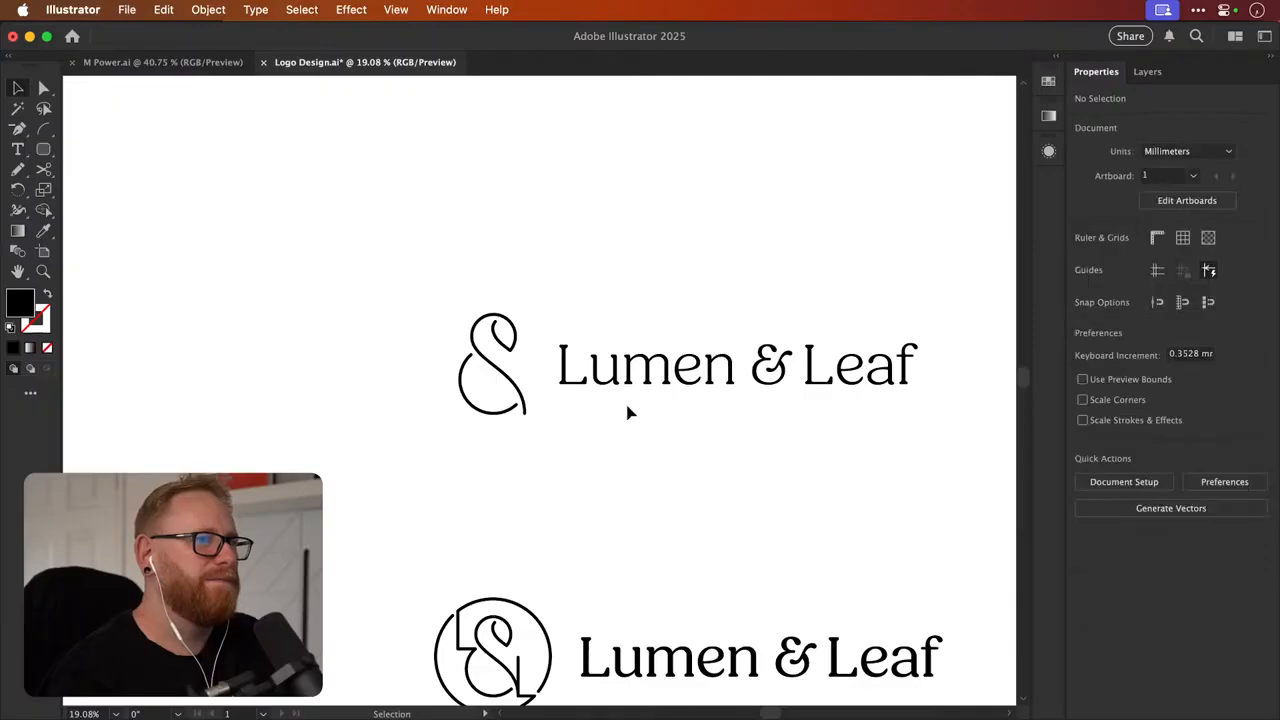
Set the stroke of the standalone ampersand to 12 pt to match the light wordmark
{"action": "scroll", "coordinate": [677, 497], "scroll_direction": "left", "scroll_amount": 3}
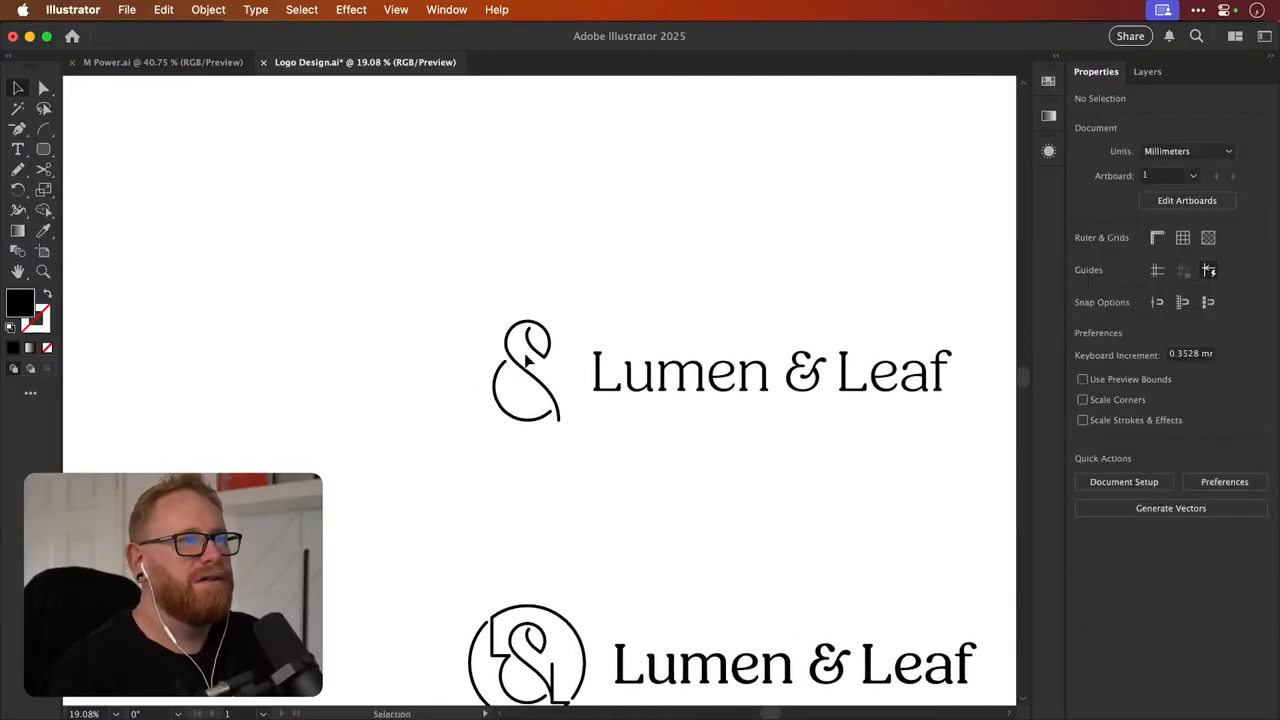
{"action": "left_click", "coordinate": [530, 388]}
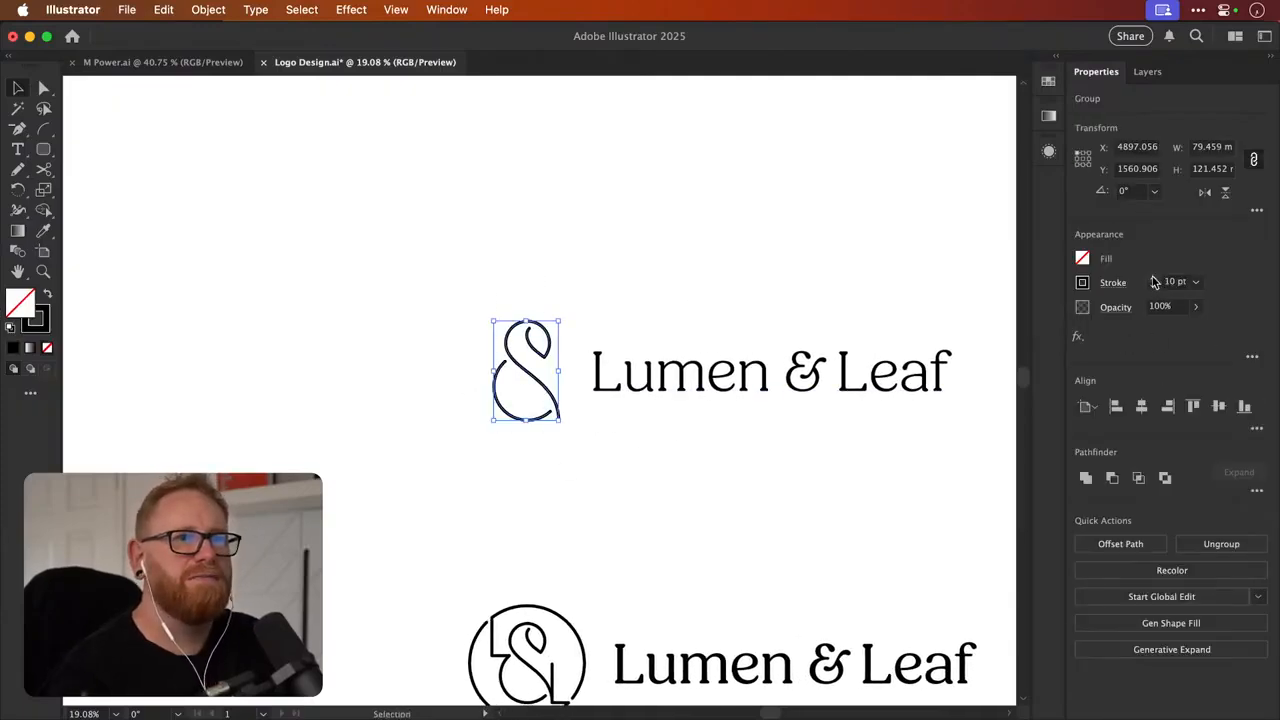
{"action": "left_click", "coordinate": [783, 306]}
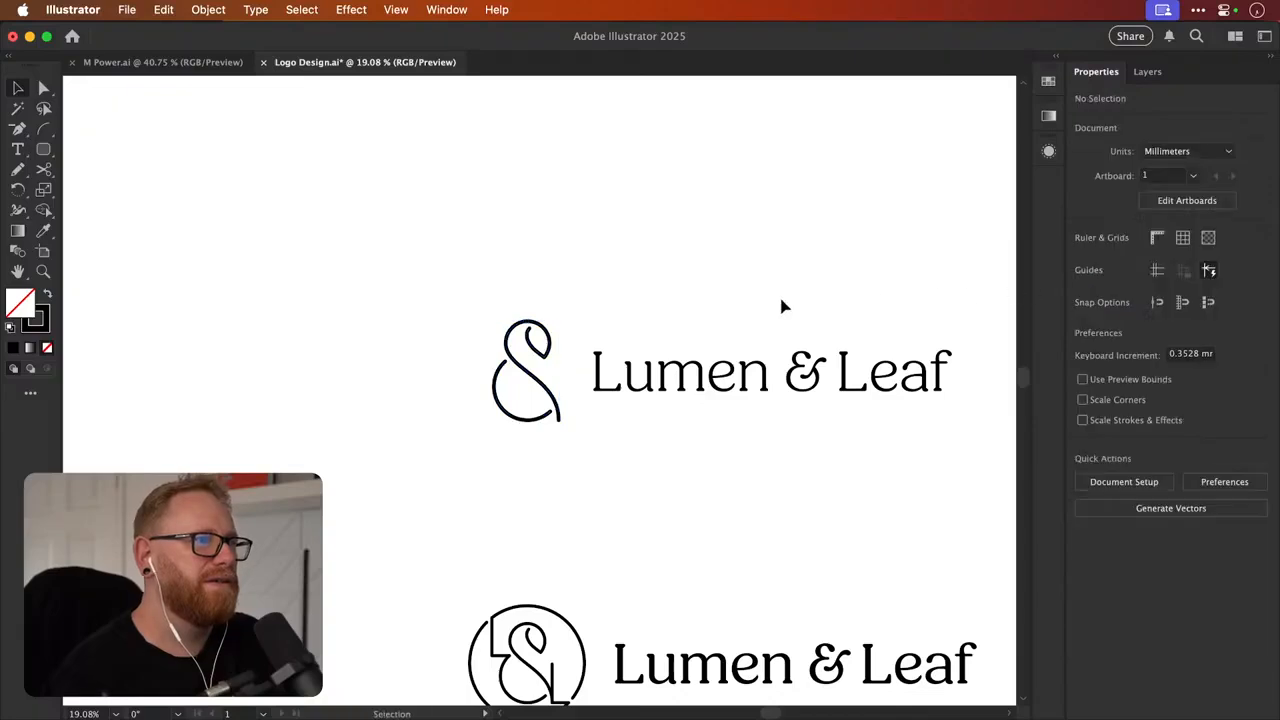
{"action": "left_click_drag", "start_coordinate": [717, 314], "coordinate": [697, 320]}
{"action": "mouse_move", "coordinate": [757, 378]}
{"action": "left_mouse_down"}
{"action": "mouse_move", "coordinate": [571, 363]}
{"action": "mouse_move", "coordinate": [691, 374]}
{"action": "mouse_move", "coordinate": [755, 397]}
{"action": "left_mouse_up"}
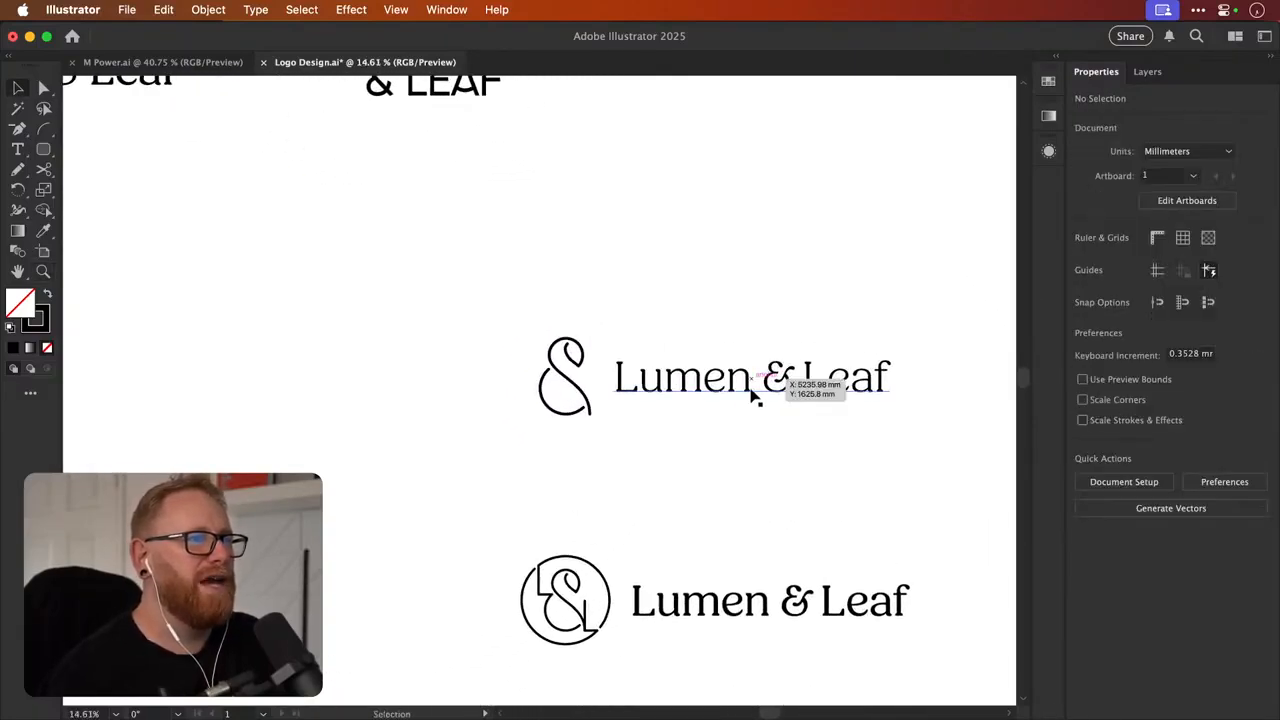
Draw a circle about 170 mm in diameter with the Ellipse tool and move it roughly over the standalone ampersand
{"action": "left_click_drag", "start_coordinate": [590, 382], "coordinate": [608, 367]}
{"action": "left_click", "coordinate": [43, 150]}
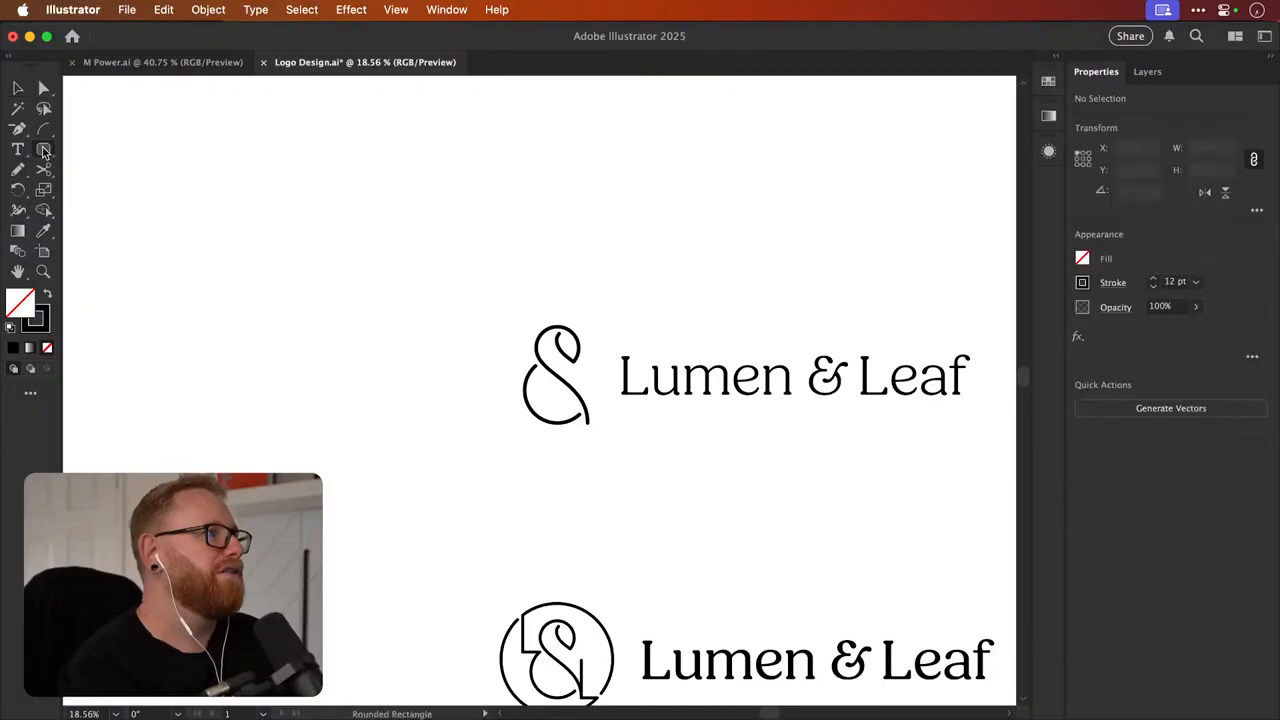
{"action": "left_click_drag", "start_coordinate": [43, 150], "coordinate": [110, 189]}
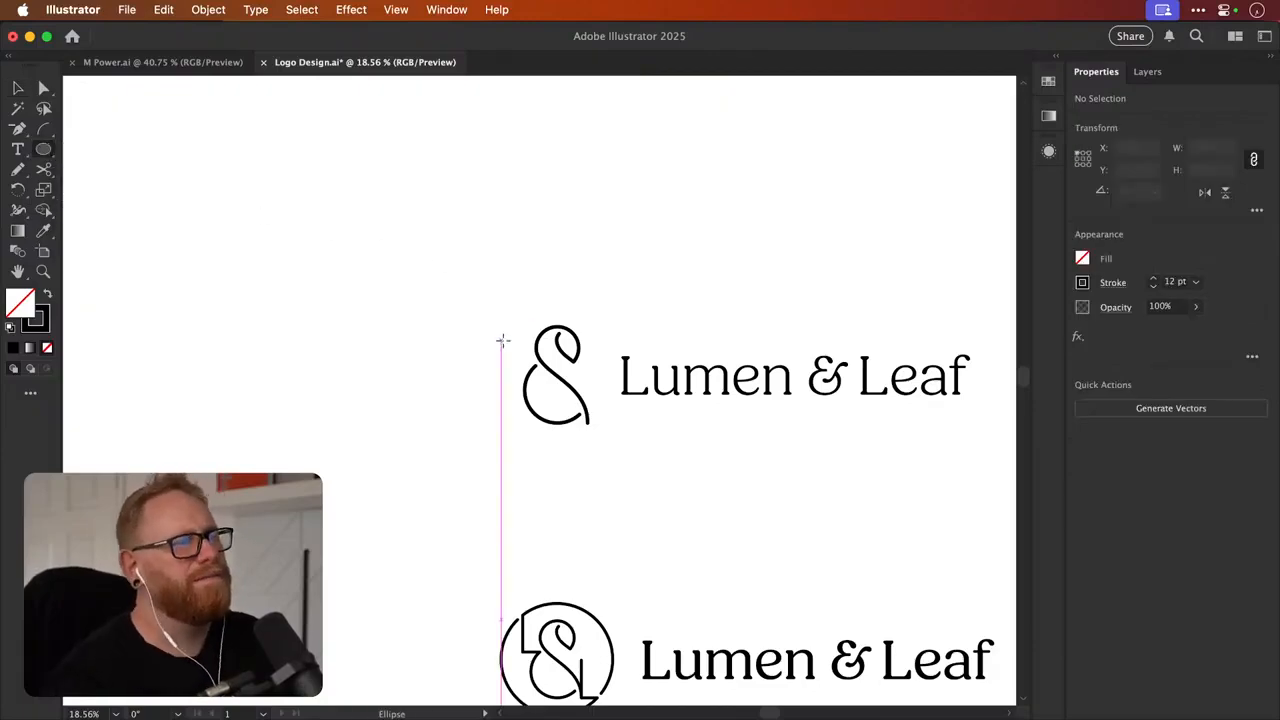
{"action": "mouse_move", "coordinate": [487, 338]}
{"action": "left_mouse_down"}
{"action": "mouse_move", "coordinate": [580, 430]}
{"action": "mouse_move", "coordinate": [555, 405]}
{"action": "left_mouse_up"}
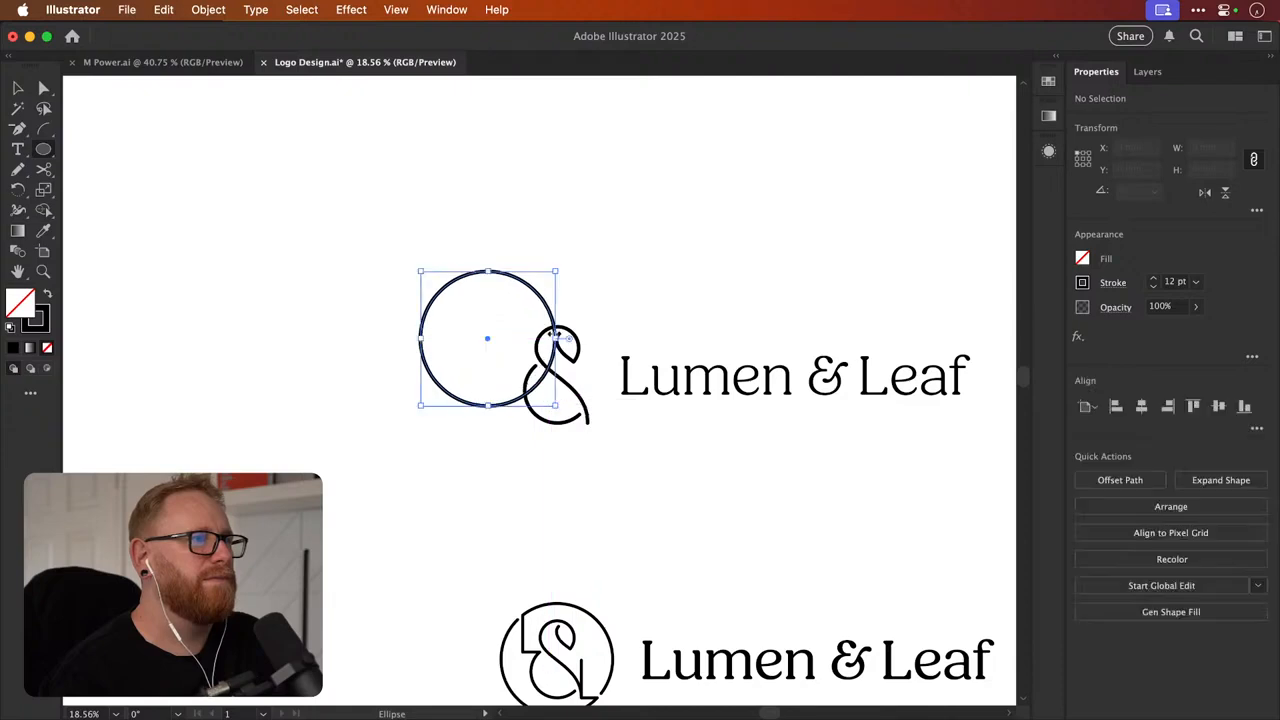
{"action": "key", "text": "v"}
{"action": "left_click_drag", "start_coordinate": [530, 285], "coordinate": [573, 310]}
Align the circle and the ampersand to each other's horizontal and vertical centres
{"action": "left_click", "coordinate": [546, 345], "text": "shift"}
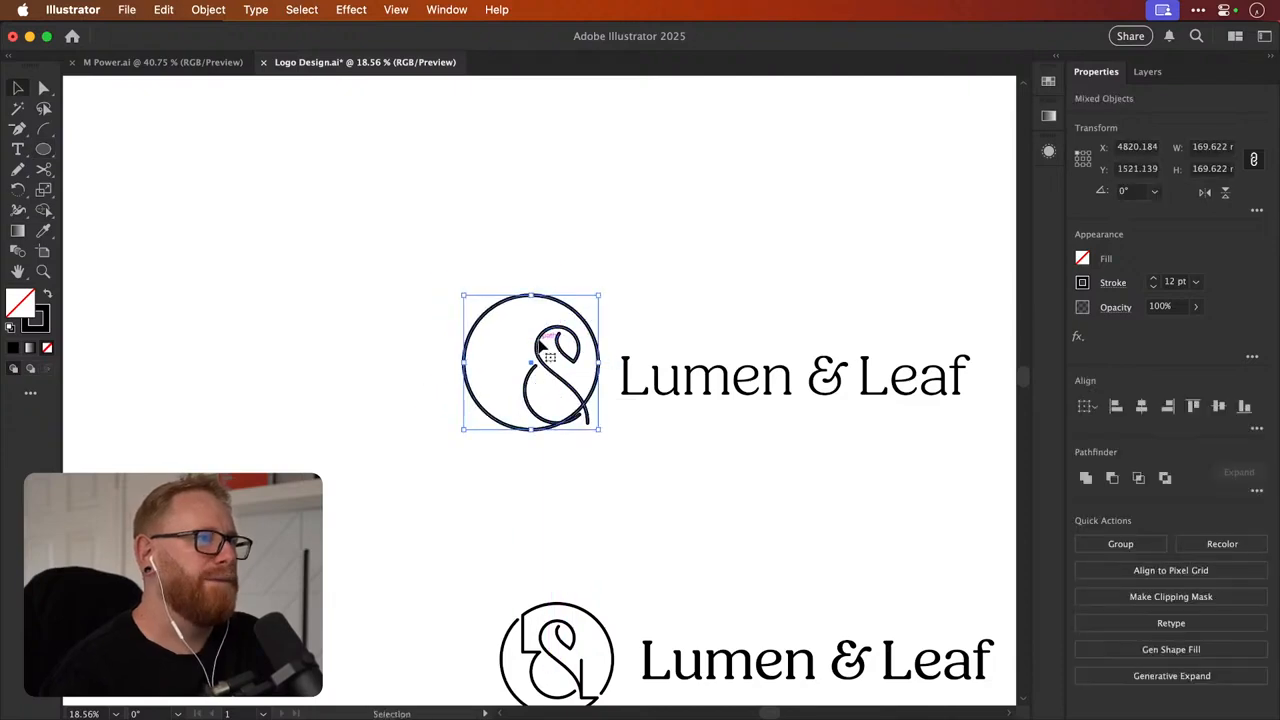
{"action": "left_click", "coordinate": [1141, 406]}
{"action": "left_click", "coordinate": [1218, 406]}
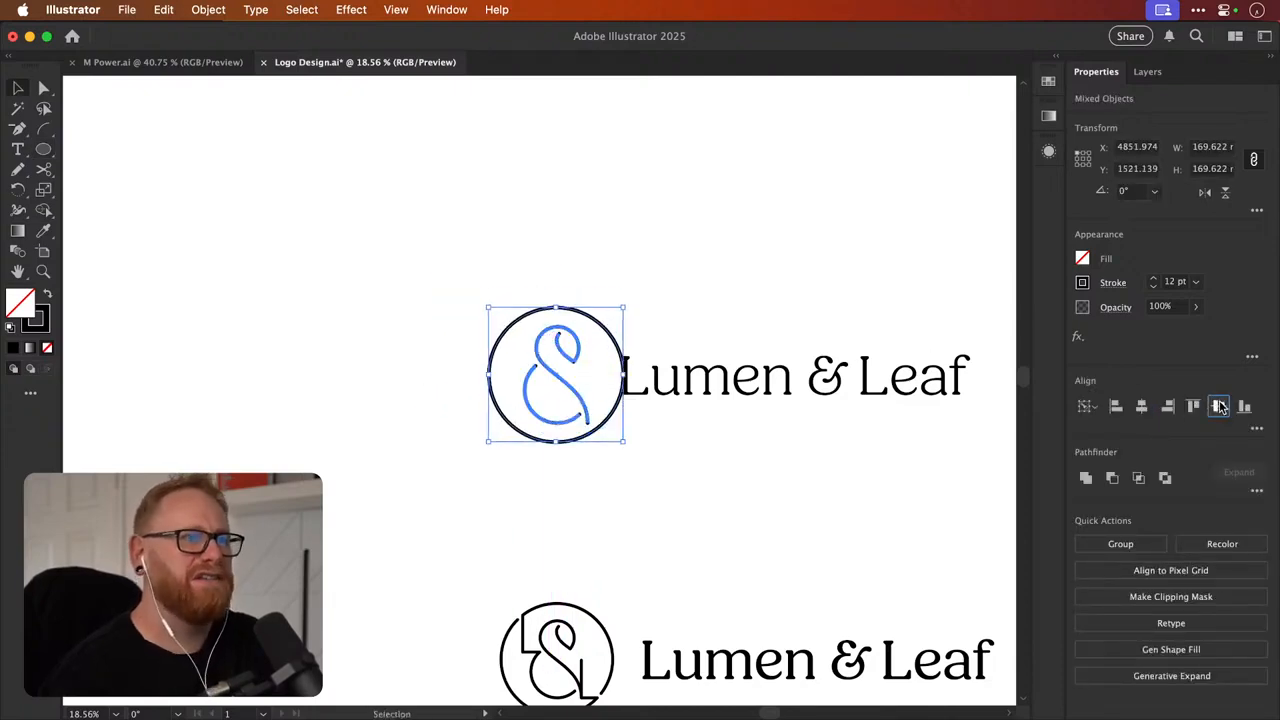
{"action": "left_click", "coordinate": [632, 261]}
{"action": "scroll", "coordinate": [618, 320], "scroll_direction": "right", "scroll_amount": 2}
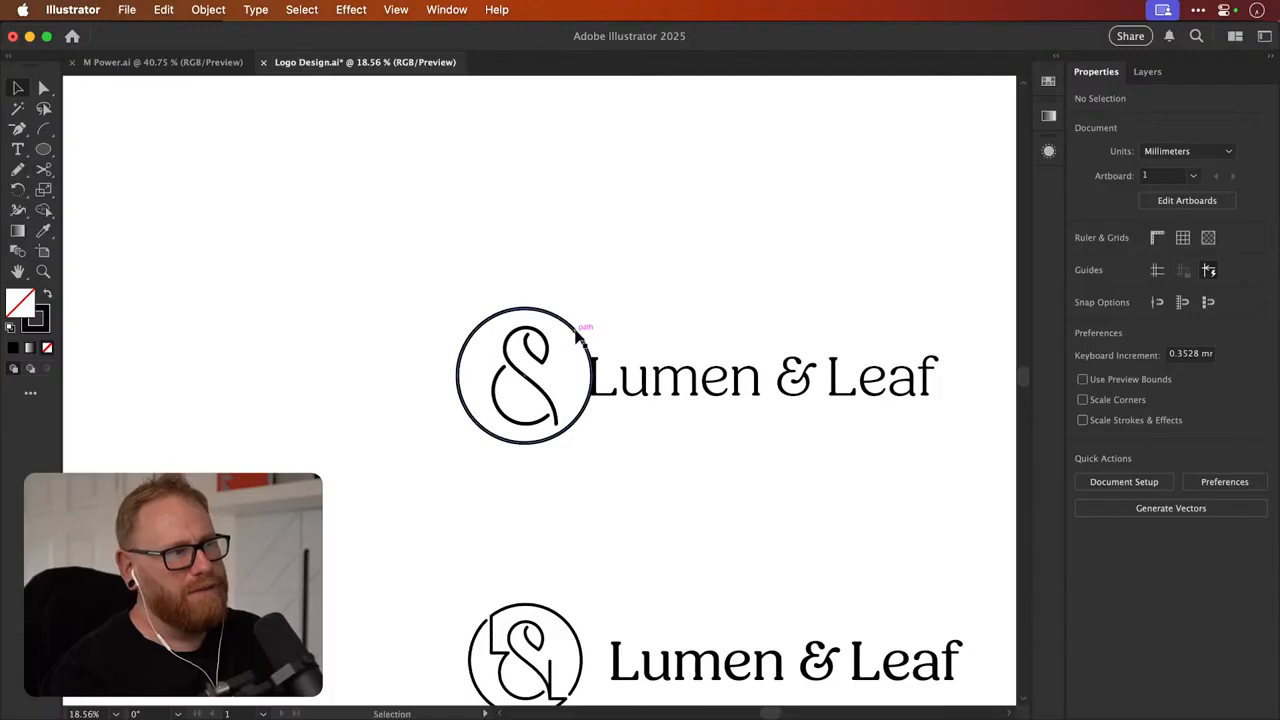
Duplicate the circled ampersand together with its light serif wordmark directly above the original
{"action": "left_click", "coordinate": [583, 327]}
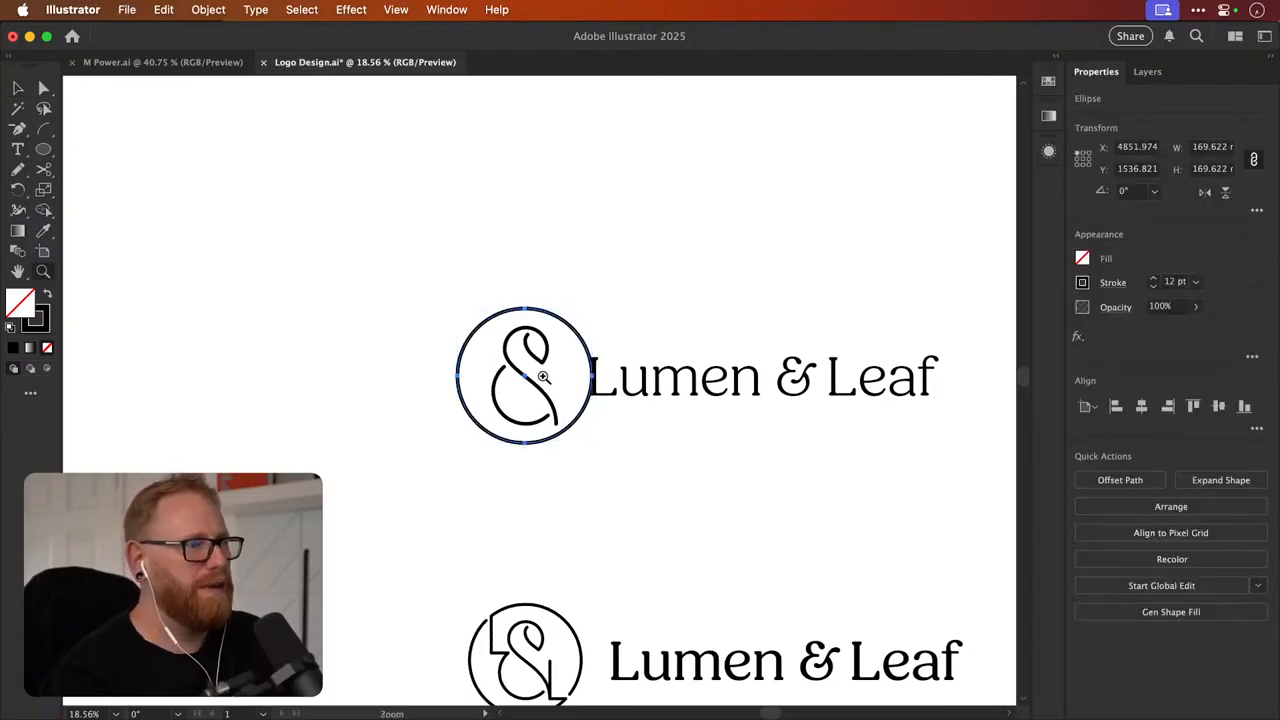
{"action": "scroll", "coordinate": [610, 320], "scroll_direction": "up", "scroll_amount": 2}
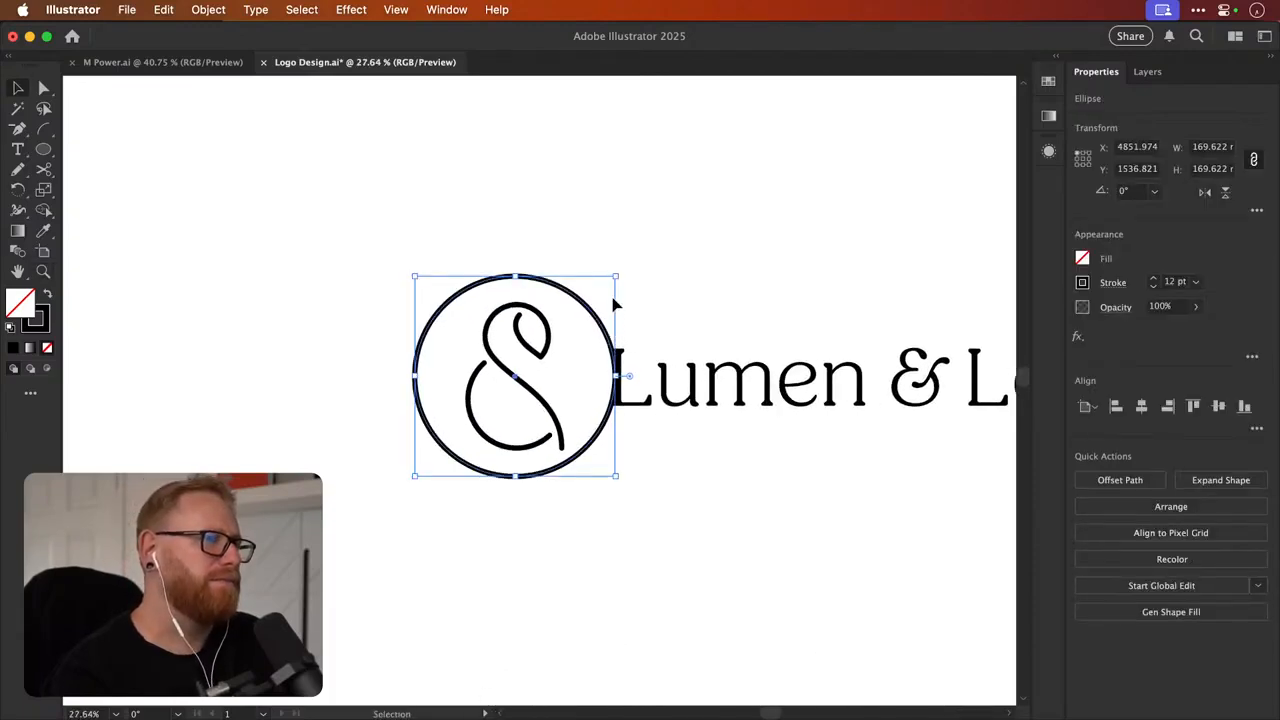
{"action": "key", "text": "z"}
{"action": "left_click_drag", "start_coordinate": [525, 446], "coordinate": [383, 441]}
{"action": "key", "text": "v"}
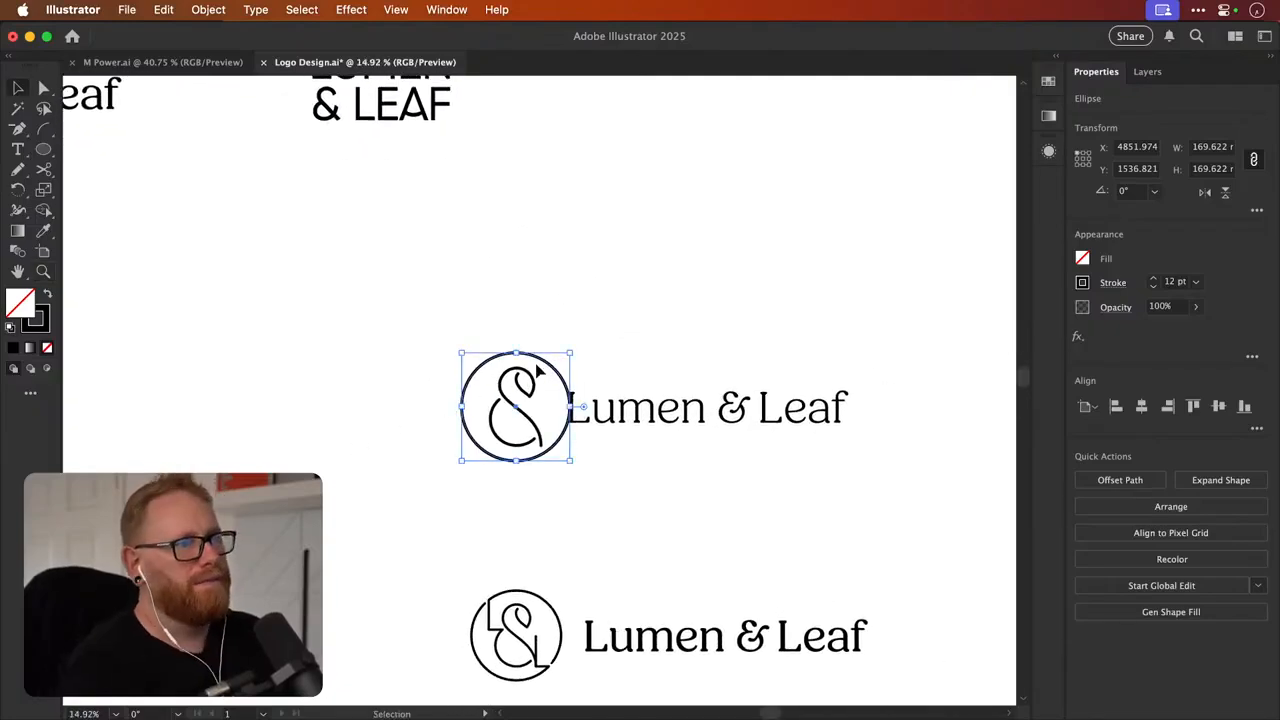
{"action": "left_click", "coordinate": [536, 366]}
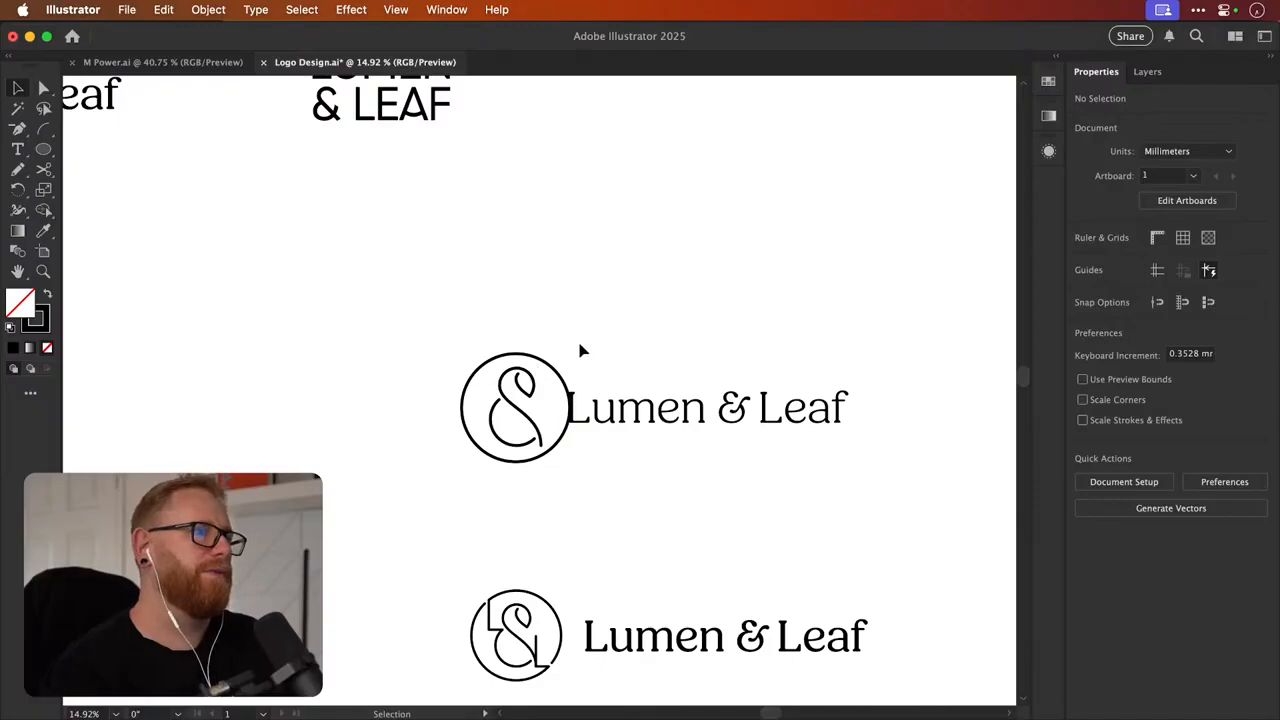
{"action": "left_click_drag", "start_coordinate": [460, 312], "coordinate": [663, 466]}
{"action": "left_click_drag", "start_coordinate": [650, 412], "coordinate": [653, 232]}
Delete the circle from the lower ampersand logo and move the upper copy's wordmark clear of its circle
{"action": "left_click", "coordinate": [514, 355]}
{"action": "key", "text": "Delete"}
{"action": "left_click", "coordinate": [618, 302]}
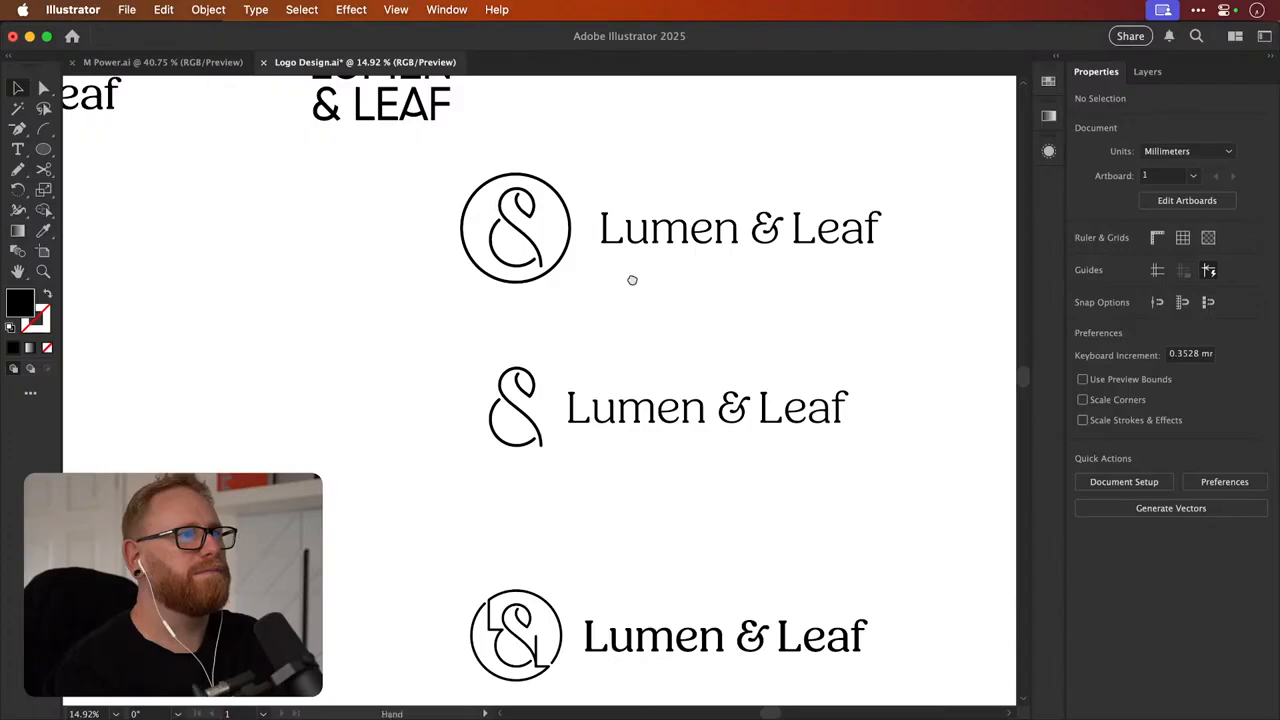
Scale the upper circled ampersand down to about 128 mm wide and set its stroke to 10 pt
{"action": "left_click_drag", "start_coordinate": [632, 280], "coordinate": [614, 308]}
{"action": "left_click_drag", "start_coordinate": [477, 345], "coordinate": [548, 235]}
{"action": "key", "text": "s"}
{"action": "mouse_move", "coordinate": [609, 148]}
{"action": "left_mouse_down"}
{"action": "mouse_move", "coordinate": [577, 177]}
{"action": "mouse_move", "coordinate": [626, 166]}
{"action": "left_mouse_up"}
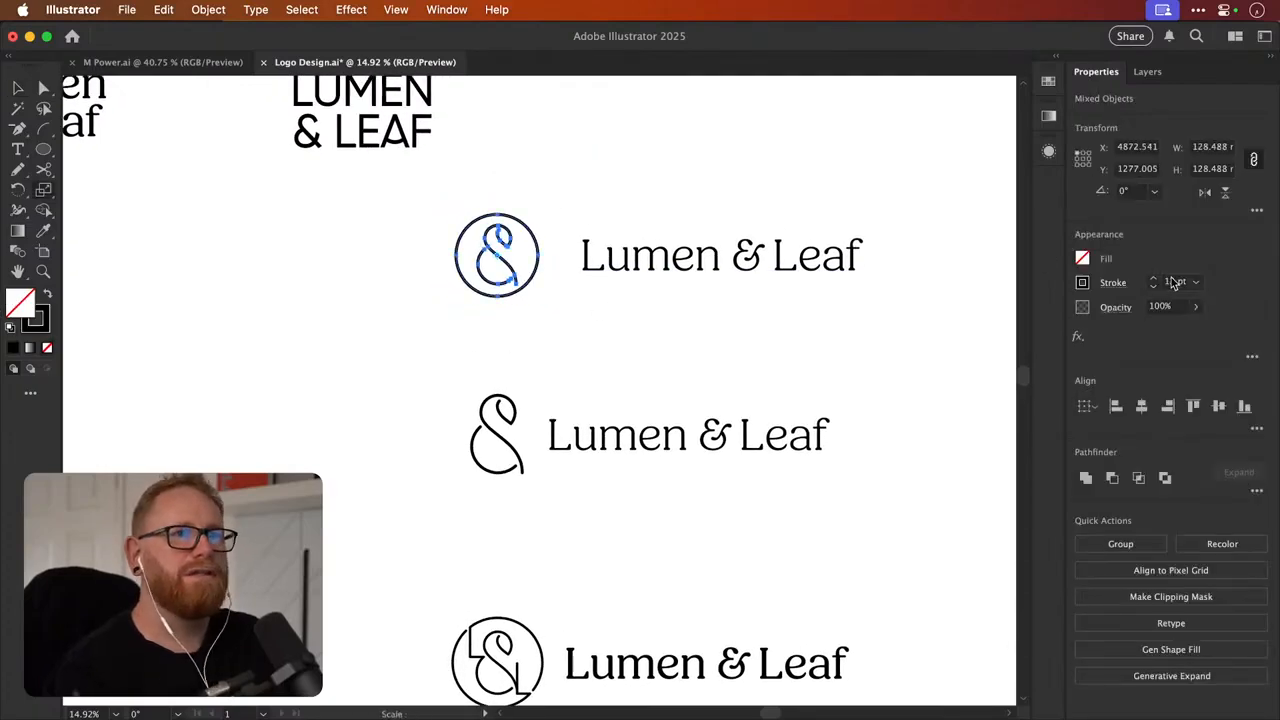
{"action": "key", "text": "v"}
{"action": "left_click", "coordinate": [645, 215]}
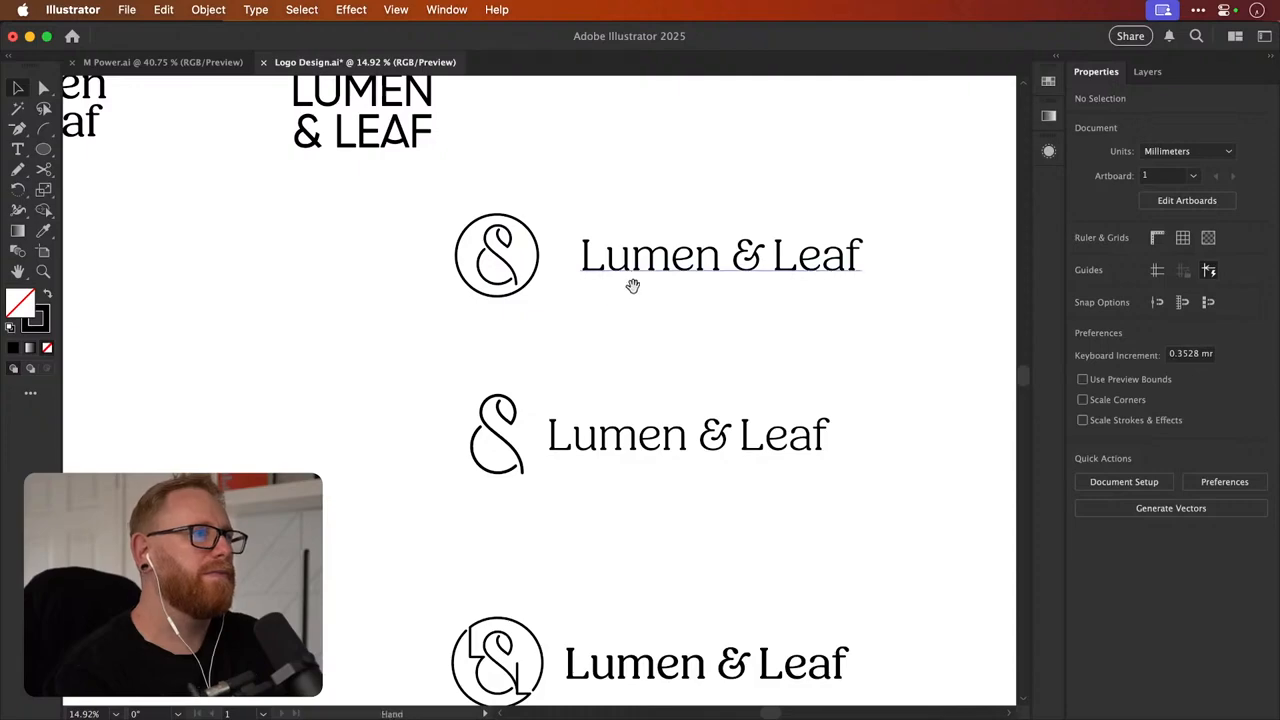
Try to extend the circled ampersand's tail down through the circle's lower edge with the Pencil tool
{"action": "left_click_drag", "start_coordinate": [622, 320], "coordinate": [613, 339]}
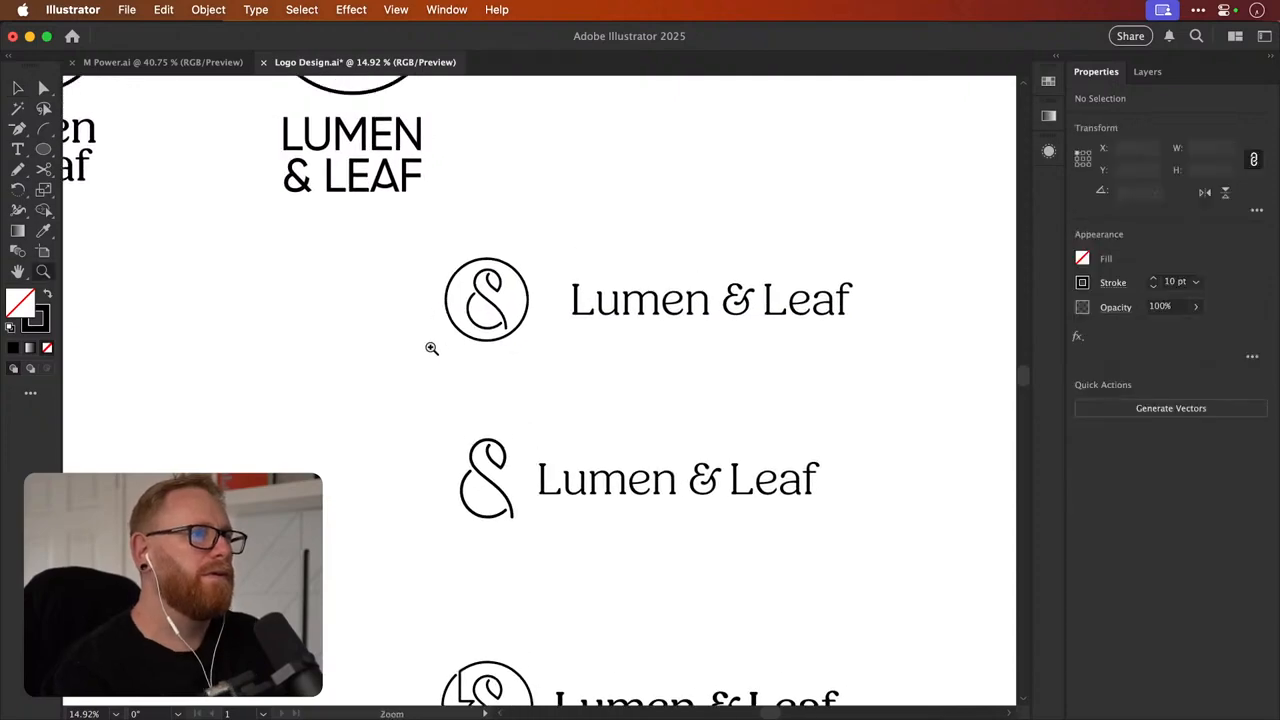
{"action": "left_click_drag", "start_coordinate": [459, 297], "coordinate": [788, 292]}
{"action": "left_click", "coordinate": [675, 400]}
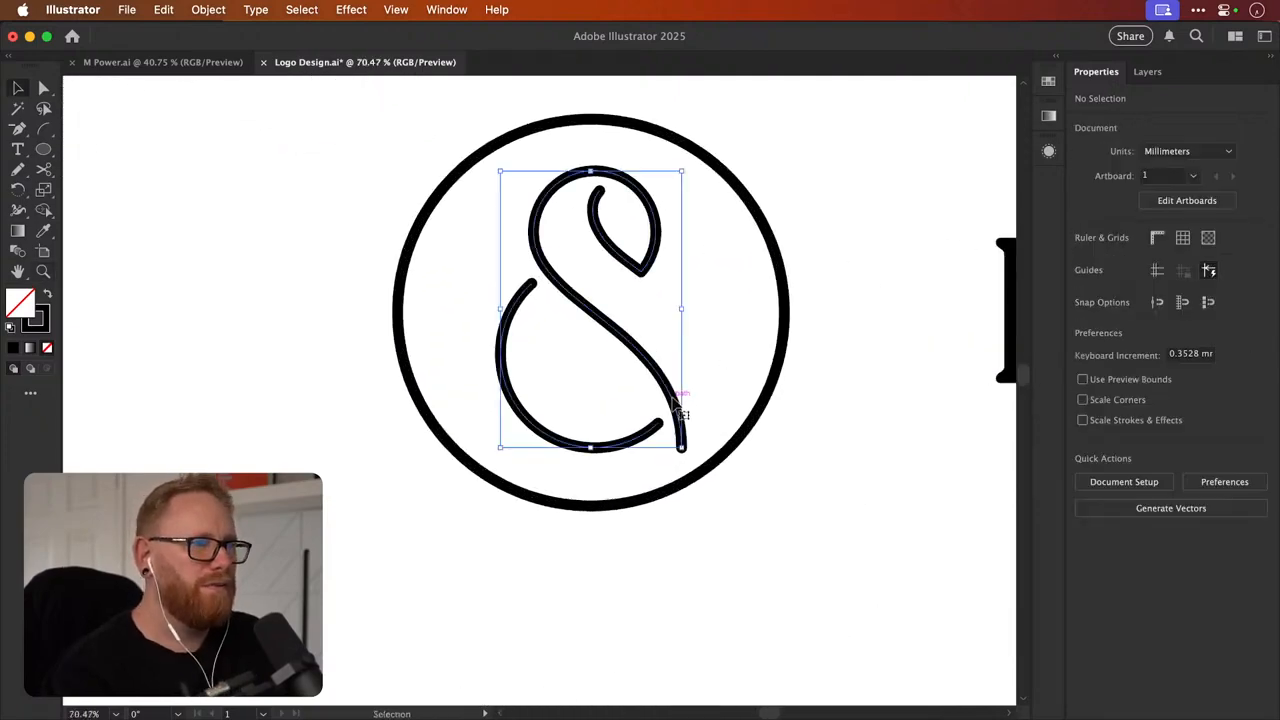
{"action": "key", "text": "n"}
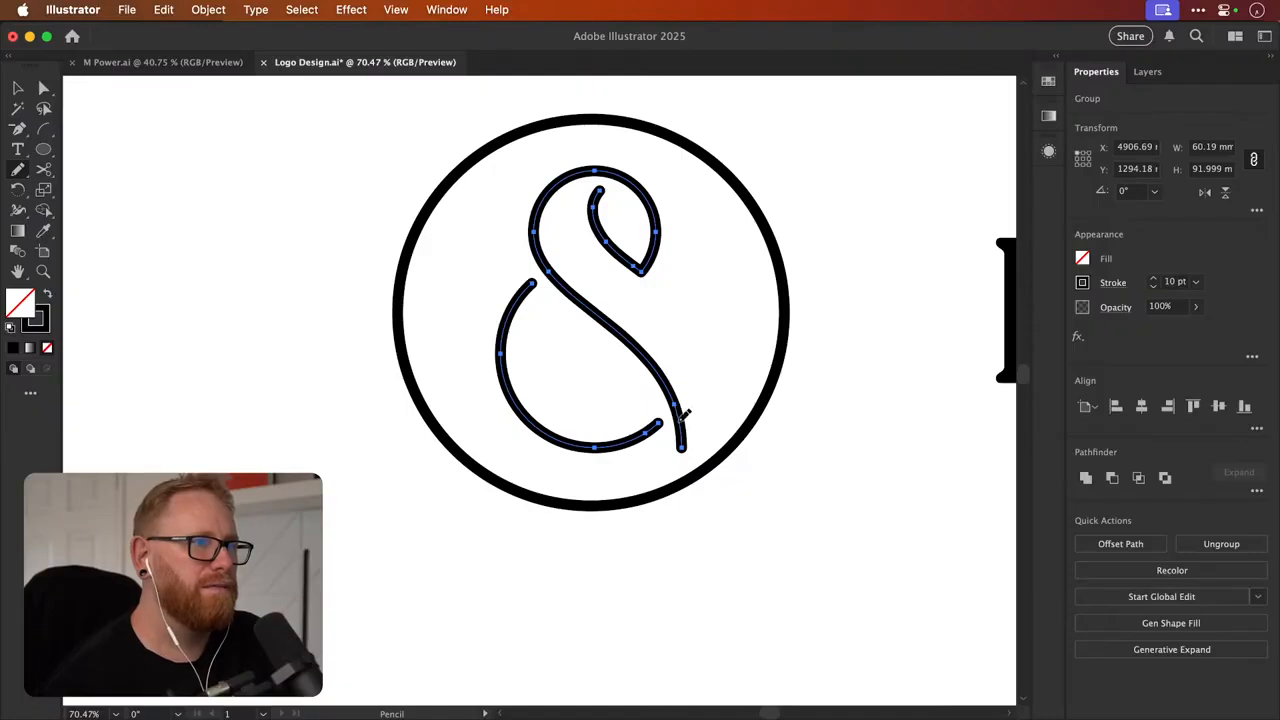
{"action": "left_click_drag", "start_coordinate": [680, 419], "coordinate": [675, 532]}
{"action": "key", "text": "super+z"}
{"action": "key", "text": "super+z"}
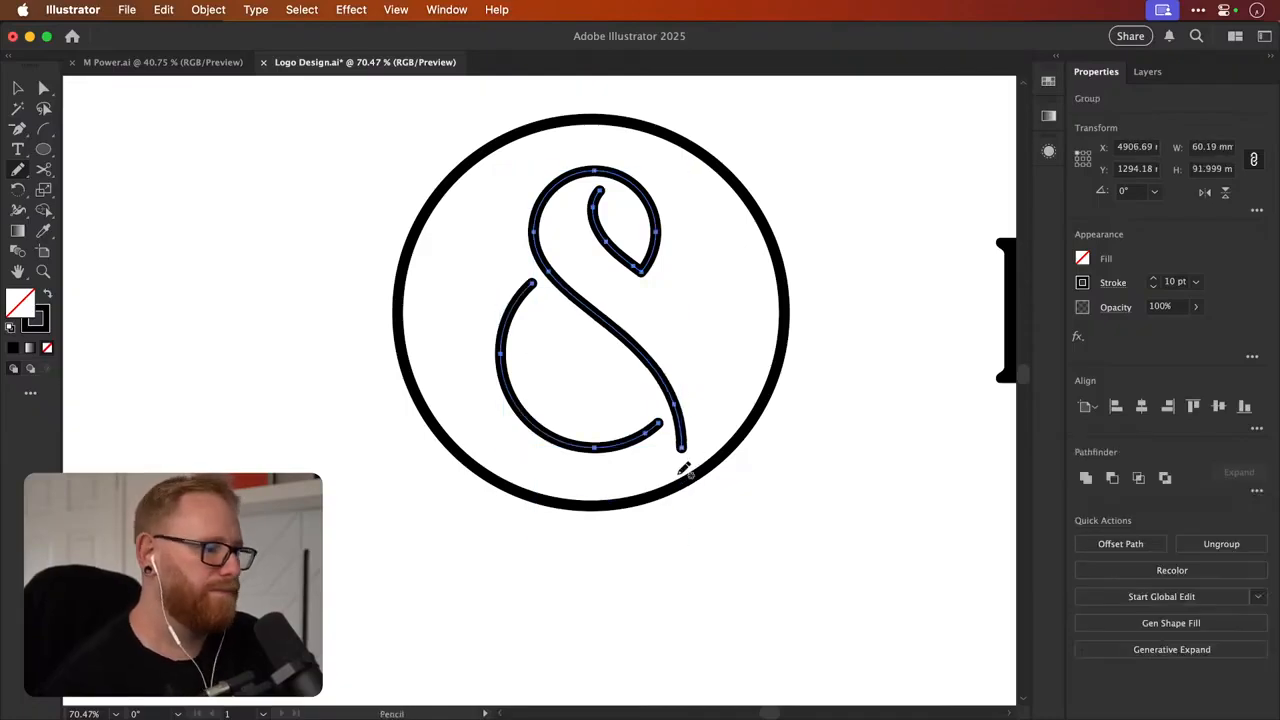
Extend the circled ampersand's tail through the circle's lower edge with a curved Pen segment about 41 mm long
{"action": "key", "text": "a"}
{"action": "key", "text": "shift+super+a"}
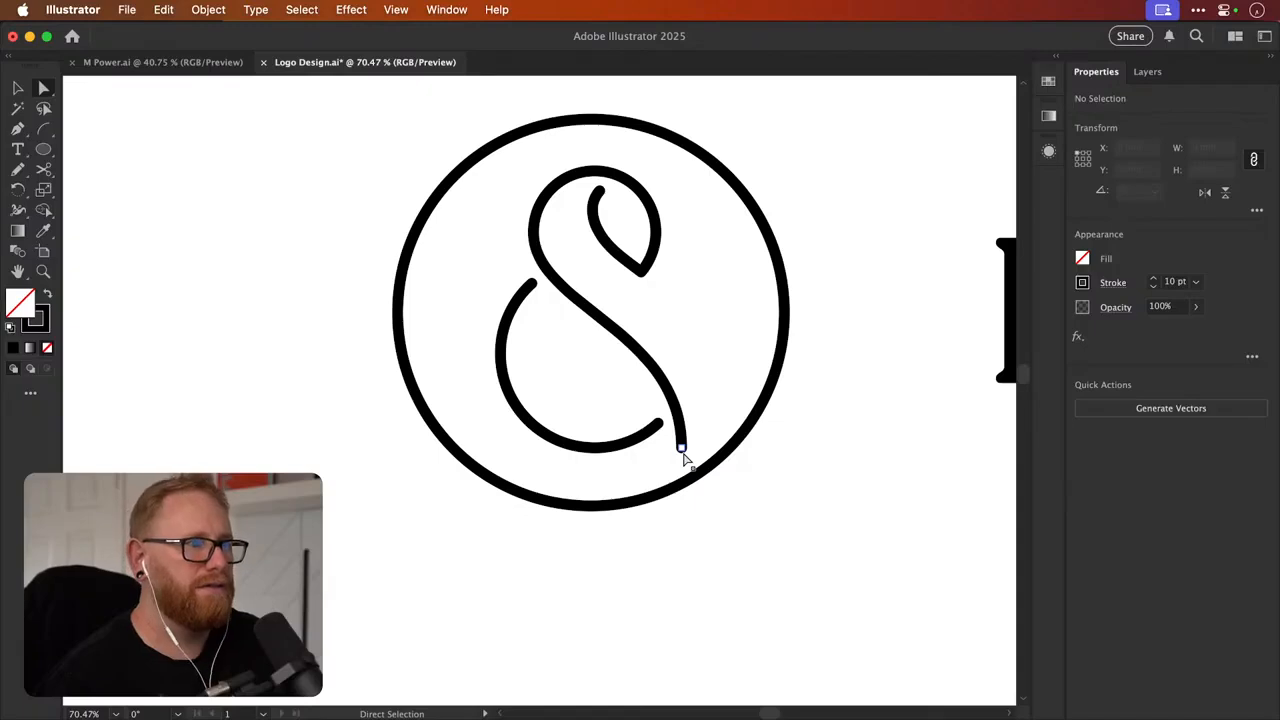
{"action": "left_click", "coordinate": [681, 447]}
{"action": "key", "text": "p"}
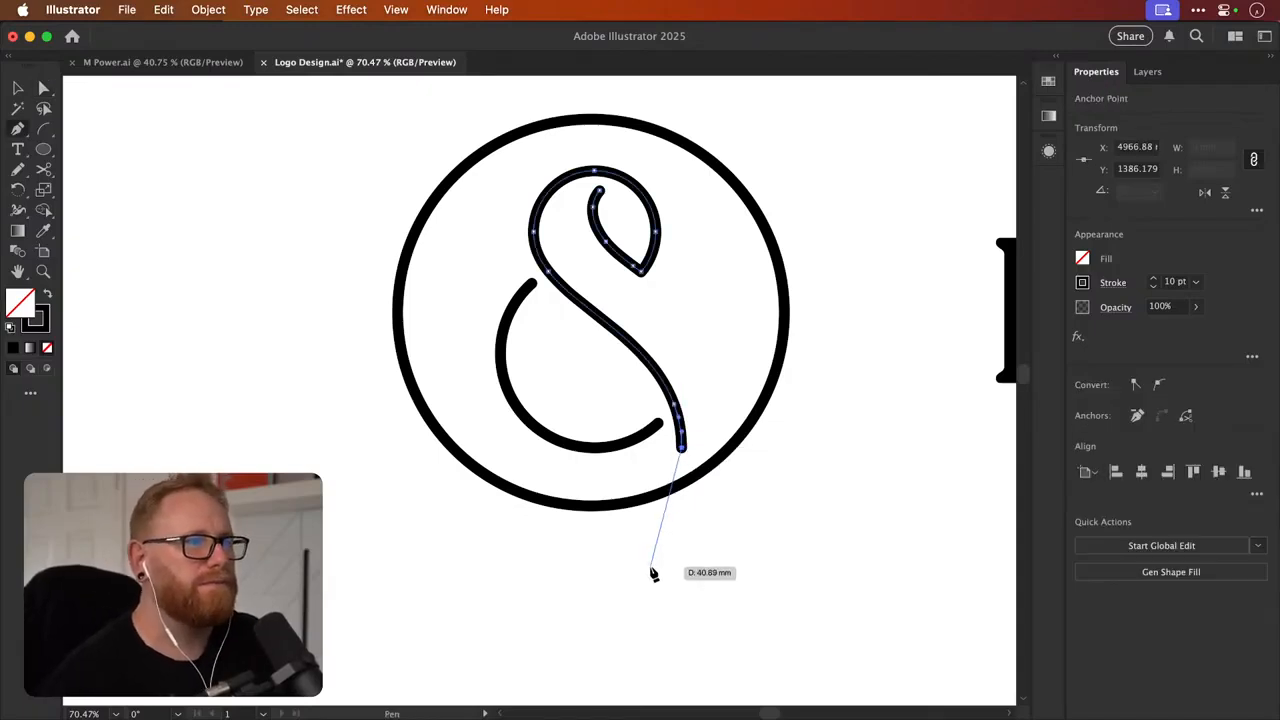
{"action": "left_click_drag", "start_coordinate": [651, 569], "coordinate": [623, 614]}
Cut the circle on both sides of the ampersand's tail and delete the piece between, leaving a gap about 10 mm wide
{"action": "key", "text": "v"}
{"action": "left_click", "coordinate": [670, 492]}
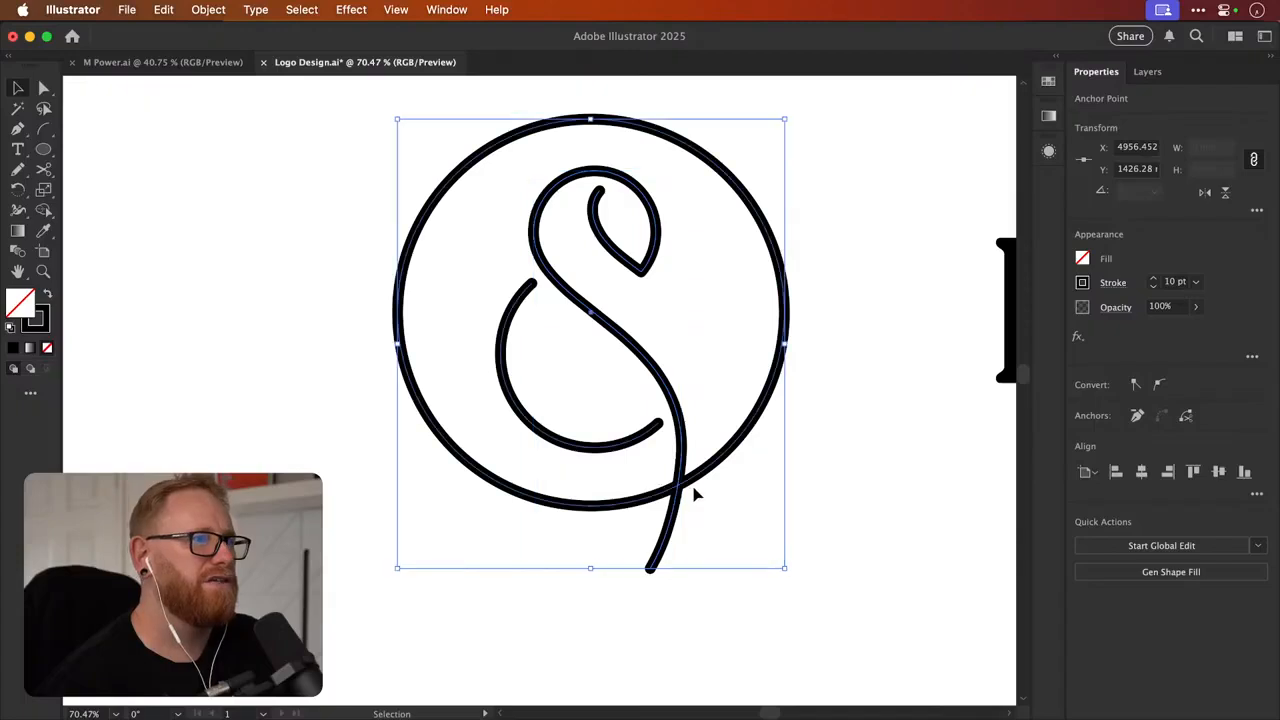
{"action": "key", "text": "c"}
{"action": "left_click", "coordinate": [662, 493]}
{"action": "left_click", "coordinate": [695, 480]}
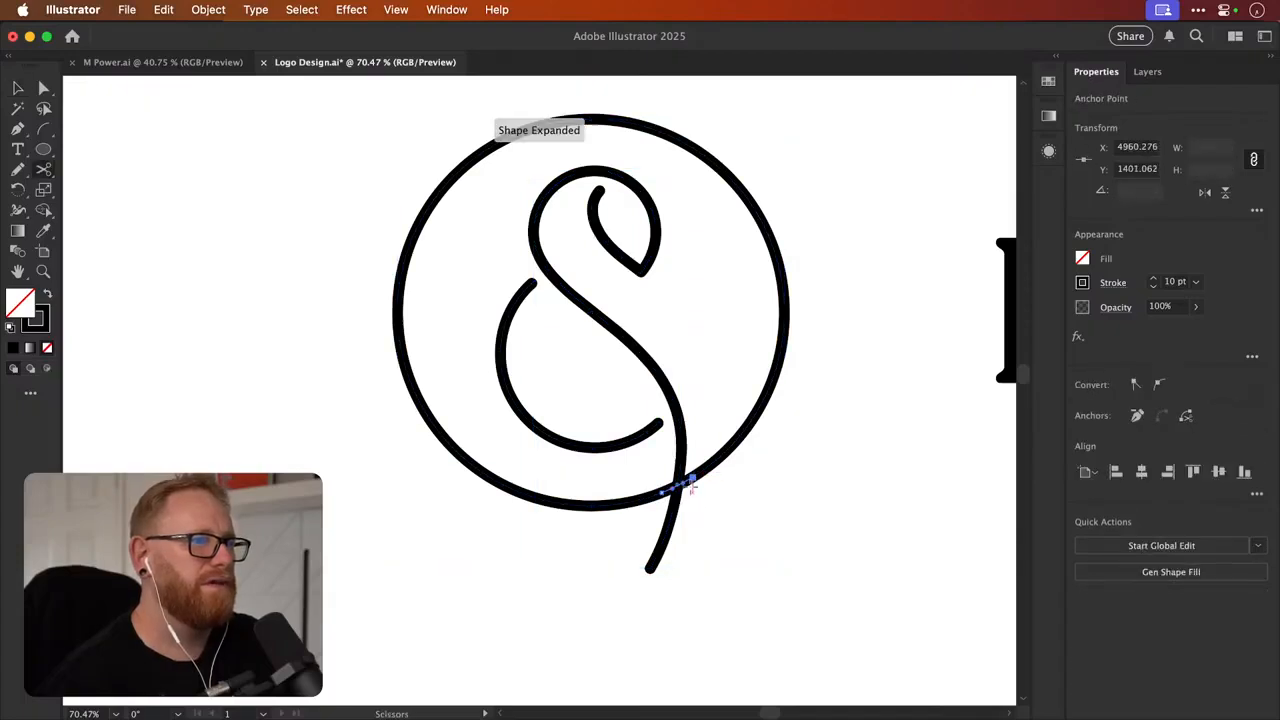
{"action": "key", "text": "a"}
{"action": "left_click", "coordinate": [702, 512]}
{"action": "left_click", "coordinate": [676, 509]}
{"action": "left_click", "coordinate": [696, 507]}
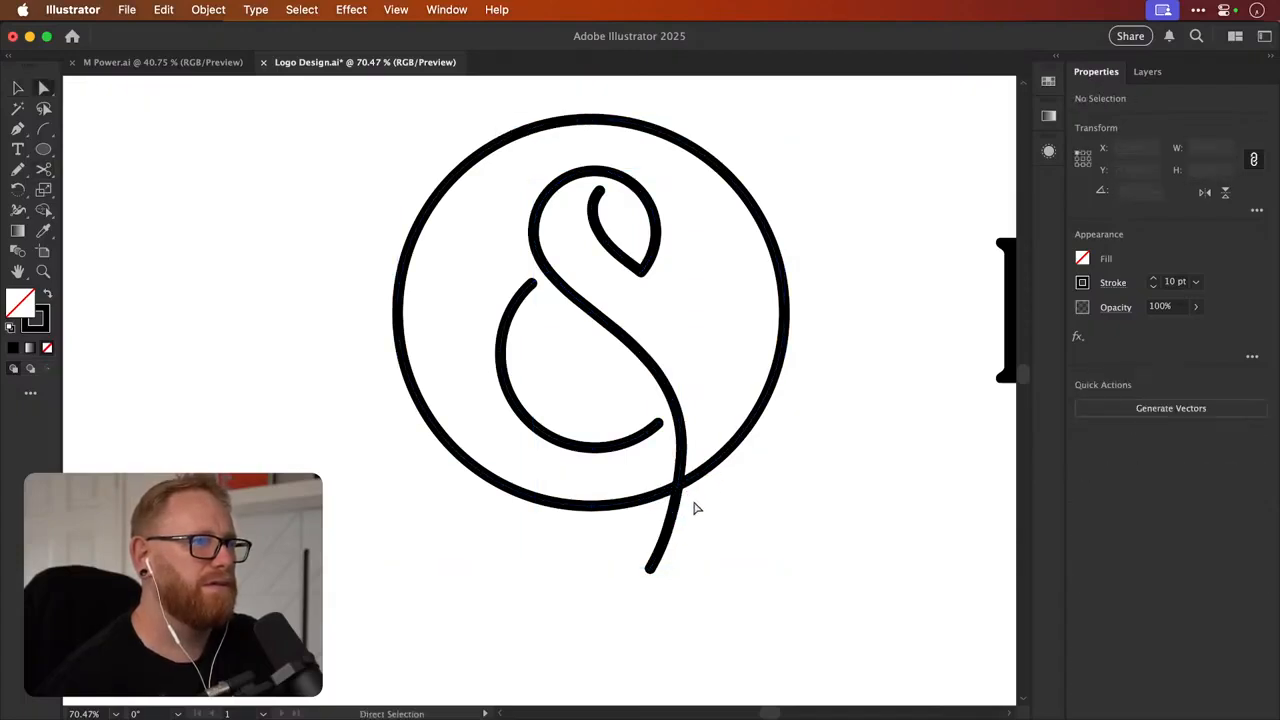
{"action": "left_click", "coordinate": [686, 494]}
{"action": "key", "text": "Delete"}
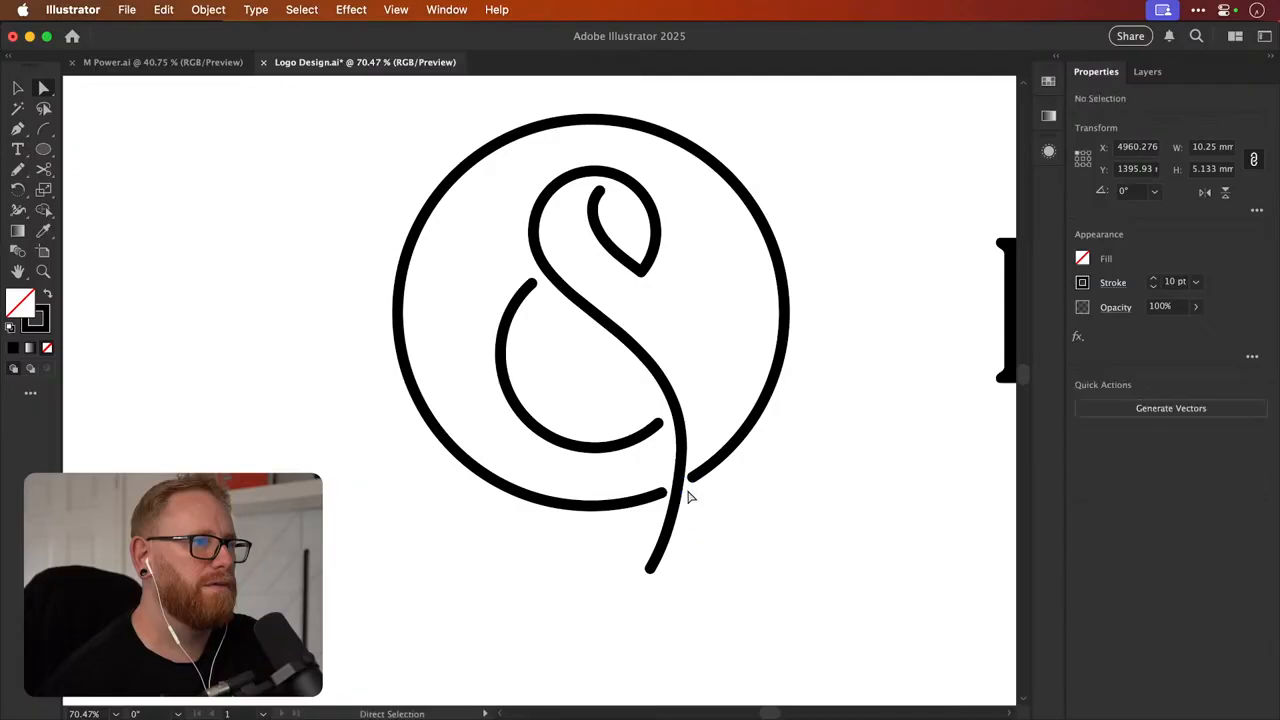
Widen the circle's gap around the tail by cutting a small piece off each open end and deleting both pieces
{"action": "key", "text": "c"}
{"action": "scroll", "coordinate": [663, 500], "scroll_direction": "up", "scroll_amount": 2}
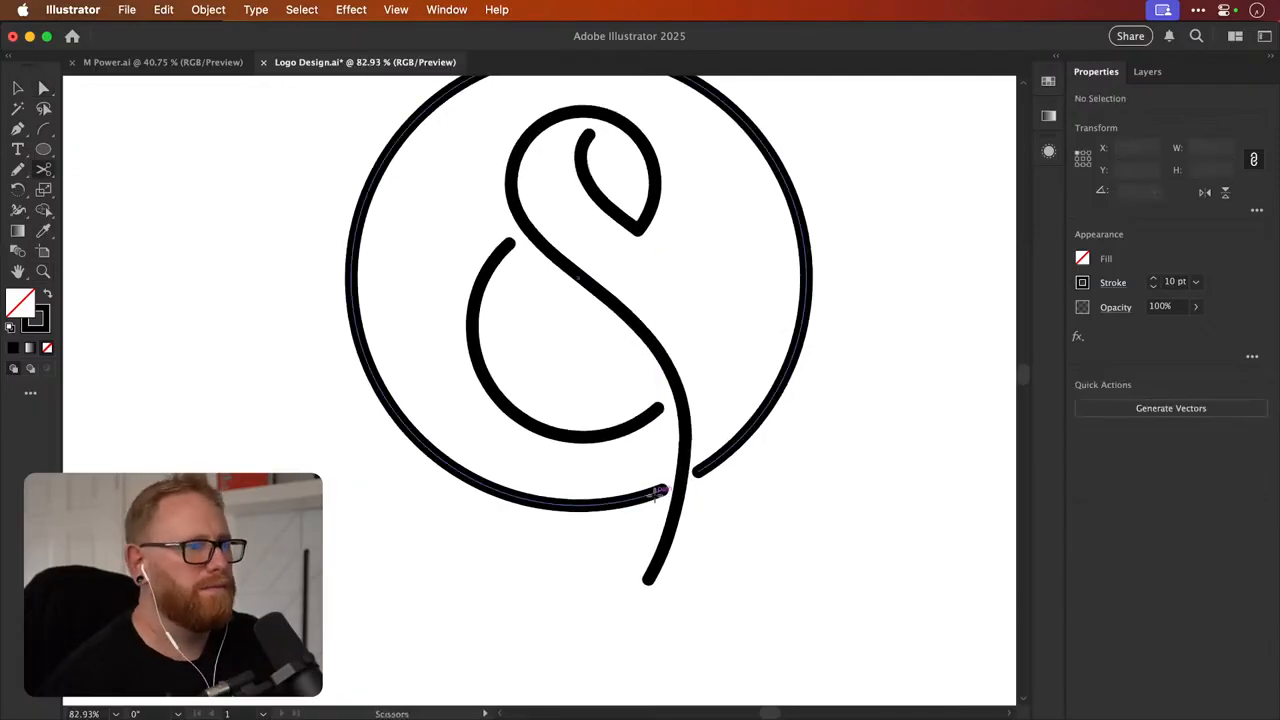
{"action": "left_click", "coordinate": [655, 493]}
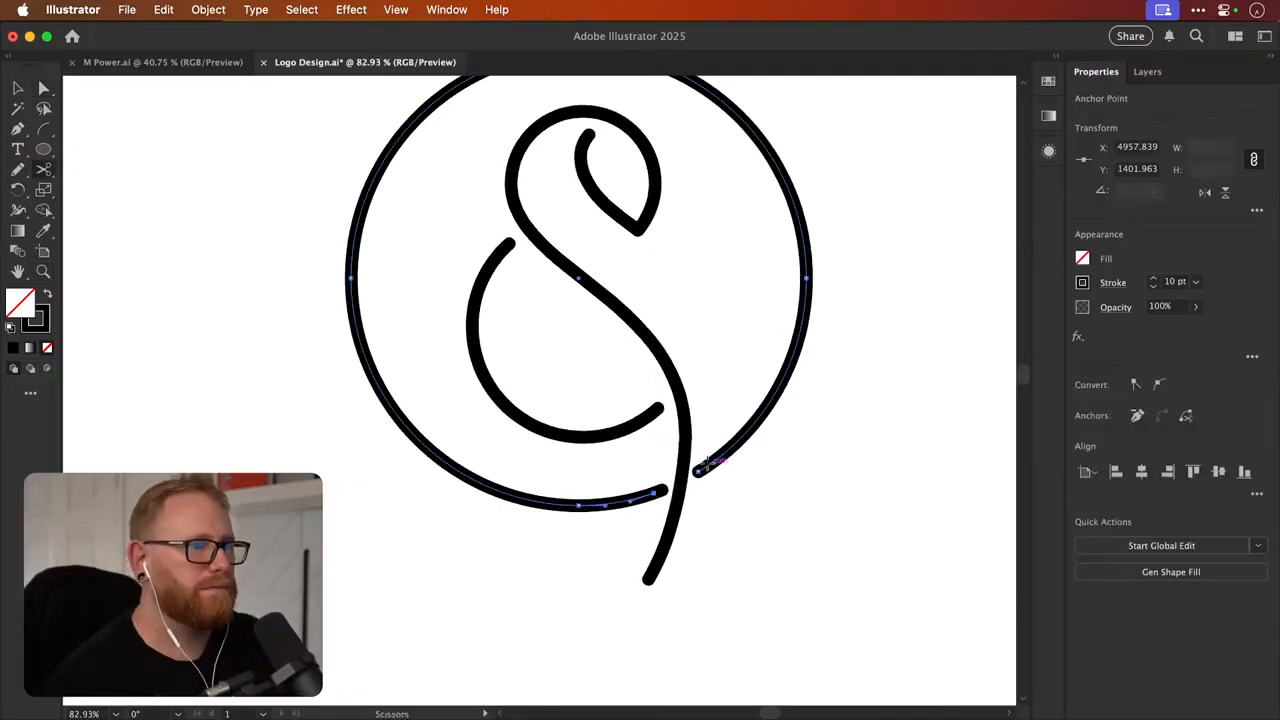
{"action": "left_click", "coordinate": [709, 464]}
{"action": "key", "text": "v"}
{"action": "key", "text": "Delete"}
{"action": "left_click", "coordinate": [664, 491], "text": "super"}
{"action": "key", "text": "Delete"}
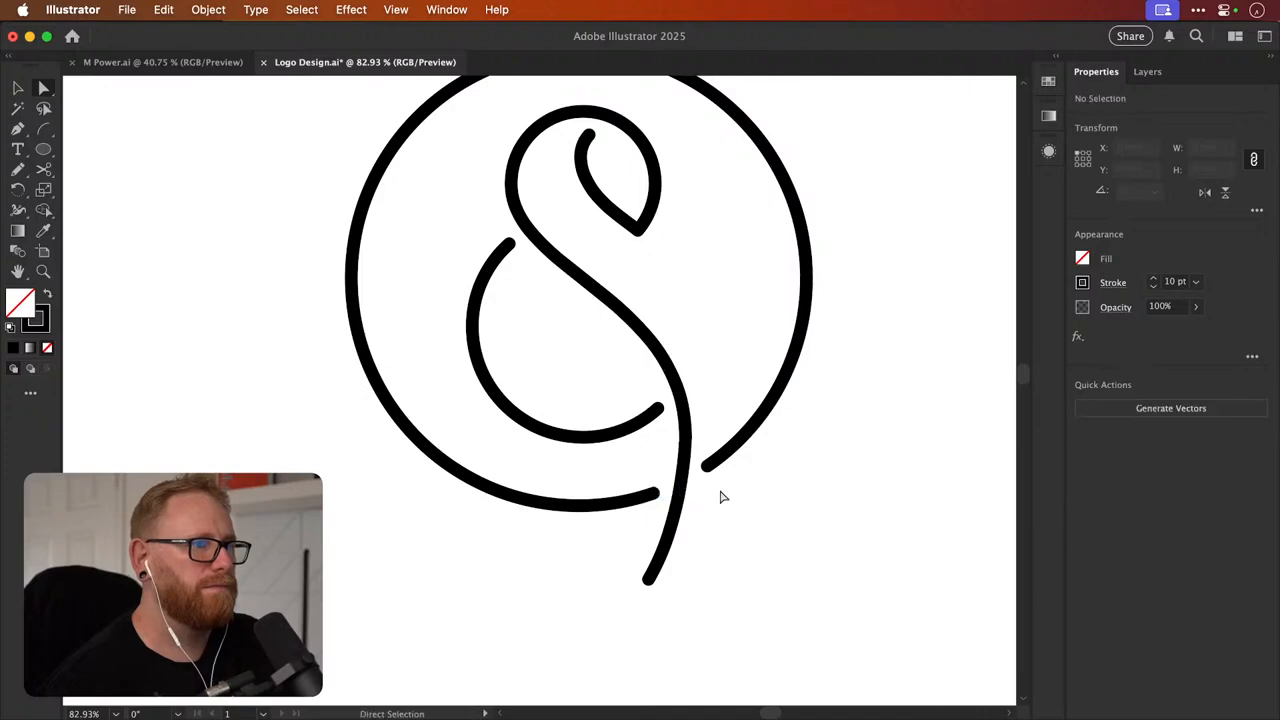
Cut the ampersand's tail just below the circle and delete the excess lower piece
{"action": "left_click", "coordinate": [679, 510]}
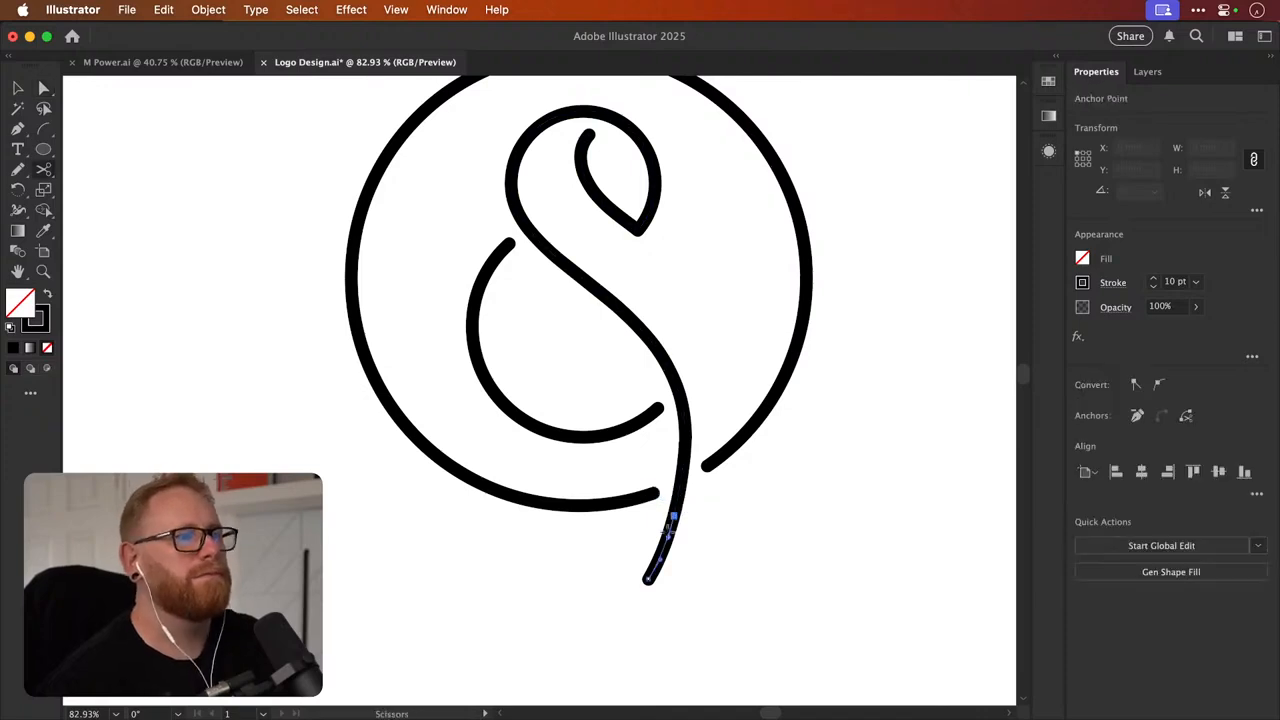
{"action": "left_click_drag", "start_coordinate": [634, 560], "coordinate": [682, 612]}
{"action": "key", "text": "Delete"}
{"action": "key", "text": "v"}
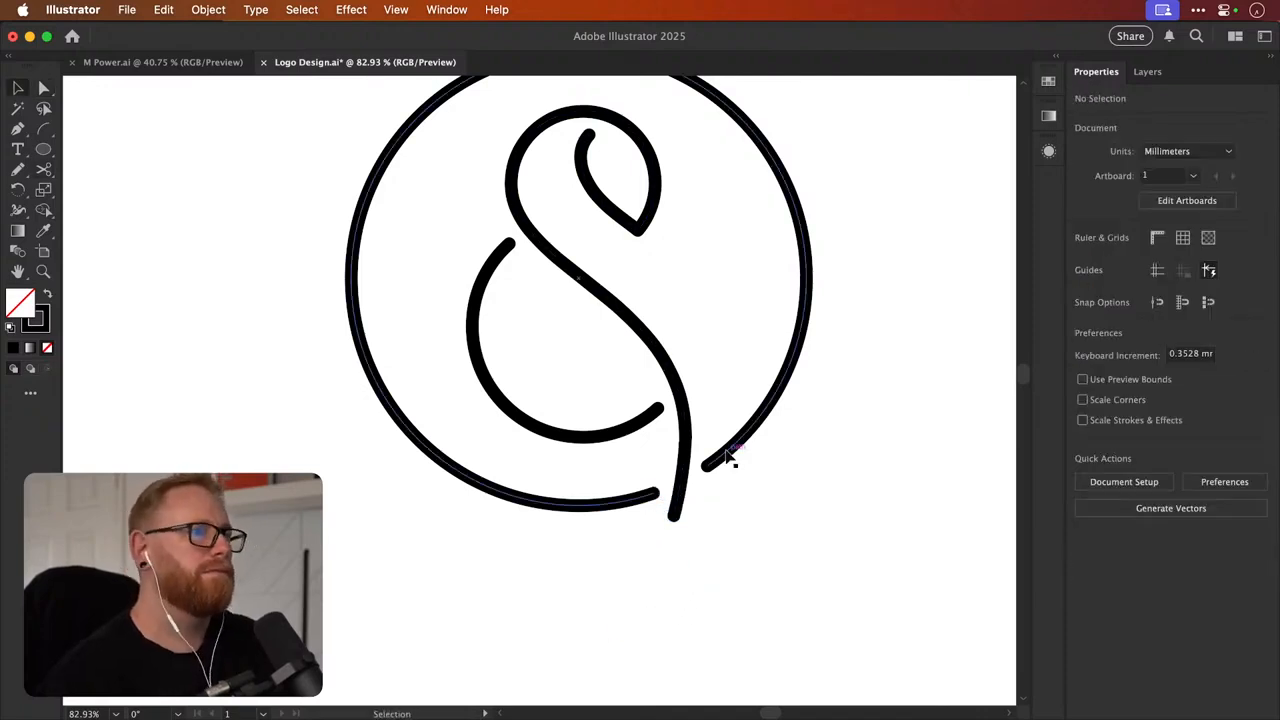
{"action": "key", "text": "super+minus"}
{"action": "key", "text": "super+minus"}
{"action": "key", "text": "super+minus"}
{"action": "key", "text": "super+minus"}
{"action": "key", "text": "super+minus"}
Shorten the ampersand's tail further with the Scissors tool so it ends within the circle's gap
{"action": "left_click_drag", "start_coordinate": [616, 429], "coordinate": [606, 470]}
{"action": "left_click_drag", "start_coordinate": [547, 449], "coordinate": [892, 437]}
{"action": "key", "text": "a"}
{"action": "key", "text": "super+z"}
{"action": "key", "text": "c"}
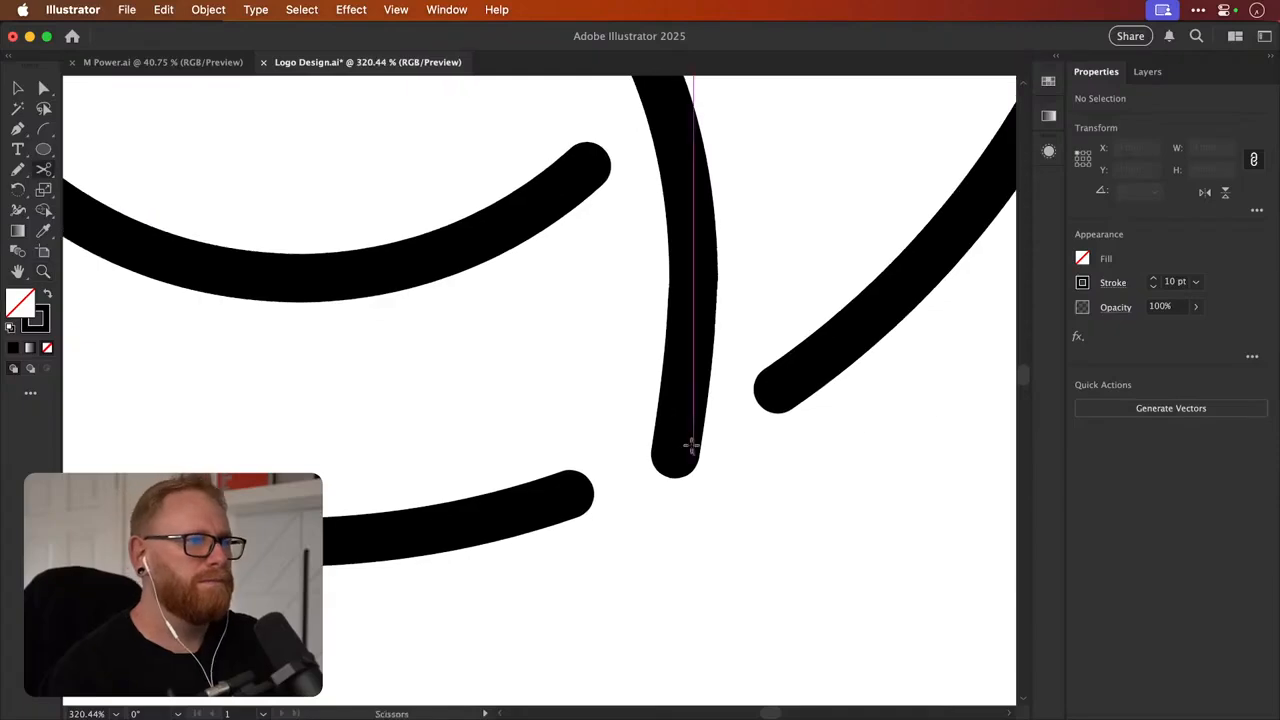
{"action": "left_click", "coordinate": [676, 447]}
{"action": "key", "text": "a"}
{"action": "left_click", "coordinate": [676, 456]}
{"action": "key", "text": "v"}
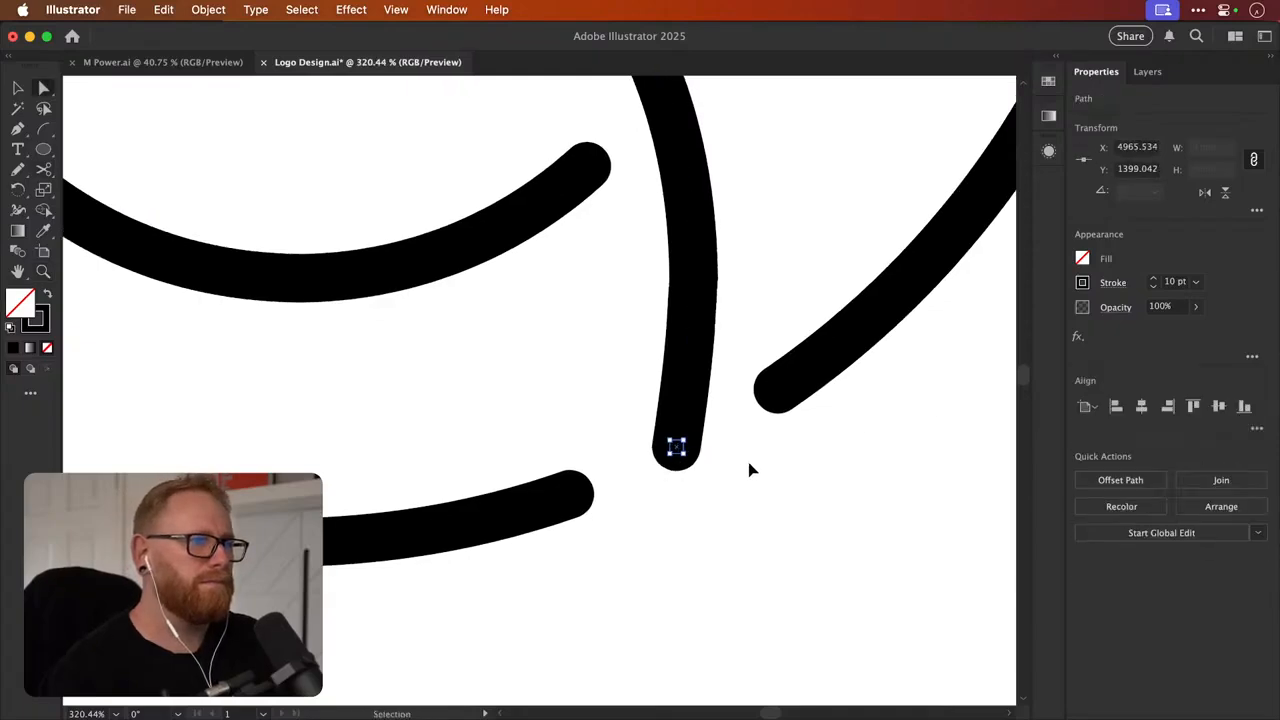
{"action": "key", "text": "Delete"}
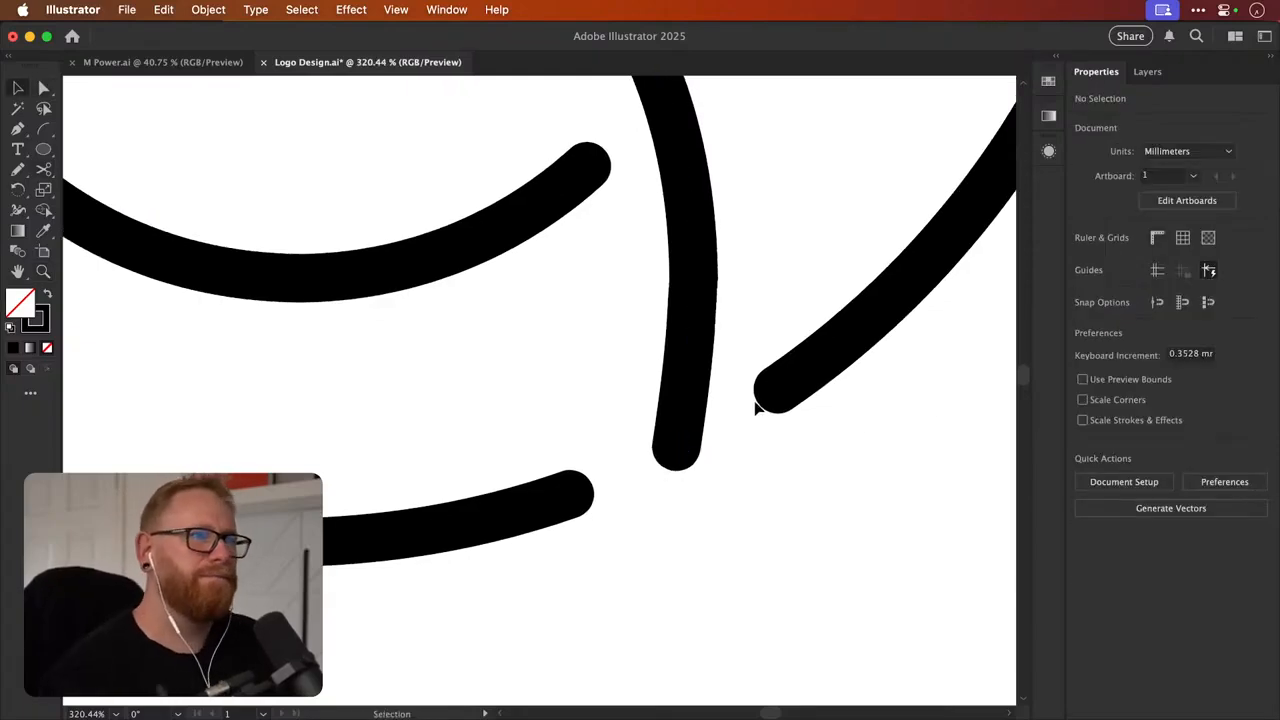
Trim a sliver off the circle's open end on the outer side of the tail with the Scissors tool
{"action": "key", "text": "c"}
{"action": "left_click", "coordinate": [786, 383]}
{"action": "key", "text": "a"}
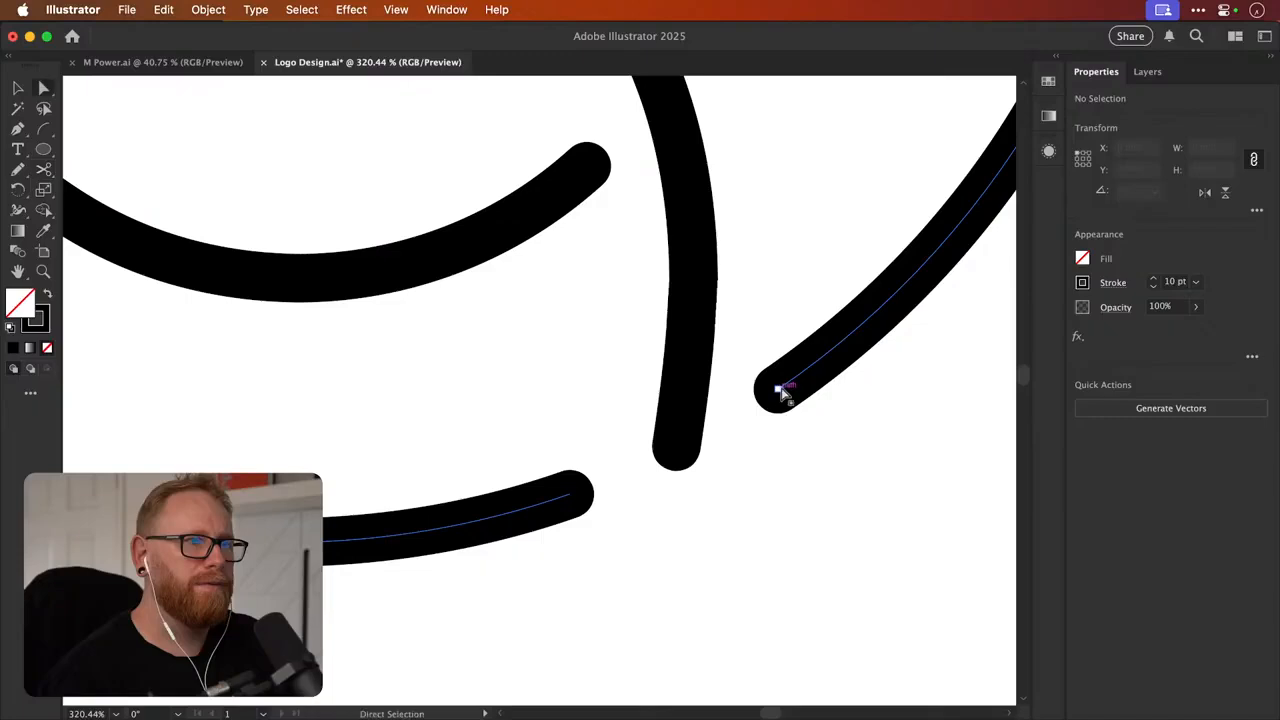
{"action": "left_click", "coordinate": [781, 388]}
{"action": "key", "text": "Delete"}
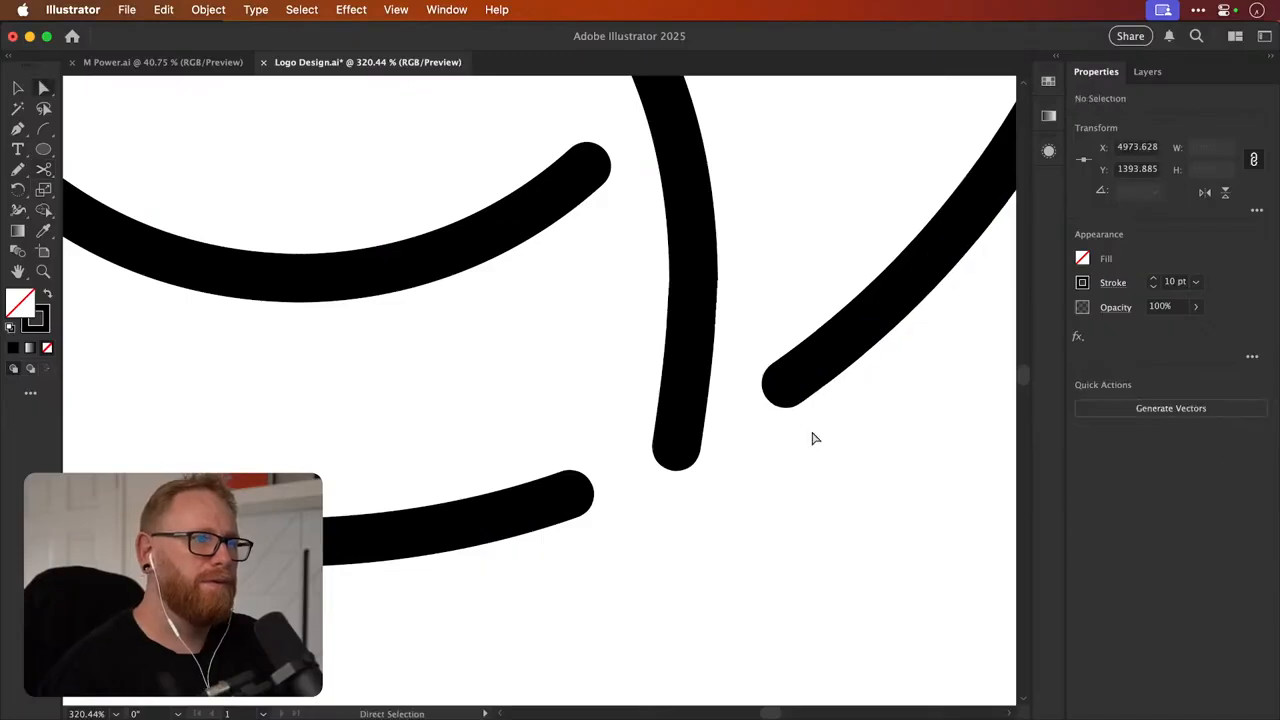
Examine the spacing between the circle's open ends and the ampersand's tail, both close up and at reduced scale
{"action": "key", "text": "super+0"}
{"action": "key", "text": "super+minus"}
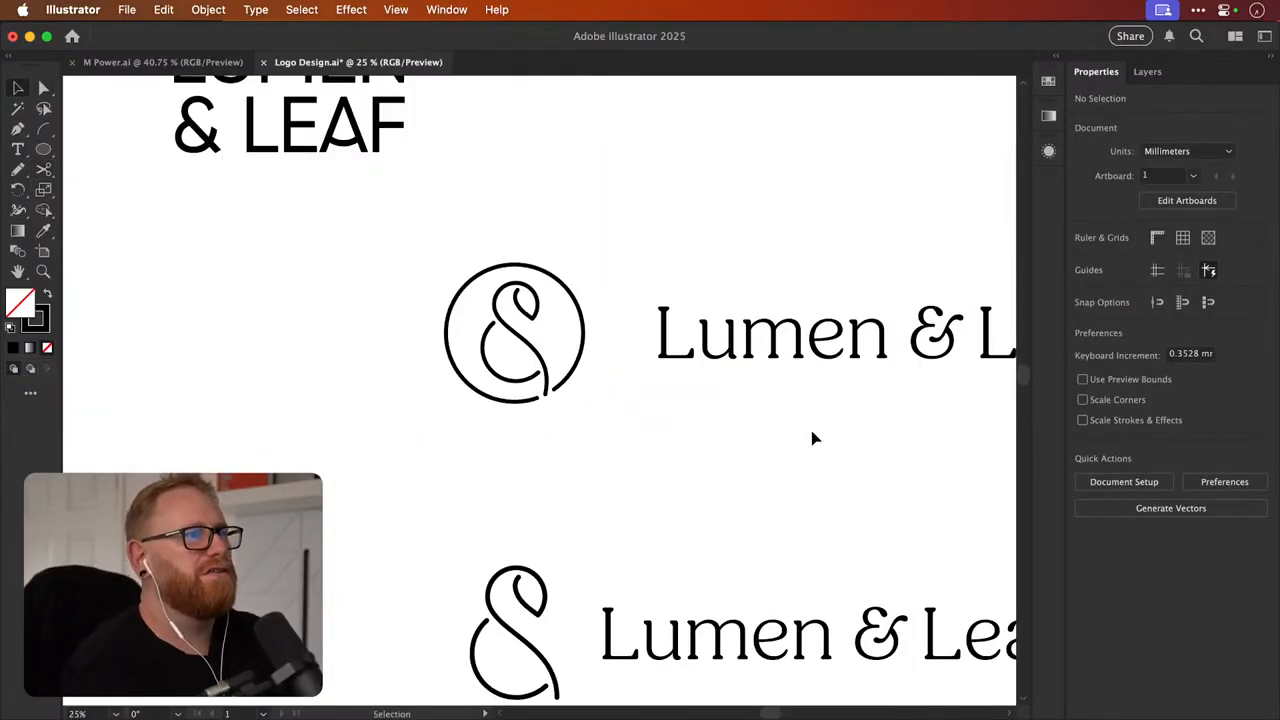
{"action": "left_click_drag", "start_coordinate": [684, 379], "coordinate": [635, 427]}
{"action": "key", "text": "z"}
{"action": "left_click_drag", "start_coordinate": [475, 453], "coordinate": [678, 406]}
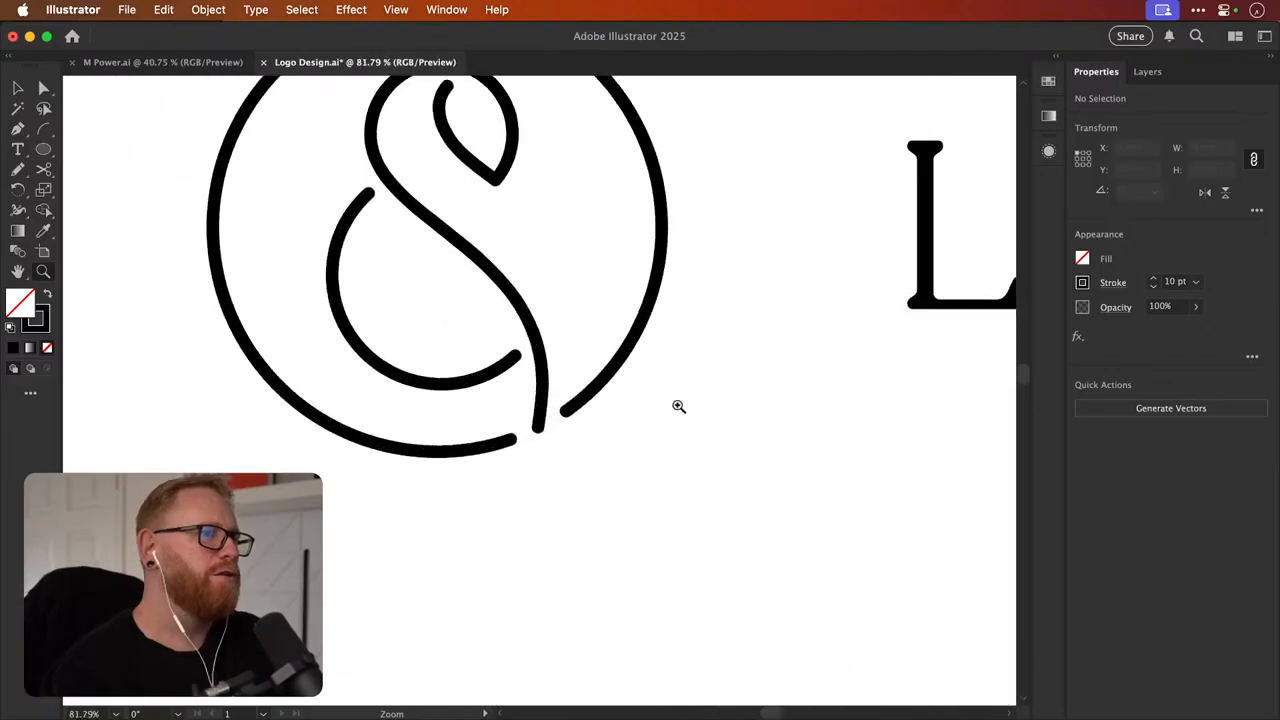
{"action": "key", "text": "v"}
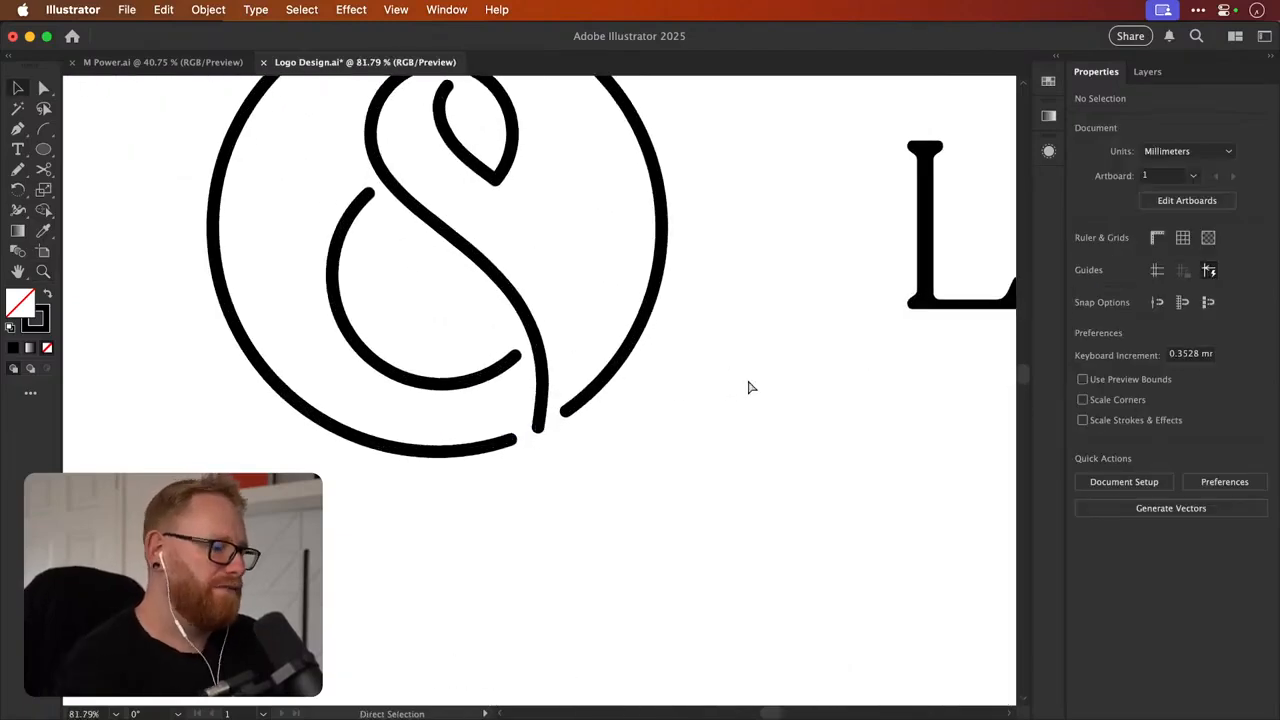
{"action": "key", "text": "super+minus"}
{"action": "key", "text": "super+minus"}
{"action": "key", "text": "super+minus"}
{"action": "key", "text": "super+minus"}
{"action": "key", "text": "z"}
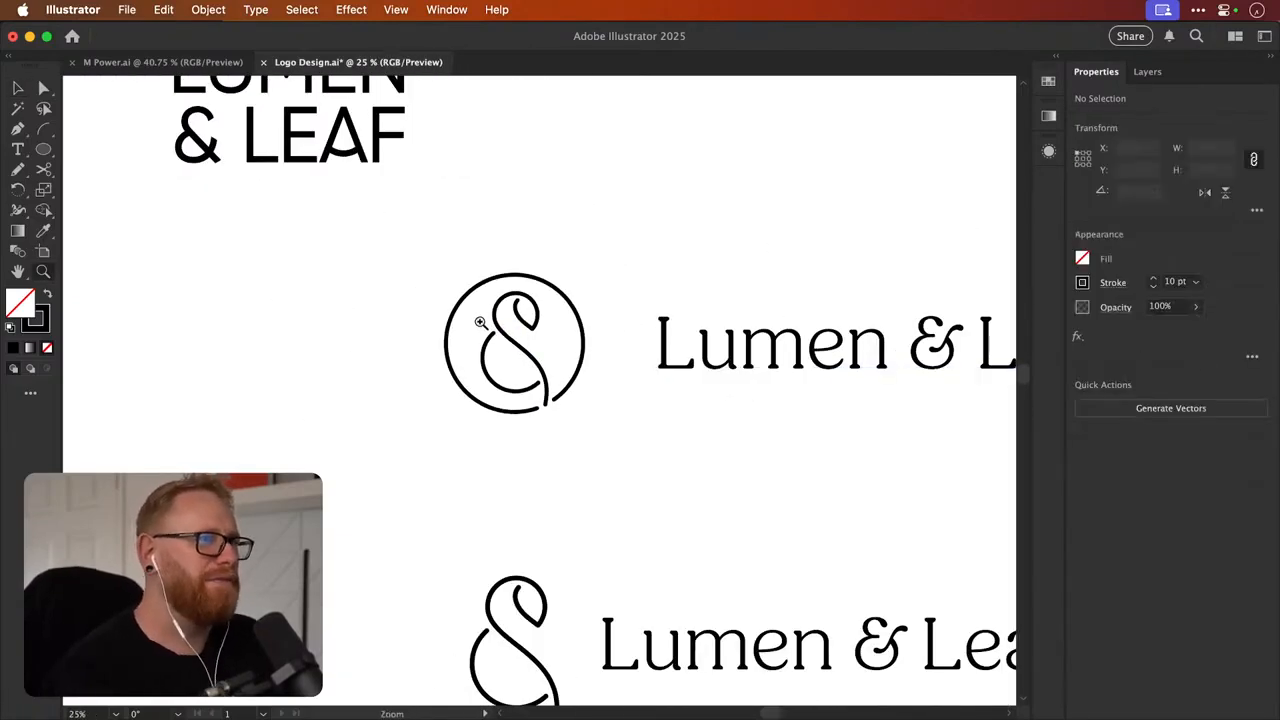
{"action": "left_click_drag", "start_coordinate": [496, 330], "coordinate": [506, 330]}
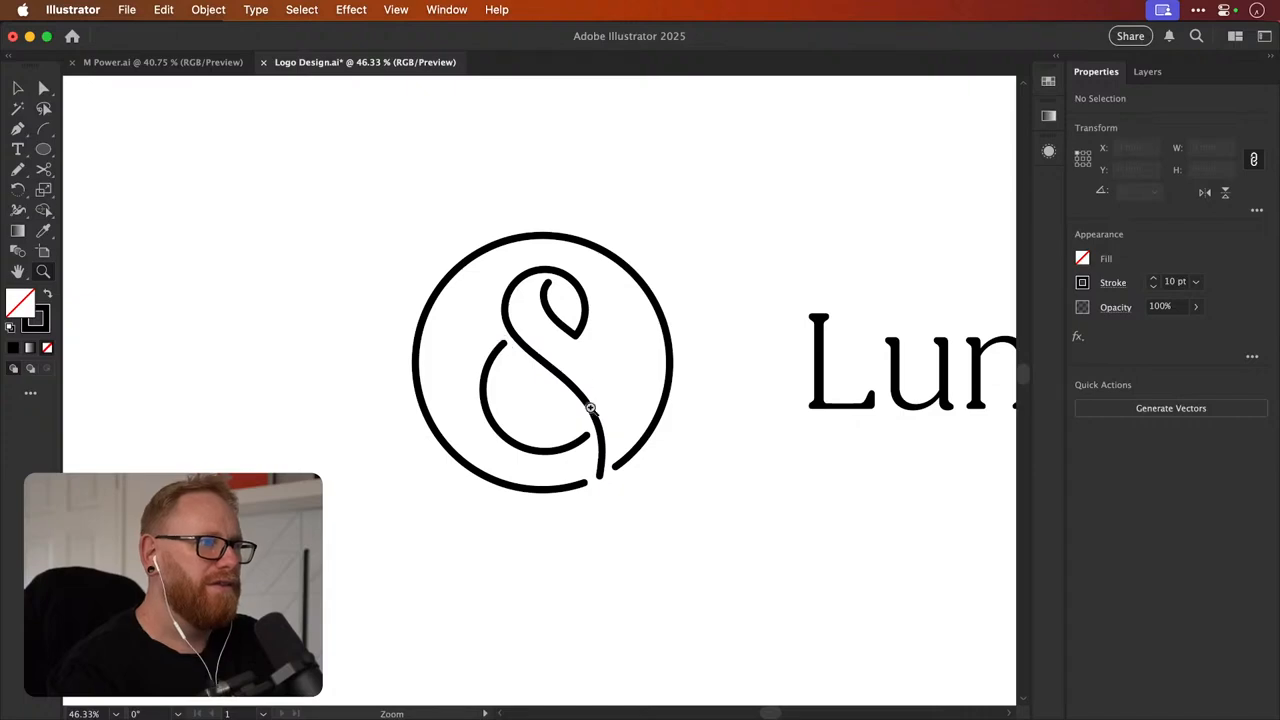
Compare the circled and standalone ampersand logos with the L&L monogram logos in the horizontal arrangement
{"action": "key", "text": "a"}
{"action": "key", "text": "super+minus"}
{"action": "key", "text": "super+minus"}
{"action": "key", "text": "super+minus"}
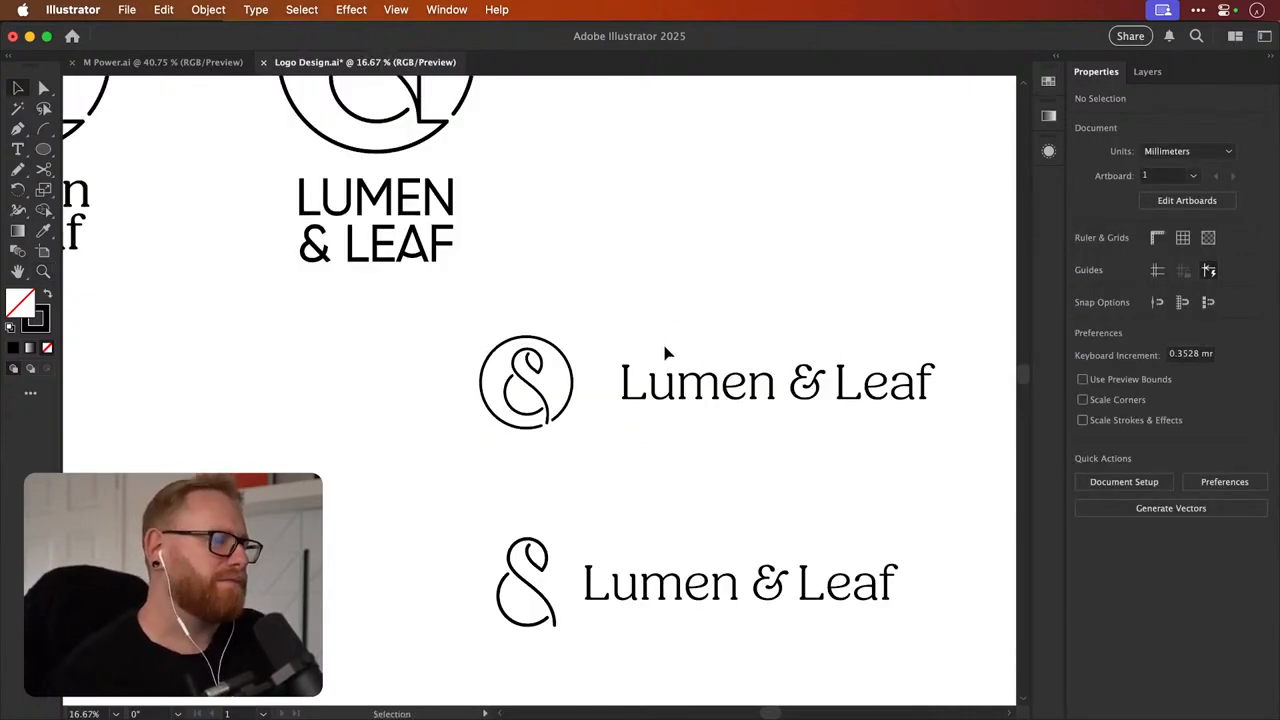
{"action": "left_click_drag", "start_coordinate": [637, 362], "coordinate": [594, 361]}
{"action": "left_click_drag", "start_coordinate": [606, 414], "coordinate": [594, 370]}
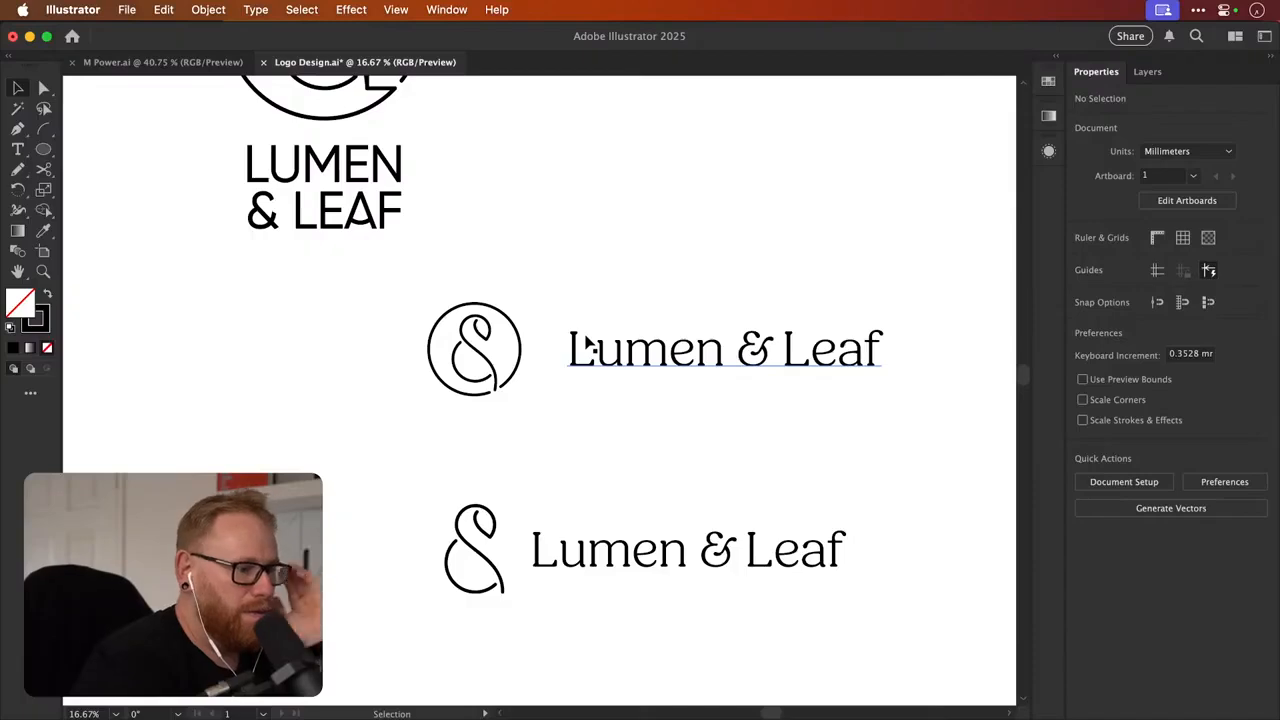
{"action": "scroll", "coordinate": [470, 460], "scroll_direction": "down", "scroll_amount": 3}
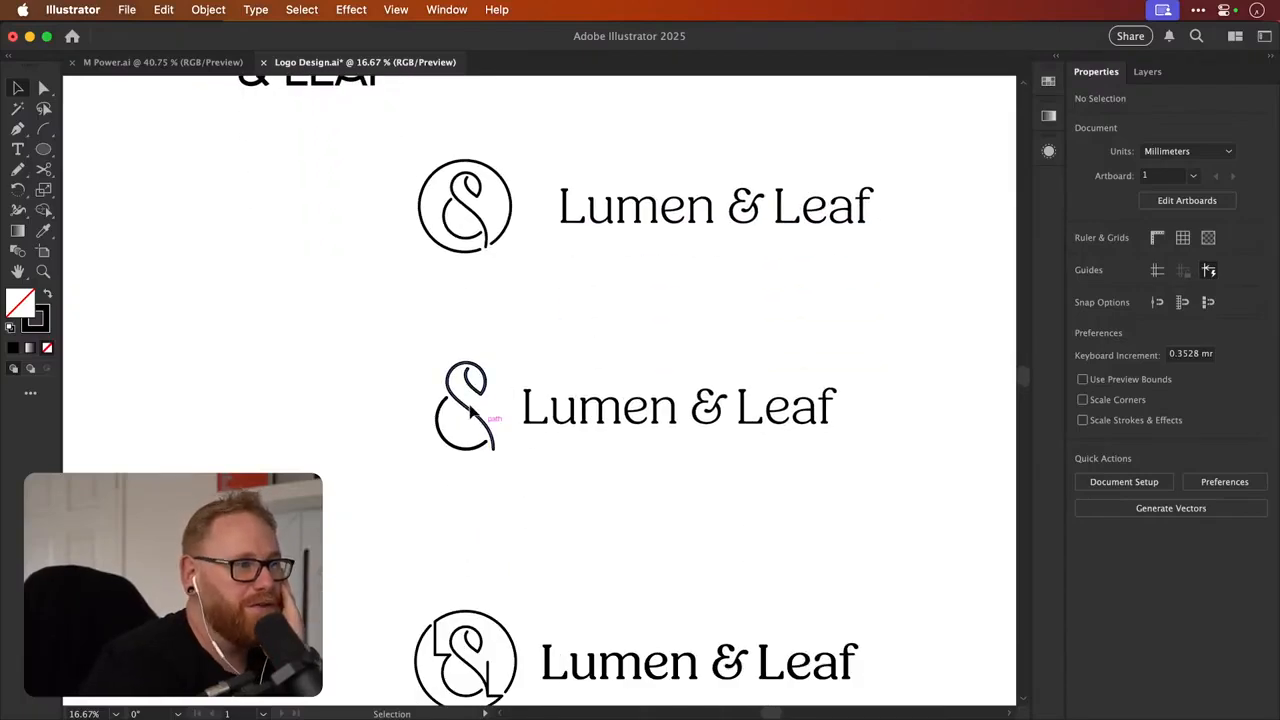
{"action": "scroll", "coordinate": [618, 352], "scroll_direction": "down", "scroll_amount": 1}
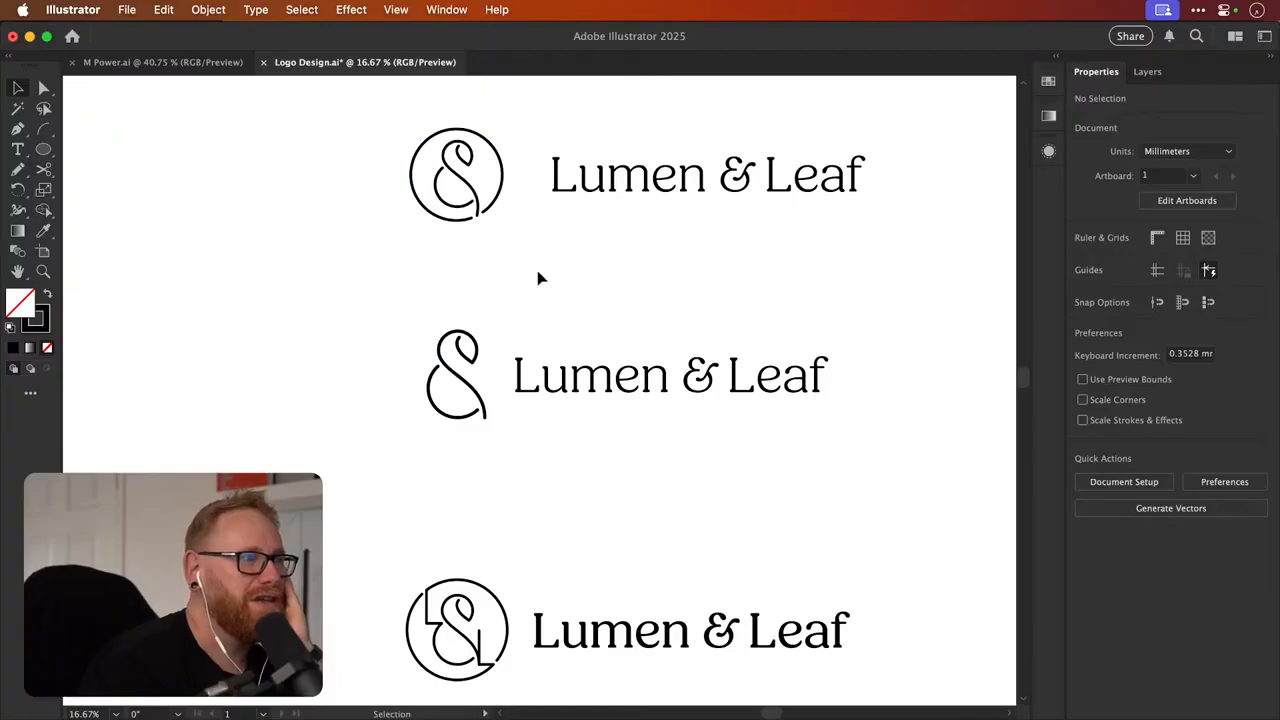
{"action": "scroll", "coordinate": [529, 259], "scroll_direction": "down", "scroll_amount": 3}
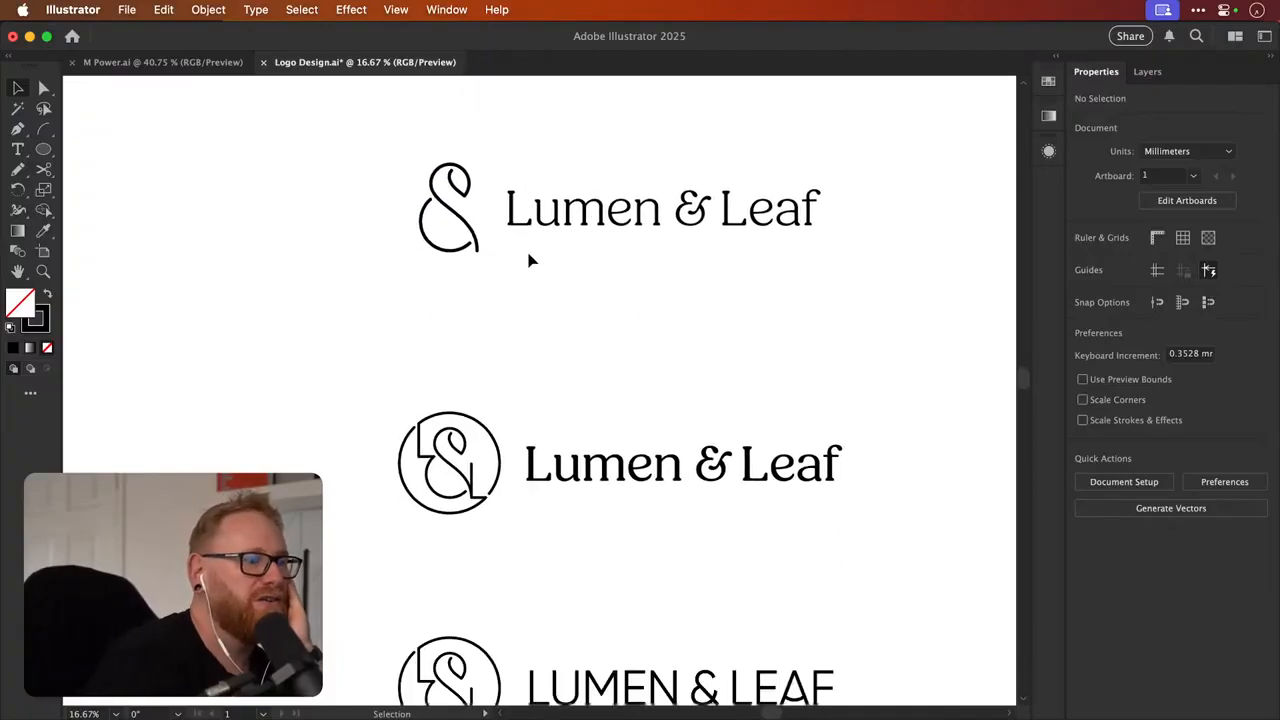
{"action": "scroll", "coordinate": [520, 521], "scroll_direction": "up", "scroll_amount": 5}
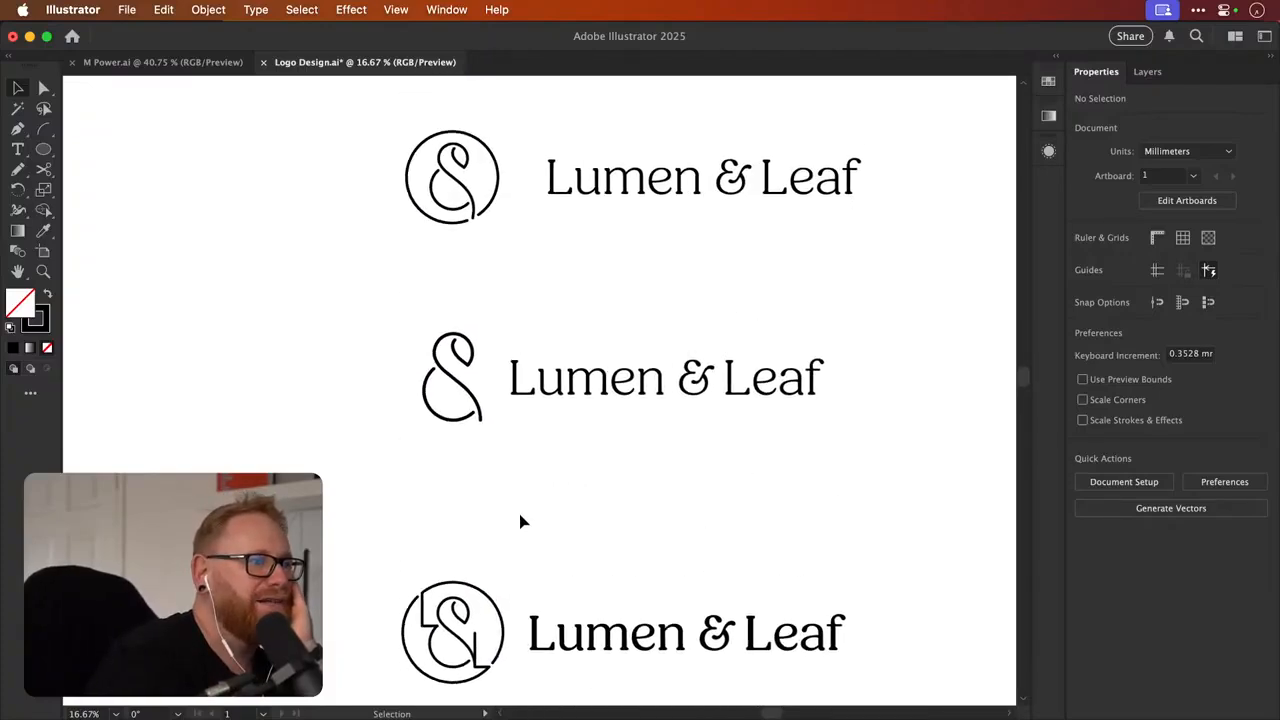
{"action": "scroll", "coordinate": [520, 521], "scroll_direction": "down", "scroll_amount": 5}
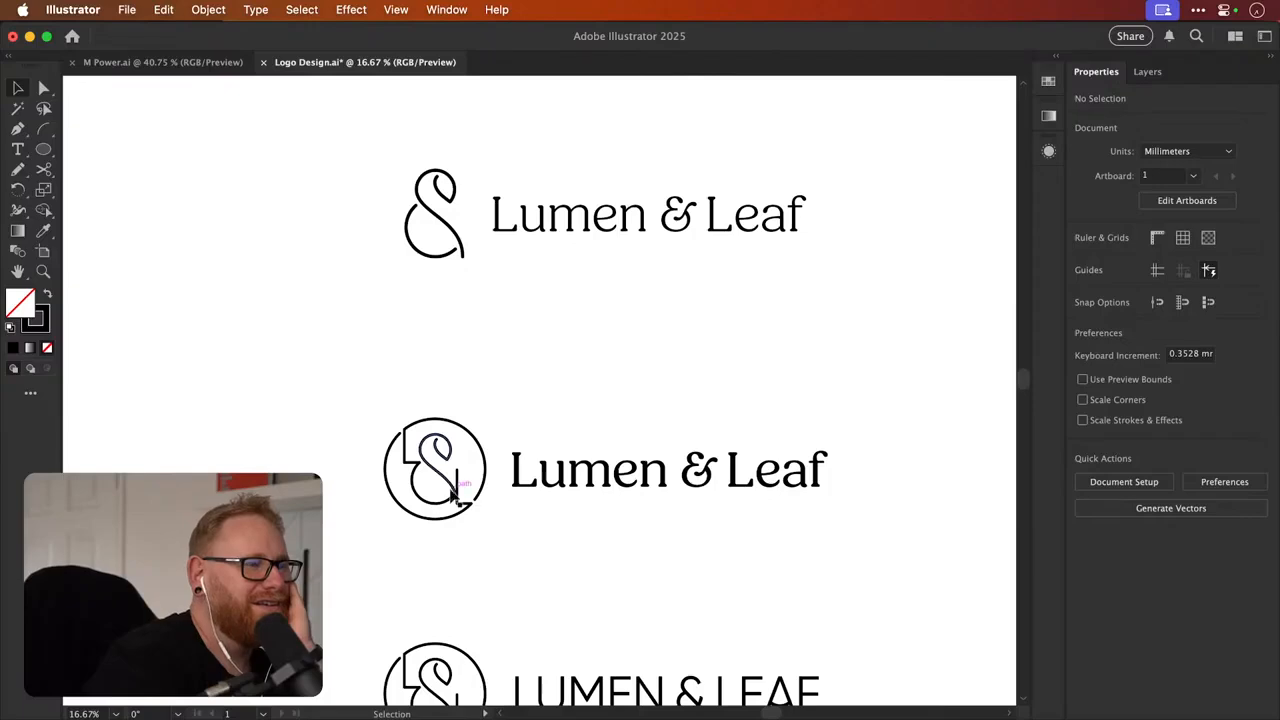
{"action": "scroll", "coordinate": [445, 430], "scroll_direction": "up", "scroll_amount": 5}
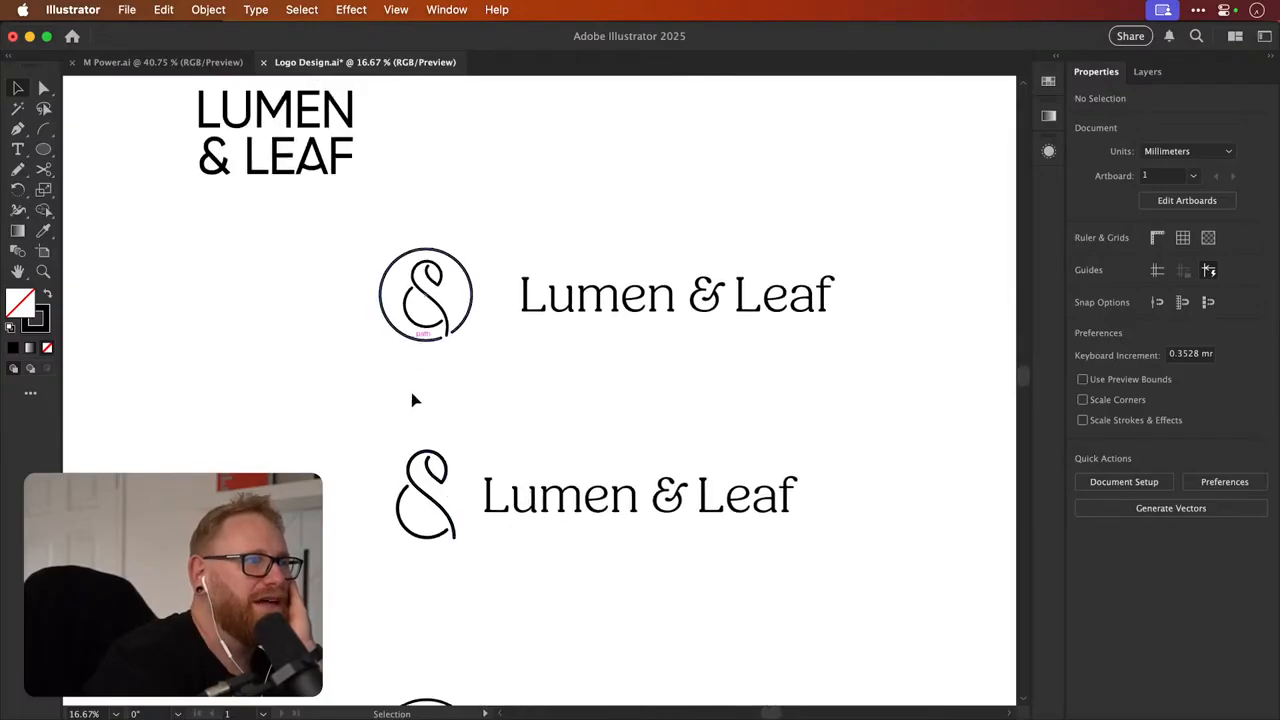
{"action": "scroll", "coordinate": [514, 409], "scroll_direction": "down", "scroll_amount": 6}
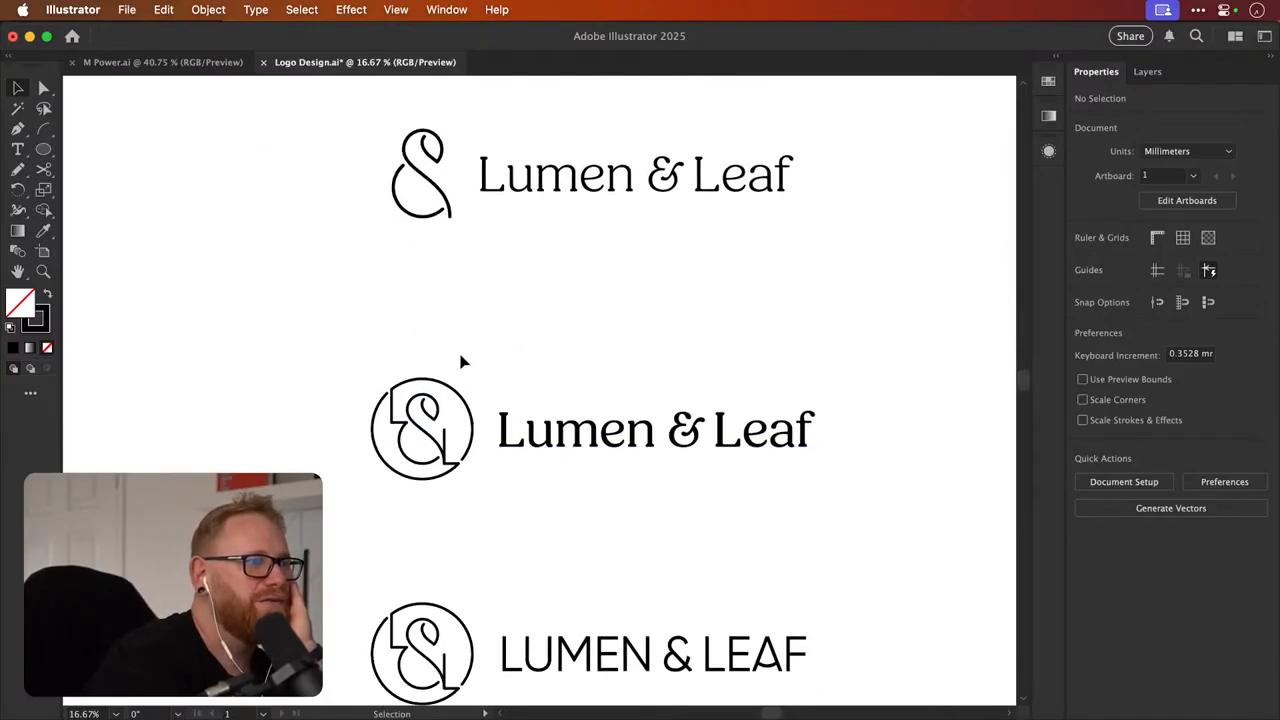
{"action": "scroll", "coordinate": [554, 408], "scroll_direction": "up", "scroll_amount": 6}
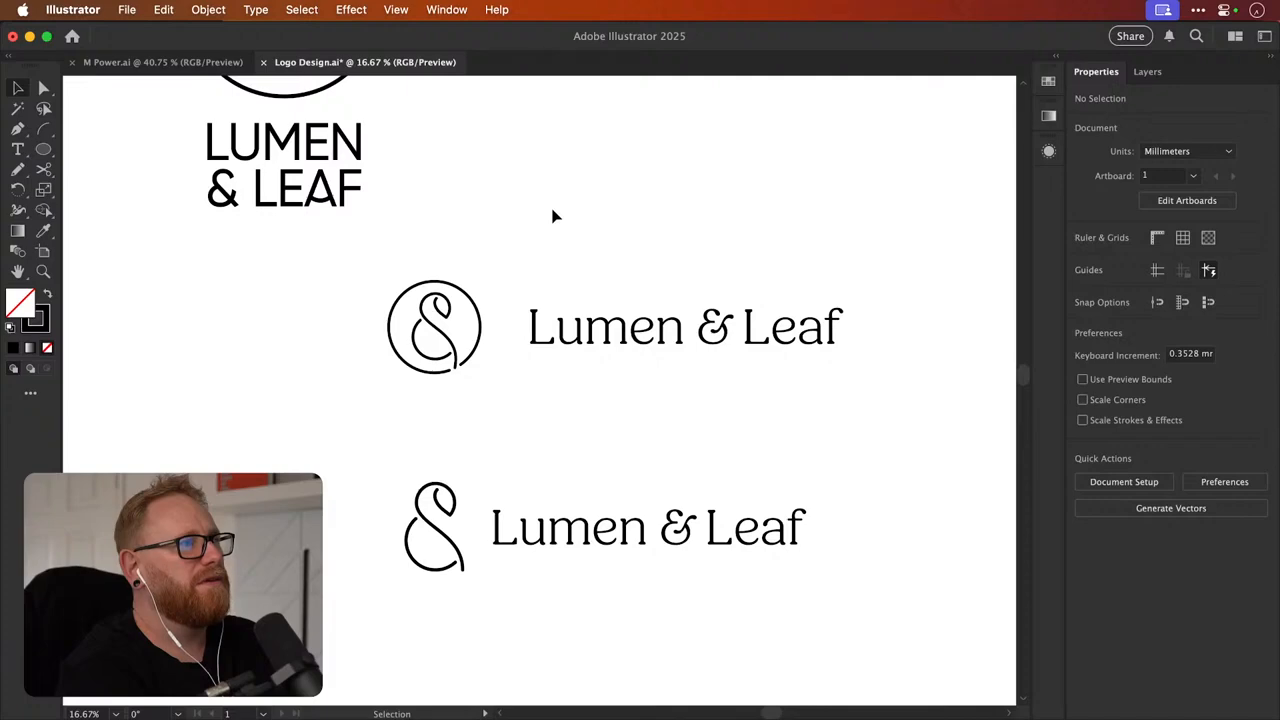
Review the stacked and horizontal Lumen & Leaf logo variations across the whole artboard
{"action": "key", "text": "super+minus"}
{"action": "key", "text": "super+minus"}
{"action": "key", "text": "super+minus"}
{"action": "key", "text": "super+minus"}
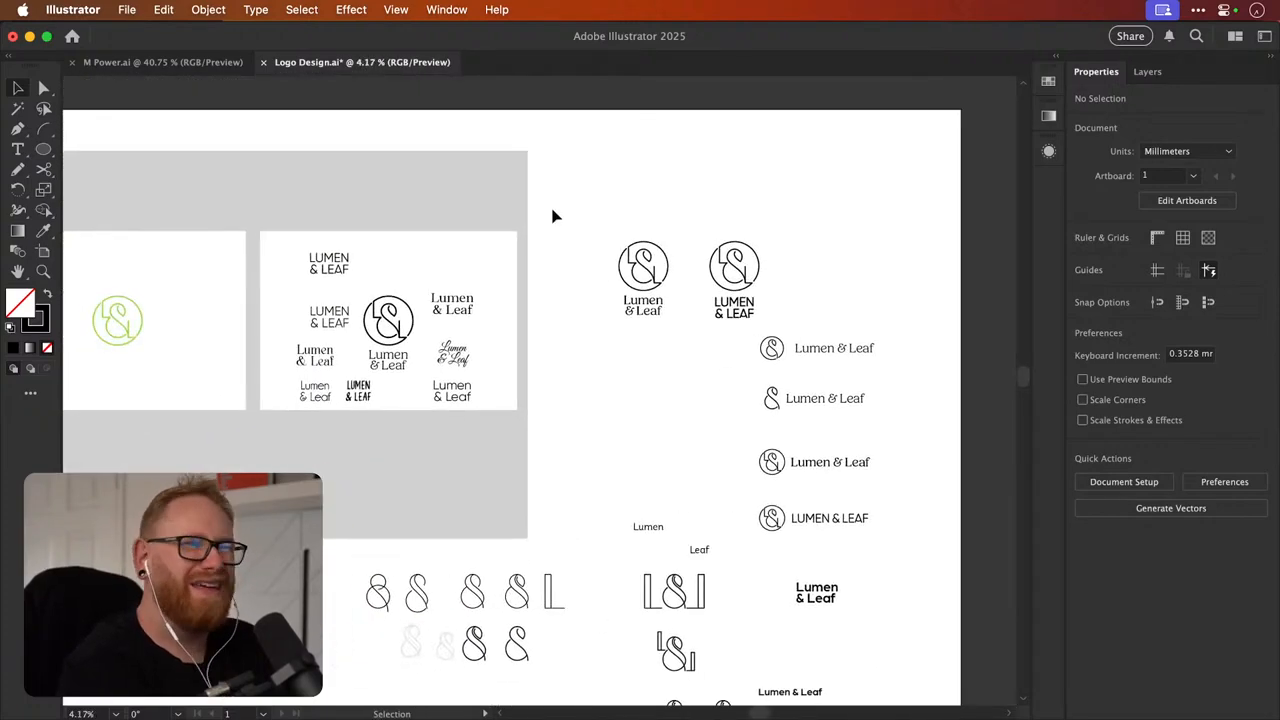
{"action": "scroll", "coordinate": [555, 216], "scroll_direction": "left", "scroll_amount": 5}
{"action": "key", "text": "z"}
{"action": "left_click_drag", "start_coordinate": [354, 300], "coordinate": [331, 237]}
{"action": "key", "text": "v"}
{"action": "scroll", "coordinate": [431, 347], "scroll_direction": "right", "scroll_amount": 1}
{"action": "scroll", "coordinate": [431, 347], "scroll_direction": "right", "scroll_amount": 15}
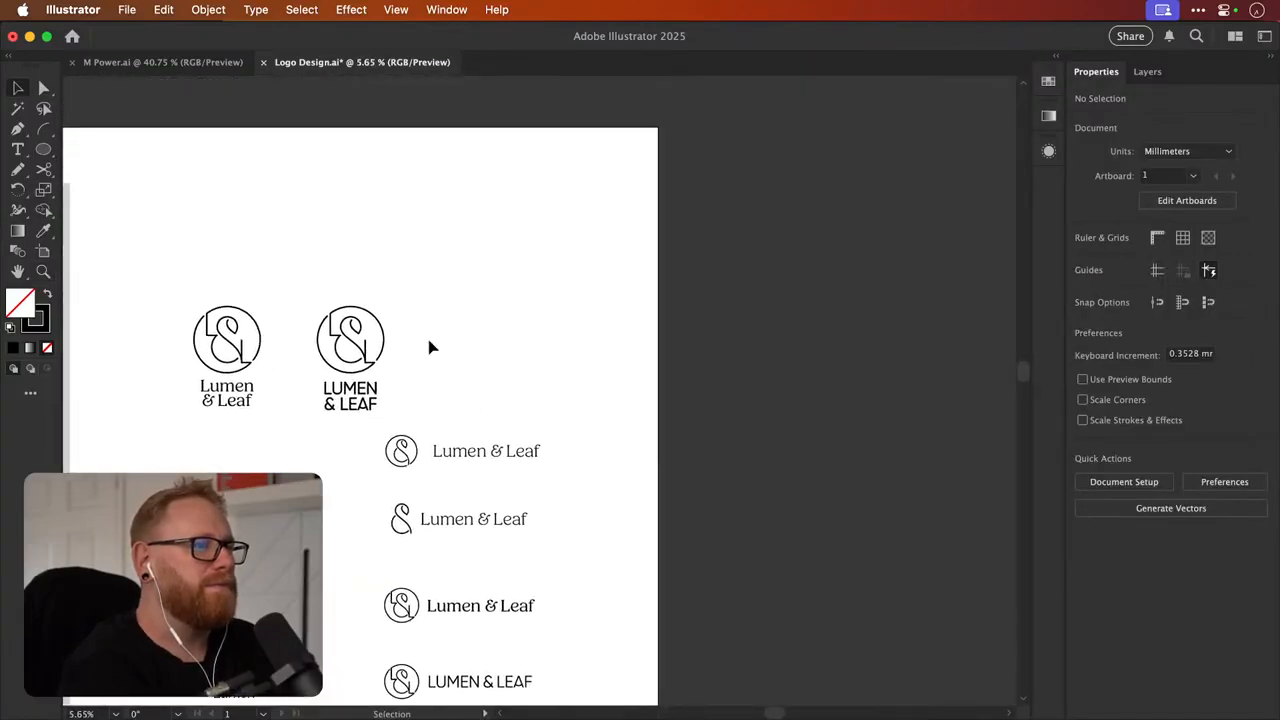
{"action": "scroll", "coordinate": [431, 347], "scroll_direction": "down", "scroll_amount": 3}
{"action": "key", "text": "z"}
{"action": "left_click_drag", "start_coordinate": [460, 328], "coordinate": [743, 346]}
{"action": "key", "text": "v"}
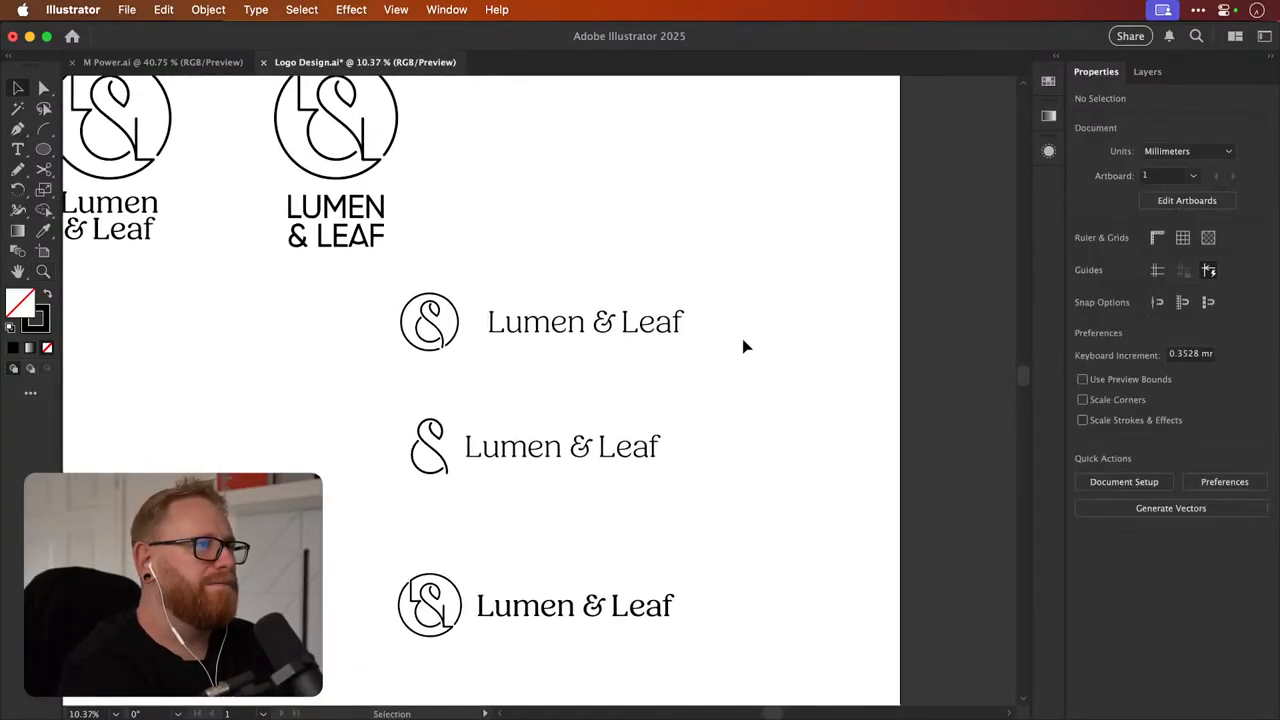
Move the upper light serif wordmark closer to its circled ampersand, keeping it vertically aligned with the circle
{"action": "key", "text": "z"}
{"action": "left_click_drag", "start_coordinate": [475, 331], "coordinate": [561, 325]}
{"action": "key", "text": "v"}
{"action": "left_click", "coordinate": [573, 237]}
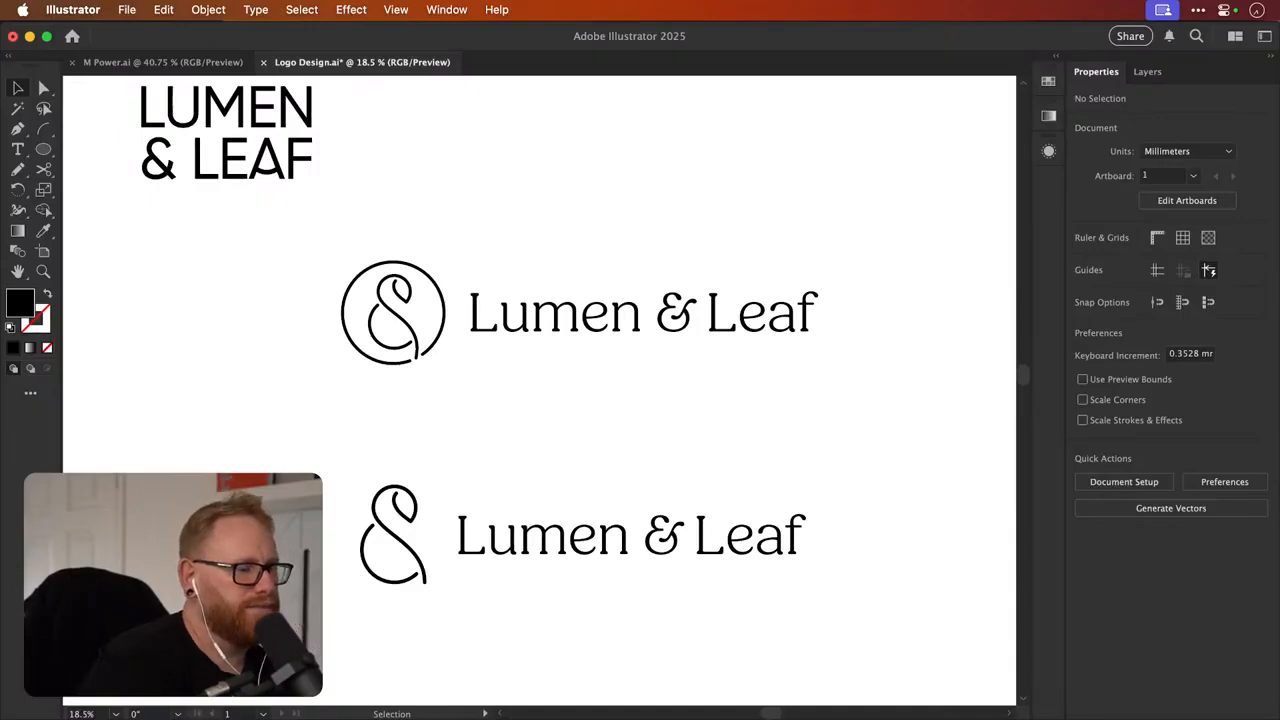
Switch to Photoshop, hide the sketch and ampersand layers, show Group 1, and examine the brief's colour and typography answers
{"action": "key", "text": "super+Tab"}
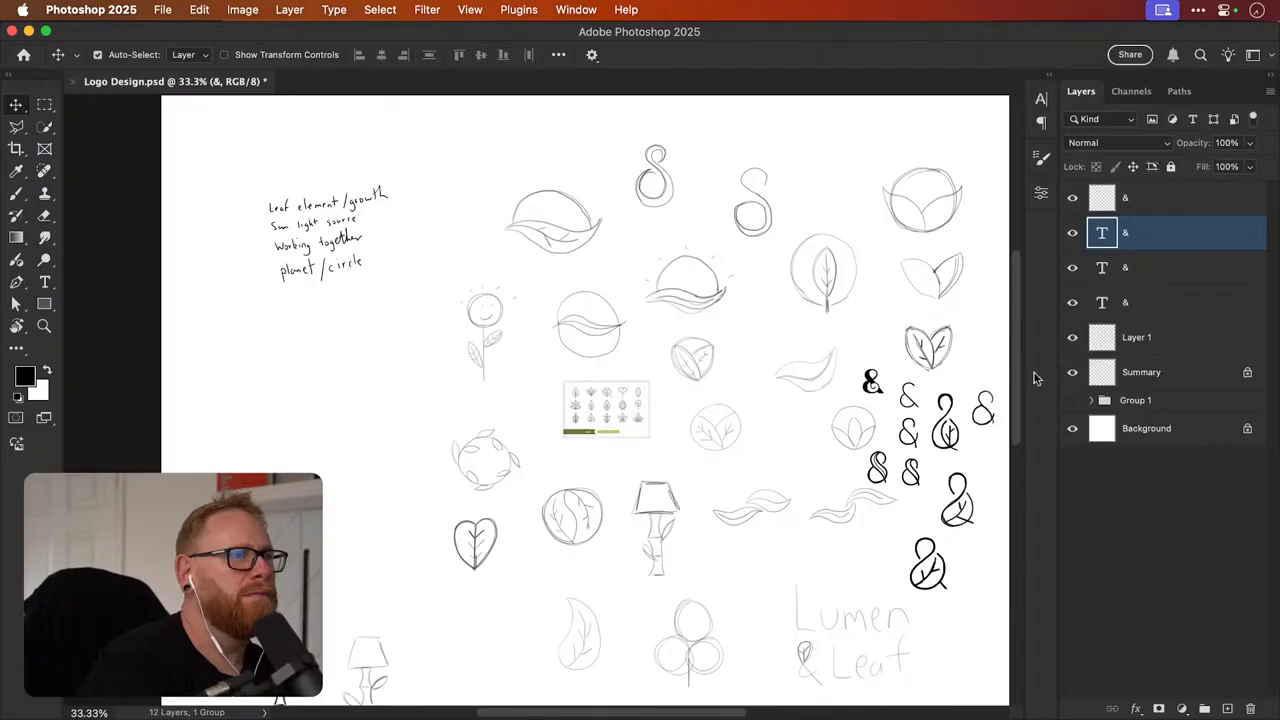
{"action": "left_click_drag", "start_coordinate": [1073, 198], "coordinate": [1078, 368]}
{"action": "left_click", "coordinate": [1073, 400]}
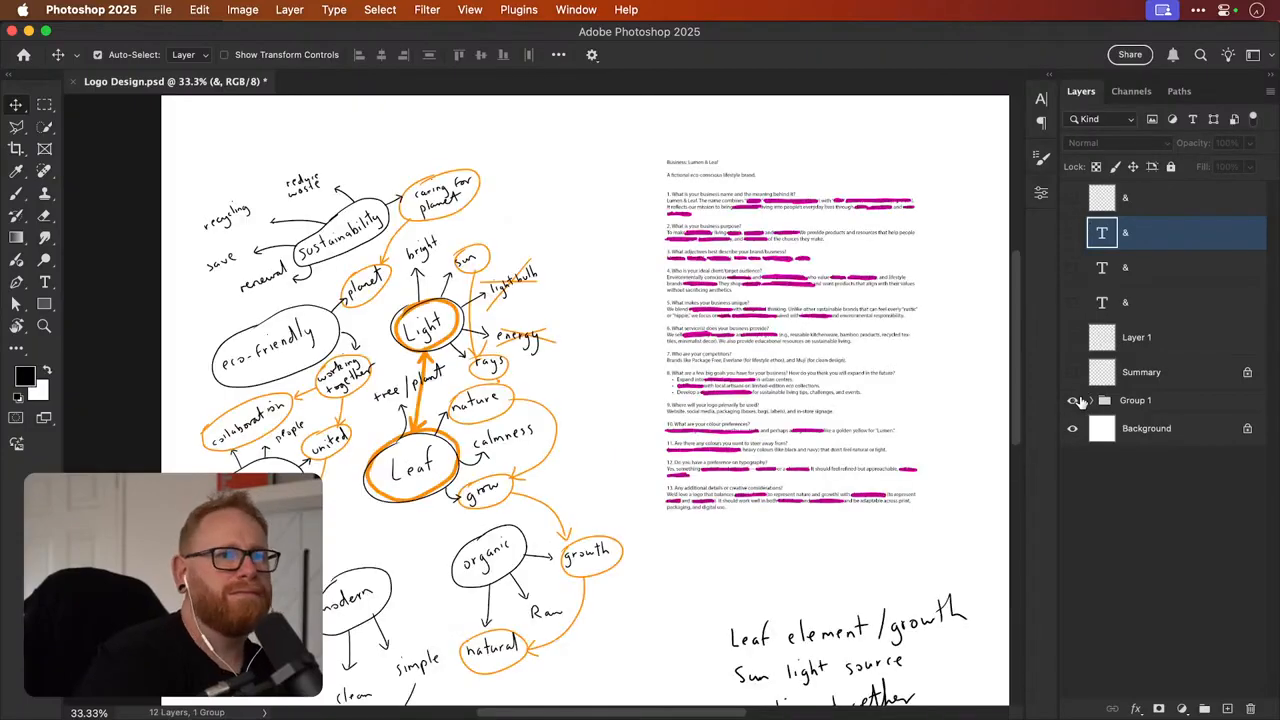
{"action": "key", "text": "z"}
{"action": "left_click", "coordinate": [825, 412]}
{"action": "scroll", "coordinate": [825, 412], "scroll_direction": "right", "scroll_amount": 5}
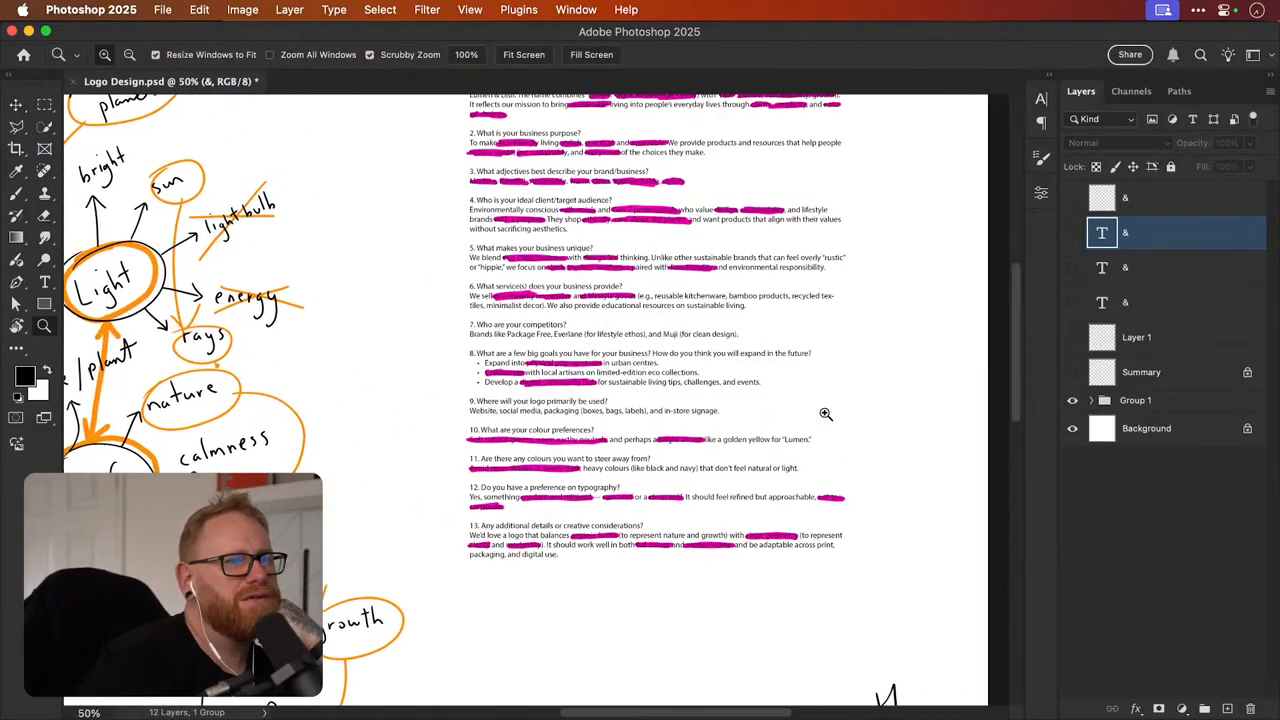
{"action": "left_click", "coordinate": [602, 401]}
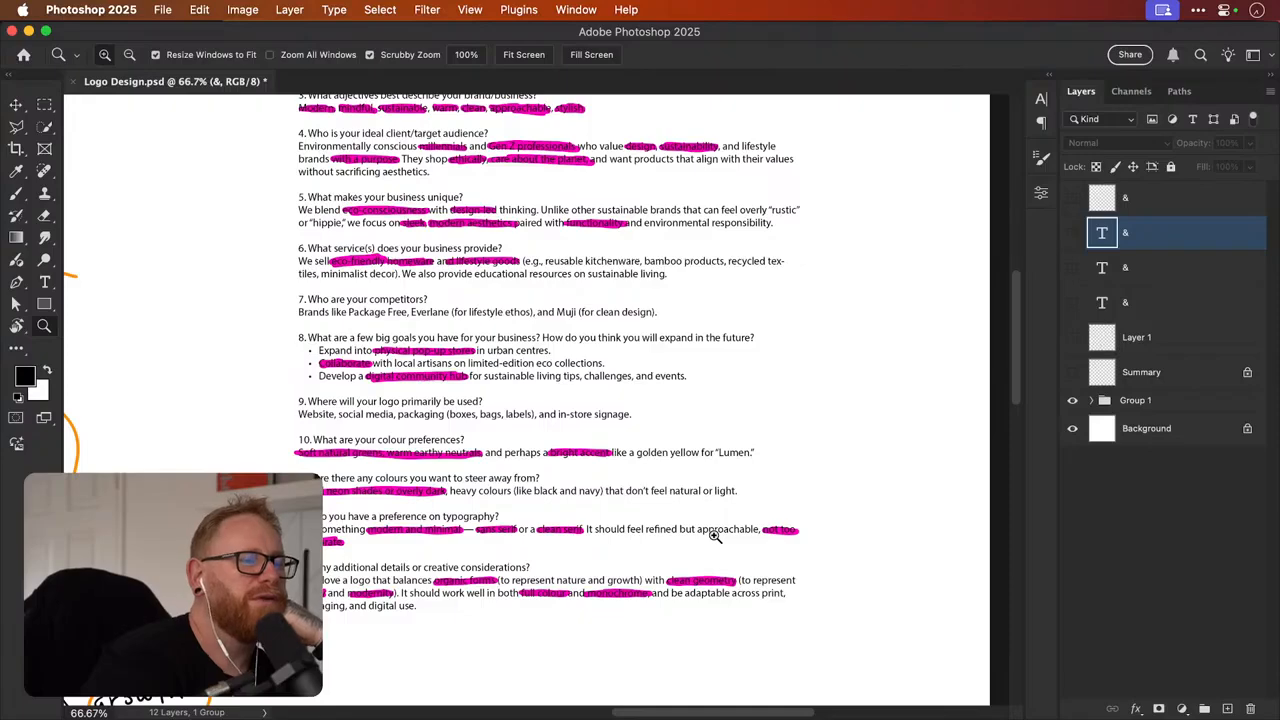
Compare the circled ampersand logo in Illustrator with the client brief in Photoshop, viewing the logo close up and at reduced scale
{"action": "key", "text": "super+Tab"}
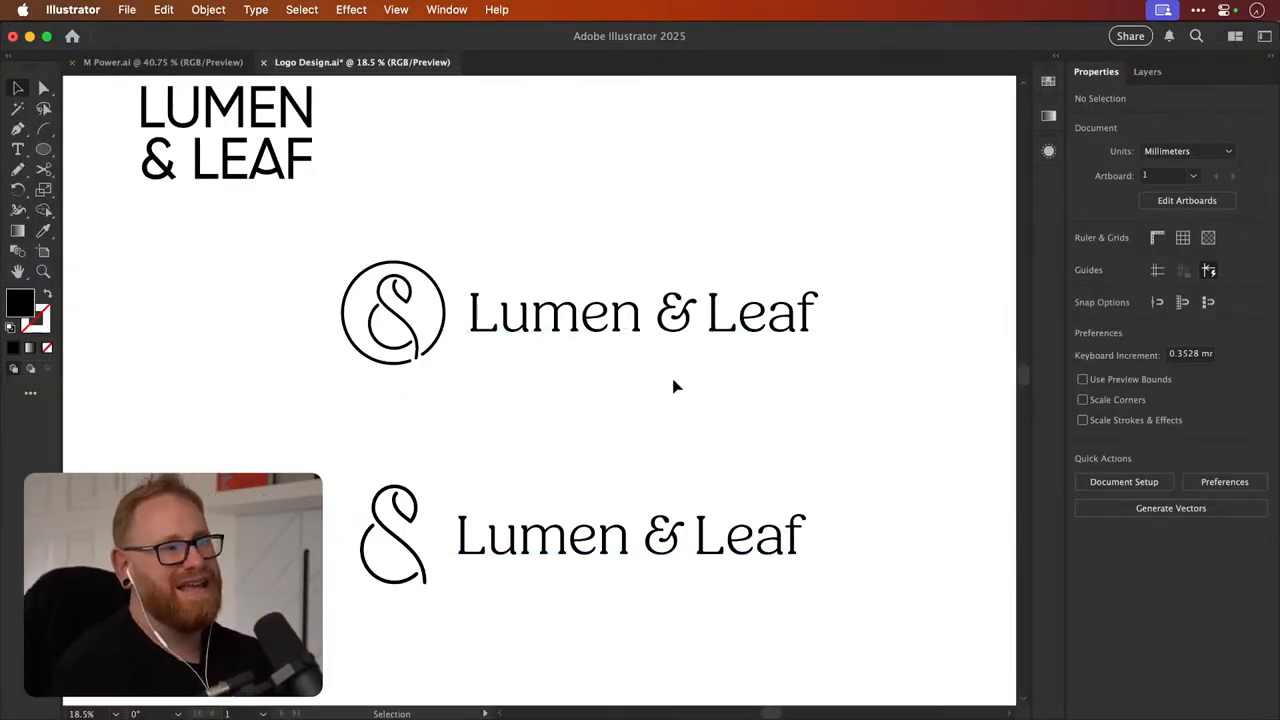
{"action": "key", "text": "super+Tab"}
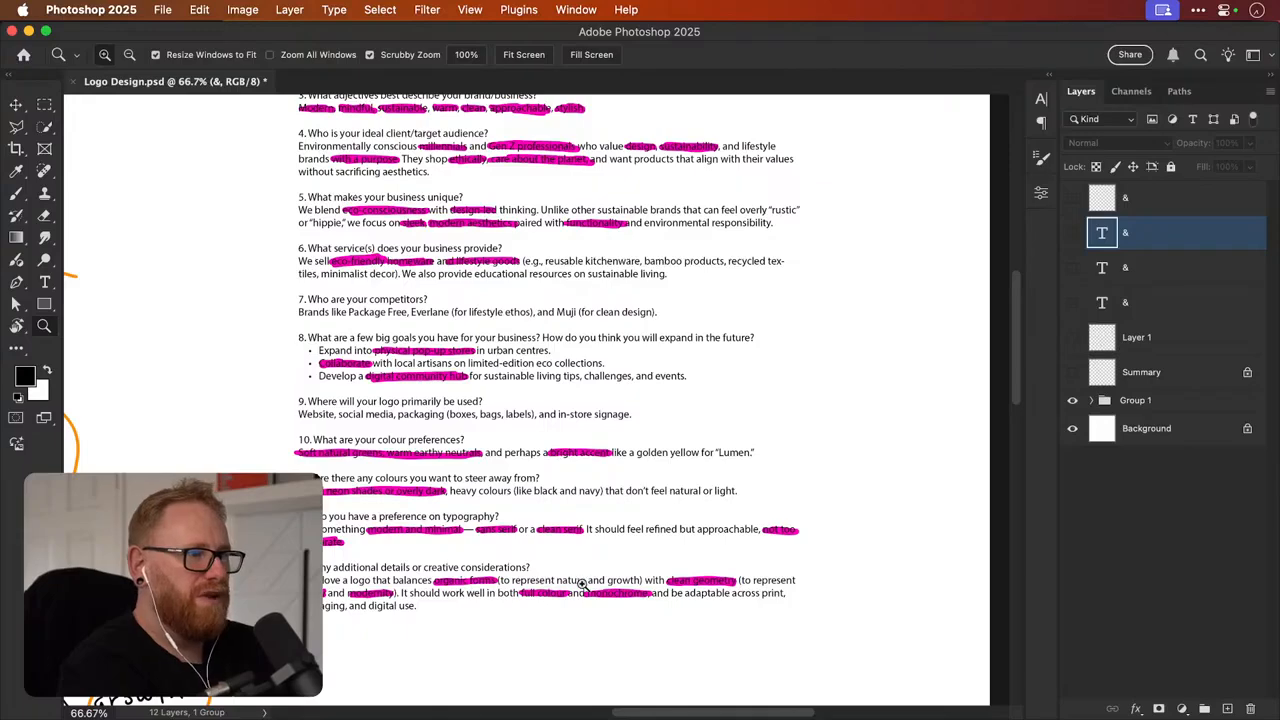
{"action": "key", "text": "super+Tab"}
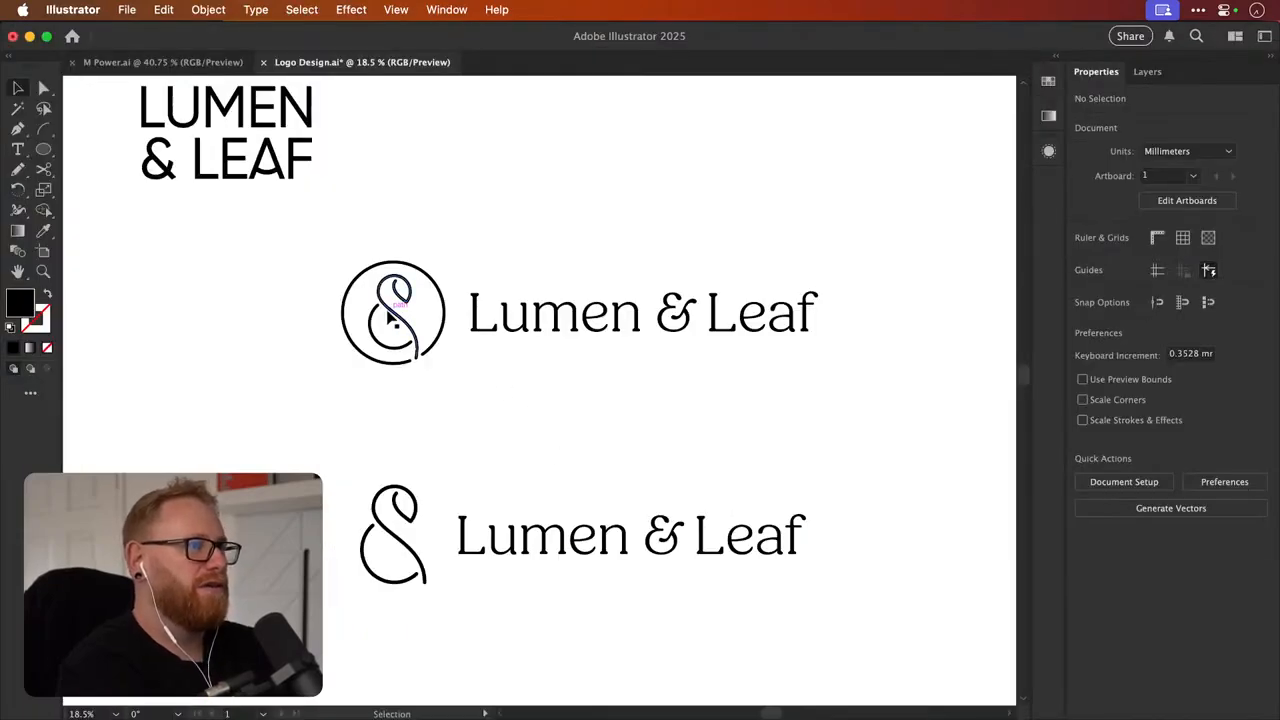
{"action": "left_click_drag", "start_coordinate": [398, 316], "coordinate": [453, 347]}
{"action": "key", "text": "v"}
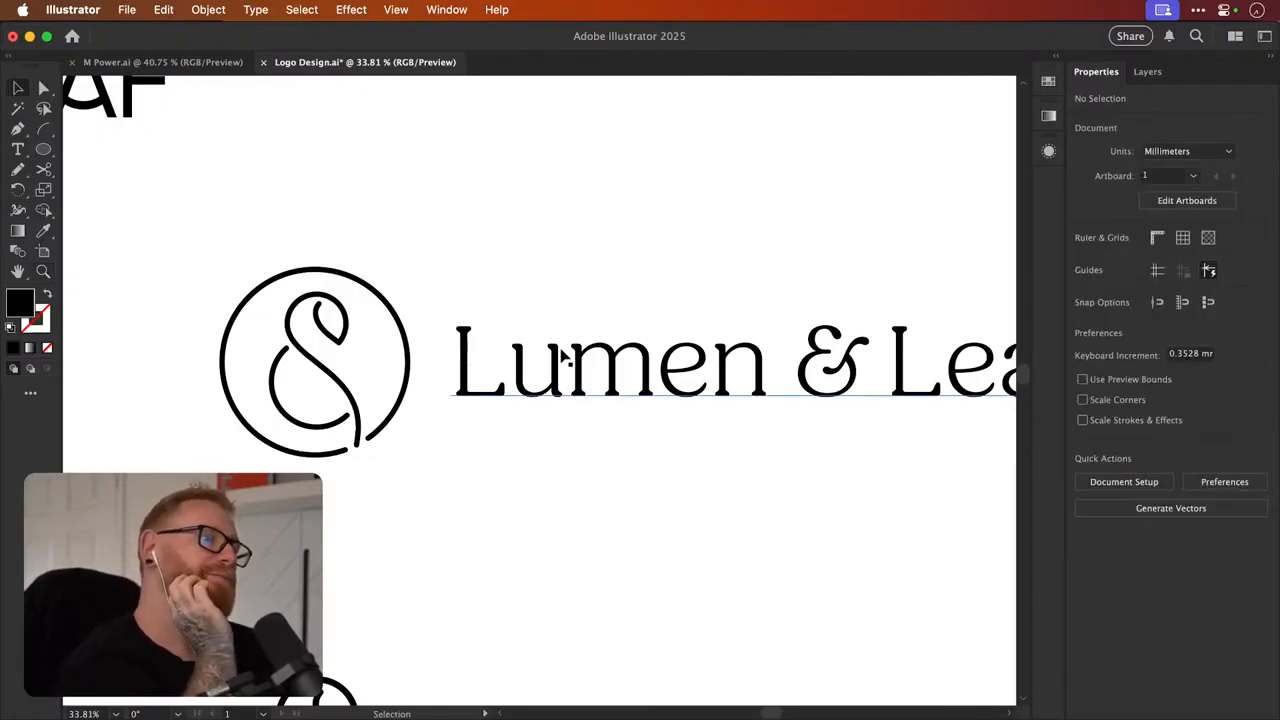
{"action": "key", "text": "a"}
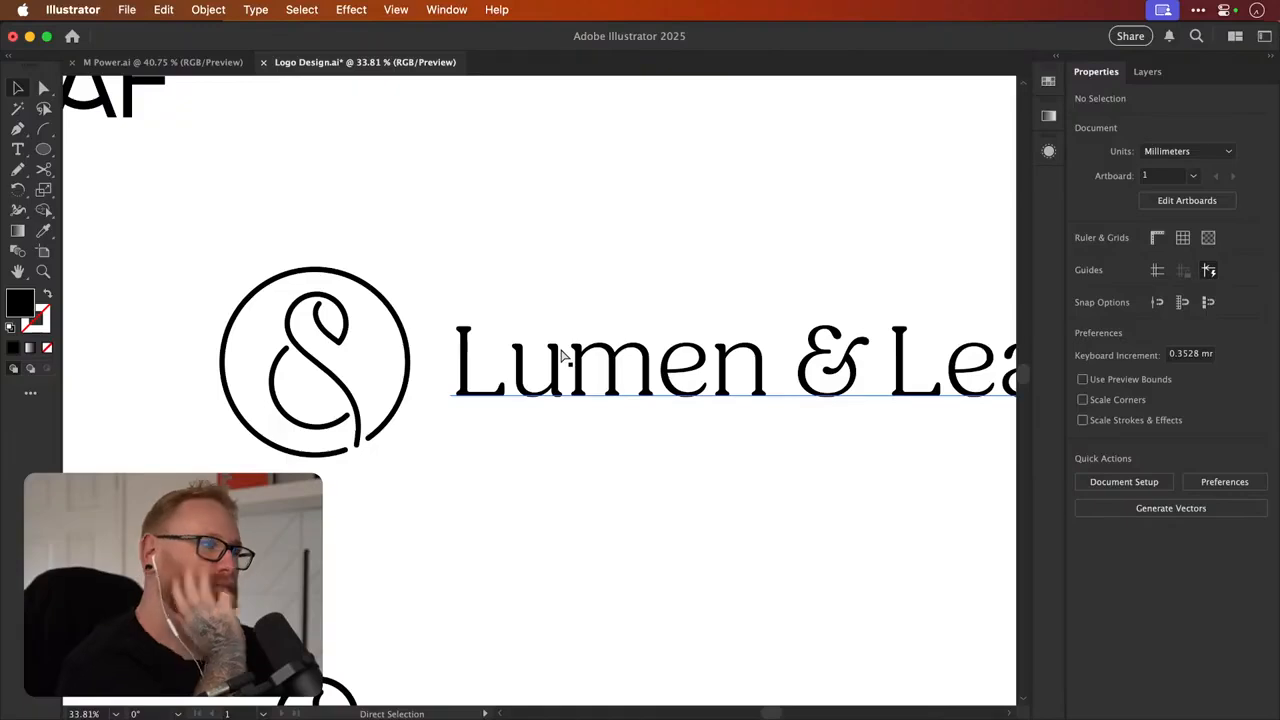
{"action": "key", "text": "v"}
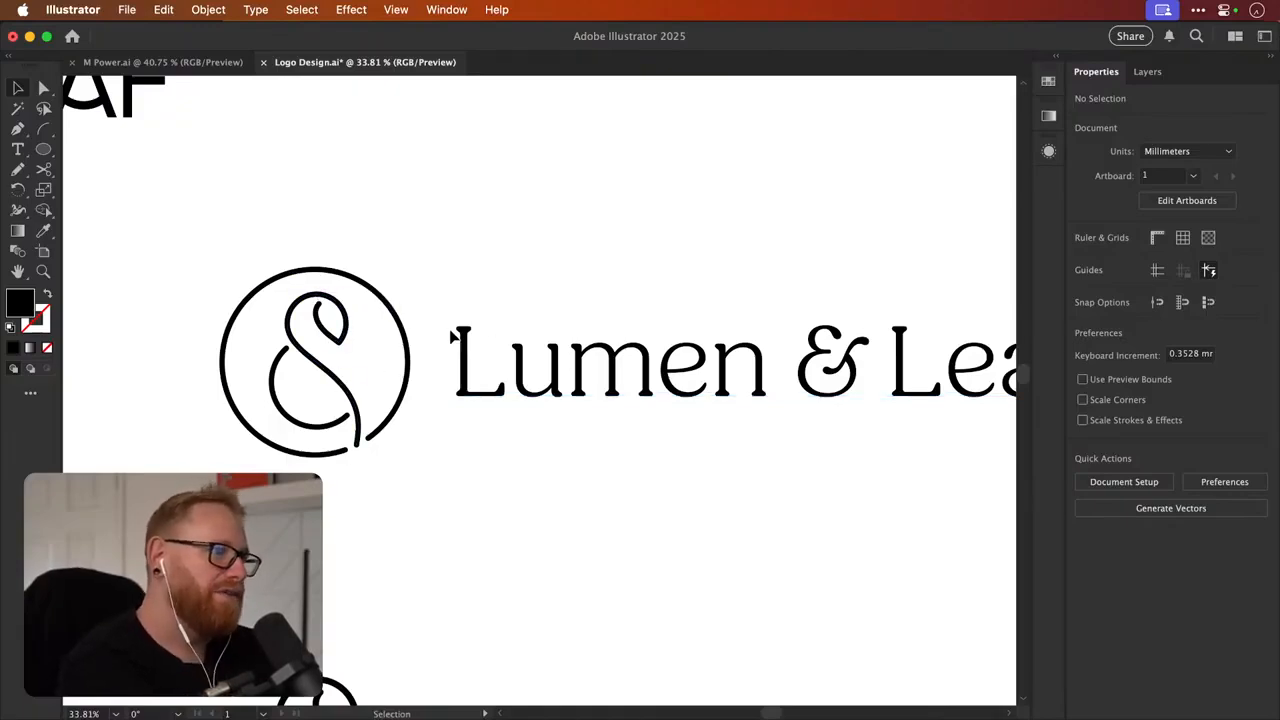
{"action": "key", "text": "super+Tab"}
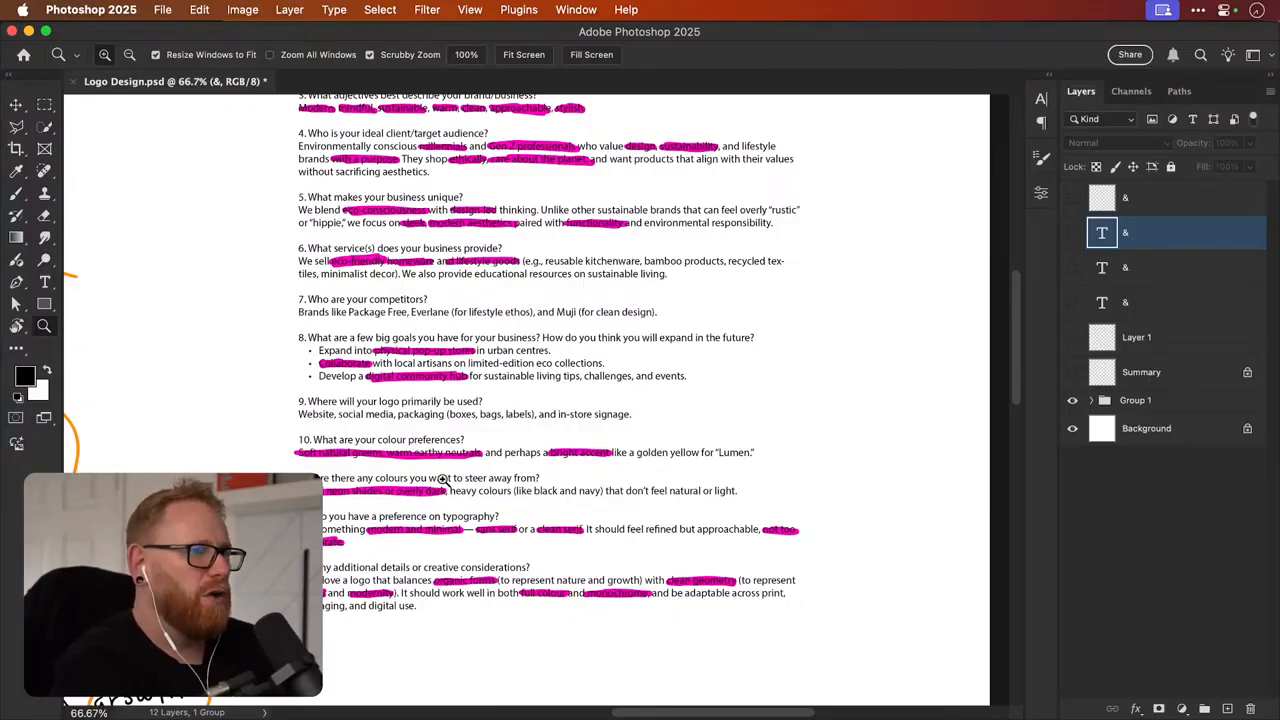
{"action": "key", "text": "super+Tab"}
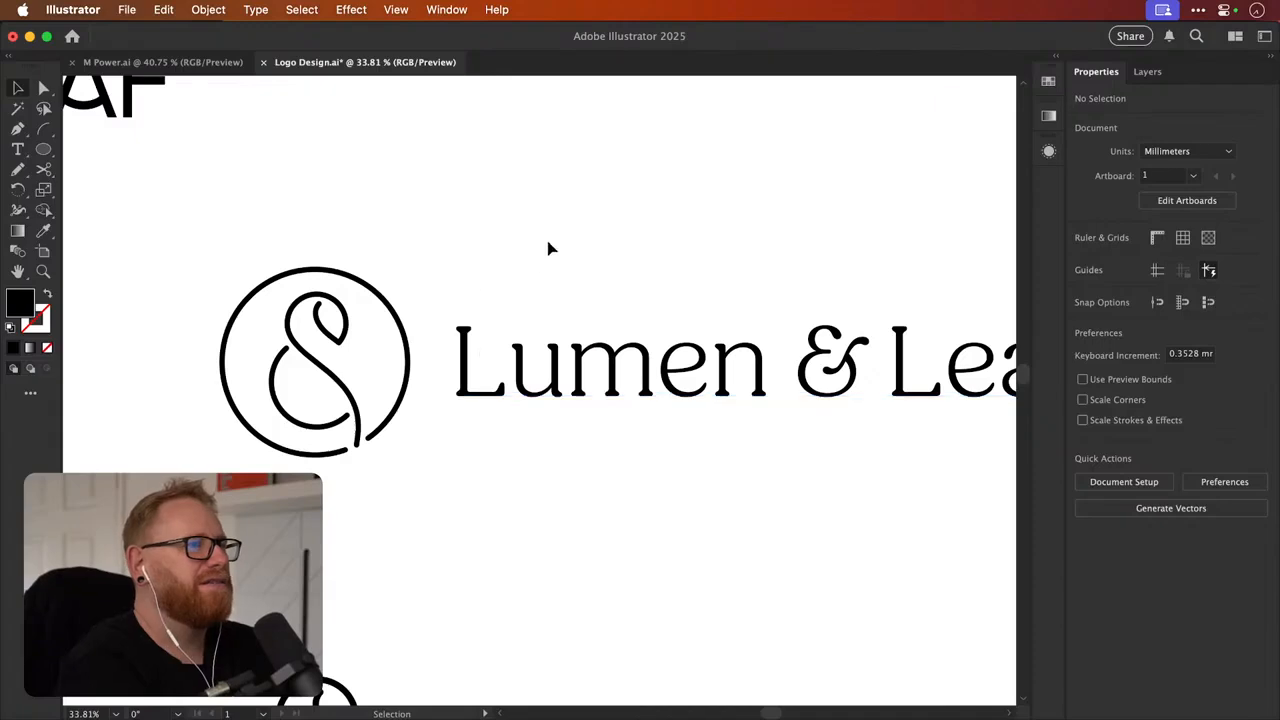
{"action": "key", "text": "a"}
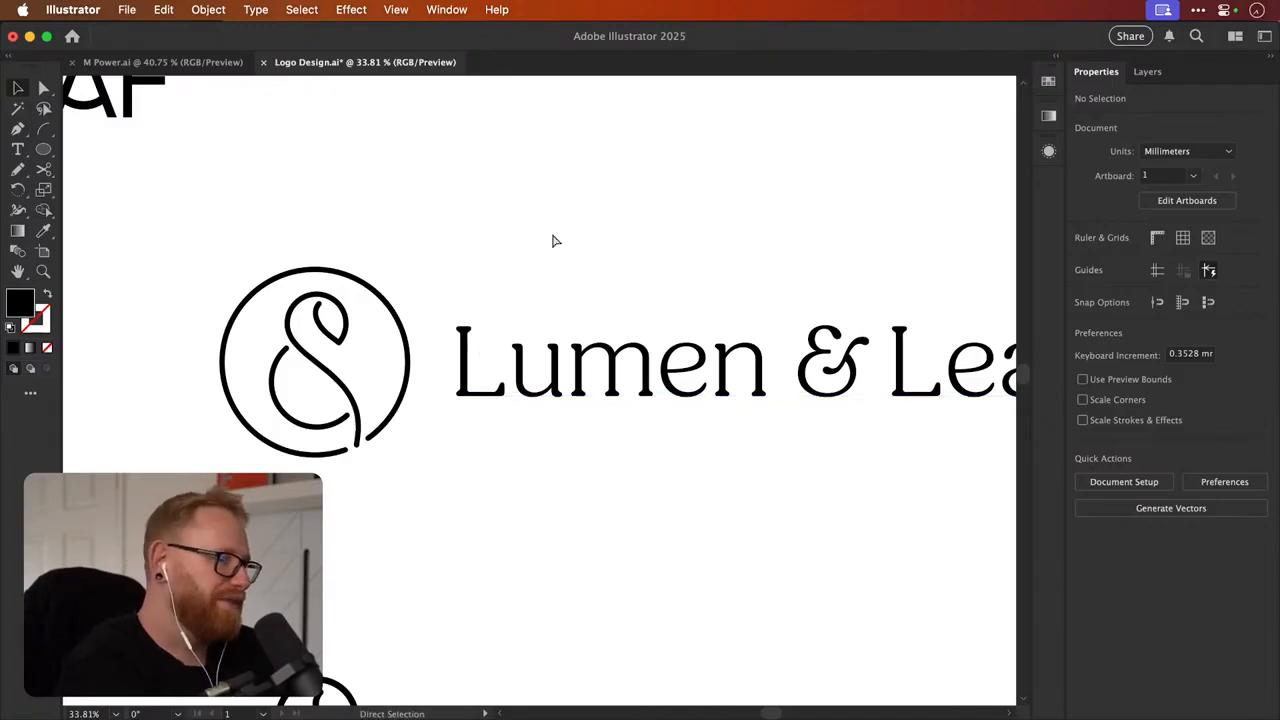
{"action": "key", "text": "super+minus"}
{"action": "key", "text": "super+minus"}
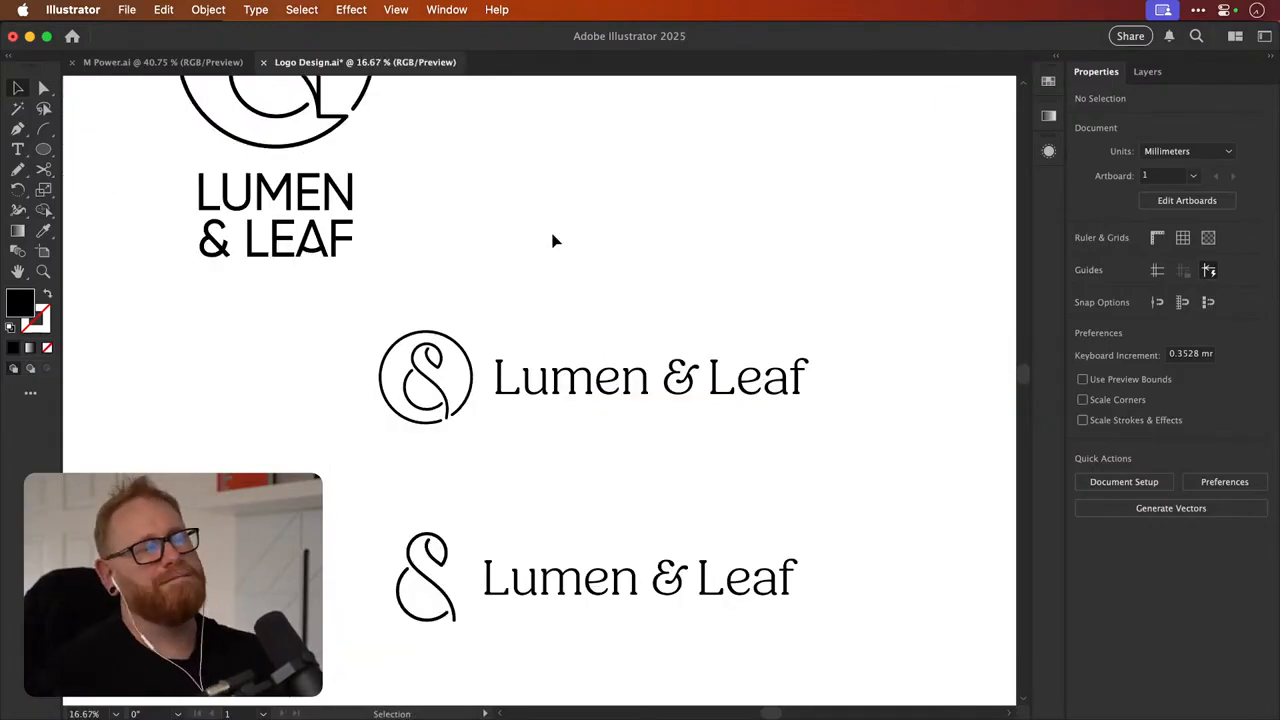
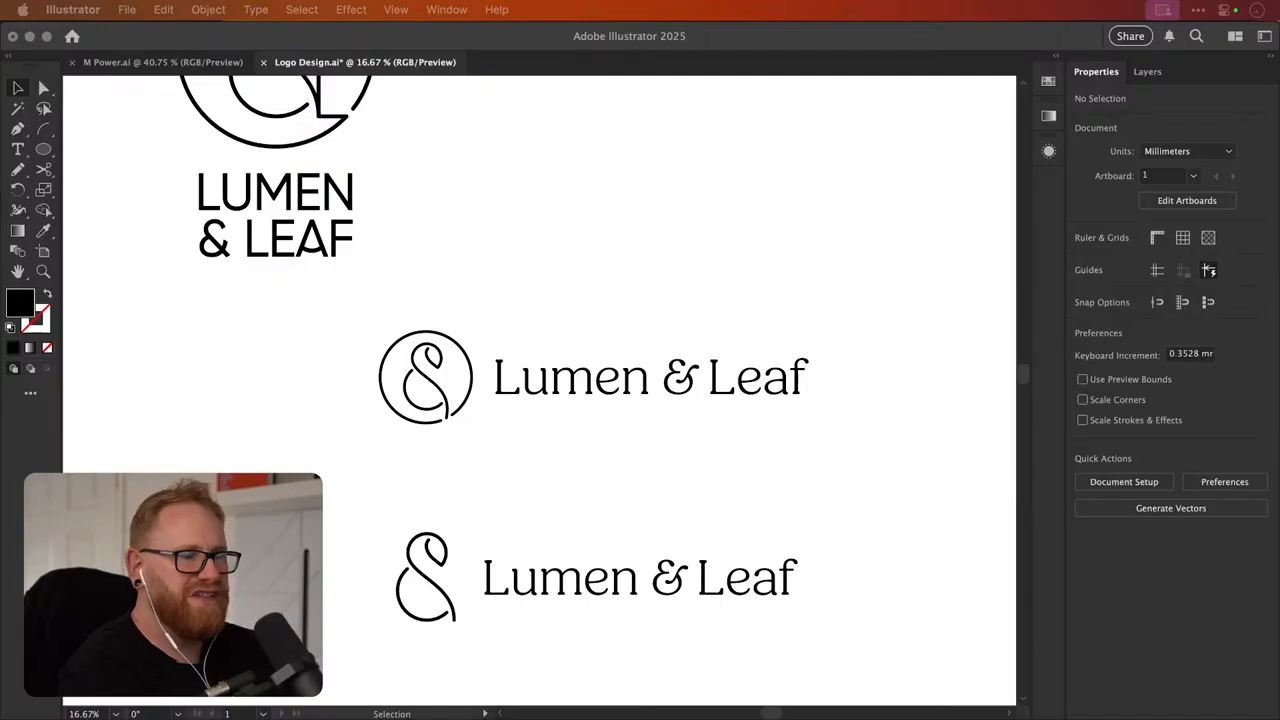
Open the yellow ochre screenshot with its colours converted to the working space, and transfer the image into the logo document above the circled logo
{"action": "key", "text": "F11"}
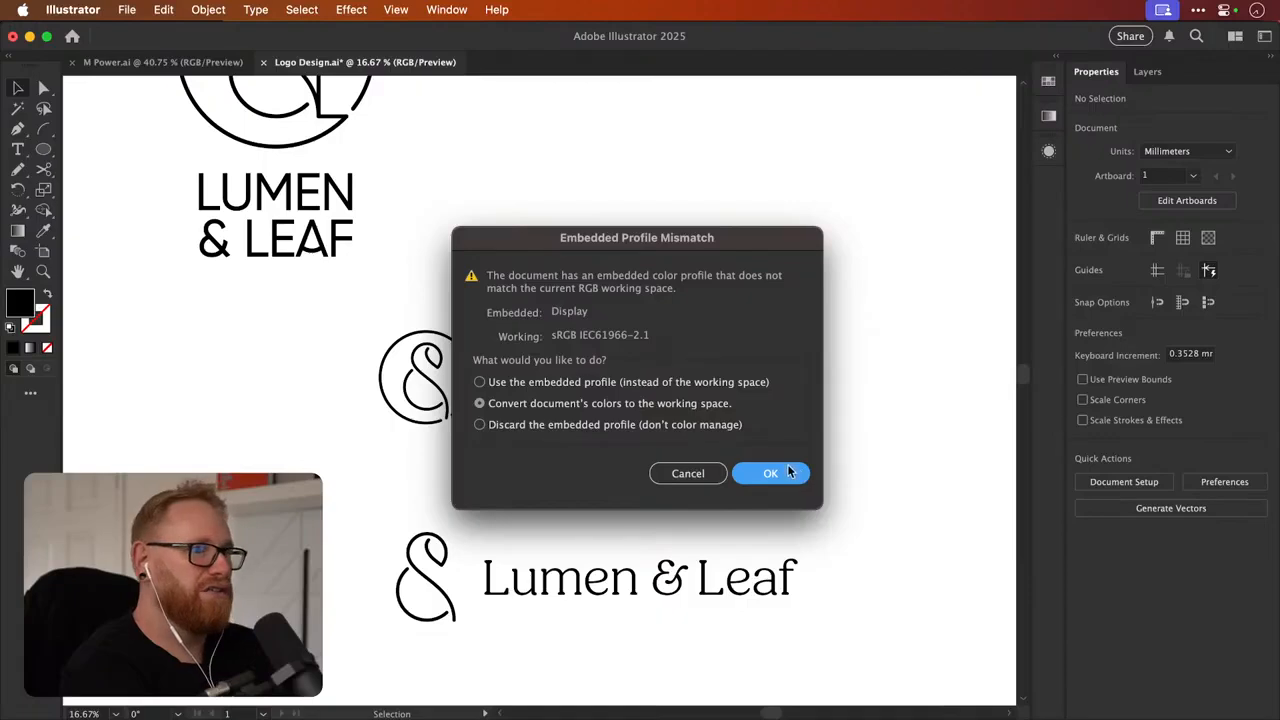
{"action": "left_click", "coordinate": [789, 471]}
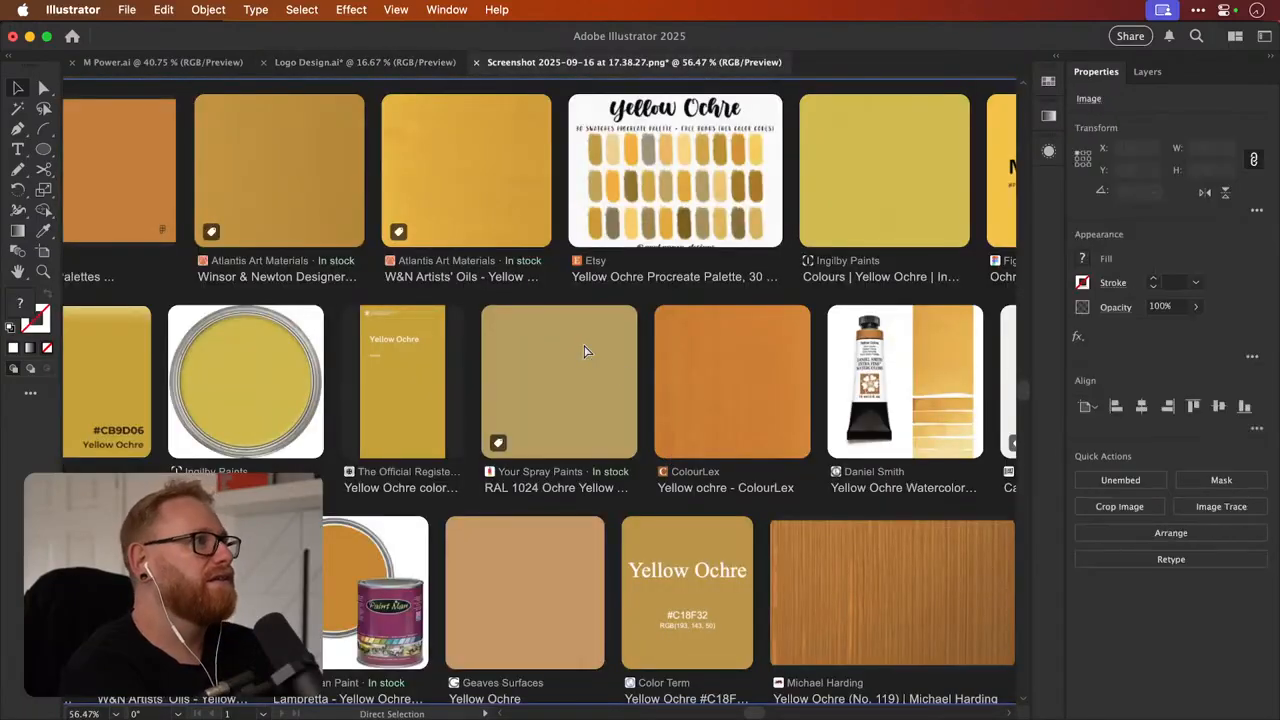
{"action": "key", "text": "Delete"}
{"action": "key", "text": "super+w"}
{"action": "left_click", "coordinate": [652, 415]}
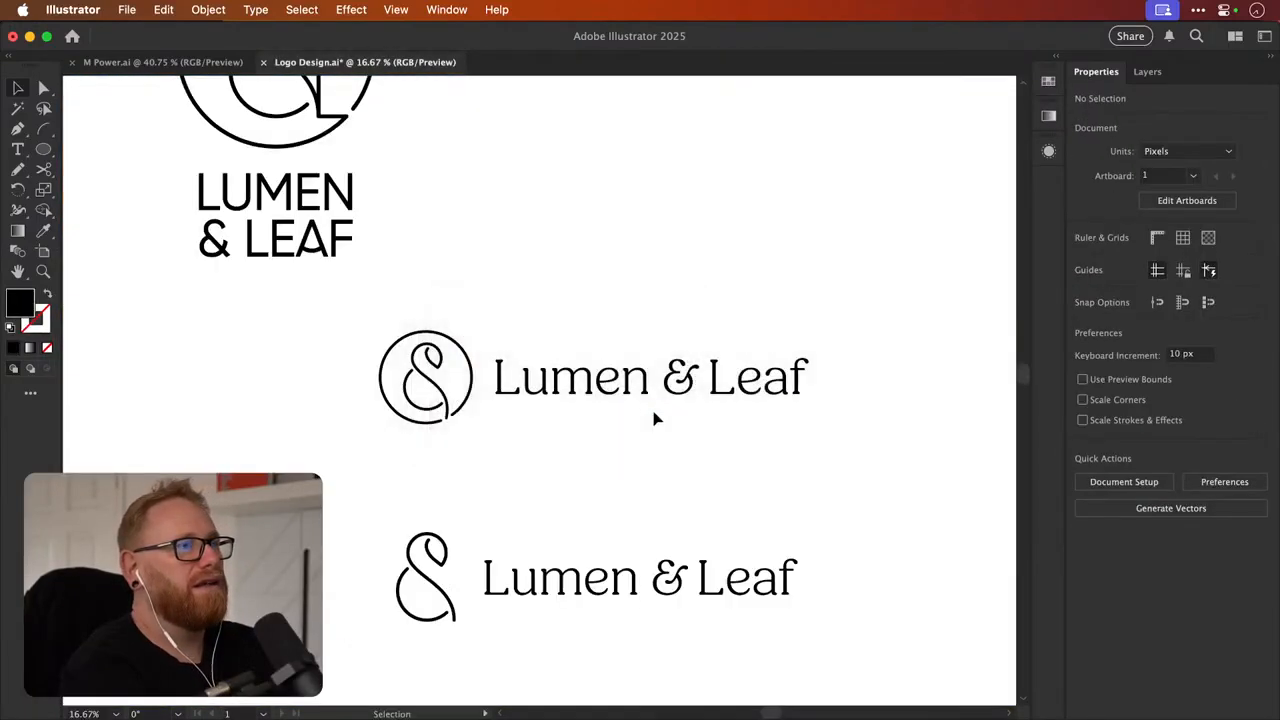
{"action": "key", "text": "super+v"}
{"action": "left_click_drag", "start_coordinate": [588, 380], "coordinate": [695, 215]}
Duplicate the circled ampersand logo with its light serif wordmark into the empty area beside the horizontal variations
{"action": "scroll", "coordinate": [696, 218], "scroll_direction": "right", "scroll_amount": 2}
{"action": "scroll", "coordinate": [696, 218], "scroll_direction": "up", "scroll_amount": 2}
{"action": "key", "text": "z"}
{"action": "left_click_drag", "start_coordinate": [668, 284], "coordinate": [704, 286]}
{"action": "key", "text": "v"}
{"action": "left_click_drag", "start_coordinate": [220, 380], "coordinate": [797, 587]}
{"action": "scroll", "coordinate": [797, 587], "scroll_direction": "down", "scroll_amount": 6}
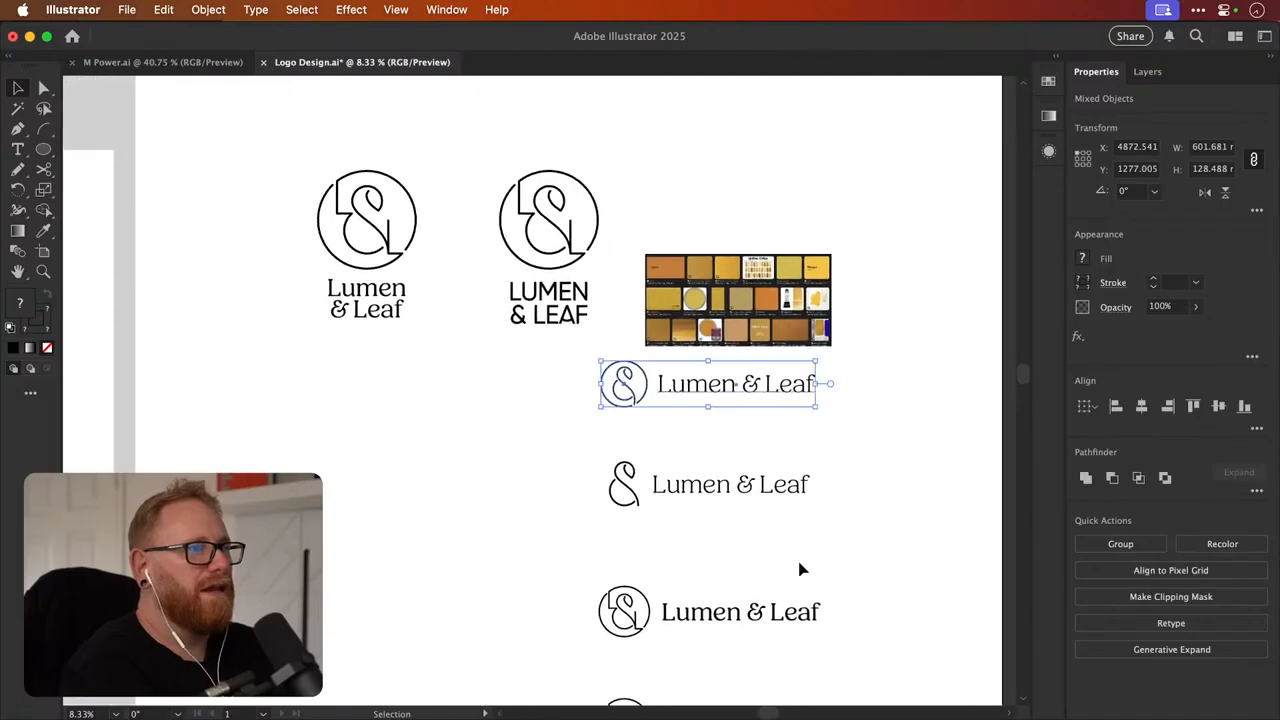
{"action": "left_click_drag", "start_coordinate": [727, 388], "coordinate": [387, 479]}
{"action": "scroll", "coordinate": [586, 500], "scroll_direction": "up", "scroll_amount": 5}
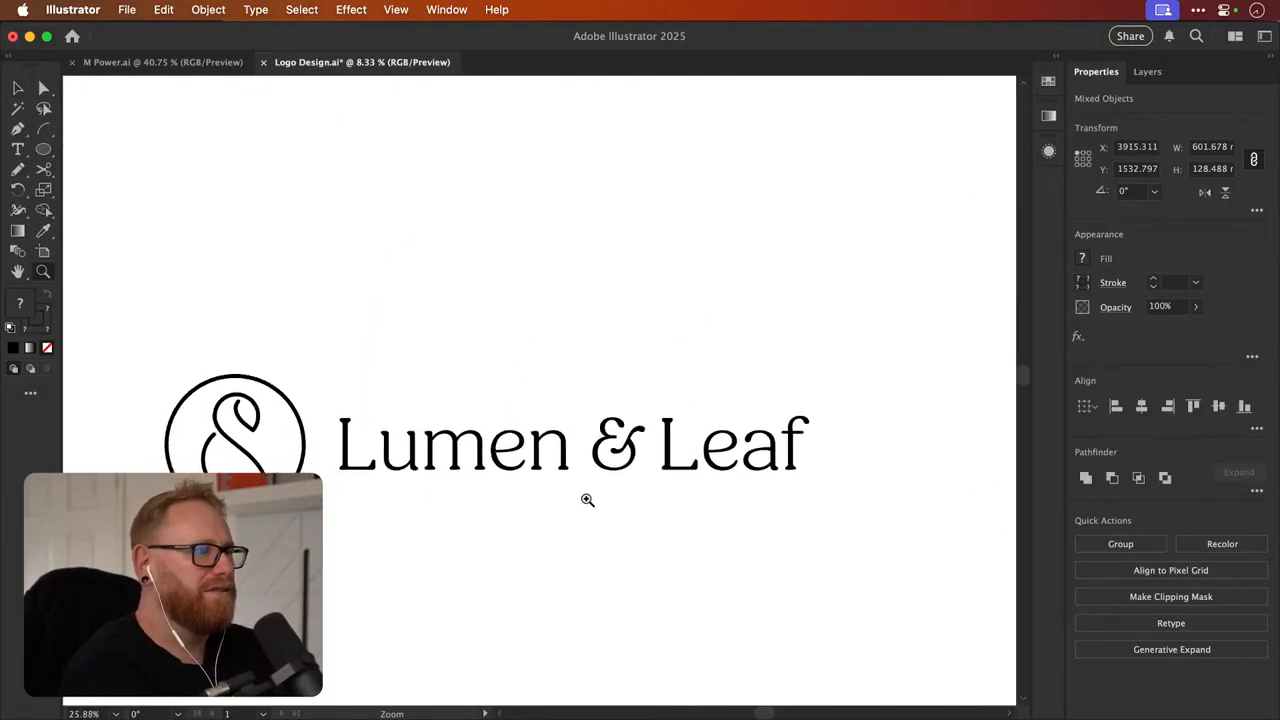
{"action": "left_click", "coordinate": [474, 325]}
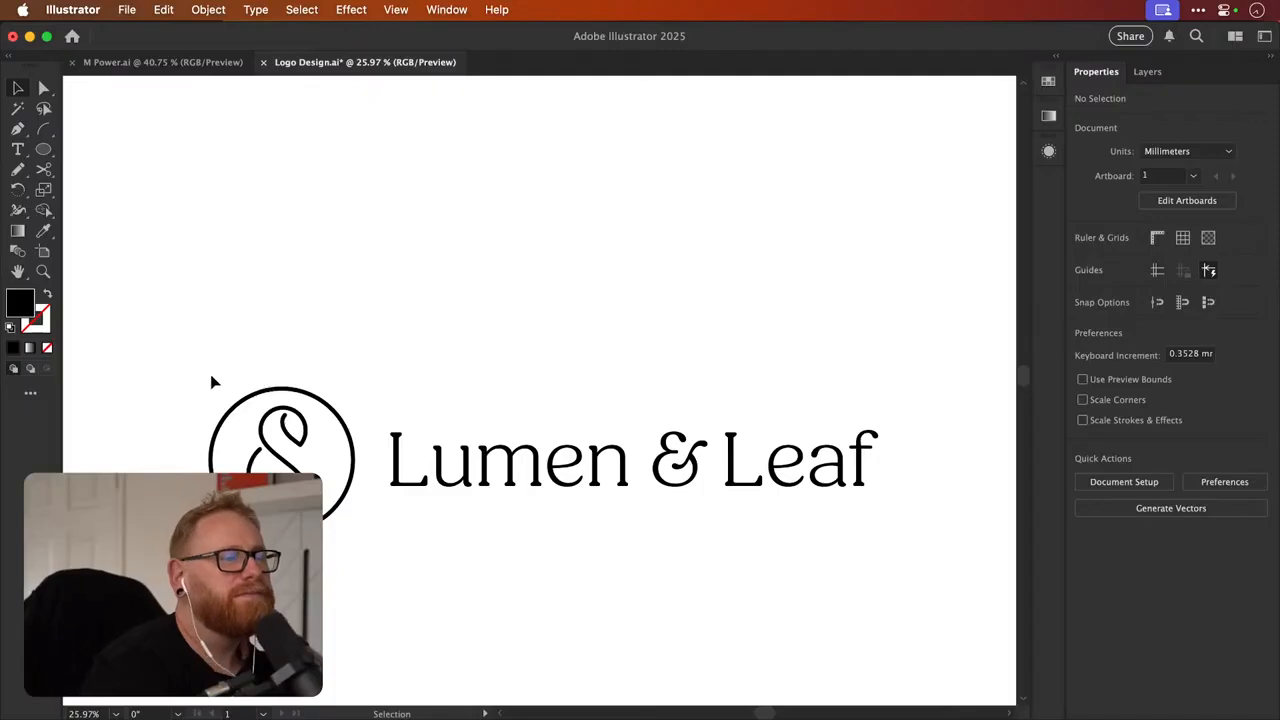
Move the yellow ochre reference image beside the duplicated logo and scale it down to sit just above the wordmark
{"action": "left_click_drag", "start_coordinate": [184, 375], "coordinate": [338, 558]}
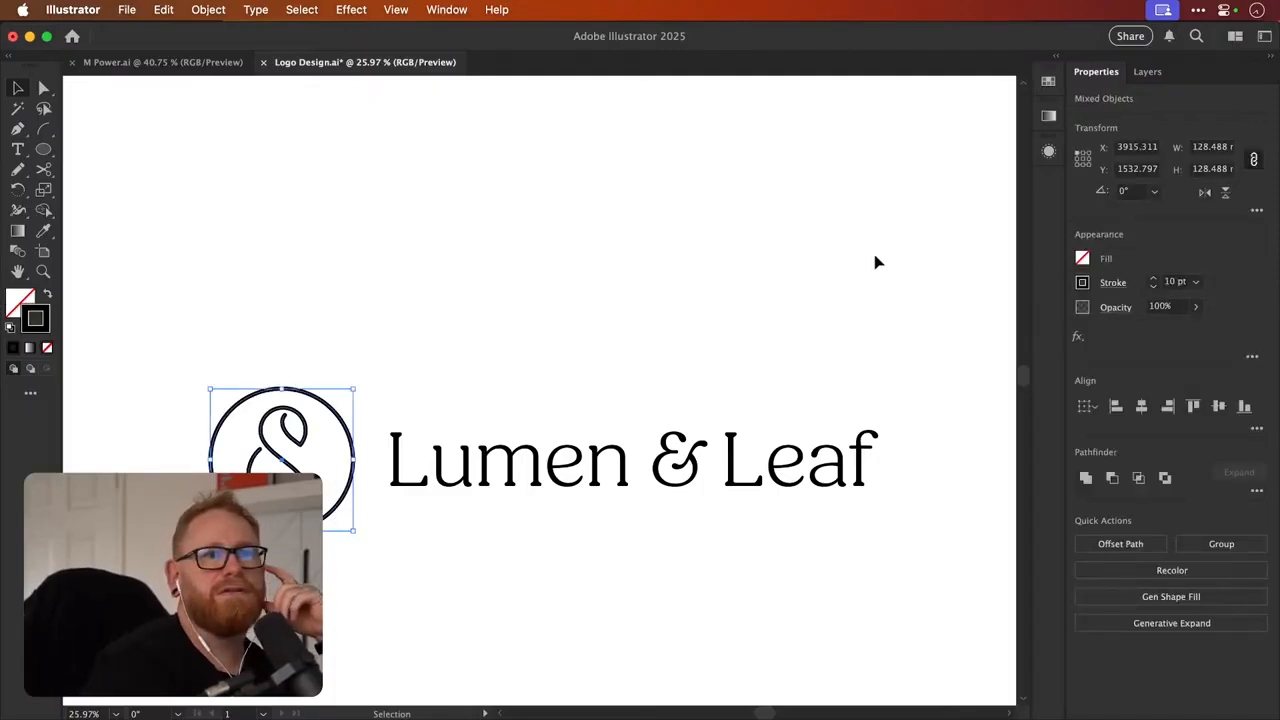
{"action": "scroll", "coordinate": [877, 262], "scroll_direction": "left", "scroll_amount": 3}
{"action": "scroll", "coordinate": [877, 262], "scroll_direction": "down", "scroll_amount": 2}
{"action": "key", "text": "a"}
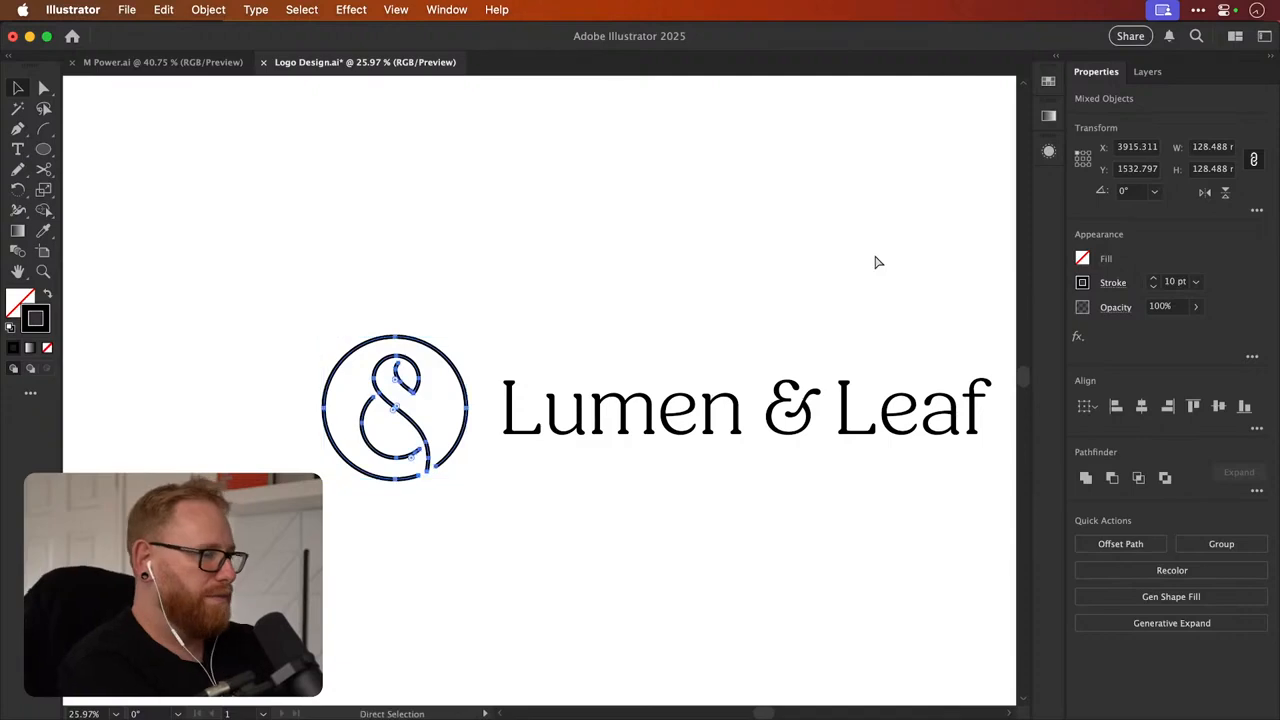
{"action": "key", "text": "super+minus"}
{"action": "key", "text": "super+minus"}
{"action": "key", "text": "v"}
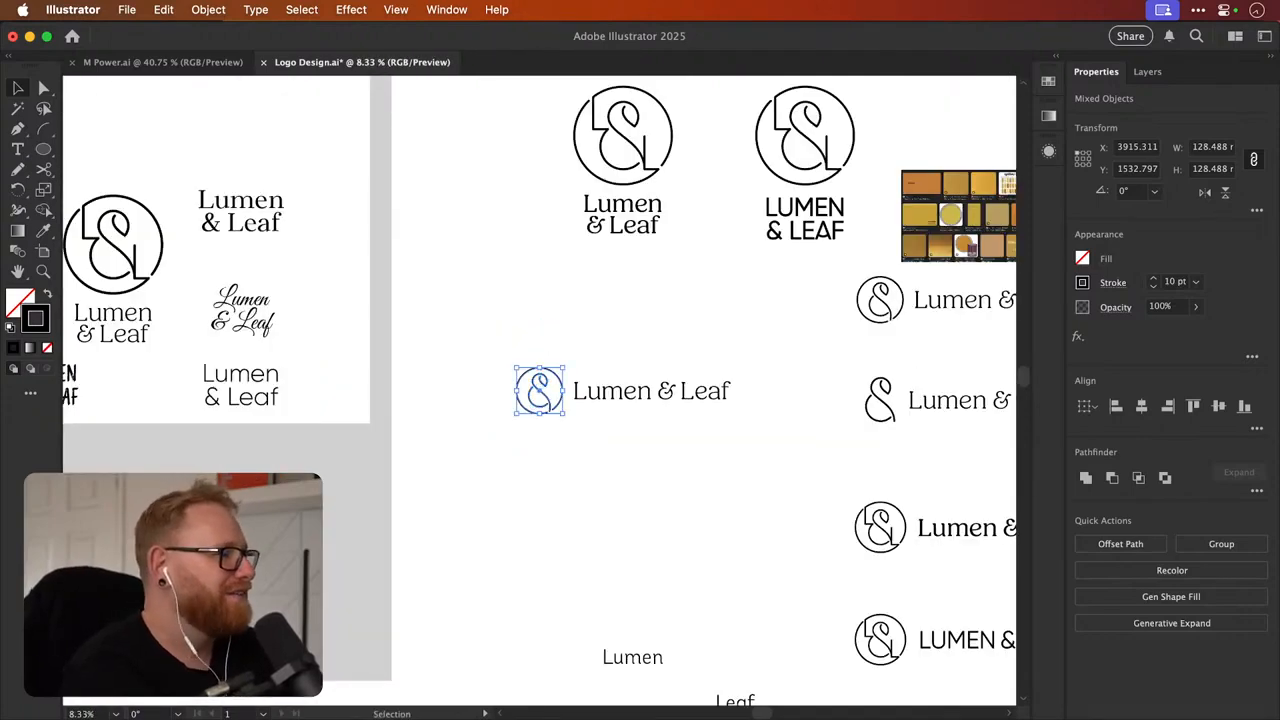
{"action": "left_click_drag", "start_coordinate": [967, 234], "coordinate": [582, 339]}
{"action": "key", "text": "s"}
{"action": "left_click_drag", "start_coordinate": [757, 240], "coordinate": [666, 286]}
{"action": "key", "text": "v"}
{"action": "scroll", "coordinate": [565, 368], "scroll_direction": "up", "scroll_amount": 5}
{"action": "left_click_drag", "start_coordinate": [723, 145], "coordinate": [644, 331]}
Recolour the duplicated circled ampersand's strokes with the Mango yellow sampled from the reference image
{"action": "left_click_drag", "start_coordinate": [301, 310], "coordinate": [498, 702]}
{"action": "key", "text": "i"}
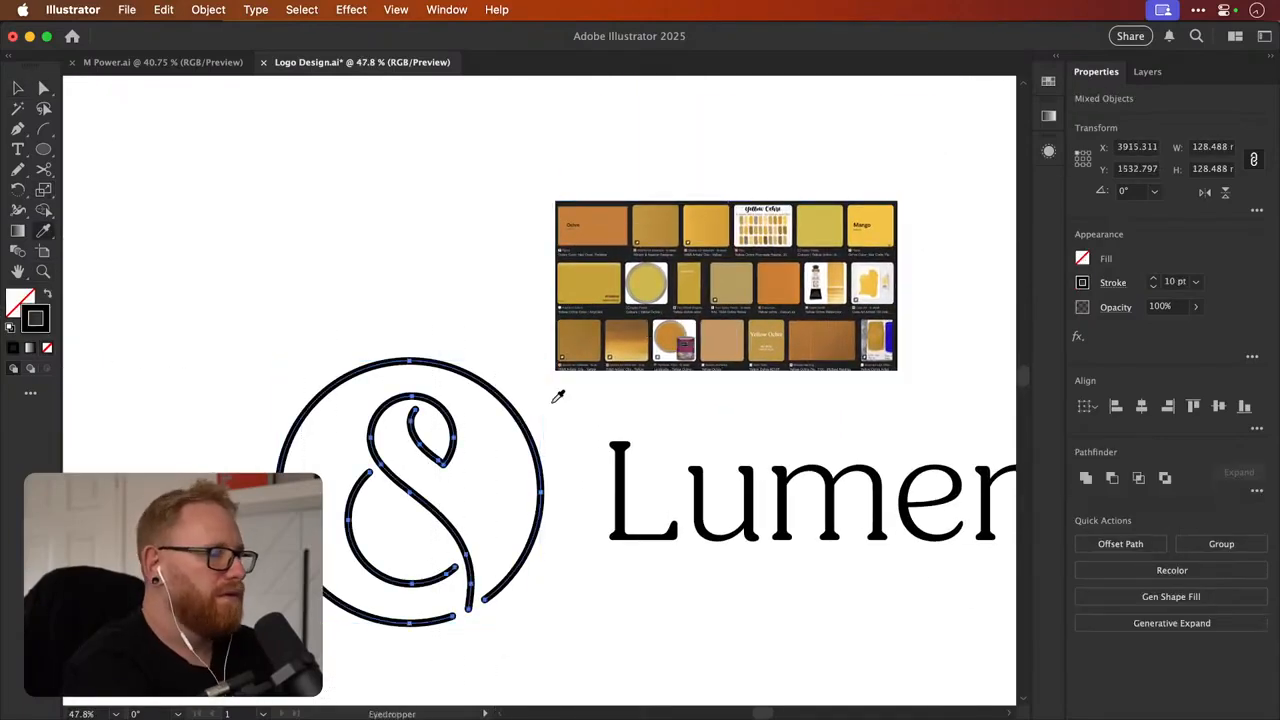
{"action": "left_click", "coordinate": [885, 219]}
{"action": "key", "text": "v"}
{"action": "left_click", "coordinate": [548, 158]}
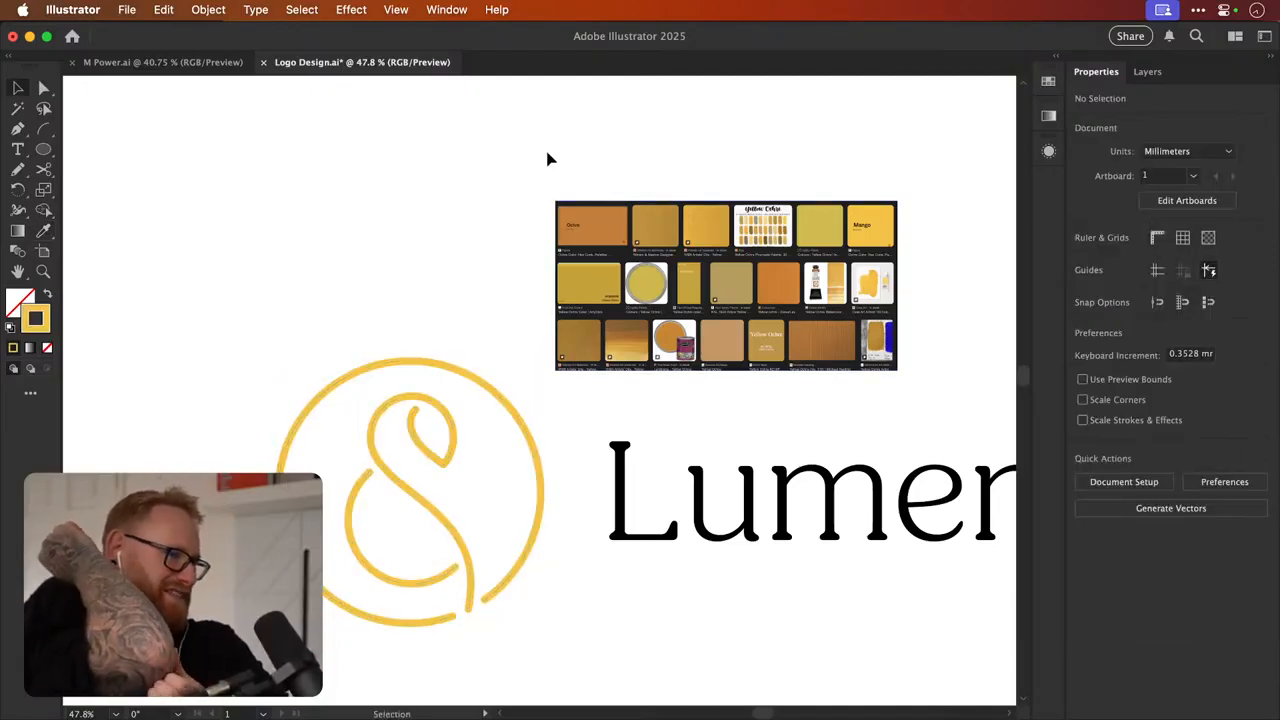
Save the circled ampersand's stroke colour as a global RGB process swatch, R=244 G=195 B=72
{"action": "left_click_drag", "start_coordinate": [351, 253], "coordinate": [451, 696]}
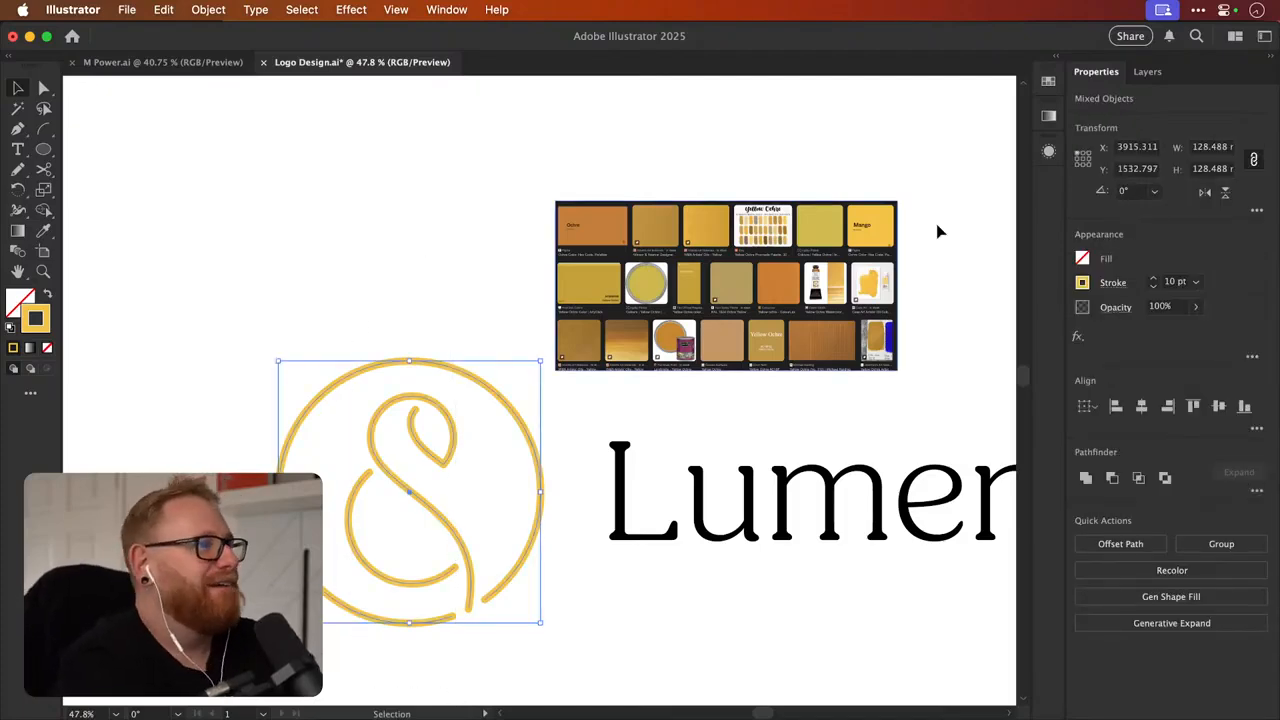
{"action": "left_click", "coordinate": [1048, 82]}
{"action": "left_click", "coordinate": [981, 299]}
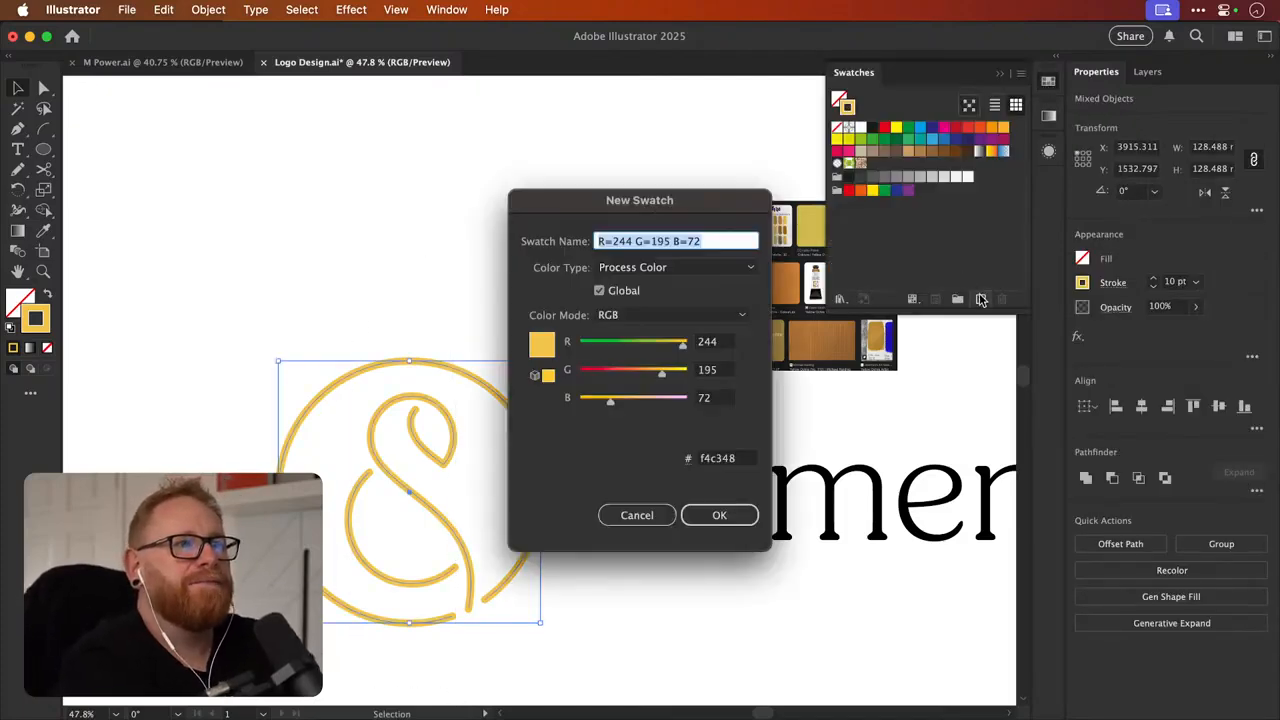
{"action": "left_click", "coordinate": [719, 515]}
Fill the duplicated Lumen & Leaf wordmark with the new yellow global swatch
{"action": "left_click", "coordinate": [814, 534]}
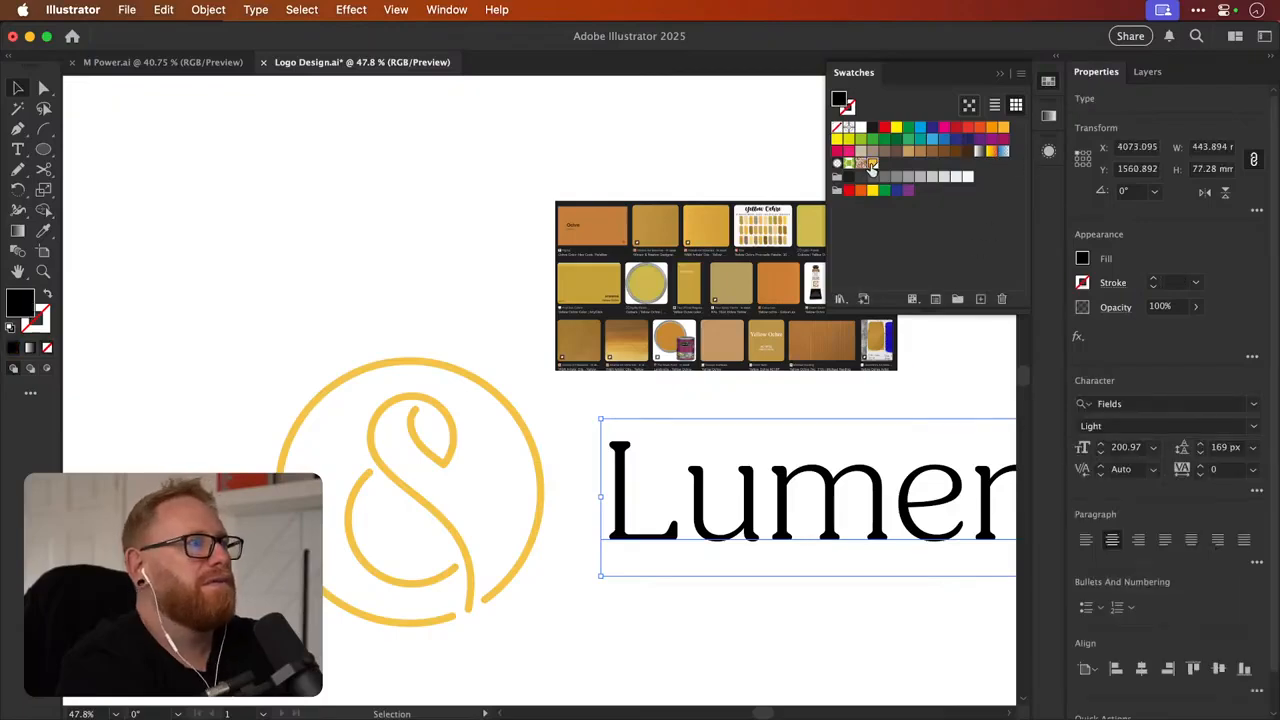
{"action": "left_click", "coordinate": [871, 164]}
{"action": "left_click", "coordinate": [1048, 81]}
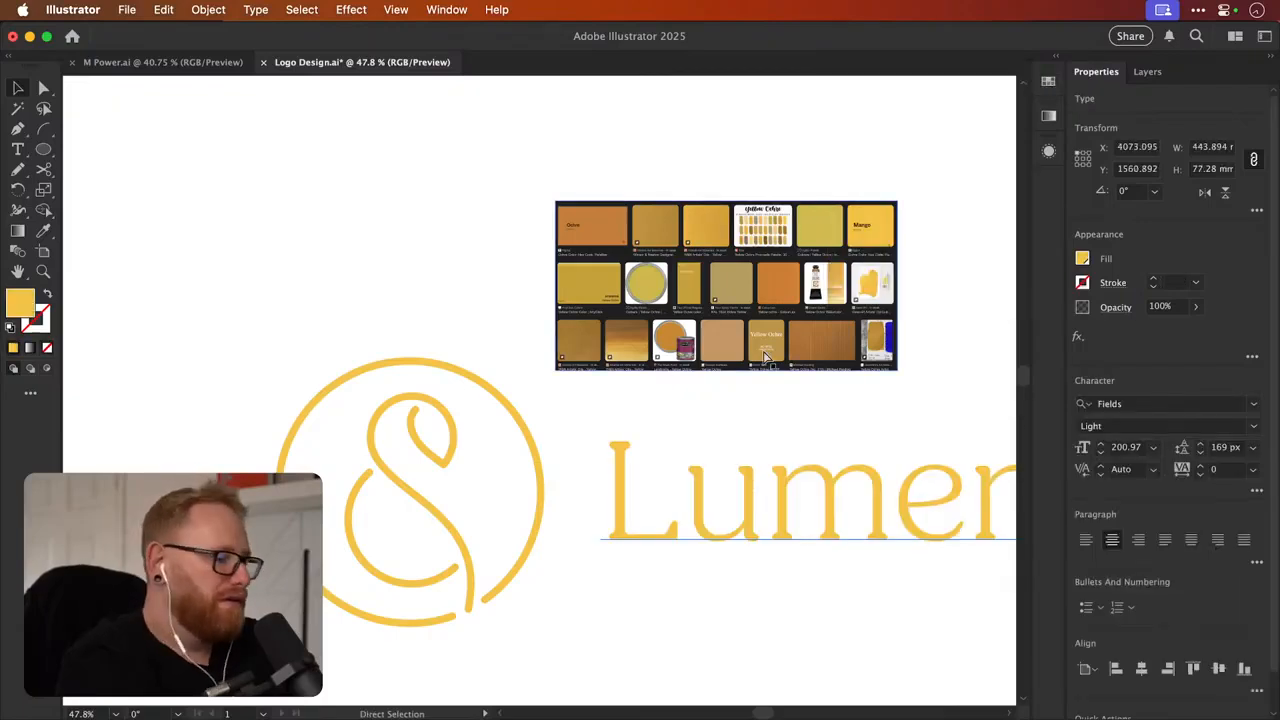
Move the colour reference image higher above the yellow logo, leaving clear space around the logo
{"action": "key", "text": "super+minus"}
{"action": "key", "text": "super+minus"}
{"action": "key", "text": "super+minus"}
{"action": "left_click", "coordinate": [662, 264]}
{"action": "left_click_drag", "start_coordinate": [470, 318], "coordinate": [466, 210]}
{"action": "left_click_drag", "start_coordinate": [244, 301], "coordinate": [746, 483]}
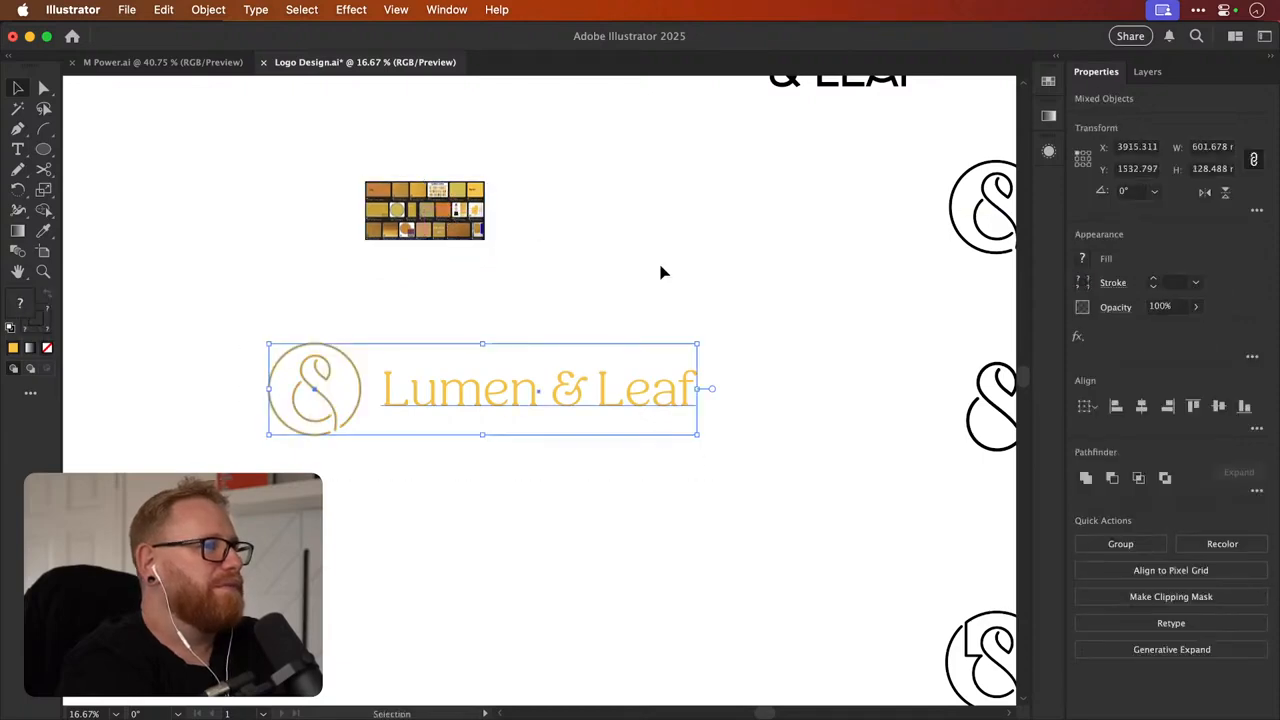
{"action": "left_click", "coordinate": [660, 271]}
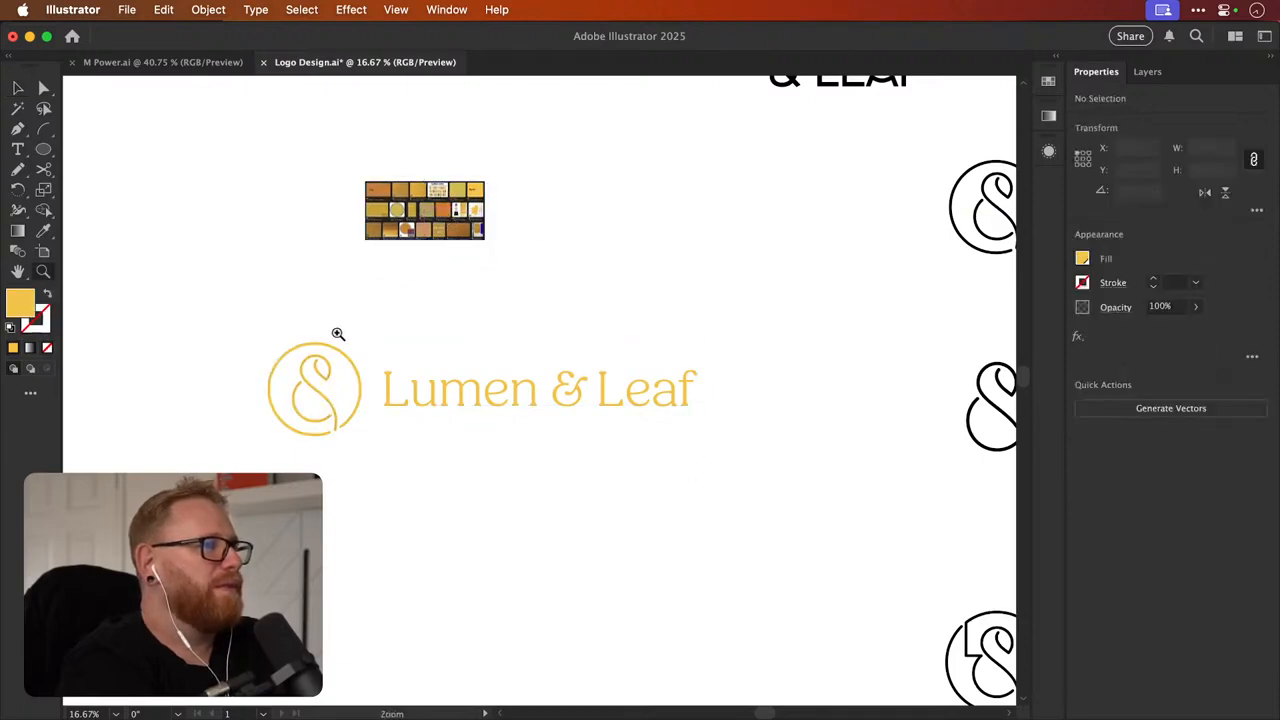
Change the logo's yellow global swatch to a muted ochre of R=217 G=162 B=114
{"action": "left_click", "coordinate": [1040, 86]}
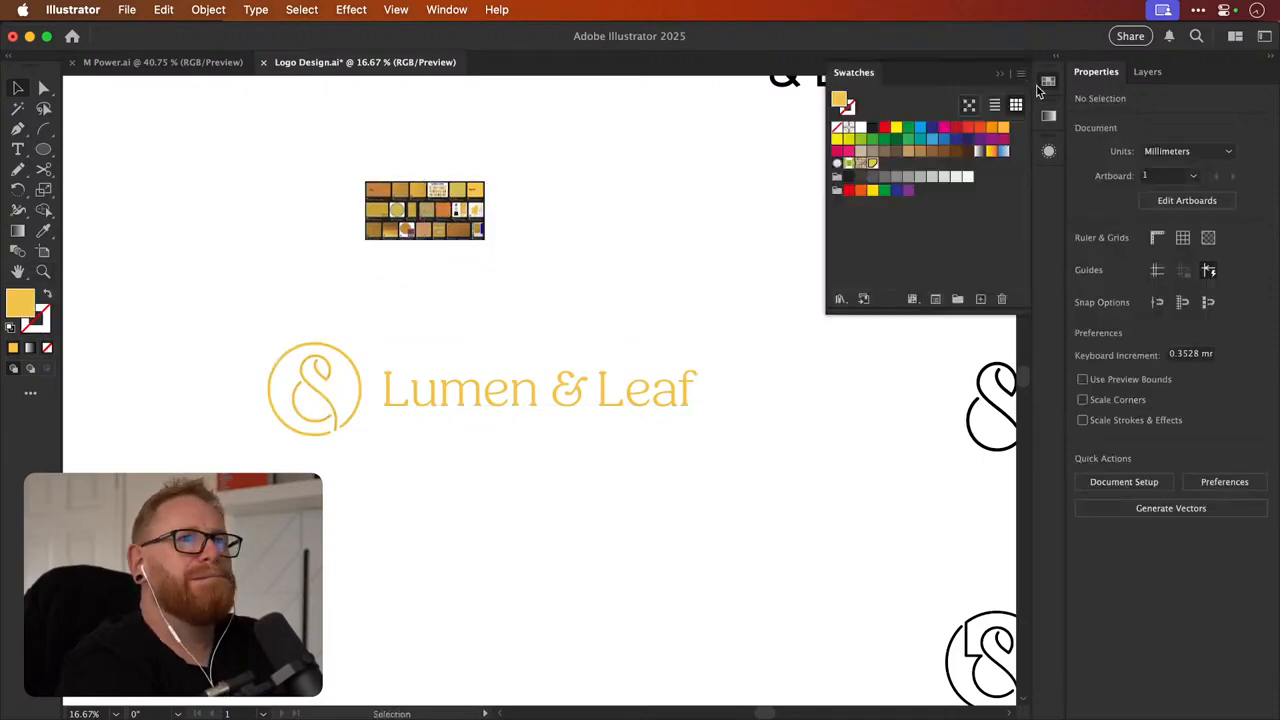
{"action": "double_click", "coordinate": [872, 165]}
{"action": "left_click_drag", "start_coordinate": [707, 194], "coordinate": [950, 87]}
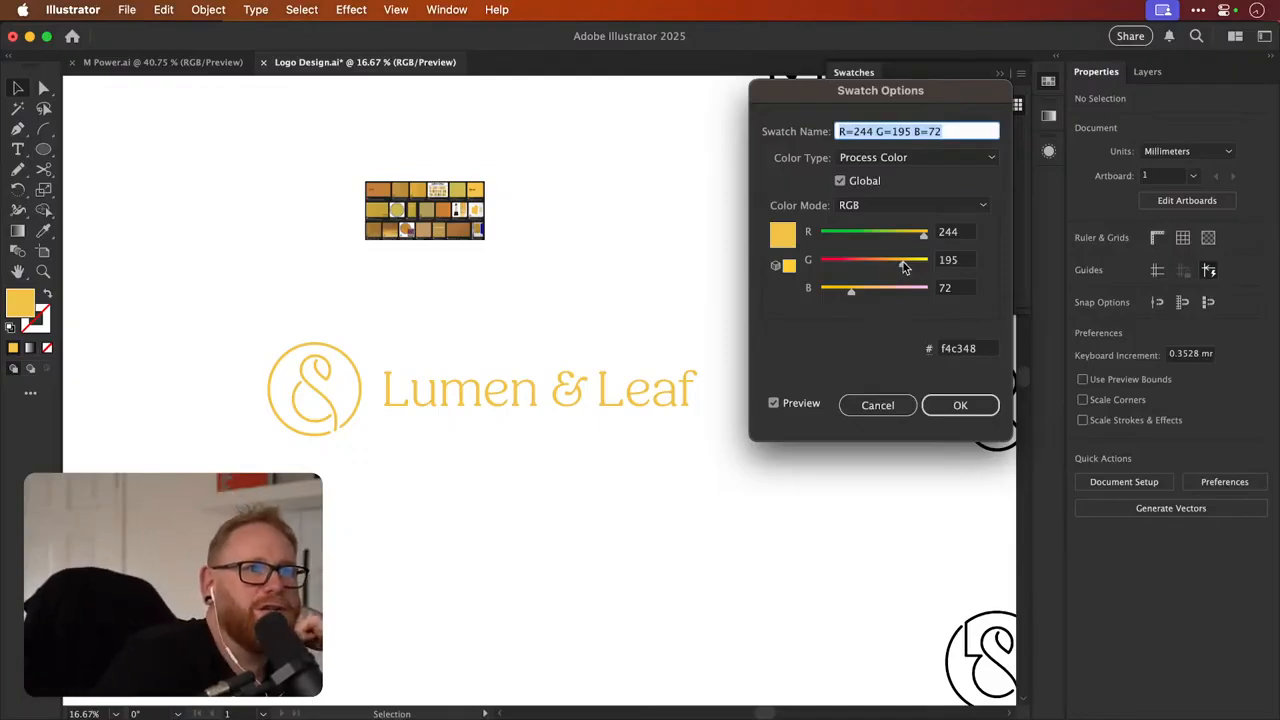
{"action": "left_click_drag", "start_coordinate": [919, 236], "coordinate": [855, 293]}
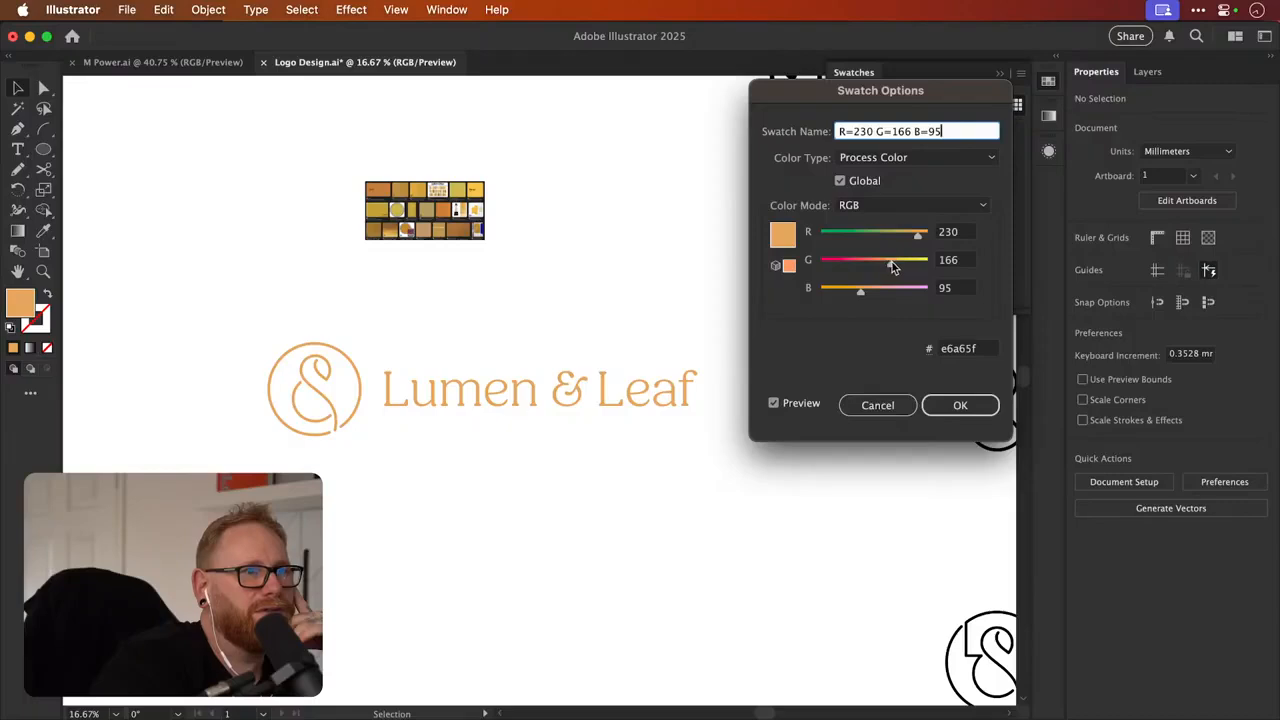
{"action": "left_click_drag", "start_coordinate": [924, 235], "coordinate": [916, 240]}
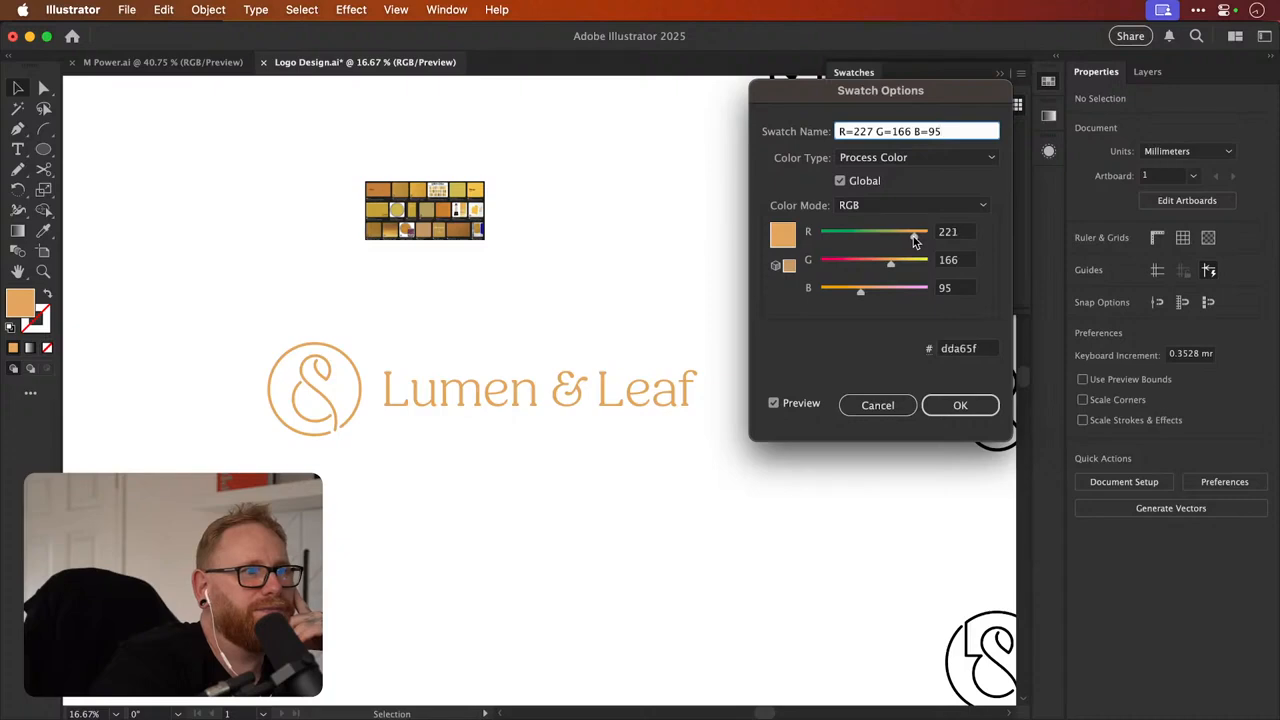
{"action": "left_click_drag", "start_coordinate": [898, 267], "coordinate": [890, 267]}
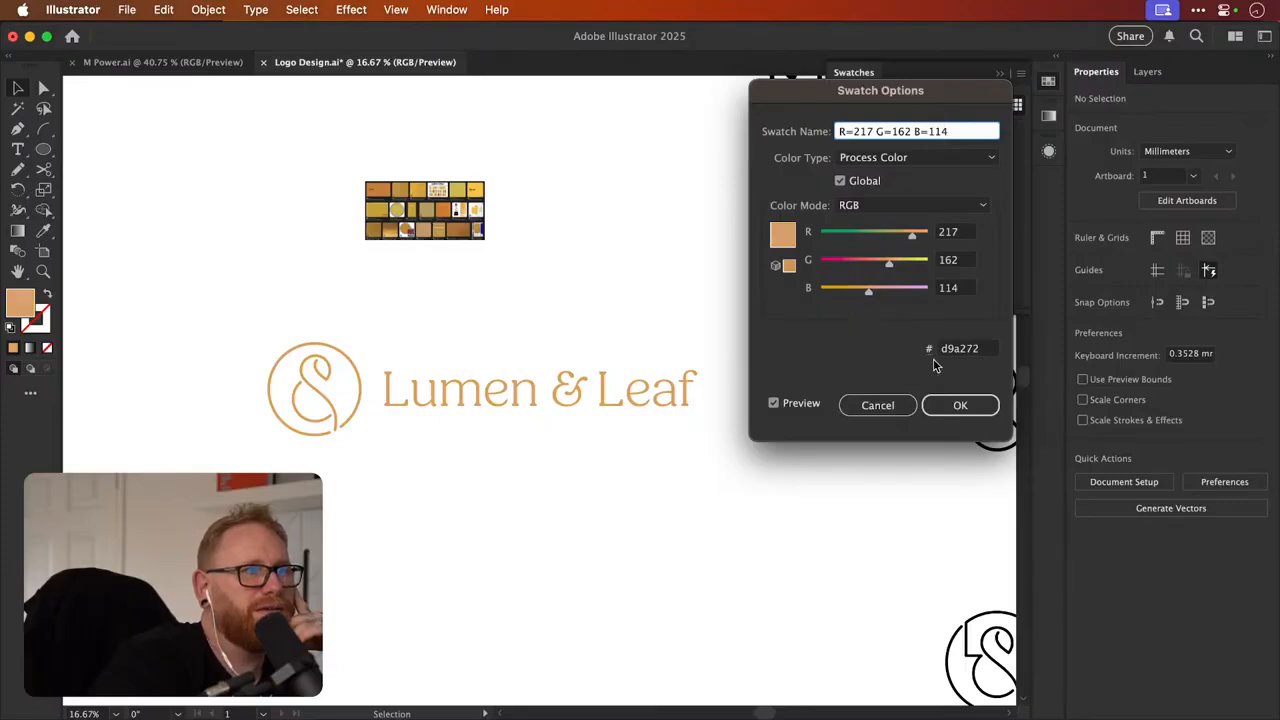
{"action": "left_click", "coordinate": [958, 404]}
Duplicate the whole ochre circled-ampersand logo directly below the original
{"action": "scroll", "coordinate": [631, 286], "scroll_direction": "left", "scroll_amount": 2}
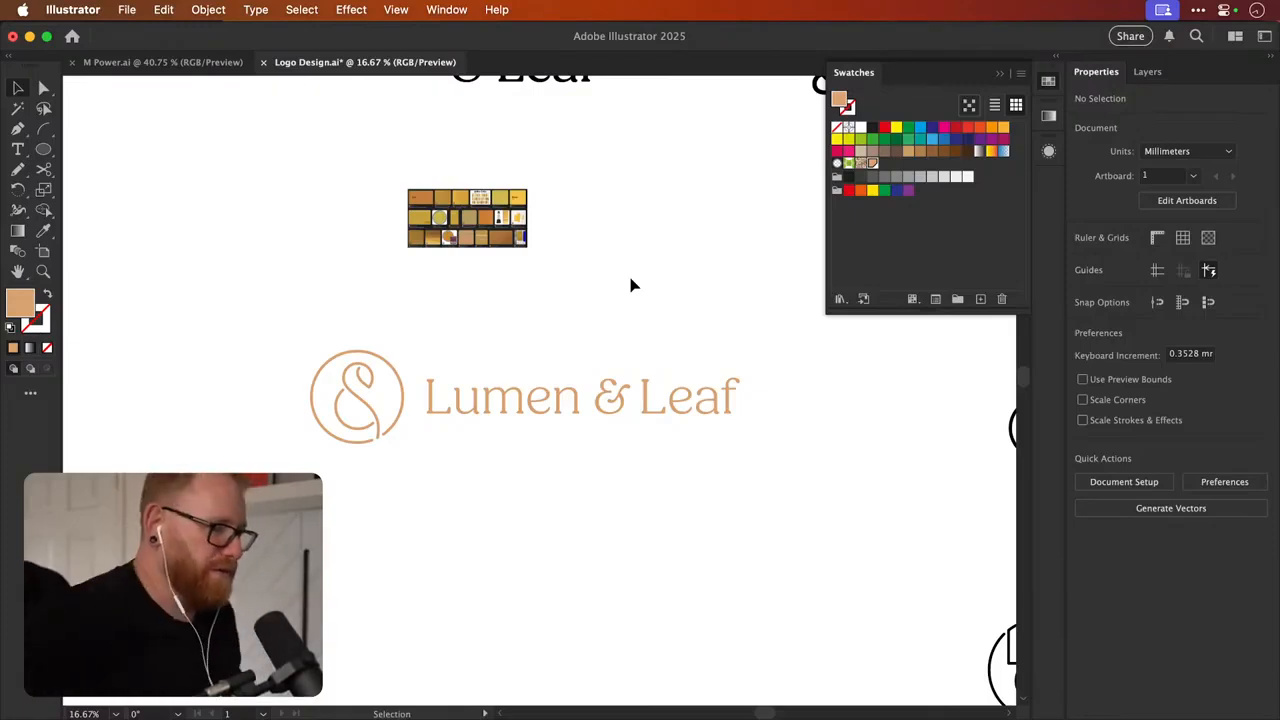
{"action": "left_click_drag", "start_coordinate": [252, 360], "coordinate": [573, 610]}
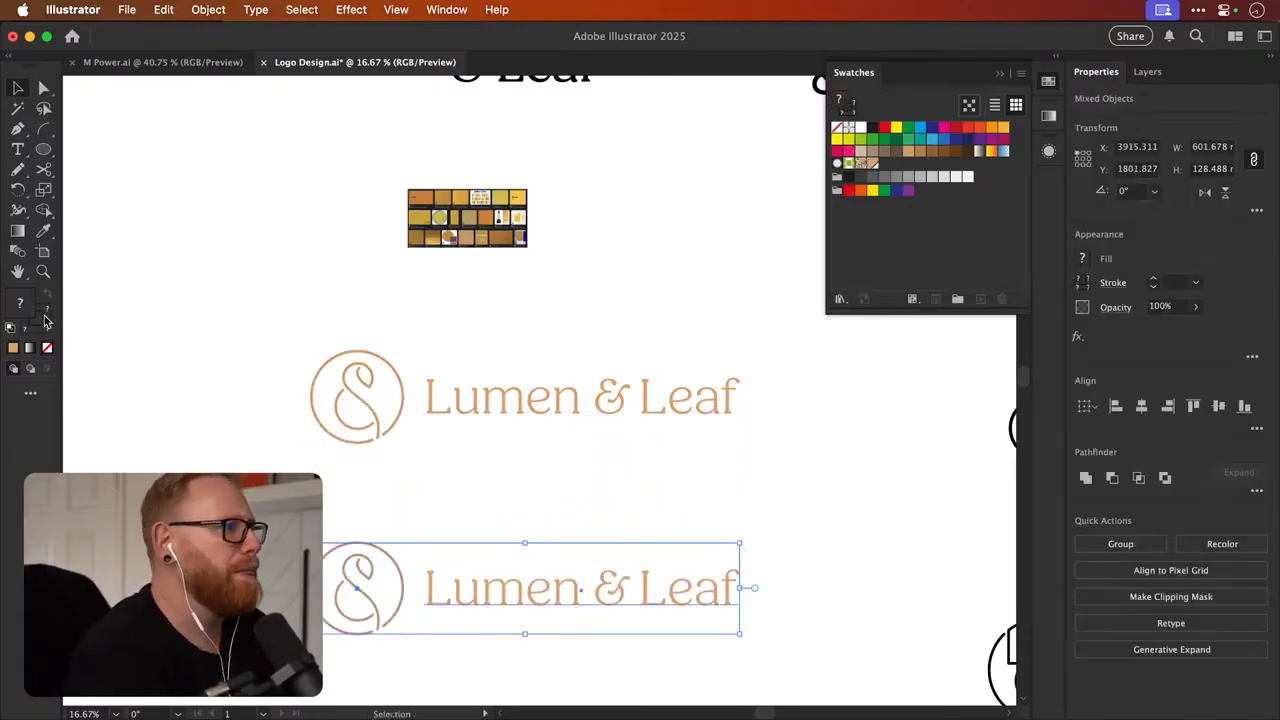
{"action": "scroll", "coordinate": [253, 397], "scroll_direction": "down", "scroll_amount": 2}
Recolour the strokes of the lower logo's circled ampersand with green #98ce00
{"action": "left_click_drag", "start_coordinate": [346, 560], "coordinate": [347, 561]}
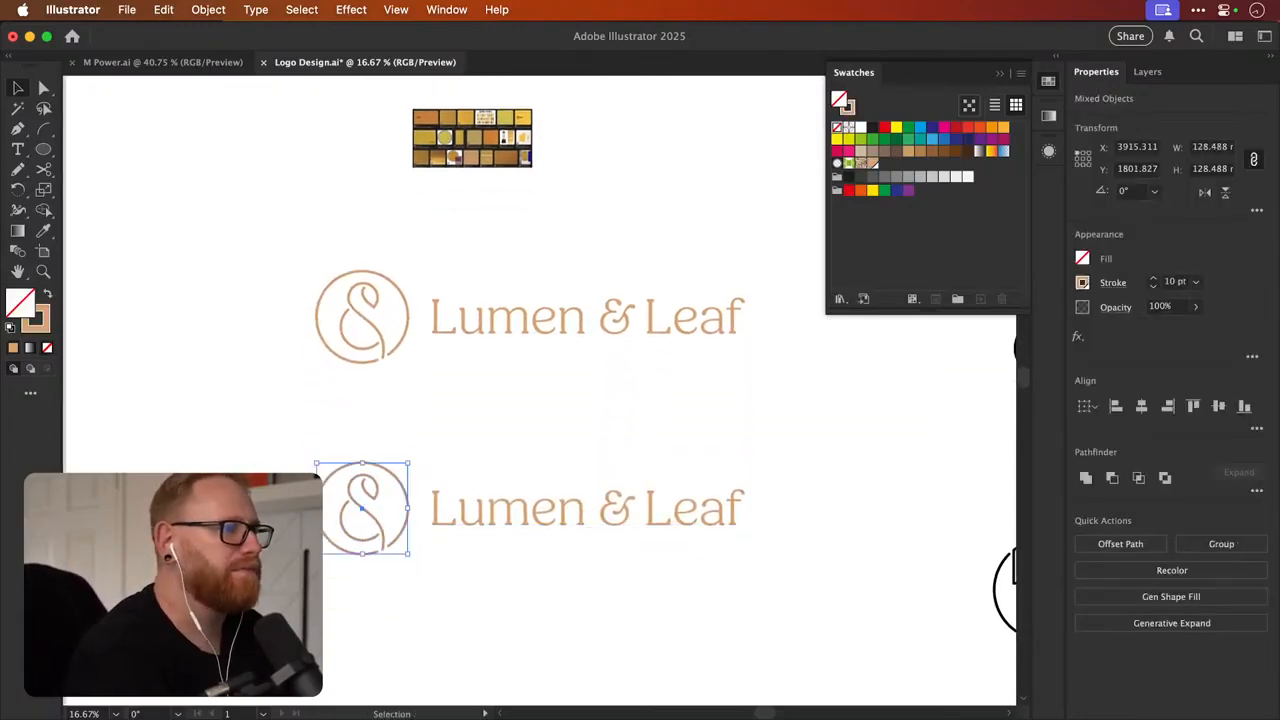
{"action": "key", "text": "z"}
{"action": "left_click_drag", "start_coordinate": [258, 543], "coordinate": [356, 456]}
{"action": "key", "text": "x"}
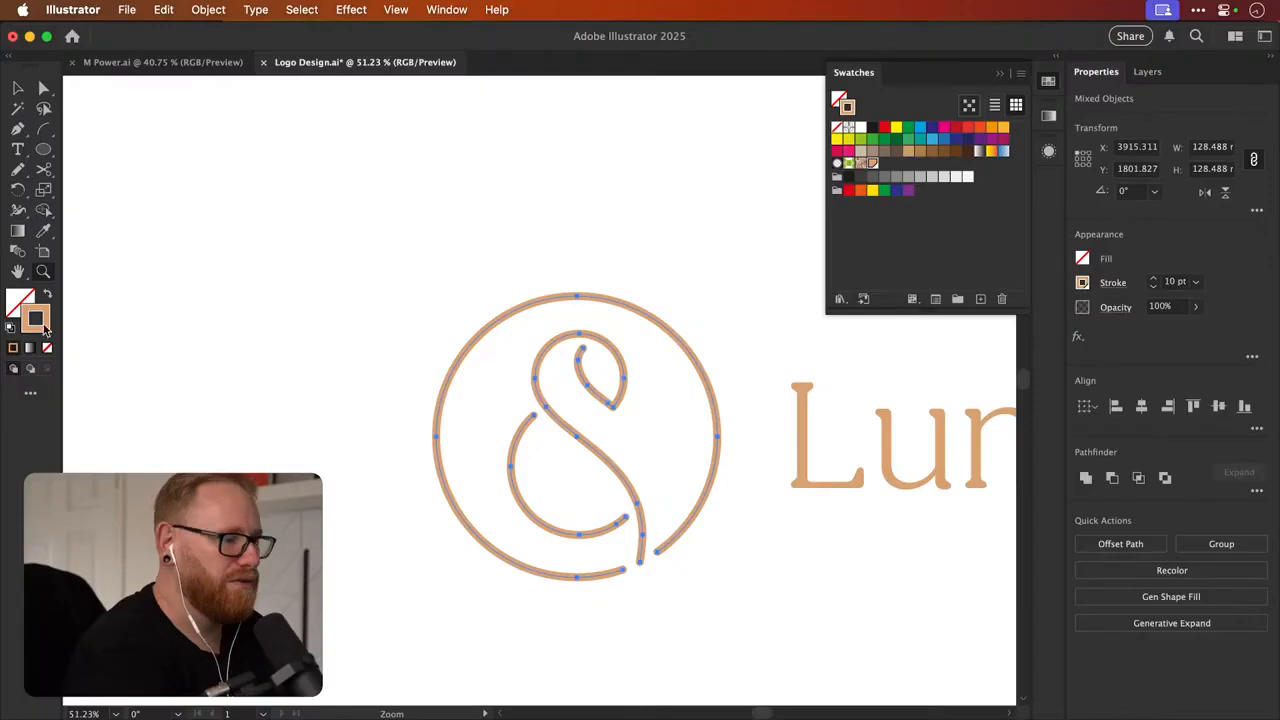
{"action": "double_click", "coordinate": [40, 322]}
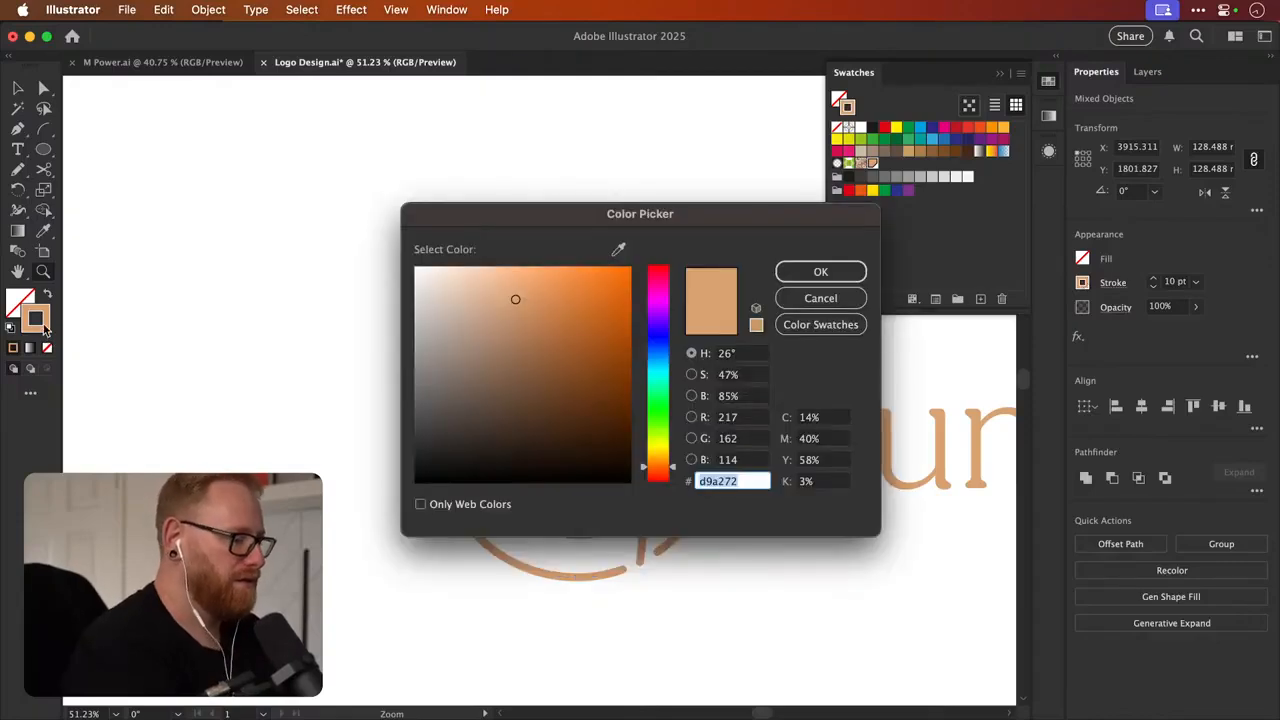
{"action": "type", "text": "98ce00"}
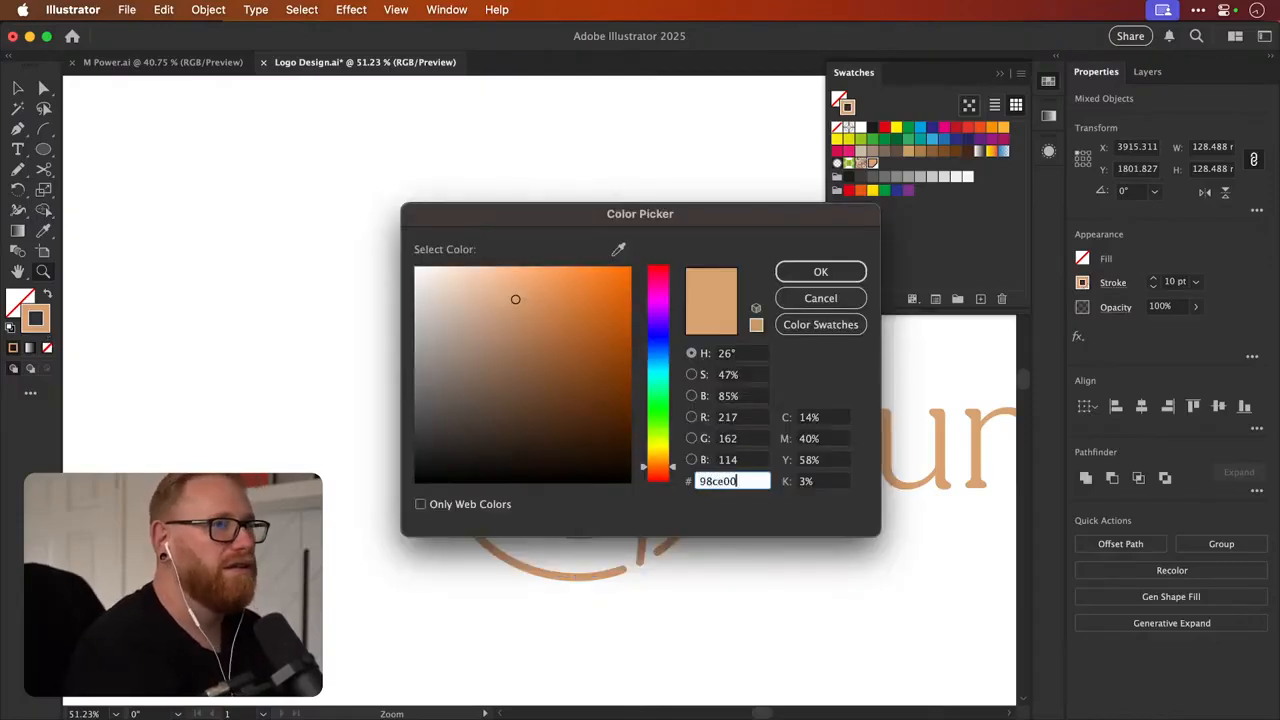
{"action": "key", "text": "Tab"}
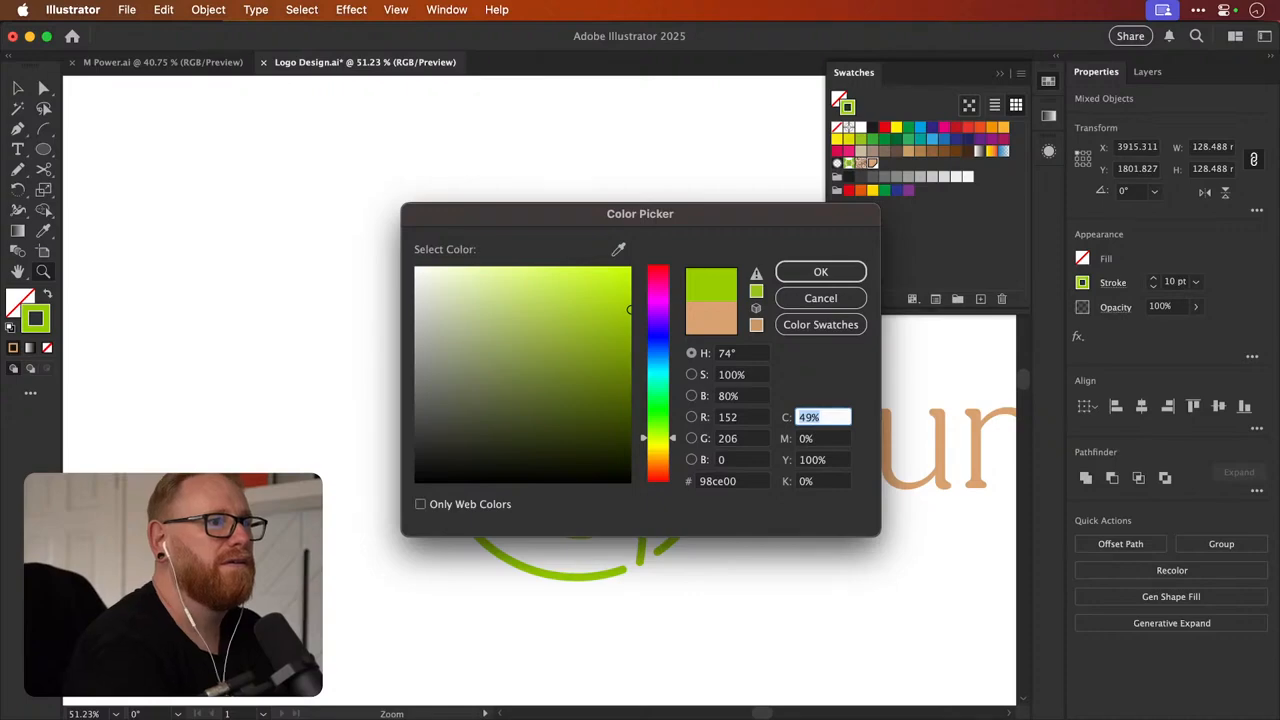
{"action": "key", "text": "Return"}
{"action": "left_click", "coordinate": [588, 219]}
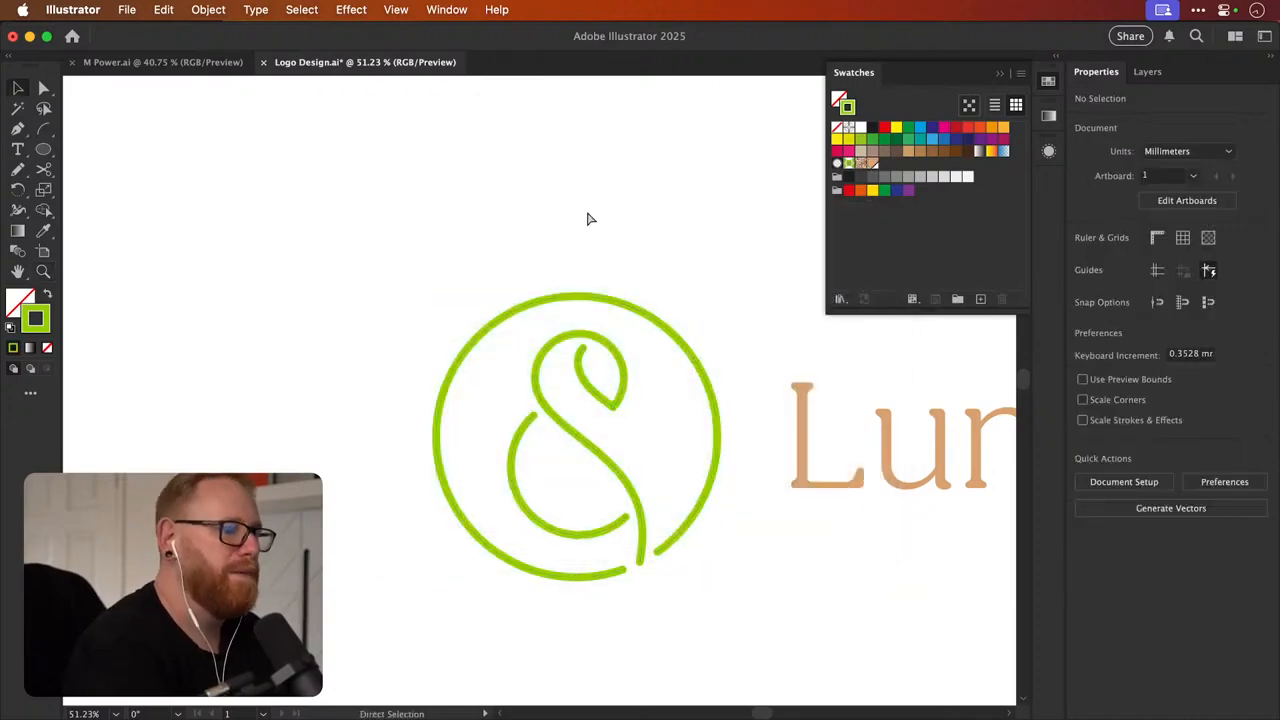
Save the lower circled ampersand's green stroke colour as a new global swatch
{"action": "key", "text": "super+minus"}
{"action": "key", "text": "super+minus"}
{"action": "key", "text": "super+minus"}
{"action": "key", "text": "super+minus"}
{"action": "scroll", "coordinate": [588, 219], "scroll_direction": "right", "scroll_amount": 5}
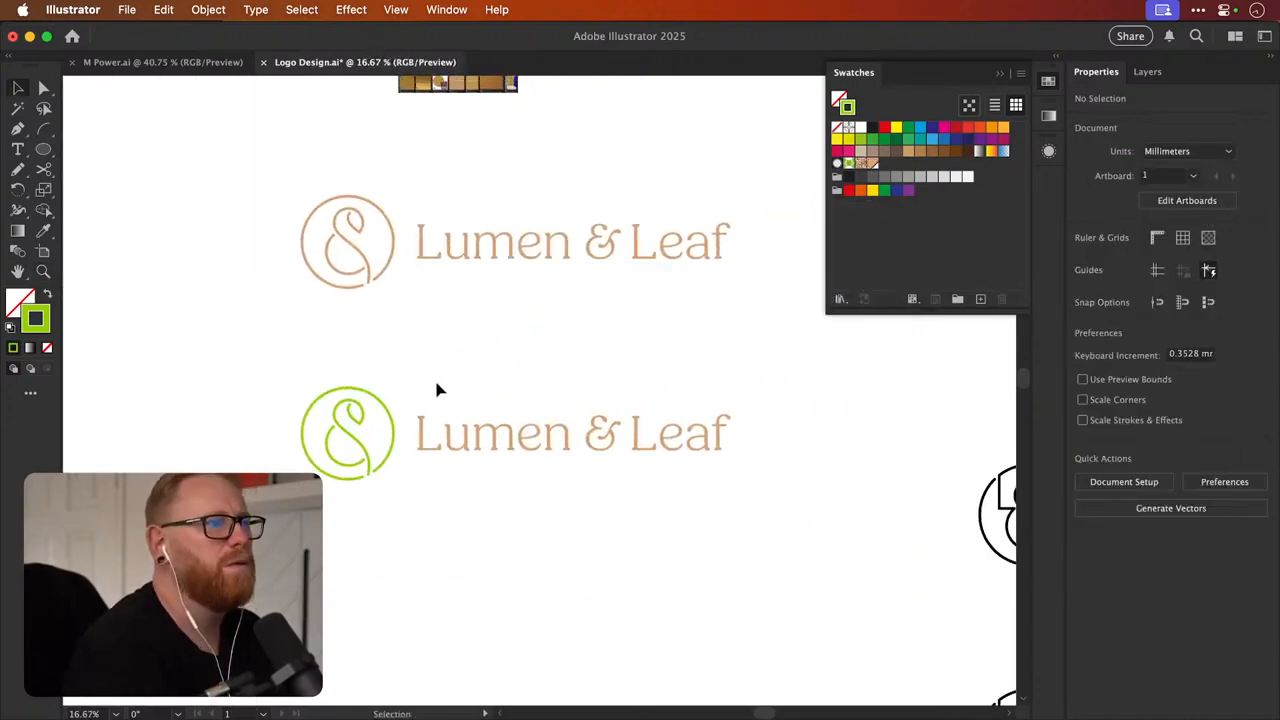
{"action": "left_click_drag", "start_coordinate": [418, 373], "coordinate": [752, 541]}
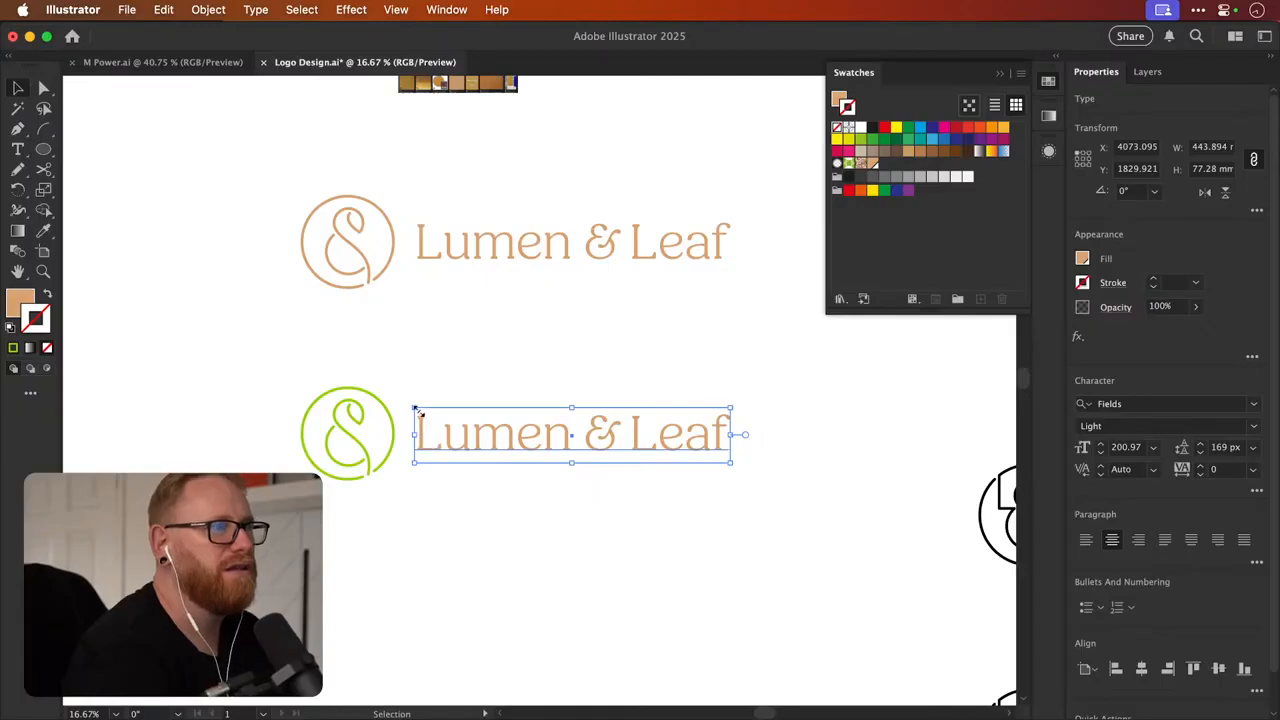
{"action": "left_click_drag", "start_coordinate": [366, 527], "coordinate": [366, 527]}
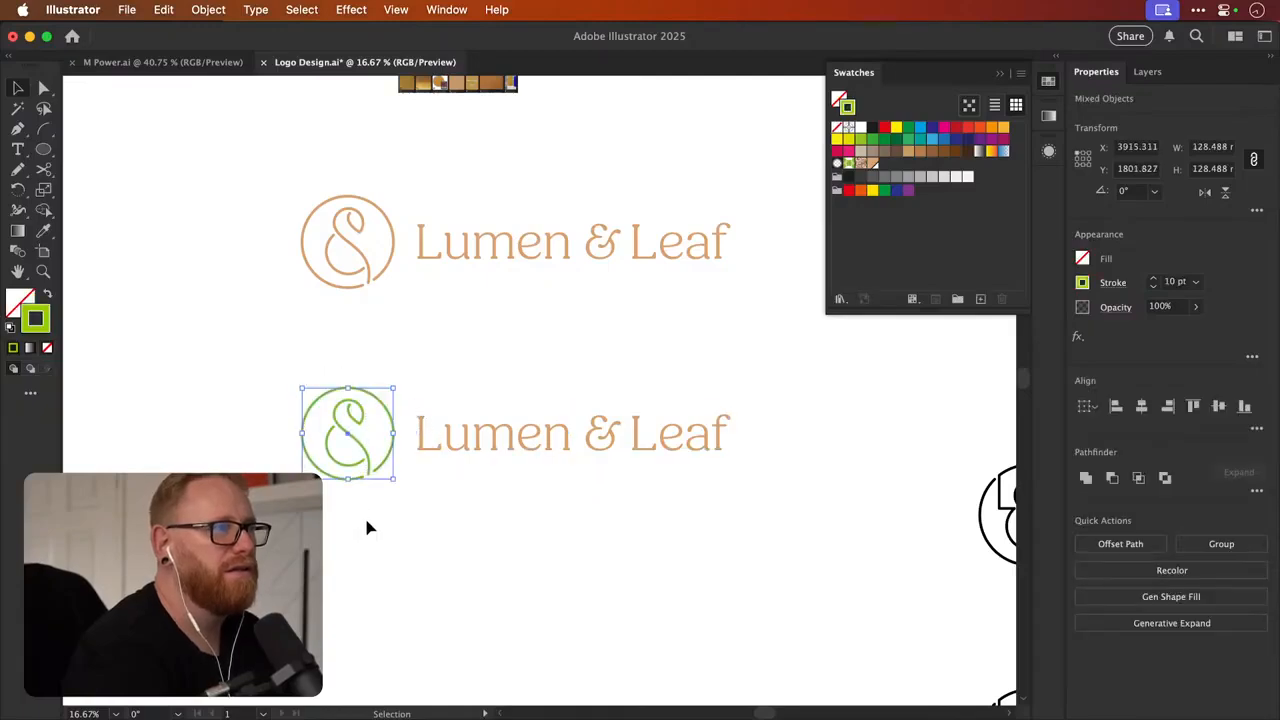
{"action": "left_click", "coordinate": [980, 298]}
{"action": "key", "text": "Return"}
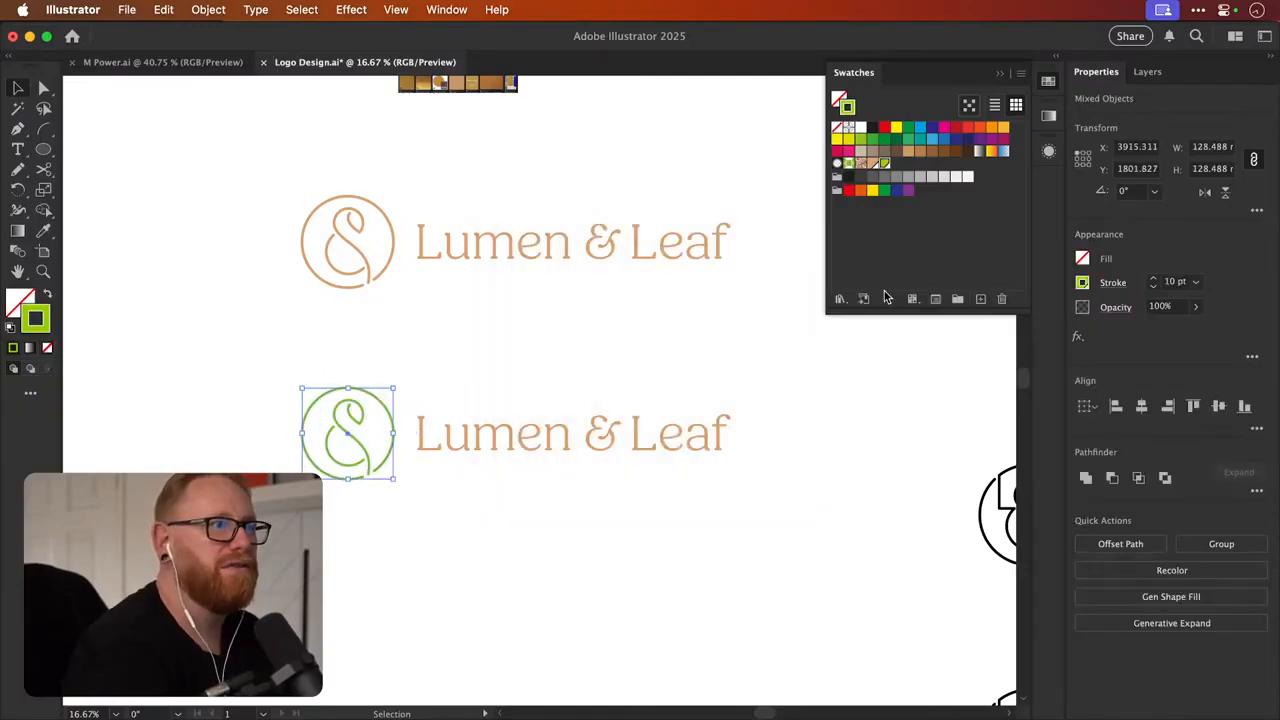
Fill the lower Lumen & Leaf wordmark with the new green swatch
{"action": "left_click_drag", "start_coordinate": [473, 357], "coordinate": [675, 553]}
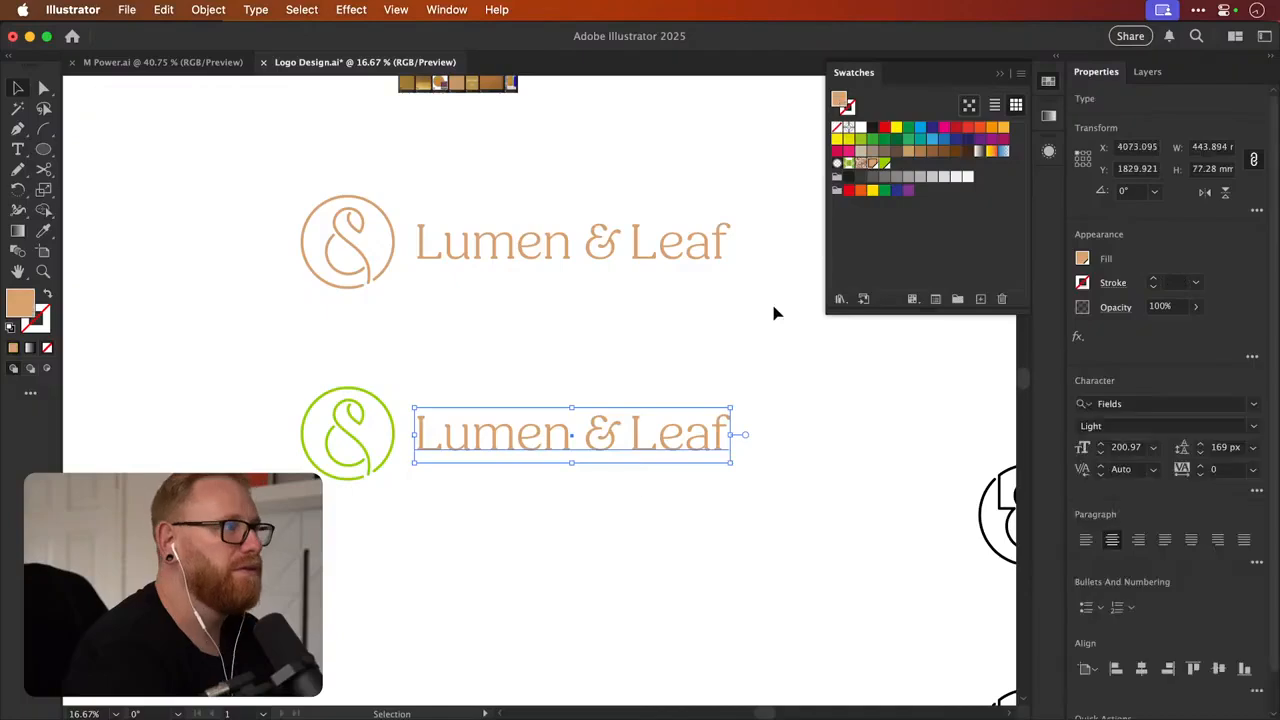
{"action": "left_click", "coordinate": [885, 163]}
{"action": "left_click", "coordinate": [560, 358]}
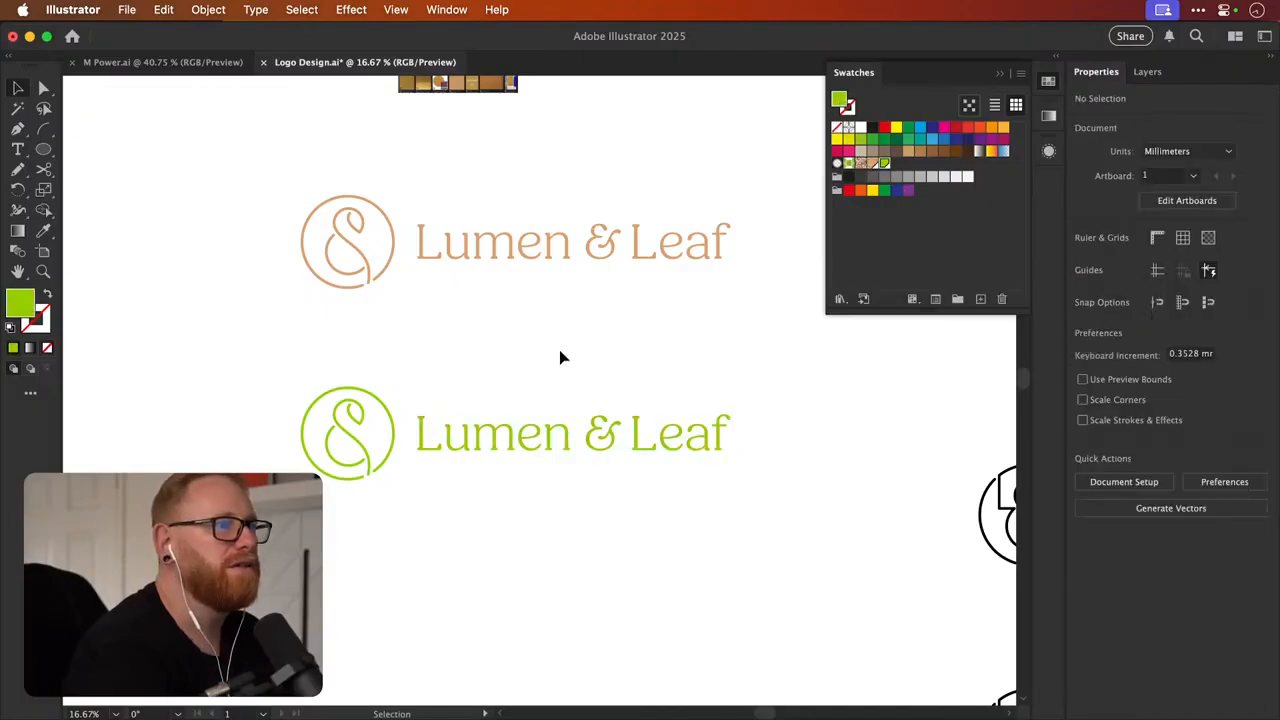
{"action": "scroll", "coordinate": [593, 332], "scroll_direction": "up", "scroll_amount": 1}
{"action": "left_click", "coordinate": [1049, 80]}
Duplicate the ochre logo below the green one, leaving clear space between the two
{"action": "key", "text": "super+space"}
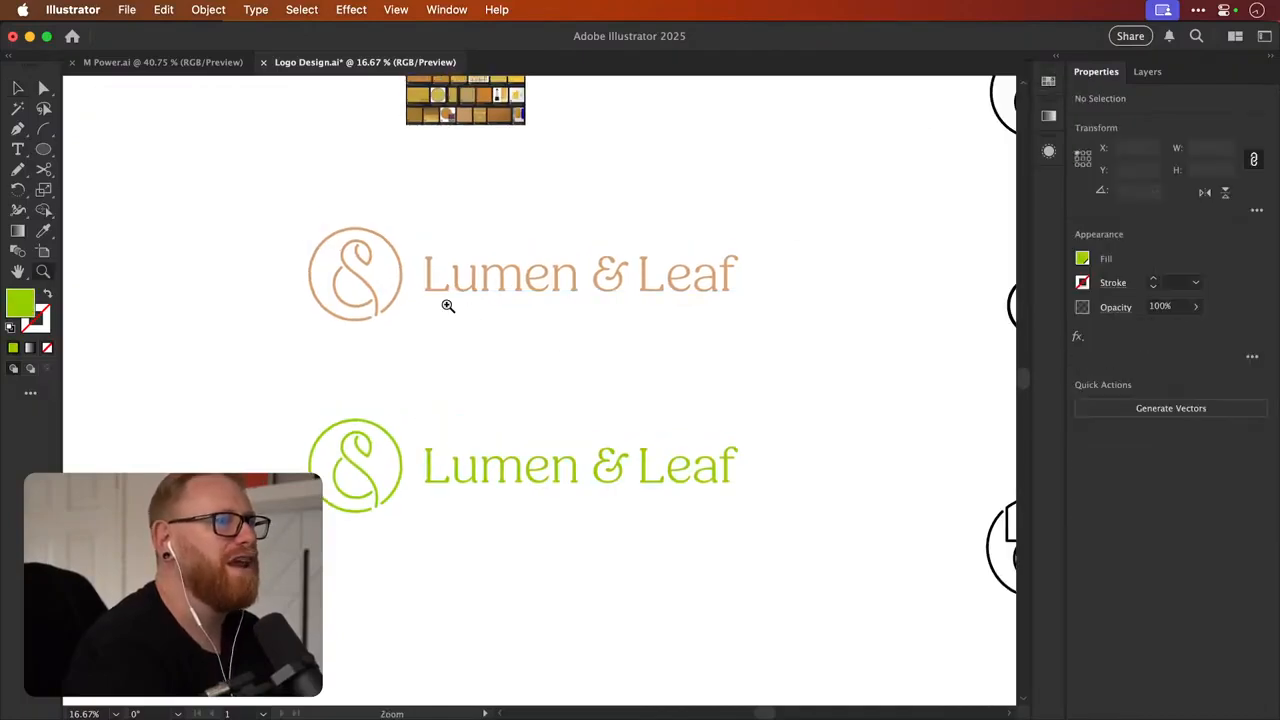
{"action": "left_click_drag", "start_coordinate": [446, 305], "coordinate": [529, 305]}
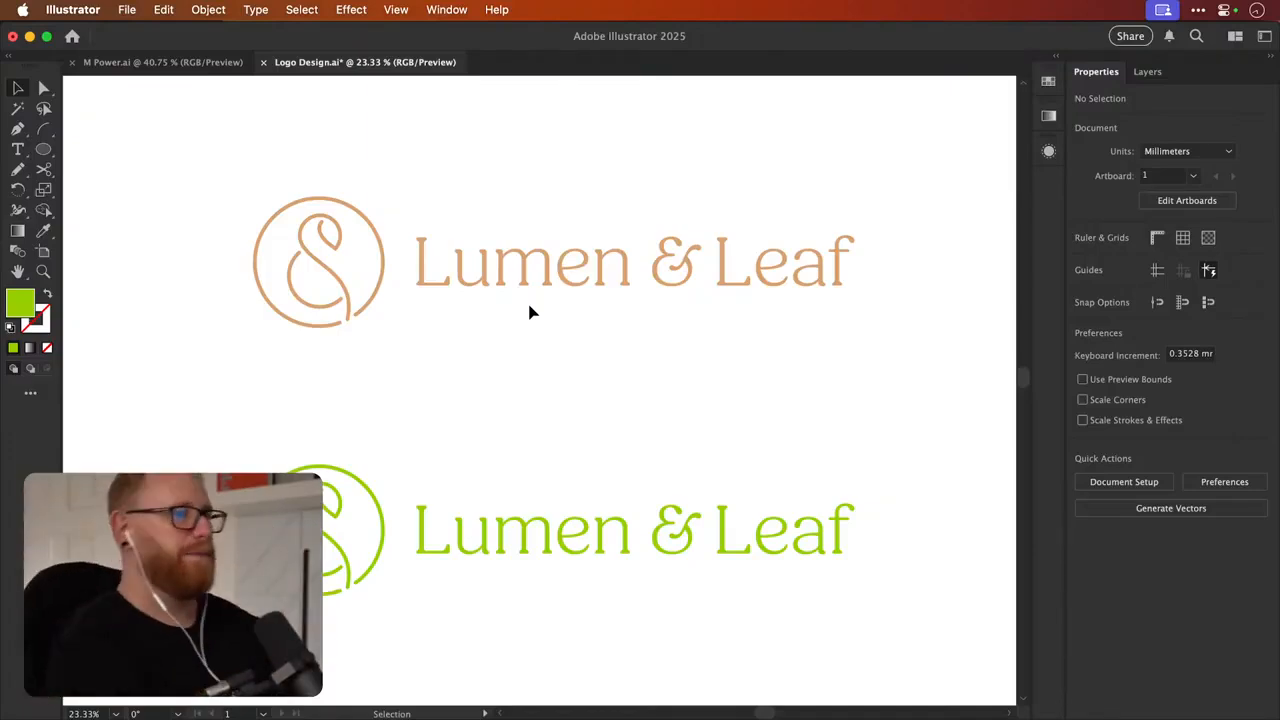
{"action": "key", "text": "a"}
{"action": "key", "text": "v"}
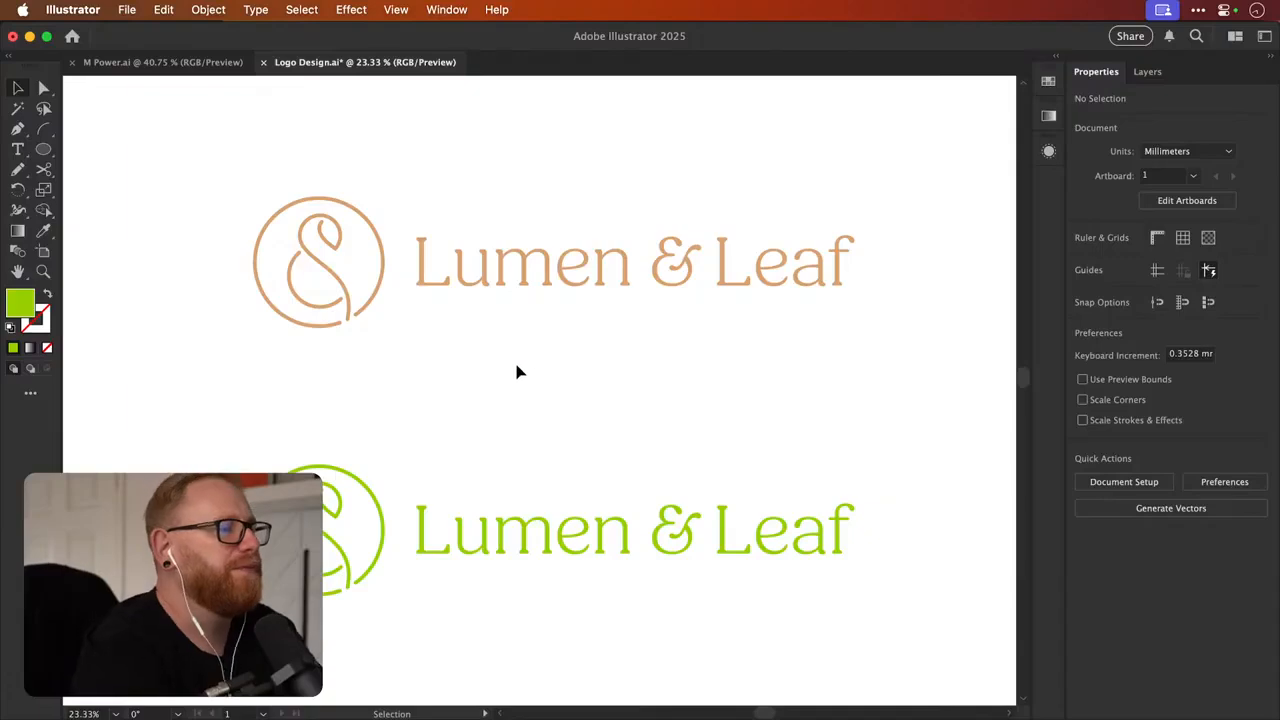
{"action": "scroll", "coordinate": [517, 372], "scroll_direction": "down", "scroll_amount": 2}
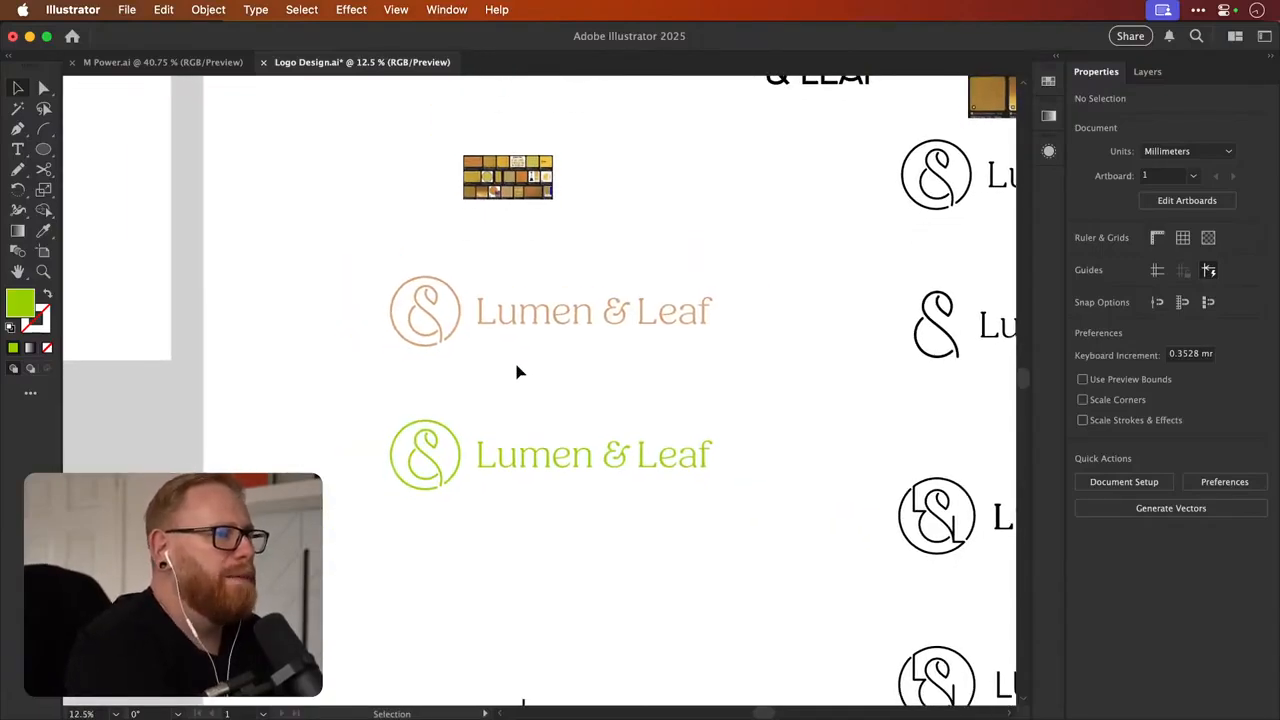
{"action": "left_click_drag", "start_coordinate": [353, 279], "coordinate": [800, 377]}
{"action": "left_click_drag", "start_coordinate": [580, 309], "coordinate": [571, 614]}
{"action": "left_click", "coordinate": [523, 540]}
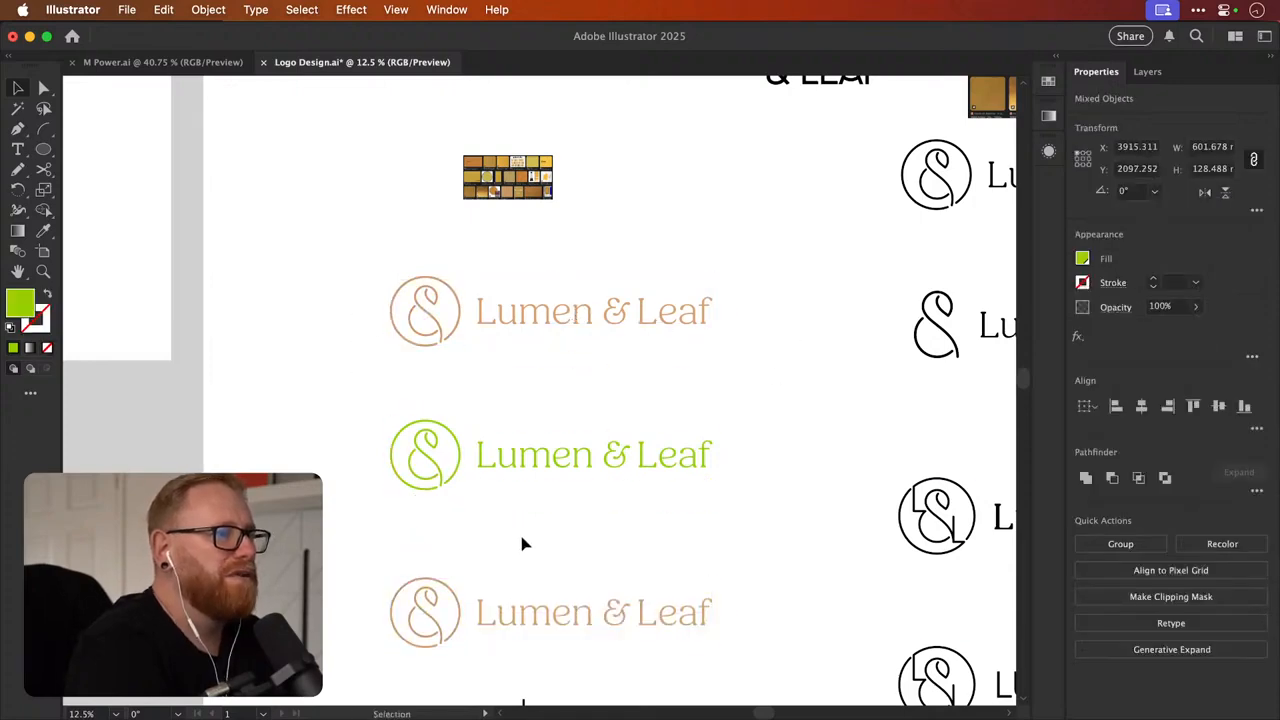
Recolour the main S-shaped stroke of the third logo's ampersand with the green swatch
{"action": "key", "text": "a"}
{"action": "scroll", "coordinate": [426, 612], "scroll_direction": "up", "scroll_amount": 3}
{"action": "left_click", "coordinate": [430, 607]}
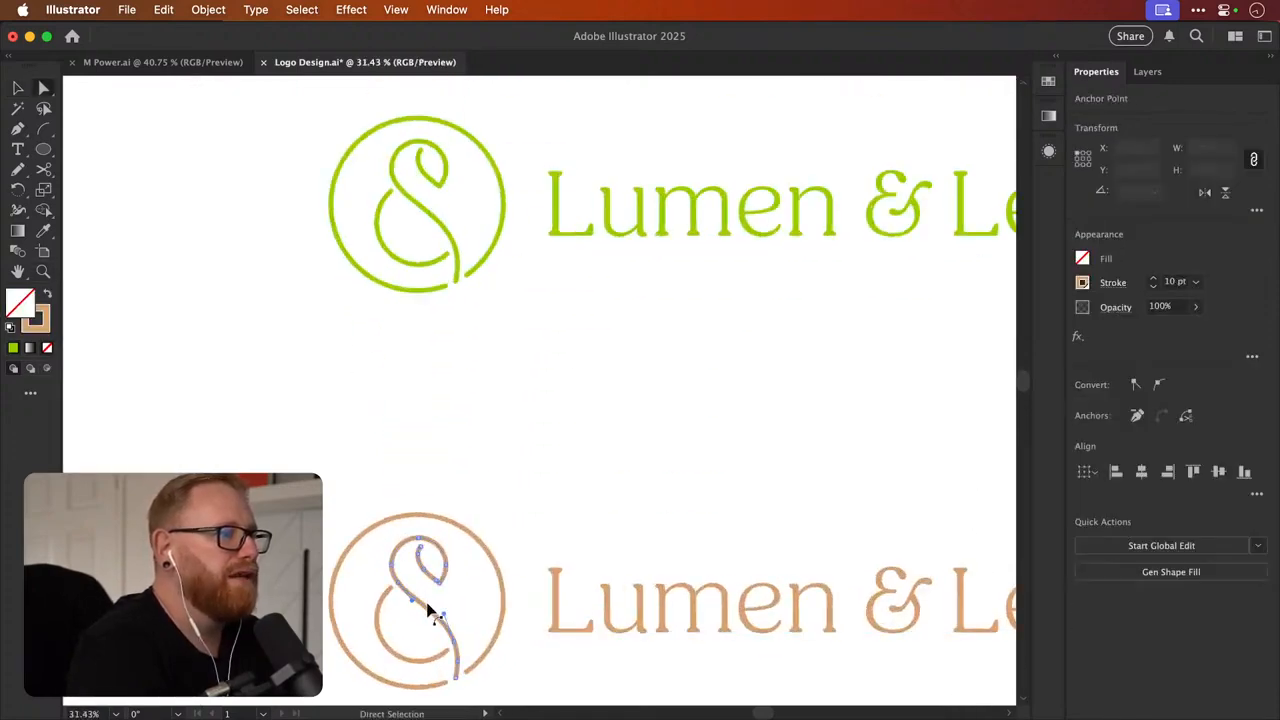
{"action": "left_click", "coordinate": [1049, 82]}
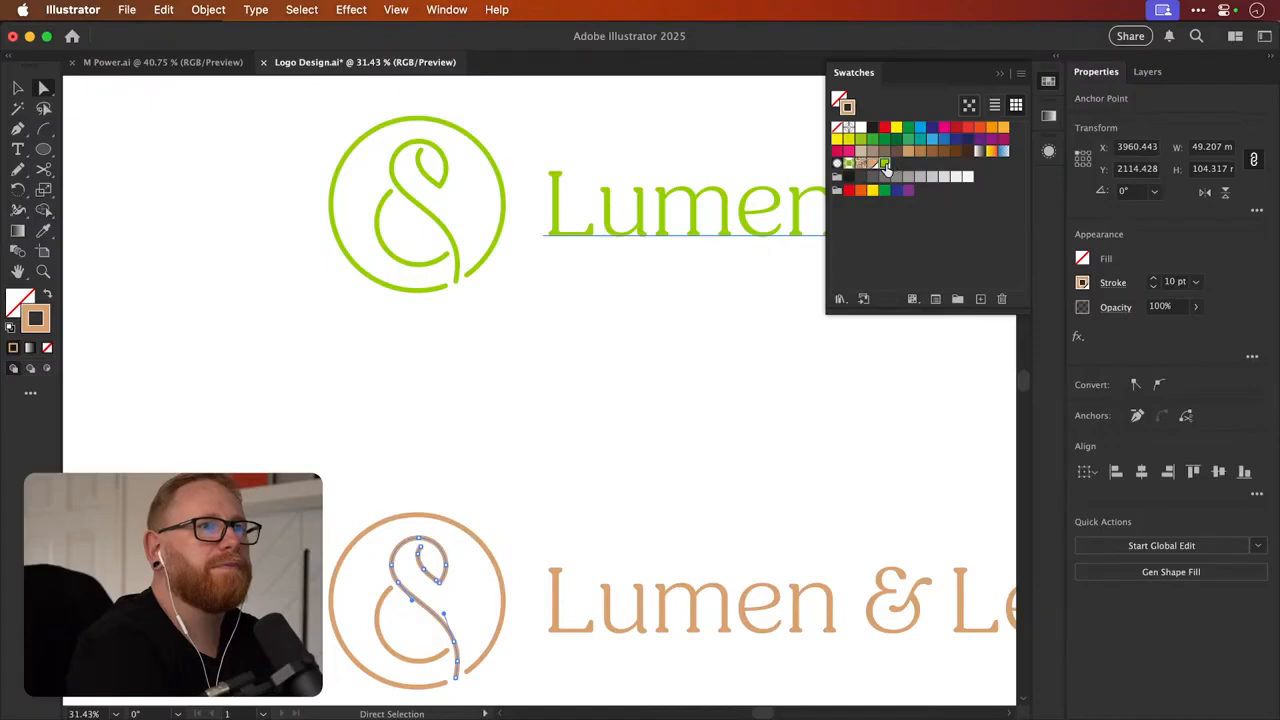
{"action": "left_click", "coordinate": [885, 165]}
{"action": "left_click", "coordinate": [777, 414]}
{"action": "key", "text": "v"}
{"action": "scroll", "coordinate": [777, 414], "scroll_direction": "down", "scroll_amount": 4}
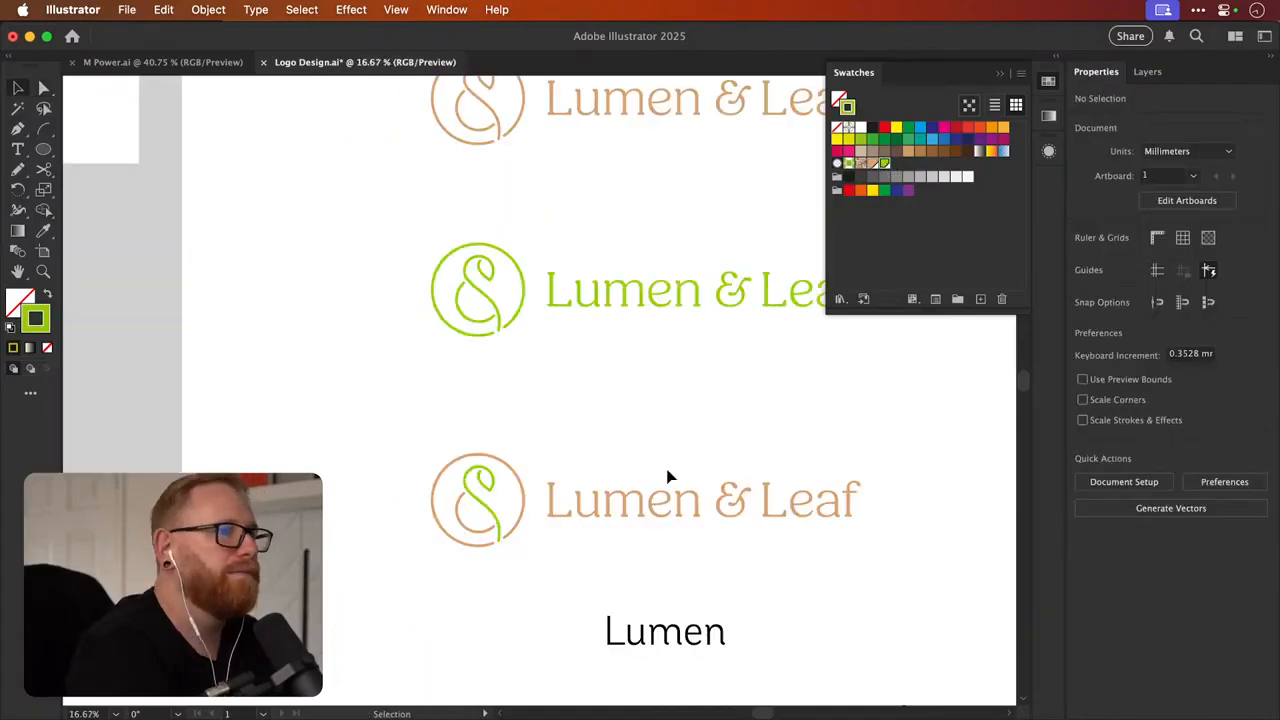
Delete the loose black Lumen and Leaf text objects below the third logo
{"action": "scroll", "coordinate": [670, 478], "scroll_direction": "down", "scroll_amount": 3}
{"action": "scroll", "coordinate": [670, 478], "scroll_direction": "right", "scroll_amount": 3}
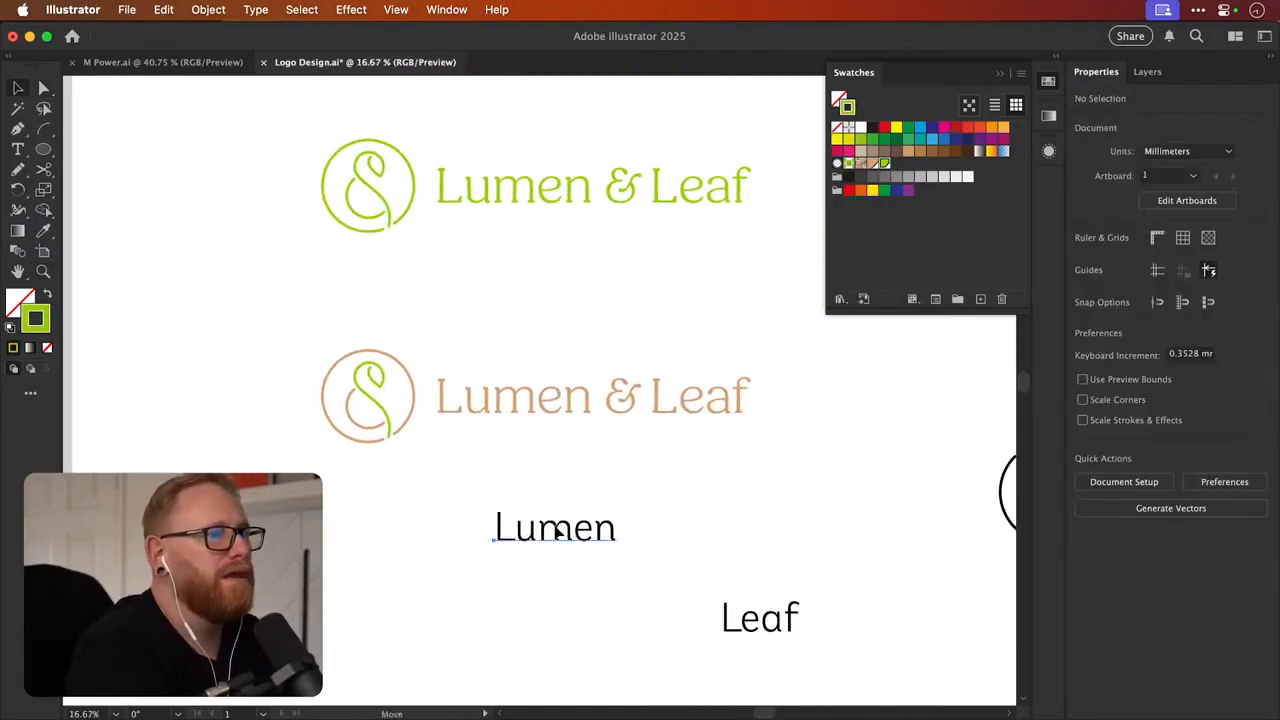
{"action": "left_click_drag", "start_coordinate": [557, 532], "coordinate": [585, 634]}
{"action": "key", "text": "Delete"}
{"action": "left_click", "coordinate": [790, 624]}
{"action": "key", "text": "Delete"}
Recolour the lower curved stroke of the third logo's ampersand with the green swatch
{"action": "key", "text": "z"}
{"action": "left_click_drag", "start_coordinate": [385, 369], "coordinate": [464, 371]}
{"action": "key", "text": "a"}
{"action": "left_click", "coordinate": [371, 444]}
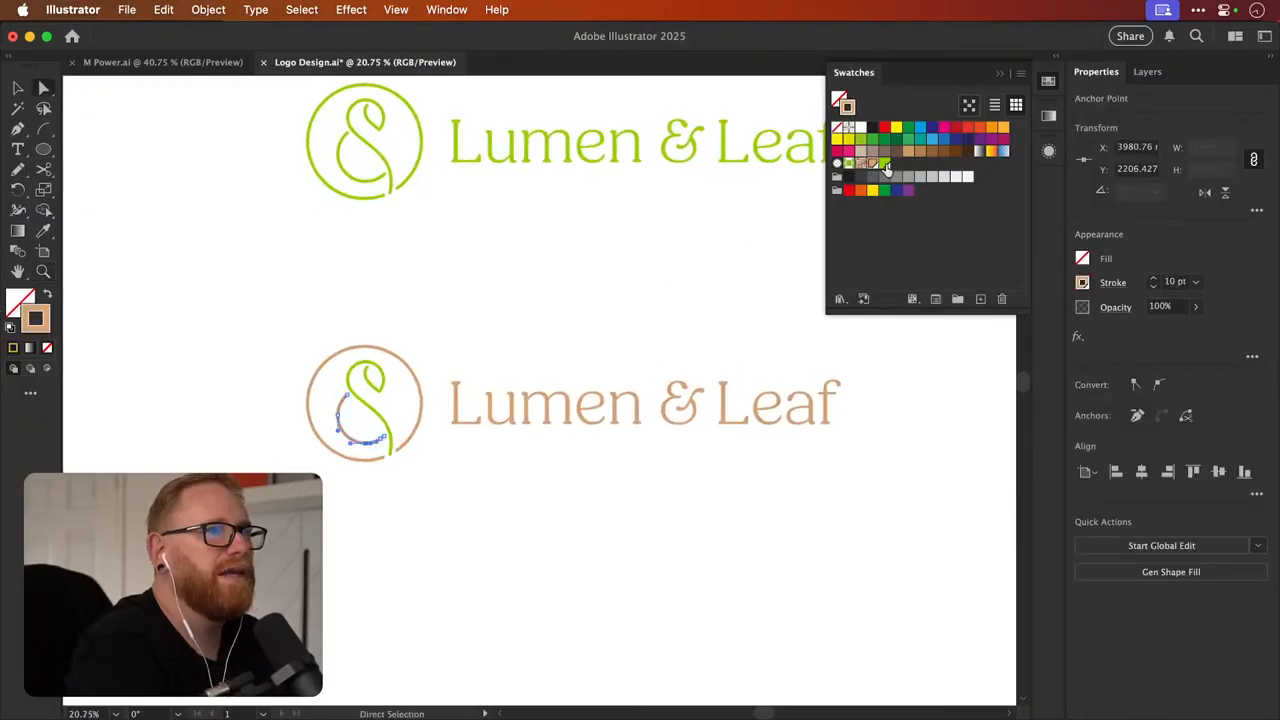
{"action": "key", "text": "v"}
{"action": "left_click", "coordinate": [626, 270]}
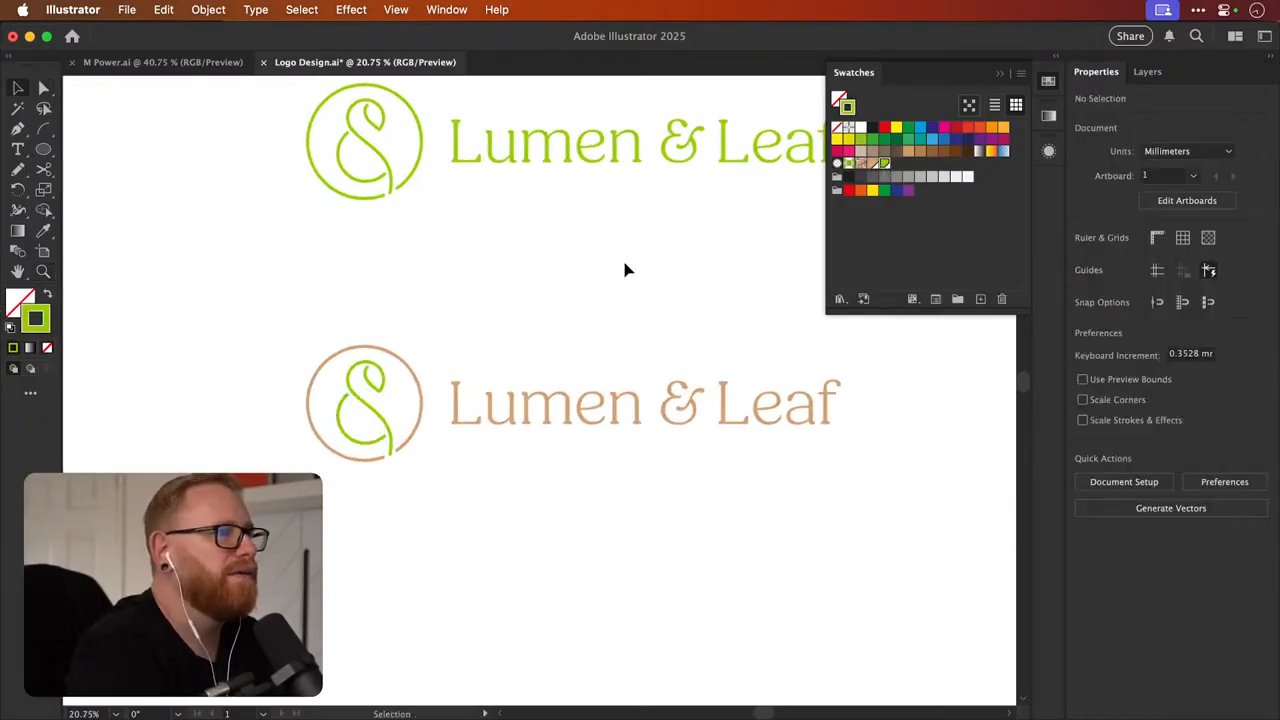
Undo the green recolouring of the third logo's ampersand strokes so the whole symbol is ochre
{"action": "key", "text": "super+z"}
{"action": "key", "text": "super+z"}
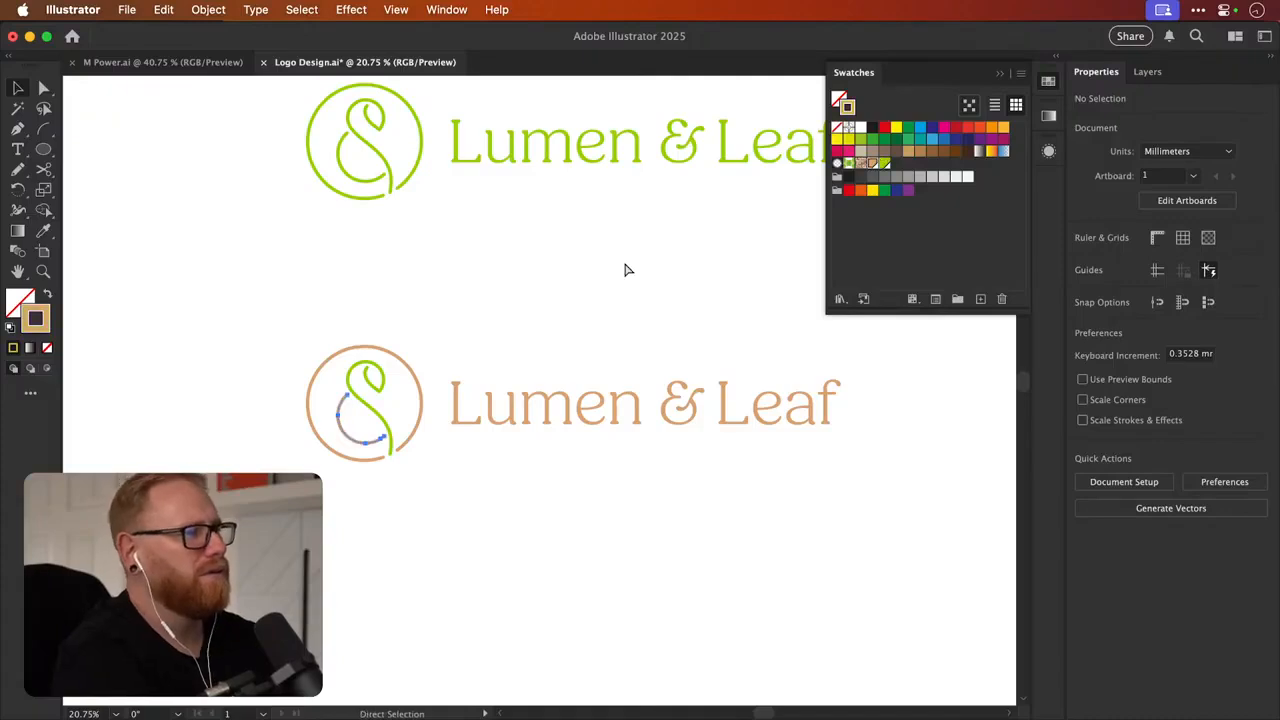
{"action": "key", "text": "super+z"}
{"action": "key", "text": "super+z"}
{"action": "key", "text": "super+z"}
{"action": "key", "text": "super+z"}
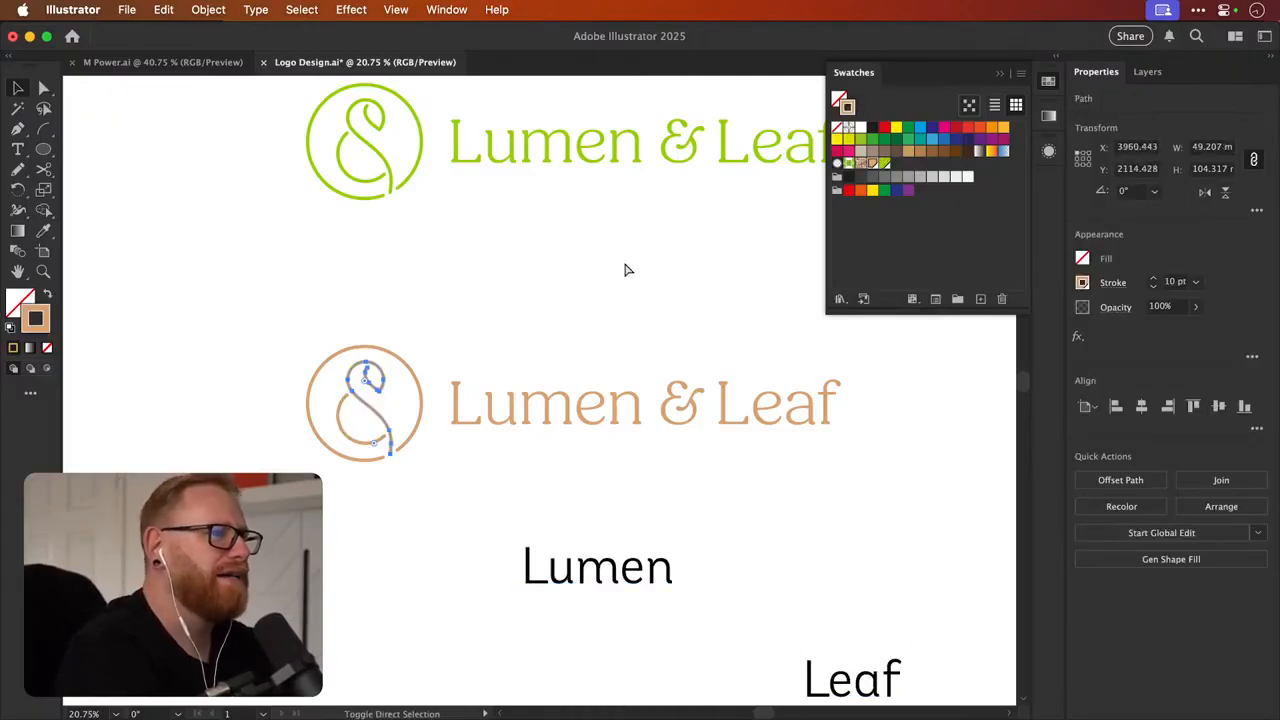
{"action": "key", "text": "super+z"}
{"action": "key", "text": "super+z"}
{"action": "key", "text": "super+z"}
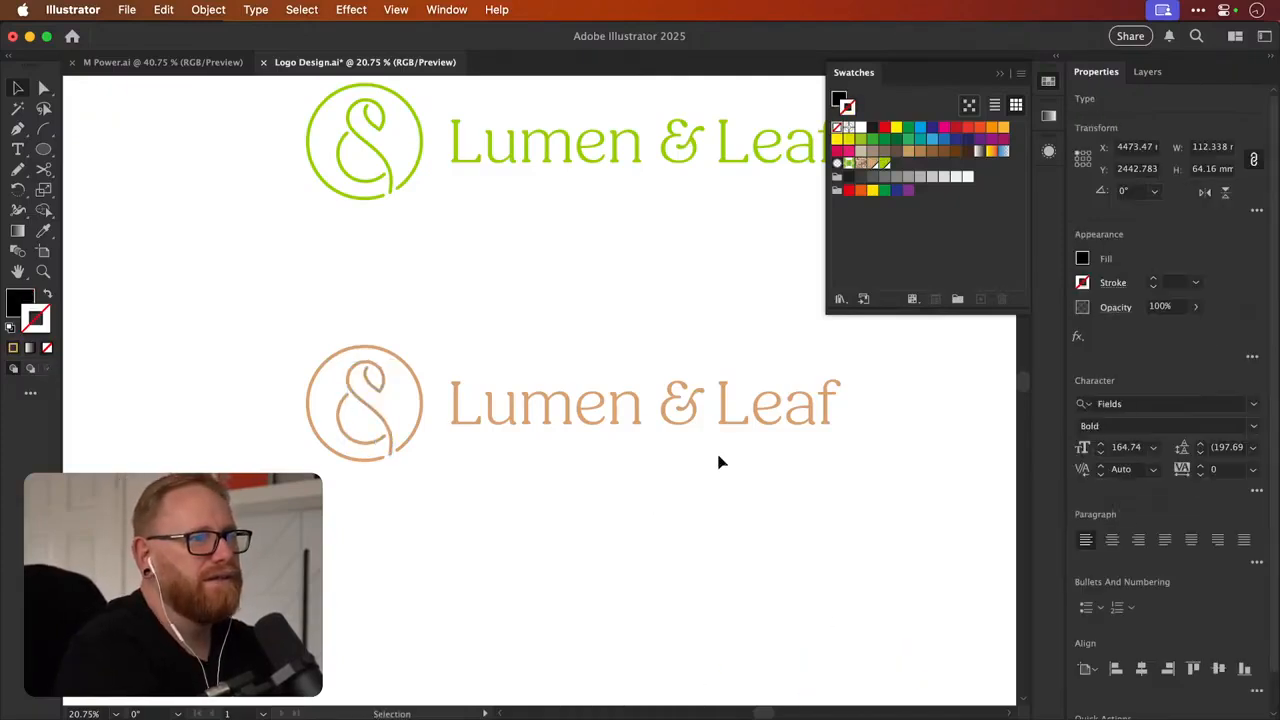
Fill only the word Leaf in the third logo's wordmark with the green swatch
{"action": "key", "text": "t"}
{"action": "left_click_drag", "start_coordinate": [712, 410], "coordinate": [883, 414]}
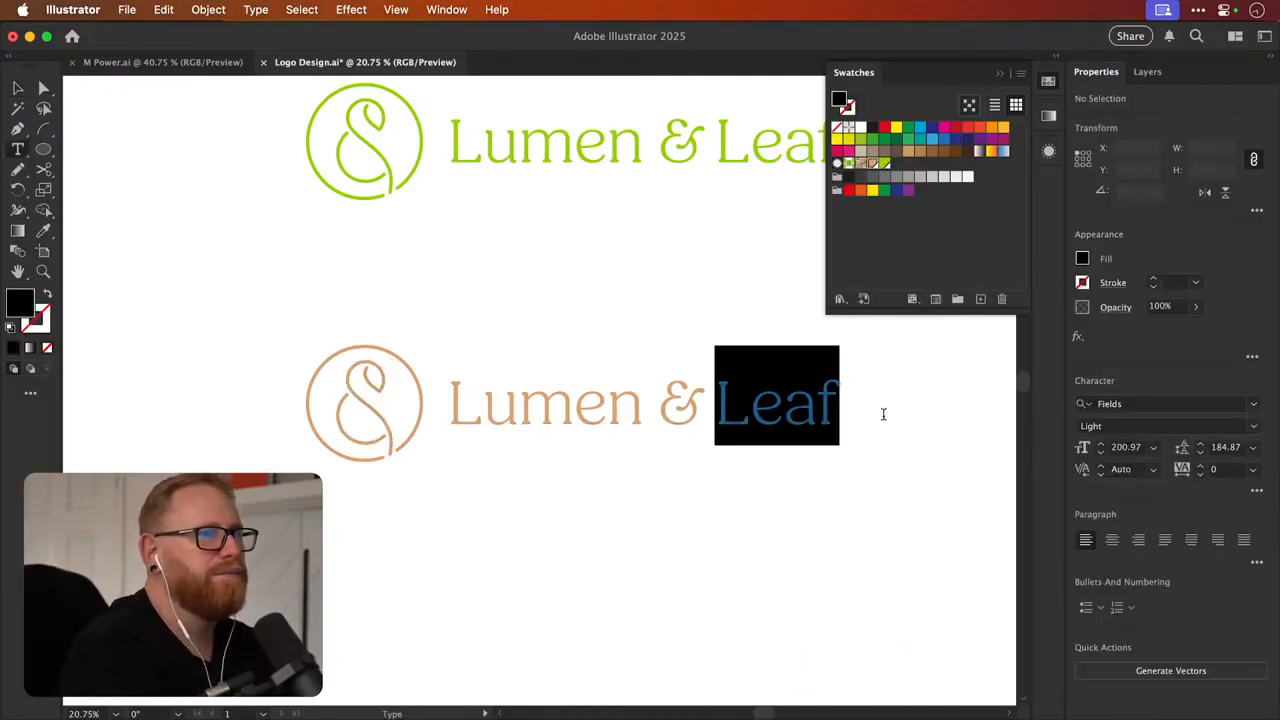
{"action": "left_click", "coordinate": [884, 164]}
{"action": "left_click", "coordinate": [793, 420]}
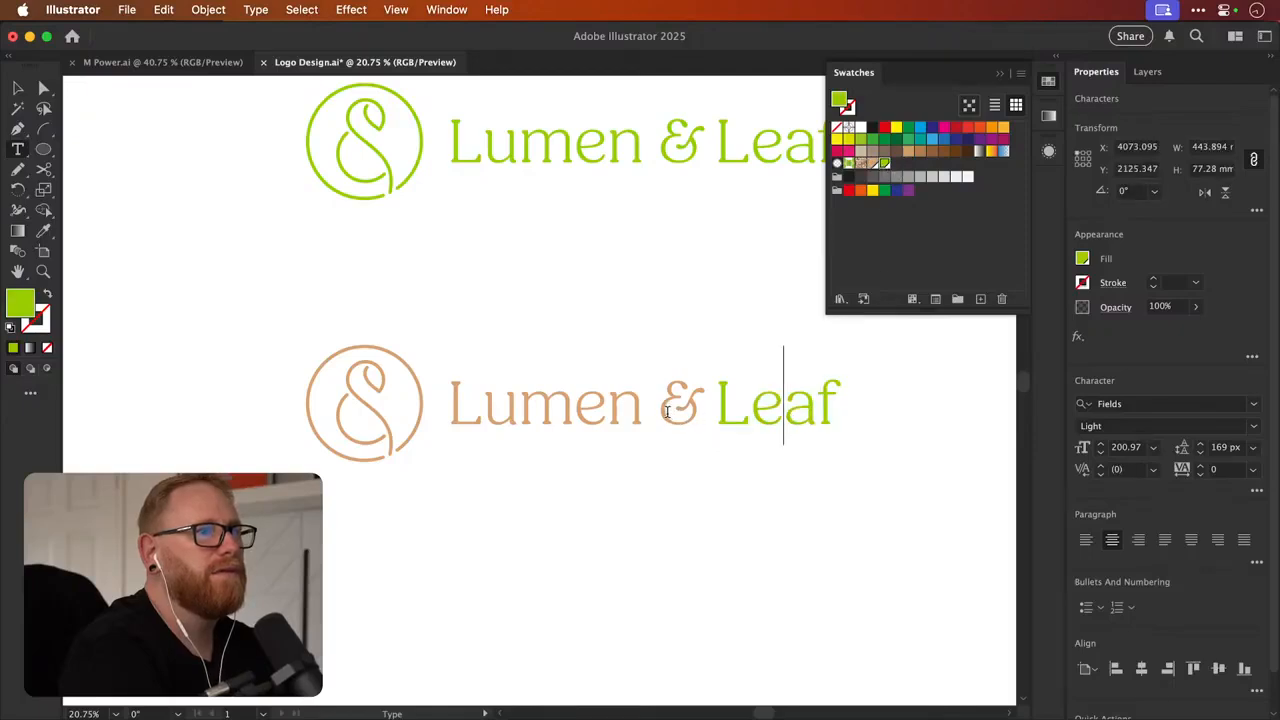
Fill the ampersand and the word Leaf in the third logo's wordmark with the green swatch
{"action": "left_click_drag", "start_coordinate": [660, 410], "coordinate": [860, 409]}
{"action": "left_click", "coordinate": [884, 164]}
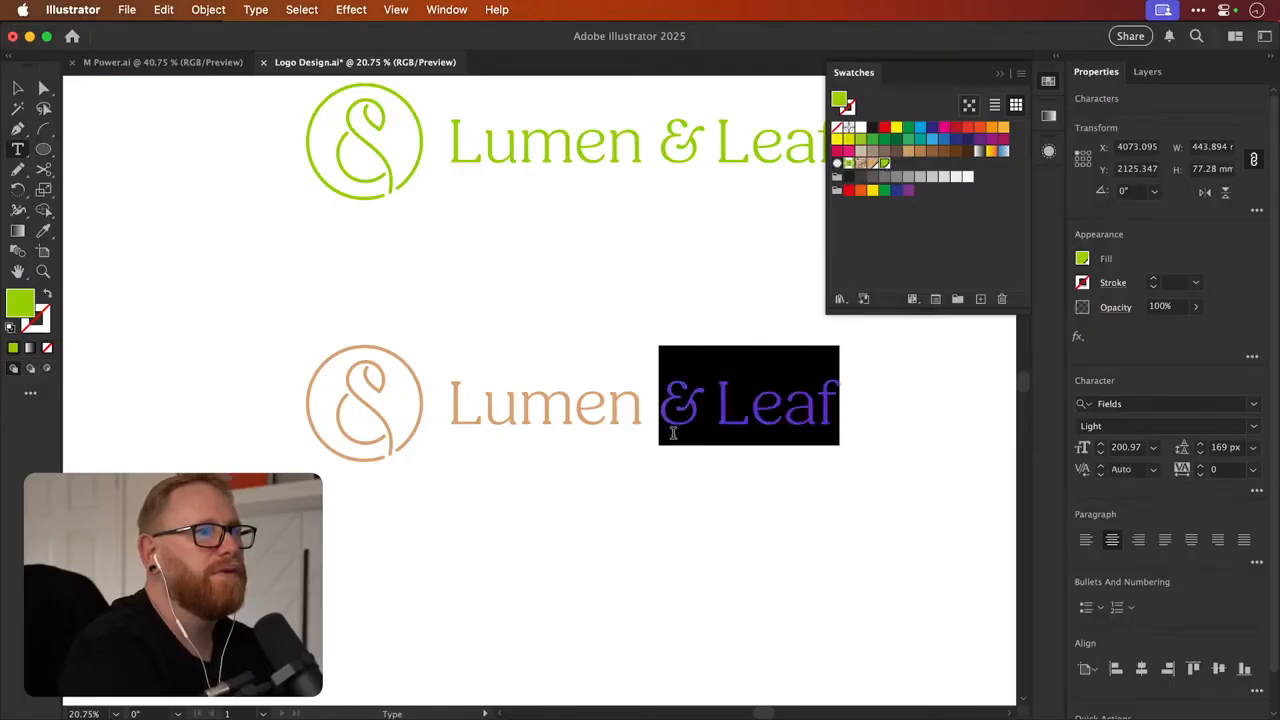
{"action": "left_click", "coordinate": [673, 433]}
{"action": "left_click", "coordinate": [18, 88]}
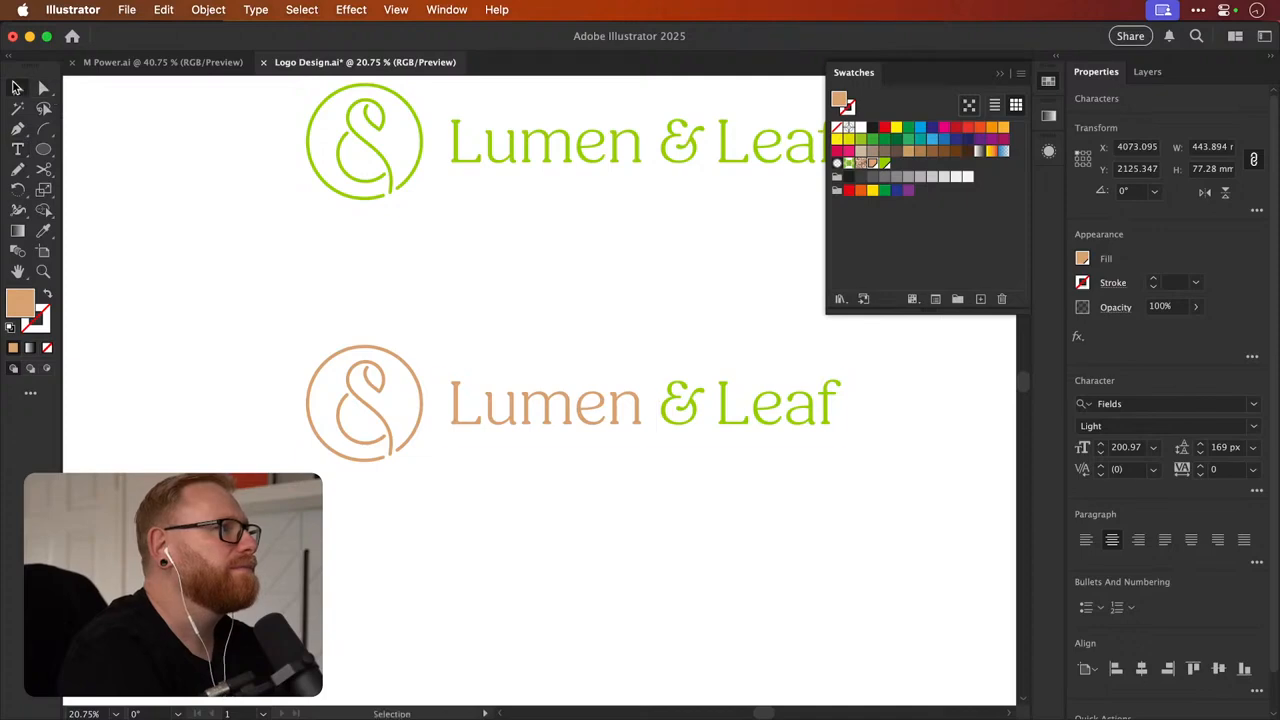
{"action": "left_click", "coordinate": [571, 542]}
Undo the green fills in the third logo's wordmark to restore the all-ochre version
{"action": "key", "text": "super+z"}
{"action": "key", "text": "super+z"}
{"action": "key", "text": "super+z"}
{"action": "key", "text": "super+z"}
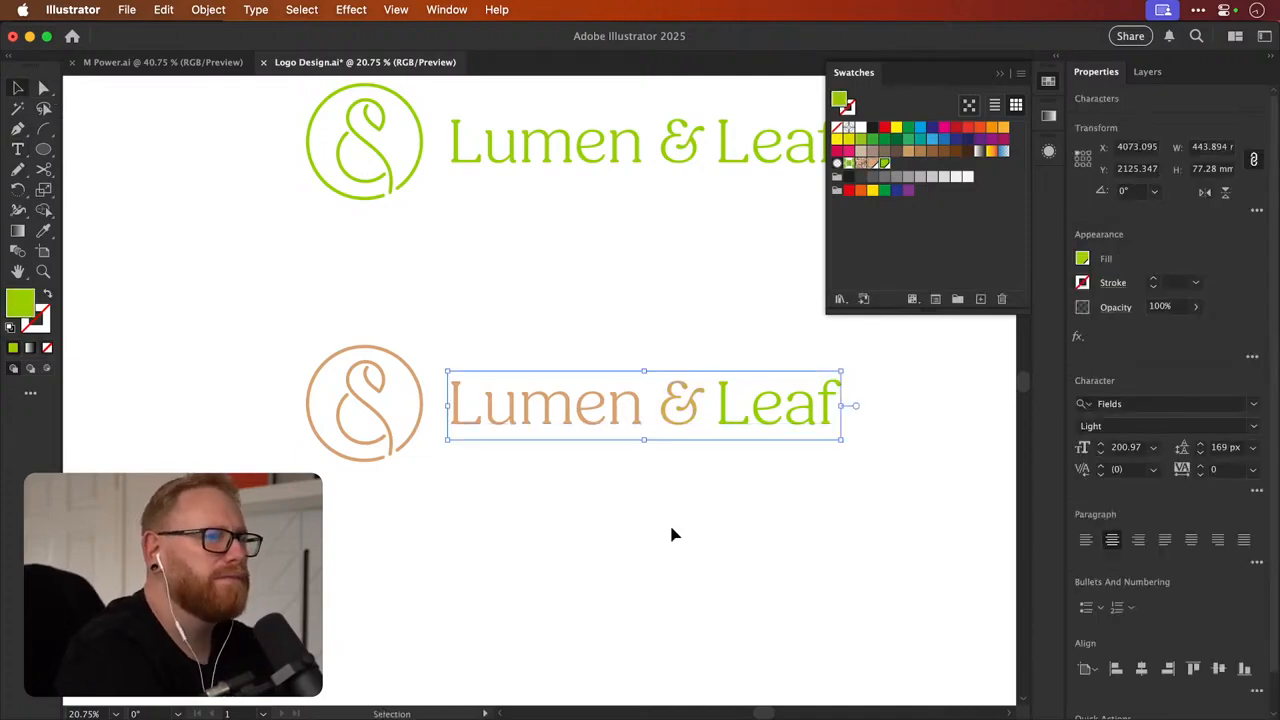
{"action": "left_click", "coordinate": [705, 489]}
Fill only the ampersand in the third logo's wordmark with the green swatch
{"action": "key", "text": "t"}
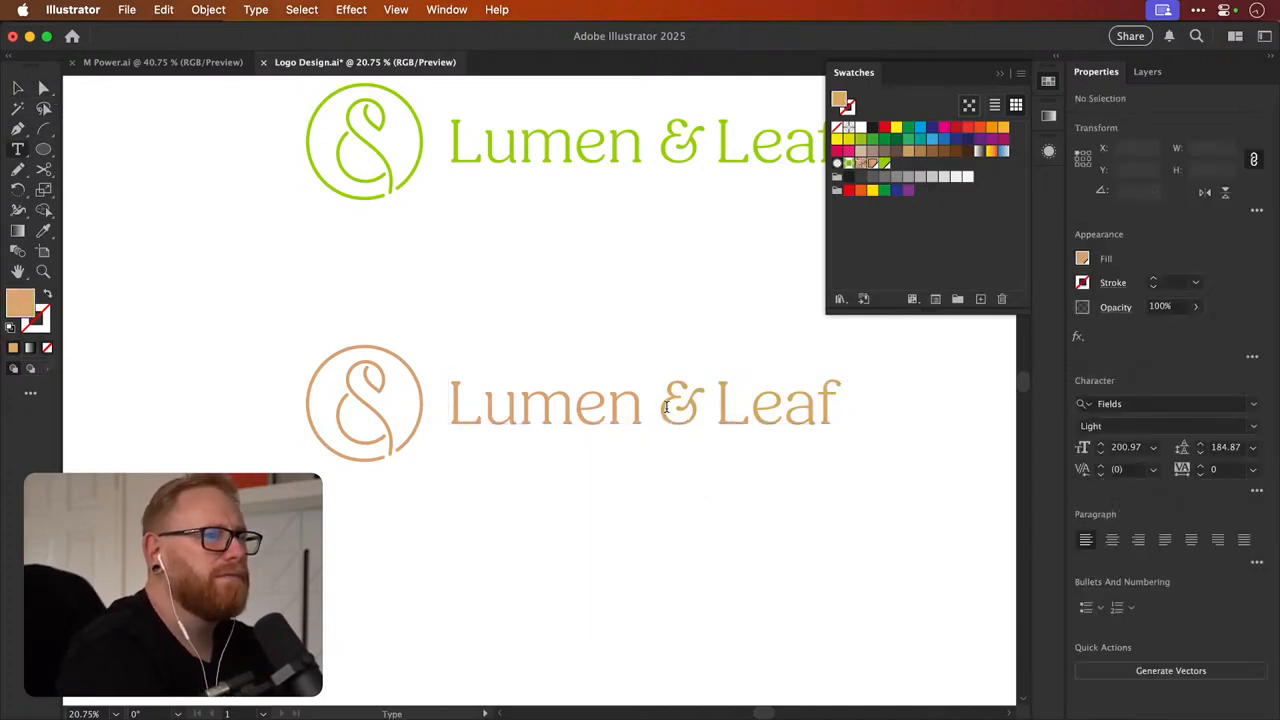
{"action": "left_click", "coordinate": [679, 403]}
{"action": "double_click", "coordinate": [696, 403]}
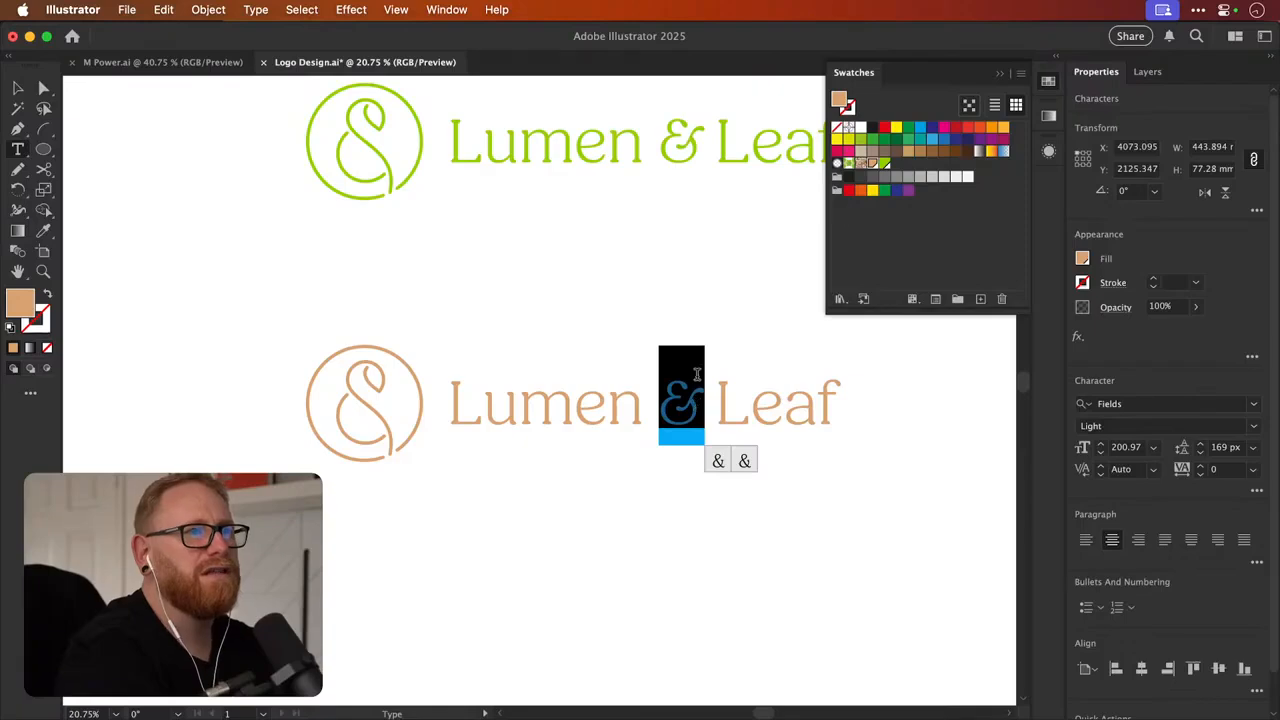
{"action": "left_click", "coordinate": [884, 166]}
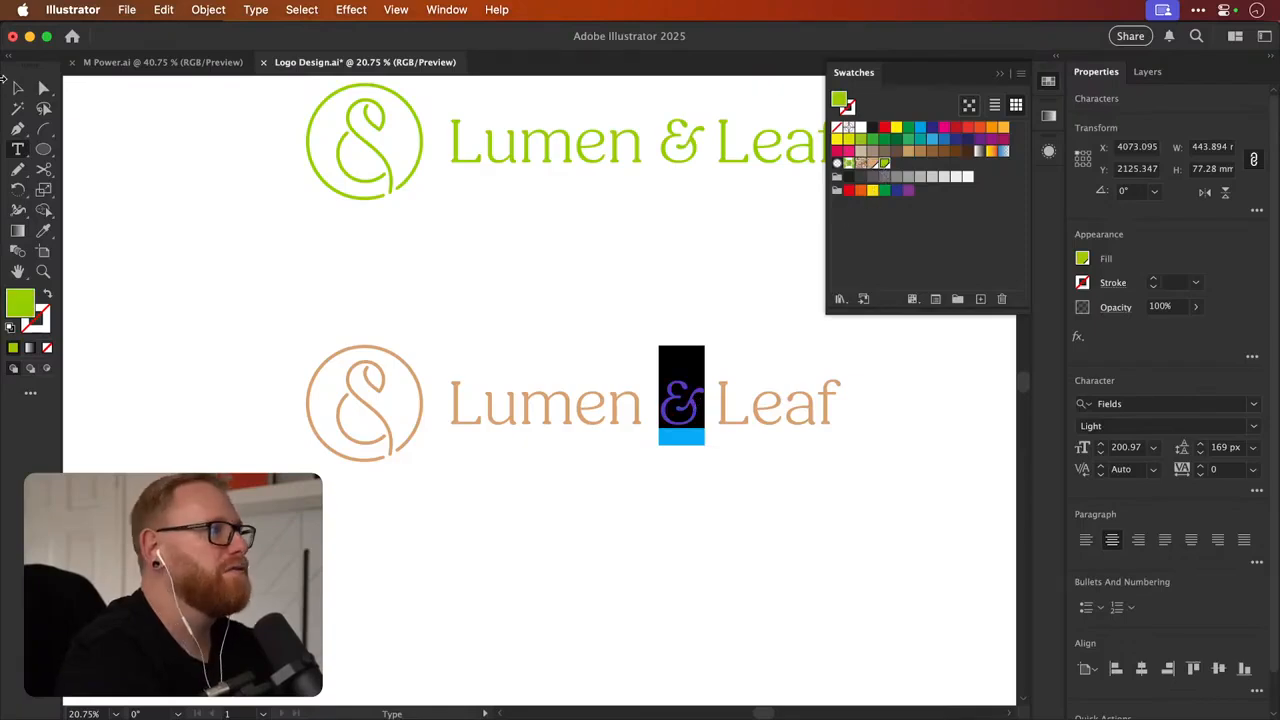
{"action": "left_click", "coordinate": [17, 88]}
{"action": "left_click", "coordinate": [655, 591]}
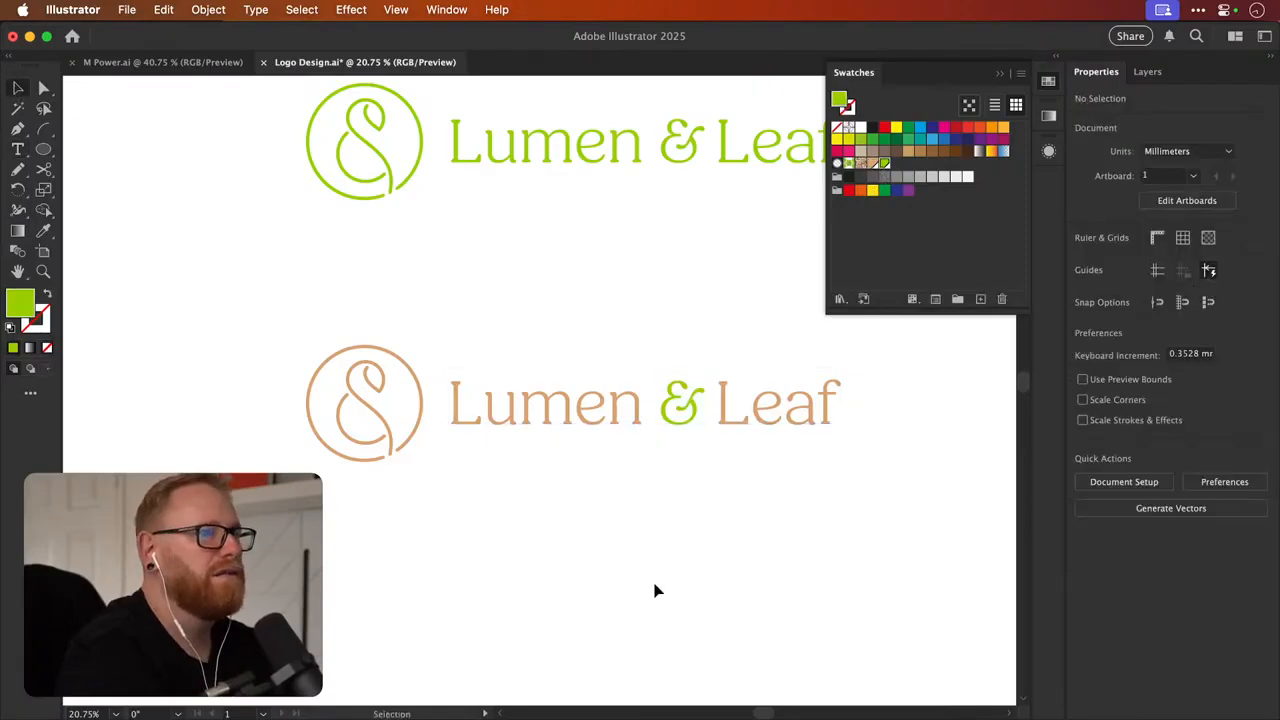
Hide the swatches, compare the ochre and green logo versions, and save the document
{"action": "left_click", "coordinate": [1049, 84]}
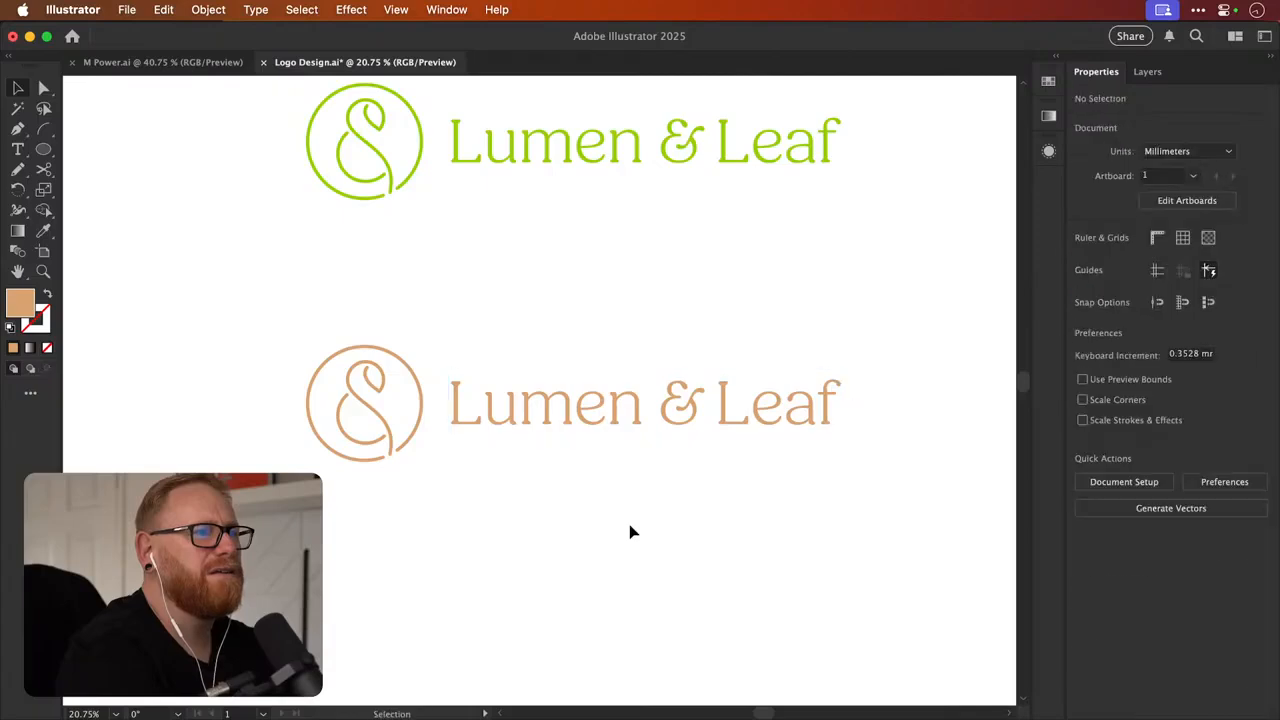
{"action": "scroll", "coordinate": [629, 524], "scroll_direction": "up", "scroll_amount": 3}
{"action": "scroll", "coordinate": [629, 524], "scroll_direction": "up", "scroll_amount": 3}
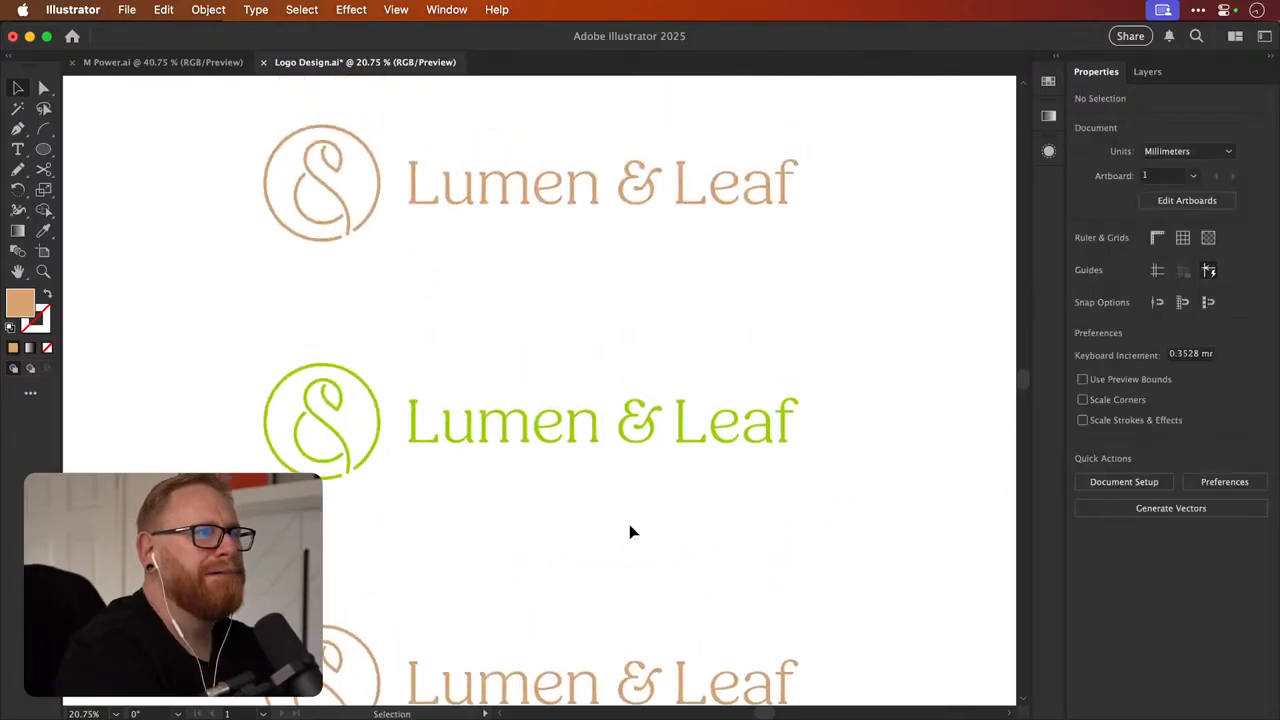
{"action": "scroll", "coordinate": [630, 531], "scroll_direction": "down", "scroll_amount": 3}
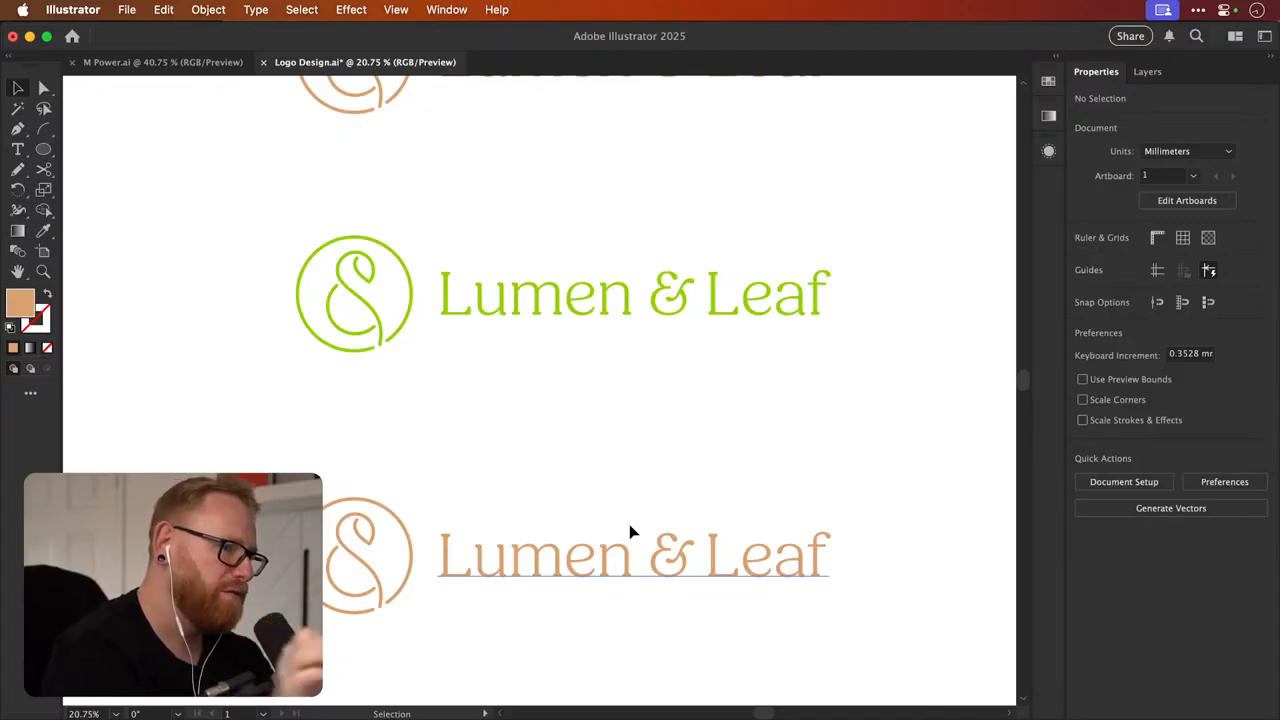
{"action": "scroll", "coordinate": [630, 532], "scroll_direction": "down", "scroll_amount": 2}
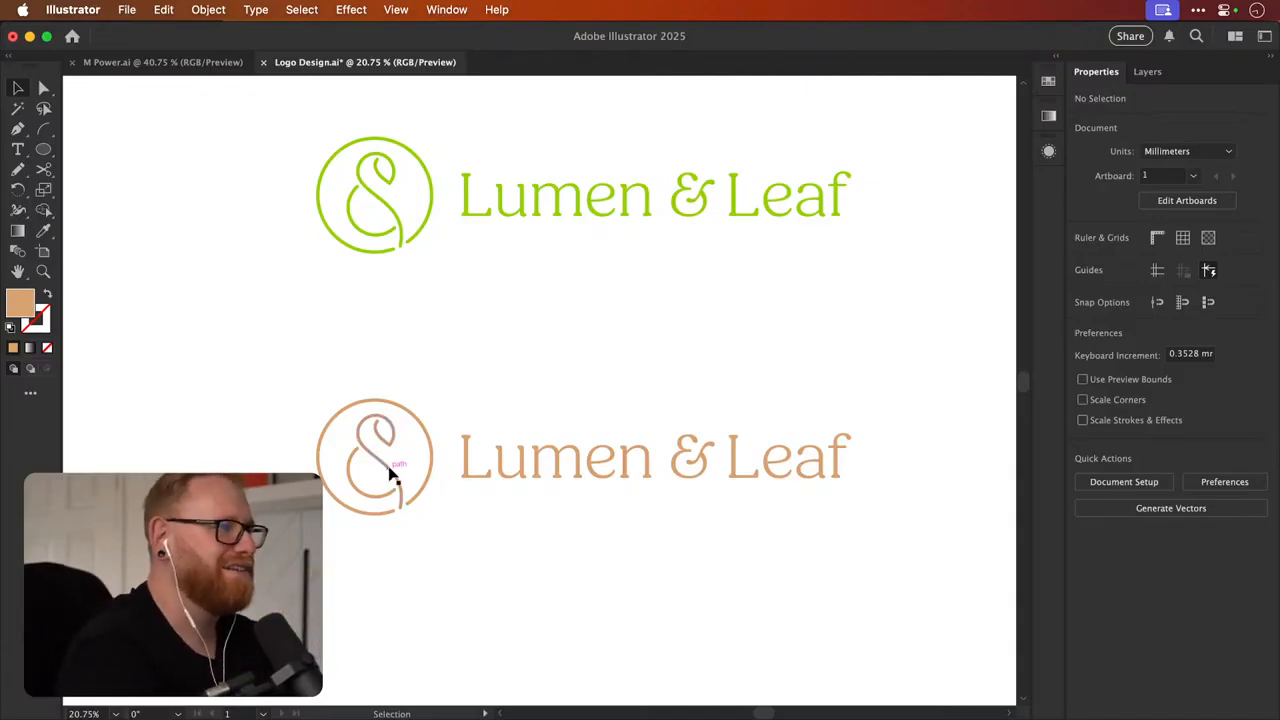
{"action": "scroll", "coordinate": [390, 478], "scroll_direction": "up", "scroll_amount": 2}
{"action": "key", "text": "a"}
{"action": "key", "text": "super+s"}
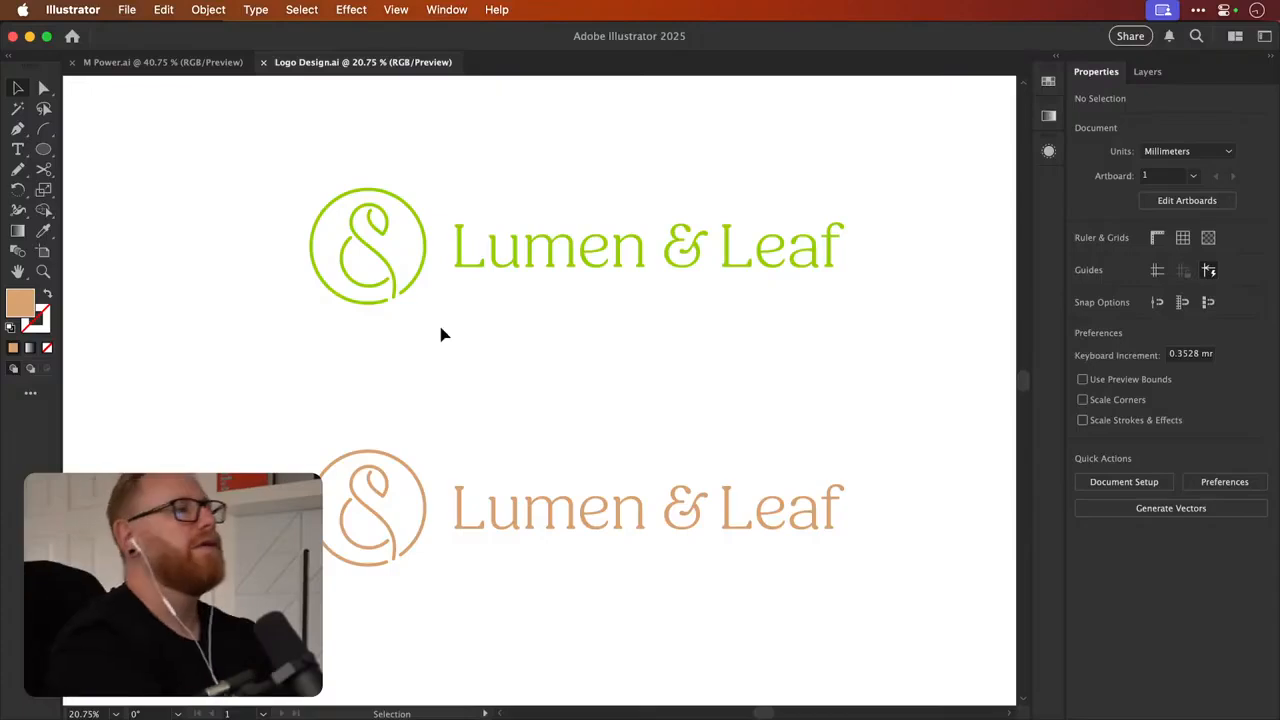
Duplicate the green ampersand symbol into the empty space beside the second logo and draw a circle about 139 mm across around it
{"action": "left_click", "coordinate": [386, 263]}
{"action": "left_click_drag", "start_coordinate": [386, 263], "coordinate": [161, 270]}
{"action": "scroll", "coordinate": [300, 315], "scroll_direction": "left", "scroll_amount": 5}
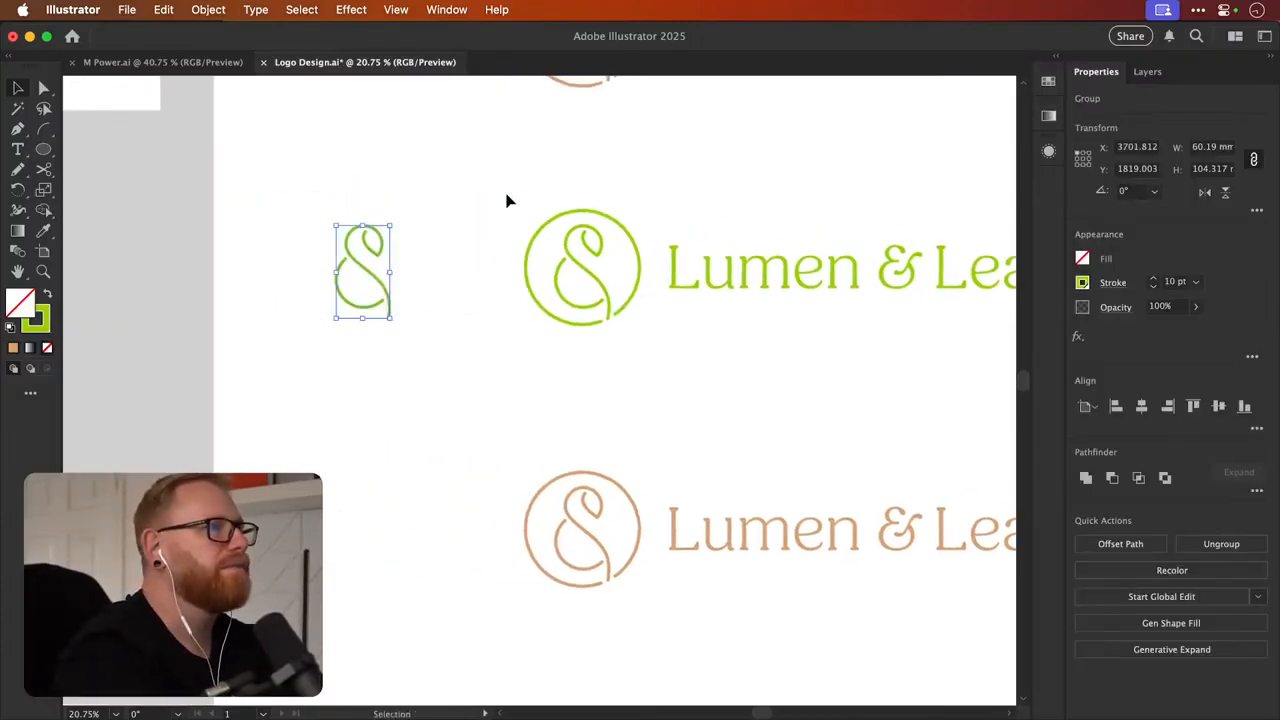
{"action": "left_click", "coordinate": [44, 150]}
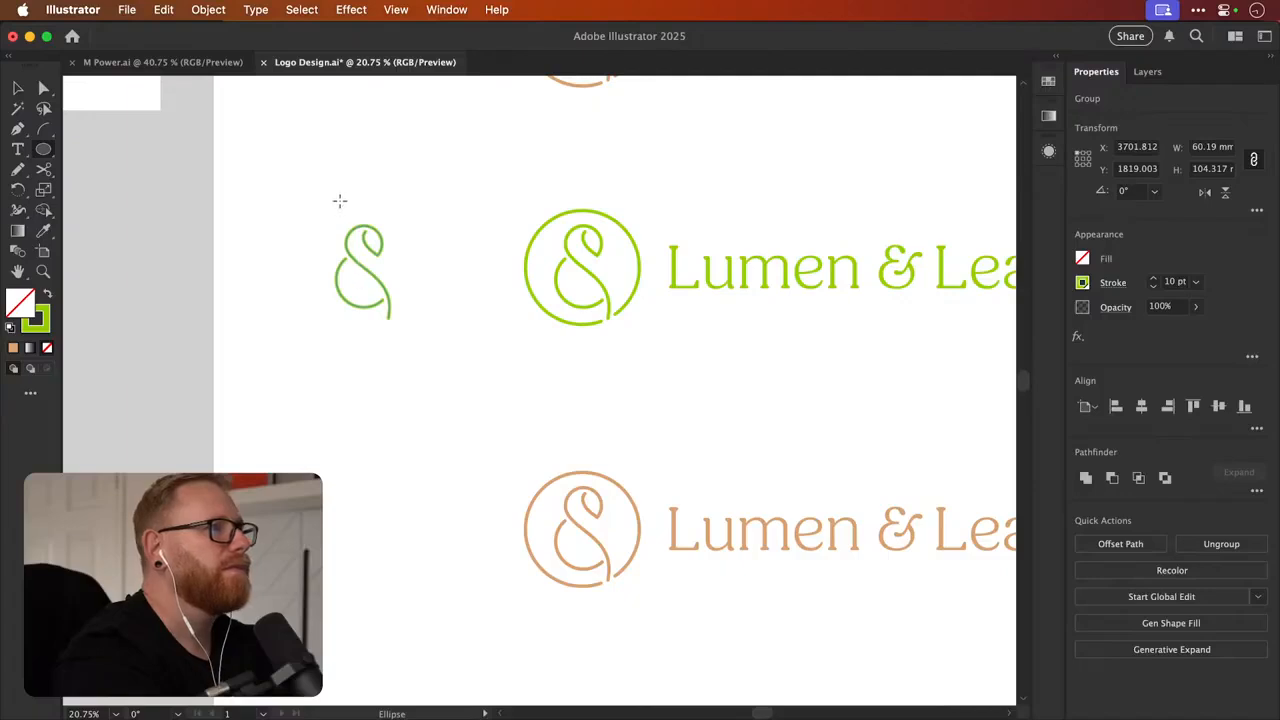
{"action": "left_click_drag", "start_coordinate": [281, 209], "coordinate": [406, 333]}
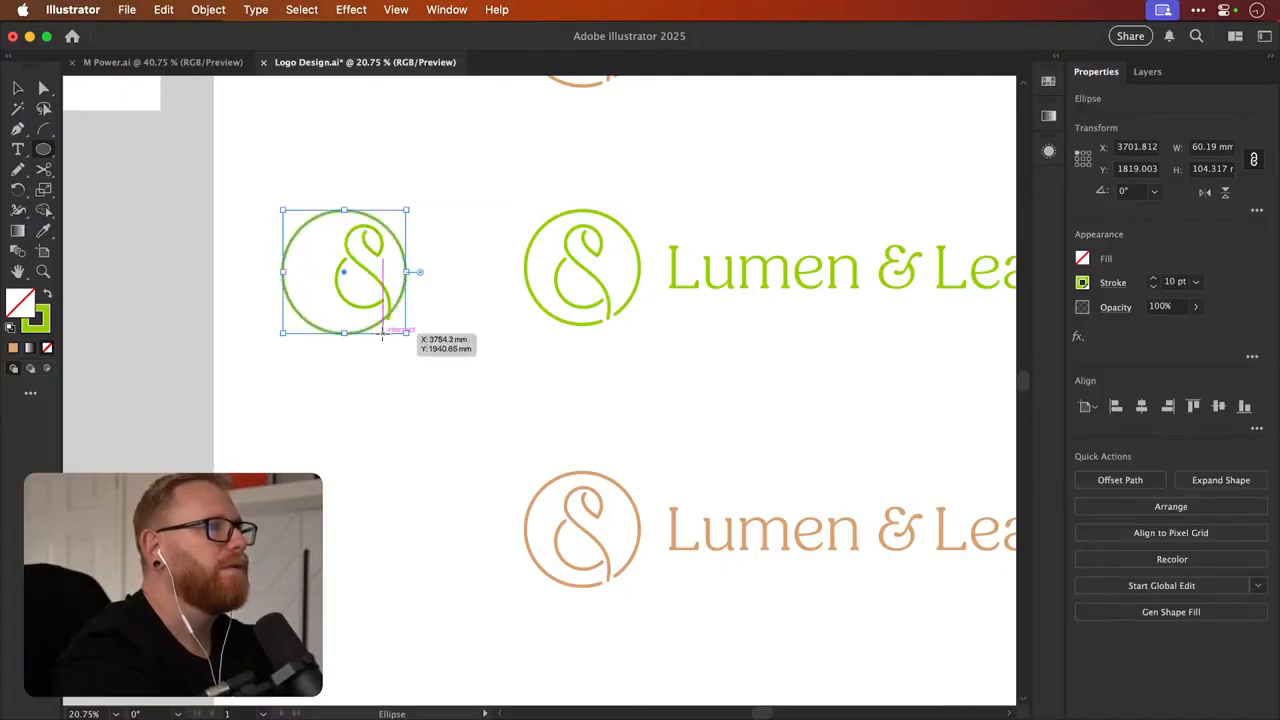
Turn the new circle into a solid green shape without a stroke and set its diameter to 128.488 mm, matching the second logo's ring
{"action": "key", "text": "v"}
{"action": "left_click", "coordinate": [563, 212]}
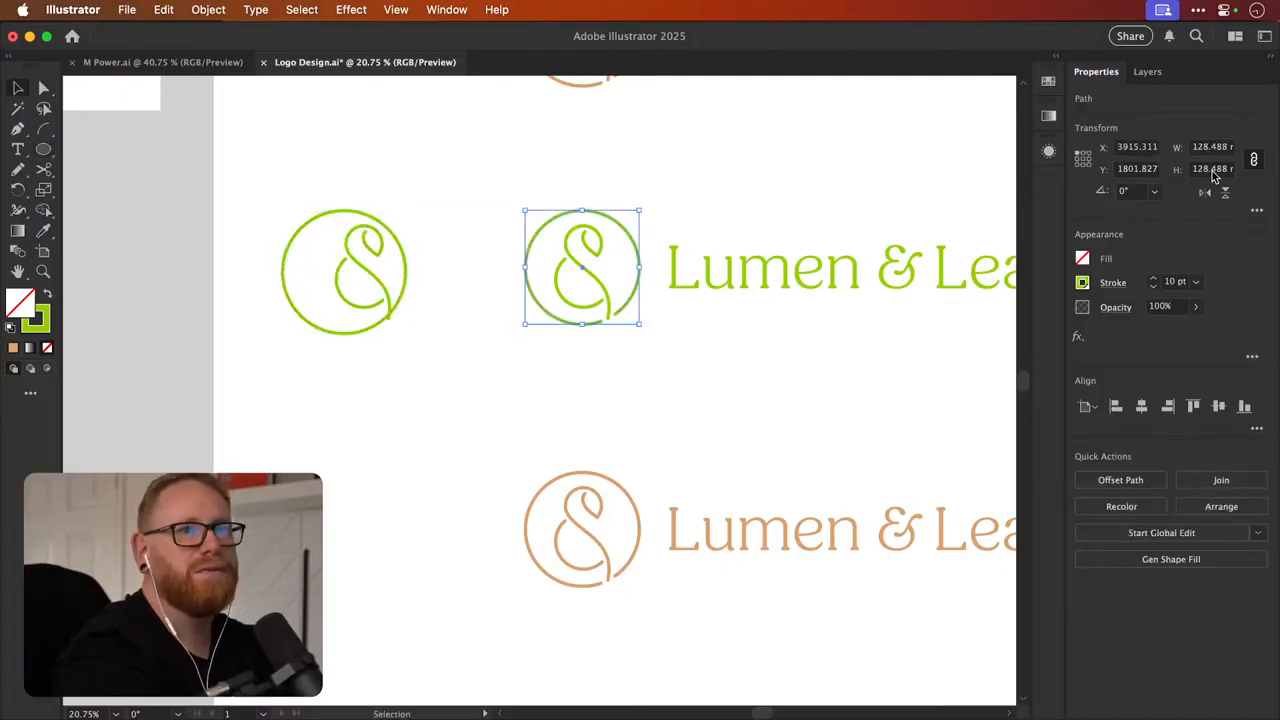
{"action": "left_click", "coordinate": [343, 211]}
{"action": "key", "text": "shift+x"}
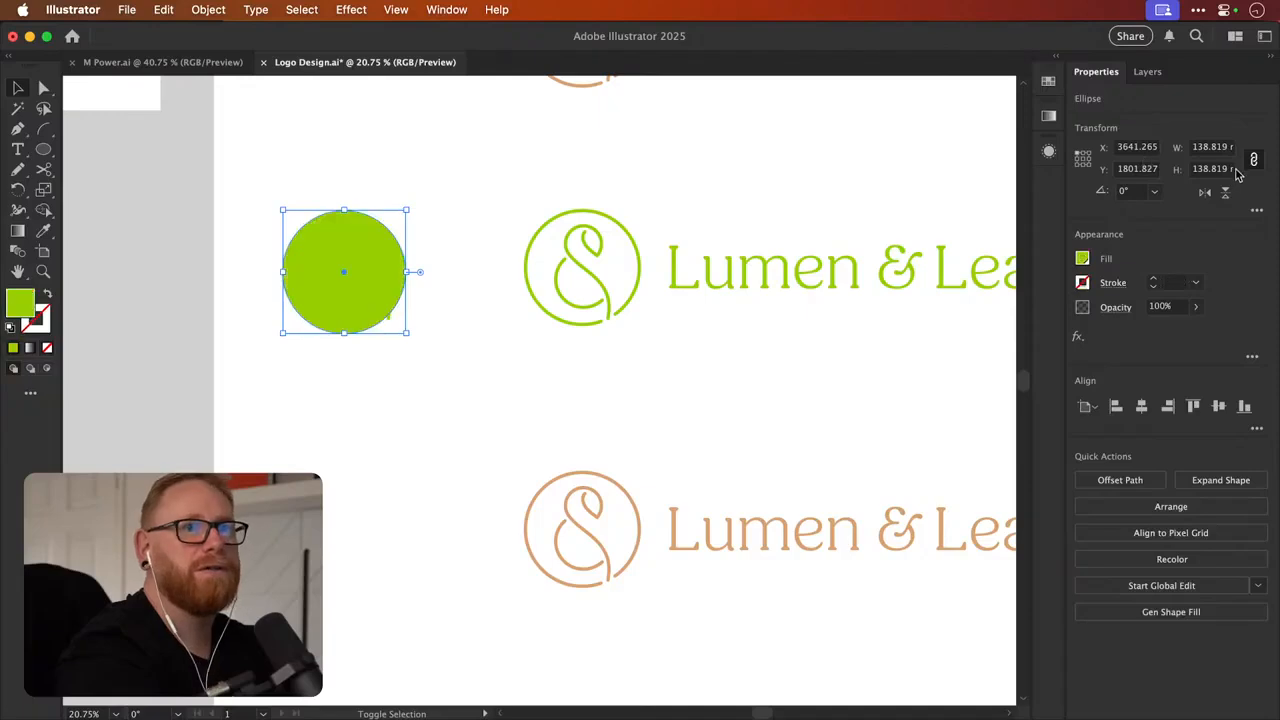
{"action": "left_click", "coordinate": [1232, 170]}
{"action": "type", "text": "128.488"}
{"action": "key", "text": "Return"}
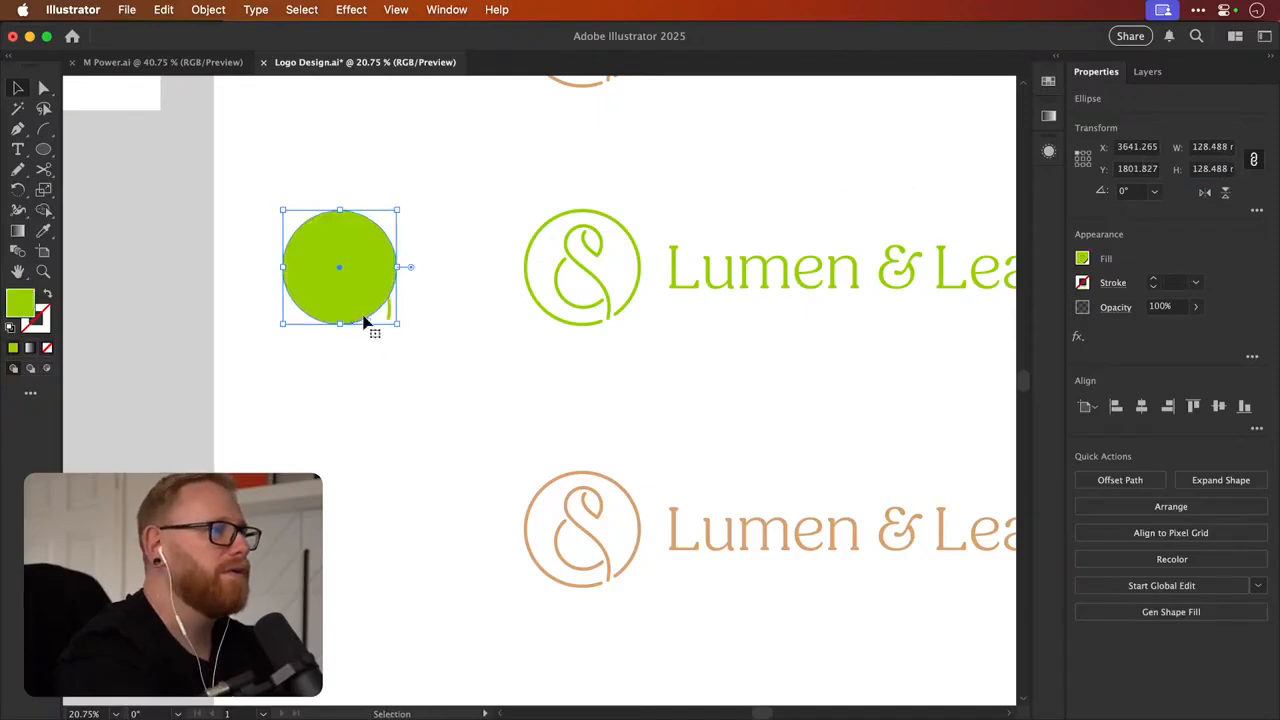
{"action": "left_click", "coordinate": [388, 316]}
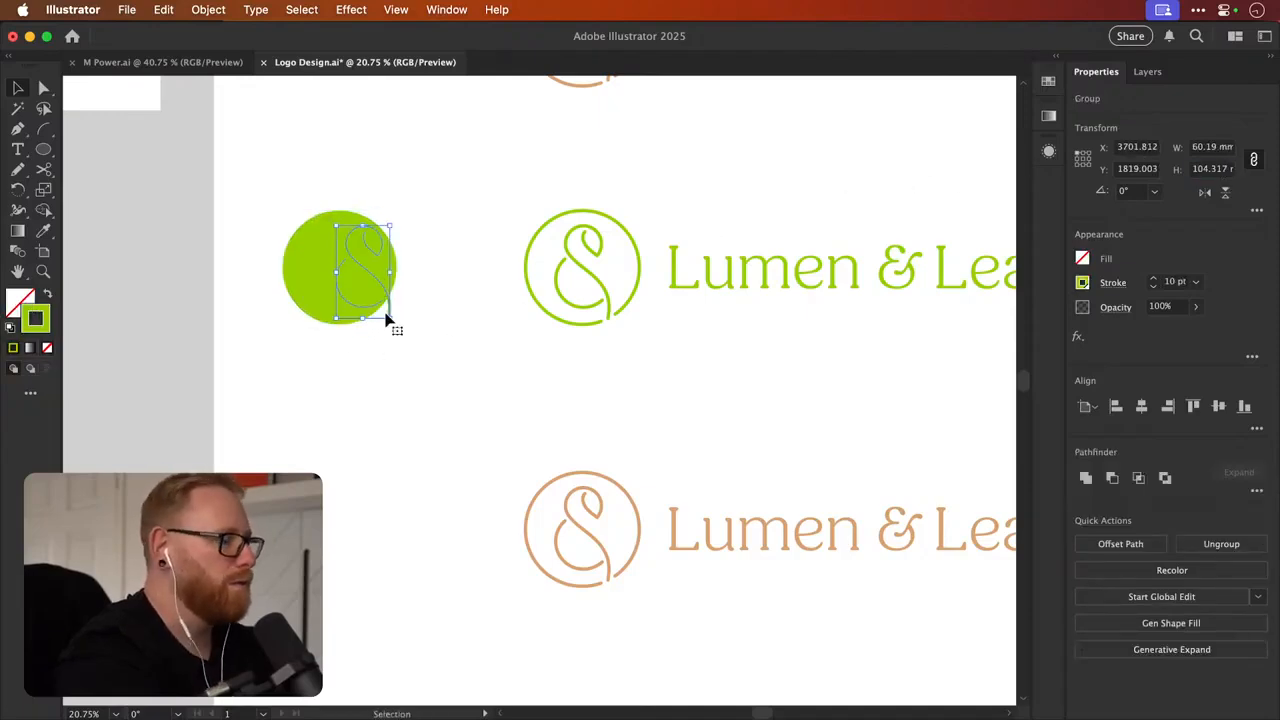
{"action": "key", "text": "i"}
{"action": "left_click", "coordinate": [430, 388]}
{"action": "key", "text": "v"}
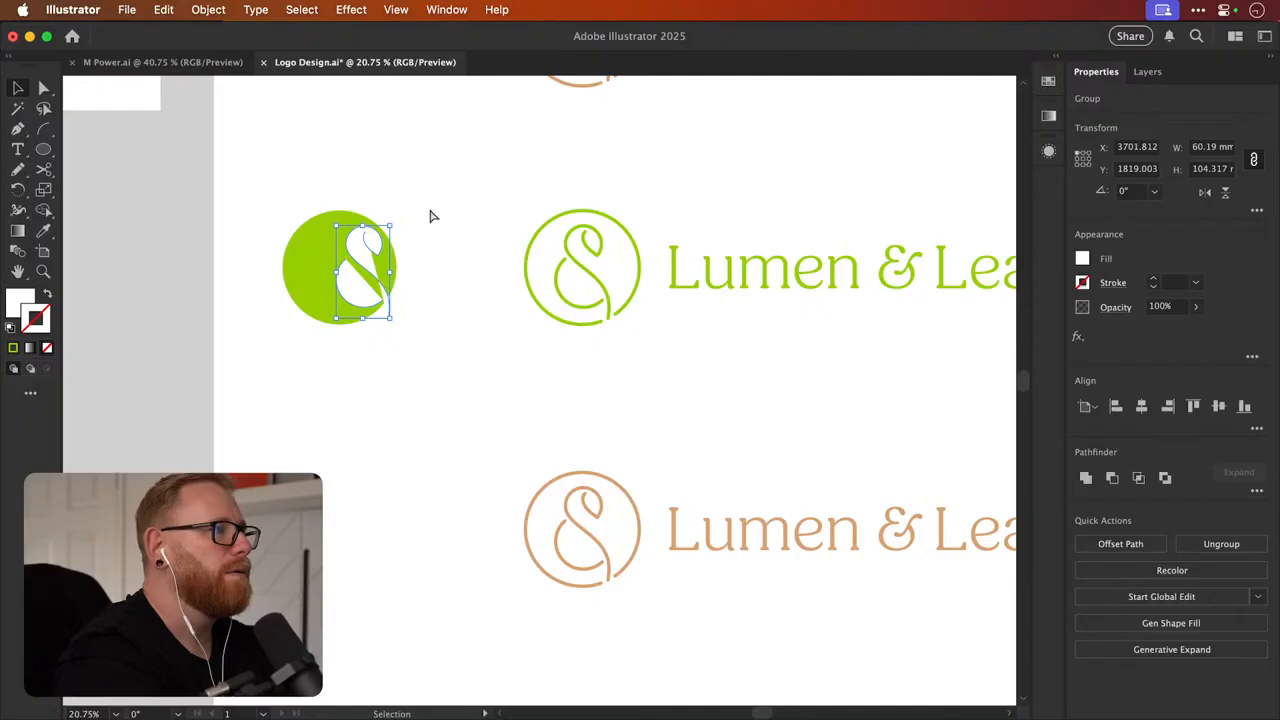
{"action": "key", "text": "super+z"}
Recolour the duplicated ampersand's stroke white by sampling the blank artboard colour with the Eyedropper
{"action": "key", "text": "i"}
{"action": "left_click", "coordinate": [399, 423], "text": "shift"}
{"action": "key", "text": "v"}
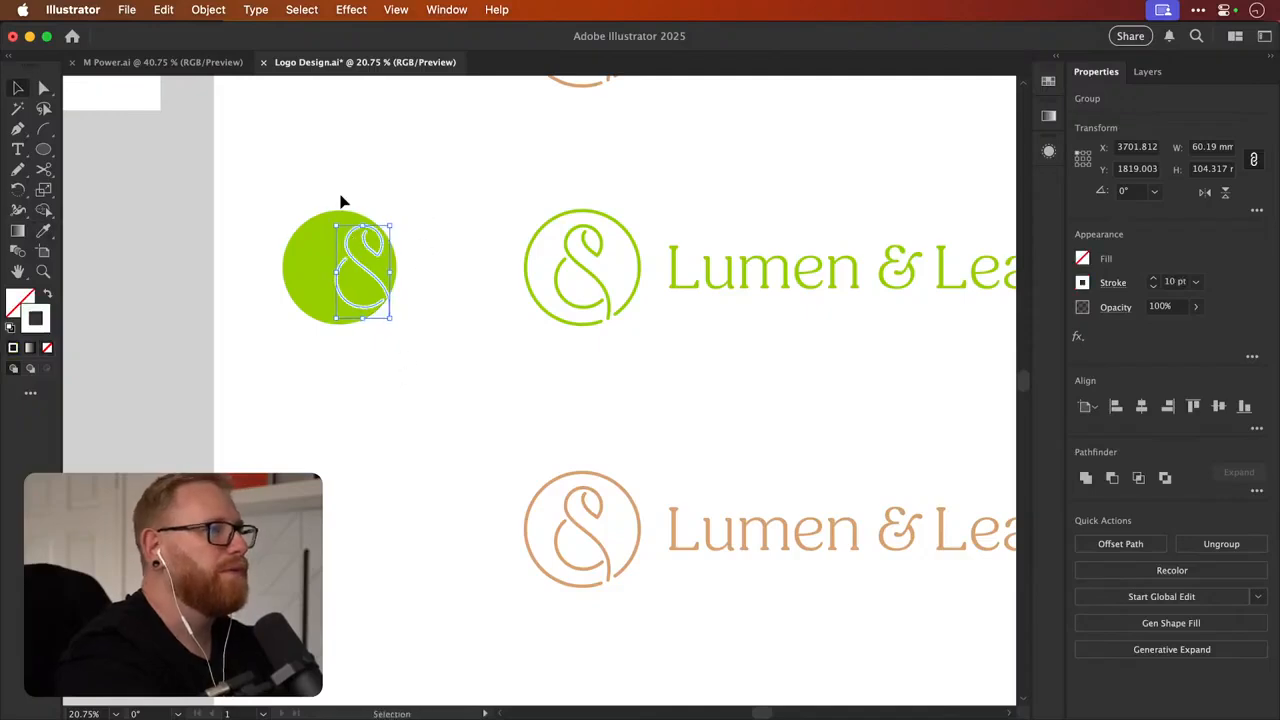
Shift the solid green circle sideways so the white ampersand sits visually centred inside it
{"action": "left_click_drag", "start_coordinate": [320, 246], "coordinate": [603, 263]}
{"action": "key", "text": "z"}
{"action": "key", "text": "v"}
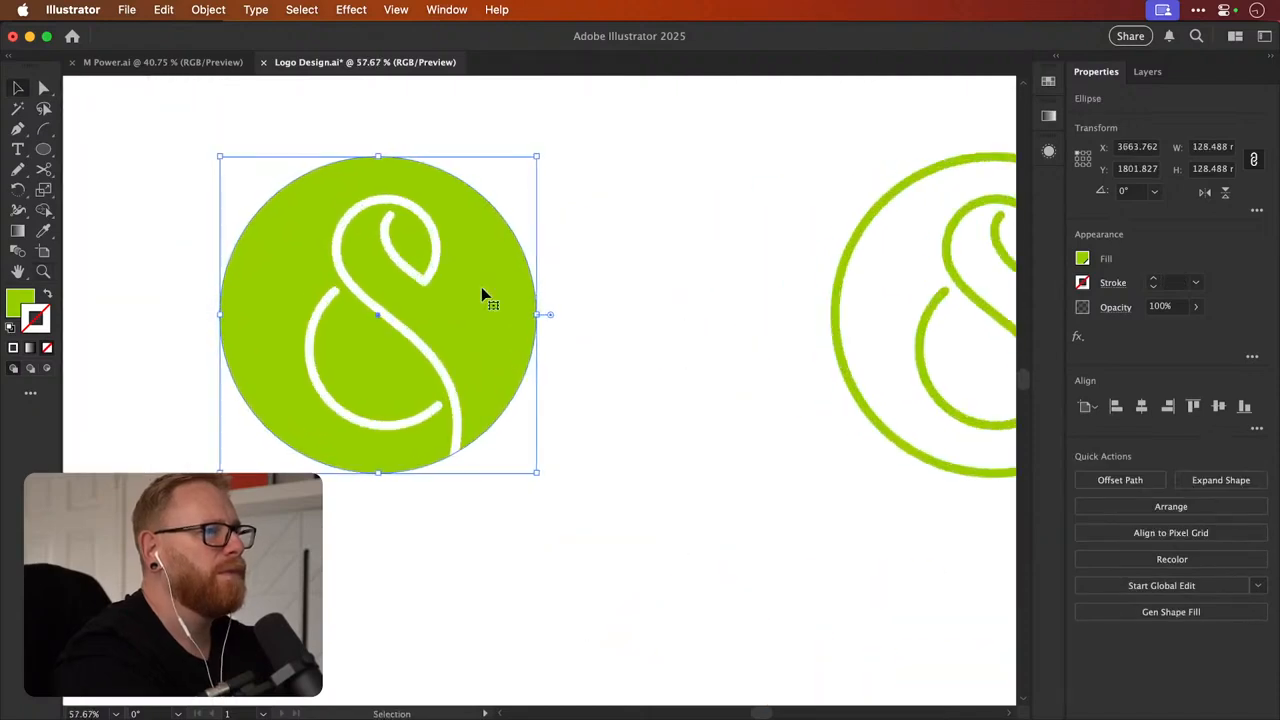
{"action": "key", "text": "Right"}
{"action": "key", "text": "Right"}
{"action": "key", "text": "Right"}
{"action": "key", "text": "Right"}
{"action": "key", "text": "Right"}
{"action": "key", "text": "super+shift+a"}
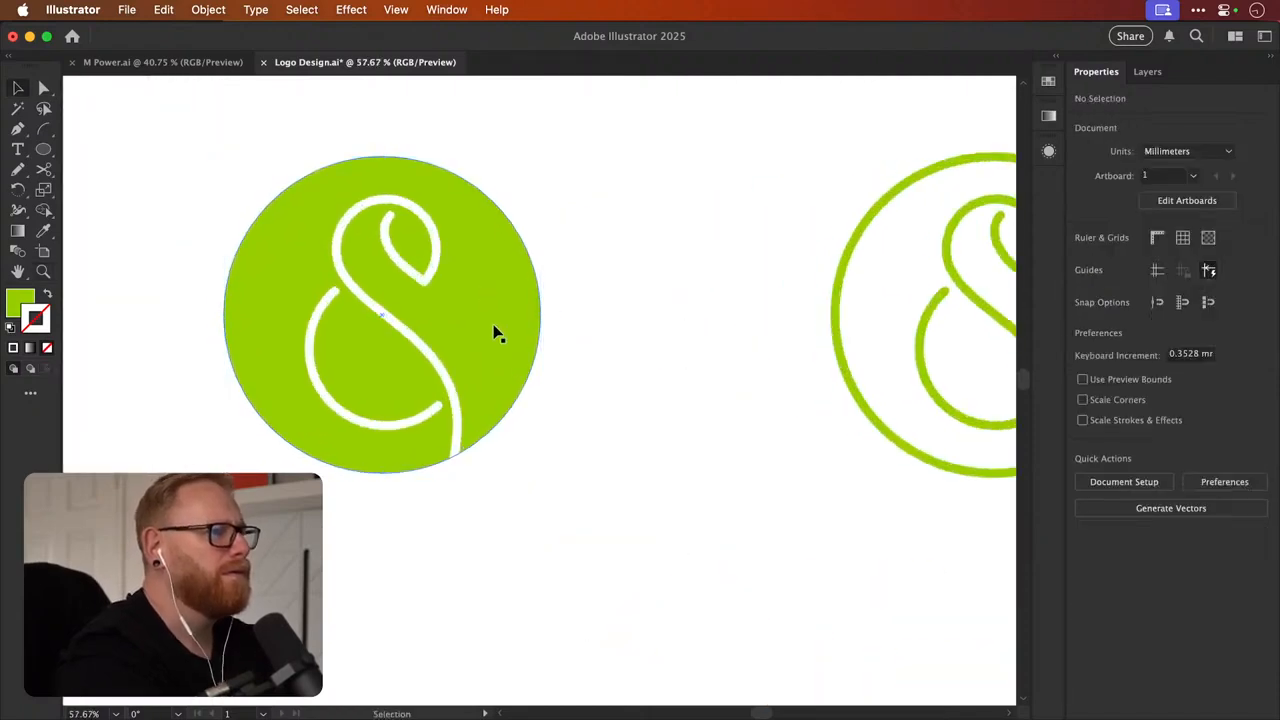
Scale the solid green circle down proportionally around its centre to about 123.3 mm across
{"action": "left_click", "coordinate": [493, 432]}
{"action": "key", "text": "s"}
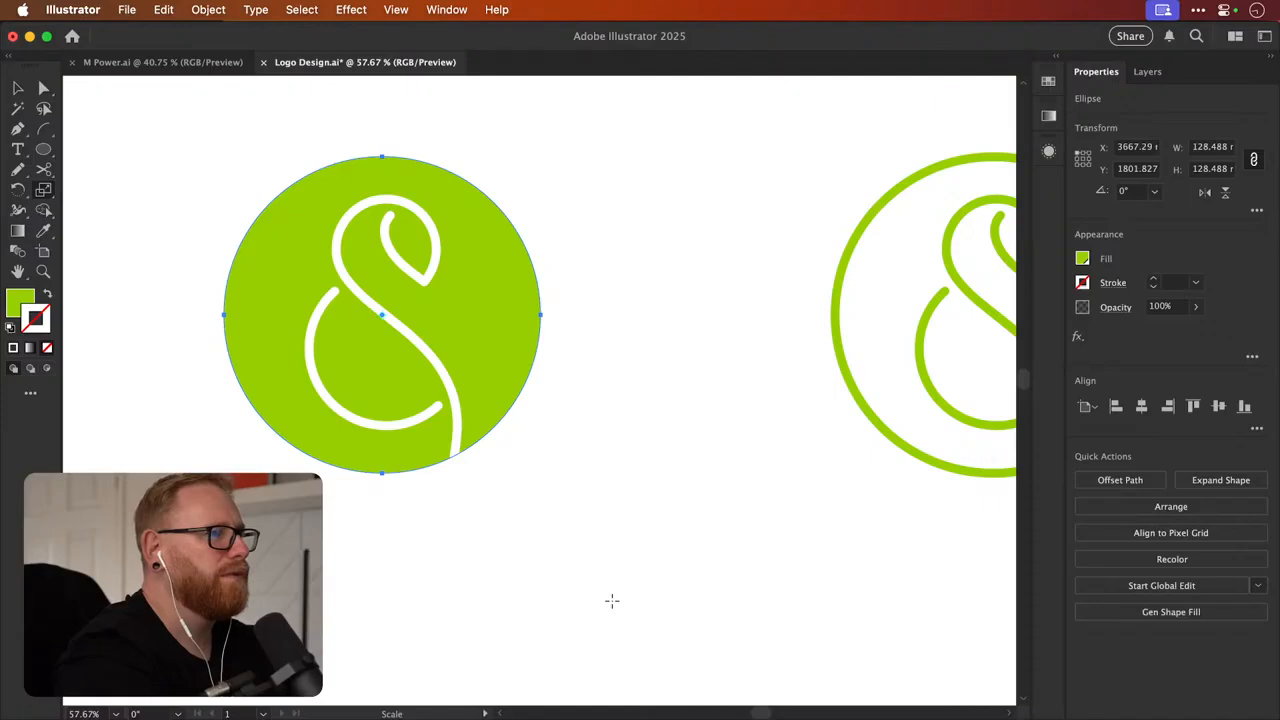
{"action": "mouse_move", "coordinate": [612, 600]}
{"action": "left_mouse_down"}
{"action": "mouse_move", "coordinate": [589, 583]}
{"action": "mouse_move", "coordinate": [603, 613]}
{"action": "mouse_move", "coordinate": [600, 599]}
{"action": "left_mouse_up"}
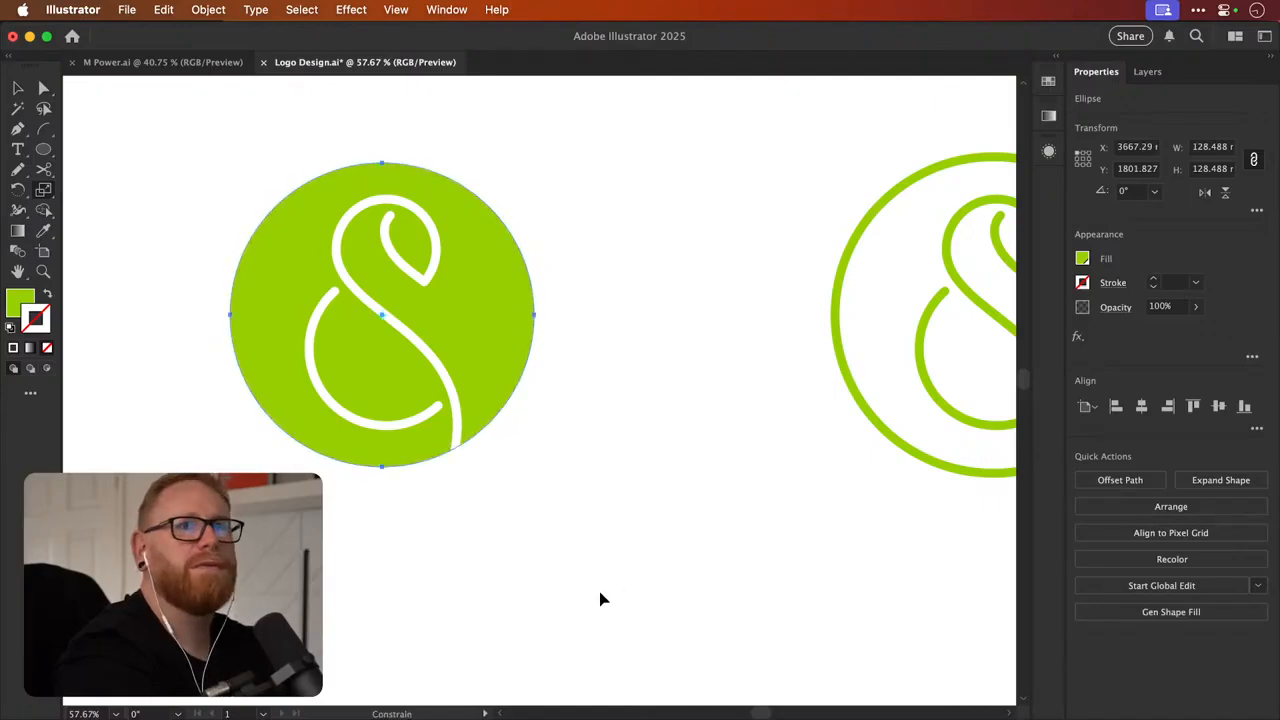
{"action": "key", "text": "v"}
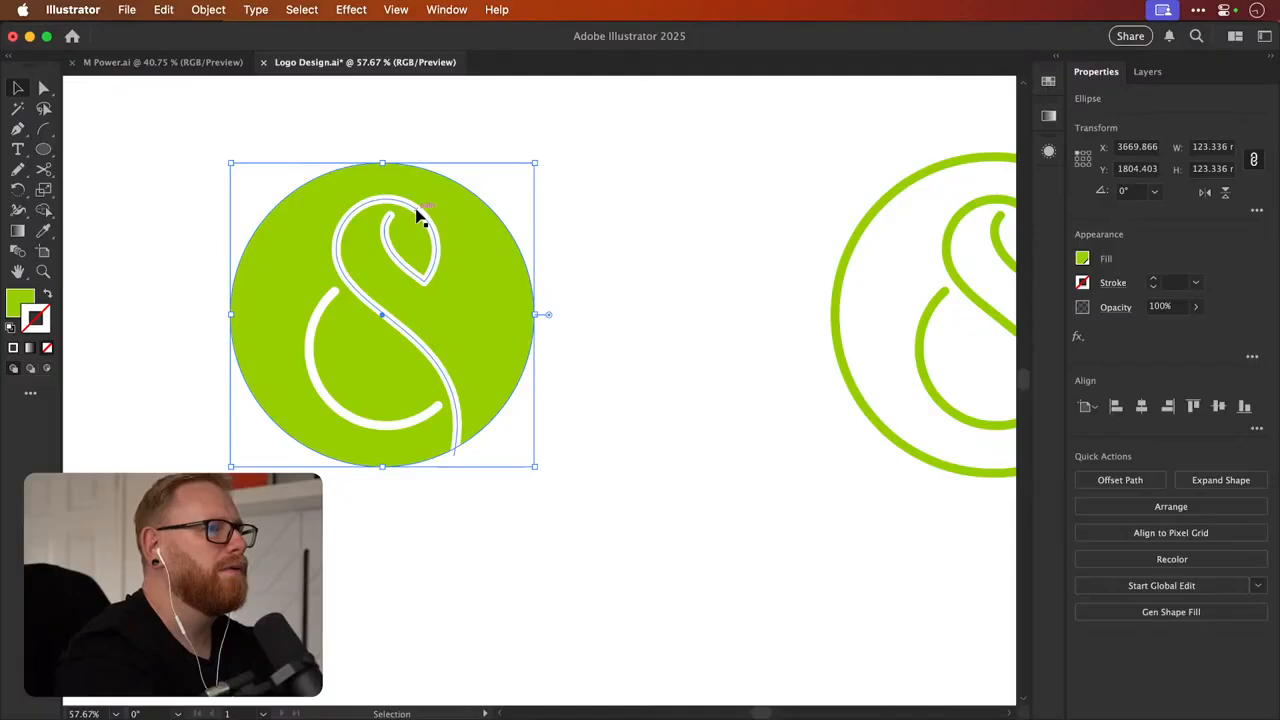
{"action": "left_click", "coordinate": [637, 323]}
Shorten the inner end of the white ampersand's leaf-shaped loop by cutting off its tip with the Scissors tool
{"action": "key", "text": "super+minus"}
{"action": "key", "text": "super+minus"}
{"action": "key", "text": "super+minus"}
{"action": "key", "text": "super+minus"}
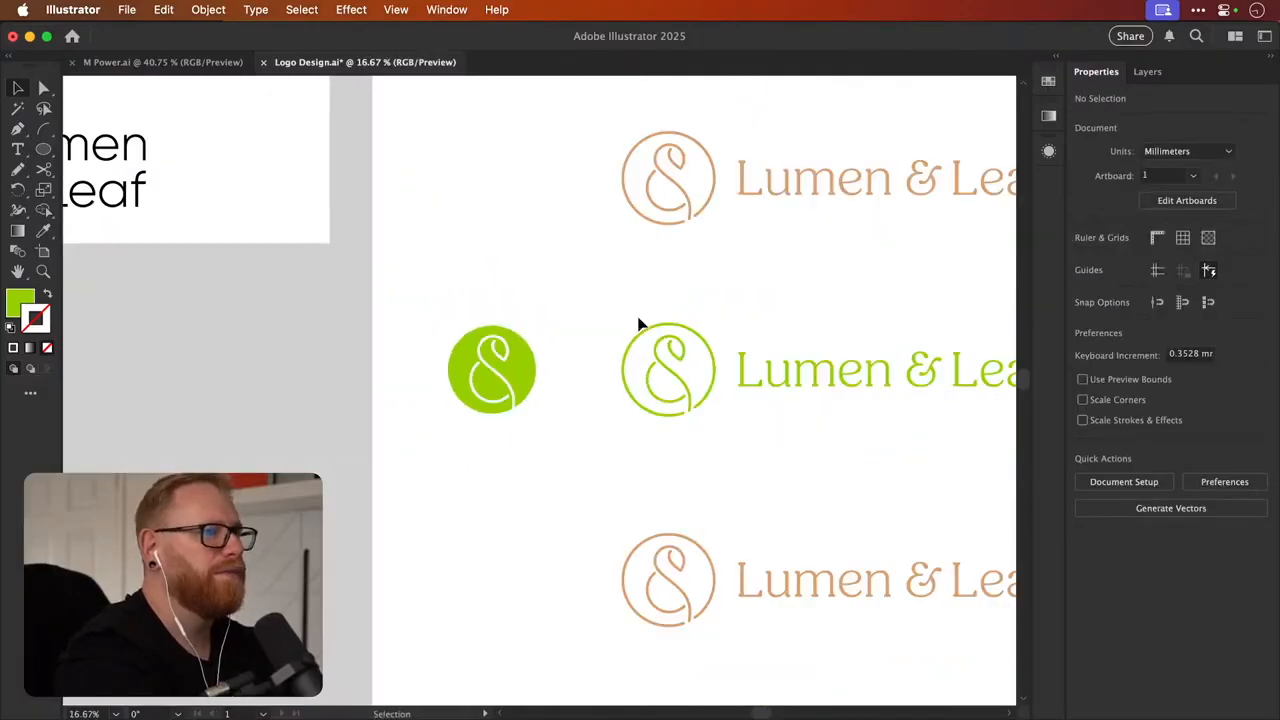
{"action": "scroll", "coordinate": [640, 323], "scroll_direction": "right", "scroll_amount": 5}
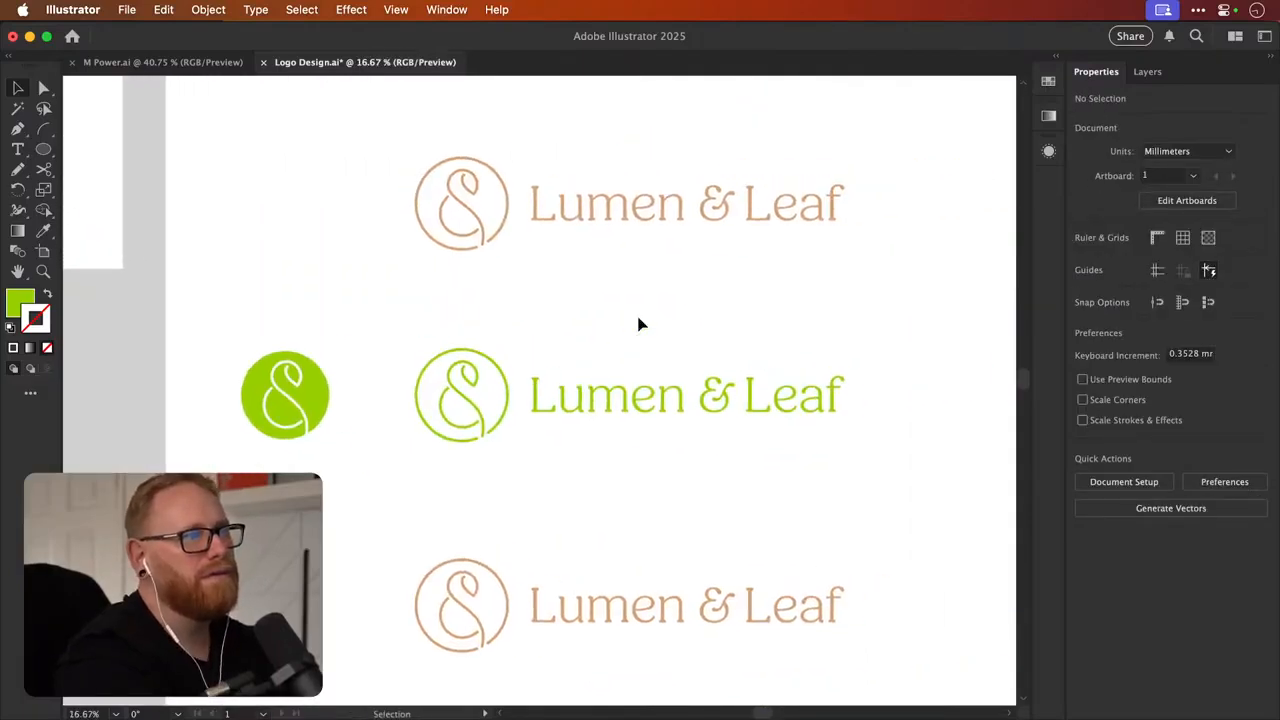
{"action": "key", "text": "z"}
{"action": "left_click_drag", "start_coordinate": [246, 354], "coordinate": [451, 437]}
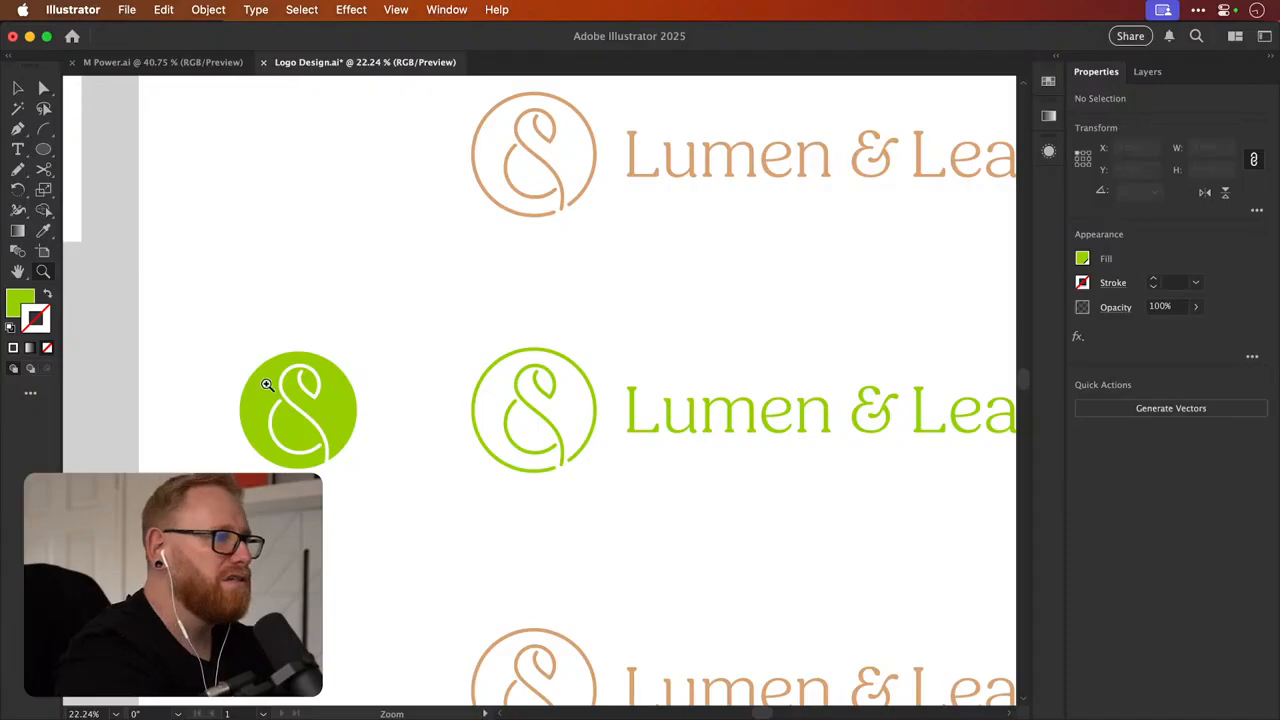
{"action": "left_click_drag", "start_coordinate": [267, 384], "coordinate": [634, 403]}
{"action": "key", "text": "c"}
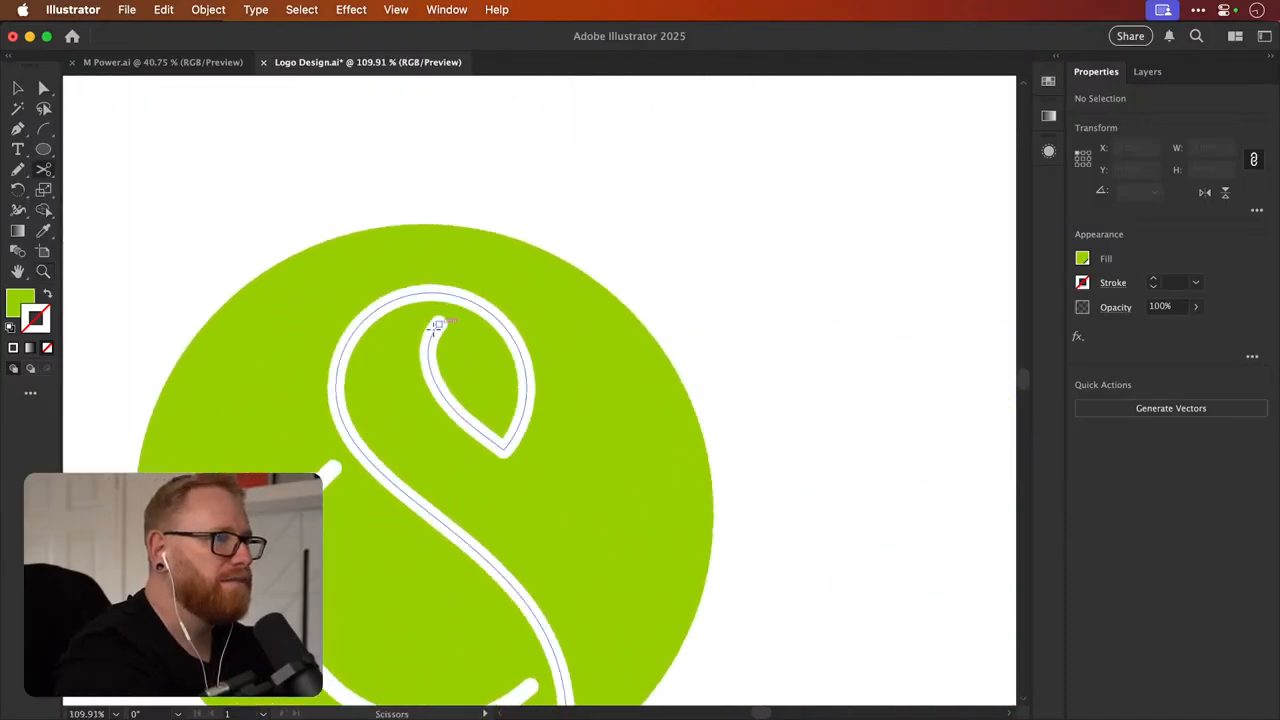
{"action": "scroll", "coordinate": [437, 325], "scroll_direction": "up", "scroll_amount": 5}
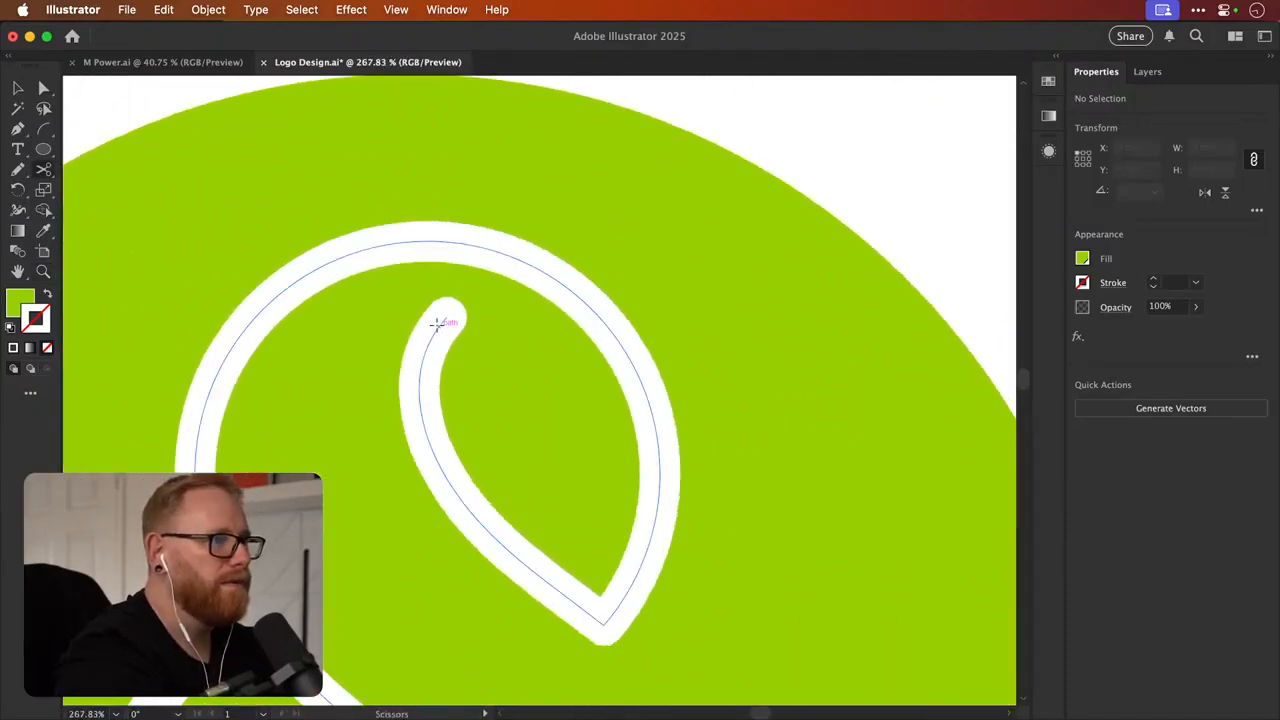
{"action": "left_click", "coordinate": [437, 325]}
{"action": "key", "text": "a"}
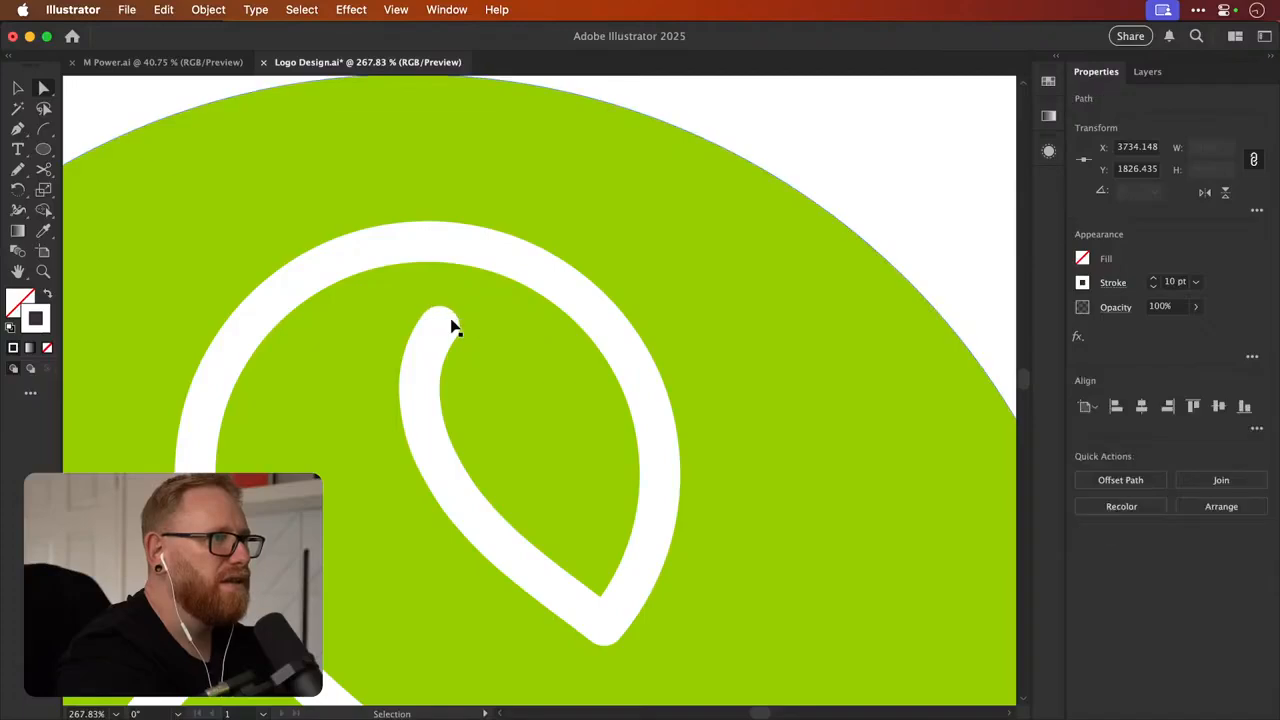
Trim the upper tip of the white ampersand's separate lower curve with the Scissors tool
{"action": "scroll", "coordinate": [454, 389], "scroll_direction": "down", "scroll_amount": 4}
{"action": "key", "text": "c"}
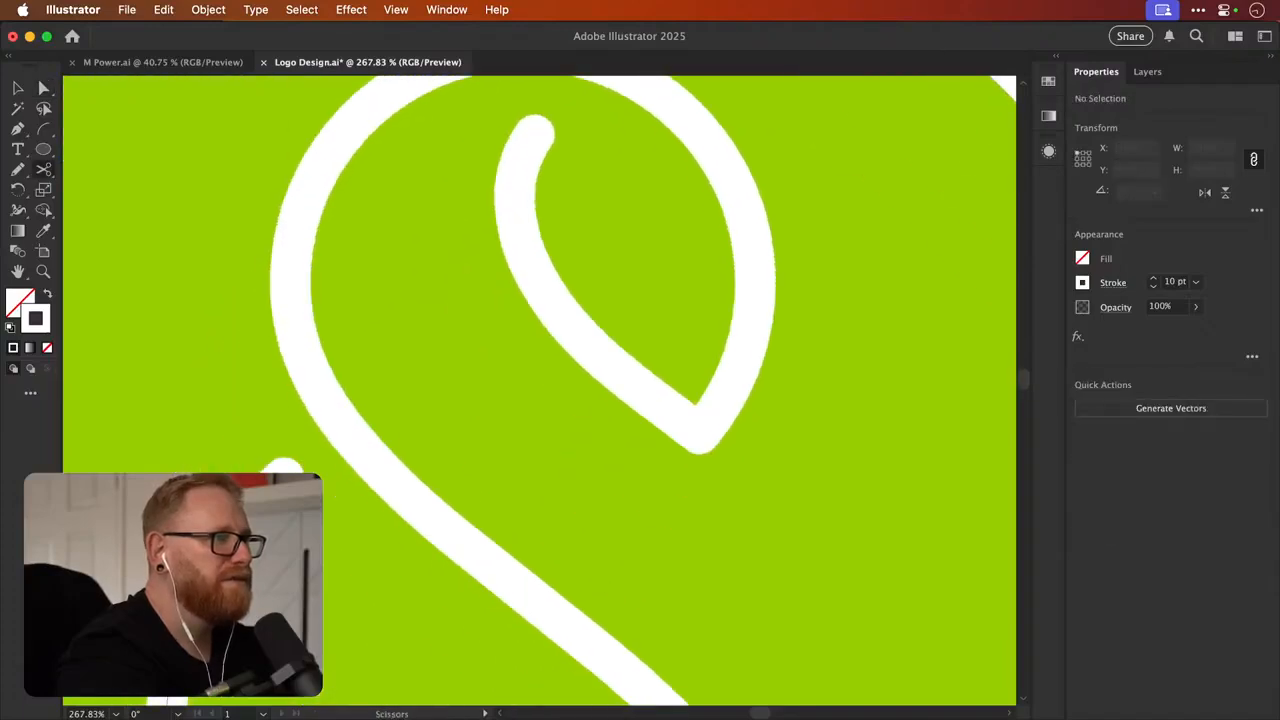
{"action": "left_click", "coordinate": [284, 478]}
{"action": "key", "text": "a"}
{"action": "left_click", "coordinate": [472, 431]}
{"action": "scroll", "coordinate": [537, 345], "scroll_direction": "up", "scroll_amount": 2}
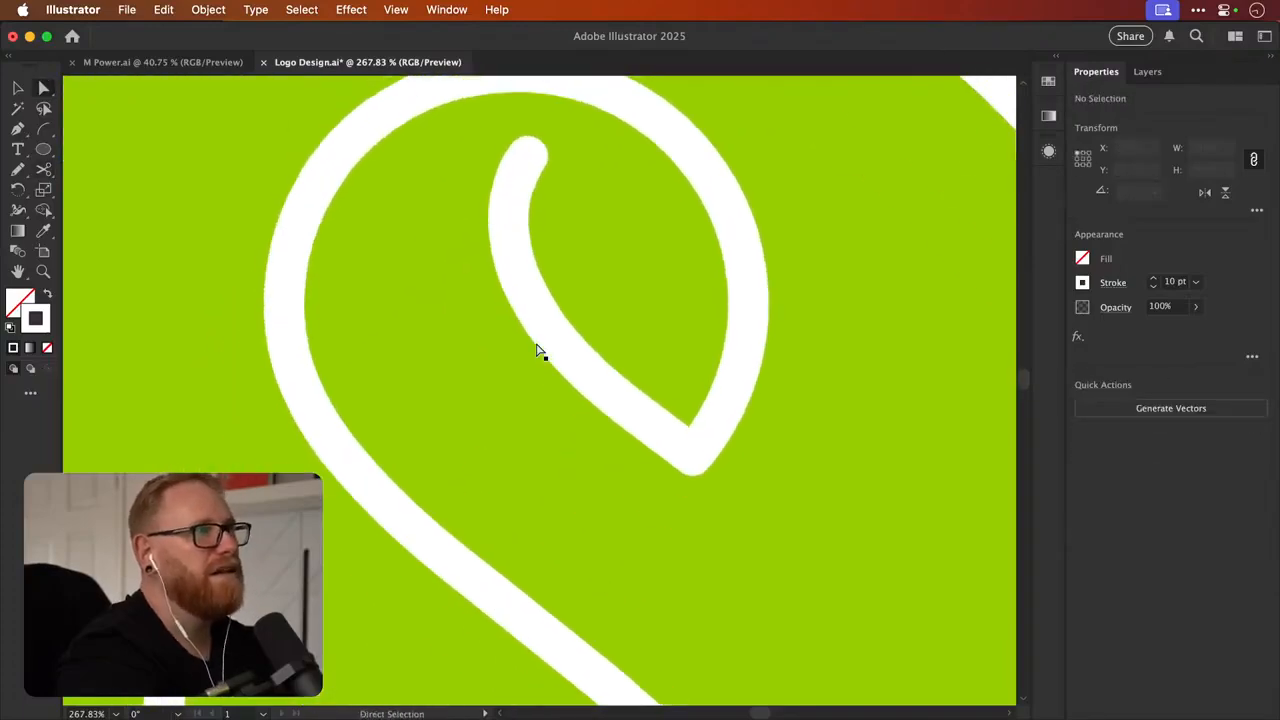
Trim the inner tip of the white ampersand's lower curve, beside the main stem, with the Scissors tool
{"action": "scroll", "coordinate": [537, 350], "scroll_direction": "down", "scroll_amount": 6}
{"action": "key", "text": "c"}
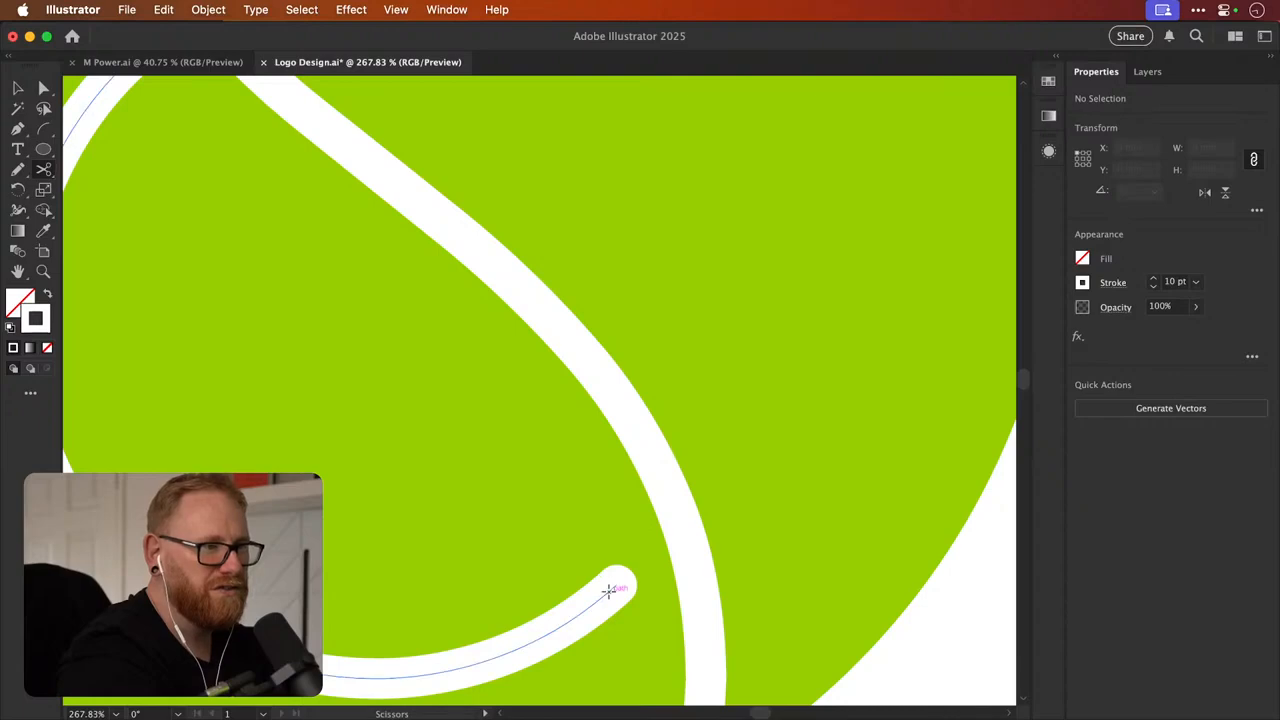
{"action": "left_click", "coordinate": [608, 590]}
{"action": "key", "text": "v"}
{"action": "left_click", "coordinate": [640, 482]}
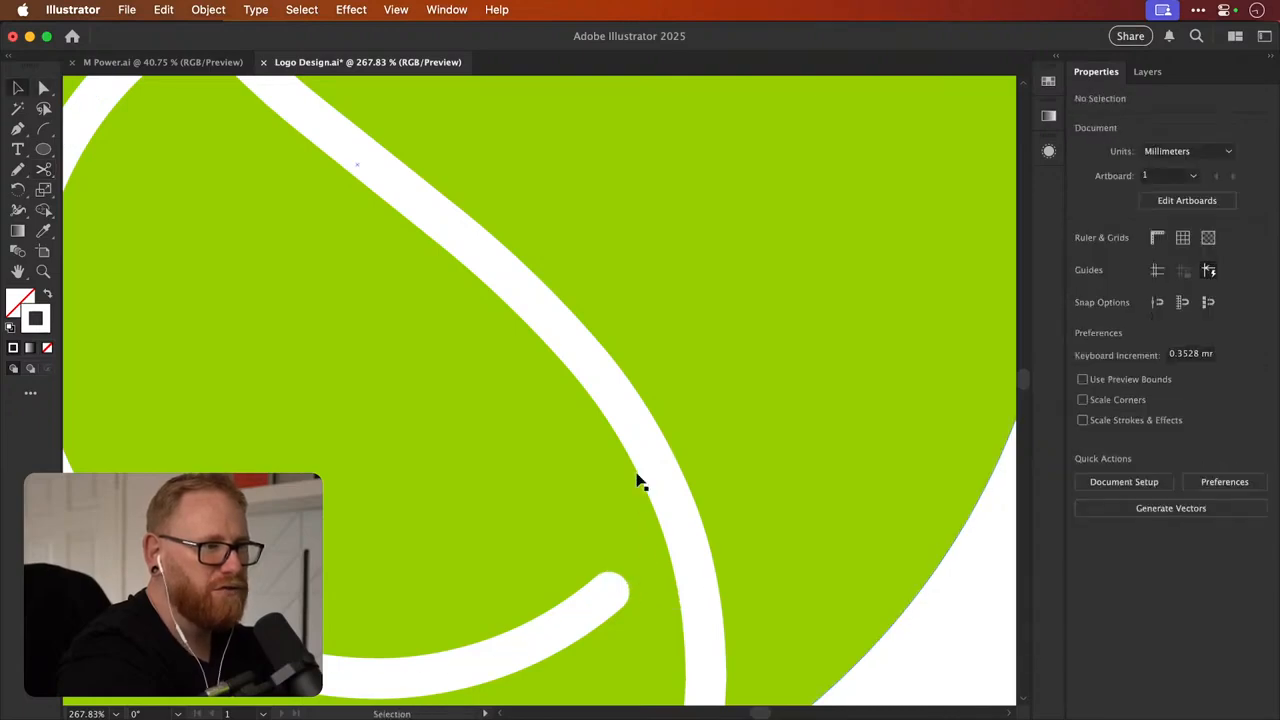
Examine the solid green icon next to the outlined green and ochre Lumen & Leaf logos
{"action": "key", "text": "super+minus"}
{"action": "key", "text": "super+minus"}
{"action": "key", "text": "super+minus"}
{"action": "key", "text": "super+minus"}
{"action": "key", "text": "super+minus"}
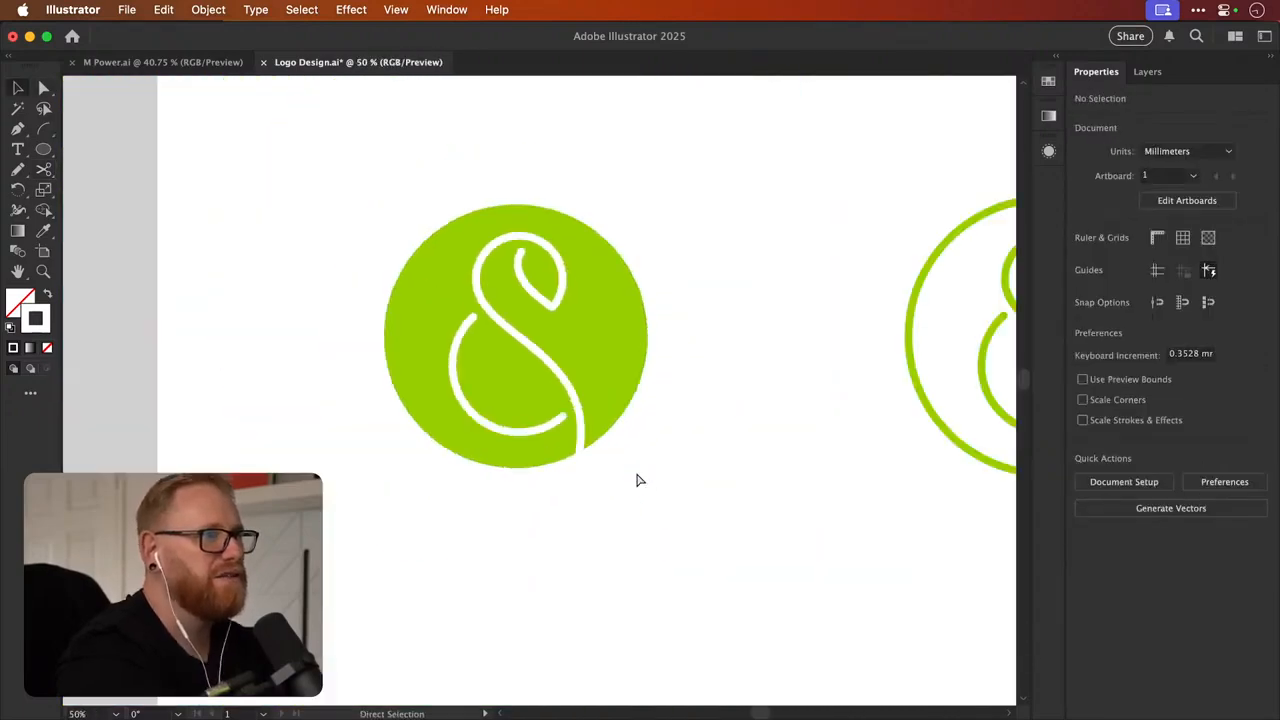
{"action": "key", "text": "super+minus"}
{"action": "key", "text": "super+minus"}
{"action": "scroll", "coordinate": [640, 481], "scroll_direction": "right", "scroll_amount": 5}
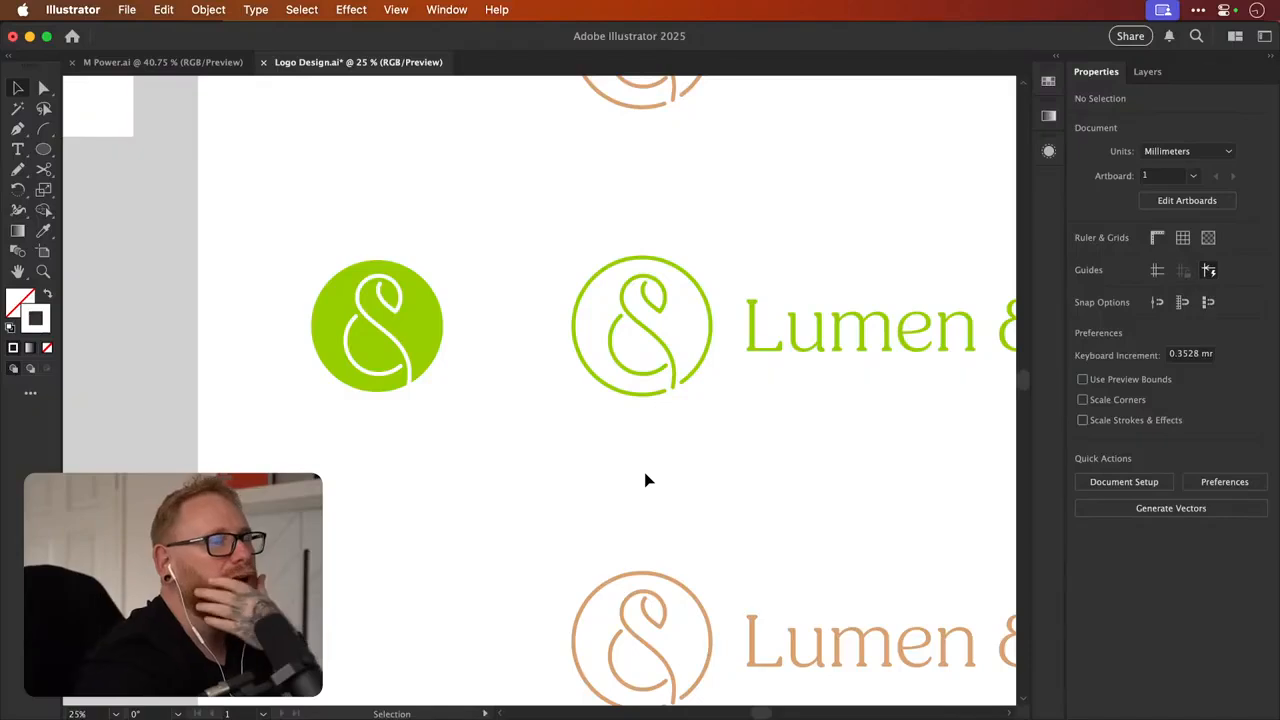
{"action": "scroll", "coordinate": [645, 480], "scroll_direction": "right", "scroll_amount": 3}
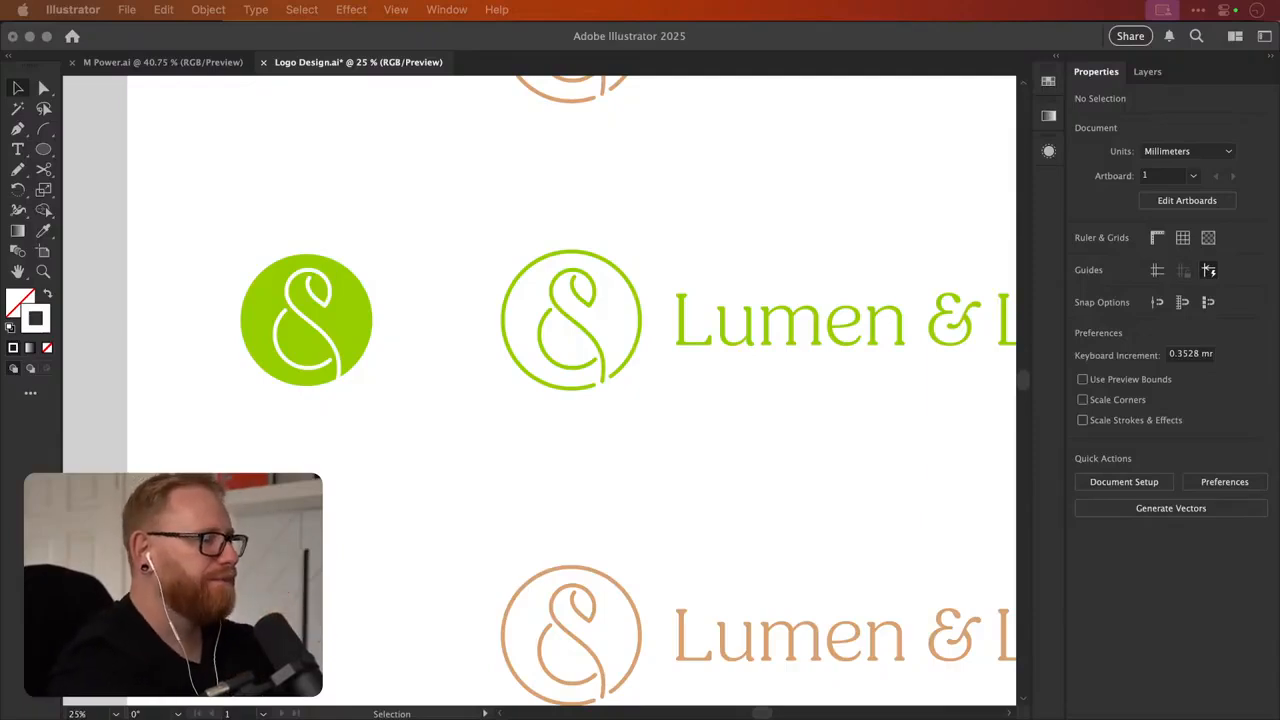
Switch to Acrobat and fit the cover page of Nature.pdf in view
{"action": "key", "text": "F11"}
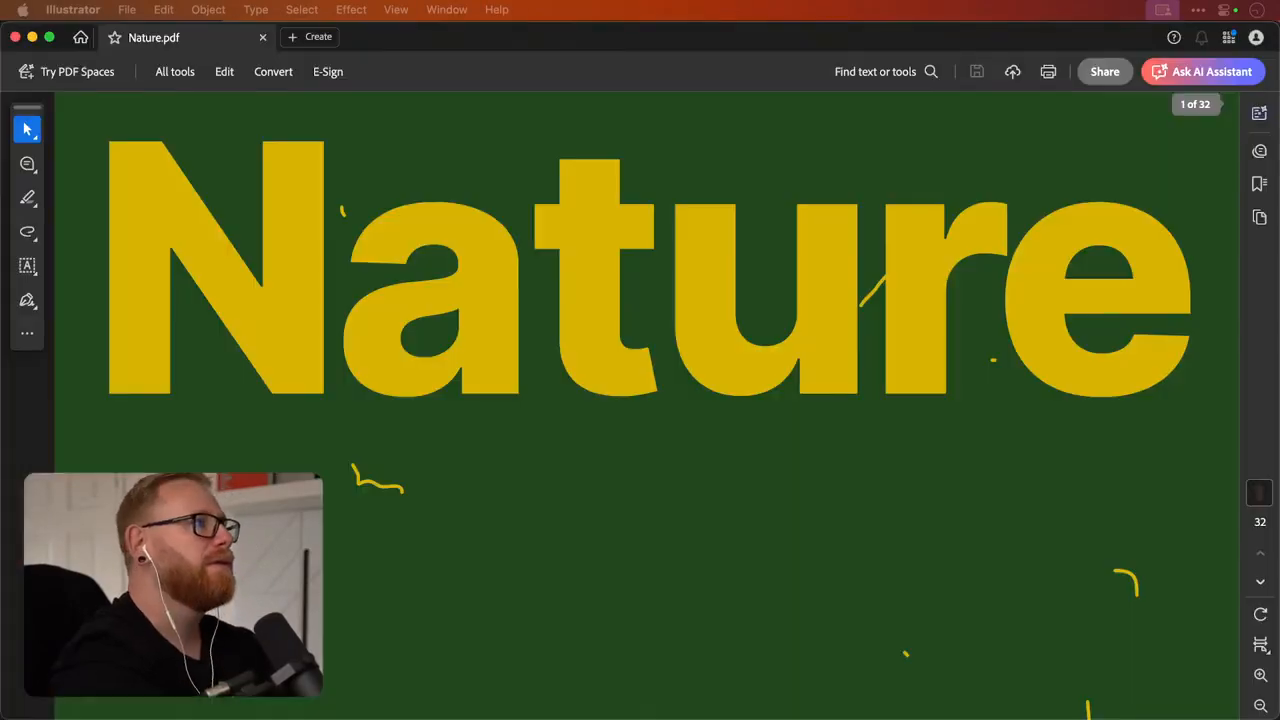
{"action": "key", "text": "super+0"}
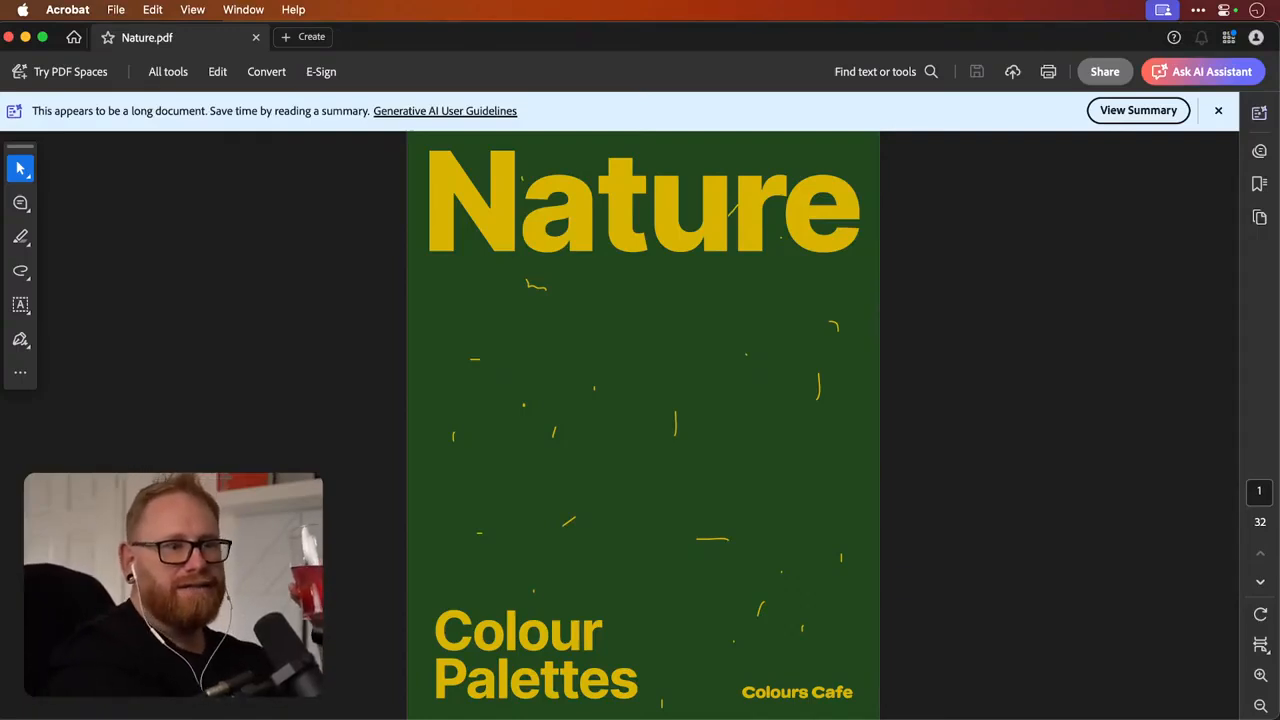
{"action": "left_click", "coordinate": [1256, 37]}
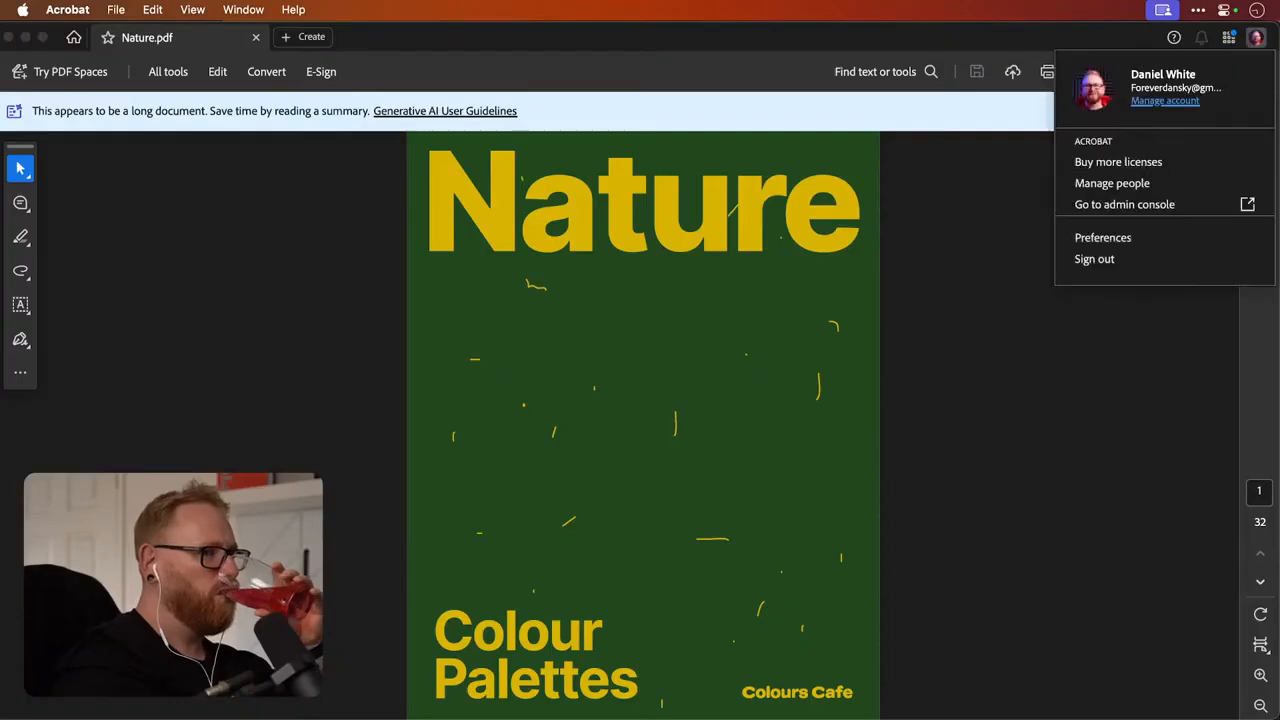
{"action": "left_click", "coordinate": [1103, 360]}
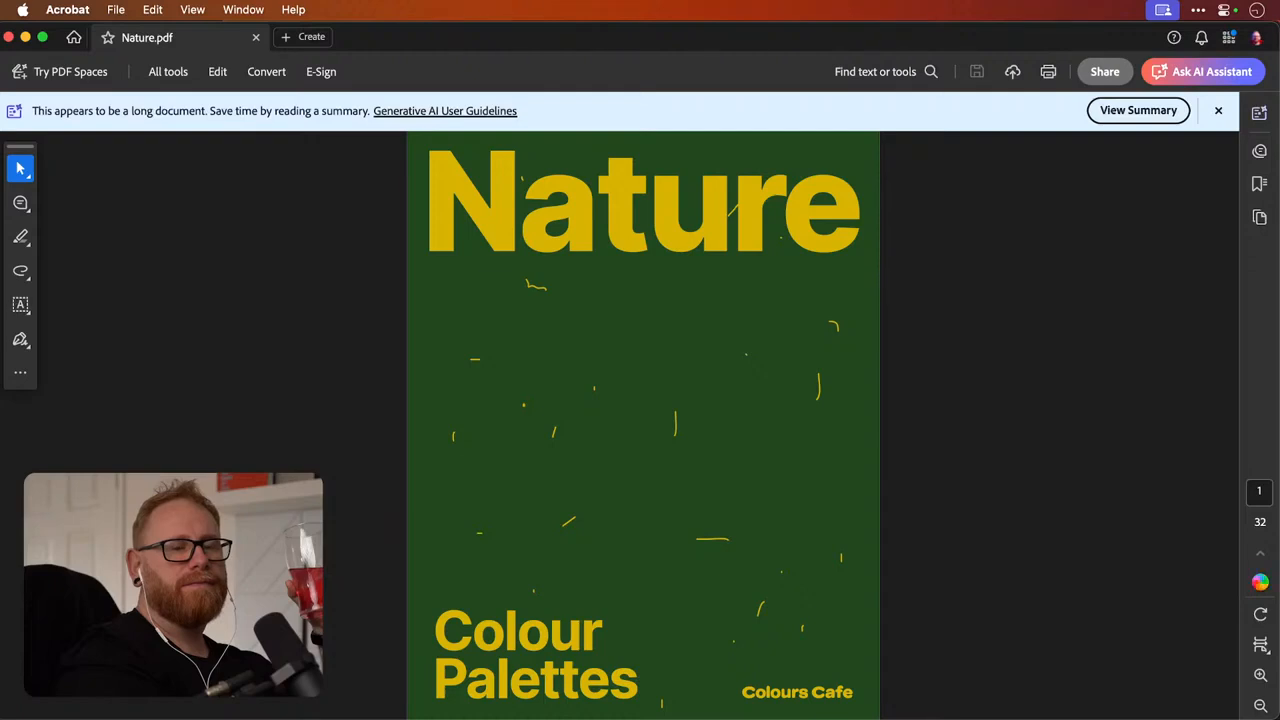
Page through the colour palettes in Nature.pdf from Nature Breath to Evergreen Pine
{"action": "left_click", "coordinate": [1260, 584]}
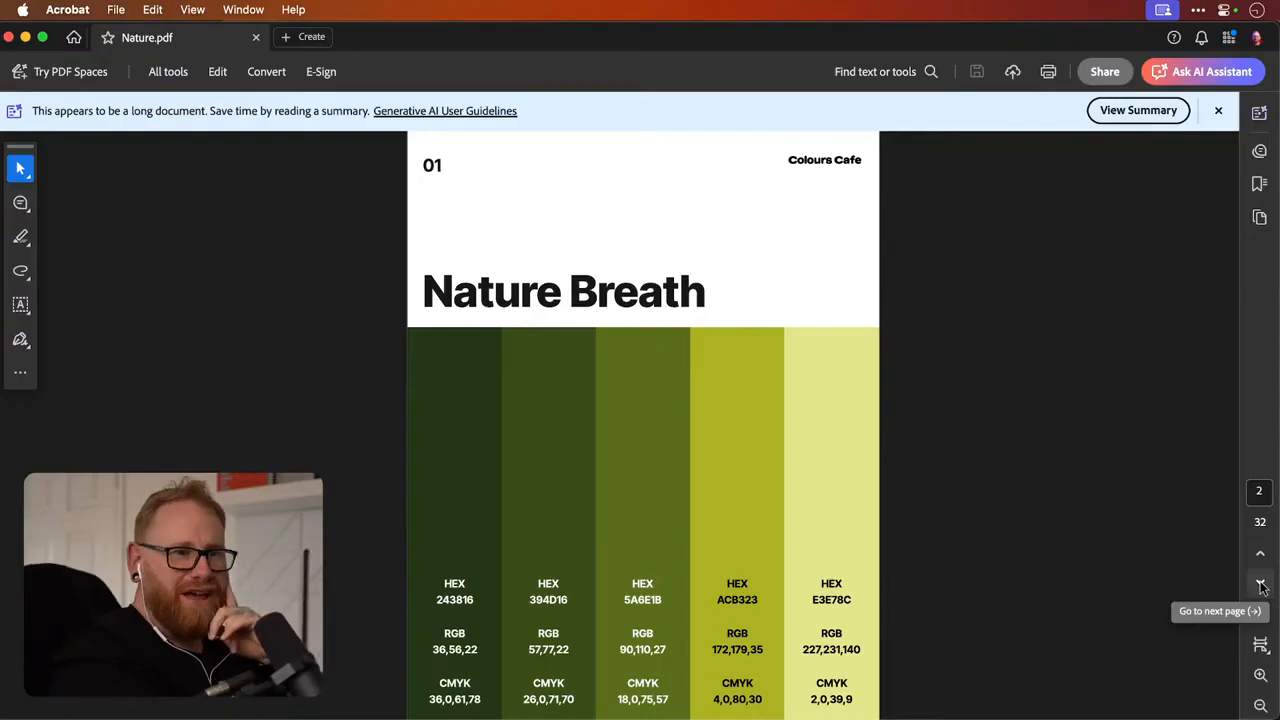
{"action": "left_click", "coordinate": [1260, 585]}
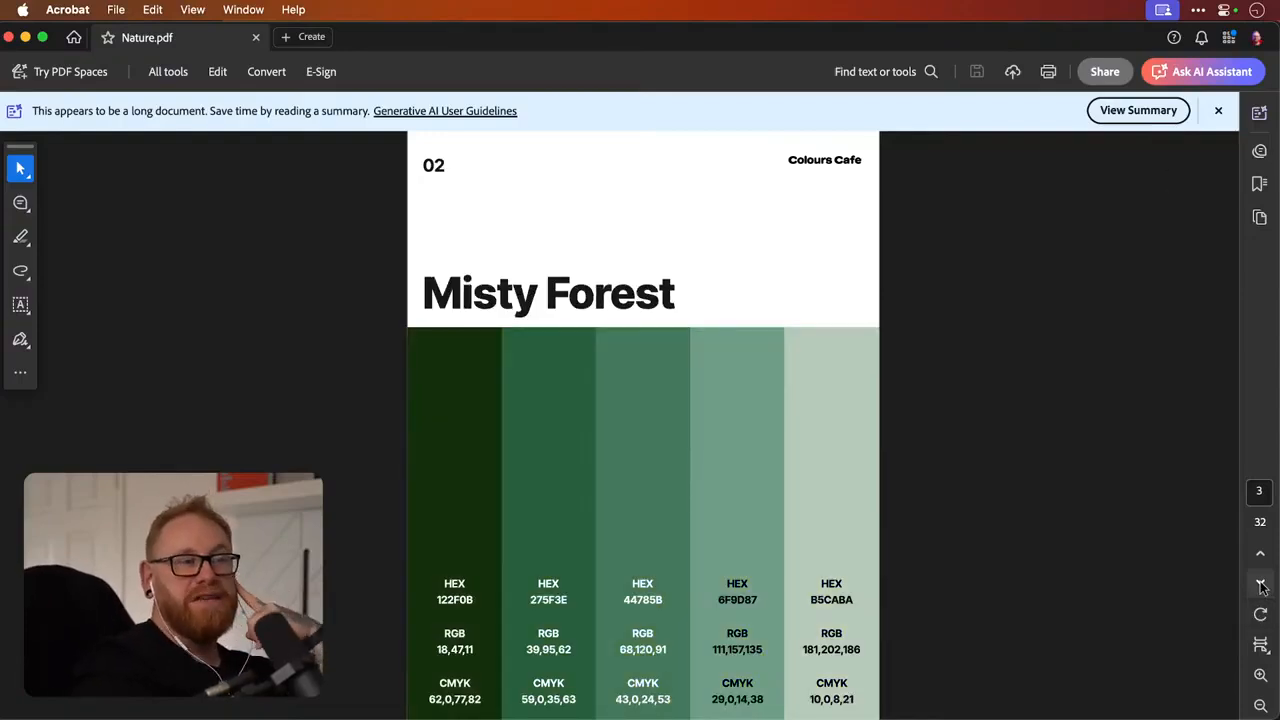
{"action": "left_click", "coordinate": [1260, 585]}
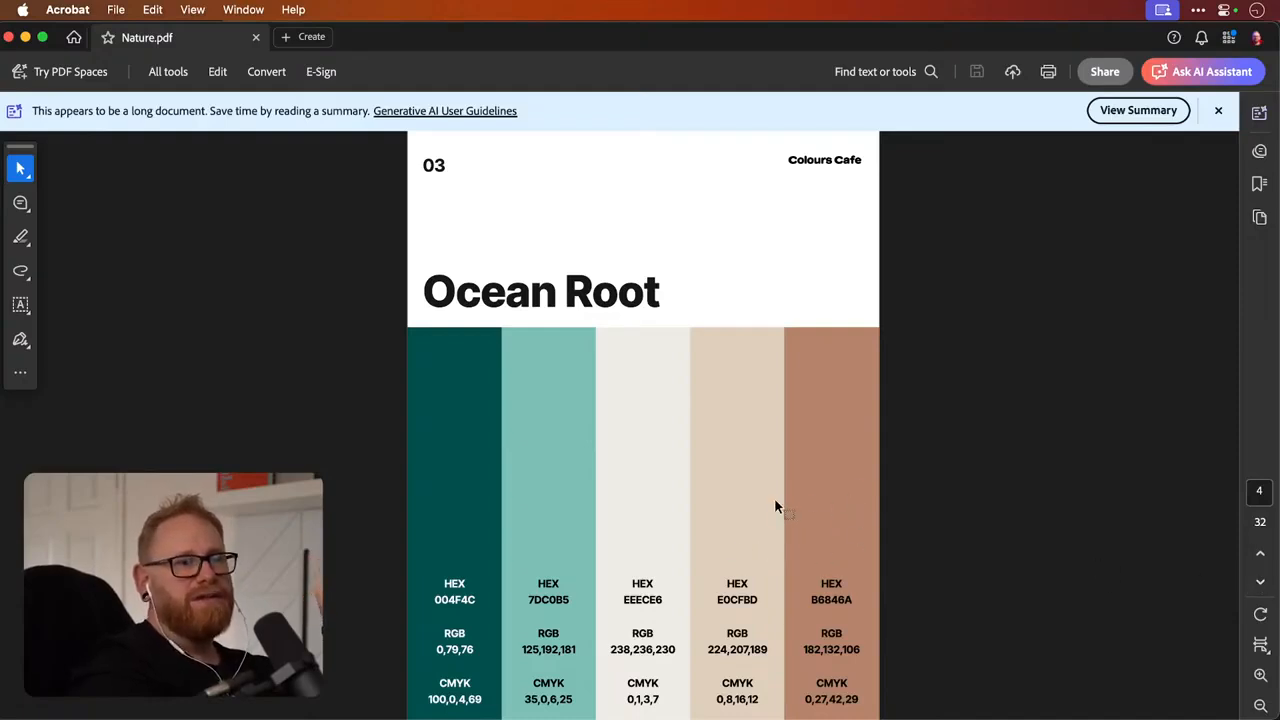
{"action": "left_click", "coordinate": [1261, 586]}
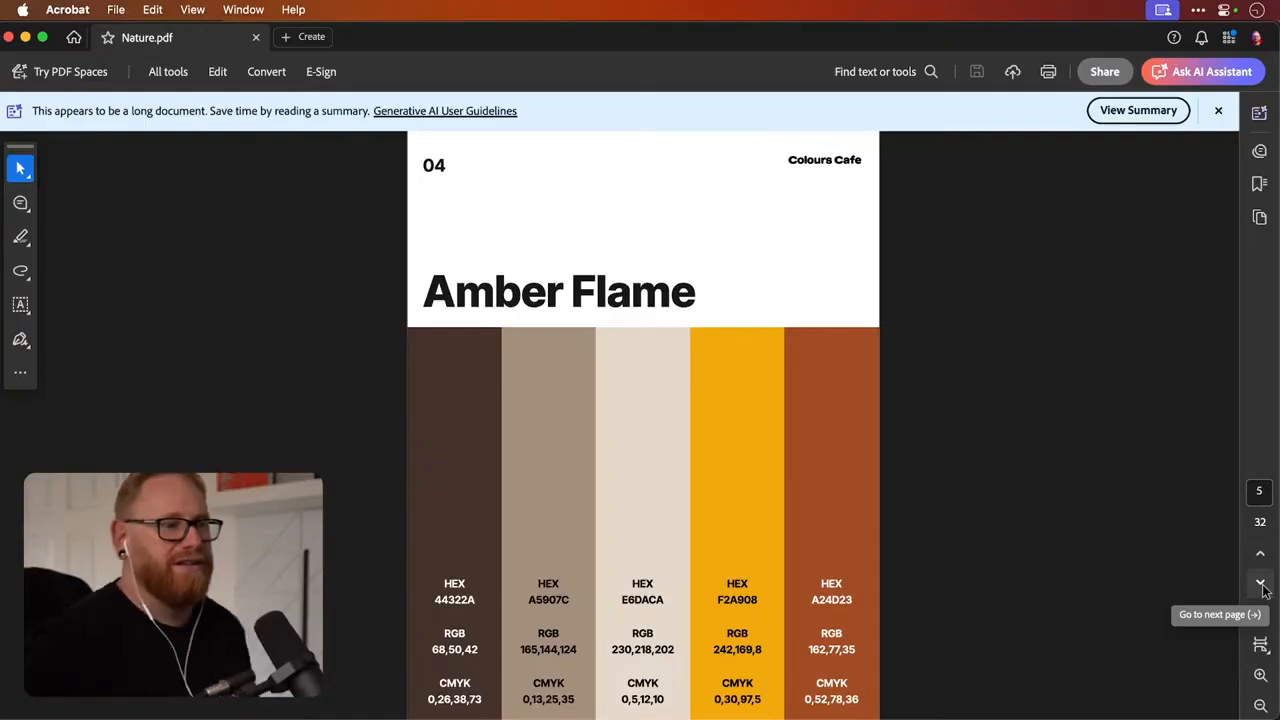
{"action": "left_click", "coordinate": [1261, 584]}
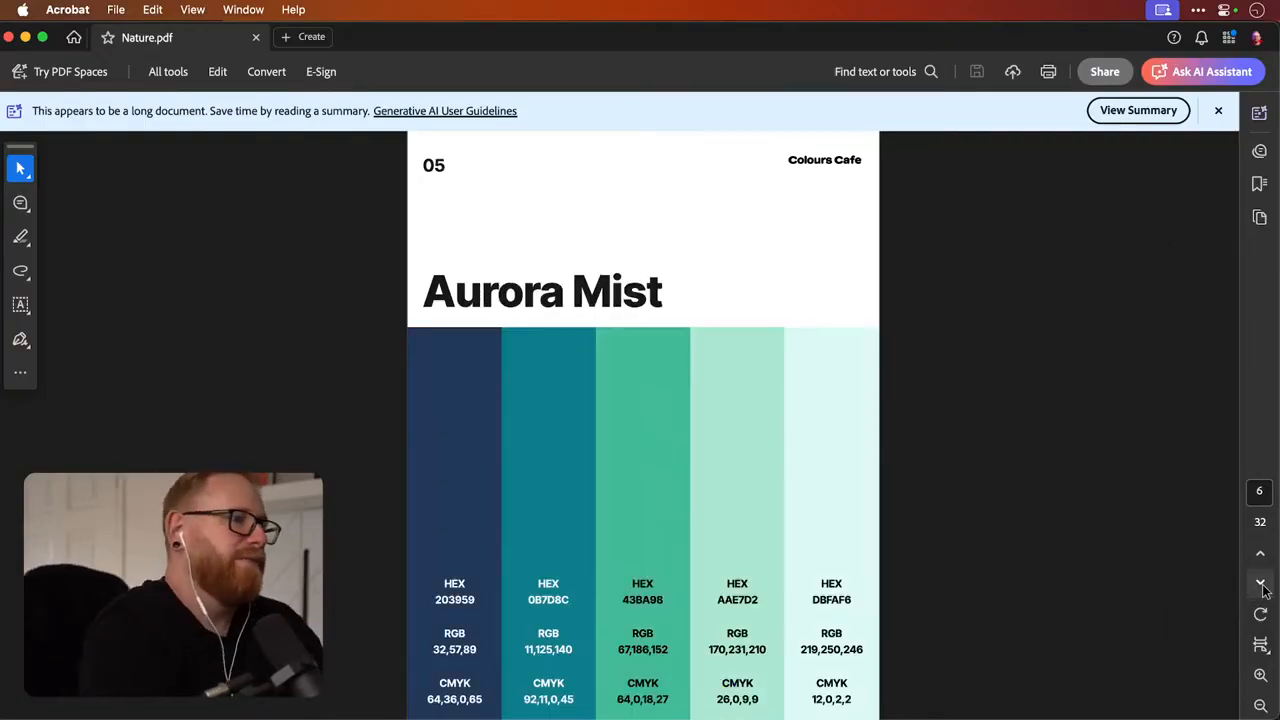
{"action": "left_click", "coordinate": [1261, 584]}
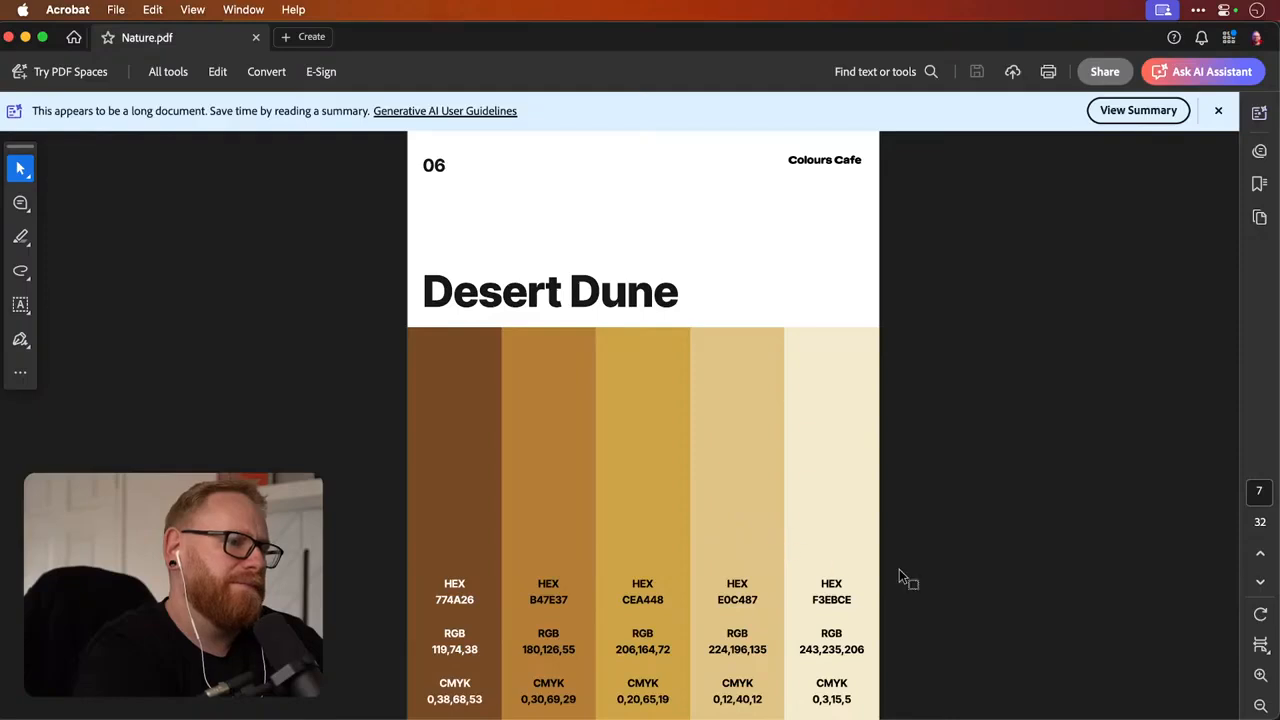
{"action": "left_click", "coordinate": [1261, 584]}
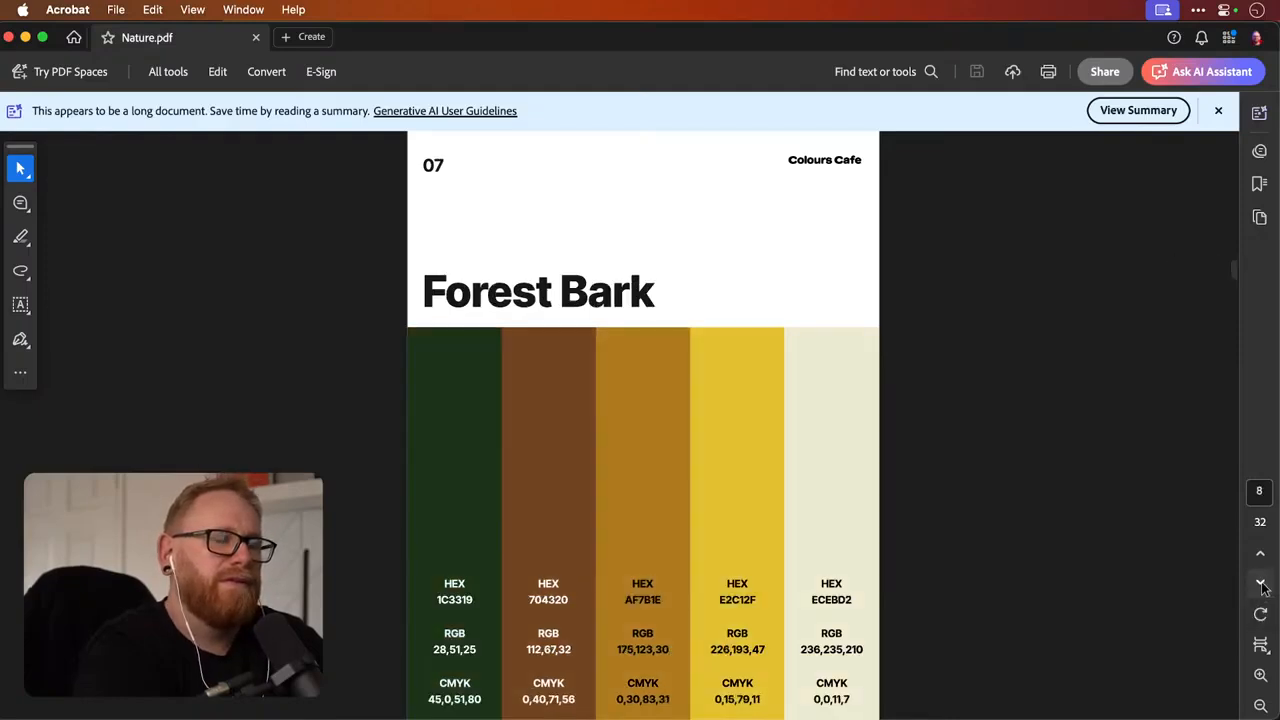
{"action": "left_click", "coordinate": [1261, 584]}
{"action": "left_click", "coordinate": [1261, 584]}
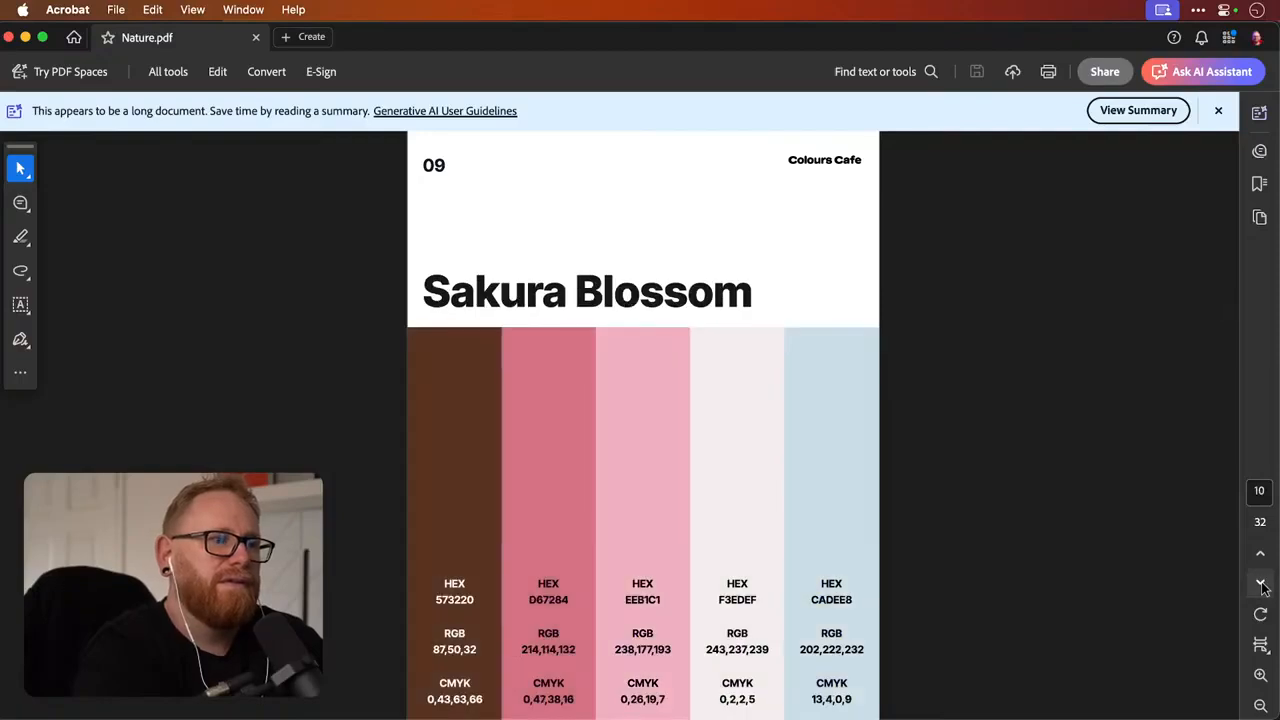
{"action": "left_click", "coordinate": [1261, 584]}
{"action": "left_click", "coordinate": [1261, 584]}
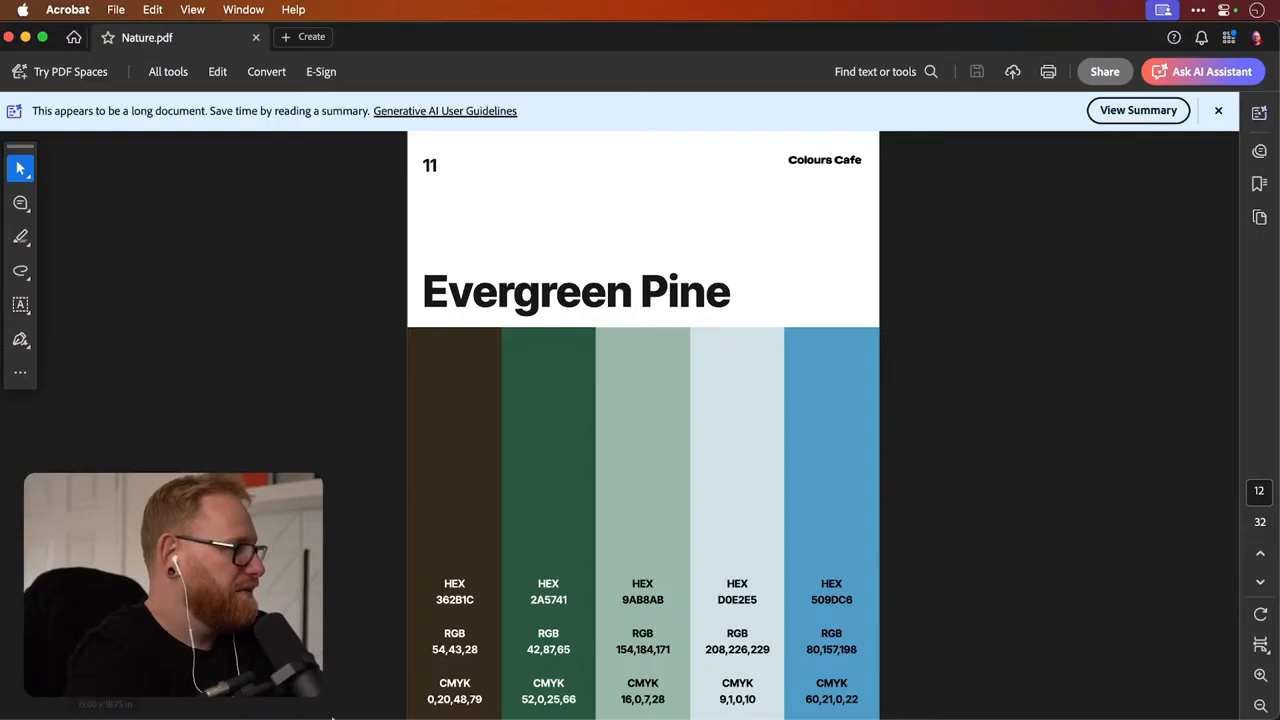
Switch back to Illustrator, paste the colour palette image and place it below the solid icon, scaled down to about 143.7 mm wide
{"action": "key", "text": "super+Tab"}
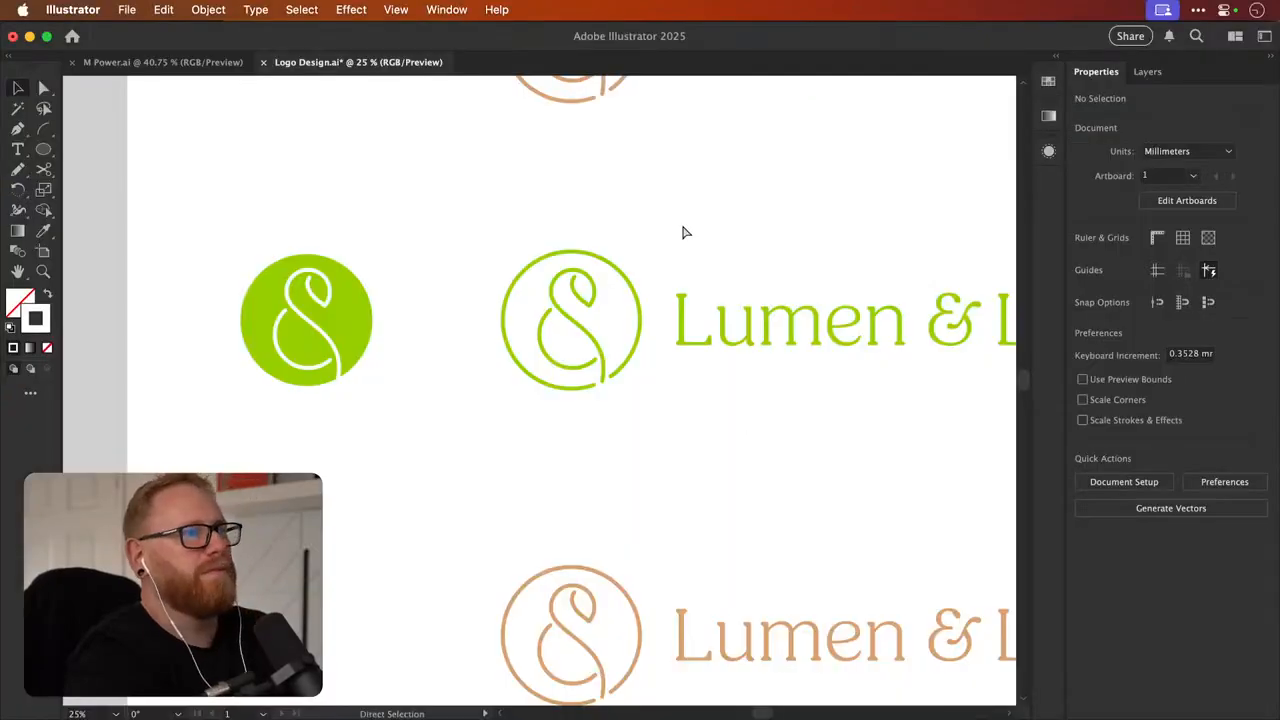
{"action": "key", "text": "super+v"}
{"action": "left_click_drag", "start_coordinate": [678, 183], "coordinate": [645, 300]}
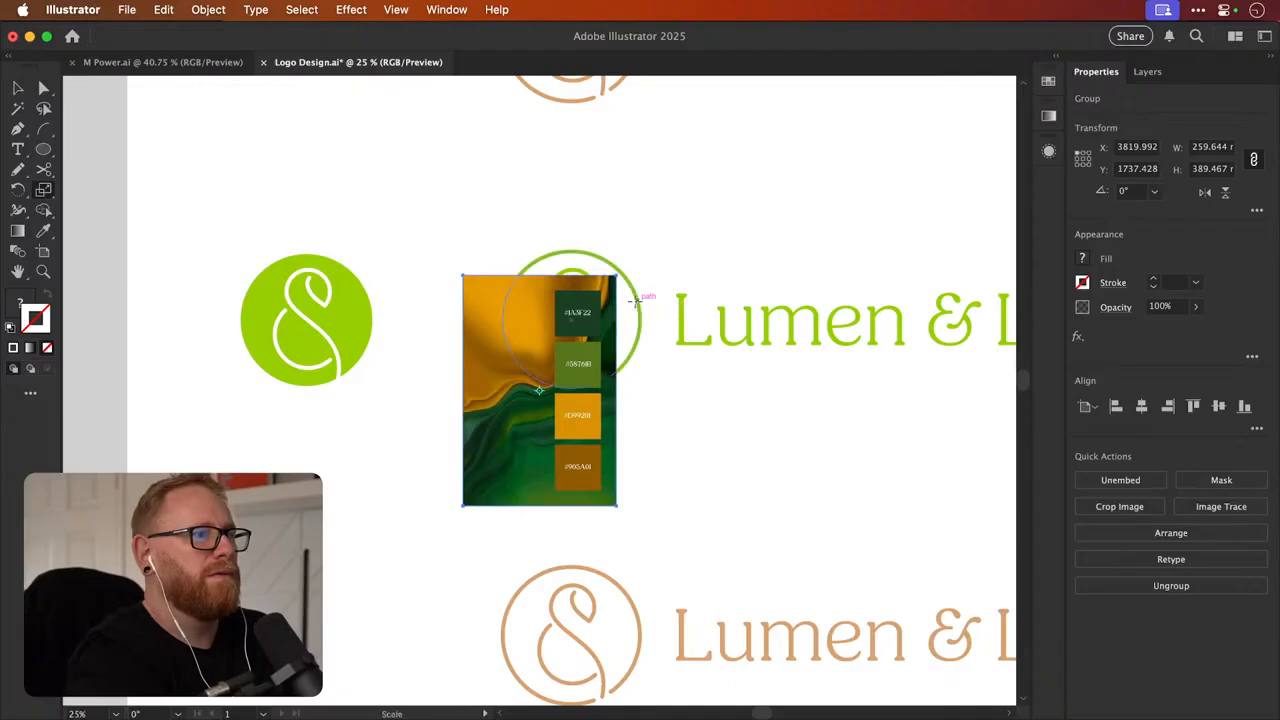
{"action": "left_click_drag", "start_coordinate": [578, 425], "coordinate": [340, 590]}
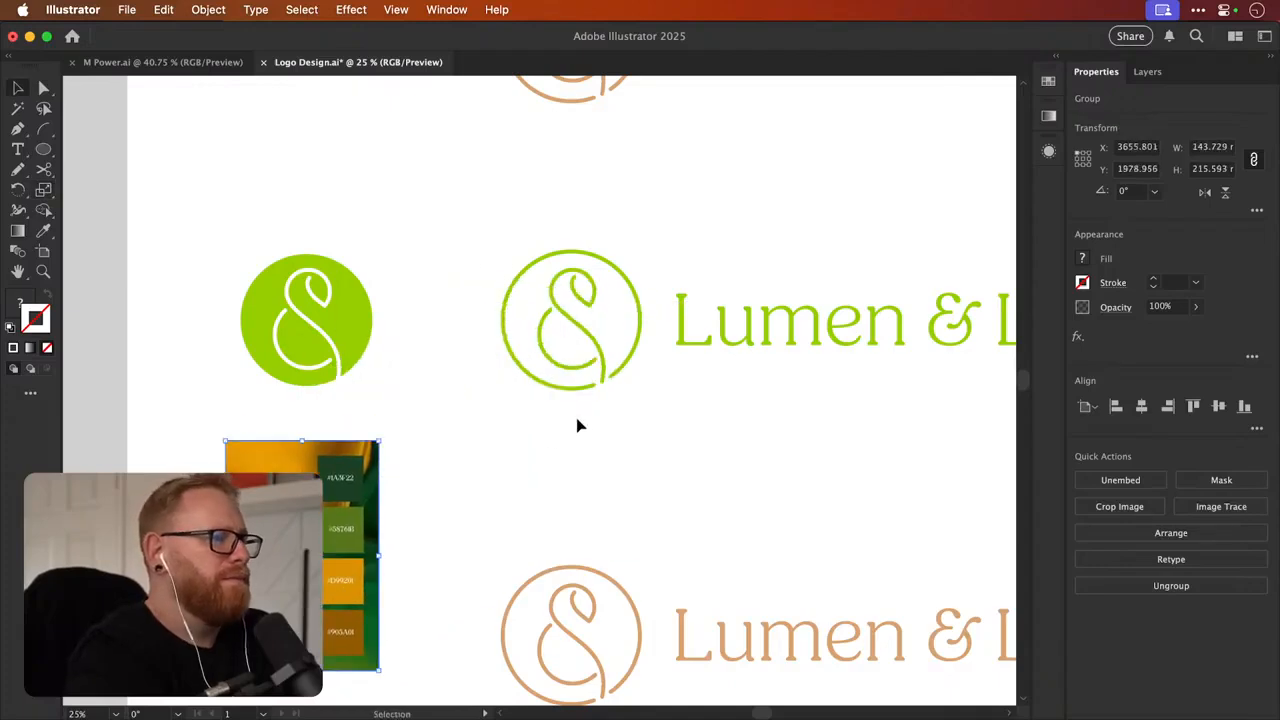
{"action": "left_click", "coordinate": [488, 489]}
{"action": "scroll", "coordinate": [486, 491], "scroll_direction": "left", "scroll_amount": 2}
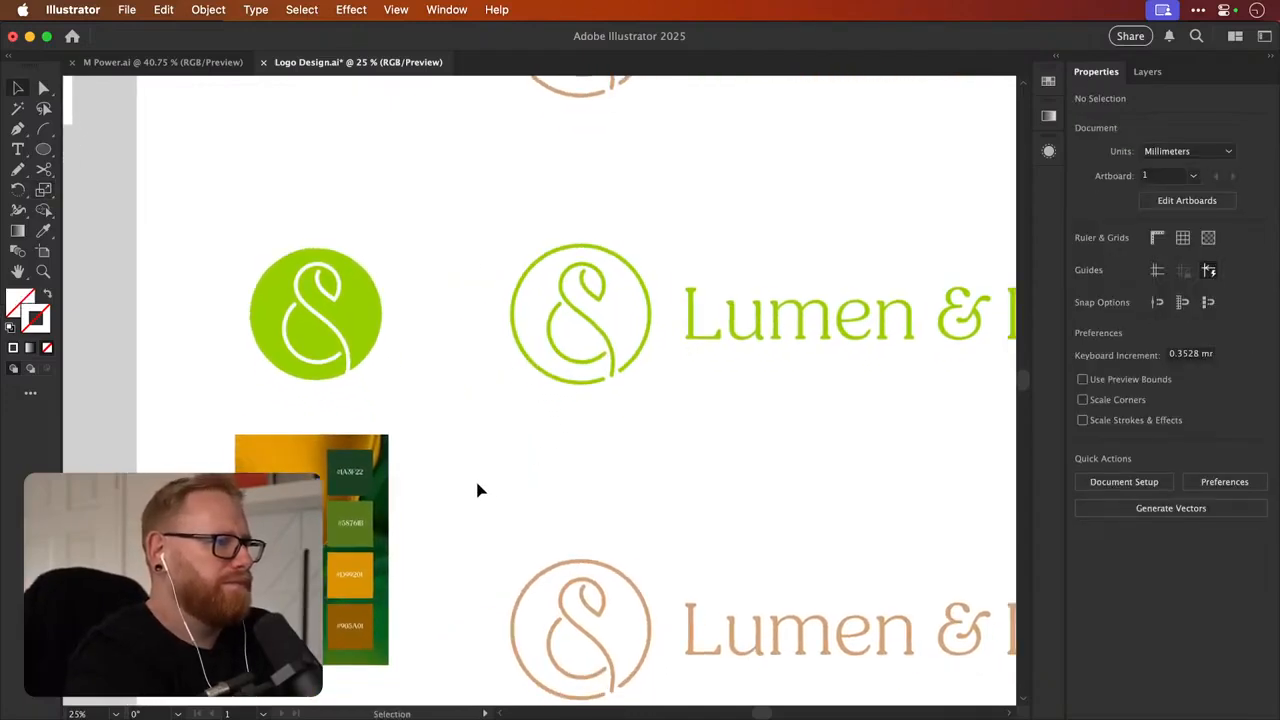
{"action": "left_click_drag", "start_coordinate": [352, 520], "coordinate": [352, 586]}
Recolour the solid green circle by sampling the amber #D99201 swatch from the palette image with the Eyedropper
{"action": "left_click", "coordinate": [370, 358]}
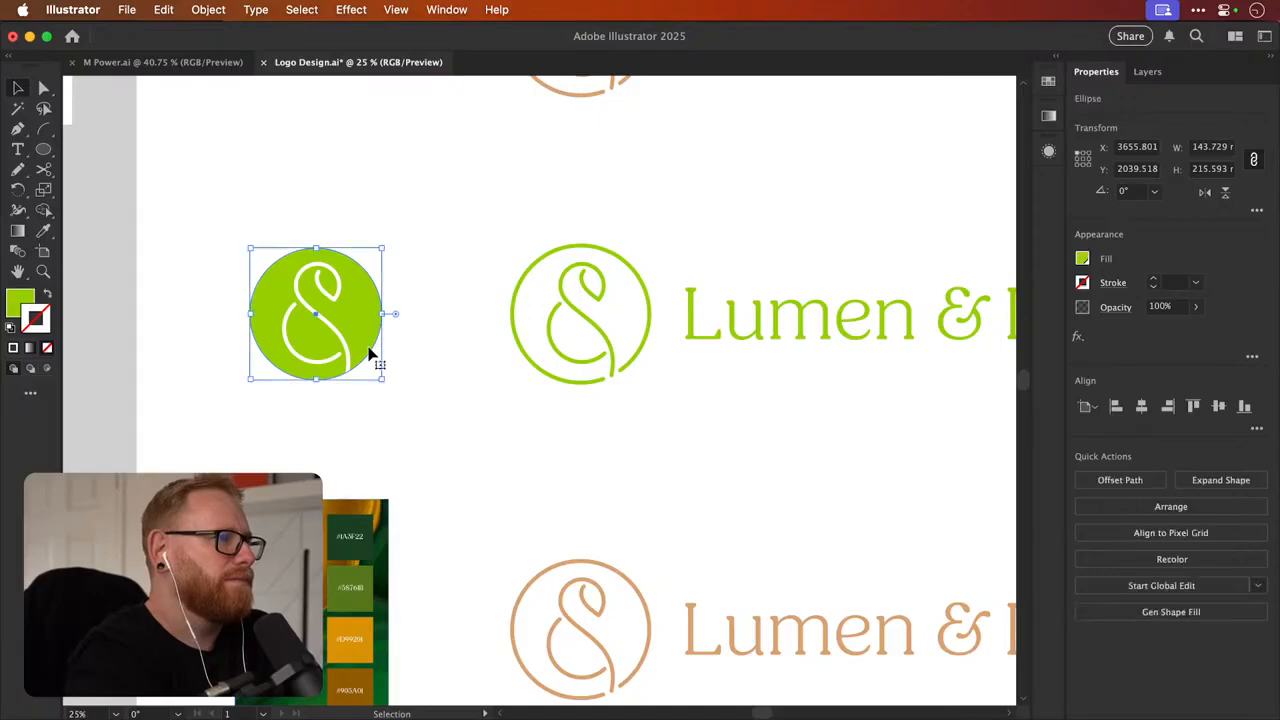
{"action": "key", "text": "i"}
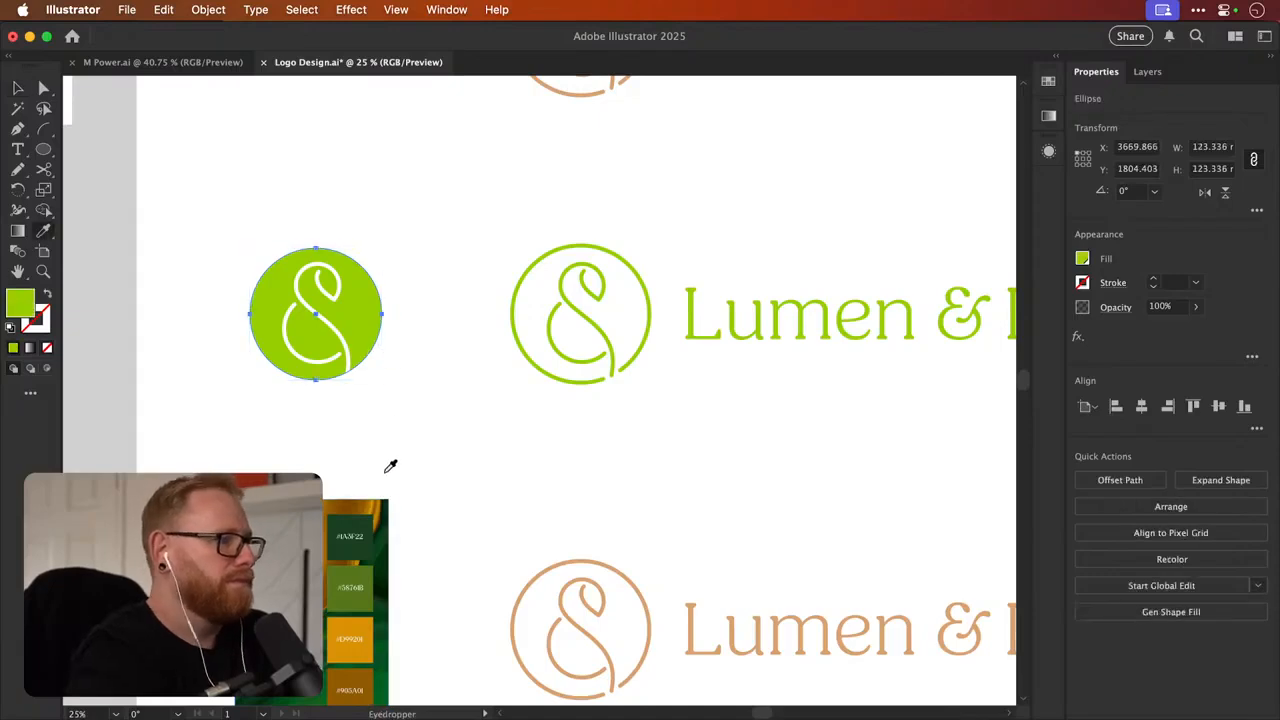
{"action": "left_click", "coordinate": [362, 626]}
{"action": "key", "text": "v"}
{"action": "left_click", "coordinate": [405, 399]}
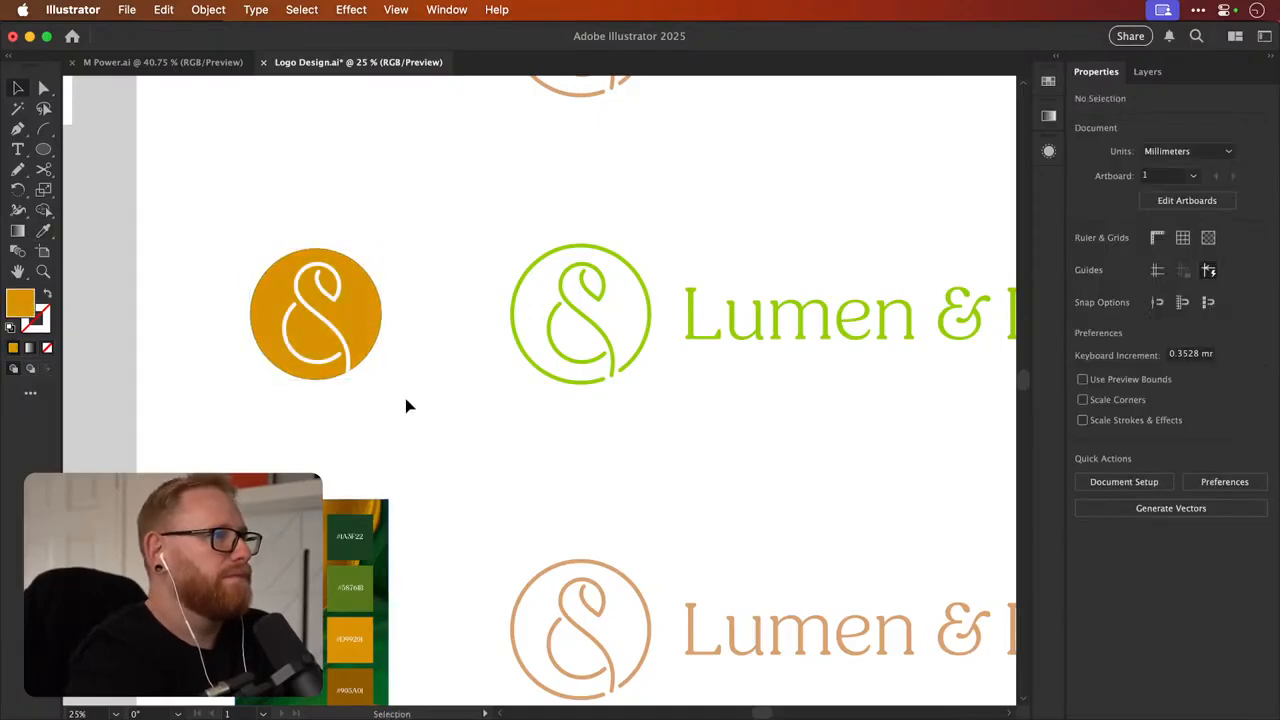
Compare the solid circle in green and amber by repeatedly undoing and redoing its recolour, finishing on amber
{"action": "key", "text": "super+z"}
{"action": "key", "text": "super+shift+z"}
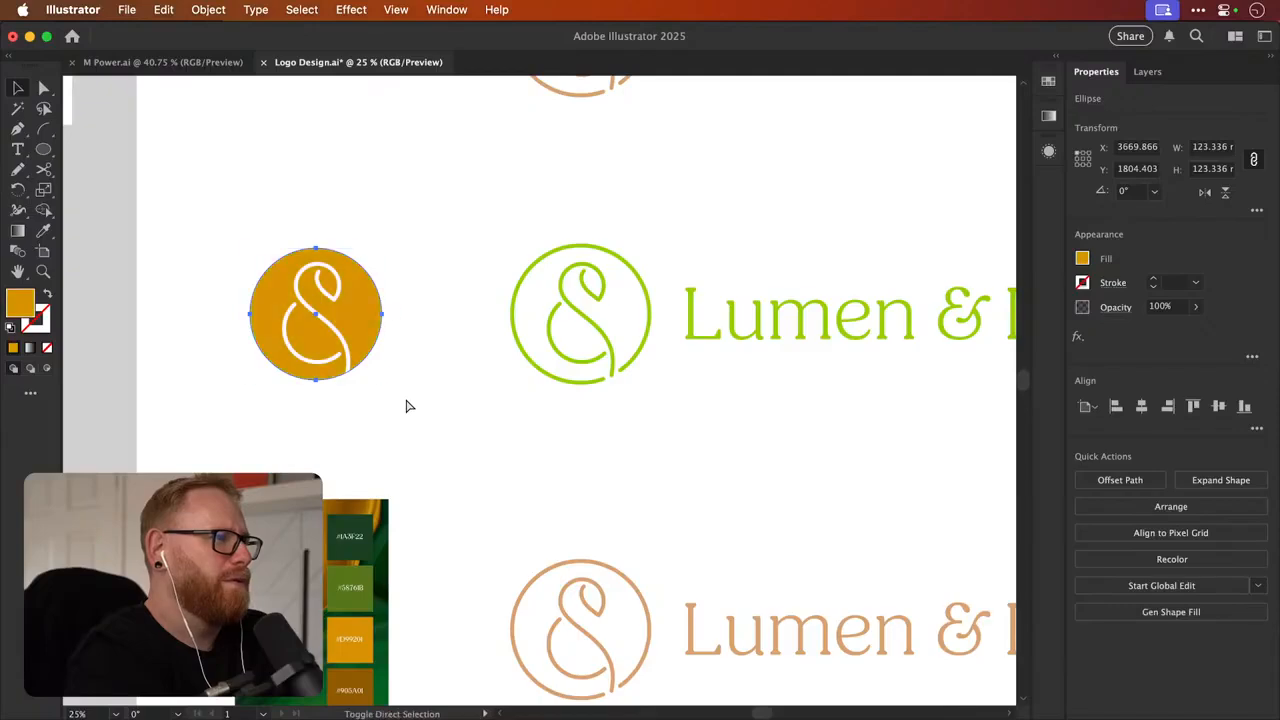
{"action": "key", "text": "super+minus"}
{"action": "left_click", "coordinate": [569, 275]}
{"action": "scroll", "coordinate": [569, 275], "scroll_direction": "right", "scroll_amount": 3}
{"action": "scroll", "coordinate": [569, 275], "scroll_direction": "down", "scroll_amount": 2}
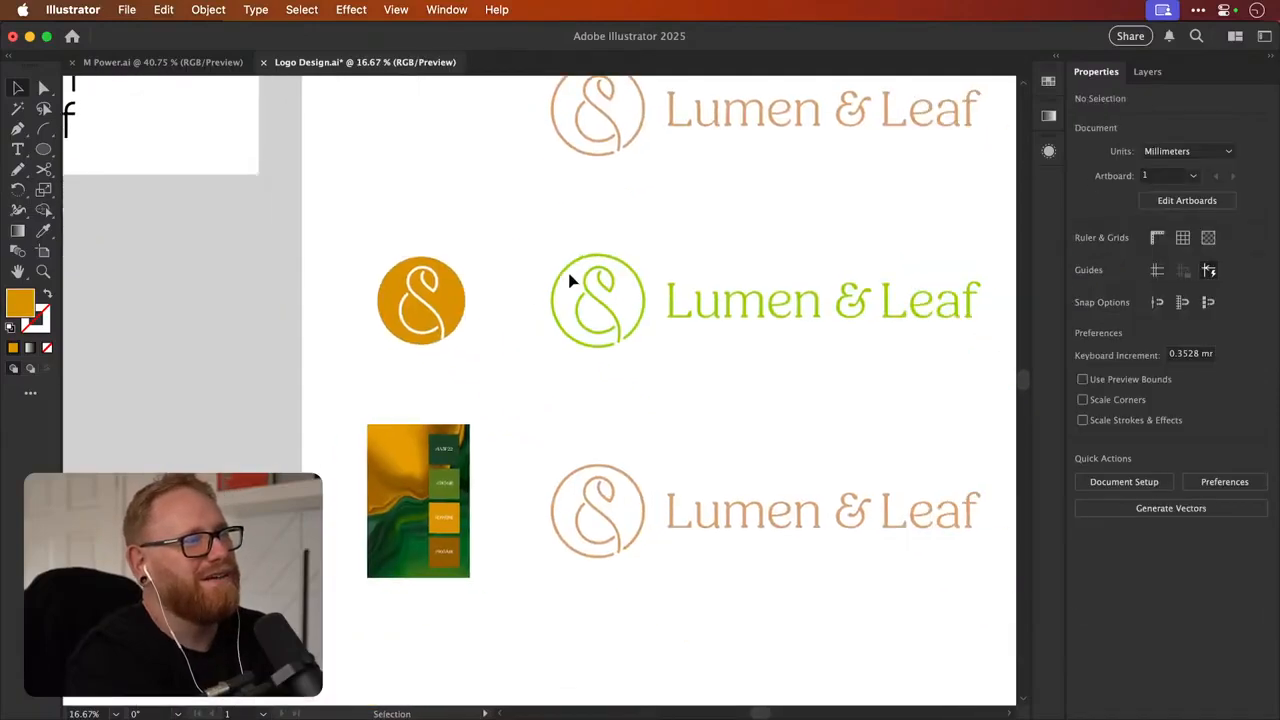
{"action": "key", "text": "super+z"}
{"action": "left_click", "coordinate": [477, 371]}
{"action": "scroll", "coordinate": [477, 371], "scroll_direction": "right", "scroll_amount": 3}
{"action": "scroll", "coordinate": [477, 371], "scroll_direction": "down", "scroll_amount": 1}
{"action": "key", "text": "super+shift+z"}
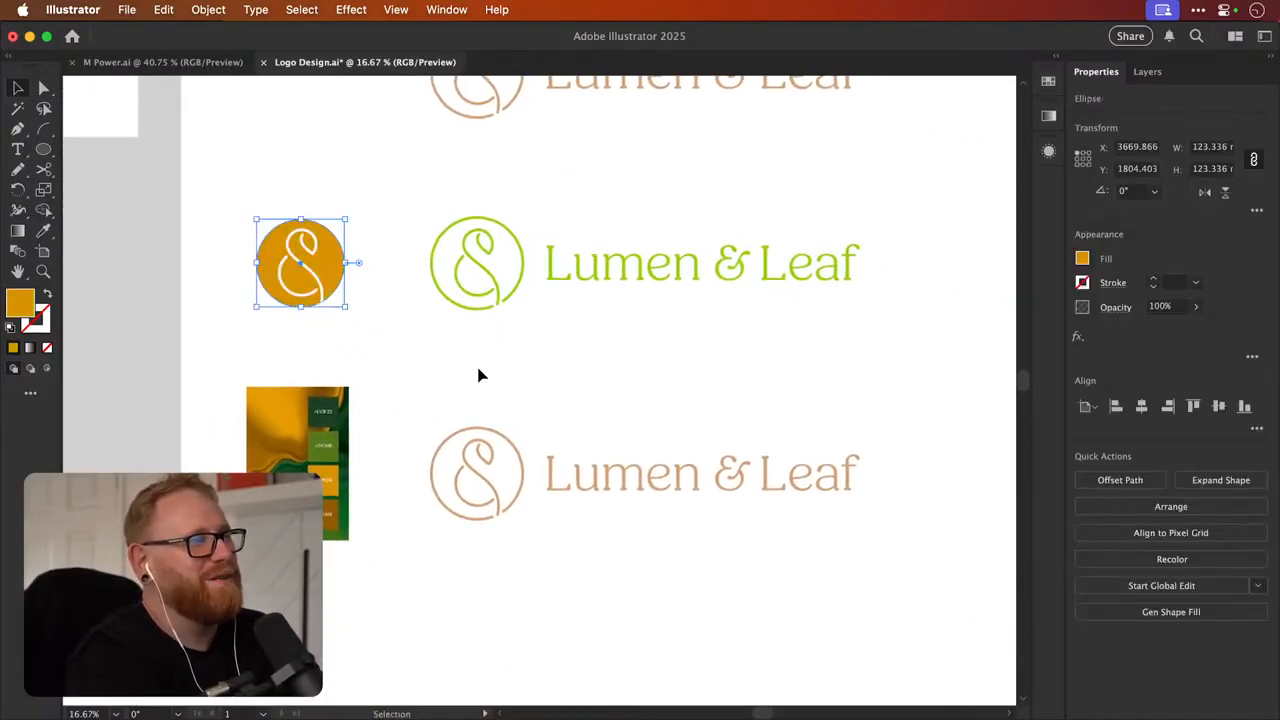
{"action": "left_click", "coordinate": [478, 375]}
{"action": "key", "text": "super+z"}
{"action": "left_click", "coordinate": [478, 375]}
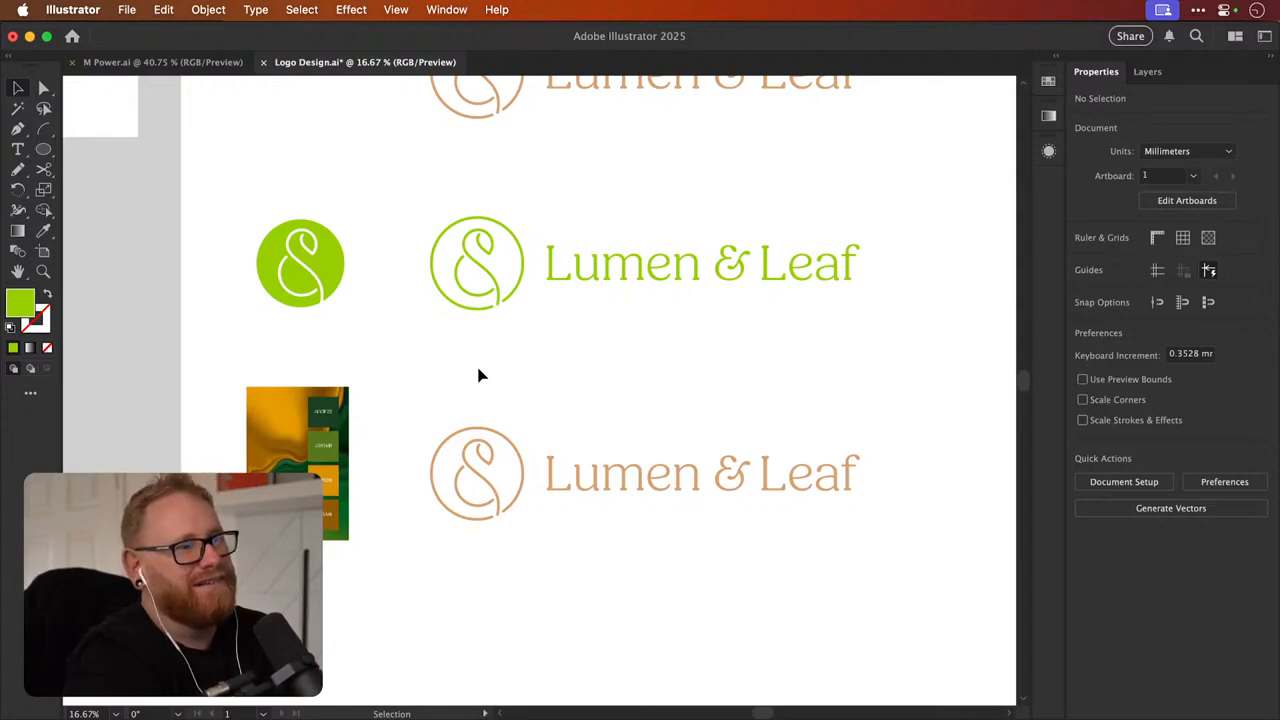
{"action": "key", "text": "super+shift+z"}
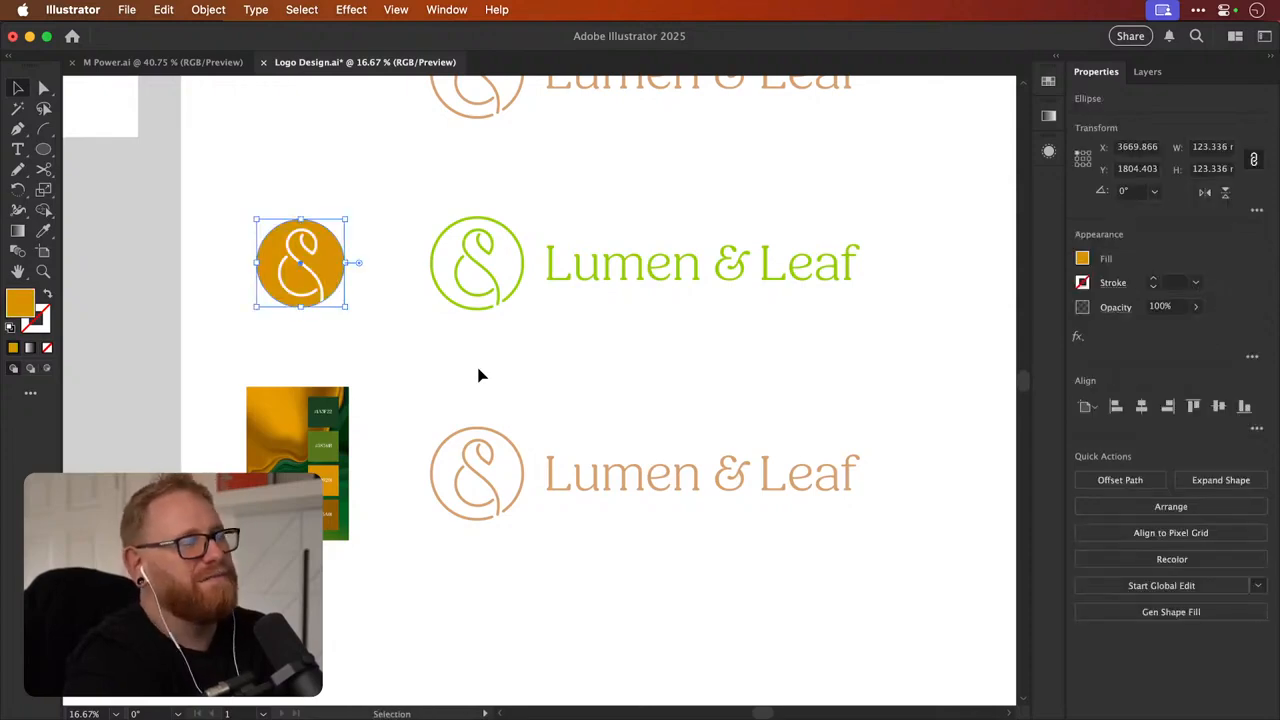
{"action": "left_click", "coordinate": [478, 375]}
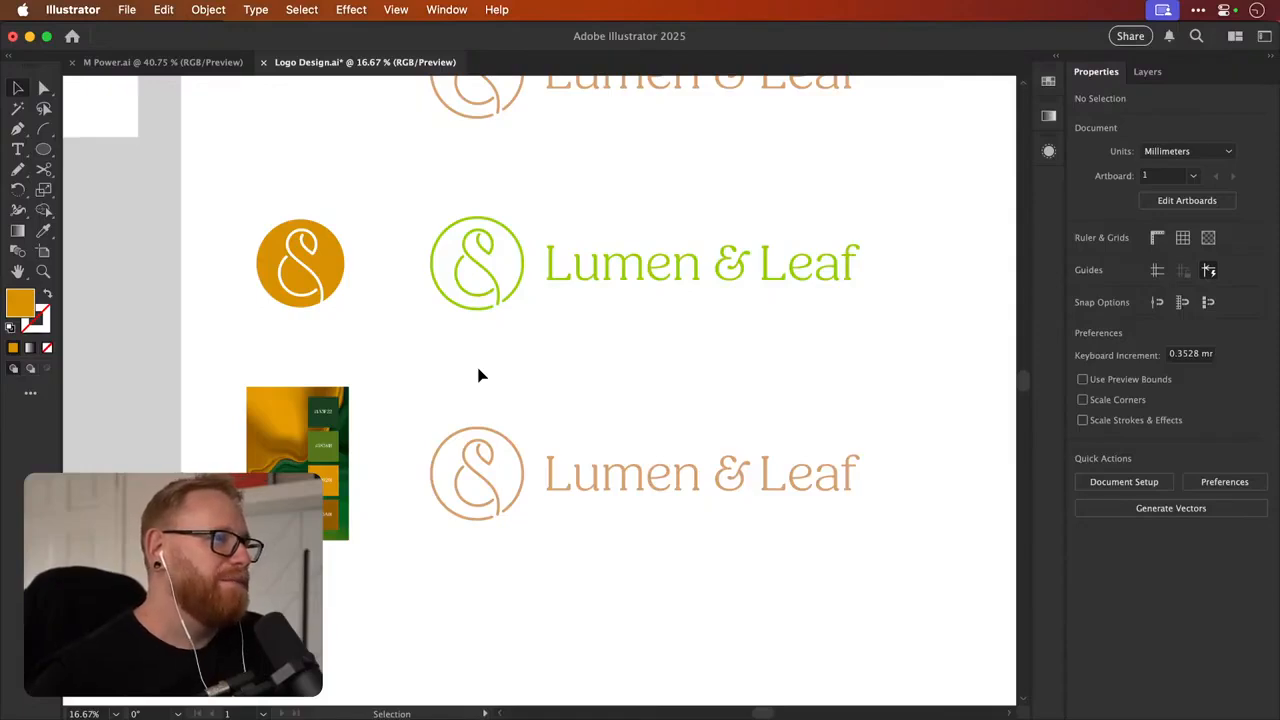
{"action": "key", "text": "ctrl+z"}
{"action": "key", "text": "ctrl+z"}
{"action": "key", "text": "ctrl+shift+z"}
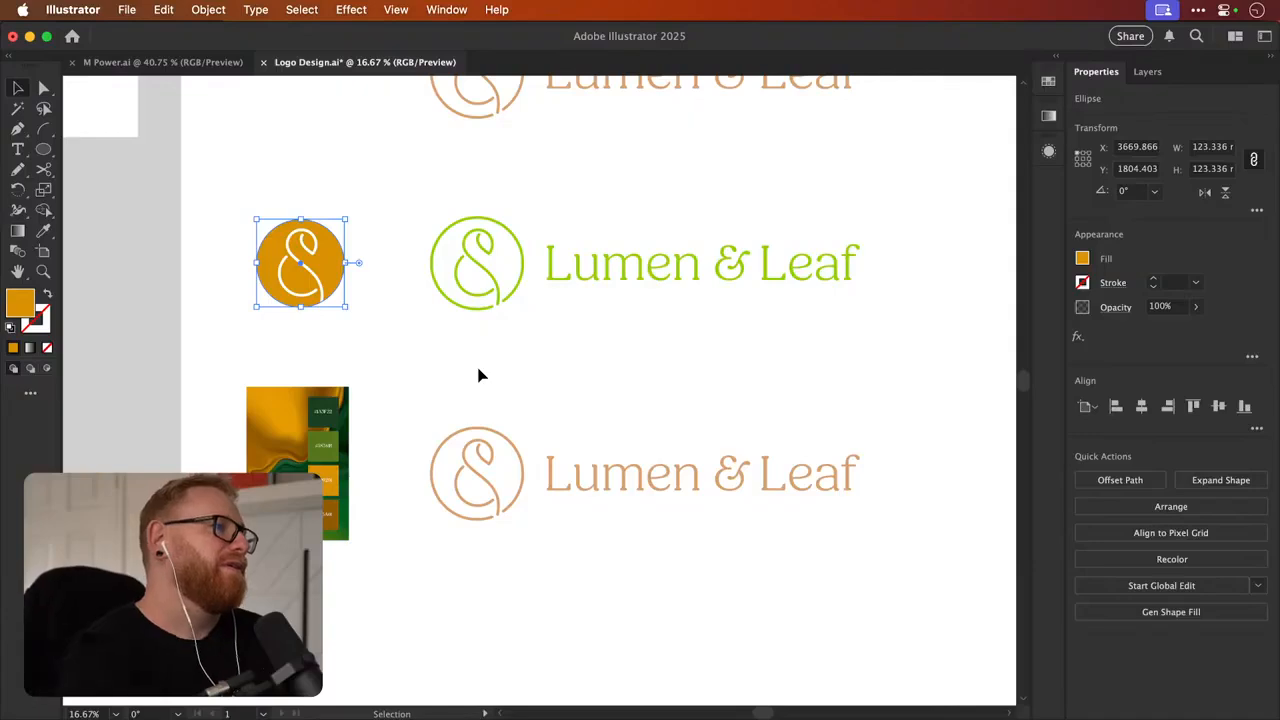
Try the palette's amber #D99201 on the ampersand strokes inside the solid circle, sampling it with the Eyedropper
{"action": "left_click", "coordinate": [440, 372]}
{"action": "key", "text": "z"}
{"action": "left_click_drag", "start_coordinate": [312, 305], "coordinate": [480, 286]}
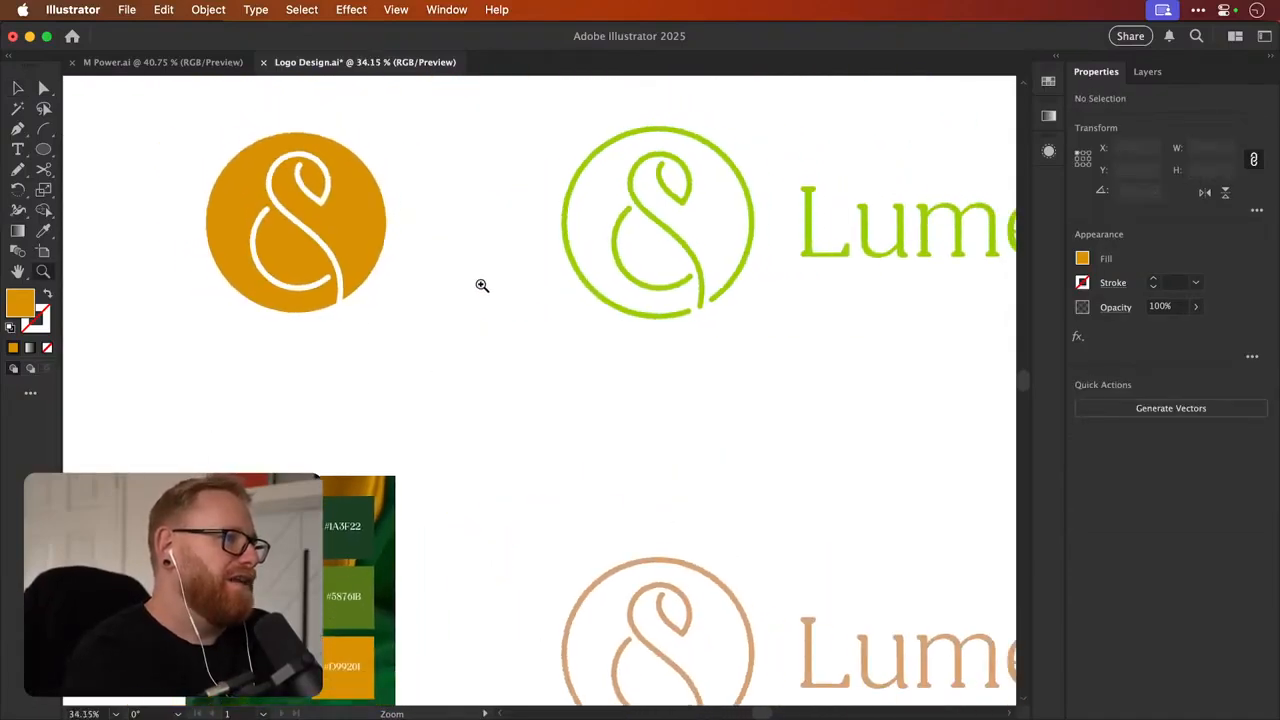
{"action": "key", "text": "v"}
{"action": "left_click", "coordinate": [370, 228]}
{"action": "double_click", "coordinate": [406, 297]}
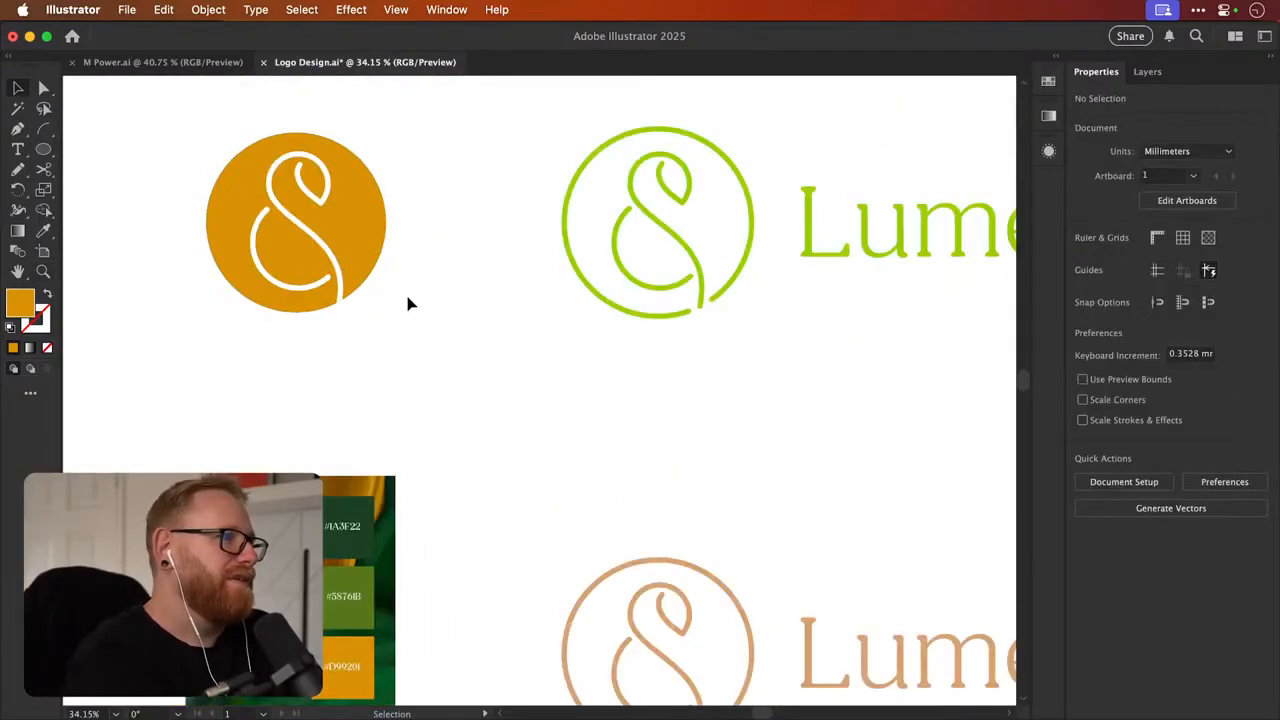
{"action": "left_click", "coordinate": [337, 284]}
{"action": "key", "text": "i"}
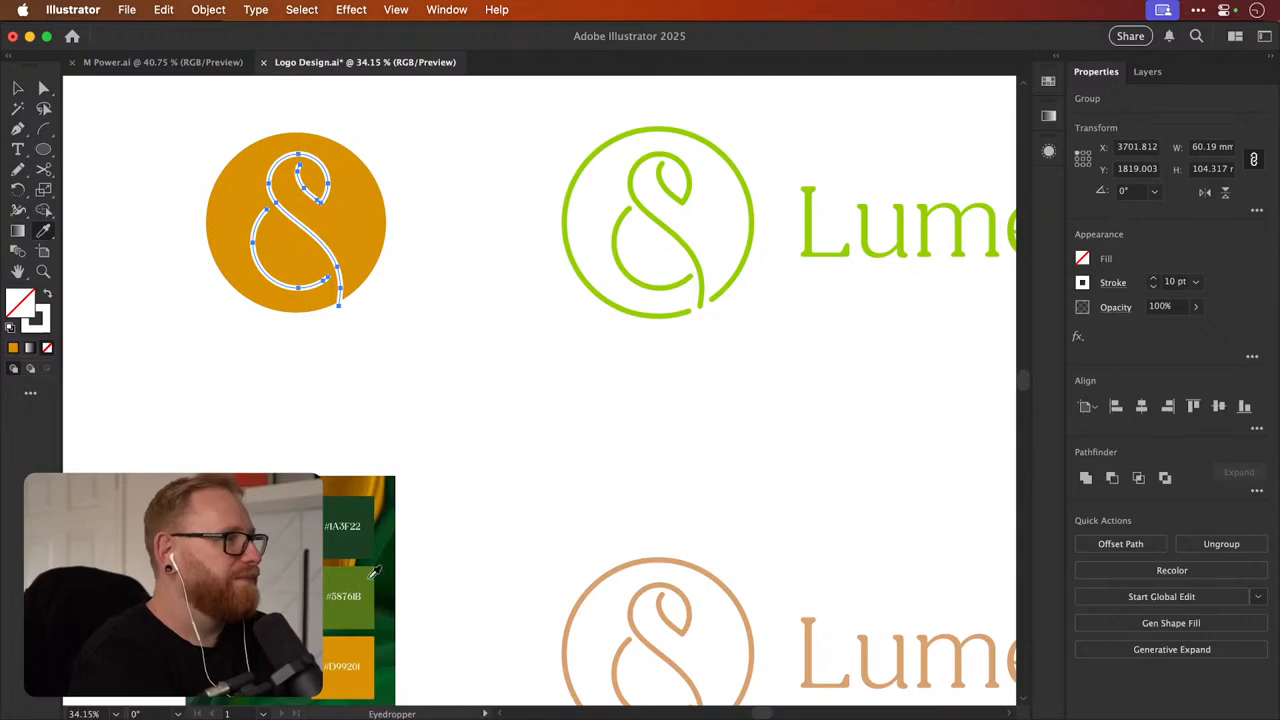
{"action": "left_click", "coordinate": [368, 637]}
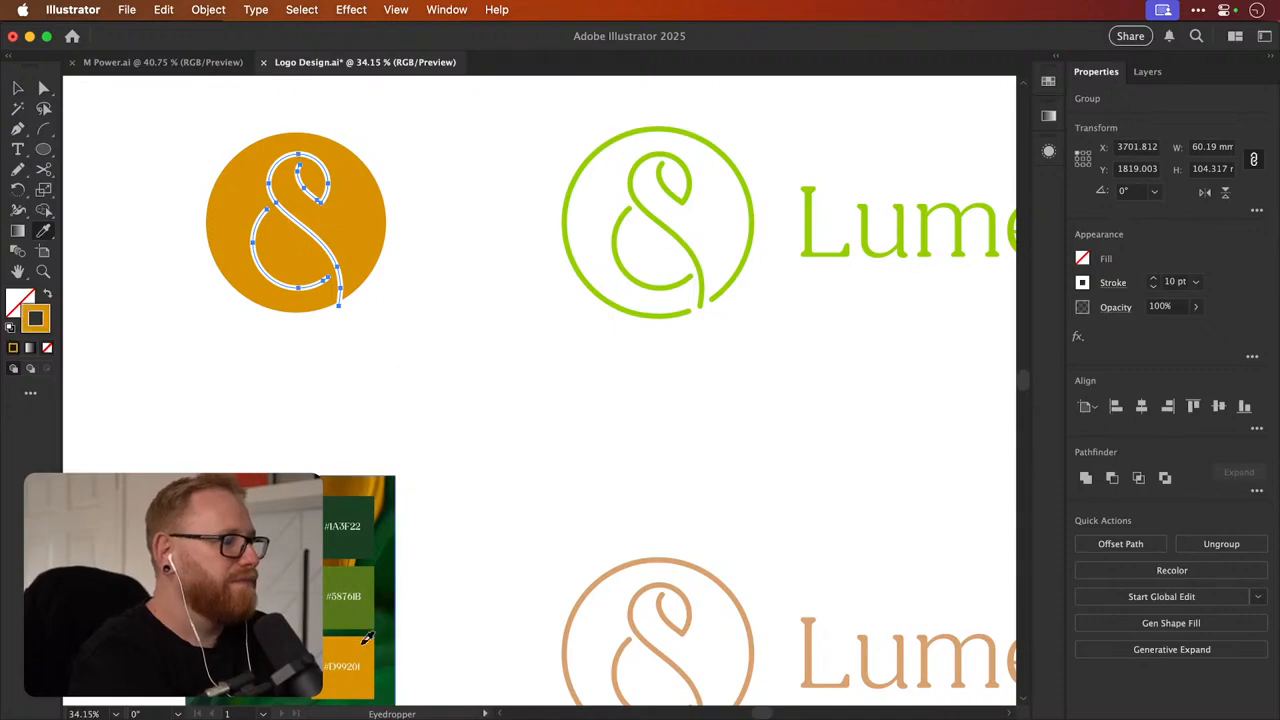
Try lighter yellow stroke colours, ending at #FFD348, for the ampersand inside the amber circle and cancel the change
{"action": "double_click", "coordinate": [44, 327]}
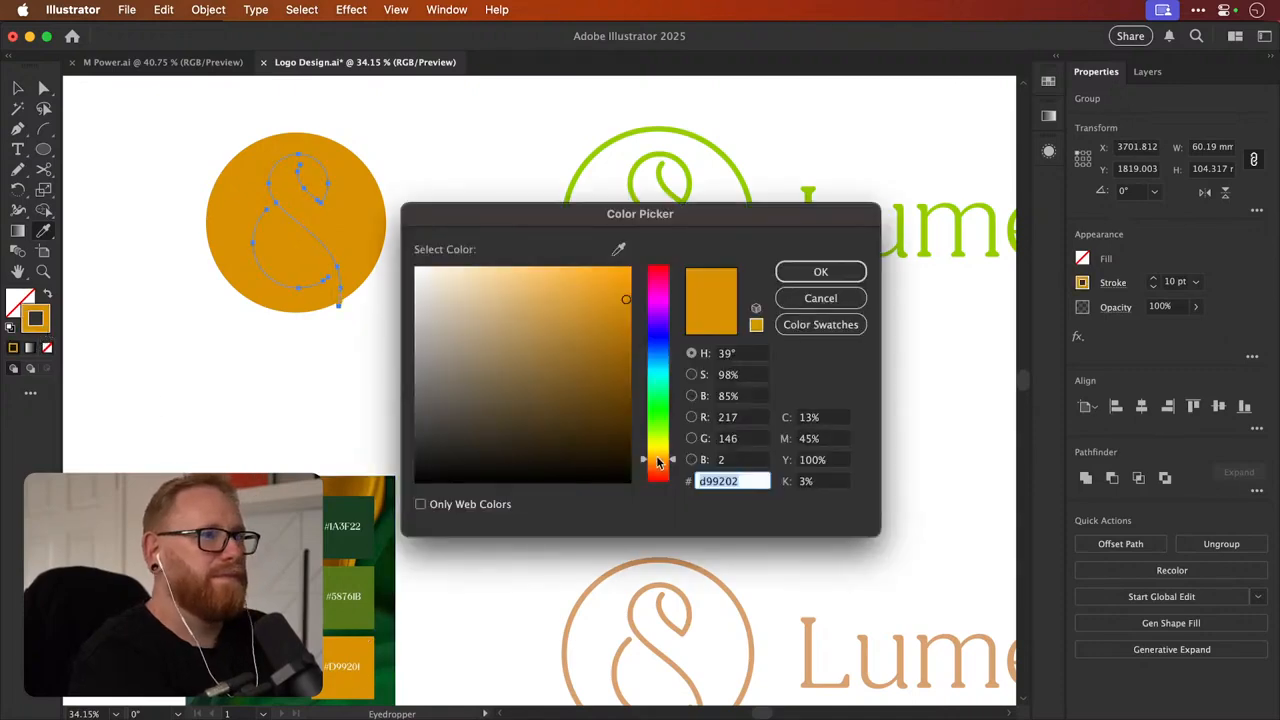
{"action": "left_click_drag", "start_coordinate": [624, 298], "coordinate": [572, 258]}
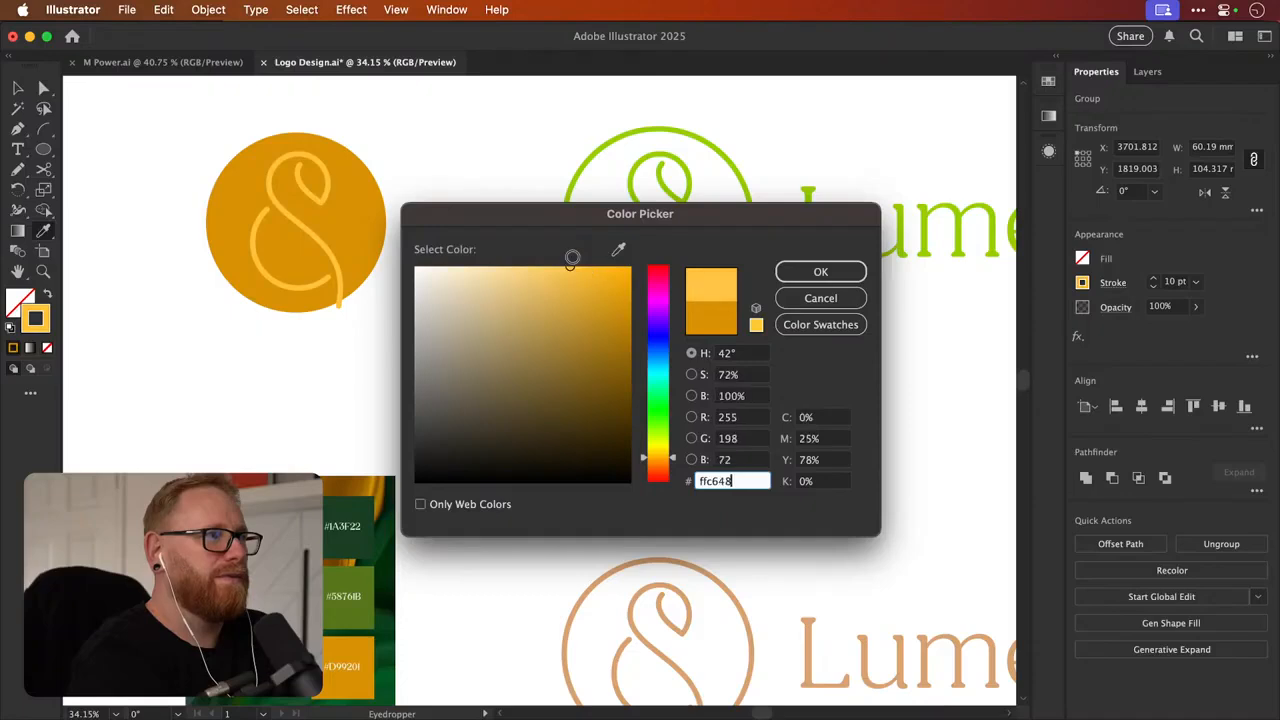
{"action": "left_click", "coordinate": [661, 454]}
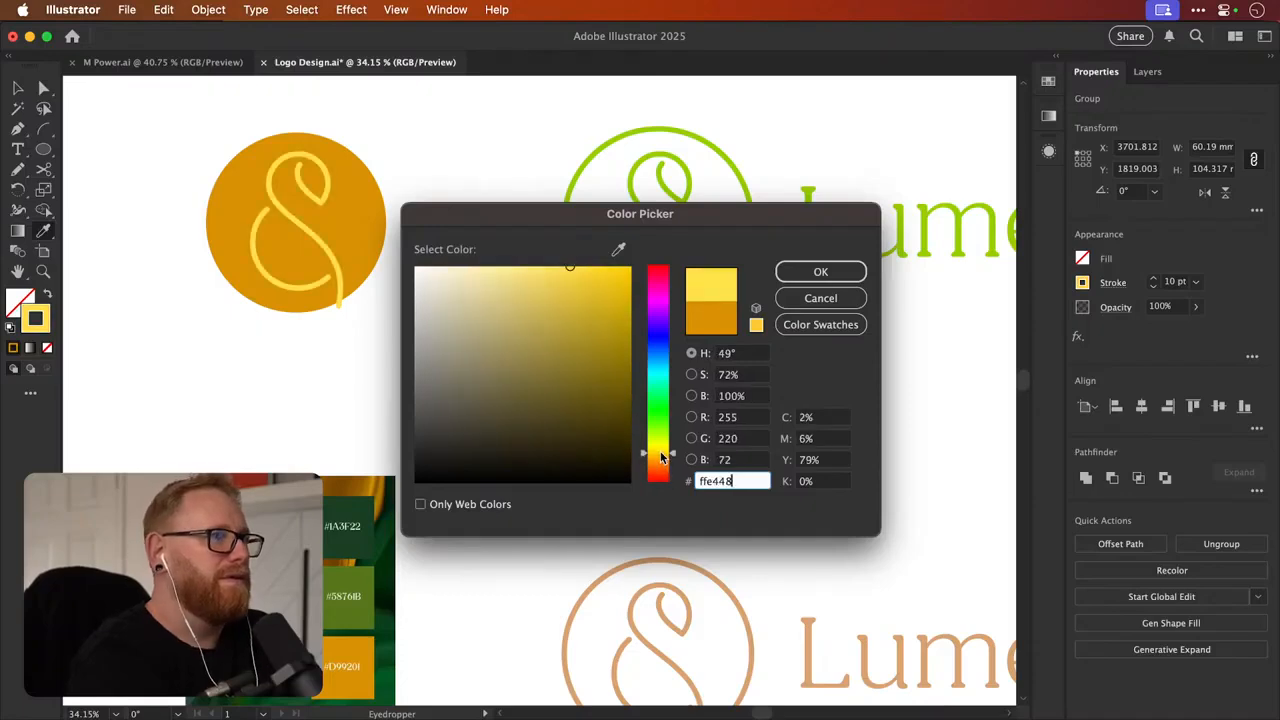
{"action": "left_click_drag", "start_coordinate": [661, 456], "coordinate": [661, 458]}
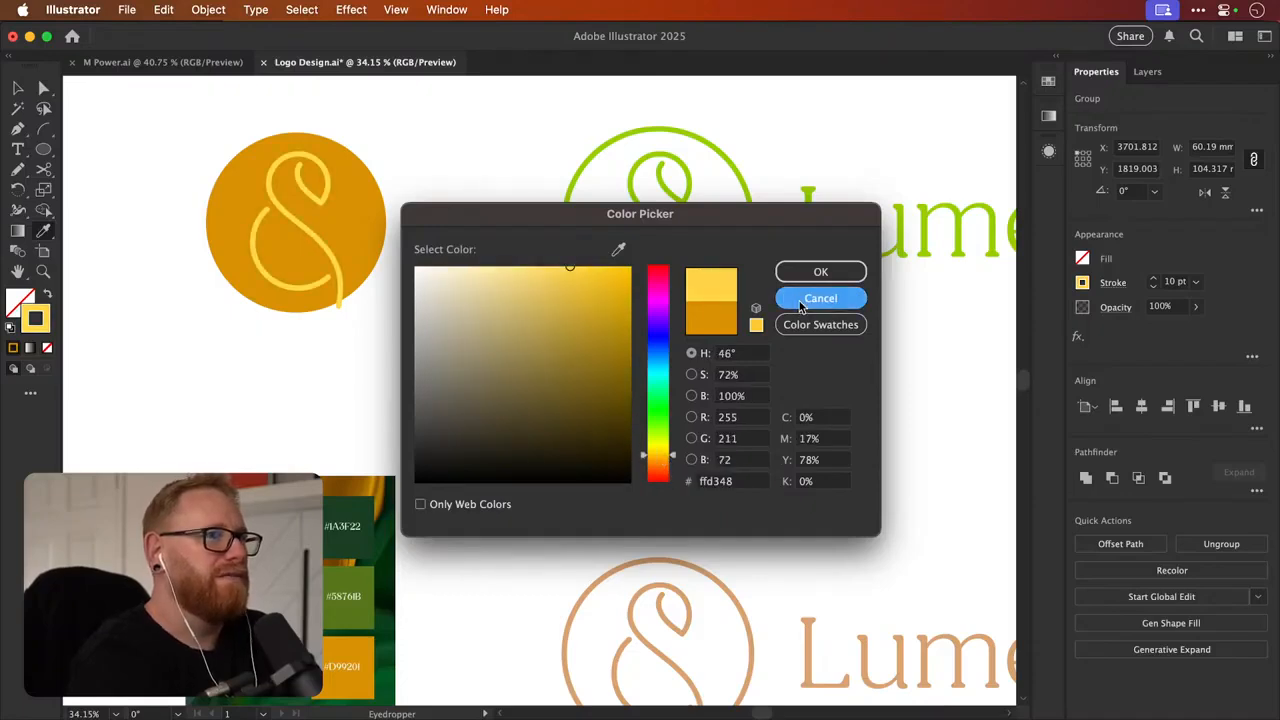
{"action": "left_click", "coordinate": [806, 295]}
Try the outlined icon's green on the ampersand inside the amber circle, and undo both of the ampersand's recolours
{"action": "left_click", "coordinate": [760, 232]}
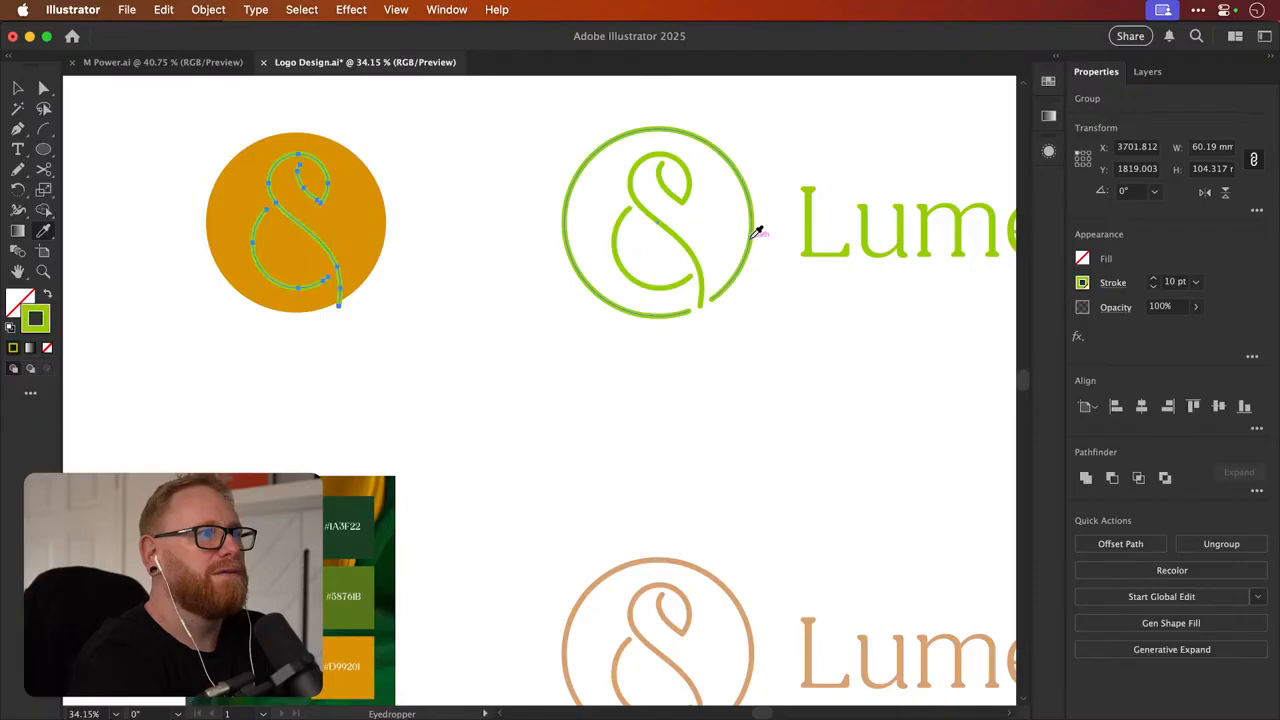
{"action": "key", "text": "v"}
{"action": "left_click", "coordinate": [573, 362]}
{"action": "scroll", "coordinate": [480, 372], "scroll_direction": "down", "scroll_amount": 2}
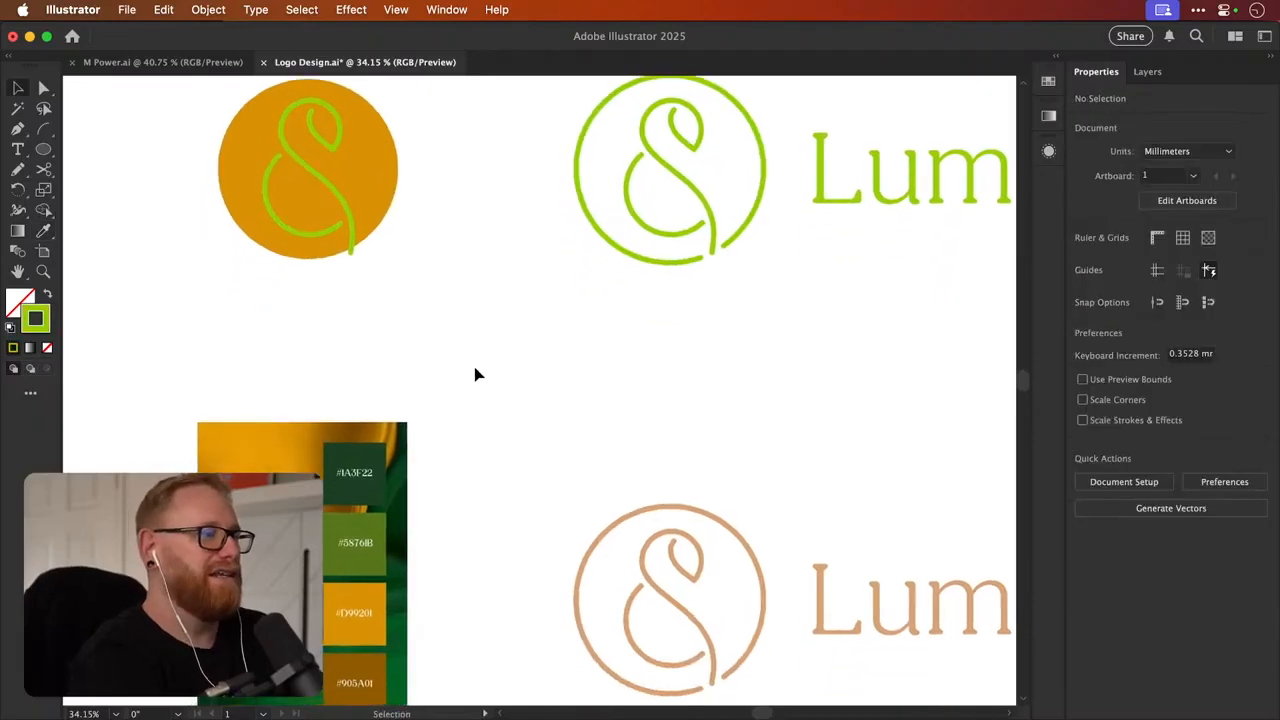
{"action": "key", "text": "super+z"}
{"action": "key", "text": "super+z"}
{"action": "left_click", "coordinate": [459, 323]}
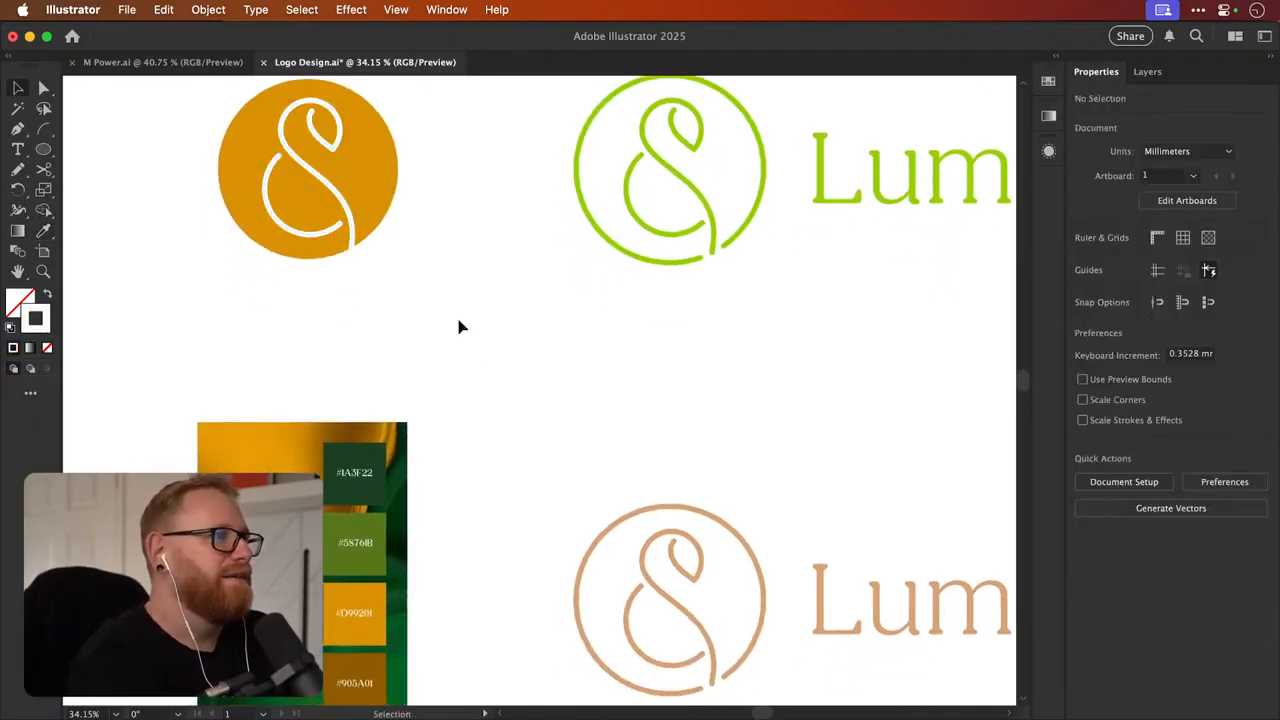
Undo the amber recolour of the solid circle icon
{"action": "key", "text": "super+z"}
{"action": "key", "text": "super+z"}
{"action": "key", "text": "super+shift+z"}
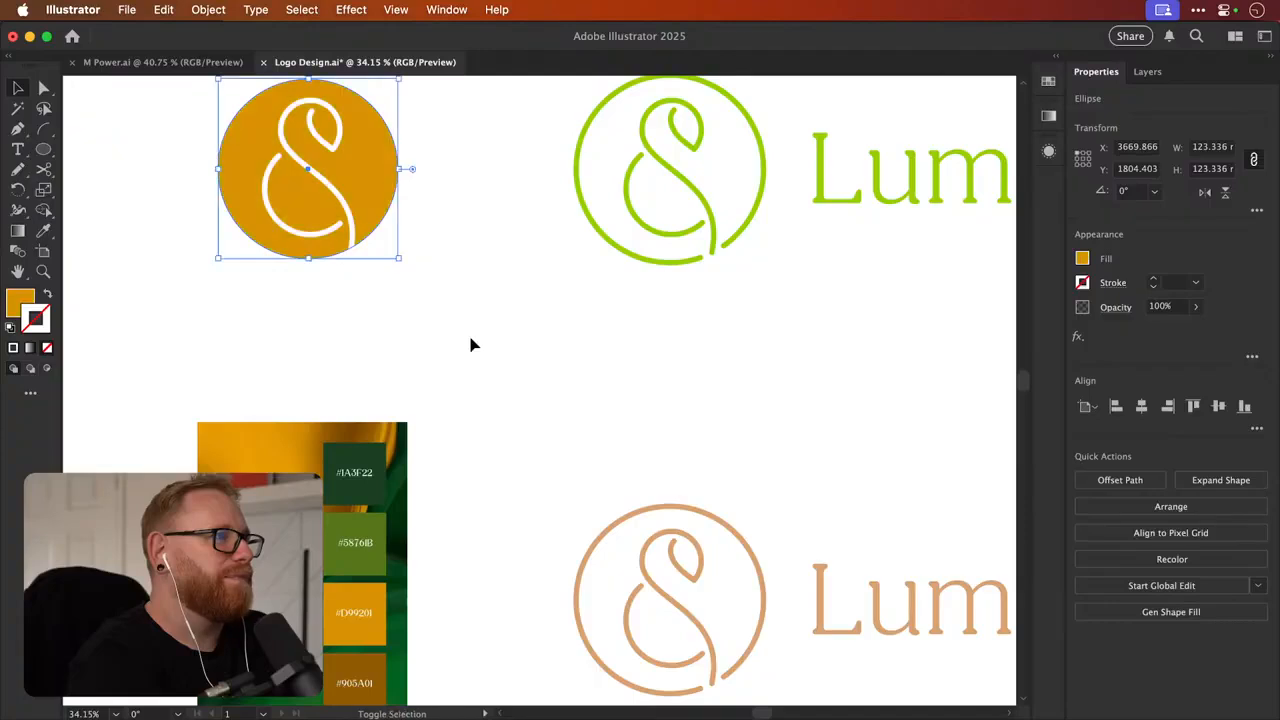
{"action": "left_click", "coordinate": [474, 345]}
{"action": "scroll", "coordinate": [474, 345], "scroll_direction": "down", "scroll_amount": 1}
{"action": "scroll", "coordinate": [474, 345], "scroll_direction": "down", "scroll_amount": 3}
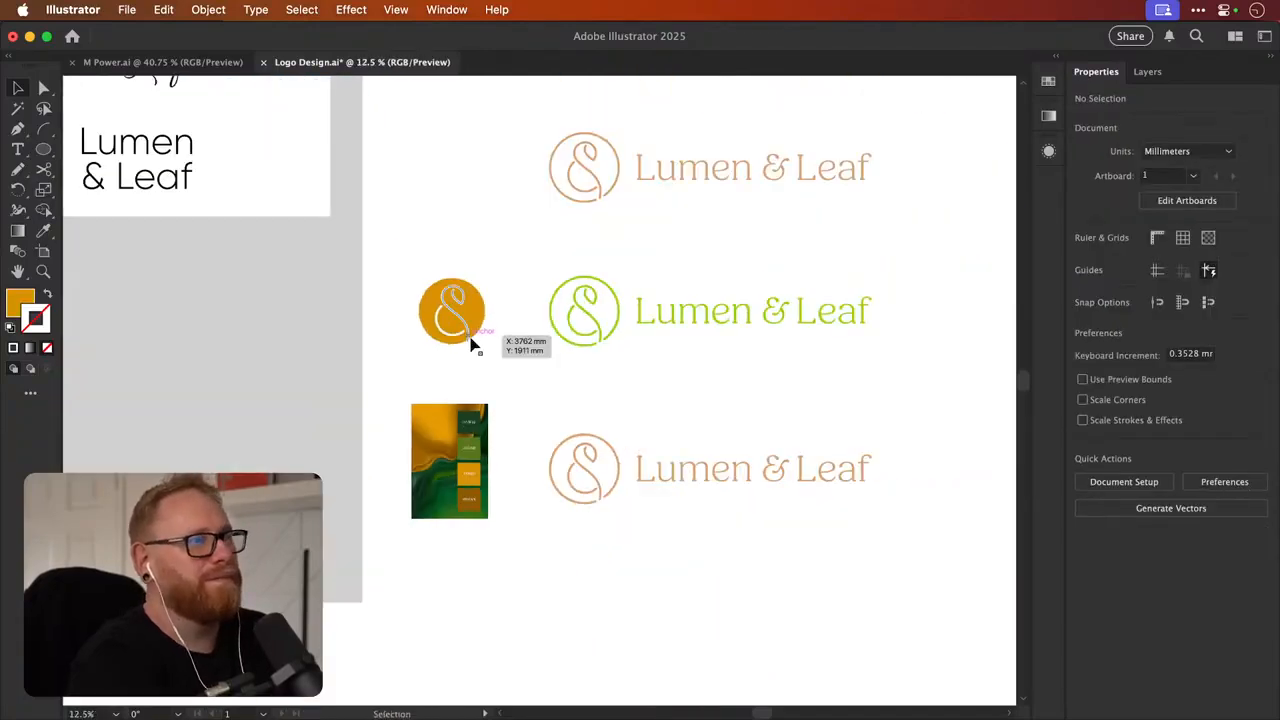
{"action": "scroll", "coordinate": [474, 345], "scroll_direction": "right", "scroll_amount": 2}
{"action": "key", "text": "super+z"}
{"action": "left_click", "coordinate": [474, 345]}
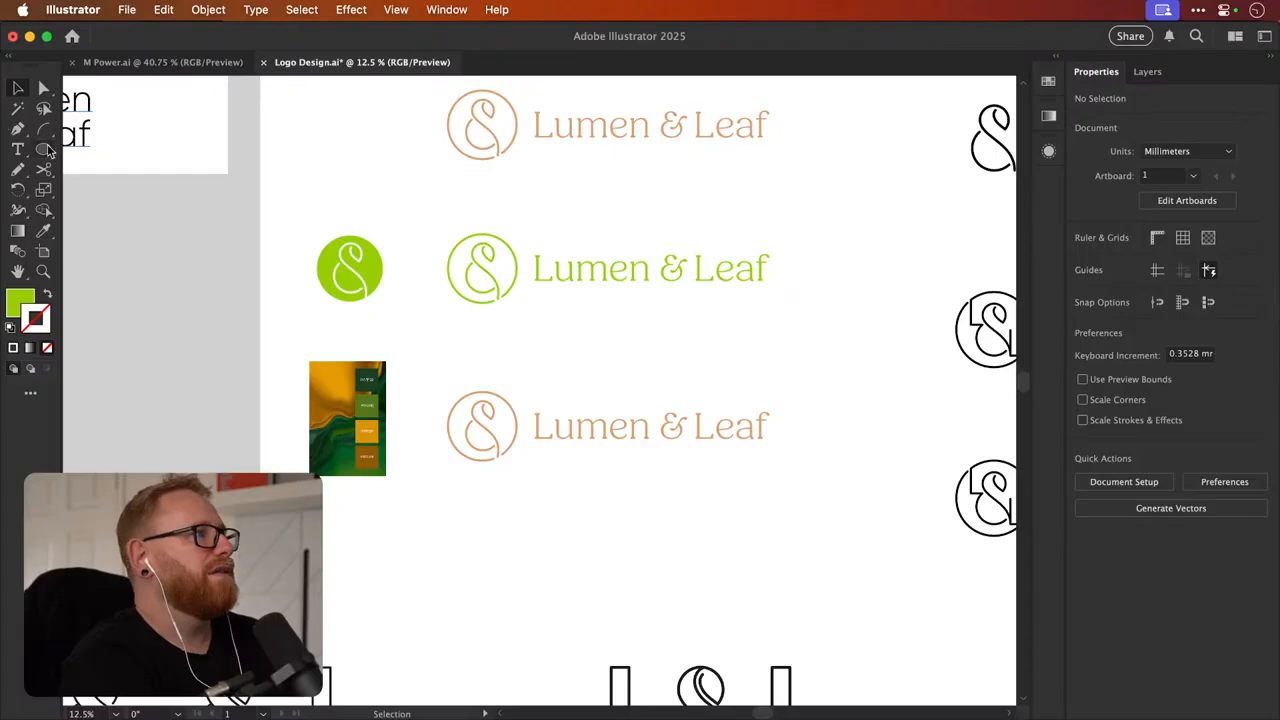
Draw a beige #F4E9DC rectangle about 794 by 896 mm over the three coloured logos and send it to the back
{"action": "left_click_drag", "start_coordinate": [43, 149], "coordinate": [100, 148]}
{"action": "left_click_drag", "start_coordinate": [410, 112], "coordinate": [835, 590]}
{"action": "double_click", "coordinate": [20, 302]}
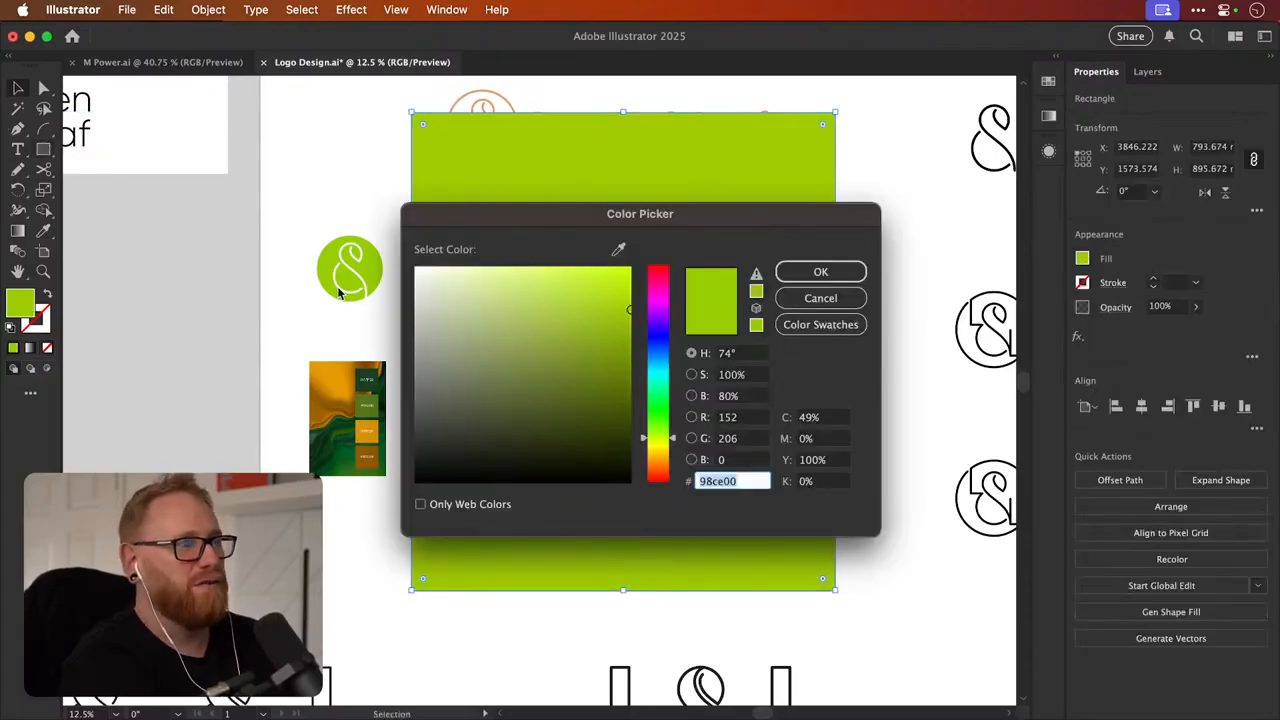
{"action": "left_click", "coordinate": [662, 455]}
{"action": "mouse_move", "coordinate": [625, 390]}
{"action": "left_mouse_down"}
{"action": "mouse_move", "coordinate": [614, 356]}
{"action": "mouse_move", "coordinate": [496, 237]}
{"action": "left_mouse_up"}
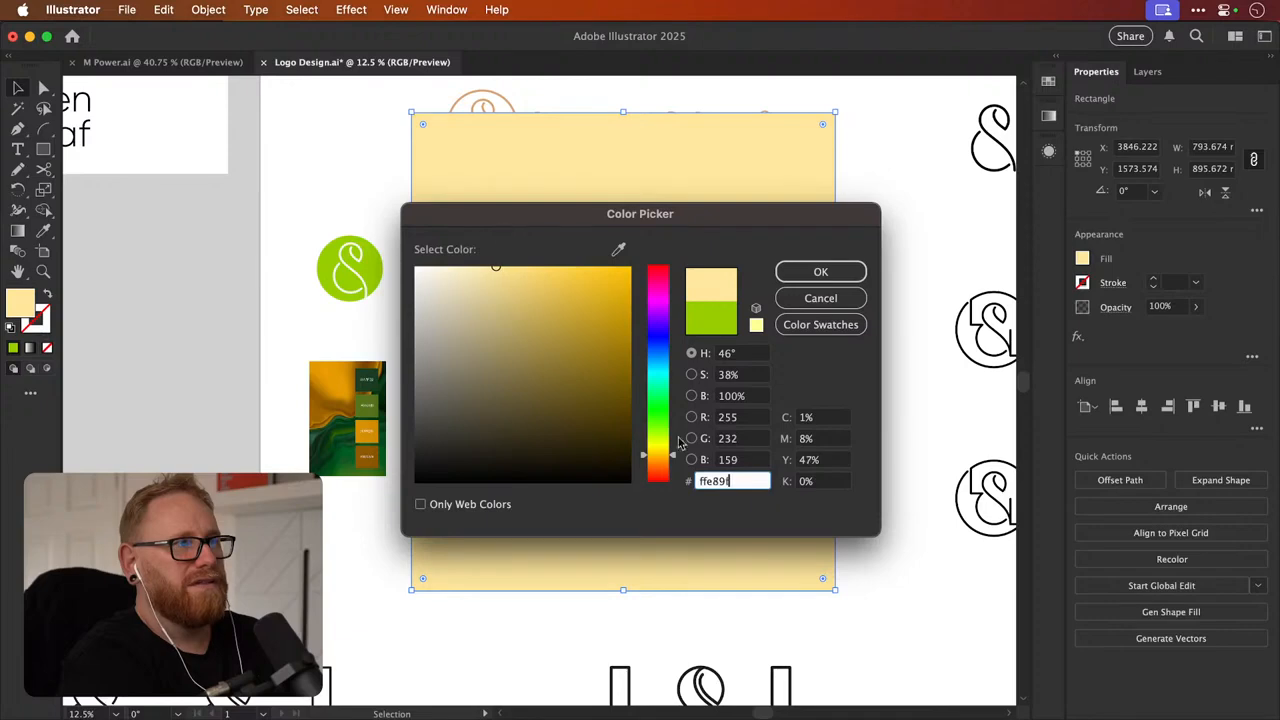
{"action": "left_click_drag", "start_coordinate": [662, 456], "coordinate": [664, 467]}
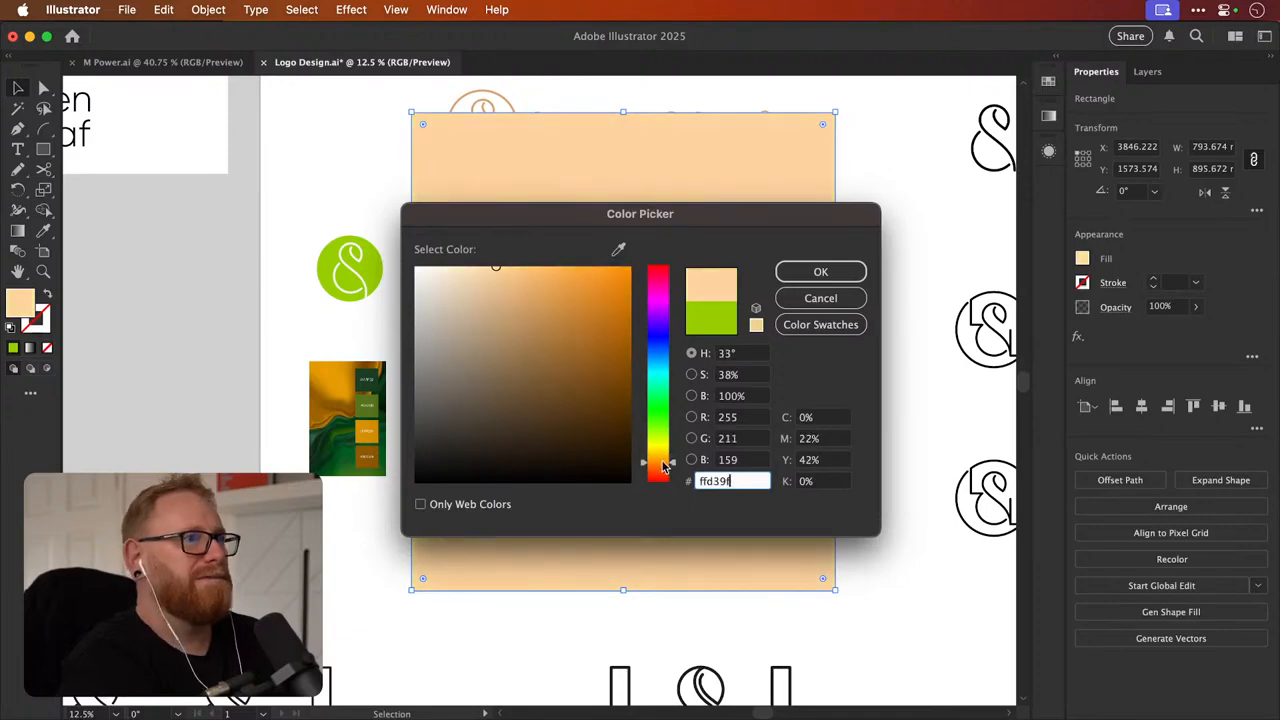
{"action": "mouse_move", "coordinate": [480, 318]}
{"action": "left_mouse_down"}
{"action": "mouse_move", "coordinate": [429, 262]}
{"action": "mouse_move", "coordinate": [436, 273]}
{"action": "left_mouse_up"}
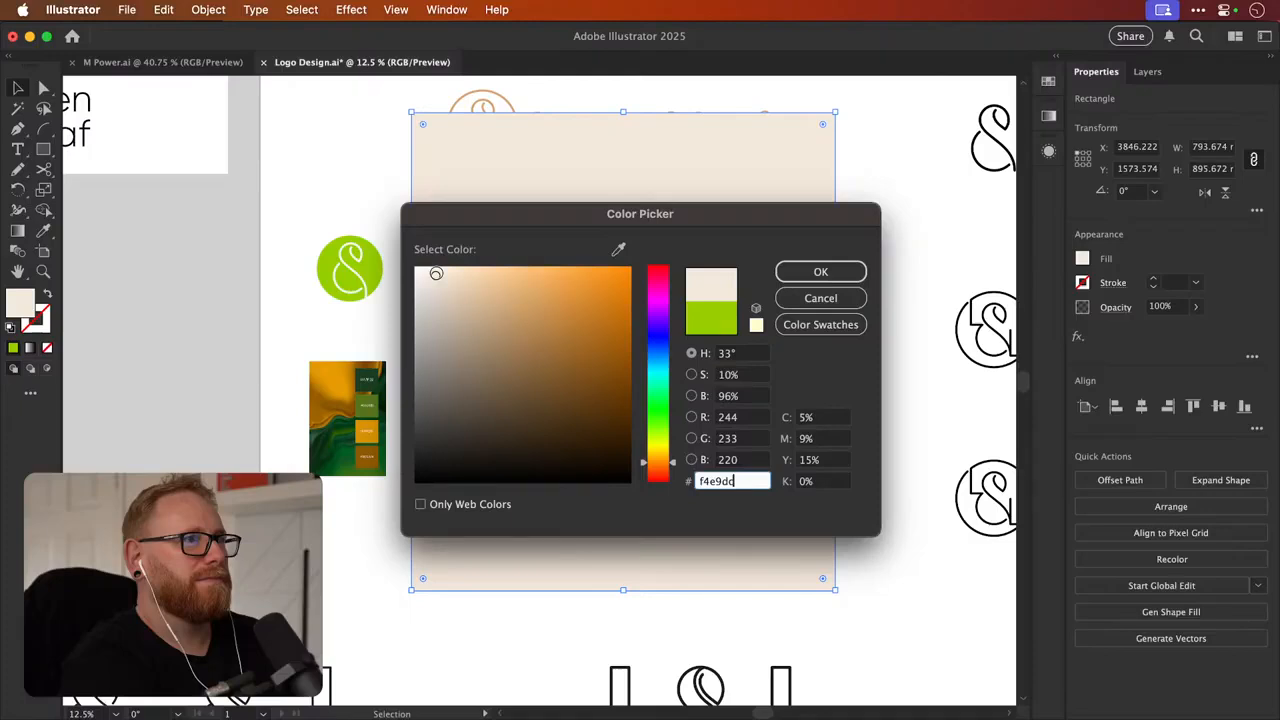
{"action": "key", "text": "Return"}
{"action": "key", "text": "super+shift+bracketleft"}
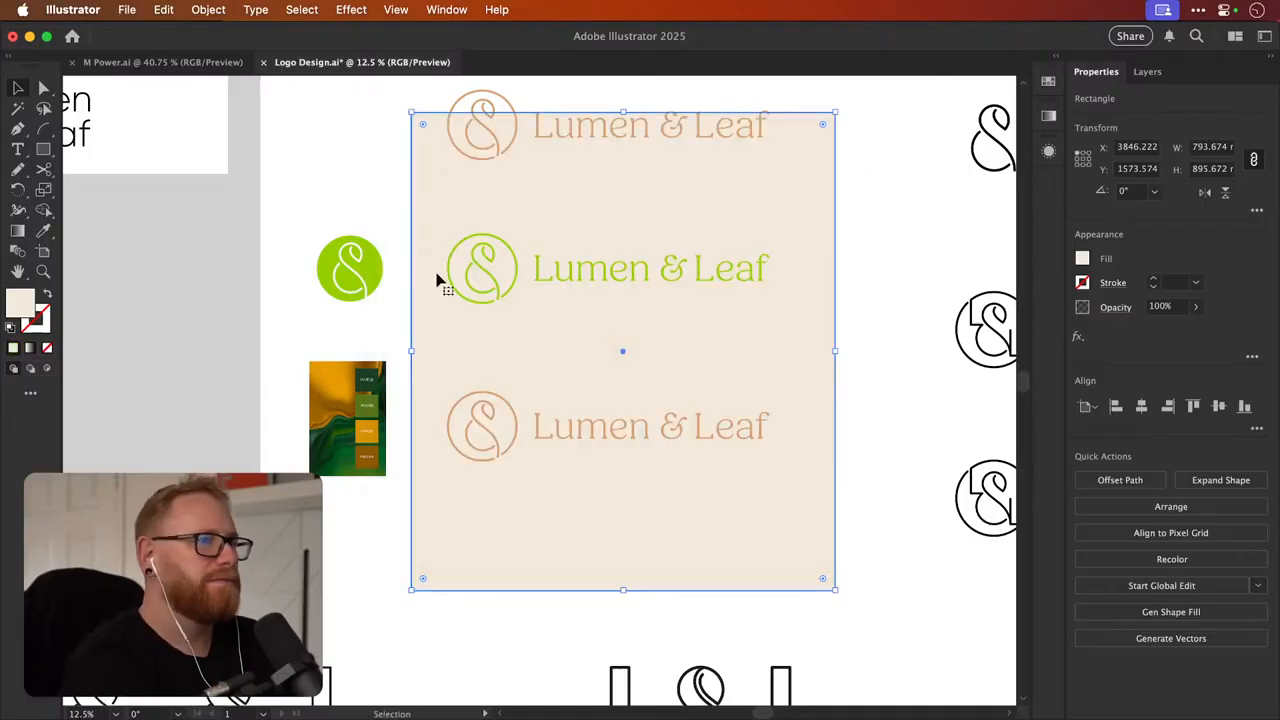
Lighten the background rectangle's fill to a pale cream around #FCF5ED
{"action": "scroll", "coordinate": [606, 423], "scroll_direction": "up", "scroll_amount": 2}
{"action": "scroll", "coordinate": [491, 334], "scroll_direction": "up", "scroll_amount": 3}
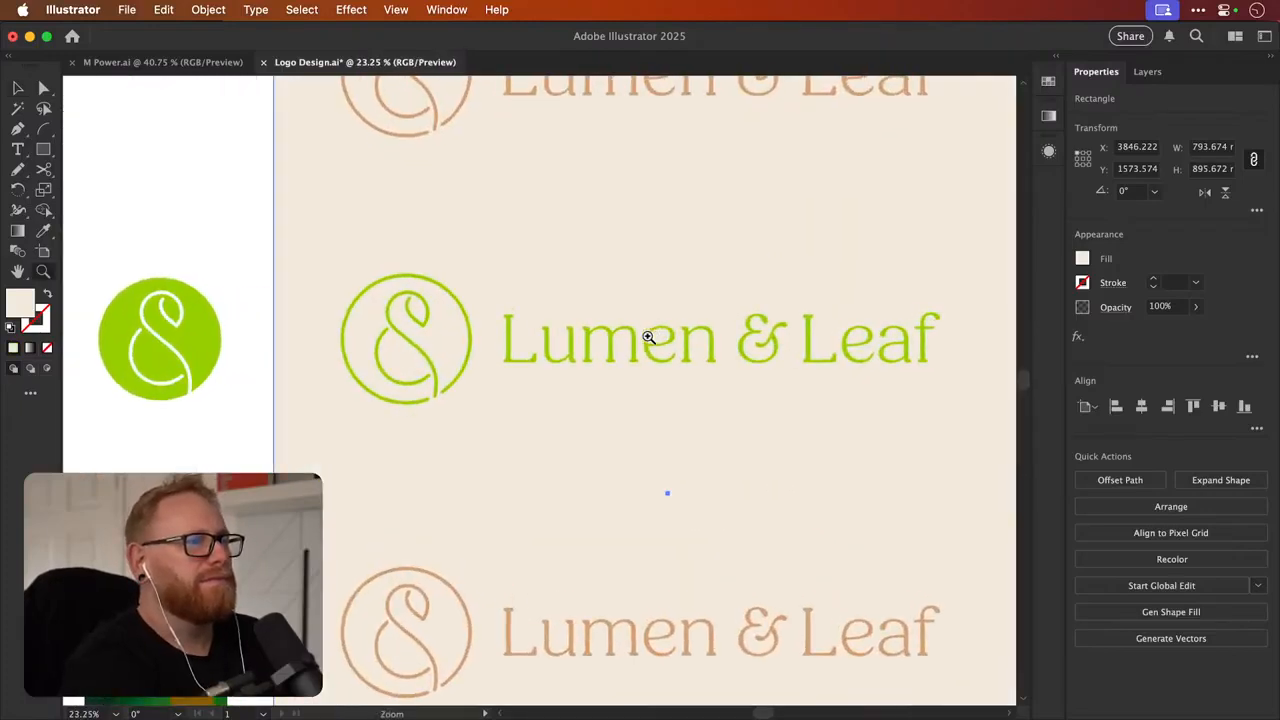
{"action": "double_click", "coordinate": [21, 303]}
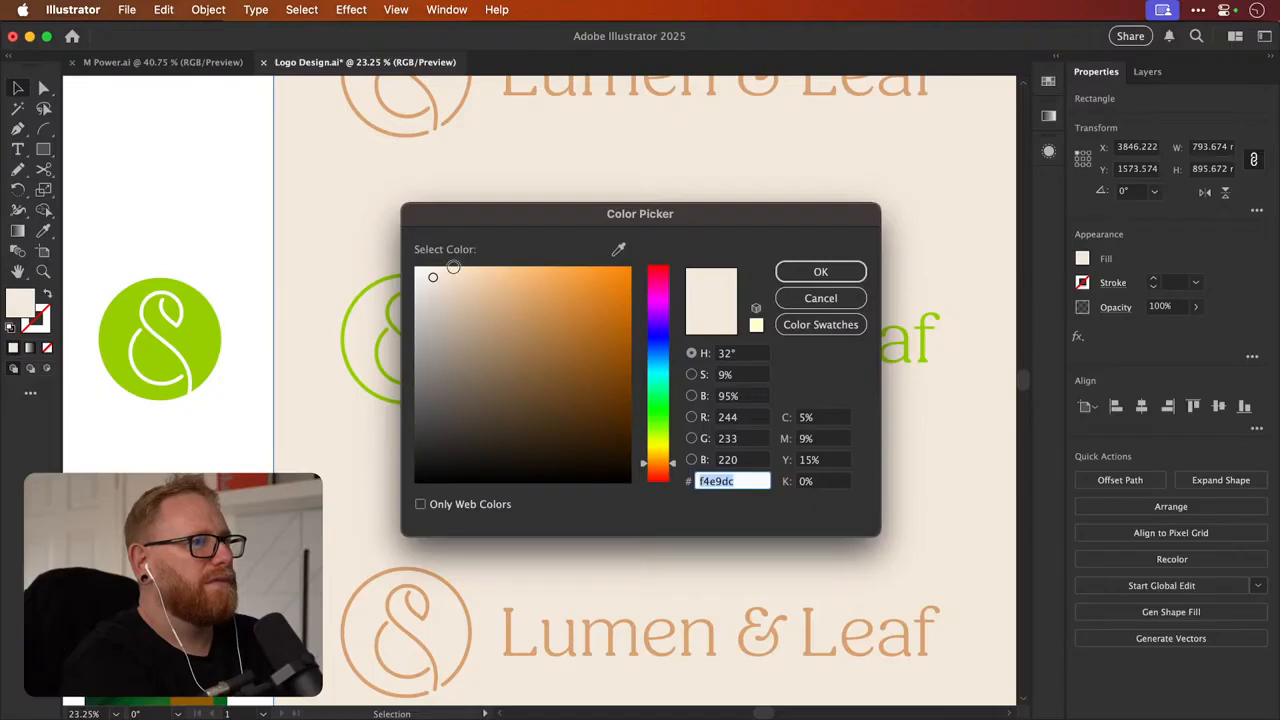
{"action": "type", "text": "fff5eb"}
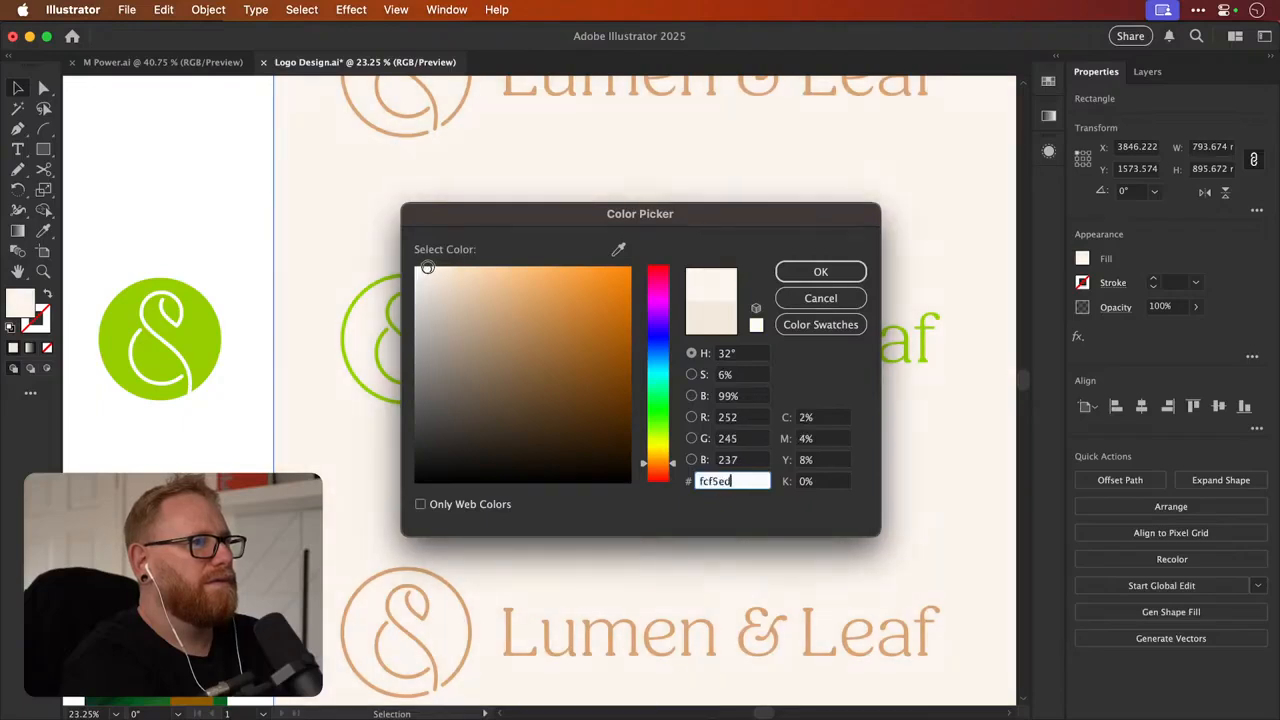
{"action": "key", "text": "Return"}
{"action": "key", "text": "super+shift+a"}
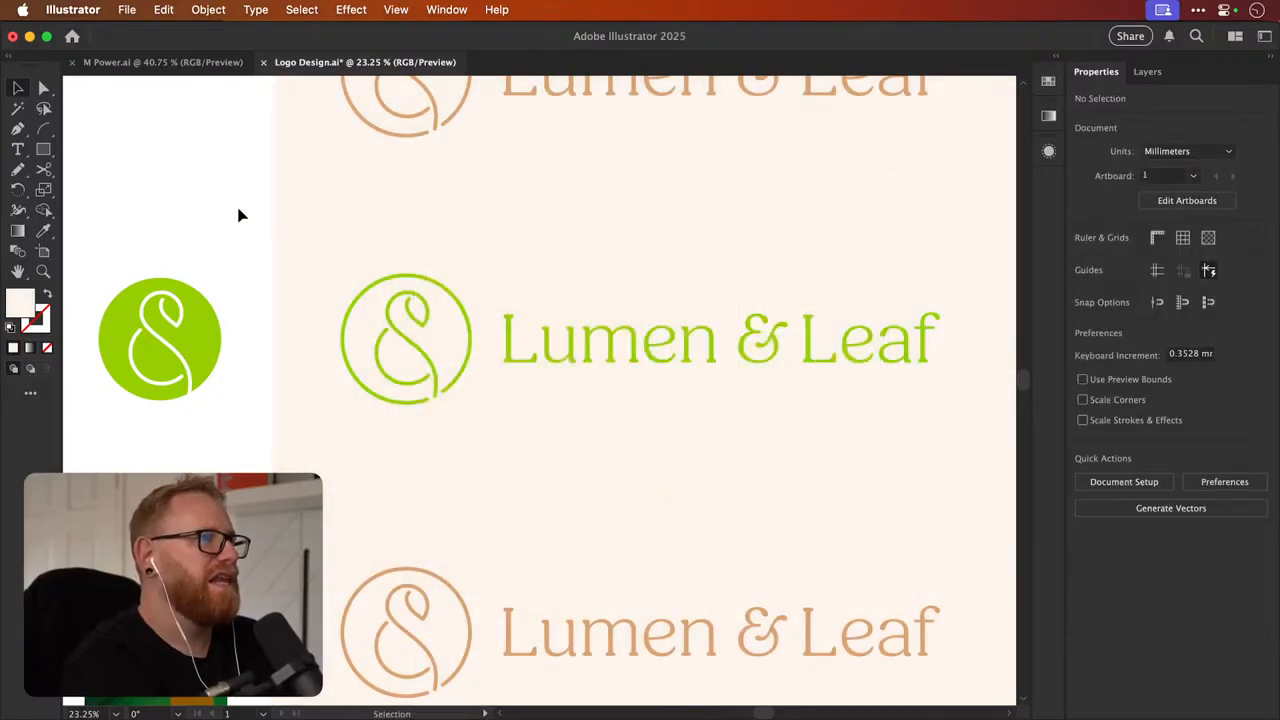
{"action": "key", "text": "super+minus"}
{"action": "key", "text": "super+minus"}
{"action": "key", "text": "super+minus"}
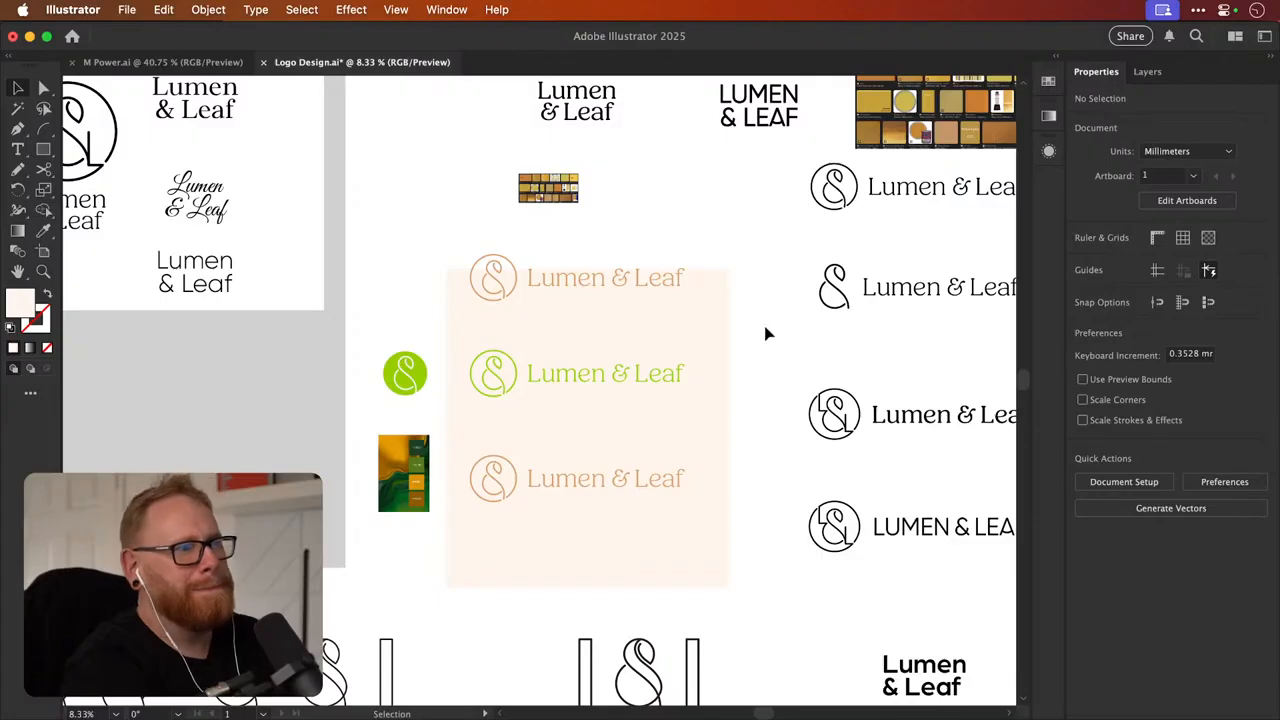
Recolour the middle logo's green Lumen & Leaf wordmark by sampling the tan wordmark below it with the Eyedropper
{"action": "left_click", "coordinate": [714, 337]}
{"action": "scroll", "coordinate": [560, 371], "scroll_direction": "up", "scroll_amount": 3}
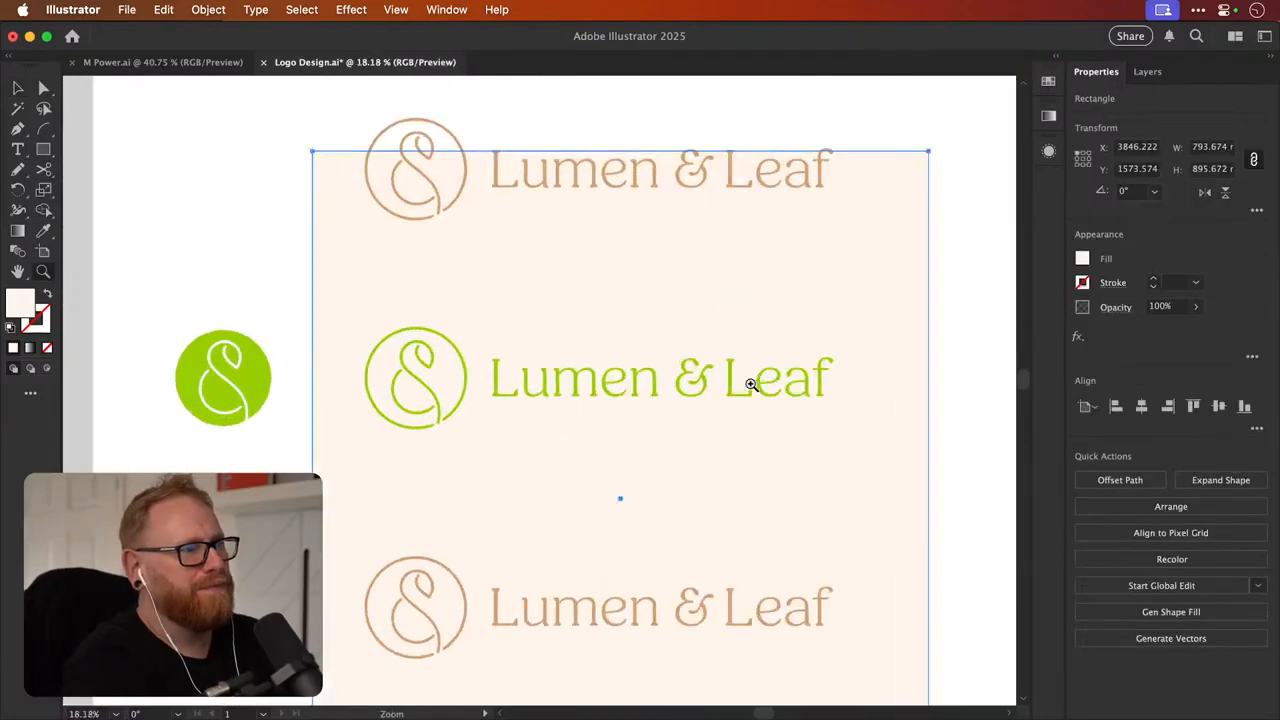
{"action": "left_click", "coordinate": [543, 388]}
{"action": "key", "text": "i"}
{"action": "left_click", "coordinate": [557, 598]}
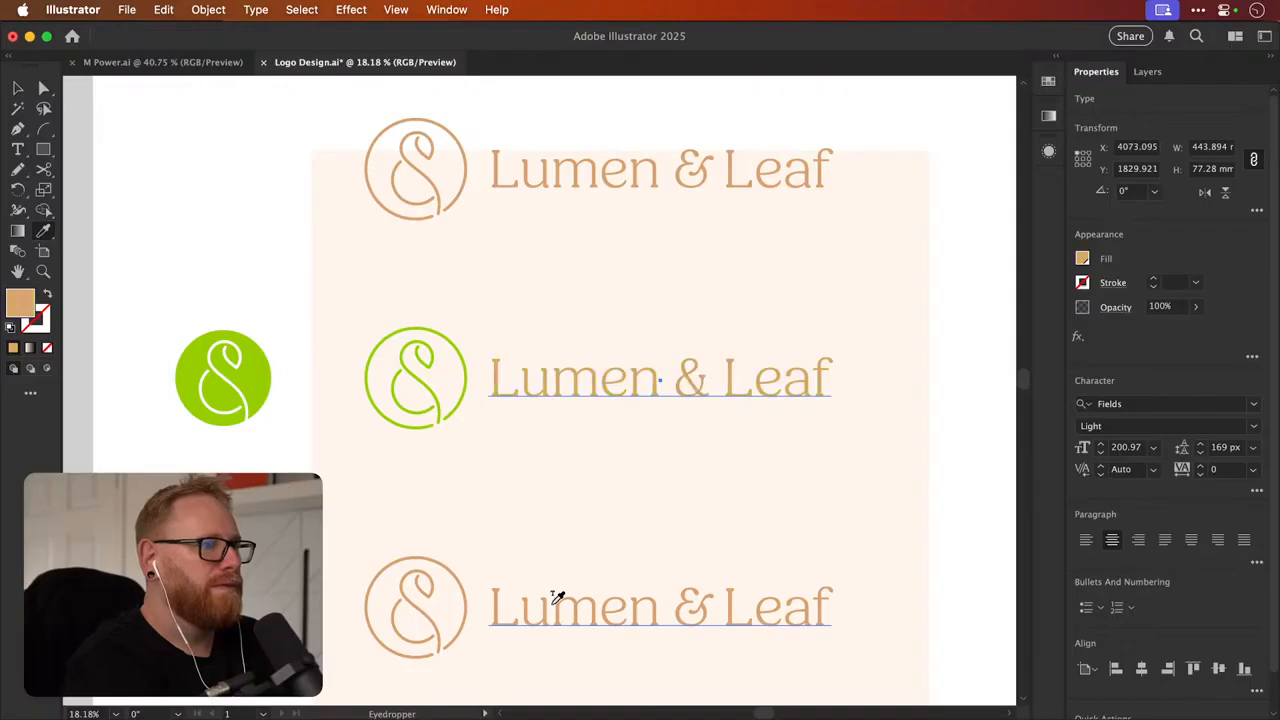
{"action": "key", "text": "v"}
{"action": "left_click", "coordinate": [181, 186]}
Delete the cream background rectangle to compare the logos on white, and undo the deletion
{"action": "left_click", "coordinate": [366, 299]}
{"action": "key", "text": "Delete"}
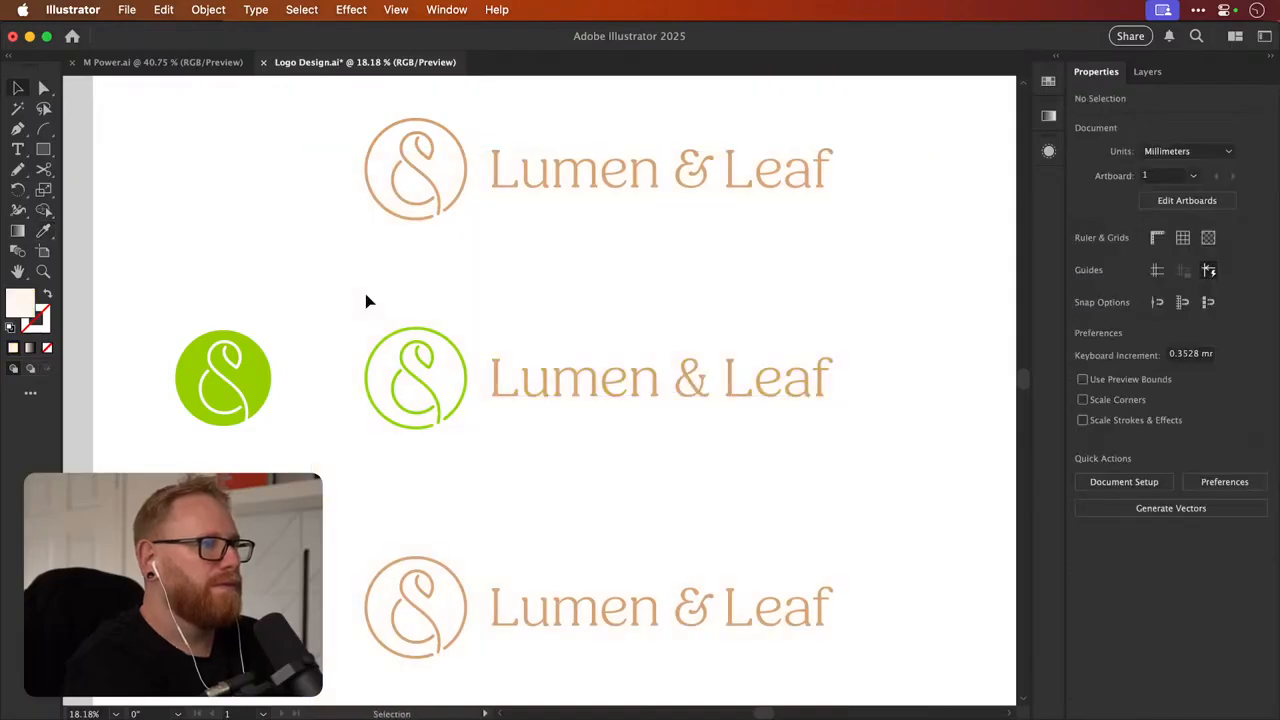
{"action": "key", "text": "super+z"}
{"action": "left_click", "coordinate": [210, 265]}
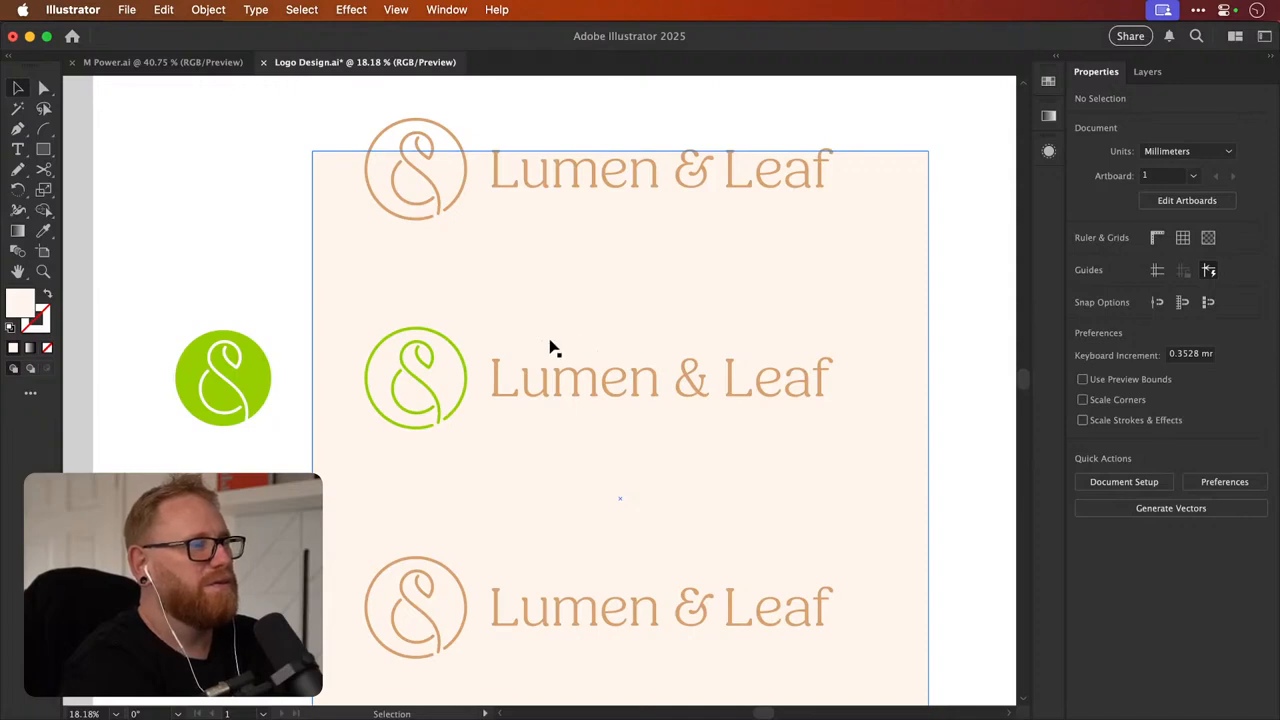
Select only the ampersand's open lower curve in the solid green icon and set its stroke colour to dark green #227028
{"action": "left_click", "coordinate": [413, 373]}
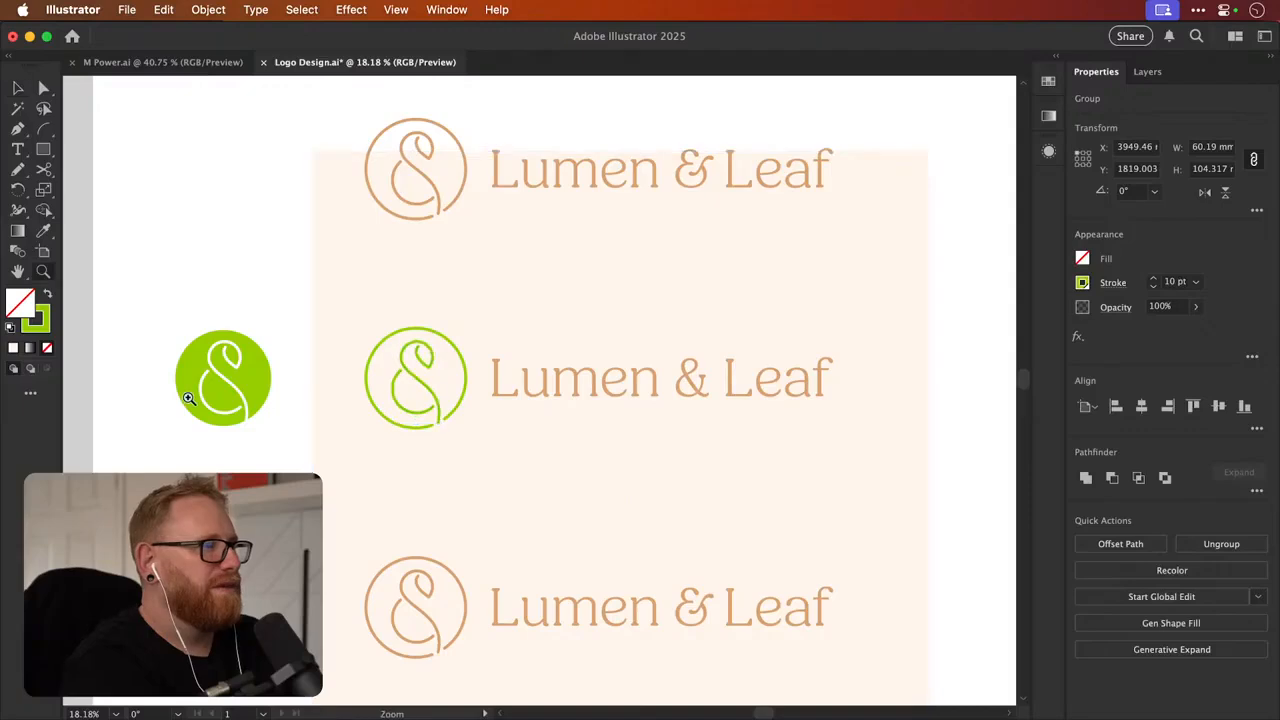
{"action": "scroll", "coordinate": [186, 400], "scroll_direction": "up", "scroll_amount": 4}
{"action": "key", "text": "a"}
{"action": "left_click", "coordinate": [353, 452]}
{"action": "left_click", "coordinate": [353, 452]}
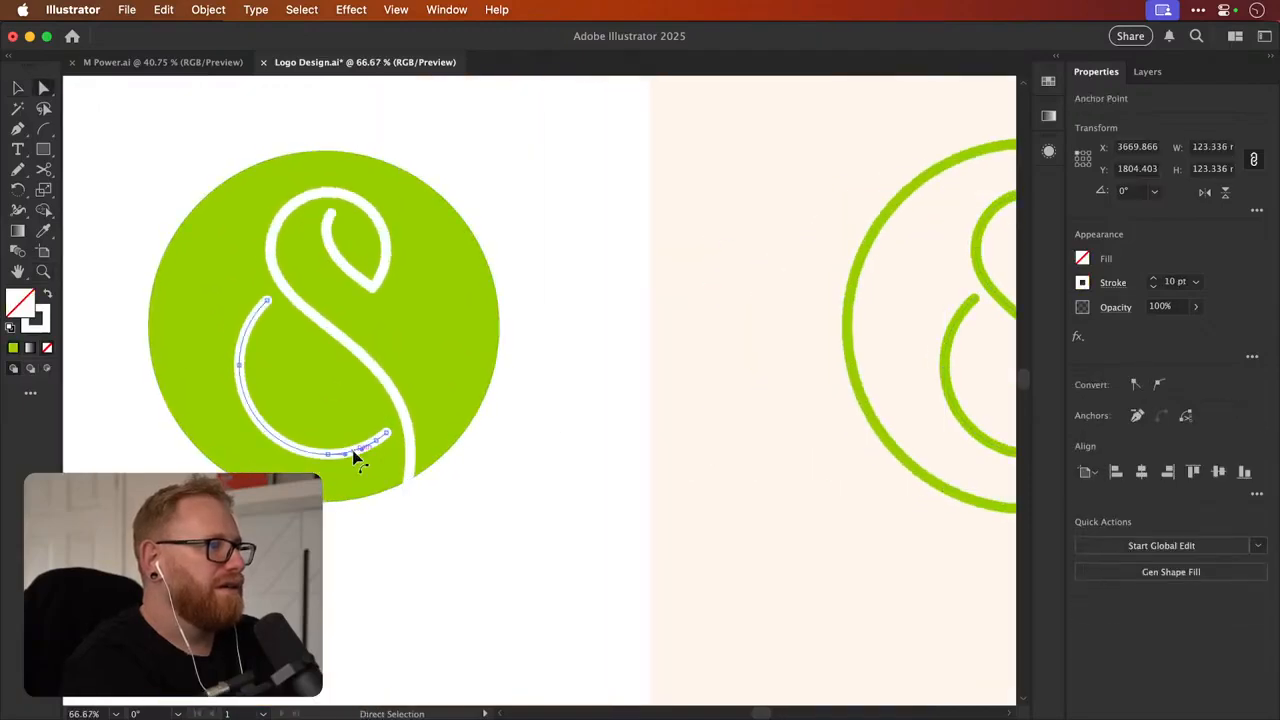
{"action": "left_click", "coordinate": [42, 325]}
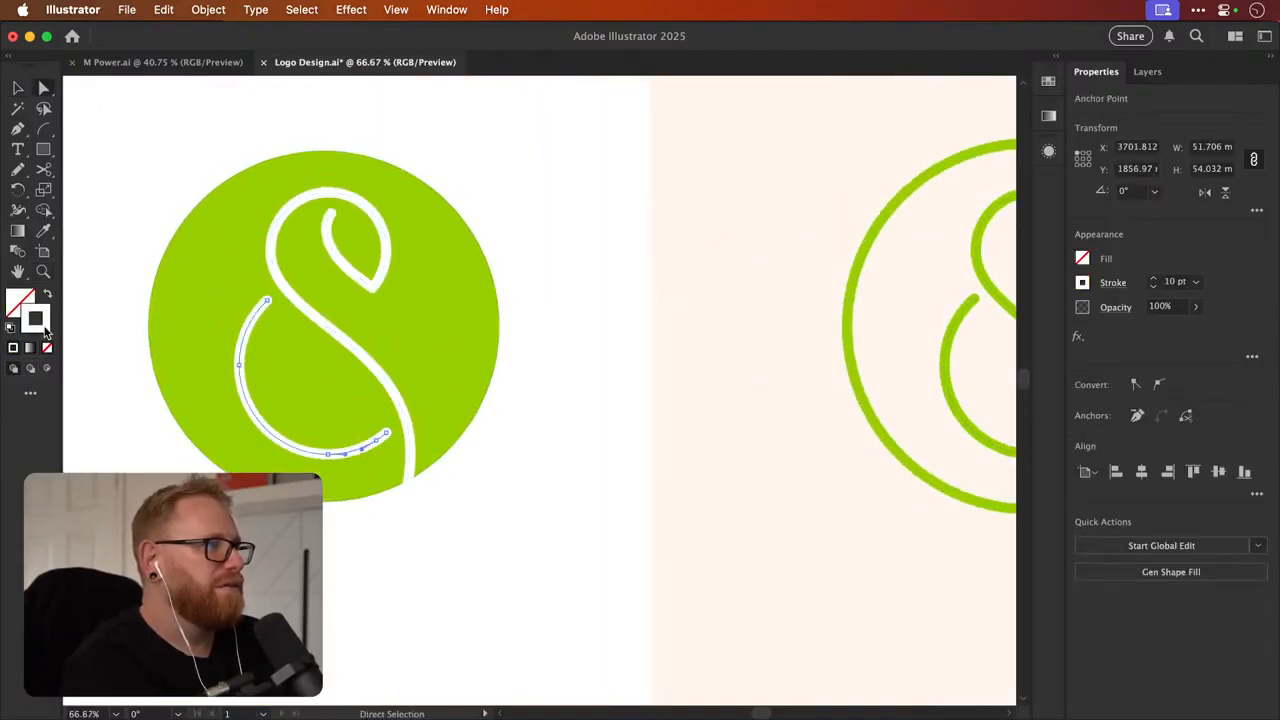
{"action": "double_click", "coordinate": [44, 328]}
{"action": "left_click", "coordinate": [657, 407]}
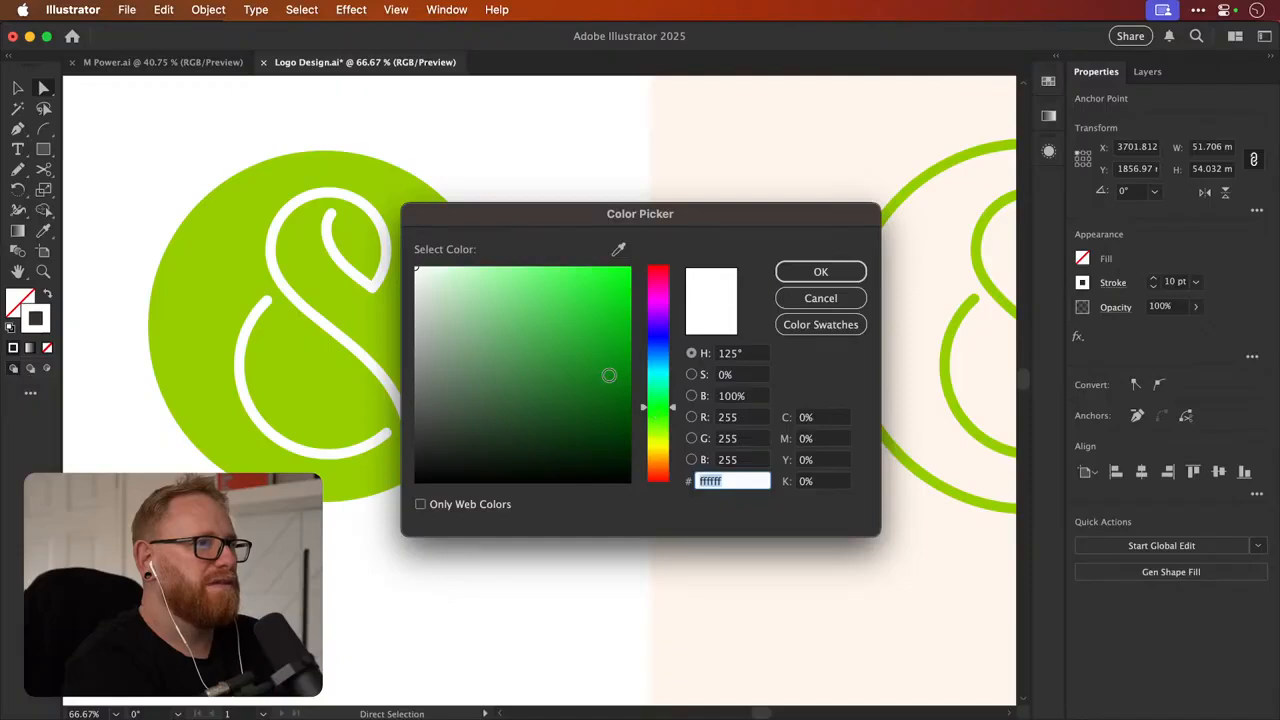
{"action": "left_click", "coordinate": [598, 386]}
{"action": "left_click_drag", "start_coordinate": [598, 386], "coordinate": [566, 387]}
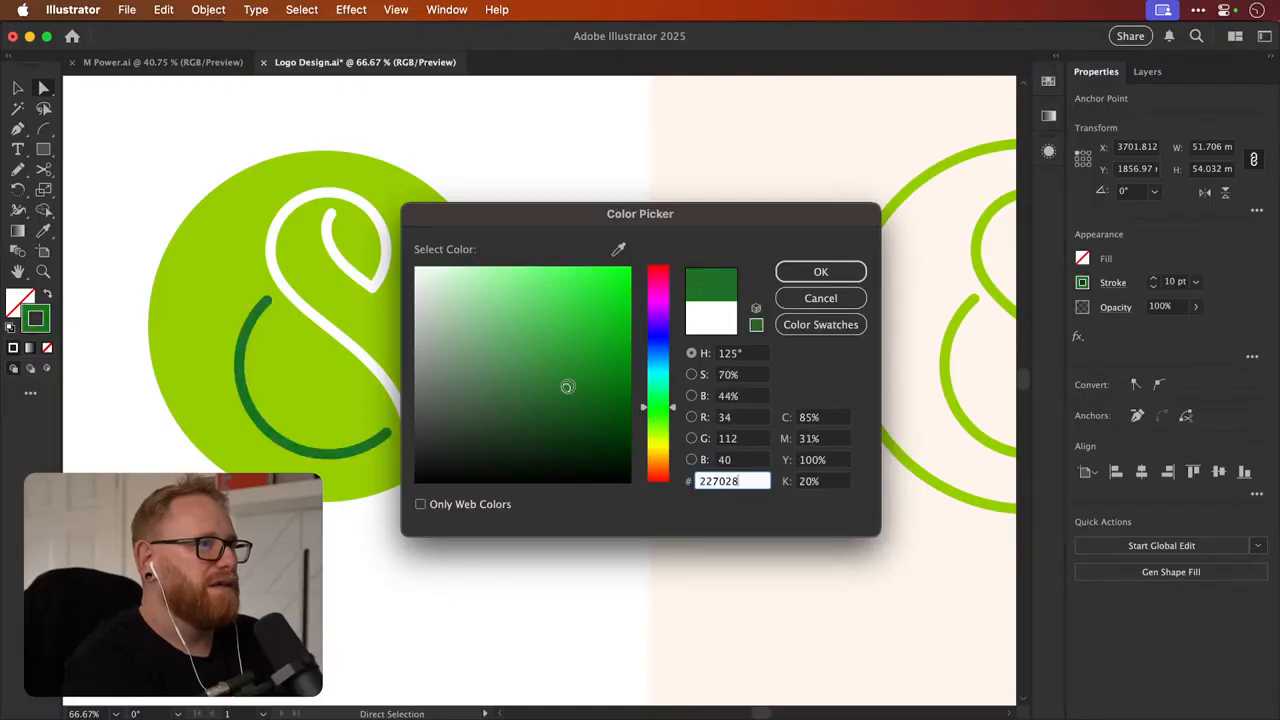
{"action": "key", "text": "Return"}
Examine the recoloured solid icon beside the outlined green icon, both from a distance and close up
{"action": "key", "text": "v"}
{"action": "key", "text": "super+minus"}
{"action": "key", "text": "super+minus"}
{"action": "key", "text": "super+minus"}
{"action": "key", "text": "super+minus"}
{"action": "key", "text": "super+shift+a"}
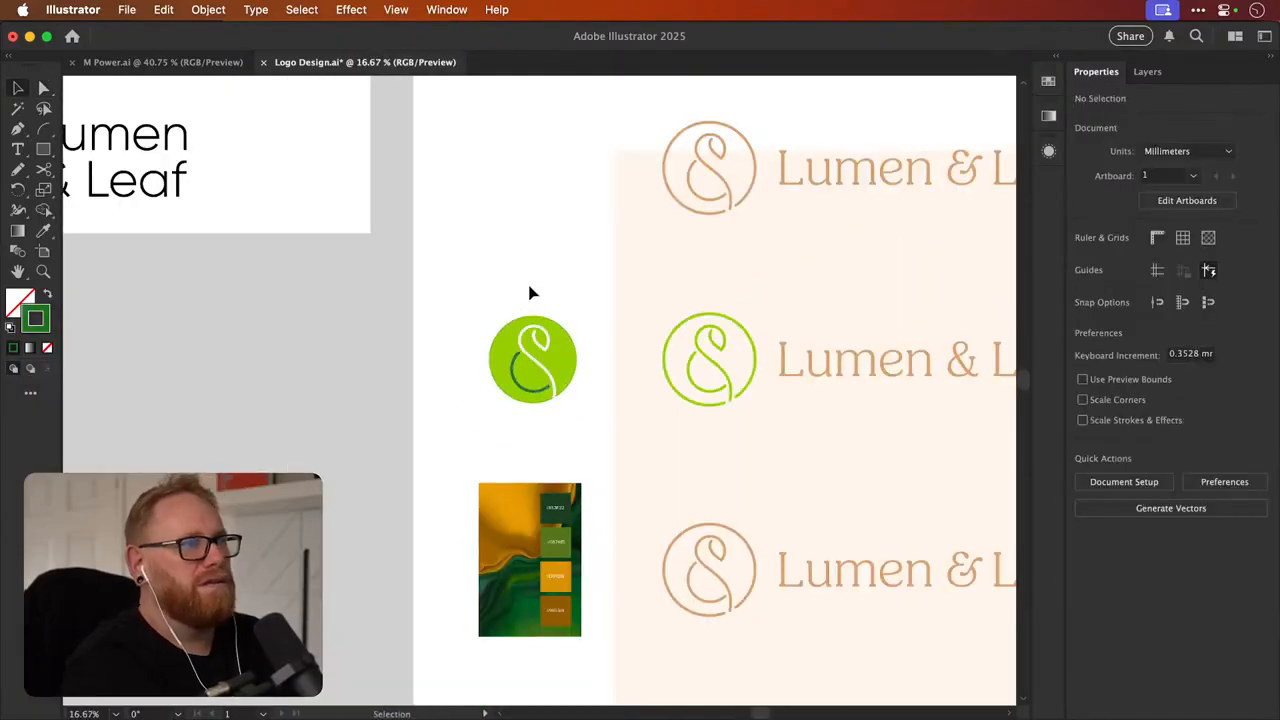
{"action": "scroll", "coordinate": [531, 292], "scroll_direction": "right", "scroll_amount": 5}
{"action": "scroll", "coordinate": [330, 380], "scroll_direction": "up", "scroll_amount": 5}
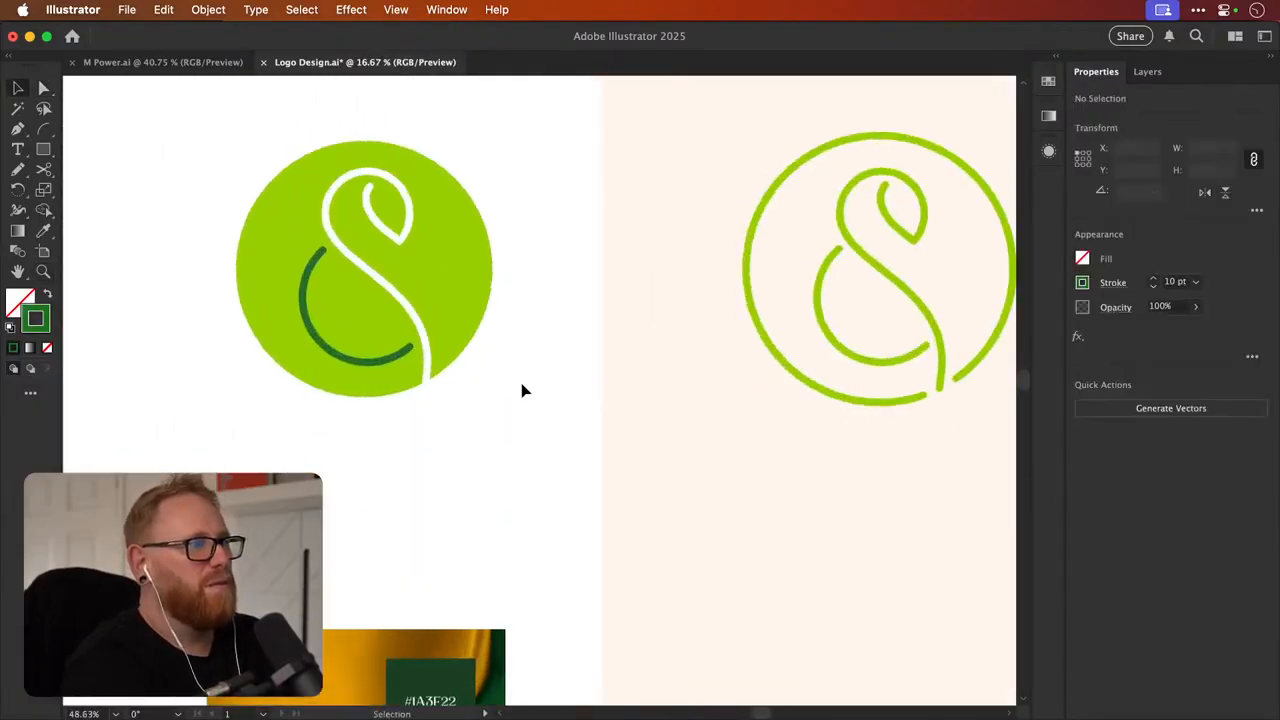
Select only the ampersand's open lower curve in the solid green icon and set its stroke colour to yellow-green #d9ff3b
{"action": "left_click", "coordinate": [343, 362]}
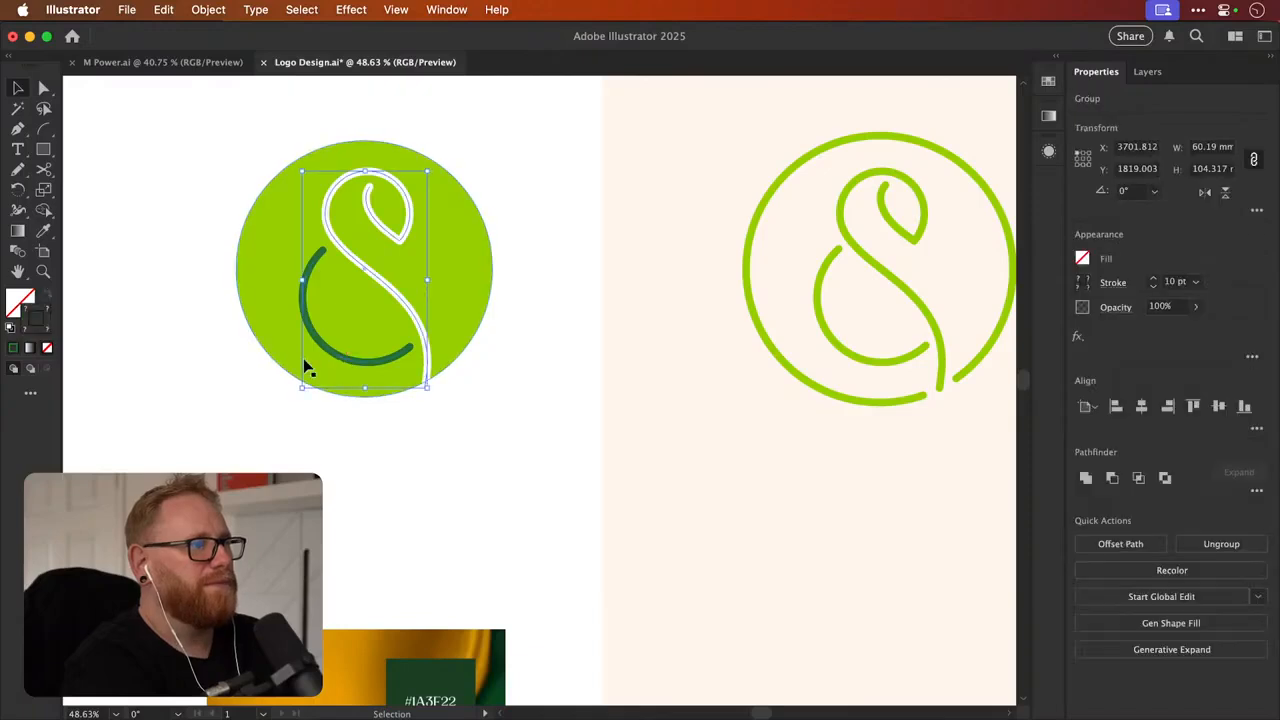
{"action": "key", "text": "a"}
{"action": "left_click", "coordinate": [362, 358]}
{"action": "double_click", "coordinate": [44, 328]}
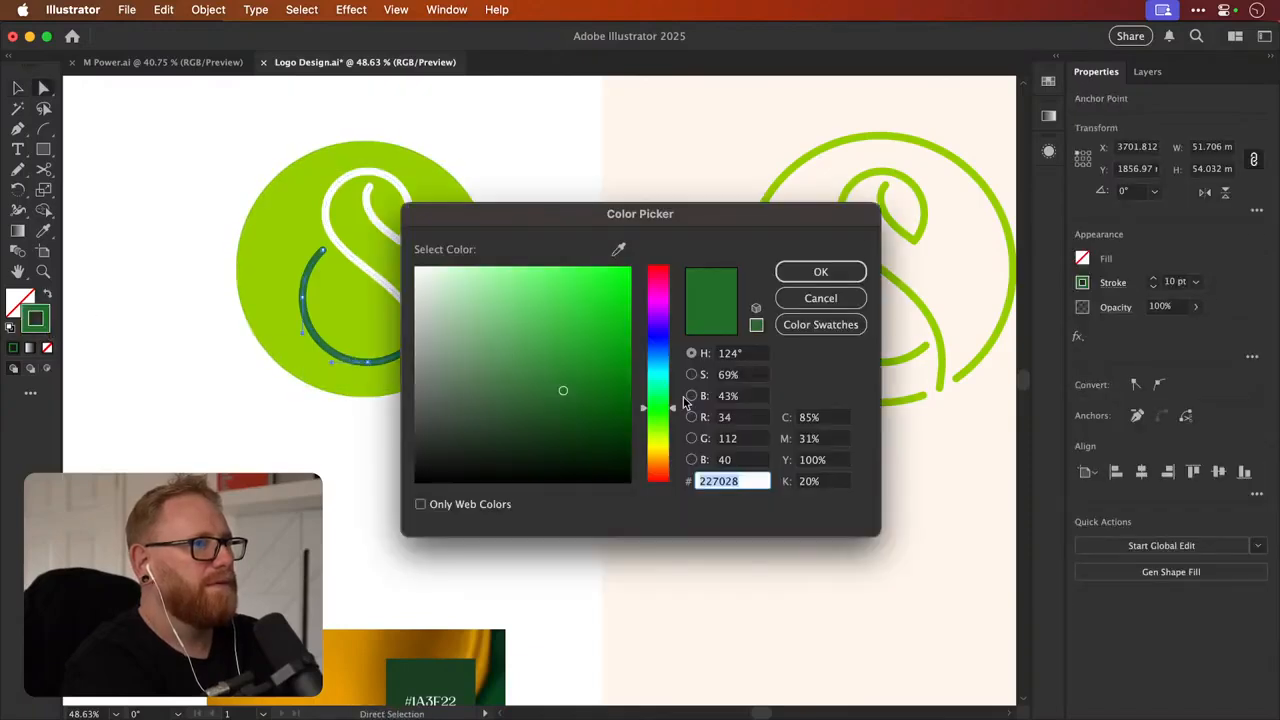
{"action": "type", "text": "ffe73b"}
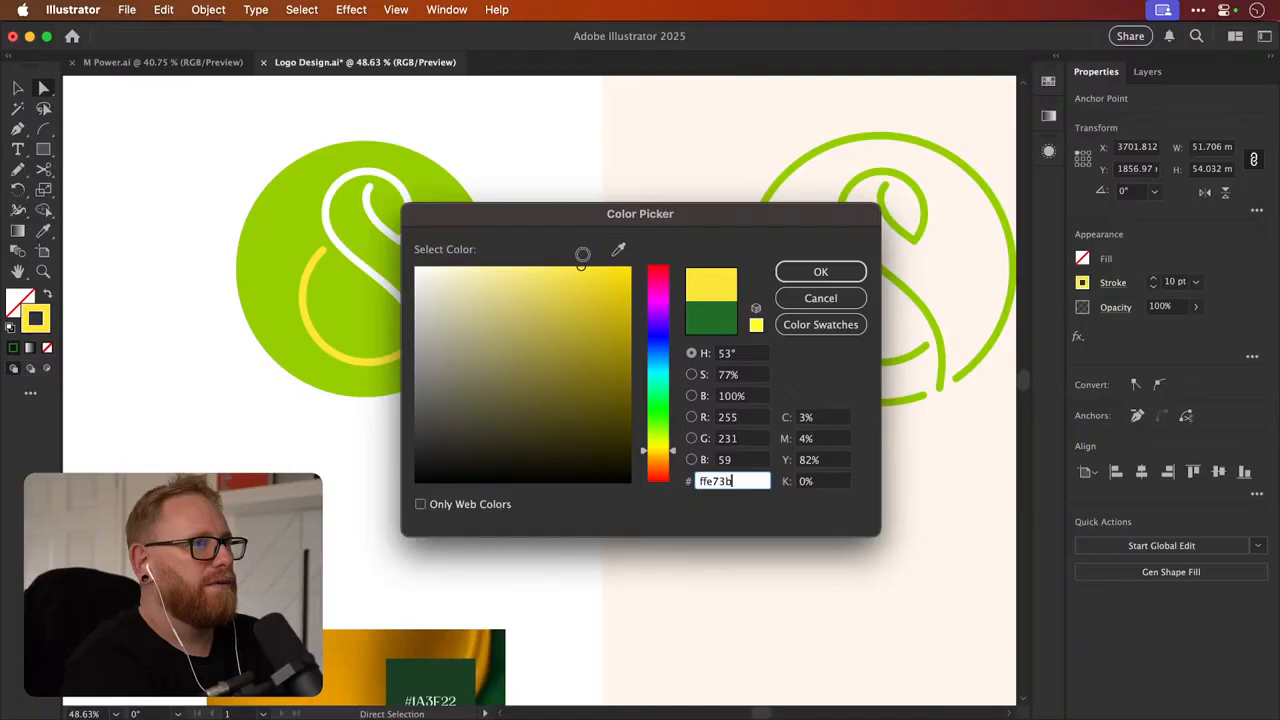
{"action": "left_click_drag", "start_coordinate": [663, 457], "coordinate": [663, 442]}
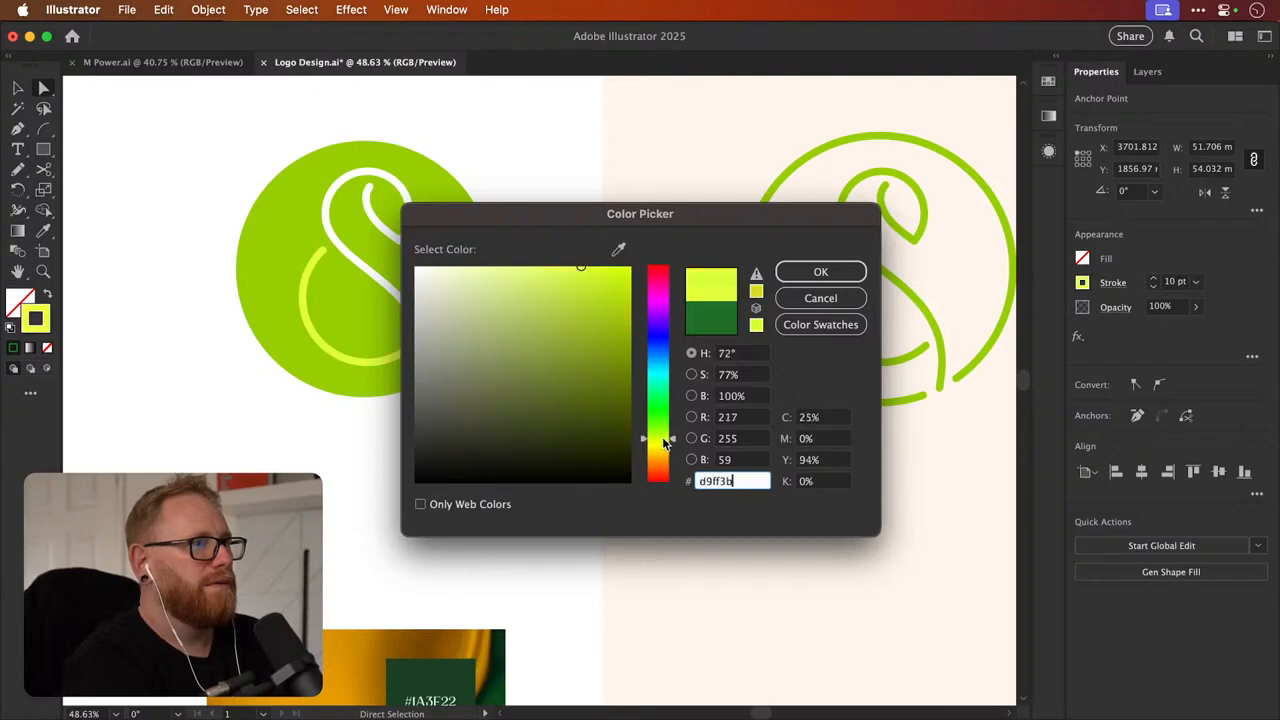
{"action": "key", "text": "Return"}
{"action": "left_click", "coordinate": [477, 446]}
Examine the solid icon with its yellow-green lower curve, both close up and beside the outlined logos
{"action": "key", "text": "super+minus"}
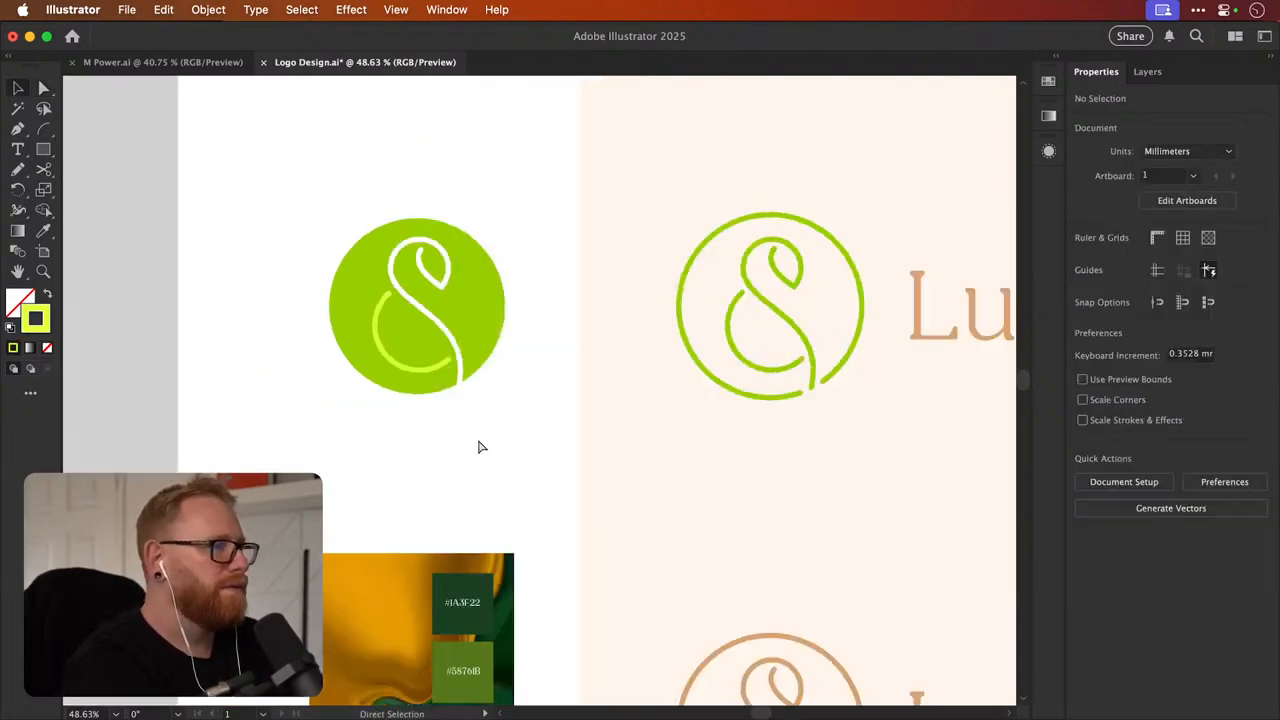
{"action": "key", "text": "super+minus"}
{"action": "left_click_drag", "start_coordinate": [442, 340], "coordinate": [656, 343]}
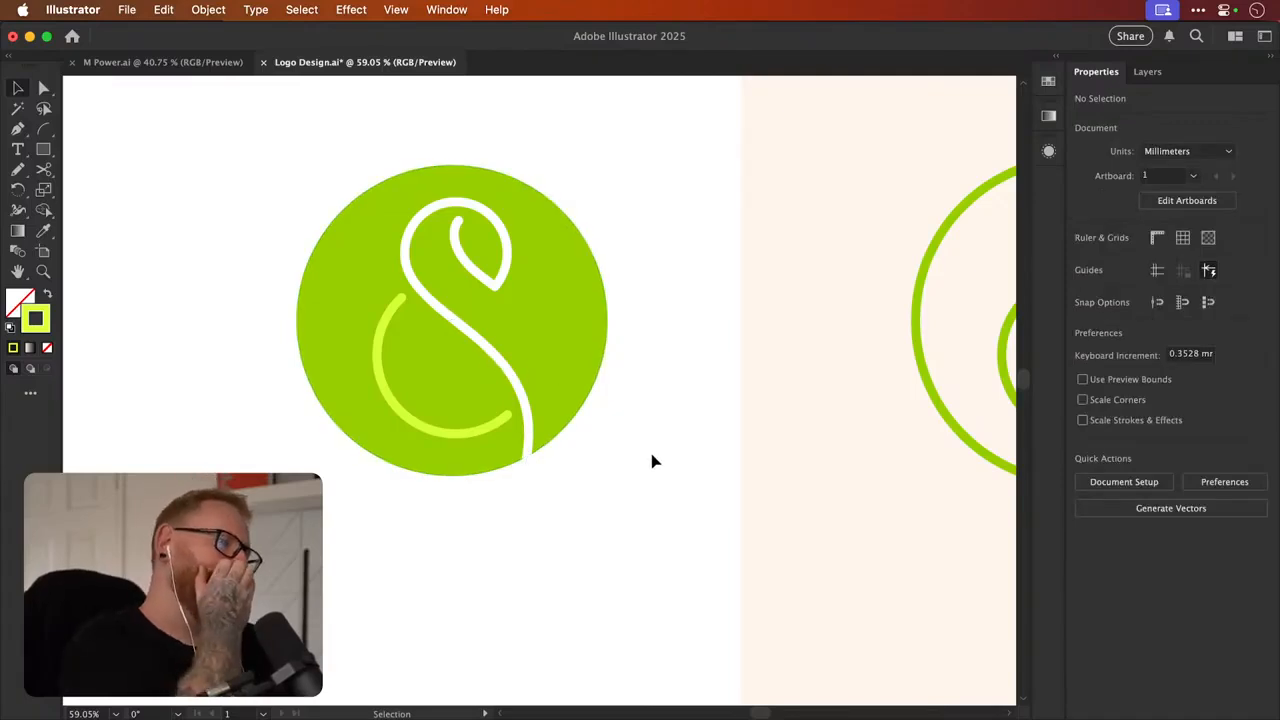
{"action": "key", "text": "super+minus"}
{"action": "key", "text": "super+minus"}
{"action": "key", "text": "super+minus"}
{"action": "key", "text": "super+minus"}
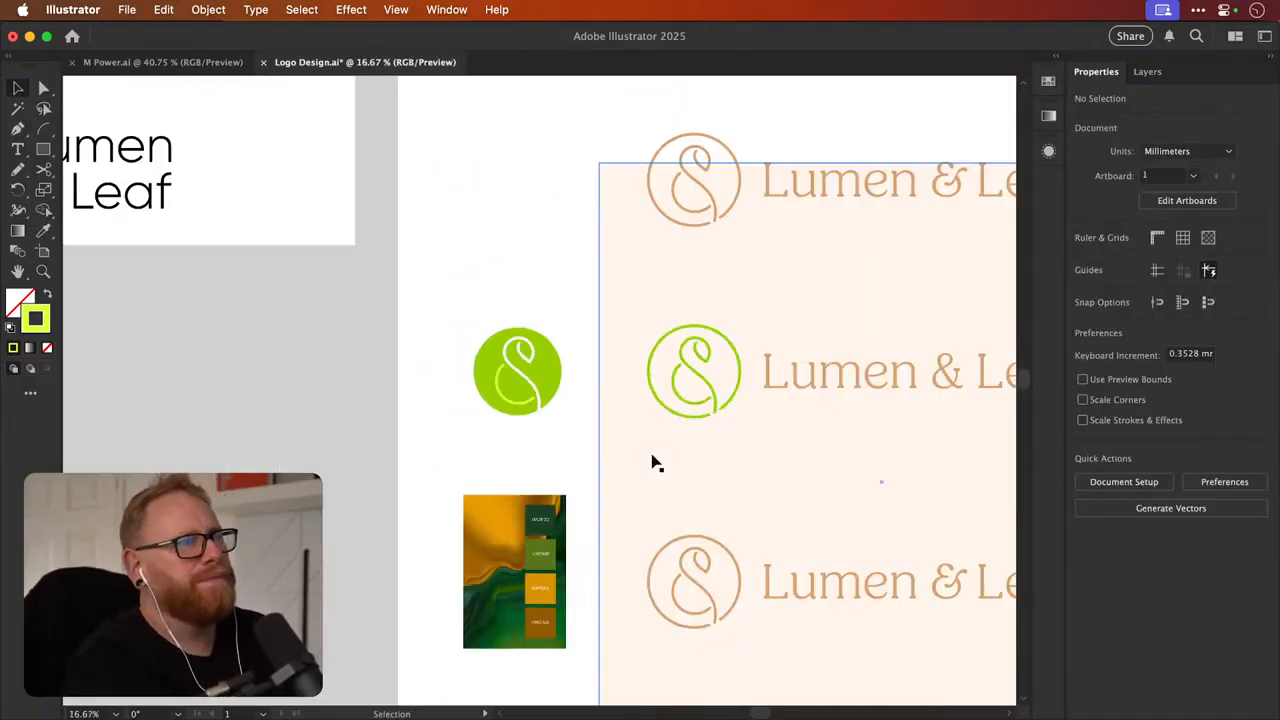
Select the solid icon's background circle and set its fill to the slightly more muted green #9bc406
{"action": "key", "text": "a"}
{"action": "left_click", "coordinate": [562, 370]}
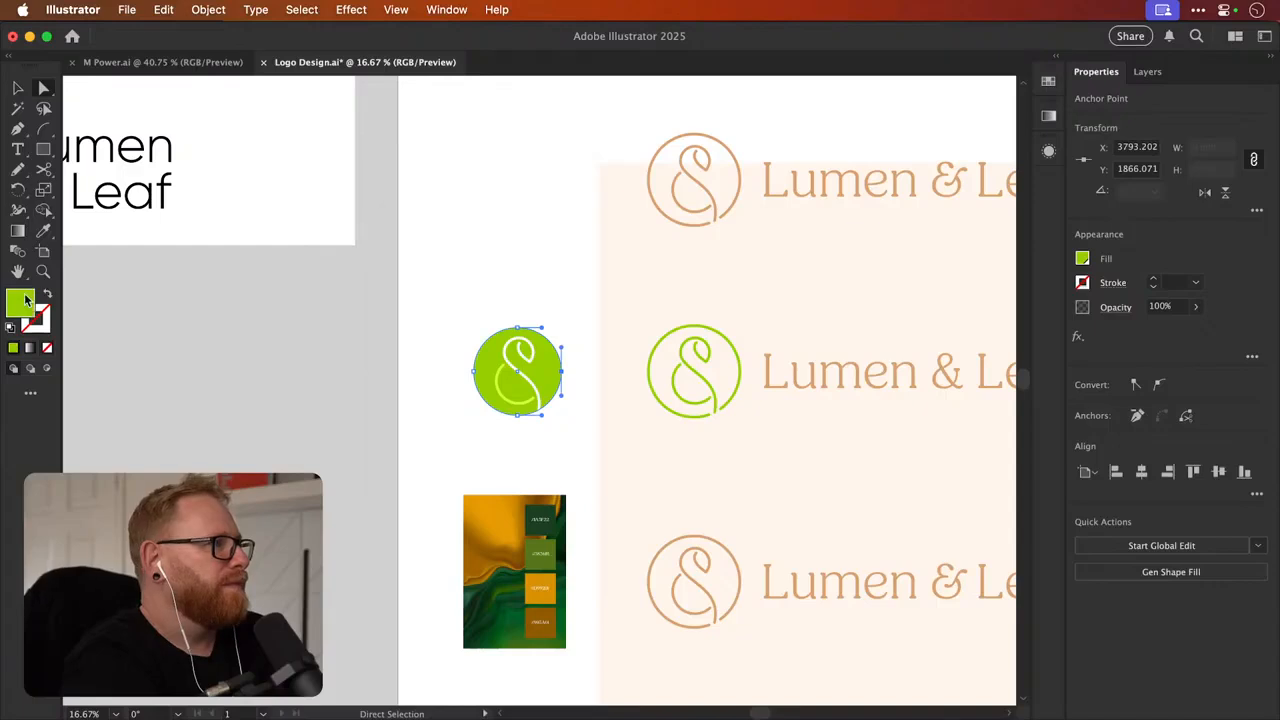
{"action": "double_click", "coordinate": [20, 300]}
{"action": "left_click_drag", "start_coordinate": [653, 225], "coordinate": [901, 224]}
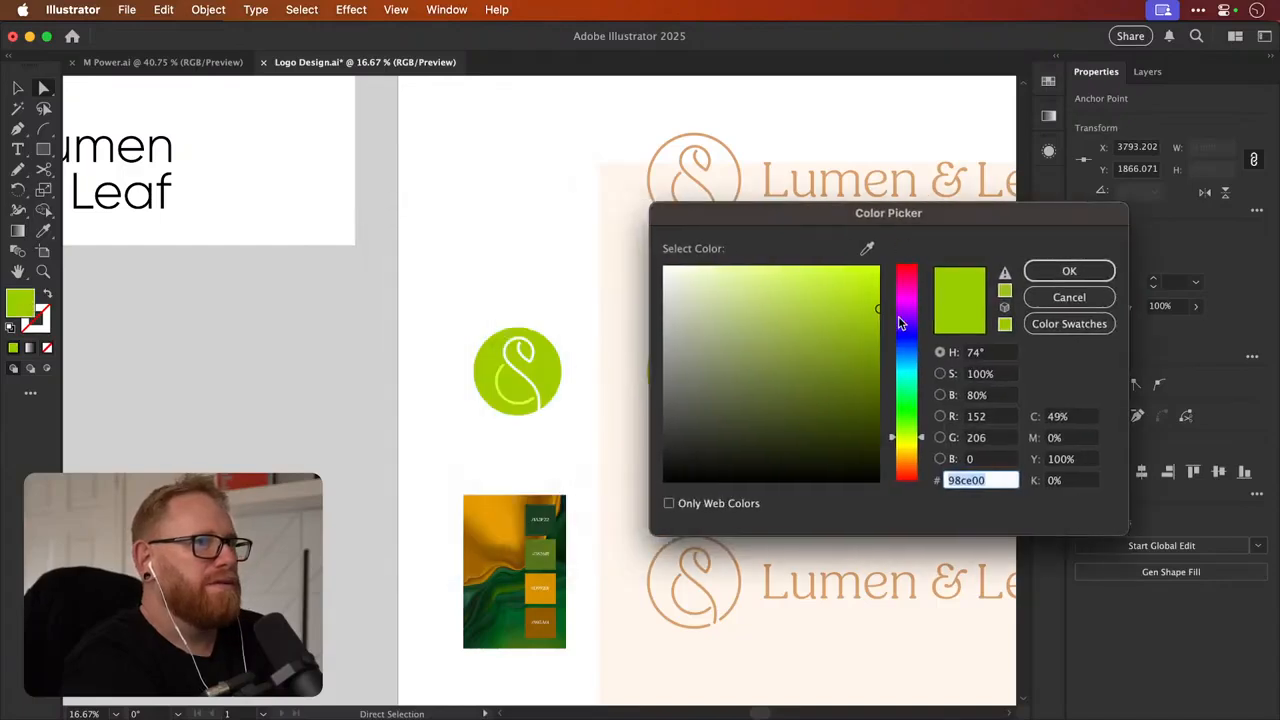
{"action": "left_click_drag", "start_coordinate": [875, 313], "coordinate": [873, 314]}
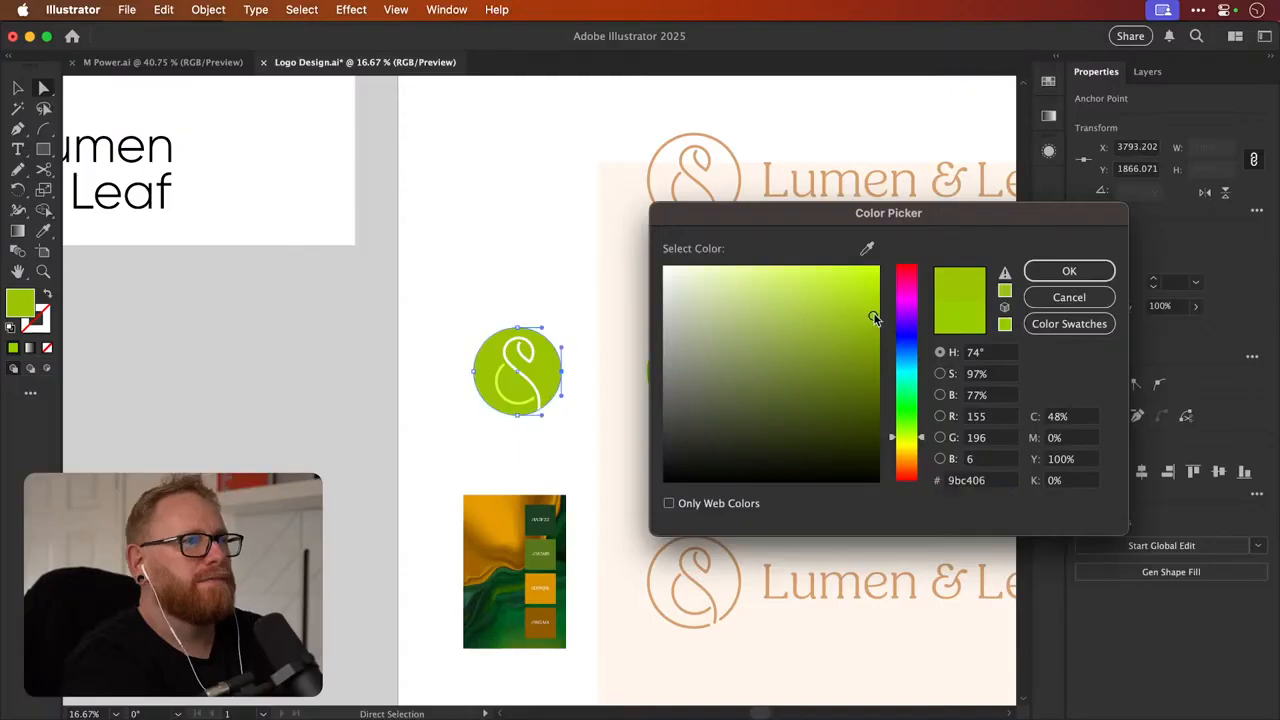
{"action": "key", "text": "Return"}
{"action": "left_click", "coordinate": [491, 246]}
Compare the solid icon's new circle colour with the outlined green logo, both from a distance and close up
{"action": "key", "text": "super+z"}
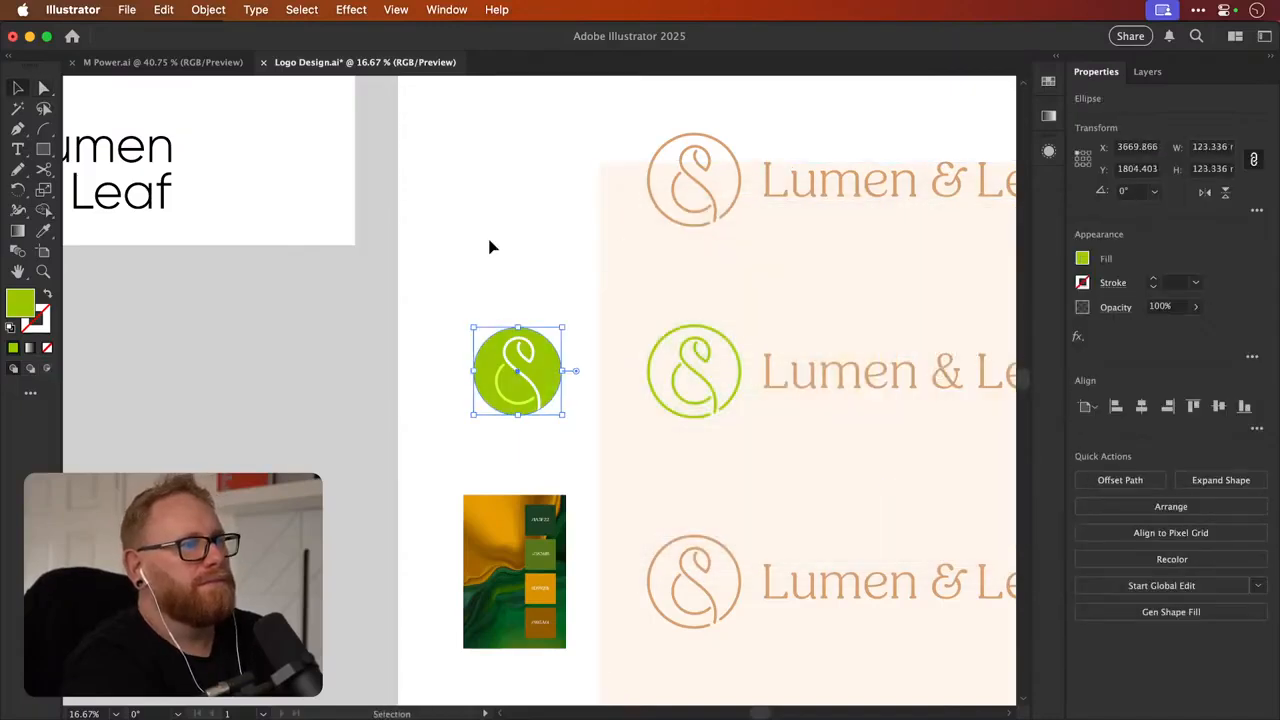
{"action": "left_click", "coordinate": [491, 246]}
{"action": "scroll", "coordinate": [517, 283], "scroll_direction": "right", "scroll_amount": 4}
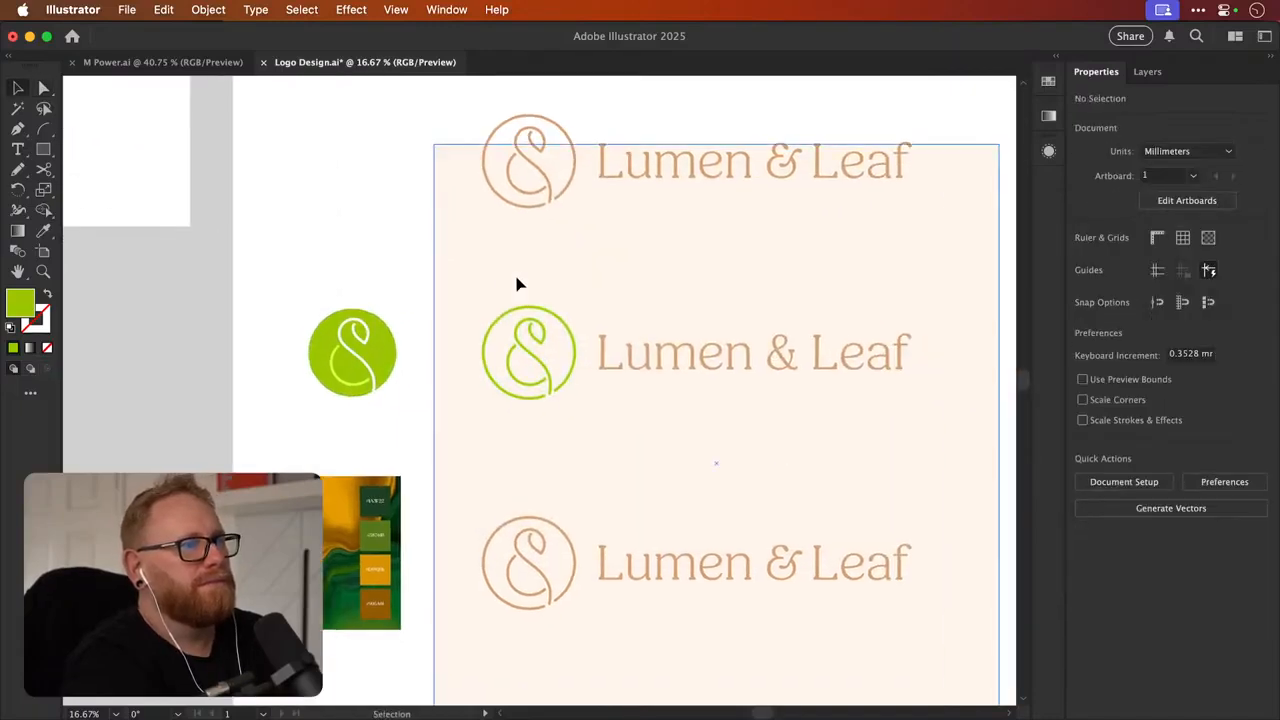
{"action": "left_click", "coordinate": [382, 244]}
{"action": "key", "text": "super+z"}
{"action": "left_click", "coordinate": [382, 256]}
{"action": "key", "text": "z"}
{"action": "left_click_drag", "start_coordinate": [399, 373], "coordinate": [549, 371]}
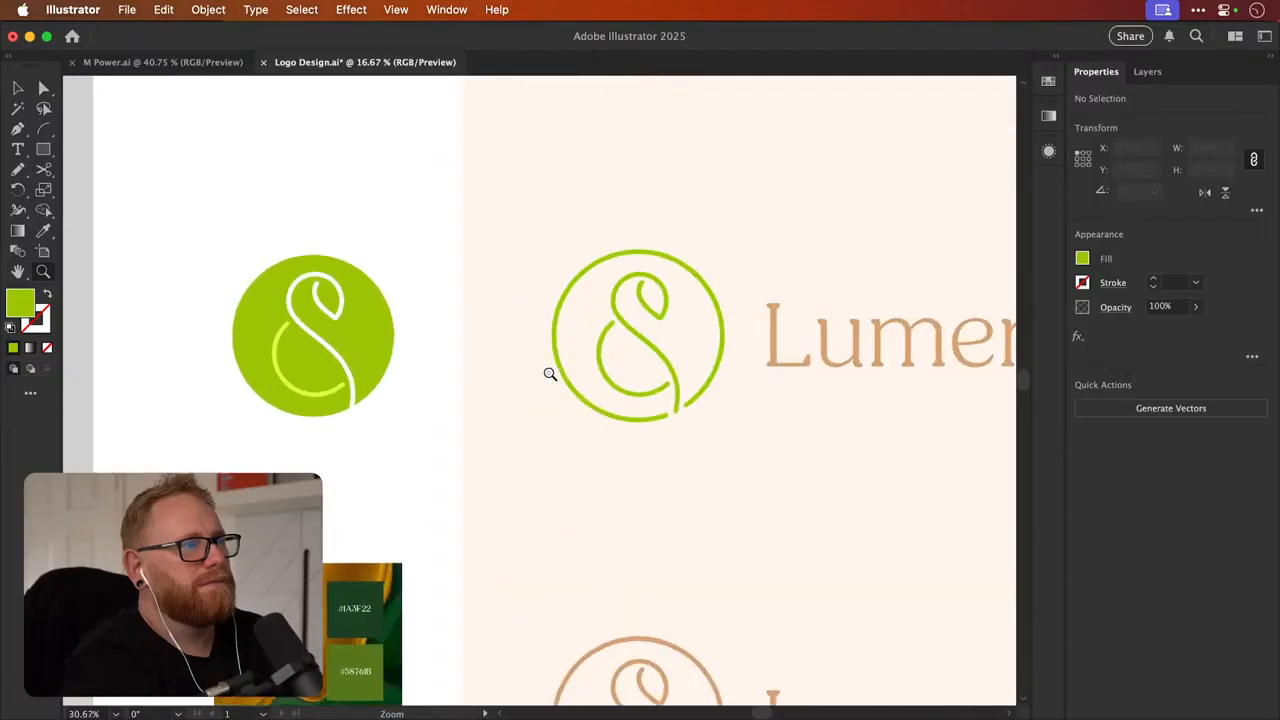
{"action": "key", "text": "v"}
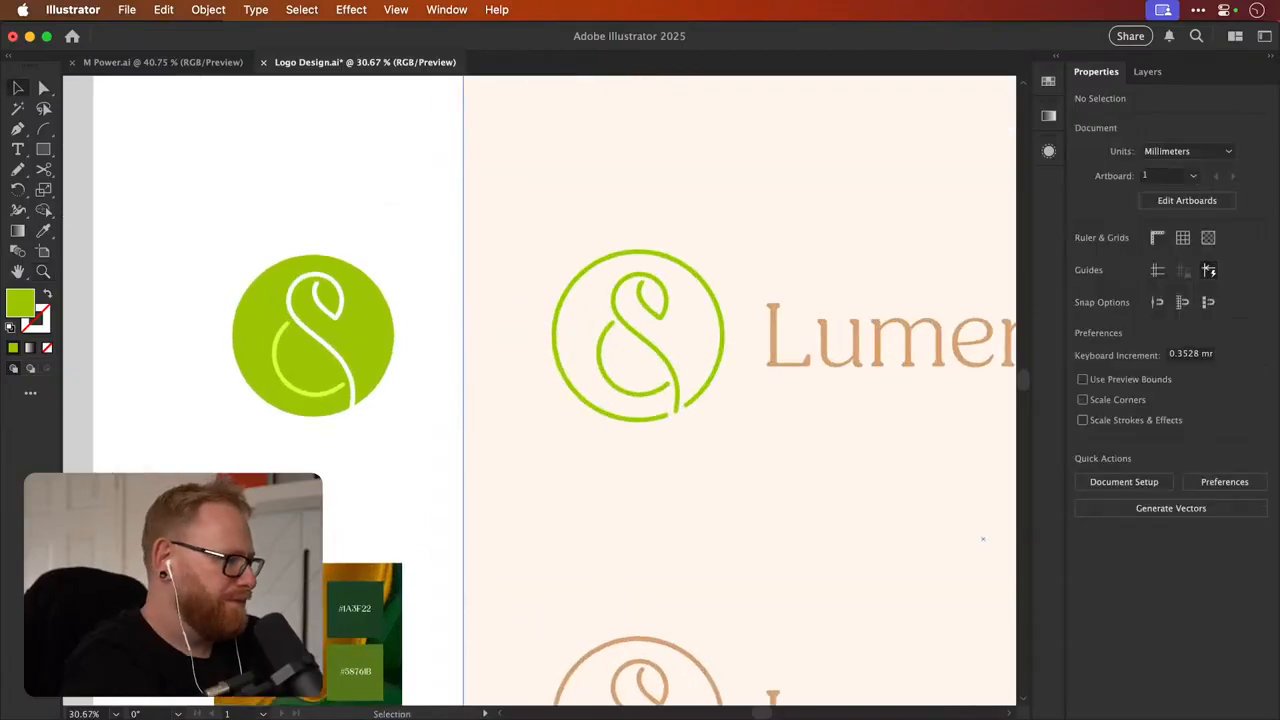
{"action": "key", "text": "super+Tab"}
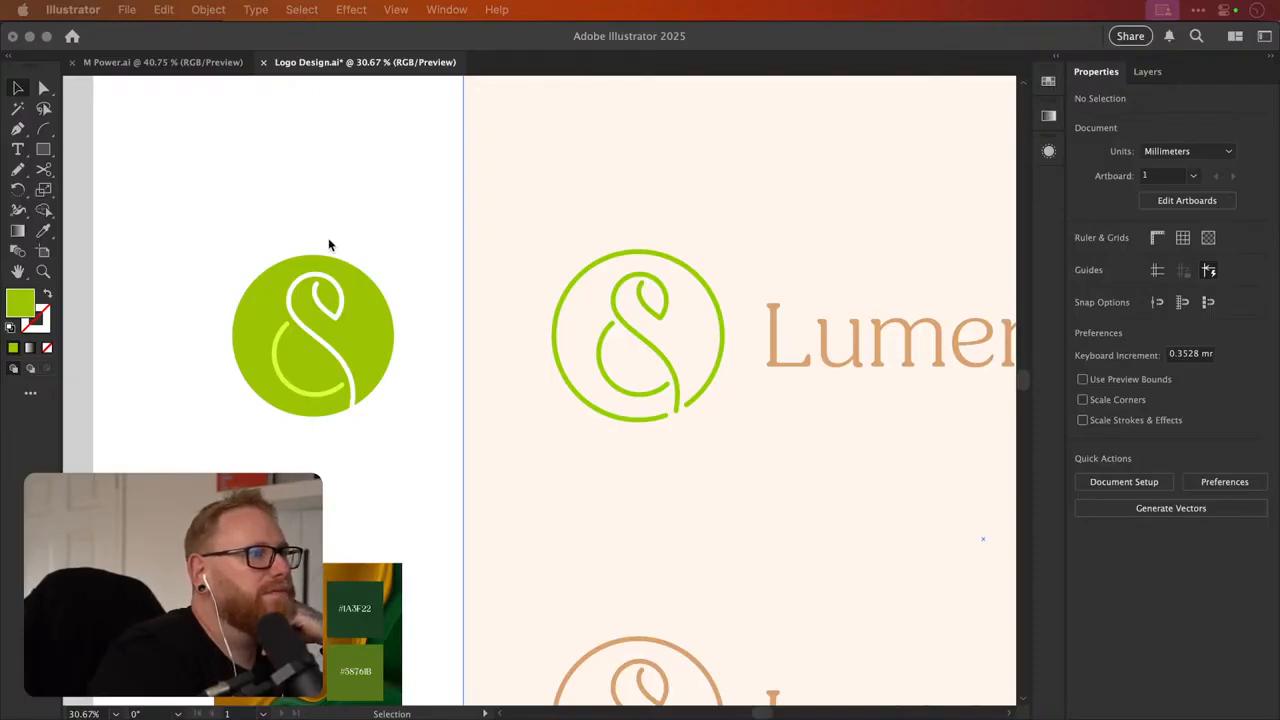
{"action": "left_click", "coordinate": [342, 206]}
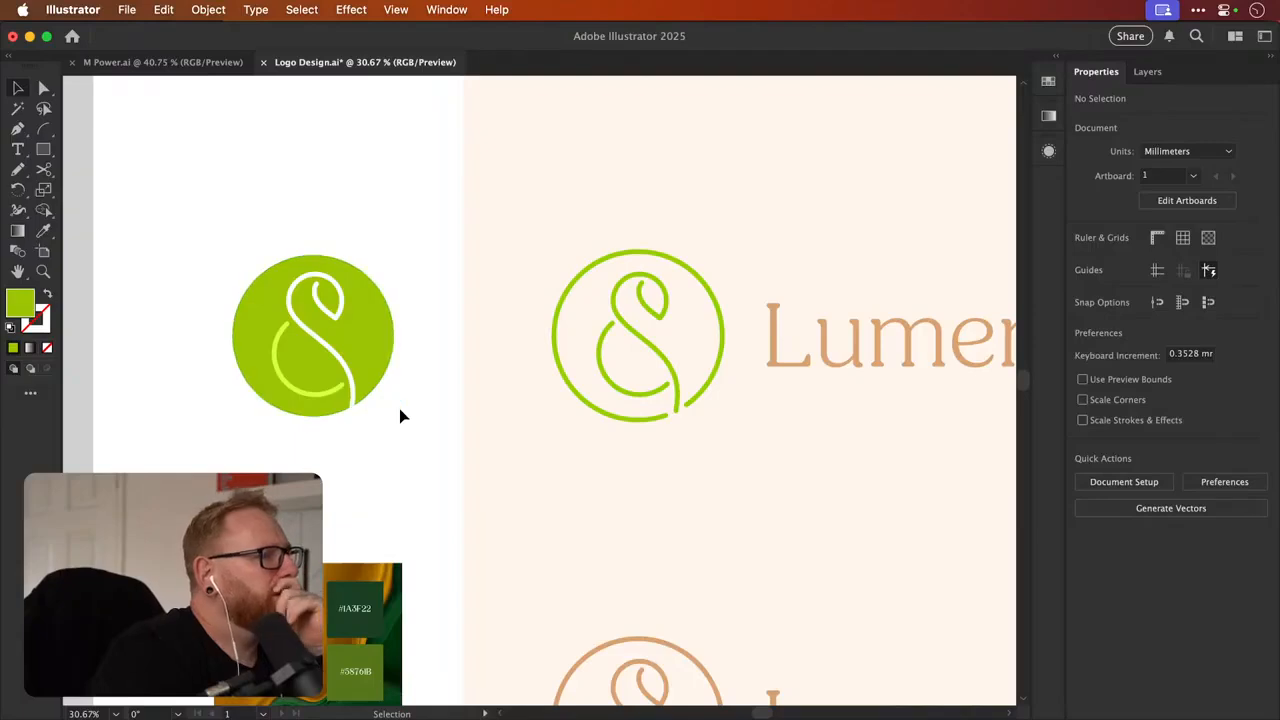
Duplicate the outlined green icon with its ring onto the empty white area above the cream background
{"action": "left_click", "coordinate": [607, 373]}
{"action": "left_click", "coordinate": [566, 381], "text": "shift"}
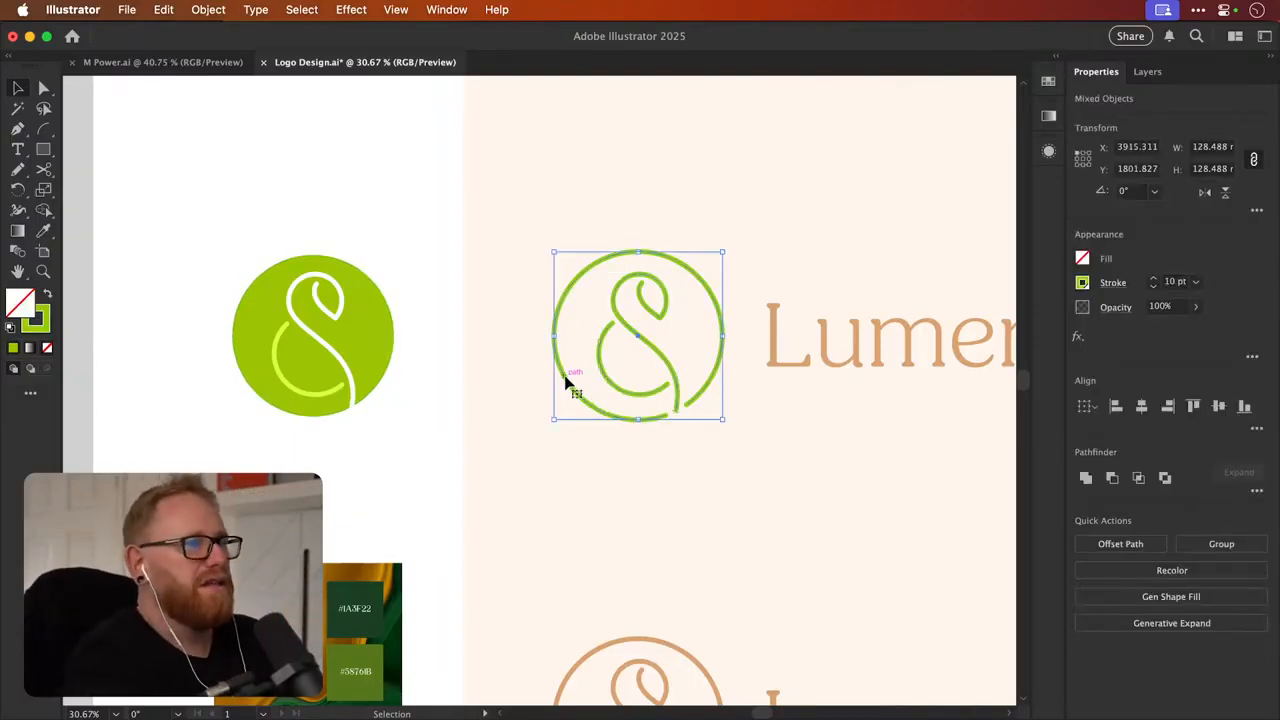
{"action": "key", "text": "super+minus"}
{"action": "key", "text": "super+minus"}
{"action": "key", "text": "super+minus"}
{"action": "key", "text": "super+minus"}
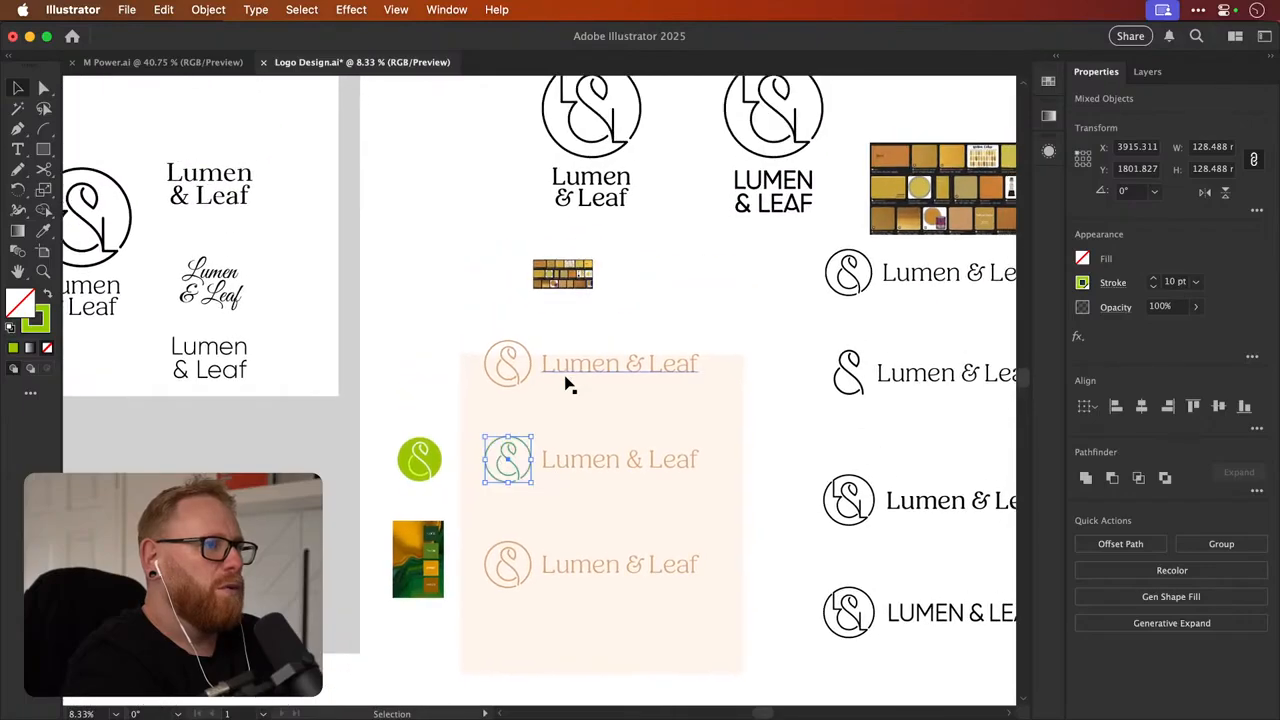
{"action": "left_click_drag", "start_coordinate": [510, 457], "coordinate": [898, 339]}
{"action": "key", "text": "a"}
{"action": "key", "text": "super+shift+a"}
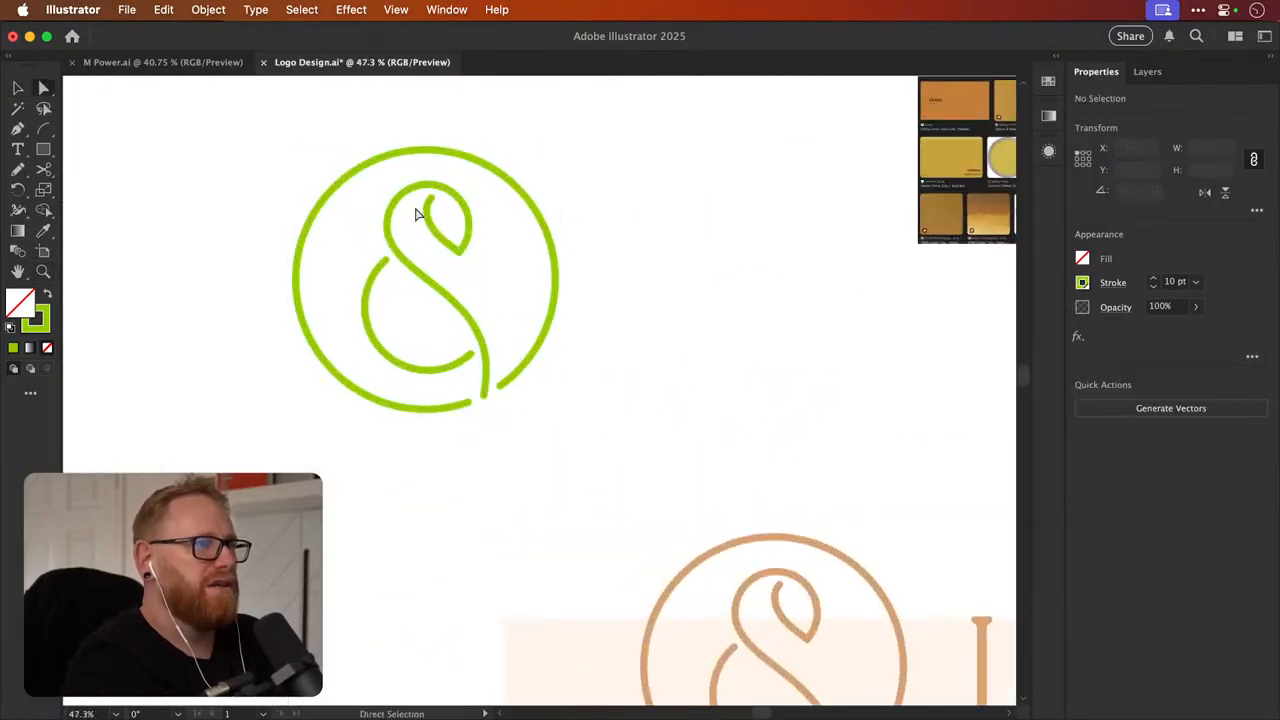
Set the stroke of only the lower curve in the duplicated icon to dark green #4f8000 using HSB colour values
{"action": "left_click", "coordinate": [440, 370]}
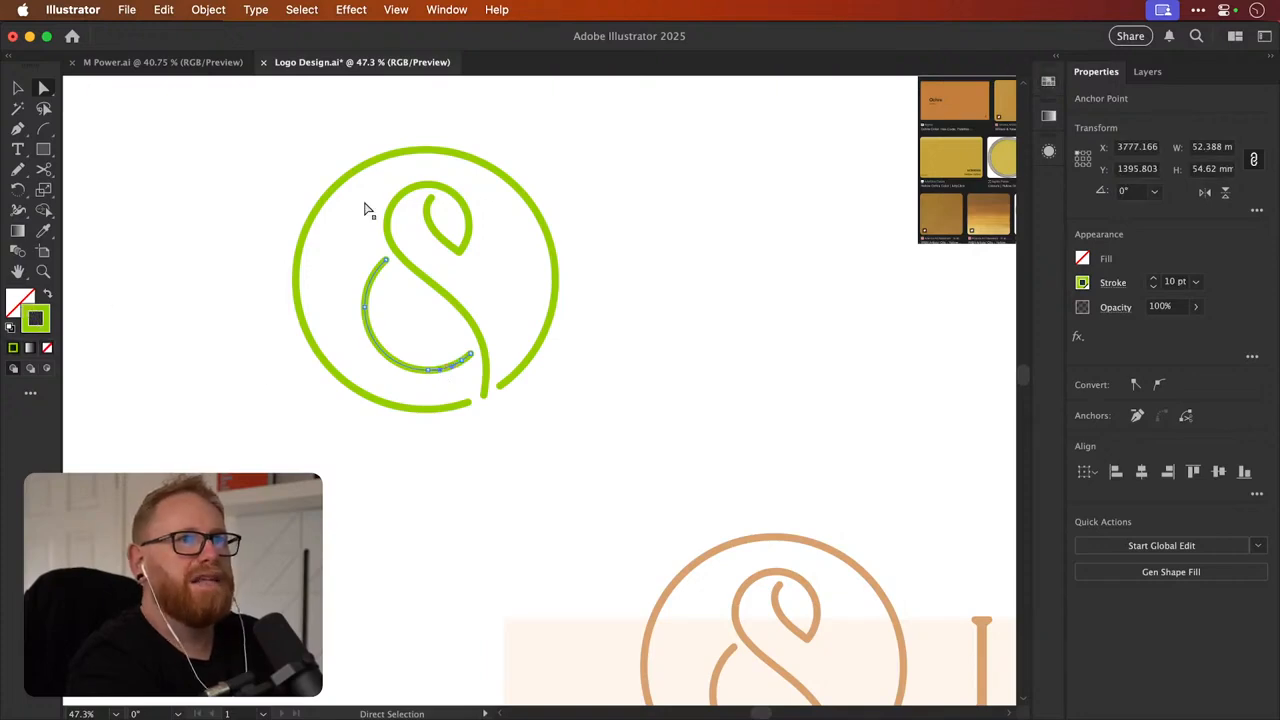
{"action": "double_click", "coordinate": [40, 320]}
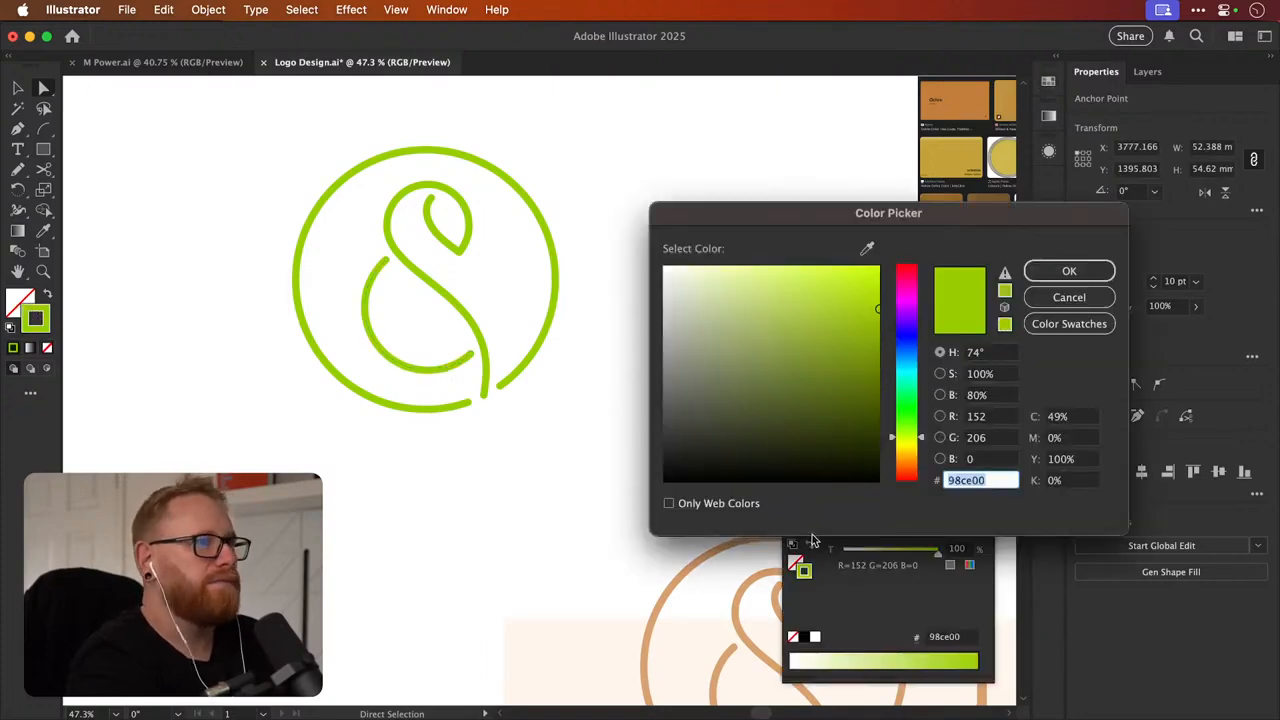
{"action": "key", "text": "Return"}
{"action": "left_click", "coordinate": [984, 521]}
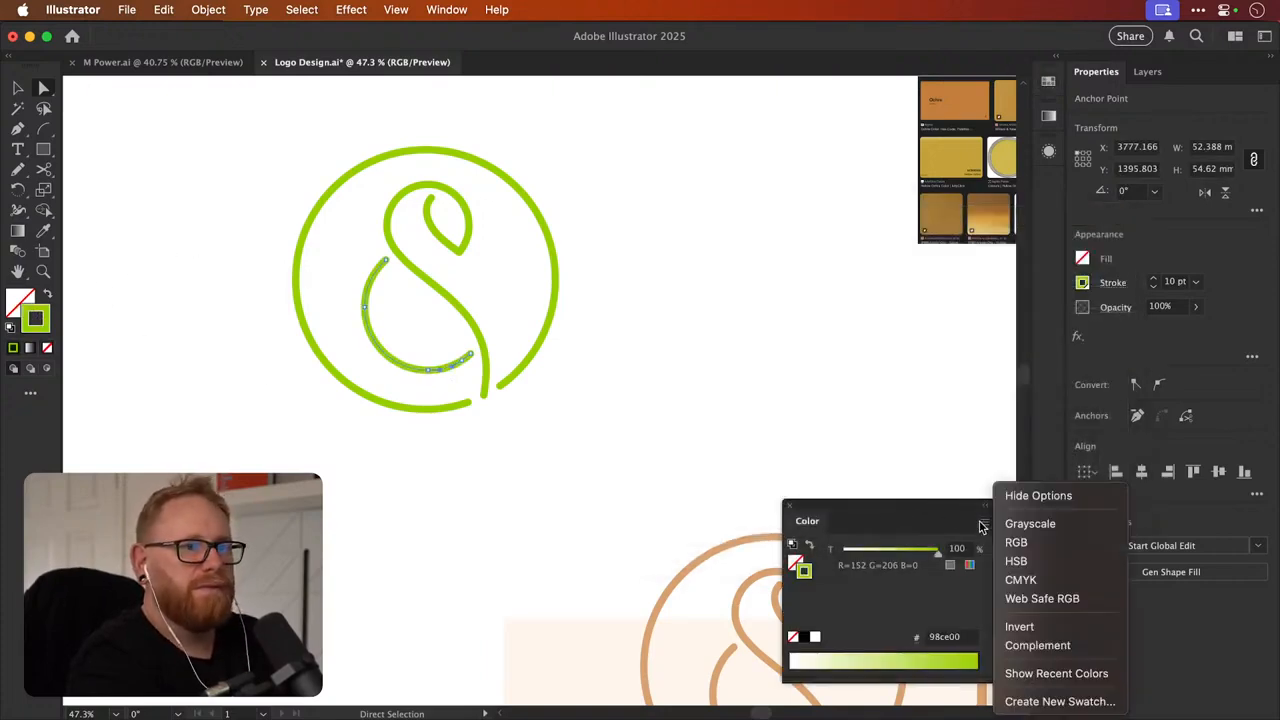
{"action": "left_click", "coordinate": [1042, 542]}
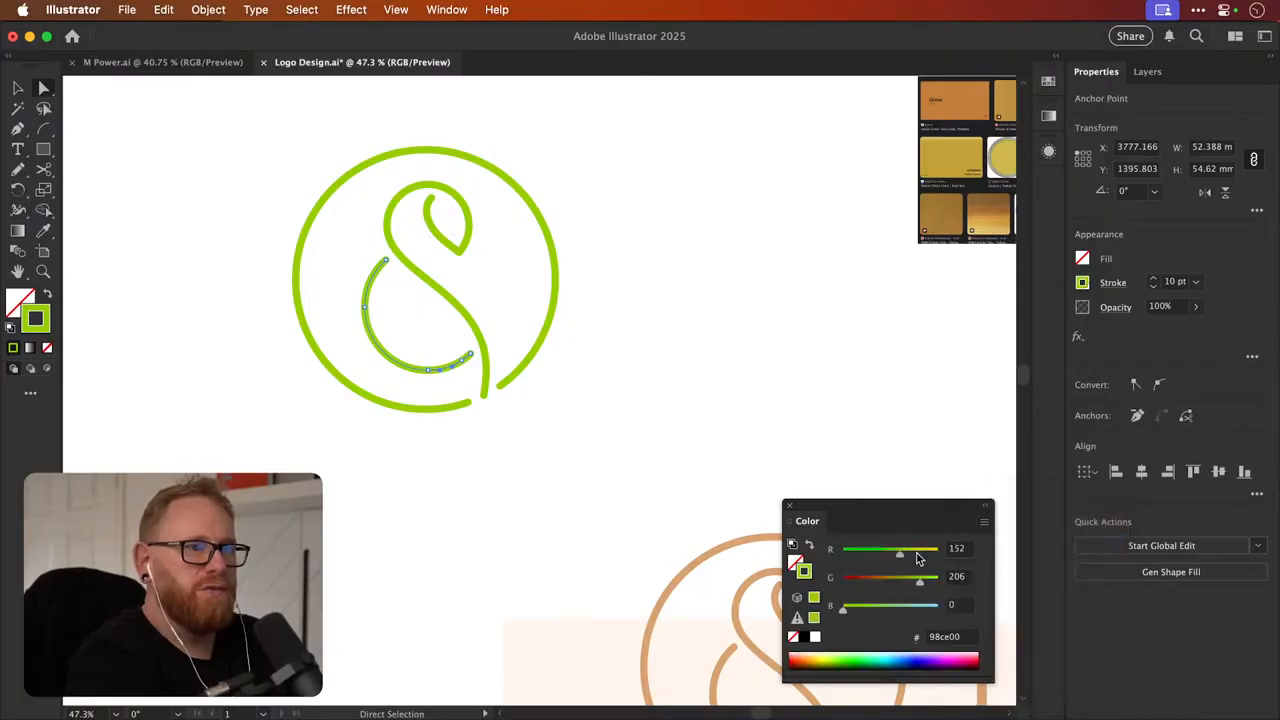
{"action": "left_click", "coordinate": [984, 521]}
{"action": "left_click", "coordinate": [1010, 560]}
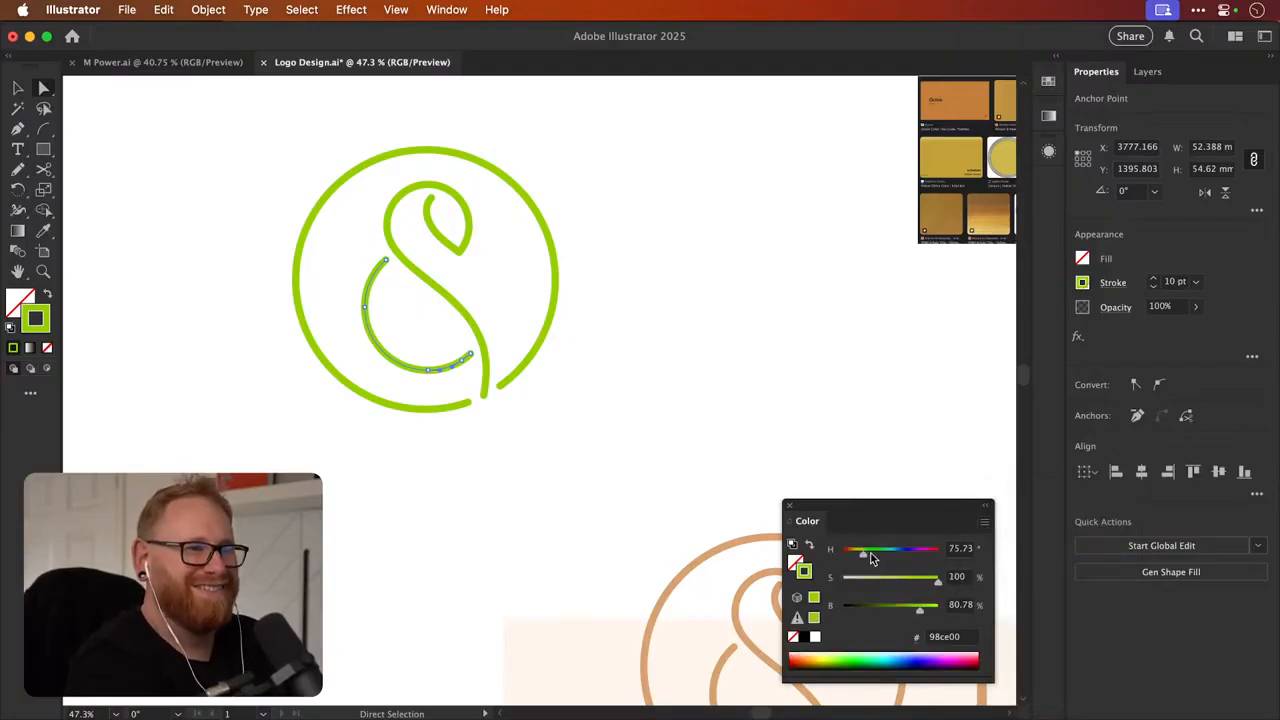
{"action": "left_click", "coordinate": [891, 607]}
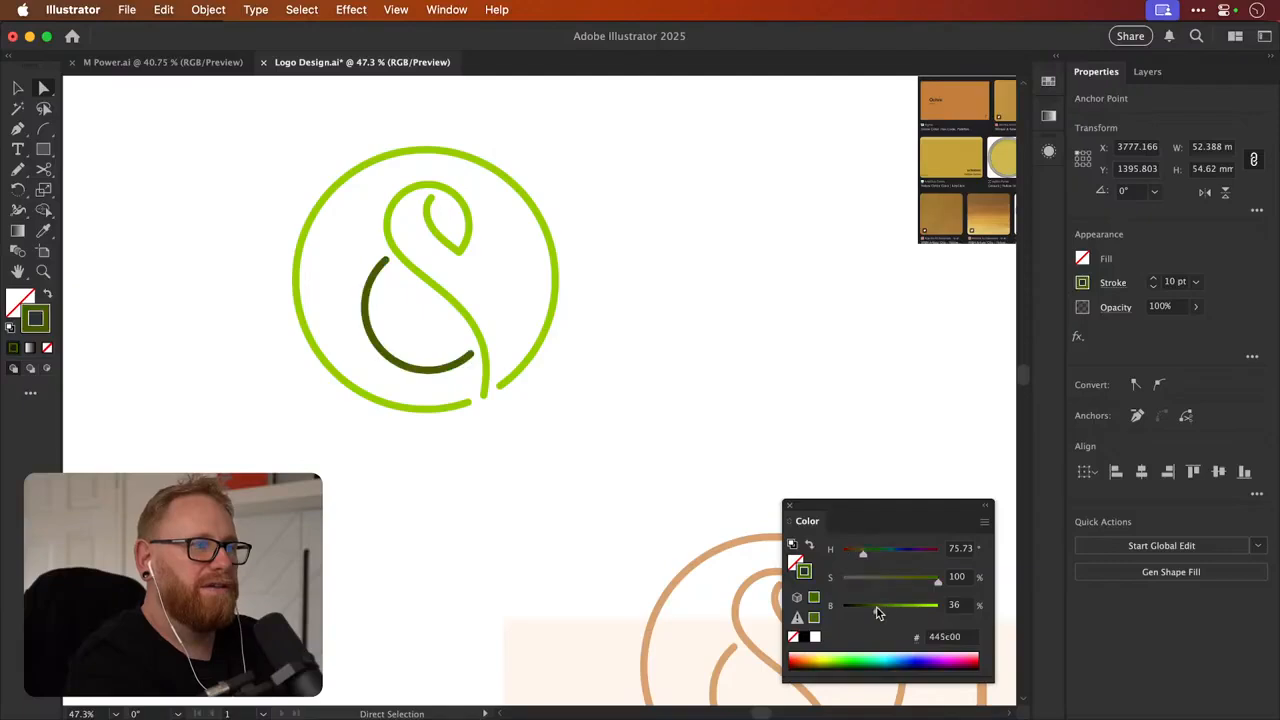
{"action": "left_click_drag", "start_coordinate": [870, 557], "coordinate": [874, 557]}
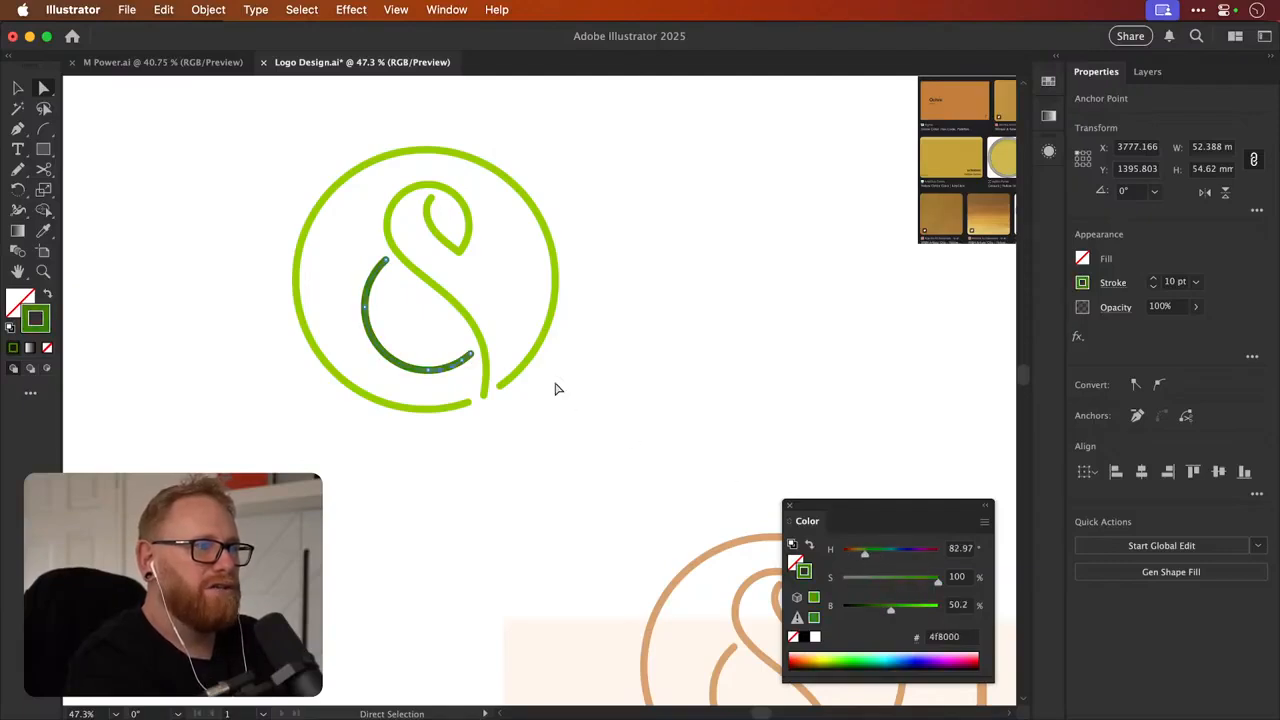
Set the stroke of the duplicated icon's outer ring to yellow #e6e337 using HSB values and view it at a smaller size
{"action": "left_click", "coordinate": [524, 366]}
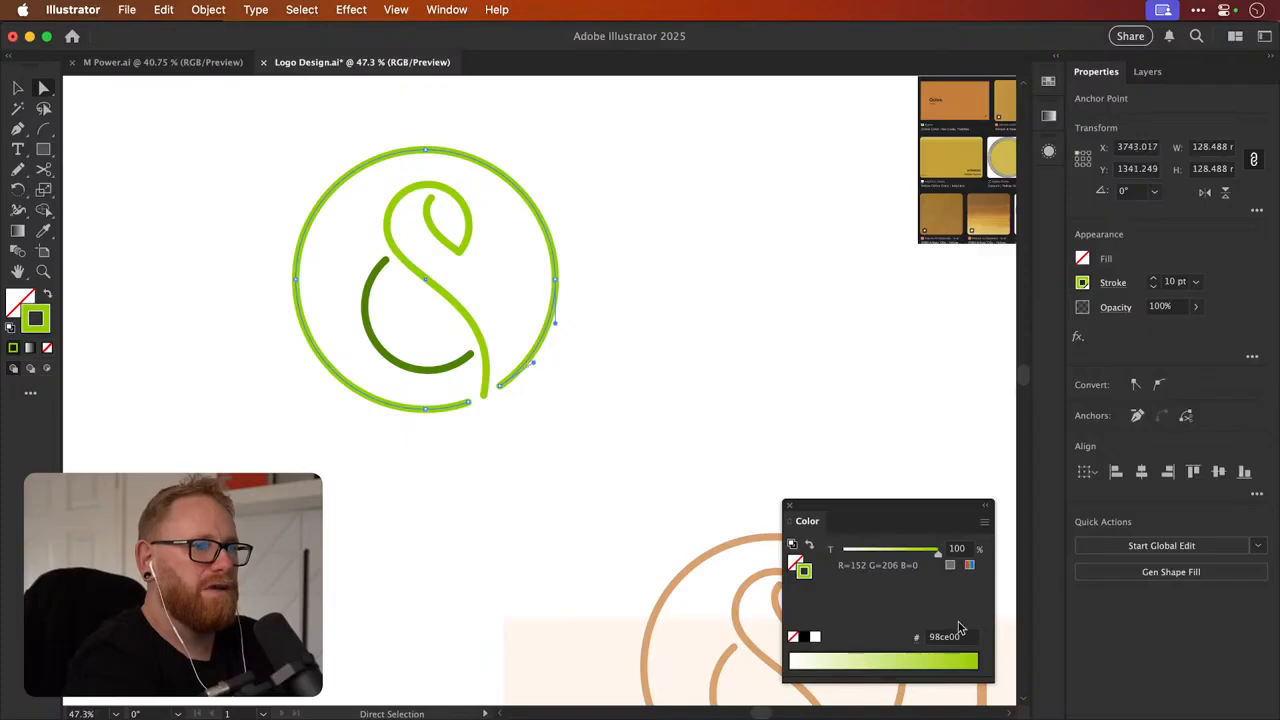
{"action": "left_click", "coordinate": [984, 522]}
{"action": "left_click", "coordinate": [1016, 561]}
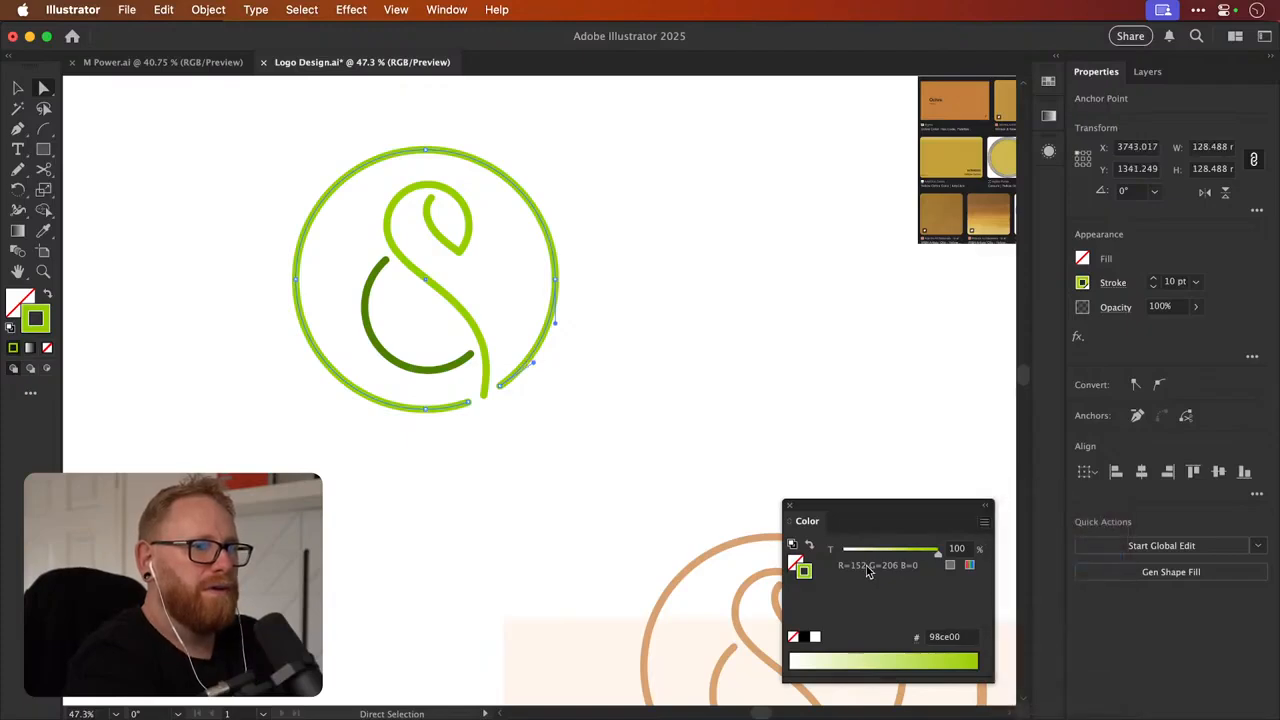
{"action": "left_click_drag", "start_coordinate": [858, 554], "coordinate": [856, 554]}
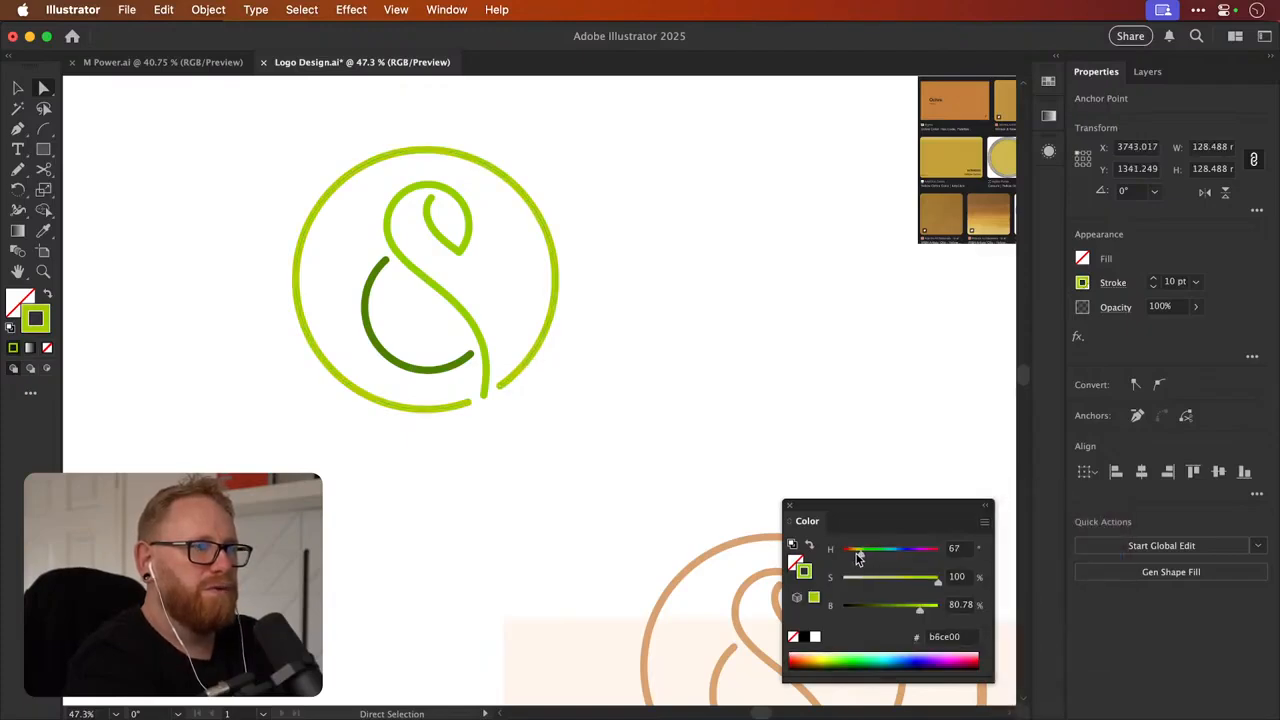
{"action": "left_click_drag", "start_coordinate": [940, 615], "coordinate": [860, 557]}
{"action": "left_click", "coordinate": [681, 310]}
{"action": "key", "text": "super+minus"}
{"action": "key", "text": "super+minus"}
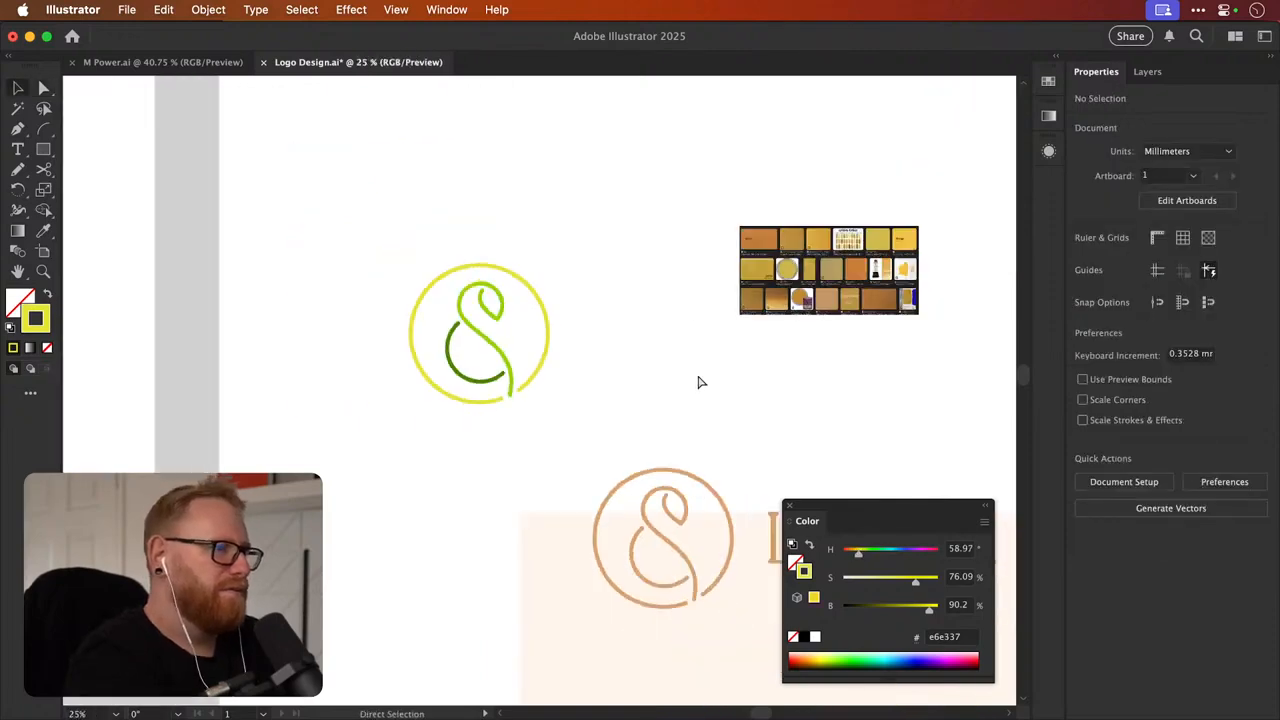
{"action": "key", "text": "super+minus"}
{"action": "scroll", "coordinate": [700, 382], "scroll_direction": "up", "scroll_amount": 1}
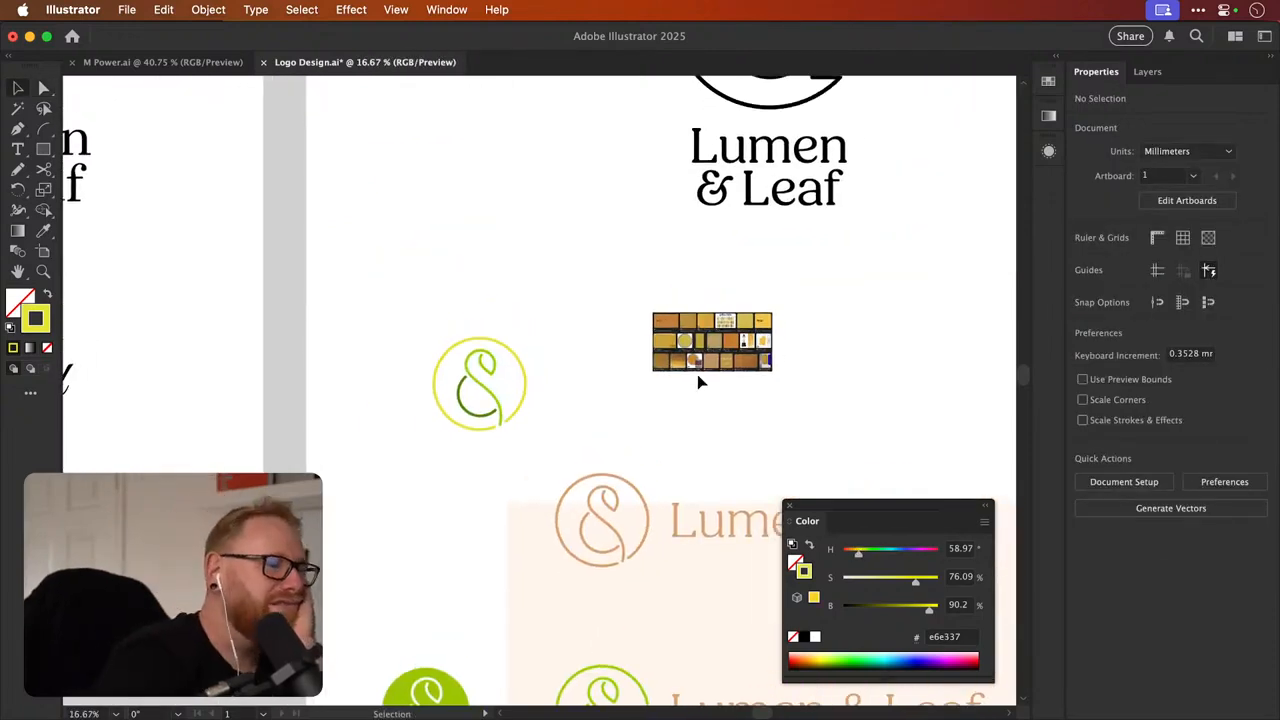
Recolour the duplicated icon's outer ring tan #d9a272 by sampling the tan logo's ring with the Eyedropper
{"action": "left_click", "coordinate": [528, 416]}
{"action": "key", "text": "i"}
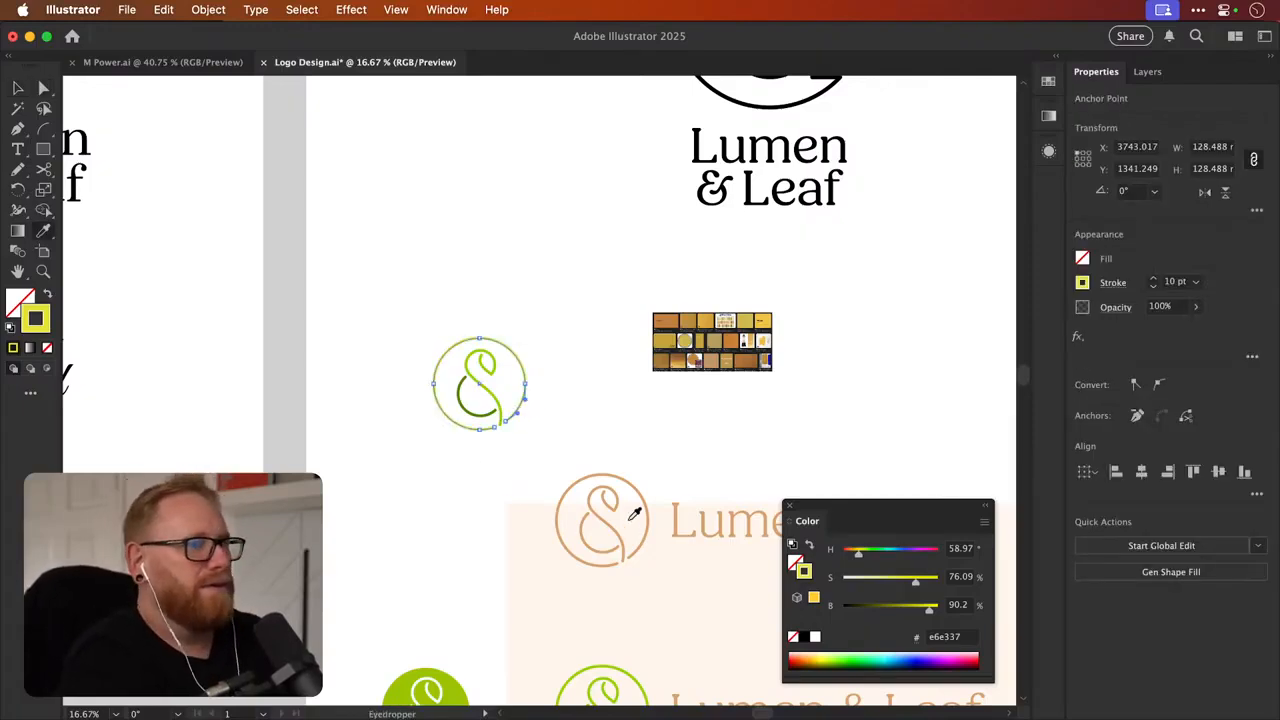
{"action": "left_click", "coordinate": [636, 478]}
{"action": "key", "text": "super+shift+a"}
{"action": "key", "text": "a"}
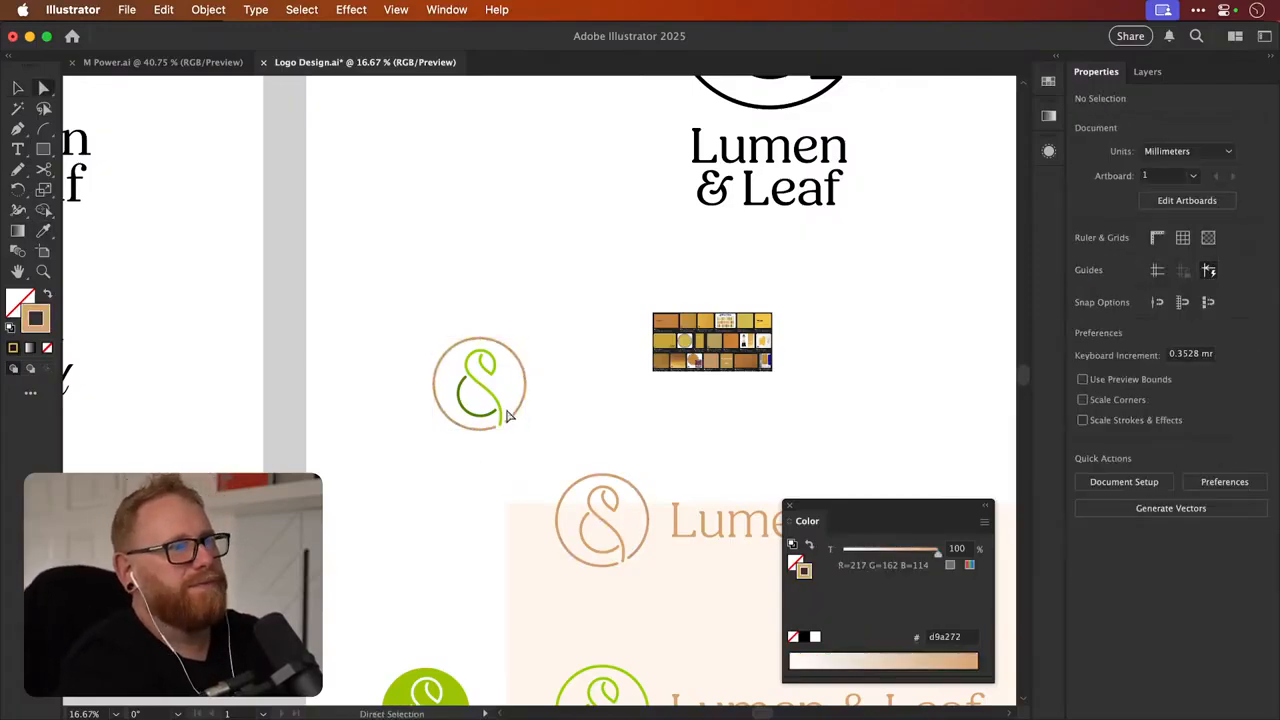
Recolour the duplicated icon's dark green lower curve to bright green #98ce00, matching the rest of the ampersand
{"action": "left_click", "coordinate": [505, 414]}
{"action": "key", "text": "v"}
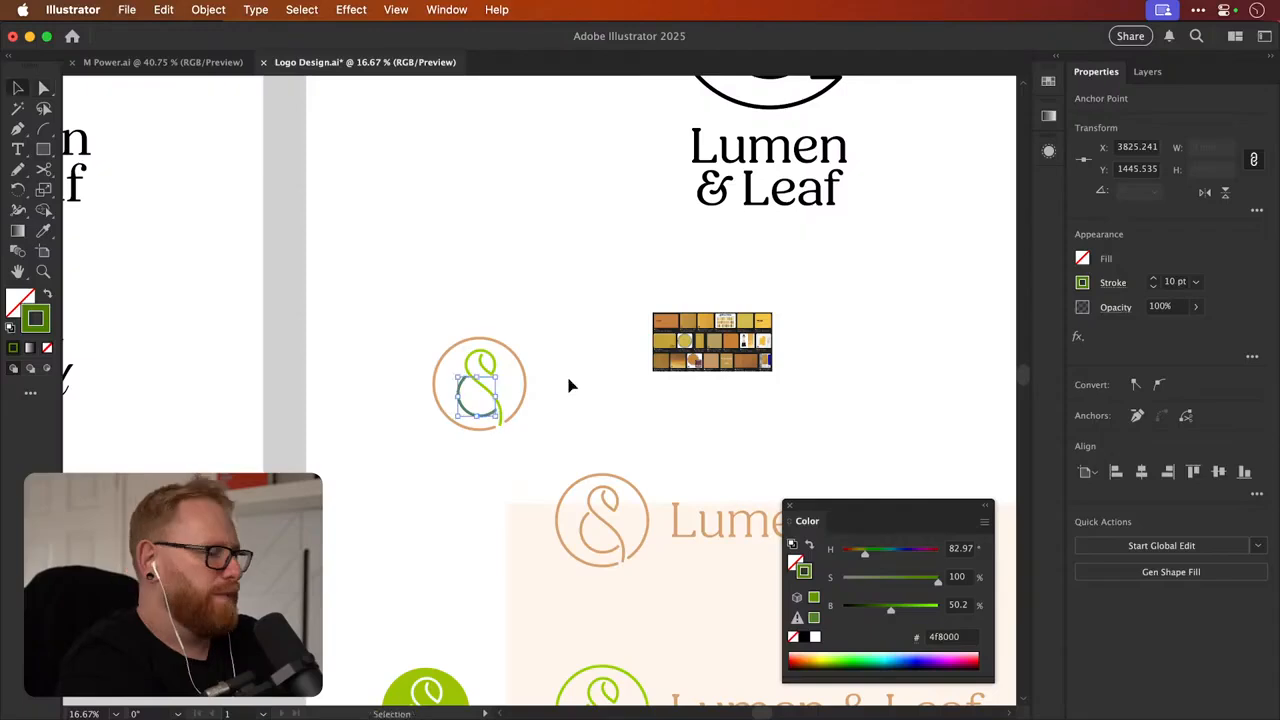
{"action": "left_click", "coordinate": [505, 383]}
{"action": "left_click", "coordinate": [590, 409]}
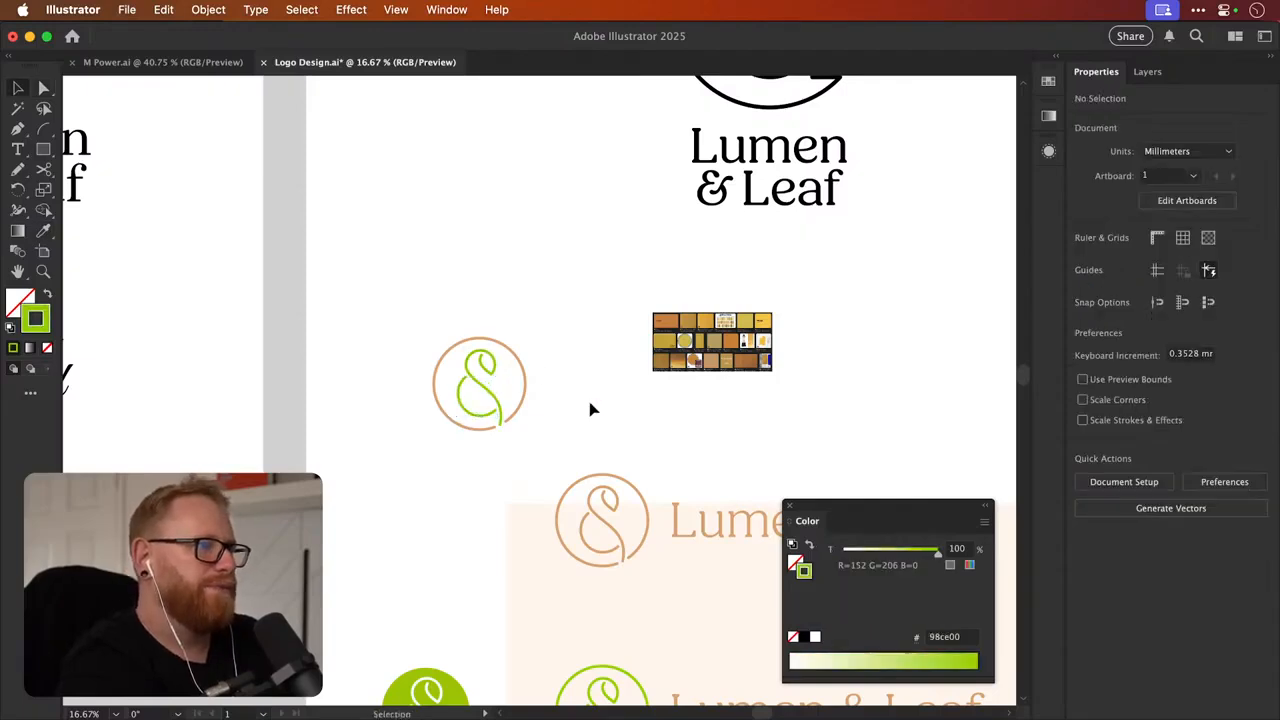
Recolour the duplicated icon's lower curve gold #d8a43d by sampling the gold palette image with the Eyedropper
{"action": "key", "text": "a"}
{"action": "left_click_drag", "start_coordinate": [649, 345], "coordinate": [700, 345]}
{"action": "left_click", "coordinate": [322, 484]}
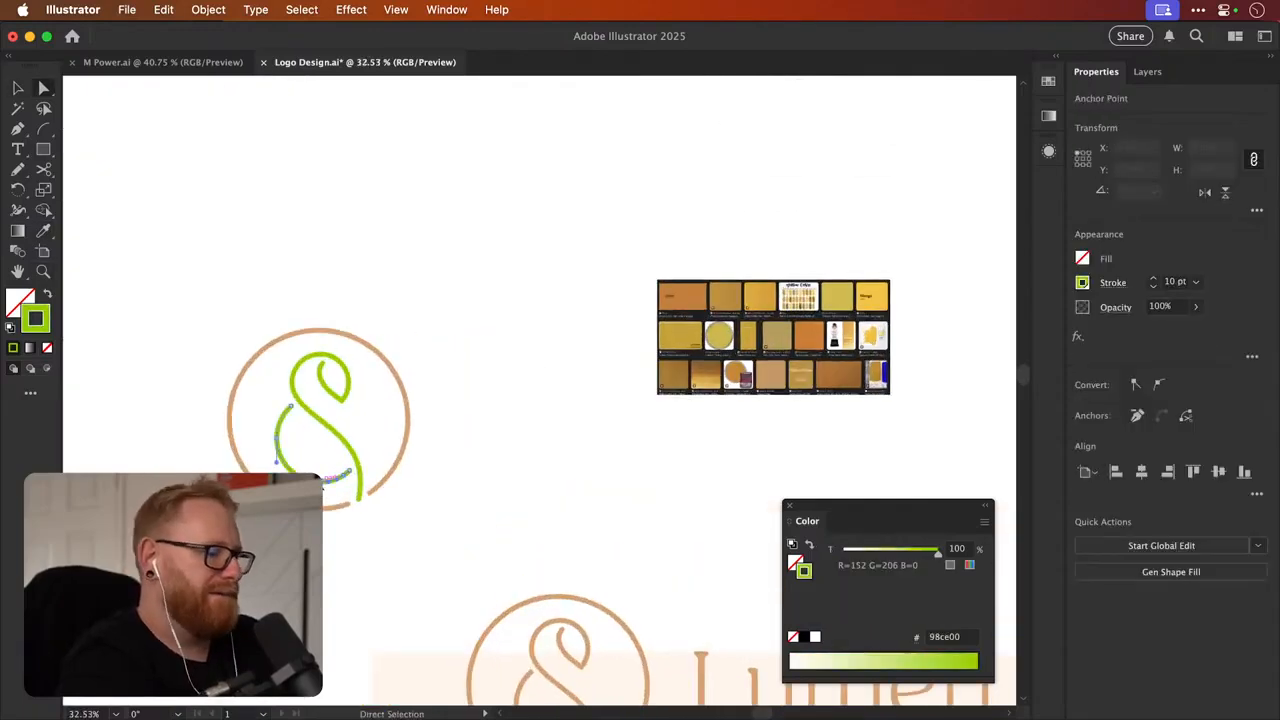
{"action": "key", "text": "i"}
{"action": "left_click", "coordinate": [752, 286]}
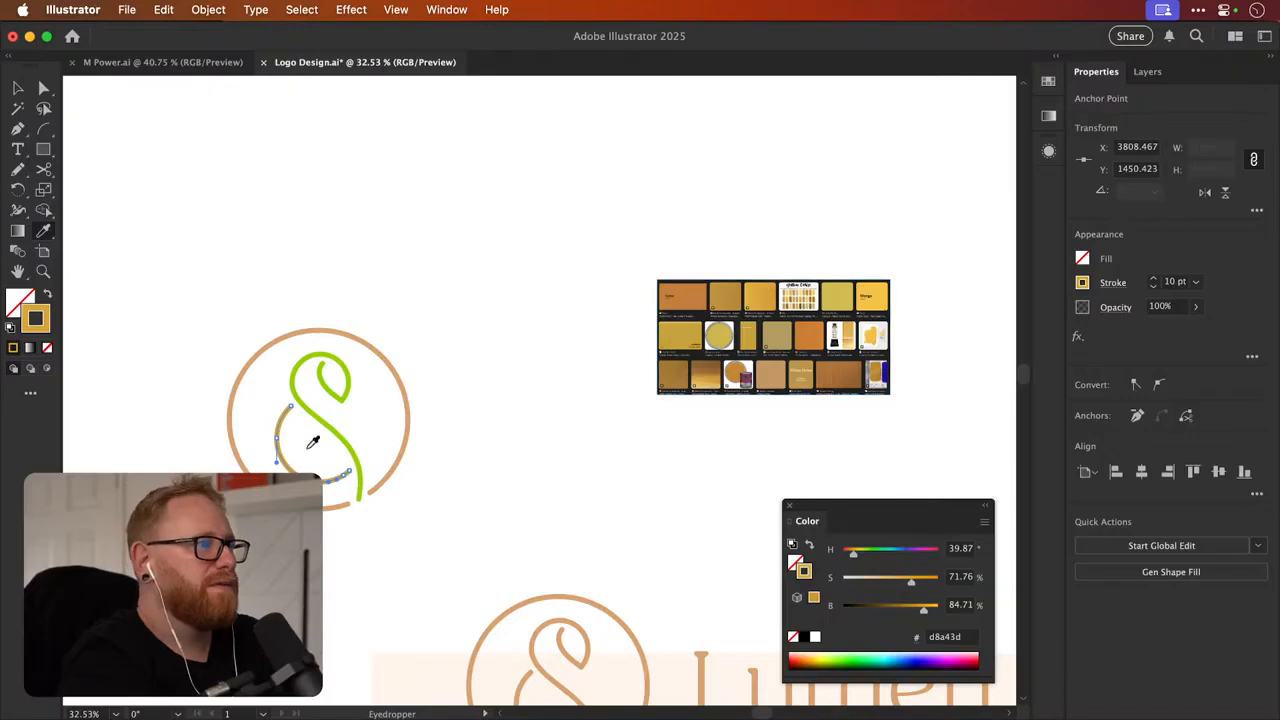
Recolour the main ampersand stroke of the duplicated icon yellow #f4c348 by sampling the gold palette image
{"action": "key", "text": "a"}
{"action": "left_click", "coordinate": [344, 433]}
{"action": "key", "text": "i"}
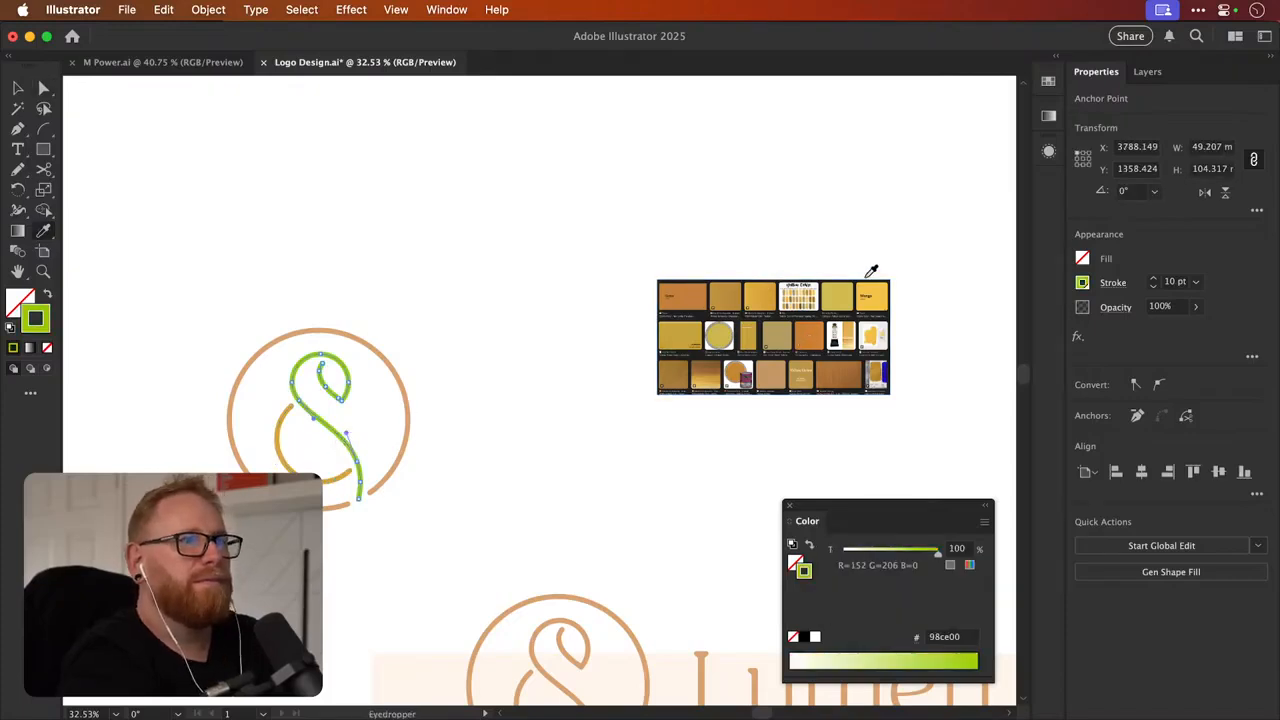
{"action": "left_click", "coordinate": [869, 286]}
{"action": "key", "text": "v"}
{"action": "left_click", "coordinate": [500, 269]}
{"action": "scroll", "coordinate": [500, 270], "scroll_direction": "down", "scroll_amount": 2}
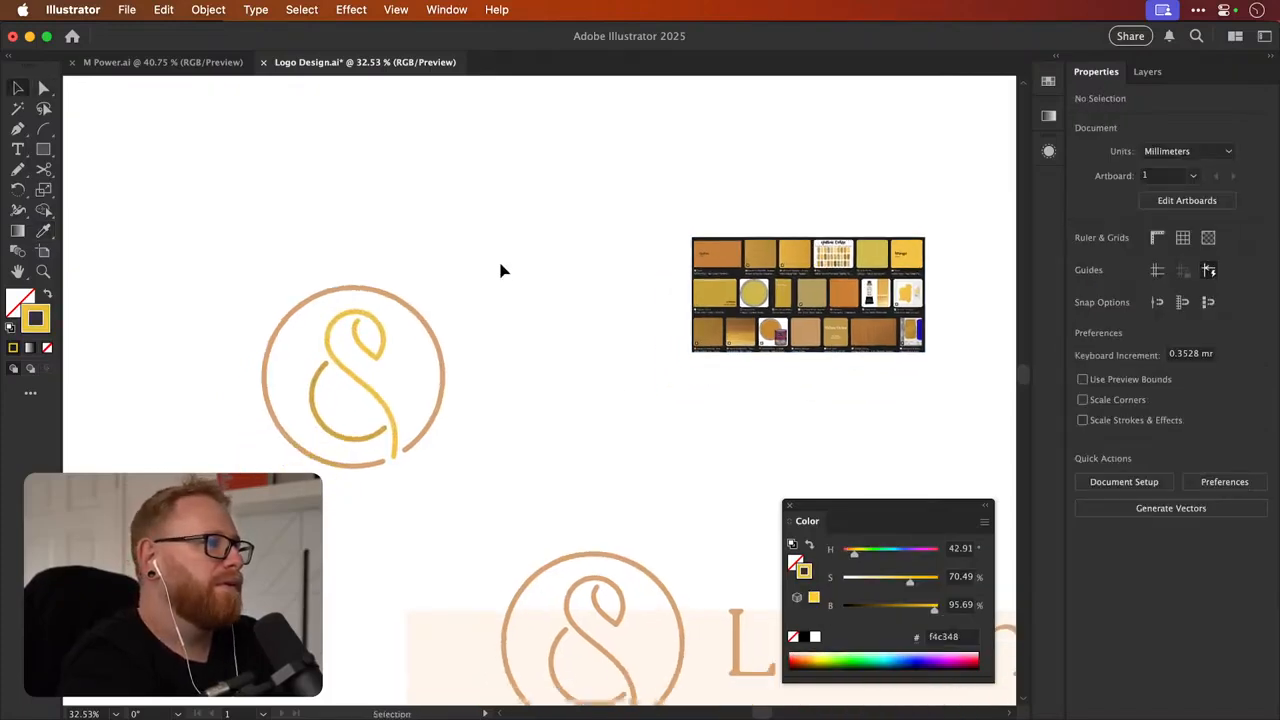
{"action": "key", "text": "super+minus"}
{"action": "key", "text": "super+minus"}
{"action": "scroll", "coordinate": [500, 270], "scroll_direction": "down", "scroll_amount": 3}
{"action": "scroll", "coordinate": [500, 270], "scroll_direction": "right", "scroll_amount": 2}
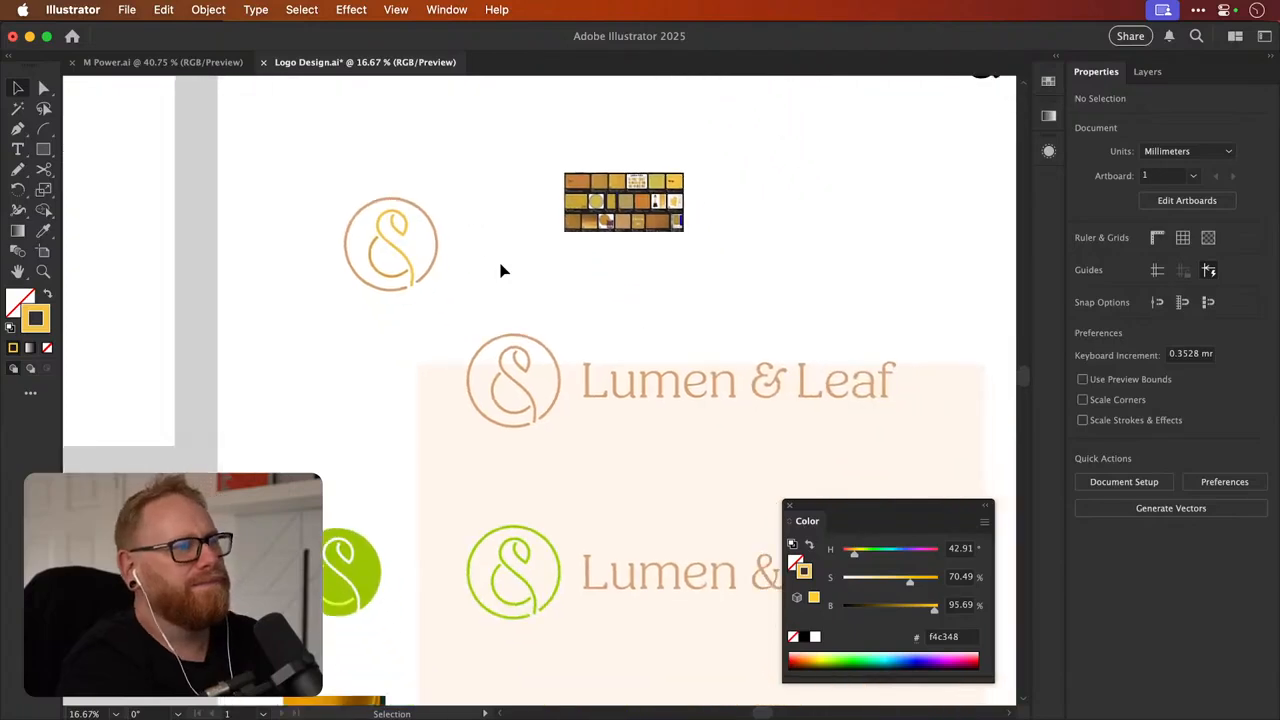
Move the solid green icon and the tan wordmark from the middle logo to the empty area above the black stacked logos
{"action": "scroll", "coordinate": [502, 270], "scroll_direction": "down", "scroll_amount": 5}
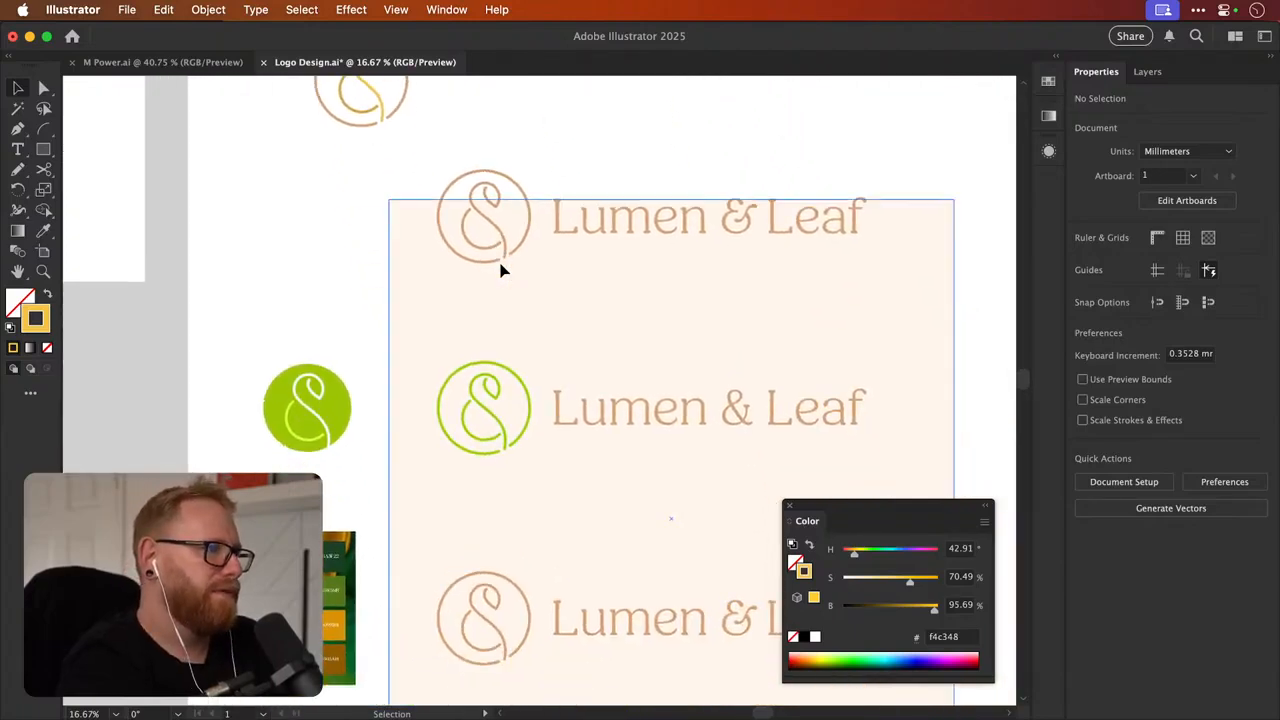
{"action": "key", "text": "a"}
{"action": "left_click_drag", "start_coordinate": [272, 303], "coordinate": [343, 480]}
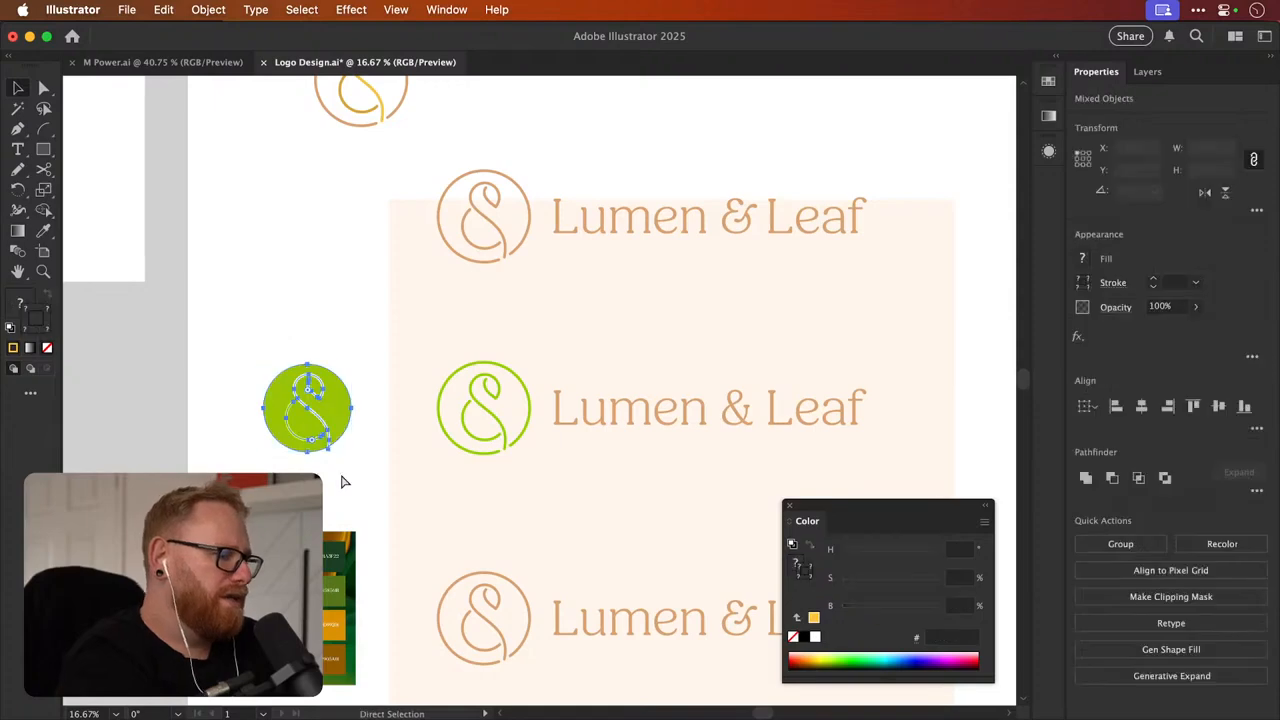
{"action": "key", "text": "super+minus"}
{"action": "key", "text": "super+minus"}
{"action": "key", "text": "super+minus"}
{"action": "key", "text": "v"}
{"action": "left_click", "coordinate": [684, 396], "text": "shift"}
{"action": "scroll", "coordinate": [686, 398], "scroll_direction": "left", "scroll_amount": 5}
{"action": "scroll", "coordinate": [686, 398], "scroll_direction": "down", "scroll_amount": 3}
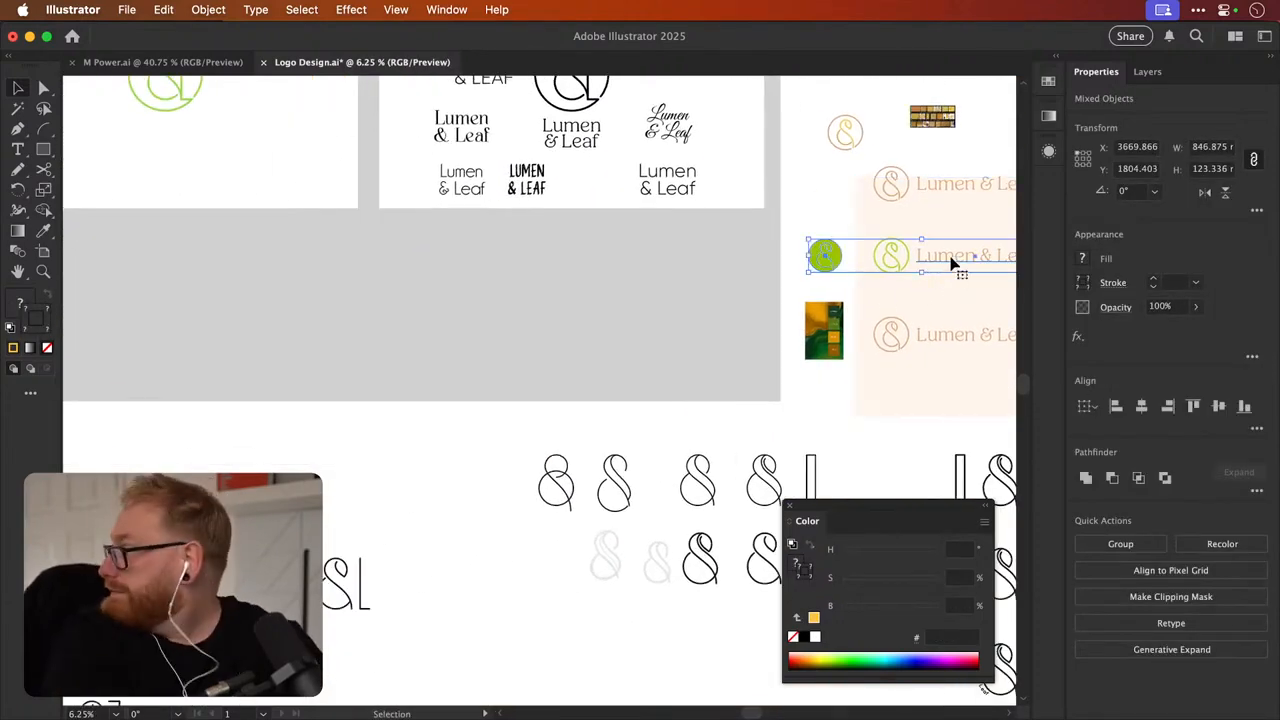
{"action": "left_click_drag", "start_coordinate": [957, 266], "coordinate": [734, 377]}
{"action": "scroll", "coordinate": [546, 220], "scroll_direction": "up", "scroll_amount": 5}
Recolour the moved wordmark #9bc406 by sampling the solid green icon, and place it close beside the icon
{"action": "key", "text": "i"}
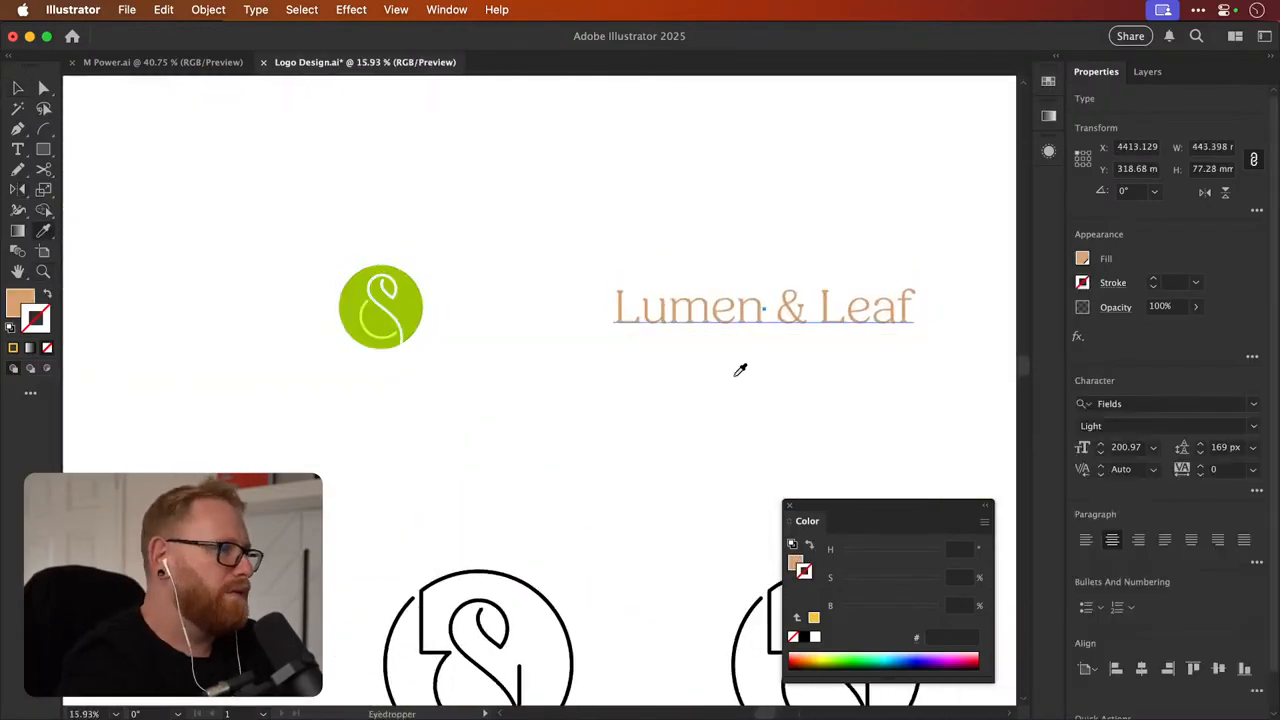
{"action": "left_click", "coordinate": [407, 297]}
{"action": "key", "text": "v"}
{"action": "left_click_drag", "start_coordinate": [688, 310], "coordinate": [574, 316]}
{"action": "left_click", "coordinate": [534, 183]}
{"action": "left_click_drag", "start_coordinate": [430, 300], "coordinate": [478, 313]}
{"action": "key", "text": "v"}
{"action": "scroll", "coordinate": [520, 397], "scroll_direction": "up", "scroll_amount": 3}
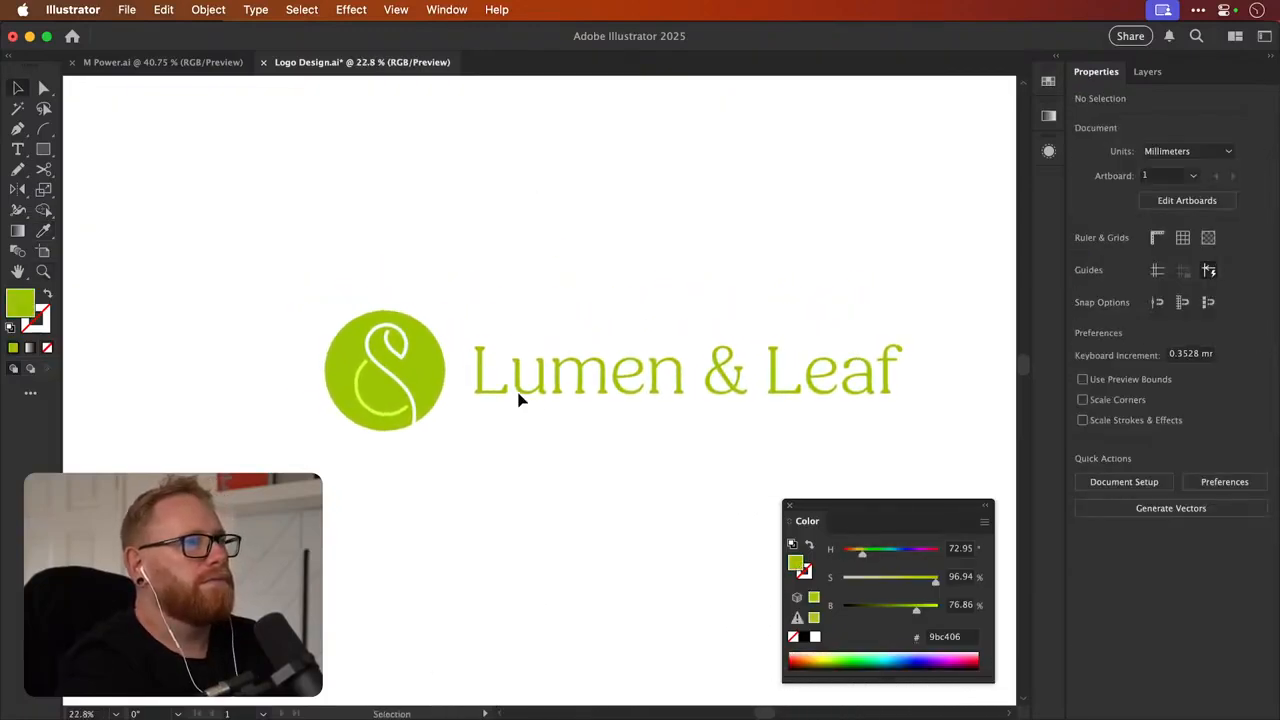
Save the logo document
{"action": "left_click", "coordinate": [796, 508]}
{"action": "key", "text": "super+s"}
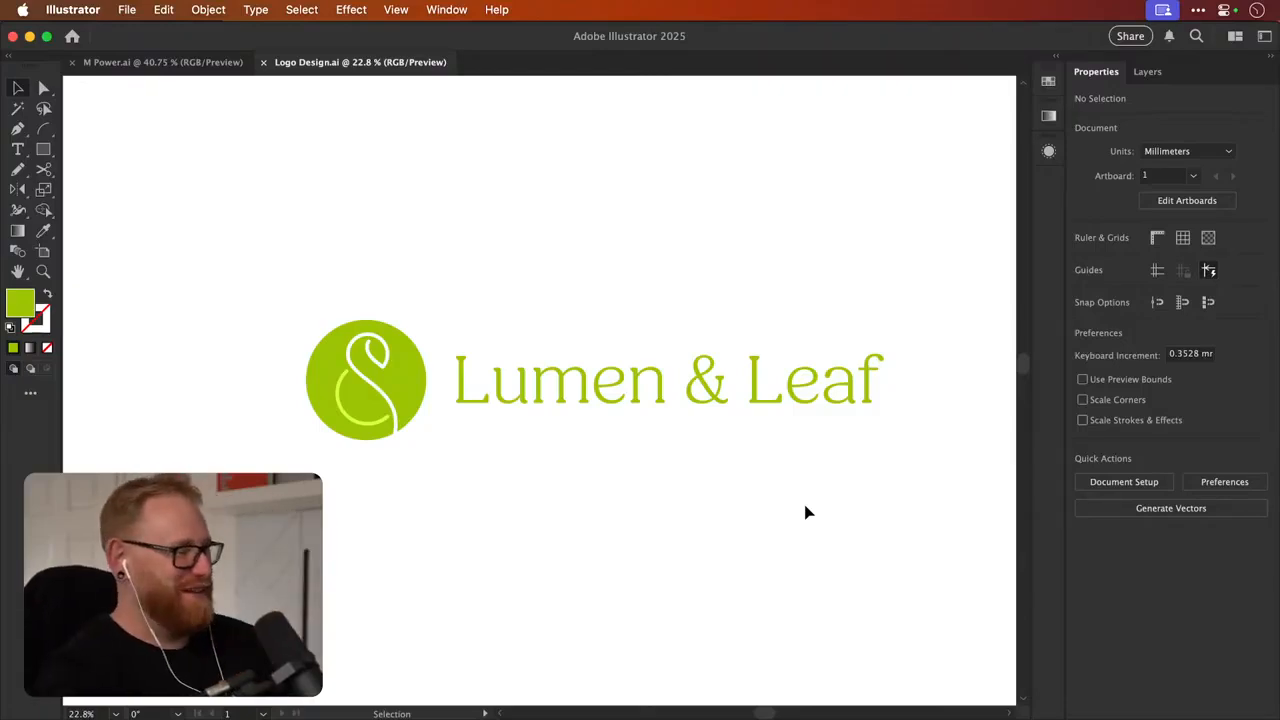
{"action": "key", "text": "a"}
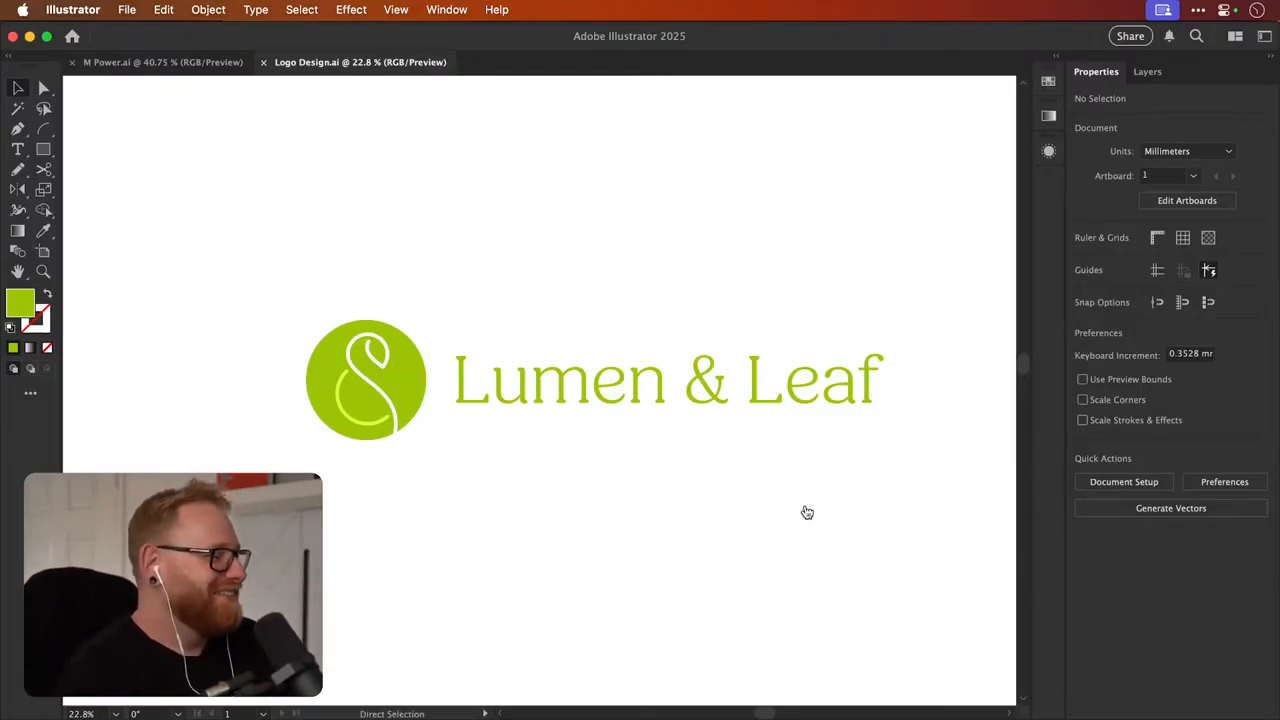
Switch to Photoshop and show the sketch layers in Logo Design.psd while hiding the Group 1 mind map
{"action": "key", "text": "super+Tab"}
{"action": "key", "text": "super+0"}
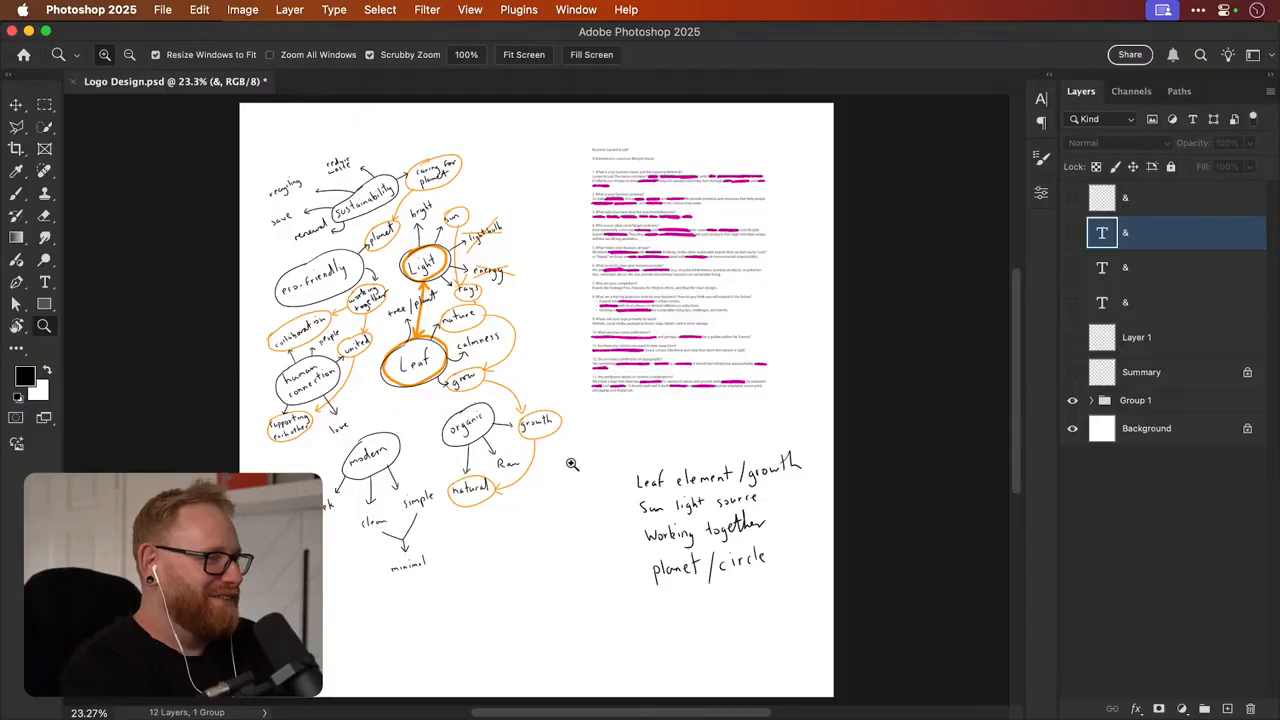
{"action": "left_click_drag", "start_coordinate": [1073, 198], "coordinate": [1068, 373]}
{"action": "left_click", "coordinate": [1068, 402]}
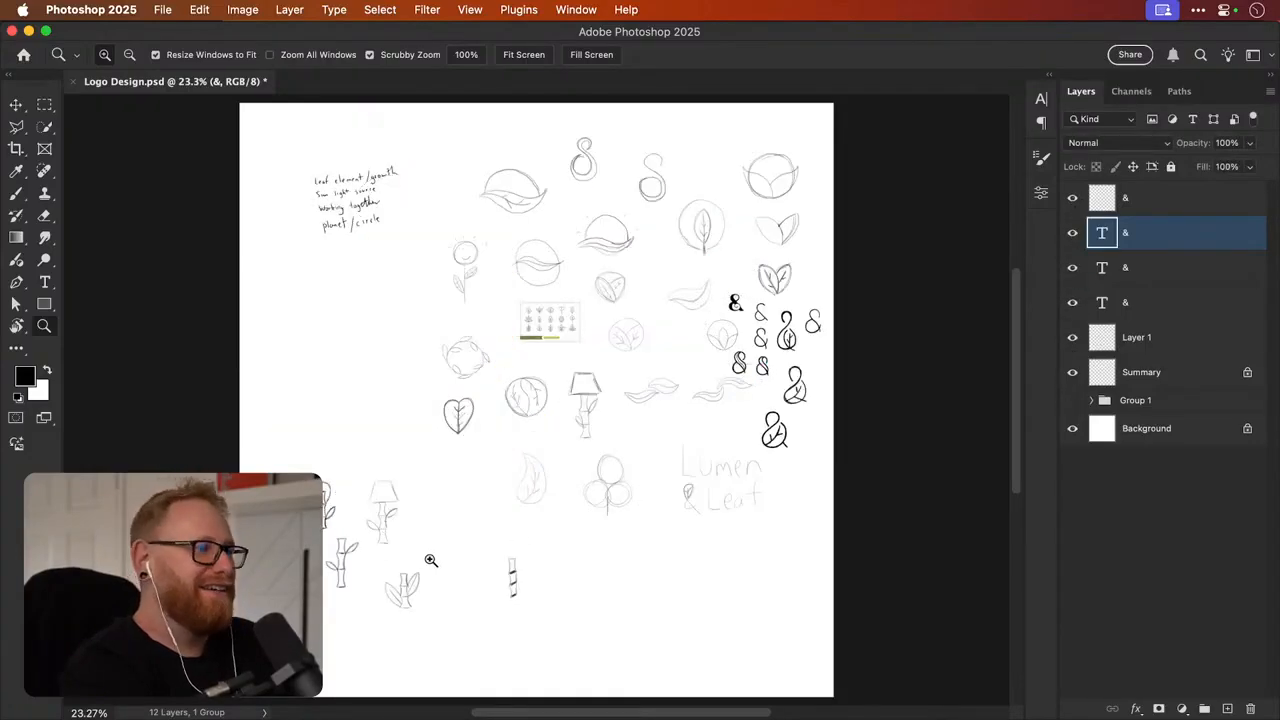
Examine the bamboo light bulb and lamp sketches up close, then view the whole sketch page
{"action": "left_click_drag", "start_coordinate": [323, 499], "coordinate": [431, 497]}
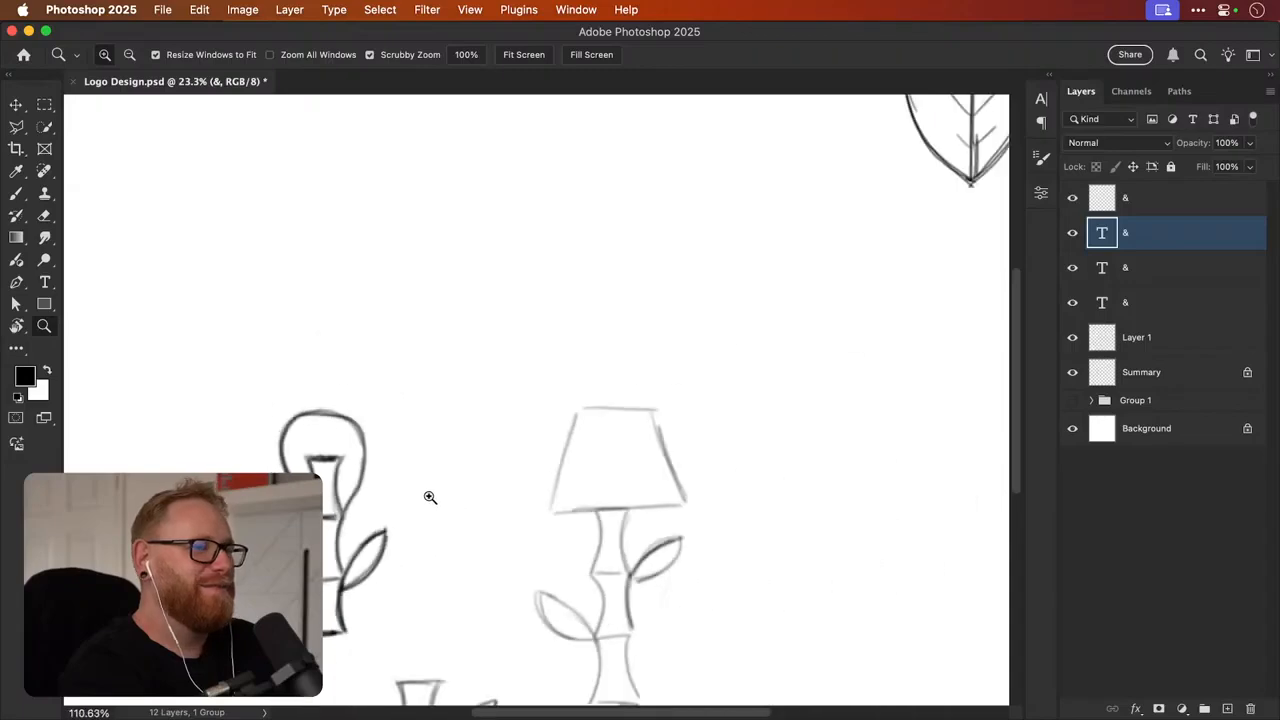
{"action": "key", "text": "v"}
{"action": "scroll", "coordinate": [431, 500], "scroll_direction": "down", "scroll_amount": 4}
{"action": "scroll", "coordinate": [431, 500], "scroll_direction": "left", "scroll_amount": 3}
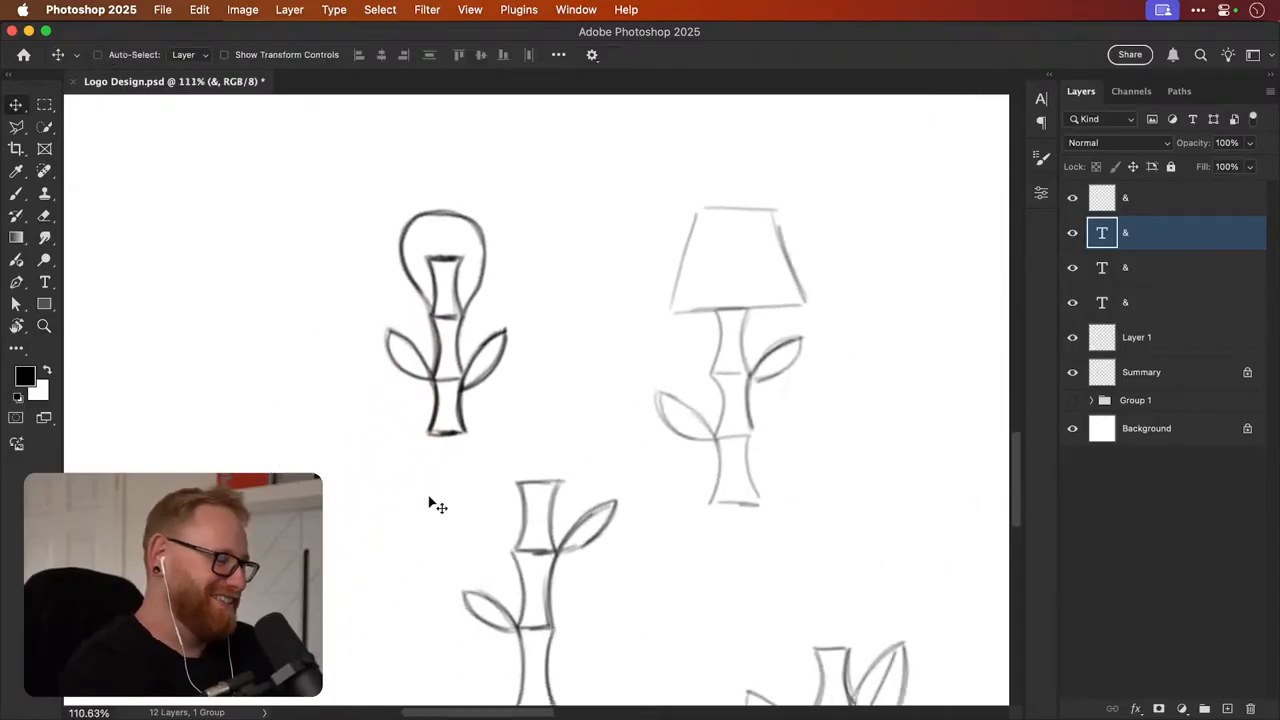
{"action": "key", "text": "super+0"}
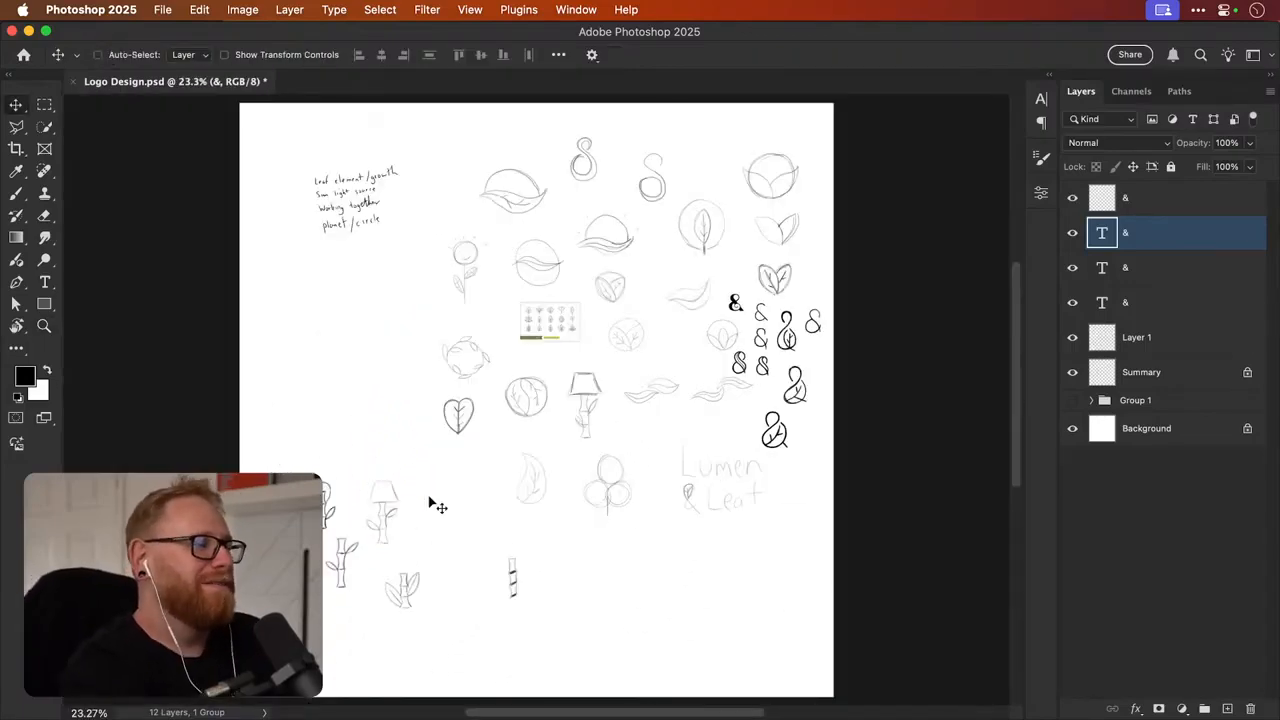
Switch back to Illustrator and recolour the solid icon's lower curve white by sampling the rest of its ampersand
{"action": "key", "text": "super+Tab"}
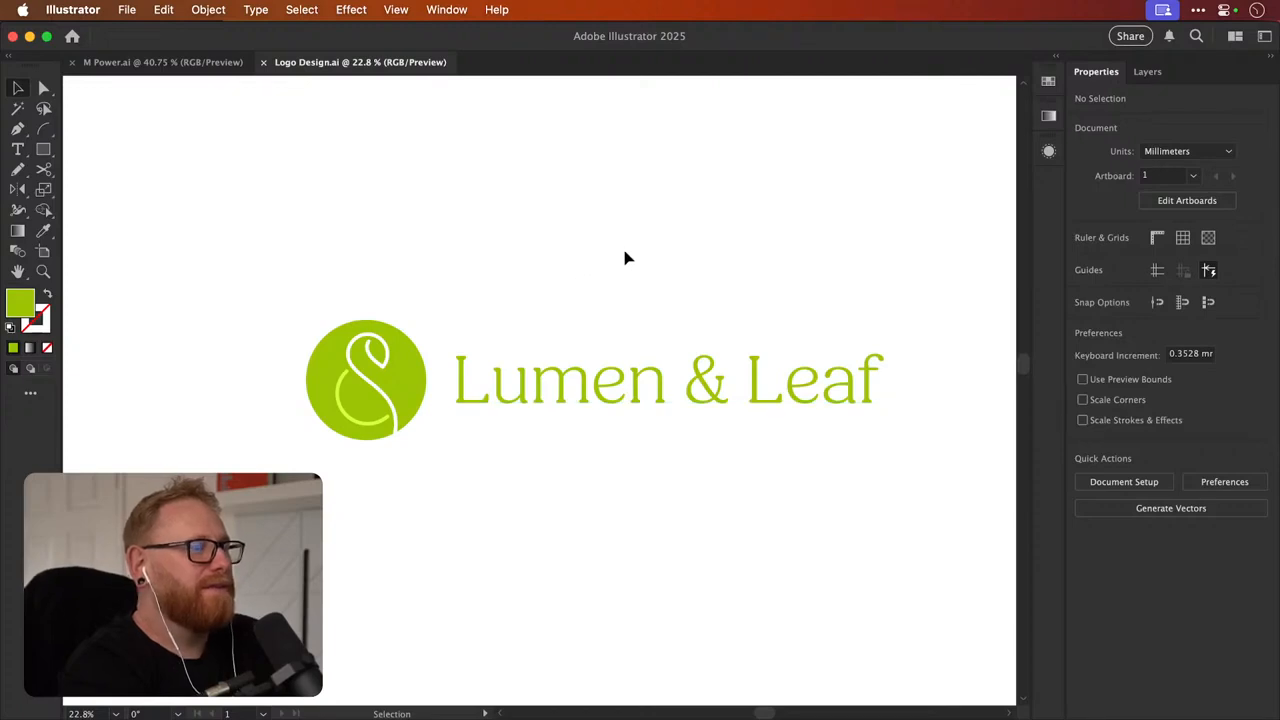
{"action": "key", "text": "a"}
{"action": "left_click", "coordinate": [371, 423]}
{"action": "key", "text": "i"}
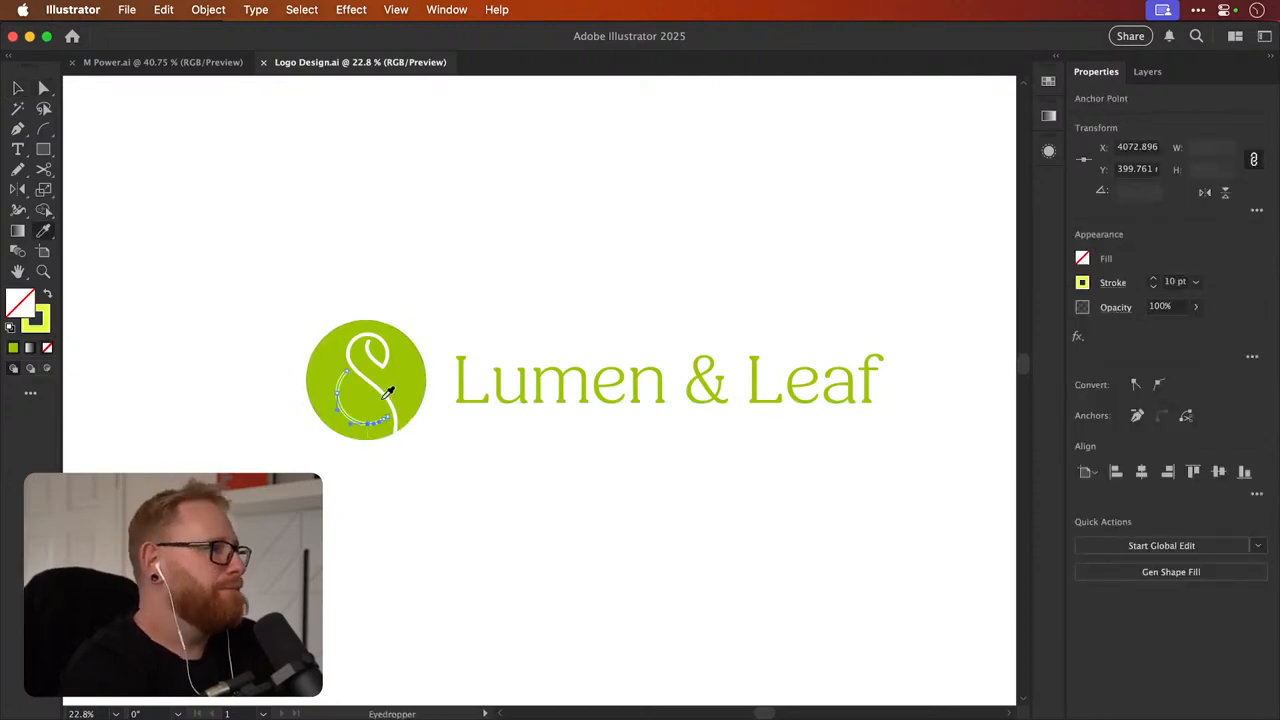
{"action": "left_click", "coordinate": [387, 397]}
{"action": "key", "text": "v"}
{"action": "left_click", "coordinate": [743, 167]}
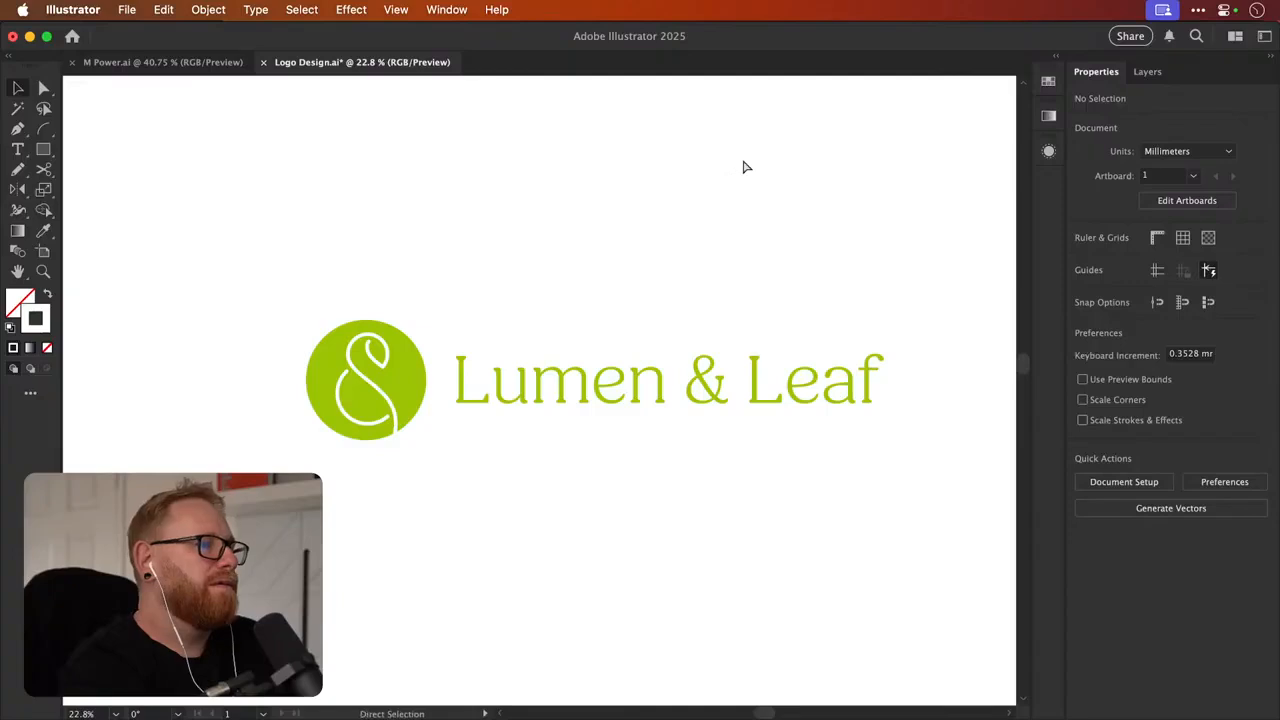
Darken the fill of the wordmark beside the solid green icon to #202901 by setting its HSB brightness to 16%
{"action": "key", "text": "super+minus"}
{"action": "key", "text": "super+minus"}
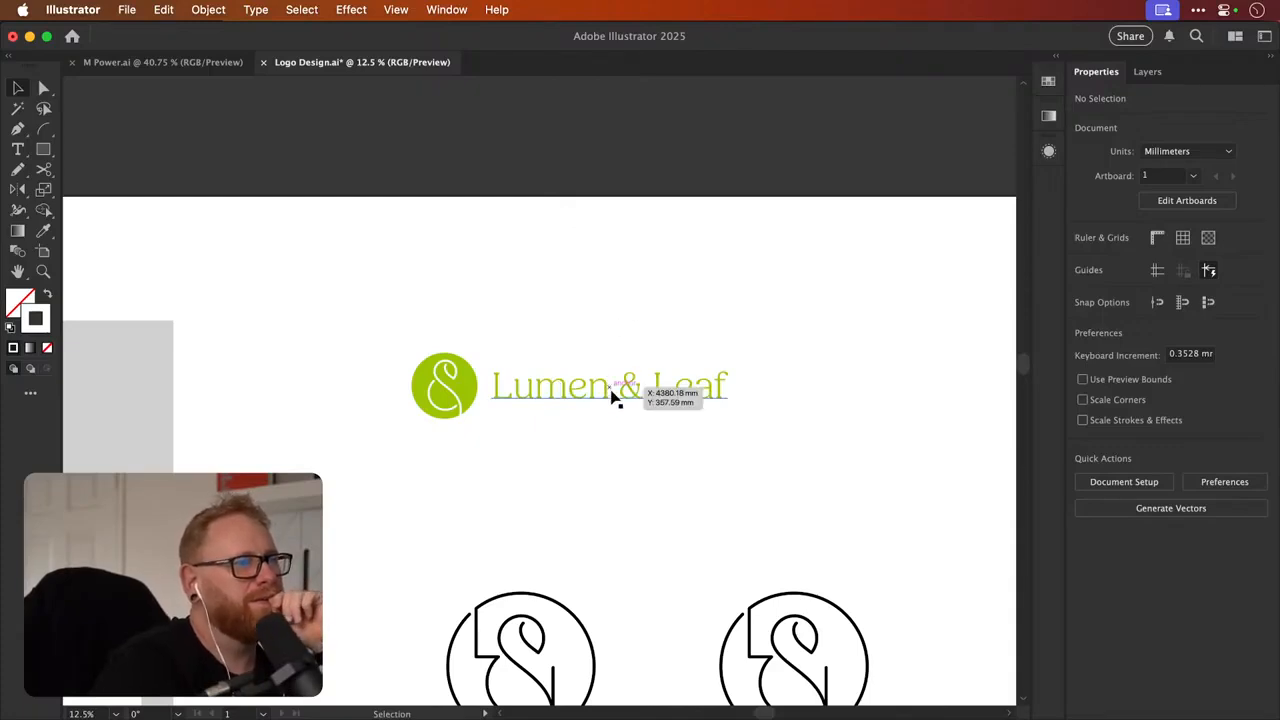
{"action": "key", "text": "super+minus"}
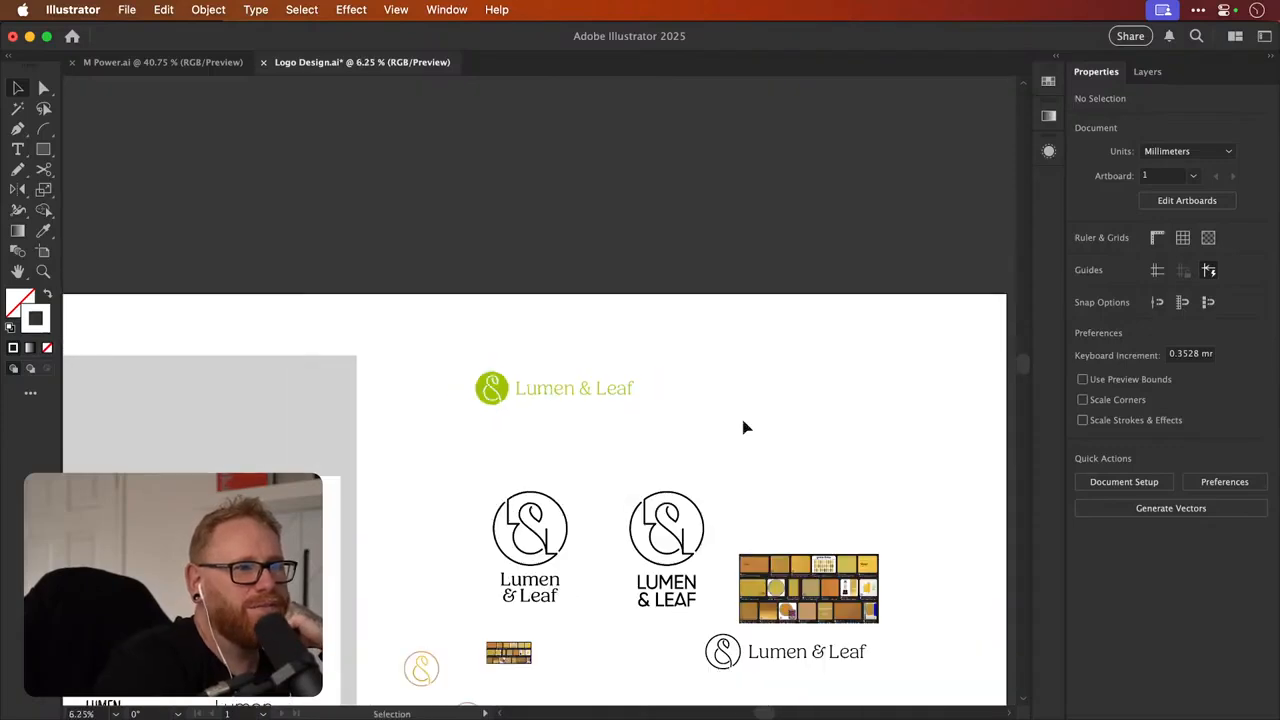
{"action": "scroll", "coordinate": [743, 428], "scroll_direction": "down", "scroll_amount": 3}
{"action": "scroll", "coordinate": [743, 428], "scroll_direction": "down", "scroll_amount": 1}
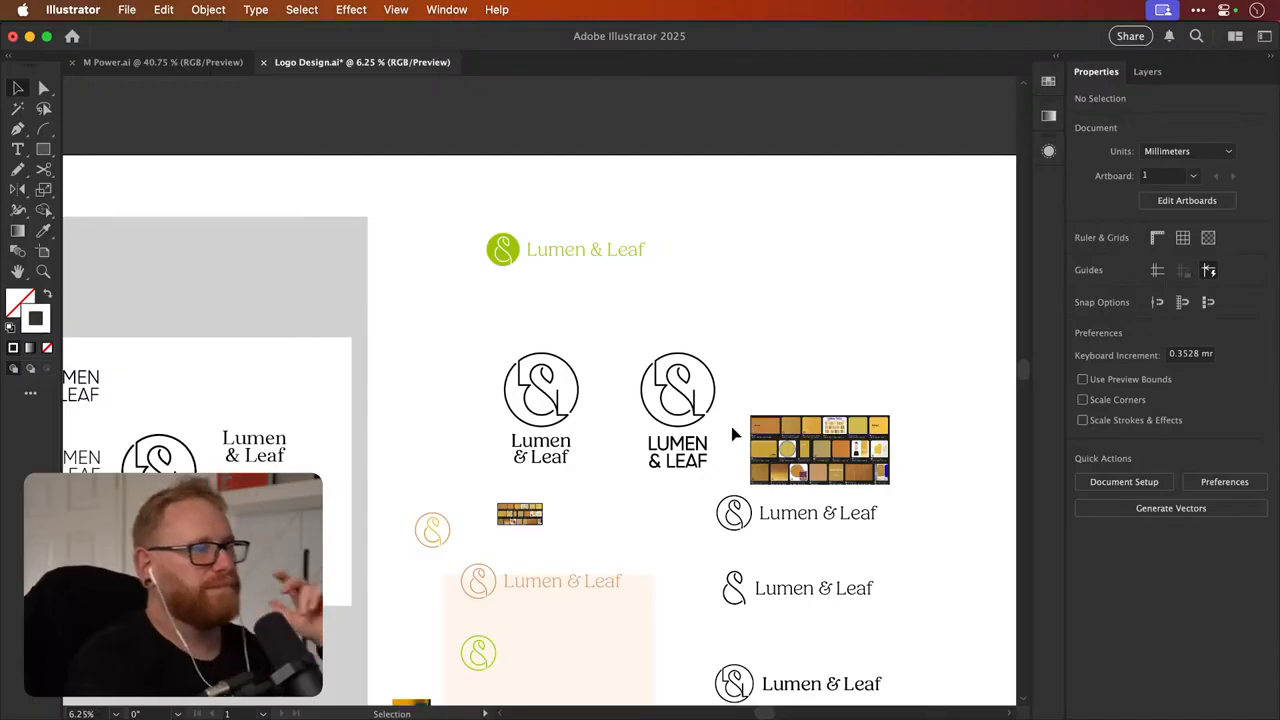
{"action": "left_click", "coordinate": [582, 248]}
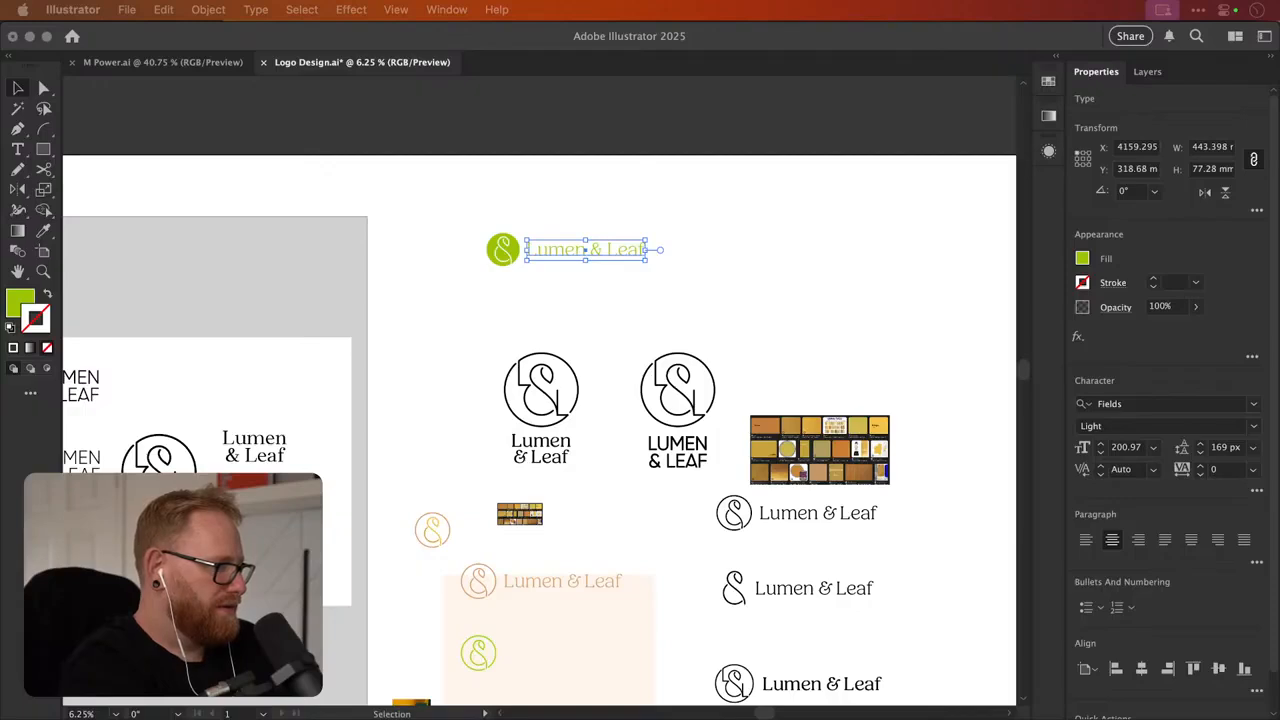
{"action": "double_click", "coordinate": [18, 303]}
{"action": "key", "text": "Return"}
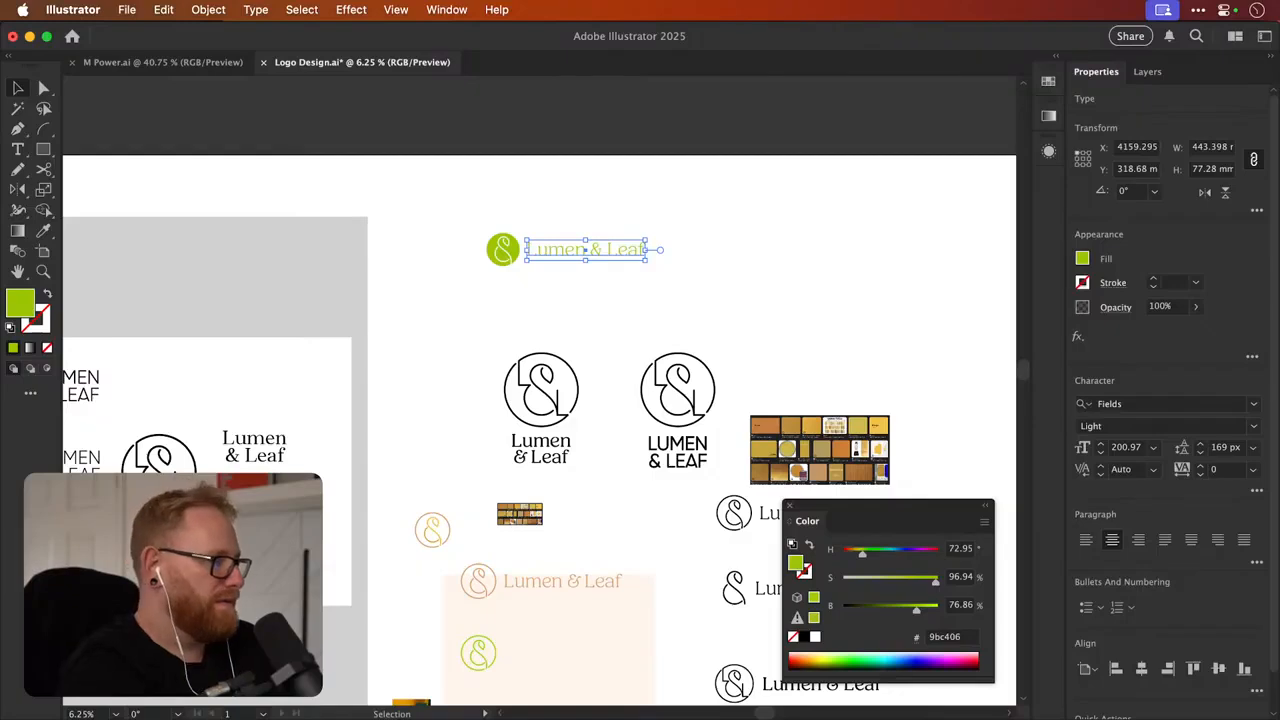
{"action": "key", "text": "super+Tab"}
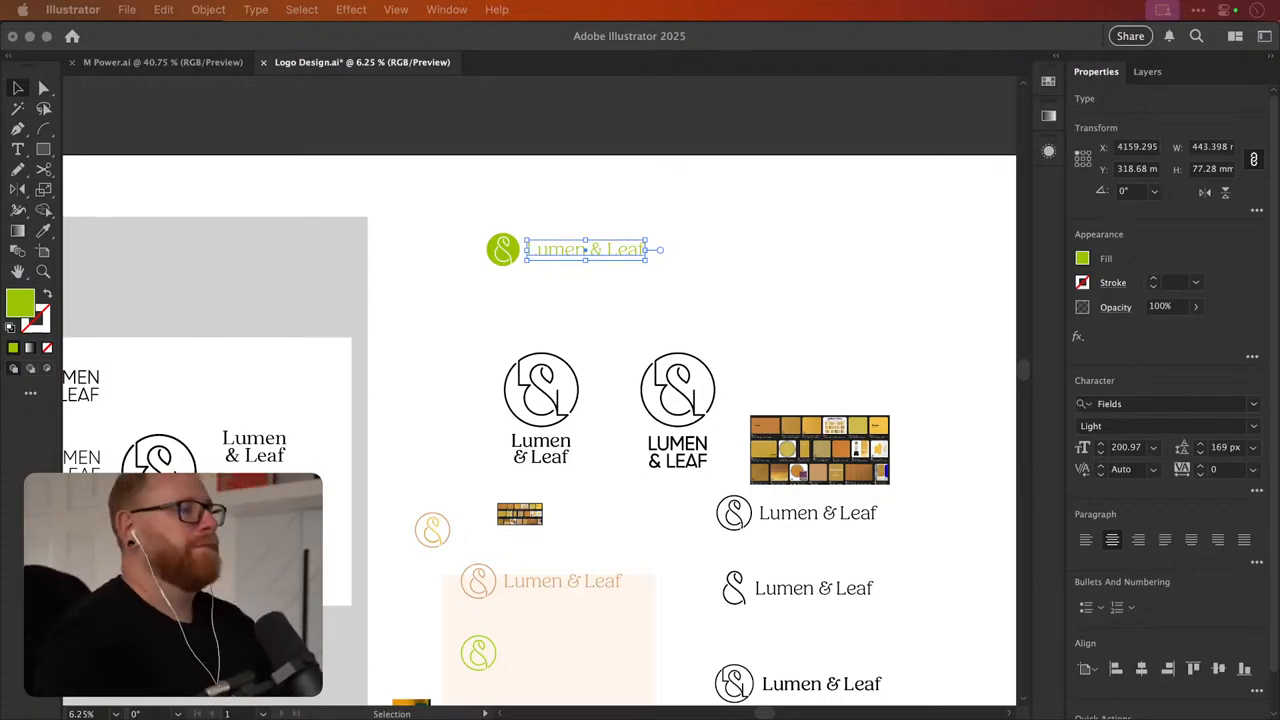
{"action": "key", "text": "F6"}
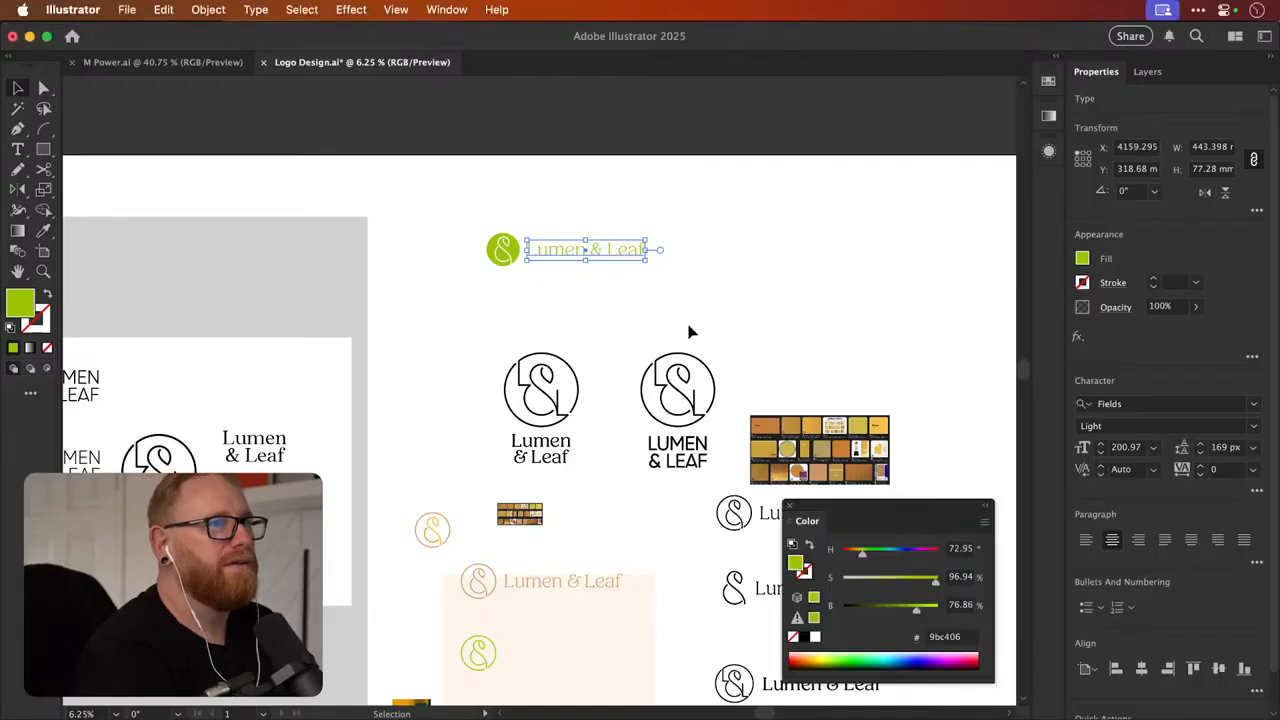
{"action": "left_click", "coordinate": [858, 610]}
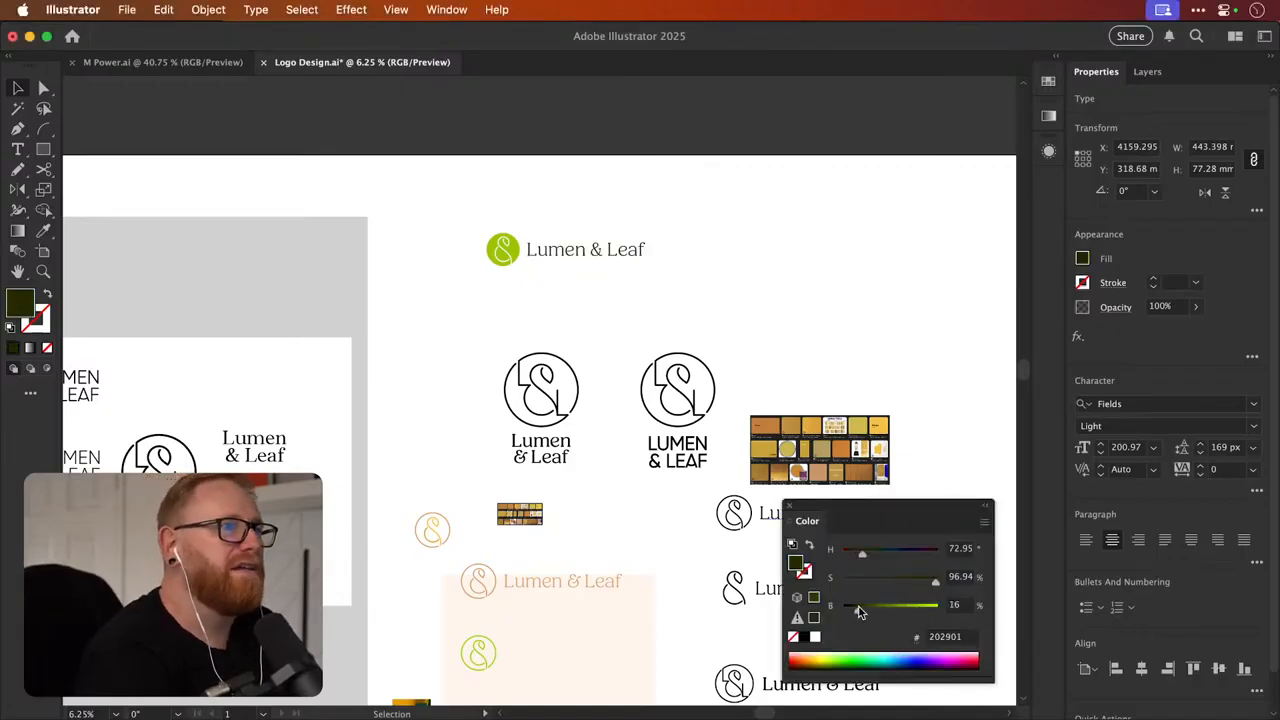
Raise the brightness of the Lumen & Leaf wordmark's fill beside the lime circle emblem to about 25%
{"action": "left_click_drag", "start_coordinate": [858, 608], "coordinate": [867, 610]}
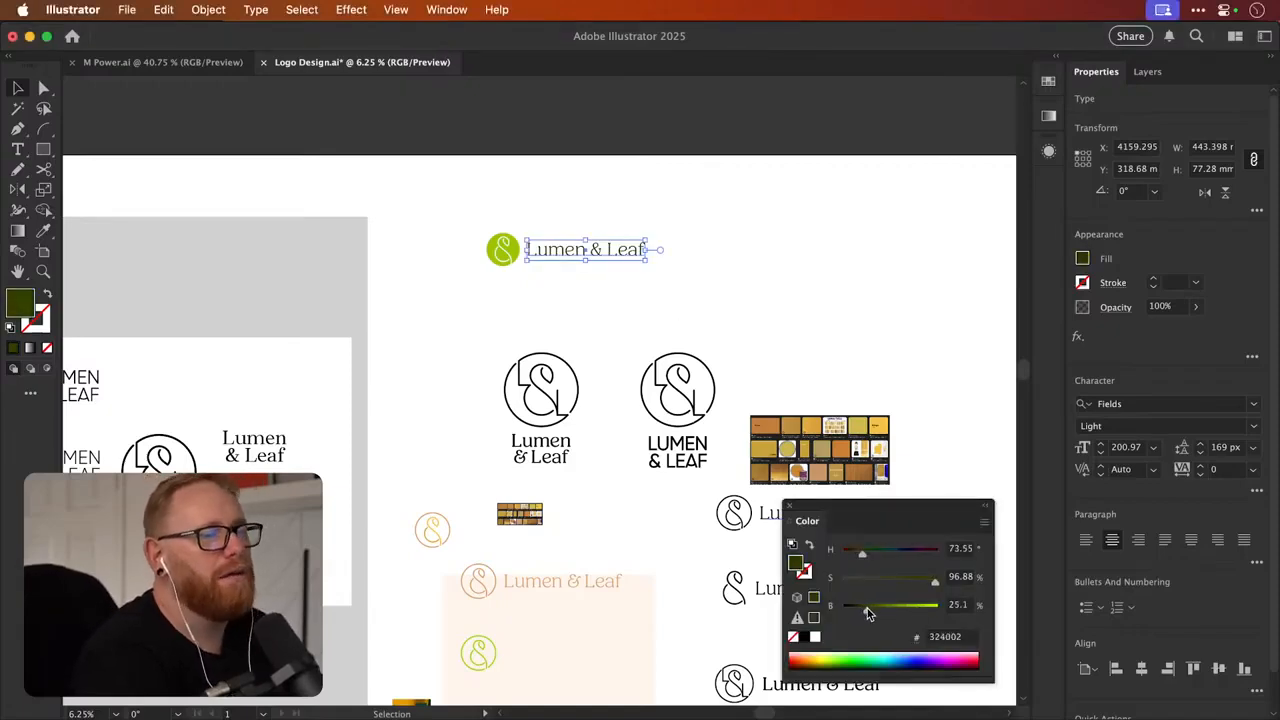
{"action": "left_click", "coordinate": [734, 289]}
{"action": "scroll", "coordinate": [734, 289], "scroll_direction": "down", "scroll_amount": 3}
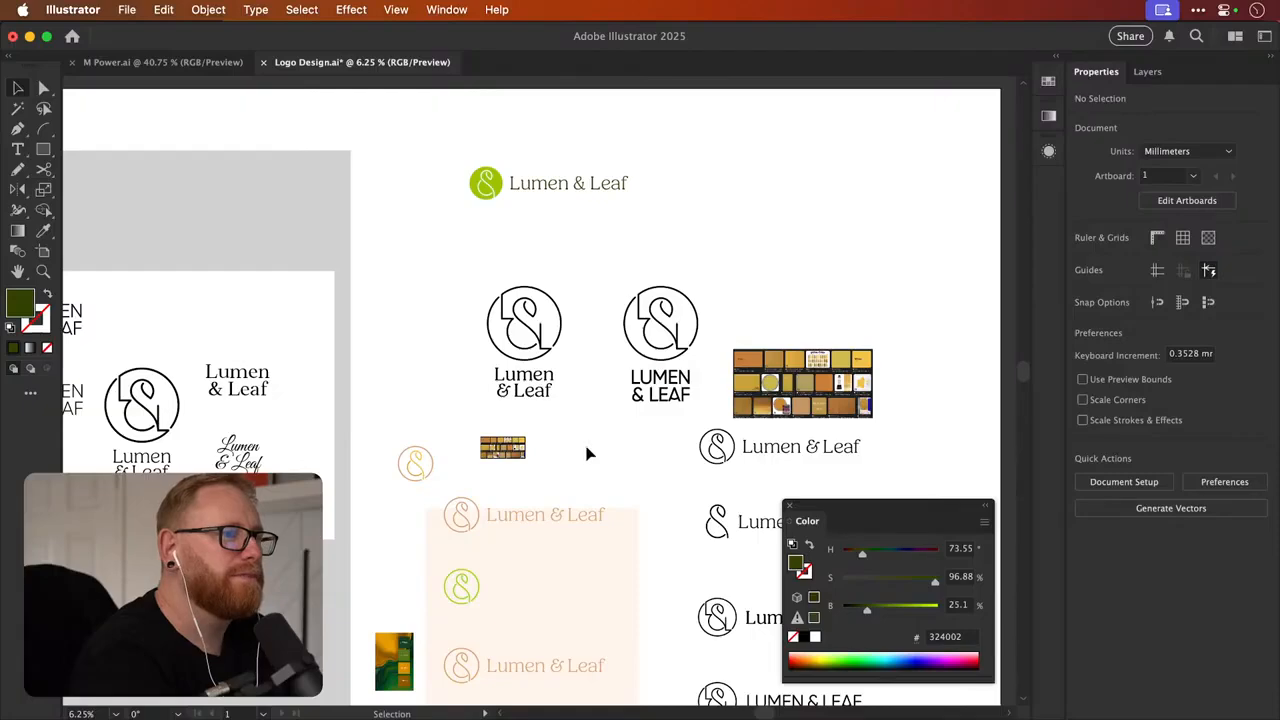
Set the fill brightness of the wordmark beside the lime emblem to about 47%
{"action": "key", "text": "z"}
{"action": "left_click_drag", "start_coordinate": [543, 163], "coordinate": [815, 208]}
{"action": "left_click_drag", "start_coordinate": [510, 142], "coordinate": [744, 236]}
{"action": "key", "text": "v"}
{"action": "key", "text": "z"}
{"action": "left_click_drag", "start_coordinate": [529, 189], "coordinate": [605, 187]}
{"action": "key", "text": "v"}
{"action": "left_click", "coordinate": [639, 277]}
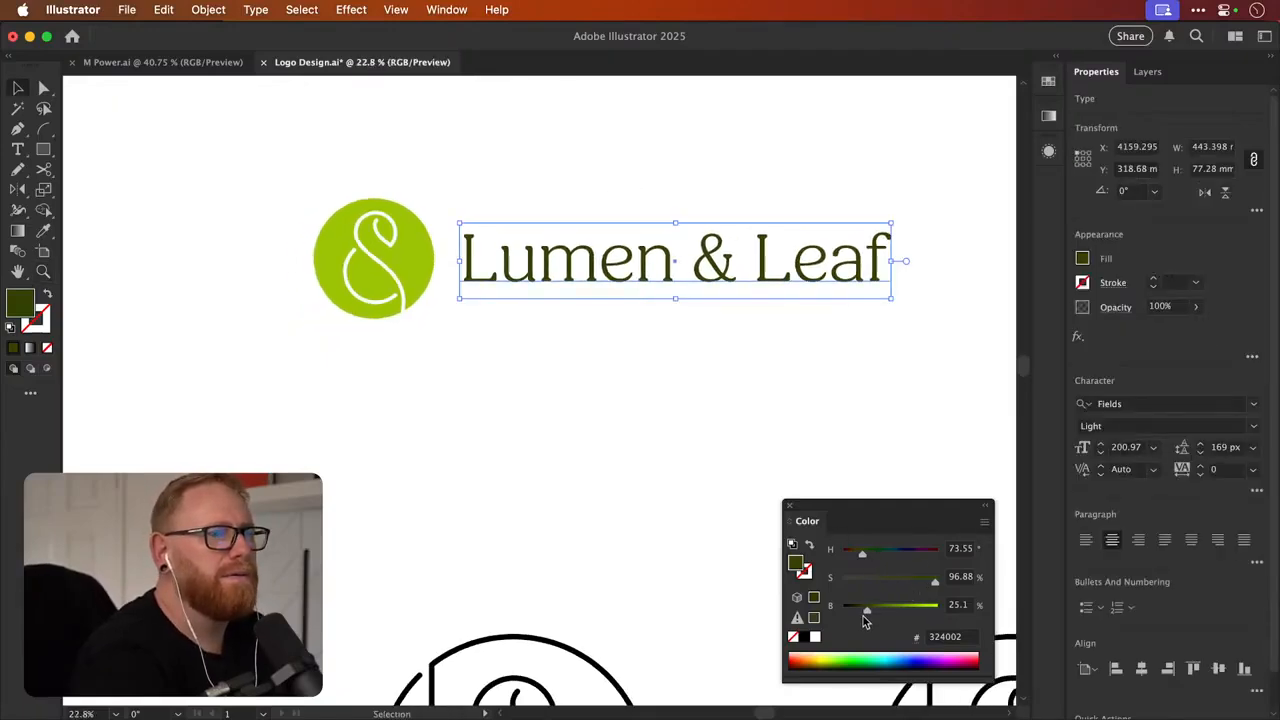
{"action": "left_click_drag", "start_coordinate": [858, 608], "coordinate": [889, 614]}
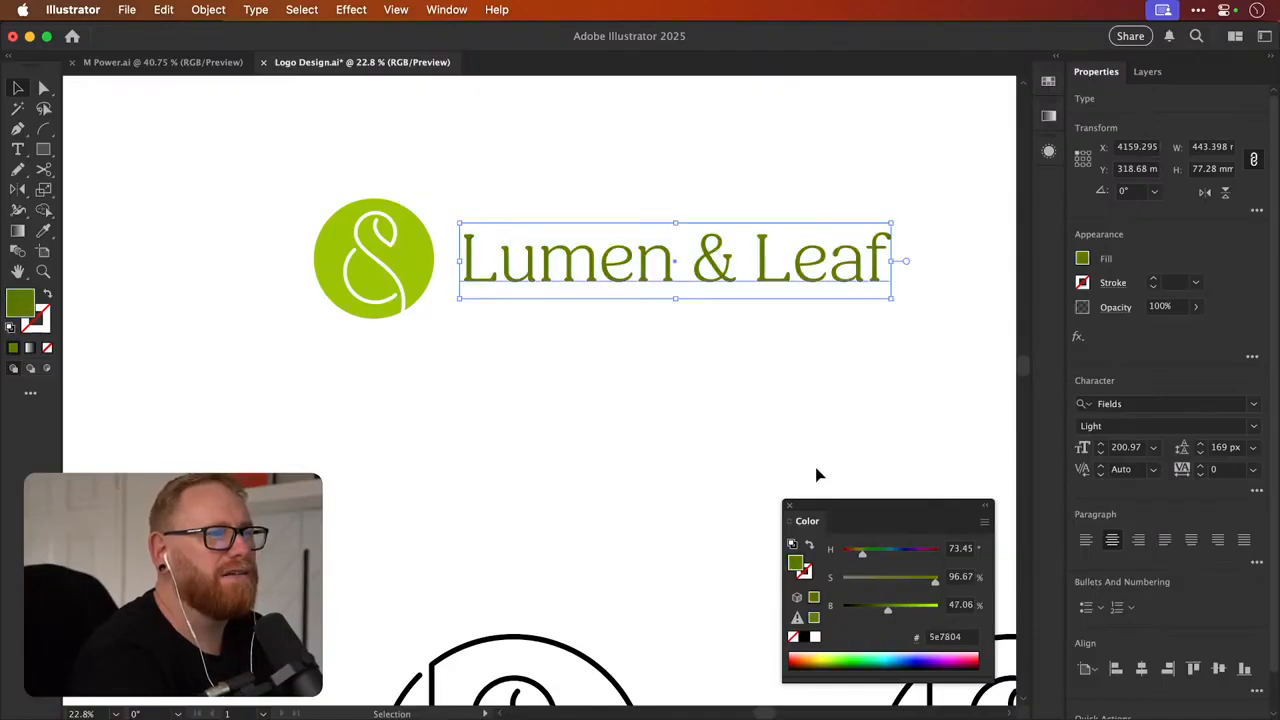
{"action": "left_click", "coordinate": [573, 314]}
Set the wordmark's fill hue to about 76° and its saturation to 85%
{"action": "key", "text": "z"}
{"action": "left_click_drag", "start_coordinate": [534, 260], "coordinate": [882, 300]}
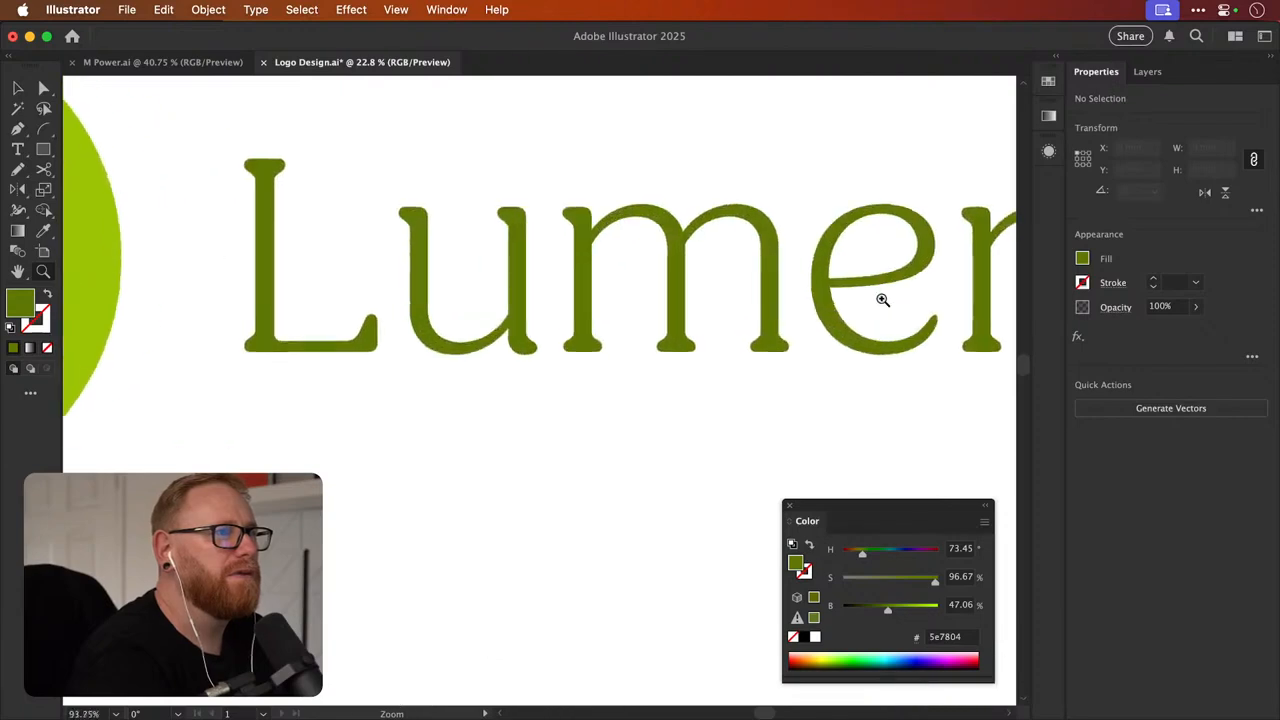
{"action": "key", "text": "v"}
{"action": "left_click", "coordinate": [689, 306]}
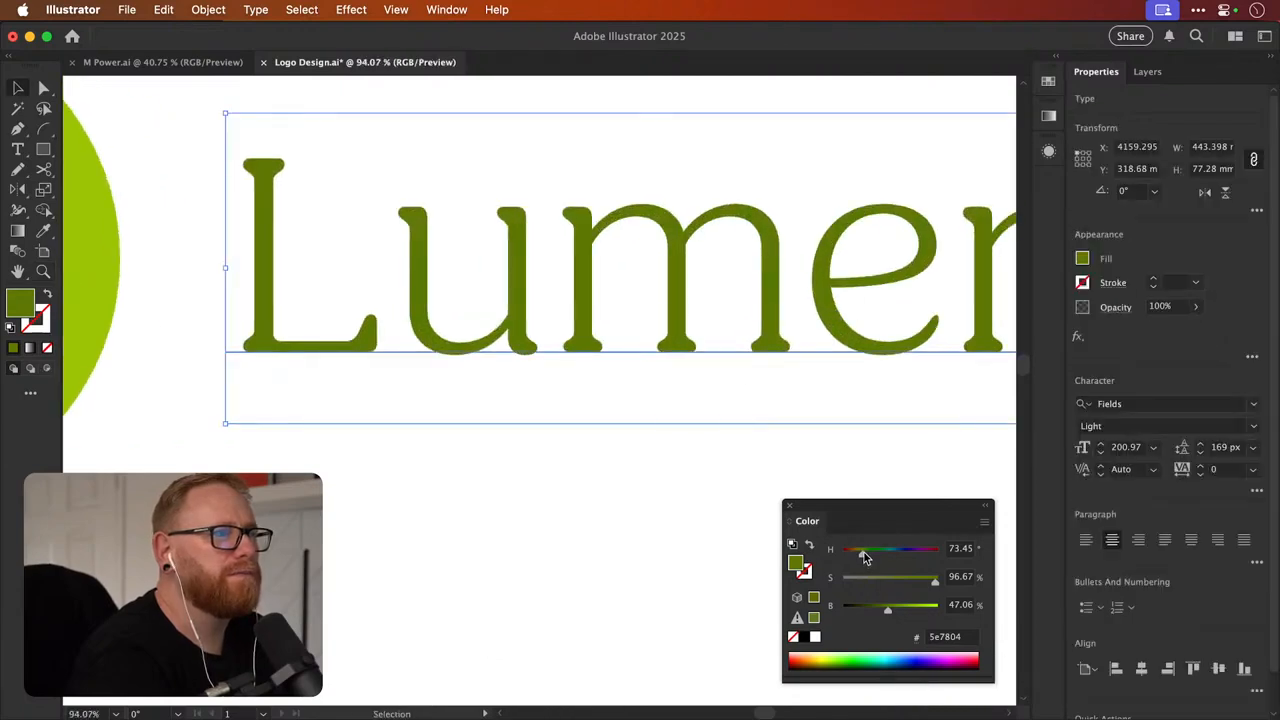
{"action": "left_click_drag", "start_coordinate": [865, 558], "coordinate": [863, 557]}
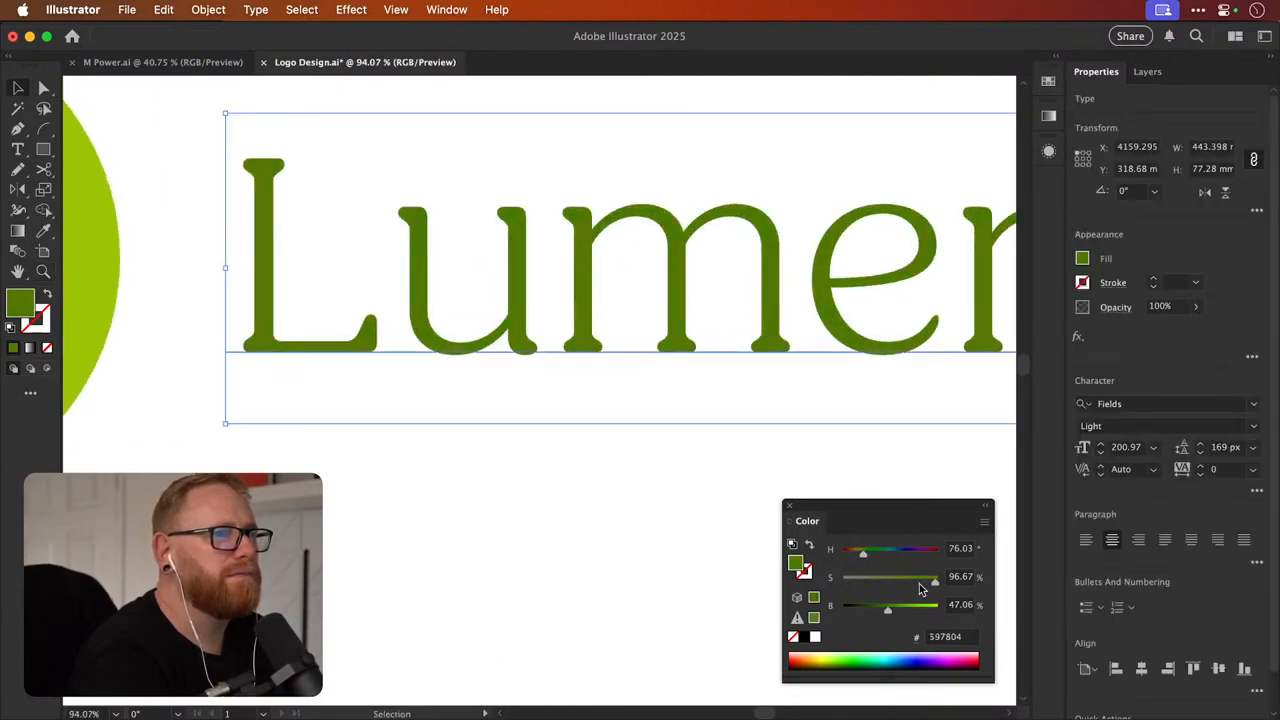
{"action": "left_click_drag", "start_coordinate": [924, 585], "coordinate": [925, 586]}
{"action": "left_click", "coordinate": [586, 494]}
Review the recoloured wordmark next to the lime circle emblem at a smaller scale
{"action": "key", "text": "super+minus"}
{"action": "key", "text": "super+minus"}
{"action": "key", "text": "super+minus"}
{"action": "key", "text": "super+minus"}
{"action": "key", "text": "super+minus"}
{"action": "key", "text": "super+minus"}
{"action": "key", "text": "super+minus"}
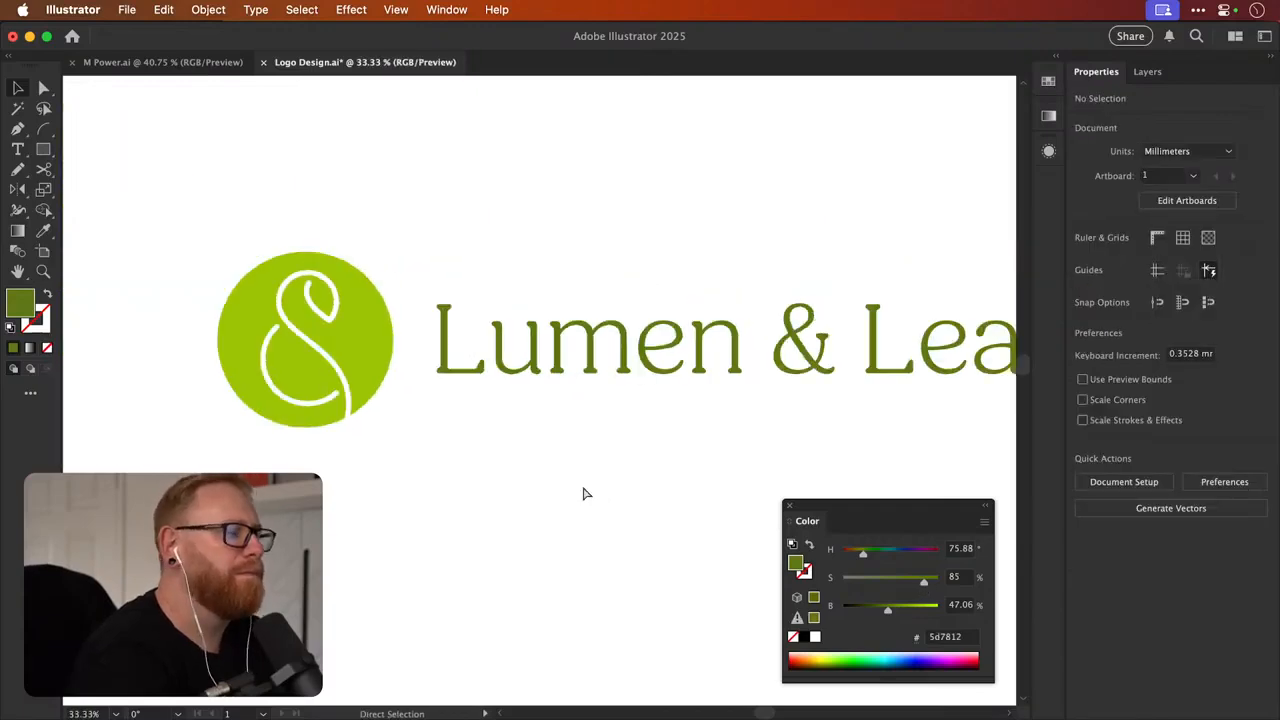
{"action": "scroll", "coordinate": [586, 494], "scroll_direction": "up", "scroll_amount": 3}
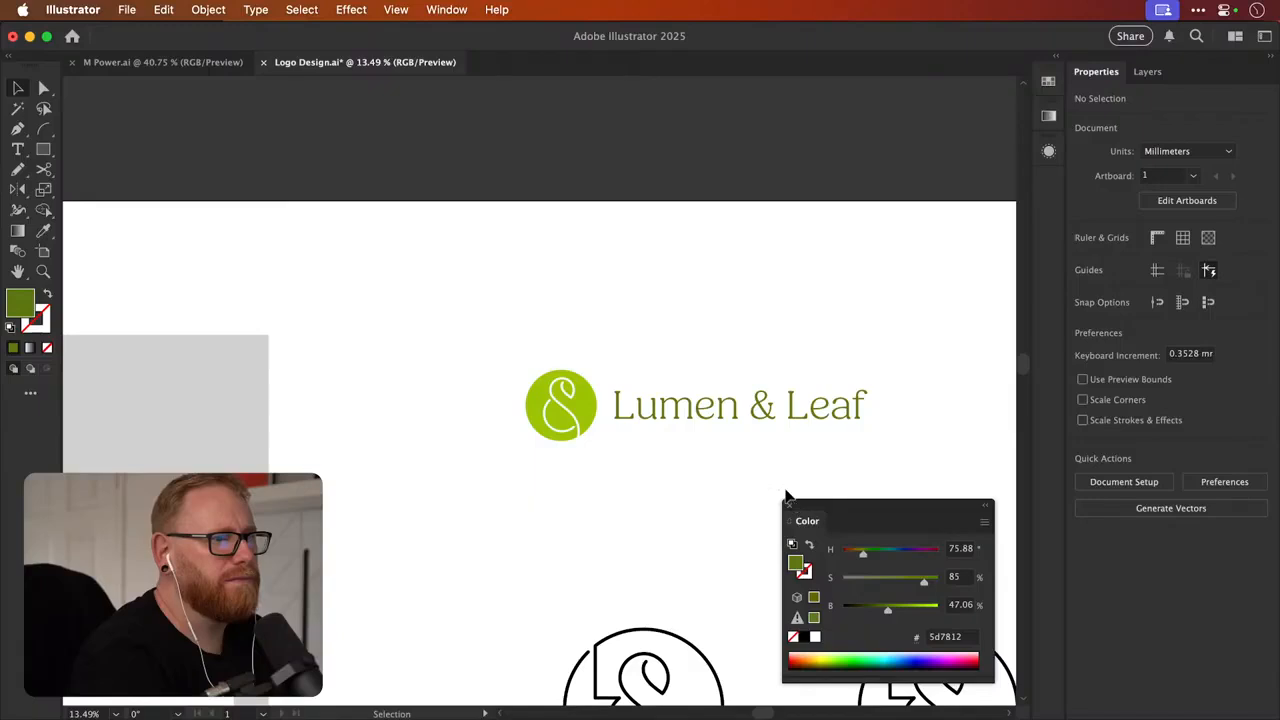
{"action": "scroll", "coordinate": [786, 496], "scroll_direction": "down", "scroll_amount": 3}
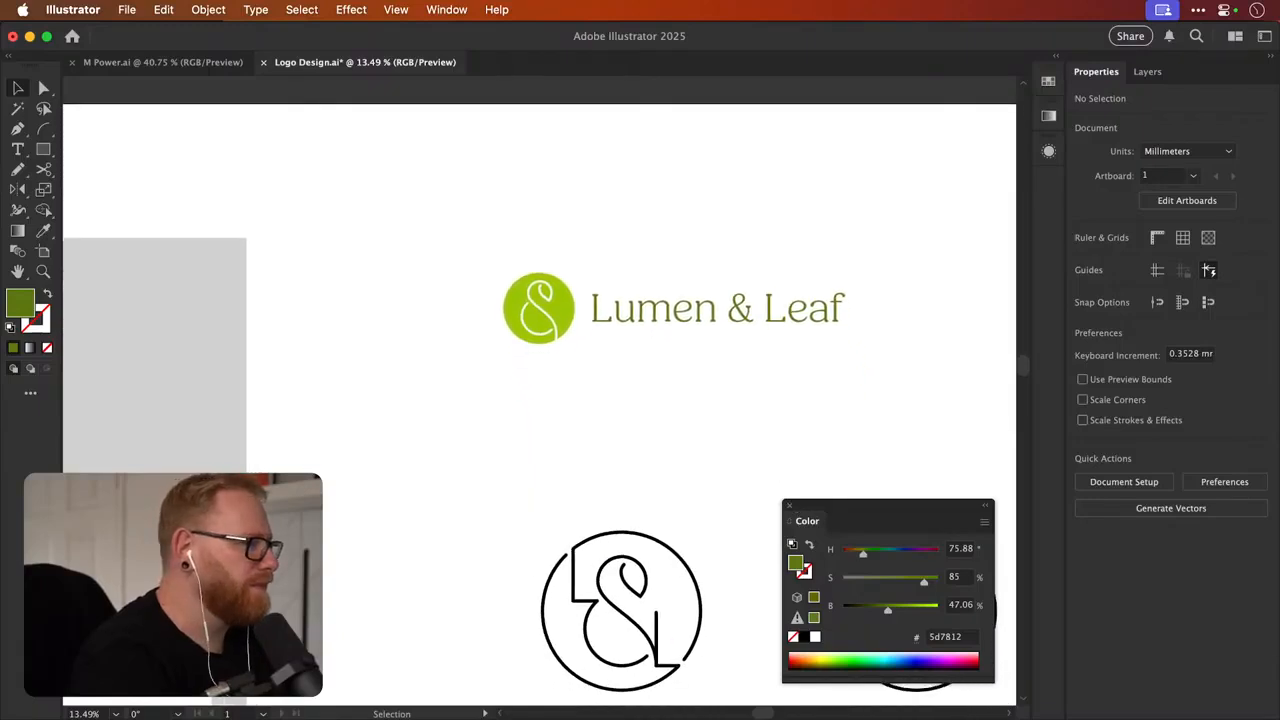
{"action": "key", "text": "super+Tab"}
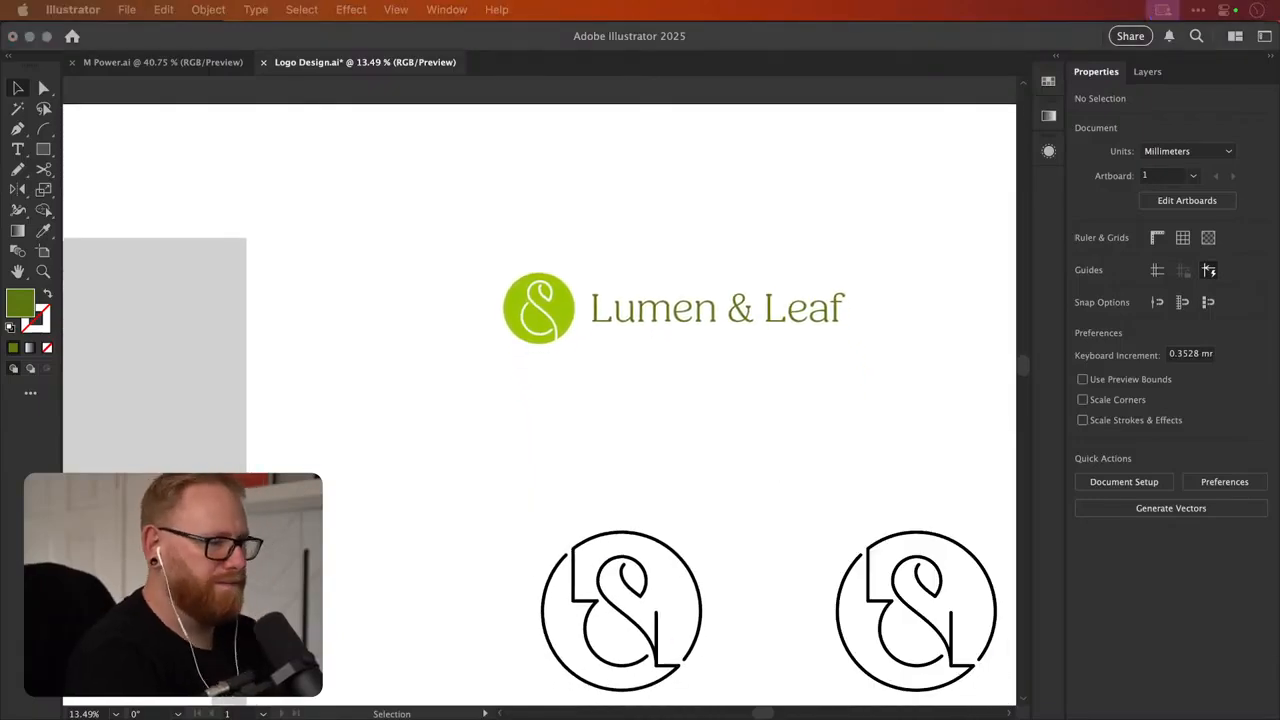
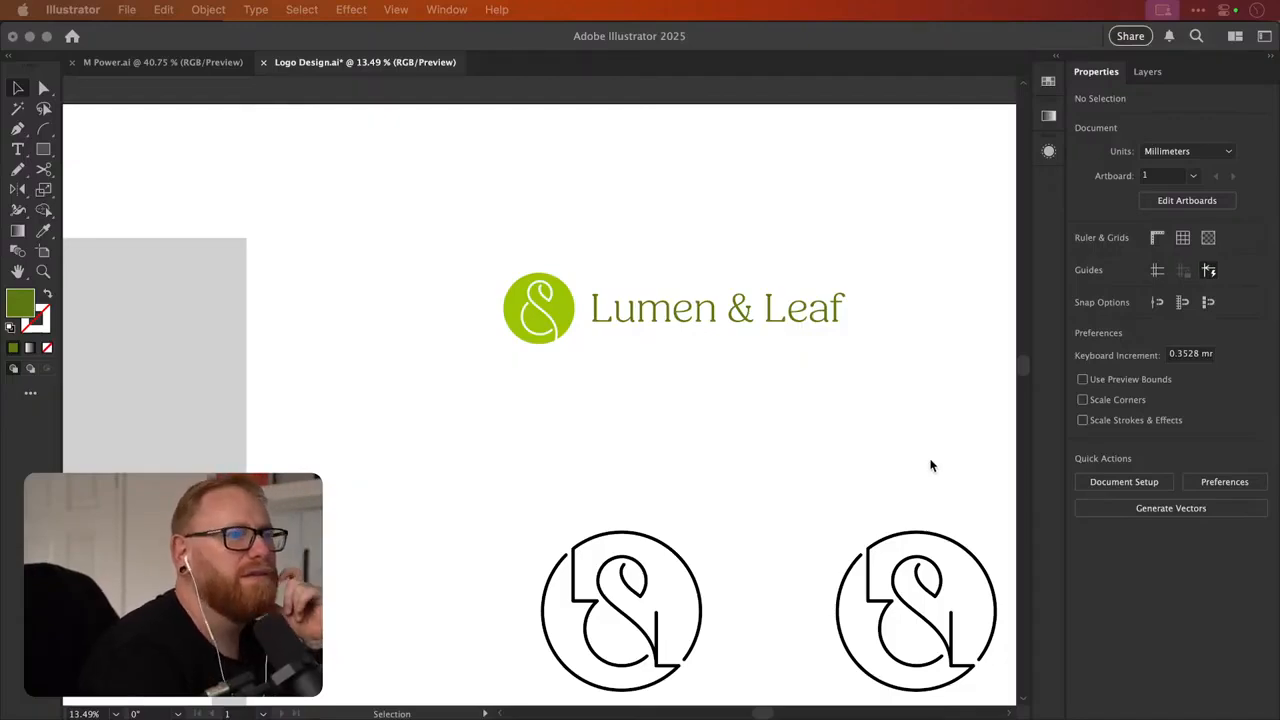
{"action": "left_click", "coordinate": [722, 215]}
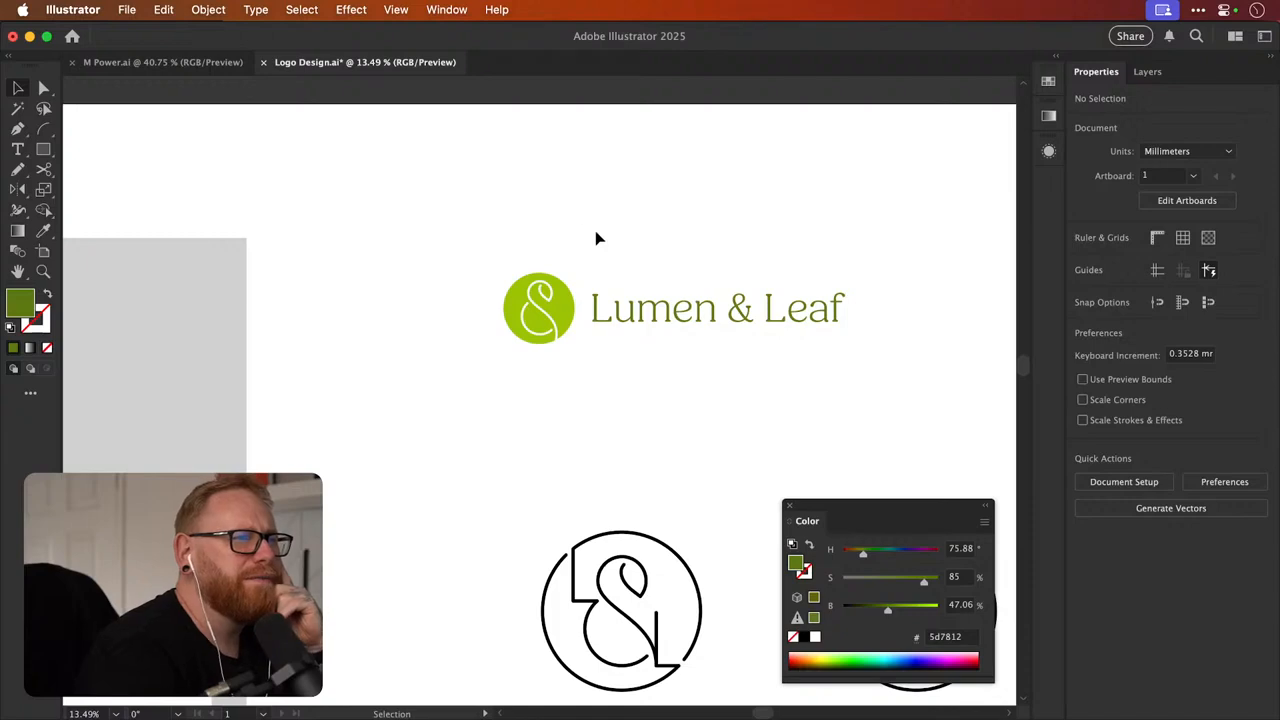
Match the emblem circle's fill to the wordmark's darker green with the Eyedropper, toggling the change to compare both versions
{"action": "left_click", "coordinate": [573, 299]}
{"action": "key", "text": "i"}
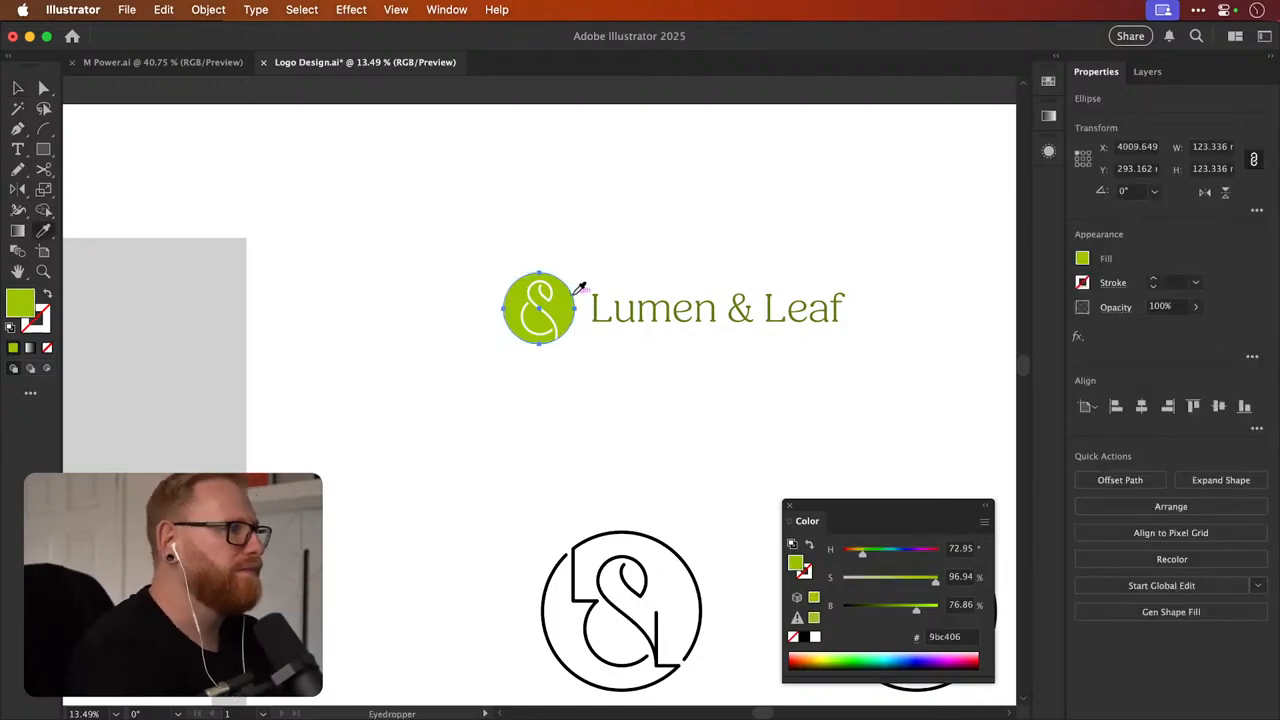
{"action": "left_click", "coordinate": [597, 293]}
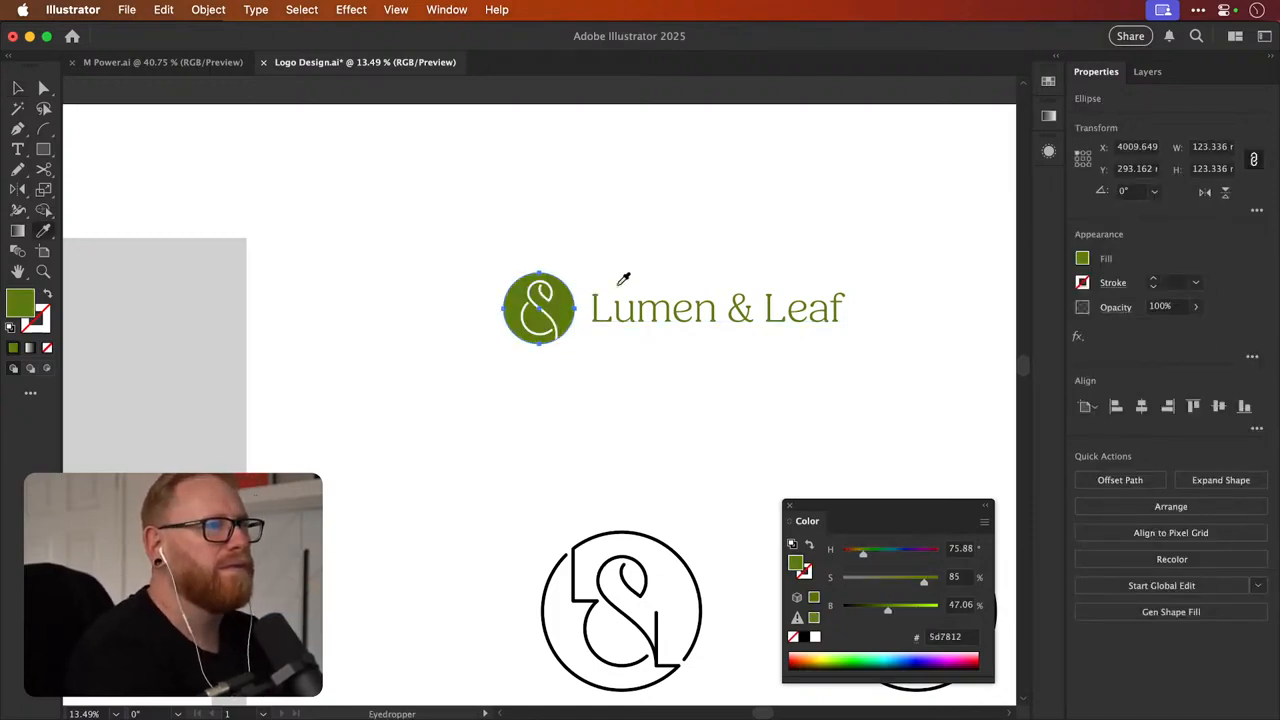
{"action": "key", "text": "v"}
{"action": "left_click", "coordinate": [686, 200]}
{"action": "key", "text": "a"}
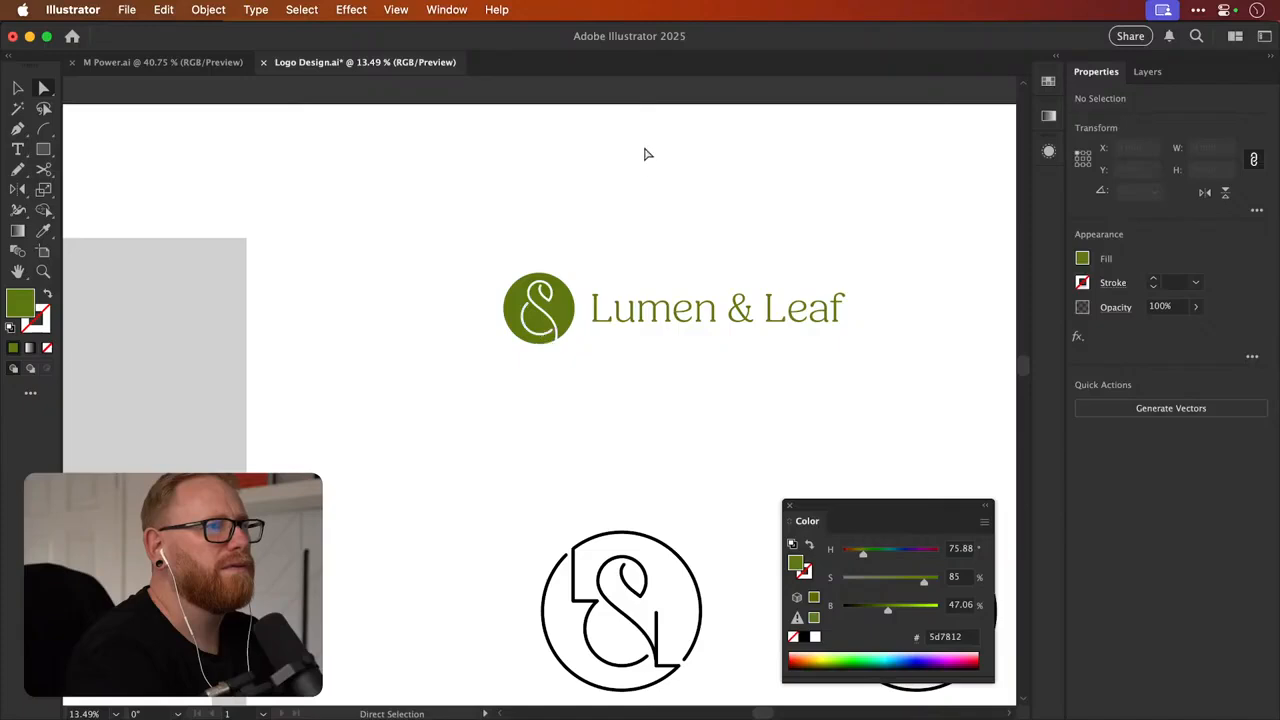
{"action": "key", "text": "v"}
{"action": "scroll", "coordinate": [646, 180], "scroll_direction": "right", "scroll_amount": 3}
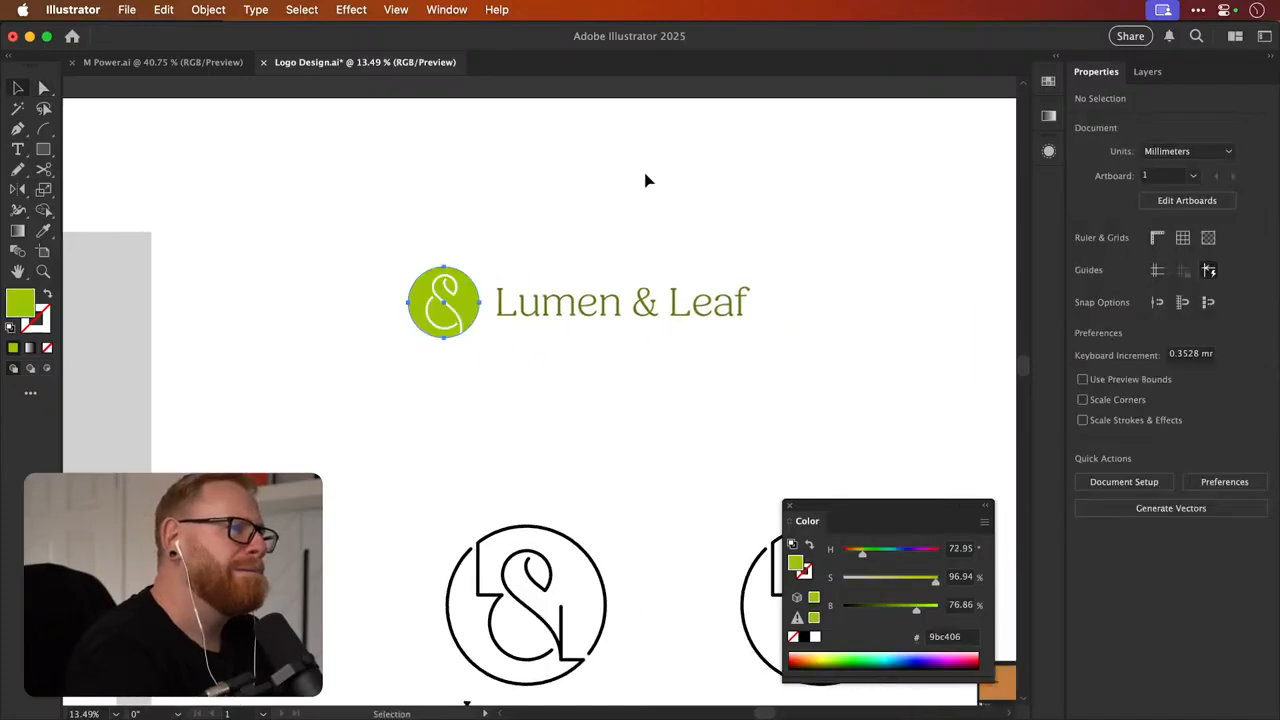
{"action": "key", "text": "super+shift+z"}
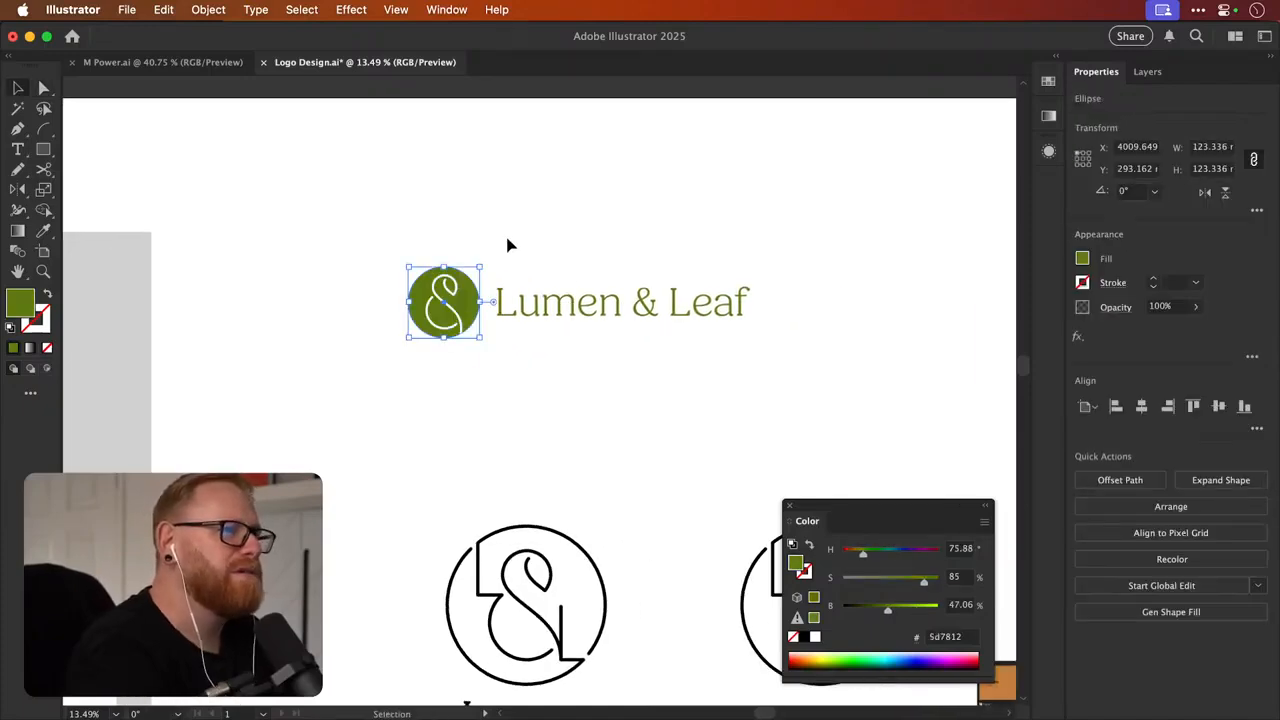
Duplicate the green wordmark beside the original logo and place a copy of the black uncircled ampersand in front of it
{"action": "scroll", "coordinate": [575, 266], "scroll_direction": "down", "scroll_amount": 5}
{"action": "scroll", "coordinate": [575, 266], "scroll_direction": "down", "scroll_amount": 5}
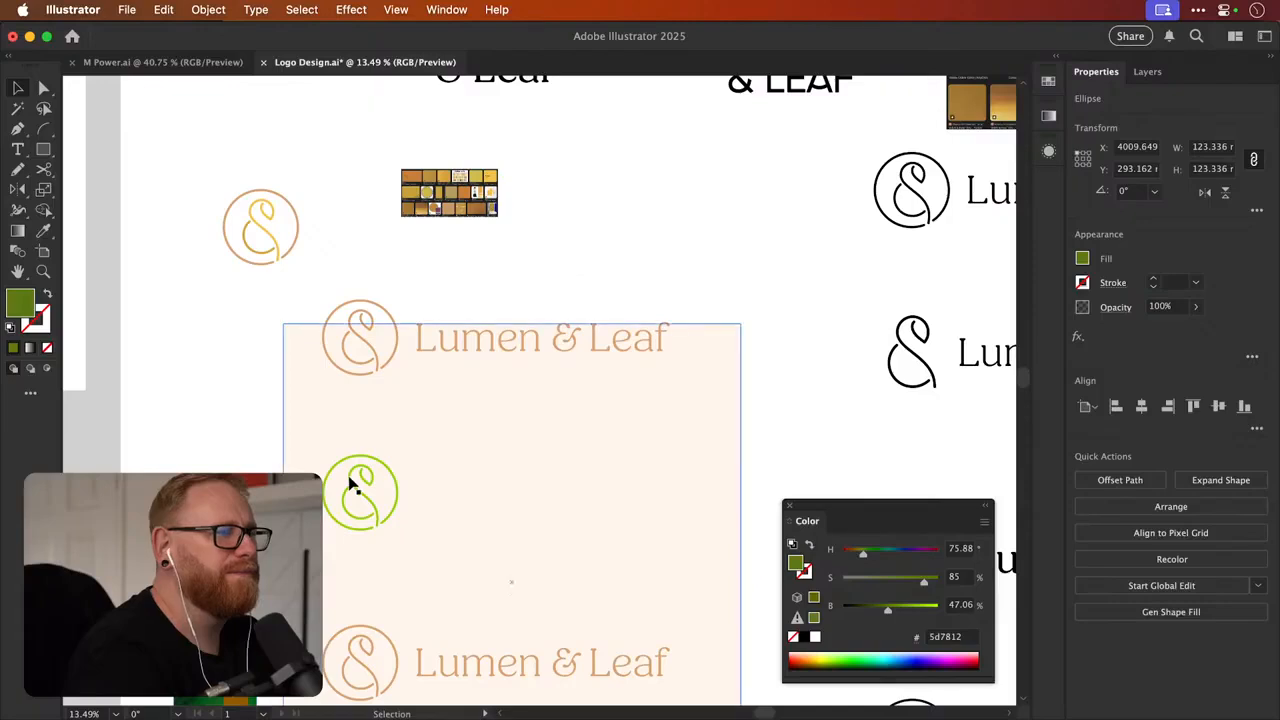
{"action": "left_click", "coordinate": [906, 350]}
{"action": "scroll", "coordinate": [789, 330], "scroll_direction": "up", "scroll_amount": 3}
{"action": "scroll", "coordinate": [789, 330], "scroll_direction": "up", "scroll_amount": 6}
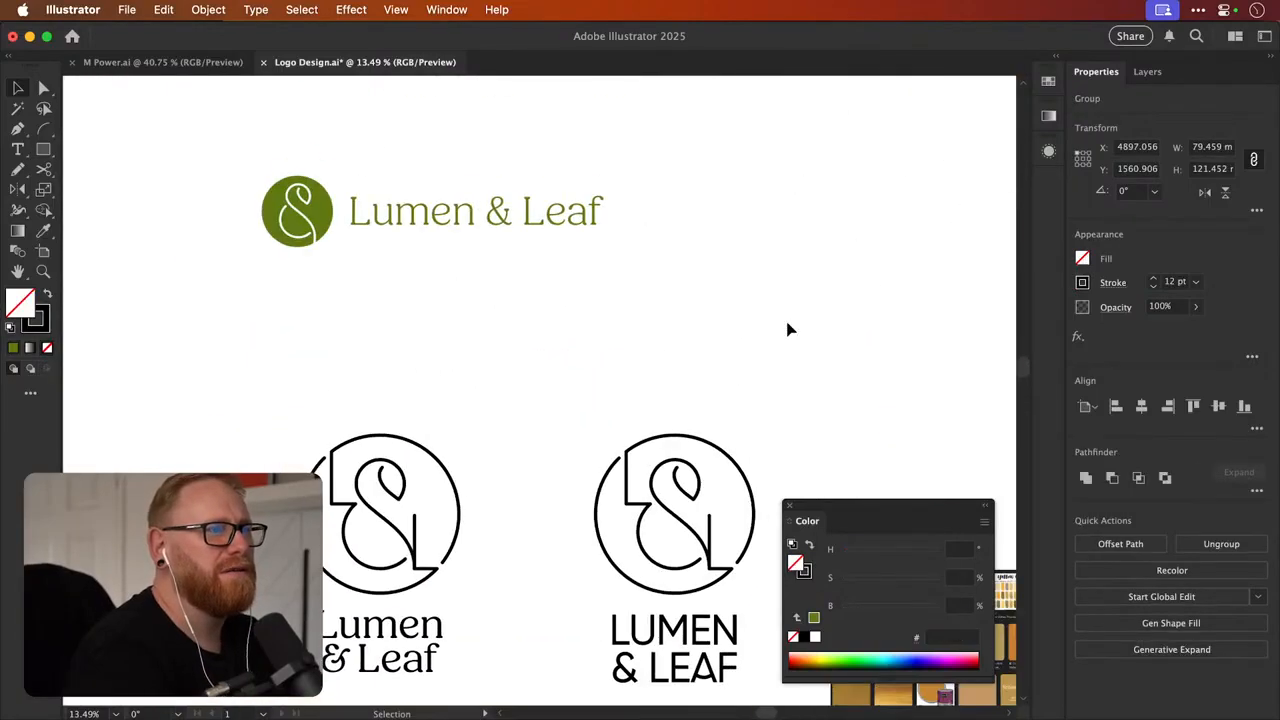
{"action": "left_click_drag", "start_coordinate": [380, 430], "coordinate": [882, 450]}
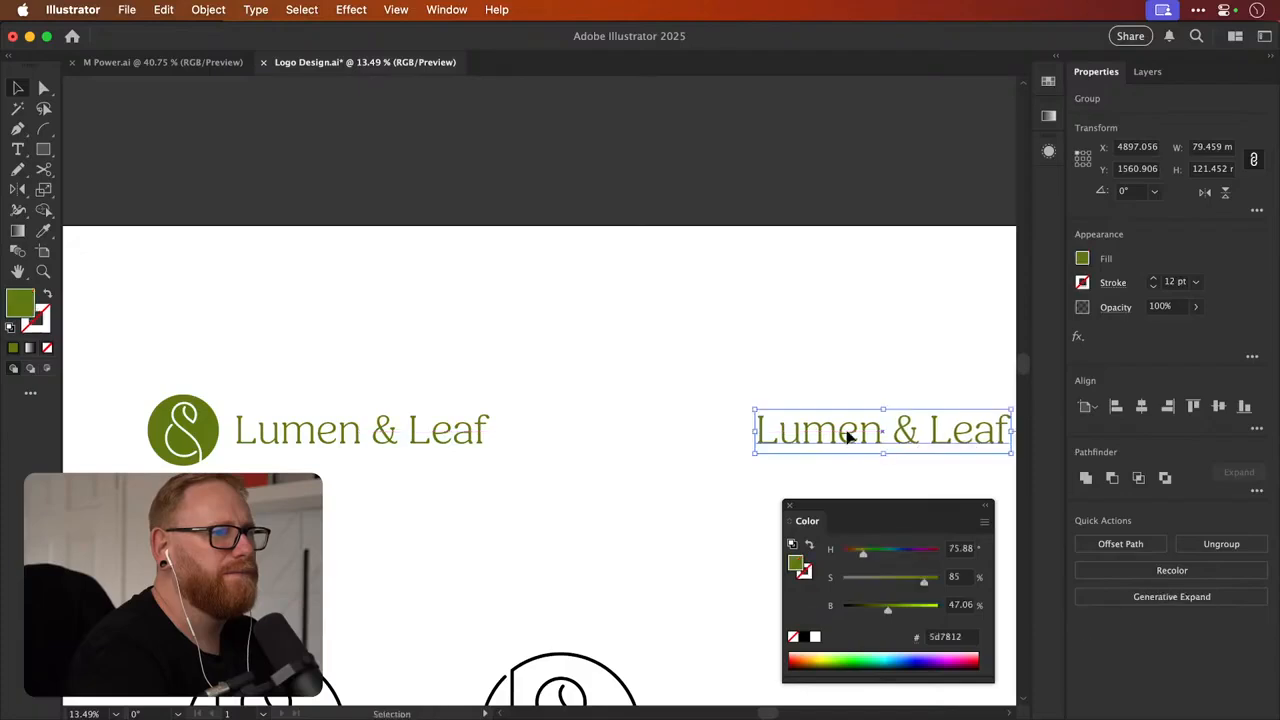
{"action": "key", "text": "super+v"}
{"action": "left_click_drag", "start_coordinate": [566, 417], "coordinate": [708, 450]}
Scale the copied ampersand down to about 73 × 112 mm and set its stroke to 10 pt
{"action": "key", "text": "s"}
{"action": "mouse_move", "coordinate": [826, 300]}
{"action": "left_mouse_down"}
{"action": "mouse_move", "coordinate": [803, 337]}
{"action": "mouse_move", "coordinate": [817, 316]}
{"action": "left_mouse_up"}
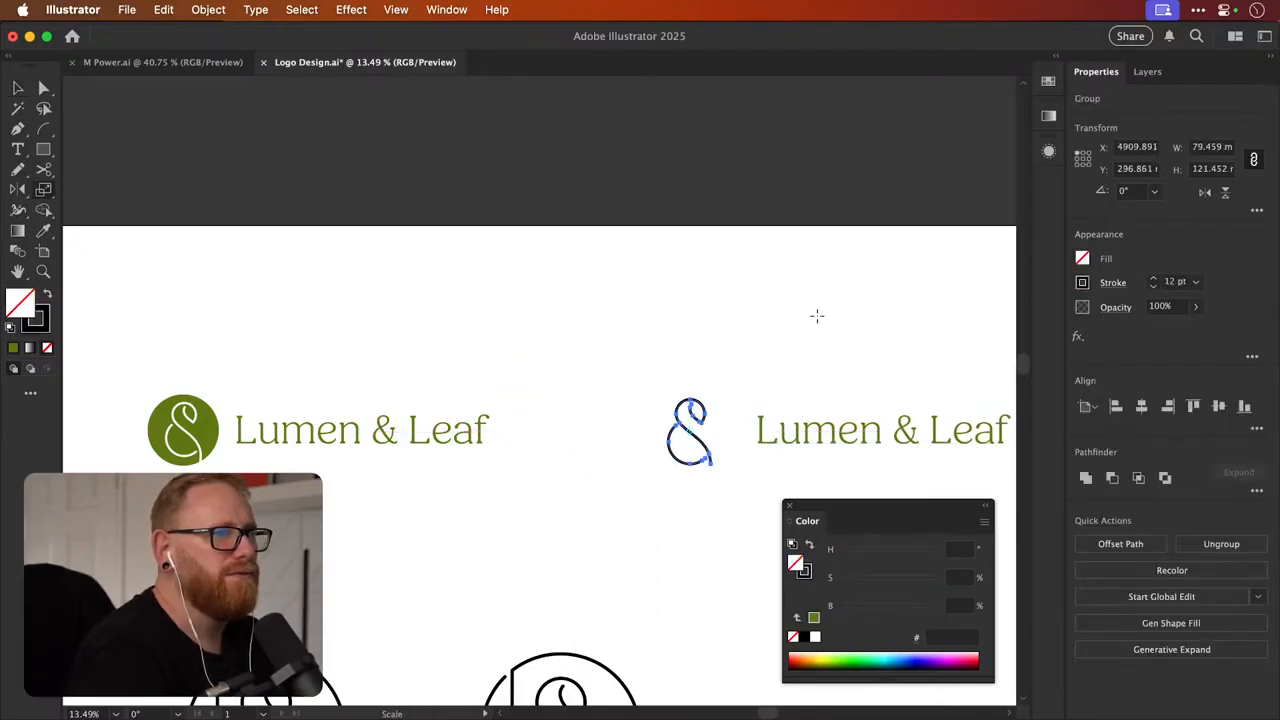
{"action": "left_click", "coordinate": [1153, 286]}
{"action": "left_click", "coordinate": [1153, 286]}
{"action": "key", "text": "v"}
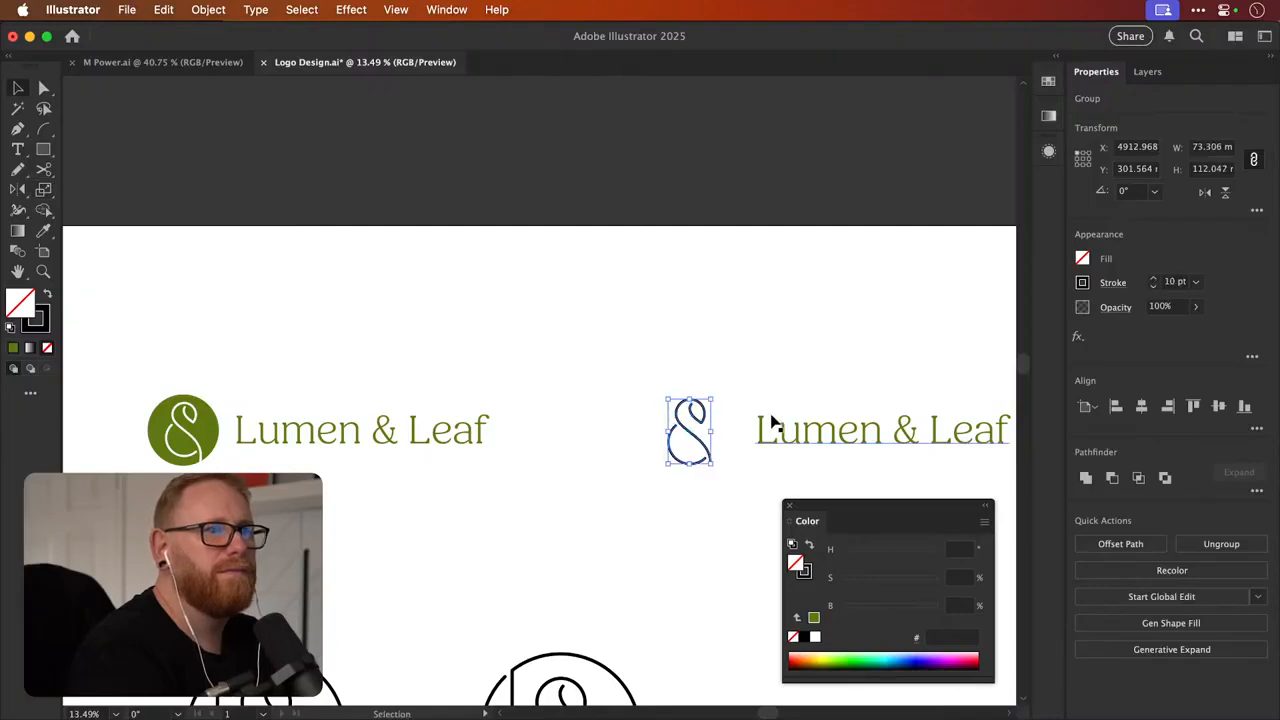
Align the ampersand and the duplicated wordmark on their vertical centres and move the ampersand closer to the text
{"action": "left_click", "coordinate": [778, 432], "text": "shift"}
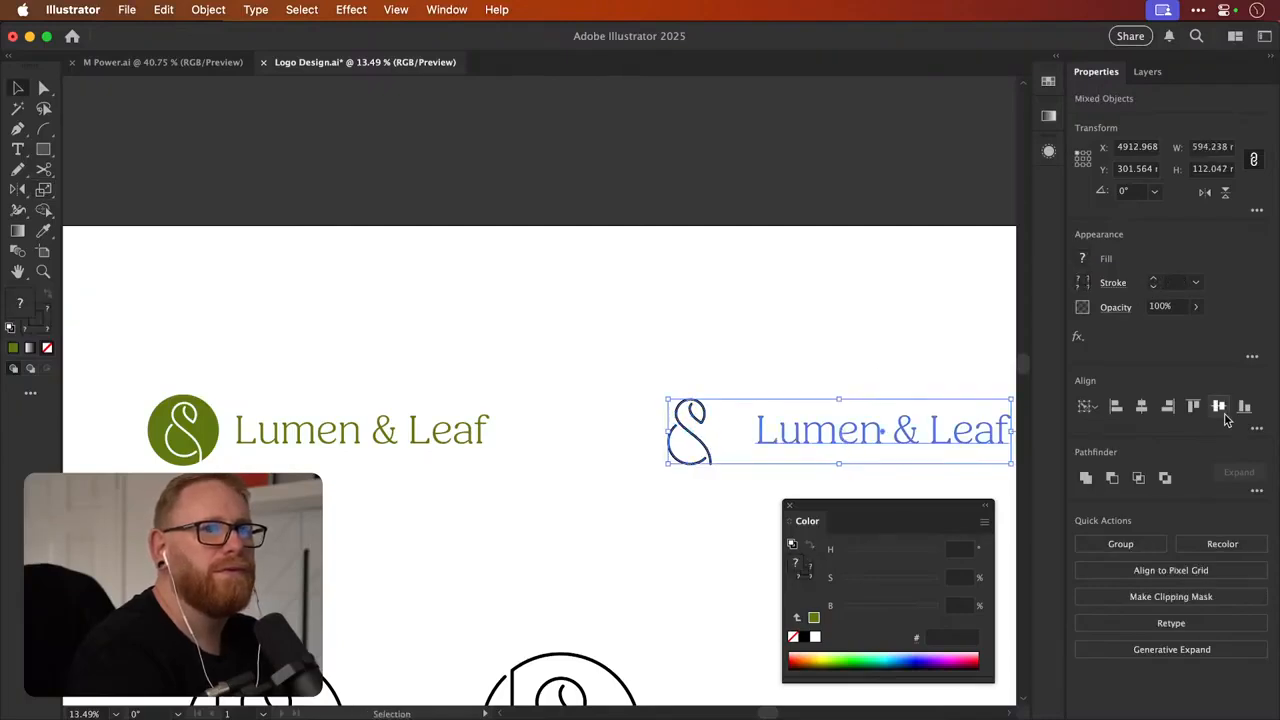
{"action": "left_click", "coordinate": [1220, 407]}
{"action": "left_click", "coordinate": [806, 372]}
{"action": "left_click_drag", "start_coordinate": [711, 462], "coordinate": [743, 467]}
Match the black ampersand's stroke to the first logo's dark green with the Eyedropper
{"action": "key", "text": "i"}
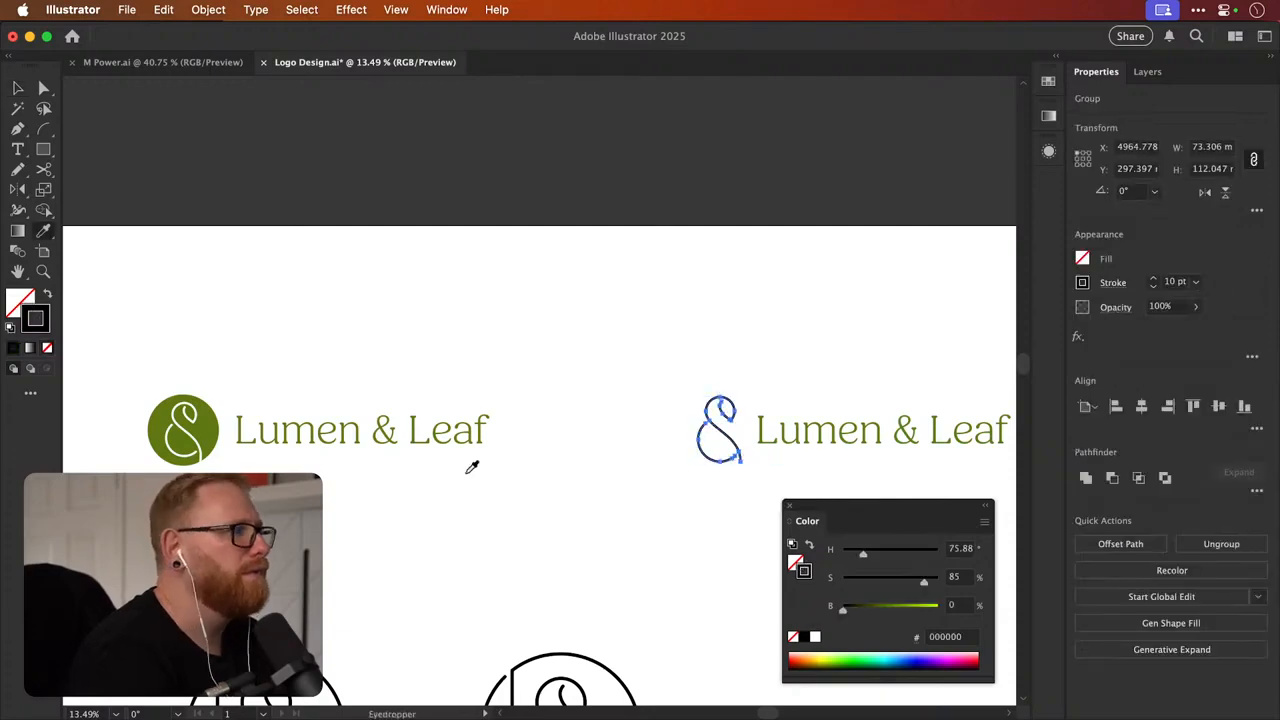
{"action": "left_click", "coordinate": [207, 428]}
{"action": "key", "text": "v"}
{"action": "left_click", "coordinate": [606, 343]}
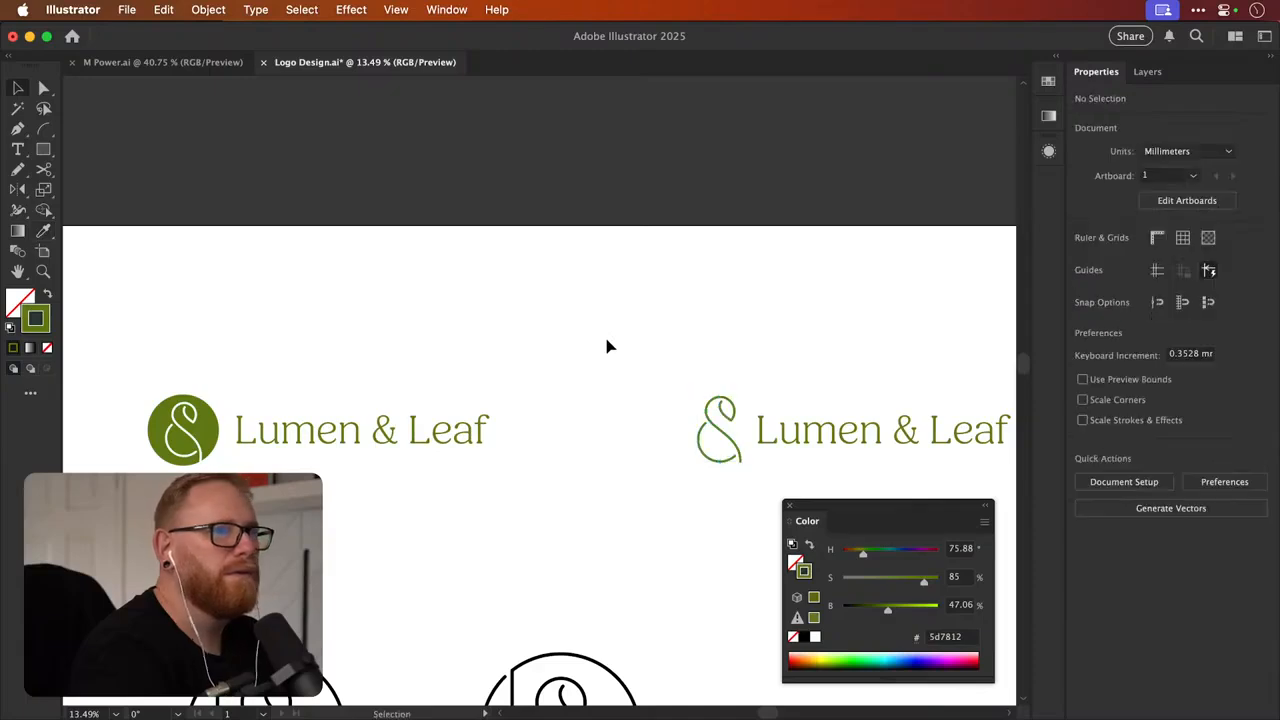
Scale the green ampersand down to about 65 × 100 mm and nudge it closer to the wordmark
{"action": "scroll", "coordinate": [608, 346], "scroll_direction": "right", "scroll_amount": 3}
{"action": "left_click", "coordinate": [631, 412]}
{"action": "left_click_drag", "start_coordinate": [631, 412], "coordinate": [866, 282]}
{"action": "key", "text": "s"}
{"action": "left_click_drag", "start_coordinate": [889, 200], "coordinate": [863, 240]}
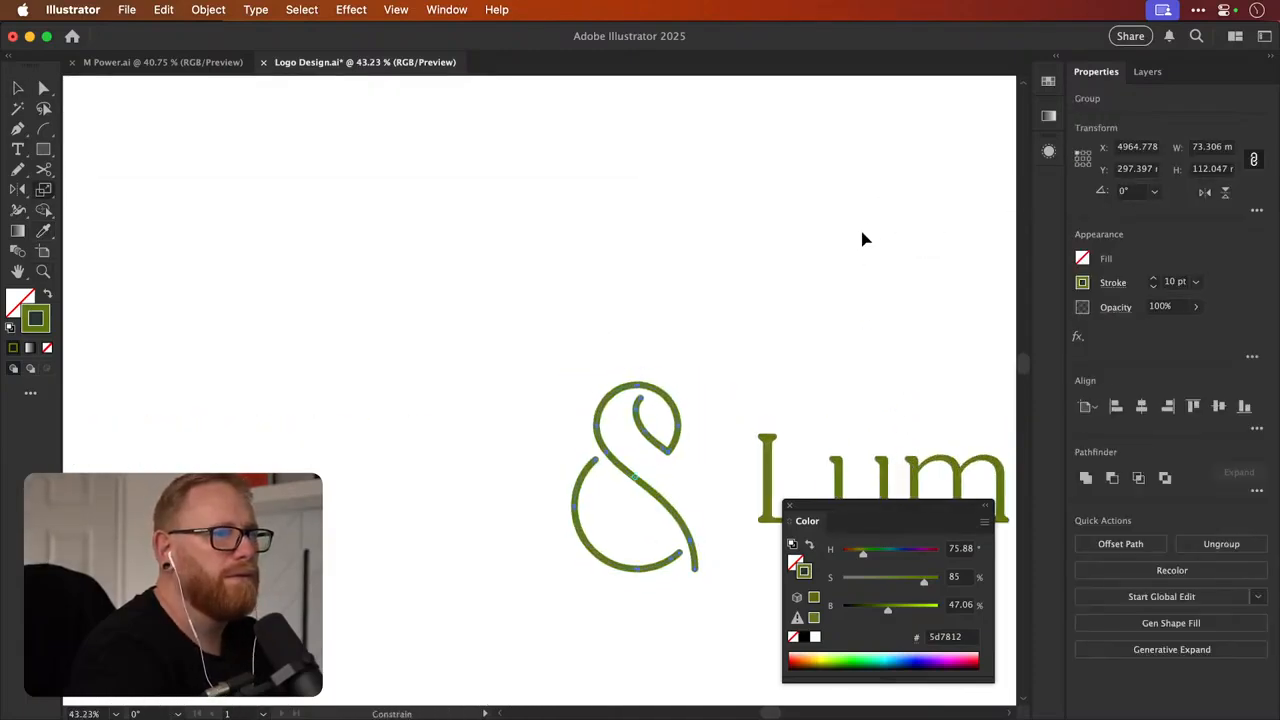
{"action": "key", "text": "v"}
{"action": "left_click_drag", "start_coordinate": [648, 437], "coordinate": [664, 436]}
{"action": "left_click", "coordinate": [714, 283]}
Toggle the ampersand's last move to compare its spacing, and review the new logo beside the circle emblem version
{"action": "key", "text": "super+minus"}
{"action": "key", "text": "super+minus"}
{"action": "key", "text": "super+minus"}
{"action": "key", "text": "super+minus"}
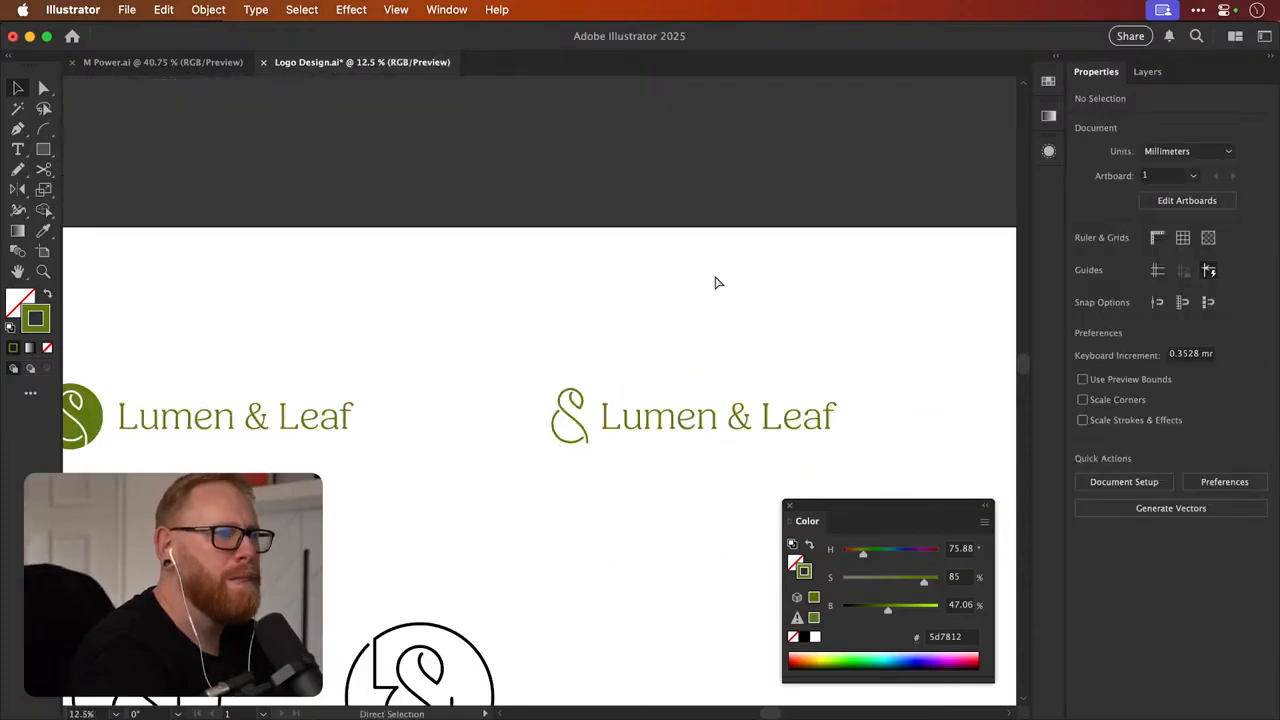
{"action": "key", "text": "super+minus"}
{"action": "key", "text": "super+z"}
{"action": "left_click", "coordinate": [645, 350]}
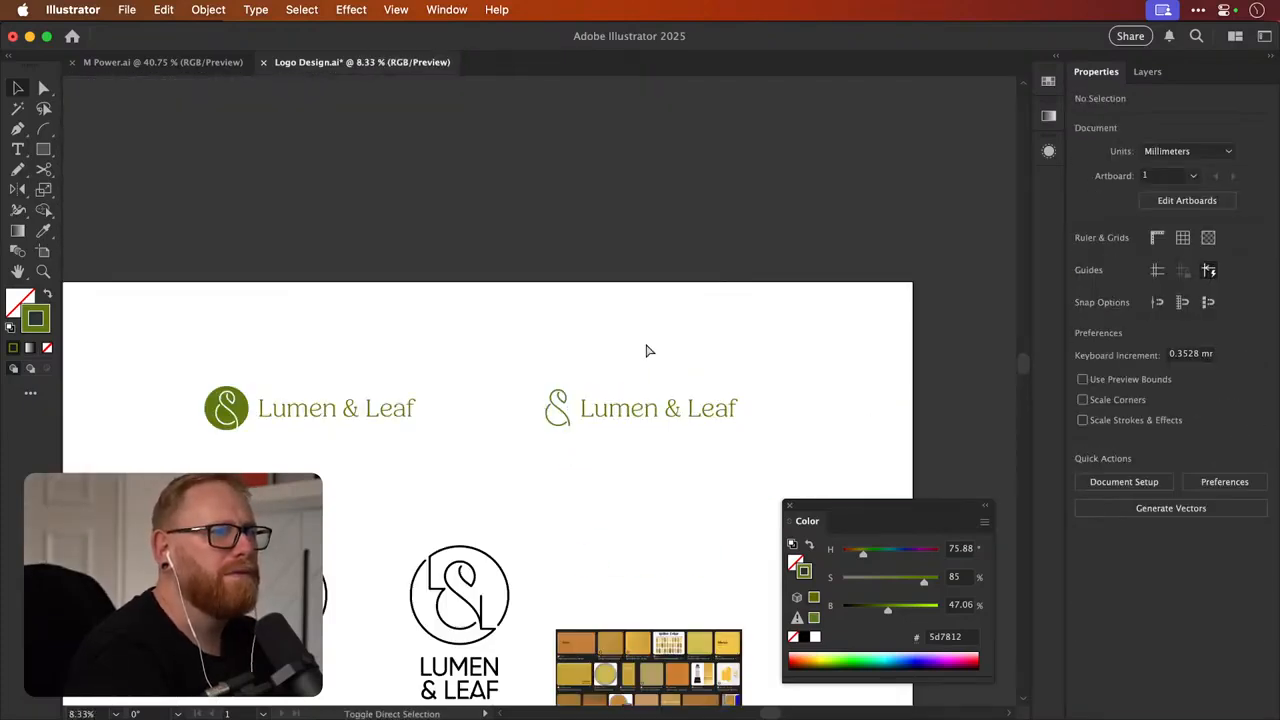
{"action": "key", "text": "super+shift+z"}
{"action": "left_click", "coordinate": [648, 351]}
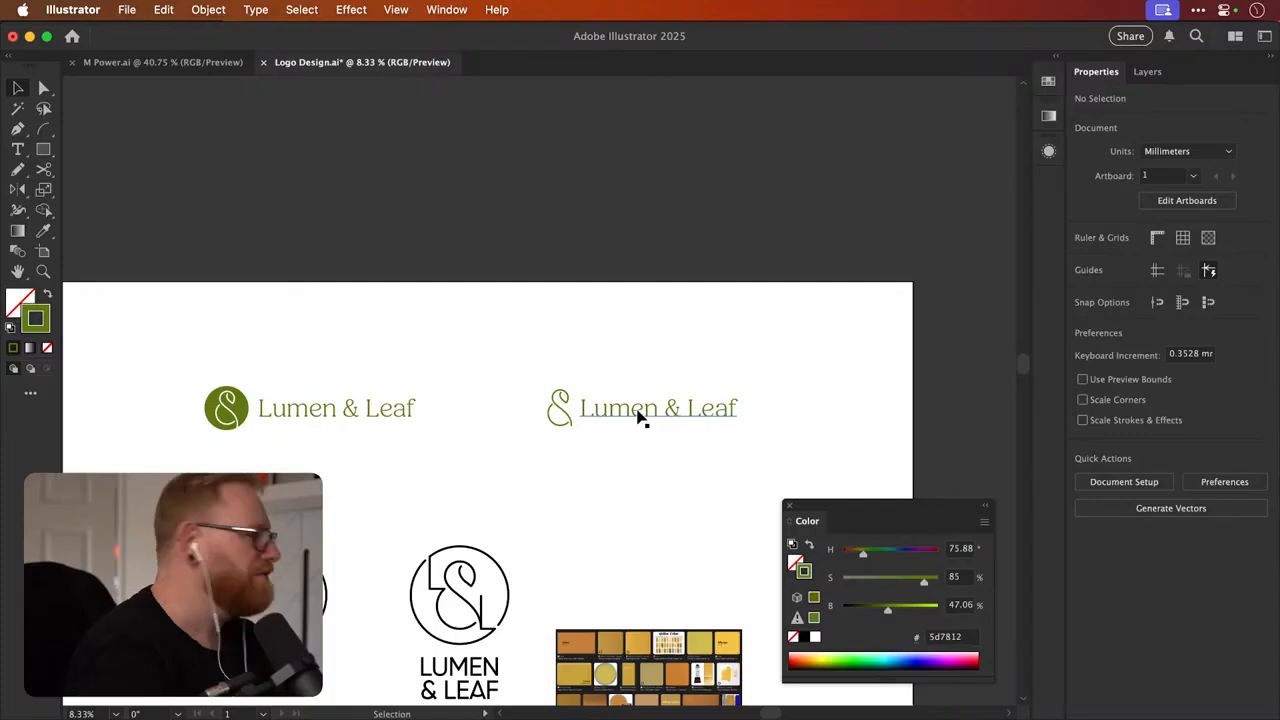
{"action": "left_click_drag", "start_coordinate": [597, 416], "coordinate": [665, 417]}
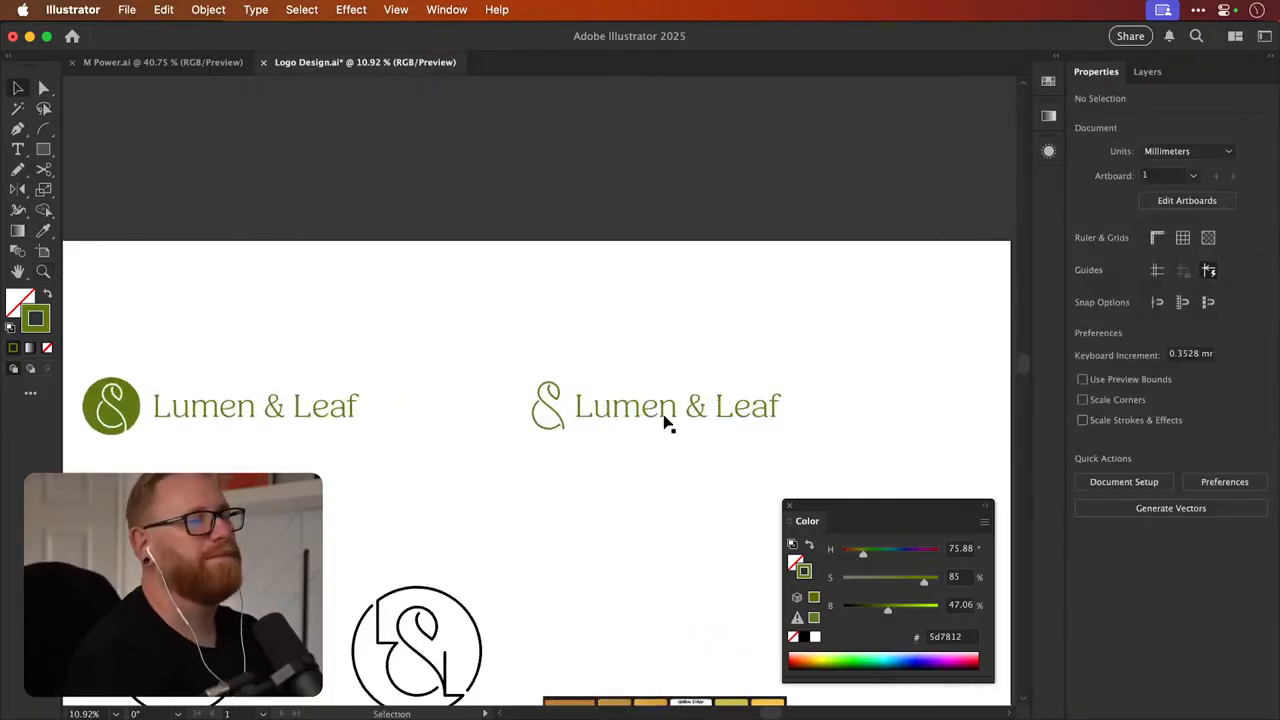
{"action": "left_click", "coordinate": [546, 405]}
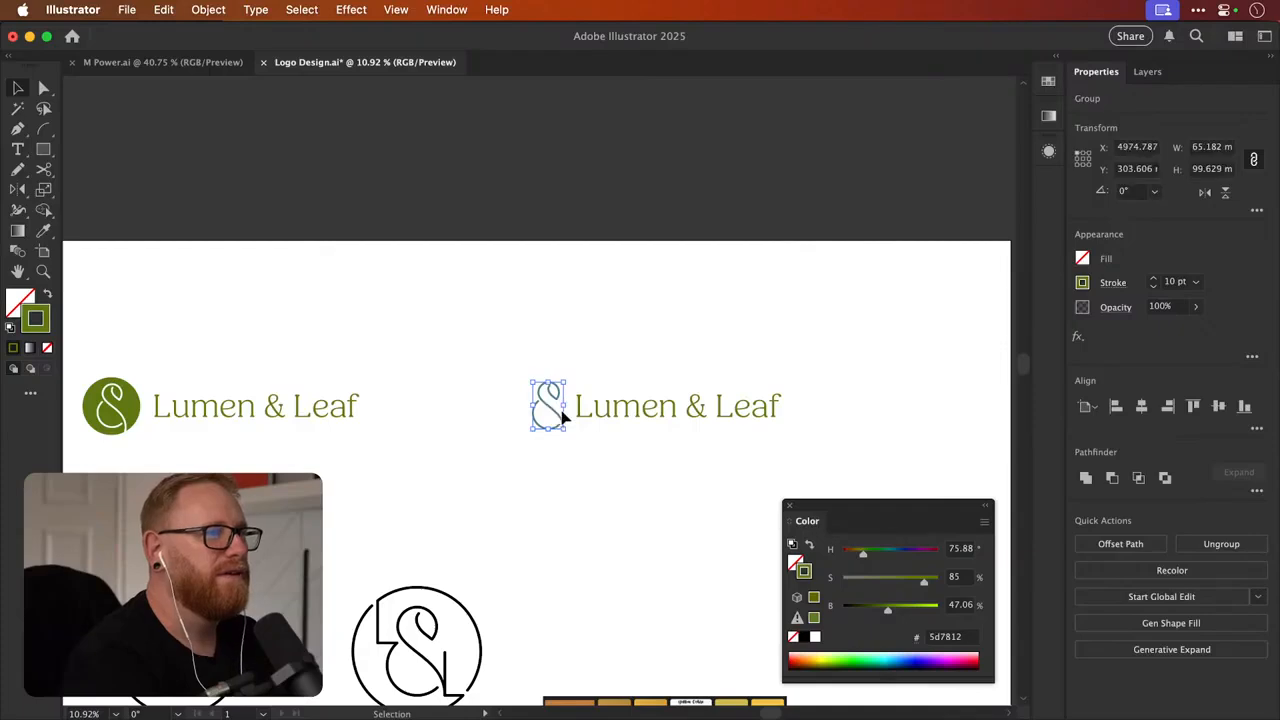
{"action": "left_click", "coordinate": [644, 309]}
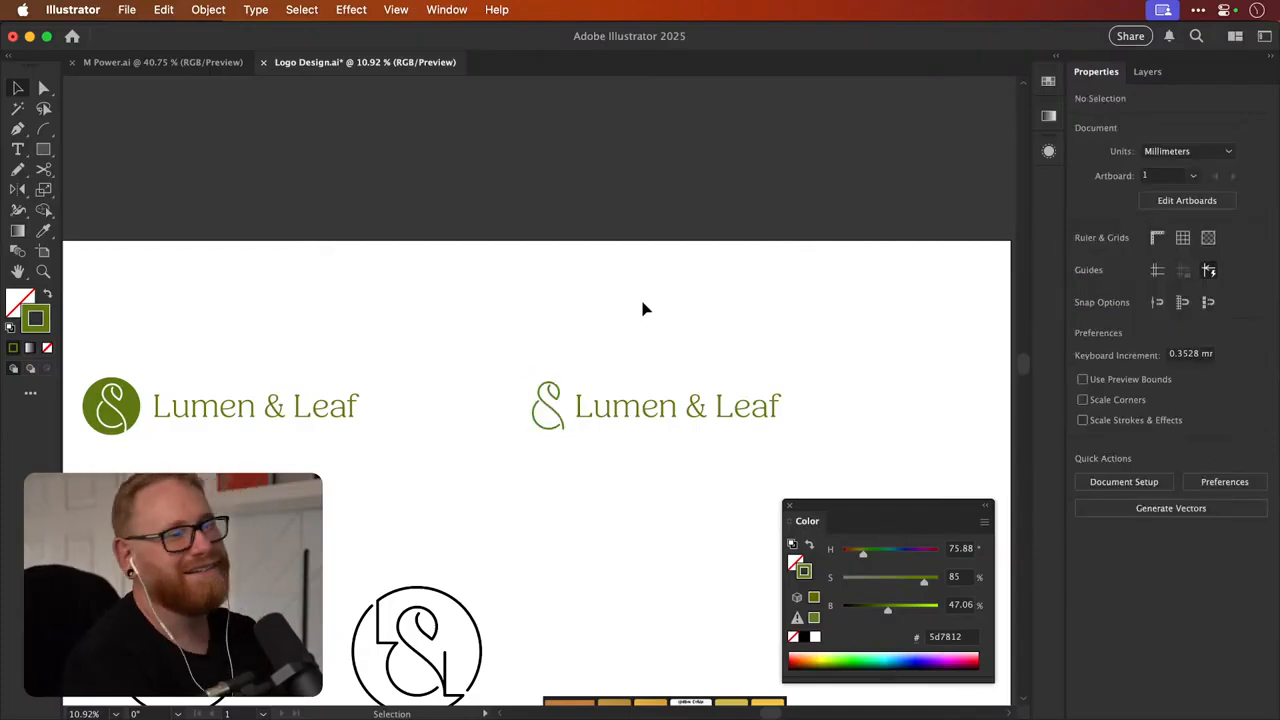
{"action": "scroll", "coordinate": [644, 309], "scroll_direction": "left", "scroll_amount": 3}
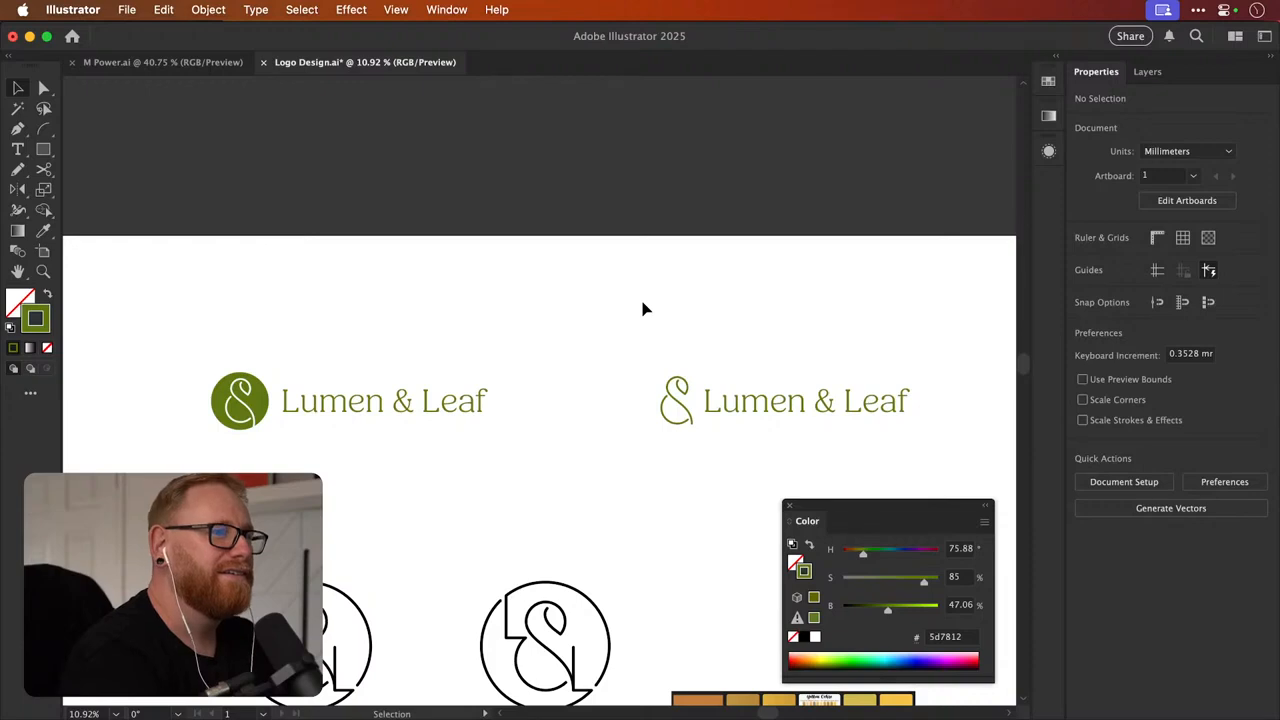
{"action": "scroll", "coordinate": [644, 309], "scroll_direction": "right", "scroll_amount": 3}
{"action": "scroll", "coordinate": [644, 309], "scroll_direction": "down", "scroll_amount": 2}
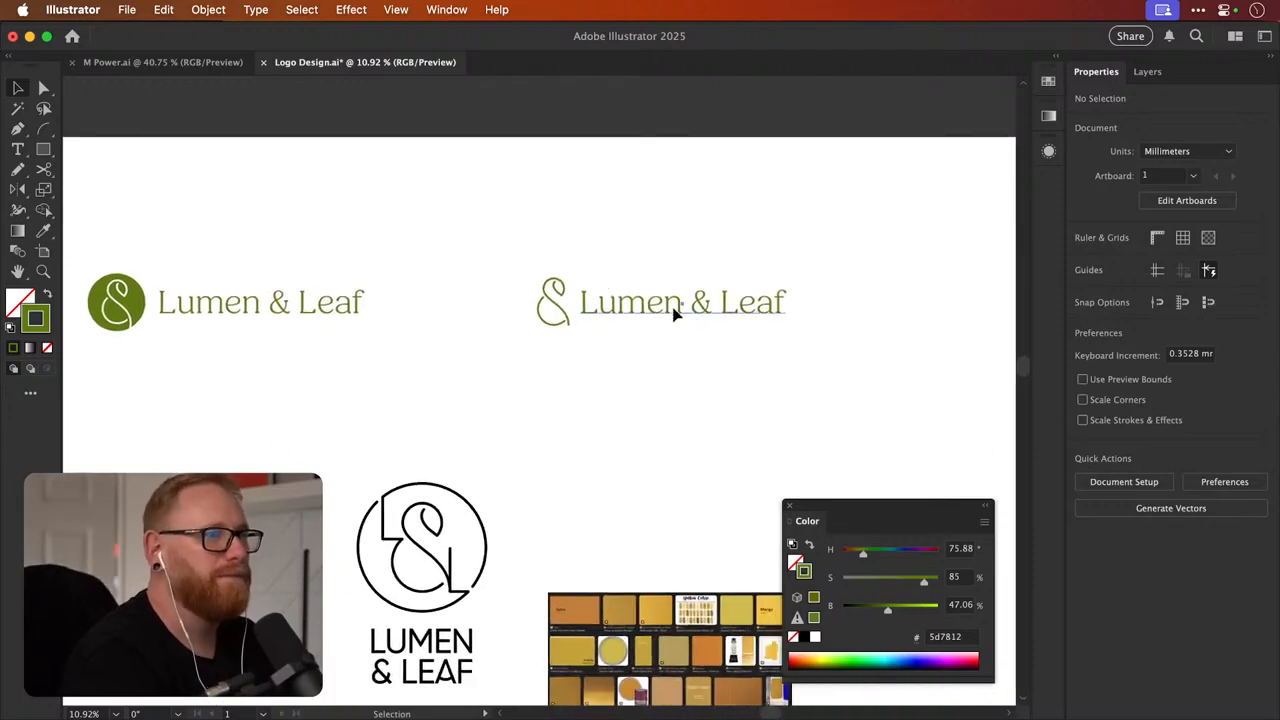
Duplicate the green Lumen & Leaf wordmark below the horizontal ampersand logo, leaving room above the copy
{"action": "left_click_drag", "start_coordinate": [677, 314], "coordinate": [674, 470]}
{"action": "scroll", "coordinate": [677, 457], "scroll_direction": "right", "scroll_amount": 5}
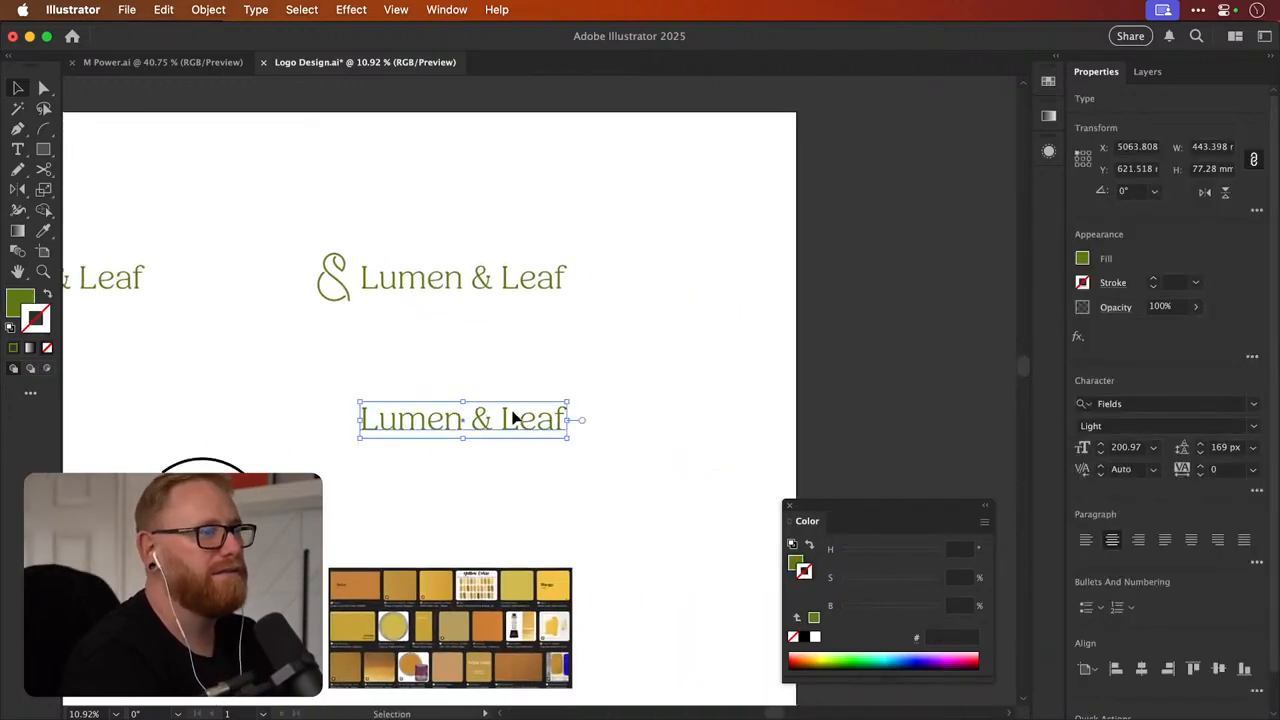
{"action": "left_click_drag", "start_coordinate": [515, 418], "coordinate": [502, 432]}
Copy the green ampersand above the duplicated wordmark, centre it and scale it up to about 133 × 203 mm
{"action": "left_click_drag", "start_coordinate": [336, 280], "coordinate": [526, 331]}
{"action": "key", "text": "s"}
{"action": "key", "text": "v"}
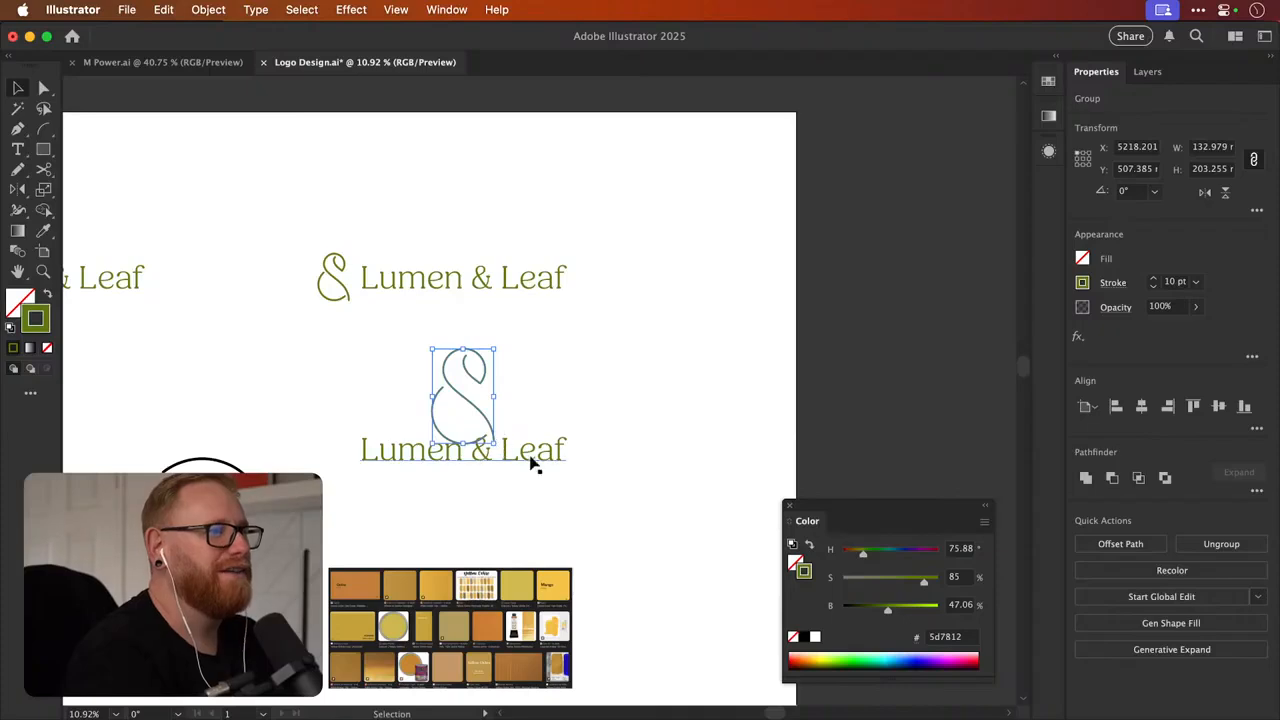
Break the duplicated wordmark into two lines, "Lumen" and "& Leaf", and move it below the large ampersand
{"action": "key", "text": "t"}
{"action": "left_click", "coordinate": [460, 450]}
{"action": "key", "text": "Return"}
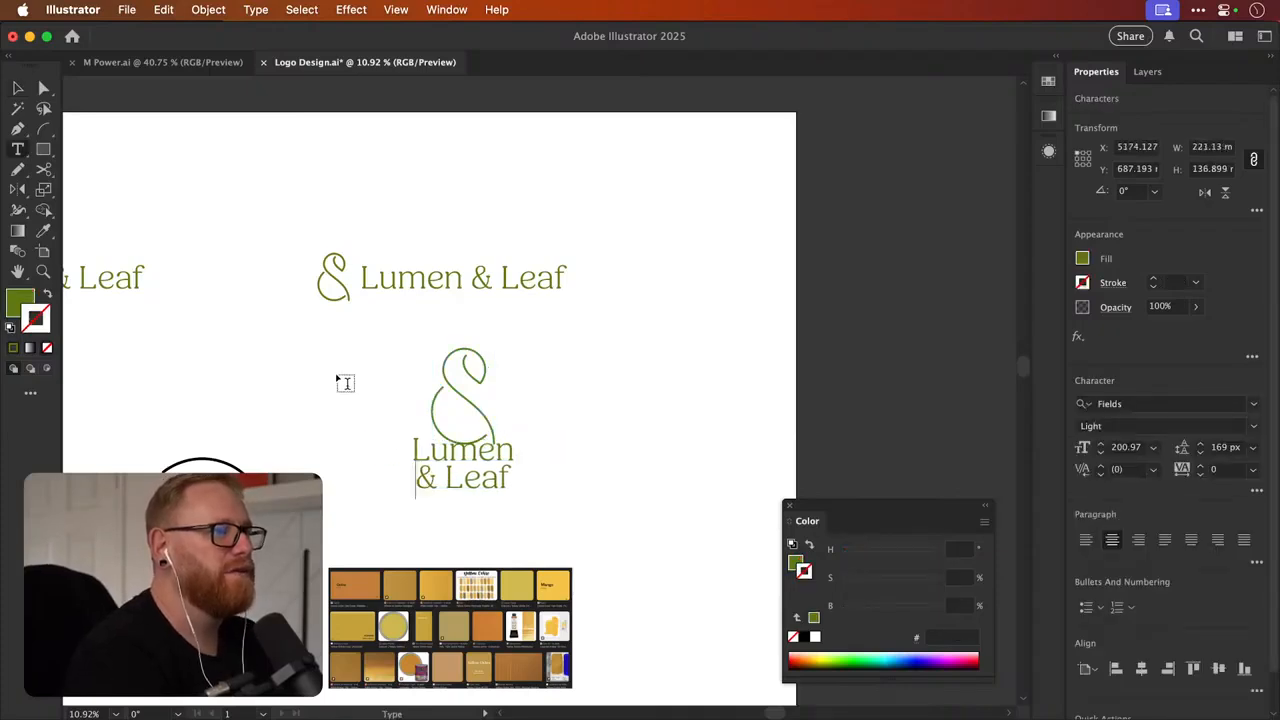
{"action": "key", "text": "Escape"}
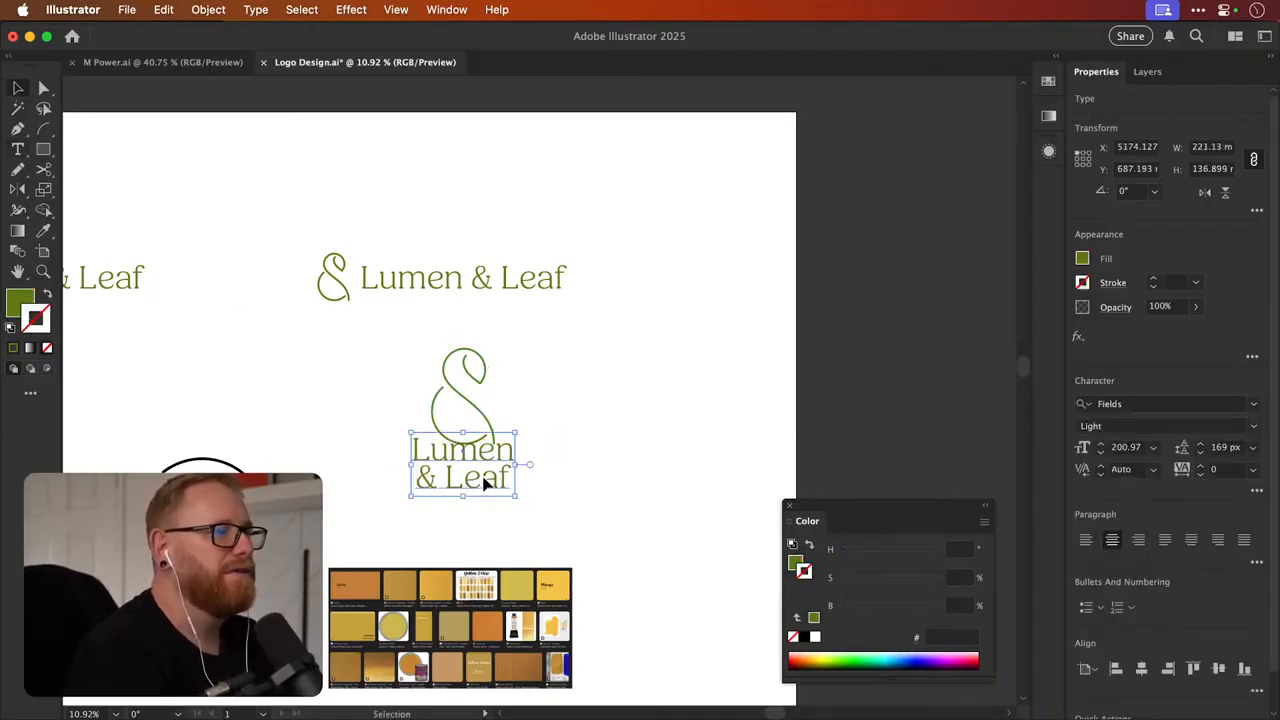
{"action": "left_click_drag", "start_coordinate": [484, 484], "coordinate": [537, 471]}
Set the stroke weight of the stacked logo's large ampersand to 12 pt
{"action": "key", "text": "z"}
{"action": "left_click", "coordinate": [465, 467]}
{"action": "scroll", "coordinate": [548, 455], "scroll_direction": "left", "scroll_amount": 3}
{"action": "key", "text": "v"}
{"action": "left_click", "coordinate": [657, 323]}
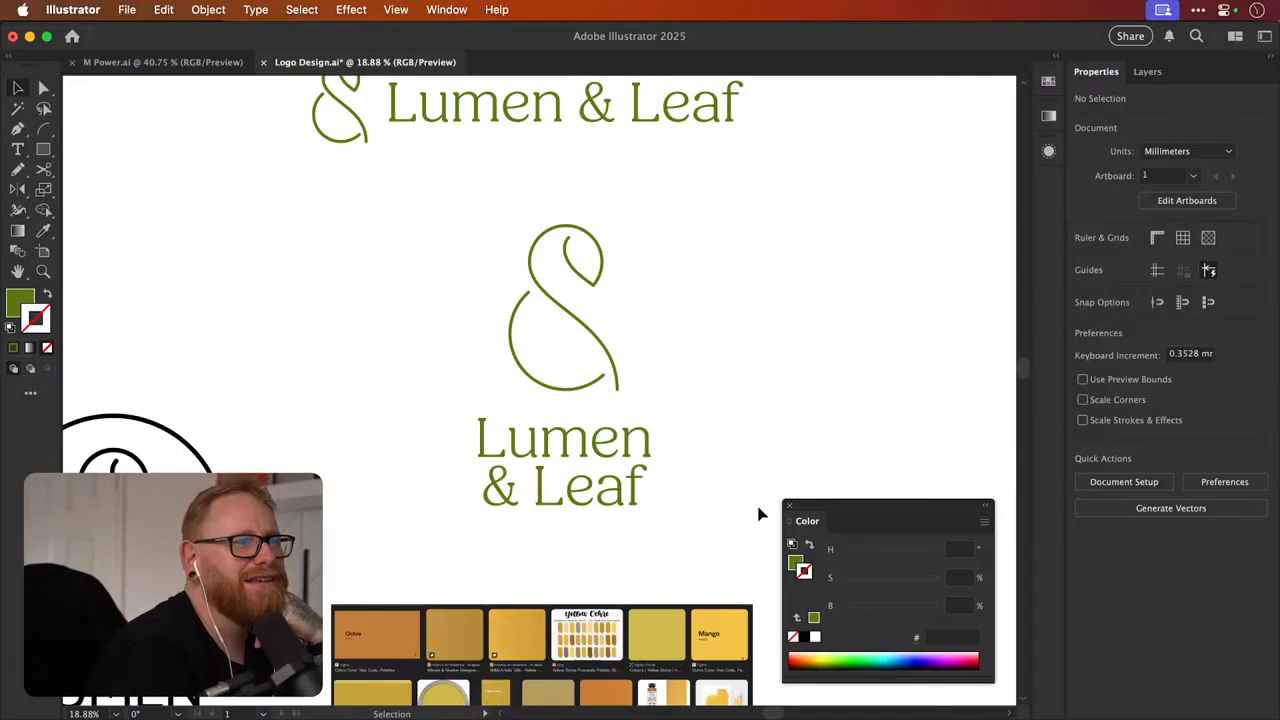
{"action": "left_click", "coordinate": [519, 294]}
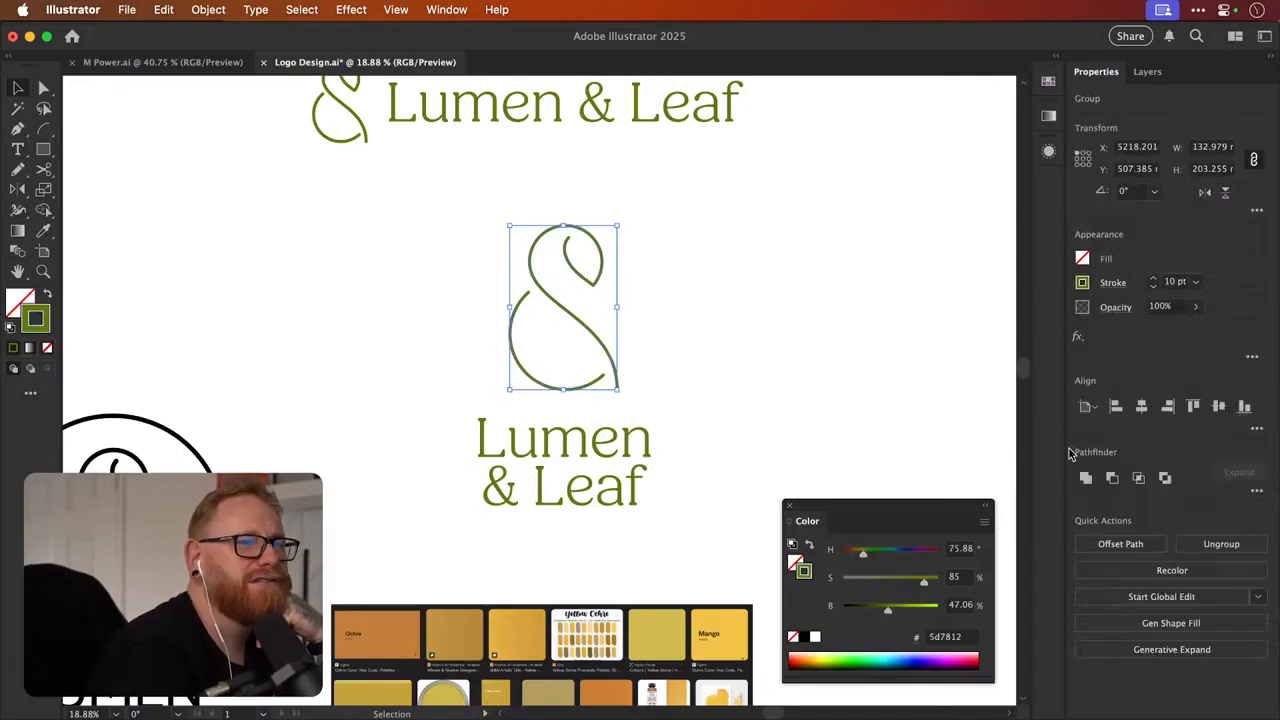
{"action": "left_click", "coordinate": [1153, 278]}
{"action": "left_click", "coordinate": [1153, 278]}
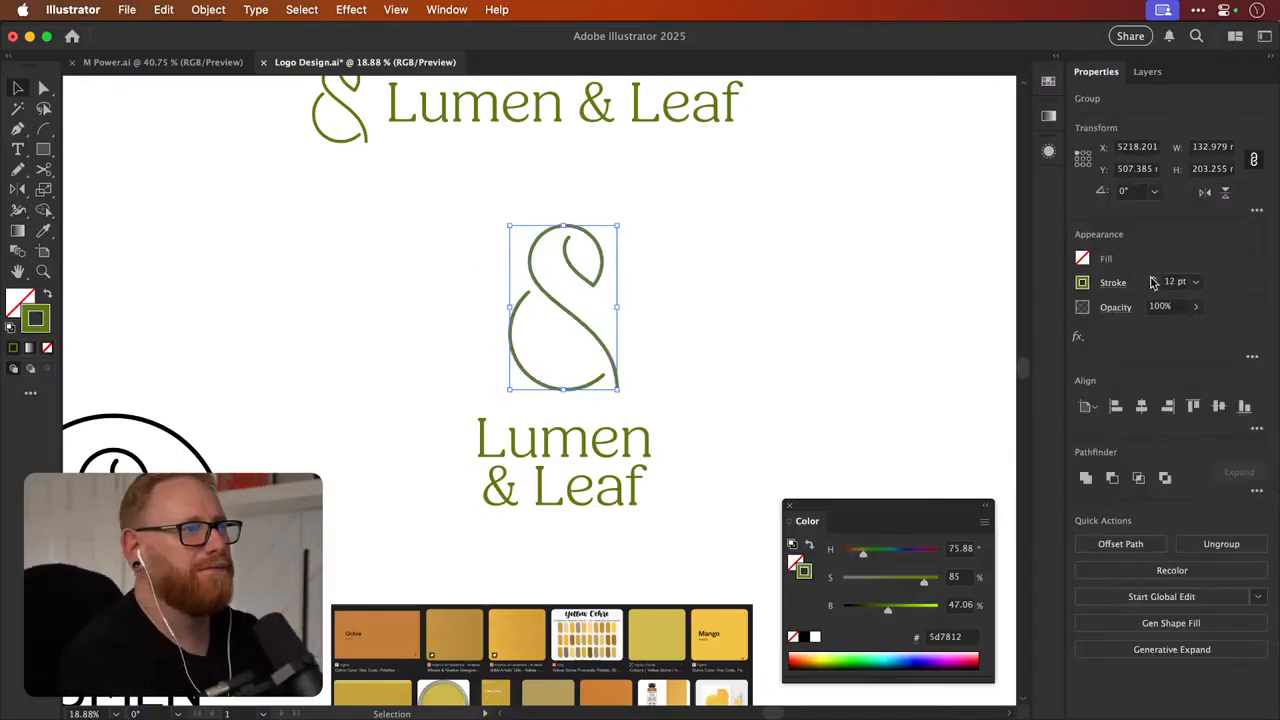
{"action": "left_click", "coordinate": [925, 307]}
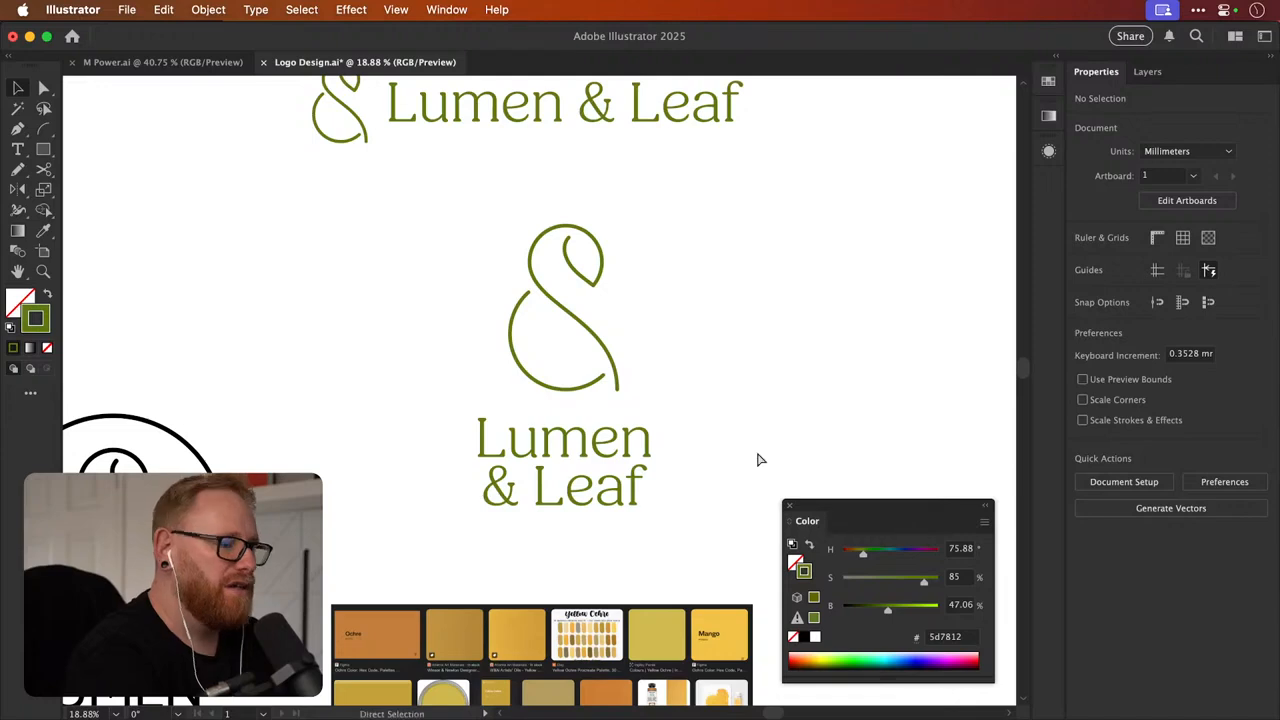
Try stroke weights between 2.5 and 20 pt on the horizontal logo's small ampersand, settling on 7.5 pt
{"action": "key", "text": "super+minus"}
{"action": "key", "text": "super+minus"}
{"action": "left_click_drag", "start_coordinate": [438, 289], "coordinate": [799, 428]}
{"action": "key", "text": "Delete"}
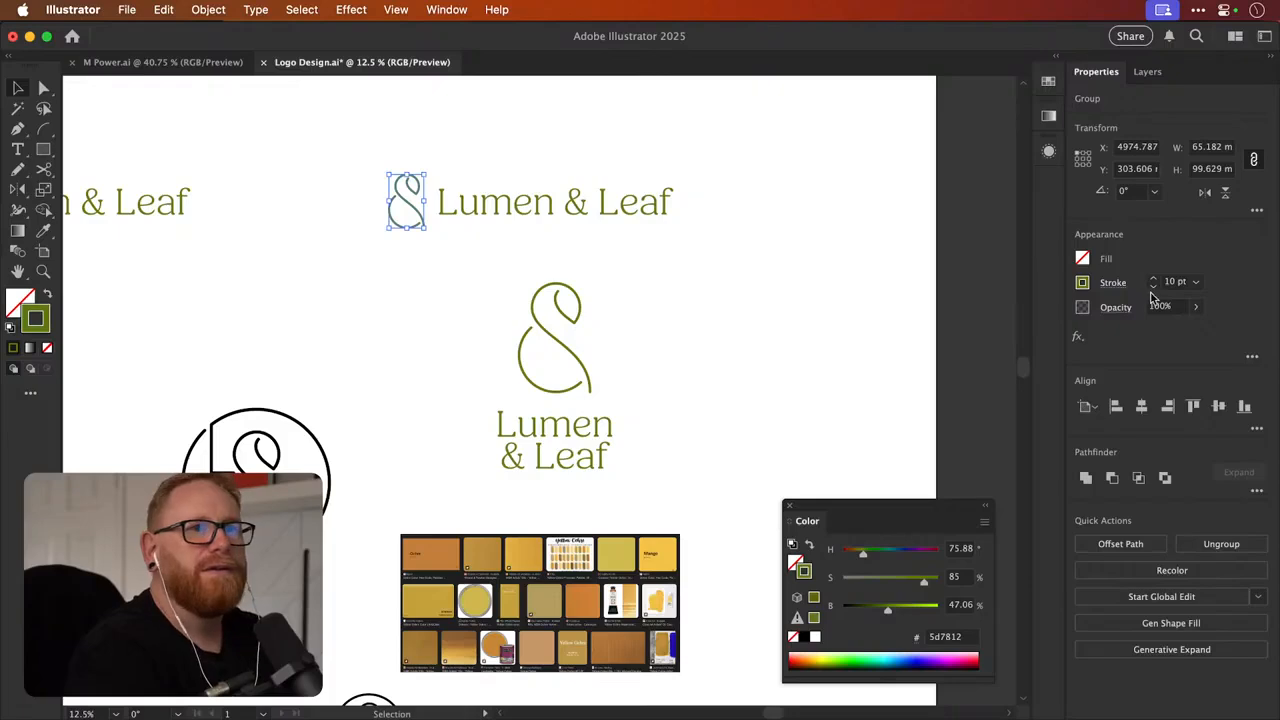
{"action": "left_click", "coordinate": [1154, 287]}
{"action": "left_click", "coordinate": [1154, 287]}
{"action": "left_click", "coordinate": [1154, 287]}
{"action": "left_click", "coordinate": [1154, 287]}
{"action": "left_click", "coordinate": [1154, 287]}
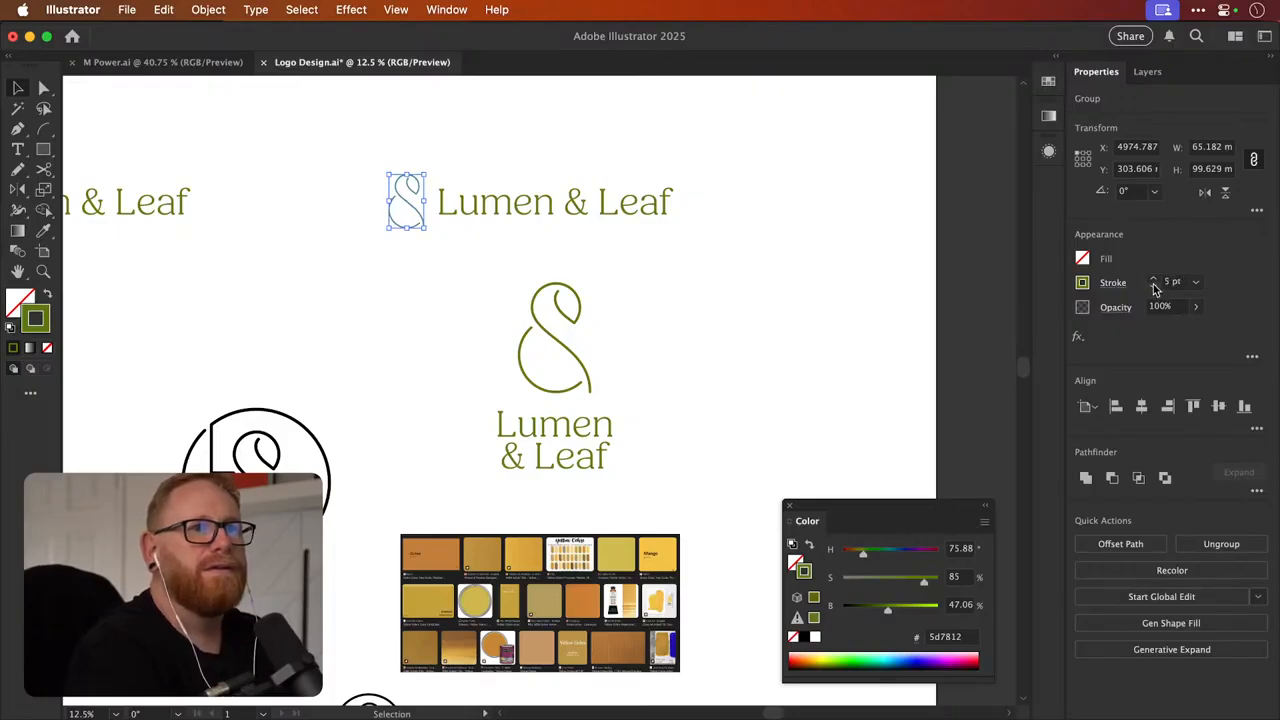
{"action": "left_click", "coordinate": [1153, 279]}
{"action": "left_click", "coordinate": [1154, 287]}
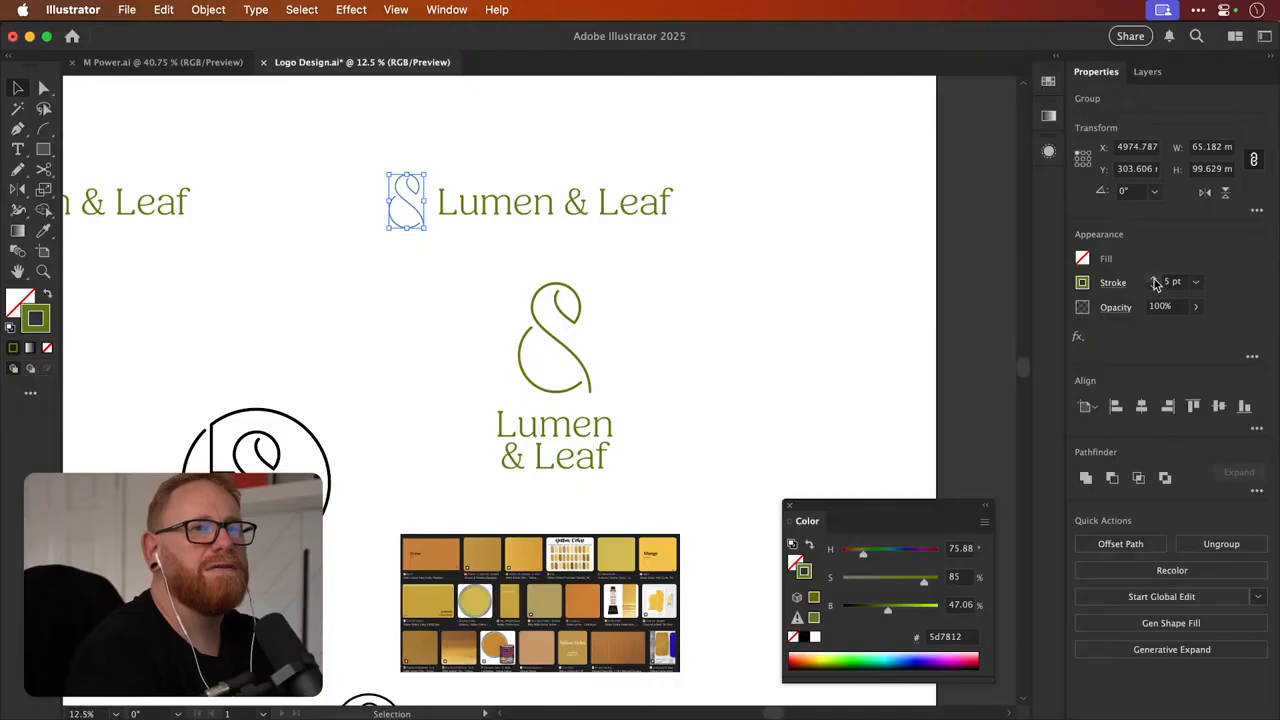
{"action": "left_click", "coordinate": [1153, 279]}
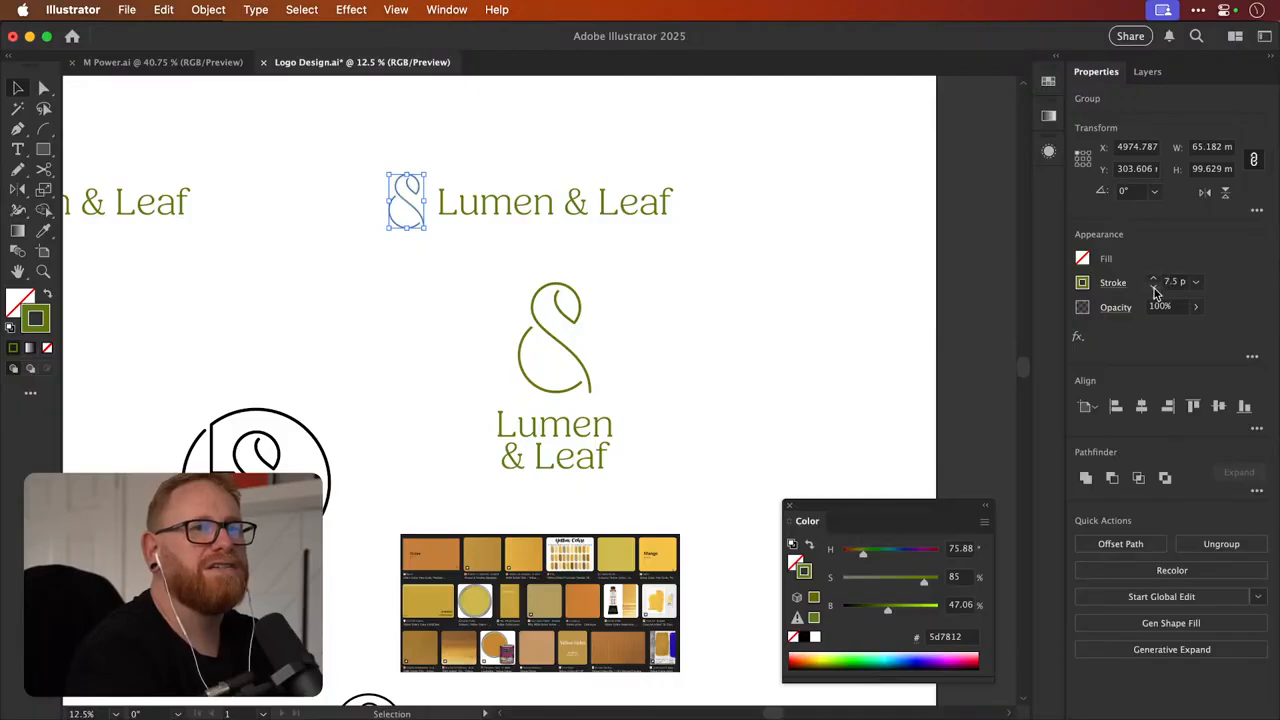
{"action": "left_click", "coordinate": [1154, 287]}
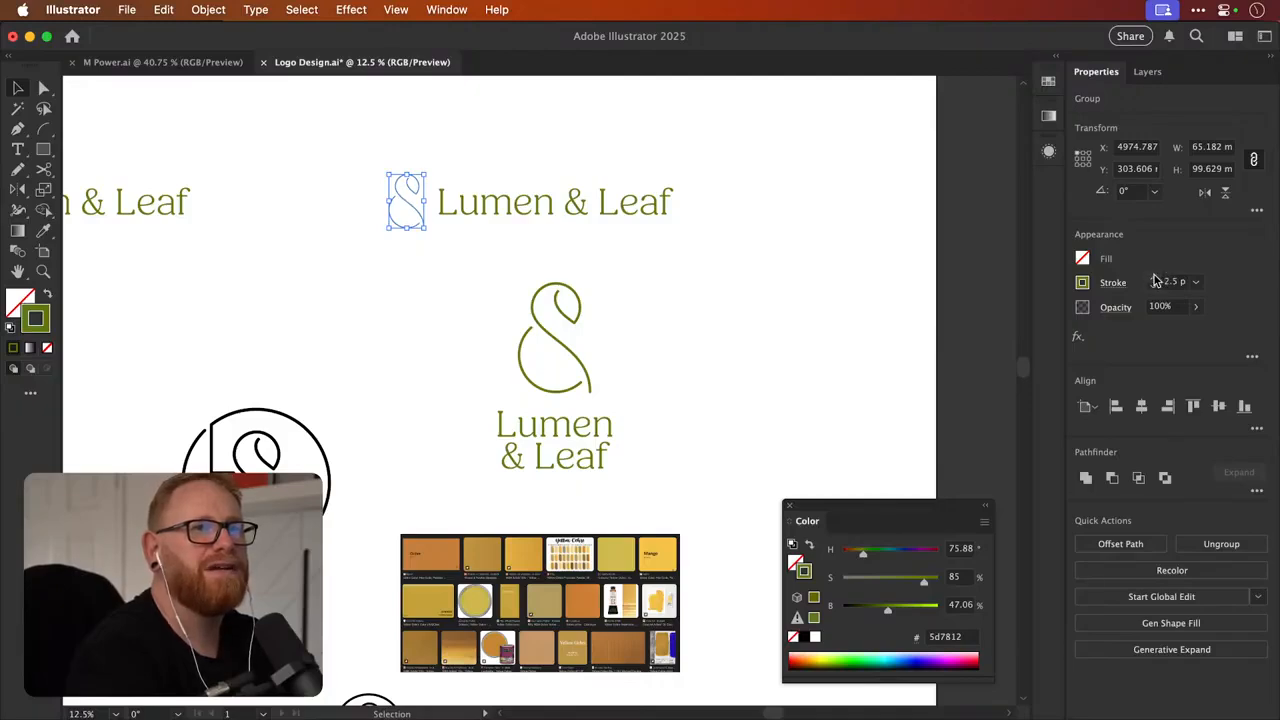
{"action": "left_click", "coordinate": [1153, 280]}
{"action": "left_click", "coordinate": [1153, 280]}
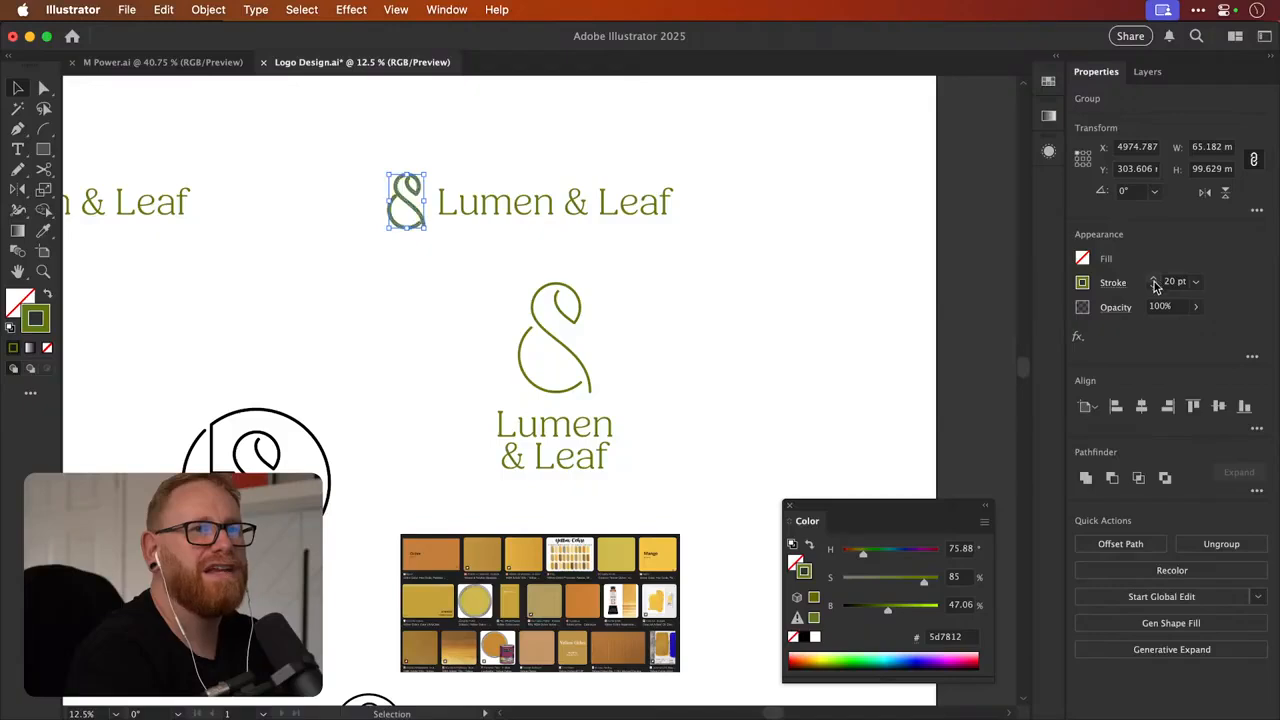
{"action": "left_click", "coordinate": [1154, 288]}
{"action": "left_click", "coordinate": [1154, 288]}
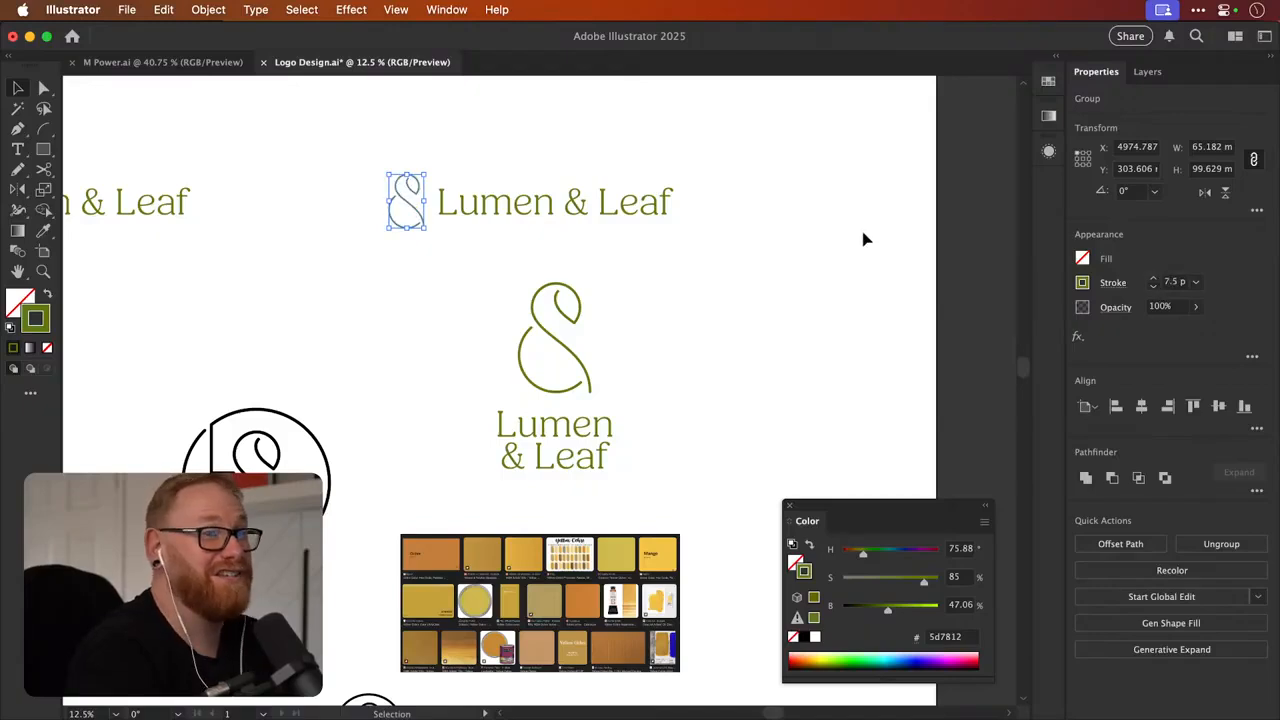
{"action": "left_click", "coordinate": [805, 232]}
Set the stroke weight of the horizontal logo's small ampersand to 8 pt
{"action": "left_click_drag", "start_coordinate": [357, 149], "coordinate": [677, 200]}
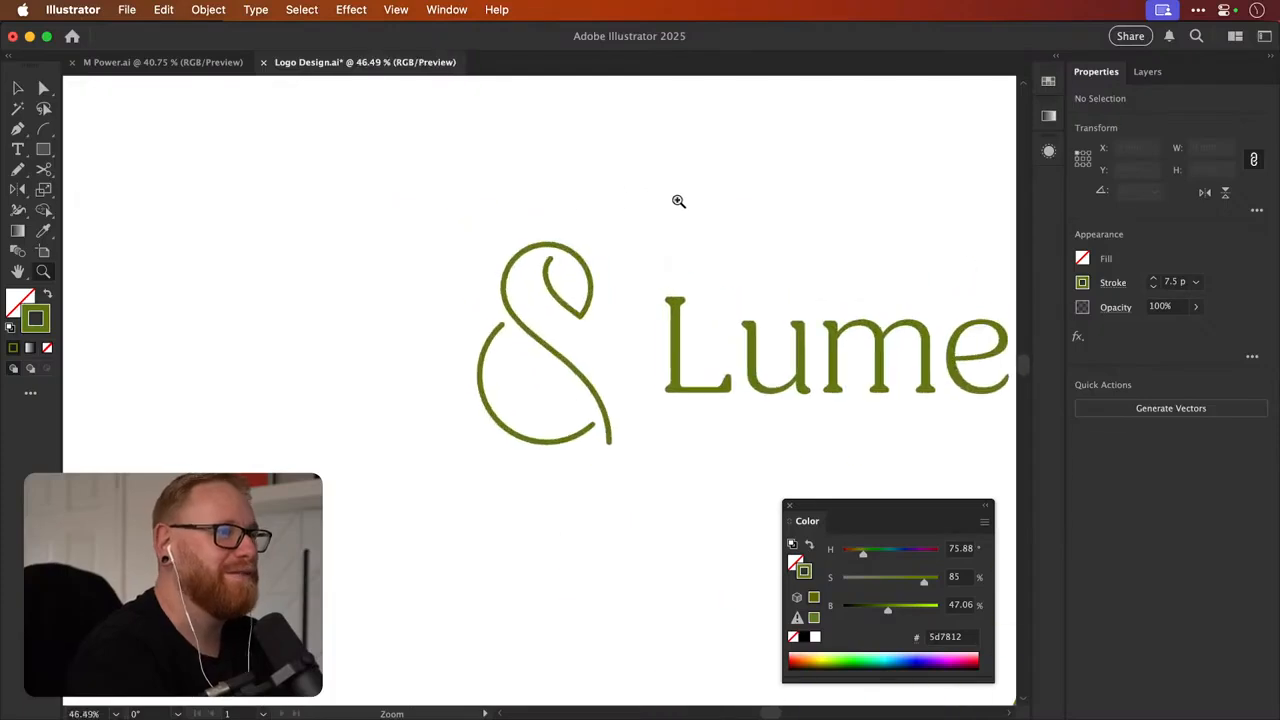
{"action": "left_click", "coordinate": [540, 366]}
{"action": "left_click", "coordinate": [1153, 280]}
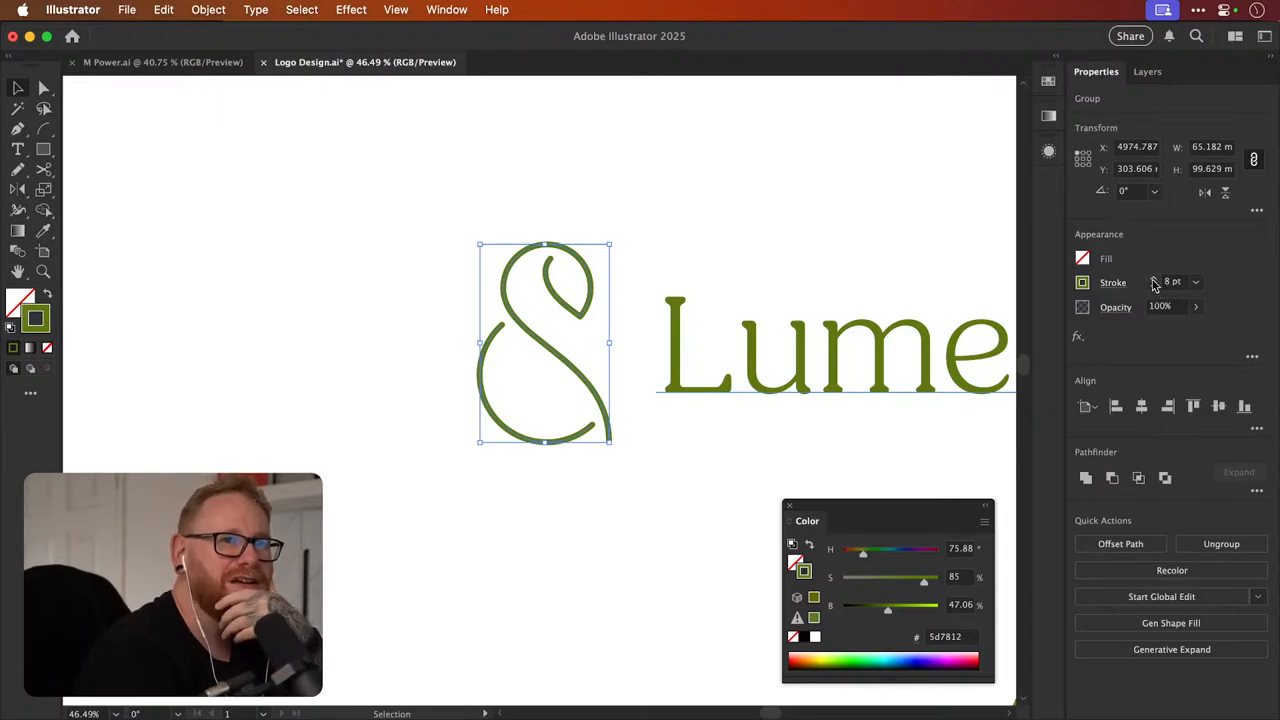
{"action": "left_click", "coordinate": [812, 223]}
{"action": "key", "text": "super+minus"}
{"action": "key", "text": "super+minus"}
{"action": "key", "text": "super+minus"}
{"action": "key", "text": "super+minus"}
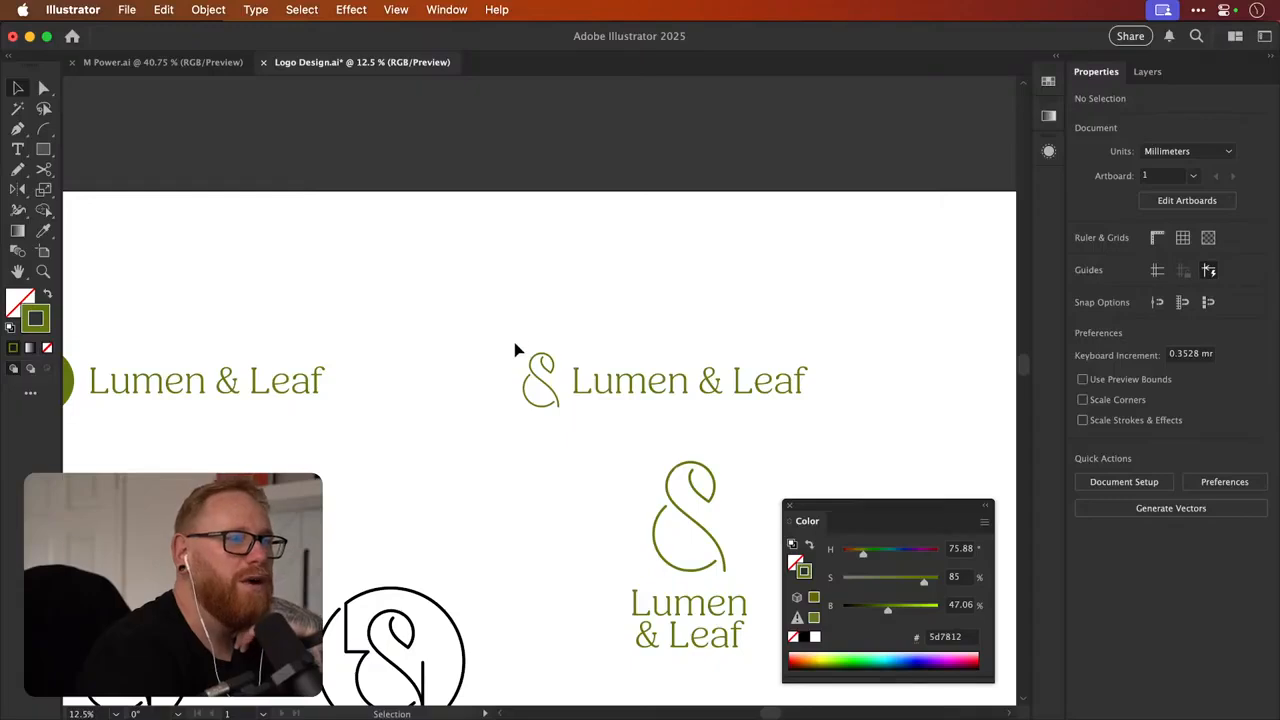
Check the small ampersand's alignment and weight against the horizontal wordmark up close
{"action": "left_click_drag", "start_coordinate": [515, 341], "coordinate": [575, 372]}
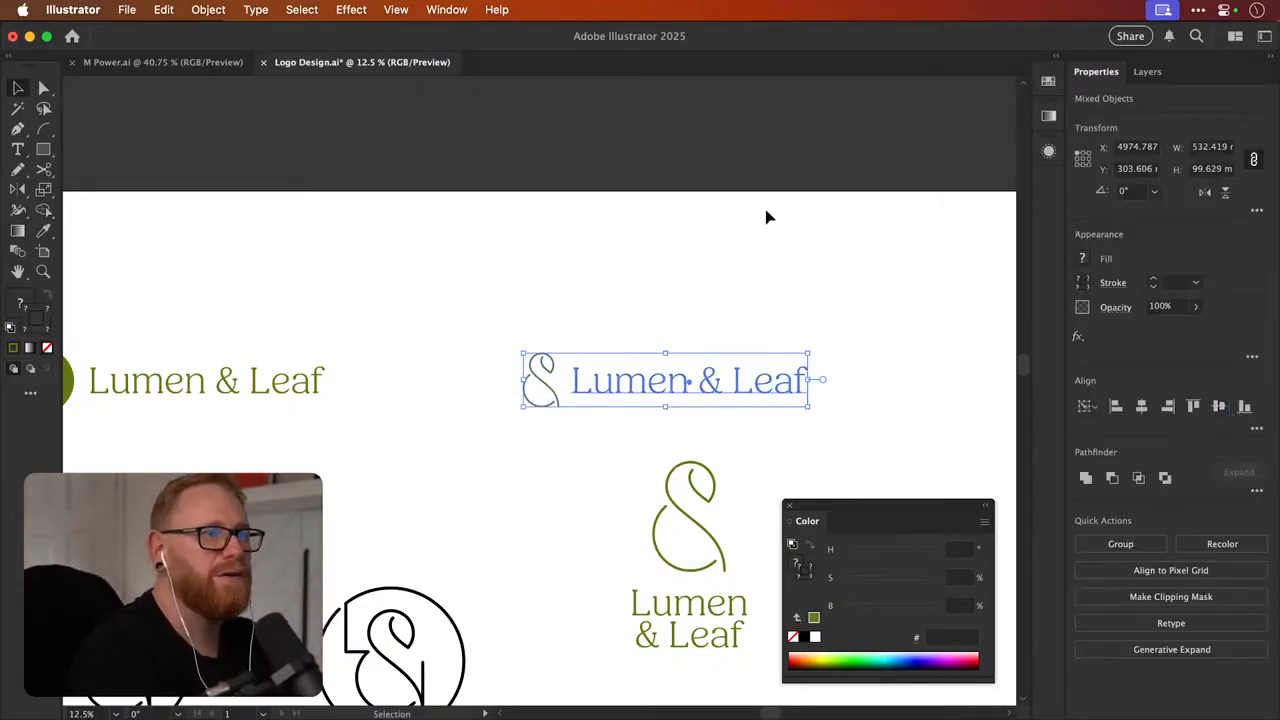
{"action": "left_click", "coordinate": [762, 341]}
{"action": "scroll", "coordinate": [762, 341], "scroll_direction": "down", "scroll_amount": 2}
{"action": "left_click_drag", "start_coordinate": [562, 296], "coordinate": [707, 298]}
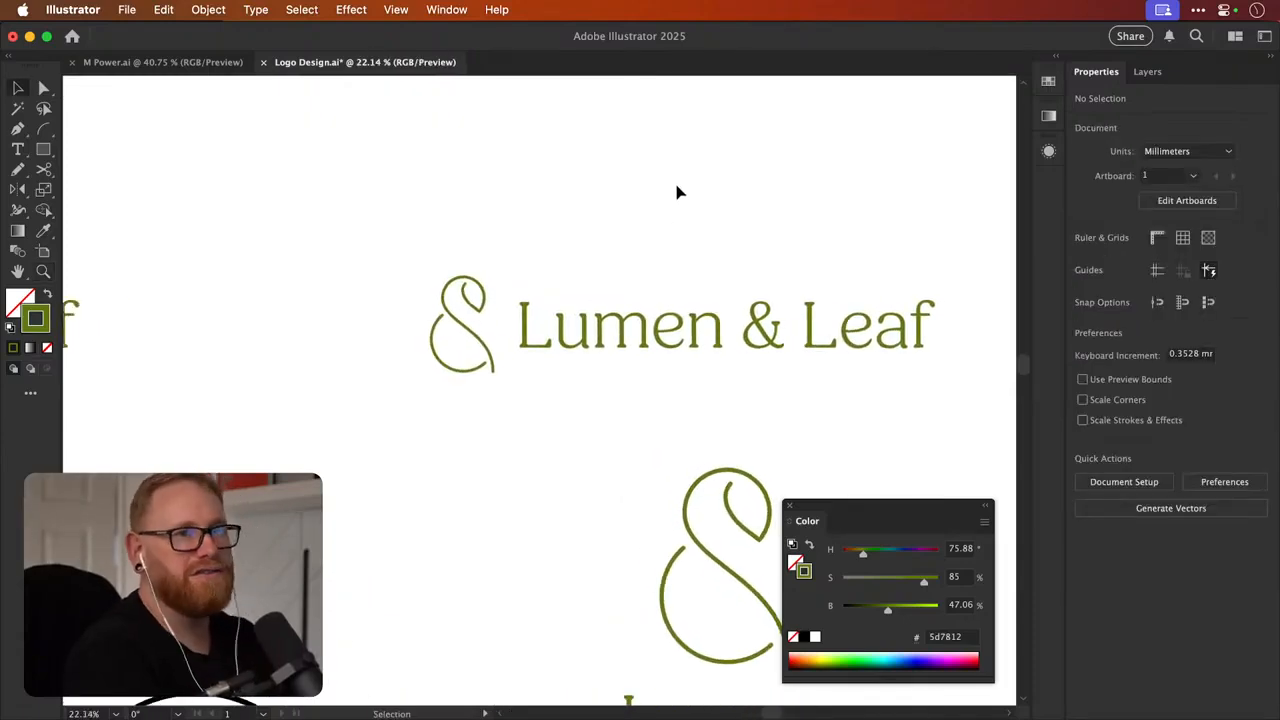
Look through the General, Units, Type, Performance and File Handling preferences, and leave without changing anything
{"action": "left_click", "coordinate": [480, 342]}
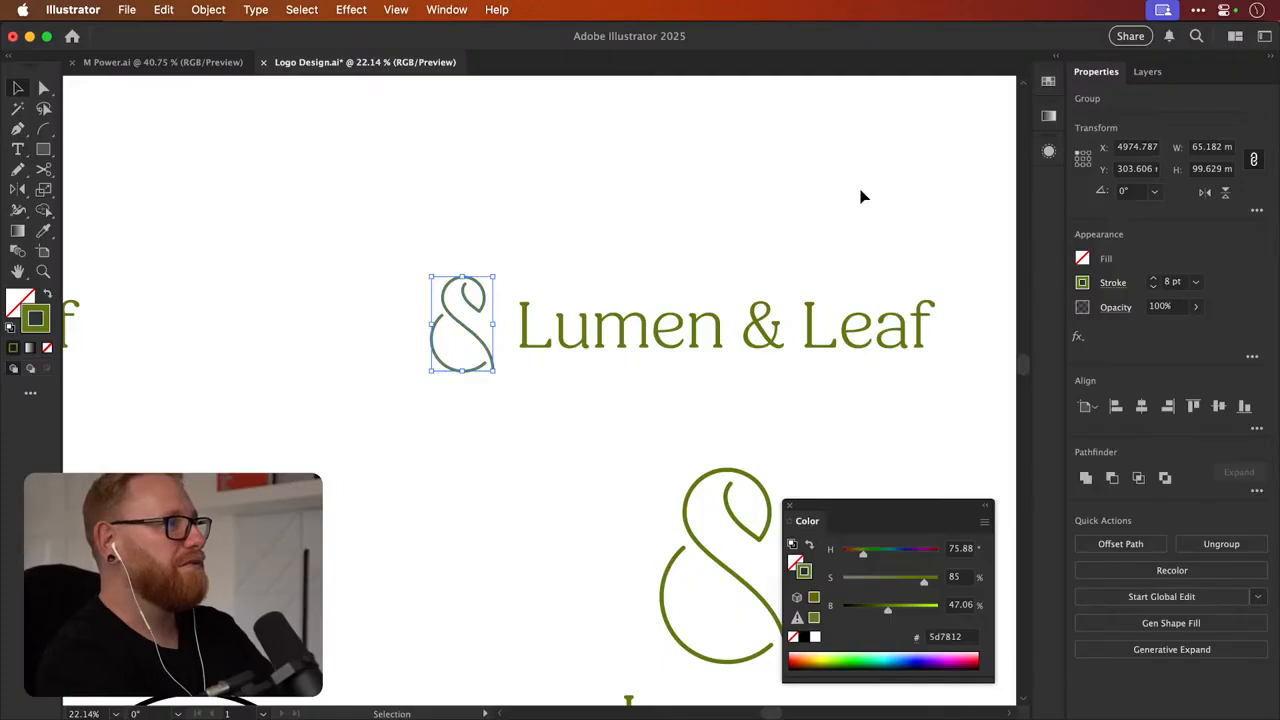
{"action": "left_click", "coordinate": [80, 12]}
{"action": "mouse_move", "coordinate": [120, 63]}
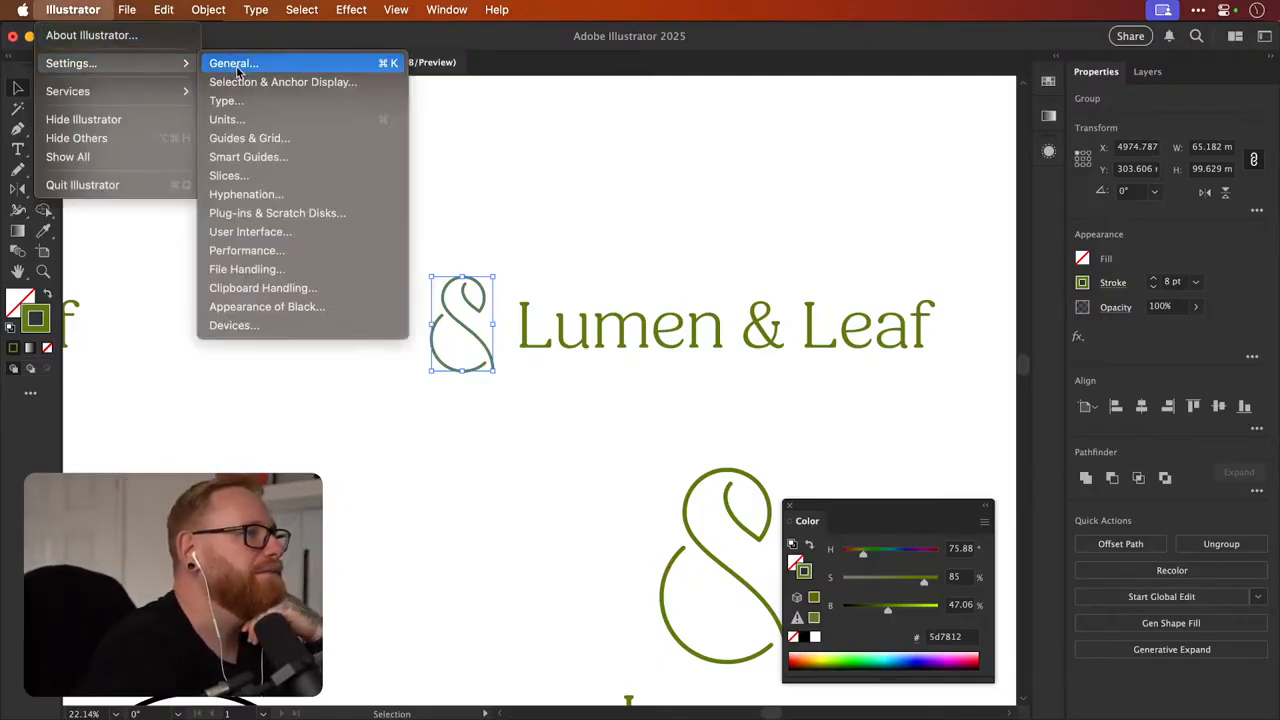
{"action": "left_click", "coordinate": [236, 65]}
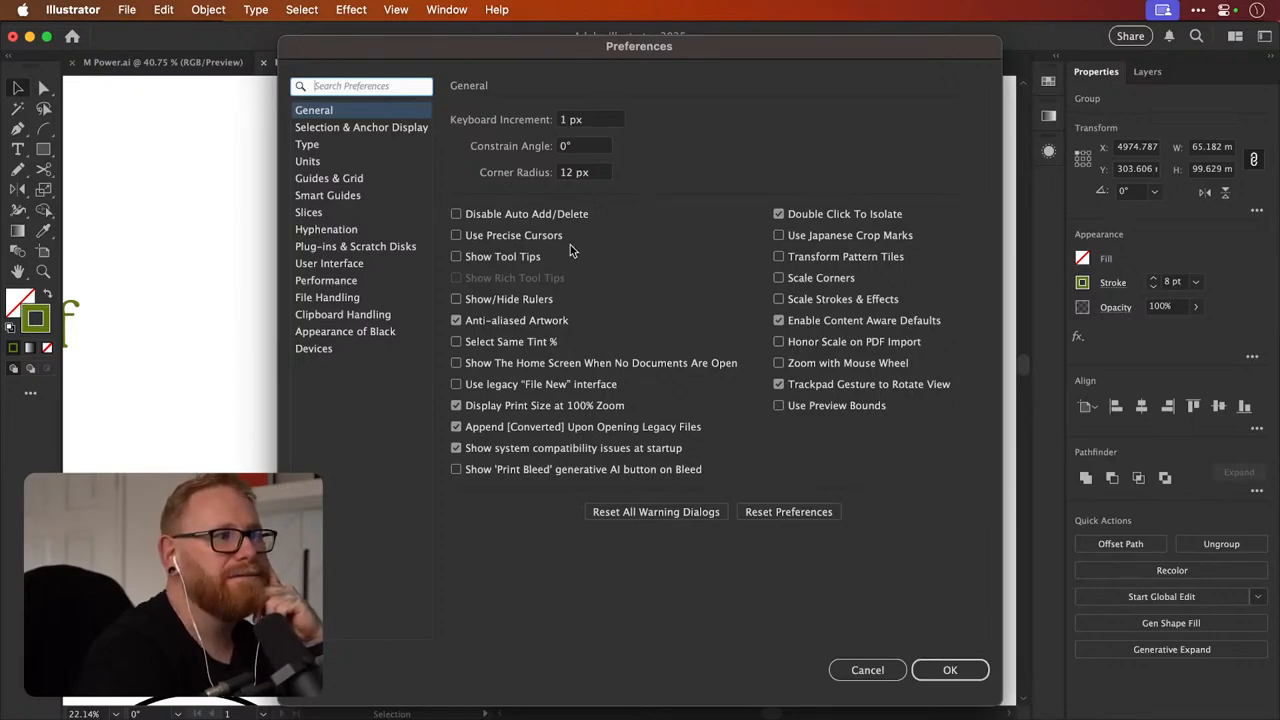
{"action": "left_click", "coordinate": [329, 162]}
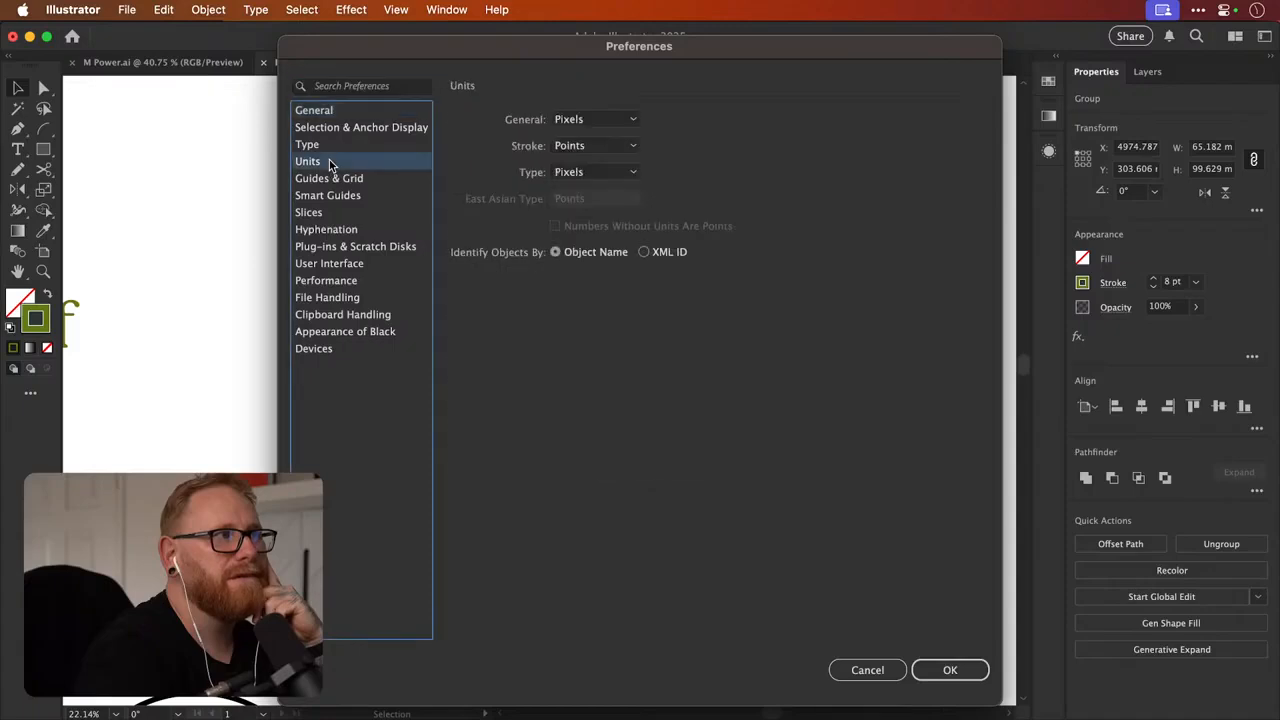
{"action": "left_click", "coordinate": [343, 146]}
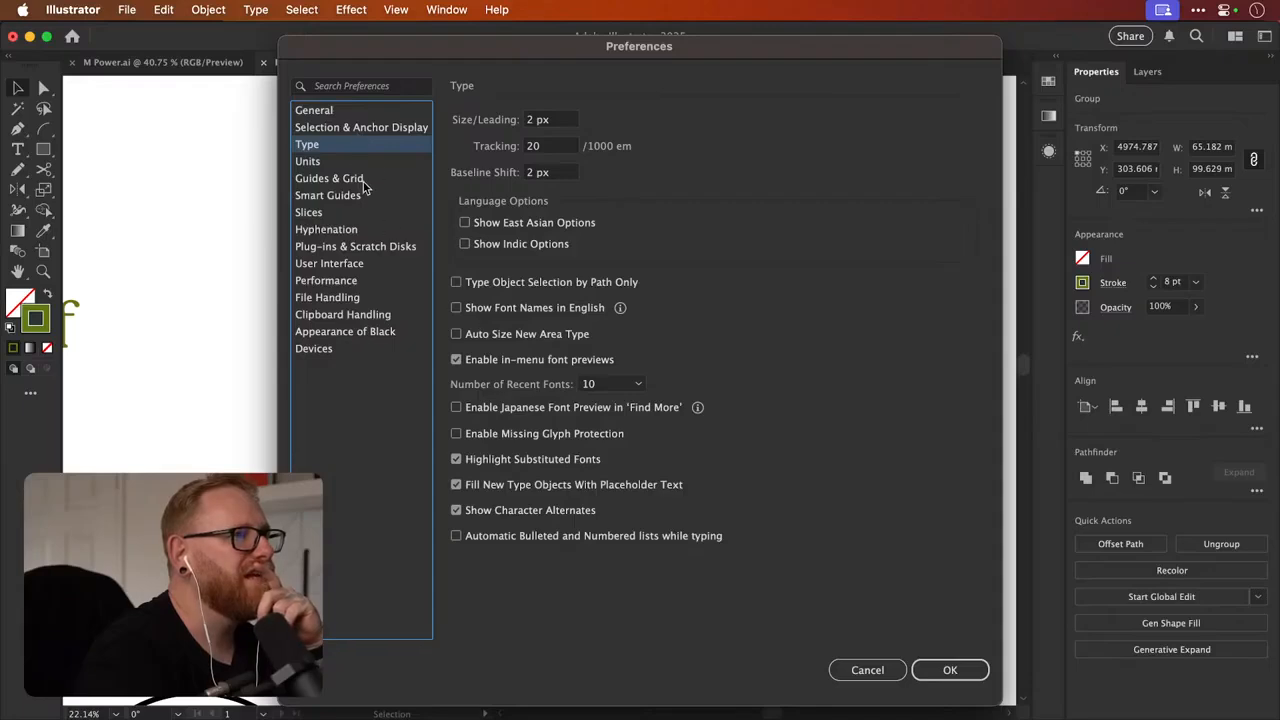
{"action": "left_click", "coordinate": [341, 162]}
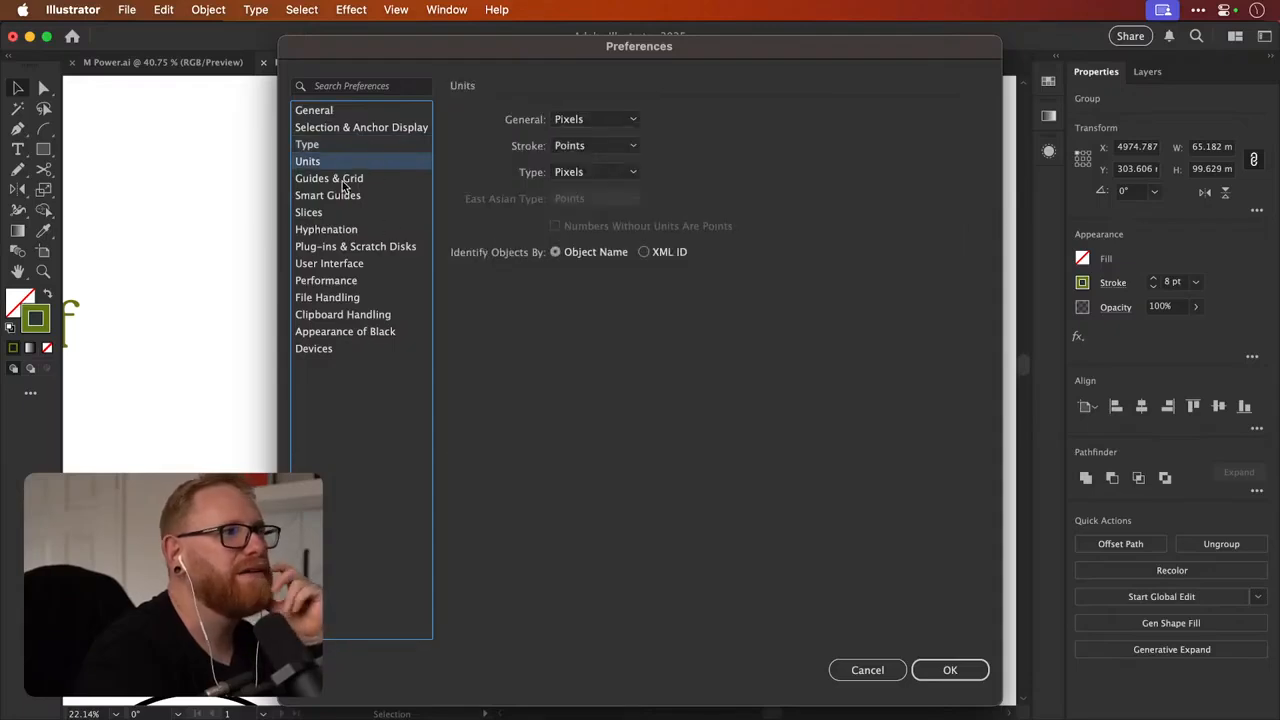
{"action": "left_click", "coordinate": [340, 282]}
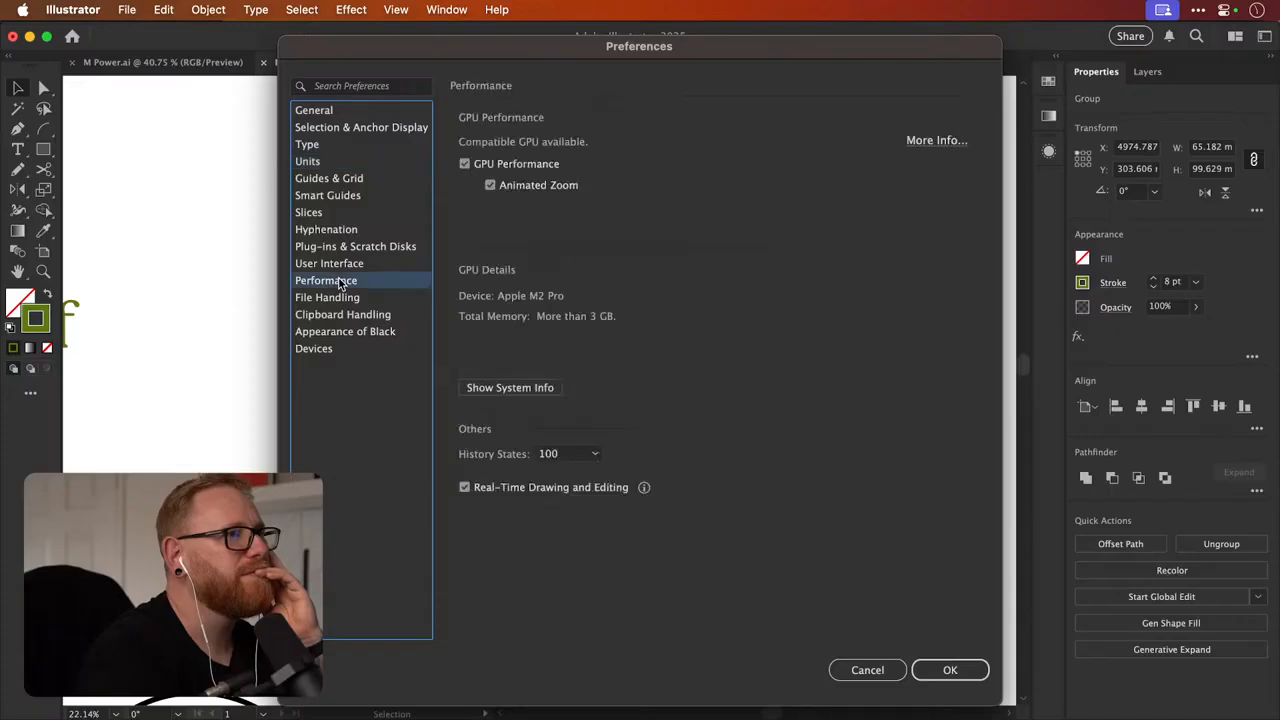
{"action": "left_click", "coordinate": [340, 298]}
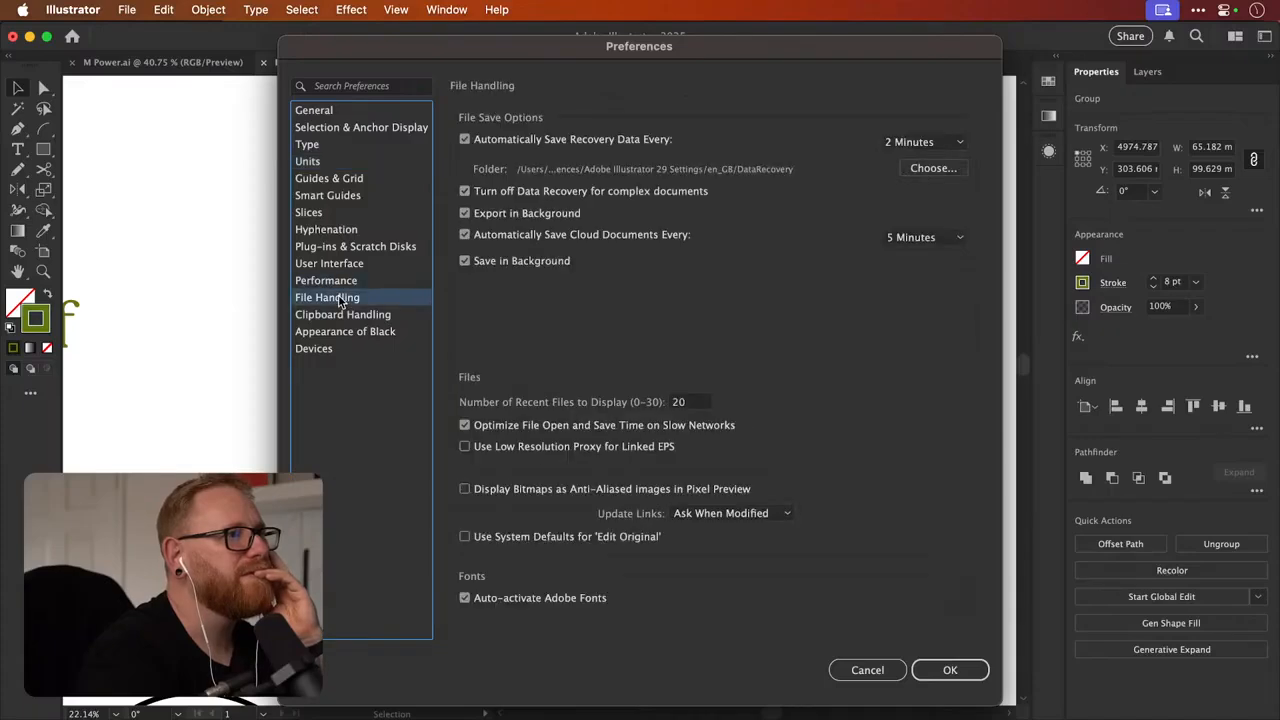
{"action": "left_click", "coordinate": [848, 673]}
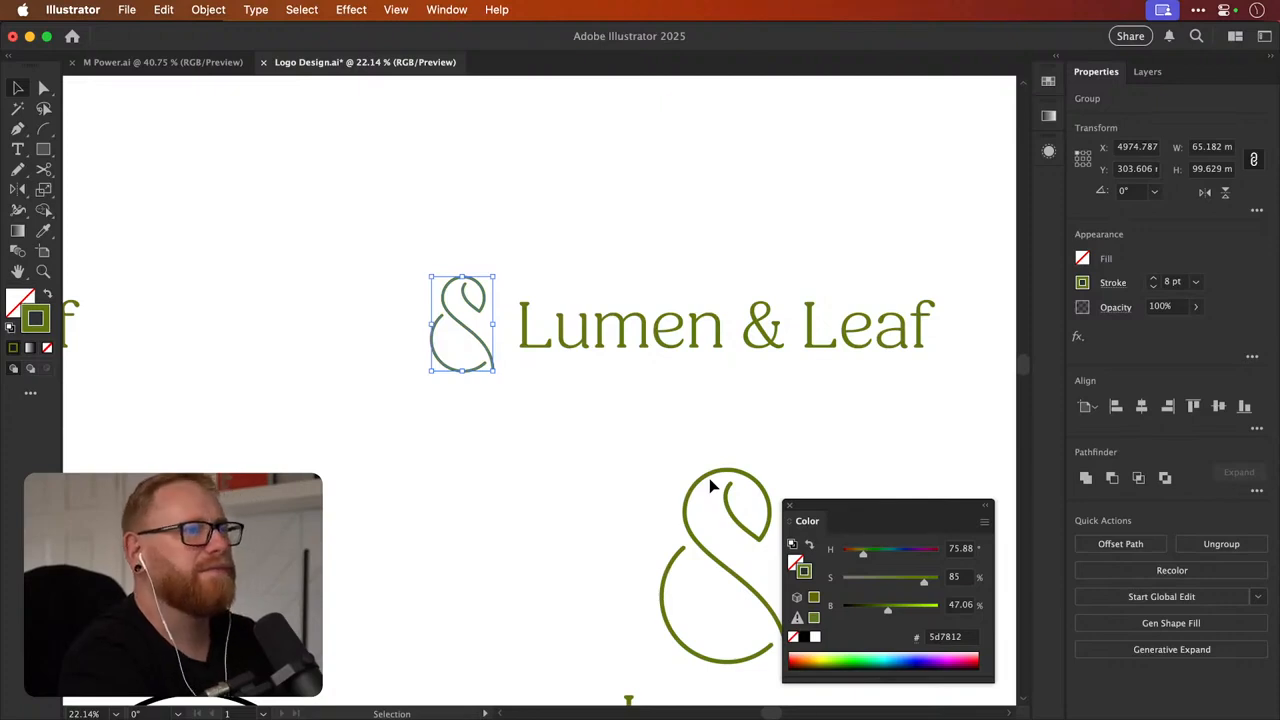
Try drawing a circle around the stacked logo's large ampersand and undo it
{"action": "left_click", "coordinate": [577, 205]}
{"action": "key", "text": "super+minus"}
{"action": "key", "text": "super+minus"}
{"action": "key", "text": "super+minus"}
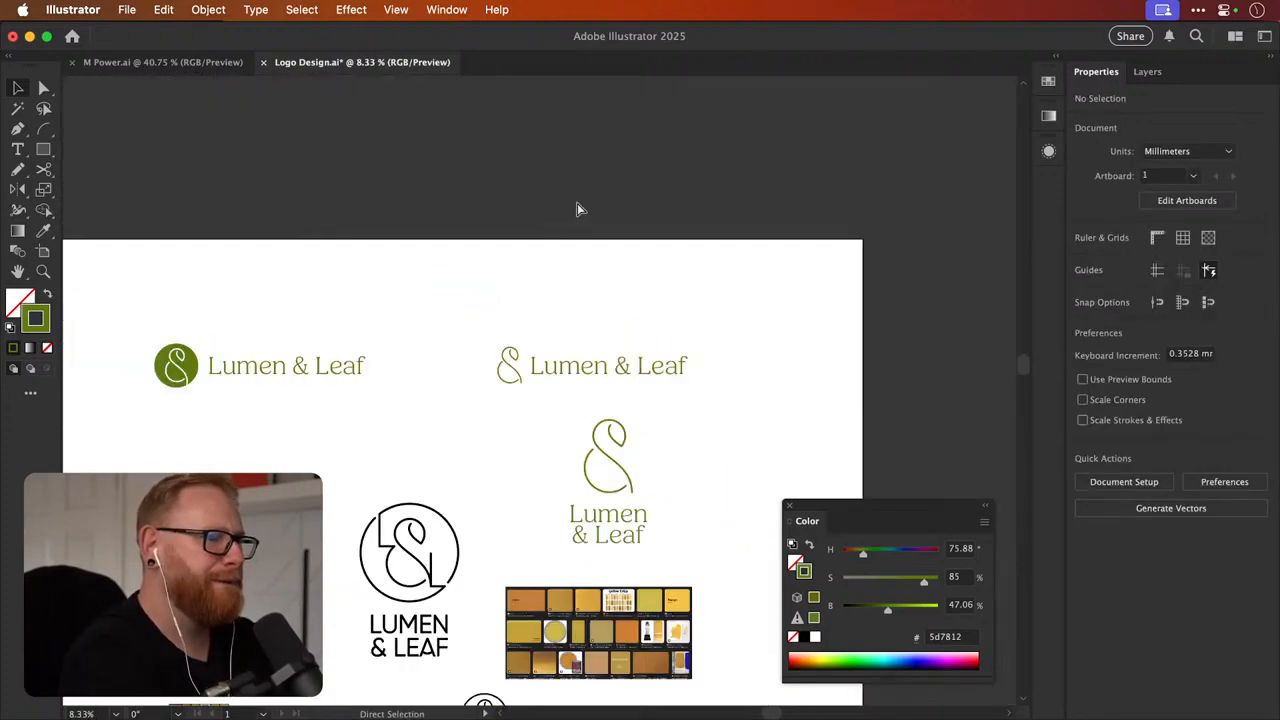
{"action": "scroll", "coordinate": [531, 520], "scroll_direction": "down", "scroll_amount": 3}
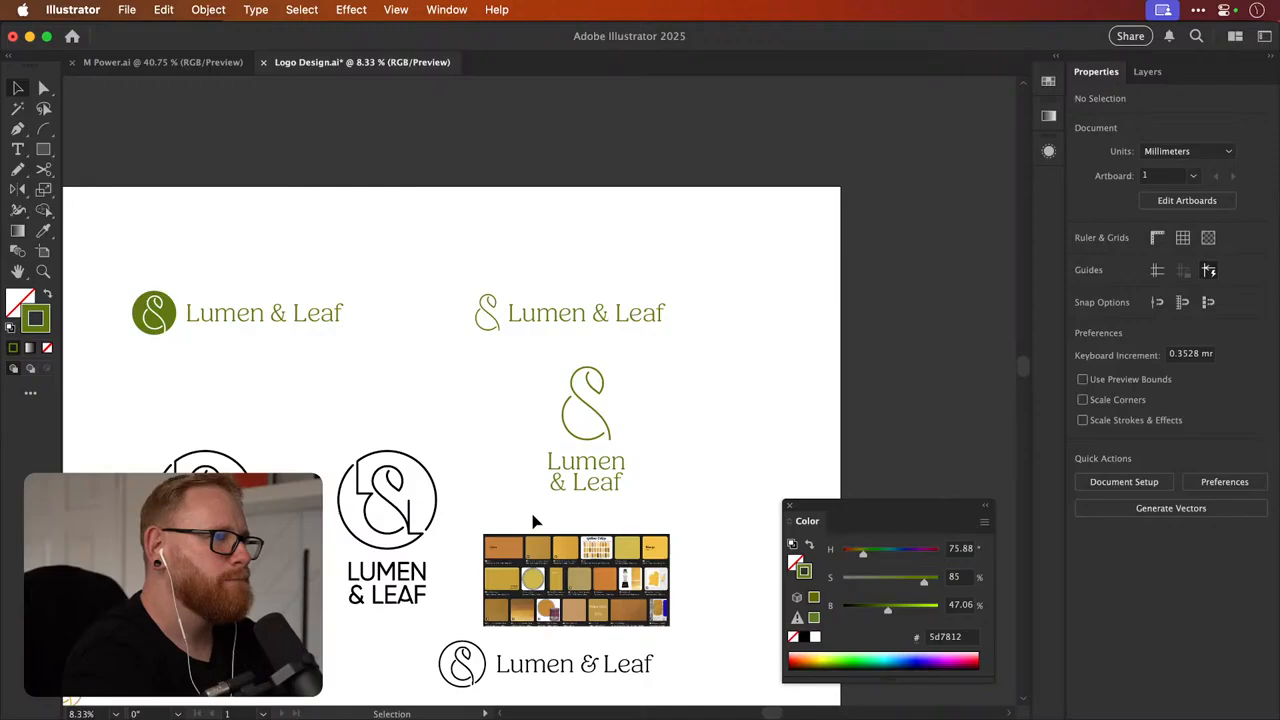
{"action": "scroll", "coordinate": [503, 521], "scroll_direction": "down", "scroll_amount": 3}
{"action": "scroll", "coordinate": [503, 521], "scroll_direction": "left", "scroll_amount": 3}
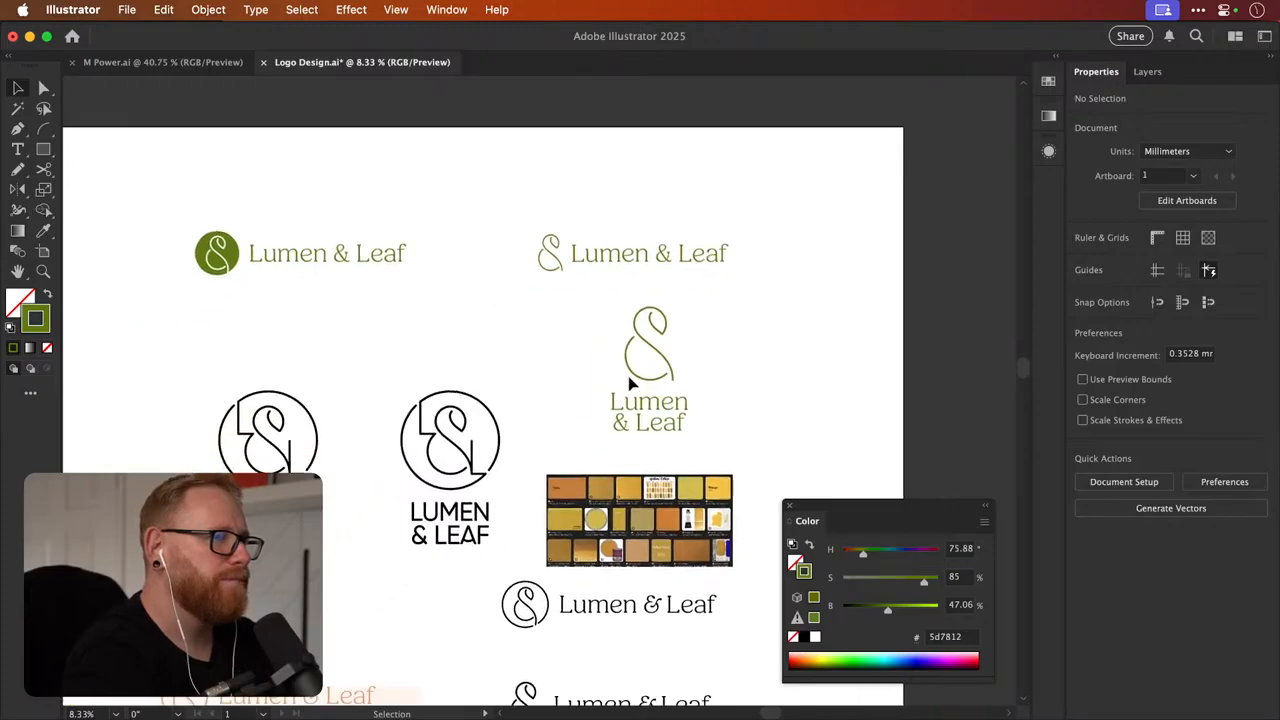
{"action": "left_click_drag", "start_coordinate": [45, 150], "coordinate": [100, 189]}
{"action": "mouse_move", "coordinate": [617, 309]}
{"action": "left_mouse_down"}
{"action": "mouse_move", "coordinate": [688, 378]}
{"action": "mouse_move", "coordinate": [681, 370]}
{"action": "left_mouse_up"}
{"action": "key", "text": "super+z"}
{"action": "key", "text": "v"}
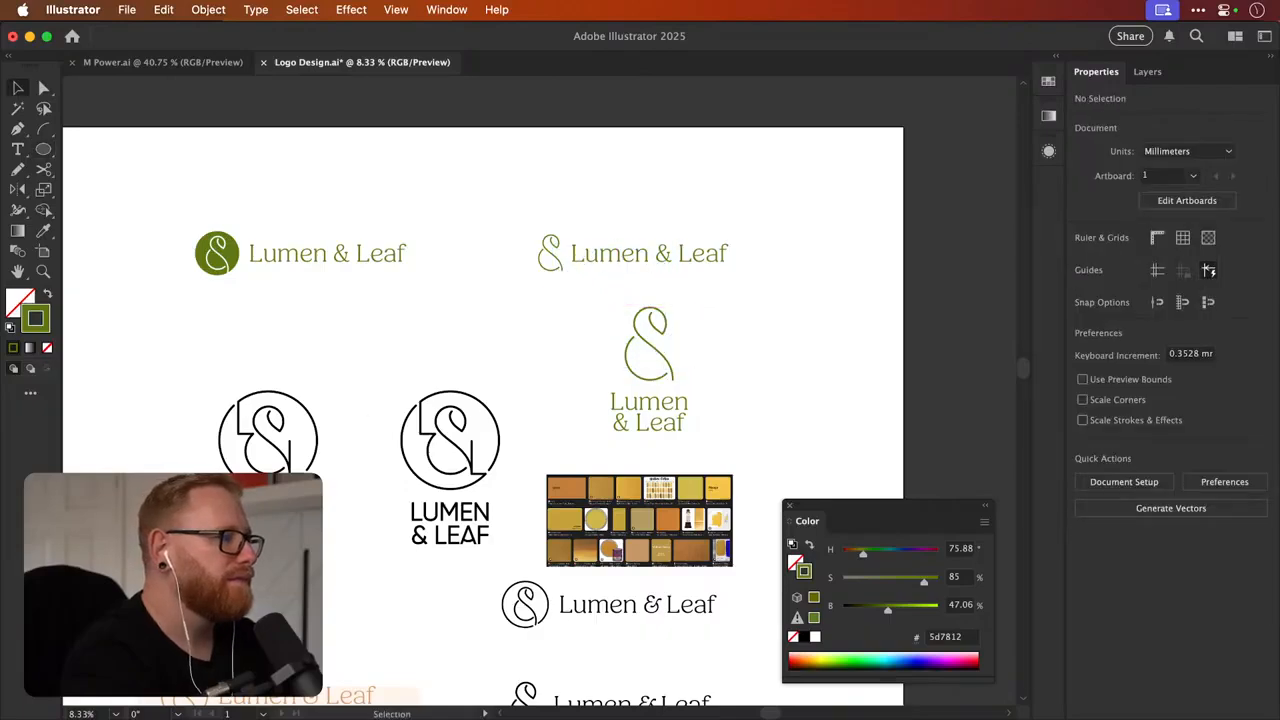
Place a circled ampersand emblem beside the stacked logo and match its stroke to the large green ampersand with the Eyedropper
{"action": "left_click_drag", "start_coordinate": [104, 592], "coordinate": [763, 340]}
{"action": "key", "text": "i"}
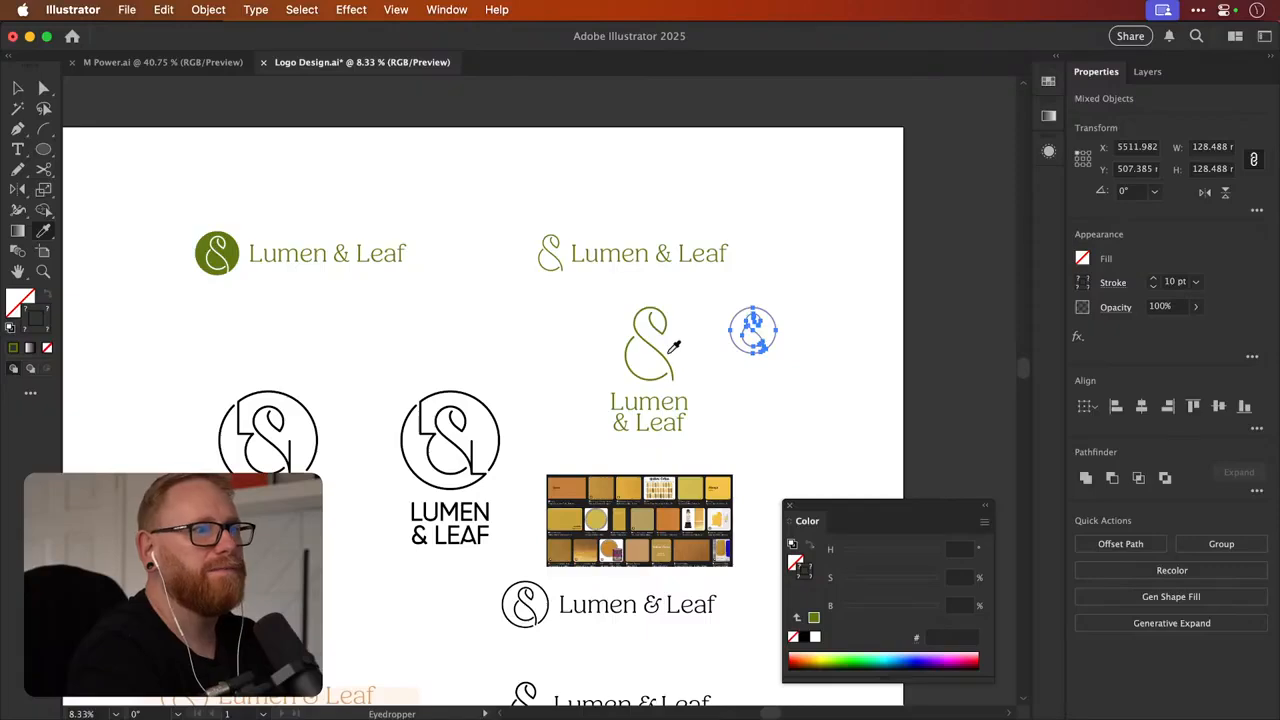
{"action": "left_click", "coordinate": [675, 345]}
Scale the circled ampersand emblem beside the stacked logo up to about 220 mm wide
{"action": "key", "text": "z"}
{"action": "left_click", "coordinate": [794, 334]}
{"action": "key", "text": "s"}
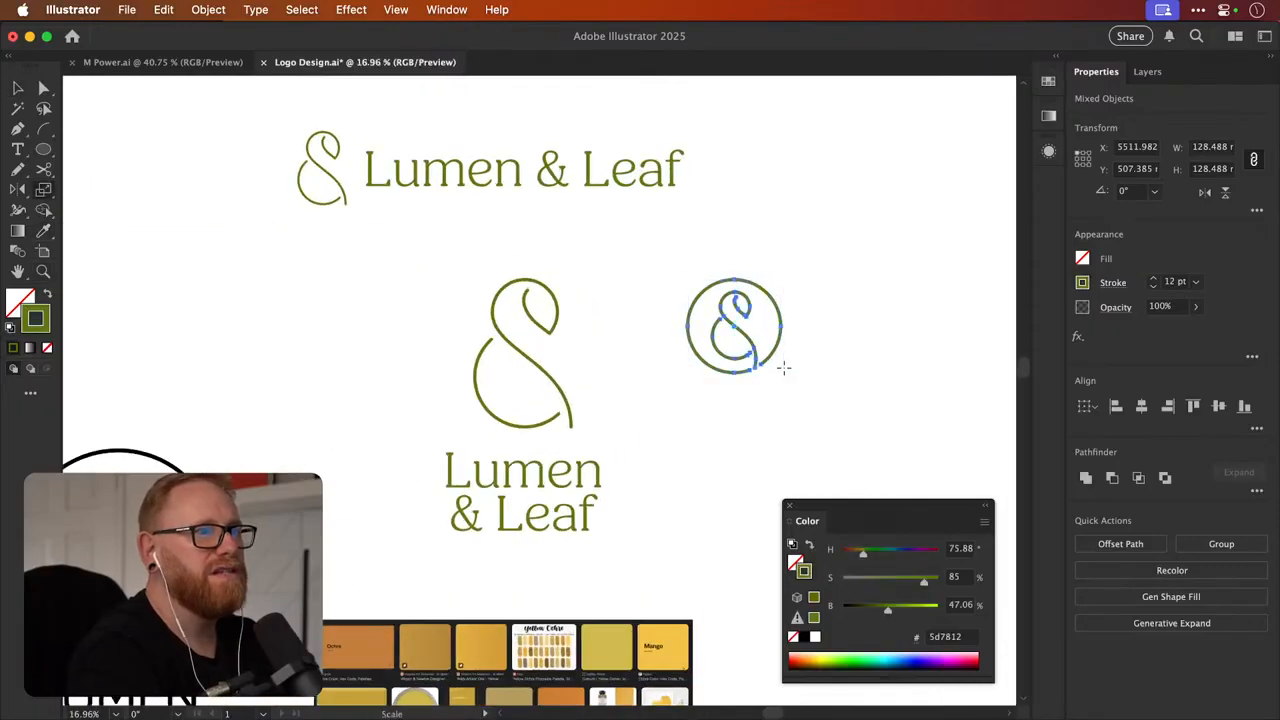
{"action": "left_click_drag", "start_coordinate": [788, 381], "coordinate": [831, 424]}
{"action": "key", "text": "v"}
{"action": "left_click", "coordinate": [877, 351]}
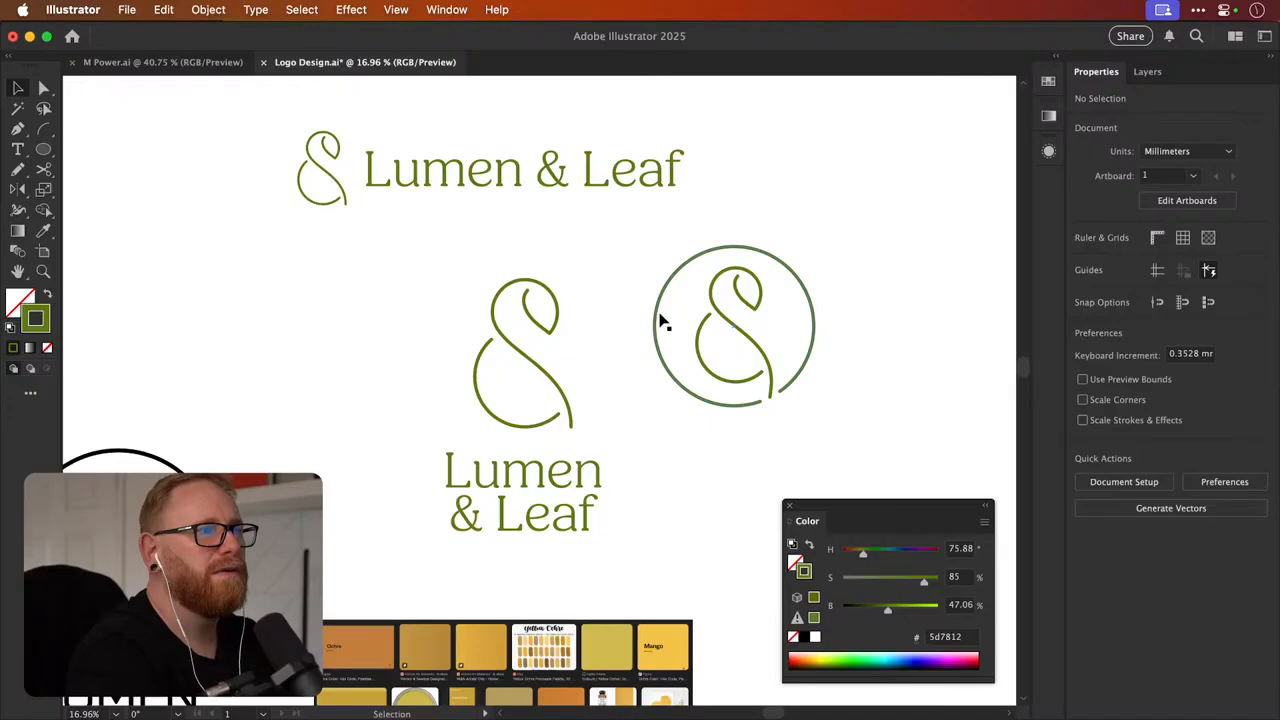
{"action": "left_click", "coordinate": [569, 400]}
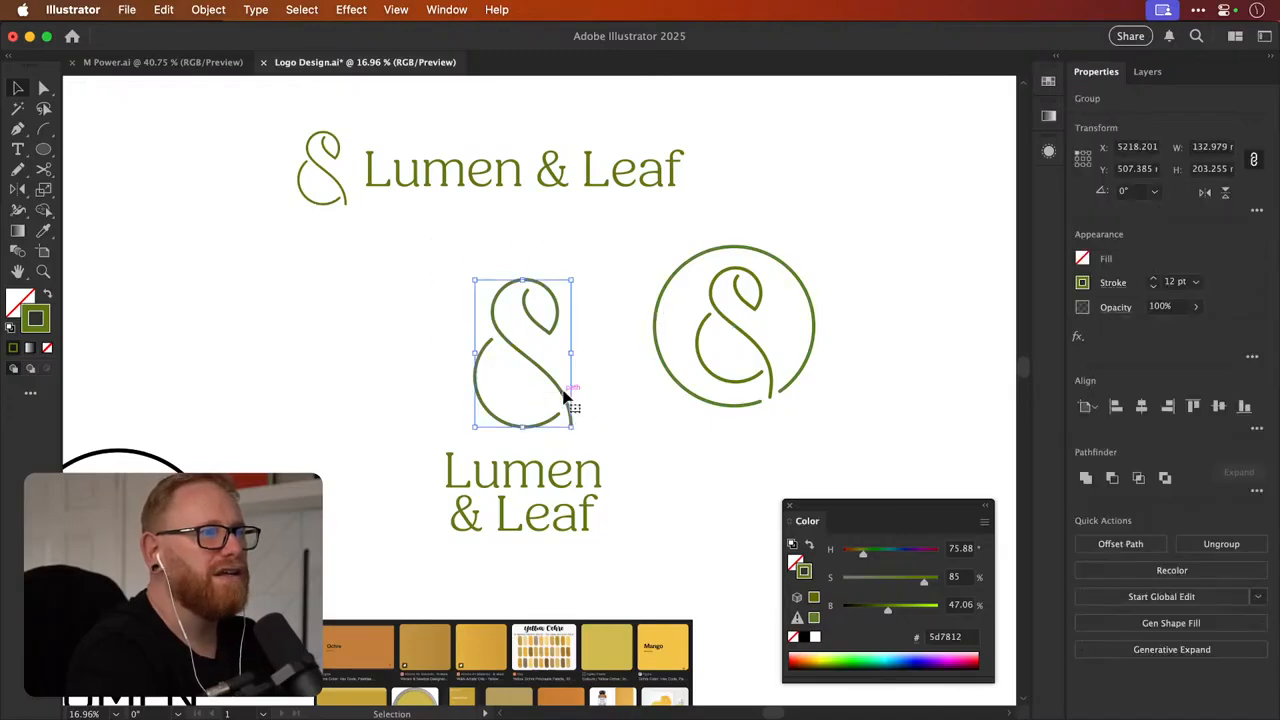
{"action": "left_click_drag", "start_coordinate": [571, 400], "coordinate": [490, 385]}
{"action": "key", "text": "super+z"}
Duplicate the stacked Lumen & Leaf text below the circled emblem and align the two on their horizontal centres
{"action": "scroll", "coordinate": [491, 481], "scroll_direction": "right", "scroll_amount": 3}
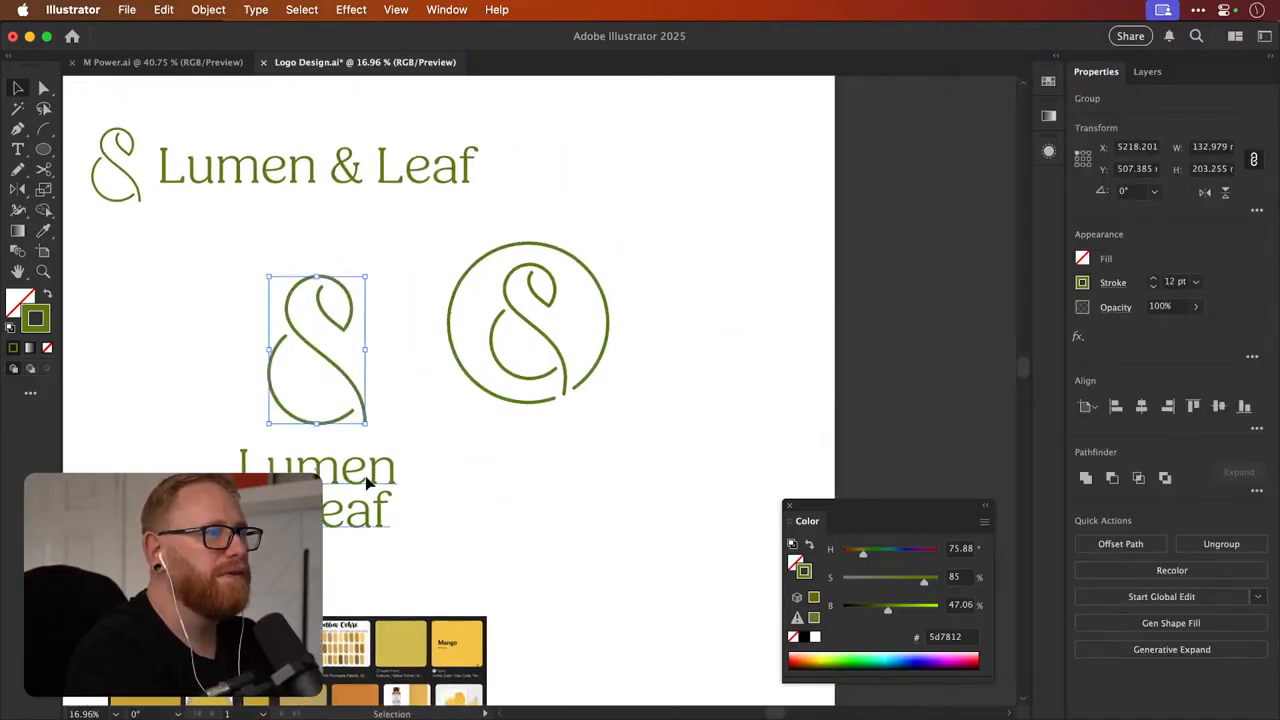
{"action": "left_click_drag", "start_coordinate": [364, 483], "coordinate": [636, 484]}
{"action": "left_click_drag", "start_coordinate": [451, 257], "coordinate": [620, 391]}
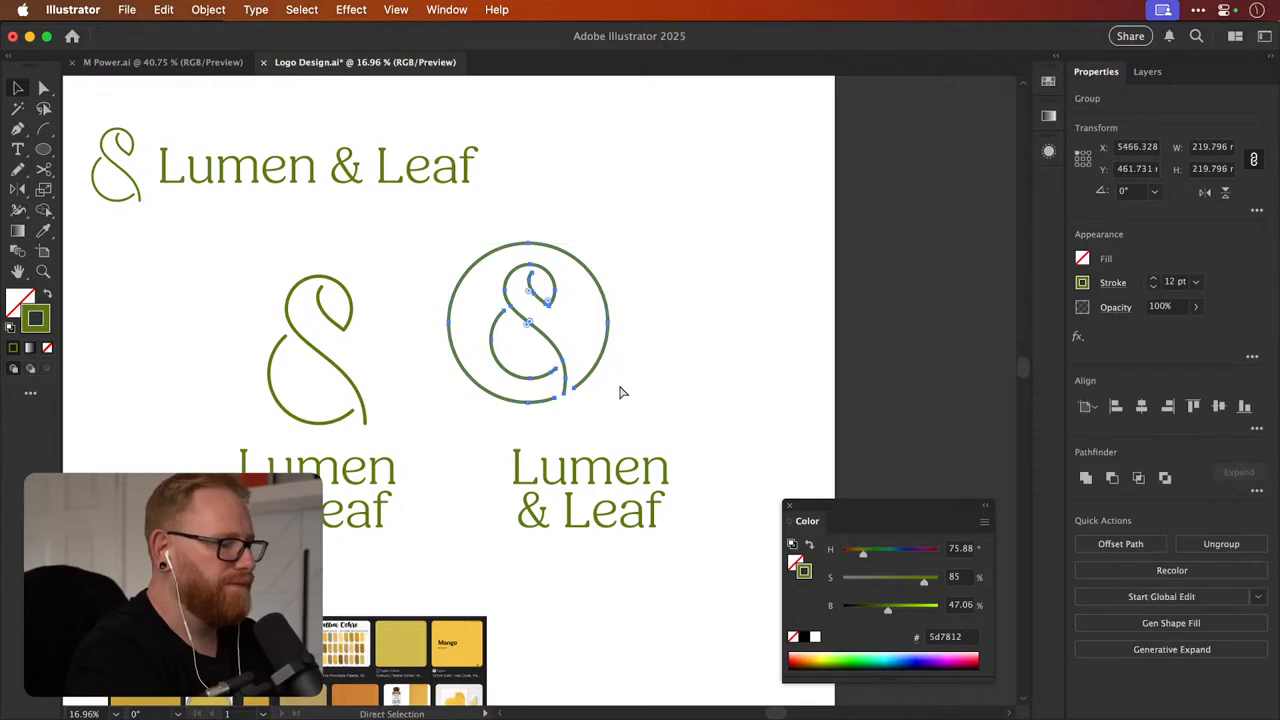
{"action": "left_click", "coordinate": [614, 480], "text": "shift"}
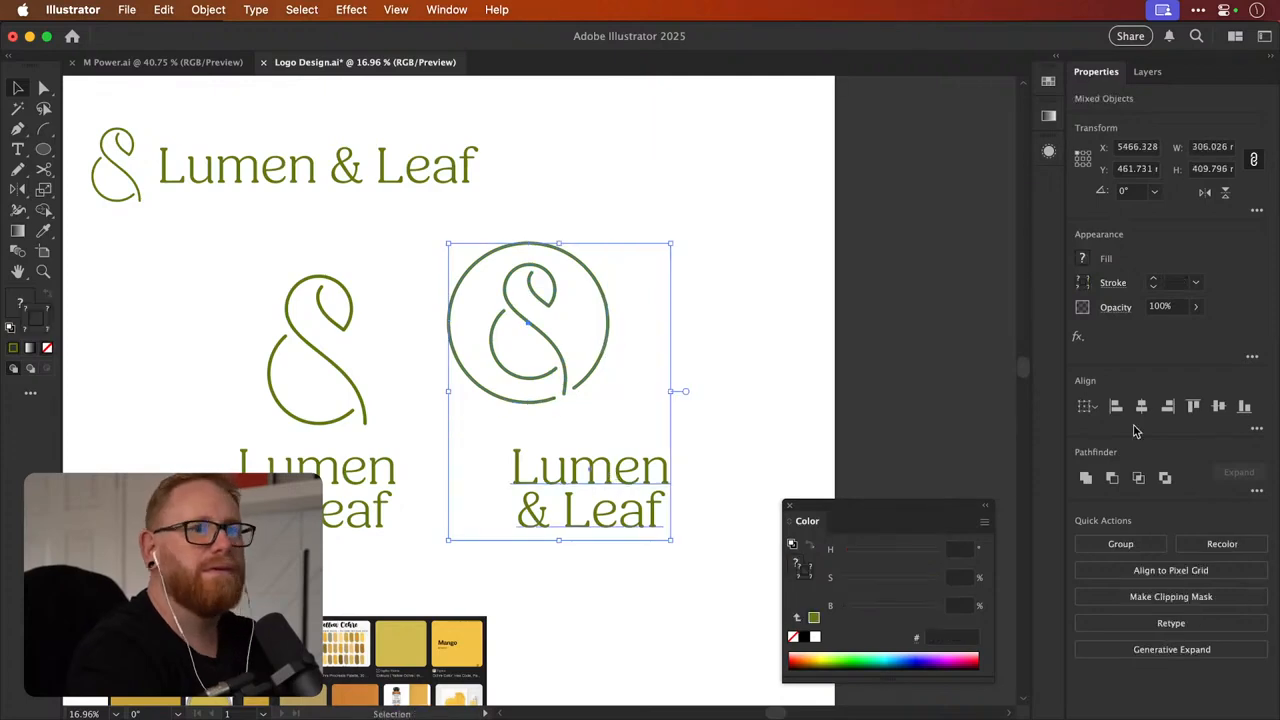
{"action": "left_click", "coordinate": [1142, 408]}
{"action": "left_click", "coordinate": [689, 397]}
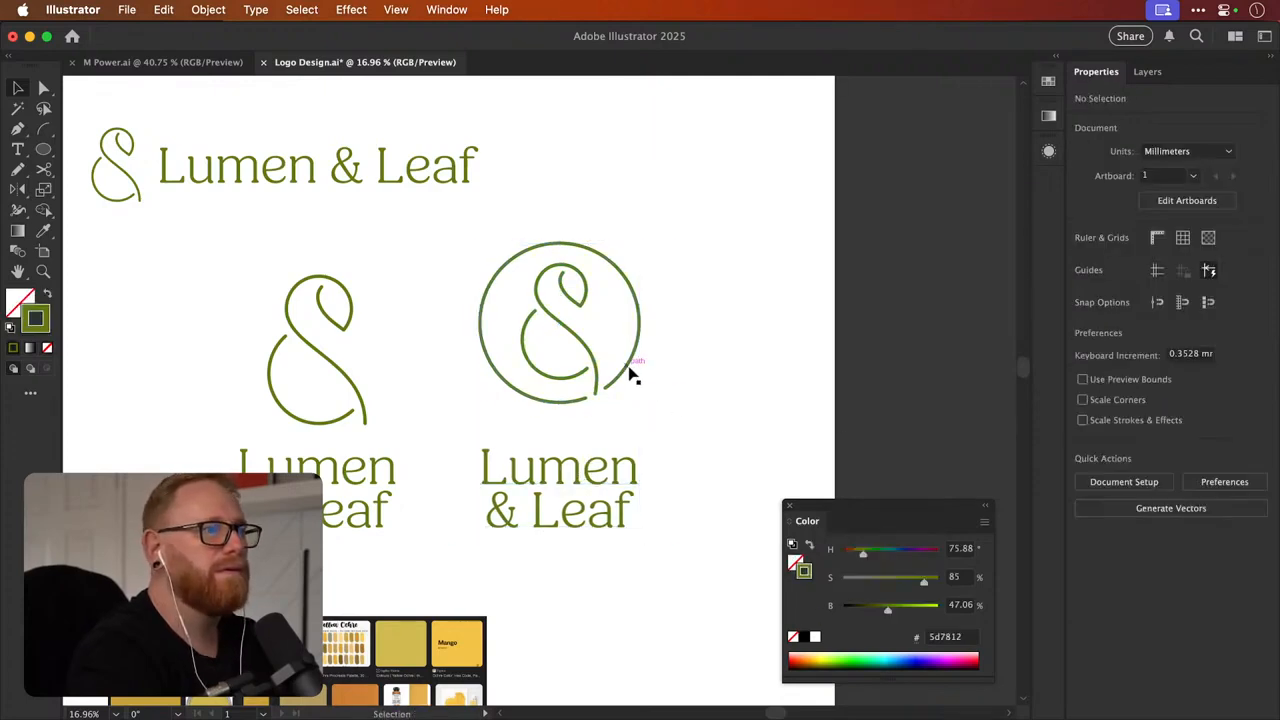
Lower the circled emblem closer to its wordmark, keep them centred, and shift the lockup slightly away from the plain stacked logo
{"action": "left_click_drag", "start_coordinate": [629, 366], "coordinate": [629, 400]}
{"action": "left_click", "coordinate": [603, 508], "text": "shift"}
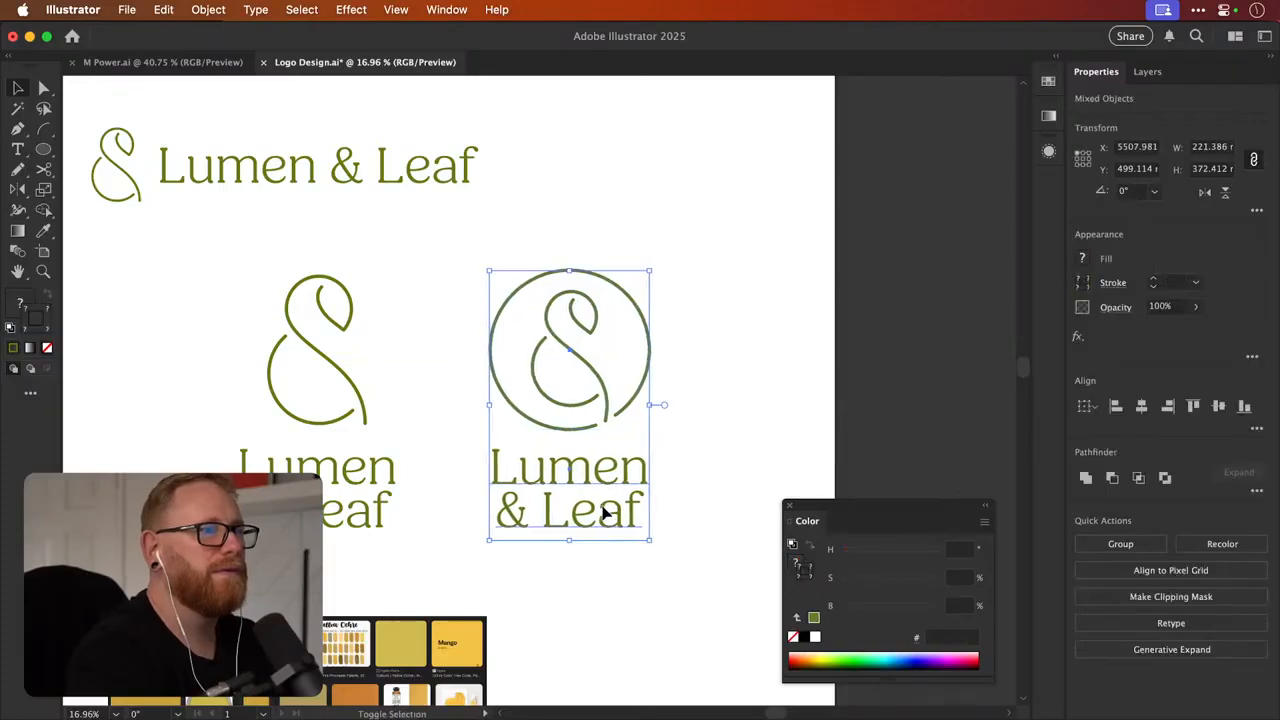
{"action": "left_click_drag", "start_coordinate": [603, 512], "coordinate": [616, 512]}
{"action": "left_click", "coordinate": [711, 346]}
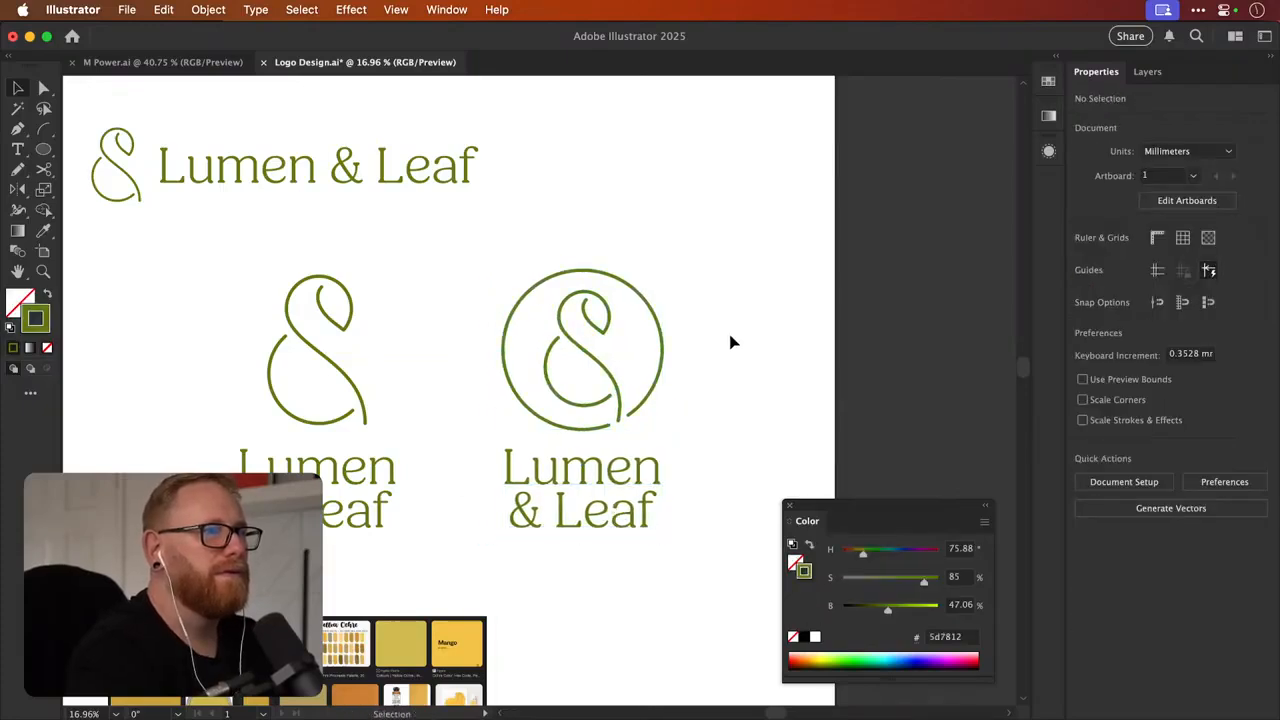
Compare the circled stacked logo with the other green and black logo variations
{"action": "key", "text": "z"}
{"action": "left_click_drag", "start_coordinate": [557, 370], "coordinate": [449, 329]}
{"action": "key", "text": "v"}
{"action": "scroll", "coordinate": [614, 329], "scroll_direction": "left", "scroll_amount": 2}
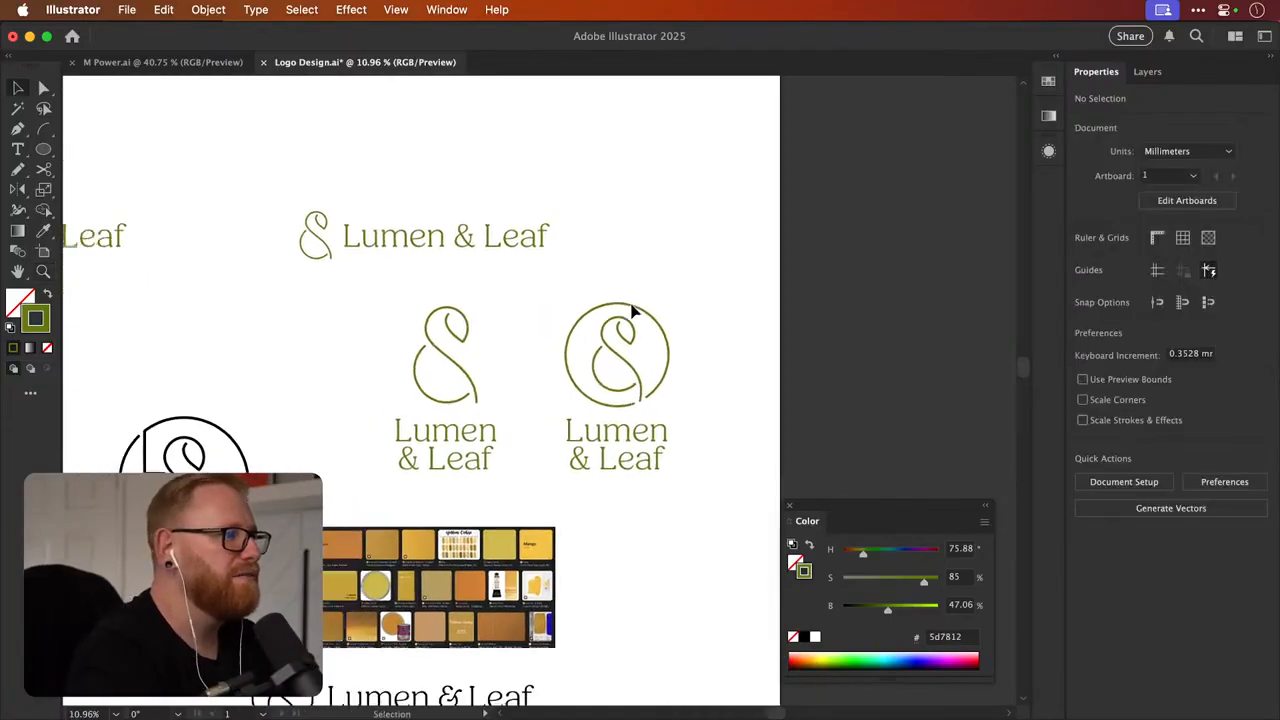
{"action": "scroll", "coordinate": [631, 312], "scroll_direction": "left", "scroll_amount": 3}
{"action": "scroll", "coordinate": [631, 312], "scroll_direction": "left", "scroll_amount": 10}
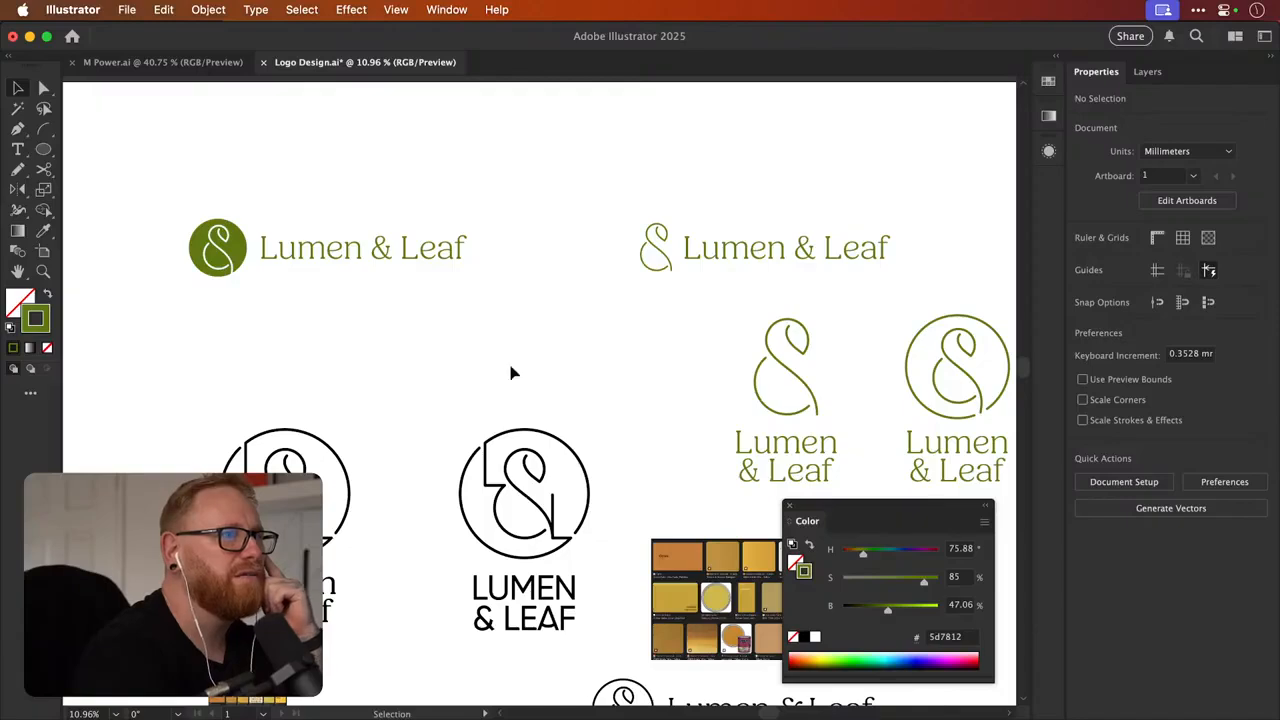
{"action": "scroll", "coordinate": [348, 381], "scroll_direction": "right", "scroll_amount": 8}
{"action": "scroll", "coordinate": [348, 381], "scroll_direction": "down", "scroll_amount": 3}
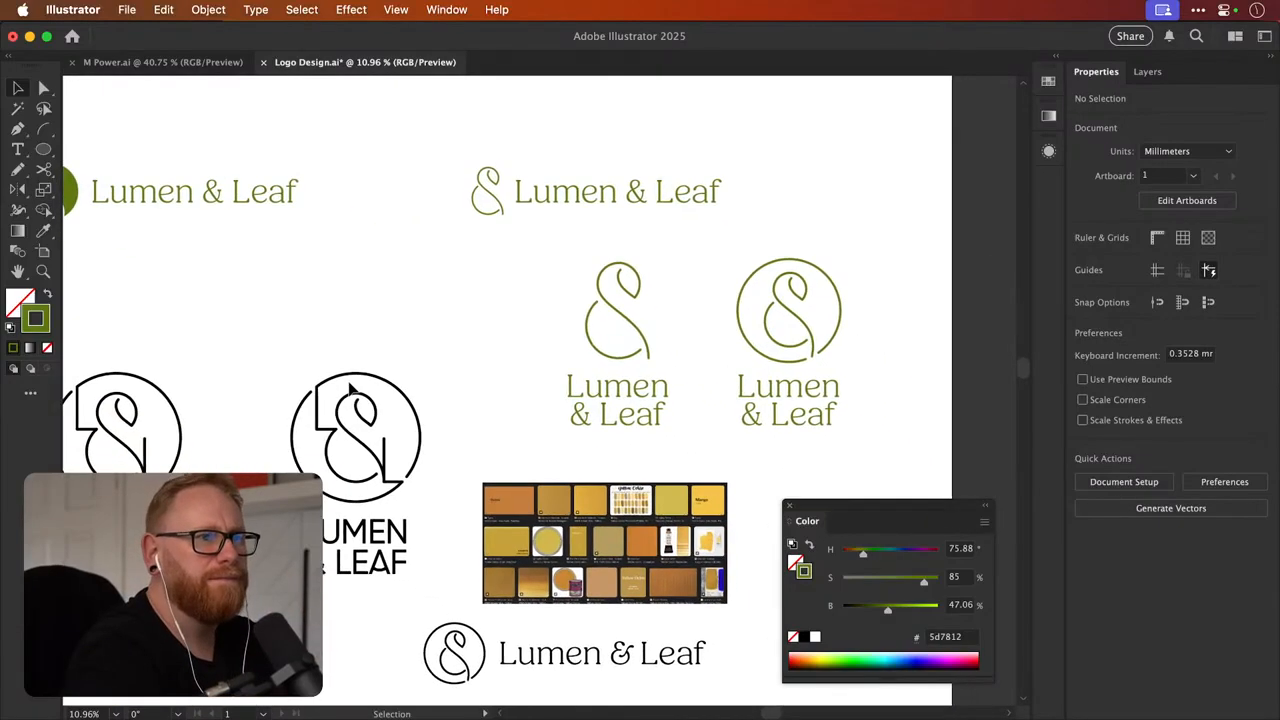
{"action": "left_click_drag", "start_coordinate": [643, 235], "coordinate": [739, 382]}
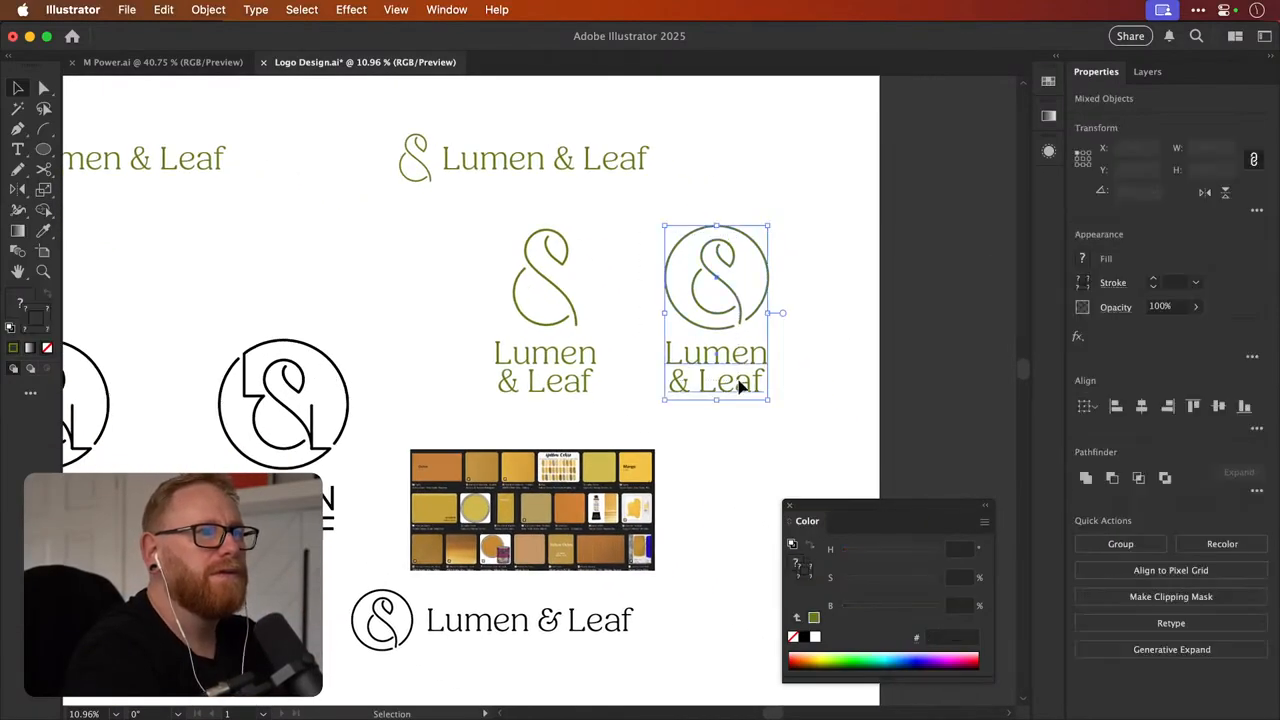
{"action": "key", "text": "z"}
{"action": "left_click_drag", "start_coordinate": [735, 306], "coordinate": [786, 309]}
{"action": "key", "text": "v"}
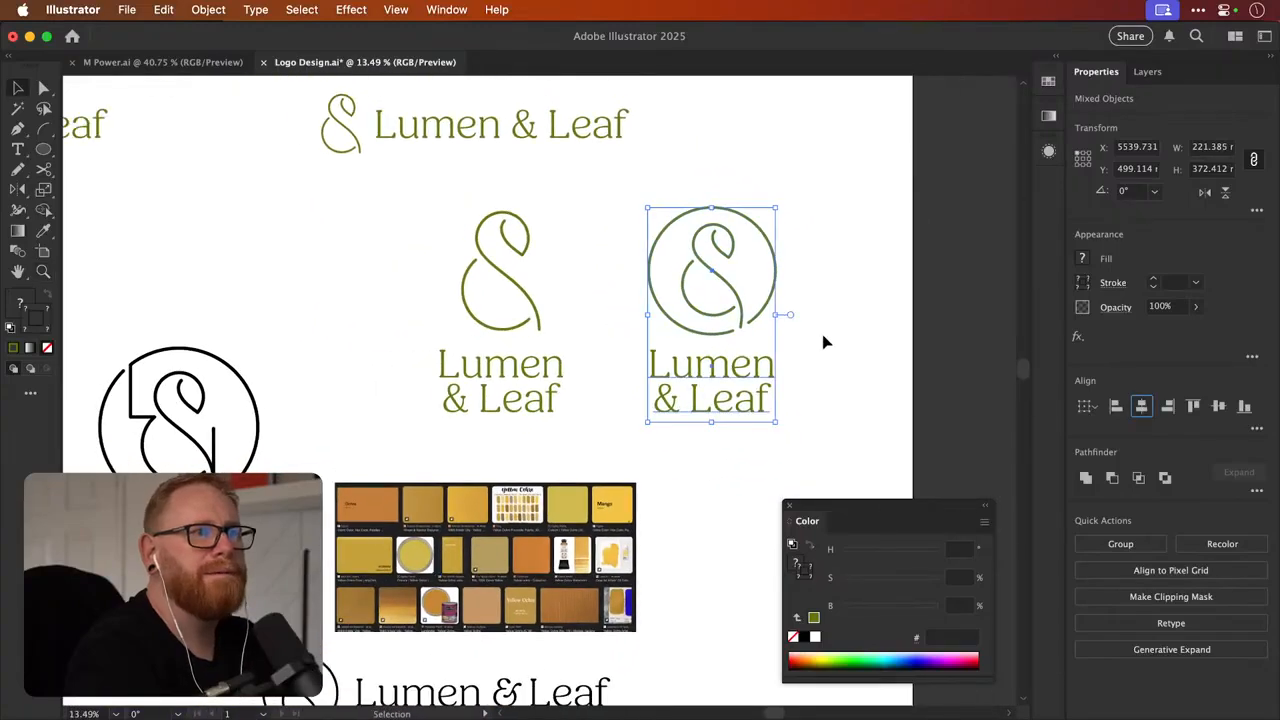
{"action": "left_click", "coordinate": [827, 339]}
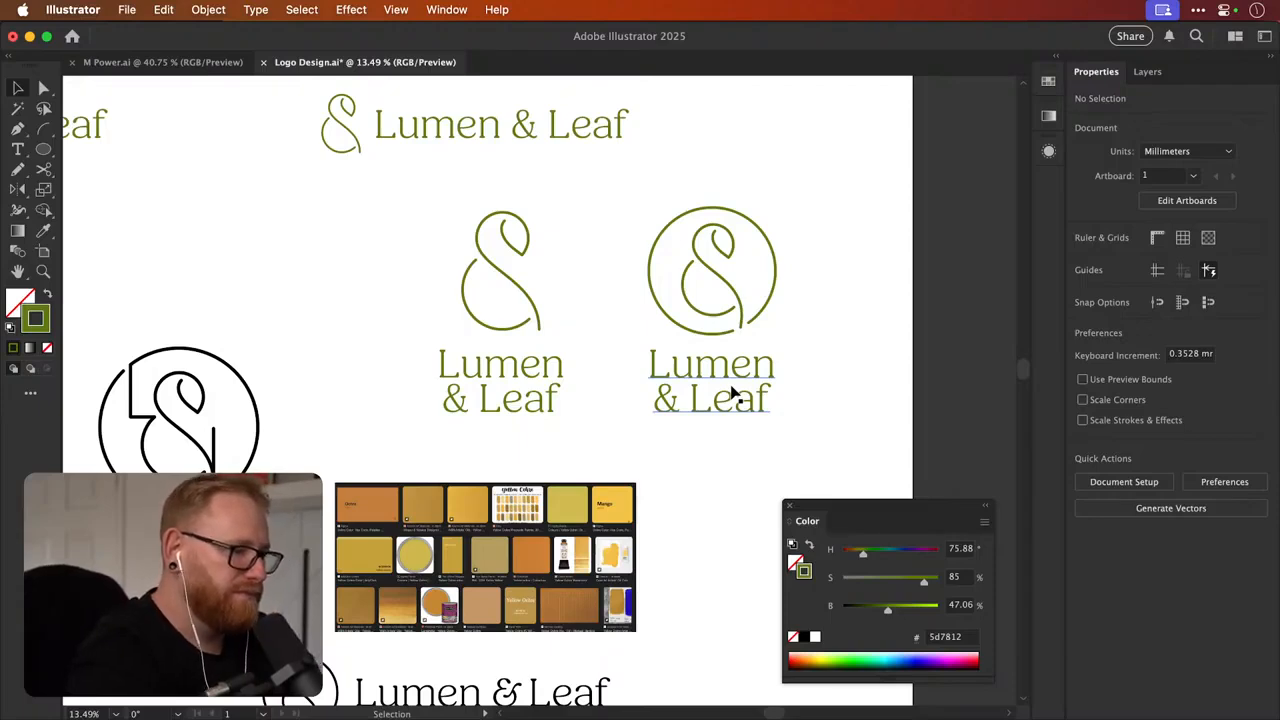
Draw an unfilled circle about 151 mm across with a 10 pt black stroke in the empty space beside the black circled wordmark
{"action": "scroll", "coordinate": [383, 257], "scroll_direction": "down", "scroll_amount": 1}
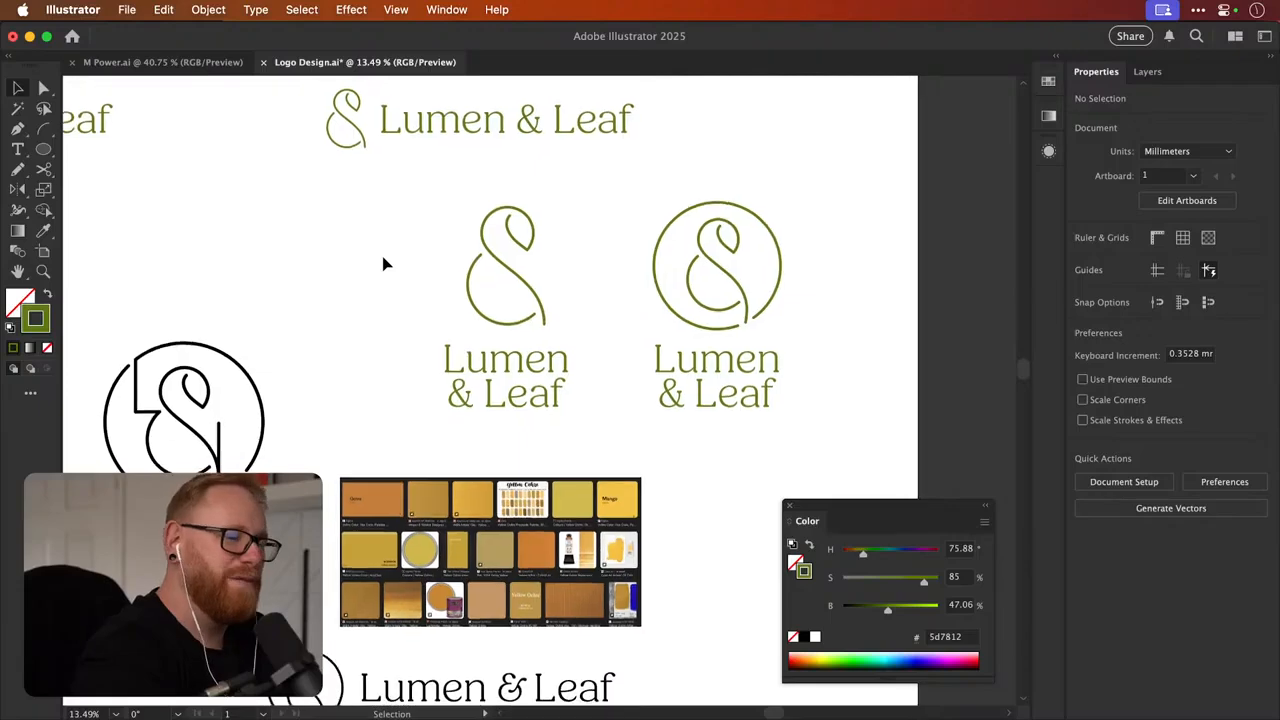
{"action": "scroll", "coordinate": [383, 263], "scroll_direction": "down", "scroll_amount": 10}
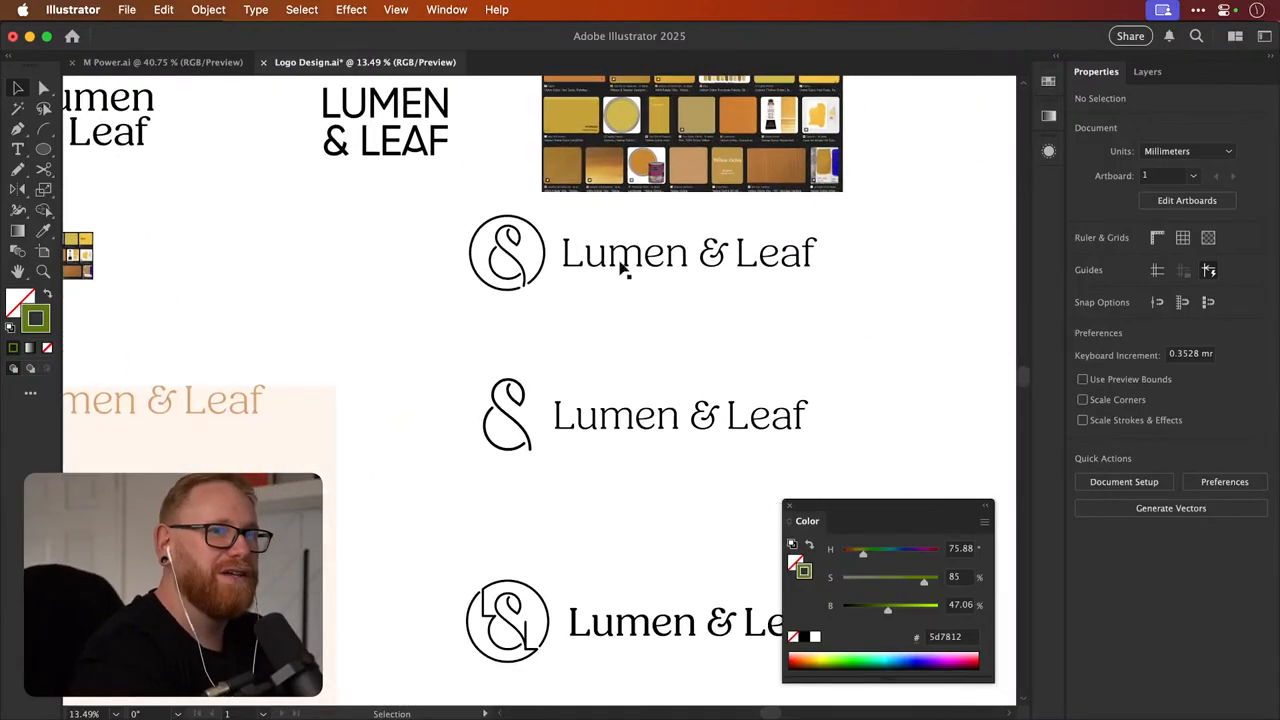
{"action": "left_click_drag", "start_coordinate": [666, 266], "coordinate": [732, 320]}
{"action": "key", "text": "Delete"}
{"action": "key", "text": "l"}
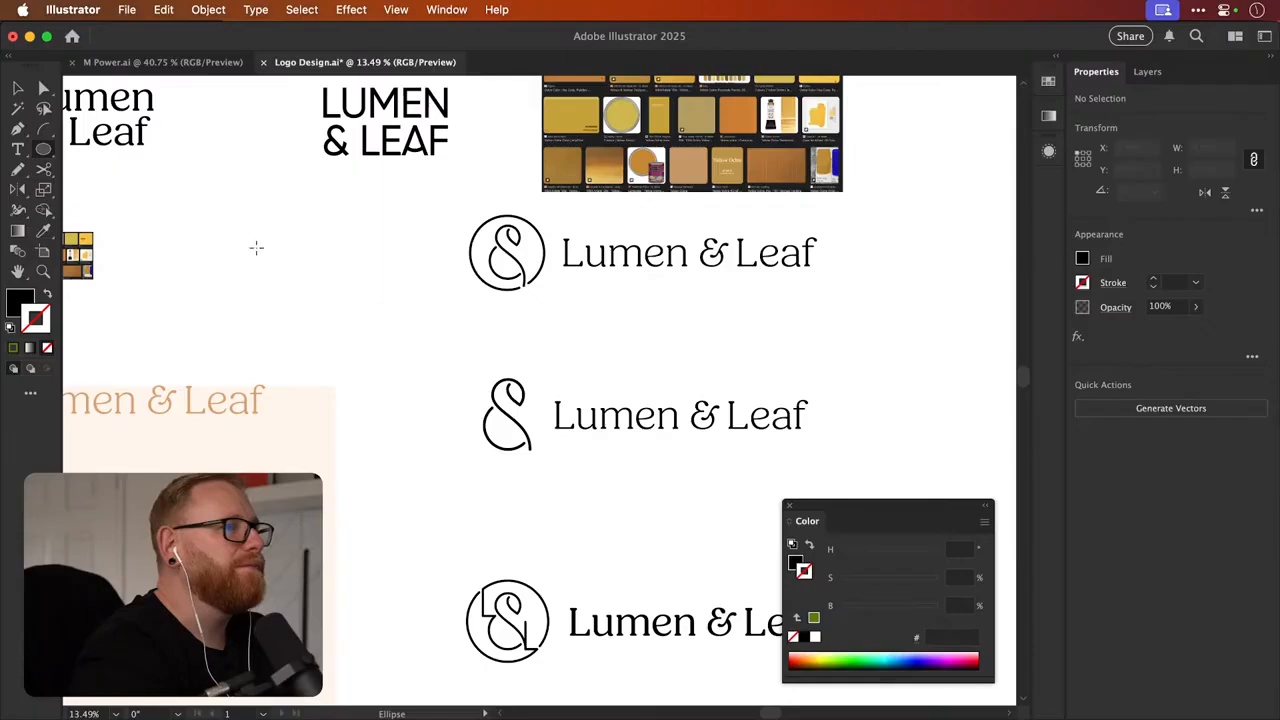
{"action": "left_click_drag", "start_coordinate": [256, 247], "coordinate": [345, 321]}
{"action": "key", "text": "shift+x"}
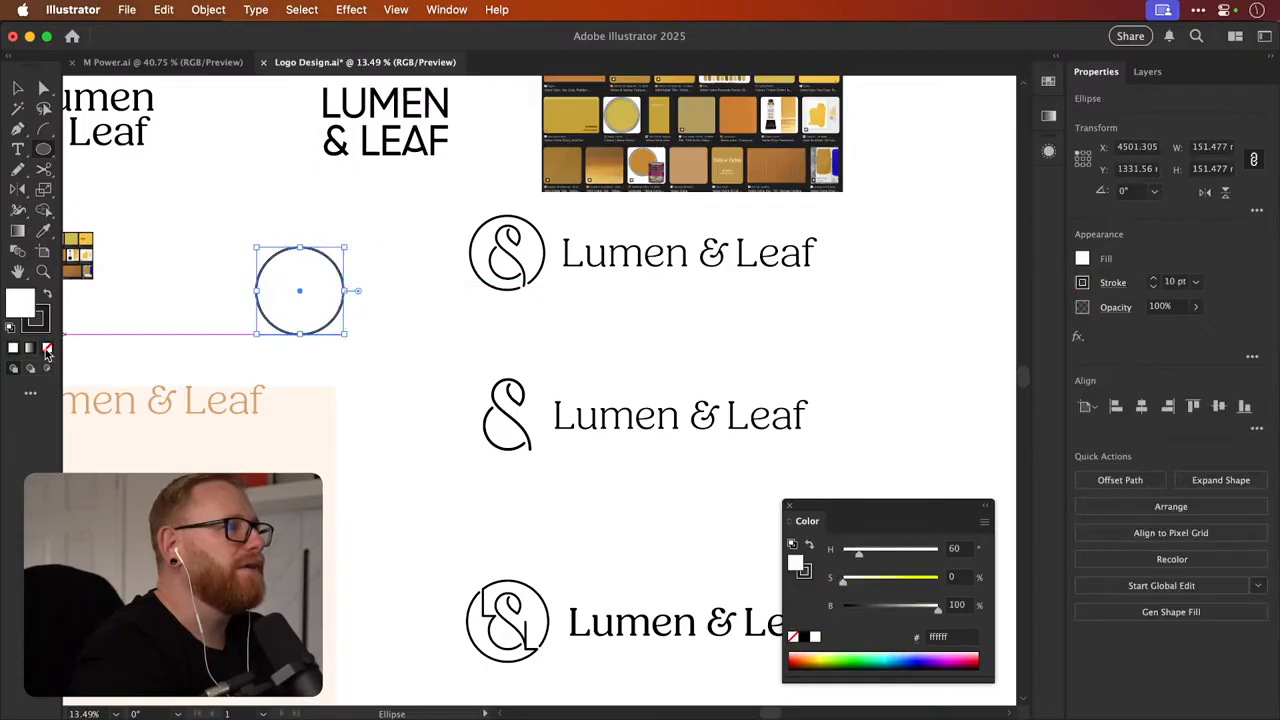
Thin the new circle's stroke gradually to 0.25 pt
{"action": "key", "text": "z"}
{"action": "left_click_drag", "start_coordinate": [260, 293], "coordinate": [598, 318]}
{"action": "key", "text": "v"}
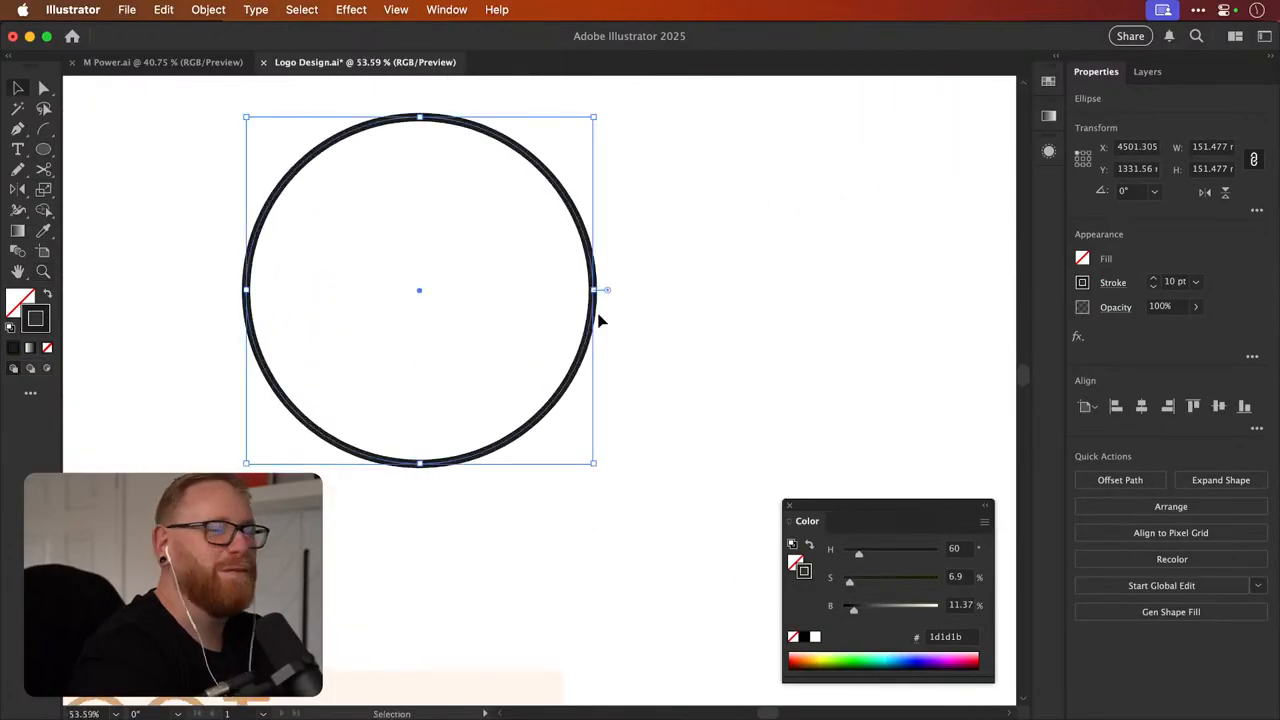
{"action": "scroll", "coordinate": [598, 320], "scroll_direction": "left", "scroll_amount": 4}
{"action": "scroll", "coordinate": [598, 320], "scroll_direction": "up", "scroll_amount": 1}
{"action": "left_click", "coordinate": [1153, 287]}
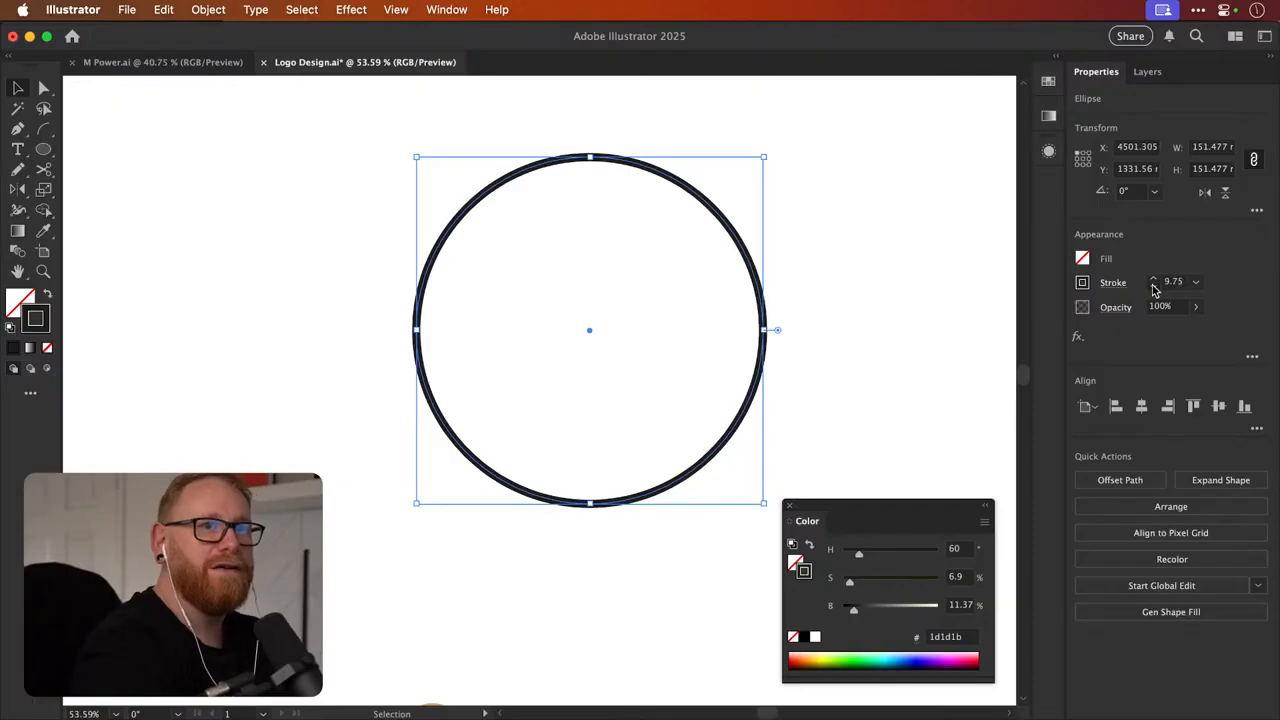
{"action": "left_click", "coordinate": [1153, 287]}
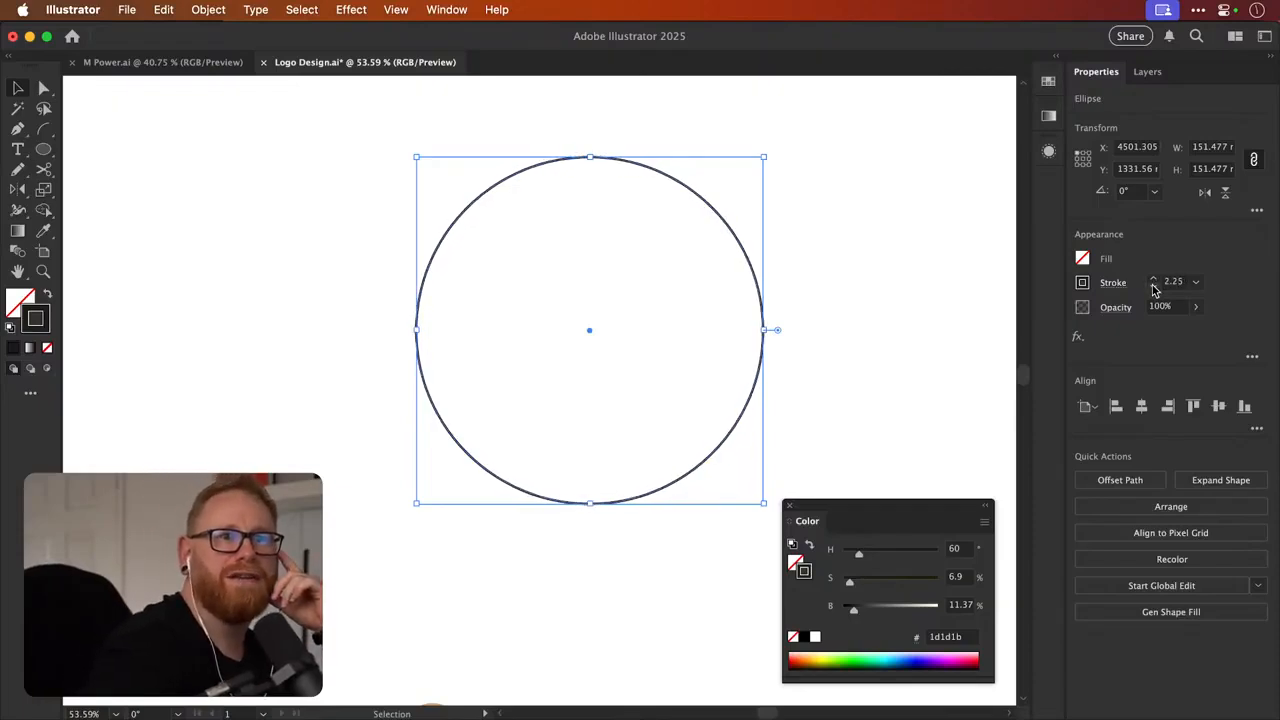
{"action": "left_click", "coordinate": [1153, 287]}
{"action": "left_click", "coordinate": [1153, 287]}
{"action": "left_click", "coordinate": [1153, 287]}
{"action": "left_click", "coordinate": [1153, 287]}
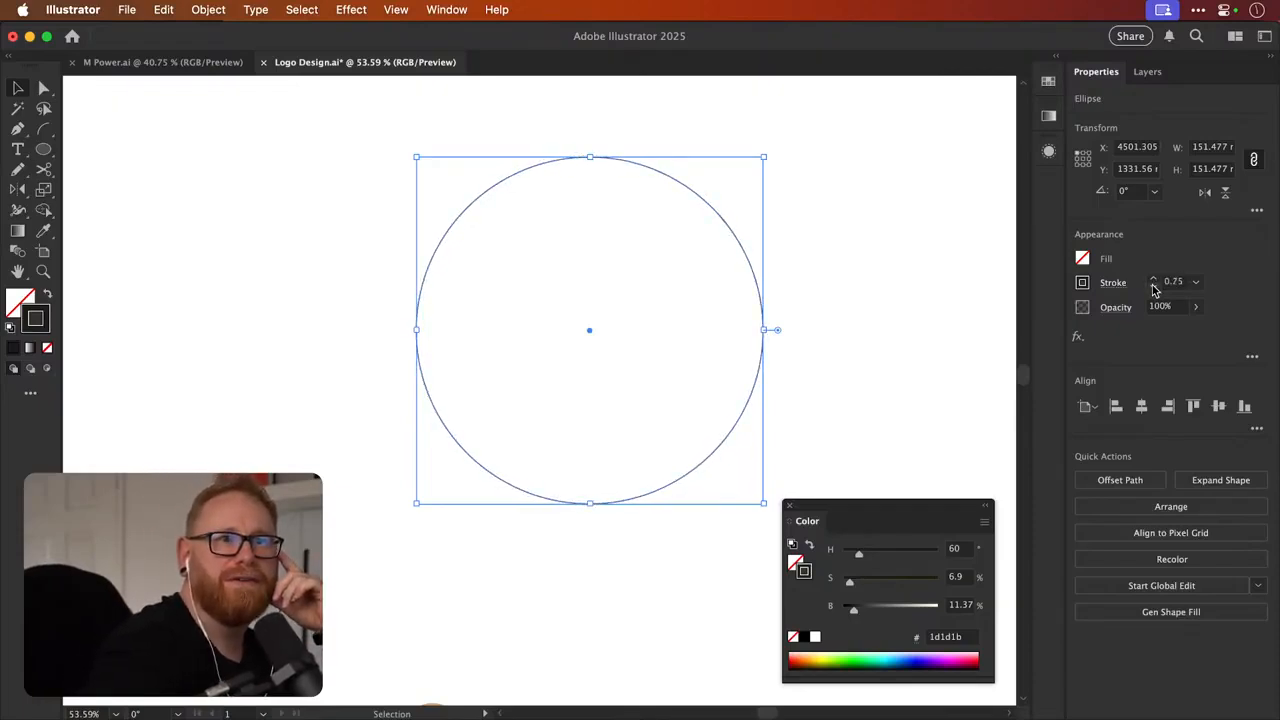
{"action": "left_click", "coordinate": [1153, 287]}
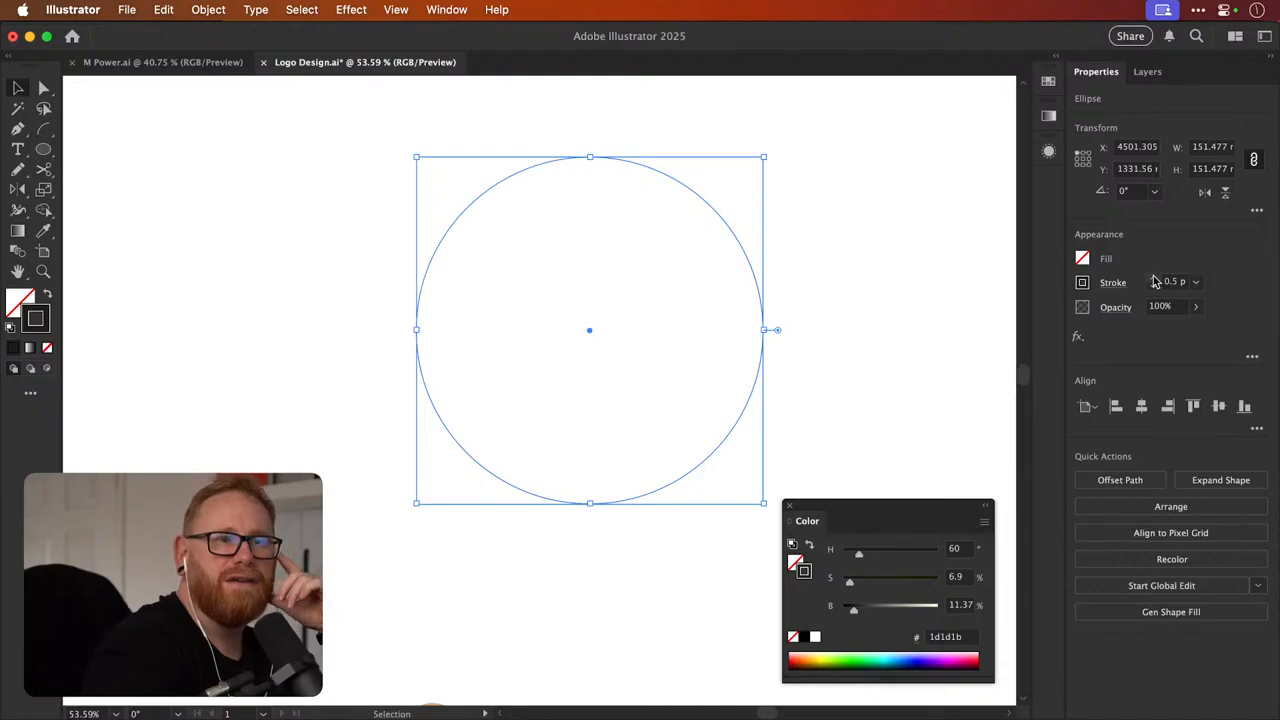
{"action": "left_click", "coordinate": [1153, 287]}
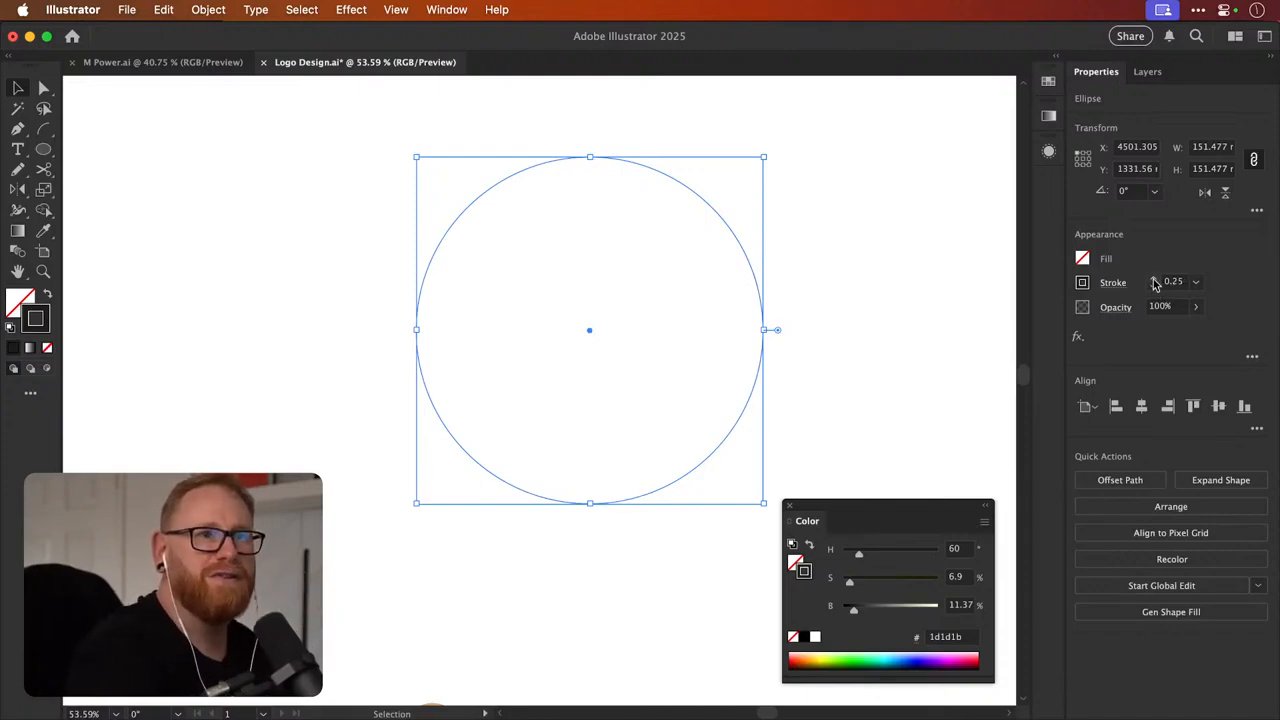
Thicken the circle's stroke in small increments up to 11 pt
{"action": "left_click", "coordinate": [1153, 279]}
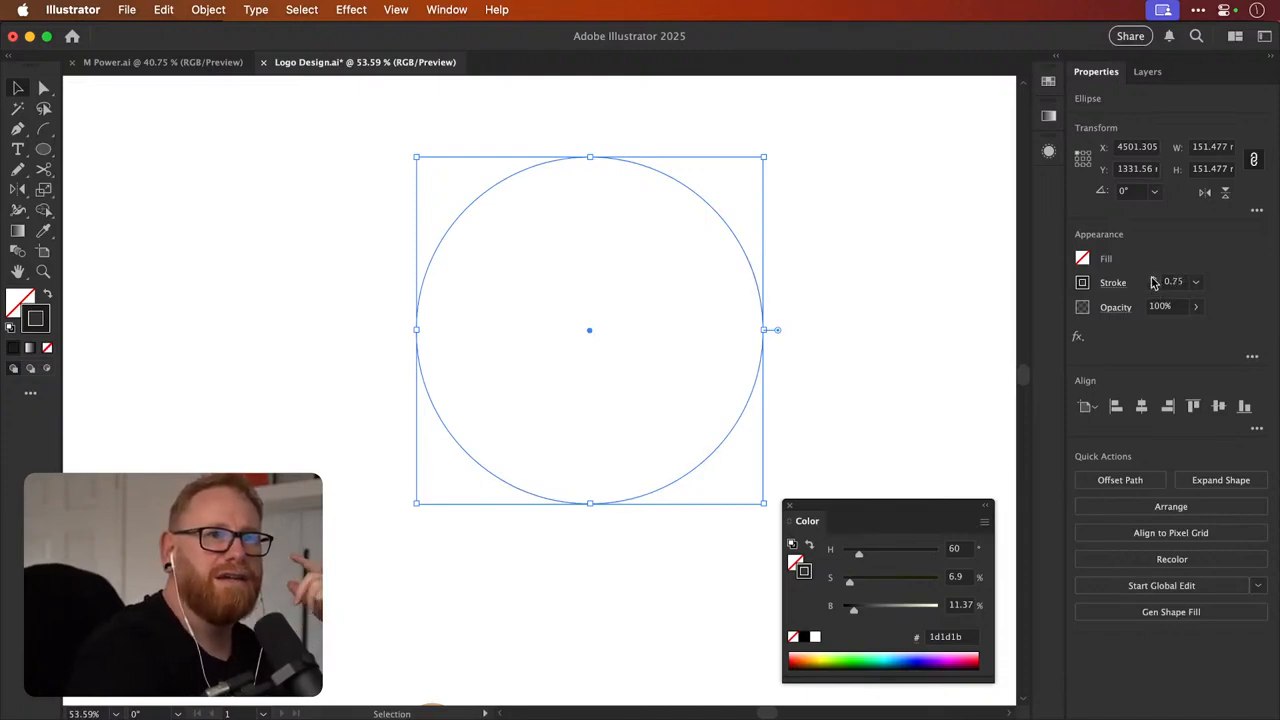
{"action": "left_click", "coordinate": [1153, 279]}
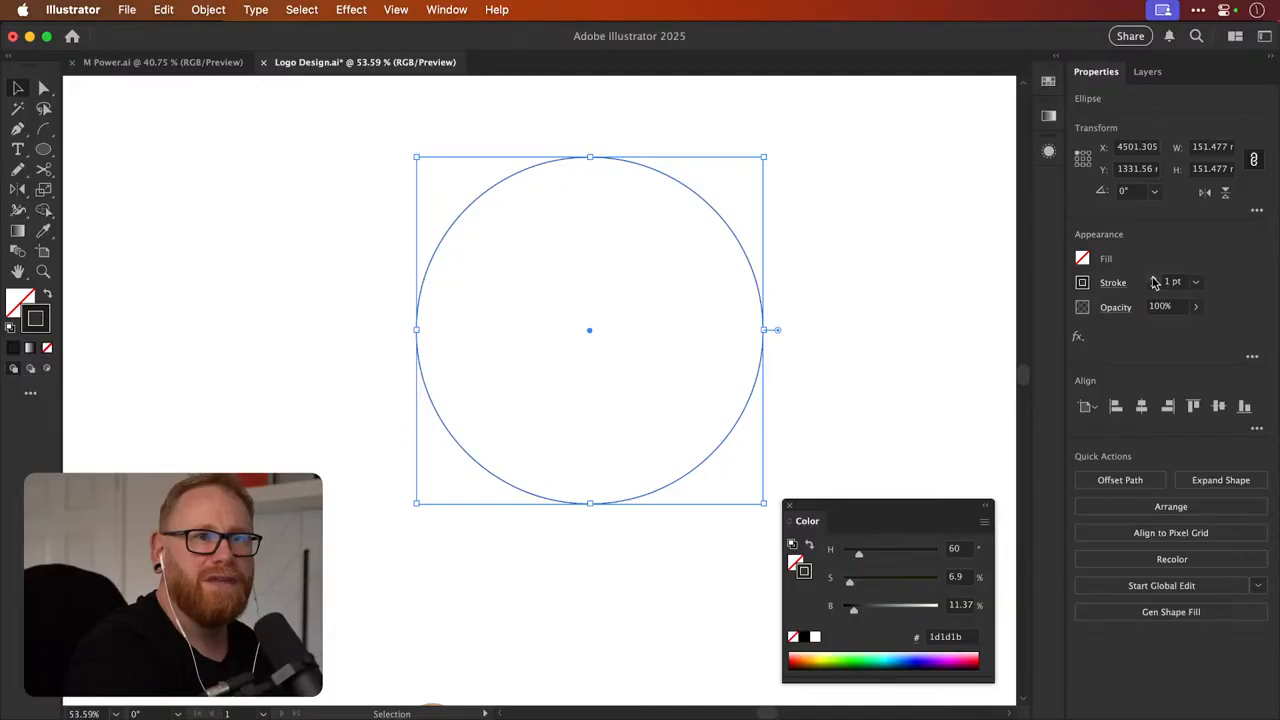
{"action": "left_click", "coordinate": [1153, 279]}
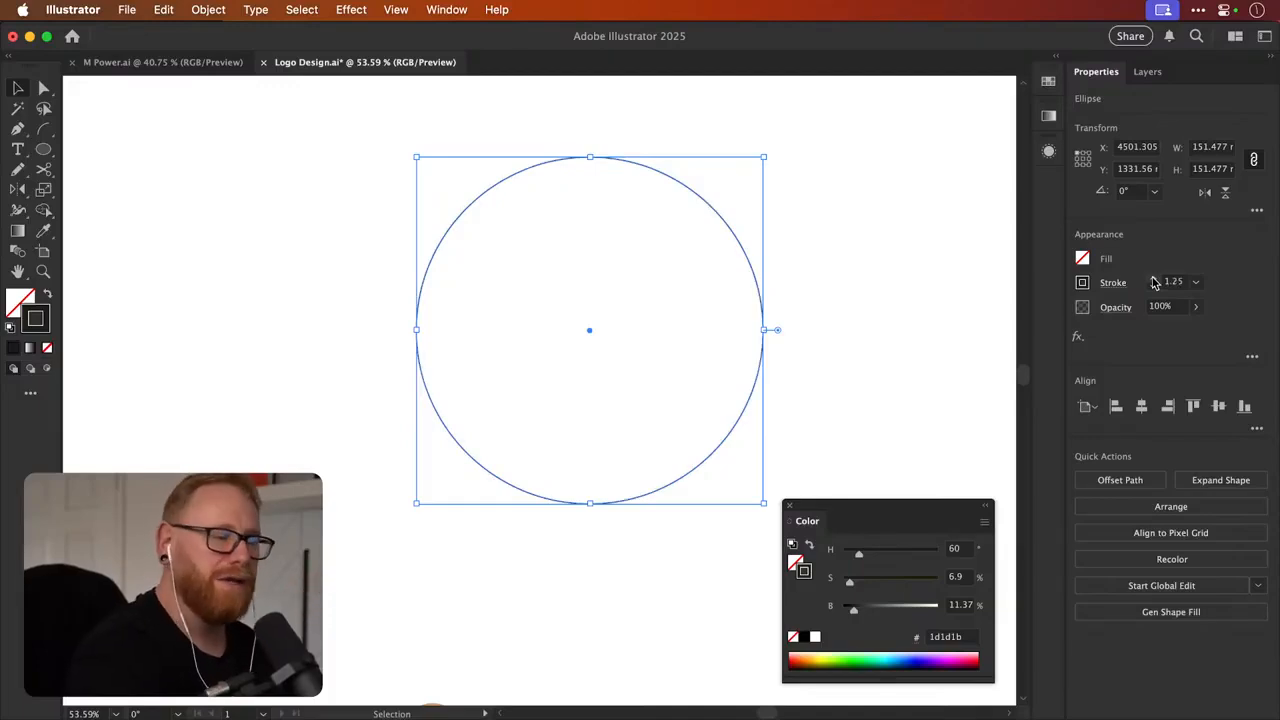
{"action": "left_click", "coordinate": [1153, 279]}
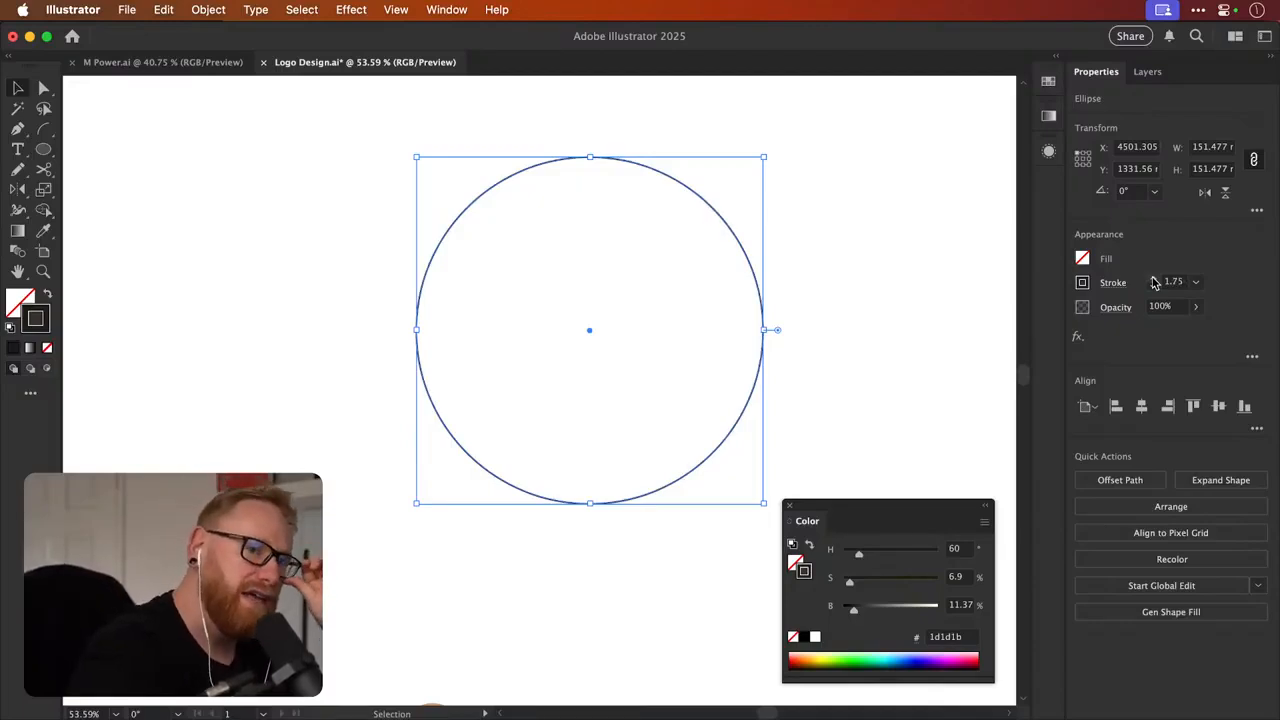
{"action": "left_click", "coordinate": [1153, 279]}
{"action": "left_click", "coordinate": [1153, 279]}
{"action": "left_click", "coordinate": [1153, 279]}
{"action": "left_click", "coordinate": [1153, 279]}
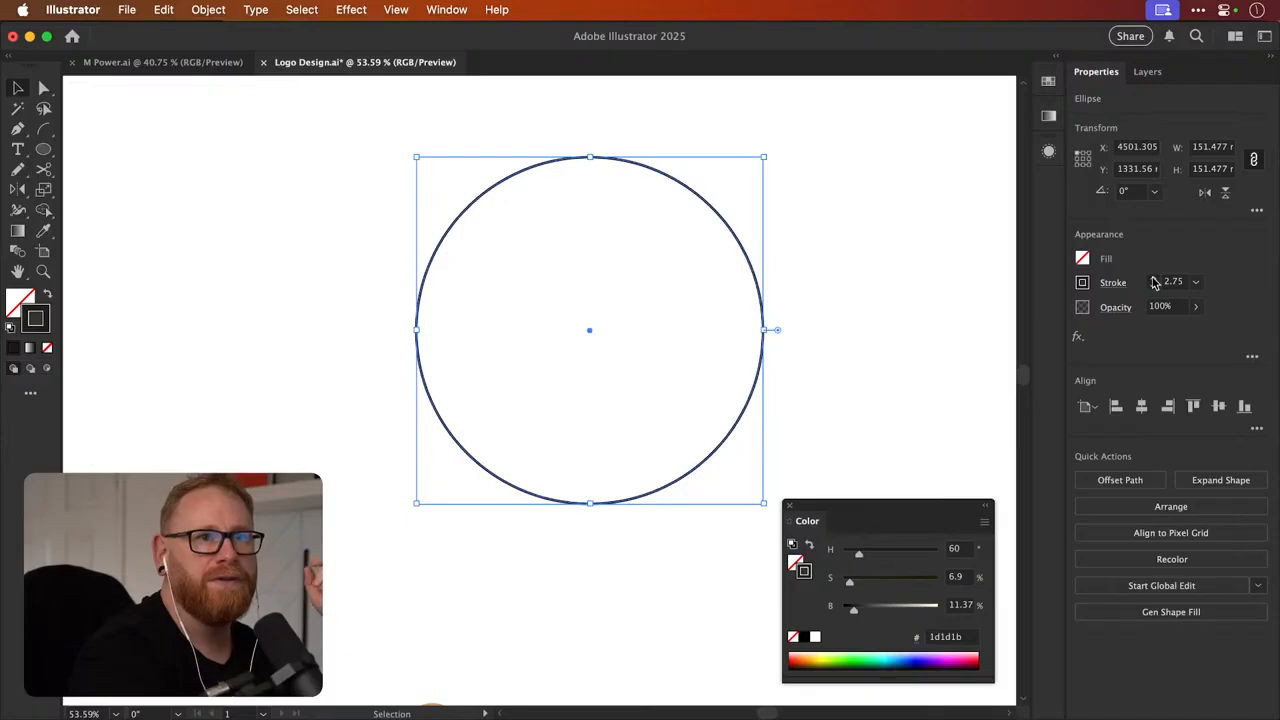
{"action": "left_click", "coordinate": [1153, 279]}
{"action": "left_click", "coordinate": [1153, 279]}
{"action": "left_click", "coordinate": [1153, 279]}
{"action": "left_click", "coordinate": [1153, 279]}
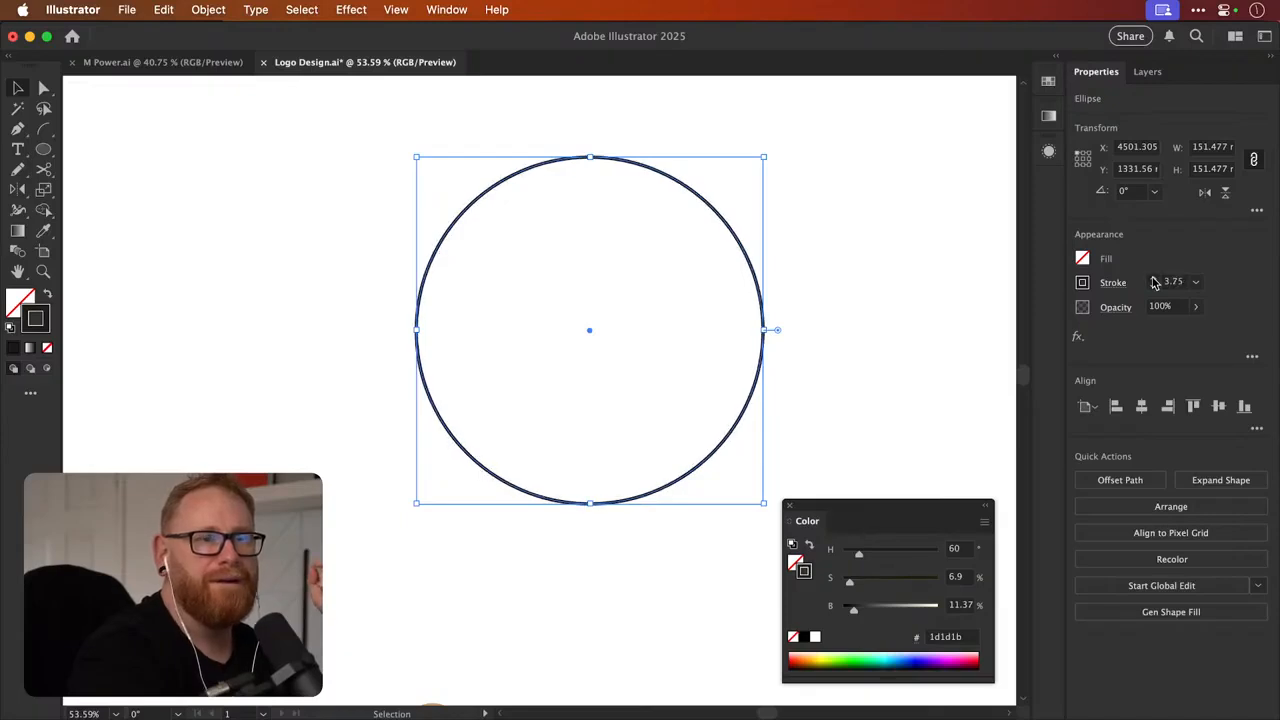
{"action": "left_click", "coordinate": [1153, 279]}
{"action": "left_click", "coordinate": [1153, 279]}
{"action": "left_click", "coordinate": [1153, 279]}
{"action": "left_click", "coordinate": [1153, 279]}
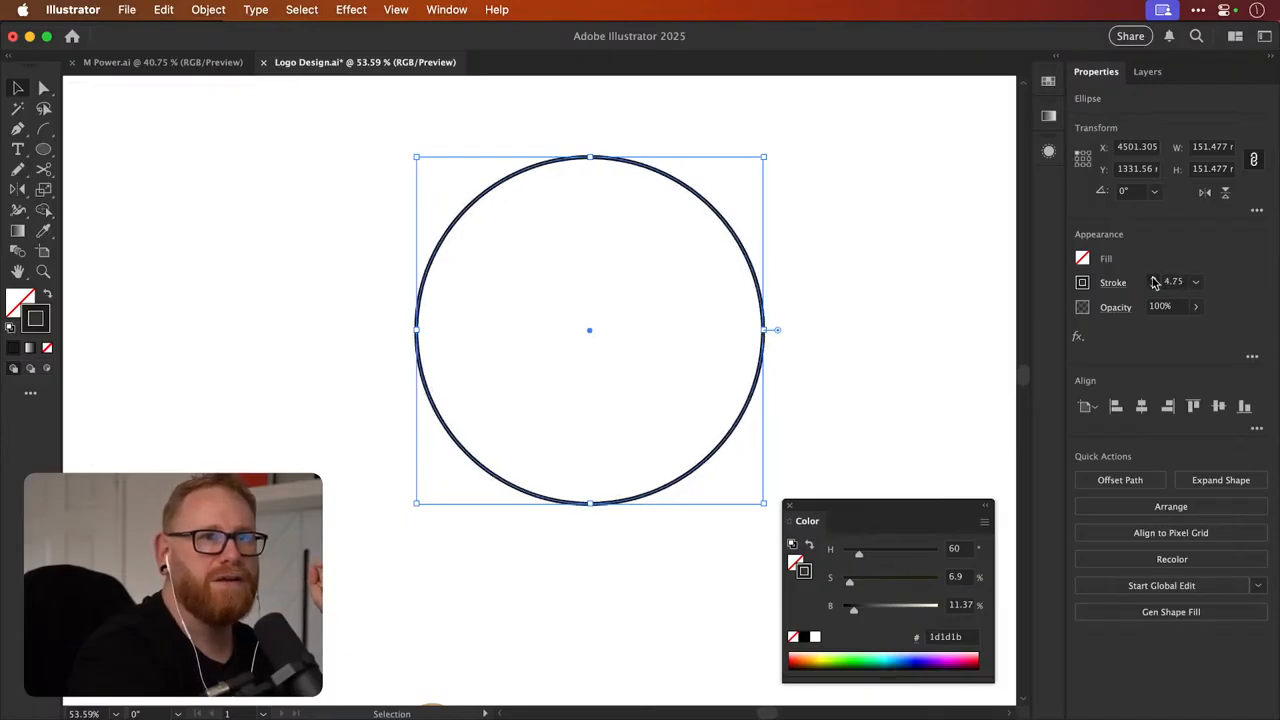
{"action": "left_click", "coordinate": [1153, 279]}
{"action": "left_click", "coordinate": [1153, 279]}
{"action": "left_click", "coordinate": [1153, 279]}
{"action": "left_click", "coordinate": [1153, 279]}
{"action": "left_click", "coordinate": [1153, 279]}
{"action": "left_click", "coordinate": [1153, 279]}
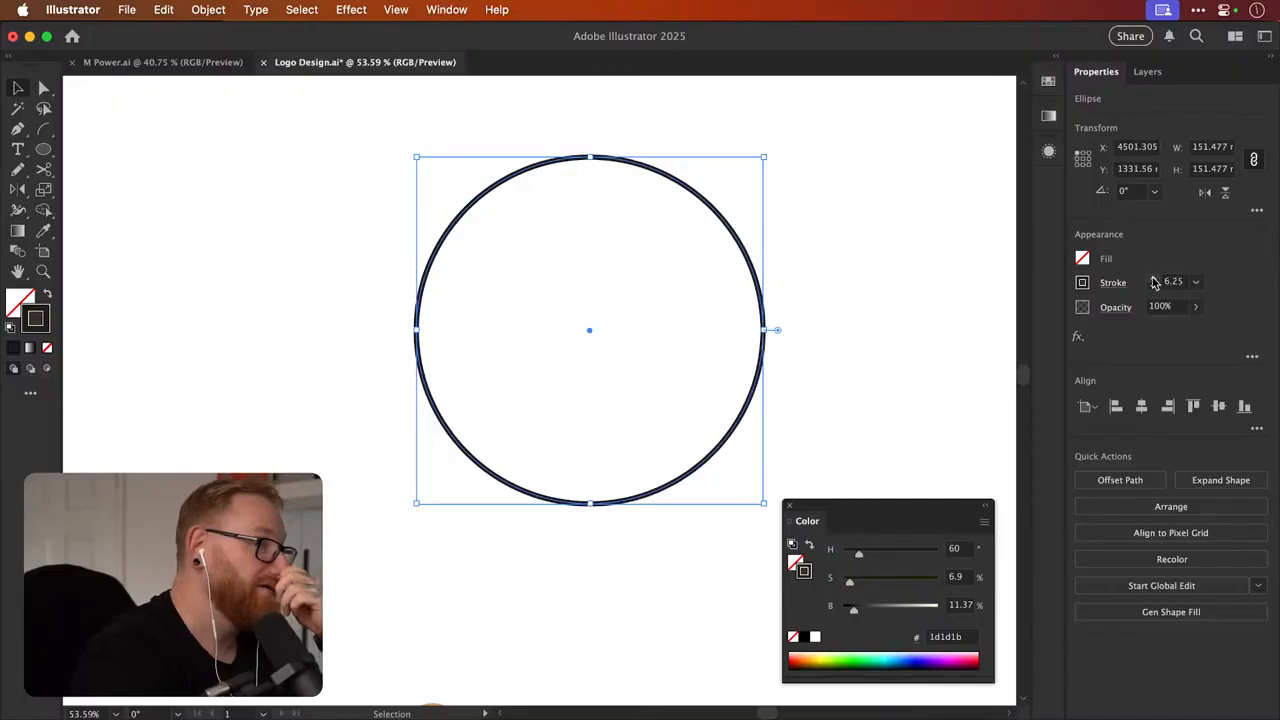
{"action": "left_click", "coordinate": [1153, 279]}
{"action": "left_click", "coordinate": [1153, 279]}
{"action": "left_click", "coordinate": [1153, 279]}
{"action": "left_click", "coordinate": [1153, 279]}
{"action": "left_click", "coordinate": [1153, 279]}
{"action": "left_click", "coordinate": [1153, 279]}
{"action": "left_click", "coordinate": [1153, 279]}
{"action": "left_click", "coordinate": [1153, 279]}
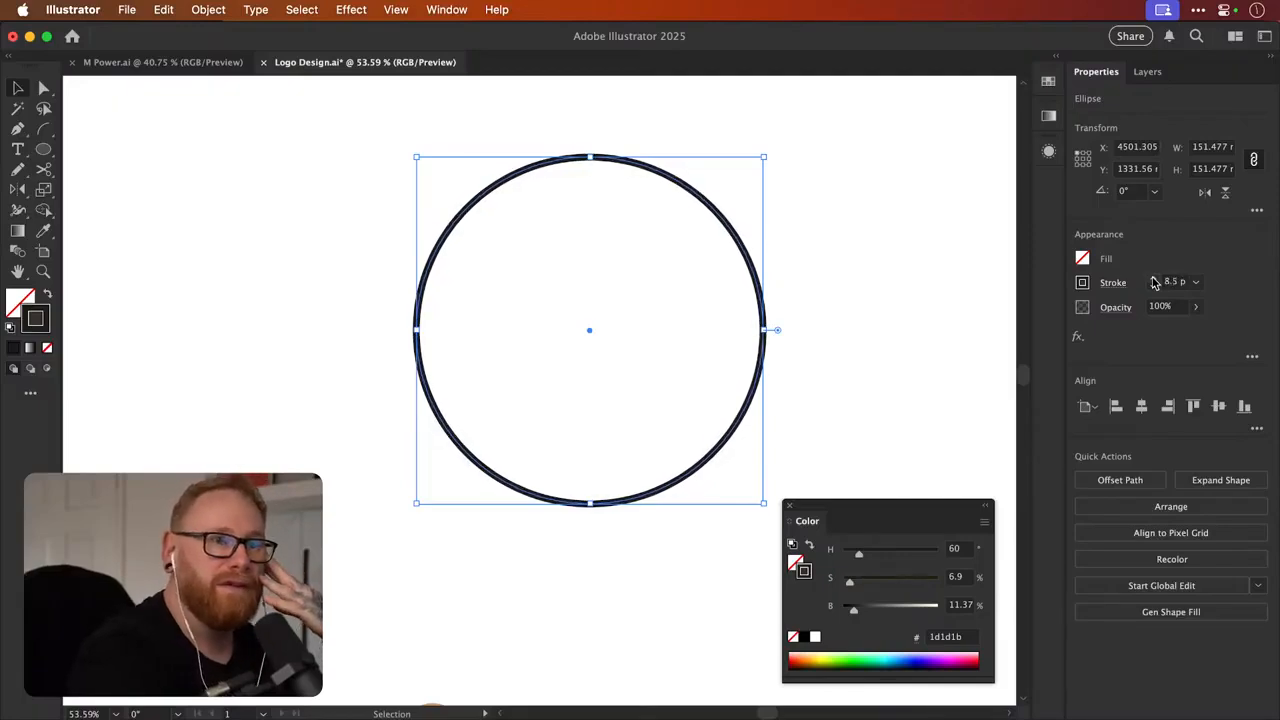
{"action": "left_click", "coordinate": [1153, 279]}
{"action": "left_click", "coordinate": [1153, 279]}
{"action": "left_click", "coordinate": [1153, 279]}
{"action": "left_click", "coordinate": [1153, 279]}
{"action": "left_click", "coordinate": [1153, 279]}
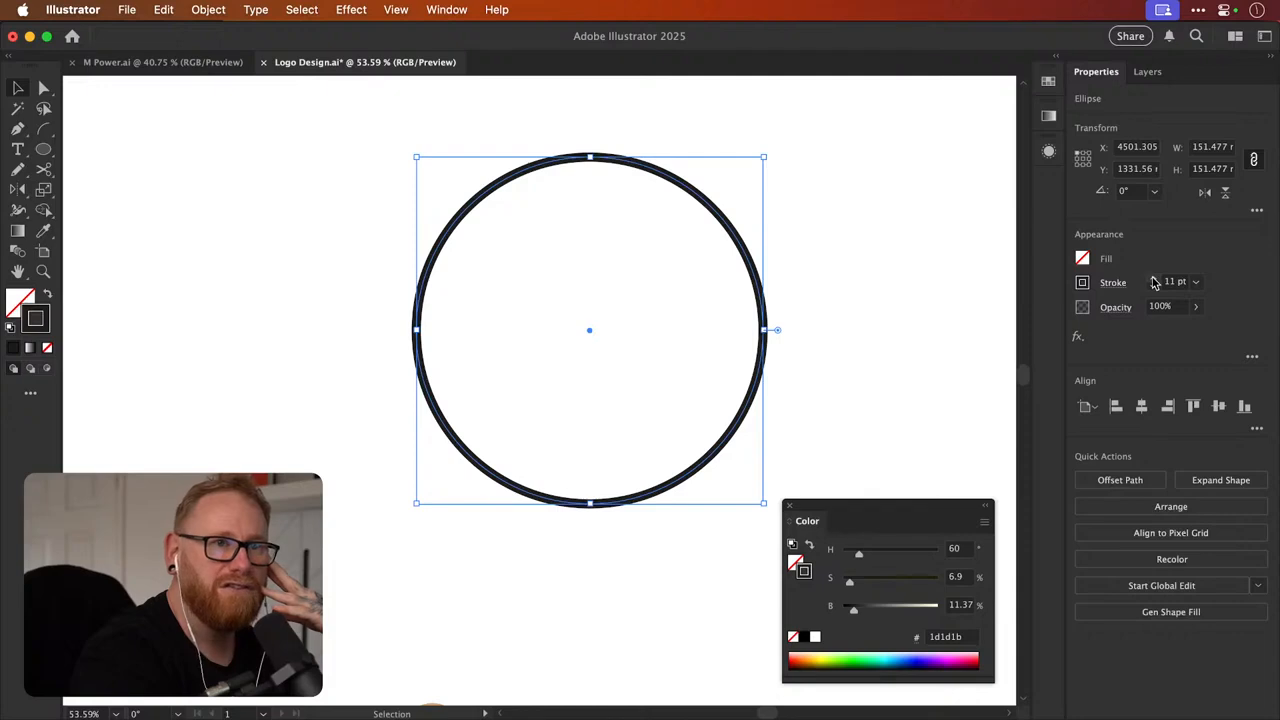
Thicken the test circle's stroke in 1 pt increments to beyond 23 pt
{"action": "left_click", "coordinate": [1153, 279]}
{"action": "left_click", "coordinate": [1153, 279]}
{"action": "left_click", "coordinate": [1153, 279]}
{"action": "left_click", "coordinate": [1153, 279]}
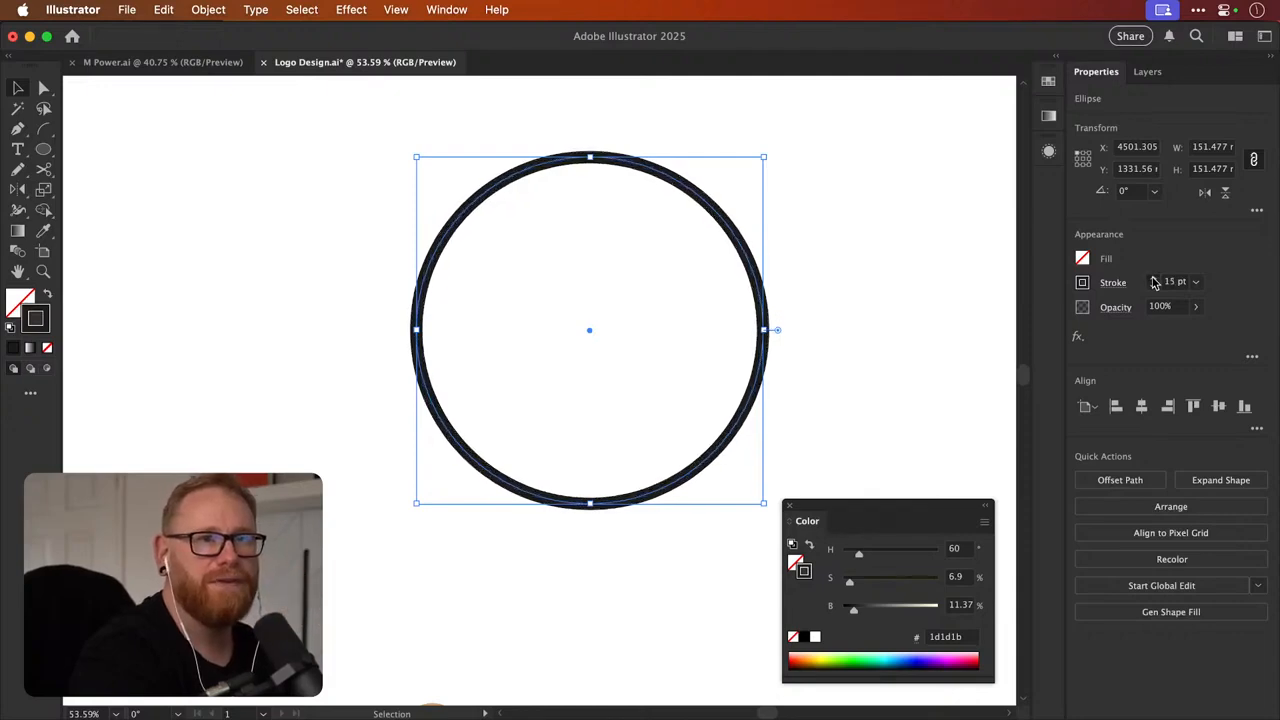
{"action": "left_click", "coordinate": [1153, 279]}
{"action": "left_click", "coordinate": [1153, 279]}
{"action": "left_click", "coordinate": [1153, 279]}
{"action": "left_click", "coordinate": [1153, 279]}
{"action": "left_click", "coordinate": [1153, 279]}
{"action": "left_click", "coordinate": [1153, 279]}
{"action": "left_click", "coordinate": [1153, 279]}
{"action": "left_click", "coordinate": [1153, 279]}
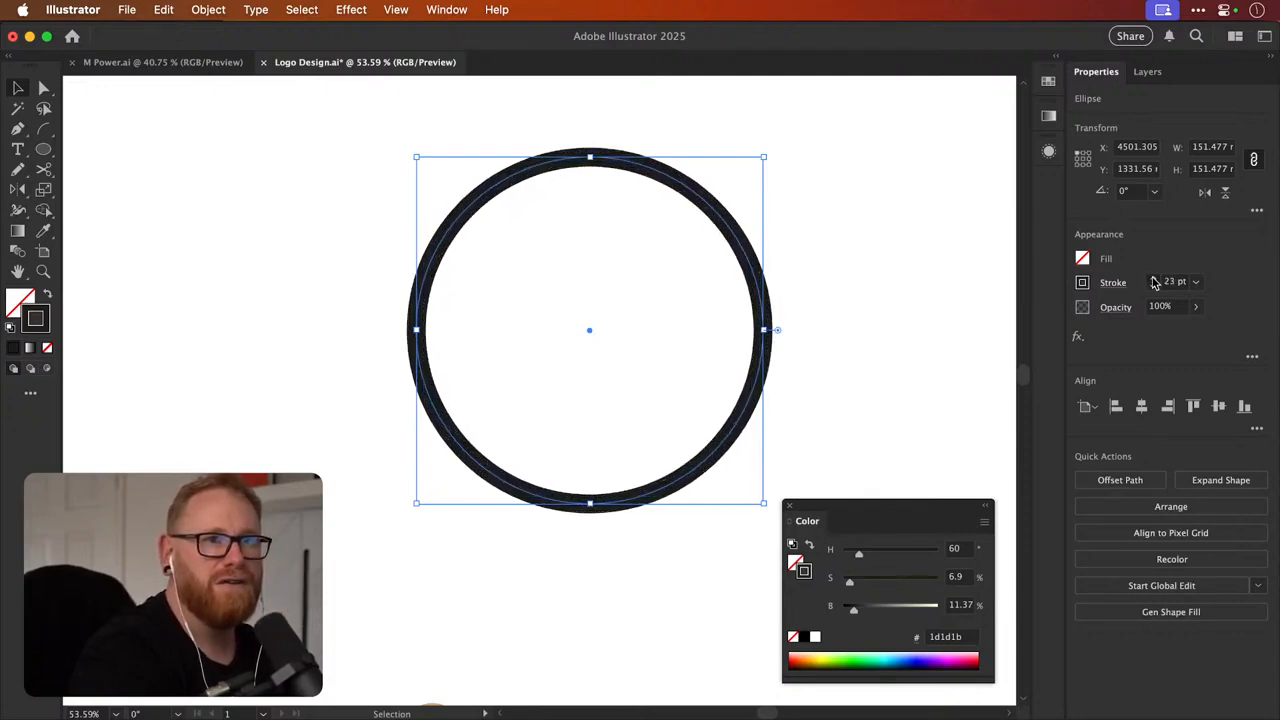
{"action": "left_click", "coordinate": [1153, 279]}
{"action": "left_click", "coordinate": [1153, 279]}
{"action": "left_click", "coordinate": [1153, 279]}
{"action": "left_click", "coordinate": [1153, 279]}
{"action": "left_click", "coordinate": [1153, 279]}
{"action": "left_click", "coordinate": [1153, 279]}
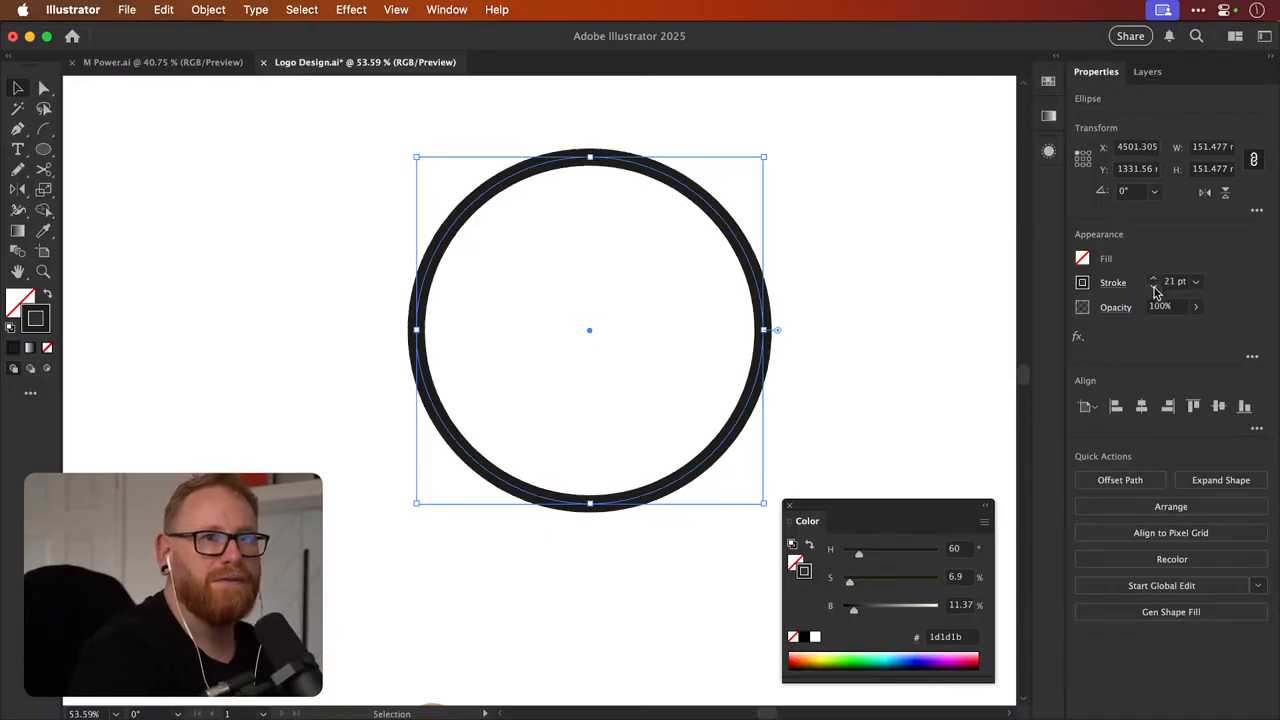
Thin the test circle's stroke gradually through 10 pt and 5 pt down to 3 pt
{"action": "left_click", "coordinate": [1155, 288]}
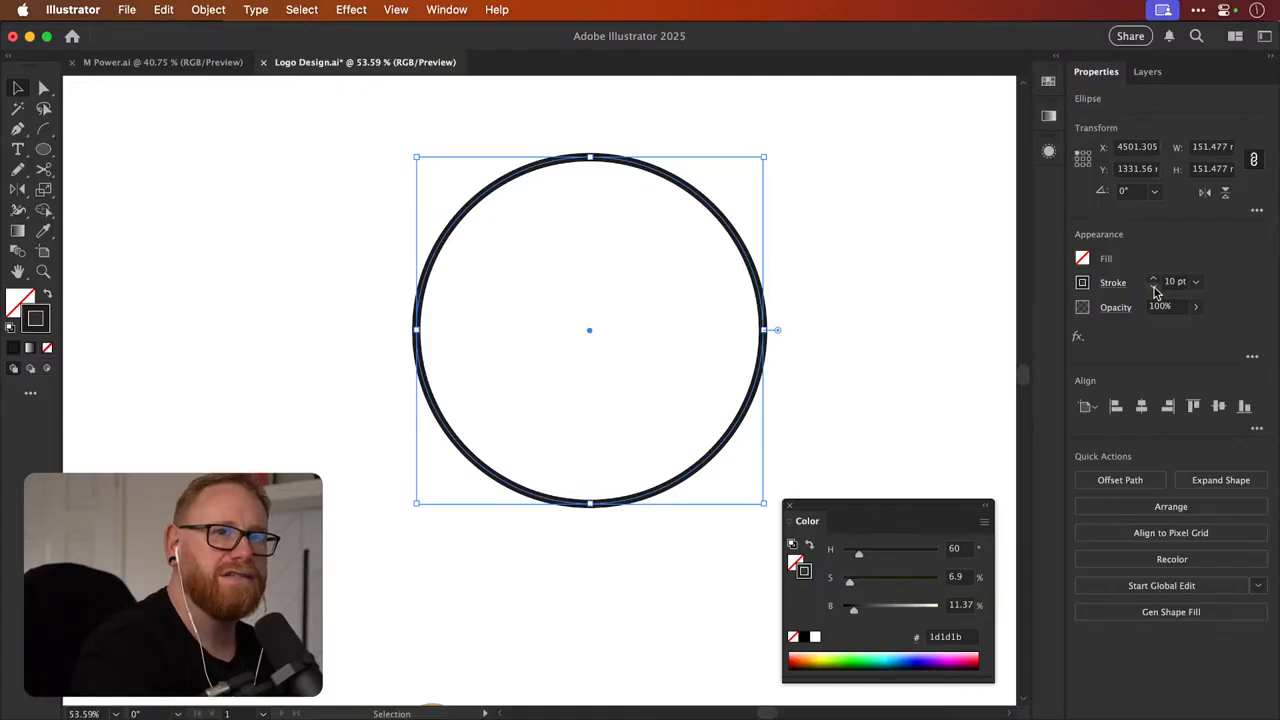
{"action": "left_click", "coordinate": [1155, 288]}
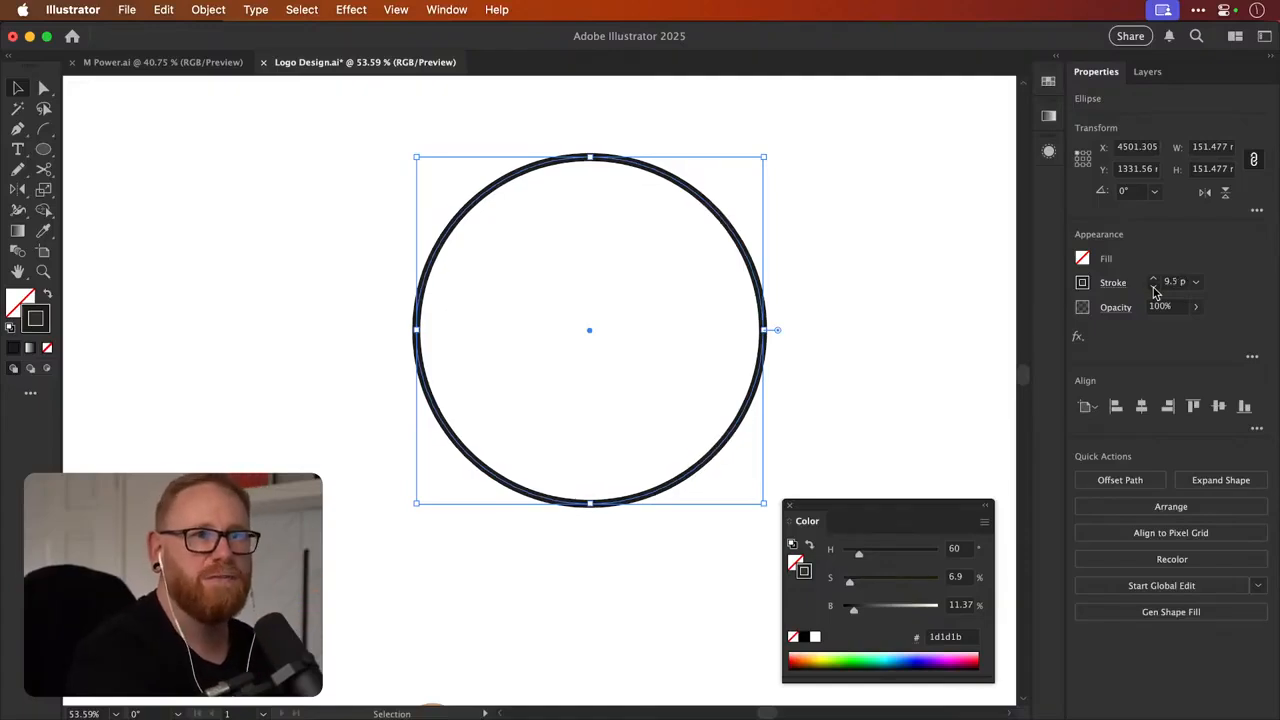
{"action": "left_click", "coordinate": [1155, 288]}
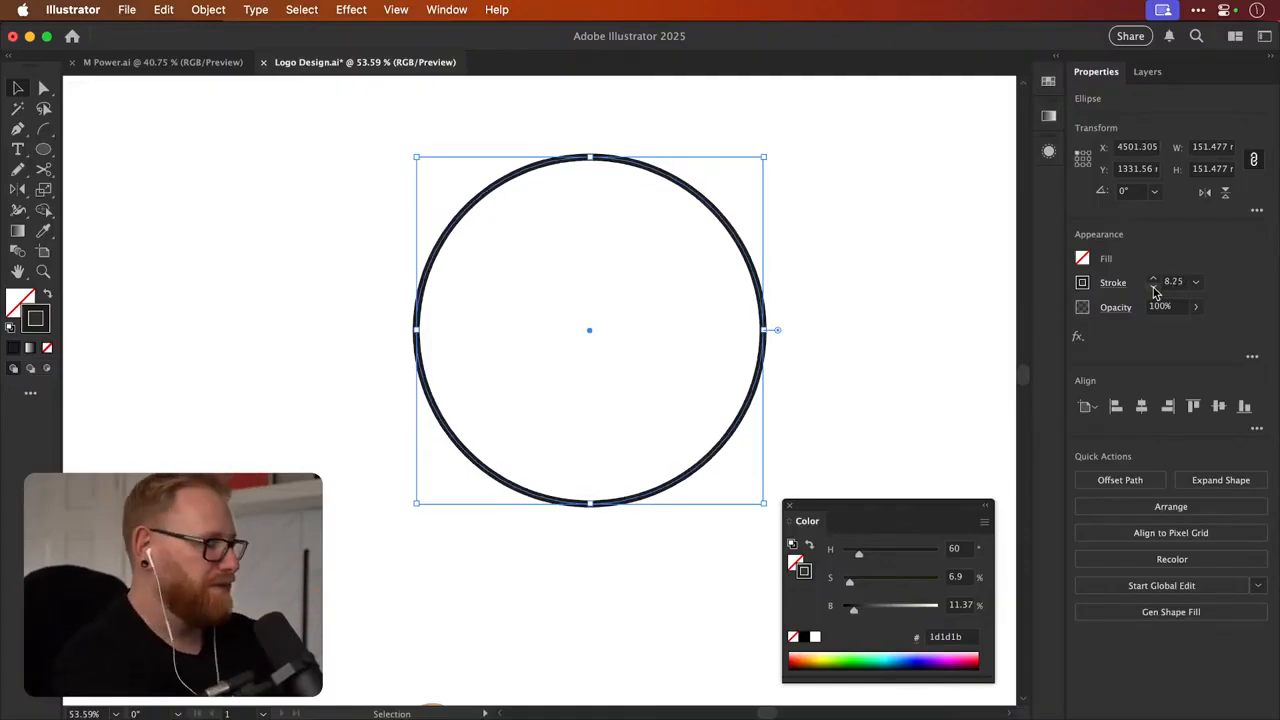
{"action": "left_click", "coordinate": [1155, 288]}
{"action": "left_click", "coordinate": [1155, 288]}
{"action": "left_click", "coordinate": [1155, 288]}
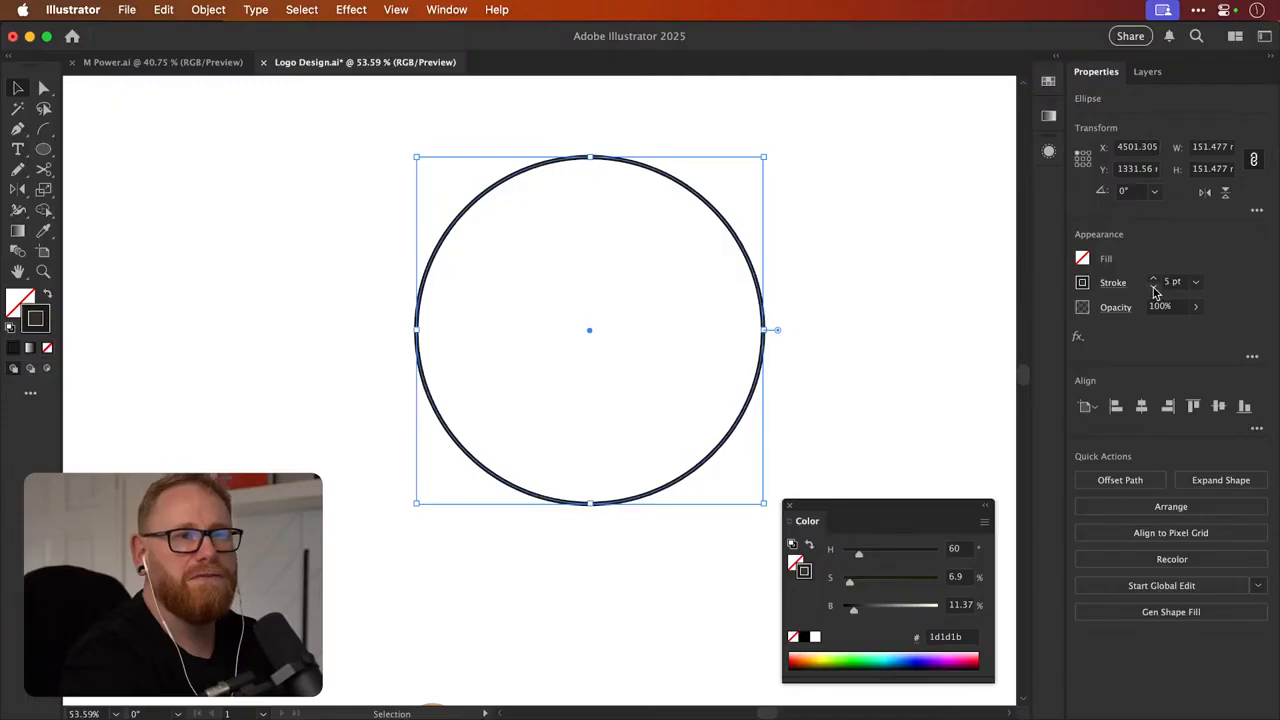
{"action": "left_click", "coordinate": [1155, 288]}
{"action": "left_click", "coordinate": [1155, 288]}
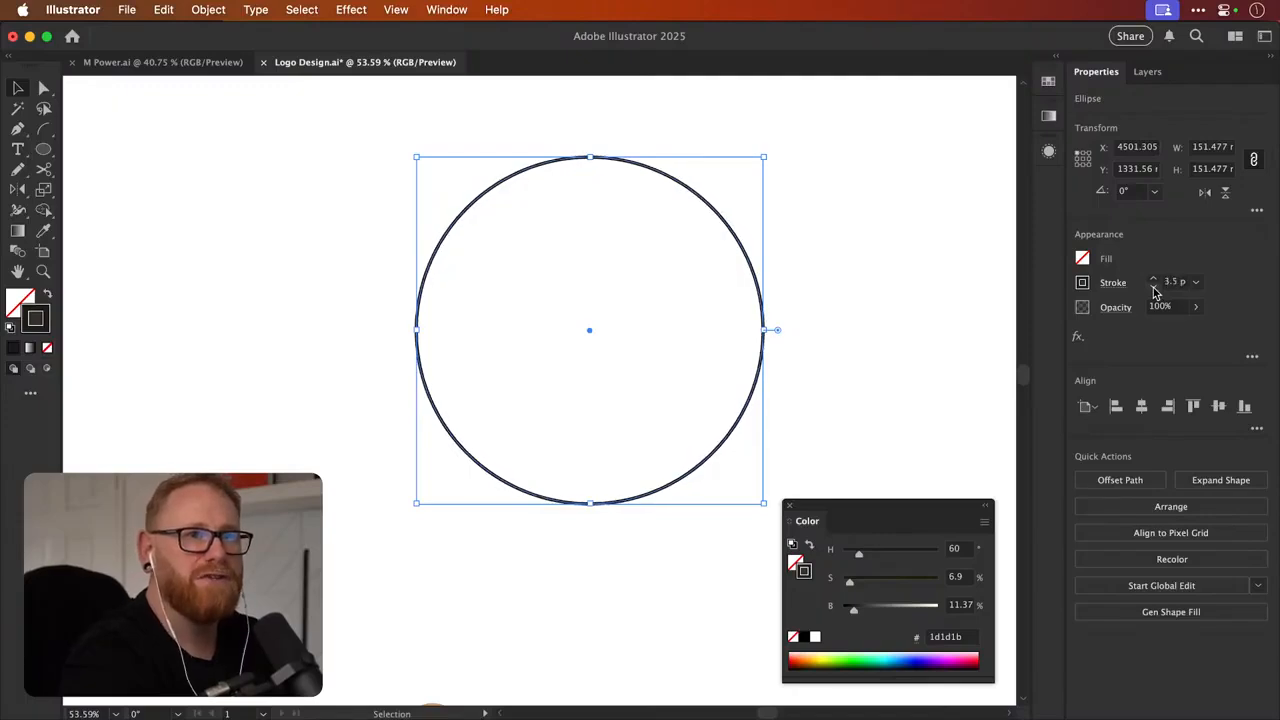
{"action": "left_click", "coordinate": [1155, 288]}
Thicken the circle's stroke to 7.5 pt and thin it back down to 2.5 pt
{"action": "left_click", "coordinate": [1155, 282]}
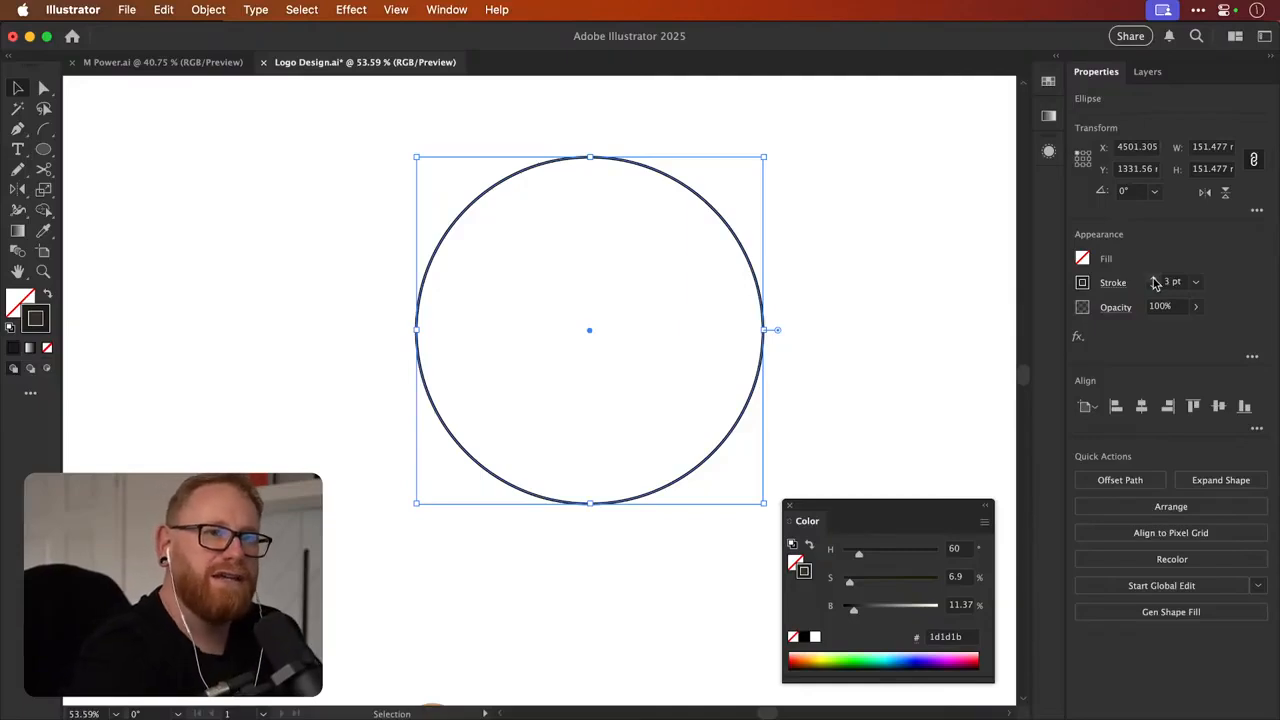
{"action": "left_click", "coordinate": [1155, 282]}
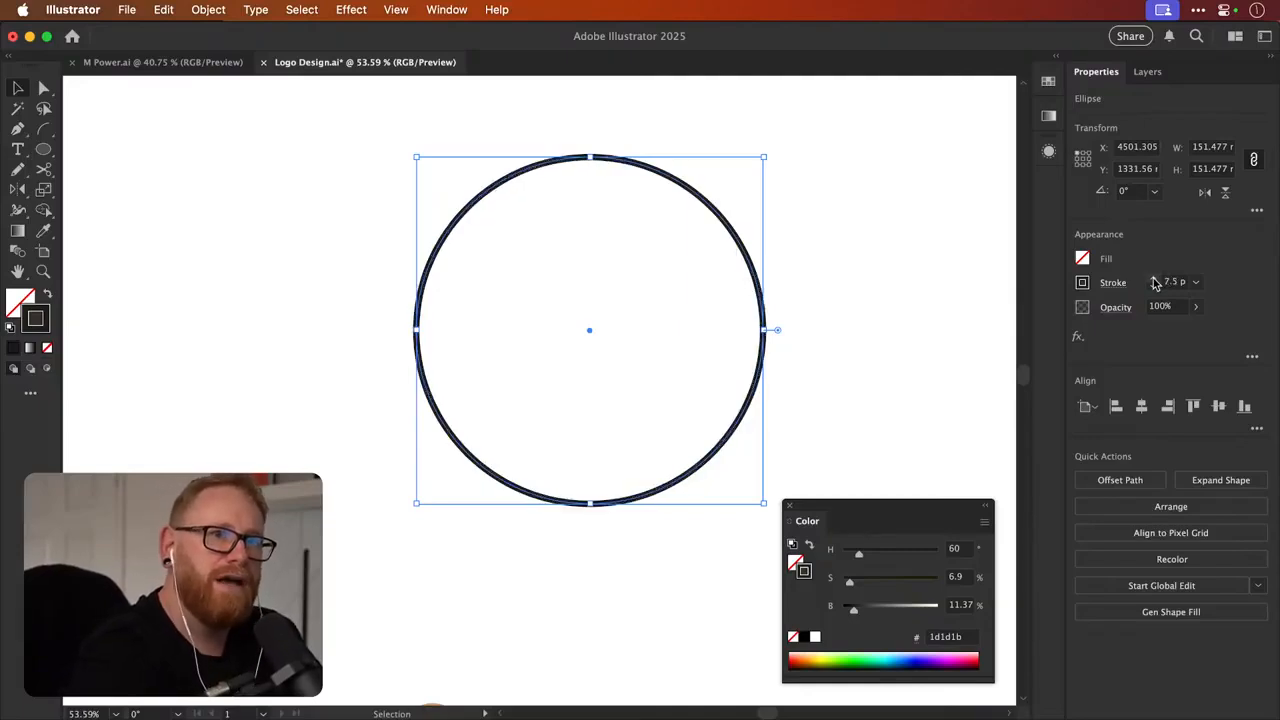
{"action": "left_click", "coordinate": [1155, 290]}
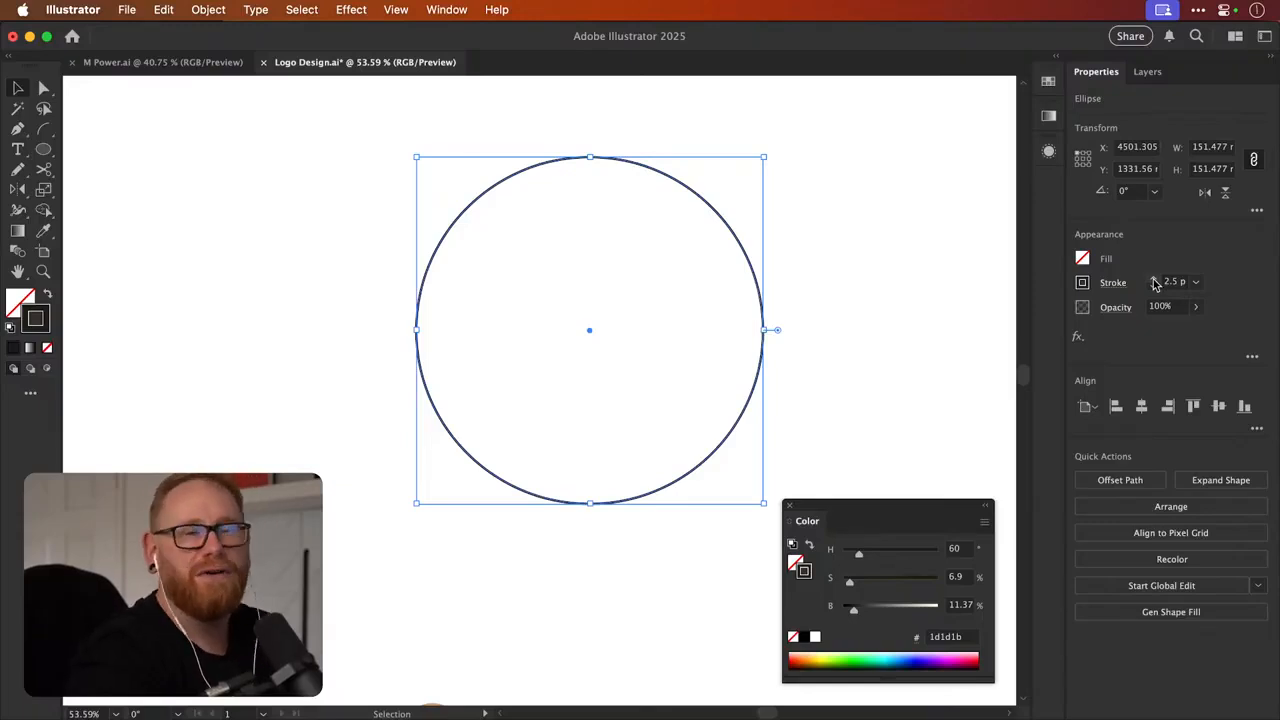
Thicken the circle's stroke progressively through 10, 20 and 40 pt up to 60 pt
{"action": "left_click", "coordinate": [1155, 281]}
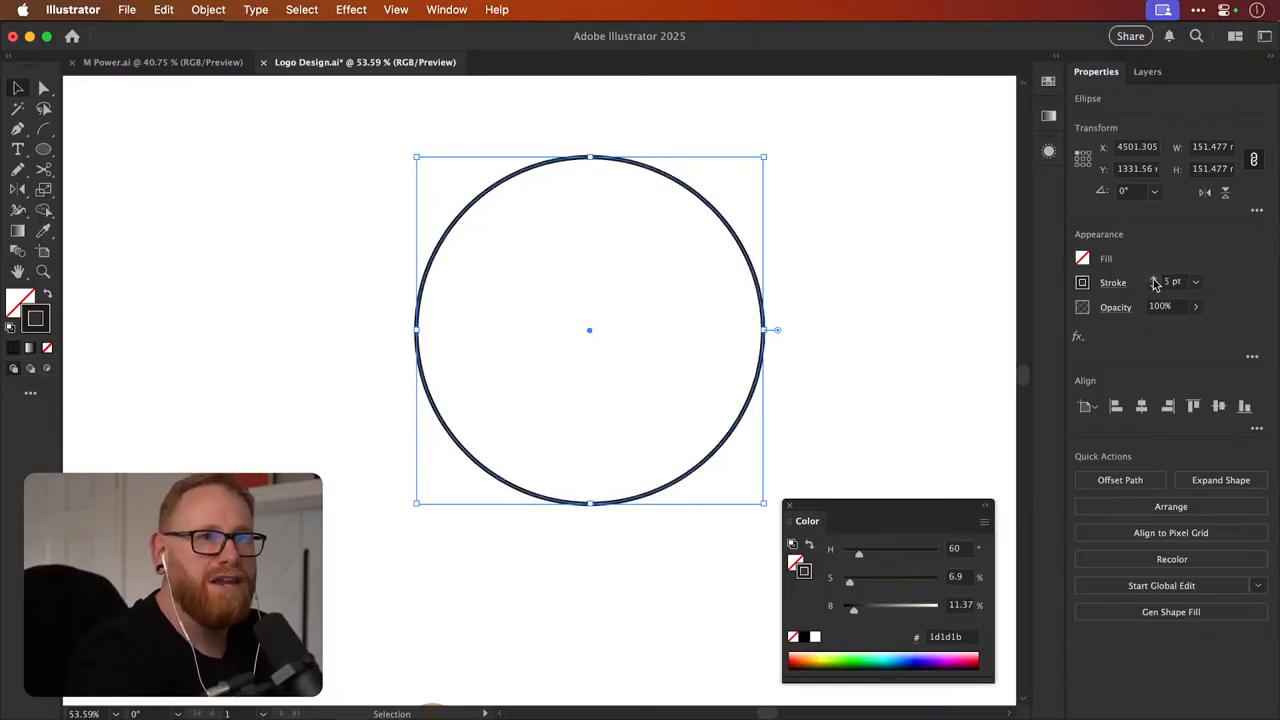
{"action": "left_click", "coordinate": [1155, 281]}
{"action": "left_click", "coordinate": [1155, 281]}
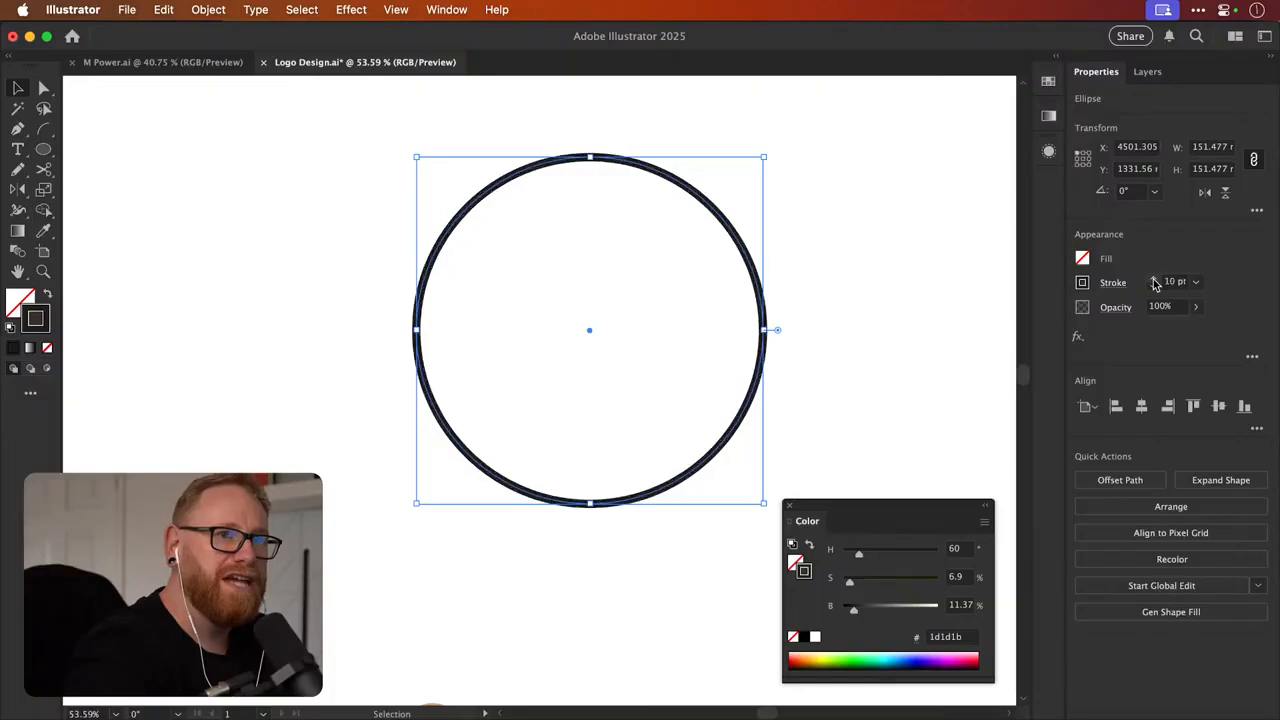
{"action": "left_click", "coordinate": [1155, 281]}
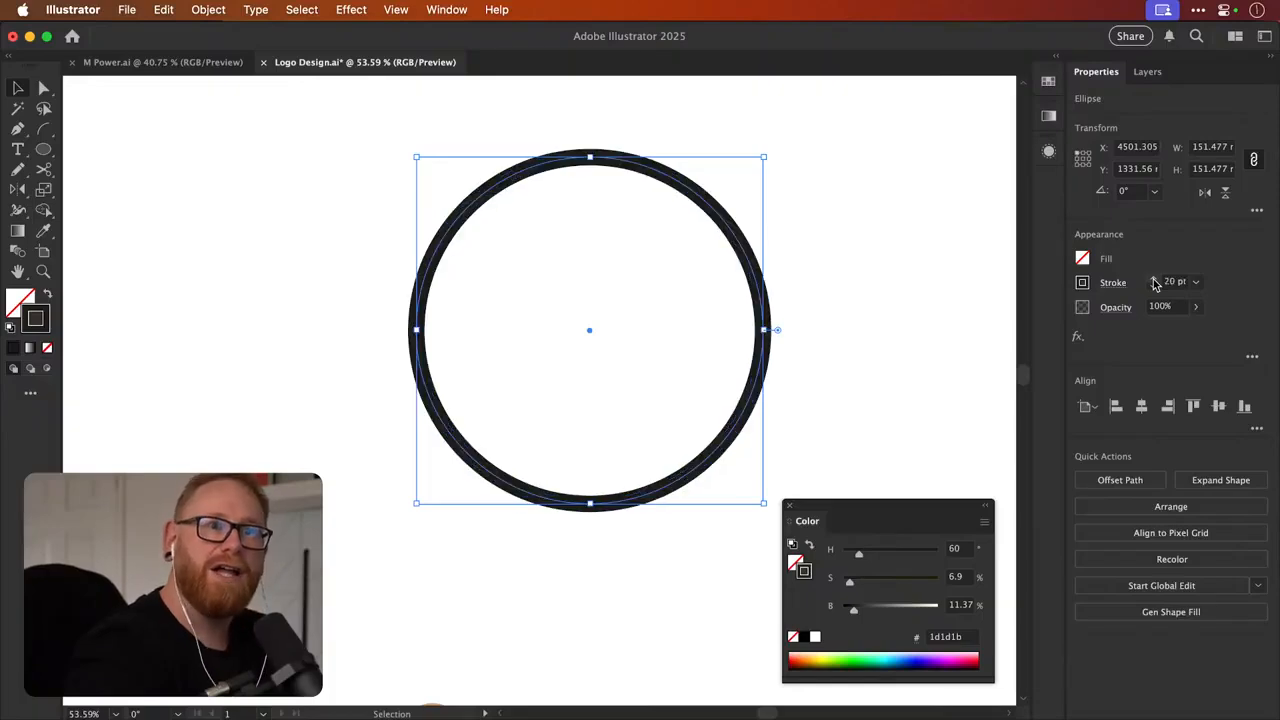
{"action": "left_click", "coordinate": [1155, 281]}
{"action": "left_click", "coordinate": [1155, 281]}
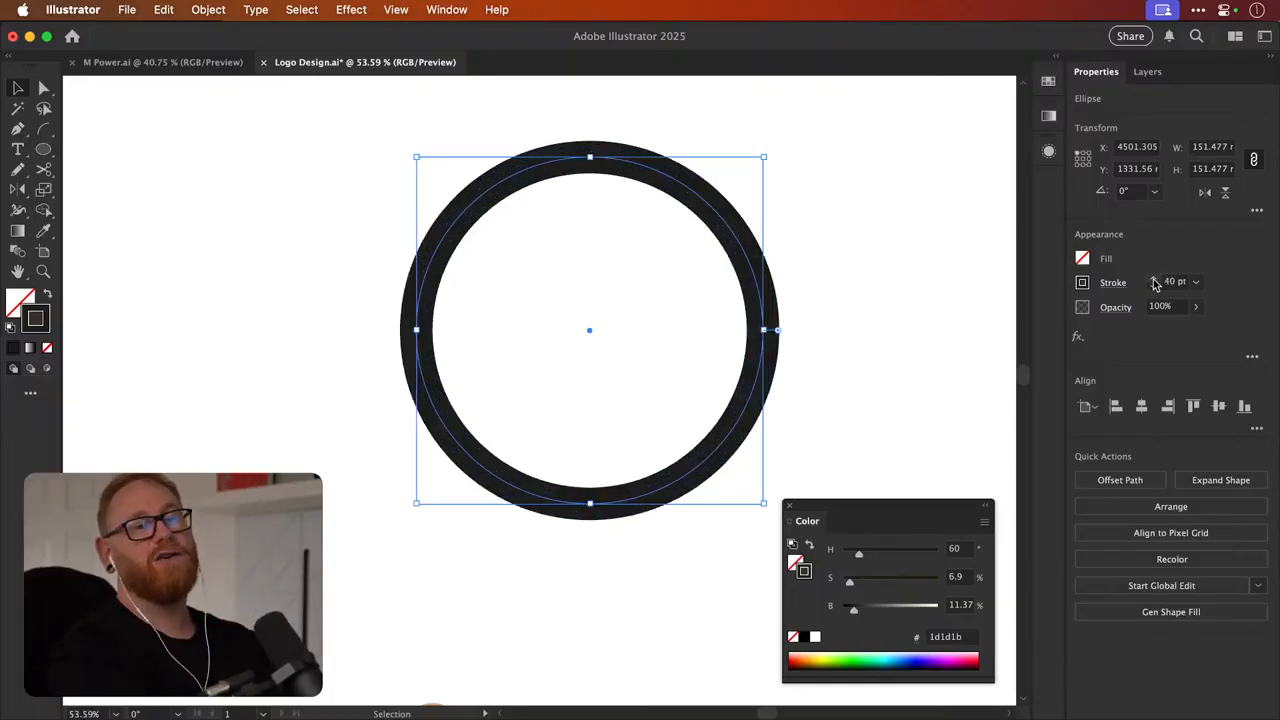
{"action": "left_click", "coordinate": [1155, 281]}
{"action": "left_click", "coordinate": [1155, 281]}
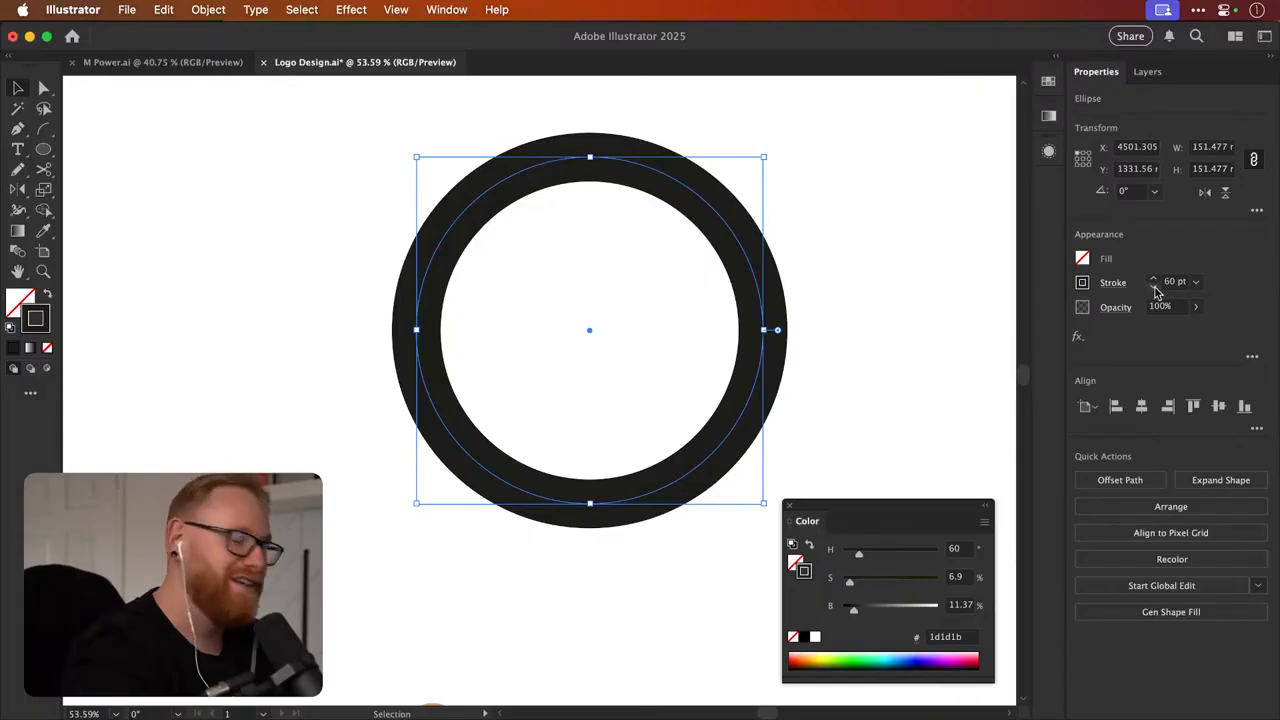
Thin the circle's heavy stroke through 10 pt down to a fine 2 pt line
{"action": "left_click", "coordinate": [1155, 289]}
{"action": "left_click", "coordinate": [1155, 289]}
{"action": "left_click", "coordinate": [1155, 289]}
{"action": "left_click", "coordinate": [1155, 289]}
{"action": "left_click", "coordinate": [1155, 289]}
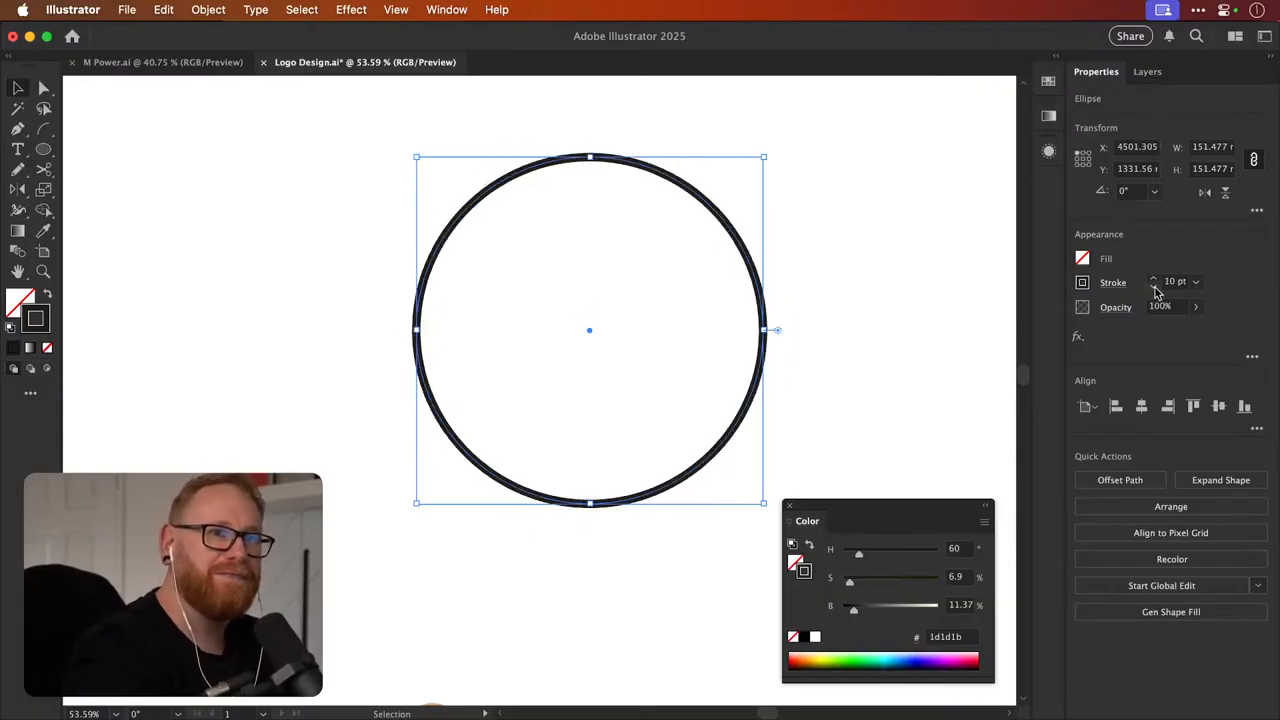
{"action": "left_click", "coordinate": [1155, 289]}
{"action": "left_click", "coordinate": [1155, 289]}
{"action": "left_click", "coordinate": [1155, 289]}
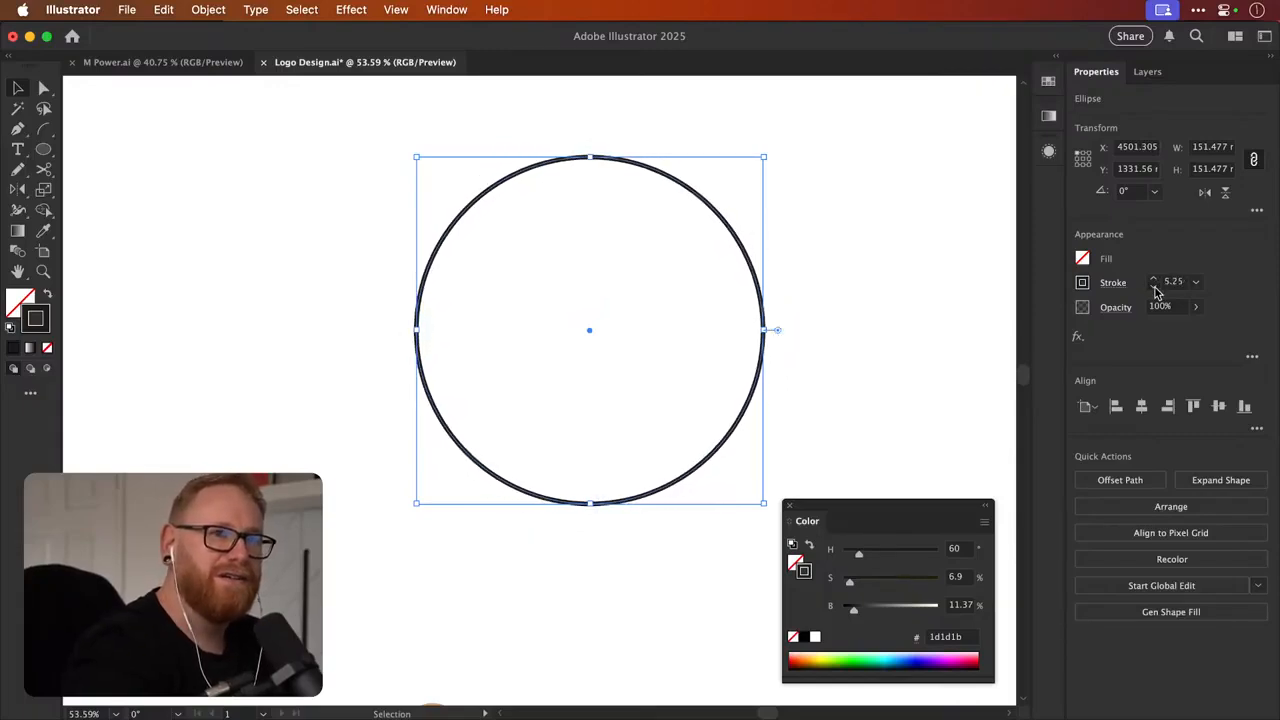
{"action": "left_click", "coordinate": [1155, 289]}
{"action": "left_click", "coordinate": [1155, 289]}
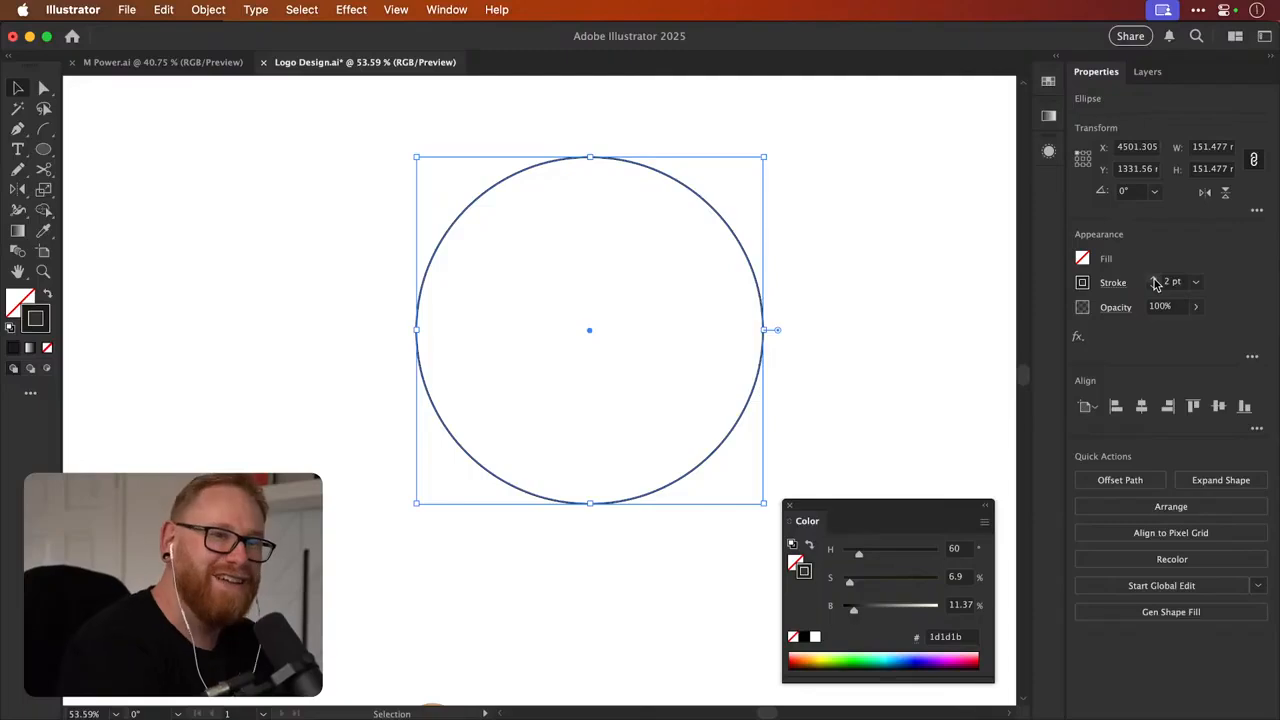
Raise the circle's stroke to 5 pt, reduce it until the stroke is removed, and restore it to 5 pt
{"action": "left_click", "coordinate": [1155, 282]}
{"action": "left_click", "coordinate": [1155, 282]}
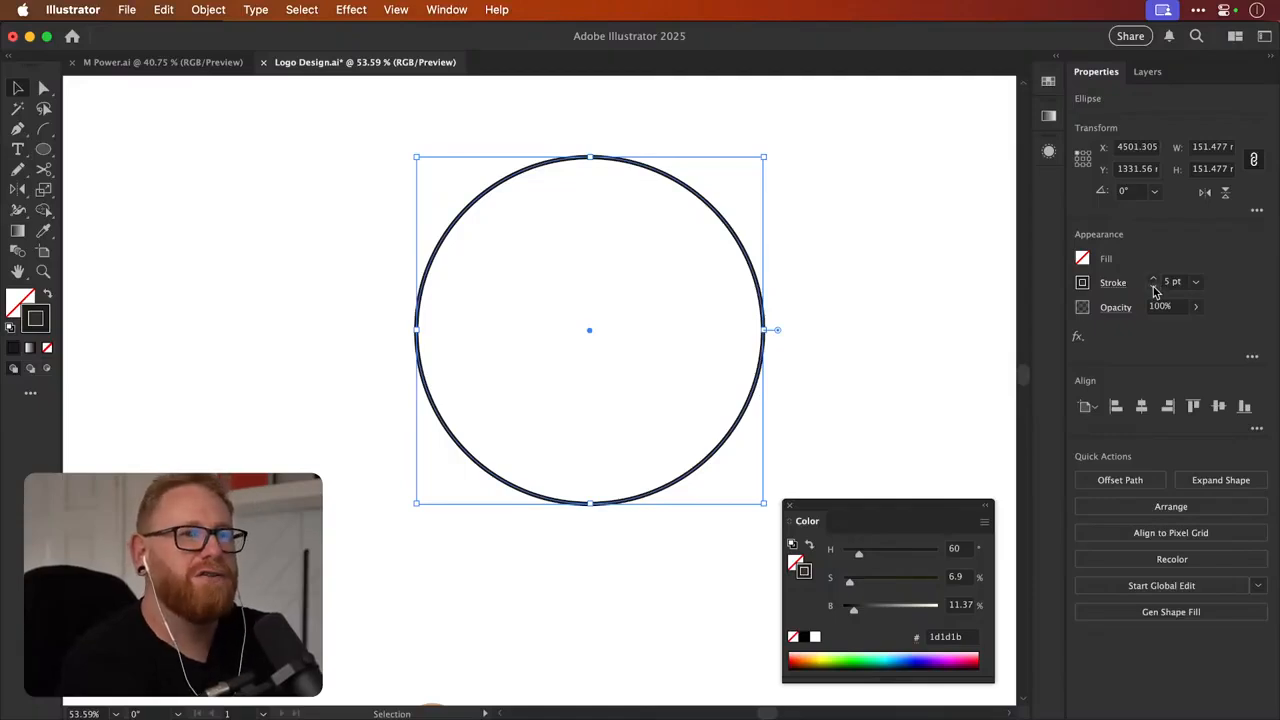
{"action": "left_click", "coordinate": [1154, 289]}
{"action": "left_click", "coordinate": [1154, 289]}
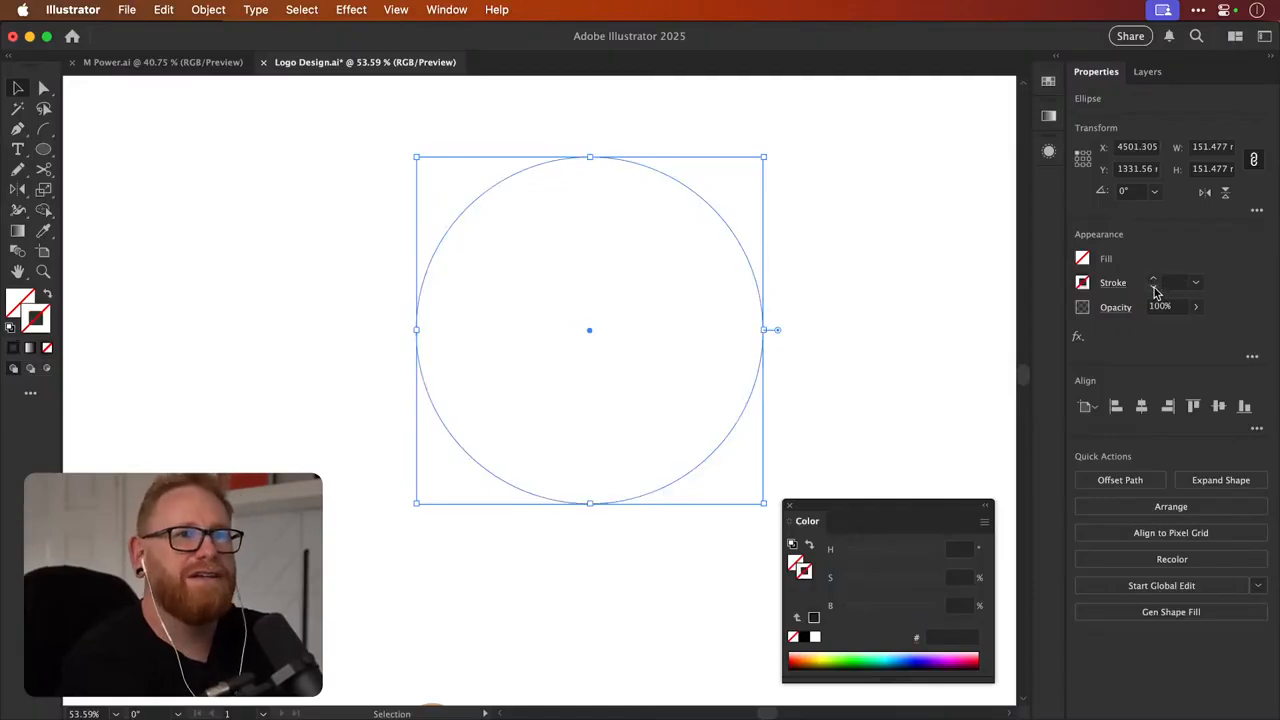
{"action": "left_click", "coordinate": [1155, 281]}
{"action": "left_click", "coordinate": [1154, 279]}
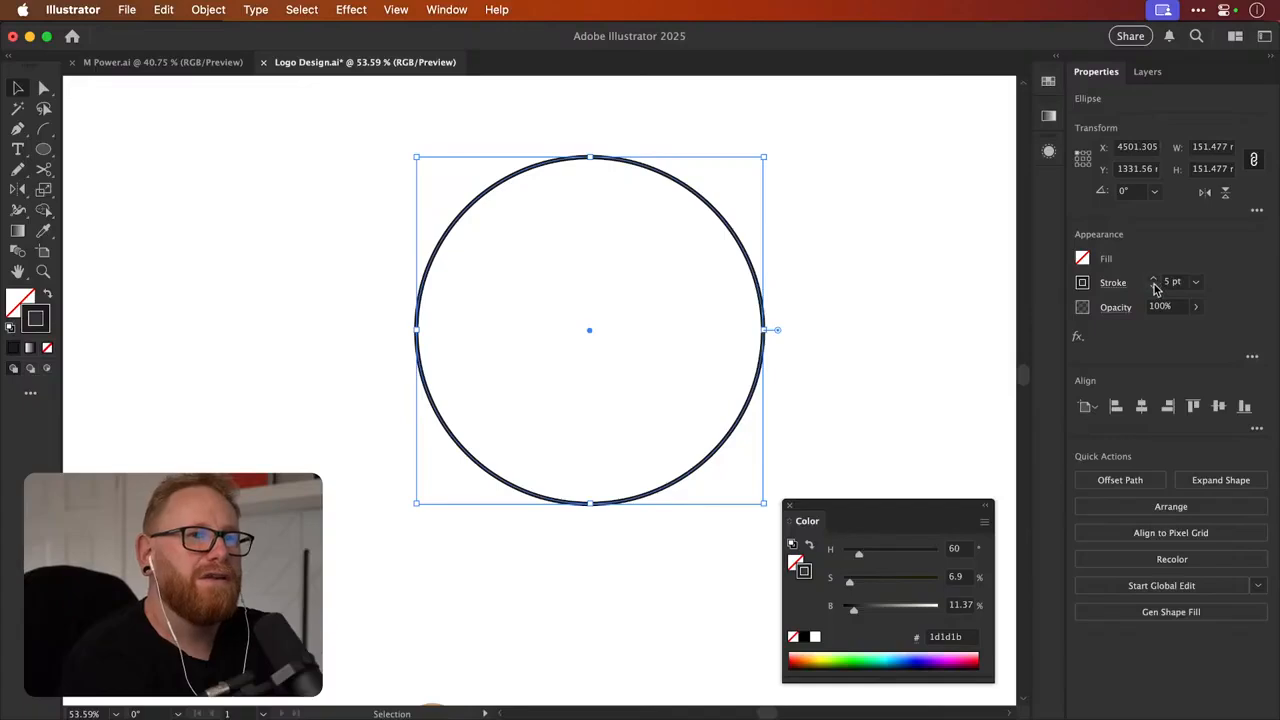
Thin the circle's stroke in small decrements from medium weight to a 0.25 pt hairline
{"action": "left_click", "coordinate": [1155, 288]}
{"action": "left_click", "coordinate": [1154, 289]}
{"action": "left_click", "coordinate": [1154, 289]}
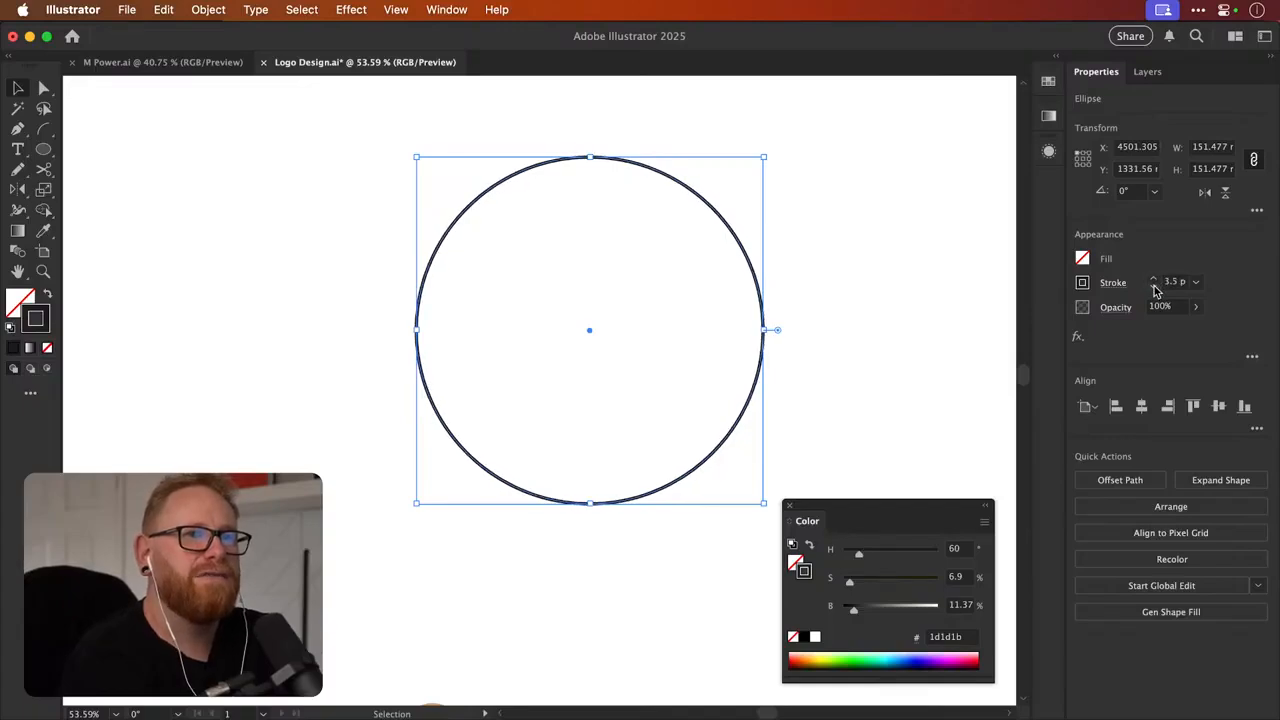
{"action": "left_click", "coordinate": [1154, 289]}
{"action": "left_click", "coordinate": [1154, 289]}
{"action": "left_click", "coordinate": [1154, 289]}
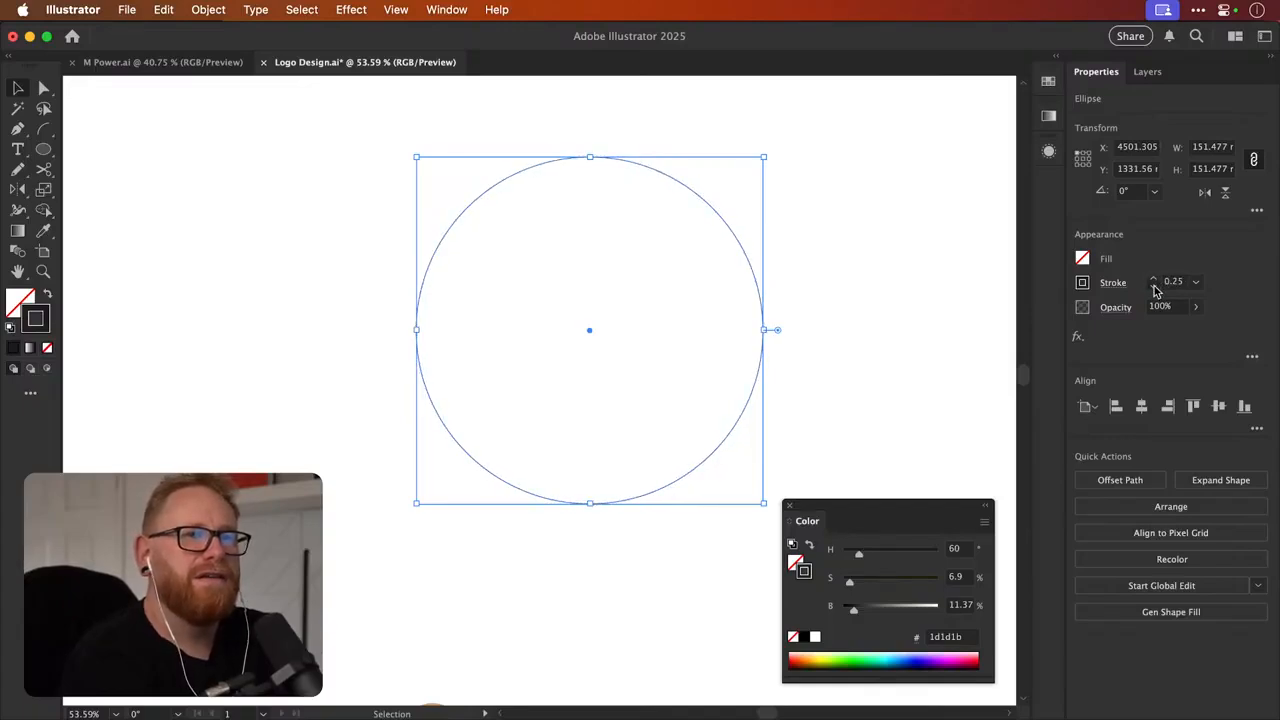
{"action": "left_click", "coordinate": [1154, 289]}
{"action": "left_click", "coordinate": [1155, 281]}
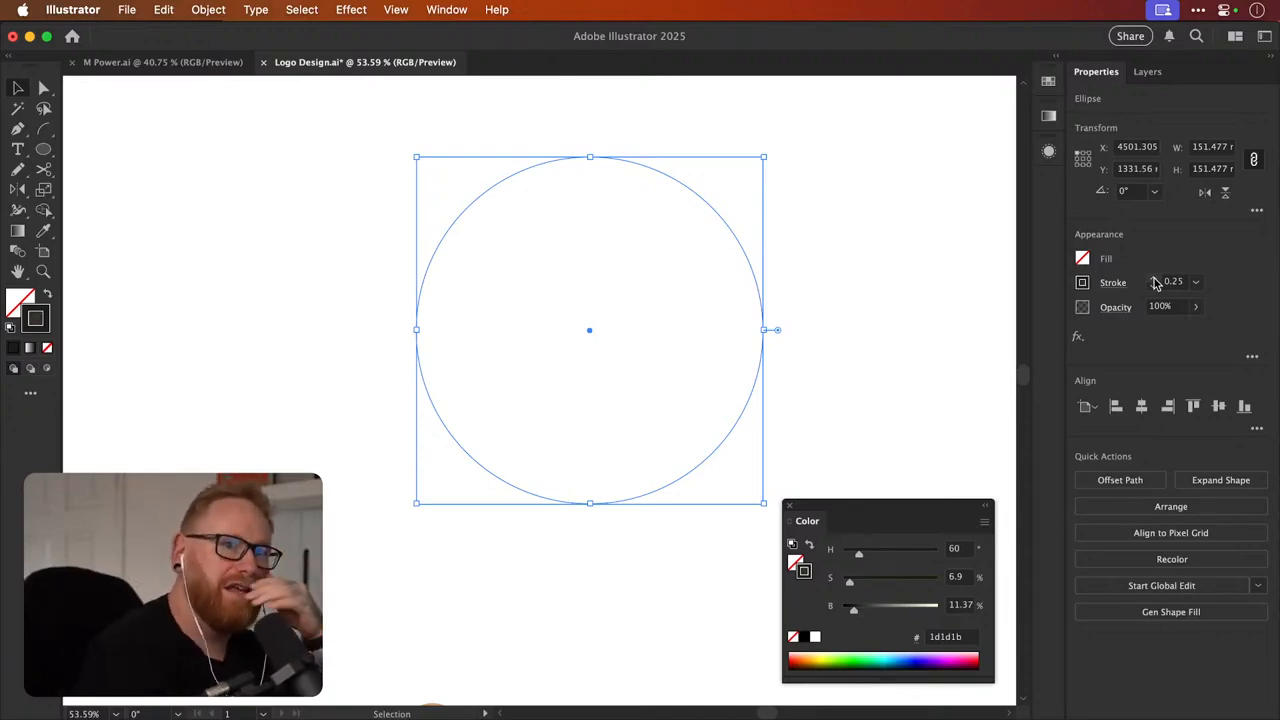
Thicken the circle's hairline stroke in increments up to 14 pt
{"action": "left_click", "coordinate": [1155, 281]}
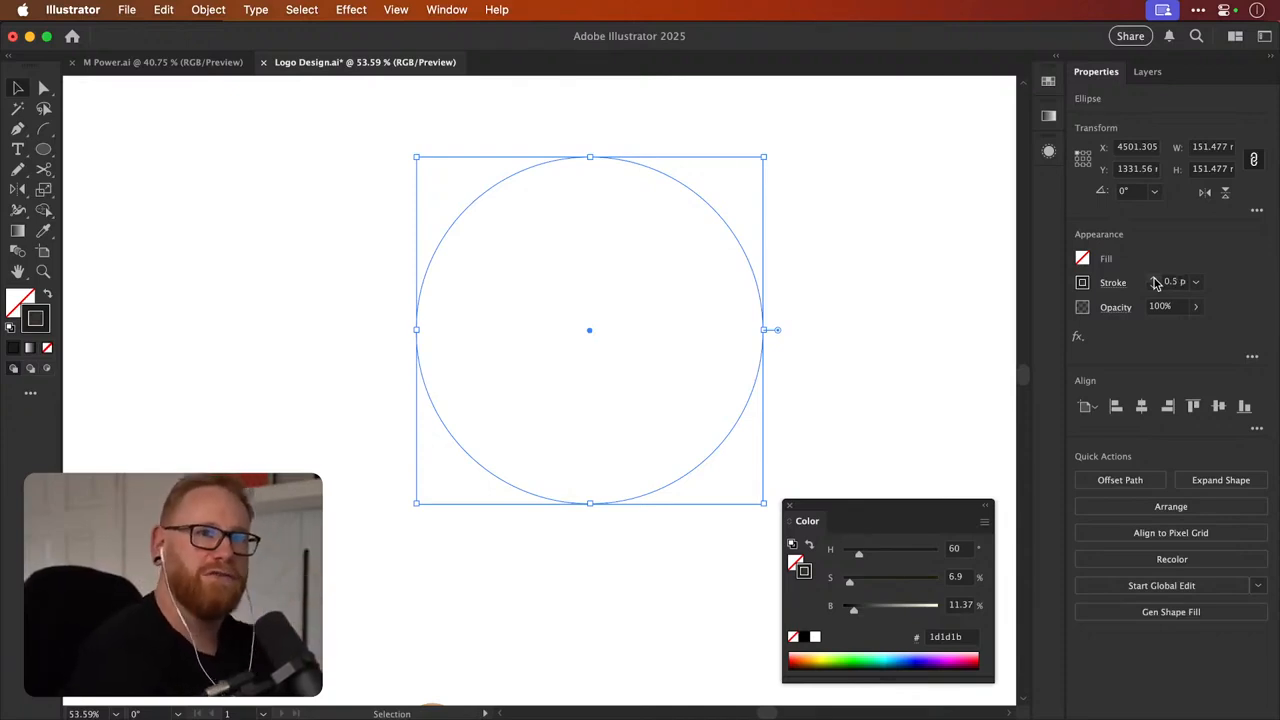
{"action": "left_click", "coordinate": [1155, 281]}
{"action": "left_click", "coordinate": [1155, 281]}
{"action": "left_click", "coordinate": [1155, 281]}
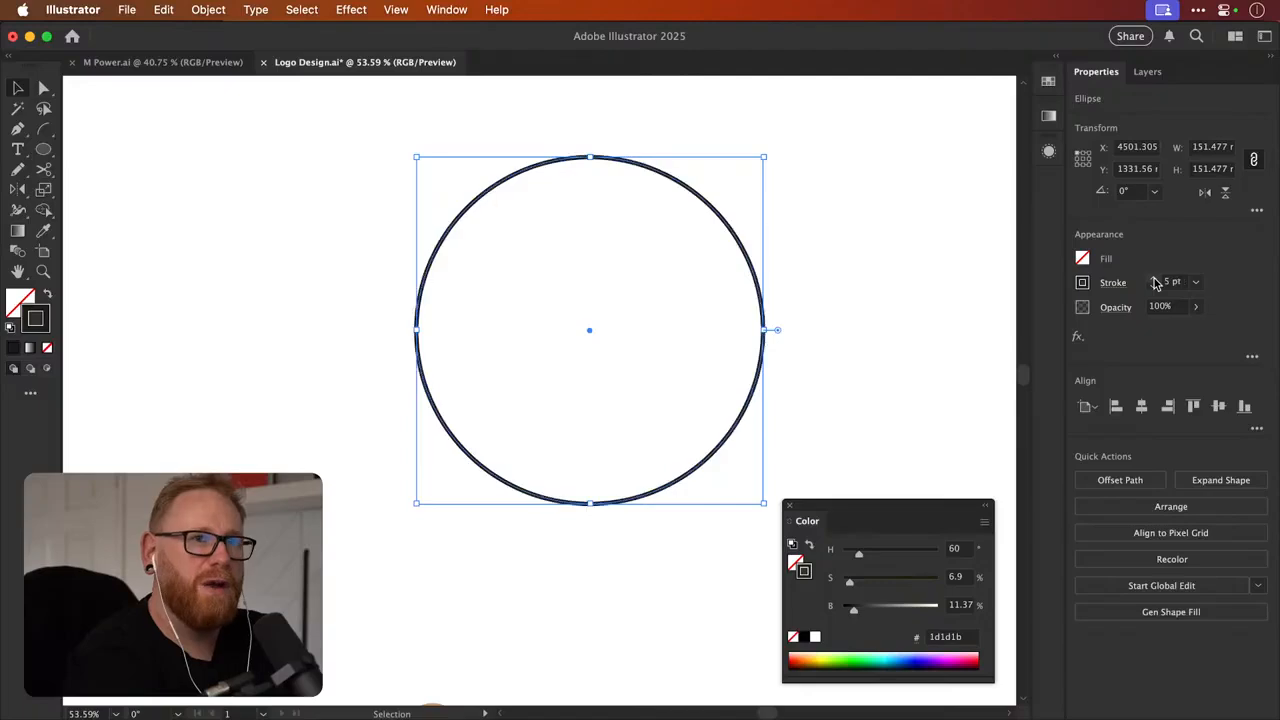
{"action": "left_click", "coordinate": [1155, 281]}
{"action": "left_click", "coordinate": [1155, 281]}
{"action": "left_click", "coordinate": [1155, 281]}
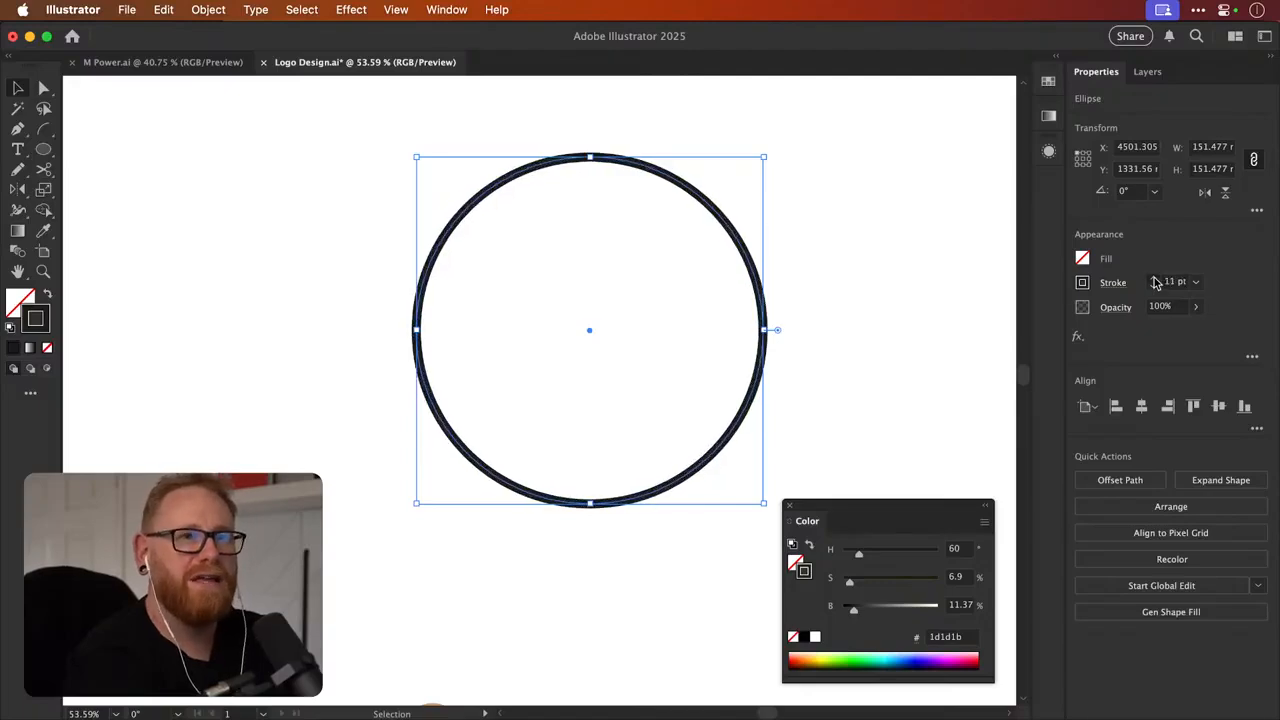
{"action": "left_click", "coordinate": [1155, 281]}
{"action": "left_click", "coordinate": [1155, 281]}
{"action": "left_click", "coordinate": [1155, 281]}
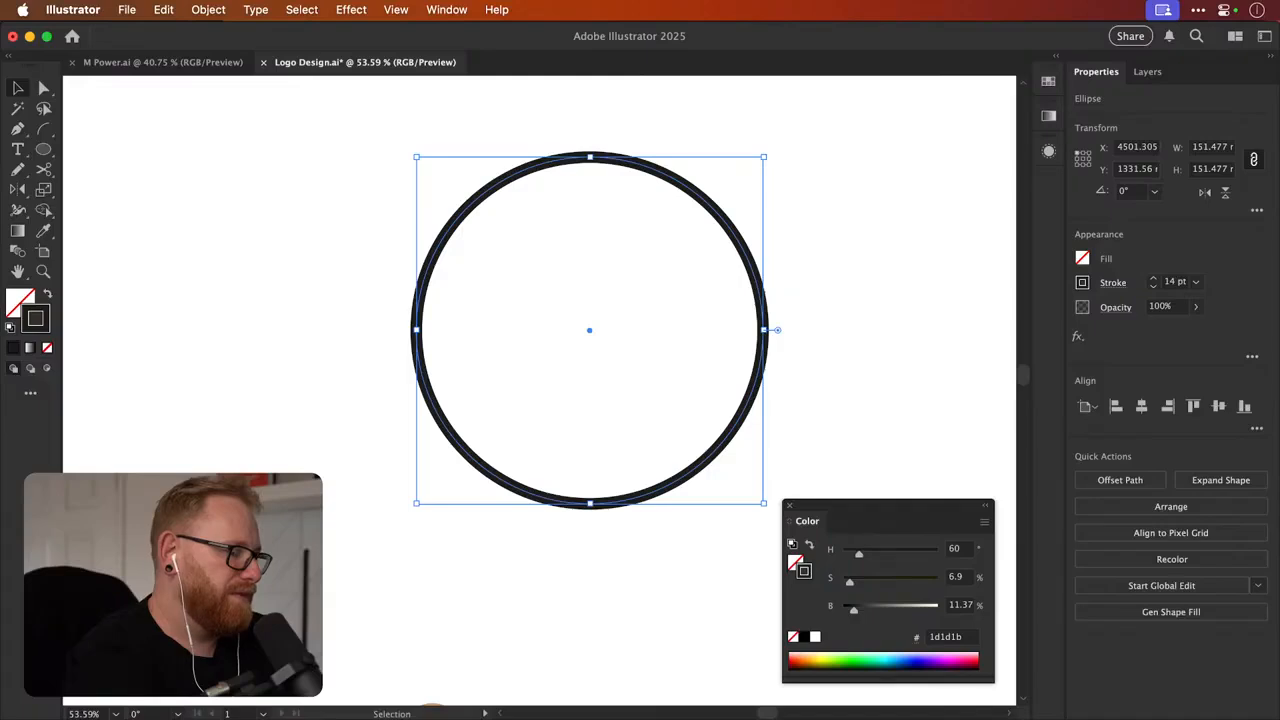
Switch to Affinity Designer 2 and create a new 1080 x 1350 px document with an artboard at 72 DPI
{"action": "key", "text": "super+Tab"}
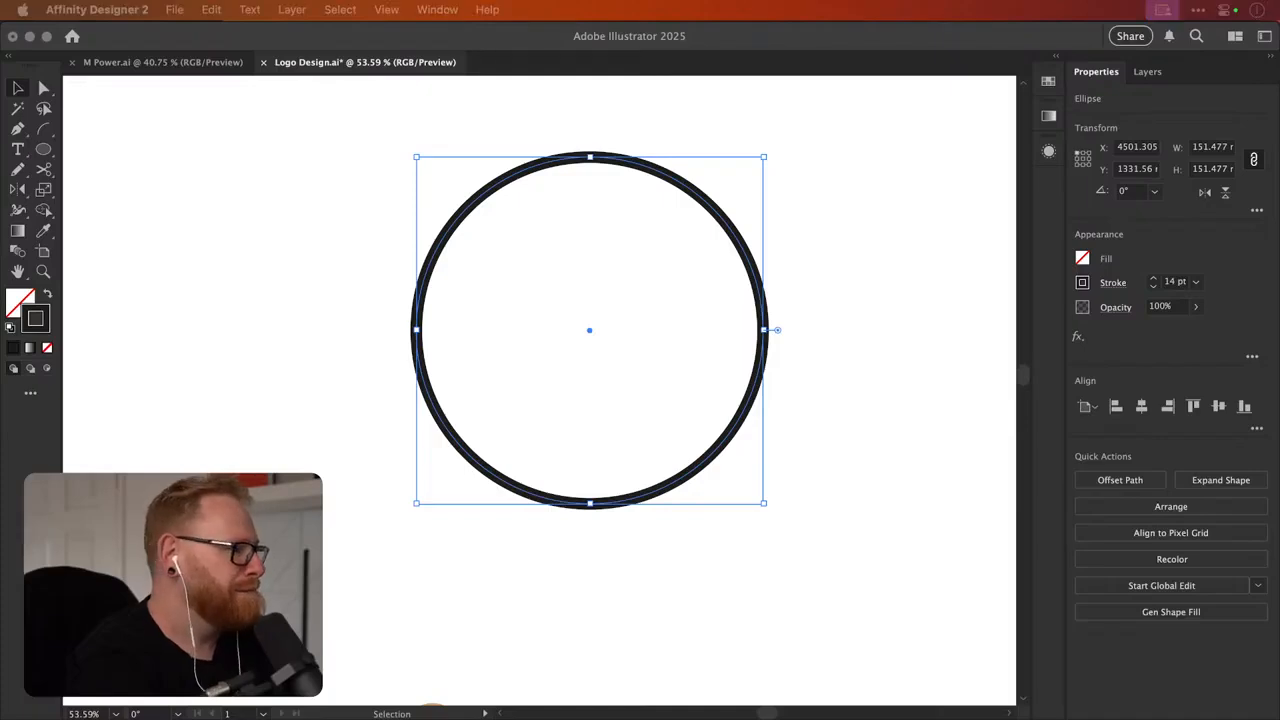
{"action": "left_click_drag", "start_coordinate": [528, 718], "coordinate": [505, 325]}
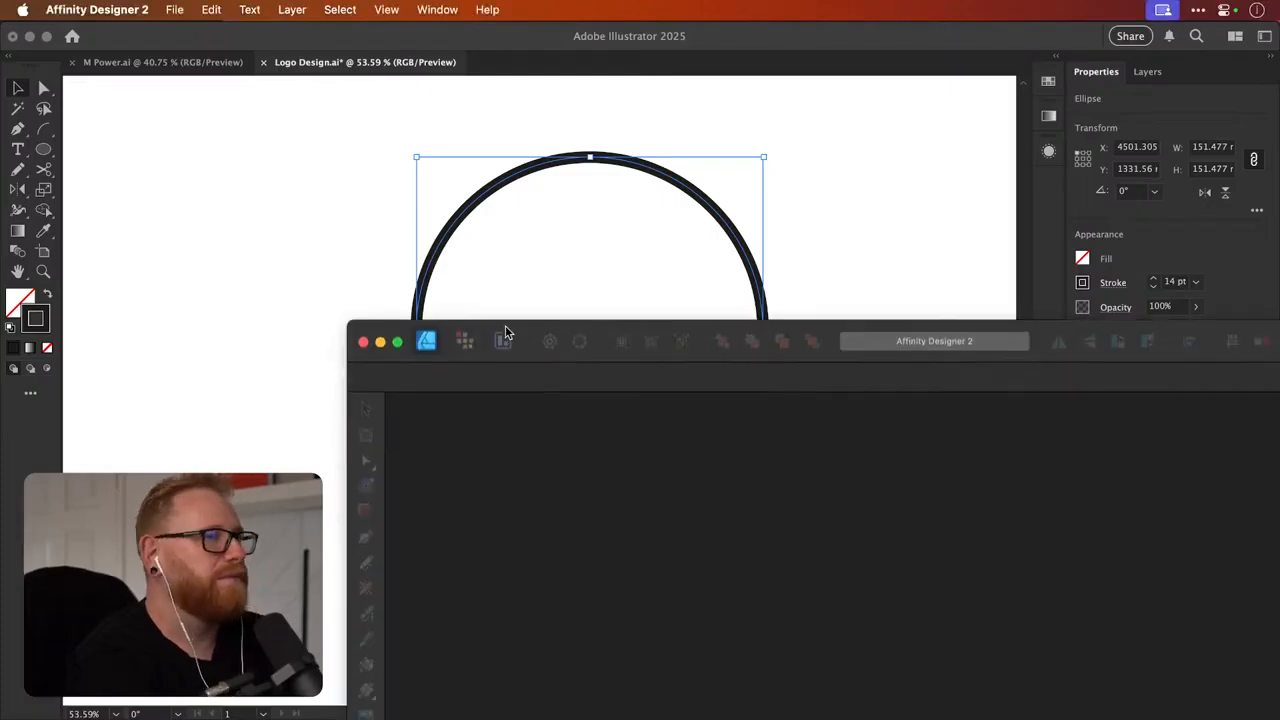
{"action": "left_click", "coordinate": [399, 344]}
{"action": "key", "text": "super+n"}
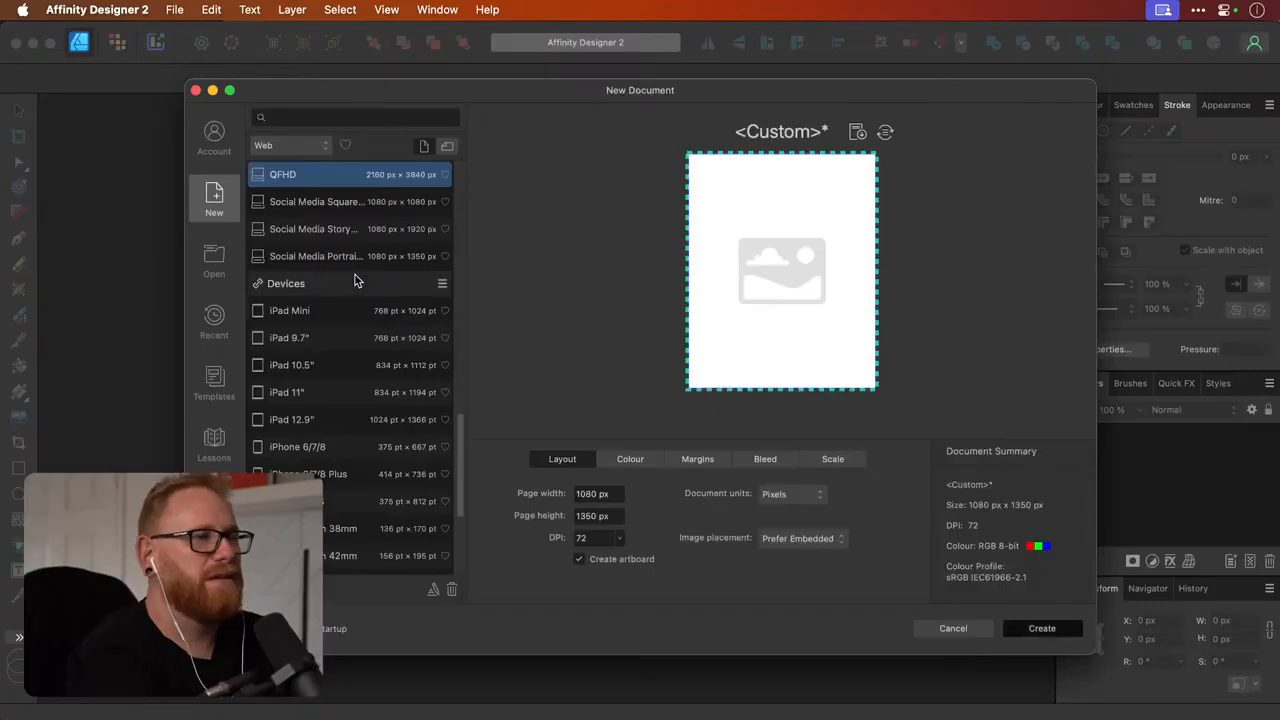
{"action": "key", "text": "Return"}
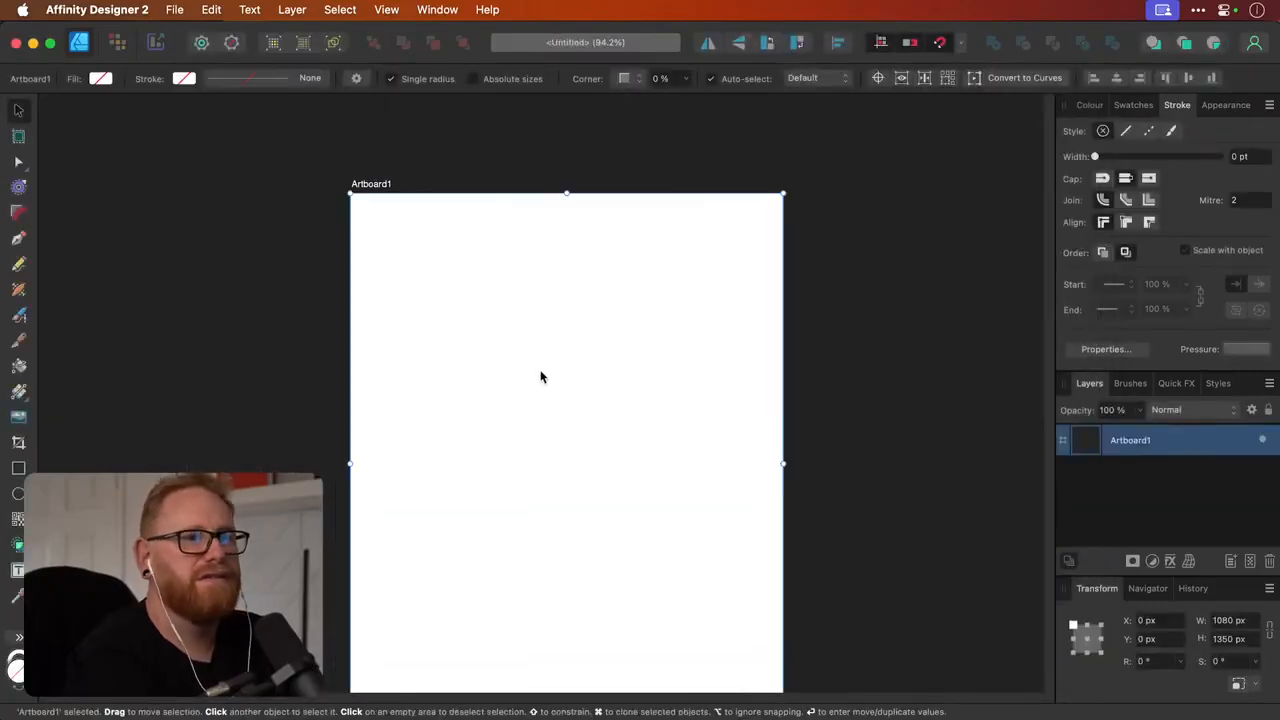
Draw a rectangle about 553 x 372 px on the artboard and set its stroke width to 1 pt
{"action": "left_click", "coordinate": [18, 468]}
{"action": "left_click_drag", "start_coordinate": [471, 377], "coordinate": [695, 526]}
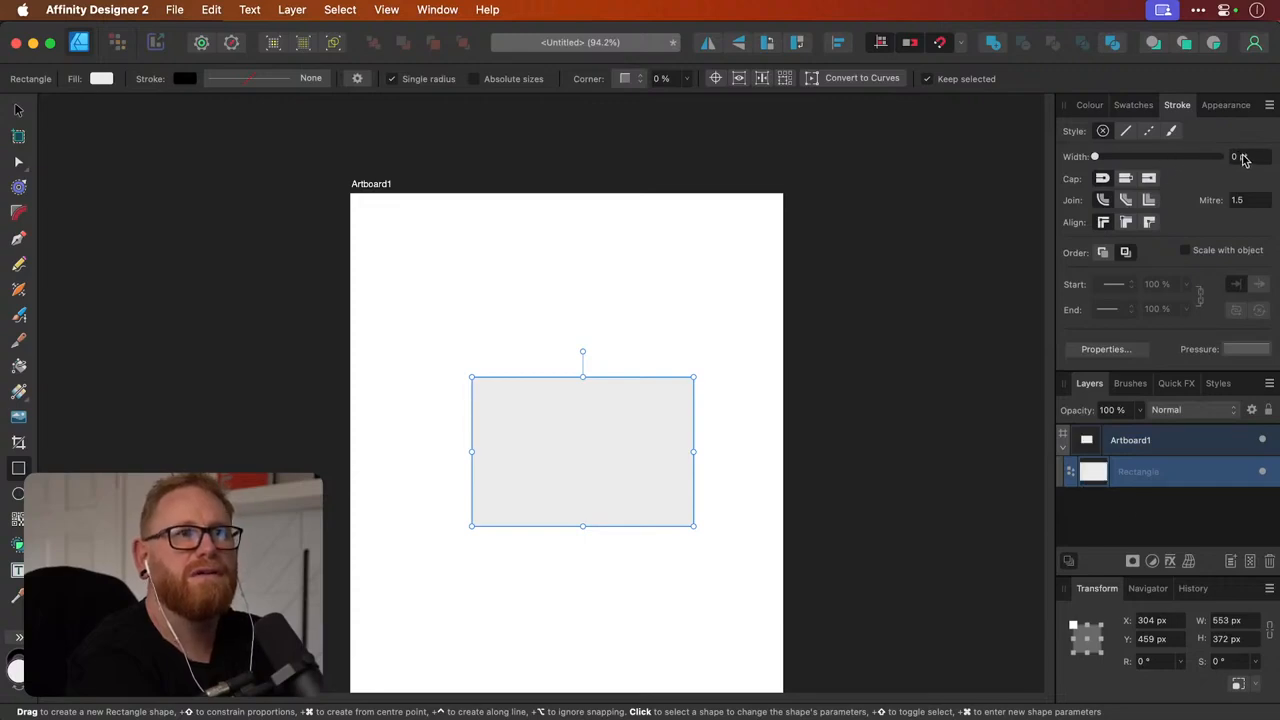
{"action": "left_click", "coordinate": [1240, 157]}
{"action": "type", "text": "1"}
{"action": "key", "text": "Return"}
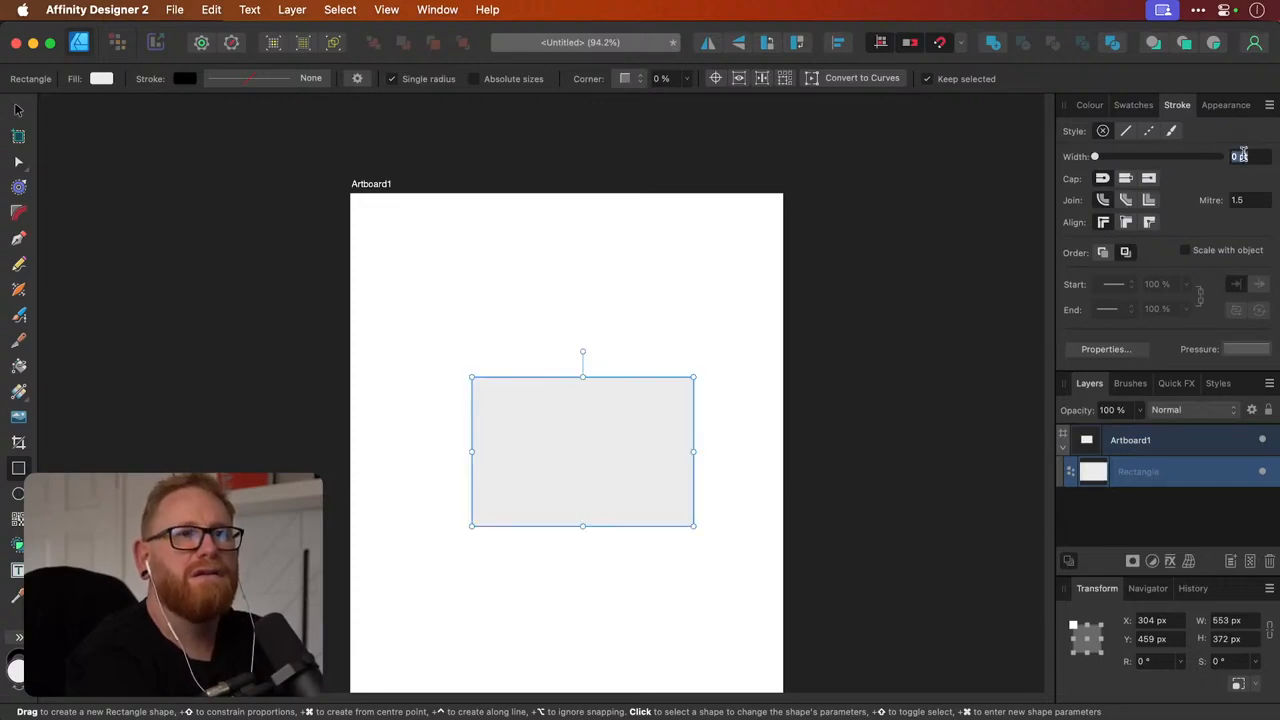
Thicken the rectangle's stroke in increments up to 26 pt
{"action": "key", "text": "Up"}
{"action": "key", "text": "Up"}
{"action": "key", "text": "Up"}
{"action": "key", "text": "Up"}
{"action": "key", "text": "Up"}
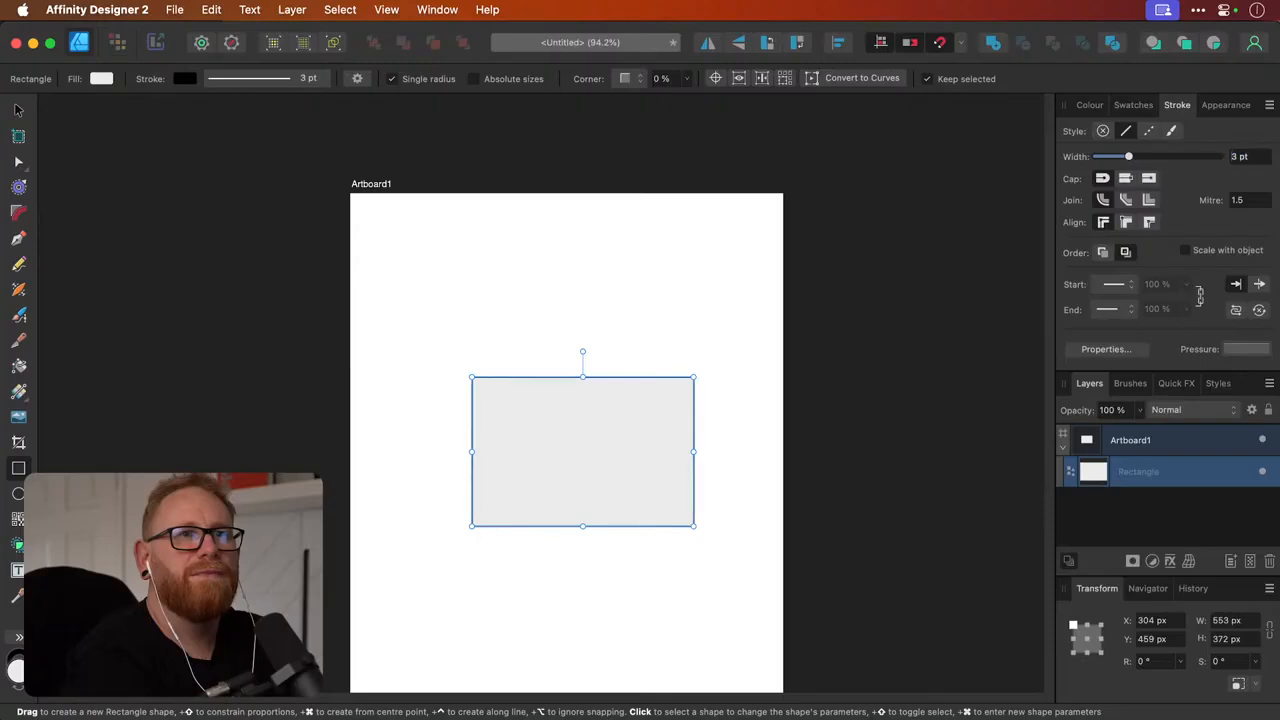
{"action": "key", "text": "Up"}
{"action": "key", "text": "Up"}
{"action": "key", "text": "Up"}
{"action": "key", "text": "Up"}
{"action": "key", "text": "Up"}
{"action": "key", "text": "Up"}
{"action": "key", "text": "Up"}
{"action": "key", "text": "Up"}
{"action": "key", "text": "Up"}
{"action": "key", "text": "Up"}
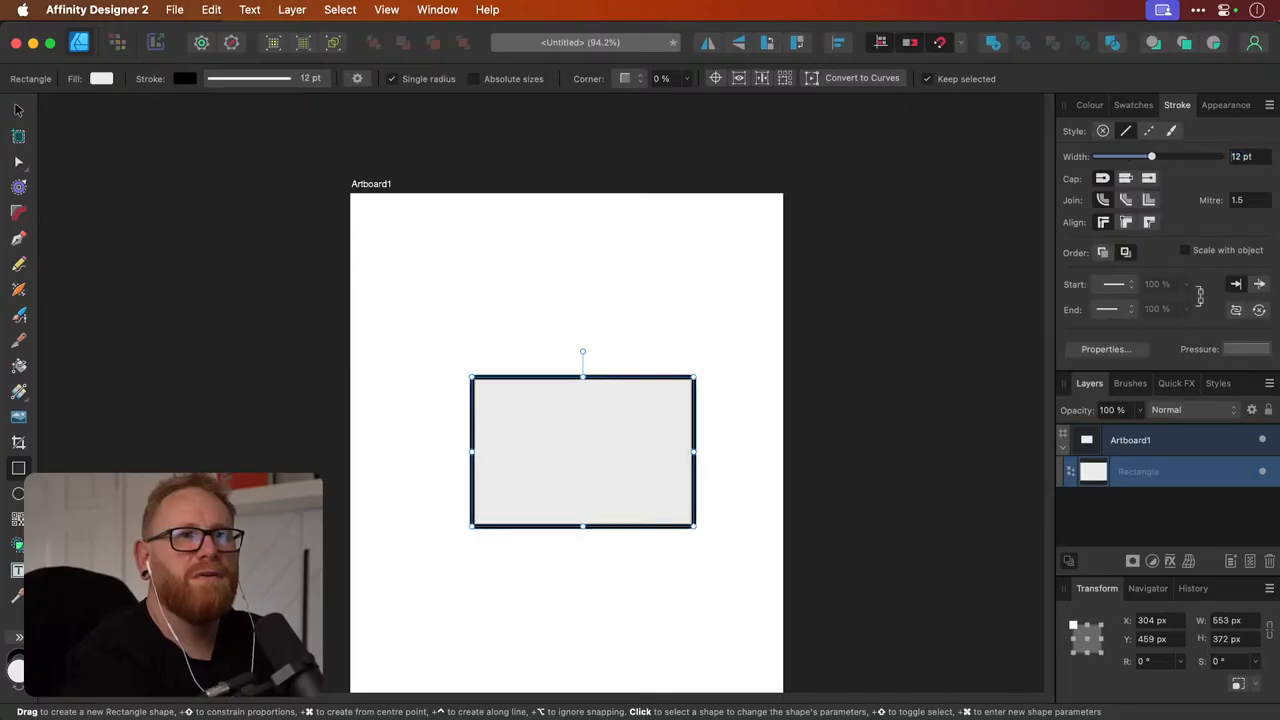
{"action": "key", "text": "Up"}
{"action": "key", "text": "Up"}
{"action": "key", "text": "Up"}
{"action": "key", "text": "Up"}
{"action": "key", "text": "Up"}
{"action": "key", "text": "Up"}
{"action": "key", "text": "Up"}
{"action": "key", "text": "Up"}
{"action": "key", "text": "Up"}
{"action": "key", "text": "Up"}
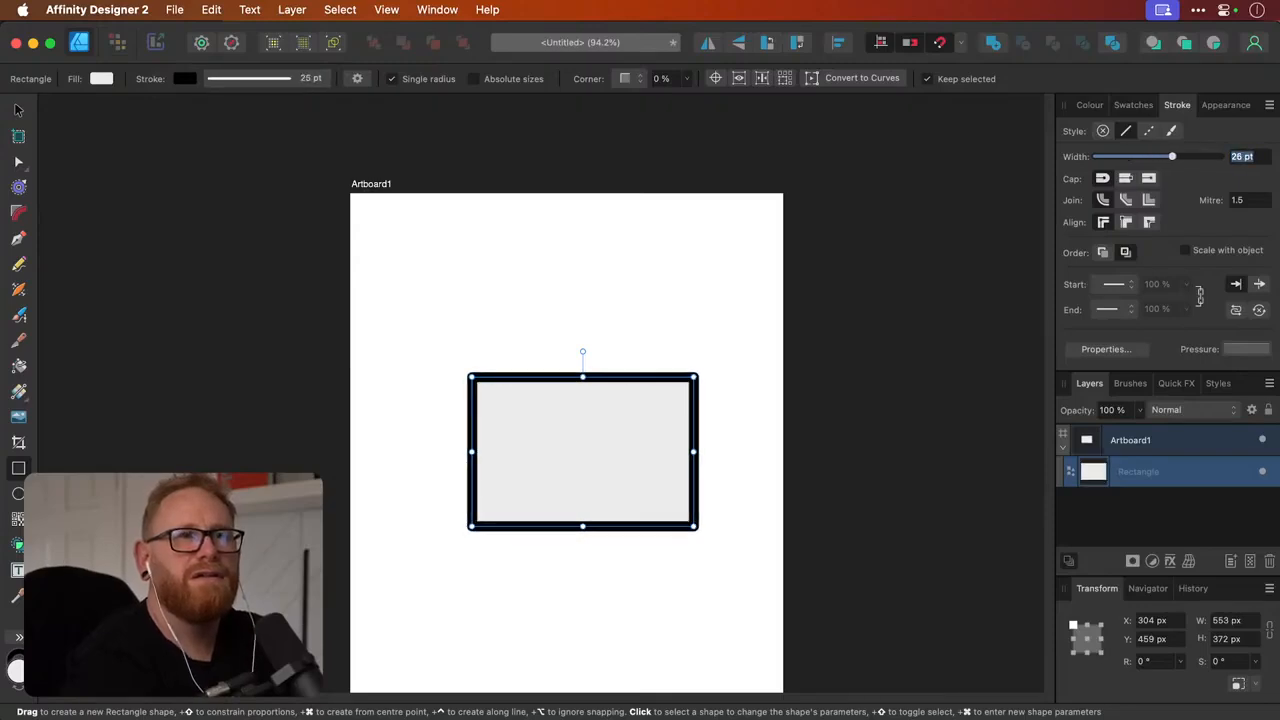
Vary the rectangle's stroke width in steps through 16 pt and 30 pt, ending at 0 pt
{"action": "key", "text": "Down"}
{"action": "key", "text": "Down"}
{"action": "key", "text": "Down"}
{"action": "key", "text": "Down"}
{"action": "key", "text": "Down"}
{"action": "key", "text": "Down"}
{"action": "key", "text": "Down"}
{"action": "key", "text": "Down"}
{"action": "key", "text": "Down"}
{"action": "key", "text": "Down"}
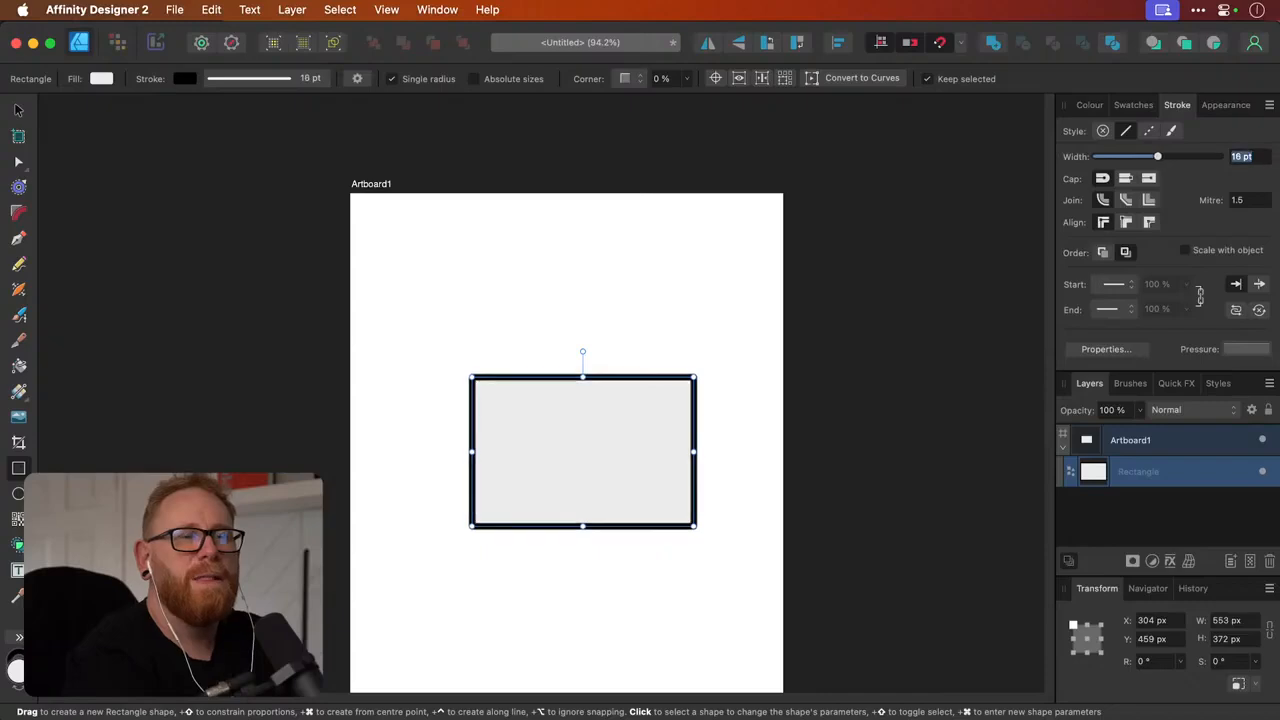
{"action": "key", "text": "Down"}
{"action": "key", "text": "Down"}
{"action": "key", "text": "Down"}
{"action": "key", "text": "Down"}
{"action": "key", "text": "Down"}
{"action": "key", "text": "Down"}
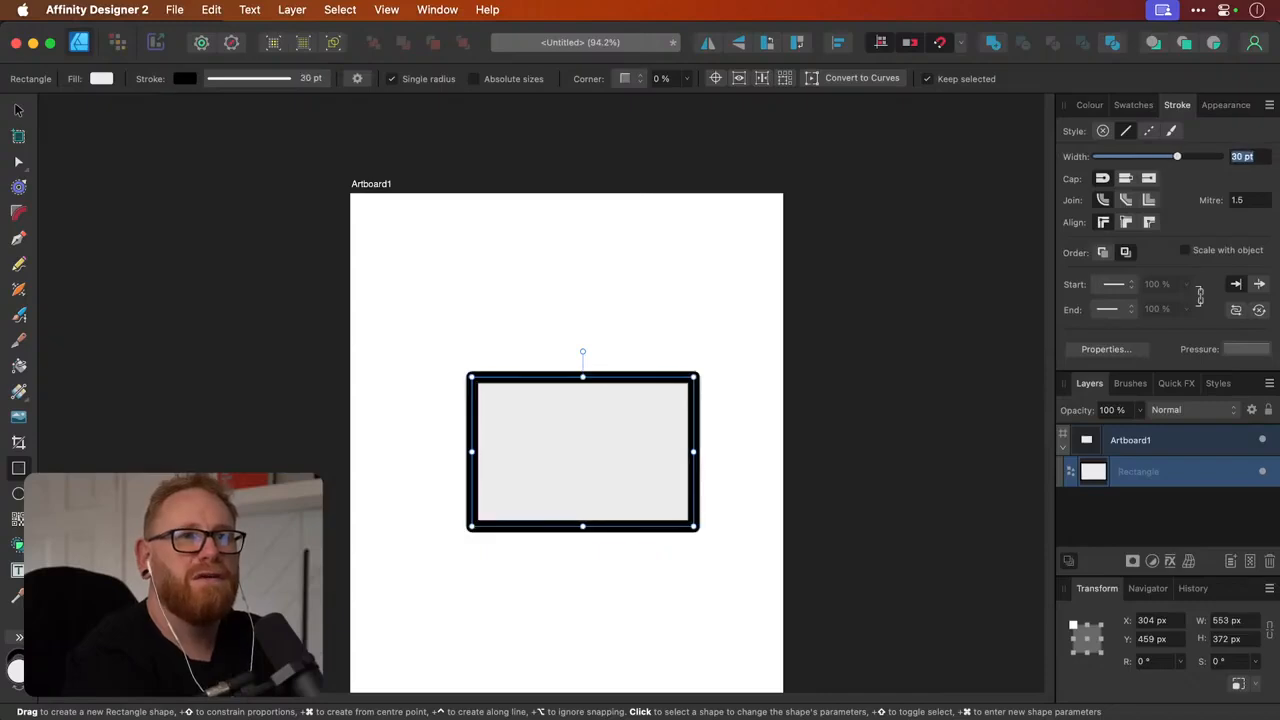
{"action": "key", "text": "Down"}
{"action": "key", "text": "Down"}
{"action": "key", "text": "Down"}
{"action": "key", "text": "Down"}
{"action": "key", "text": "Down"}
{"action": "key", "text": "Down"}
{"action": "key", "text": "Down"}
{"action": "key", "text": "Down"}
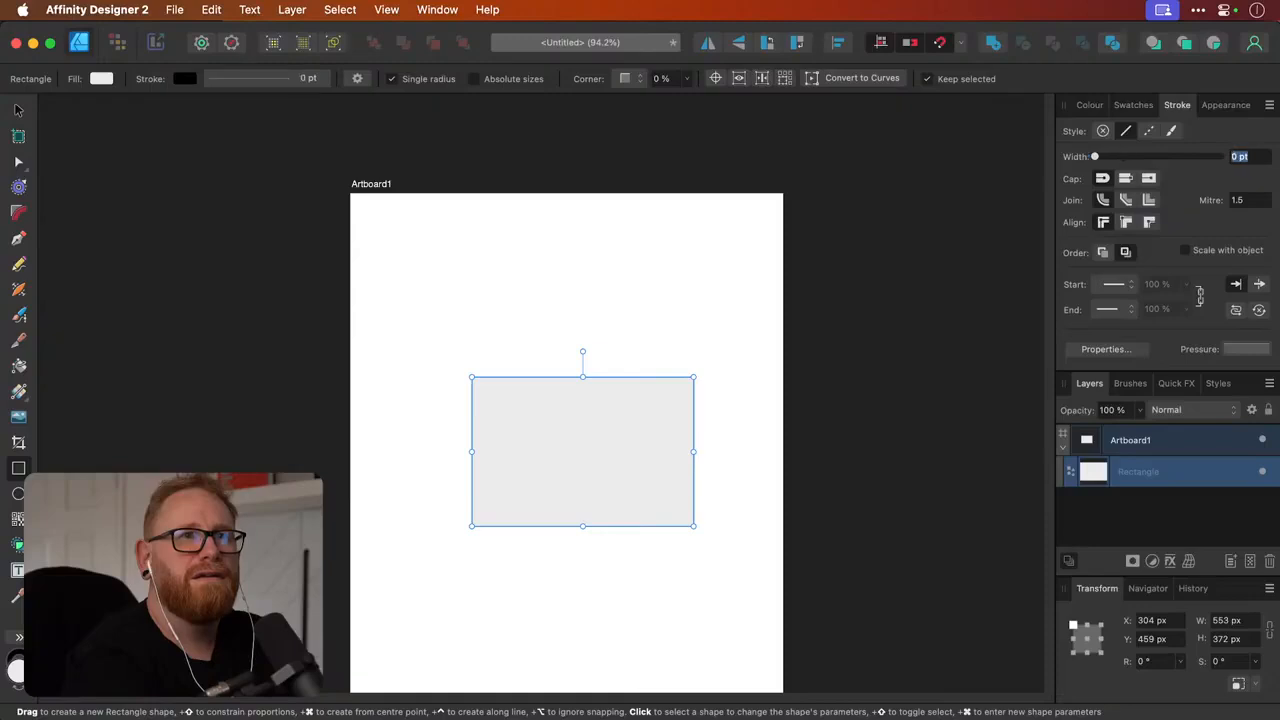
Thicken the rectangle's stroke from nothing through 5 pt to 30 pt
{"action": "key", "text": "Up"}
{"action": "key", "text": "Up"}
{"action": "key", "text": "Up"}
{"action": "key", "text": "Up"}
{"action": "key", "text": "Up"}
{"action": "key", "text": "Up"}
{"action": "key", "text": "Up"}
{"action": "key", "text": "Up"}
{"action": "key", "text": "Up"}
{"action": "key", "text": "Up"}
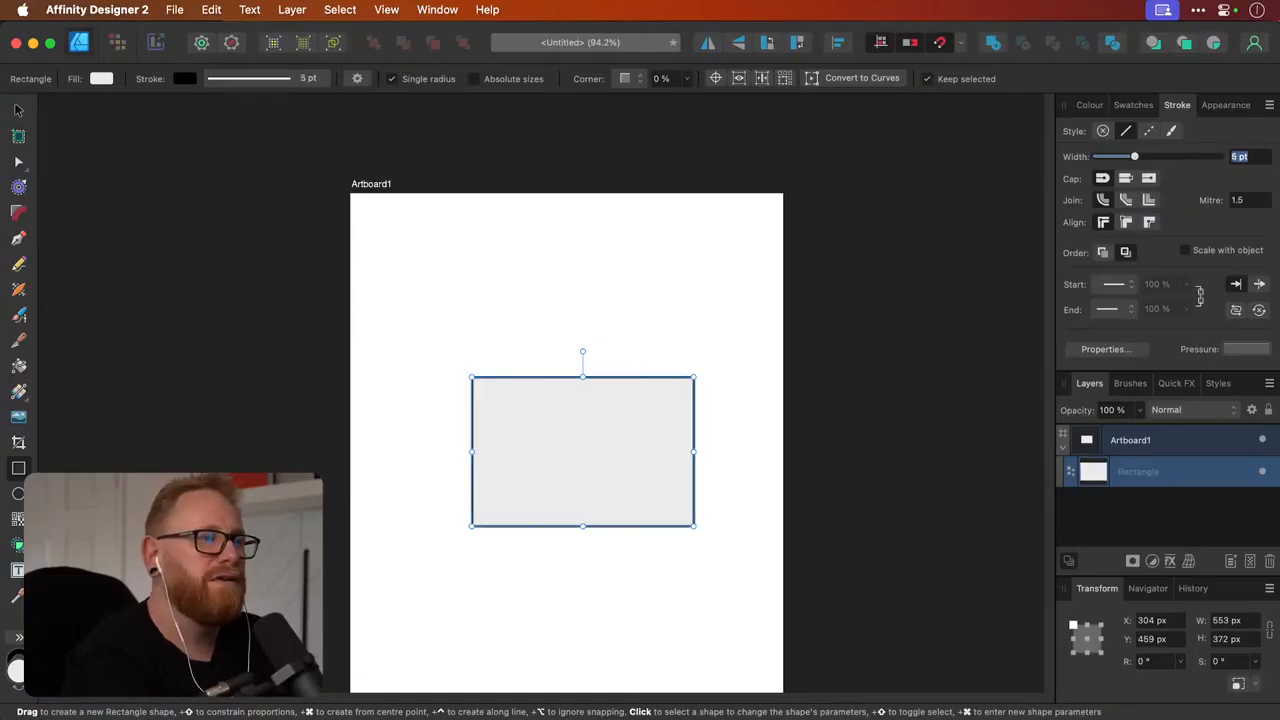
{"action": "key", "text": "Up"}
{"action": "key", "text": "Up"}
{"action": "key", "text": "Up"}
{"action": "key", "text": "Up"}
{"action": "key", "text": "Up"}
{"action": "key", "text": "Up"}
{"action": "key", "text": "Up"}
{"action": "key", "text": "Up"}
{"action": "key", "text": "Up"}
{"action": "key", "text": "Up"}
{"action": "key", "text": "Up"}
{"action": "key", "text": "Up"}
{"action": "key", "text": "Up"}
{"action": "key", "text": "Up"}
{"action": "key", "text": "Up"}
{"action": "key", "text": "Up"}
{"action": "key", "text": "Up"}
{"action": "key", "text": "Up"}
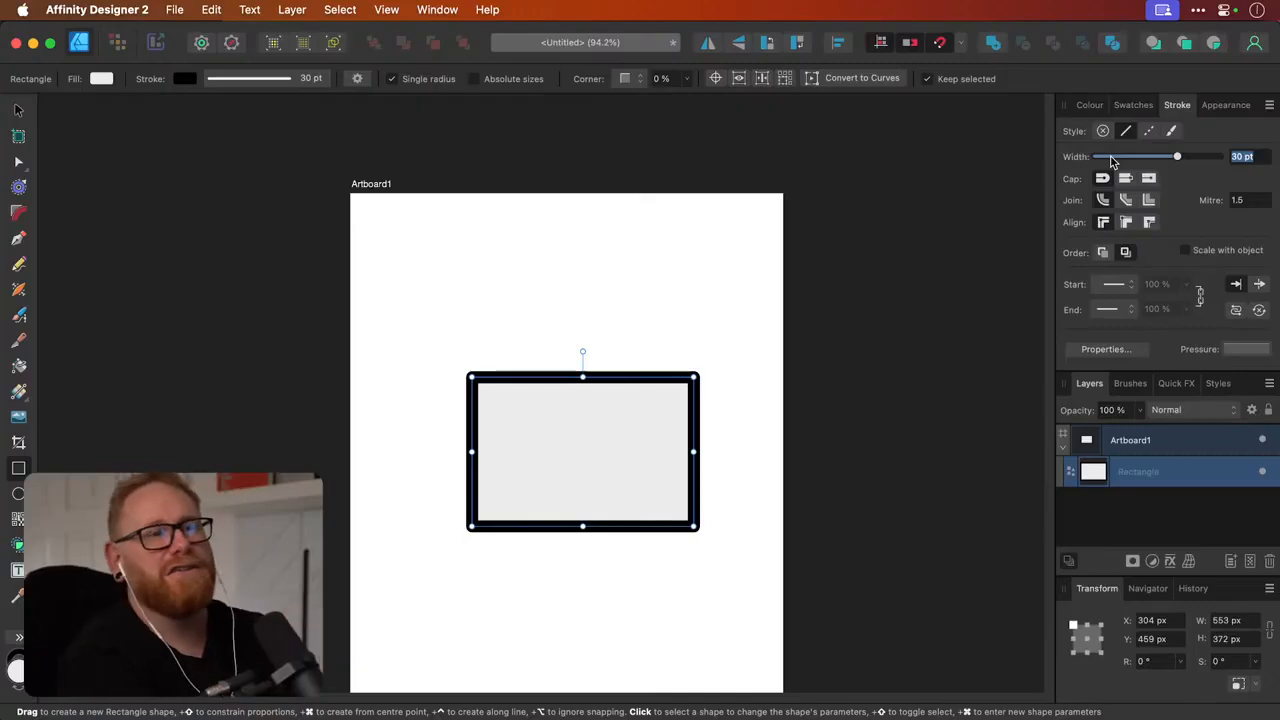
Reduce the rectangle's stroke width to 0.8 pt and reselect the shape
{"action": "left_click", "coordinate": [1111, 158]}
{"action": "left_click_drag", "start_coordinate": [1107, 157], "coordinate": [1116, 157]}
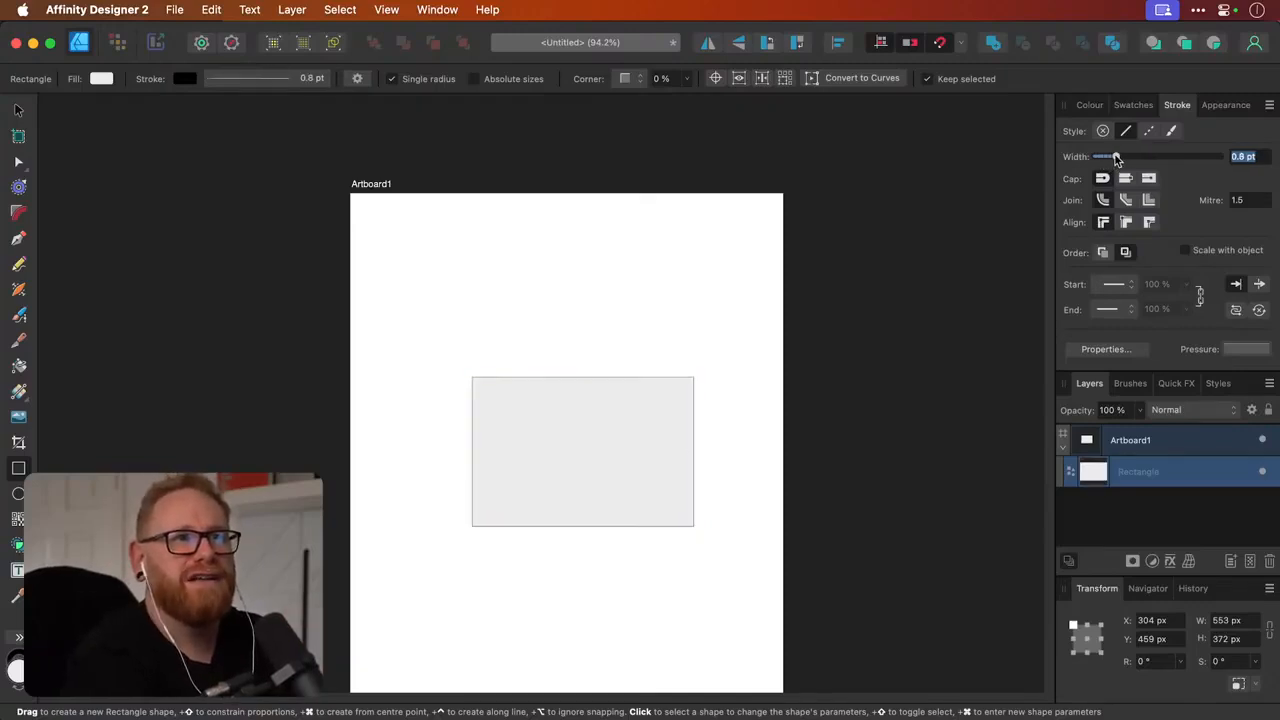
{"action": "left_click", "coordinate": [1251, 155]}
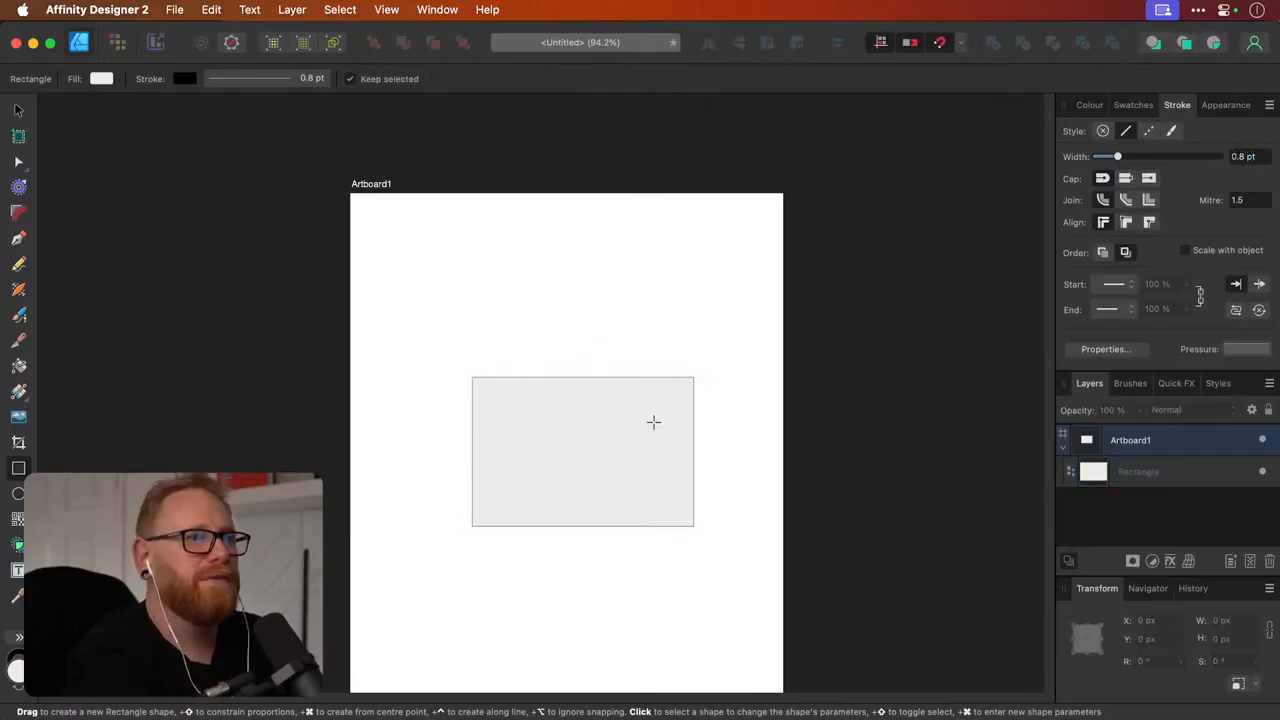
{"action": "key", "text": "v"}
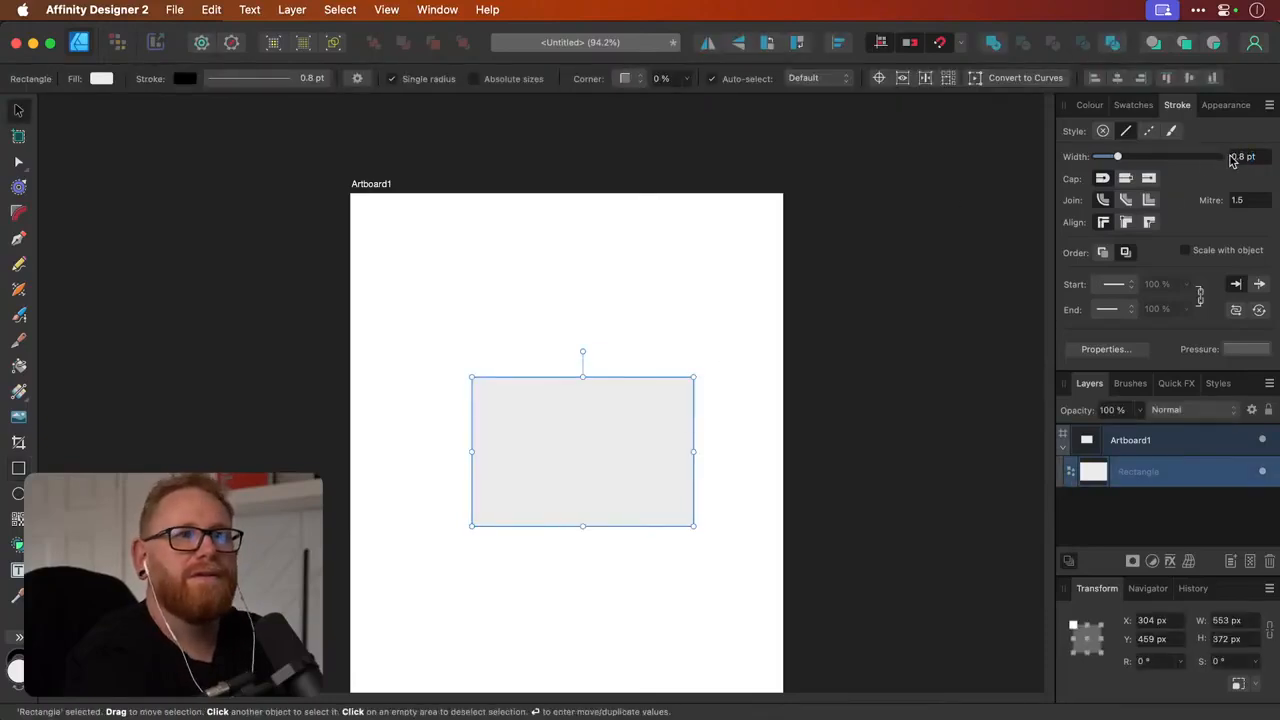
{"action": "left_click", "coordinate": [1233, 160]}
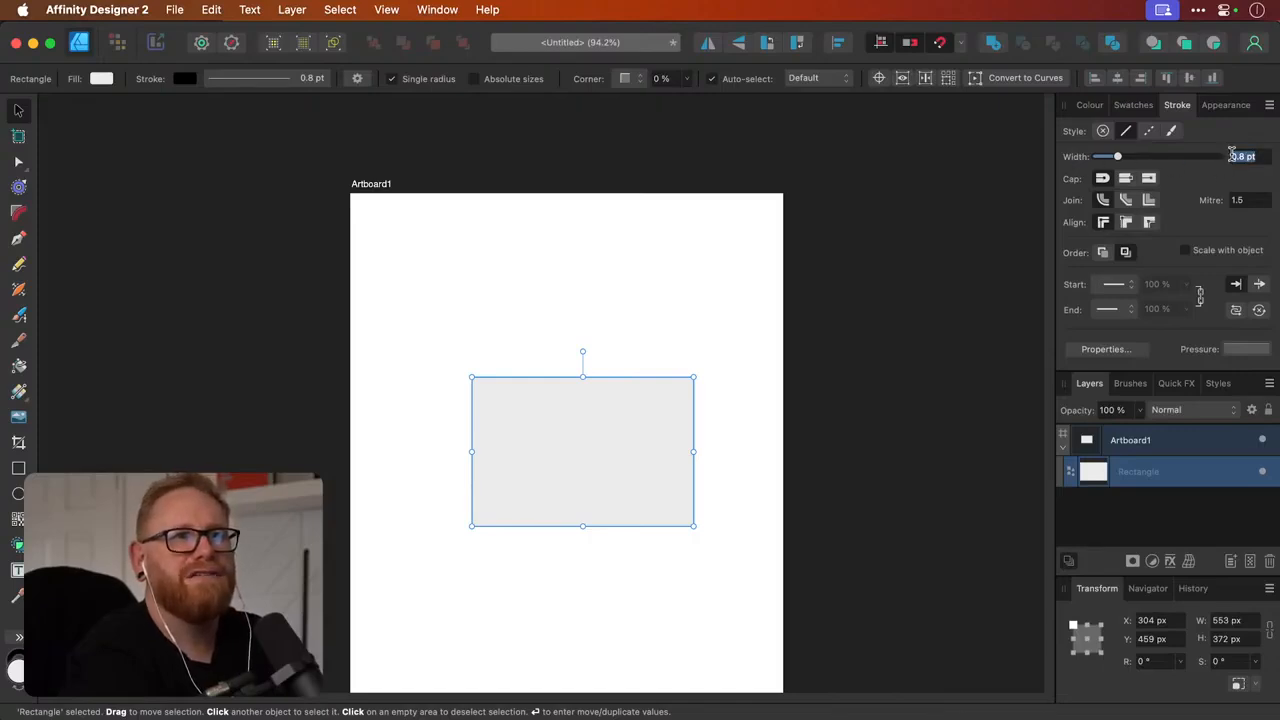
Close the Affinity Designer test document and switch back to the logo file in Illustrator
{"action": "left_click", "coordinate": [702, 172]}
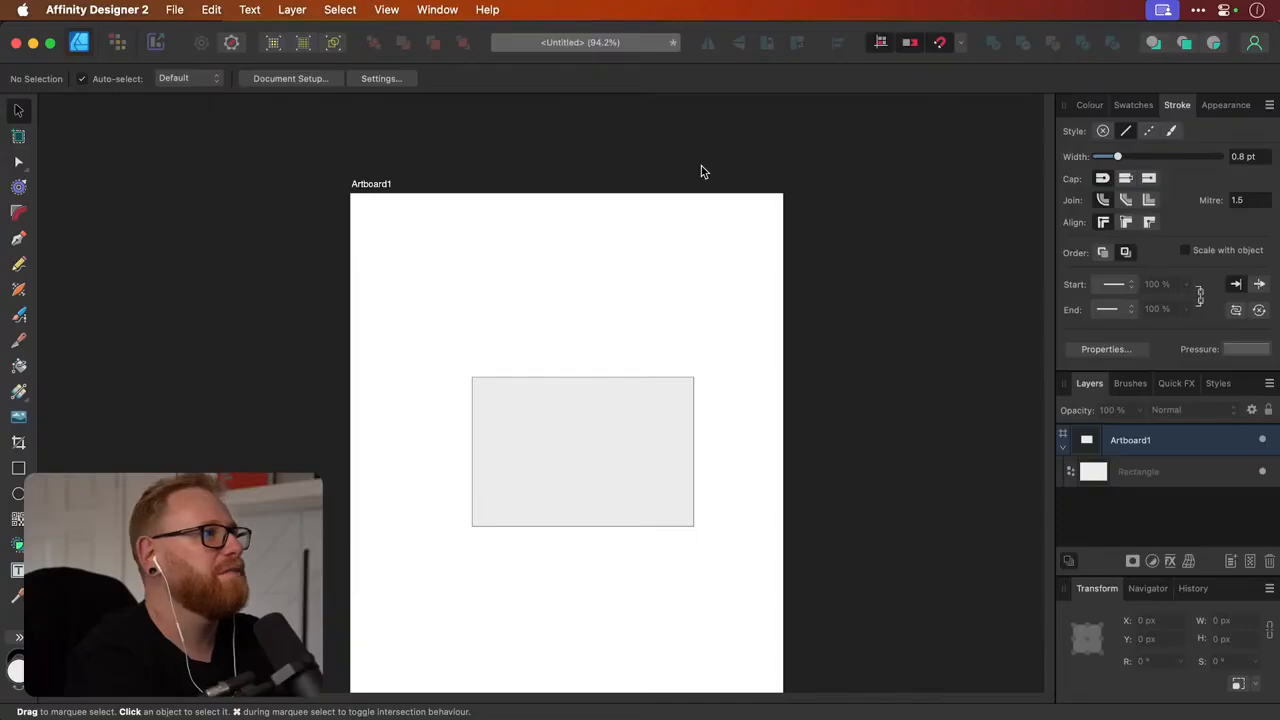
{"action": "key", "text": "super+w"}
{"action": "left_click", "coordinate": [646, 322]}
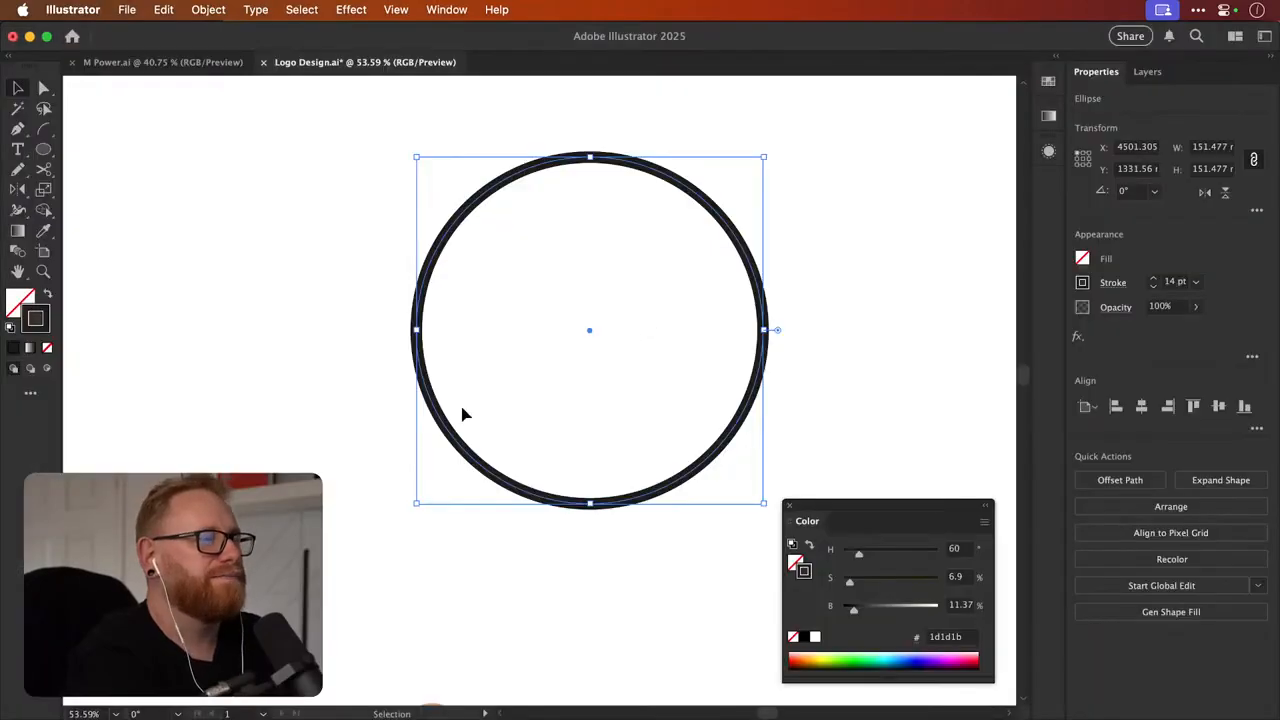
Delete the black test circle from the artboard and close the floating colour controls
{"action": "left_click", "coordinate": [333, 360]}
{"action": "left_click_drag", "start_coordinate": [286, 289], "coordinate": [603, 426]}
{"action": "key", "text": "super+minus"}
{"action": "key", "text": "super+minus"}
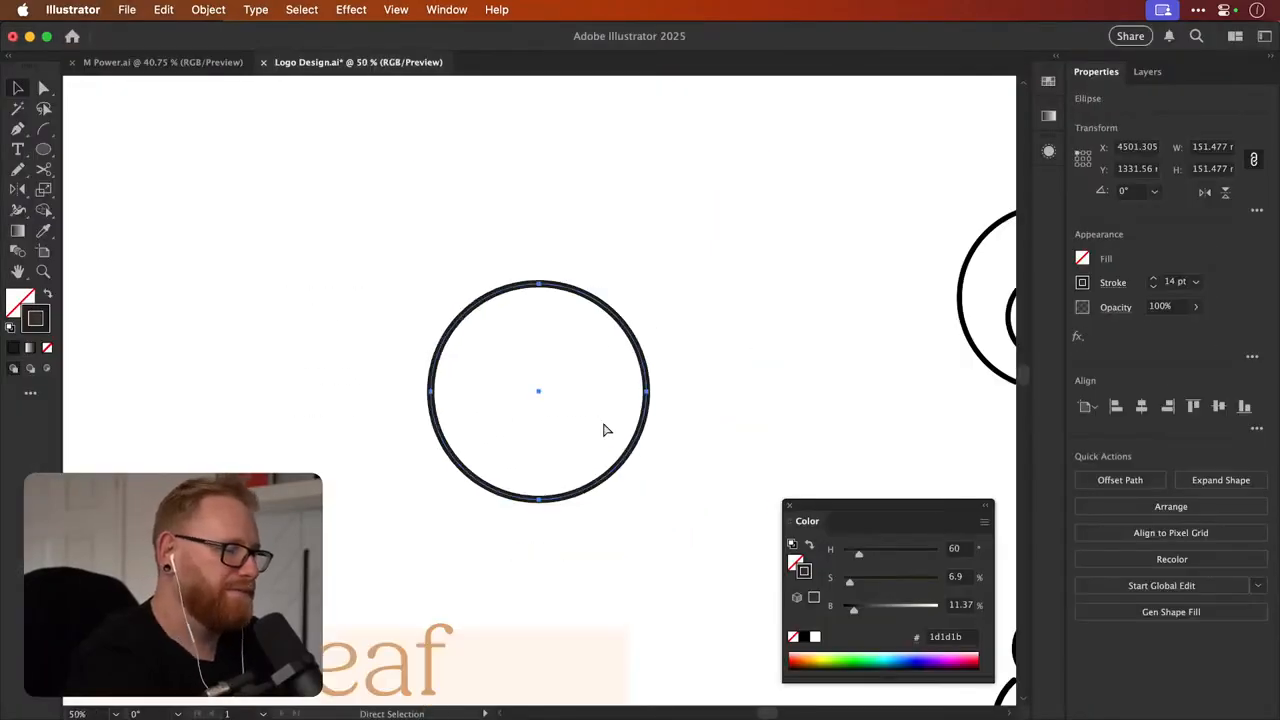
{"action": "key", "text": "super+minus"}
{"action": "key", "text": "super+minus"}
{"action": "key", "text": "super+minus"}
{"action": "key", "text": "super+minus"}
{"action": "key", "text": "super+minus"}
{"action": "key", "text": "super+minus"}
{"action": "key", "text": "Delete"}
{"action": "scroll", "coordinate": [604, 430], "scroll_direction": "right", "scroll_amount": 3}
{"action": "scroll", "coordinate": [604, 430], "scroll_direction": "up", "scroll_amount": 2}
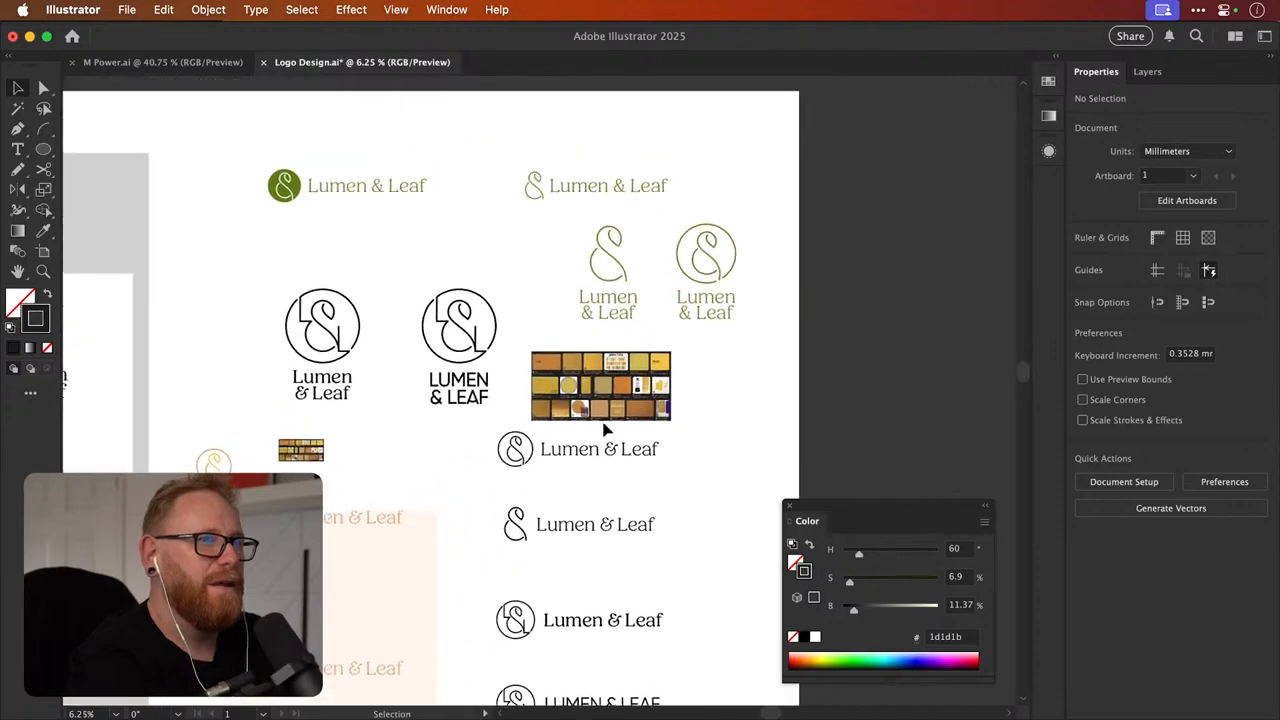
{"action": "key", "text": "super+minus"}
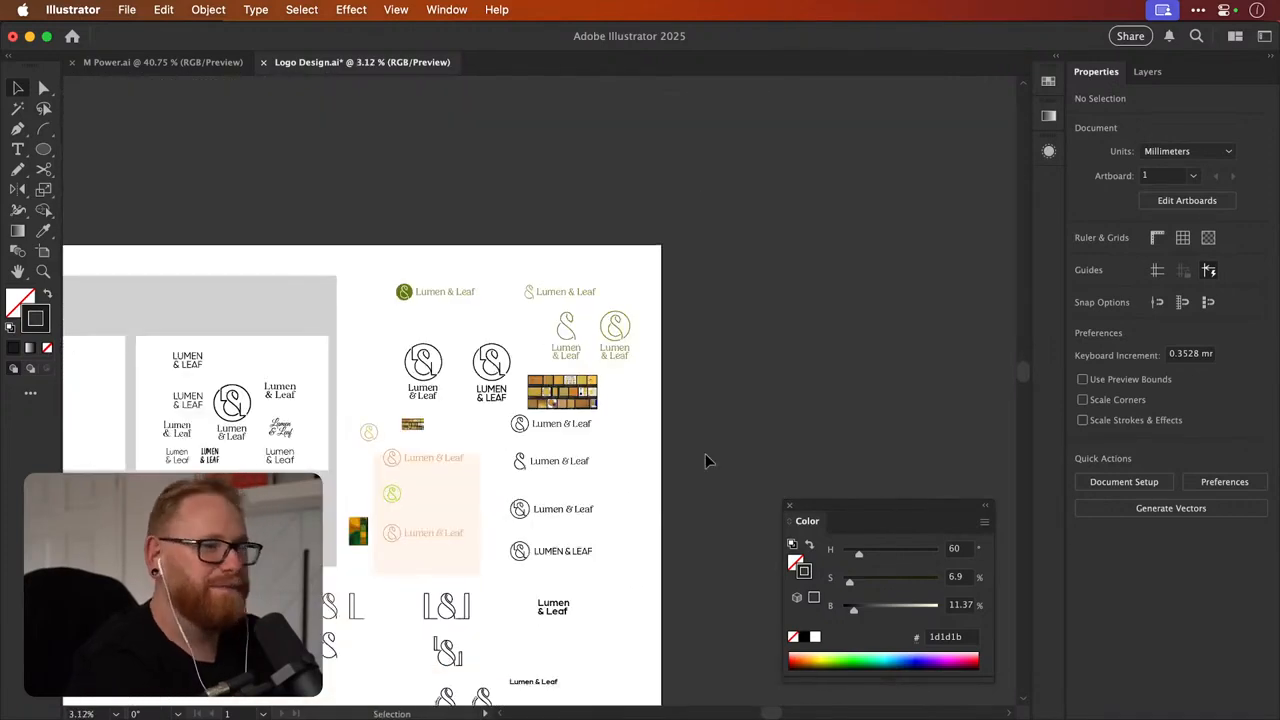
{"action": "left_click", "coordinate": [789, 505]}
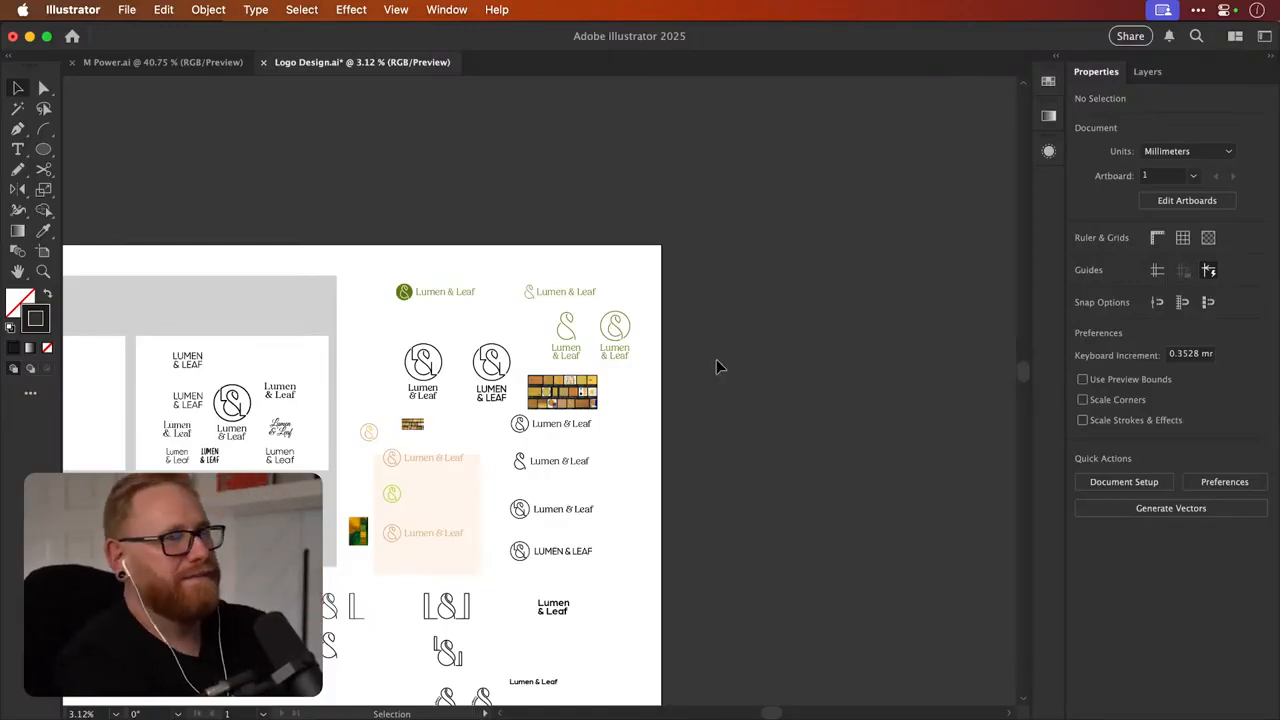
Move the column of three ampersand monograms and the separate L&L monogram down and to the right to clear space on the artboard
{"action": "scroll", "coordinate": [717, 367], "scroll_direction": "down", "scroll_amount": 6}
{"action": "scroll", "coordinate": [717, 367], "scroll_direction": "left", "scroll_amount": 7}
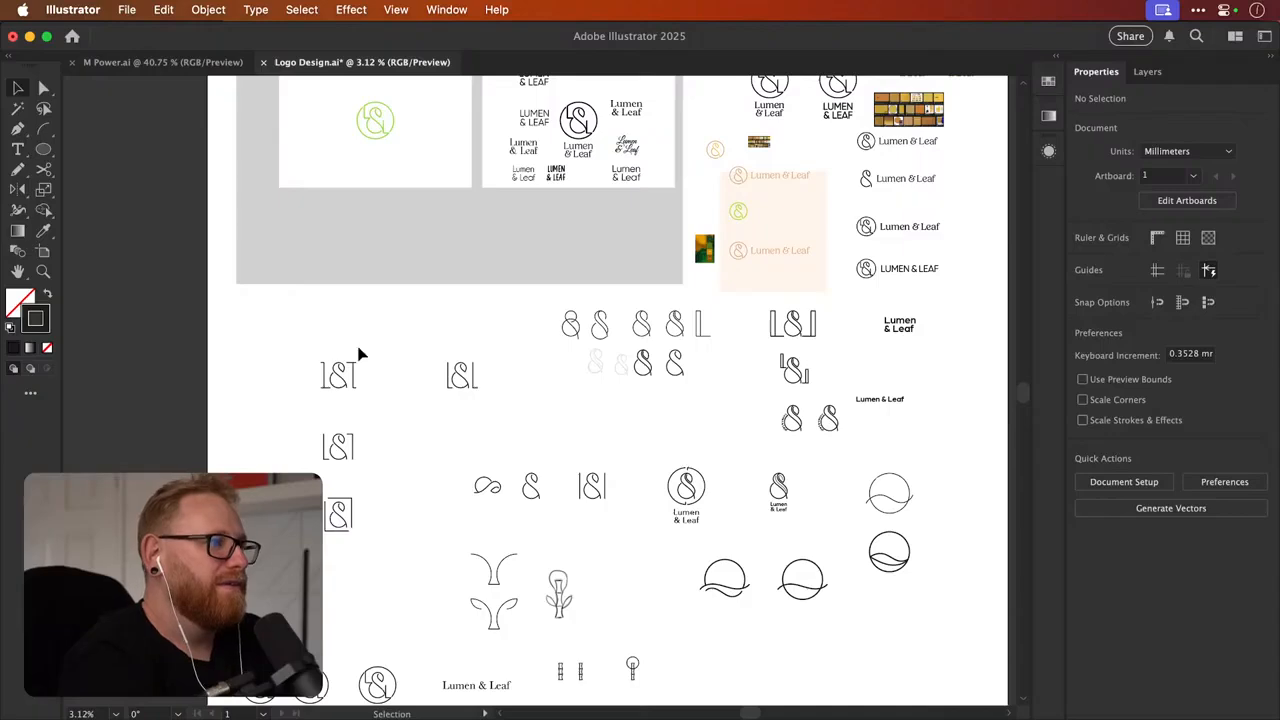
{"action": "left_click_drag", "start_coordinate": [286, 345], "coordinate": [400, 600]}
{"action": "scroll", "coordinate": [400, 500], "scroll_direction": "down", "scroll_amount": 2}
{"action": "scroll", "coordinate": [400, 500], "scroll_direction": "left", "scroll_amount": 1}
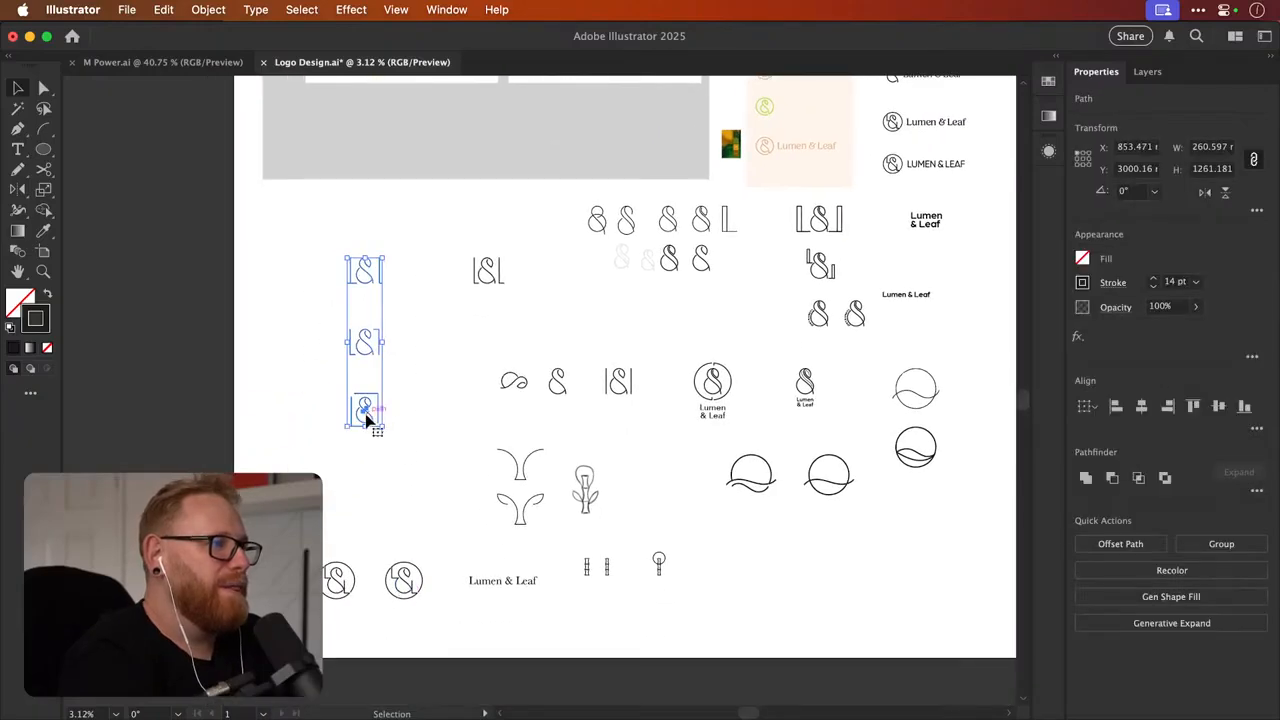
{"action": "left_click_drag", "start_coordinate": [366, 416], "coordinate": [455, 530]}
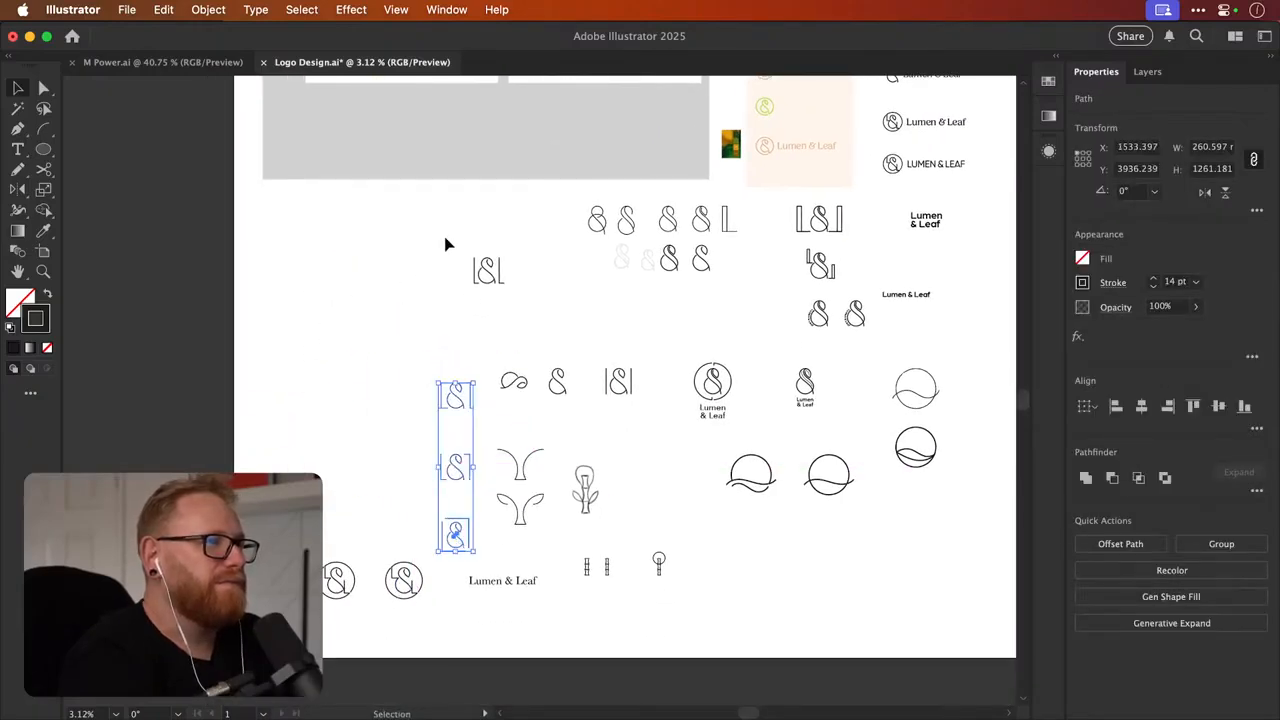
{"action": "mouse_move", "coordinate": [445, 239]}
{"action": "left_mouse_down"}
{"action": "mouse_move", "coordinate": [538, 297]}
{"action": "mouse_move", "coordinate": [646, 467]}
{"action": "left_mouse_up"}
Duplicate the green circular Lumen & Leaf logo with stacked text into the cleared space below the grey panel
{"action": "scroll", "coordinate": [648, 466], "scroll_direction": "up", "scroll_amount": 4}
{"action": "scroll", "coordinate": [648, 466], "scroll_direction": "right", "scroll_amount": 3}
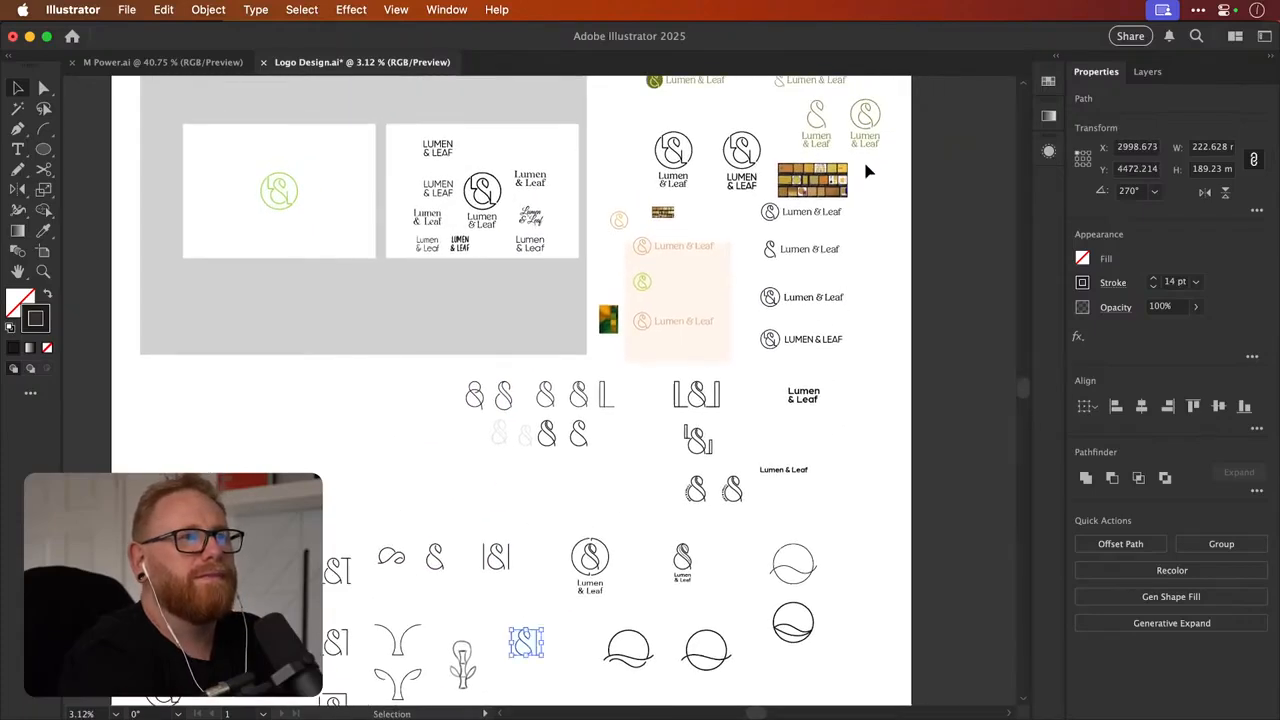
{"action": "left_click", "coordinate": [864, 126]}
{"action": "left_click_drag", "start_coordinate": [864, 128], "coordinate": [399, 444]}
{"action": "key", "text": "z"}
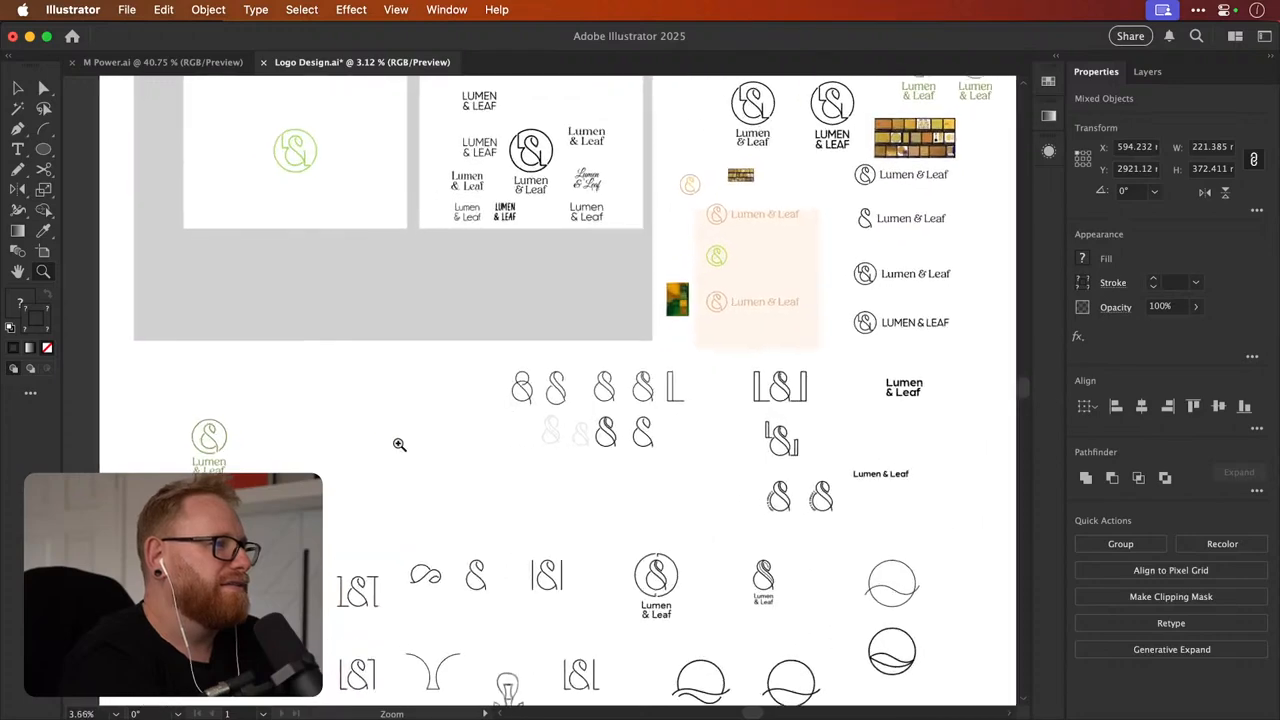
{"action": "left_click_drag", "start_coordinate": [120, 457], "coordinate": [503, 443]}
{"action": "left_click", "coordinate": [258, 360]}
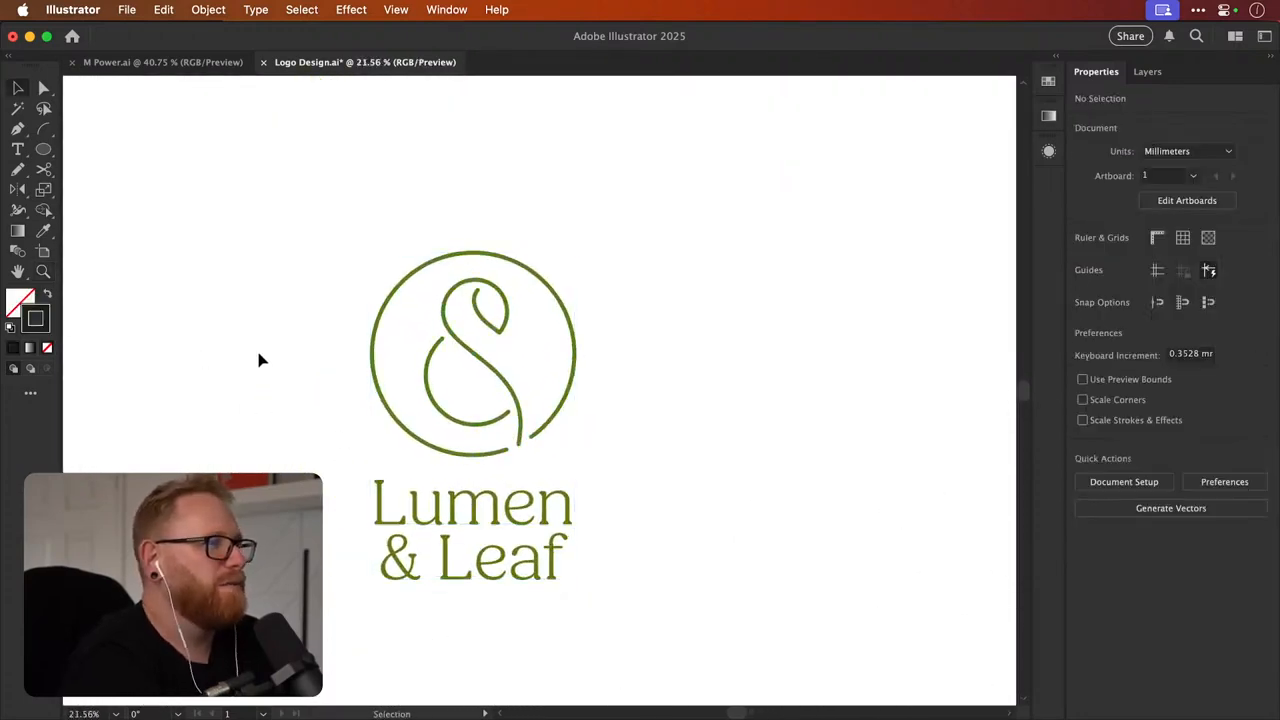
Recolour the copied logo's circle and ampersand stroke to the brighter green #619123
{"action": "left_click_drag", "start_coordinate": [310, 332], "coordinate": [543, 374]}
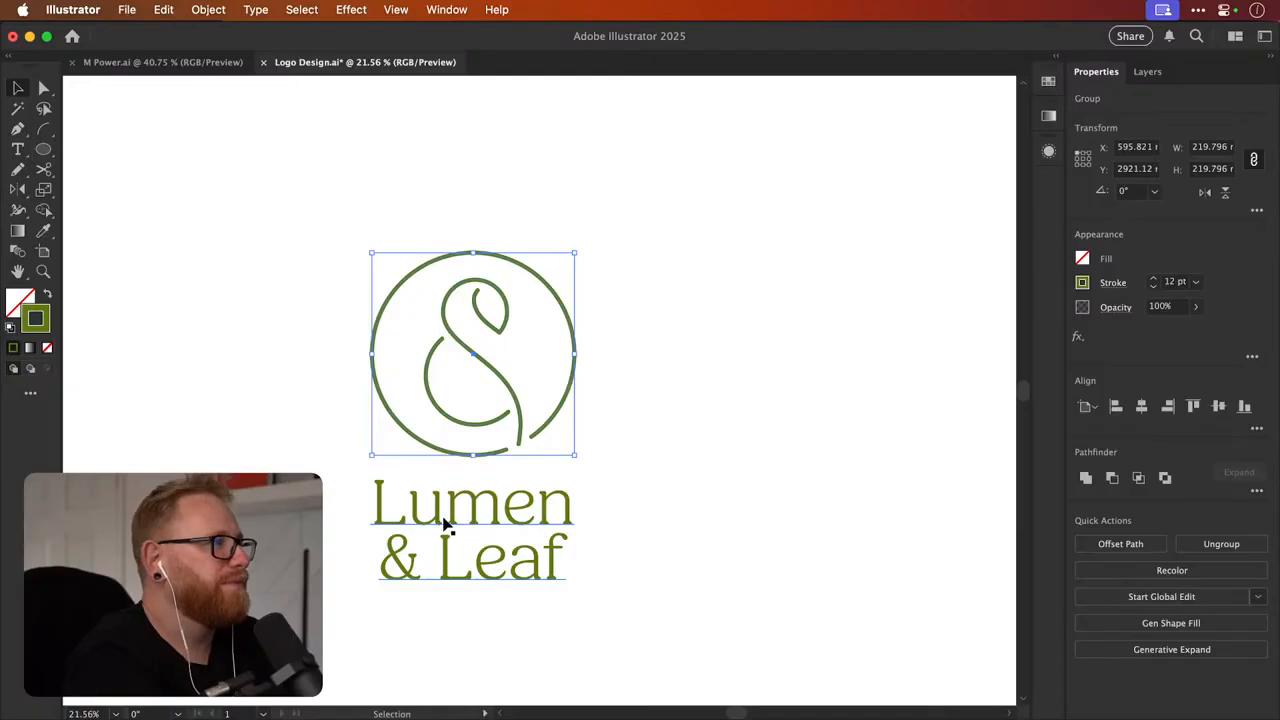
{"action": "double_click", "coordinate": [38, 324]}
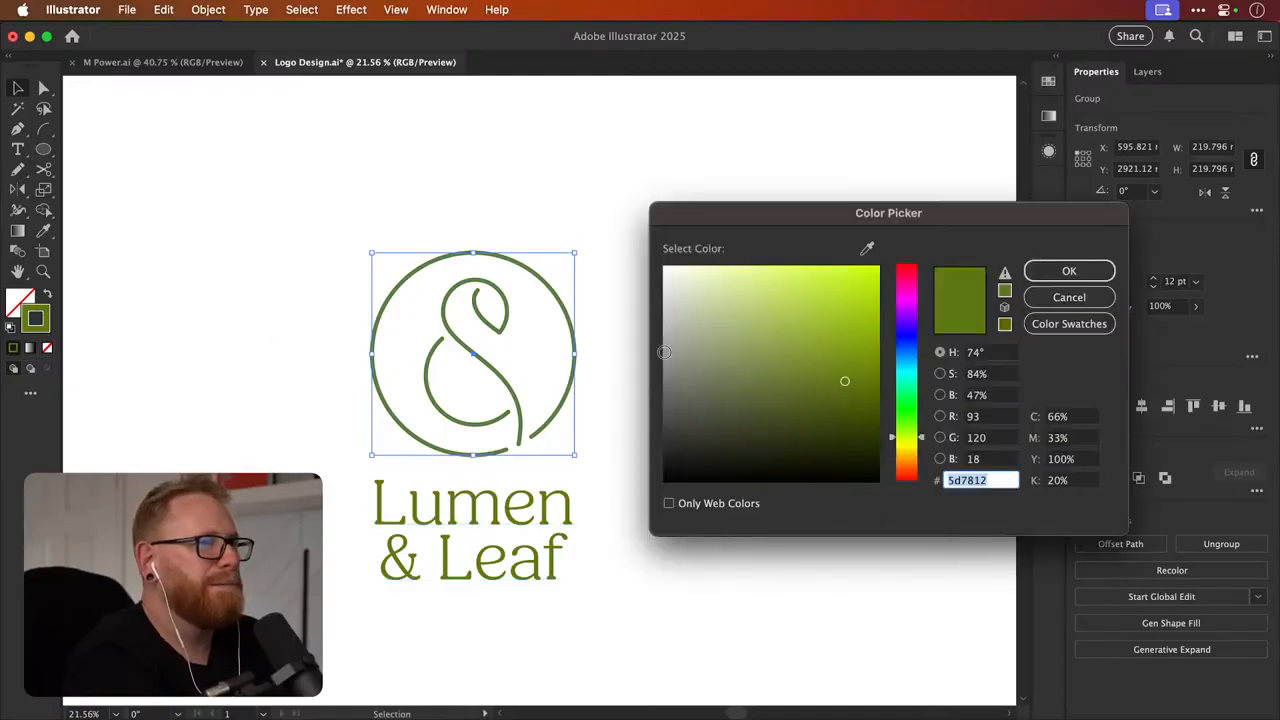
{"action": "left_click", "coordinate": [1030, 298]}
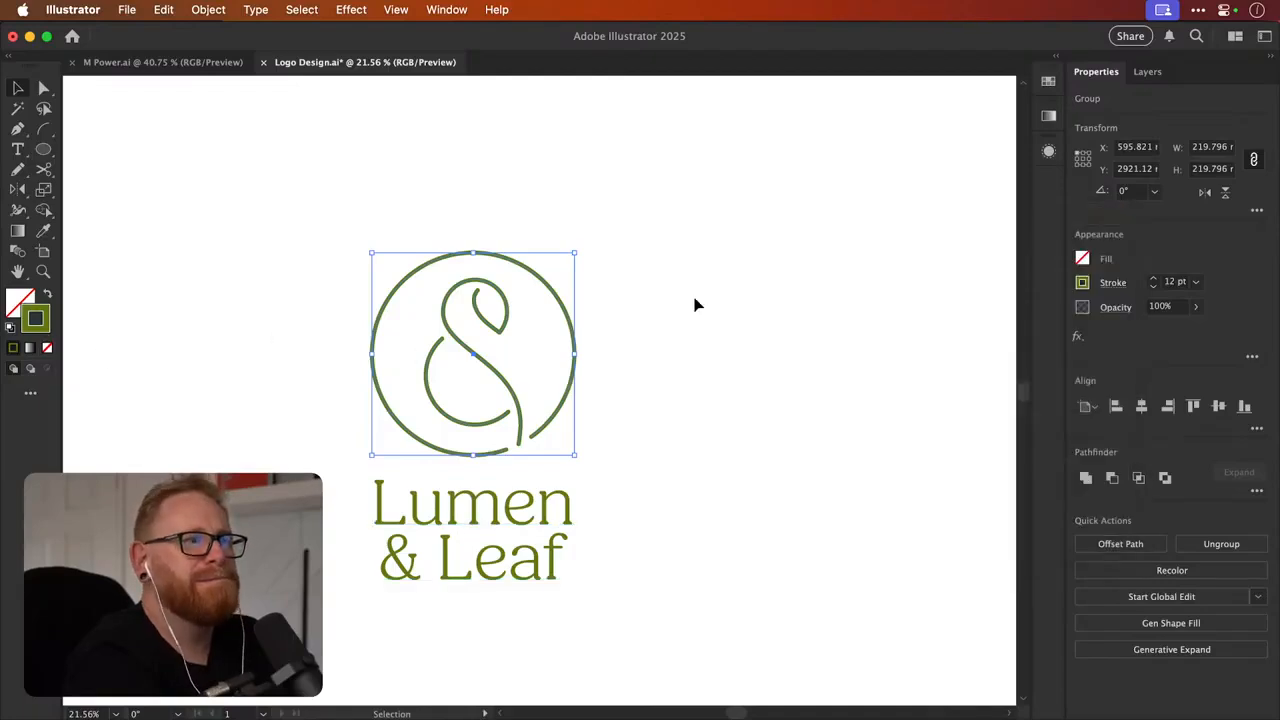
{"action": "double_click", "coordinate": [44, 315]}
{"action": "left_click", "coordinate": [836, 367]}
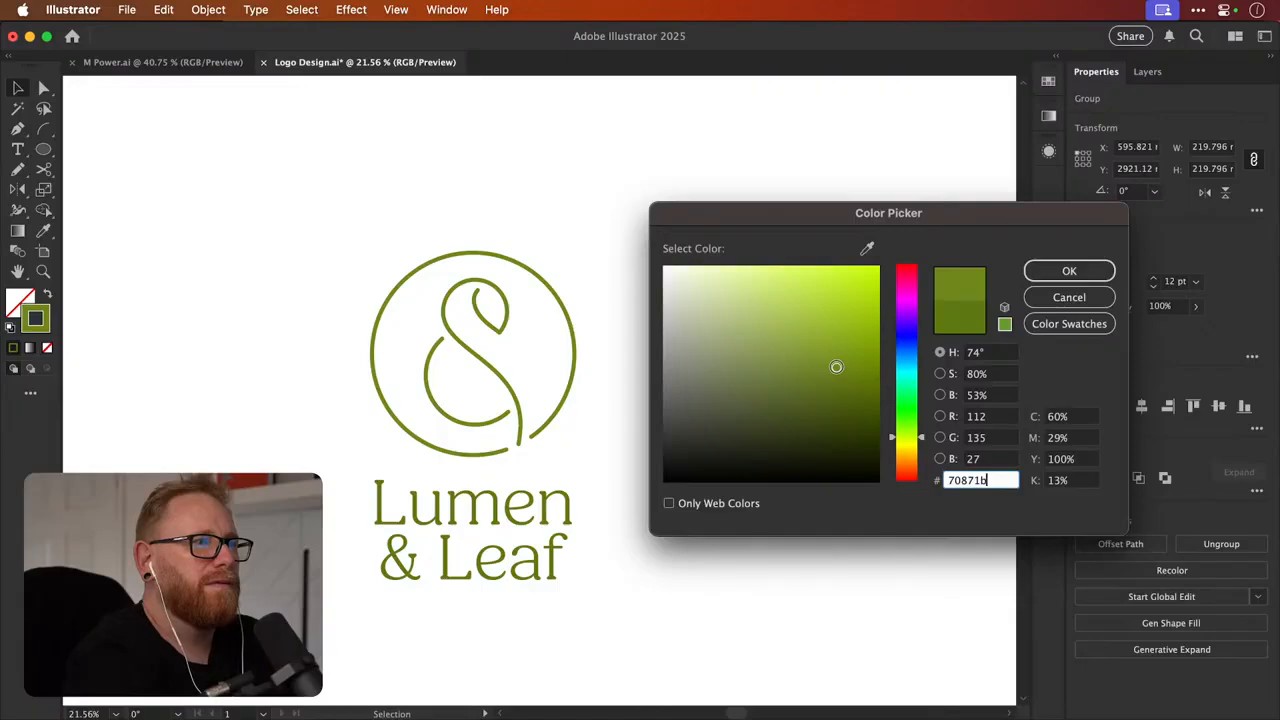
{"action": "left_click", "coordinate": [827, 359]}
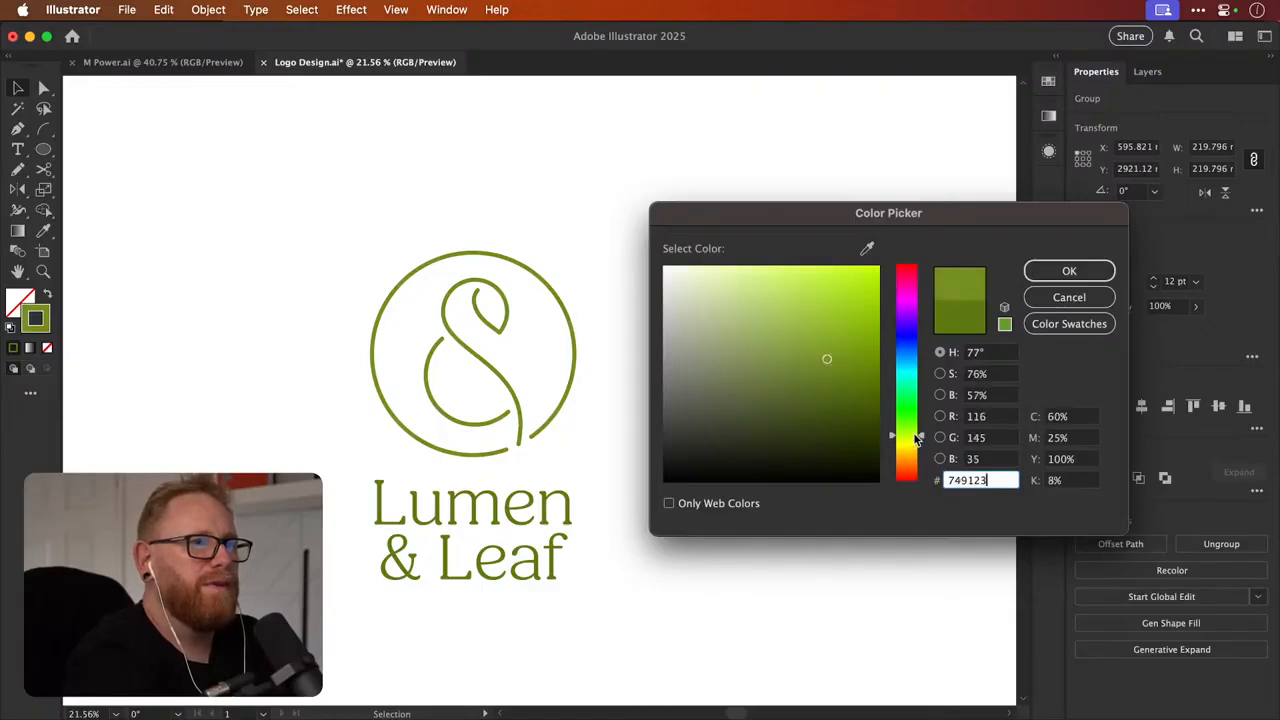
{"action": "left_click_drag", "start_coordinate": [915, 437], "coordinate": [912, 433]}
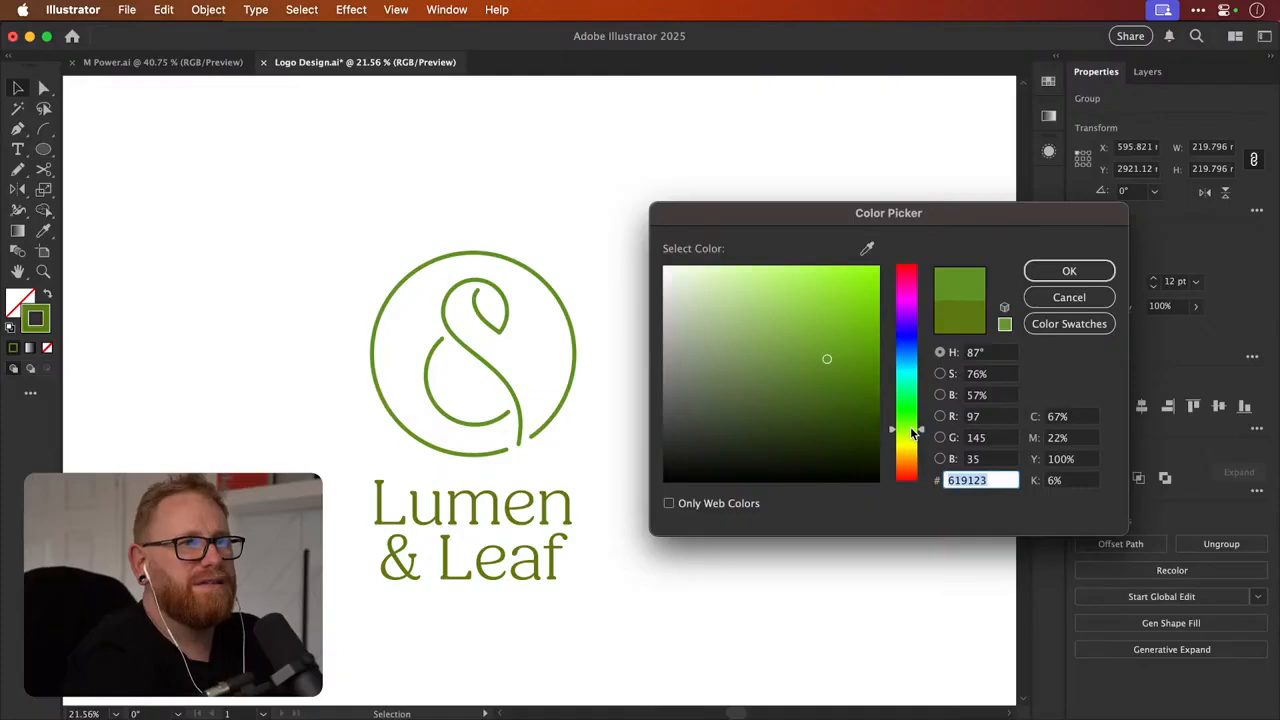
{"action": "key", "text": "Return"}
Set the fill of the Lumen & Leaf text beneath the emblem to #619123
{"action": "left_click", "coordinate": [523, 579]}
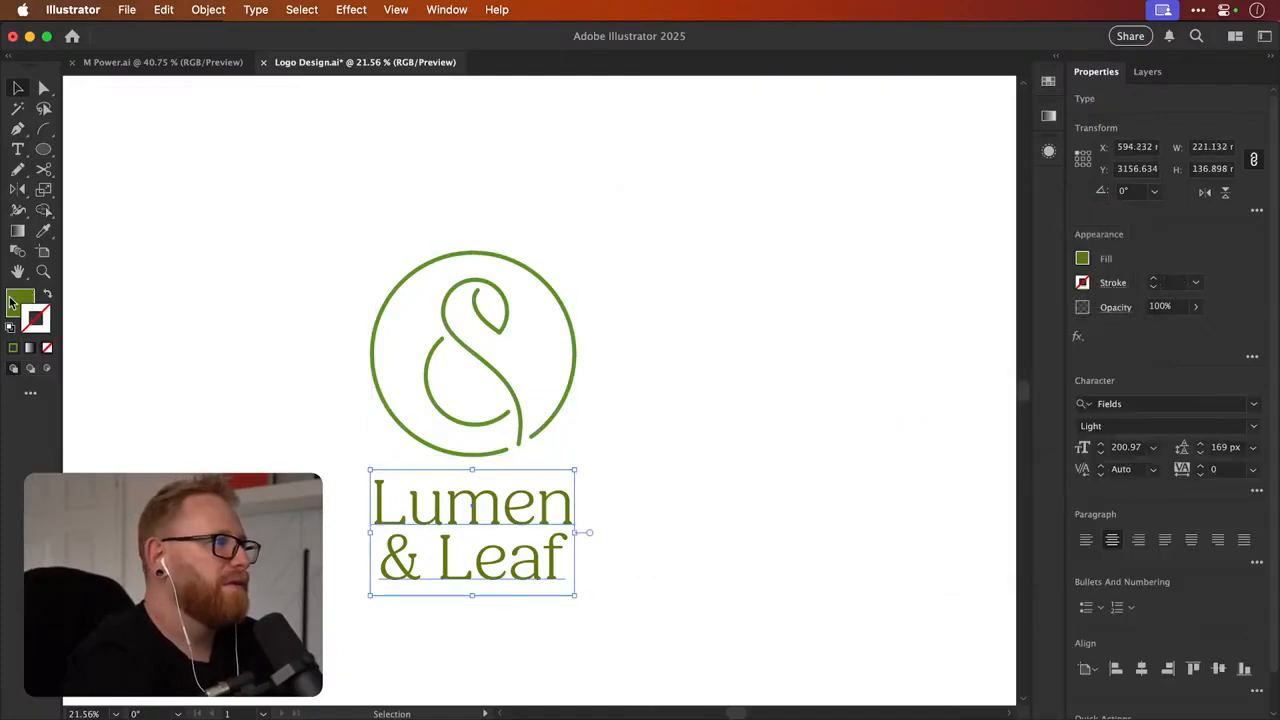
{"action": "double_click", "coordinate": [8, 298]}
{"action": "type", "text": "6b9123"}
{"action": "key", "text": "Tab"}
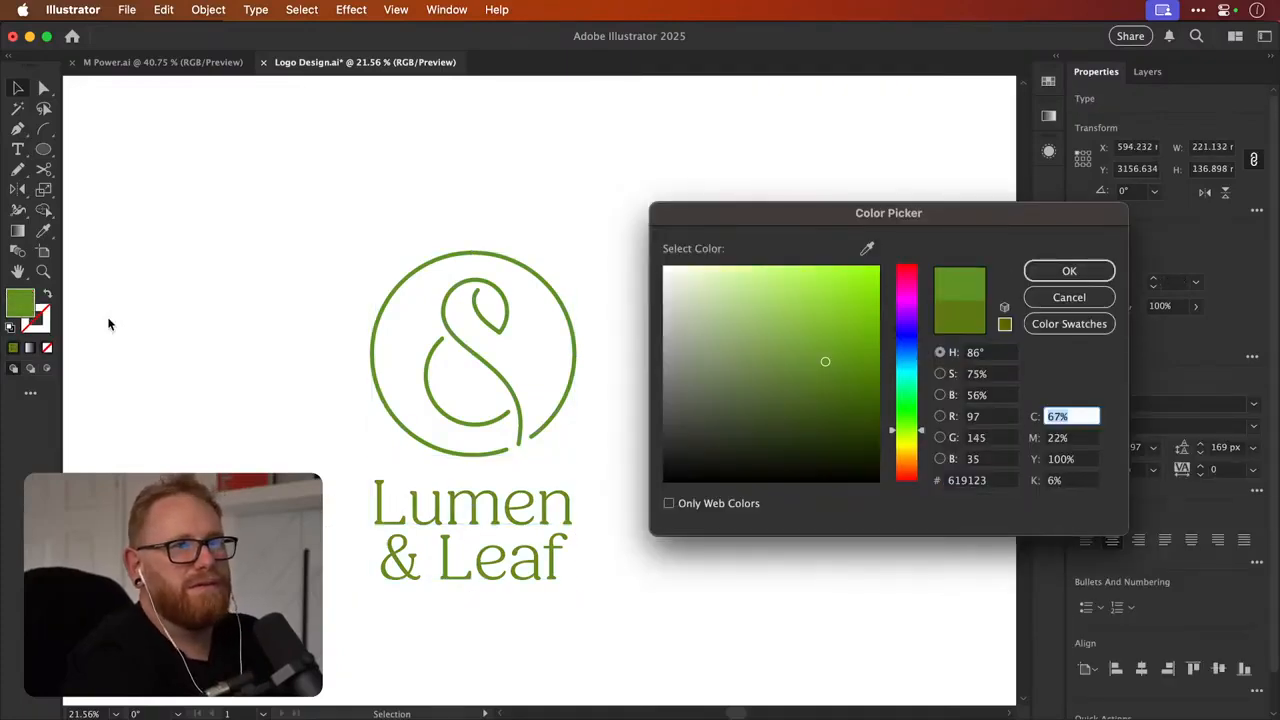
{"action": "key", "text": "Return"}
{"action": "left_click", "coordinate": [150, 332]}
Examine the recoloured logo at several zoom levels to judge its stroke weight and legibility at small sizes
{"action": "key", "text": "a"}
{"action": "scroll", "coordinate": [377, 326], "scroll_direction": "up", "scroll_amount": 4}
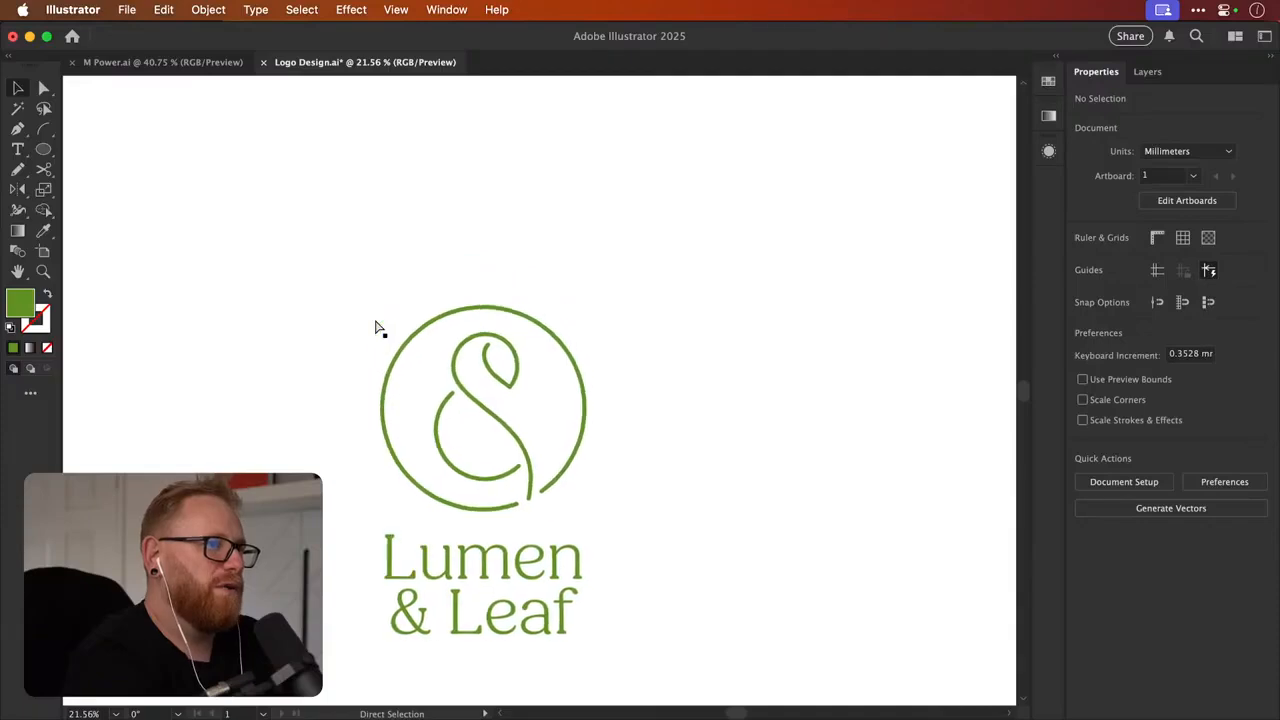
{"action": "key", "text": "super+minus"}
{"action": "key", "text": "super+minus"}
{"action": "key", "text": "super+minus"}
{"action": "key", "text": "super+equal"}
{"action": "key", "text": "super+equal"}
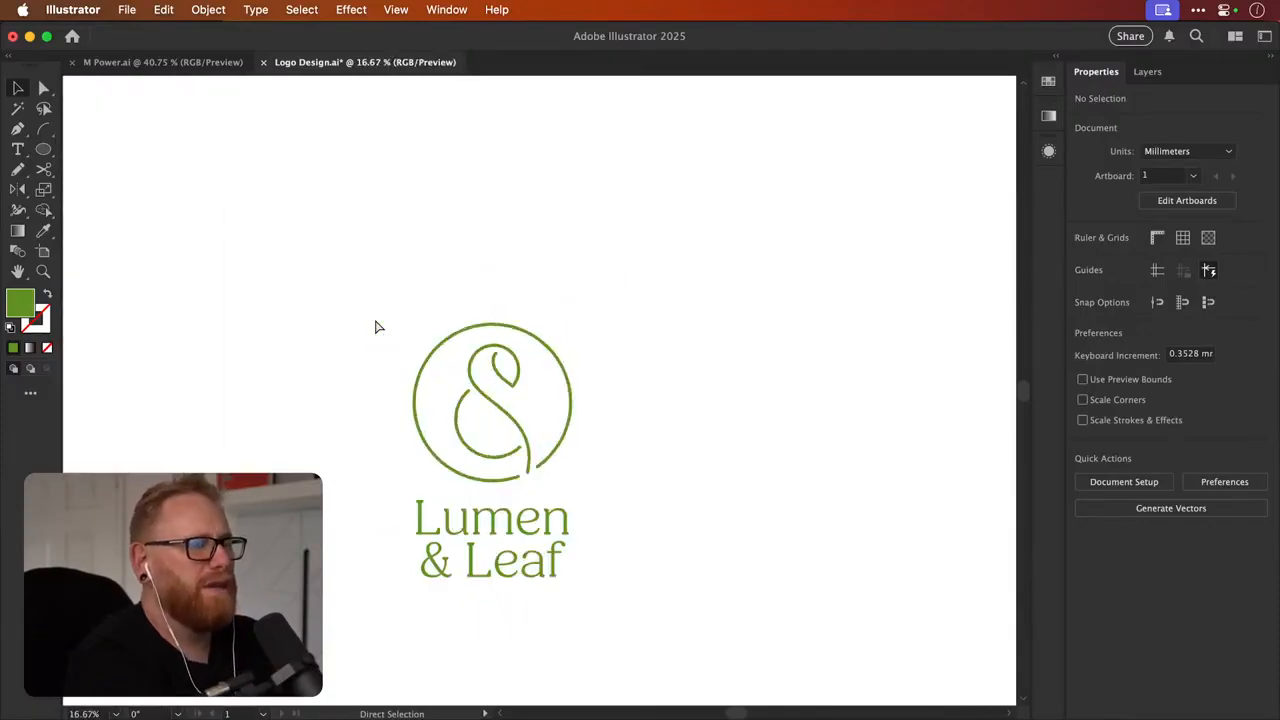
{"action": "key", "text": "super+minus"}
{"action": "key", "text": "super+minus"}
{"action": "key", "text": "super+minus"}
{"action": "key", "text": "super+minus"}
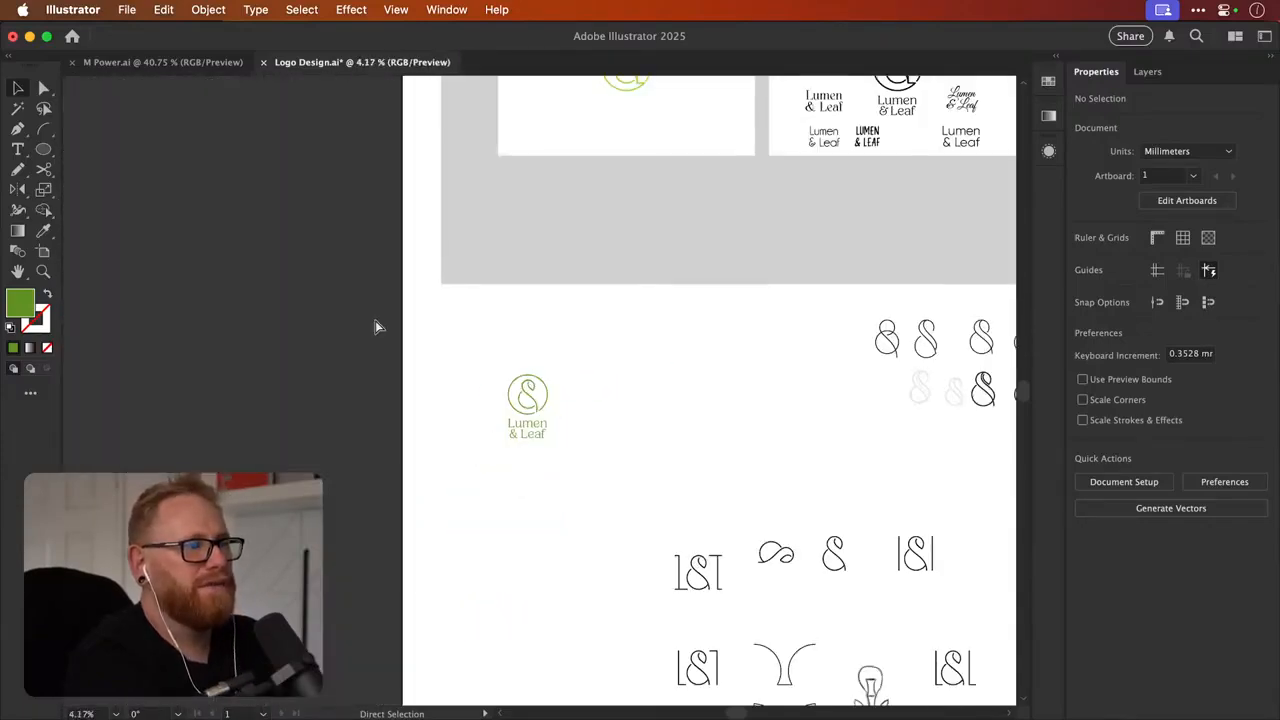
Look up the stroke colour value of the recoloured logo's circle and ampersand emblem
{"action": "key", "text": "super+equal"}
{"action": "key", "text": "super+equal"}
{"action": "key", "text": "super+equal"}
{"action": "key", "text": "super+equal"}
{"action": "scroll", "coordinate": [368, 477], "scroll_direction": "down", "scroll_amount": 2}
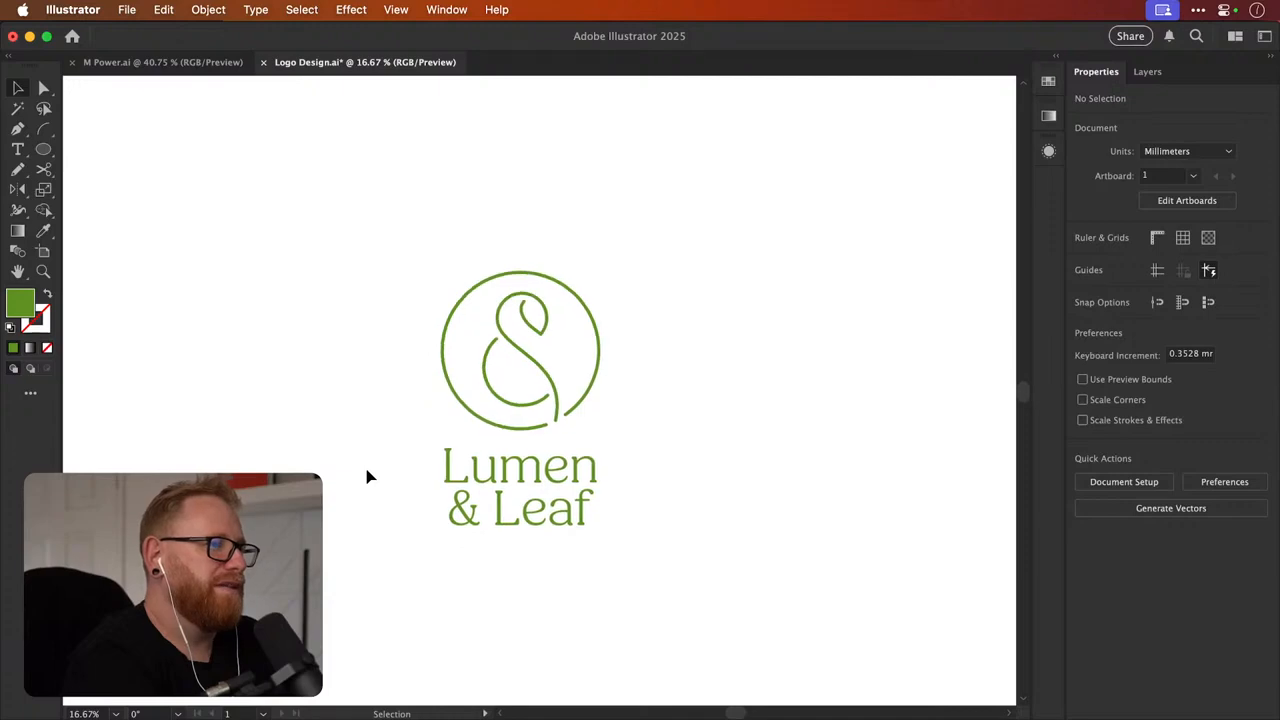
{"action": "left_click", "coordinate": [528, 432]}
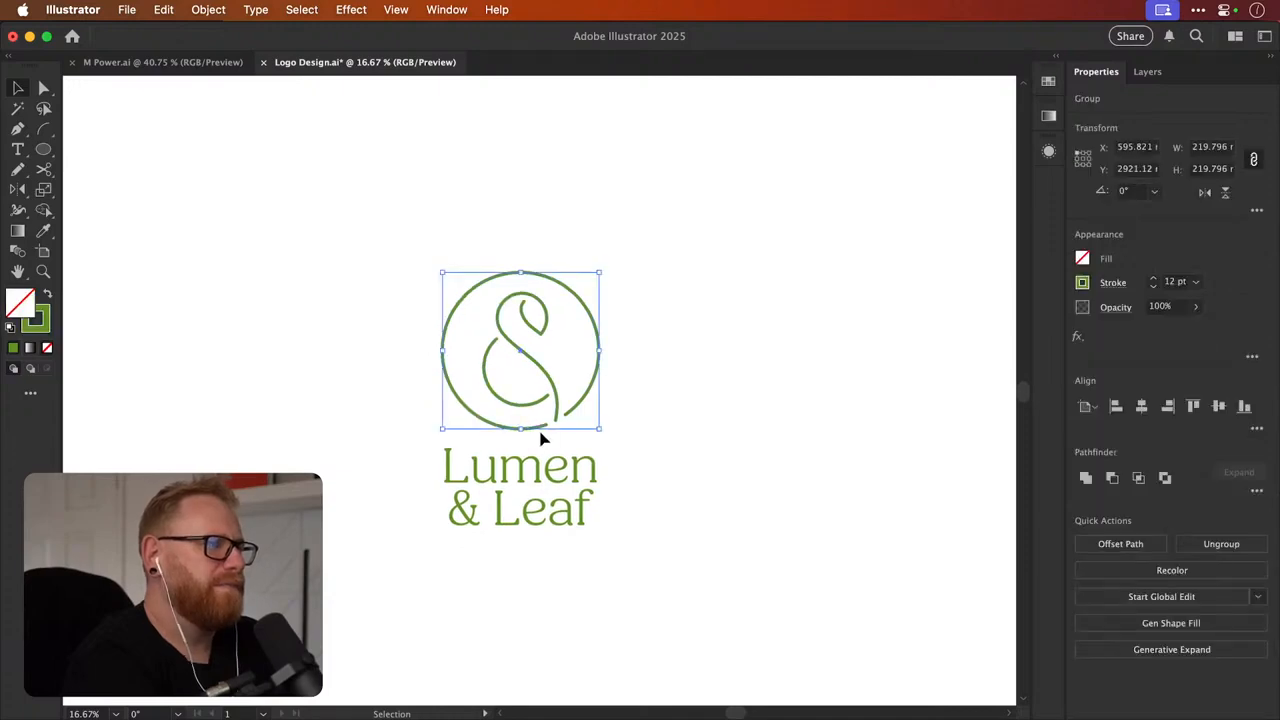
{"action": "left_click", "coordinate": [38, 322]}
{"action": "double_click", "coordinate": [38, 322]}
{"action": "key", "text": "Escape"}
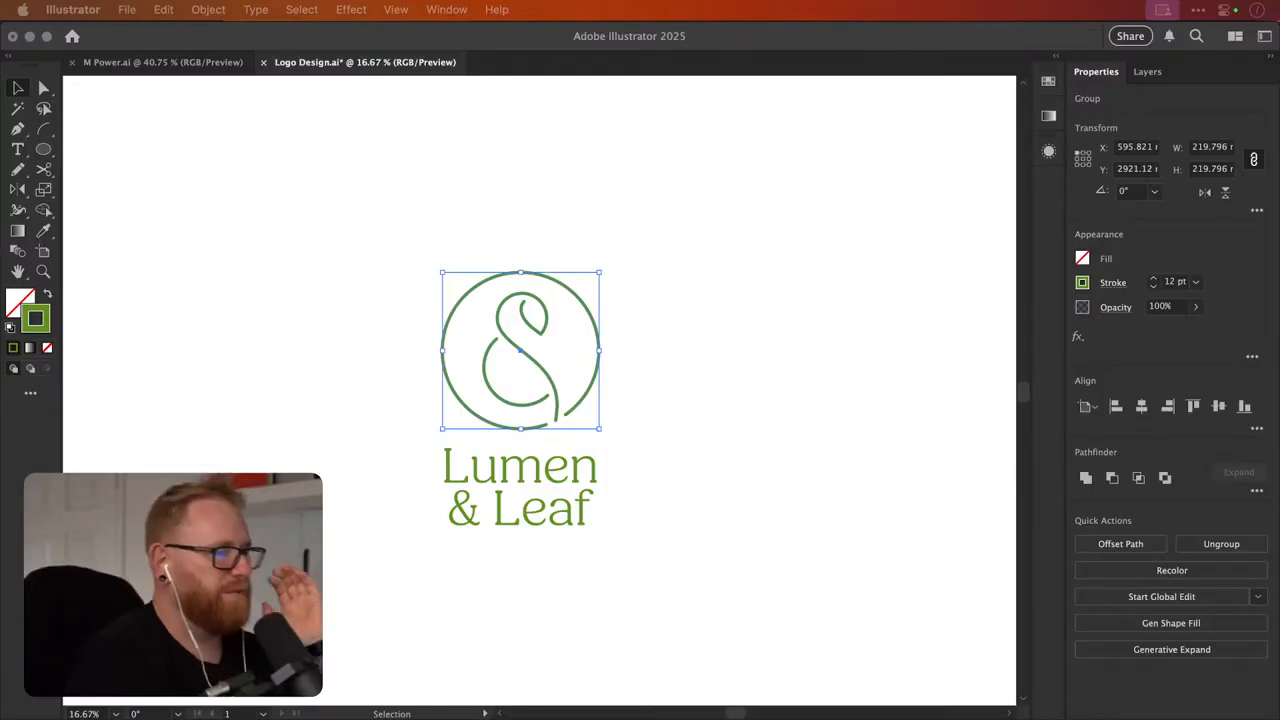
{"action": "left_click", "coordinate": [688, 430]}
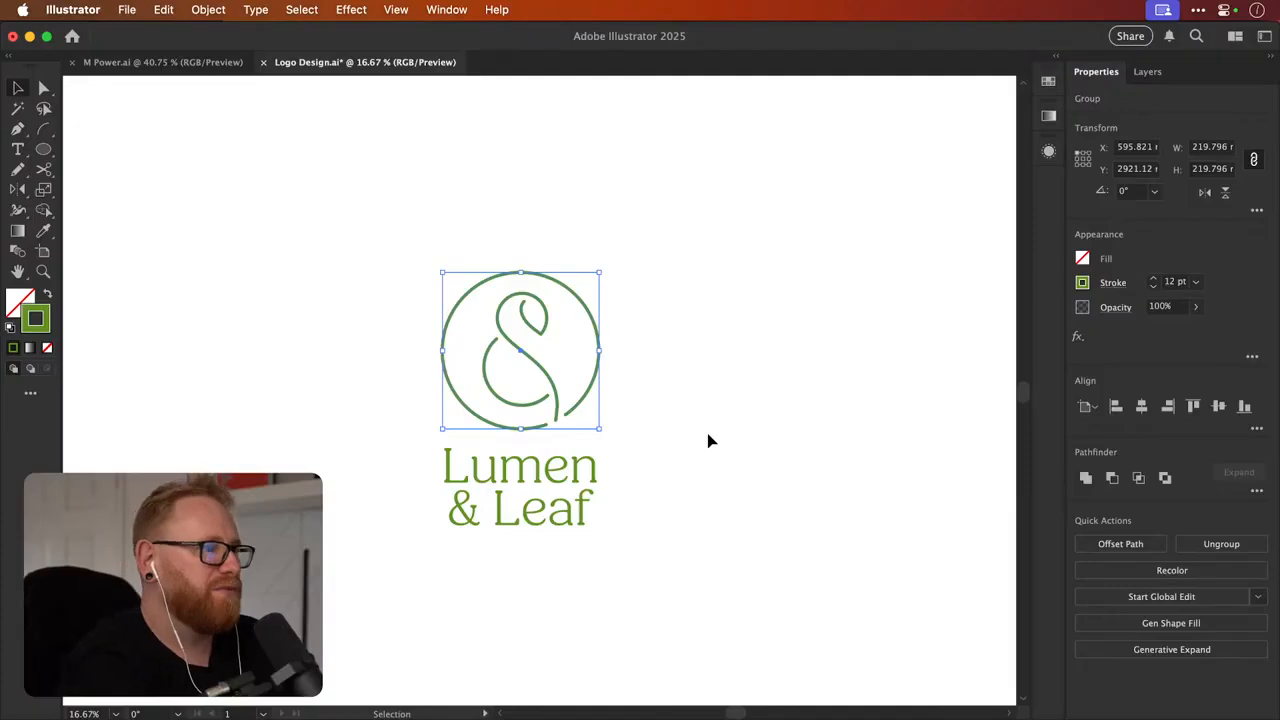
{"action": "left_click", "coordinate": [708, 440]}
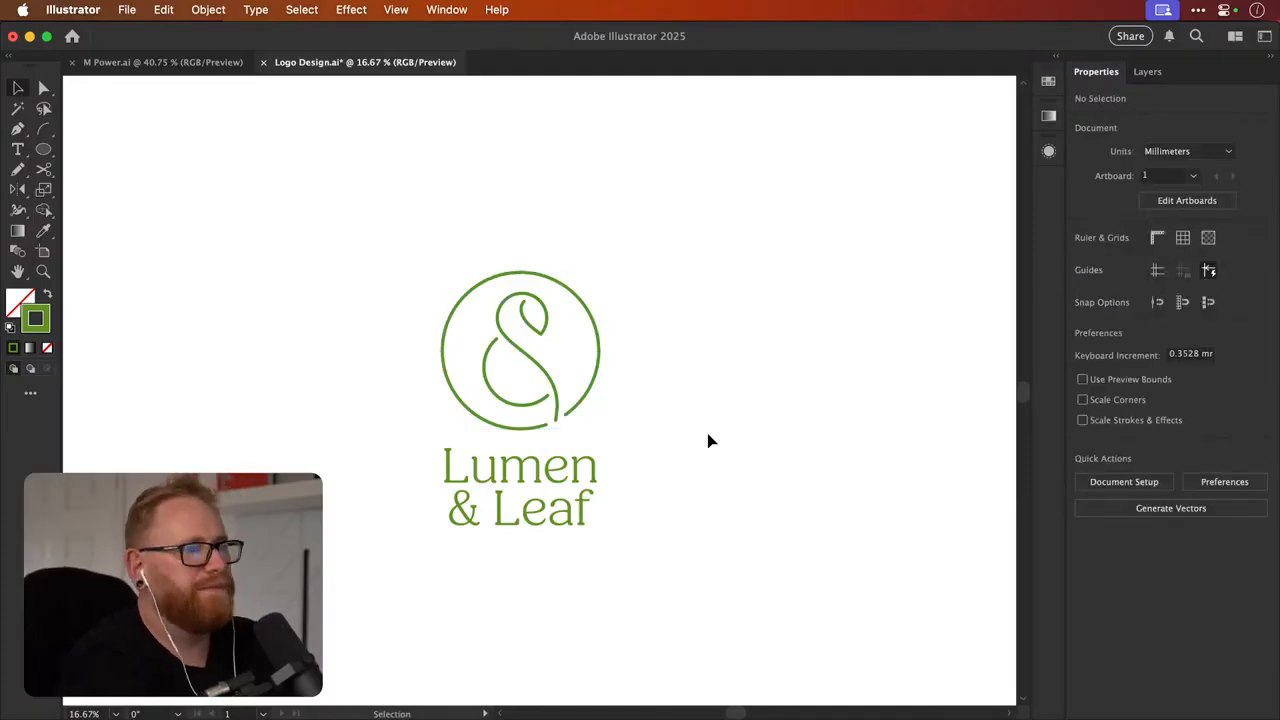
Draw a green-filled, strokeless background rectangle about 1399 by 908 mm behind the recoloured logo, below the grey panel
{"action": "key", "text": "super+minus"}
{"action": "key", "text": "super+minus"}
{"action": "key", "text": "super+minus"}
{"action": "scroll", "coordinate": [708, 440], "scroll_direction": "right", "scroll_amount": 1}
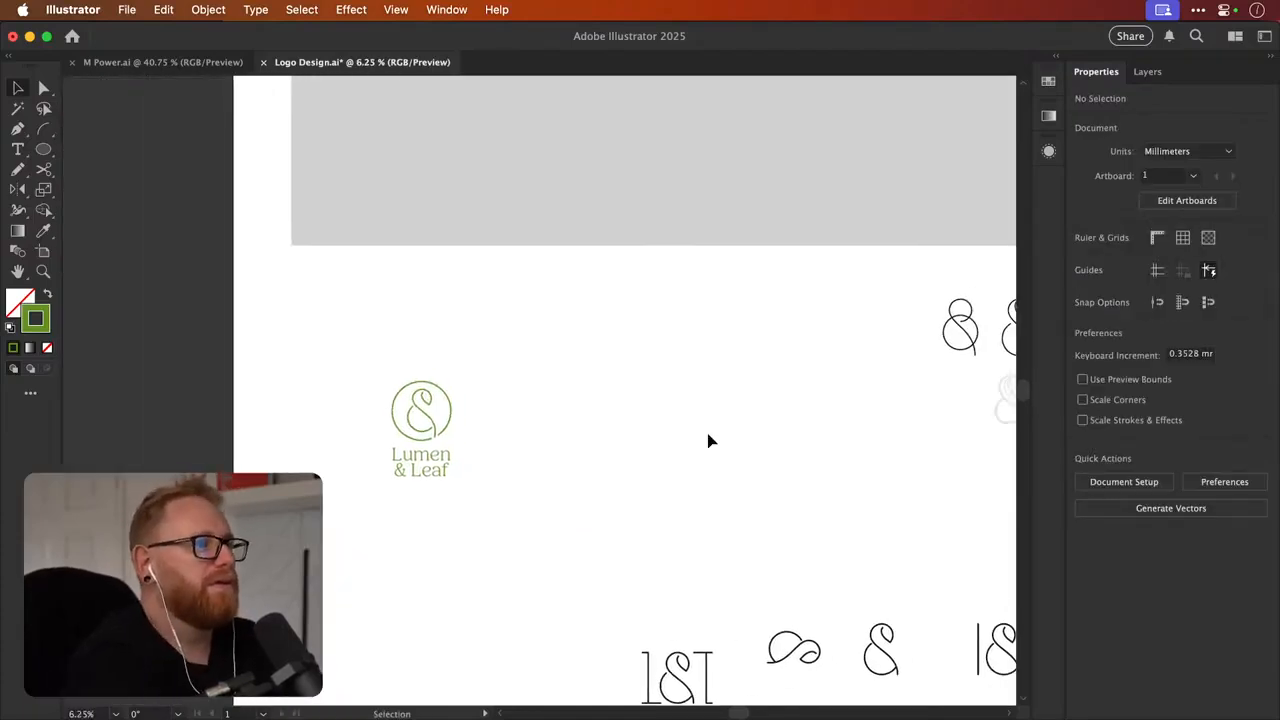
{"action": "scroll", "coordinate": [560, 494], "scroll_direction": "left", "scroll_amount": 5}
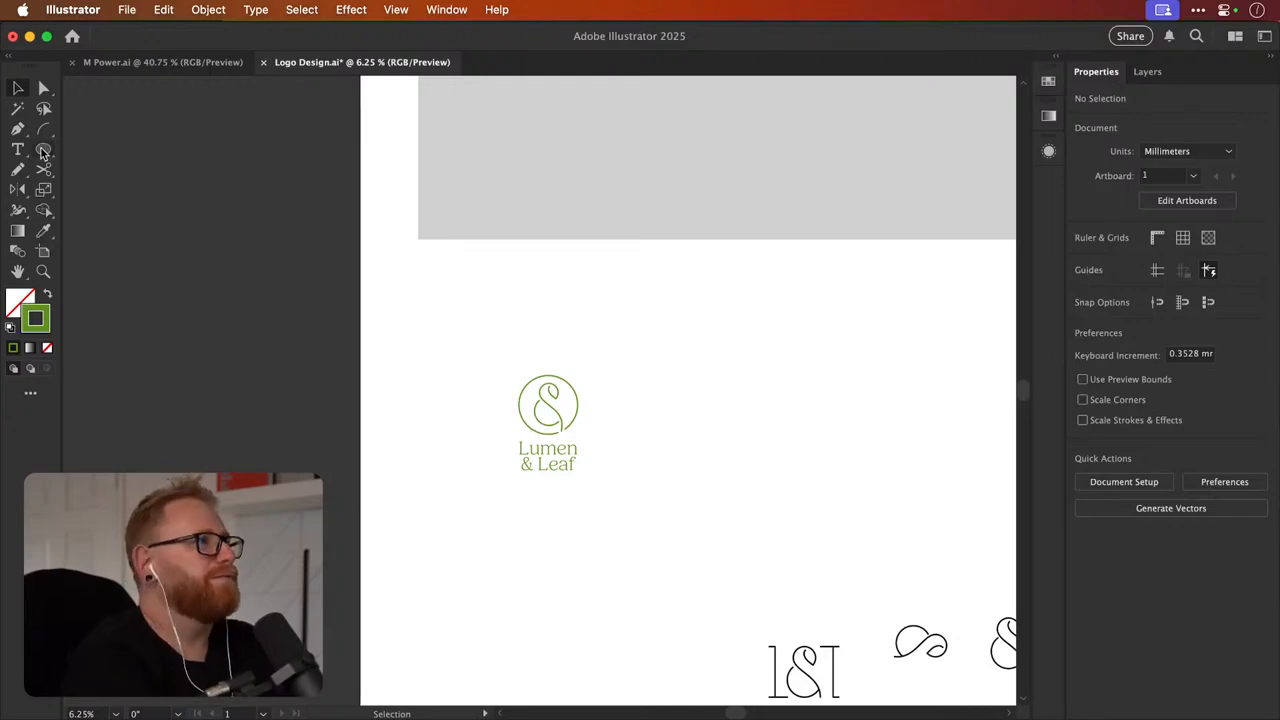
{"action": "left_click_drag", "start_coordinate": [43, 152], "coordinate": [100, 146]}
{"action": "left_click_drag", "start_coordinate": [456, 324], "coordinate": [830, 566]}
{"action": "key", "text": "shift+x"}
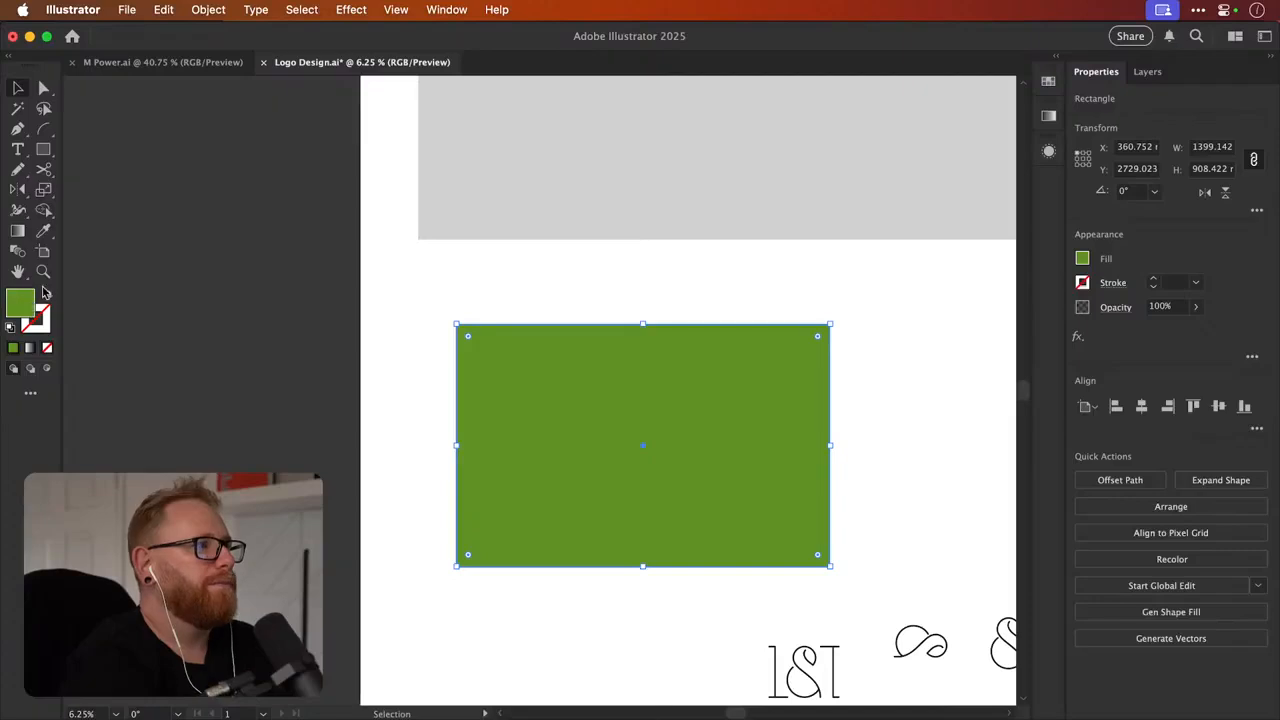
Set the background rectangle's fill to the light grey #F7F7F7
{"action": "double_click", "coordinate": [22, 304]}
{"action": "type", "text": "ff7"}
{"action": "key", "text": "BackSpace"}
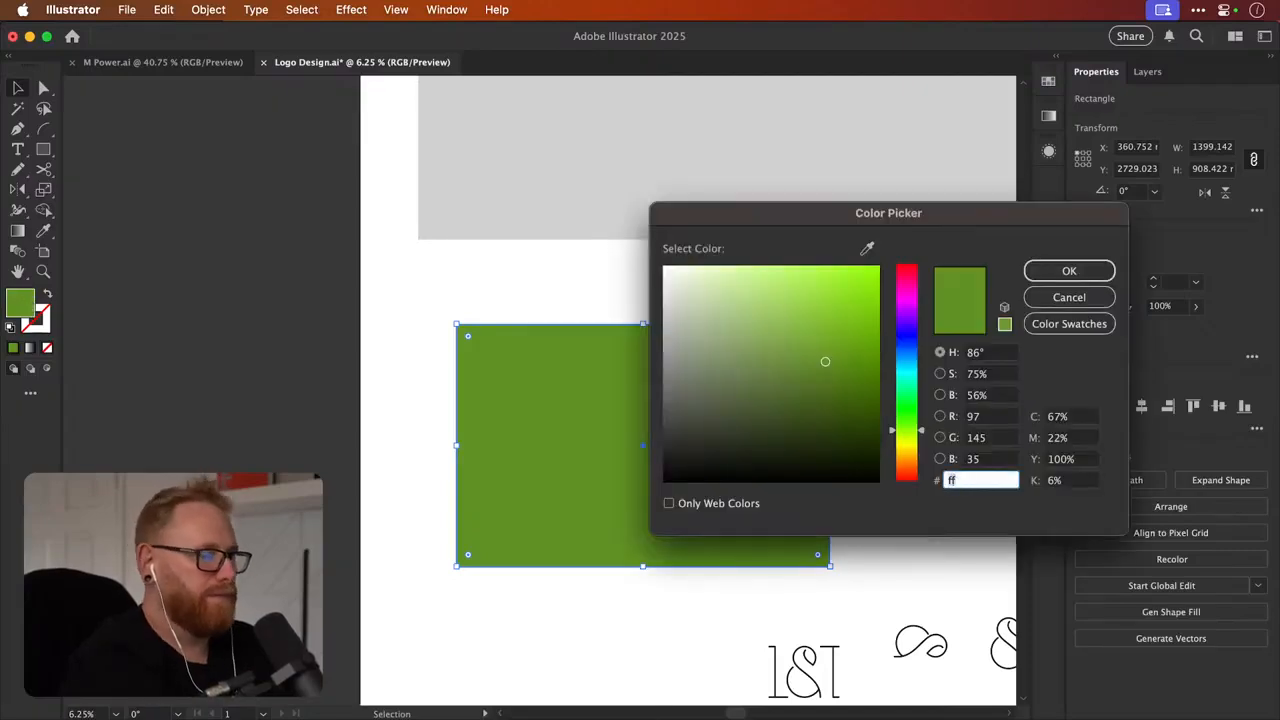
{"action": "type", "text": "f7f7"}
{"action": "left_click", "coordinate": [1069, 271]}
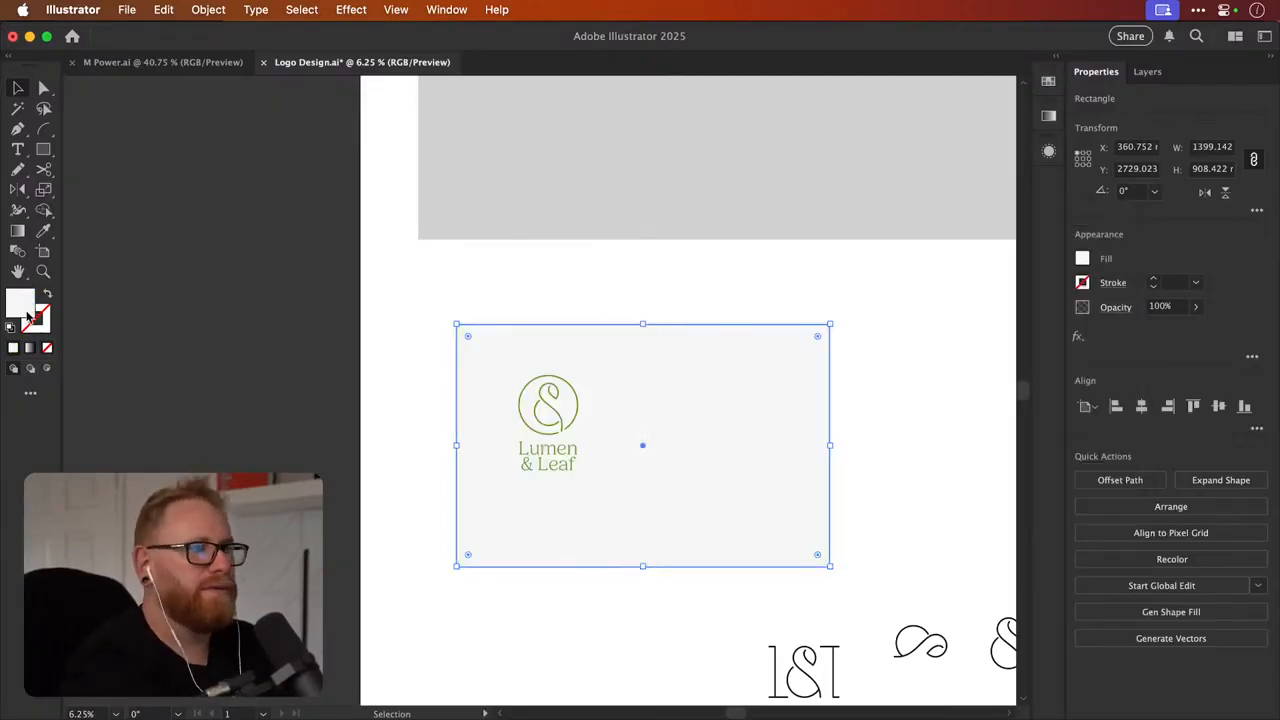
Set the background rectangle's fill to #FAFCF7 and enlarge it to about 1451 by 982 mm
{"action": "double_click", "coordinate": [20, 306]}
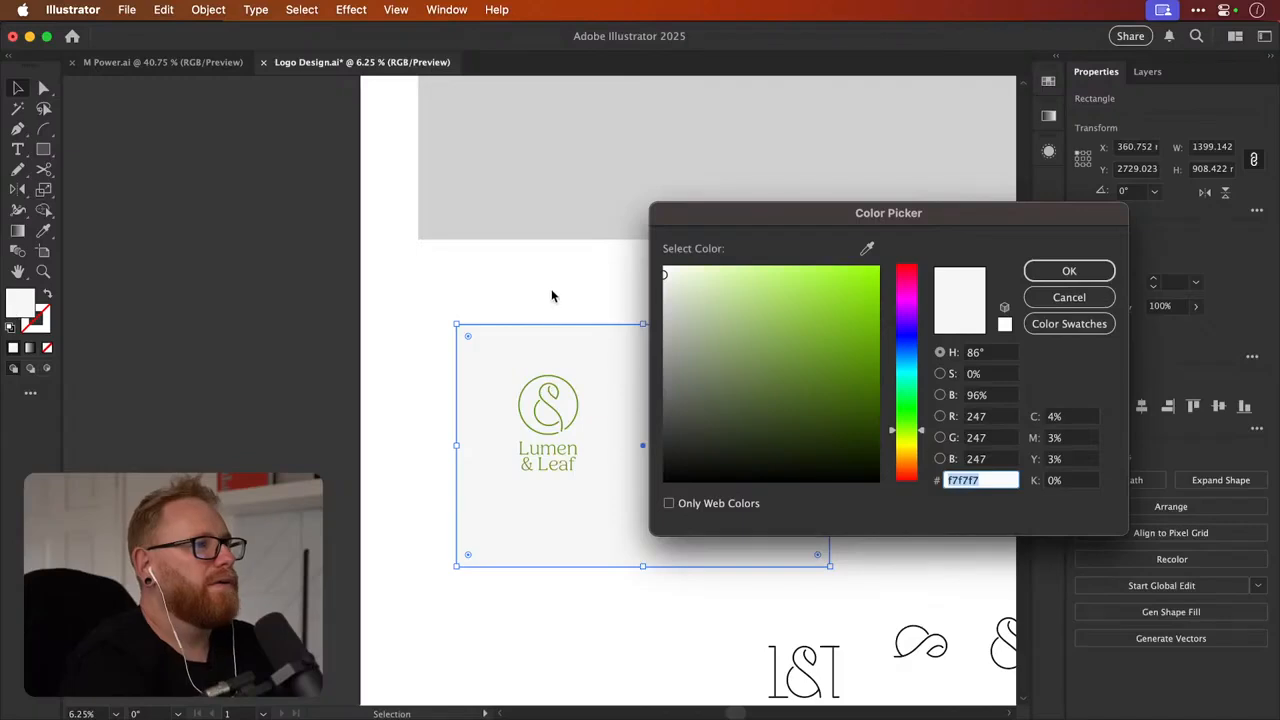
{"action": "type", "text": "fafcf7"}
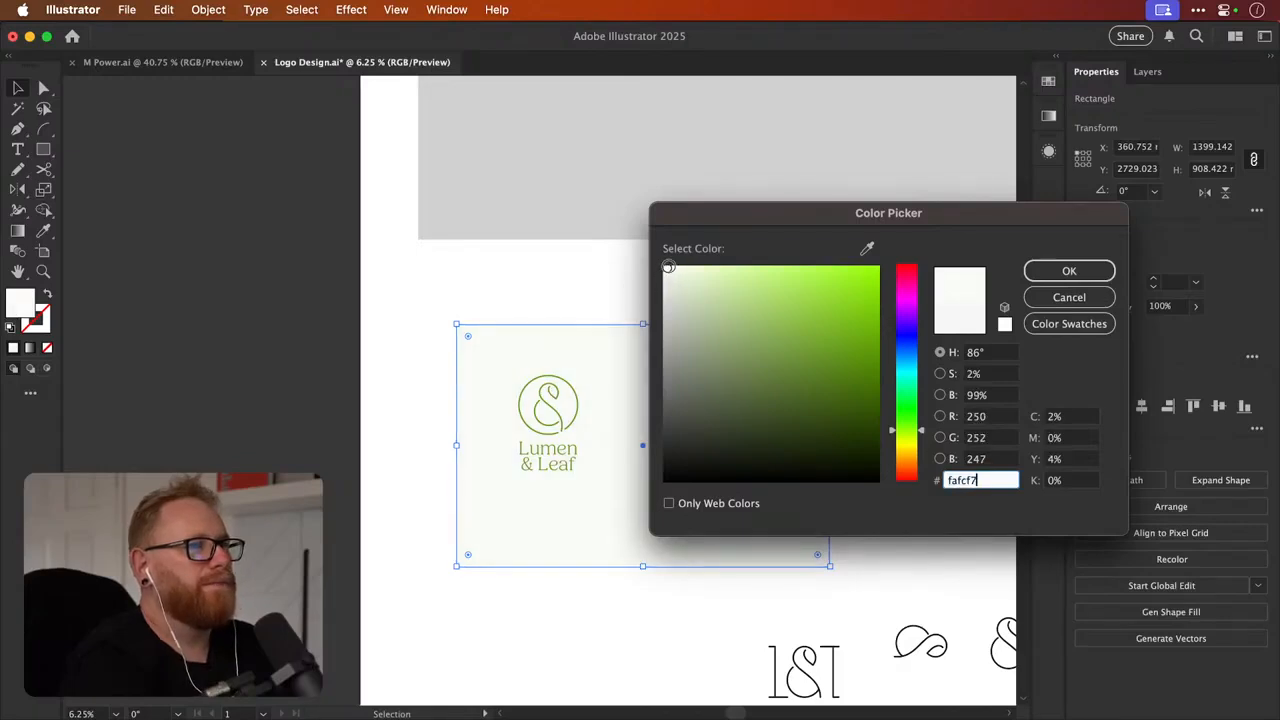
{"action": "key", "text": "Return"}
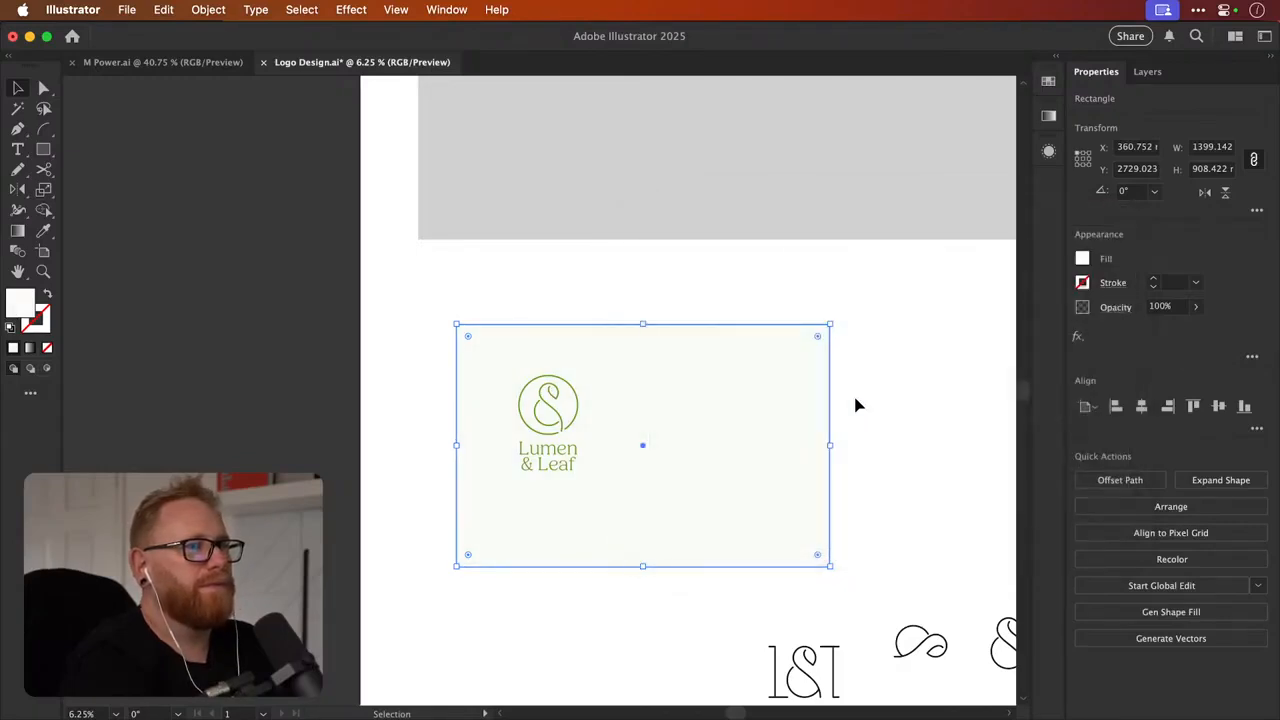
{"action": "left_click_drag", "start_coordinate": [826, 566], "coordinate": [843, 586]}
Centre the grouped emblem and text horizontally and vertically on the background rectangle, and lock the rectangle
{"action": "left_click", "coordinate": [423, 383]}
{"action": "left_click", "coordinate": [546, 458]}
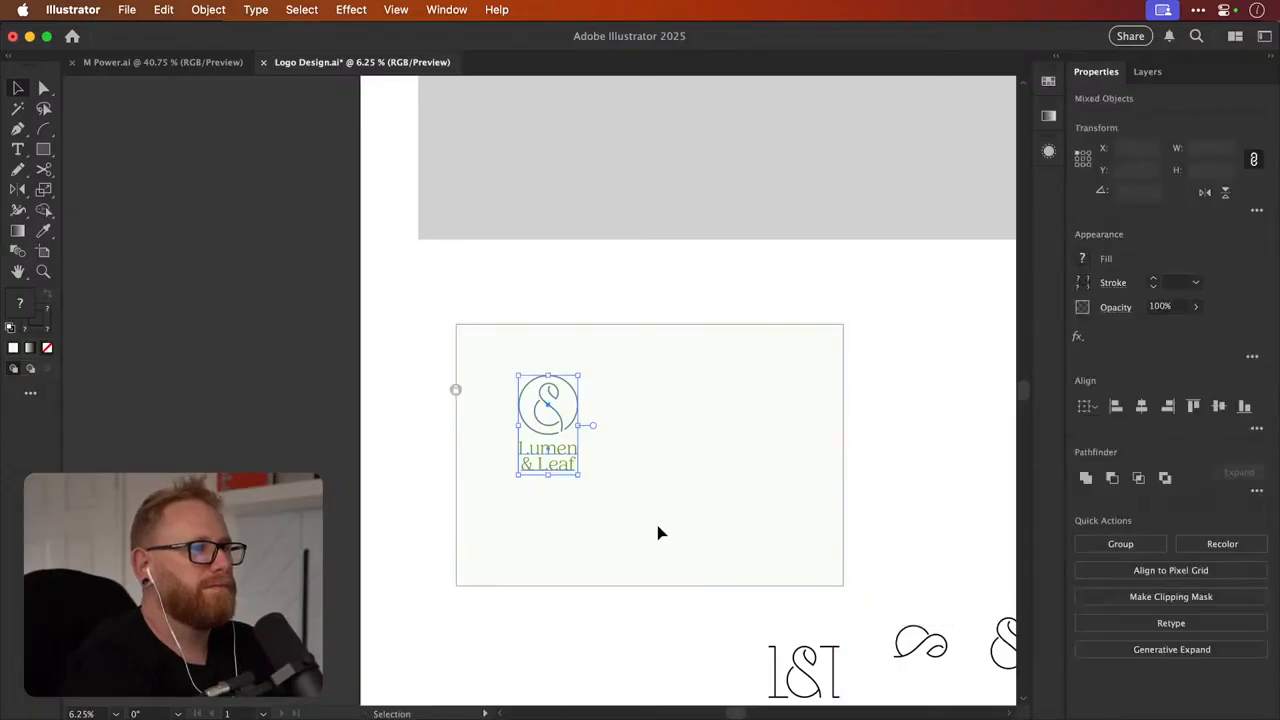
{"action": "left_click", "coordinate": [452, 389], "text": "shift"}
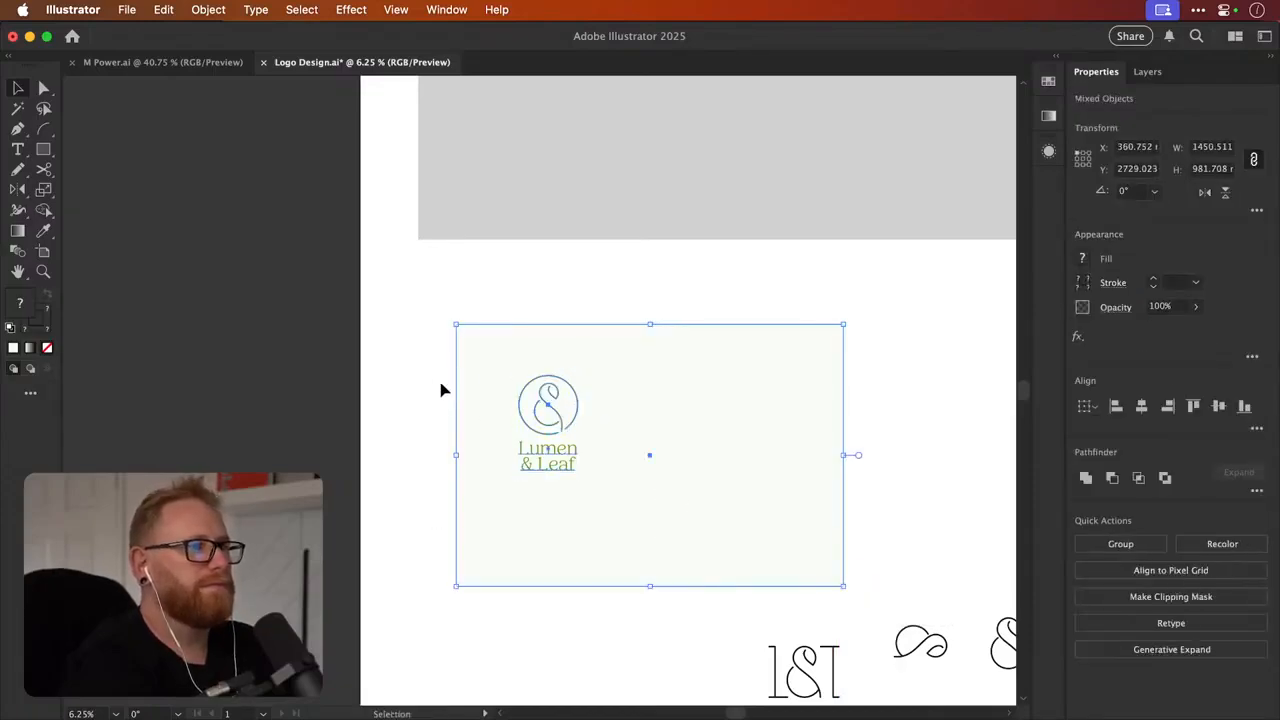
{"action": "left_click", "coordinate": [623, 509]}
{"action": "left_click", "coordinate": [1141, 405]}
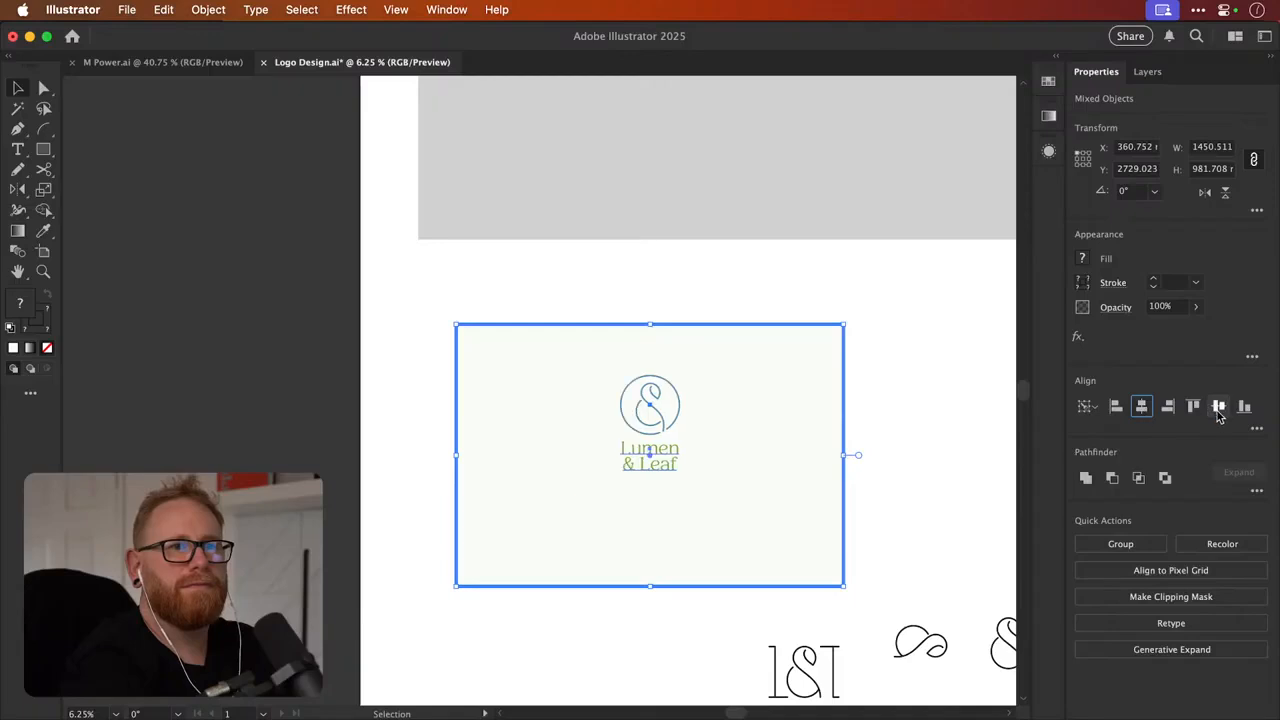
{"action": "left_click", "coordinate": [1218, 405]}
{"action": "left_click_drag", "start_coordinate": [770, 336], "coordinate": [780, 347]}
{"action": "left_click", "coordinate": [921, 417]}
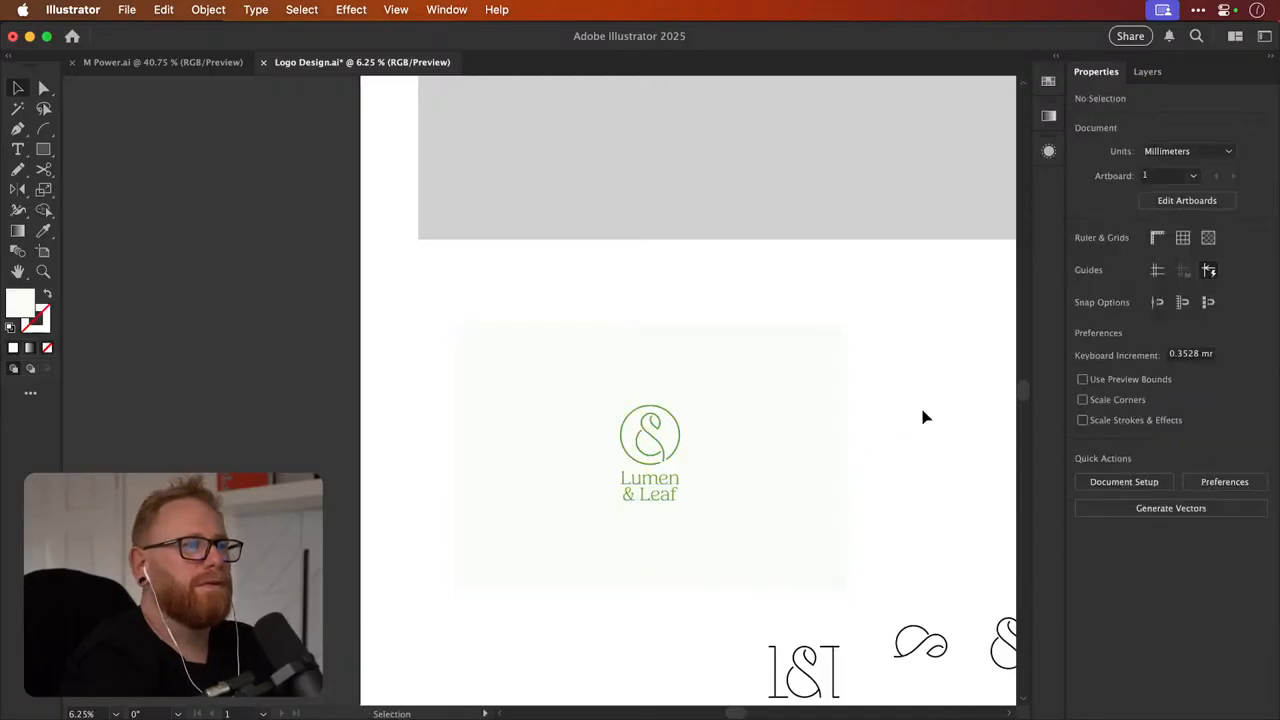
Take a closer look at the centred logo and save the document
{"action": "left_click_drag", "start_coordinate": [923, 417], "coordinate": [857, 404]}
{"action": "left_click_drag", "start_coordinate": [560, 459], "coordinate": [853, 562]}
{"action": "scroll", "coordinate": [854, 568], "scroll_direction": "right", "scroll_amount": 3}
{"action": "scroll", "coordinate": [854, 568], "scroll_direction": "down", "scroll_amount": 2}
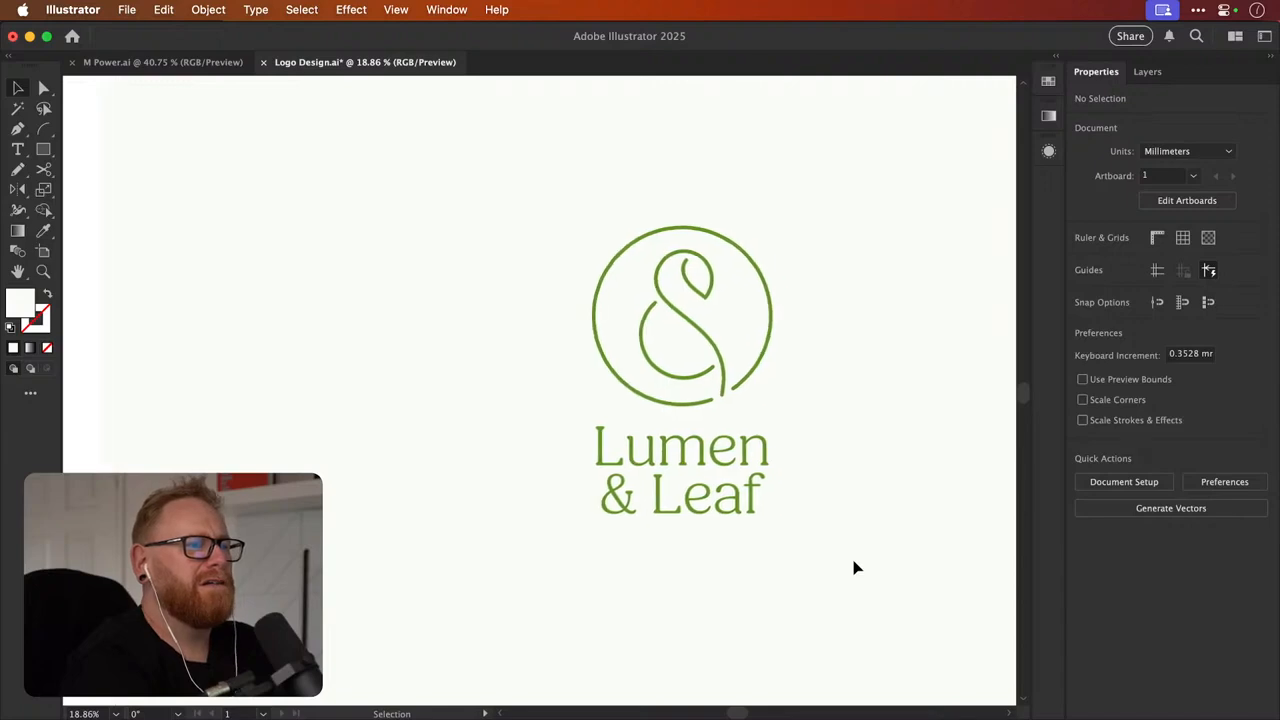
{"action": "key", "text": "a"}
{"action": "key", "text": "super+s"}
{"action": "key", "text": "v"}
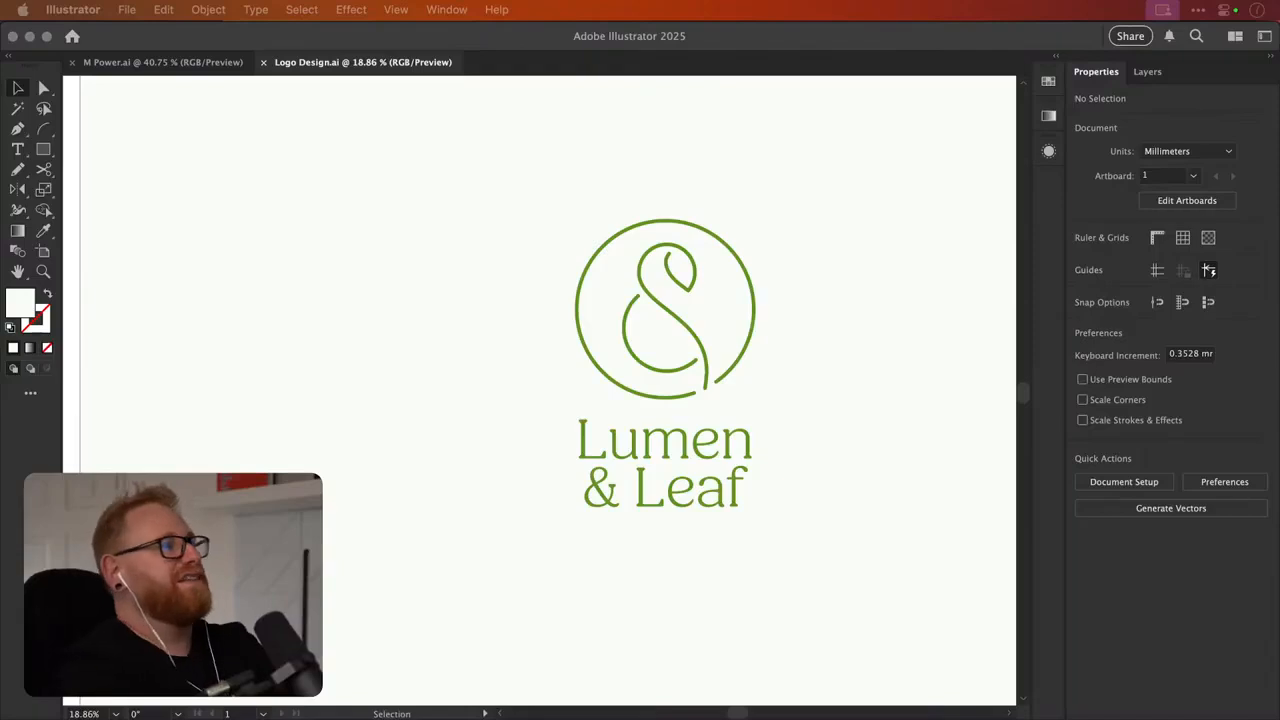
Unlock the background rectangle to look up its fill colour value, and lock it again
{"action": "scroll", "coordinate": [246, 334], "scroll_direction": "up", "scroll_amount": 5}
{"action": "scroll", "coordinate": [246, 334], "scroll_direction": "left", "scroll_amount": 2}
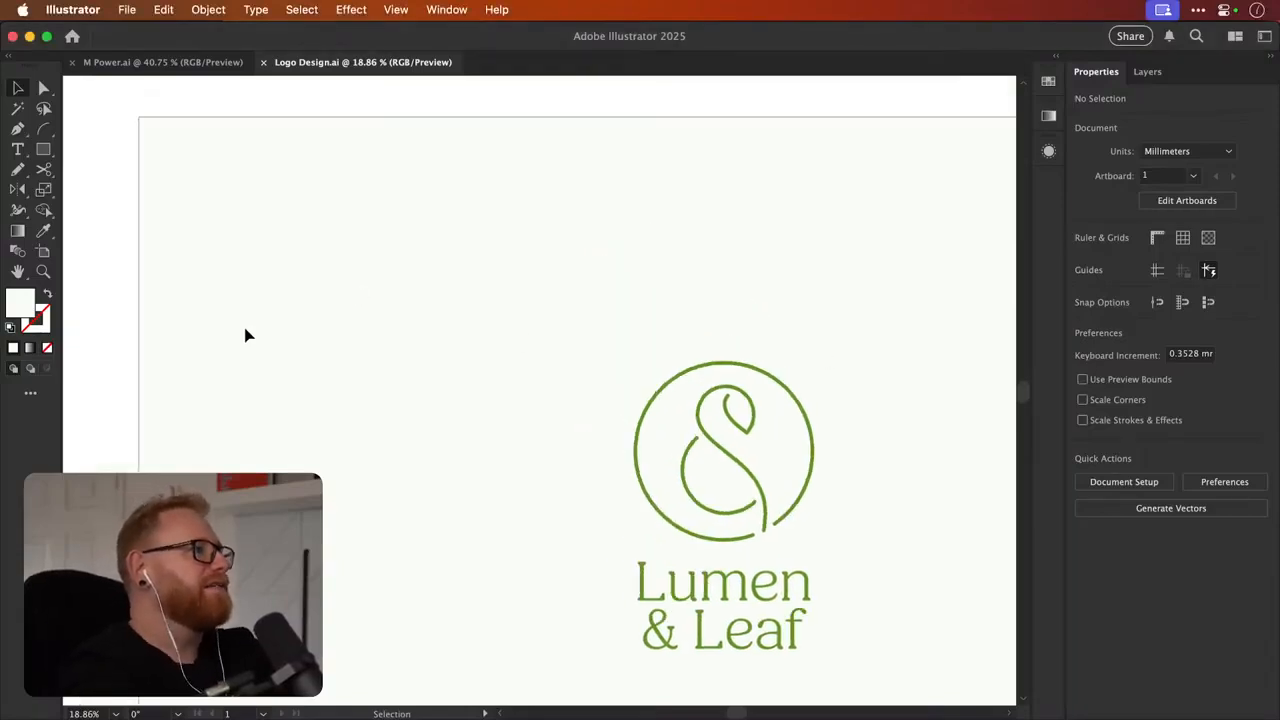
{"action": "left_click", "coordinate": [154, 402]}
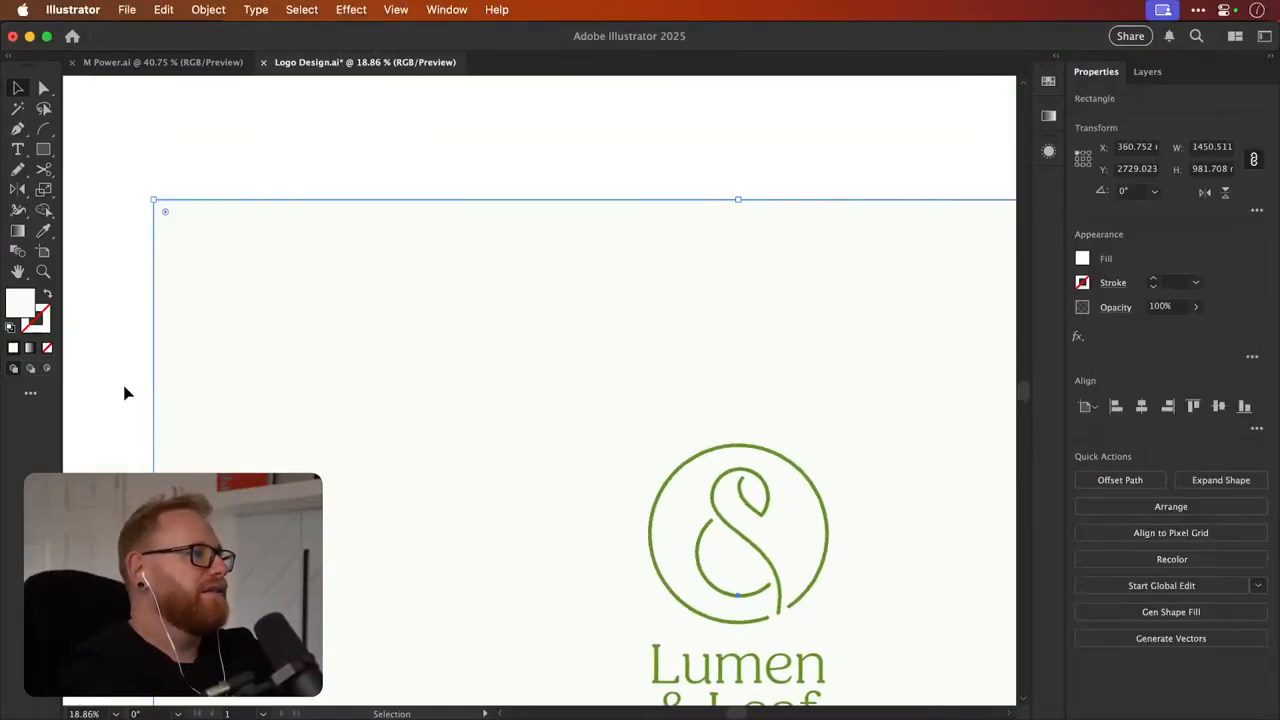
{"action": "double_click", "coordinate": [20, 308]}
{"action": "left_click", "coordinate": [1066, 294]}
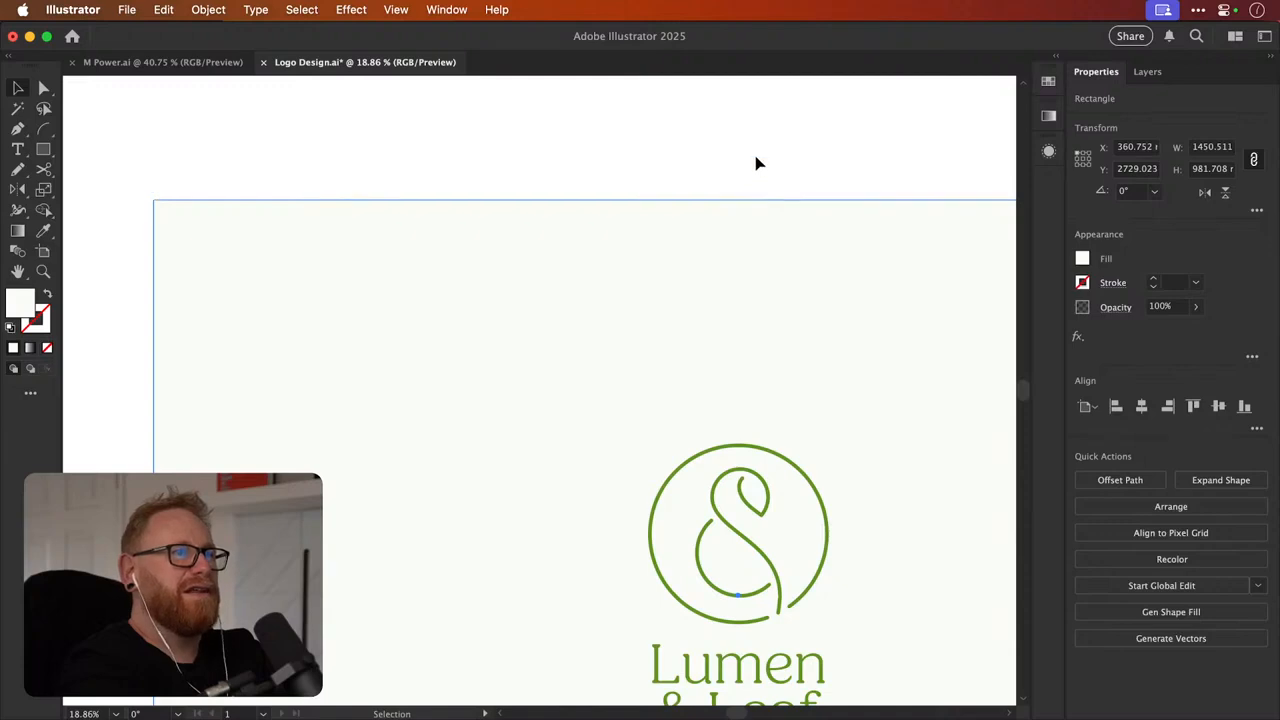
{"action": "left_click", "coordinate": [757, 163]}
{"action": "scroll", "coordinate": [760, 249], "scroll_direction": "down", "scroll_amount": 3}
{"action": "scroll", "coordinate": [760, 249], "scroll_direction": "right", "scroll_amount": 2}
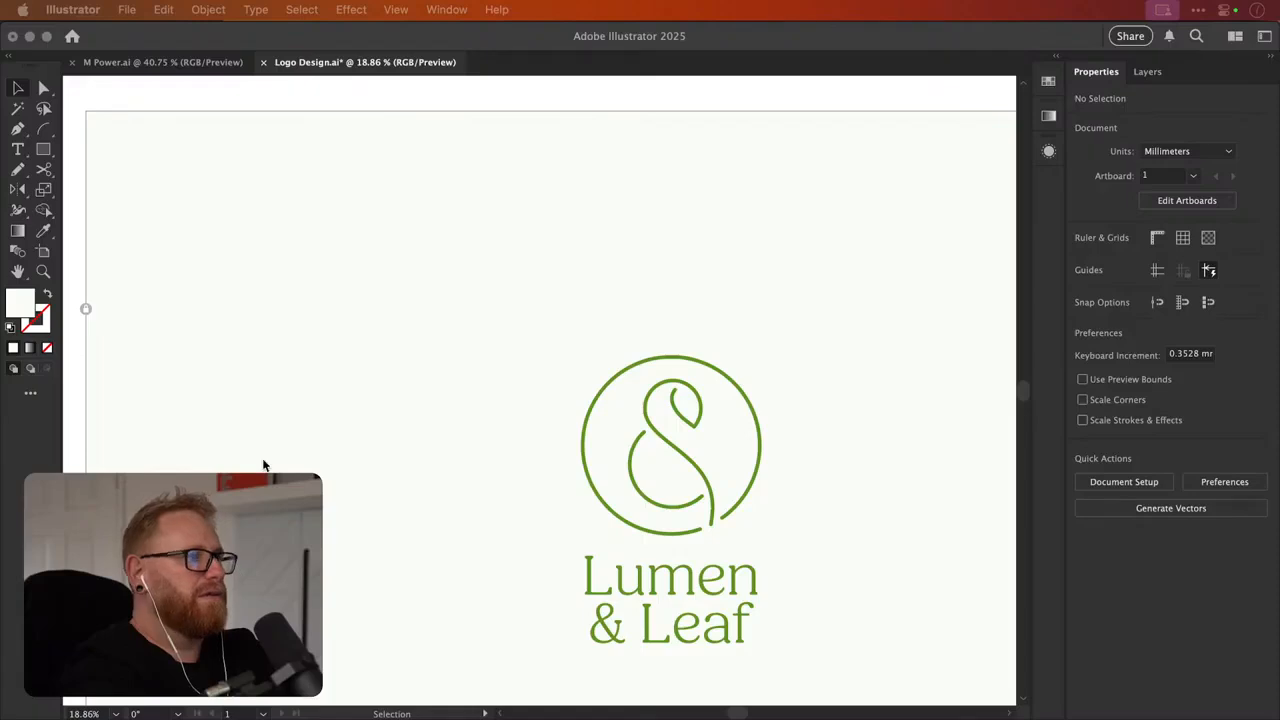
{"action": "left_click", "coordinate": [90, 325]}
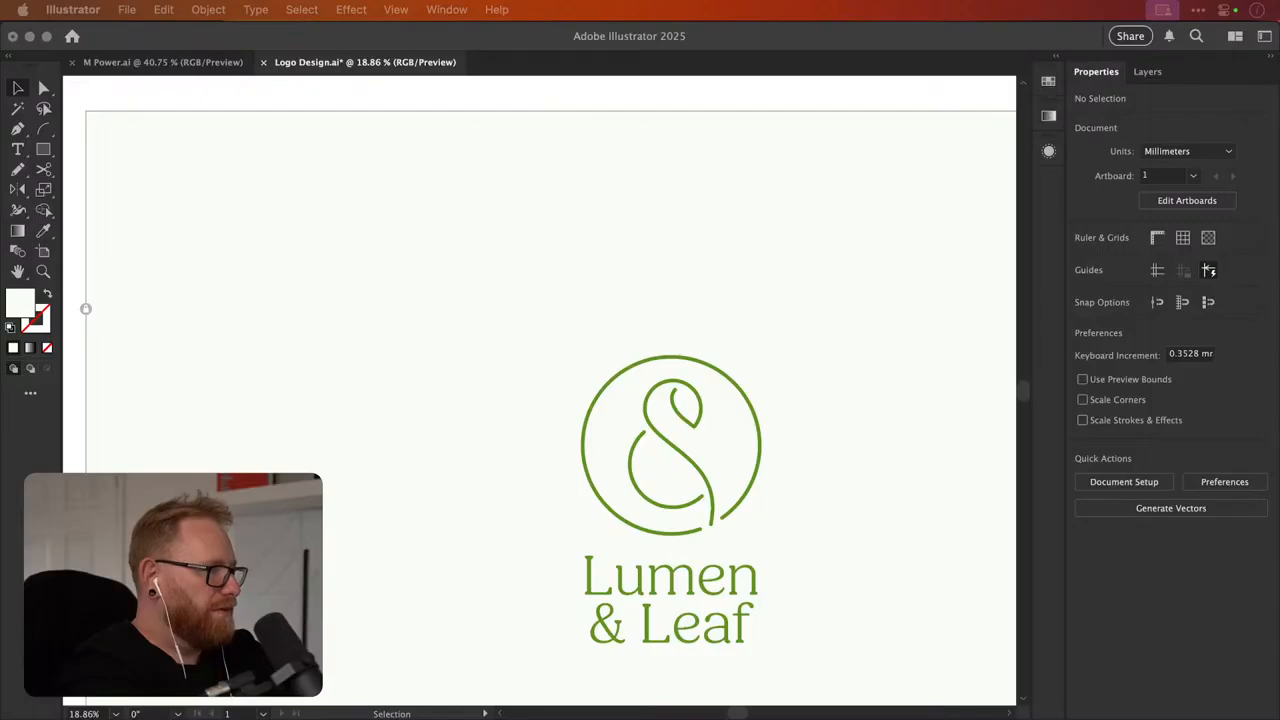
Look up the stroke colour value of the circle in the centred logo
{"action": "left_click", "coordinate": [734, 517]}
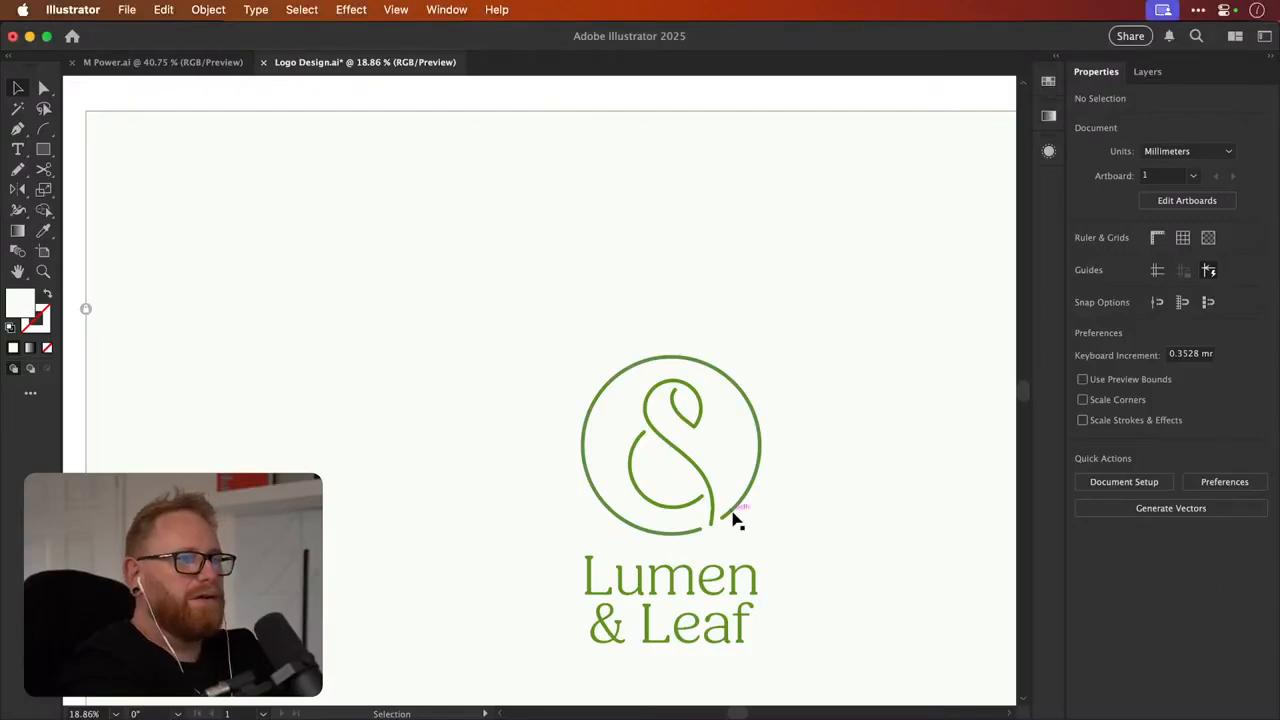
{"action": "left_click", "coordinate": [734, 517]}
{"action": "key", "text": "a"}
{"action": "left_click", "coordinate": [584, 492]}
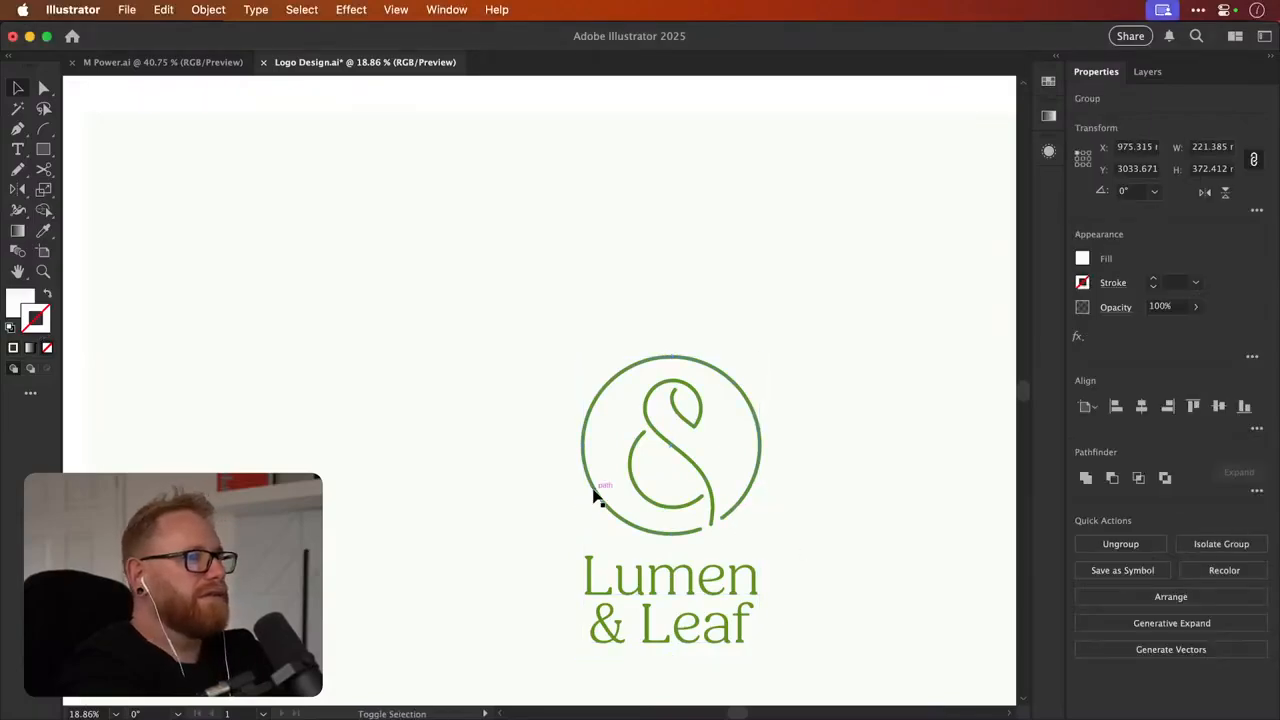
{"action": "double_click", "coordinate": [35, 319]}
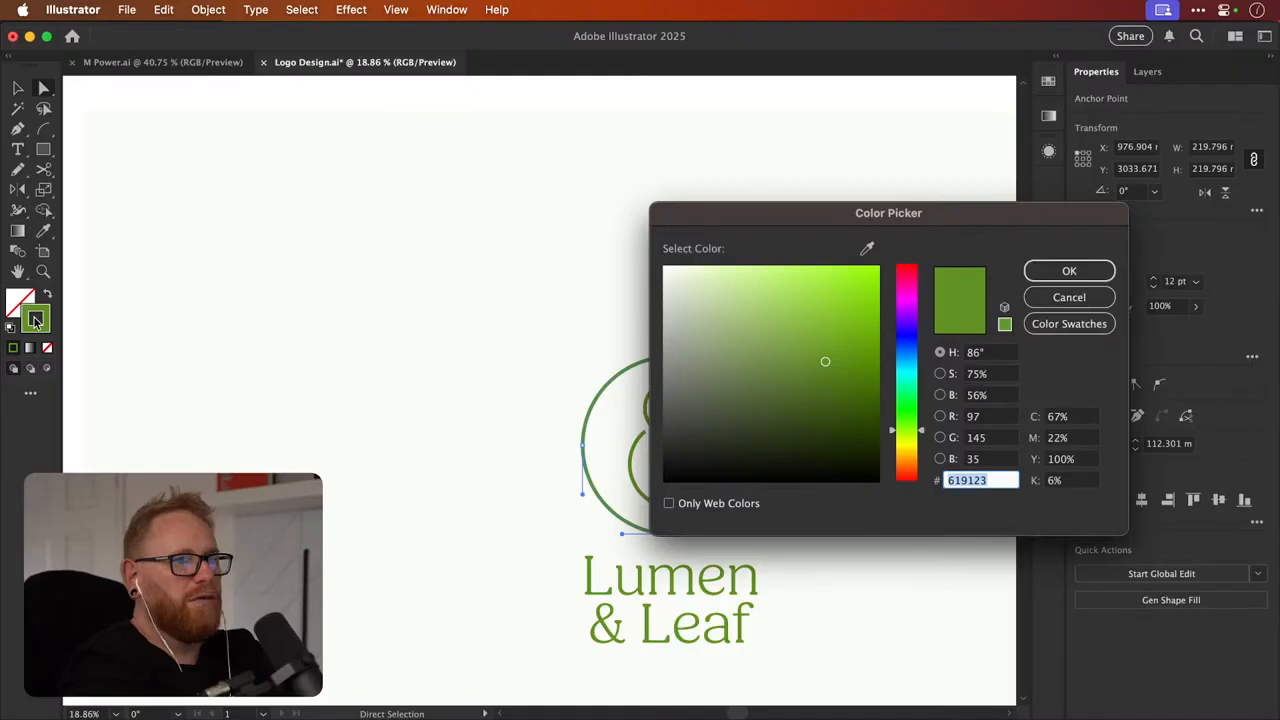
{"action": "key", "text": "Escape"}
{"action": "key", "text": "v"}
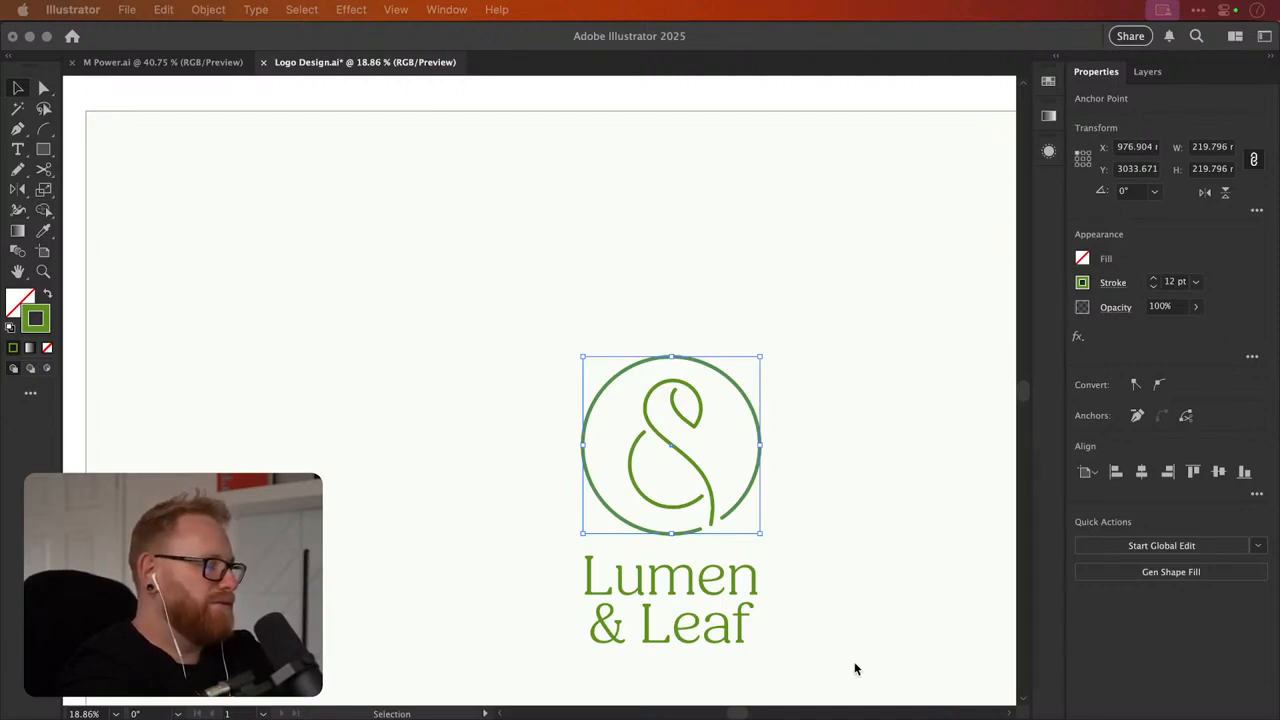
{"action": "left_click", "coordinate": [77, 366]}
{"action": "left_click", "coordinate": [346, 402]}
{"action": "scroll", "coordinate": [574, 440], "scroll_direction": "up", "scroll_amount": 2}
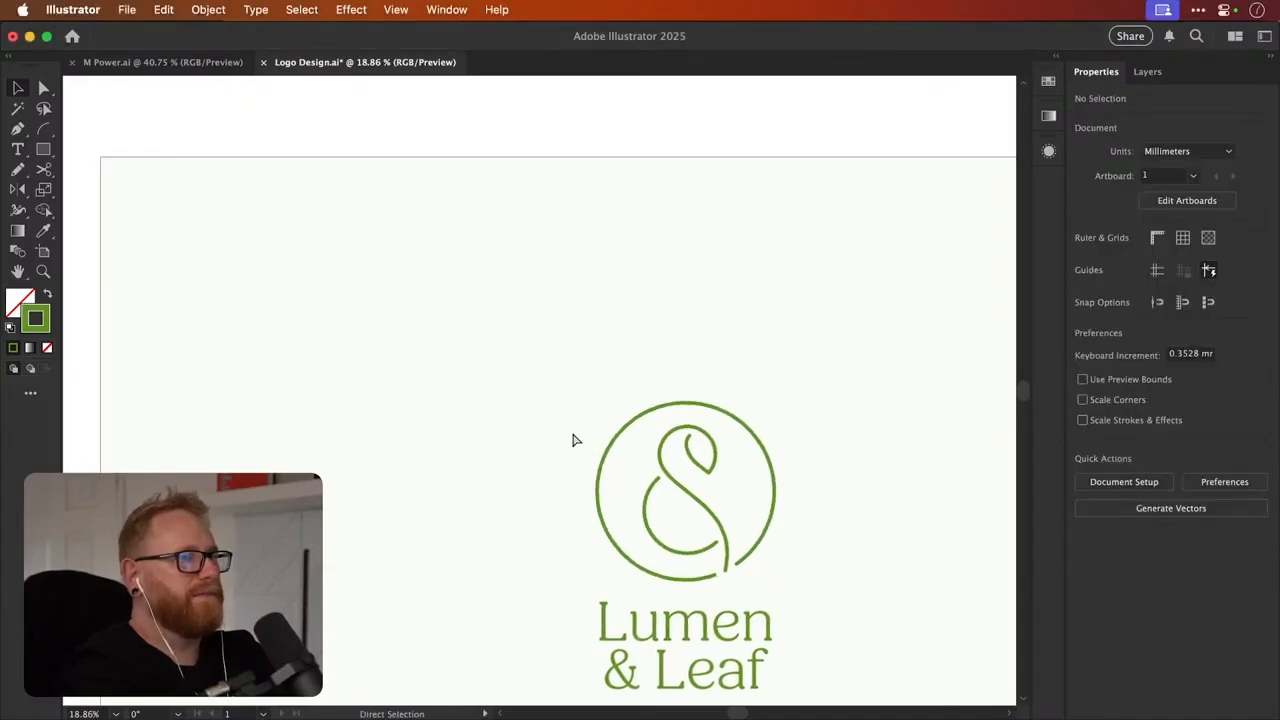
Preview other Fields font weights on the Lumen & Leaf text while keeping the Light style
{"action": "key", "text": "super+minus"}
{"action": "key", "text": "super+minus"}
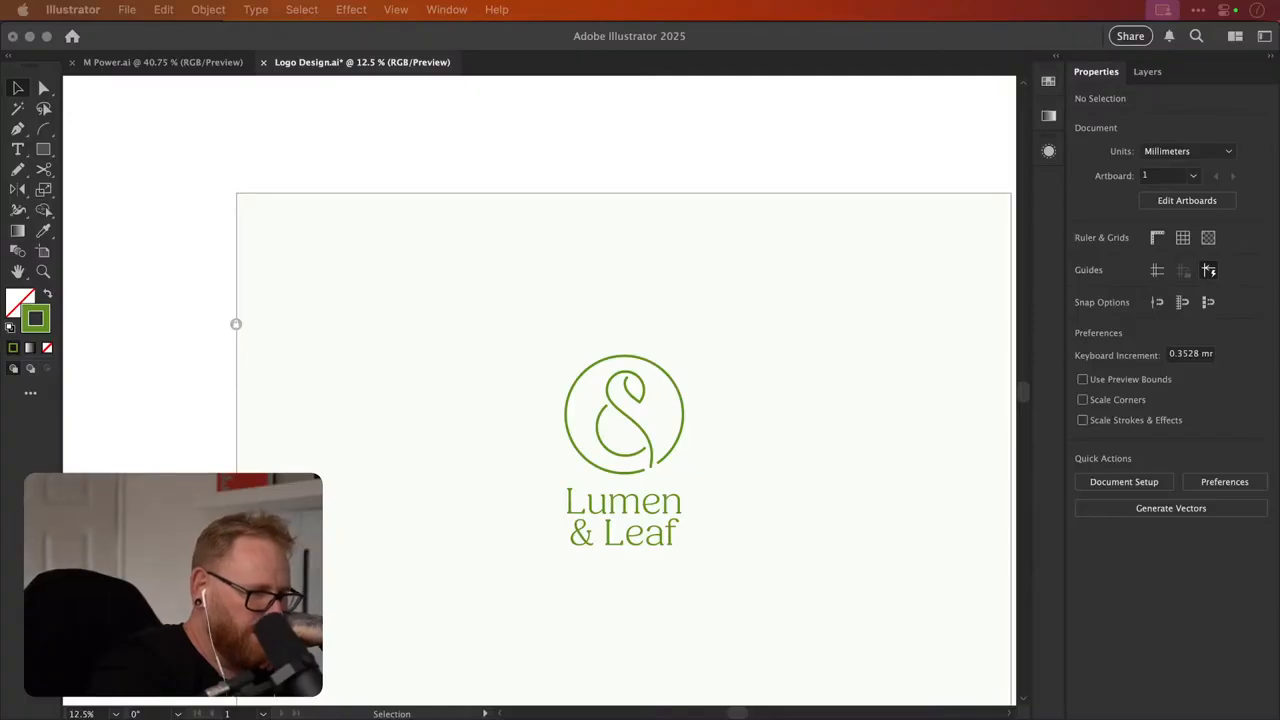
{"action": "left_click", "coordinate": [951, 663]}
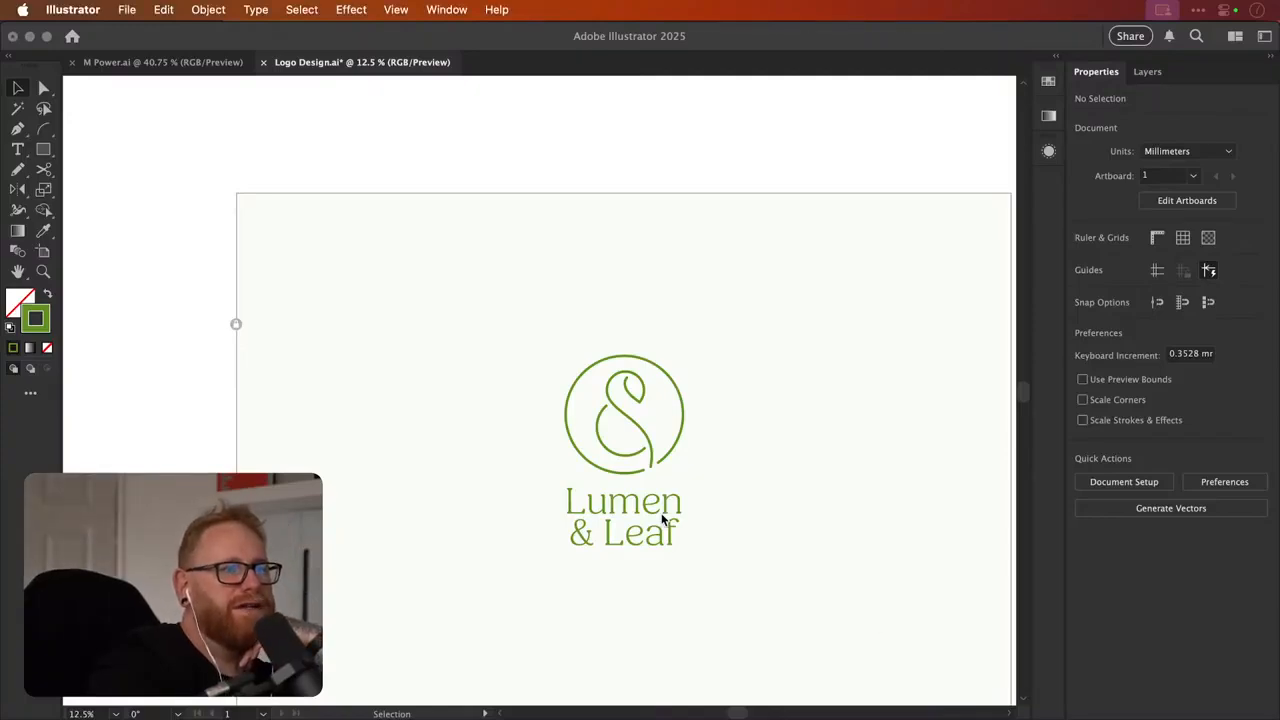
{"action": "left_click", "coordinate": [651, 540]}
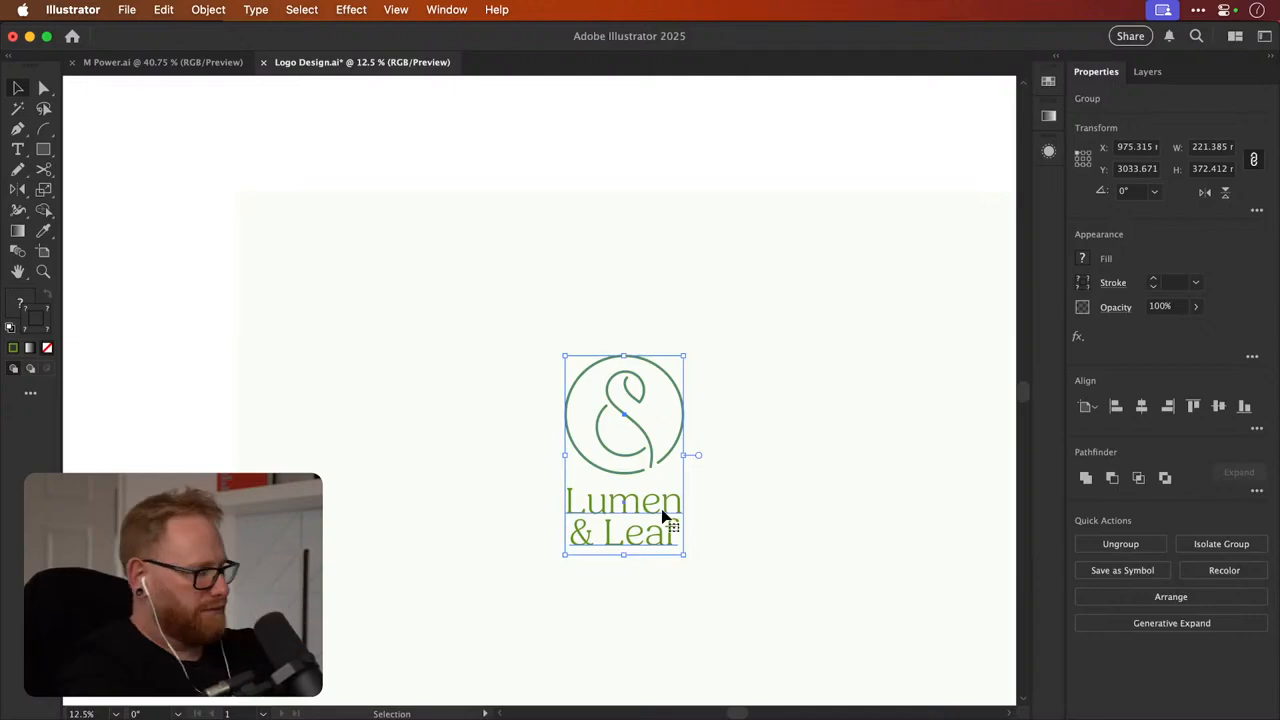
{"action": "key", "text": "super+shift+a"}
{"action": "left_click", "coordinate": [655, 525]}
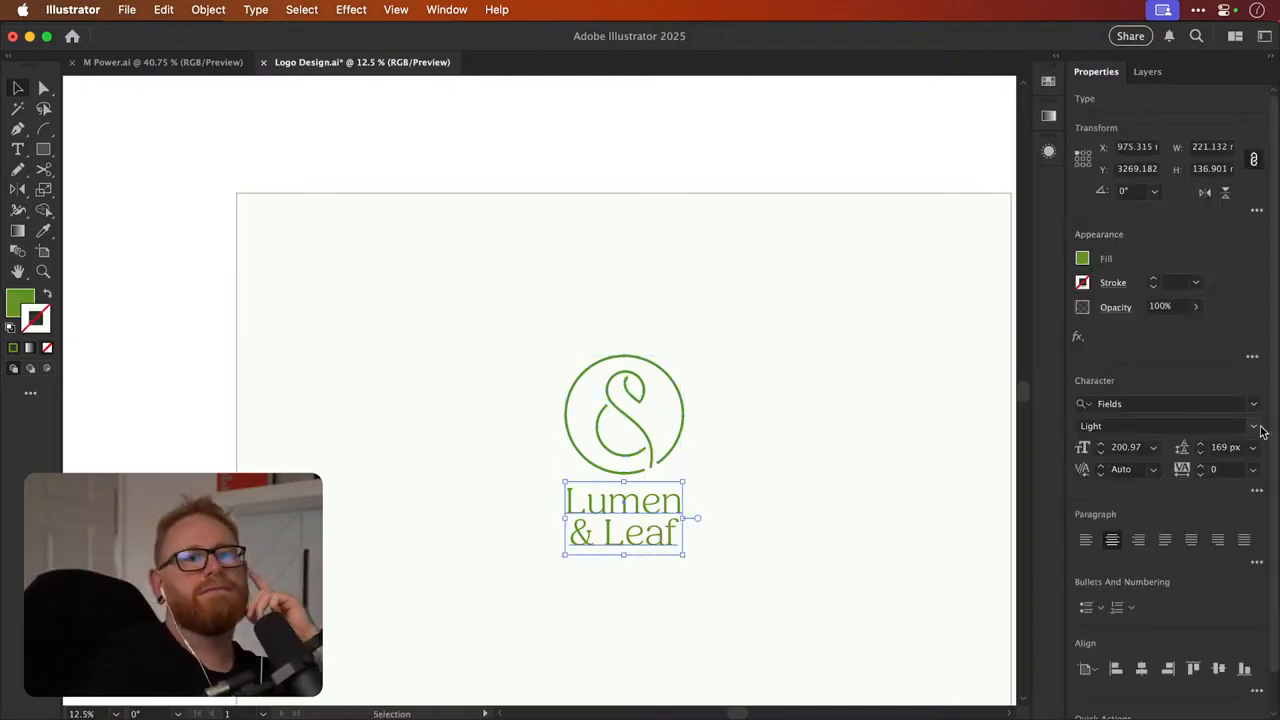
{"action": "left_click", "coordinate": [1254, 426]}
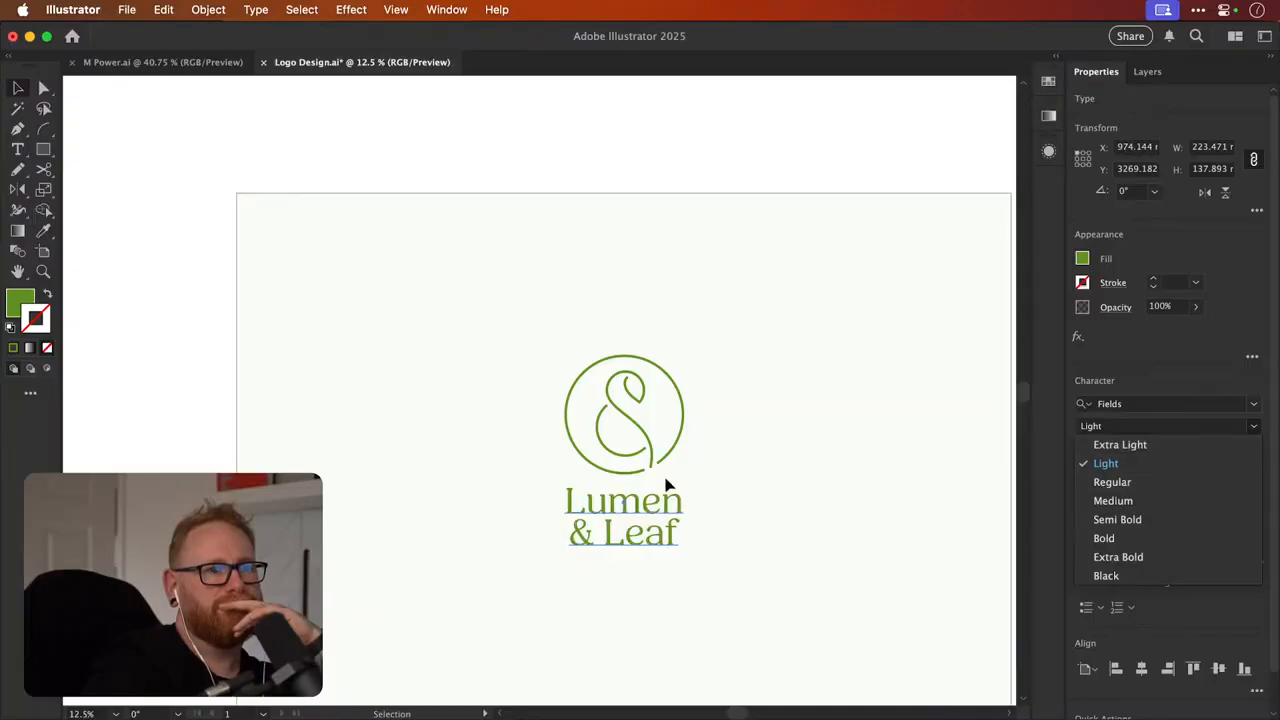
{"action": "left_click", "coordinate": [173, 438]}
{"action": "key", "text": "super+shift+a"}
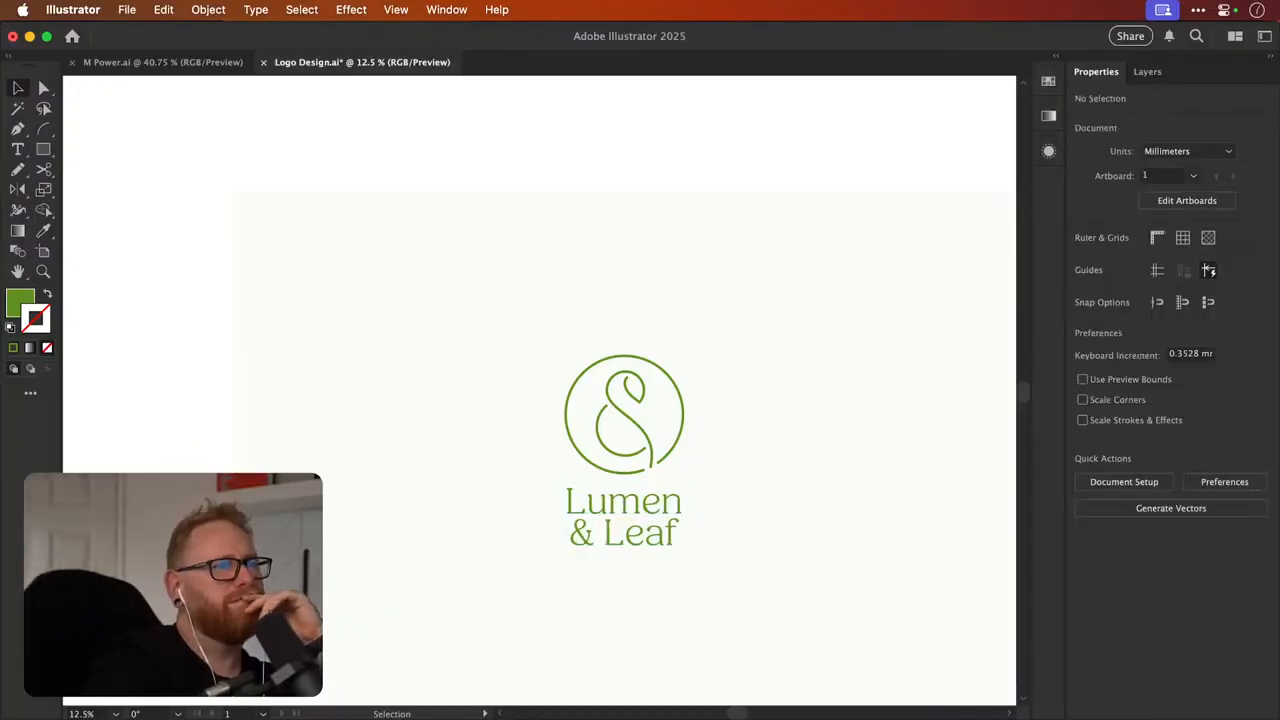
Try the Fields Regular weight on the Lumen & Leaf text of the centred logo
{"action": "scroll", "coordinate": [534, 543], "scroll_direction": "right", "scroll_amount": 3}
{"action": "left_click", "coordinate": [563, 554]}
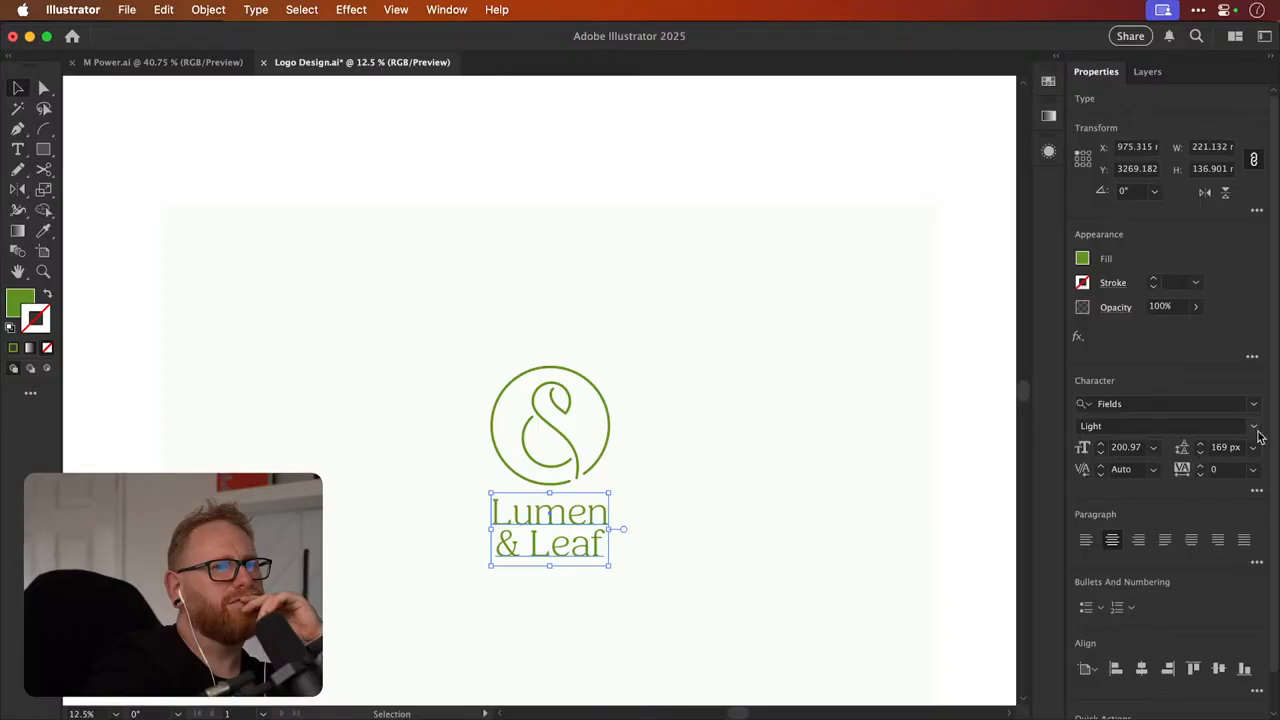
{"action": "left_click", "coordinate": [1254, 429]}
{"action": "left_click", "coordinate": [1186, 478]}
{"action": "left_click", "coordinate": [565, 144]}
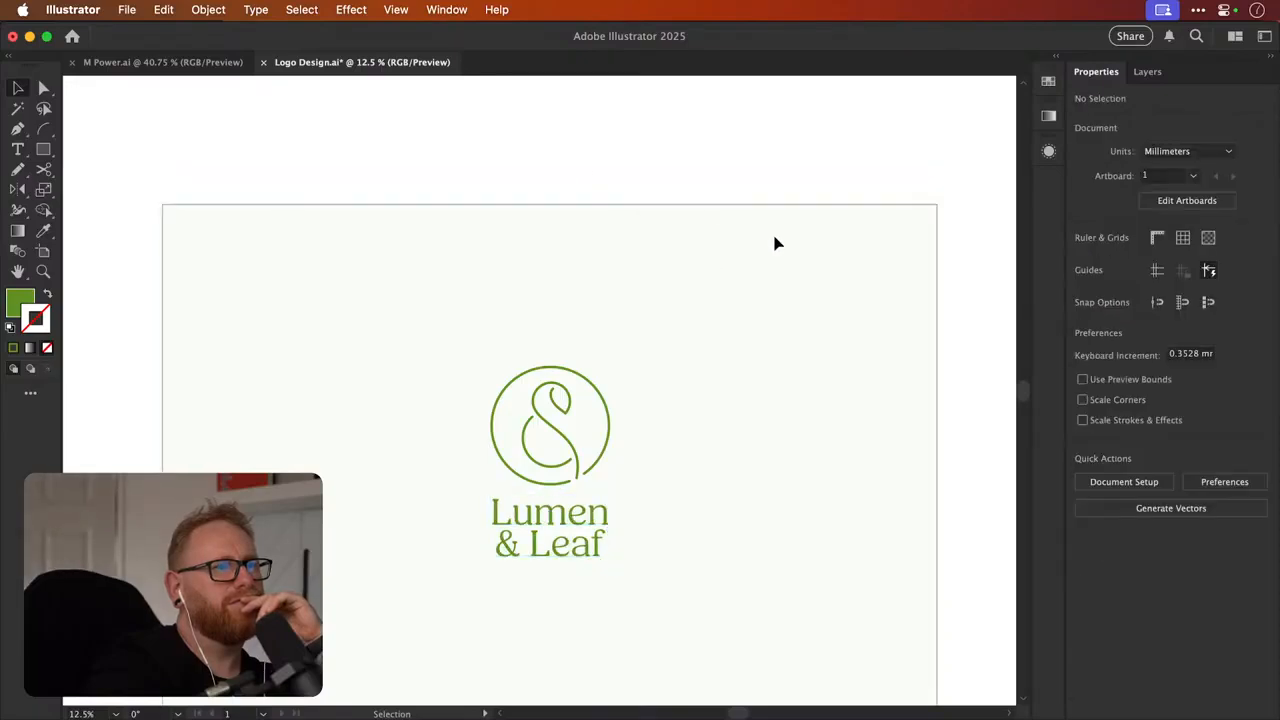
{"action": "scroll", "coordinate": [777, 243], "scroll_direction": "down", "scroll_amount": 4}
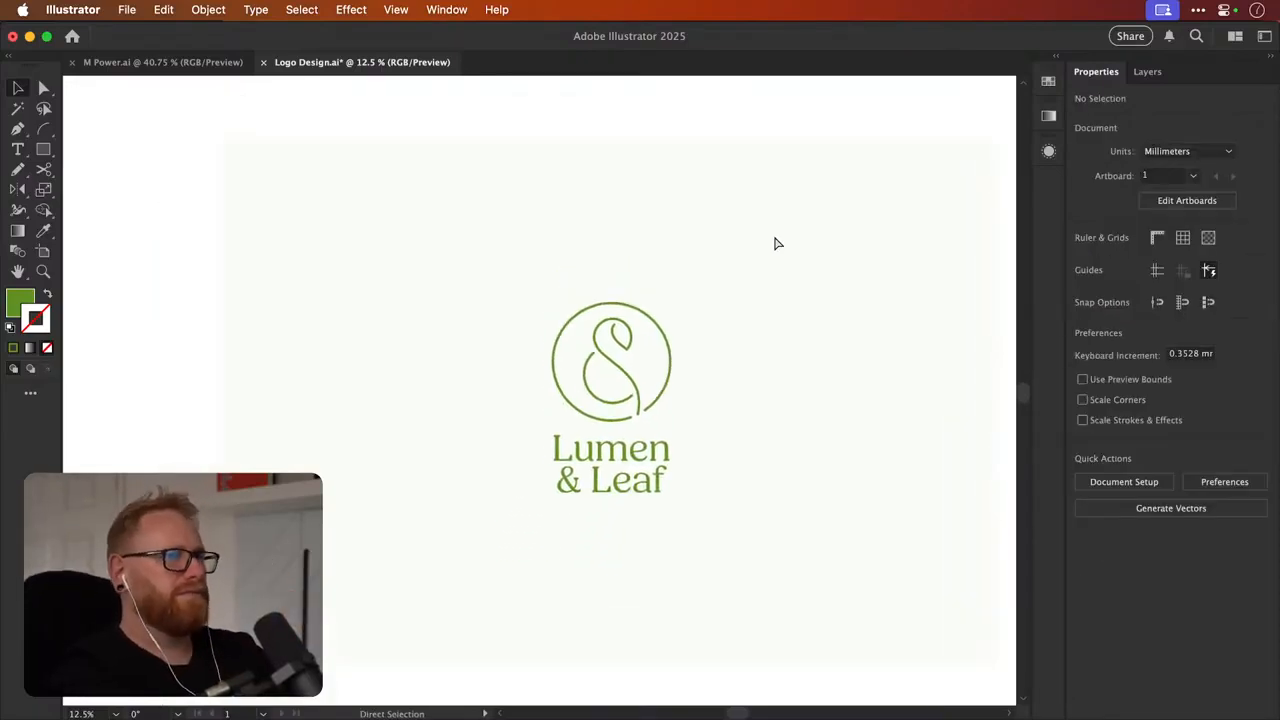
{"action": "key", "text": "super+minus"}
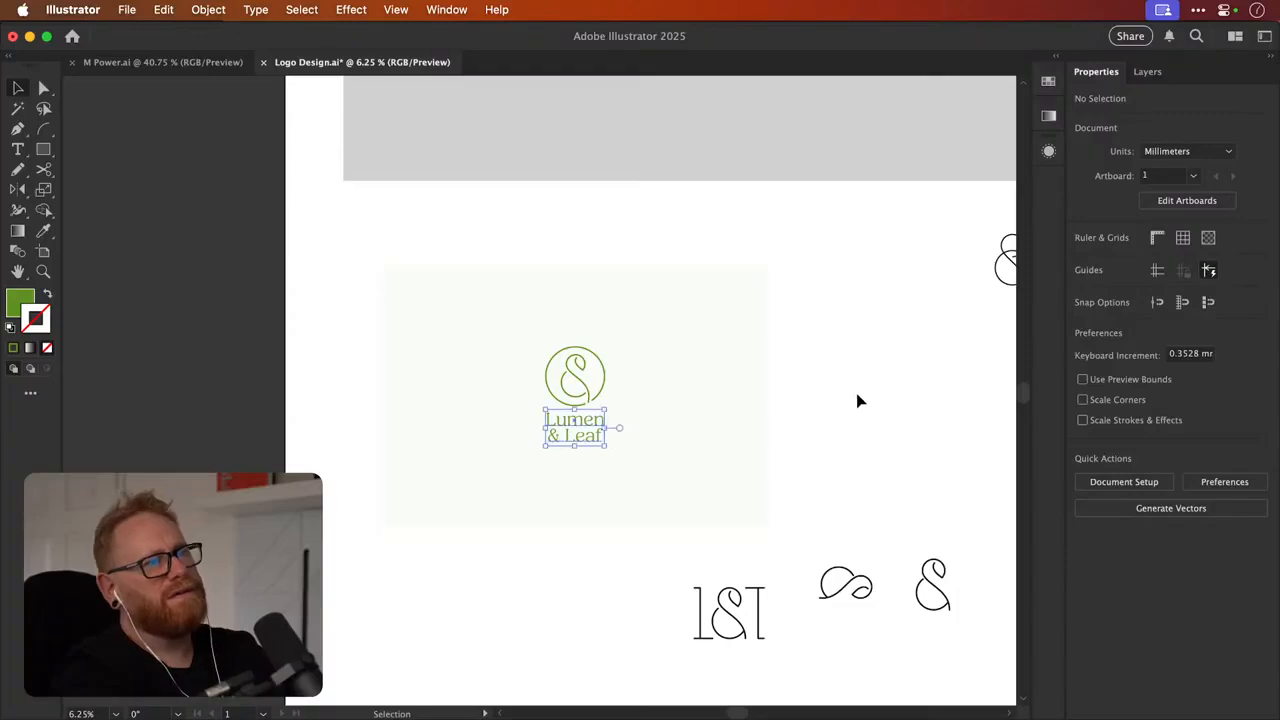
Examine the Light lettering up close against the emblem's line thickness, and judge the whole logo at smaller sizes
{"action": "key", "text": "super"}
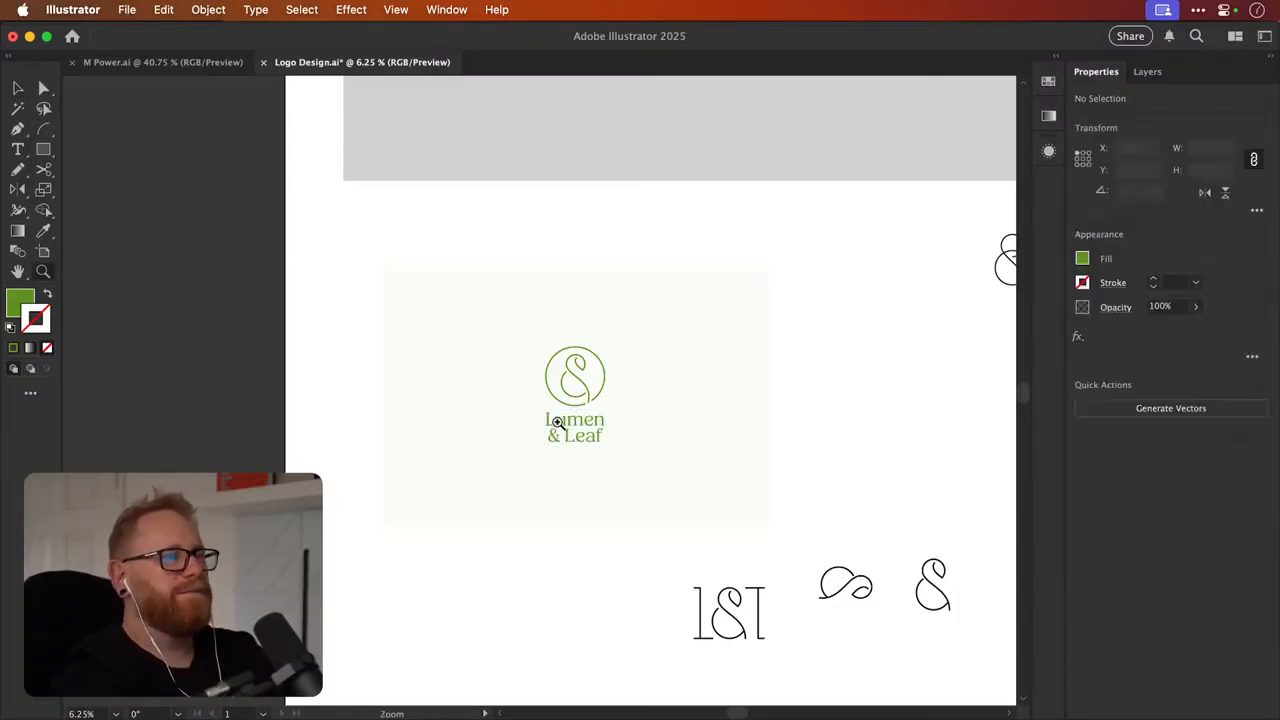
{"action": "left_click_drag", "start_coordinate": [558, 423], "coordinate": [1067, 443]}
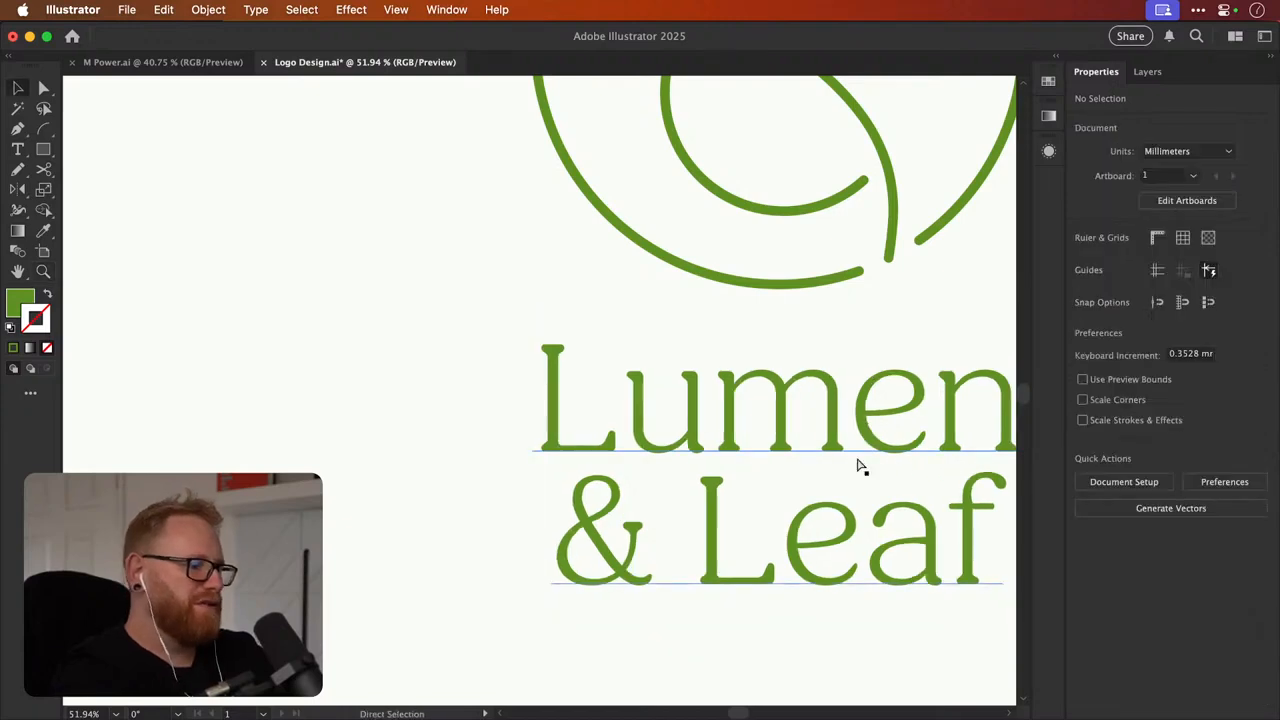
{"action": "key", "text": "super+minus"}
{"action": "key", "text": "super+minus"}
{"action": "key", "text": "super+minus"}
{"action": "key", "text": "super+minus"}
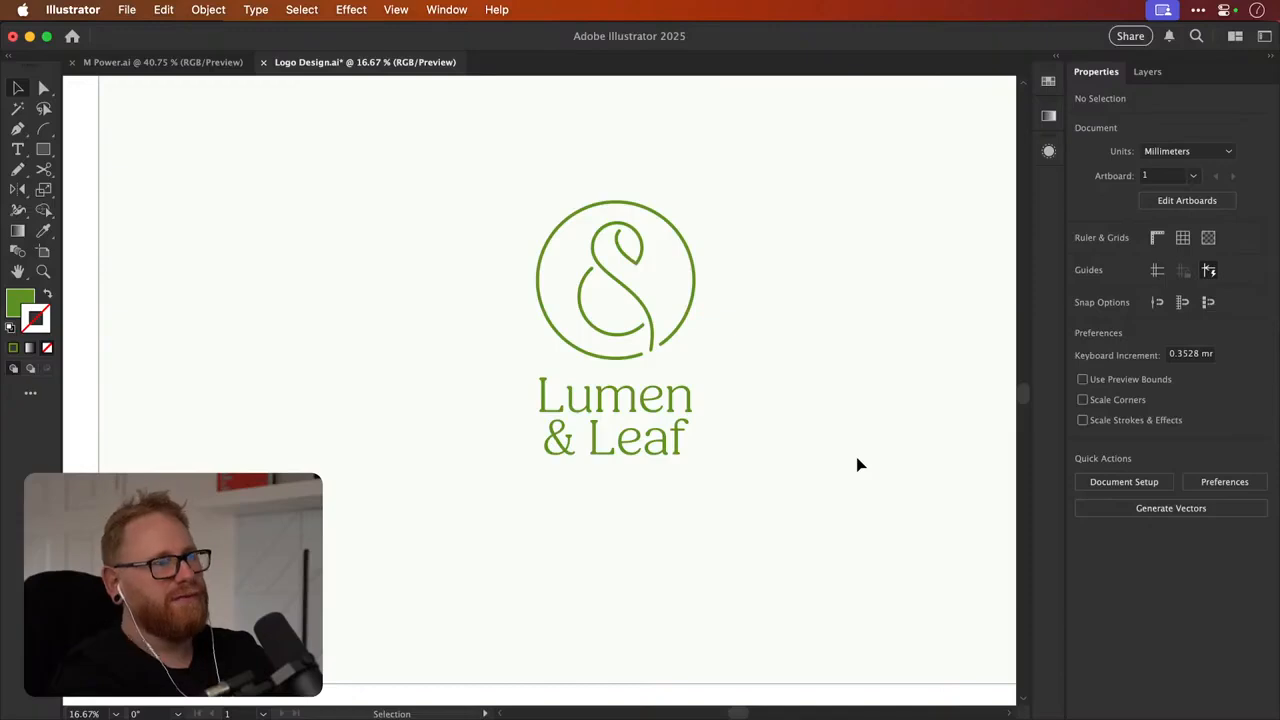
{"action": "left_click_drag", "start_coordinate": [831, 329], "coordinate": [768, 364]}
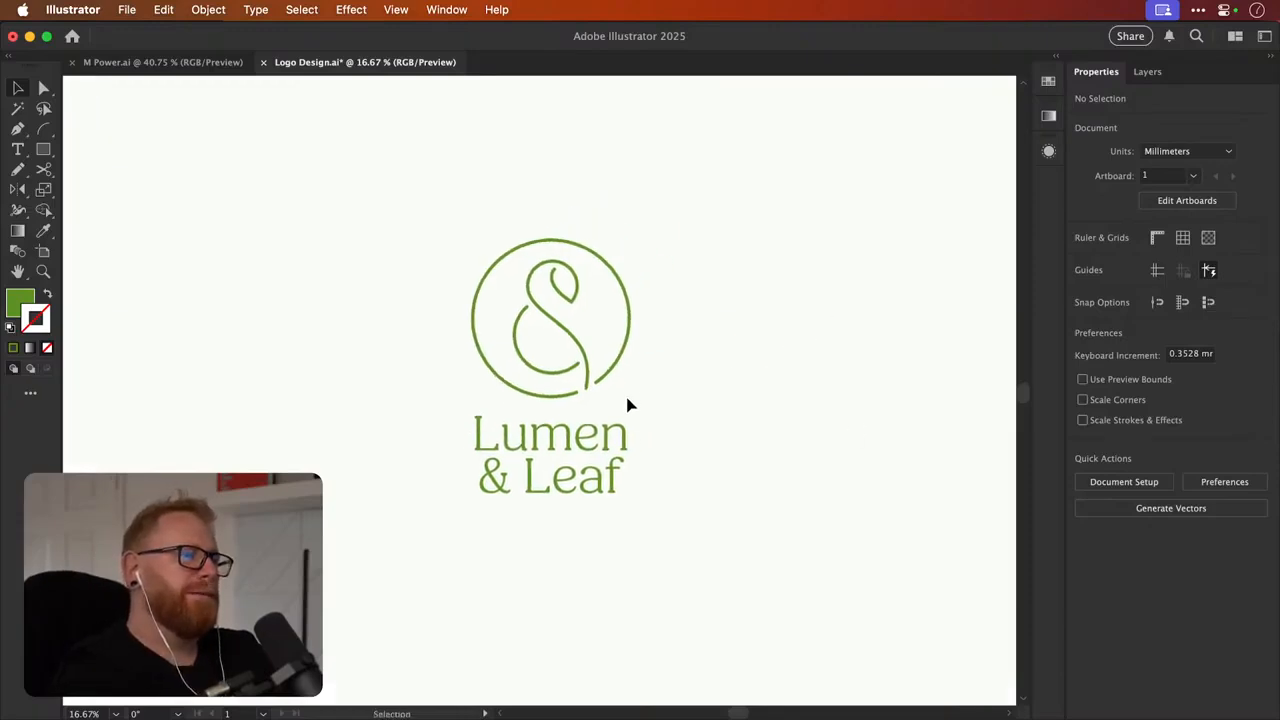
{"action": "key", "text": "super+minus"}
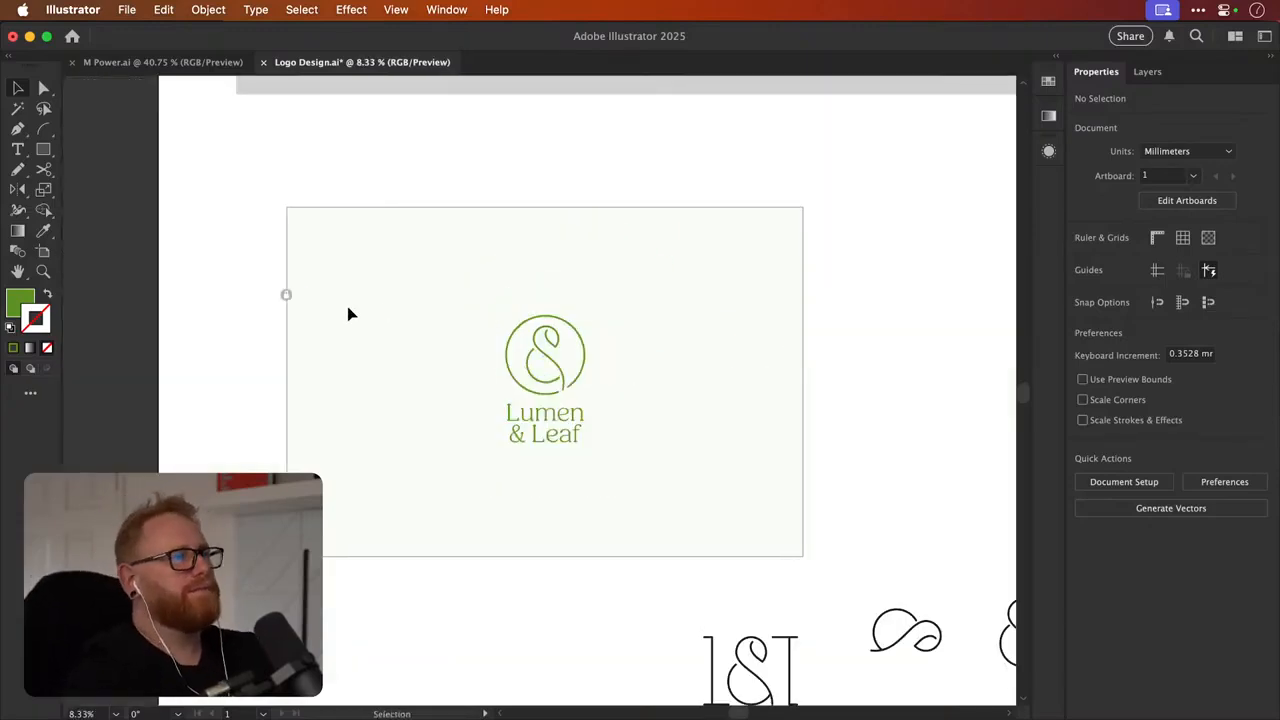
Unlock the pale background rectangle and shrink it to a small colour swatch beside the logo, about 327 mm high
{"action": "left_click", "coordinate": [291, 297]}
{"action": "left_click_drag", "start_coordinate": [803, 381], "coordinate": [317, 372]}
{"action": "left_click_drag", "start_coordinate": [301, 207], "coordinate": [337, 317]}
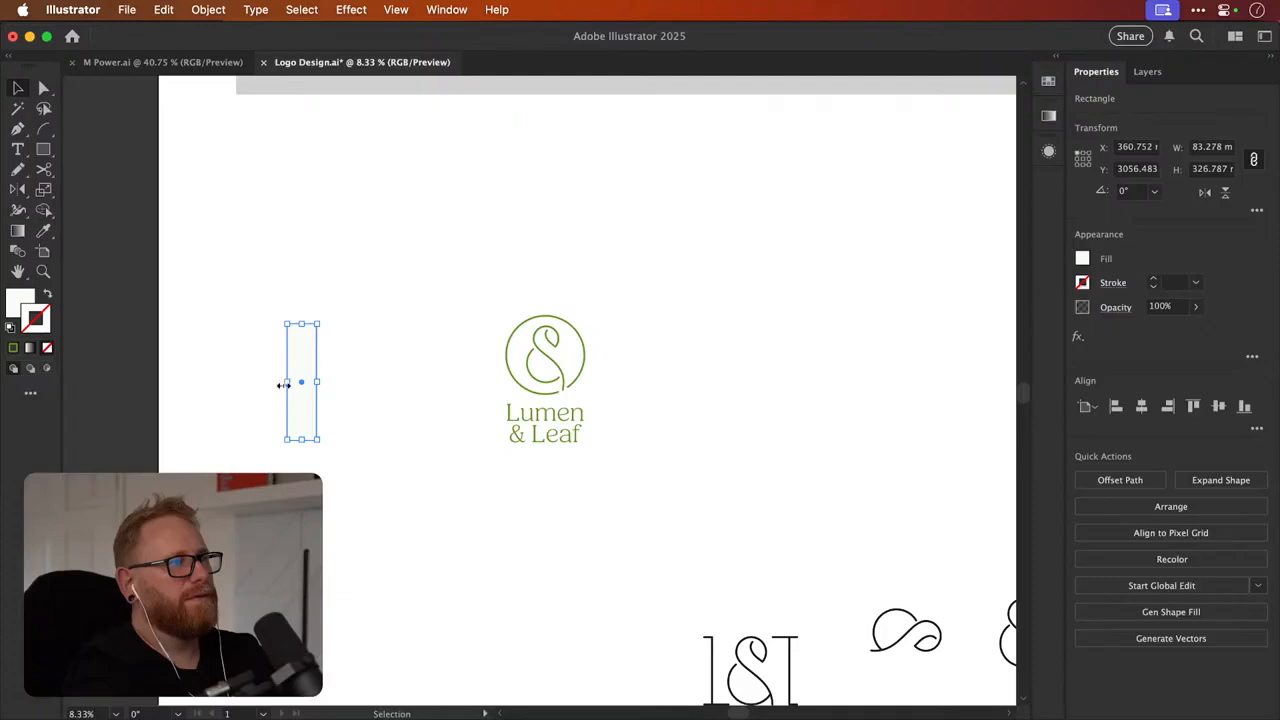
{"action": "left_click_drag", "start_coordinate": [284, 381], "coordinate": [236, 381]}
Duplicate the Lumen & Leaf logo to the right of the original and save the document
{"action": "left_click_drag", "start_coordinate": [506, 258], "coordinate": [853, 428]}
{"action": "left_click", "coordinate": [846, 269]}
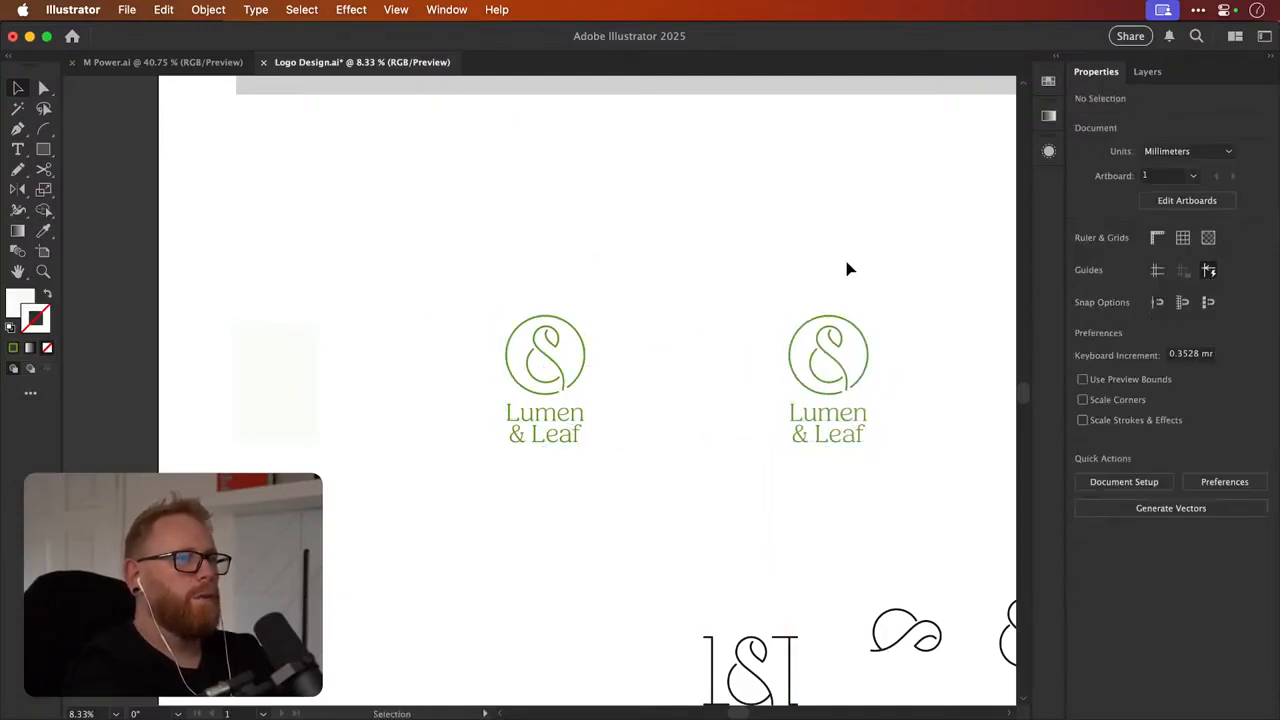
{"action": "key", "text": "super+s"}
Try the Fields Regular weight on the duplicated logo's Lumen & Leaf text
{"action": "scroll", "coordinate": [853, 320], "scroll_direction": "right", "scroll_amount": 2}
{"action": "scroll", "coordinate": [863, 354], "scroll_direction": "up", "scroll_amount": 3}
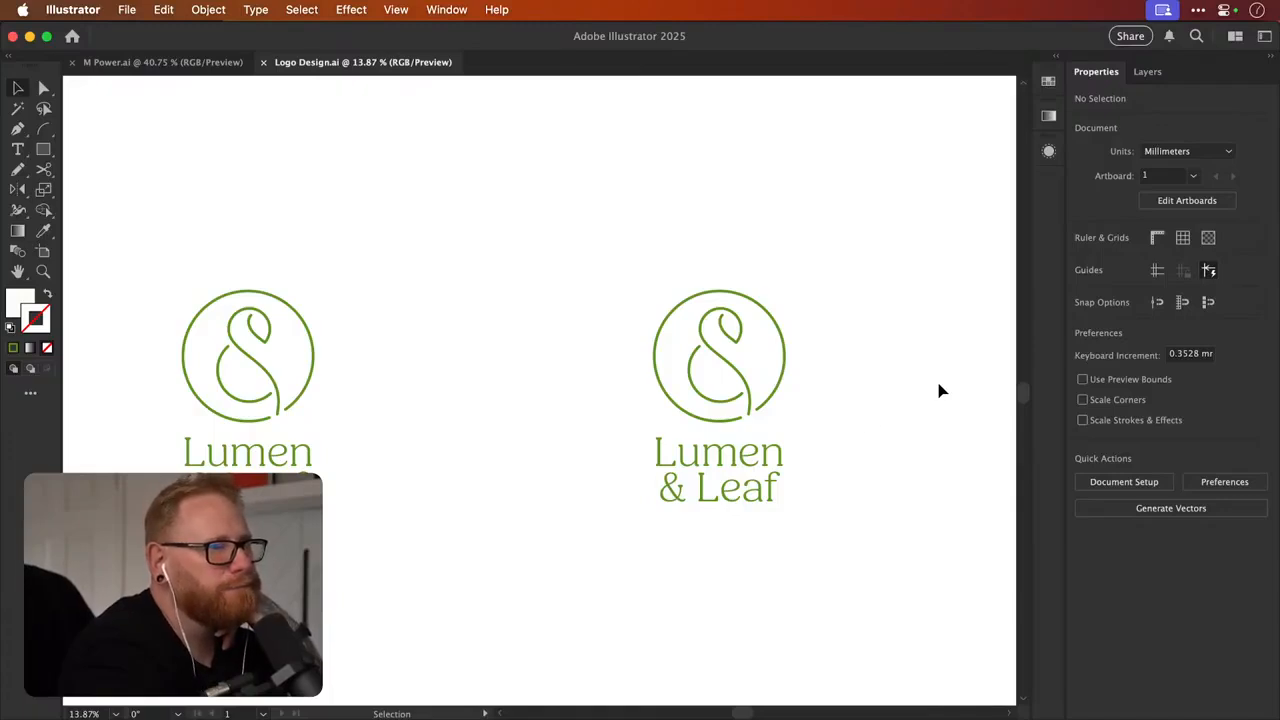
{"action": "left_click", "coordinate": [743, 498]}
{"action": "left_click", "coordinate": [1255, 427]}
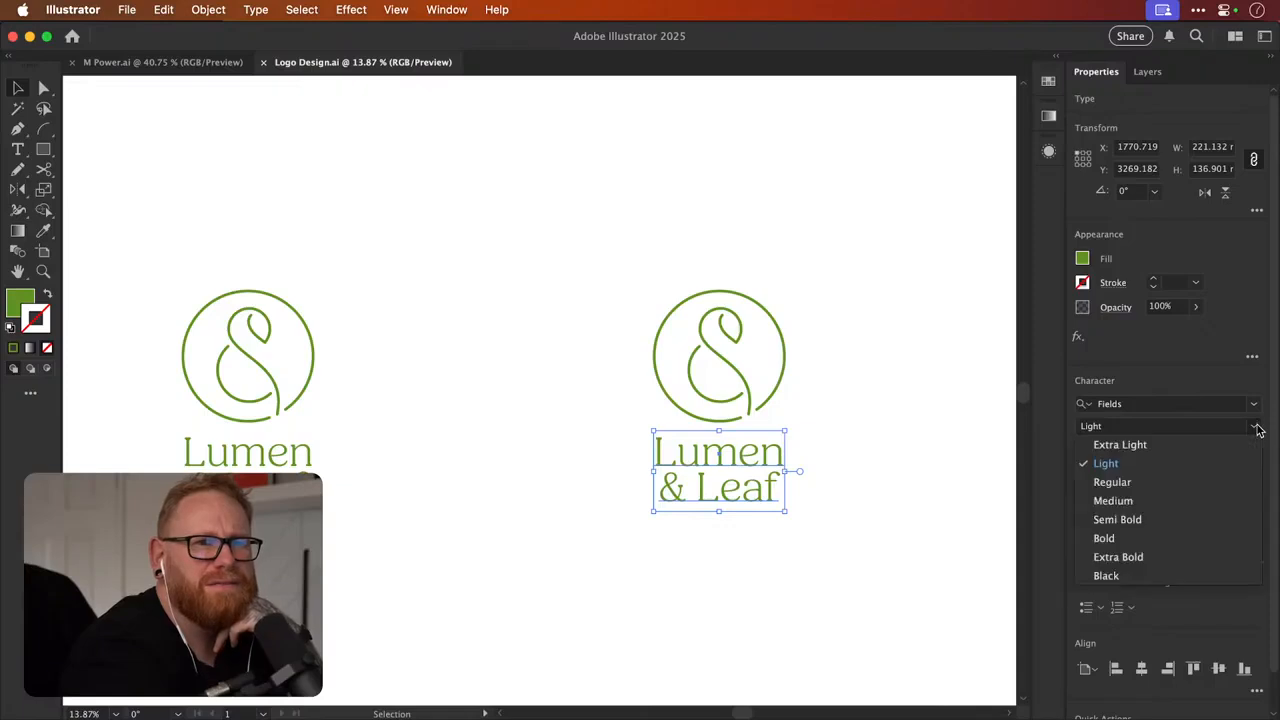
{"action": "left_click", "coordinate": [1163, 486]}
{"action": "left_click", "coordinate": [834, 430]}
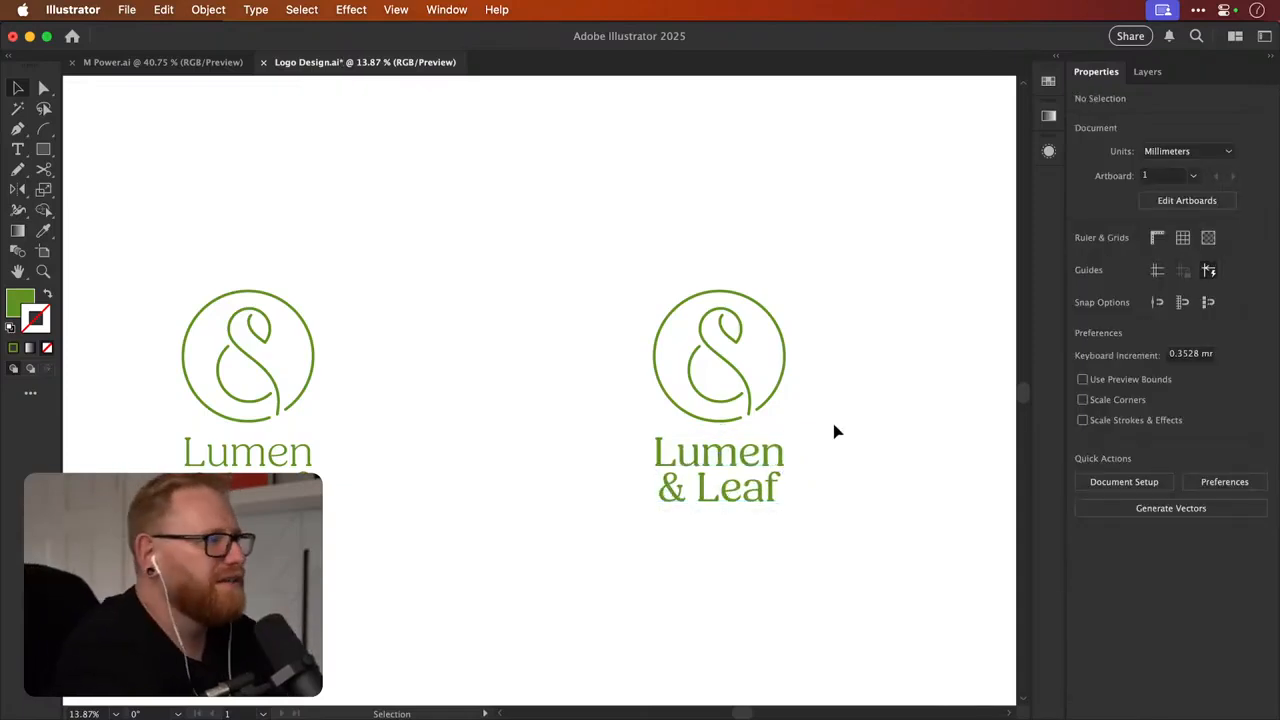
Undo and redo the weight change to compare Light with Regular, leaving the duplicated logo's text in Light
{"action": "key", "text": "a"}
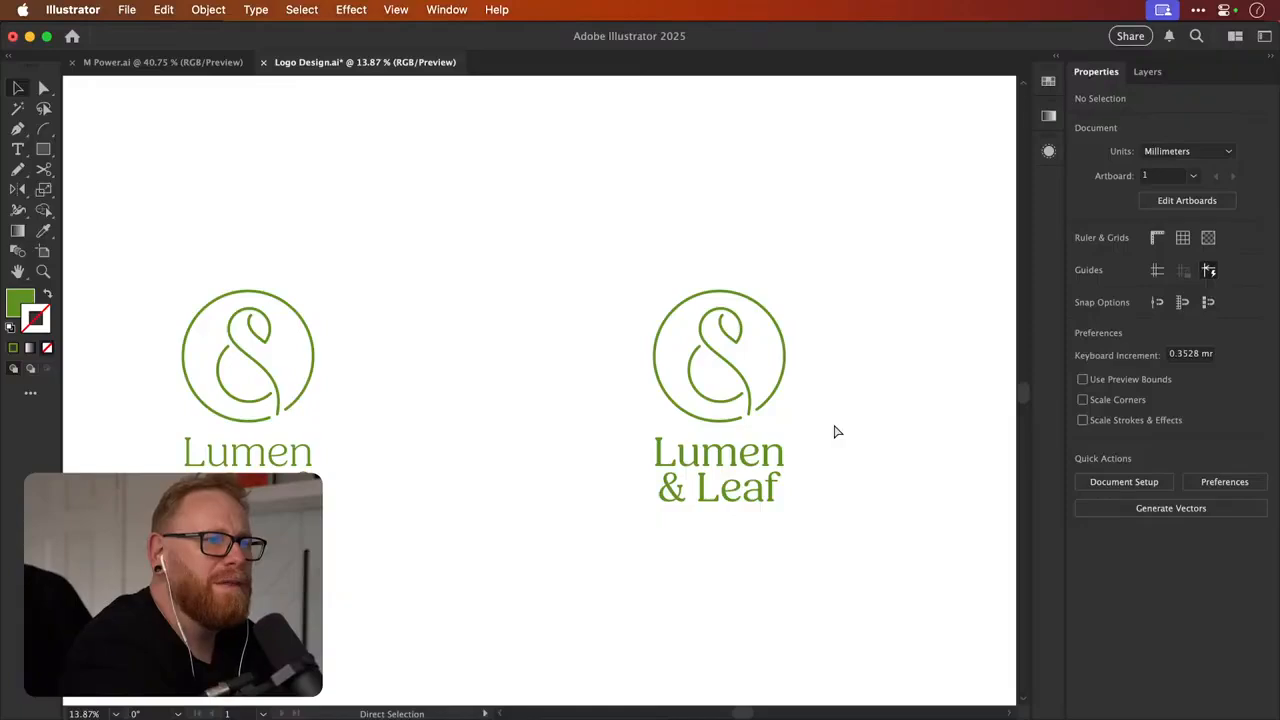
{"action": "key", "text": "super+z"}
{"action": "key", "text": "super+shift+z"}
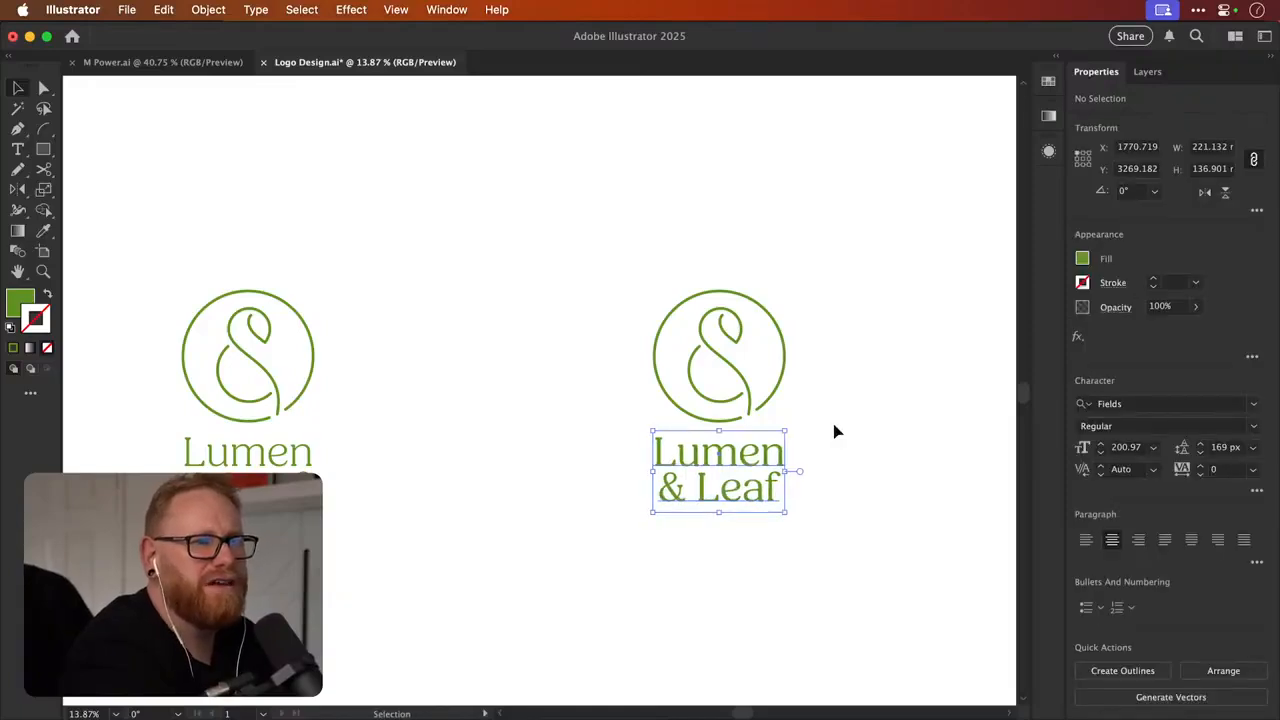
{"action": "left_click", "coordinate": [836, 431]}
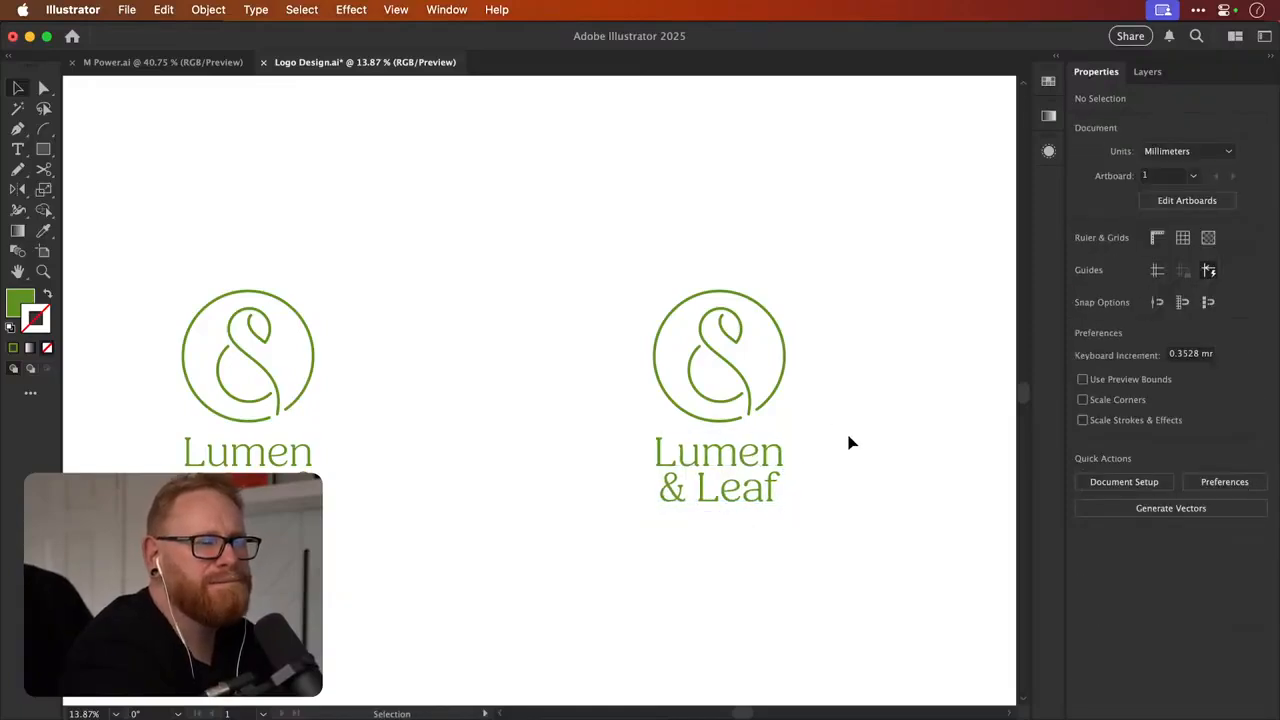
{"action": "key", "text": "a"}
{"action": "left_click", "coordinate": [850, 442]}
{"action": "key", "text": "v"}
{"action": "left_click", "coordinate": [850, 442]}
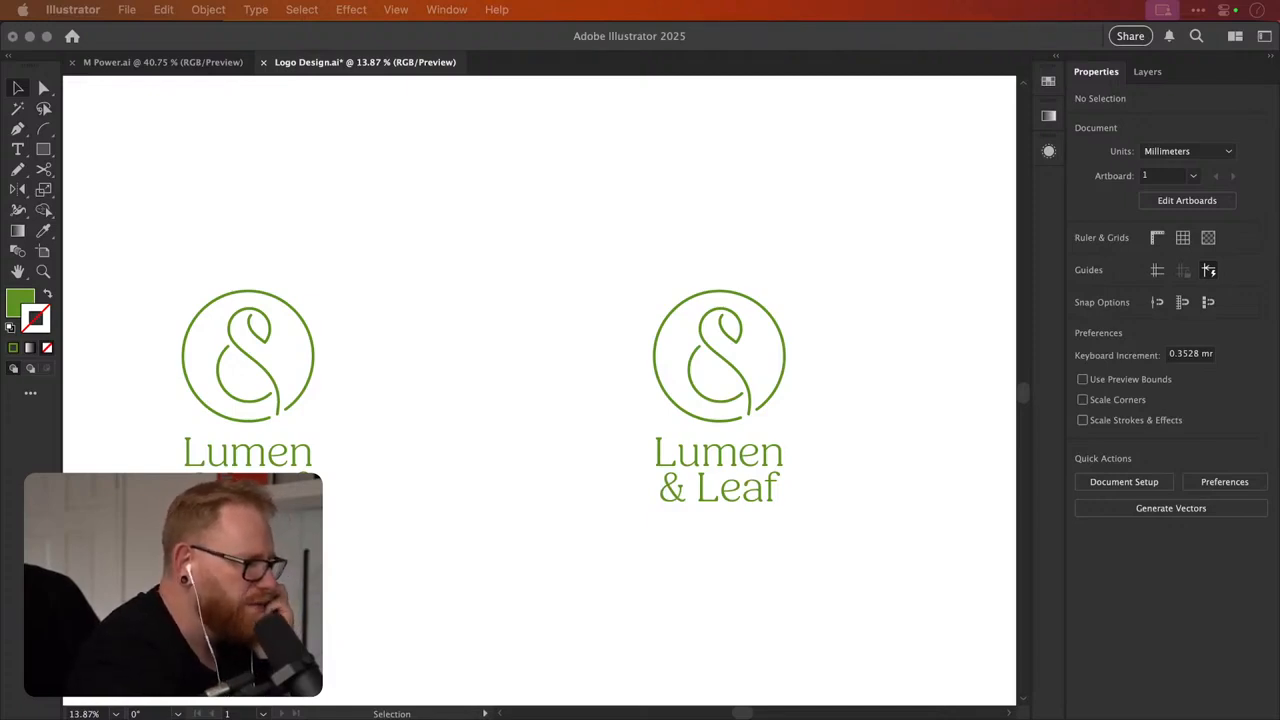
Show the full Stroke options and set the default stroke weight to 0.25 pt
{"action": "left_click", "coordinate": [444, 9]}
{"action": "left_click", "coordinate": [551, 703]}
{"action": "left_click", "coordinate": [446, 10]}
{"action": "scroll", "coordinate": [488, 330], "scroll_direction": "down", "scroll_amount": 5}
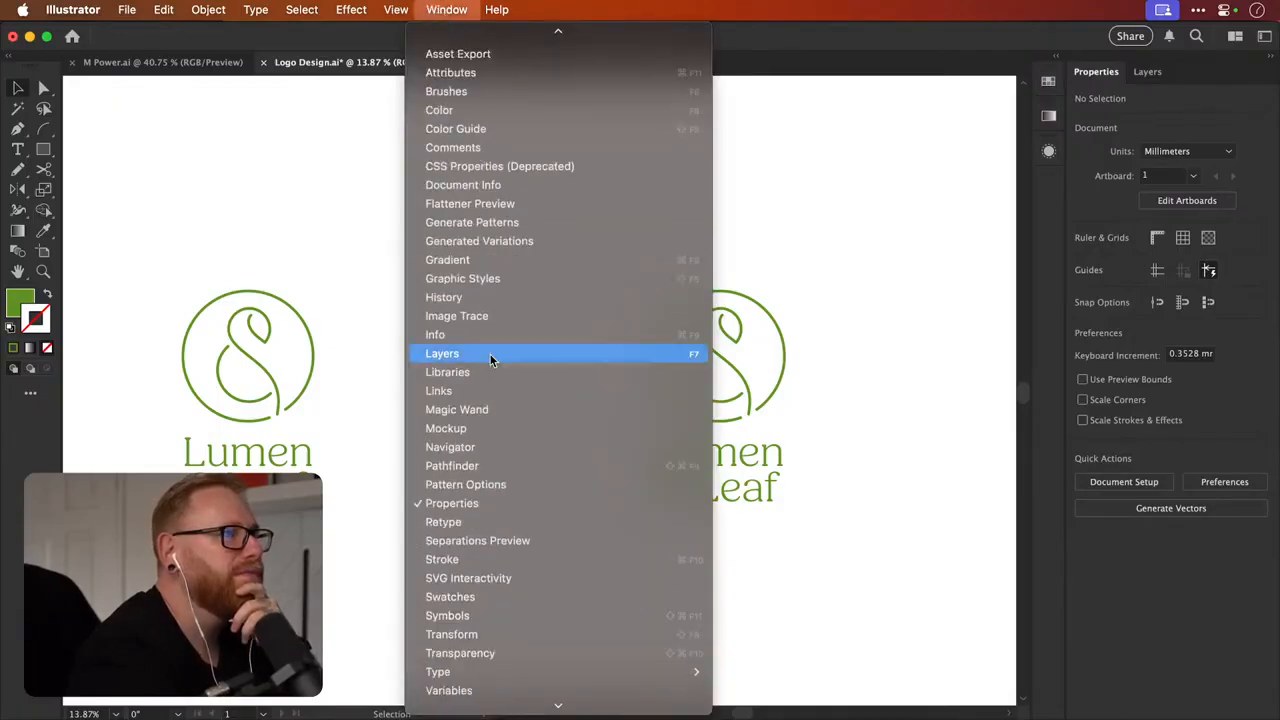
{"action": "left_click", "coordinate": [490, 560]}
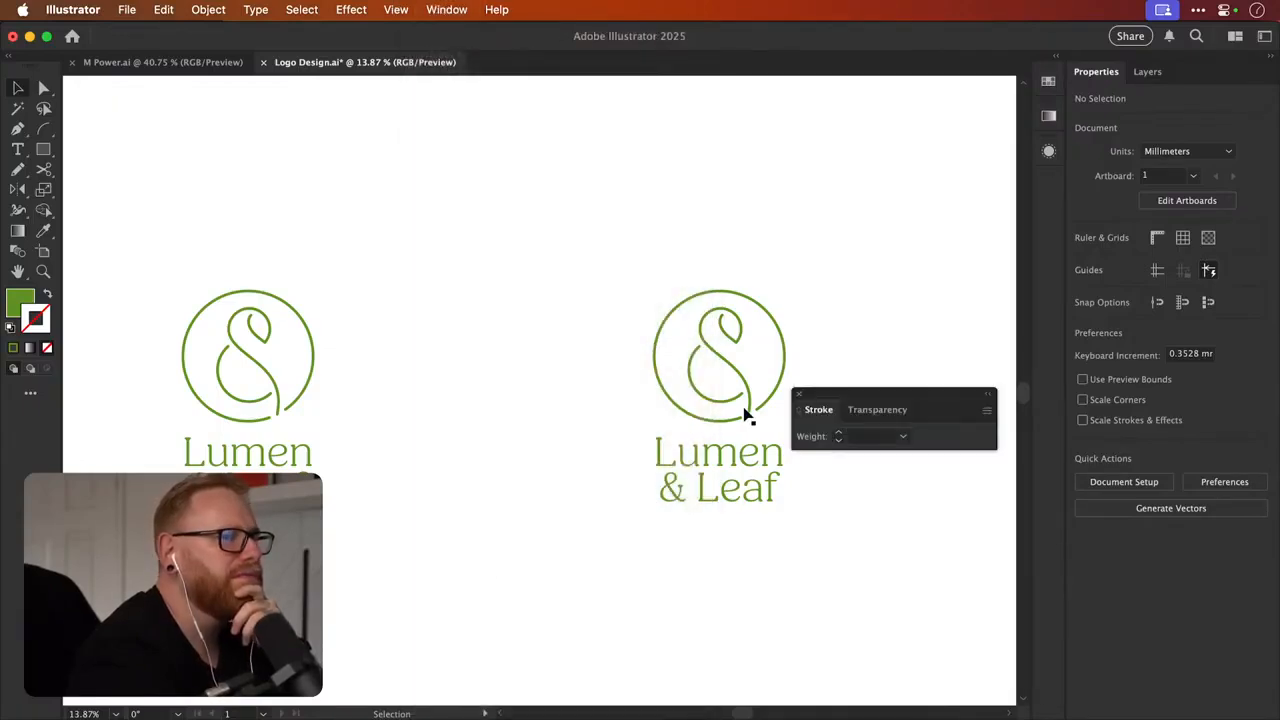
{"action": "double_click", "coordinate": [821, 413]}
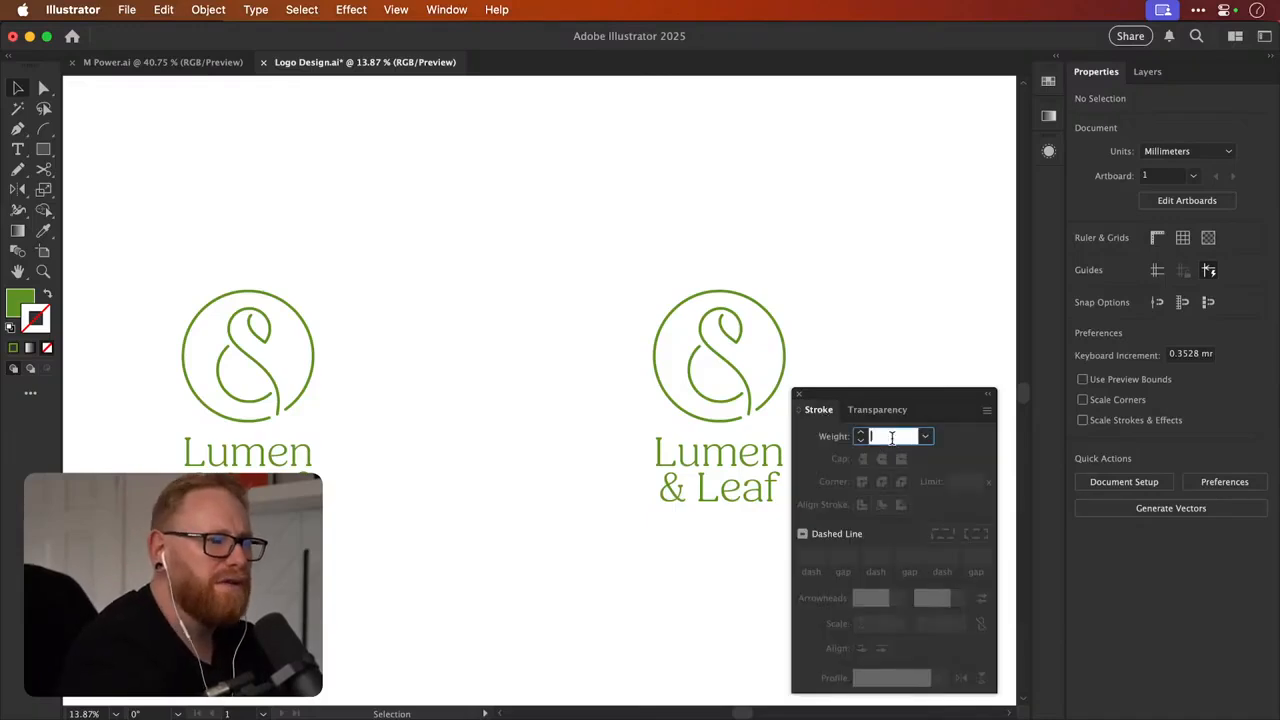
{"action": "type", "text": "0.25"}
{"action": "key", "text": "Return"}
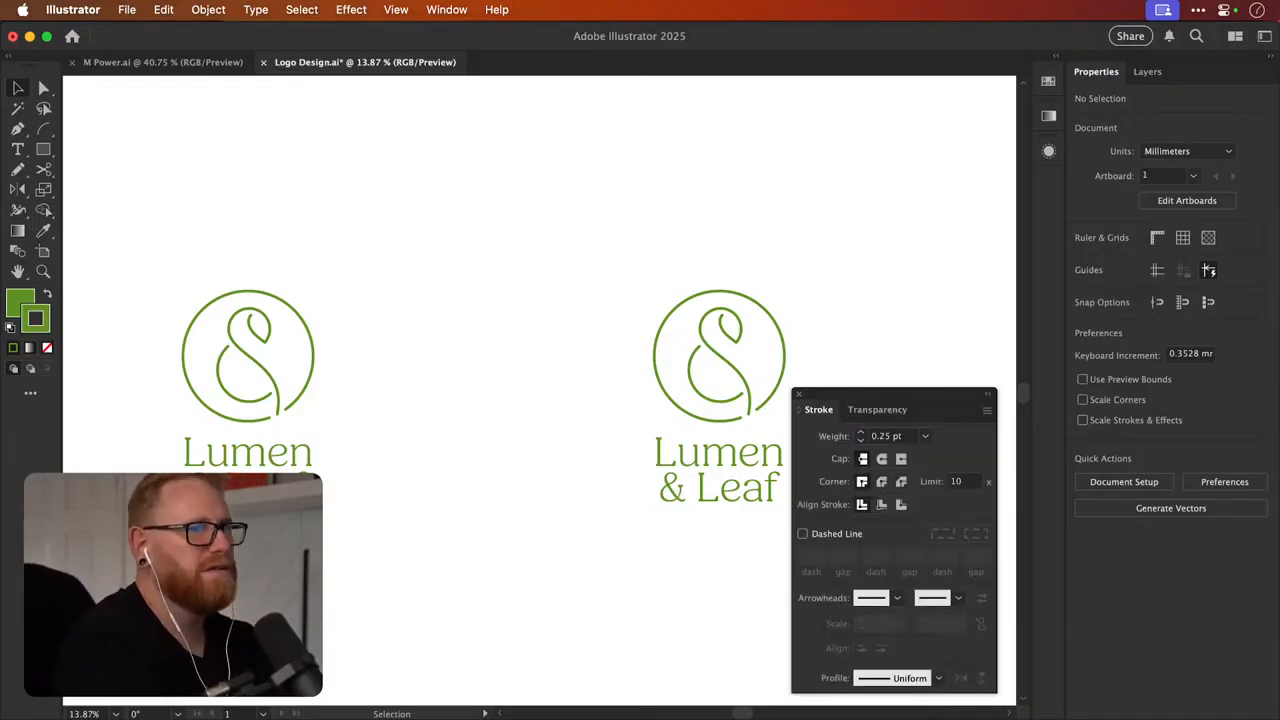
Draw a square about 280 mm wide between the two logos, with no fill and a 0.5 pt green stroke
{"action": "key", "text": "m"}
{"action": "left_click_drag", "start_coordinate": [448, 164], "coordinate": [614, 328]}
{"action": "left_click", "coordinate": [900, 436]}
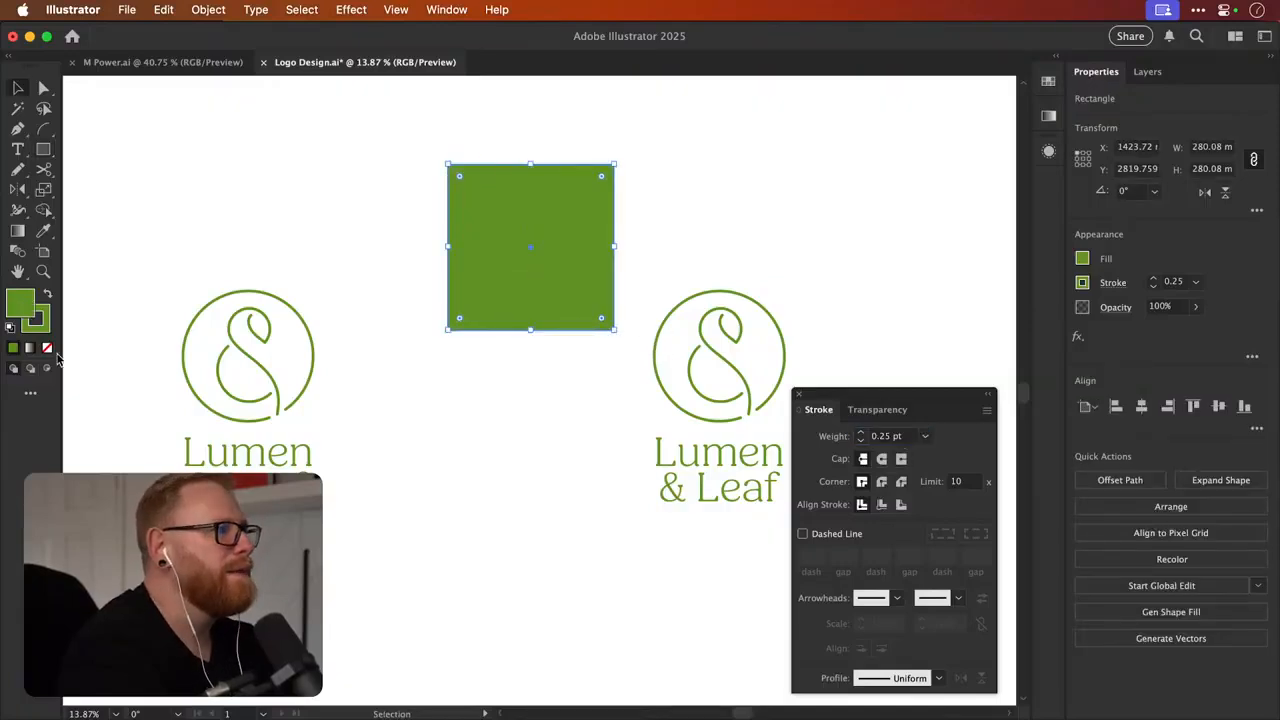
{"action": "left_click", "coordinate": [48, 347]}
{"action": "key", "text": "x"}
{"action": "left_click", "coordinate": [895, 436]}
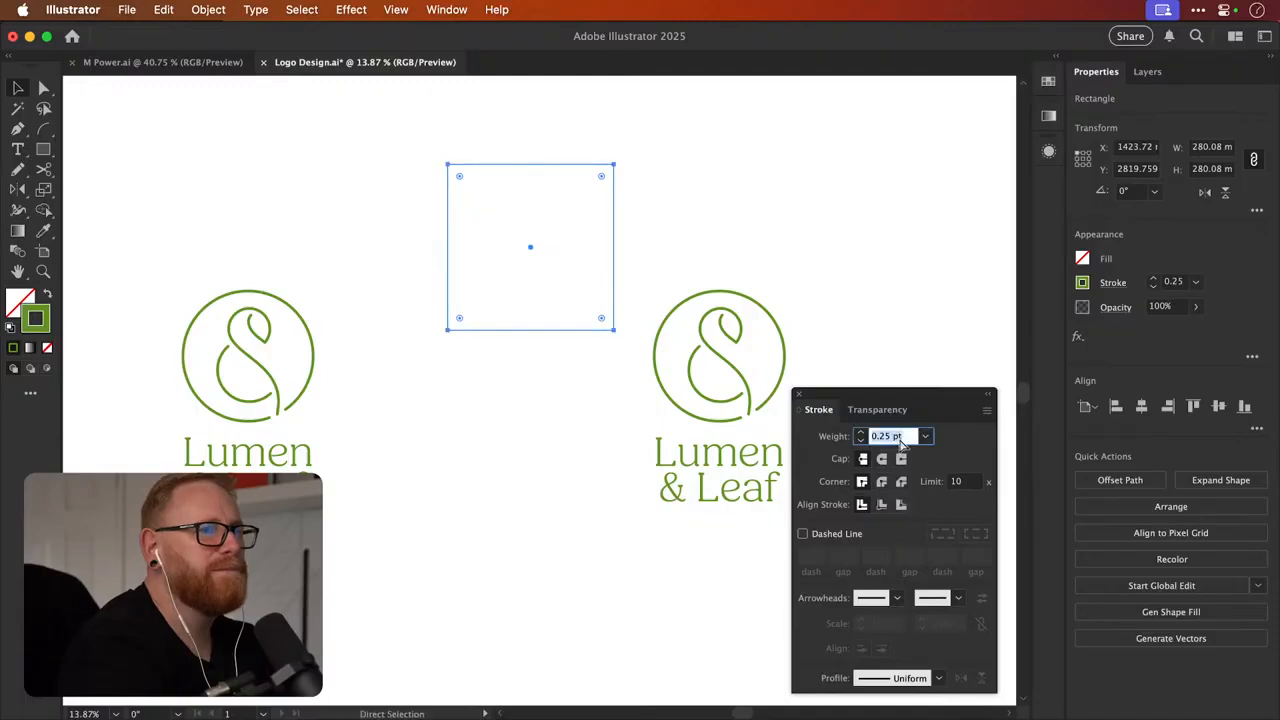
{"action": "type", "text": "0.5"}
{"action": "key", "text": "Return"}
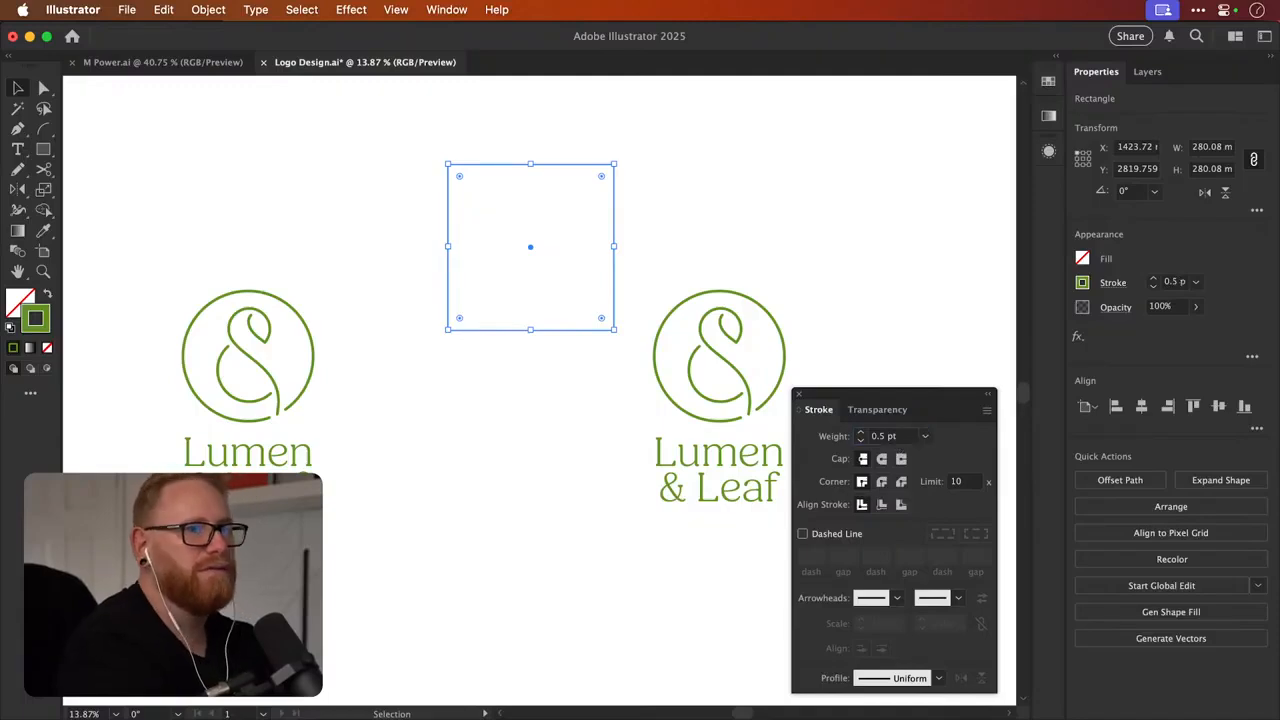
Raise the square's stroke weight to 5 pt, and delete the square
{"action": "left_click", "coordinate": [777, 225]}
{"action": "left_click_drag", "start_coordinate": [516, 140], "coordinate": [548, 214]}
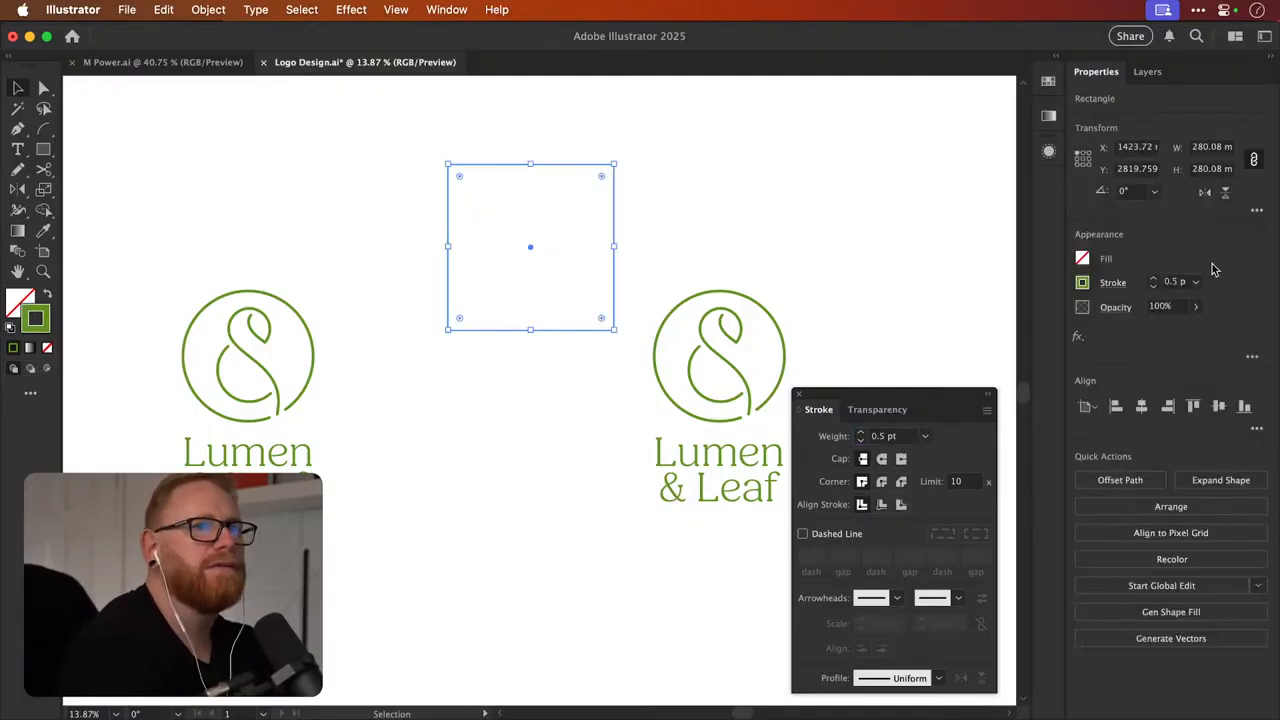
{"action": "left_click", "coordinate": [1155, 279]}
{"action": "left_click", "coordinate": [1155, 279]}
{"action": "left_click", "coordinate": [1155, 279]}
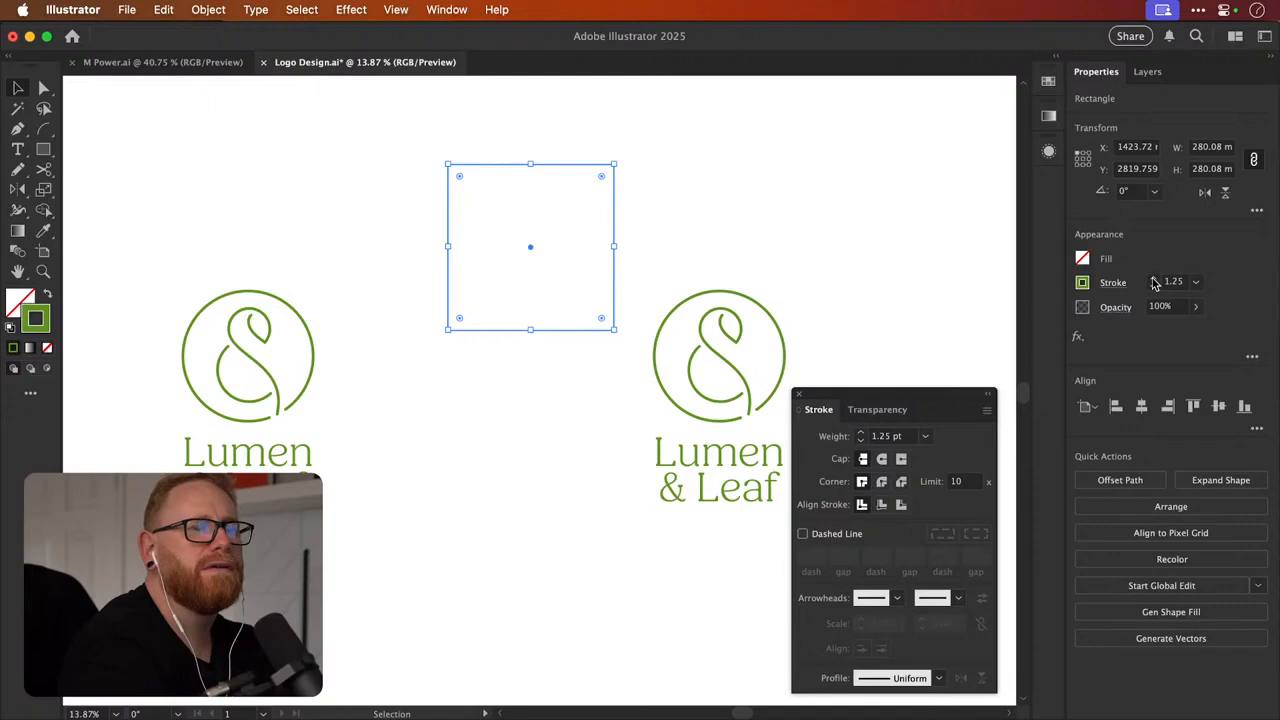
{"action": "left_click", "coordinate": [1155, 279]}
{"action": "left_click", "coordinate": [1155, 279]}
{"action": "left_click", "coordinate": [1155, 279]}
{"action": "left_click", "coordinate": [1155, 279]}
{"action": "left_click", "coordinate": [1155, 279]}
{"action": "left_click", "coordinate": [800, 395]}
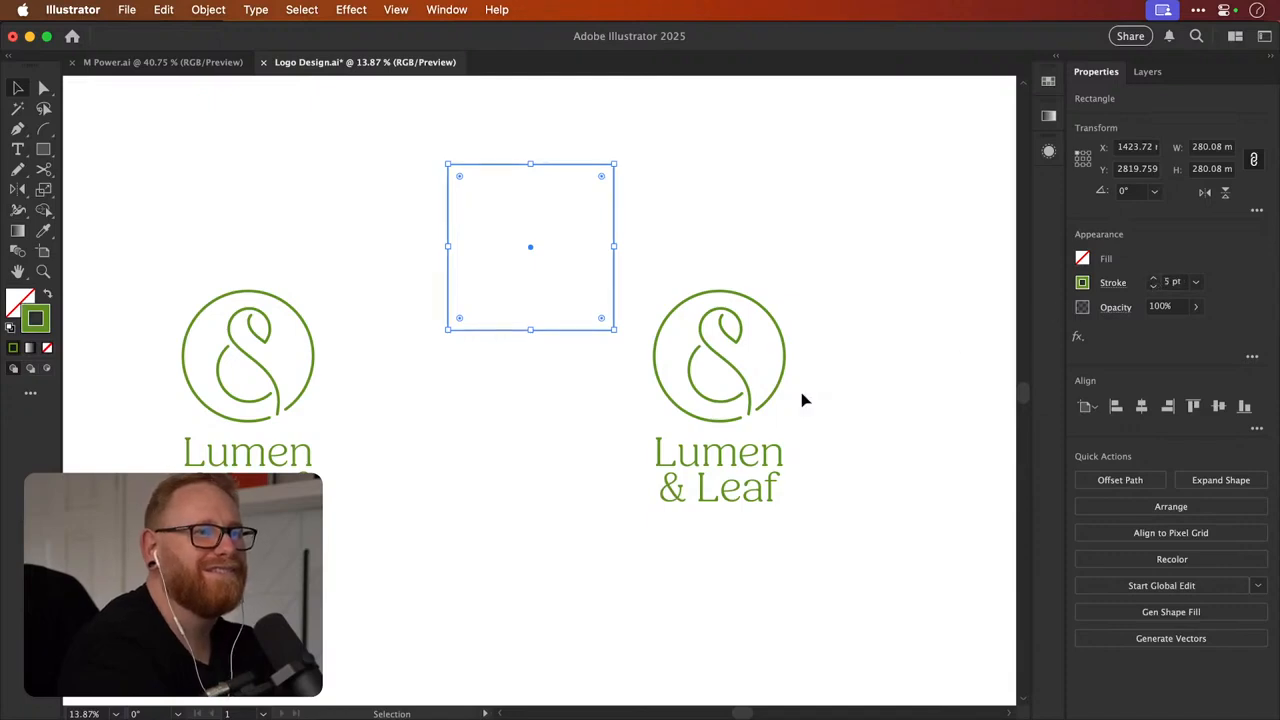
{"action": "left_click_drag", "start_coordinate": [620, 137], "coordinate": [520, 260]}
{"action": "key", "text": "Delete"}
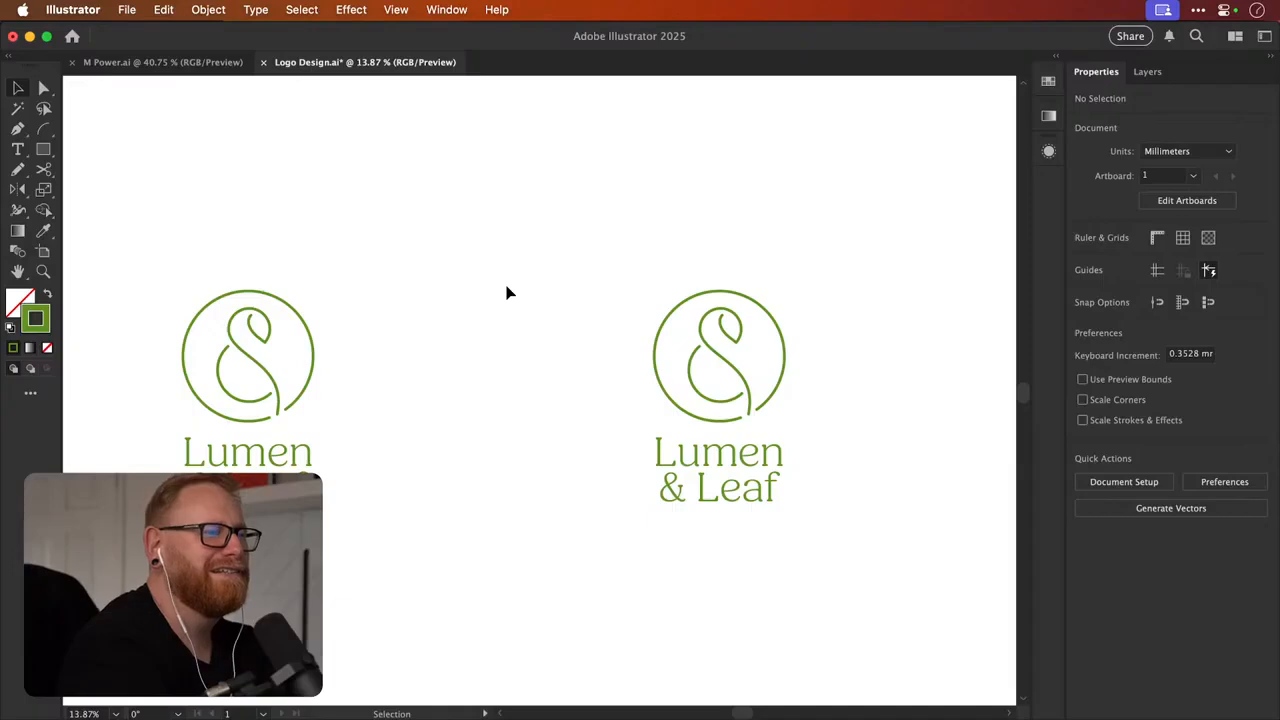
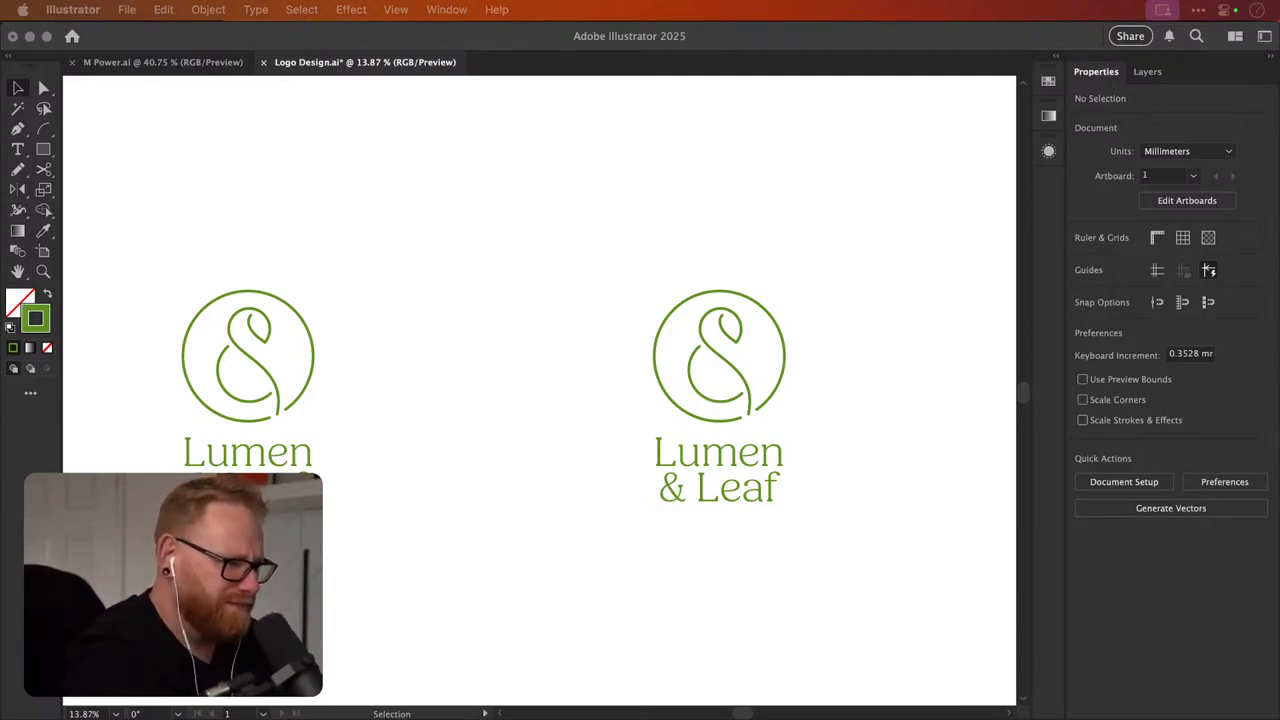
Save the document and duplicate the second Lumen & Leaf logo beside it as a third version
{"action": "left_click", "coordinate": [560, 110]}
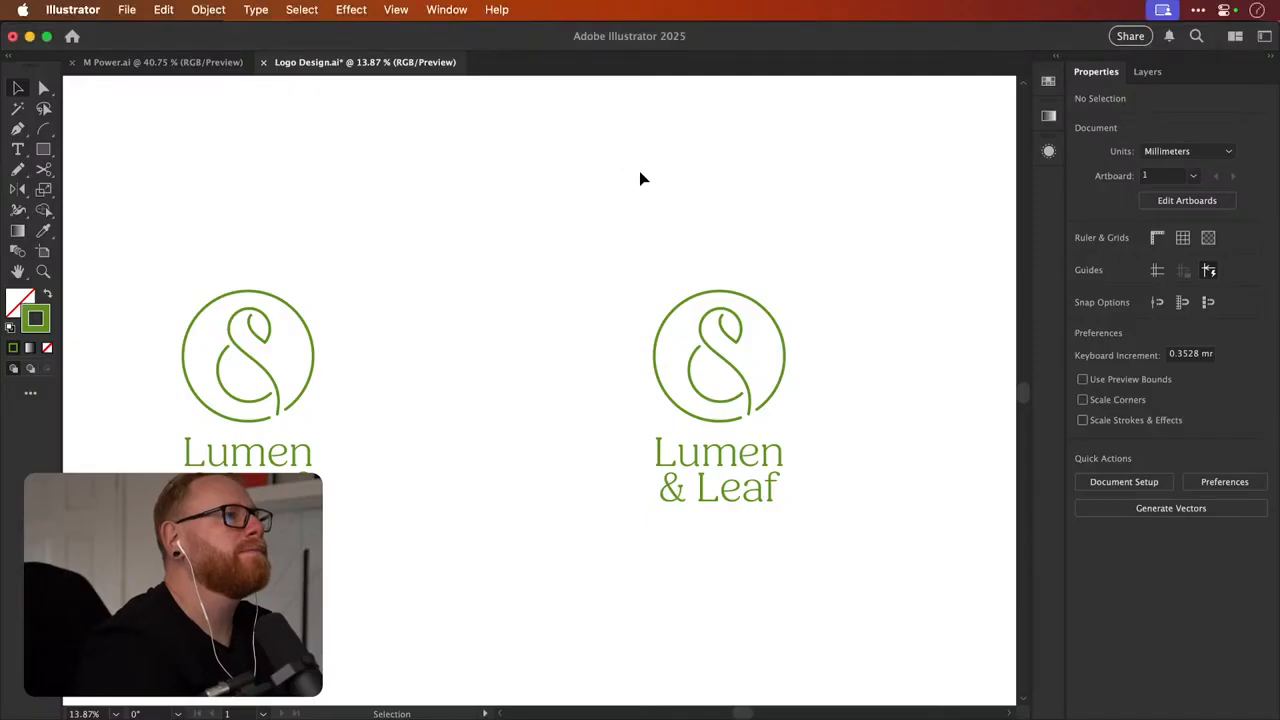
{"action": "key", "text": "super+minus"}
{"action": "key", "text": "super+minus"}
{"action": "key", "text": "super+minus"}
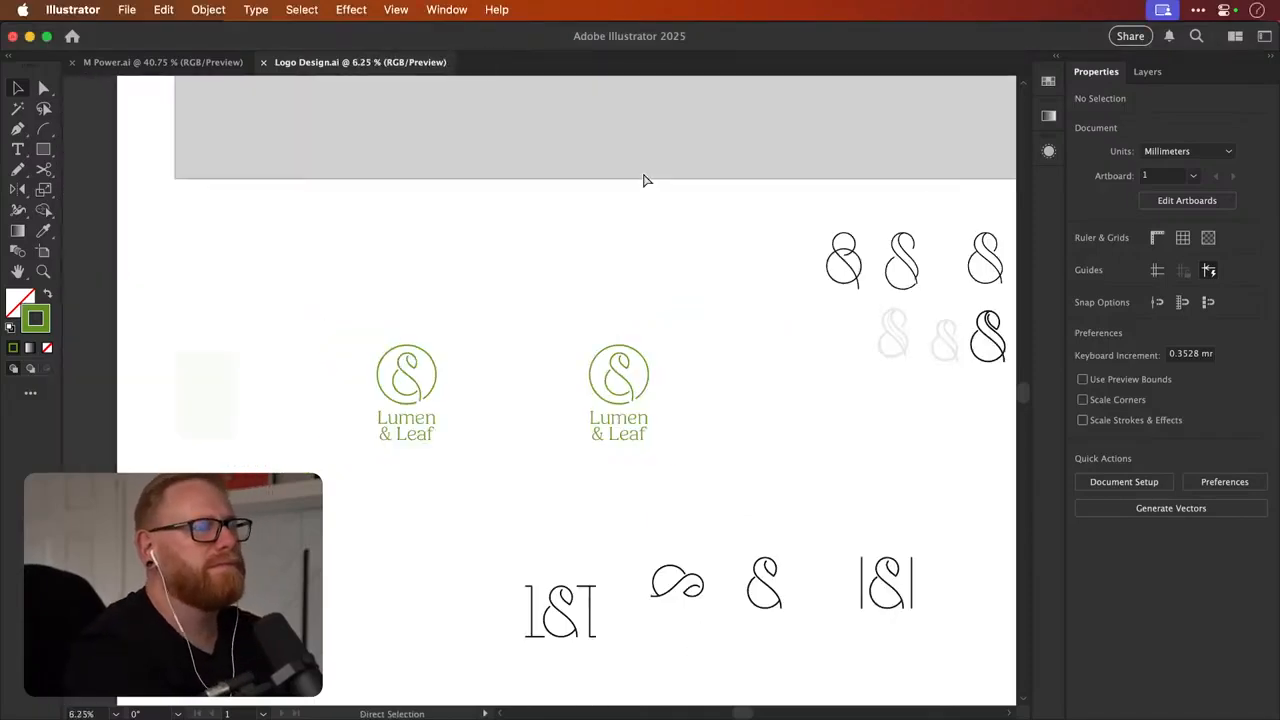
{"action": "key", "text": "super+minus"}
{"action": "key", "text": "super+space"}
{"action": "left_click", "coordinate": [586, 402], "text": "super"}
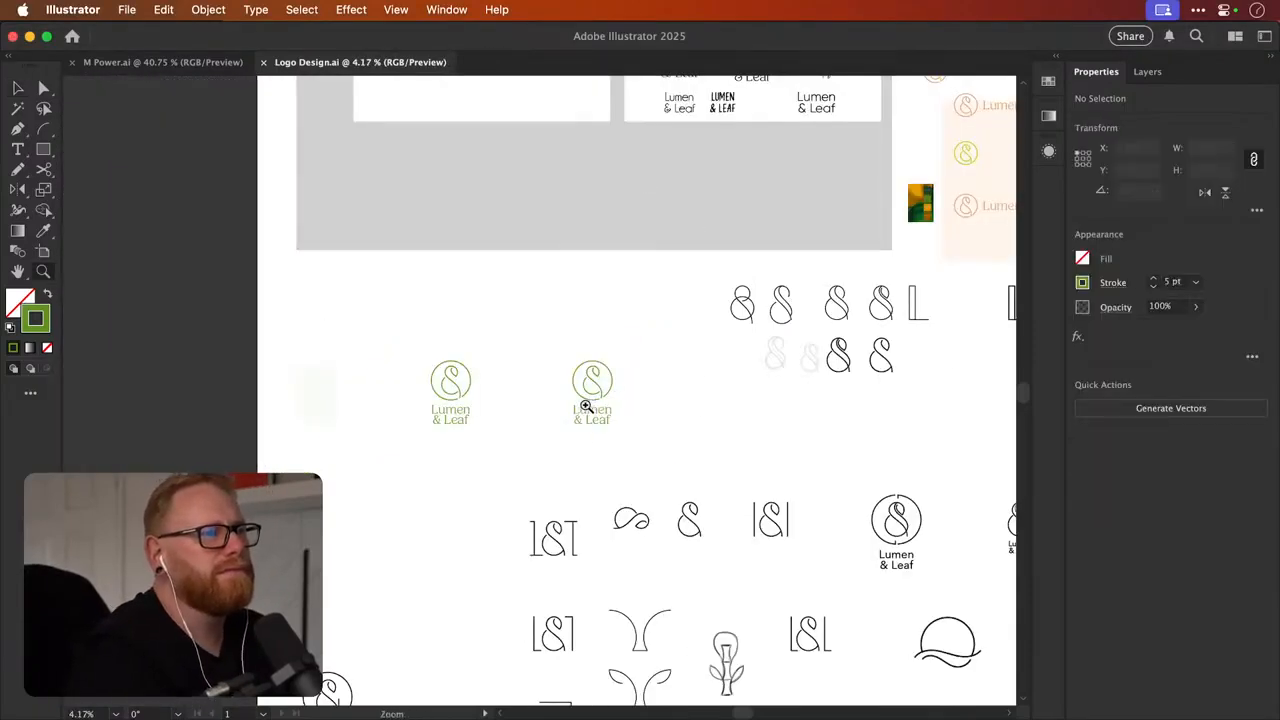
{"action": "left_click_drag", "start_coordinate": [555, 325], "coordinate": [648, 458]}
{"action": "left_click_drag", "start_coordinate": [591, 409], "coordinate": [690, 419]}
{"action": "left_click", "coordinate": [691, 448]}
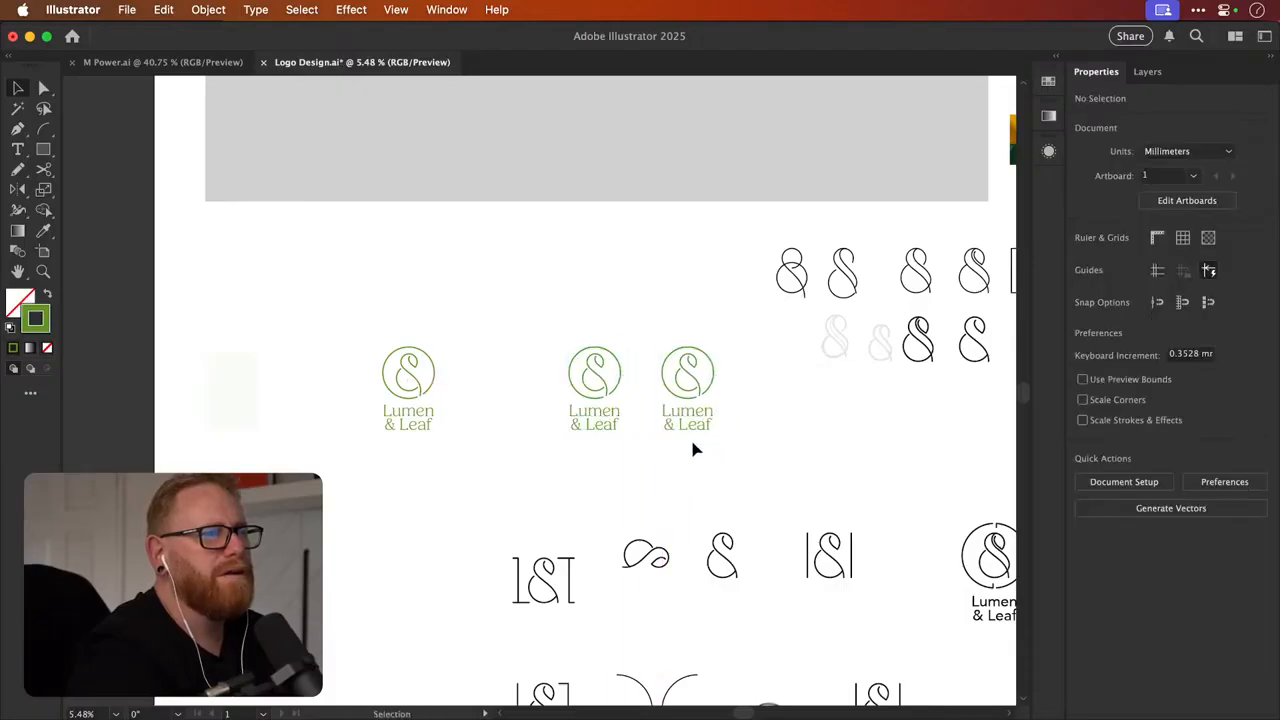
Set the third logo's wordmark to Fields Regular and compare it up close with the Light version beside it
{"action": "left_click", "coordinate": [690, 424]}
{"action": "left_click", "coordinate": [1253, 430]}
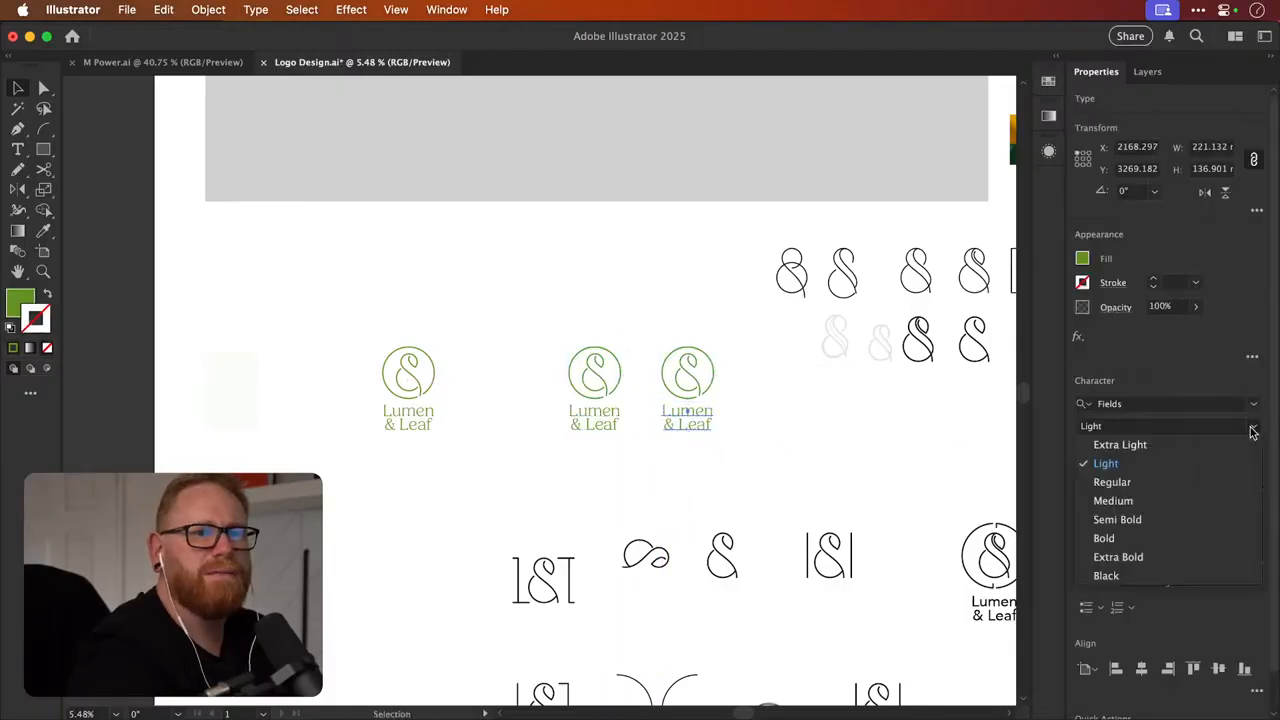
{"action": "left_click", "coordinate": [1160, 482]}
{"action": "left_click", "coordinate": [931, 443]}
{"action": "key", "text": "z"}
{"action": "left_click_drag", "start_coordinate": [584, 376], "coordinate": [648, 377]}
{"action": "key", "text": "super+space"}
{"action": "left_click_drag", "start_coordinate": [656, 322], "coordinate": [800, 349]}
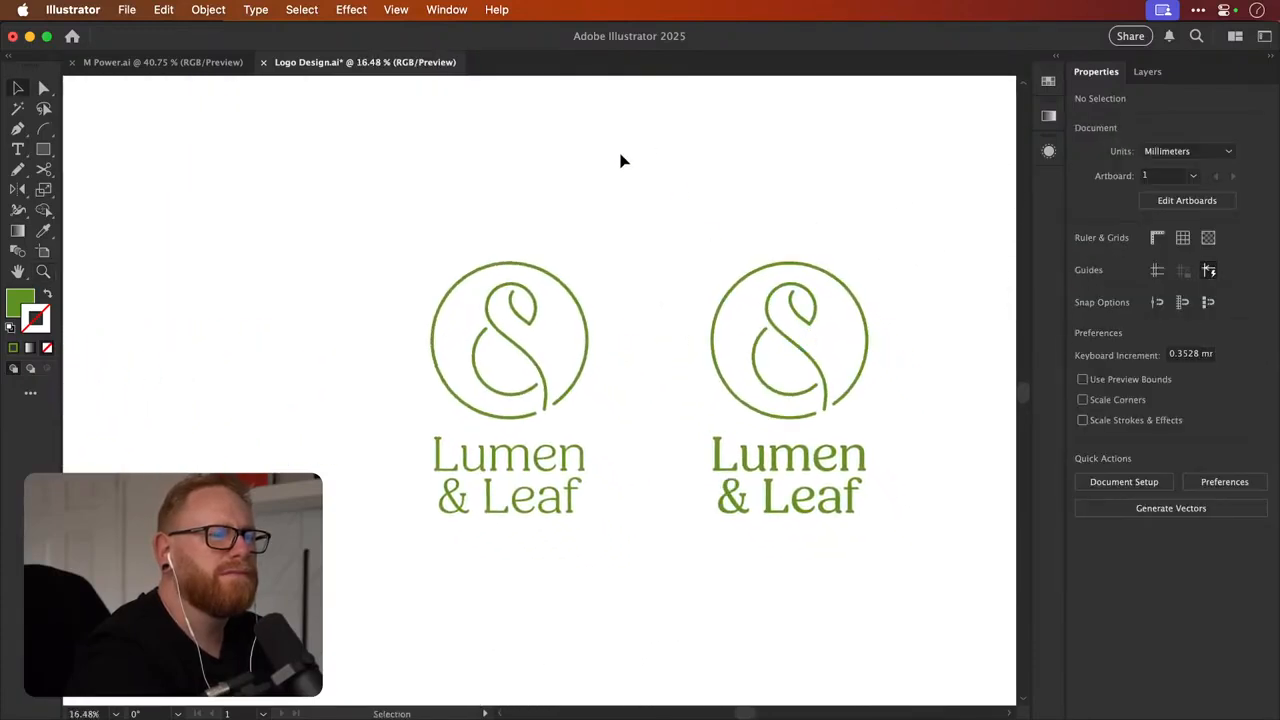
{"action": "key", "text": "super+minus"}
{"action": "key", "text": "super+minus"}
{"action": "key", "text": "super+minus"}
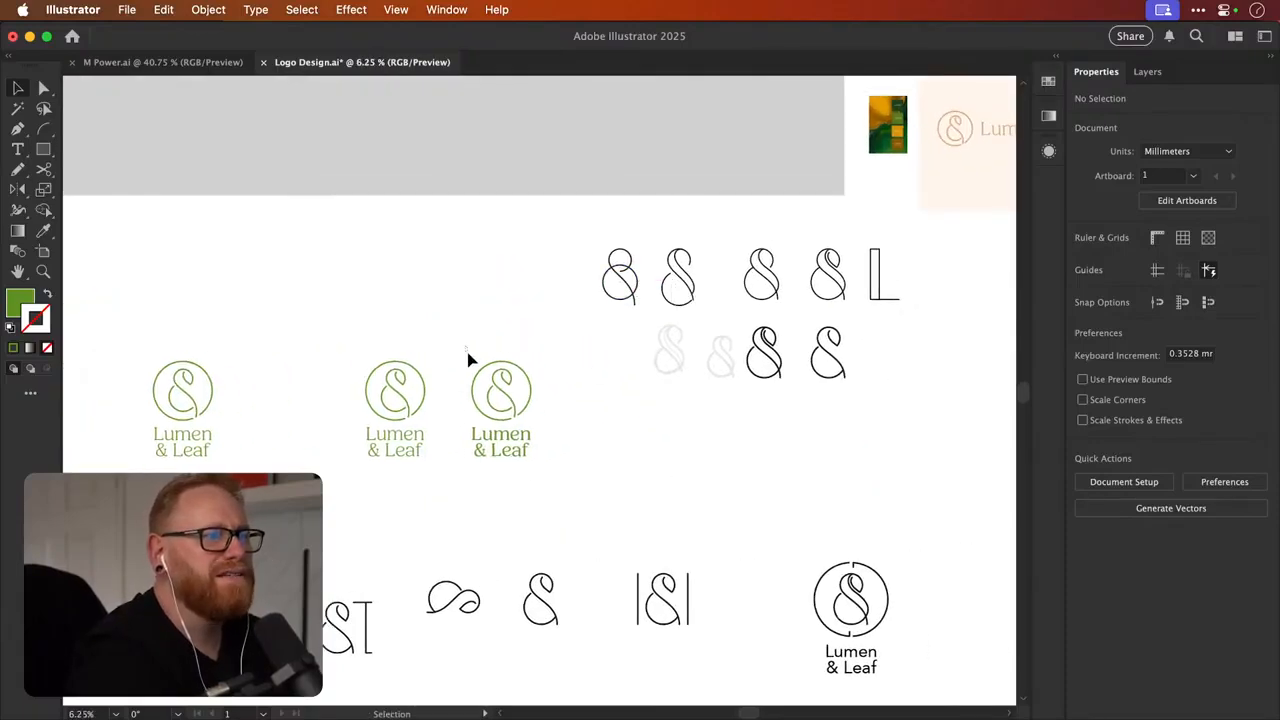
Delete the first Lumen & Leaf logo, leaving the Light and Regular versions
{"action": "left_click_drag", "start_coordinate": [467, 352], "coordinate": [540, 500]}
{"action": "scroll", "coordinate": [243, 341], "scroll_direction": "left", "scroll_amount": 4}
{"action": "left_click_drag", "start_coordinate": [280, 353], "coordinate": [425, 488]}
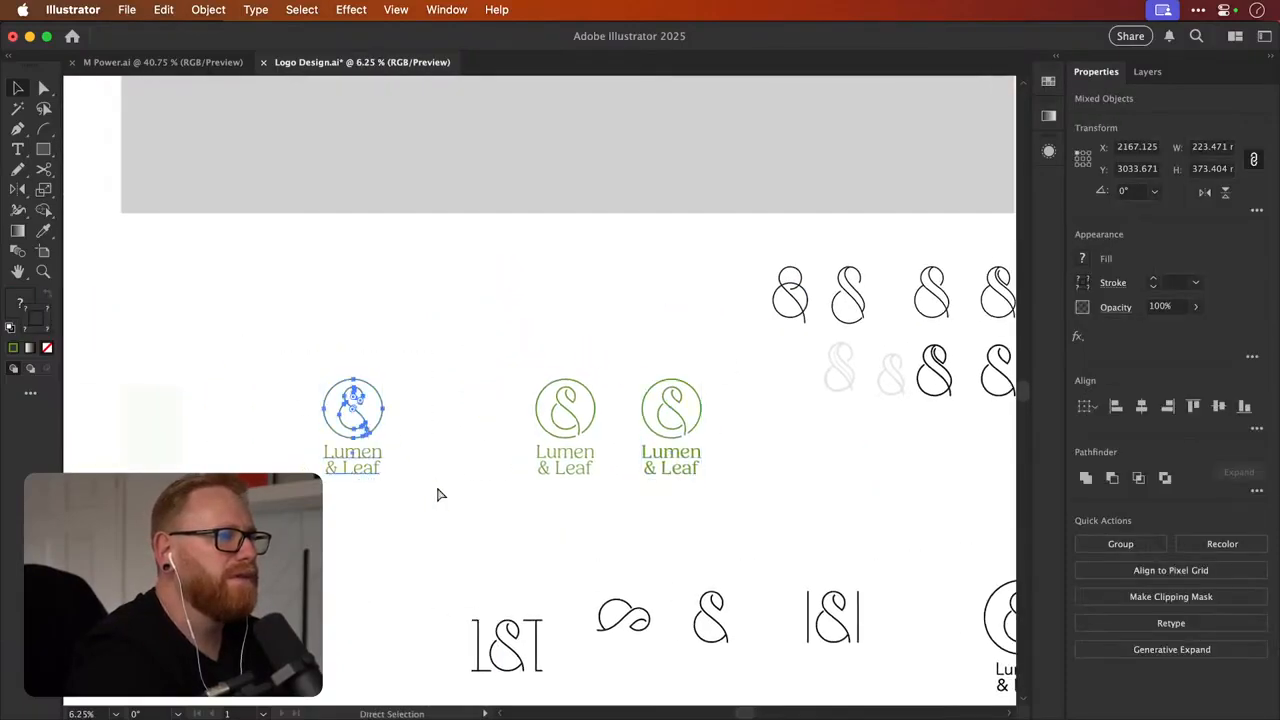
{"action": "key", "text": "Delete"}
Move the two remaining logos left and duplicate the Regular-weight one to the right of them
{"action": "key", "text": "v"}
{"action": "left_click_drag", "start_coordinate": [501, 563], "coordinate": [715, 354]}
{"action": "left_click_drag", "start_coordinate": [683, 423], "coordinate": [457, 427]}
{"action": "left_click_drag", "start_coordinate": [414, 354], "coordinate": [543, 503]}
{"action": "left_click_drag", "start_coordinate": [463, 432], "coordinate": [614, 432]}
Try alternative typefaces on the duplicated logo's wordmark, stepping through the installed fonts from Fields to Jaguar
{"action": "scroll", "coordinate": [605, 424], "scroll_direction": "up", "scroll_amount": 5}
{"action": "left_click", "coordinate": [665, 574]}
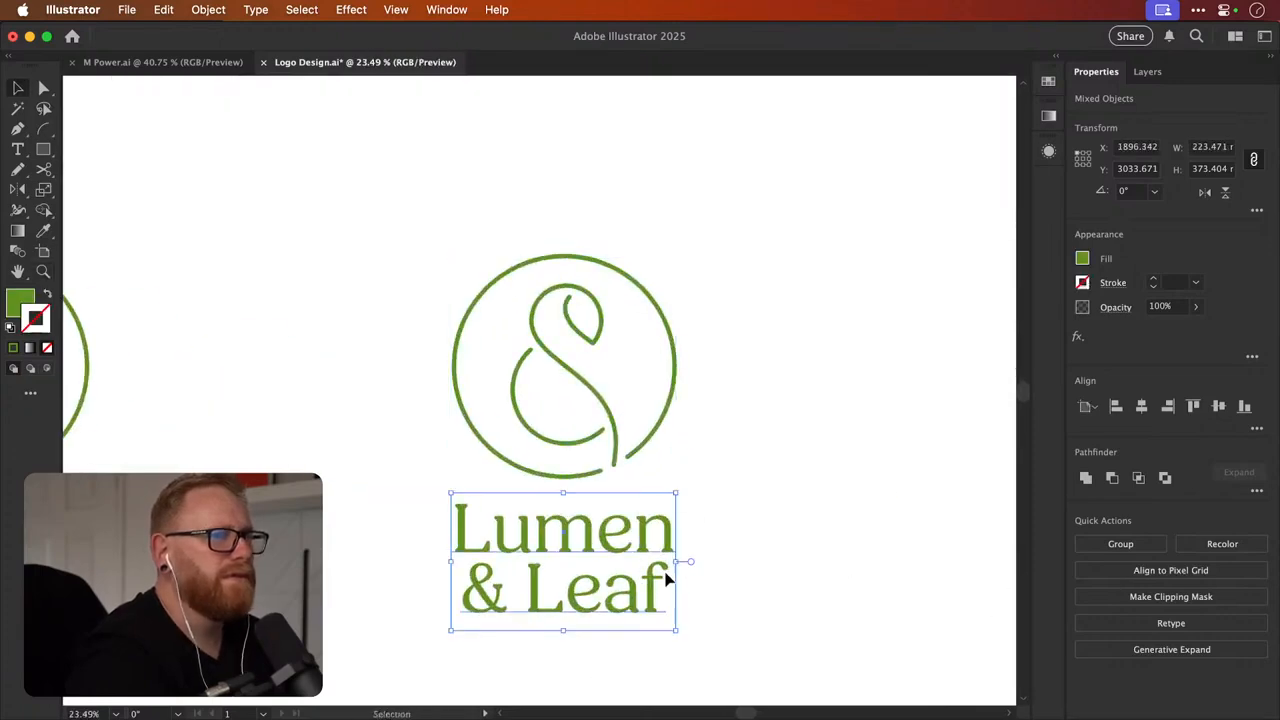
{"action": "left_click", "coordinate": [1140, 401]}
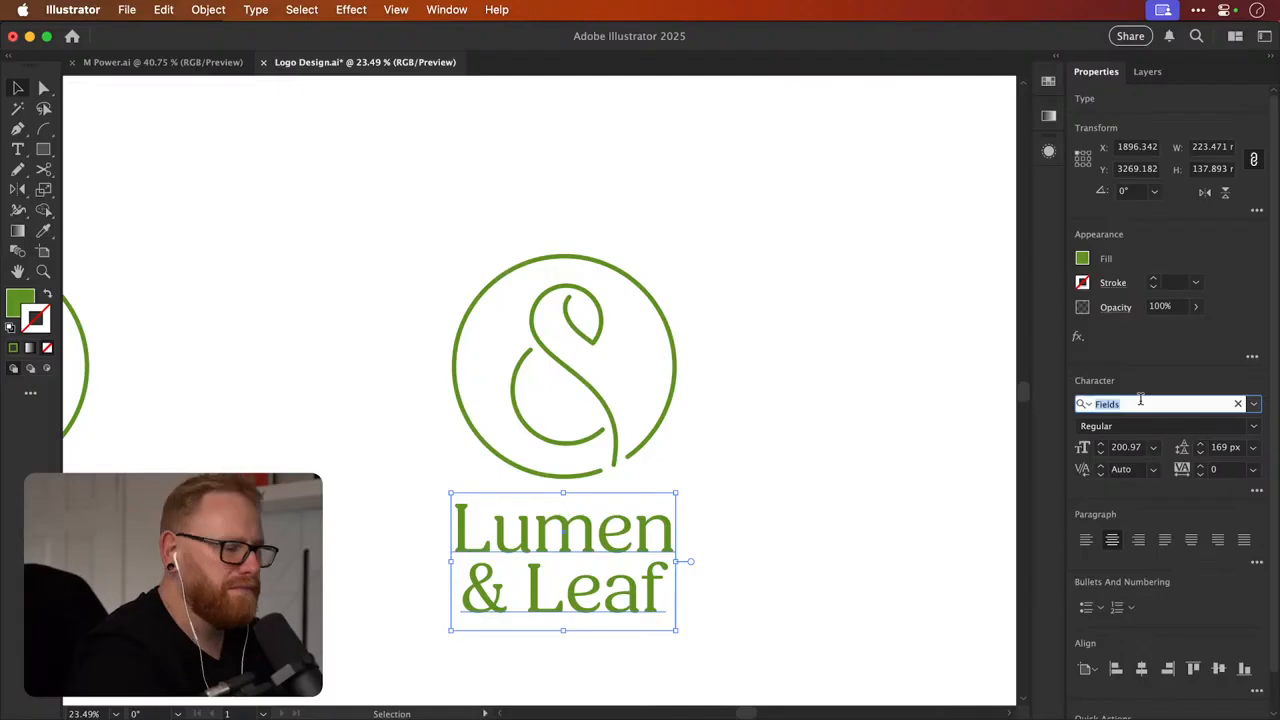
{"action": "key", "text": "Down"}
{"action": "key", "text": "Down"}
{"action": "key", "text": "Down"}
{"action": "key", "text": "Down"}
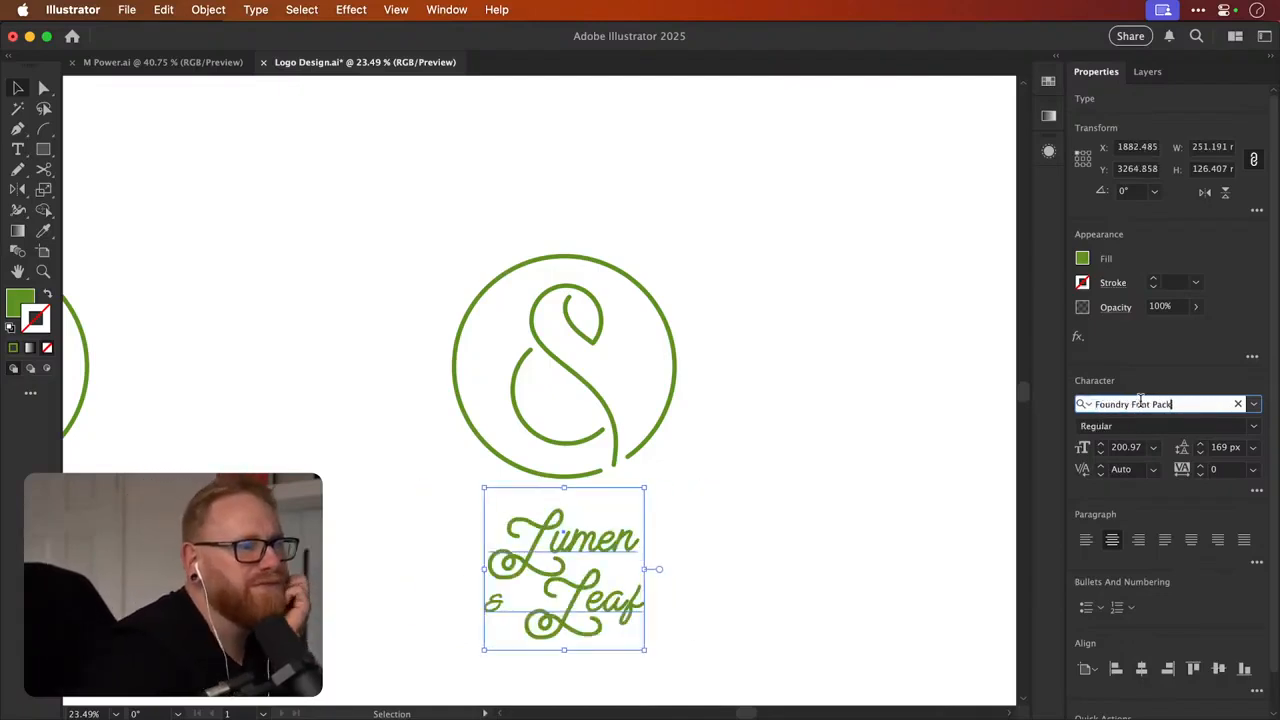
{"action": "key", "text": "Down"}
{"action": "key", "text": "Down"}
{"action": "key", "text": "Down"}
{"action": "key", "text": "Down"}
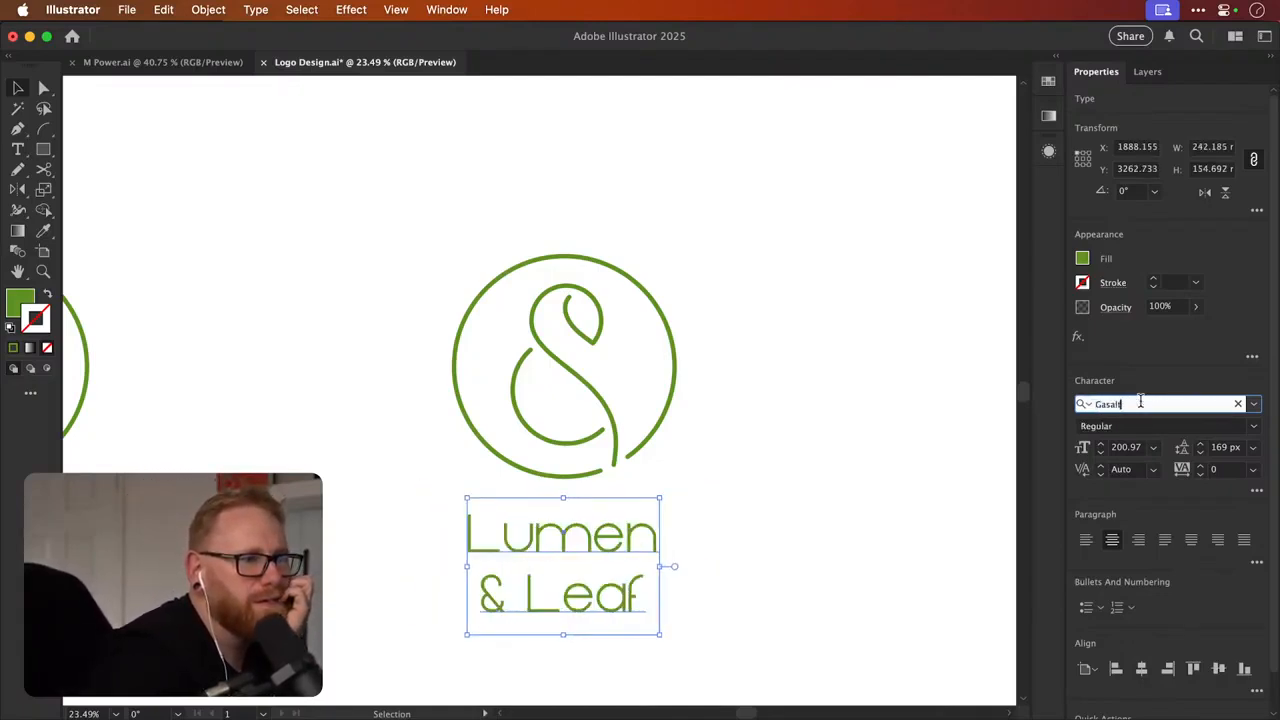
{"action": "key", "text": "Down"}
{"action": "key", "text": "Down"}
{"action": "key", "text": "Down"}
{"action": "key", "text": "Down"}
{"action": "key", "text": "Down"}
{"action": "key", "text": "Down"}
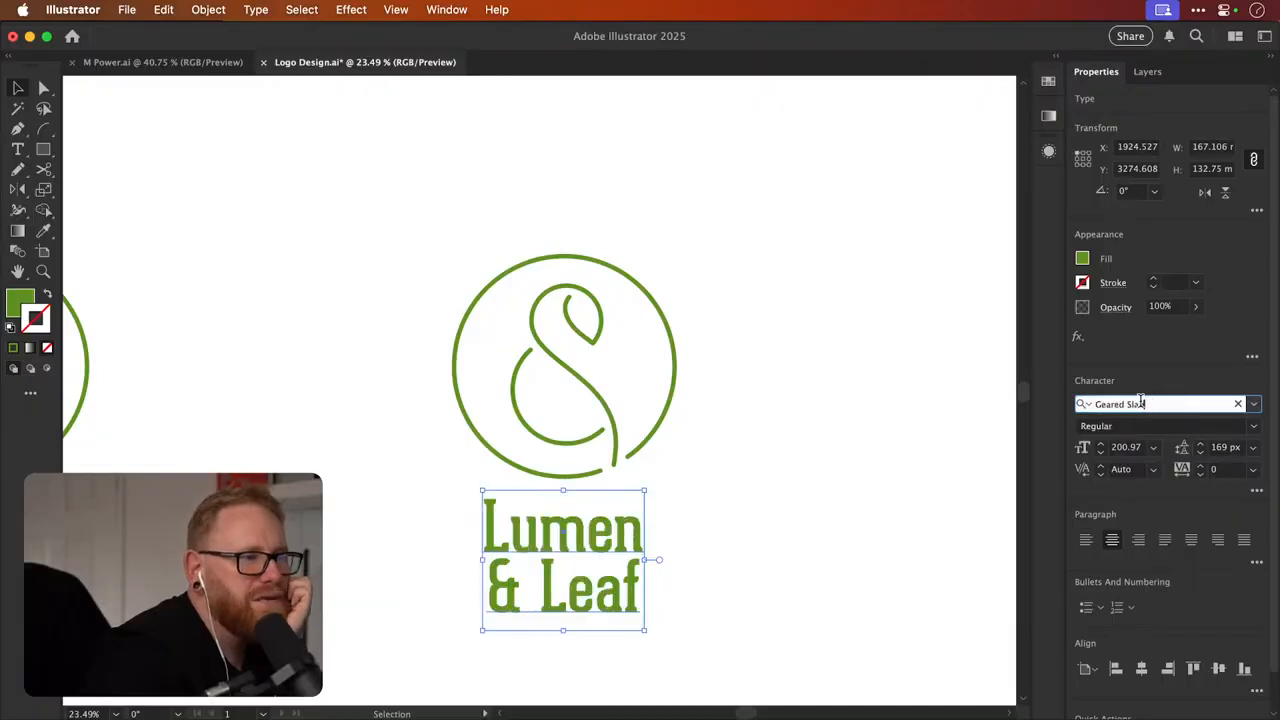
{"action": "key", "text": "Down"}
{"action": "key", "text": "Down"}
{"action": "key", "text": "Down"}
{"action": "key", "text": "Down"}
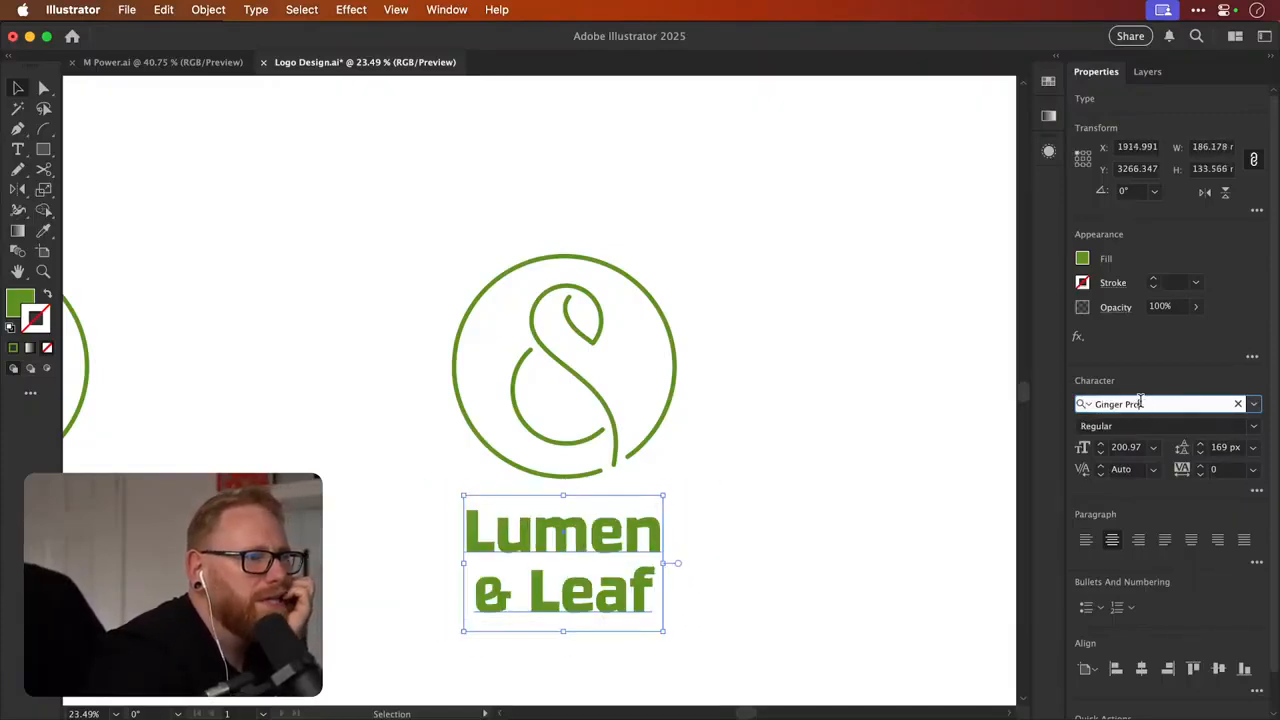
{"action": "key", "text": "Down"}
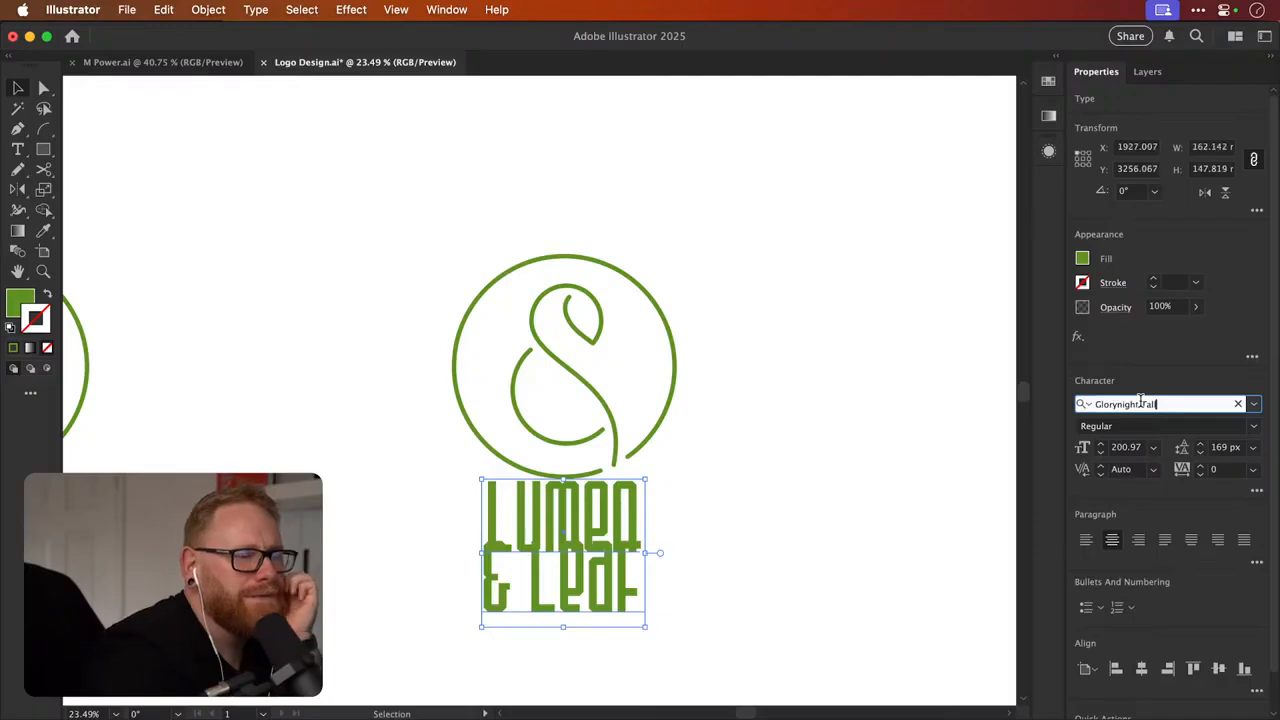
{"action": "key", "text": "Down"}
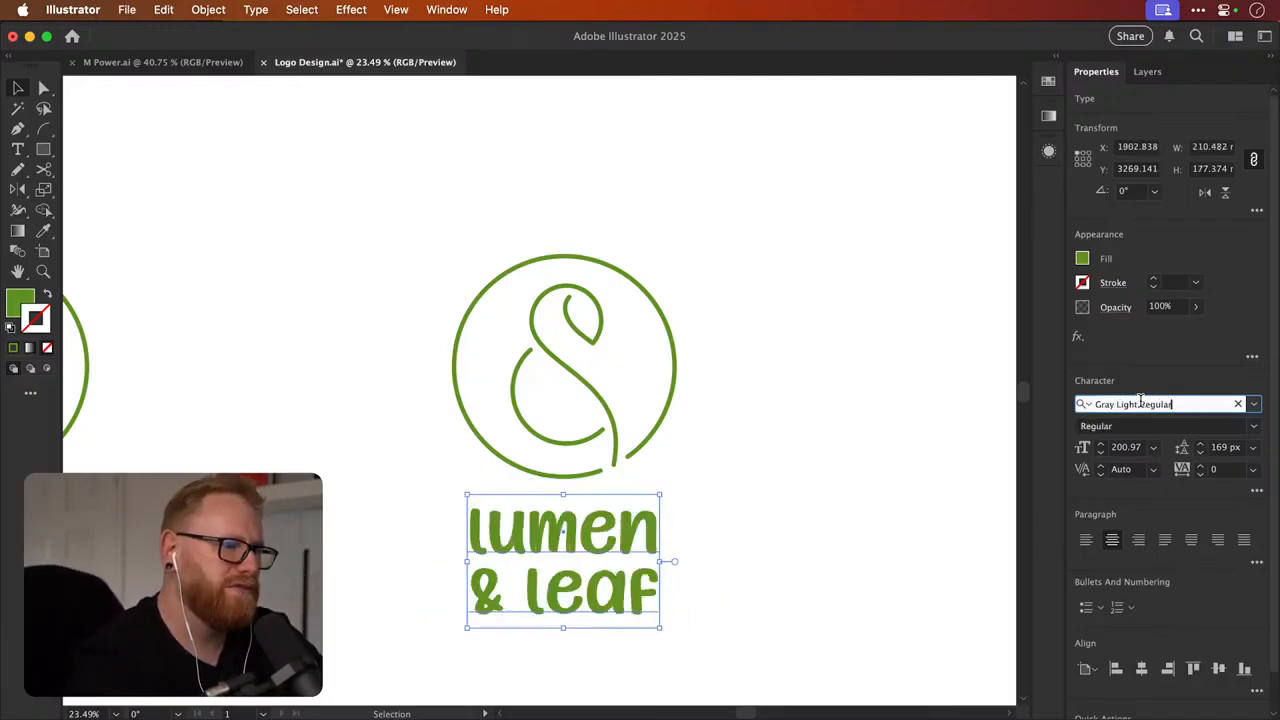
{"action": "key", "text": "Down"}
{"action": "key", "text": "Down"}
{"action": "key", "text": "Down"}
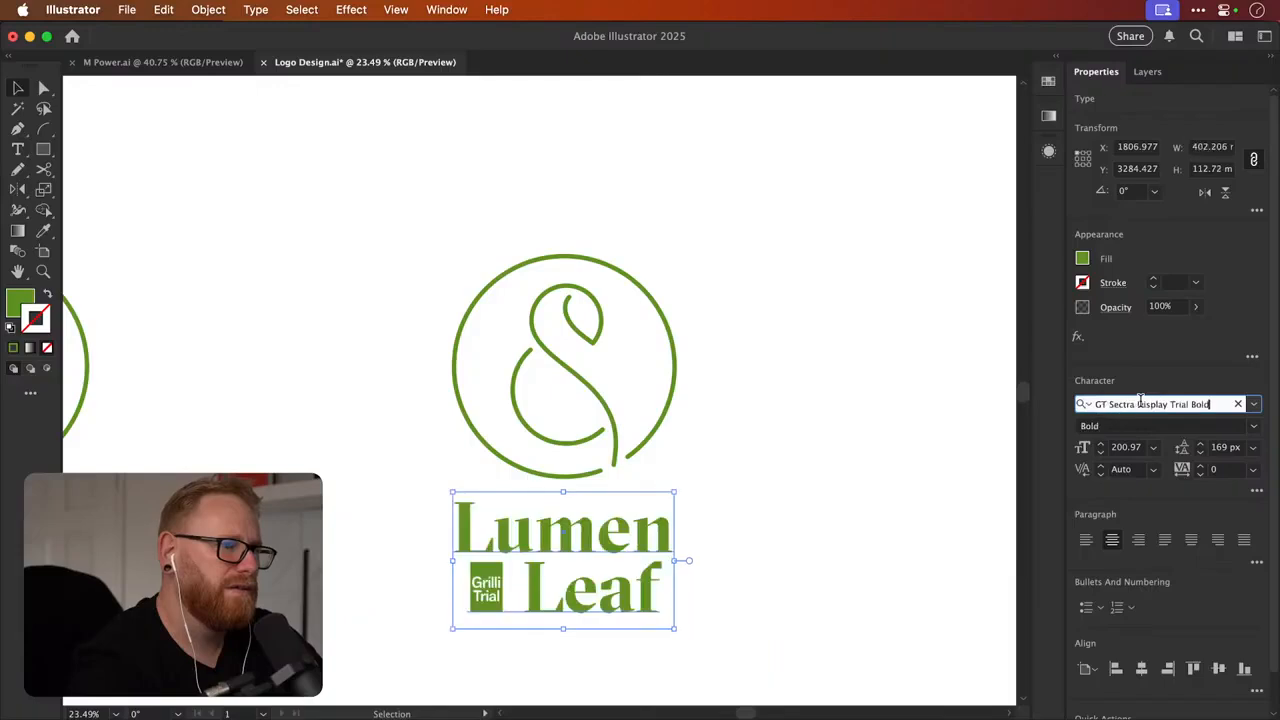
{"action": "key", "text": "Down"}
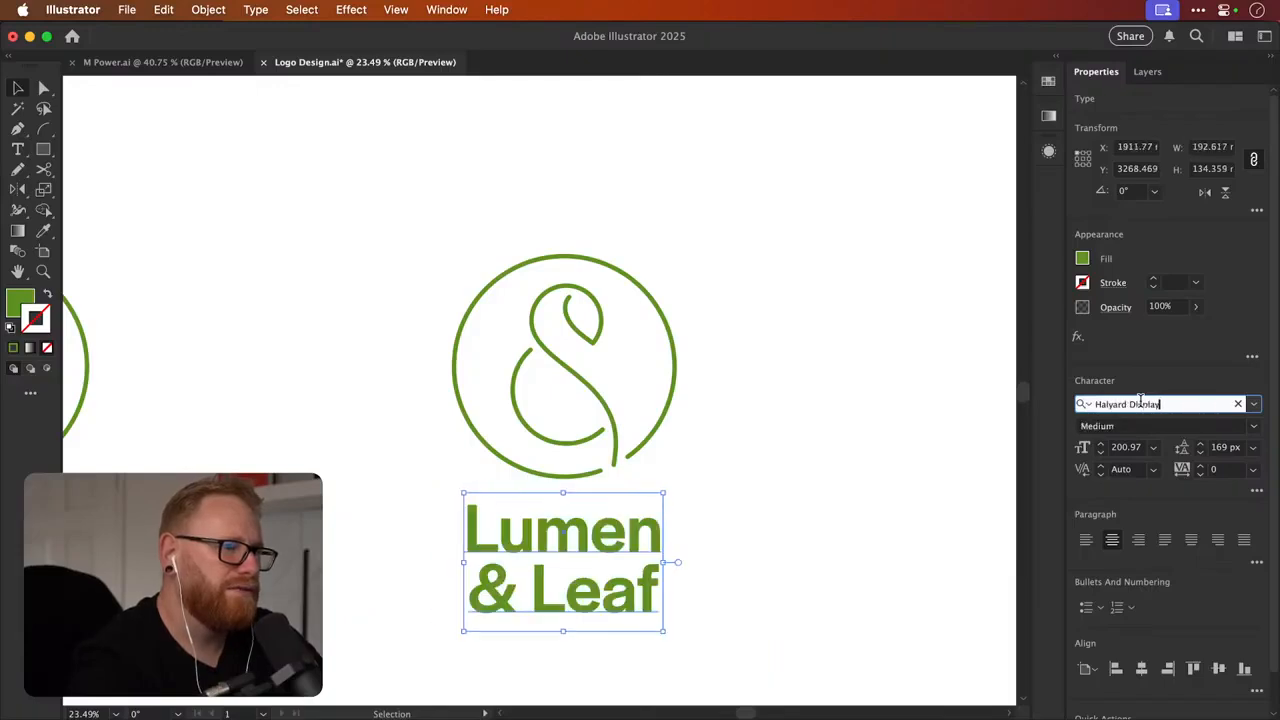
{"action": "key", "text": "Down"}
{"action": "key", "text": "Down"}
{"action": "key", "text": "Down"}
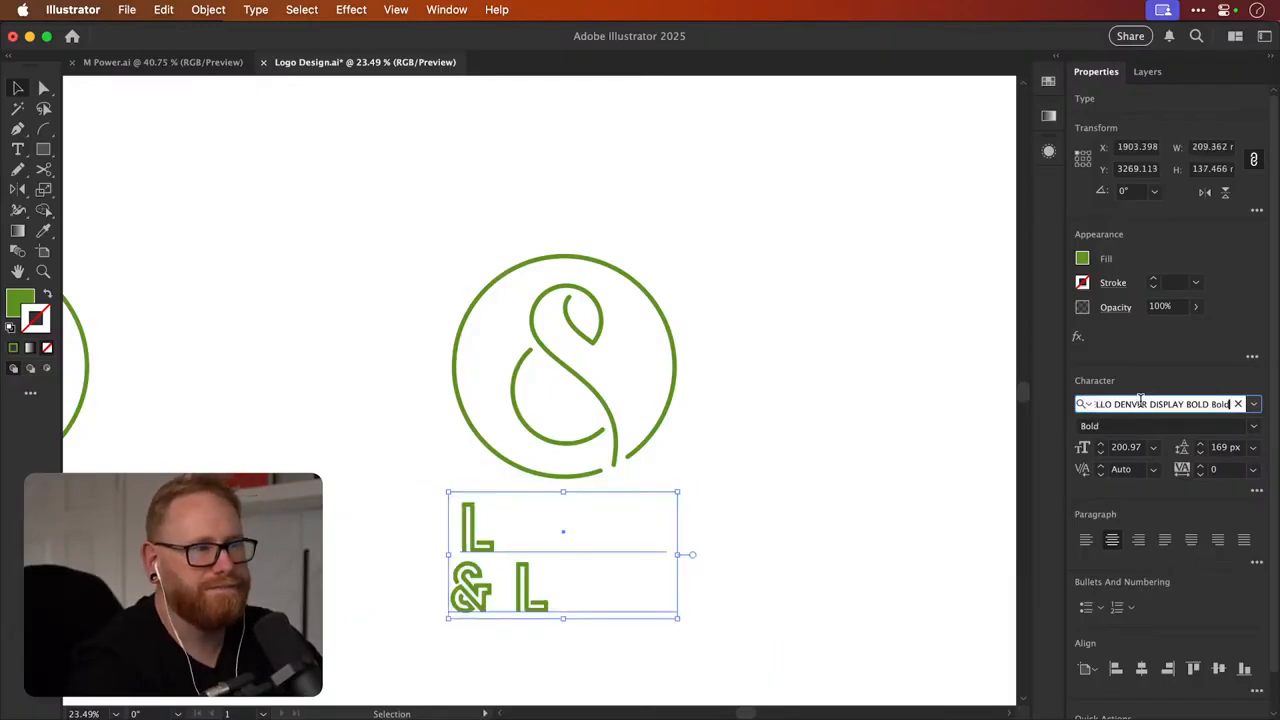
{"action": "key", "text": "Down"}
{"action": "key", "text": "Down"}
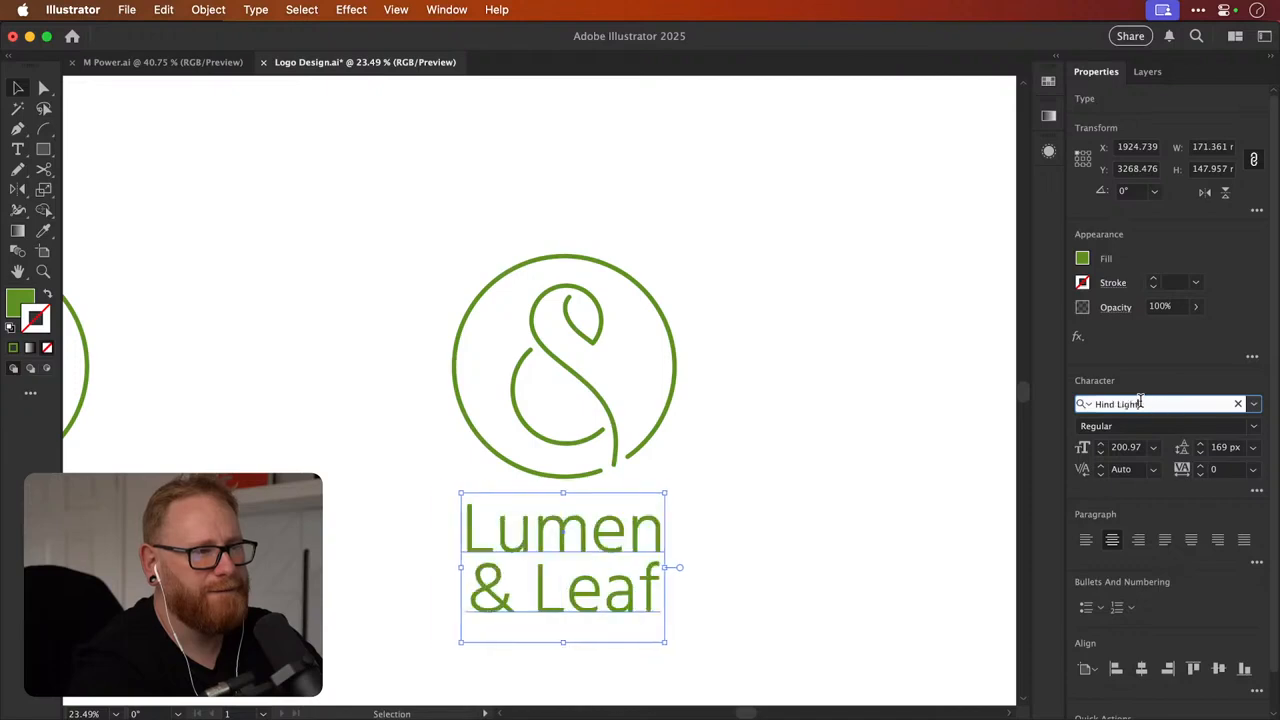
{"action": "key", "text": "Down"}
{"action": "key", "text": "Down"}
{"action": "key", "text": "Down"}
{"action": "key", "text": "Down"}
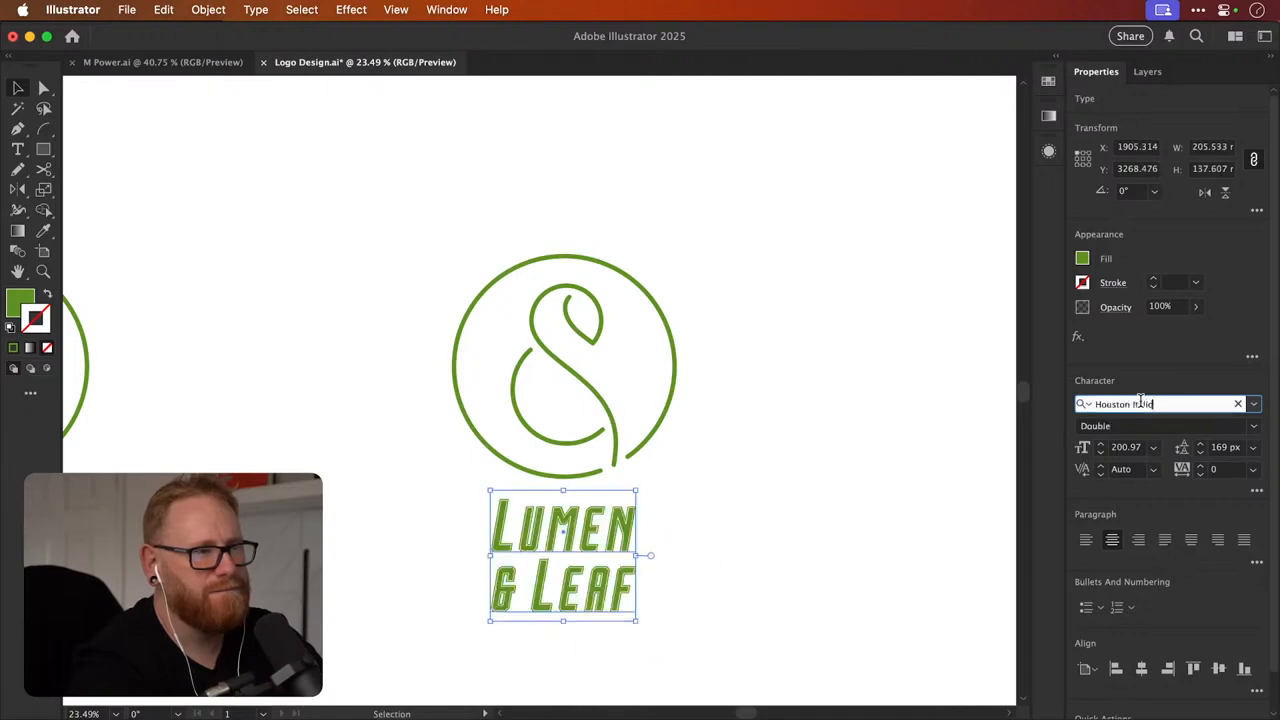
{"action": "key", "text": "Down"}
{"action": "key", "text": "Down"}
{"action": "key", "text": "Down"}
{"action": "key", "text": "Down"}
{"action": "key", "text": "Down"}
{"action": "key", "text": "Down"}
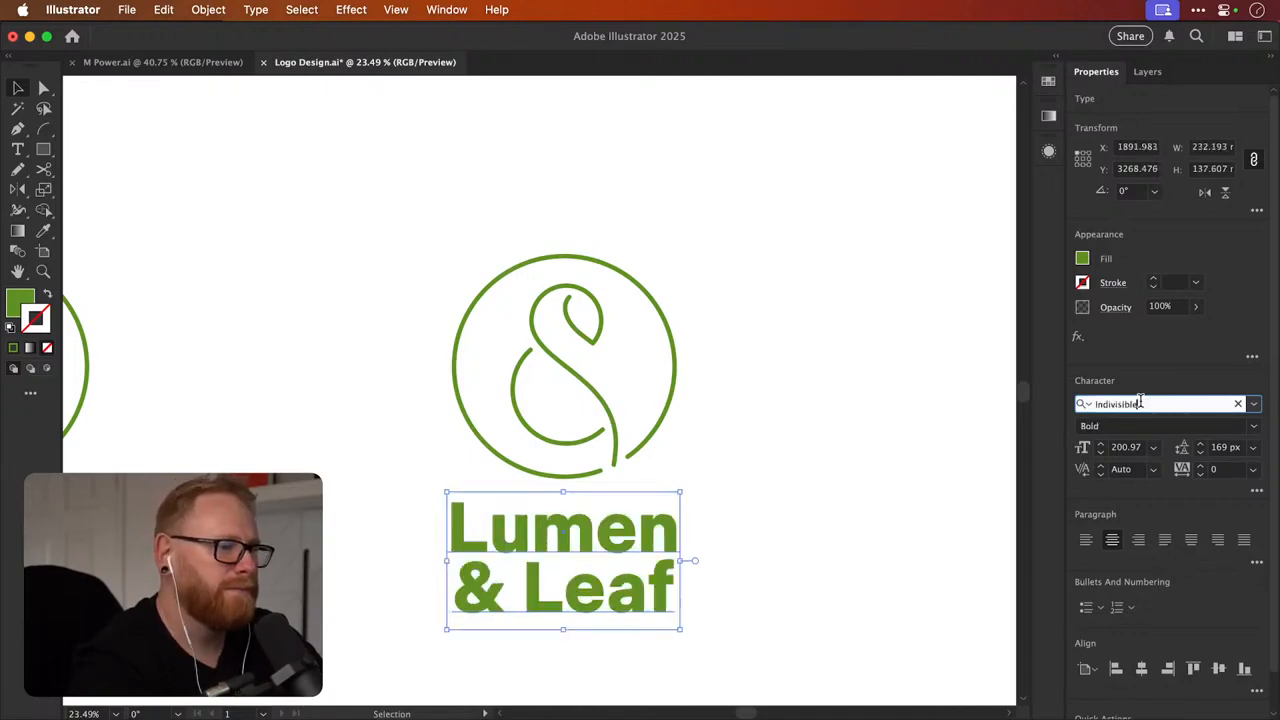
{"action": "key", "text": "Down"}
{"action": "key", "text": "Down"}
{"action": "key", "text": "Down"}
{"action": "key", "text": "Down"}
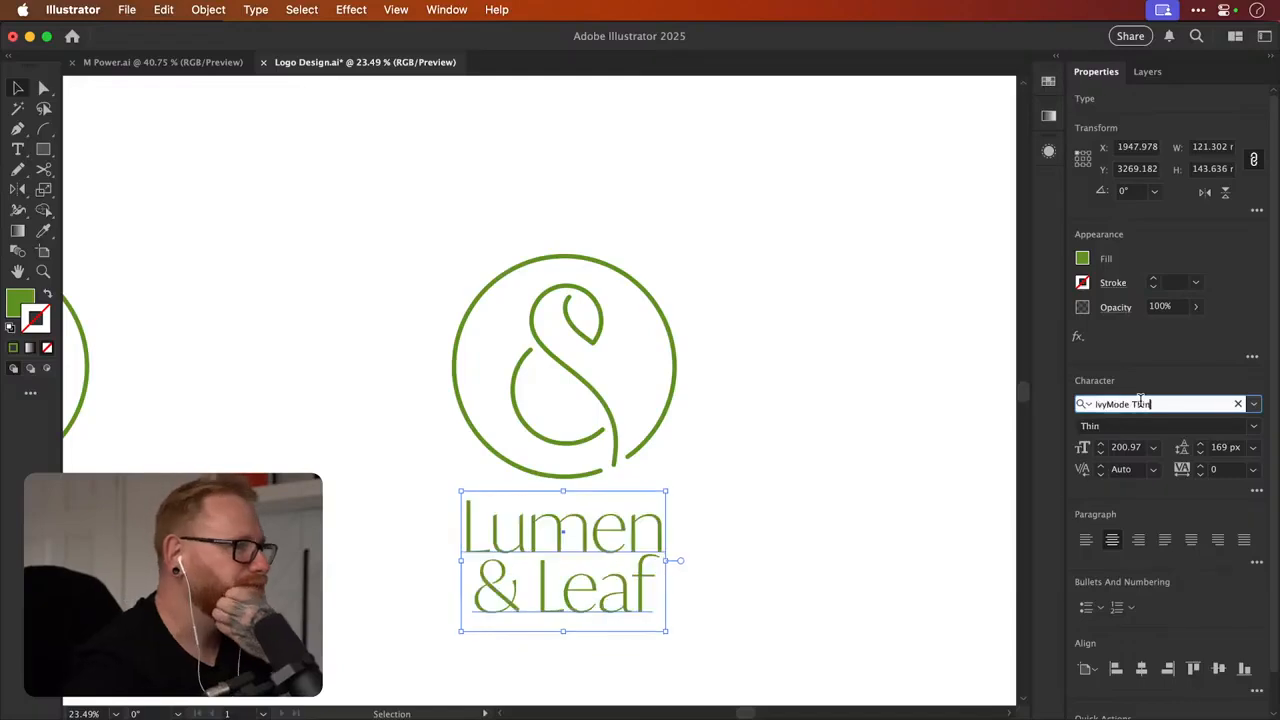
{"action": "key", "text": "Up"}
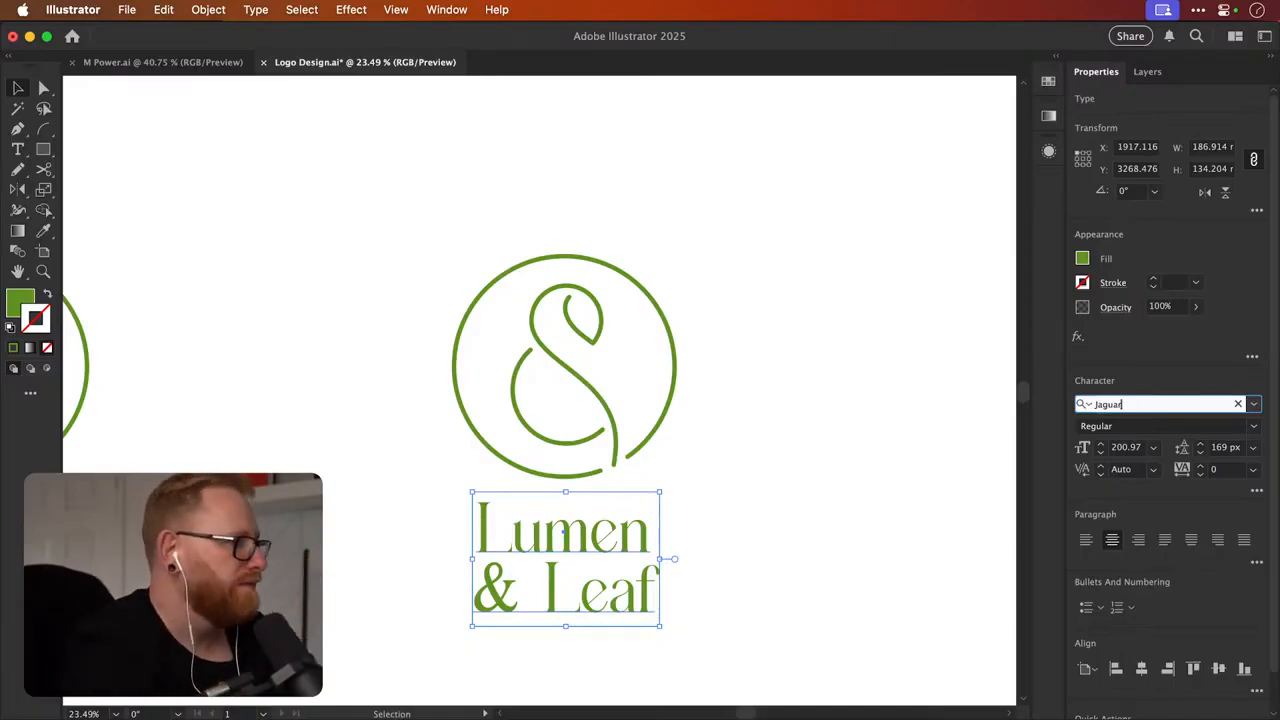
Continue trying fonts on the duplicated wordmark from Jaguar to Kazimir, and deselect it to judge the look
{"action": "key", "text": "super+Tab"}
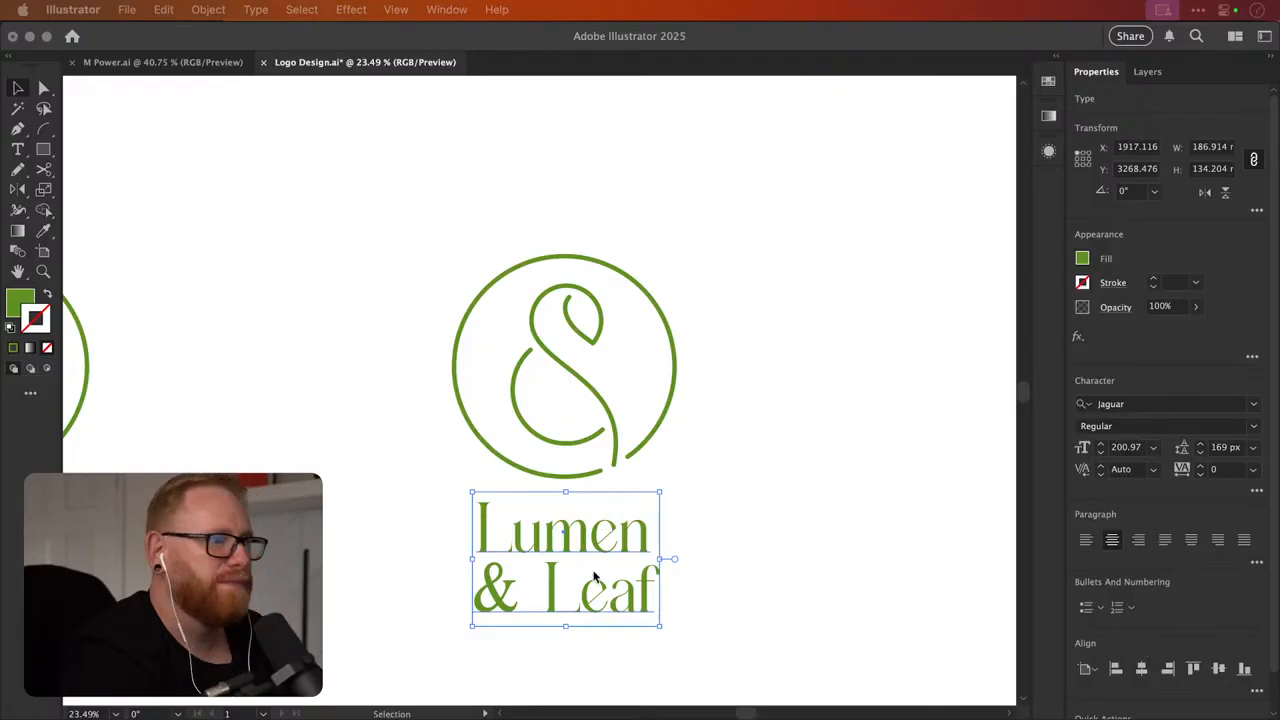
{"action": "key", "text": "super+Tab"}
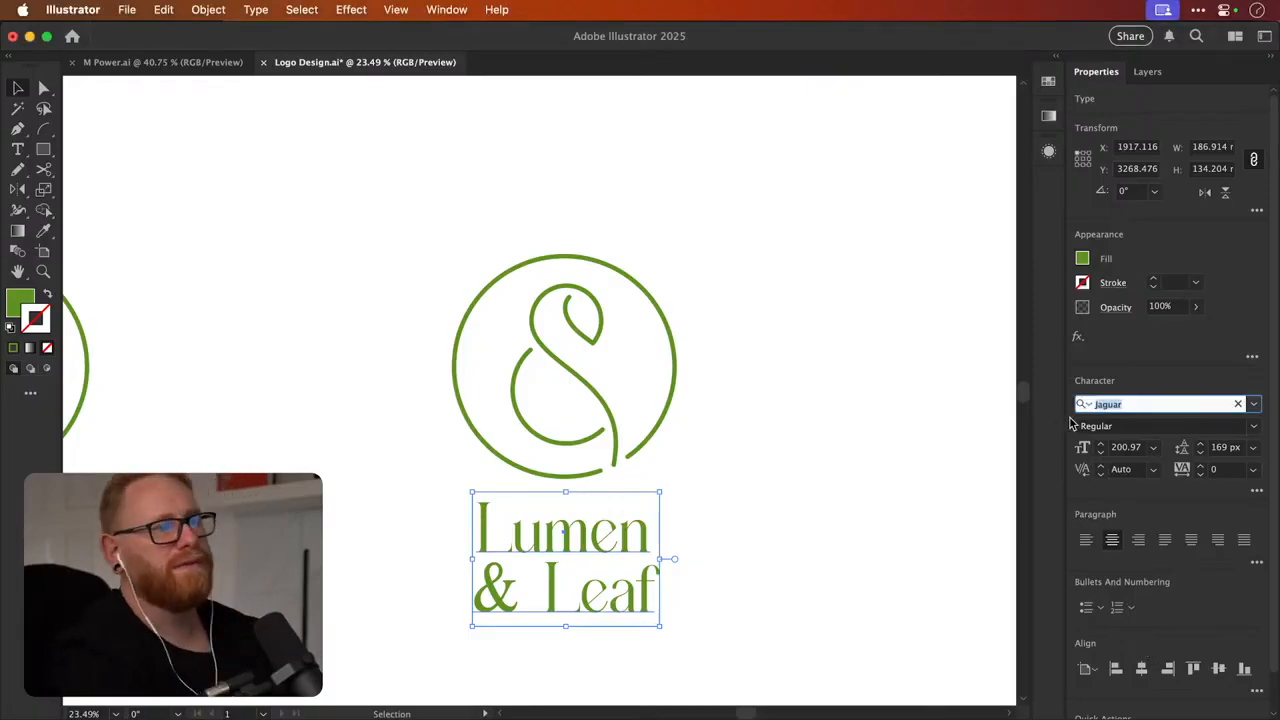
{"action": "key", "text": "Down"}
{"action": "key", "text": "Down"}
{"action": "key", "text": "Down"}
{"action": "key", "text": "Down"}
{"action": "key", "text": "Down"}
{"action": "key", "text": "Down"}
{"action": "key", "text": "Down"}
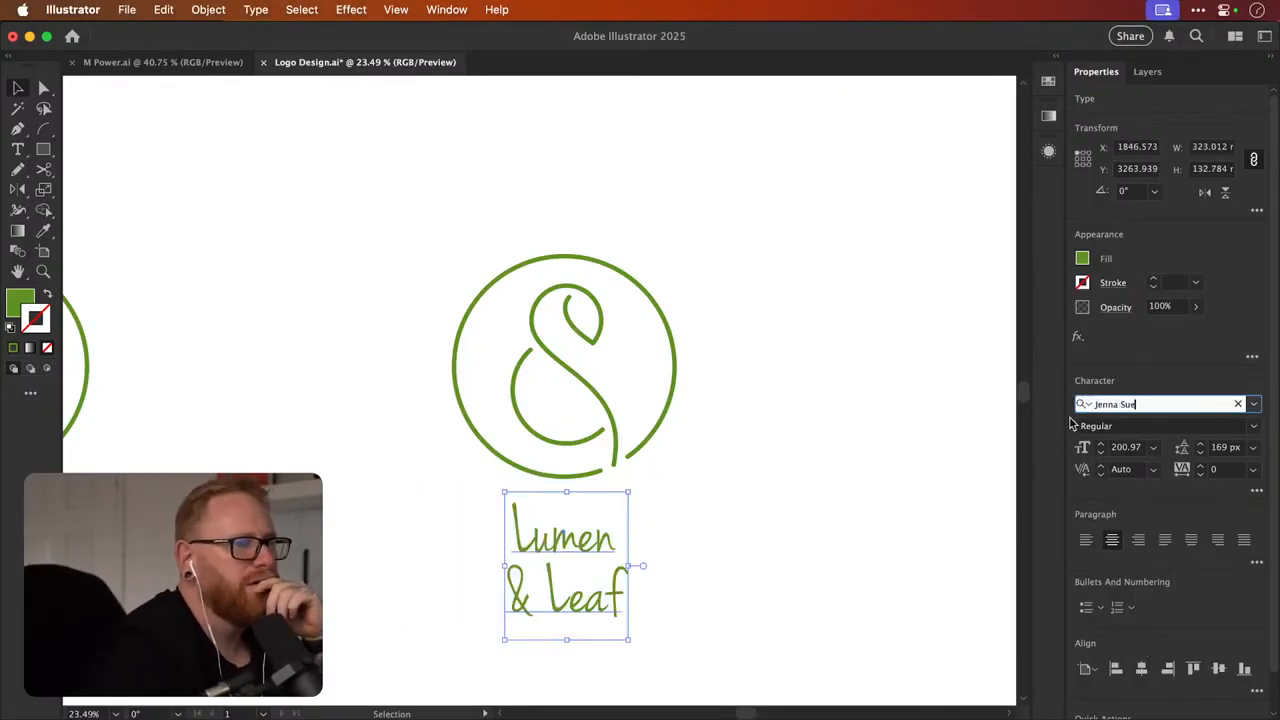
{"action": "key", "text": "Down"}
{"action": "key", "text": "Down"}
{"action": "key", "text": "Down"}
{"action": "key", "text": "Down"}
{"action": "key", "text": "Down"}
{"action": "key", "text": "Down"}
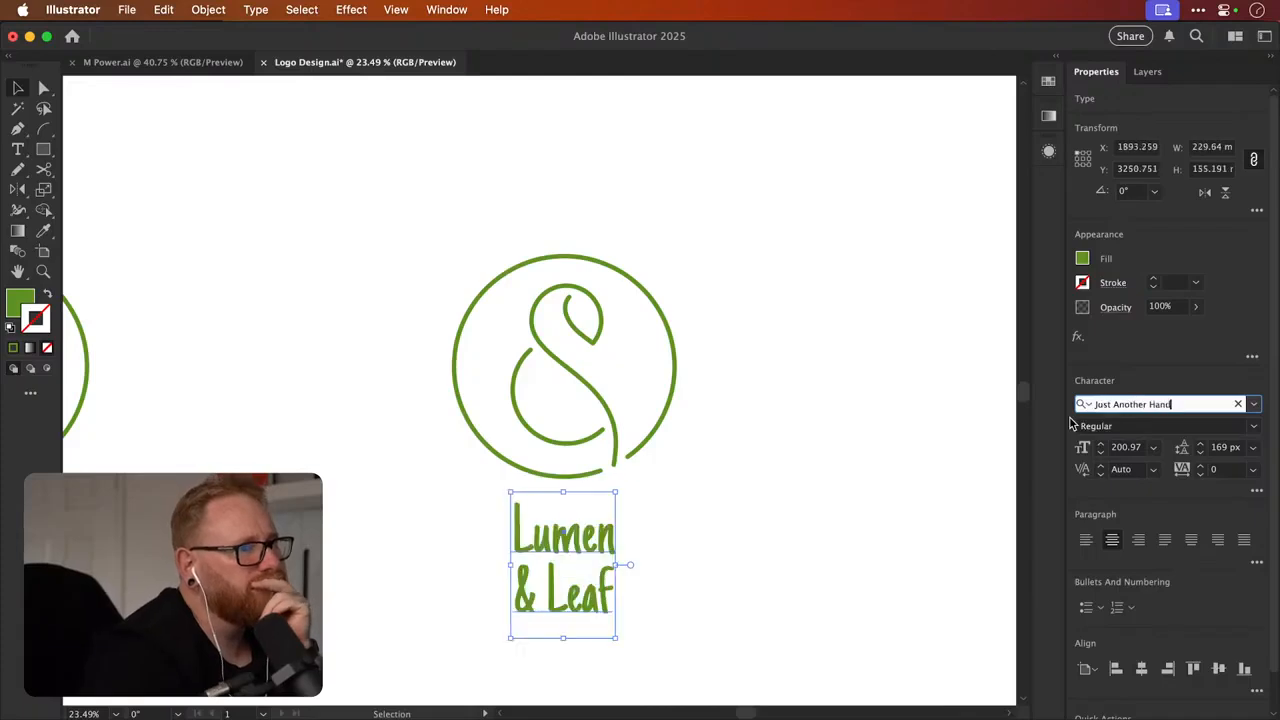
{"action": "key", "text": "Down"}
{"action": "key", "text": "Down"}
{"action": "key", "text": "Down"}
{"action": "key", "text": "Down"}
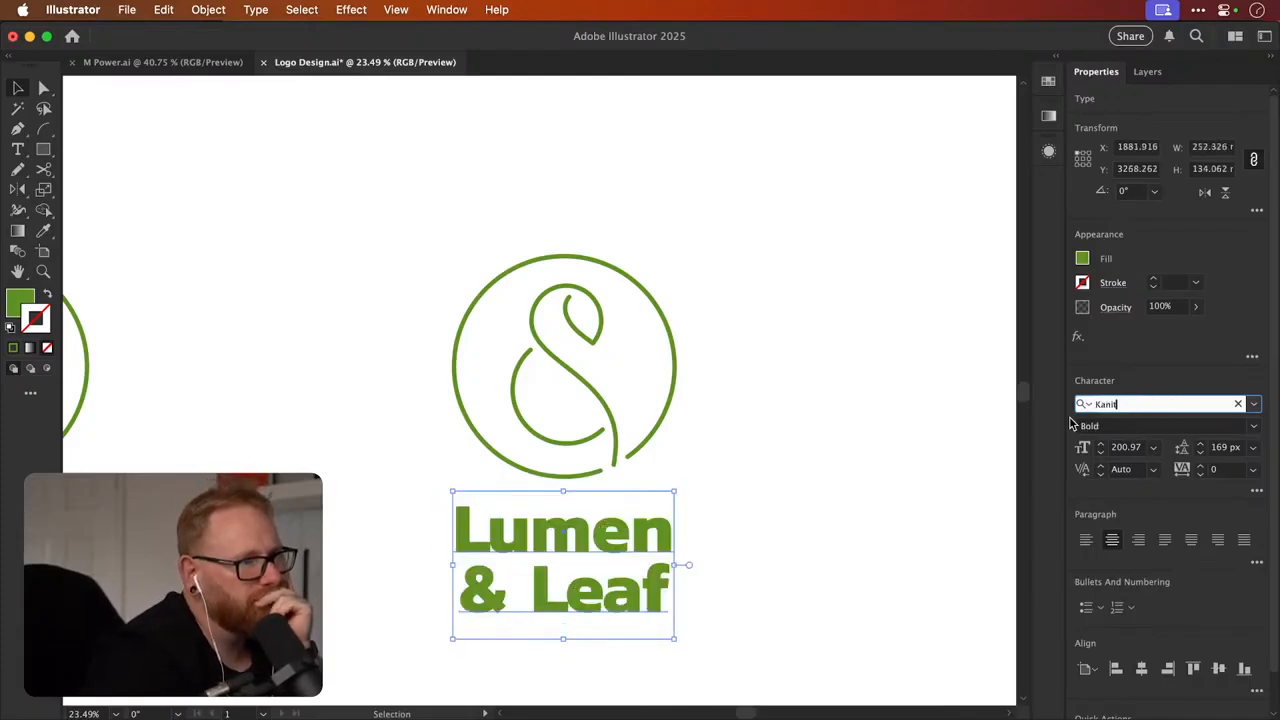
{"action": "key", "text": "Up"}
{"action": "key", "text": "Up"}
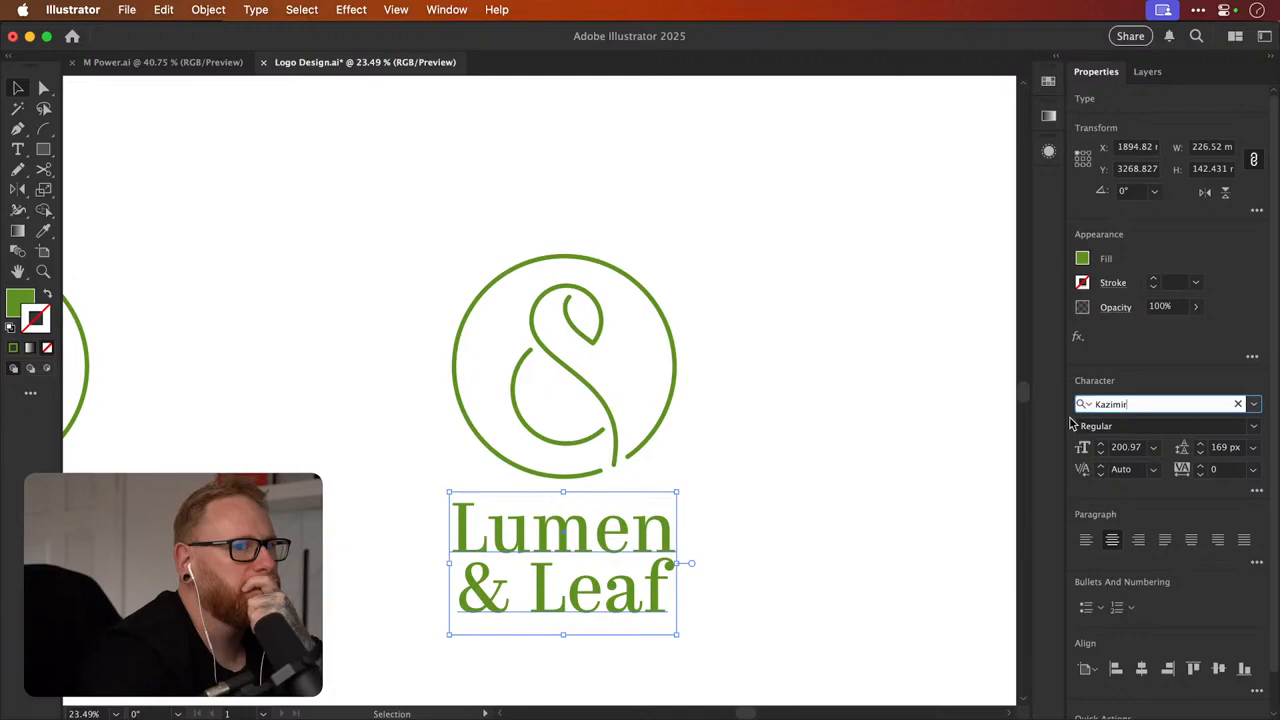
{"action": "left_click", "coordinate": [840, 421]}
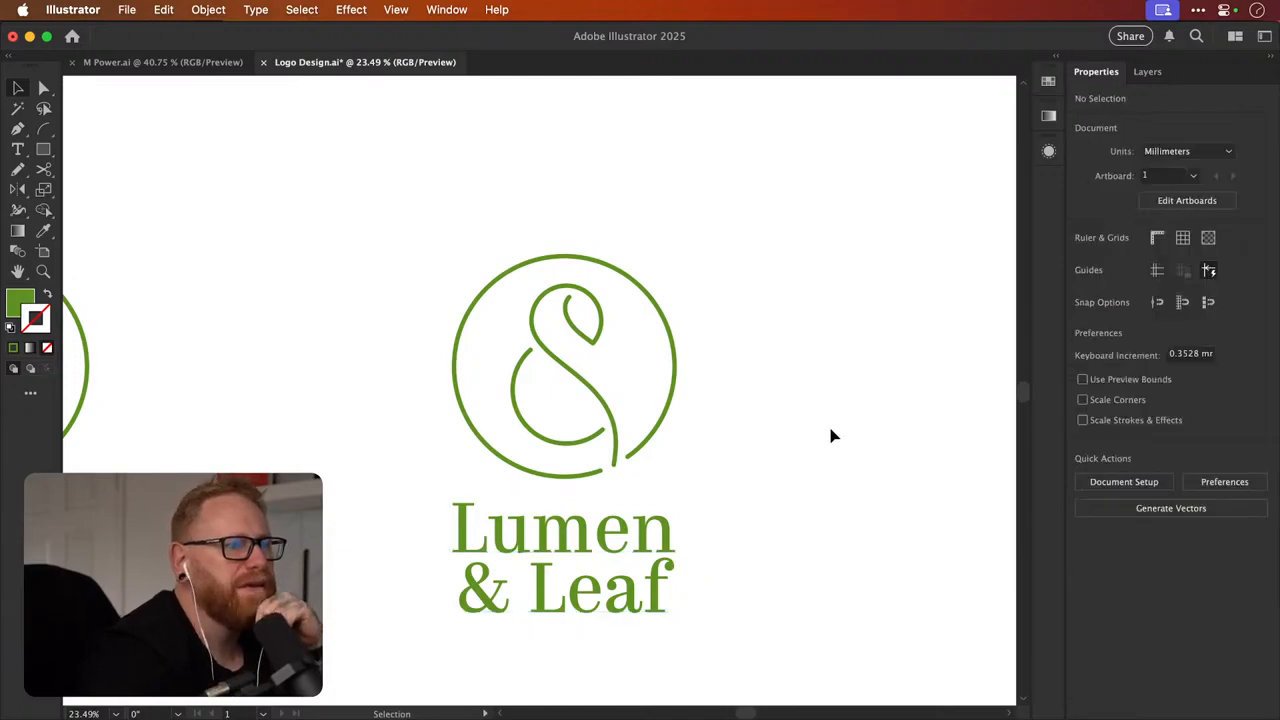
Try further typefaces on the duplicated logo's wordmark, stepping through the installed fonts from Kazimir to Krungthep
{"action": "left_click", "coordinate": [635, 530]}
{"action": "left_click", "coordinate": [1181, 404]}
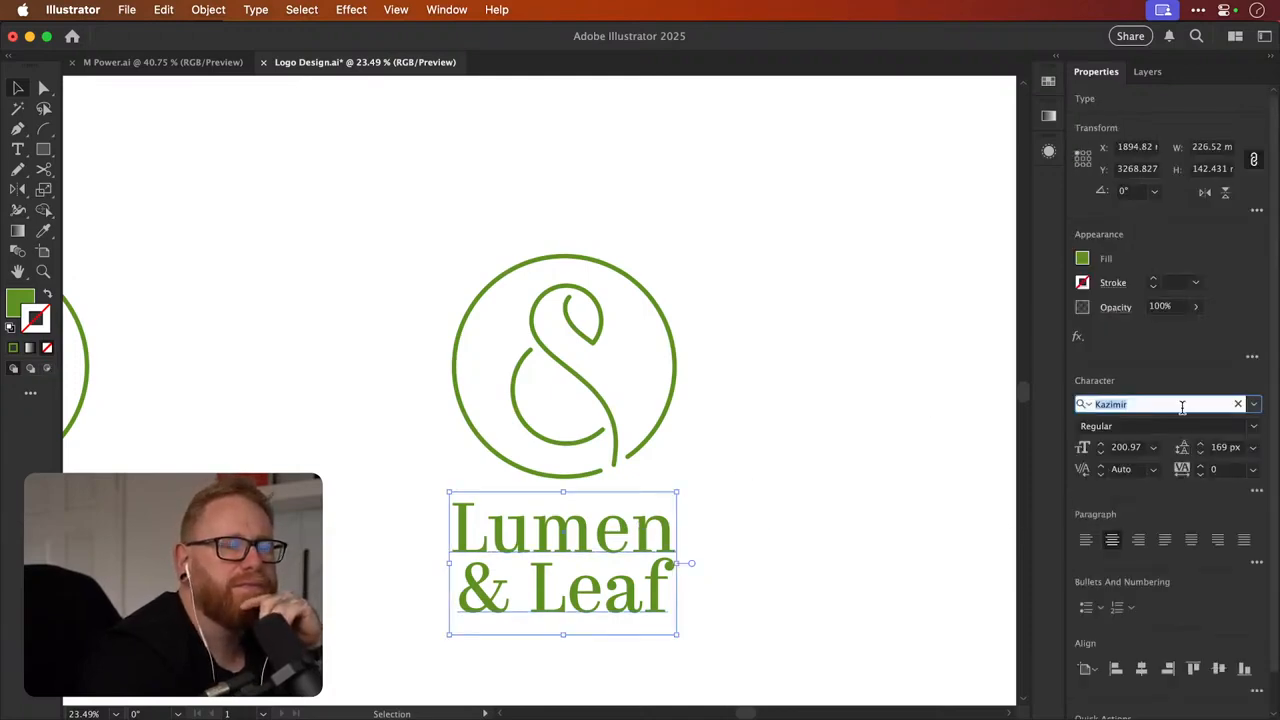
{"action": "key", "text": "Down"}
{"action": "key", "text": "Down"}
{"action": "key", "text": "Down"}
{"action": "key", "text": "Down"}
{"action": "key", "text": "Down"}
{"action": "key", "text": "Down"}
{"action": "key", "text": "Down"}
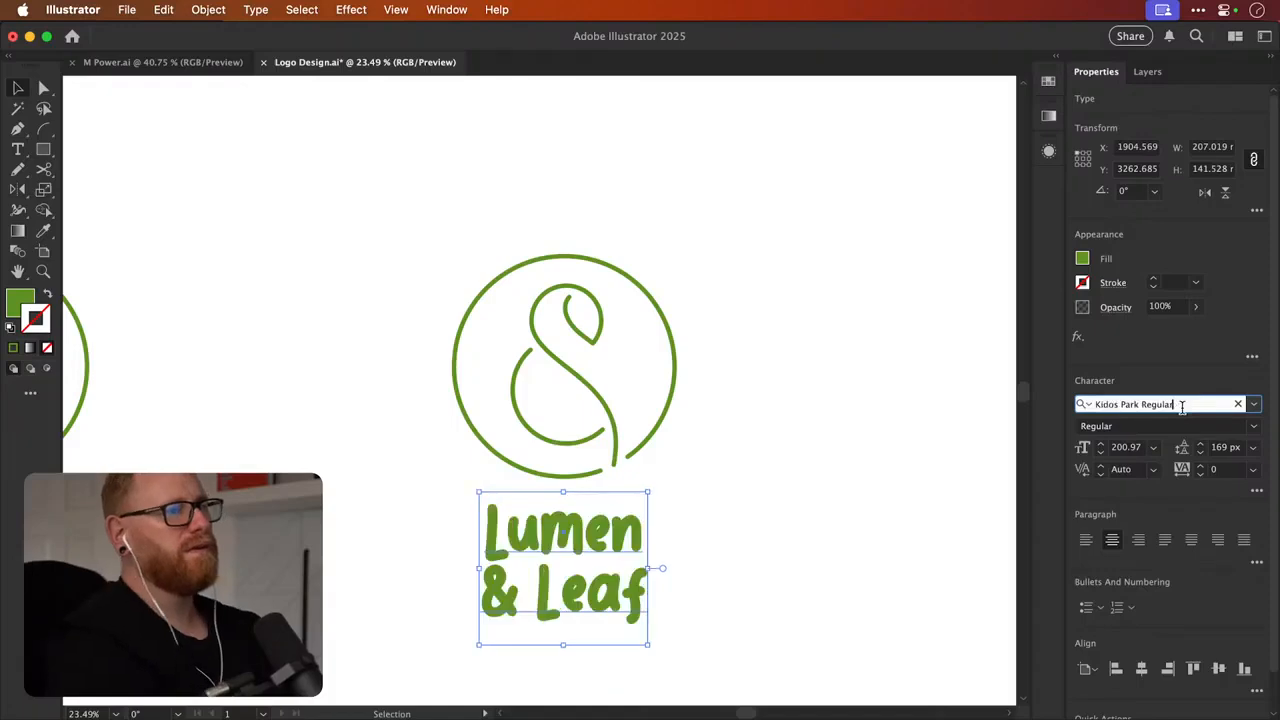
{"action": "key", "text": "Down"}
{"action": "key", "text": "Down"}
{"action": "key", "text": "Down"}
{"action": "key", "text": "Down"}
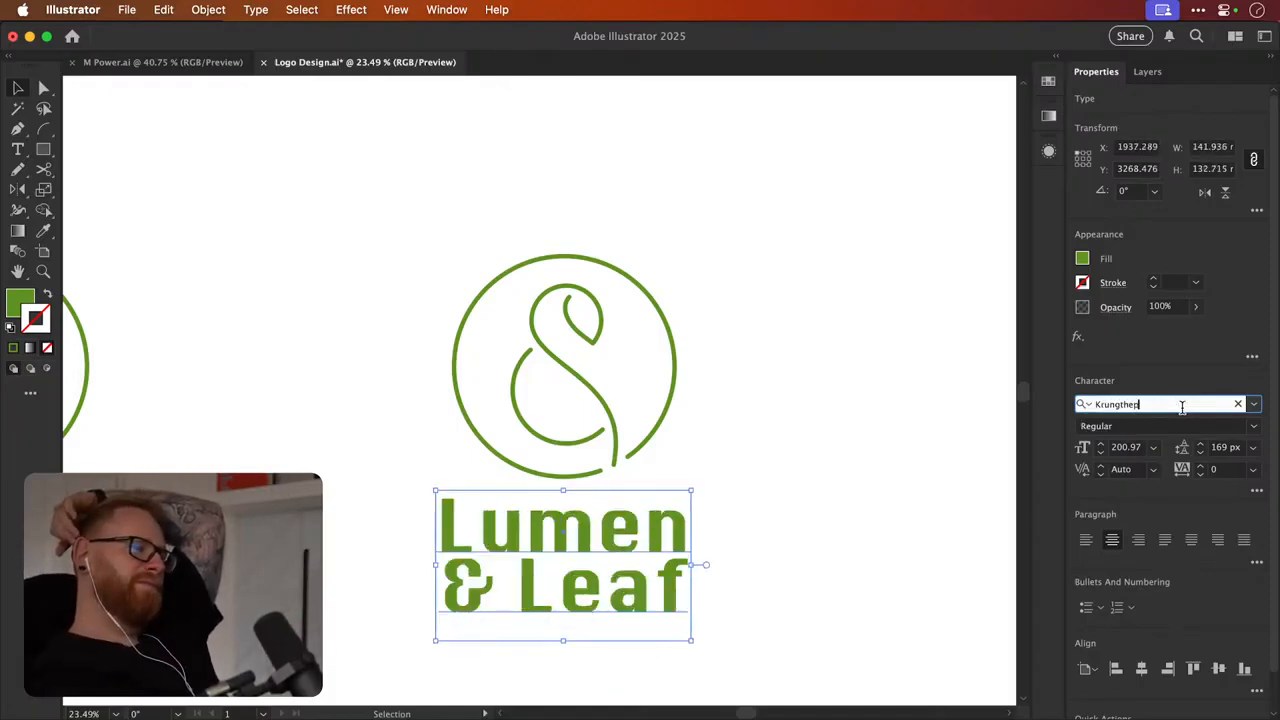
Continue trying fonts on the wordmark from Krungthep past Latin Modern Roman Caps to Leiko Regular
{"action": "key", "text": "Down"}
{"action": "key", "text": "Down"}
{"action": "key", "text": "Down"}
{"action": "key", "text": "Up"}
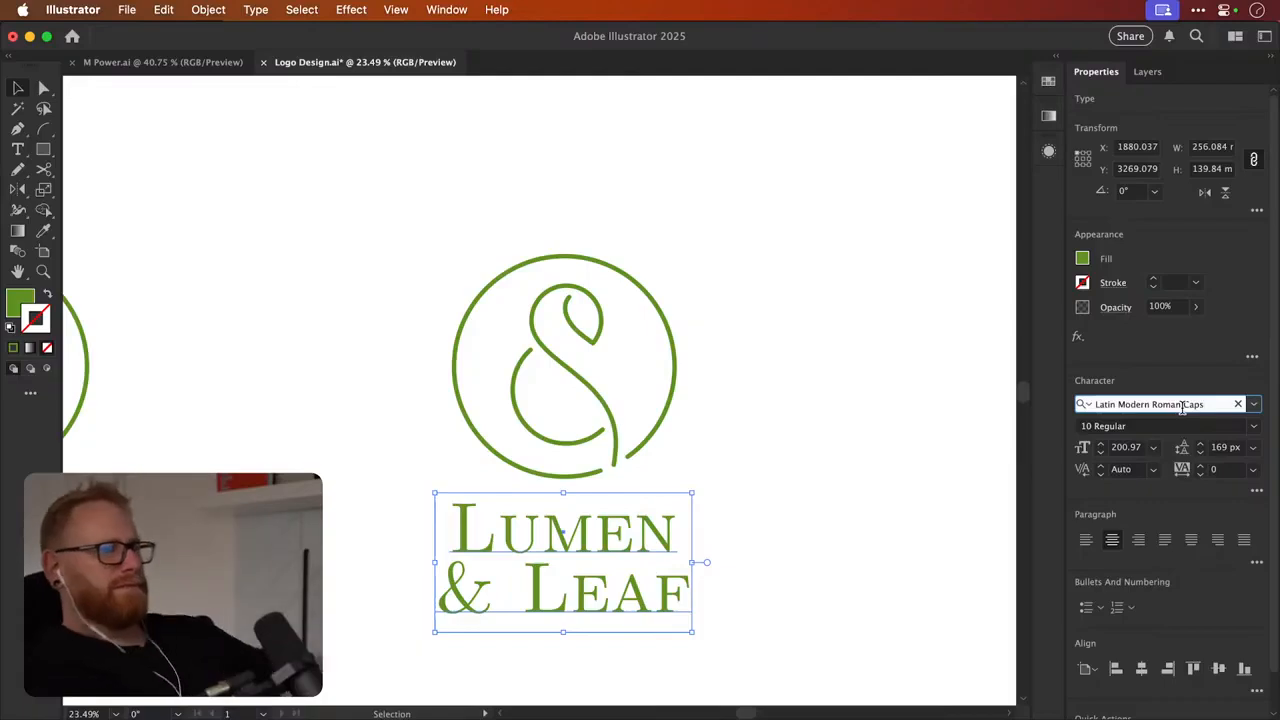
{"action": "key", "text": "Up"}
{"action": "key", "text": "Down"}
{"action": "key", "text": "Down"}
{"action": "key", "text": "Down"}
{"action": "key", "text": "Down"}
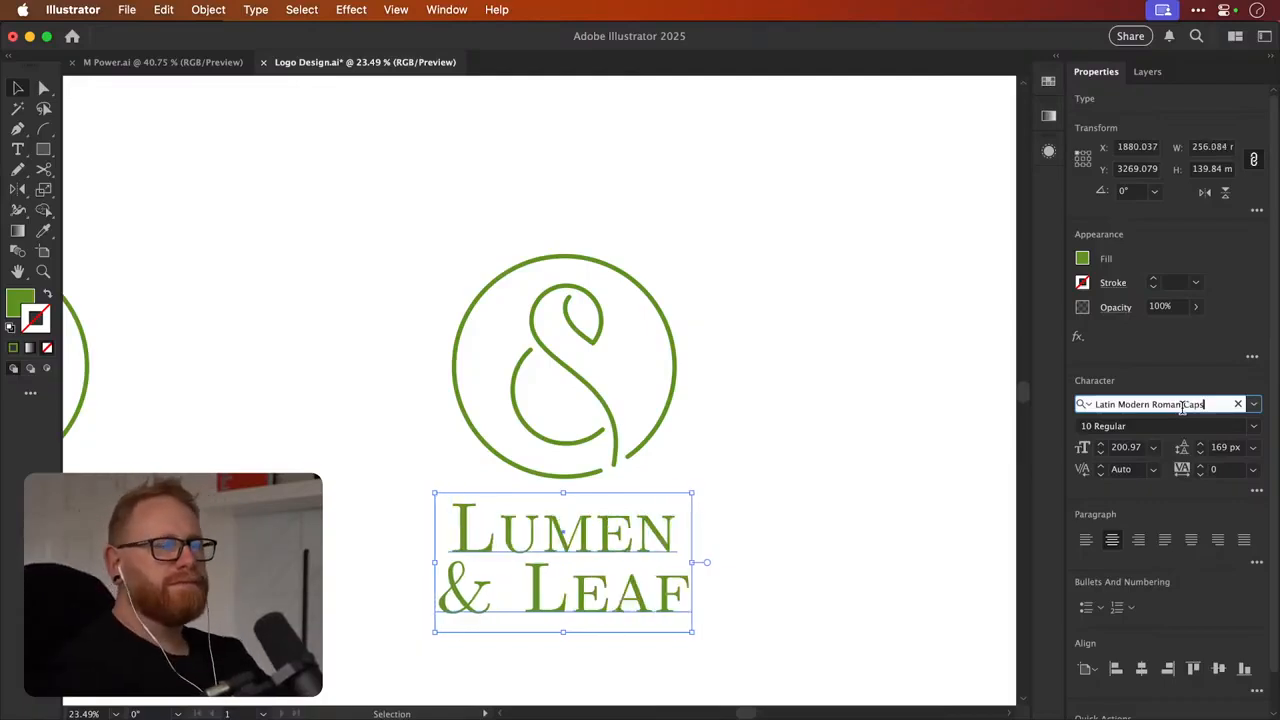
{"action": "key", "text": "Down"}
{"action": "key", "text": "Down"}
{"action": "key", "text": "Down"}
{"action": "key", "text": "Down"}
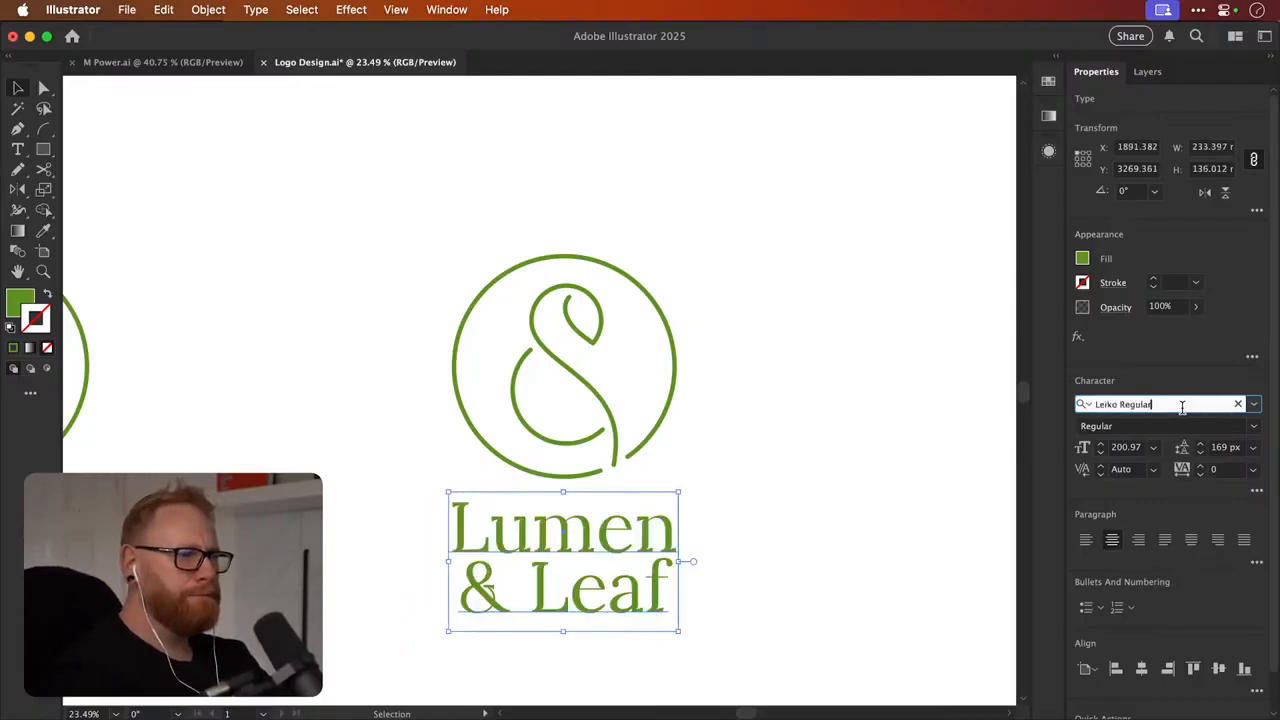
Step the wordmark's typeface from Leiko Regular through Lilita One and Loos Condensed to Magline
{"action": "key", "text": "Down"}
{"action": "key", "text": "Down"}
{"action": "key", "text": "Down"}
{"action": "key", "text": "Down"}
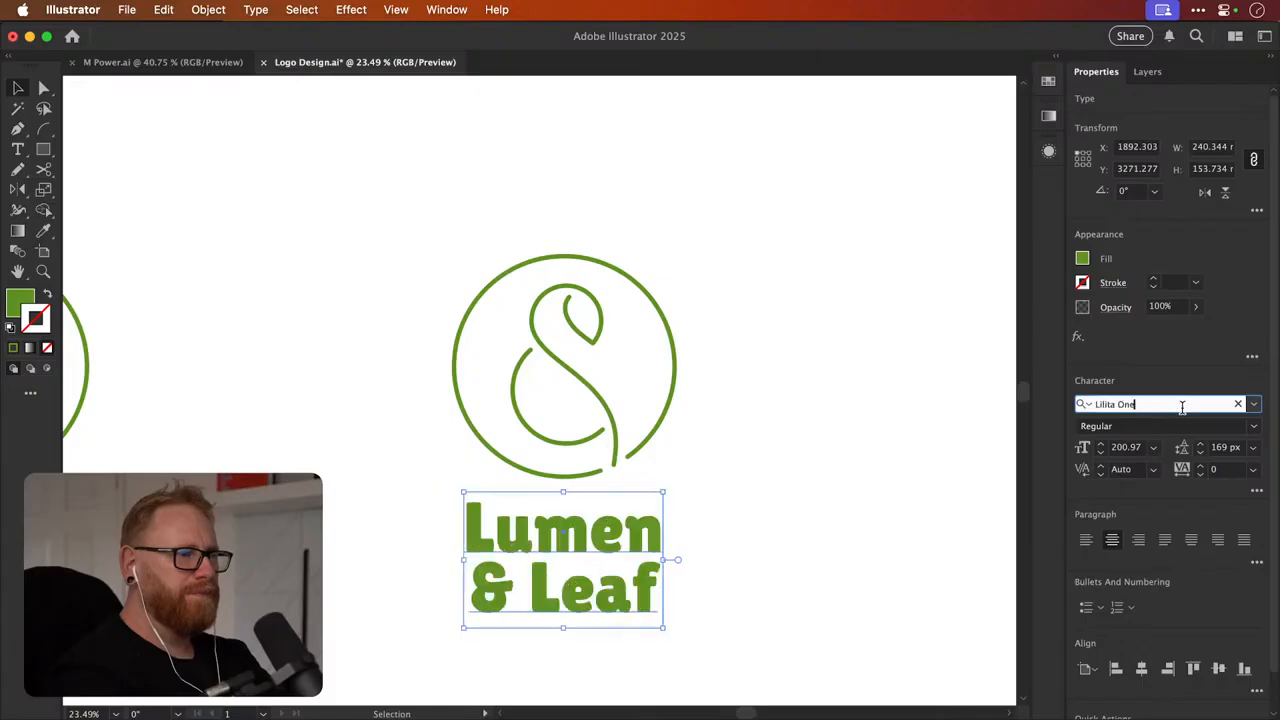
{"action": "key", "text": "Down"}
{"action": "key", "text": "Down"}
{"action": "key", "text": "Down"}
{"action": "key", "text": "Down"}
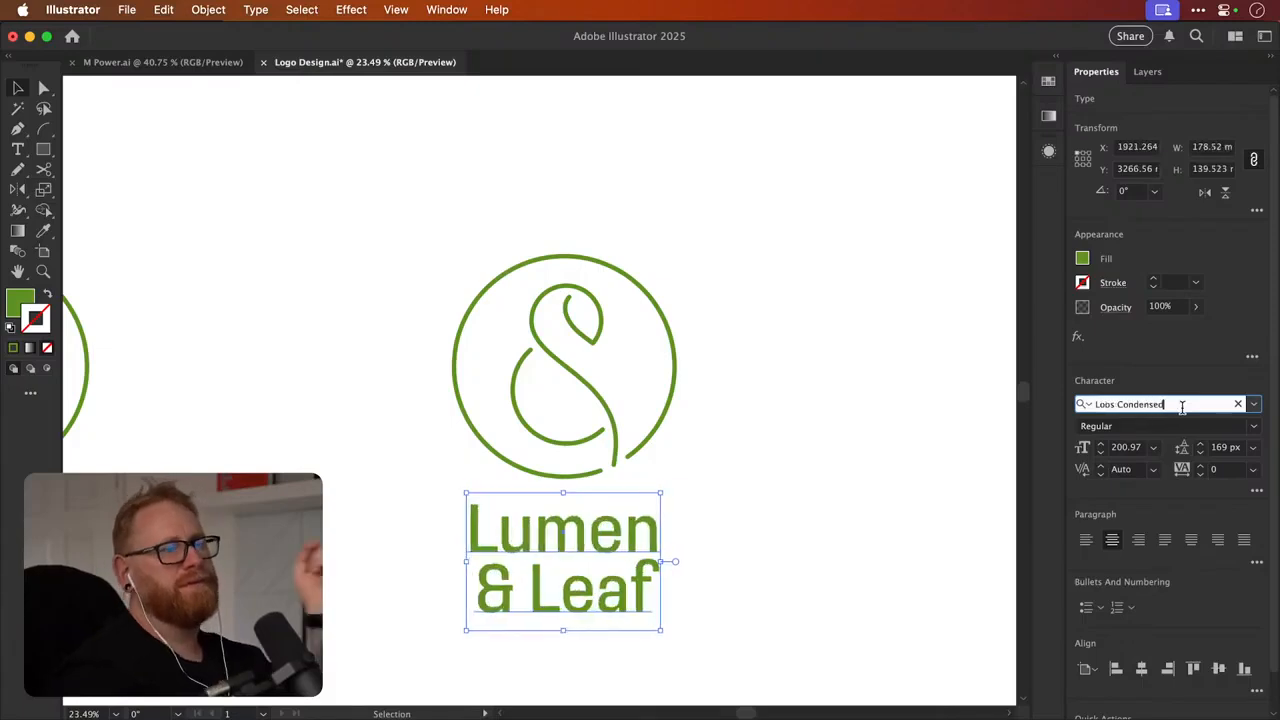
{"action": "key", "text": "Down"}
{"action": "key", "text": "Down"}
{"action": "key", "text": "Down"}
{"action": "key", "text": "Down"}
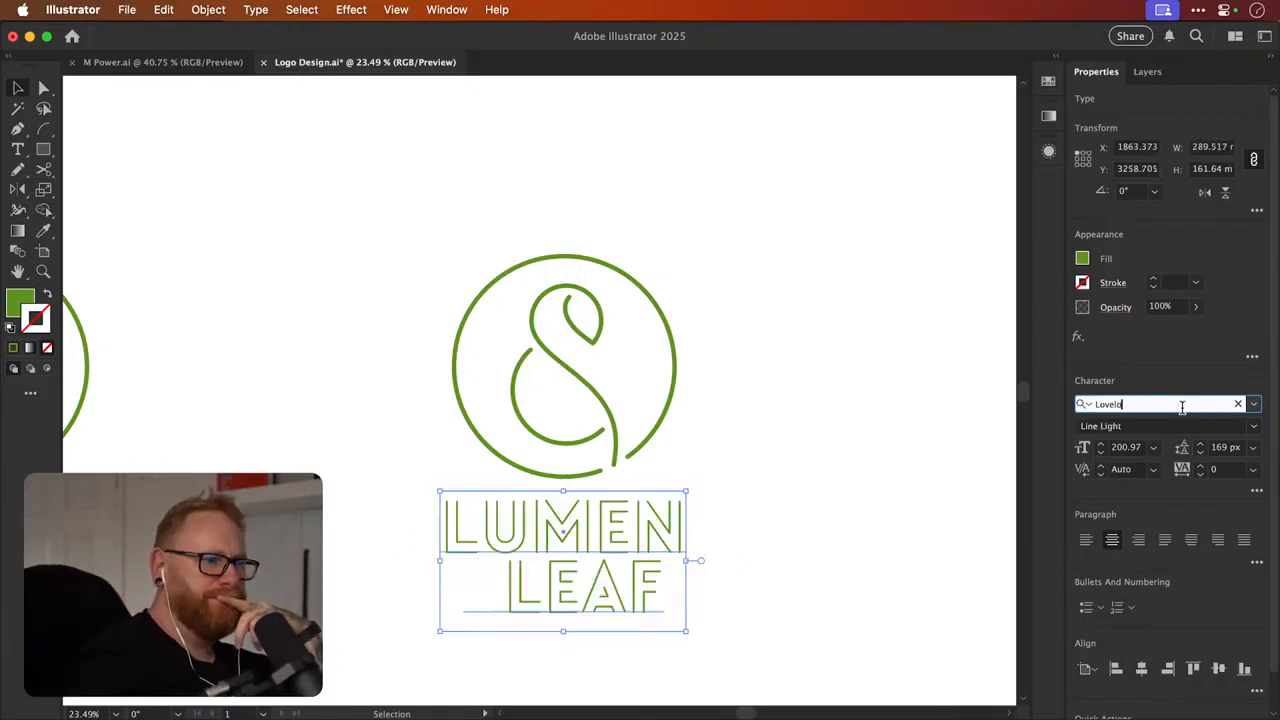
{"action": "key", "text": "Down"}
{"action": "key", "text": "Down"}
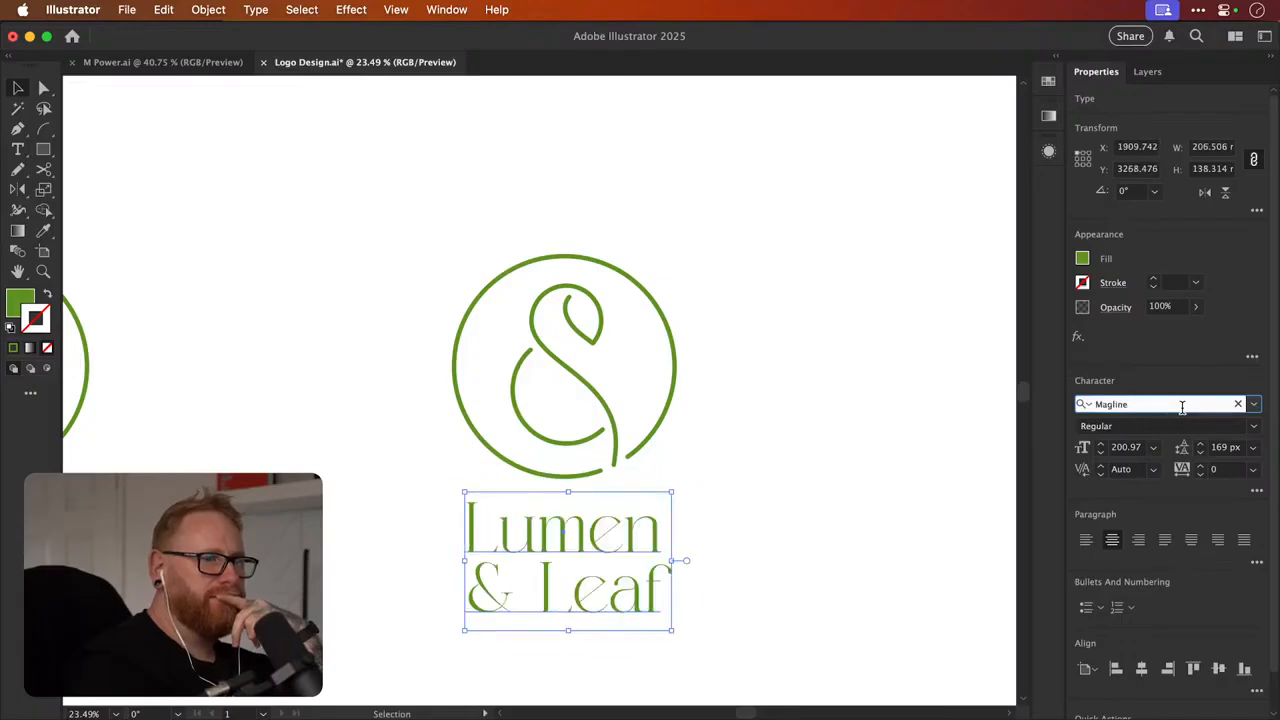
Judge the Magline wordmark without its selection outline and check which styles the font offers
{"action": "left_click", "coordinate": [890, 502]}
{"action": "left_click", "coordinate": [623, 537]}
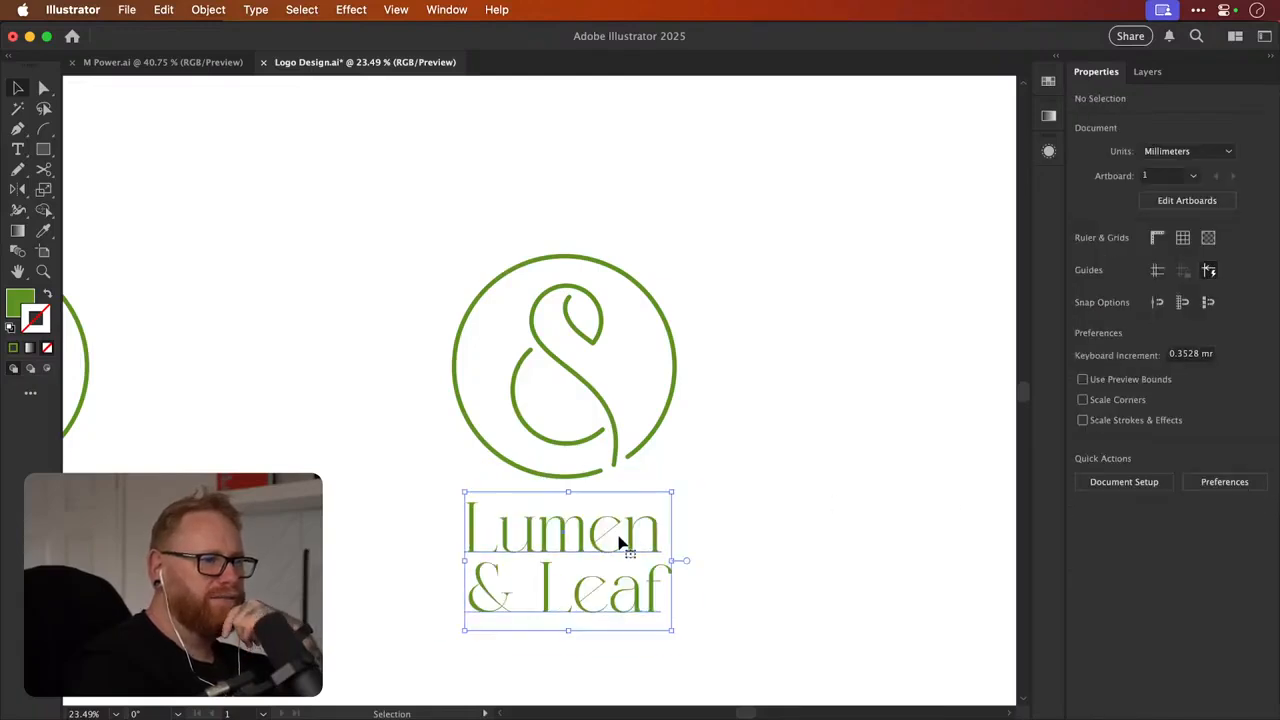
{"action": "left_click", "coordinate": [1254, 427]}
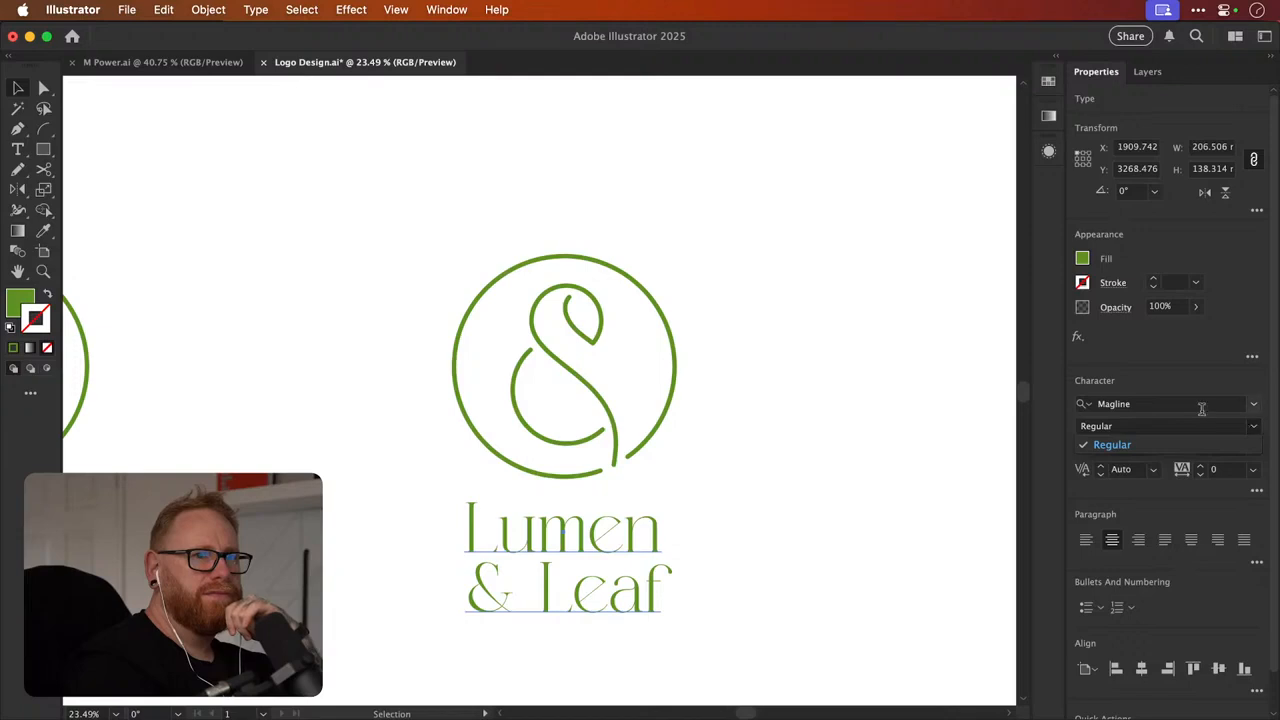
Set the wordmark's font to Mangolaine and place a copy of it to the right of the logo
{"action": "left_click", "coordinate": [1190, 404]}
{"action": "left_click", "coordinate": [1173, 401]}
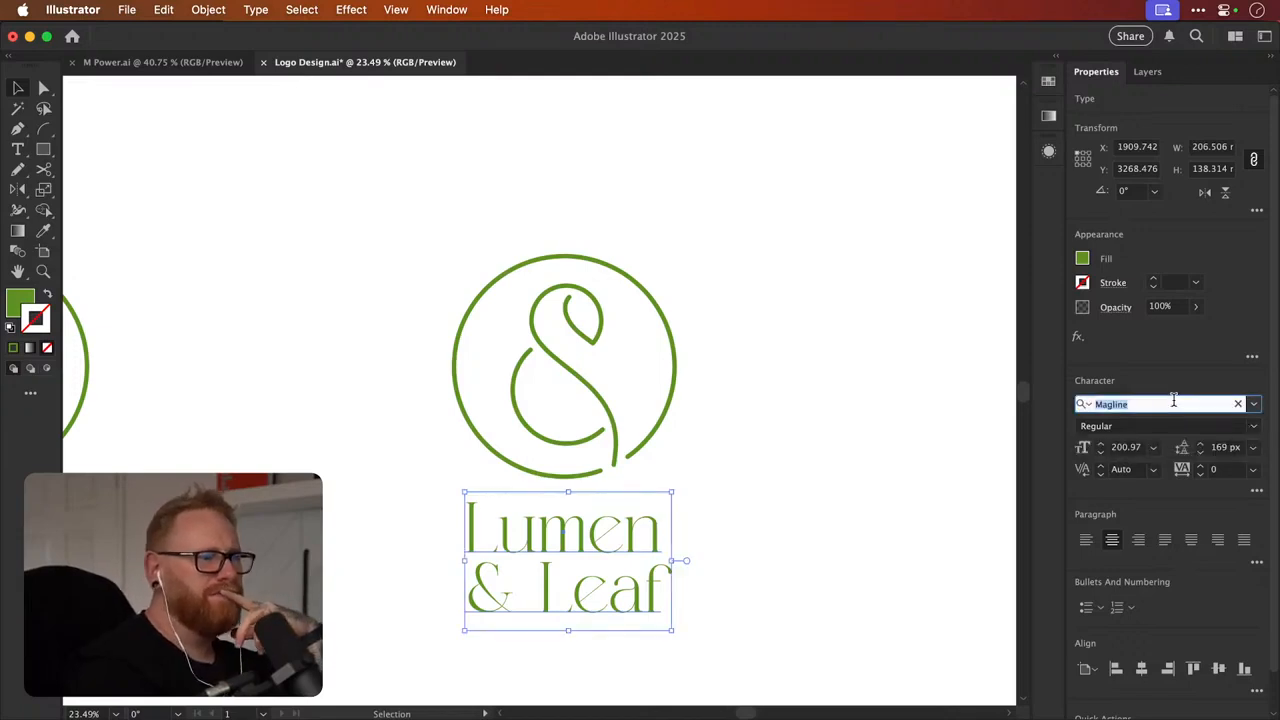
{"action": "type", "text": "Mangolaine"}
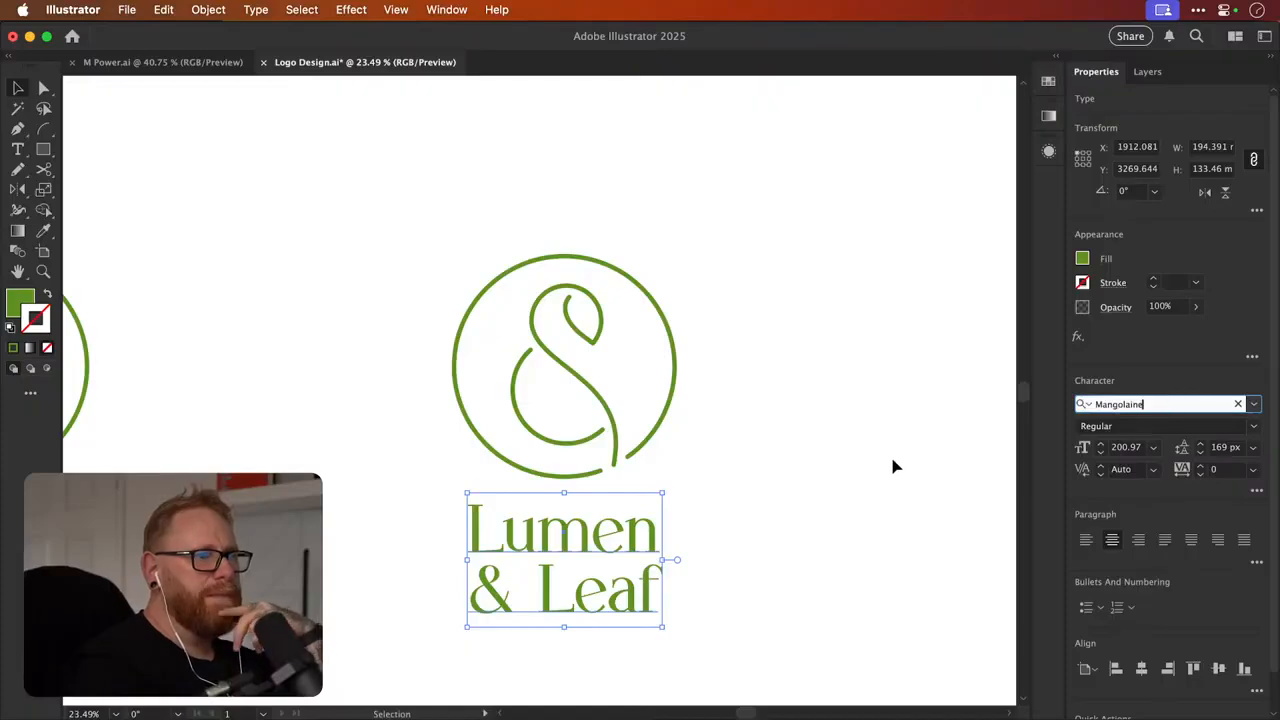
{"action": "left_click", "coordinate": [862, 478]}
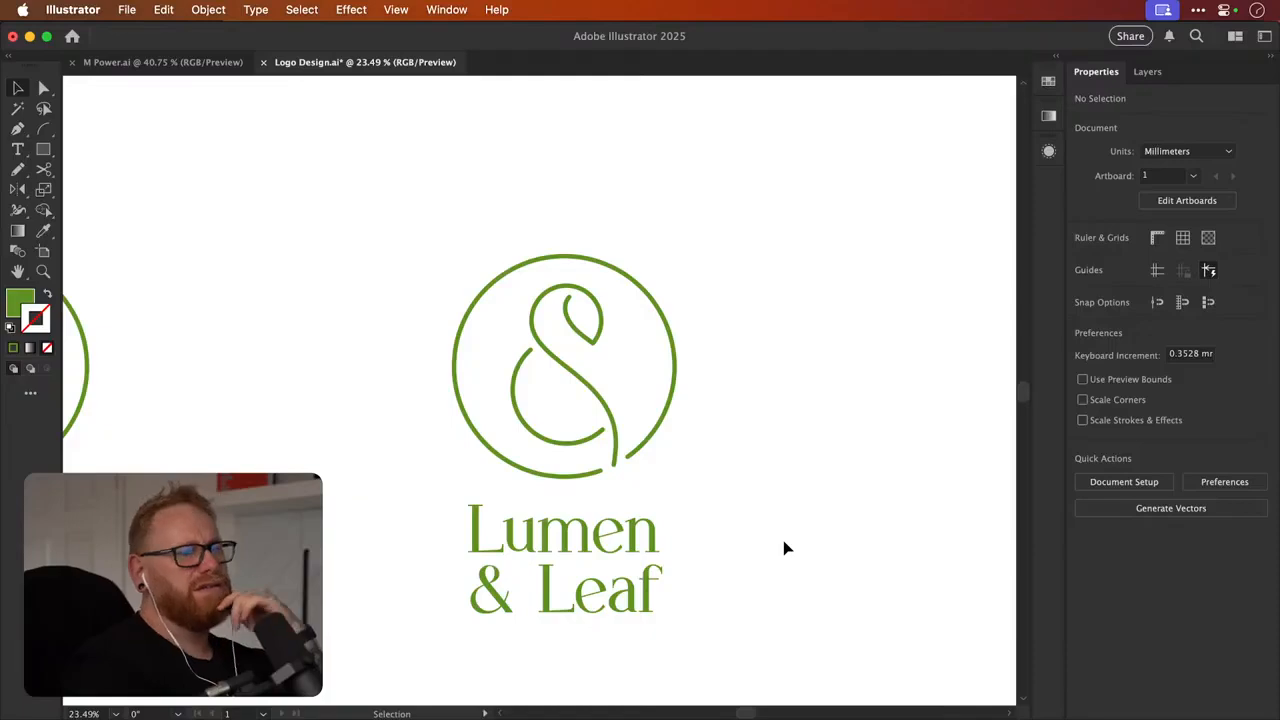
{"action": "left_click_drag", "start_coordinate": [606, 531], "coordinate": [917, 531]}
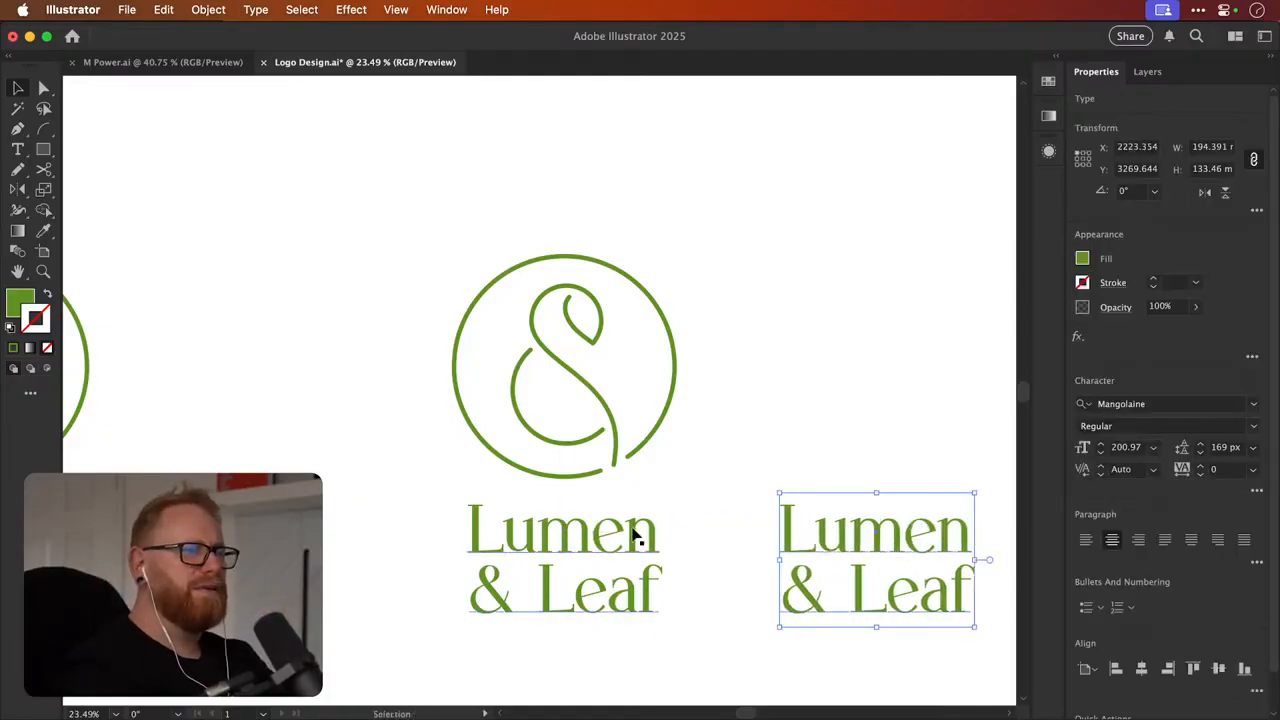
Try other typefaces on the wordmark under the emblem, stepping from Mangolaine through Manifold CF to Melbourne
{"action": "left_click", "coordinate": [650, 536]}
{"action": "left_click", "coordinate": [1135, 404]}
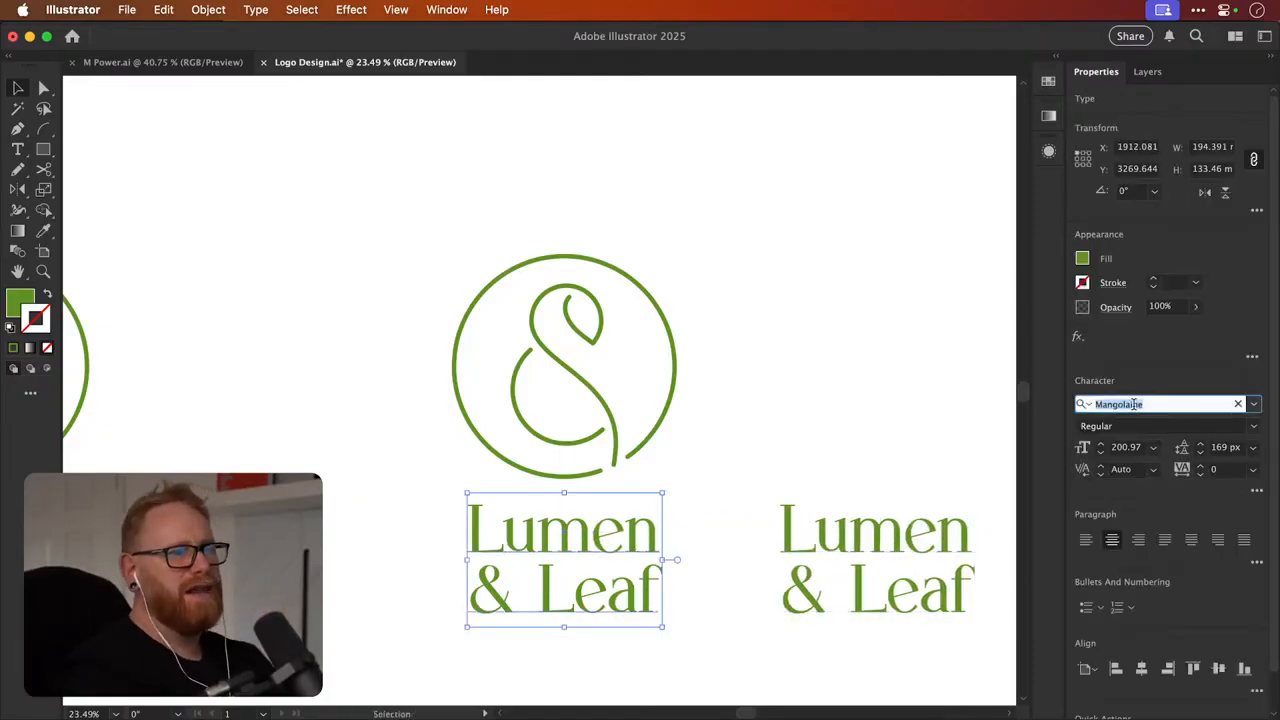
{"action": "type", "text": "Mangro"}
{"action": "key", "text": "Down"}
{"action": "key", "text": "Down"}
{"action": "key", "text": "Down"}
{"action": "key", "text": "Down"}
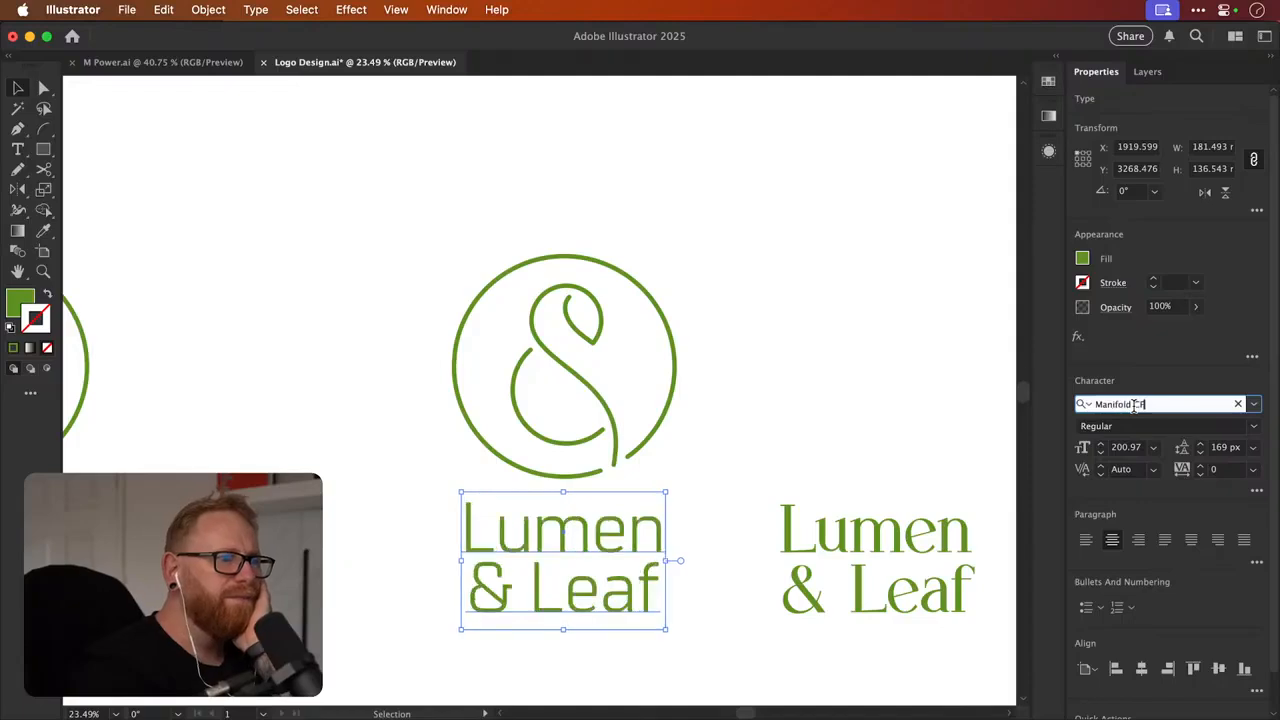
{"action": "key", "text": "Down"}
{"action": "key", "text": "Down"}
{"action": "key", "text": "Down"}
{"action": "key", "text": "Down"}
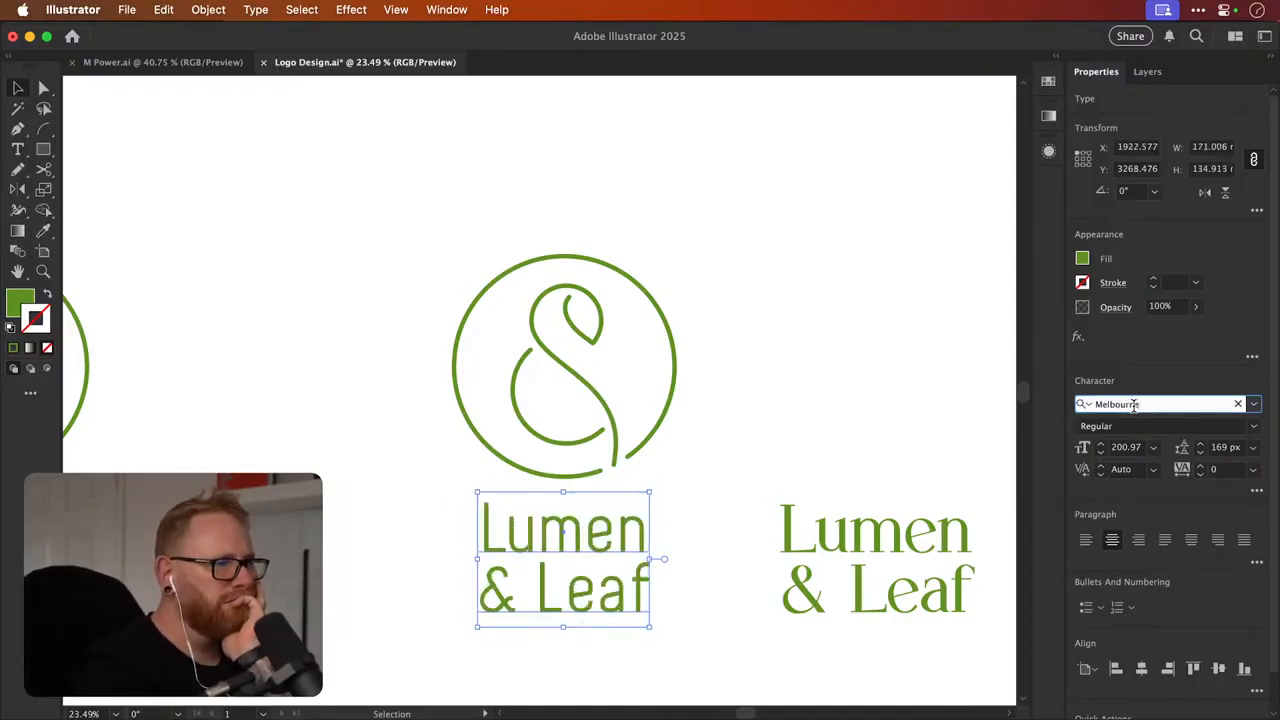
Continue trying fonts on the wordmark under the emblem from Melbourne through Metropolis 1920 to Mixta Didone Alt
{"action": "key", "text": "Down"}
{"action": "key", "text": "Down"}
{"action": "key", "text": "Down"}
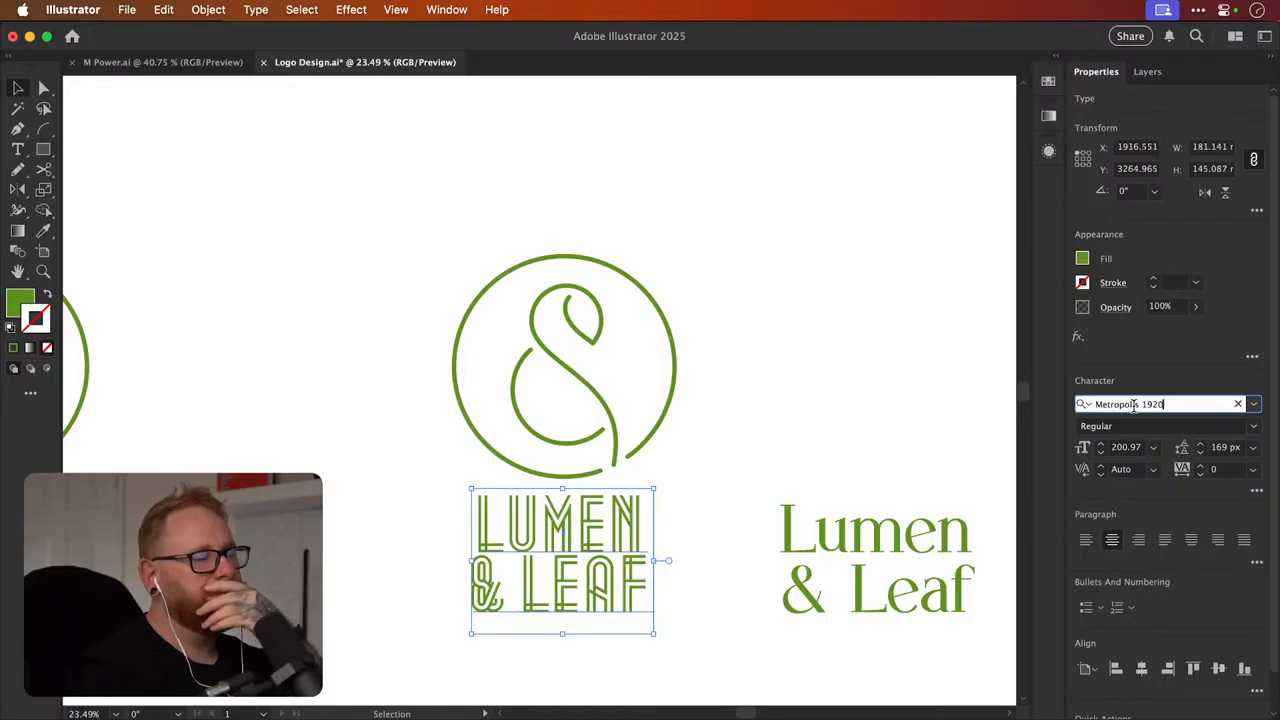
{"action": "key", "text": "Down"}
{"action": "key", "text": "Down"}
{"action": "key", "text": "Down"}
{"action": "key", "text": "Down"}
{"action": "key", "text": "Down"}
{"action": "key", "text": "Down"}
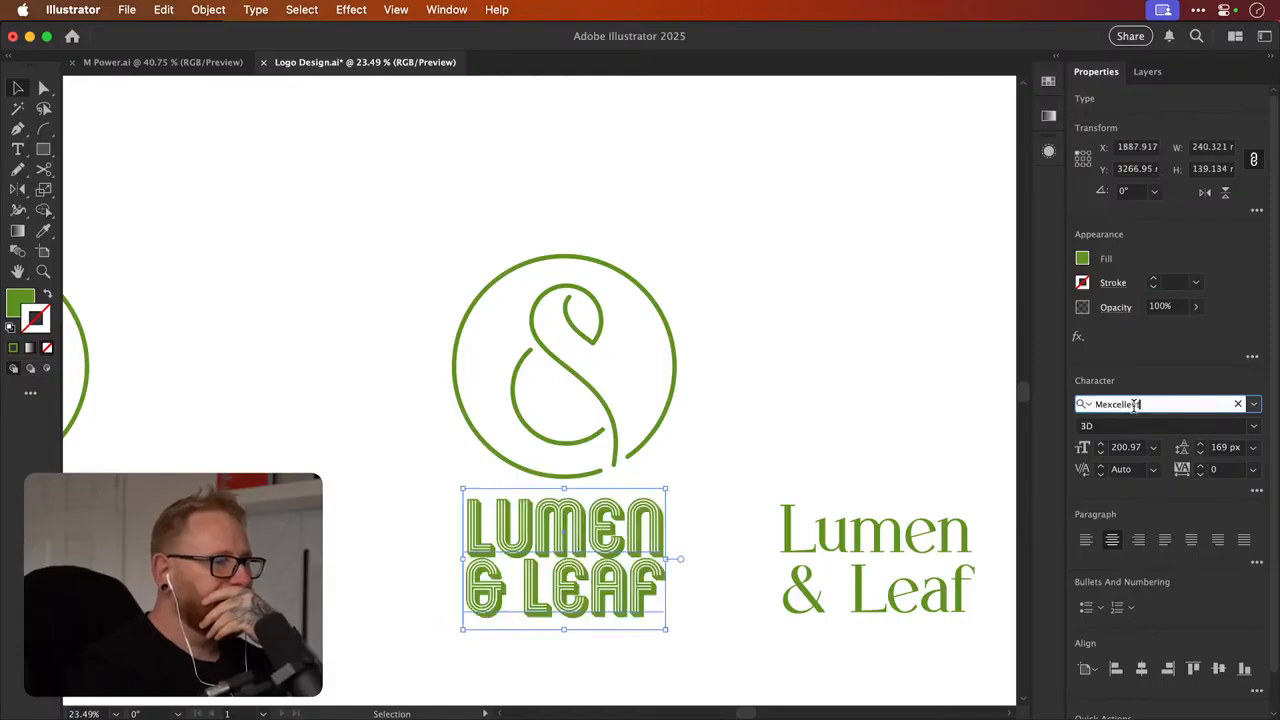
{"action": "key", "text": "Down"}
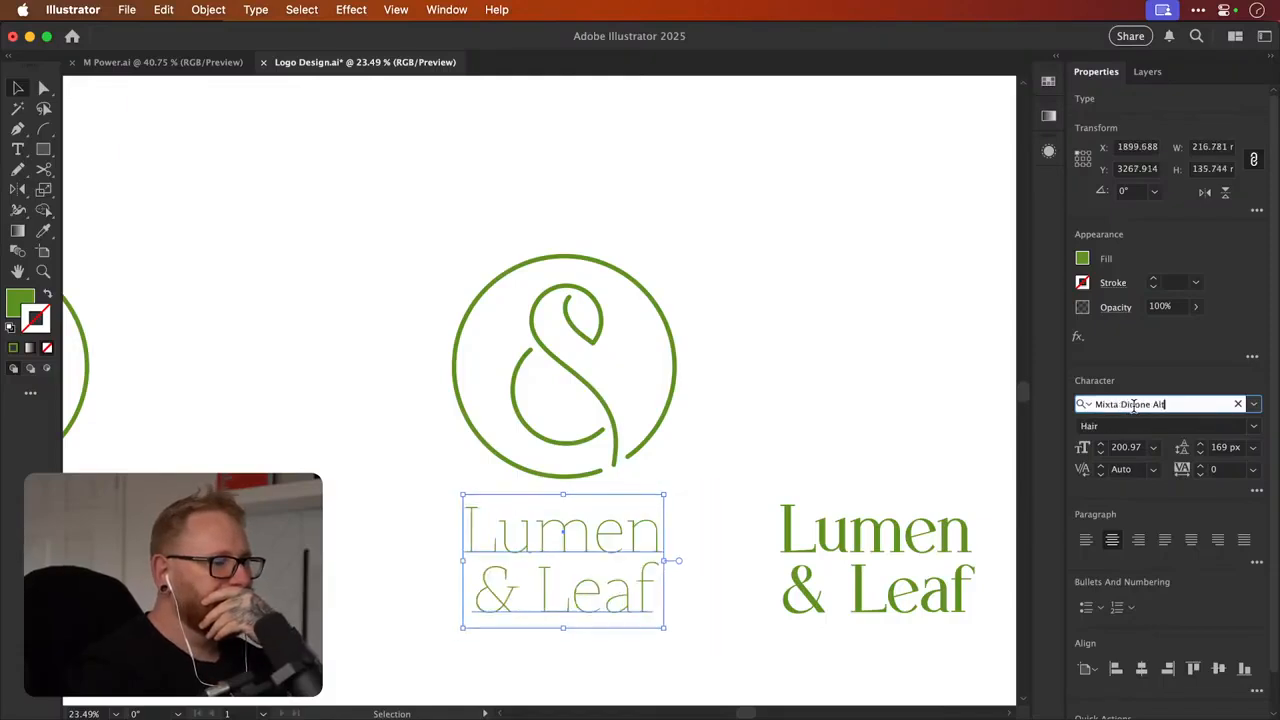
Step the emblem wordmark's typeface from Mixta Didone Alt onward to Moon Light
{"action": "key", "text": "Down"}
{"action": "key", "text": "Down"}
{"action": "key", "text": "Down"}
{"action": "key", "text": "Down"}
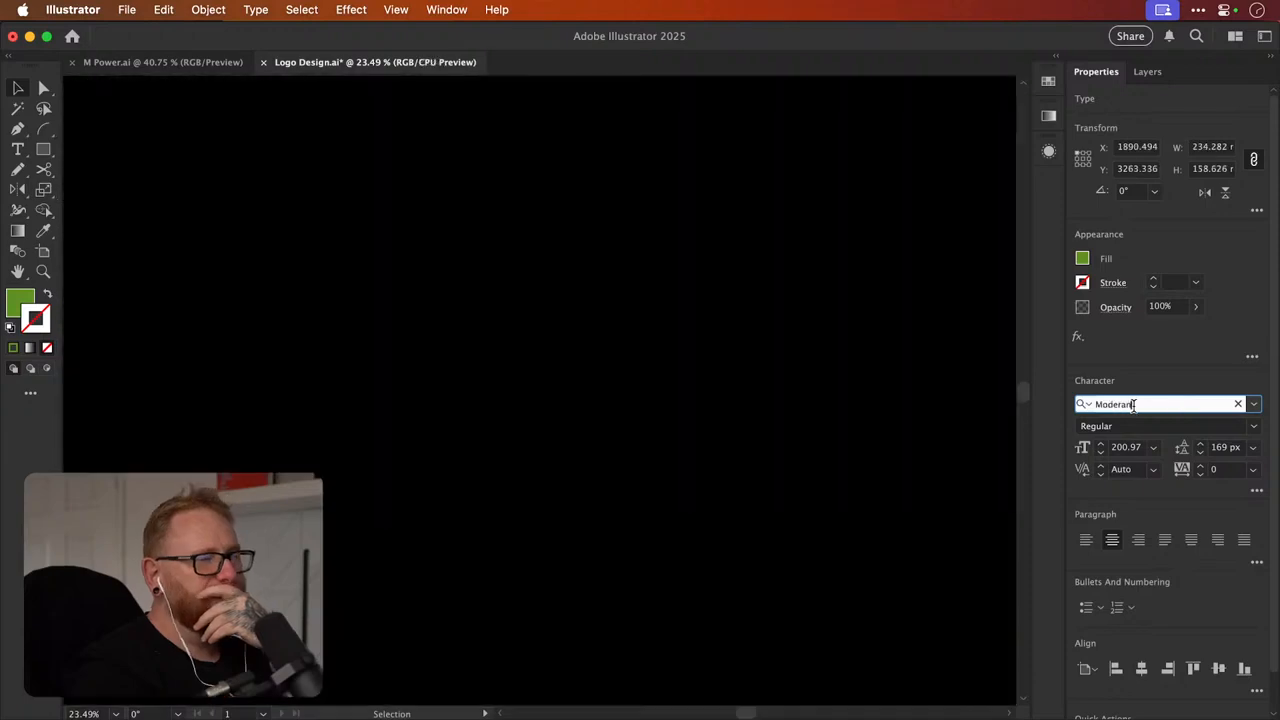
{"action": "key", "text": "Down"}
{"action": "key", "text": "Down"}
{"action": "key", "text": "Down"}
{"action": "key", "text": "Down"}
{"action": "key", "text": "Down"}
{"action": "key", "text": "Down"}
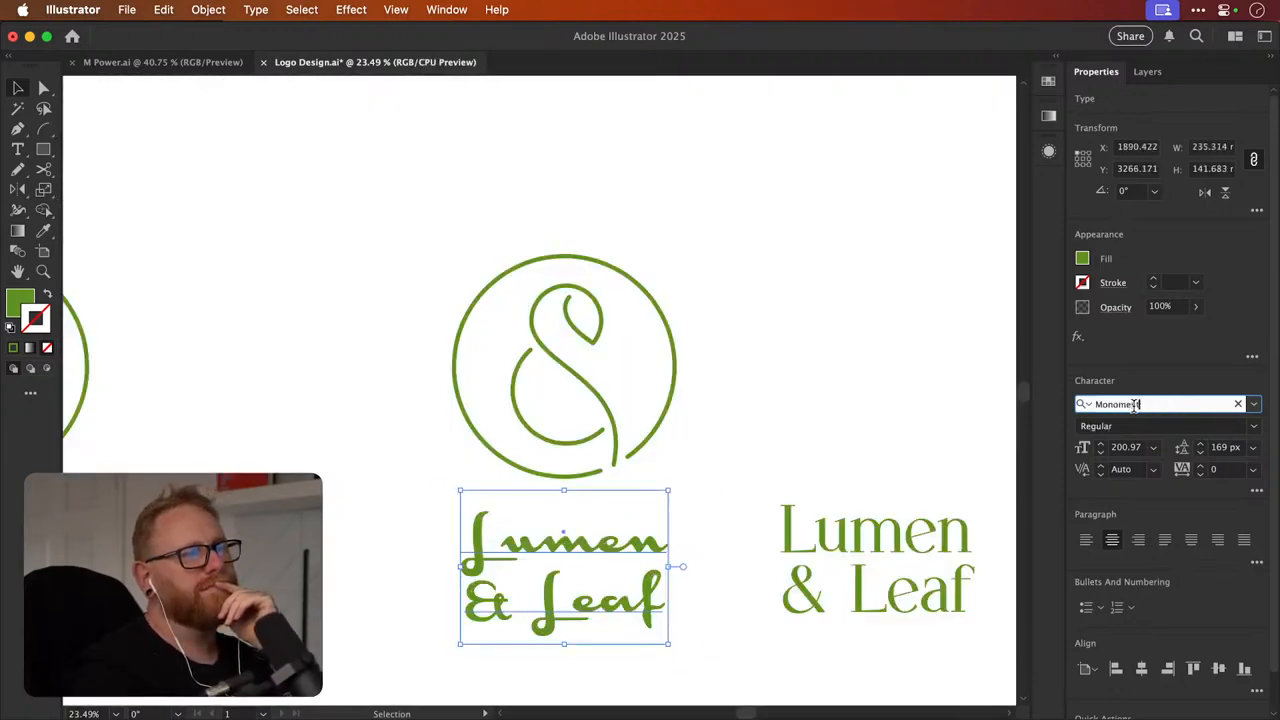
{"action": "key", "text": "Down"}
{"action": "key", "text": "Down"}
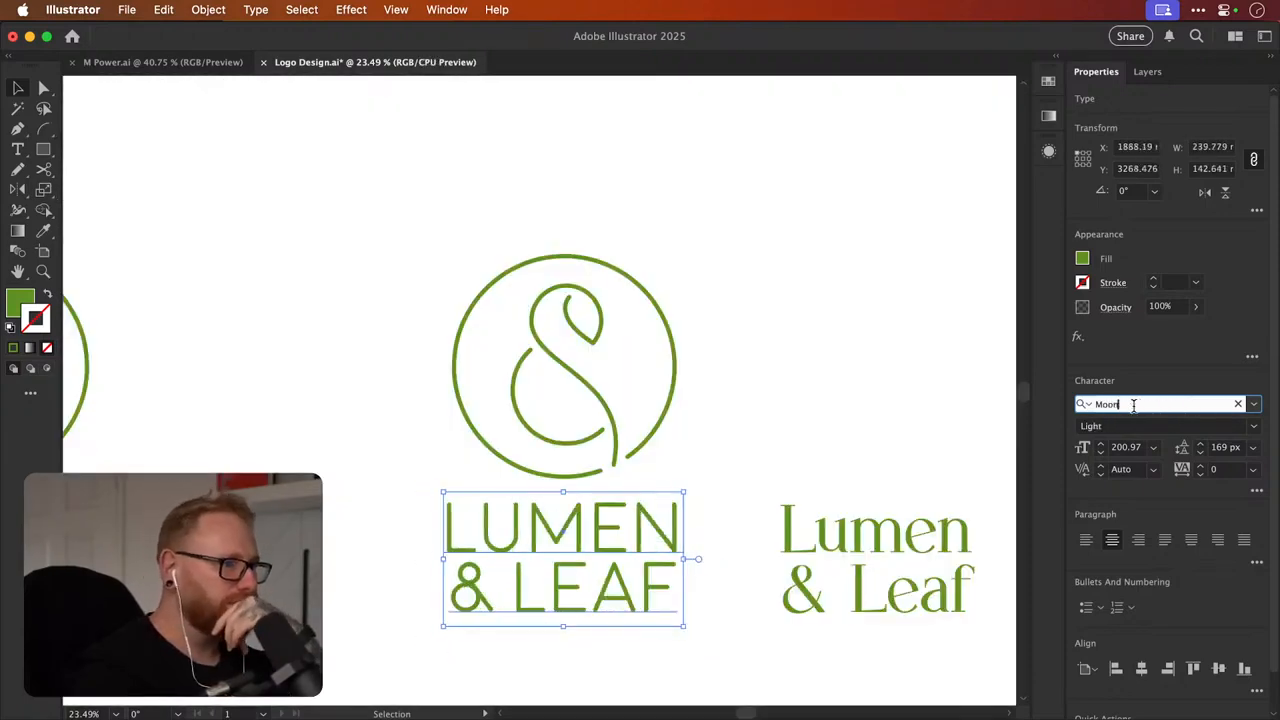
Try the fonts from Moon to Museo Sans Cond on the wordmark under the emblem
{"action": "key", "text": "Down"}
{"action": "key", "text": "Down"}
{"action": "key", "text": "Down"}
{"action": "key", "text": "Down"}
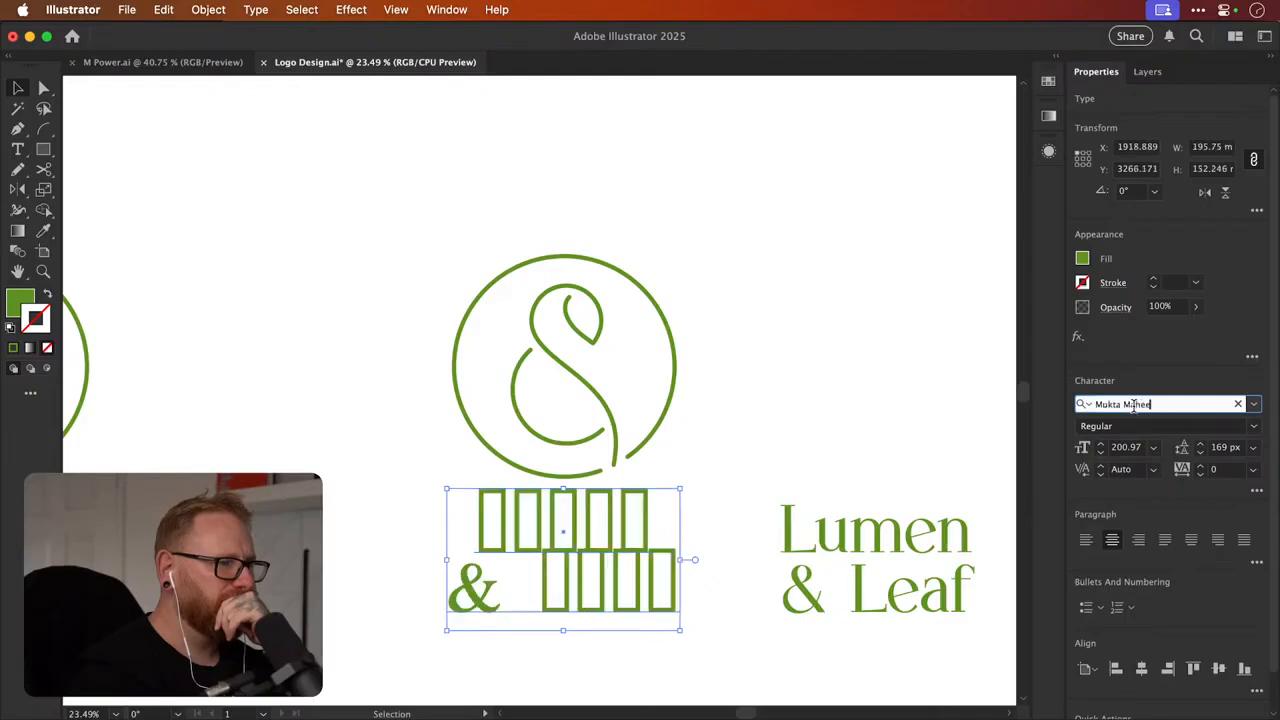
{"action": "key", "text": "Down"}
{"action": "key", "text": "Up"}
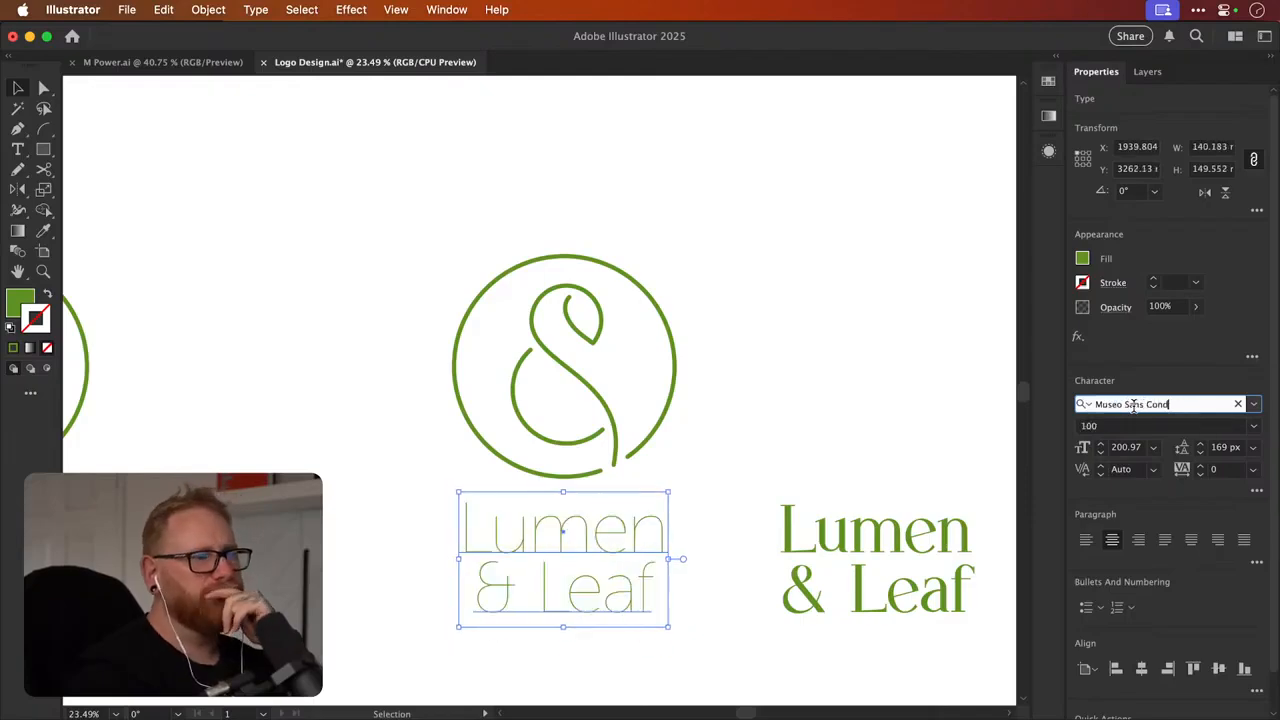
{"action": "key", "text": "Up"}
{"action": "key", "text": "Down"}
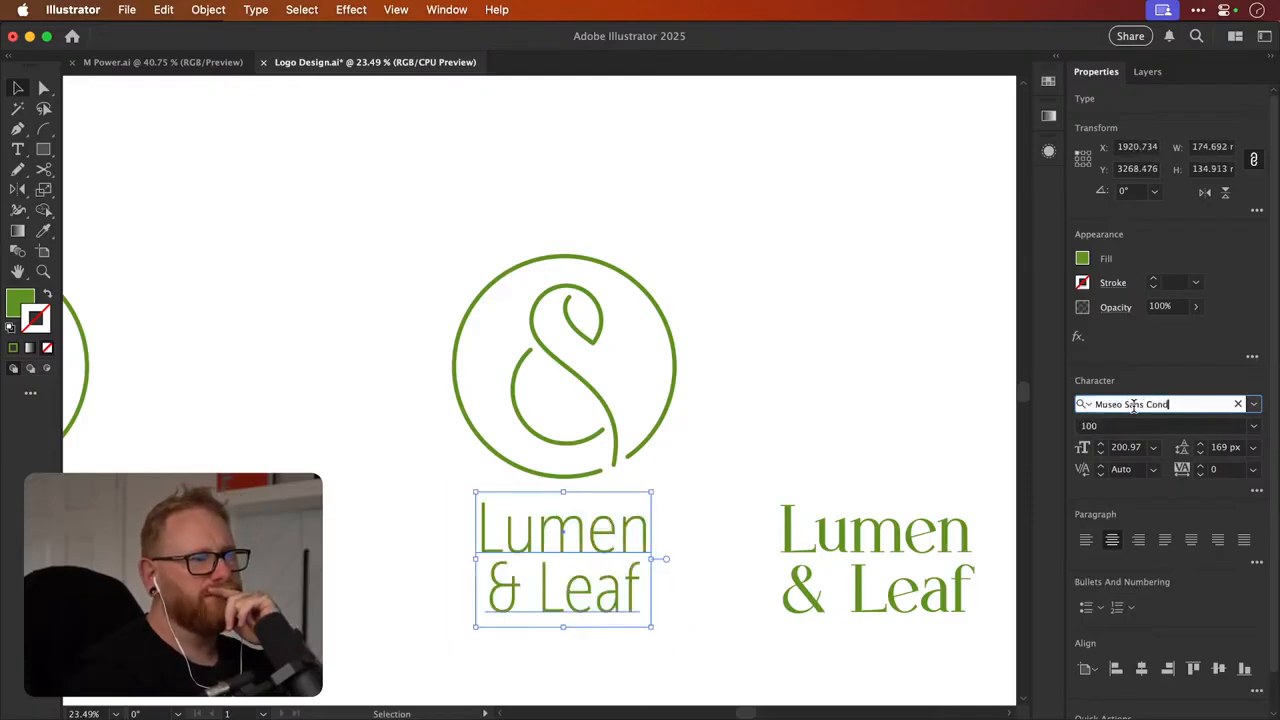
Keep testing fonts on the emblem's wordmark from Museo Sans Cond to NarzissRegular Drops, comparing it with NarzissTextBold Drops
{"action": "key", "text": "Down"}
{"action": "key", "text": "Down"}
{"action": "key", "text": "Down"}
{"action": "key", "text": "Down"}
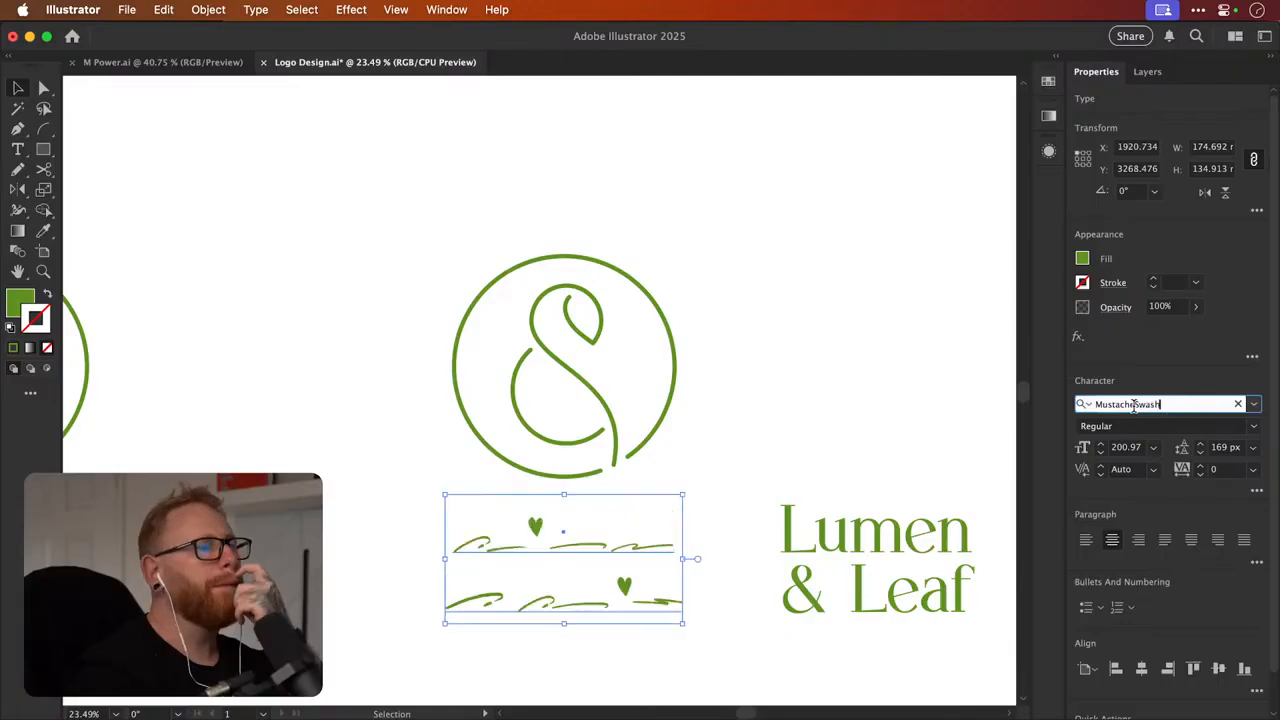
{"action": "key", "text": "Down"}
{"action": "key", "text": "Down"}
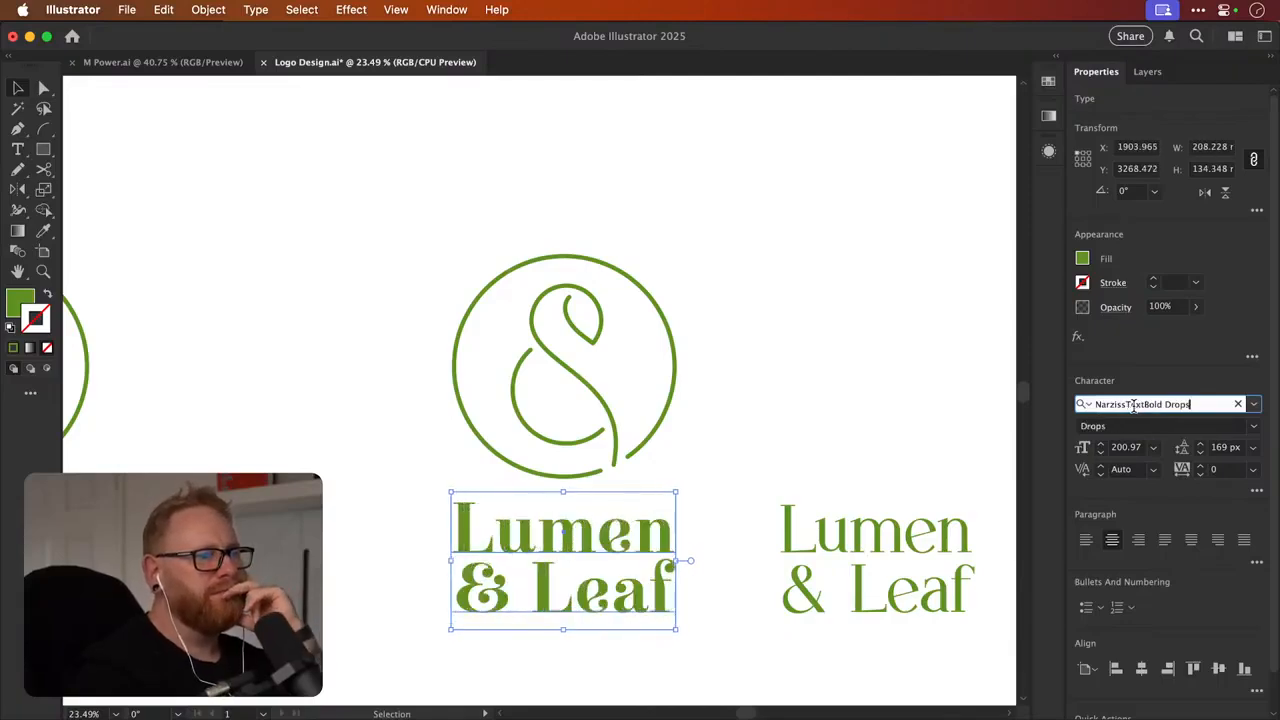
{"action": "key", "text": "Up"}
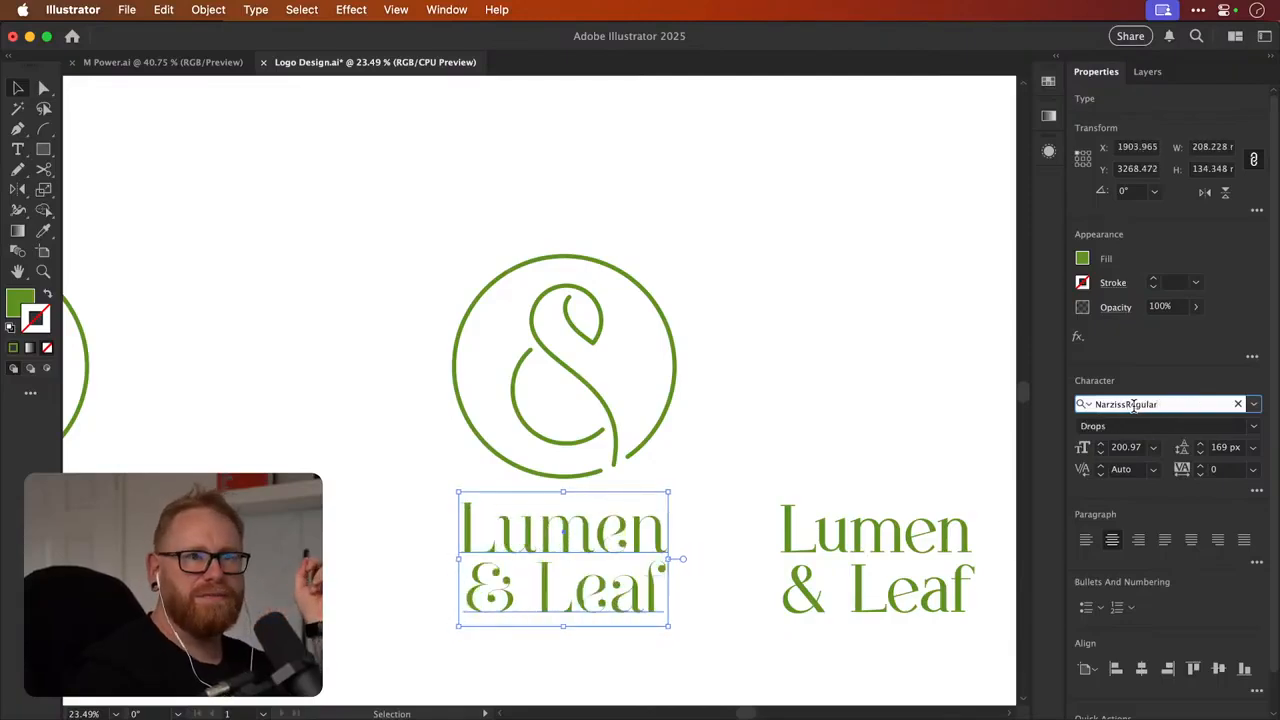
Continue trying fonts on the wordmark under the emblem from NarzissRegular Drops through Nexa Rust Extras Free to Nexa Rust Slab Black
{"action": "key", "text": "Down"}
{"action": "key", "text": "Down"}
{"action": "key", "text": "Down"}
{"action": "key", "text": "Down"}
{"action": "key", "text": "Down"}
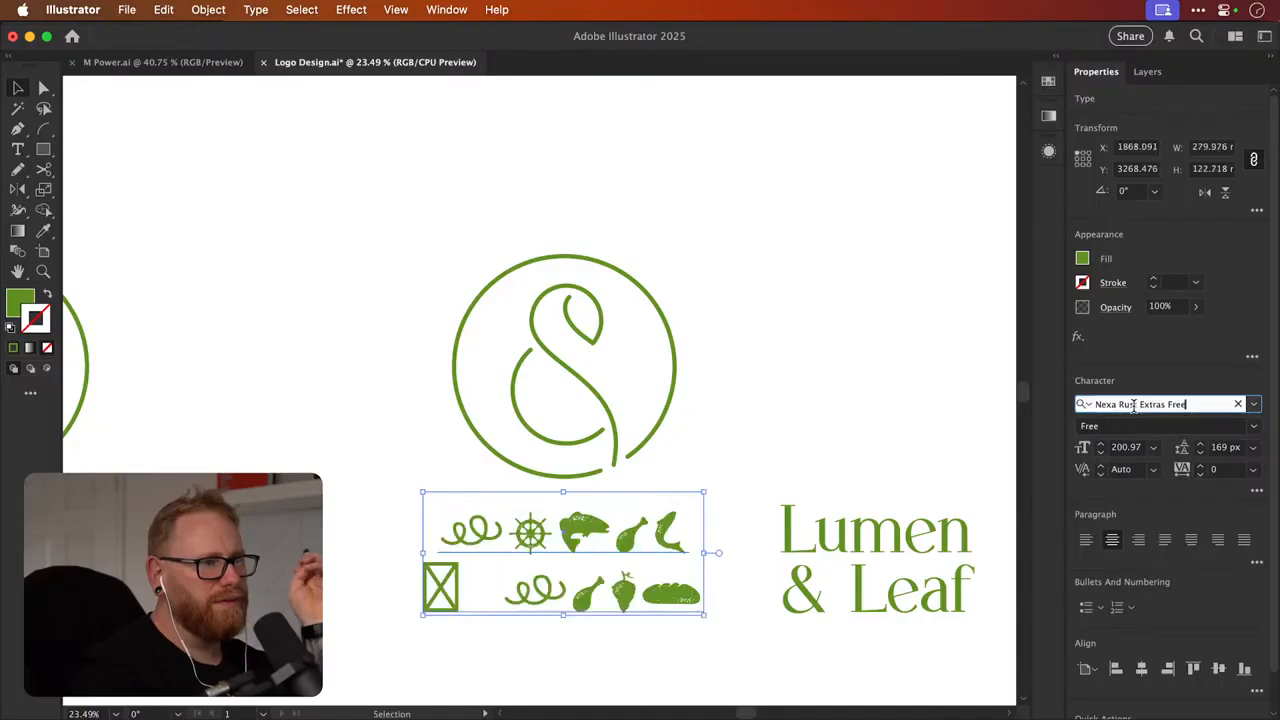
{"action": "key", "text": "Up"}
{"action": "key", "text": "Down"}
{"action": "key", "text": "Down"}
{"action": "key", "text": "Down"}
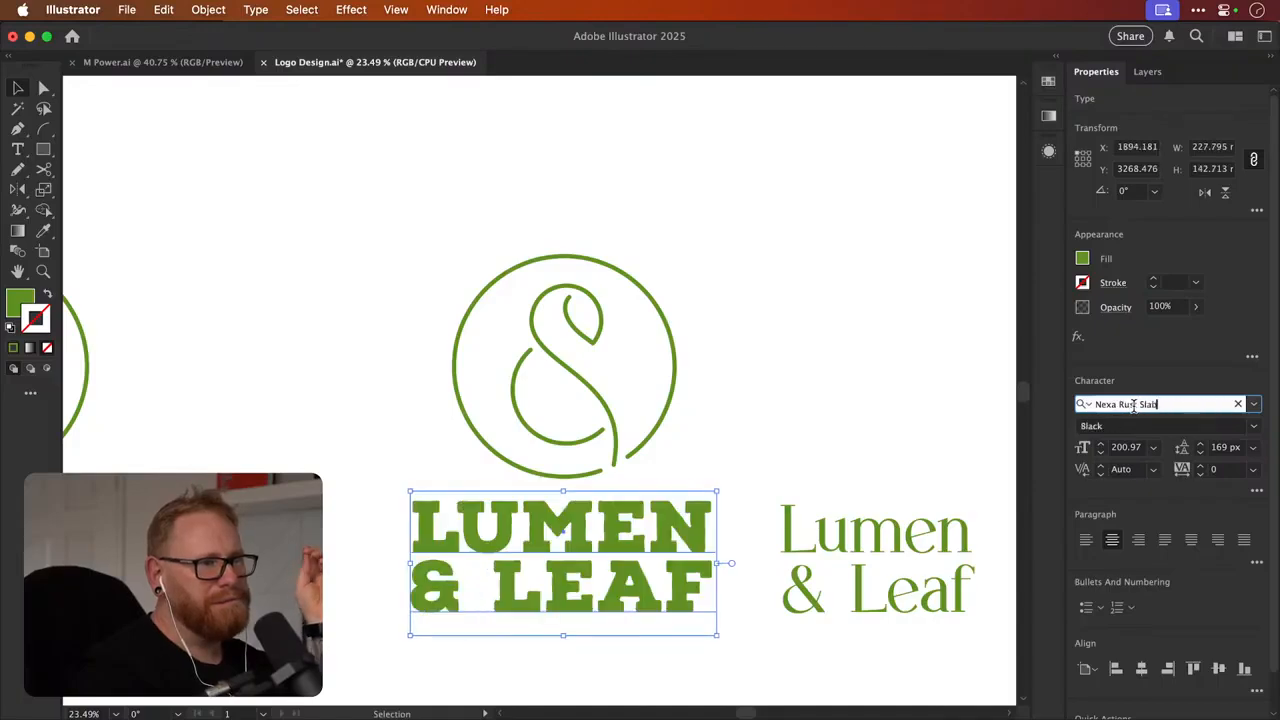
Step the emblem wordmark's typeface from Nexa Rust Slab through Noto Sans Medium to Noto Sans Bhaiksuki Regular
{"action": "key", "text": "Up"}
{"action": "key", "text": "Down"}
{"action": "key", "text": "Down"}
{"action": "key", "text": "Down"}
{"action": "key", "text": "Down"}
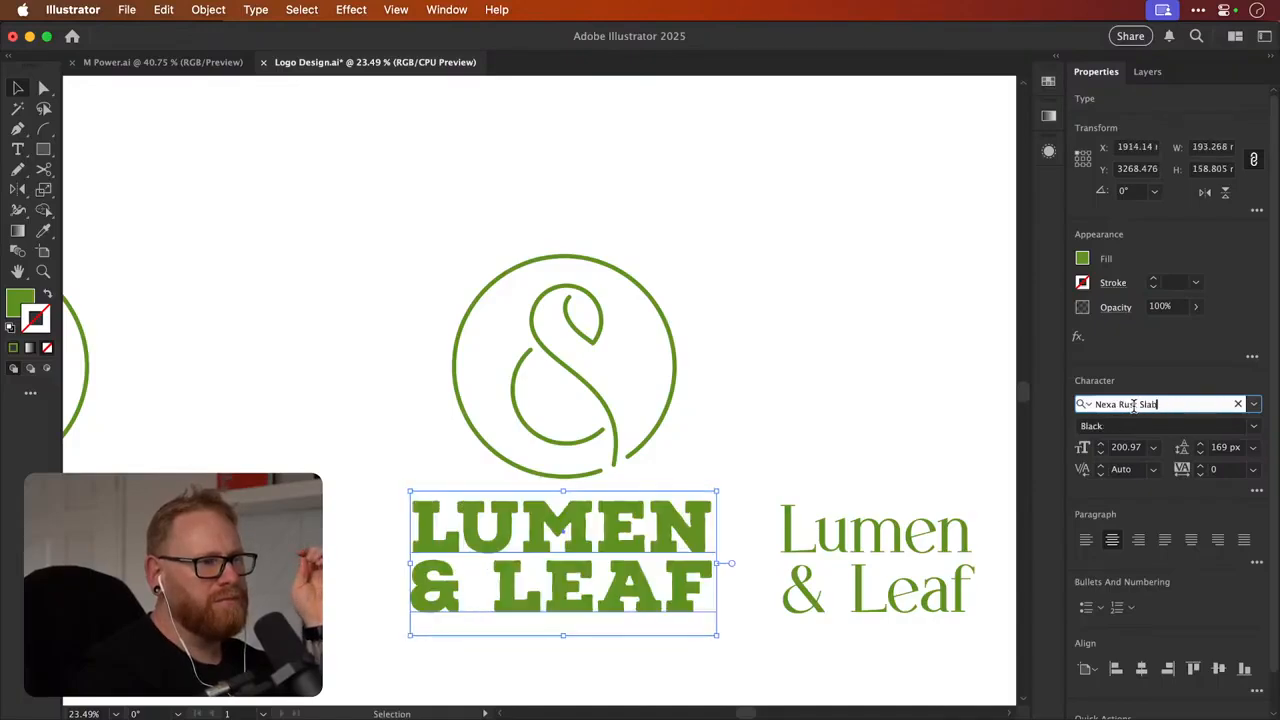
{"action": "key", "text": "Down"}
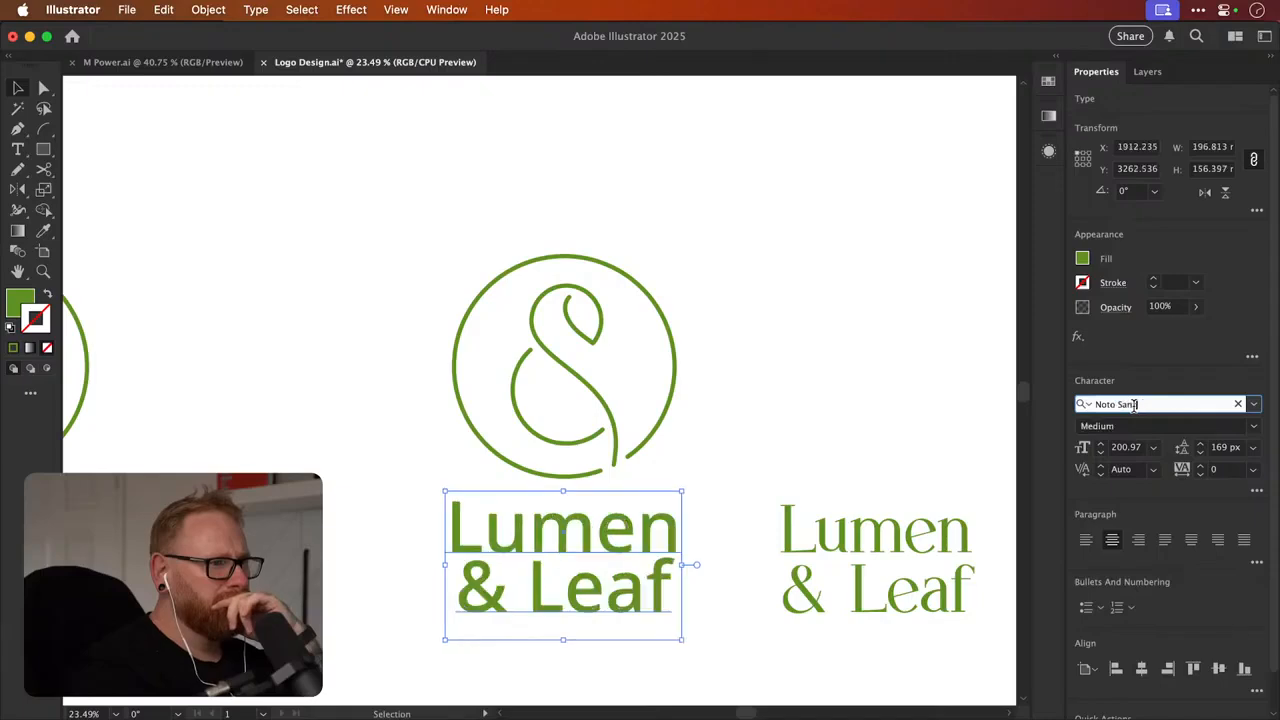
{"action": "key", "text": "Down"}
{"action": "key", "text": "Down"}
{"action": "key", "text": "Down"}
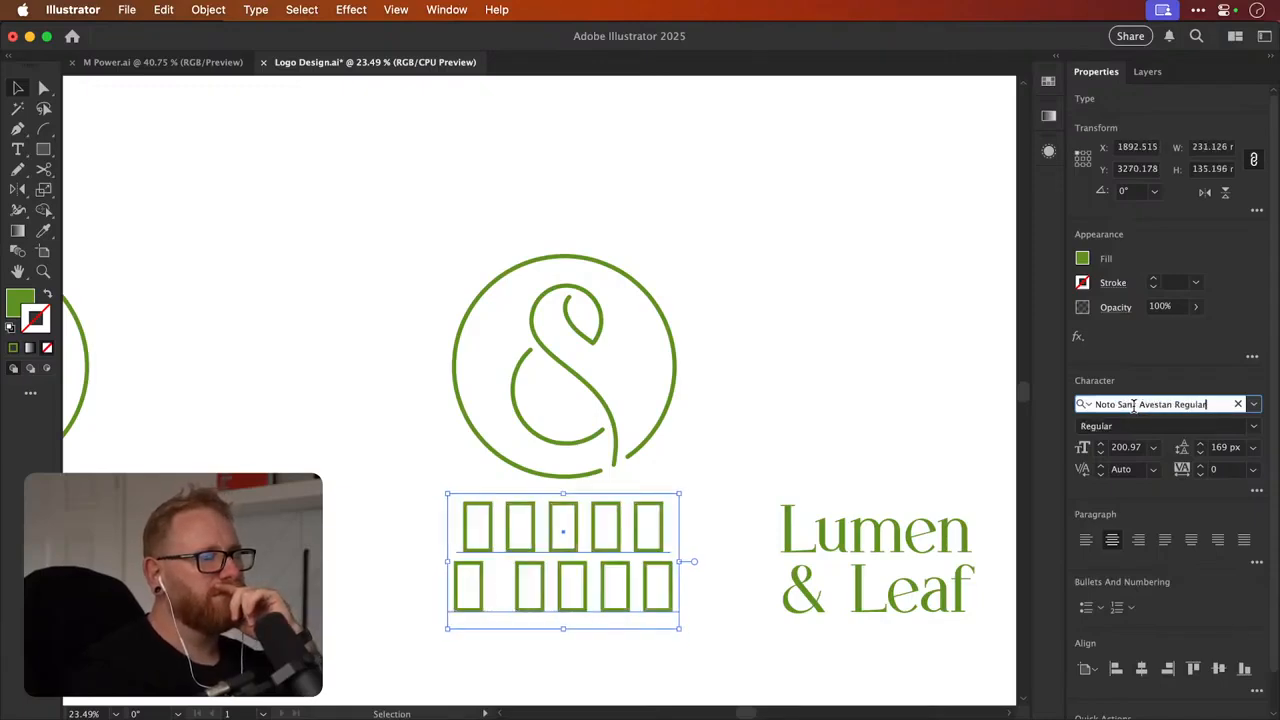
{"action": "key", "text": "Down"}
{"action": "key", "text": "Down"}
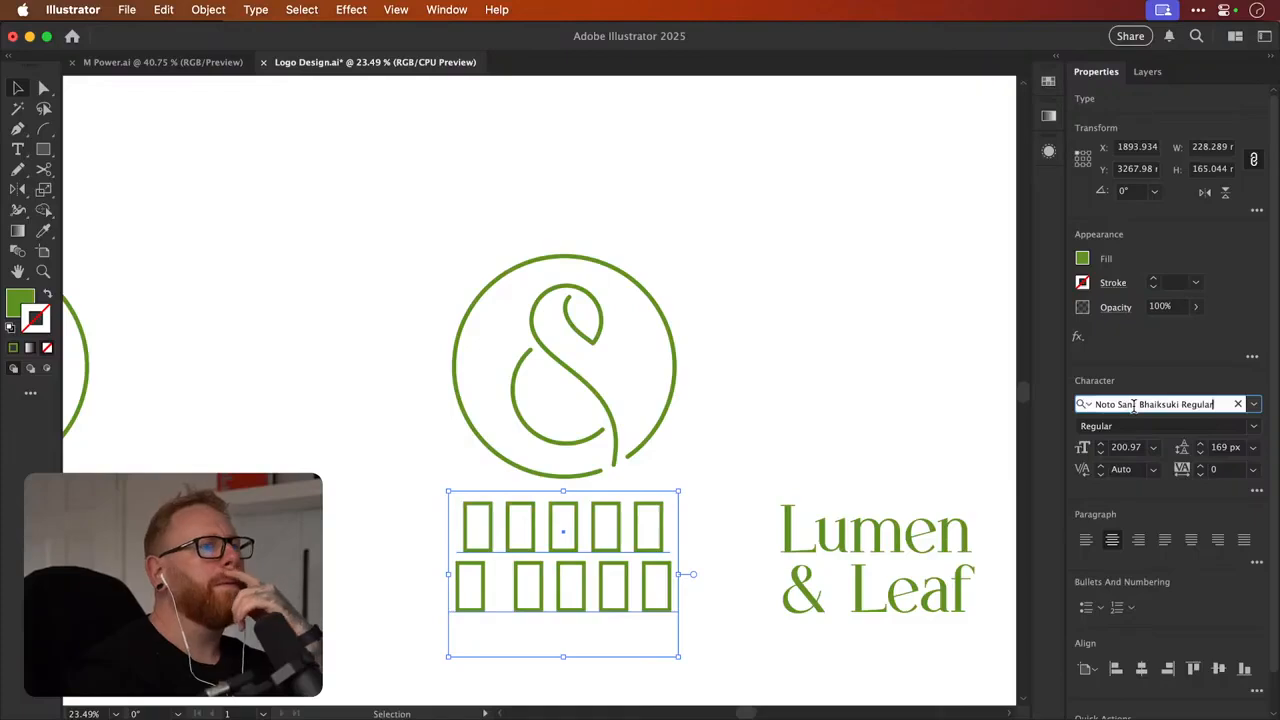
Find the black uppercase LUMEN & LEAF wordmark beneath the circular emblem near the gold swatch image and copy it
{"action": "left_click", "coordinate": [735, 252]}
{"action": "scroll", "coordinate": [733, 252], "scroll_direction": "right", "scroll_amount": 2}
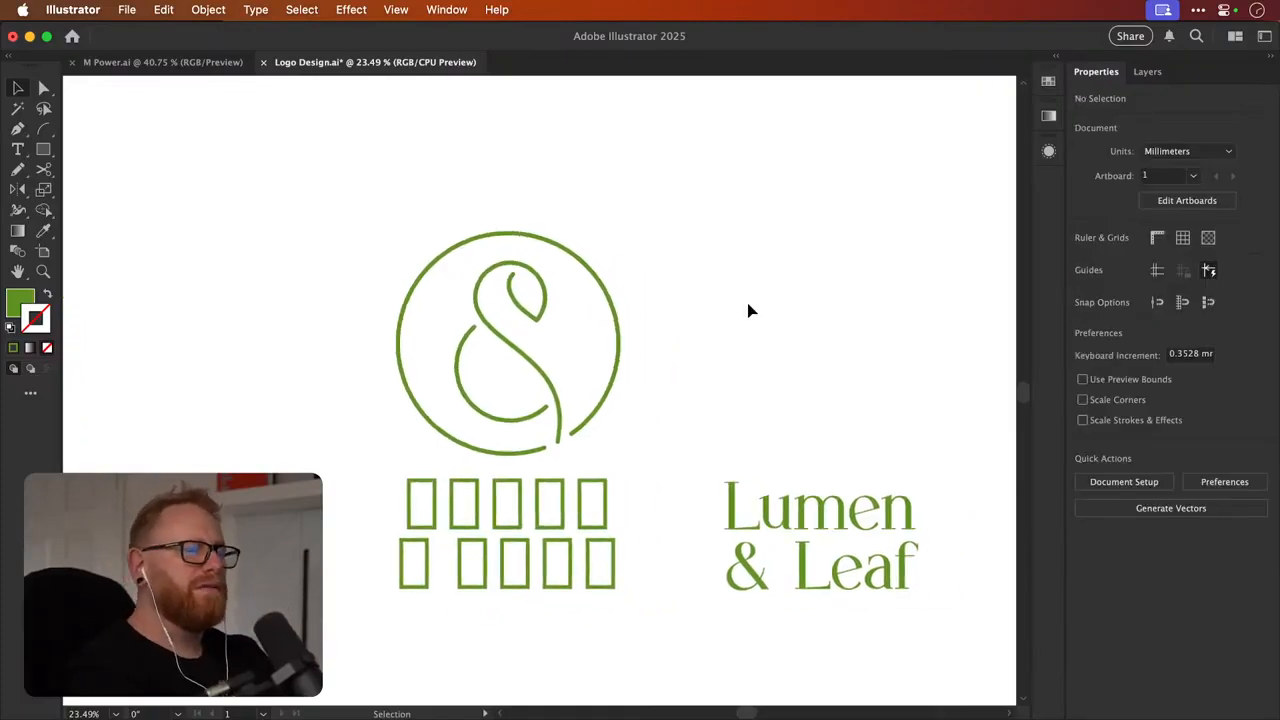
{"action": "scroll", "coordinate": [609, 491], "scroll_direction": "left", "scroll_amount": 6}
{"action": "scroll", "coordinate": [605, 486], "scroll_direction": "down", "scroll_amount": 5}
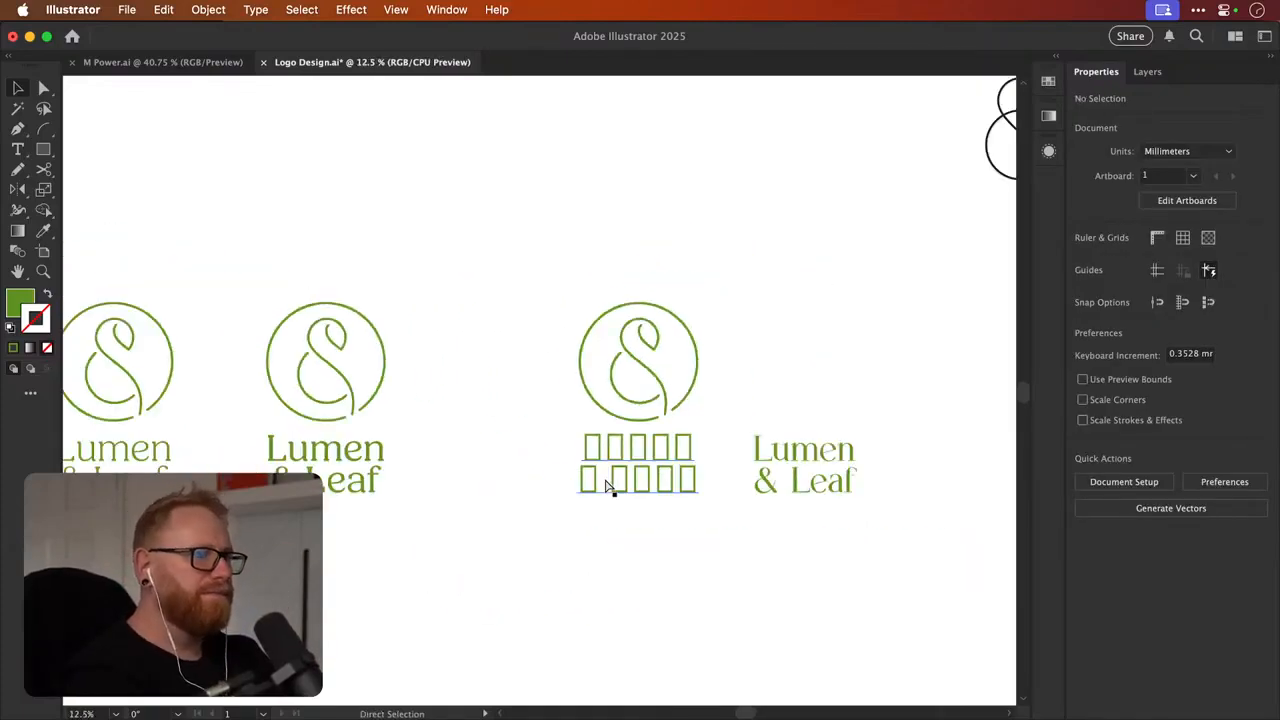
{"action": "scroll", "coordinate": [605, 486], "scroll_direction": "down", "scroll_amount": 2}
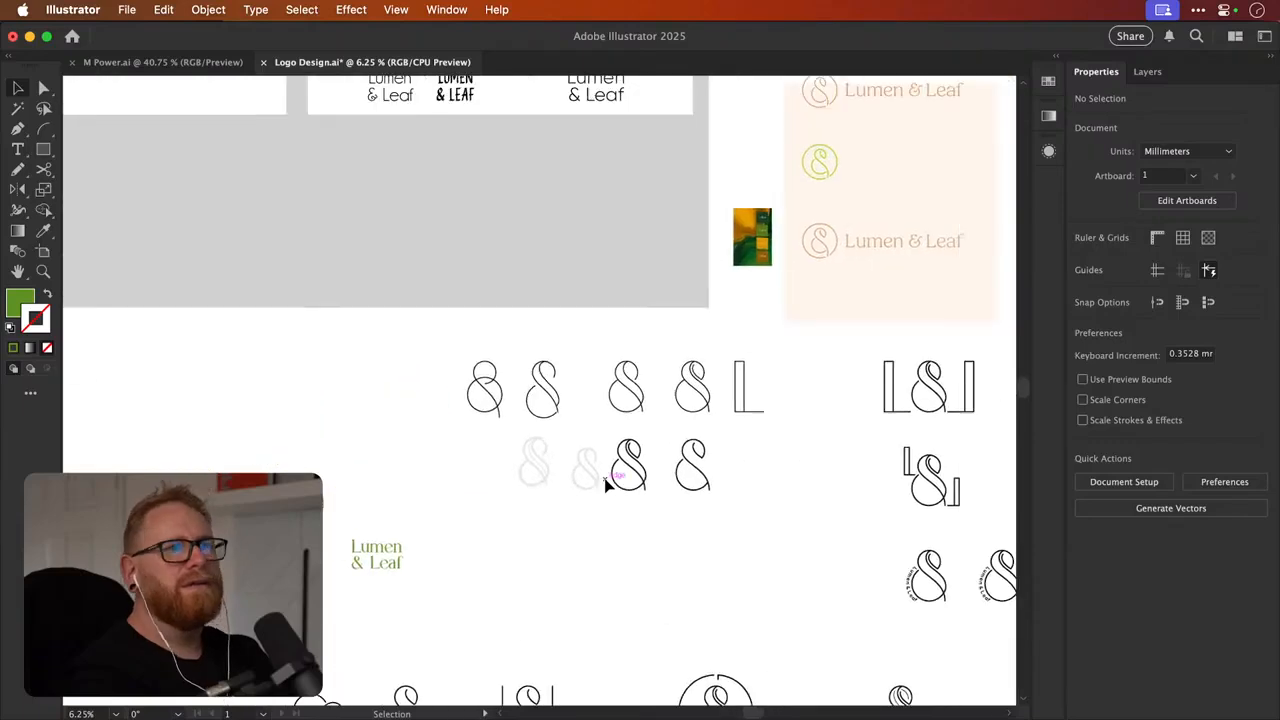
{"action": "scroll", "coordinate": [605, 486], "scroll_direction": "up", "scroll_amount": 3}
{"action": "scroll", "coordinate": [605, 486], "scroll_direction": "right", "scroll_amount": 2}
{"action": "scroll", "coordinate": [605, 486], "scroll_direction": "up", "scroll_amount": 2}
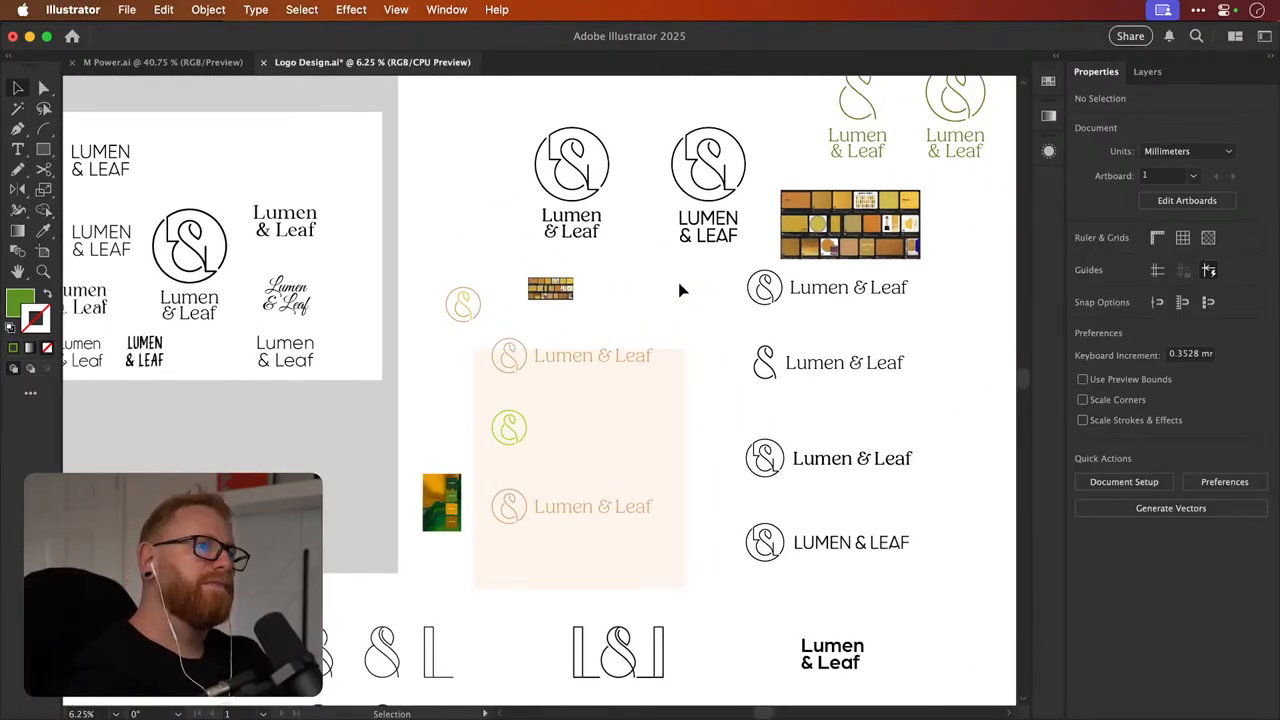
{"action": "left_click", "coordinate": [733, 224]}
Paste the copied uppercase wordmark into the empty space beside the green emblem that is being tested
{"action": "scroll", "coordinate": [737, 249], "scroll_direction": "left", "scroll_amount": 5}
{"action": "scroll", "coordinate": [737, 249], "scroll_direction": "down", "scroll_amount": 3}
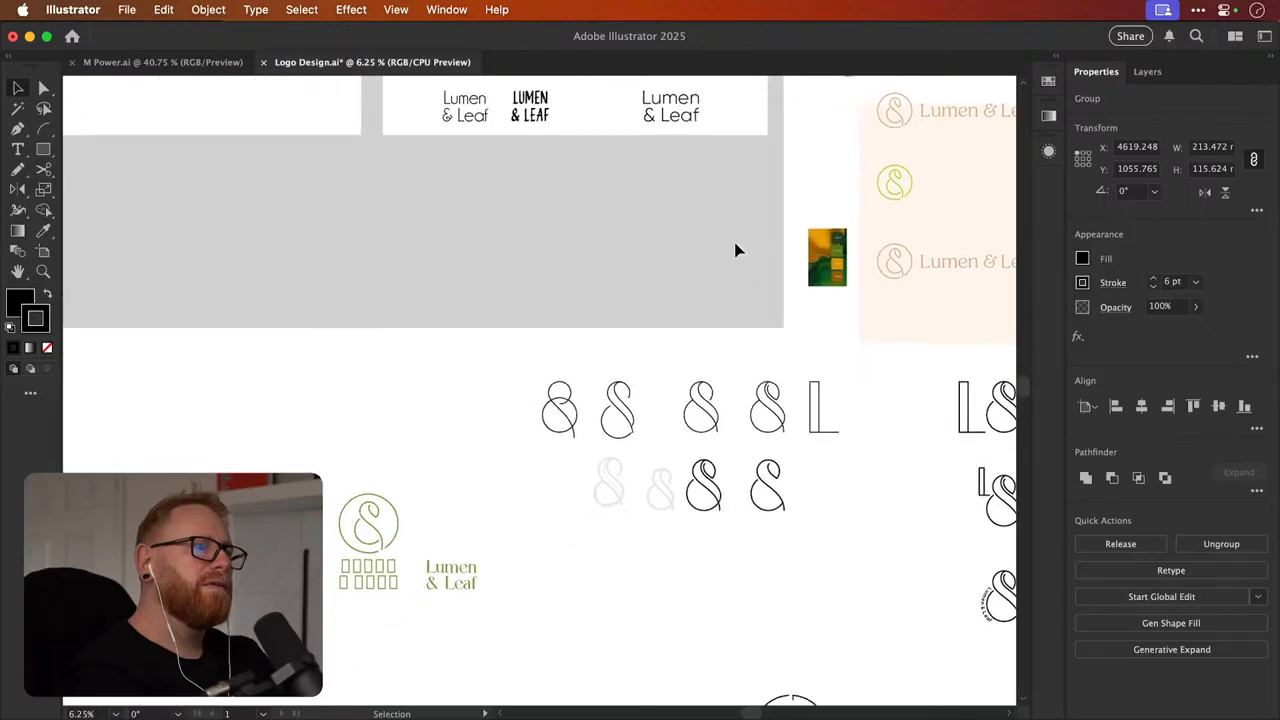
{"action": "scroll", "coordinate": [735, 250], "scroll_direction": "down", "scroll_amount": 3}
{"action": "scroll", "coordinate": [735, 250], "scroll_direction": "left", "scroll_amount": 3}
{"action": "key", "text": "z"}
{"action": "left_click_drag", "start_coordinate": [509, 271], "coordinate": [634, 311]}
{"action": "key", "text": "v"}
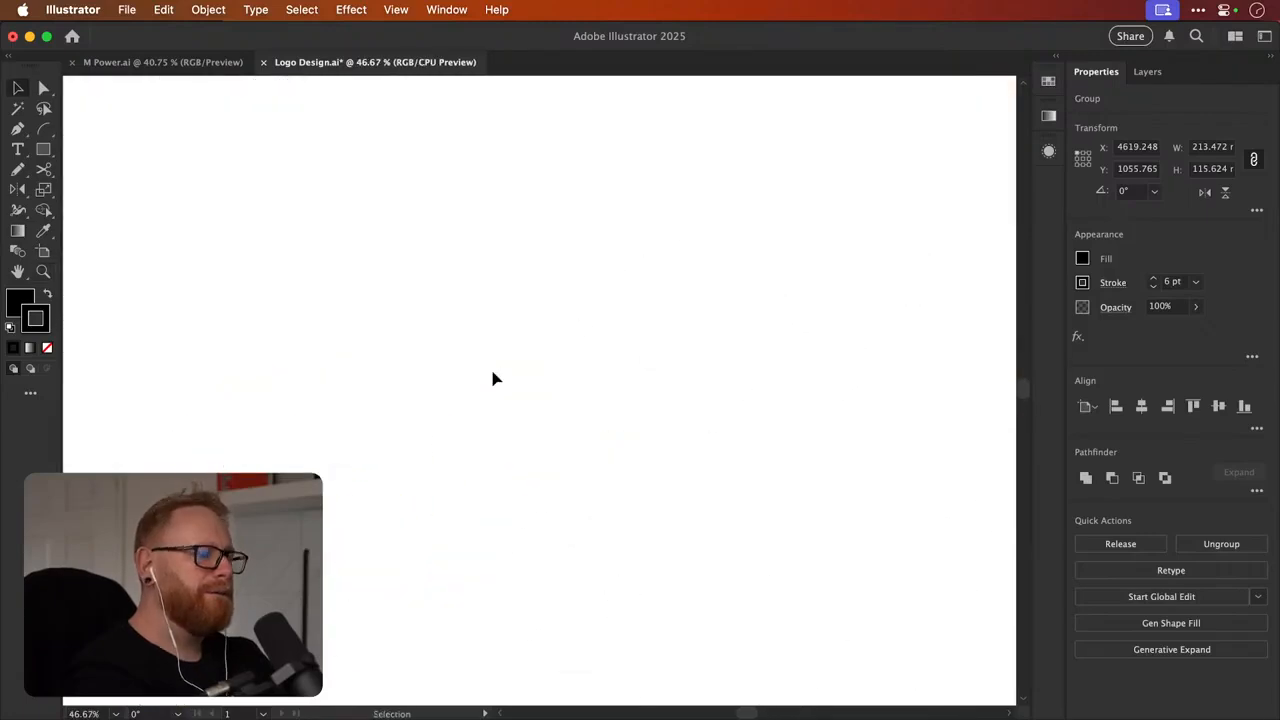
{"action": "scroll", "coordinate": [493, 379], "scroll_direction": "down", "scroll_amount": 5}
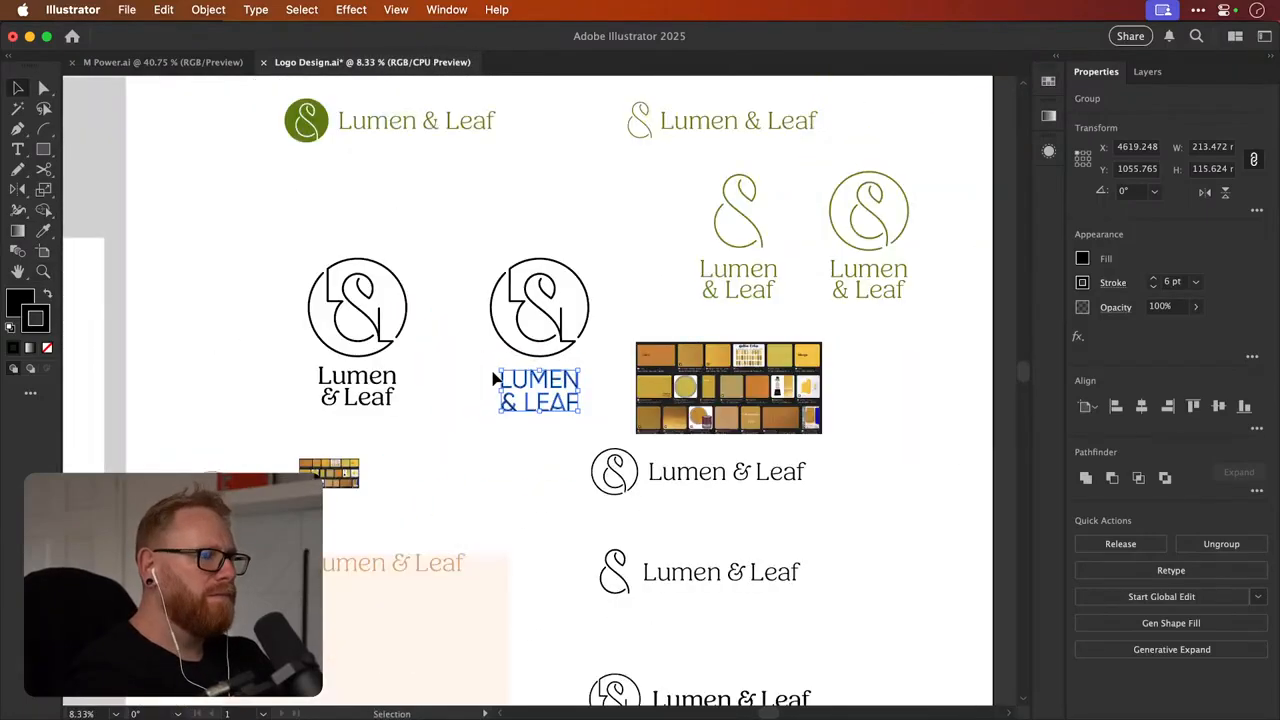
{"action": "scroll", "coordinate": [494, 377], "scroll_direction": "left", "scroll_amount": 8}
{"action": "scroll", "coordinate": [494, 377], "scroll_direction": "down", "scroll_amount": 5}
{"action": "left_click", "coordinate": [475, 526]}
{"action": "scroll", "coordinate": [530, 316], "scroll_direction": "down", "scroll_amount": 2}
{"action": "scroll", "coordinate": [530, 316], "scroll_direction": "left", "scroll_amount": 1}
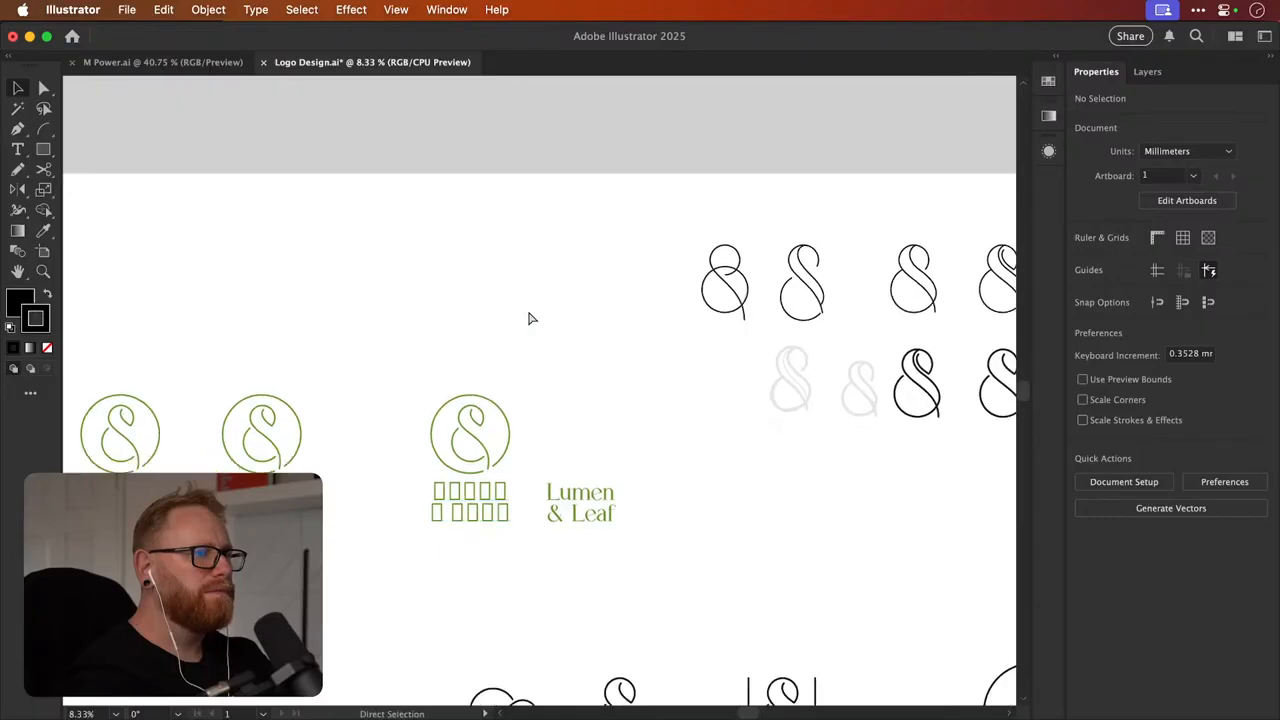
{"action": "key", "text": "super+v"}
{"action": "key", "text": "z"}
{"action": "left_click", "coordinate": [547, 378]}
{"action": "left_click", "coordinate": [537, 425]}
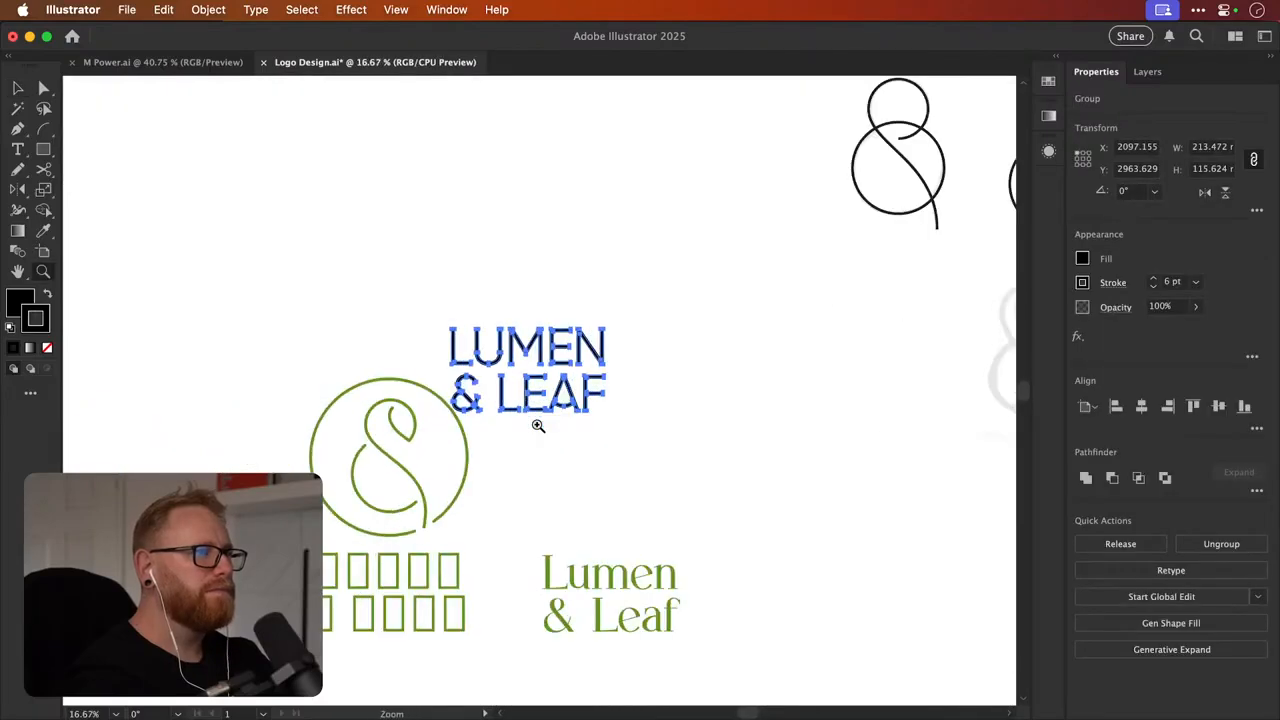
Remove the stroke from the pasted uppercase wordmark and move it up, clear of the green emblem
{"action": "key", "text": "v"}
{"action": "left_click", "coordinate": [47, 347]}
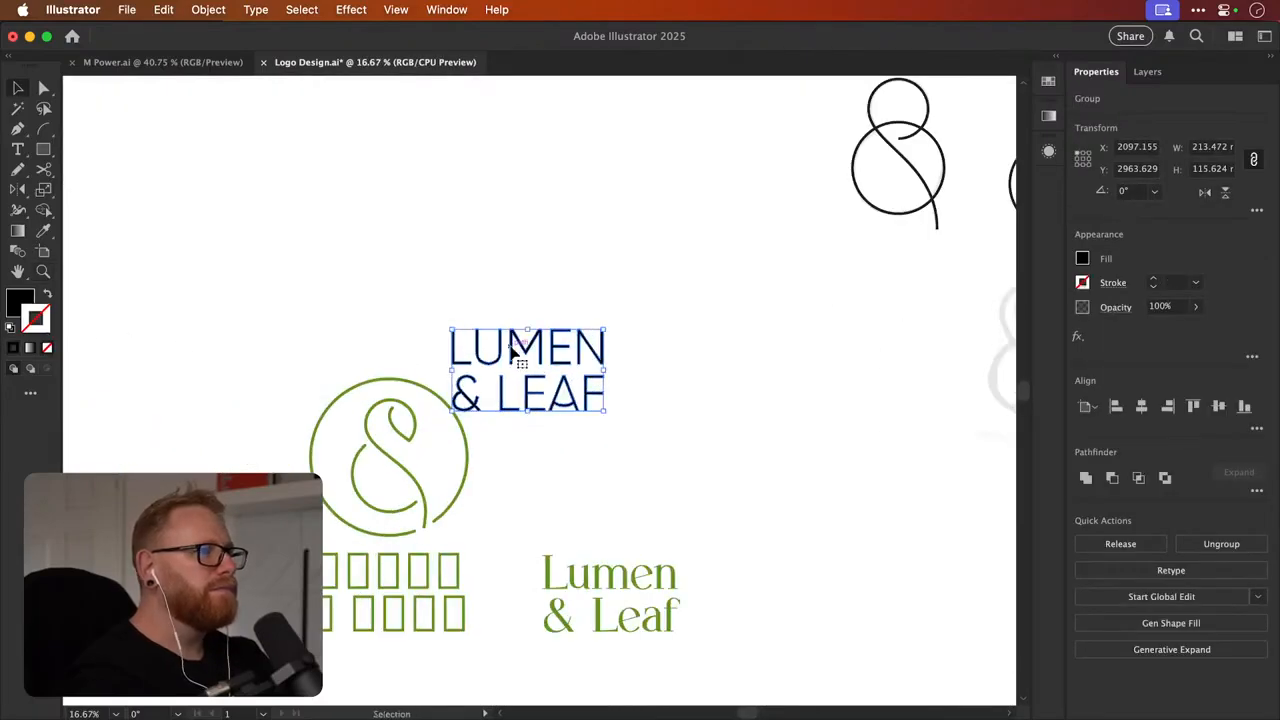
{"action": "left_click_drag", "start_coordinate": [514, 337], "coordinate": [506, 253]}
Recolor the uppercase wordmark with the green sampled from the neighboring Lumen & Leaf wordmark
{"action": "key", "text": "i"}
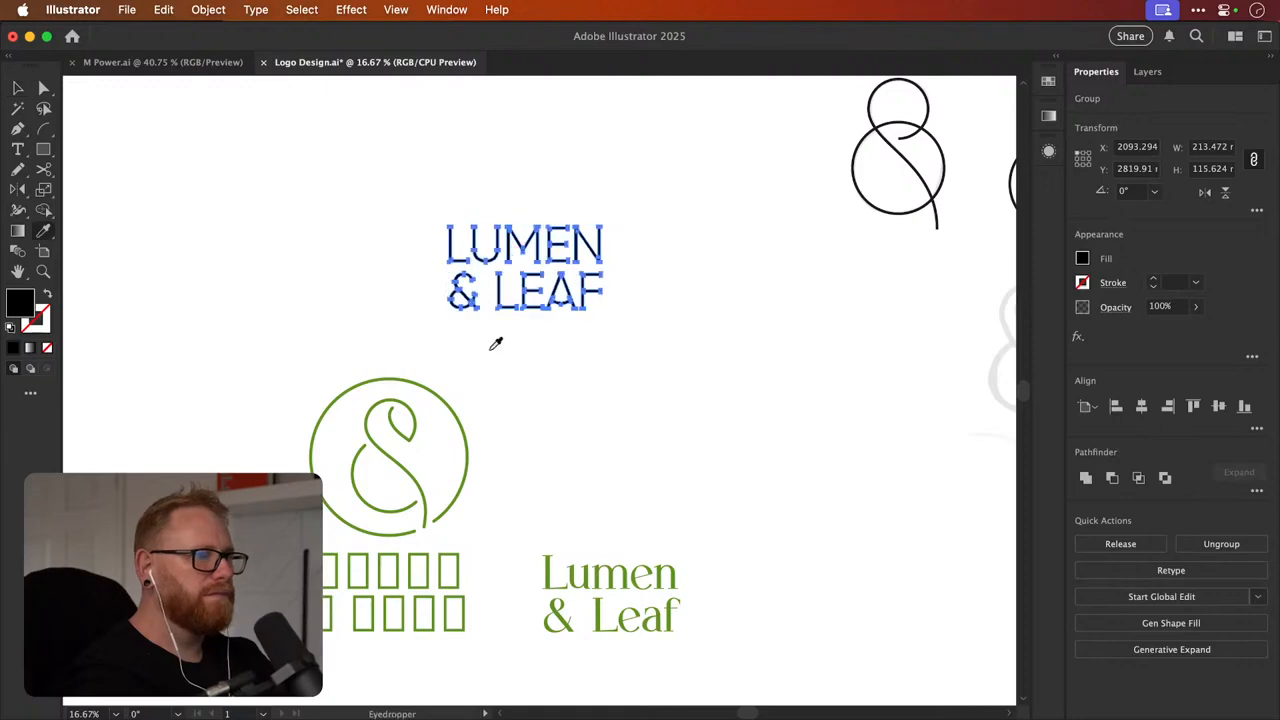
{"action": "left_click", "coordinate": [550, 558]}
{"action": "key", "text": "v"}
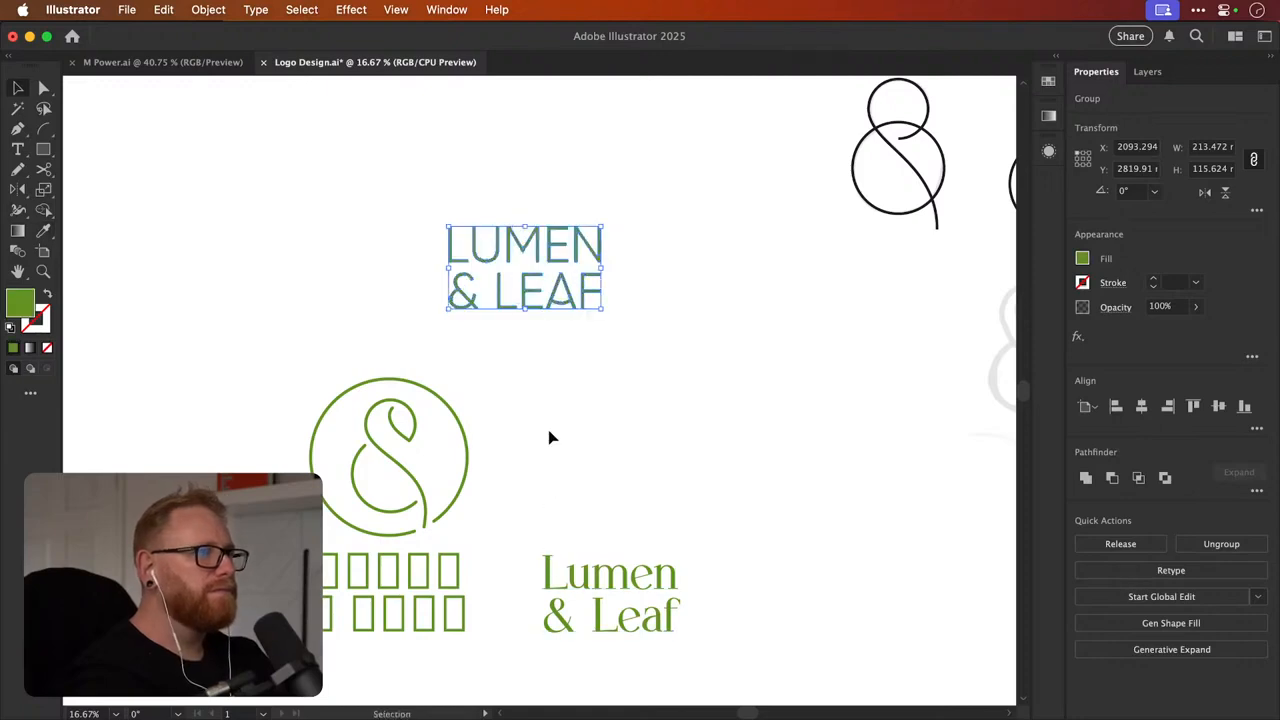
{"action": "left_click", "coordinate": [550, 437]}
{"action": "left_click", "coordinate": [408, 440]}
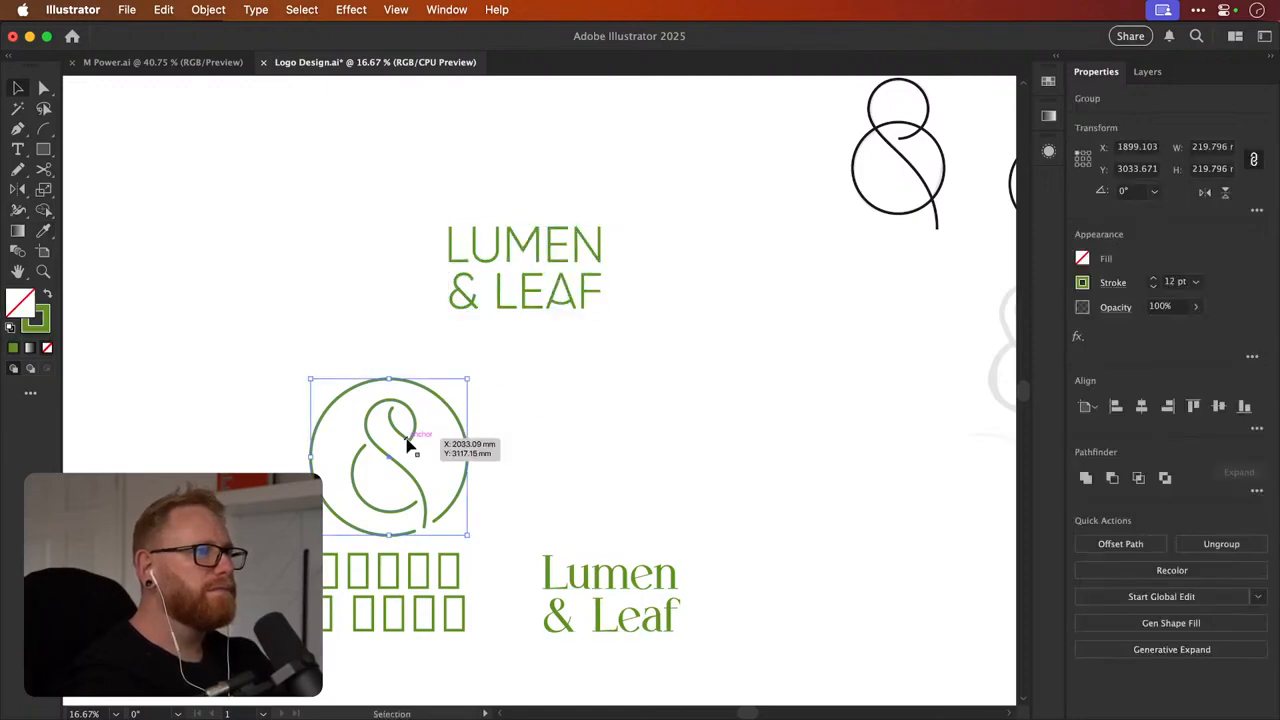
{"action": "double_click", "coordinate": [408, 440]}
{"action": "left_click", "coordinate": [406, 440]}
{"action": "key", "text": "a"}
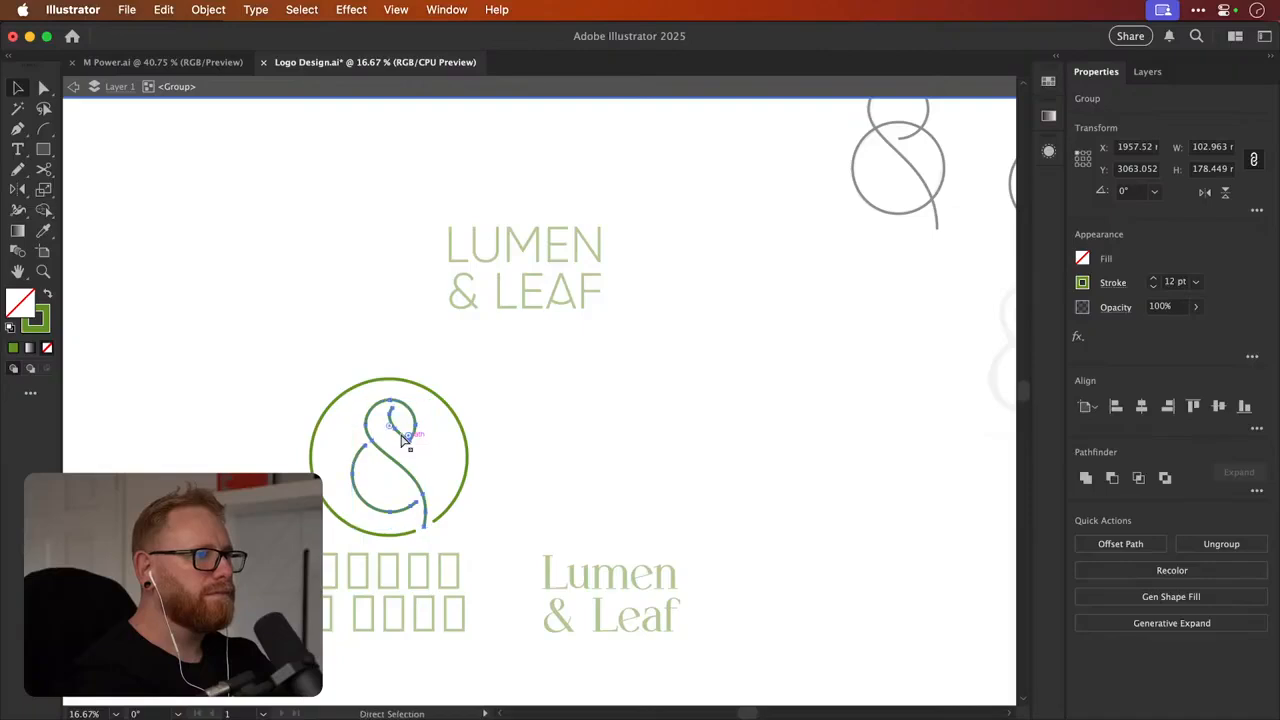
{"action": "left_click", "coordinate": [512, 473]}
{"action": "double_click", "coordinate": [605, 465]}
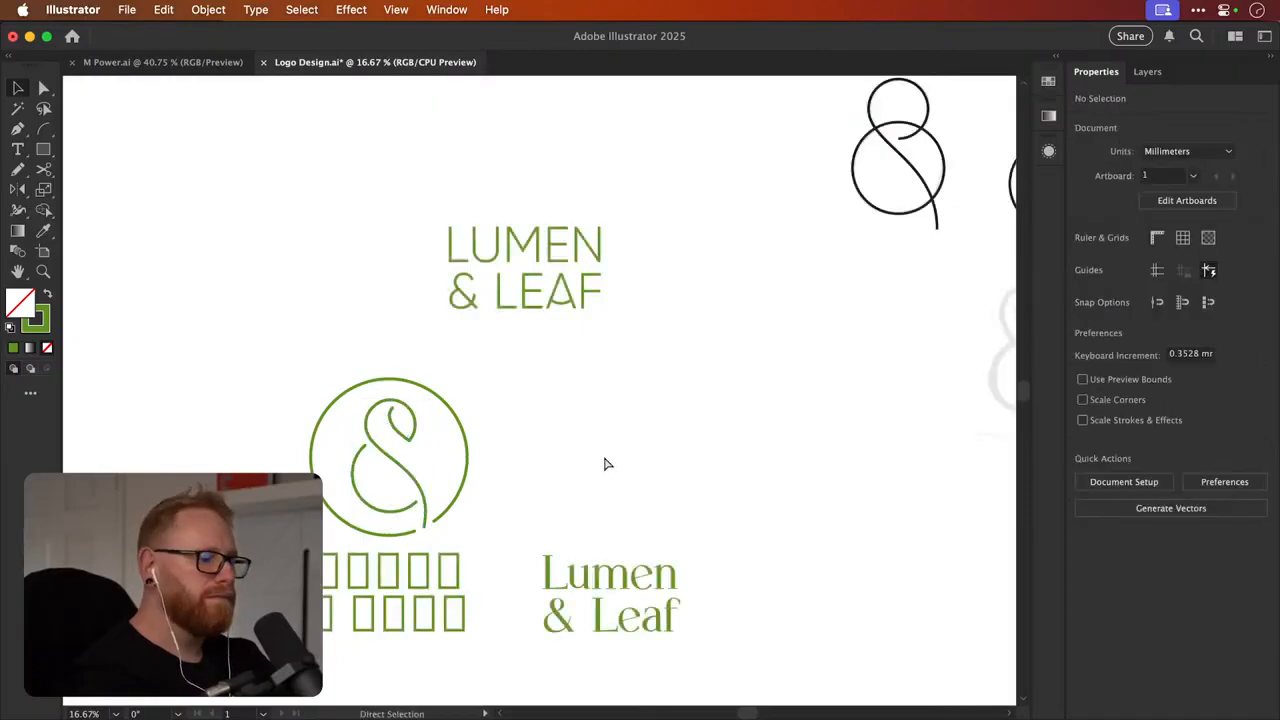
Copy the two 18 pt ampersand paths from inside the black circular emblem on the artboard of wordmark options, leaving the emblem intact
{"action": "key", "text": "super+minus"}
{"action": "key", "text": "super+minus"}
{"action": "key", "text": "super+minus"}
{"action": "key", "text": "super+minus"}
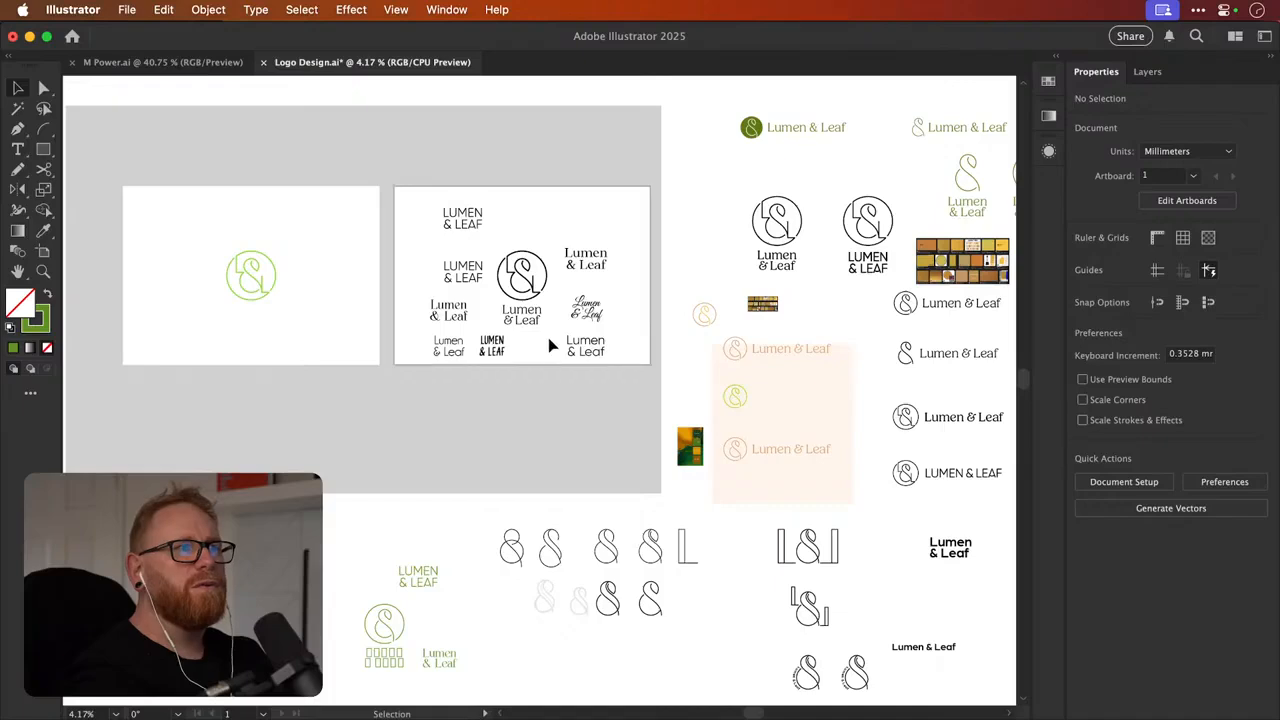
{"action": "double_click", "coordinate": [527, 282]}
{"action": "left_click", "coordinate": [527, 282]}
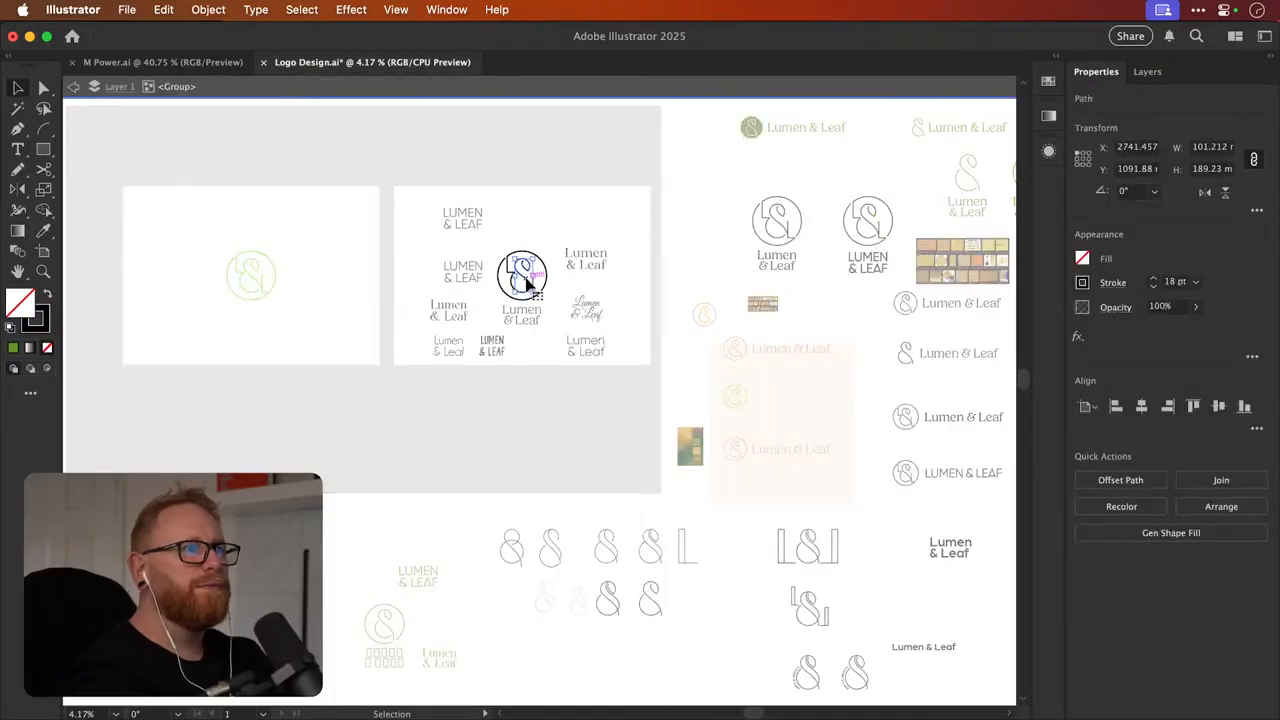
{"action": "left_click", "coordinate": [527, 282]}
{"action": "left_click", "coordinate": [527, 282]}
{"action": "left_click", "coordinate": [526, 284]}
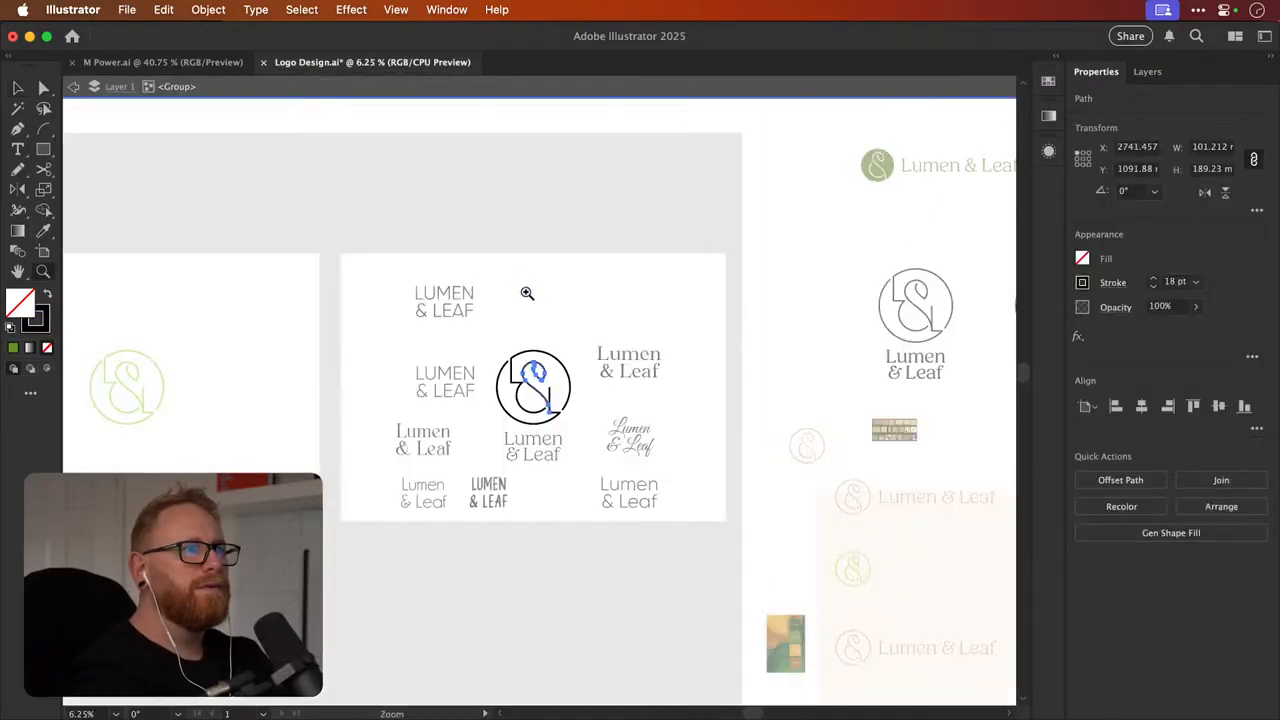
{"action": "left_click", "coordinate": [549, 409]}
{"action": "key", "text": "v"}
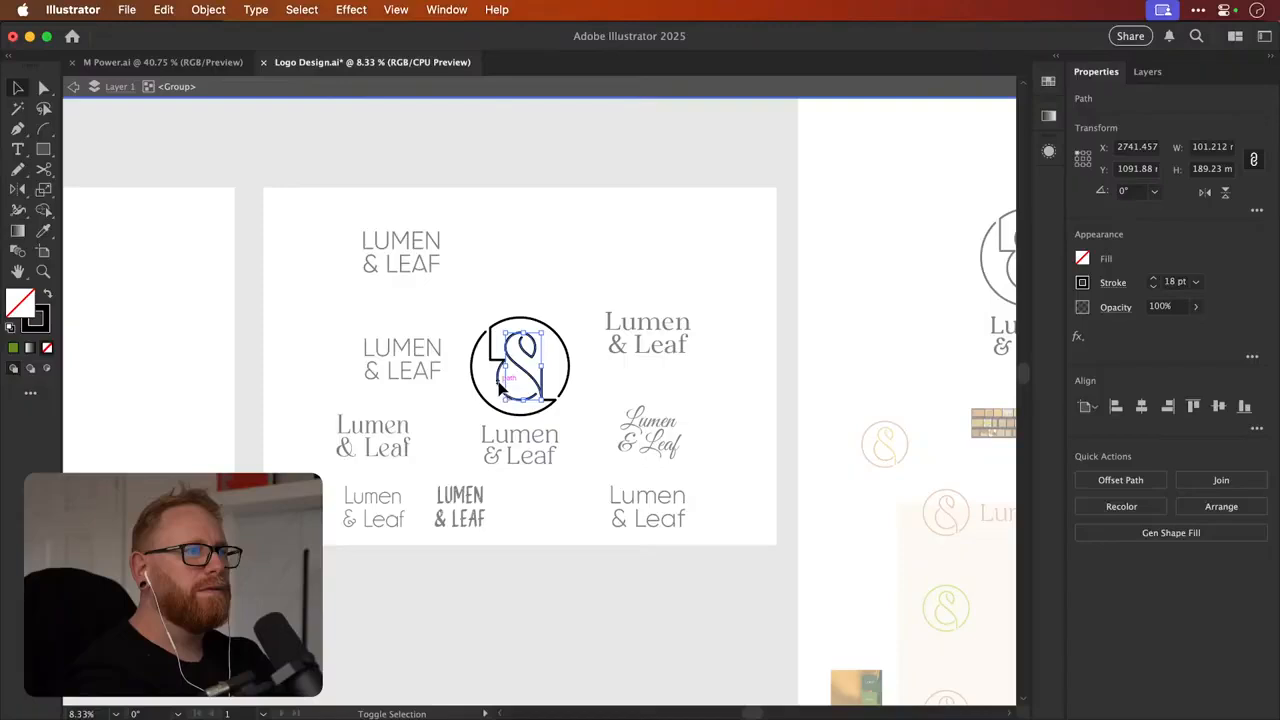
{"action": "left_click", "coordinate": [501, 390], "text": "shift"}
{"action": "key", "text": "Delete"}
{"action": "key", "text": "super+z"}
{"action": "double_click", "coordinate": [511, 592]}
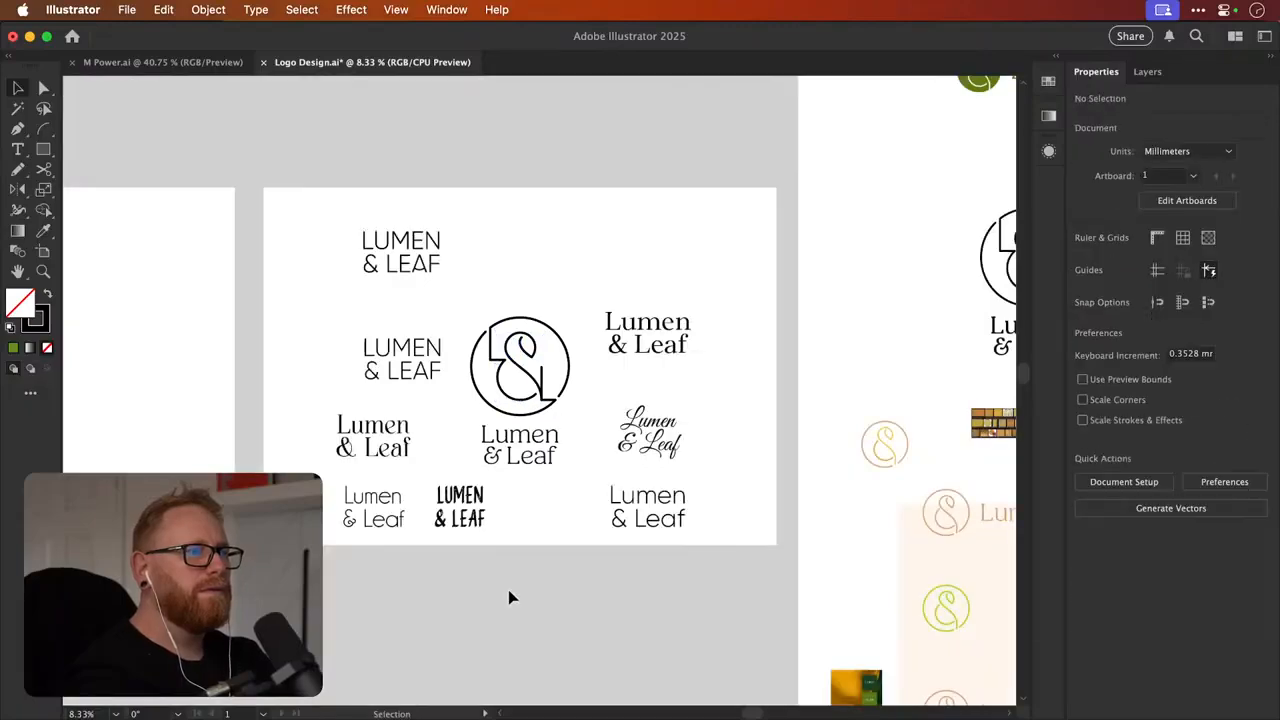
Paste the ampersand over the green uppercase wordmark and scale it down proportionally to about 48 by 73 mm
{"action": "scroll", "coordinate": [511, 592], "scroll_direction": "down", "scroll_amount": 10}
{"action": "key", "text": "z"}
{"action": "left_click_drag", "start_coordinate": [407, 180], "coordinate": [510, 255]}
{"action": "key", "text": "v"}
{"action": "key", "text": "super+v"}
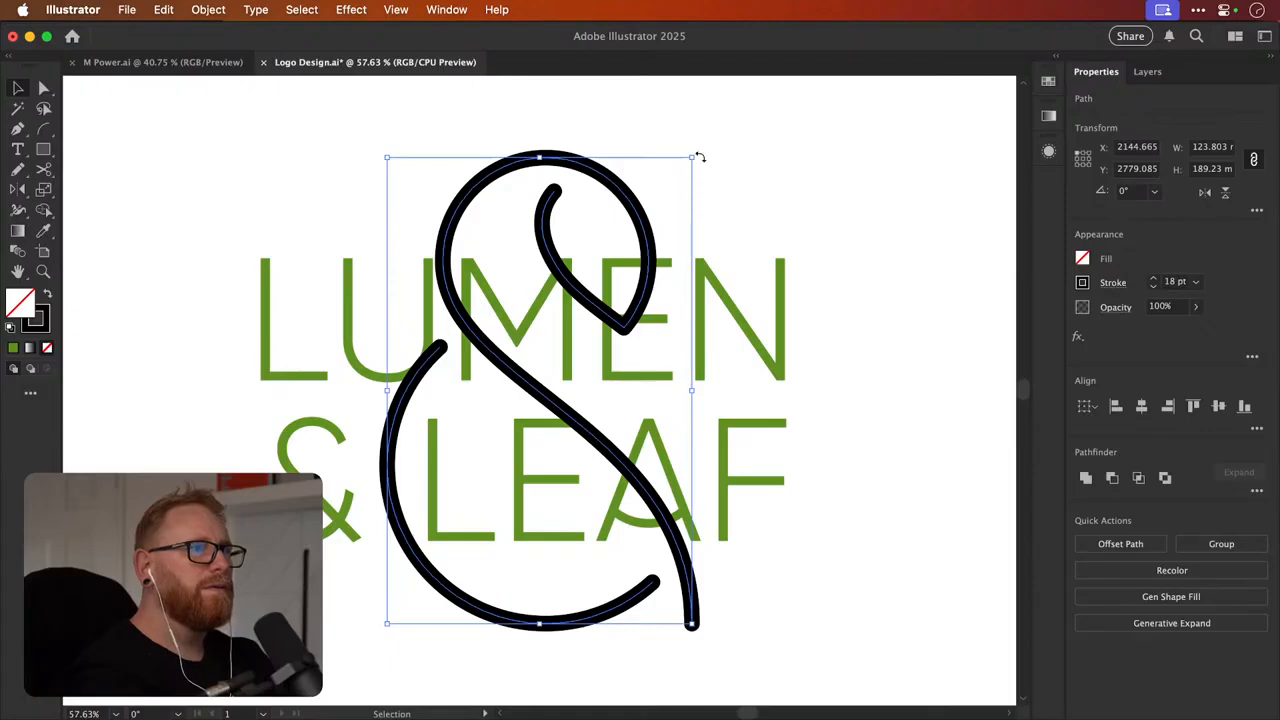
{"action": "mouse_move", "coordinate": [692, 157]}
{"action": "left_mouse_down"}
{"action": "mouse_move", "coordinate": [706, 163]}
{"action": "mouse_move", "coordinate": [592, 277]}
{"action": "left_mouse_up"}
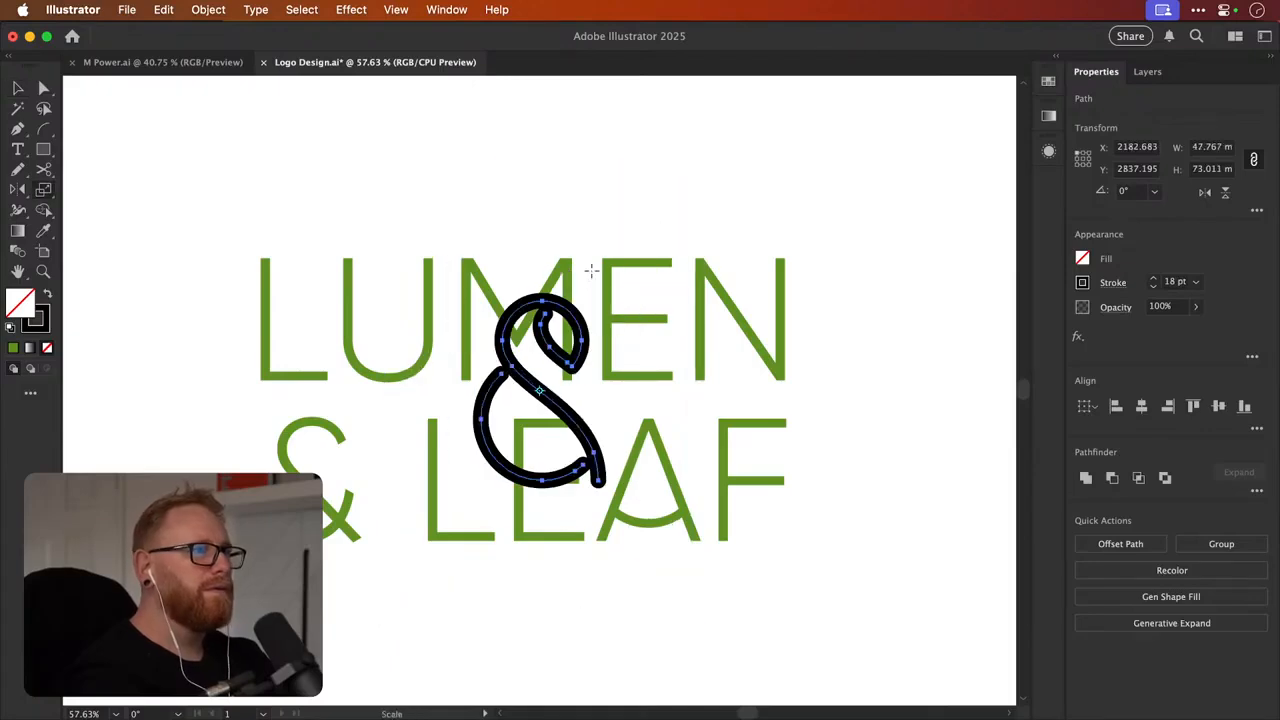
Reduce the pasted ampersand's stroke to 9.5 pt and color it with the wordmark's green
{"action": "left_click", "coordinate": [1154, 287]}
{"action": "left_click", "coordinate": [1154, 288]}
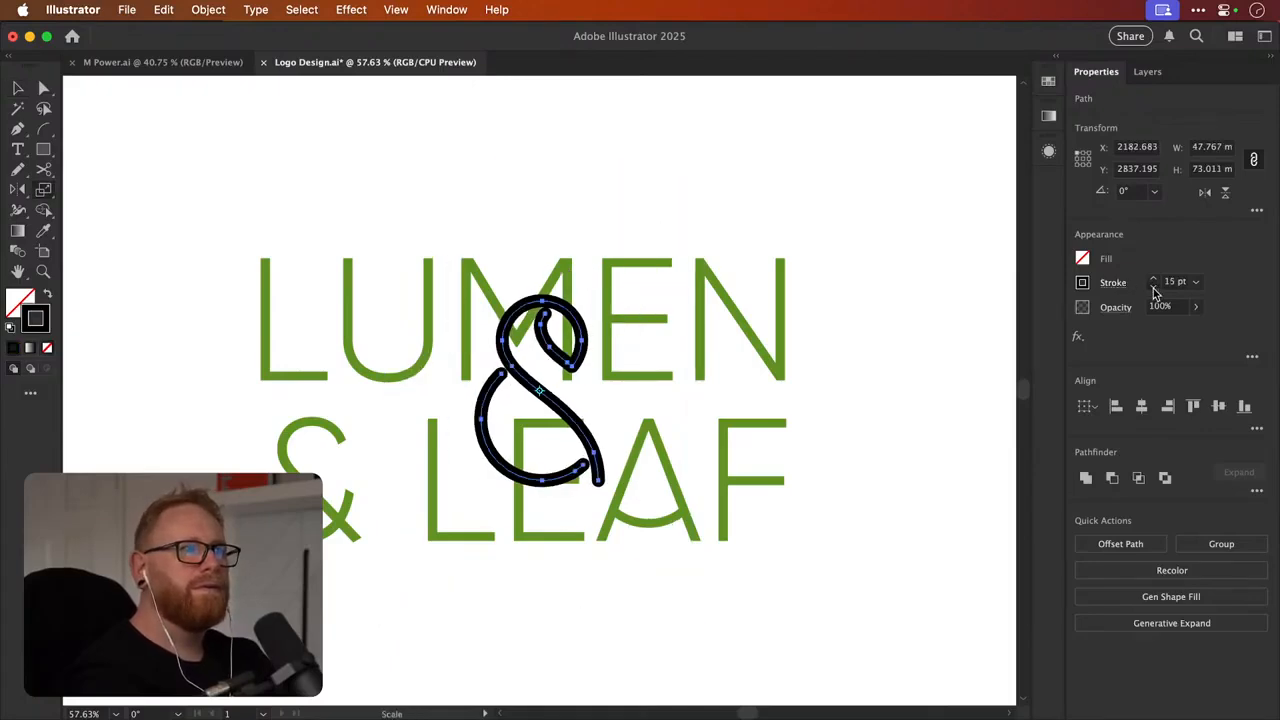
{"action": "left_click", "coordinate": [1154, 288]}
{"action": "left_click", "coordinate": [1154, 288]}
{"action": "left_click", "coordinate": [1154, 288]}
{"action": "key", "text": "i"}
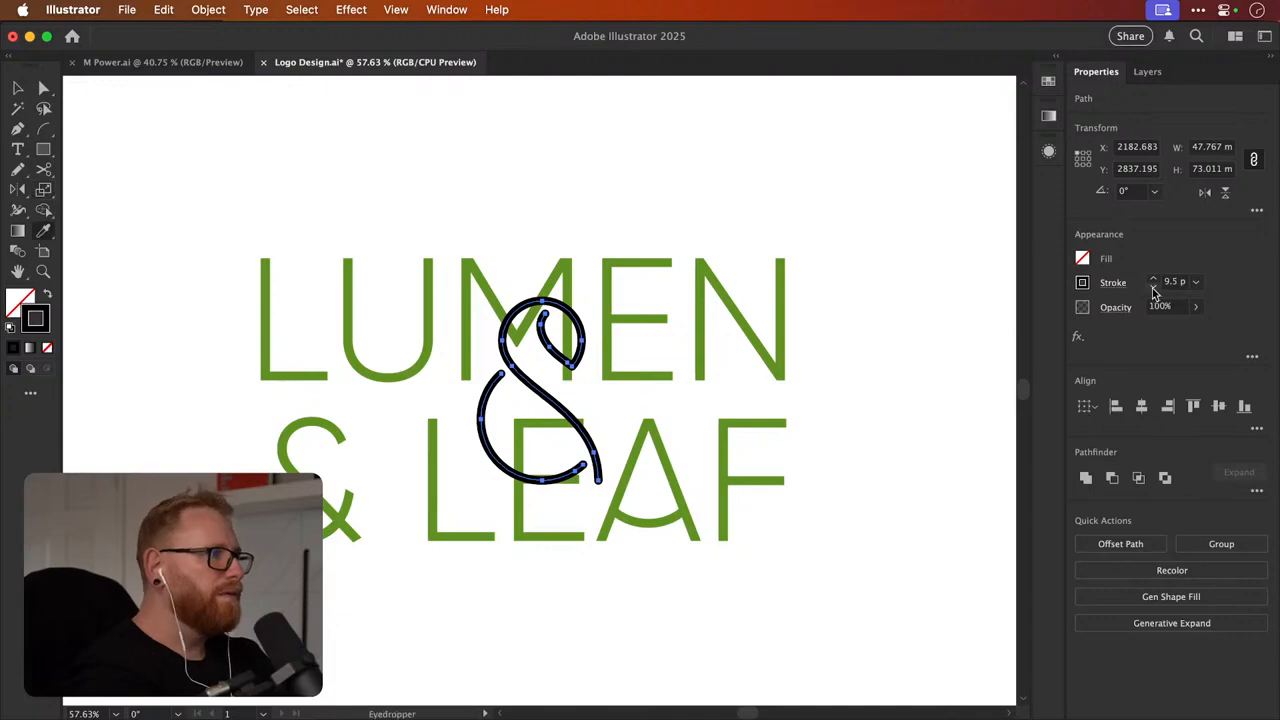
{"action": "left_click", "coordinate": [566, 278]}
{"action": "key", "text": "v"}
{"action": "left_click", "coordinate": [537, 397]}
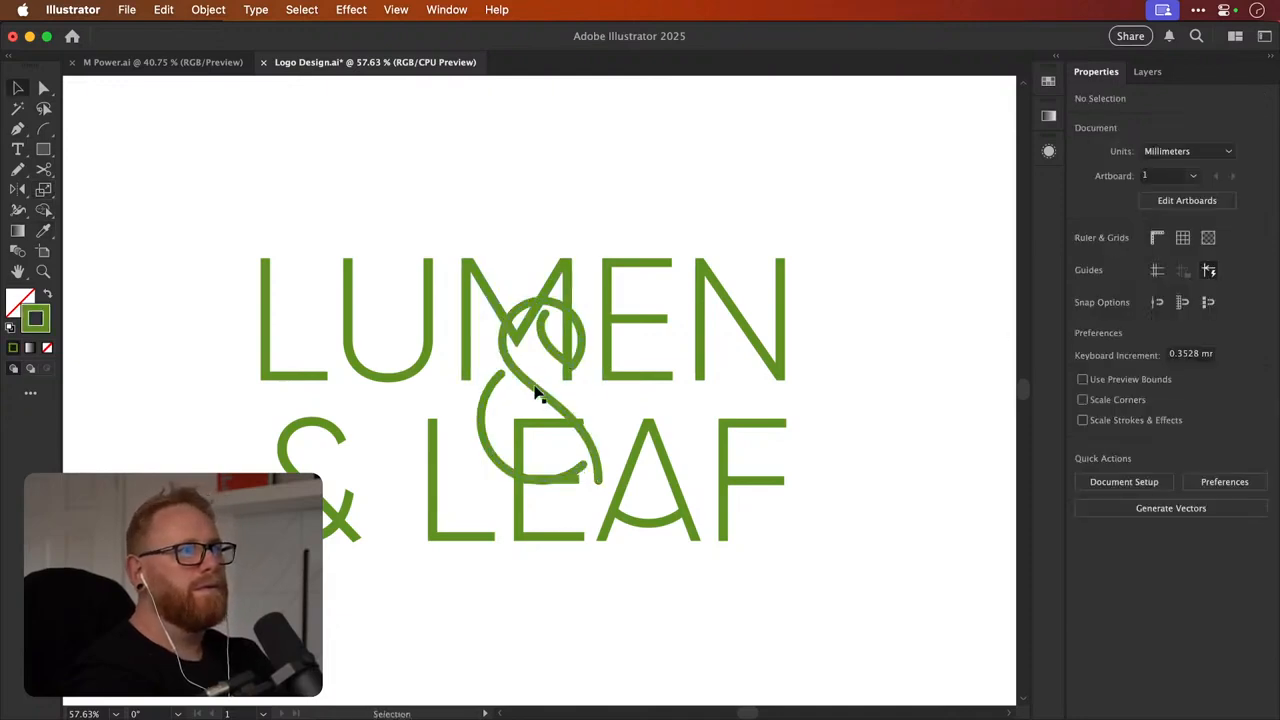
Group the two paths of the green custom ampersand
{"action": "left_click", "coordinate": [534, 389]}
{"action": "left_click", "coordinate": [483, 412], "text": "shift"}
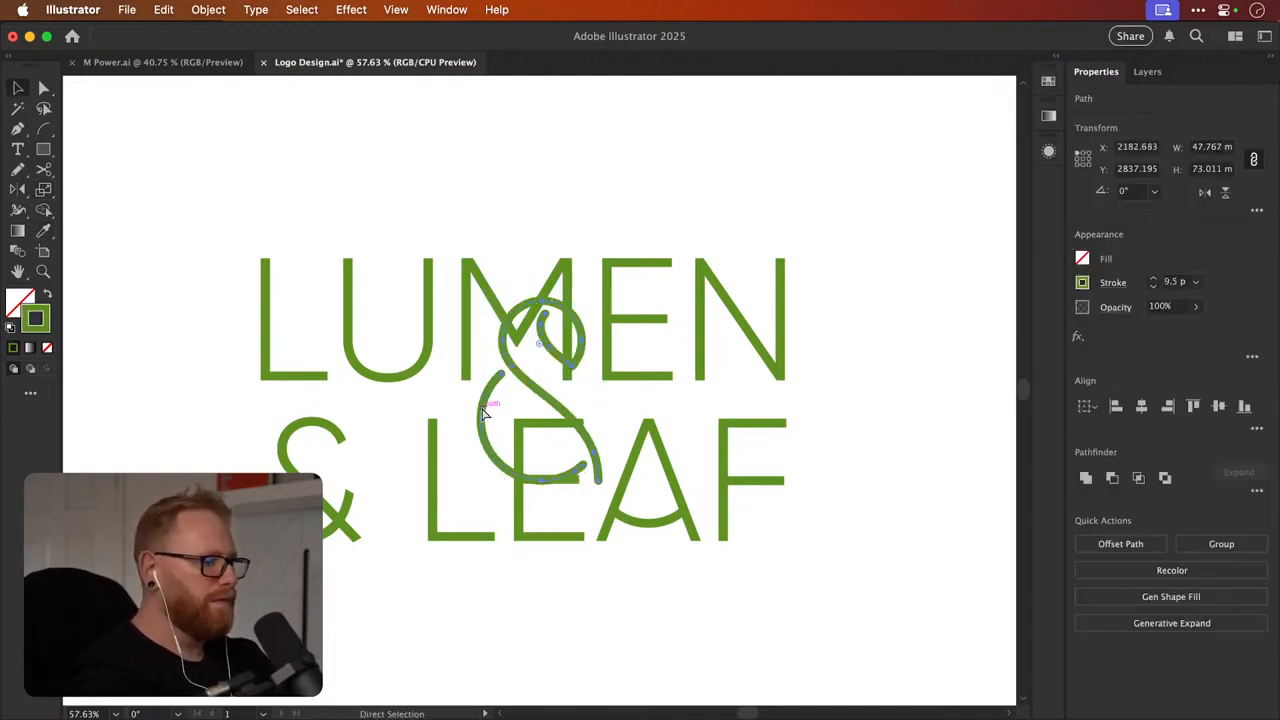
{"action": "key", "text": "super+g"}
Delete the uppercase wordmark's original ampersand and move the custom ampersand into its place in front of LEAF
{"action": "left_click", "coordinate": [325, 503]}
{"action": "double_click", "coordinate": [328, 510]}
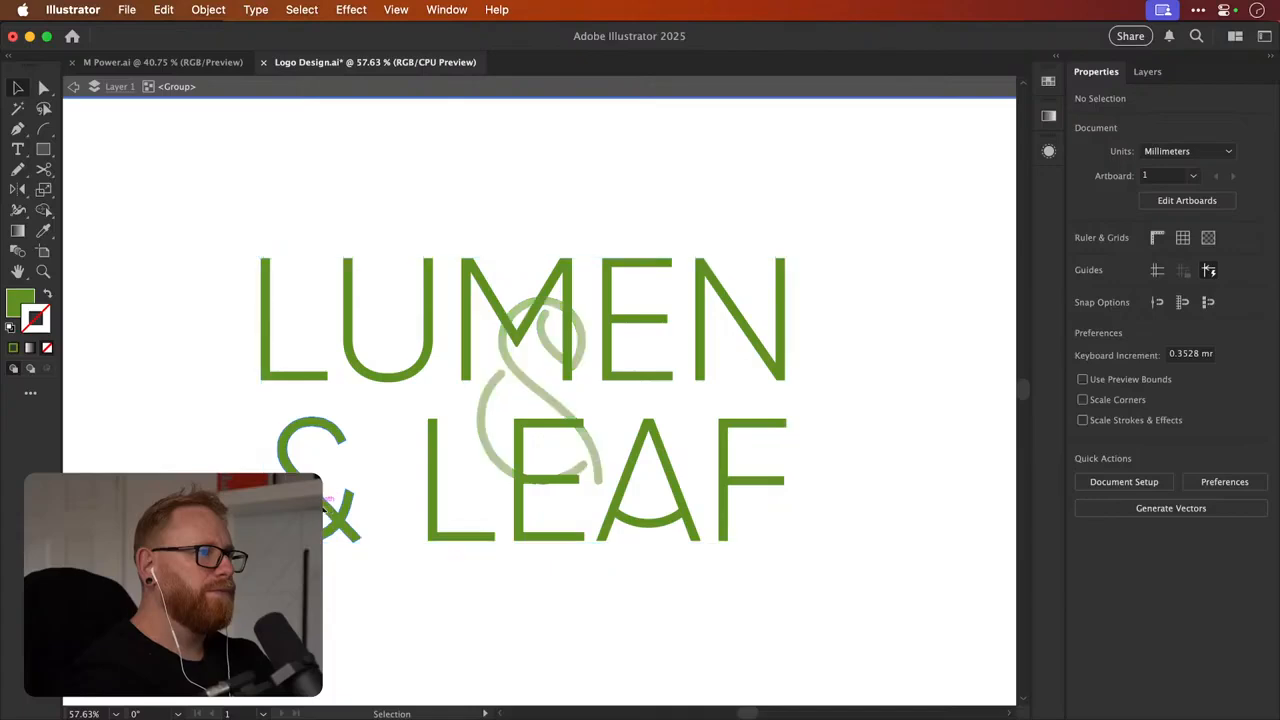
{"action": "left_click", "coordinate": [318, 500]}
{"action": "key", "text": "Delete"}
{"action": "key", "text": "Escape"}
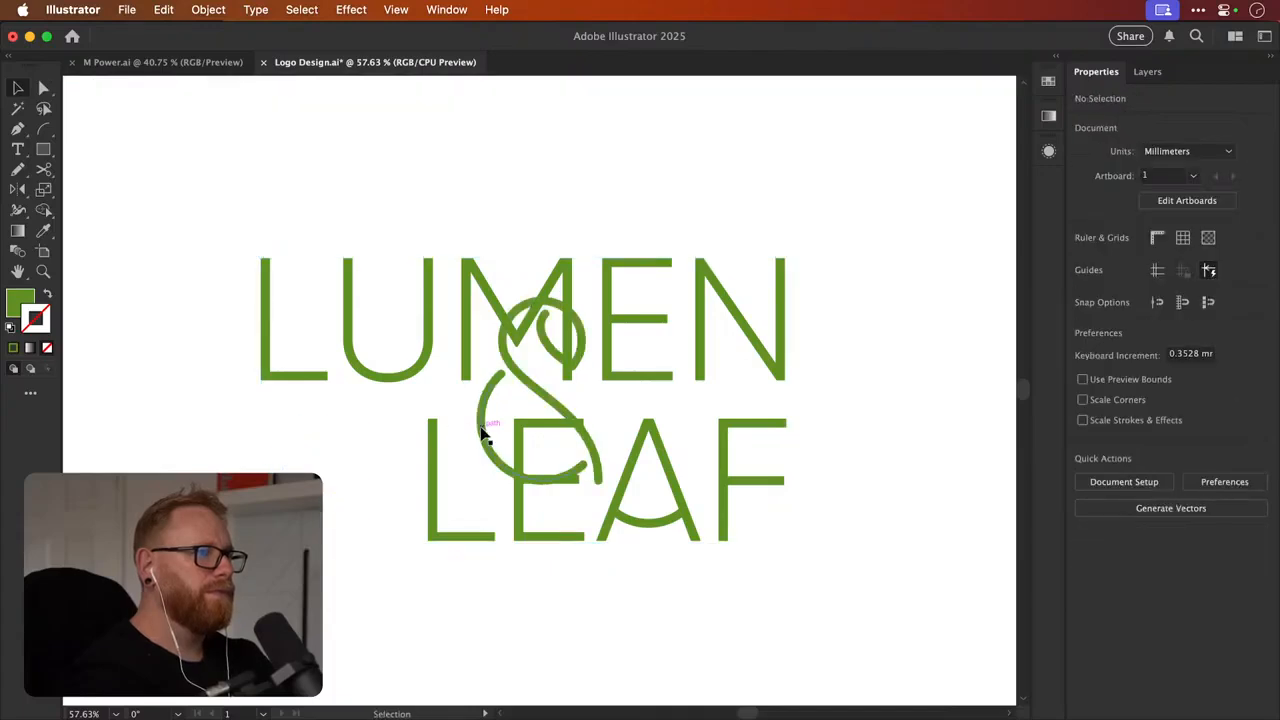
{"action": "left_click_drag", "start_coordinate": [483, 432], "coordinate": [343, 478]}
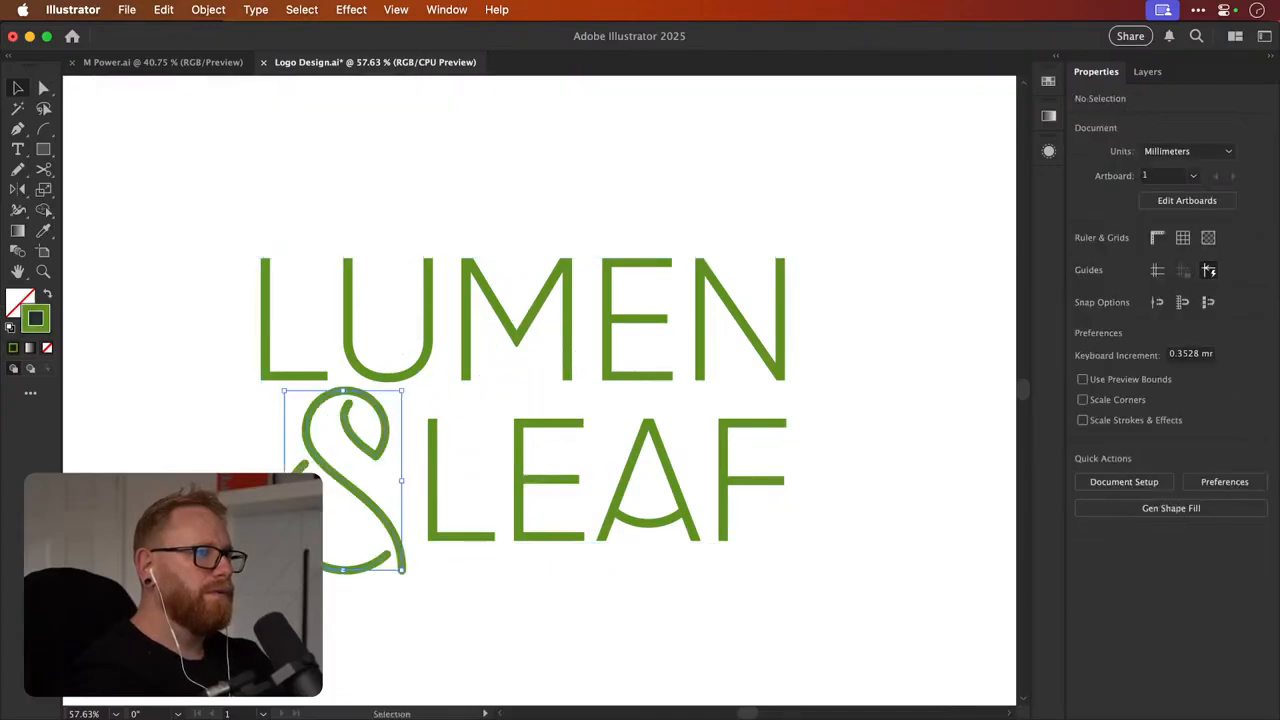
Examine the stacked green LUMEN & LEAF wordmark from a distance and close up
{"action": "left_click", "coordinate": [641, 200]}
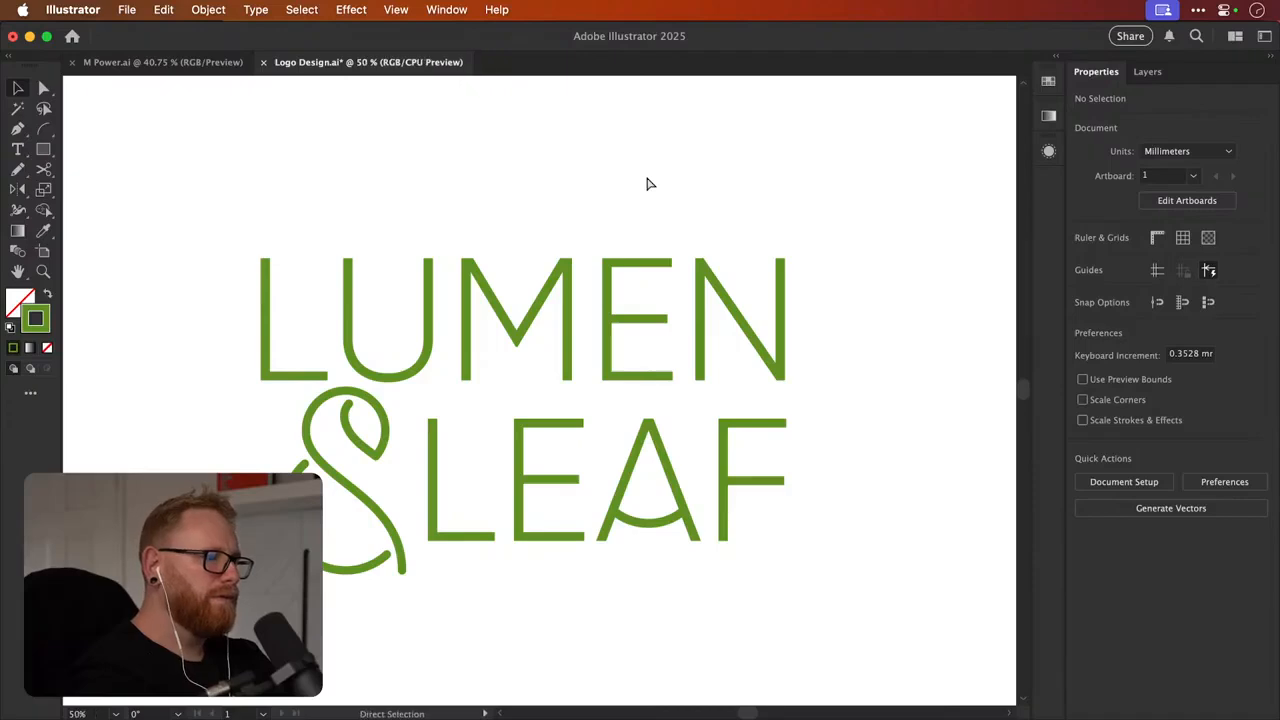
{"action": "key", "text": "super+minus"}
{"action": "key", "text": "super+minus"}
{"action": "key", "text": "super+minus"}
{"action": "key", "text": "super+minus"}
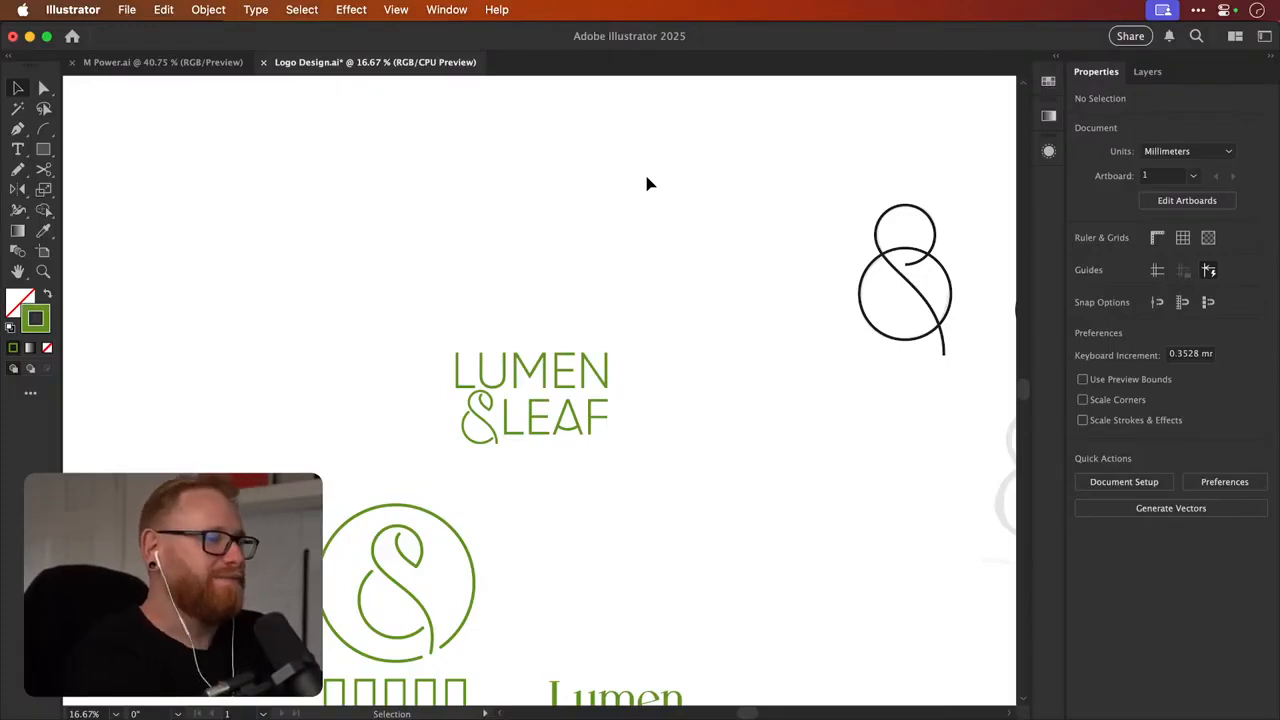
{"action": "left_click_drag", "start_coordinate": [404, 338], "coordinate": [700, 496]}
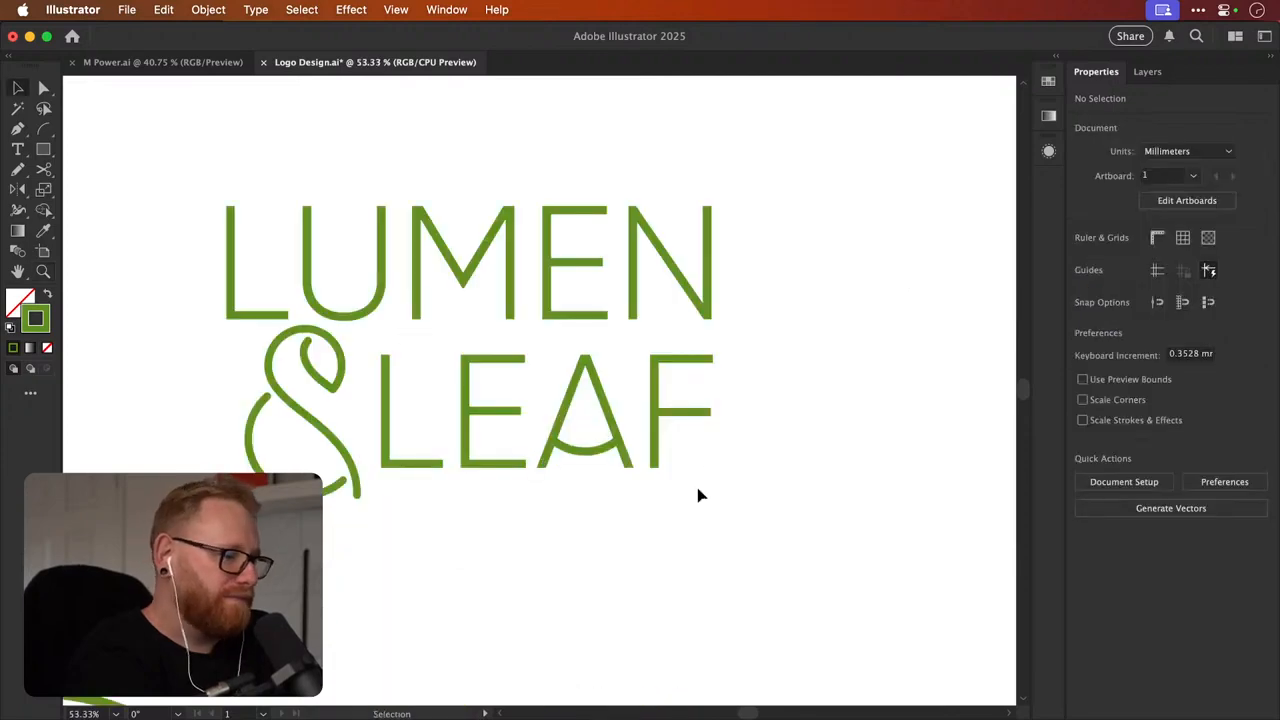
{"action": "scroll", "coordinate": [497, 552], "scroll_direction": "up", "scroll_amount": 2}
{"action": "scroll", "coordinate": [497, 552], "scroll_direction": "left", "scroll_amount": 1}
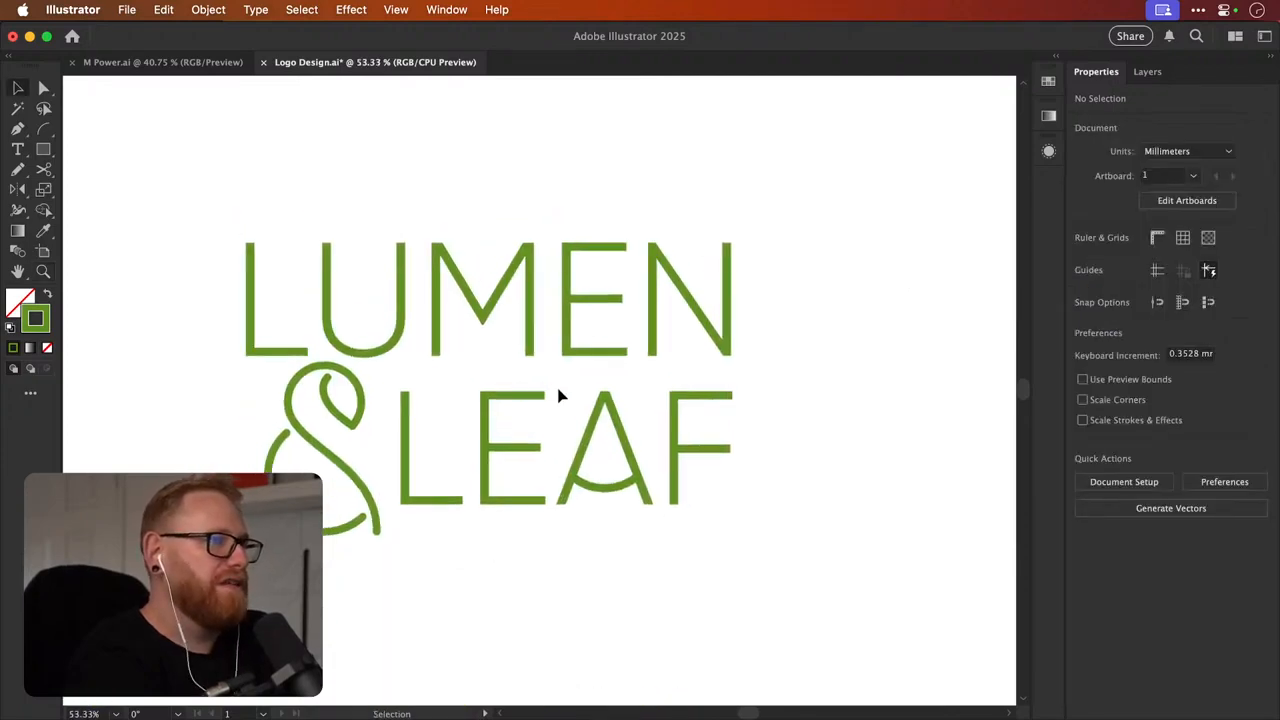
Deselect the wordmark's ampersand and save the logo document
{"action": "left_click", "coordinate": [343, 429]}
{"action": "key", "text": "a"}
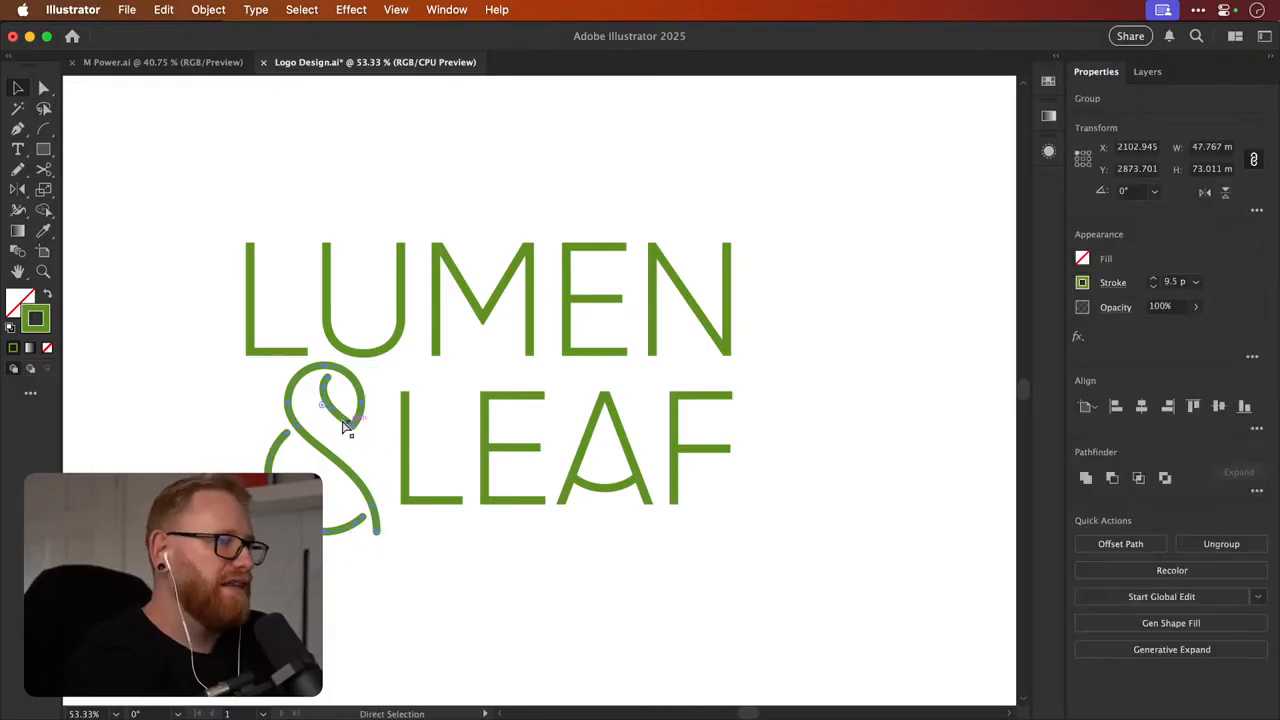
{"action": "key", "text": "super+minus"}
{"action": "key", "text": "super+minus"}
{"action": "key", "text": "v"}
{"action": "left_click", "coordinate": [342, 422]}
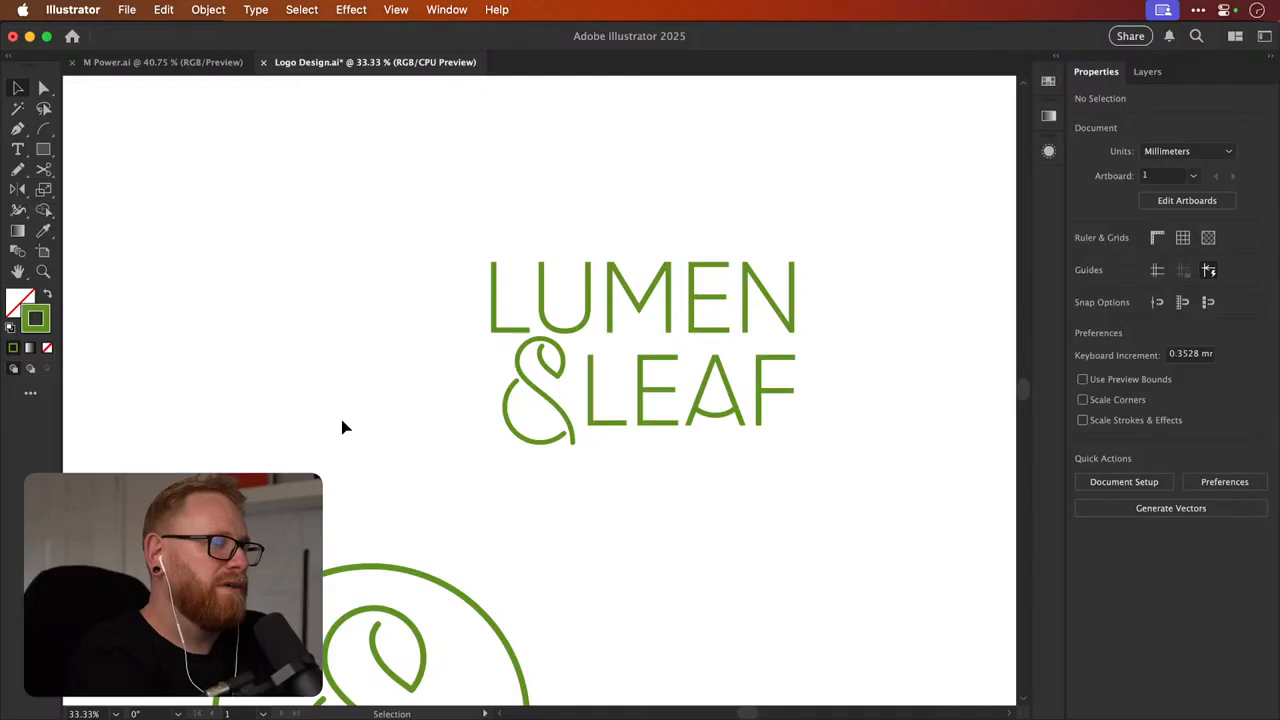
{"action": "key", "text": "super+s"}
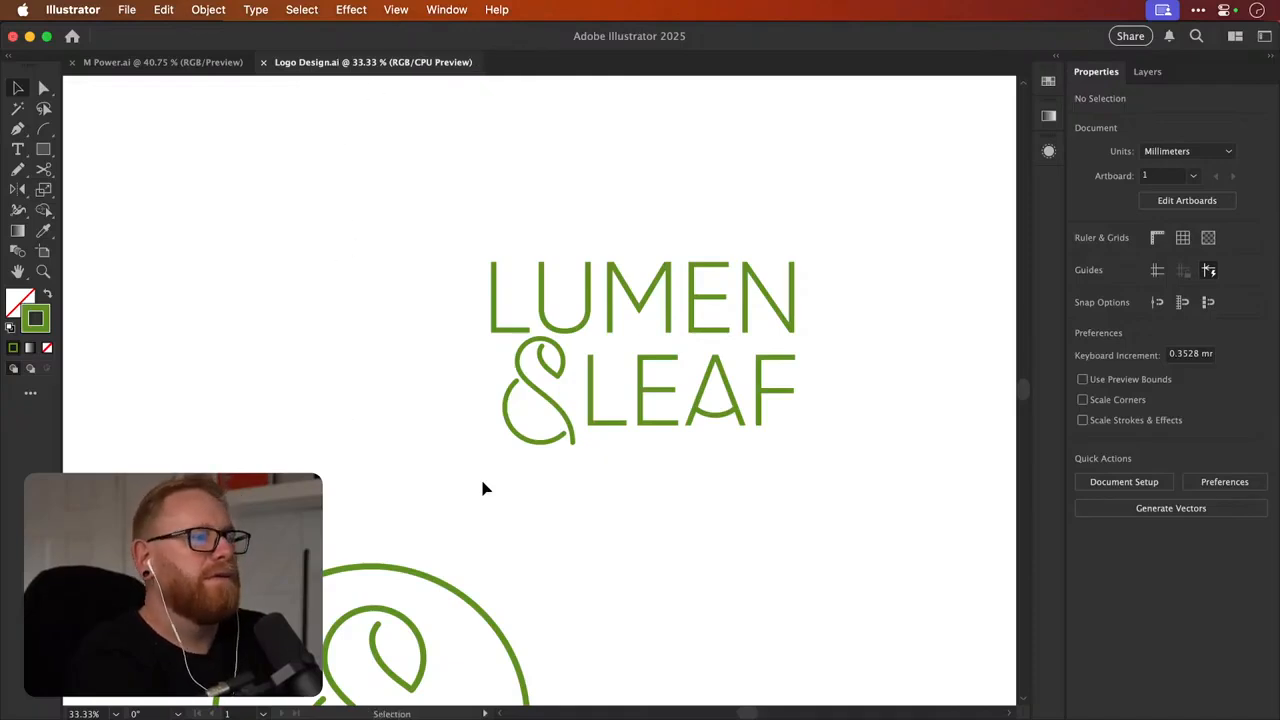
Review the earlier logo explorations across the artboard and compare them with the green LUMEN & LEAF wordmark
{"action": "key", "text": "super+minus"}
{"action": "key", "text": "super+minus"}
{"action": "key", "text": "super+minus"}
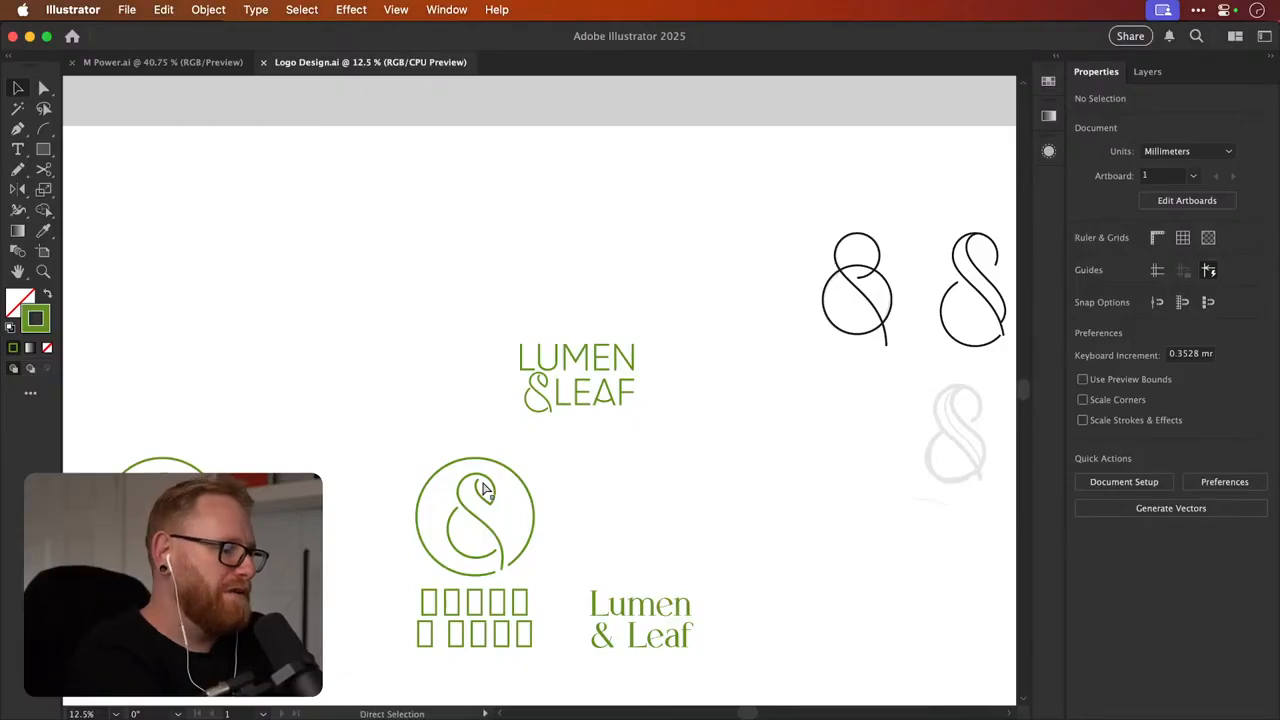
{"action": "key", "text": "super+minus"}
{"action": "key", "text": "super+minus"}
{"action": "key", "text": "super+minus"}
{"action": "key", "text": "super+minus"}
{"action": "scroll", "coordinate": [483, 488], "scroll_direction": "down", "scroll_amount": 5}
{"action": "scroll", "coordinate": [483, 488], "scroll_direction": "right", "scroll_amount": 2}
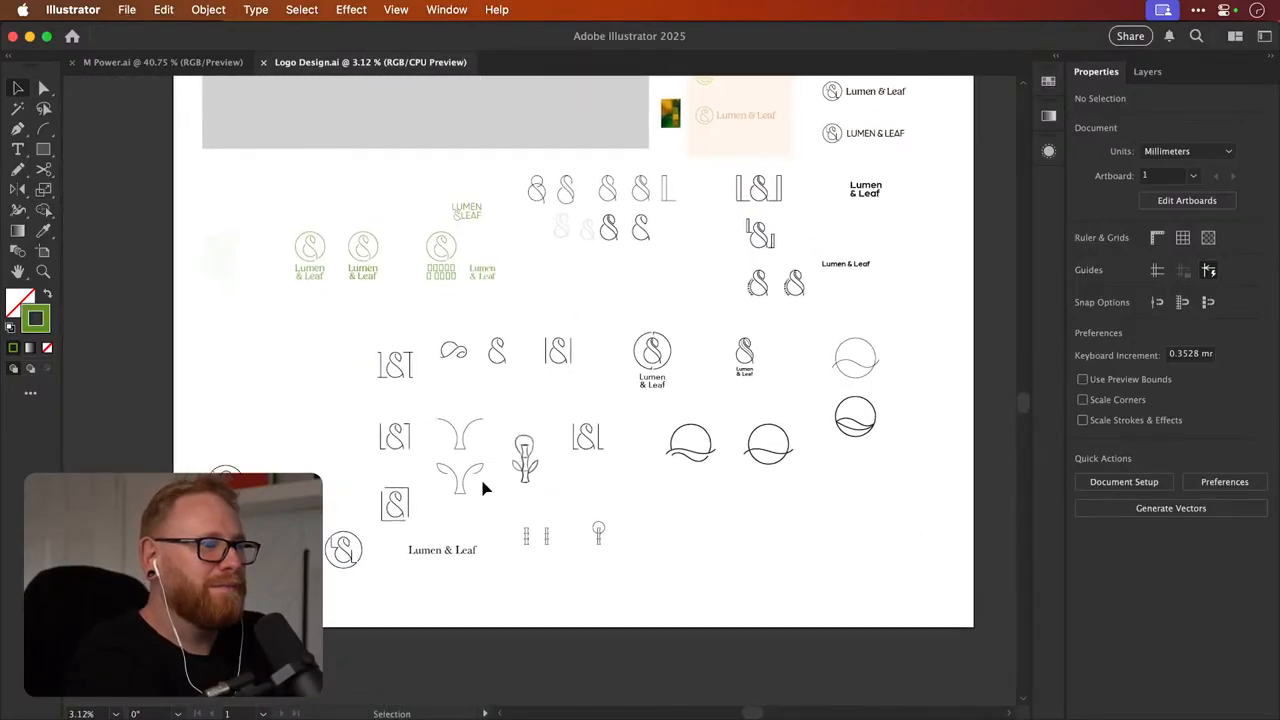
{"action": "scroll", "coordinate": [483, 488], "scroll_direction": "up", "scroll_amount": 4}
{"action": "scroll", "coordinate": [483, 488], "scroll_direction": "right", "scroll_amount": 2}
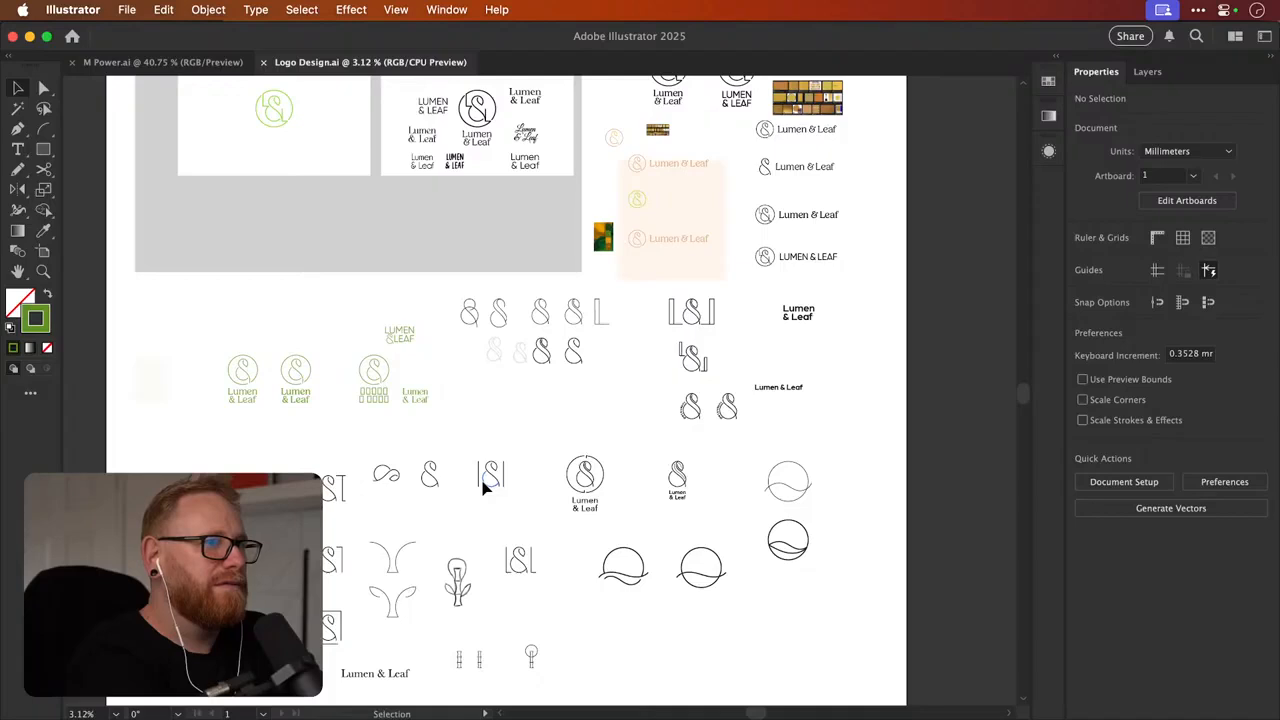
{"action": "scroll", "coordinate": [483, 488], "scroll_direction": "up", "scroll_amount": 5}
{"action": "scroll", "coordinate": [483, 488], "scroll_direction": "right", "scroll_amount": 1}
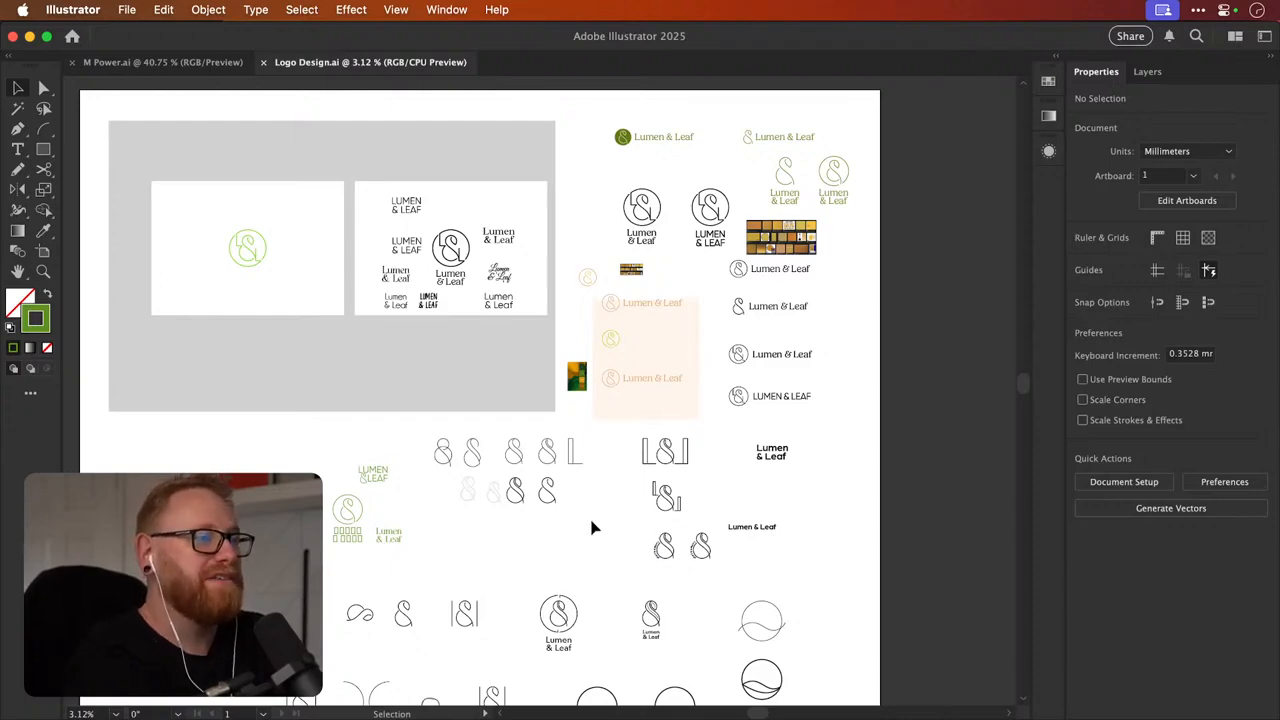
{"action": "key", "text": "z"}
{"action": "scroll", "coordinate": [363, 487], "scroll_direction": "down", "scroll_amount": 5}
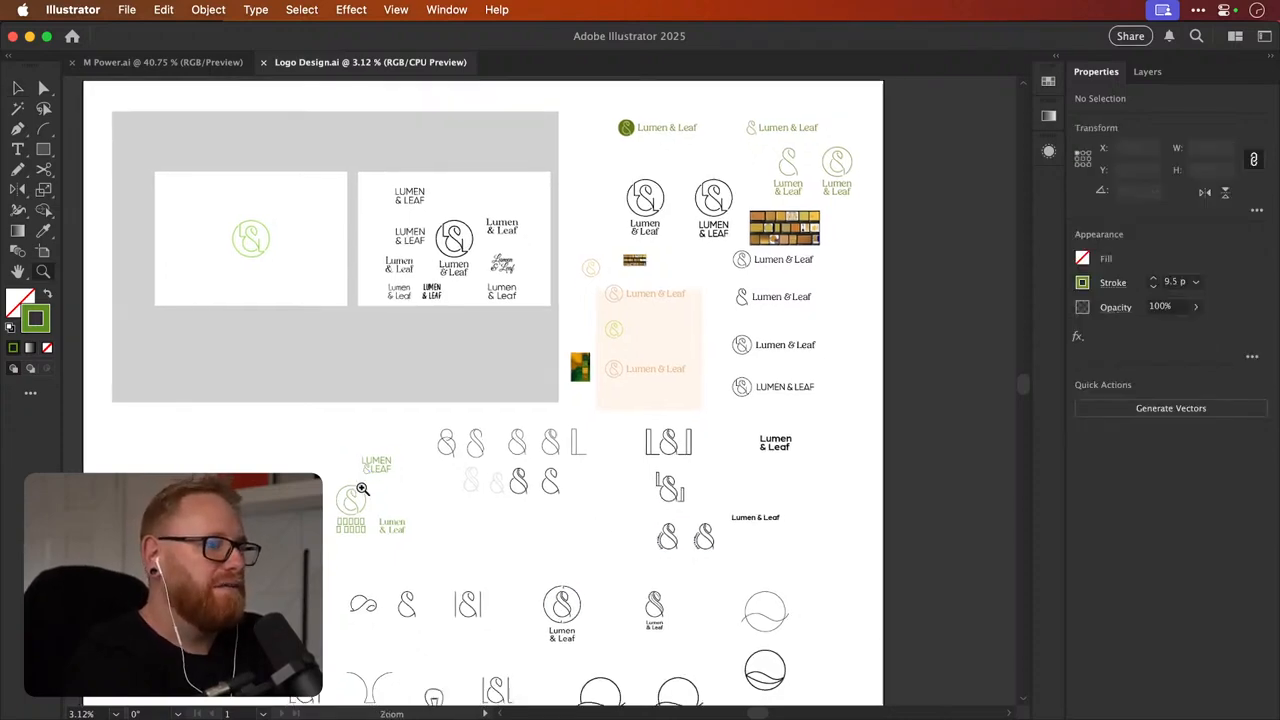
{"action": "scroll", "coordinate": [363, 487], "scroll_direction": "up", "scroll_amount": 4}
{"action": "left_click_drag", "start_coordinate": [373, 372], "coordinate": [606, 543]}
{"action": "scroll", "coordinate": [277, 434], "scroll_direction": "up", "scroll_amount": 3}
{"action": "scroll", "coordinate": [277, 434], "scroll_direction": "left", "scroll_amount": 3}
{"action": "scroll", "coordinate": [457, 445], "scroll_direction": "left", "scroll_amount": 5}
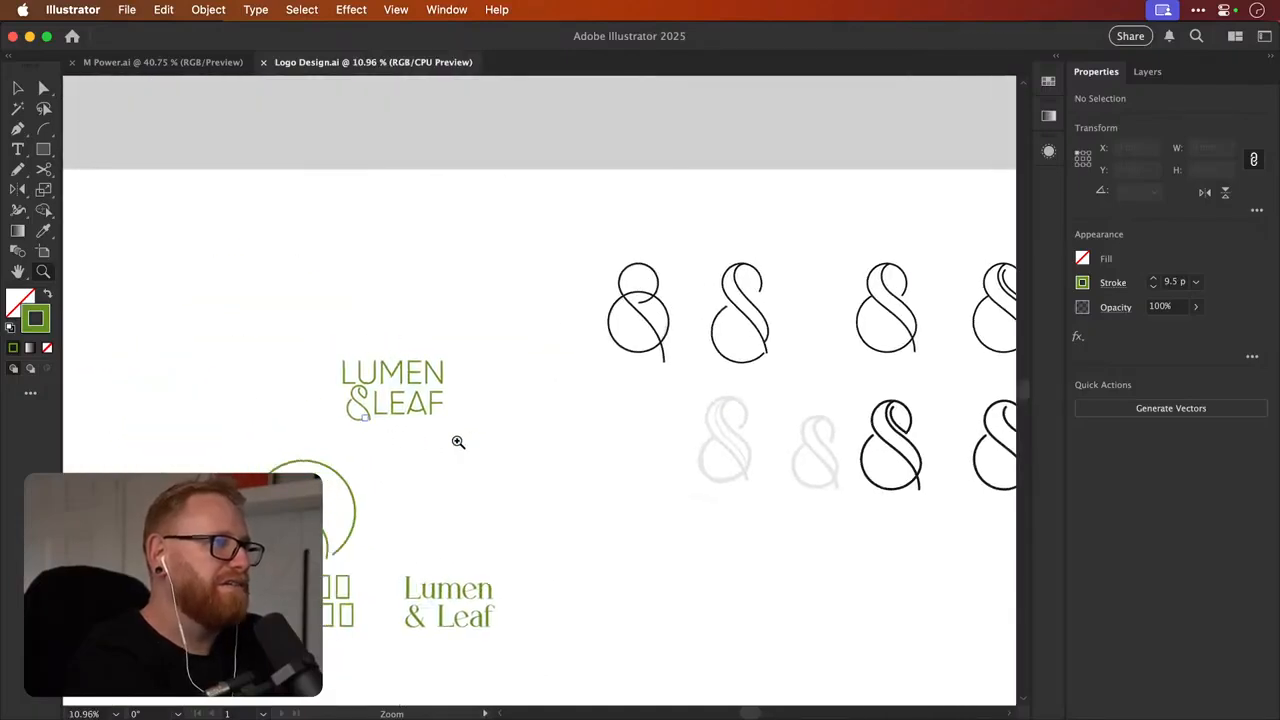
{"action": "key", "text": "a"}
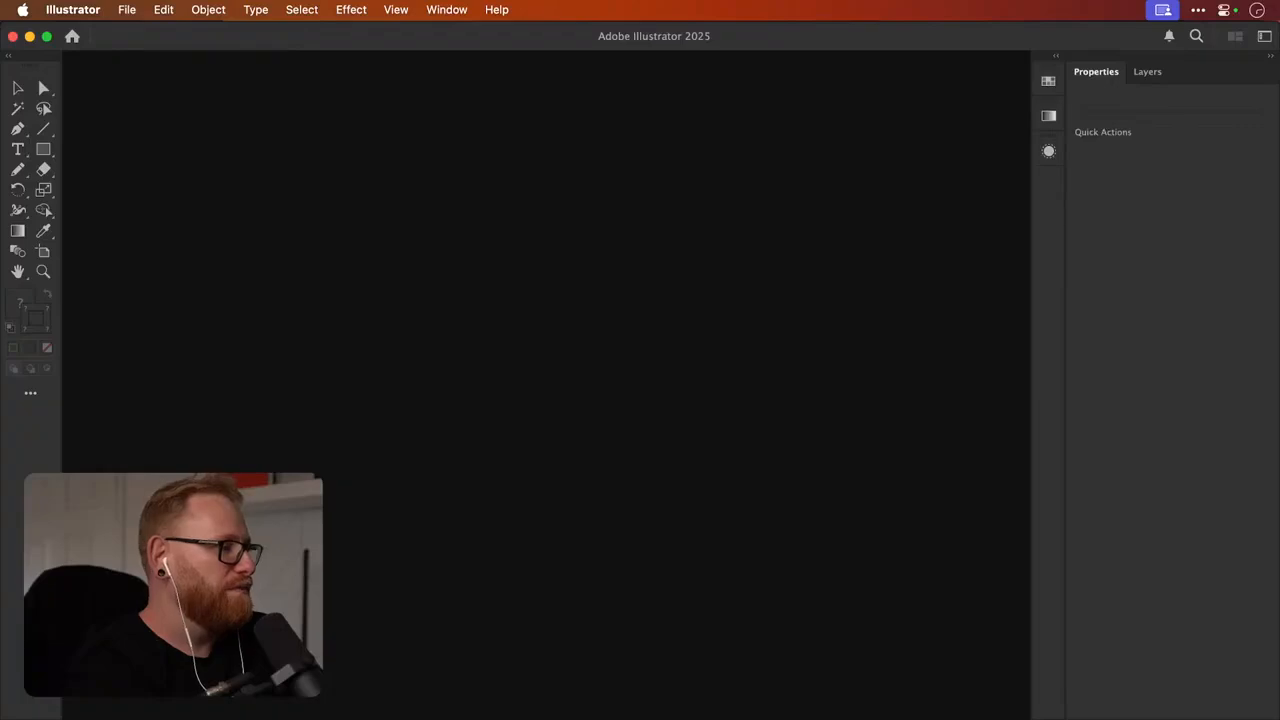
Reopen the recently used file Logo Design.ai
{"action": "left_click", "coordinate": [130, 10]}
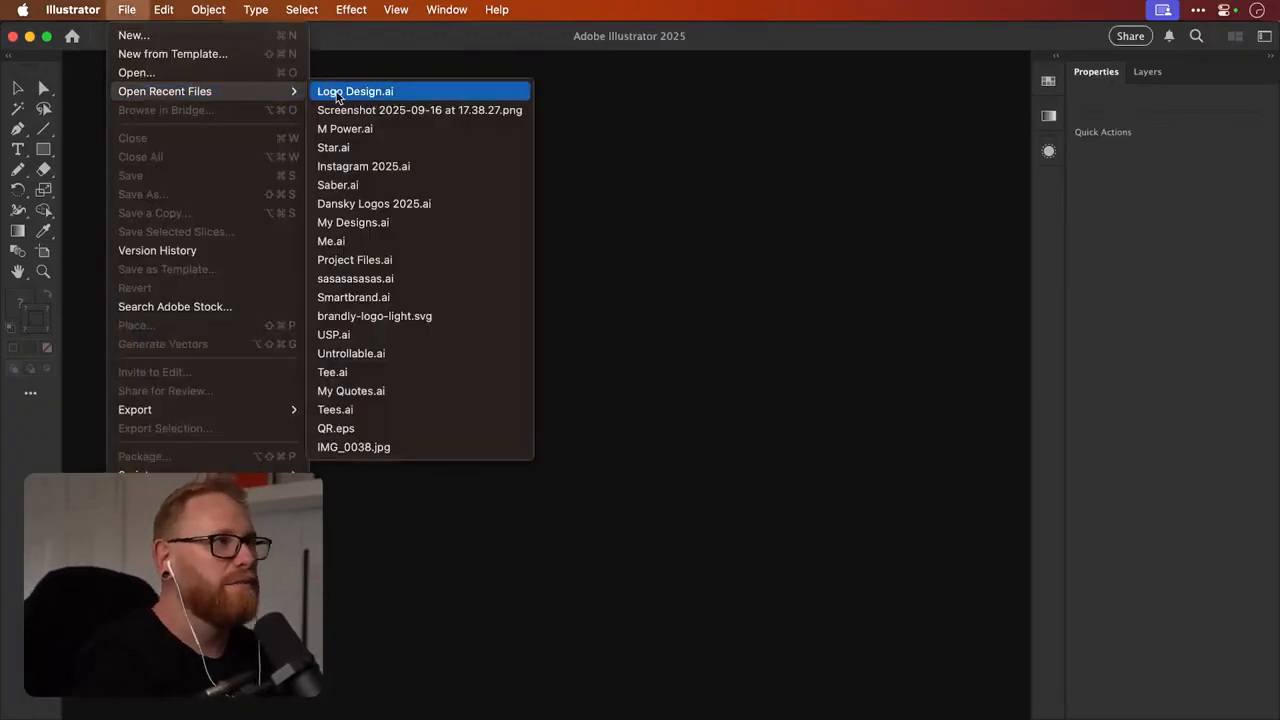
{"action": "left_click", "coordinate": [336, 95]}
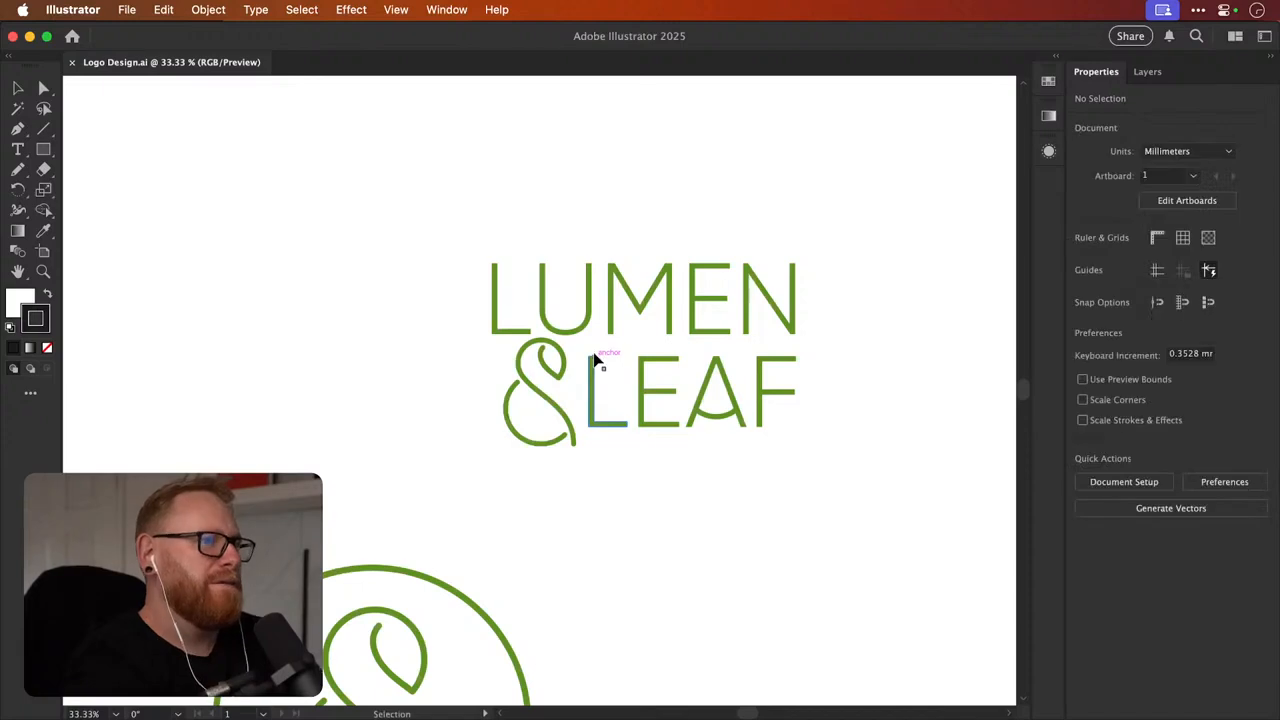
{"action": "key", "text": "z"}
{"action": "left_click_drag", "start_coordinate": [592, 395], "coordinate": [629, 394]}
{"action": "key", "text": "v"}
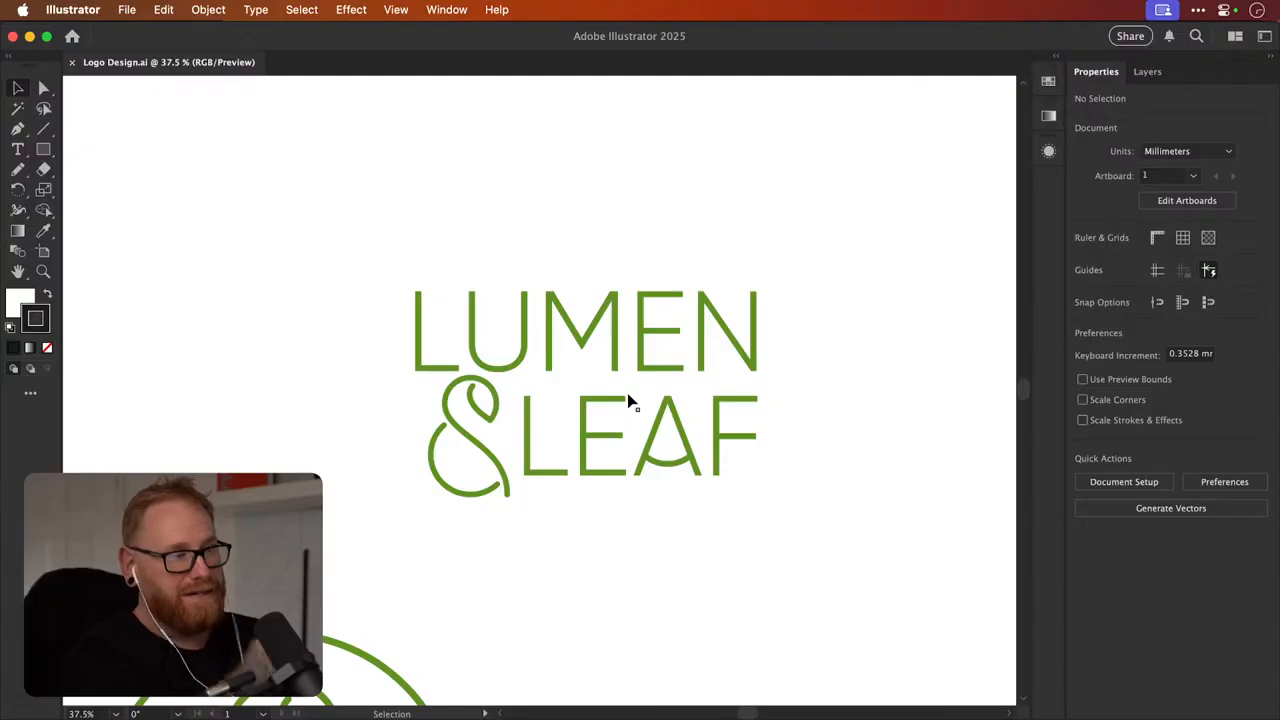
Try scaling the ampersand in the stacked LUMEN & LEAF wordmark down slightly
{"action": "left_click", "coordinate": [484, 422]}
{"action": "key", "text": "s"}
{"action": "left_click_drag", "start_coordinate": [651, 277], "coordinate": [628, 311]}
{"action": "key", "text": "v"}
{"action": "left_click", "coordinate": [537, 546]}
{"action": "key", "text": "super+minus"}
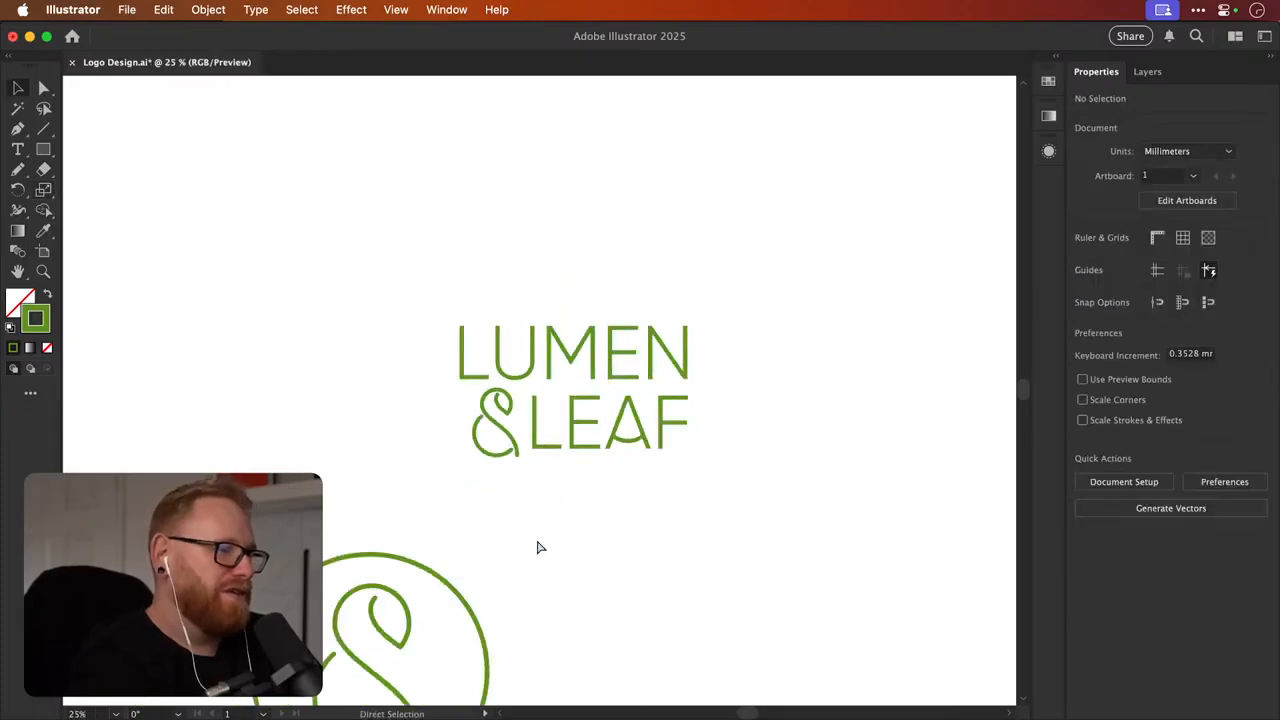
{"action": "key", "text": "super+minus"}
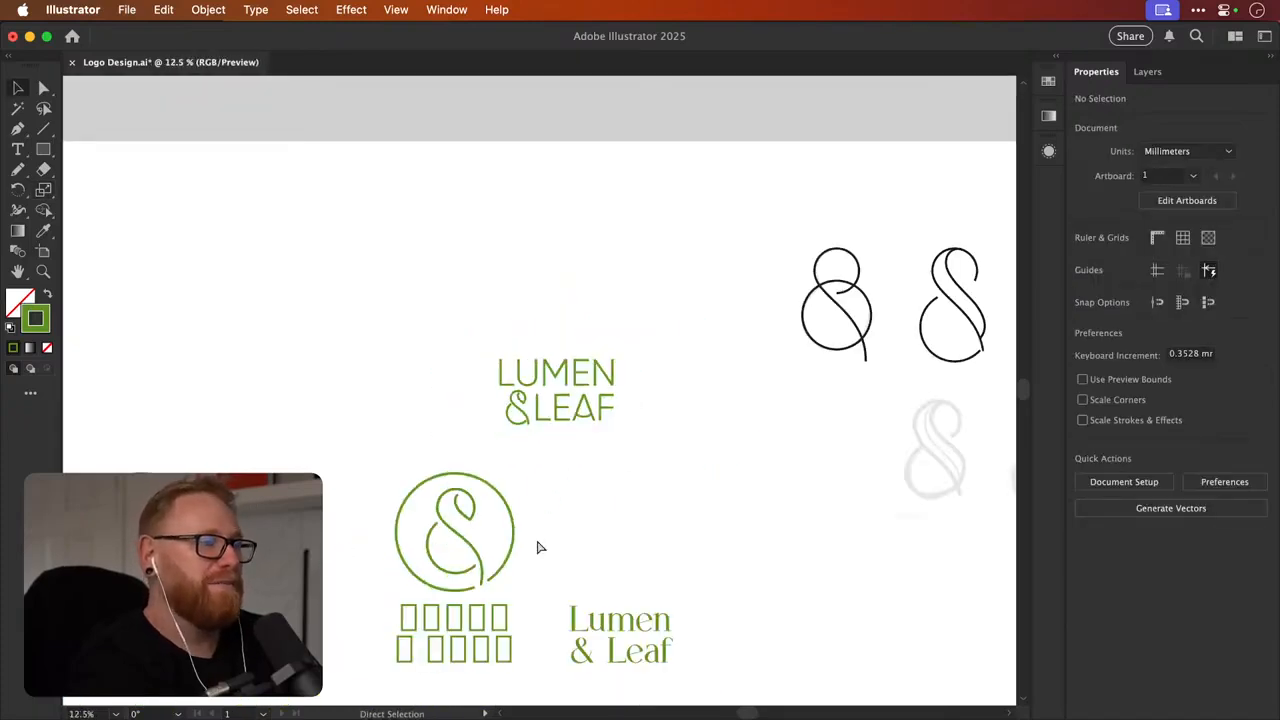
{"action": "left_click", "coordinate": [533, 428]}
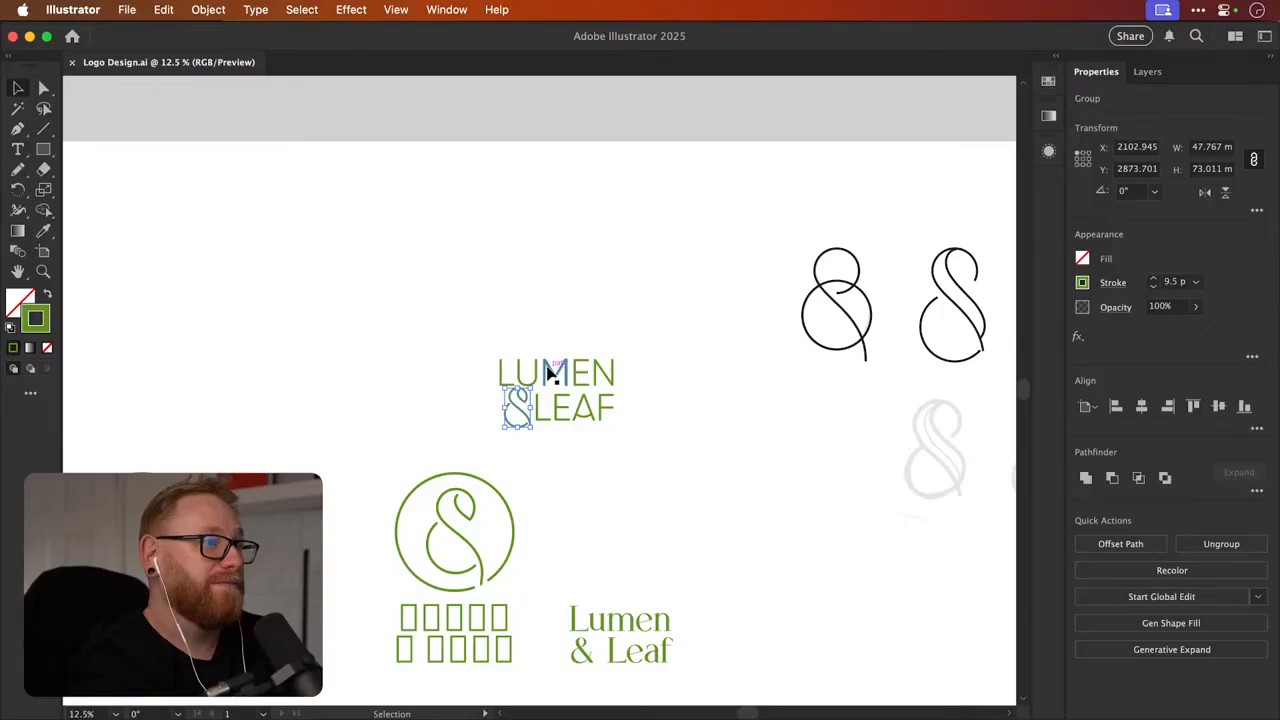
Place a copy of the serif Lumen & Leaf text in the empty upper area and move the wordmark's ampersand beside it
{"action": "scroll", "coordinate": [574, 388], "scroll_direction": "down", "scroll_amount": 1}
{"action": "left_click_drag", "start_coordinate": [651, 584], "coordinate": [380, 243]}
{"action": "left_click", "coordinate": [543, 382]}
{"action": "left_click_drag", "start_coordinate": [543, 382], "coordinate": [268, 220]}
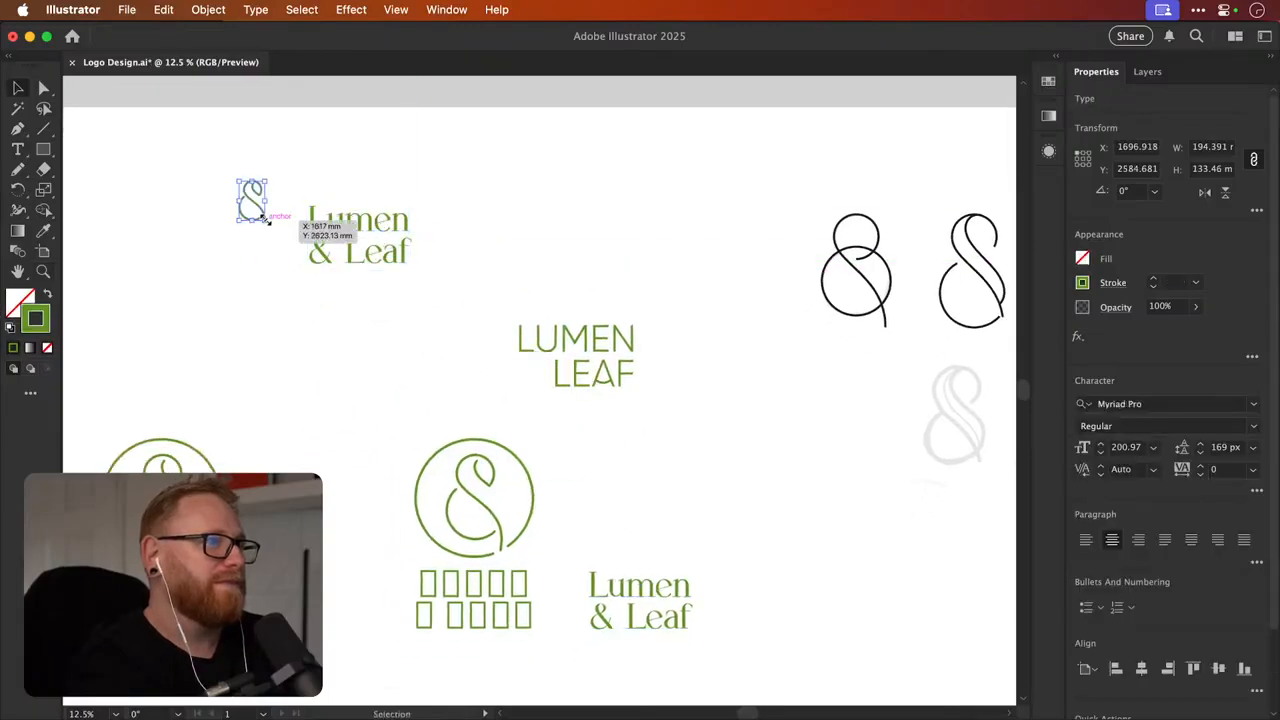
Change the font of the copied Lumen & Leaf text to Quicksand Light
{"action": "scroll", "coordinate": [551, 263], "scroll_direction": "up", "scroll_amount": 5}
{"action": "scroll", "coordinate": [551, 277], "scroll_direction": "up", "scroll_amount": 1}
{"action": "left_click", "coordinate": [575, 367]}
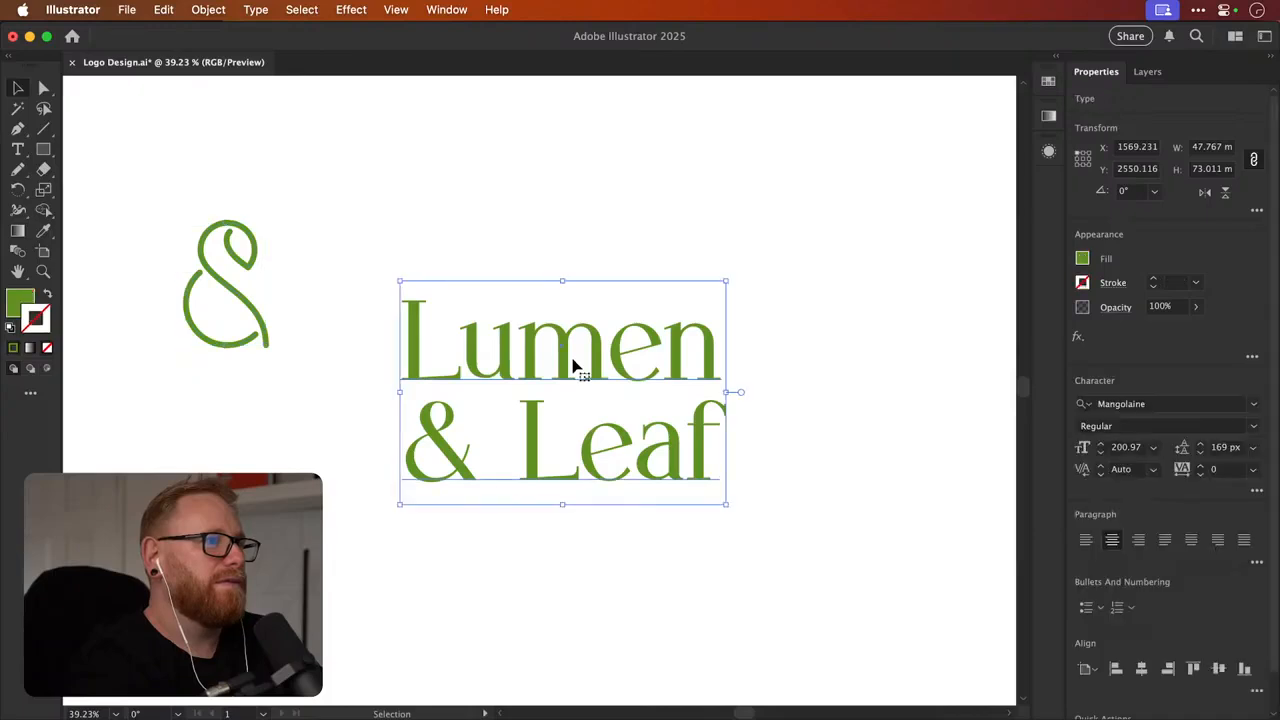
{"action": "left_click", "coordinate": [1143, 403]}
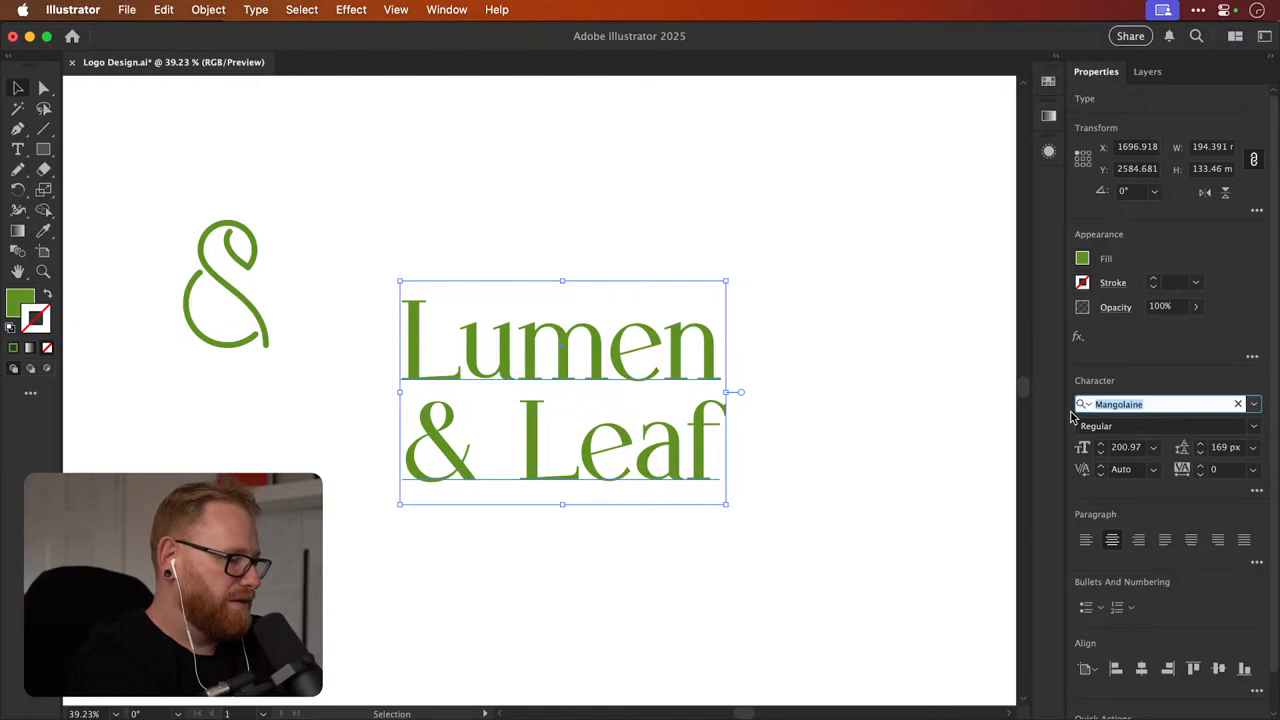
{"action": "type", "text": "quick"}
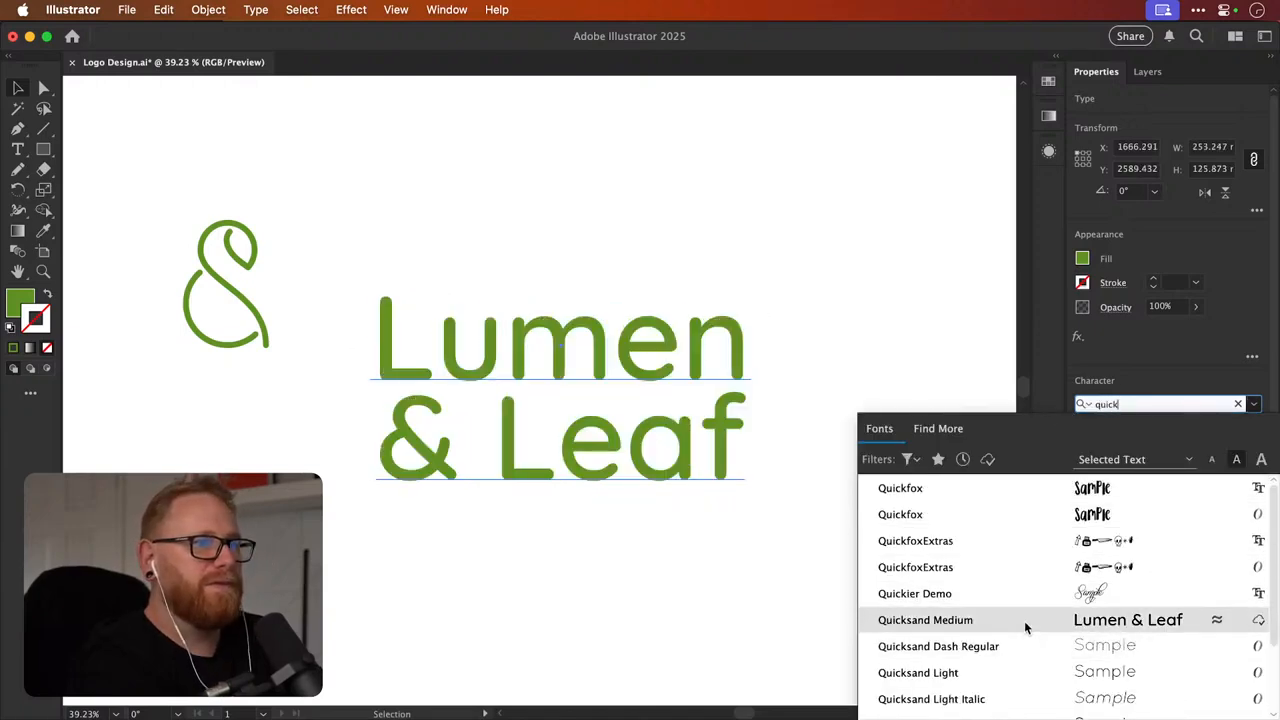
{"action": "left_click", "coordinate": [1022, 670]}
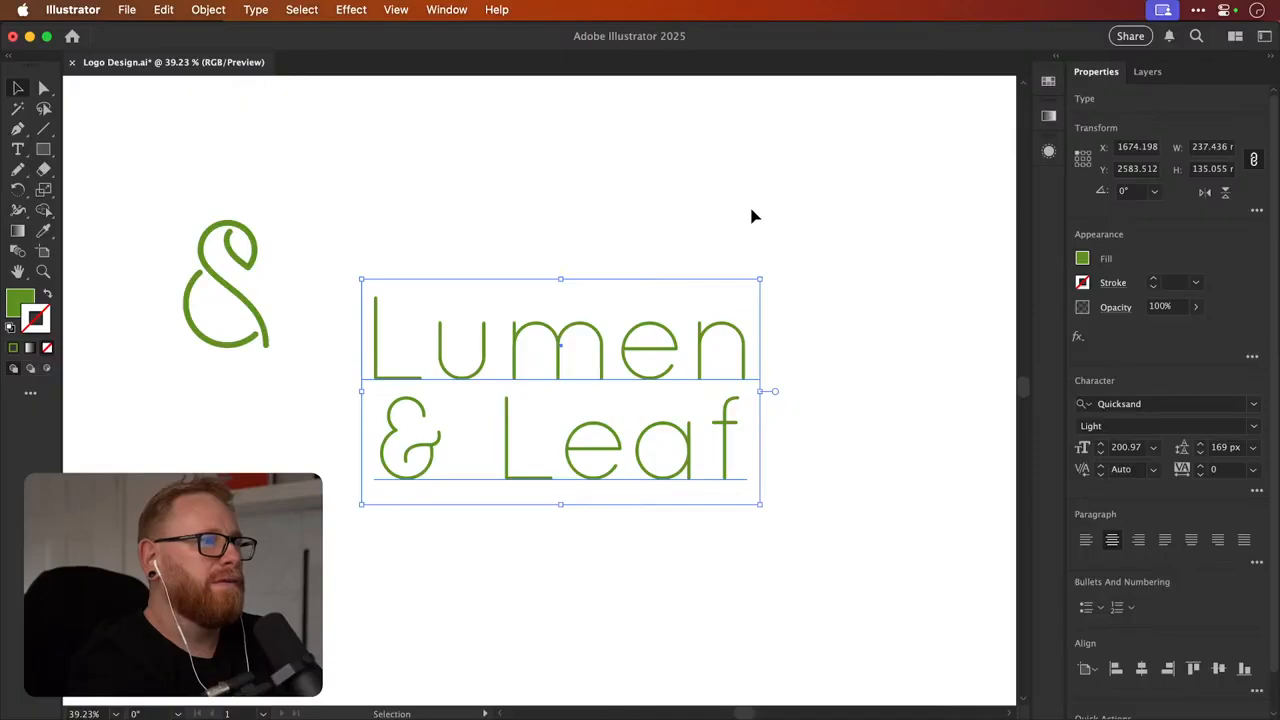
Set the weight of the Quicksand Lumen & Leaf text to Regular
{"action": "left_click", "coordinate": [680, 222]}
{"action": "left_click", "coordinate": [598, 340]}
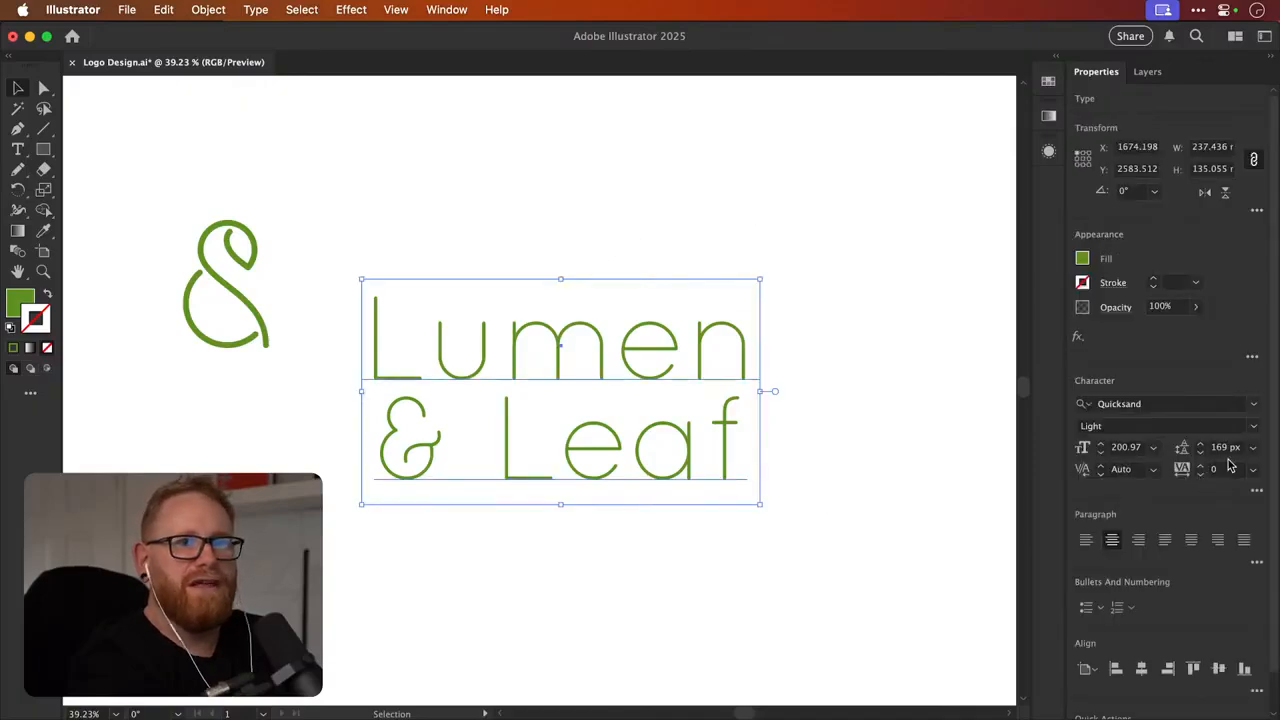
{"action": "left_click", "coordinate": [1252, 426]}
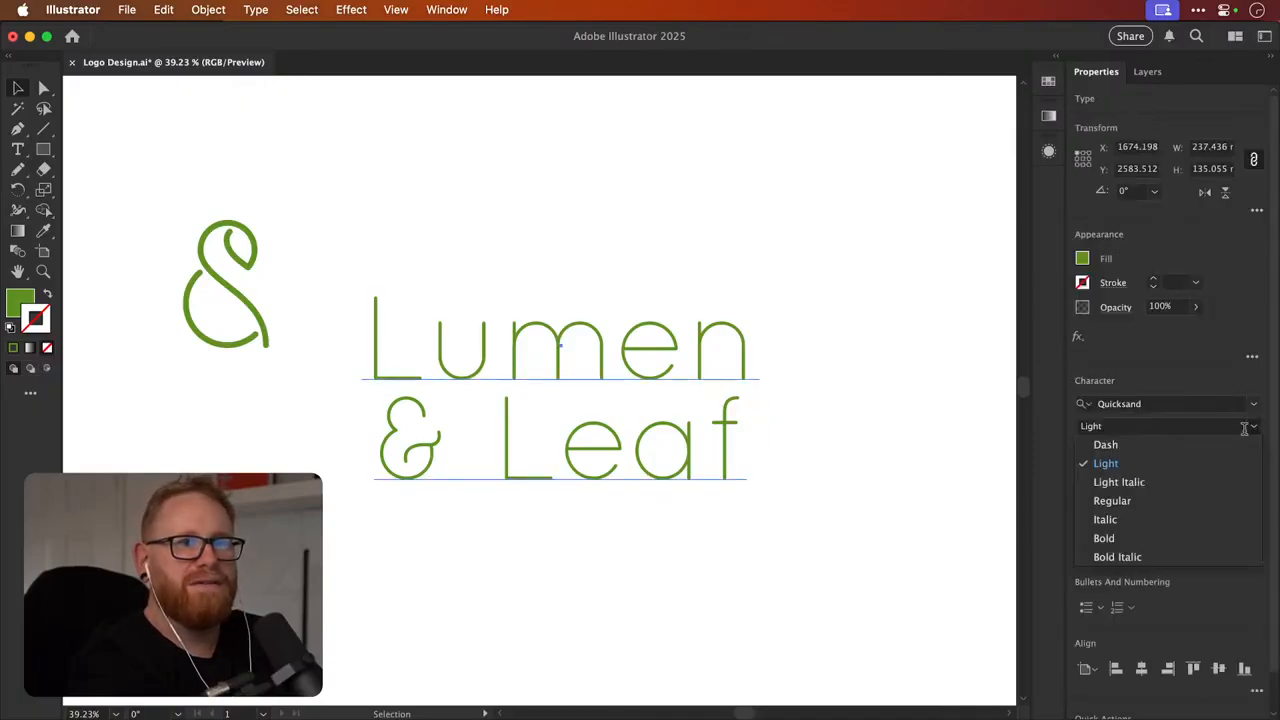
{"action": "left_click", "coordinate": [1198, 500]}
Delete the "& Leaf" line from the Quicksand text so that only "Lumen" is left
{"action": "key", "text": "t"}
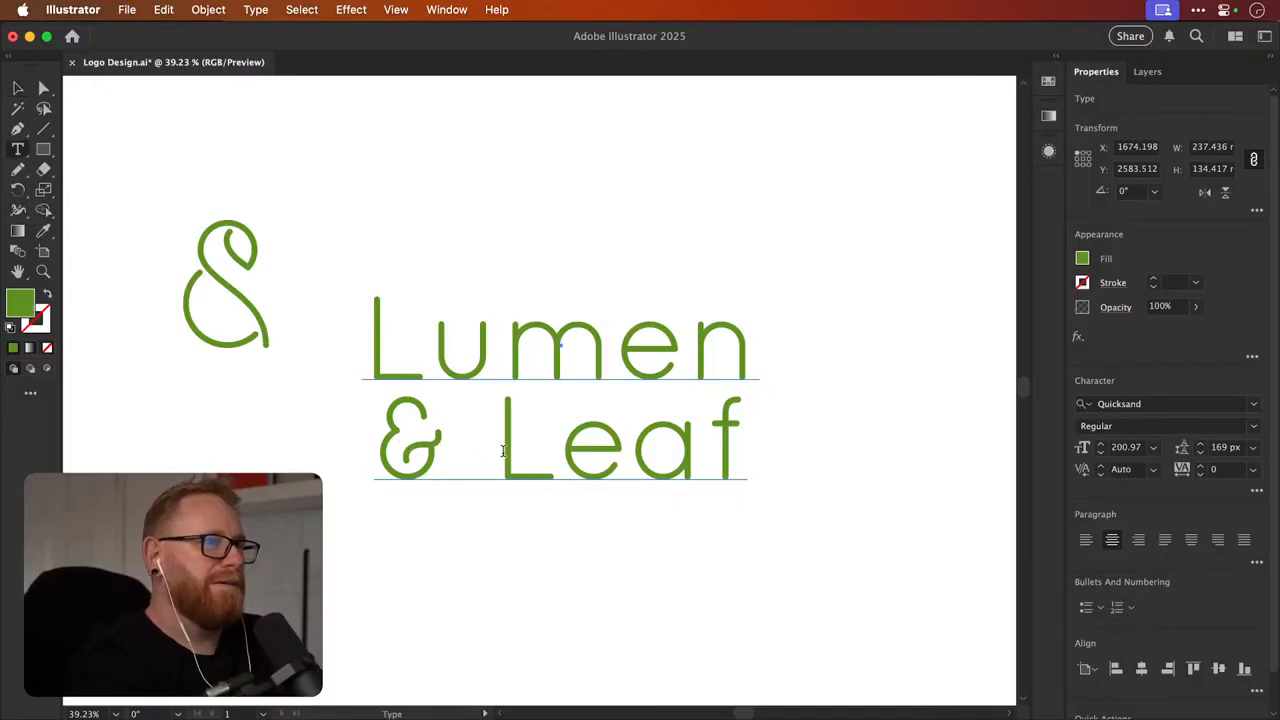
{"action": "left_click_drag", "start_coordinate": [489, 449], "coordinate": [396, 452]}
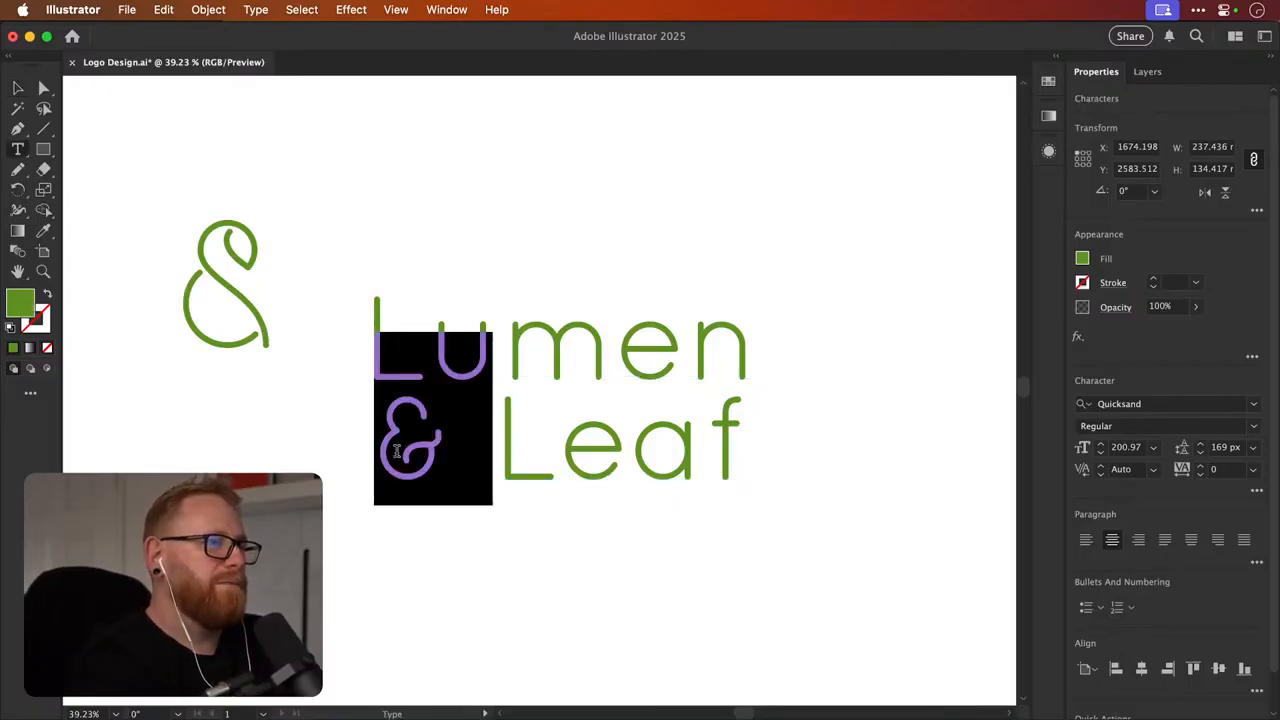
{"action": "key", "text": "Right"}
{"action": "key", "text": "Right"}
{"action": "key", "text": "Right"}
{"action": "key", "text": "Right"}
{"action": "key", "text": "Right"}
{"action": "key", "text": "BackSpace"}
{"action": "key", "text": "BackSpace"}
{"action": "key", "text": "BackSpace"}
{"action": "key", "text": "BackSpace"}
{"action": "key", "text": "BackSpace"}
{"action": "key", "text": "BackSpace"}
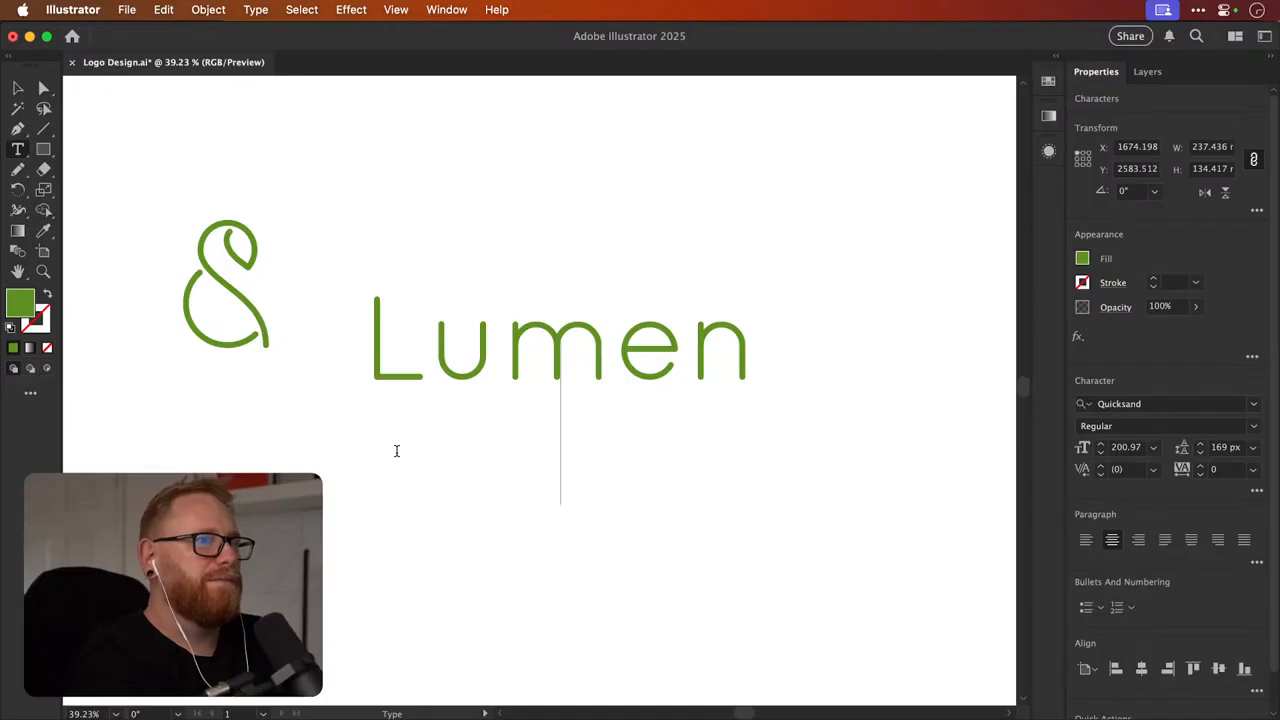
{"action": "key", "text": "BackSpace"}
{"action": "key", "text": "Escape"}
Duplicate the Lumen text below the original and tighten the copy's tracking to -80
{"action": "left_click", "coordinate": [584, 395]}
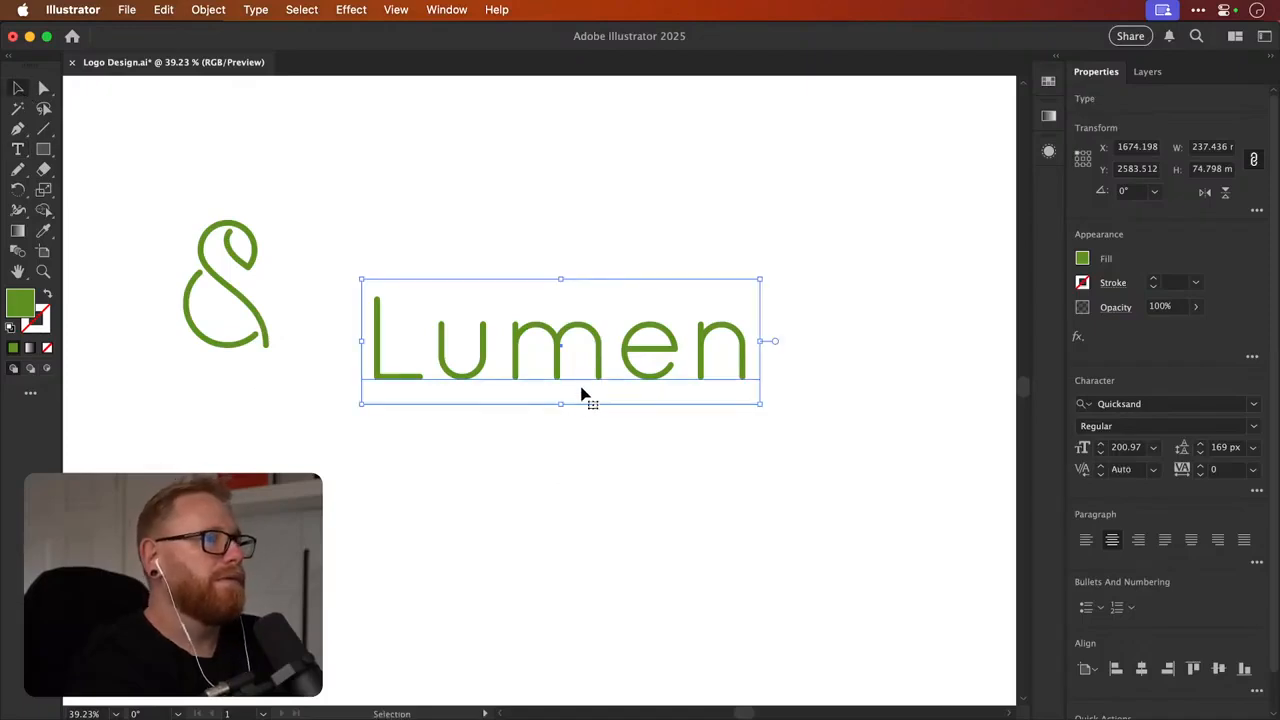
{"action": "left_click_drag", "start_coordinate": [584, 395], "coordinate": [584, 423]}
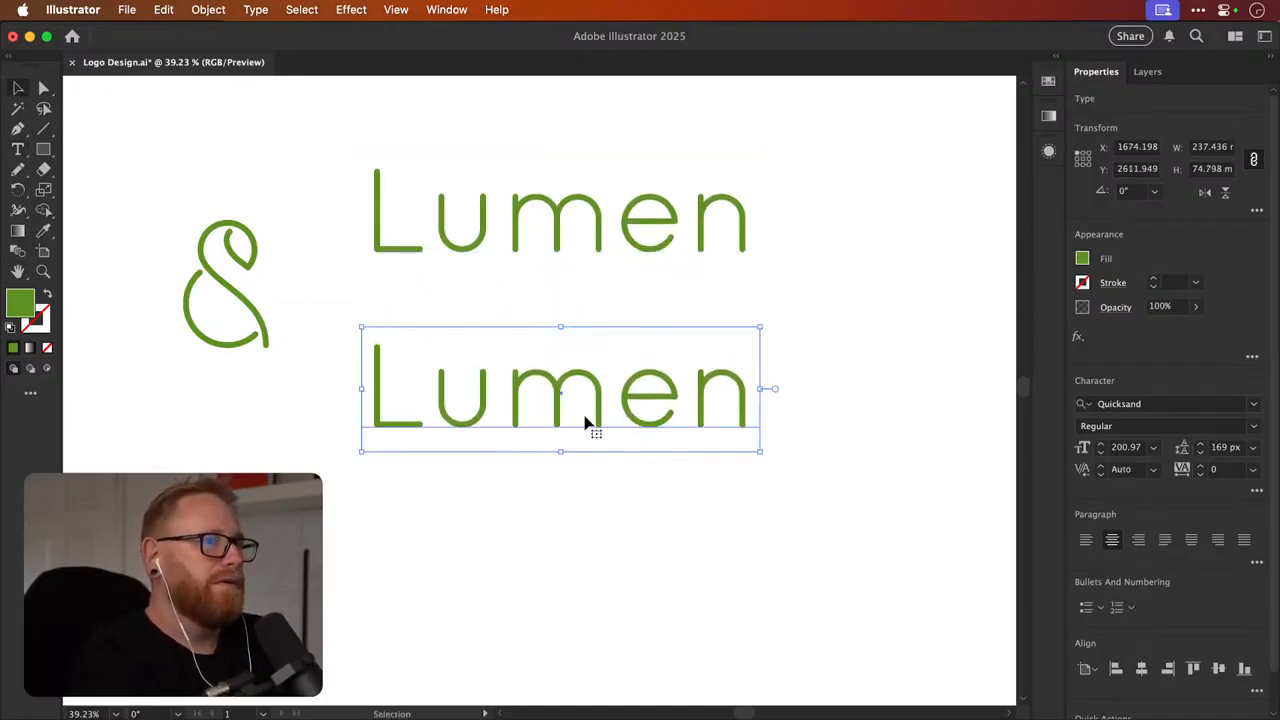
{"action": "left_click", "coordinate": [1201, 475]}
{"action": "left_click", "coordinate": [1201, 475]}
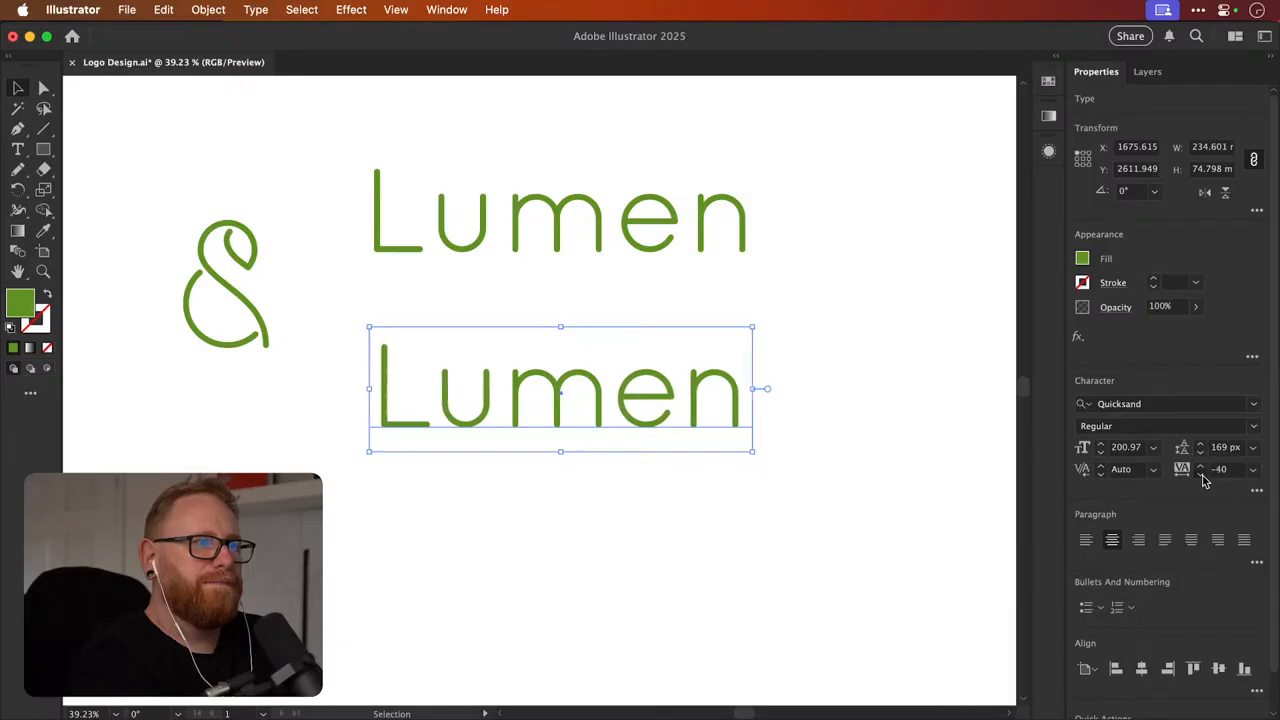
{"action": "left_click", "coordinate": [1201, 475]}
{"action": "left_click", "coordinate": [1201, 475]}
{"action": "left_click", "coordinate": [774, 454]}
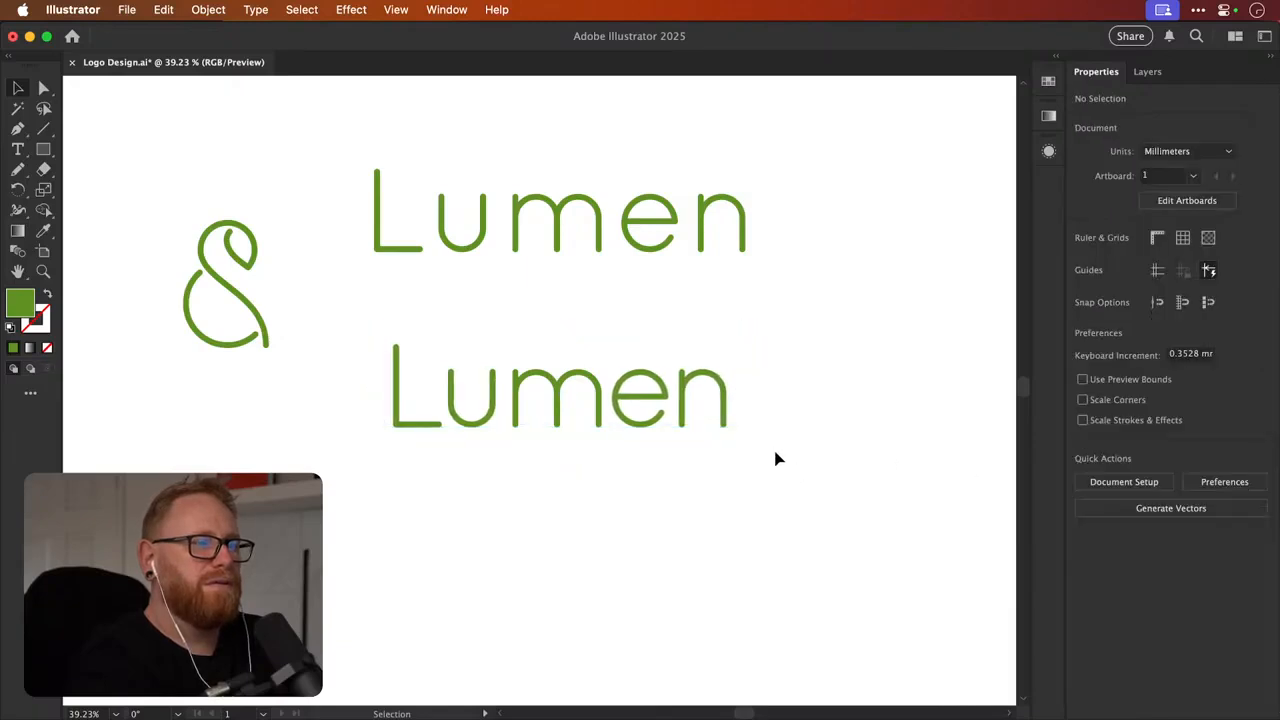
Duplicate the tightly tracked Lumen text below itself and change the copy's wording to "Leaf"
{"action": "left_click_drag", "start_coordinate": [654, 414], "coordinate": [645, 550], "text": "alt+shift"}
{"action": "key", "text": "t"}
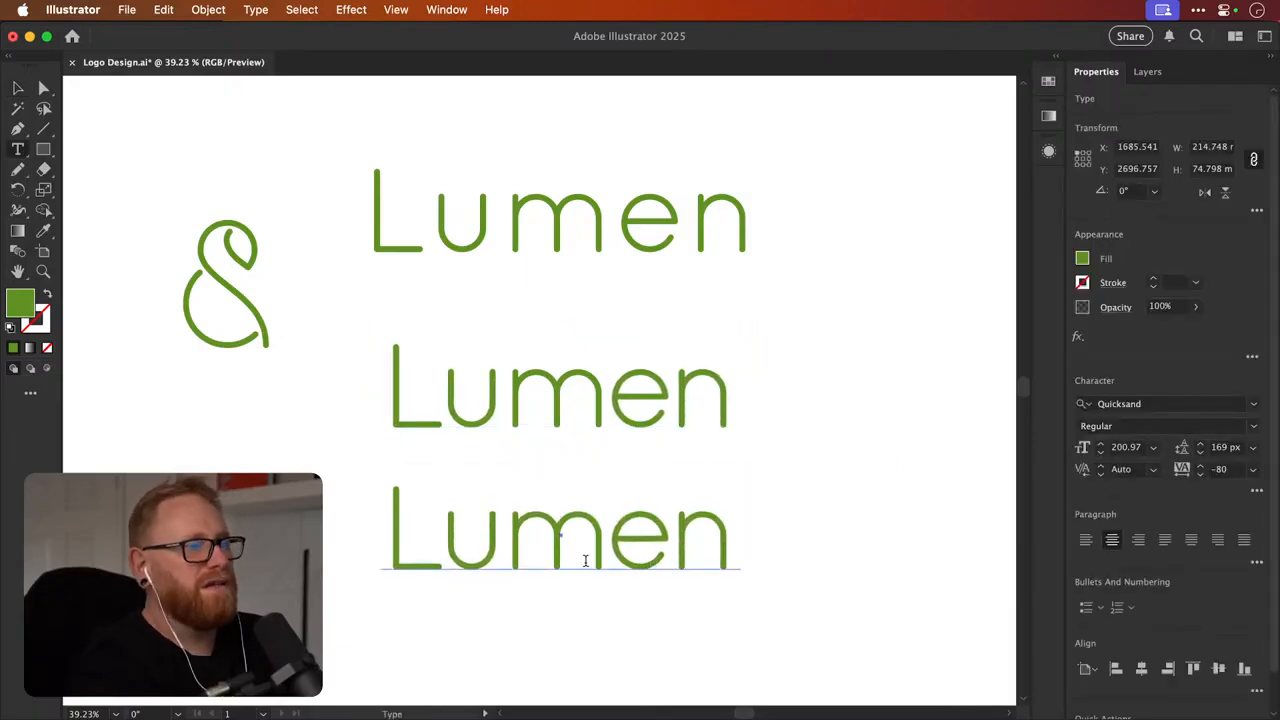
{"action": "double_click", "coordinate": [587, 556]}
{"action": "type", "text": "Lea"}
{"action": "key", "text": "BackSpace"}
{"action": "type", "text": "eaf"}
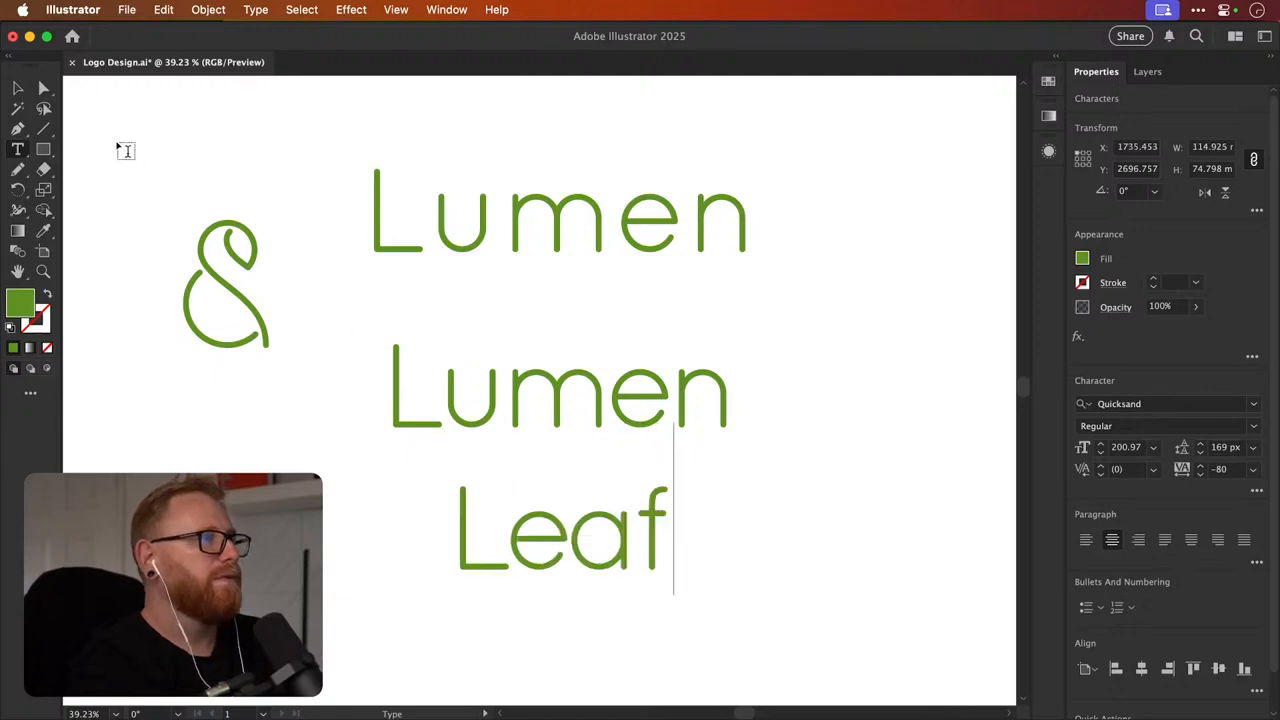
{"action": "key", "text": "Escape"}
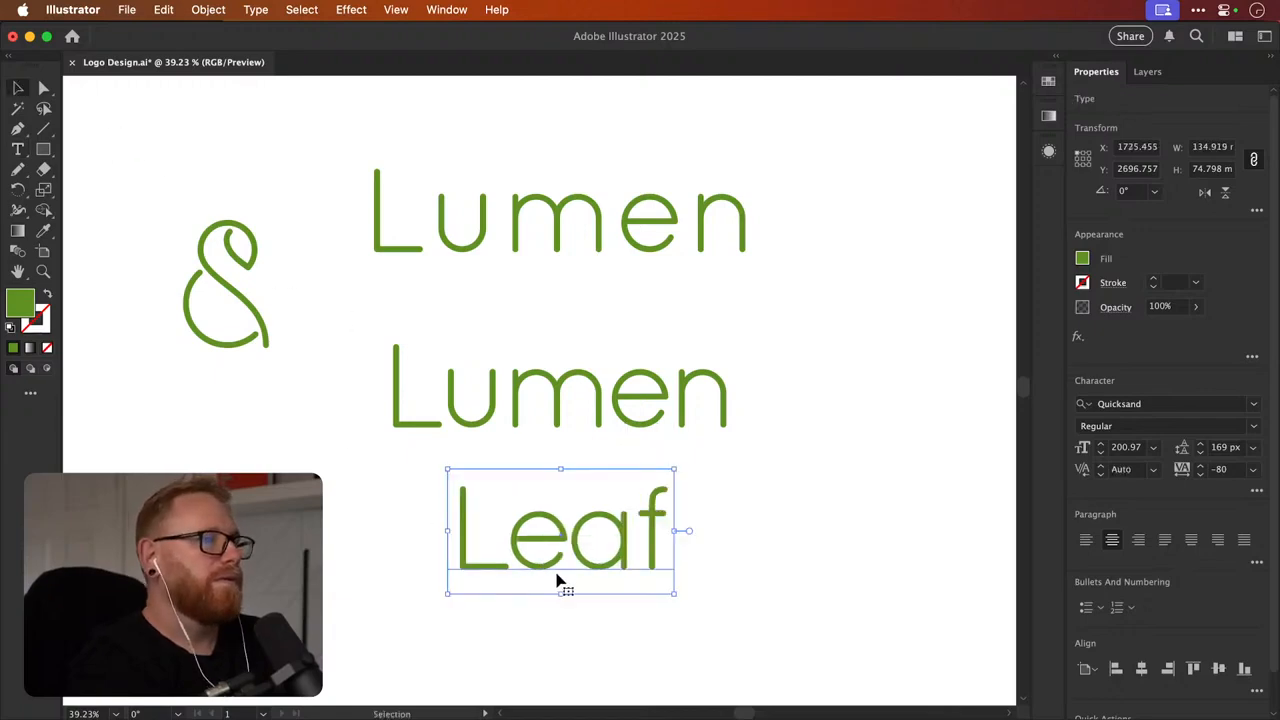
Place a copy of the custom ampersand in front of Leaf and tuck both closely beneath Lumen
{"action": "left_click_drag", "start_coordinate": [562, 558], "coordinate": [606, 556], "text": "shift"}
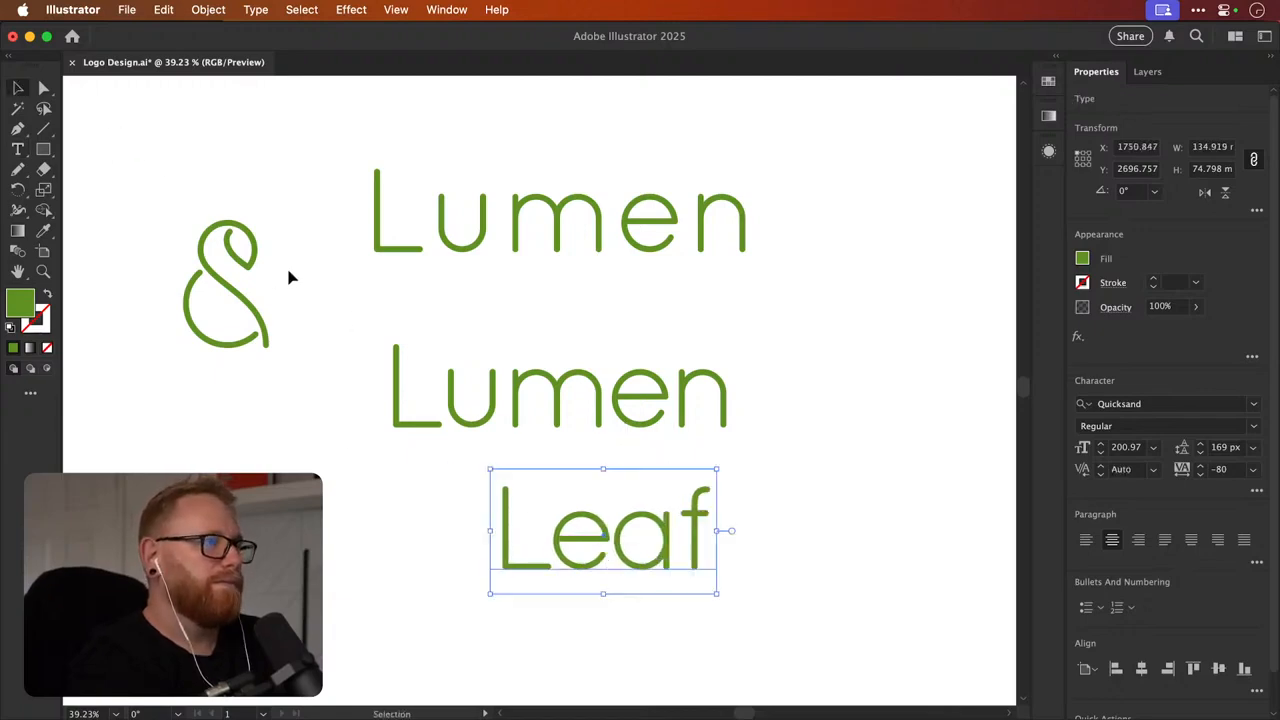
{"action": "left_click", "coordinate": [250, 308]}
{"action": "left_click_drag", "start_coordinate": [378, 494], "coordinate": [474, 546]}
{"action": "left_click_drag", "start_coordinate": [590, 548], "coordinate": [615, 500]}
{"action": "left_click_drag", "start_coordinate": [463, 540], "coordinate": [470, 520]}
{"action": "left_click", "coordinate": [745, 604]}
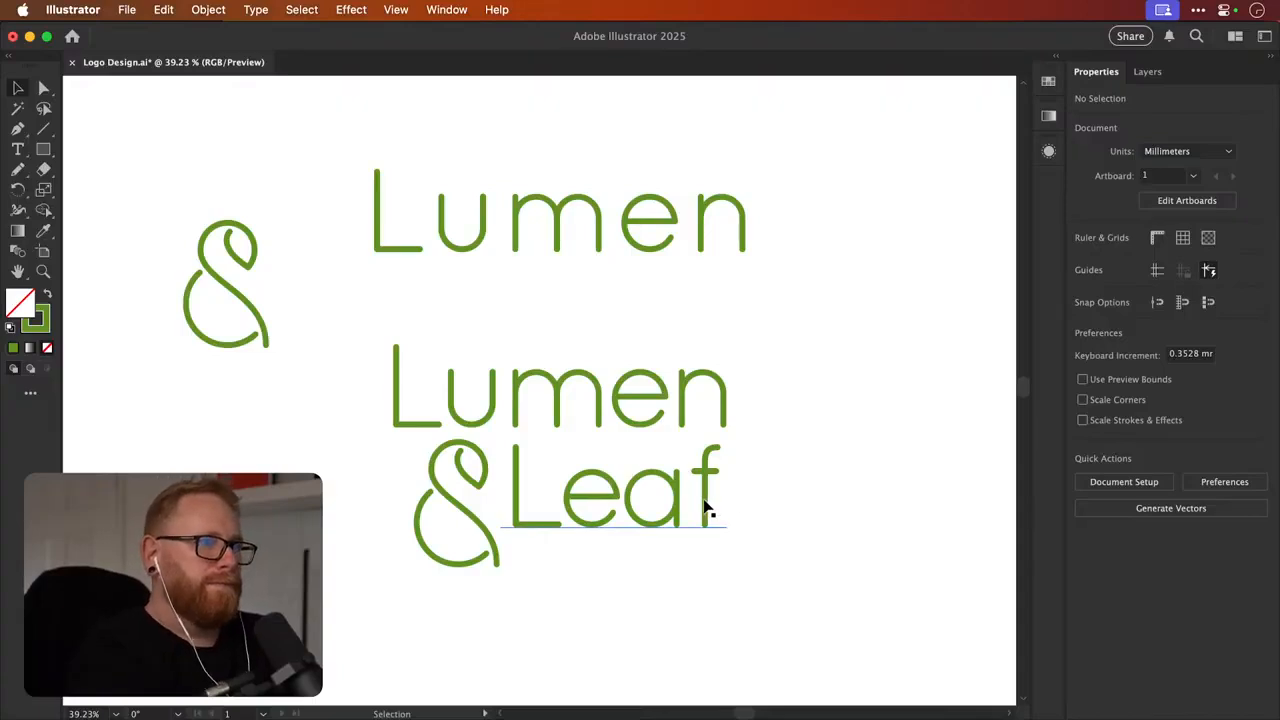
Try moving the Leaf text closer to Lumen, and undo the move
{"action": "left_click_drag", "start_coordinate": [705, 508], "coordinate": [705, 475]}
{"action": "key", "text": "super+z"}
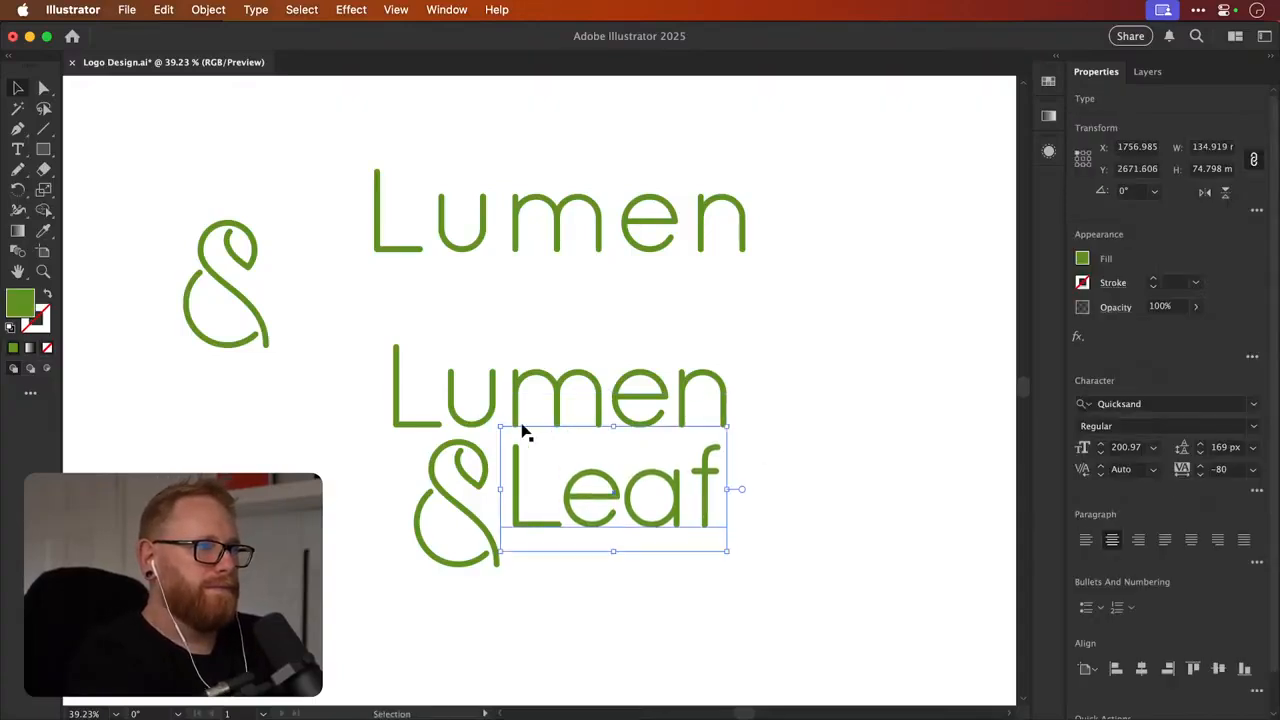
{"action": "left_click", "coordinate": [476, 487]}
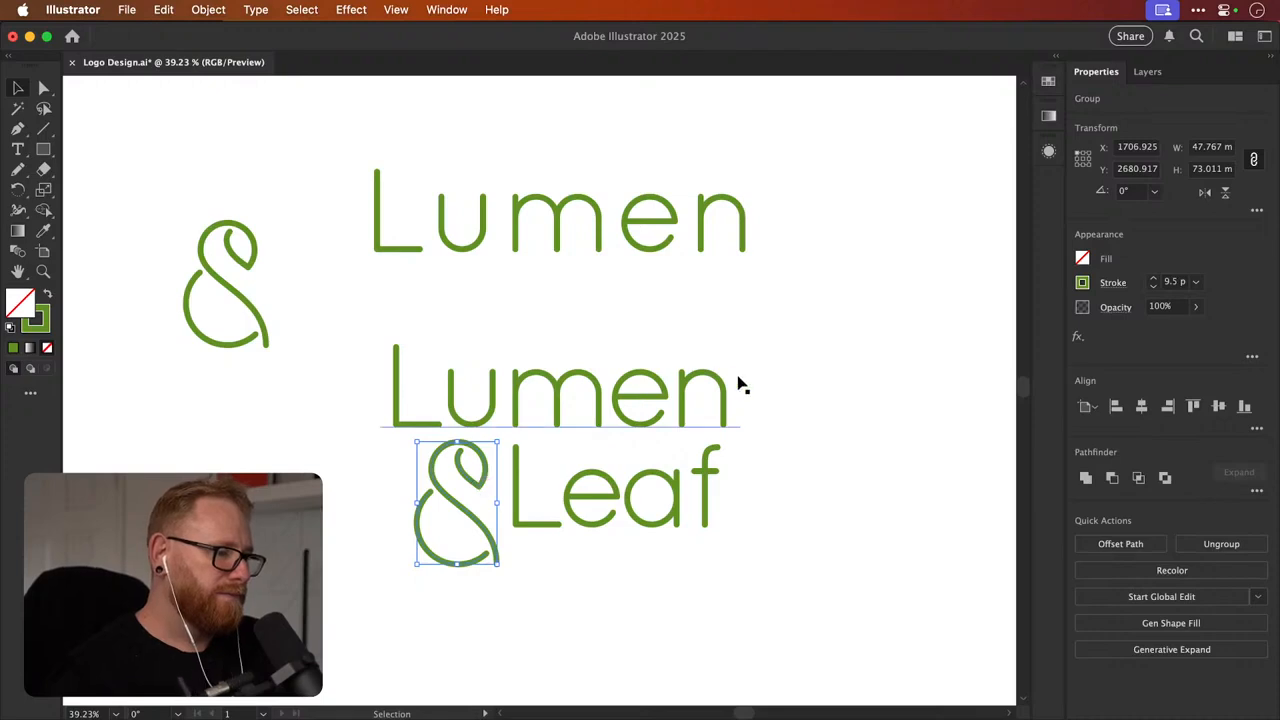
{"action": "left_click", "coordinate": [852, 446]}
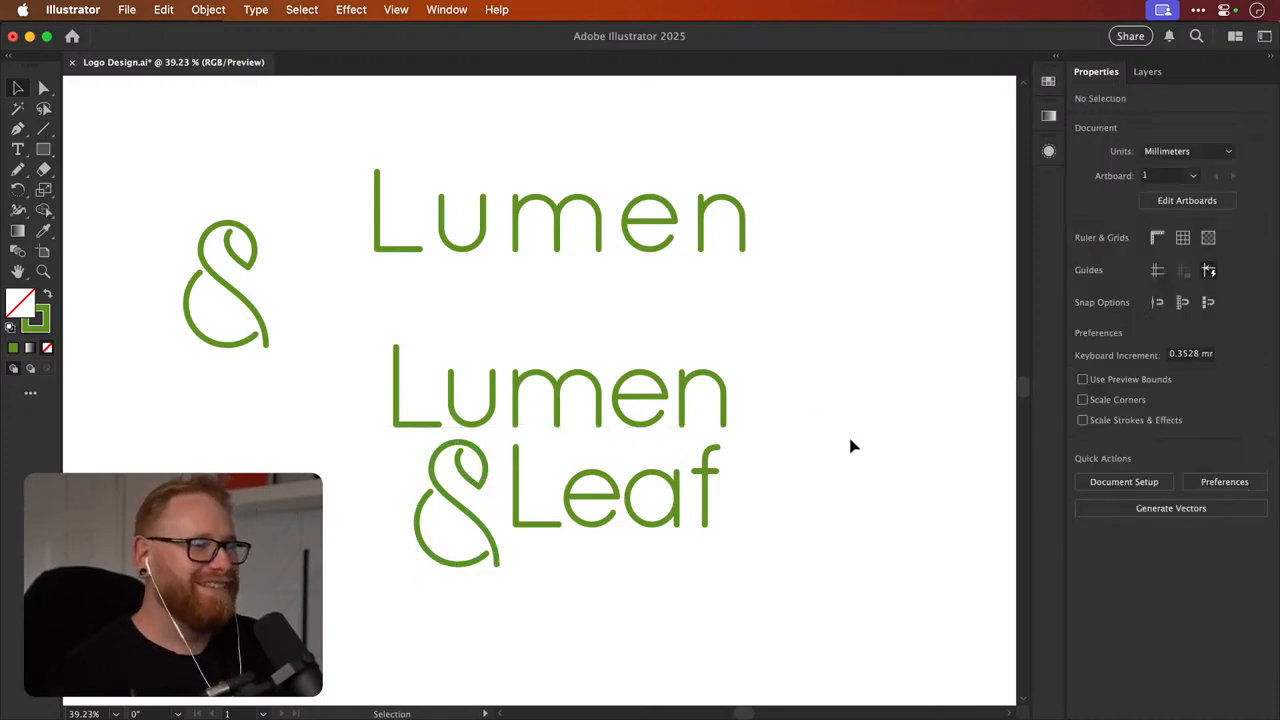
Enlarge the ampersand in the stacked Lumen & Leaf lockup and fit it snugly against Leaf, hanging below the baseline
{"action": "key", "text": "super+alt+0"}
{"action": "key", "text": "v"}
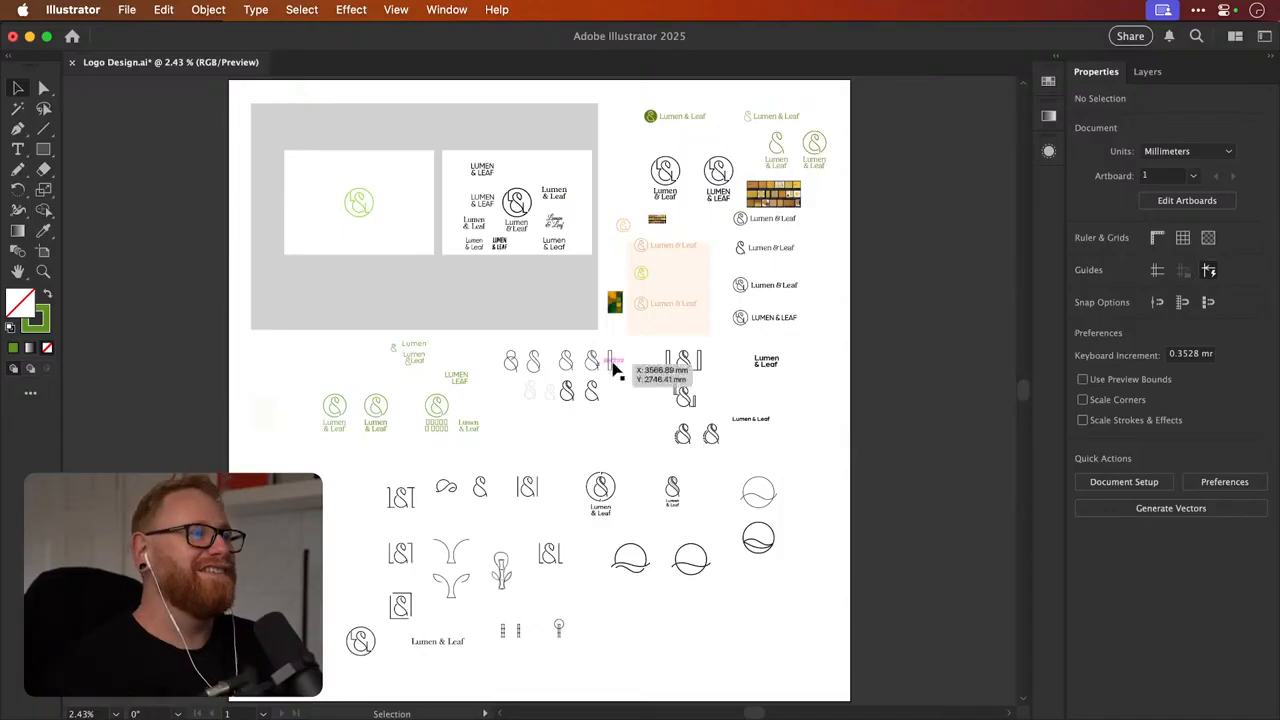
{"action": "key", "text": "z"}
{"action": "left_click_drag", "start_coordinate": [405, 356], "coordinate": [670, 376]}
{"action": "left_click_drag", "start_coordinate": [406, 389], "coordinate": [680, 373]}
{"action": "left_click_drag", "start_coordinate": [482, 355], "coordinate": [690, 376]}
{"action": "key", "text": "v"}
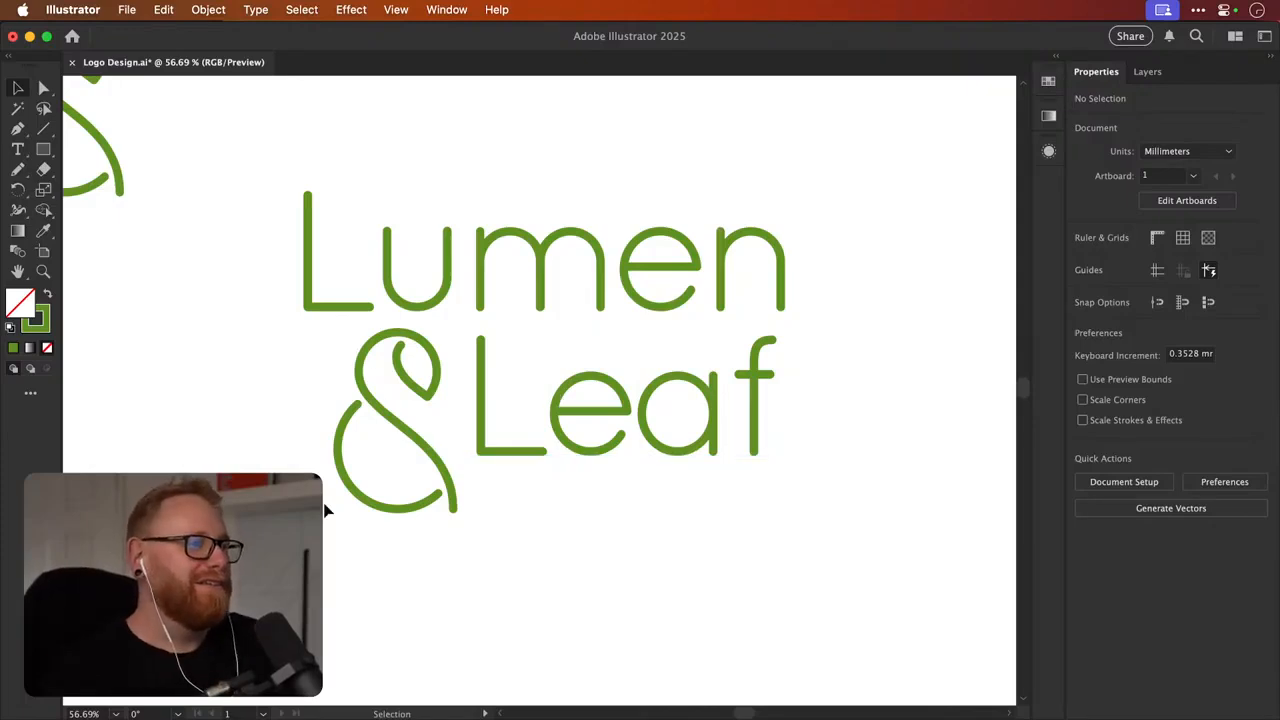
{"action": "left_click", "coordinate": [410, 450]}
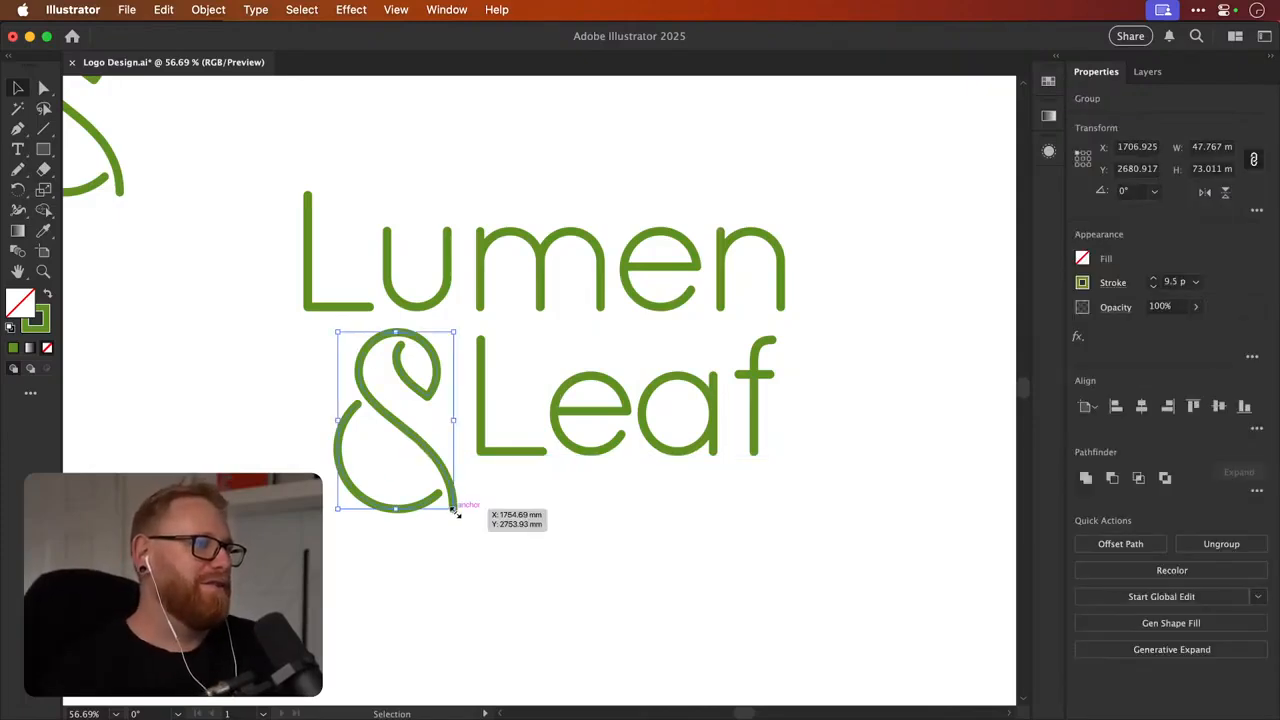
{"action": "left_click_drag", "start_coordinate": [455, 512], "coordinate": [488, 560]}
{"action": "mouse_move", "coordinate": [580, 449]}
{"action": "left_mouse_down"}
{"action": "mouse_move", "coordinate": [602, 420]}
{"action": "mouse_move", "coordinate": [581, 451]}
{"action": "left_mouse_up"}
{"action": "left_click_drag", "start_coordinate": [478, 509], "coordinate": [443, 516]}
Duplicate the stacked Lumen & Leaf lockup to the empty area left of the original ampersand
{"action": "key", "text": "super+minus"}
{"action": "key", "text": "super+minus"}
{"action": "key", "text": "super+minus"}
{"action": "key", "text": "super+minus"}
{"action": "left_click", "coordinate": [454, 418]}
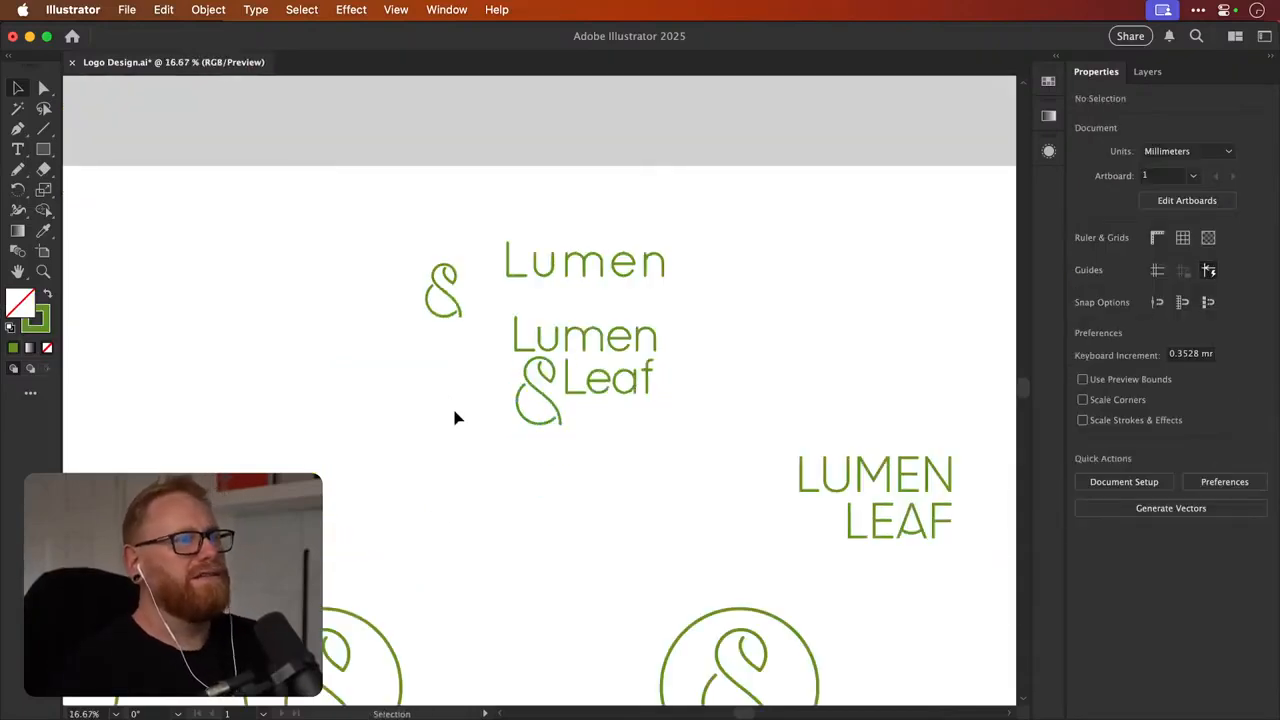
{"action": "left_click_drag", "start_coordinate": [562, 372], "coordinate": [680, 306]}
{"action": "left_click_drag", "start_coordinate": [605, 376], "coordinate": [783, 407]}
{"action": "left_click_drag", "start_coordinate": [730, 373], "coordinate": [348, 373]}
Shrink the copied lockup's ampersand to about 39 × 59 mm with an 8 pt stroke and set it close to Leaf
{"action": "key", "text": "z"}
{"action": "left_click", "coordinate": [299, 397]}
{"action": "key", "text": "v"}
{"action": "left_click", "coordinate": [466, 428]}
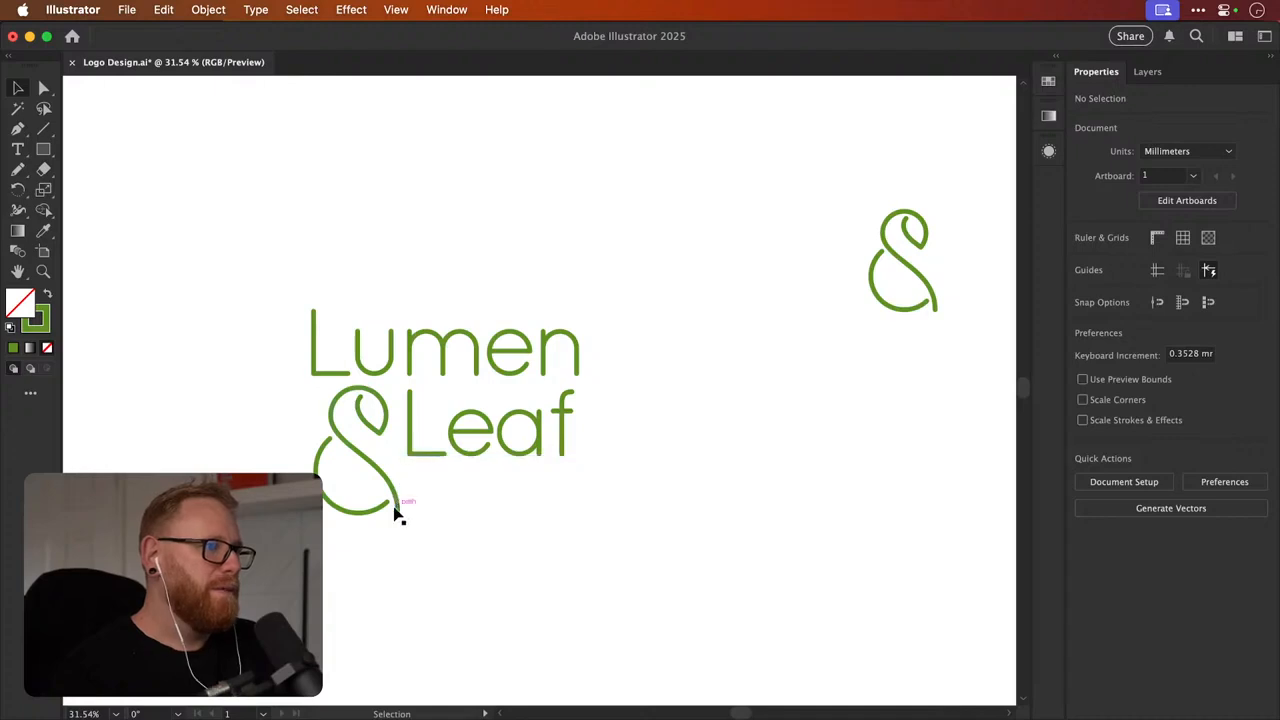
{"action": "left_click", "coordinate": [397, 515]}
{"action": "left_click_drag", "start_coordinate": [398, 518], "coordinate": [372, 471]}
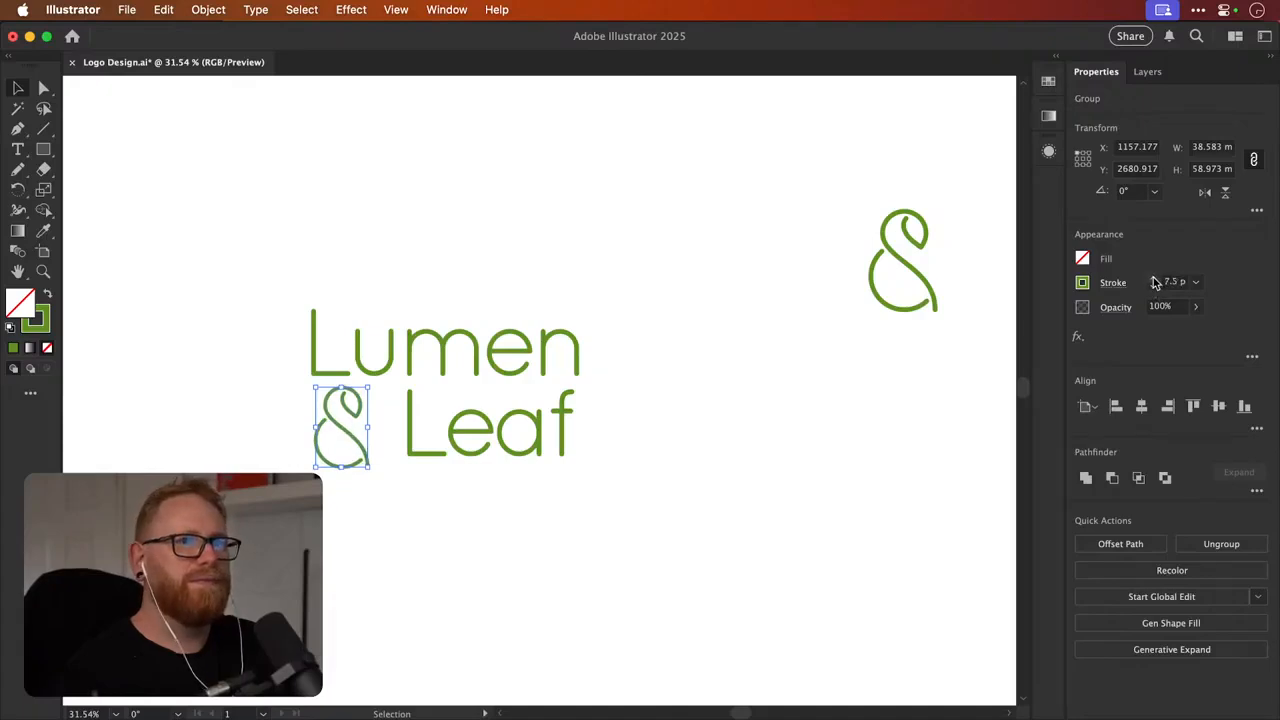
{"action": "left_click", "coordinate": [645, 303]}
{"action": "key", "text": "z"}
{"action": "left_click_drag", "start_coordinate": [360, 424], "coordinate": [390, 414]}
{"action": "key", "text": "v"}
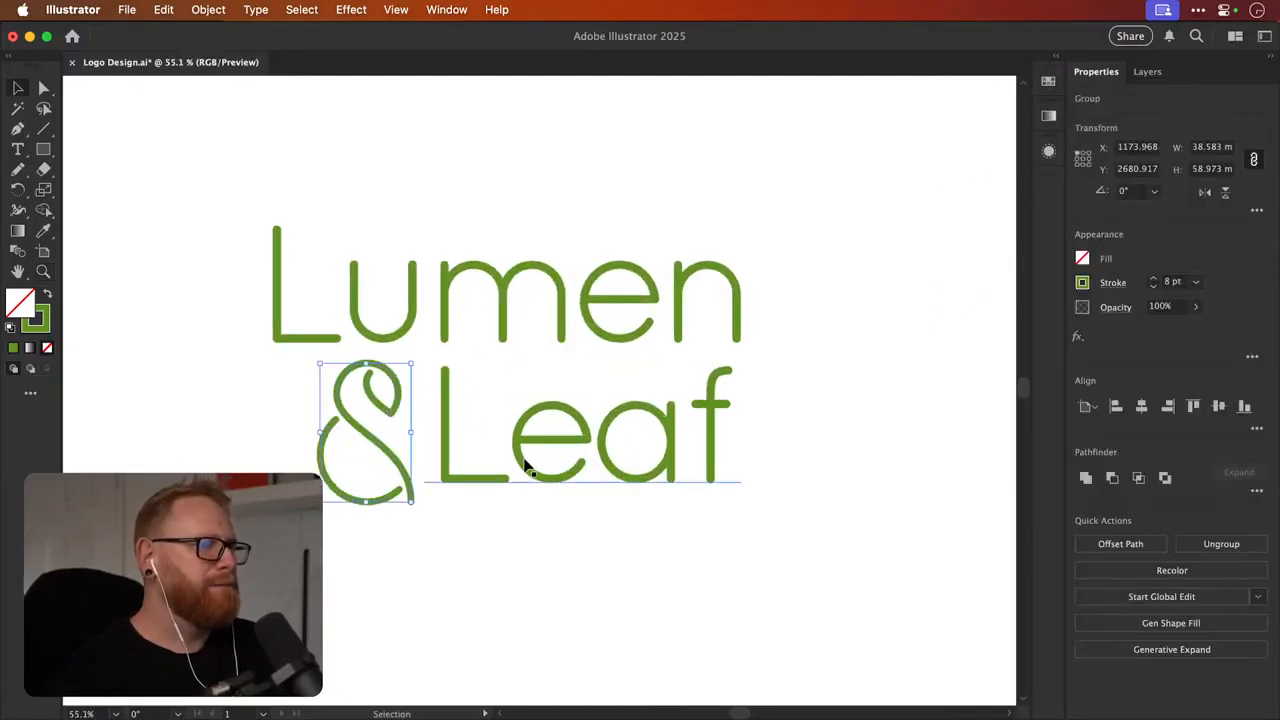
Enlarge the copied lockup's ampersand to about 45 × 68 mm and tighten the spacing between it and Leaf
{"action": "left_click_drag", "start_coordinate": [502, 468], "coordinate": [521, 460]}
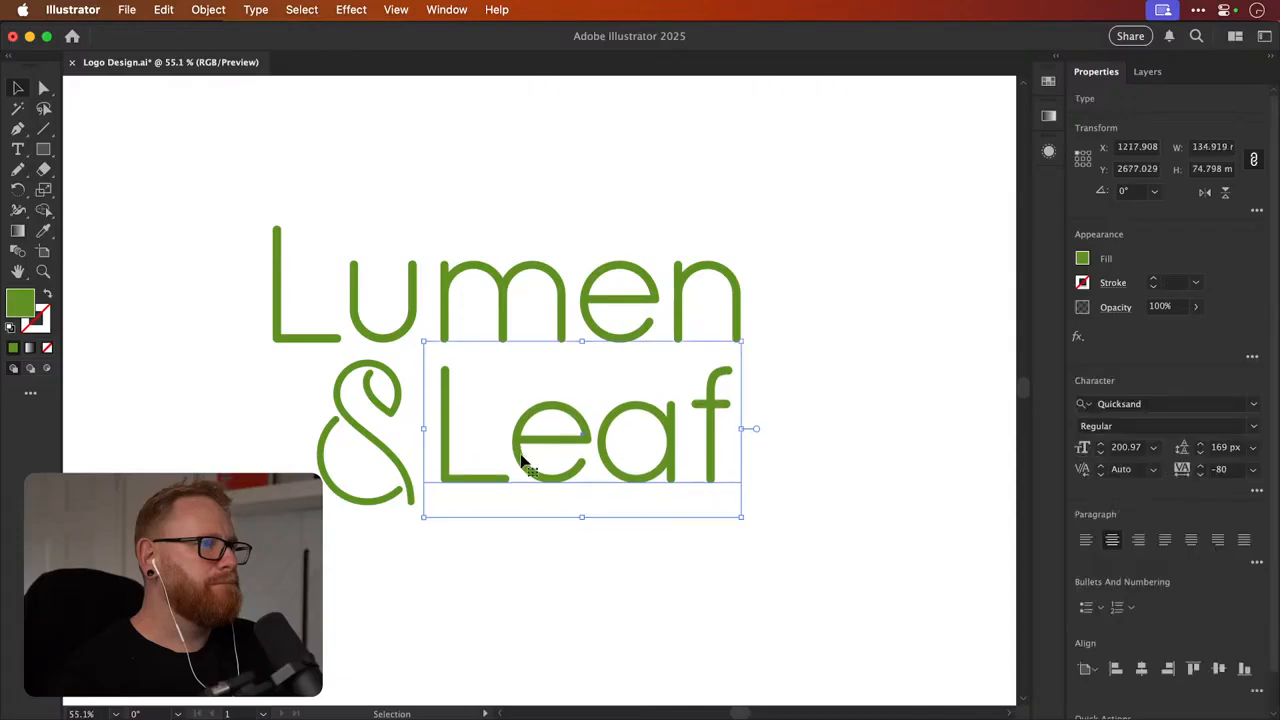
{"action": "left_click", "coordinate": [340, 485]}
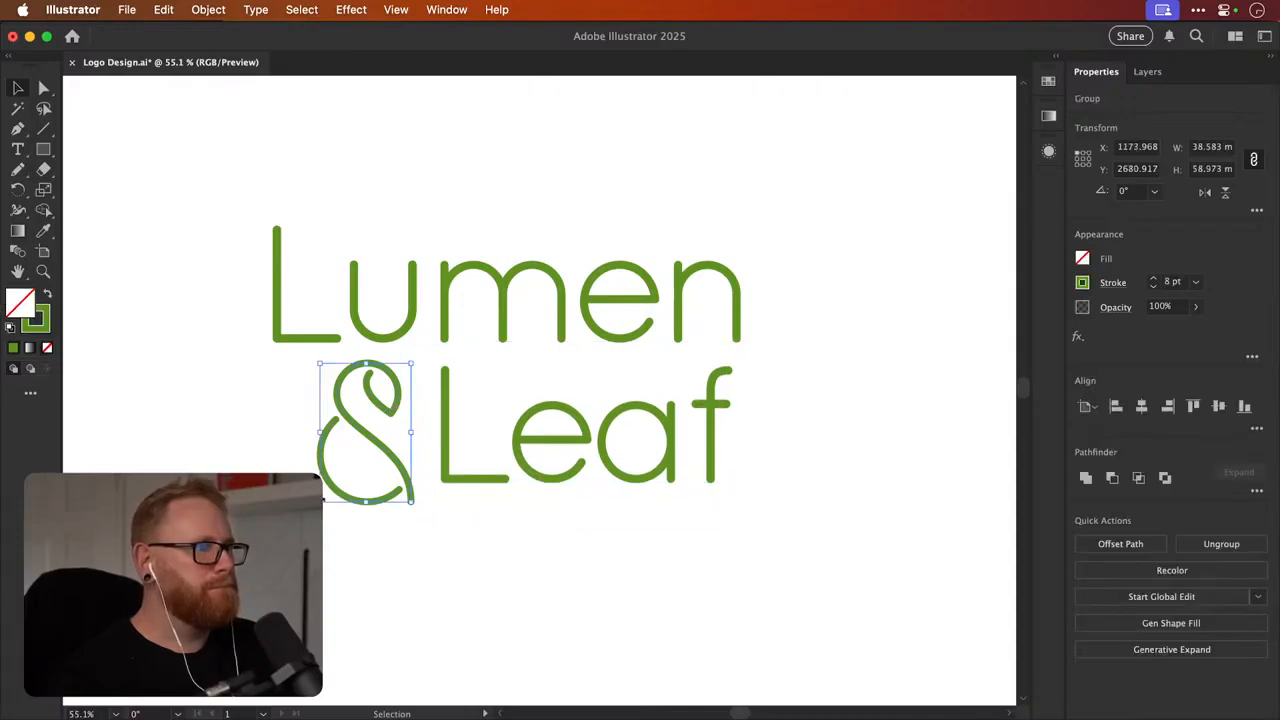
{"action": "left_click_drag", "start_coordinate": [321, 500], "coordinate": [305, 522]}
{"action": "left_click_drag", "start_coordinate": [582, 430], "coordinate": [566, 430]}
{"action": "left_click_drag", "start_coordinate": [380, 420], "coordinate": [372, 420]}
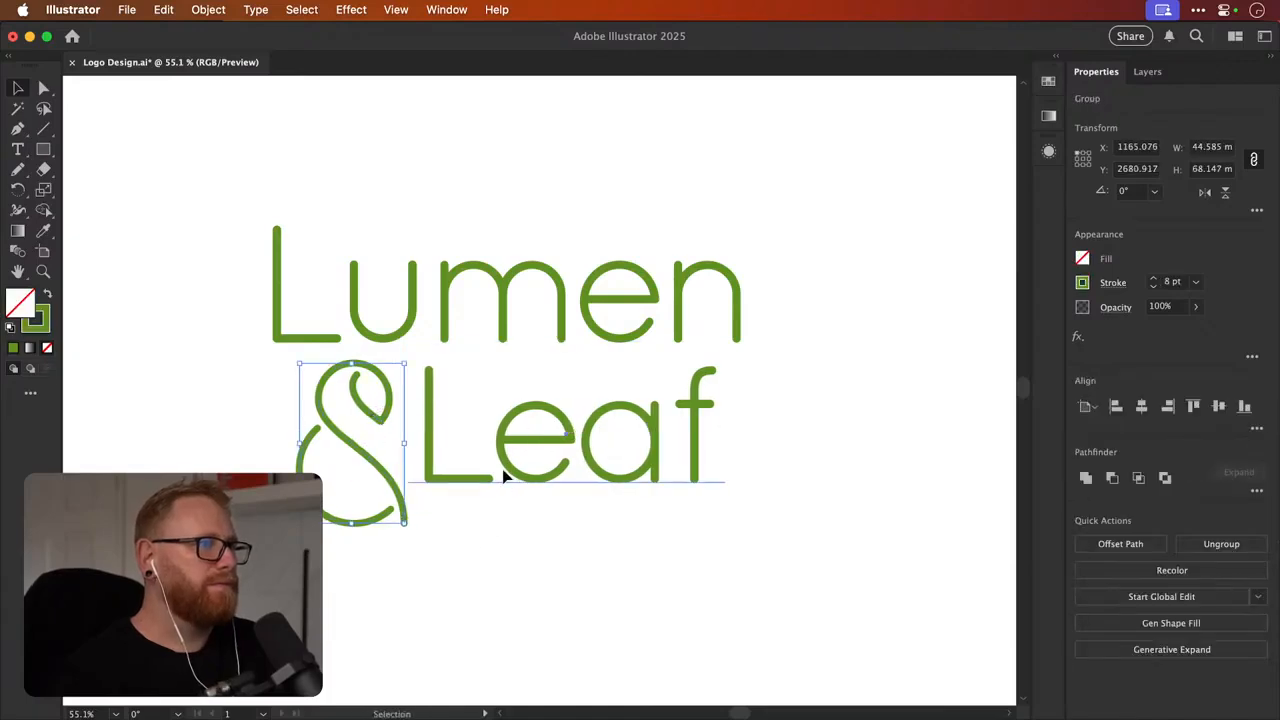
{"action": "left_click_drag", "start_coordinate": [506, 478], "coordinate": [501, 478]}
{"action": "left_click", "coordinate": [503, 449]}
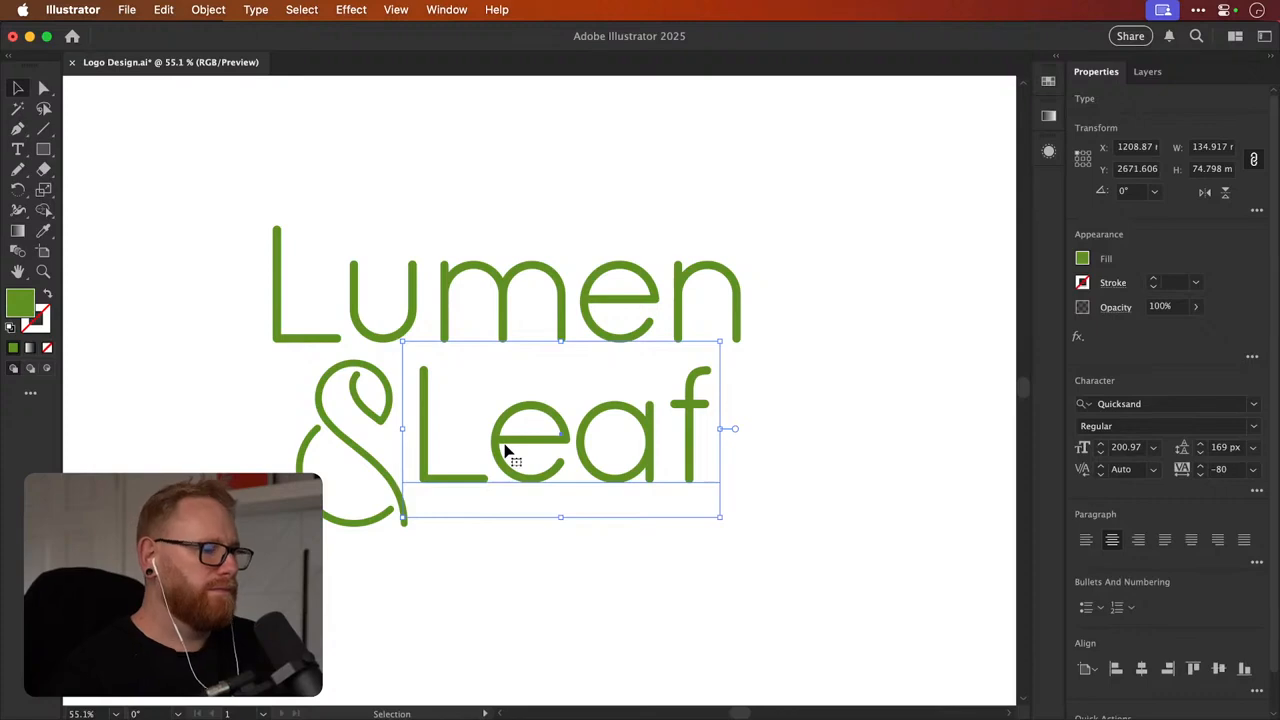
{"action": "key", "text": "super+minus"}
{"action": "key", "text": "super+minus"}
{"action": "key", "text": "super+minus"}
{"action": "left_click", "coordinate": [505, 451]}
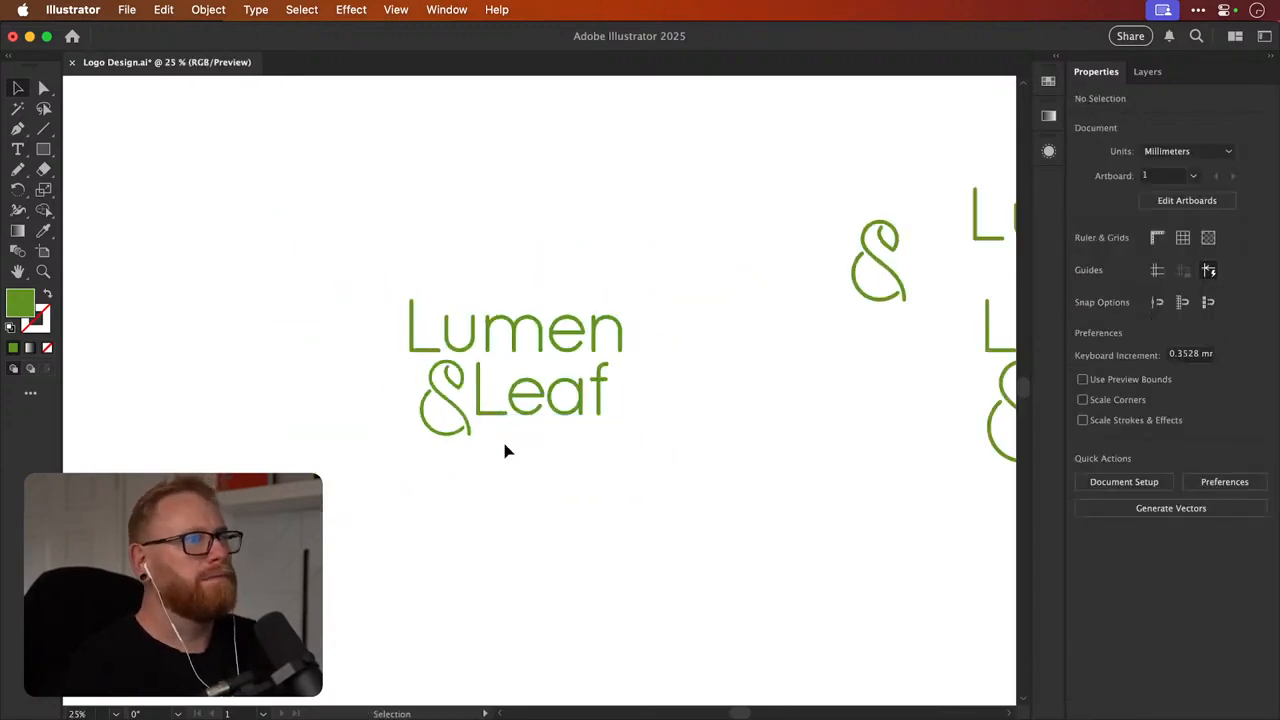
Build a one-line Lumen & Leaf lockup from copies of the stacked parts, enlarging its ampersand to about 58 × 89 mm
{"action": "left_click_drag", "start_coordinate": [694, 377], "coordinate": [646, 457]}
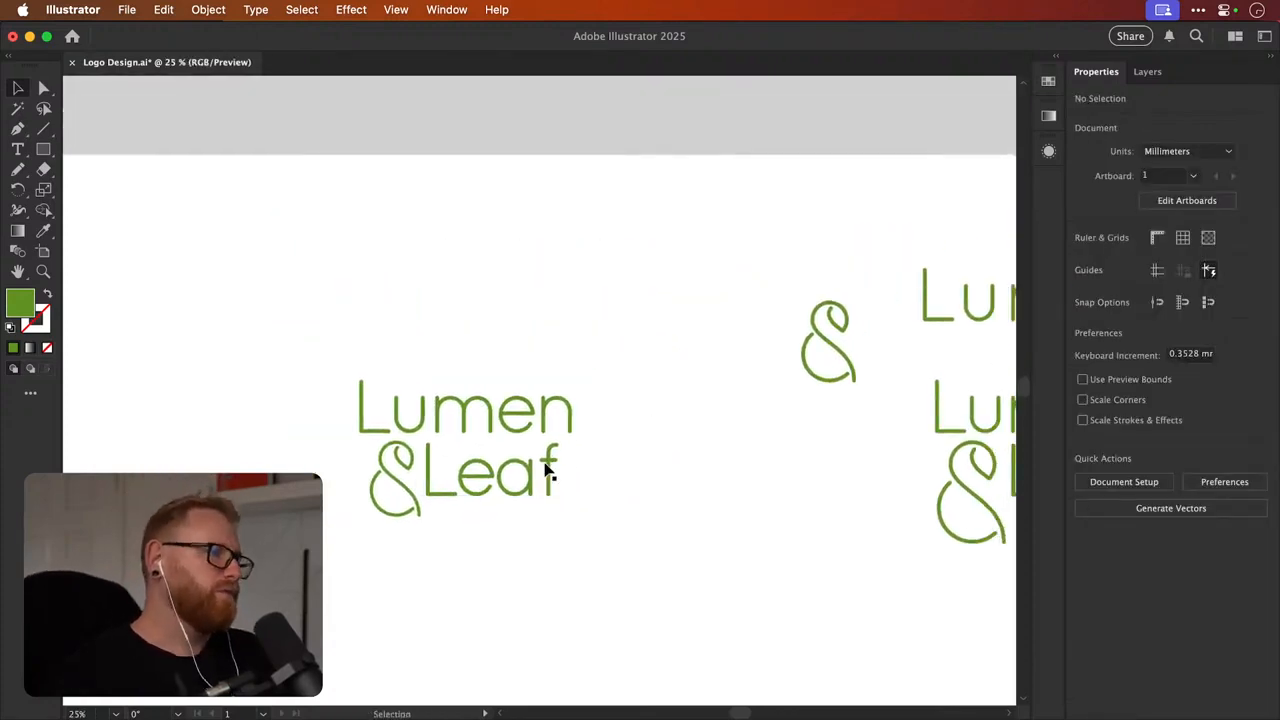
{"action": "left_click_drag", "start_coordinate": [445, 600], "coordinate": [675, 345]}
{"action": "left_click_drag", "start_coordinate": [686, 252], "coordinate": [336, 448]}
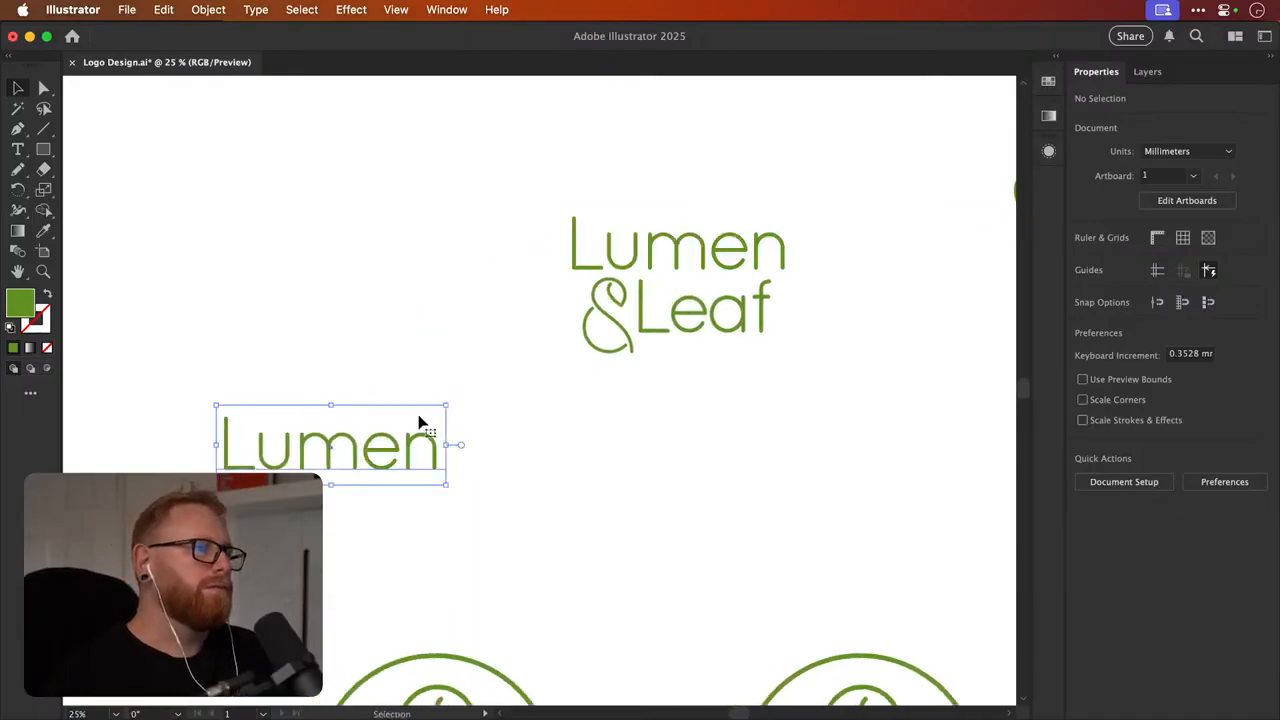
{"action": "left_click_drag", "start_coordinate": [617, 330], "coordinate": [500, 462]}
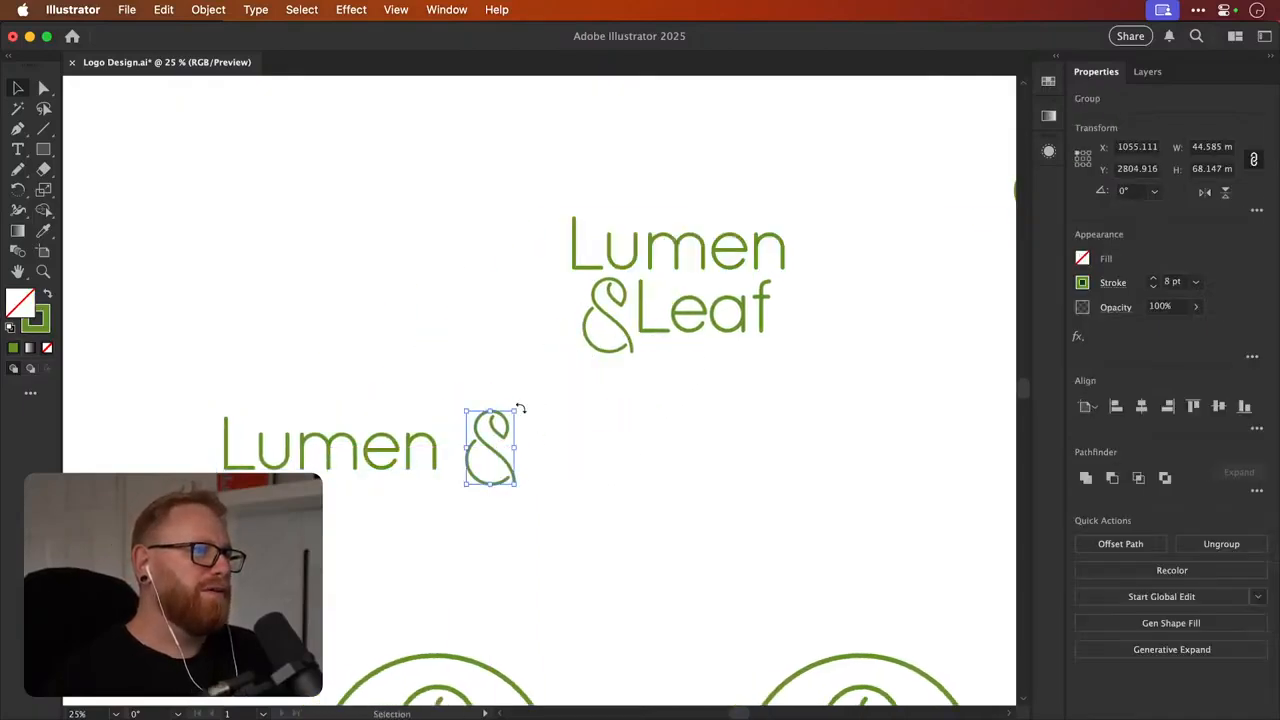
{"action": "left_click_drag", "start_coordinate": [522, 405], "coordinate": [526, 399]}
{"action": "left_click_drag", "start_coordinate": [685, 325], "coordinate": [391, 354]}
Move the one-line lockup up beside the stacked version and center its ampersand between the two words
{"action": "left_click", "coordinate": [416, 462]}
{"action": "left_click", "coordinate": [540, 443], "text": "shift"}
{"action": "left_click", "coordinate": [483, 490], "text": "shift"}
{"action": "left_click_drag", "start_coordinate": [391, 354], "coordinate": [594, 472]}
{"action": "left_click", "coordinate": [514, 494]}
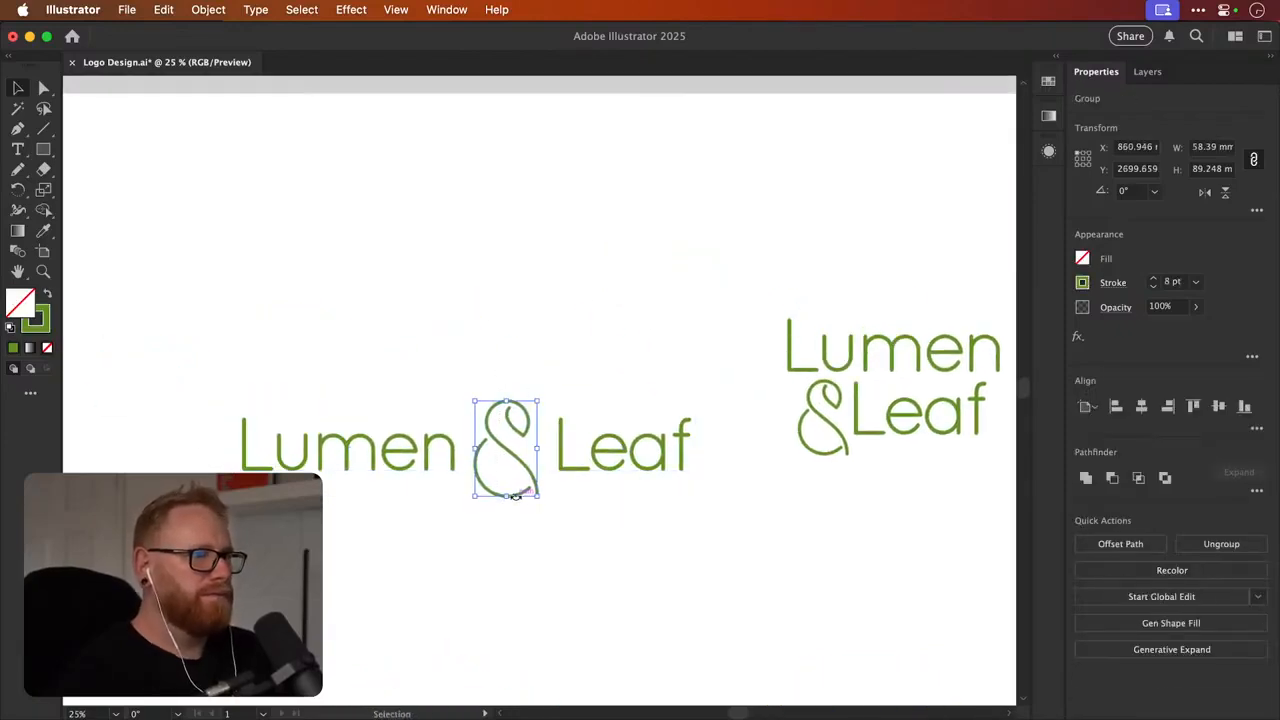
{"action": "key", "text": "super+minus"}
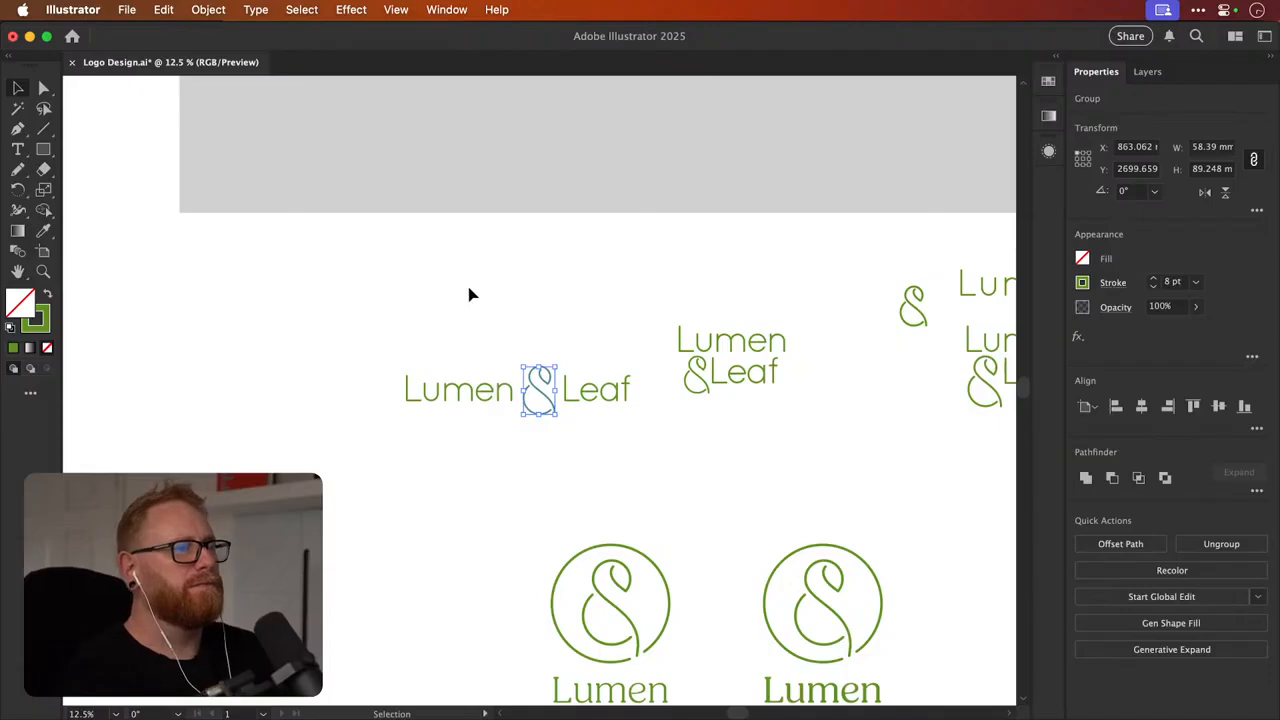
{"action": "left_click_drag", "start_coordinate": [416, 322], "coordinate": [571, 423]}
{"action": "left_click_drag", "start_coordinate": [586, 398], "coordinate": [459, 453]}
{"action": "left_click", "coordinate": [538, 316]}
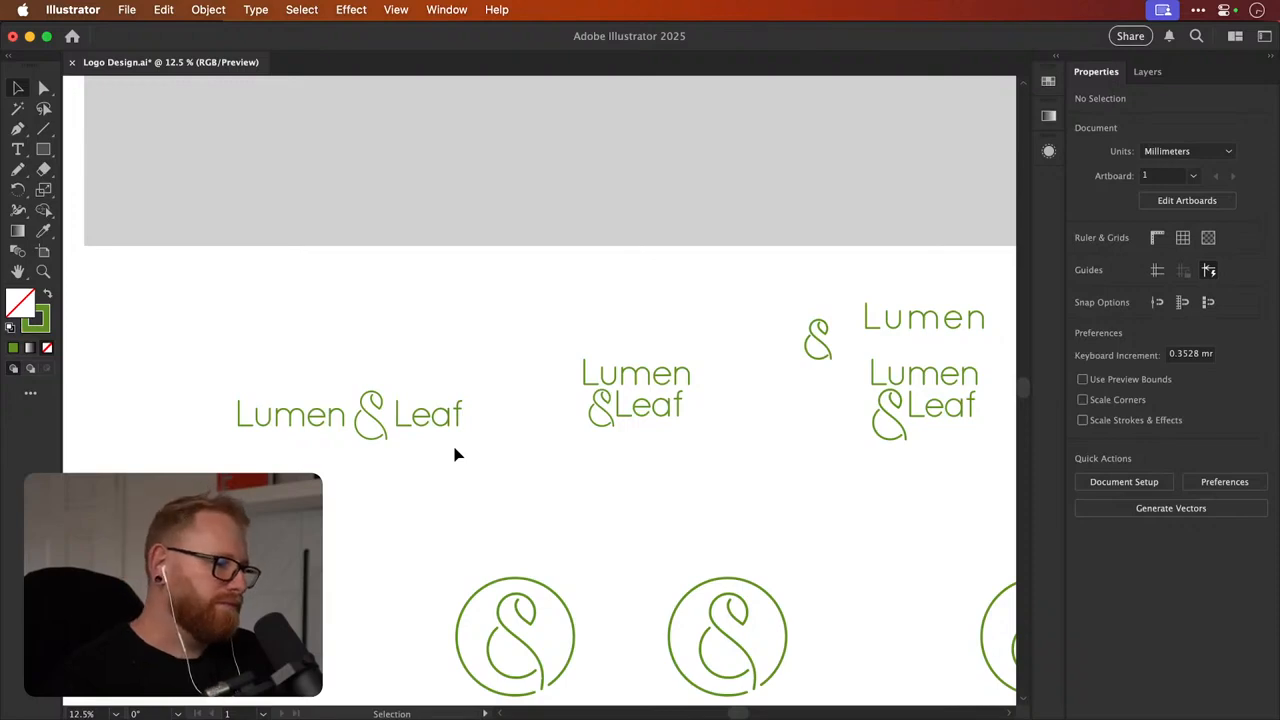
Try changing Leaf to "Light" in the one-line lockup and shift the word clear of the ampersand
{"action": "scroll", "coordinate": [600, 352], "scroll_direction": "right", "scroll_amount": 3}
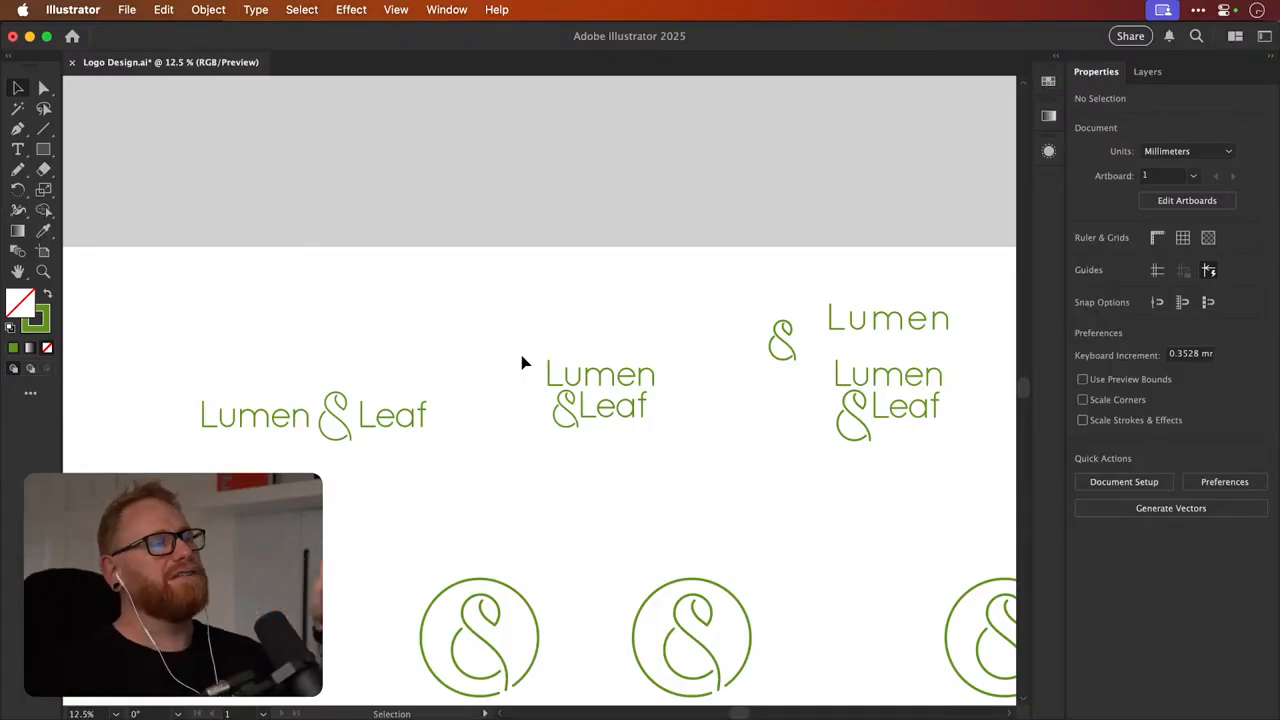
{"action": "key", "text": "super+space"}
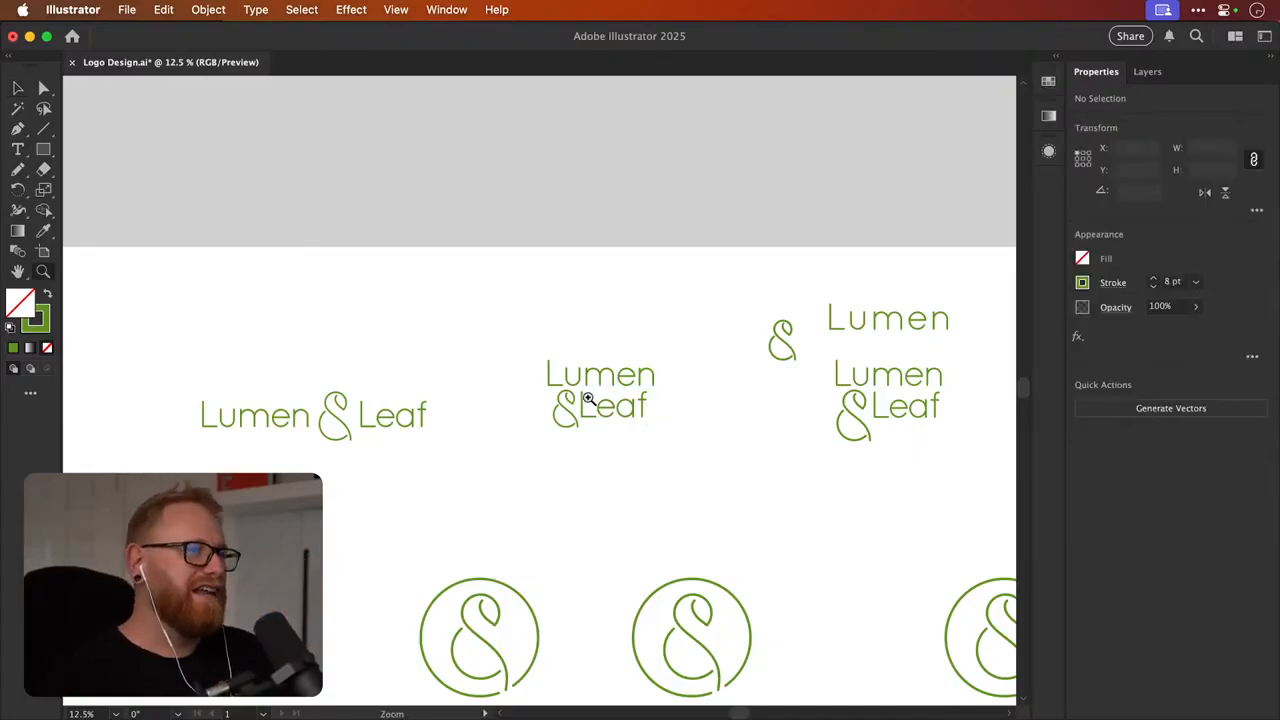
{"action": "mouse_move", "coordinate": [586, 400]}
{"action": "left_mouse_down"}
{"action": "mouse_move", "coordinate": [686, 399]}
{"action": "mouse_move", "coordinate": [607, 403]}
{"action": "left_mouse_up"}
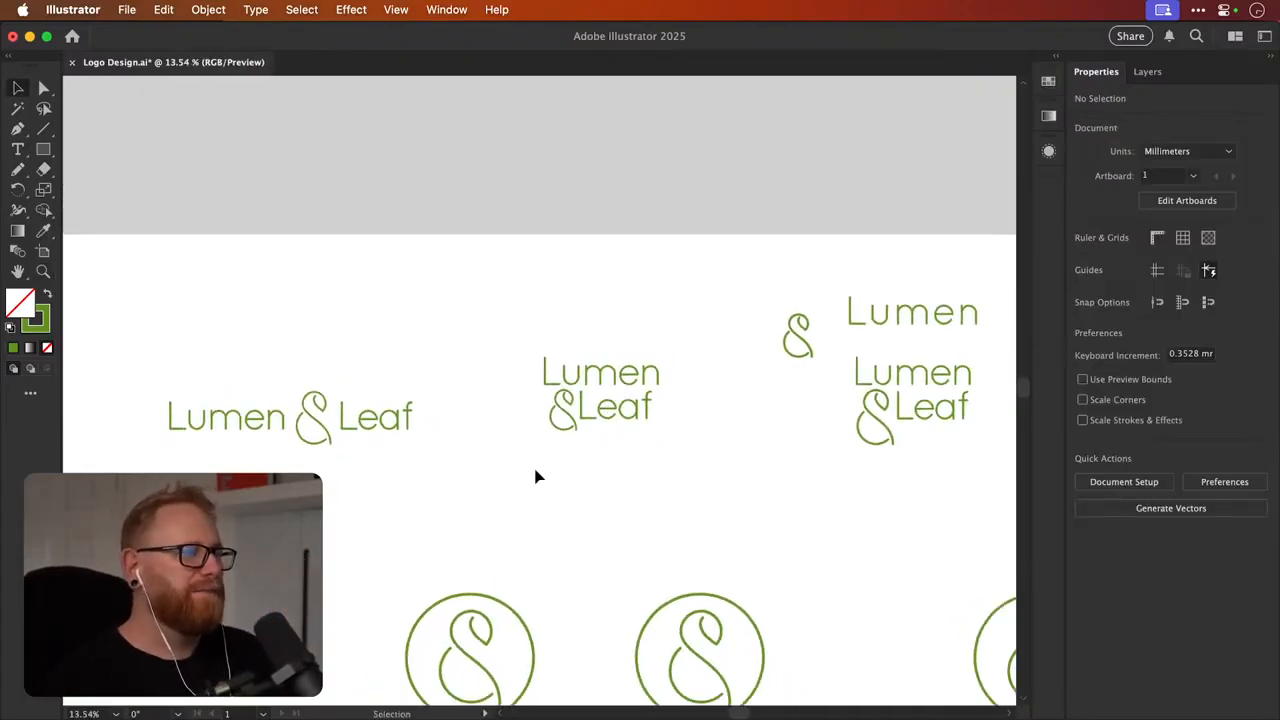
{"action": "key", "text": "space"}
{"action": "left_click_drag", "start_coordinate": [562, 451], "coordinate": [751, 430]}
{"action": "key", "text": "super+space"}
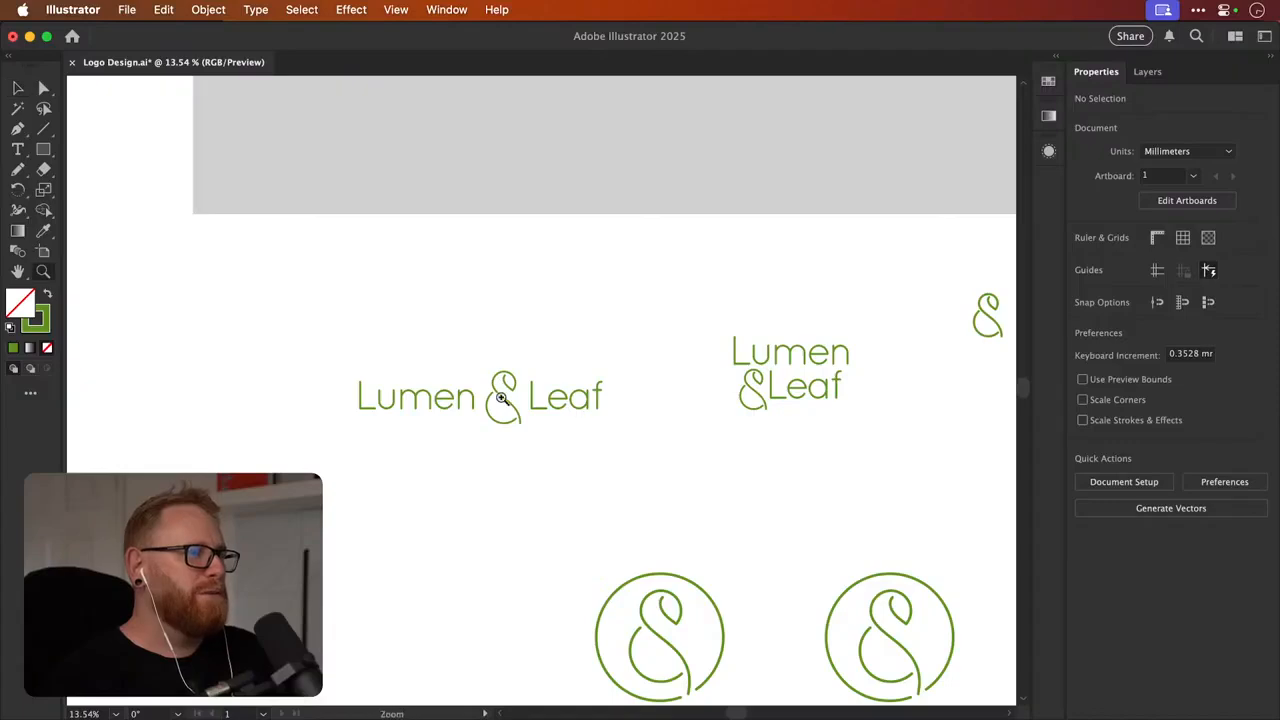
{"action": "left_click_drag", "start_coordinate": [495, 397], "coordinate": [774, 326]}
{"action": "type", "text": "t"}
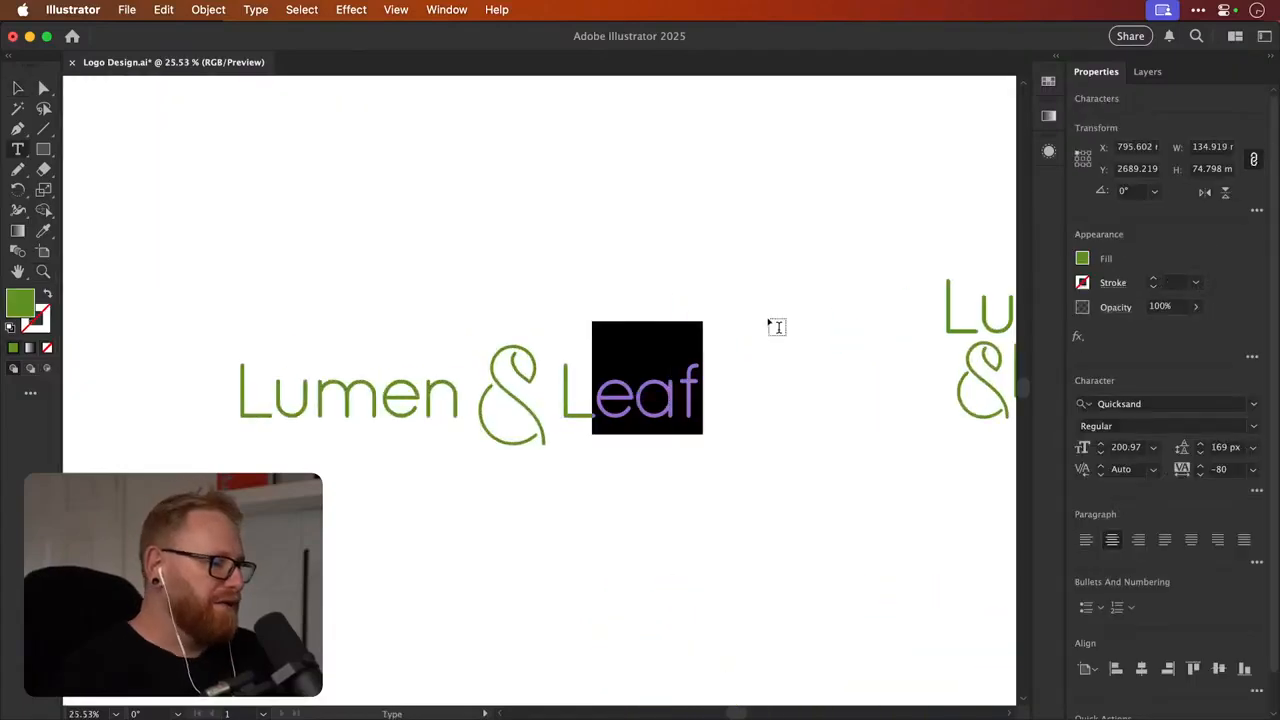
{"action": "type", "text": "ight"}
{"action": "key", "text": "Escape"}
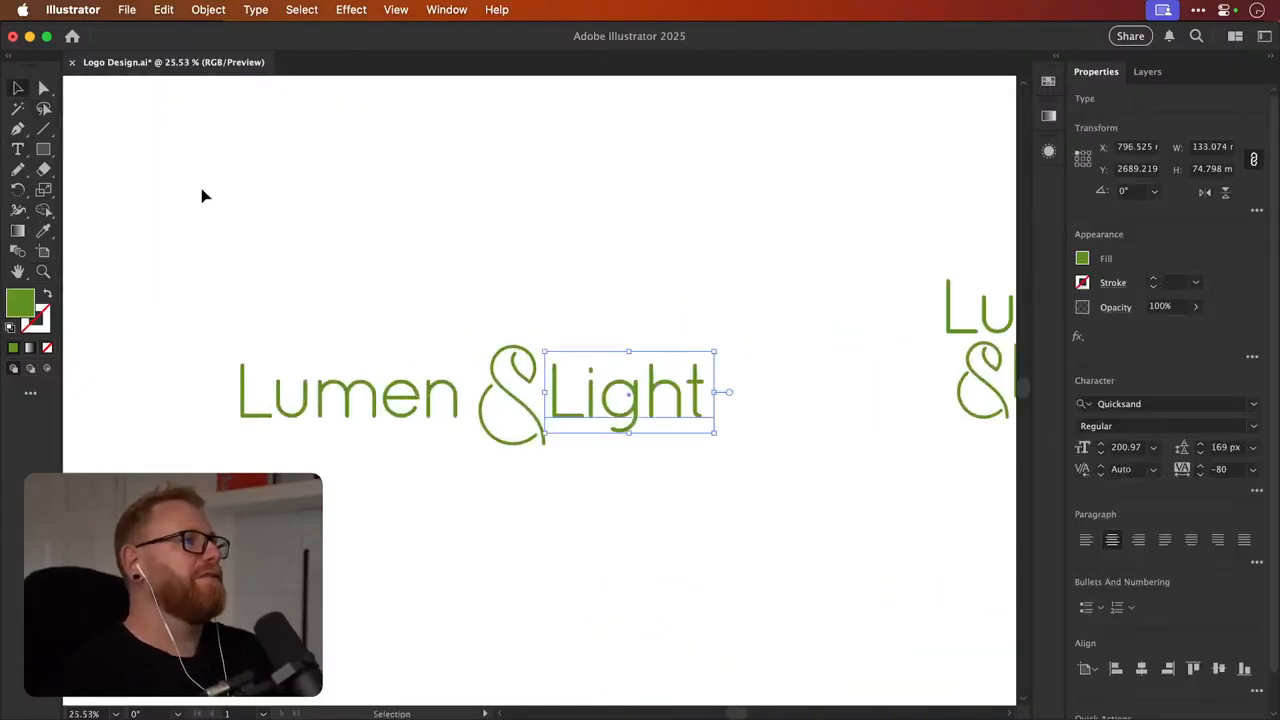
{"action": "left_click_drag", "start_coordinate": [625, 387], "coordinate": [658, 403]}
{"action": "left_click", "coordinate": [694, 262]}
Undo the wording change so the one-line lockup reads Lumen & Leaf again, and clear the selection
{"action": "key", "text": "super+minus"}
{"action": "key", "text": "super+minus"}
{"action": "key", "text": "super+minus"}
{"action": "key", "text": "super+minus"}
{"action": "key", "text": "super+z"}
{"action": "key", "text": "super+z"}
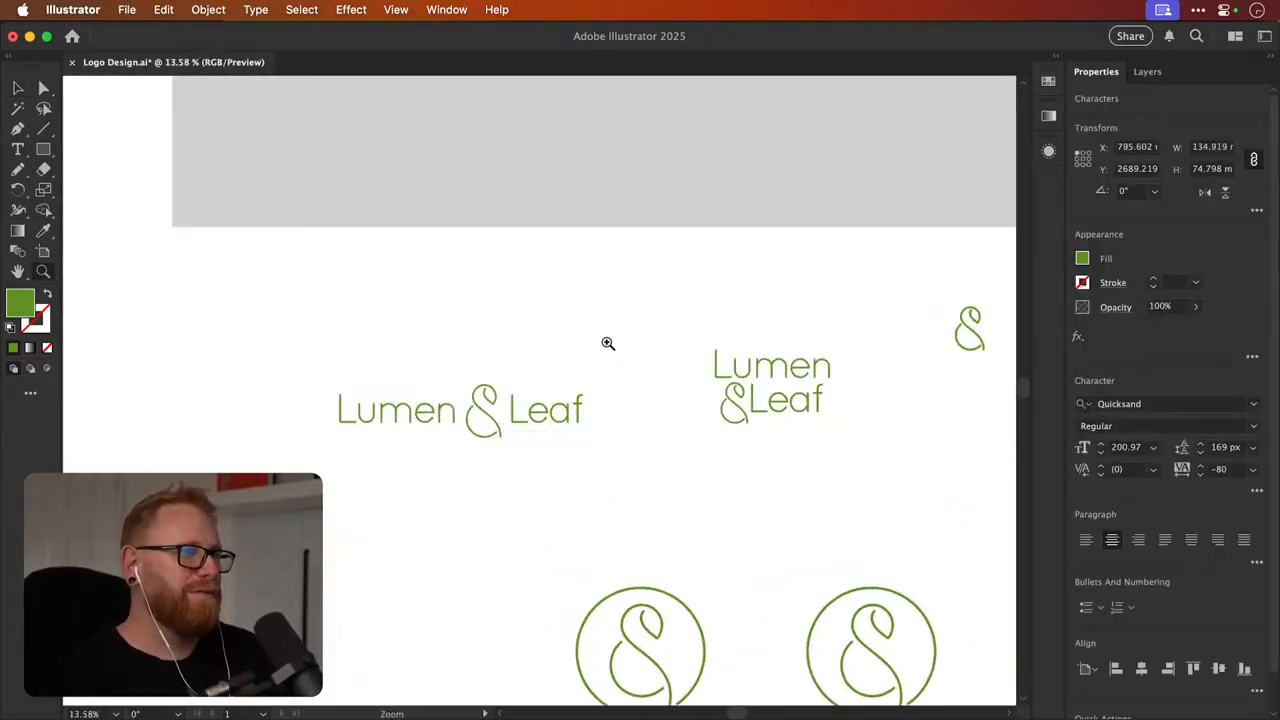
{"action": "left_click", "coordinate": [607, 343]}
{"action": "type", "text": "v"}
{"action": "key", "text": "super+z"}
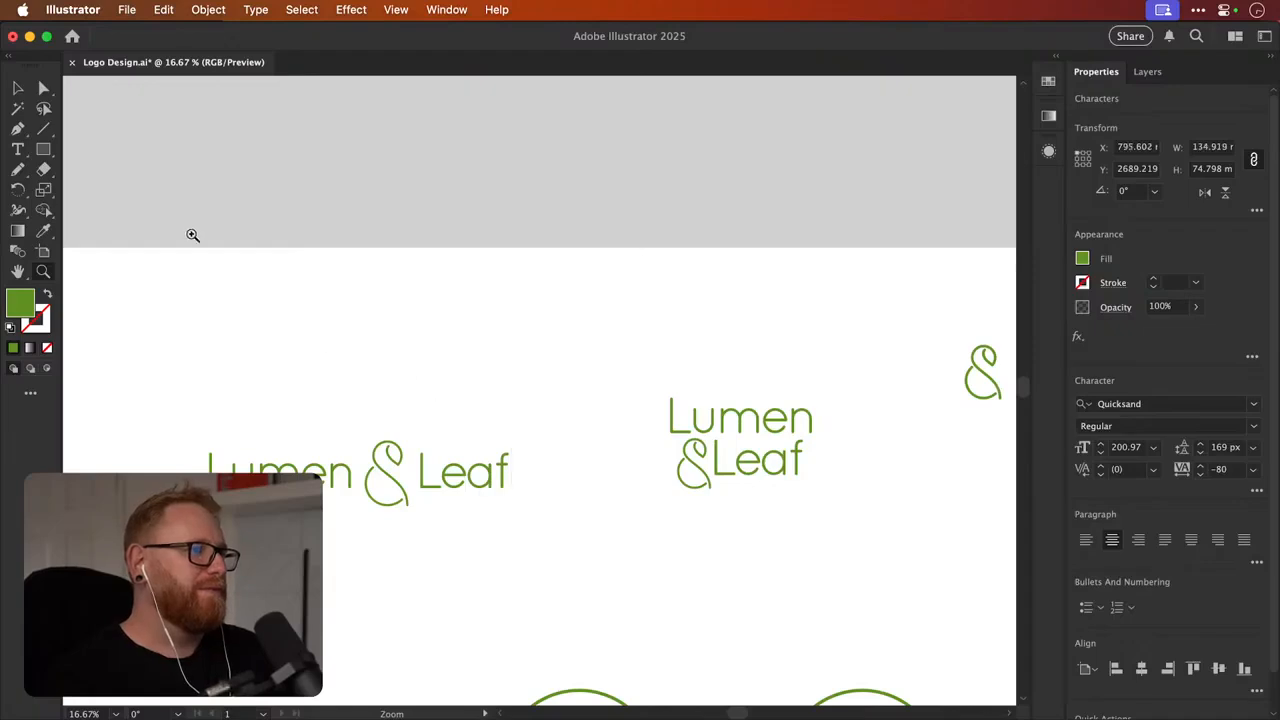
{"action": "left_click", "coordinate": [20, 90]}
{"action": "left_click", "coordinate": [551, 400]}
{"action": "scroll", "coordinate": [500, 406], "scroll_direction": "right", "scroll_amount": 3}
{"action": "scroll", "coordinate": [500, 406], "scroll_direction": "down", "scroll_amount": 2}
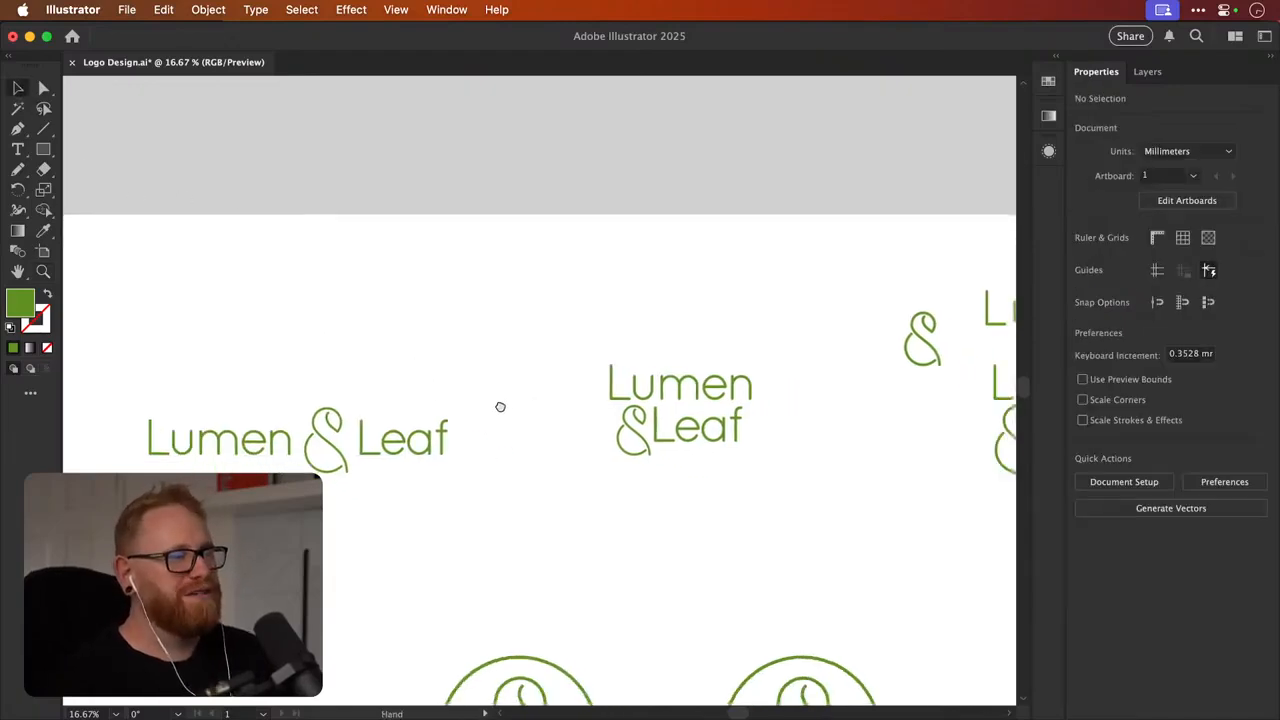
Try placing the ampersand and Leaf overlapping each other beneath Lumen in the stacked lockup, and undo the overlapping moves
{"action": "scroll", "coordinate": [534, 436], "scroll_direction": "right", "scroll_amount": 2}
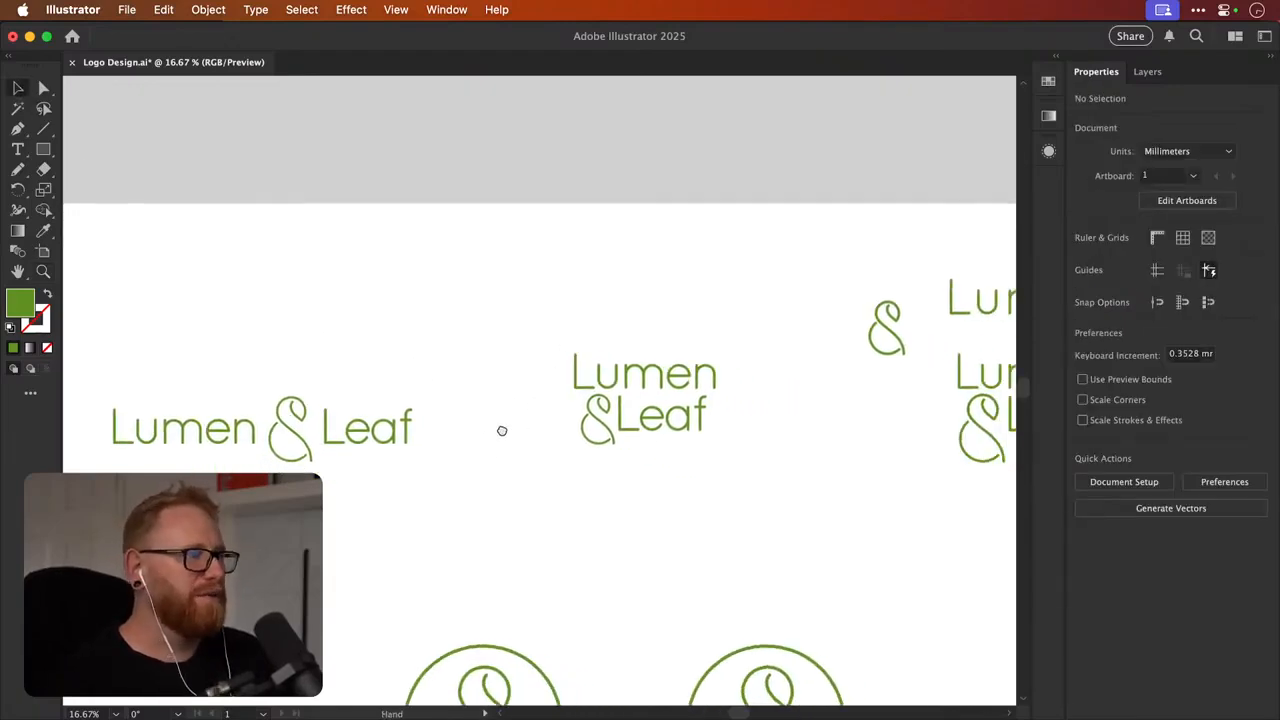
{"action": "scroll", "coordinate": [540, 427], "scroll_direction": "up", "scroll_amount": 5}
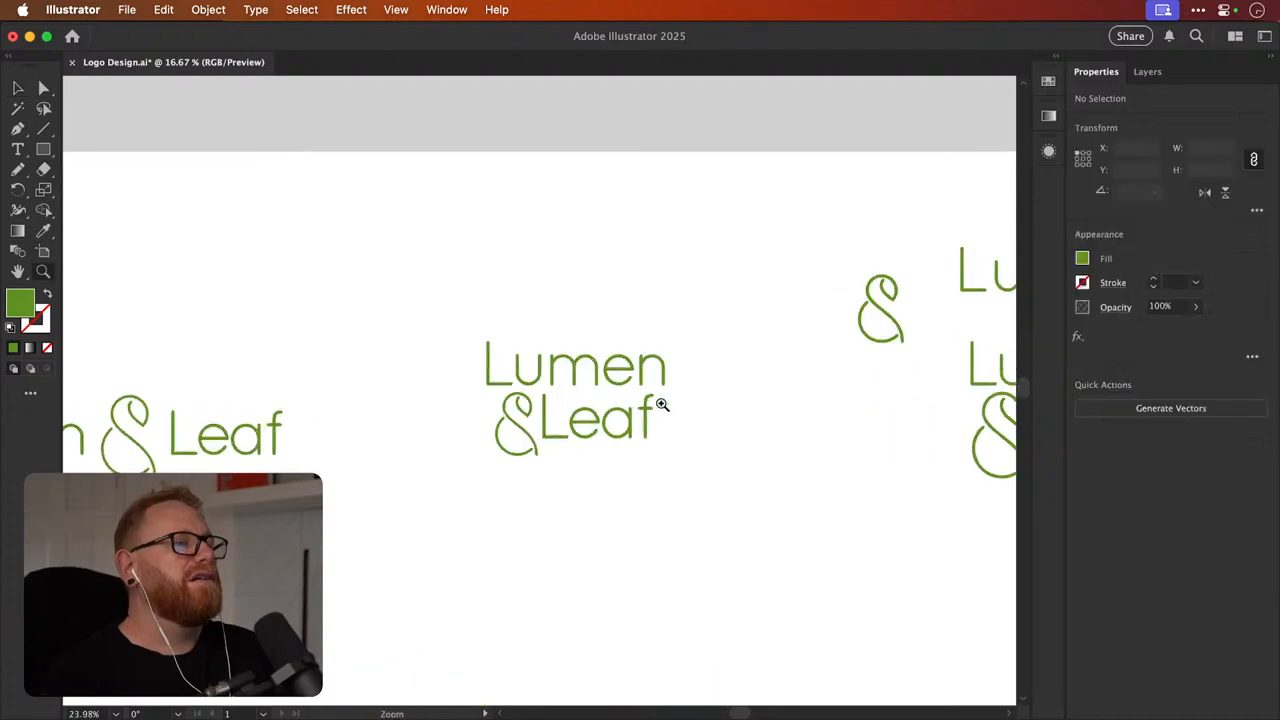
{"action": "left_click_drag", "start_coordinate": [510, 437], "coordinate": [666, 520]}
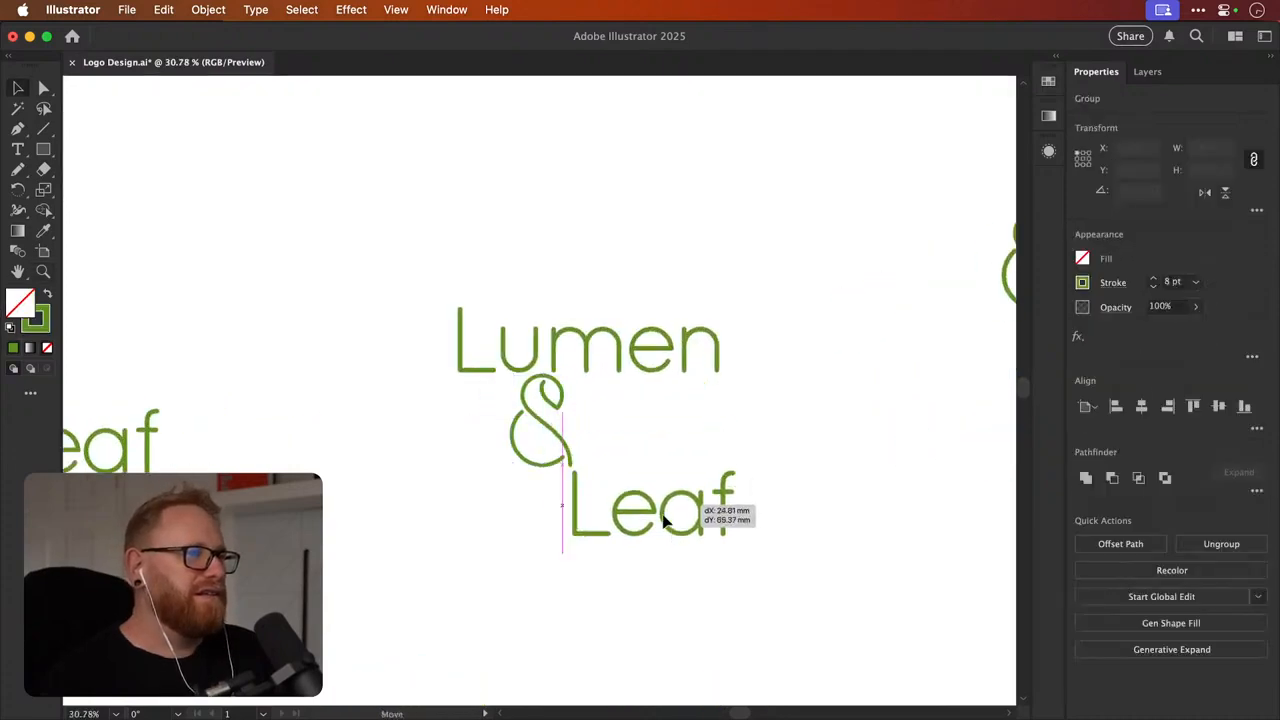
{"action": "left_click_drag", "start_coordinate": [560, 437], "coordinate": [600, 423]}
{"action": "left_click_drag", "start_coordinate": [662, 506], "coordinate": [619, 414]}
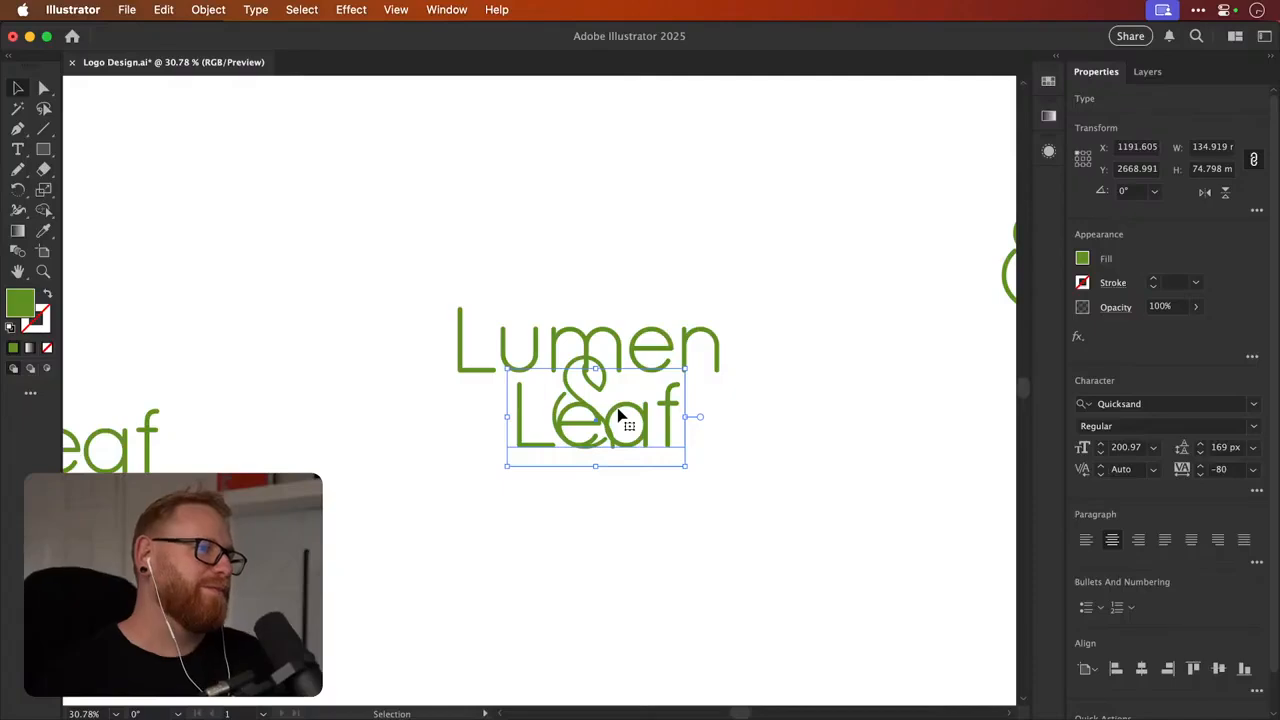
{"action": "left_click_drag", "start_coordinate": [672, 416], "coordinate": [625, 430]}
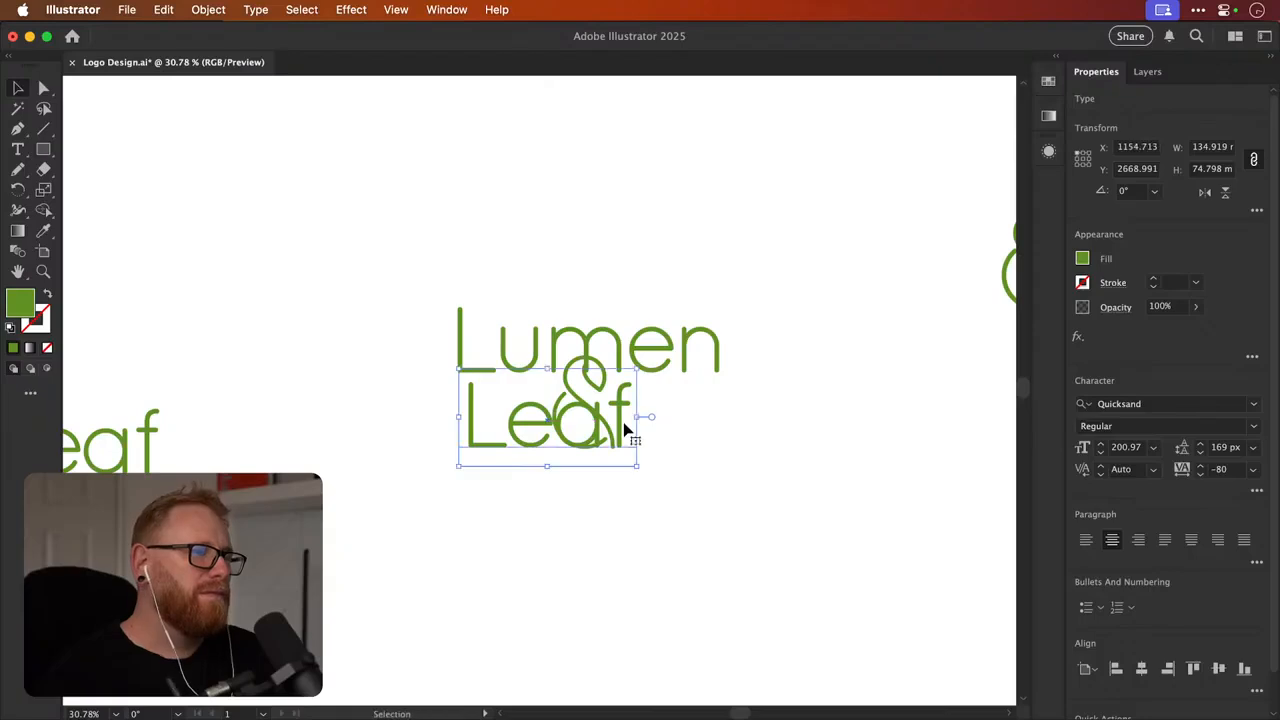
{"action": "key", "text": "super+z"}
{"action": "key", "text": "super+z"}
{"action": "key", "text": "super+z"}
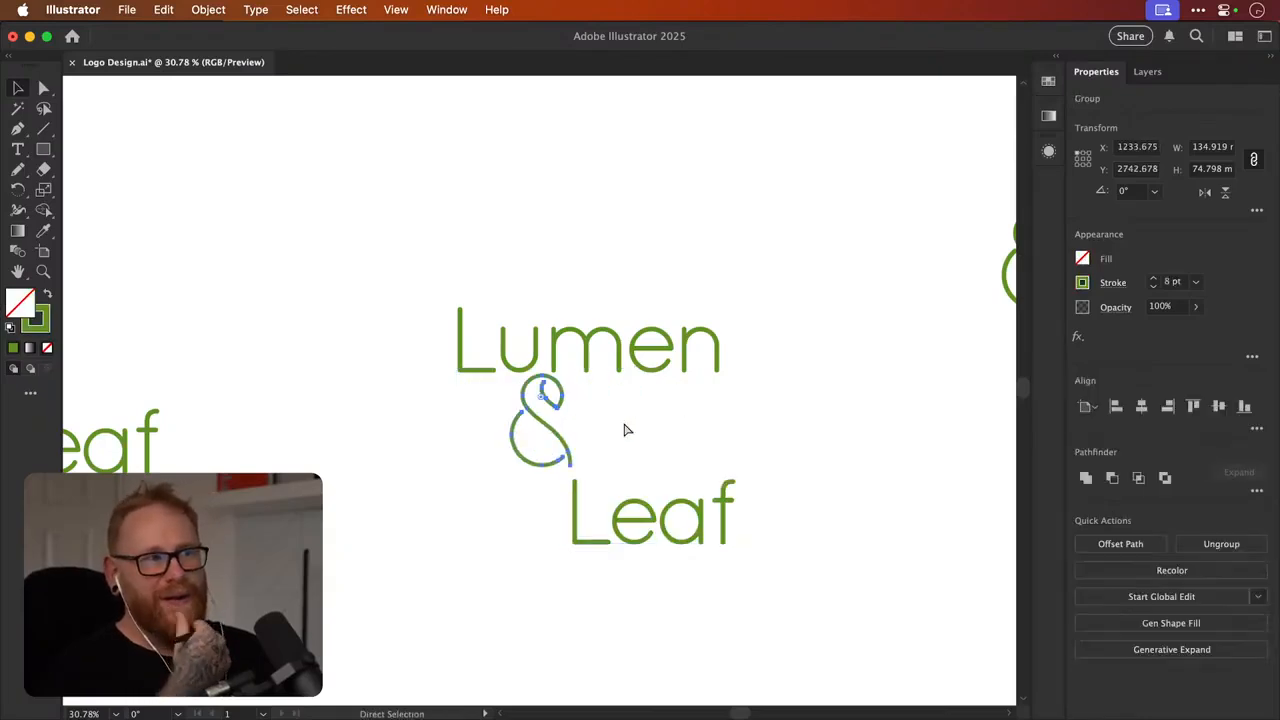
Tuck the ampersand directly under the u and bring Leaf up beside it, so its L and f meet the letters of Lumen
{"action": "mouse_move", "coordinate": [556, 404]}
{"action": "left_mouse_down"}
{"action": "mouse_move", "coordinate": [530, 410]}
{"action": "mouse_move", "coordinate": [558, 412]}
{"action": "left_mouse_up"}
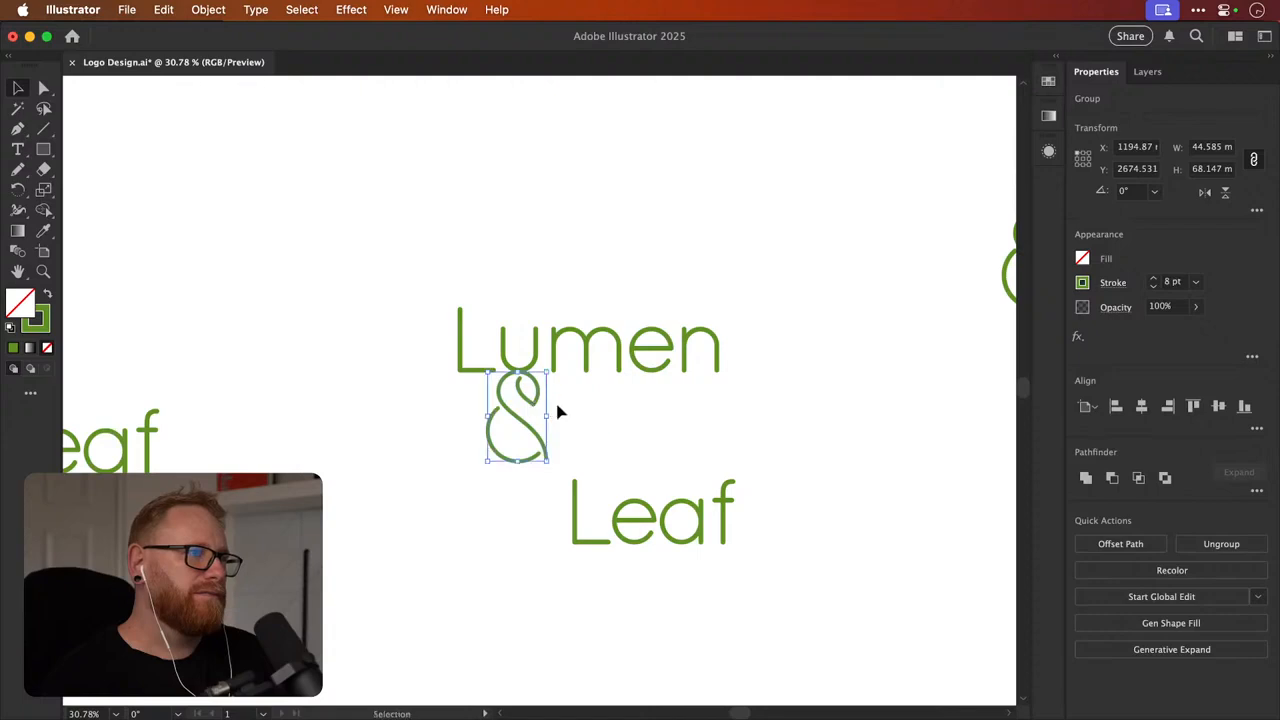
{"action": "left_click_drag", "start_coordinate": [624, 516], "coordinate": [605, 408]}
{"action": "scroll", "coordinate": [603, 349], "scroll_direction": "up", "scroll_amount": 5}
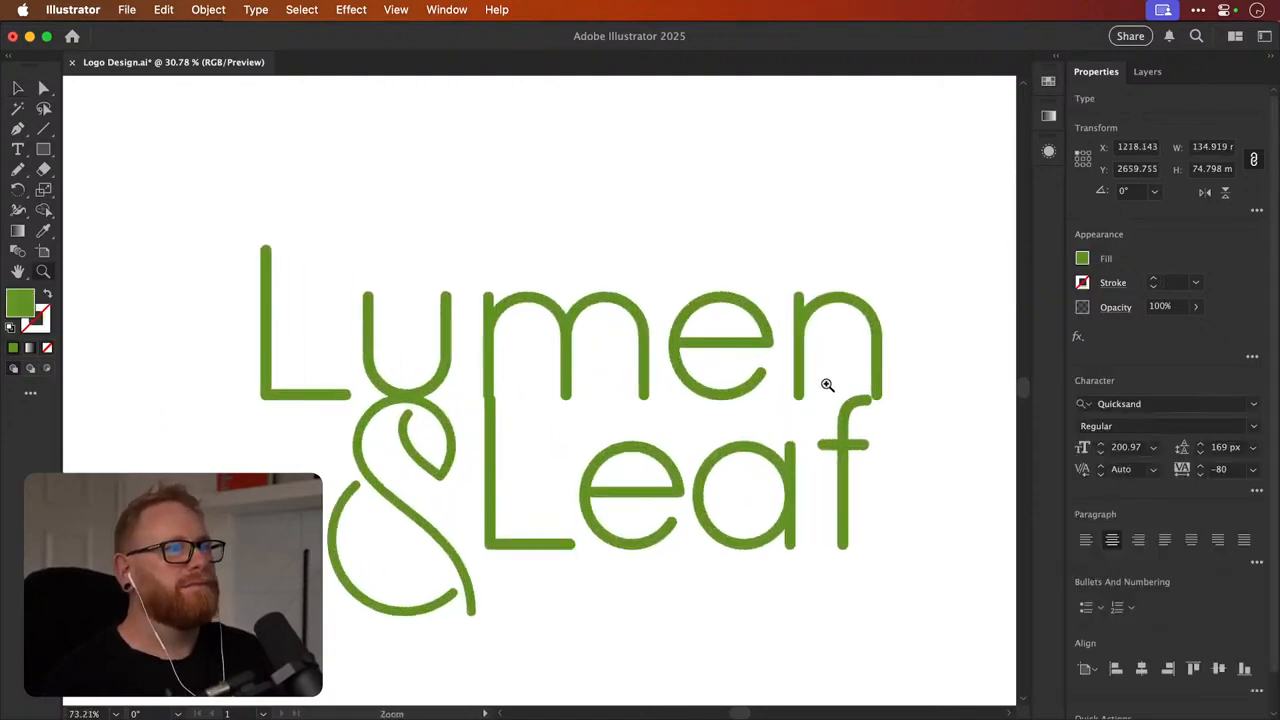
{"action": "left_click_drag", "start_coordinate": [672, 490], "coordinate": [673, 487]}
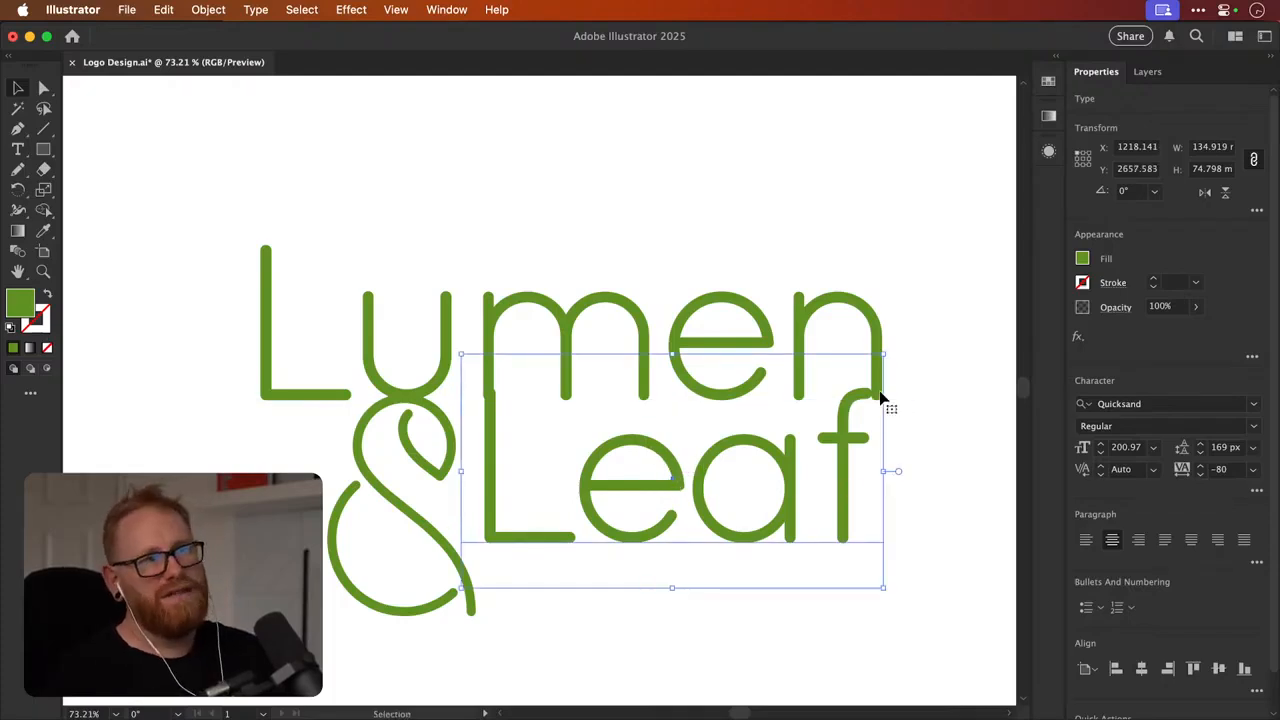
{"action": "left_click", "coordinate": [932, 408]}
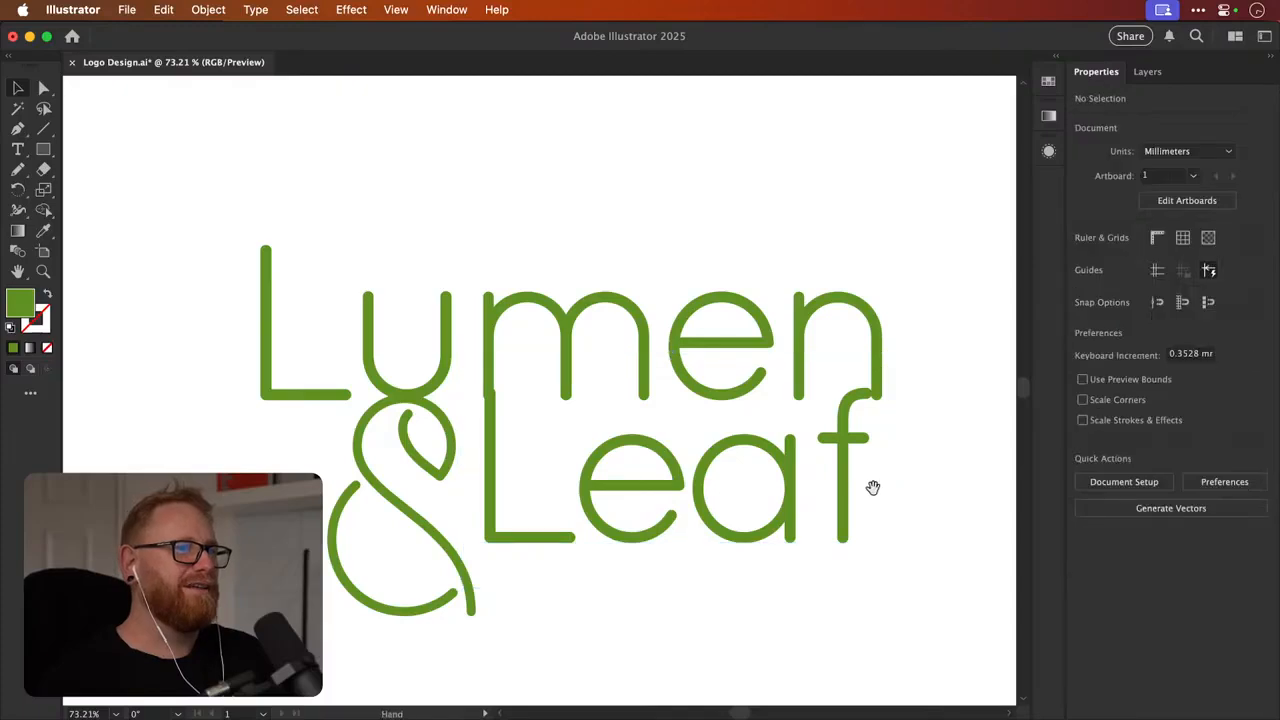
Raise the ampersand so its top loop overlaps the base of the u in Lumen
{"action": "scroll", "coordinate": [871, 486], "scroll_direction": "right", "scroll_amount": 3}
{"action": "mouse_move", "coordinate": [741, 505]}
{"action": "left_mouse_down"}
{"action": "mouse_move", "coordinate": [726, 495]}
{"action": "mouse_move", "coordinate": [731, 506]}
{"action": "left_mouse_up"}
{"action": "mouse_move", "coordinate": [378, 537]}
{"action": "left_mouse_down"}
{"action": "mouse_move", "coordinate": [378, 548]}
{"action": "mouse_move", "coordinate": [380, 513]}
{"action": "left_mouse_up"}
{"action": "left_click", "coordinate": [503, 586]}
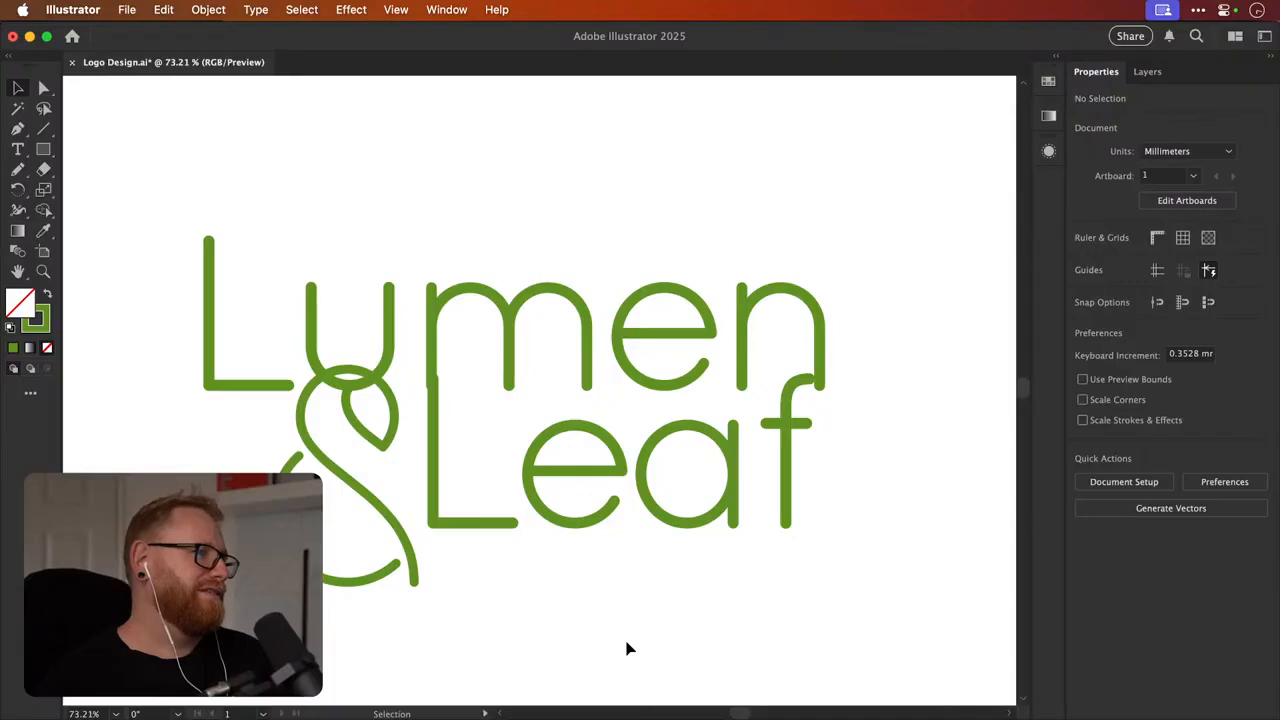
{"action": "key", "text": "super+z"}
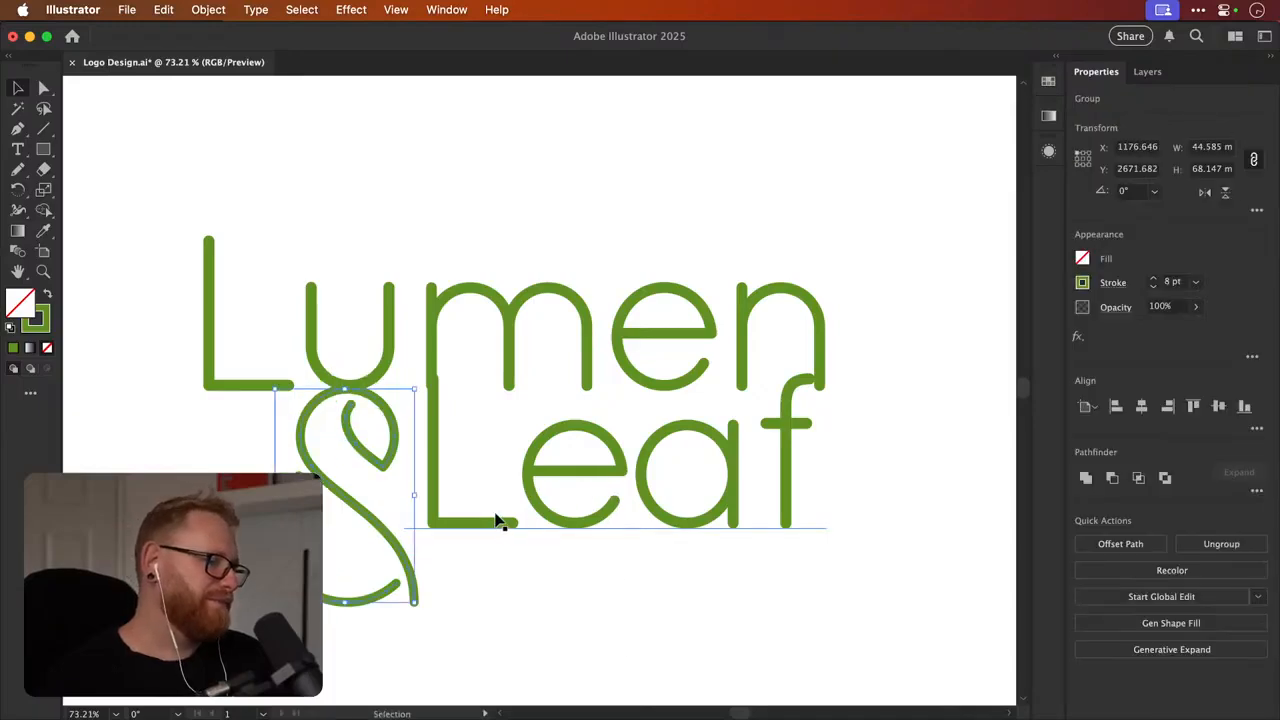
{"action": "left_click_drag", "start_coordinate": [391, 466], "coordinate": [391, 444]}
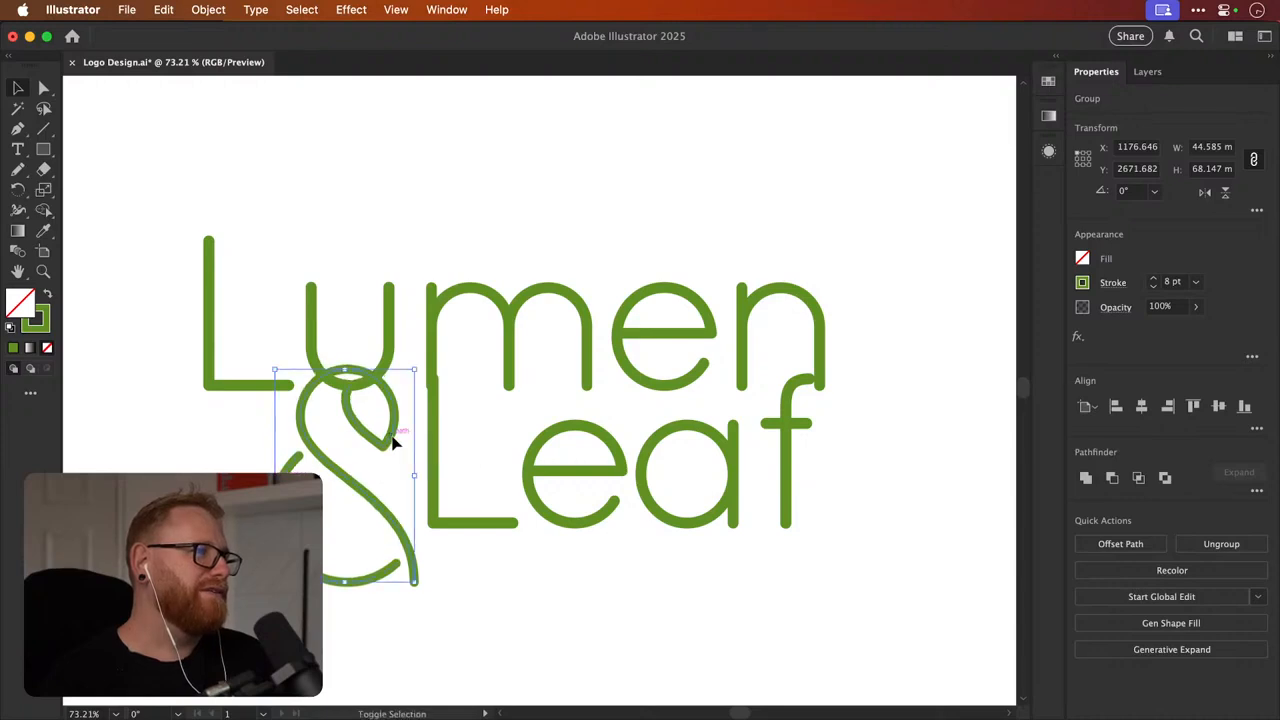
{"action": "left_click", "coordinate": [470, 583]}
Move Lumen up to leave a clear gap above the ampersand and Leaf
{"action": "left_click", "coordinate": [508, 517]}
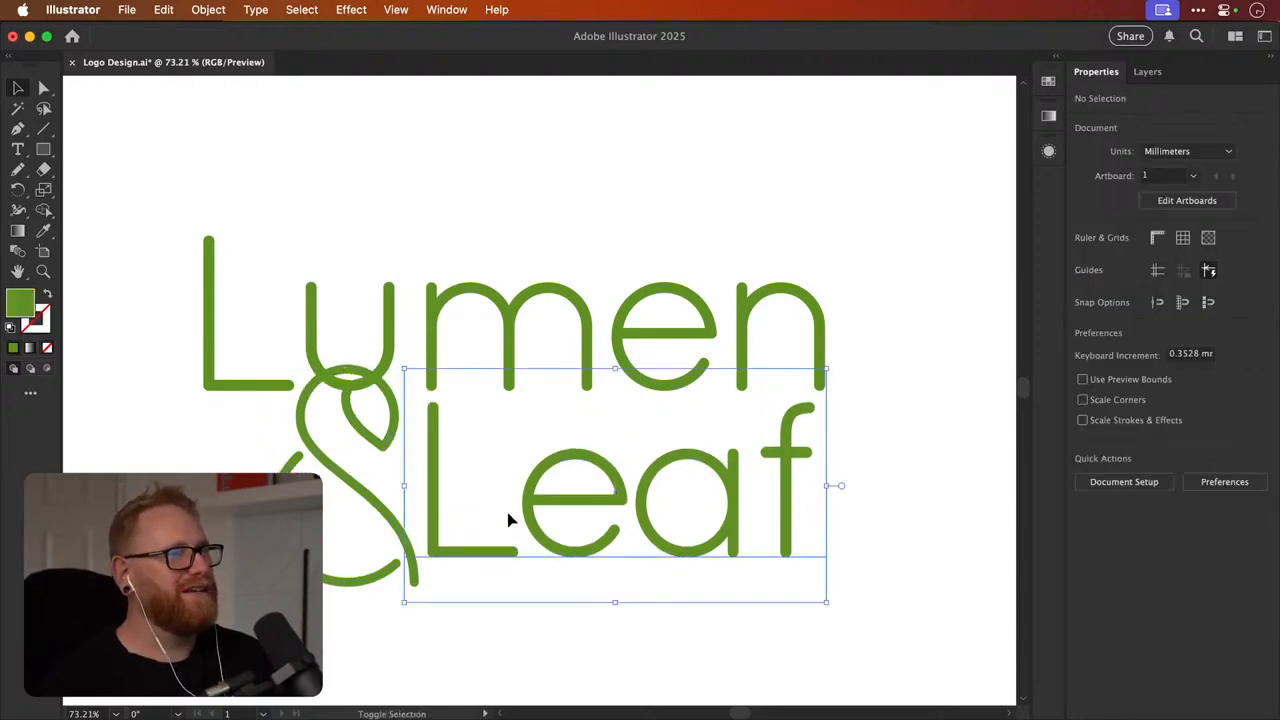
{"action": "key", "text": "a"}
{"action": "left_click", "coordinate": [877, 371]}
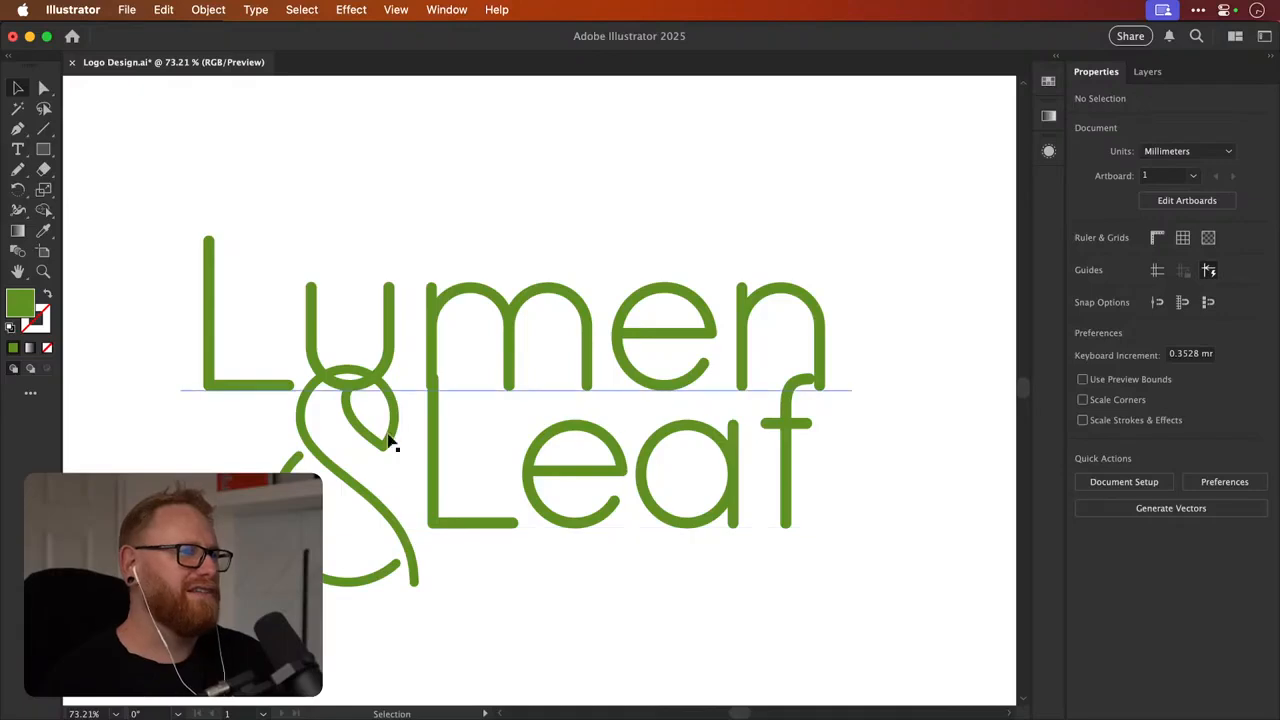
{"action": "left_click_drag", "start_coordinate": [391, 443], "coordinate": [430, 271]}
{"action": "key", "text": "a"}
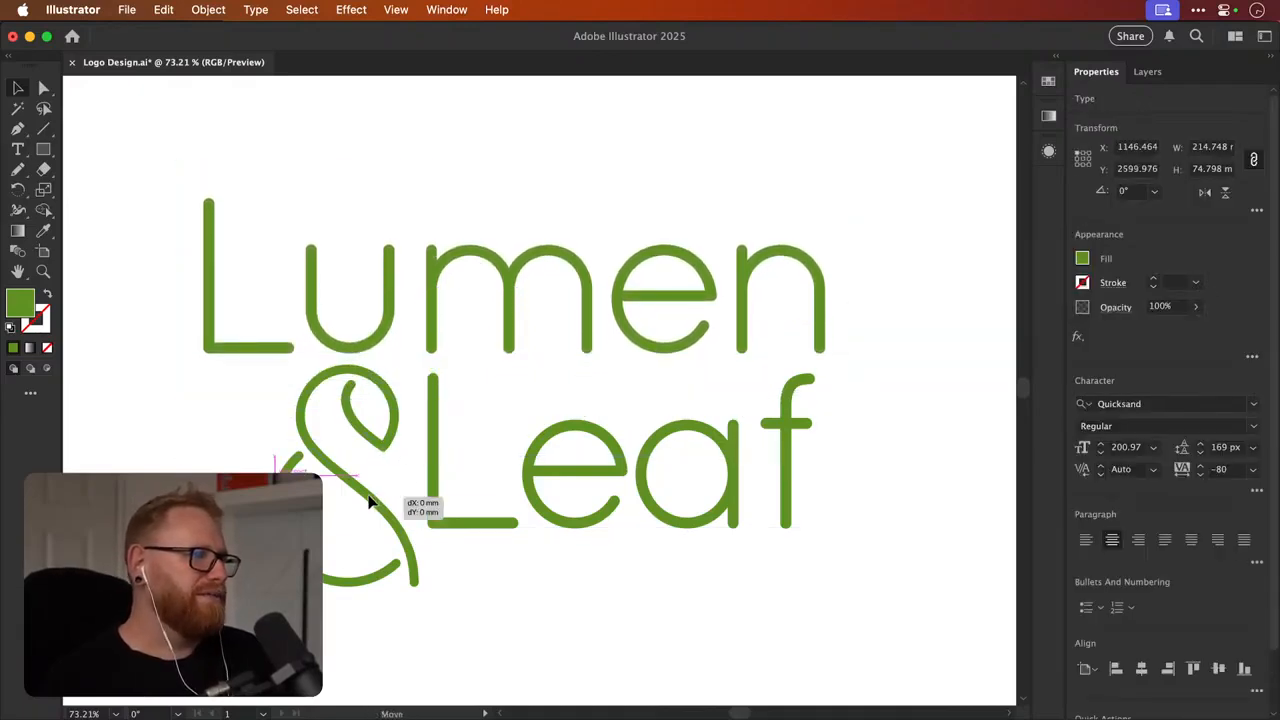
Thicken the stacked lockup's ampersand stroke to 10 pt to match the weight of the lettering
{"action": "left_click", "coordinate": [372, 500]}
{"action": "left_click_drag", "start_coordinate": [387, 498], "coordinate": [391, 498]}
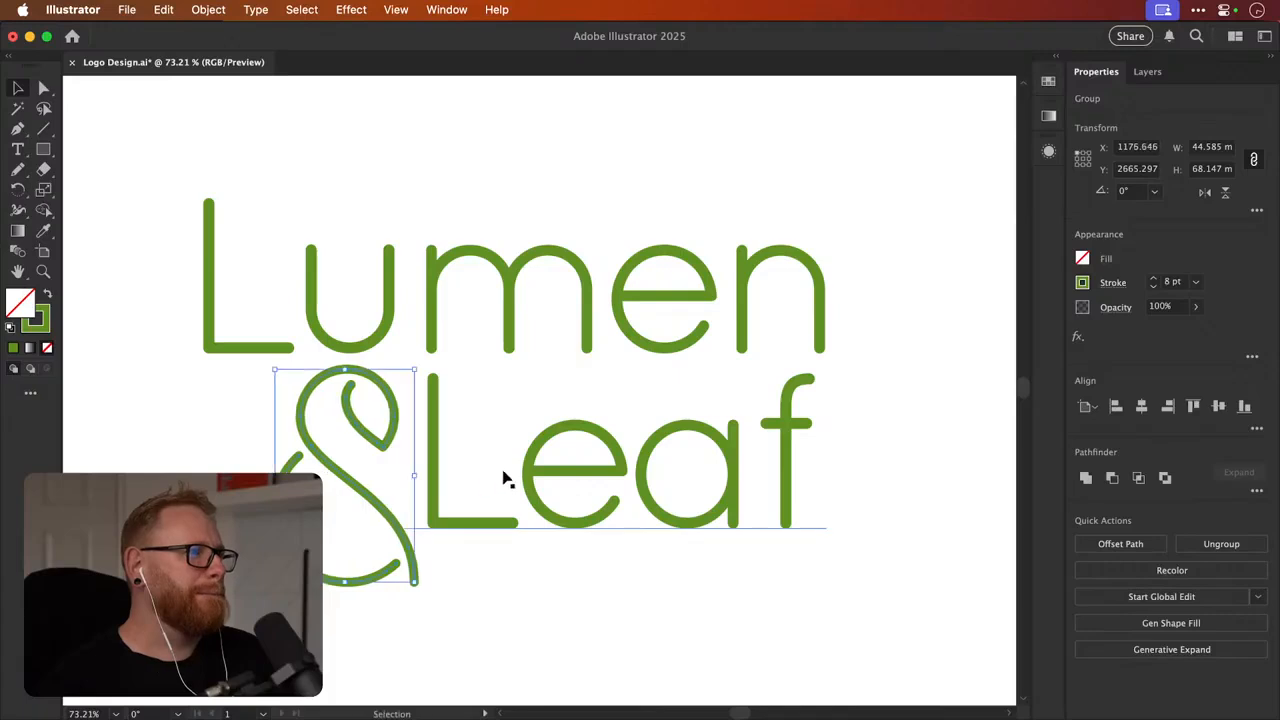
{"action": "left_click", "coordinate": [1152, 279]}
{"action": "left_click", "coordinate": [1152, 279]}
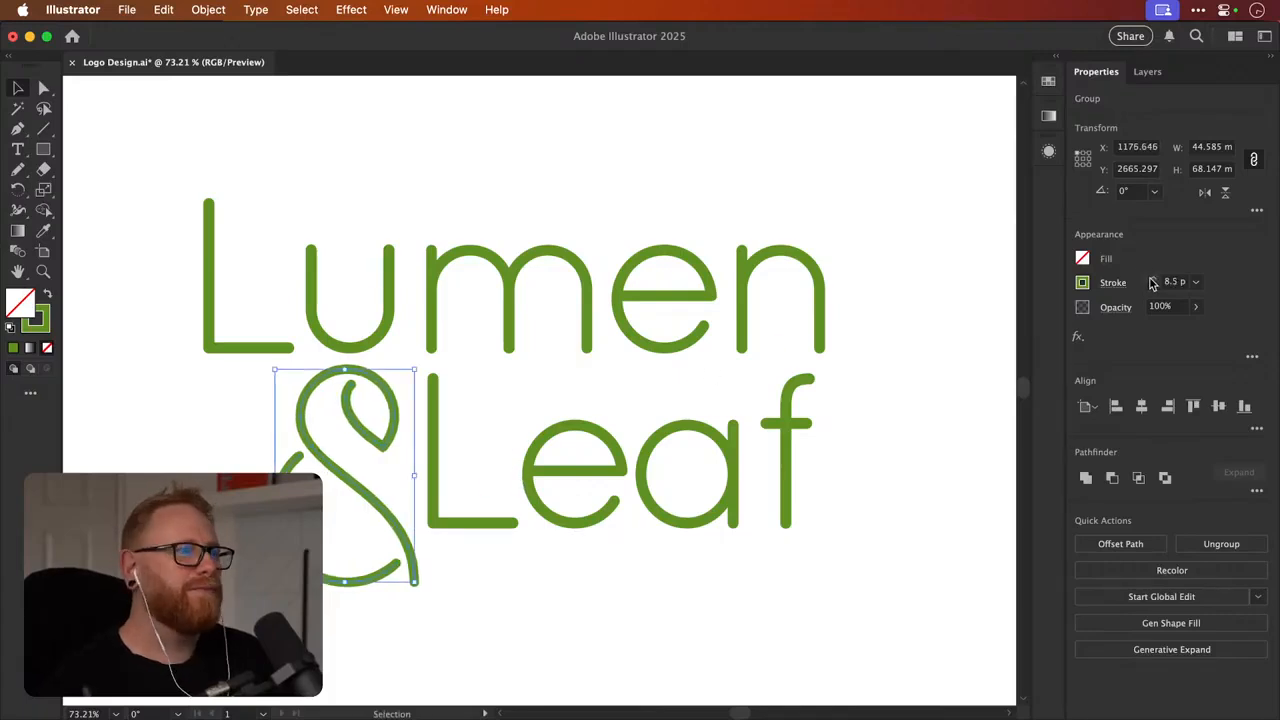
{"action": "left_click", "coordinate": [1151, 279]}
{"action": "left_click", "coordinate": [1151, 279]}
{"action": "left_click", "coordinate": [1151, 279]}
{"action": "left_click", "coordinate": [1151, 279]}
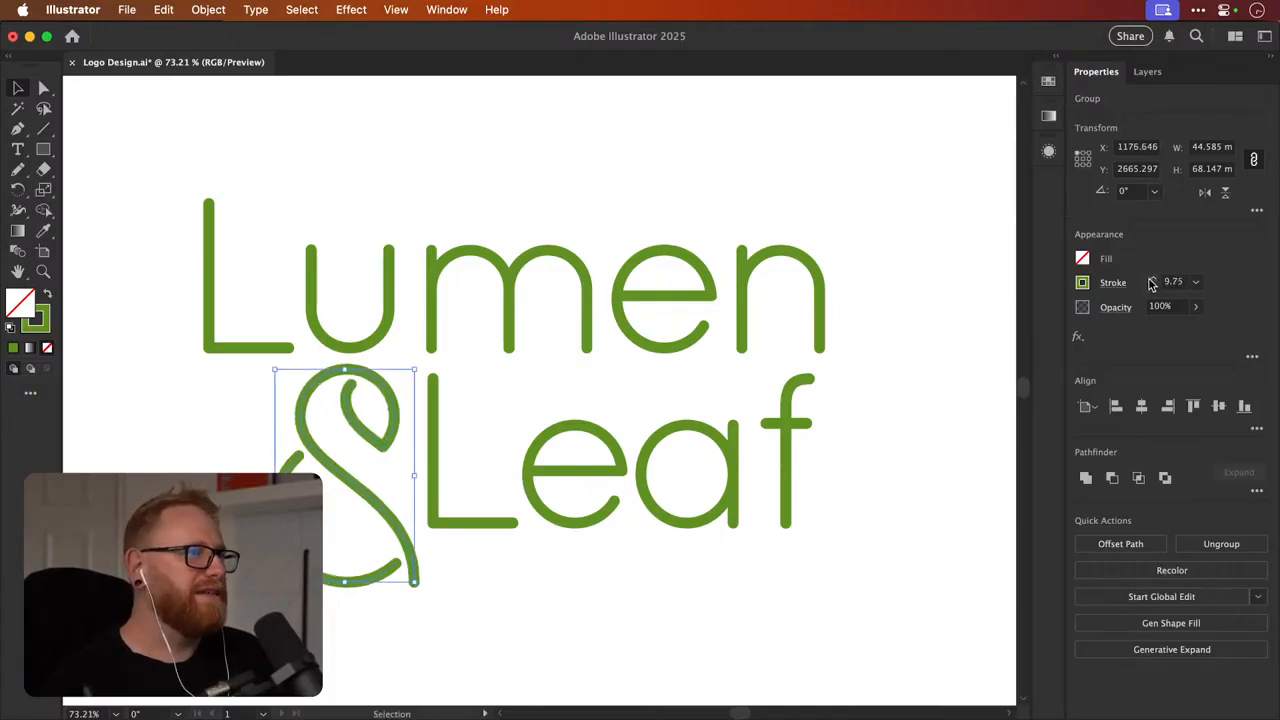
{"action": "left_click", "coordinate": [842, 258]}
{"action": "key", "text": "z"}
{"action": "left_click_drag", "start_coordinate": [350, 396], "coordinate": [543, 386]}
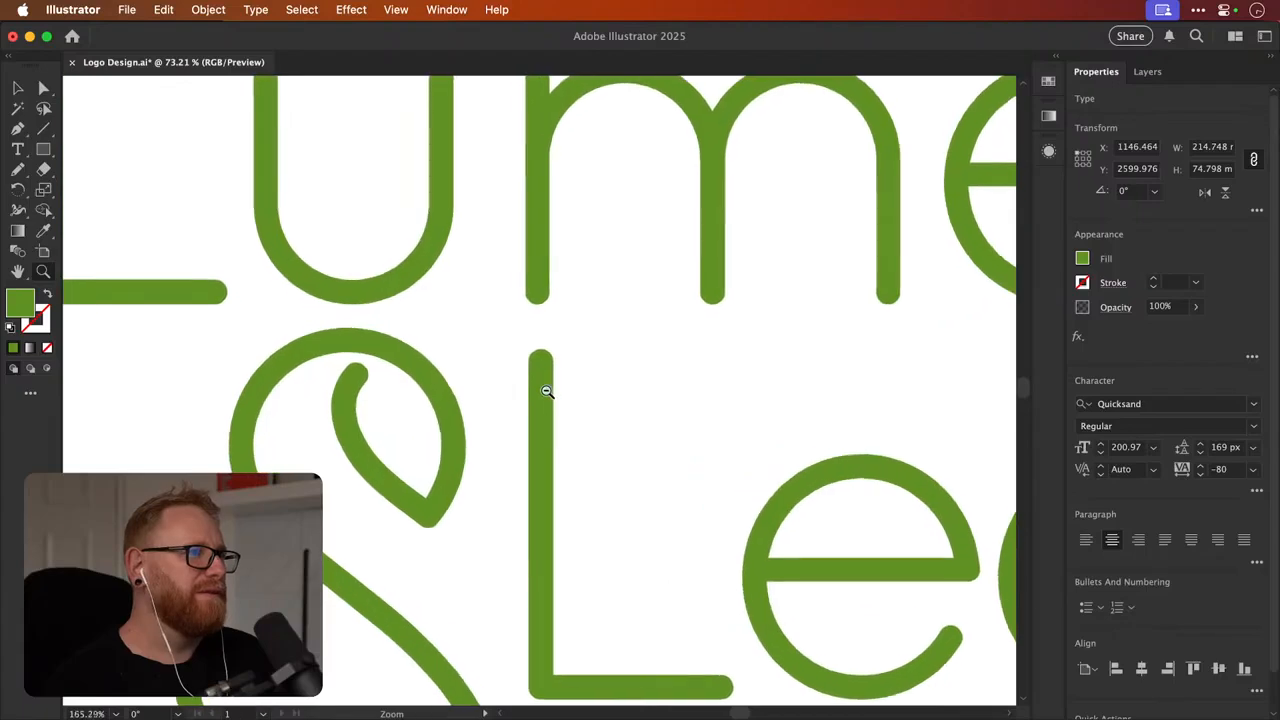
{"action": "key", "text": "v"}
{"action": "left_click", "coordinate": [363, 484]}
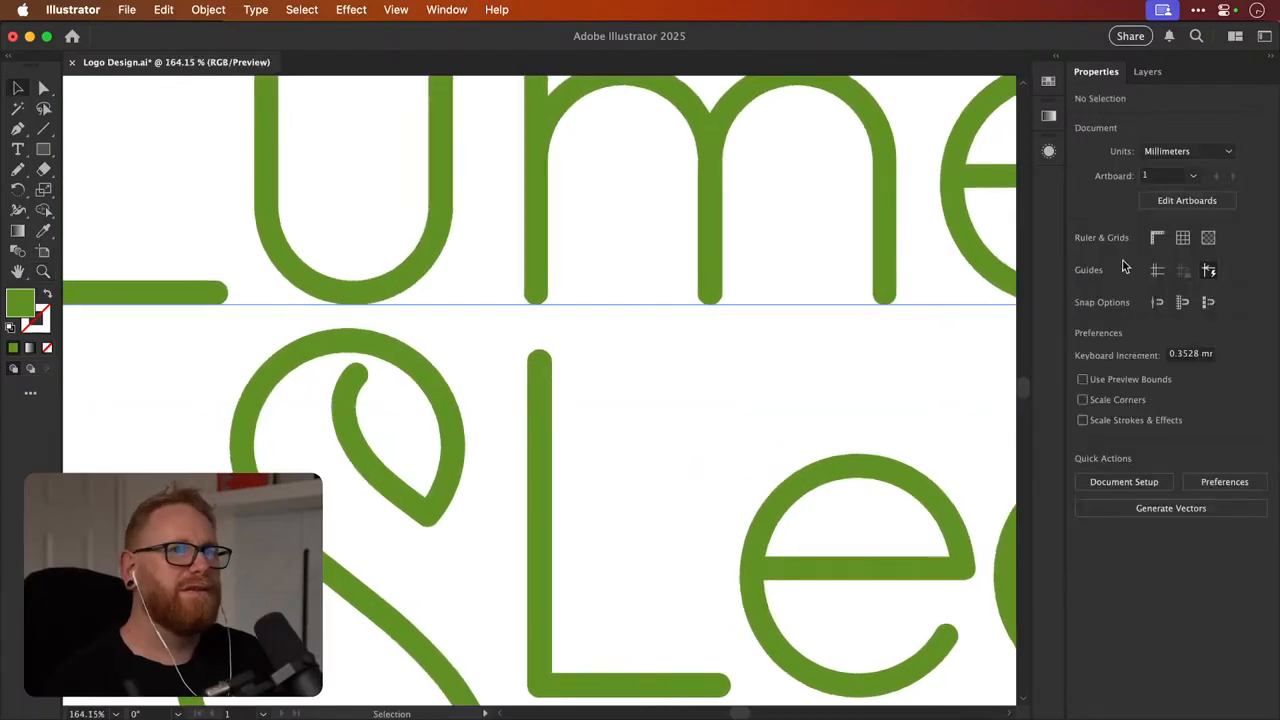
{"action": "left_click", "coordinate": [450, 420]}
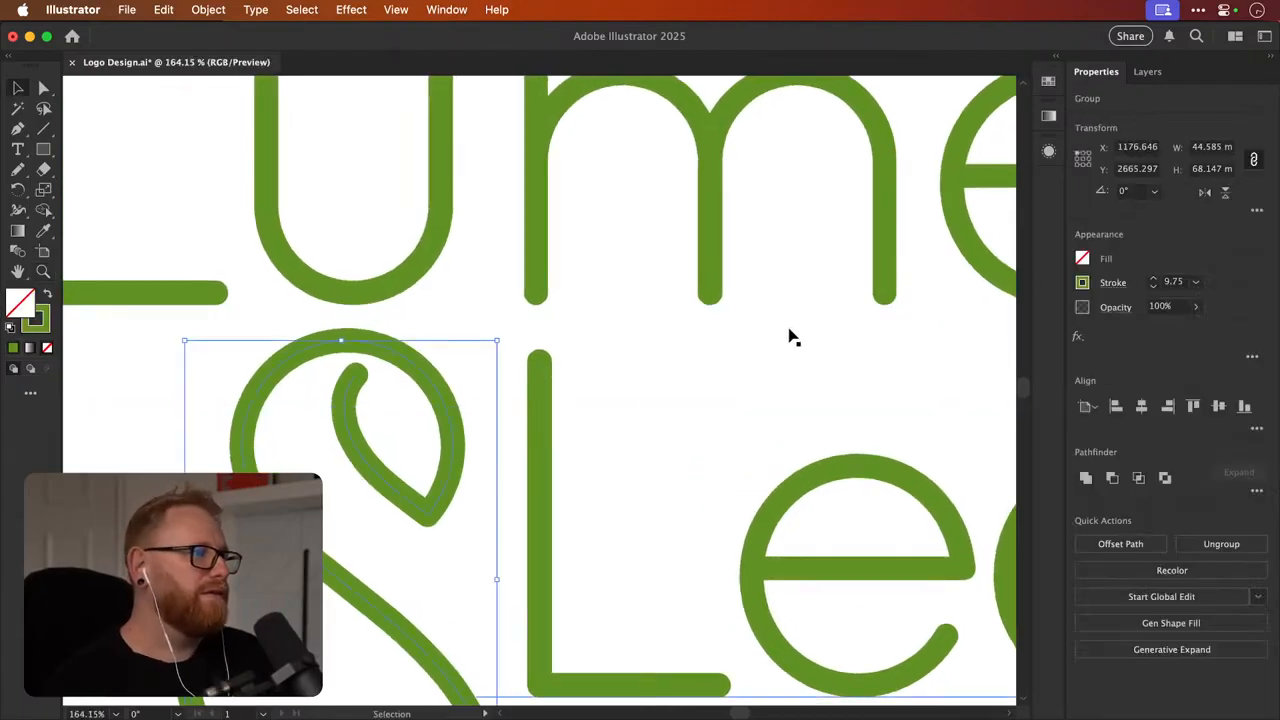
{"action": "left_click", "coordinate": [1152, 279]}
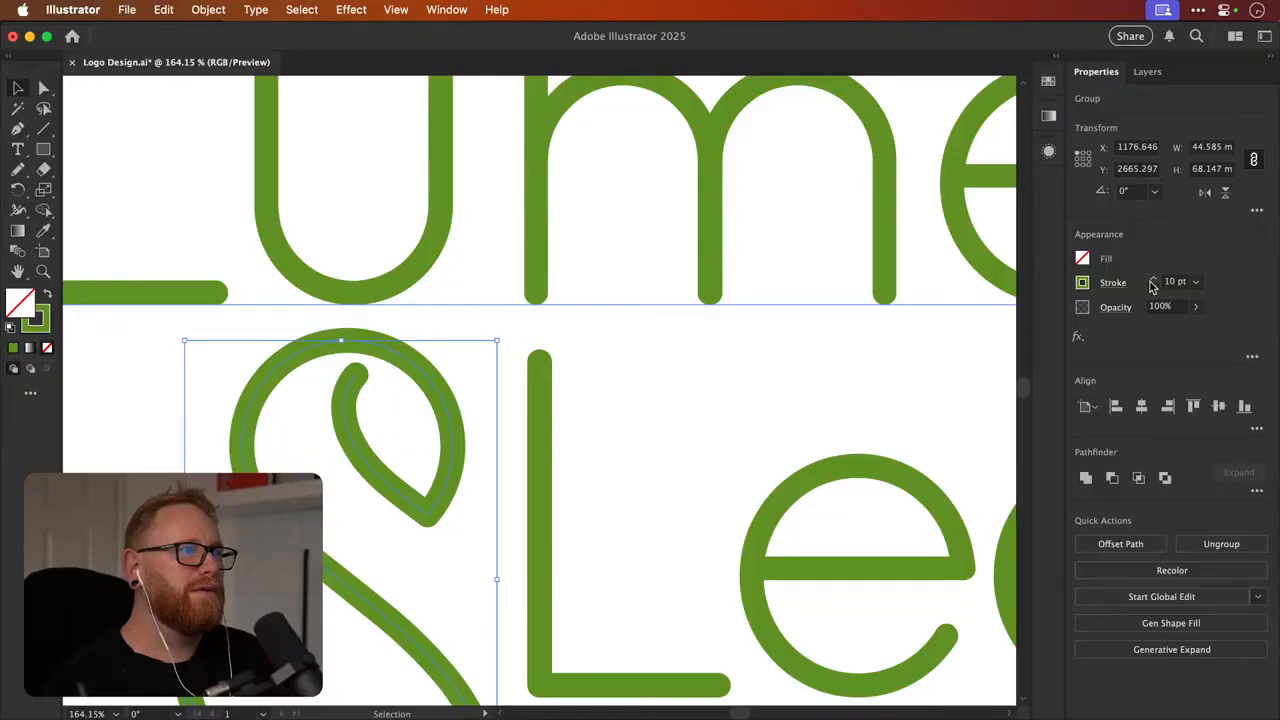
{"action": "left_click", "coordinate": [848, 440]}
Using Scissors, trim the upper end of the ampersand's lower curve and the tip of its inner leaf curl
{"action": "key", "text": "c"}
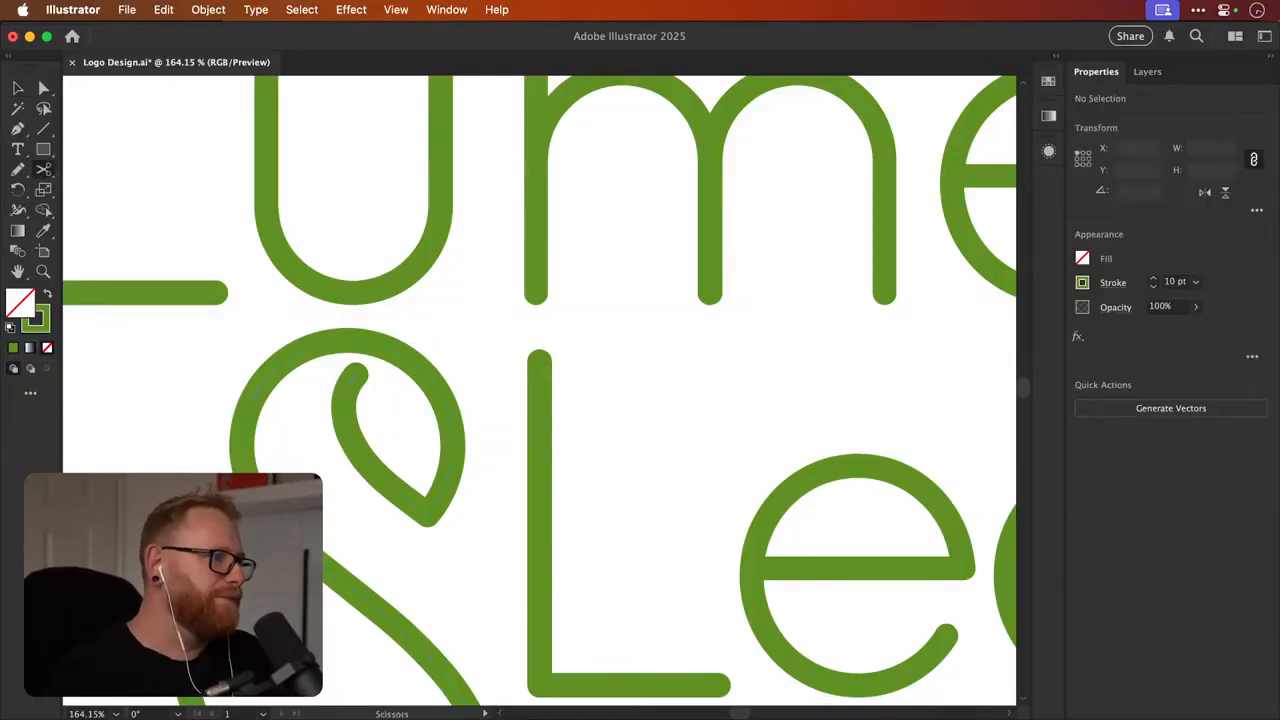
{"action": "left_click_drag", "start_coordinate": [219, 552], "coordinate": [290, 552]}
{"action": "left_click", "coordinate": [290, 548]}
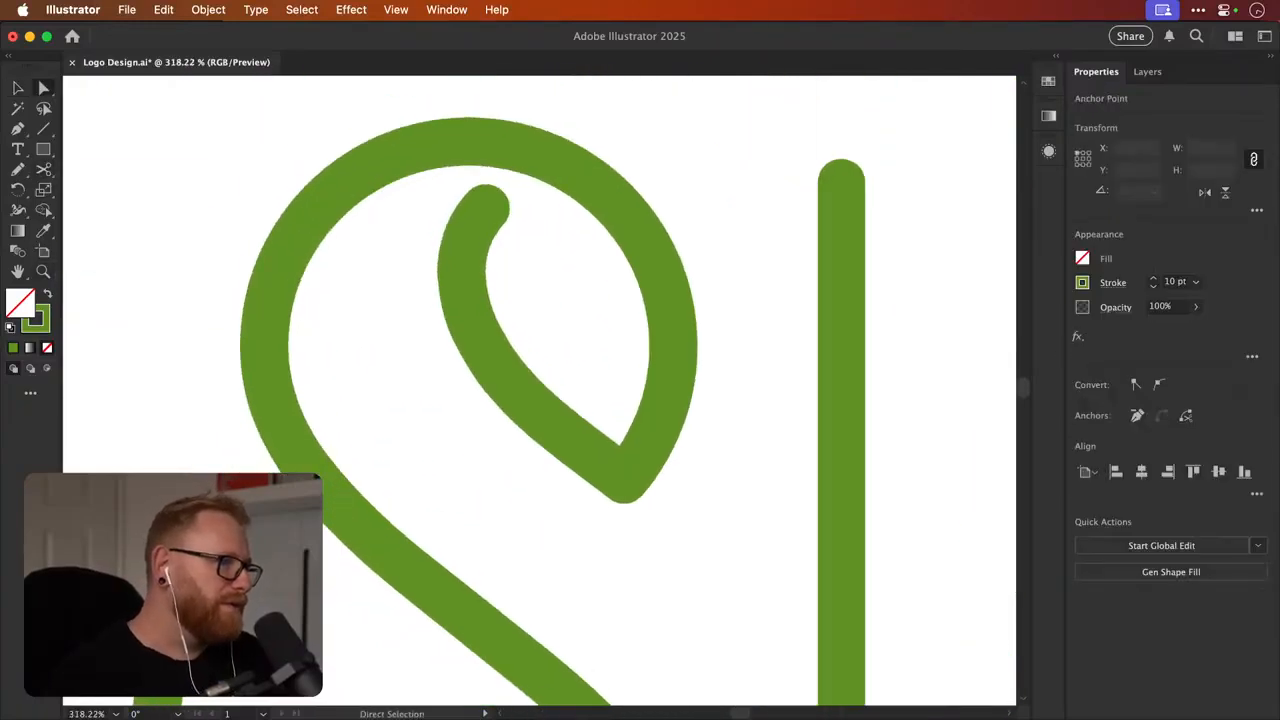
{"action": "left_click", "coordinate": [366, 400], "text": "super"}
{"action": "left_click", "coordinate": [476, 219]}
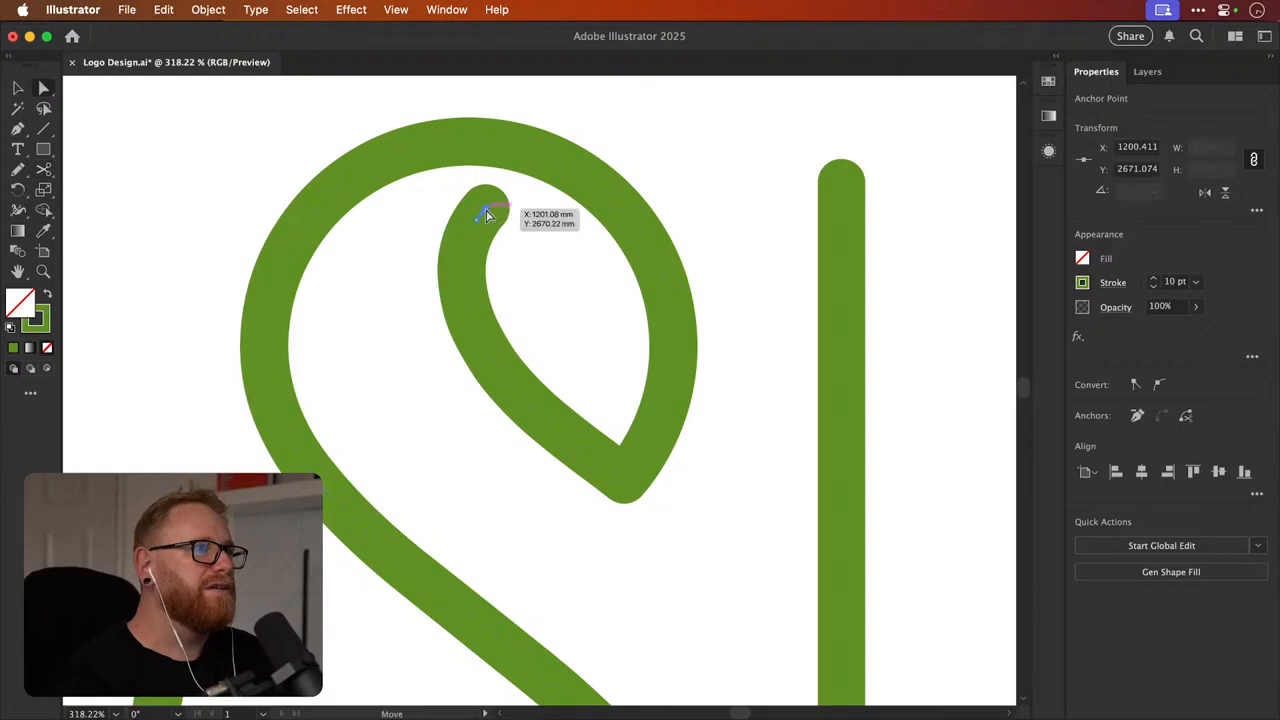
{"action": "left_click", "coordinate": [505, 201], "text": "super"}
Cut off the end of the ampersand's lower curve near the descending tail to widen the gap between them
{"action": "scroll", "coordinate": [517, 286], "scroll_direction": "down", "scroll_amount": 10}
{"action": "key", "text": "c"}
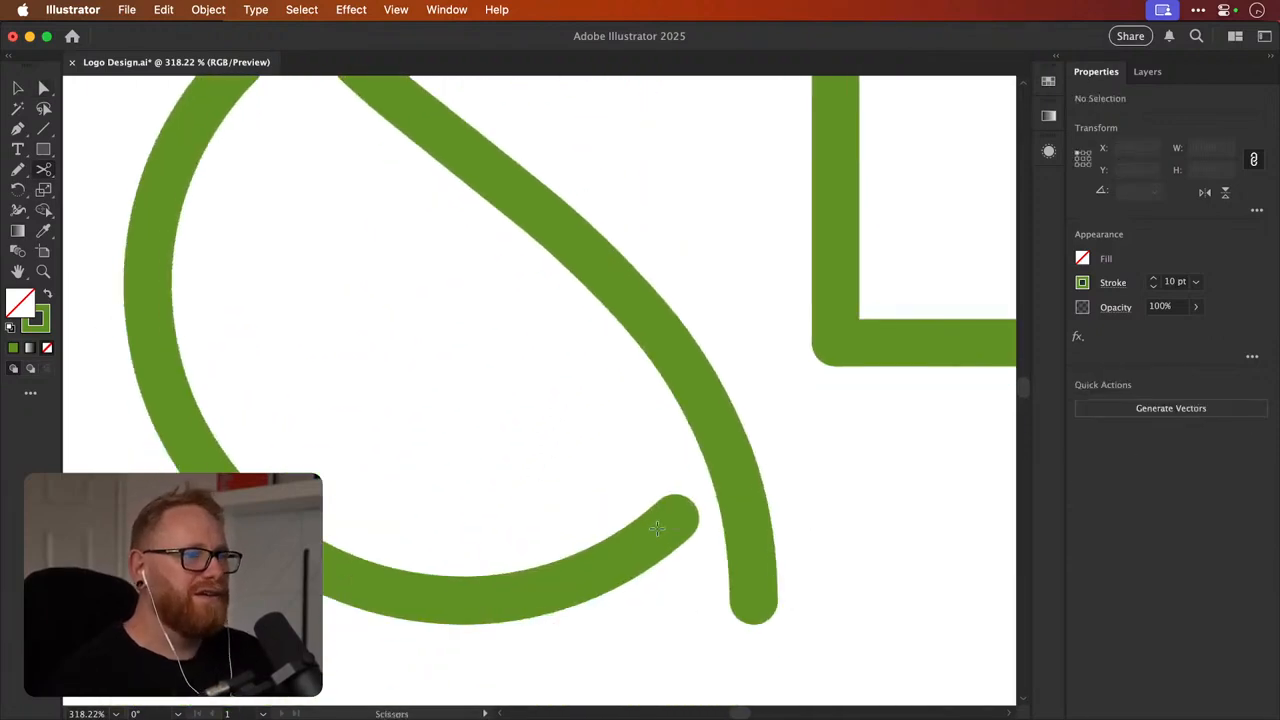
{"action": "left_click", "coordinate": [660, 530]}
{"action": "key", "text": "a"}
{"action": "left_click", "coordinate": [676, 518]}
{"action": "key", "text": "Delete"}
{"action": "key", "text": "Delete"}
Shorten the tip of the ampersand's inner leaf curl further to open the space below the top loop
{"action": "scroll", "coordinate": [600, 450], "scroll_direction": "up", "scroll_amount": 10}
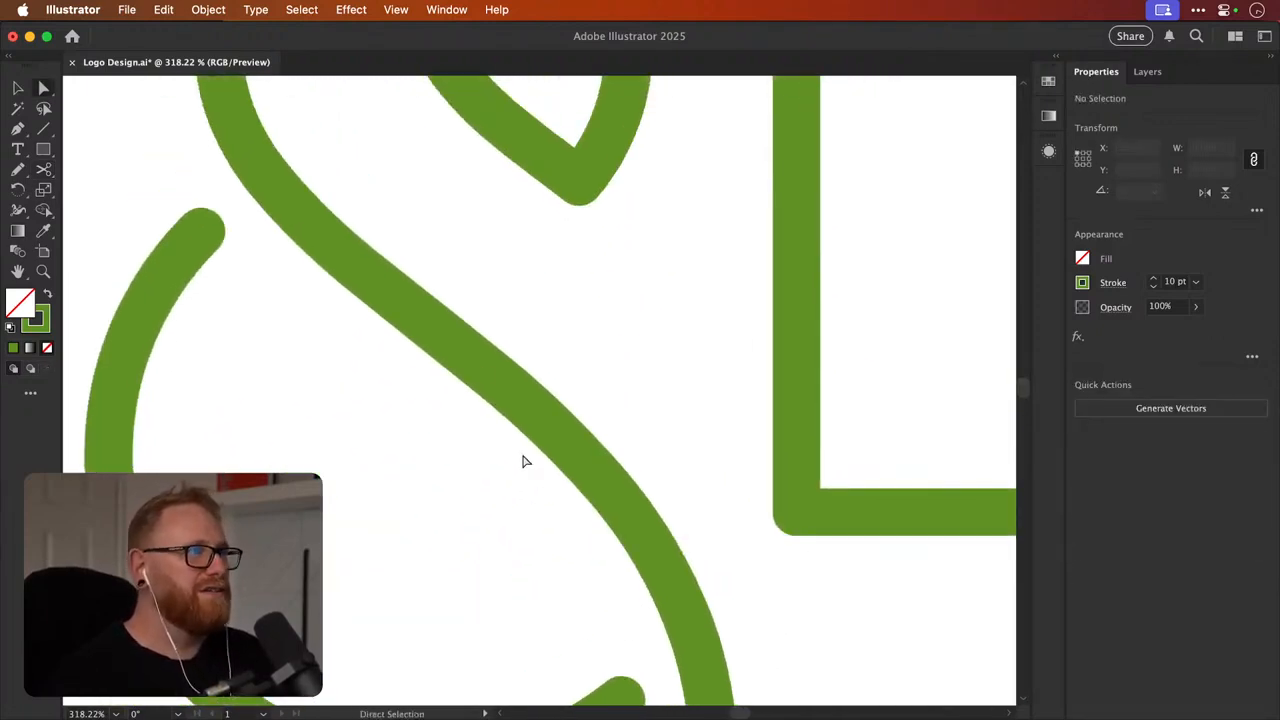
{"action": "key", "text": "c"}
{"action": "left_click", "coordinate": [412, 192]}
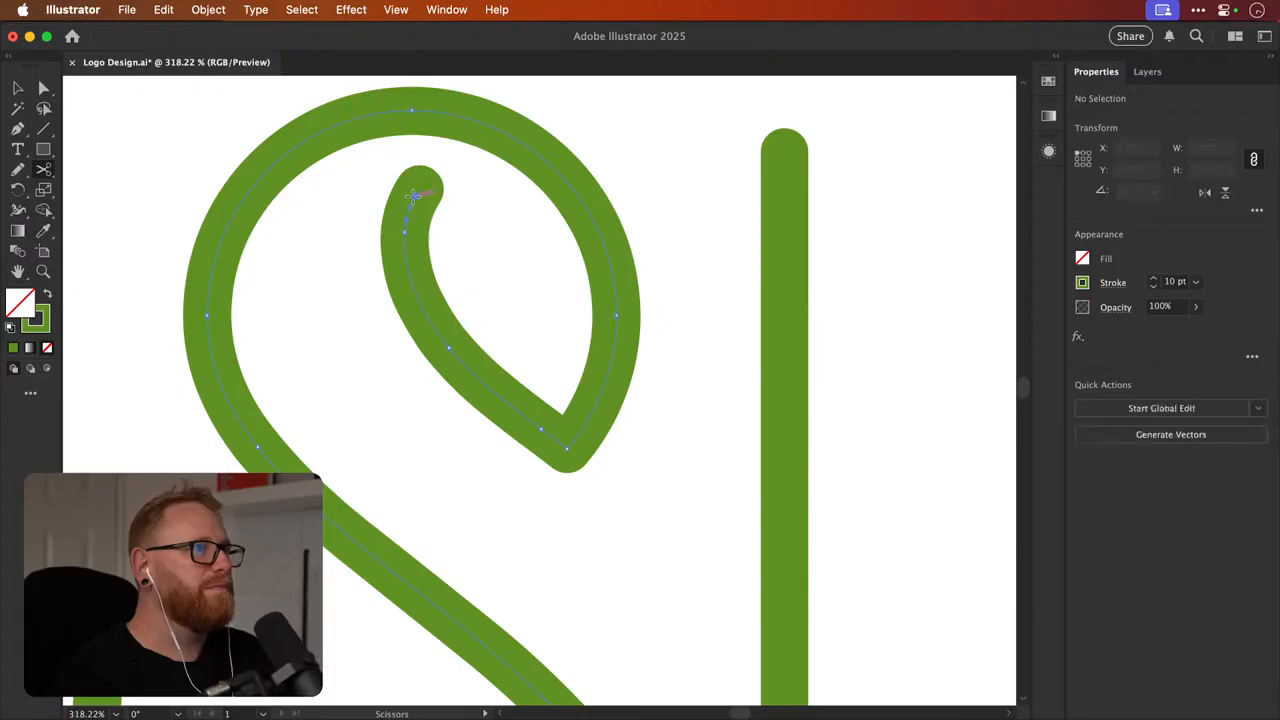
{"action": "key", "text": "a"}
{"action": "left_click", "coordinate": [420, 194]}
{"action": "key", "text": "Delete"}
{"action": "key", "text": "super+0"}
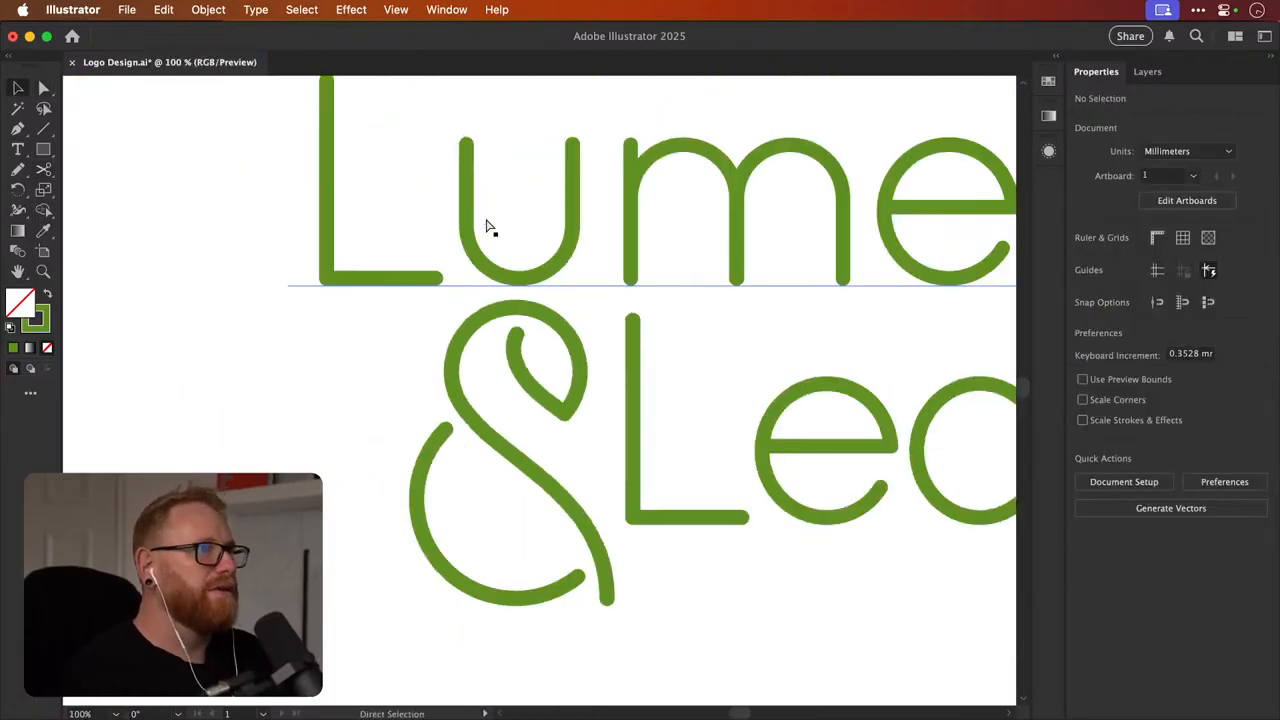
Cut one more small sliver off the leaf curl's tip inside the ampersand's loop
{"action": "key", "text": "v"}
{"action": "key", "text": "z"}
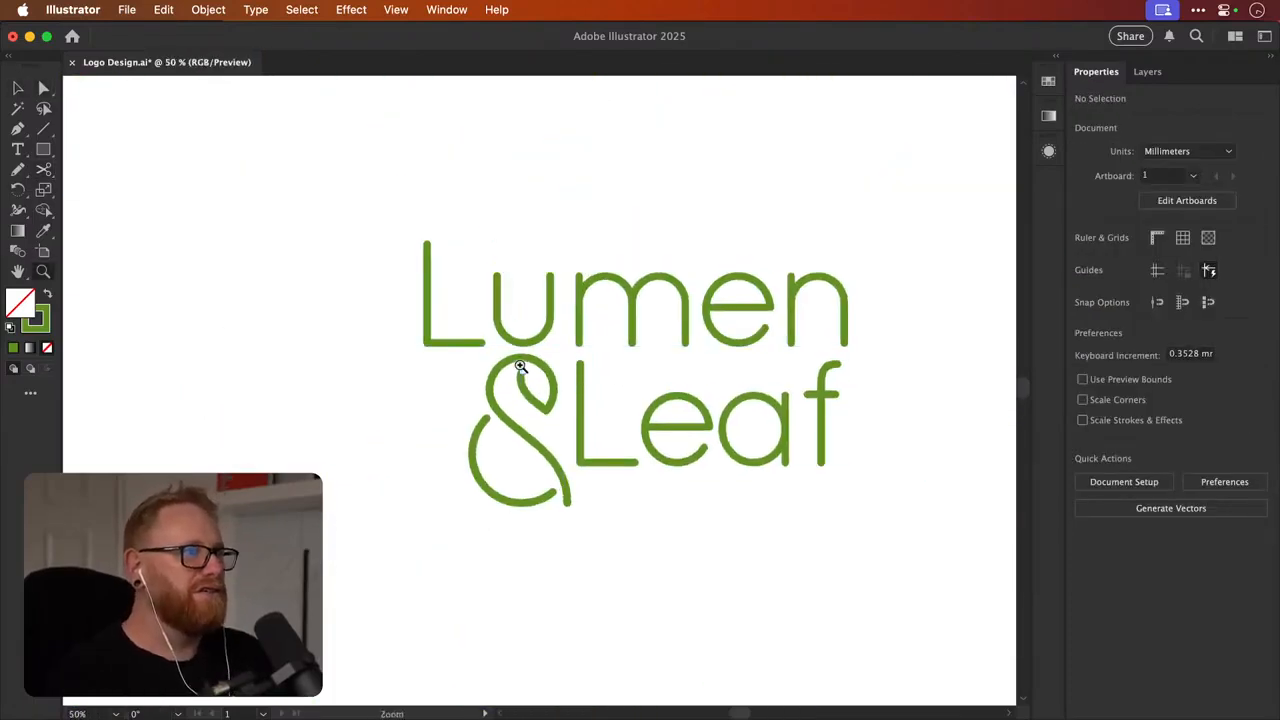
{"action": "left_click_drag", "start_coordinate": [522, 370], "coordinate": [803, 362]}
{"action": "key", "text": "c"}
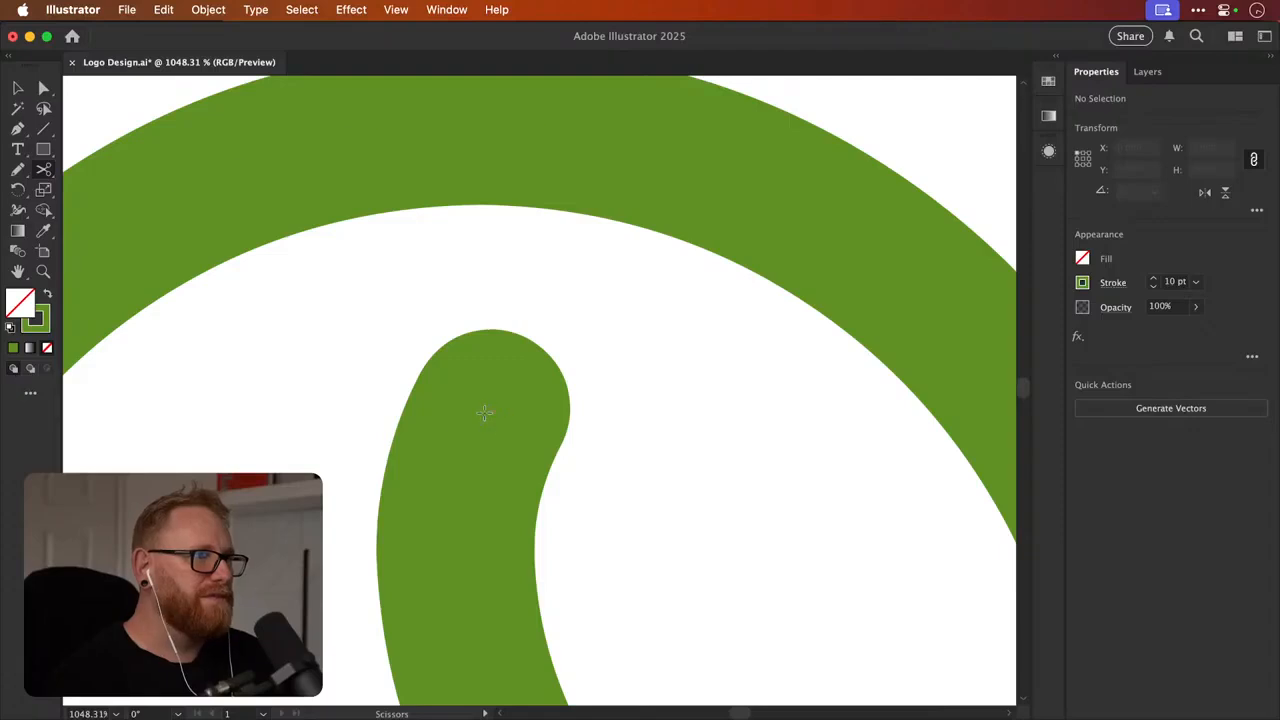
{"action": "left_click", "coordinate": [485, 421]}
{"action": "key", "text": "a"}
{"action": "left_click", "coordinate": [489, 411]}
{"action": "key", "text": "Delete"}
{"action": "key", "text": "Delete"}
{"action": "key", "text": "v"}
Examine the whole stacked Lumen & Leaf lockup with its thickened, trimmed ampersand
{"action": "key", "text": "super+minus"}
{"action": "key", "text": "super+minus"}
{"action": "key", "text": "super+minus"}
{"action": "key", "text": "super+minus"}
{"action": "key", "text": "super+minus"}
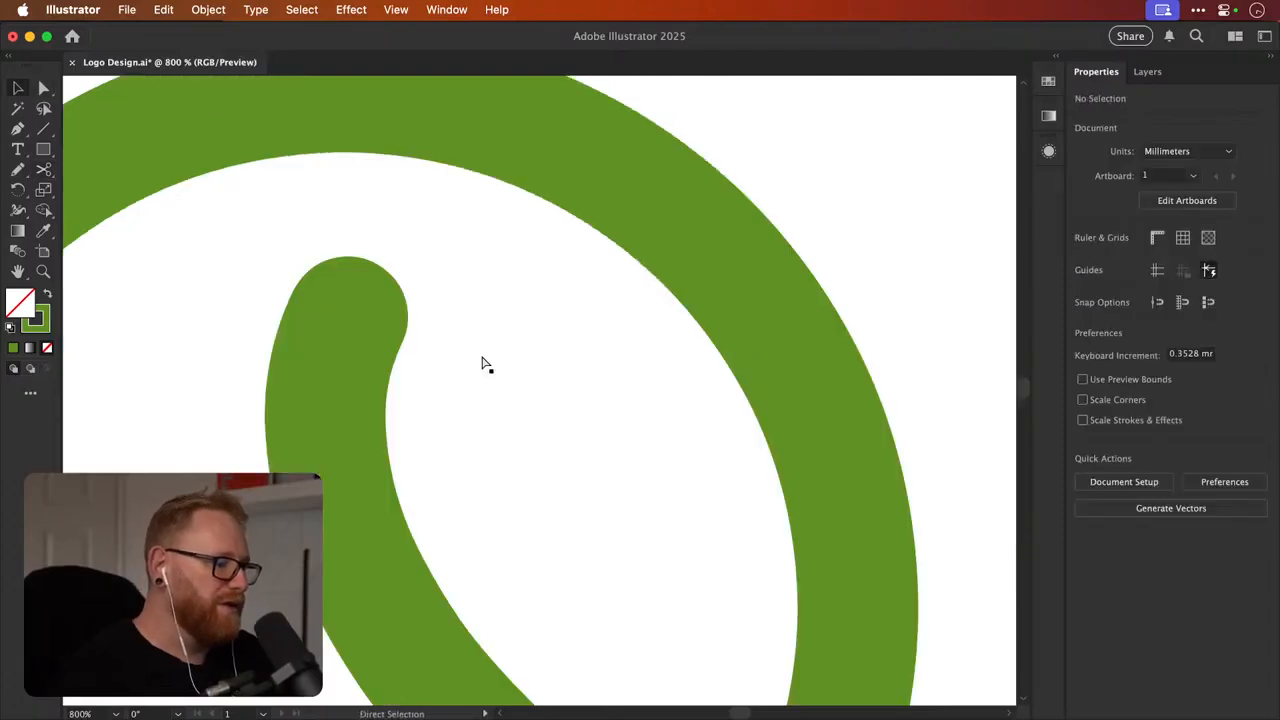
{"action": "key", "text": "super+minus"}
{"action": "key", "text": "super+minus"}
{"action": "key", "text": "super+minus"}
{"action": "key", "text": "super+minus"}
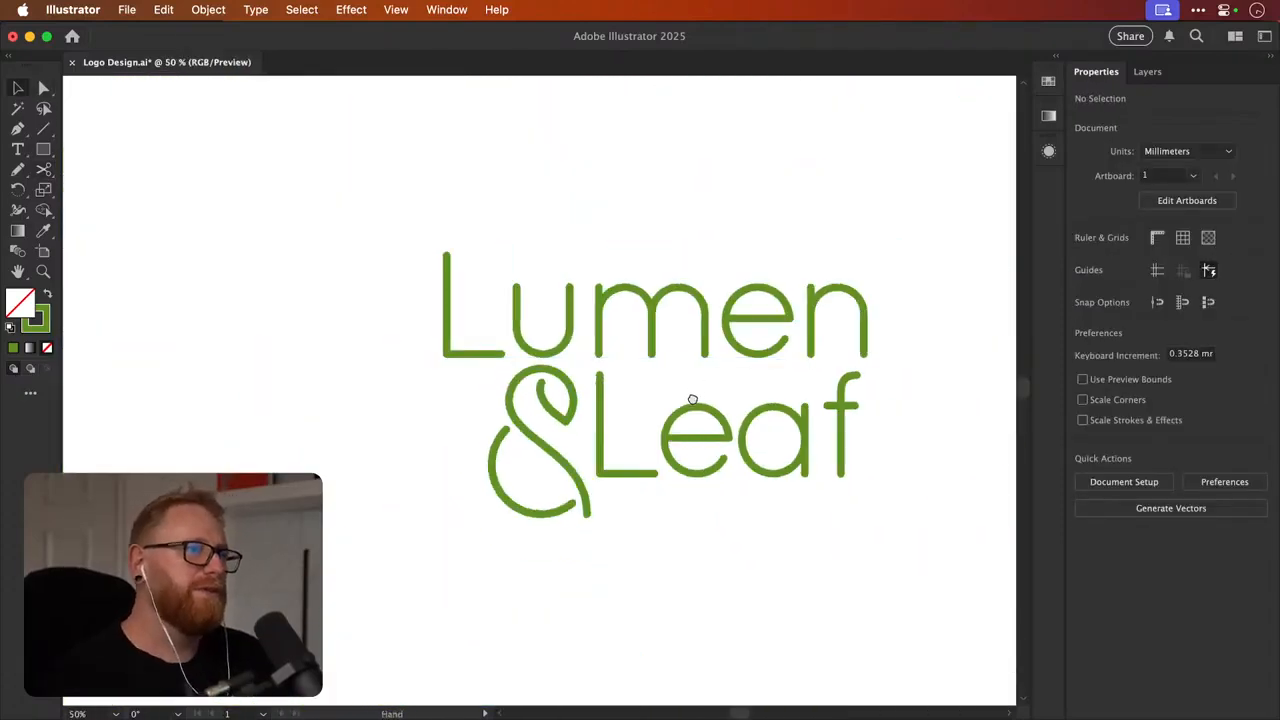
{"action": "left_click_drag", "start_coordinate": [694, 403], "coordinate": [474, 502]}
{"action": "left_click_drag", "start_coordinate": [504, 500], "coordinate": [583, 451]}
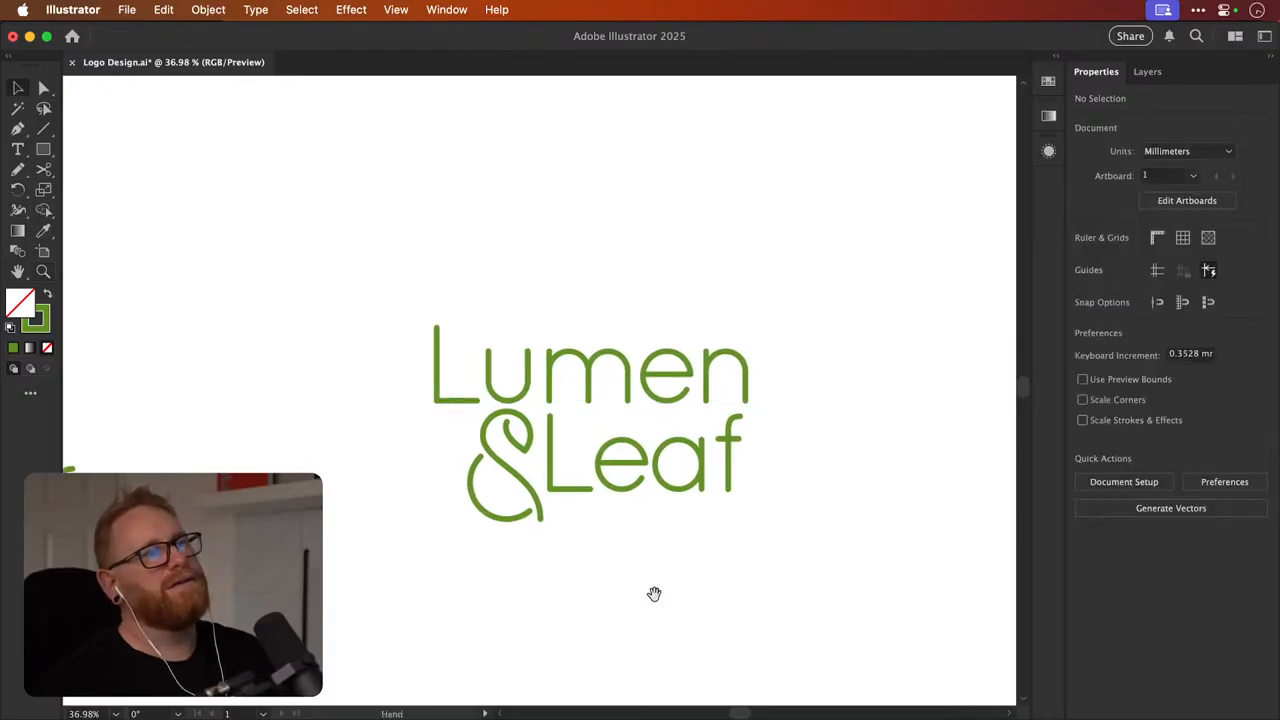
Tighten the tracking of the stacked Lumen Leaf text to -110
{"action": "left_click_drag", "start_coordinate": [654, 562], "coordinate": [668, 515]}
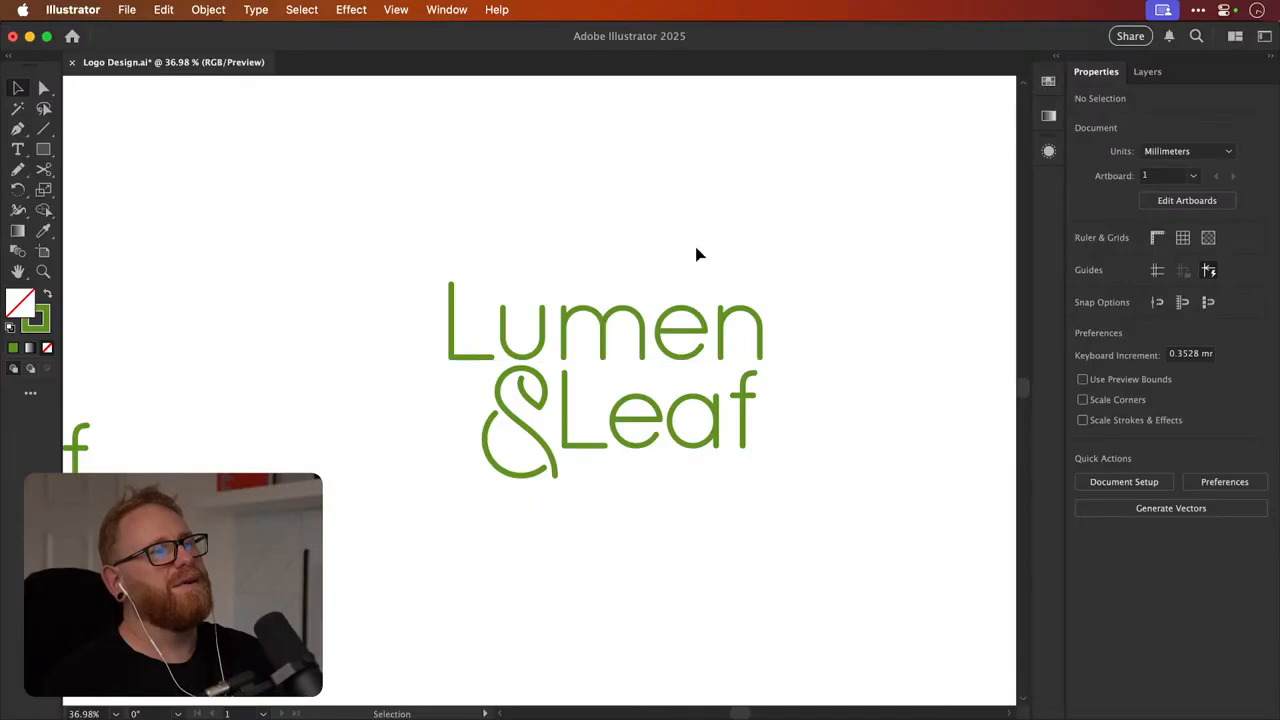
{"action": "left_click", "coordinate": [729, 396]}
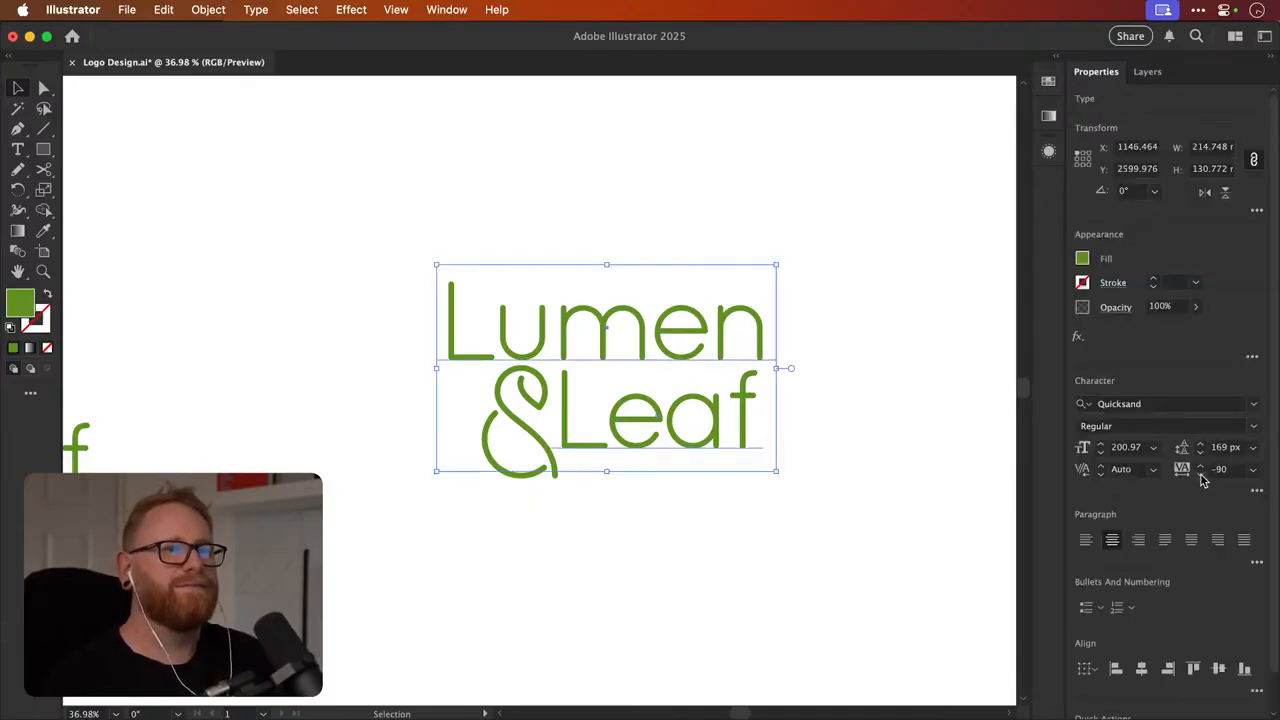
{"action": "left_click", "coordinate": [1201, 475]}
{"action": "left_click", "coordinate": [1201, 475]}
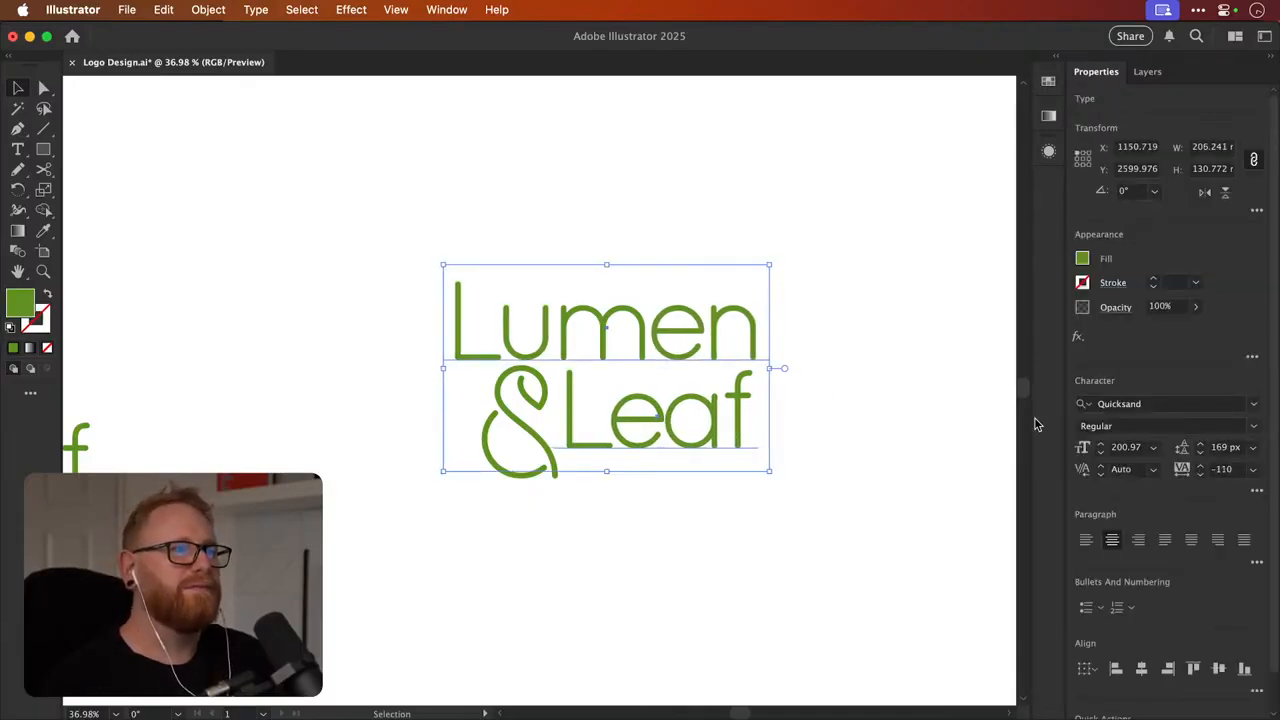
{"action": "left_click", "coordinate": [925, 418]}
{"action": "key", "text": "super+minus"}
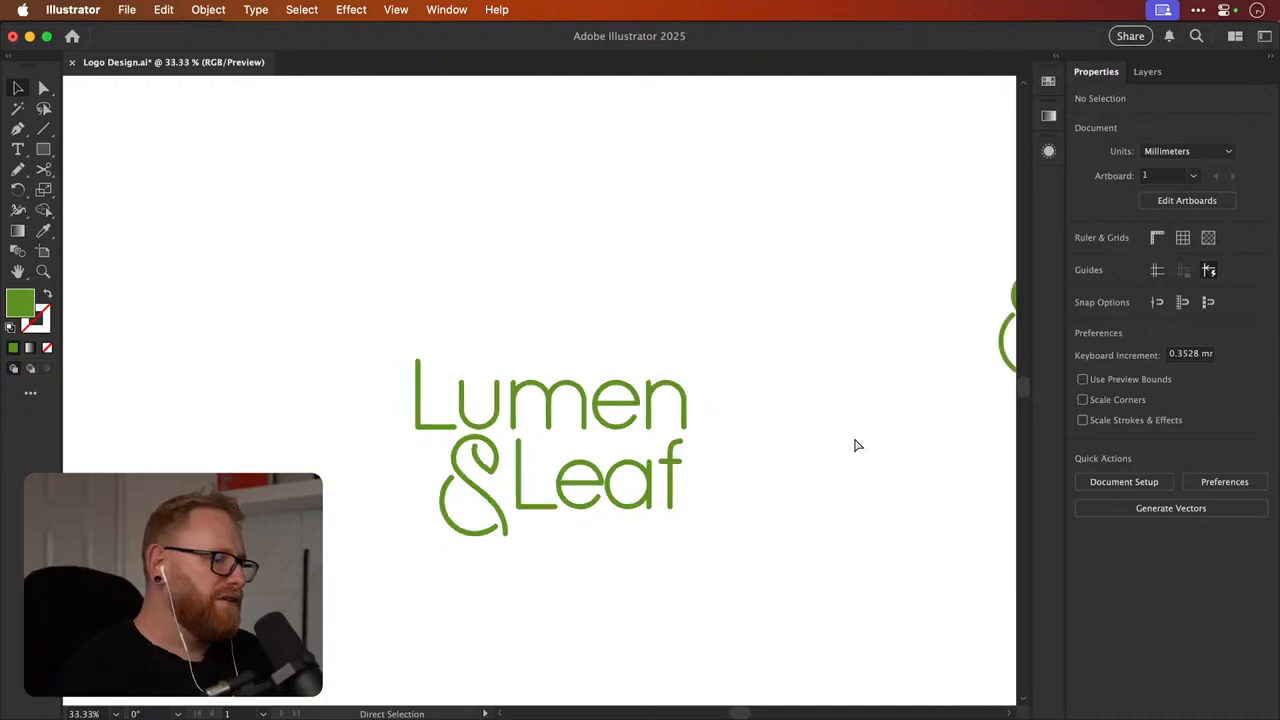
Duplicate the whole stacked Lumen & Leaf lockup, ampersand included, straight below the original
{"action": "key", "text": "super+minus"}
{"action": "left_click_drag", "start_coordinate": [594, 443], "coordinate": [583, 364]}
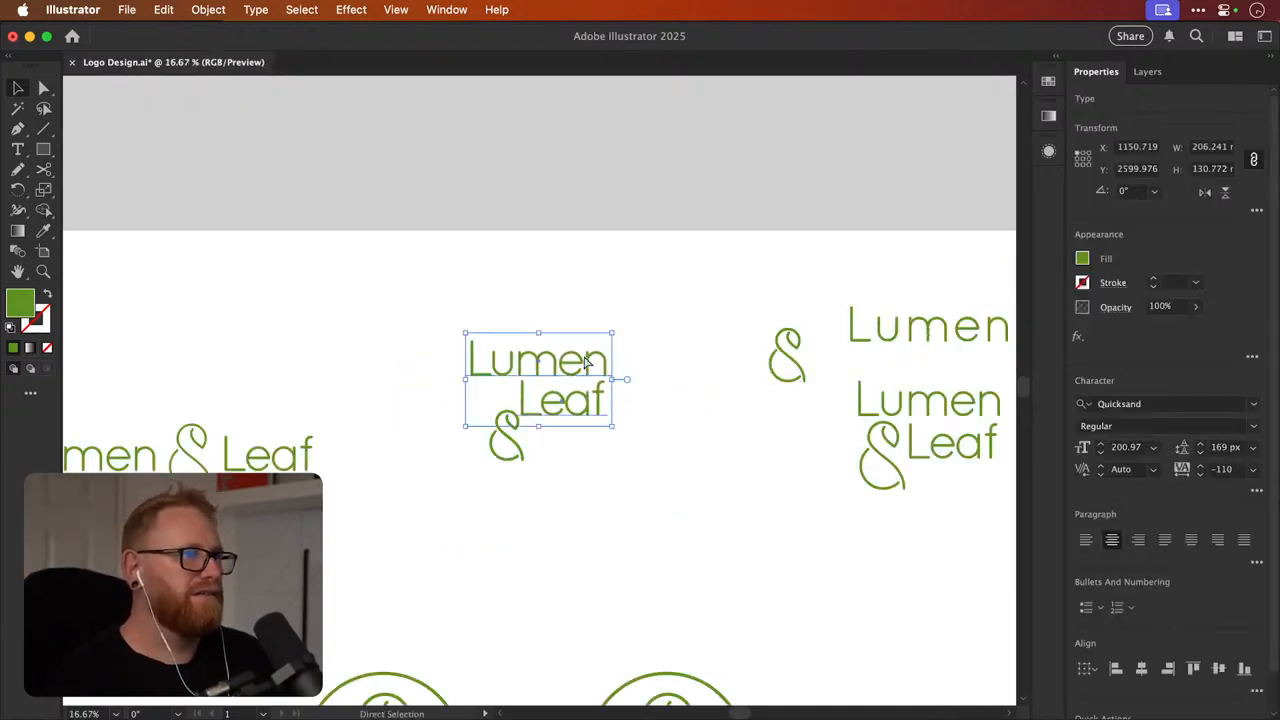
{"action": "key", "text": "super+z"}
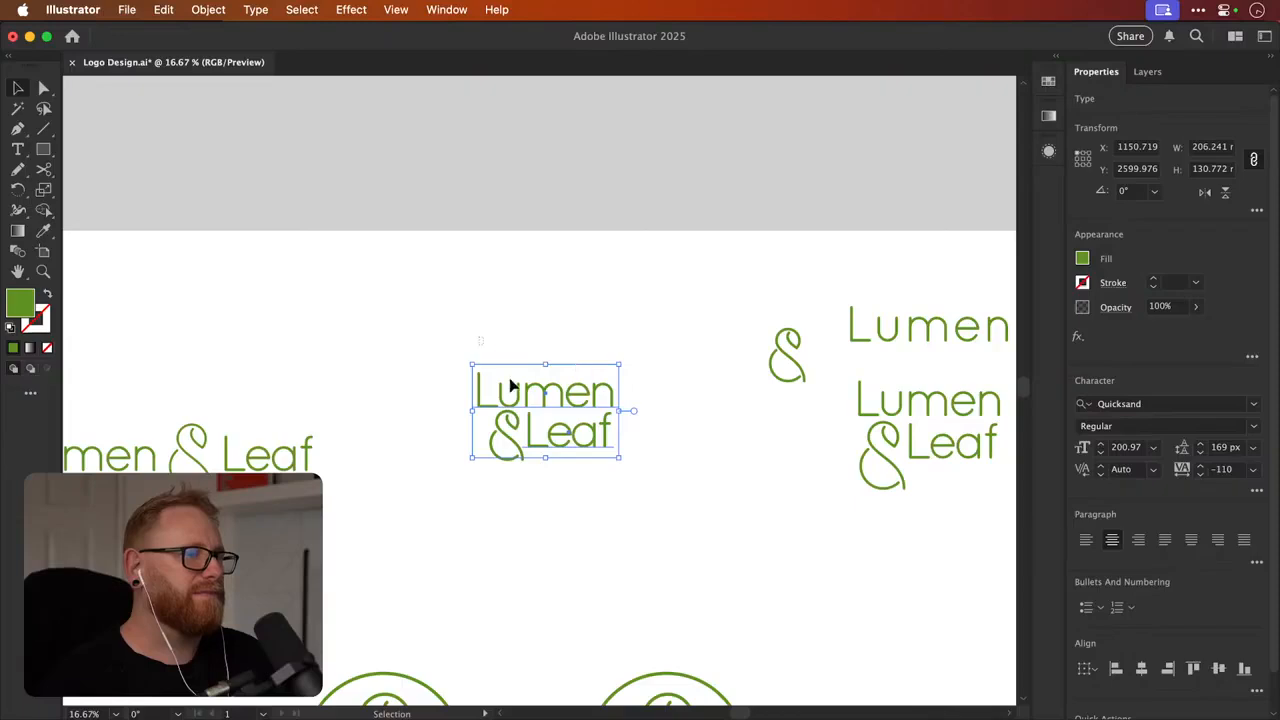
{"action": "scroll", "coordinate": [560, 380], "scroll_direction": "down", "scroll_amount": 3}
{"action": "left_click_drag", "start_coordinate": [585, 355], "coordinate": [583, 495]}
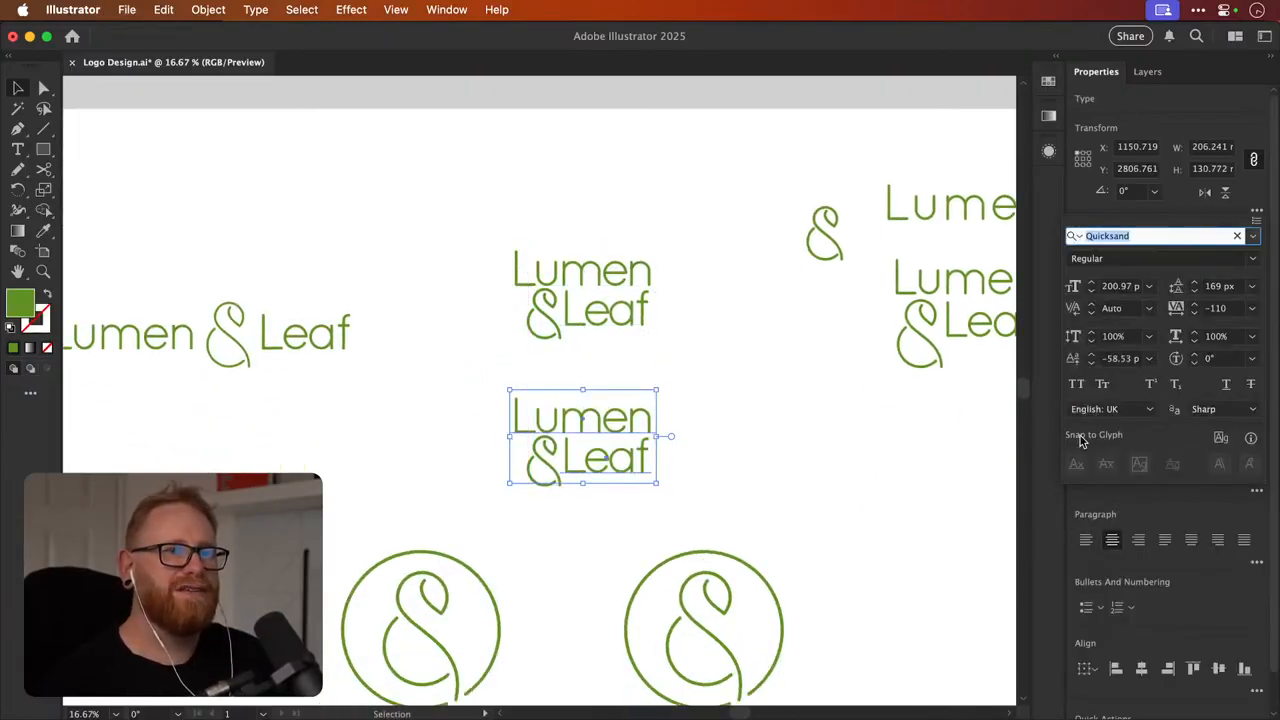
Try the duplicated lockup's lettering in all caps and undo the change
{"action": "left_click", "coordinate": [1076, 384]}
{"action": "left_click", "coordinate": [806, 443]}
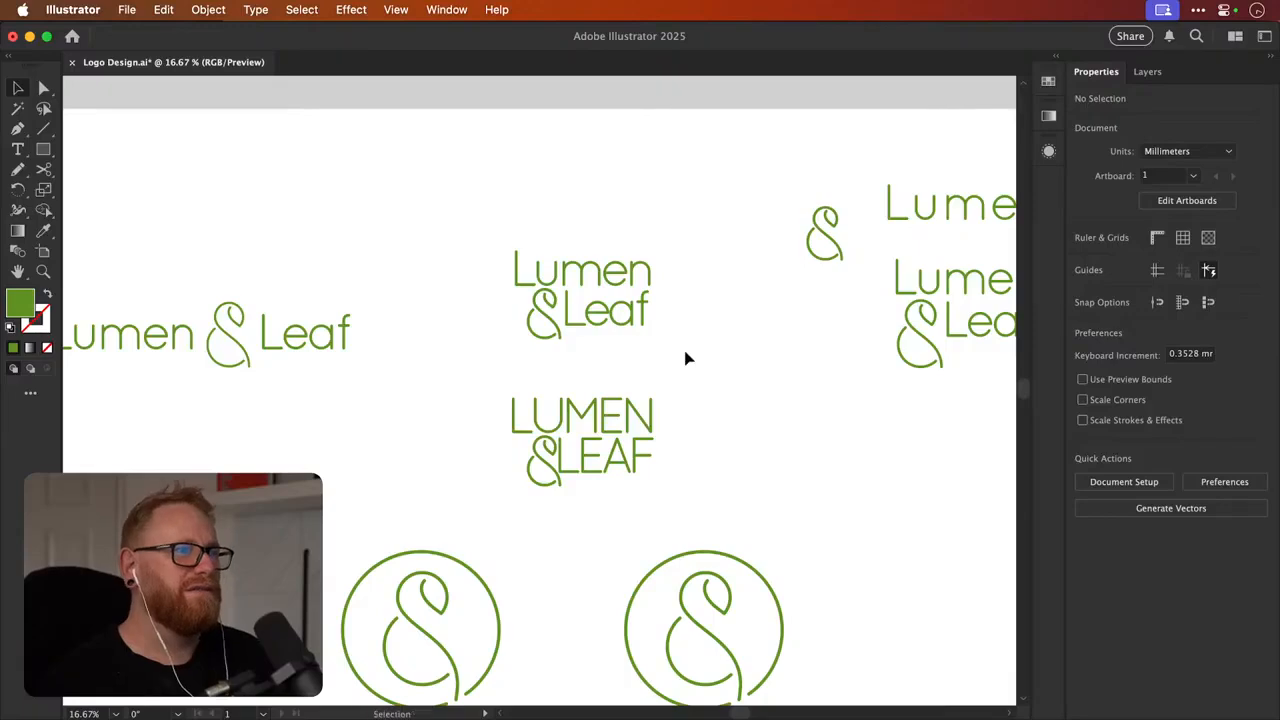
{"action": "key", "text": "a"}
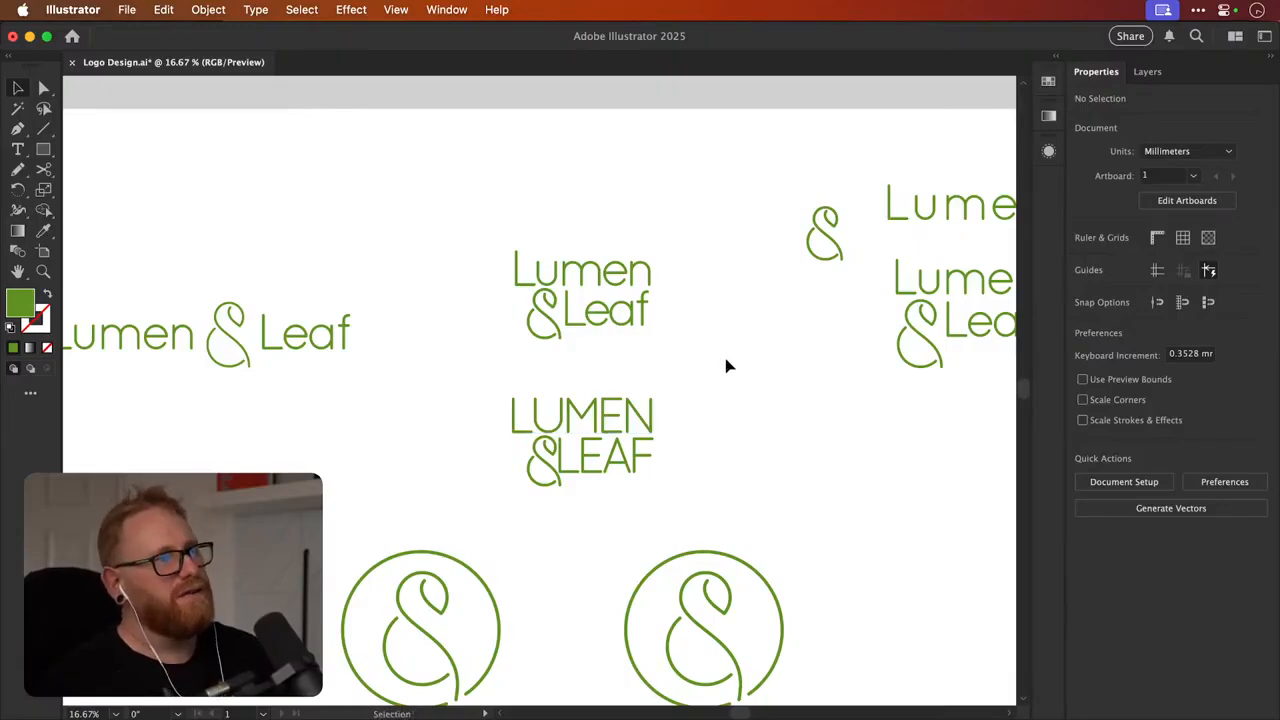
{"action": "key", "text": "super+z"}
Try moving the lower lockup's ampersand over the word Leaf and undo the move
{"action": "left_click", "coordinate": [697, 389]}
{"action": "scroll", "coordinate": [650, 440], "scroll_direction": "up", "scroll_amount": 2}
{"action": "key", "text": "z"}
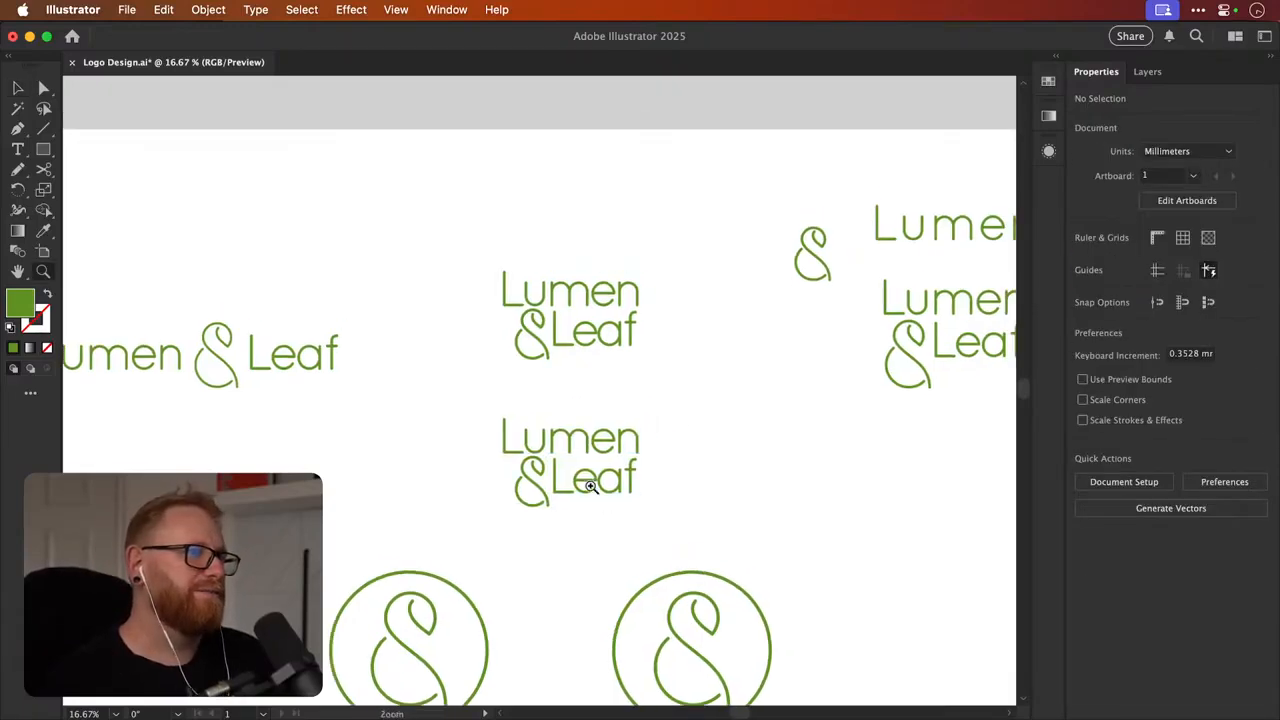
{"action": "left_click_drag", "start_coordinate": [591, 486], "coordinate": [742, 407]}
{"action": "key", "text": "v"}
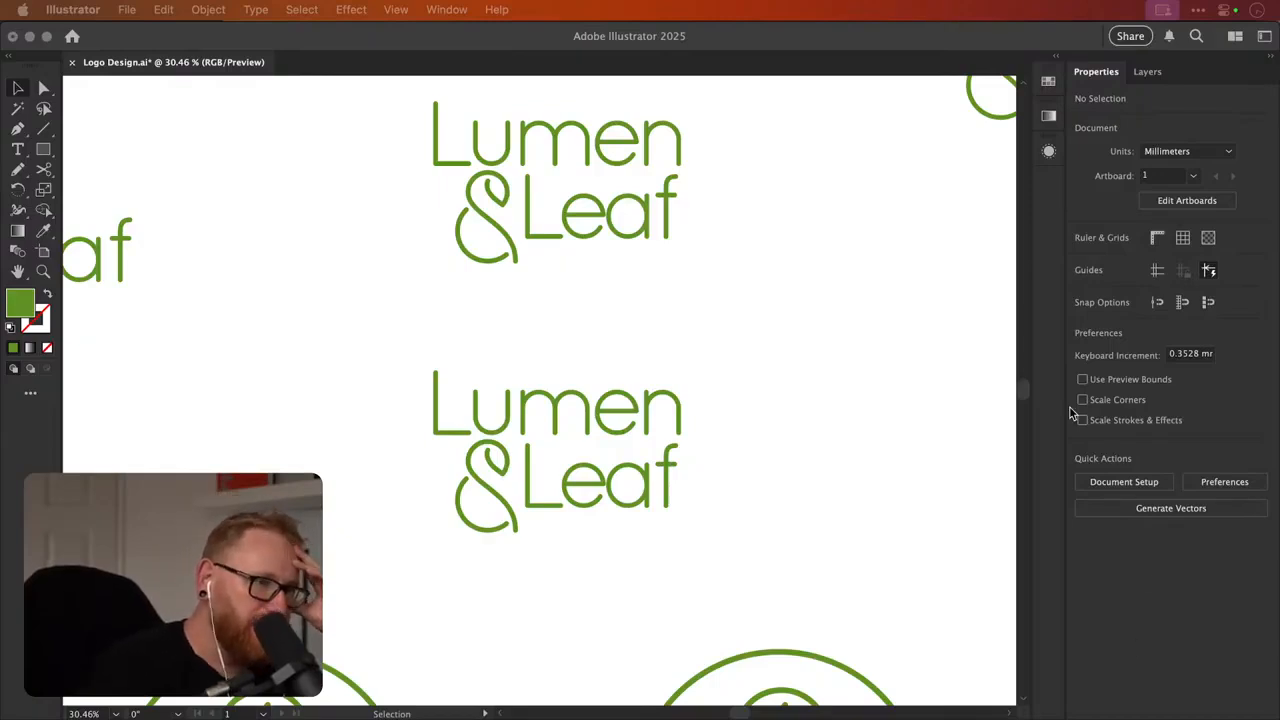
{"action": "left_click", "coordinate": [760, 368]}
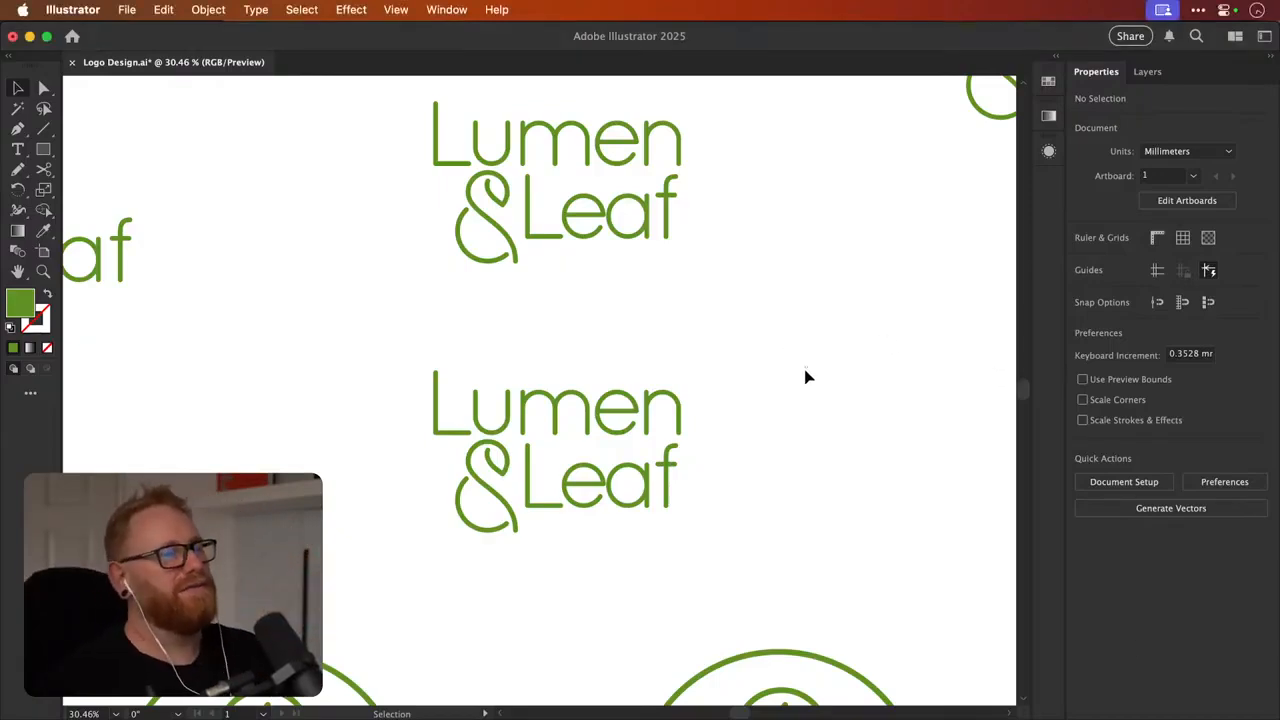
{"action": "left_click_drag", "start_coordinate": [505, 498], "coordinate": [638, 527]}
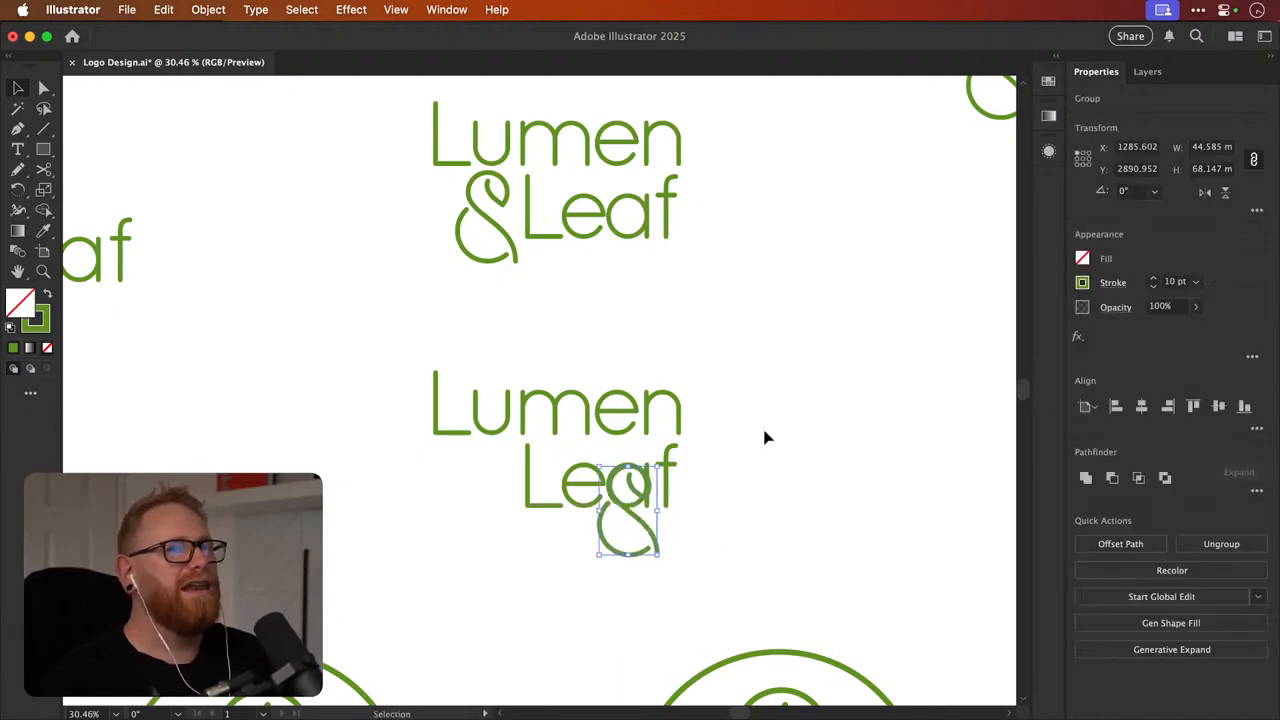
{"action": "key", "text": "super+z"}
{"action": "left_click", "coordinate": [755, 443]}
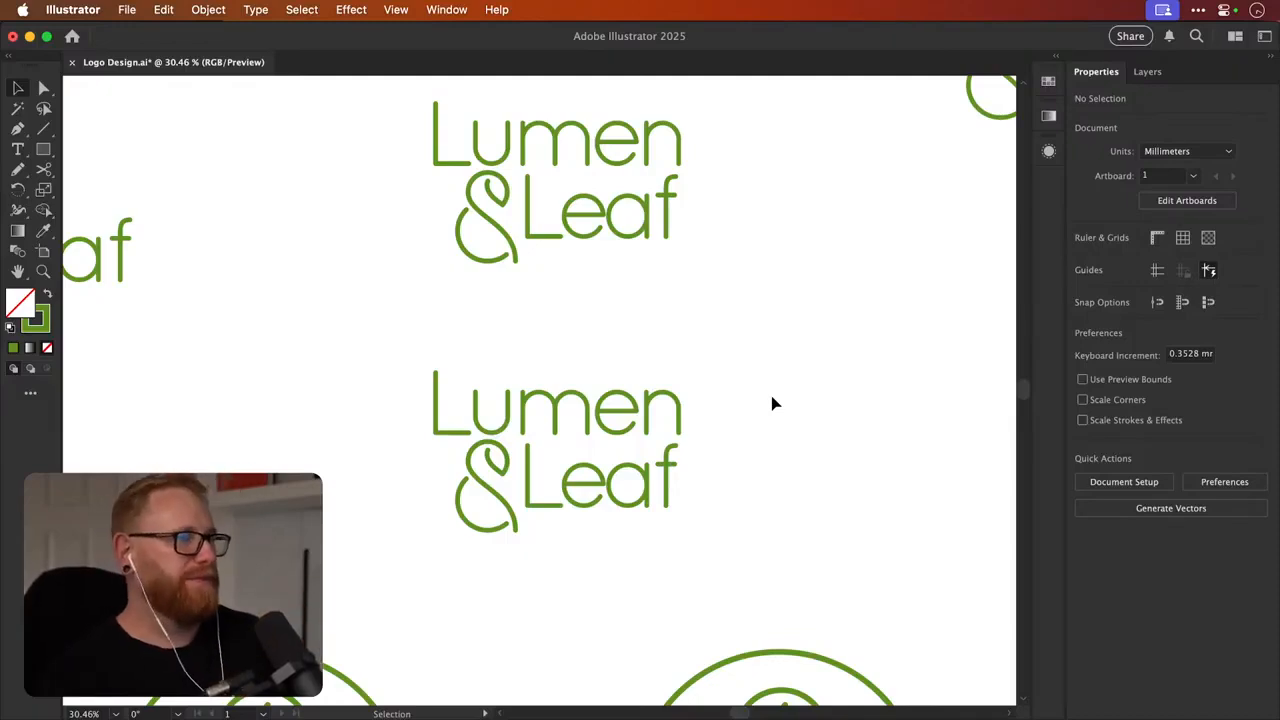
Match the one-line wordmark's ampersand to the 10 pt green stroke of the stacked lockup's ampersand using the Eyedropper
{"action": "scroll", "coordinate": [772, 403], "scroll_direction": "left", "scroll_amount": 10}
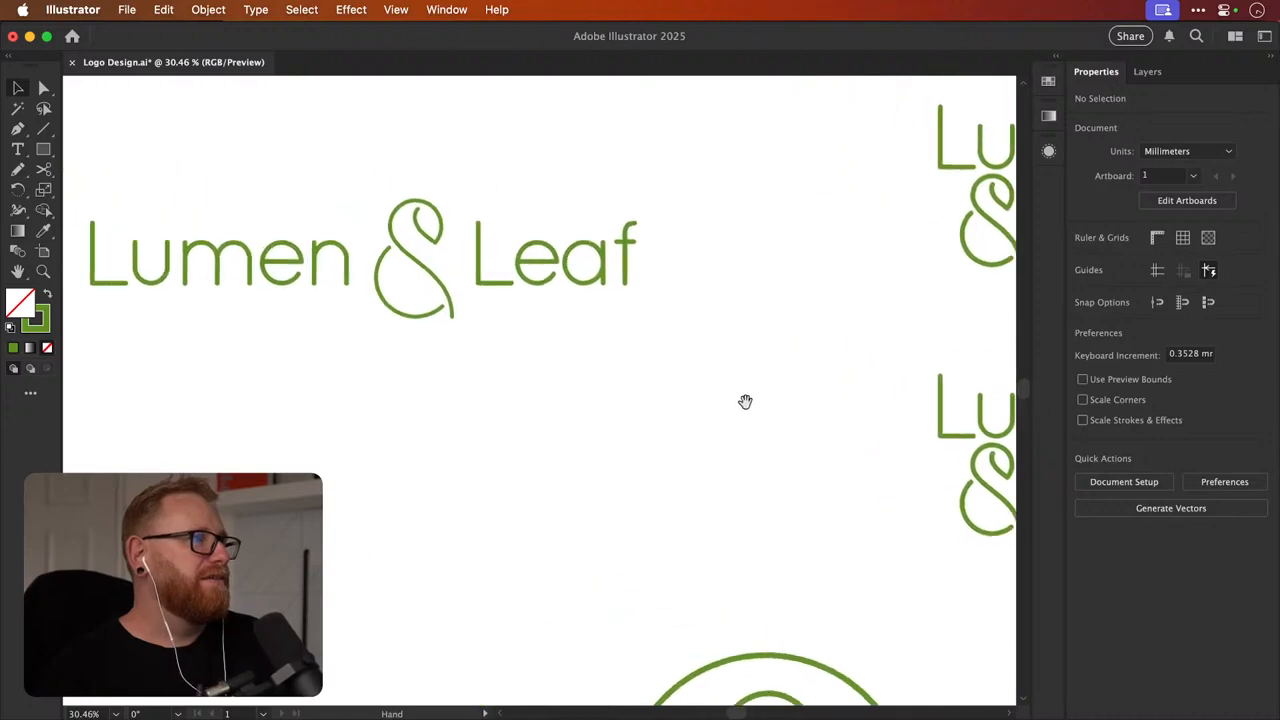
{"action": "scroll", "coordinate": [723, 420], "scroll_direction": "right", "scroll_amount": 2}
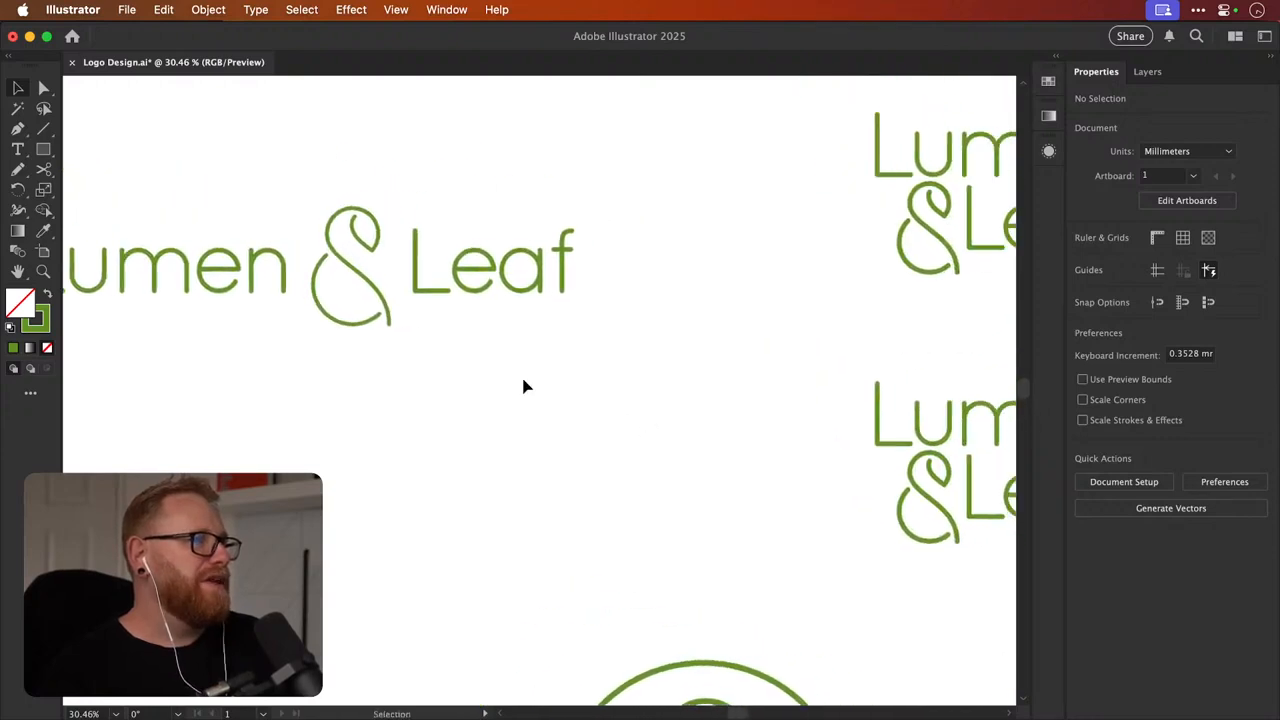
{"action": "left_click", "coordinate": [358, 210]}
{"action": "key", "text": "i"}
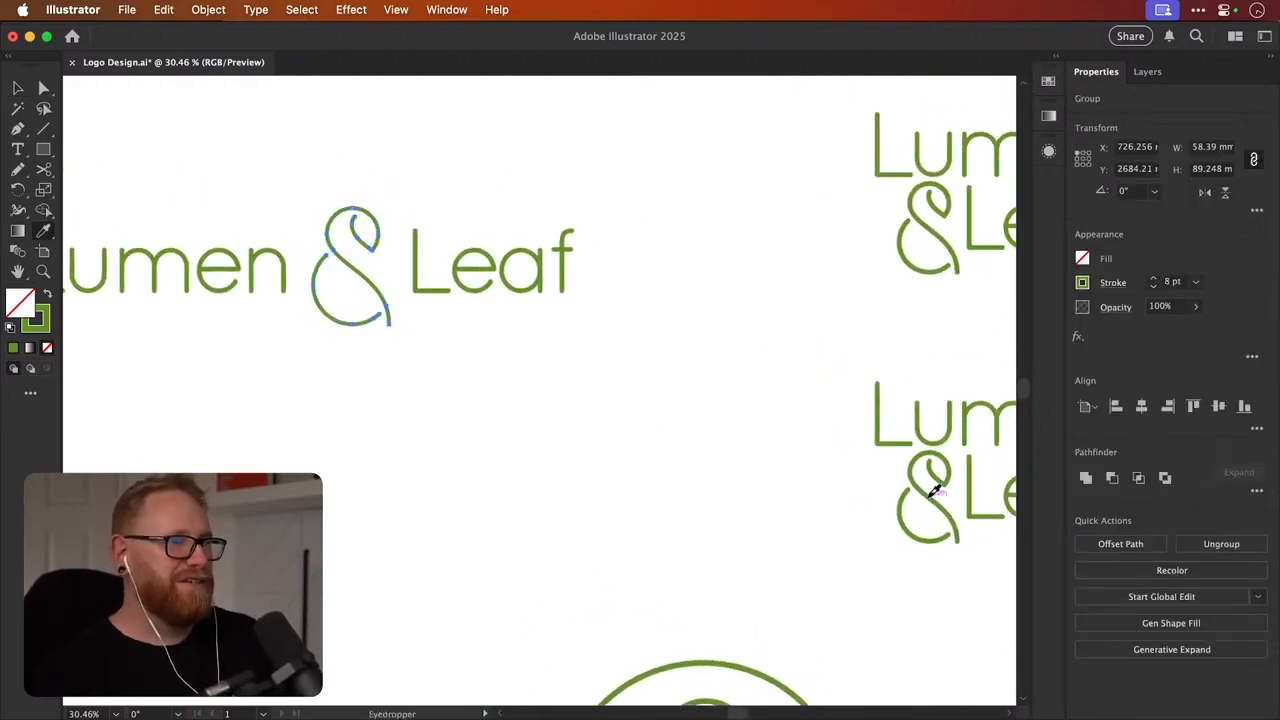
{"action": "left_click", "coordinate": [935, 490]}
{"action": "key", "text": "v"}
{"action": "left_click", "coordinate": [730, 463]}
Compare the two stacked Lumen & Leaf lockups from a distance and up close, checking letter spacing and ampersand weight
{"action": "scroll", "coordinate": [600, 430], "scroll_direction": "right", "scroll_amount": 8}
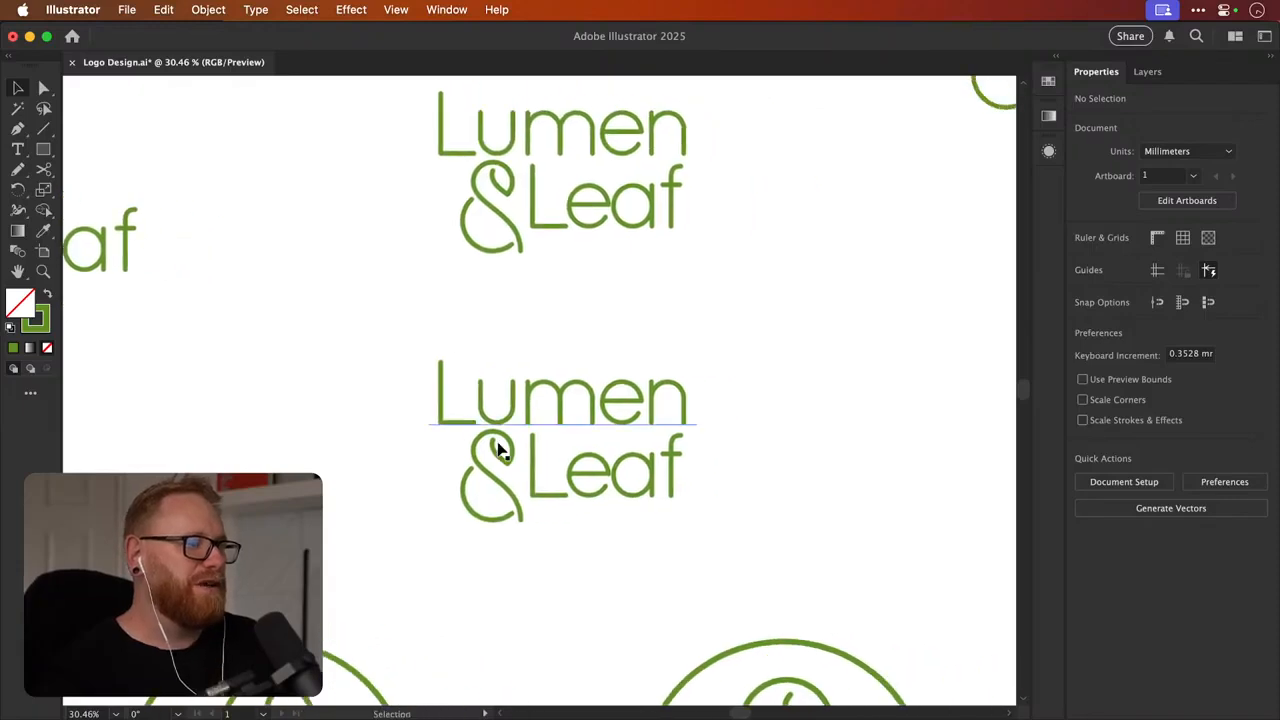
{"action": "key", "text": "h"}
{"action": "scroll", "coordinate": [594, 486], "scroll_direction": "down", "scroll_amount": 5}
{"action": "scroll", "coordinate": [334, 451], "scroll_direction": "down", "scroll_amount": 2}
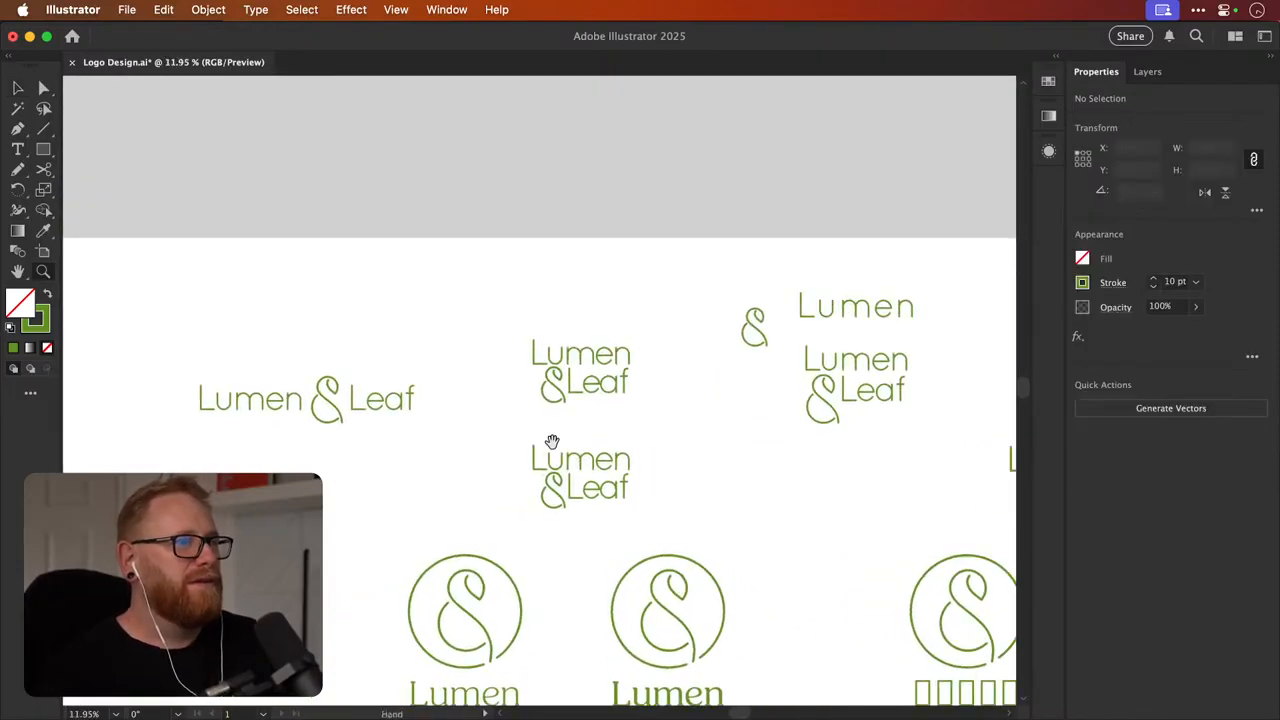
{"action": "left_click_drag", "start_coordinate": [576, 503], "coordinate": [574, 383]}
{"action": "left_click_drag", "start_coordinate": [571, 449], "coordinate": [560, 524]}
{"action": "left_click_drag", "start_coordinate": [566, 427], "coordinate": [794, 396]}
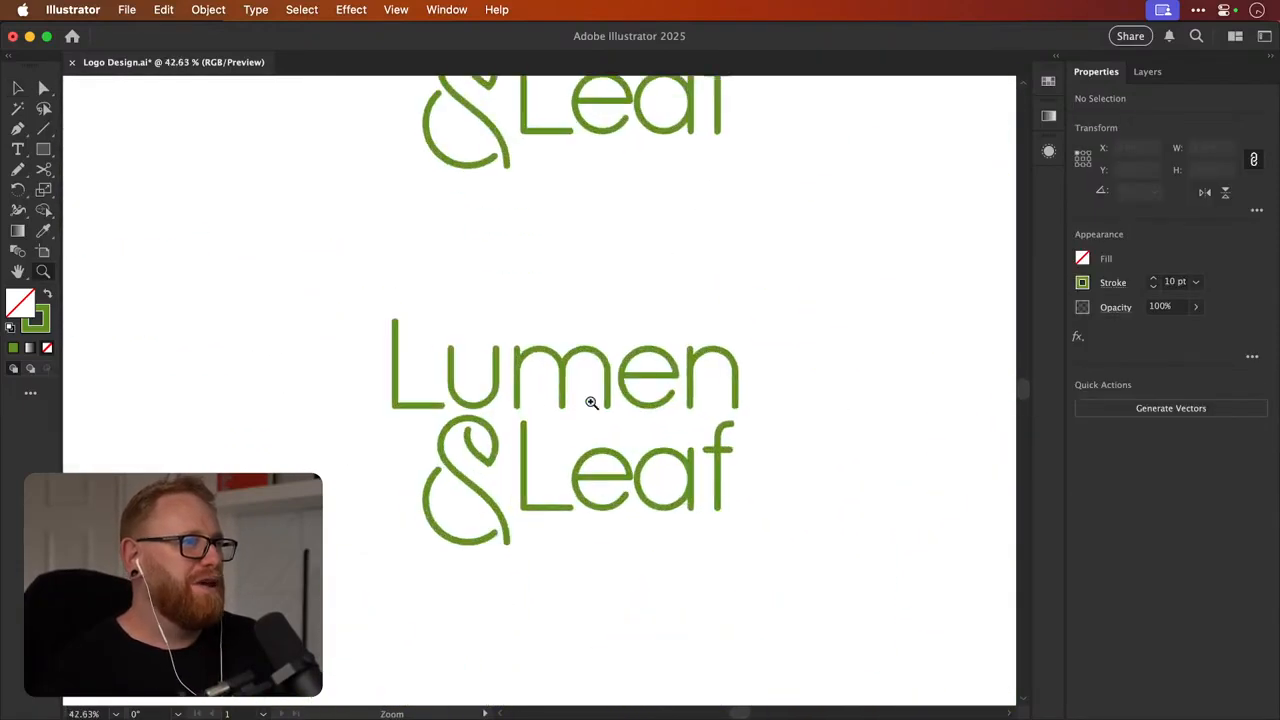
{"action": "left_click_drag", "start_coordinate": [591, 402], "coordinate": [651, 420]}
{"action": "key", "text": "v"}
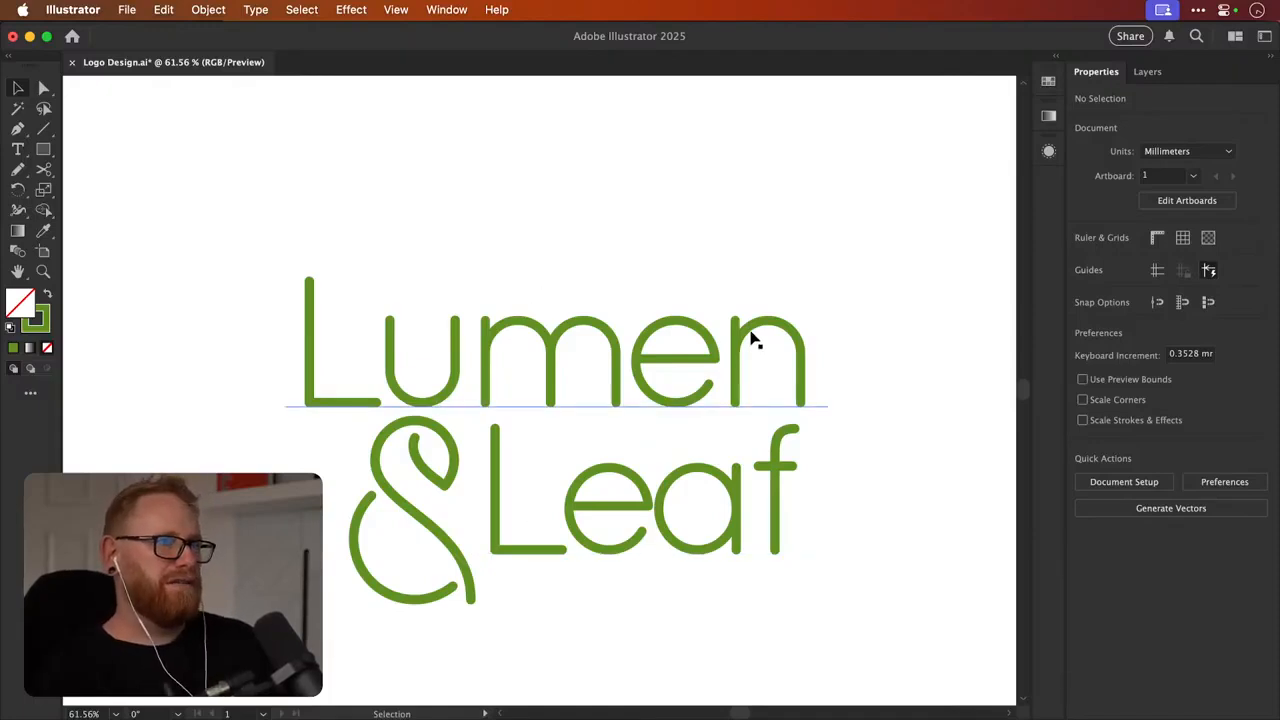
{"action": "key", "text": "super+minus"}
{"action": "key", "text": "super+minus"}
{"action": "key", "text": "super+minus"}
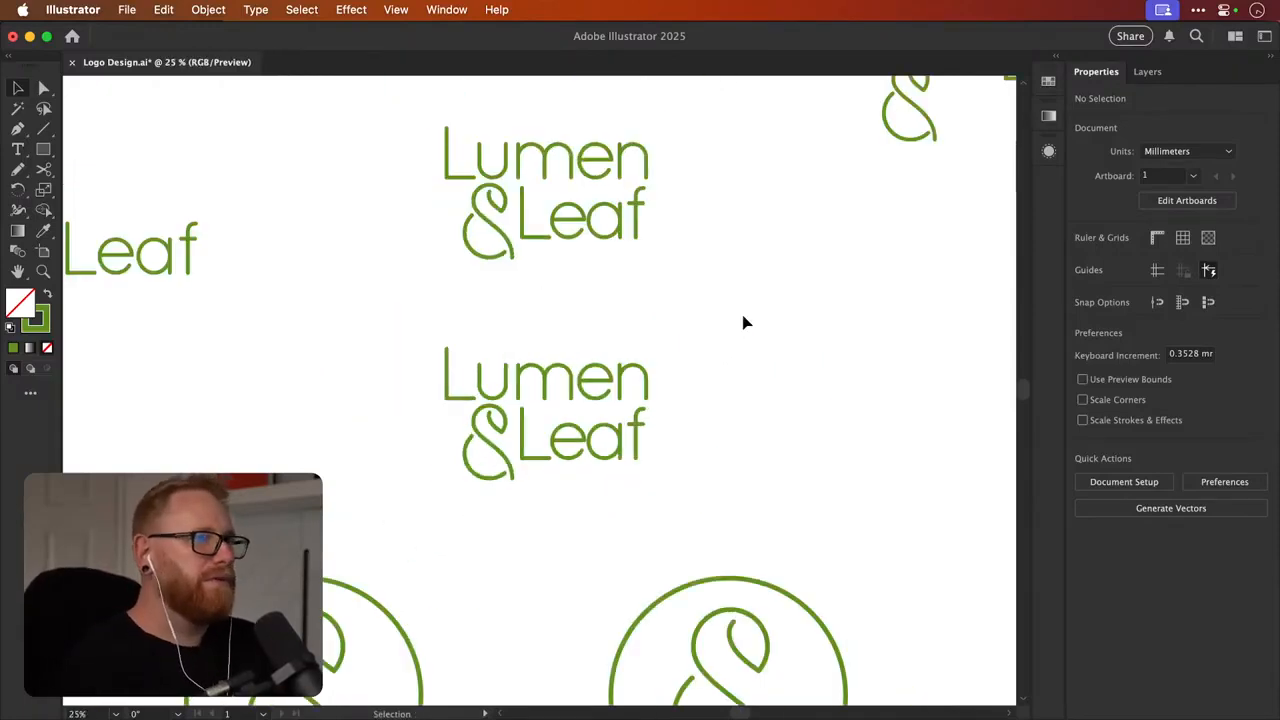
{"action": "key", "text": "z"}
{"action": "left_click", "coordinate": [642, 426]}
{"action": "key", "text": "v"}
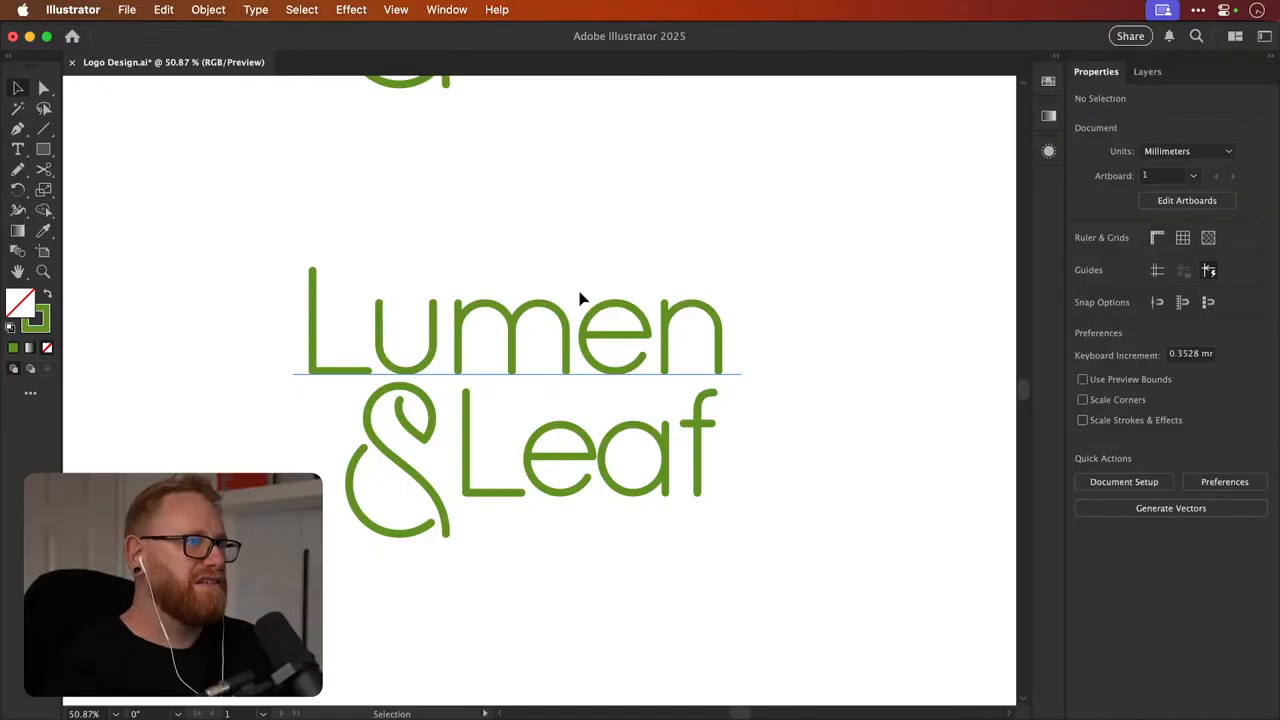
Try moving the word Lumen in the lower stacked lockup and undo the move
{"action": "left_click_drag", "start_coordinate": [580, 300], "coordinate": [648, 454]}
{"action": "key", "text": "super+z"}
{"action": "key", "text": "super+minus"}
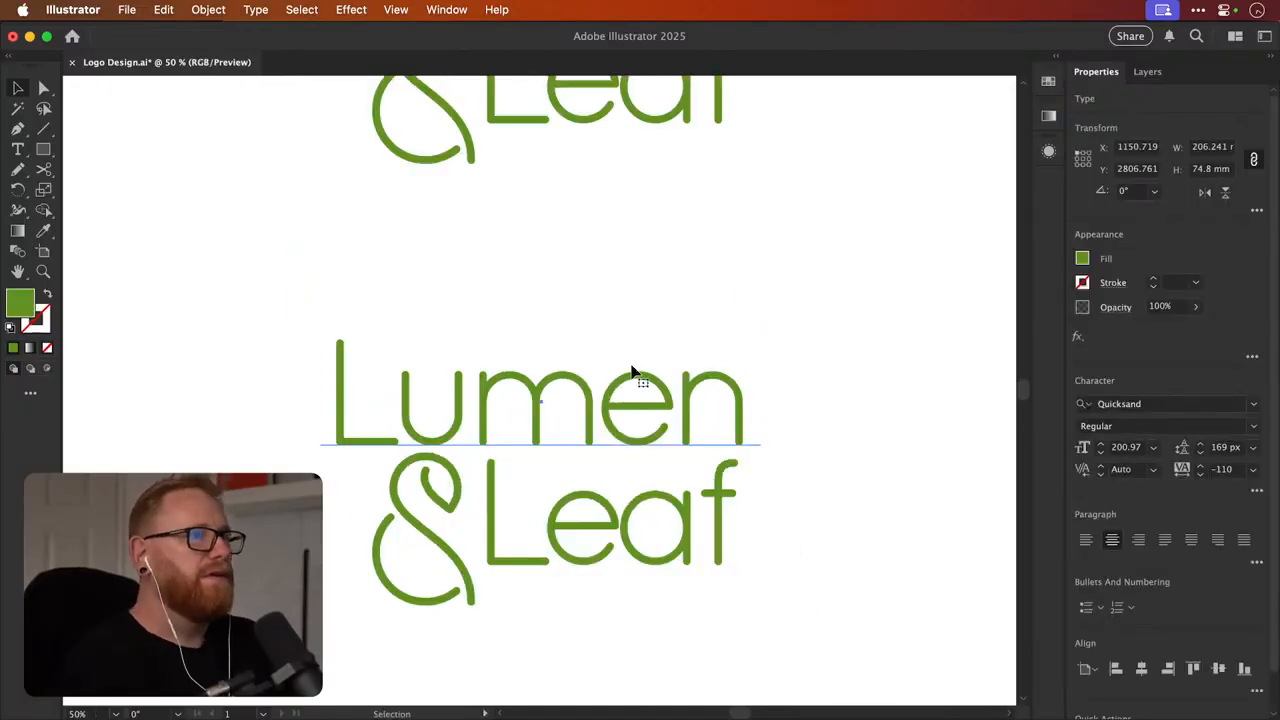
{"action": "key", "text": "space"}
{"action": "left_click_drag", "start_coordinate": [608, 472], "coordinate": [660, 446]}
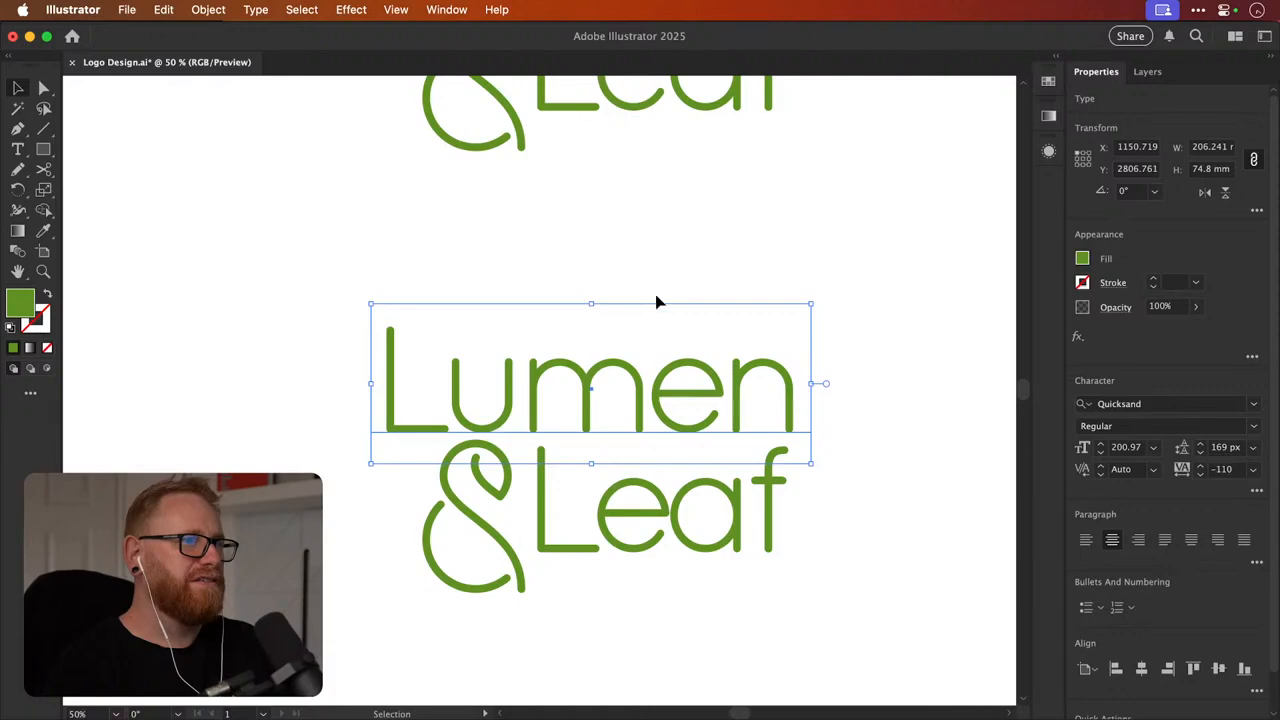
Examine the rounded stroke ends and letterforms of Lumen and Leaf in the lower lockup
{"action": "key", "text": "super+space"}
{"action": "left_click_drag", "start_coordinate": [770, 450], "coordinate": [900, 430]}
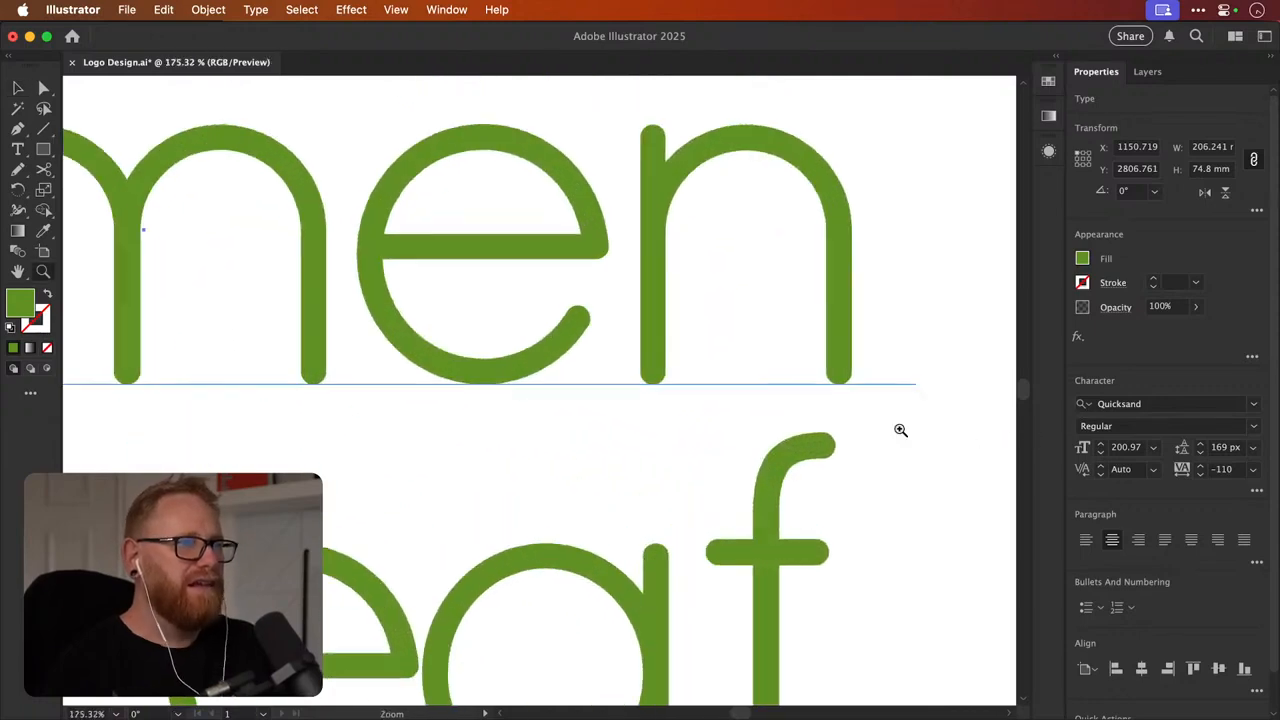
{"action": "key", "text": "super+minus"}
{"action": "key", "text": "super+minus"}
{"action": "key", "text": "super+minus"}
{"action": "key", "text": "super+minus"}
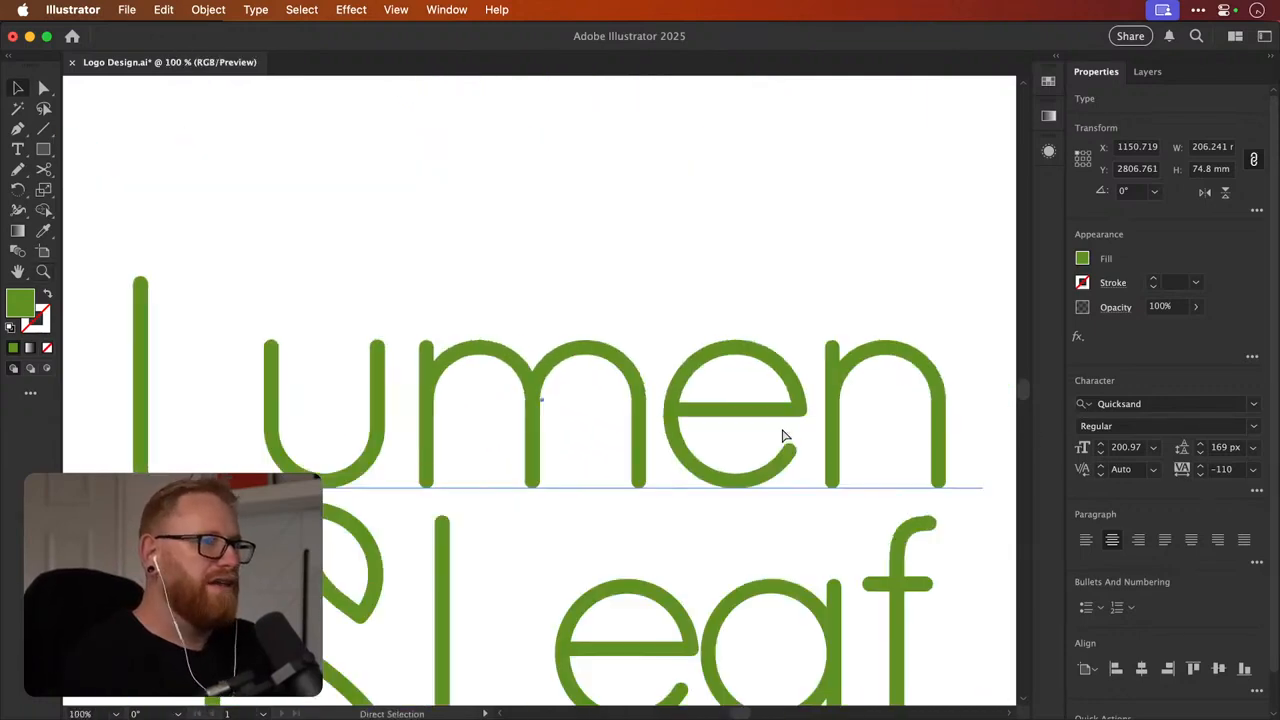
{"action": "left_click", "coordinate": [588, 442]}
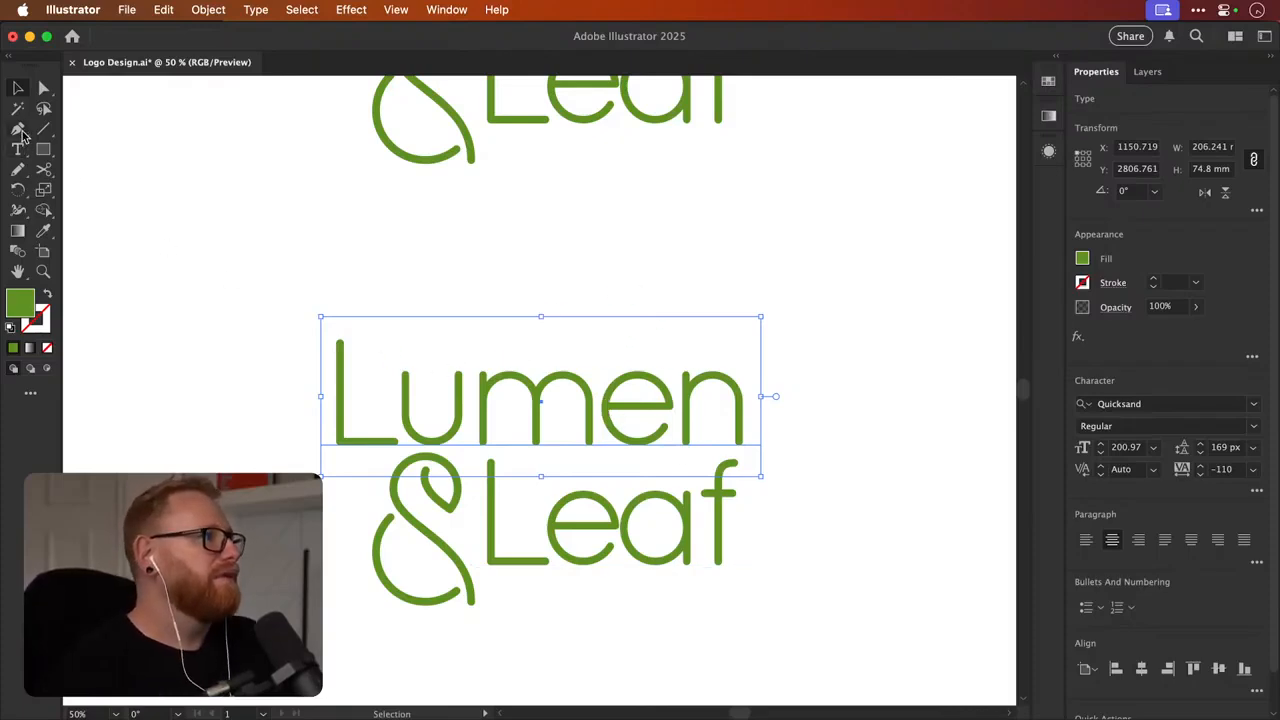
Draw an open L-shaped path about 27 mm wide with the Pen tool in the empty area beside the lower stacked lockup
{"action": "left_click", "coordinate": [19, 131]}
{"action": "left_click_drag", "start_coordinate": [227, 380], "coordinate": [558, 320]}
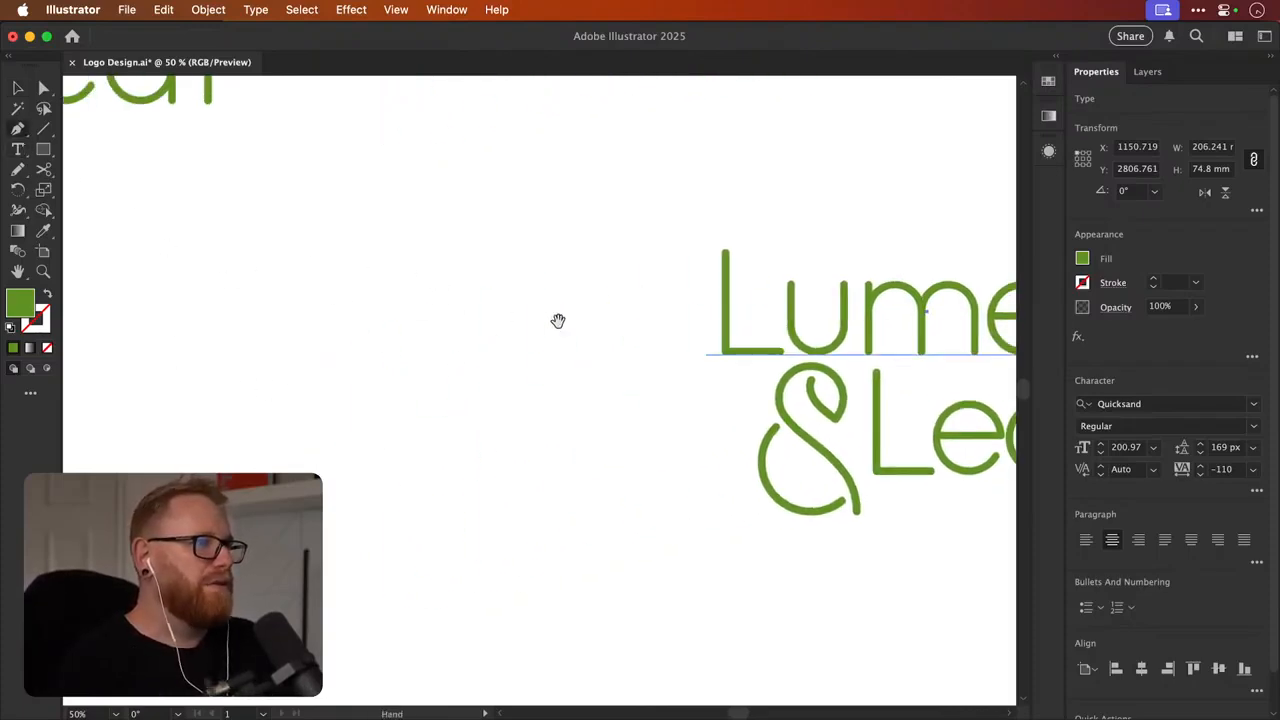
{"action": "left_click", "coordinate": [227, 367]}
{"action": "left_click", "coordinate": [226, 466]}
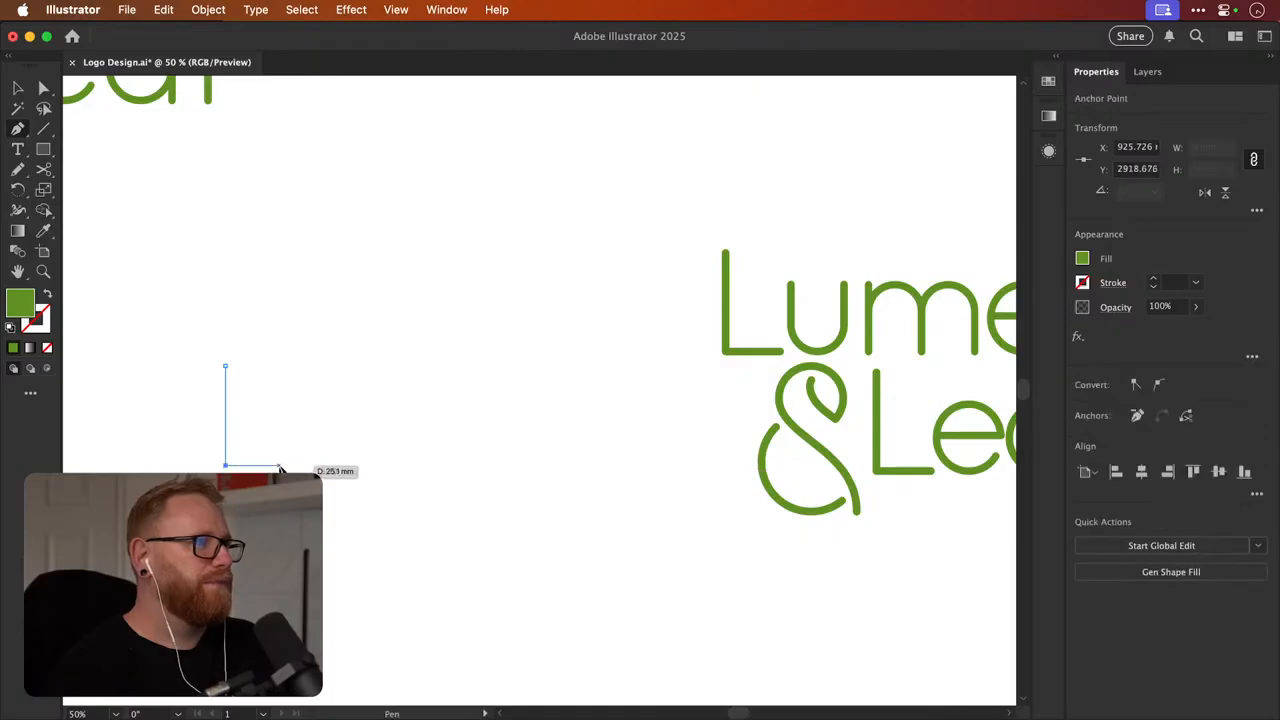
{"action": "left_click", "coordinate": [285, 466]}
Copy the ampersand's unfilled 10 pt green stroke onto the new L path with the Eyedropper
{"action": "key", "text": "i"}
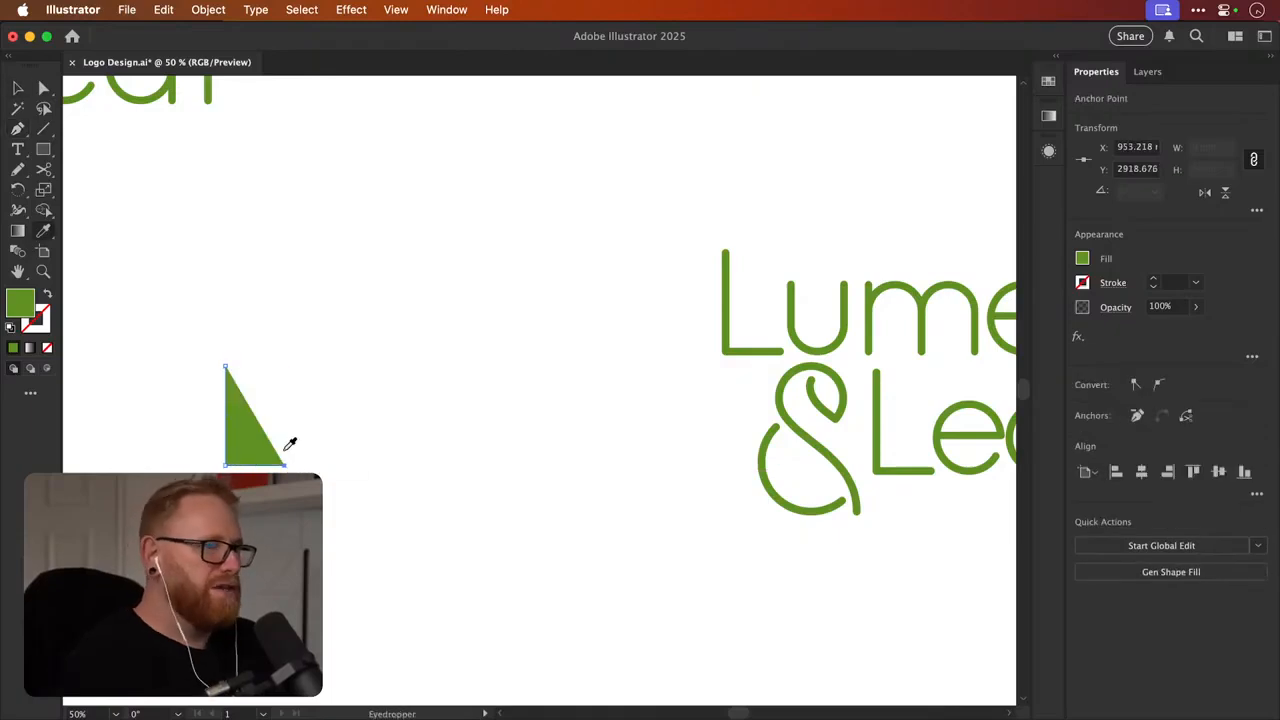
{"action": "left_click", "coordinate": [834, 456]}
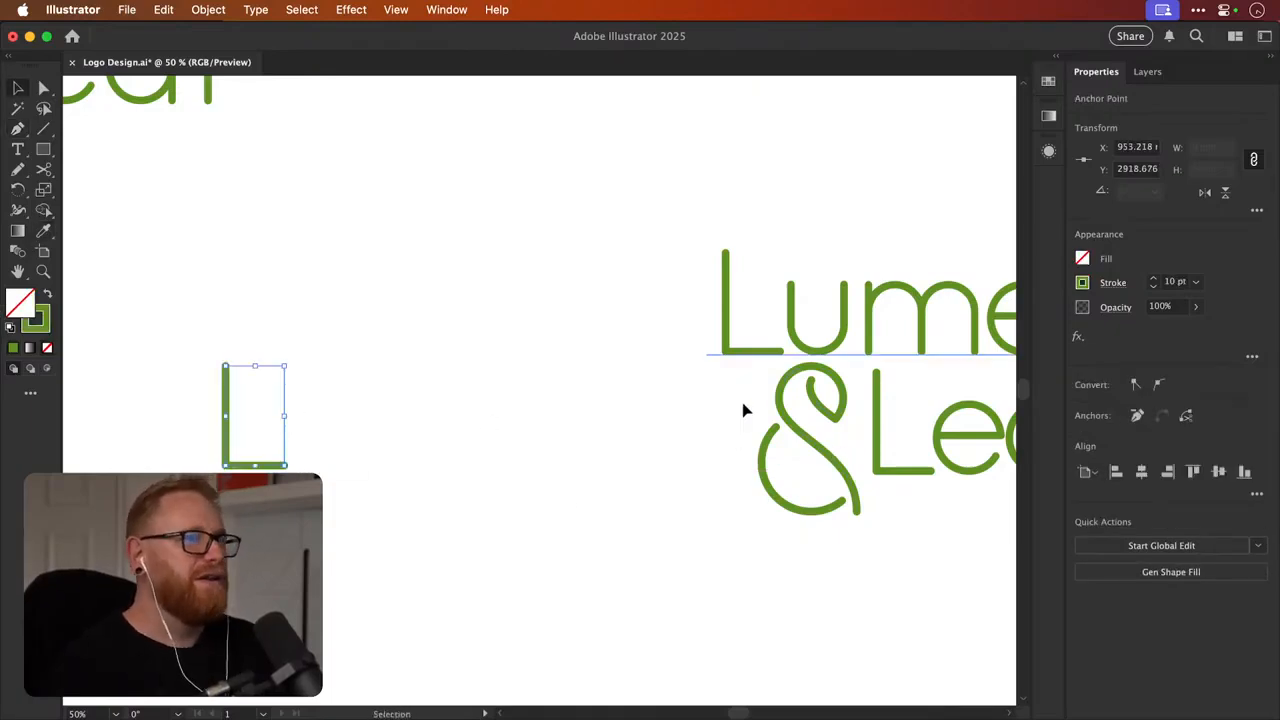
{"action": "left_click_drag", "start_coordinate": [606, 479], "coordinate": [587, 486]}
{"action": "key", "text": "v"}
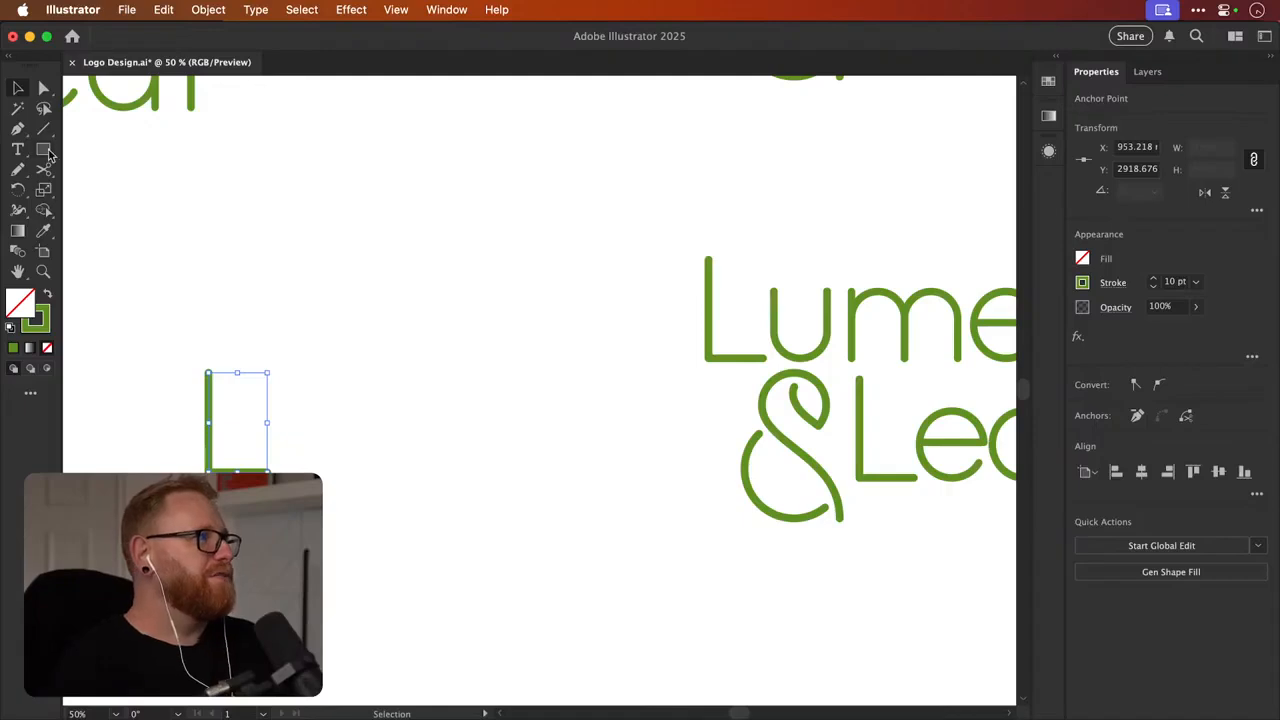
Draw a small upright rectangle beside the hand-drawn L, with its base level with the L's foot
{"action": "left_click_drag", "start_coordinate": [48, 153], "coordinate": [110, 150]}
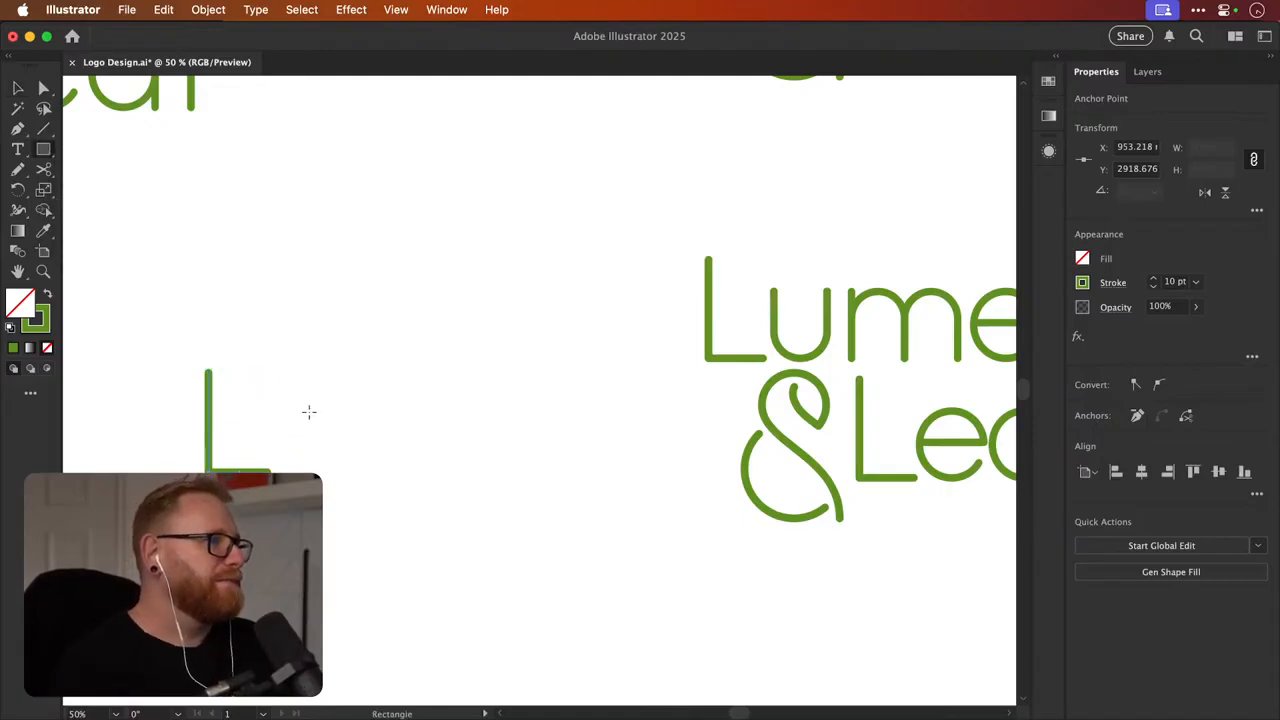
{"action": "left_click_drag", "start_coordinate": [300, 409], "coordinate": [346, 474]}
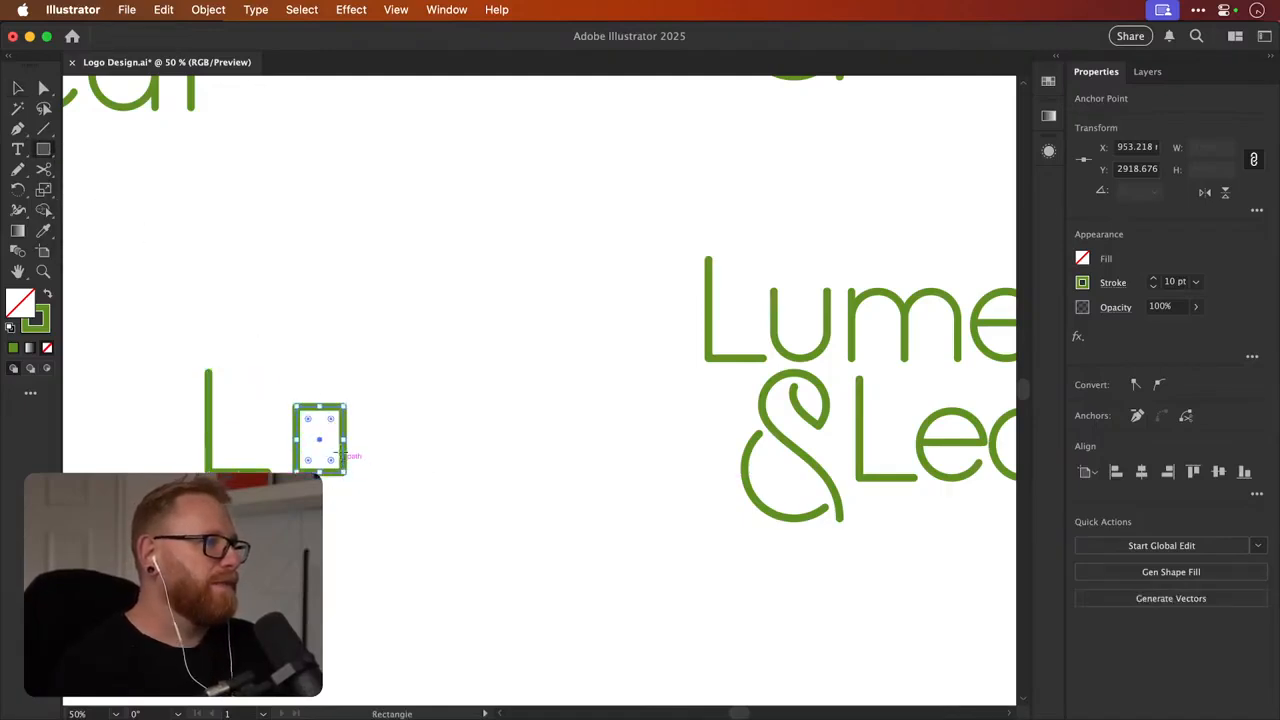
Delete the upper segment of the rectangle beside the hand-drawn L to leave an open-topped shape
{"action": "key", "text": "a"}
{"action": "left_click", "coordinate": [321, 400]}
{"action": "key", "text": "Delete"}
{"action": "key", "text": "v"}
{"action": "left_click", "coordinate": [326, 371]}
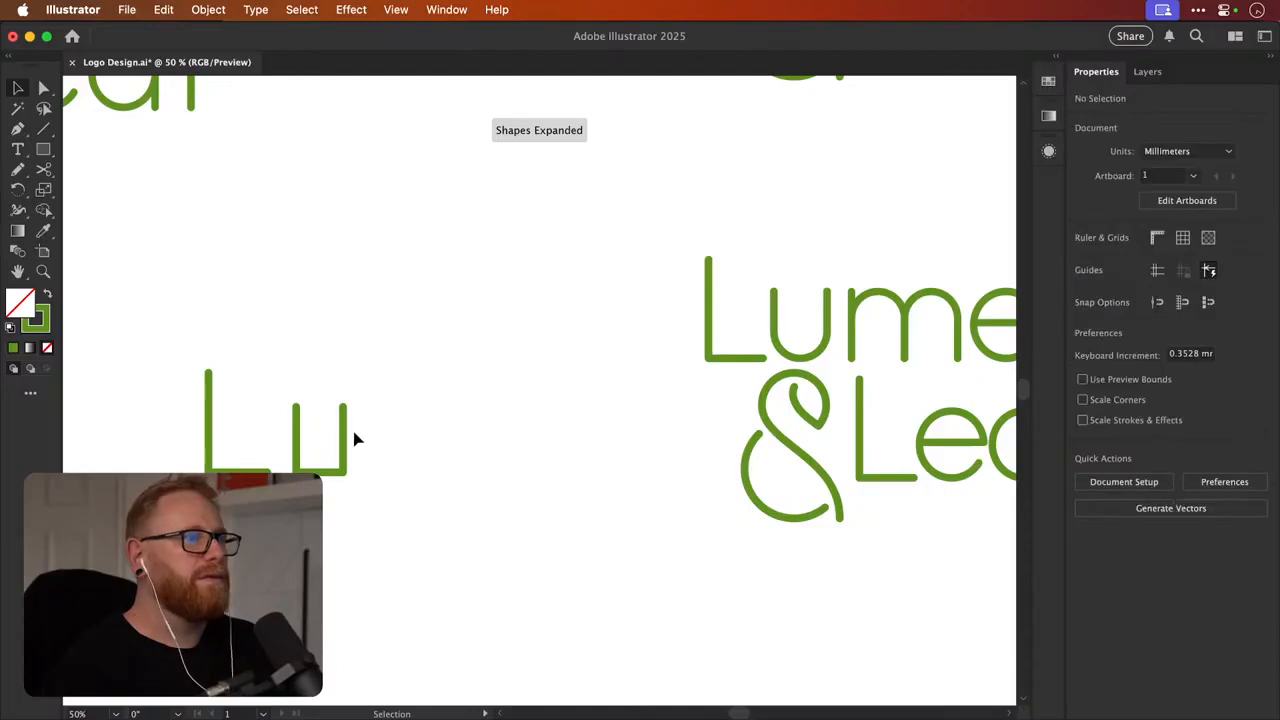
Fully round the two lower corners of the open shape to form a lowercase u
{"action": "left_click", "coordinate": [345, 448]}
{"action": "key", "text": "a"}
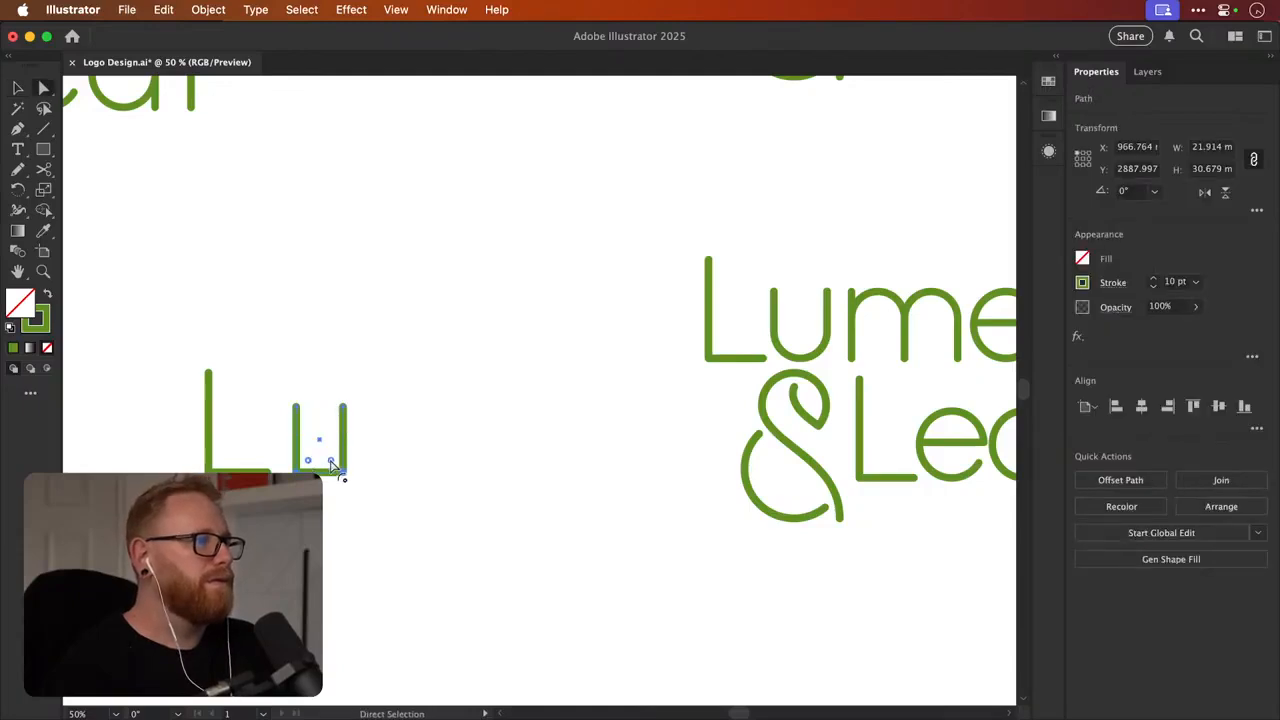
{"action": "key", "text": "v"}
{"action": "left_click", "coordinate": [320, 328]}
Duplicate the u beside itself and rotate the copy 180° into an upright arch
{"action": "left_click_drag", "start_coordinate": [345, 427], "coordinate": [420, 430], "text": "alt"}
{"action": "key", "text": "super+z"}
{"action": "left_click", "coordinate": [346, 443]}
{"action": "key", "text": "r"}
{"action": "left_click_drag", "start_coordinate": [421, 380], "coordinate": [434, 492], "text": "shift"}
{"action": "key", "text": "v"}
Duplicate the arch alongside itself with a shared middle stem to form a lowercase m
{"action": "left_click", "coordinate": [422, 375]}
{"action": "left_click_drag", "start_coordinate": [414, 423], "coordinate": [468, 429], "text": "alt+shift"}
{"action": "left_click", "coordinate": [482, 378]}
Draw a circle about 36 mm in diameter after the m with the Ellipse tool
{"action": "scroll", "coordinate": [460, 390], "scroll_direction": "right", "scroll_amount": 3}
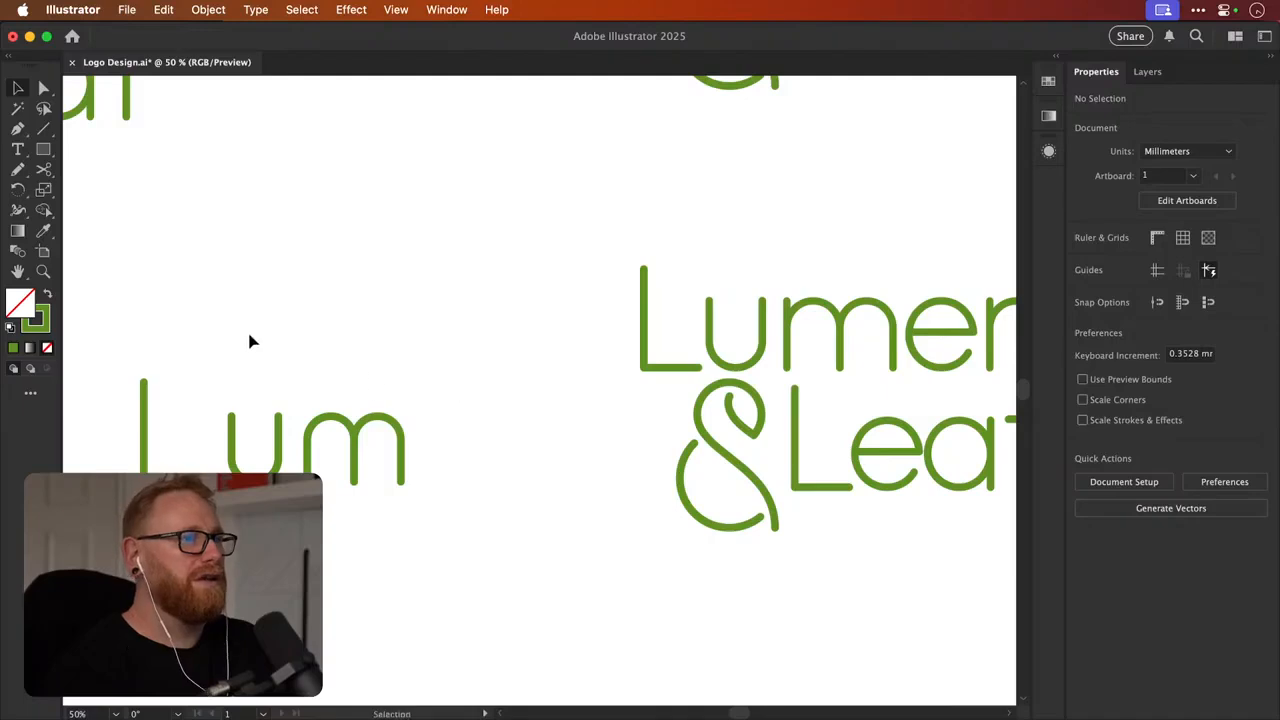
{"action": "left_click_drag", "start_coordinate": [52, 156], "coordinate": [115, 183]}
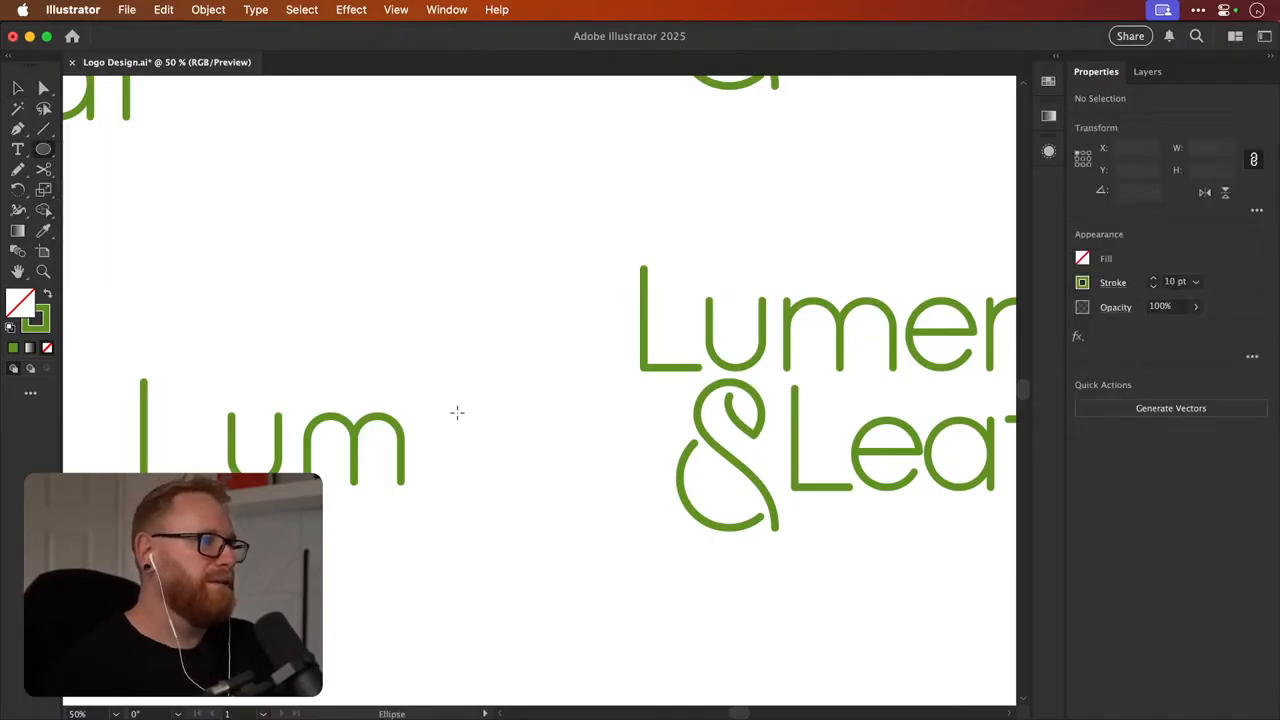
{"action": "mouse_move", "coordinate": [443, 417]}
{"action": "left_mouse_down", "text": "alt+shift"}
{"action": "mouse_move", "coordinate": [479, 456]}
{"action": "mouse_move", "coordinate": [486, 487]}
{"action": "left_mouse_up", "text": "alt+shift"}
{"action": "key", "text": "v"}
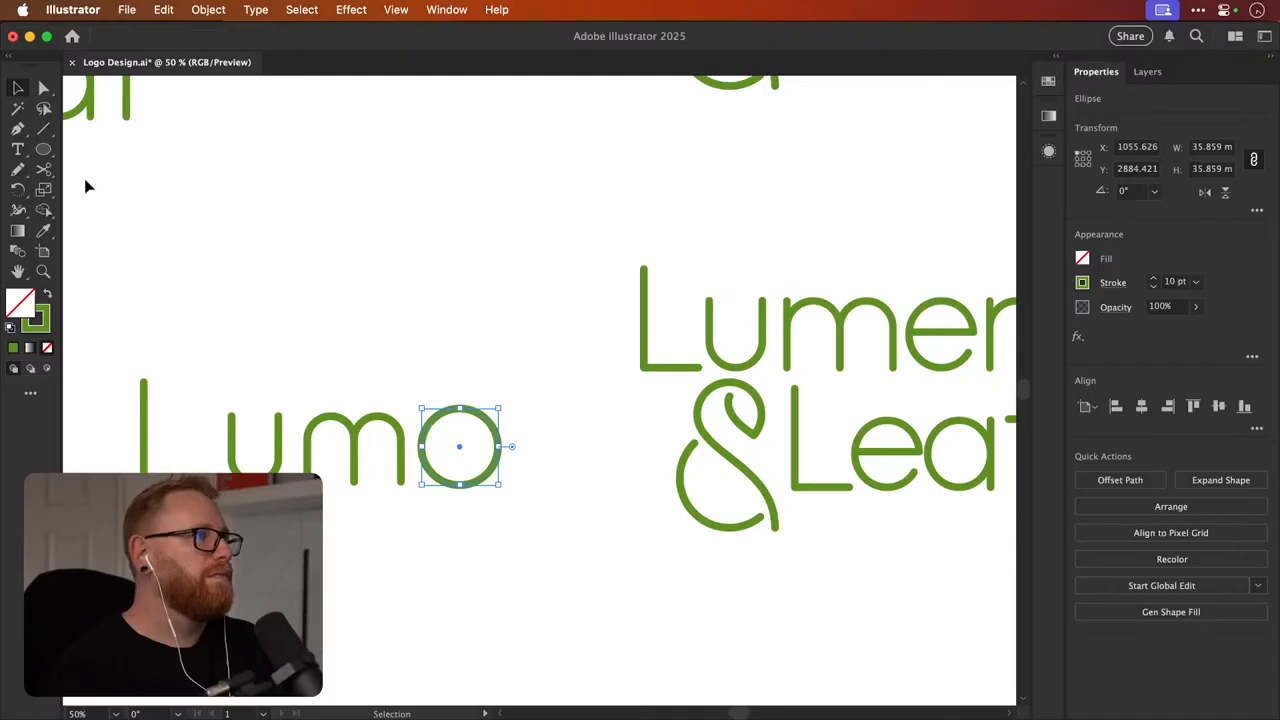
Draw a horizontal crossbar between the circle's side anchors with the Pen tool
{"action": "left_click", "coordinate": [21, 128]}
{"action": "left_click", "coordinate": [439, 443], "text": "super"}
{"action": "left_click", "coordinate": [422, 447]}
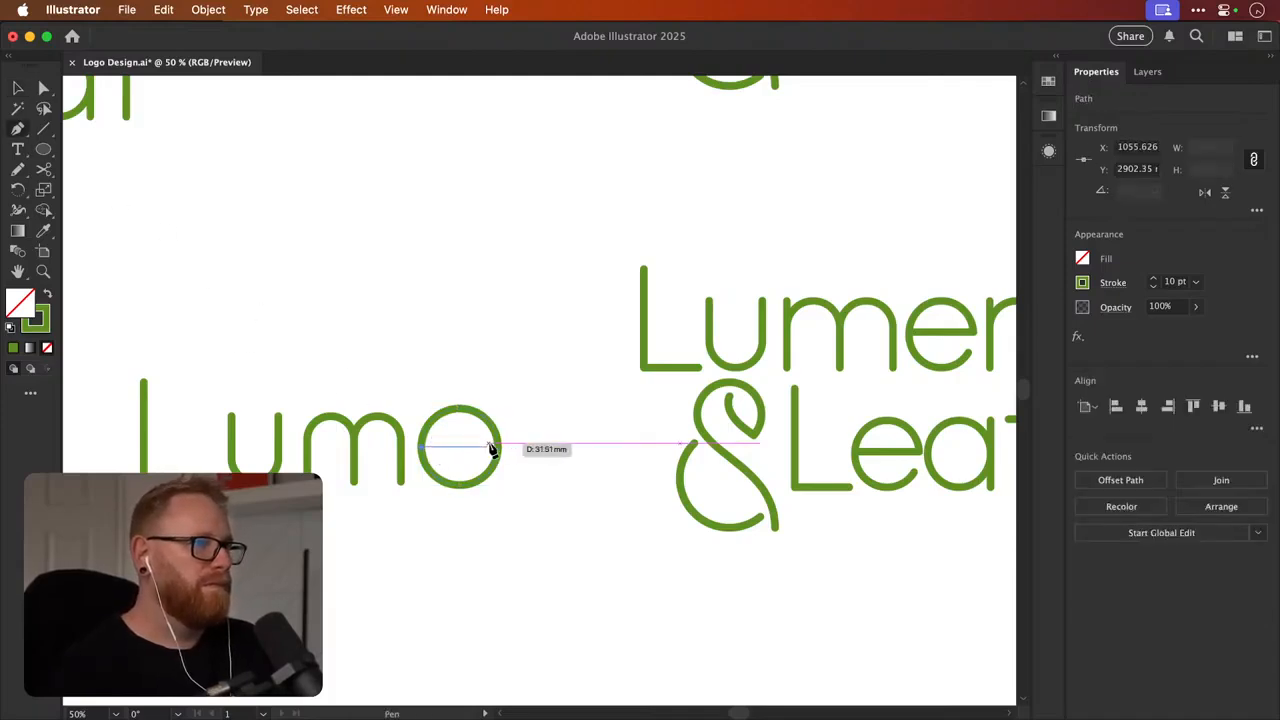
{"action": "left_click", "coordinate": [500, 448]}
{"action": "left_click", "coordinate": [507, 464], "text": "super"}
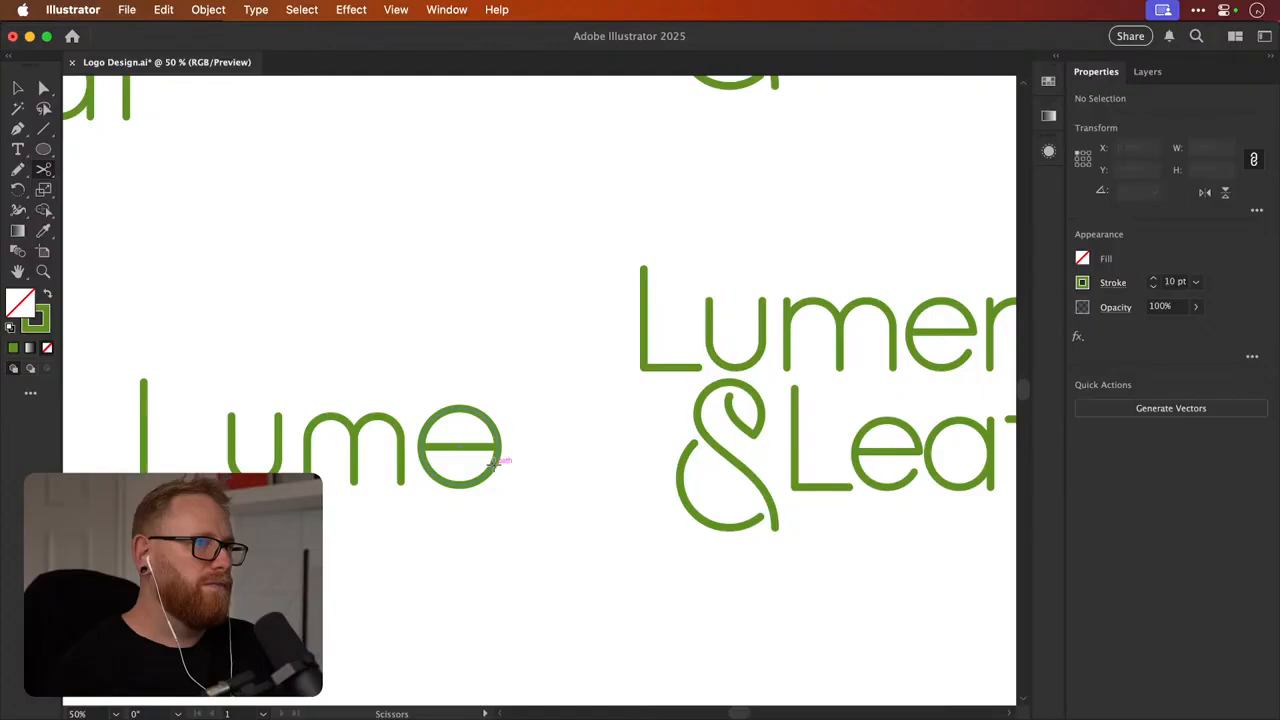
Cut the circle just below the crossbar with the Scissors and remove the short segment to open the e
{"action": "left_click", "coordinate": [492, 465]}
{"action": "key", "text": "v"}
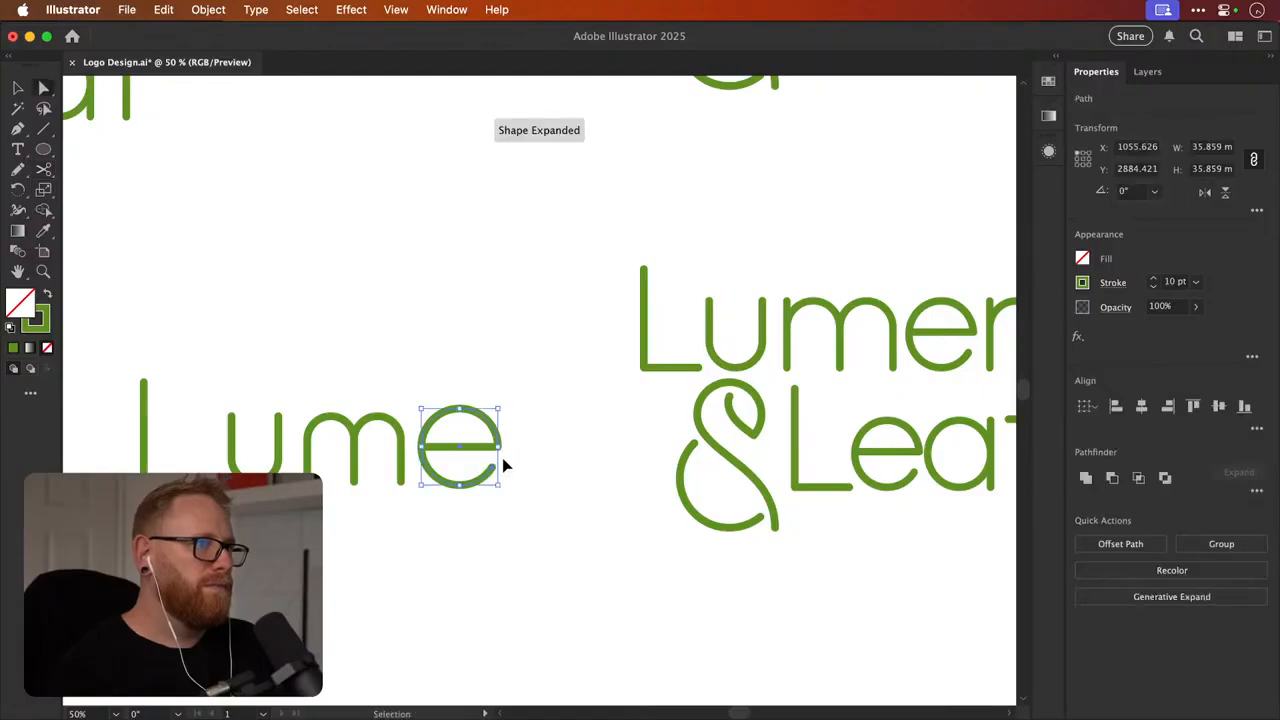
{"action": "key", "text": "Delete"}
{"action": "key", "text": "cmd+z"}
{"action": "left_click", "coordinate": [520, 425]}
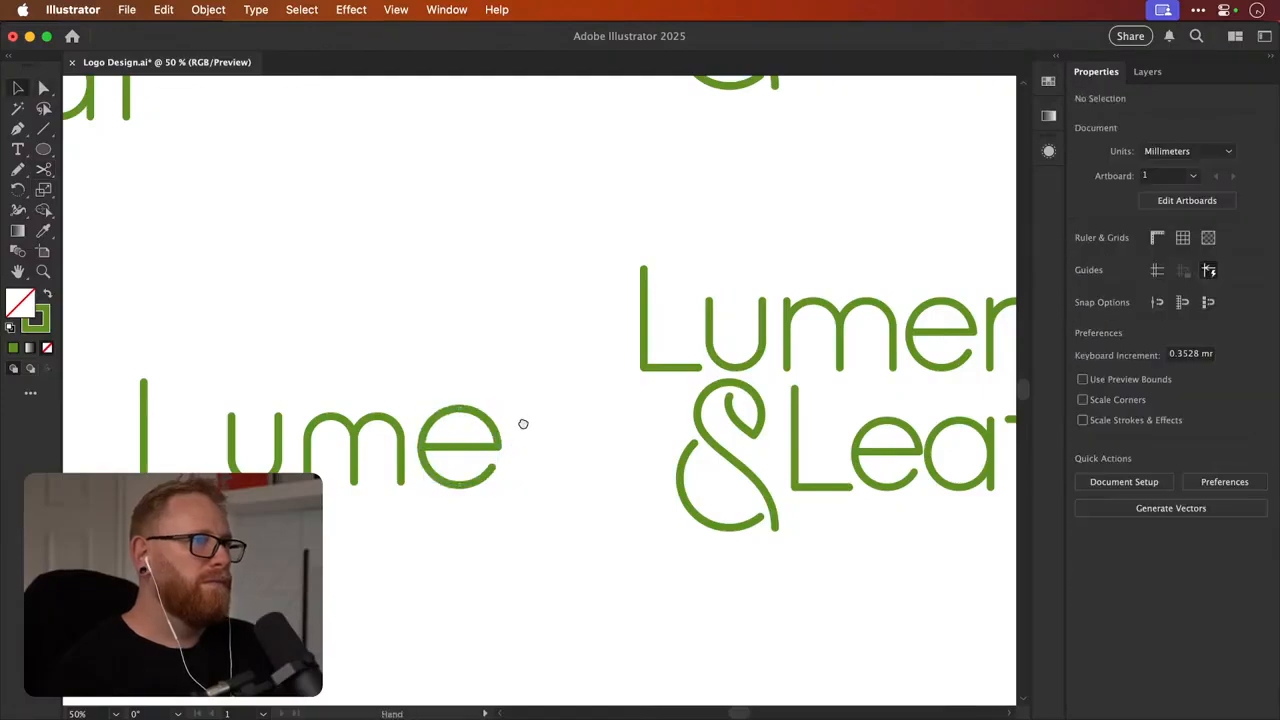
Duplicate the hand-drawn u after the e and rotate the copy 180° to form the n
{"action": "scroll", "coordinate": [320, 363], "scroll_direction": "right", "scroll_amount": 2}
{"action": "left_click_drag", "start_coordinate": [176, 450], "coordinate": [502, 477]}
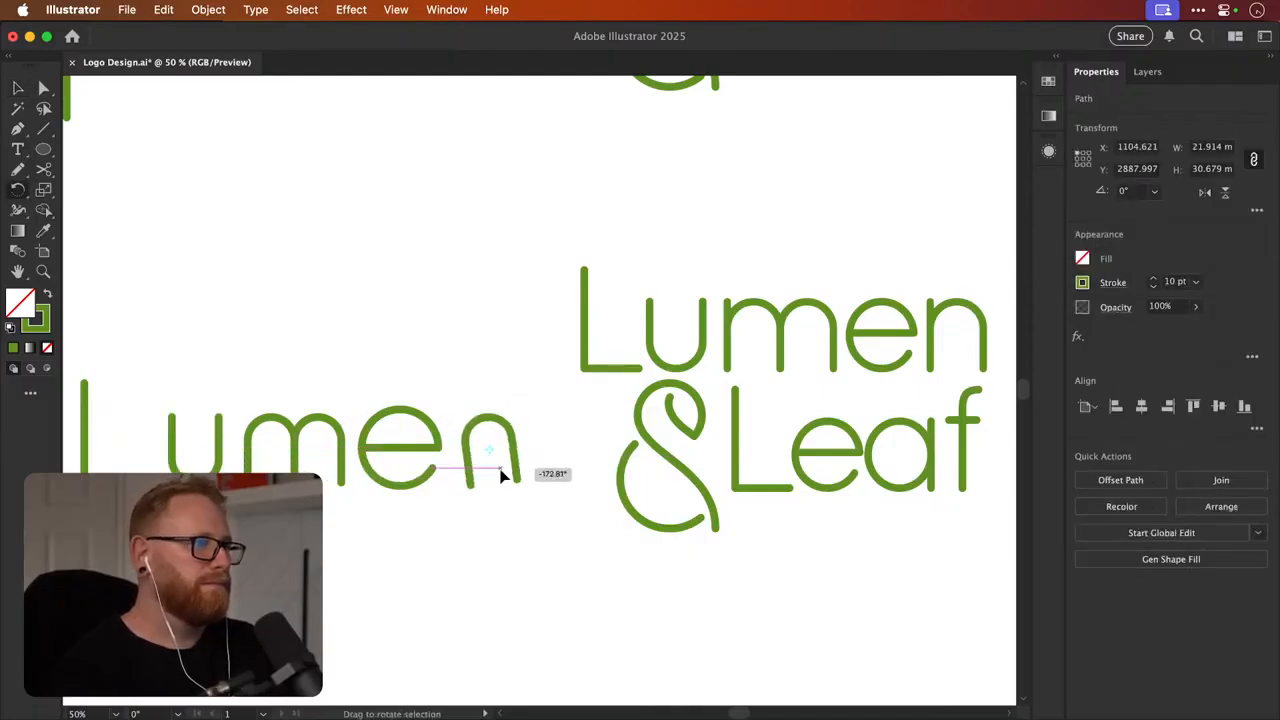
{"action": "key", "text": "v"}
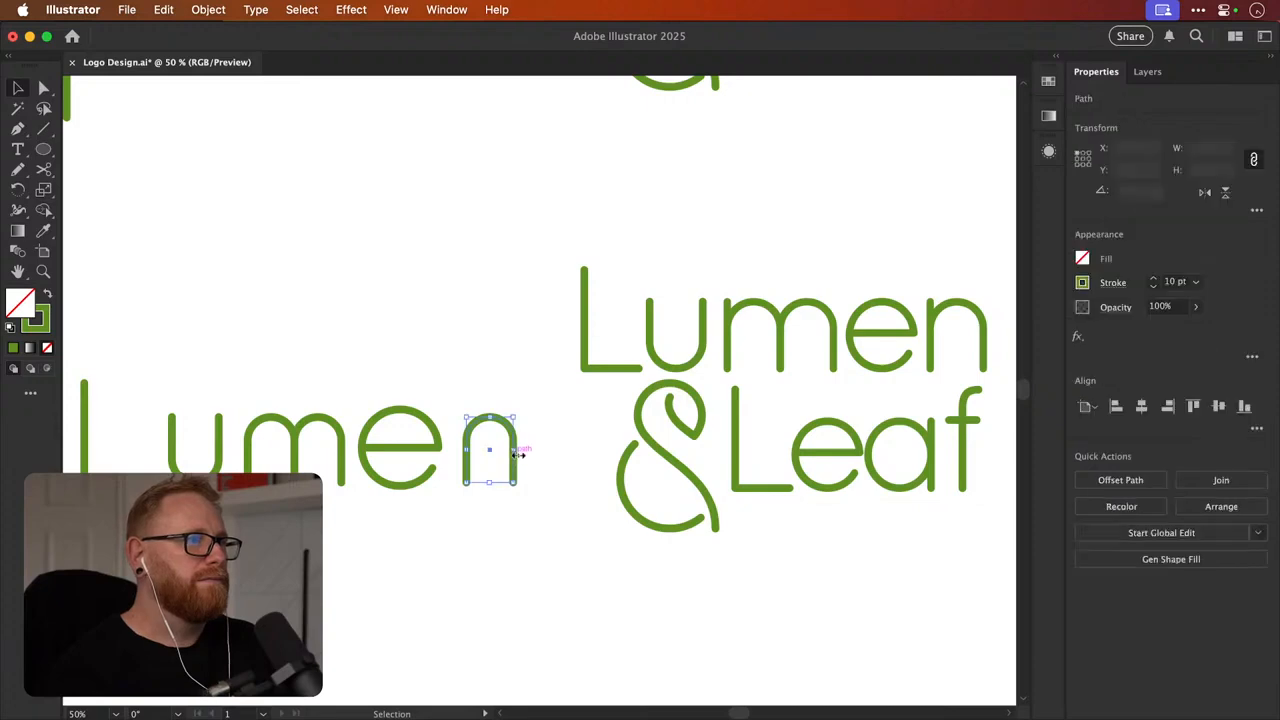
Try to widen the n to about 26 mm
{"action": "left_click_drag", "start_coordinate": [519, 450], "coordinate": [523, 453]}
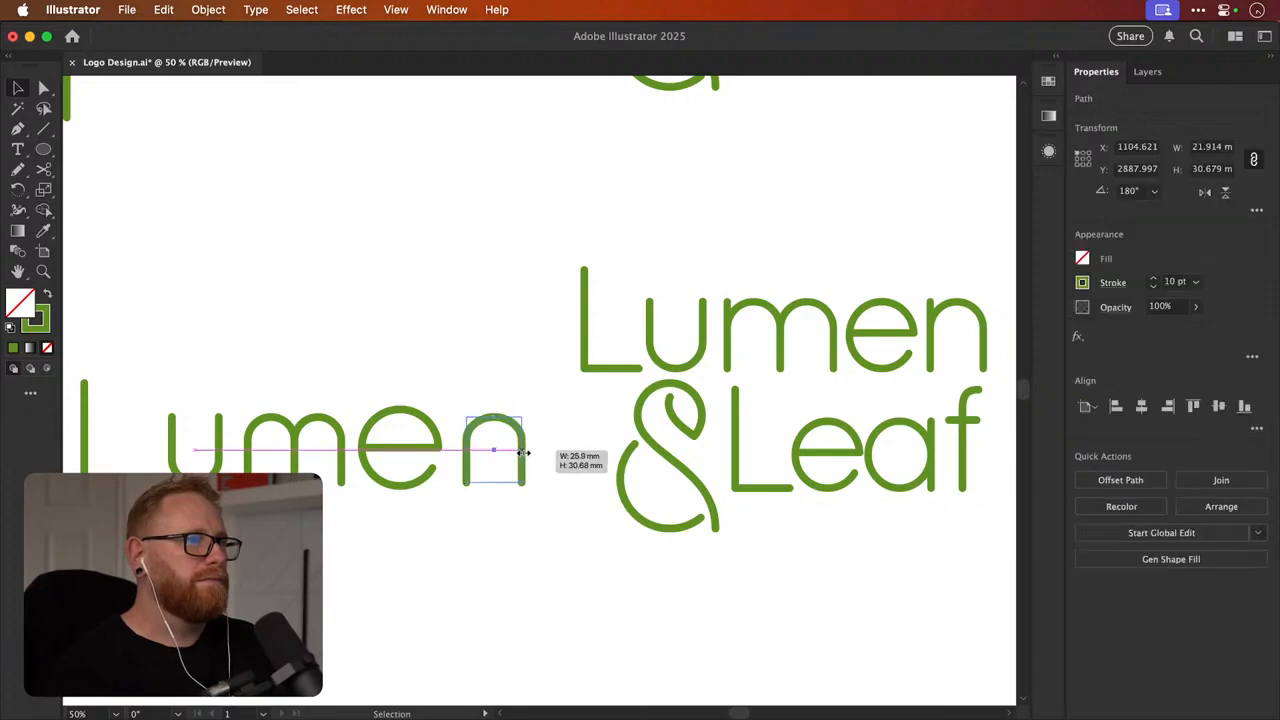
{"action": "left_click", "coordinate": [541, 383]}
{"action": "left_click_drag", "start_coordinate": [500, 394], "coordinate": [543, 380]}
Reset the corner radius of the n's arch to 0 mm
{"action": "left_click", "coordinate": [539, 421]}
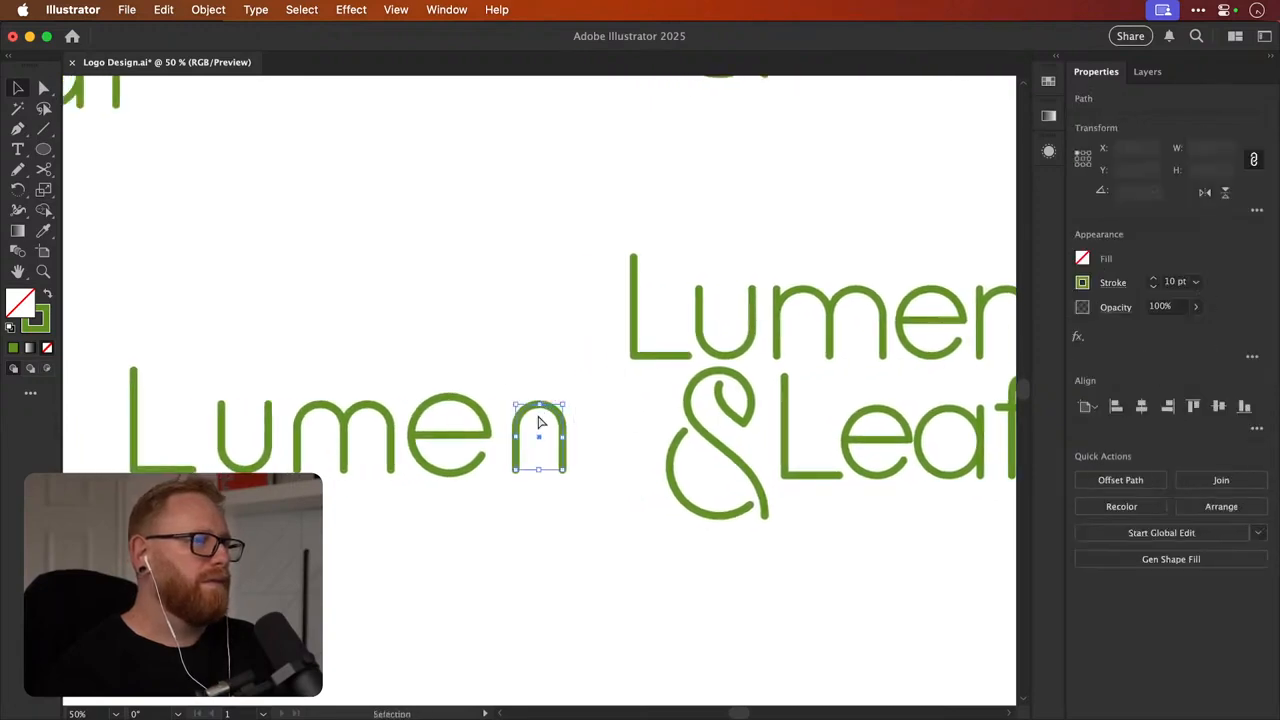
{"action": "key", "text": "a"}
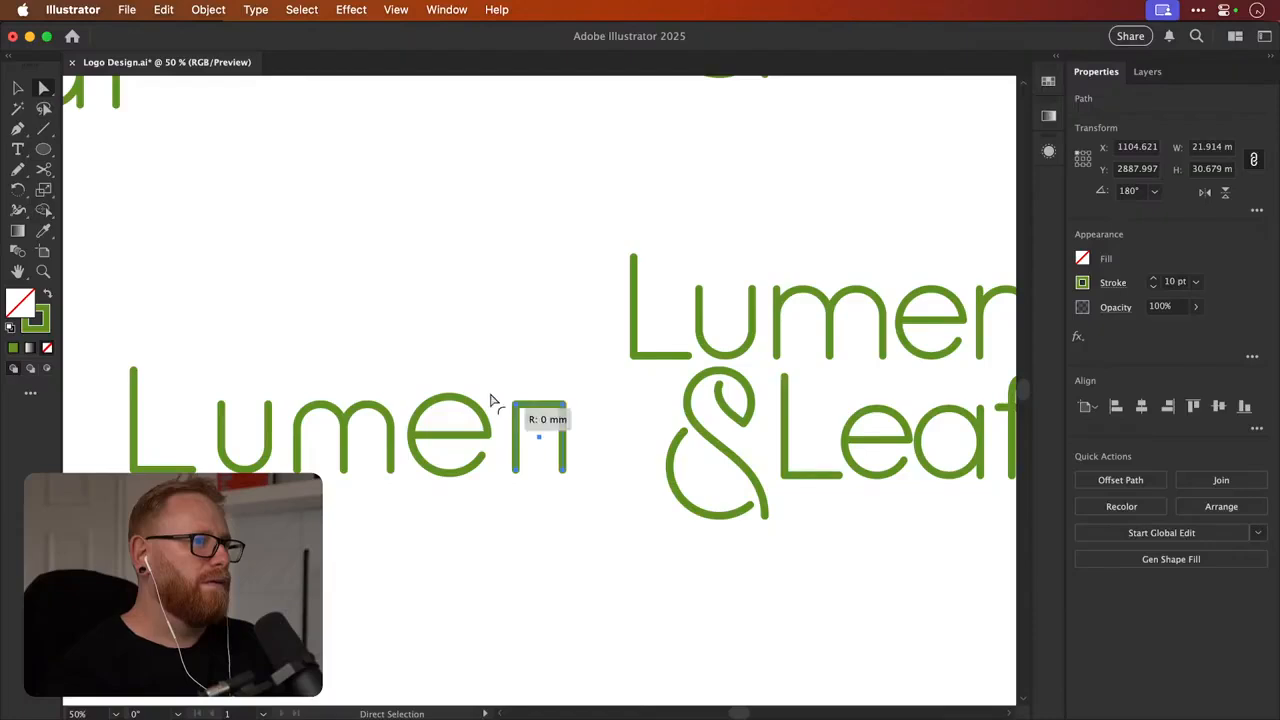
{"action": "key", "text": "v"}
{"action": "left_click", "coordinate": [531, 371]}
{"action": "left_click_drag", "start_coordinate": [531, 371], "coordinate": [496, 356]}
Overlay a copy of the Quicksand Lumen text on the hand-drawn letters, coloured red (ff0b0b), and lock it as a guide
{"action": "left_click_drag", "start_coordinate": [640, 315], "coordinate": [157, 409]}
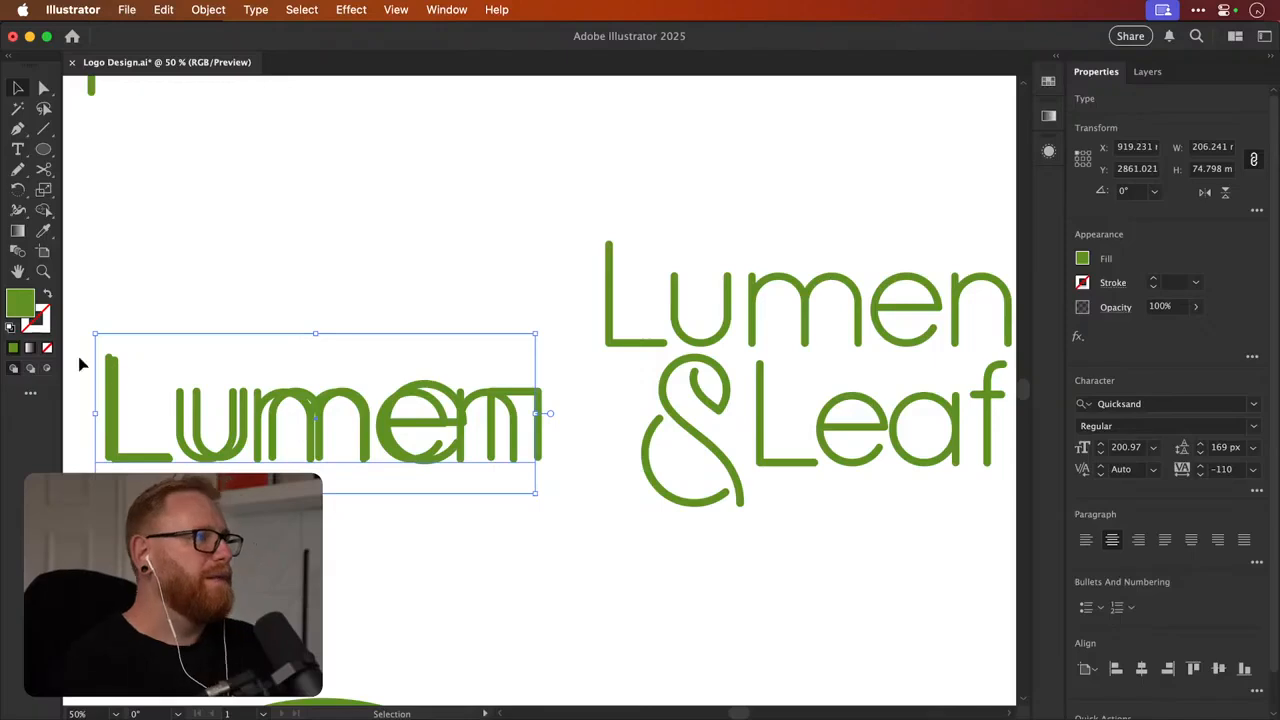
{"action": "double_click", "coordinate": [23, 312]}
{"action": "left_click_drag", "start_coordinate": [838, 276], "coordinate": [909, 260]}
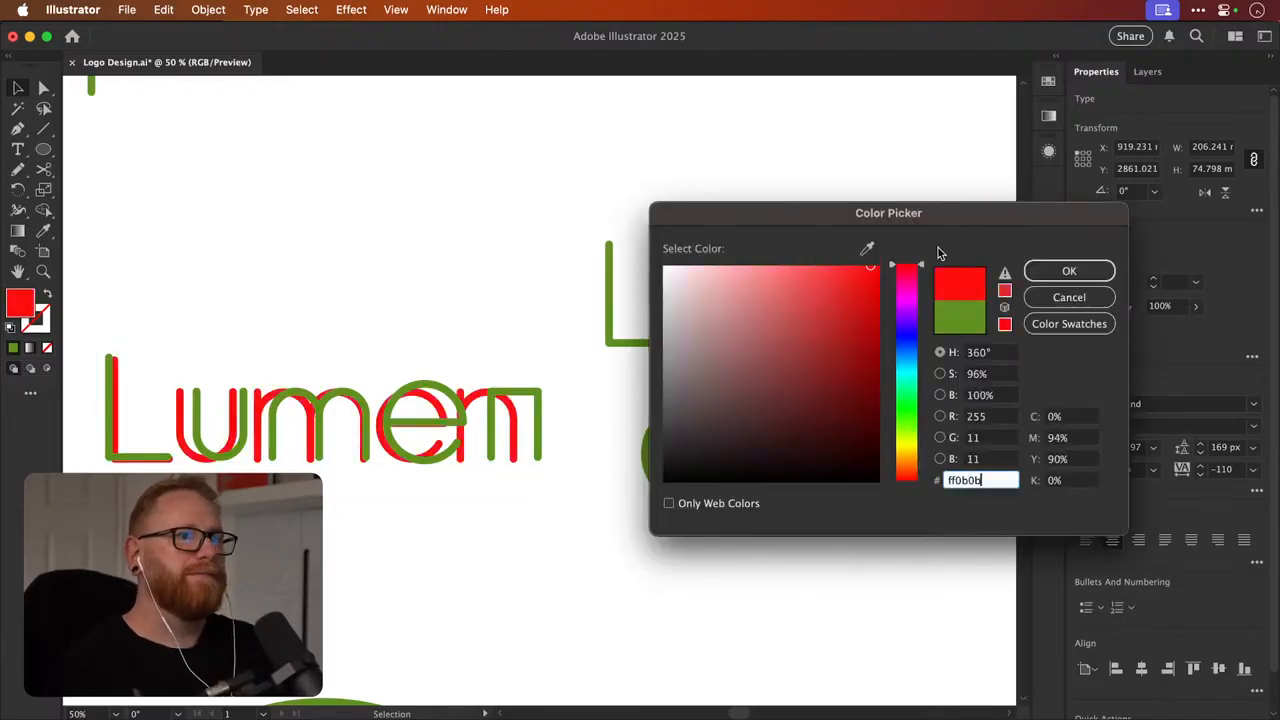
{"action": "left_click", "coordinate": [1043, 271]}
{"action": "scroll", "coordinate": [514, 366], "scroll_direction": "left", "scroll_amount": 5}
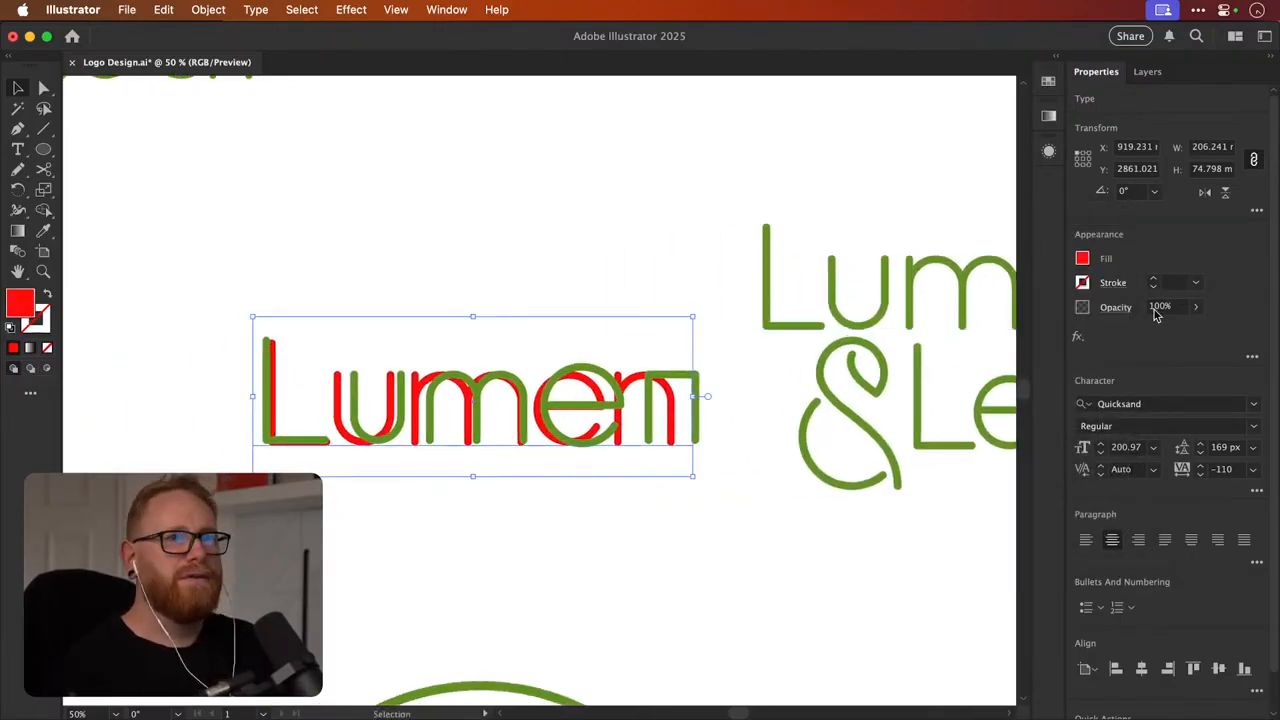
{"action": "key", "text": "super+2"}
Move the hand-drawn L onto the red L and adjust its foot and stem ends to match the guide
{"action": "scroll", "coordinate": [267, 413], "scroll_direction": "up", "scroll_amount": 5}
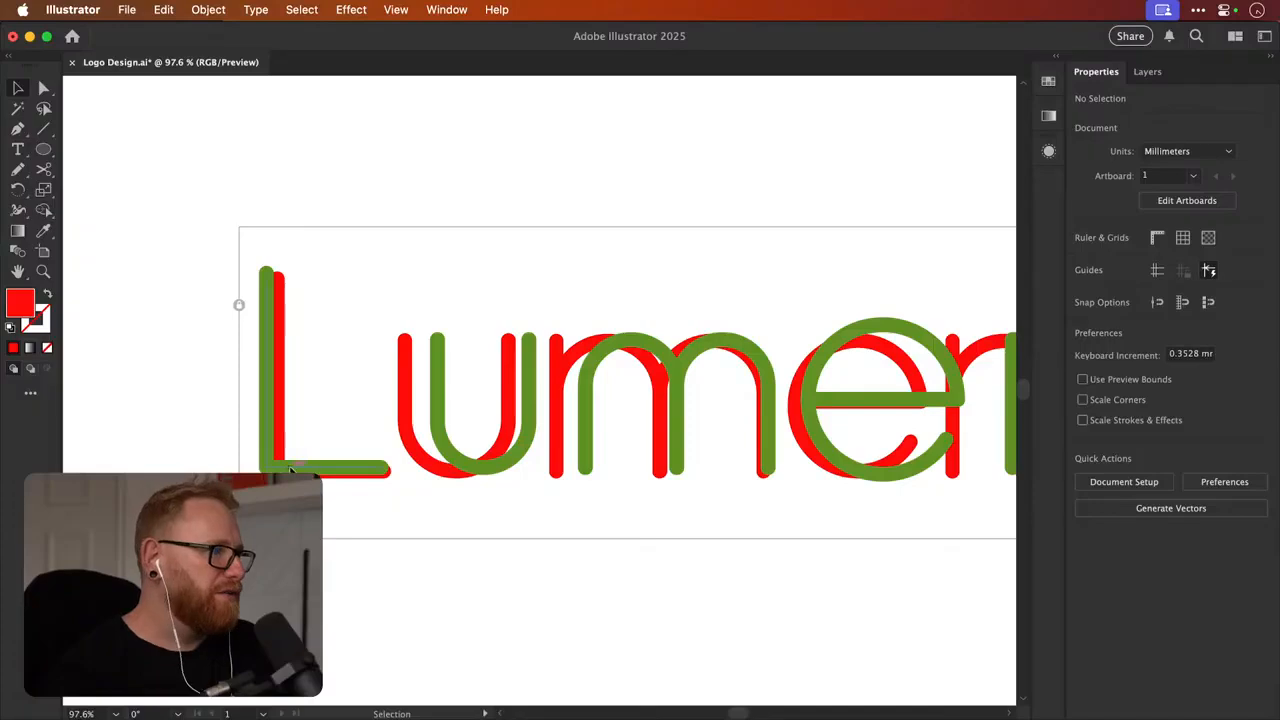
{"action": "left_click_drag", "start_coordinate": [291, 469], "coordinate": [347, 480]}
{"action": "scroll", "coordinate": [301, 470], "scroll_direction": "up", "scroll_amount": 4}
{"action": "key", "text": "a"}
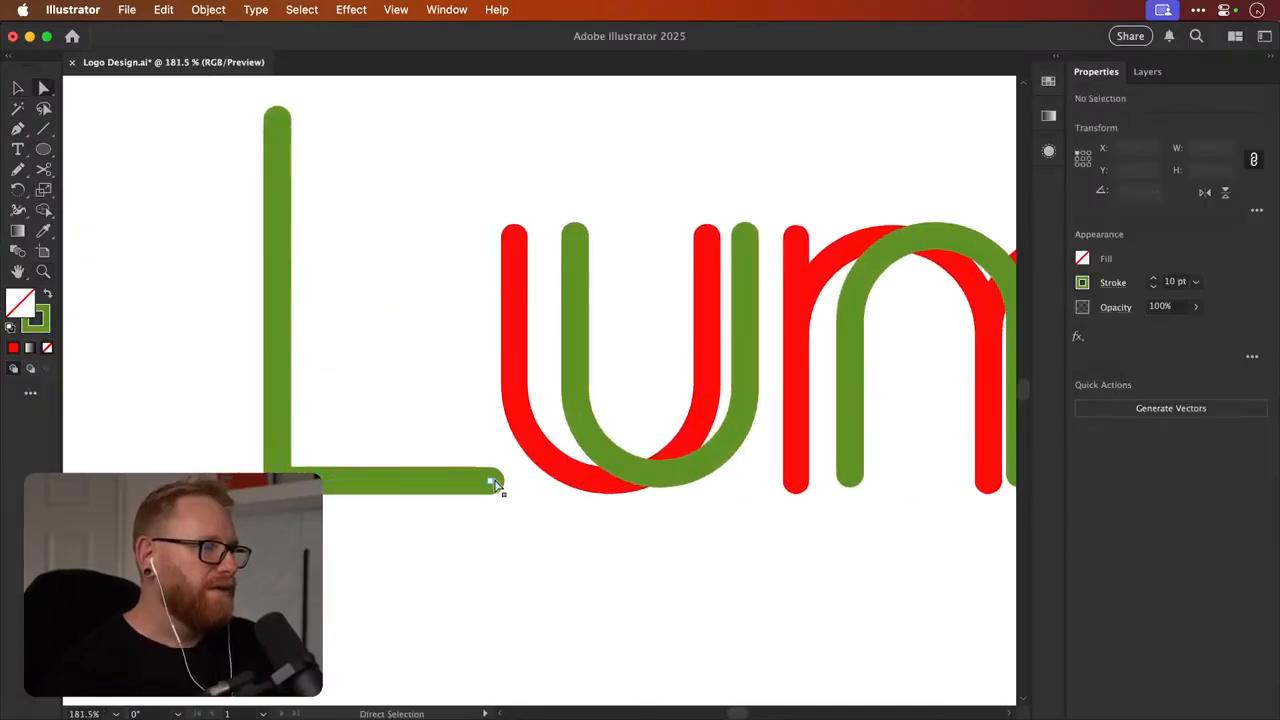
{"action": "mouse_move", "coordinate": [490, 481]}
{"action": "left_mouse_down"}
{"action": "mouse_move", "coordinate": [458, 481]}
{"action": "mouse_move", "coordinate": [484, 482]}
{"action": "left_mouse_up"}
{"action": "left_click_drag", "start_coordinate": [280, 120], "coordinate": [281, 162]}
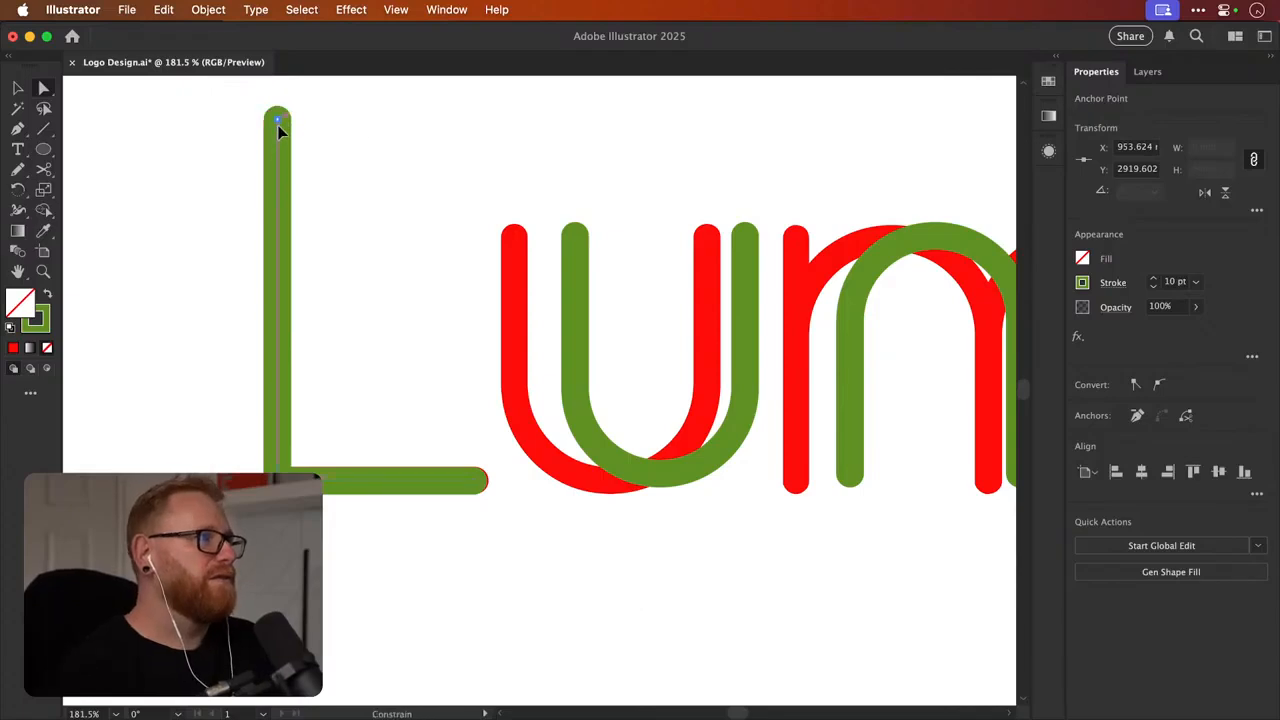
{"action": "key", "text": "z"}
{"action": "left_click_drag", "start_coordinate": [254, 106], "coordinate": [317, 151]}
{"action": "key", "text": "super+1"}
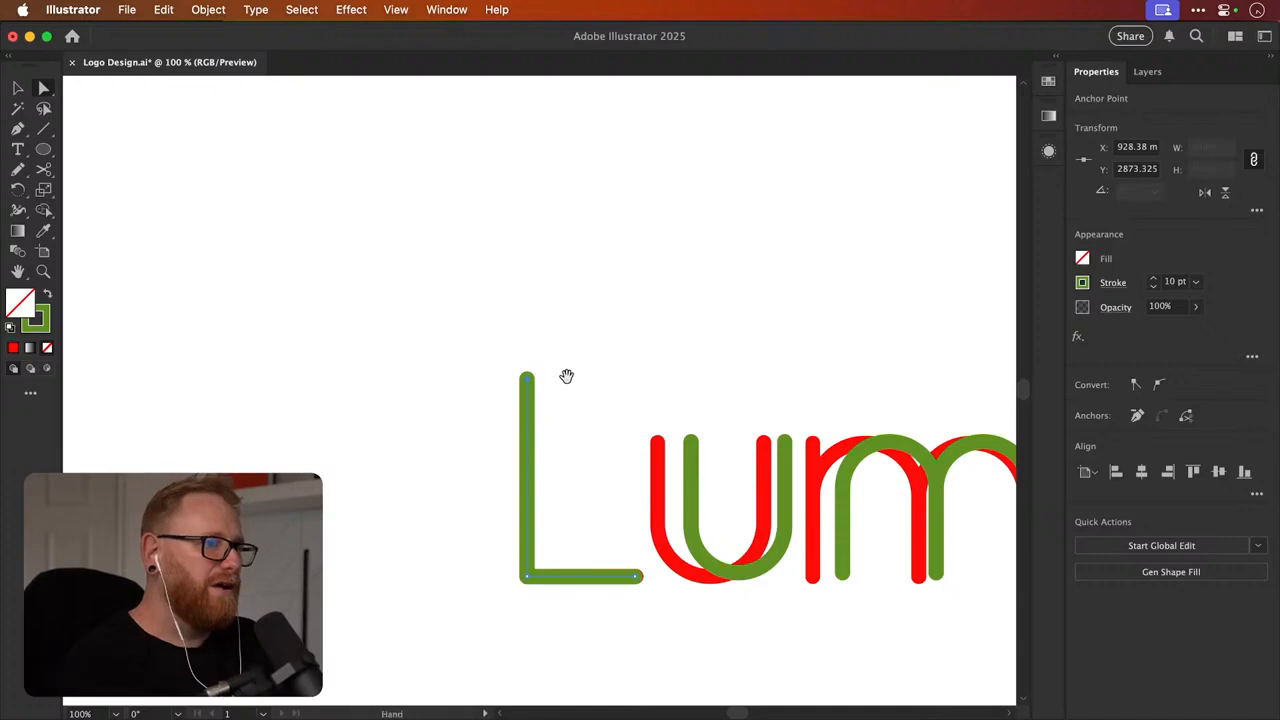
Move the hand-drawn u over the red u so their first stems line up
{"action": "left_click_drag", "start_coordinate": [567, 376], "coordinate": [397, 329]}
{"action": "key", "text": "v"}
{"action": "left_click", "coordinate": [491, 271]}
{"action": "left_click_drag", "start_coordinate": [494, 364], "coordinate": [389, 314]}
{"action": "key", "text": "z"}
{"action": "left_click_drag", "start_coordinate": [430, 413], "coordinate": [366, 417]}
{"action": "key", "text": "v"}
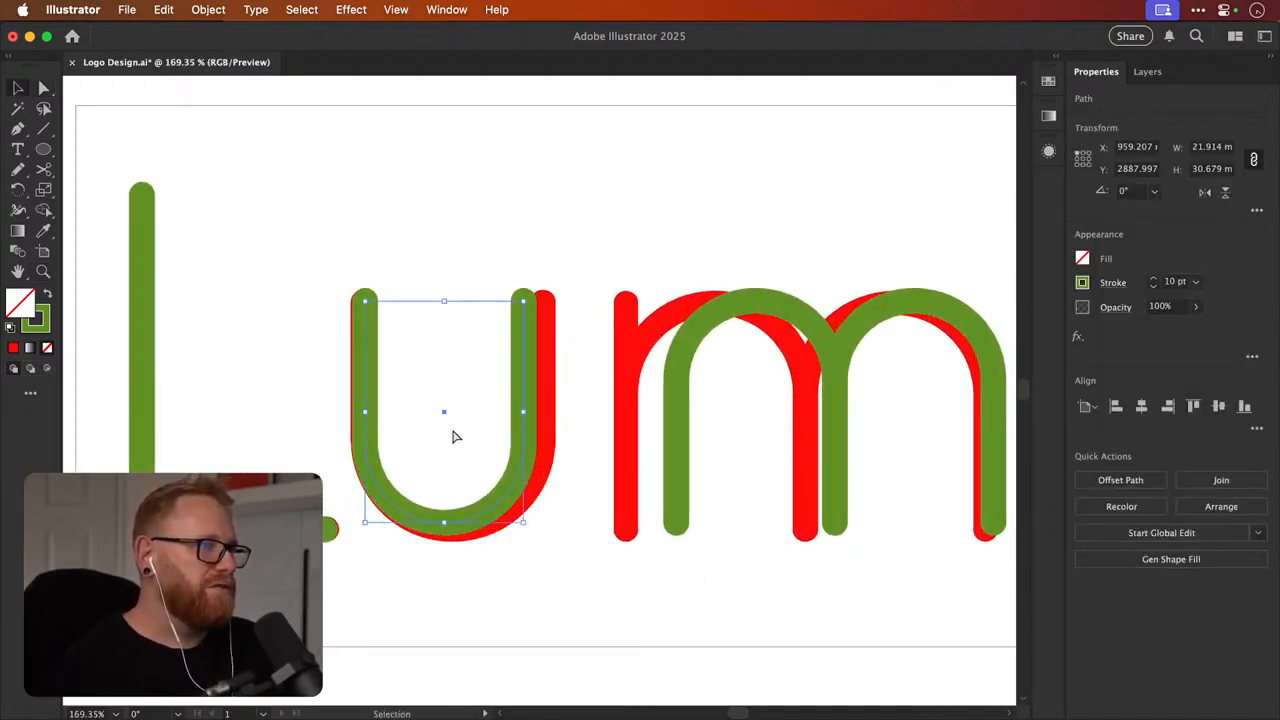
Reset the u's corner radius to 0 mm and widen the letter to about 24.6 mm to reach the red u's far stem
{"action": "left_click_drag", "start_coordinate": [444, 444], "coordinate": [363, 620]}
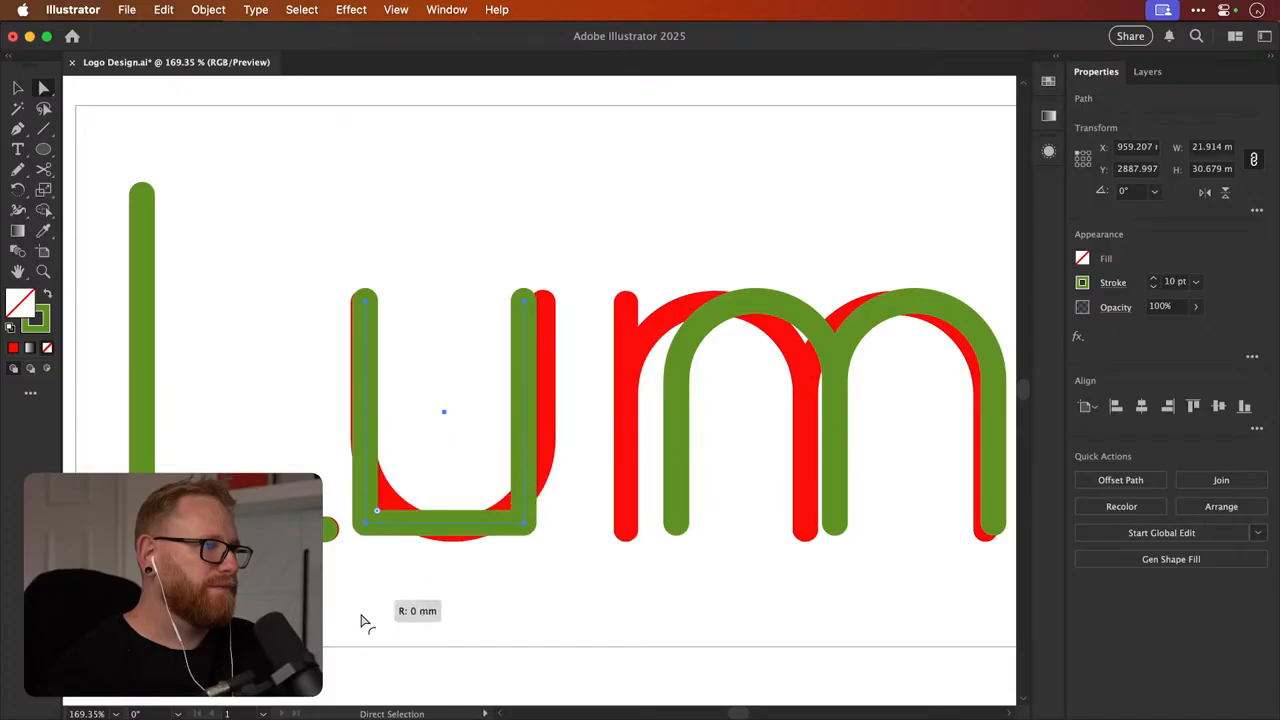
{"action": "key", "text": "v"}
{"action": "left_click", "coordinate": [527, 418]}
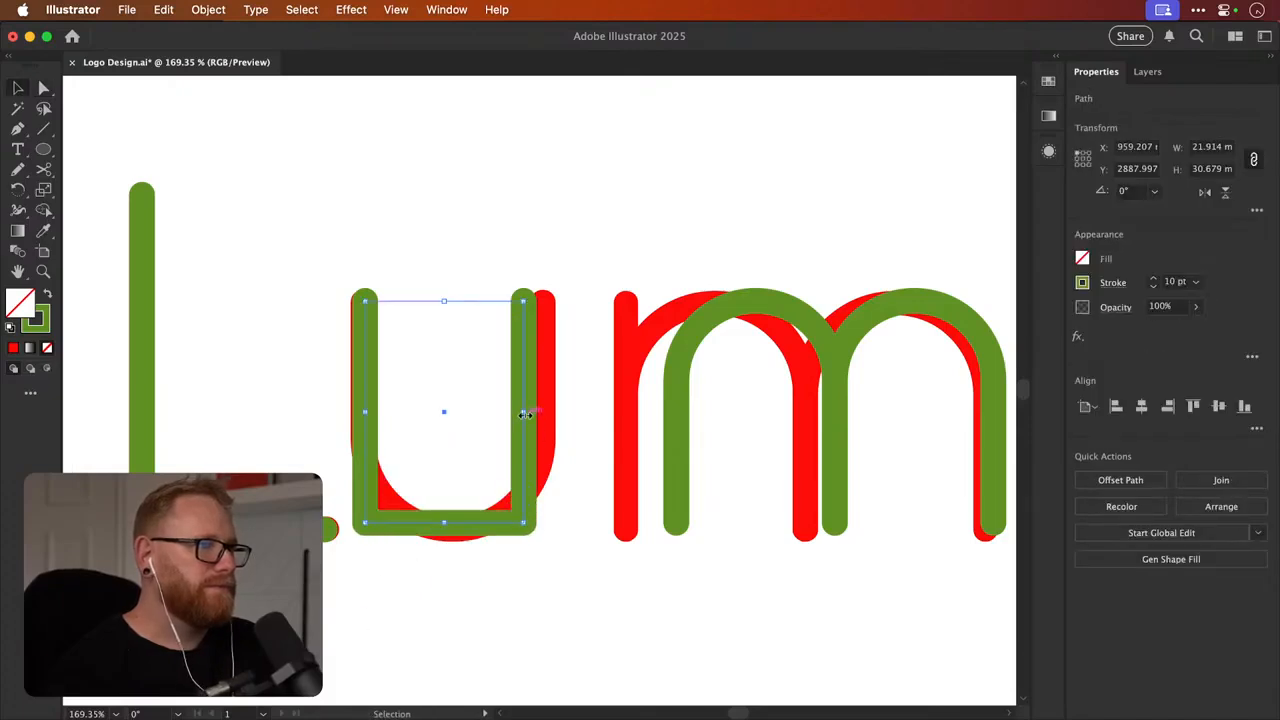
{"action": "left_click_drag", "start_coordinate": [526, 410], "coordinate": [542, 410]}
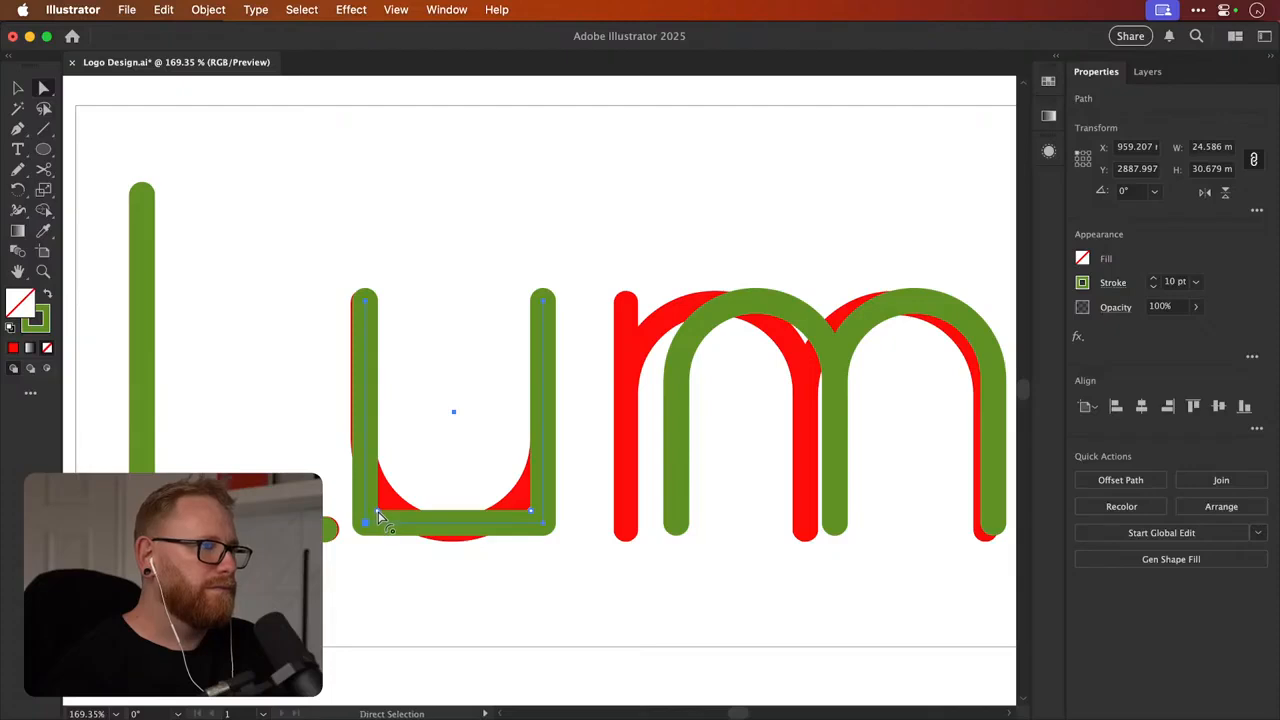
Fully round both lower corners of the widened u to follow the red curve
{"action": "left_click_drag", "start_coordinate": [379, 516], "coordinate": [482, 390]}
{"action": "key", "text": "v"}
{"action": "left_click_drag", "start_coordinate": [455, 524], "coordinate": [455, 648]}
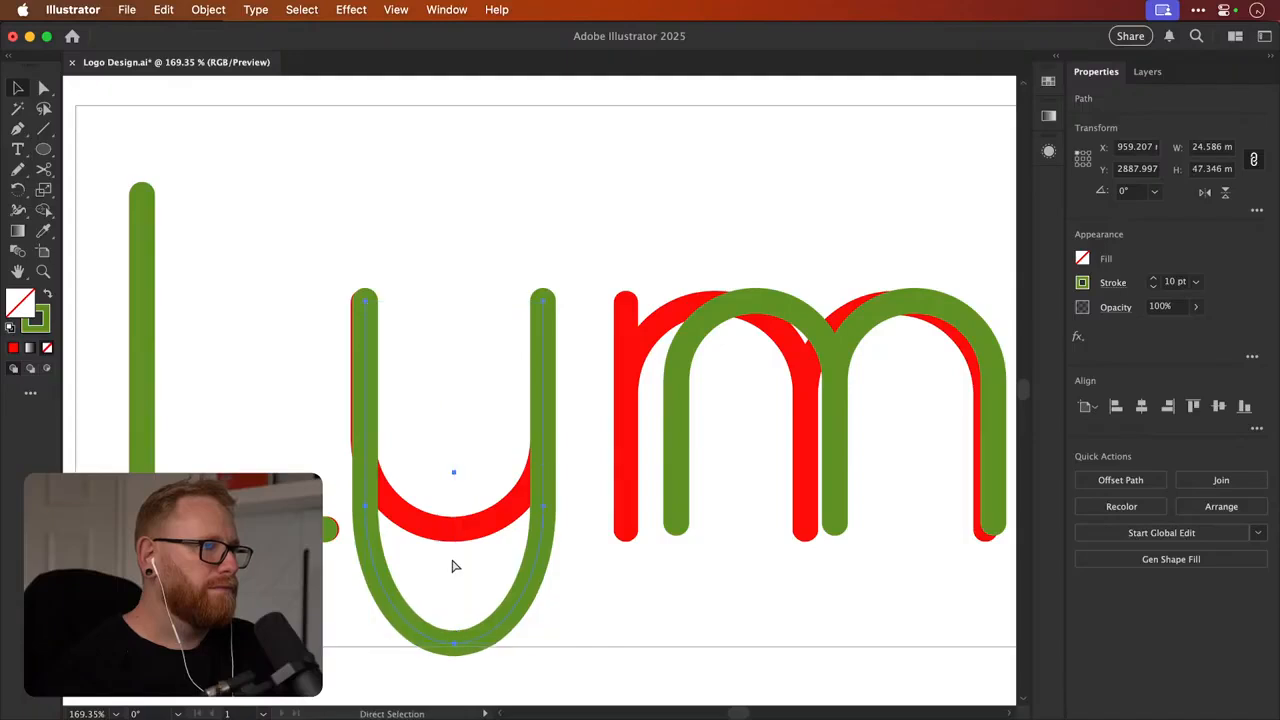
{"action": "key", "text": "super+z"}
Lower the u onto the red u's baseline and raise its two upper end anchors to match the guide's height
{"action": "left_click_drag", "start_coordinate": [374, 477], "coordinate": [372, 480]}
{"action": "key", "text": "a"}
{"action": "left_click", "coordinate": [388, 368]}
{"action": "left_click", "coordinate": [366, 308]}
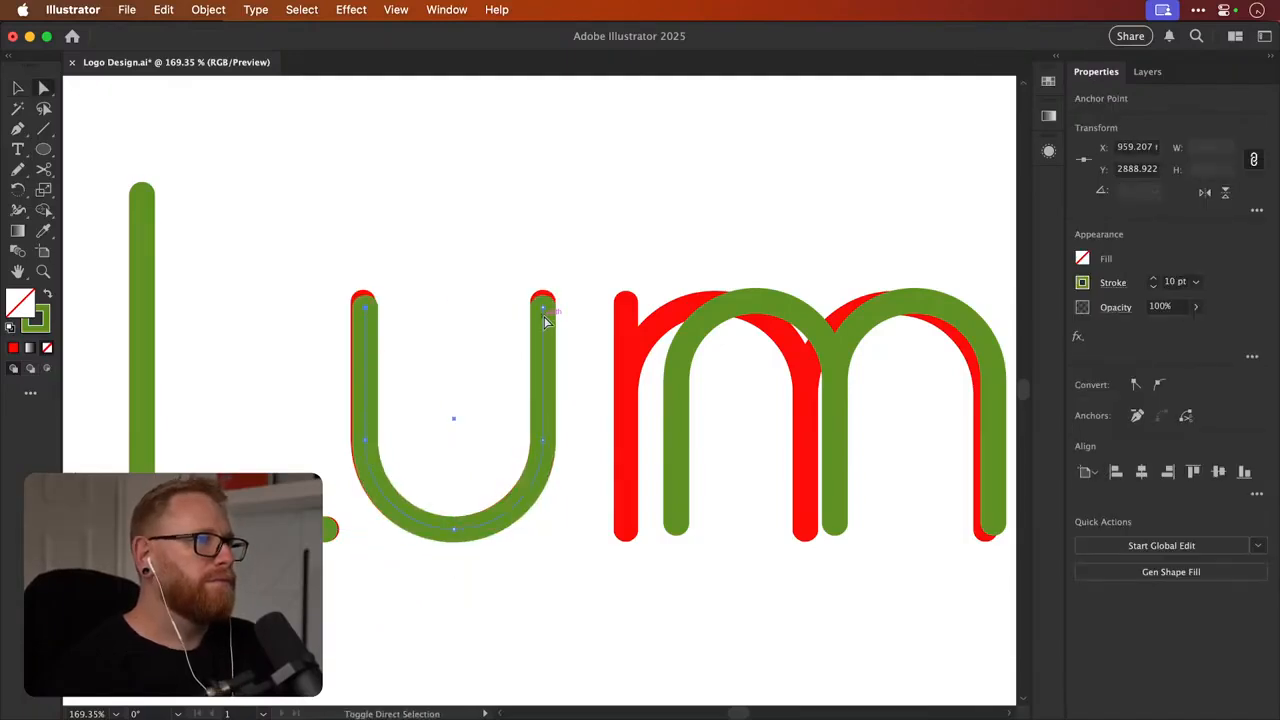
{"action": "left_click", "coordinate": [542, 306], "text": "shift"}
{"action": "key", "text": "Up"}
{"action": "key", "text": "Up"}
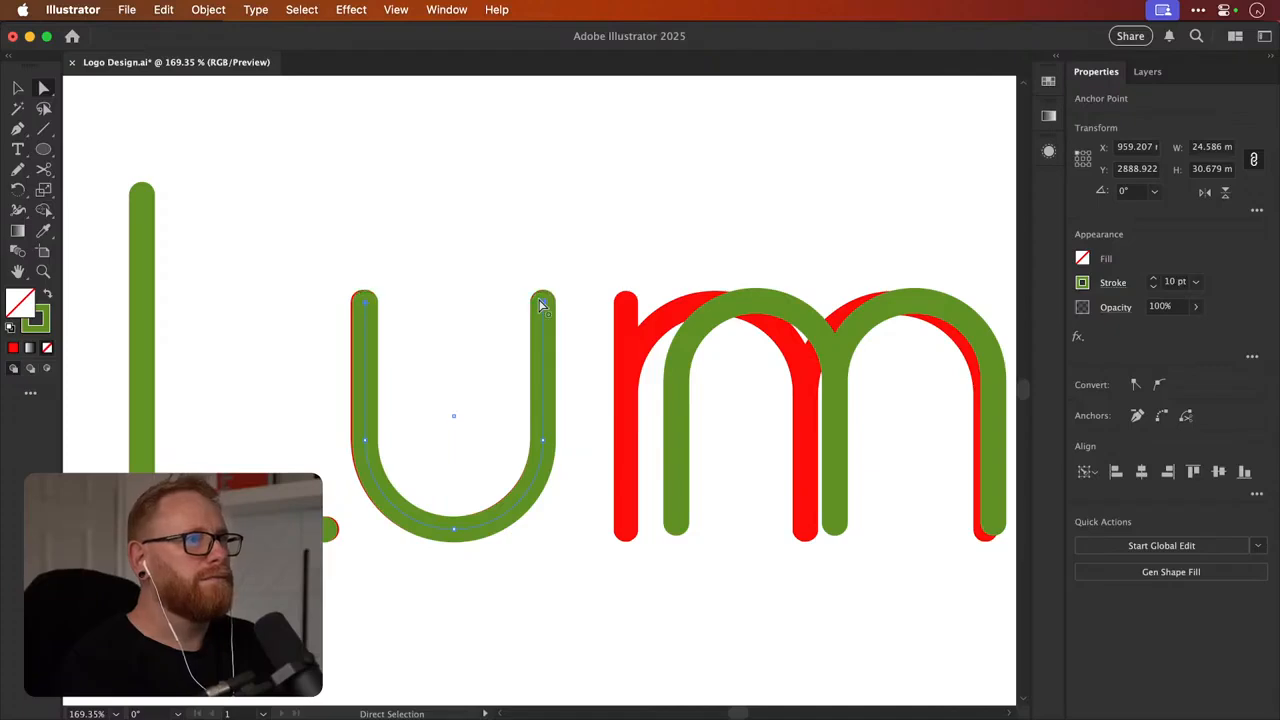
Duplicate the fitted u over the red m and rotate the copy 135°
{"action": "left_click", "coordinate": [612, 372]}
{"action": "left_click_drag", "start_coordinate": [618, 376], "coordinate": [481, 392]}
{"action": "key", "text": "v"}
{"action": "left_click_drag", "start_coordinate": [405, 404], "coordinate": [634, 402]}
{"action": "left_click_drag", "start_coordinate": [493, 307], "coordinate": [551, 480]}
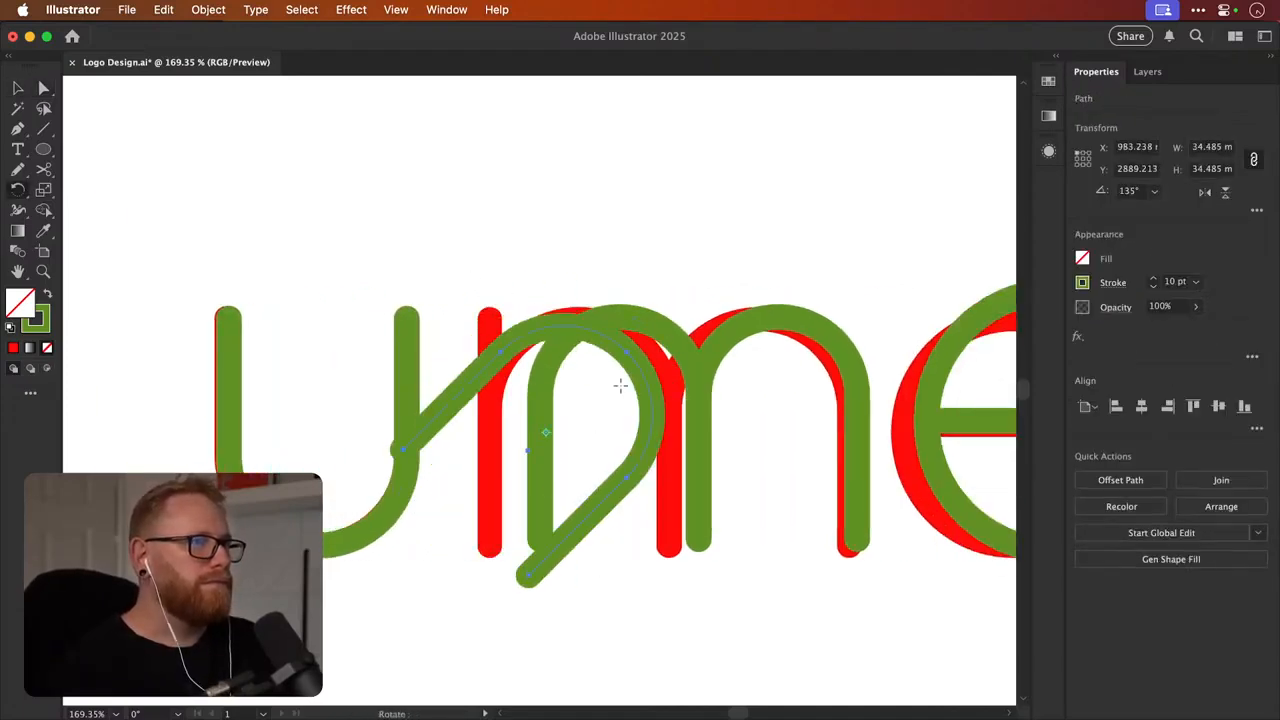
Delete the two old green arches of the hand-drawn m
{"action": "left_click", "coordinate": [656, 325]}
{"action": "key", "text": "Delete"}
{"action": "left_click", "coordinate": [728, 320]}
{"action": "key", "text": "Delete"}
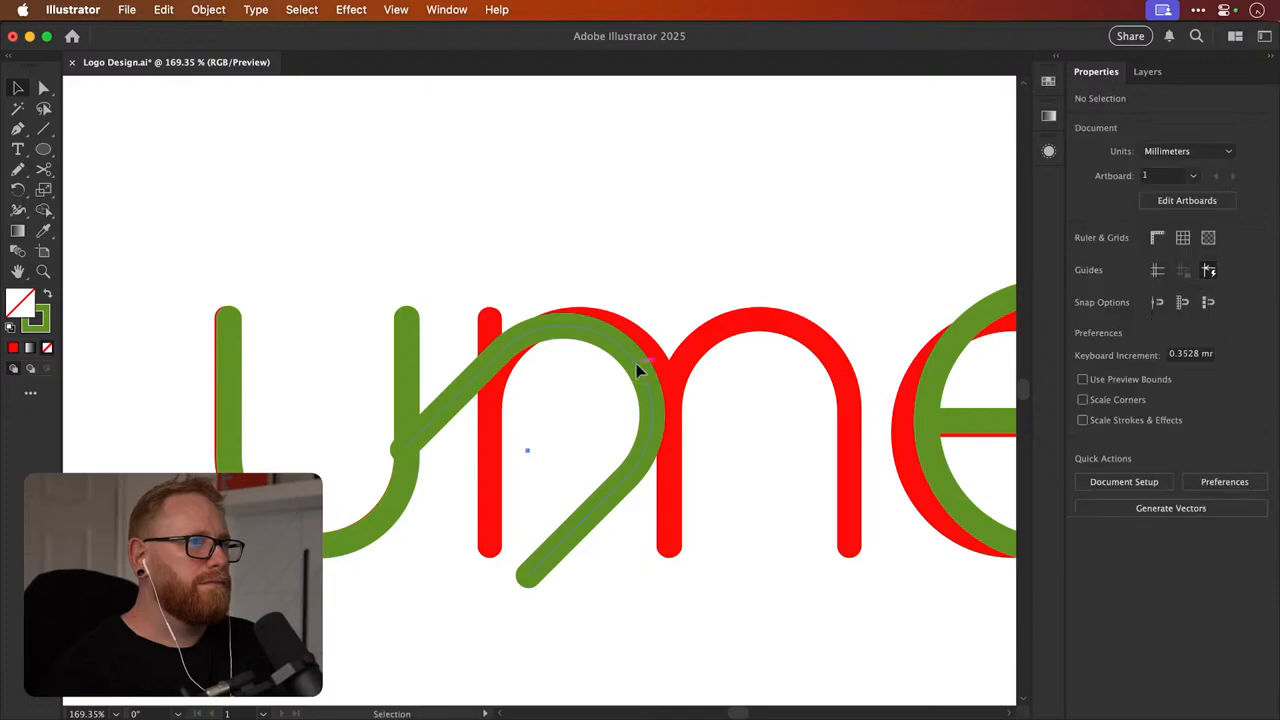
Rotate the u copy to 180° and place the arch over the red m's first arch
{"action": "left_click", "coordinate": [636, 362]}
{"action": "key", "text": "r"}
{"action": "left_click_drag", "start_coordinate": [700, 349], "coordinate": [614, 309]}
{"action": "key", "text": "v"}
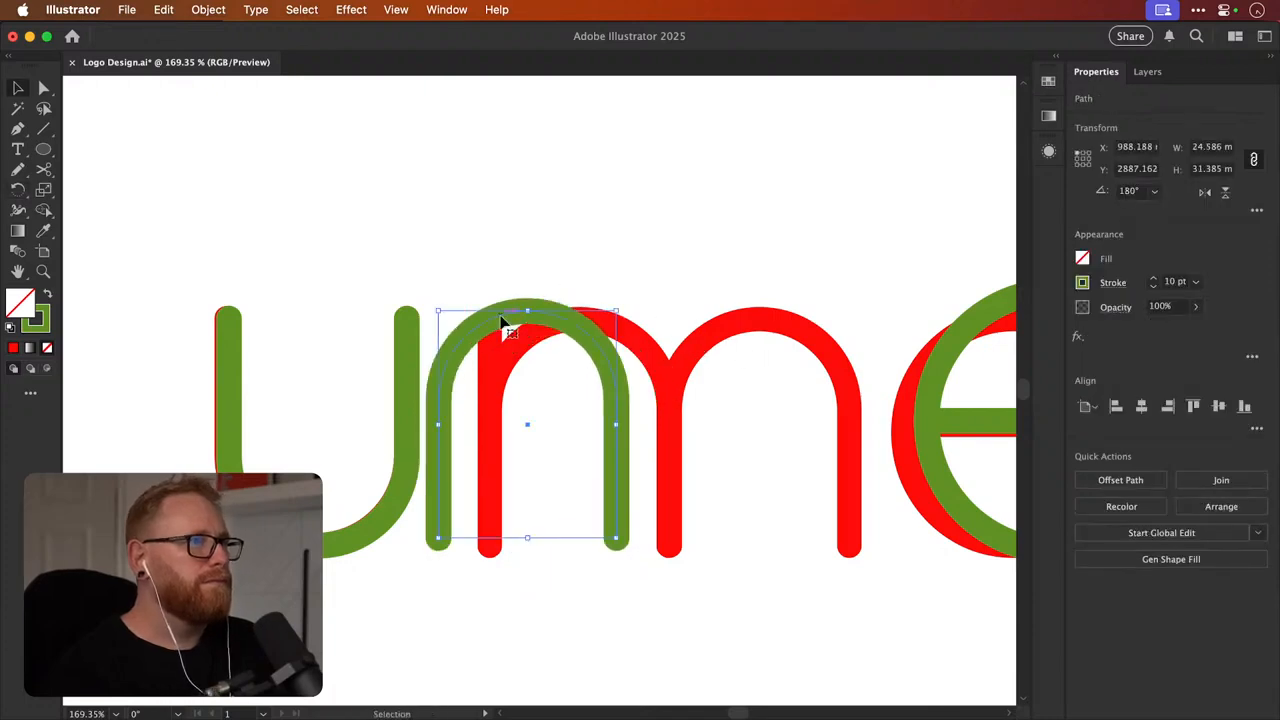
{"action": "left_click_drag", "start_coordinate": [500, 322], "coordinate": [250, 331]}
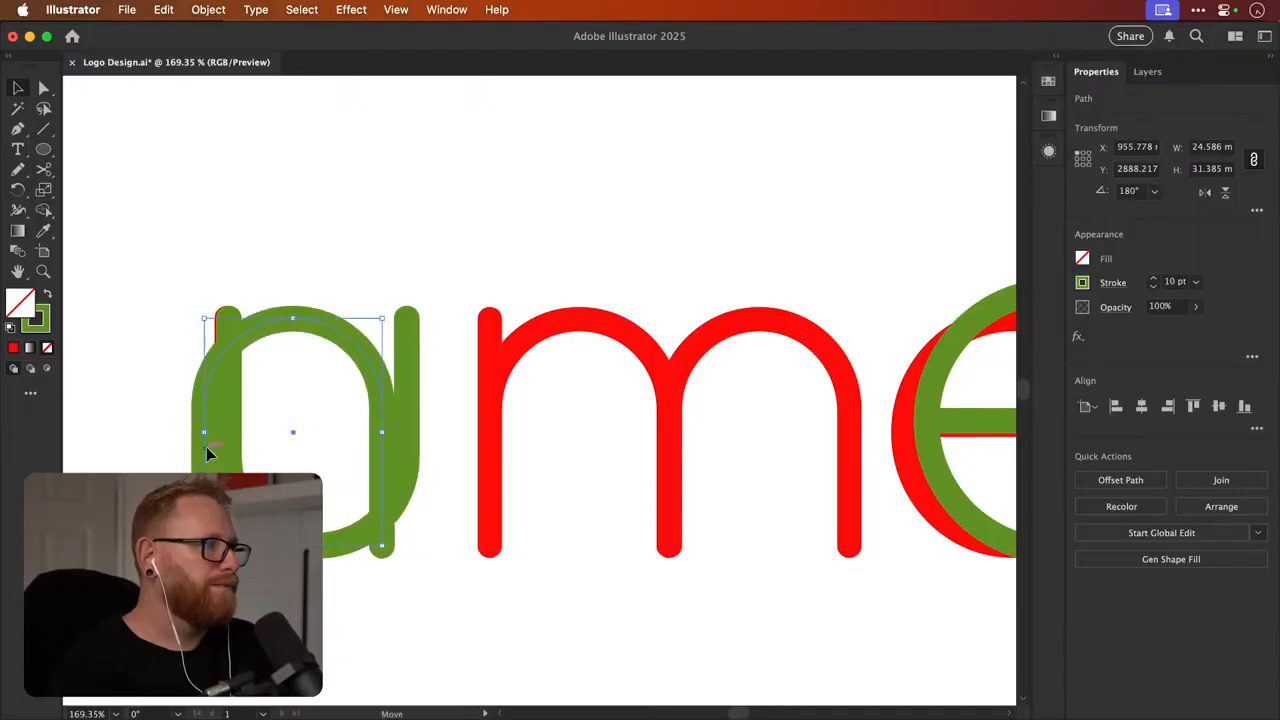
{"action": "left_click_drag", "start_coordinate": [206, 447], "coordinate": [489, 408]}
Draw a short vertical line with the Pen tool from the red m's stem end down to the green arch's shoulder
{"action": "key", "text": "p"}
{"action": "left_click", "coordinate": [580, 408], "text": "super"}
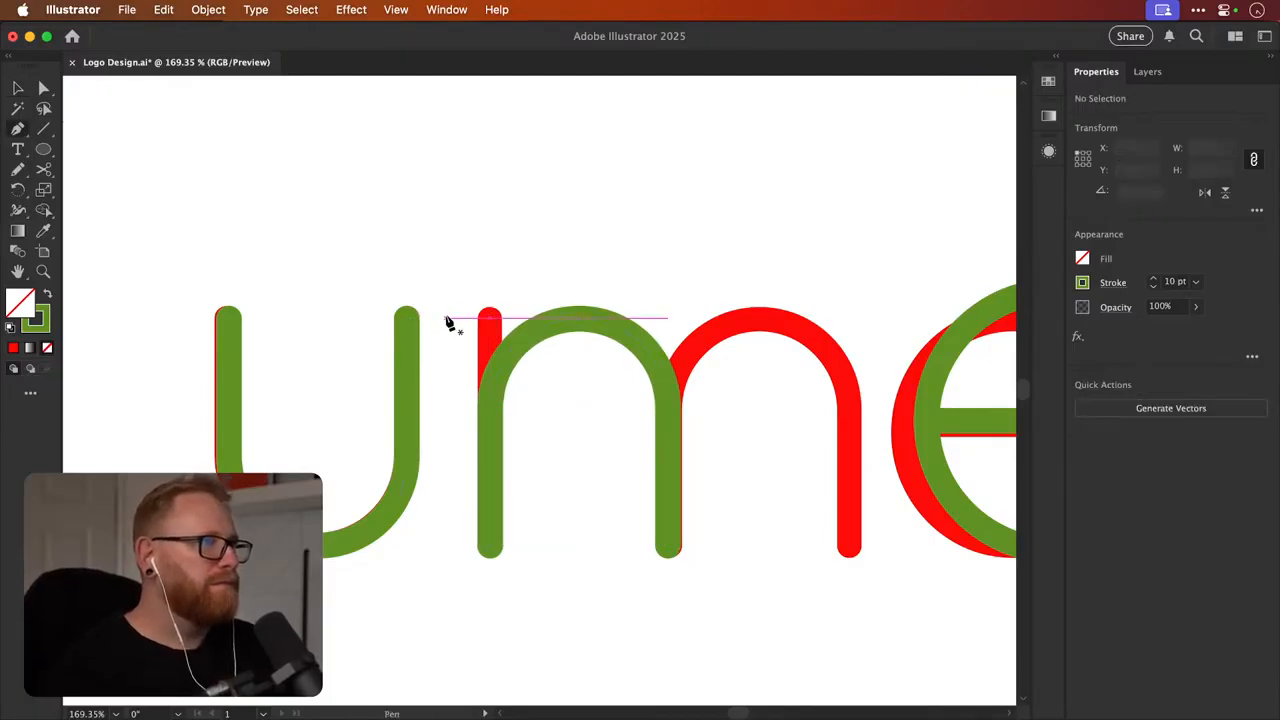
{"action": "left_click", "coordinate": [490, 321]}
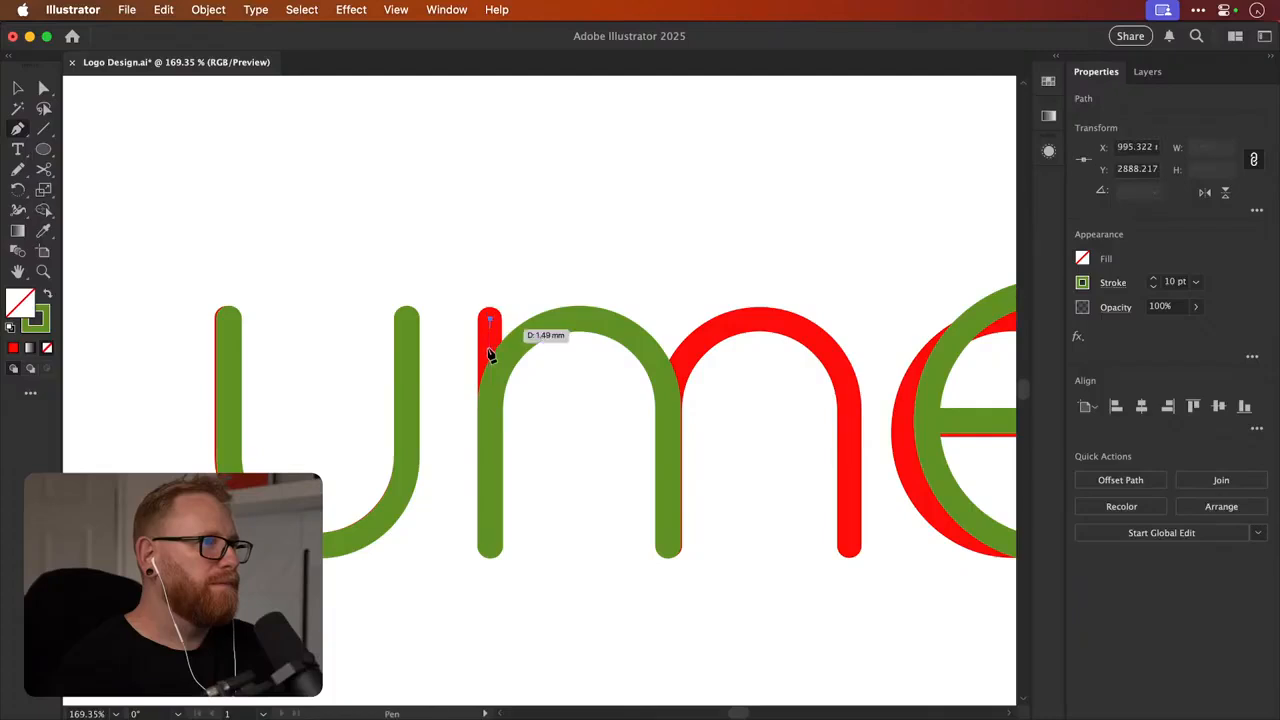
{"action": "left_click", "coordinate": [494, 410], "text": "super"}
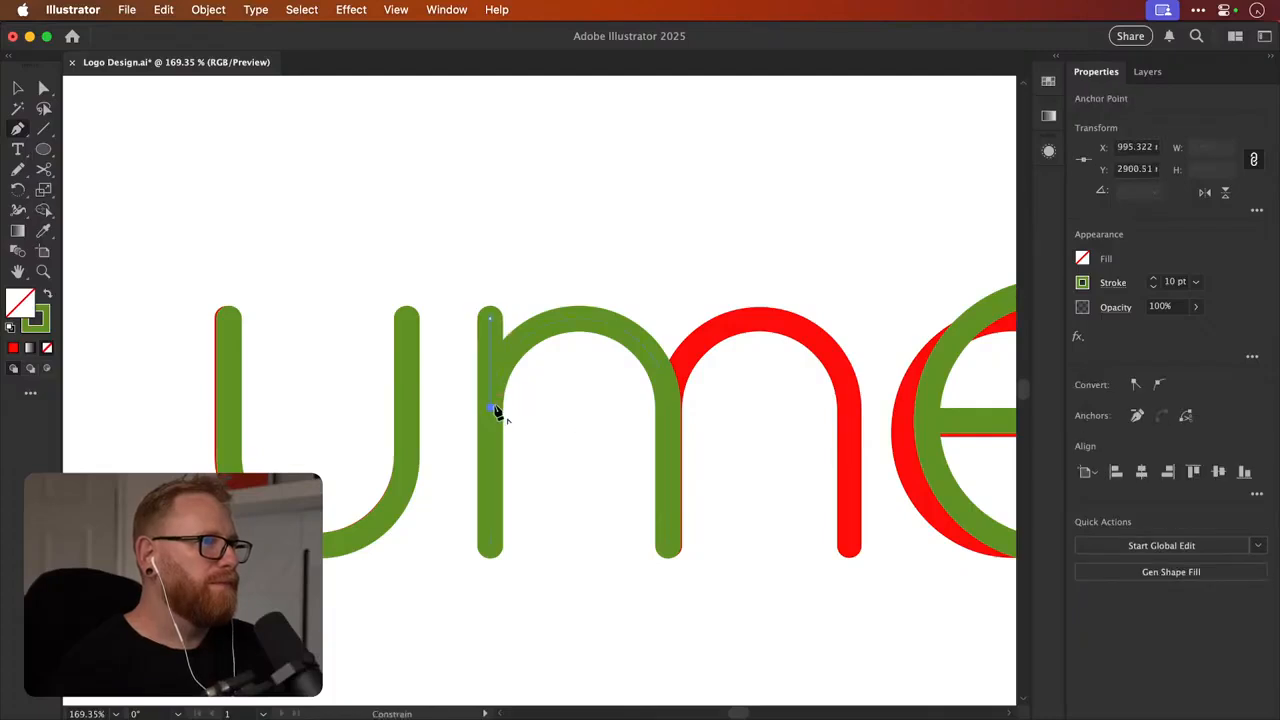
Duplicate the green arch over the red m's second arch
{"action": "left_click_drag", "start_coordinate": [635, 306], "coordinate": [500, 357]}
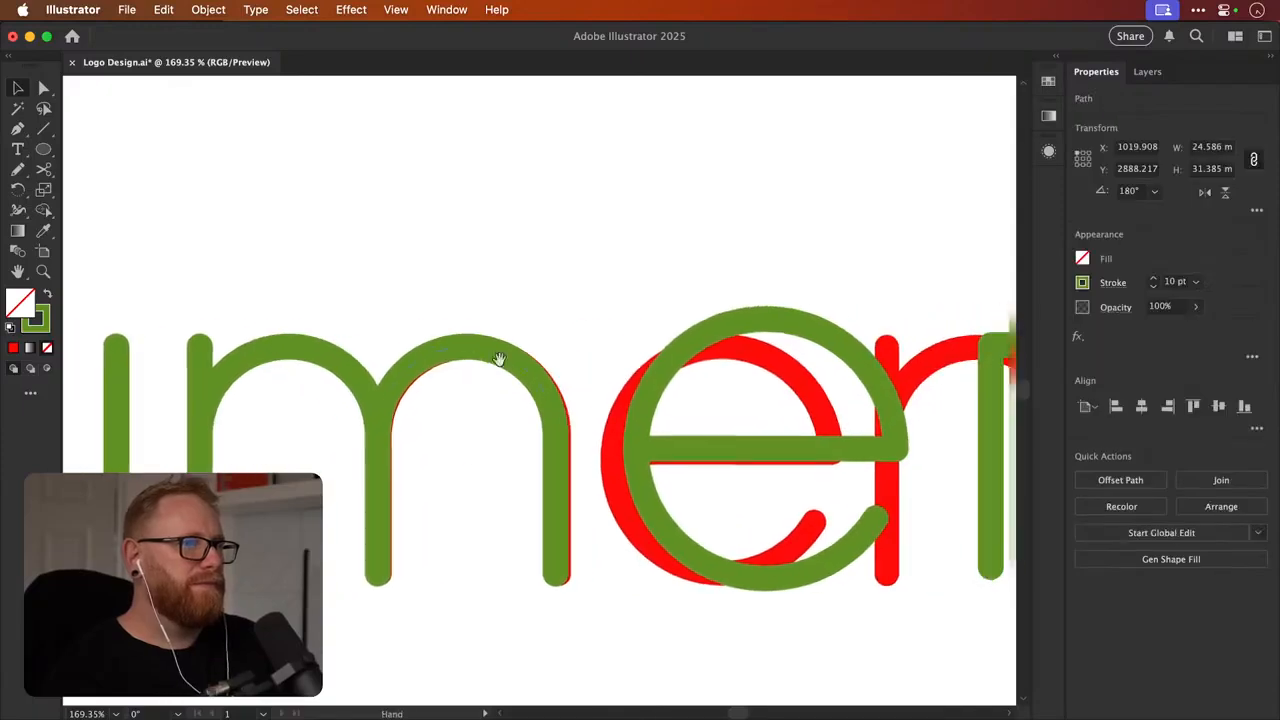
Scale the green e down to about 31.8 mm and align its top edge with the m's second arch
{"action": "left_click", "coordinate": [845, 348]}
{"action": "left_click_drag", "start_coordinate": [897, 321], "coordinate": [868, 338]}
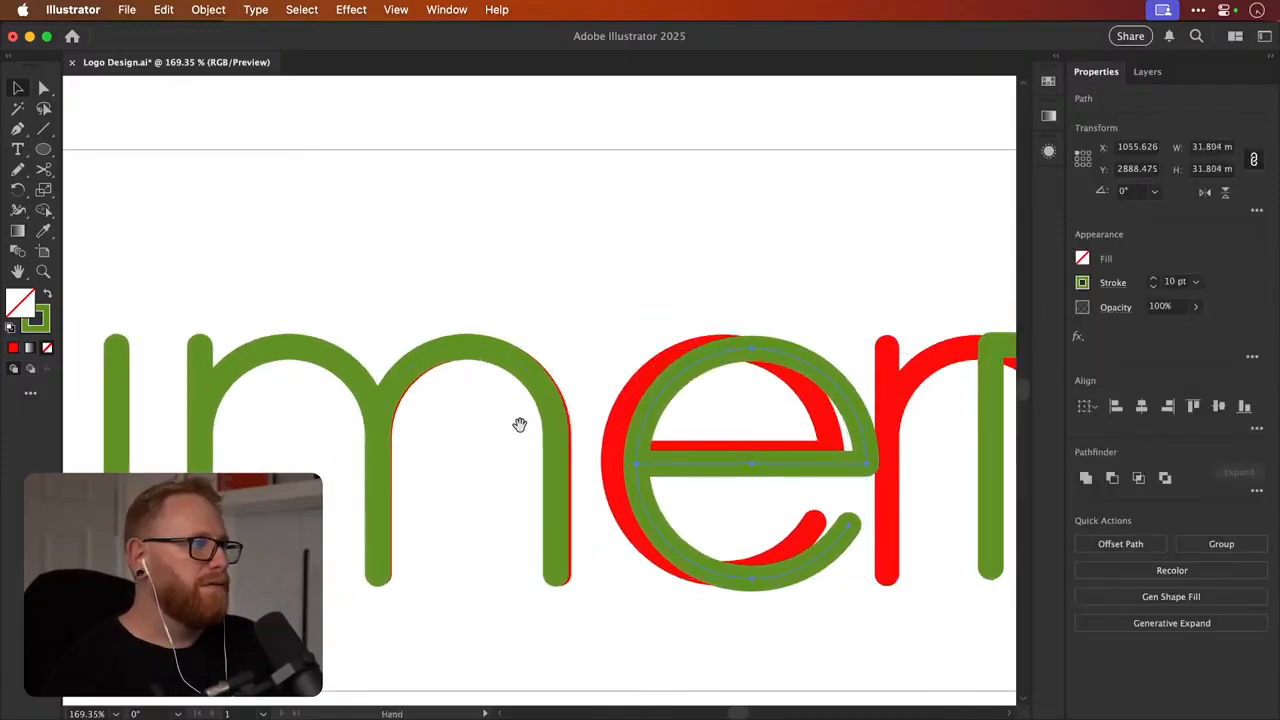
{"action": "left_click_drag", "start_coordinate": [519, 424], "coordinate": [472, 433]}
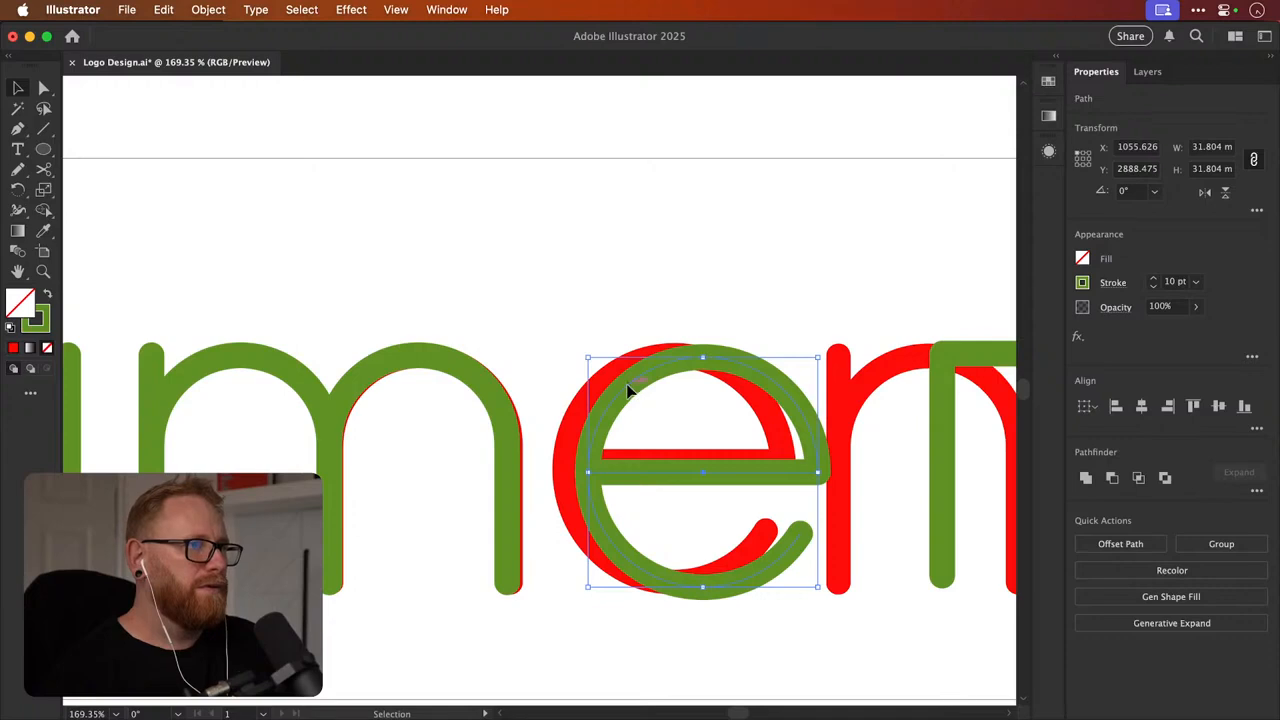
{"action": "mouse_move", "coordinate": [628, 391]}
{"action": "left_mouse_down"}
{"action": "mouse_move", "coordinate": [363, 392]}
{"action": "mouse_move", "coordinate": [604, 388]}
{"action": "left_mouse_up"}
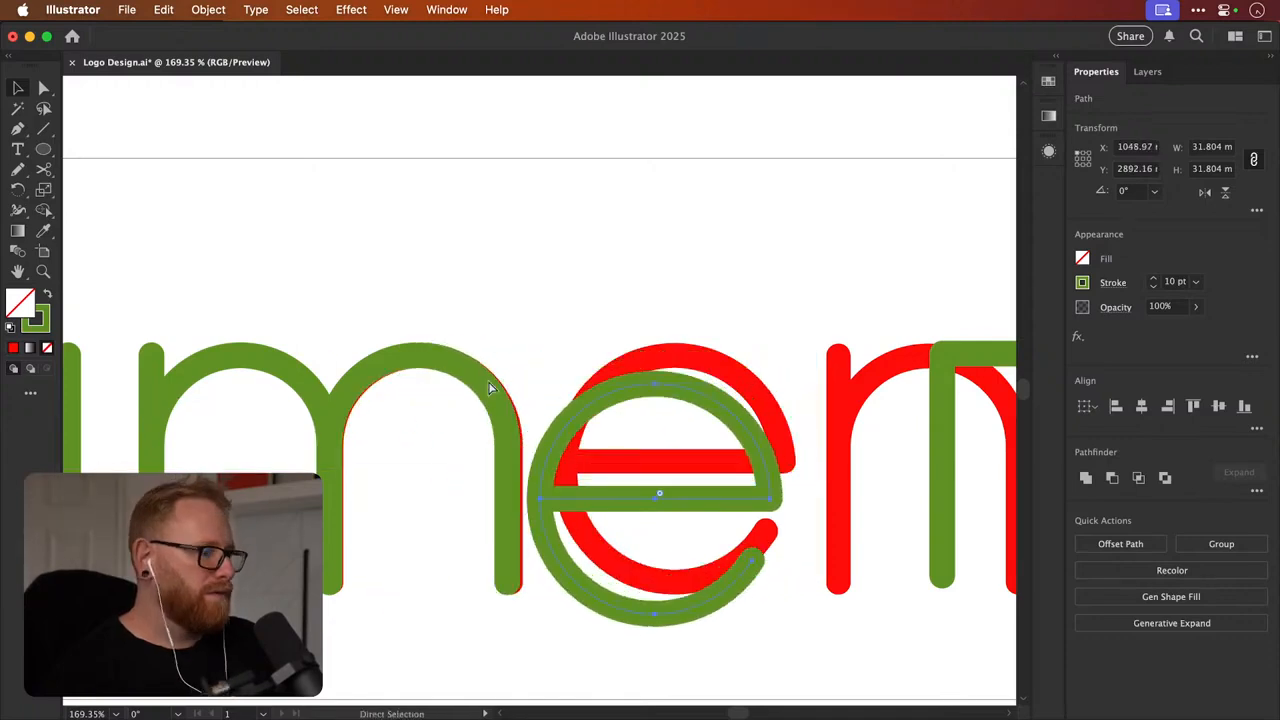
{"action": "left_click", "coordinate": [465, 348], "text": "shift"}
{"action": "left_click", "coordinate": [1193, 405]}
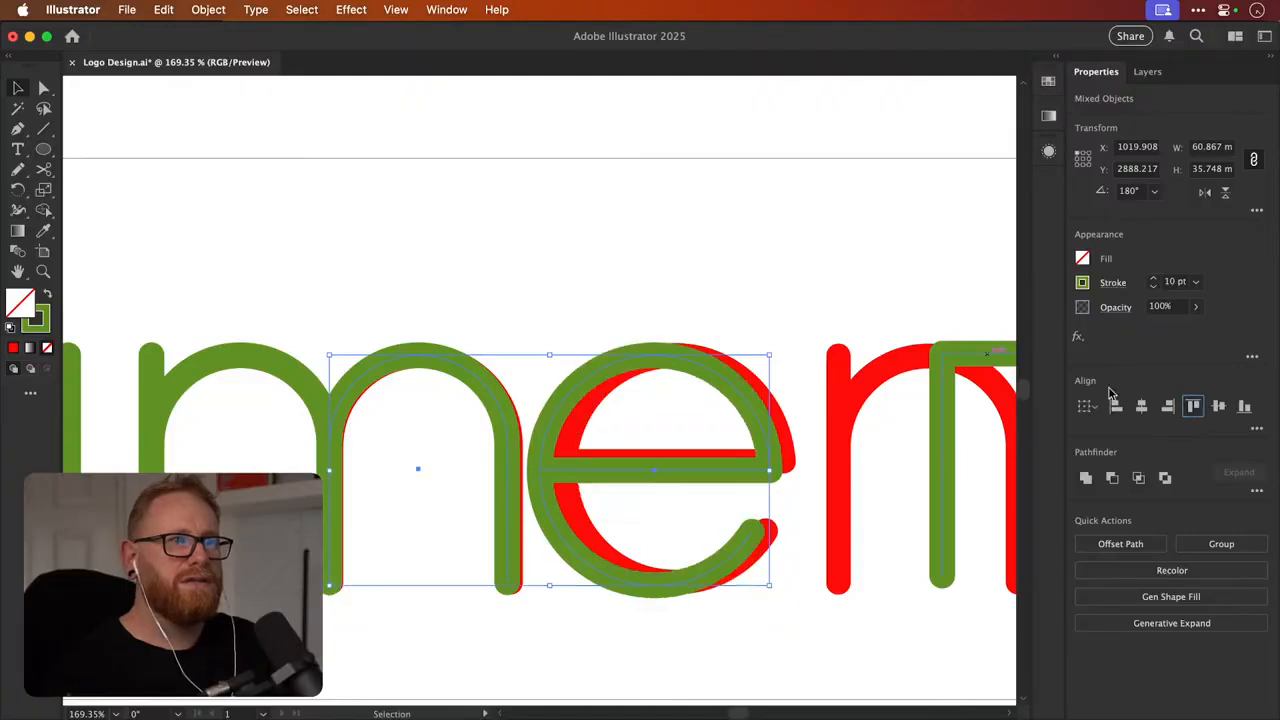
Move the green e over the red e and scale it down to about 31.3 mm to fit the guide
{"action": "key", "text": "super+shift+a"}
{"action": "left_click_drag", "start_coordinate": [700, 366], "coordinate": [714, 363]}
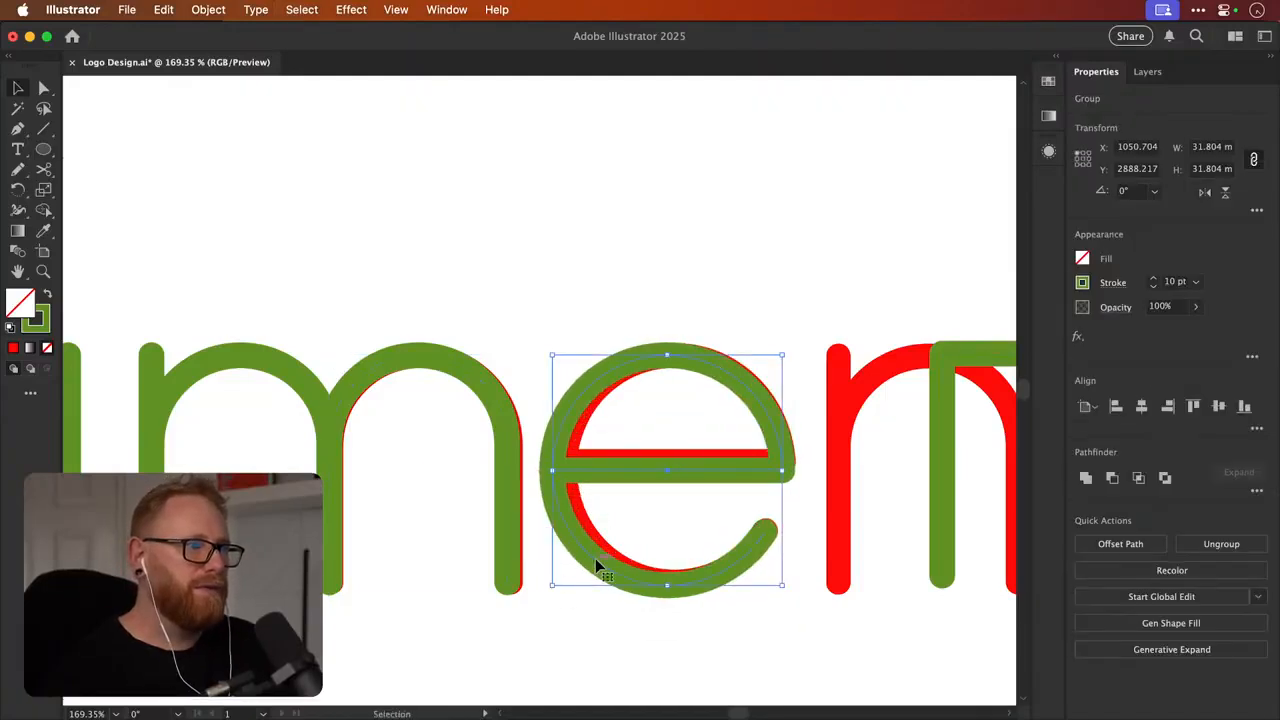
{"action": "left_click_drag", "start_coordinate": [600, 566], "coordinate": [634, 557]}
{"action": "left_click_drag", "start_coordinate": [794, 587], "coordinate": [790, 583]}
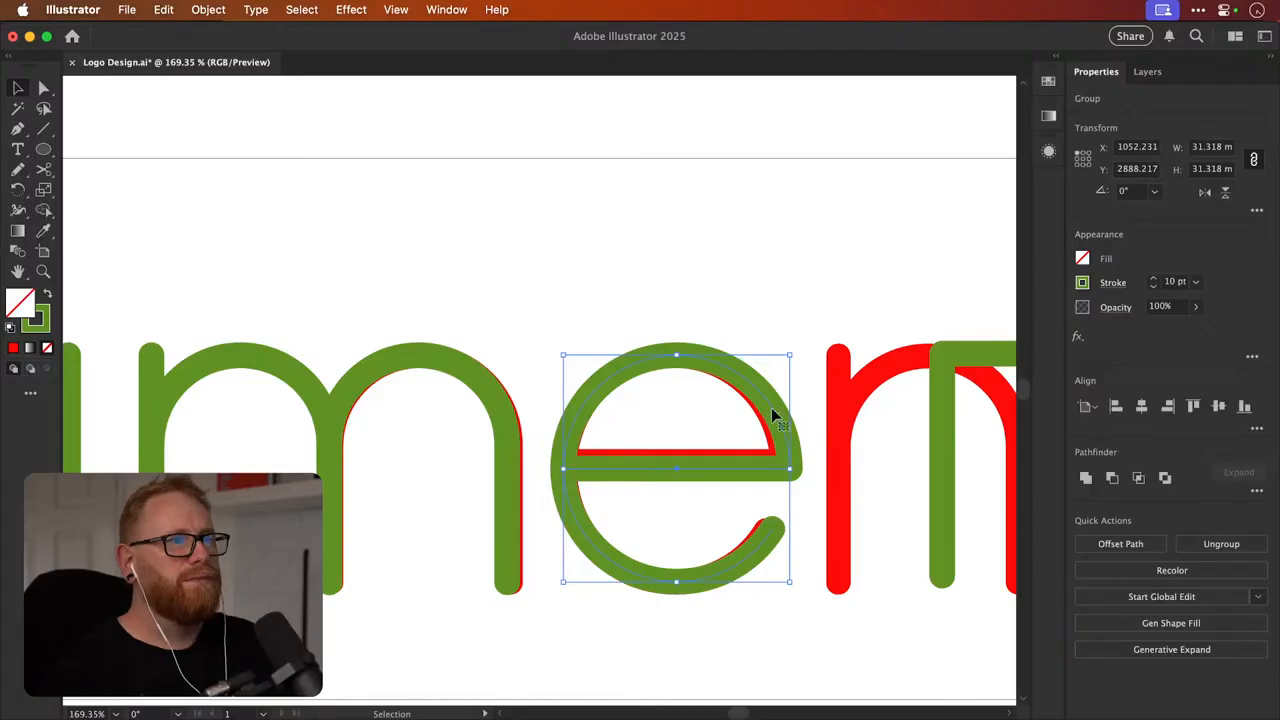
Shorten the inner end of the e's crossbar so it stops short of the bowl's left curve
{"action": "scroll", "coordinate": [771, 407], "scroll_direction": "right", "scroll_amount": 5}
{"action": "key", "text": "a"}
{"action": "left_click", "coordinate": [480, 440]}
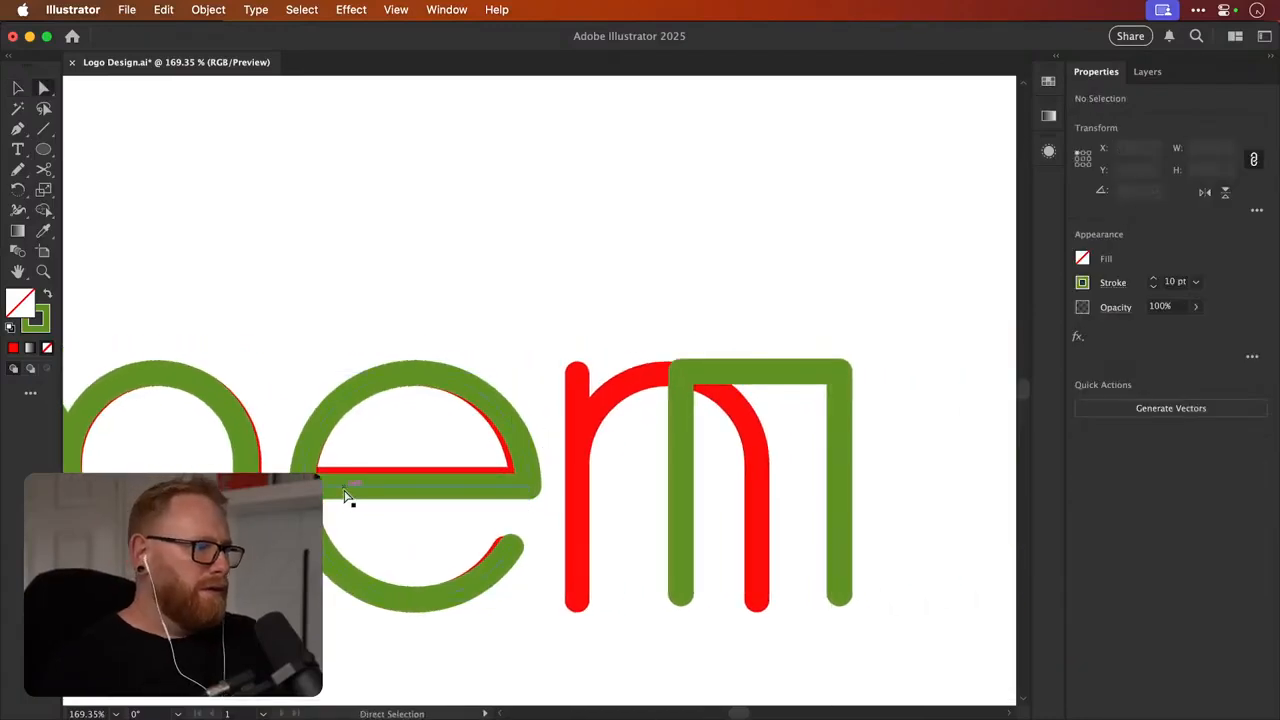
{"action": "left_click", "coordinate": [344, 489]}
{"action": "left_click_drag", "start_coordinate": [303, 486], "coordinate": [351, 483]}
{"action": "key", "text": "v"}
{"action": "left_click", "coordinate": [385, 430]}
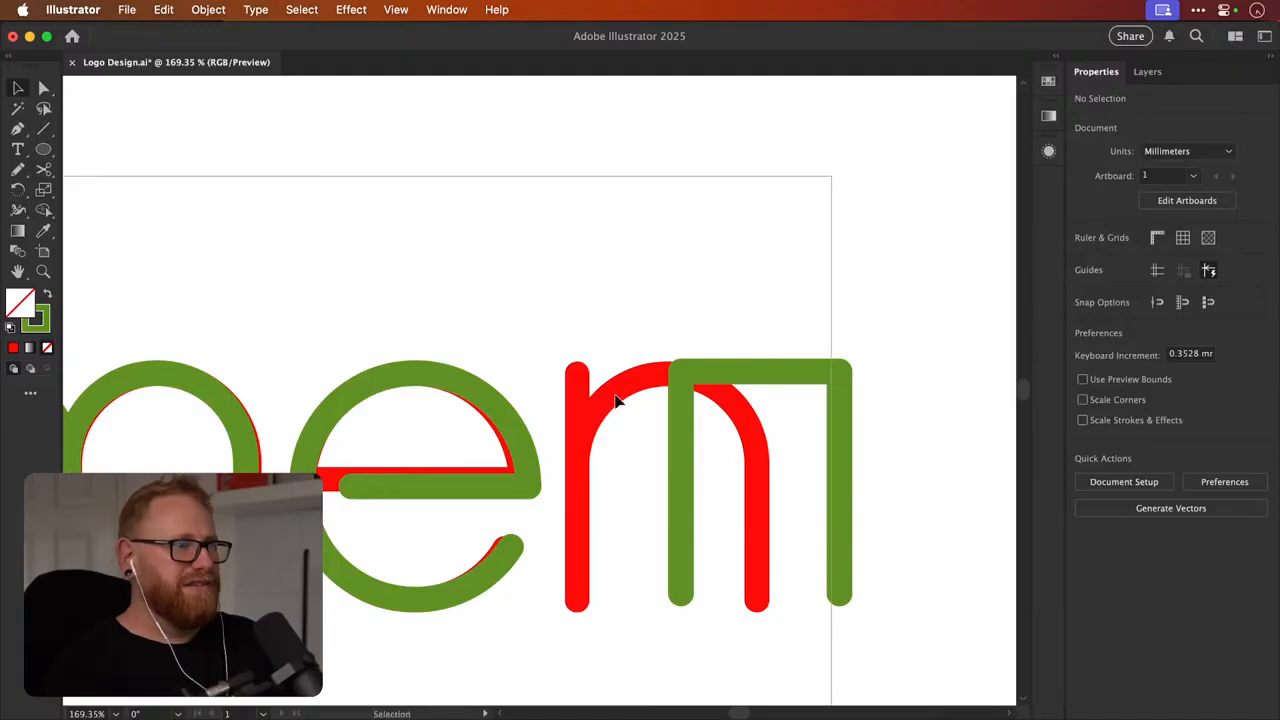
Delete the old squared green n and duplicate the m's first arch with its stem over the red n
{"action": "scroll", "coordinate": [617, 400], "scroll_direction": "right", "scroll_amount": 2}
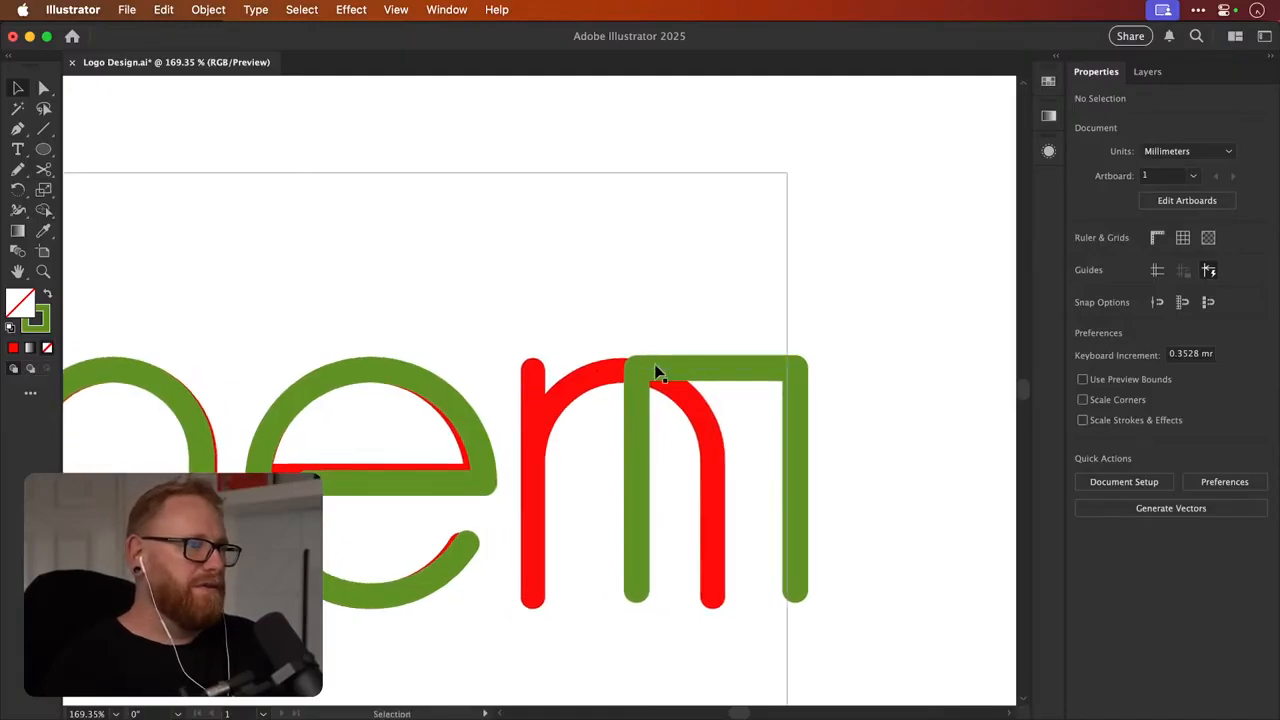
{"action": "left_click", "coordinate": [656, 372]}
{"action": "left_click", "coordinate": [714, 366]}
{"action": "scroll", "coordinate": [714, 366], "scroll_direction": "left", "scroll_amount": 5}
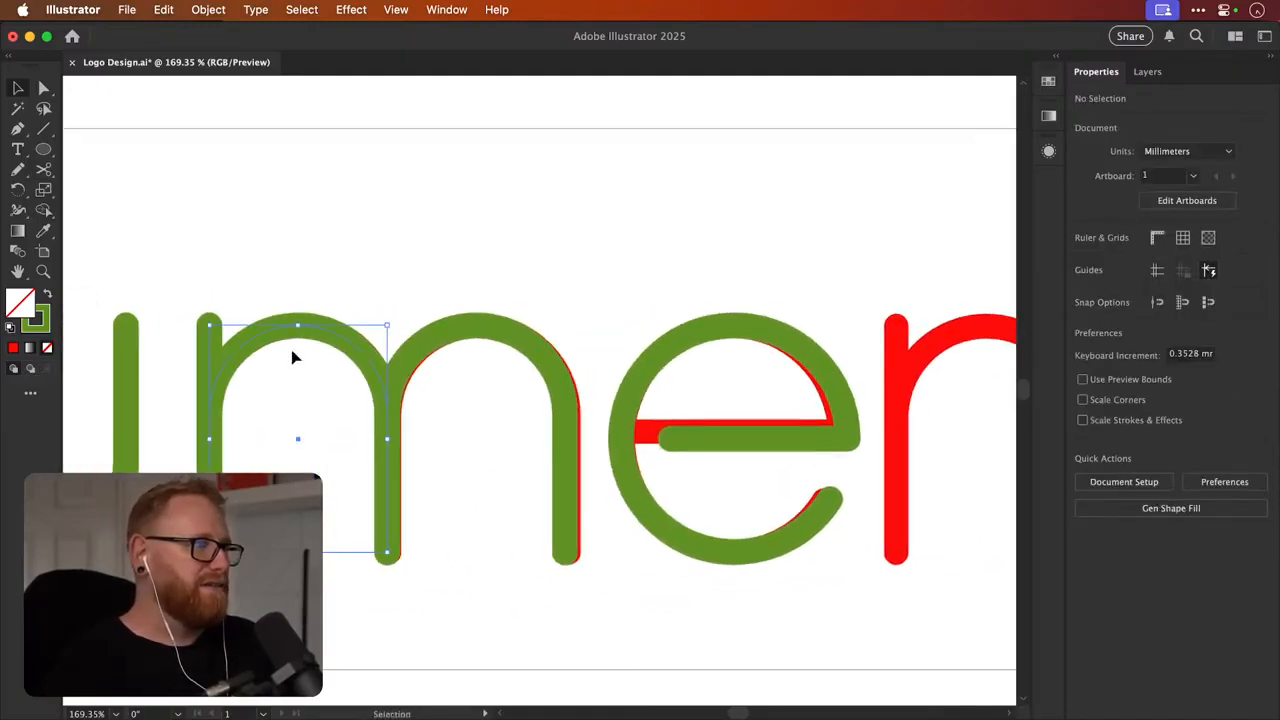
{"action": "left_click_drag", "start_coordinate": [290, 350], "coordinate": [945, 315]}
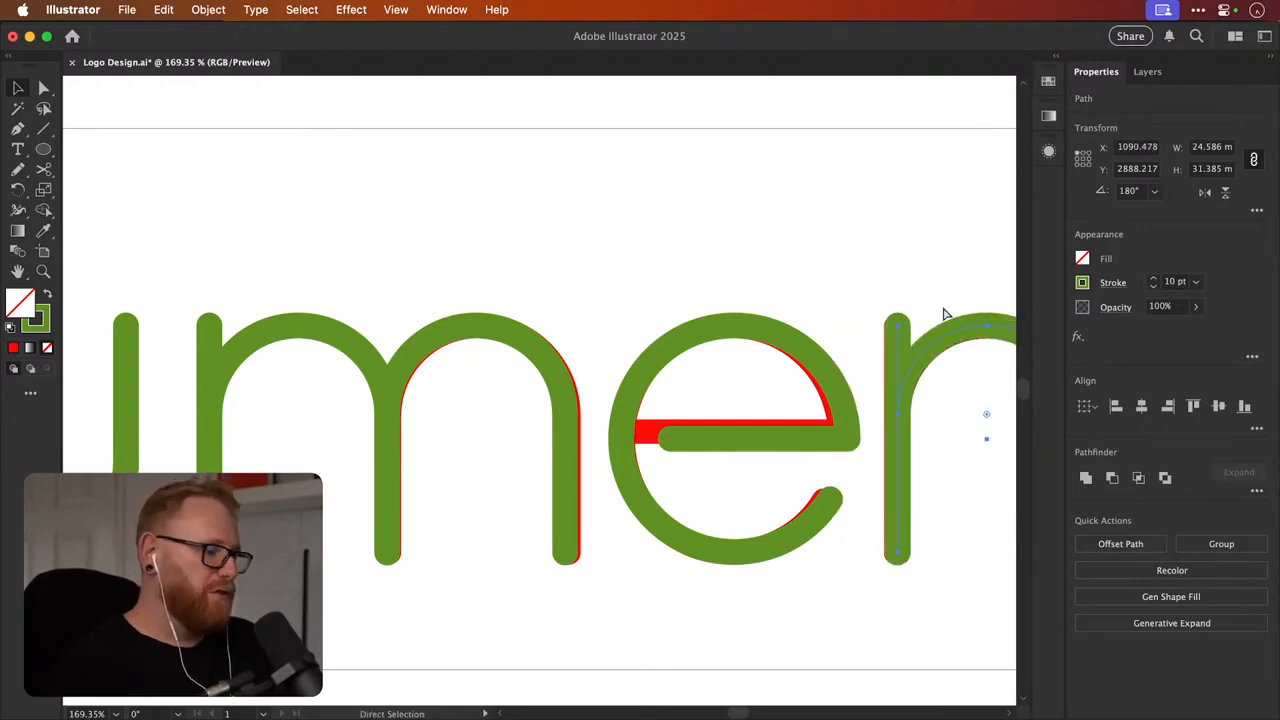
Examine the rebuilt Lumen lettering as a whole beside the stacked Lumen & Leaf logo
{"action": "key", "text": "super+minus"}
{"action": "key", "text": "super+minus"}
{"action": "key", "text": "super+minus"}
{"action": "key", "text": "super+minus"}
{"action": "key", "text": "super+minus"}
{"action": "left_click", "coordinate": [466, 320]}
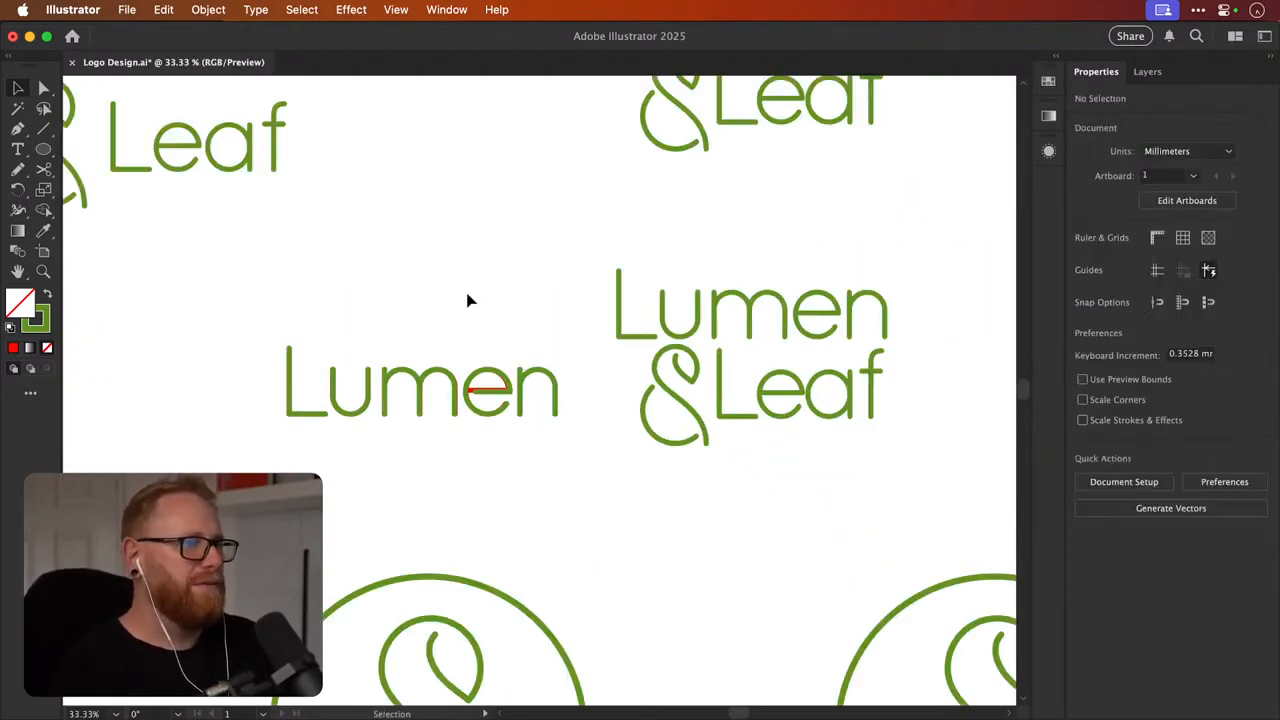
{"action": "scroll", "coordinate": [451, 363], "scroll_direction": "left", "scroll_amount": 2}
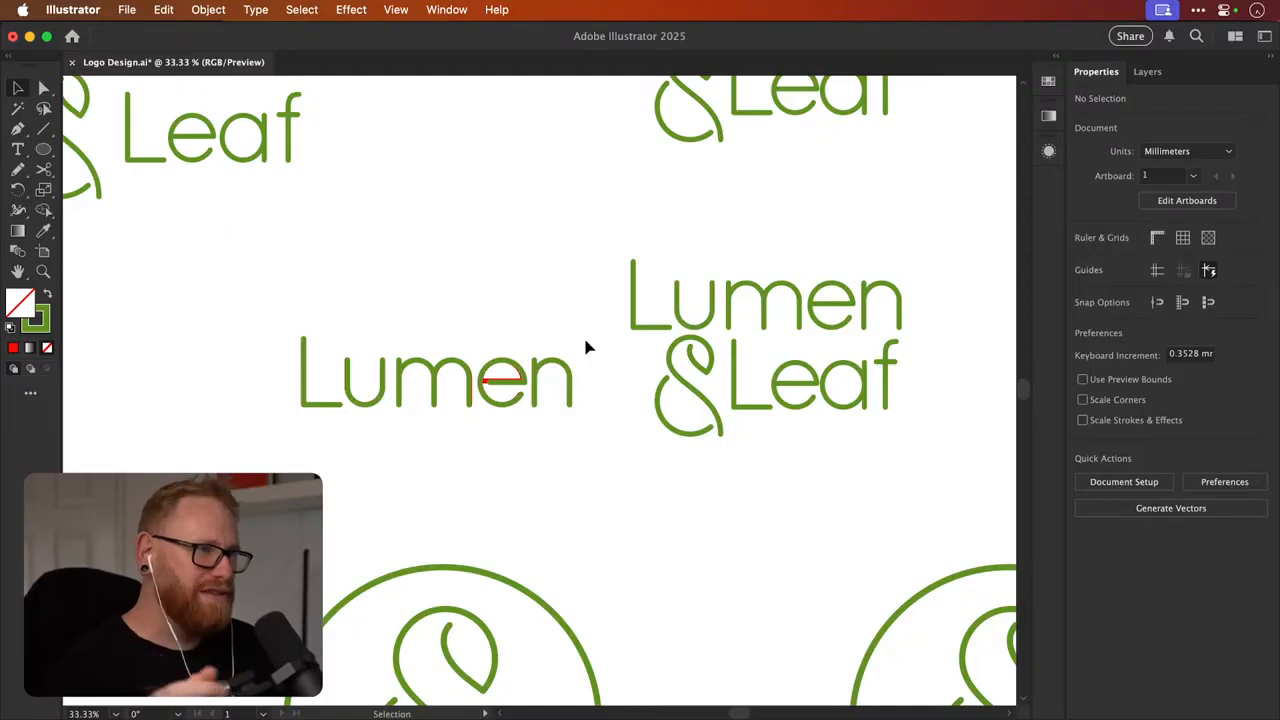
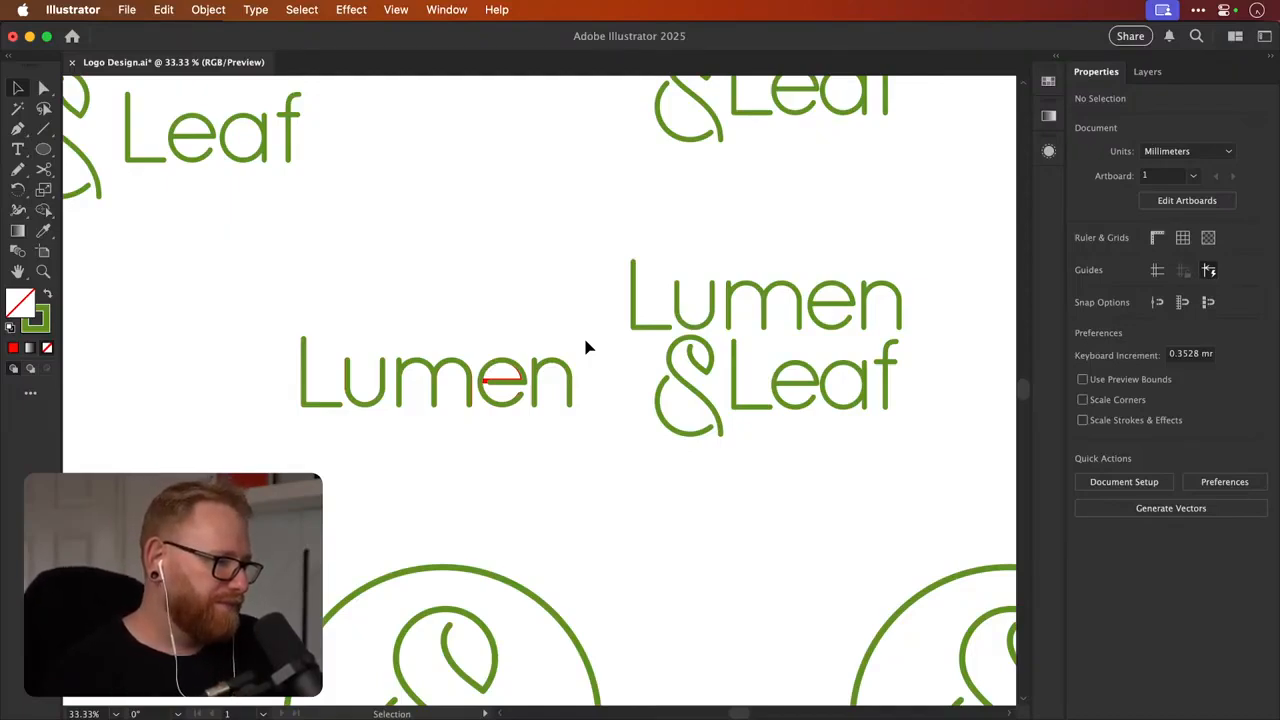
{"action": "scroll", "coordinate": [523, 423], "scroll_direction": "up", "scroll_amount": 2}
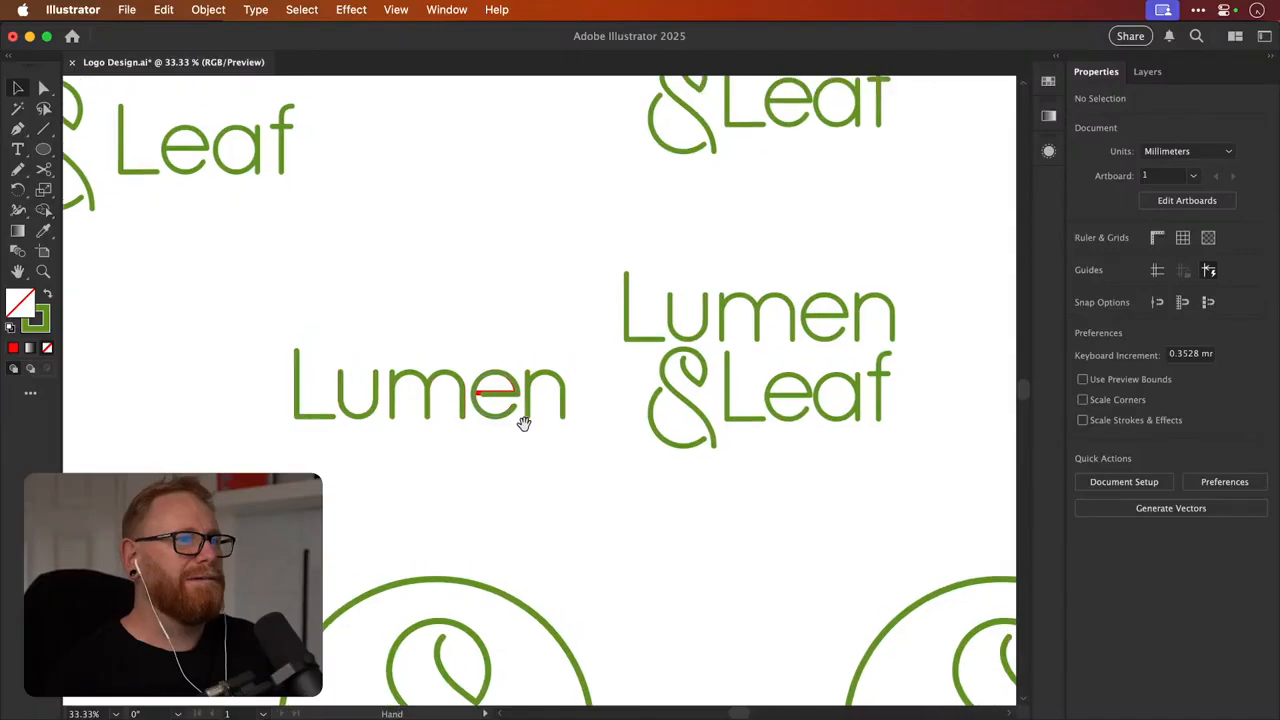
Copy the ampersand from the stacked logo and the rebuilt L and e beneath Lumen, spacing them as "& Le"
{"action": "left_click_drag", "start_coordinate": [686, 402], "coordinate": [378, 490]}
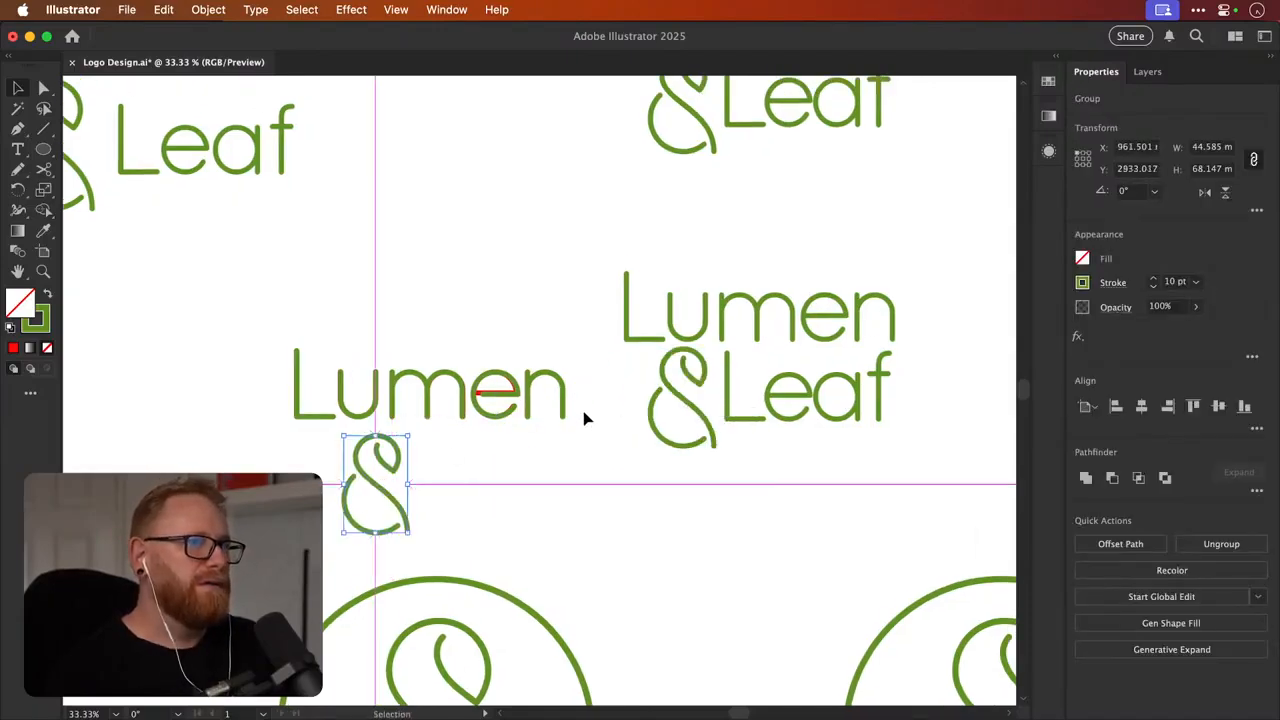
{"action": "left_click", "coordinate": [313, 418]}
{"action": "left_click", "coordinate": [502, 395], "text": "shift"}
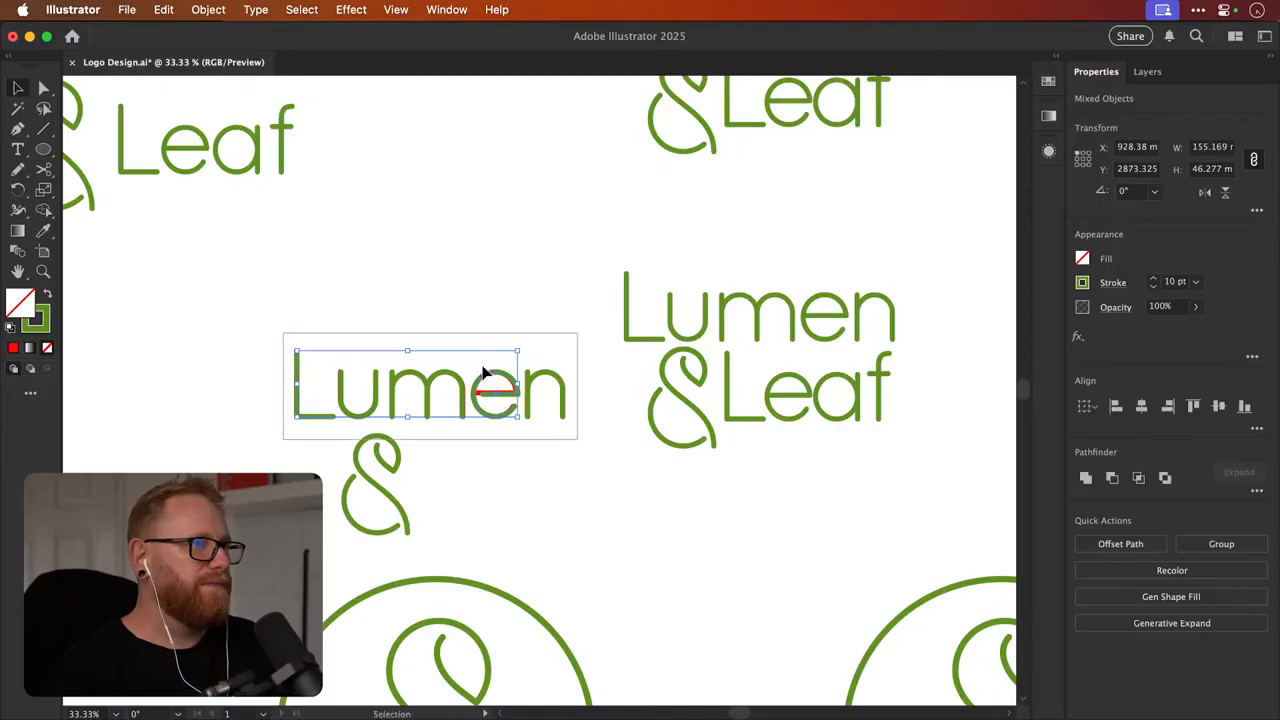
{"action": "left_click_drag", "start_coordinate": [499, 426], "coordinate": [500, 430]}
{"action": "left_click", "coordinate": [297, 403], "text": "shift"}
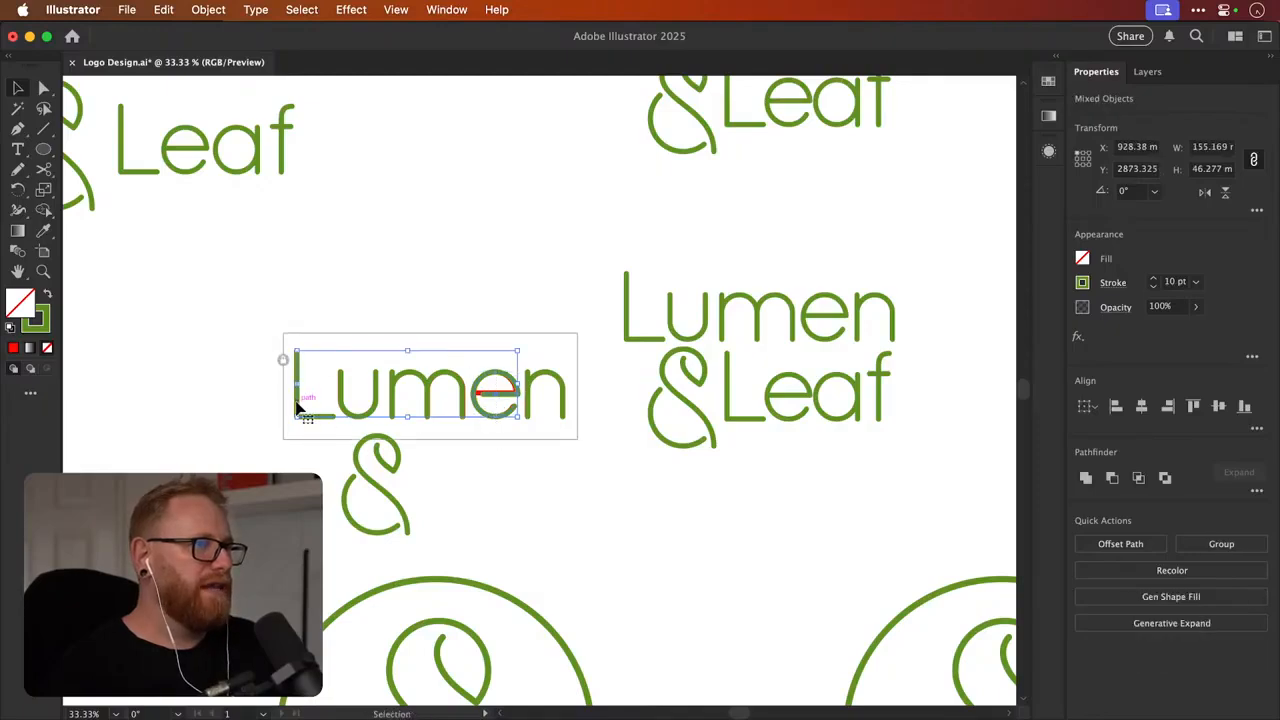
{"action": "left_click_drag", "start_coordinate": [297, 407], "coordinate": [435, 502]}
{"action": "left_click", "coordinate": [520, 331]}
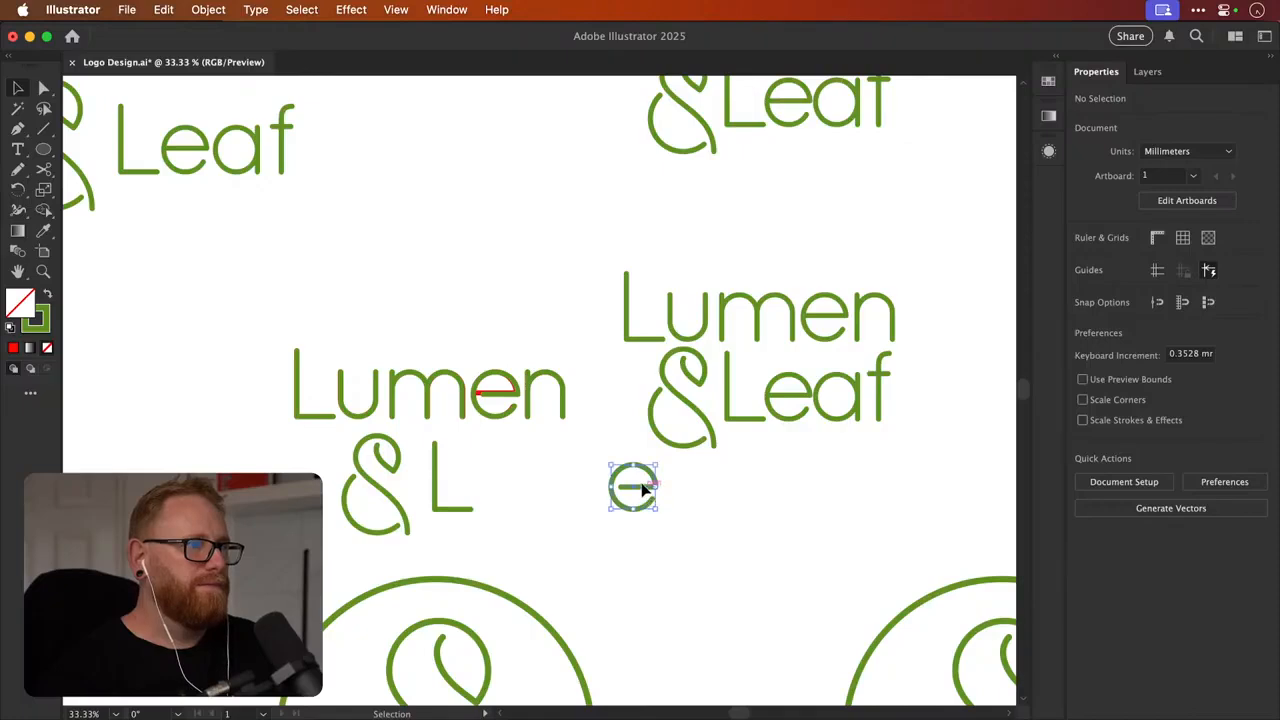
{"action": "left_click_drag", "start_coordinate": [643, 488], "coordinate": [558, 482]}
{"action": "left_click", "coordinate": [565, 488]}
Duplicate the e after "Le" and draw an unfilled green circle beside it, sized to 31.318 mm
{"action": "key", "text": "z"}
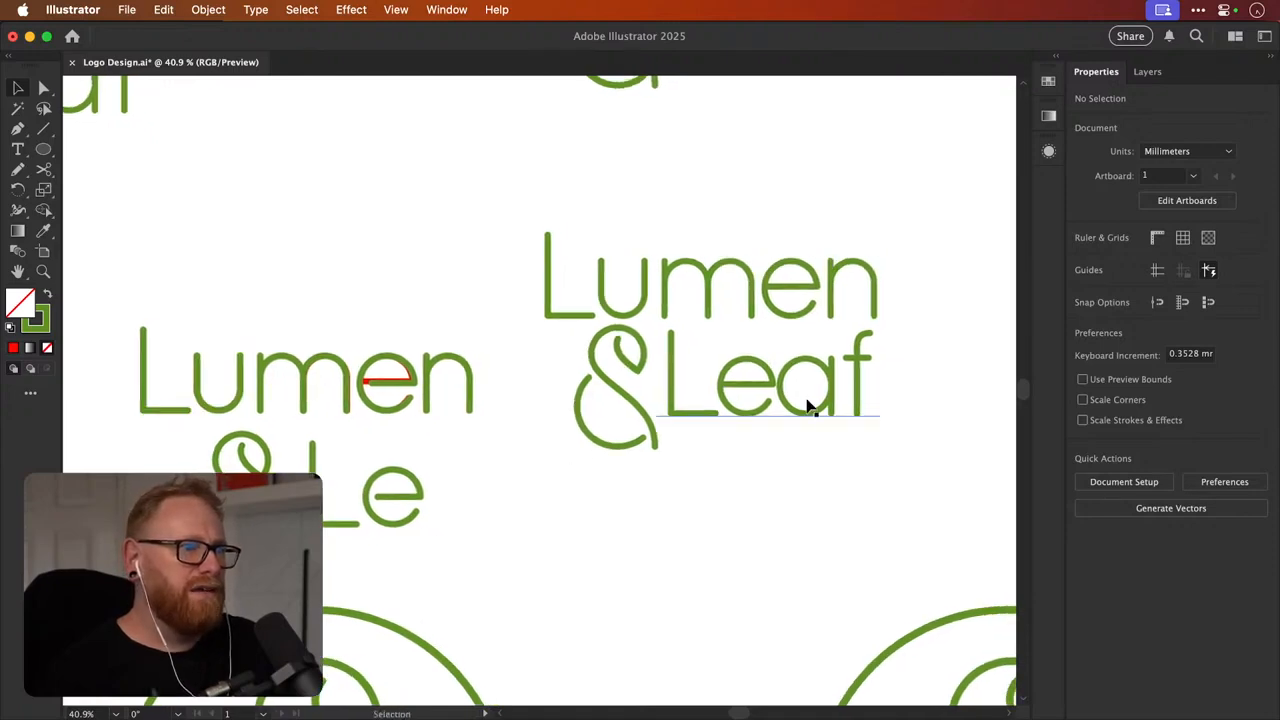
{"action": "mouse_move", "coordinate": [406, 478]}
{"action": "left_mouse_down"}
{"action": "mouse_move", "coordinate": [508, 477]}
{"action": "mouse_move", "coordinate": [563, 528]}
{"action": "left_mouse_up"}
{"action": "key", "text": "v"}
{"action": "left_click", "coordinate": [483, 525]}
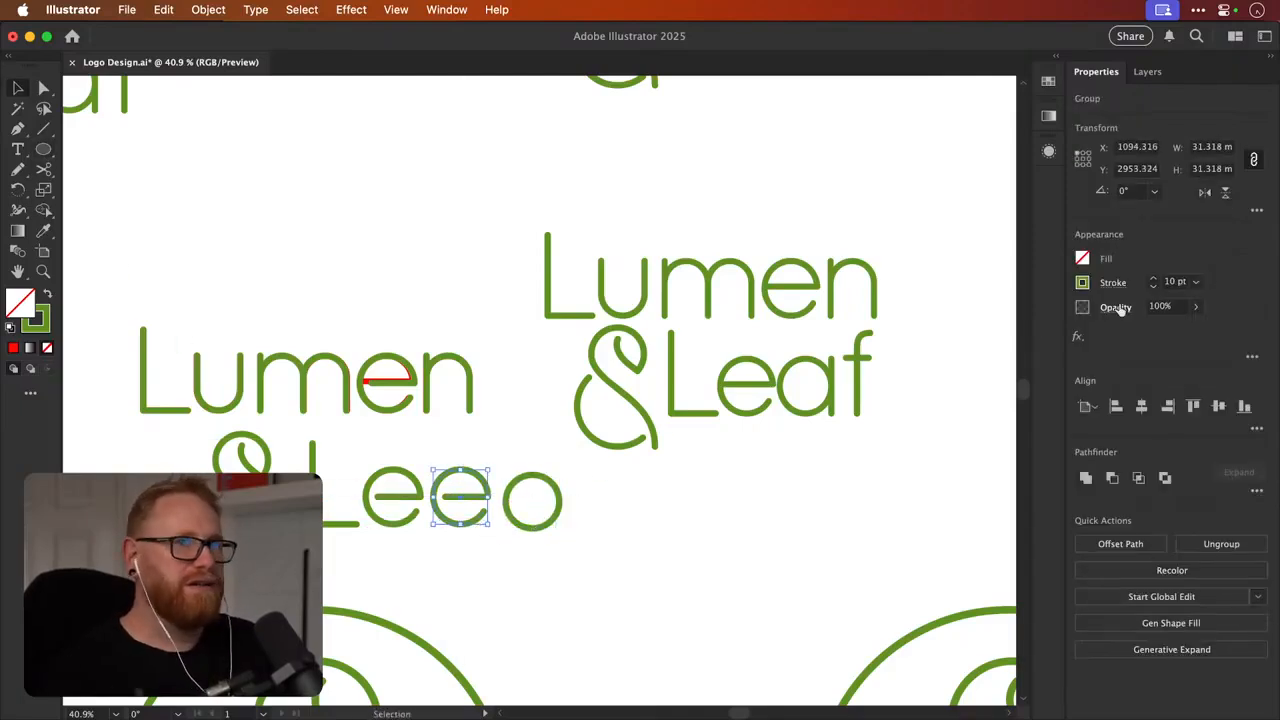
{"action": "key", "text": "v"}
{"action": "left_click", "coordinate": [540, 475]}
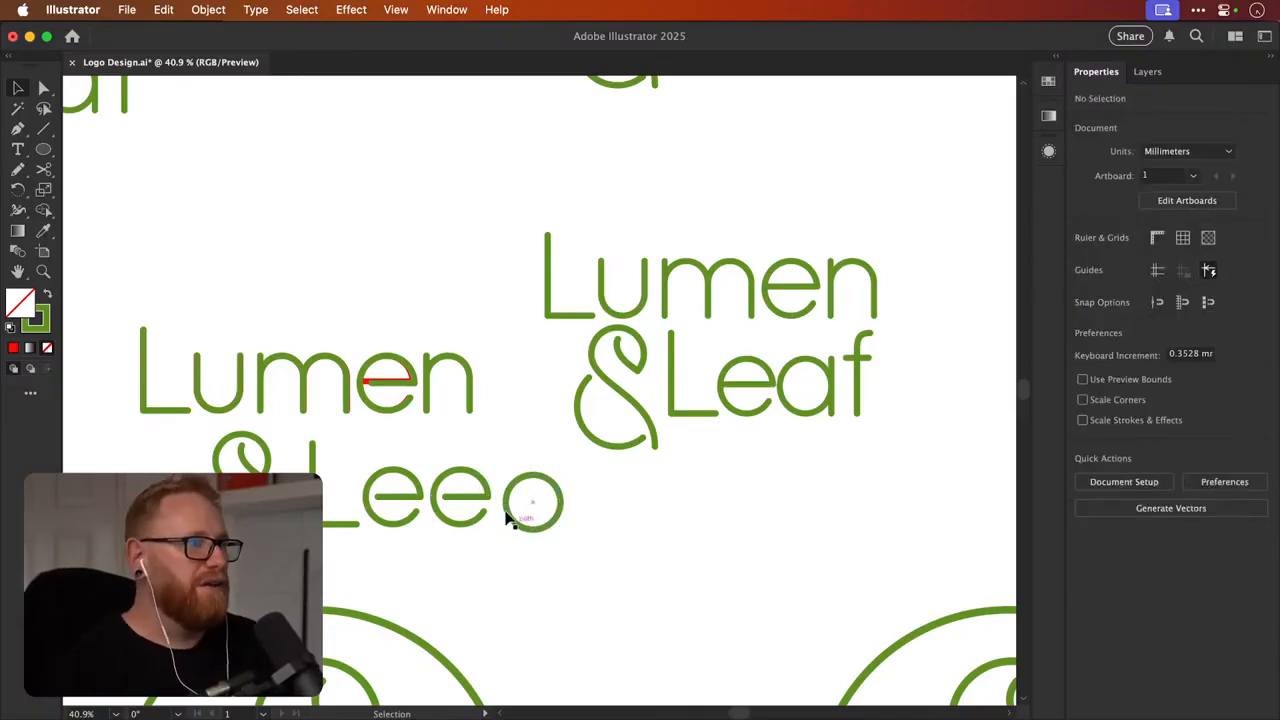
Align the circle's left and top edges with the second e, and remove that e so only the circle remains
{"action": "scroll", "coordinate": [506, 514], "scroll_direction": "up", "scroll_amount": 3}
{"action": "left_click", "coordinate": [490, 463], "text": "shift"}
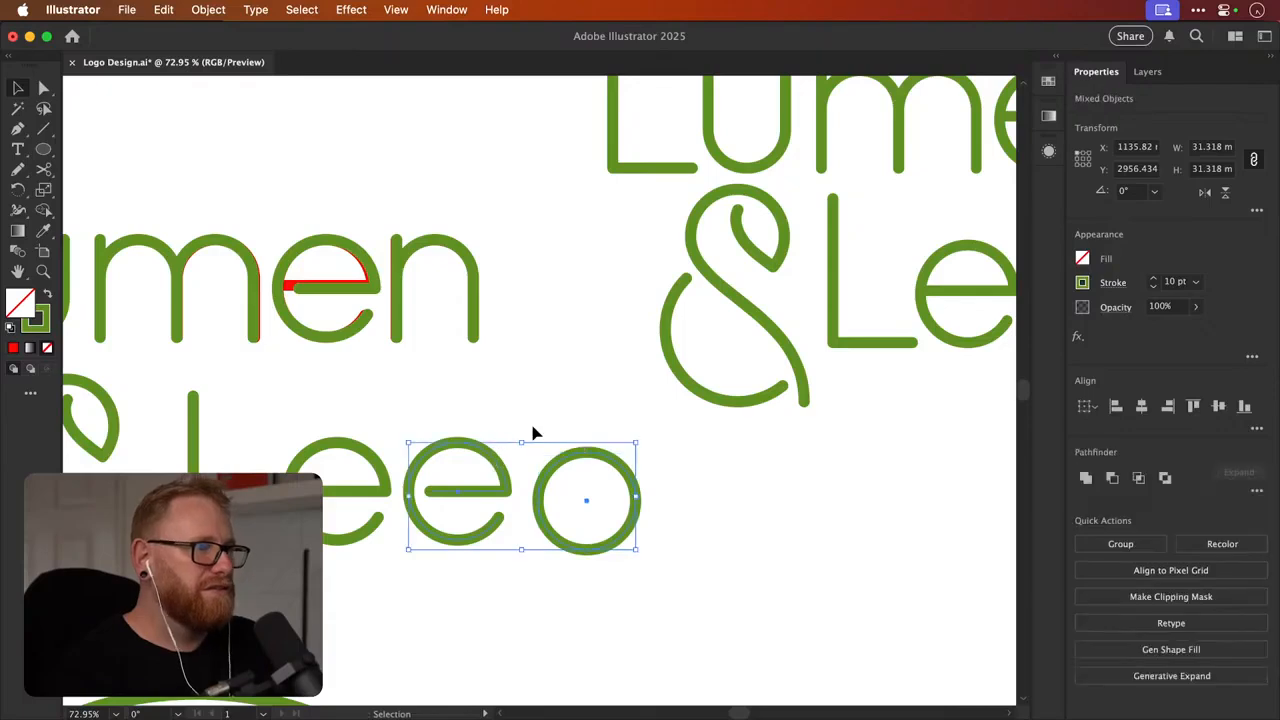
{"action": "left_click", "coordinate": [1115, 406]}
{"action": "left_click", "coordinate": [1193, 406]}
{"action": "key", "text": "super+shift+a"}
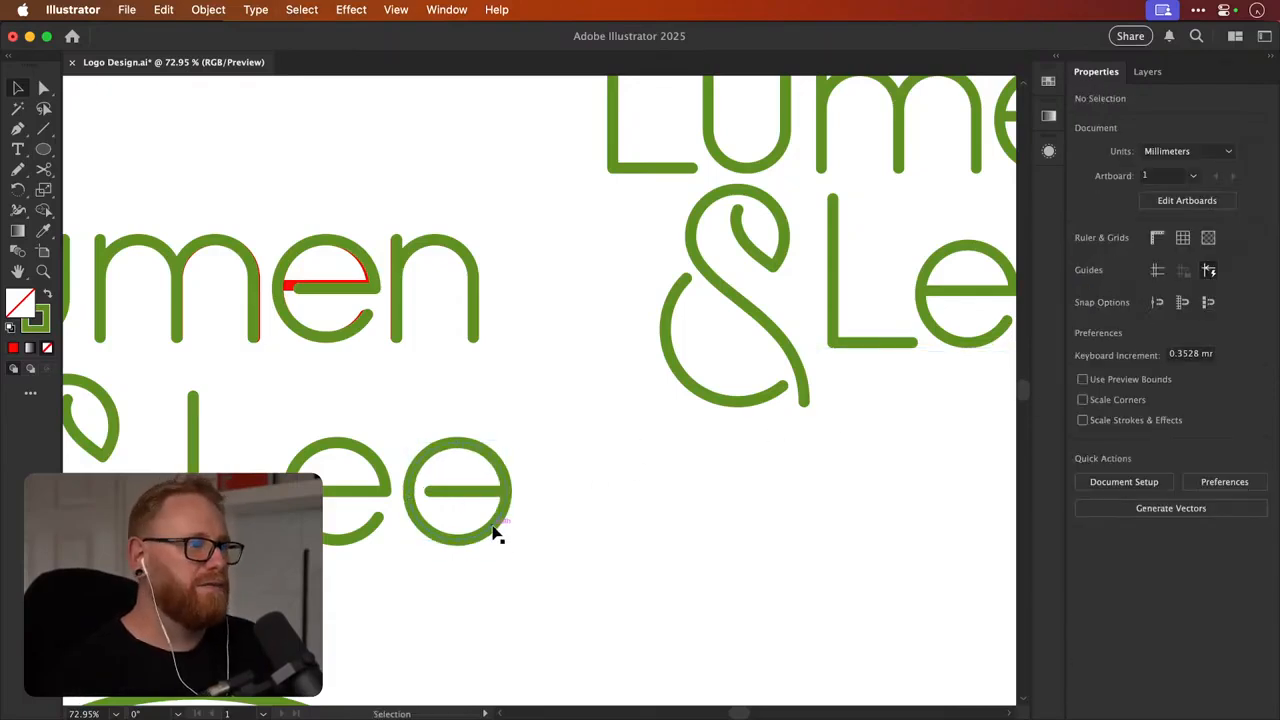
{"action": "left_click", "coordinate": [501, 522]}
{"action": "key", "text": "Delete"}
{"action": "left_click", "coordinate": [501, 522]}
{"action": "key", "text": "Delete"}
{"action": "key", "text": "super+f"}
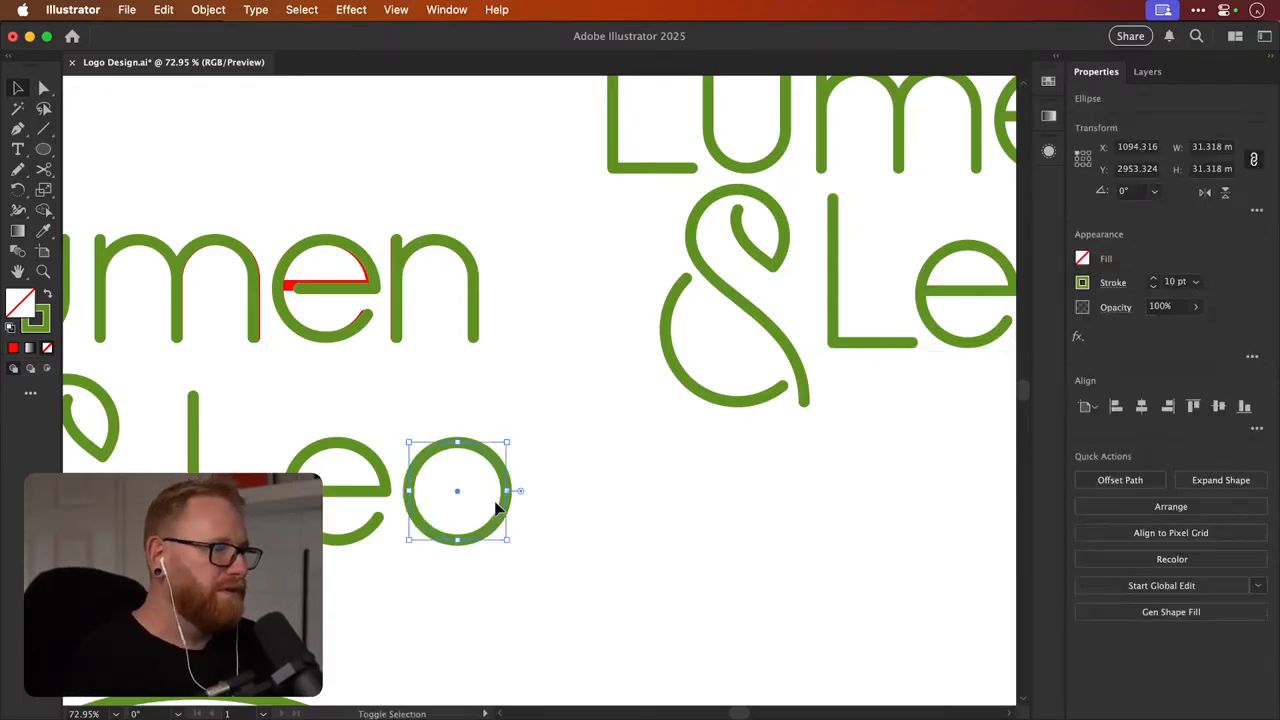
Draw a quarter arc about 5.2 mm wide with the Arc tool and place it in line below the circle's rightmost point
{"action": "key", "text": "super+shift+a"}
{"action": "key", "text": "super+space"}
{"action": "left_click", "coordinate": [492, 523]}
{"action": "left_click", "coordinate": [492, 523]}
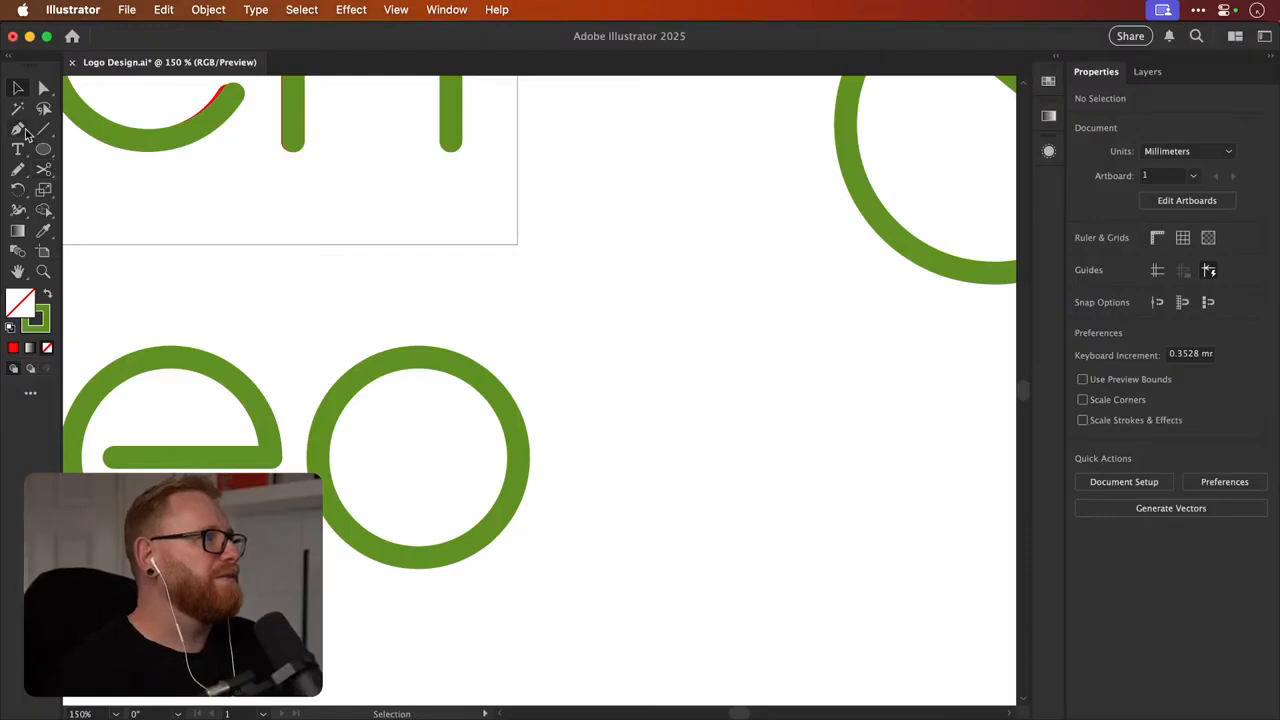
{"action": "left_click_drag", "start_coordinate": [43, 129], "coordinate": [105, 147]}
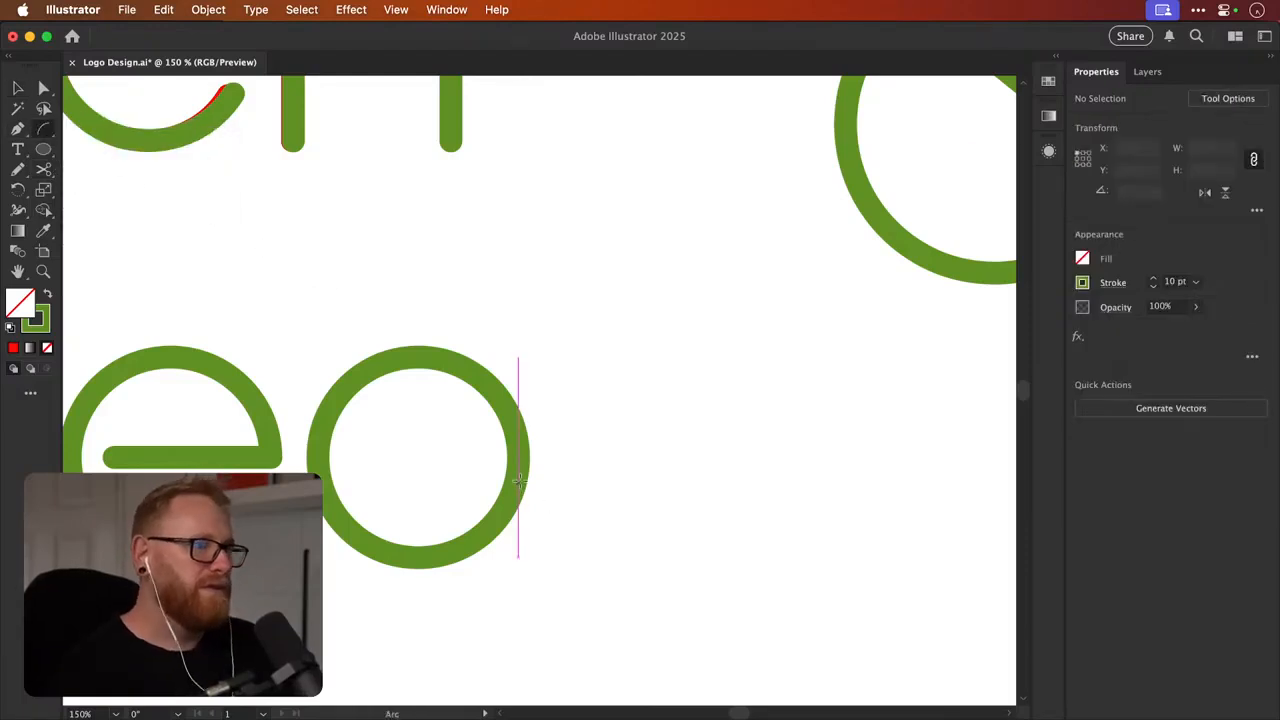
{"action": "mouse_move", "coordinate": [518, 476]}
{"action": "left_mouse_down"}
{"action": "mouse_move", "coordinate": [570, 550]}
{"action": "mouse_move", "coordinate": [537, 508]}
{"action": "mouse_move", "coordinate": [660, 531]}
{"action": "left_mouse_up"}
{"action": "left_click", "coordinate": [660, 530]}
{"action": "key", "text": "cmd+y"}
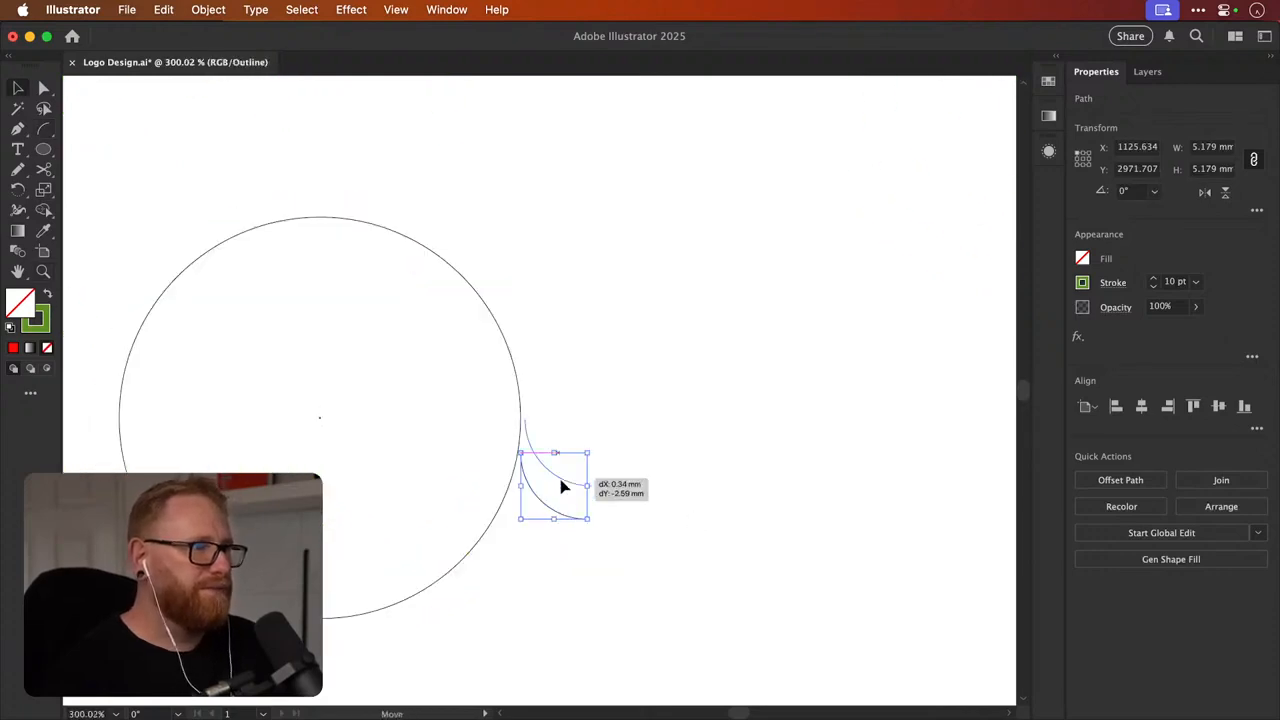
{"action": "left_click_drag", "start_coordinate": [561, 486], "coordinate": [563, 595]}
Add a straight vertical segment up from the arc with the Pen tool, ending just below the circle's rightmost point
{"action": "left_click", "coordinate": [520, 520]}
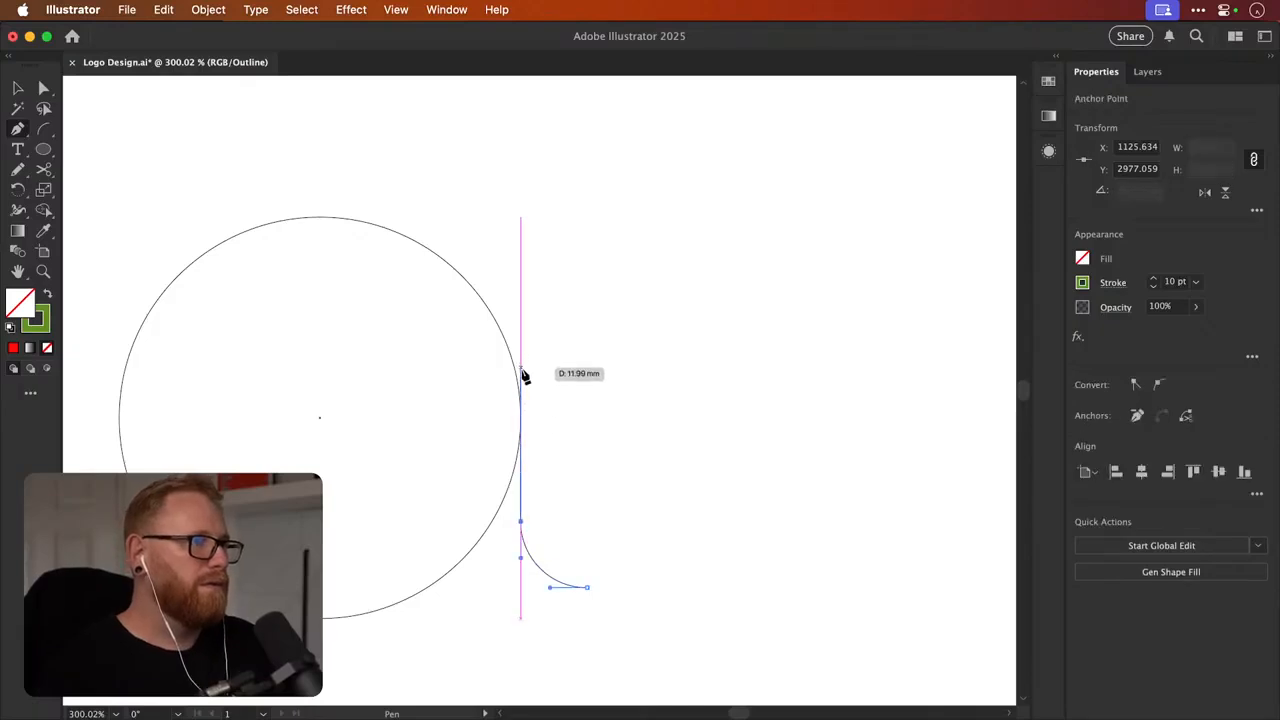
{"action": "key", "text": "super+shift+a"}
{"action": "key", "text": "a"}
{"action": "left_click_drag", "start_coordinate": [521, 472], "coordinate": [521, 448]}
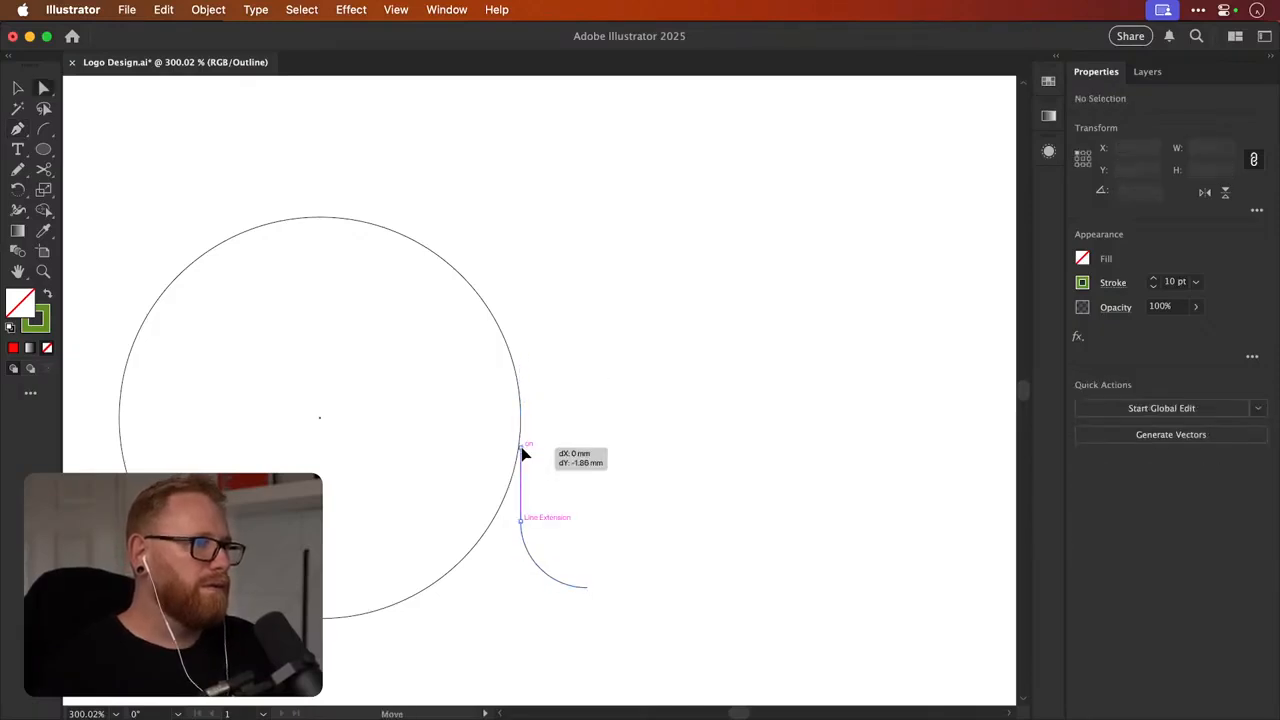
{"action": "key", "text": "super+shift+a"}
{"action": "key", "text": "v"}
{"action": "key", "text": "super+y"}
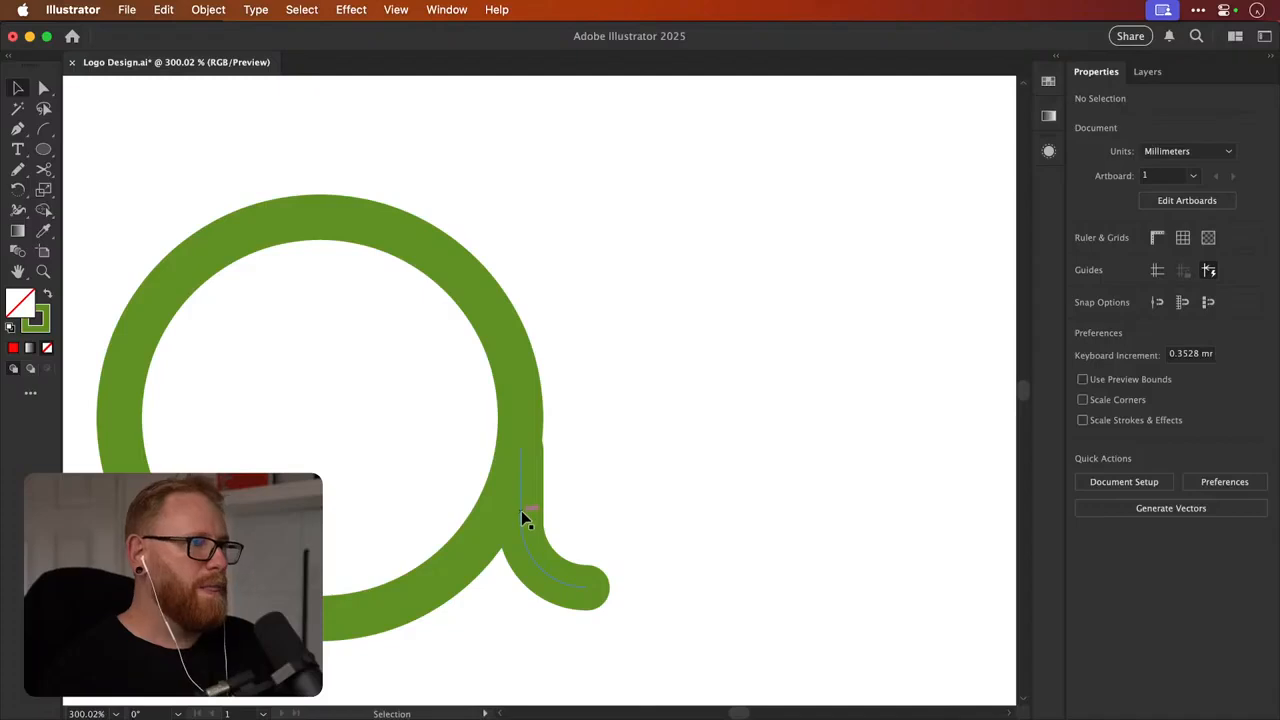
Extend the top anchor of the a's tail straight up to the circle's rightmost point
{"action": "left_click_drag", "start_coordinate": [521, 510], "coordinate": [525, 498]}
{"action": "key", "text": "super+z"}
{"action": "key", "text": "super+shift+a"}
{"action": "key", "text": "a"}
{"action": "left_click", "coordinate": [521, 481]}
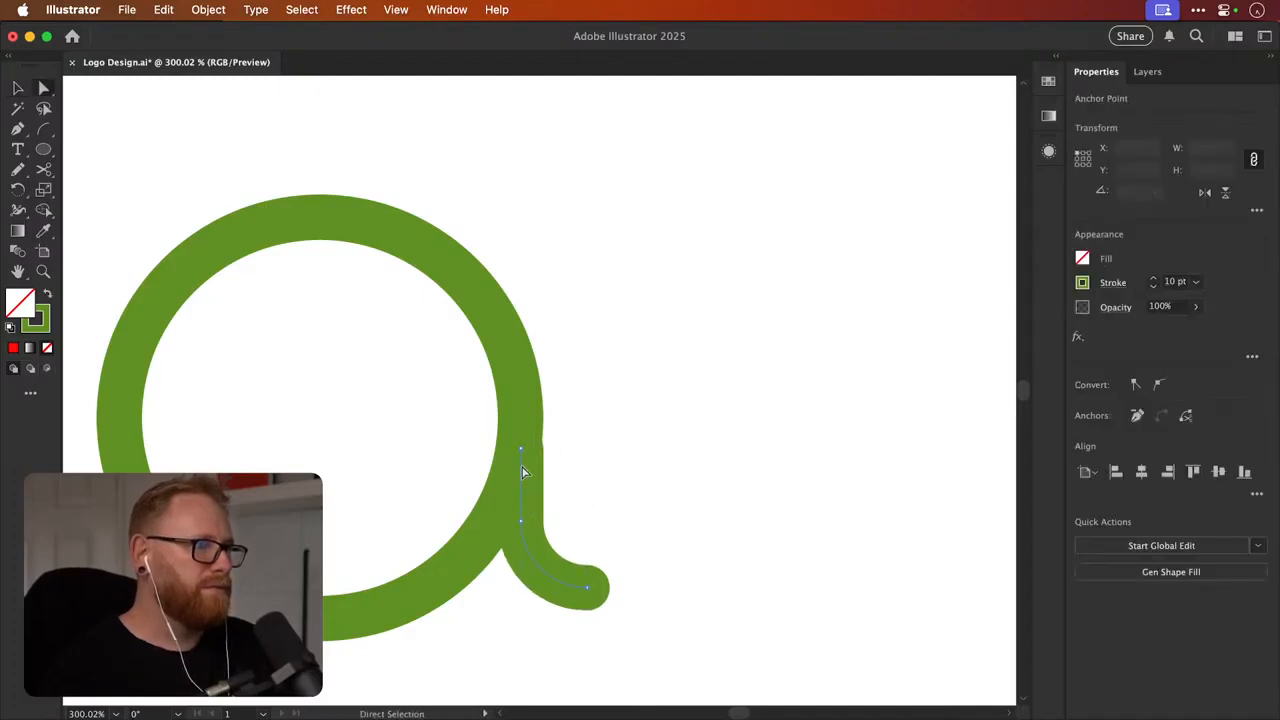
{"action": "left_click_drag", "start_coordinate": [521, 448], "coordinate": [521, 418]}
{"action": "key", "text": "super+shift+a"}
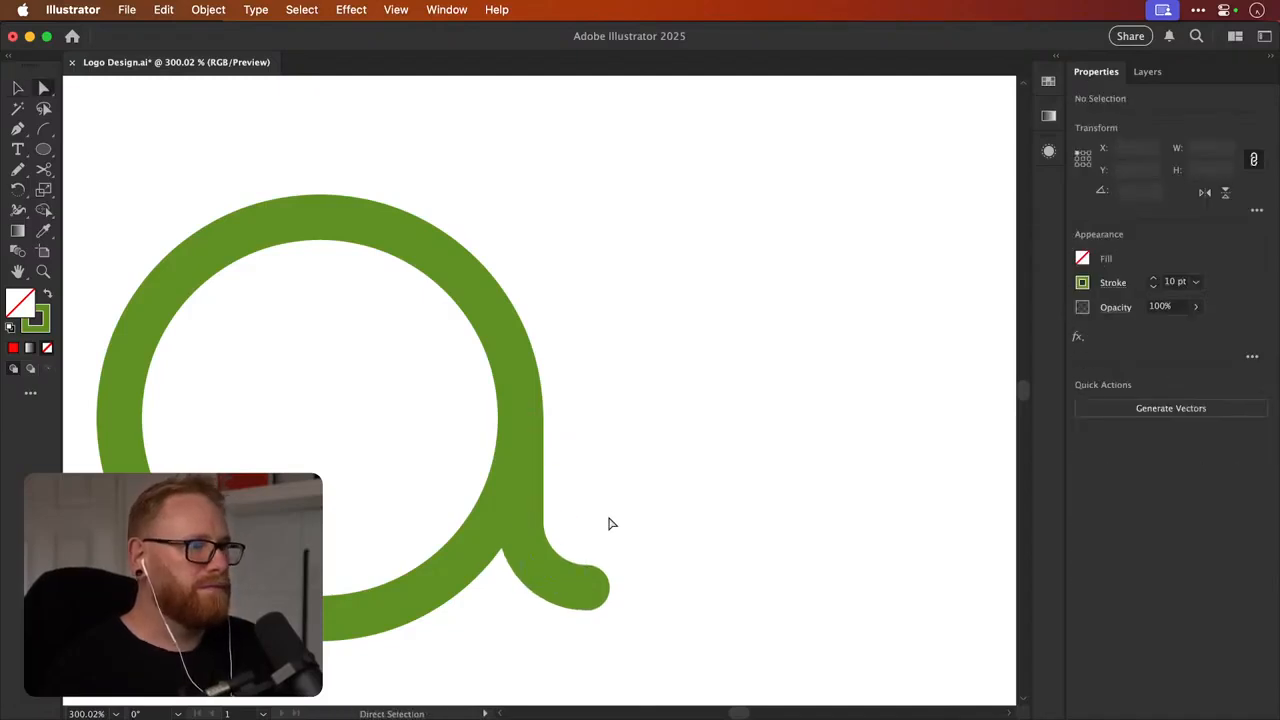
Align the bottom edge of the a's tail with the bottom edge of its circle
{"action": "key", "text": "v"}
{"action": "left_click", "coordinate": [560, 578]}
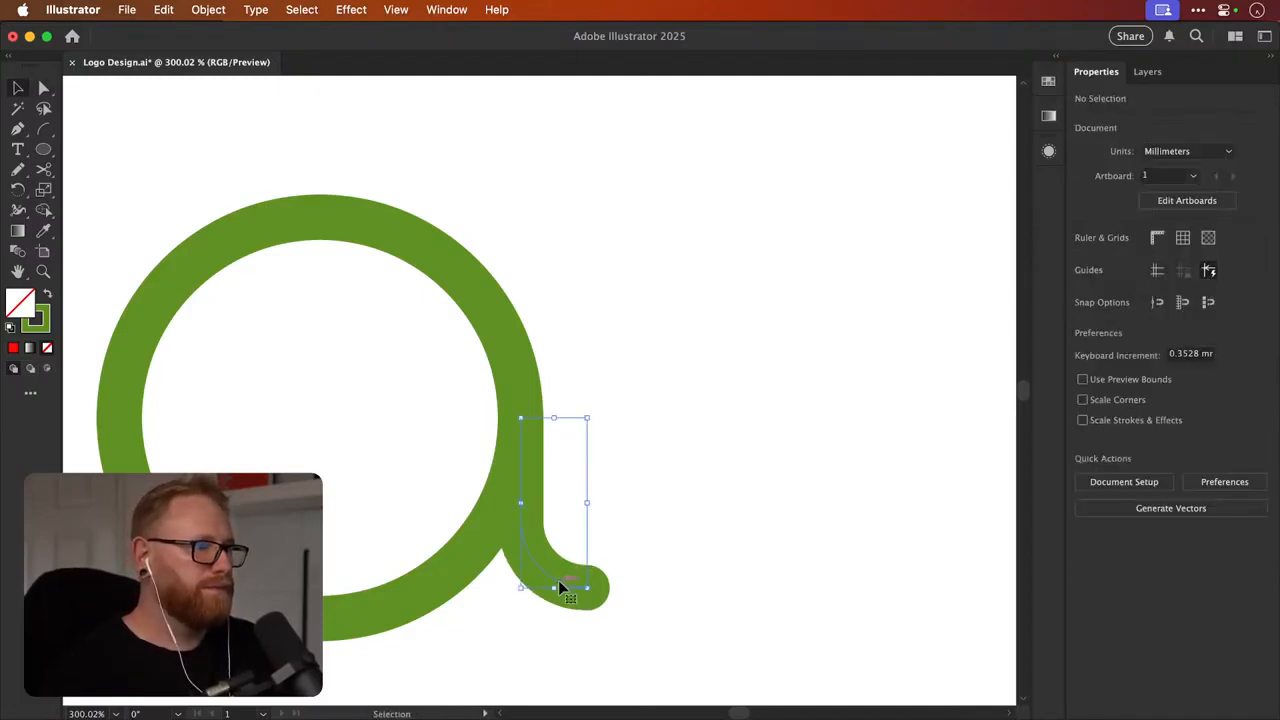
{"action": "left_click", "coordinate": [410, 591], "text": "shift"}
{"action": "left_click", "coordinate": [1244, 408]}
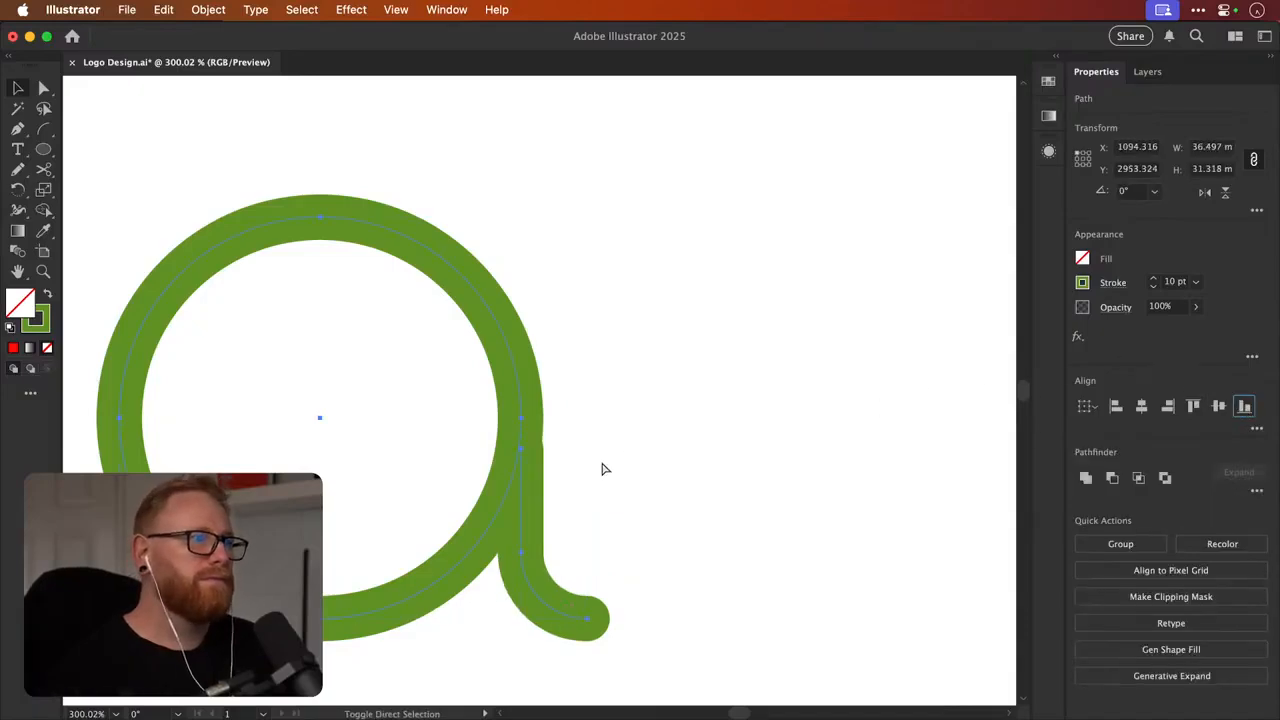
Raise the tail's top anchor by about 2.4 mm so it meets the circle's rightmost point again
{"action": "key", "text": "super+shift+a"}
{"action": "key", "text": "a"}
{"action": "left_click_drag", "start_coordinate": [521, 449], "coordinate": [520, 419]}
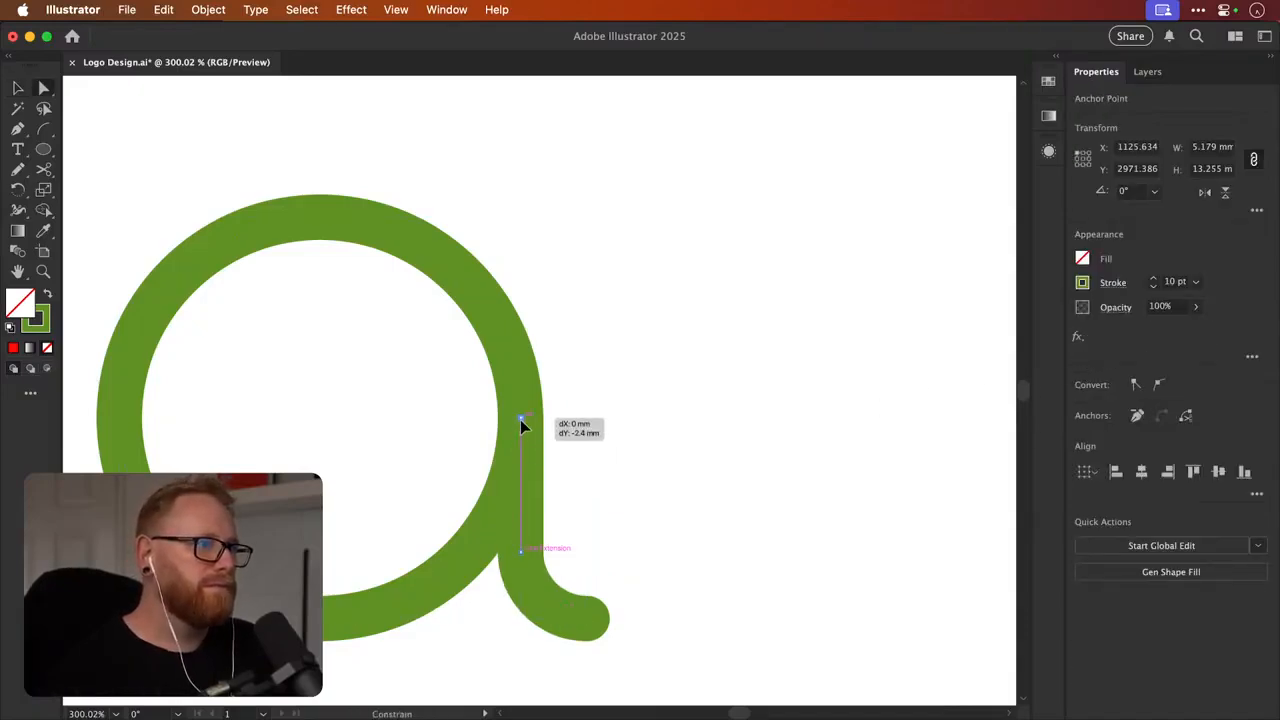
{"action": "left_click", "coordinate": [637, 417]}
{"action": "key", "text": "v"}
{"action": "key", "text": "super+minus"}
{"action": "key", "text": "super+minus"}
{"action": "key", "text": "super+minus"}
{"action": "key", "text": "super+minus"}
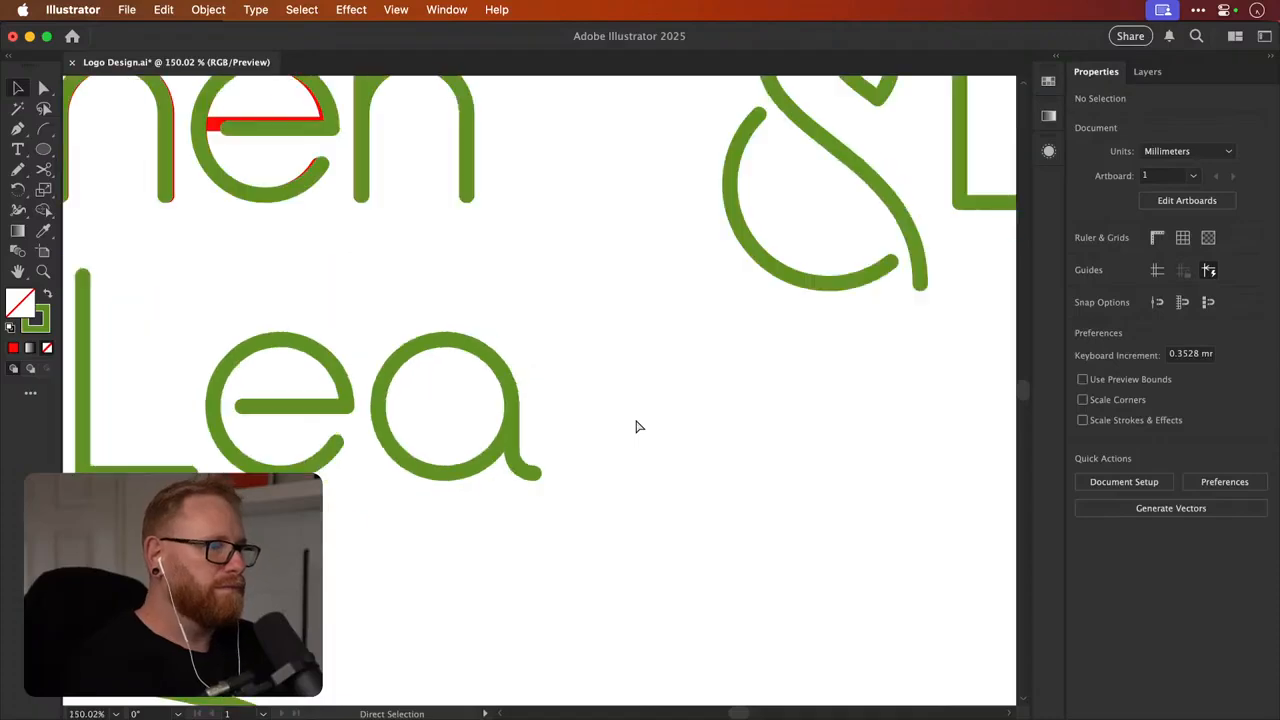
Draw a straight vertical stem about 39.7 mm tall after the a with the Pen tool, starting at the baseline
{"action": "left_click_drag", "start_coordinate": [520, 430], "coordinate": [424, 516]}
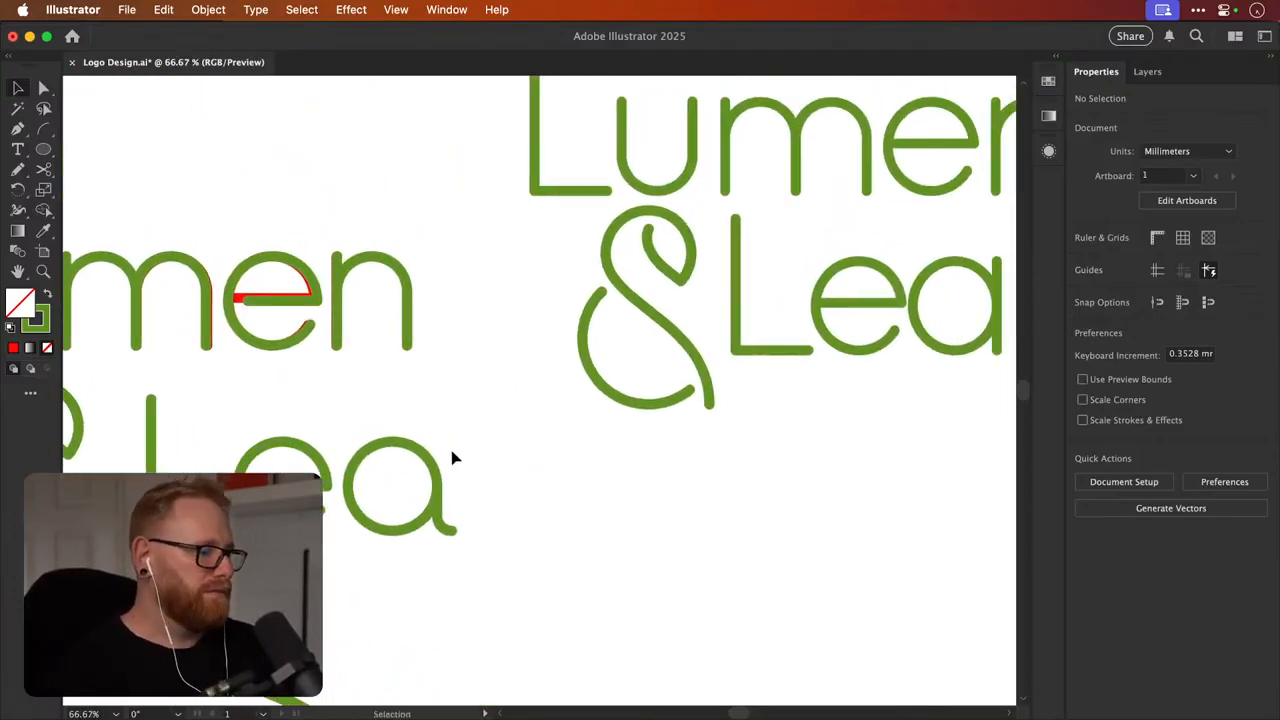
{"action": "left_click_drag", "start_coordinate": [437, 391], "coordinate": [25, 156]}
{"action": "key", "text": "p"}
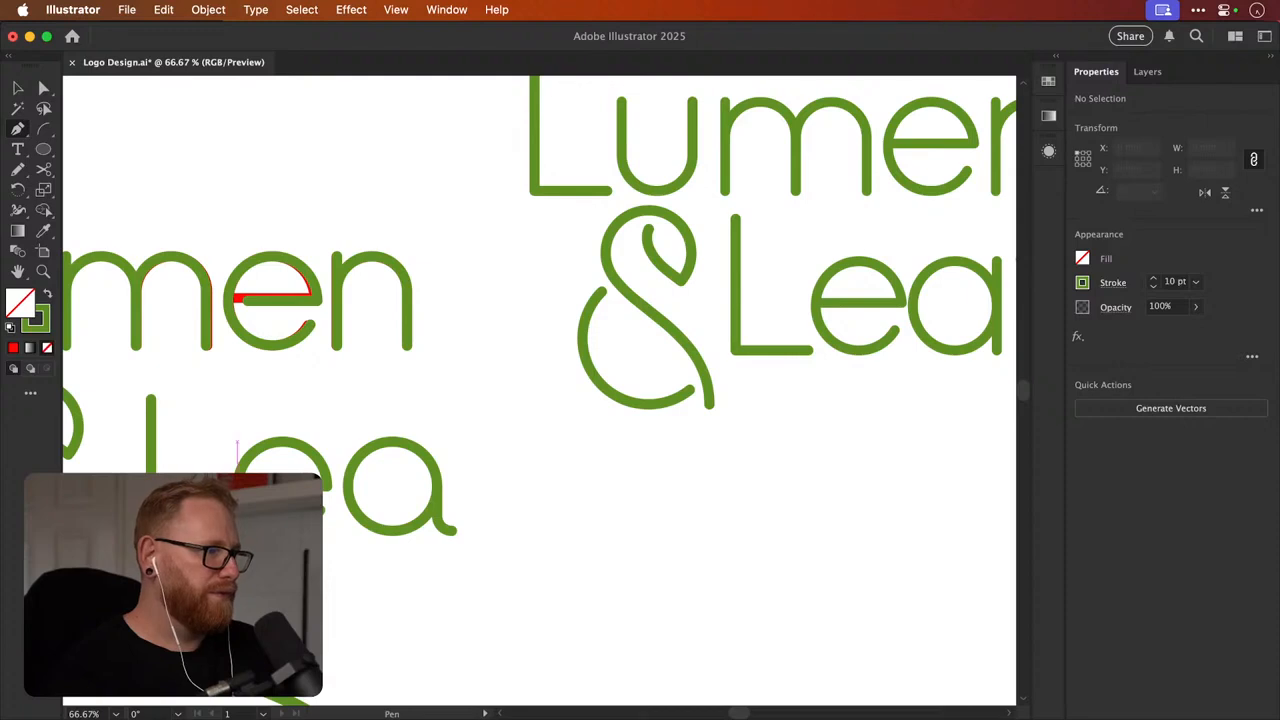
{"action": "left_click_drag", "start_coordinate": [237, 464], "coordinate": [490, 430]}
{"action": "left_click", "coordinate": [238, 419], "text": "shift"}
{"action": "key", "text": "Escape"}
{"action": "key", "text": "v"}
Draw a circle about 13.9 mm wide at the top of the stem and delete its lower half to form the f's hook
{"action": "key", "text": "l"}
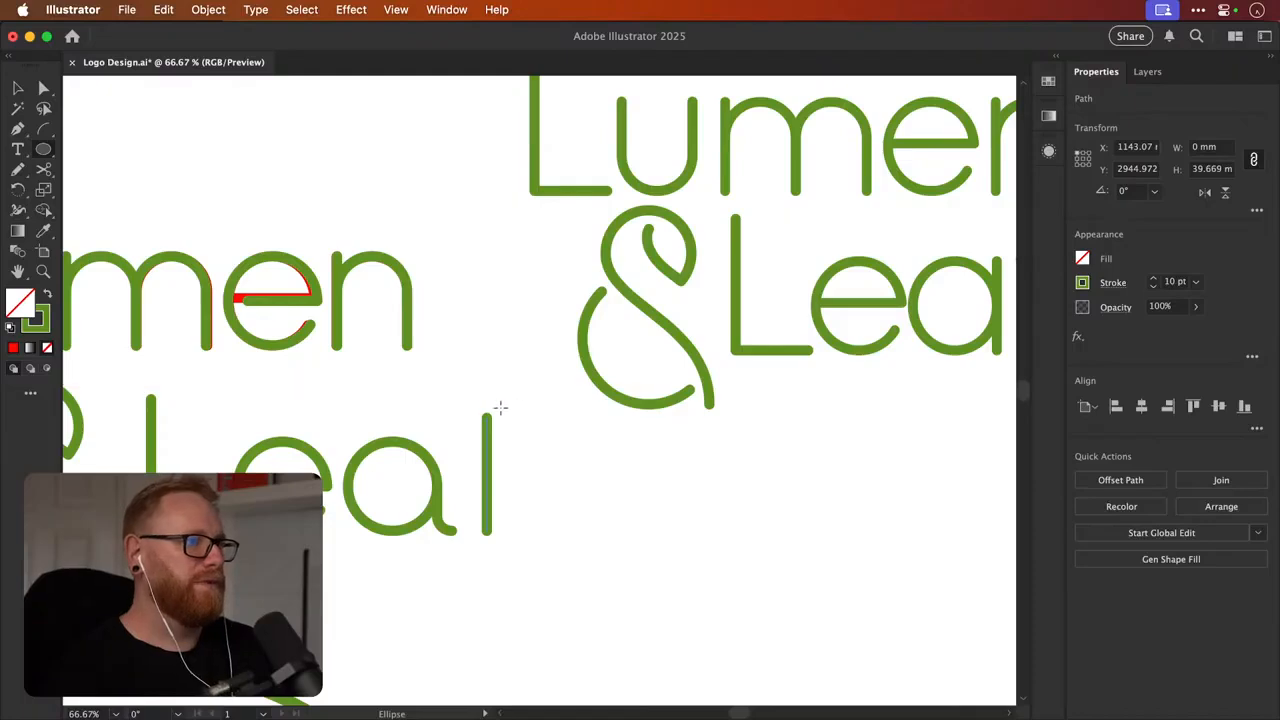
{"action": "left_click_drag", "start_coordinate": [507, 372], "coordinate": [523, 411]}
{"action": "key", "text": "super+shift+a"}
{"action": "key", "text": "a"}
{"action": "left_click", "coordinate": [530, 395]}
{"action": "key", "text": "Delete"}
{"action": "key", "text": "super+shift+a"}
{"action": "key", "text": "v"}
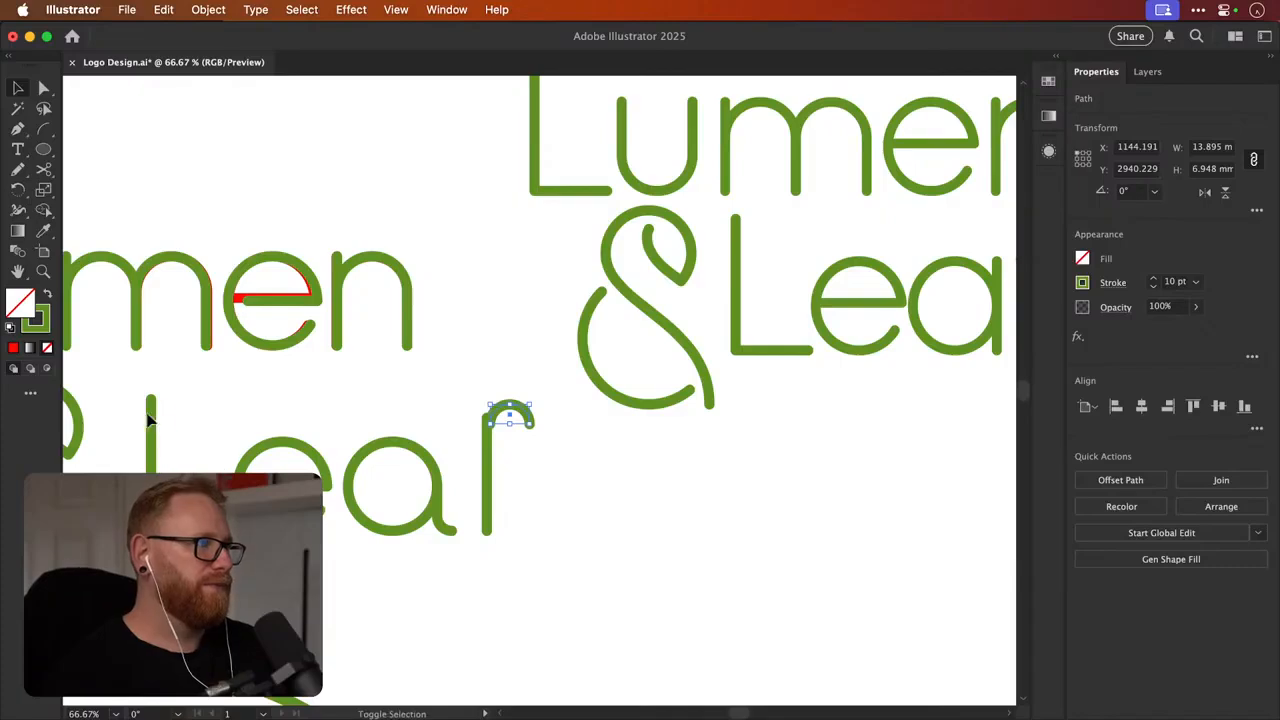
Align the top edge of the f's hook with the top of the L in Leaf
{"action": "left_click", "coordinate": [150, 428], "text": "shift"}
{"action": "left_click", "coordinate": [1192, 405]}
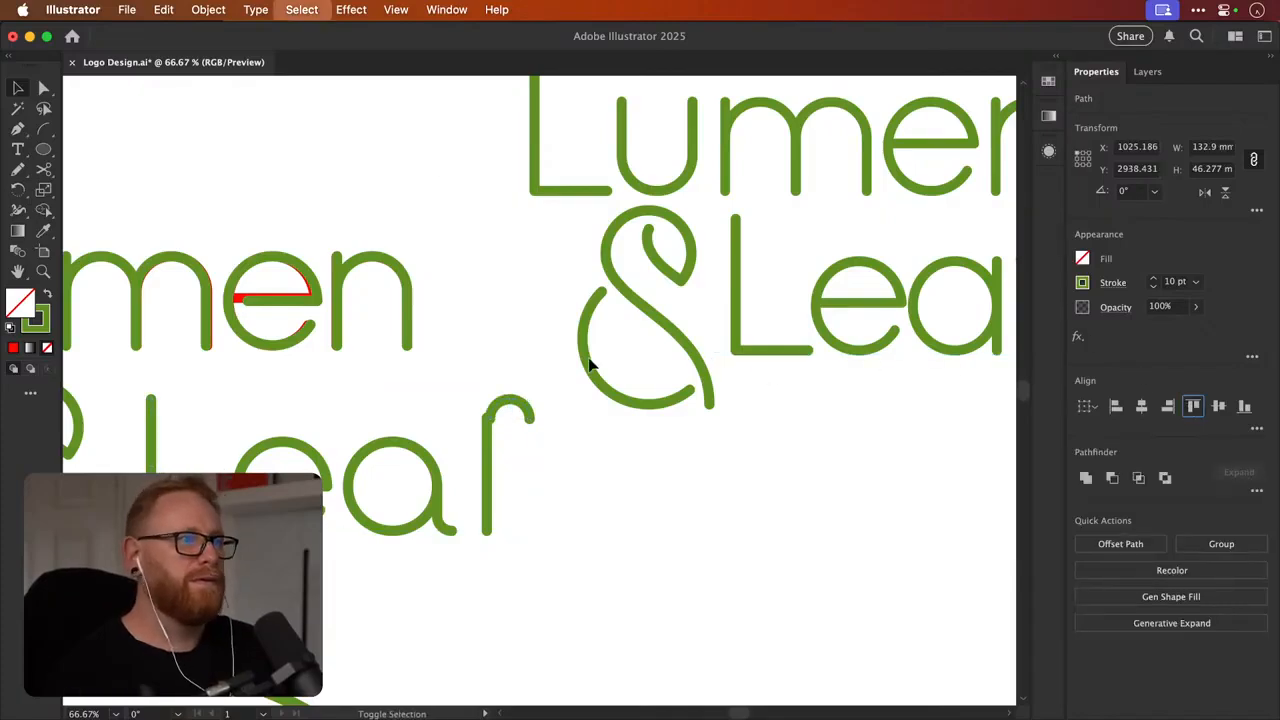
{"action": "left_click", "coordinate": [531, 430]}
Nudge the f's hook slightly upward and align its left edge with the stem
{"action": "left_click", "coordinate": [533, 414]}
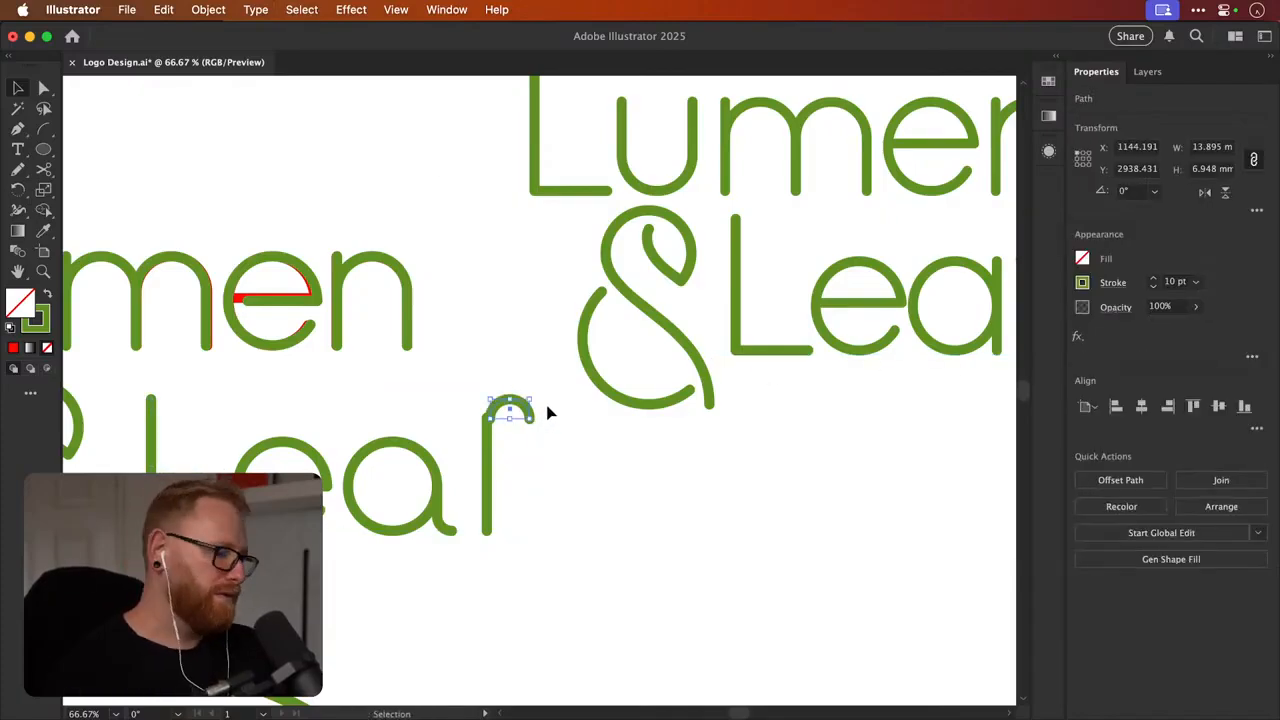
{"action": "left_click", "coordinate": [487, 408], "text": "shift"}
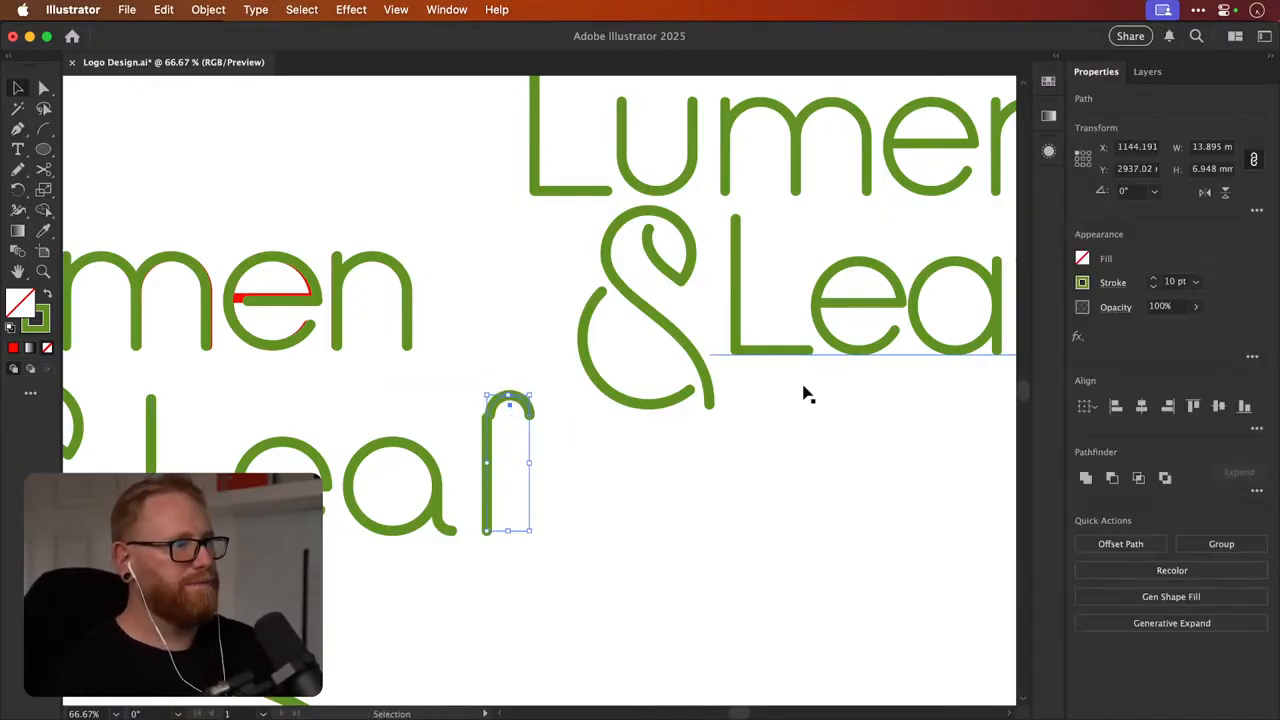
{"action": "left_click", "coordinate": [1118, 410]}
{"action": "left_click", "coordinate": [595, 466]}
Try a freehand curved crossbar about 24.8 mm wide across the f's stem with the Pencil tool, and undo it
{"action": "scroll", "coordinate": [519, 478], "scroll_direction": "right", "scroll_amount": 5}
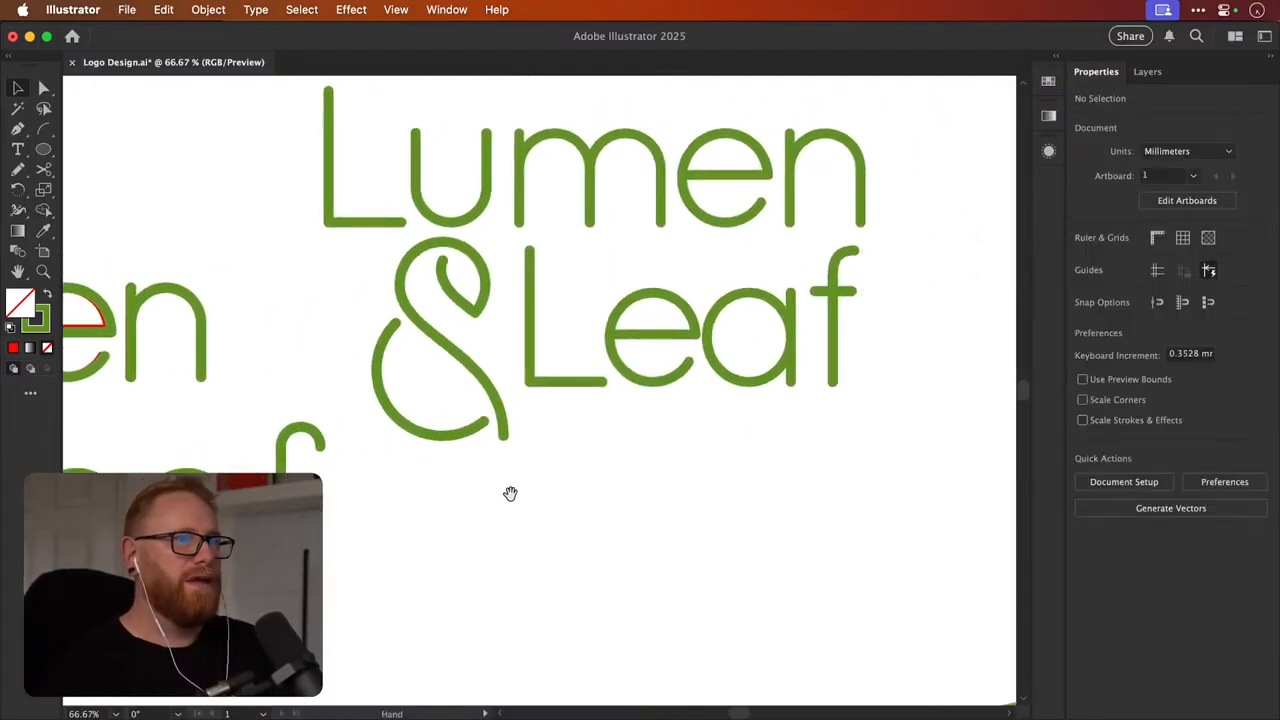
{"action": "scroll", "coordinate": [509, 491], "scroll_direction": "left", "scroll_amount": 3}
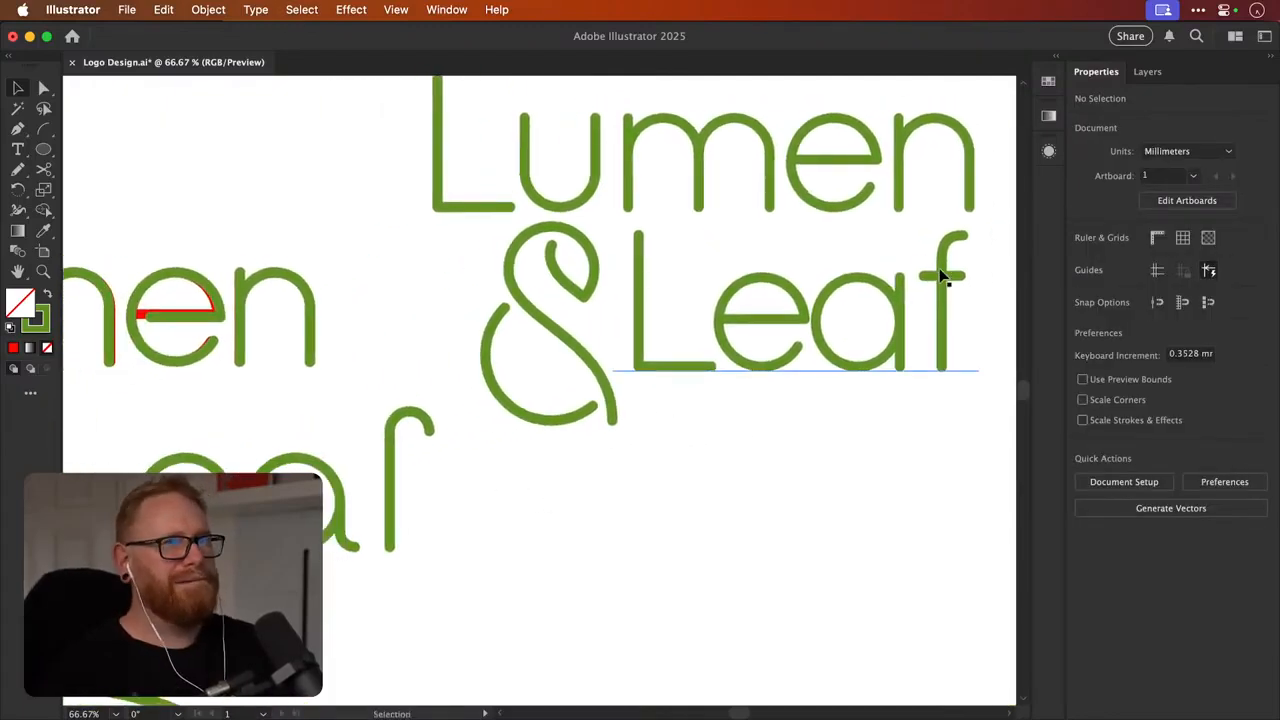
{"action": "key", "text": "p"}
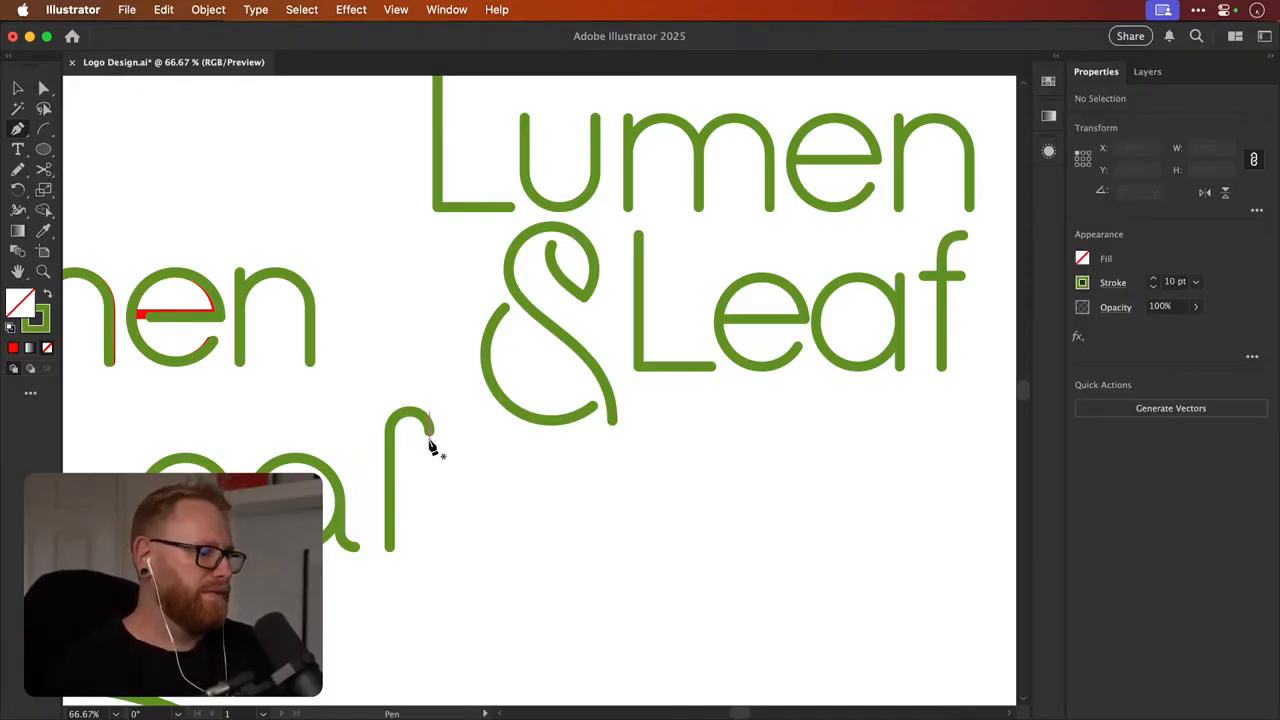
{"action": "key", "text": "n"}
{"action": "mouse_move", "coordinate": [361, 458]}
{"action": "left_mouse_down"}
{"action": "mouse_move", "coordinate": [346, 440]}
{"action": "mouse_move", "coordinate": [573, 401]}
{"action": "mouse_move", "coordinate": [516, 425]}
{"action": "left_mouse_up"}
{"action": "key", "text": "super+z"}
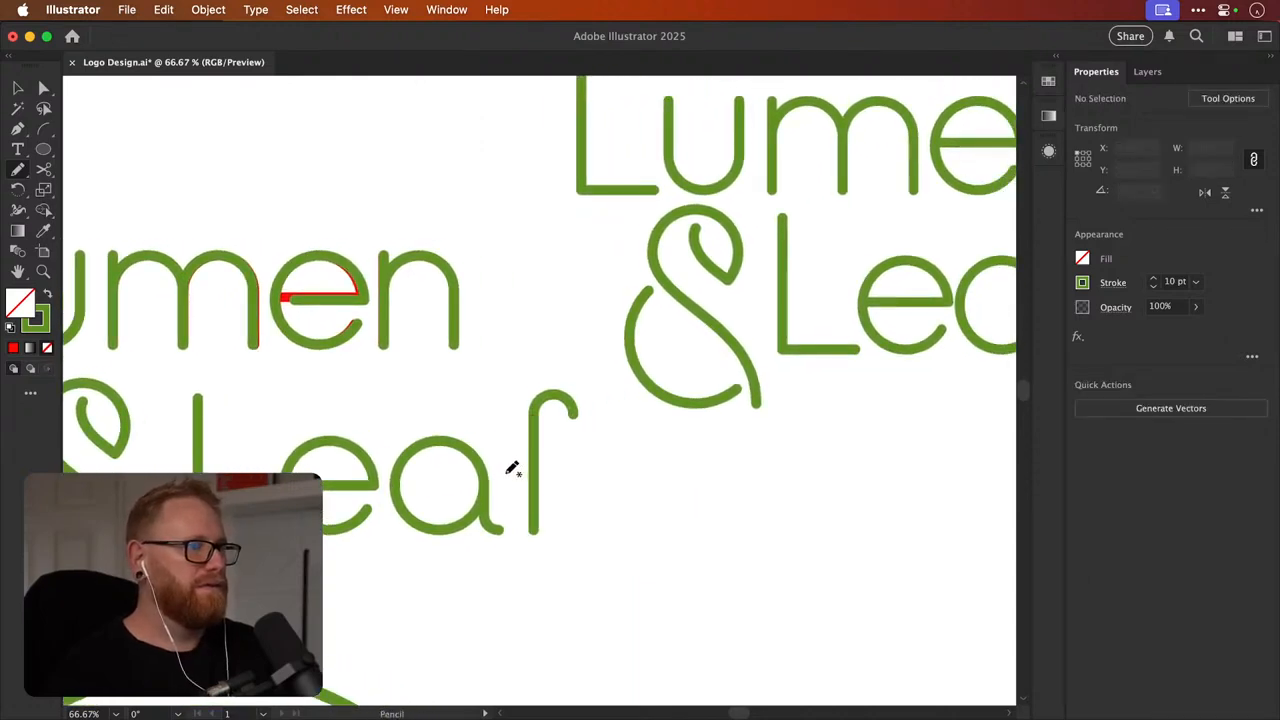
{"action": "left_click_drag", "start_coordinate": [578, 455], "coordinate": [581, 457]}
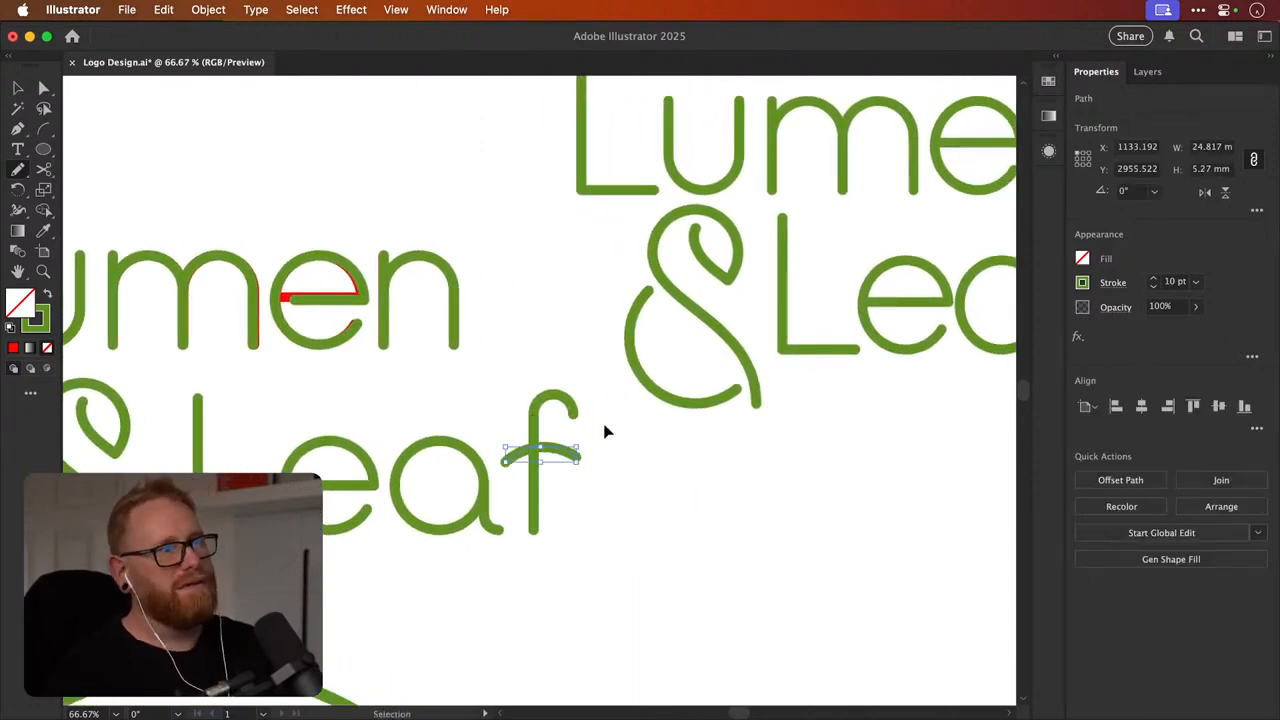
{"action": "key", "text": "super+z"}
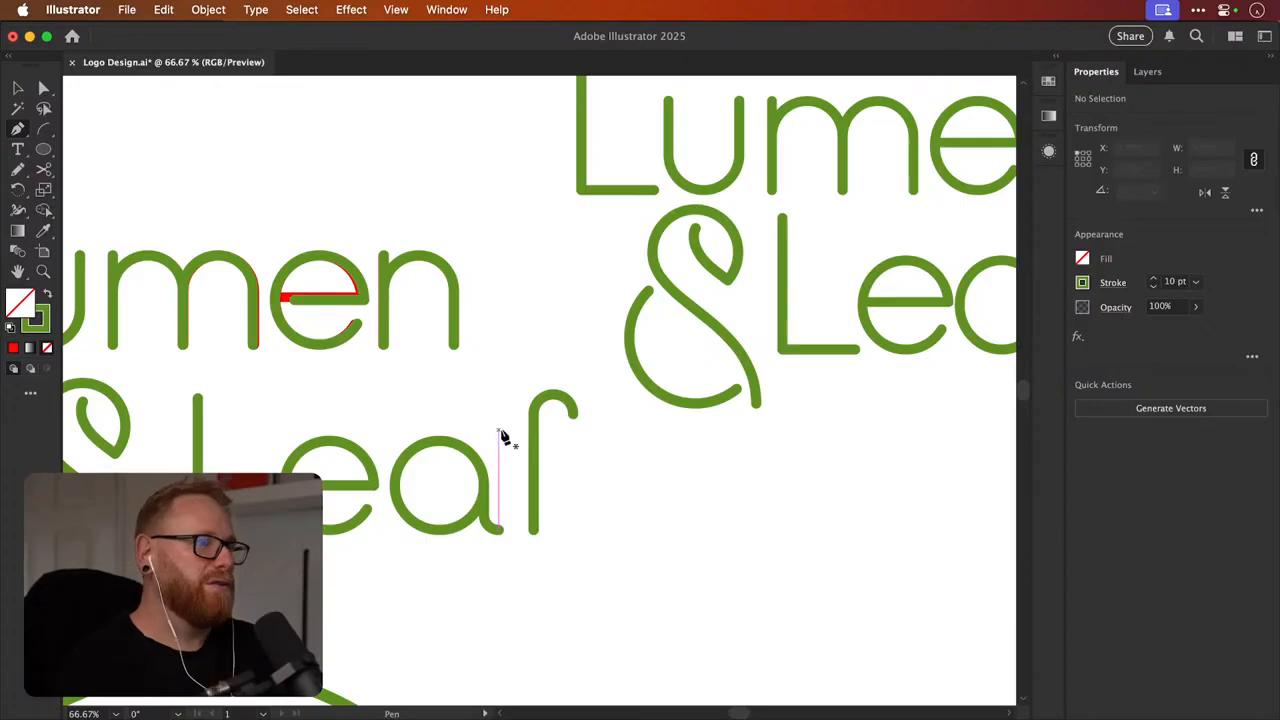
Draw a straight horizontal crossbar across the f's stem with the Pen tool, level with the top of the a
{"action": "left_click", "coordinate": [508, 443]}
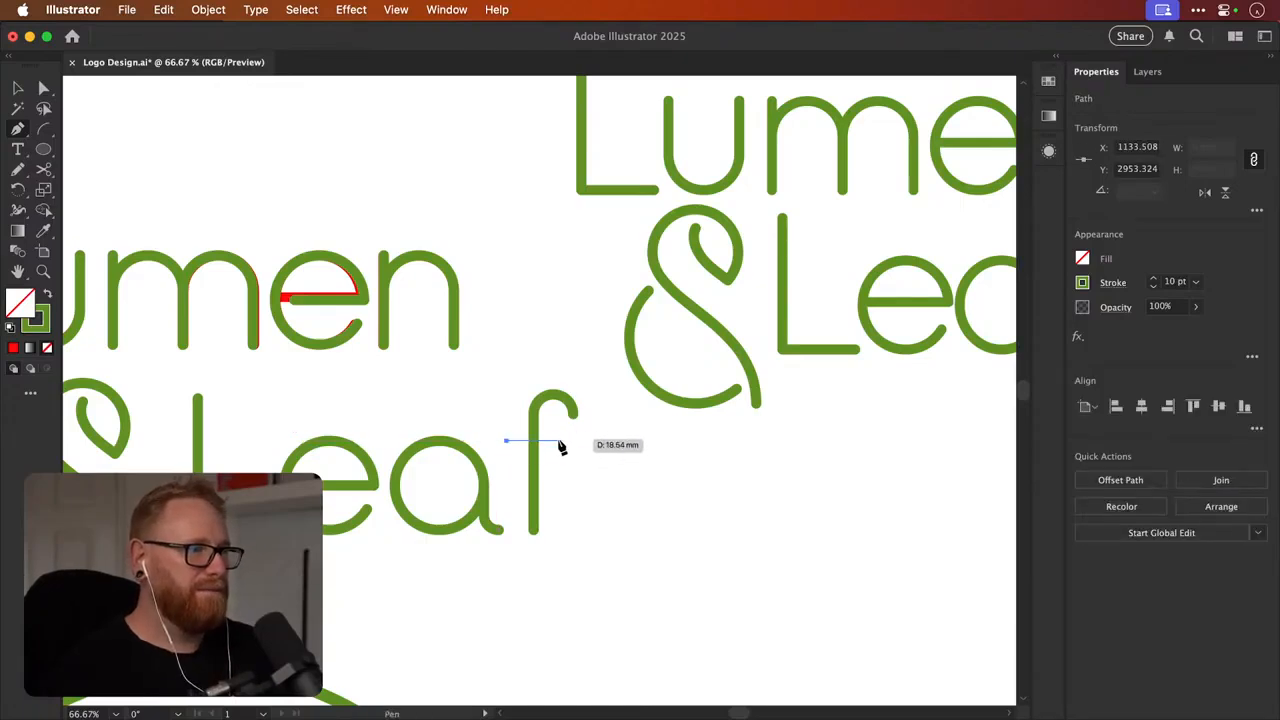
{"action": "left_click", "coordinate": [555, 441]}
{"action": "key", "text": "v"}
{"action": "key", "text": "super+shift+a"}
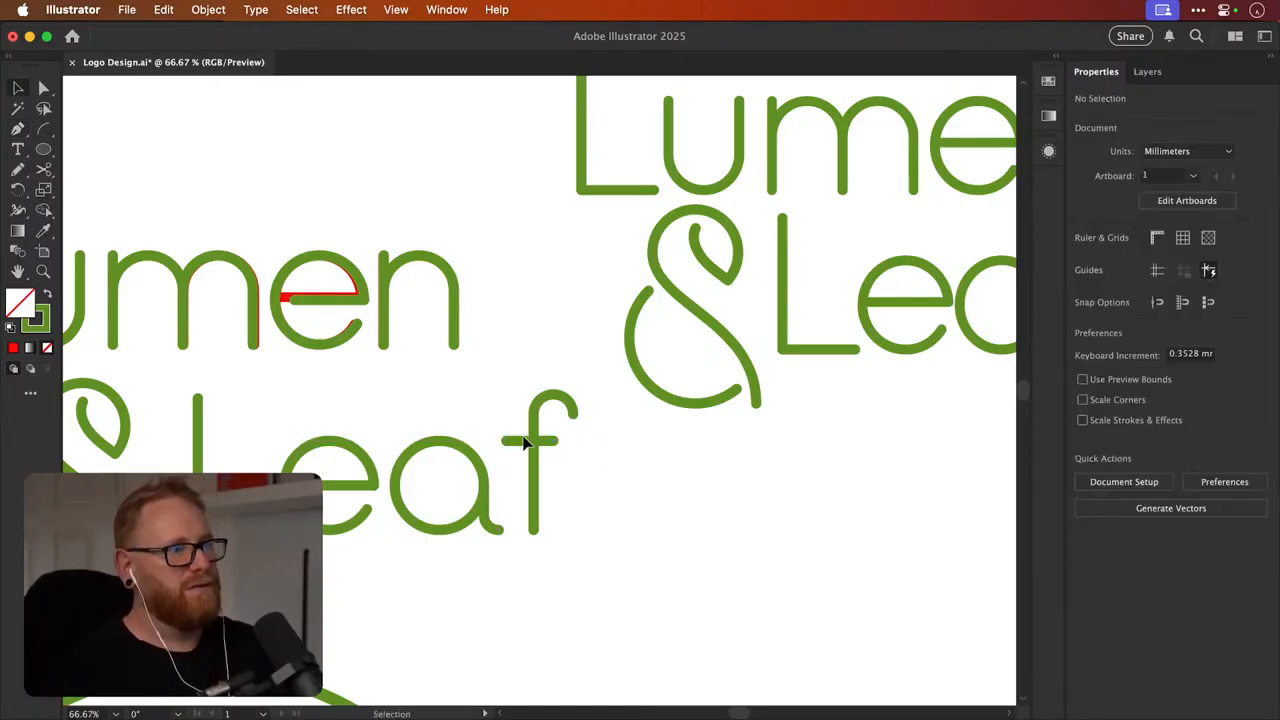
Examine the f's crossbar up close and the complete custom wordmark beside the reference version
{"action": "key", "text": "z"}
{"action": "left_click_drag", "start_coordinate": [521, 439], "coordinate": [700, 446]}
{"action": "left_click_drag", "start_coordinate": [555, 470], "coordinate": [374, 457]}
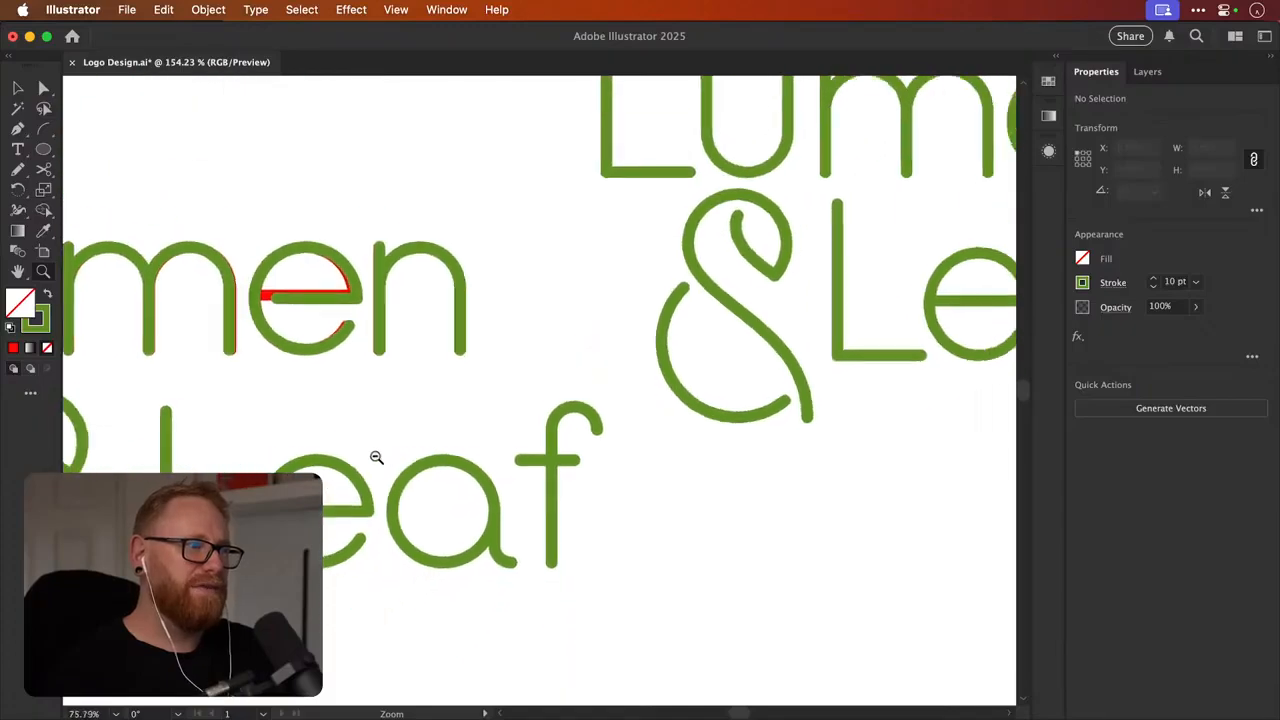
{"action": "key", "text": "v"}
{"action": "left_click_drag", "start_coordinate": [508, 500], "coordinate": [682, 516]}
{"action": "key", "text": "super+minus"}
{"action": "key", "text": "super+minus"}
{"action": "key", "text": "super+minus"}
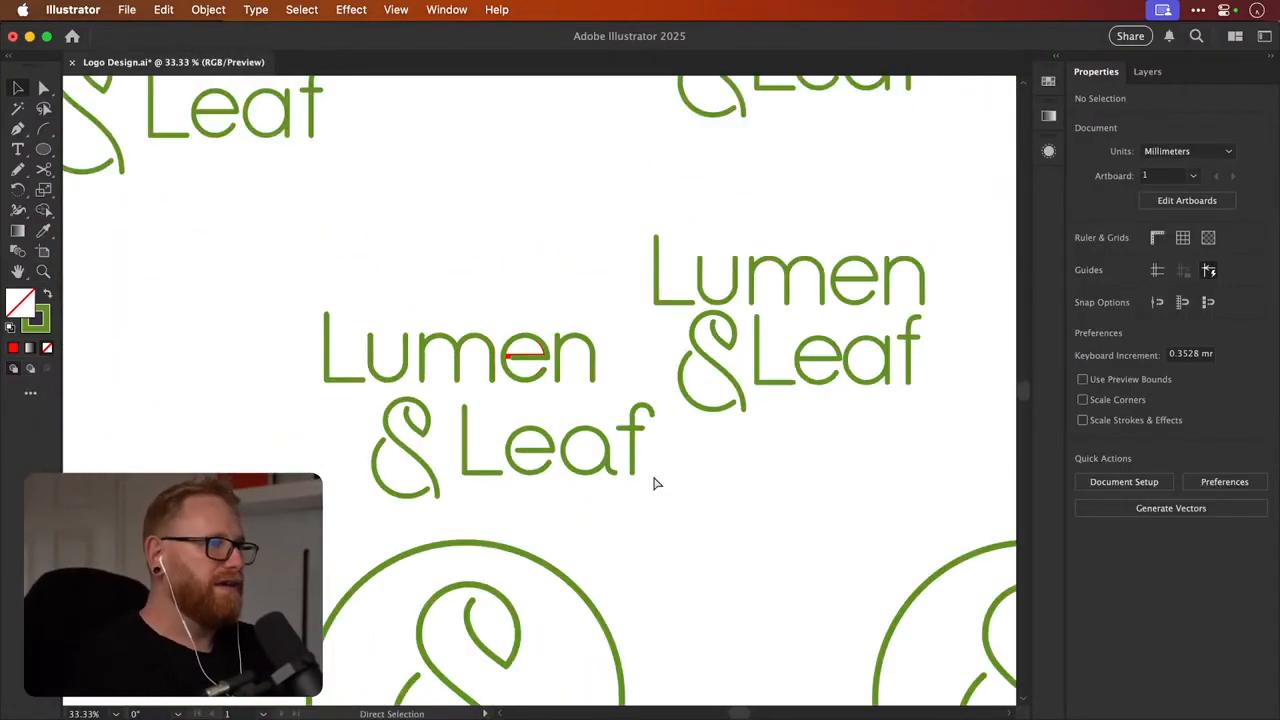
Move the whole custom Lumen & Leaf wordmark off the red Lumen guide into empty space
{"action": "scroll", "coordinate": [435, 462], "scroll_direction": "up", "scroll_amount": 2}
{"action": "left_click_drag", "start_coordinate": [260, 348], "coordinate": [780, 402]}
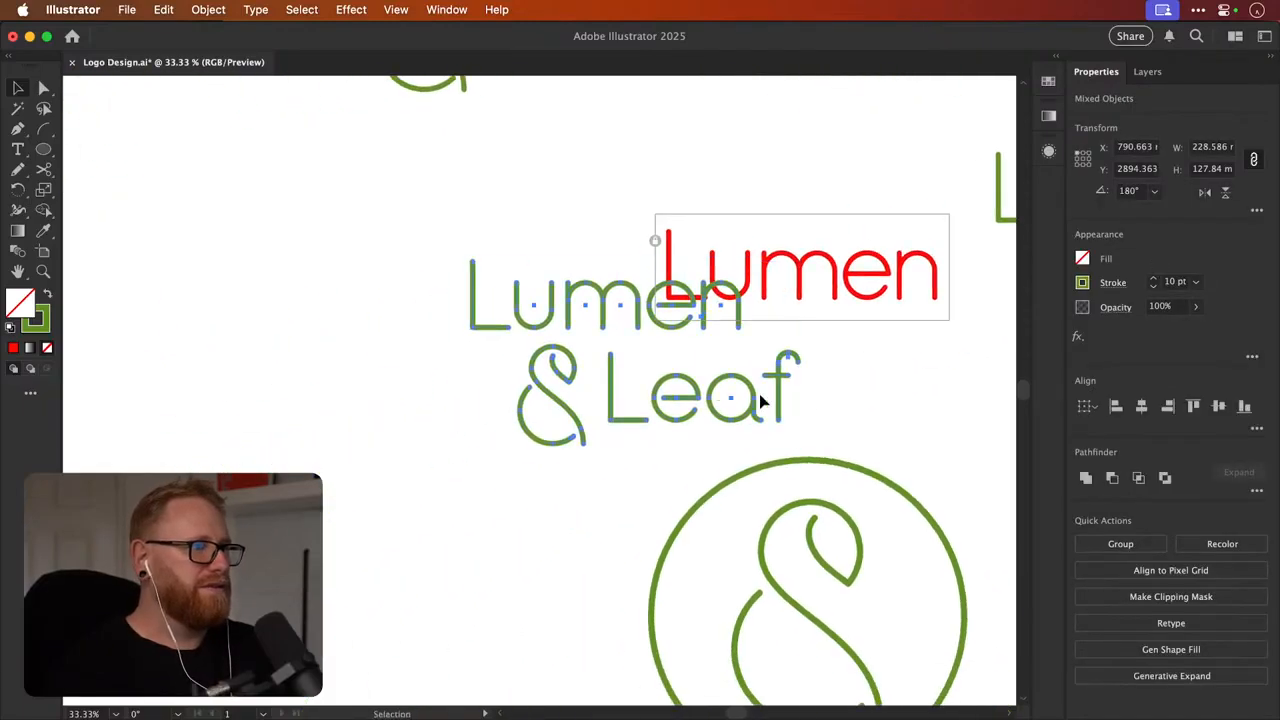
{"action": "key", "text": "super+z"}
{"action": "left_click_drag", "start_coordinate": [742, 358], "coordinate": [272, 358]}
{"action": "left_click", "coordinate": [244, 196]}
Show the rulers and place horizontal guides at the top of the L, the x-height and the baseline of Lumen
{"action": "left_click_drag", "start_coordinate": [268, 286], "coordinate": [442, 356]}
{"action": "key", "text": "super+r"}
{"action": "left_click_drag", "start_coordinate": [325, 316], "coordinate": [470, 336]}
{"action": "left_click_drag", "start_coordinate": [364, 91], "coordinate": [384, 467]}
{"action": "key", "text": "super+z"}
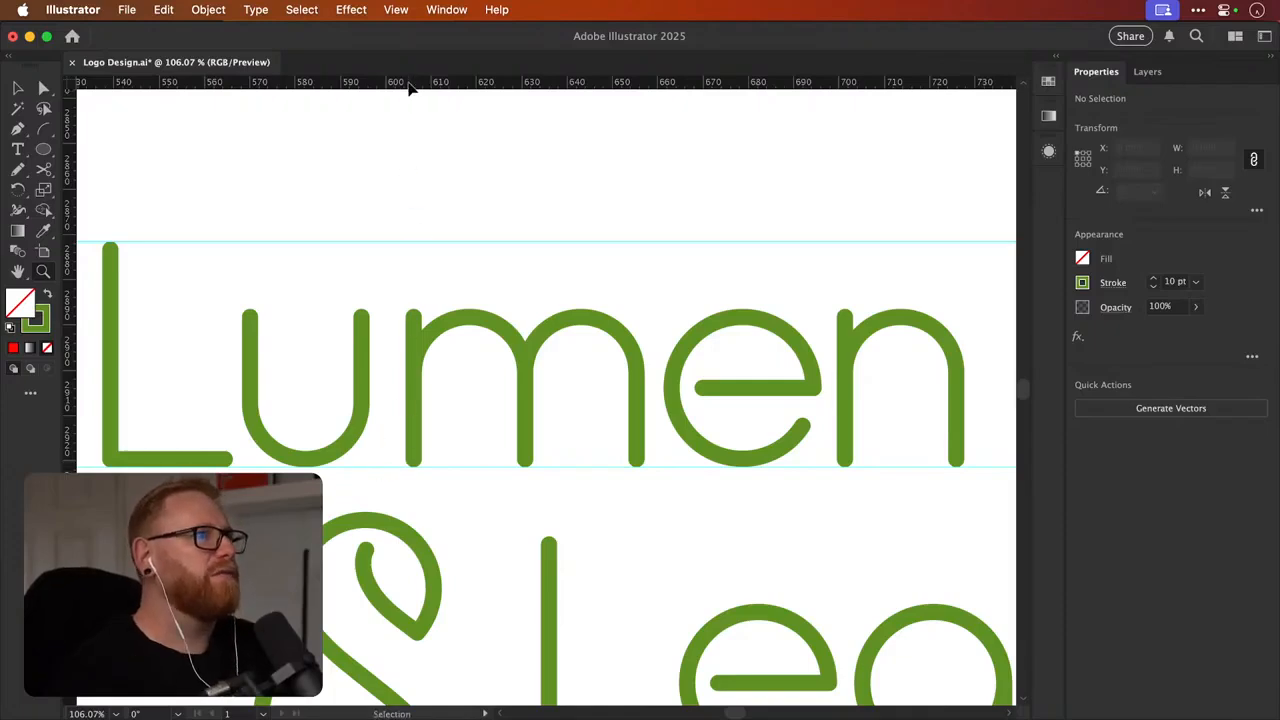
{"action": "left_click_drag", "start_coordinate": [409, 88], "coordinate": [440, 316]}
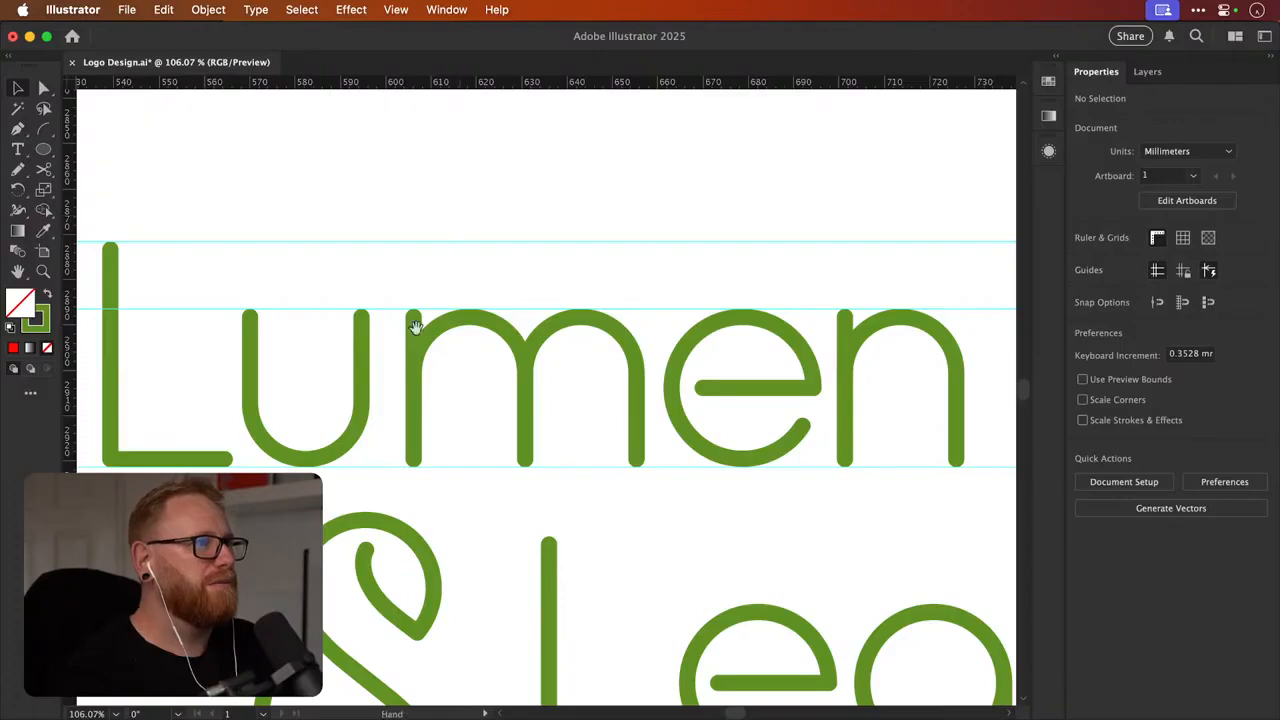
Try enlarging the u so its bowl drops slightly below the baseline guide, and undo the change
{"action": "left_click_drag", "start_coordinate": [405, 382], "coordinate": [496, 370]}
{"action": "left_click_drag", "start_coordinate": [340, 447], "coordinate": [475, 418]}
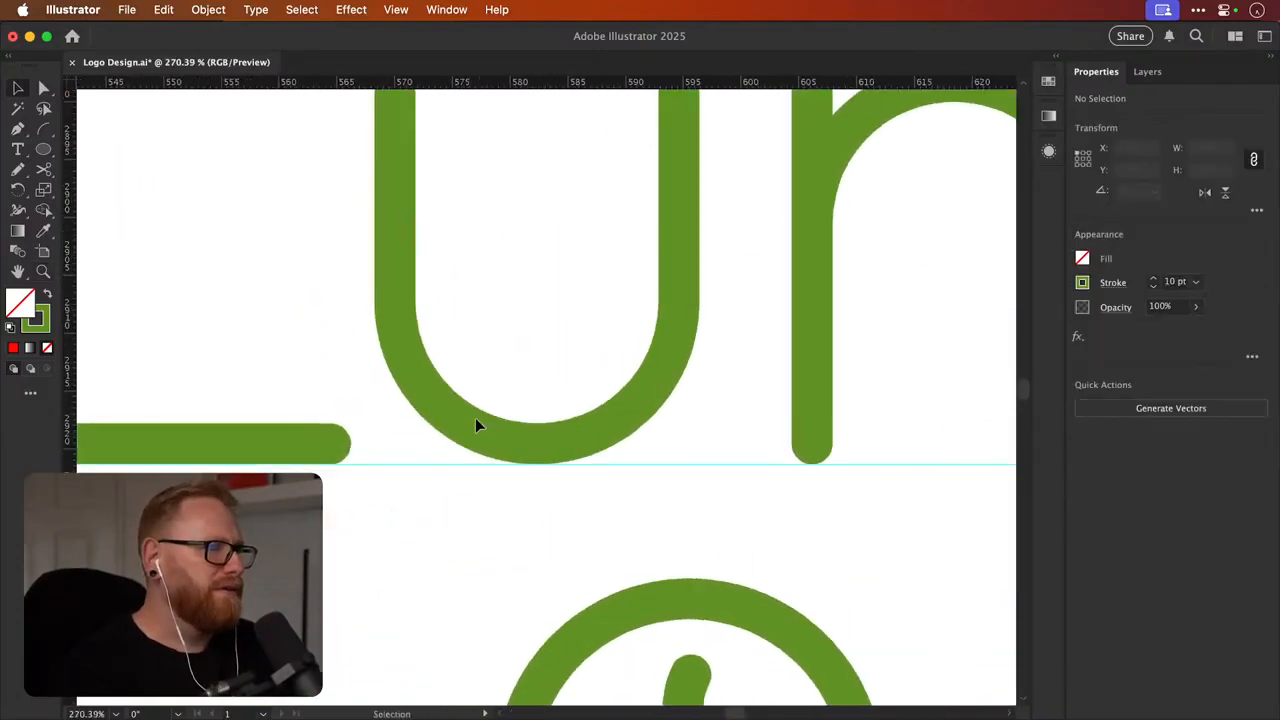
{"action": "left_click", "coordinate": [474, 430]}
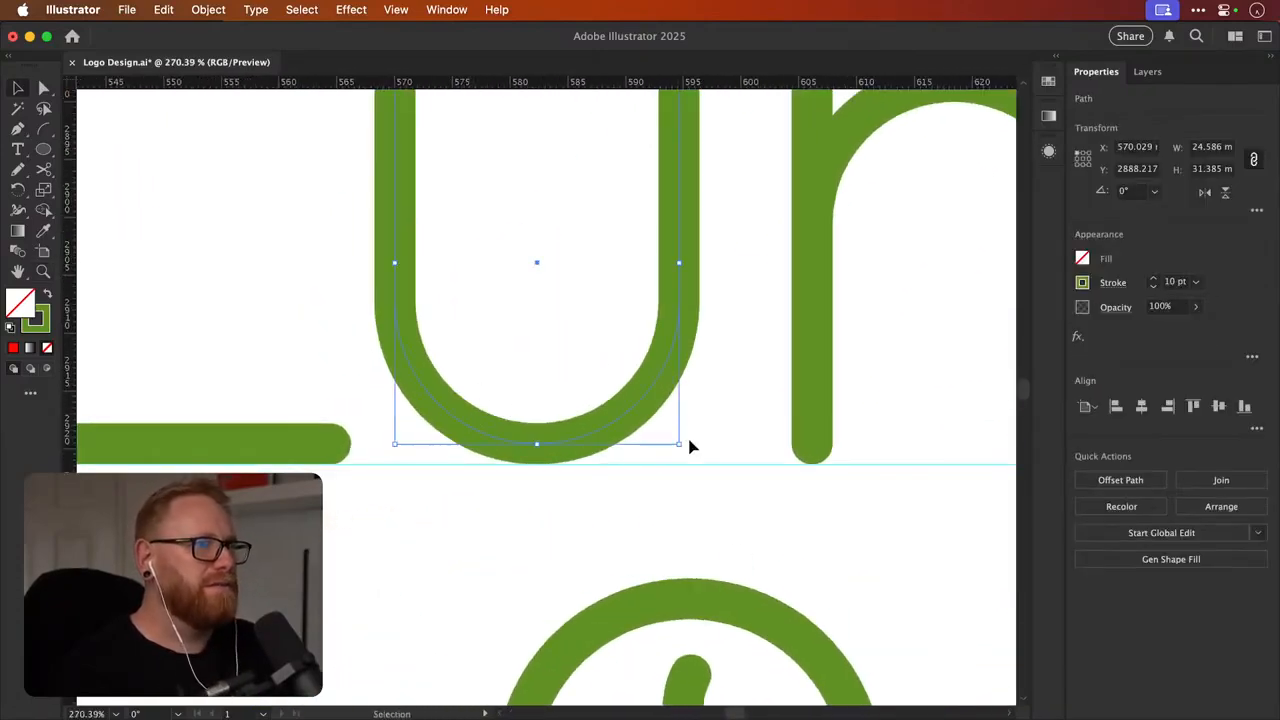
{"action": "left_click_drag", "start_coordinate": [678, 445], "coordinate": [688, 454]}
{"action": "left_click", "coordinate": [546, 481]}
{"action": "key", "text": "super+minus"}
{"action": "key", "text": "super+minus"}
{"action": "key", "text": "super+minus"}
{"action": "key", "text": "super+minus"}
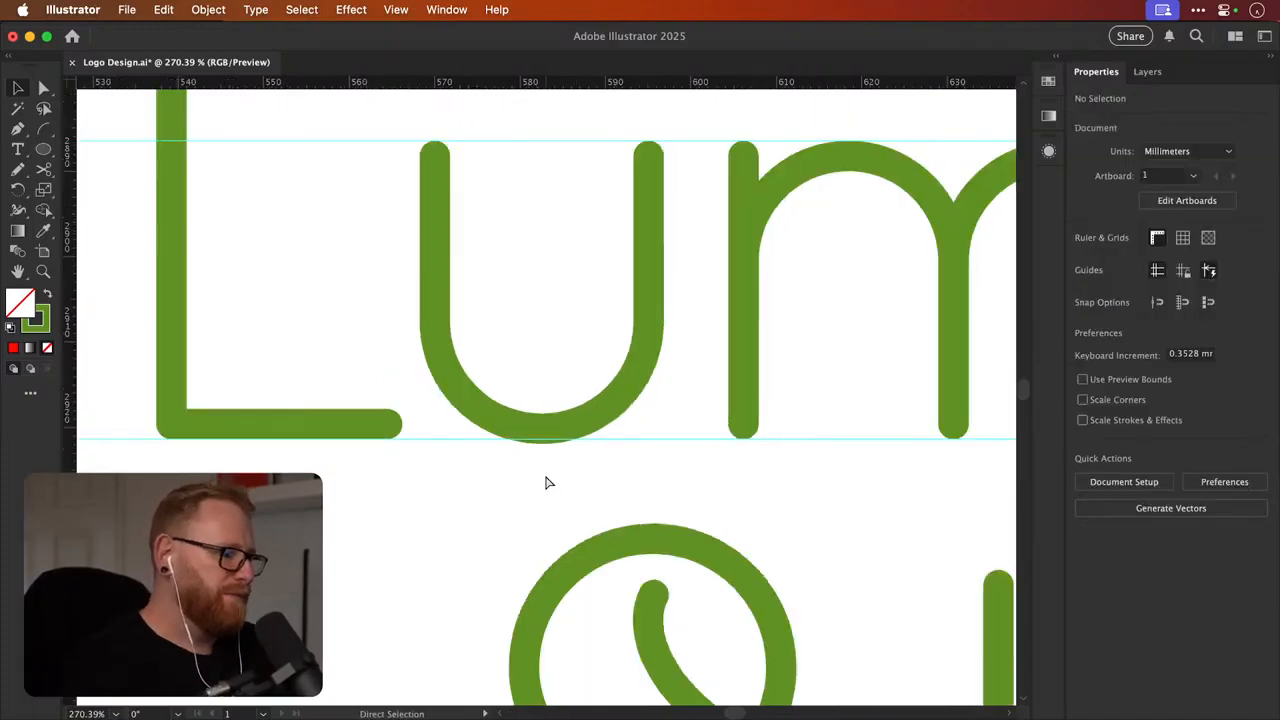
{"action": "left_click_drag", "start_coordinate": [699, 371], "coordinate": [540, 382]}
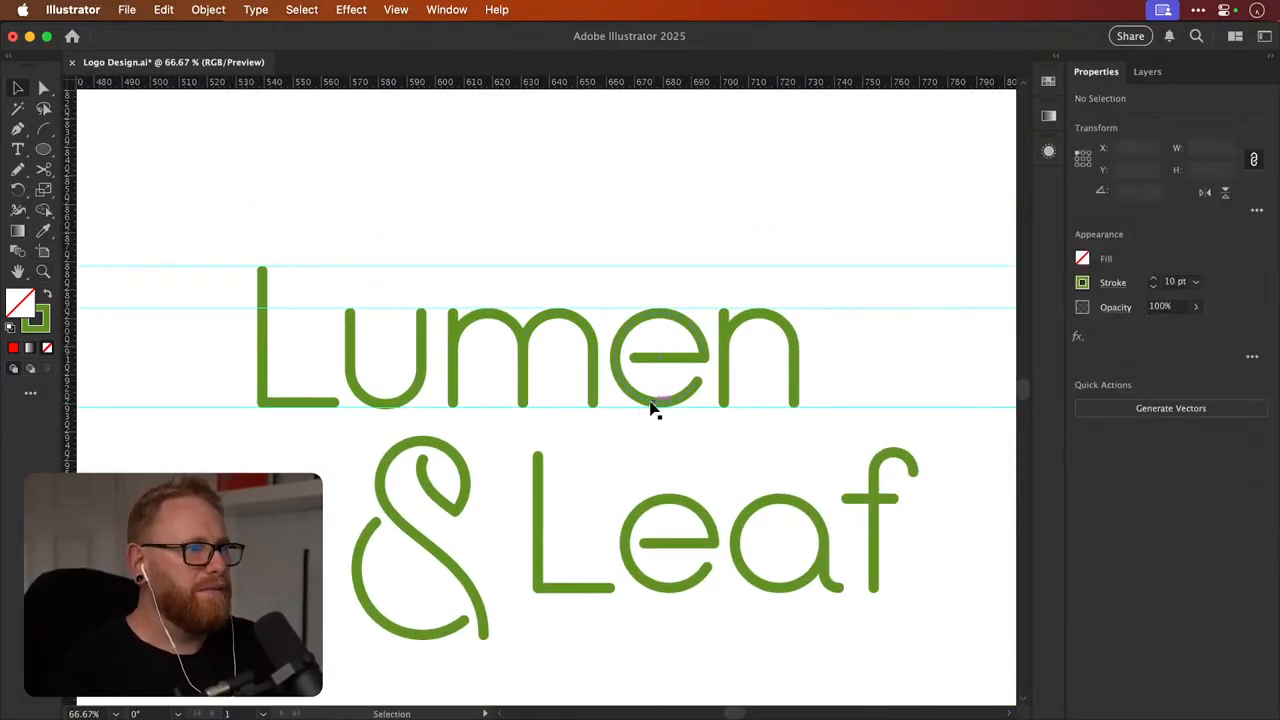
{"action": "key", "text": "super+z"}
{"action": "key", "text": "super+z"}
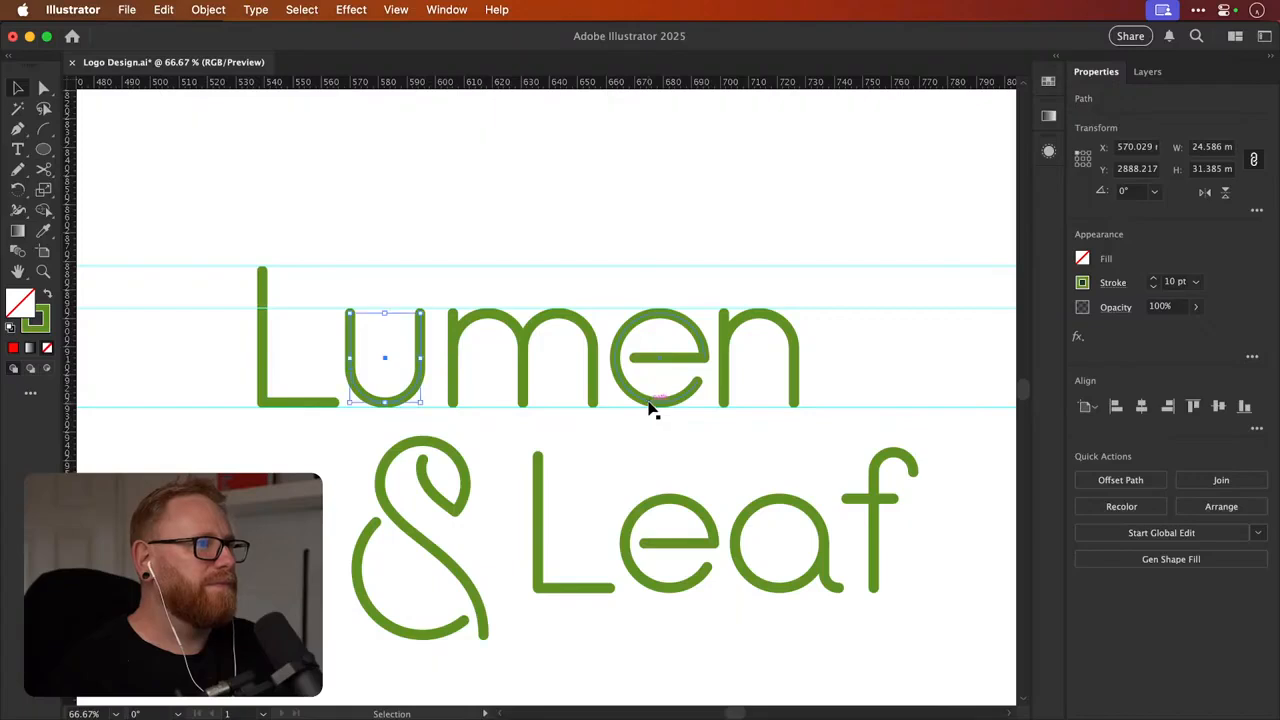
Scale the u and e of Lumen together to about 126.3 mm overall width so their curves slightly overshoot the baseline guide
{"action": "left_click", "coordinate": [653, 398], "text": "shift"}
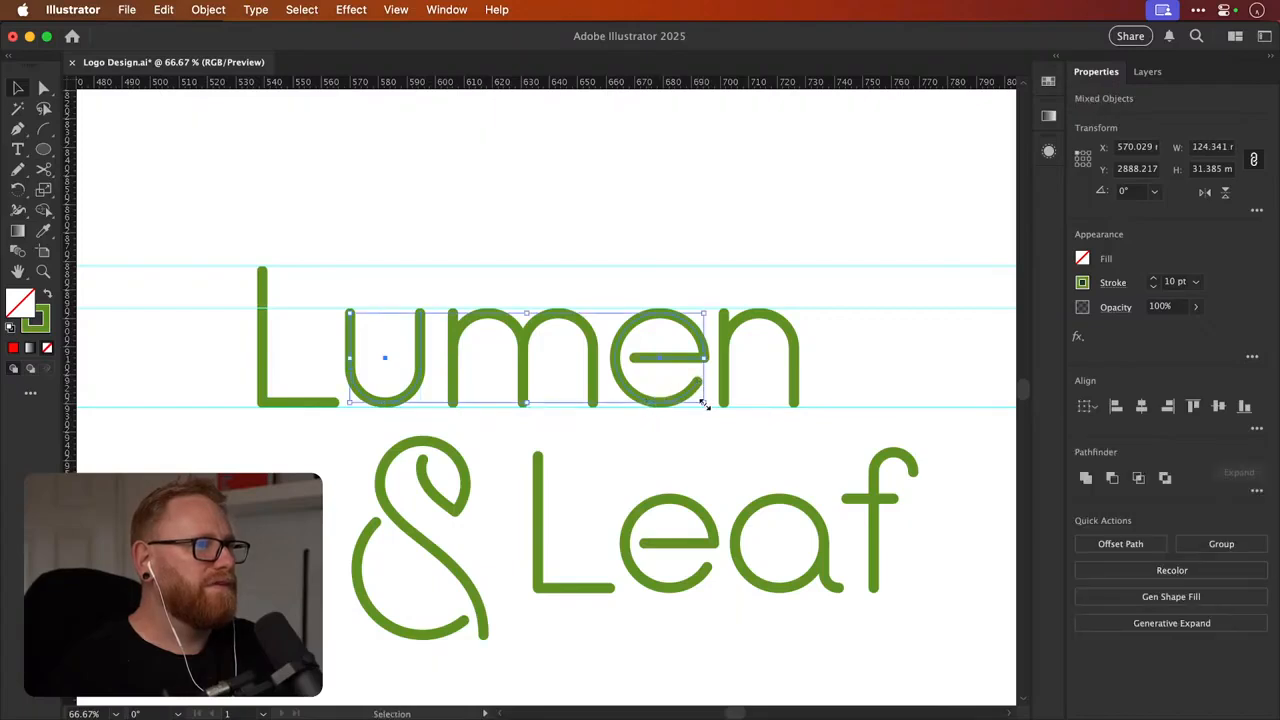
{"action": "left_click_drag", "start_coordinate": [737, 400], "coordinate": [854, 400]}
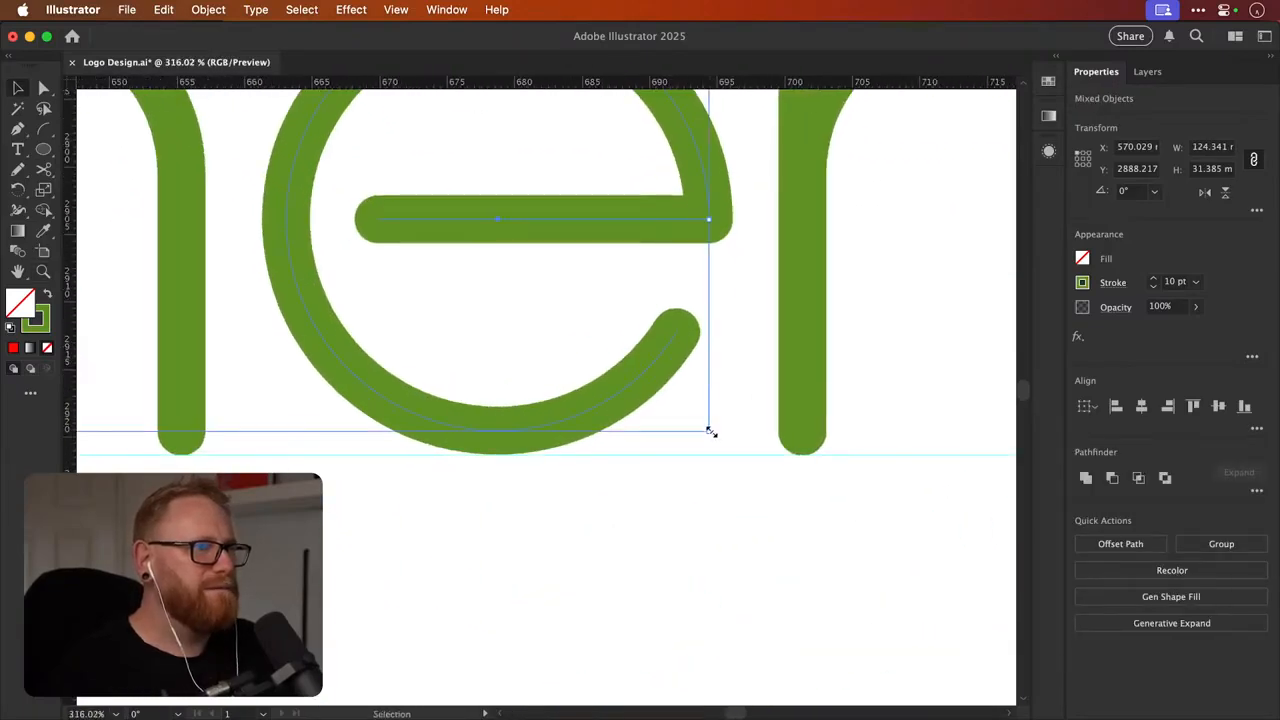
{"action": "left_click_drag", "start_coordinate": [709, 431], "coordinate": [737, 452]}
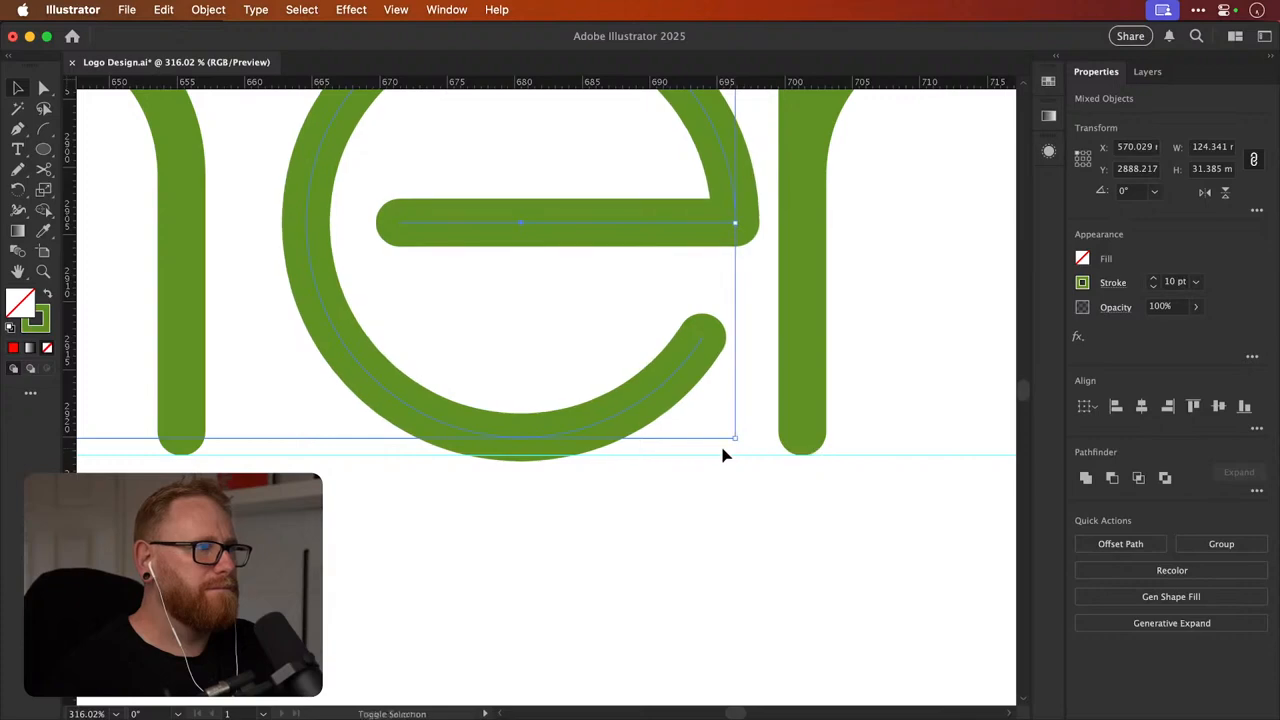
{"action": "key", "text": "super+1"}
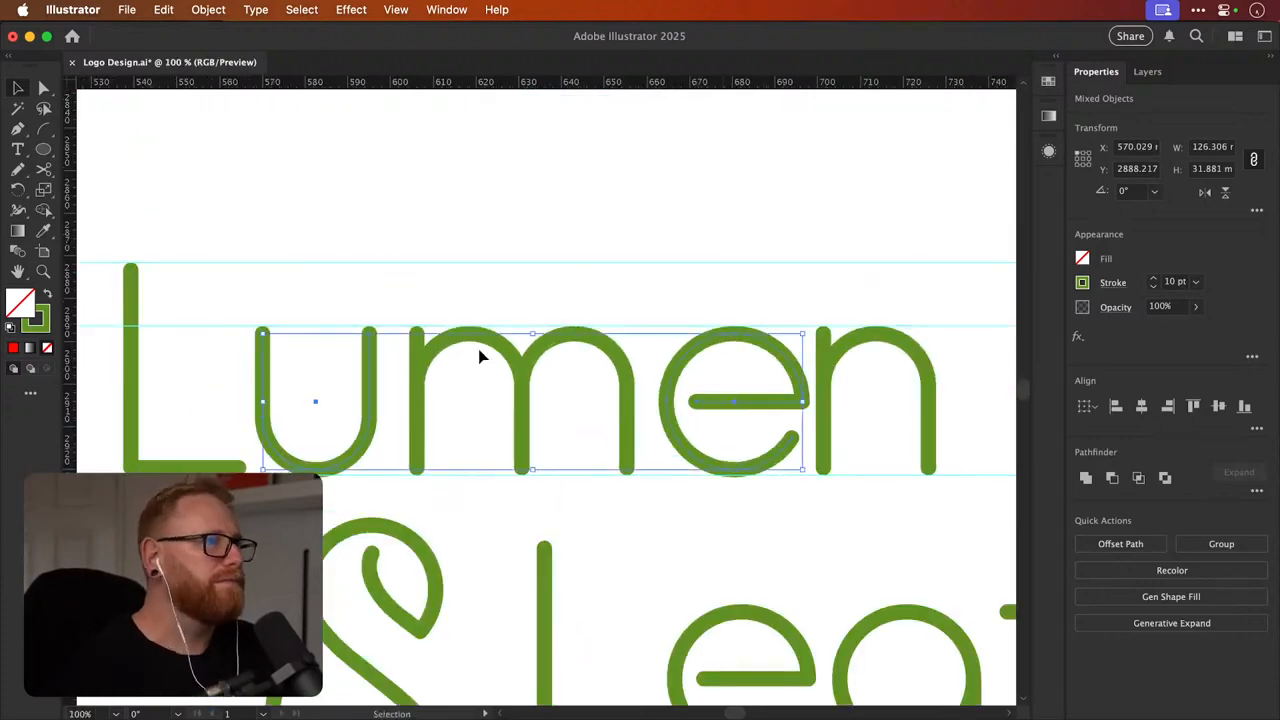
{"action": "left_click", "coordinate": [735, 300]}
Inspect the curves of the scaled e in Lumen against the x-height and baseline guides
{"action": "scroll", "coordinate": [629, 306], "scroll_direction": "up", "scroll_amount": 5}
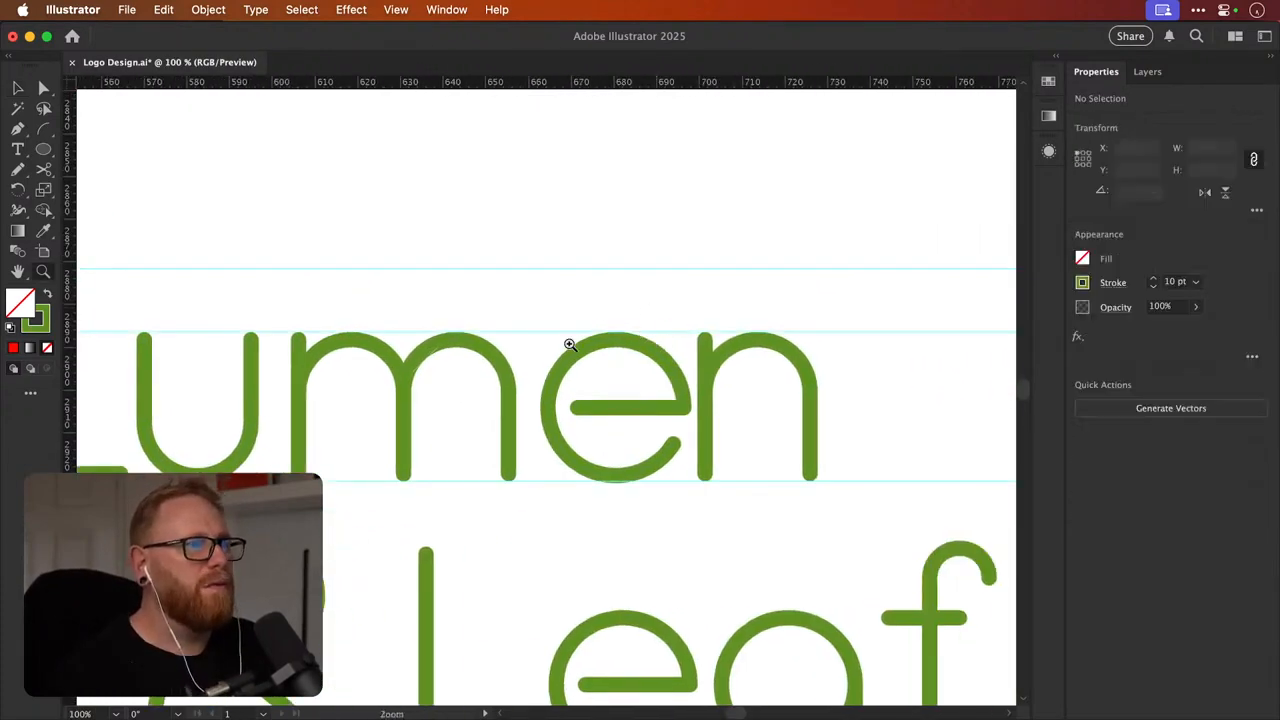
{"action": "left_click", "coordinate": [561, 348]}
{"action": "scroll", "coordinate": [561, 348], "scroll_direction": "up", "scroll_amount": 8}
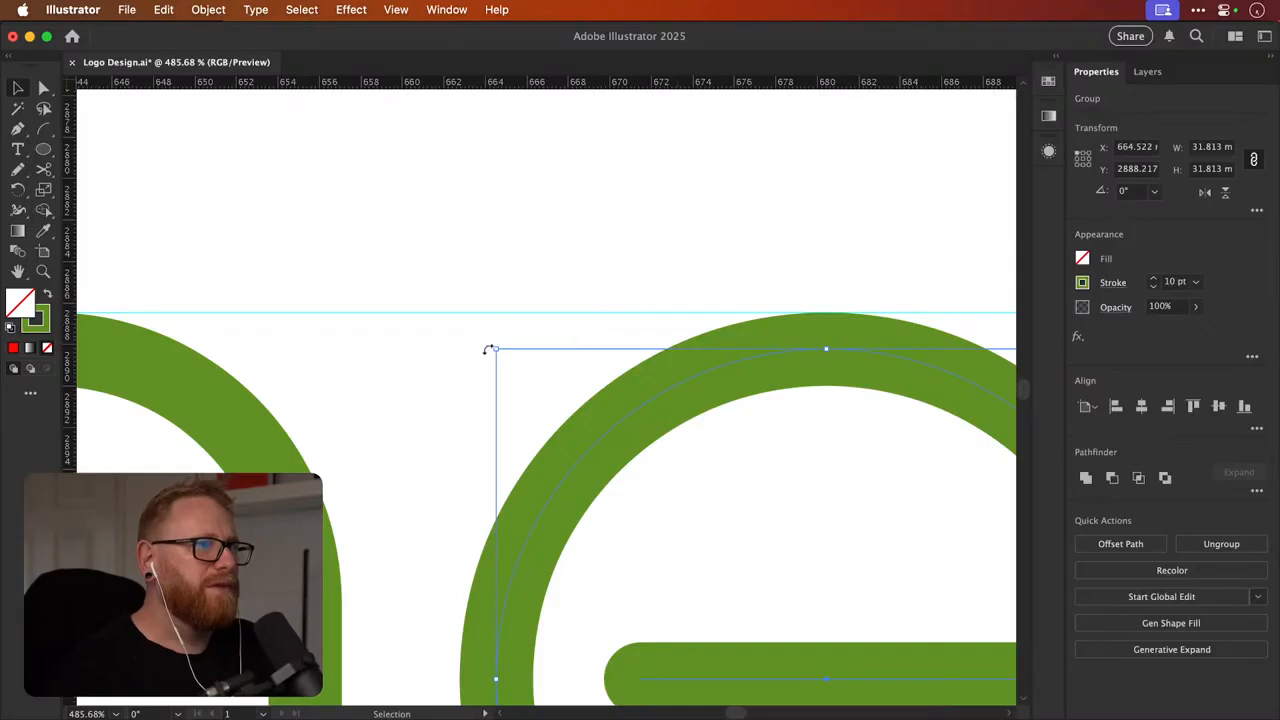
{"action": "left_click_drag", "start_coordinate": [496, 351], "coordinate": [768, 324]}
{"action": "key", "text": "super+minus"}
{"action": "key", "text": "super+minus"}
{"action": "key", "text": "super+minus"}
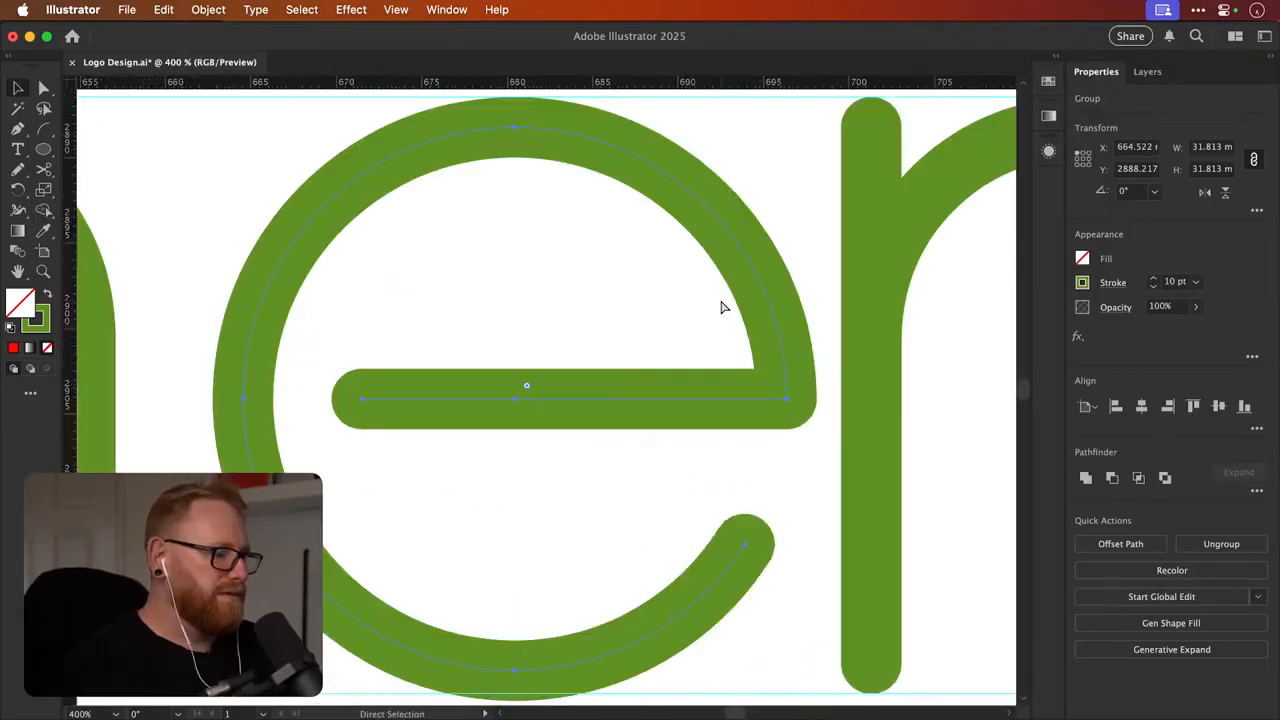
{"action": "key", "text": "super+minus"}
{"action": "left_click_drag", "start_coordinate": [477, 386], "coordinate": [582, 388]}
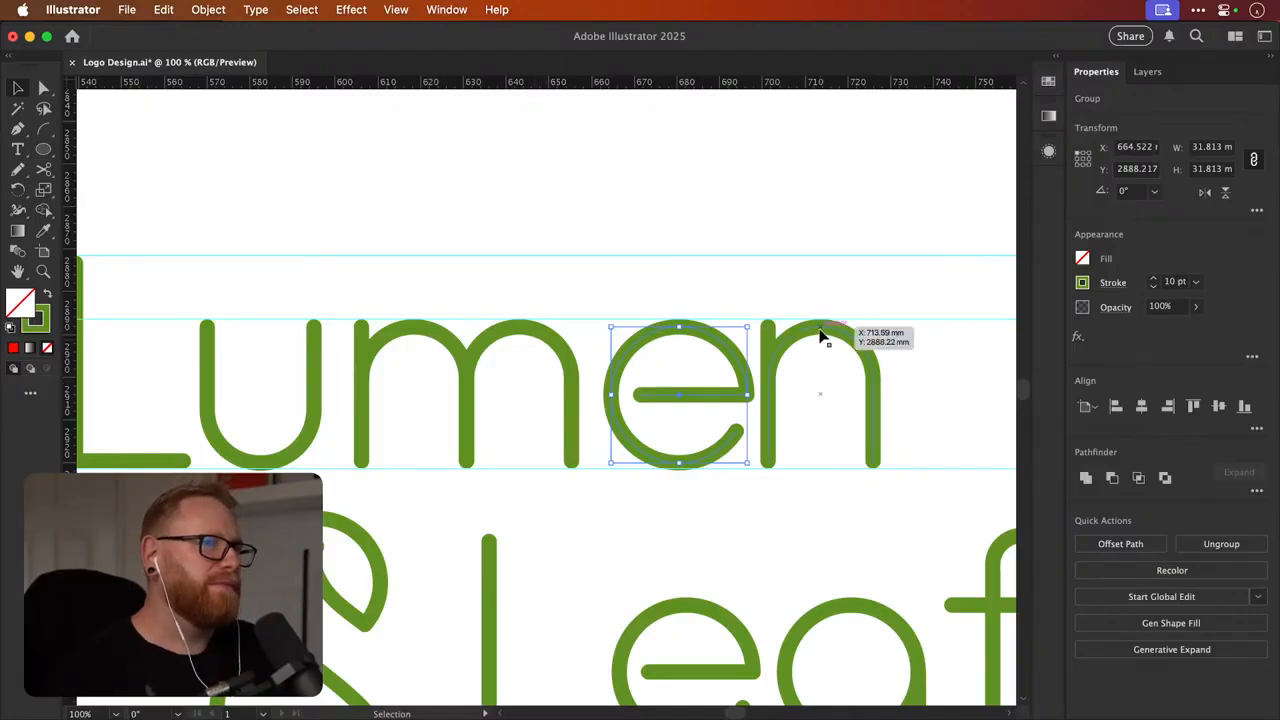
Check the x-height of the original one-line Lumen text with a temporary horizontal guide, removing it and briefly viewing the outlines
{"action": "key", "text": "super+minus"}
{"action": "key", "text": "super+minus"}
{"action": "key", "text": "super+minus"}
{"action": "left_click_drag", "start_coordinate": [800, 311], "coordinate": [810, 458]}
{"action": "left_click_drag", "start_coordinate": [325, 288], "coordinate": [524, 268]}
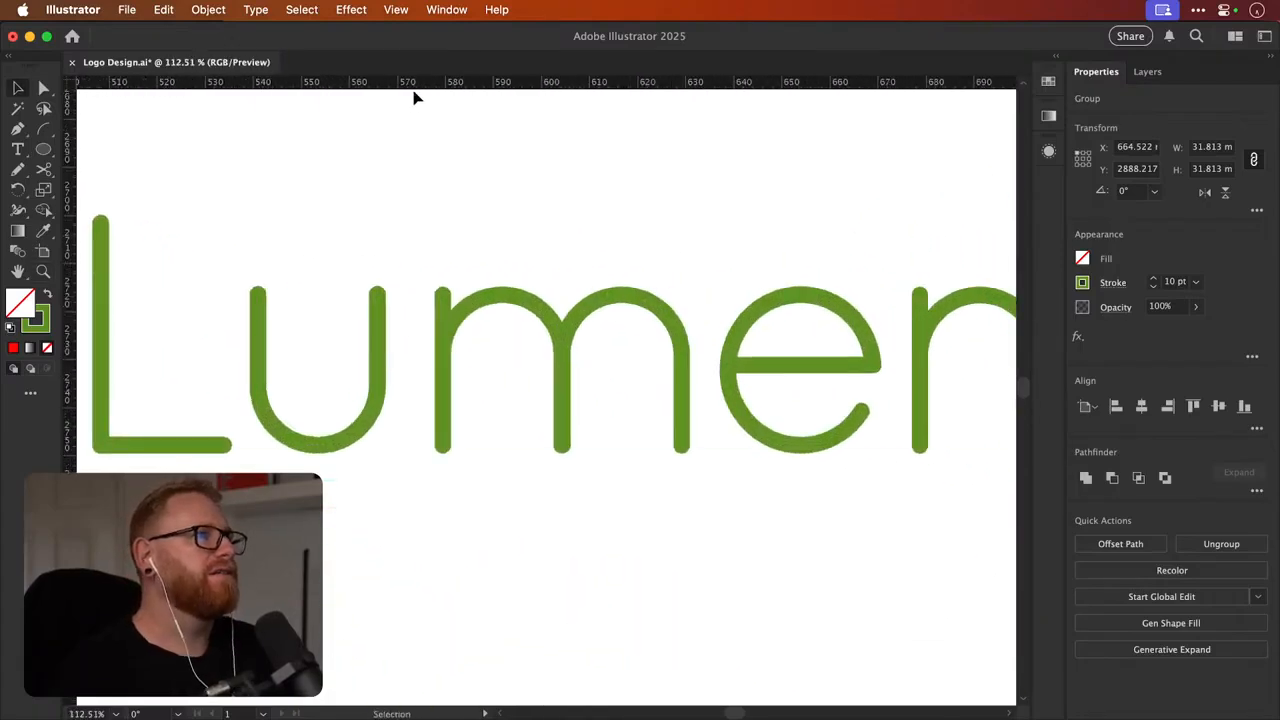
{"action": "left_click_drag", "start_coordinate": [416, 84], "coordinate": [415, 291]}
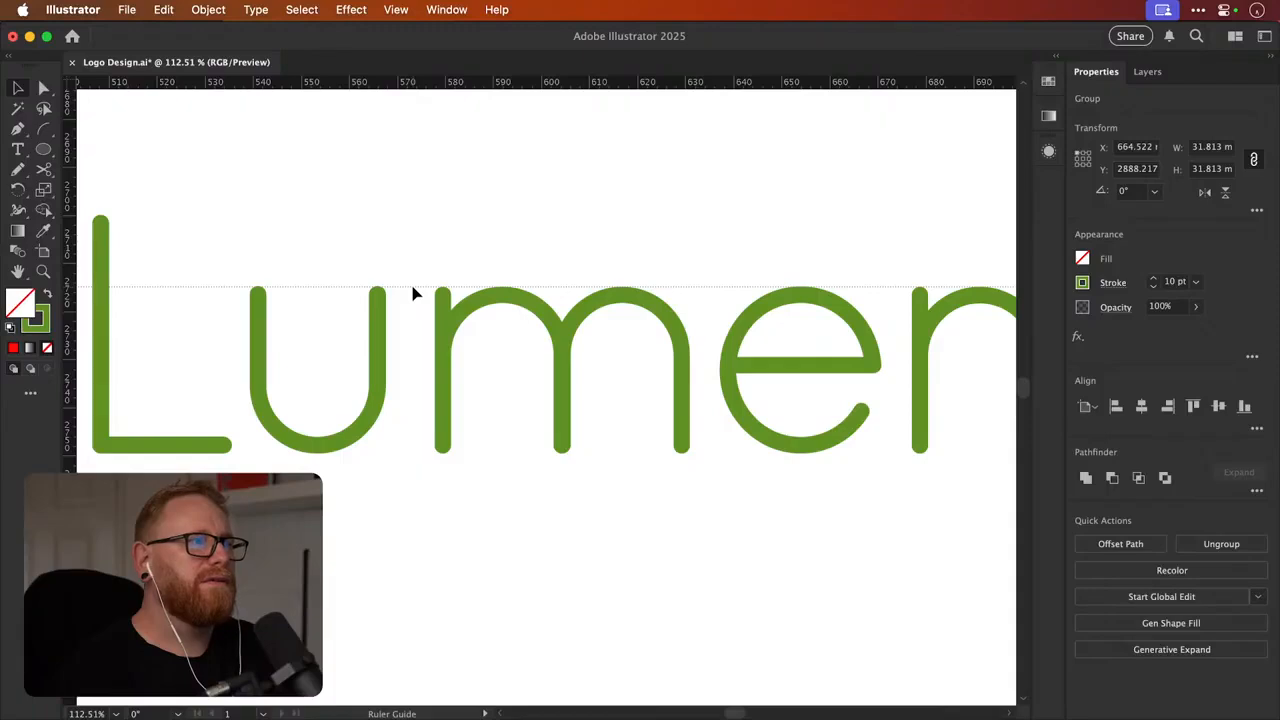
{"action": "left_click_drag", "start_coordinate": [415, 291], "coordinate": [408, 288]}
{"action": "key", "text": "super+z"}
{"action": "key", "text": "super+y"}
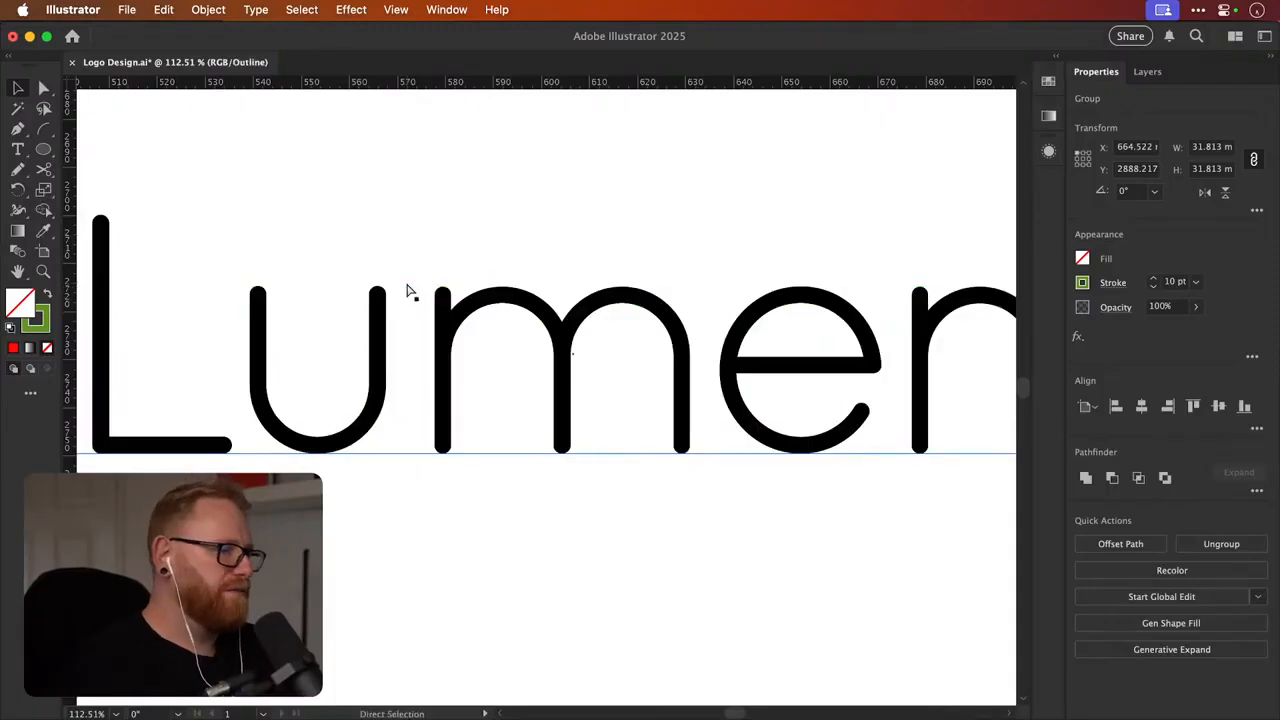
{"action": "key", "text": "super+y"}
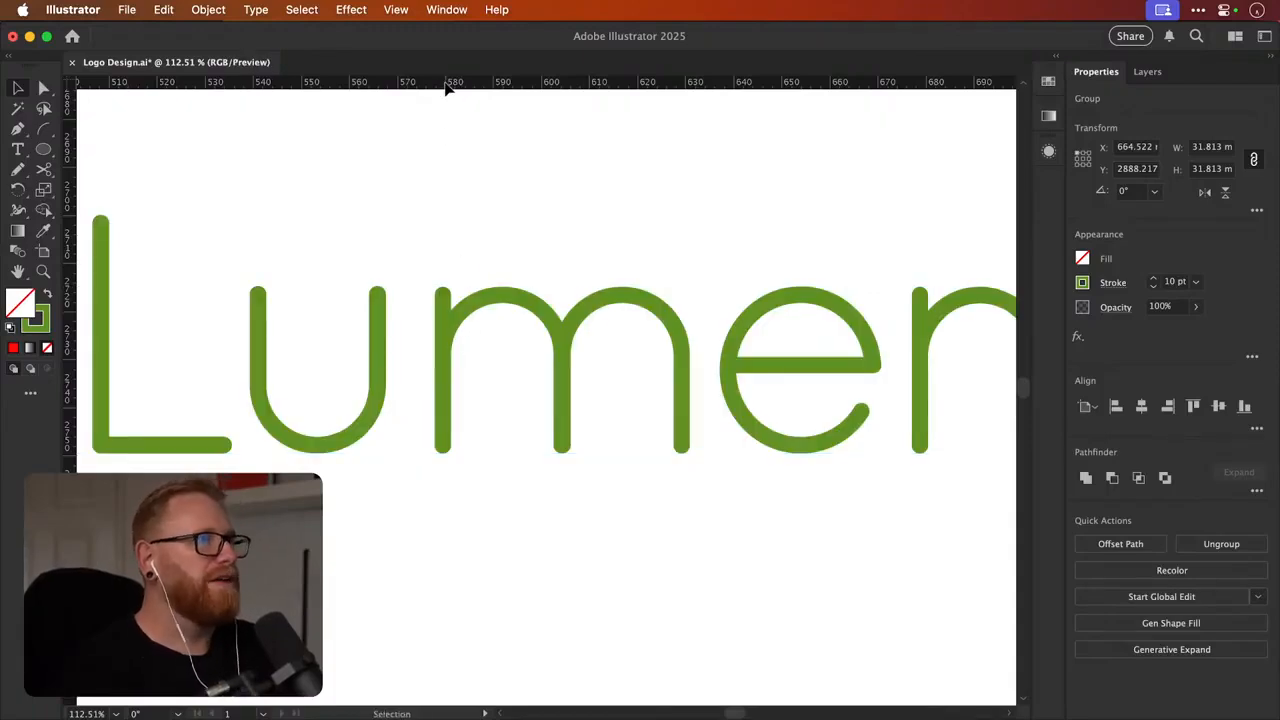
Check the baseline of the original one-line Lumen text with a temporary horizontal guide
{"action": "left_click_drag", "start_coordinate": [443, 86], "coordinate": [456, 460]}
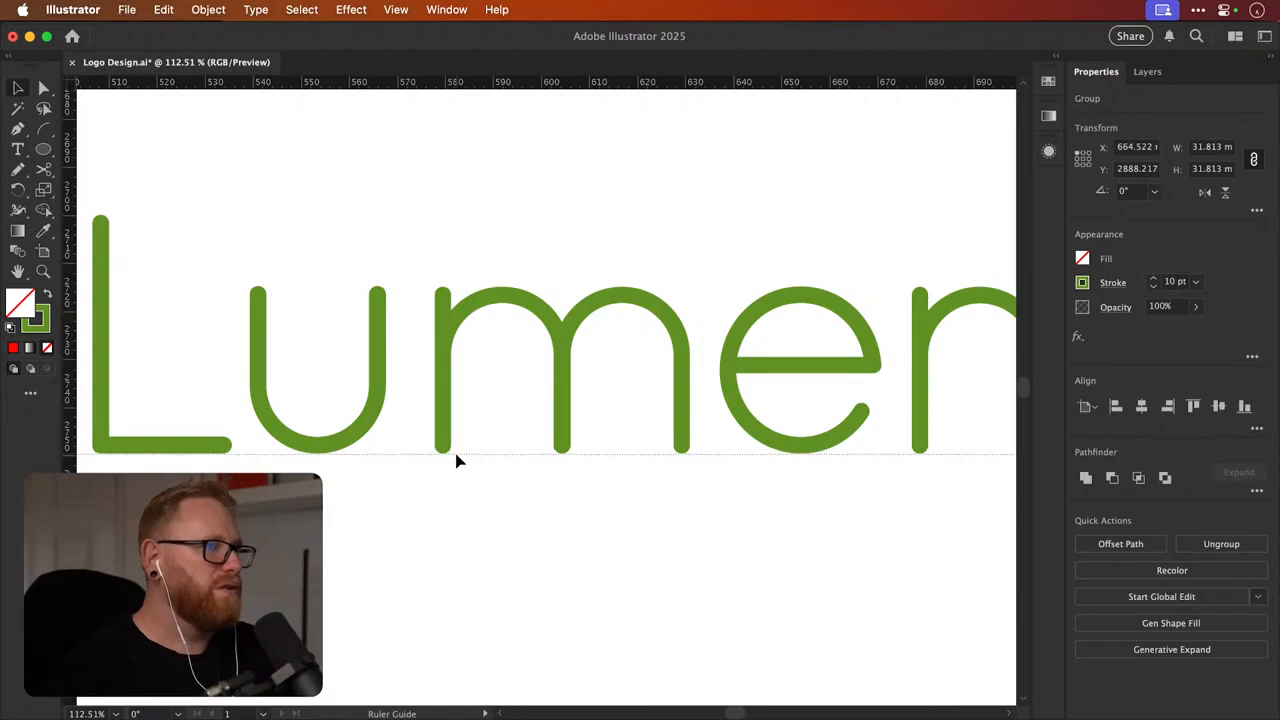
{"action": "left_click_drag", "start_coordinate": [456, 460], "coordinate": [456, 460]}
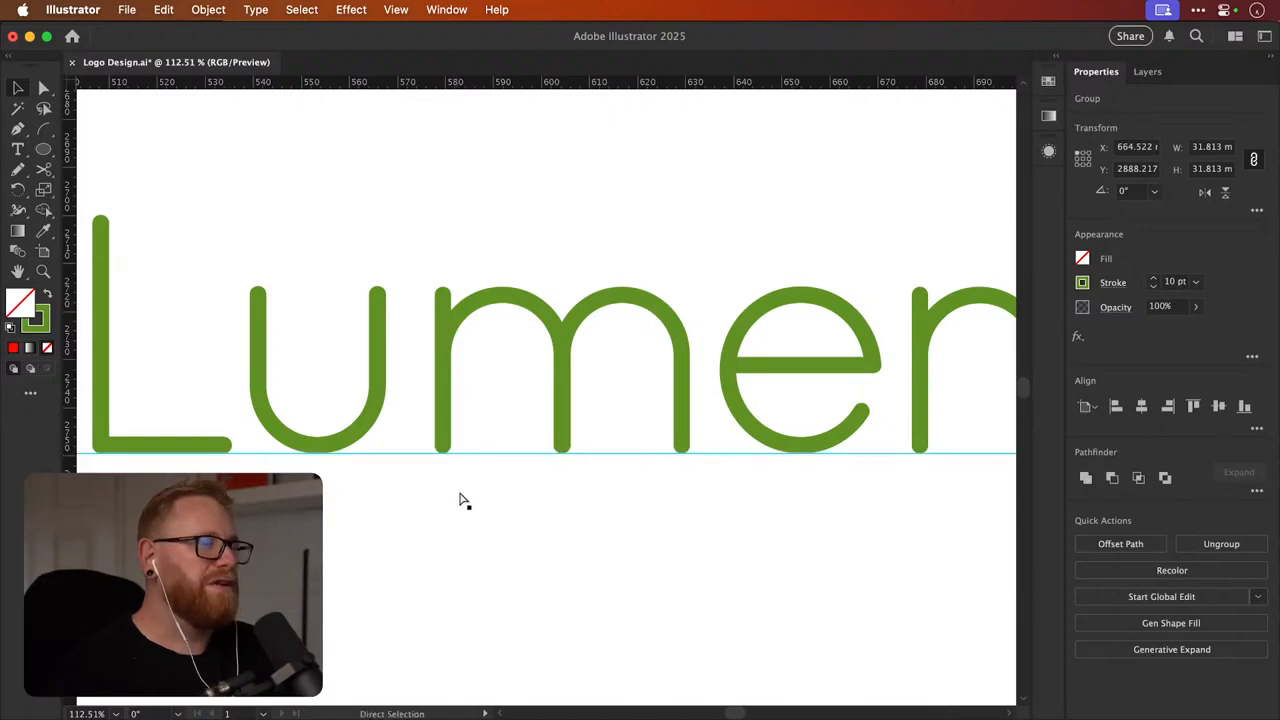
{"action": "left_click", "coordinate": [460, 500]}
{"action": "left_click", "coordinate": [449, 551]}
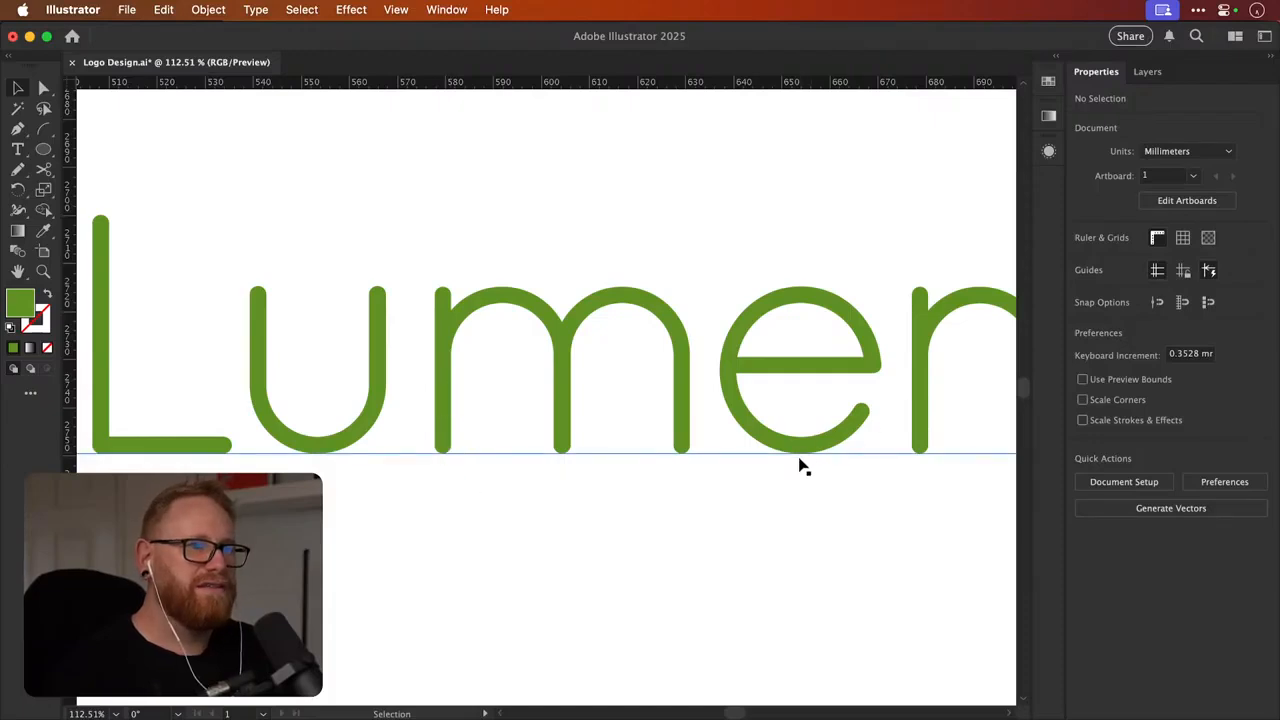
Compare the guided custom Lumen lettering with the original one-line Lumen text
{"action": "key", "text": "super+minus"}
{"action": "key", "text": "super+minus"}
{"action": "key", "text": "super+minus"}
{"action": "key", "text": "super+minus"}
{"action": "scroll", "coordinate": [784, 385], "scroll_direction": "down", "scroll_amount": 5}
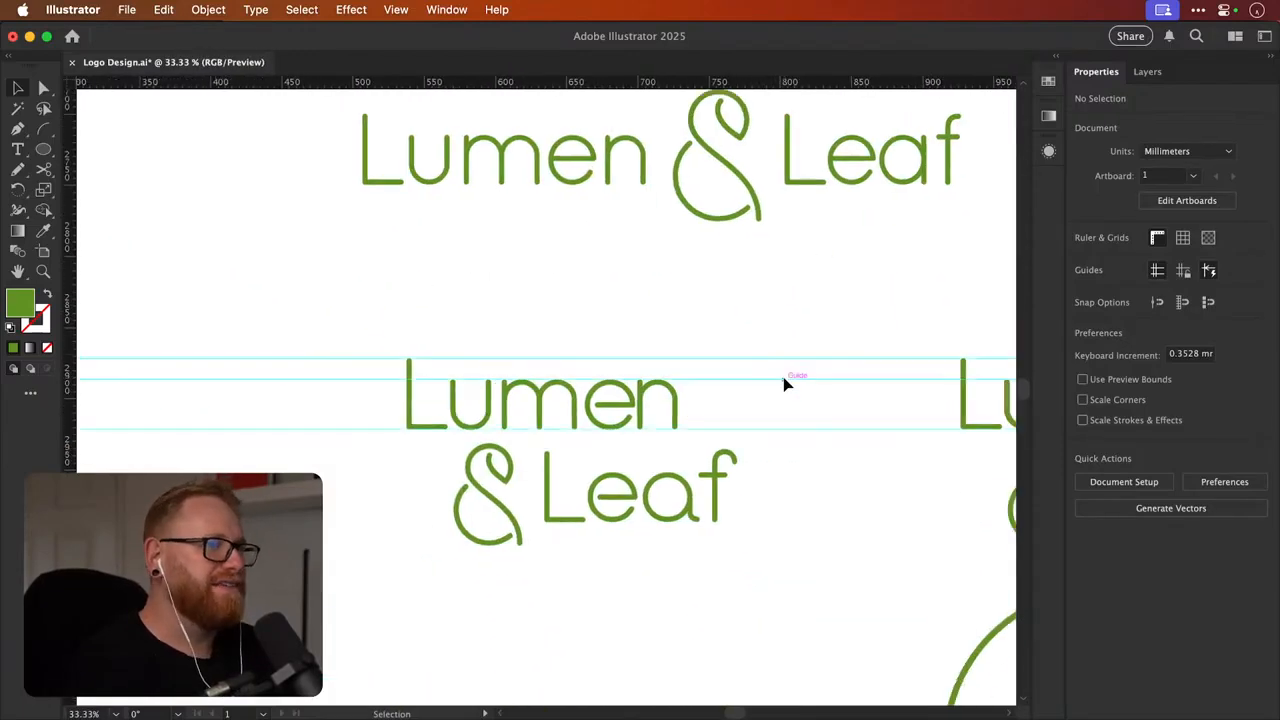
{"action": "left_click_drag", "start_coordinate": [517, 356], "coordinate": [762, 350]}
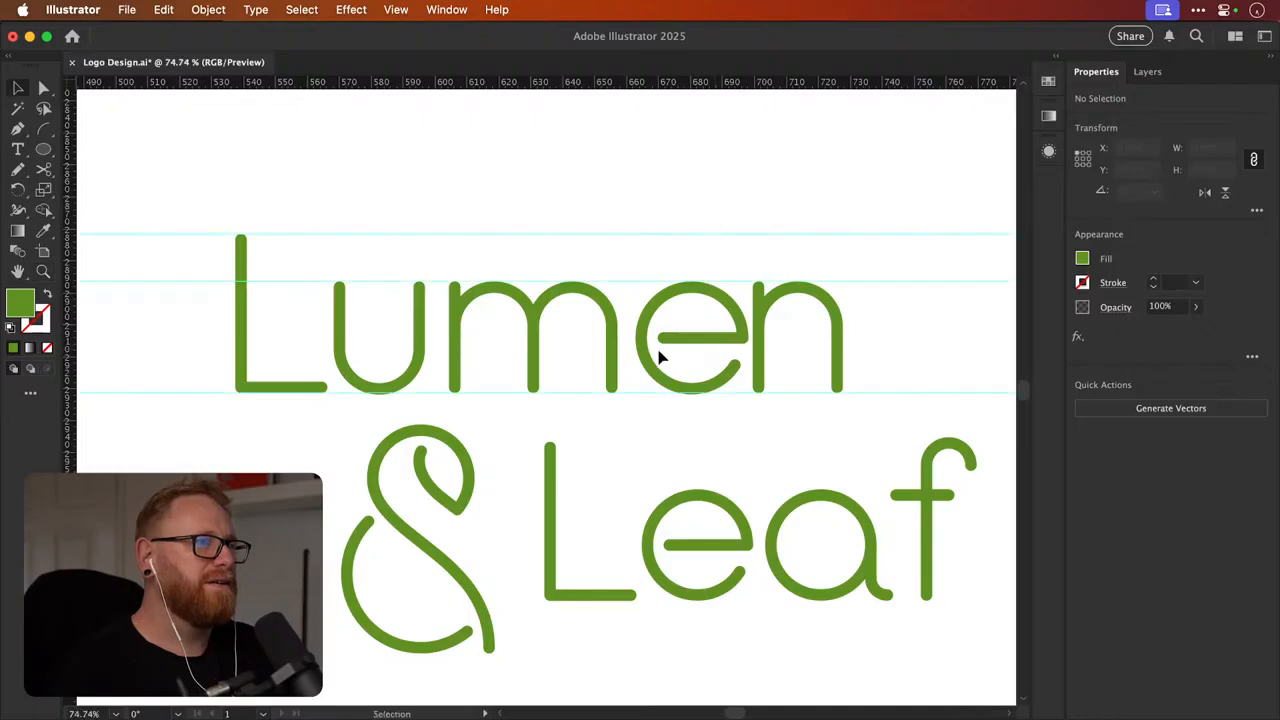
{"action": "left_click_drag", "start_coordinate": [571, 416], "coordinate": [554, 480]}
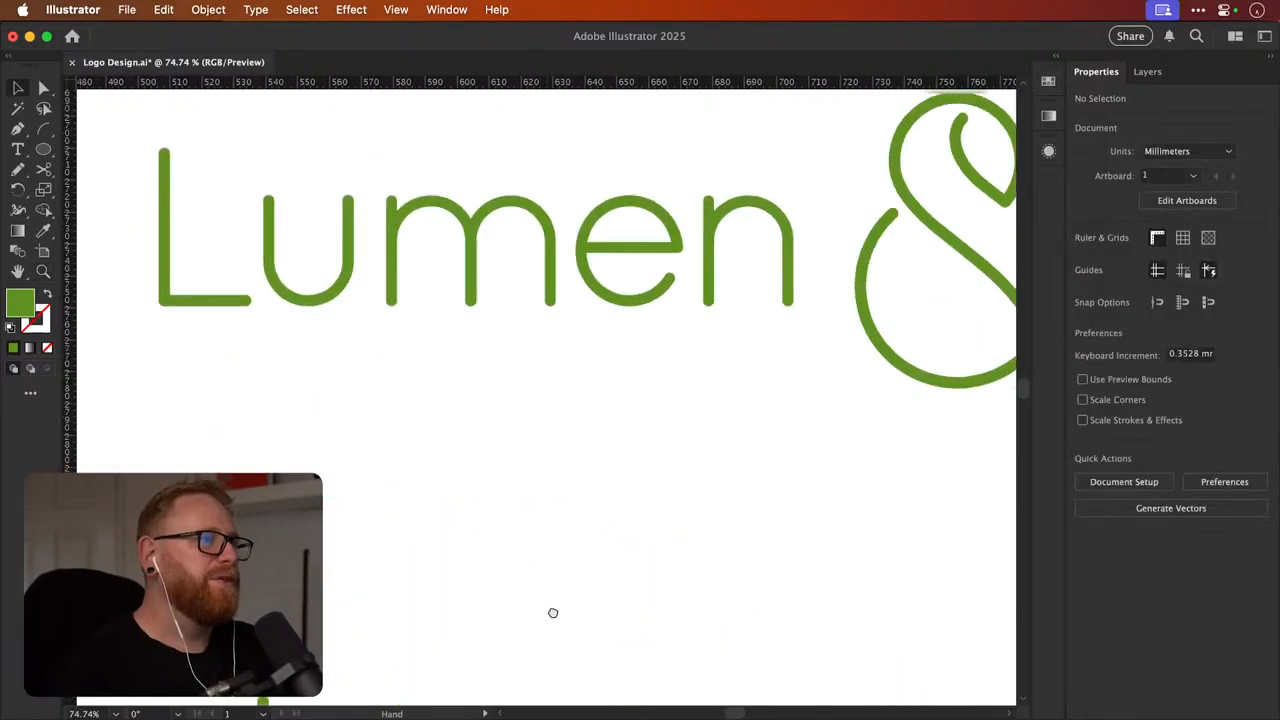
{"action": "scroll", "coordinate": [530, 500], "scroll_direction": "up", "scroll_amount": 3}
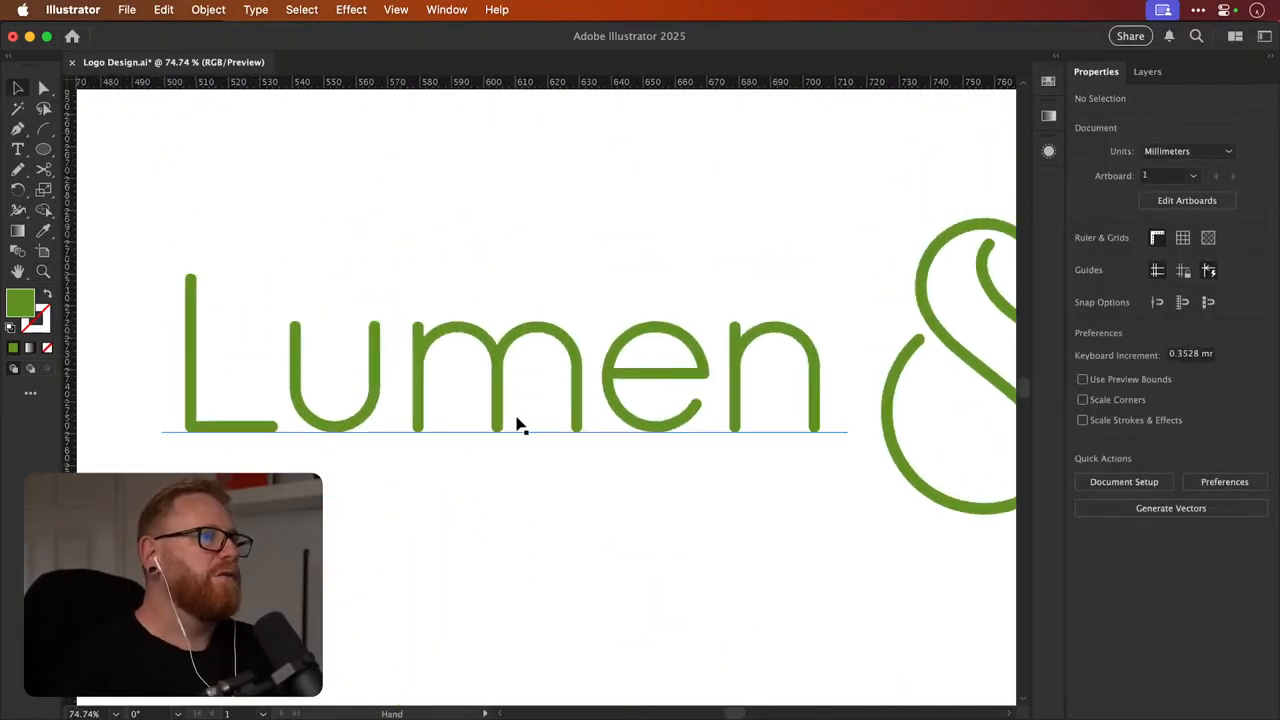
Duplicate the original Lumen text below itself and set the copy's font to Arial
{"action": "left_click_drag", "start_coordinate": [505, 388], "coordinate": [507, 638]}
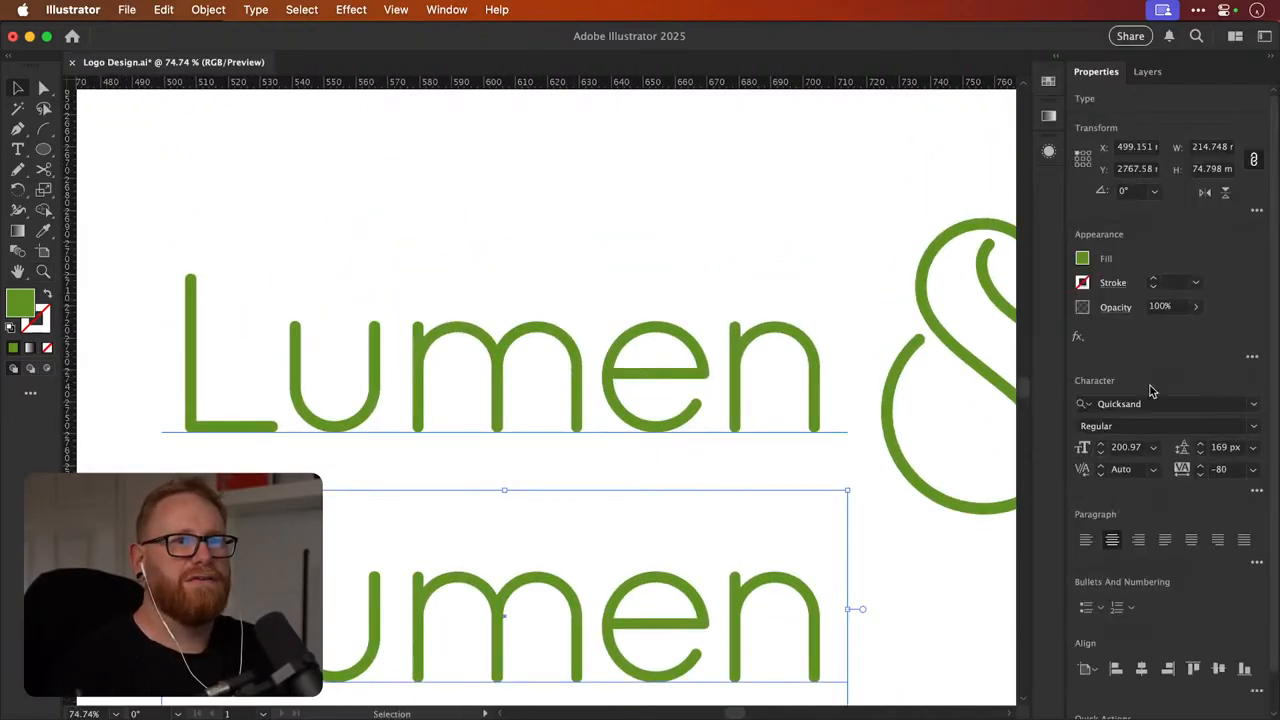
{"action": "left_click", "coordinate": [1138, 403]}
{"action": "type", "text": "Arial"}
{"action": "key", "text": "Return"}
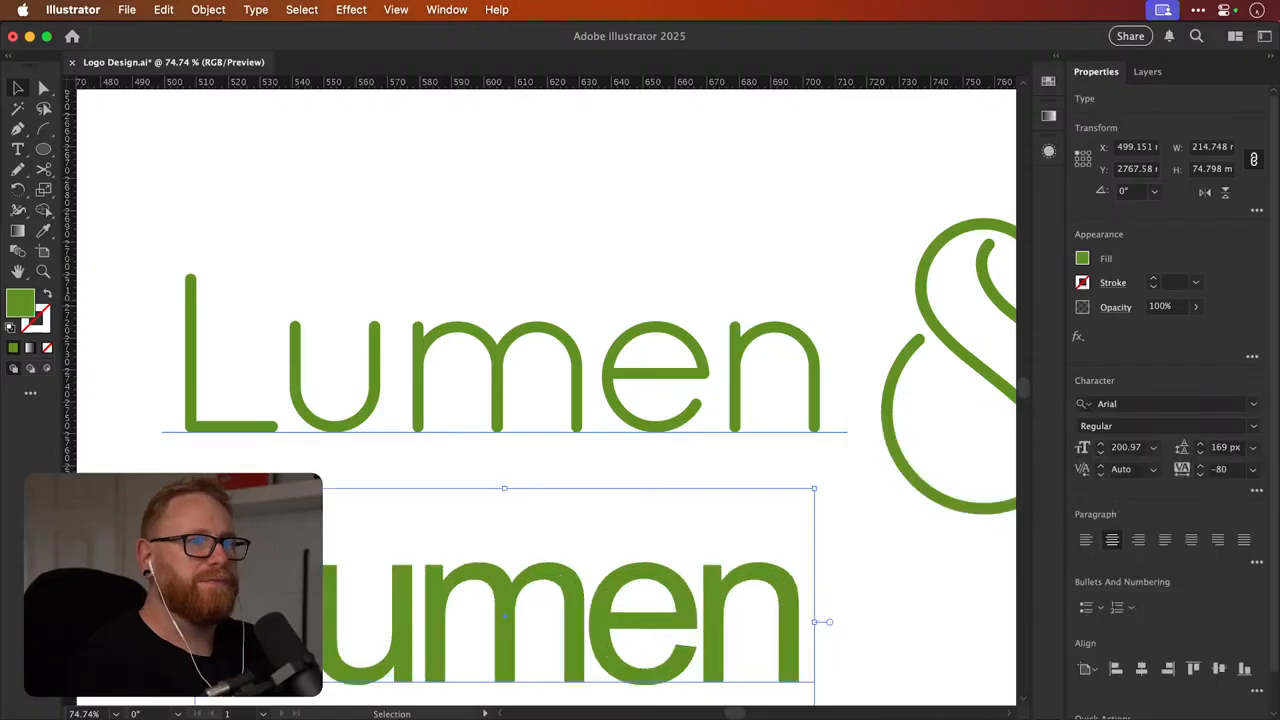
Examine the overshoot of the round letters in the Arial Lumen using a temporary guide at the x-height
{"action": "key", "text": "space"}
{"action": "left_click_drag", "start_coordinate": [415, 545], "coordinate": [455, 426]}
{"action": "key", "text": "z"}
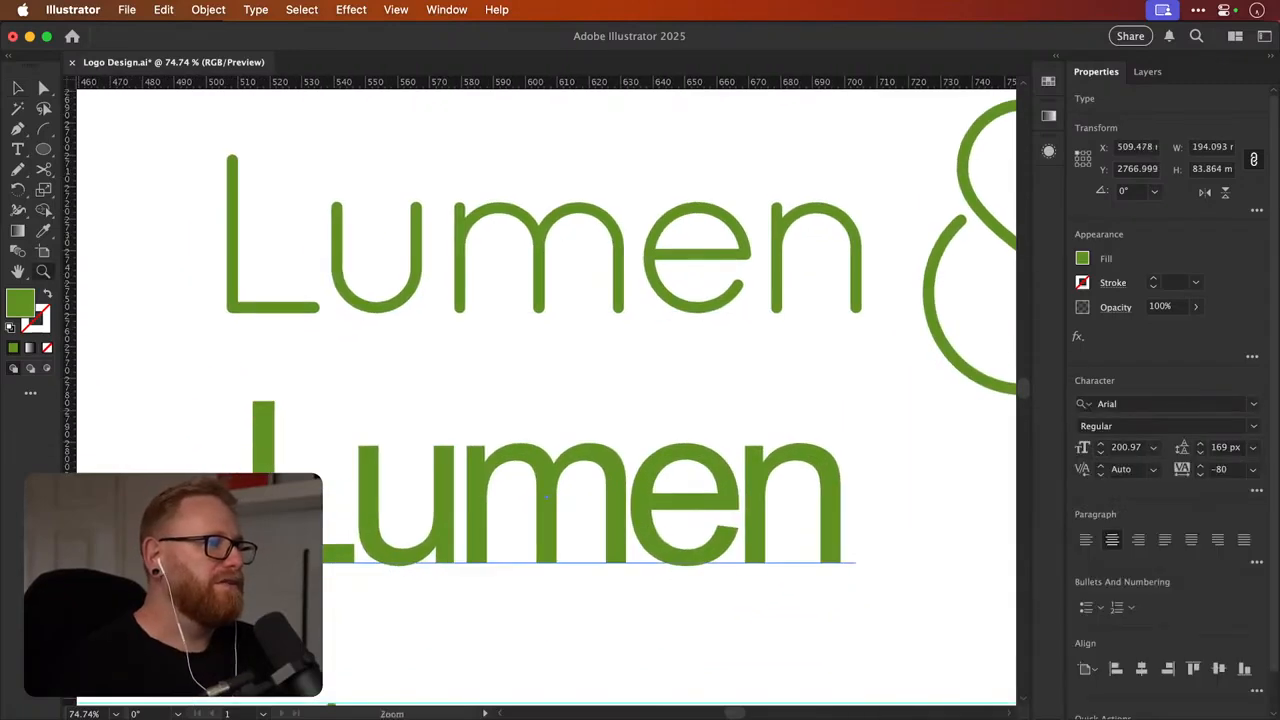
{"action": "left_click_drag", "start_coordinate": [402, 543], "coordinate": [600, 546]}
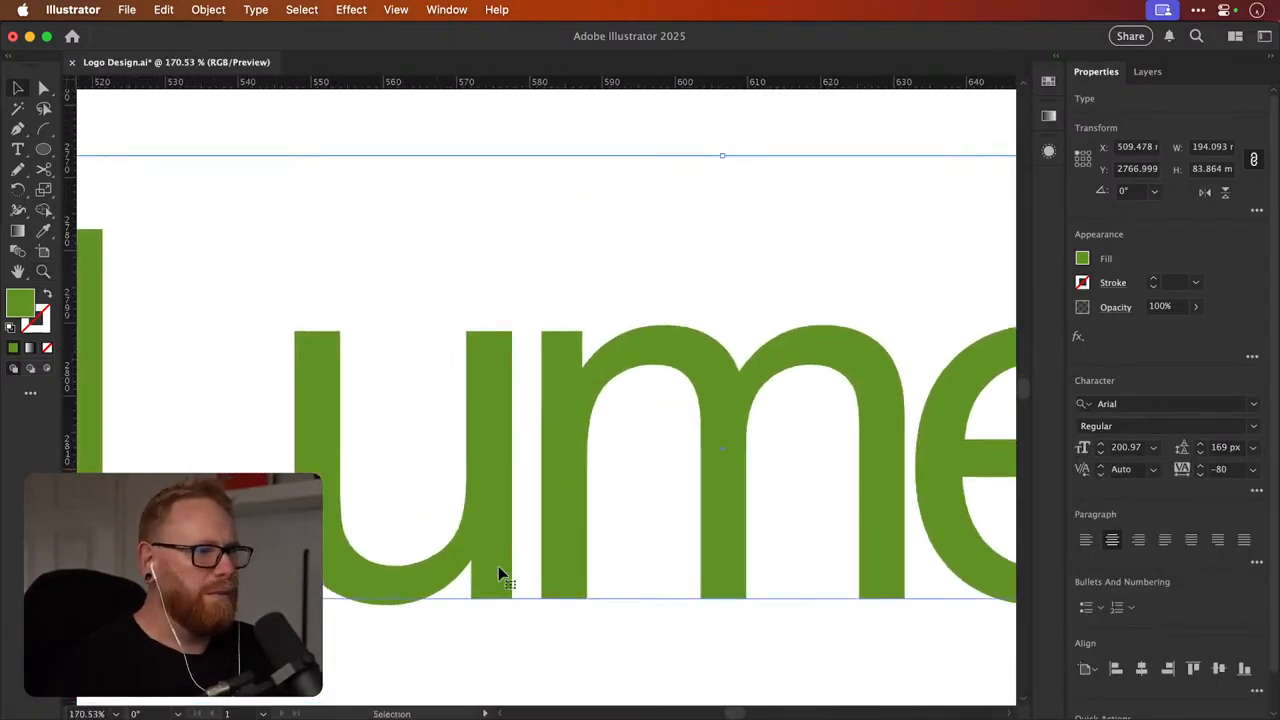
{"action": "left_click_drag", "start_coordinate": [521, 85], "coordinate": [518, 335]}
{"action": "scroll", "coordinate": [670, 333], "scroll_direction": "right", "scroll_amount": 5}
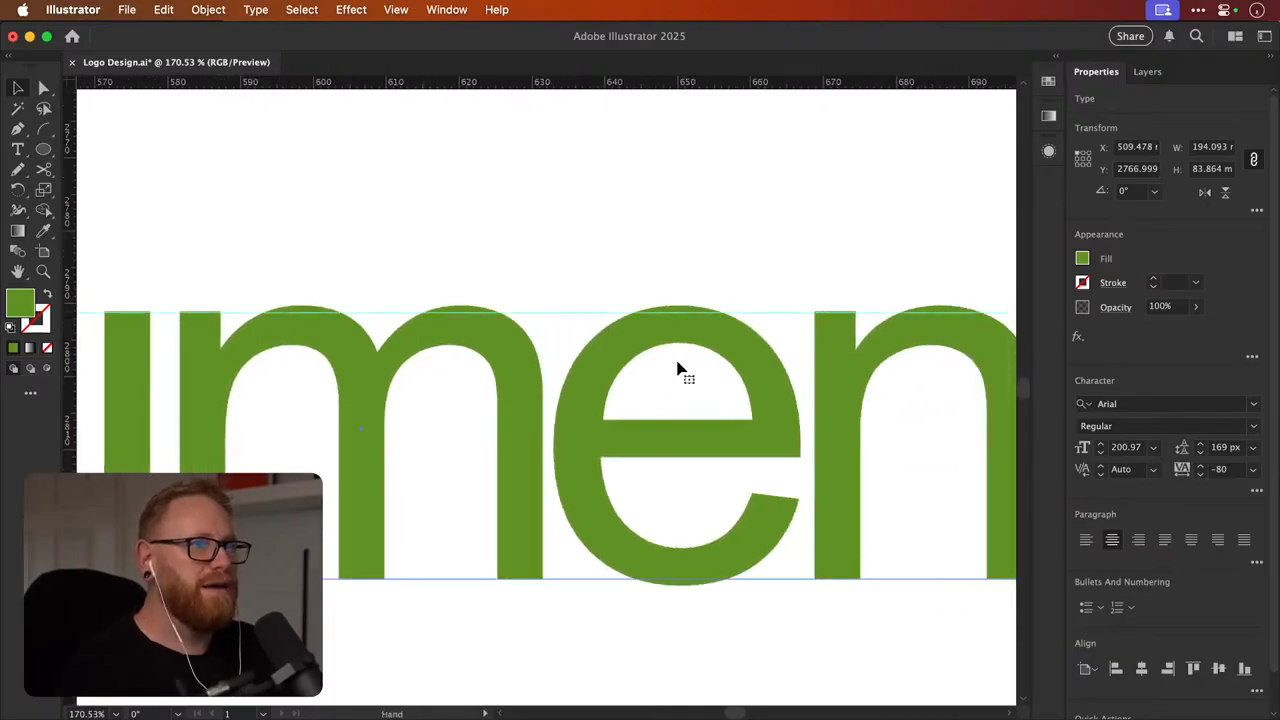
{"action": "key", "text": "a"}
{"action": "key", "text": "v"}
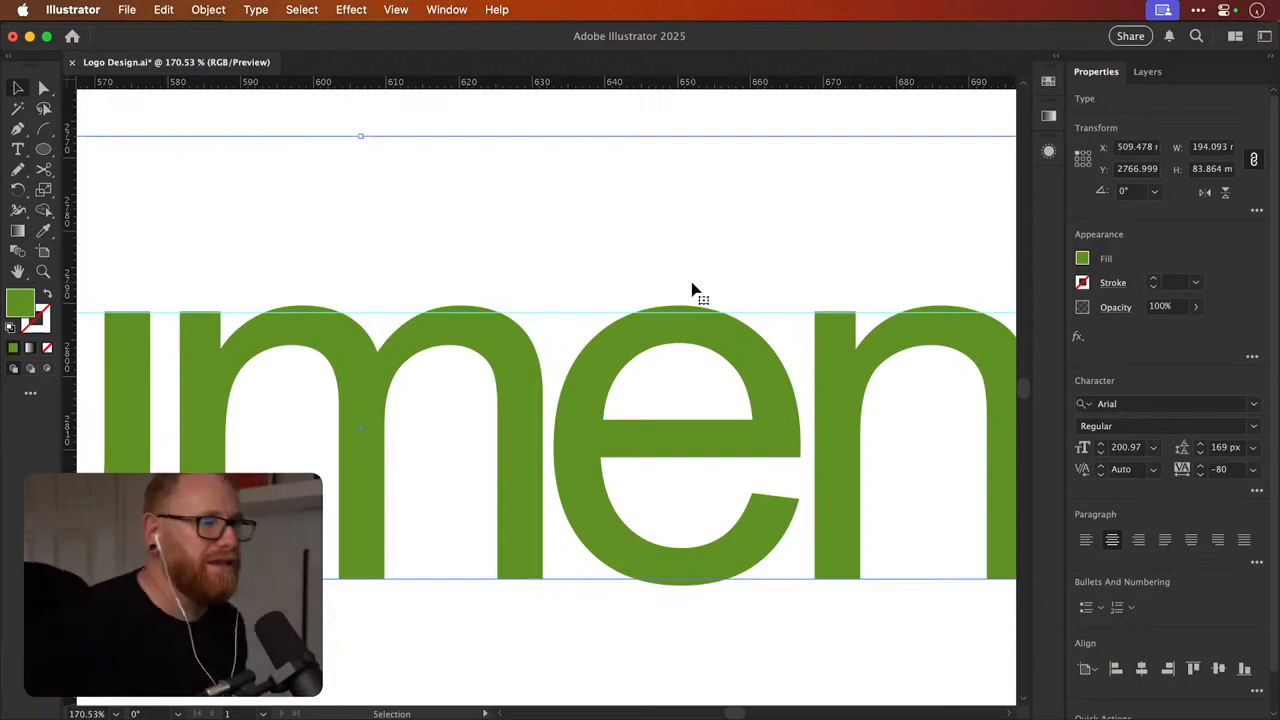
{"action": "key", "text": "a"}
{"action": "scroll", "coordinate": [693, 290], "scroll_direction": "down", "scroll_amount": 6}
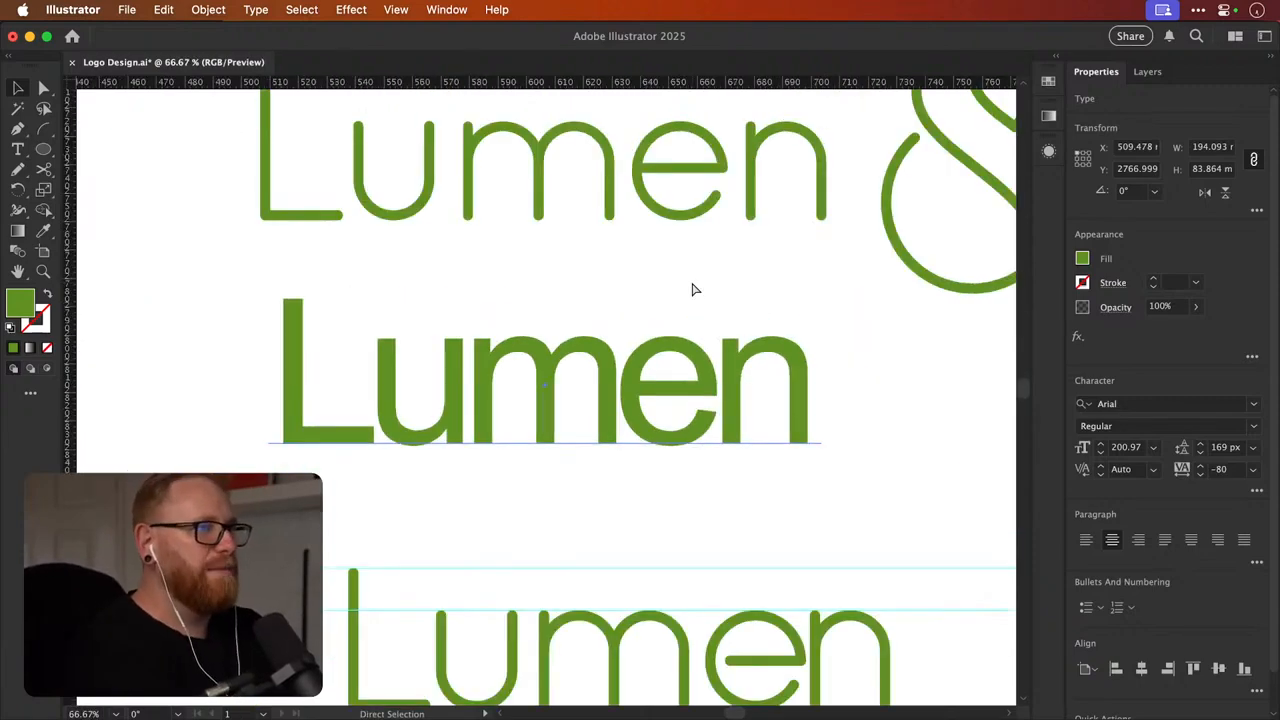
Remove the Arial copy of Lumen and return to the stacked custom wordmark
{"action": "key", "text": "super+x"}
{"action": "left_click_drag", "start_coordinate": [498, 444], "coordinate": [472, 501]}
{"action": "left_click_drag", "start_coordinate": [470, 366], "coordinate": [720, 351]}
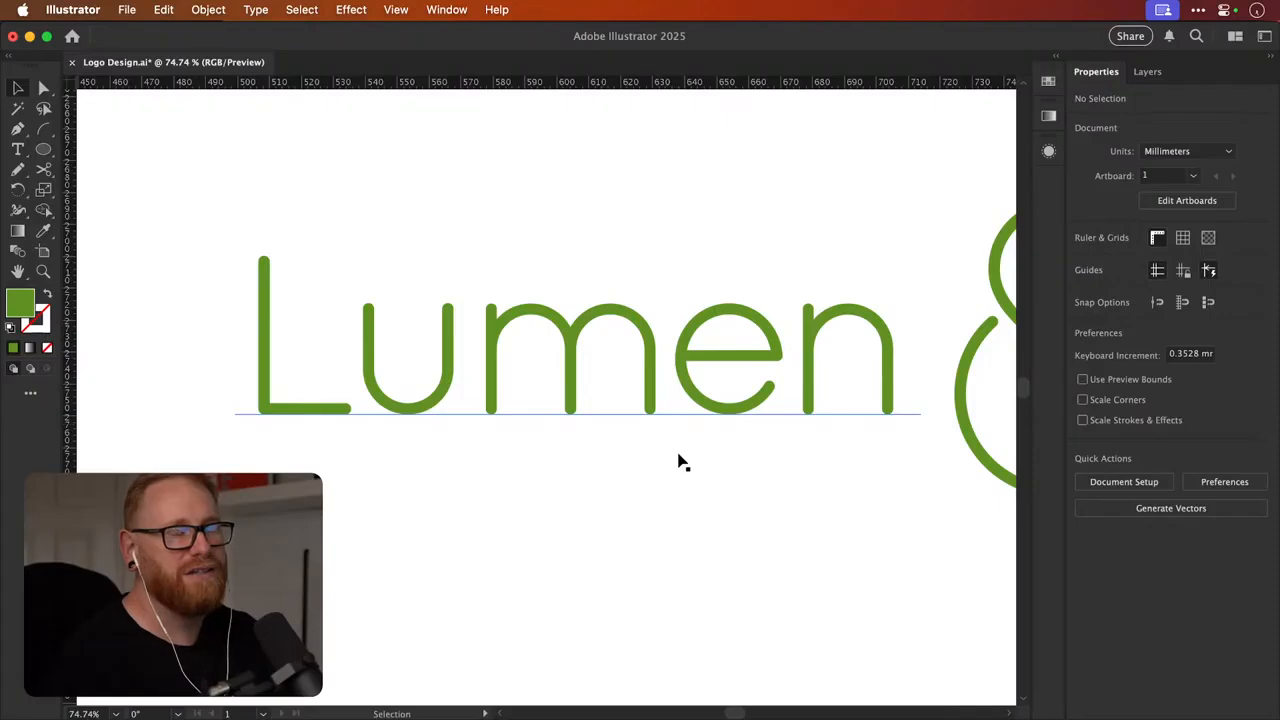
{"action": "left_click_drag", "start_coordinate": [680, 454], "coordinate": [563, 451]}
{"action": "left_click_drag", "start_coordinate": [594, 562], "coordinate": [531, 332]}
{"action": "left_click_drag", "start_coordinate": [541, 486], "coordinate": [820, 430]}
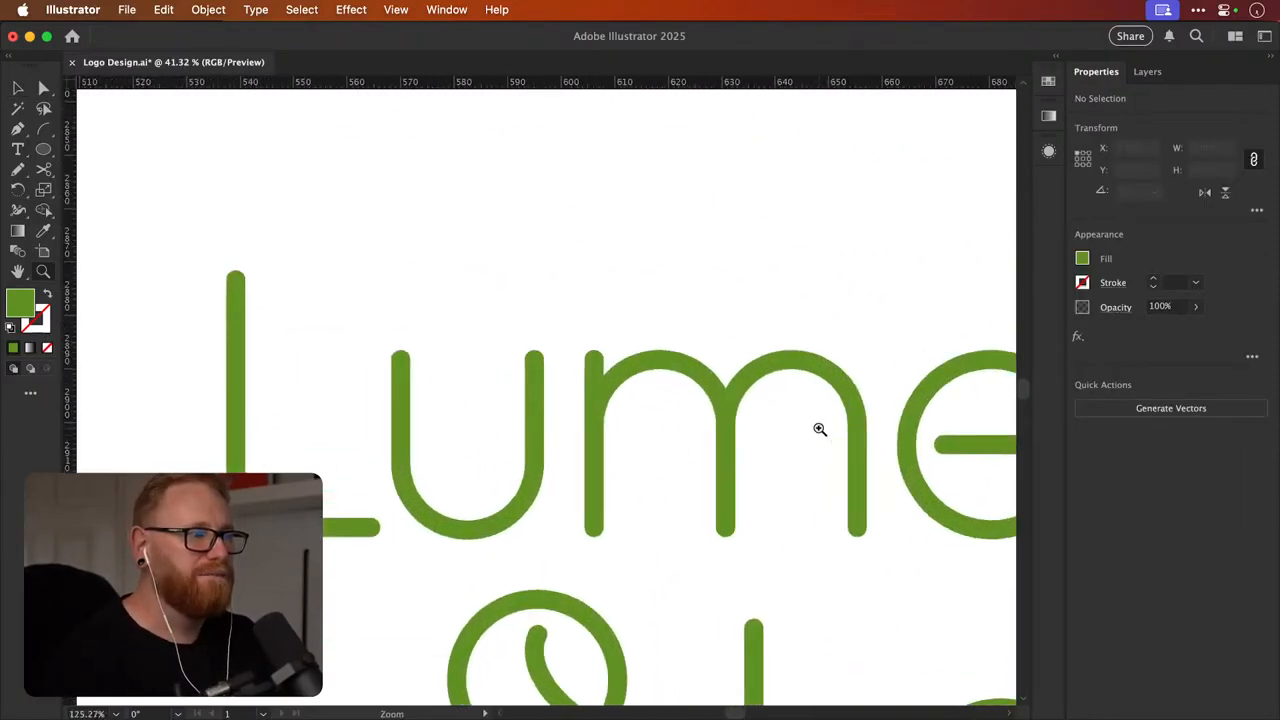
Undo the overshoot scaling of the u and e in the custom Lumen and deselect them
{"action": "key", "text": "v"}
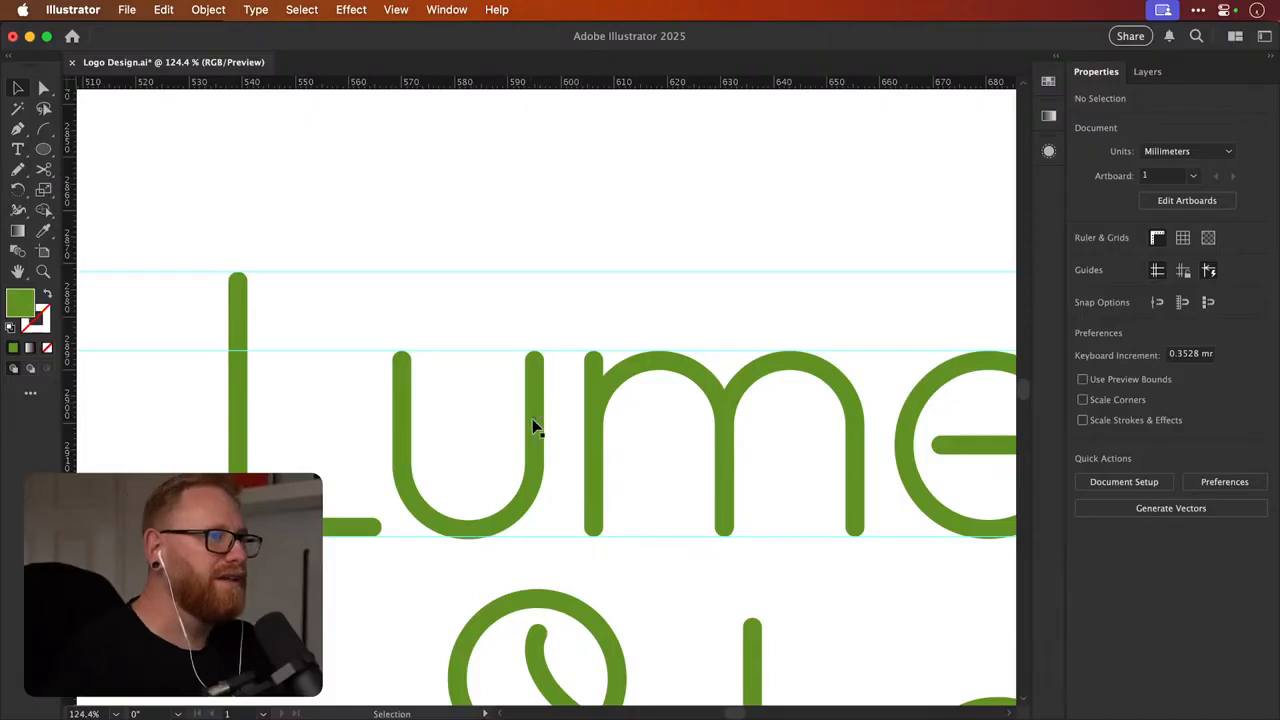
{"action": "left_click", "coordinate": [533, 427]}
{"action": "key", "text": "a"}
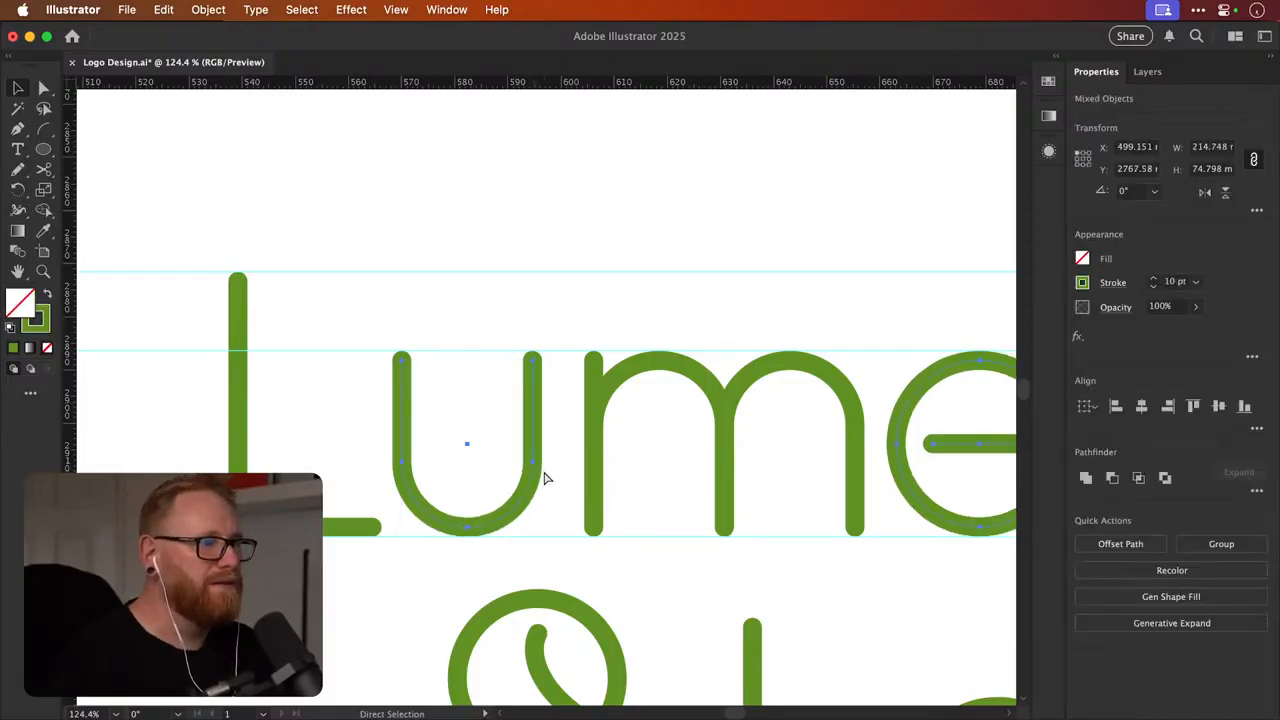
{"action": "key", "text": "super+z"}
{"action": "key", "text": "shift+super+z"}
{"action": "key", "text": "shift+super+z"}
{"action": "key", "text": "super+z"}
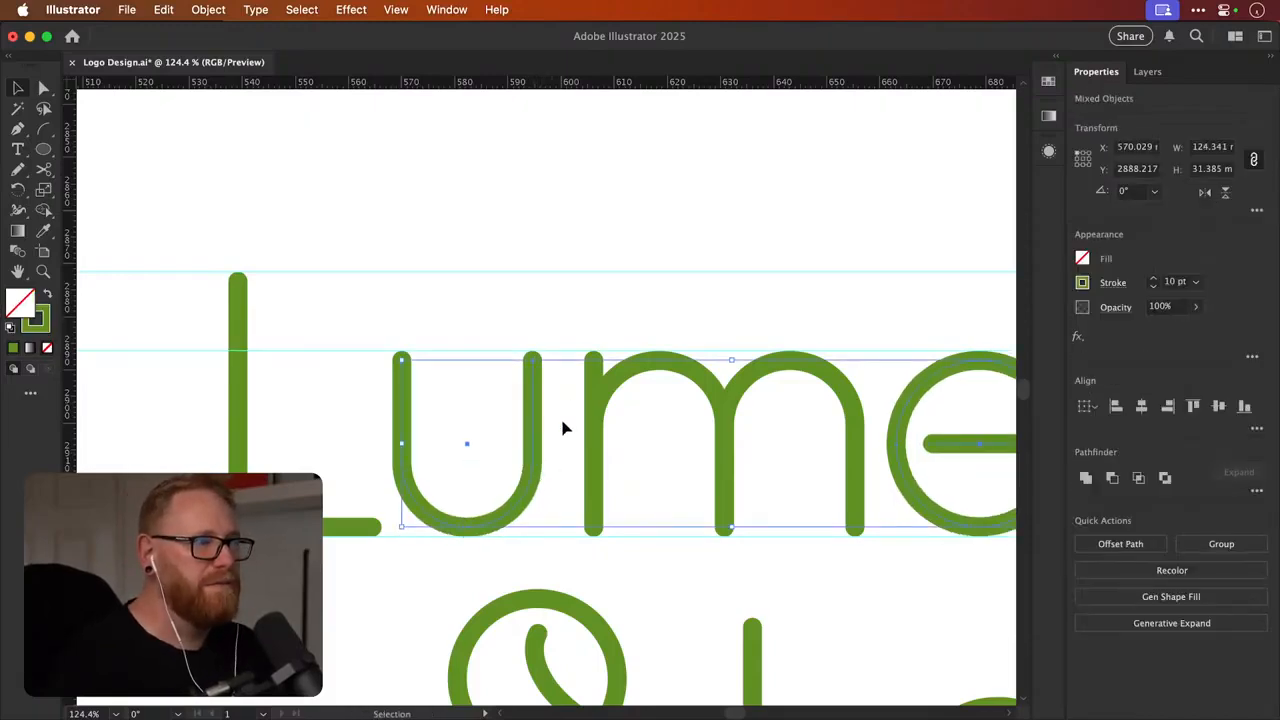
{"action": "left_click", "coordinate": [612, 316]}
Try shortening the crossbar of the e in Lumen so that it stops short of the bowl
{"action": "scroll", "coordinate": [520, 360], "scroll_direction": "right", "scroll_amount": 5}
{"action": "key", "text": "z"}
{"action": "left_click_drag", "start_coordinate": [800, 400], "coordinate": [665, 393]}
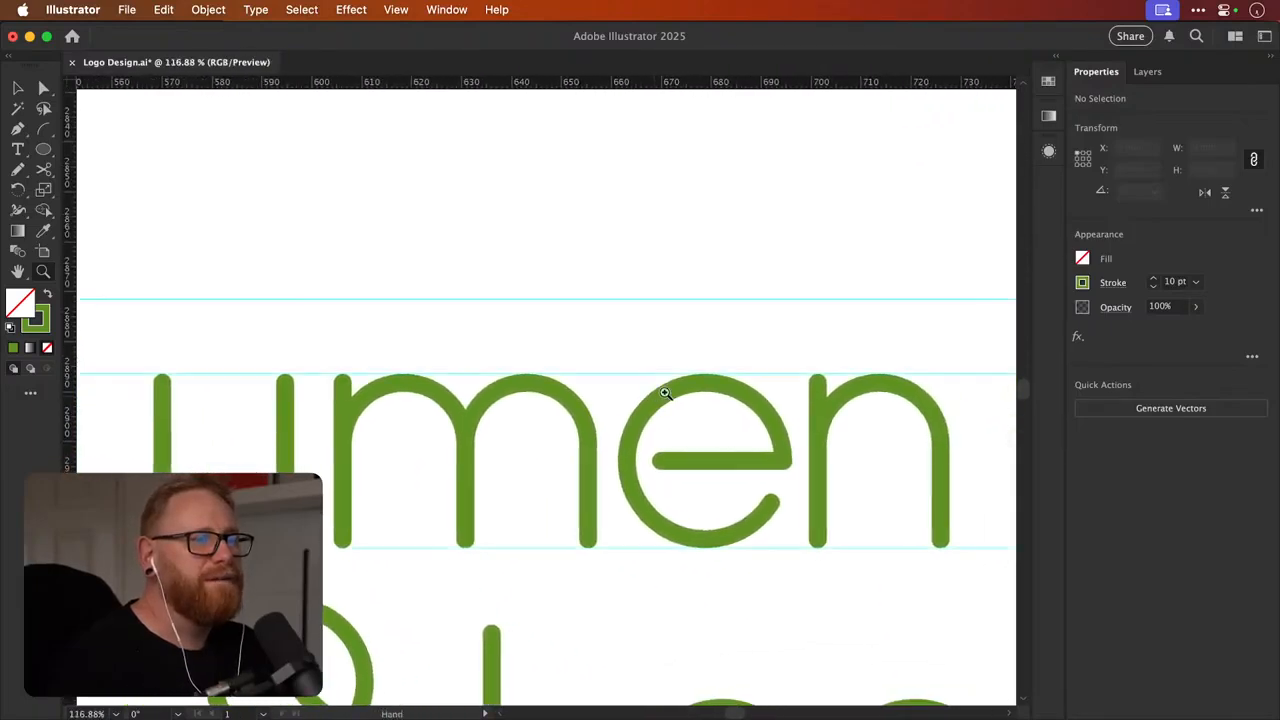
{"action": "left_click", "coordinate": [757, 460]}
{"action": "key", "text": "a"}
{"action": "left_click", "coordinate": [777, 460]}
{"action": "key", "text": "Delete"}
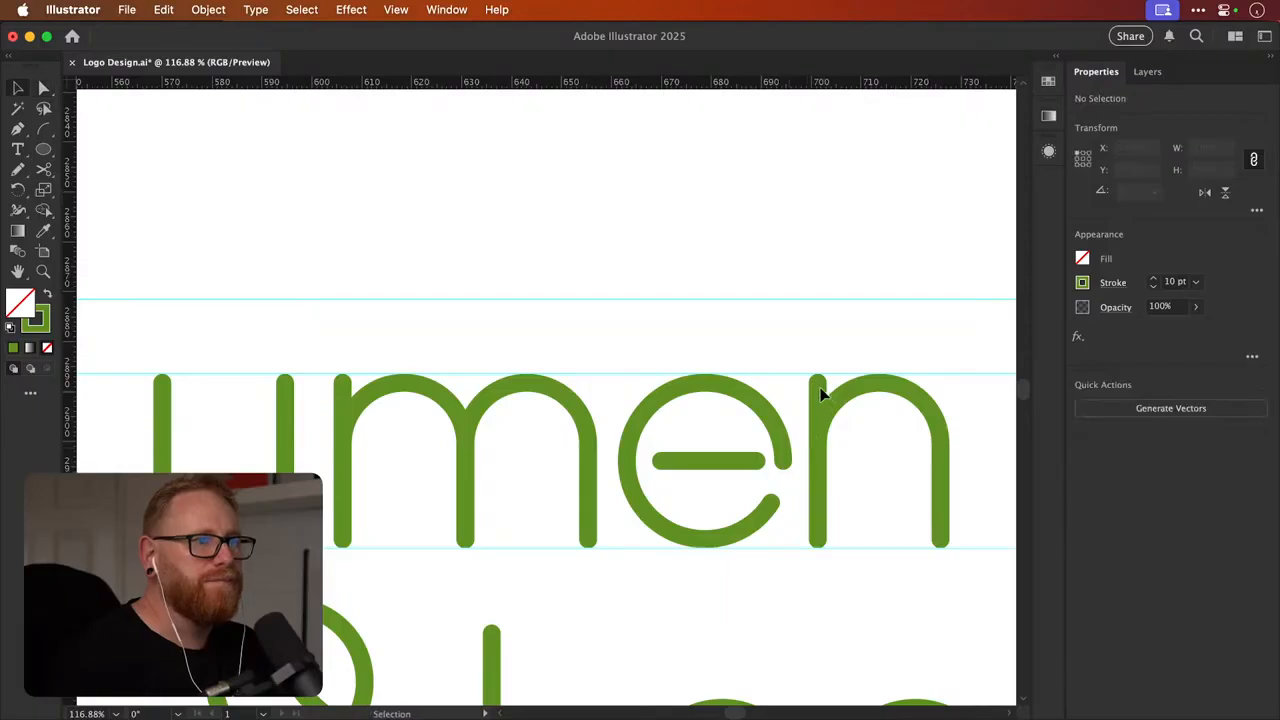
{"action": "left_click", "coordinate": [755, 462]}
{"action": "left_click_drag", "start_coordinate": [748, 468], "coordinate": [748, 468]}
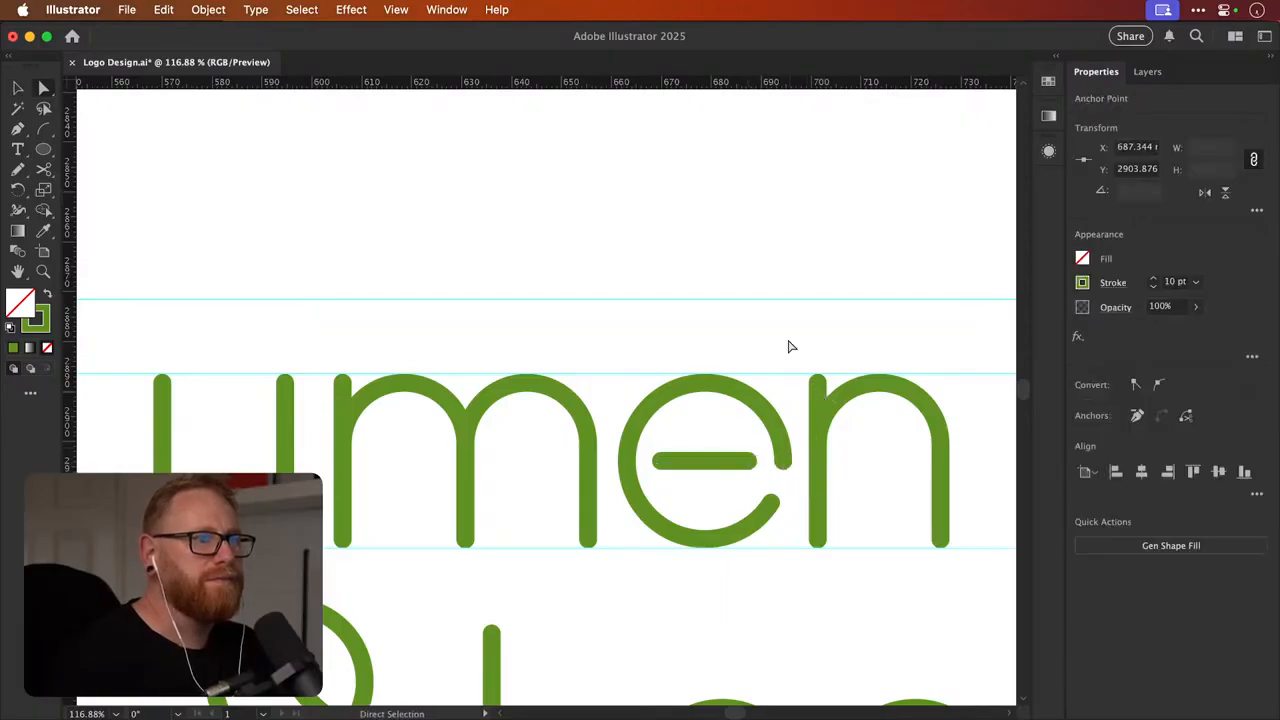
{"action": "left_click", "coordinate": [790, 346]}
Review the shortened e crossbar within the whole wordmark and undo the crossbar change
{"action": "key", "text": "super+minus"}
{"action": "key", "text": "super+minus"}
{"action": "key", "text": "super+minus"}
{"action": "key", "text": "super+minus"}
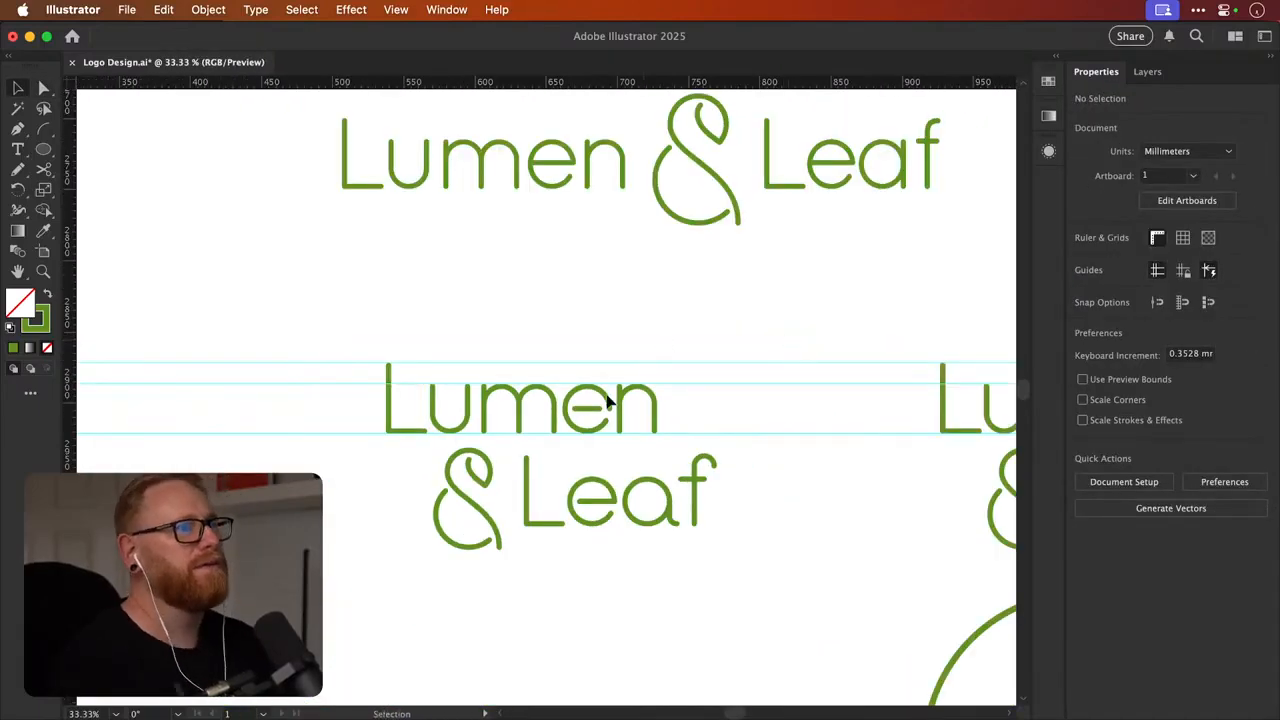
{"action": "left_click", "coordinate": [600, 408]}
{"action": "scroll", "coordinate": [600, 408], "scroll_direction": "up", "scroll_amount": 5}
{"action": "left_click", "coordinate": [737, 381]}
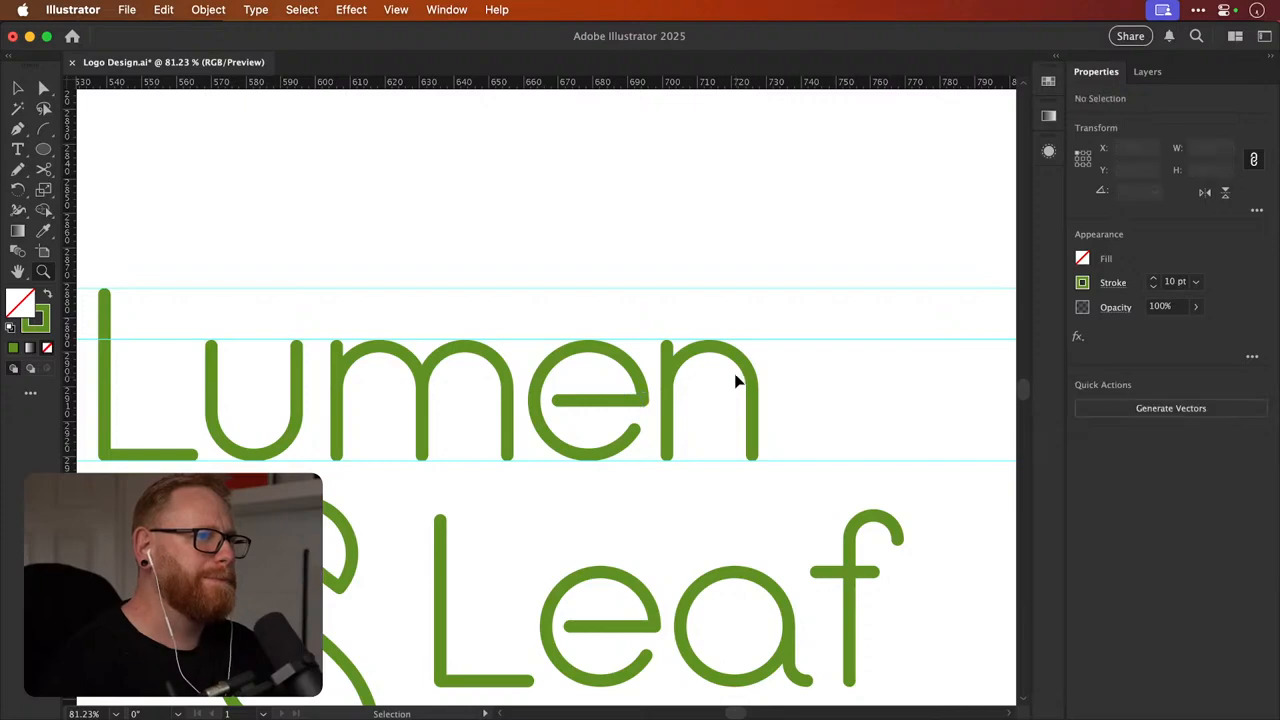
Inspect the e in Leaf where its crossbar meets the bowl
{"action": "scroll", "coordinate": [674, 400], "scroll_direction": "down", "scroll_amount": 5}
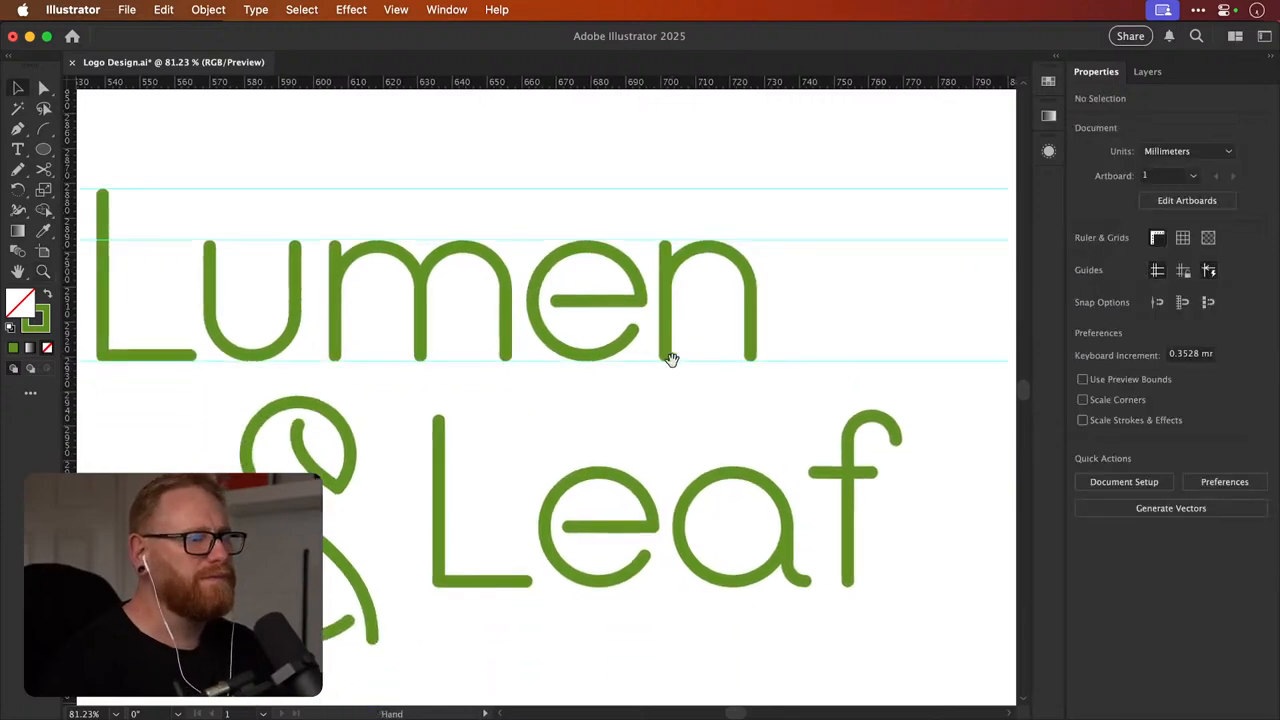
{"action": "left_click", "coordinate": [654, 520]}
{"action": "key", "text": "a"}
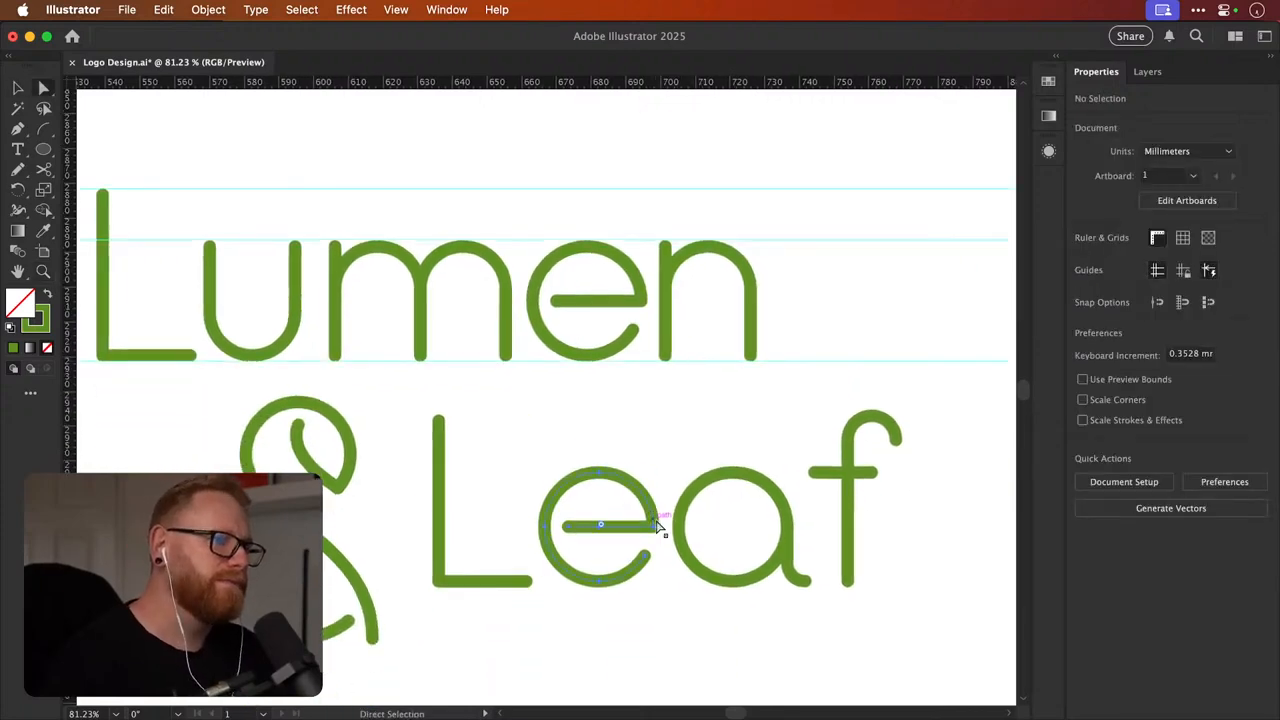
{"action": "left_click", "coordinate": [686, 454]}
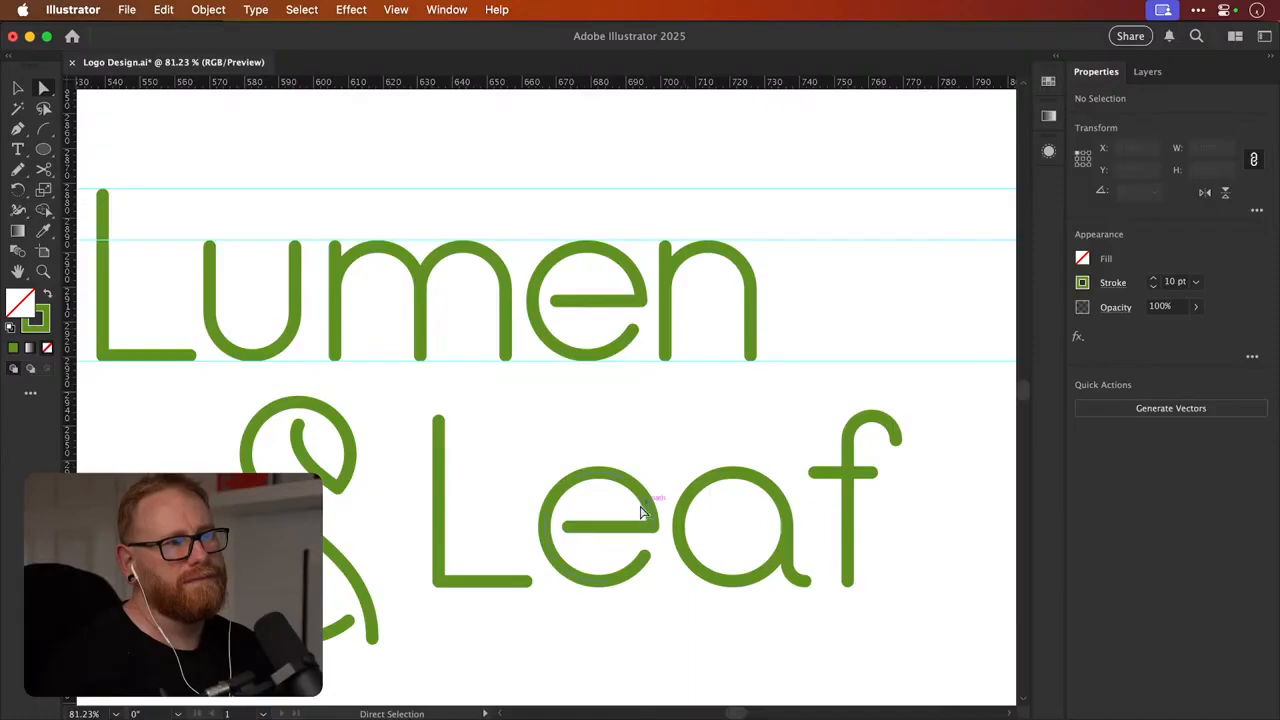
Ungroup the e in Leaf and select its path for editing at the anchor where the crossbar meets the bowl
{"action": "key", "text": "v"}
{"action": "scroll", "coordinate": [614, 557], "scroll_direction": "up", "scroll_amount": 5}
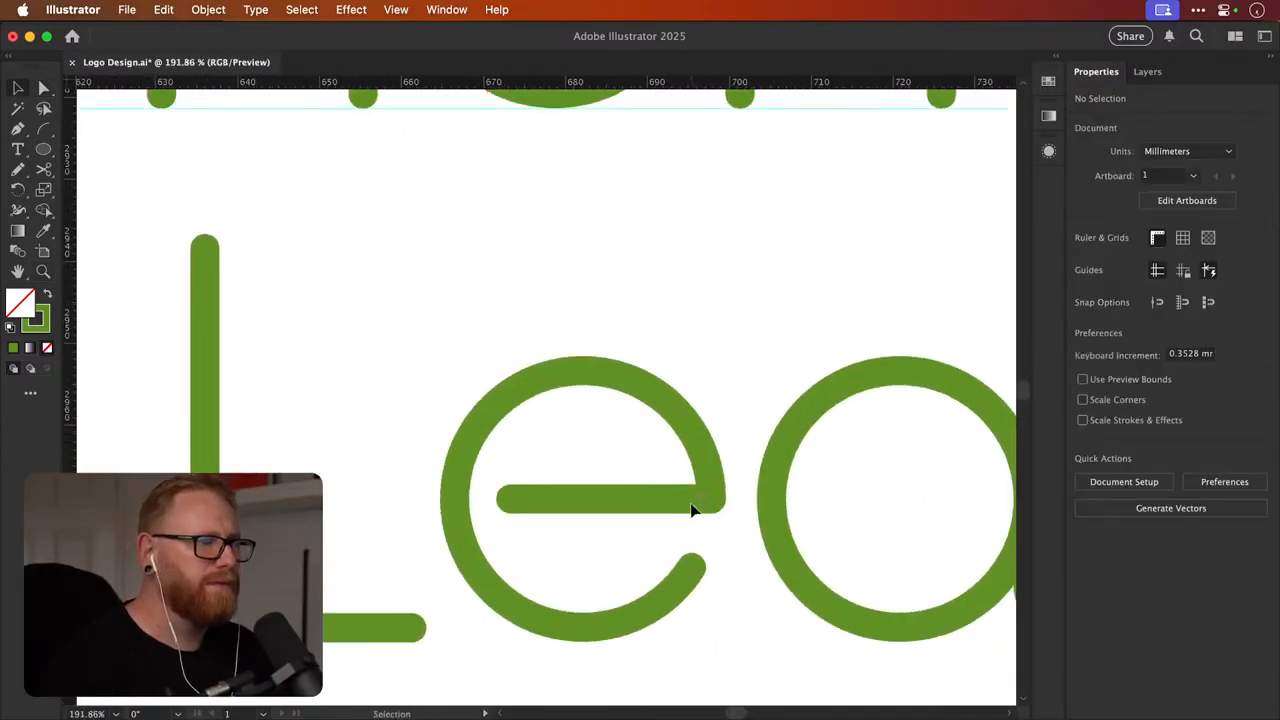
{"action": "left_click", "coordinate": [690, 505]}
{"action": "key", "text": "super+shift+g"}
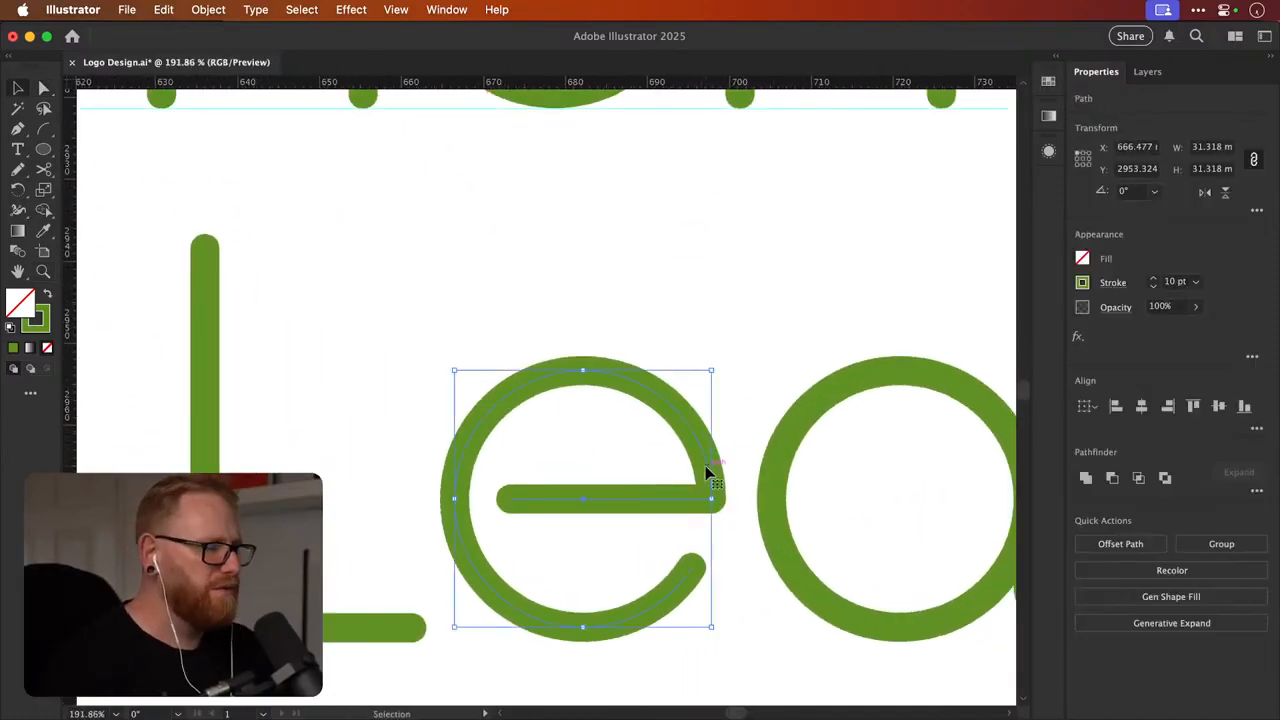
{"action": "key", "text": "super+shift+a"}
{"action": "left_click", "coordinate": [702, 497]}
{"action": "key", "text": "a"}
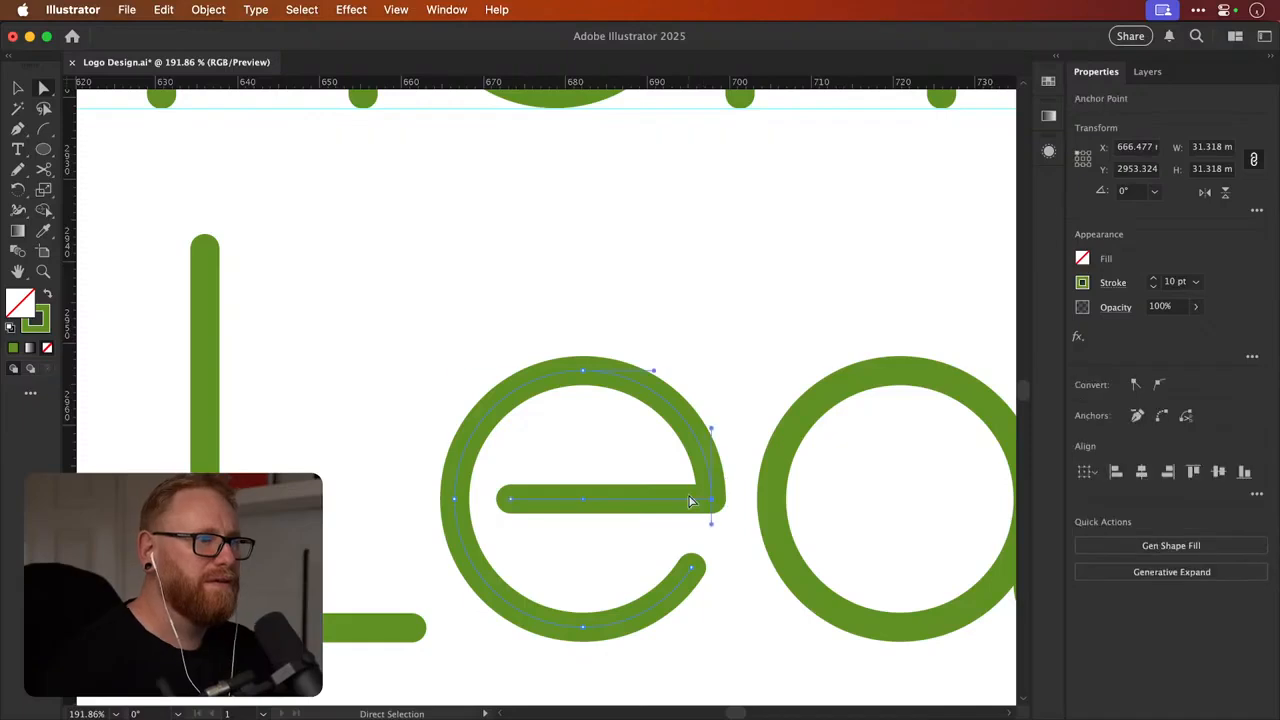
{"action": "key", "text": "super+alt+j"}
{"action": "key", "text": "Return"}
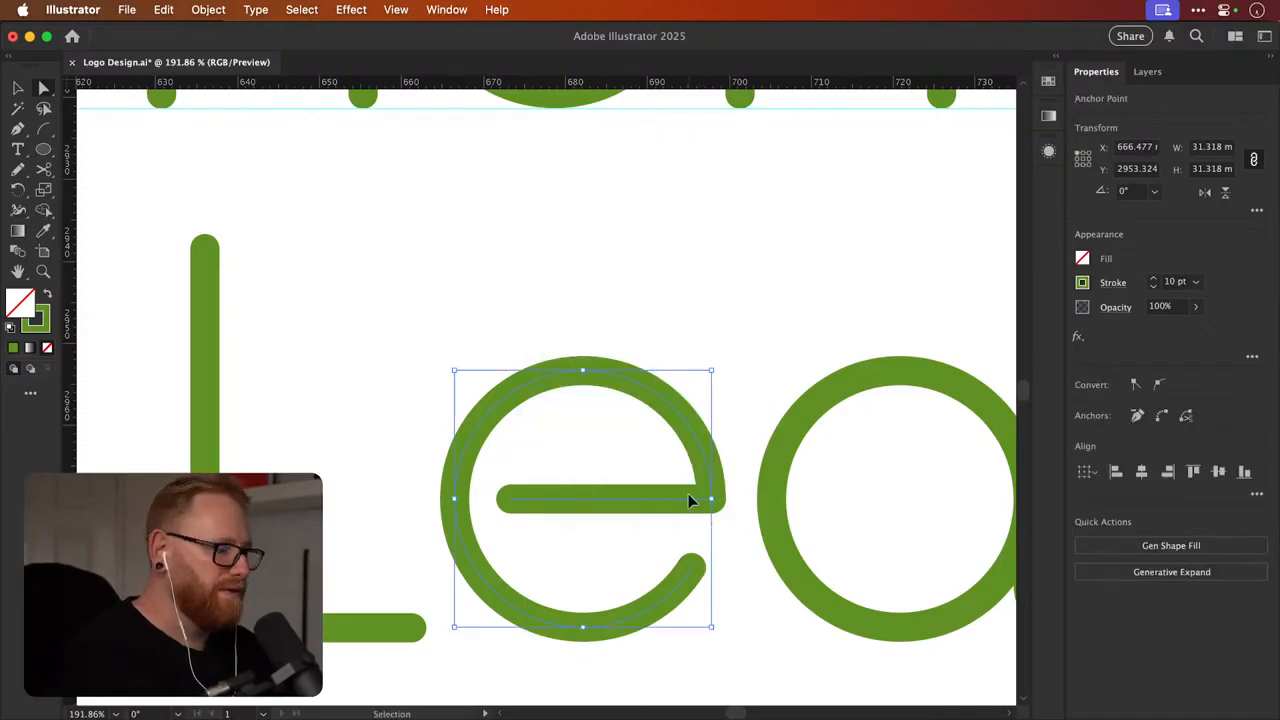
Try reshaping the corner where the crossbar meets the bowl of the e in Leaf and undo it
{"action": "key", "text": "super+shift+a"}
{"action": "left_click", "coordinate": [694, 463]}
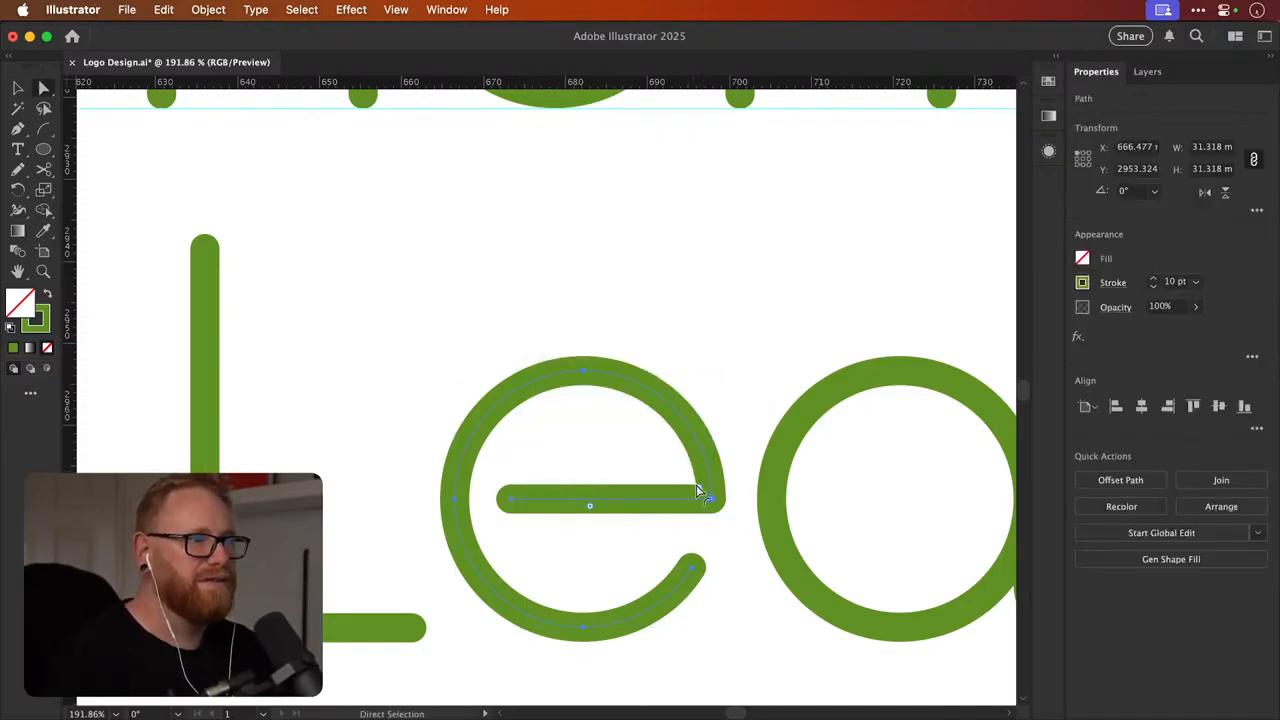
{"action": "left_click_drag", "start_coordinate": [700, 492], "coordinate": [581, 434]}
{"action": "key", "text": "v"}
{"action": "key", "text": "super+shift+a"}
{"action": "key", "text": "super+z"}
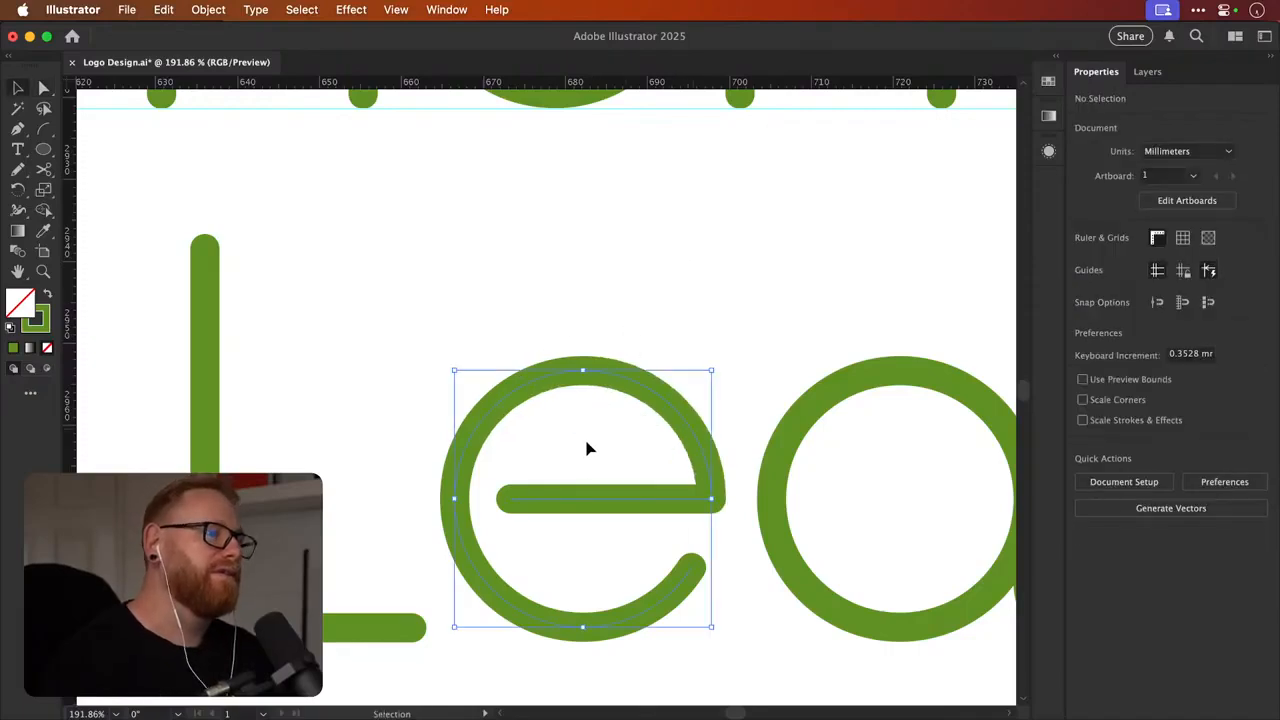
Delete the straight crossbar of the e in Leaf
{"action": "key", "text": "super+shift+a"}
{"action": "left_click", "coordinate": [540, 496]}
{"action": "key", "text": "Delete"}
{"action": "key", "text": "super+shift+a"}
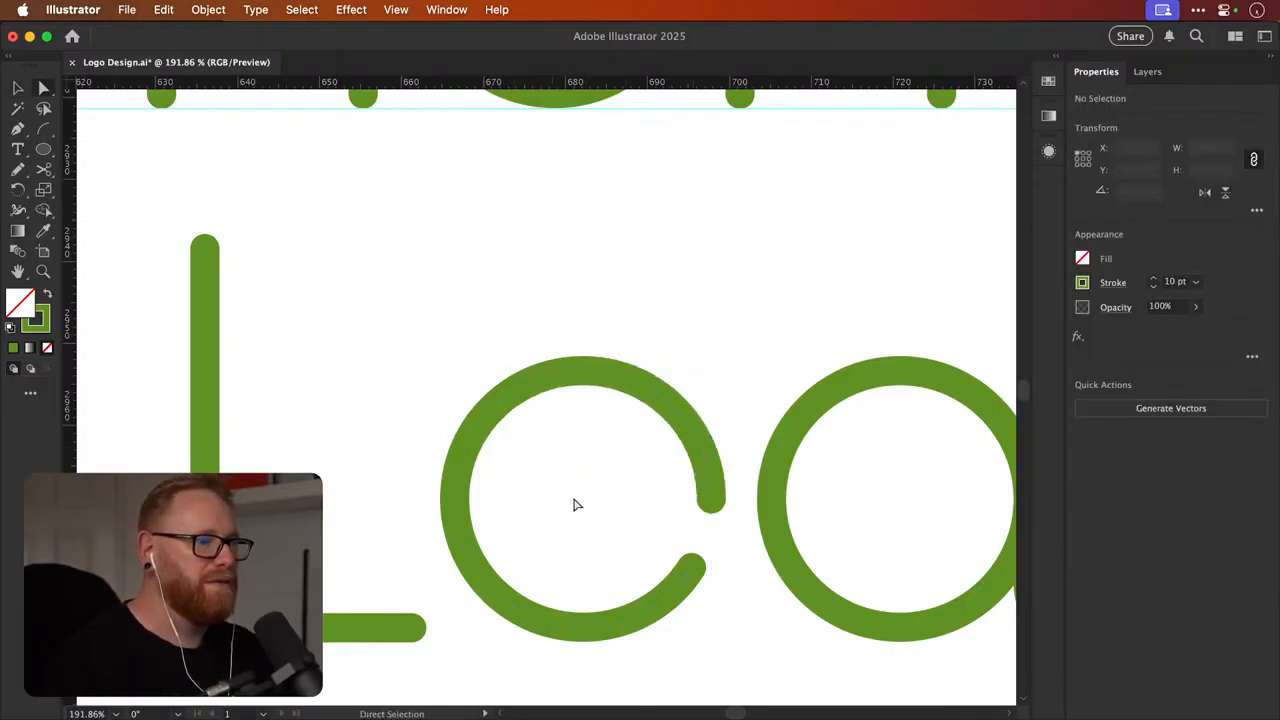
Try continuing the bowl of the e in Leaf with a curved Pen tool crossbar and undo it
{"action": "key", "text": "p"}
{"action": "left_click", "coordinate": [712, 502]}
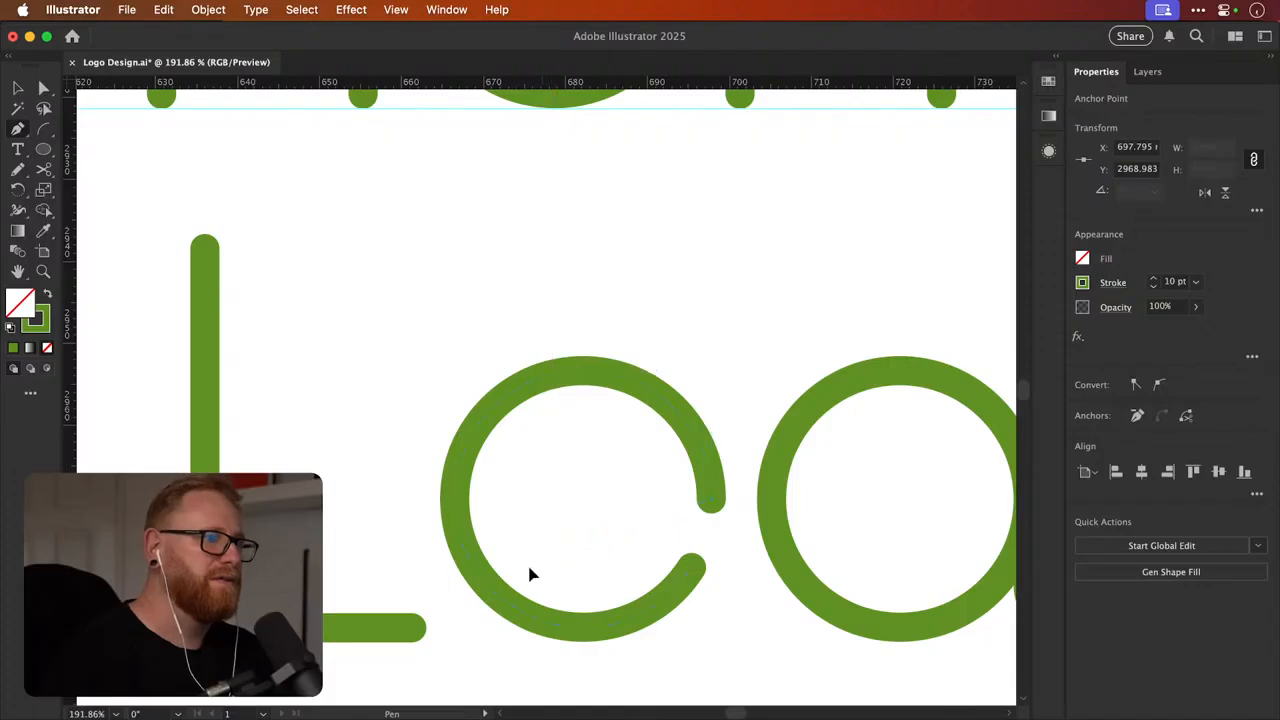
{"action": "left_click_drag", "start_coordinate": [540, 554], "coordinate": [500, 607]}
{"action": "key", "text": "super+z"}
{"action": "key", "text": "super+z"}
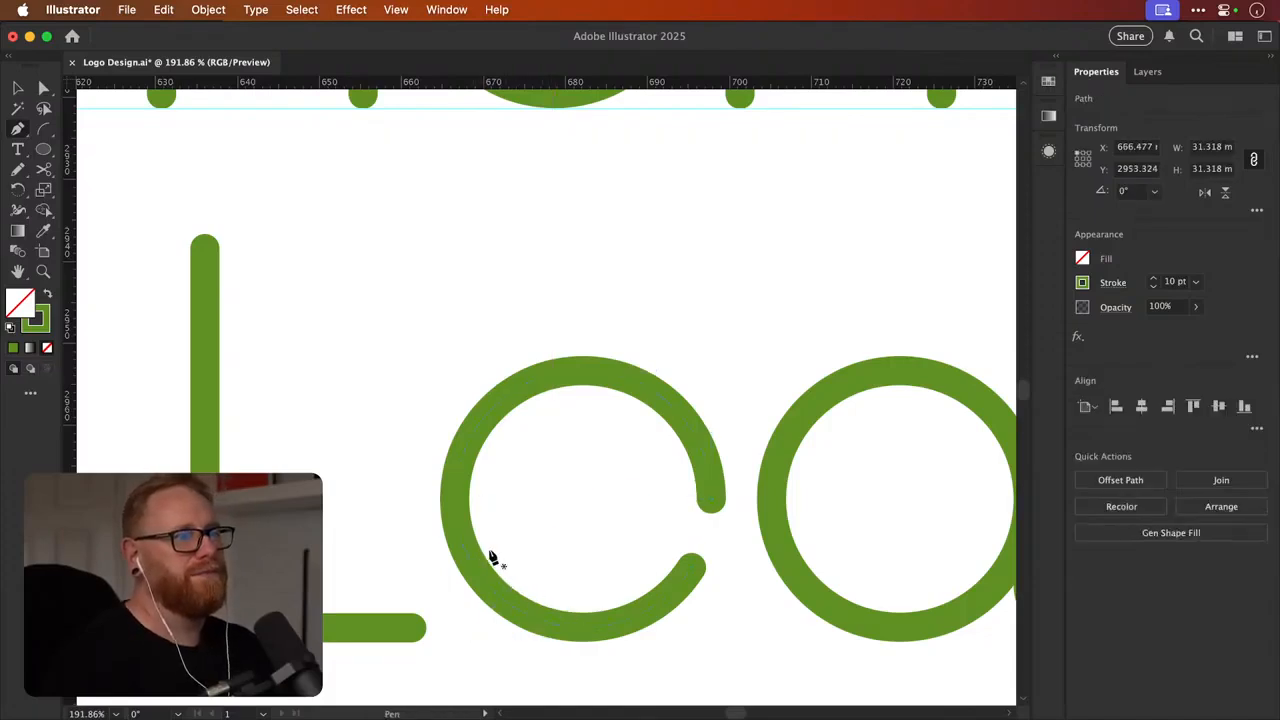
Draw a curved, leaf-like crossbar with the Pen tool from the bowl's upper open end down across the e in Leaf
{"action": "key", "text": "super+shift+a"}
{"action": "left_click", "coordinate": [711, 500]}
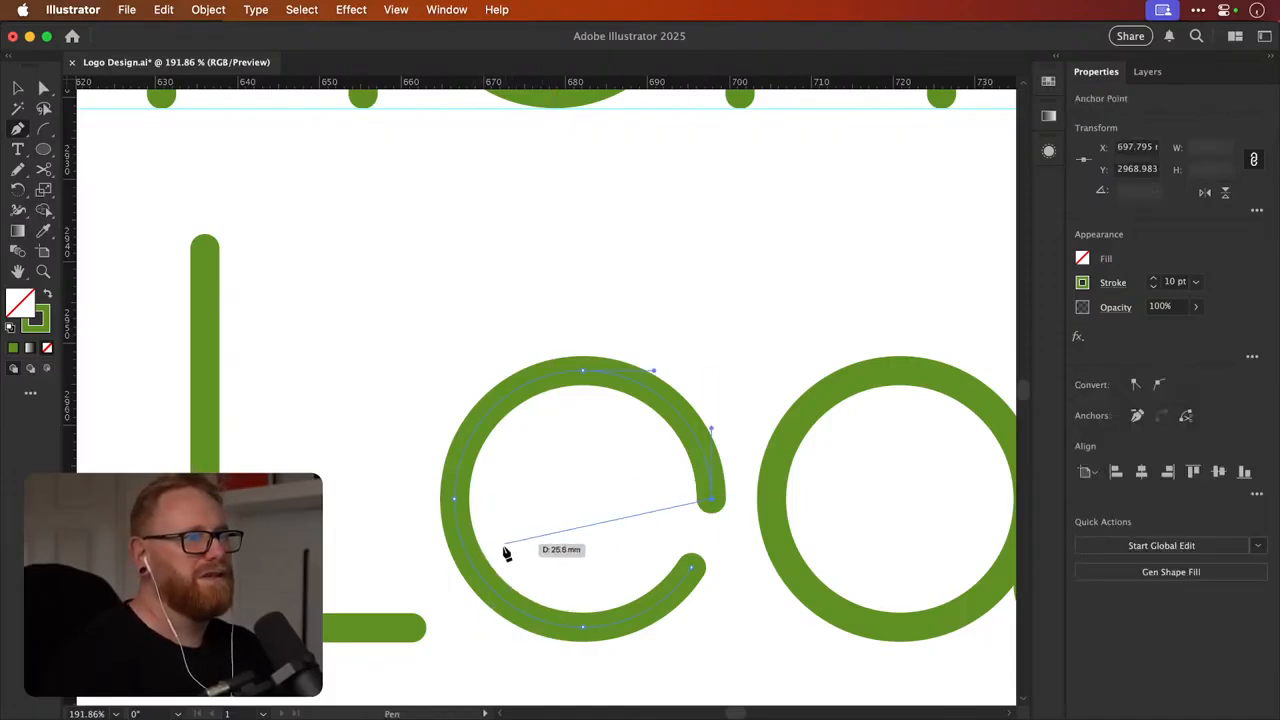
{"action": "mouse_move", "coordinate": [501, 542]}
{"action": "left_mouse_down"}
{"action": "mouse_move", "coordinate": [453, 573]}
{"action": "mouse_move", "coordinate": [416, 624]}
{"action": "left_mouse_up"}
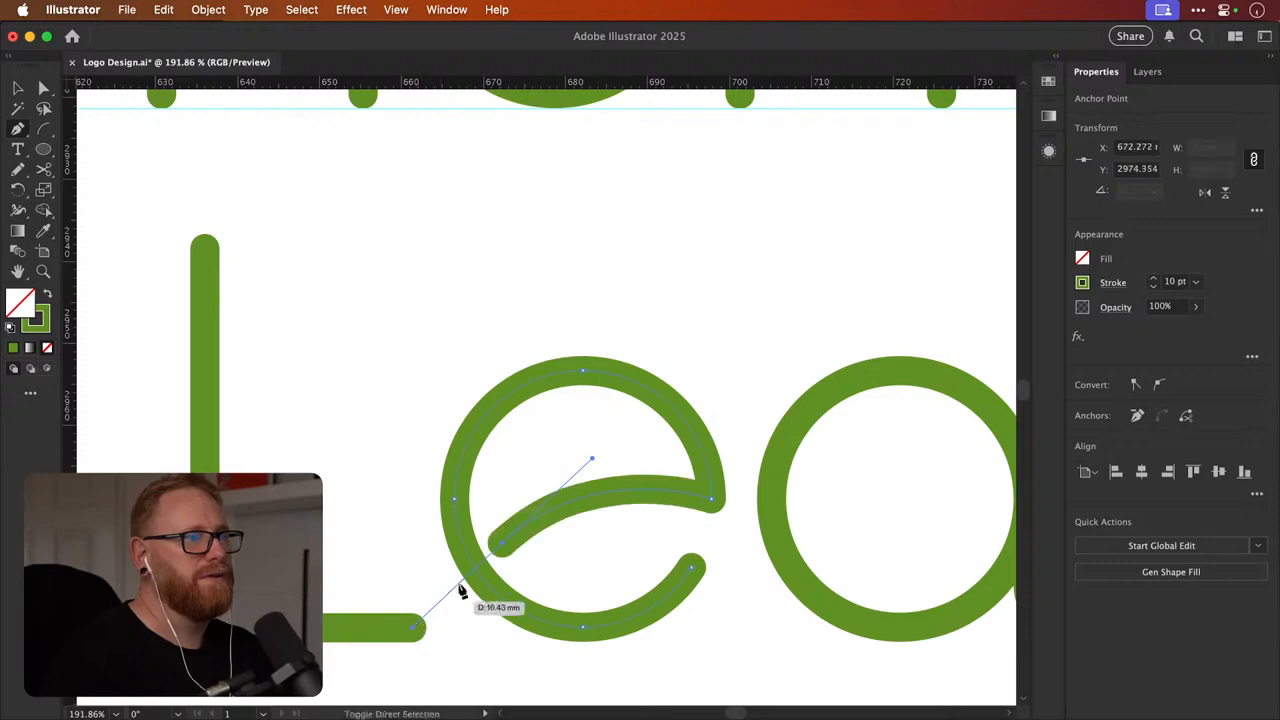
{"action": "left_click", "coordinate": [641, 409], "text": "super"}
Cut the curved crossbar near its free end and delete the cut-off tip so it clears the bowl of the e
{"action": "key", "text": "super+minus"}
{"action": "key", "text": "super+minus"}
{"action": "key", "text": "super+minus"}
{"action": "key", "text": "super+minus"}
{"action": "key", "text": "super+minus"}
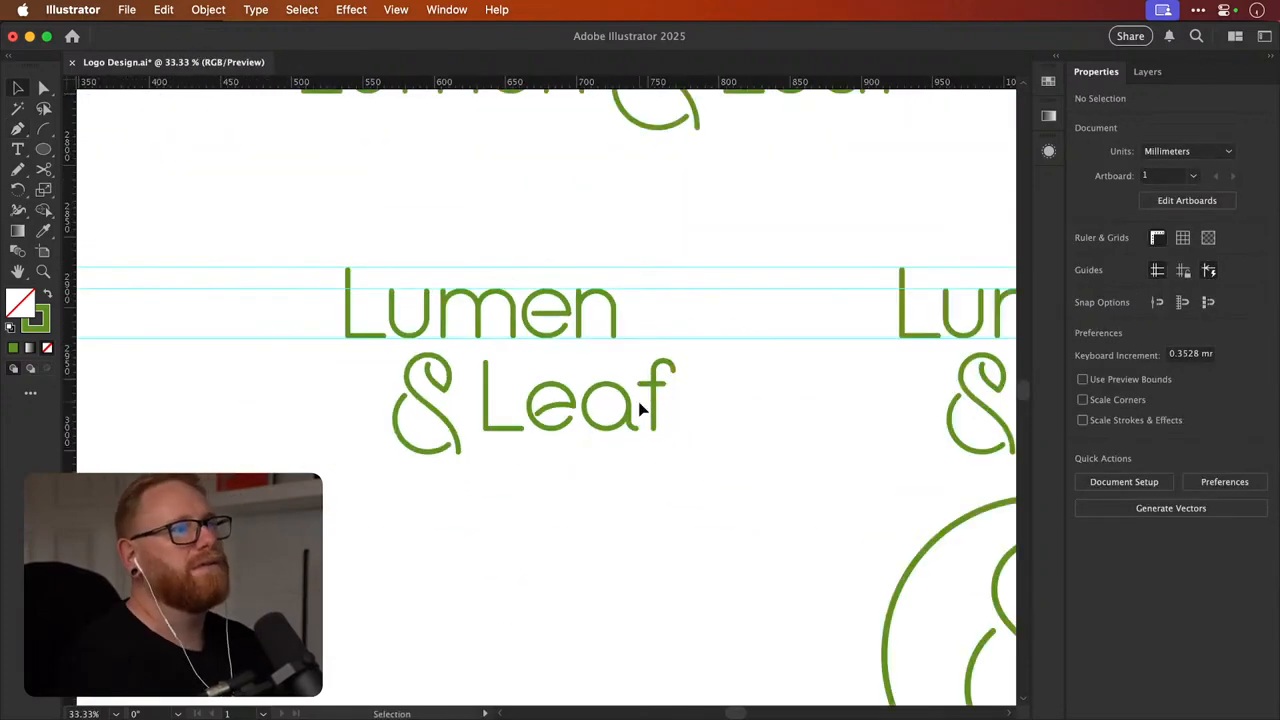
{"action": "key", "text": "z"}
{"action": "left_click_drag", "start_coordinate": [520, 412], "coordinate": [791, 380]}
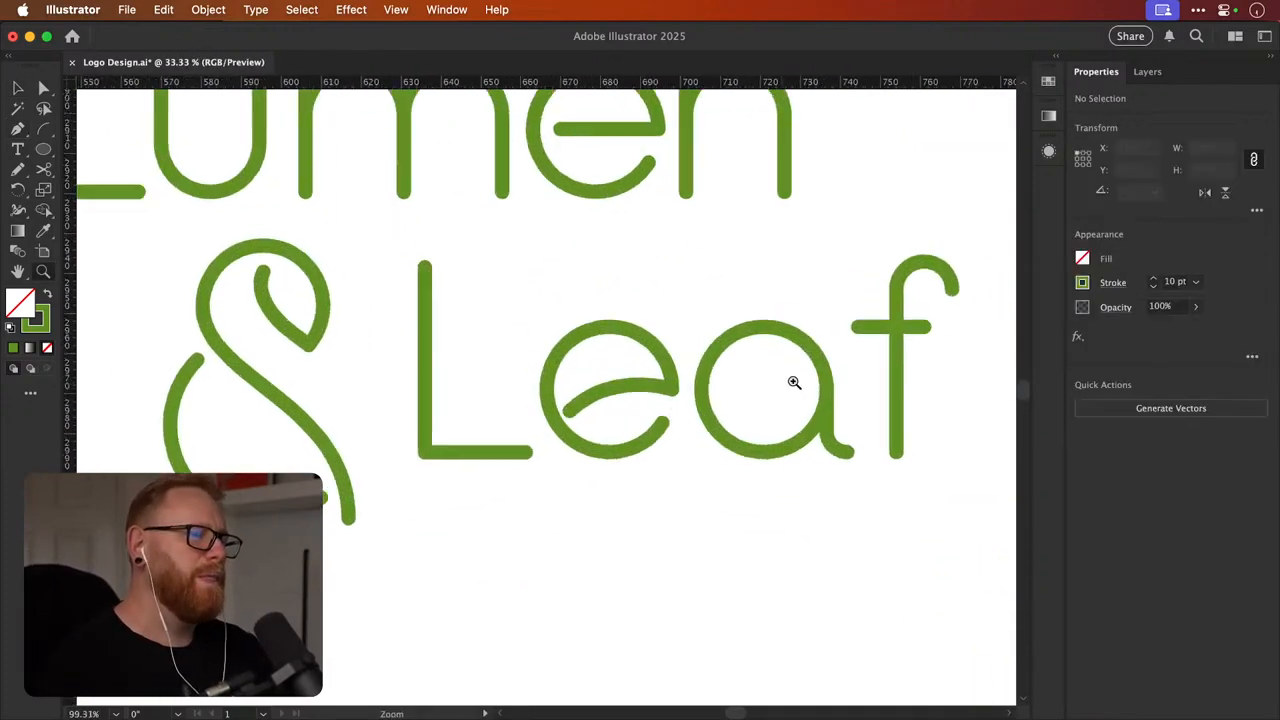
{"action": "key", "text": "c"}
{"action": "left_click", "coordinate": [580, 404]}
{"action": "key", "text": "a"}
{"action": "left_click", "coordinate": [573, 412]}
{"action": "key", "text": "Delete"}
{"action": "key", "text": "Delete"}
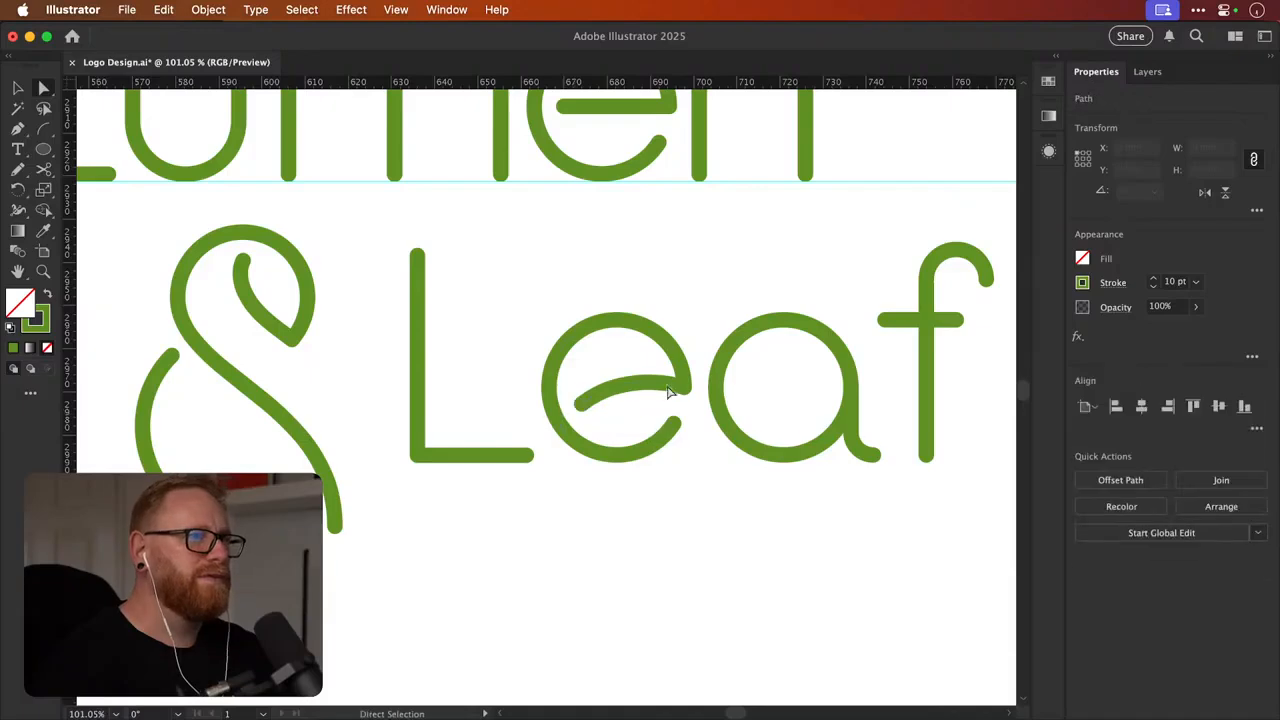
Trim a little more off the free end of the curved crossbar with the Scissors tool
{"action": "left_click_drag", "start_coordinate": [647, 387], "coordinate": [583, 477]}
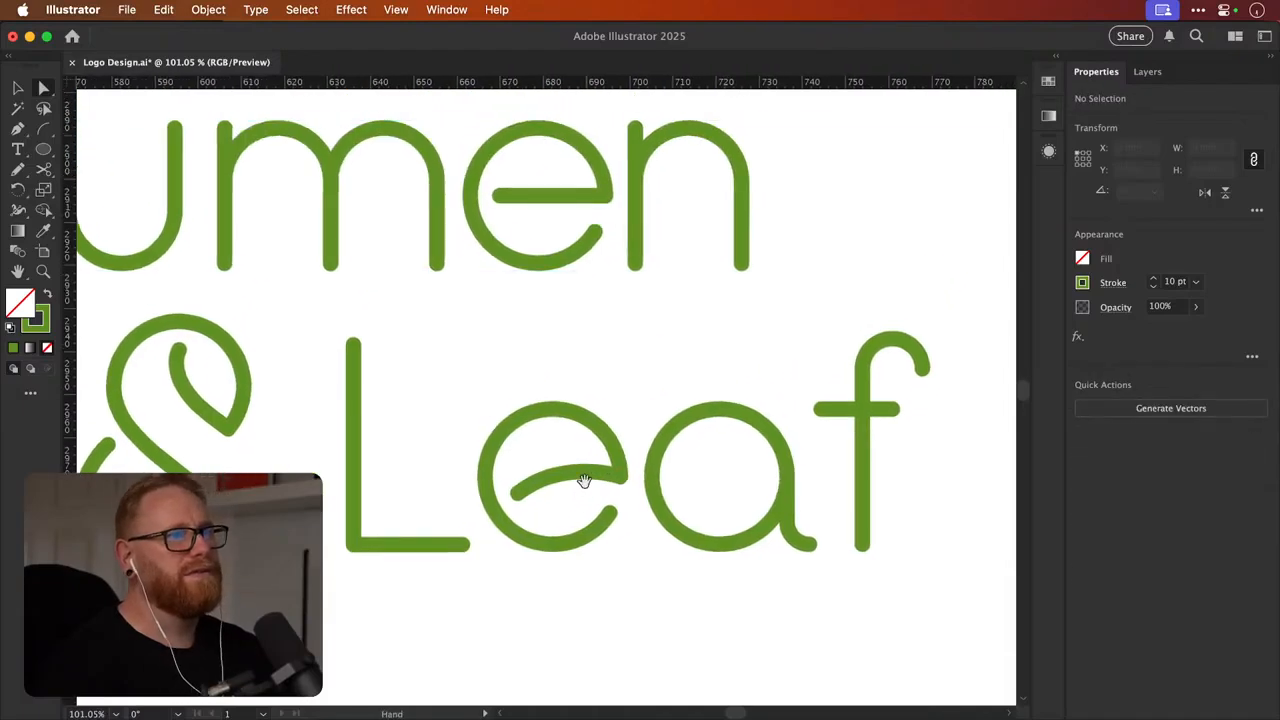
{"action": "key", "text": "z"}
{"action": "left_click", "coordinate": [522, 493]}
{"action": "key", "text": "c"}
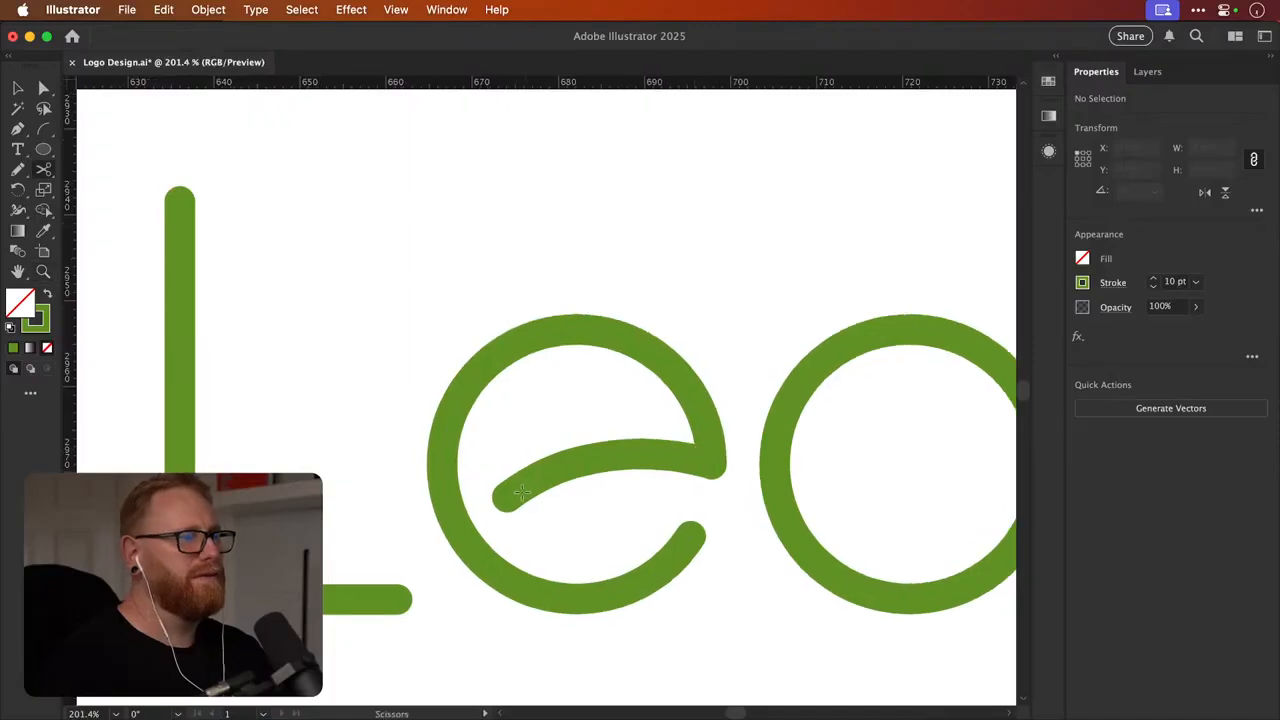
{"action": "left_click", "coordinate": [516, 491]}
{"action": "key", "text": "a"}
{"action": "left_click", "coordinate": [510, 496]}
{"action": "key", "text": "Delete"}
{"action": "key", "text": "Delete"}
{"action": "key", "text": "v"}
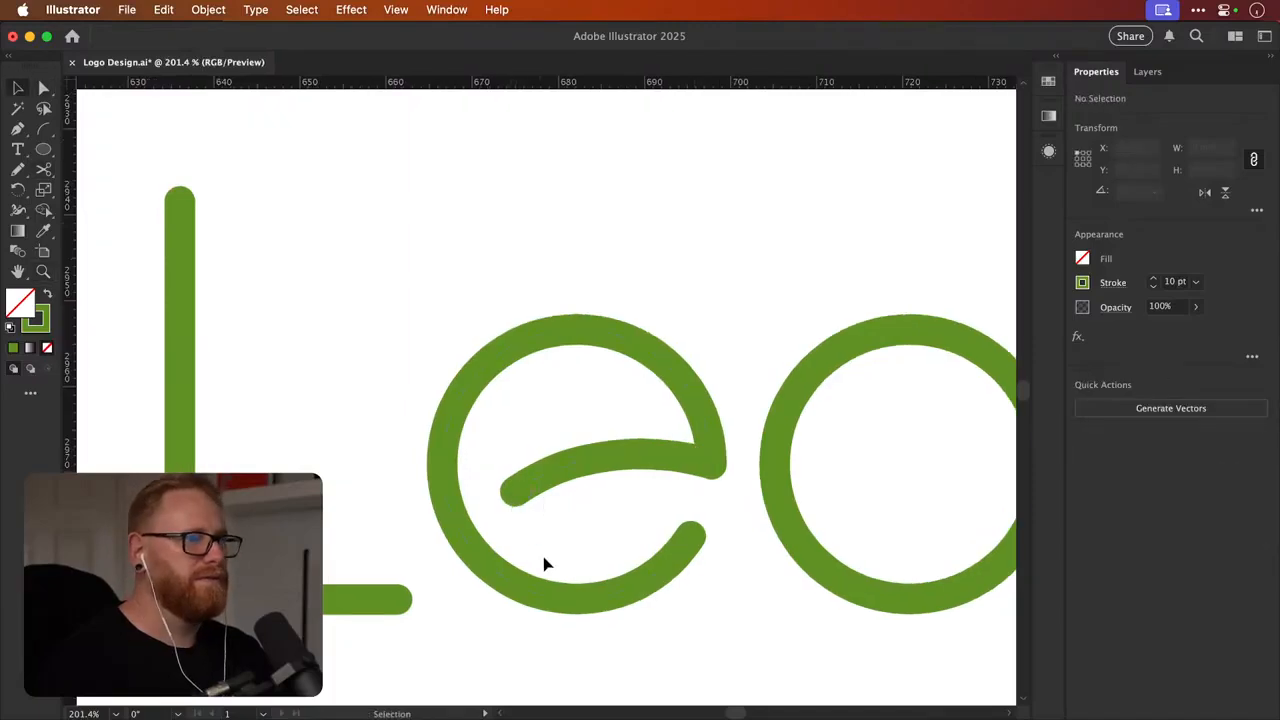
Try rounding the corner where the curved crossbar meets the bowl of the e in Leaf
{"action": "key", "text": "space"}
{"action": "key", "text": "super+1"}
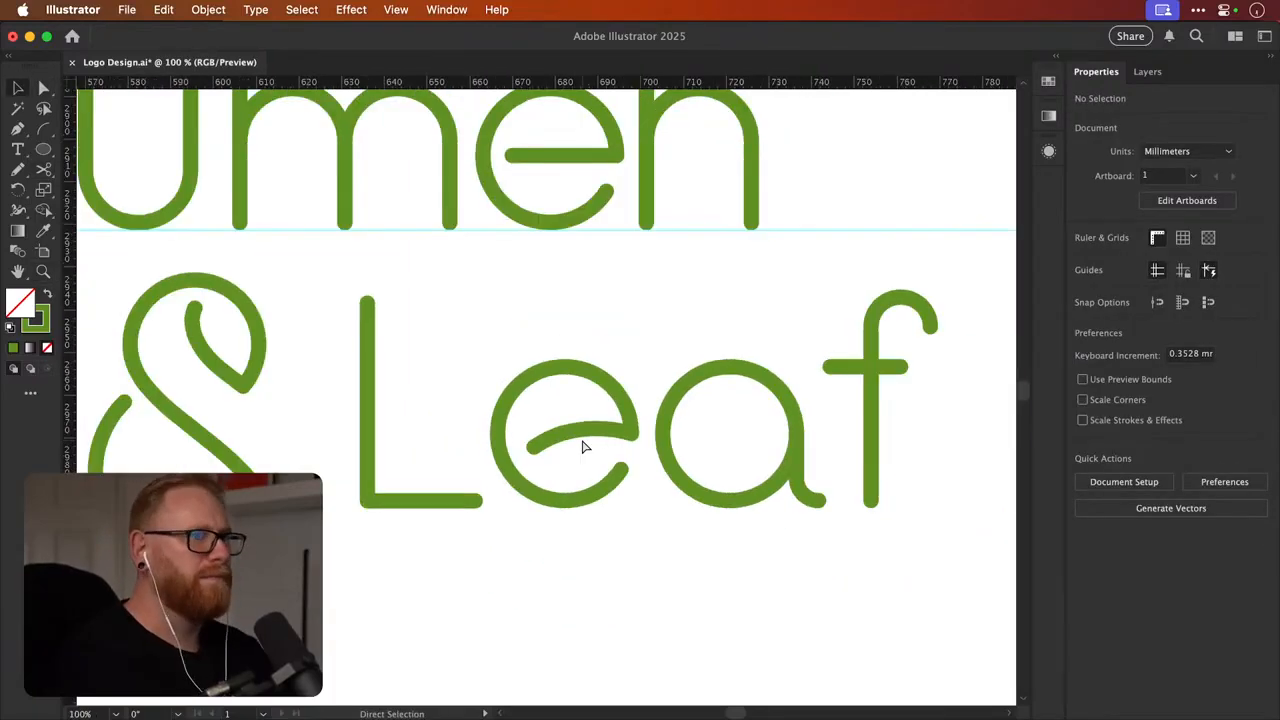
{"action": "left_click", "coordinate": [625, 412]}
{"action": "key", "text": "a"}
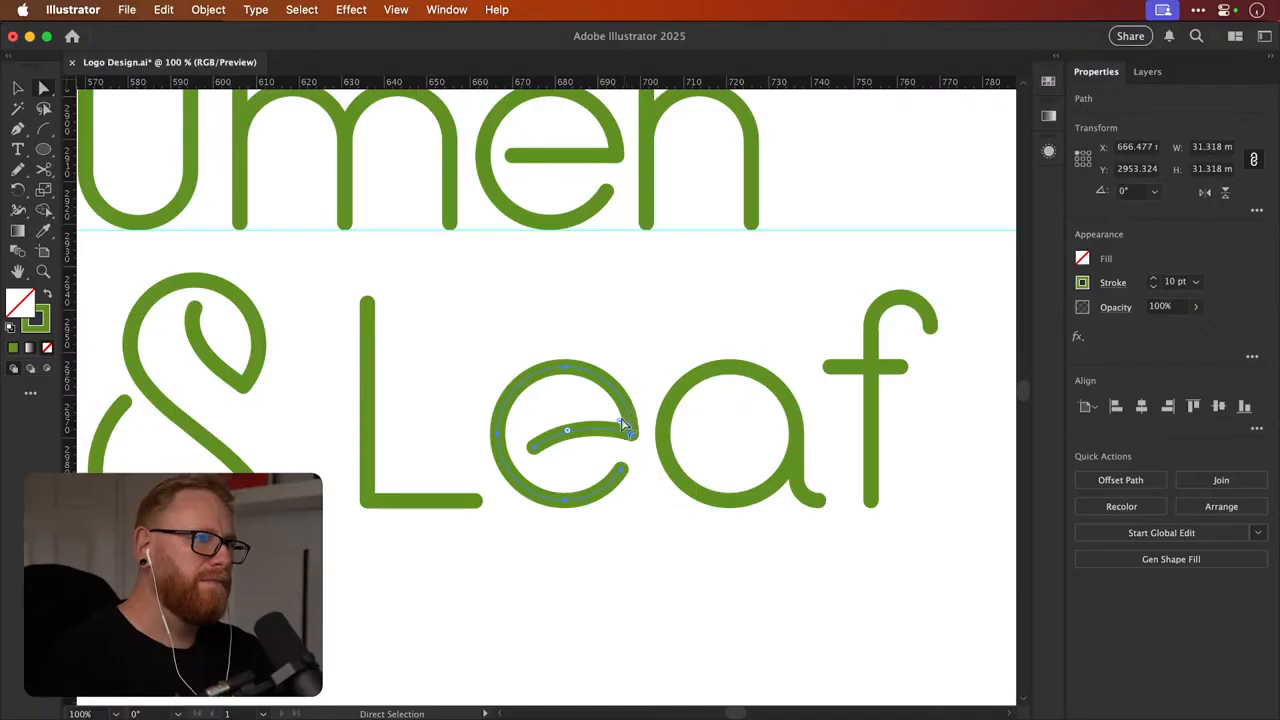
{"action": "key", "text": "v"}
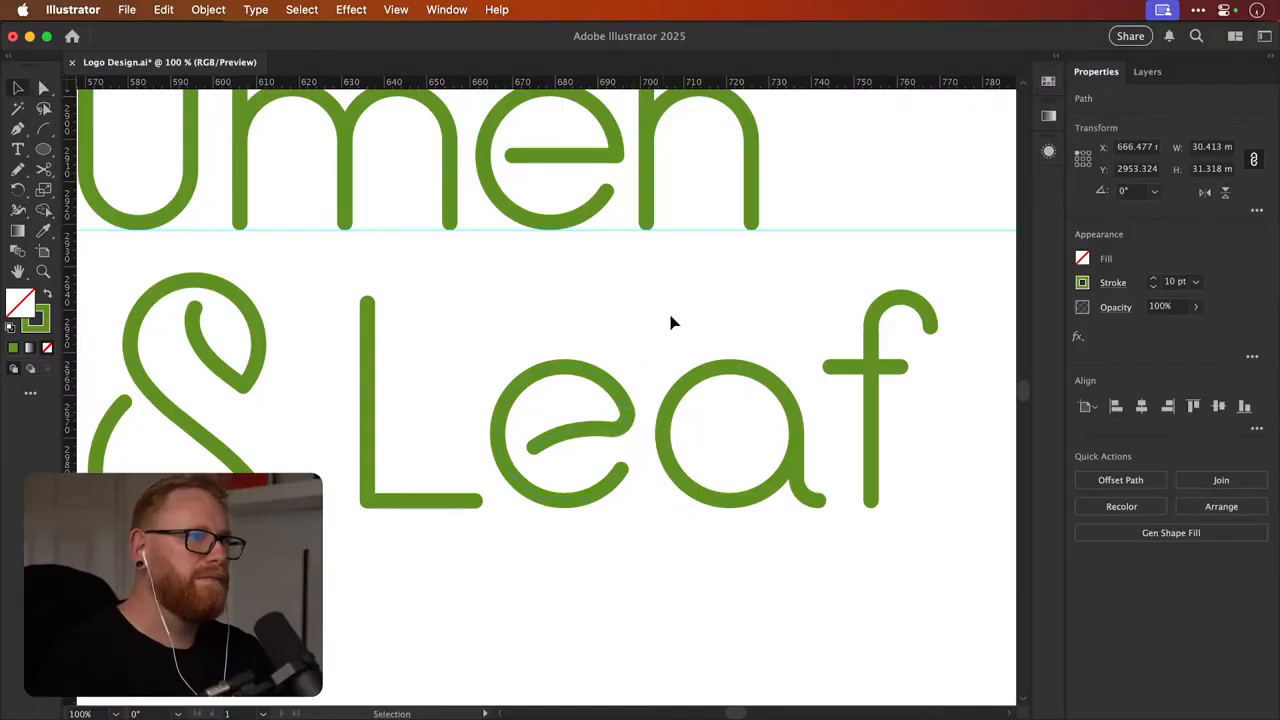
{"action": "left_click", "coordinate": [671, 330]}
{"action": "left_click_drag", "start_coordinate": [665, 332], "coordinate": [629, 417]}
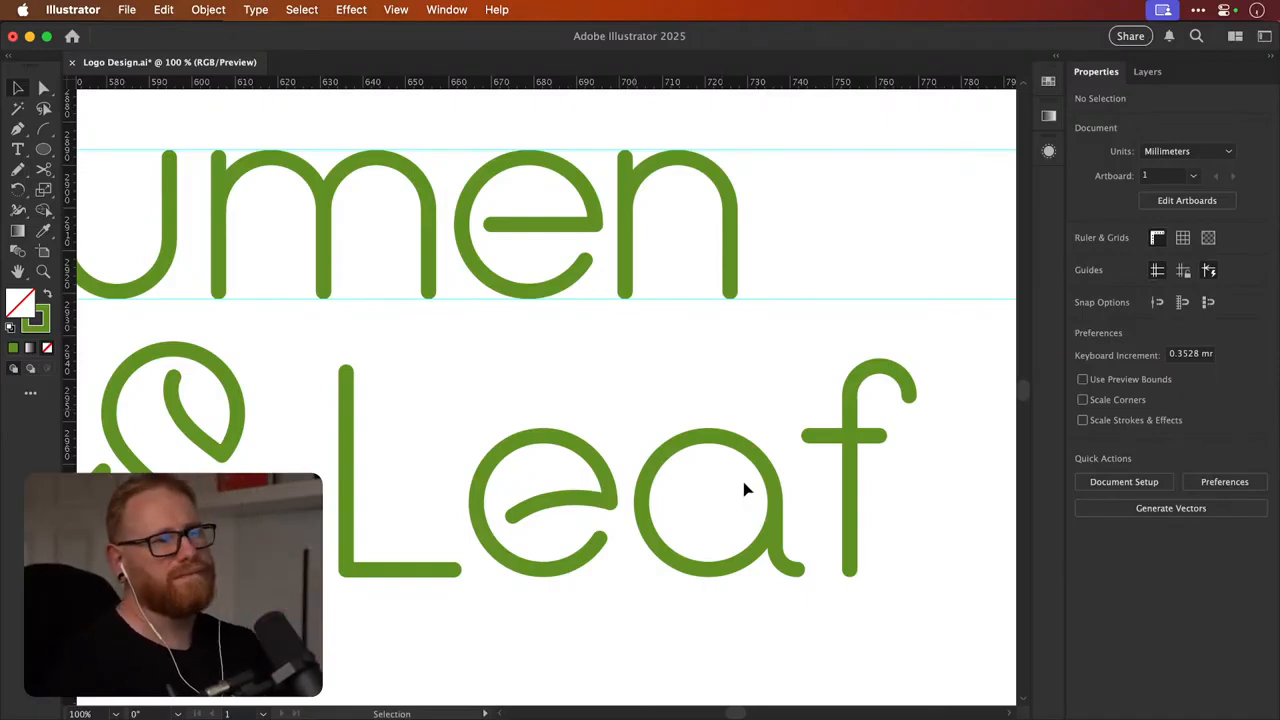
Review the curved crossbar of the e in Leaf within the whole wordmark
{"action": "left_click_drag", "start_coordinate": [771, 509], "coordinate": [702, 499]}
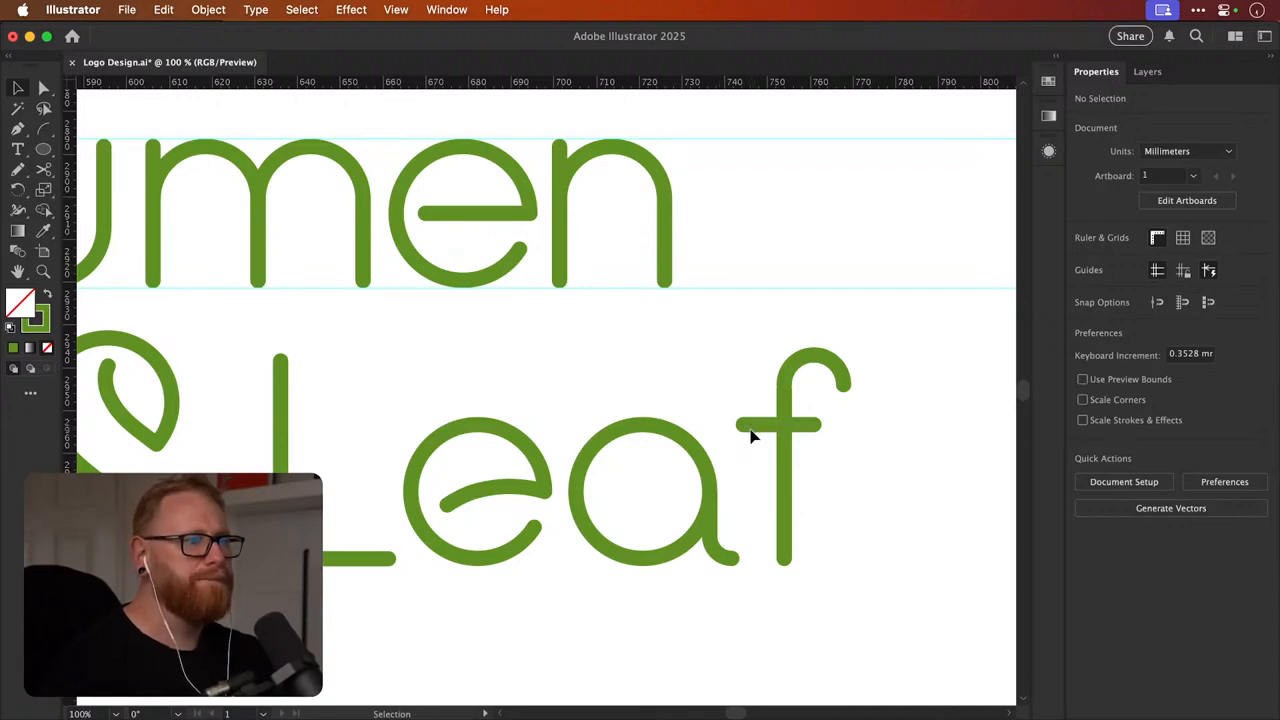
{"action": "key", "text": "super+minus"}
{"action": "key", "text": "super+minus"}
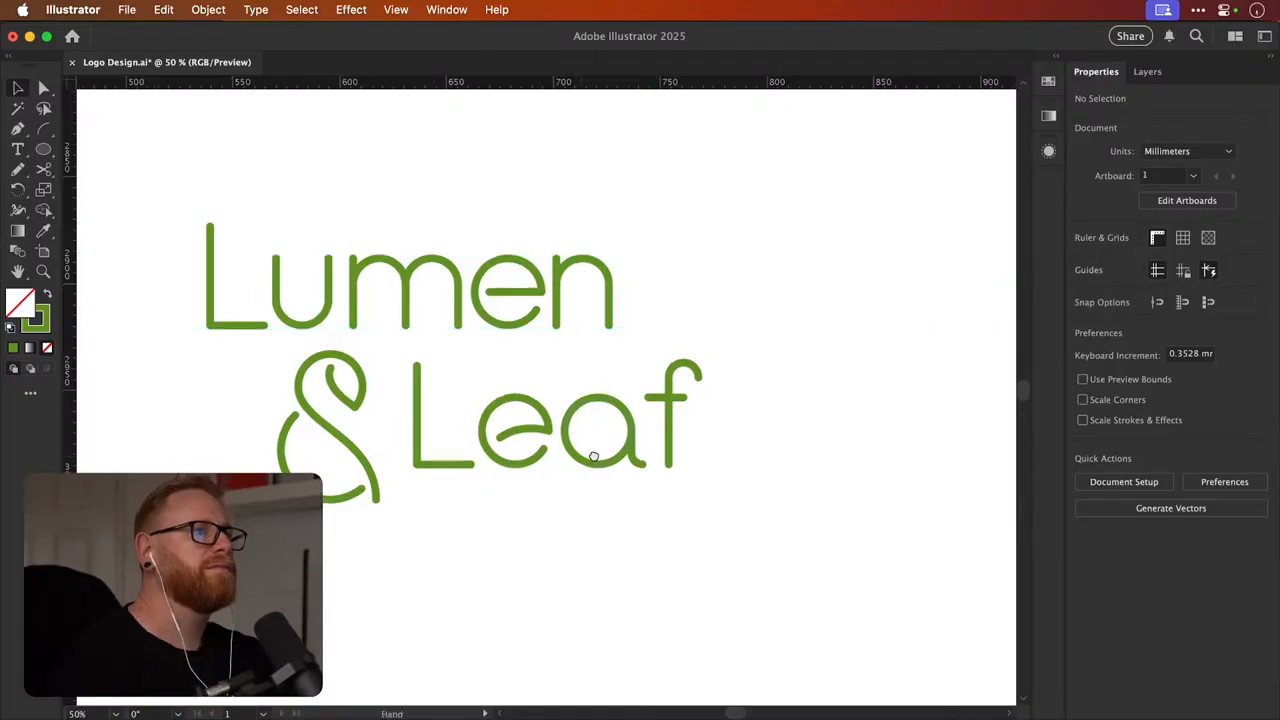
{"action": "left_click_drag", "start_coordinate": [559, 316], "coordinate": [565, 322]}
{"action": "key", "text": "r"}
{"action": "left_click_drag", "start_coordinate": [636, 296], "coordinate": [674, 274]}
{"action": "key", "text": "z"}
{"action": "left_click_drag", "start_coordinate": [551, 296], "coordinate": [670, 253]}
{"action": "key", "text": "v"}
Compare the straight-barred e in Lumen with the curved-barred e in Leaf
{"action": "left_click", "coordinate": [552, 233]}
{"action": "left_click", "coordinate": [559, 257]}
{"action": "key", "text": "r"}
{"action": "key", "text": "z"}
{"action": "left_click_drag", "start_coordinate": [558, 315], "coordinate": [677, 317]}
{"action": "key", "text": "v"}
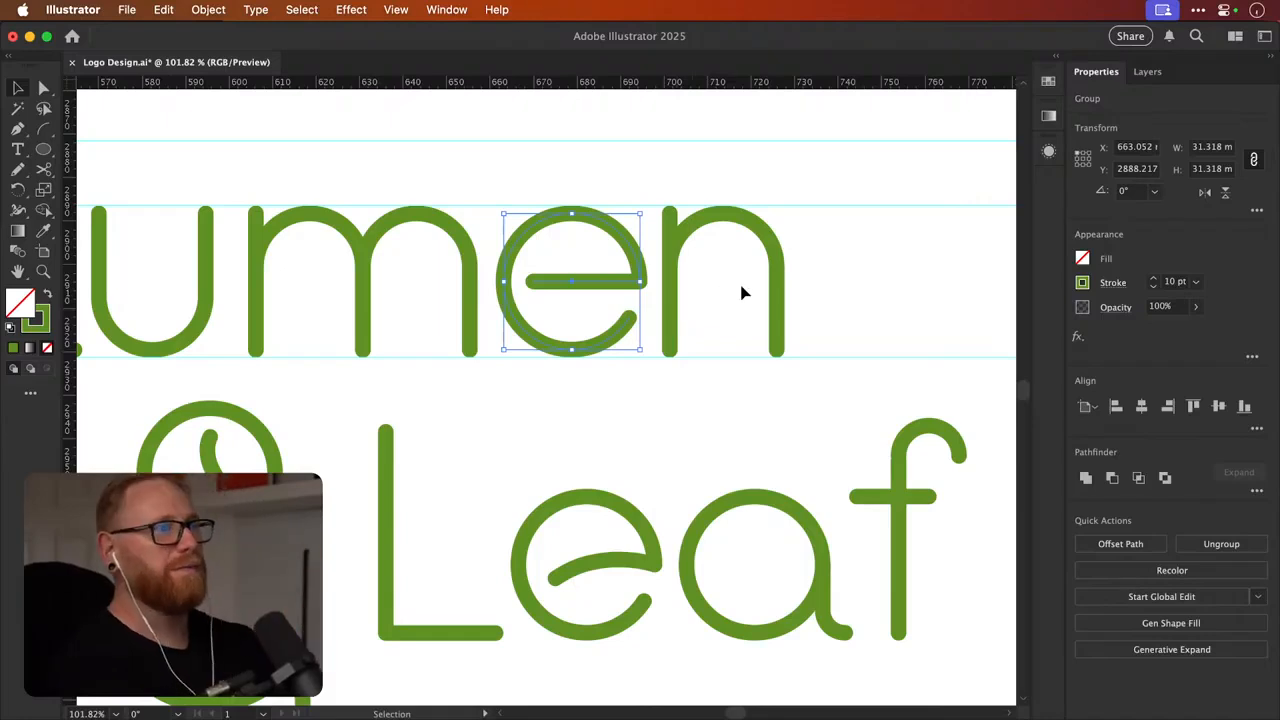
{"action": "scroll", "coordinate": [668, 486], "scroll_direction": "down", "scroll_amount": 2}
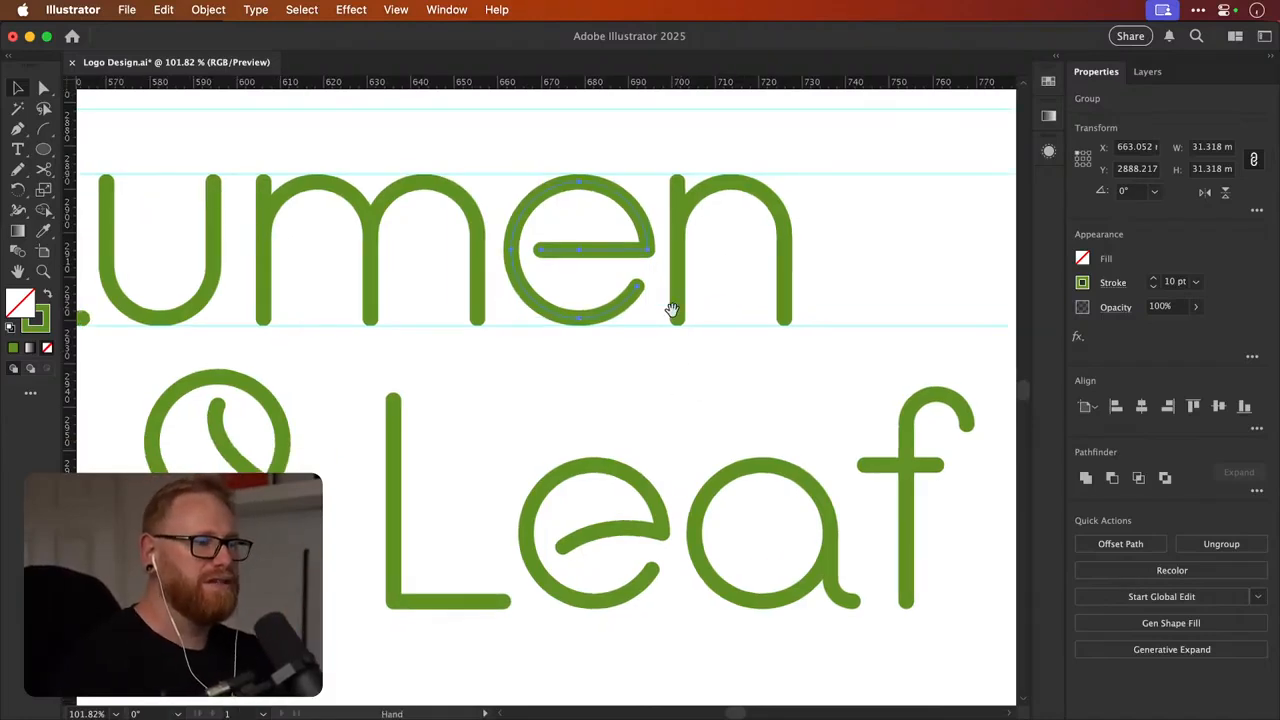
{"action": "key", "text": "z"}
{"action": "mouse_move", "coordinate": [573, 557]}
{"action": "left_mouse_down"}
{"action": "mouse_move", "coordinate": [614, 550]}
{"action": "mouse_move", "coordinate": [585, 573]}
{"action": "left_mouse_up"}
{"action": "key", "text": "v"}
{"action": "left_click", "coordinate": [573, 254]}
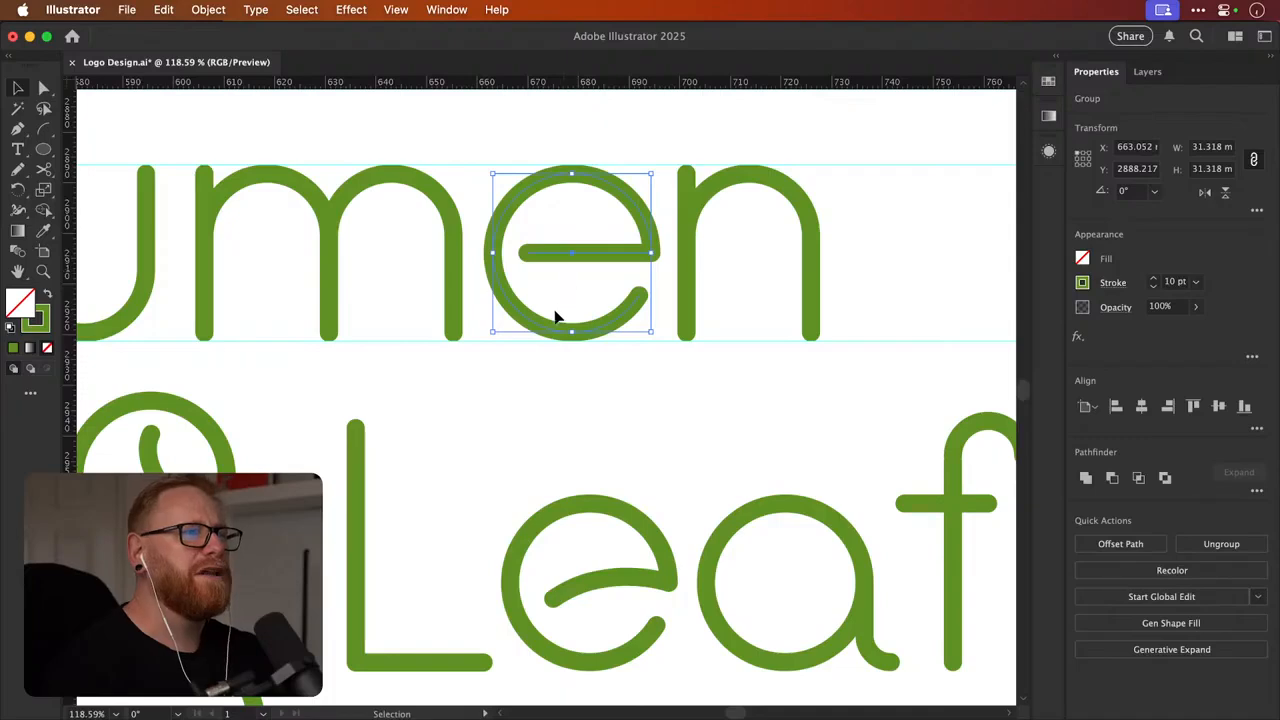
{"action": "left_click", "coordinate": [558, 421]}
{"action": "left_click_drag", "start_coordinate": [557, 366], "coordinate": [557, 409]}
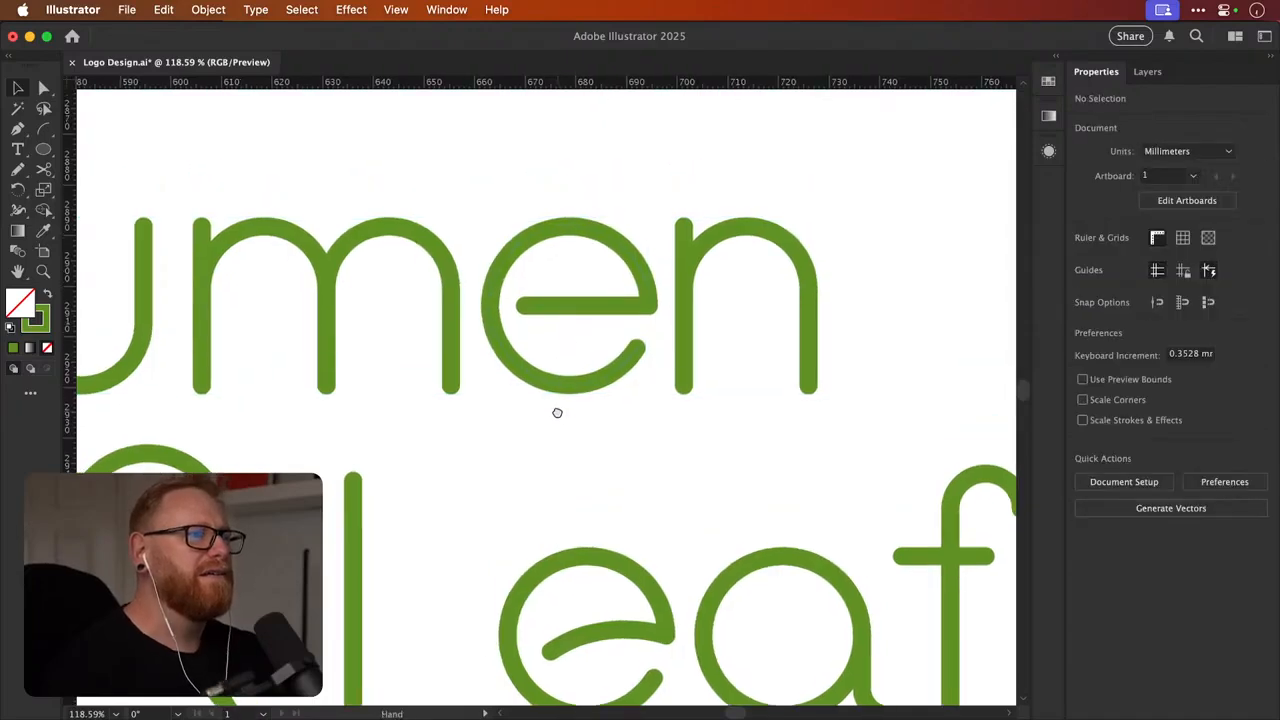
Preview a 15° rotation of the e in Lumen about its centre, keeping the Rotate dialog clear of the letter
{"action": "left_click", "coordinate": [648, 301]}
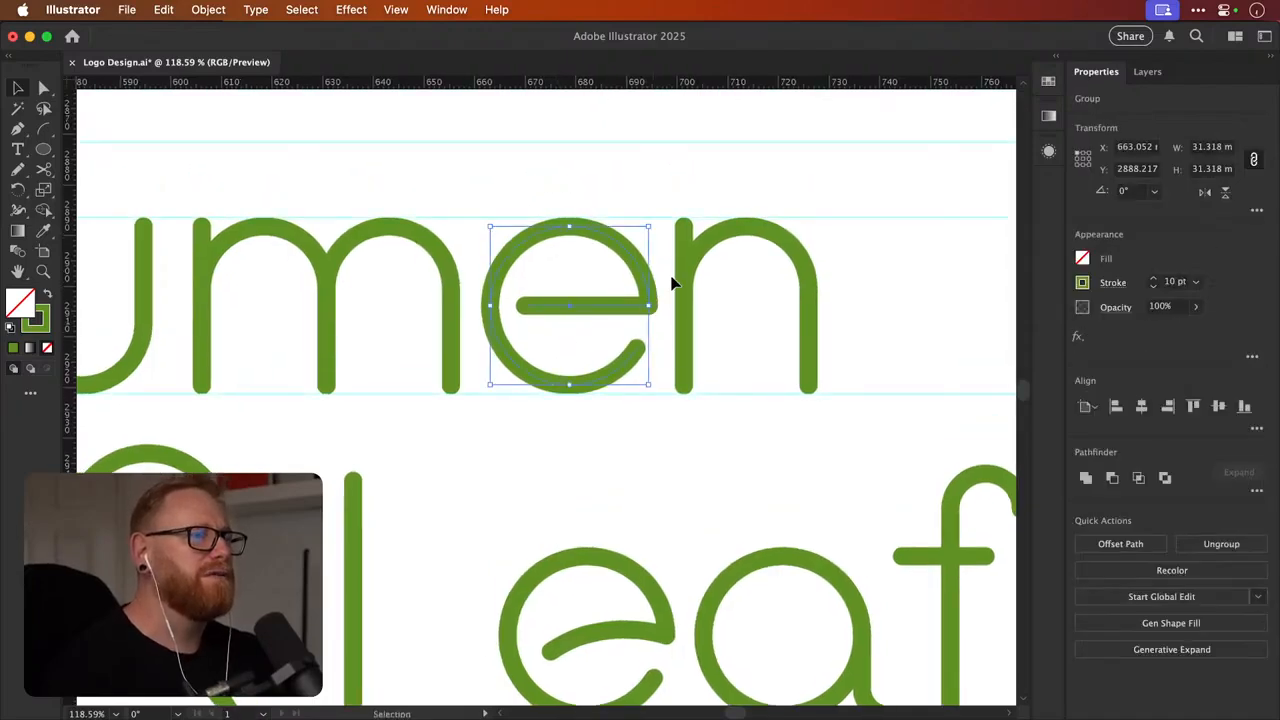
{"action": "key", "text": "r"}
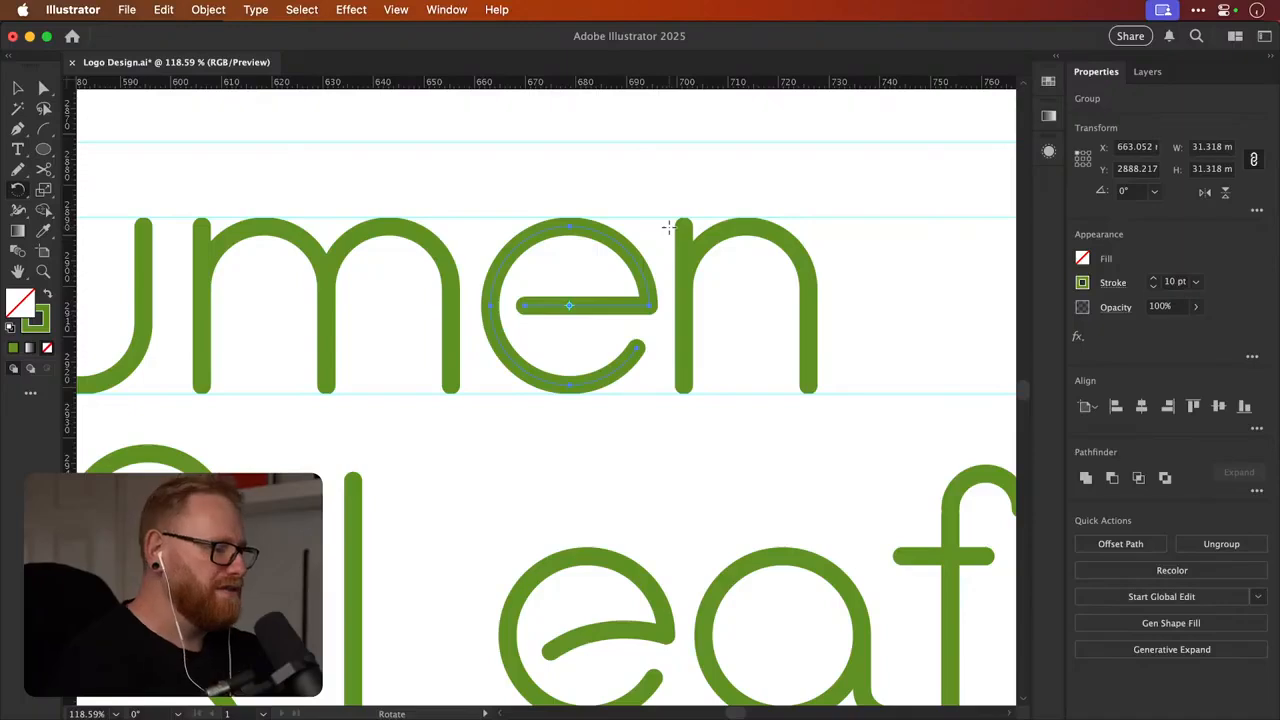
{"action": "key", "text": "Return"}
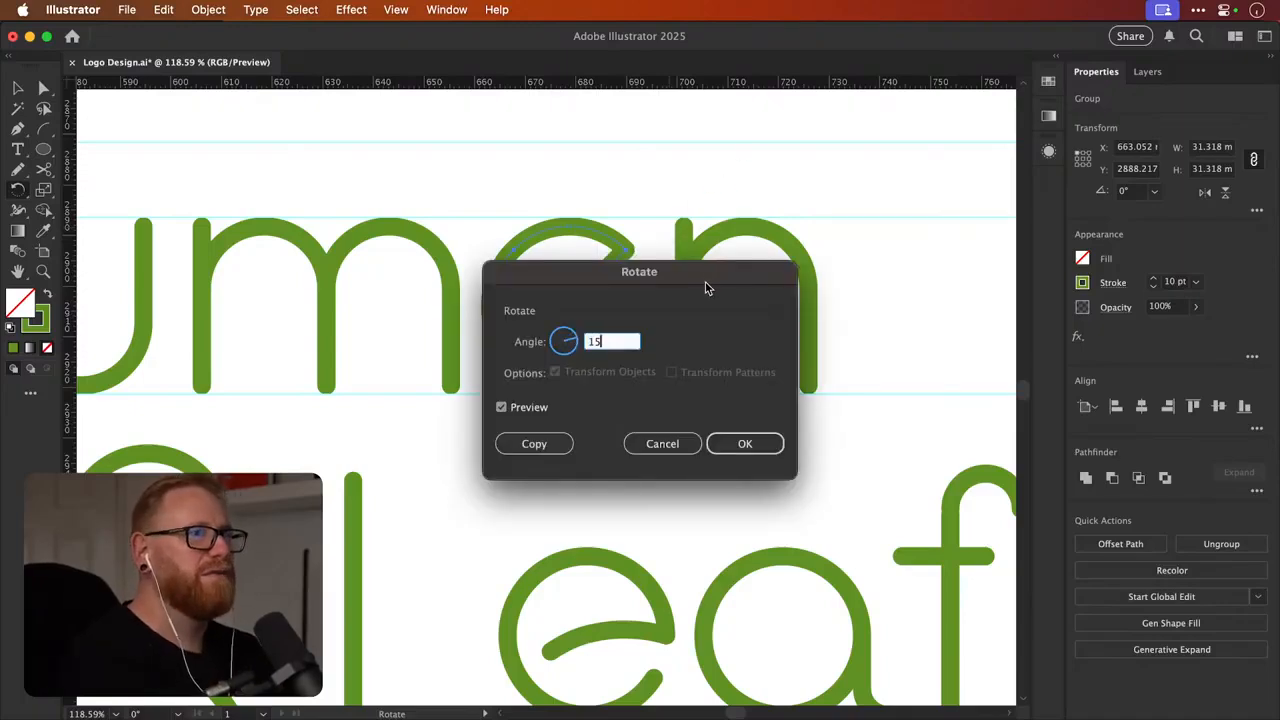
{"action": "left_click_drag", "start_coordinate": [705, 288], "coordinate": [951, 174]}
{"action": "key", "text": "Tab"}
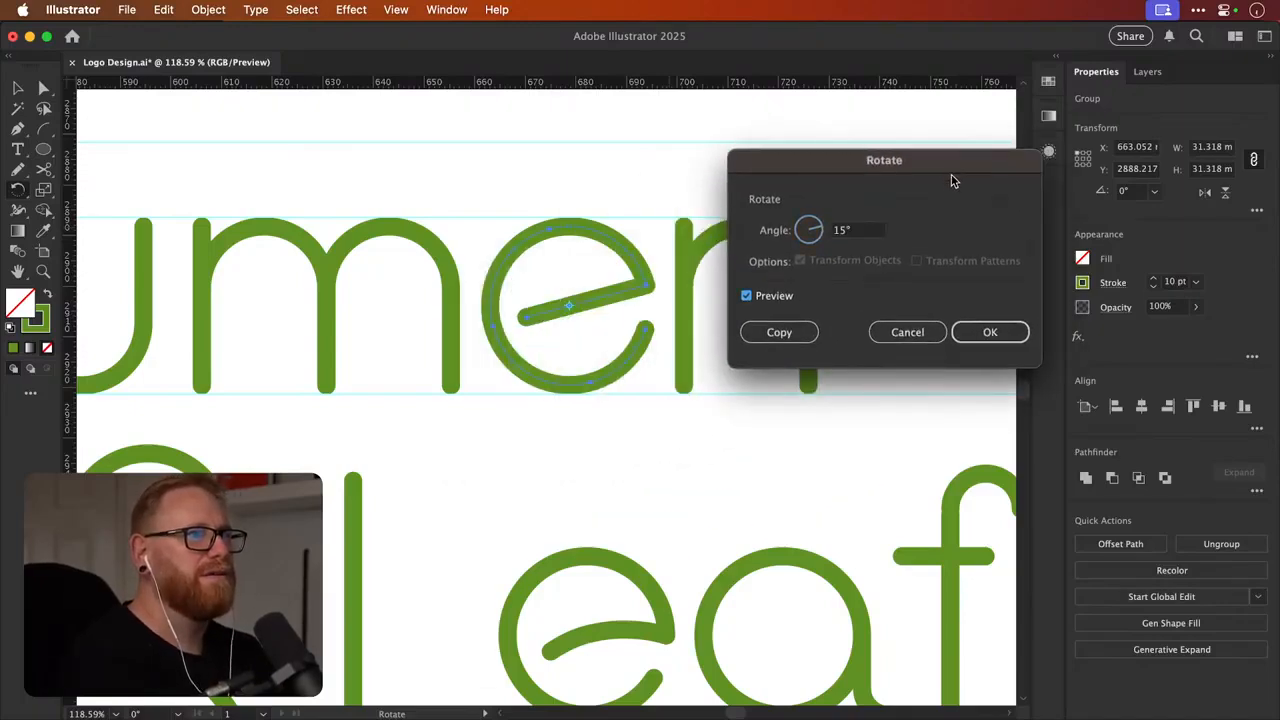
Try a rotation angle of 30° for the e in Lumen
{"action": "left_click", "coordinate": [860, 233]}
{"action": "type", "text": "3"}
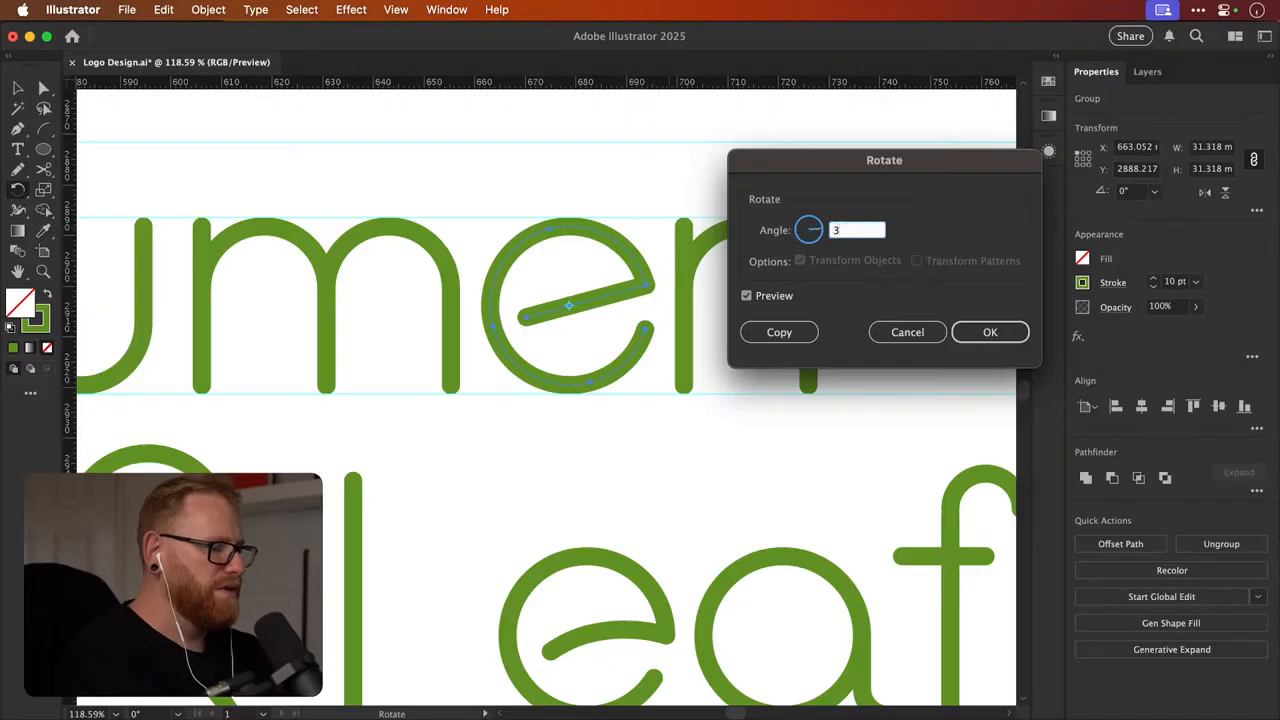
{"action": "type", "text": "0"}
{"action": "key", "text": "Tab"}
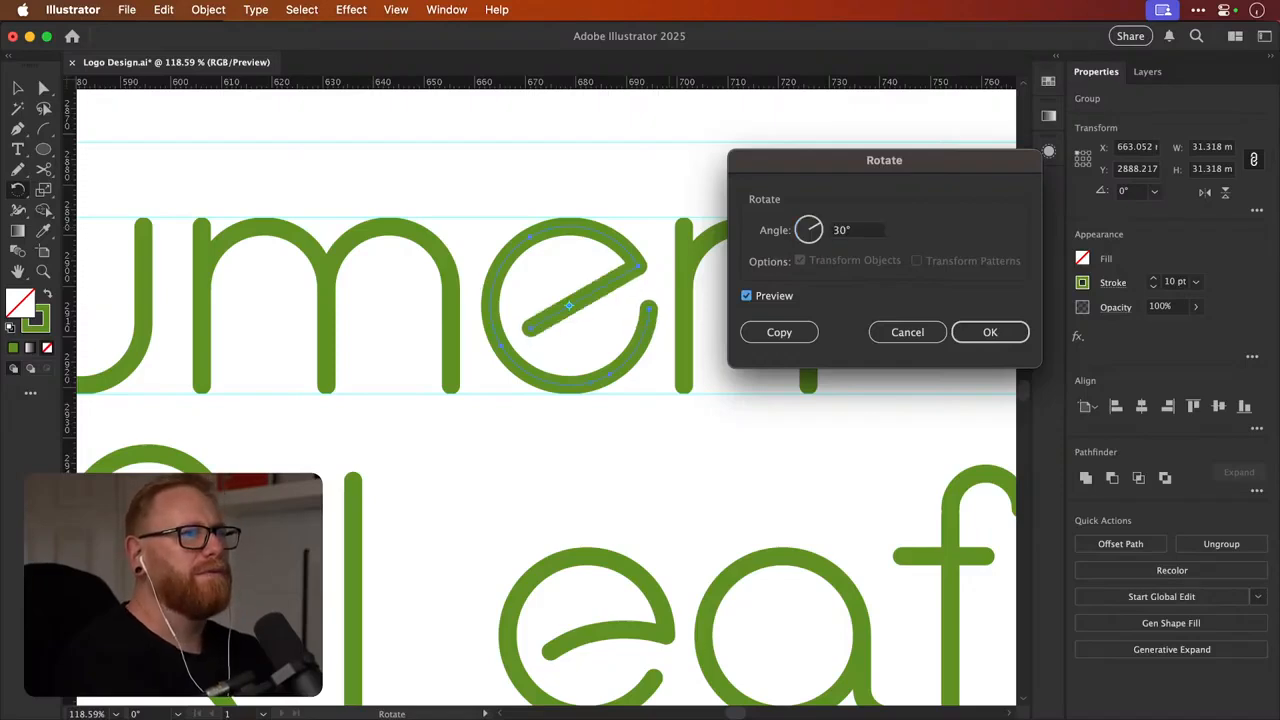
Rotate the e in Lumen by 15° and deselect it to view the whole wordmark
{"action": "left_click", "coordinate": [875, 232]}
{"action": "type", "text": "15"}
{"action": "key", "text": "Return"}
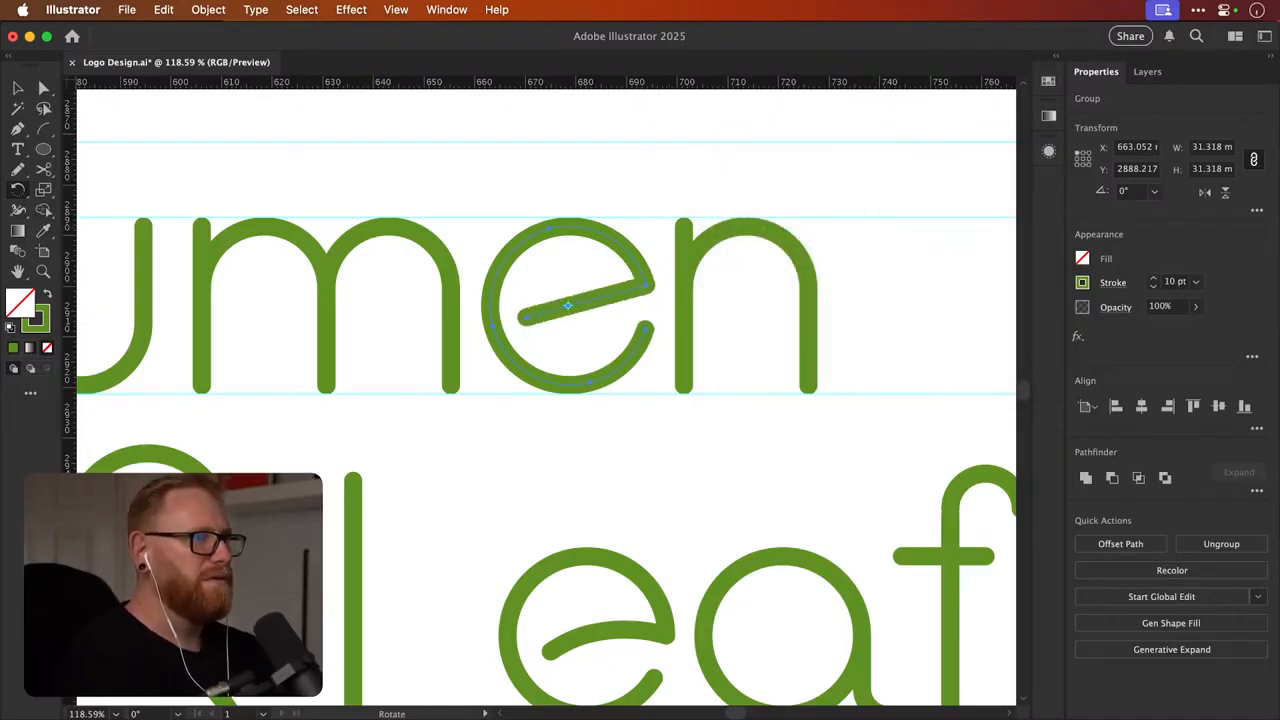
{"action": "key", "text": "v"}
{"action": "key", "text": "super+shift+a"}
{"action": "key", "text": "super+minus"}
{"action": "key", "text": "super+minus"}
{"action": "key", "text": "super+minus"}
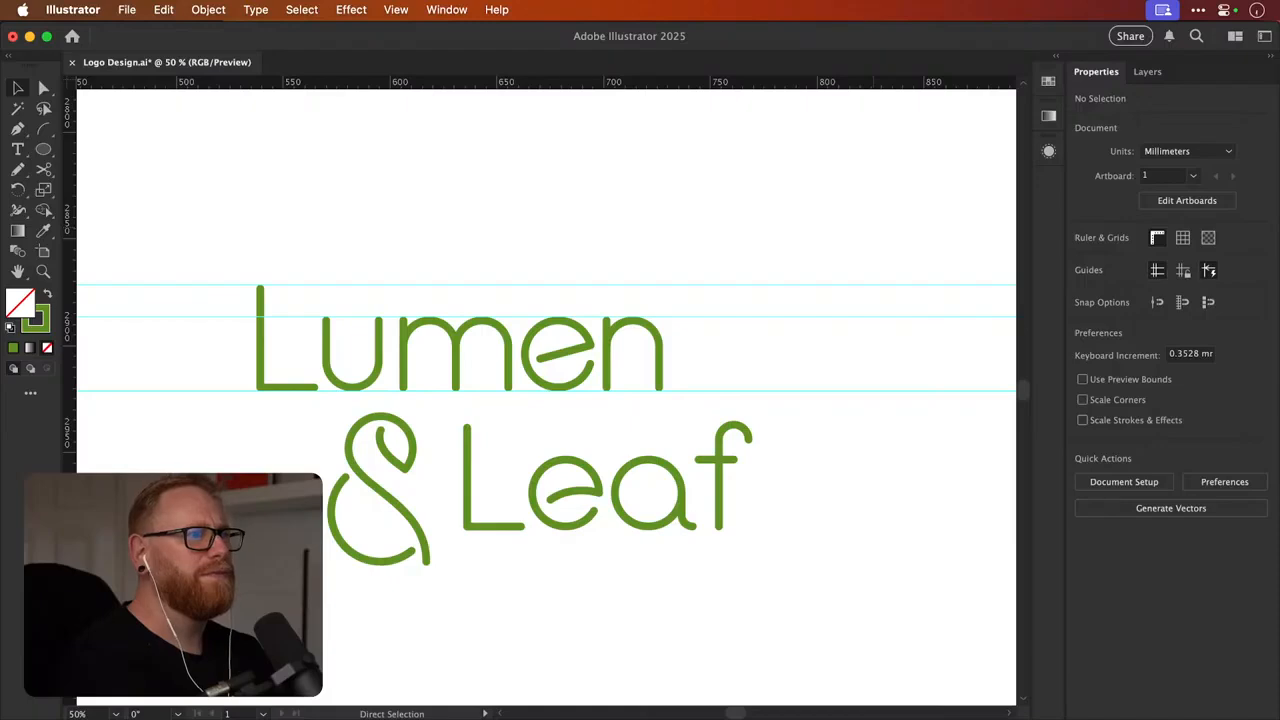
Undo the last rotation of the e in Lumen and preview a 20° rotation instead
{"action": "key", "text": "super+plus"}
{"action": "key", "text": "super+plus"}
{"action": "key", "text": "super+plus"}
{"action": "key", "text": "super+z"}
{"action": "key", "text": "r"}
{"action": "key", "text": "Return"}
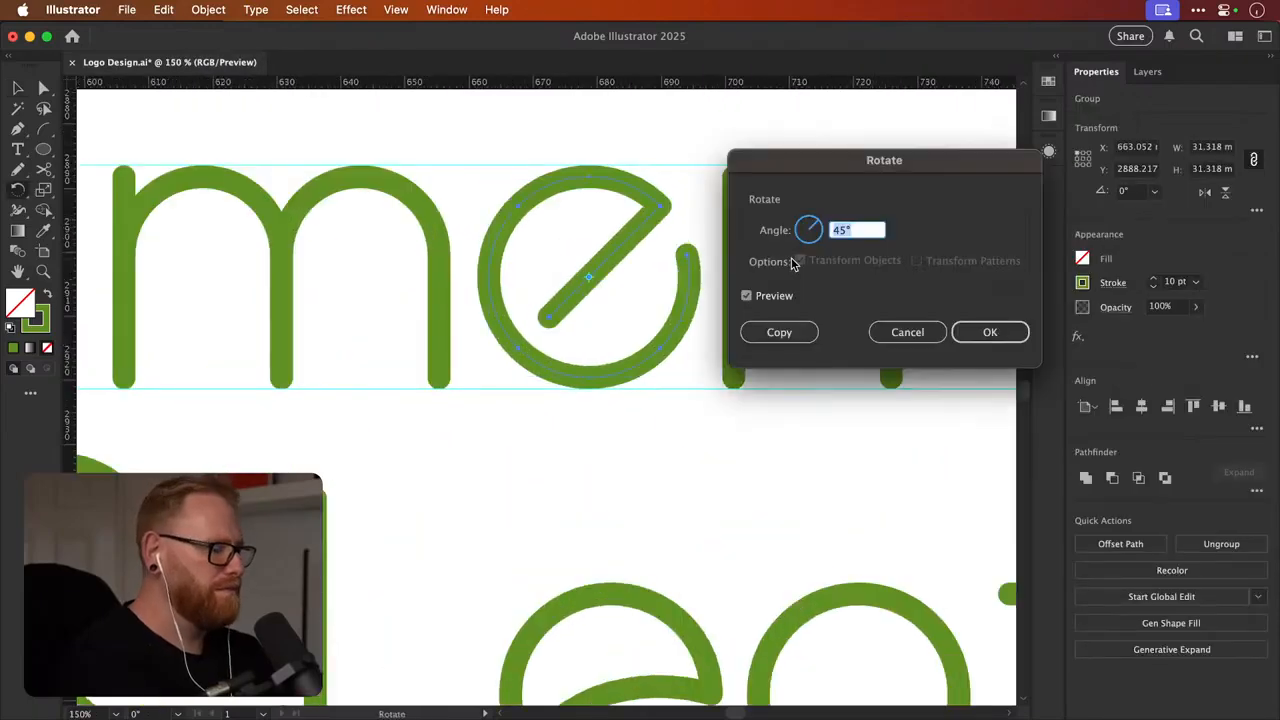
{"action": "type", "text": "20"}
{"action": "key", "text": "Tab"}
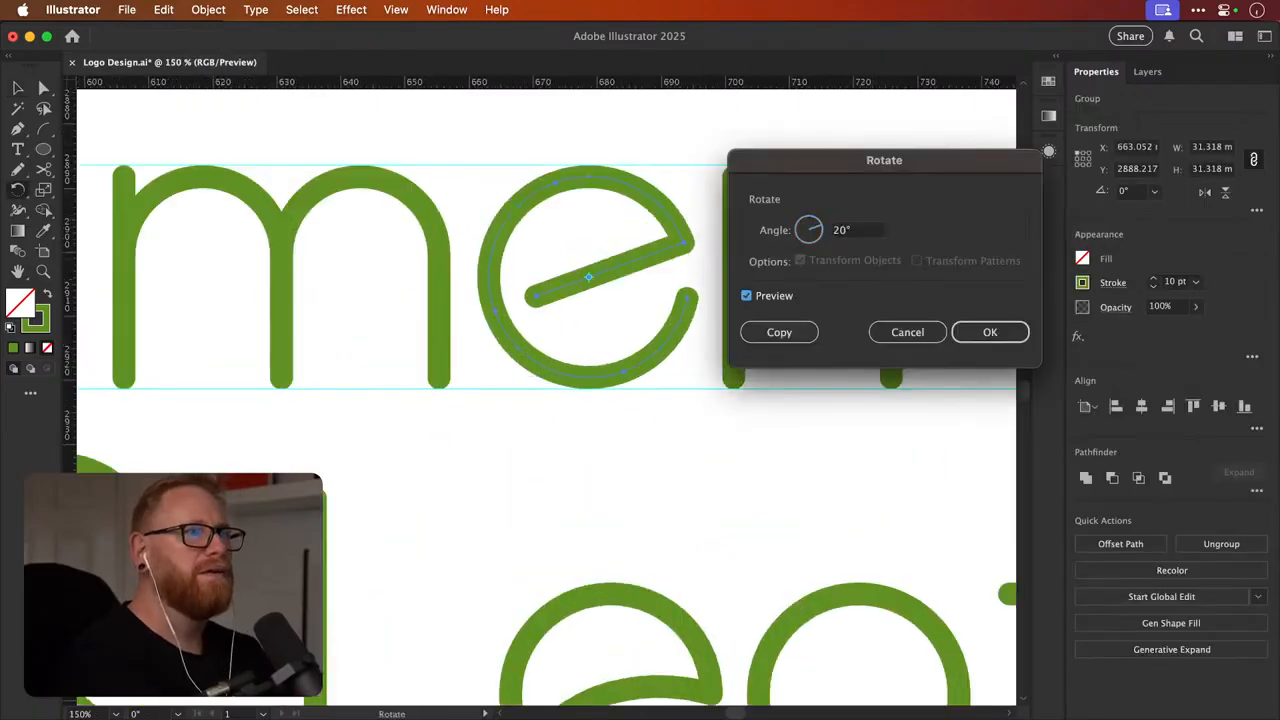
Rotate the e in Lumen by 25° and deselect it to view the wordmark
{"action": "left_click", "coordinate": [866, 233]}
{"action": "key", "text": "Return"}
{"action": "key", "text": "super+minus"}
{"action": "key", "text": "super+minus"}
{"action": "key", "text": "super+minus"}
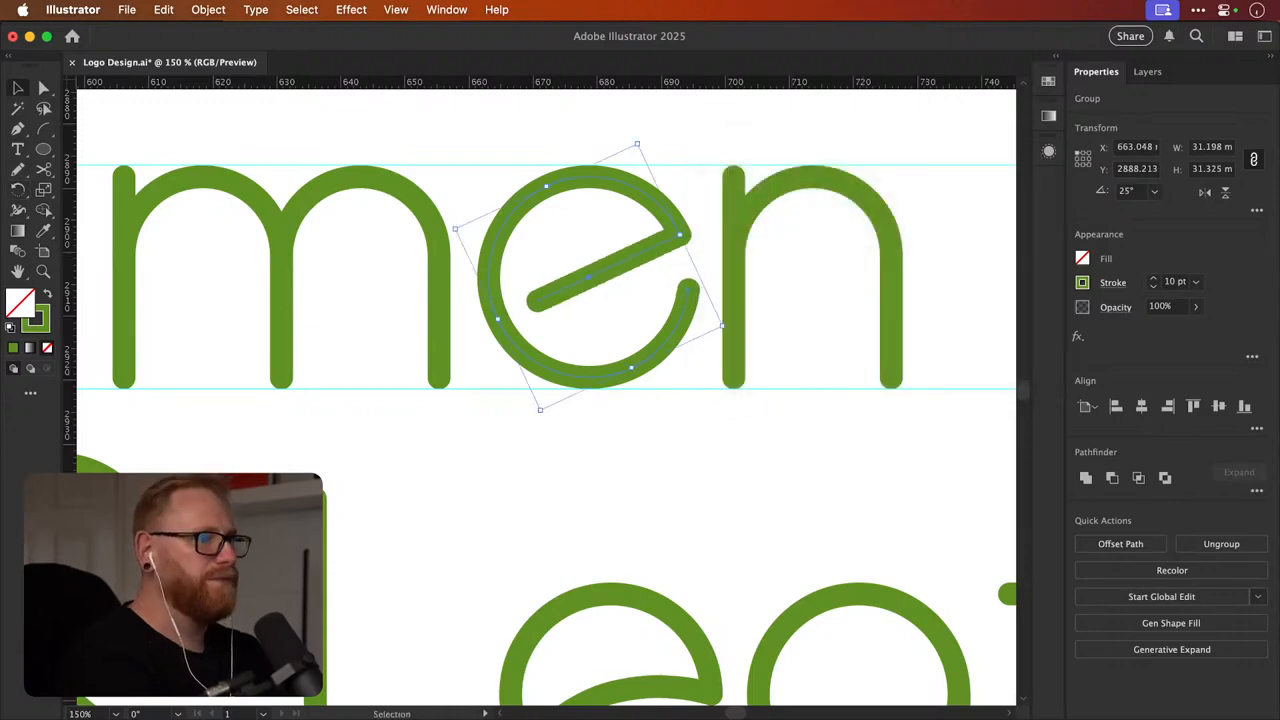
{"action": "key", "text": "shift+super+a"}
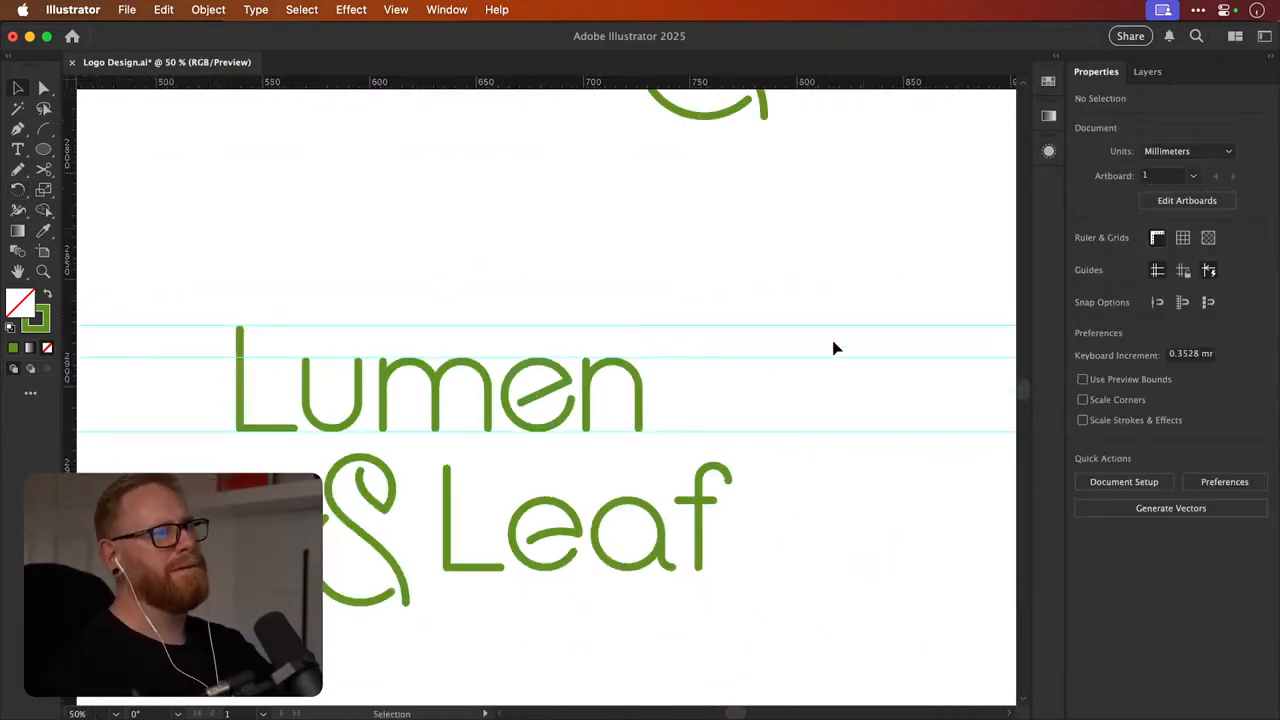
Hide the guides and compare the level e with the tilted e in Lumen by undoing and redoing the rotation
{"action": "key", "text": "super+semicolon"}
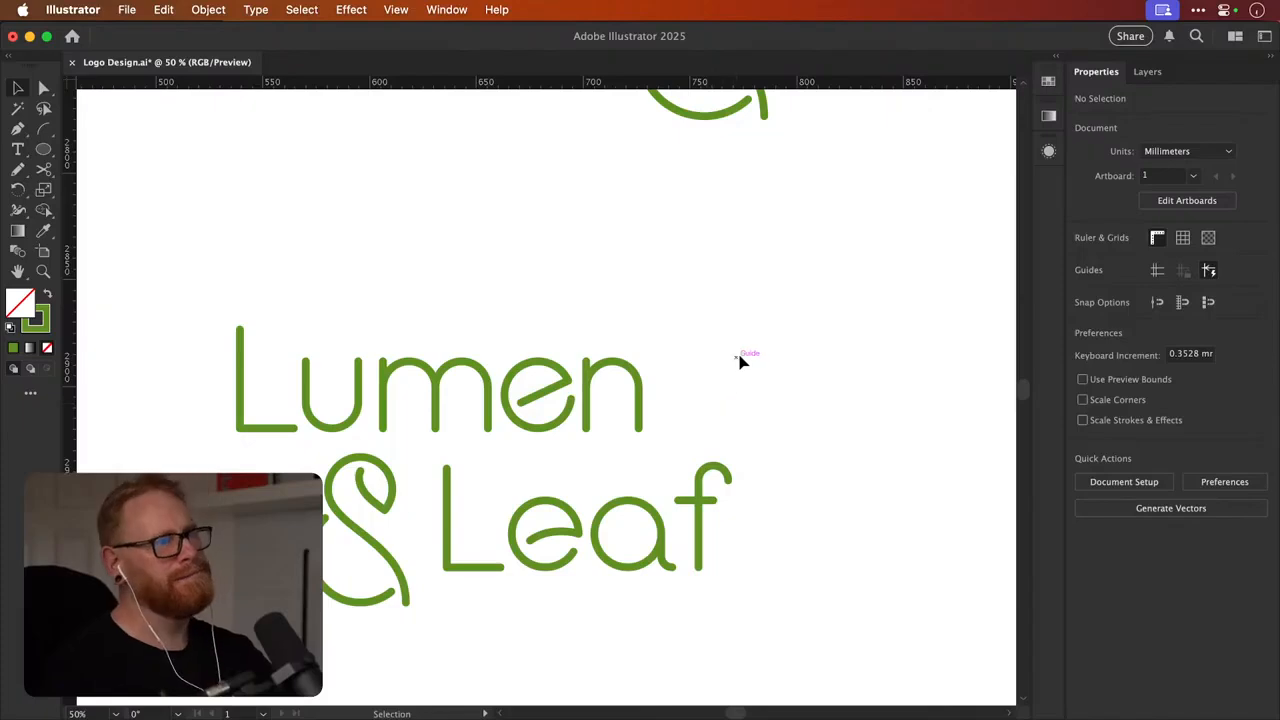
{"action": "key", "text": "super+z"}
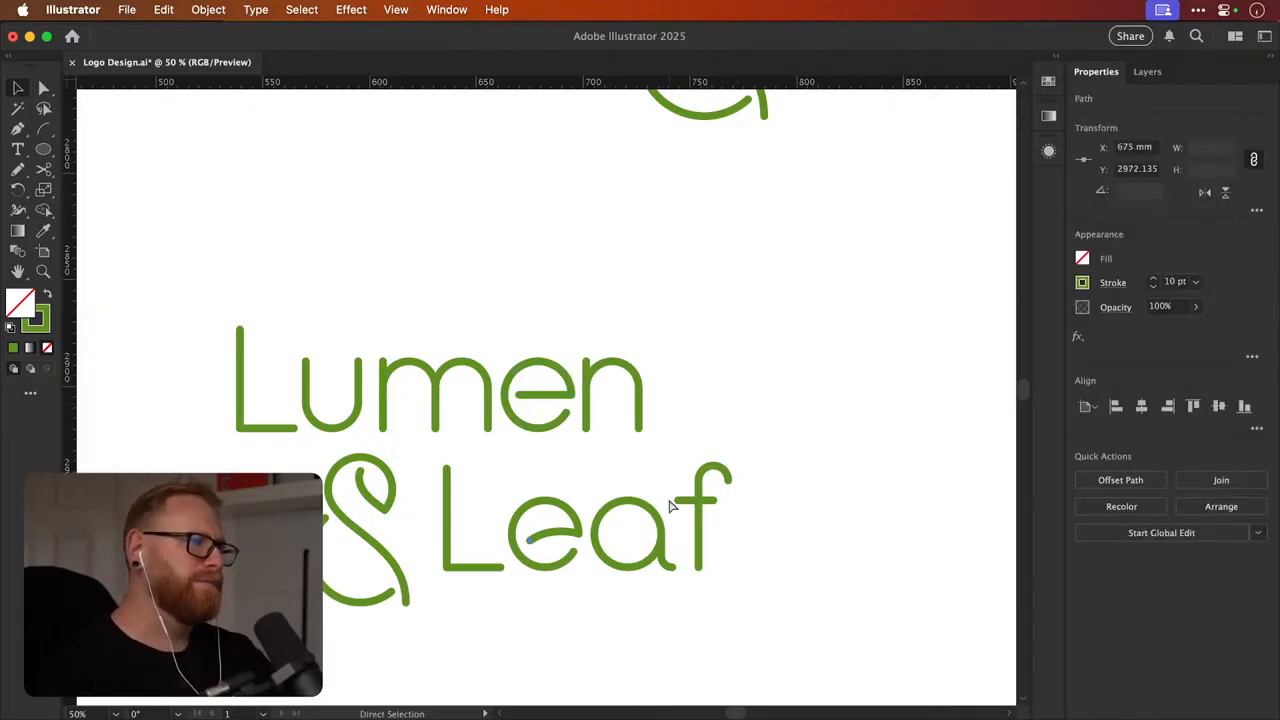
{"action": "key", "text": "shift+super+a"}
{"action": "key", "text": "shift+super+z"}
{"action": "left_click", "coordinate": [706, 399]}
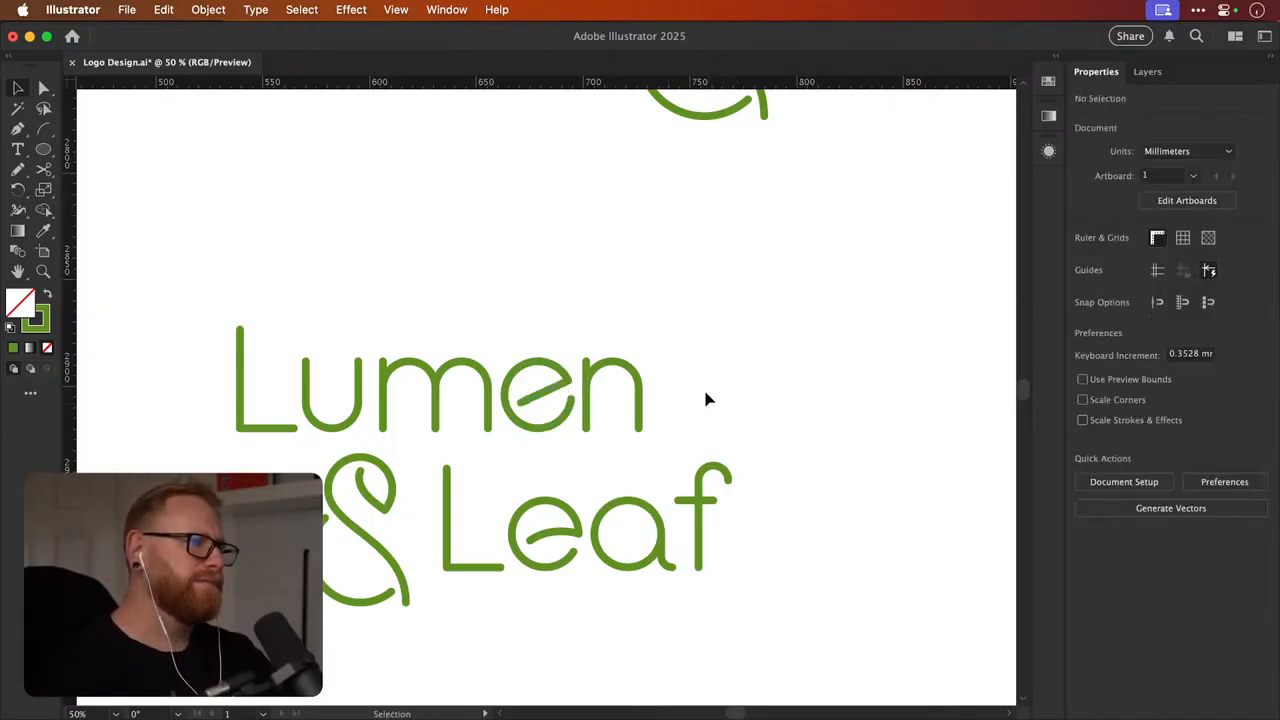
Delete the straight crossbar from the tilted e in Lumen, leaving only its open bowl
{"action": "key", "text": "z"}
{"action": "left_click_drag", "start_coordinate": [518, 404], "coordinate": [790, 393]}
{"action": "key", "text": "a"}
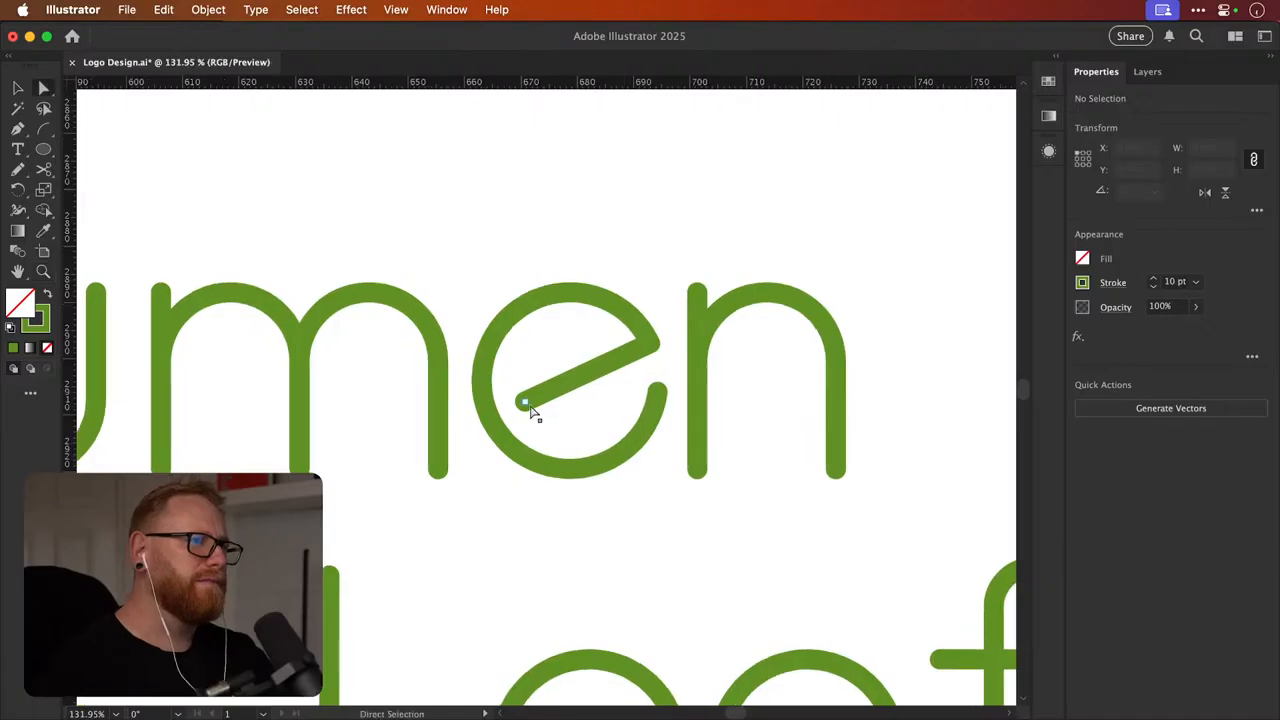
{"action": "left_click", "coordinate": [524, 402]}
{"action": "key", "text": "Delete"}
{"action": "key", "text": "shift+super+a"}
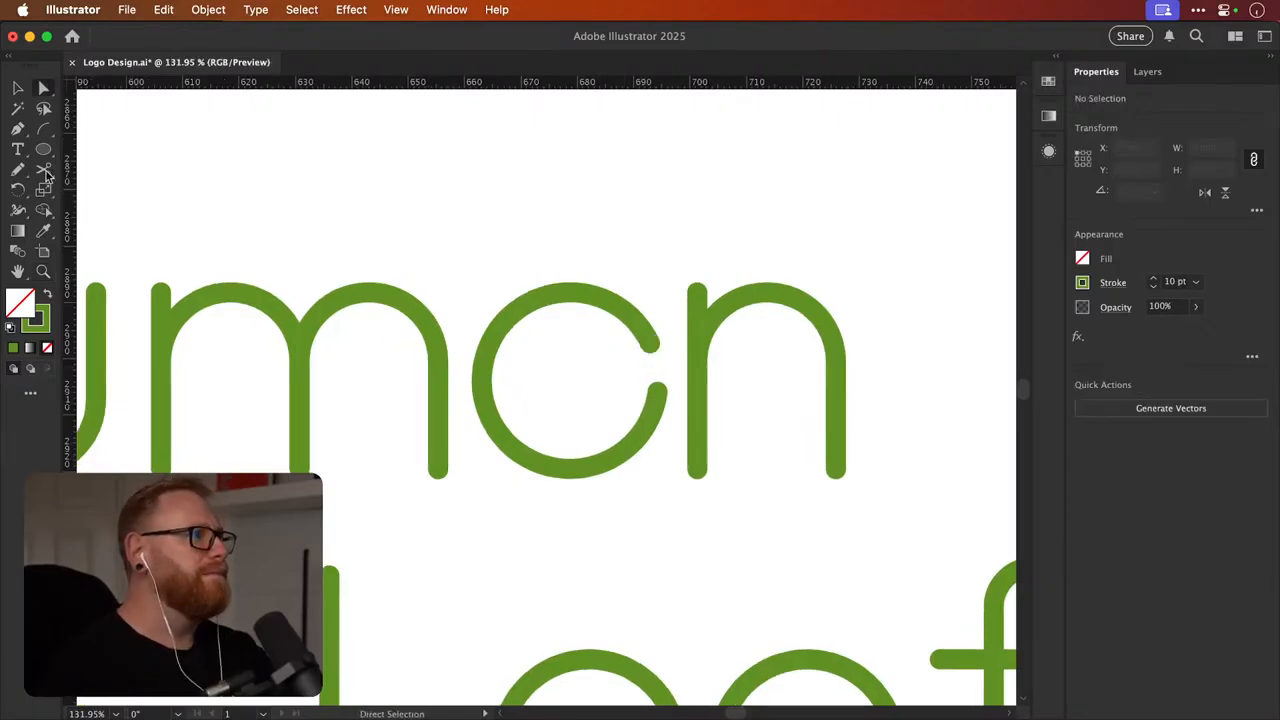
Draw an arc about 20 mm wide and high from the e's upper terminal down to its lower bowl
{"action": "left_click", "coordinate": [43, 129]}
{"action": "left_click_drag", "start_coordinate": [650, 345], "coordinate": [547, 459]}
{"action": "key", "text": "super+shift+a"}
{"action": "key", "text": "a"}
Cut the new arc near its lower end and delete the short piece that touches the bowl
{"action": "left_click", "coordinate": [540, 432]}
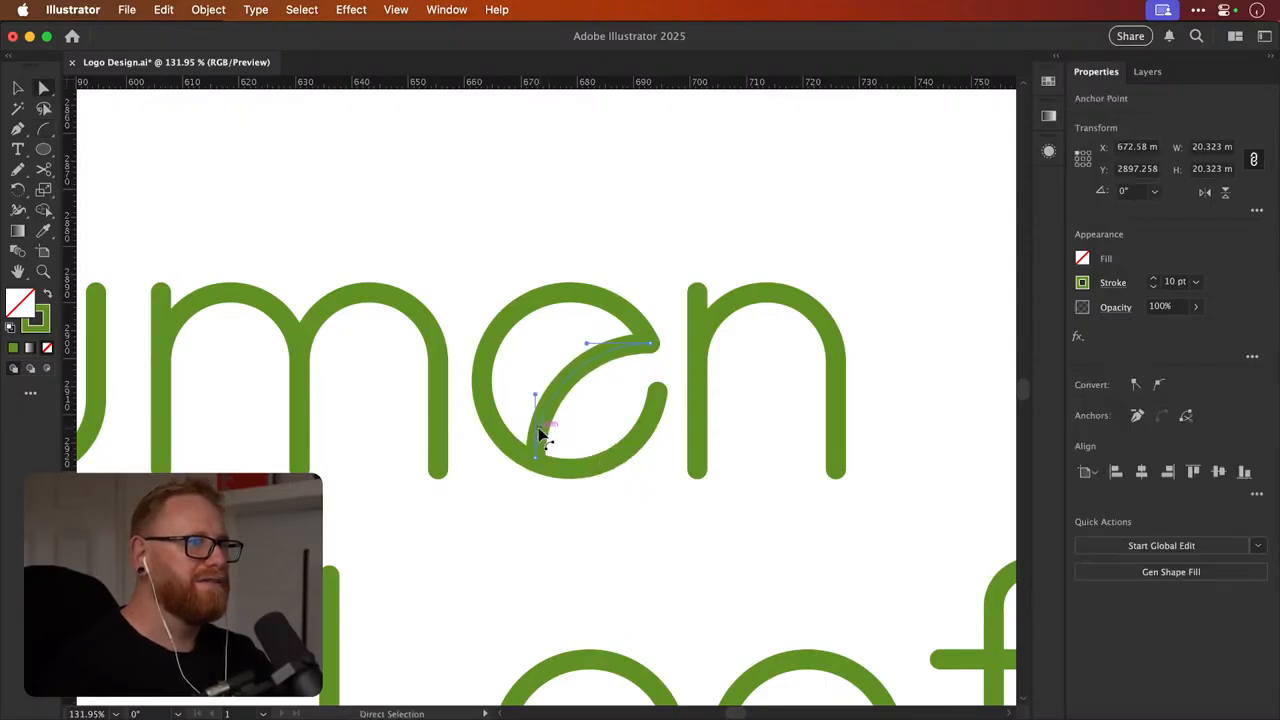
{"action": "key", "text": "c"}
{"action": "left_click", "coordinate": [541, 422]}
{"action": "key", "text": "a"}
{"action": "left_click", "coordinate": [537, 445]}
{"action": "key", "text": "Delete"}
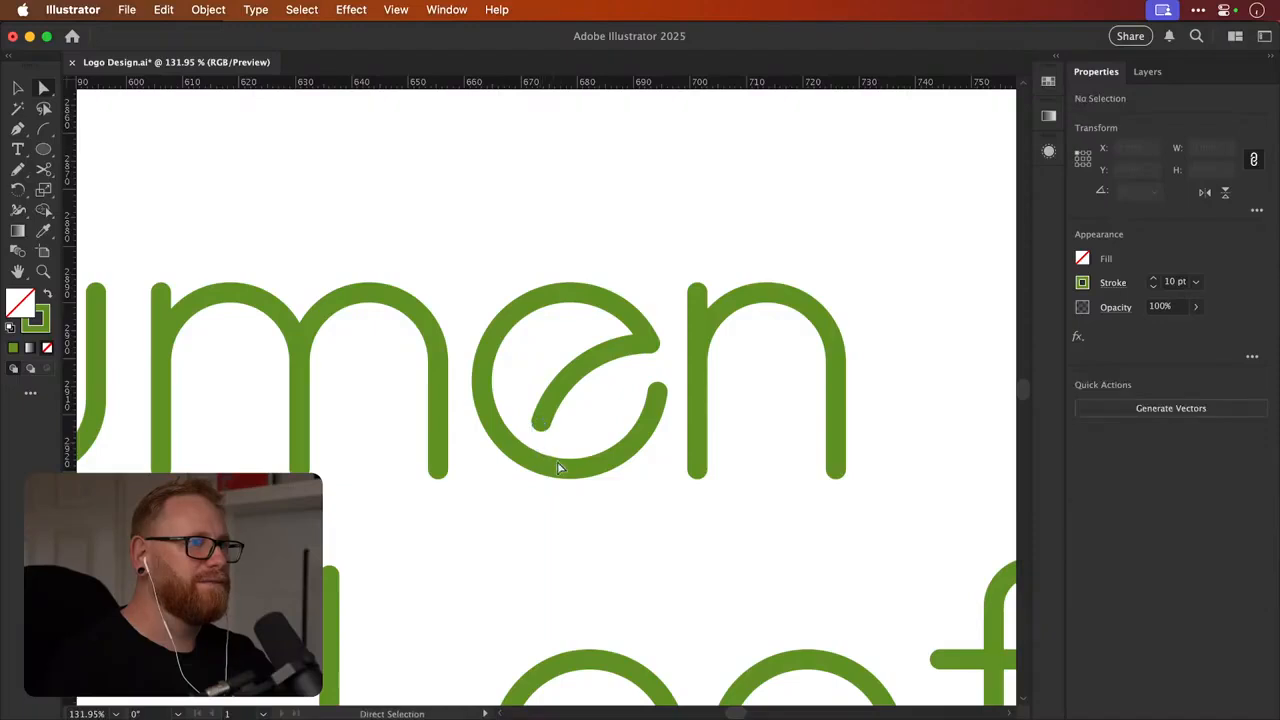
Rotate the whole e in Lumen clockwise about its centre until its curved crossbar arches roughly horizontally, and deselect it
{"action": "key", "text": "v"}
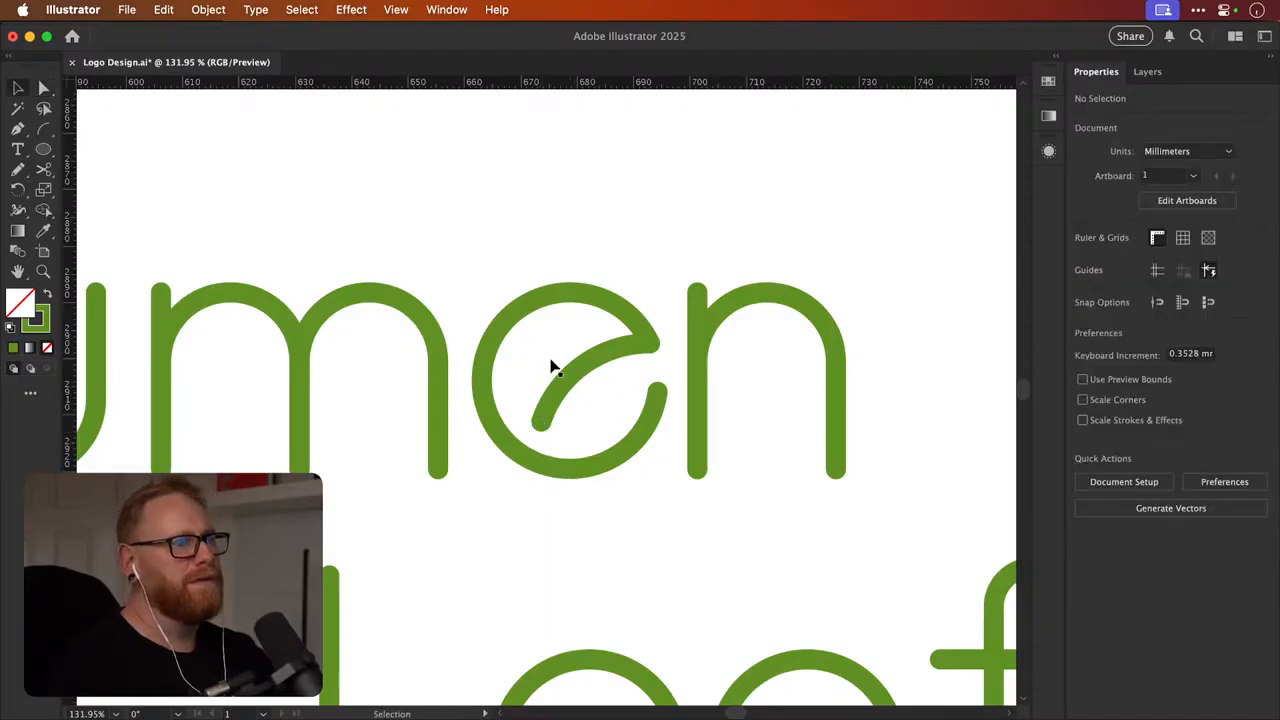
{"action": "left_click_drag", "start_coordinate": [540, 260], "coordinate": [594, 534]}
{"action": "key", "text": "r"}
{"action": "left_click_drag", "start_coordinate": [723, 420], "coordinate": [672, 446]}
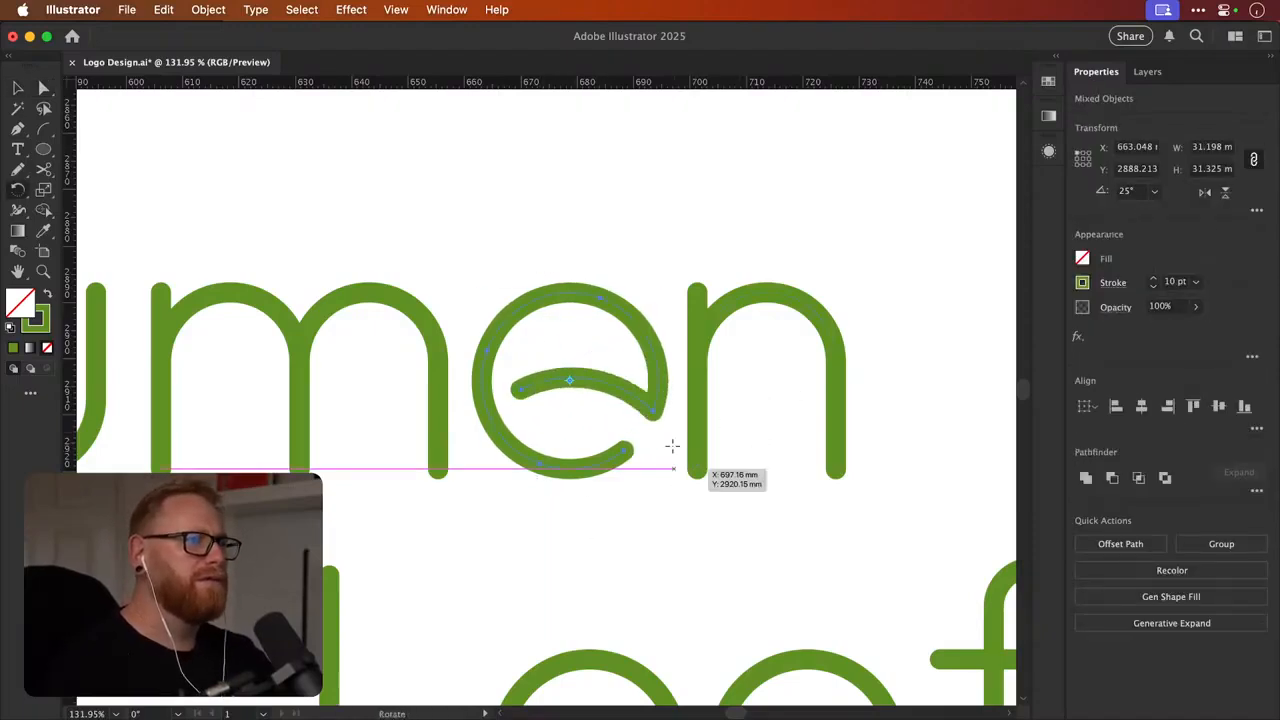
{"action": "key", "text": "v"}
{"action": "left_click", "coordinate": [681, 221]}
Compare the arched crossbar of the e in Lumen with the e in Leaf and the ampersand's curves
{"action": "key", "text": "super+minus"}
{"action": "key", "text": "super+minus"}
{"action": "key", "text": "super+minus"}
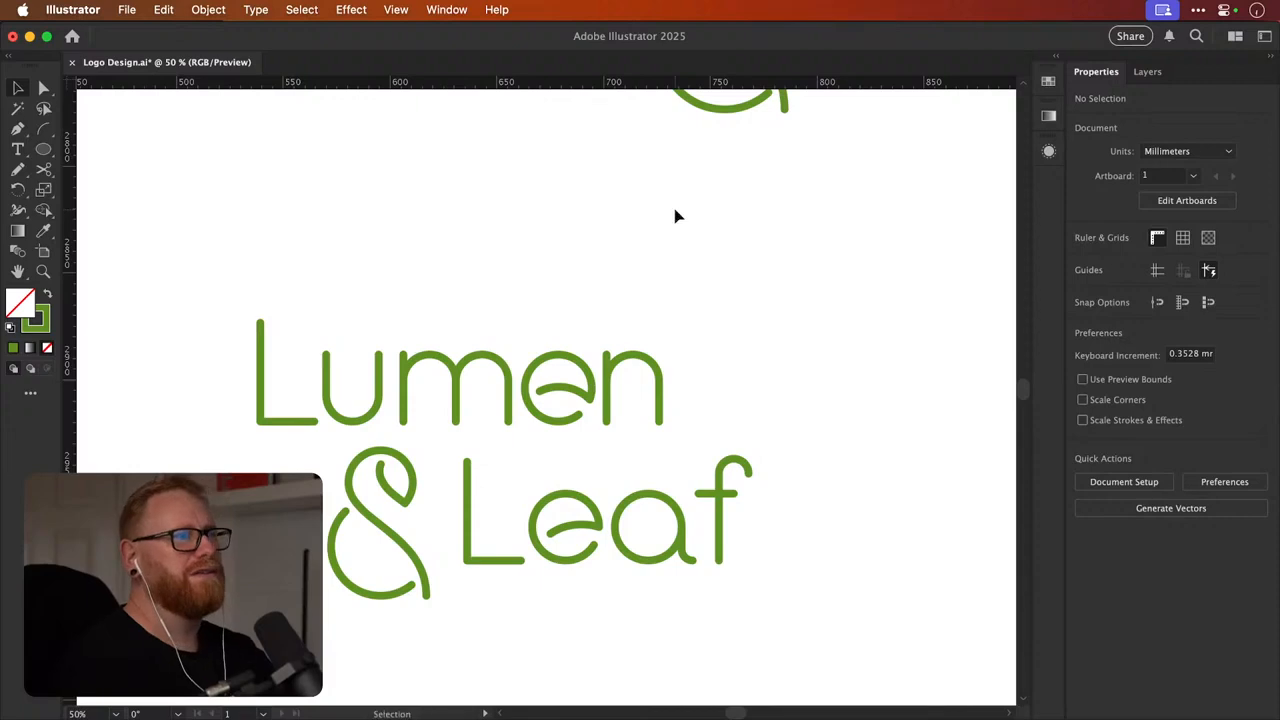
{"action": "key", "text": "z"}
{"action": "left_click_drag", "start_coordinate": [418, 457], "coordinate": [557, 402]}
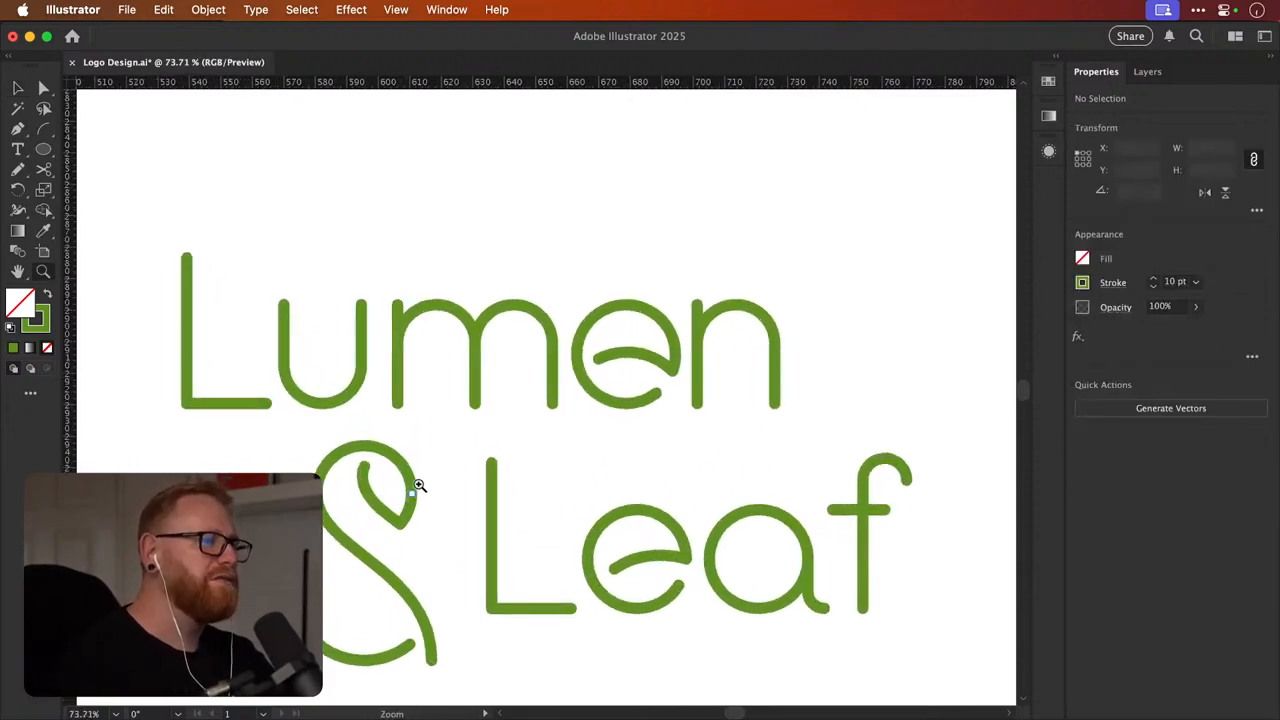
{"action": "left_click_drag", "start_coordinate": [419, 485], "coordinate": [680, 357]}
{"action": "key", "text": "v"}
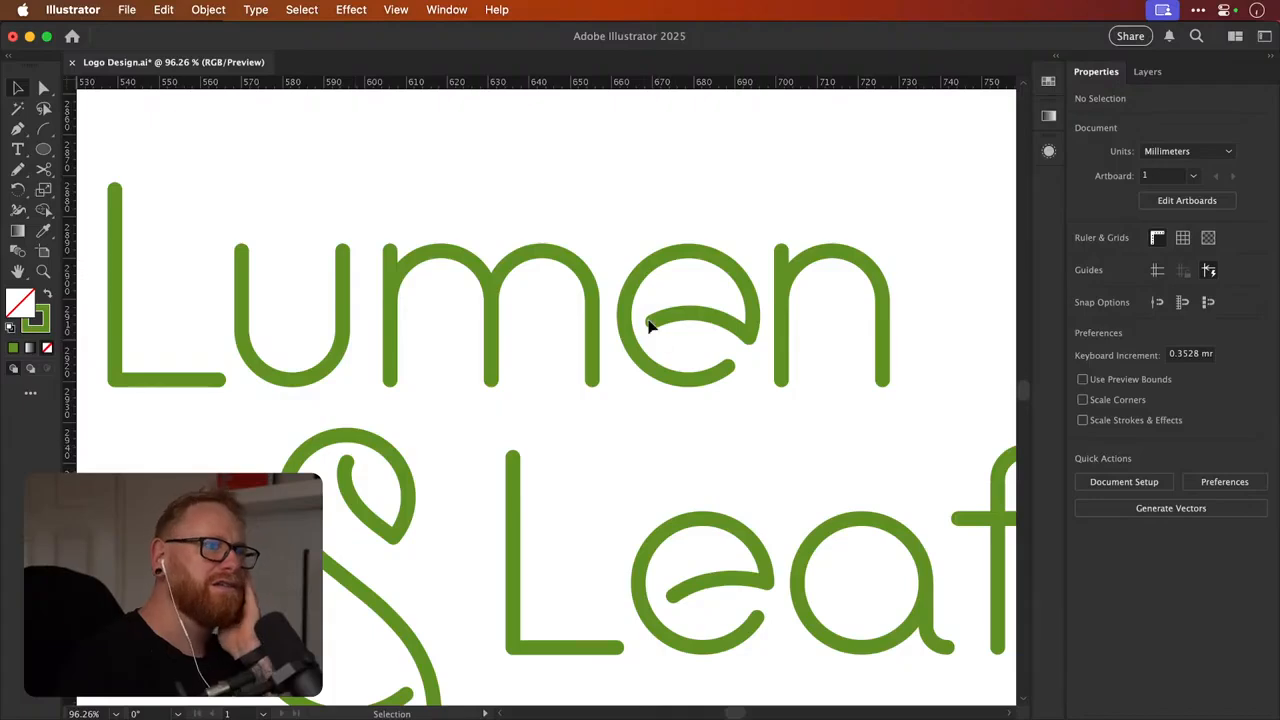
{"action": "left_click_drag", "start_coordinate": [406, 643], "coordinate": [403, 580]}
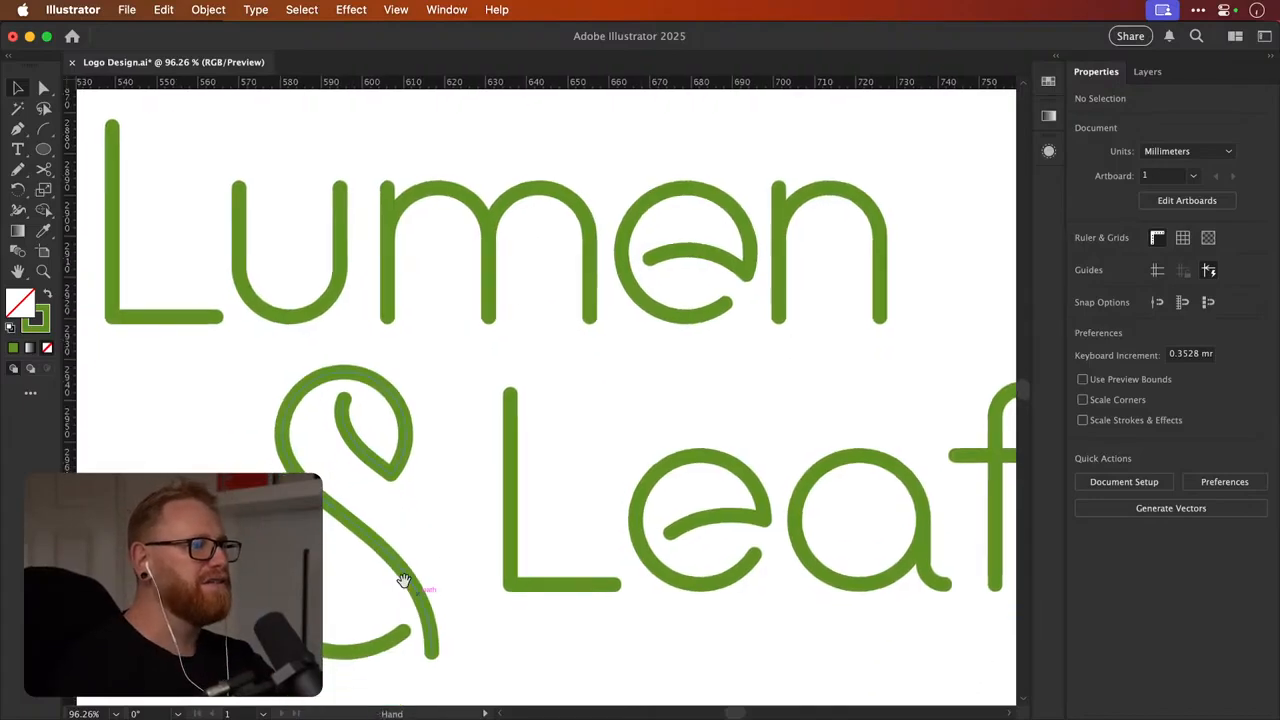
{"action": "left_click_drag", "start_coordinate": [548, 458], "coordinate": [530, 473]}
{"action": "left_click_drag", "start_coordinate": [688, 278], "coordinate": [672, 320]}
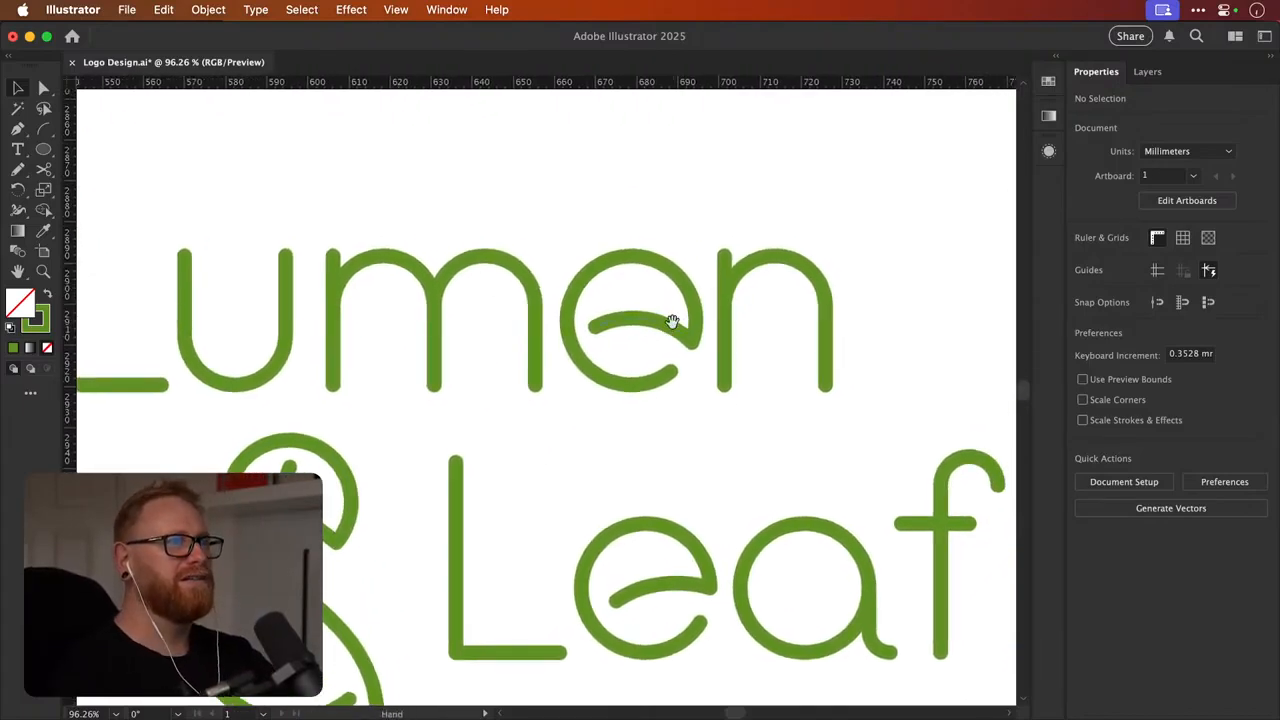
Fine-tune the rotation of the e in Lumen until both ends of its arched crossbar line up with a horizontal guide
{"action": "left_click_drag", "start_coordinate": [606, 220], "coordinate": [666, 423]}
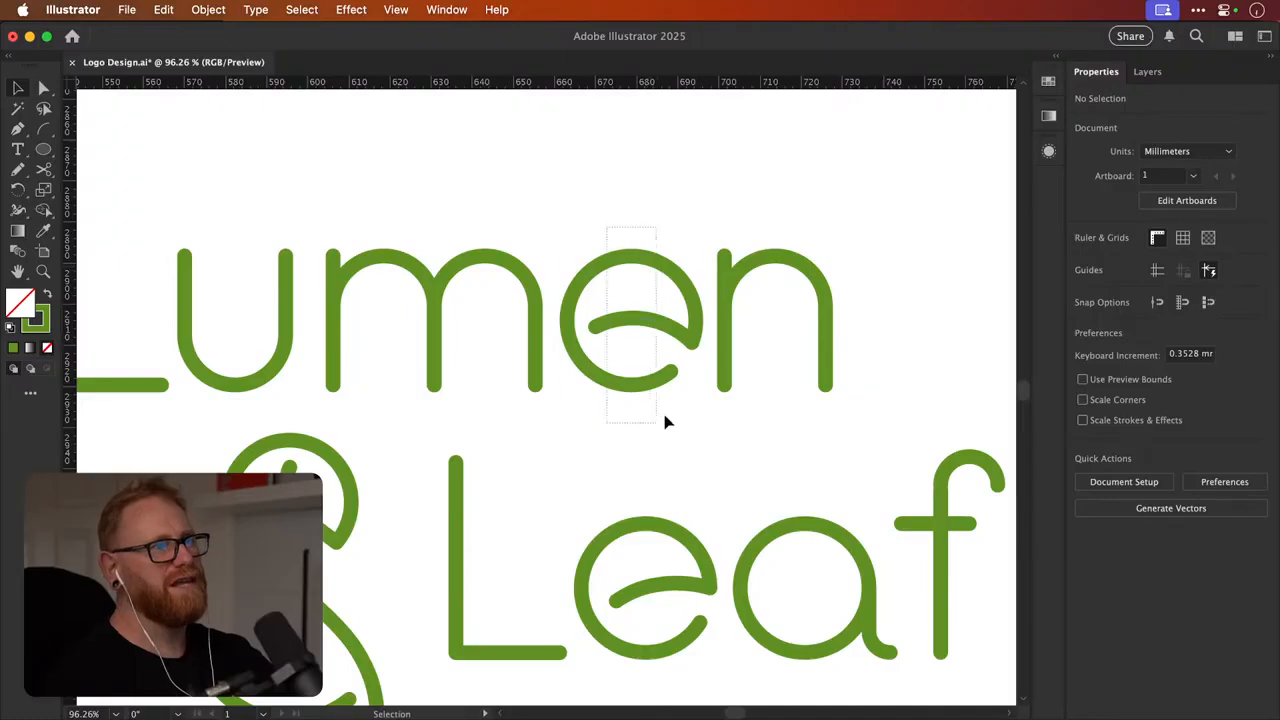
{"action": "key", "text": "r"}
{"action": "mouse_move", "coordinate": [771, 329]}
{"action": "left_mouse_down"}
{"action": "mouse_move", "coordinate": [770, 310]}
{"action": "mouse_move", "coordinate": [766, 337]}
{"action": "mouse_move", "coordinate": [771, 327]}
{"action": "left_mouse_up"}
{"action": "key", "text": "v"}
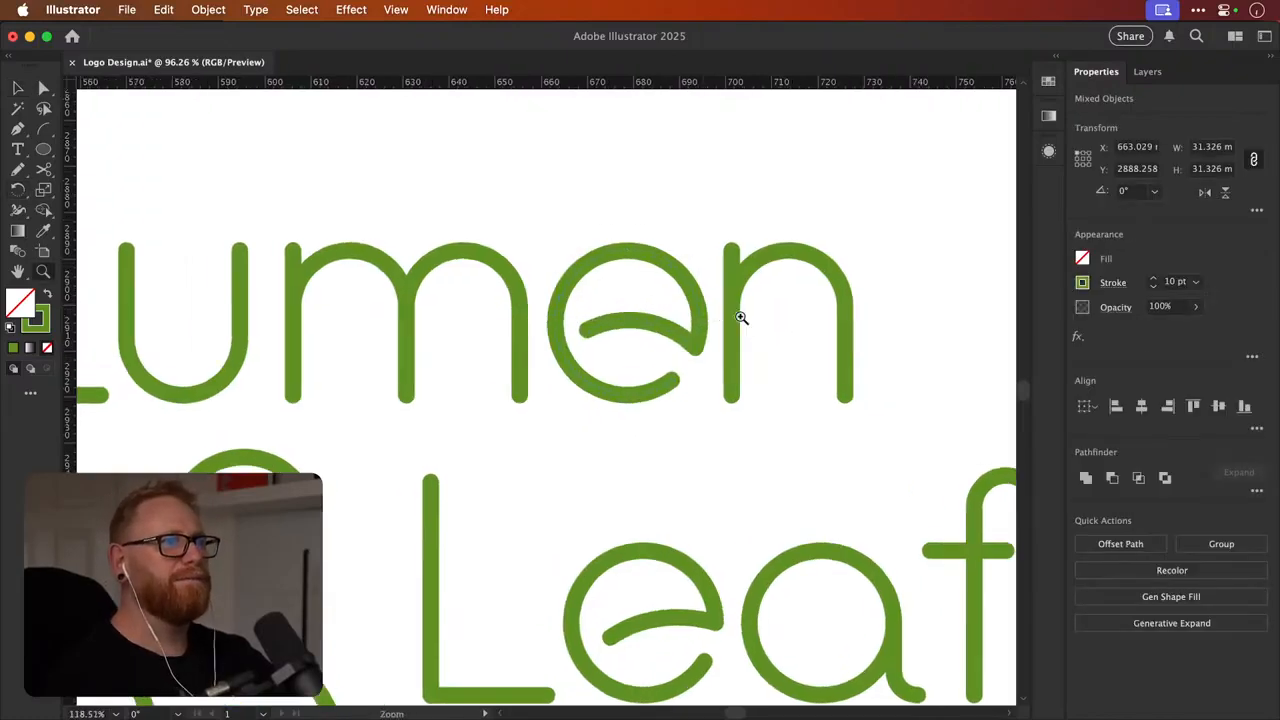
{"action": "scroll", "coordinate": [737, 314], "scroll_direction": "up", "scroll_amount": 5}
{"action": "left_click_drag", "start_coordinate": [571, 84], "coordinate": [618, 383]}
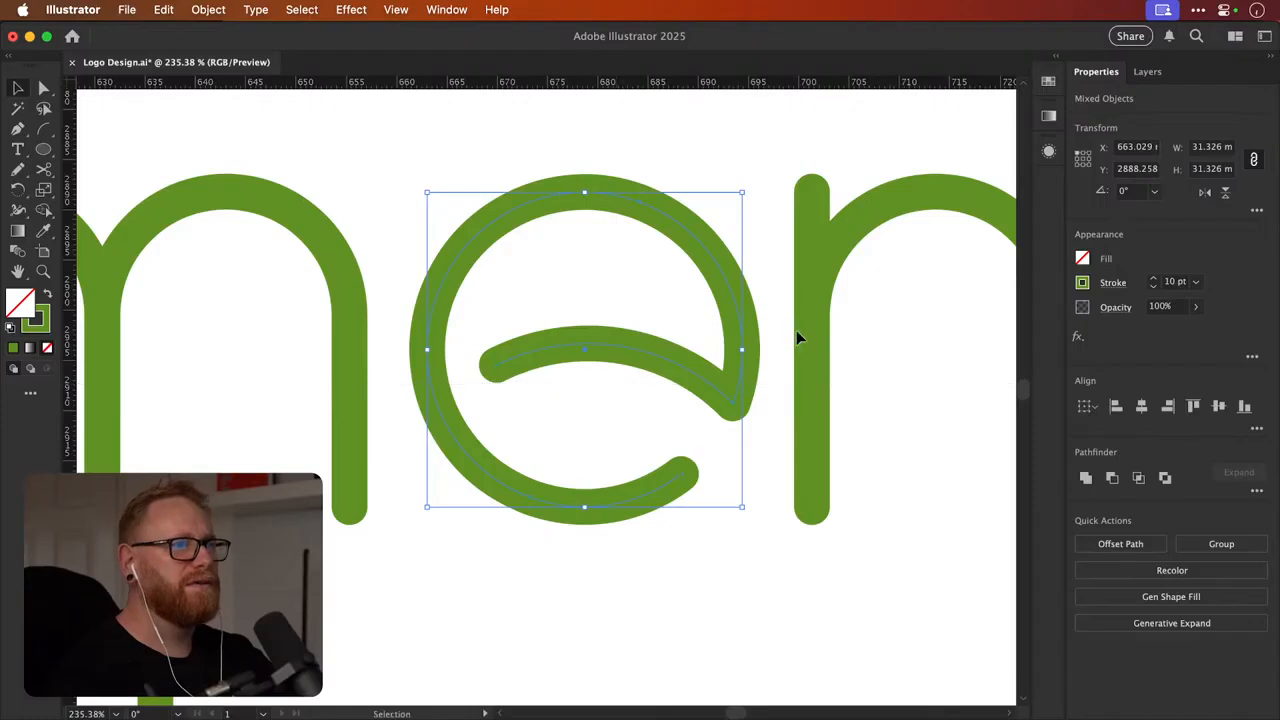
{"action": "key", "text": "r"}
{"action": "left_click_drag", "start_coordinate": [796, 332], "coordinate": [837, 264]}
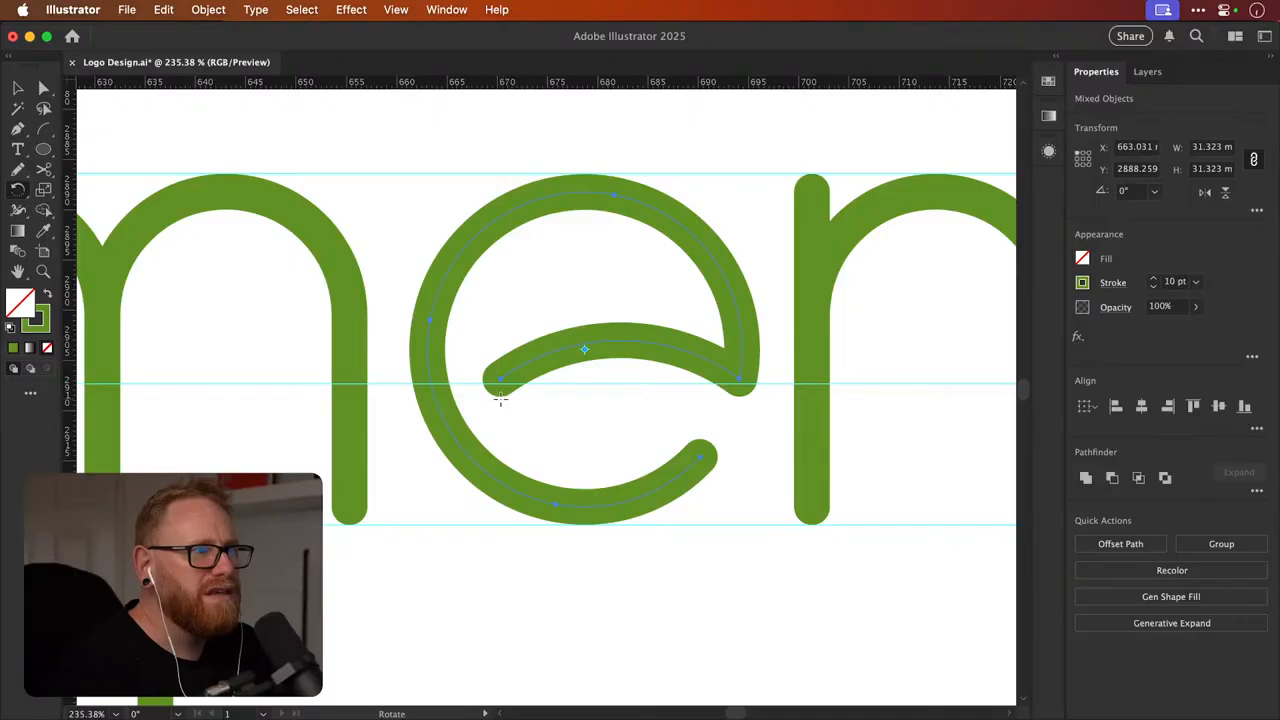
{"action": "left_click_drag", "start_coordinate": [820, 330], "coordinate": [818, 329]}
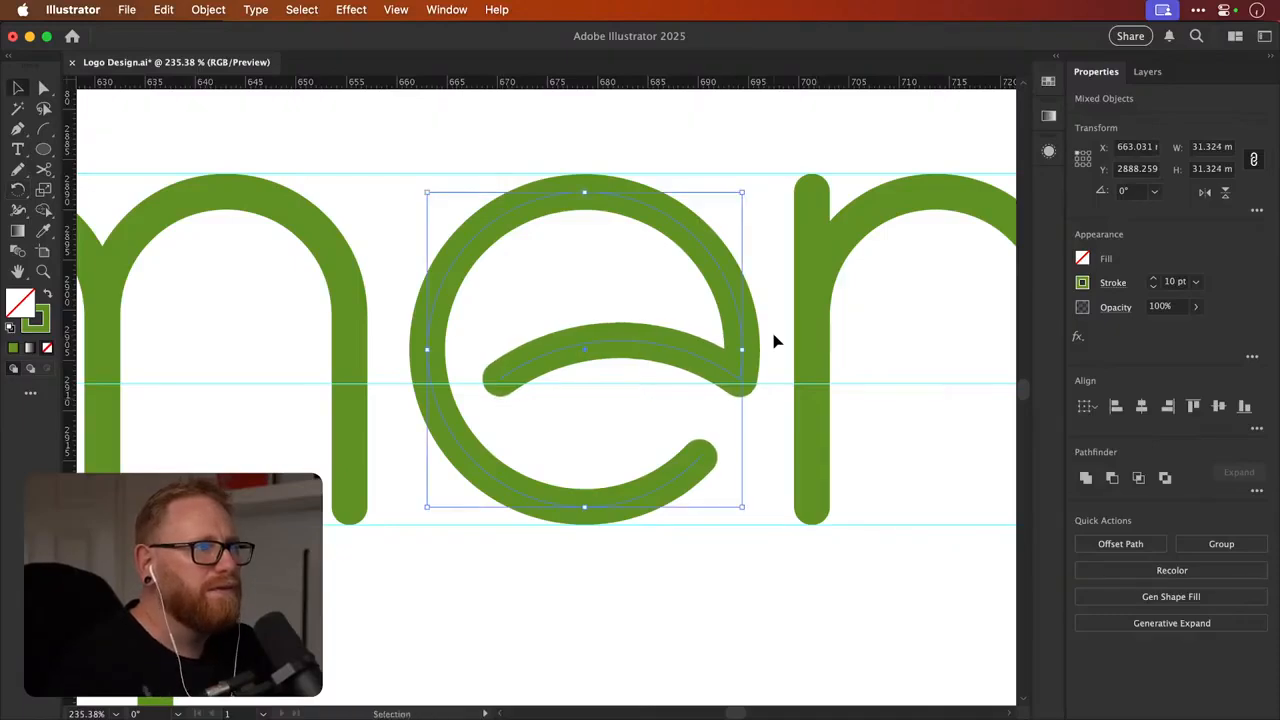
Review the levelled e within the stacked Lumen & Leaf wordmark alongside the other logo layouts
{"action": "key", "text": "a"}
{"action": "key", "text": "super+minus"}
{"action": "key", "text": "super+minus"}
{"action": "key", "text": "super+minus"}
{"action": "key", "text": "super+minus"}
{"action": "key", "text": "super+minus"}
{"action": "key", "text": "super+minus"}
{"action": "key", "text": "v"}
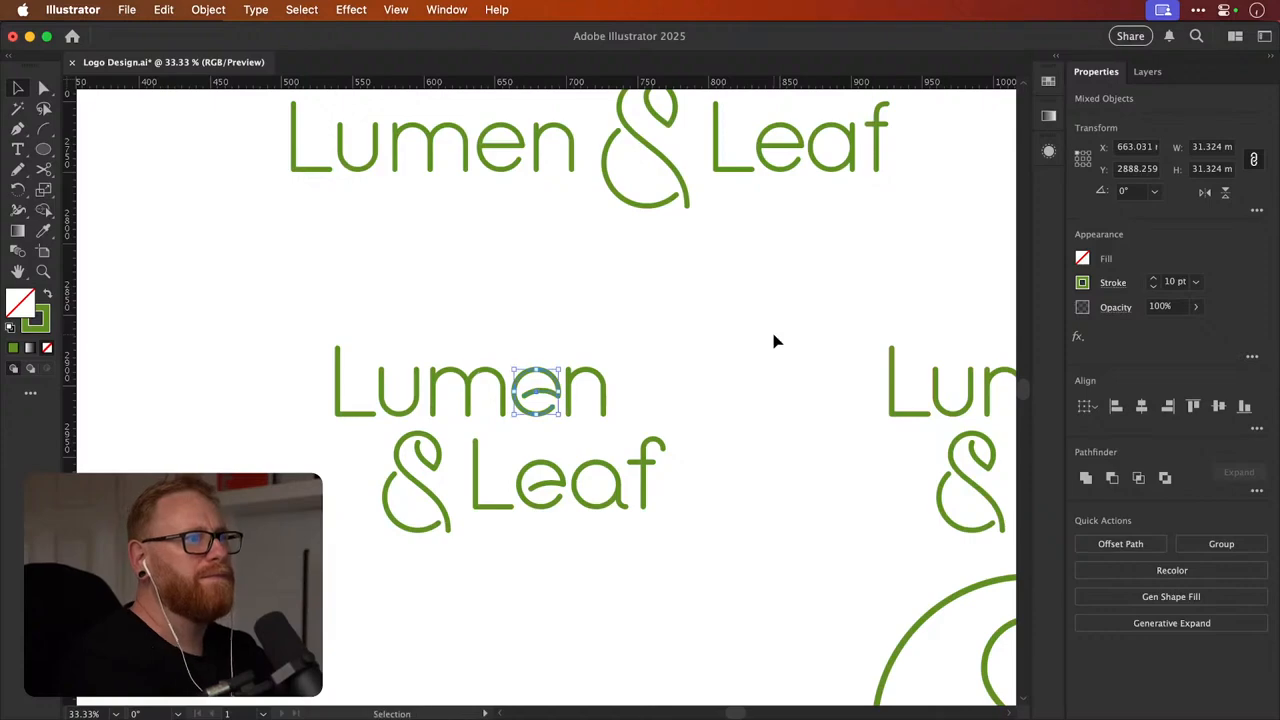
Align the curved tail of the "a" in the stacked Leaf lettering with the bottom of the f's stem
{"action": "left_click", "coordinate": [592, 293]}
{"action": "left_click_drag", "start_coordinate": [549, 483], "coordinate": [588, 450]}
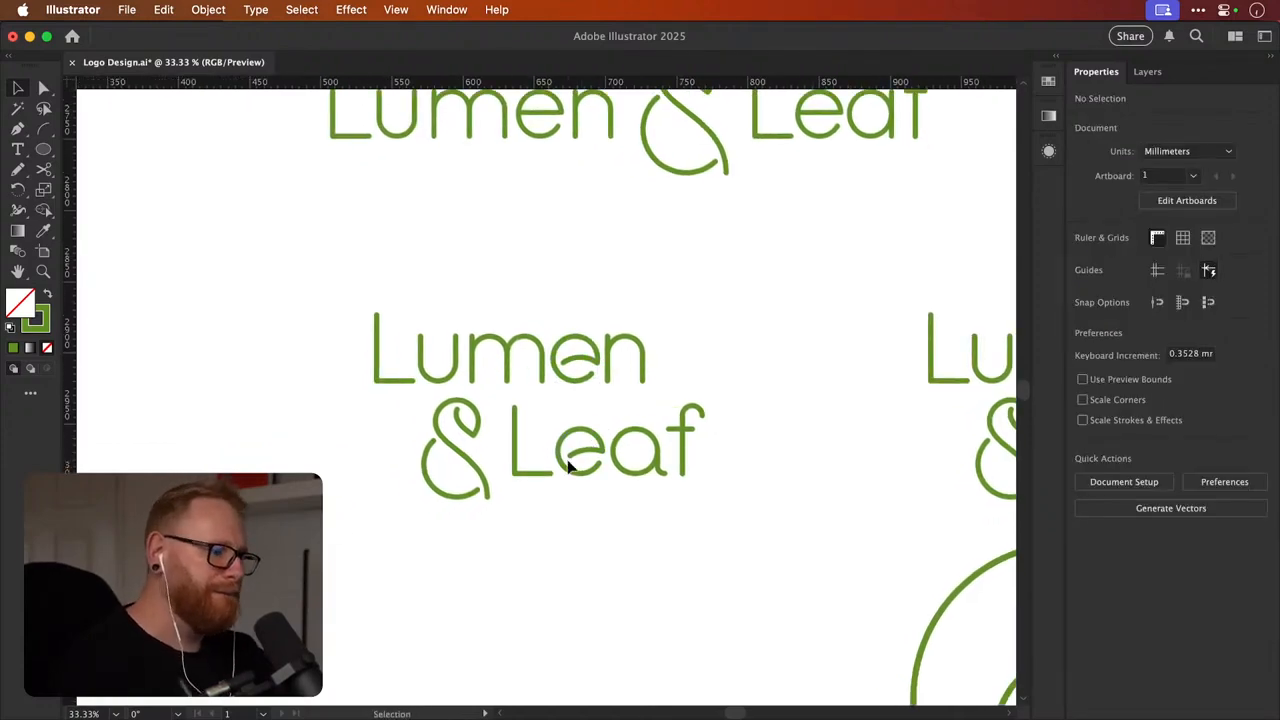
{"action": "scroll", "coordinate": [577, 437], "scroll_direction": "up", "scroll_amount": 6}
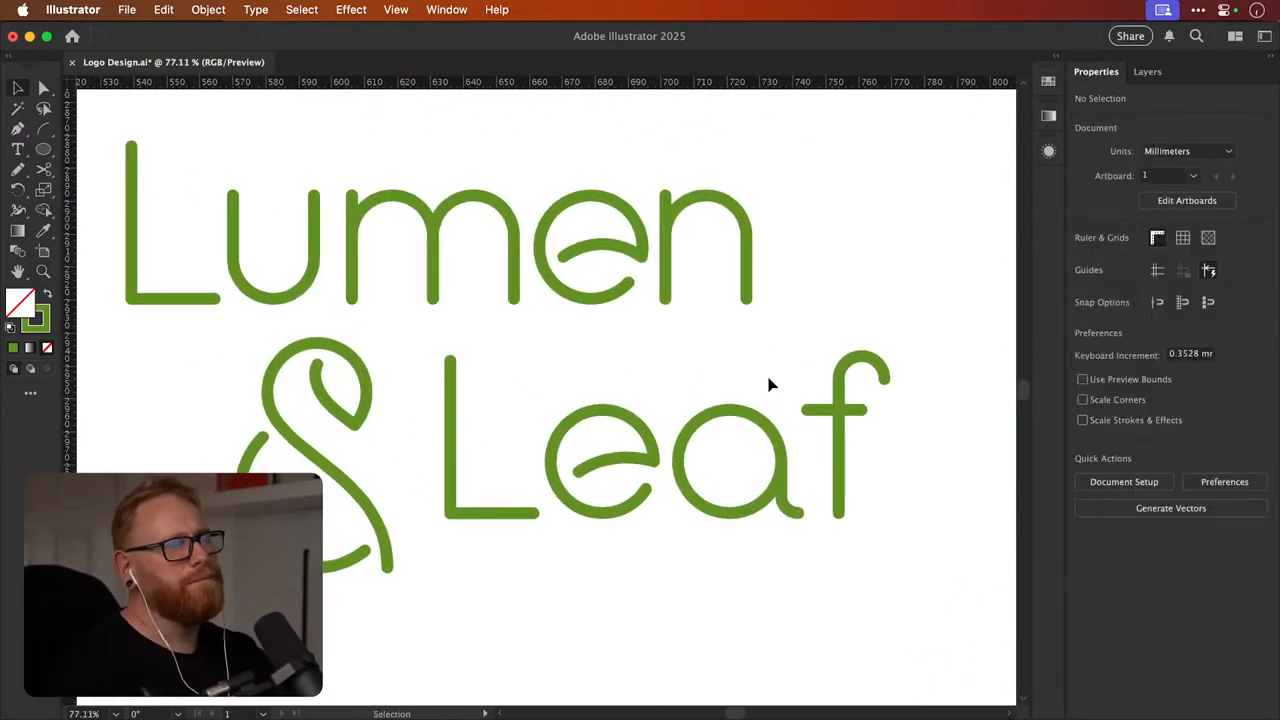
{"action": "key", "text": "z"}
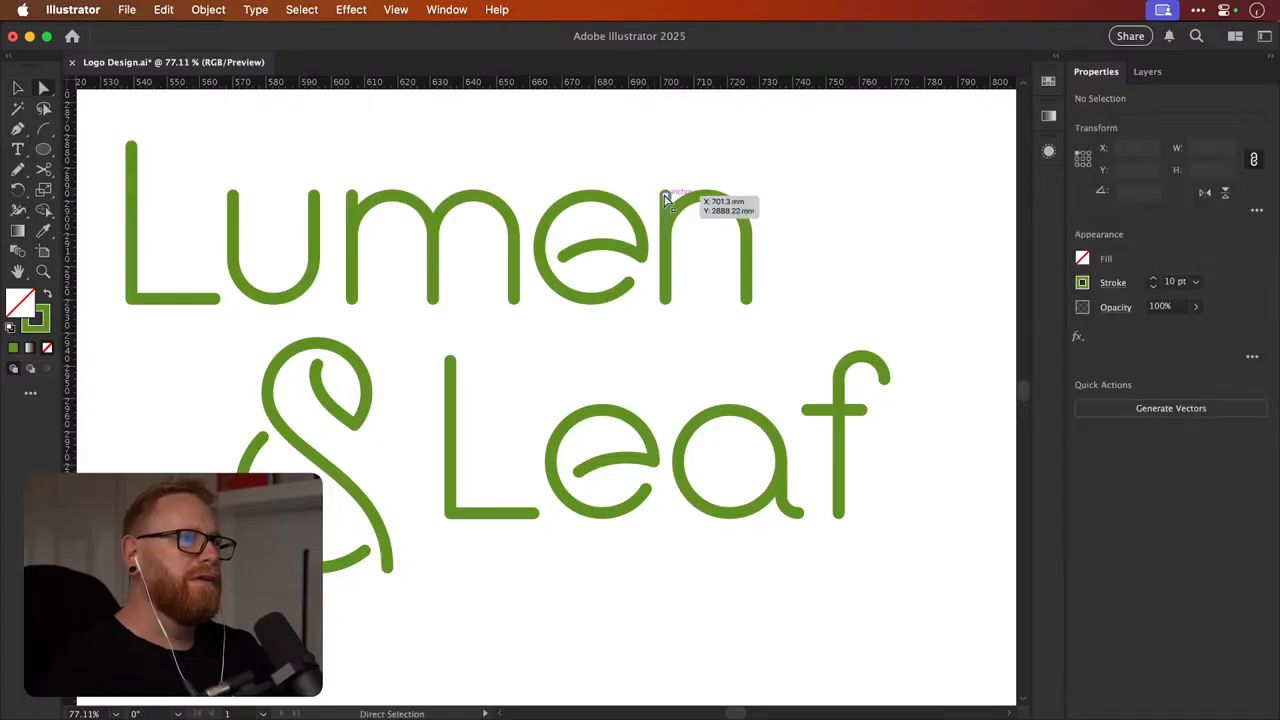
{"action": "left_click", "coordinate": [634, 194]}
{"action": "key", "text": "v"}
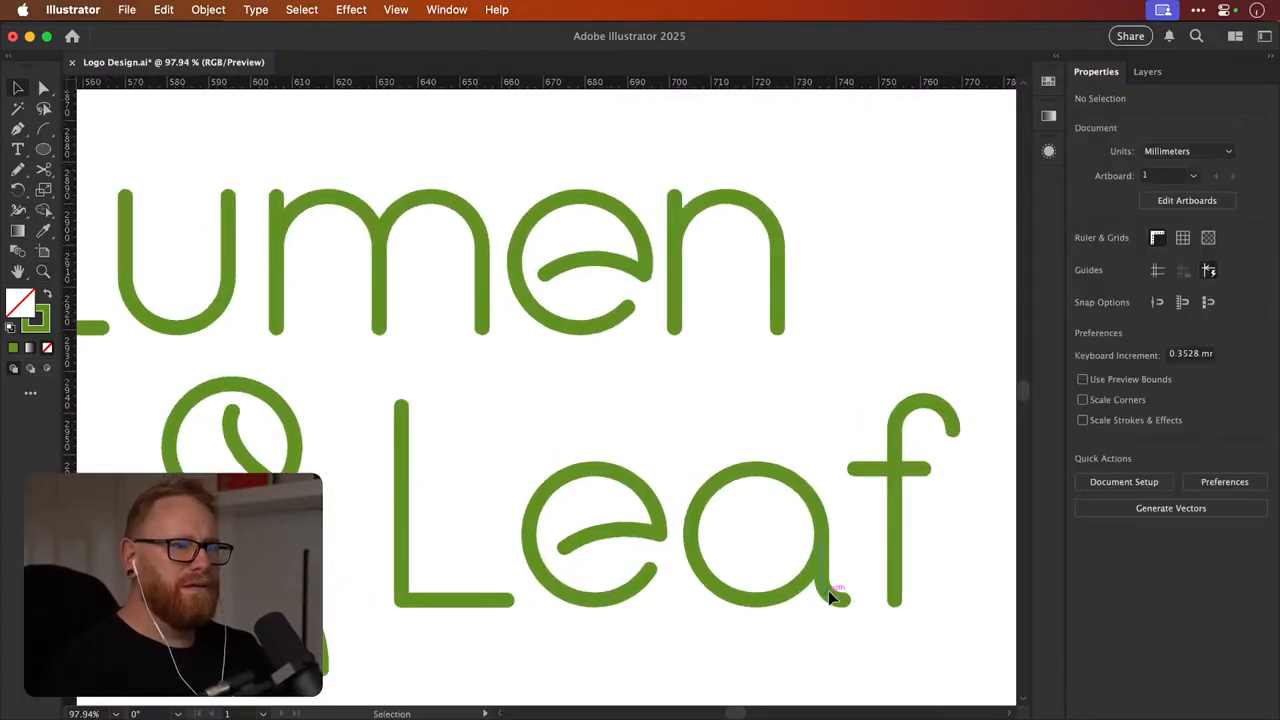
{"action": "left_click", "coordinate": [830, 597]}
{"action": "left_click_drag", "start_coordinate": [845, 599], "coordinate": [825, 623]}
{"action": "key", "text": "z"}
{"action": "left_click_drag", "start_coordinate": [825, 617], "coordinate": [824, 613]}
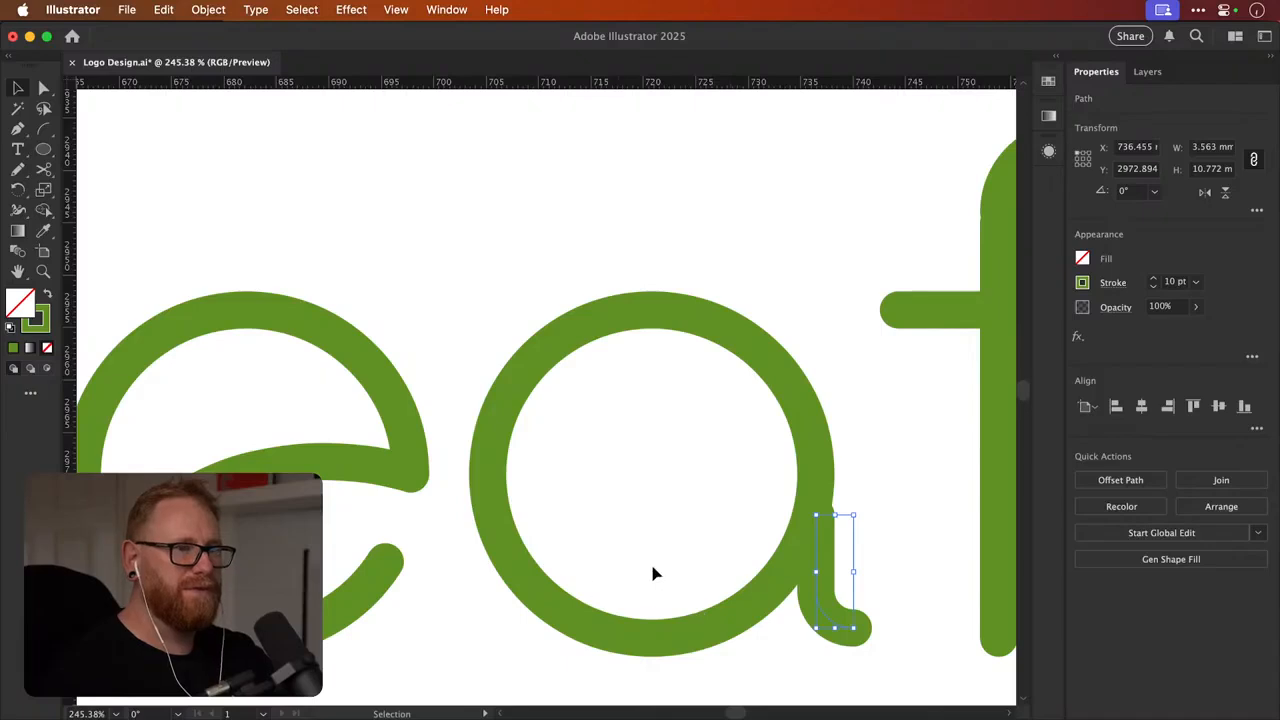
{"action": "scroll", "coordinate": [652, 573], "scroll_direction": "right", "scroll_amount": 5}
{"action": "left_click", "coordinate": [865, 615], "text": "shift"}
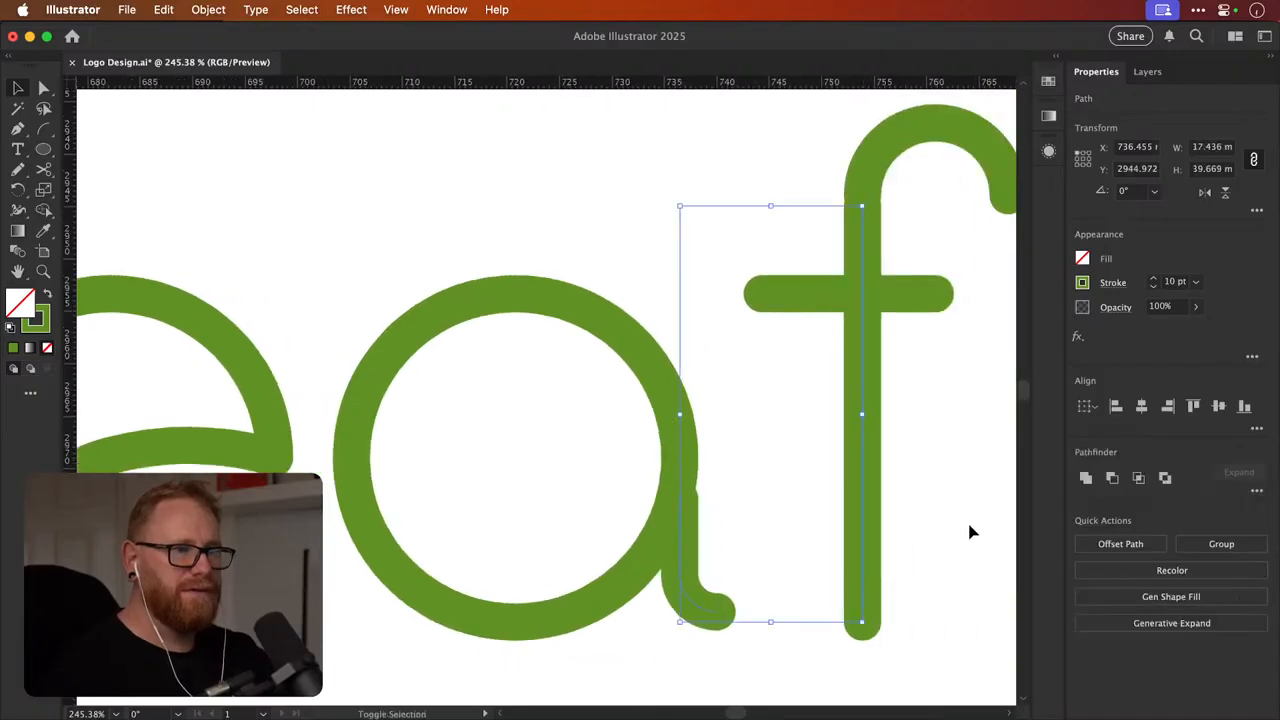
{"action": "left_click", "coordinate": [1244, 406]}
Extend the top end of the a's tail straight up to merge with the side of its round bowl
{"action": "left_click", "coordinate": [800, 509]}
{"action": "left_click", "coordinate": [677, 509]}
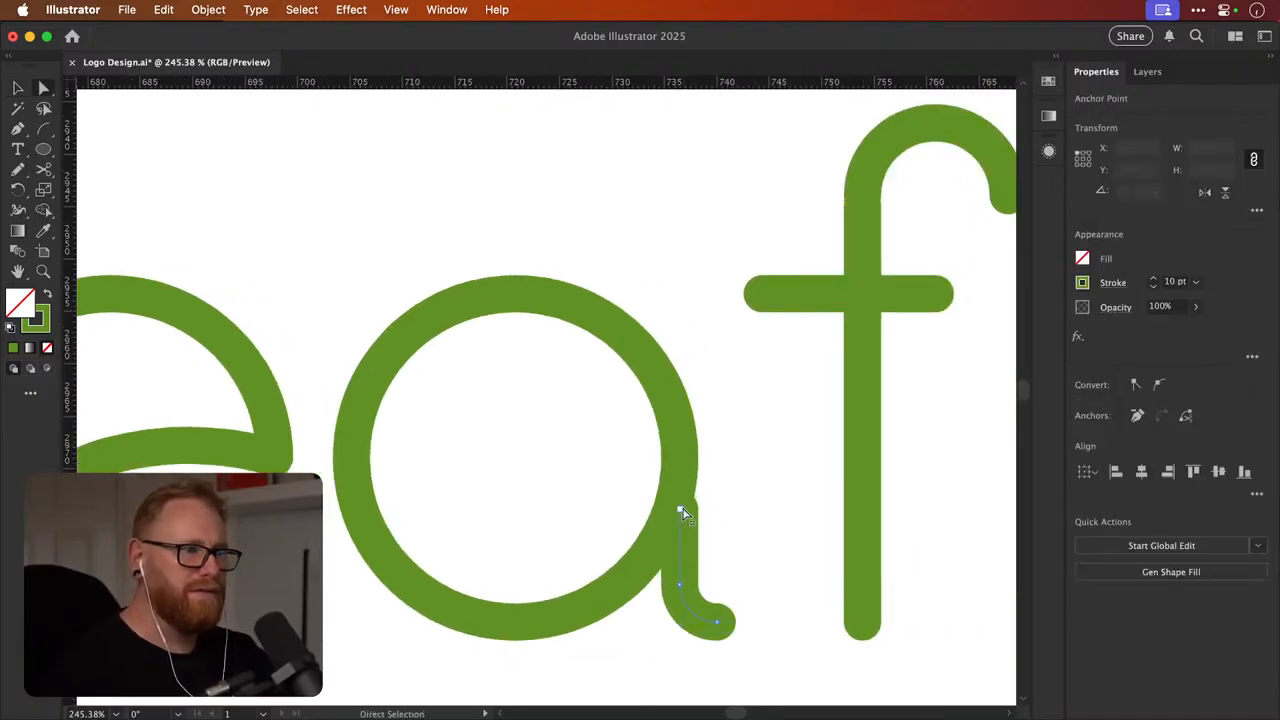
{"action": "left_click_drag", "start_coordinate": [677, 509], "coordinate": [679, 453]}
{"action": "left_click", "coordinate": [723, 426]}
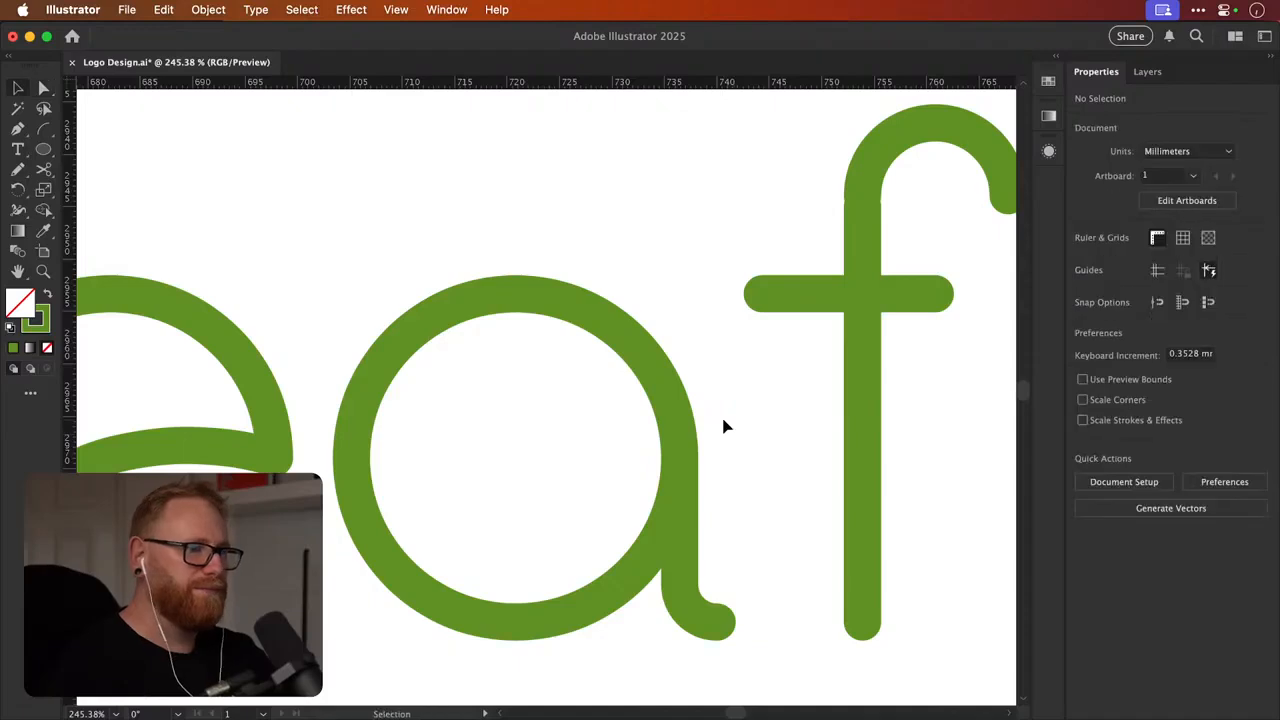
Place a copy of the a's tail just above the n of the stacked Lumen and rotate it 180°
{"action": "key", "text": "super+minus"}
{"action": "key", "text": "super+minus"}
{"action": "key", "text": "super+minus"}
{"action": "key", "text": "super+minus"}
{"action": "left_click_drag", "start_coordinate": [526, 457], "coordinate": [507, 312]}
{"action": "scroll", "coordinate": [510, 294], "scroll_direction": "up", "scroll_amount": 4}
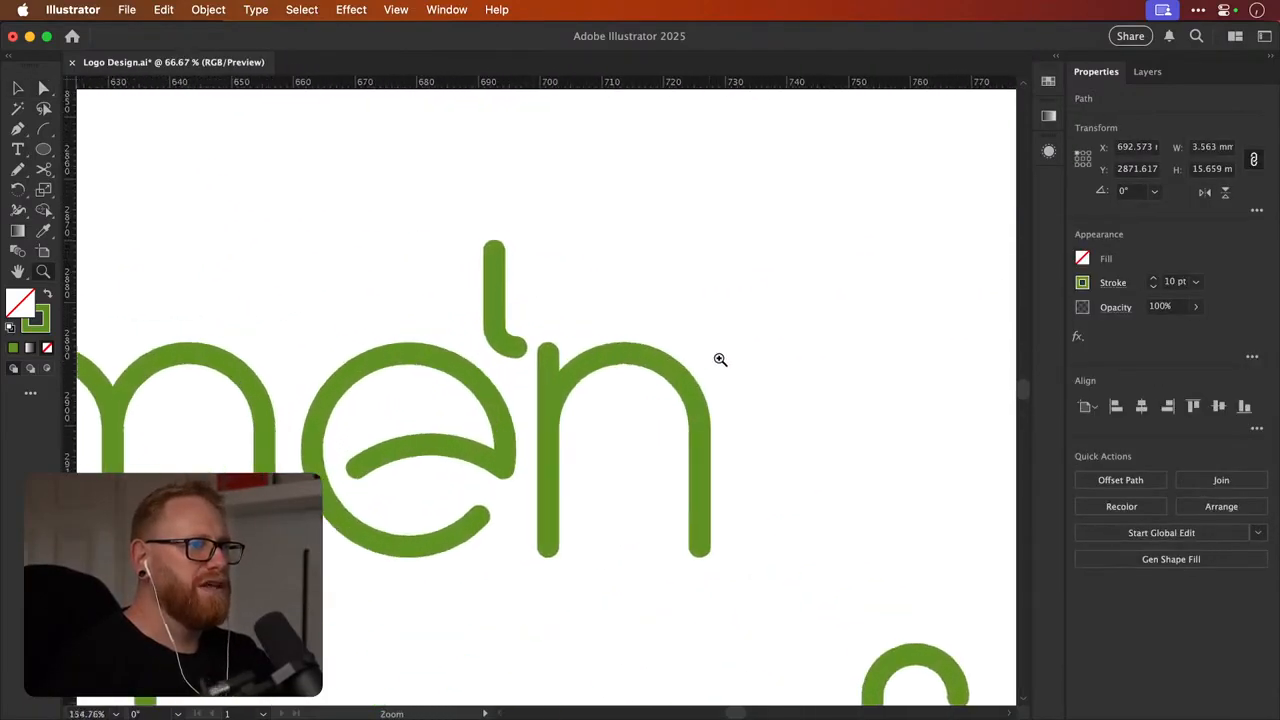
{"action": "key", "text": "r"}
{"action": "left_click_drag", "start_coordinate": [720, 357], "coordinate": [407, 377]}
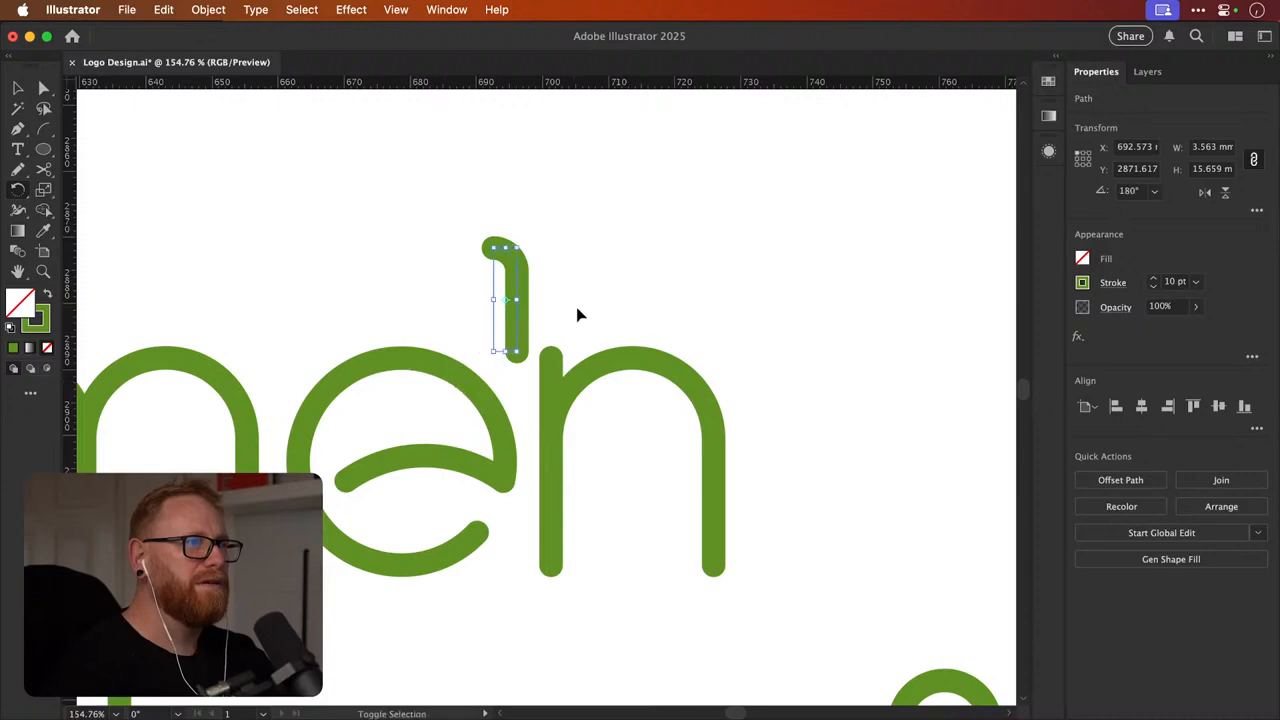
{"action": "left_click", "coordinate": [579, 315], "text": "super"}
Delete the top anchor point of the n's left stem so its protruding straight end is removed
{"action": "left_click_drag", "start_coordinate": [538, 335], "coordinate": [640, 360]}
{"action": "key", "text": "a"}
{"action": "left_click", "coordinate": [559, 370]}
{"action": "key", "text": "Delete"}
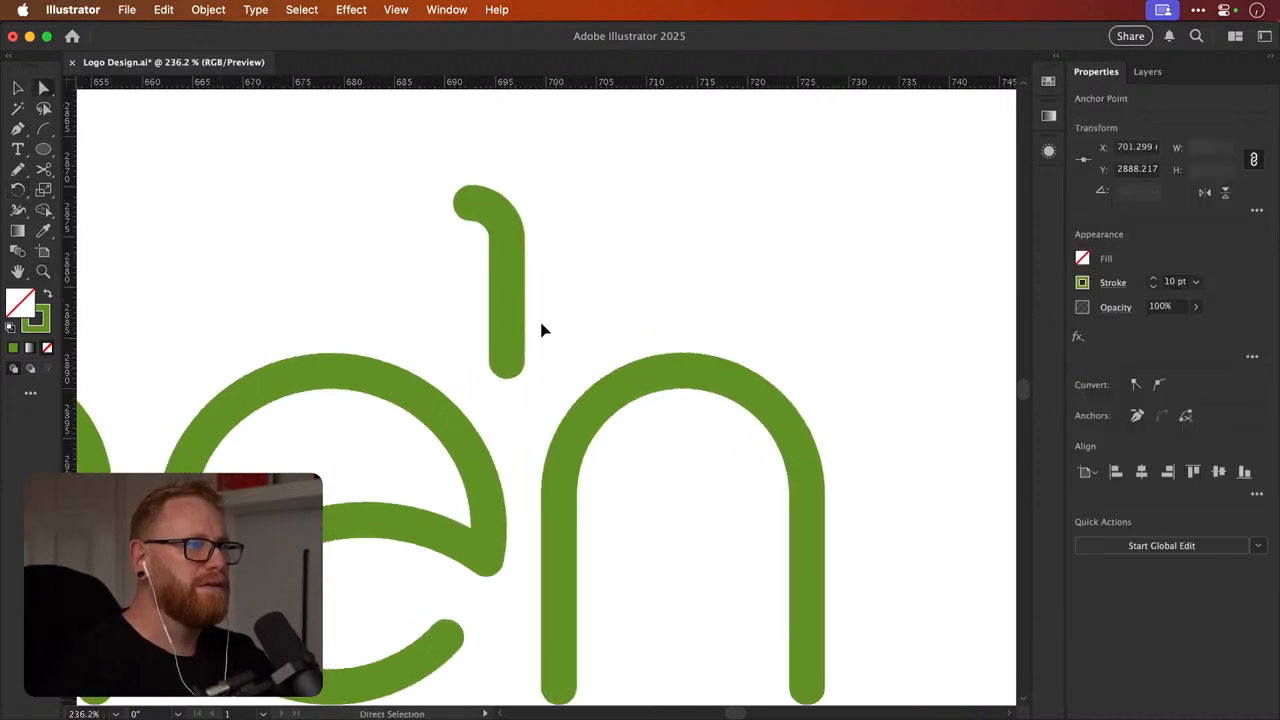
{"action": "left_click", "coordinate": [542, 323]}
Move the rotated tail piece onto the n's left stem as a curved serif and nudge it down
{"action": "key", "text": "v"}
{"action": "left_click_drag", "start_coordinate": [508, 300], "coordinate": [560, 460]}
{"action": "key", "text": "super+minus"}
{"action": "key", "text": "super+minus"}
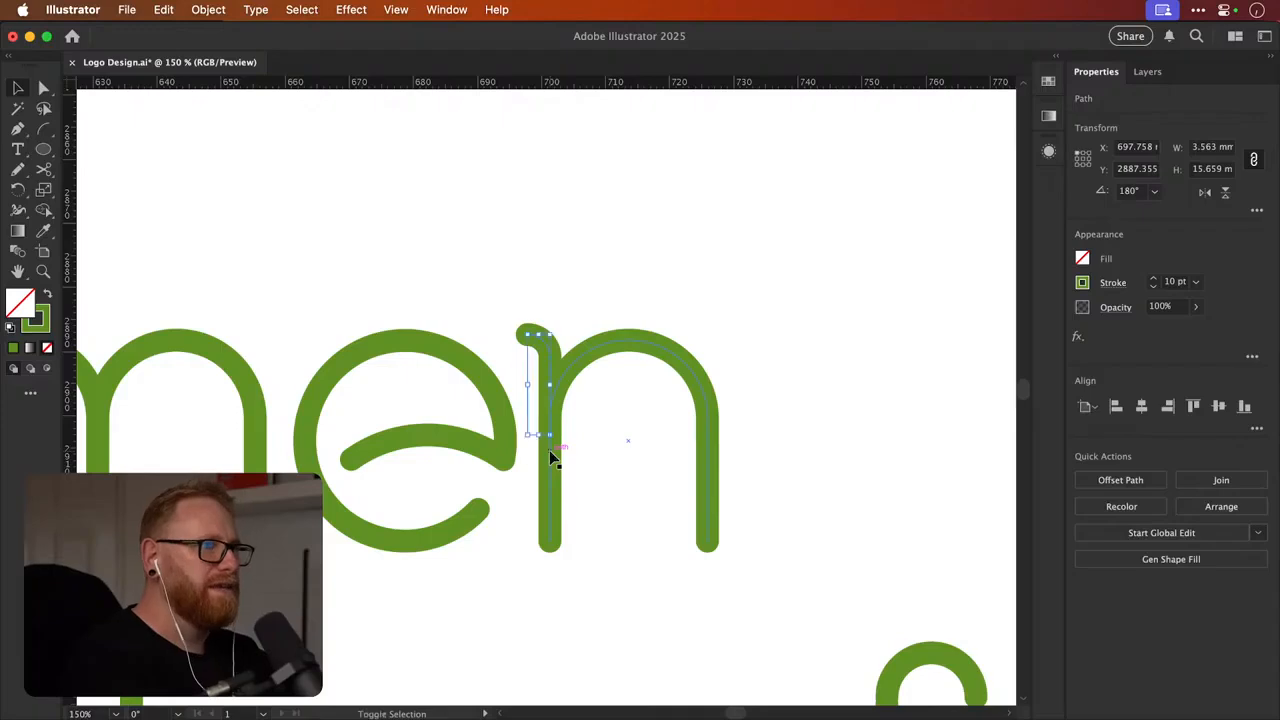
{"action": "key", "text": "shift+Down"}
Align the top of the n's curved serif with the top of the neighbouring e
{"action": "left_click_drag", "start_coordinate": [444, 395], "coordinate": [833, 346]}
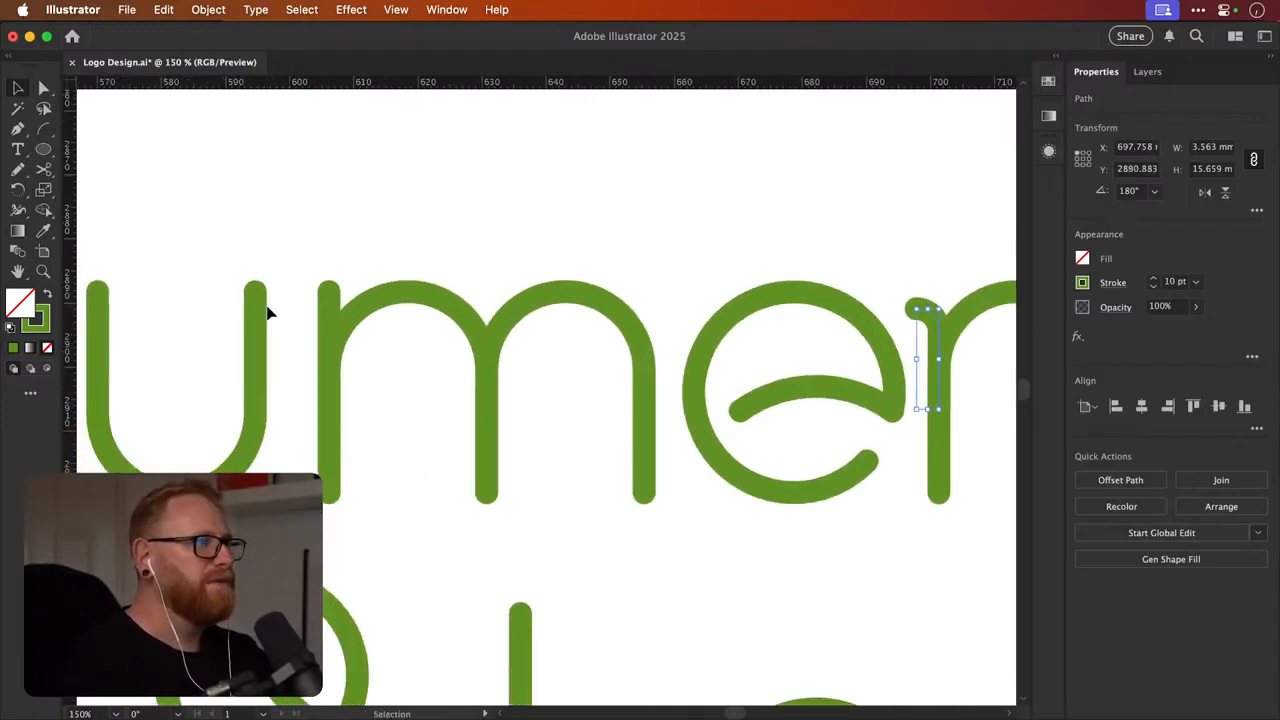
{"action": "left_click_drag", "start_coordinate": [303, 323], "coordinate": [503, 303]}
{"action": "scroll", "coordinate": [551, 298], "scroll_direction": "right", "scroll_amount": 5}
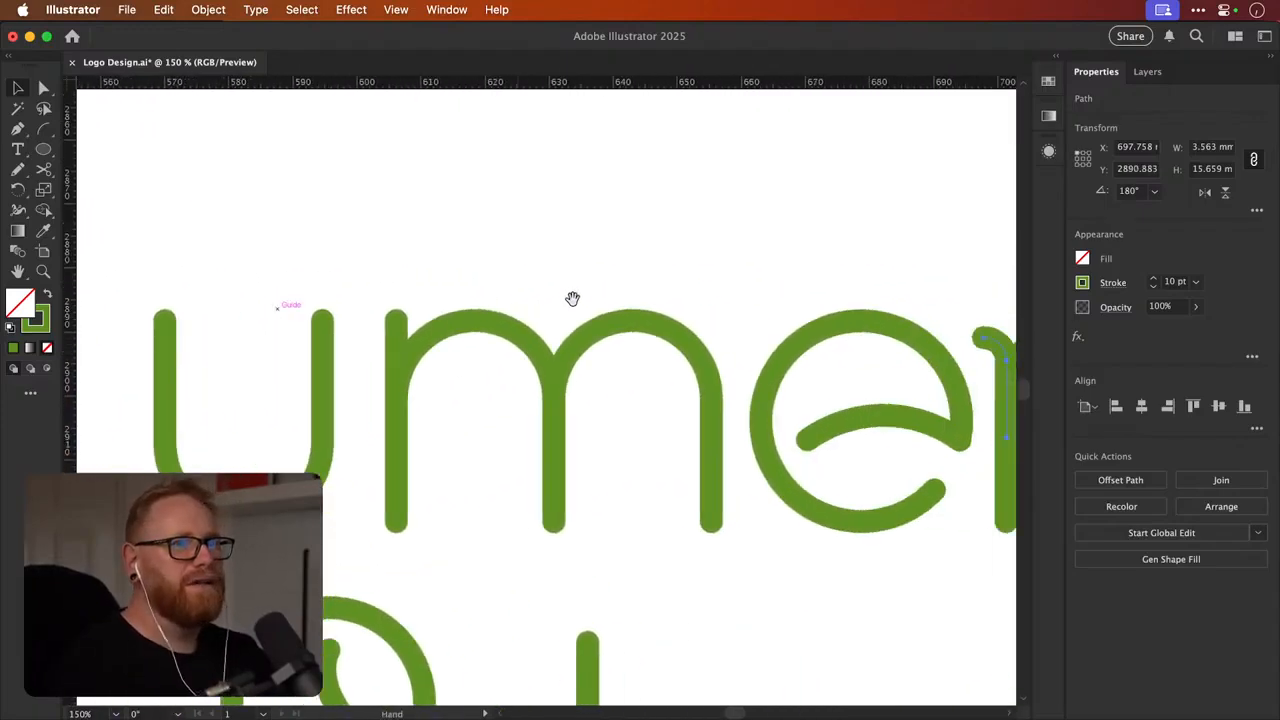
{"action": "scroll", "coordinate": [575, 305], "scroll_direction": "up", "scroll_amount": 2}
{"action": "scroll", "coordinate": [600, 320], "scroll_direction": "right", "scroll_amount": 6}
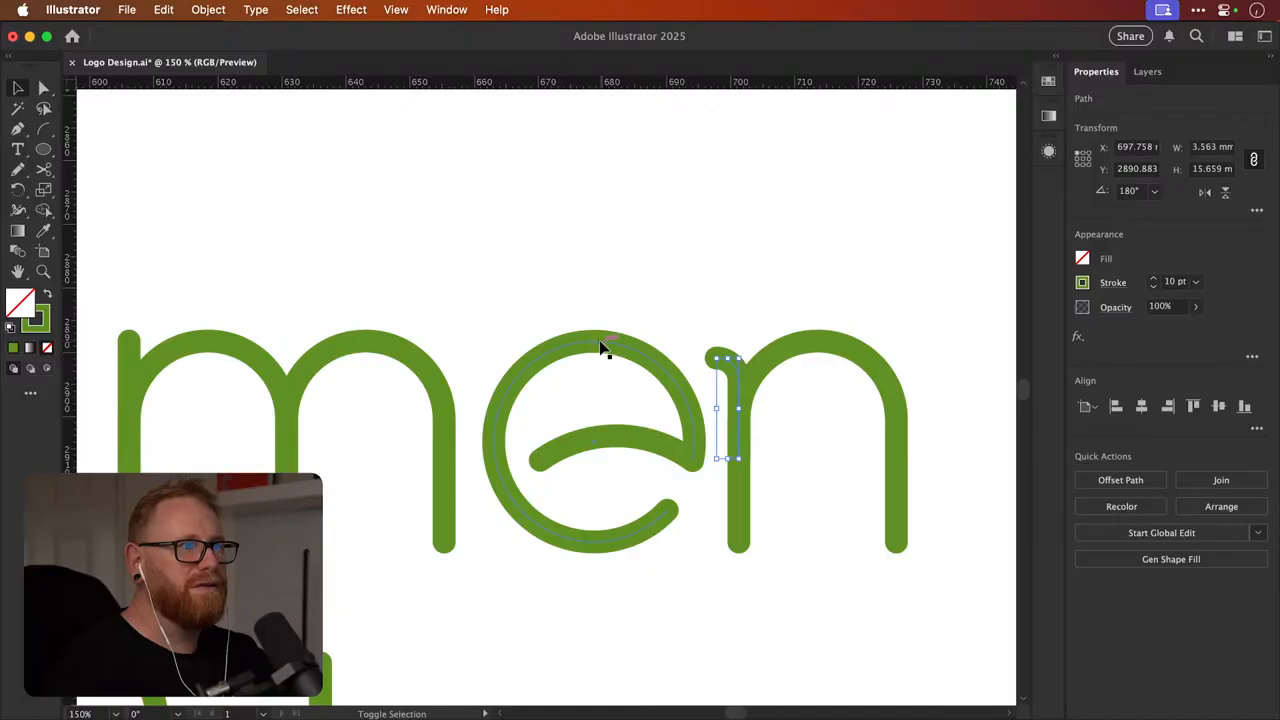
{"action": "left_click", "coordinate": [602, 347], "text": "shift"}
{"action": "left_click", "coordinate": [995, 323]}
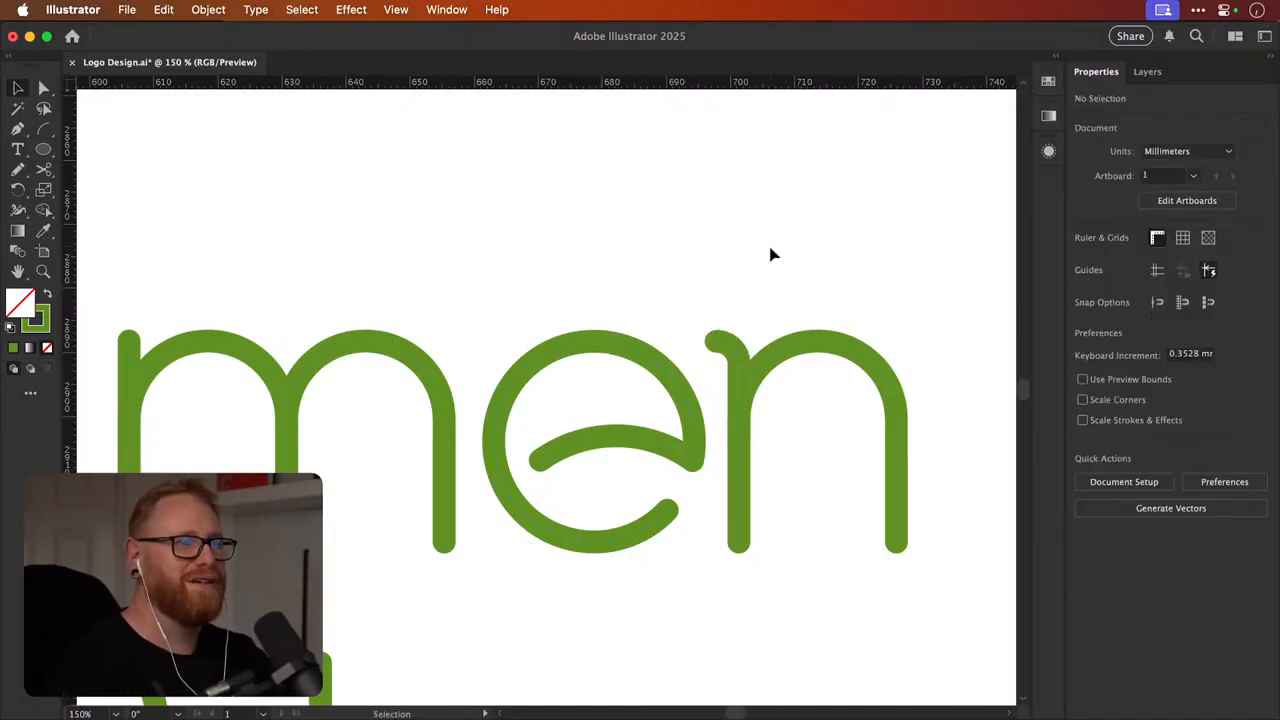
Replace the straight top piece of the m's left stem with a copy of the n's curved serif
{"action": "key", "text": "super+minus"}
{"action": "key", "text": "super+minus"}
{"action": "key", "text": "super+minus"}
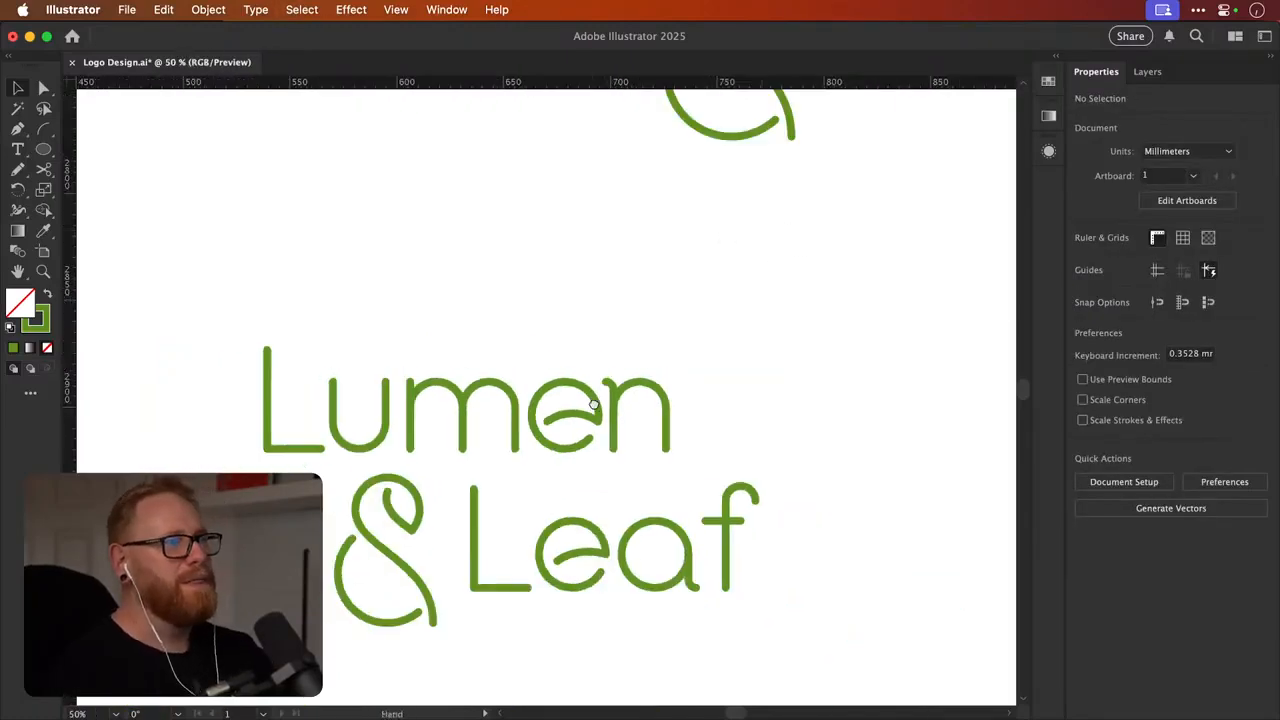
{"action": "left_click_drag", "start_coordinate": [594, 405], "coordinate": [646, 367]}
{"action": "left_click_drag", "start_coordinate": [556, 359], "coordinate": [656, 343]}
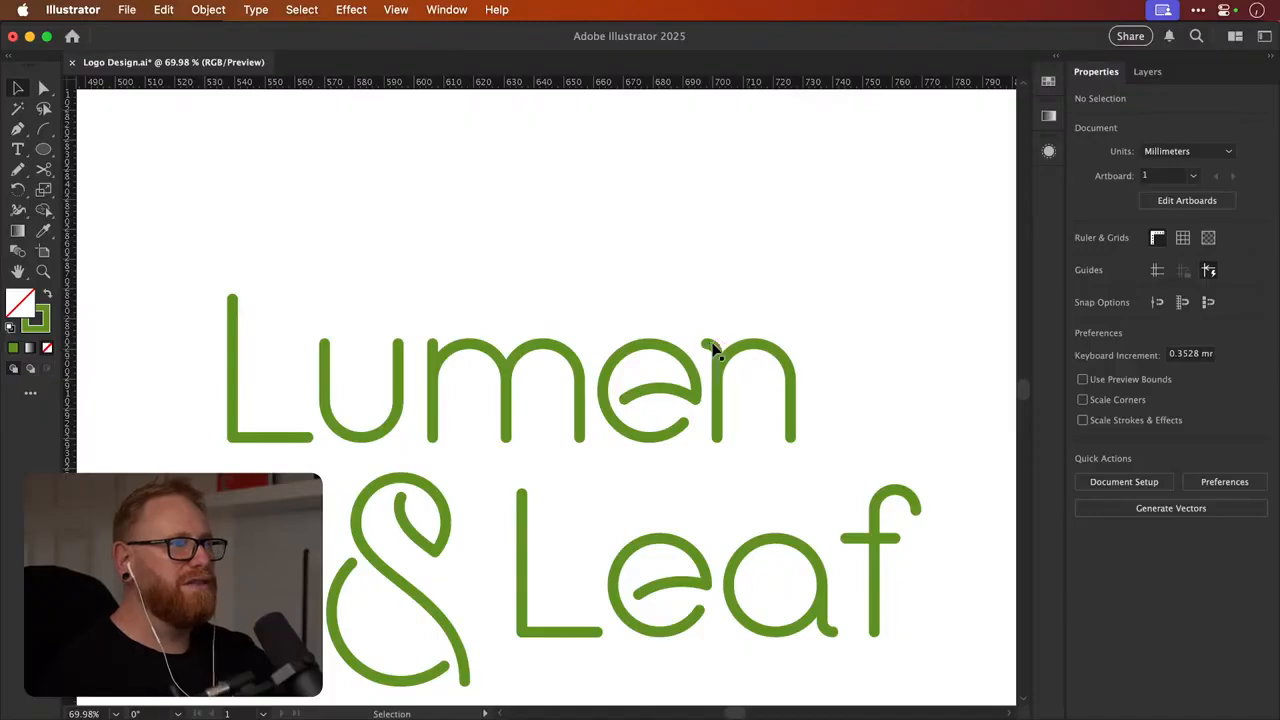
{"action": "left_click", "coordinate": [434, 348]}
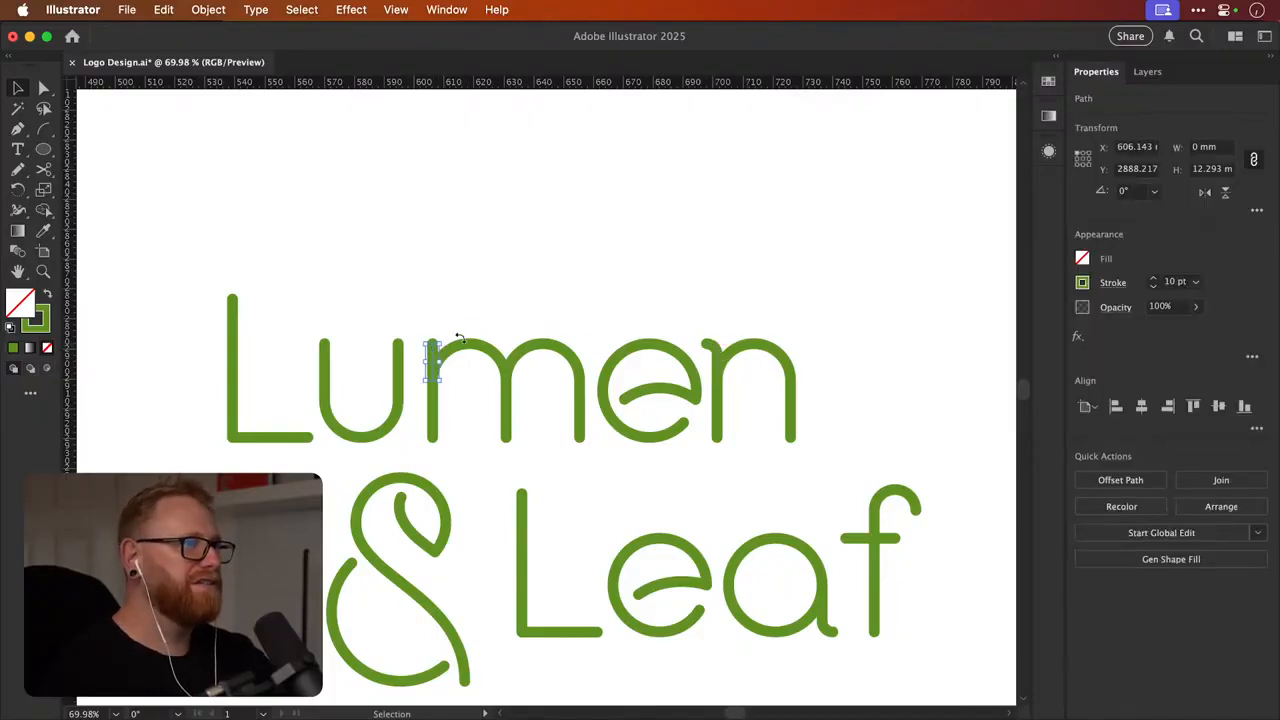
{"action": "key", "text": "Delete"}
{"action": "left_click_drag", "start_coordinate": [704, 346], "coordinate": [725, 302]}
{"action": "left_click", "coordinate": [452, 297]}
Try adjusting the end anchor point of the m's curved serif and undo the change
{"action": "key", "text": "a"}
{"action": "left_click", "coordinate": [507, 338]}
{"action": "key", "text": "v"}
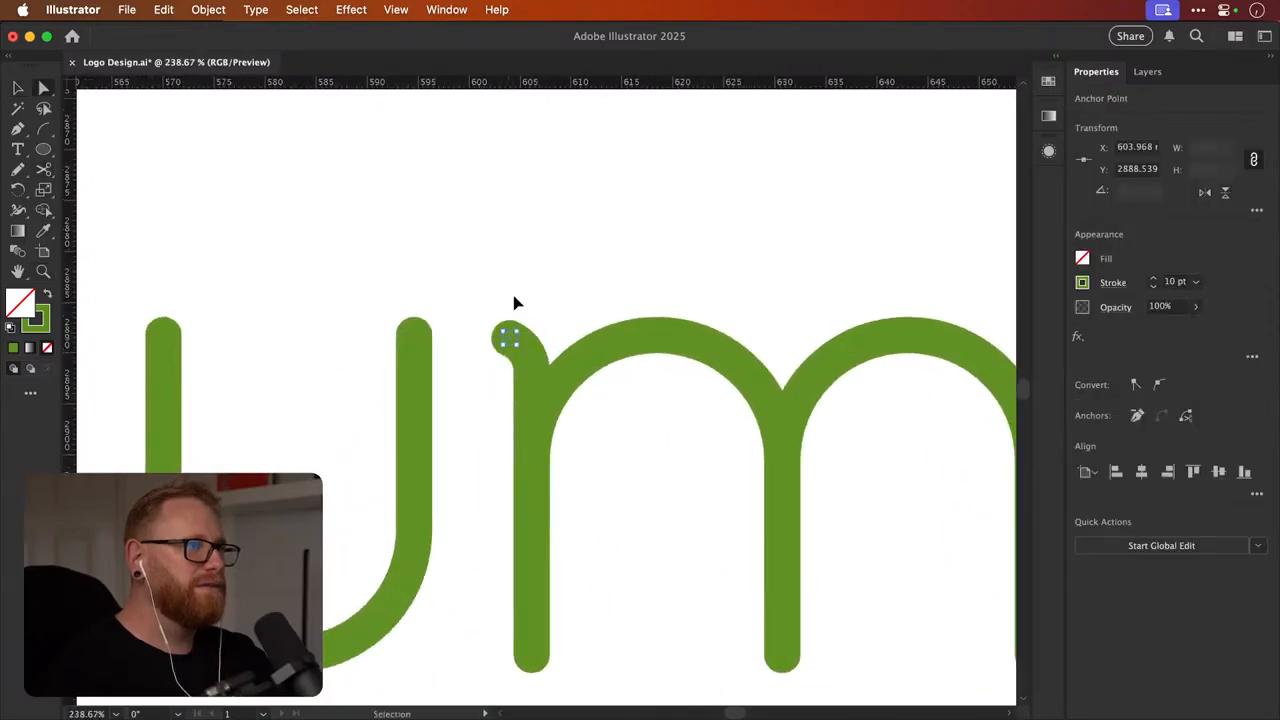
{"action": "key", "text": "Delete"}
{"action": "key", "text": "super+z"}
{"action": "key", "text": "a"}
{"action": "left_click", "coordinate": [535, 268]}
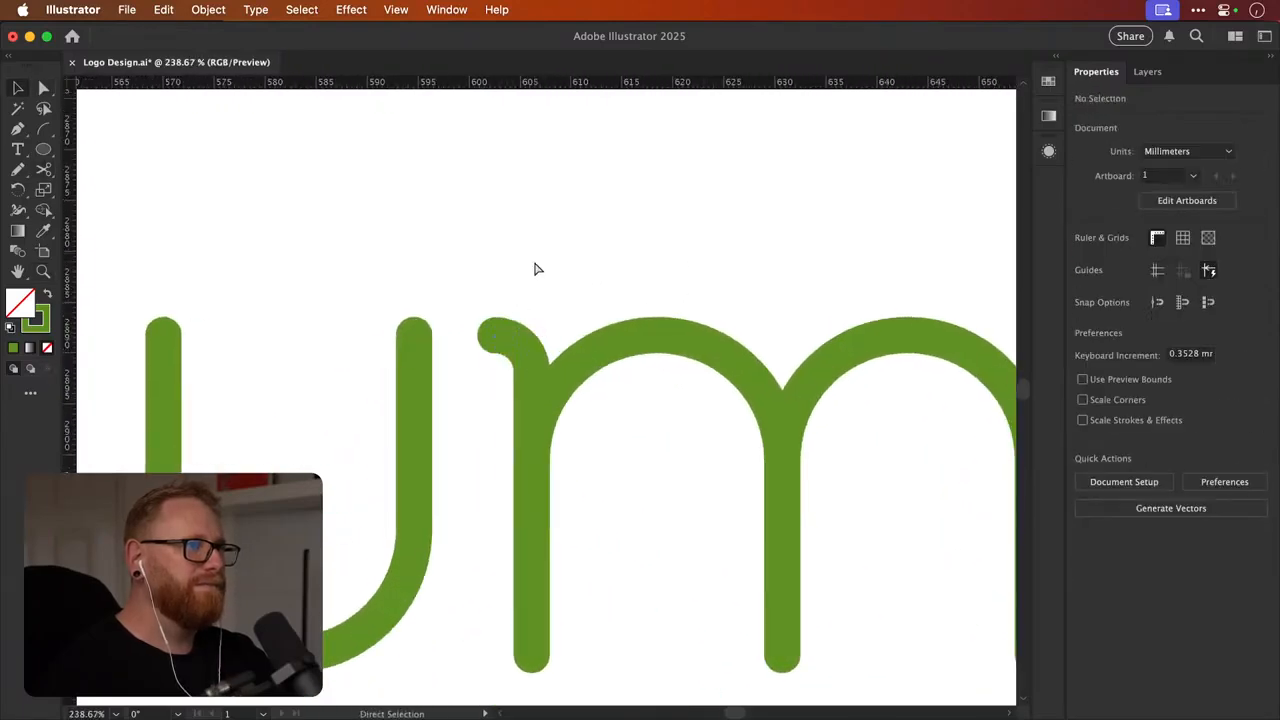
Copy the curved serif to the base of the u's right stem and rotate the copy by 180°
{"action": "left_click_drag", "start_coordinate": [400, 358], "coordinate": [623, 328]}
{"action": "scroll", "coordinate": [530, 326], "scroll_direction": "down", "scroll_amount": 5}
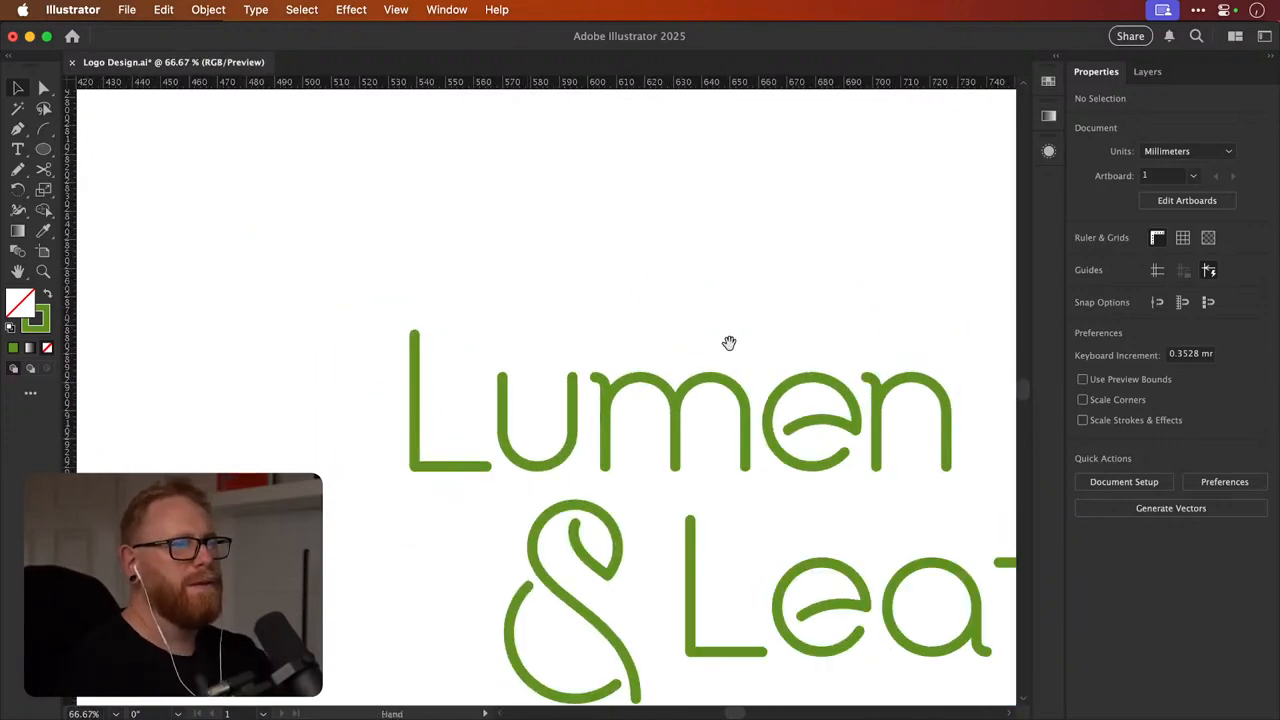
{"action": "scroll", "coordinate": [742, 377], "scroll_direction": "right", "scroll_amount": 3}
{"action": "left_click_drag", "start_coordinate": [503, 376], "coordinate": [600, 520]}
{"action": "key", "text": "r"}
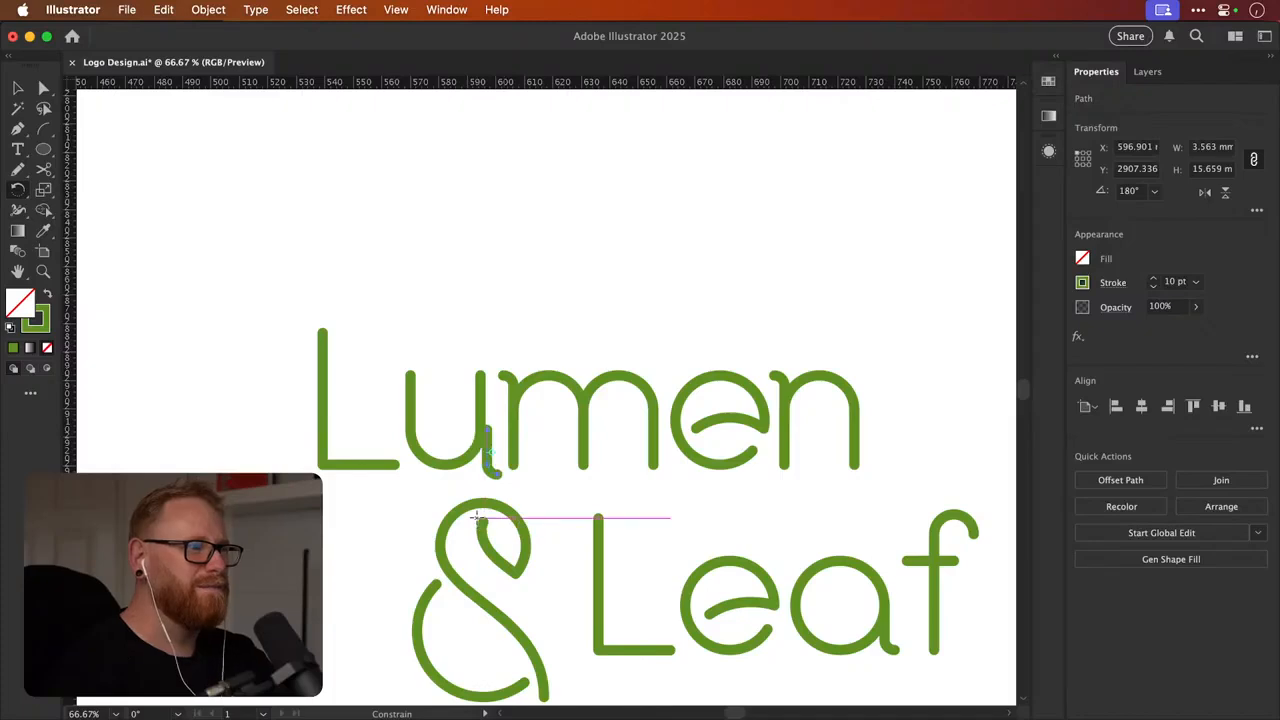
{"action": "key", "text": "v"}
Position the curved tail on the u's right stem and align its bottom with the base of the u
{"action": "scroll", "coordinate": [717, 429], "scroll_direction": "up", "scroll_amount": 5}
{"action": "left_click_drag", "start_coordinate": [526, 458], "coordinate": [497, 406]}
{"action": "left_click", "coordinate": [366, 514], "text": "shift"}
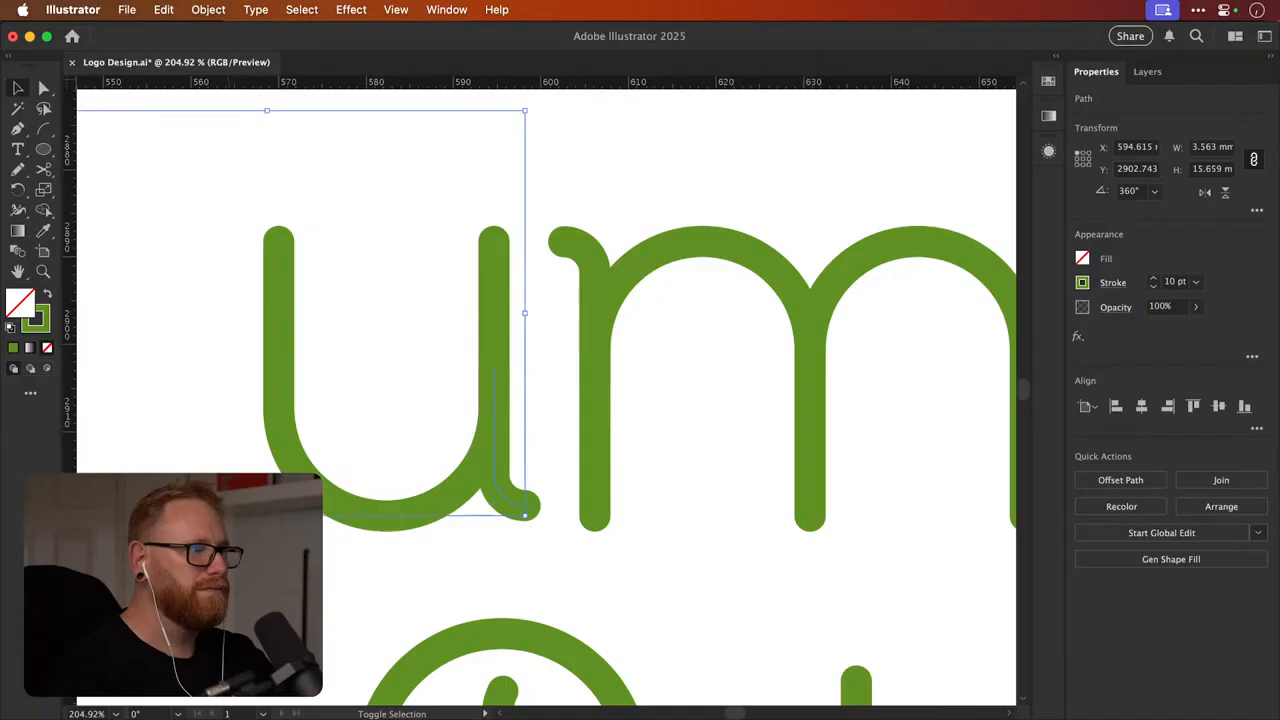
{"action": "left_click", "coordinate": [1245, 406]}
{"action": "key", "text": "super+shift+a"}
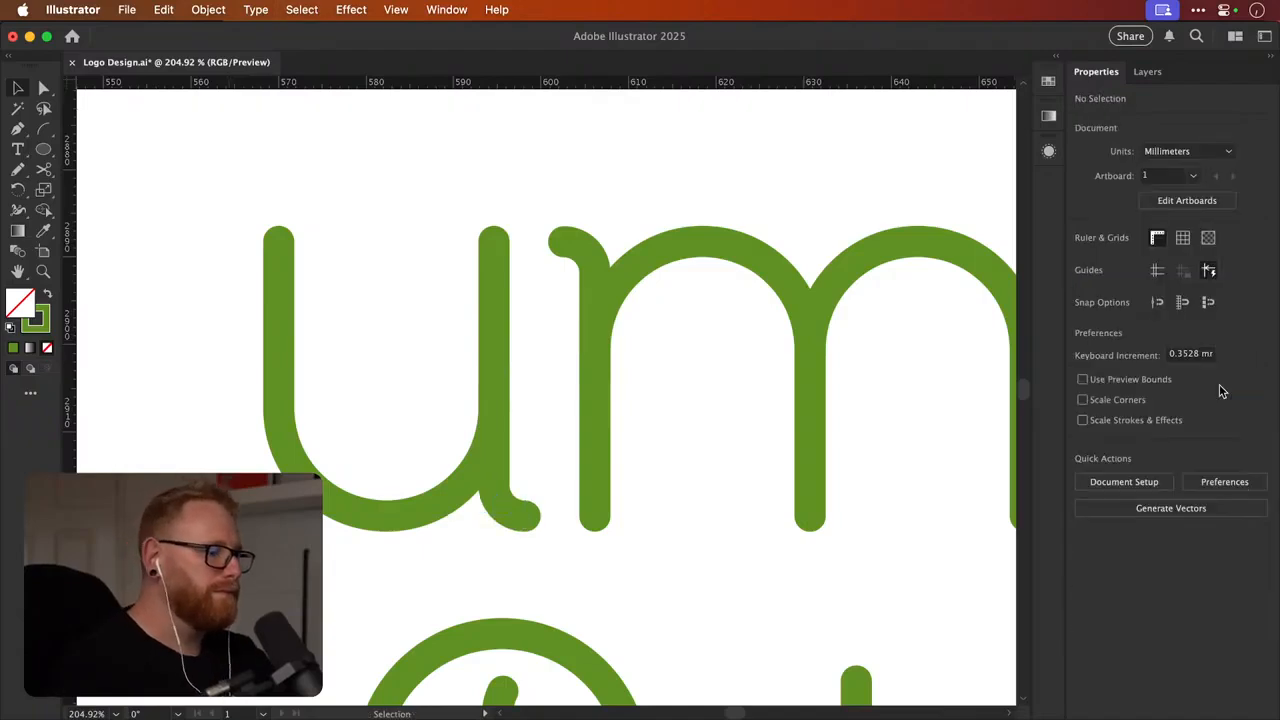
Review the whole stacked Lumen & Leaf lettering and save the document
{"action": "key", "text": "super+minus"}
{"action": "key", "text": "super+minus"}
{"action": "key", "text": "super+minus"}
{"action": "key", "text": "super+minus"}
{"action": "key", "text": "super+minus"}
{"action": "scroll", "coordinate": [700, 292], "scroll_direction": "right", "scroll_amount": 5}
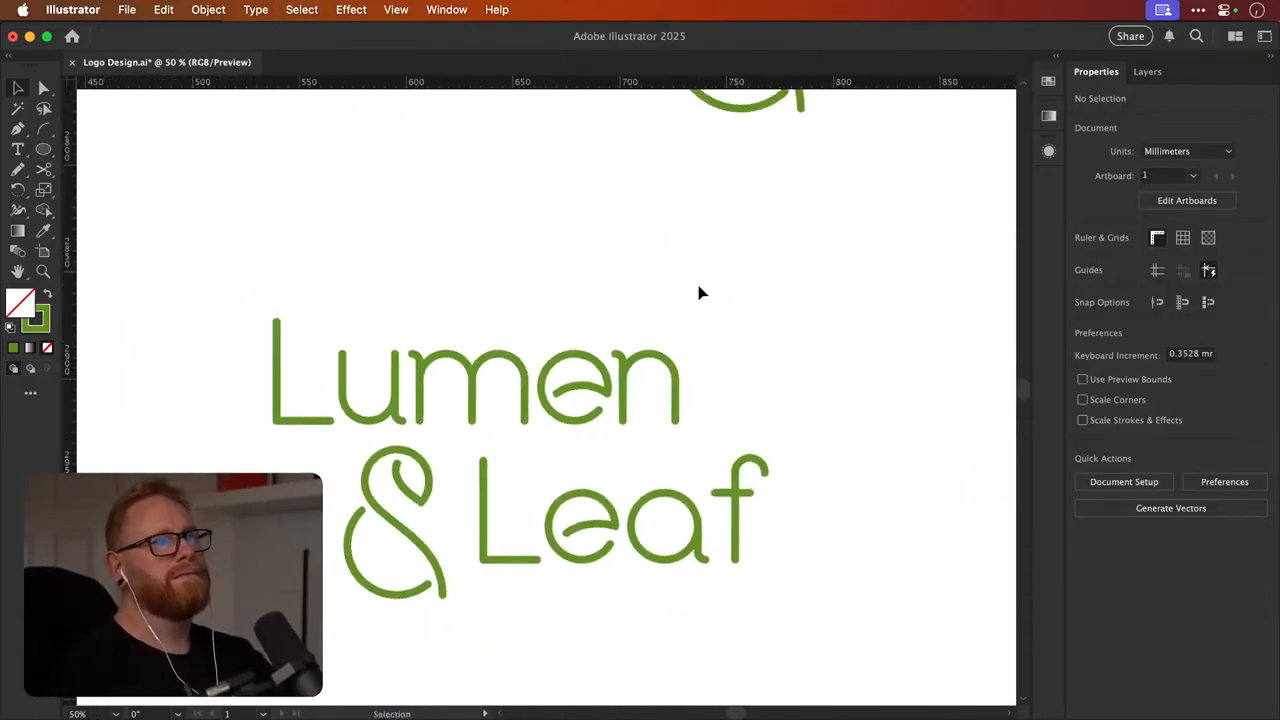
{"action": "scroll", "coordinate": [700, 292], "scroll_direction": "left", "scroll_amount": 3}
{"action": "scroll", "coordinate": [700, 292], "scroll_direction": "down", "scroll_amount": 1}
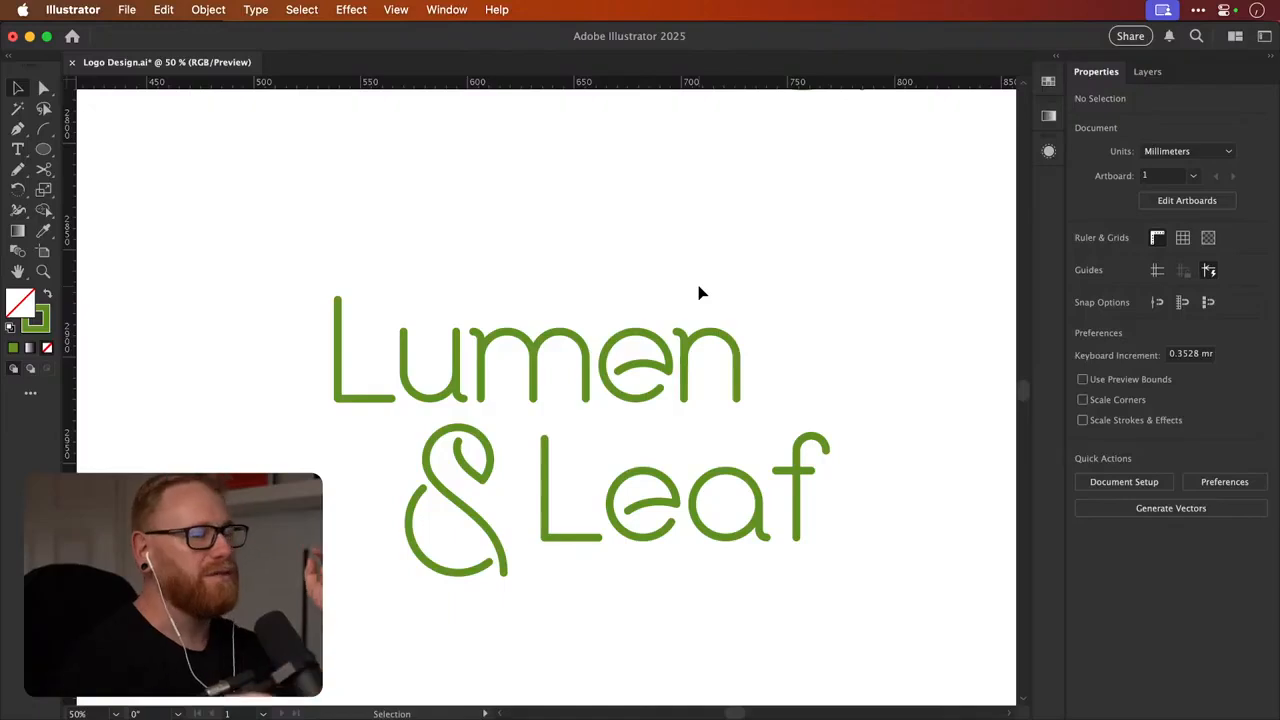
{"action": "key", "text": "super+s"}
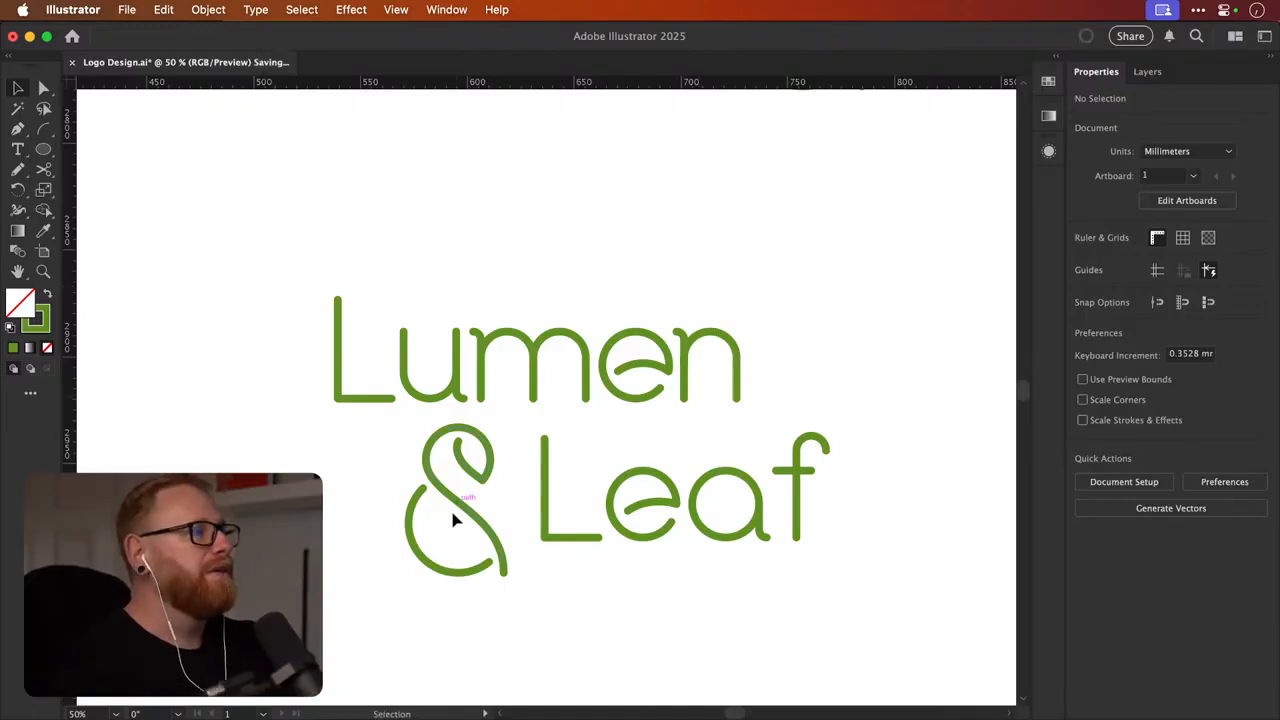
Compare the customised stacked Lumen & Leaf logo with the plain stacked Quicksand version, checking the shapes of the letters
{"action": "scroll", "coordinate": [457, 520], "scroll_direction": "up", "scroll_amount": 2}
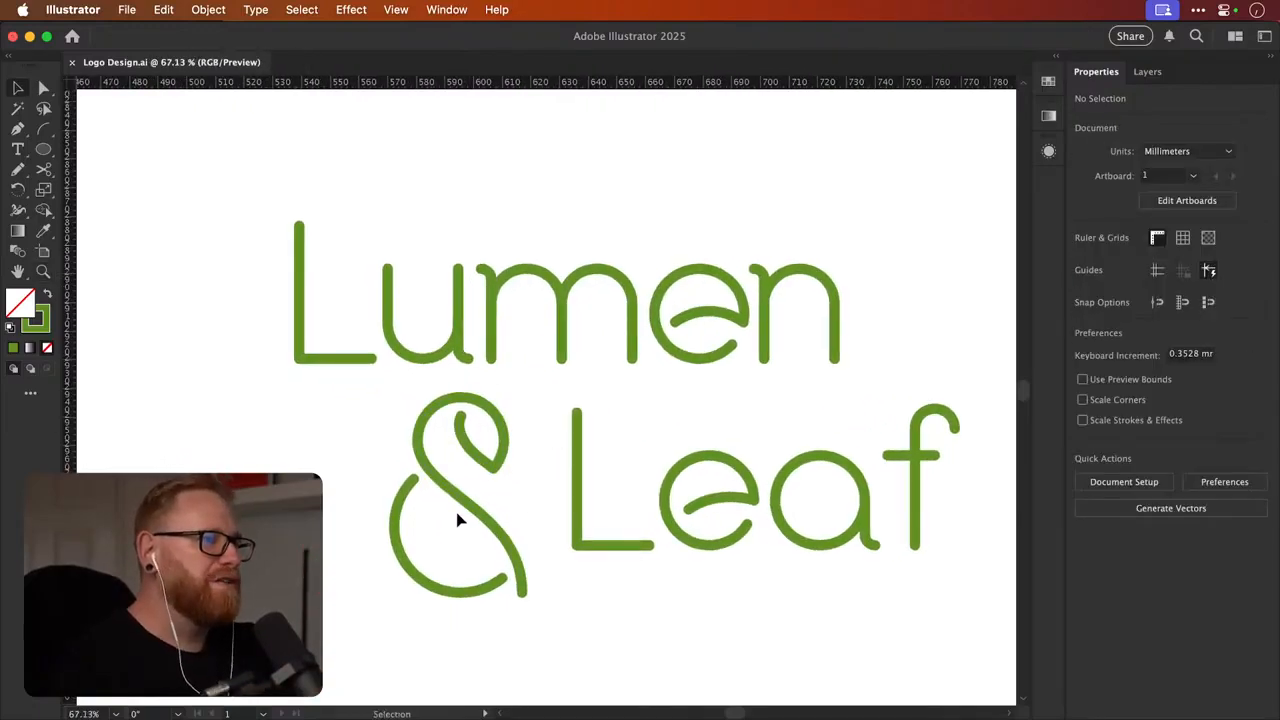
{"action": "scroll", "coordinate": [457, 520], "scroll_direction": "down", "scroll_amount": 3}
{"action": "scroll", "coordinate": [686, 349], "scroll_direction": "right", "scroll_amount": 5}
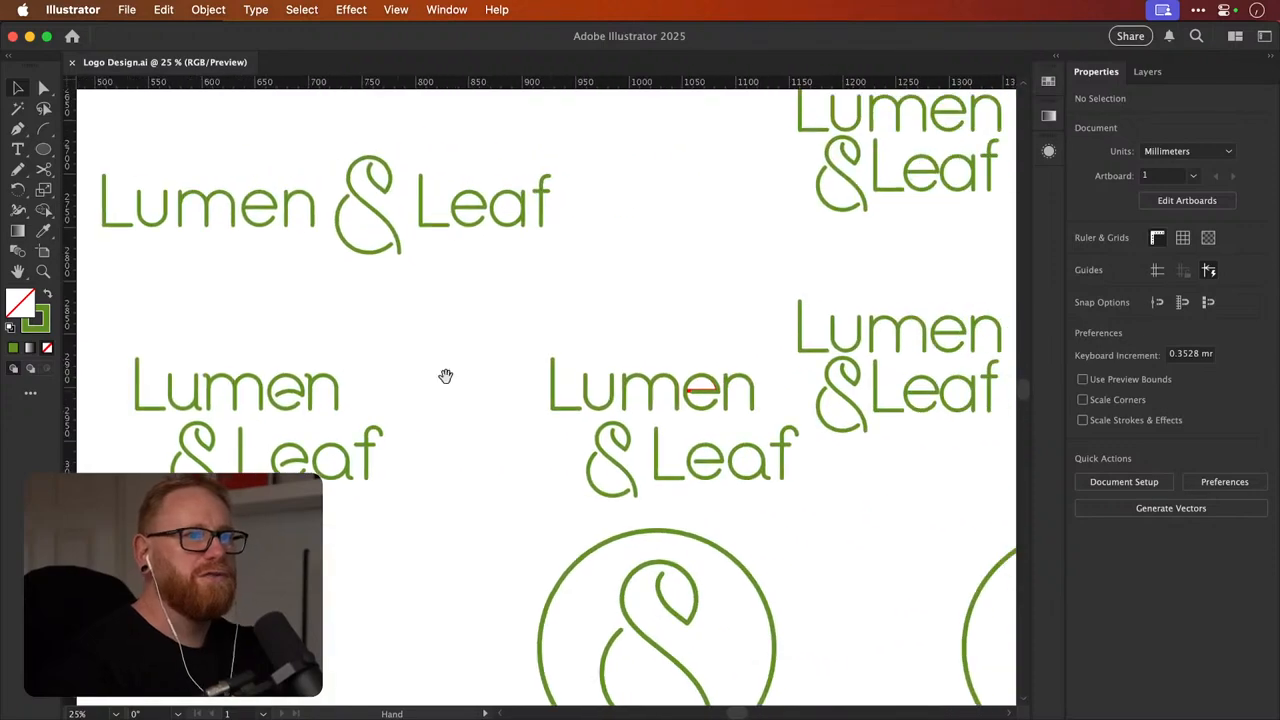
{"action": "left_click", "coordinate": [882, 350]}
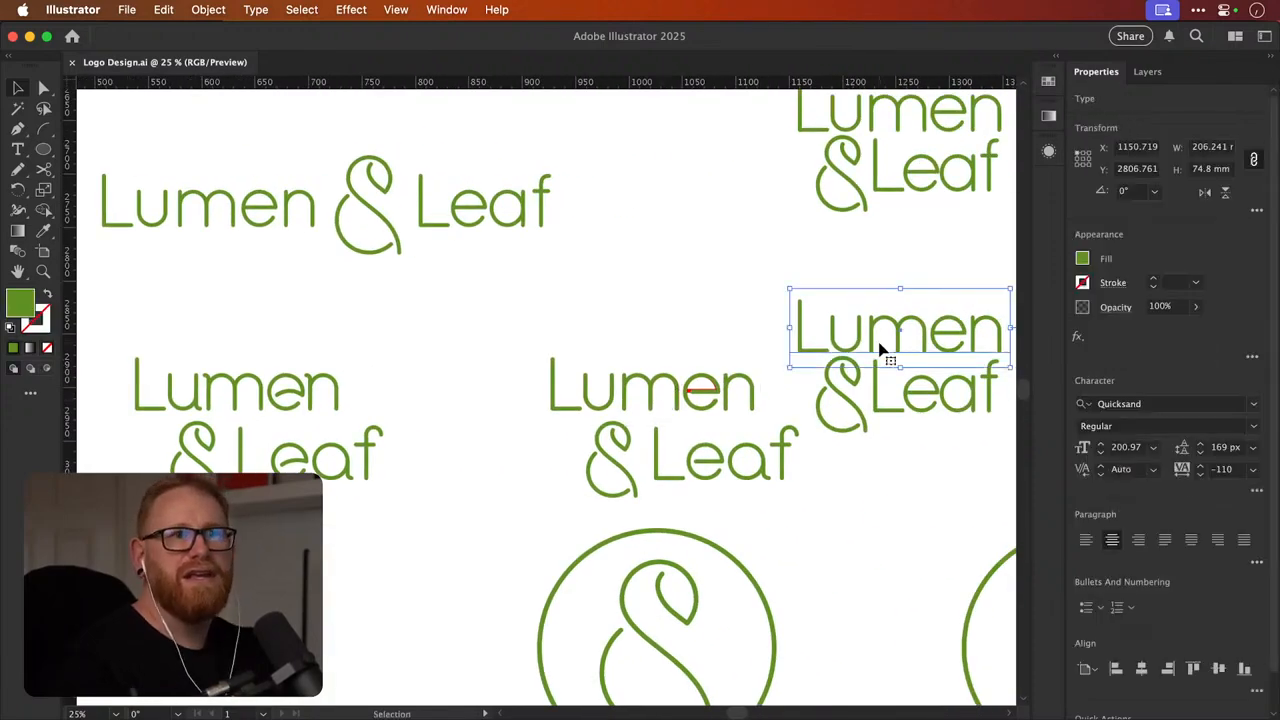
{"action": "left_click", "coordinate": [722, 255]}
{"action": "mouse_move", "coordinate": [923, 334]}
{"action": "left_mouse_down"}
{"action": "mouse_move", "coordinate": [674, 363]}
{"action": "mouse_move", "coordinate": [930, 338]}
{"action": "left_mouse_up"}
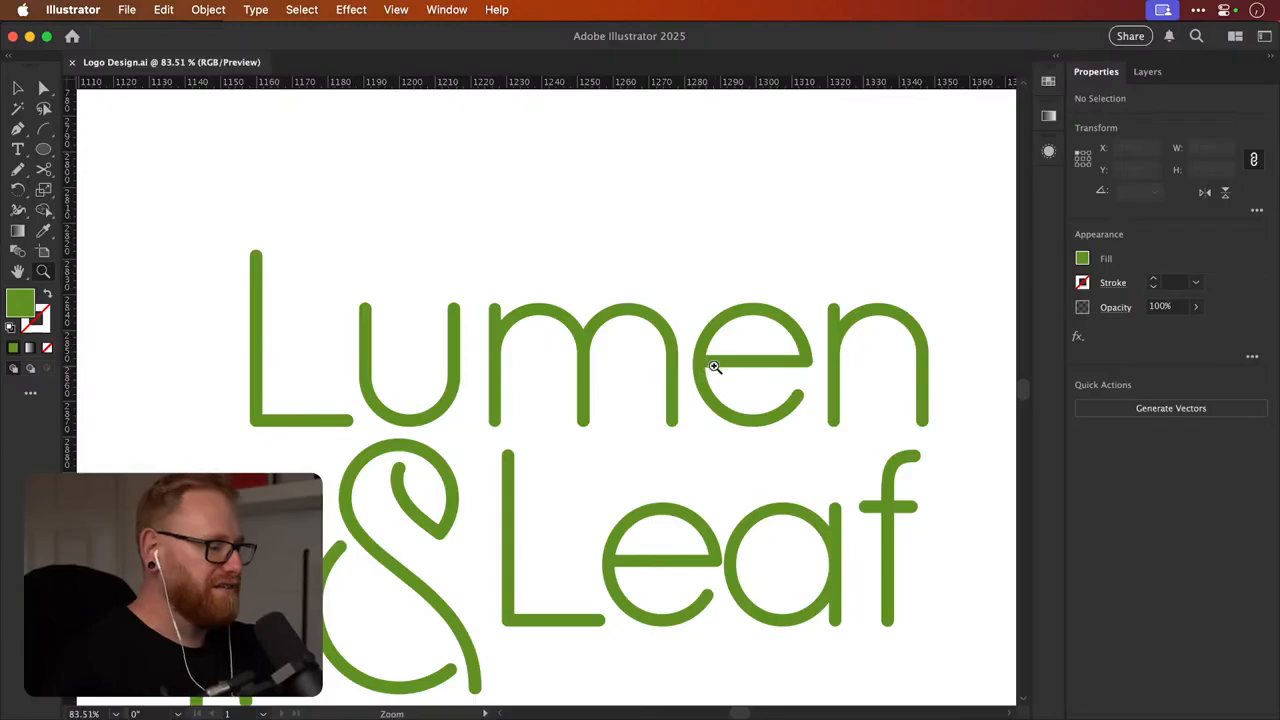
{"action": "key", "text": "super+y"}
{"action": "key", "text": "super+y"}
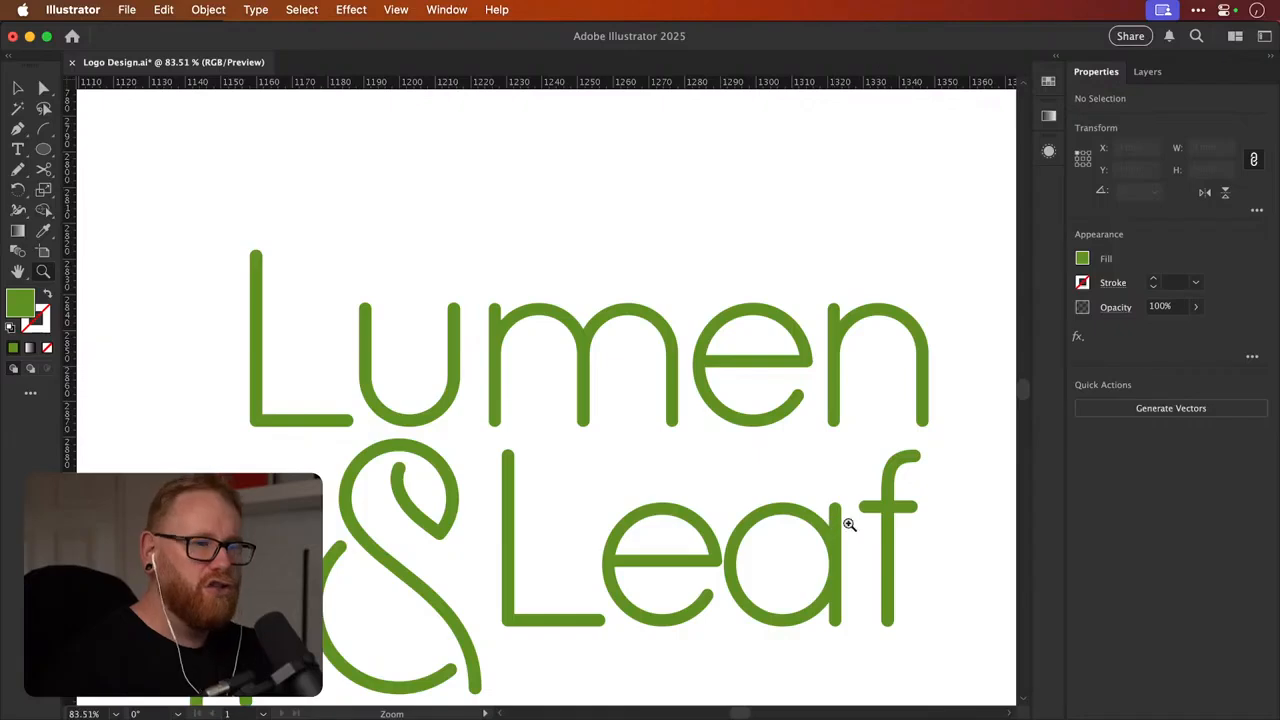
{"action": "left_click", "coordinate": [690, 512], "text": "alt"}
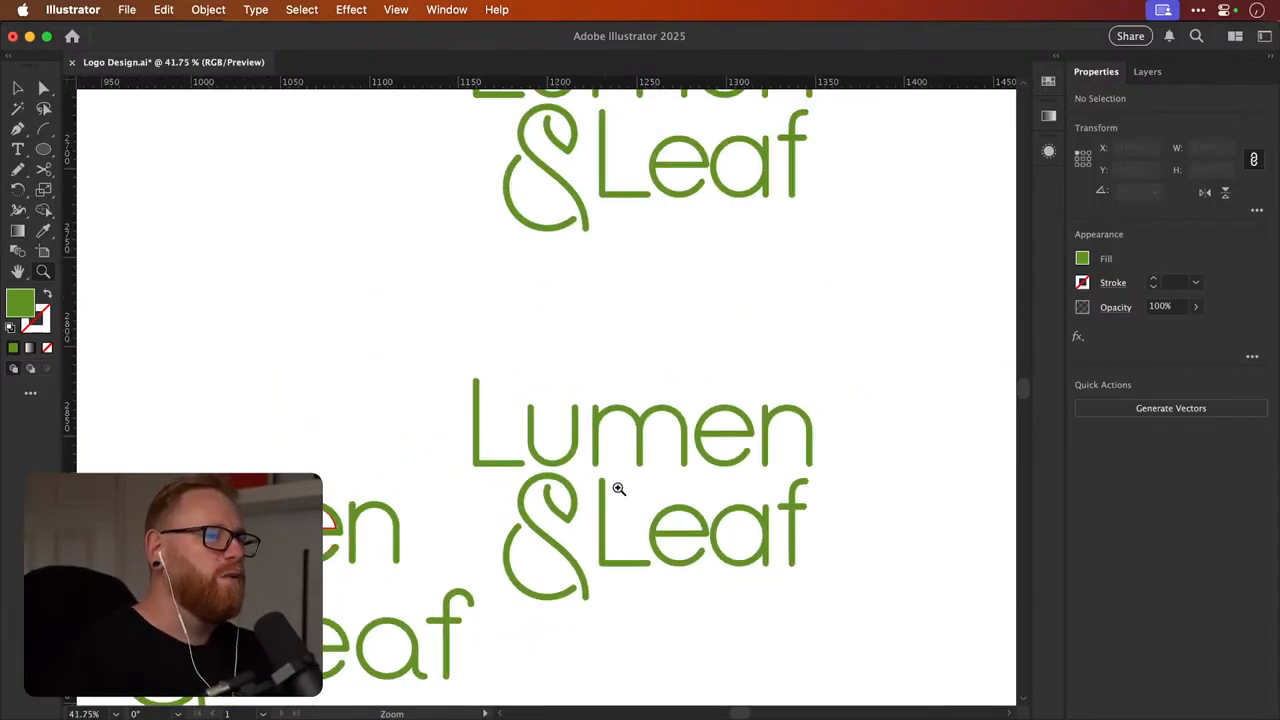
{"action": "left_click", "coordinate": [617, 498], "text": "alt"}
{"action": "left_click_drag", "start_coordinate": [345, 555], "coordinate": [695, 458]}
{"action": "left_click_drag", "start_coordinate": [480, 500], "coordinate": [735, 440]}
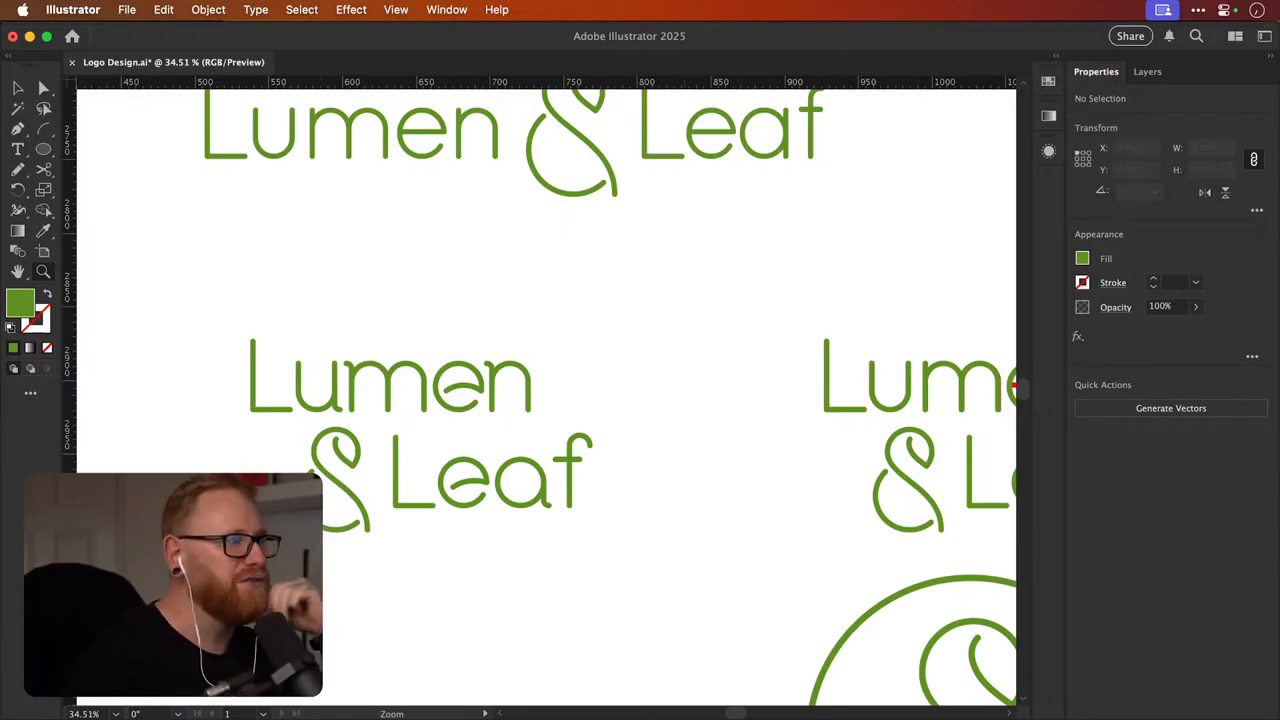
Try a 20 pt stroke weight on the ampersand
{"action": "left_click", "coordinate": [409, 463]}
{"action": "left_click_drag", "start_coordinate": [409, 463], "coordinate": [434, 423]}
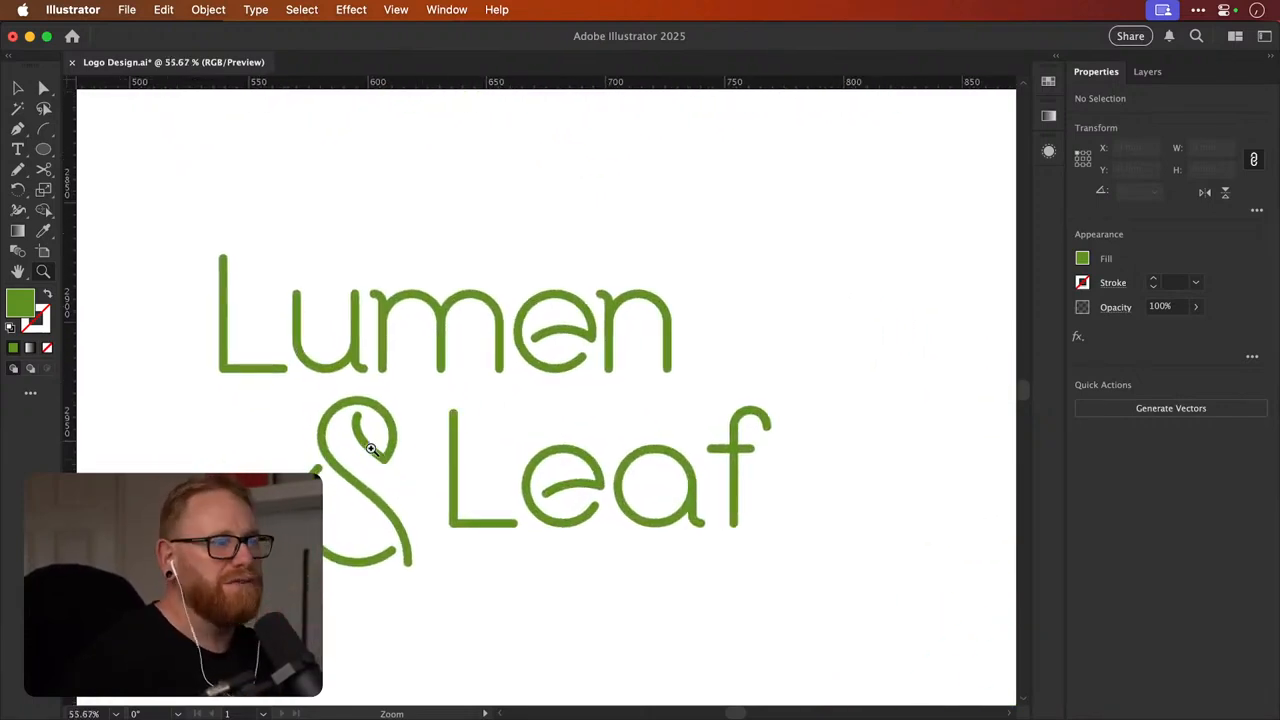
{"action": "key", "text": "v"}
{"action": "left_click", "coordinate": [372, 452]}
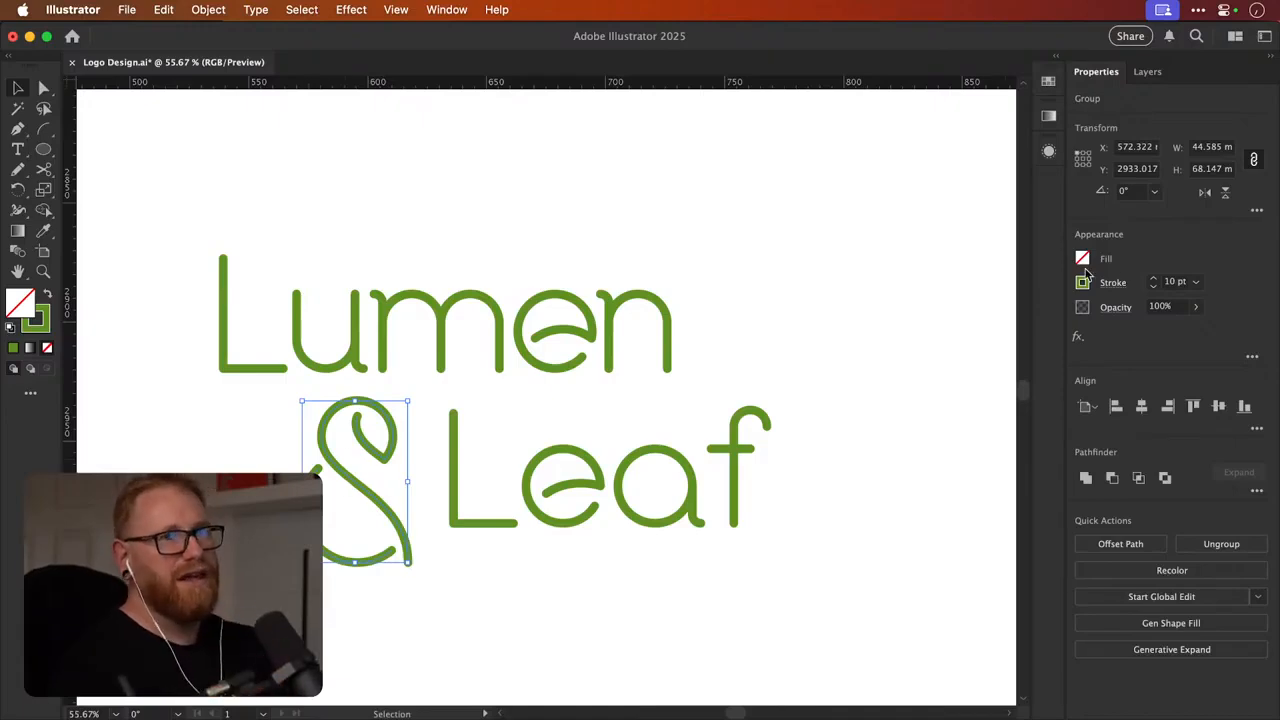
{"action": "left_click", "coordinate": [1153, 282]}
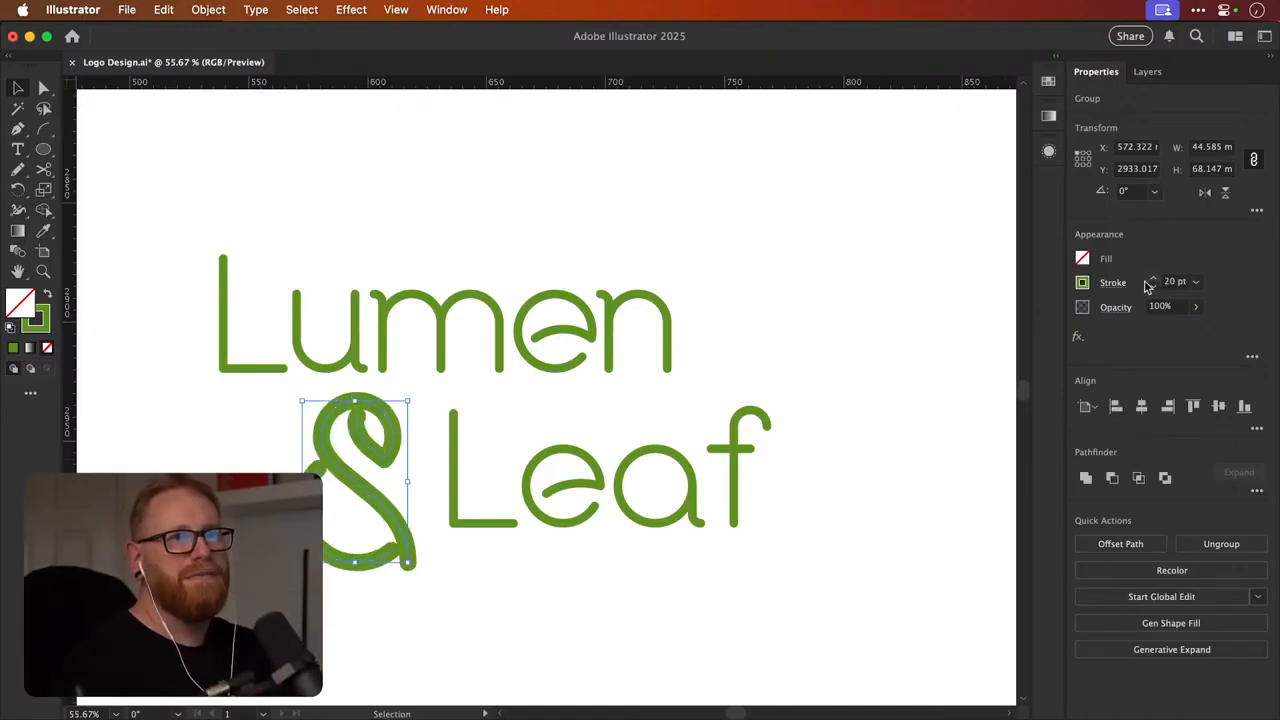
{"action": "left_click", "coordinate": [845, 343]}
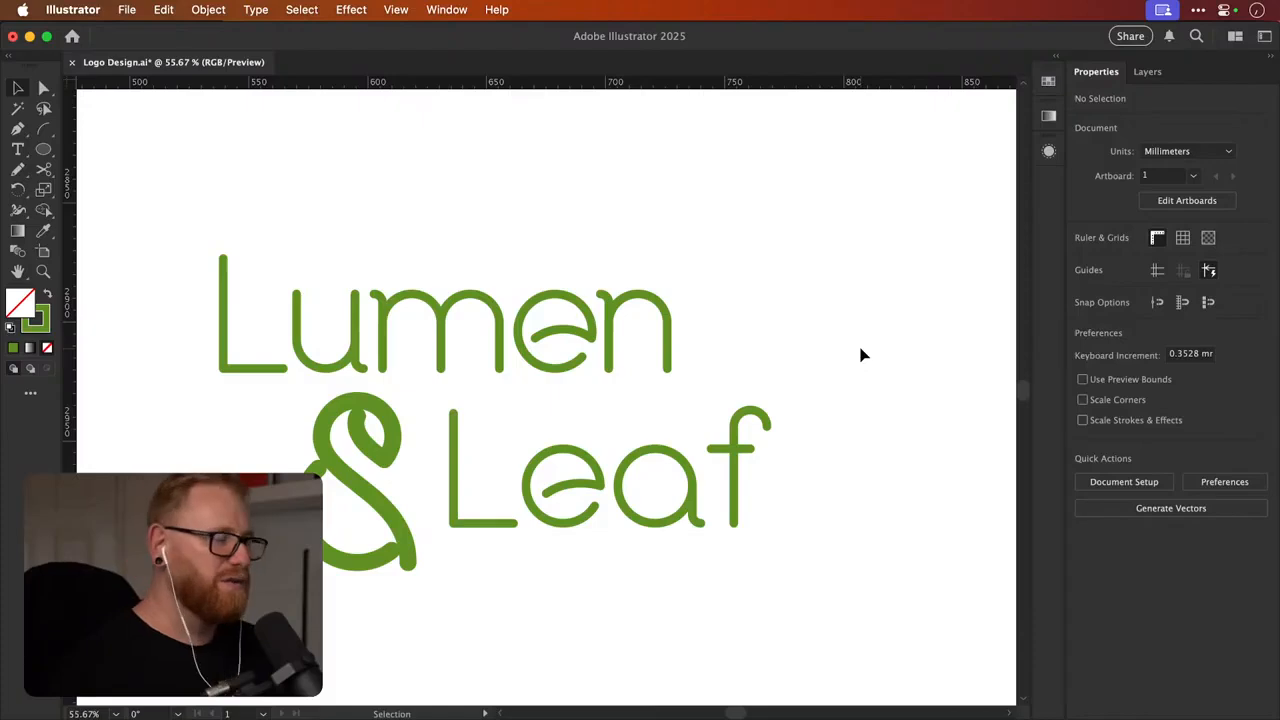
Try a thicker stroke weight on all the letters of Lumen
{"action": "left_click_drag", "start_coordinate": [200, 236], "coordinate": [605, 300]}
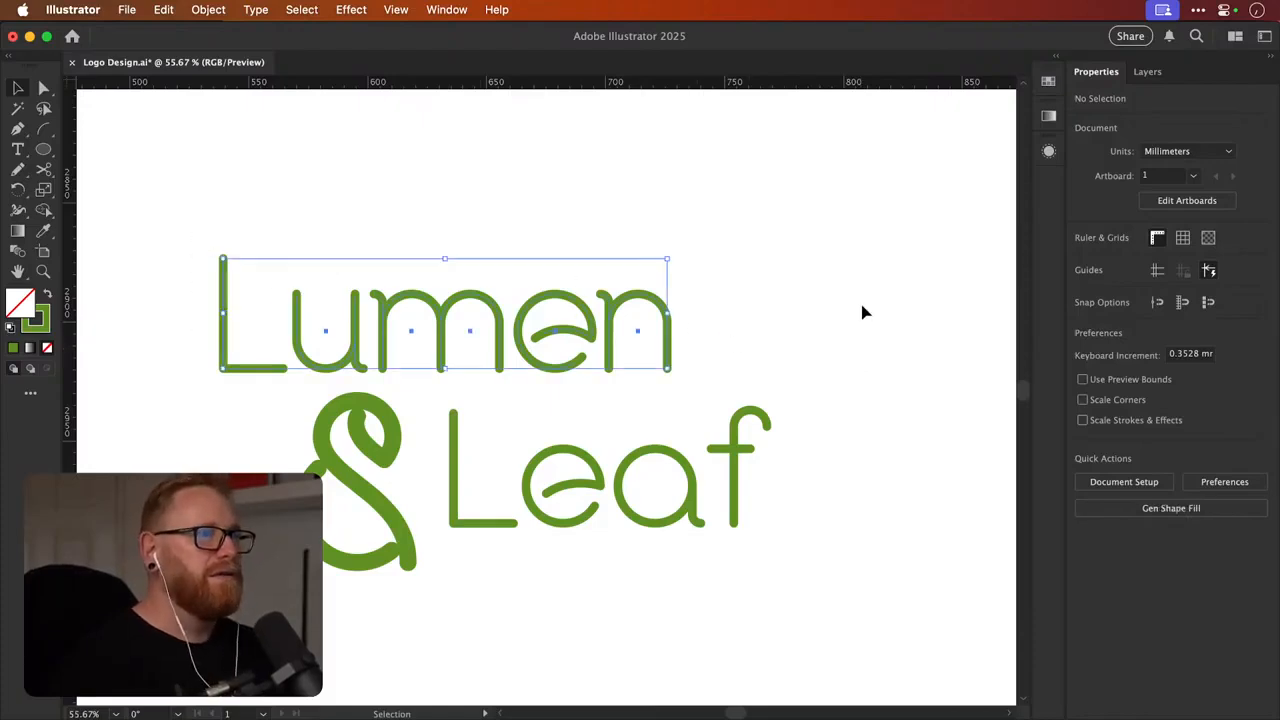
{"action": "left_click", "coordinate": [1151, 280]}
{"action": "left_click", "coordinate": [925, 268]}
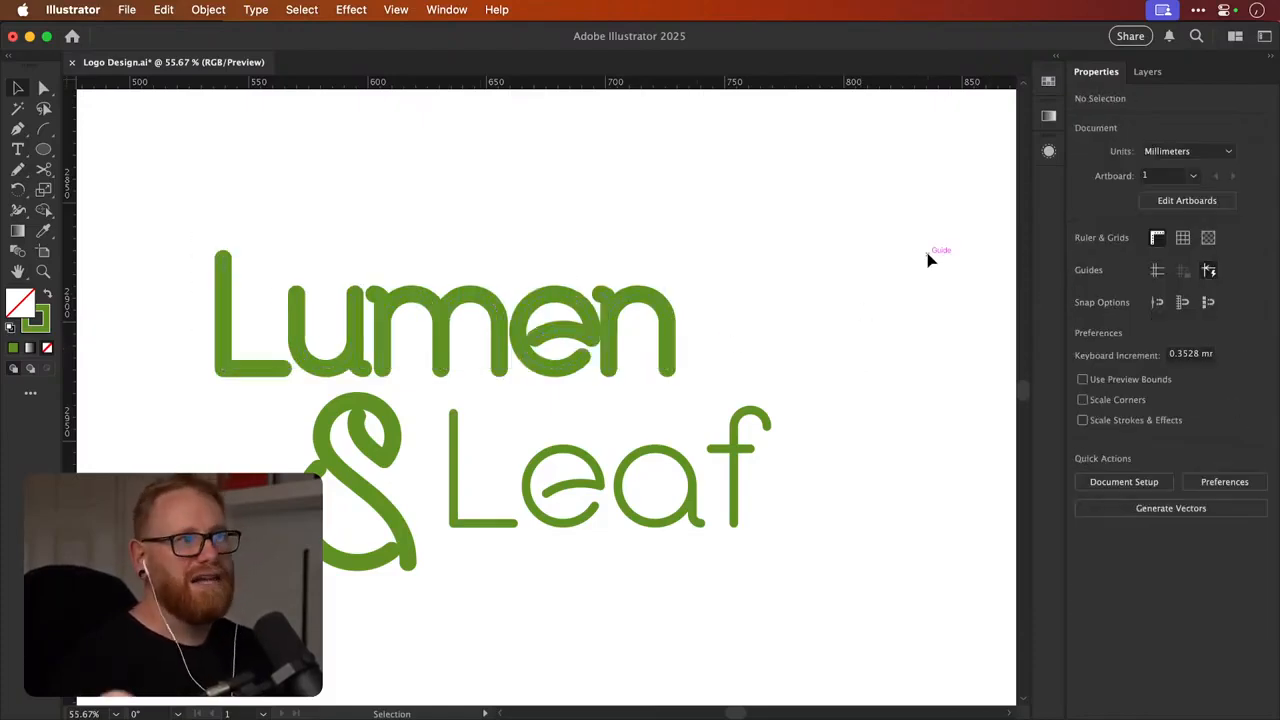
Undo the trial stroke changes on Lumen and the ampersand, and save the document
{"action": "key", "text": "super+z"}
{"action": "key", "text": "super+z"}
{"action": "left_click", "coordinate": [821, 315]}
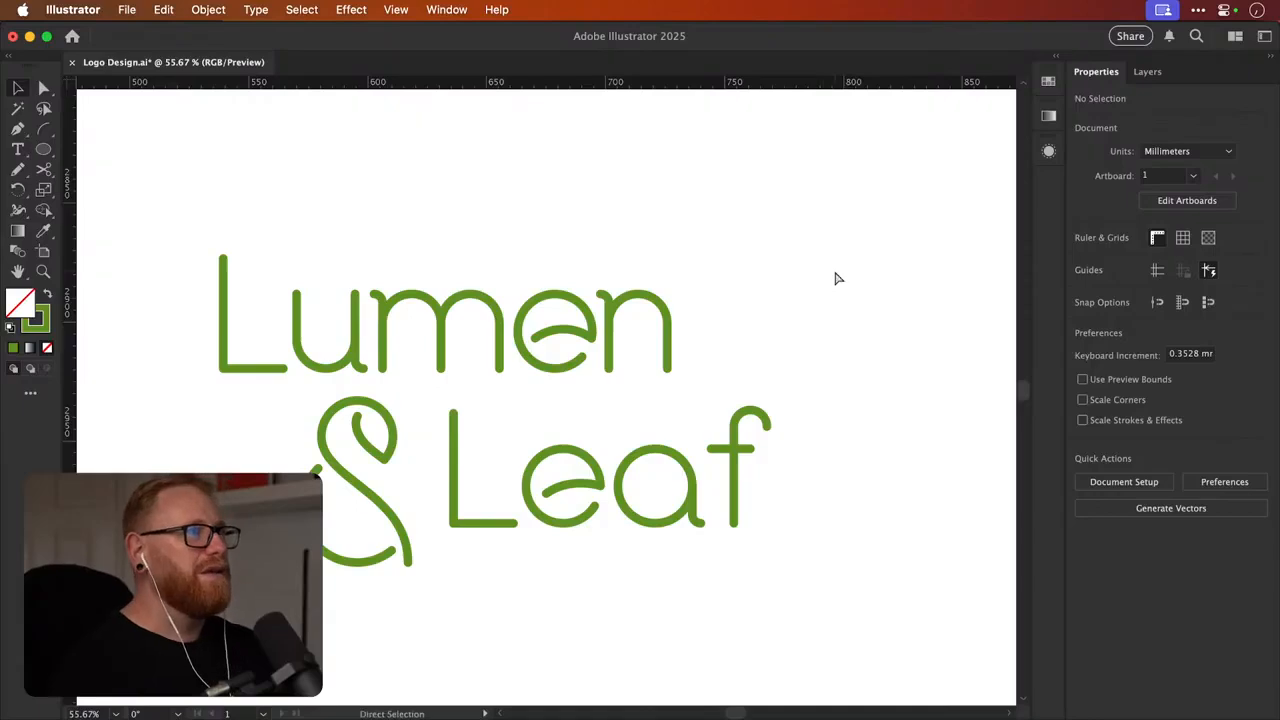
{"action": "key", "text": "super+s"}
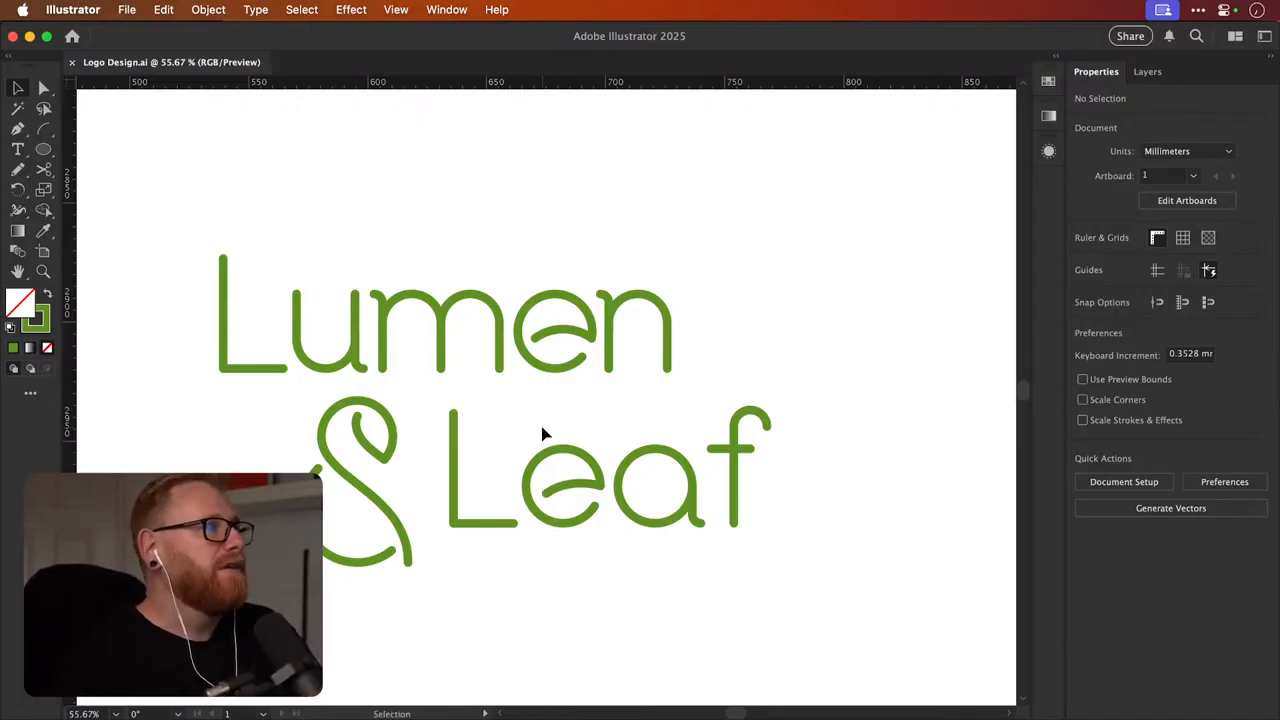
Examine the stacked lettering, looking closely at the curved crossbar of the e in Lumen and comparing it with the e in Leaf
{"action": "scroll", "coordinate": [740, 268], "scroll_direction": "left", "scroll_amount": 3}
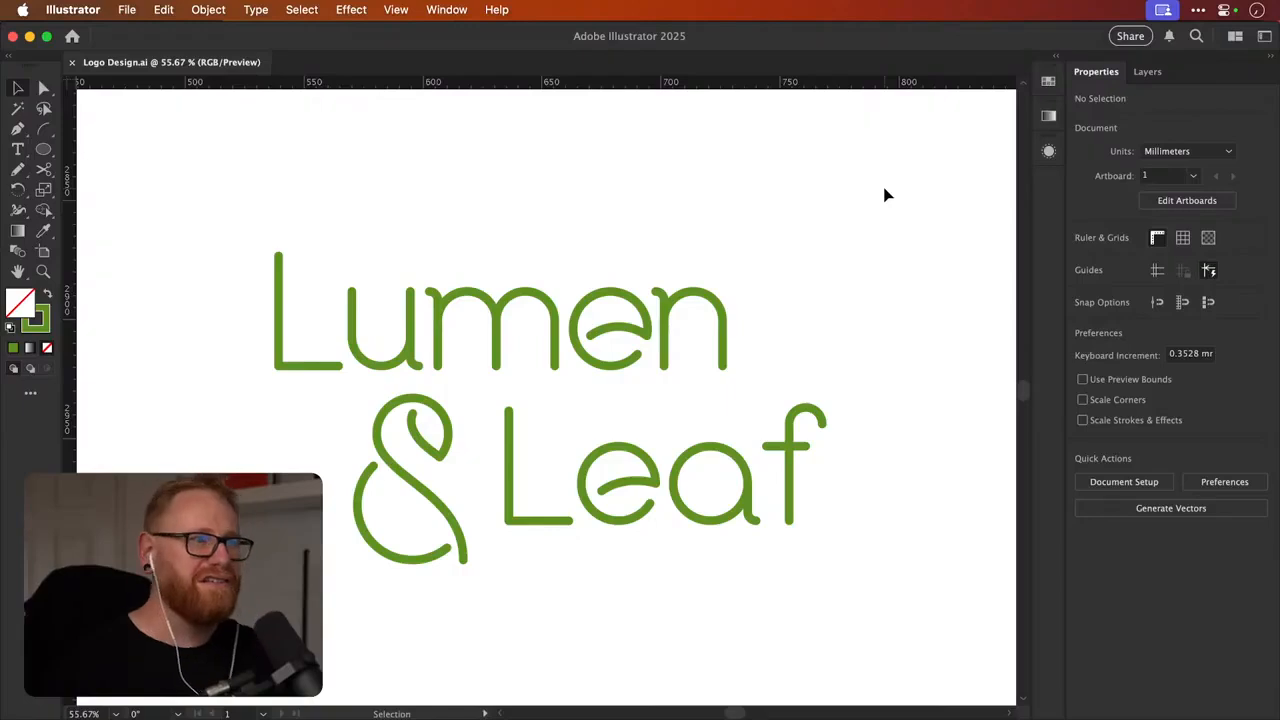
{"action": "scroll", "coordinate": [432, 366], "scroll_direction": "up", "scroll_amount": 3}
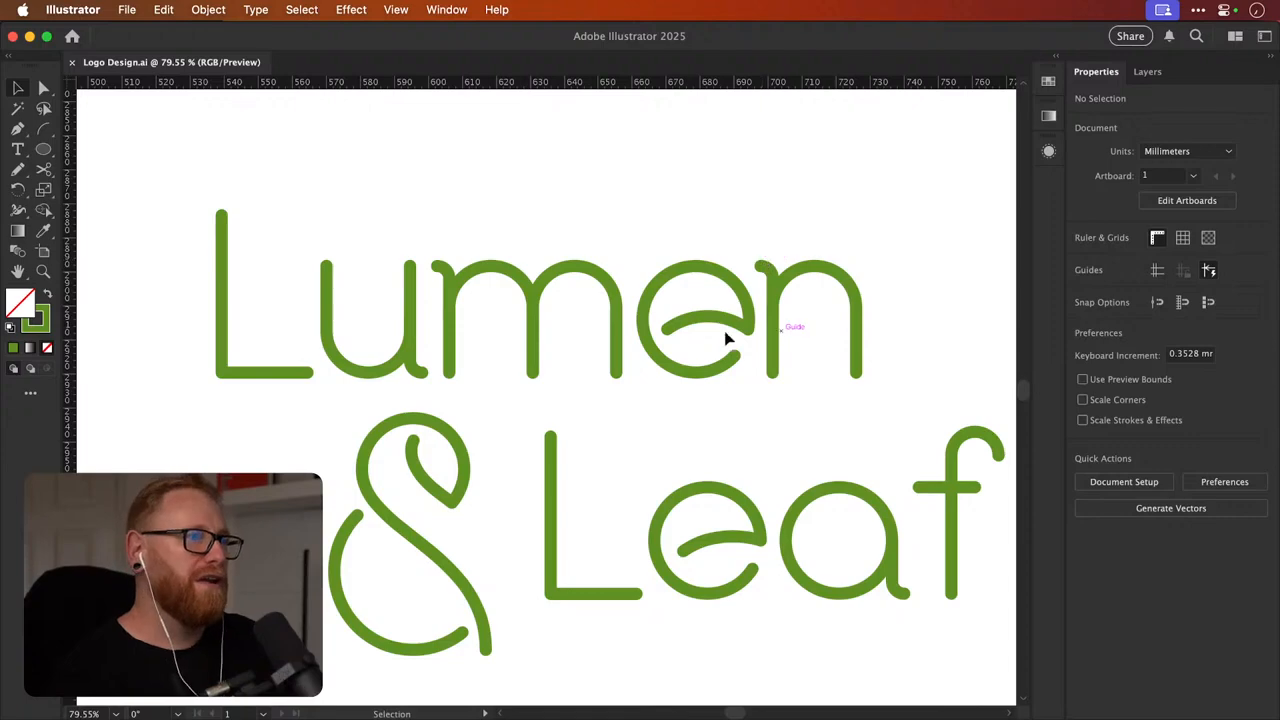
{"action": "left_click_drag", "start_coordinate": [644, 359], "coordinate": [686, 313]}
{"action": "key", "text": "z"}
{"action": "key", "text": "a"}
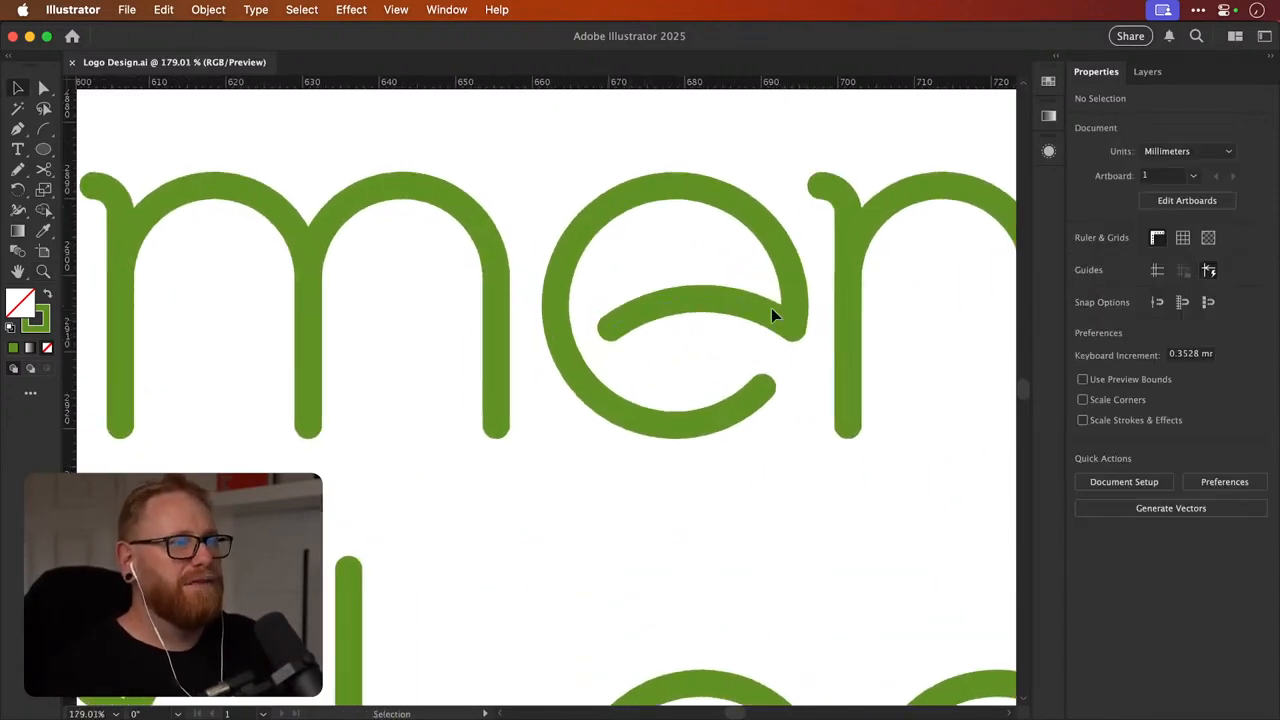
{"action": "key", "text": "super+minus"}
{"action": "key", "text": "super+minus"}
{"action": "key", "text": "super+minus"}
{"action": "key", "text": "v"}
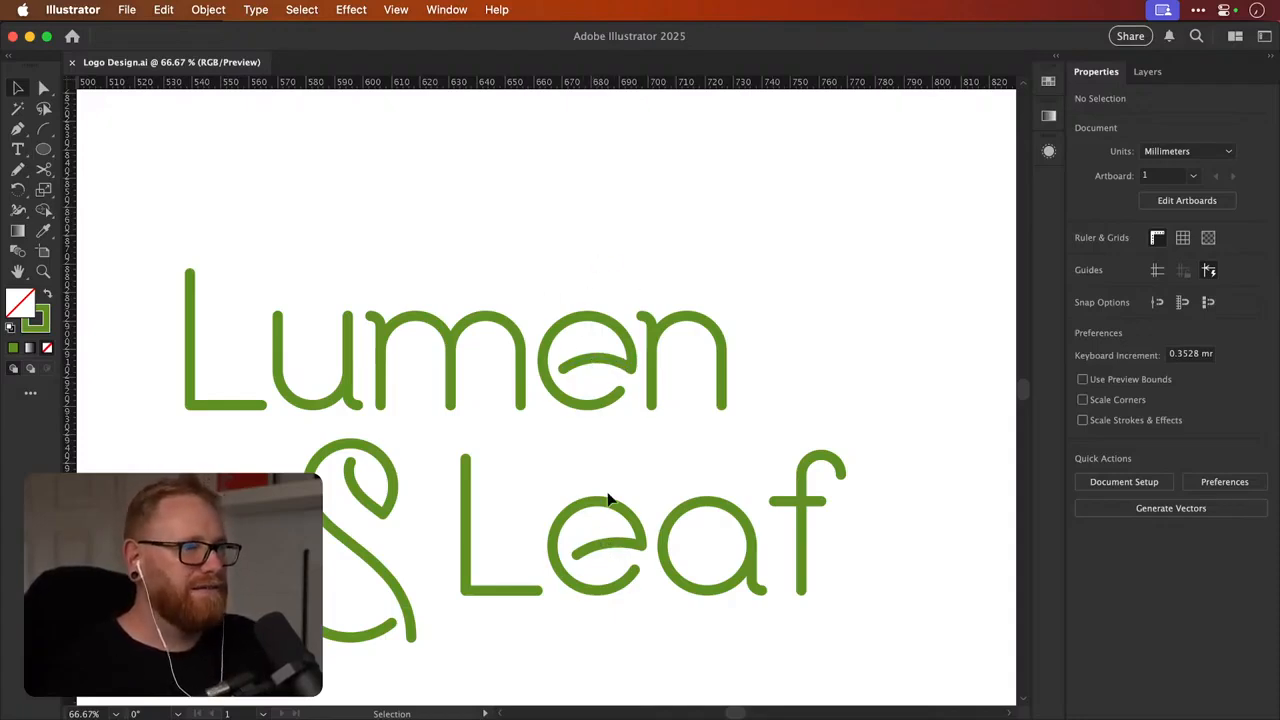
Cut the hook of the f in Leaf with the Scissors tool and remove its end to shorten the curve
{"action": "key", "text": "space"}
{"action": "left_click_drag", "start_coordinate": [593, 526], "coordinate": [573, 484]}
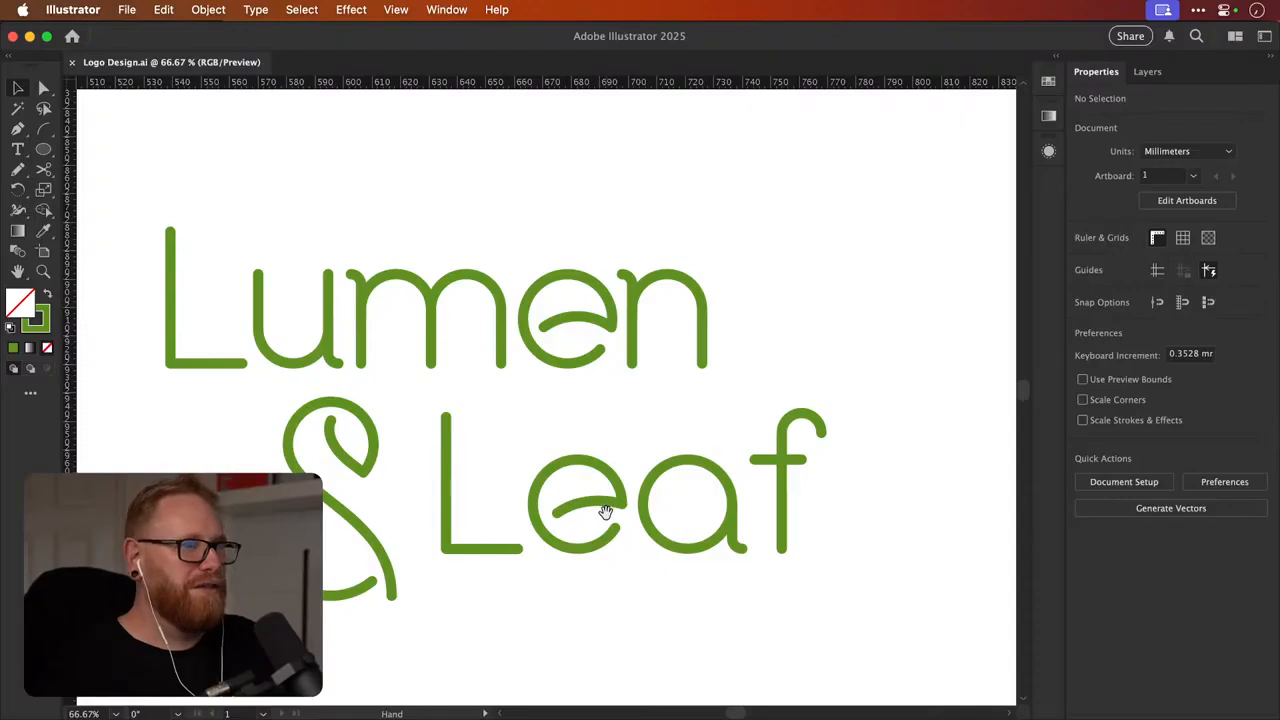
{"action": "key", "text": "c"}
{"action": "left_click", "coordinate": [818, 418]}
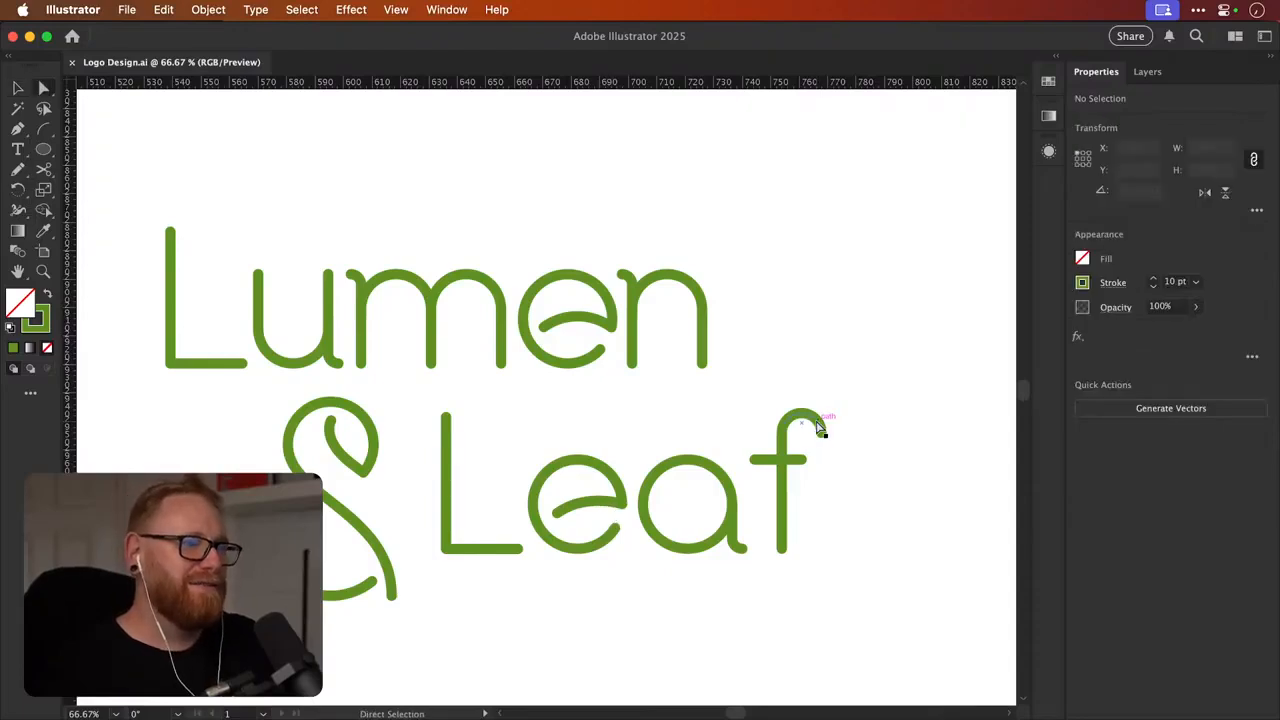
{"action": "key", "text": "v"}
{"action": "left_click", "coordinate": [823, 302]}
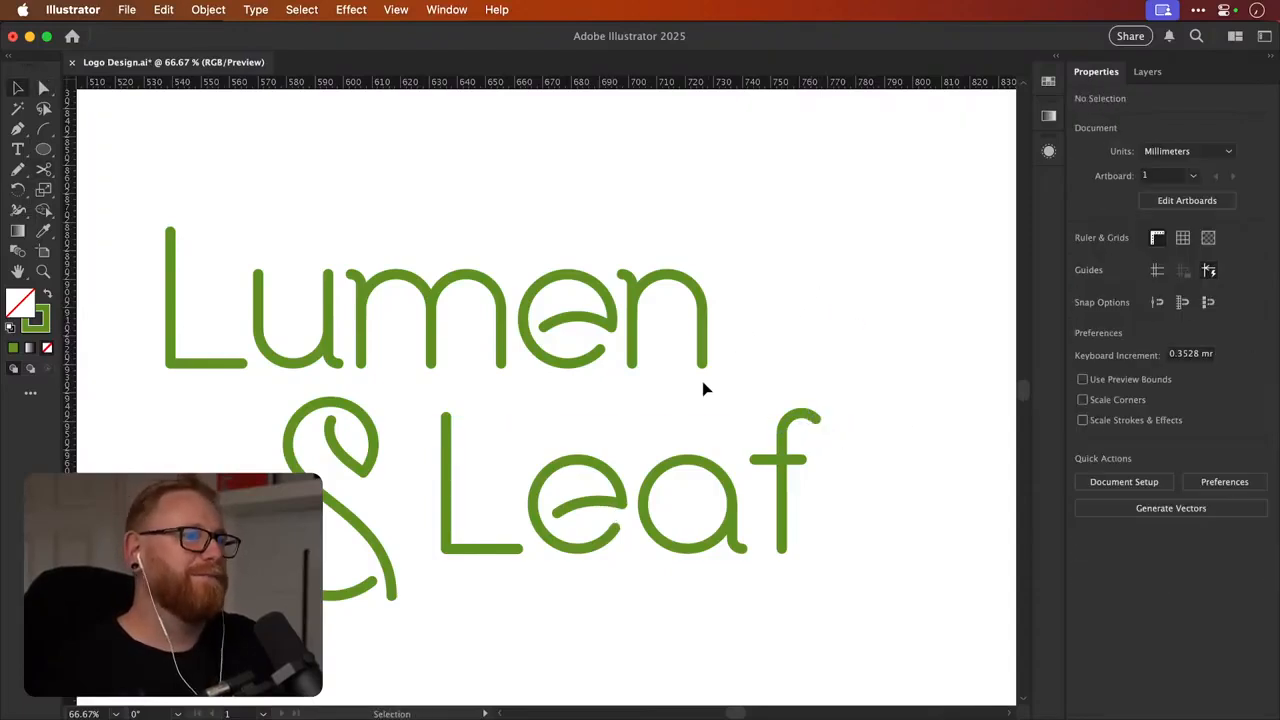
Delete the e in Leaf, including its curved crossbar
{"action": "scroll", "coordinate": [790, 455], "scroll_direction": "up", "scroll_amount": 2}
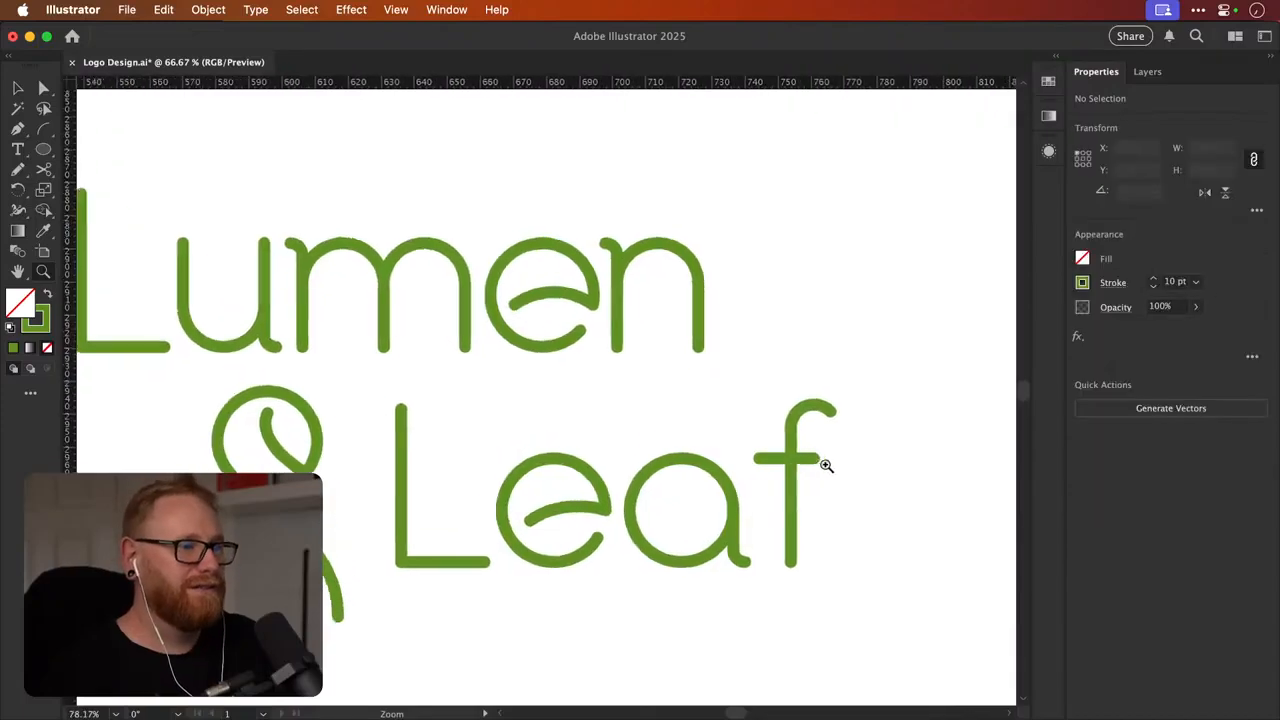
{"action": "key", "text": "z"}
{"action": "key", "text": "v"}
{"action": "left_click", "coordinate": [583, 505]}
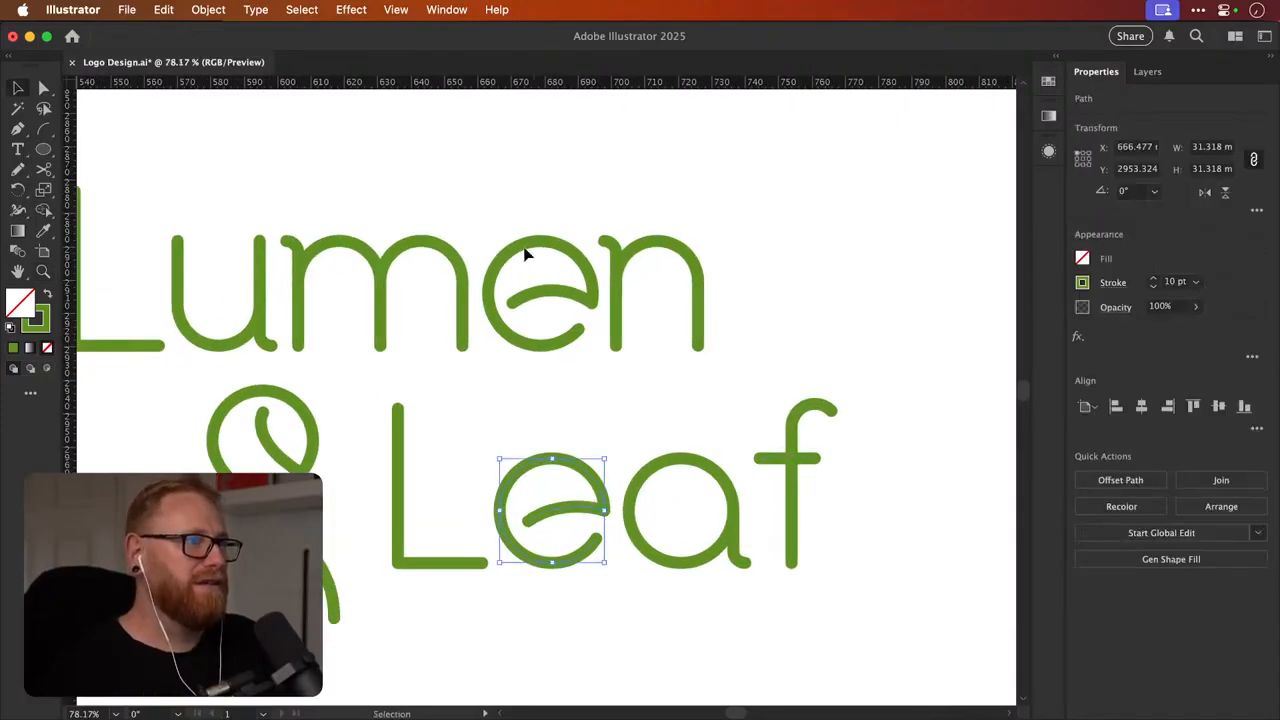
{"action": "left_click", "coordinate": [523, 246]}
{"action": "left_click", "coordinate": [557, 471]}
{"action": "key", "text": "Delete"}
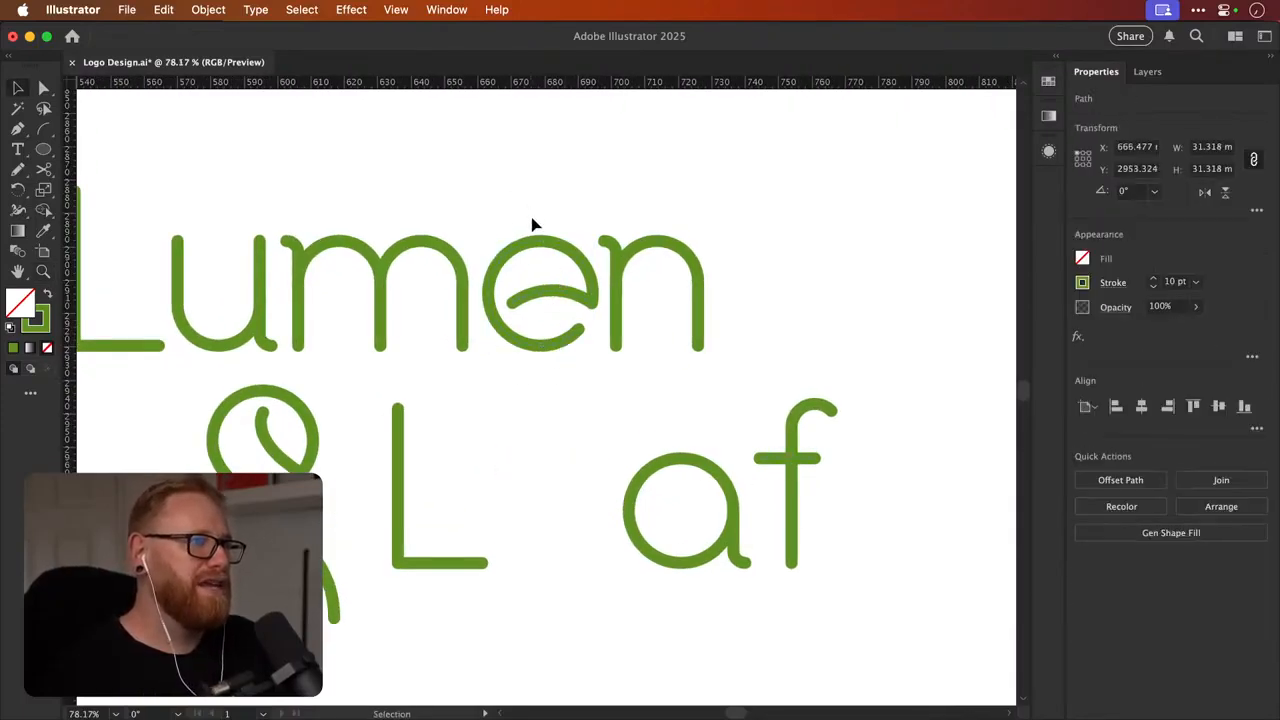
Copy the e of Lumen down into the gap in Leaf as a group and align its bottom with the L
{"action": "left_click", "coordinate": [563, 303]}
{"action": "left_click_drag", "start_coordinate": [571, 294], "coordinate": [572, 420]}
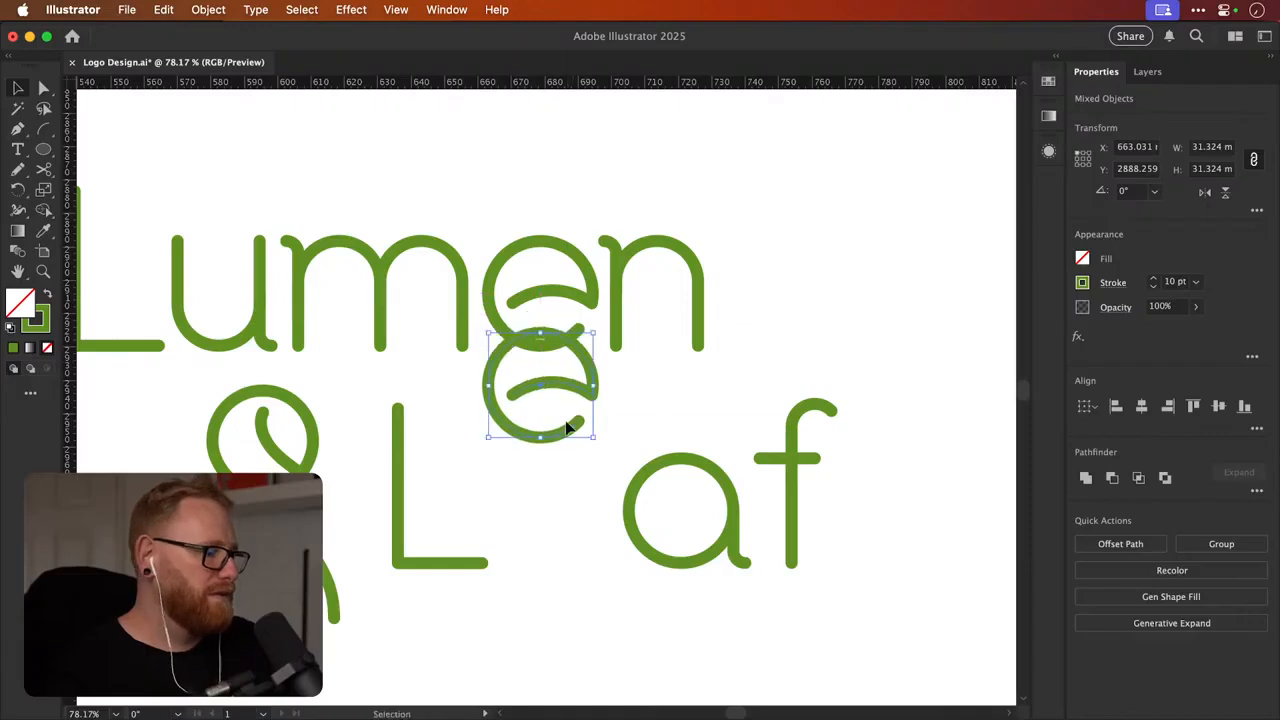
{"action": "left_click", "coordinate": [474, 563], "text": "shift"}
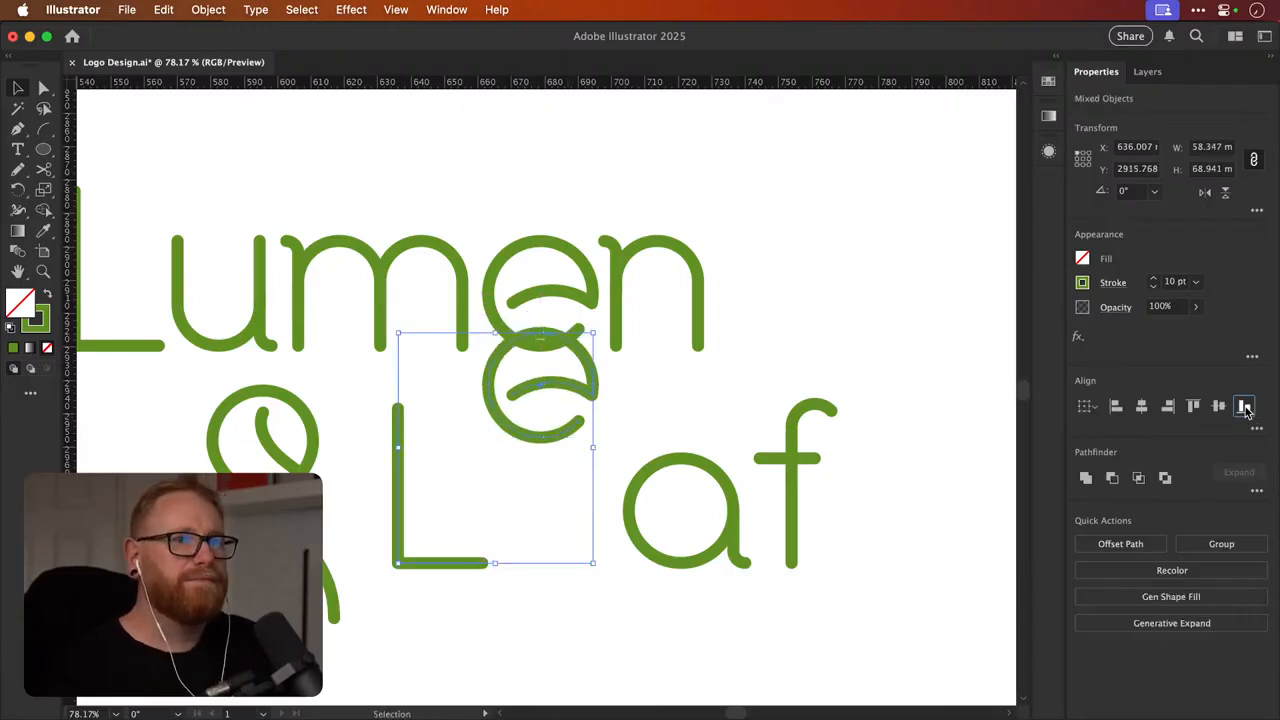
{"action": "left_click", "coordinate": [1244, 405]}
{"action": "left_click", "coordinate": [551, 477]}
Shift the copied e slightly towards the a to even out its spacing between the L and the a
{"action": "left_click", "coordinate": [543, 551]}
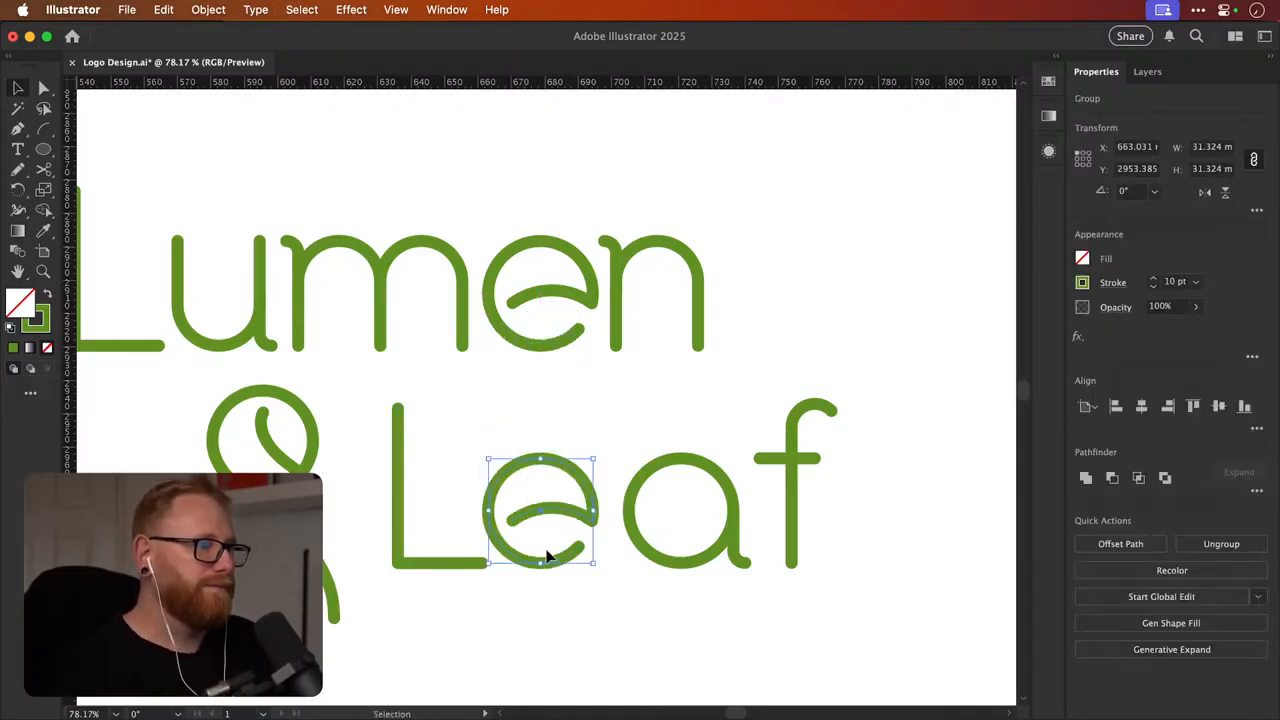
{"action": "left_click_drag", "start_coordinate": [543, 551], "coordinate": [547, 556]}
{"action": "key", "text": "Right"}
{"action": "key", "text": "Right"}
{"action": "key", "text": "Right"}
{"action": "key", "text": "super+shift+a"}
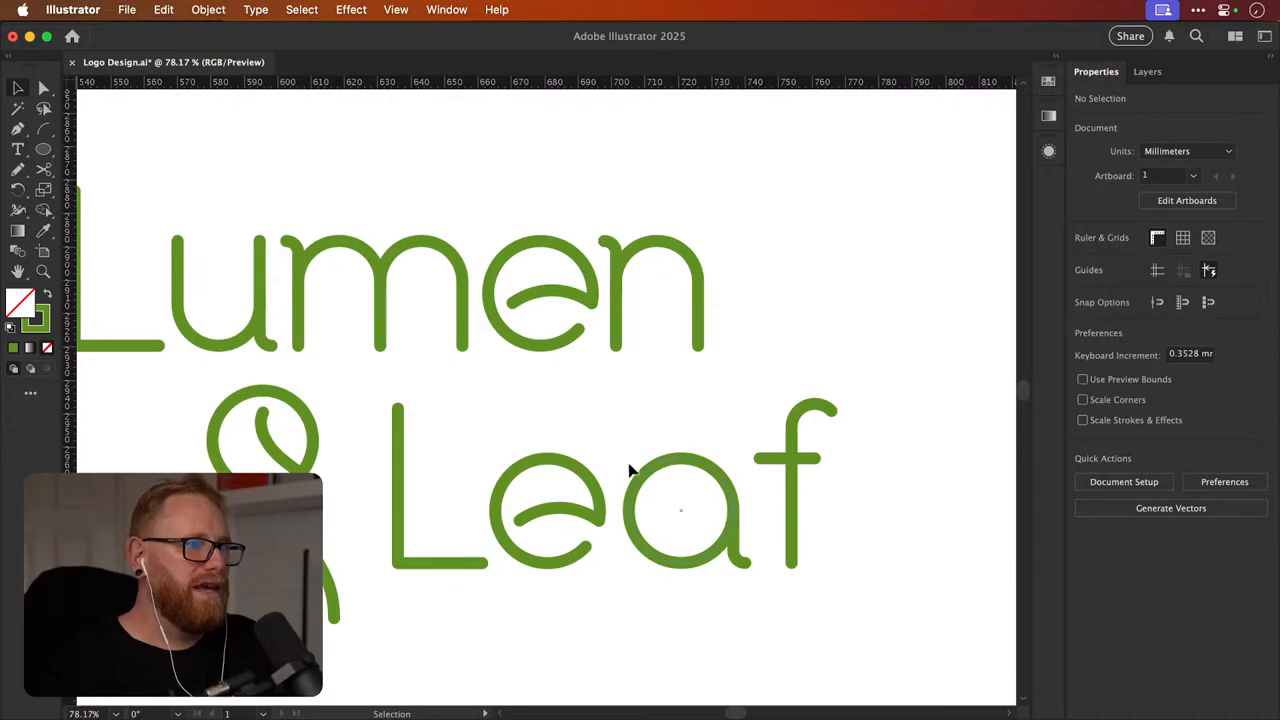
Set the bowl of the a in Leaf to 31.324 mm wide and high like the e, and align it vertically with the e
{"action": "left_click", "coordinate": [576, 472]}
{"action": "left_click", "coordinate": [1212, 168]}
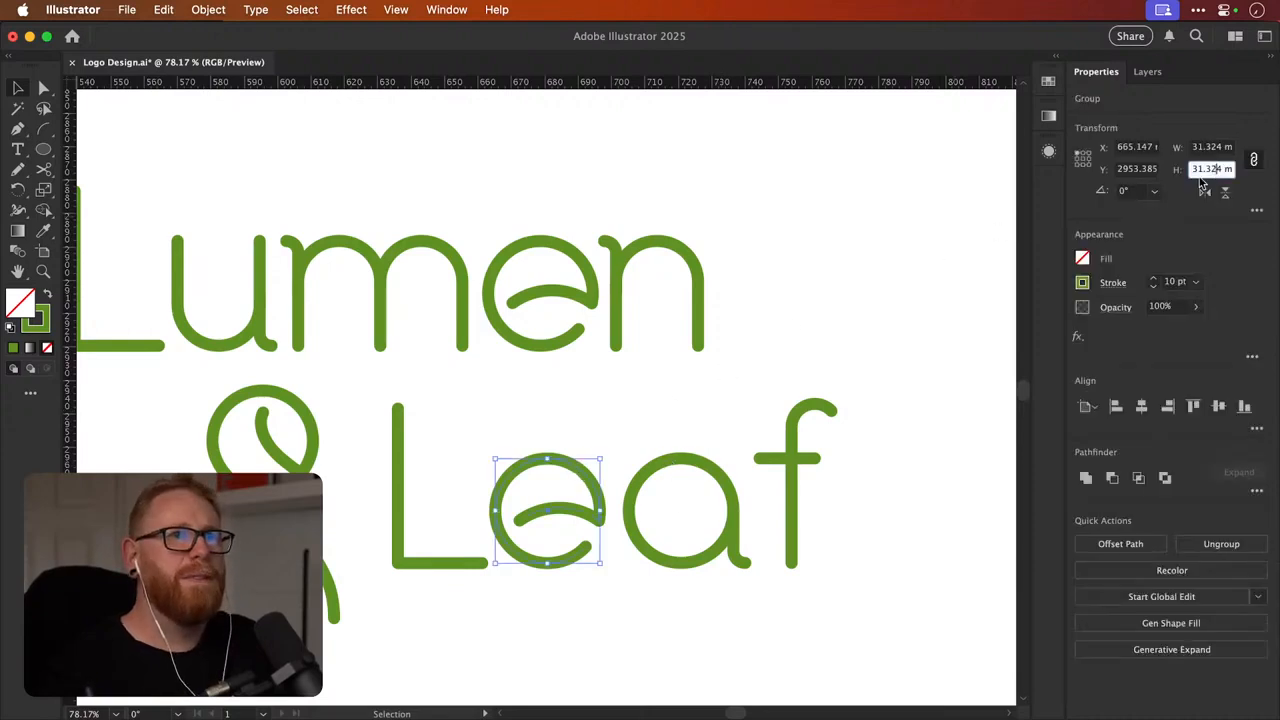
{"action": "left_click", "coordinate": [700, 458]}
{"action": "left_click", "coordinate": [1199, 168]}
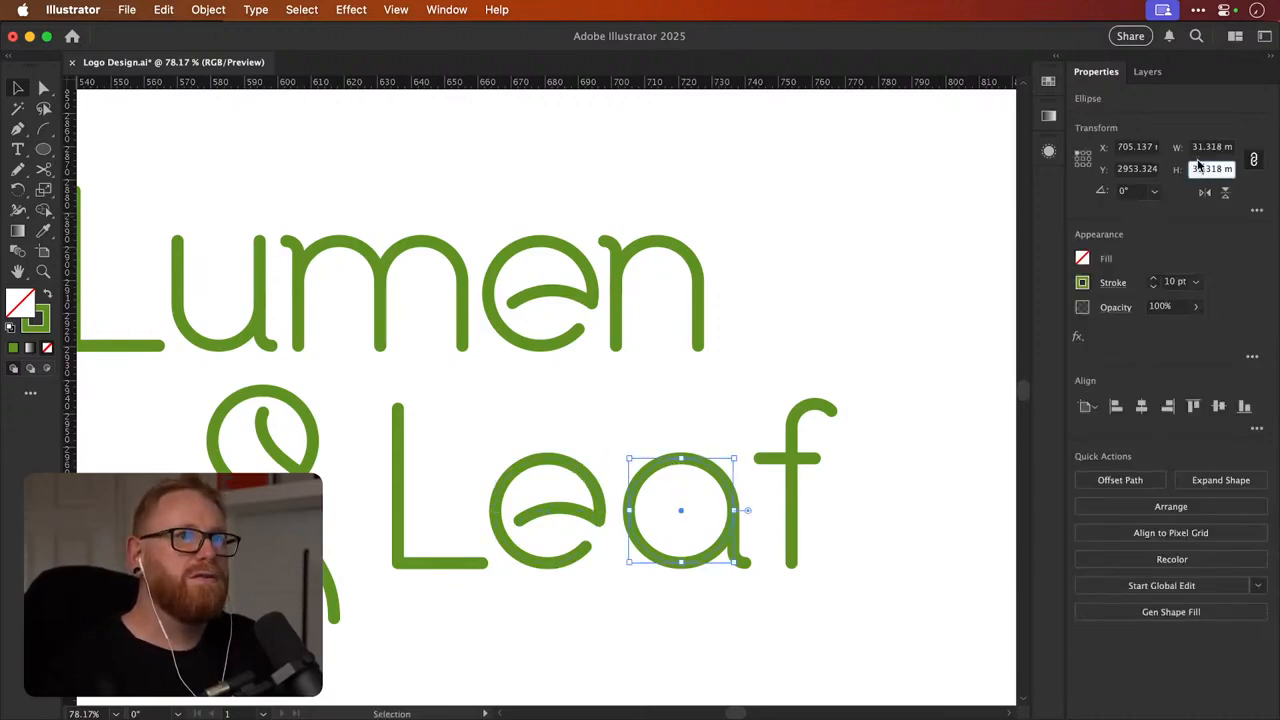
{"action": "key", "text": "super+v"}
{"action": "key", "text": "Return"}
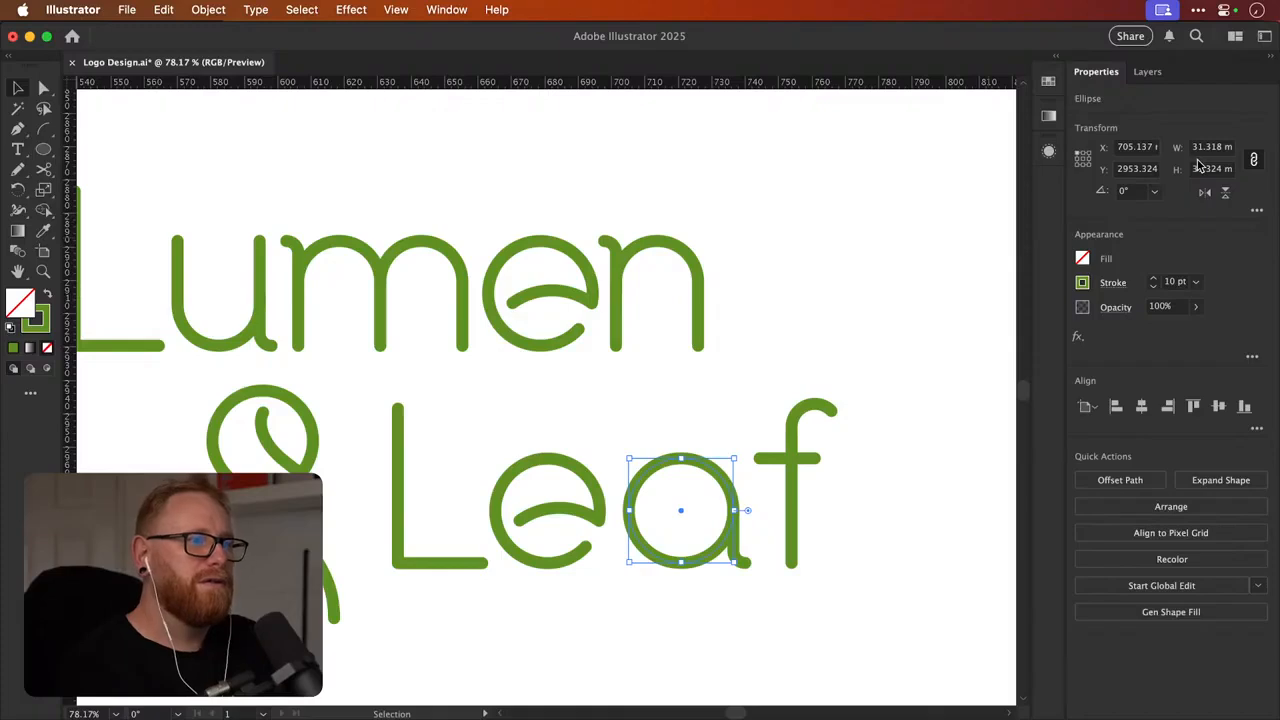
{"action": "left_click", "coordinate": [578, 455], "text": "shift"}
{"action": "key", "text": "super+shift+a"}
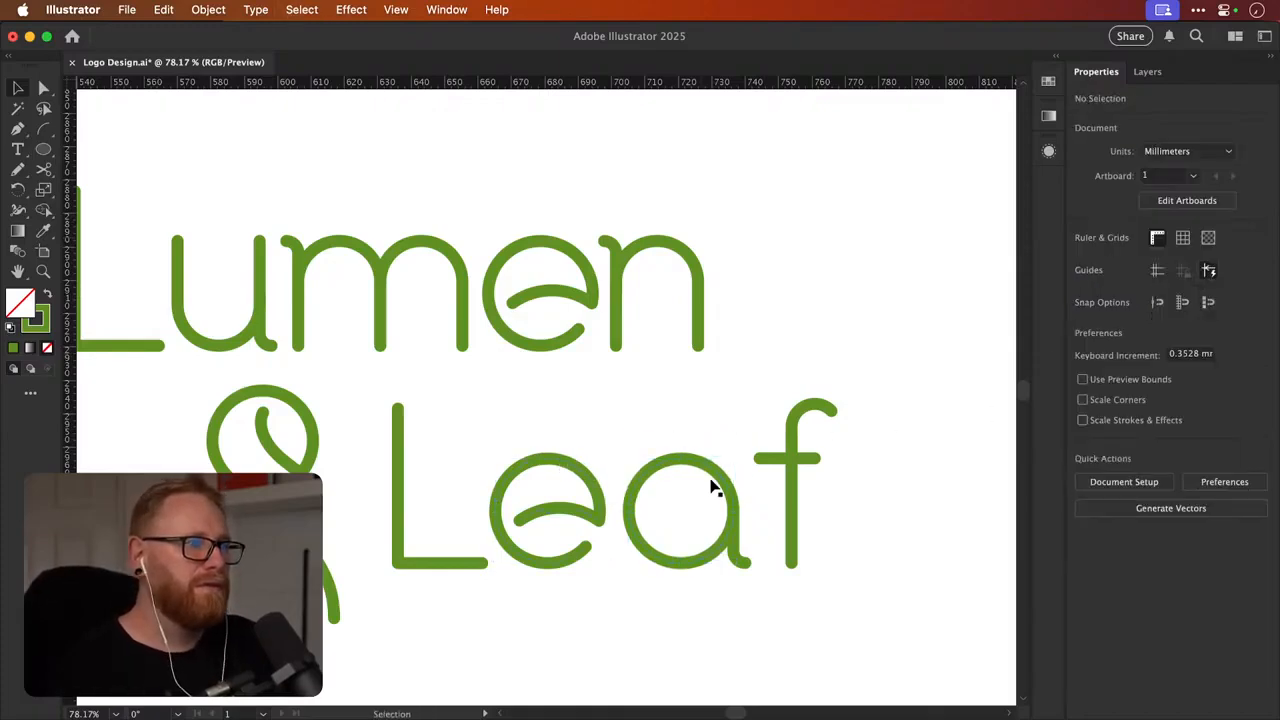
{"action": "left_click", "coordinate": [735, 555]}
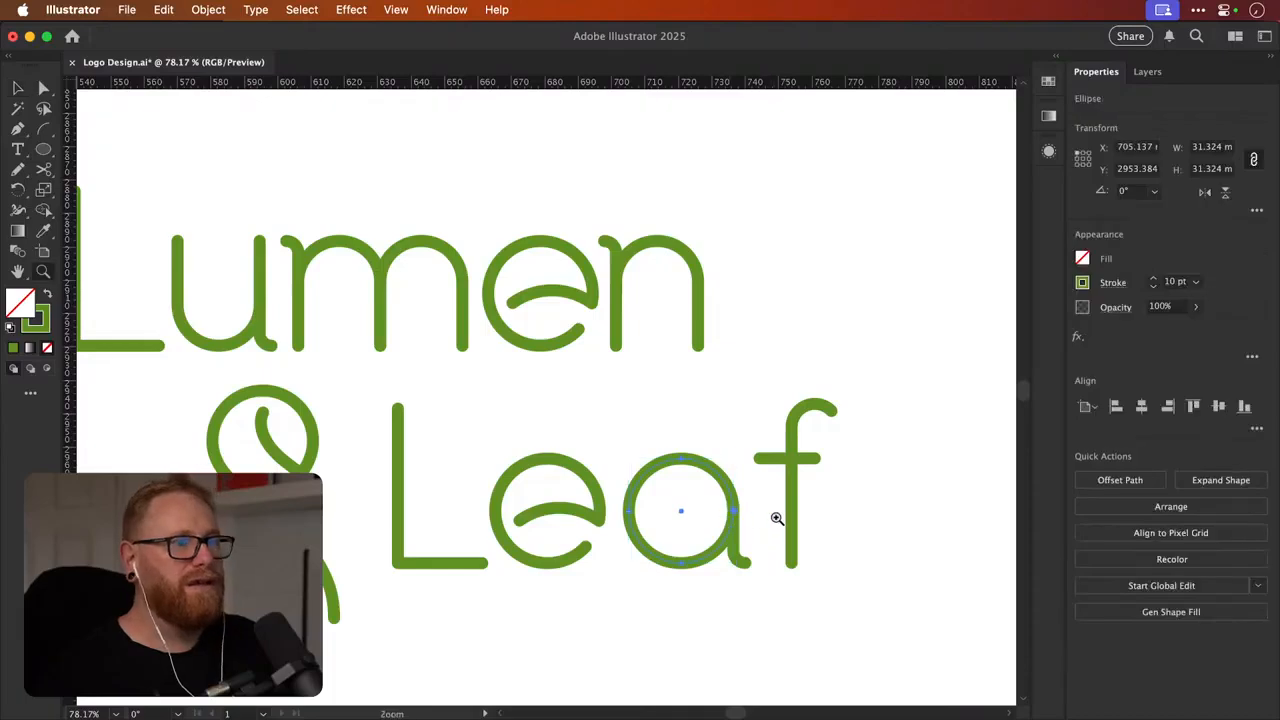
Check the resized bowl of the a up close against its stem and save the document
{"action": "scroll", "coordinate": [770, 517], "scroll_direction": "up", "scroll_amount": 5}
{"action": "left_click", "coordinate": [888, 470]}
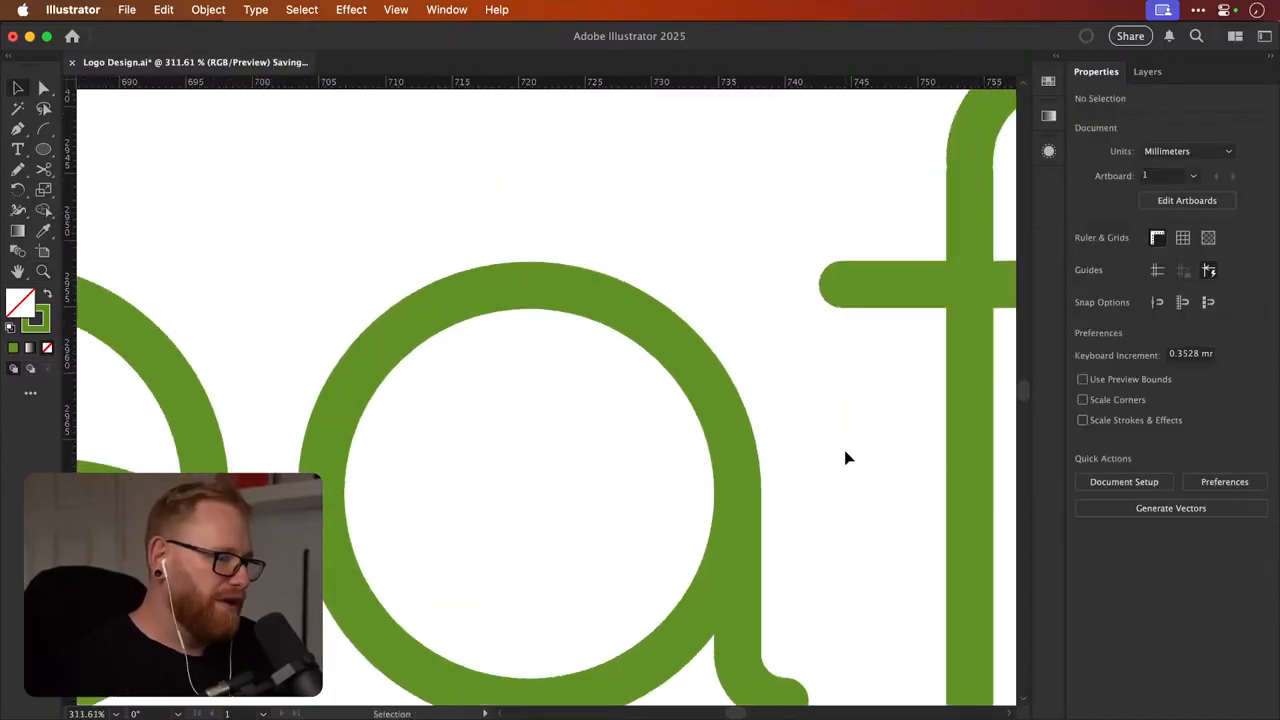
{"action": "key", "text": "v"}
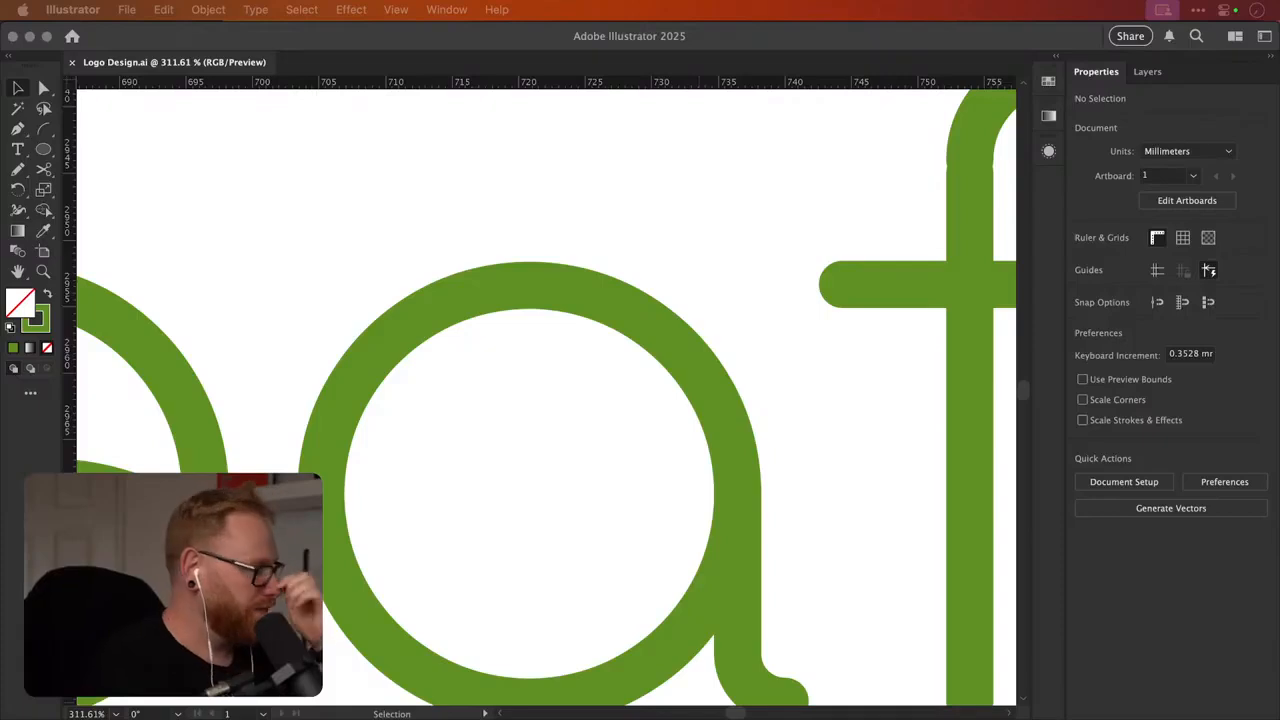
{"action": "key", "text": "F11"}
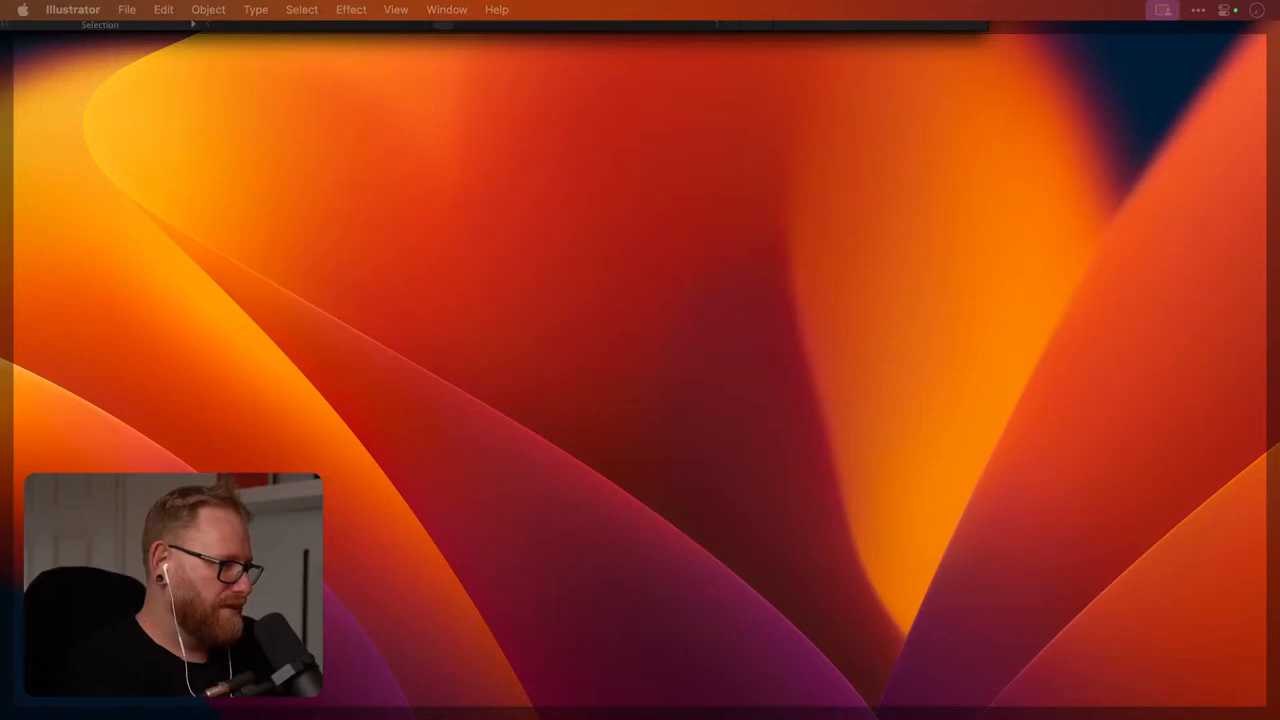
{"action": "key", "text": "F11"}
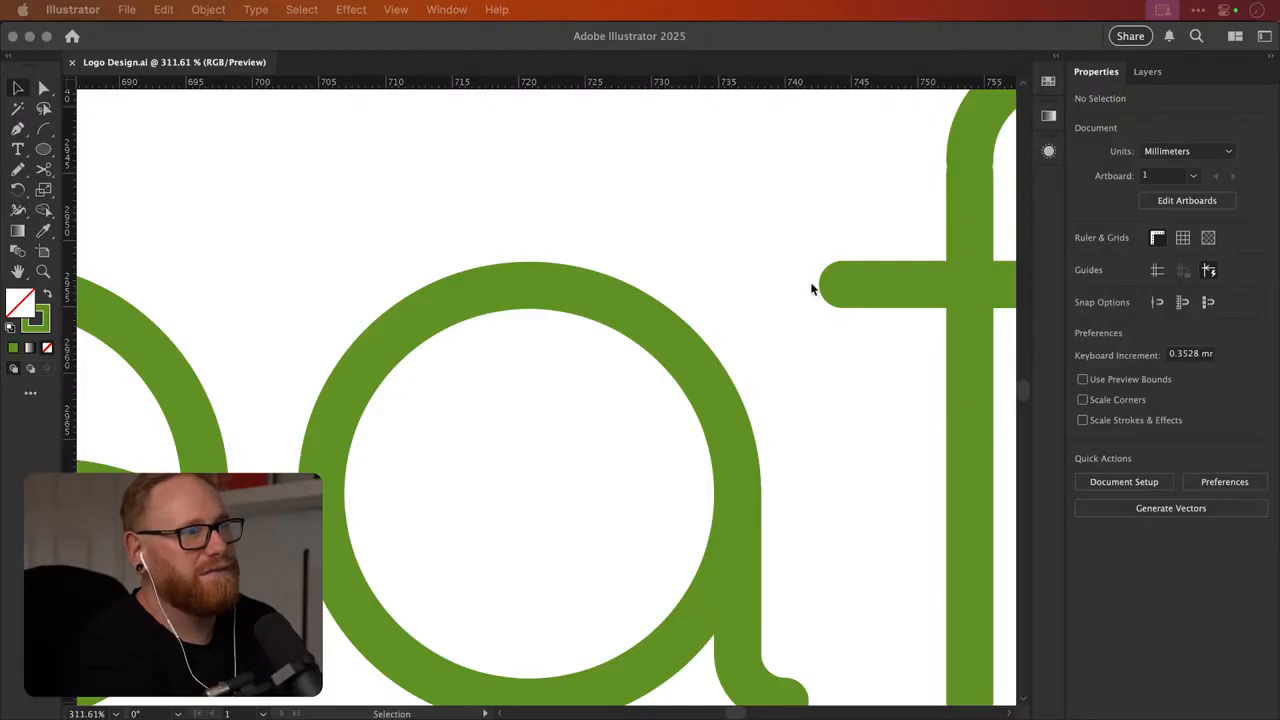
Review the whole stacked Lumen & Leaf lettering, checking the matching e's, the a and the shortened f
{"action": "left_click", "coordinate": [683, 203]}
{"action": "key", "text": "a"}
{"action": "key", "text": "super+minus"}
{"action": "key", "text": "super+minus"}
{"action": "key", "text": "super+minus"}
{"action": "key", "text": "super+minus"}
{"action": "key", "text": "super+minus"}
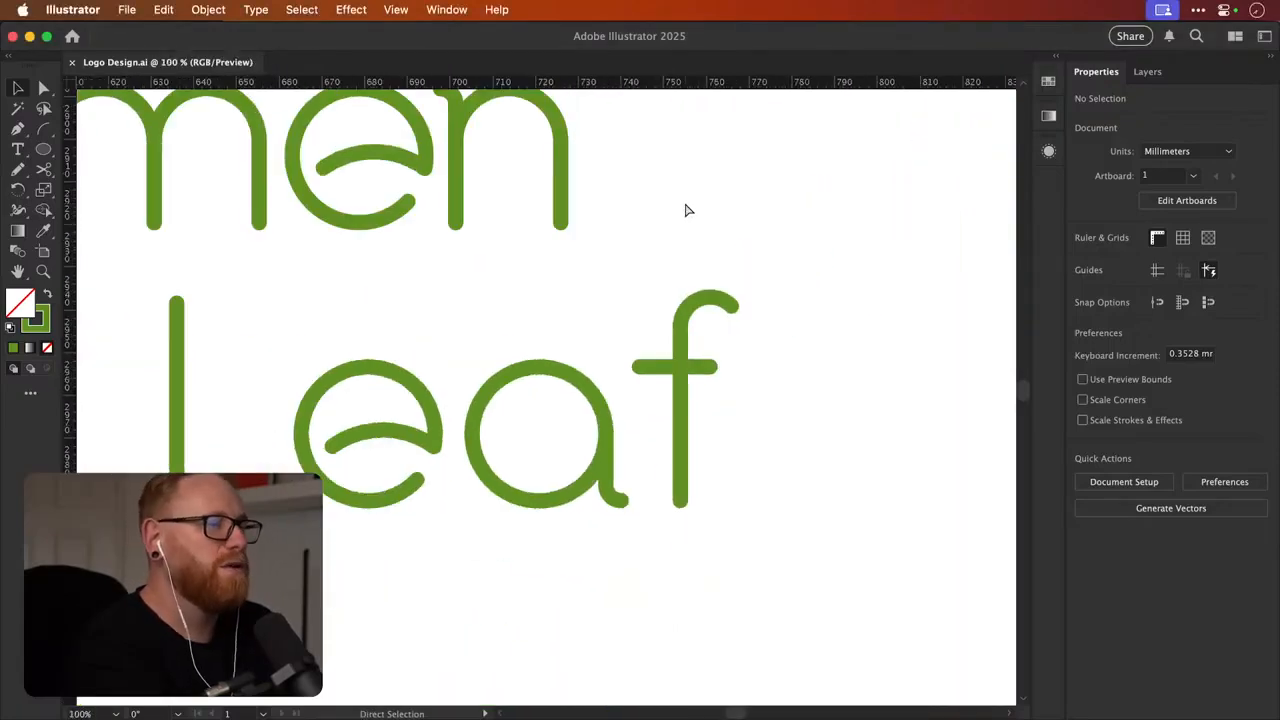
{"action": "scroll", "coordinate": [686, 210], "scroll_direction": "left", "scroll_amount": 2}
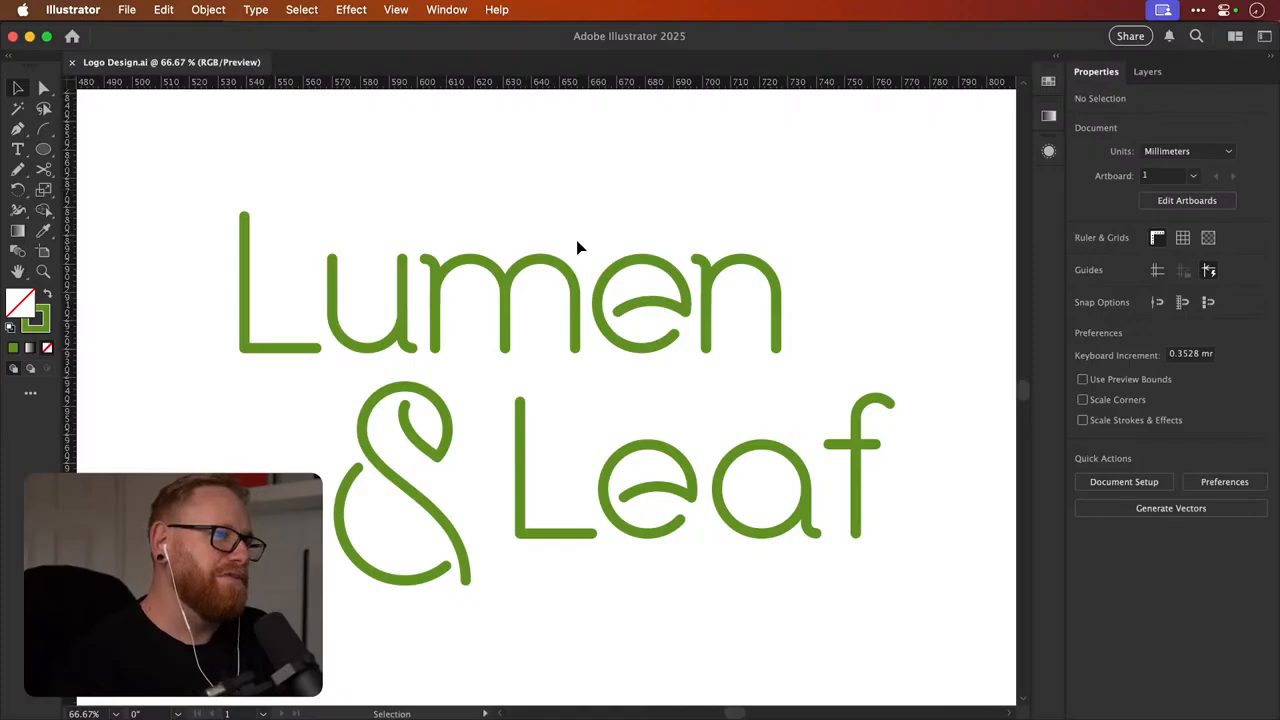
{"action": "scroll", "coordinate": [491, 323], "scroll_direction": "left", "scroll_amount": 2}
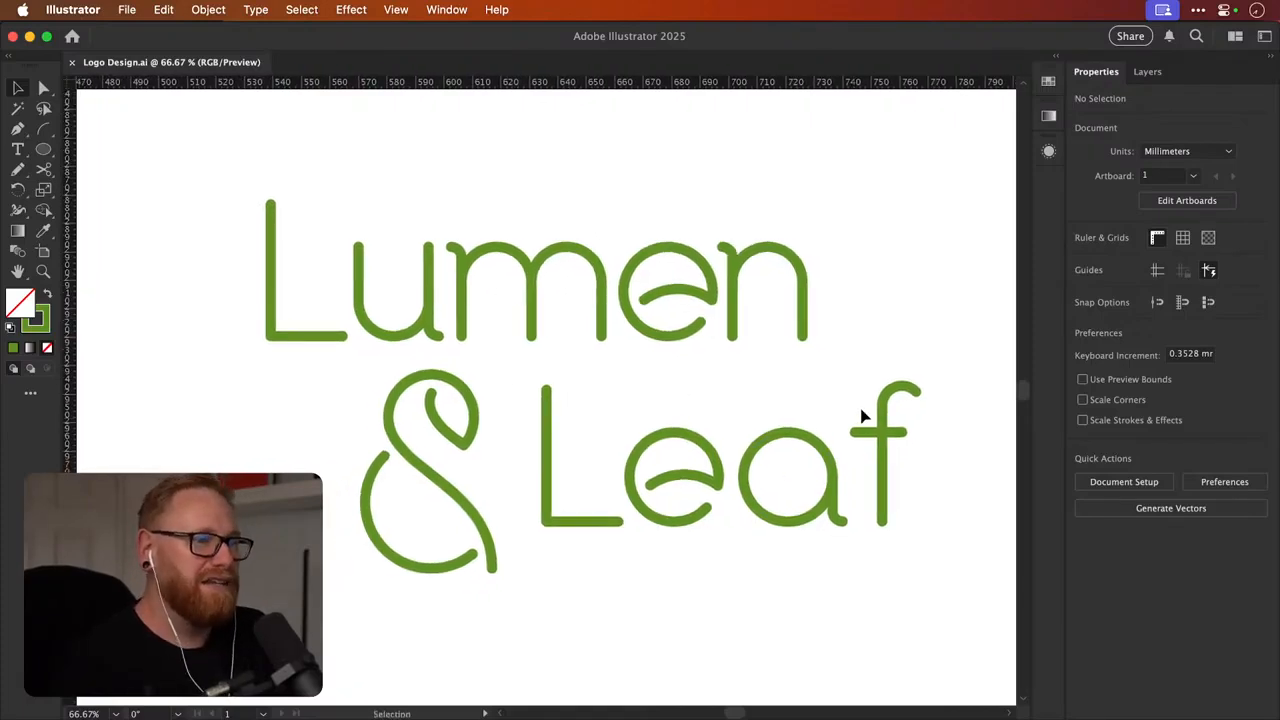
{"action": "key", "text": "z"}
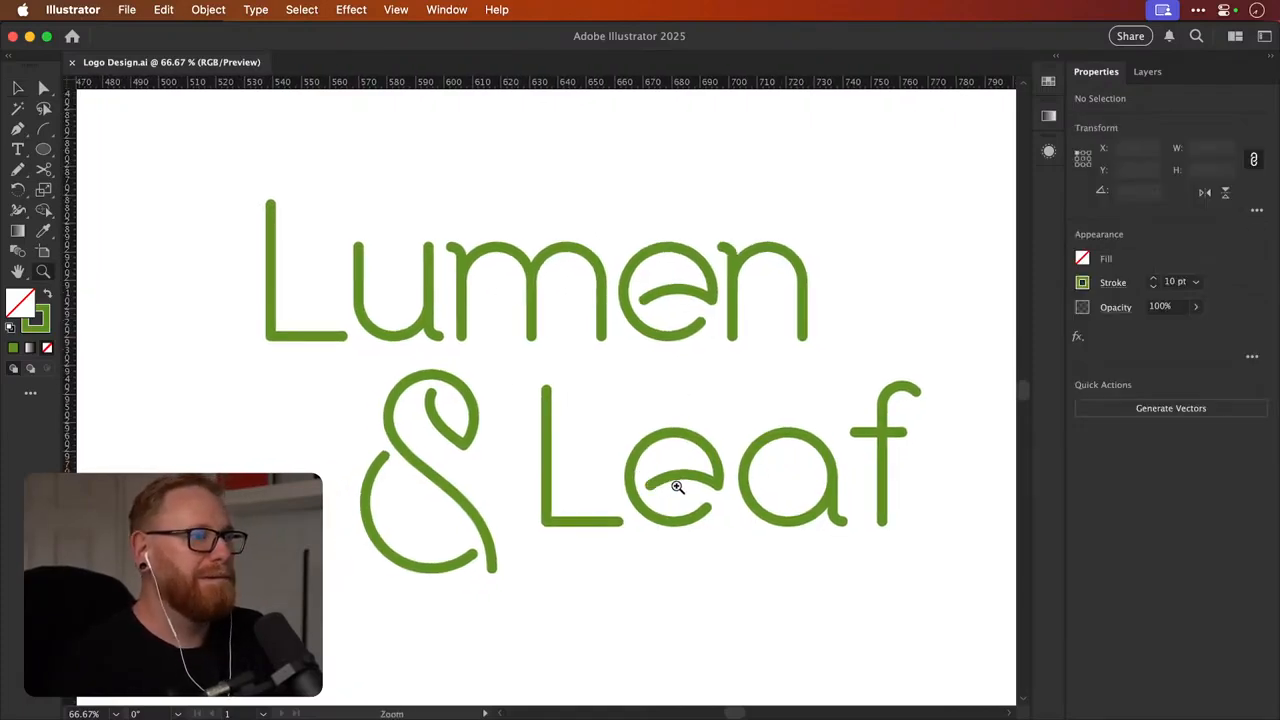
Compare the customised stacked lettering with the other logo versions on the canvas, checking its letter spacing
{"action": "key", "text": "super+minus"}
{"action": "key", "text": "super+minus"}
{"action": "key", "text": "super+minus"}
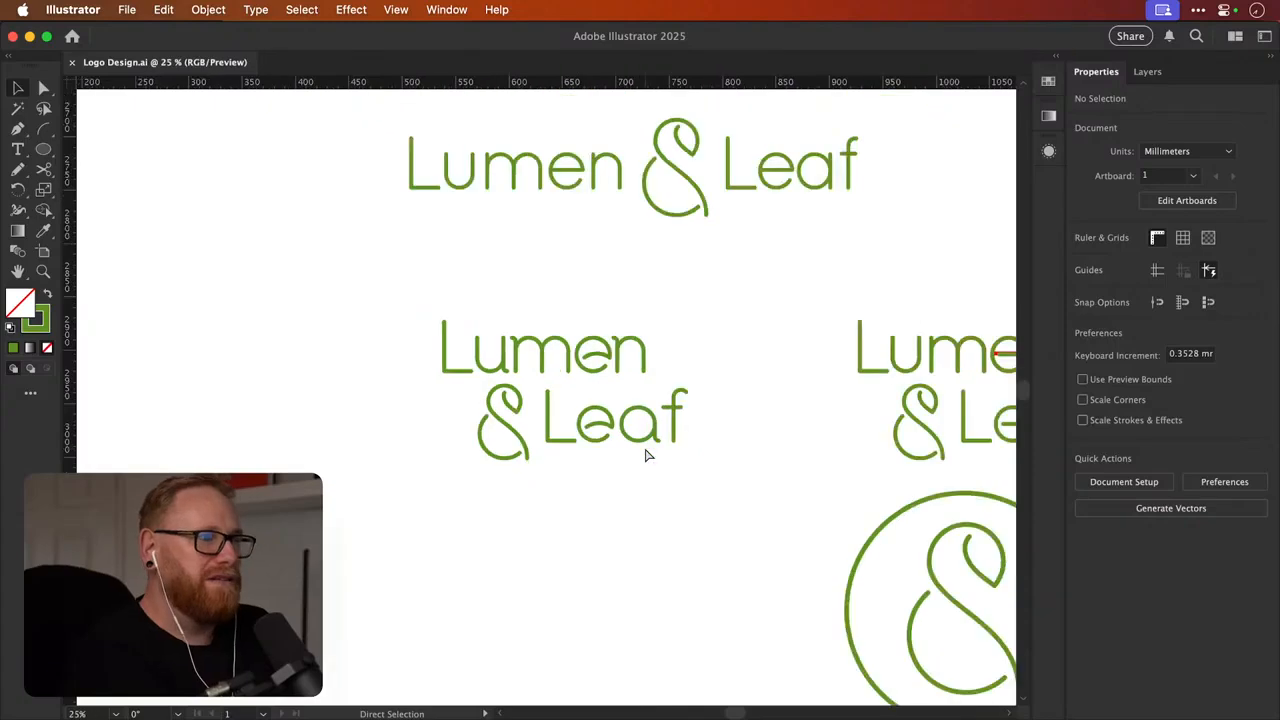
{"action": "left_click_drag", "start_coordinate": [720, 371], "coordinate": [532, 441]}
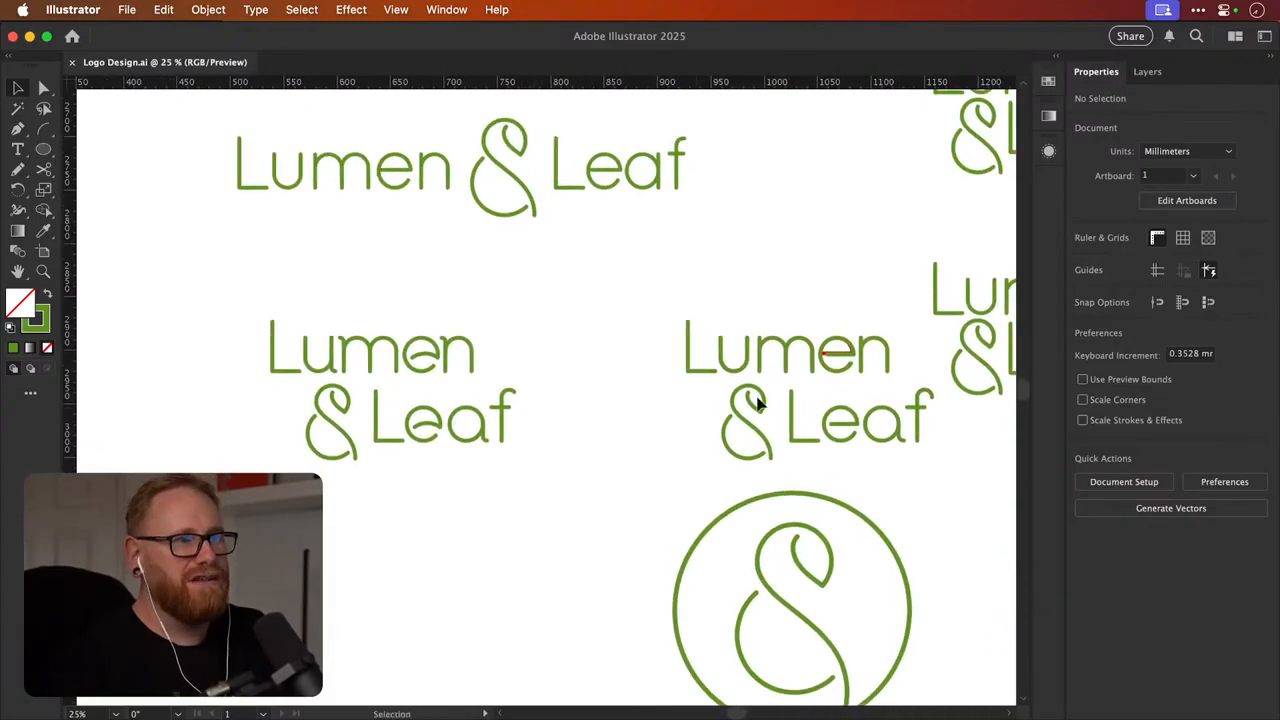
{"action": "left_click_drag", "start_coordinate": [772, 361], "coordinate": [649, 371]}
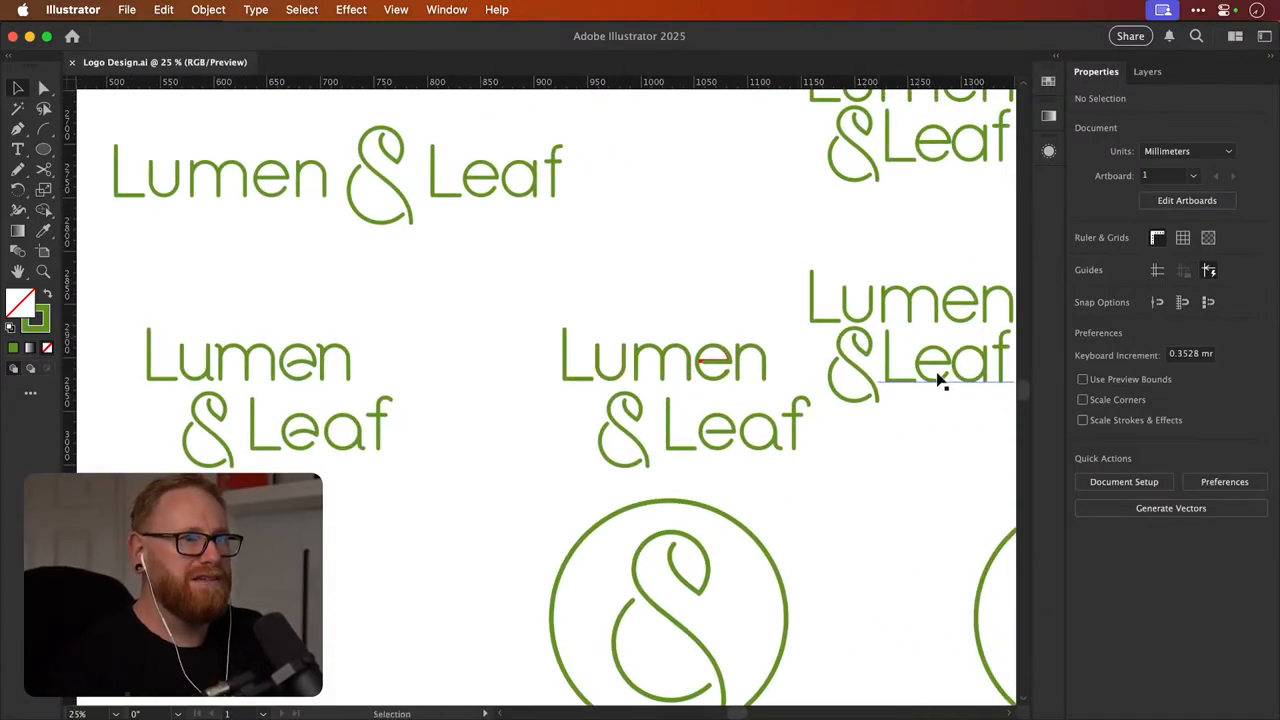
{"action": "left_click_drag", "start_coordinate": [576, 414], "coordinate": [767, 398]}
{"action": "key", "text": "z"}
{"action": "left_click_drag", "start_coordinate": [425, 398], "coordinate": [690, 394]}
{"action": "key", "text": "v"}
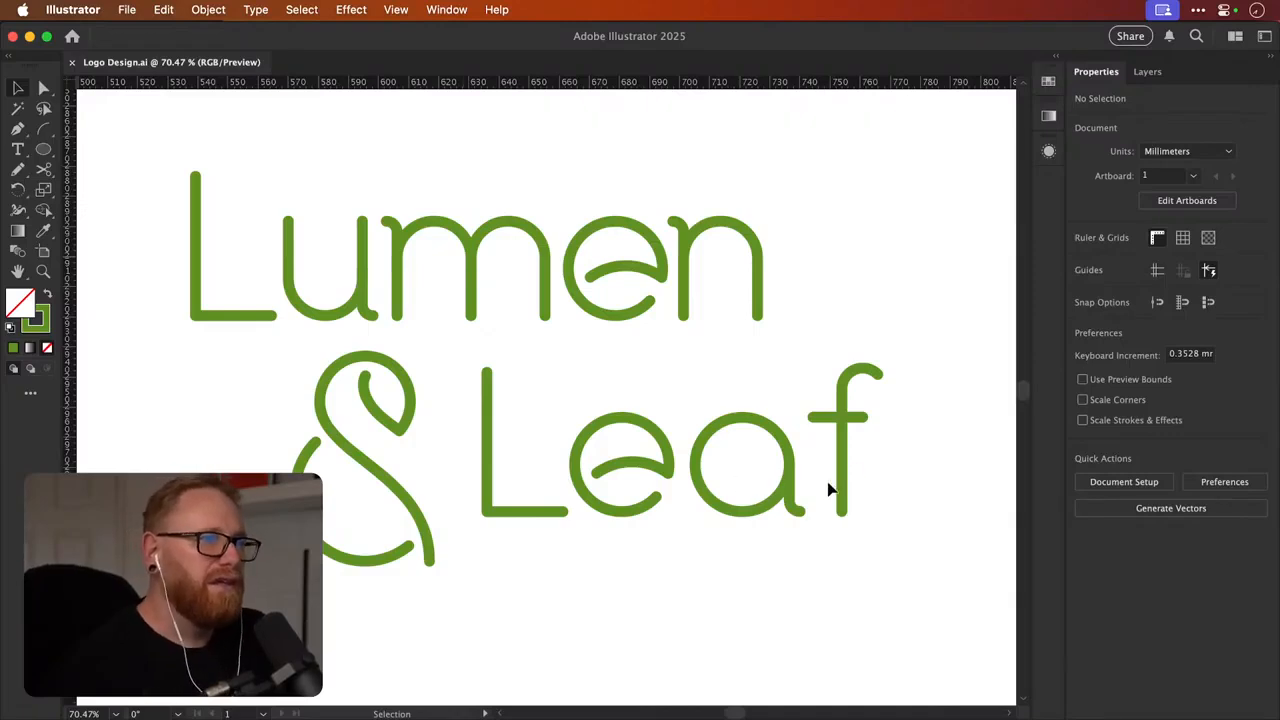
Move the f of Leaf with its crossbar slightly closer to the a to tighten the spacing
{"action": "left_click", "coordinate": [818, 416]}
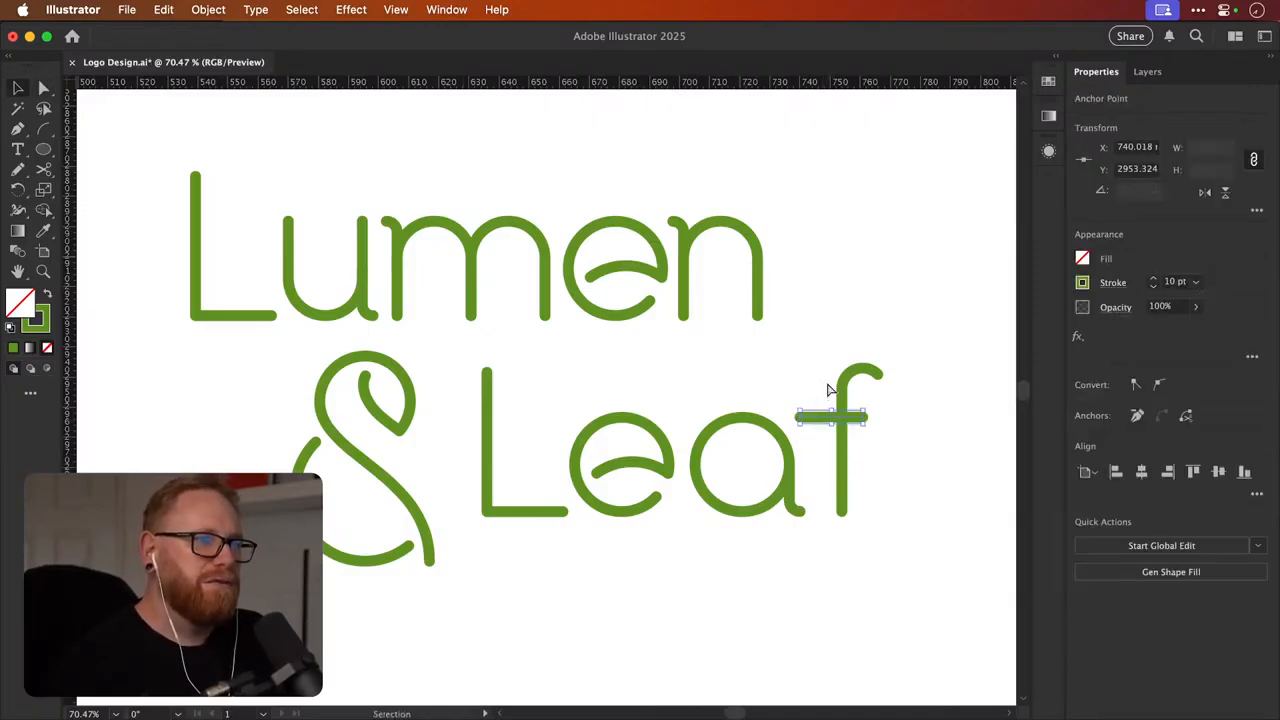
{"action": "key", "text": "shift+Left"}
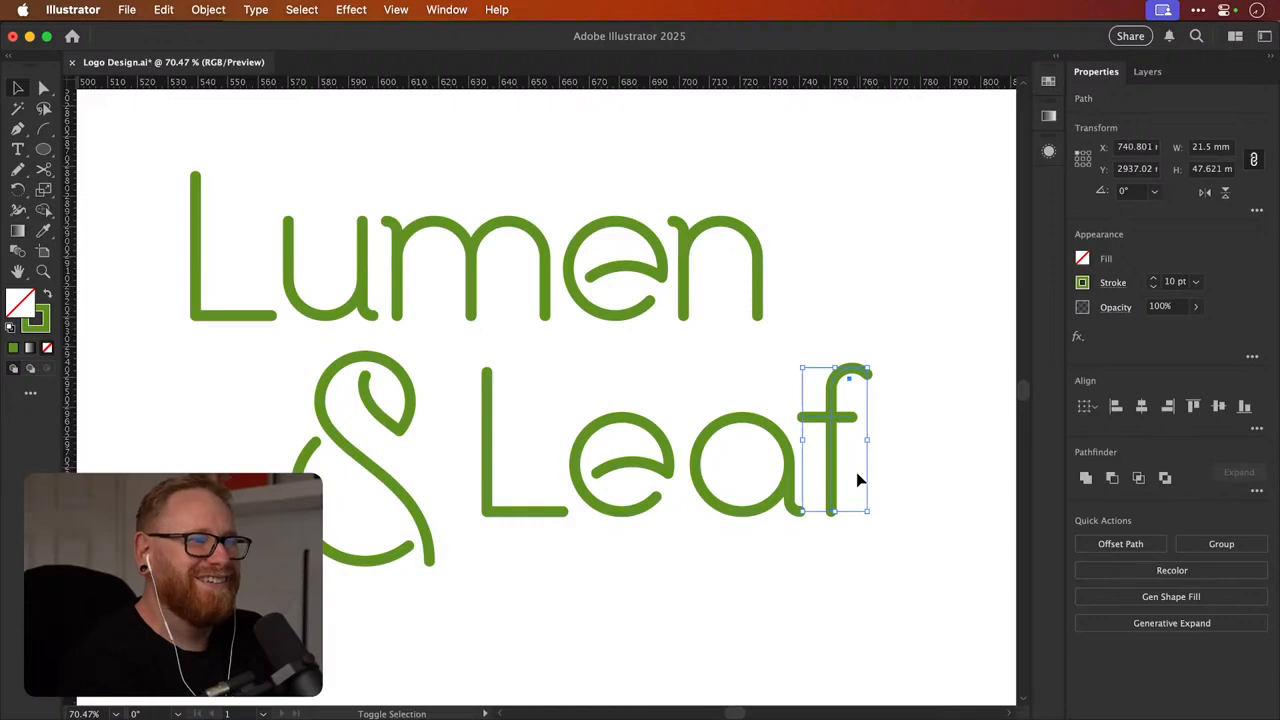
{"action": "key", "text": "shift+Right"}
{"action": "key", "text": "Left"}
{"action": "key", "text": "Left"}
{"action": "key", "text": "Left"}
{"action": "key", "text": "Left"}
{"action": "key", "text": "Left"}
{"action": "key", "text": "super+shift+a"}
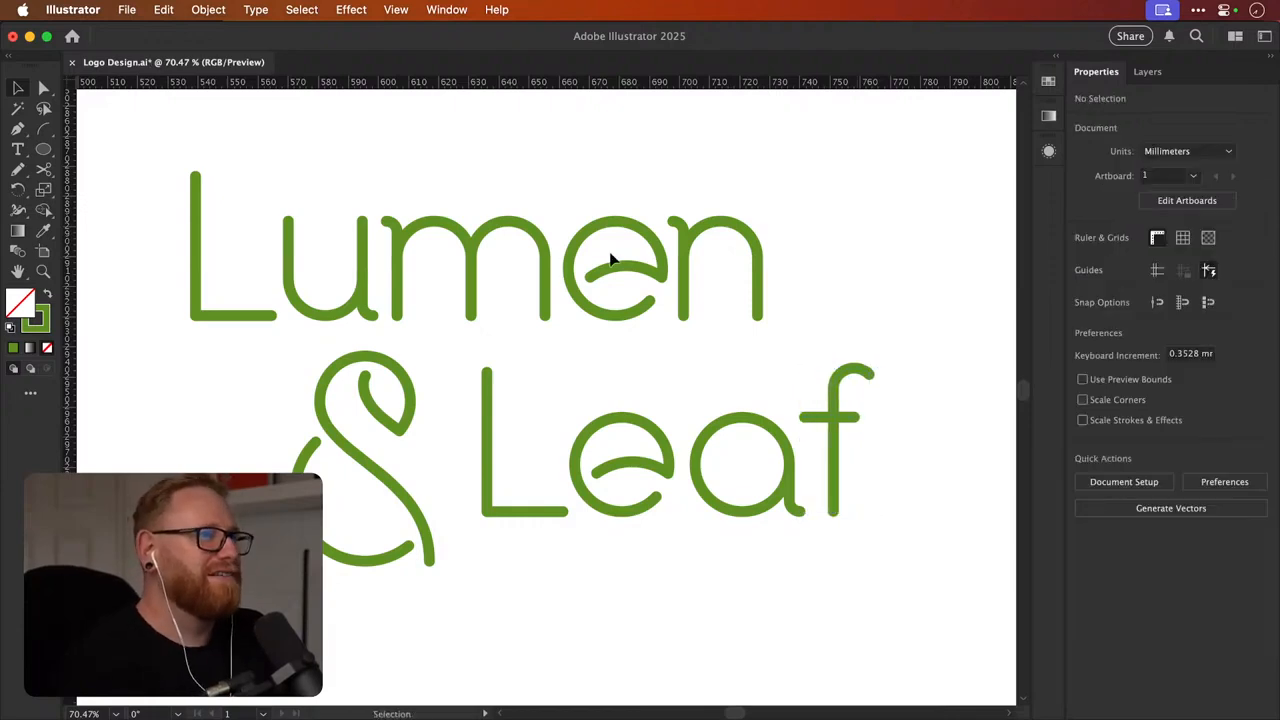
Nudge the m, e and n of Lumen together about 1.4 mm away from the u
{"action": "left_click_drag", "start_coordinate": [395, 183], "coordinate": [777, 323]}
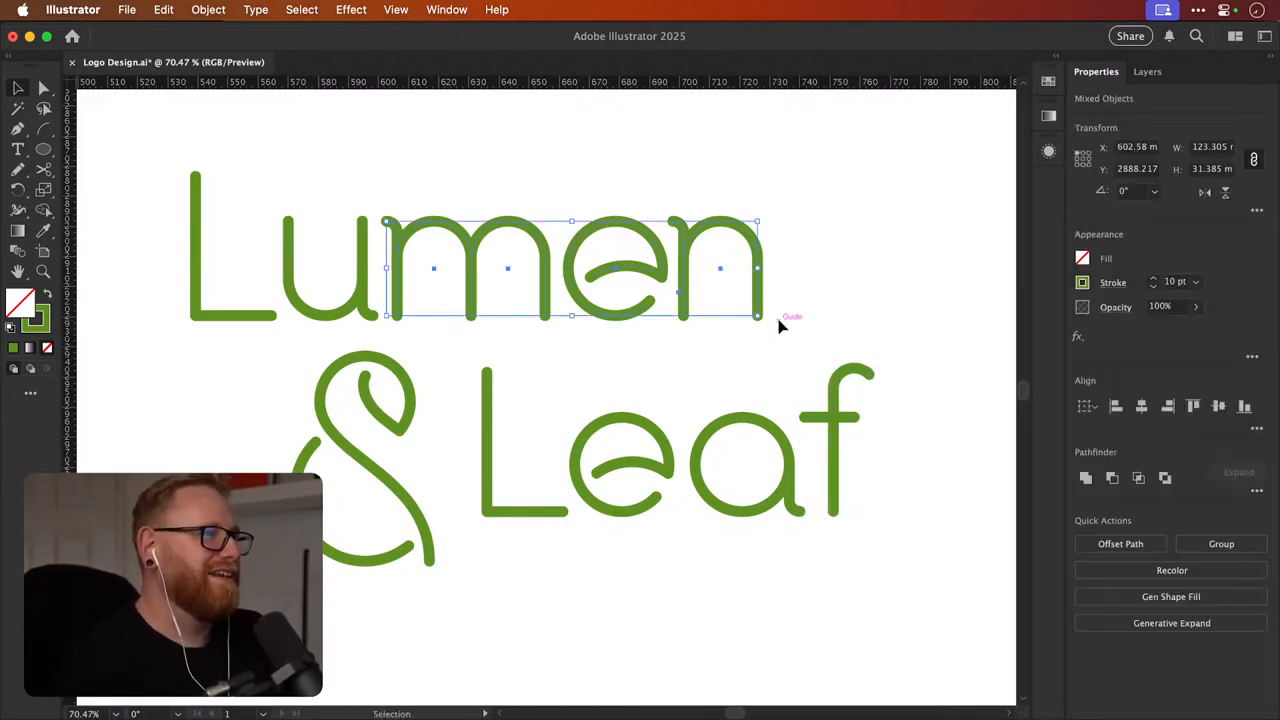
{"action": "key", "text": "Right"}
{"action": "key", "text": "Right"}
{"action": "key", "text": "Right"}
{"action": "key", "text": "Right"}
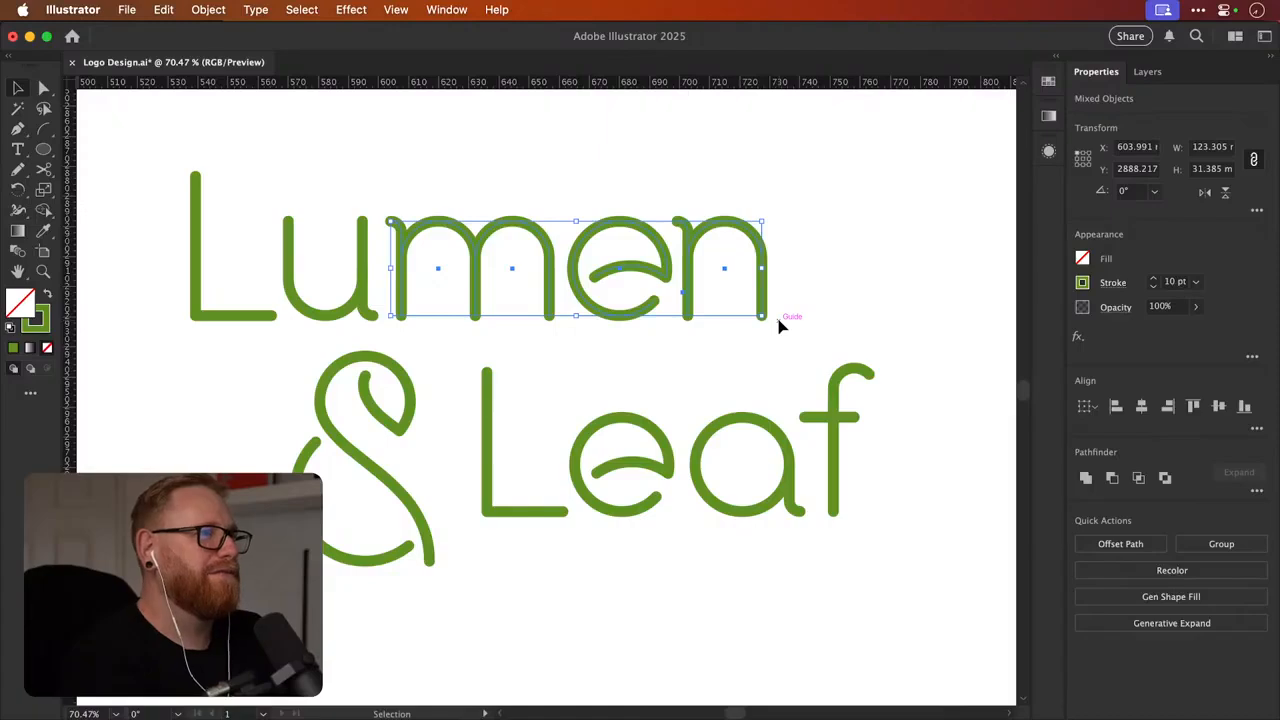
Nudge the e and n of Lumen together about 0.7 mm away from the m
{"action": "left_click_drag", "start_coordinate": [602, 195], "coordinate": [797, 309]}
{"action": "key", "text": "Right"}
{"action": "key", "text": "Right"}
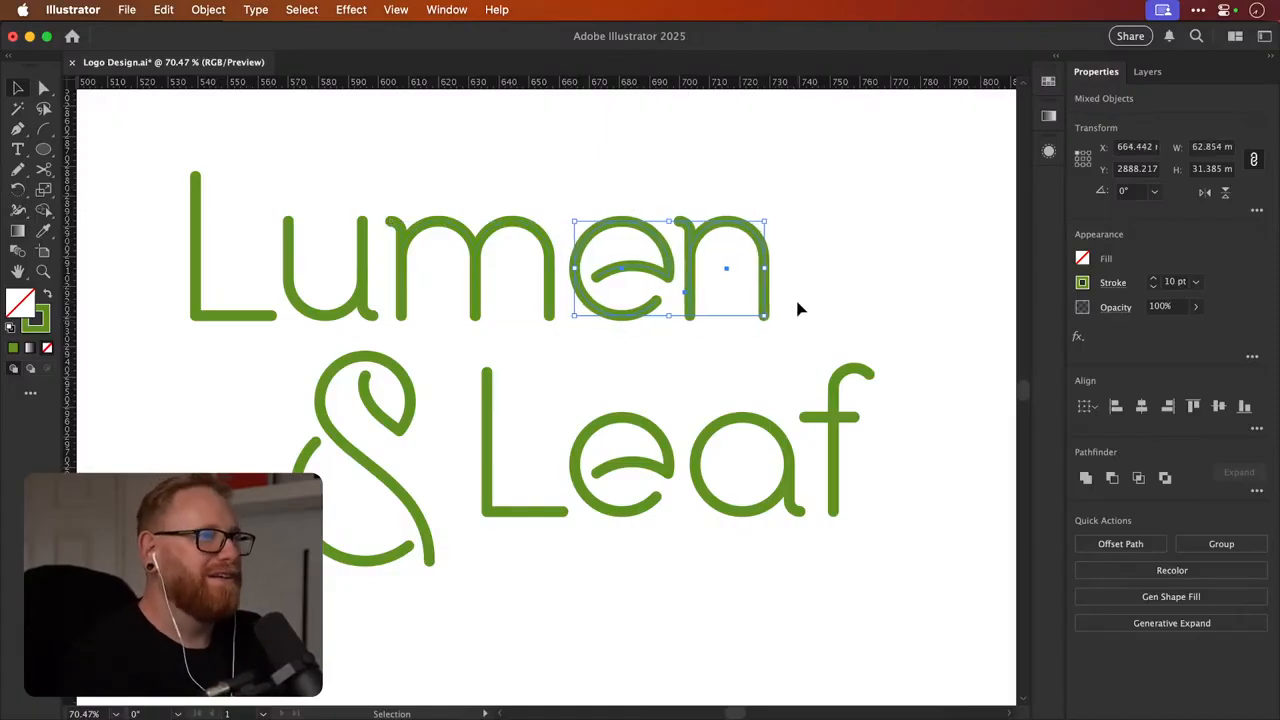
{"action": "left_click", "coordinate": [797, 309]}
Nudge the n of Lumen slightly away from the e to even out the gap between them
{"action": "left_click", "coordinate": [760, 320]}
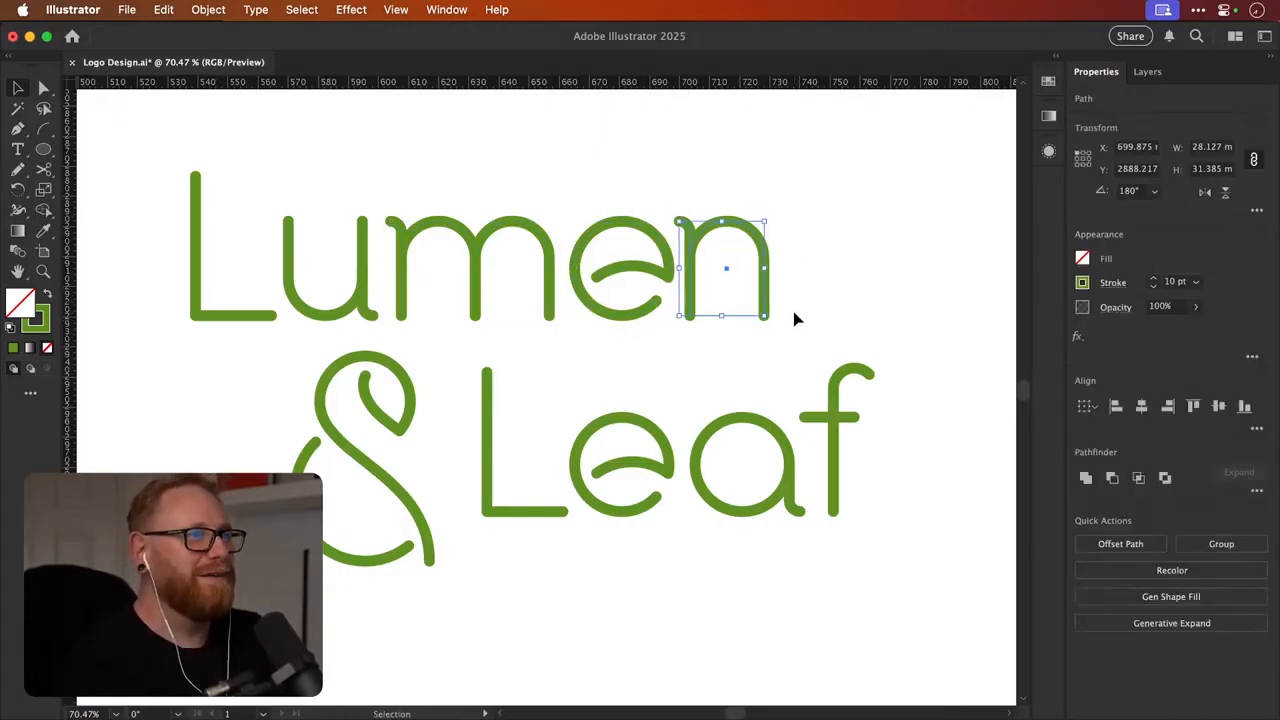
{"action": "key", "text": "Right"}
{"action": "key", "text": "Right"}
{"action": "key", "text": "Right"}
{"action": "key", "text": "Right"}
{"action": "key", "text": "Right"}
{"action": "key", "text": "Right"}
{"action": "key", "text": "Right"}
{"action": "key", "text": "Right"}
{"action": "key", "text": "a"}
{"action": "left_click", "coordinate": [794, 317]}
Move the whole word Leaf about 7 mm closer to the ampersand
{"action": "key", "text": "super+minus"}
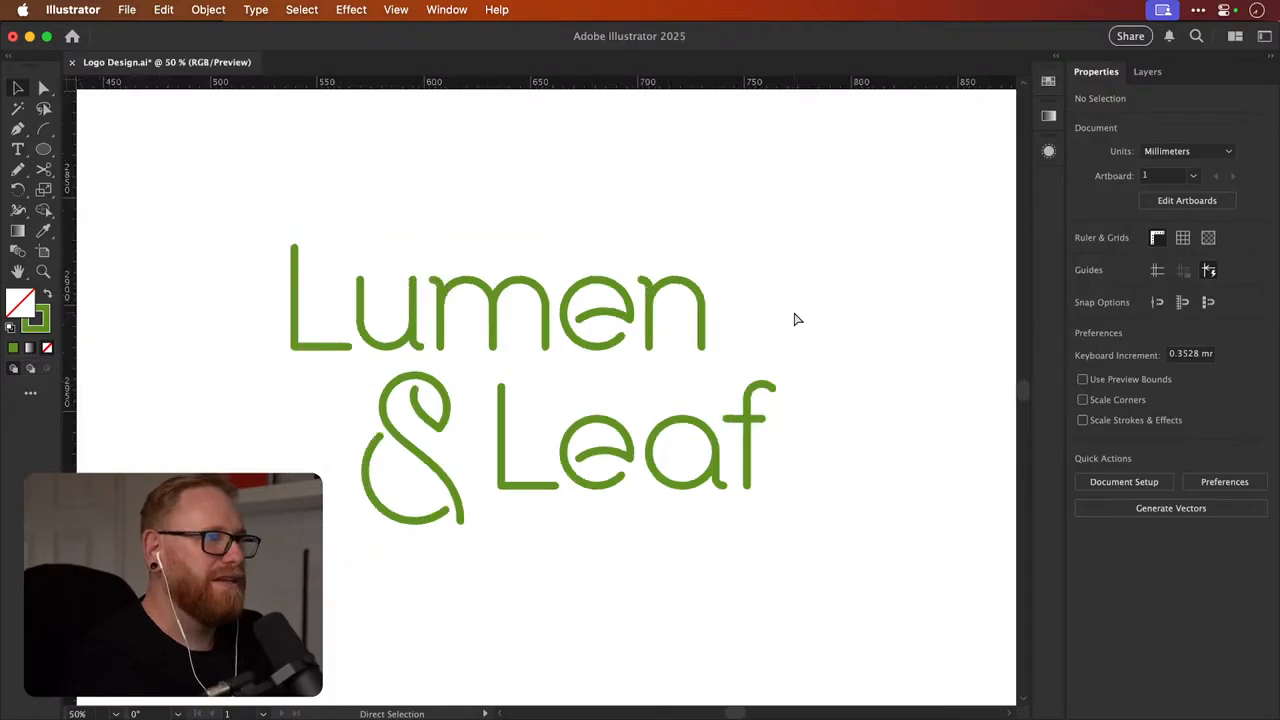
{"action": "key", "text": "super+minus"}
{"action": "key", "text": "super+minus"}
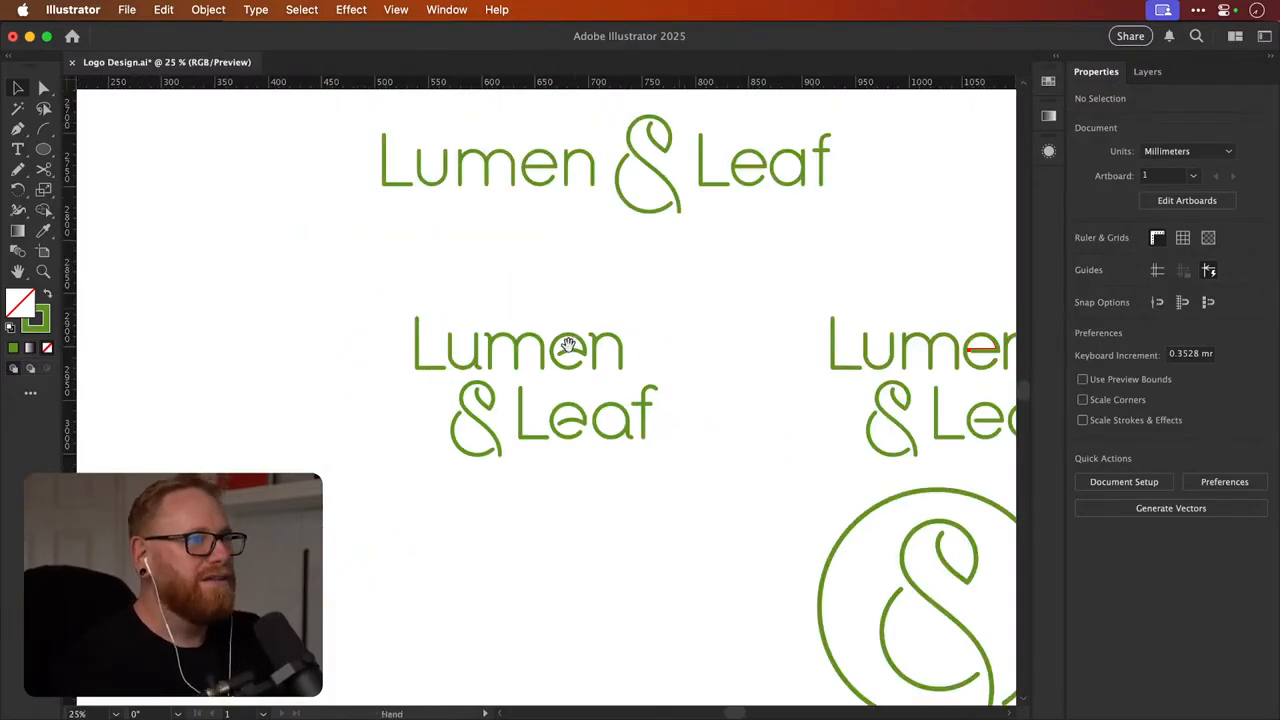
{"action": "left_click_drag", "start_coordinate": [567, 345], "coordinate": [501, 367]}
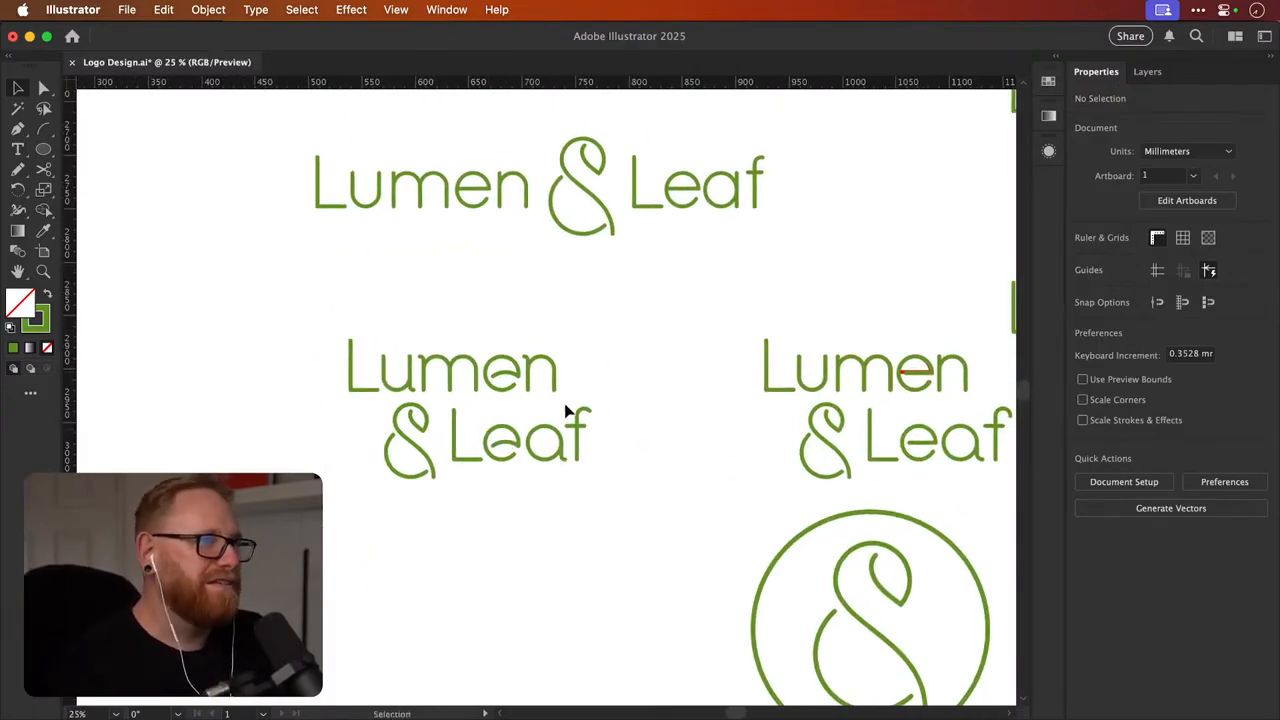
{"action": "scroll", "coordinate": [405, 425], "scroll_direction": "up", "scroll_amount": 3}
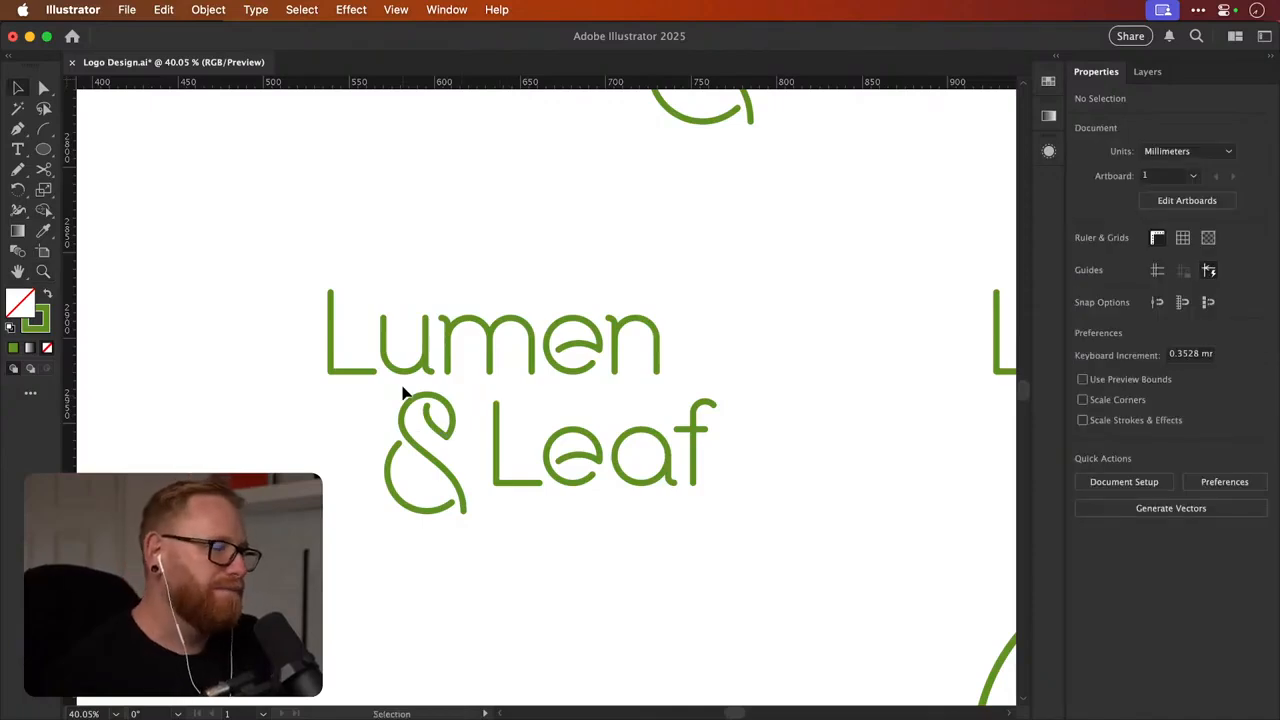
{"action": "mouse_move", "coordinate": [480, 400]}
{"action": "left_mouse_down"}
{"action": "mouse_move", "coordinate": [739, 539]}
{"action": "mouse_move", "coordinate": [737, 527]}
{"action": "left_mouse_up"}
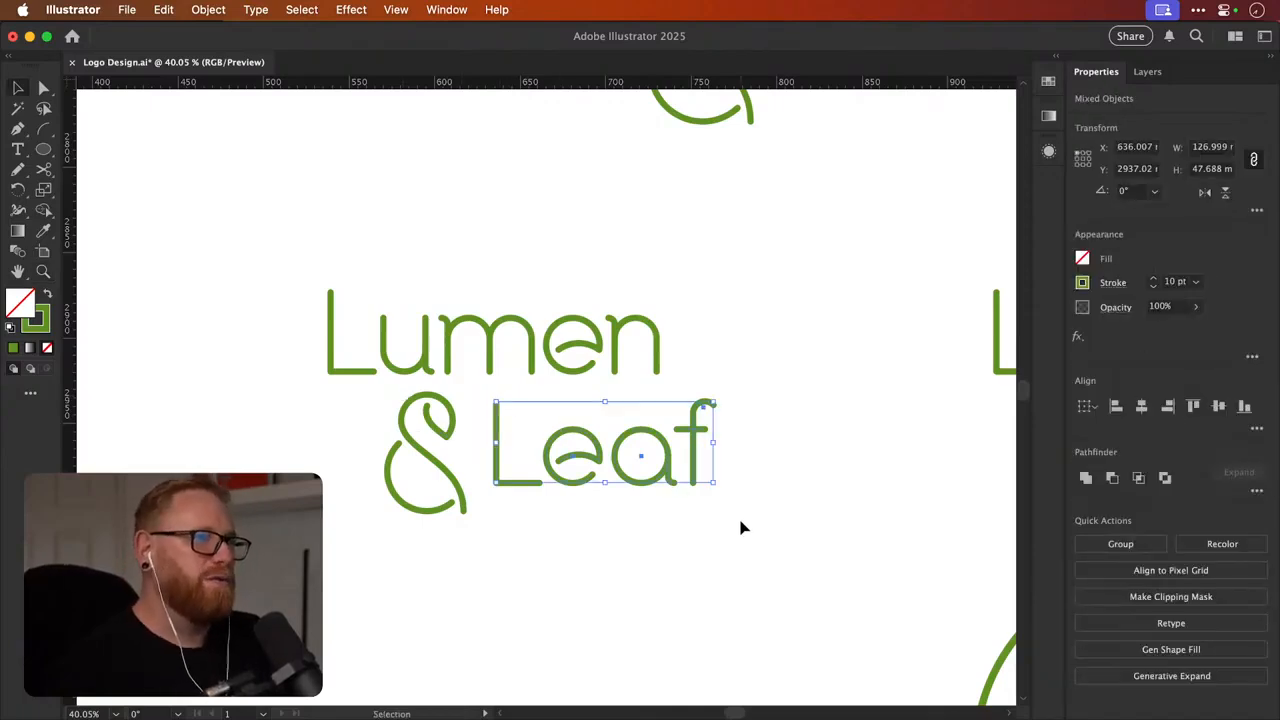
{"action": "key", "text": "shift+Left"}
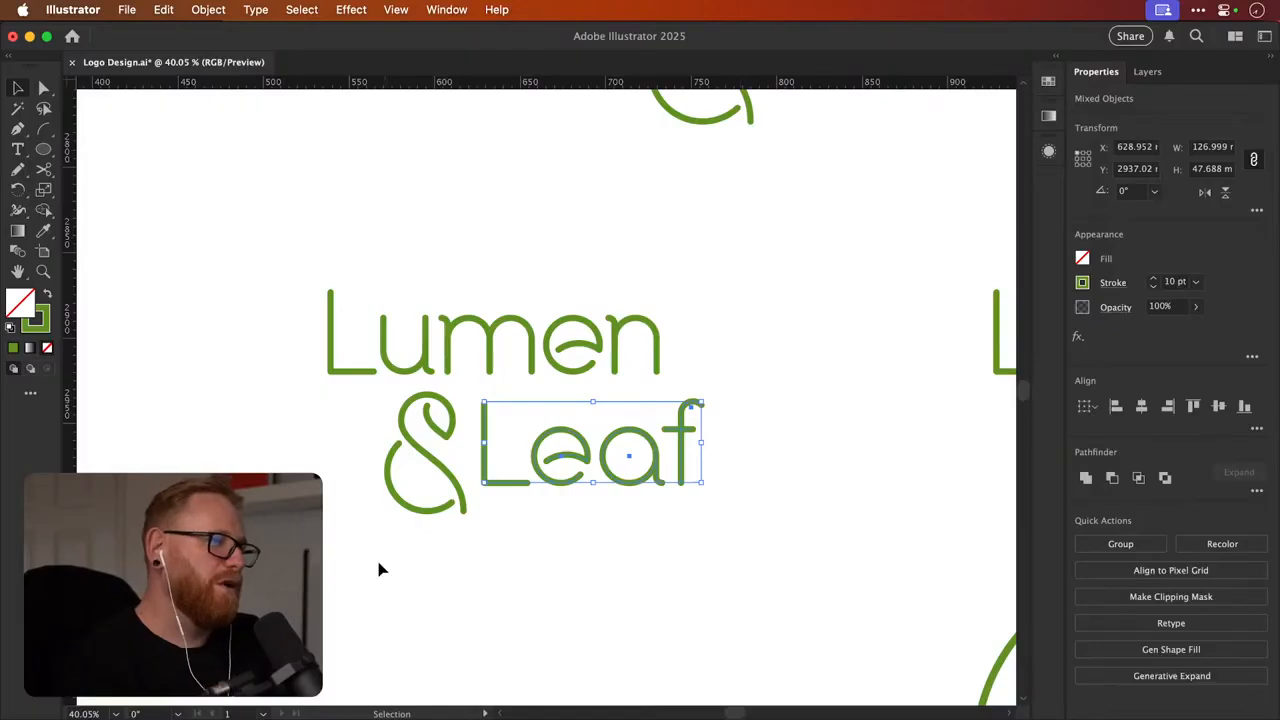
Move the ampersand and Leaf together about 25 mm left so the f ends beneath the n of Lumen
{"action": "left_click_drag", "start_coordinate": [382, 556], "coordinate": [450, 370]}
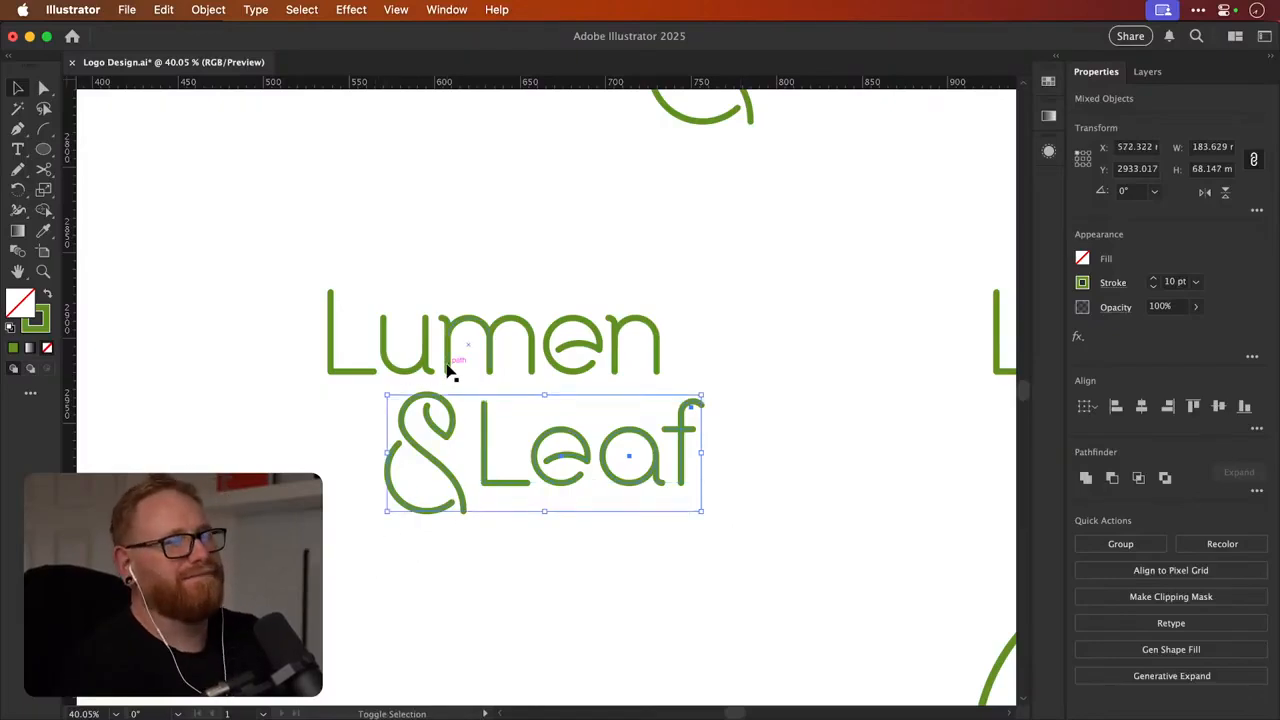
{"action": "key", "text": "shift+Left"}
{"action": "key", "text": "shift+Left"}
{"action": "key", "text": "shift+Left"}
{"action": "key", "text": "shift+Left"}
{"action": "key", "text": "shift+Left"}
{"action": "key", "text": "shift+Left"}
{"action": "key", "text": "shift+Left"}
{"action": "key", "text": "shift+Left"}
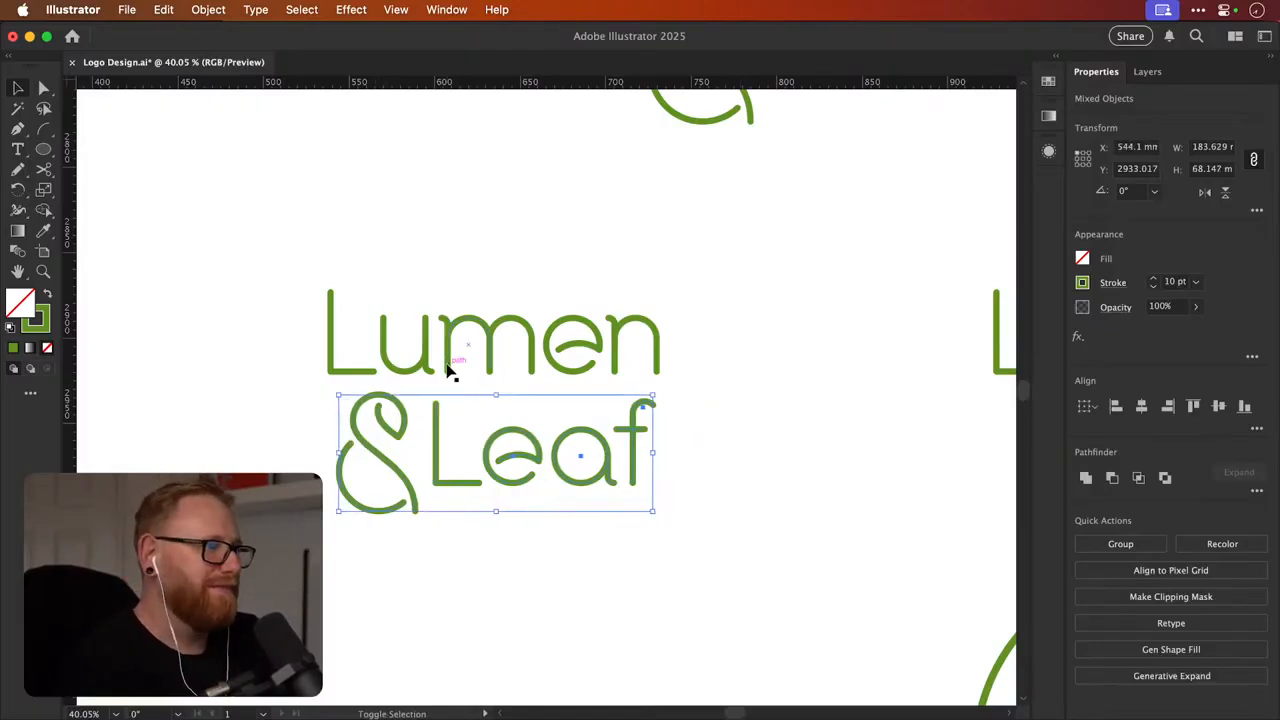
{"action": "key", "text": "shift+Right"}
{"action": "key", "text": "shift+Right"}
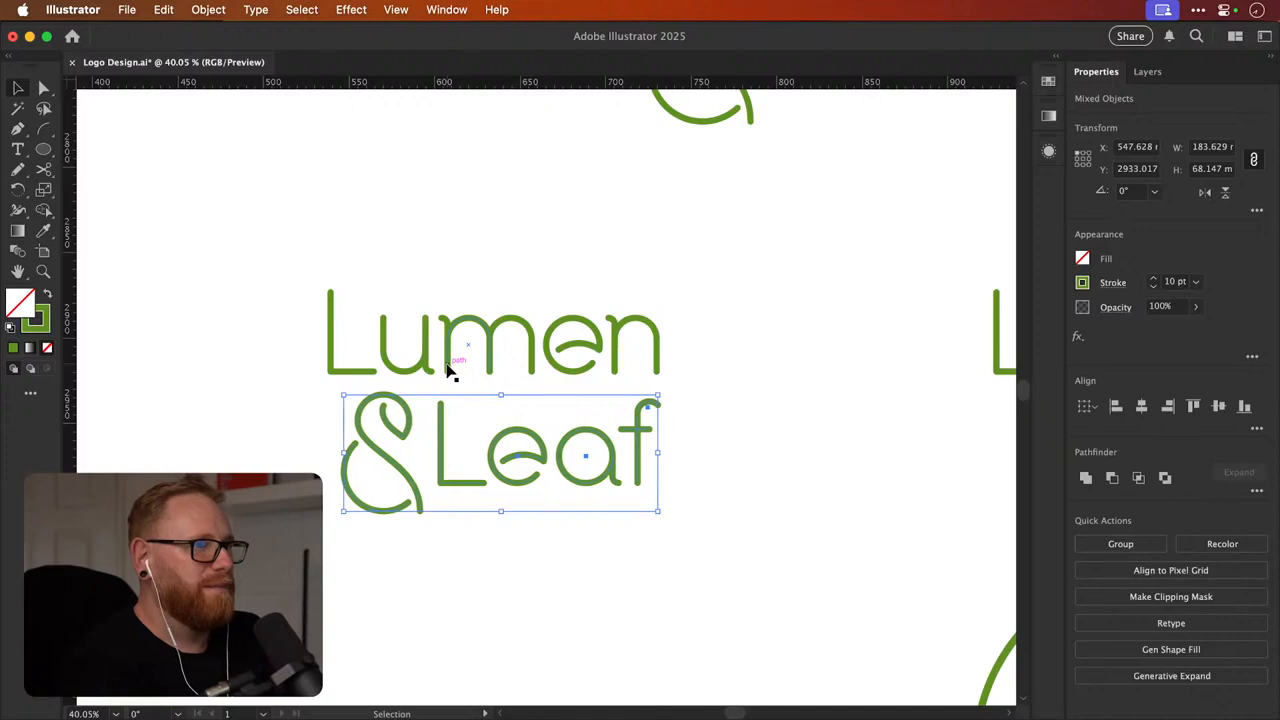
{"action": "key", "text": "super+shift+a"}
Group the letters of Leaf, align their top edge with the top of the ampersand, and ungroup them again
{"action": "left_click_drag", "start_coordinate": [452, 512], "coordinate": [669, 374]}
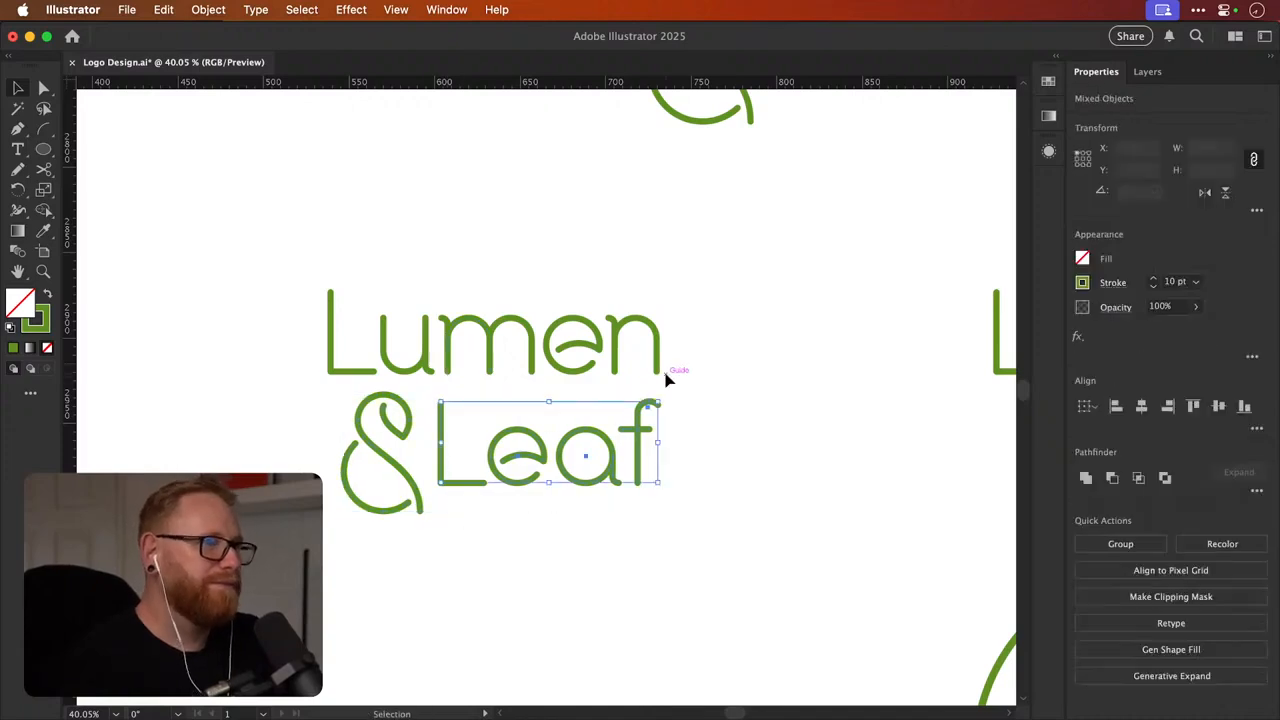
{"action": "key", "text": "super+g"}
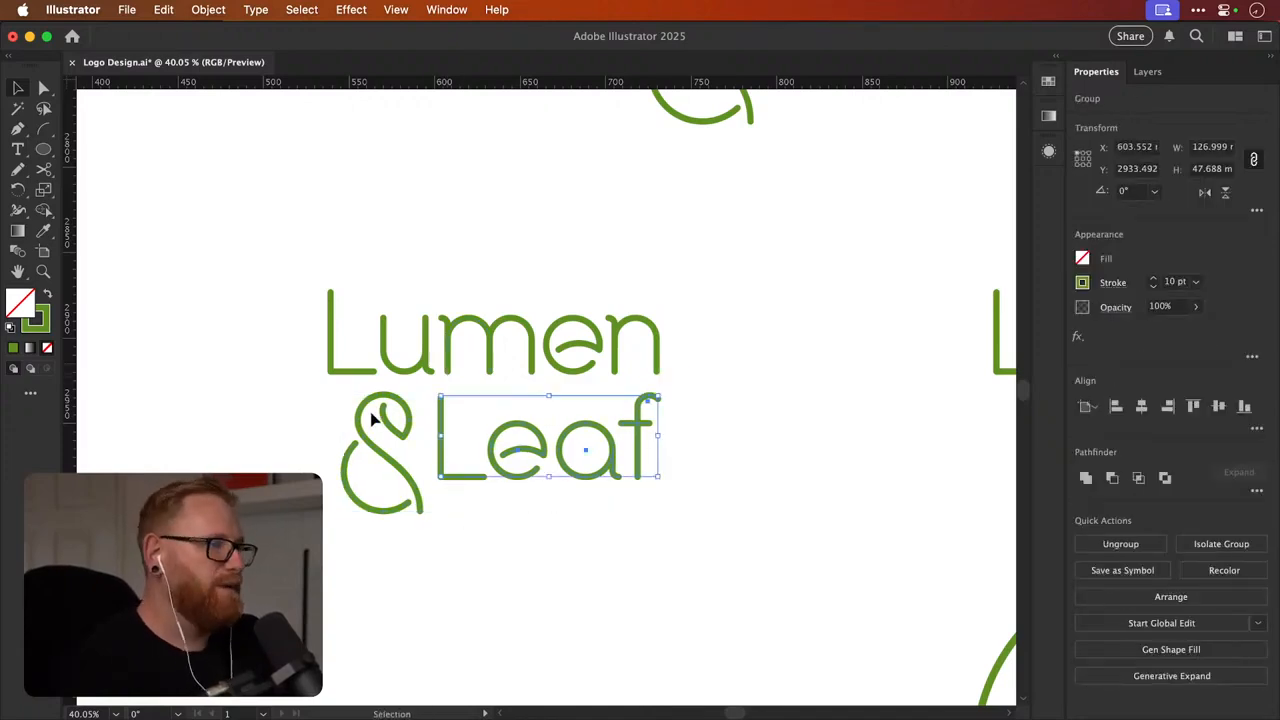
{"action": "left_click", "coordinate": [389, 395], "text": "shift"}
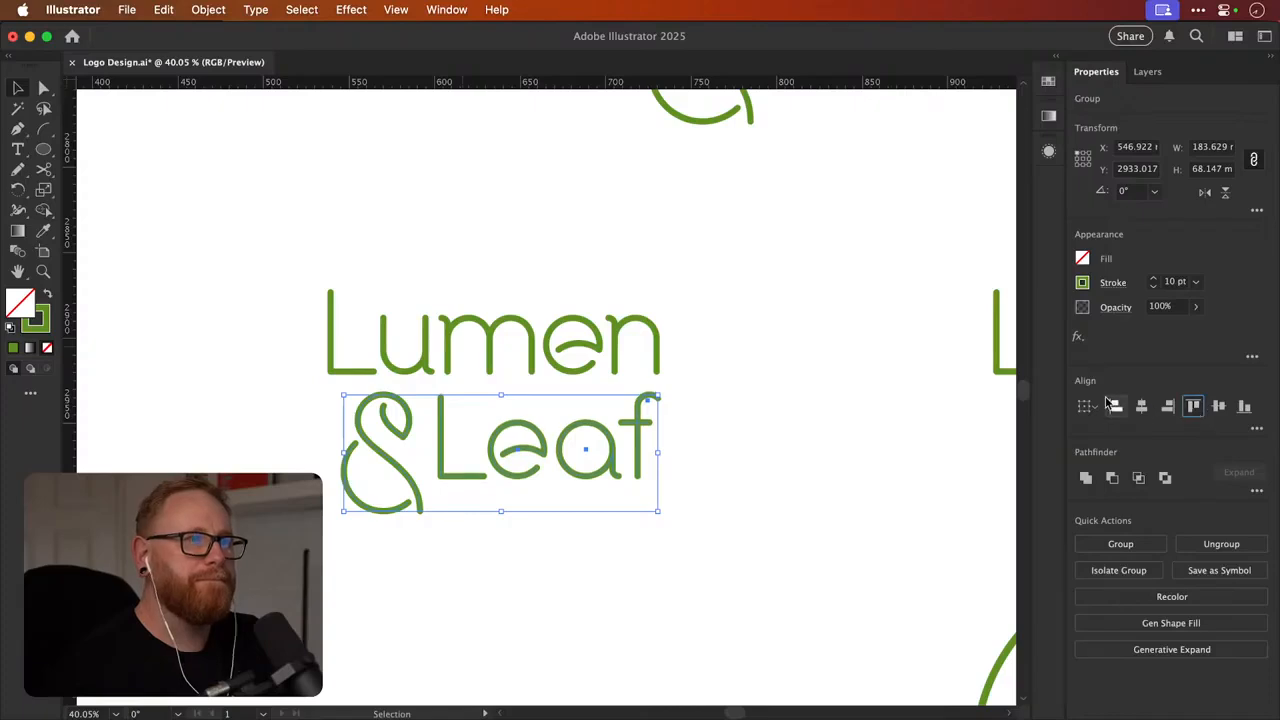
{"action": "key", "text": "super+shift+a"}
{"action": "left_click", "coordinate": [582, 428]}
{"action": "key", "text": "super+shift+g"}
{"action": "left_click", "coordinate": [731, 408]}
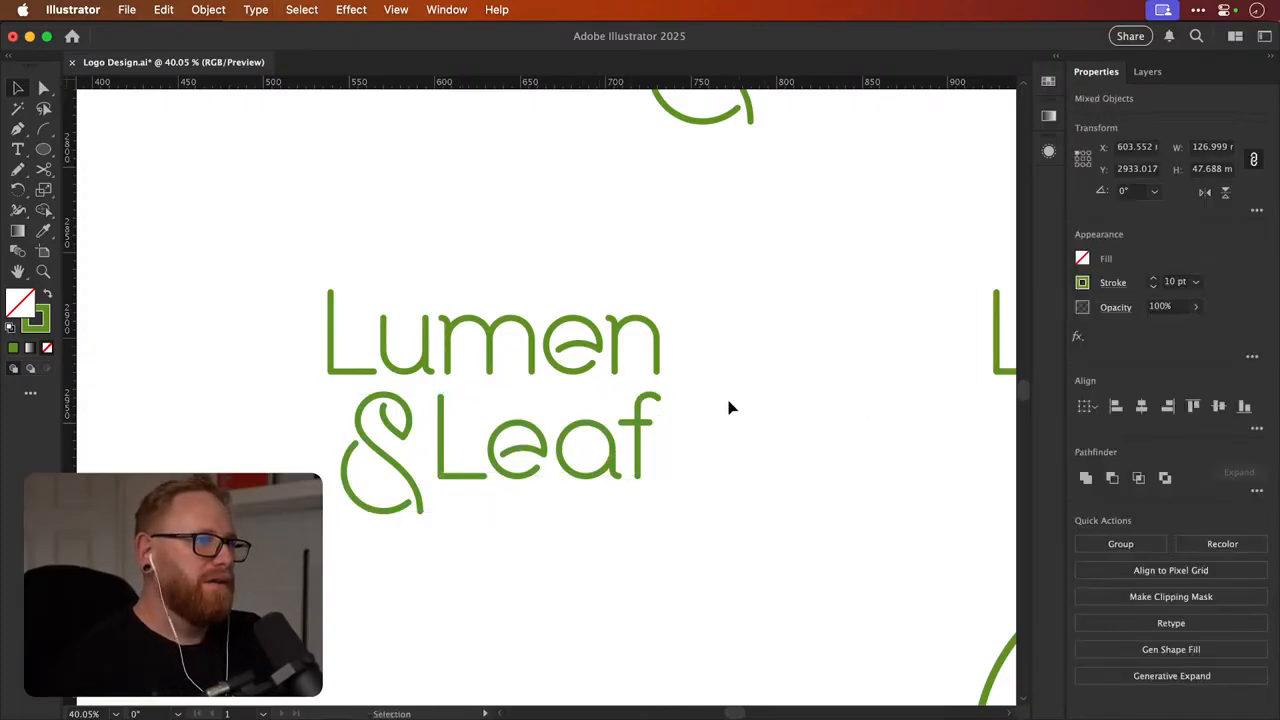
Replace the straight crossbar of the f with a rotated copy of the curved bar from the e in Lumen
{"action": "key", "text": "space"}
{"action": "key", "text": "super+space"}
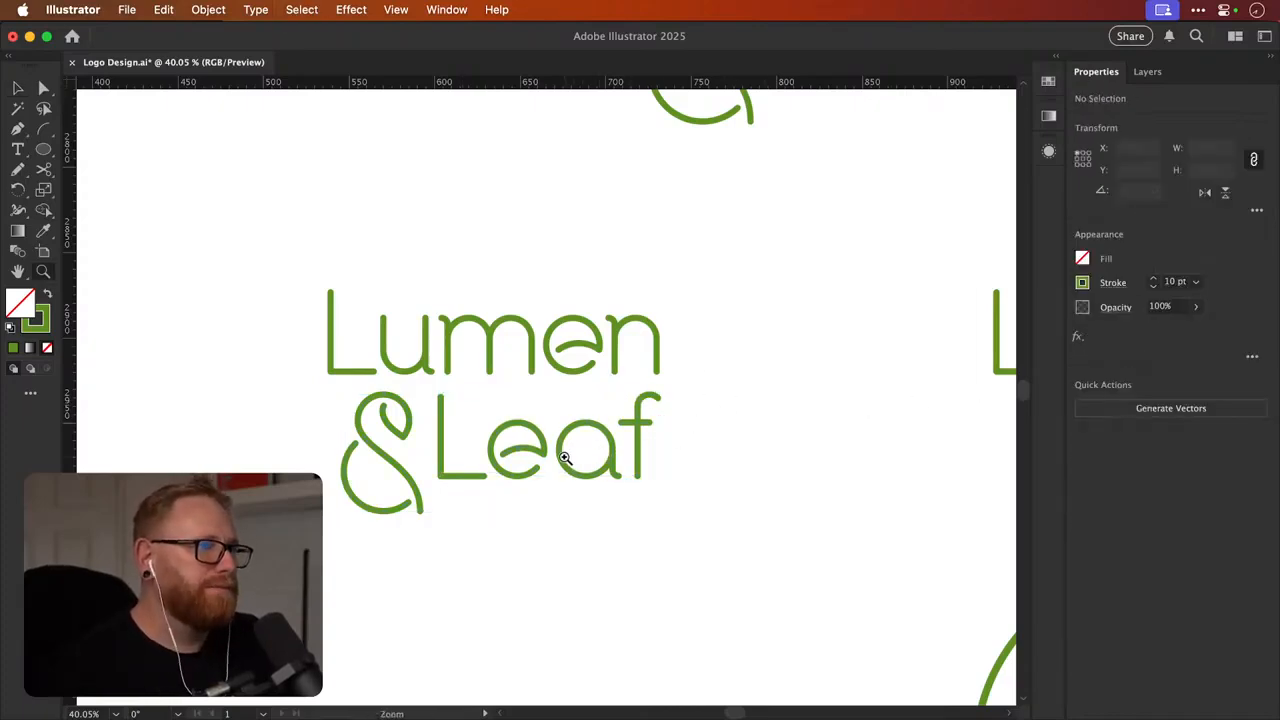
{"action": "left_click_drag", "start_coordinate": [562, 451], "coordinate": [691, 431]}
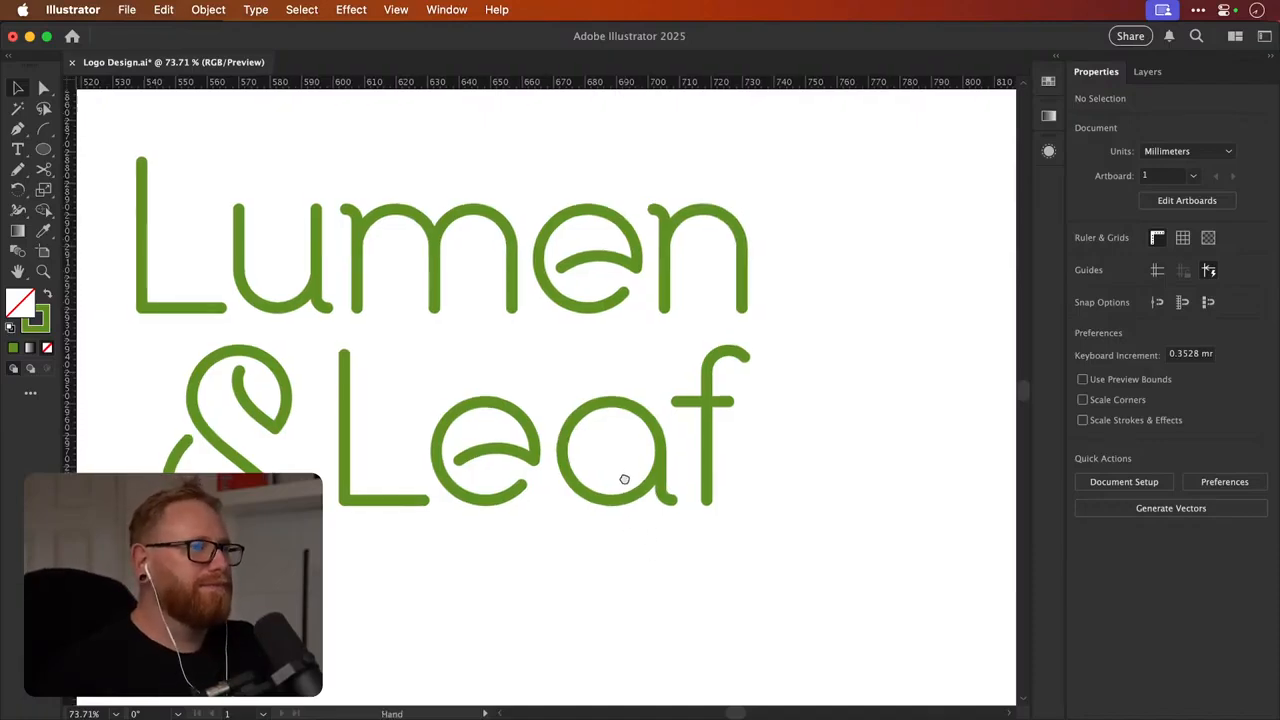
{"action": "scroll", "coordinate": [623, 480], "scroll_direction": "up", "scroll_amount": 2}
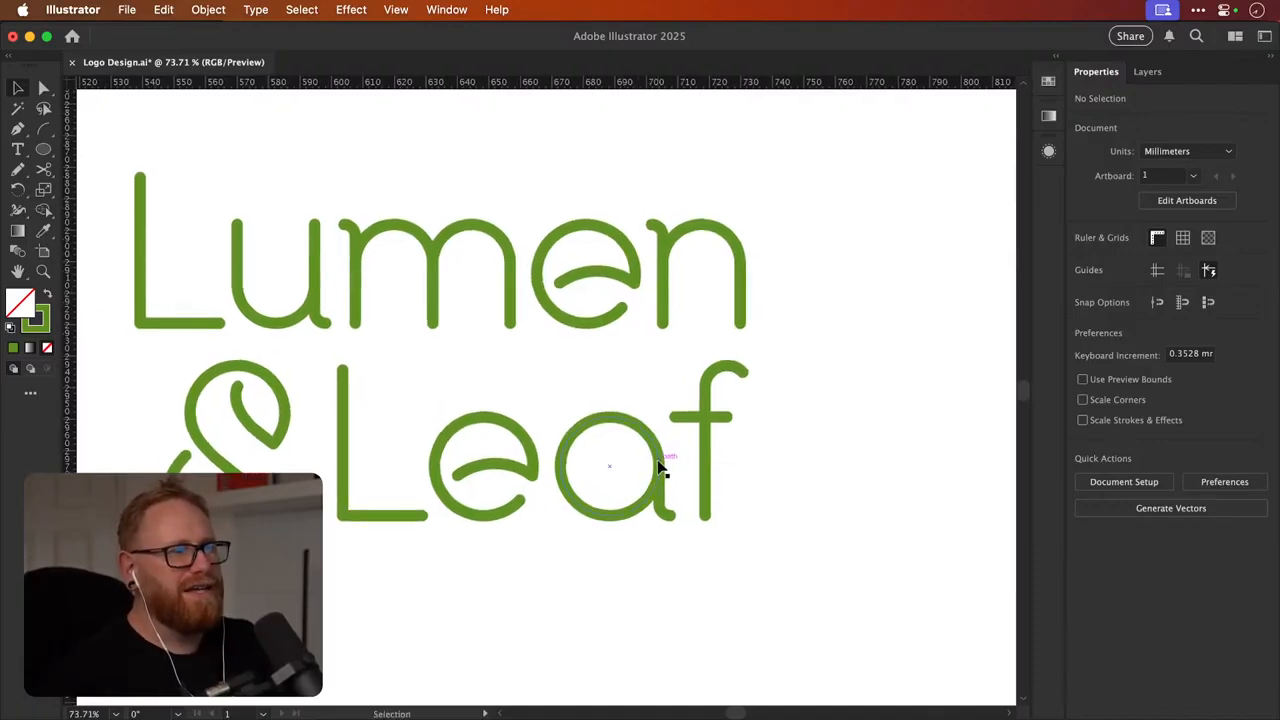
{"action": "left_click", "coordinate": [683, 422]}
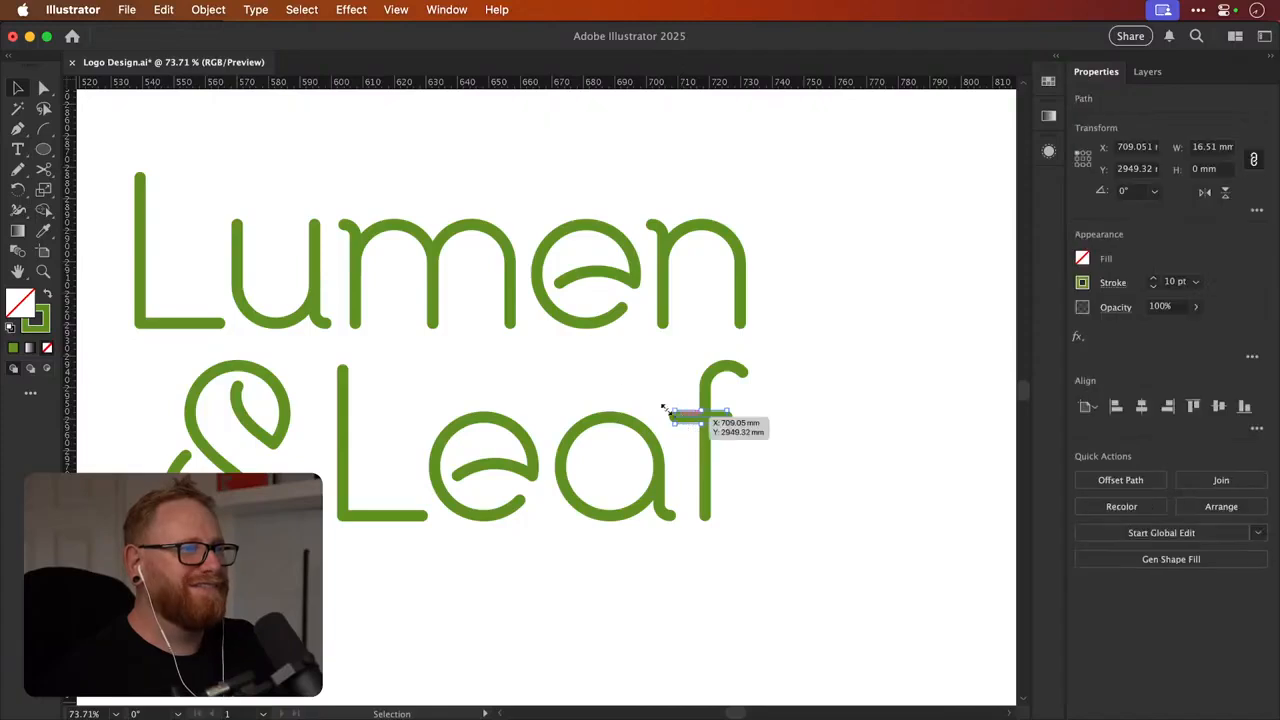
{"action": "left_click_drag", "start_coordinate": [600, 279], "coordinate": [727, 443]}
{"action": "key", "text": "r"}
{"action": "key", "text": "v"}
{"action": "left_click", "coordinate": [757, 397]}
Align the top of the curved crossbar with the bowl of the a and shift it about 3.5 mm towards the a
{"action": "left_click", "coordinate": [616, 423], "text": "shift"}
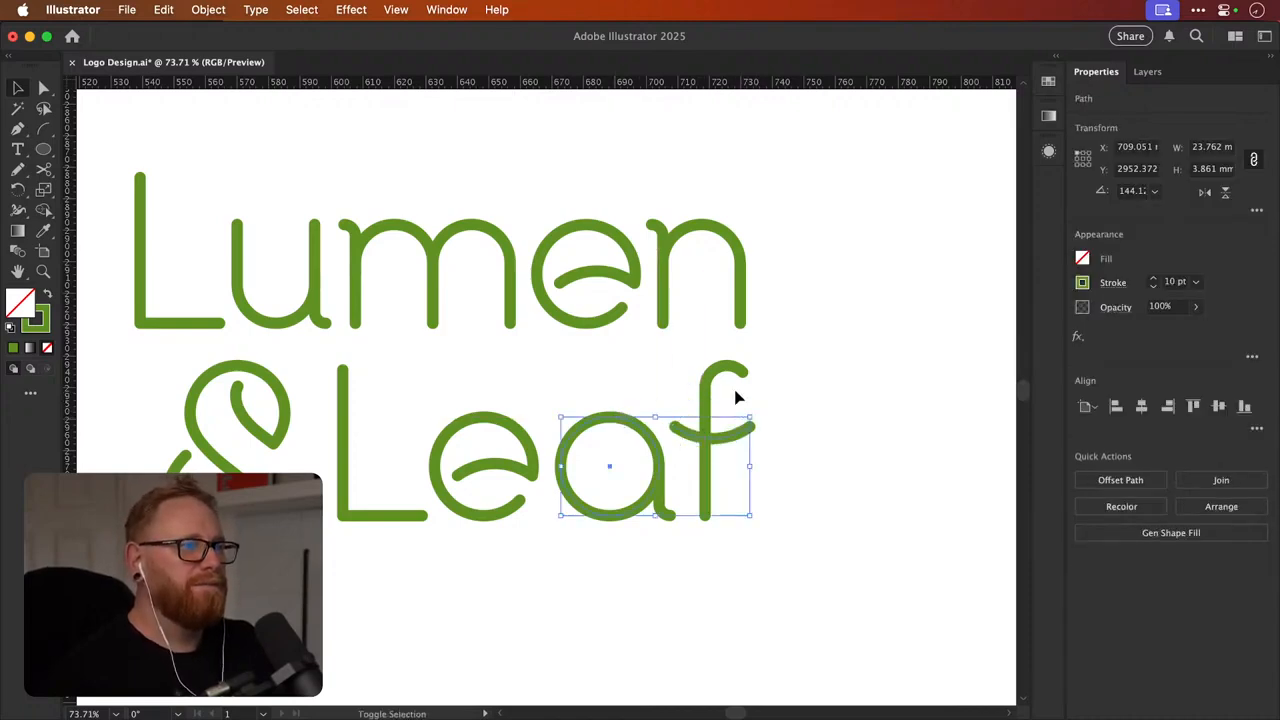
{"action": "left_click", "coordinate": [1193, 408]}
{"action": "left_click", "coordinate": [798, 387]}
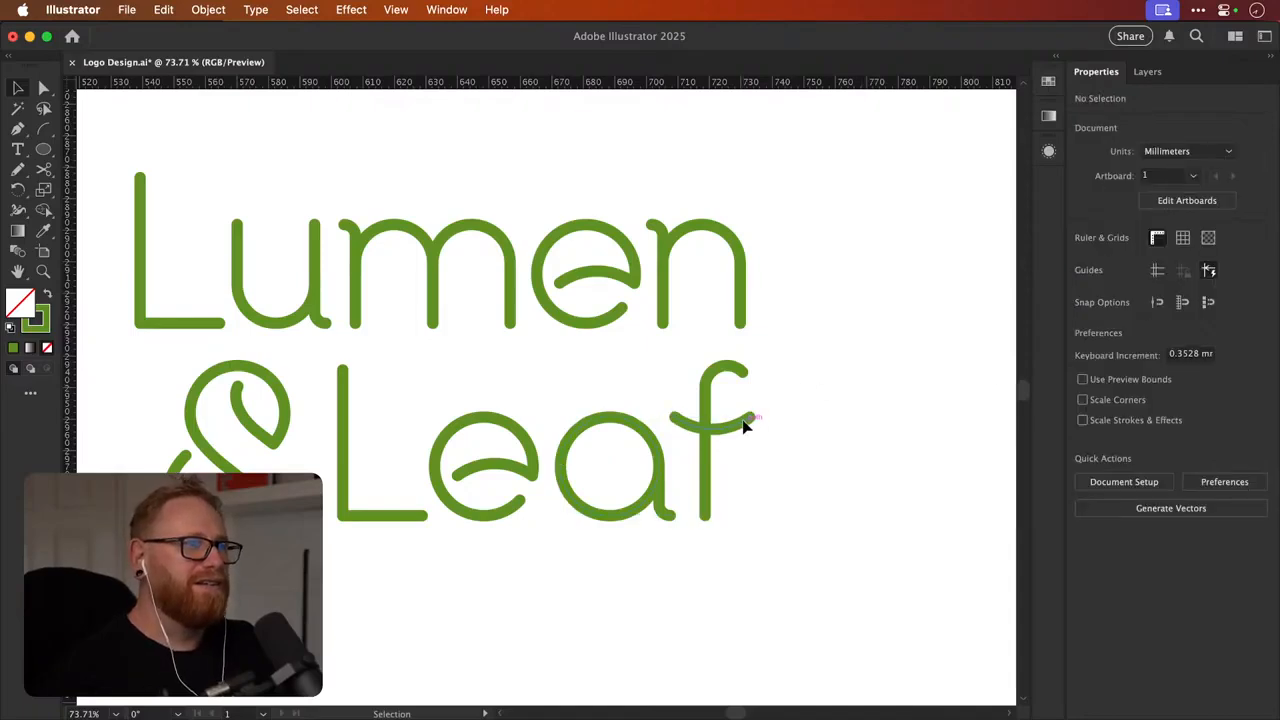
{"action": "mouse_move", "coordinate": [745, 427]}
{"action": "left_mouse_down"}
{"action": "mouse_move", "coordinate": [734, 423]}
{"action": "mouse_move", "coordinate": [757, 422]}
{"action": "mouse_move", "coordinate": [736, 423]}
{"action": "left_mouse_up"}
{"action": "left_click", "coordinate": [777, 400]}
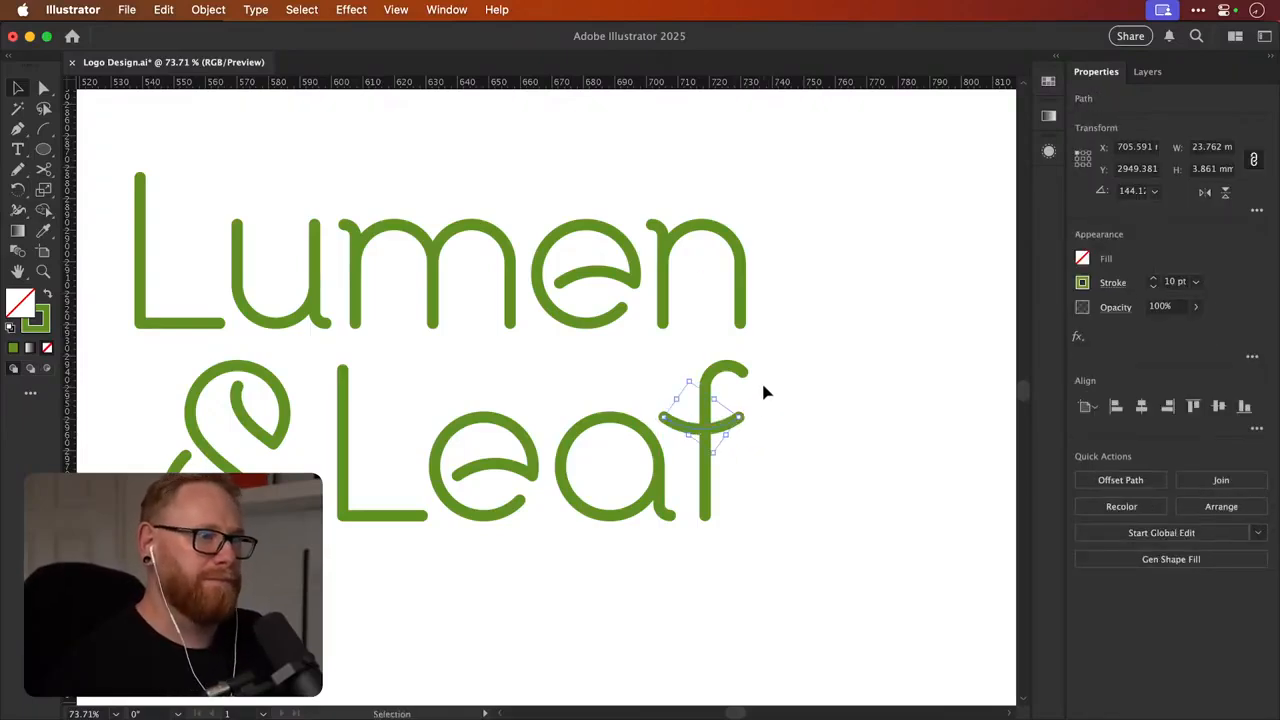
{"action": "left_click", "coordinate": [851, 366]}
Review the stacked logo with the curved f crossbar both at a small size and close up
{"action": "key", "text": "super+minus"}
{"action": "key", "text": "super+minus"}
{"action": "key", "text": "super+minus"}
{"action": "key", "text": "super+minus"}
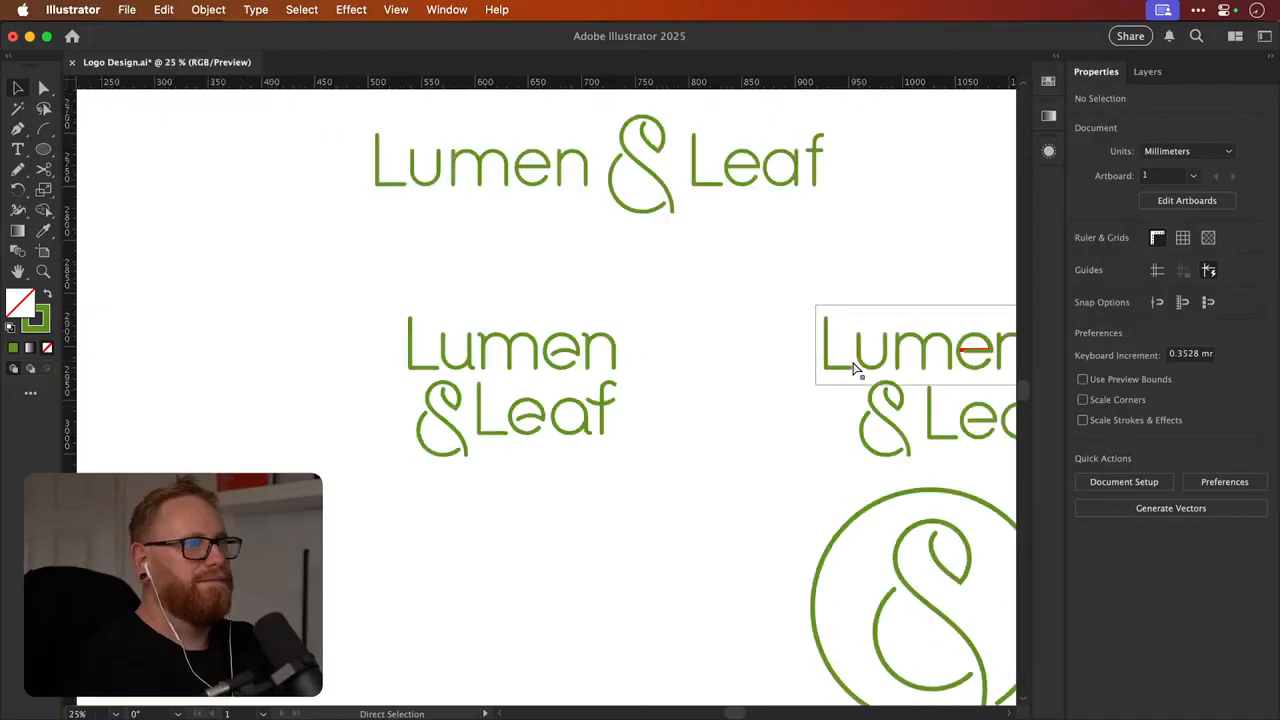
{"action": "key", "text": "super+plus"}
{"action": "key", "text": "super+plus"}
{"action": "key", "text": "super+plus"}
{"action": "key", "text": "super+plus"}
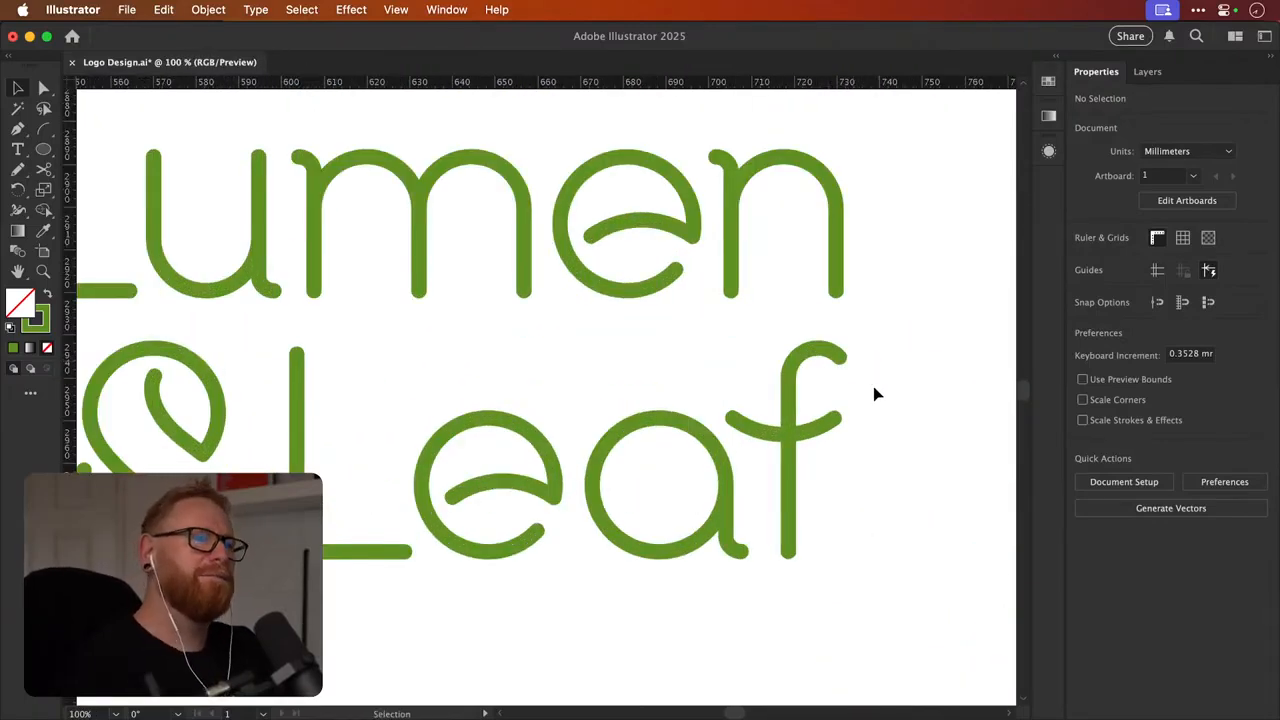
Try shortening the top hook of the f by deleting its end anchor point, and undo the deletion
{"action": "key", "text": "a"}
{"action": "left_click", "coordinate": [842, 358]}
{"action": "key", "text": "Delete"}
{"action": "key", "text": "v"}
{"action": "left_click", "coordinate": [891, 361]}
{"action": "key", "text": "a"}
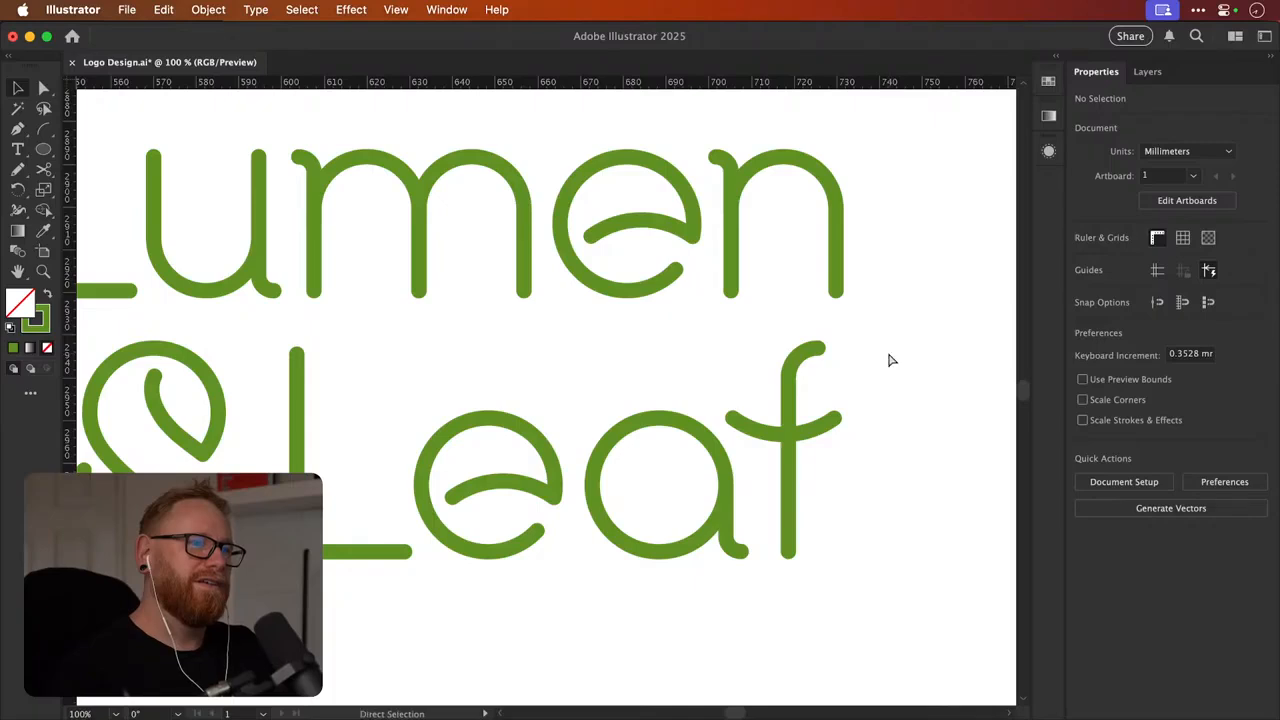
{"action": "key", "text": "super+z"}
{"action": "left_click", "coordinate": [892, 371]}
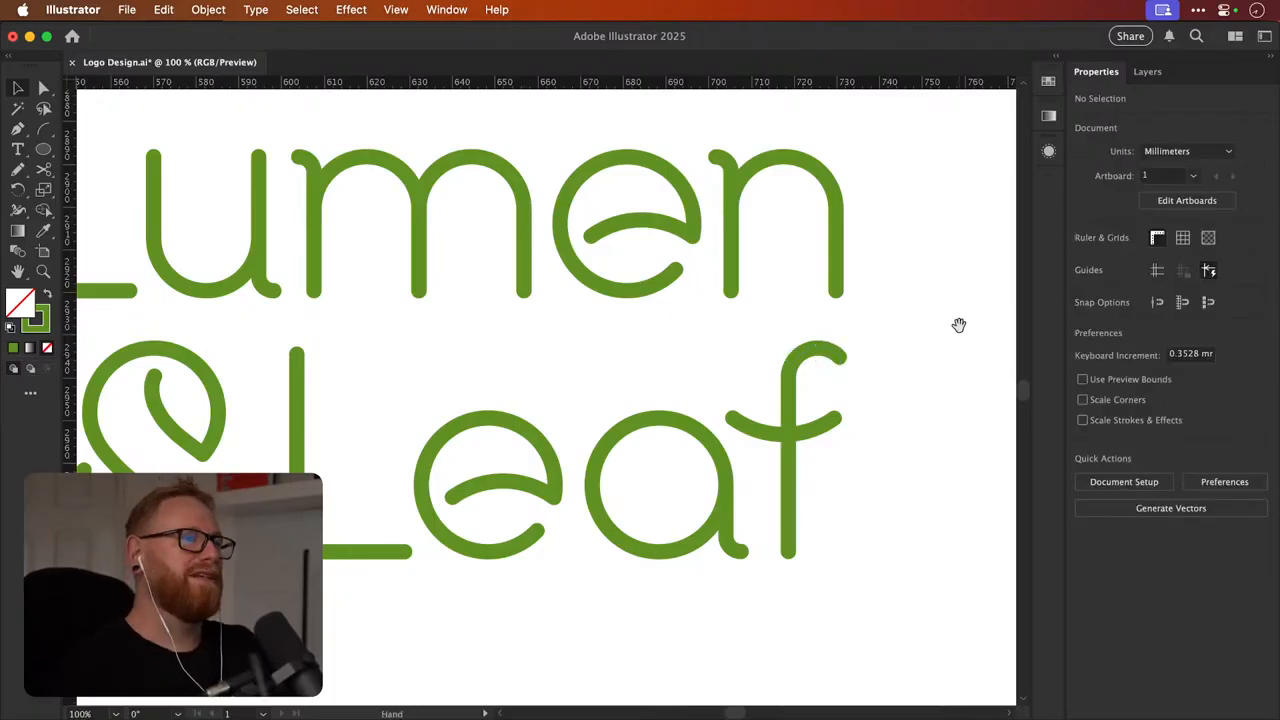
{"action": "left_click_drag", "start_coordinate": [522, 382], "coordinate": [544, 399]}
{"action": "left_click", "coordinate": [772, 448]}
{"action": "key", "text": "r"}
{"action": "left_click_drag", "start_coordinate": [775, 383], "coordinate": [846, 474]}
{"action": "key", "text": "v"}
{"action": "left_click", "coordinate": [910, 405]}
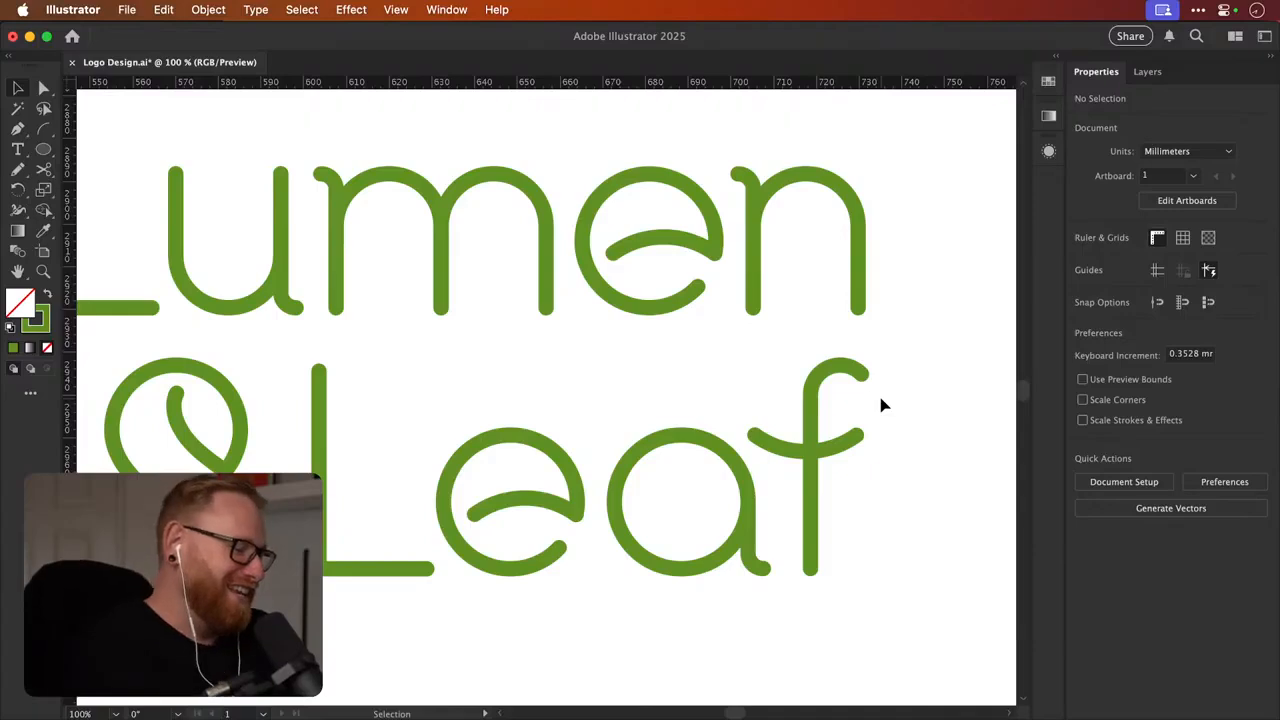
Compare the stacked logo at a small size with the other Lumen & Leaf versions across the document
{"action": "key", "text": "super+minus"}
{"action": "key", "text": "super+minus"}
{"action": "key", "text": "super+minus"}
{"action": "key", "text": "super+minus"}
{"action": "key", "text": "super+minus"}
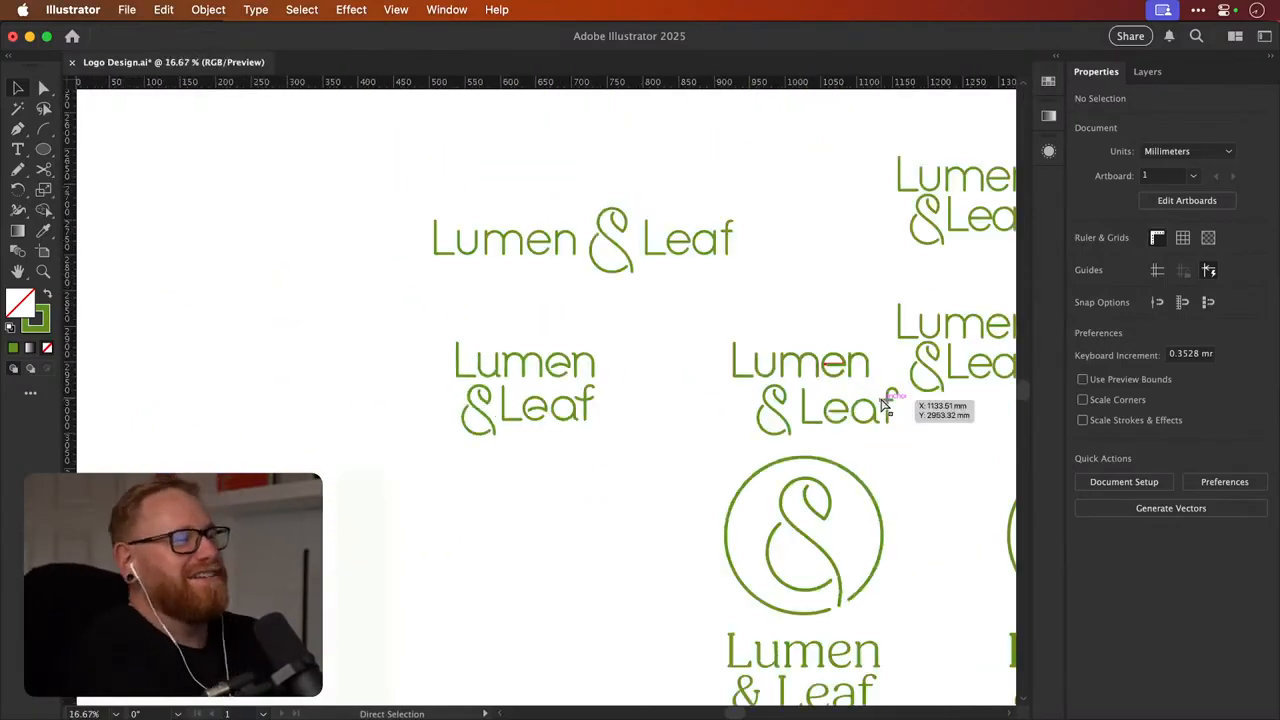
{"action": "left_click_drag", "start_coordinate": [586, 363], "coordinate": [522, 387]}
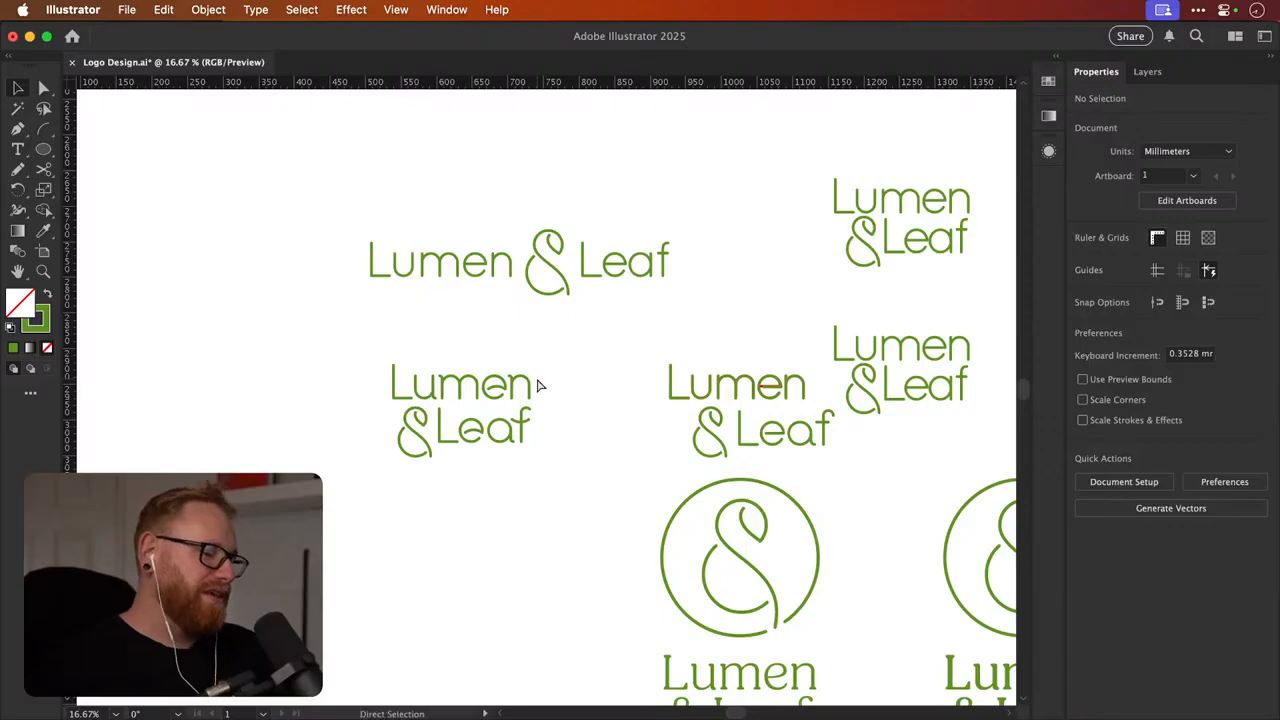
{"action": "key", "text": "super+minus"}
{"action": "key", "text": "super+minus"}
{"action": "key", "text": "super+minus"}
{"action": "scroll", "coordinate": [661, 437], "scroll_direction": "right", "scroll_amount": 15}
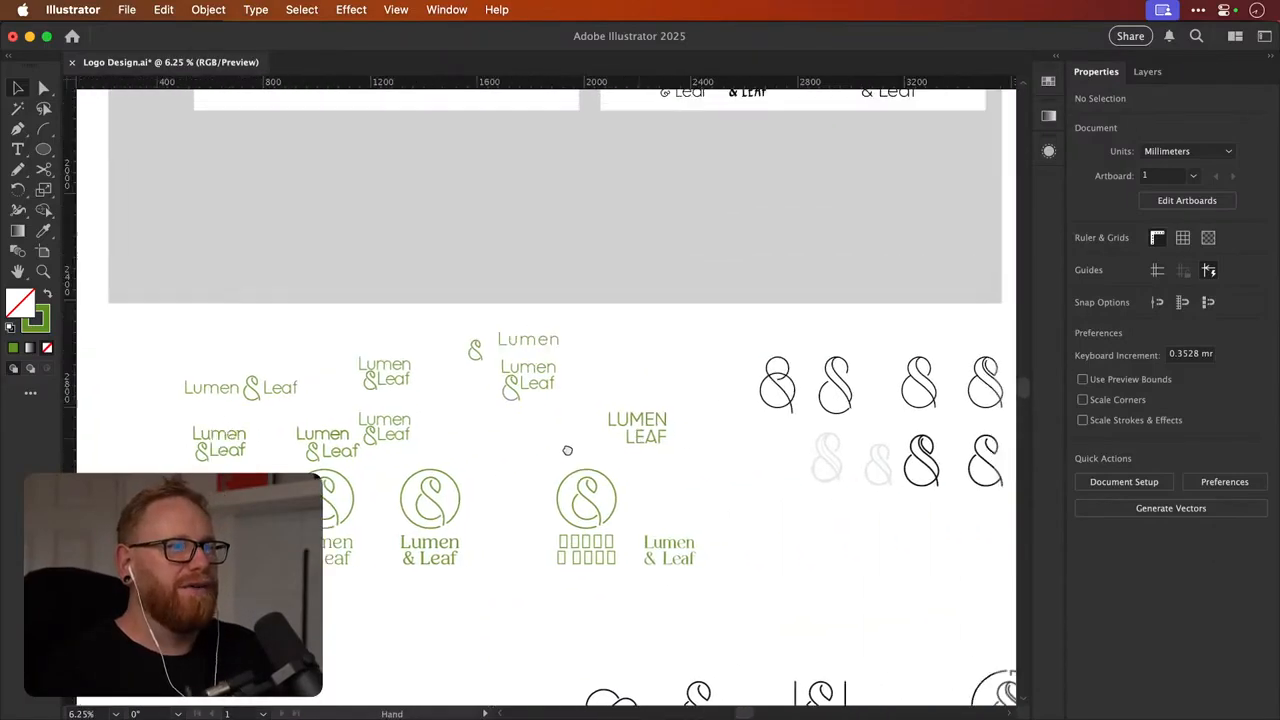
{"action": "left_click_drag", "start_coordinate": [631, 337], "coordinate": [854, 354]}
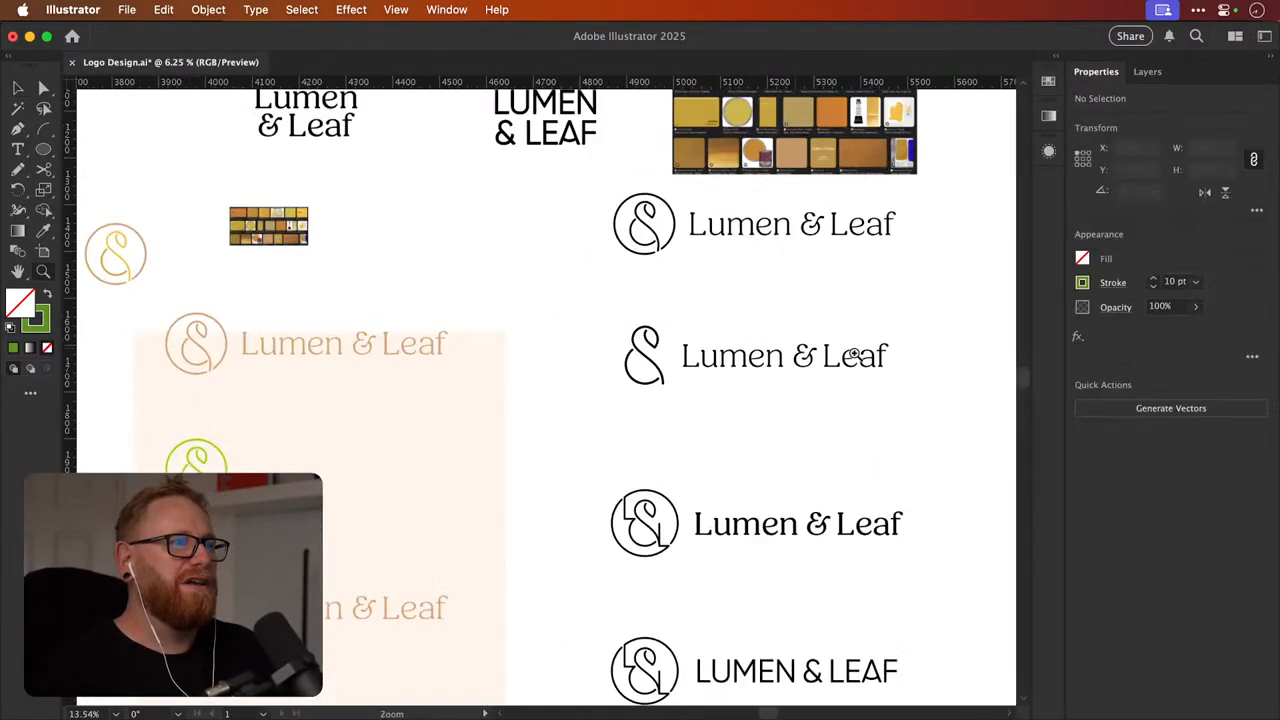
{"action": "left_click_drag", "start_coordinate": [719, 437], "coordinate": [516, 460]}
{"action": "scroll", "coordinate": [516, 460], "scroll_direction": "left", "scroll_amount": 15}
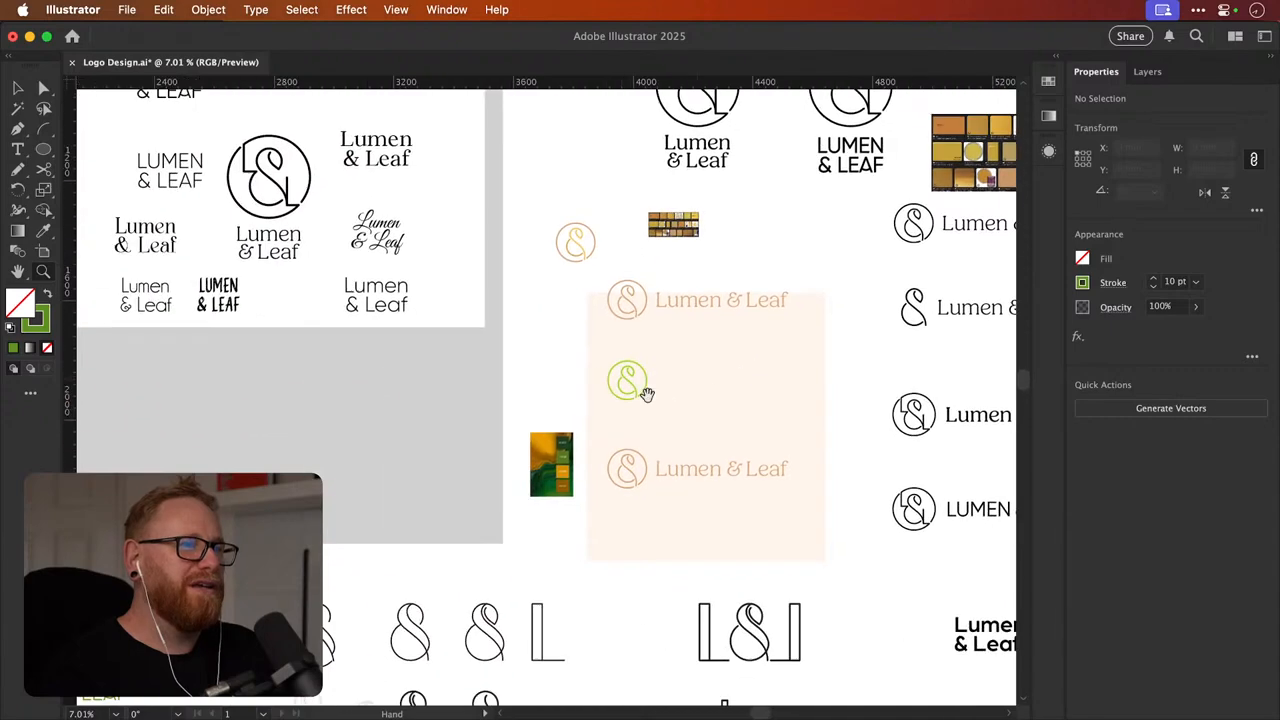
{"action": "left_click_drag", "start_coordinate": [838, 394], "coordinate": [914, 409]}
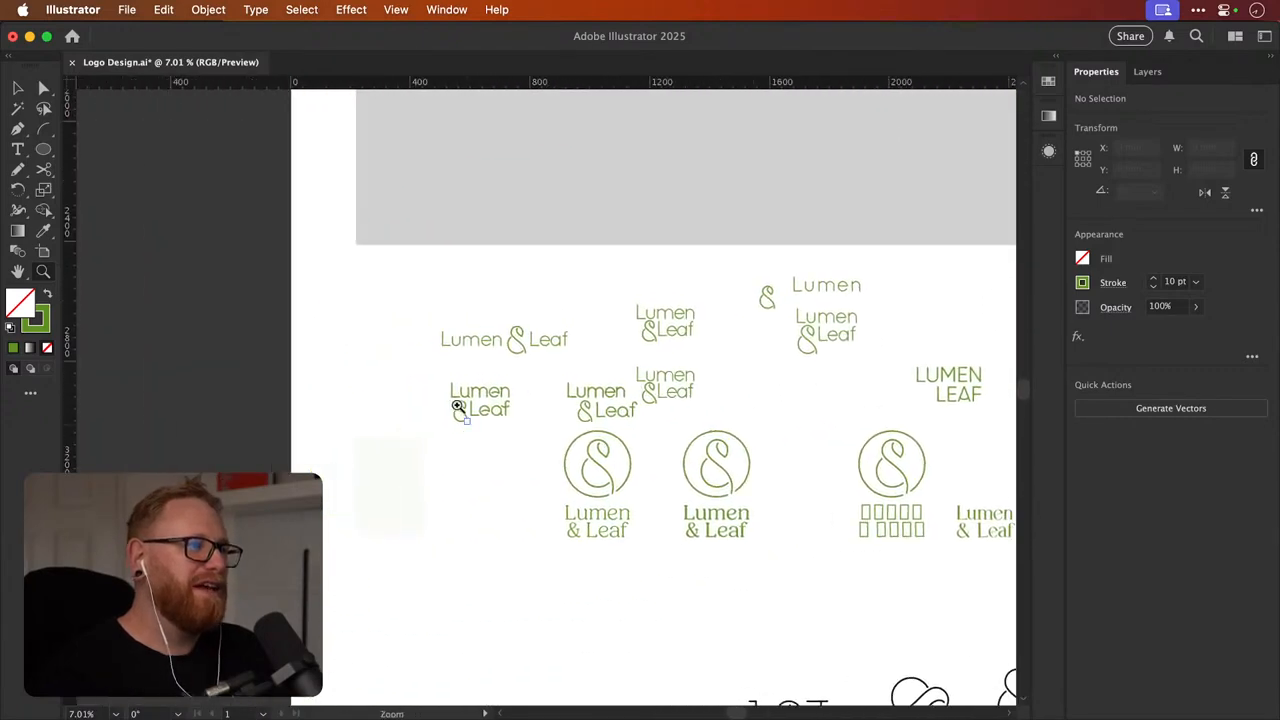
Move the whole word Leaf about 5 mm closer to the ampersand
{"action": "left_click_drag", "start_coordinate": [457, 405], "coordinate": [817, 391]}
{"action": "key", "text": "v"}
{"action": "left_click_drag", "start_coordinate": [493, 455], "coordinate": [575, 452]}
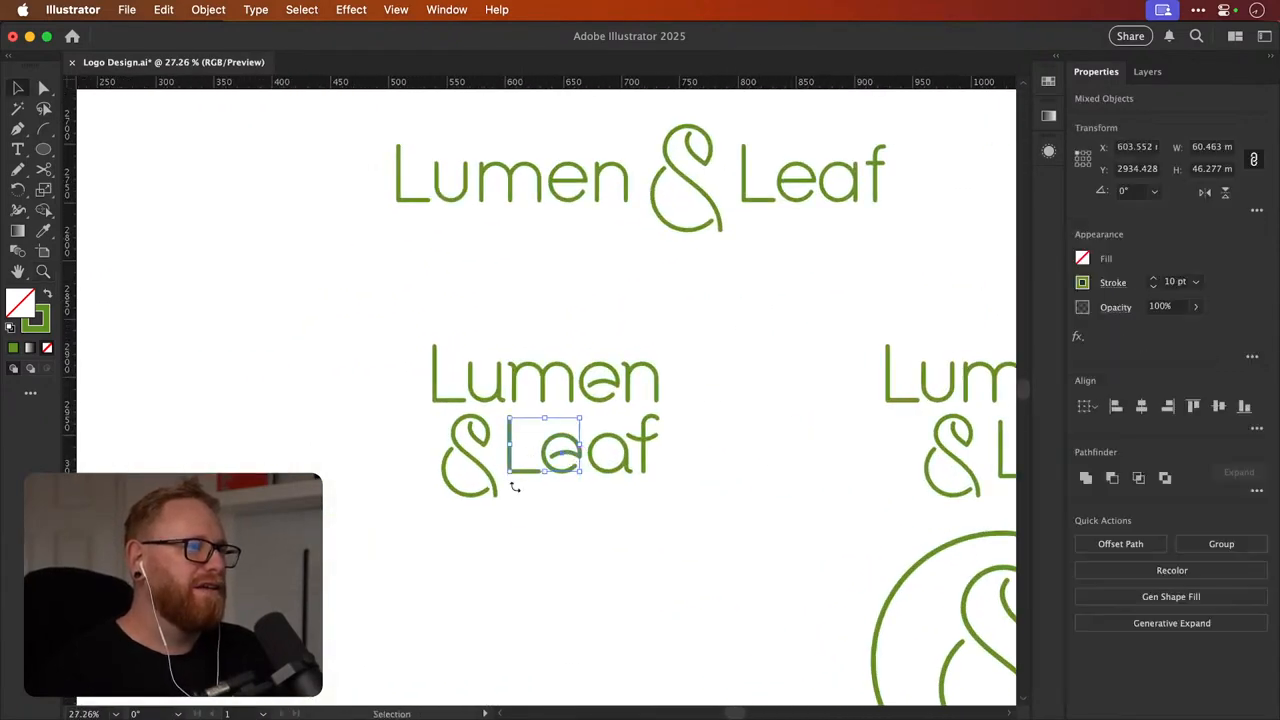
{"action": "left_click", "coordinate": [512, 486]}
{"action": "left_click_drag", "start_coordinate": [490, 449], "coordinate": [643, 457]}
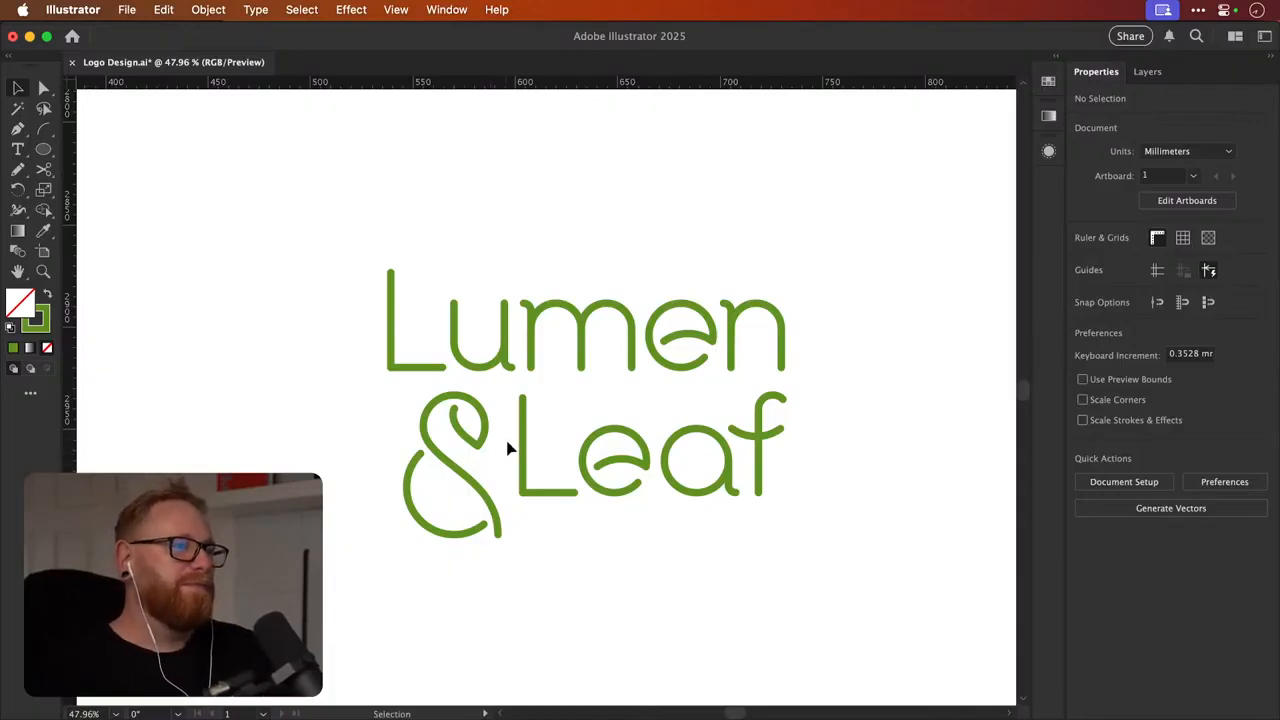
{"action": "left_click_drag", "start_coordinate": [607, 433], "coordinate": [781, 479]}
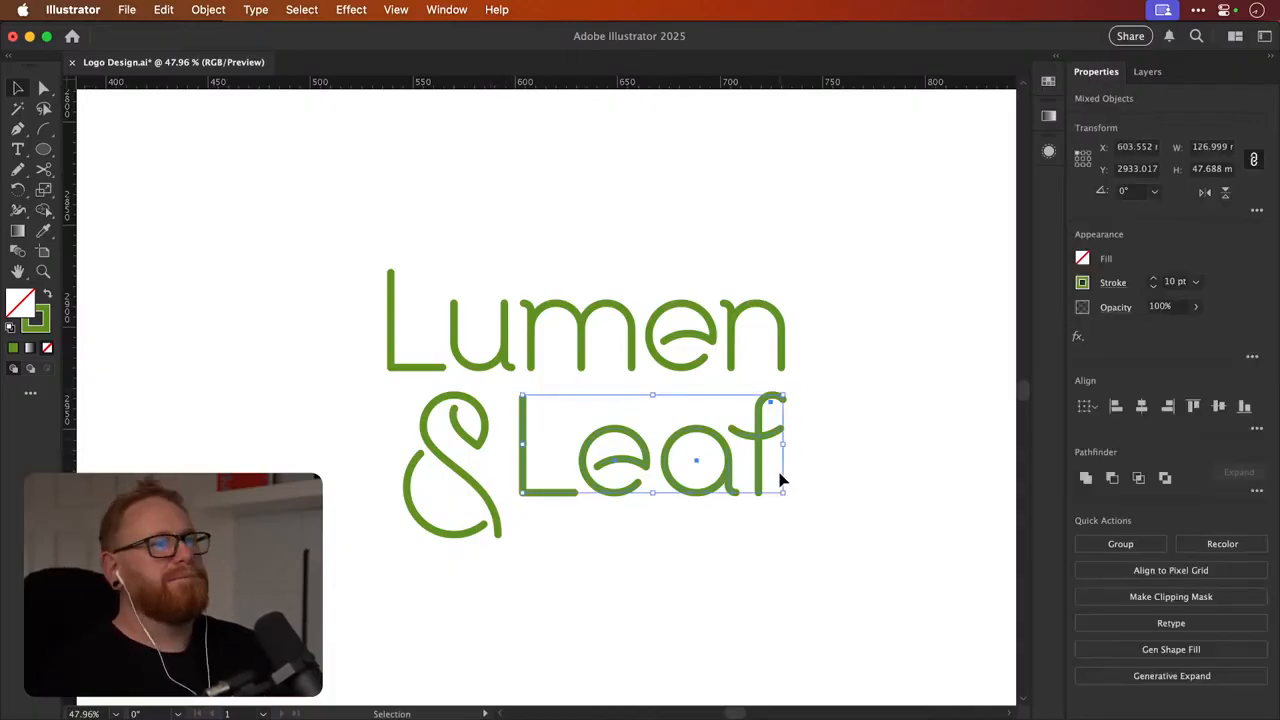
{"action": "key", "text": "Left"}
{"action": "key", "text": "Left"}
{"action": "key", "text": "Left"}
{"action": "key", "text": "Left"}
{"action": "key", "text": "Left"}
{"action": "key", "text": "Left"}
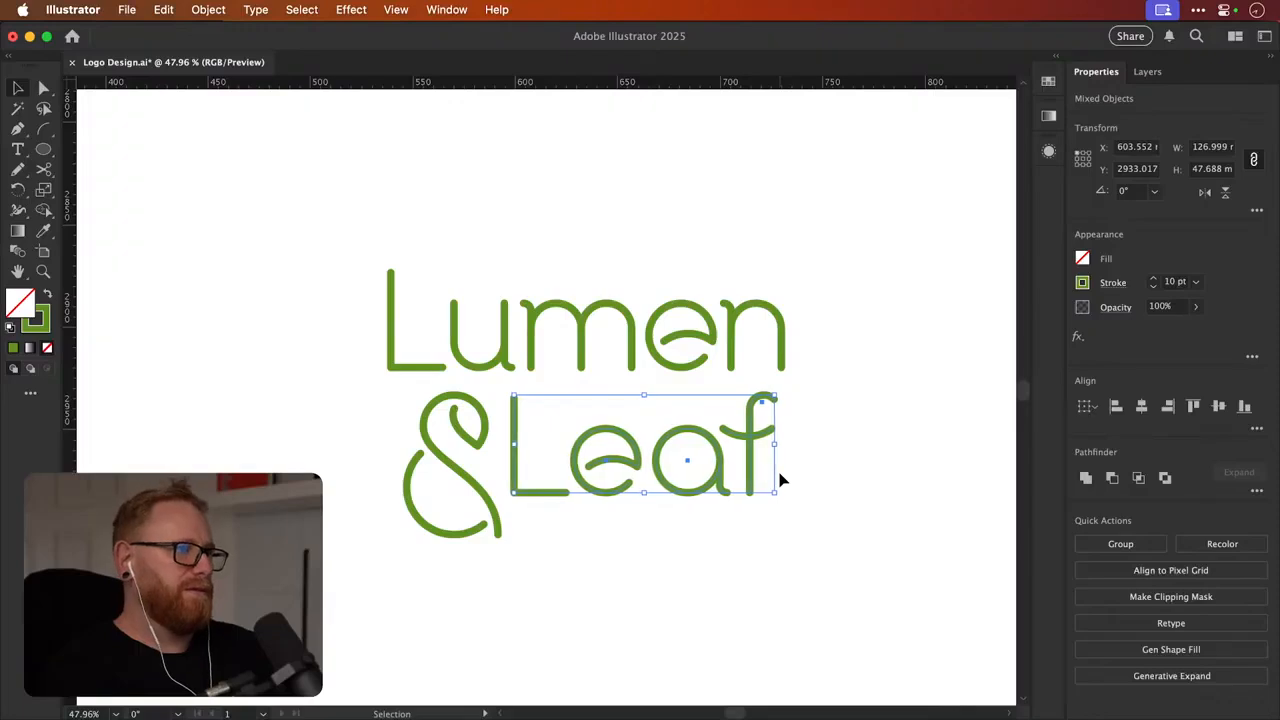
{"action": "key", "text": "Left"}
{"action": "key", "text": "Left"}
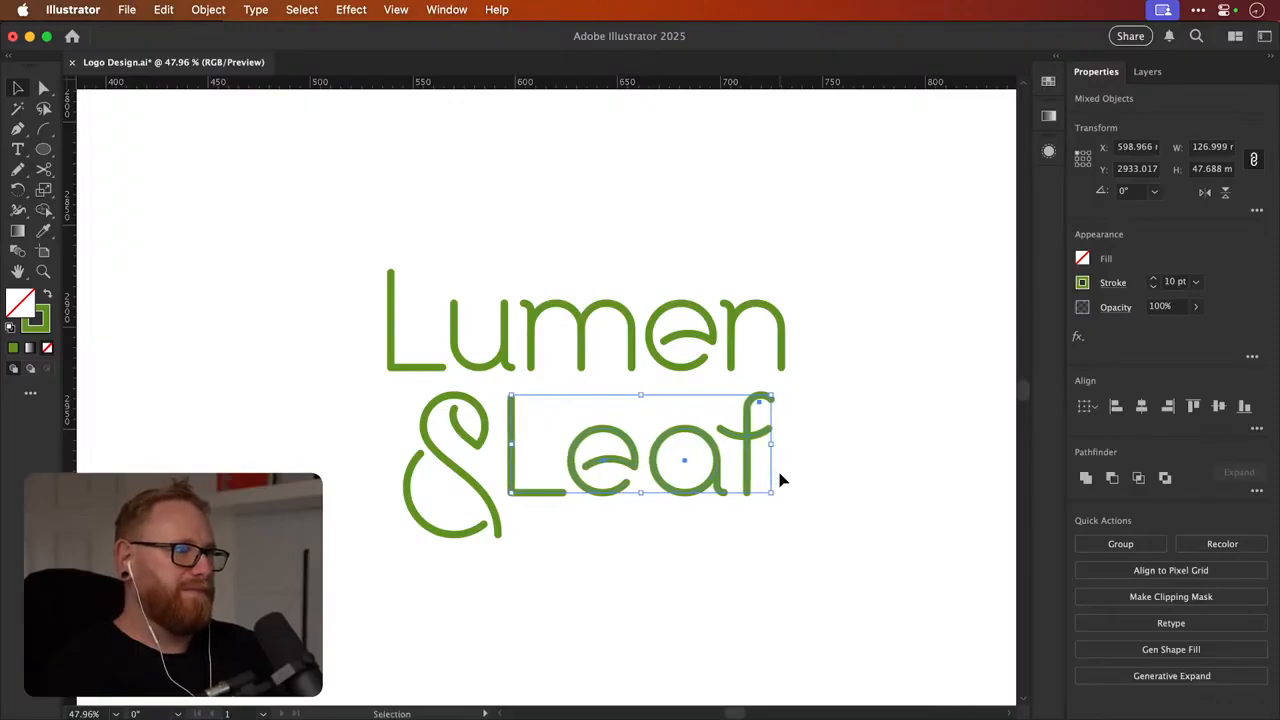
{"action": "key", "text": "Left"}
{"action": "key", "text": "Left"}
{"action": "left_click", "coordinate": [780, 478]}
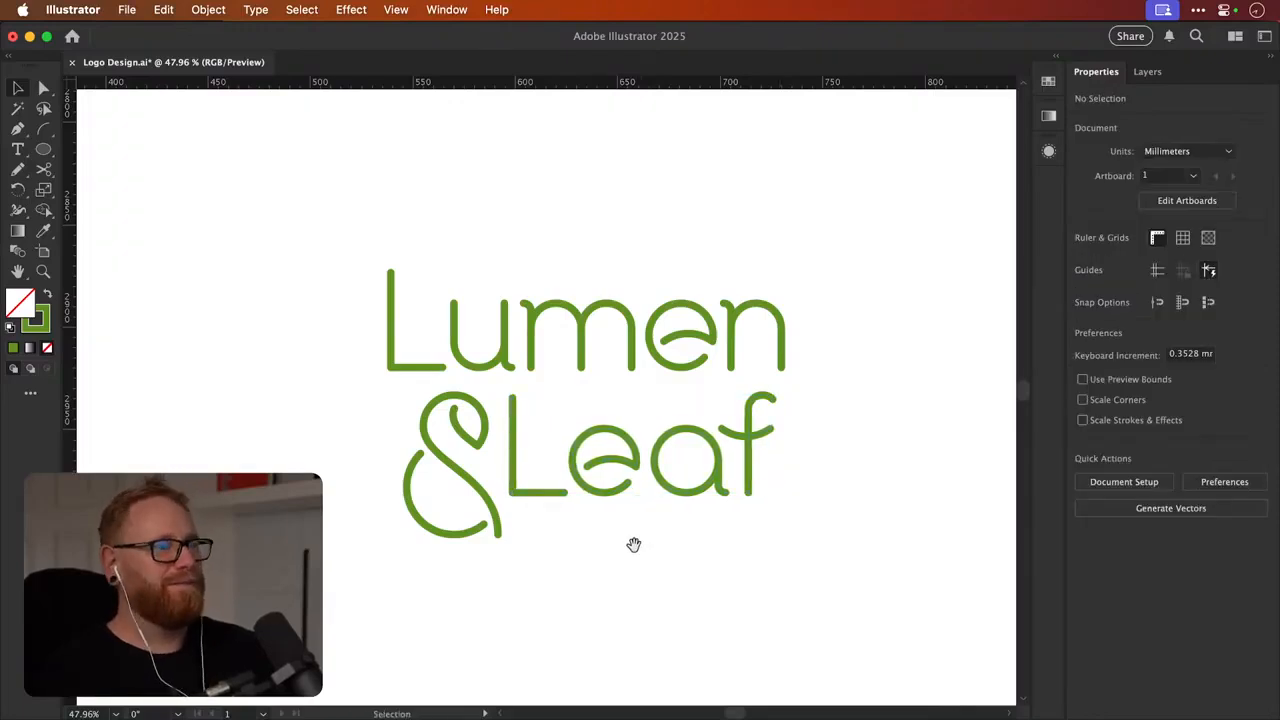
Group the letters of Leaf, try centring the group horizontally on the ampersand, and undo the alignment
{"action": "left_click_drag", "start_coordinate": [616, 563], "coordinate": [614, 577]}
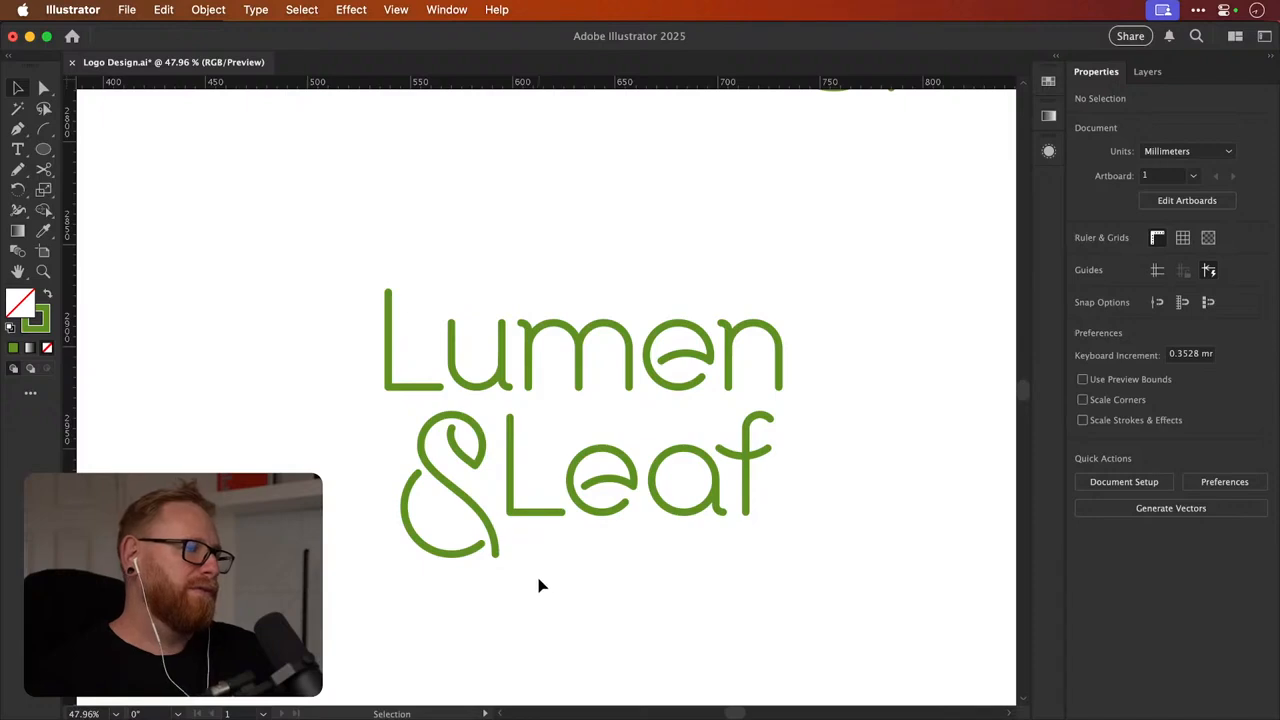
{"action": "left_click_drag", "start_coordinate": [393, 590], "coordinate": [468, 424]}
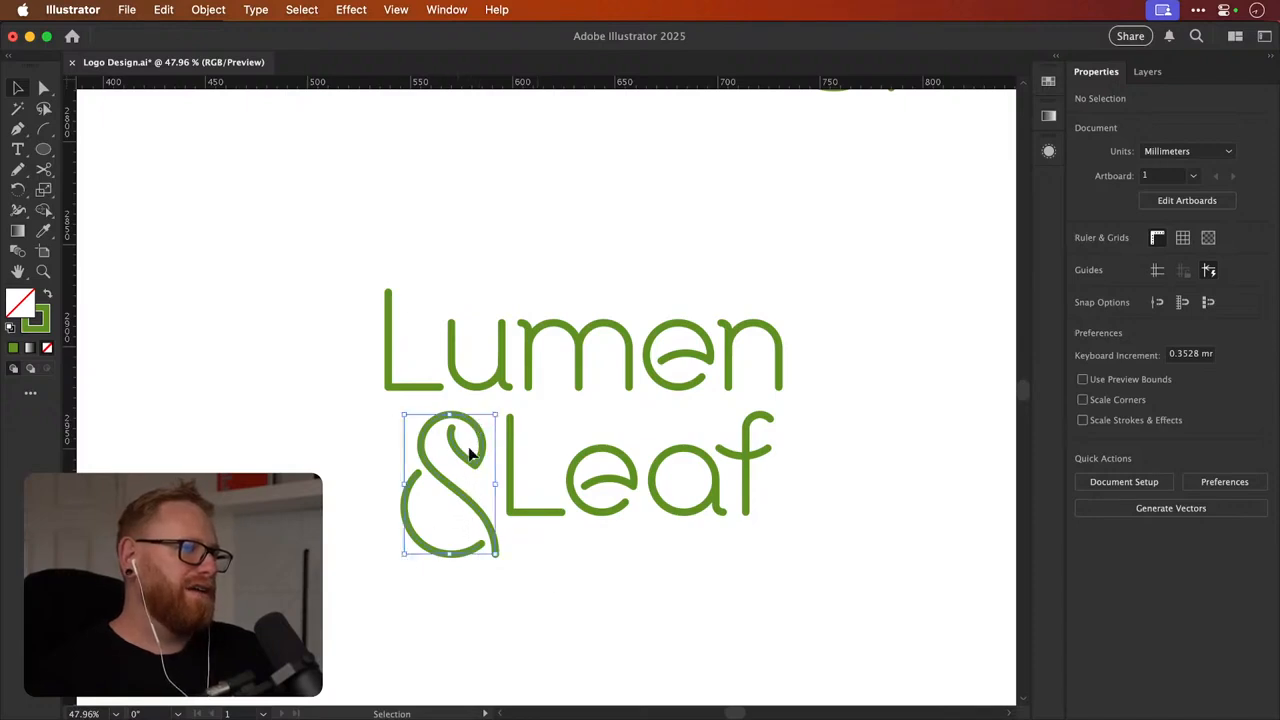
{"action": "left_click_drag", "start_coordinate": [529, 542], "coordinate": [752, 454]}
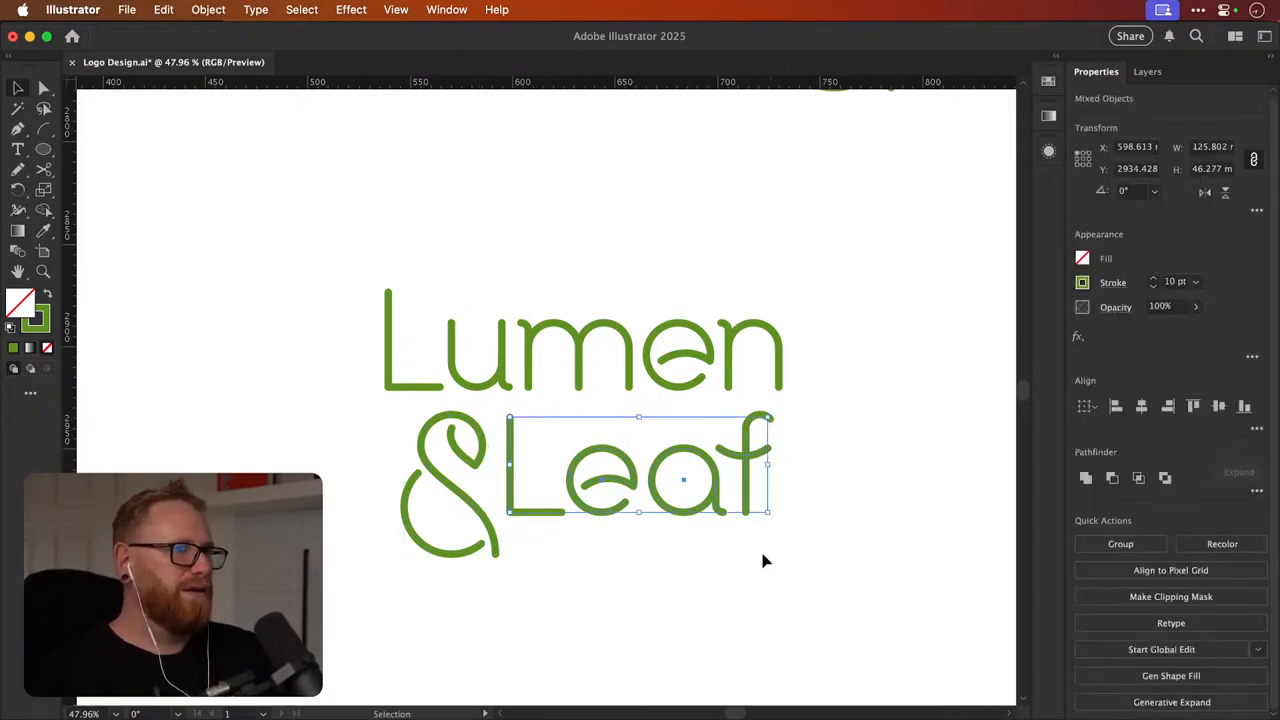
{"action": "key", "text": "super+g"}
{"action": "left_click_drag", "start_coordinate": [744, 573], "coordinate": [445, 430]}
{"action": "left_click", "coordinate": [1141, 410]}
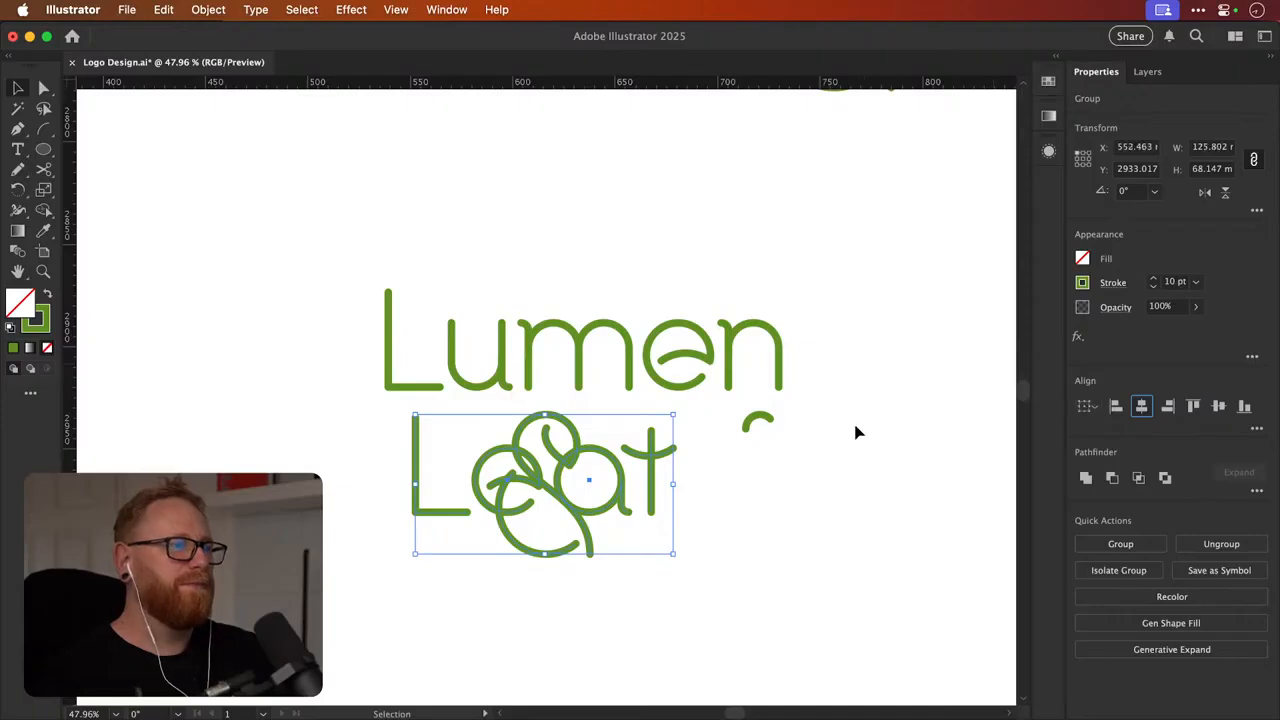
{"action": "key", "text": "super+z"}
Try repositioning the ampersand and aligning it with Leaf on their horizontal centres again, and undo it
{"action": "left_click", "coordinate": [451, 607]}
{"action": "left_click", "coordinate": [458, 518]}
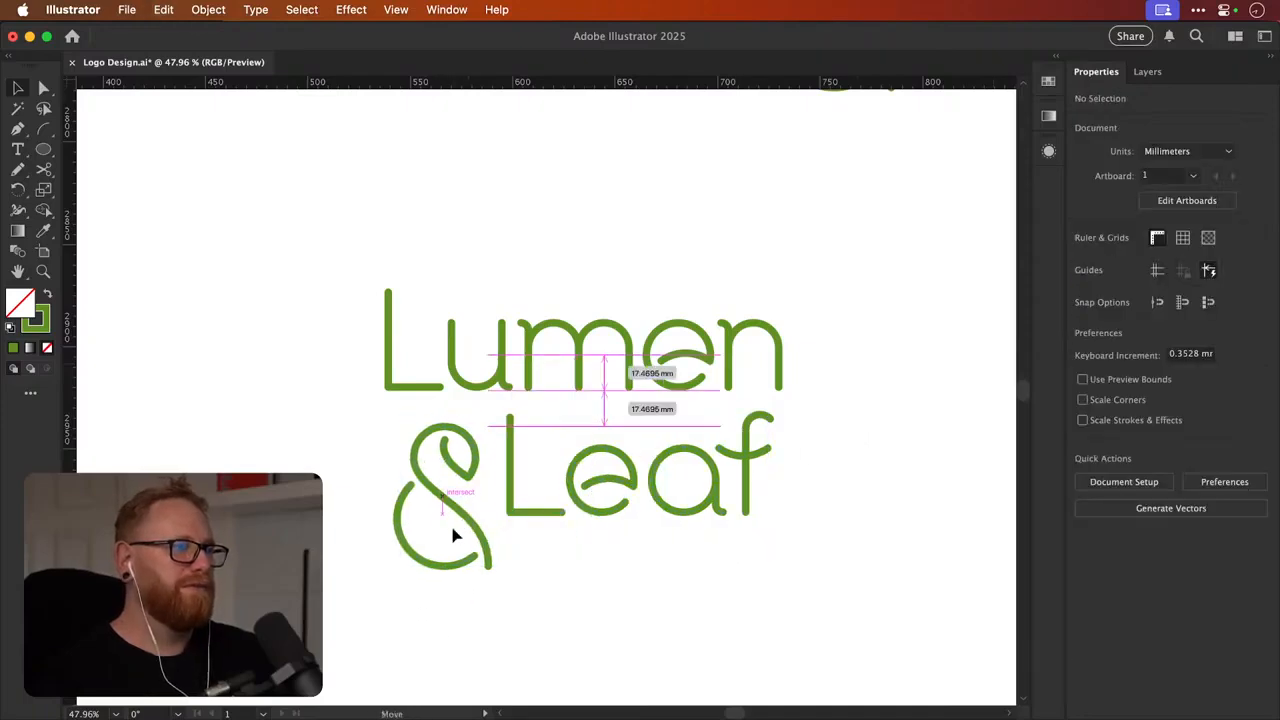
{"action": "left_click_drag", "start_coordinate": [551, 557], "coordinate": [791, 441]}
{"action": "left_click_drag", "start_coordinate": [747, 550], "coordinate": [470, 425]}
{"action": "left_click", "coordinate": [1139, 412]}
{"action": "key", "text": "super+z"}
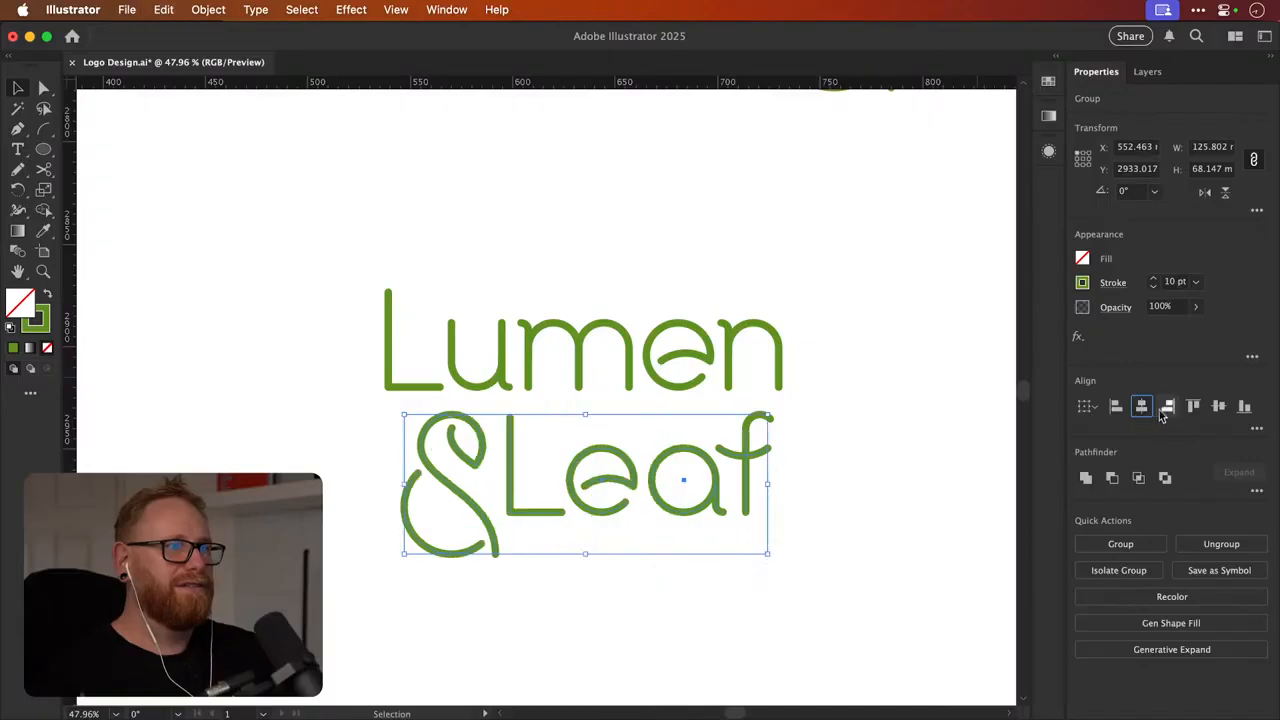
Regroup Leaf so it includes the top hook of the f, and align its top with the ampersand
{"action": "key", "text": "super+shift+a"}
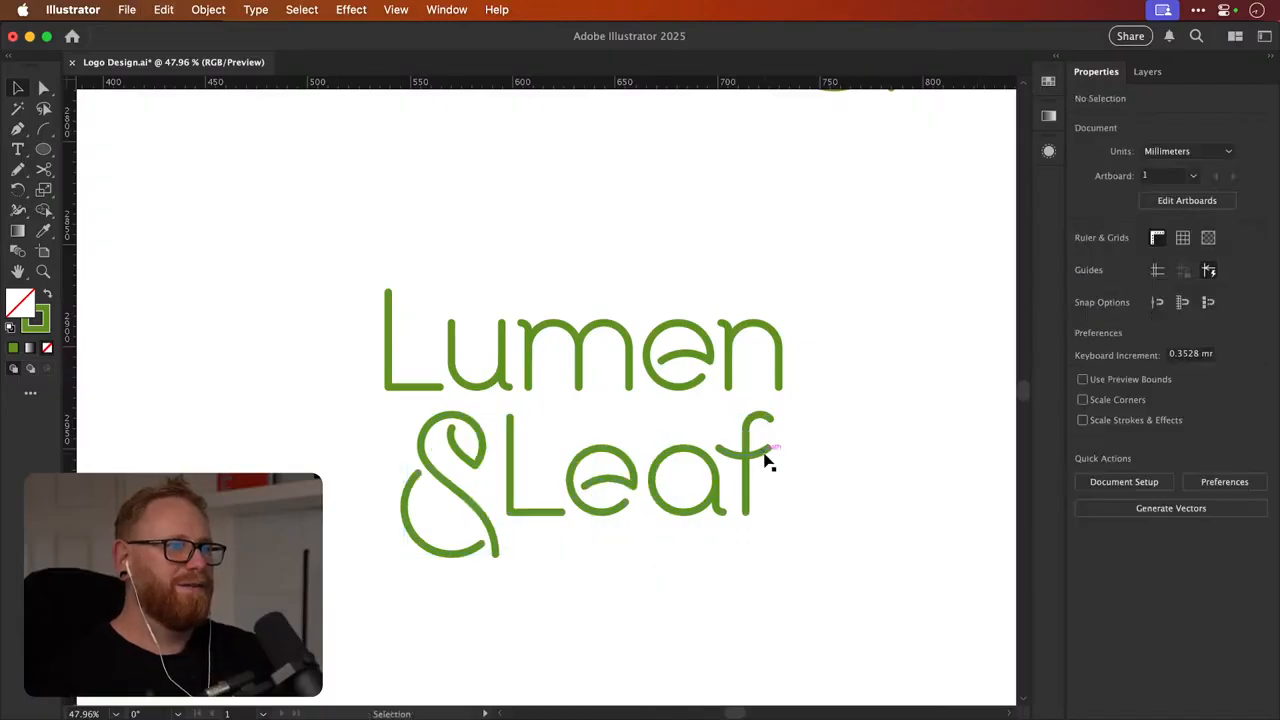
{"action": "left_click_drag", "start_coordinate": [748, 463], "coordinate": [787, 510]}
{"action": "key", "text": "super+z"}
{"action": "key", "text": "v"}
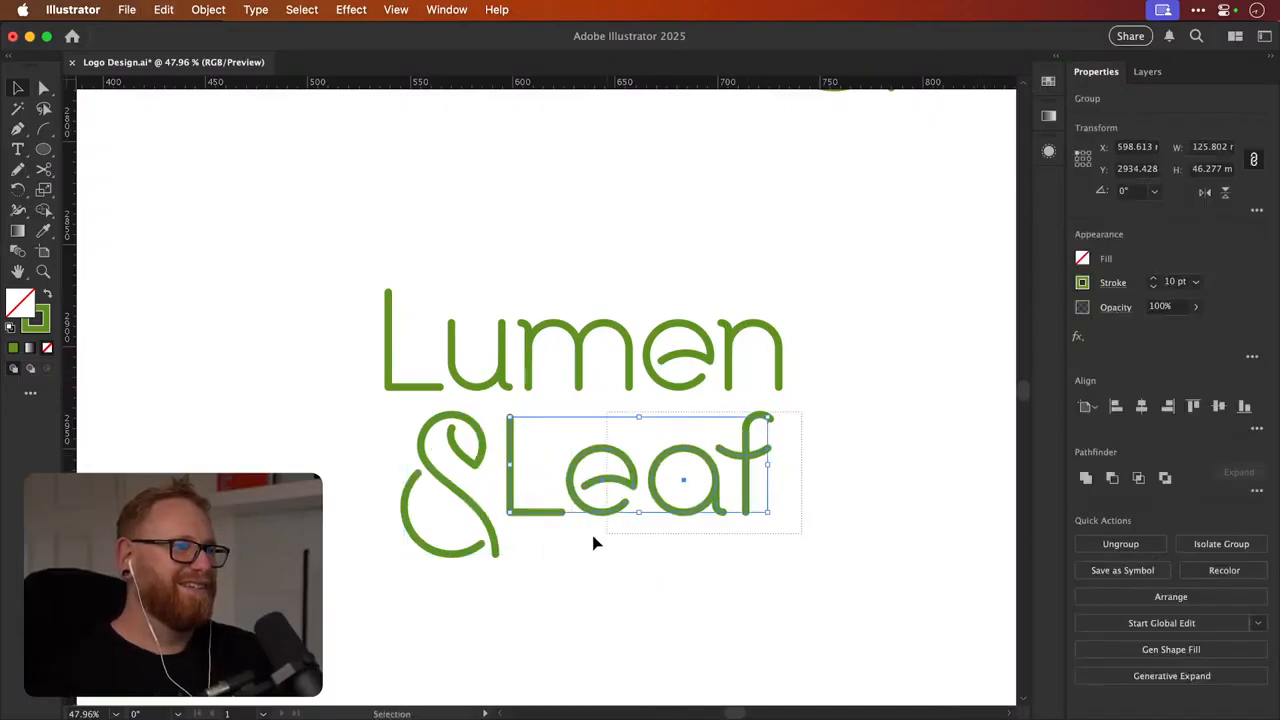
{"action": "left_click", "coordinate": [486, 466], "text": "shift"}
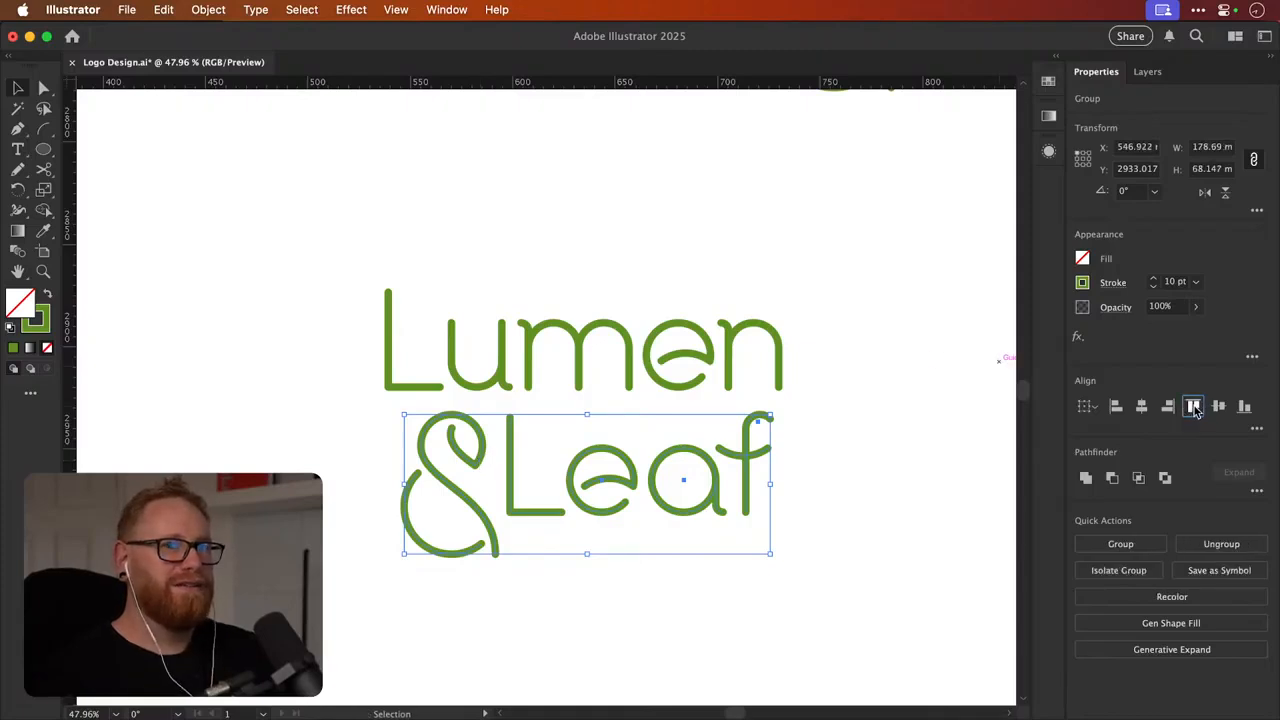
Reposition the Leaf group about 1.4 mm higher so the top of its L lines up with the top of the ampersand
{"action": "key", "text": "z"}
{"action": "left_click_drag", "start_coordinate": [438, 424], "coordinate": [629, 414]}
{"action": "key", "text": "v"}
{"action": "key", "text": "super+shift+a"}
{"action": "key", "text": "z"}
{"action": "key", "text": "v"}
{"action": "left_click_drag", "start_coordinate": [494, 447], "coordinate": [660, 425]}
{"action": "key", "text": "z"}
{"action": "key", "text": "v"}
{"action": "left_click_drag", "start_coordinate": [537, 452], "coordinate": [770, 451]}
Move the Leaf group about 17.6 mm to the right to open a gap after the ampersand
{"action": "key", "text": "super+minus"}
{"action": "key", "text": "super+minus"}
{"action": "key", "text": "super+minus"}
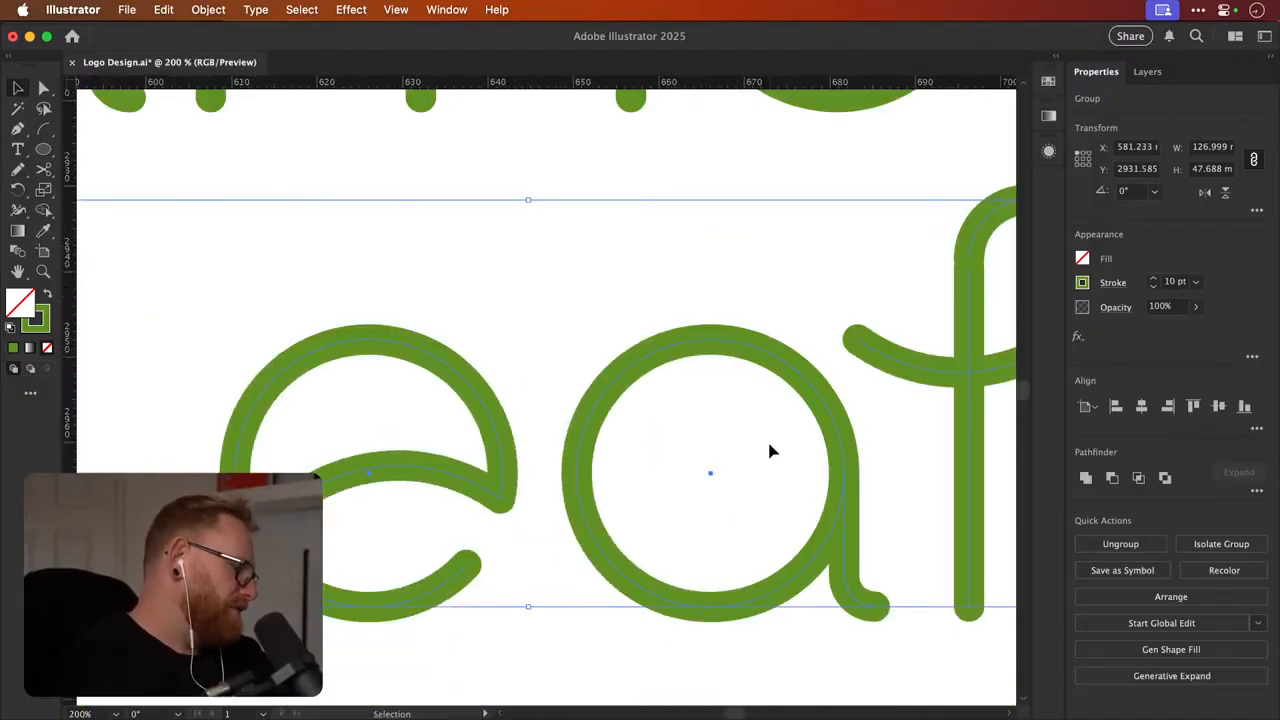
{"action": "key", "text": "super+minus"}
{"action": "key", "text": "super+minus"}
{"action": "key", "text": "super+minus"}
{"action": "key", "text": "super+minus"}
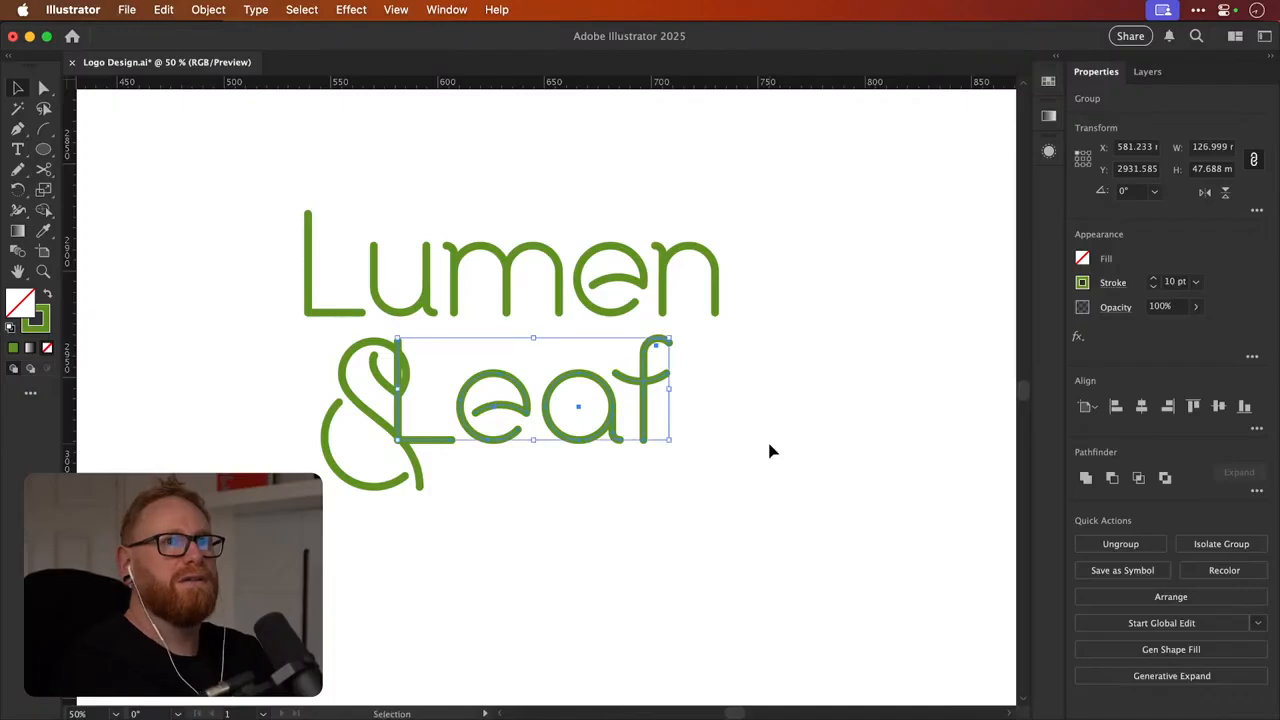
{"action": "key", "text": "shift+Right"}
{"action": "key", "text": "shift+Right"}
{"action": "key", "text": "shift+Right"}
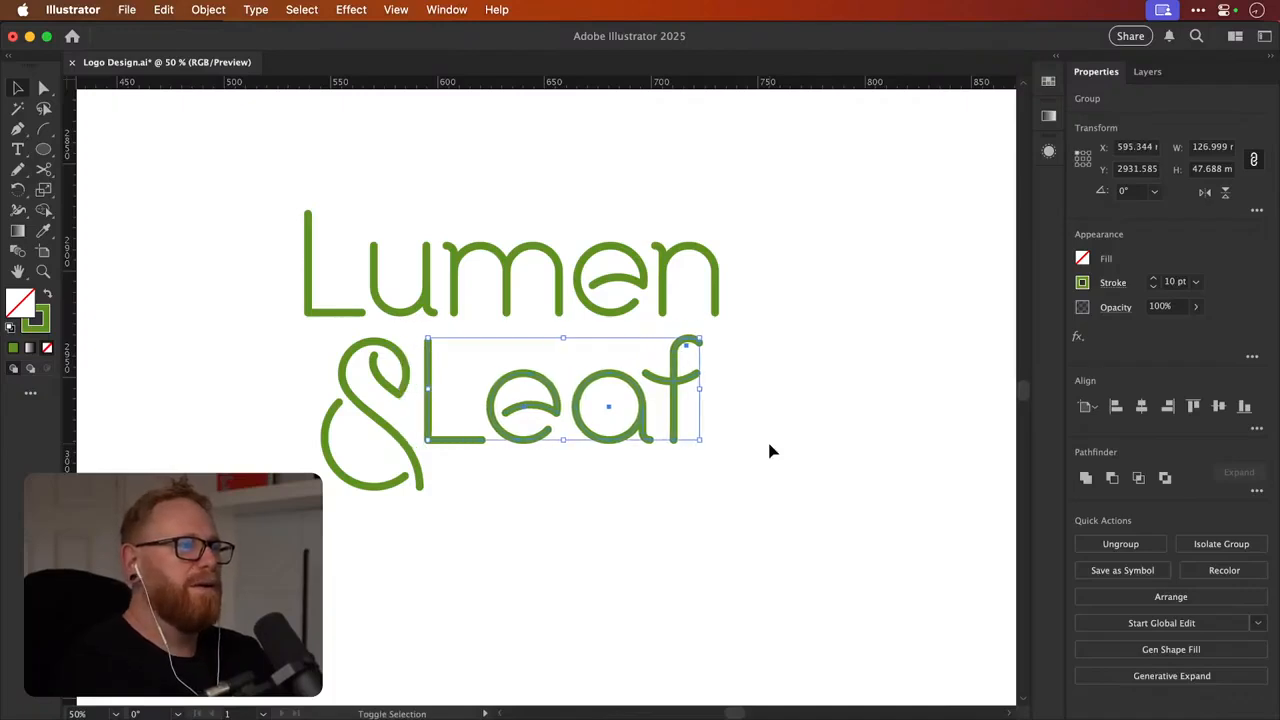
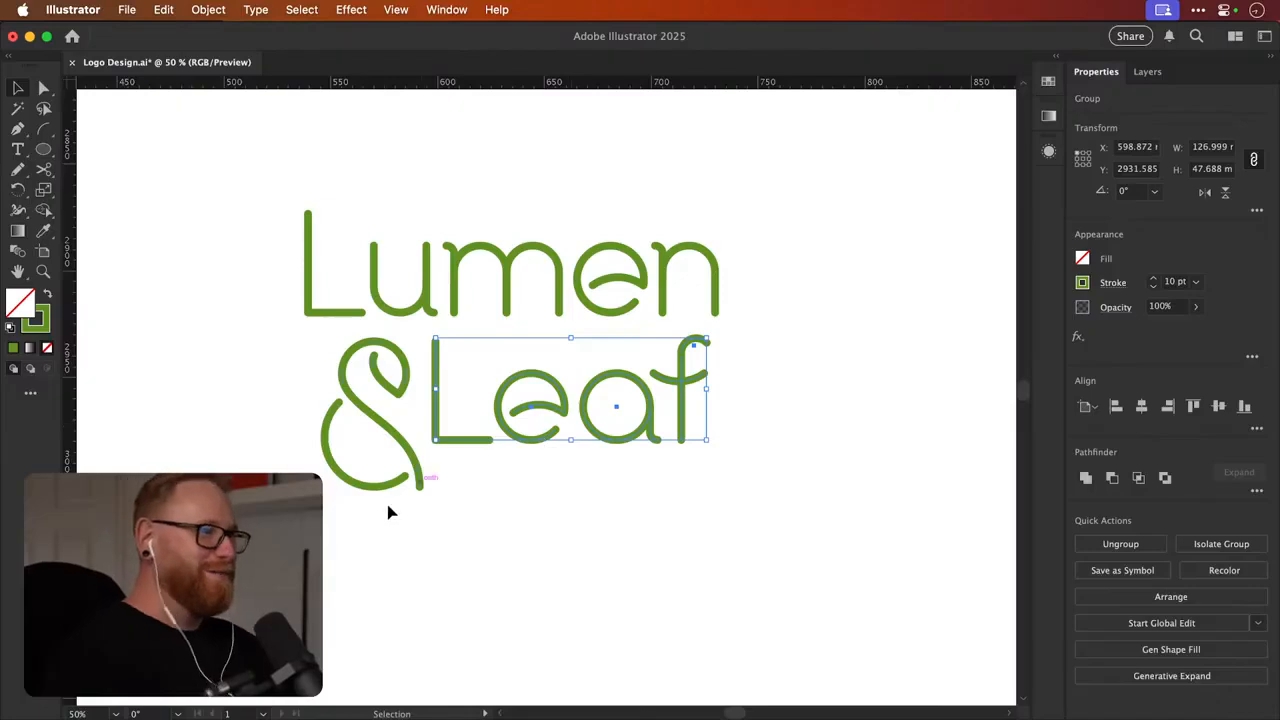
Shift the ampersand and Leaf together about 3 mm to the left beneath Lumen
{"action": "left_click_drag", "start_coordinate": [390, 512], "coordinate": [543, 366]}
{"action": "key", "text": "Left"}
{"action": "key", "text": "Left"}
{"action": "key", "text": "Left"}
{"action": "key", "text": "Left"}
{"action": "key", "text": "Left"}
{"action": "key", "text": "Left"}
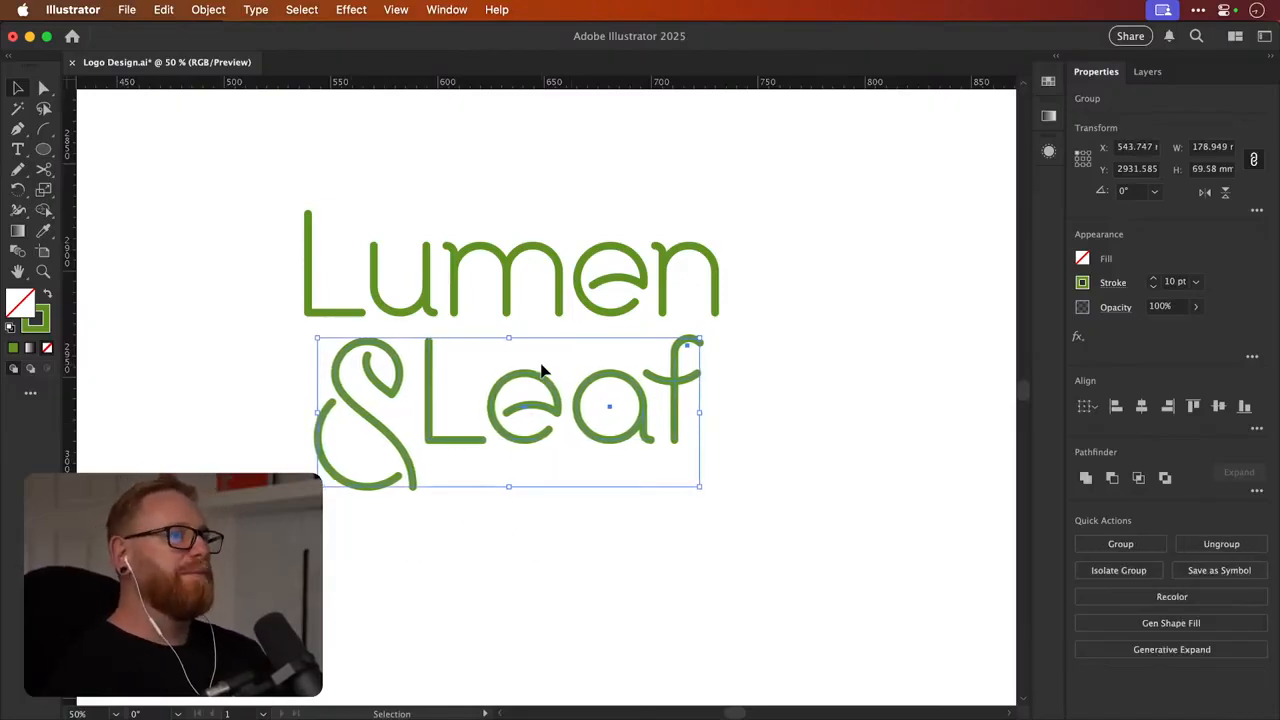
{"action": "left_click", "coordinate": [541, 371]}
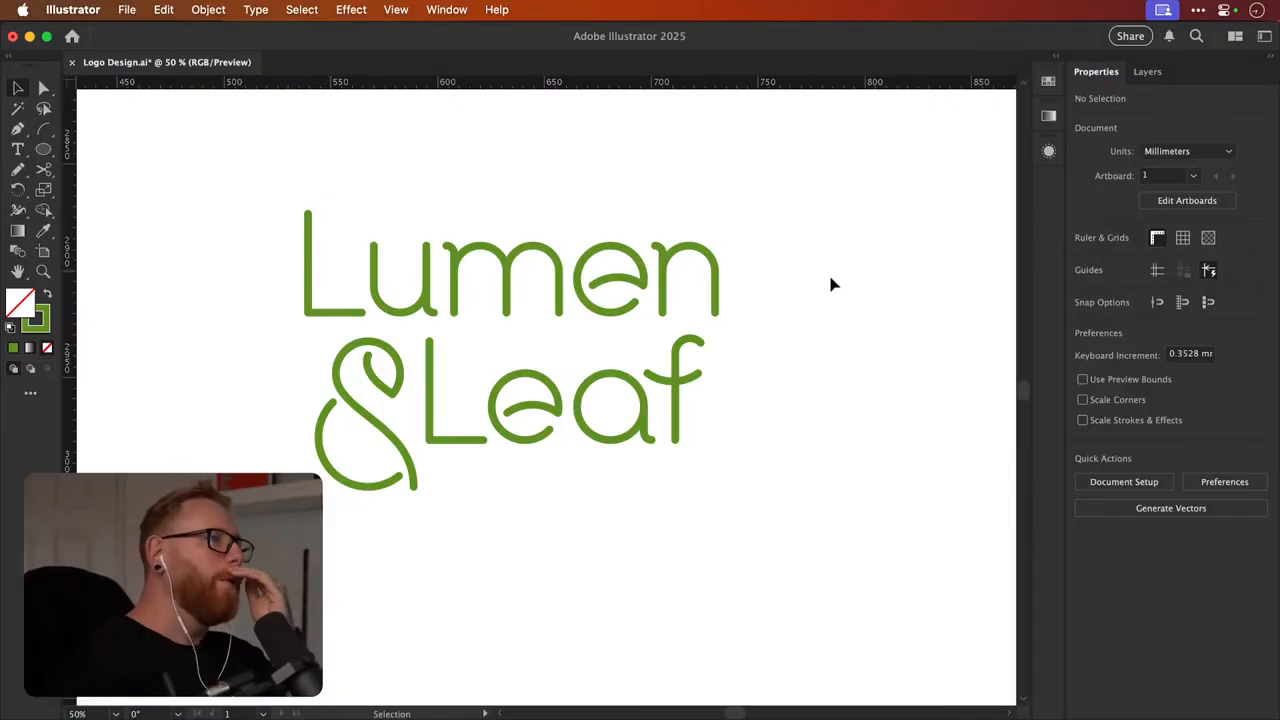
Raise the ampersand and Leaf together about 2.5 mm to tighten the line spacing under Lumen
{"action": "left_click_drag", "start_coordinate": [337, 548], "coordinate": [531, 386]}
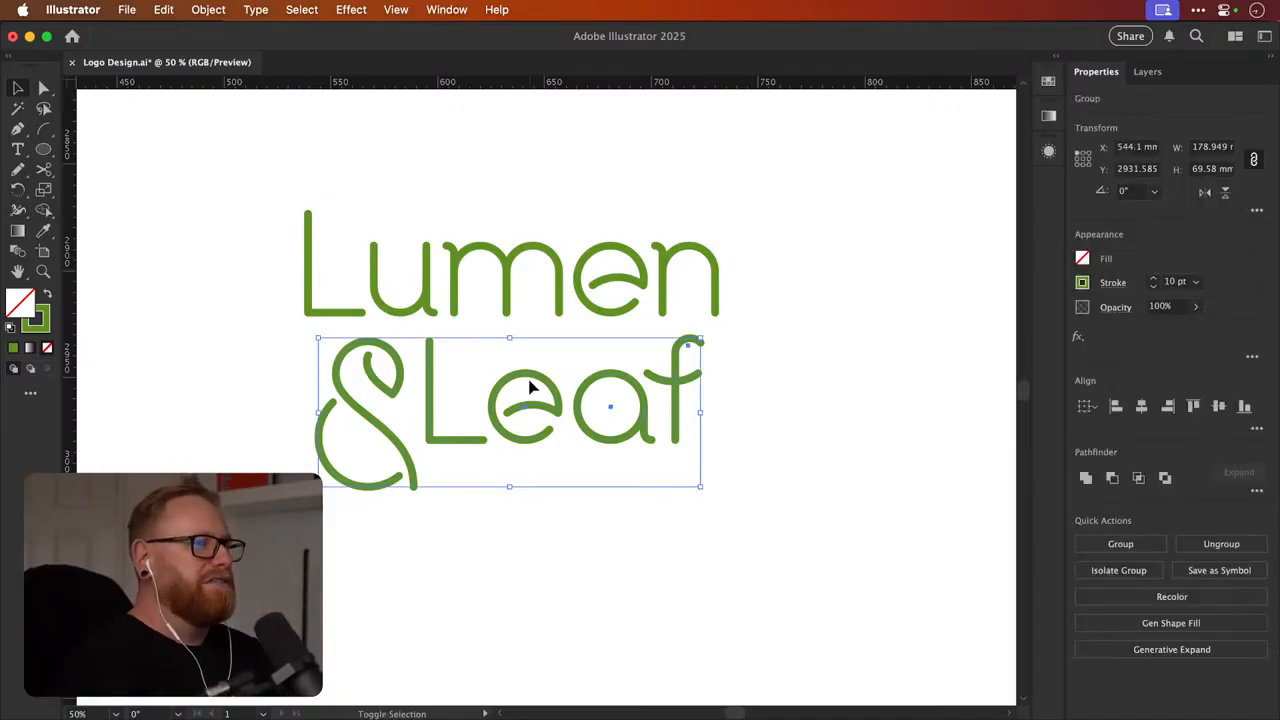
{"action": "key", "text": "Up"}
{"action": "key", "text": "Up"}
{"action": "key", "text": "Up"}
{"action": "key", "text": "Up"}
{"action": "key", "text": "Up"}
{"action": "key", "text": "Up"}
{"action": "key", "text": "Up"}
{"action": "left_click", "coordinate": [531, 386]}
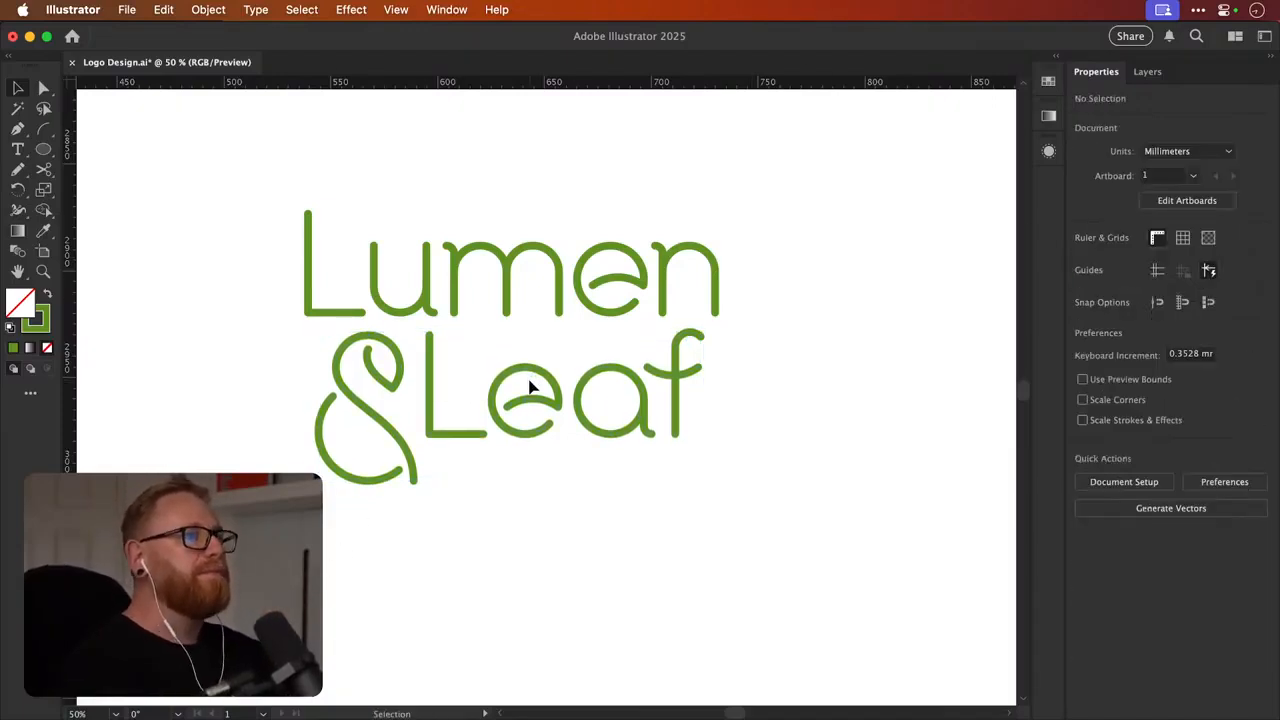
Review the tightened stacked logo at a small size beside the other green versions
{"action": "scroll", "coordinate": [742, 427], "scroll_direction": "up", "scroll_amount": 2}
{"action": "scroll", "coordinate": [742, 427], "scroll_direction": "right", "scroll_amount": 1}
{"action": "key", "text": "super+minus"}
{"action": "key", "text": "super+minus"}
{"action": "key", "text": "super+minus"}
{"action": "key", "text": "super+minus"}
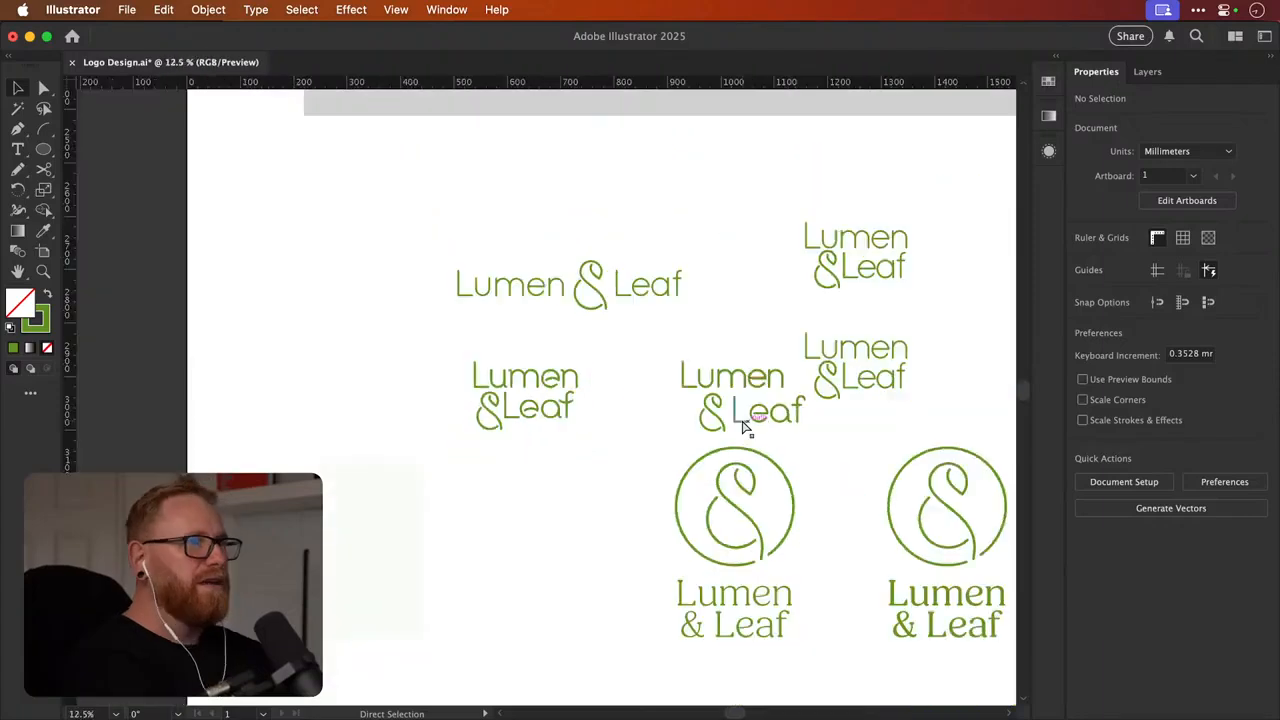
{"action": "left_click_drag", "start_coordinate": [668, 417], "coordinate": [667, 455]}
Place a copy of the original Quicksand Lumen text just above the customised Lumen and recolour it red
{"action": "key", "text": "z"}
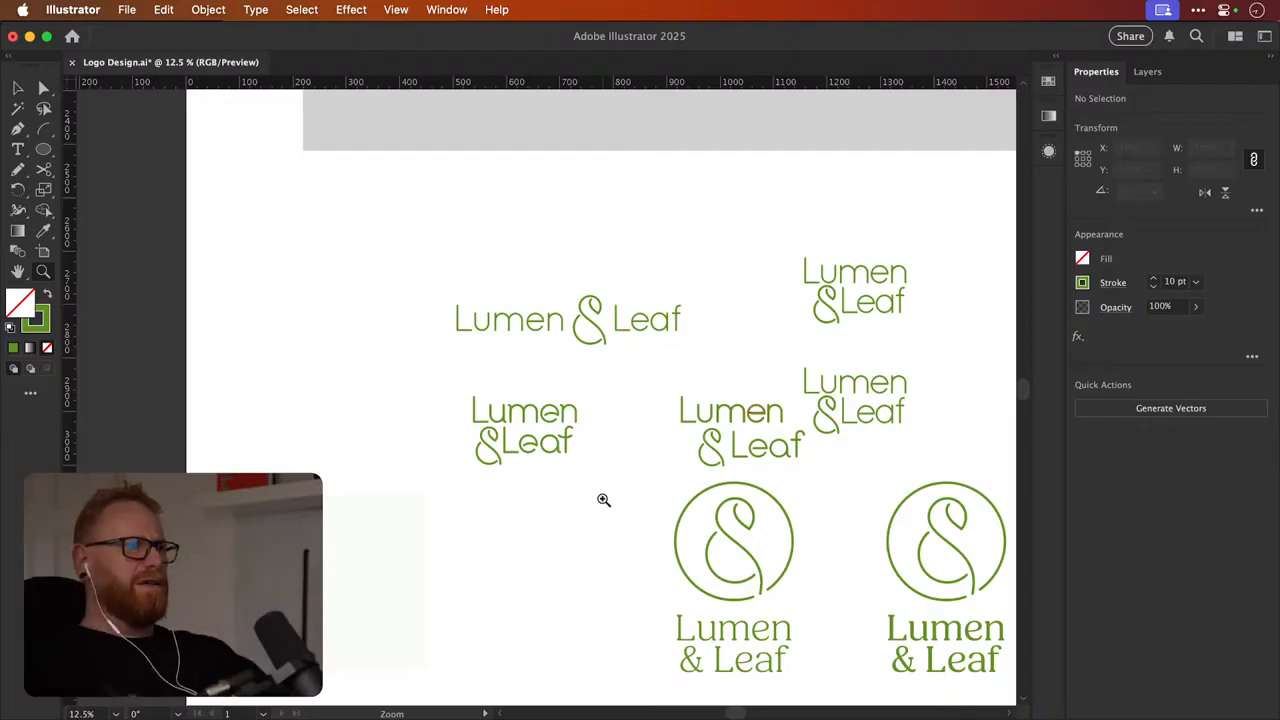
{"action": "left_click_drag", "start_coordinate": [517, 430], "coordinate": [483, 423]}
{"action": "left_click_drag", "start_coordinate": [930, 376], "coordinate": [251, 366]}
{"action": "left_click_drag", "start_coordinate": [198, 408], "coordinate": [495, 394]}
{"action": "double_click", "coordinate": [25, 303]}
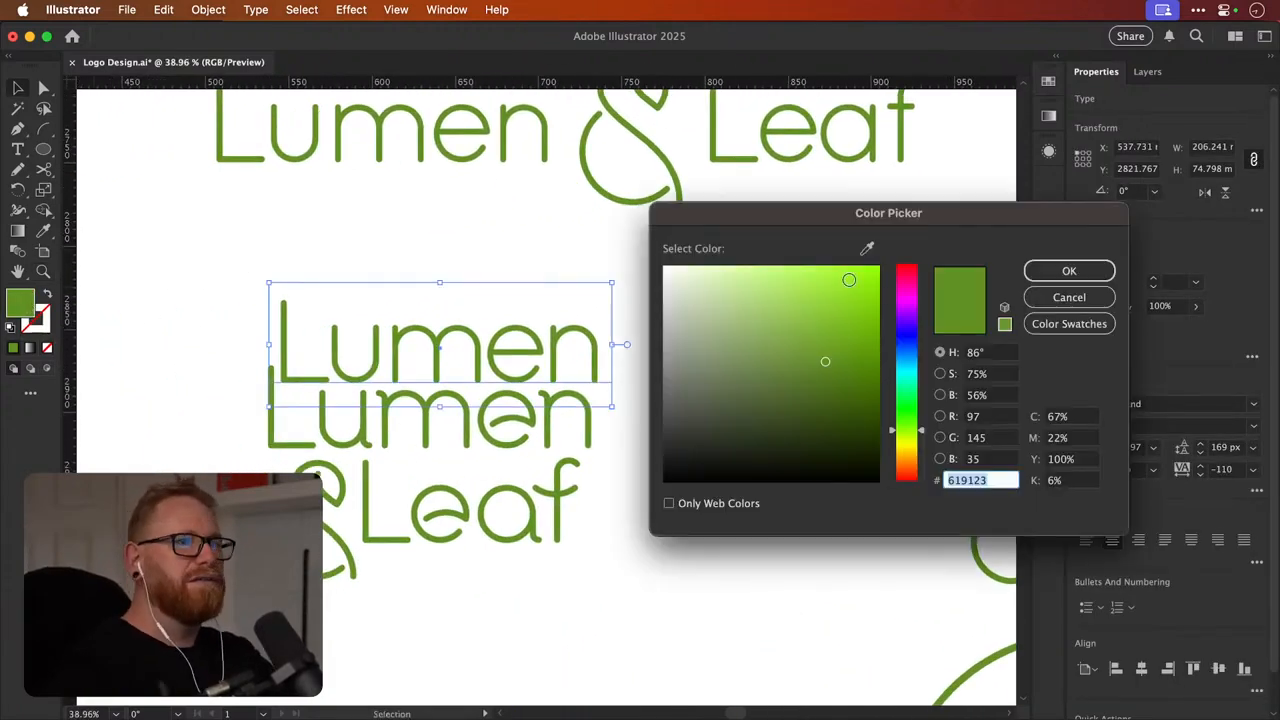
{"action": "left_click_drag", "start_coordinate": [905, 296], "coordinate": [884, 262]}
{"action": "left_click", "coordinate": [1068, 269]}
Duplicate the red Lumen text straight below the customised lettering and change the copy's wording to Leaf
{"action": "left_click_drag", "start_coordinate": [396, 362], "coordinate": [443, 352]}
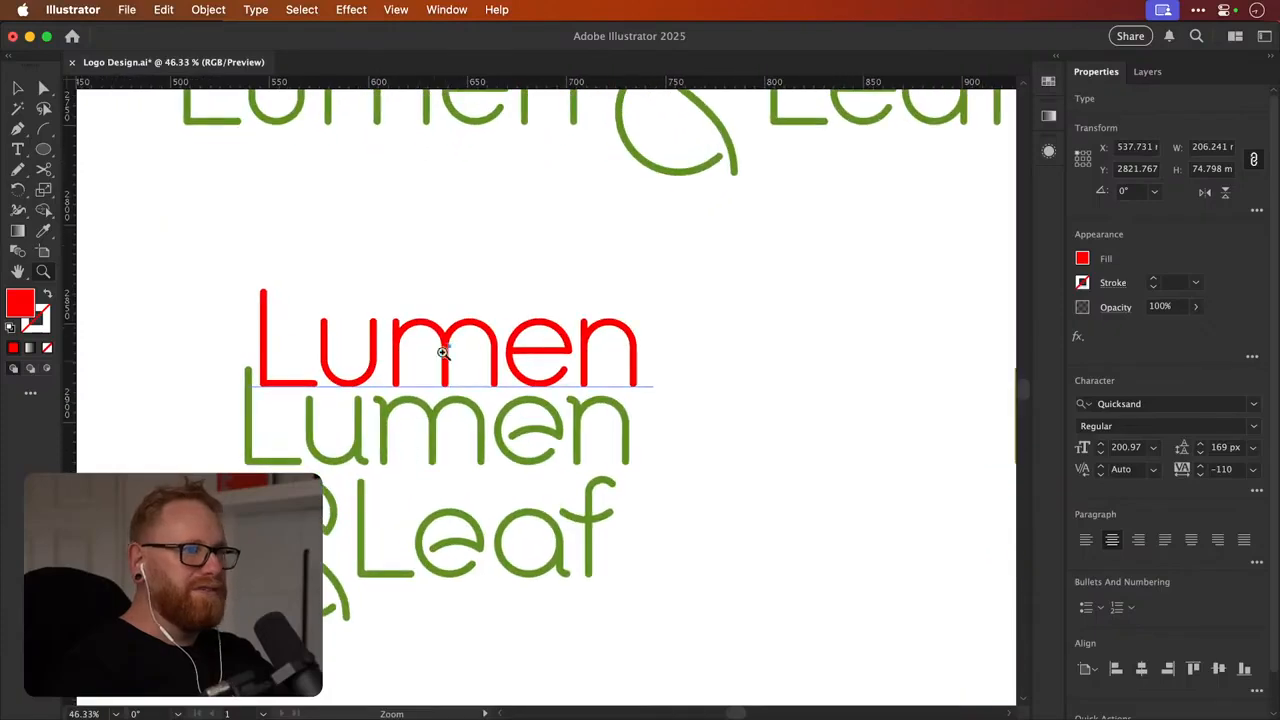
{"action": "left_click_drag", "start_coordinate": [358, 311], "coordinate": [366, 550]}
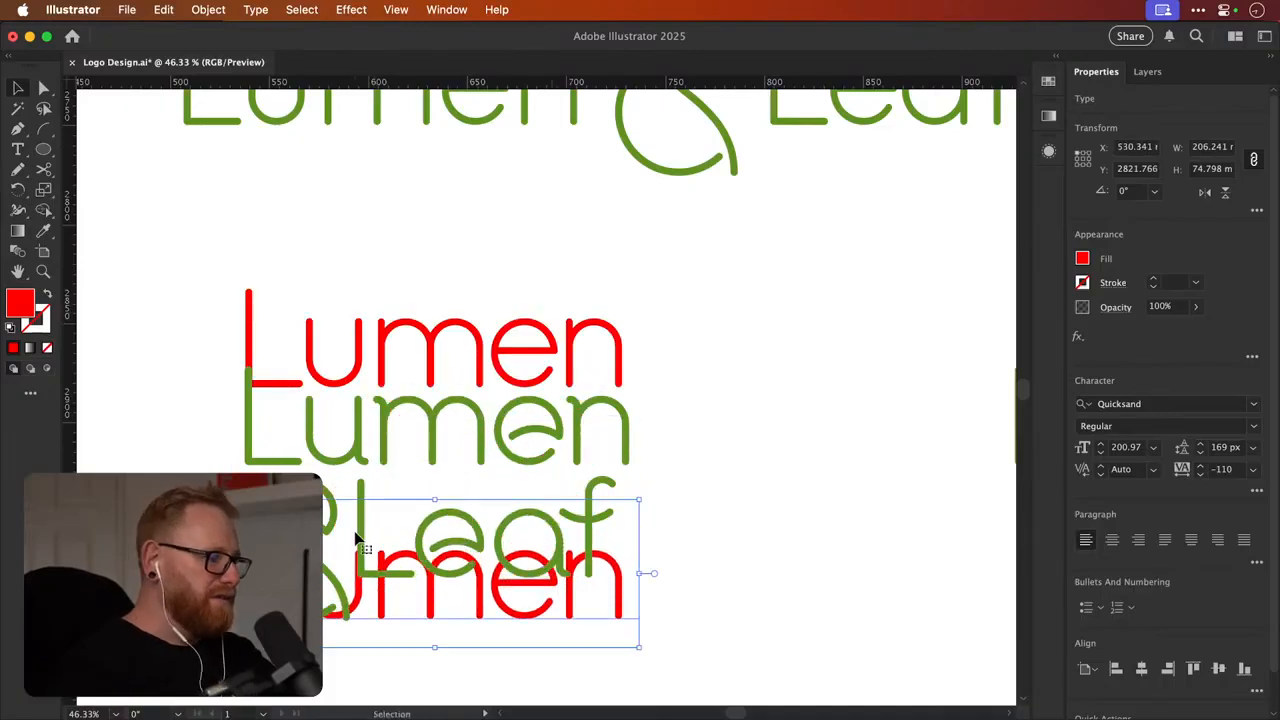
{"action": "double_click", "coordinate": [370, 588]}
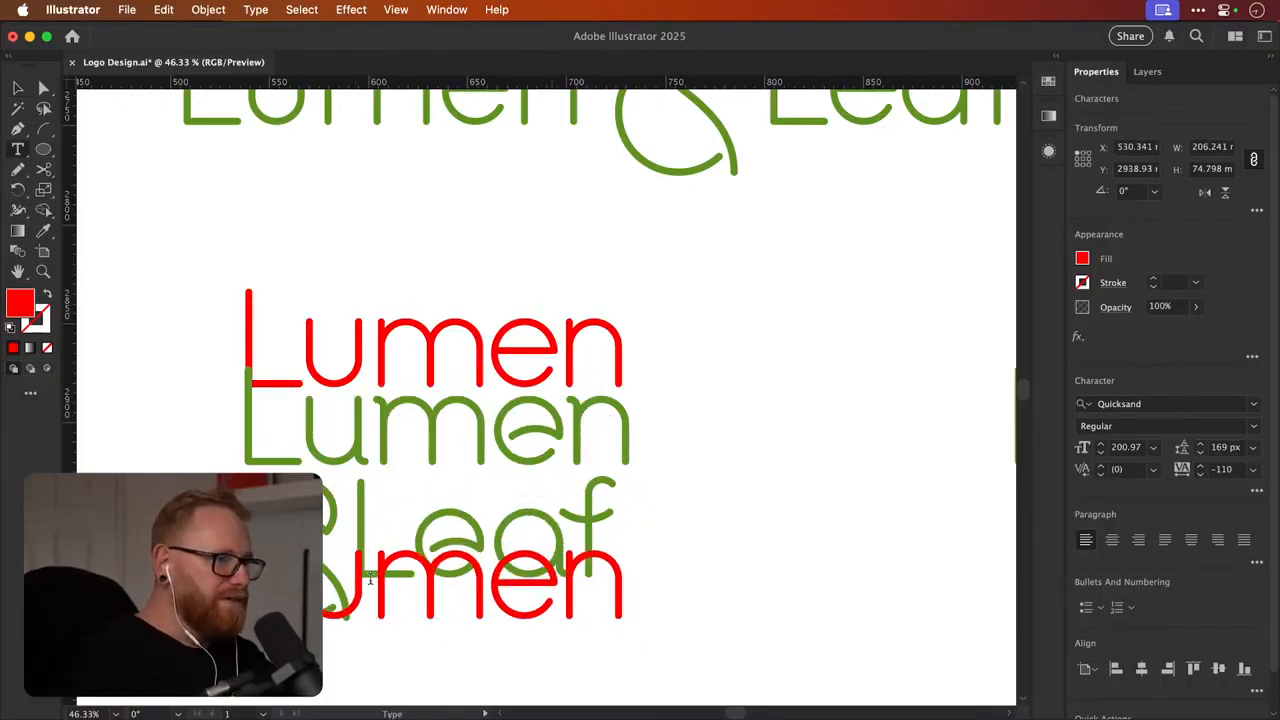
{"action": "key", "text": "ctrl+a"}
{"action": "type", "text": "Leaf"}
{"action": "left_click", "coordinate": [22, 90]}
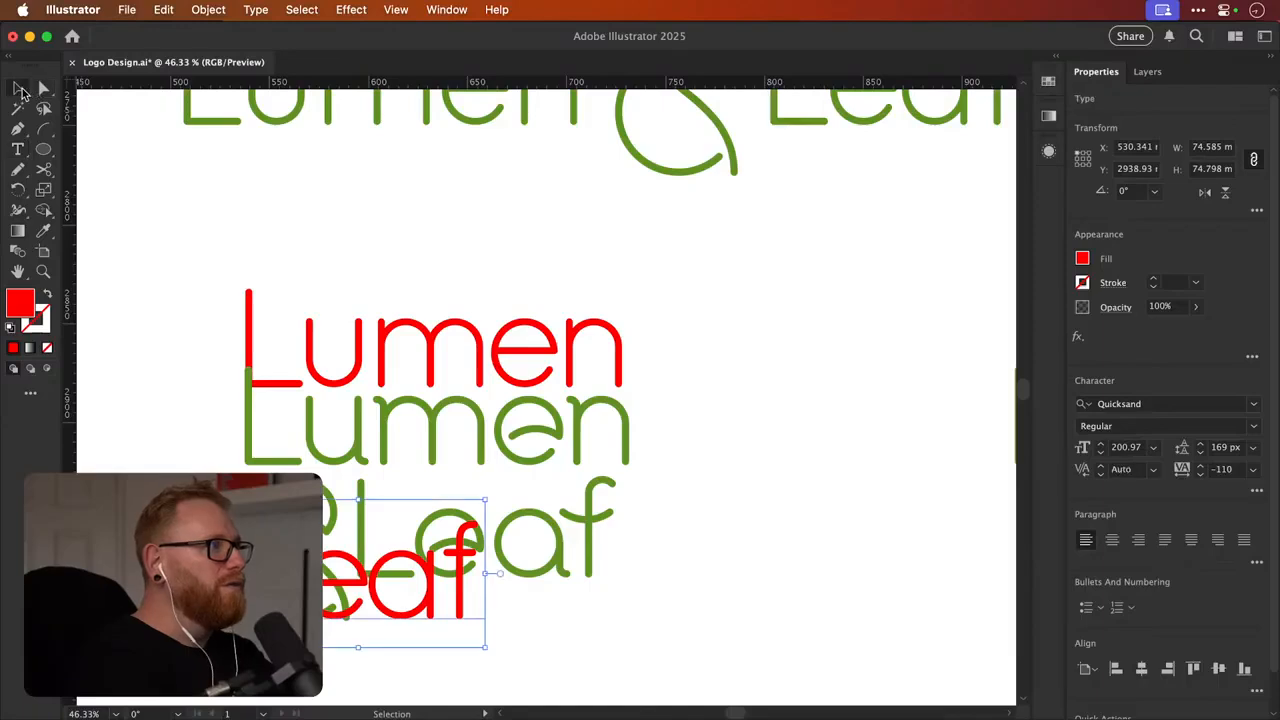
Shift the red Leaf about 57 mm to the right so its L aligns with the customised Leaf, and send it behind
{"action": "key", "text": "shift+Right"}
{"action": "key", "text": "shift+Right"}
{"action": "key", "text": "shift+Right"}
{"action": "key", "text": "shift+Right"}
{"action": "key", "text": "shift+Right"}
{"action": "key", "text": "shift+Right"}
{"action": "key", "text": "shift+Right"}
{"action": "key", "text": "shift+Right"}
{"action": "key", "text": "shift+Right"}
{"action": "key", "text": "shift+Right"}
{"action": "key", "text": "shift+Right"}
{"action": "key", "text": "shift+Right"}
{"action": "key", "text": "shift+Right"}
{"action": "key", "text": "shift+Right"}
{"action": "key", "text": "shift+Right"}
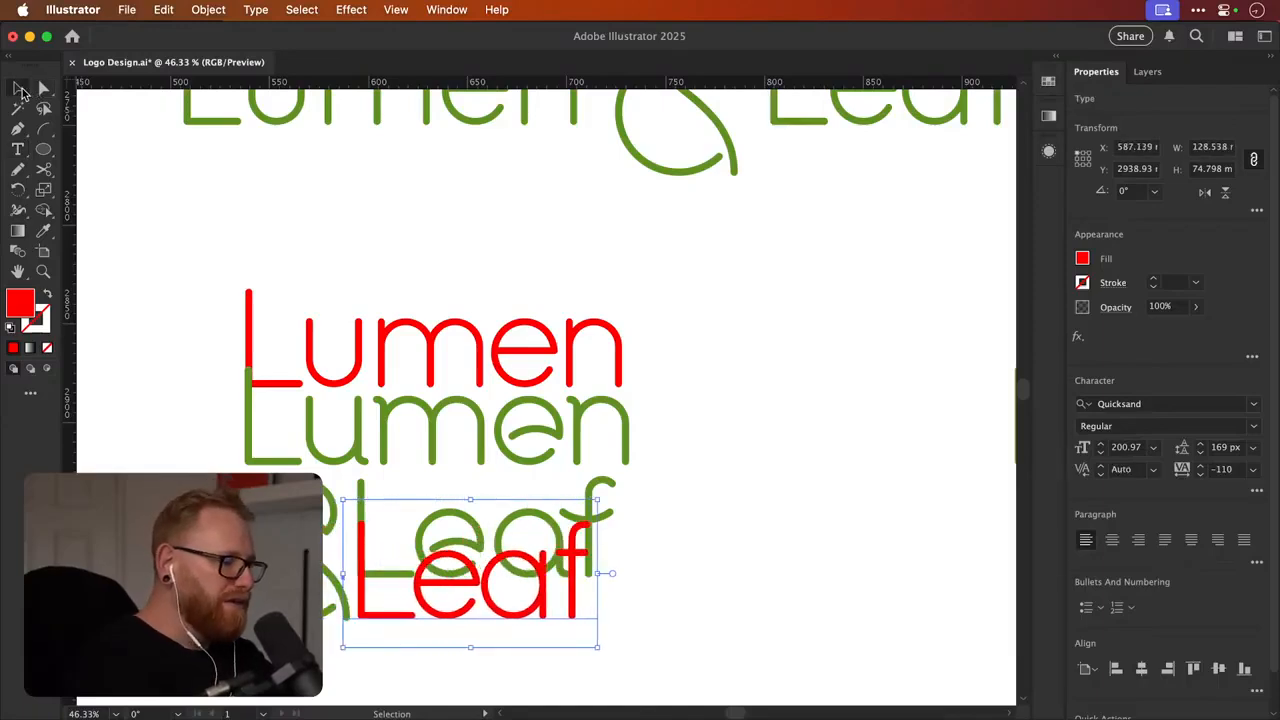
{"action": "key", "text": "super+bracketleft"}
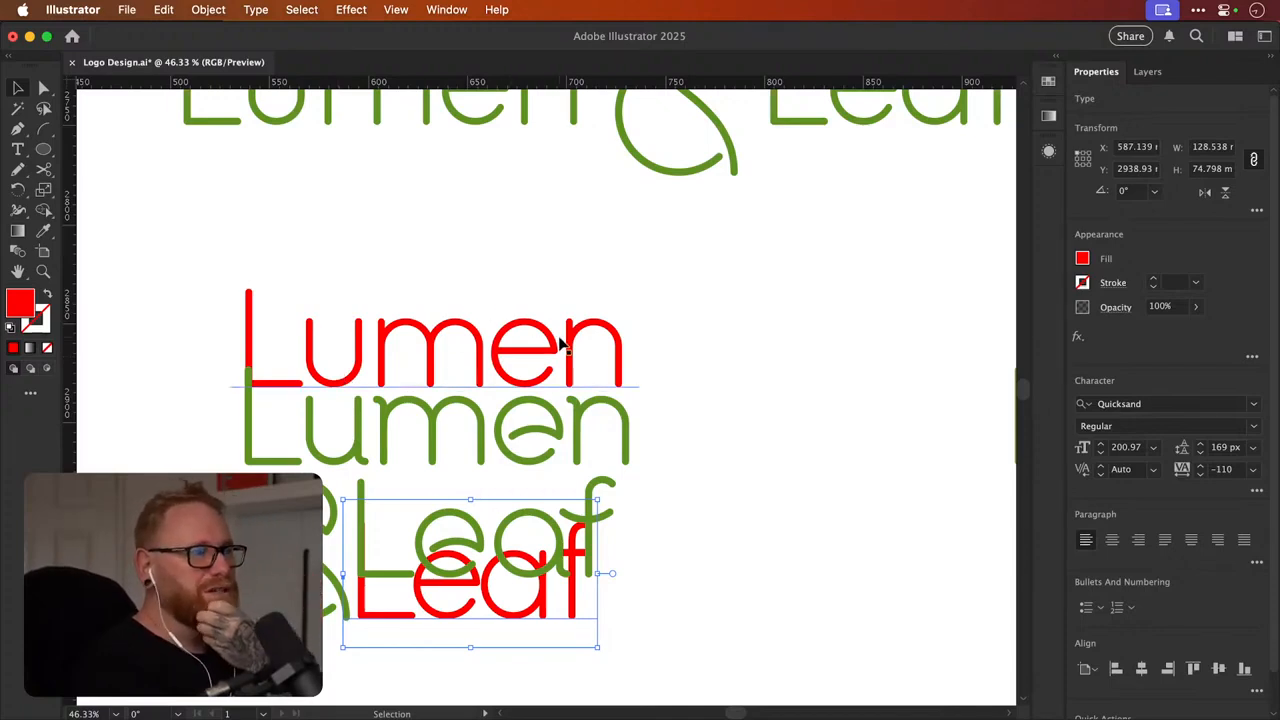
Lower the red Leaf about 34 mm so it sits directly beneath the customised Leaf
{"action": "left_click", "coordinate": [561, 343], "text": "shift"}
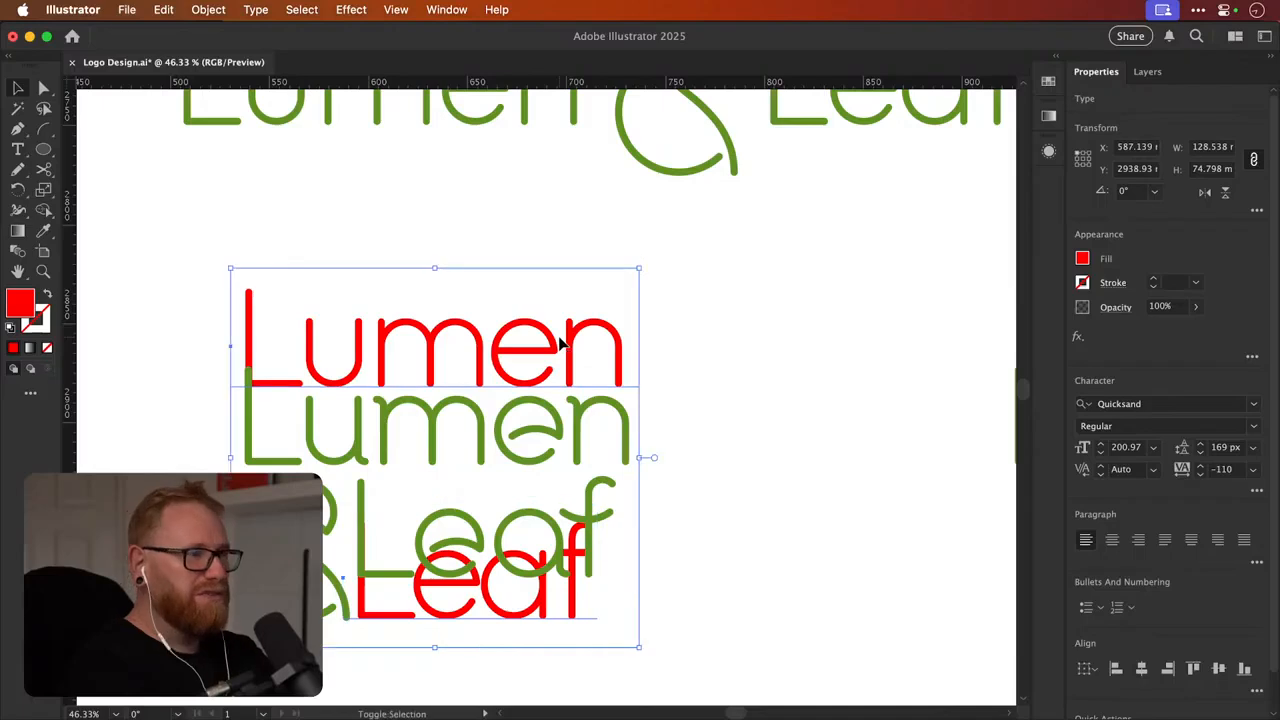
{"action": "left_click", "coordinate": [751, 351]}
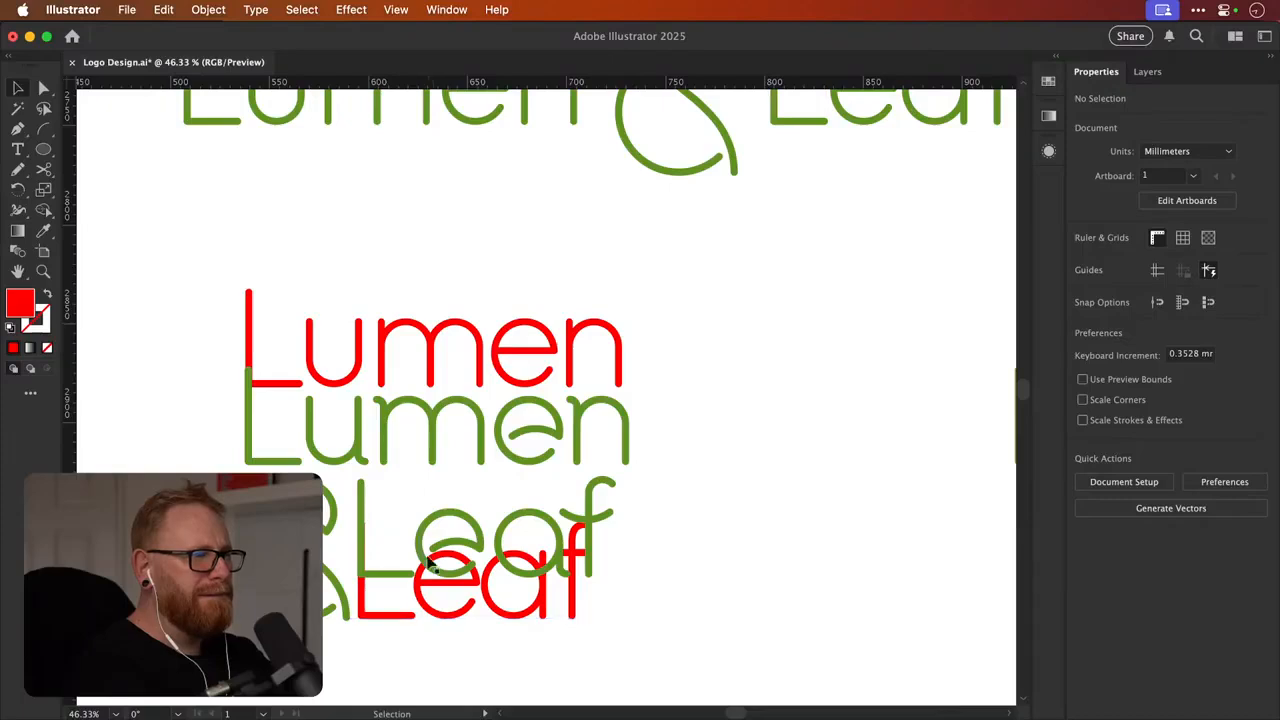
{"action": "left_click_drag", "start_coordinate": [445, 600], "coordinate": [445, 642]}
{"action": "scroll", "coordinate": [508, 617], "scroll_direction": "down", "scroll_amount": 2}
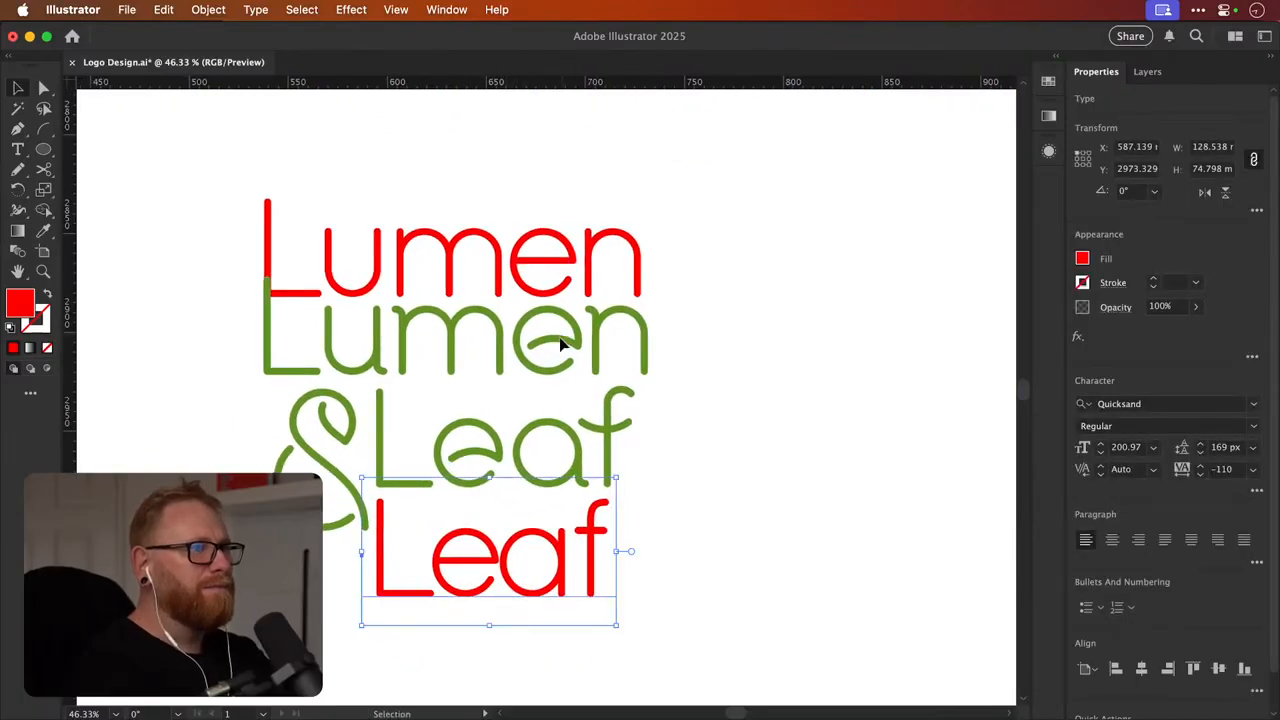
Ungroup the customised green Leaf lettering into separate letters
{"action": "left_click", "coordinate": [626, 470]}
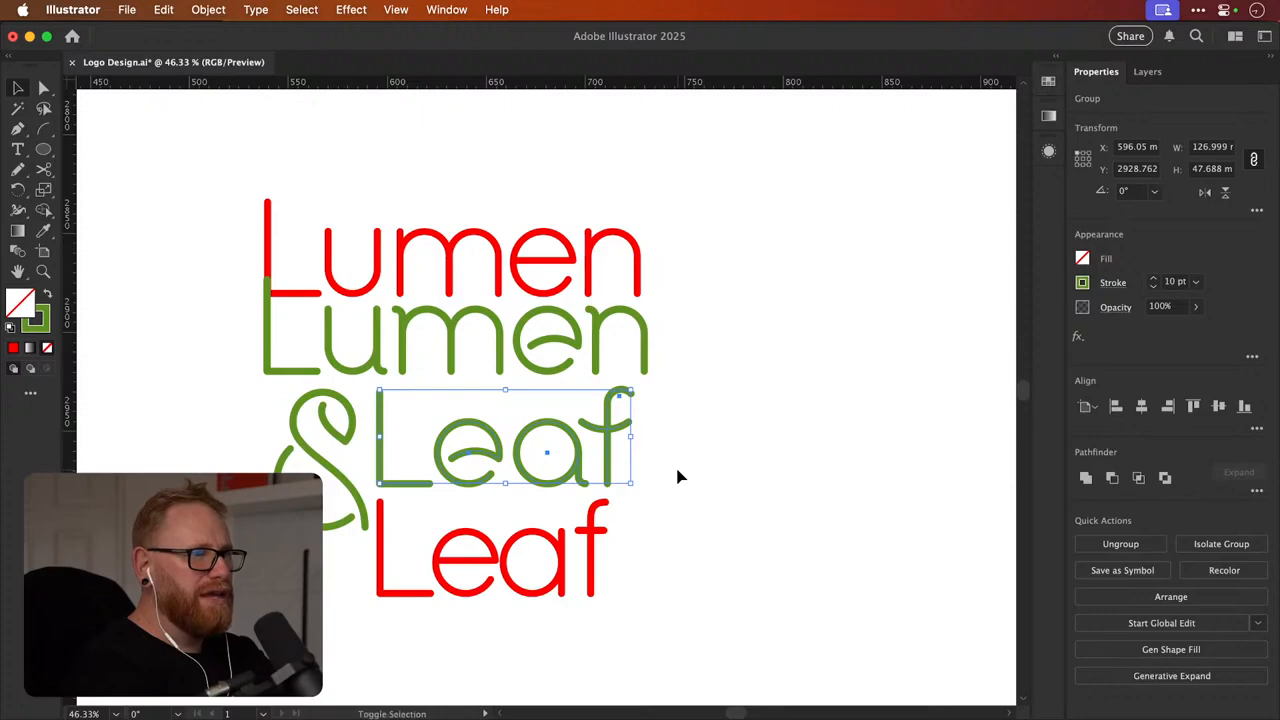
{"action": "key", "text": "super+z"}
{"action": "key", "text": "super+z"}
{"action": "key", "text": "super+z"}
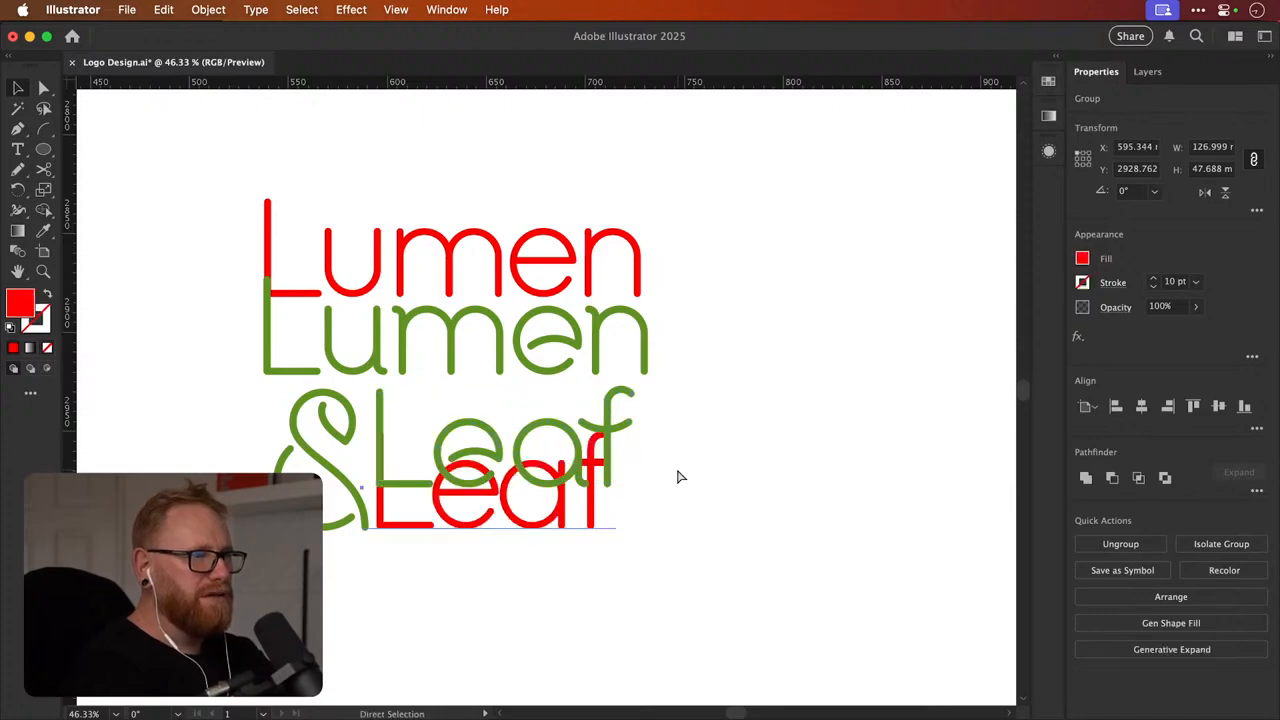
{"action": "key", "text": "super+shift+z"}
{"action": "left_click", "coordinate": [578, 472]}
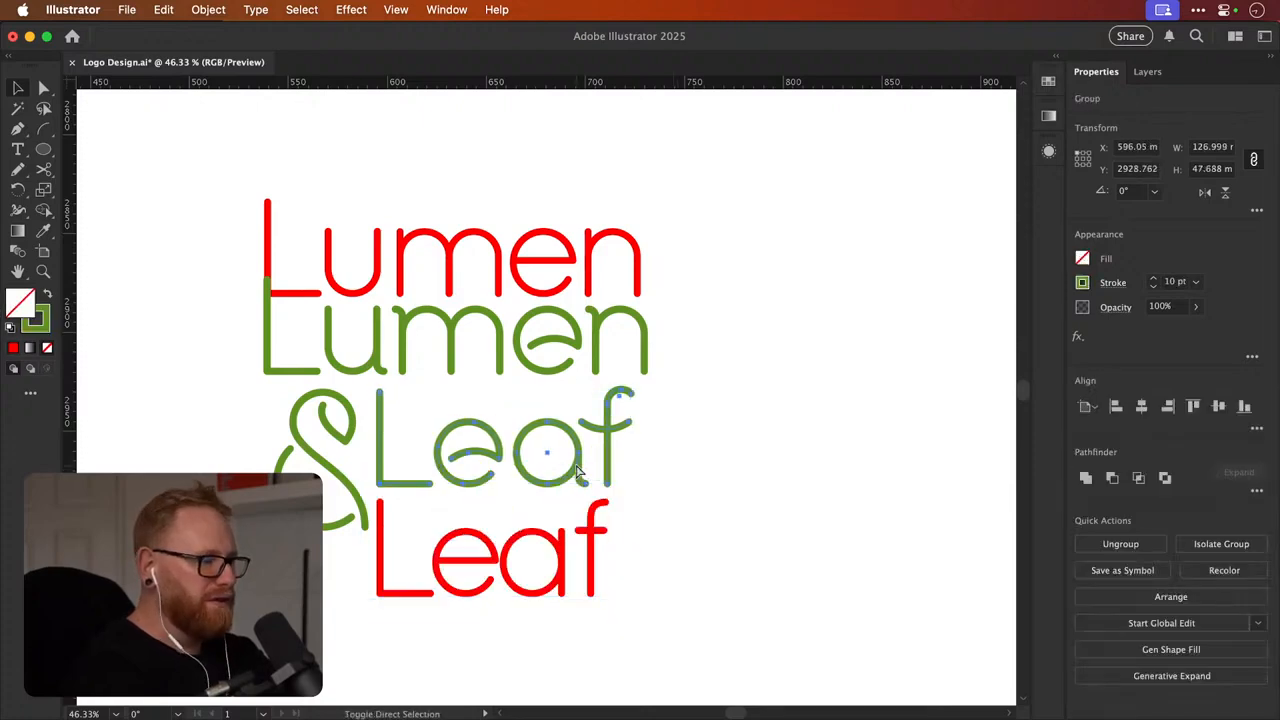
{"action": "left_click", "coordinate": [686, 430]}
{"action": "left_click", "coordinate": [525, 479]}
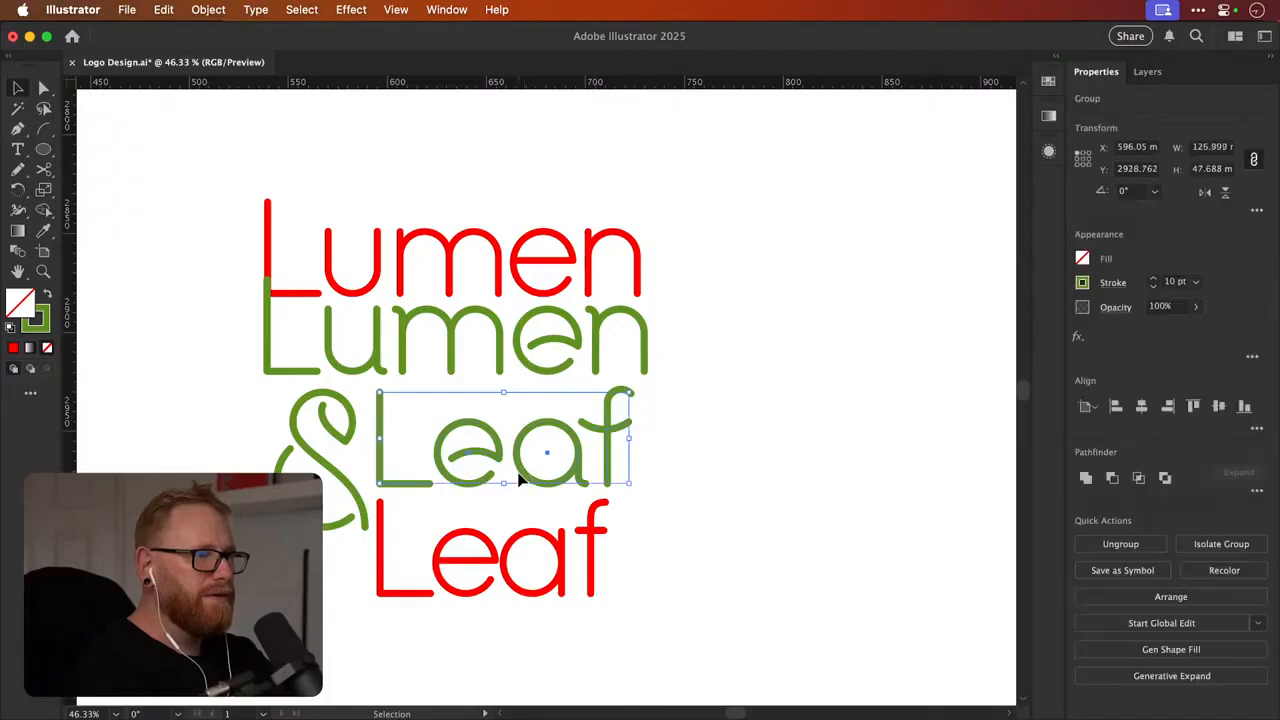
{"action": "key", "text": "shift+super+g"}
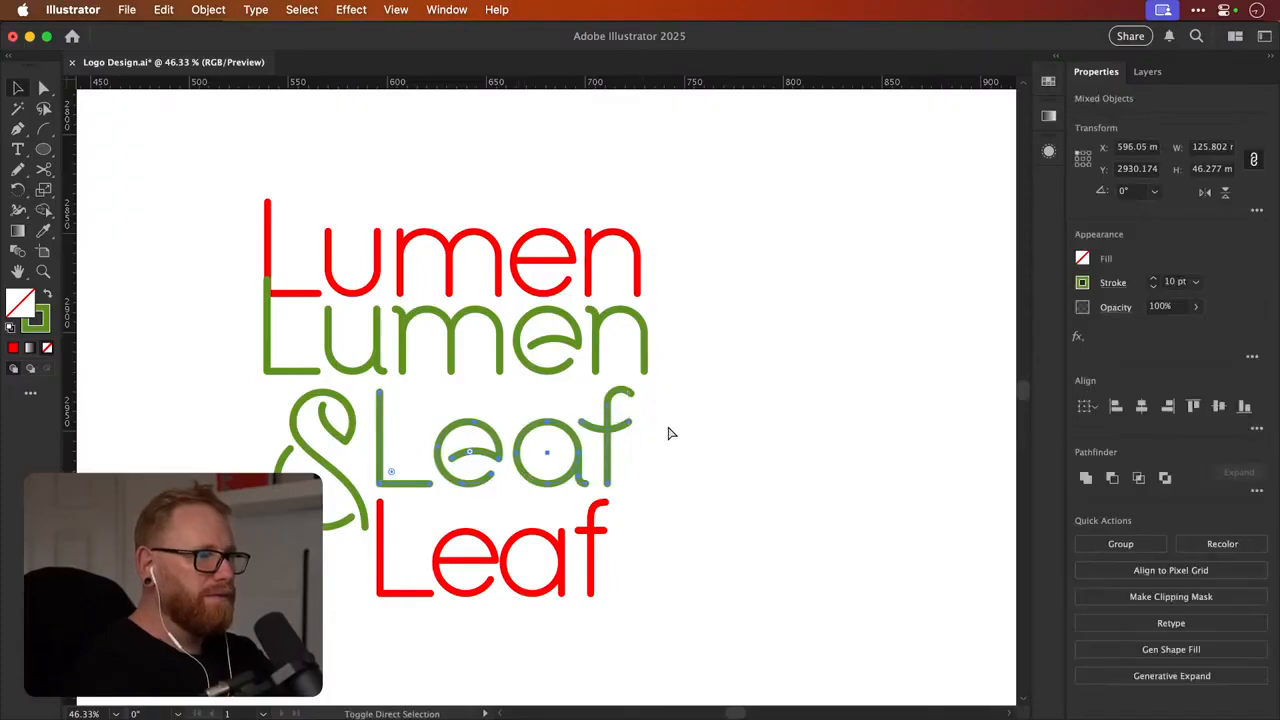
Lower the red Leaf text about another 39 mm, well clear of the customised Leaf
{"action": "left_click", "coordinate": [667, 428]}
{"action": "left_click_drag", "start_coordinate": [661, 393], "coordinate": [523, 482]}
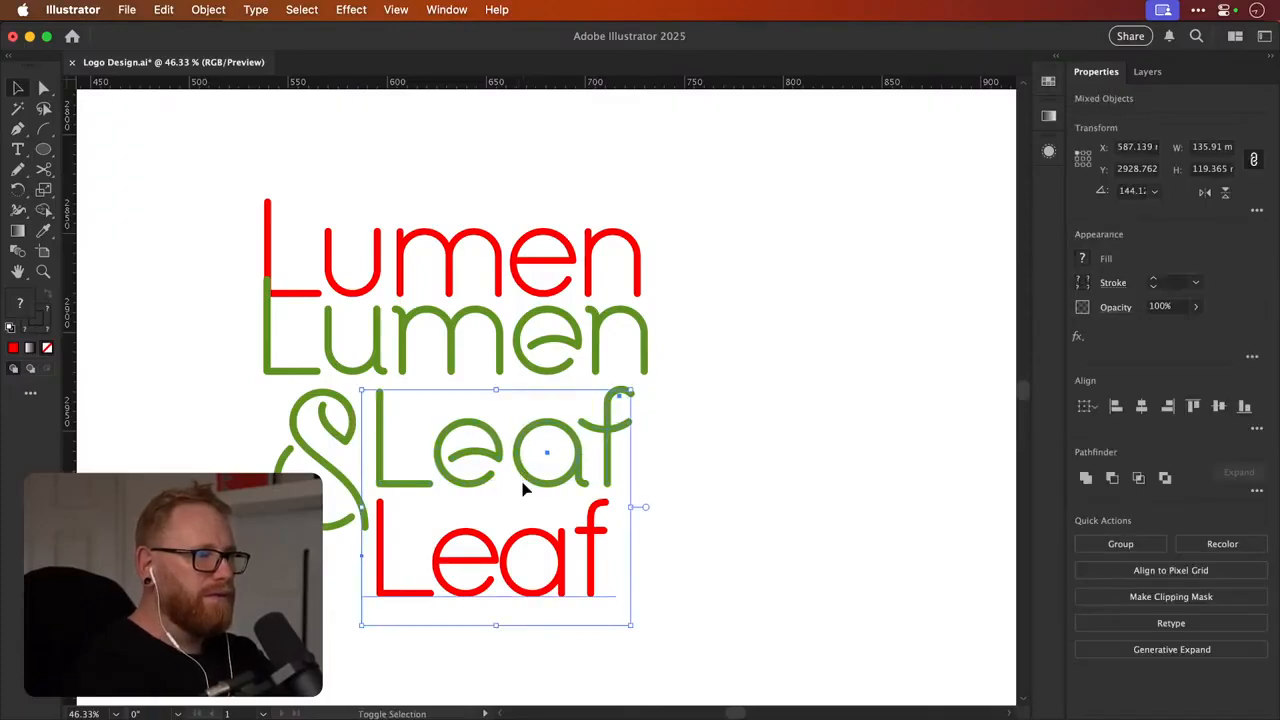
{"action": "key", "text": "shift+super+a"}
{"action": "left_click_drag", "start_coordinate": [534, 595], "coordinate": [534, 673]}
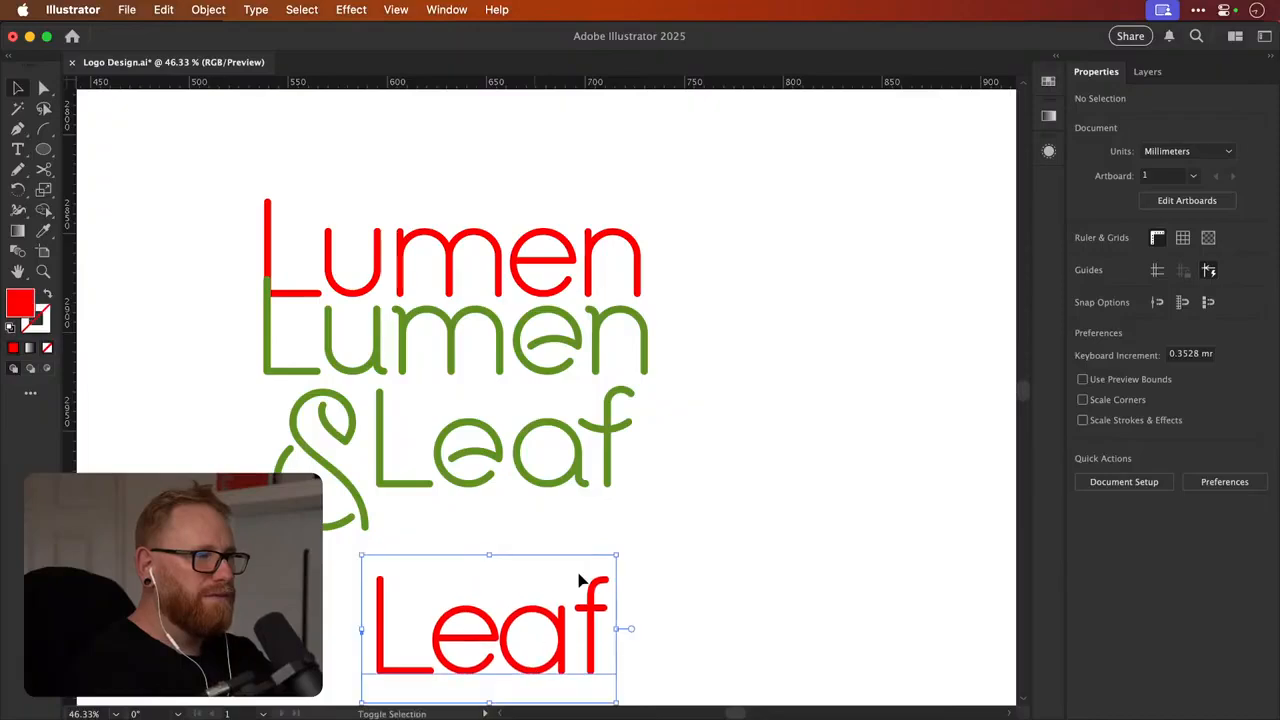
Nudge the a and f of the customised Leaf slightly left, closer to the e
{"action": "left_click_drag", "start_coordinate": [658, 488], "coordinate": [519, 419]}
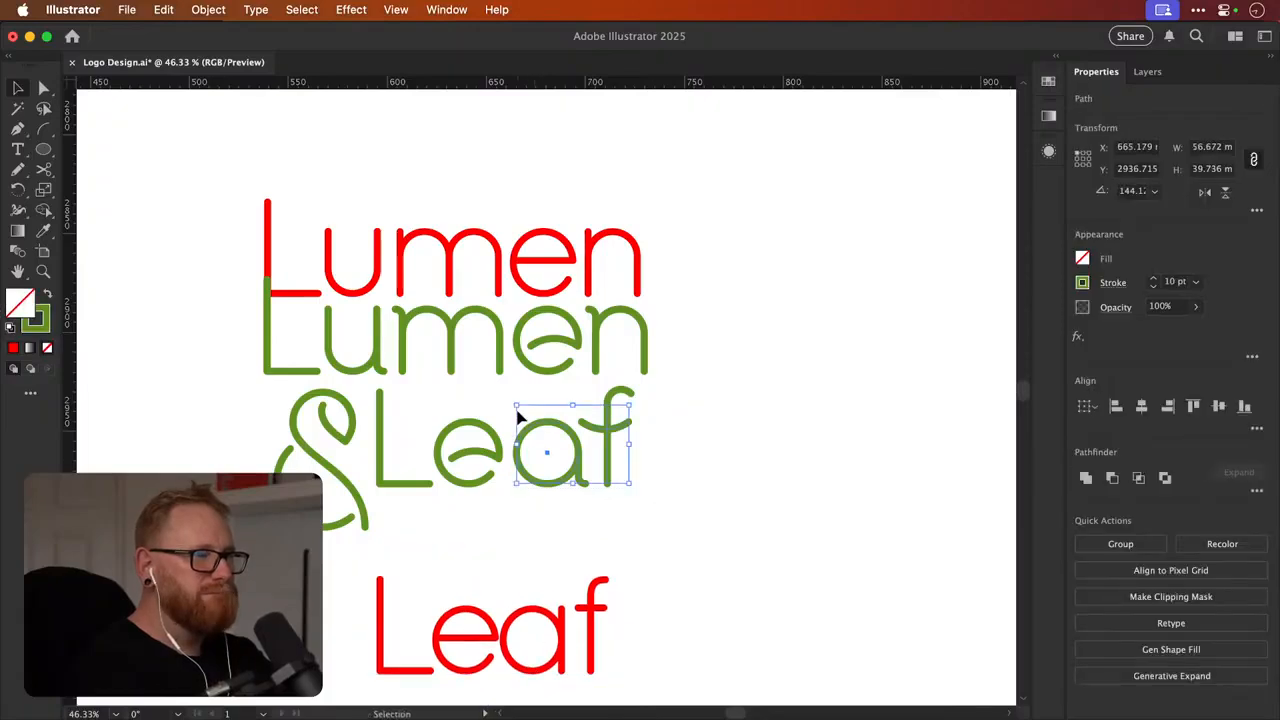
{"action": "left_click", "coordinate": [622, 396], "text": "shift+super"}
{"action": "key", "text": "shift+super+a"}
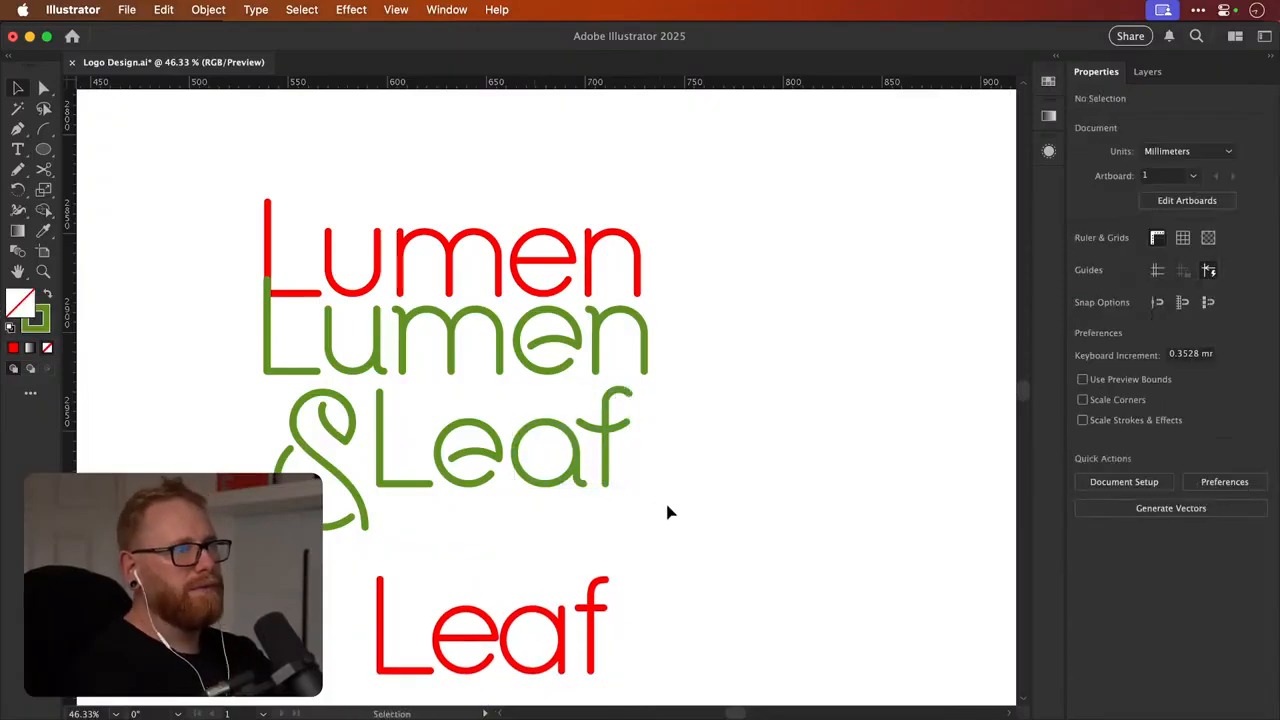
Shrink the curved crossbar of the f to about 17 mm wide and rotate it 180°
{"action": "left_click", "coordinate": [590, 430]}
{"action": "left_click_drag", "start_coordinate": [601, 431], "coordinate": [672, 420]}
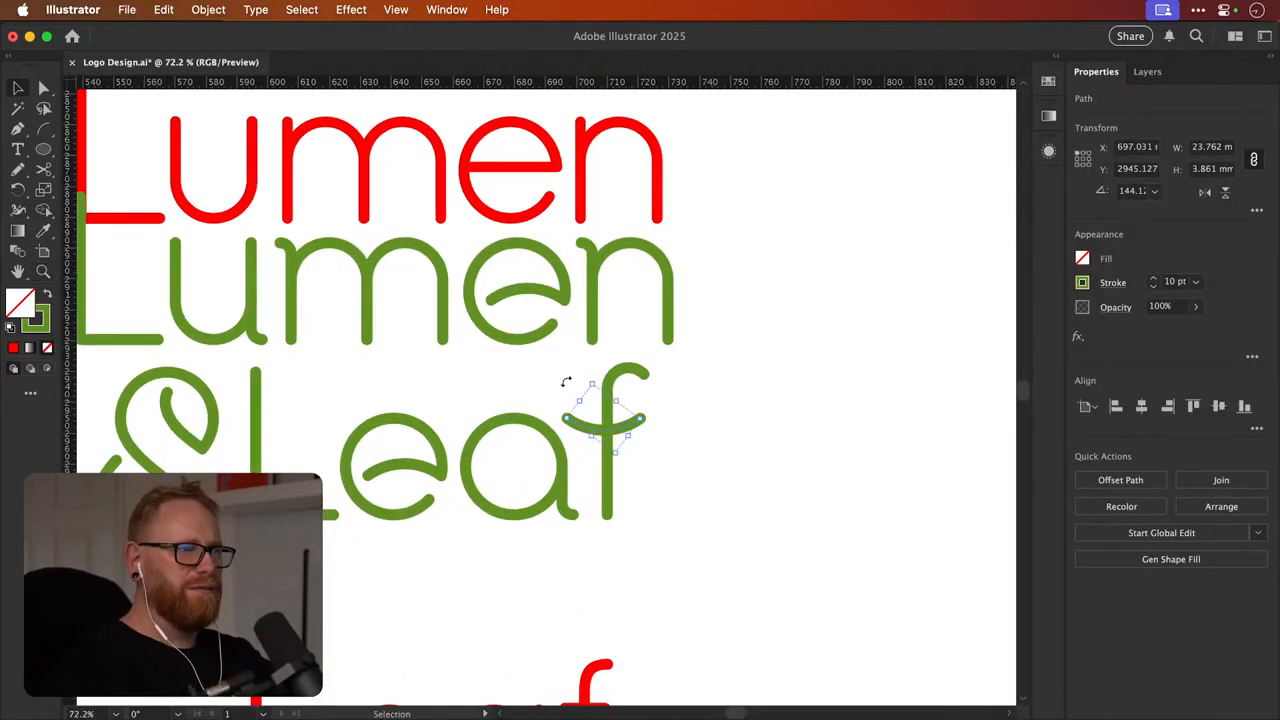
{"action": "key", "text": "s"}
{"action": "left_click_drag", "start_coordinate": [540, 373], "coordinate": [560, 382]}
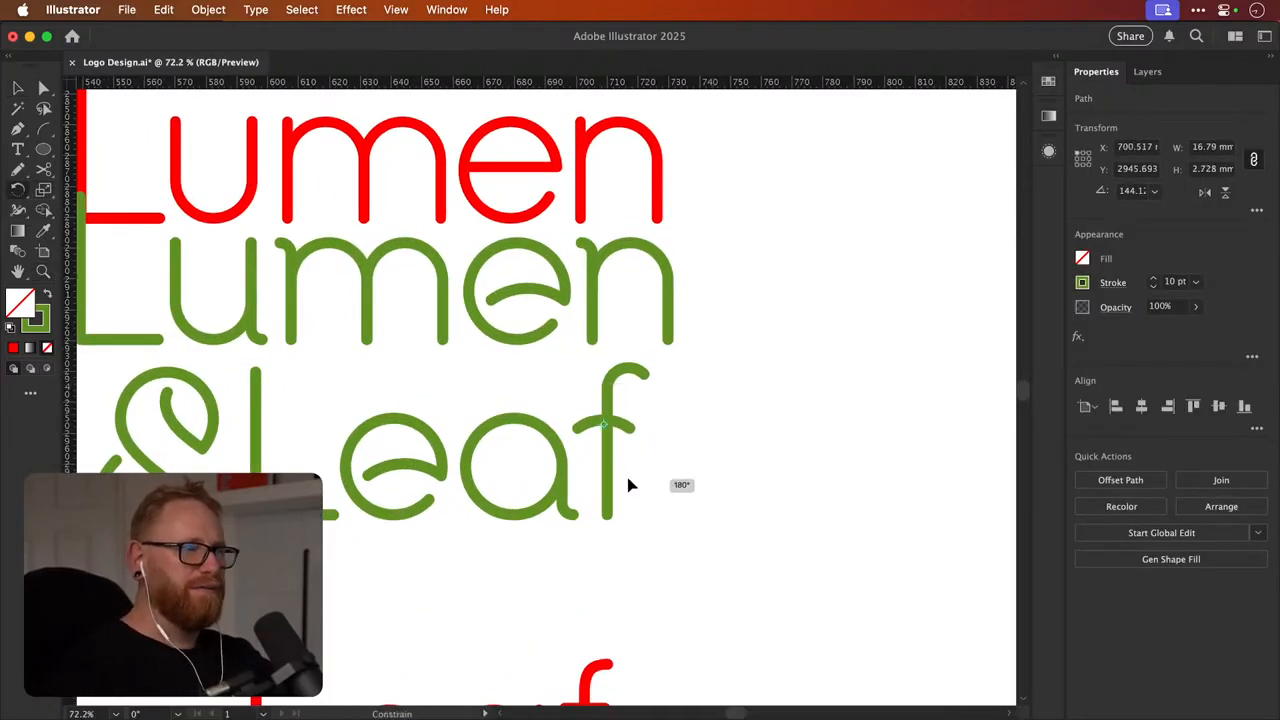
{"action": "key", "text": "v"}
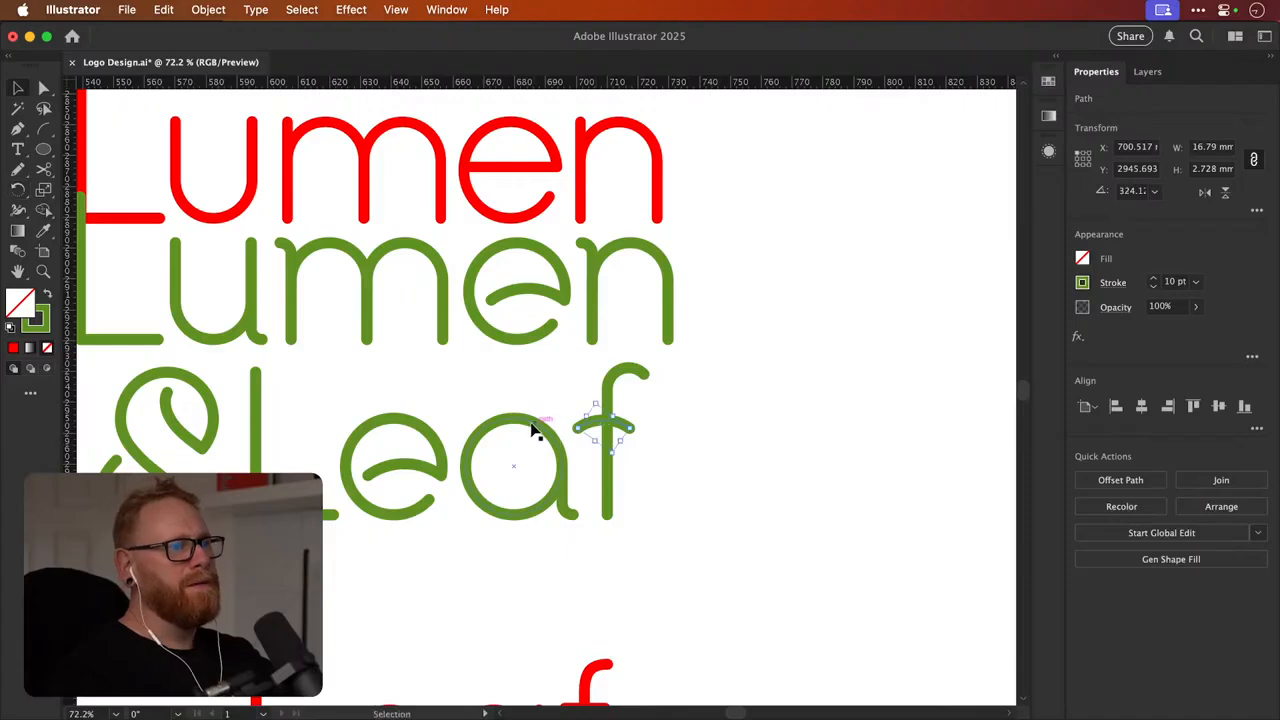
{"action": "left_click", "coordinate": [540, 421]}
{"action": "left_click", "coordinate": [980, 371]}
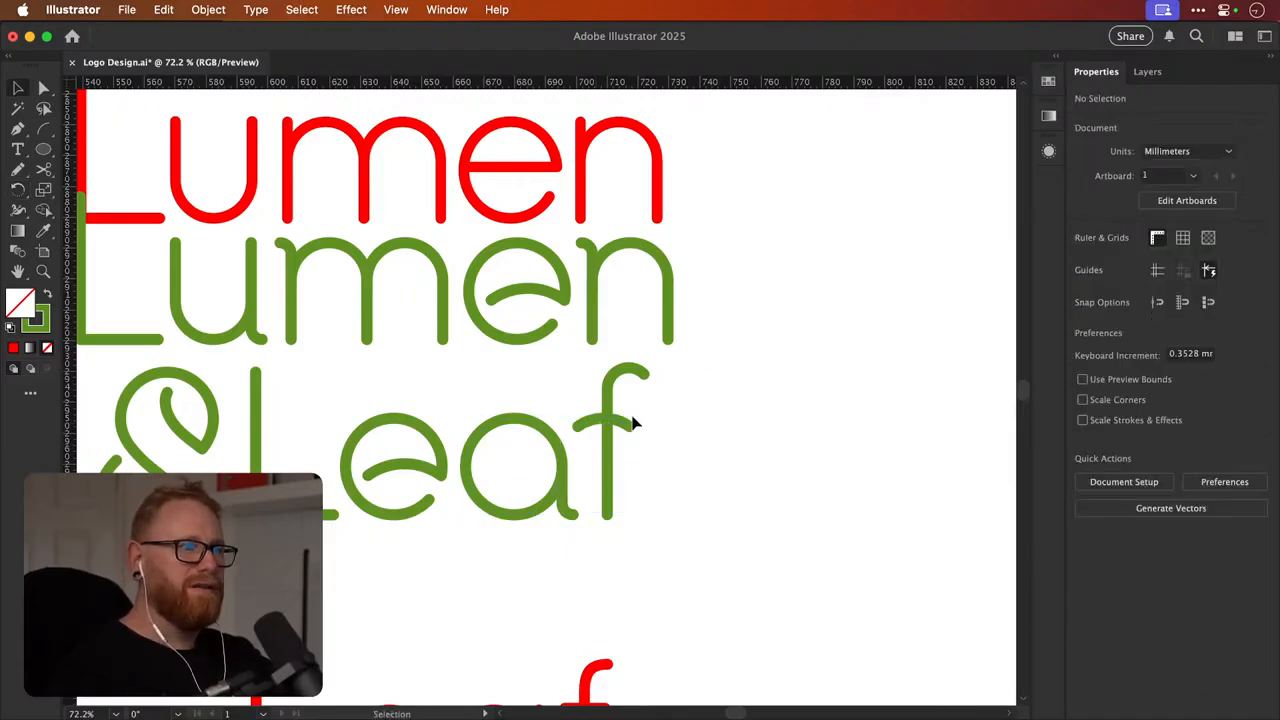
Move the top anchor of the f's stem slightly up so it joins the hook smoothly
{"action": "left_click_drag", "start_coordinate": [634, 423], "coordinate": [700, 449]}
{"action": "left_click", "coordinate": [667, 409]}
{"action": "left_click", "coordinate": [846, 380]}
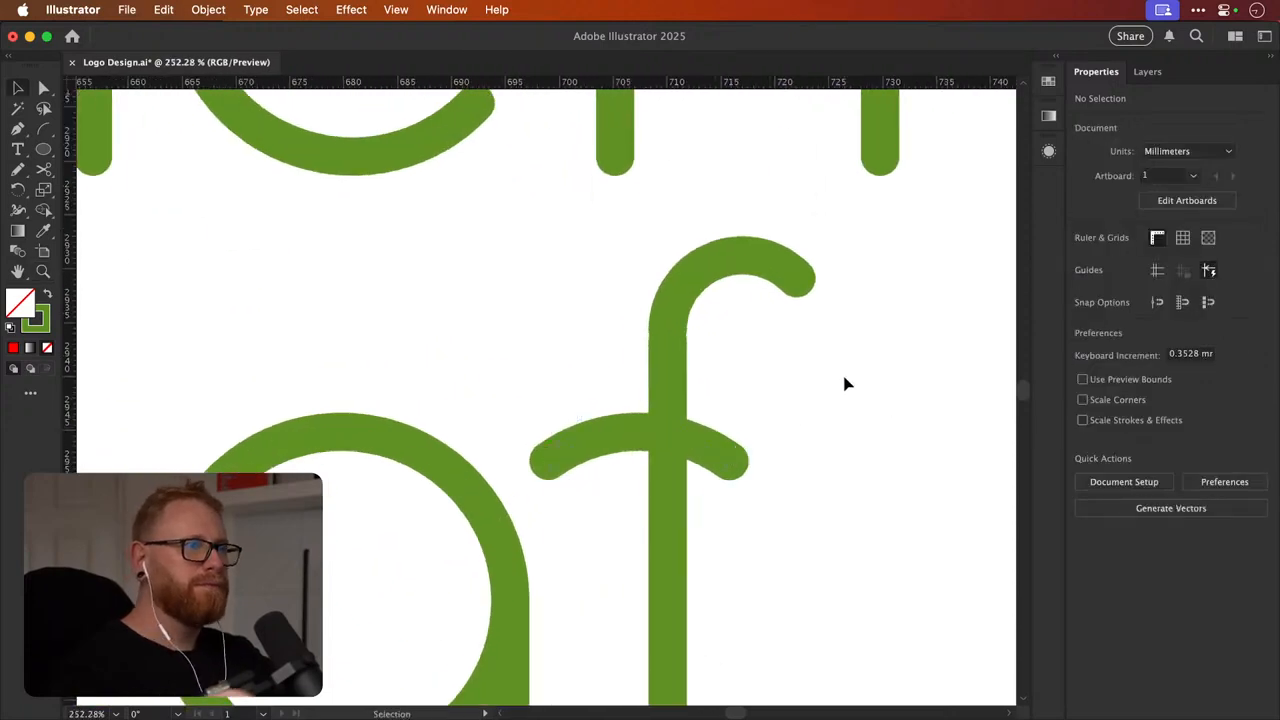
{"action": "left_click", "coordinate": [668, 317]}
{"action": "key", "text": "a"}
{"action": "left_click", "coordinate": [668, 342]}
{"action": "left_click_drag", "start_coordinate": [668, 342], "coordinate": [667, 329]}
{"action": "key", "text": "v"}
{"action": "left_click", "coordinate": [758, 328]}
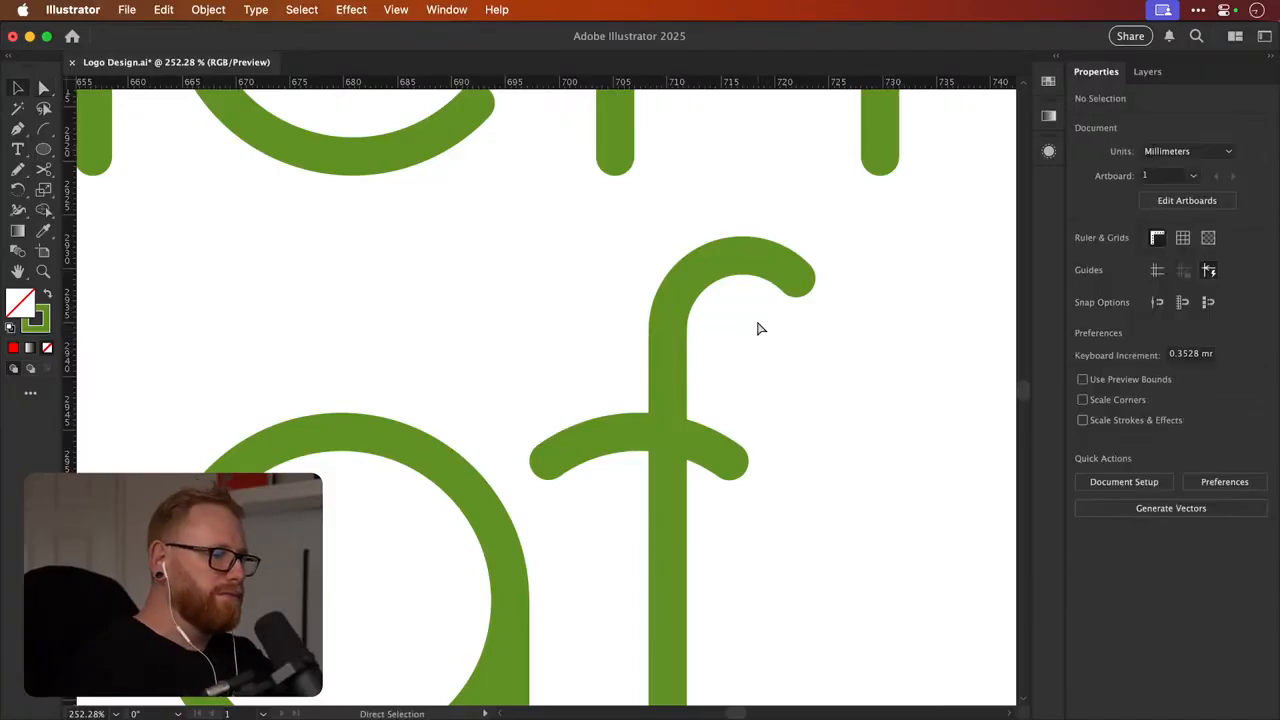
Delete the red Lumen and Leaf reference texts around the stacked logo
{"action": "key", "text": "super+minus"}
{"action": "key", "text": "super+minus"}
{"action": "key", "text": "super+minus"}
{"action": "key", "text": "super+minus"}
{"action": "key", "text": "super+minus"}
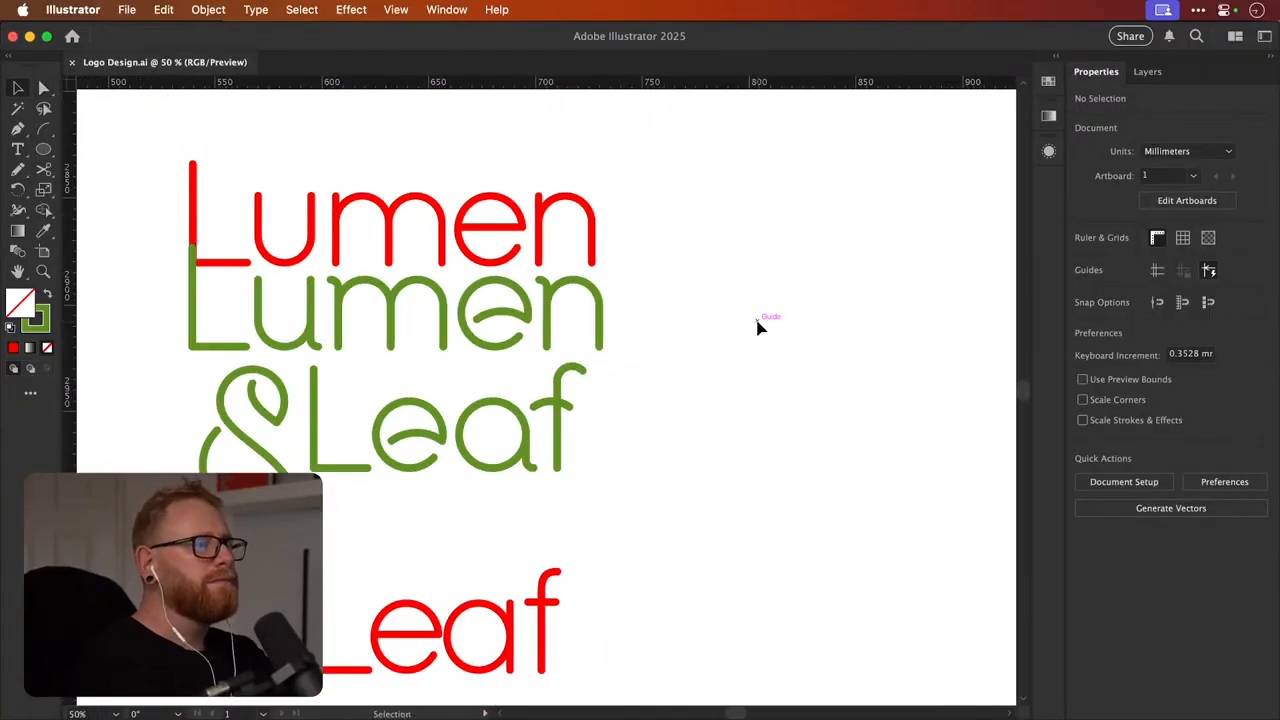
{"action": "scroll", "coordinate": [758, 328], "scroll_direction": "left", "scroll_amount": 3}
{"action": "scroll", "coordinate": [758, 328], "scroll_direction": "up", "scroll_amount": 2}
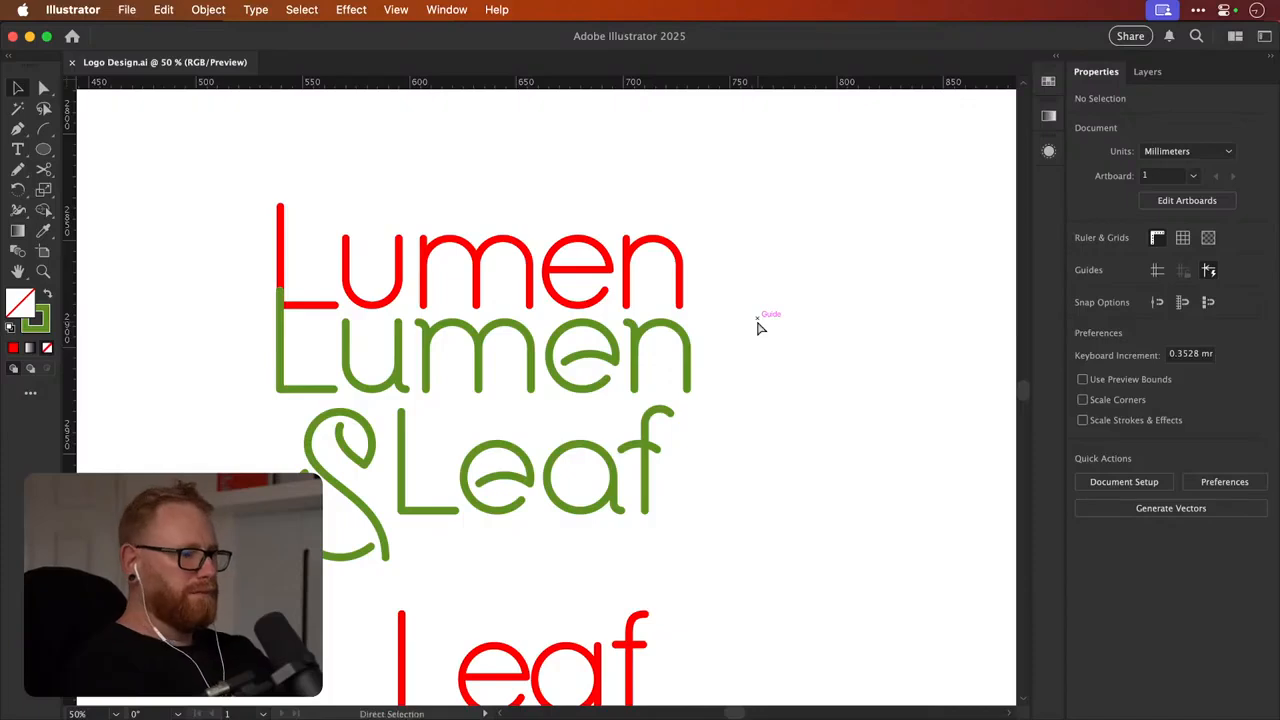
{"action": "key", "text": "super+minus"}
{"action": "key", "text": "super+minus"}
{"action": "key", "text": "super+minus"}
{"action": "left_click", "coordinate": [506, 349]}
{"action": "key", "text": "Delete"}
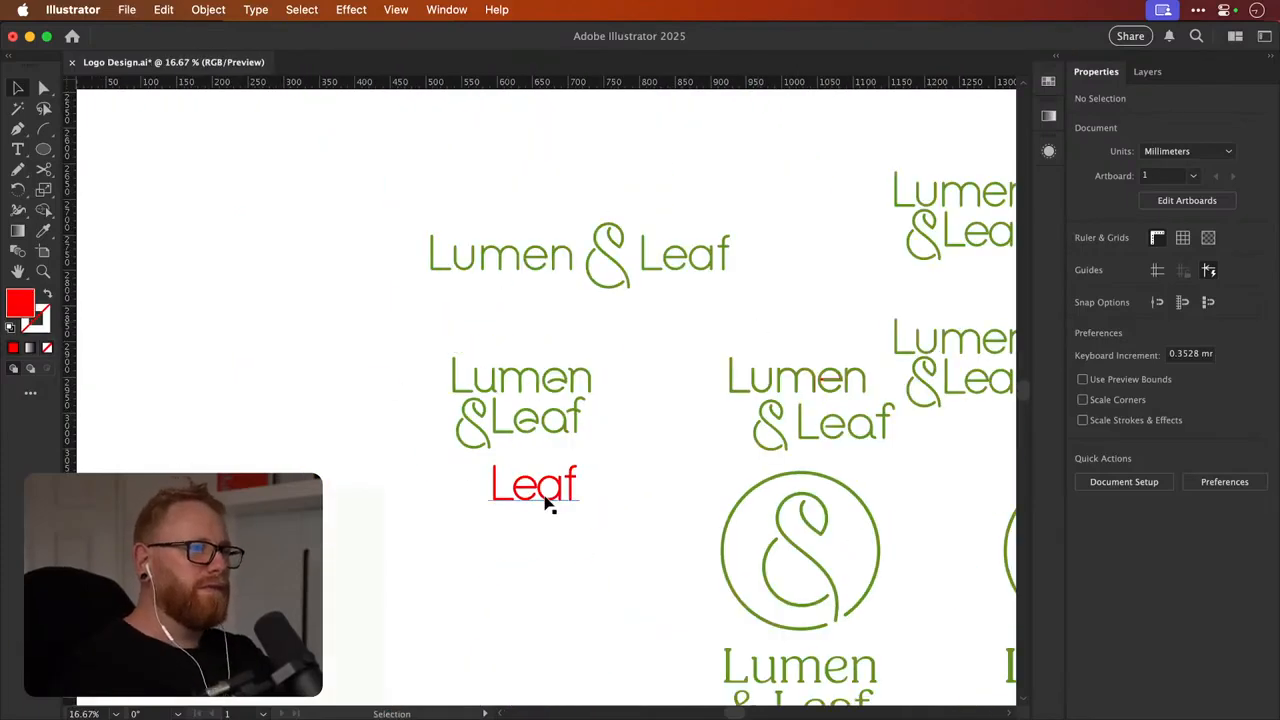
{"action": "left_click", "coordinate": [547, 497]}
{"action": "key", "text": "Delete"}
Move the pale rectangle below the stacked logo farther down and to the left to clear the space
{"action": "scroll", "coordinate": [536, 505], "scroll_direction": "up", "scroll_amount": 2}
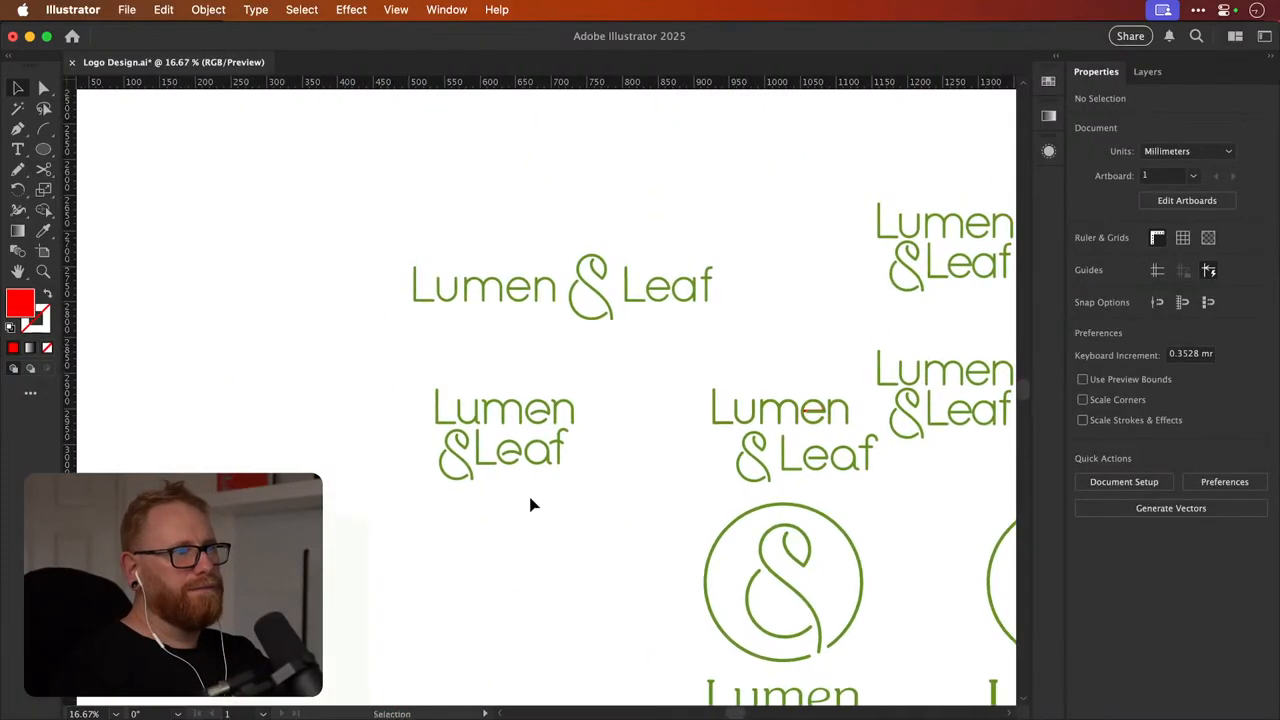
{"action": "key", "text": "z"}
{"action": "left_click_drag", "start_coordinate": [500, 466], "coordinate": [529, 420]}
{"action": "key", "text": "v"}
{"action": "left_click_drag", "start_coordinate": [388, 359], "coordinate": [609, 531]}
{"action": "scroll", "coordinate": [580, 394], "scroll_direction": "down", "scroll_amount": 3}
{"action": "scroll", "coordinate": [580, 394], "scroll_direction": "left", "scroll_amount": 2}
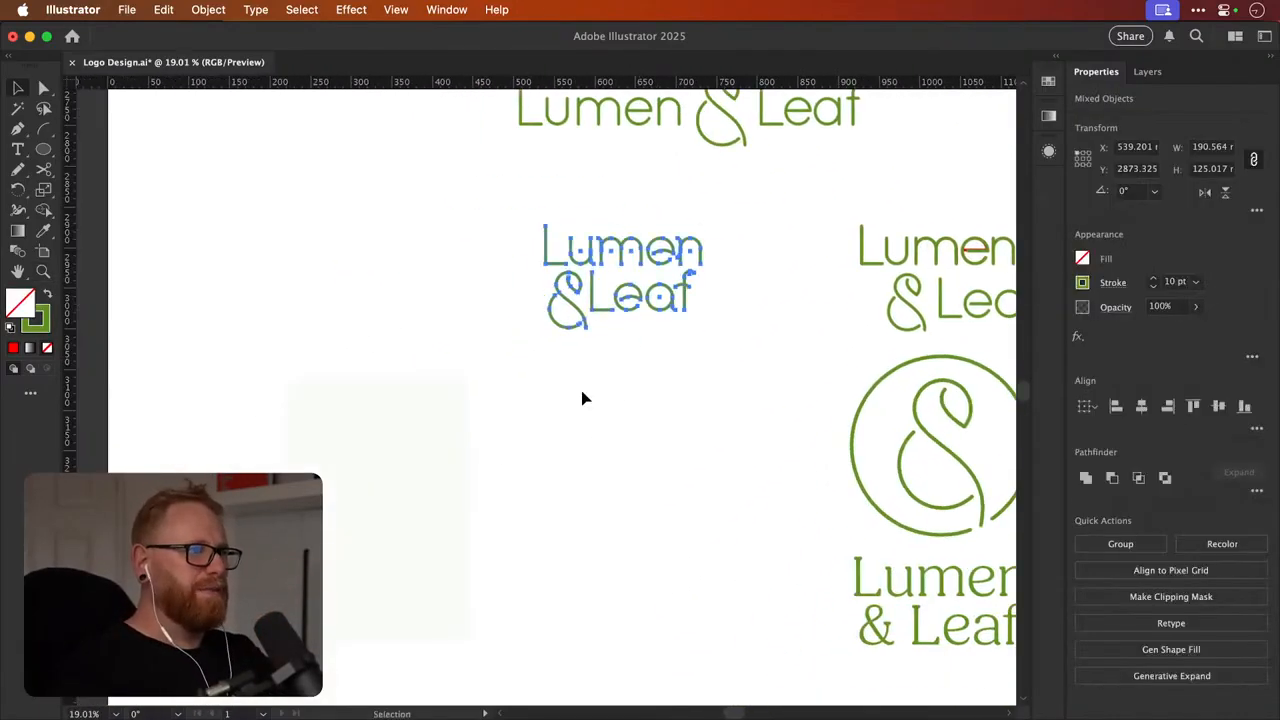
{"action": "left_click_drag", "start_coordinate": [400, 496], "coordinate": [475, 638]}
{"action": "key", "text": "space"}
{"action": "left_click_drag", "start_coordinate": [472, 499], "coordinate": [577, 292]}
{"action": "left_click_drag", "start_coordinate": [571, 385], "coordinate": [408, 600]}
{"action": "key", "text": "space"}
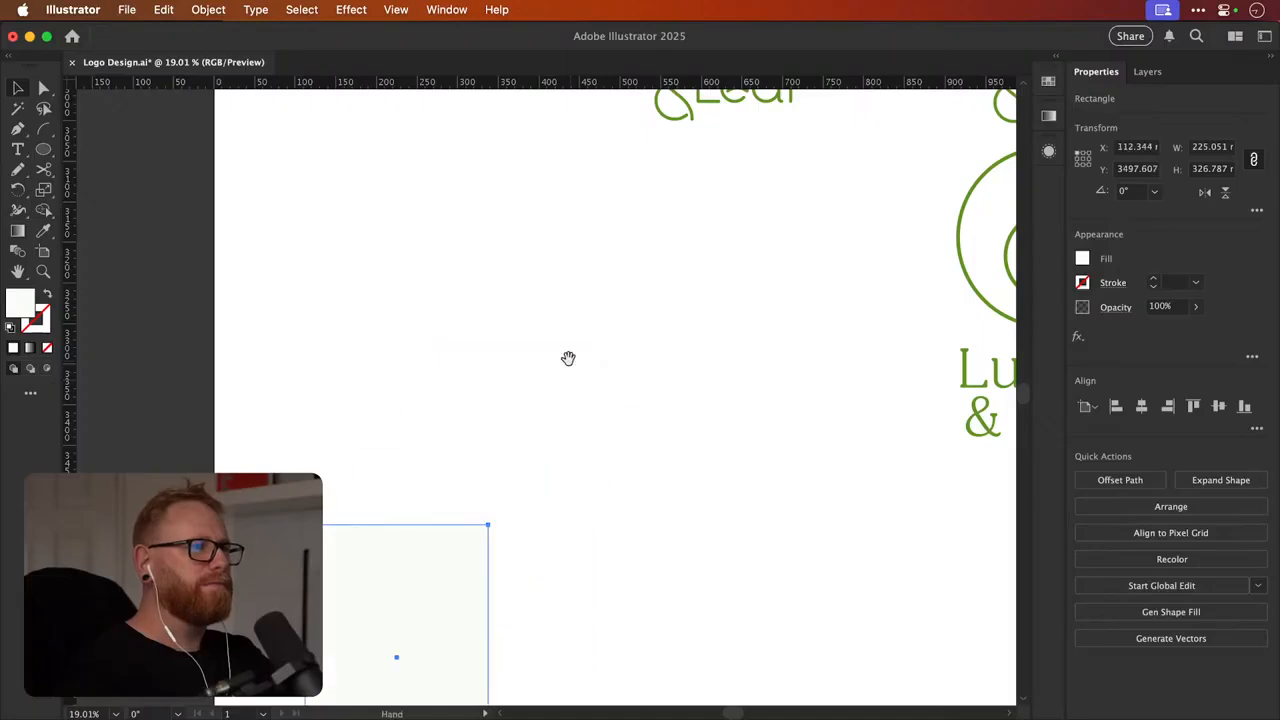
Move the stacked logo left and place a duplicate of it to its right at the same height
{"action": "left_click_drag", "start_coordinate": [567, 357], "coordinate": [441, 638]}
{"action": "left_click_drag", "start_coordinate": [460, 513], "coordinate": [595, 364]}
{"action": "scroll", "coordinate": [597, 331], "scroll_direction": "up", "scroll_amount": 3}
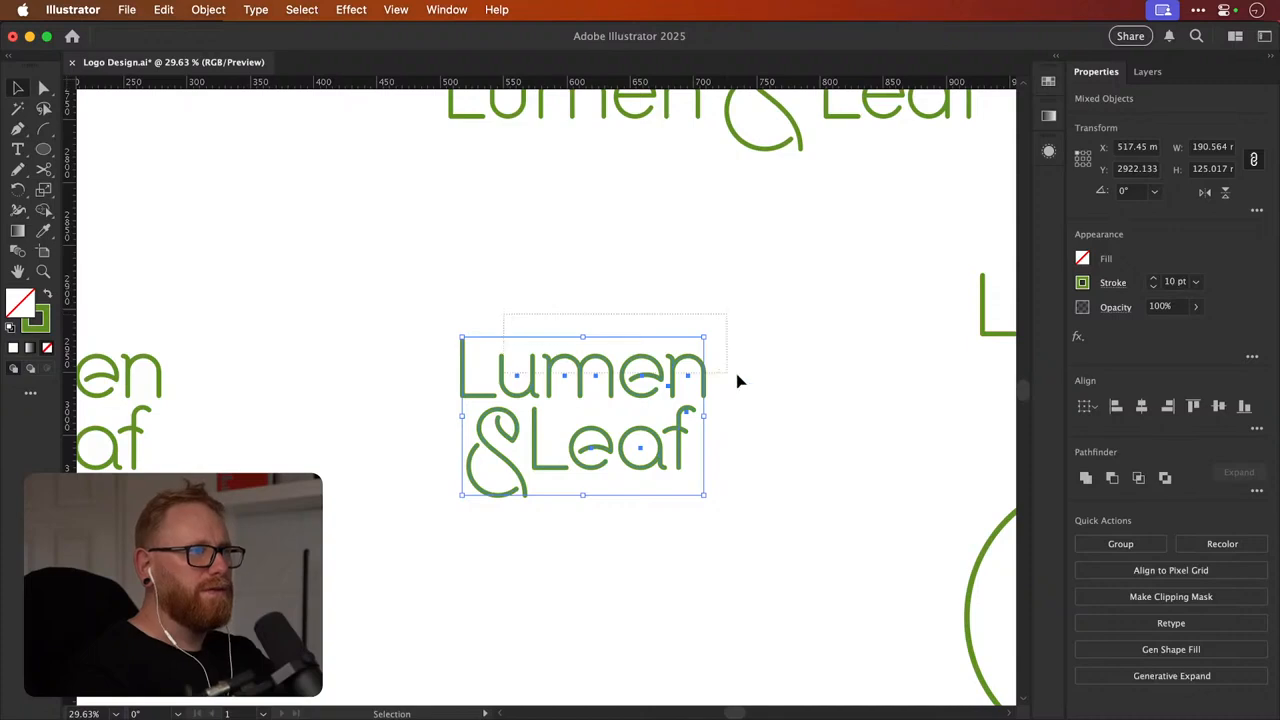
Widen each letter gap of Lumen in the duplicated logo by about 3.5 mm
{"action": "mouse_move", "coordinate": [737, 380]}
{"action": "left_mouse_down"}
{"action": "mouse_move", "coordinate": [734, 397]}
{"action": "mouse_move", "coordinate": [720, 389]}
{"action": "left_mouse_up"}
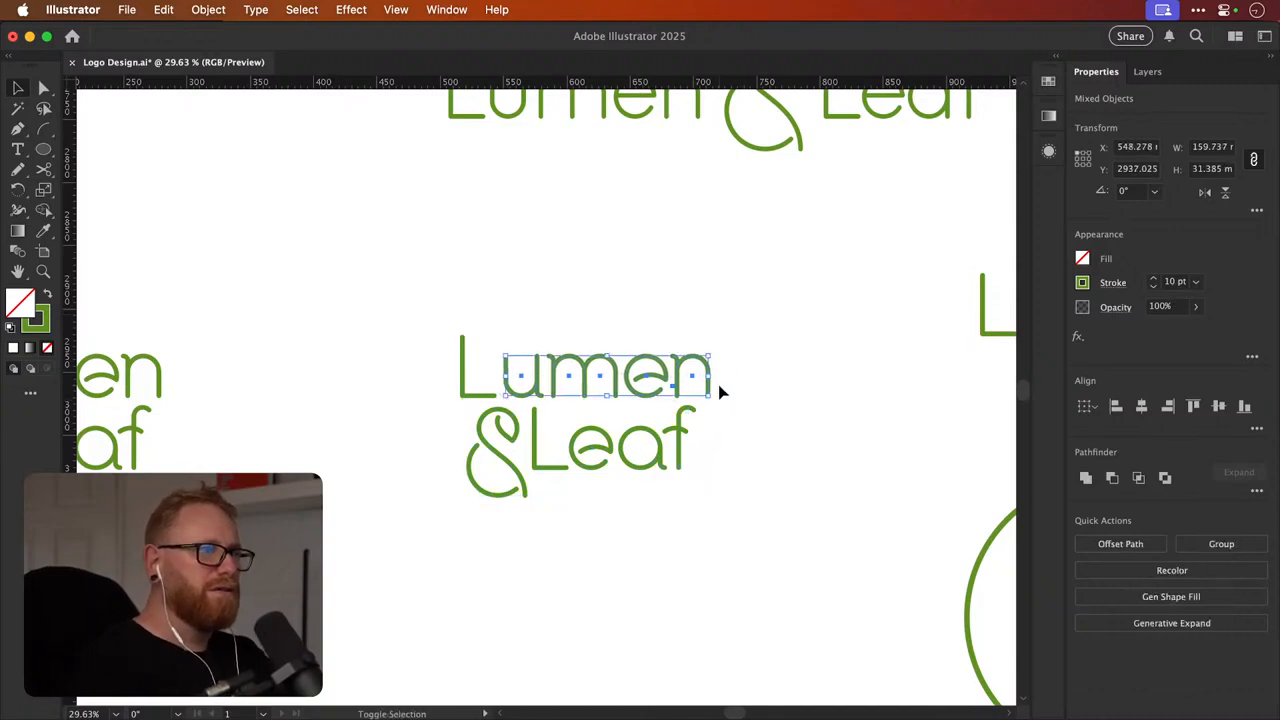
{"action": "left_click_drag", "start_coordinate": [543, 318], "coordinate": [725, 394]}
{"action": "key", "text": "shift+Right"}
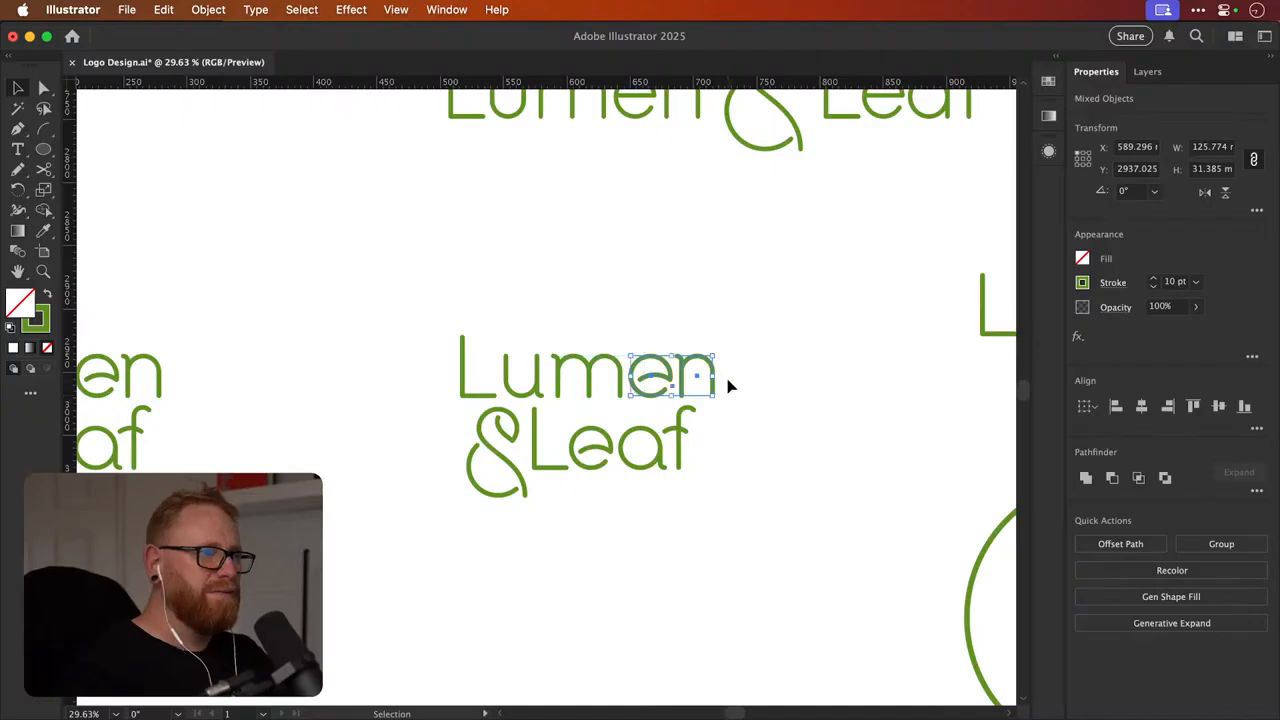
{"action": "left_click_drag", "start_coordinate": [689, 345], "coordinate": [751, 372]}
Widen the letter gaps of Leaf in the duplicated logo by about 3.5 mm each to match Lumen's spacing
{"action": "left_click_drag", "start_coordinate": [578, 507], "coordinate": [690, 405]}
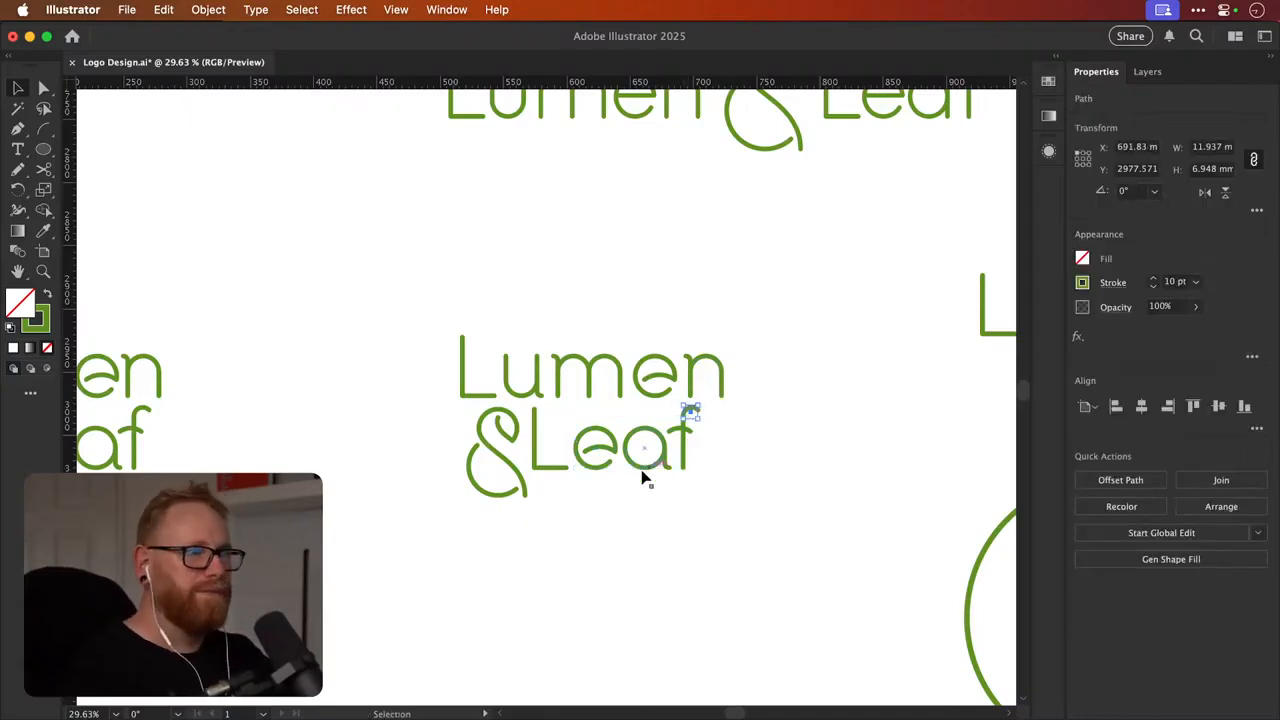
{"action": "left_click_drag", "start_coordinate": [592, 497], "coordinate": [697, 413]}
{"action": "key", "text": "super+z"}
{"action": "key", "text": "super+z"}
{"action": "key", "text": "super+z"}
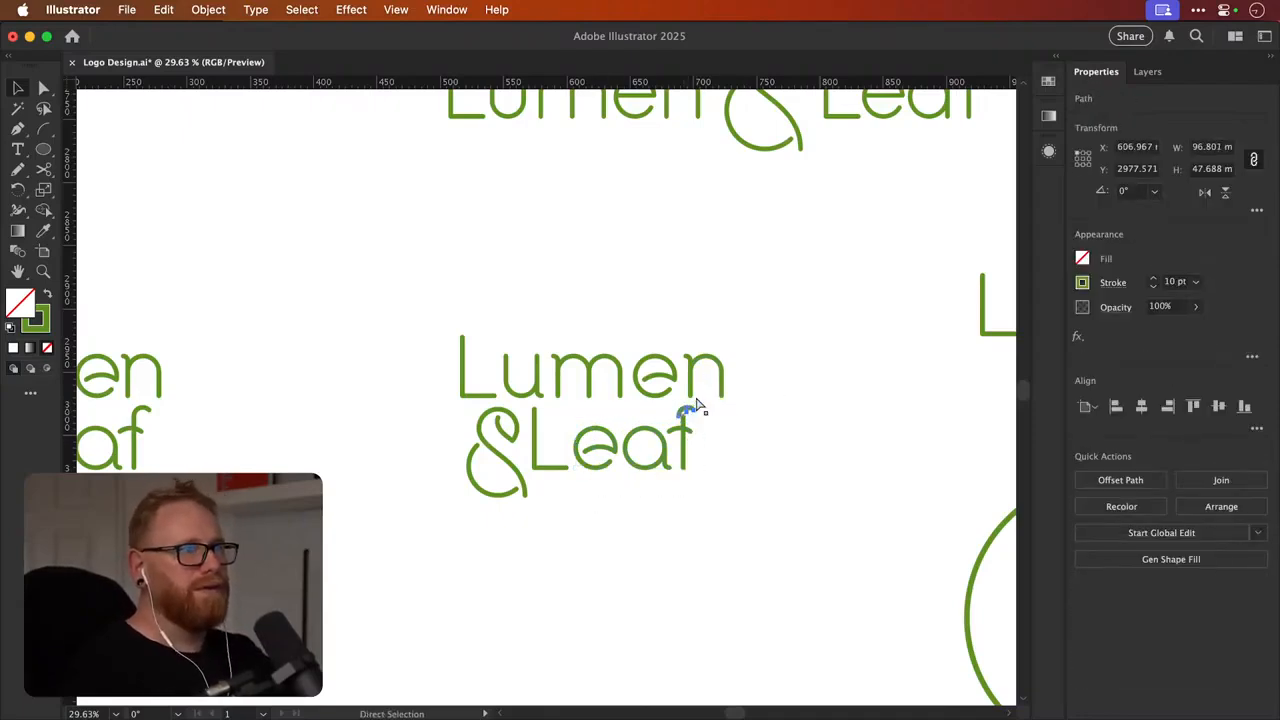
{"action": "key", "text": "super+shift+z"}
{"action": "key", "text": "super+shift+z"}
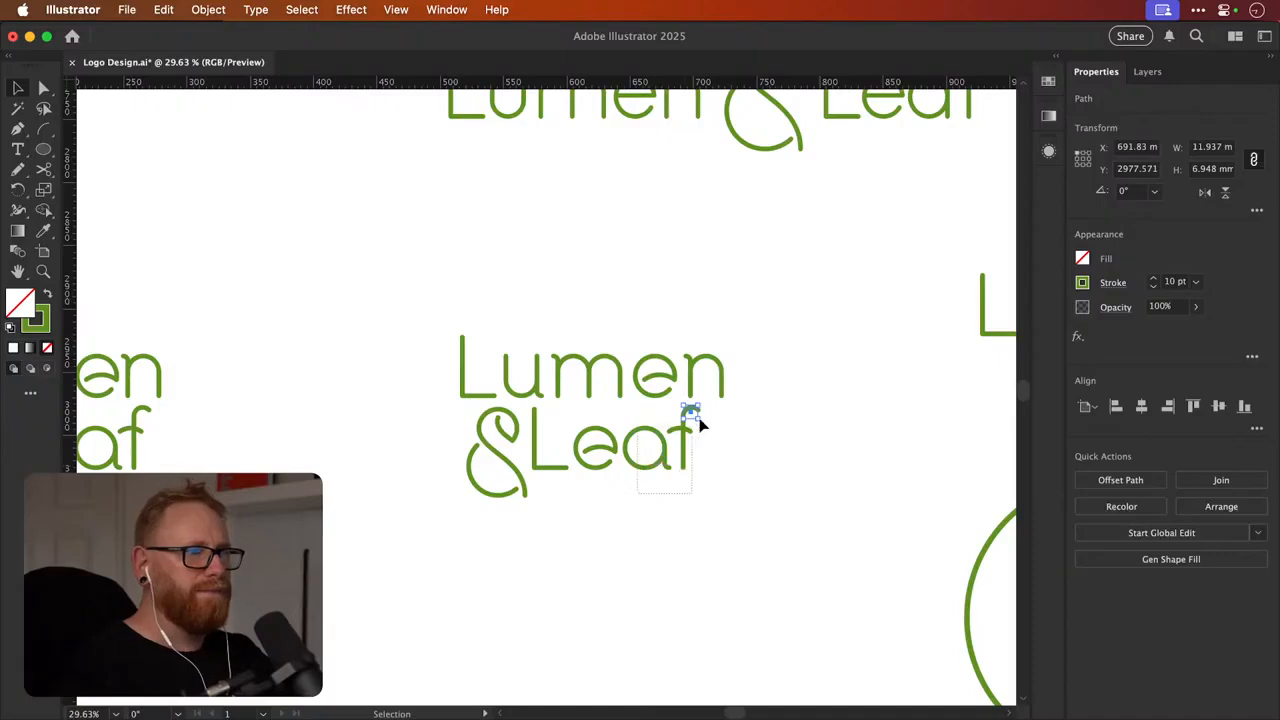
{"action": "left_click_drag", "start_coordinate": [699, 418], "coordinate": [702, 411]}
{"action": "key", "text": "shift+Right"}
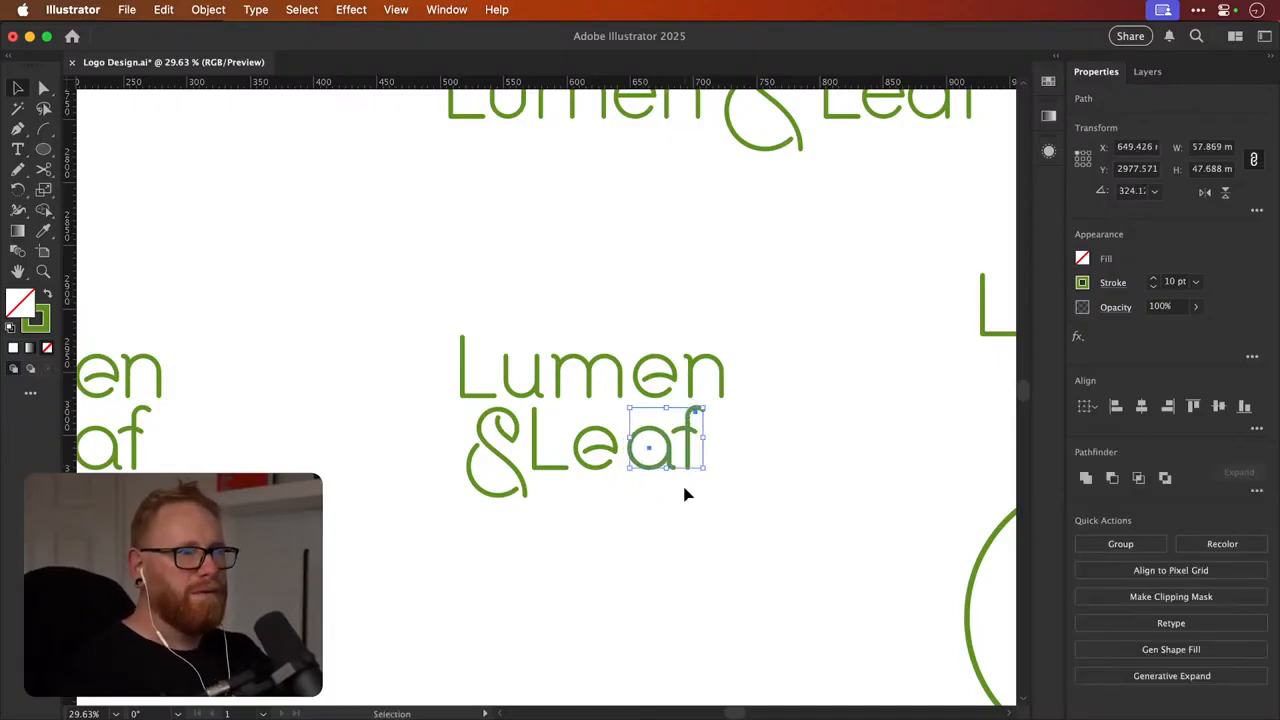
{"action": "left_click", "coordinate": [714, 320]}
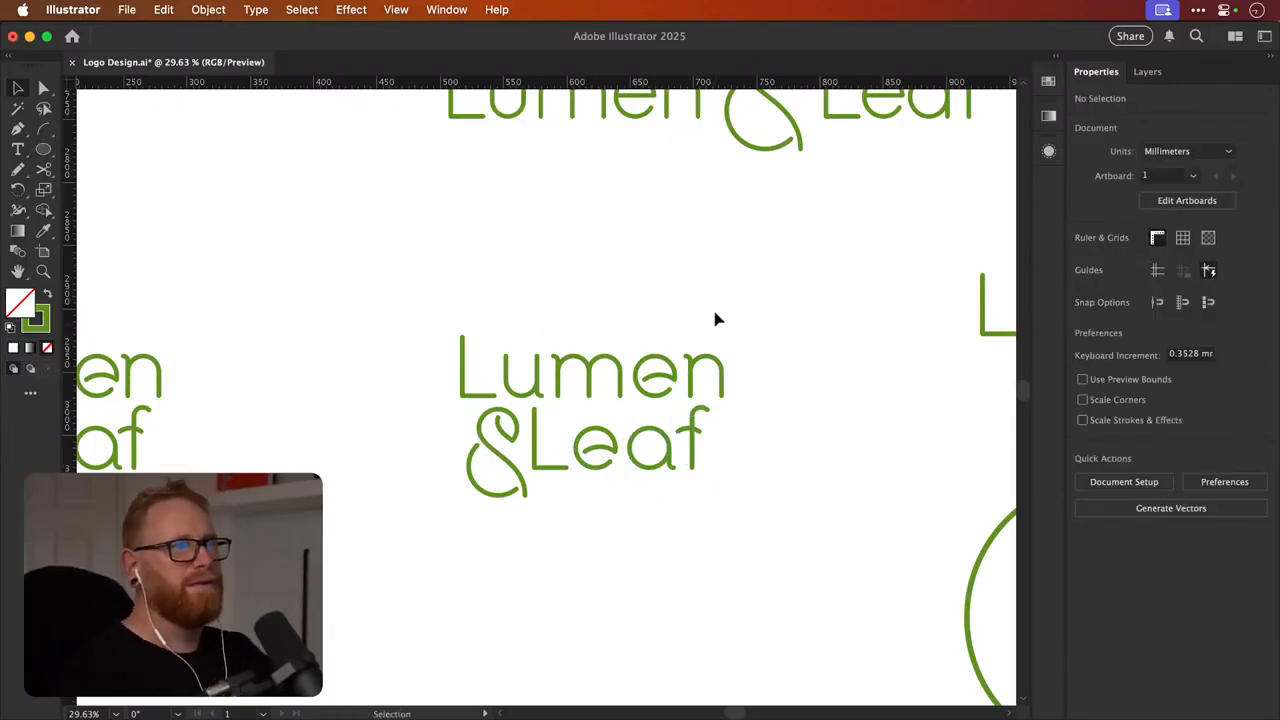
Nudge the whole &Leaf line of the duplicated logo slightly down, away from Lumen
{"action": "left_click_drag", "start_coordinate": [746, 357], "coordinate": [659, 369]}
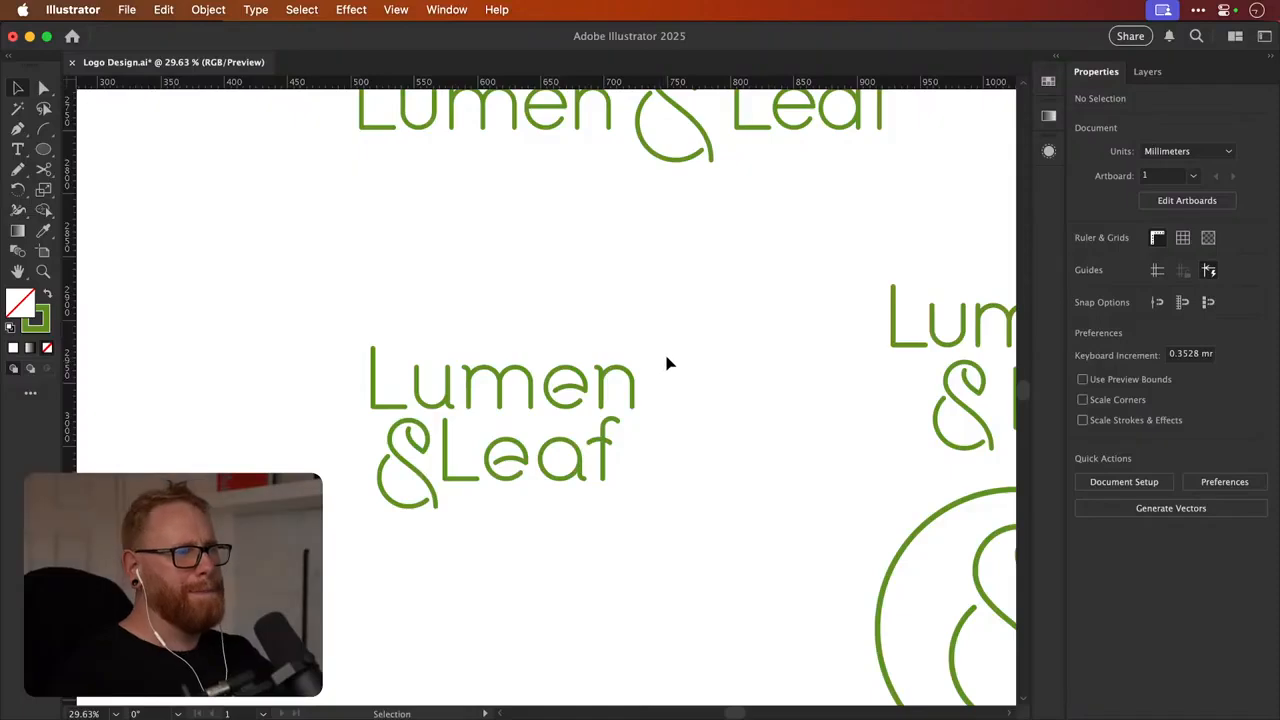
{"action": "left_click_drag", "start_coordinate": [352, 563], "coordinate": [630, 428]}
{"action": "left_click_drag", "start_coordinate": [332, 572], "coordinate": [750, 425]}
{"action": "key", "text": "Down"}
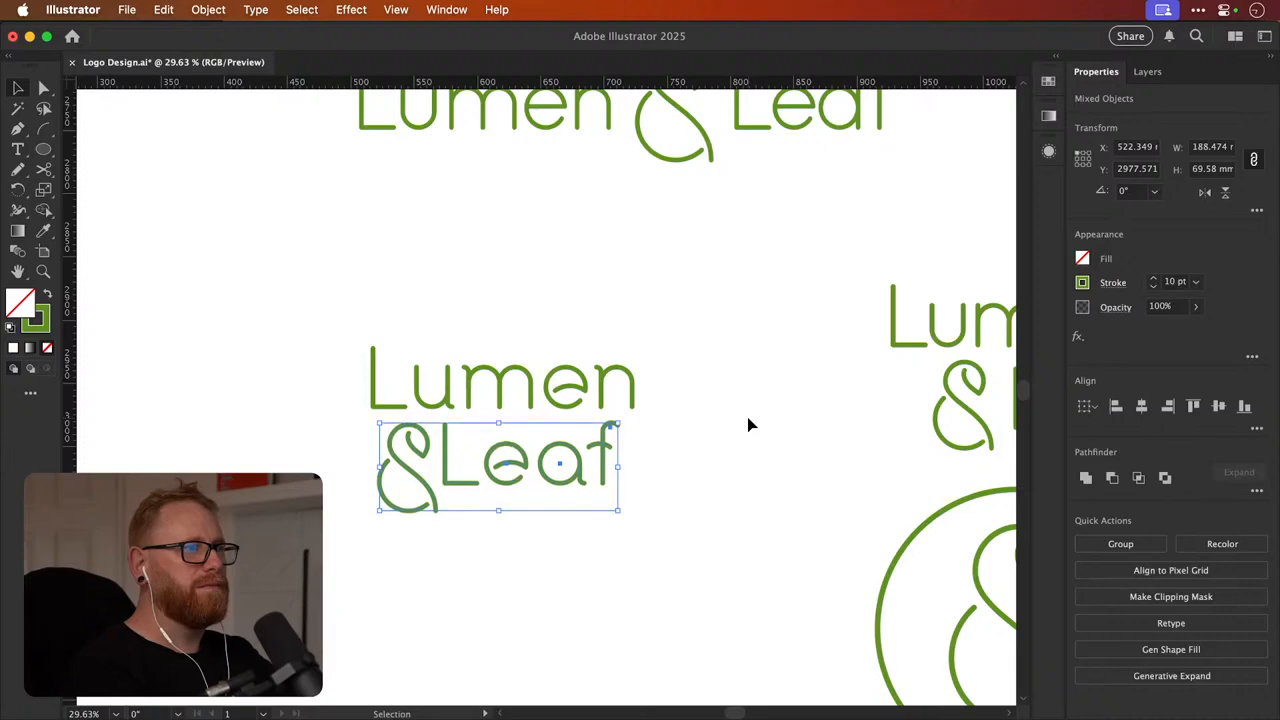
{"action": "left_click", "coordinate": [750, 425]}
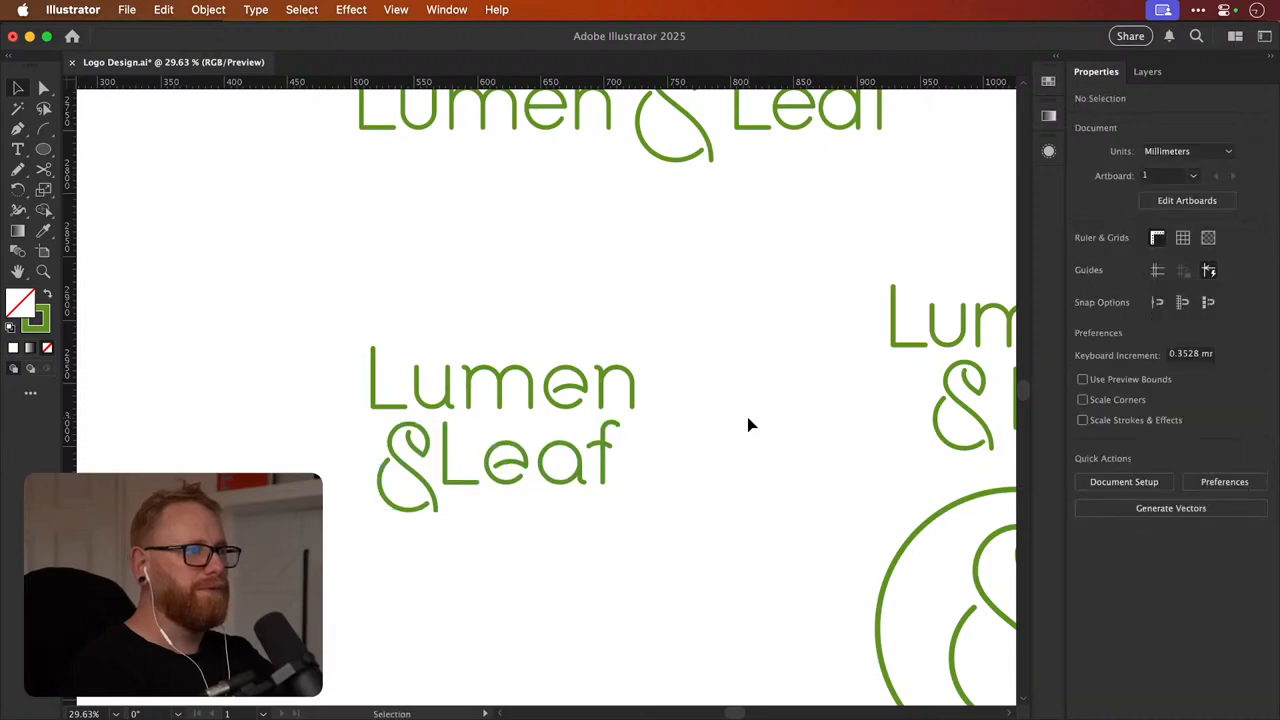
Copy the curved crossbar from the e of Leaf and place the copy at the foot of Lumen's L
{"action": "key", "text": "z"}
{"action": "left_click_drag", "start_coordinate": [441, 441], "coordinate": [597, 408]}
{"action": "key", "text": "v"}
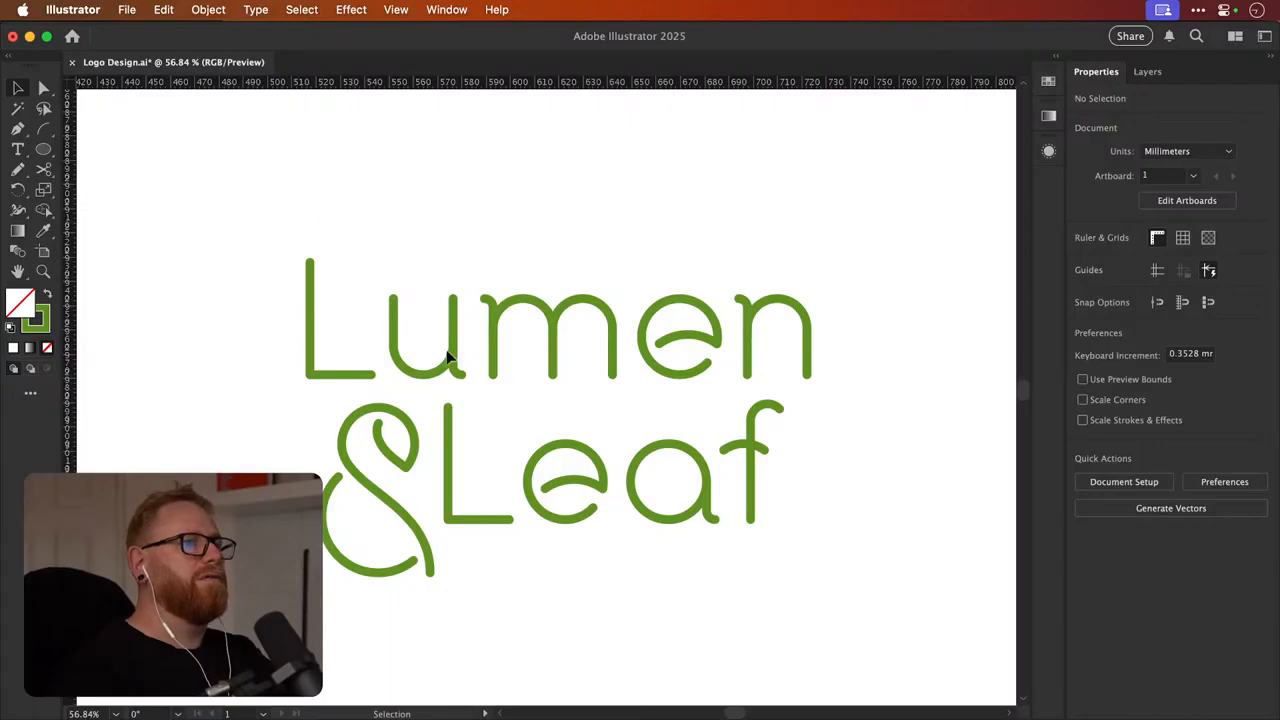
{"action": "left_click", "coordinate": [581, 481]}
{"action": "key", "text": "super+c"}
{"action": "left_click", "coordinate": [409, 247]}
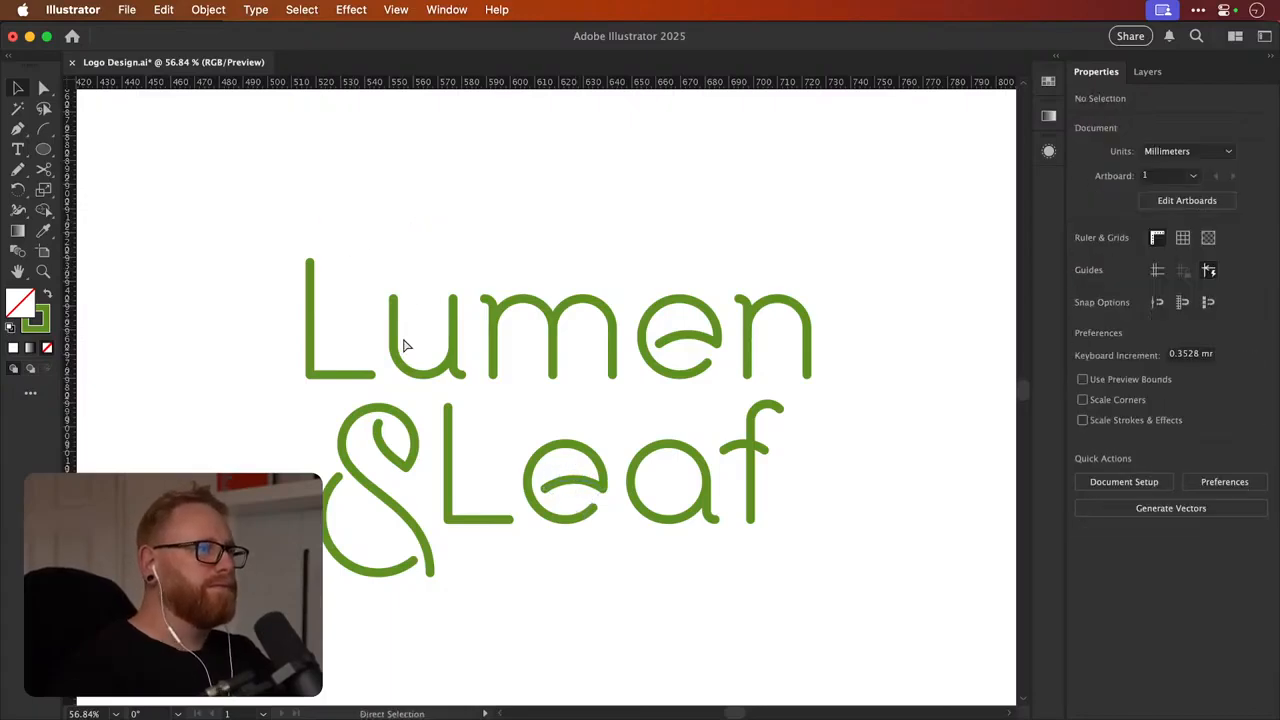
{"action": "key", "text": "super+v"}
{"action": "left_click_drag", "start_coordinate": [545, 400], "coordinate": [620, 343]}
Delete the straight horizontal foot of Lumen's L, keeping its vertical stem
{"action": "key", "text": "a"}
{"action": "left_click", "coordinate": [371, 376]}
{"action": "key", "text": "Delete"}
{"action": "left_click", "coordinate": [350, 392]}
Snap the start of the curved stroke exactly onto the bottom end of the L's stem, using outline view
{"action": "key", "text": "v"}
{"action": "key", "text": "z"}
{"action": "key", "text": "v"}
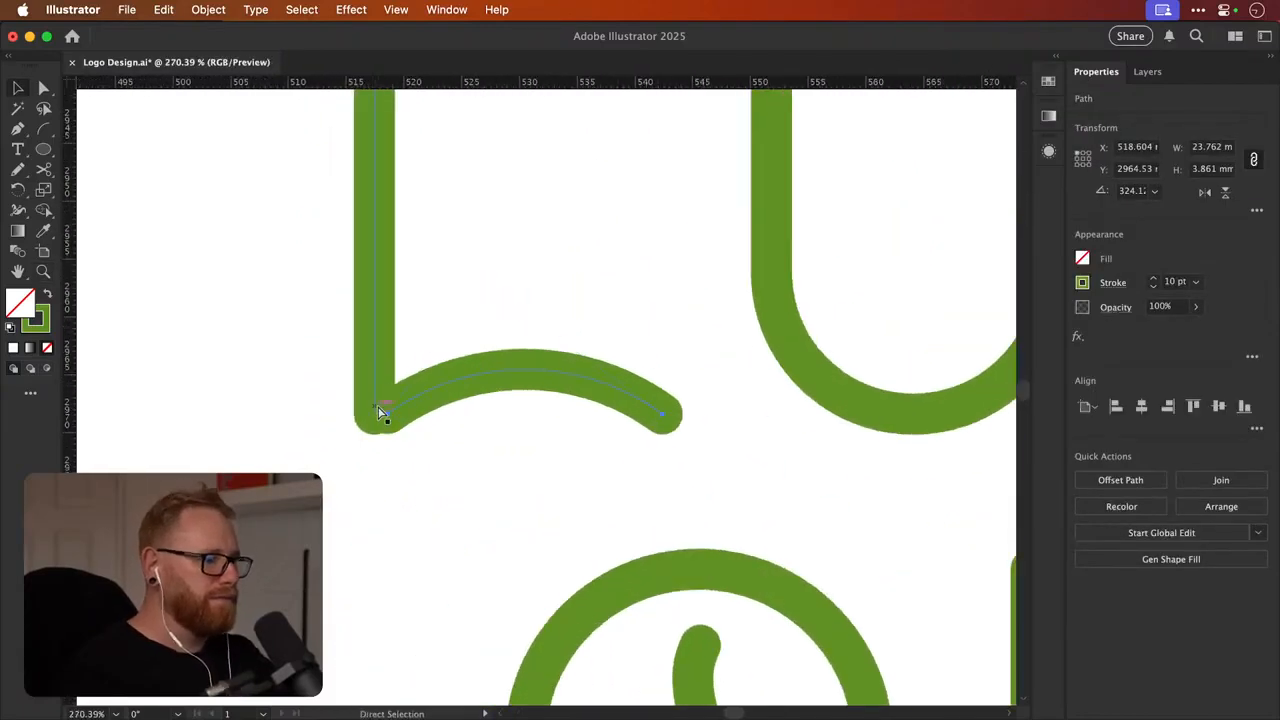
{"action": "key", "text": "super+y"}
{"action": "left_click_drag", "start_coordinate": [375, 418], "coordinate": [709, 337]}
{"action": "left_click_drag", "start_coordinate": [549, 380], "coordinate": [491, 401]}
{"action": "left_click", "coordinate": [363, 514]}
{"action": "key", "text": "super+minus"}
{"action": "key", "text": "super+minus"}
{"action": "key", "text": "super+minus"}
{"action": "key", "text": "super+minus"}
{"action": "key", "text": "super+minus"}
{"action": "key", "text": "super+minus"}
{"action": "key", "text": "super+minus"}
{"action": "key", "text": "super+minus"}
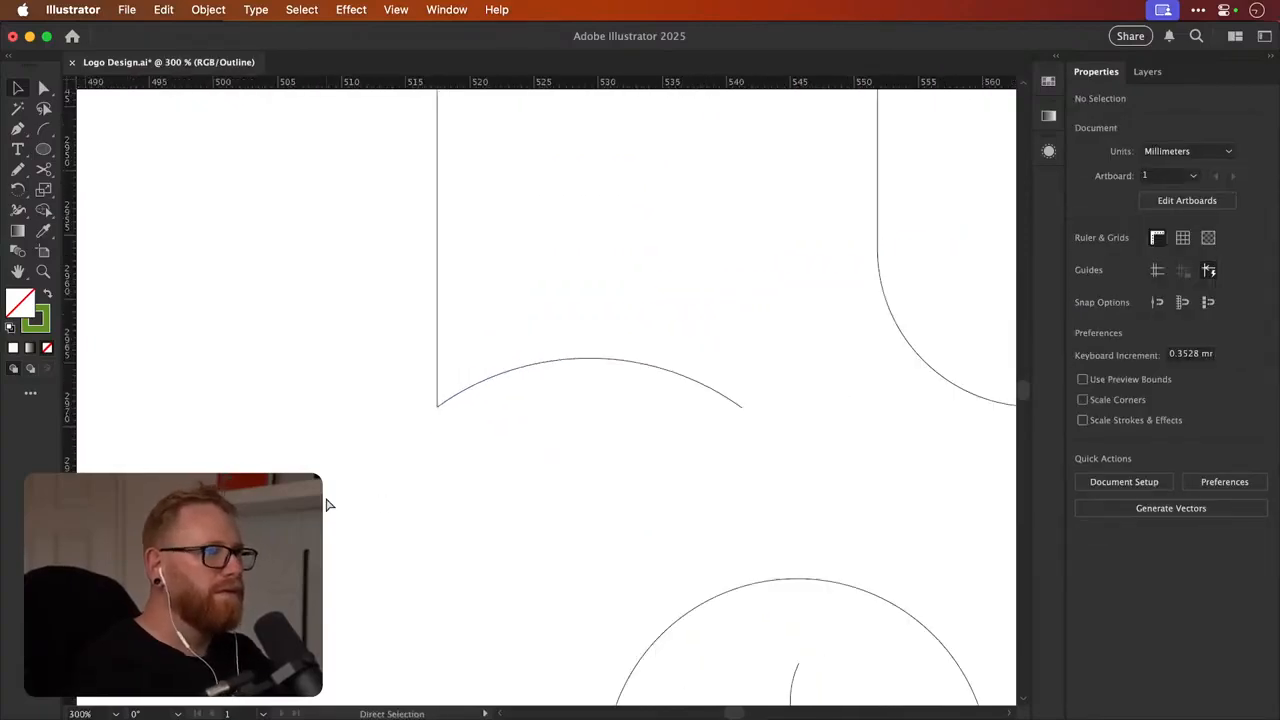
Return to the preview display and try rotating the curved foot of the L by about 4° clockwise around the stem's bottom end
{"action": "key", "text": "super+y"}
{"action": "scroll", "coordinate": [567, 388], "scroll_direction": "right", "scroll_amount": 5}
{"action": "scroll", "coordinate": [567, 388], "scroll_direction": "up", "scroll_amount": 1}
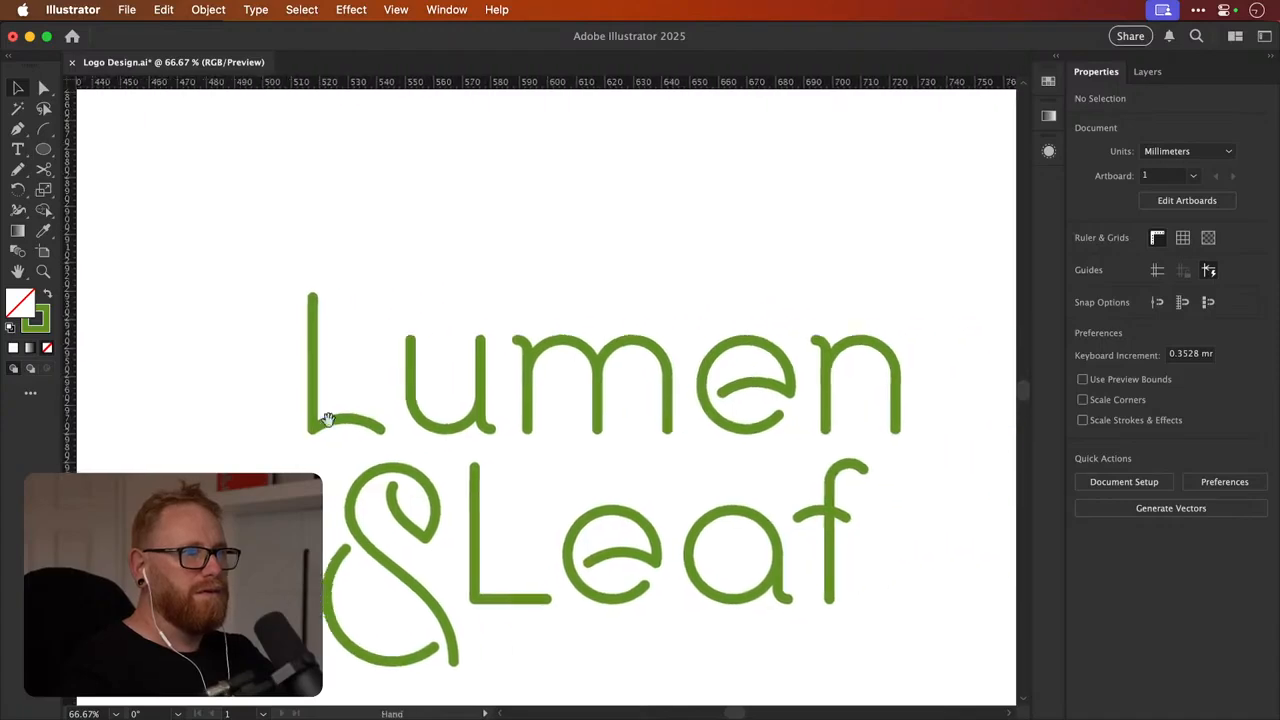
{"action": "left_click", "coordinate": [350, 430]}
{"action": "key", "text": "r"}
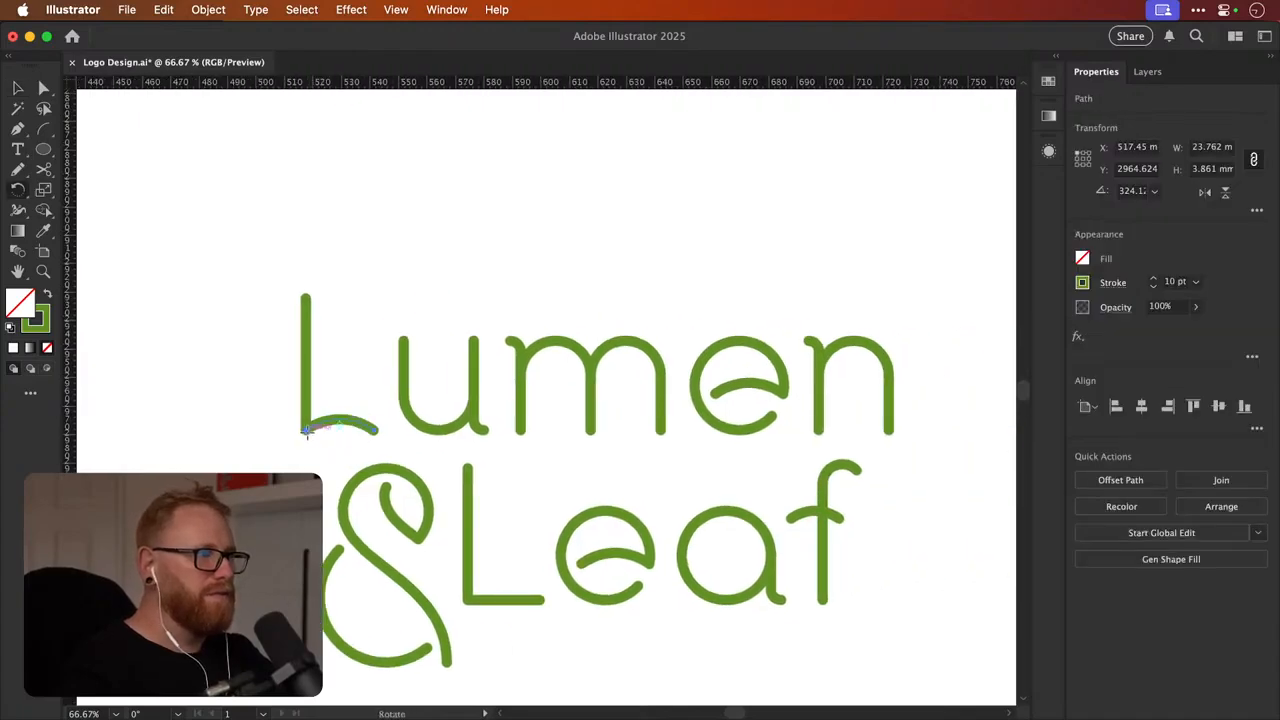
{"action": "left_click_drag", "start_coordinate": [447, 437], "coordinate": [449, 443]}
{"action": "key", "text": "v"}
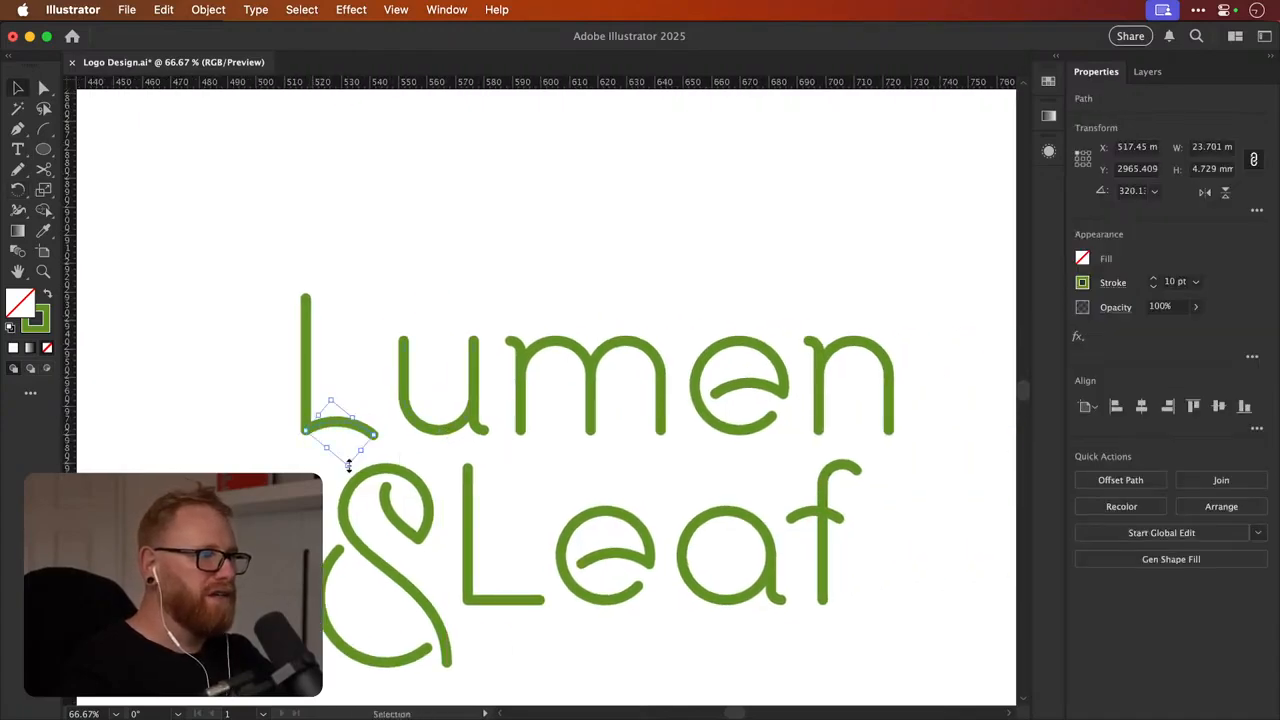
{"action": "mouse_move", "coordinate": [348, 466]}
{"action": "left_mouse_down"}
{"action": "mouse_move", "coordinate": [394, 482]}
{"action": "mouse_move", "coordinate": [371, 486]}
{"action": "mouse_move", "coordinate": [386, 457]}
{"action": "mouse_move", "coordinate": [356, 458]}
{"action": "mouse_move", "coordinate": [380, 491]}
{"action": "mouse_move", "coordinate": [355, 465]}
{"action": "left_mouse_up"}
Scale up the curved foot from the stem's bottom end to about 32.8 mm wide
{"action": "key", "text": "s"}
{"action": "left_click", "coordinate": [305, 430]}
{"action": "left_click_drag", "start_coordinate": [487, 483], "coordinate": [514, 511]}
Rotate the enlarged curved foot about 8° clockwise around the stem's bottom end so its tip dips below the baseline
{"action": "key", "text": "r"}
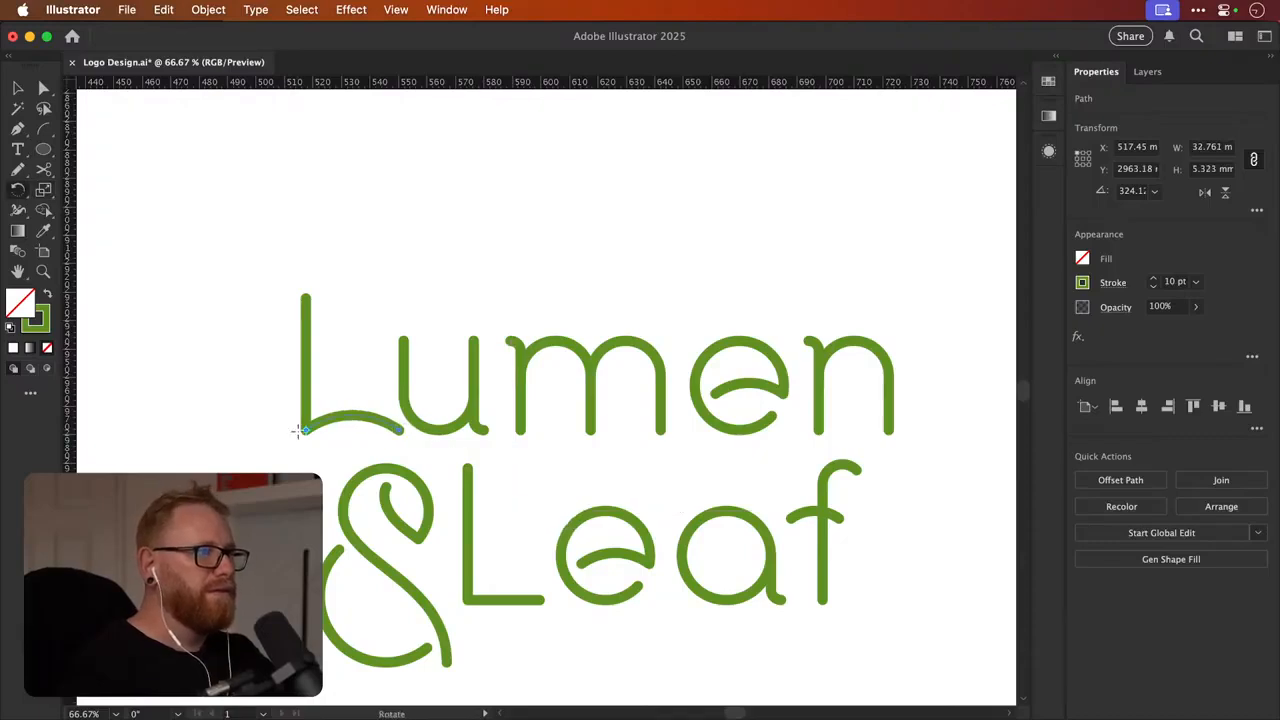
{"action": "left_click_drag", "start_coordinate": [487, 409], "coordinate": [480, 441]}
{"action": "key", "text": "z"}
{"action": "left_click_drag", "start_coordinate": [350, 444], "coordinate": [562, 437]}
{"action": "key", "text": "a"}
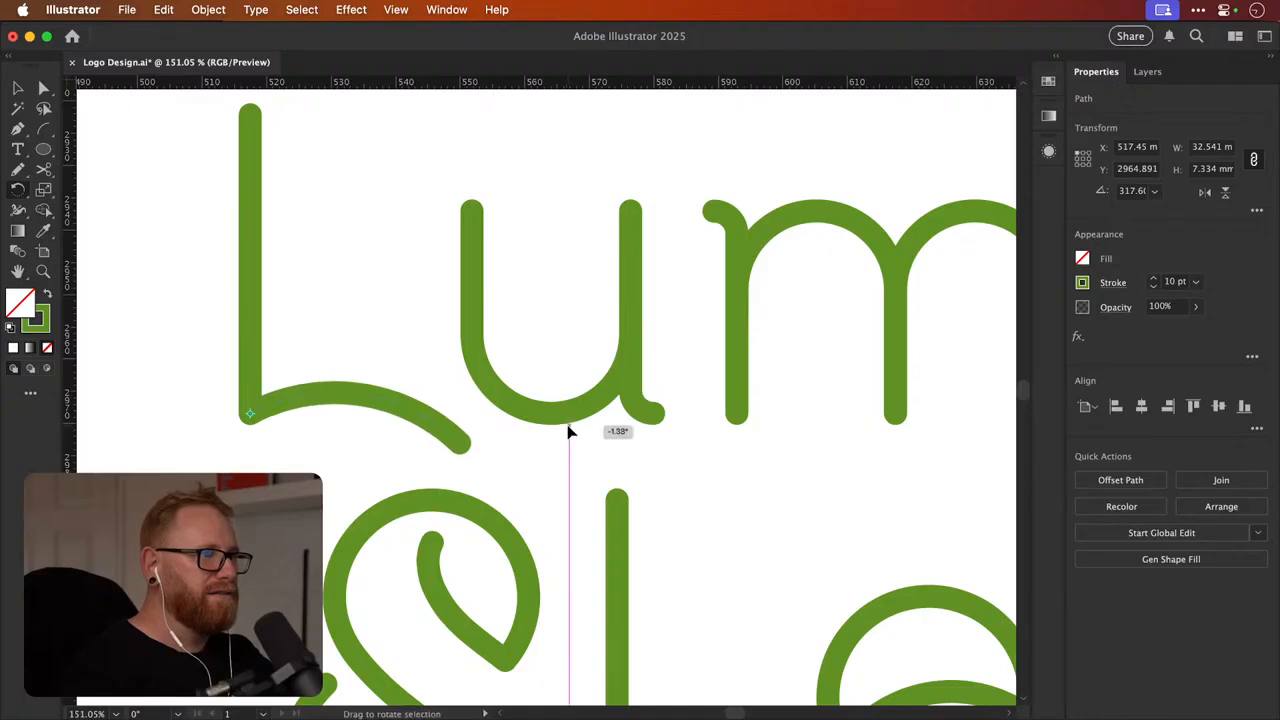
{"action": "key", "text": "super+minus"}
{"action": "key", "text": "super+minus"}
{"action": "key", "text": "super+minus"}
{"action": "key", "text": "super+minus"}
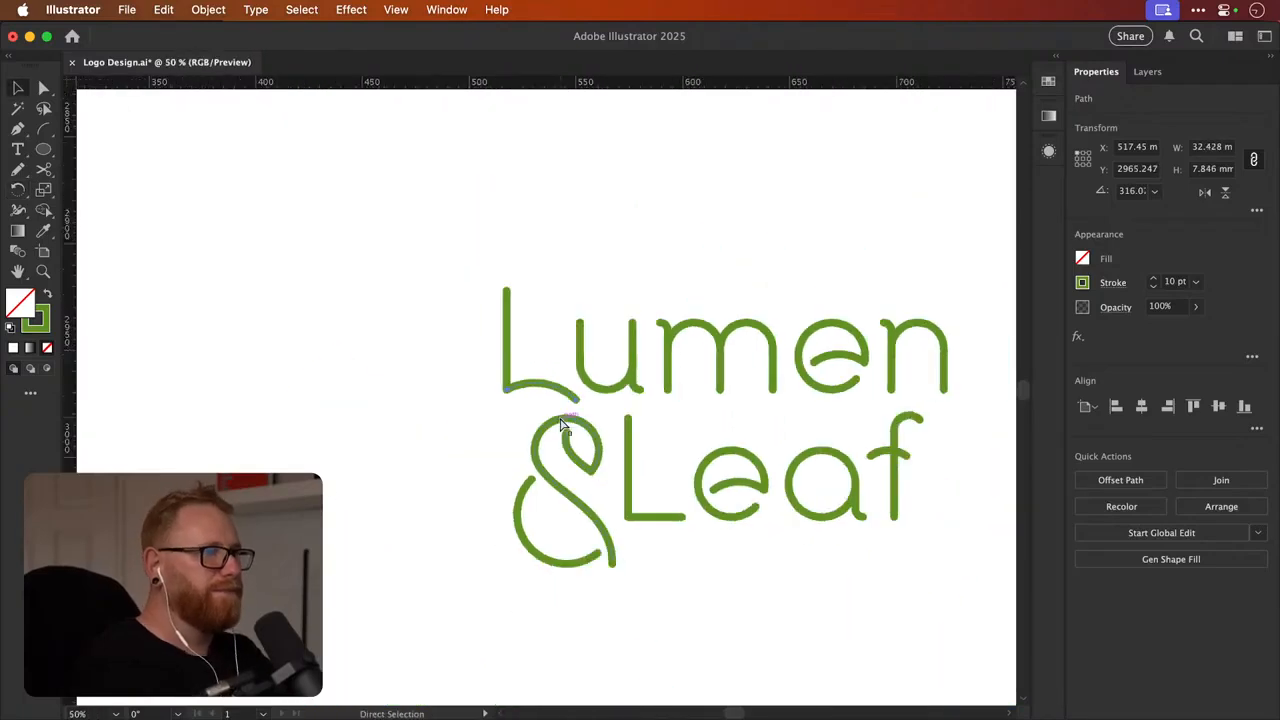
{"action": "key", "text": "v"}
{"action": "left_click", "coordinate": [411, 348]}
{"action": "key", "text": "space"}
{"action": "left_click_drag", "start_coordinate": [640, 414], "coordinate": [397, 407]}
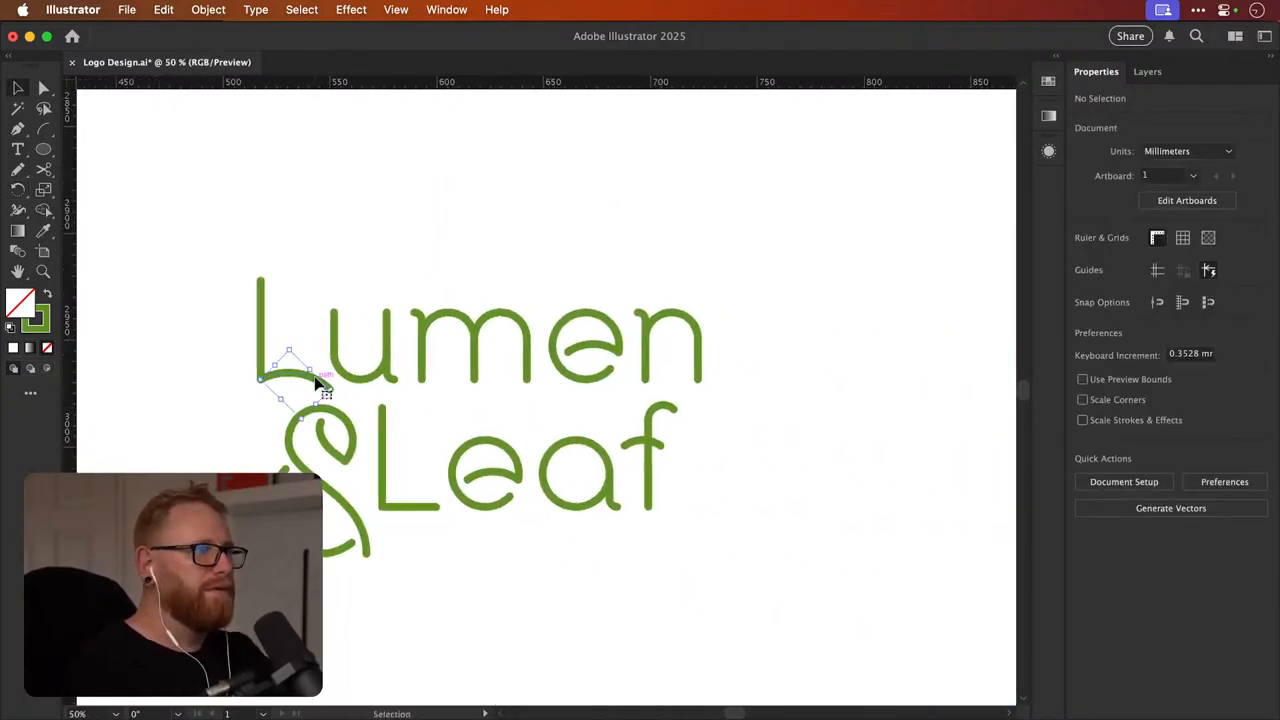
Group the stem and curved foot of Lumen's L and place a copy of the group over the L of Leaf
{"action": "left_click", "coordinate": [318, 382]}
{"action": "left_click", "coordinate": [262, 326], "text": "shift"}
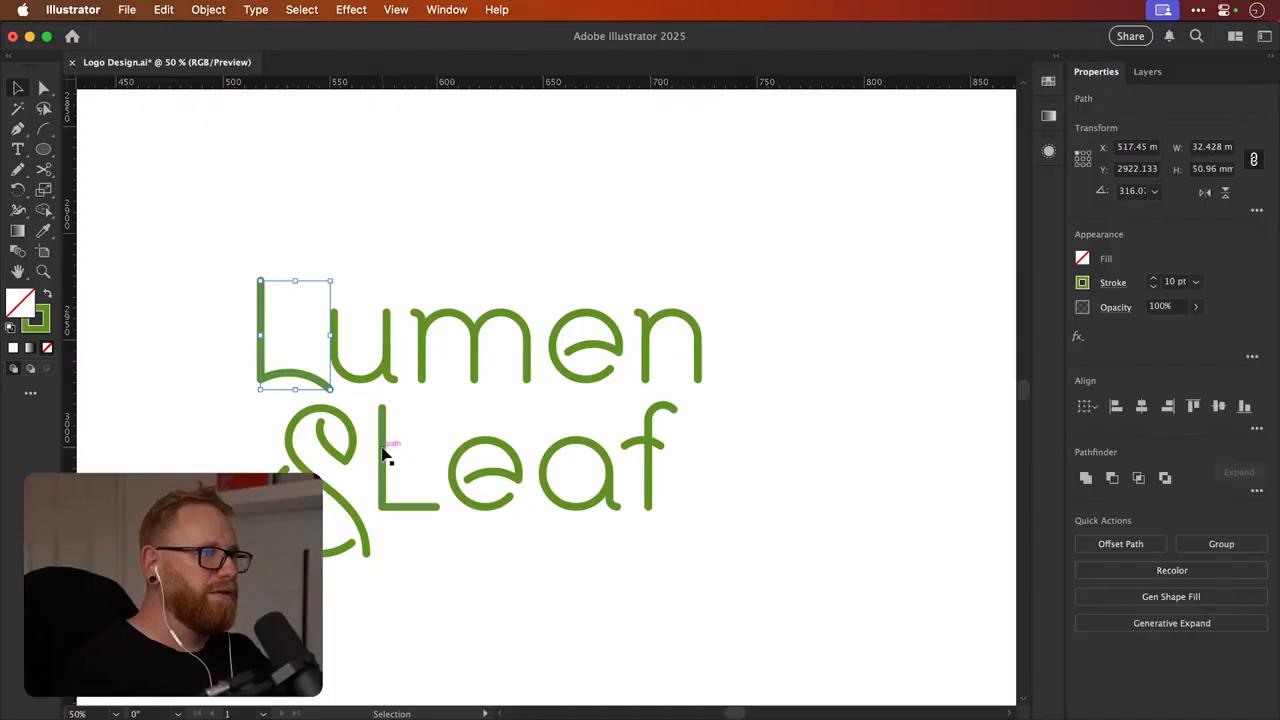
{"action": "key", "text": "super+g"}
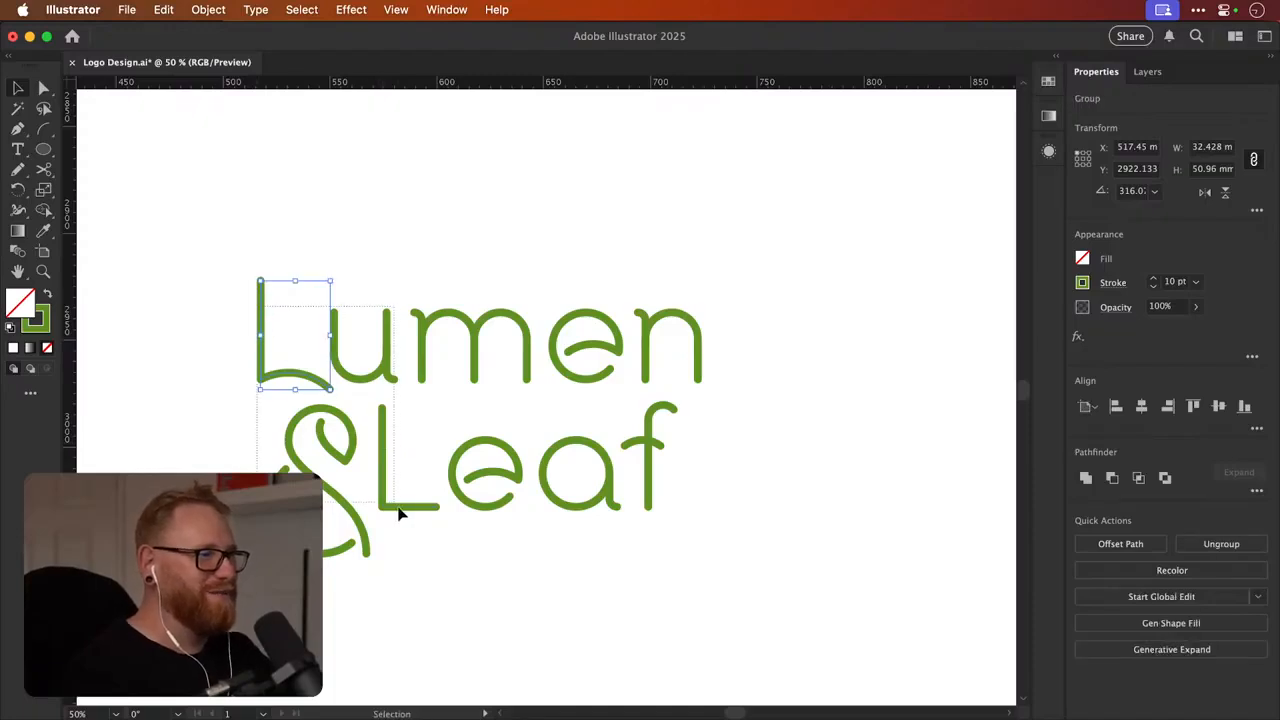
{"action": "left_click", "coordinate": [246, 354]}
{"action": "left_click_drag", "start_coordinate": [260, 357], "coordinate": [445, 575]}
Align the copied L with Leaf's original L along their left and top edges
{"action": "left_click", "coordinate": [386, 463], "text": "shift"}
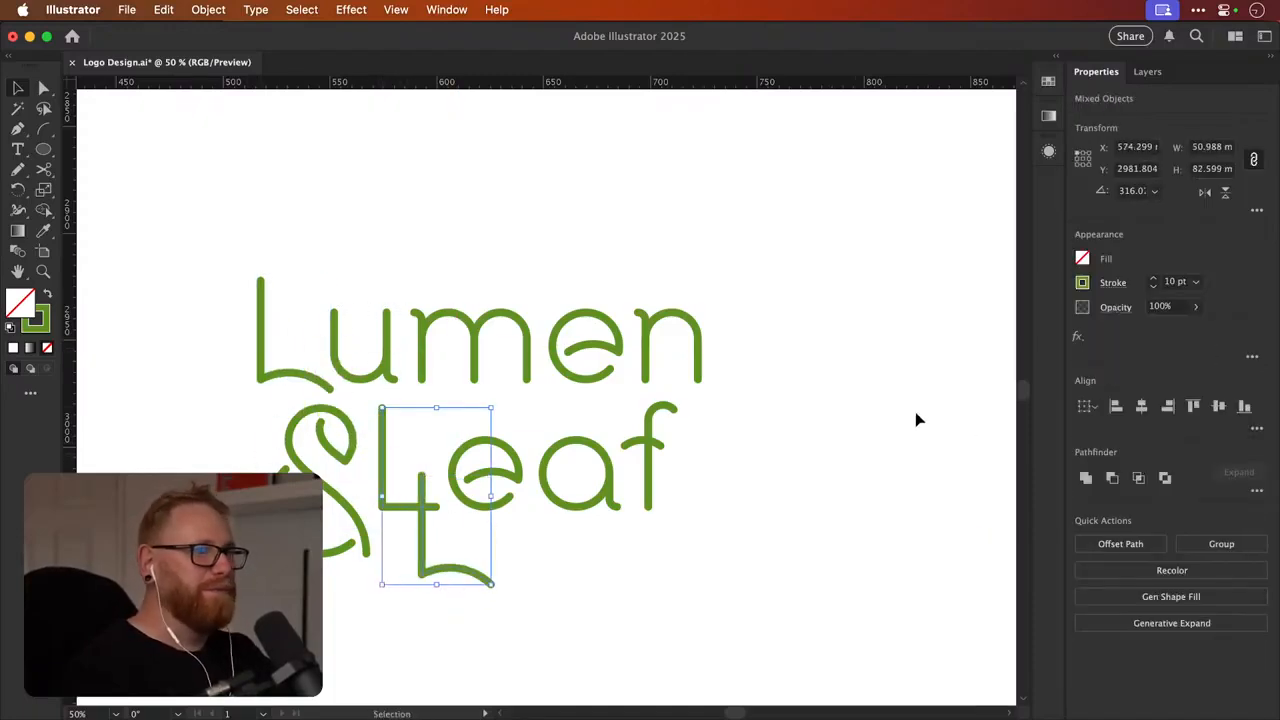
{"action": "left_click", "coordinate": [1116, 407]}
{"action": "left_click", "coordinate": [1192, 407]}
{"action": "left_click", "coordinate": [451, 517]}
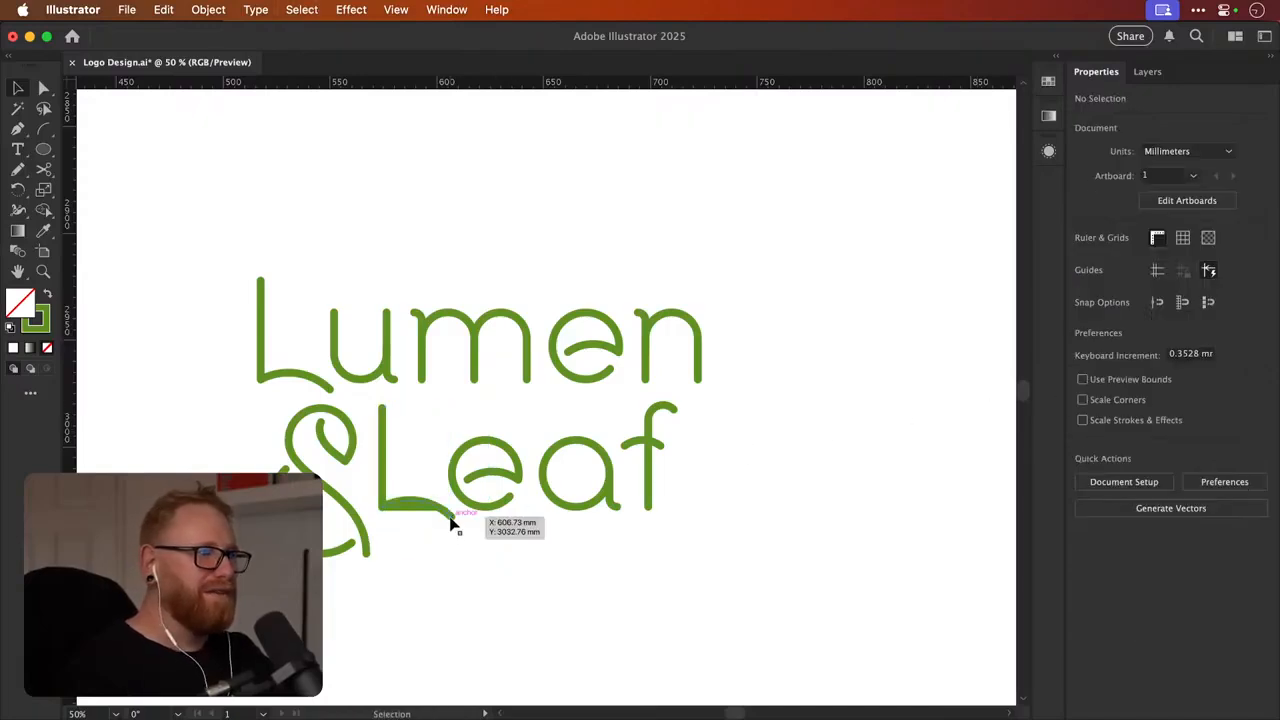
Delete the original straight-footed L of Leaf beneath the curved copy
{"action": "left_click", "coordinate": [418, 505]}
{"action": "key", "text": "Delete"}
{"action": "key", "text": "super+f"}
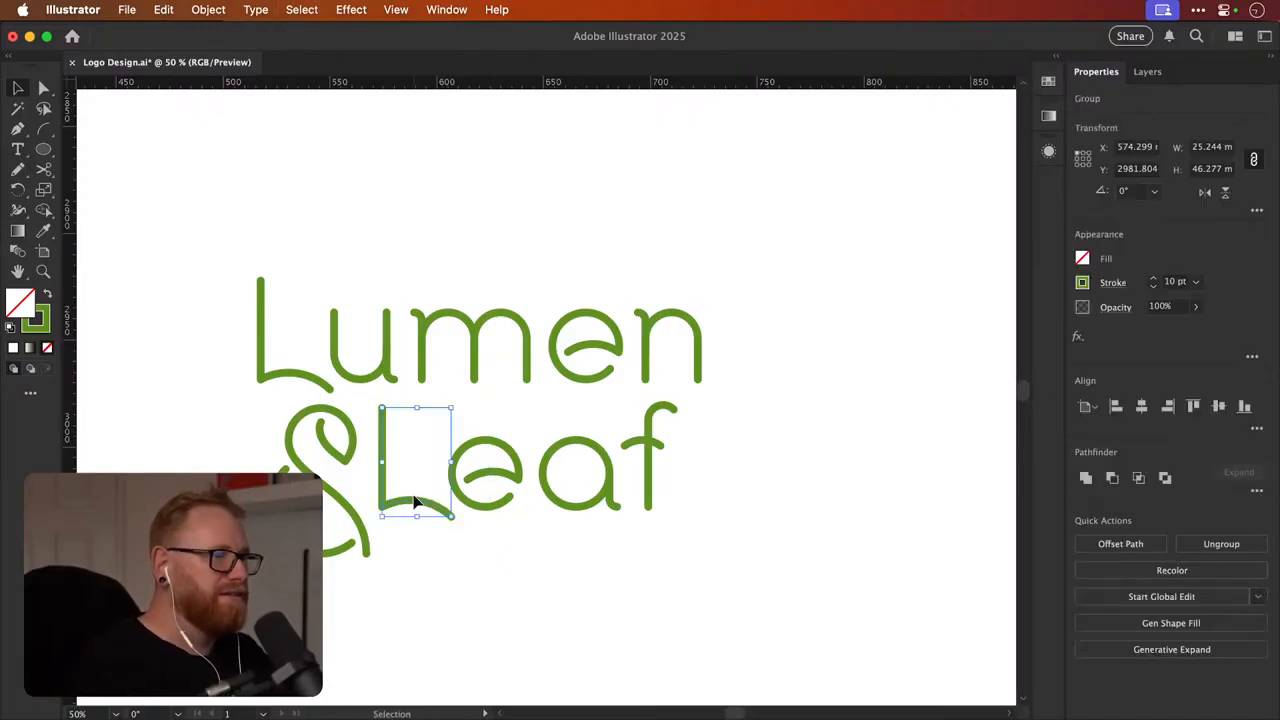
Examine the duplicated logo with its curved L feet from afar and close up, comparing it with the neighbouring versions
{"action": "left_click", "coordinate": [690, 301]}
{"action": "left_click_drag", "start_coordinate": [731, 298], "coordinate": [714, 294]}
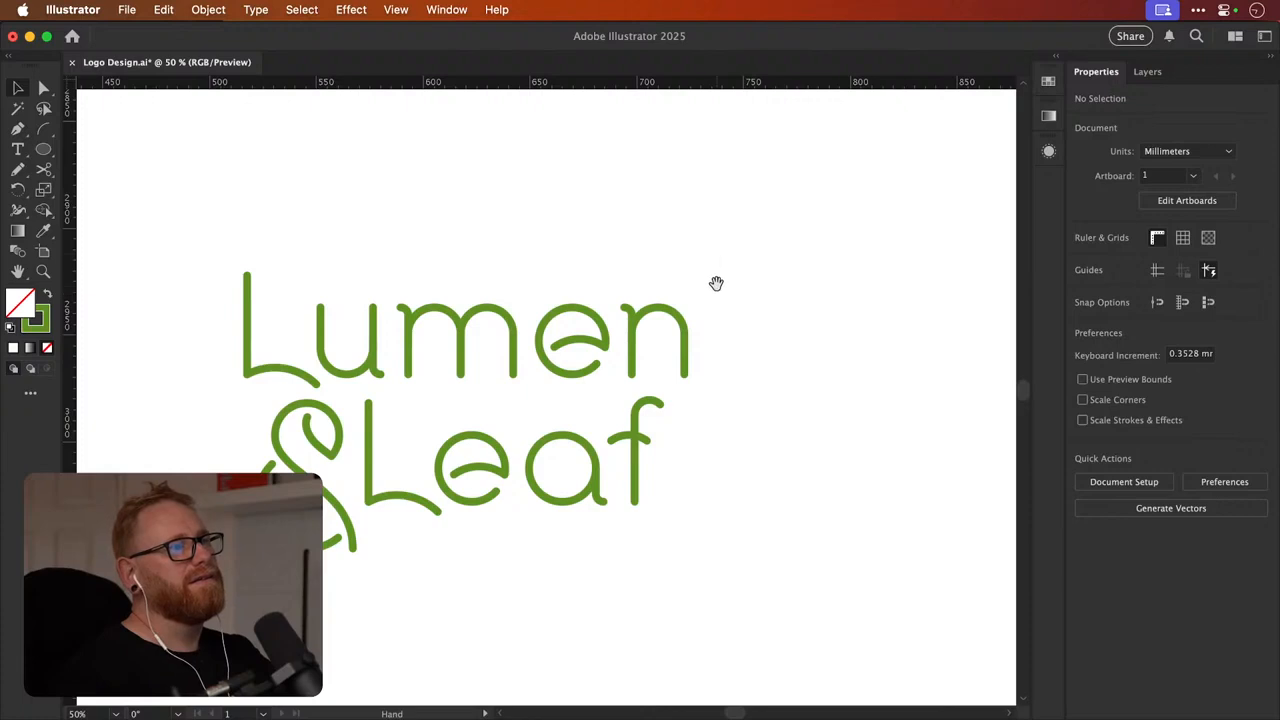
{"action": "key", "text": "super+minus"}
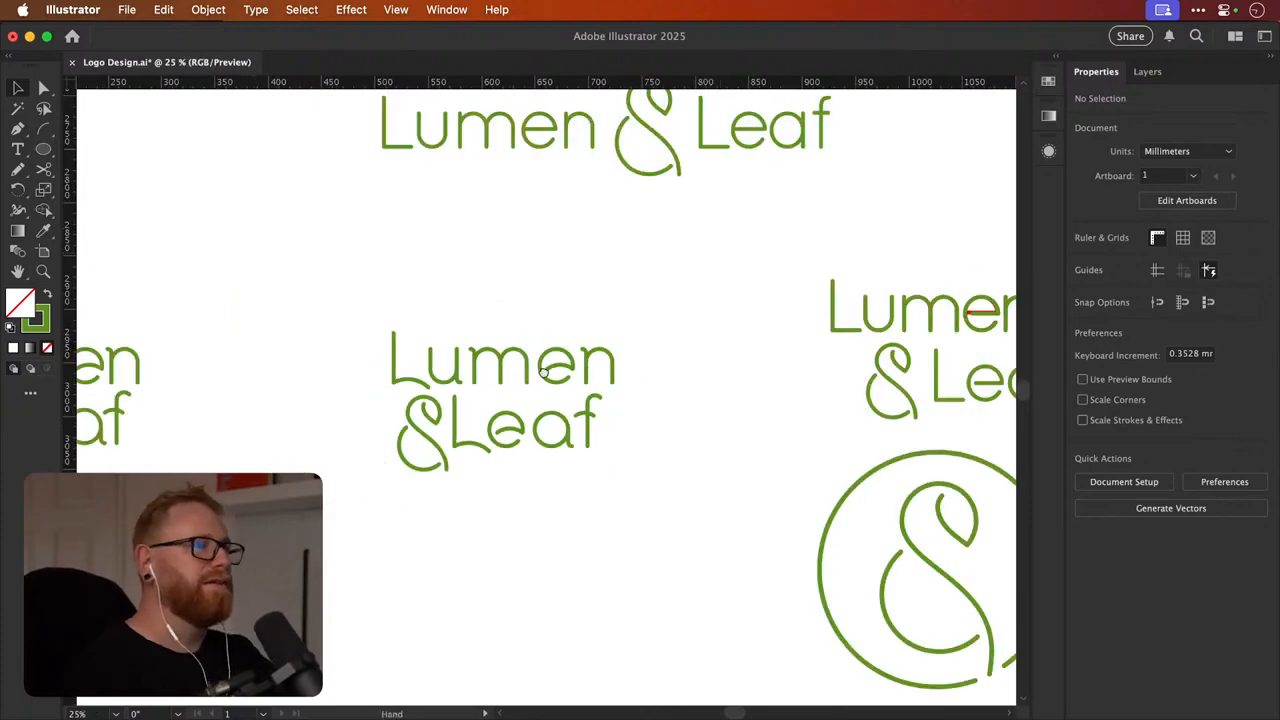
{"action": "left_click_drag", "start_coordinate": [543, 372], "coordinate": [632, 340]}
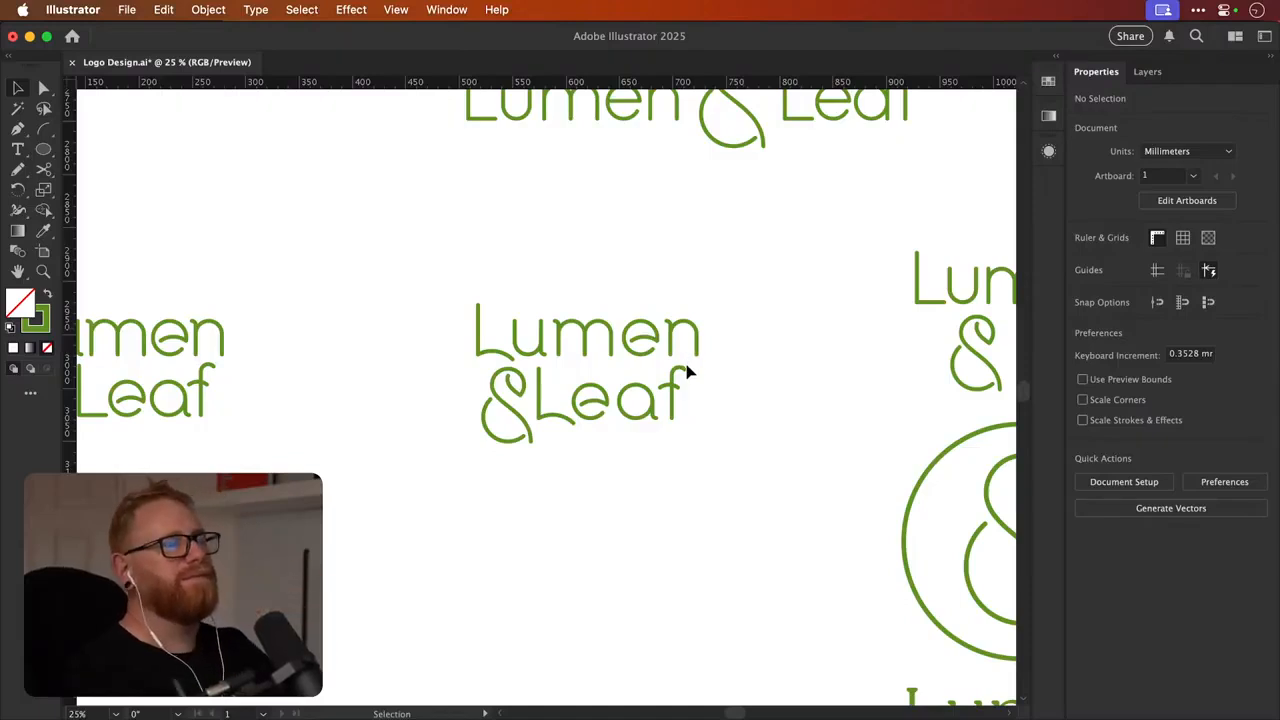
{"action": "scroll", "coordinate": [688, 372], "scroll_direction": "right", "scroll_amount": 3}
{"action": "key", "text": "z"}
{"action": "mouse_move", "coordinate": [553, 415]}
{"action": "left_mouse_down"}
{"action": "mouse_move", "coordinate": [629, 409]}
{"action": "mouse_move", "coordinate": [597, 414]}
{"action": "left_mouse_up"}
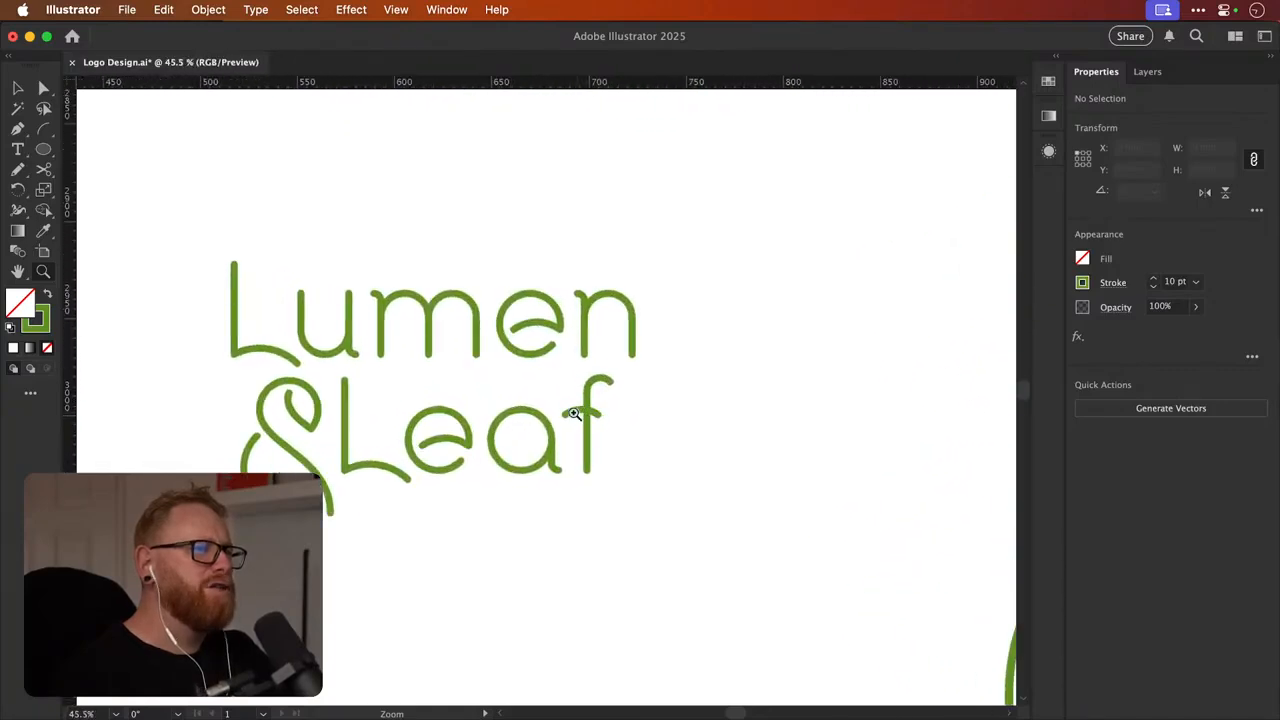
{"action": "key", "text": "v"}
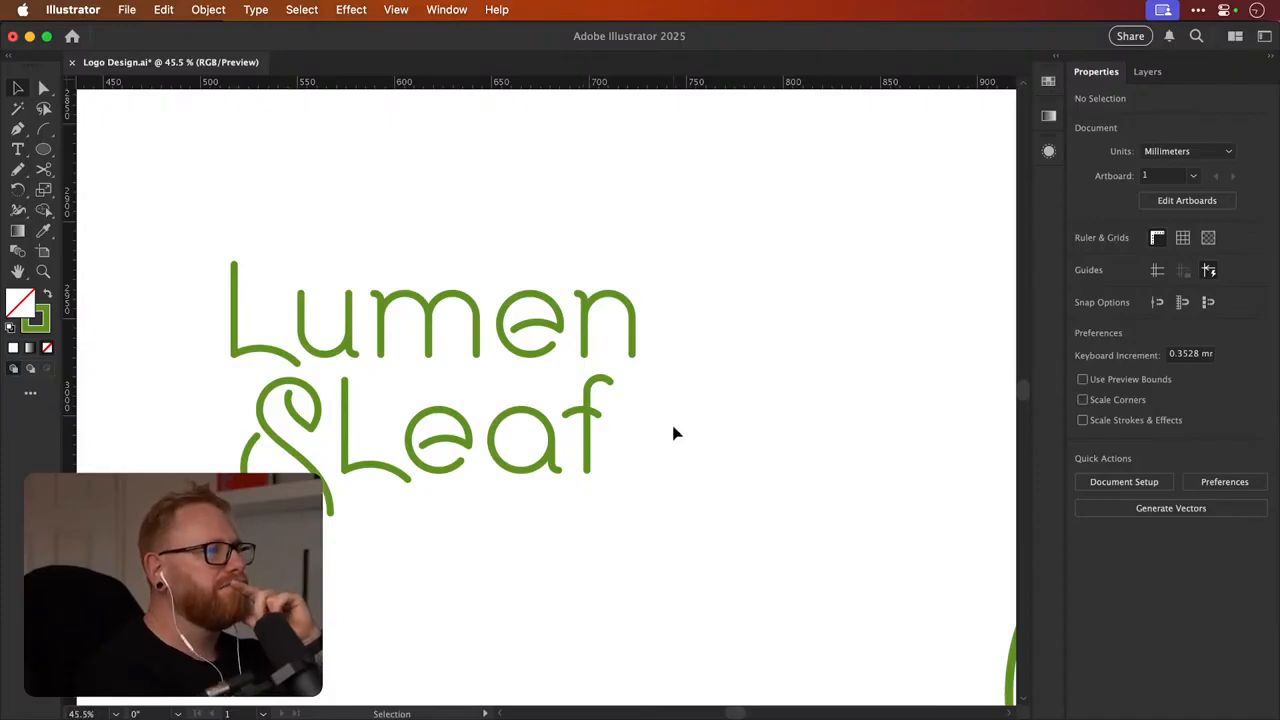
{"action": "key", "text": "super+minus"}
{"action": "key", "text": "super+minus"}
{"action": "key", "text": "super+minus"}
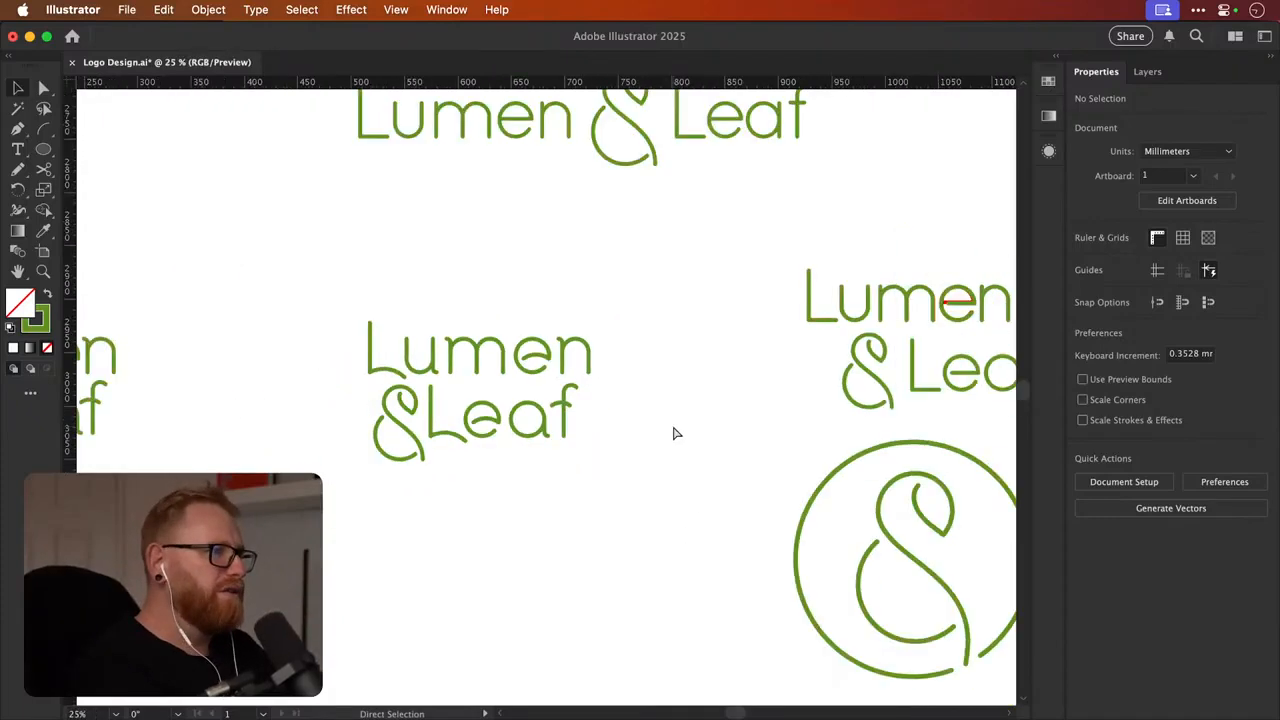
{"action": "key", "text": "z"}
{"action": "left_click_drag", "start_coordinate": [449, 413], "coordinate": [597, 406]}
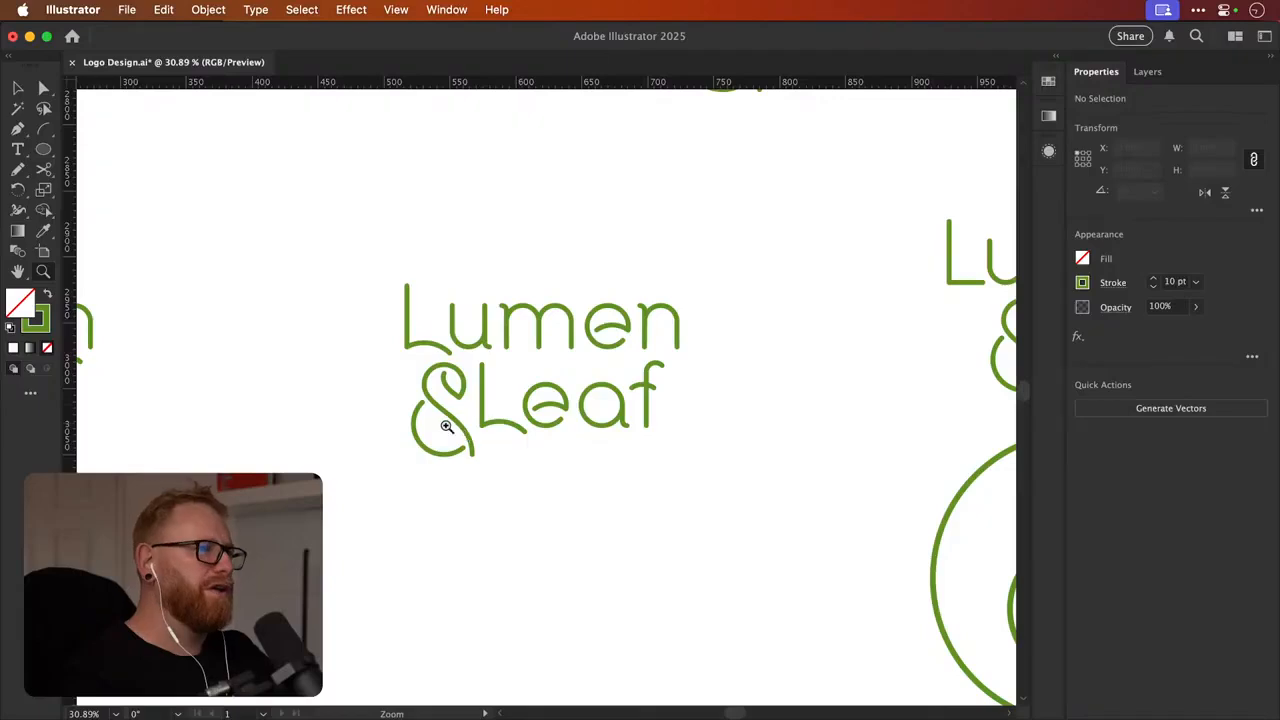
Undo the curved-foot changes on the L letters of both Lumen and Leaf
{"action": "left_click", "coordinate": [483, 387], "text": "super"}
{"action": "key", "text": "Delete"}
{"action": "key", "text": "super+z"}
{"action": "key", "text": "super+z"}
{"action": "key", "text": "super+z"}
{"action": "key", "text": "super+z"}
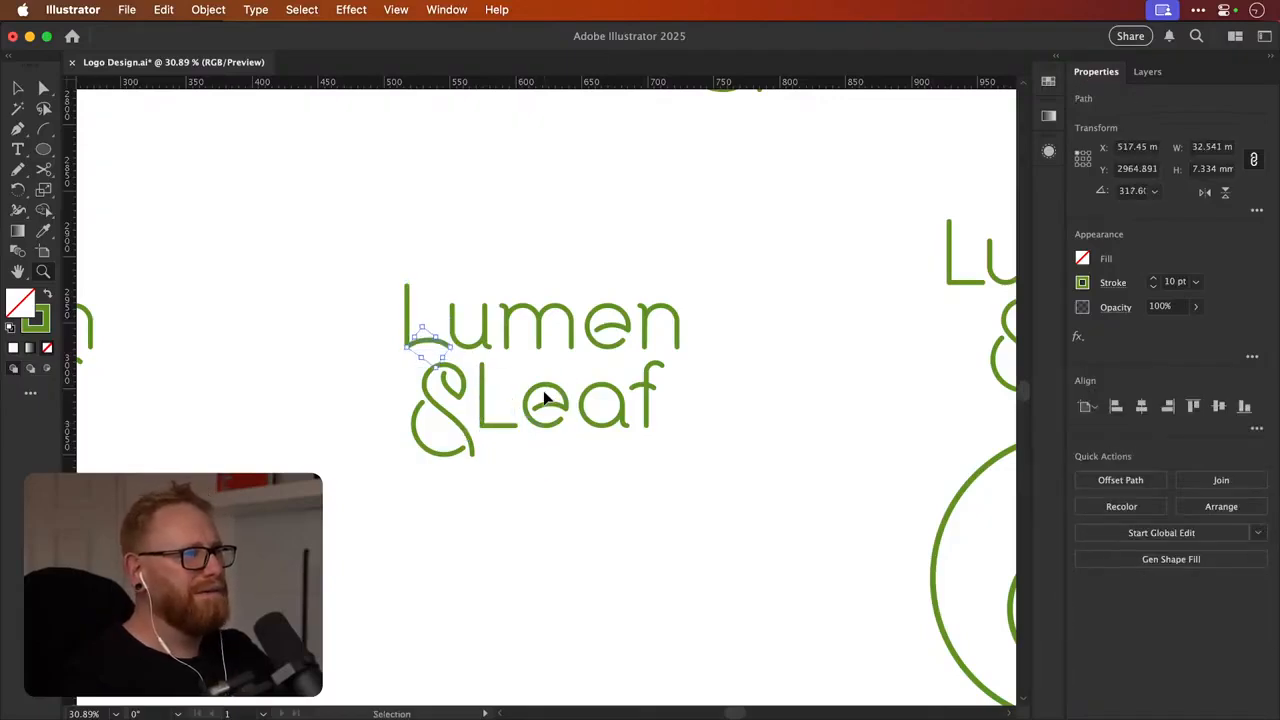
{"action": "key", "text": "super+z"}
{"action": "key", "text": "super+z"}
{"action": "key", "text": "super+z"}
{"action": "key", "text": "super+z"}
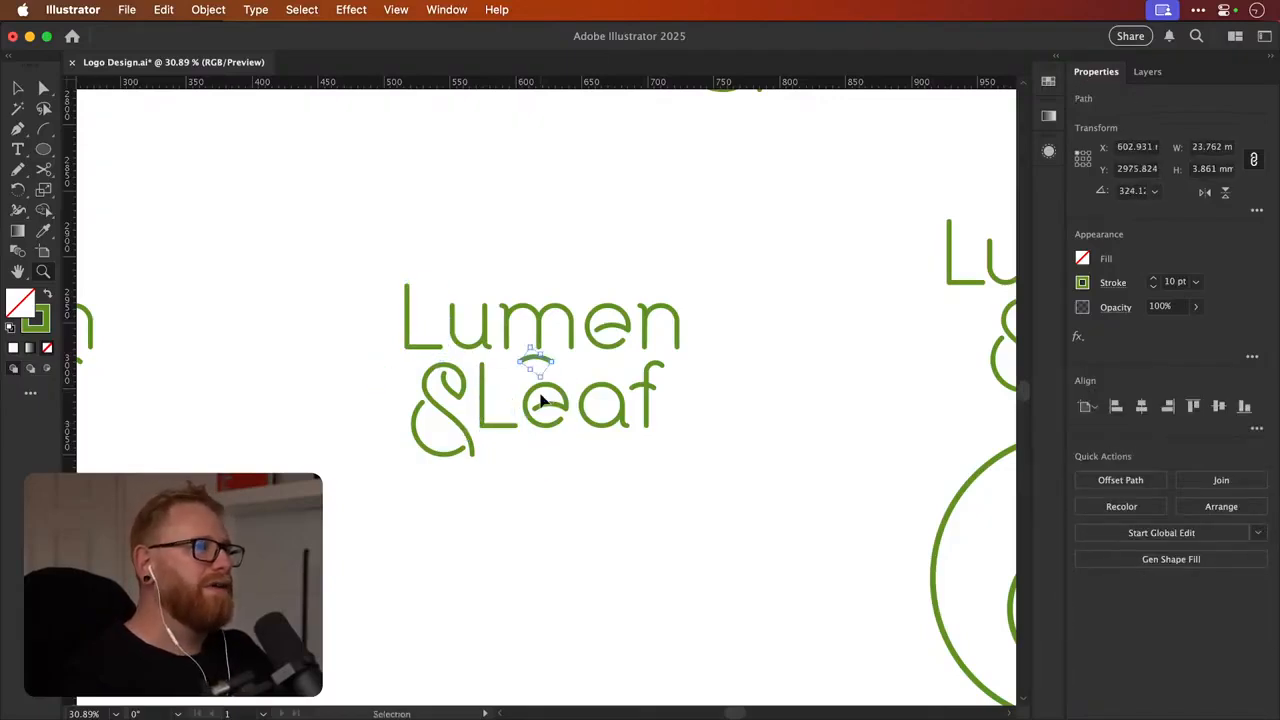
Replace the curved crossbar on the f of Leaf with a straight horizontal stroke across the stem
{"action": "key", "text": "v"}
{"action": "scroll", "coordinate": [610, 420], "scroll_direction": "up", "scroll_amount": 2}
{"action": "scroll", "coordinate": [606, 414], "scroll_direction": "up", "scroll_amount": 5}
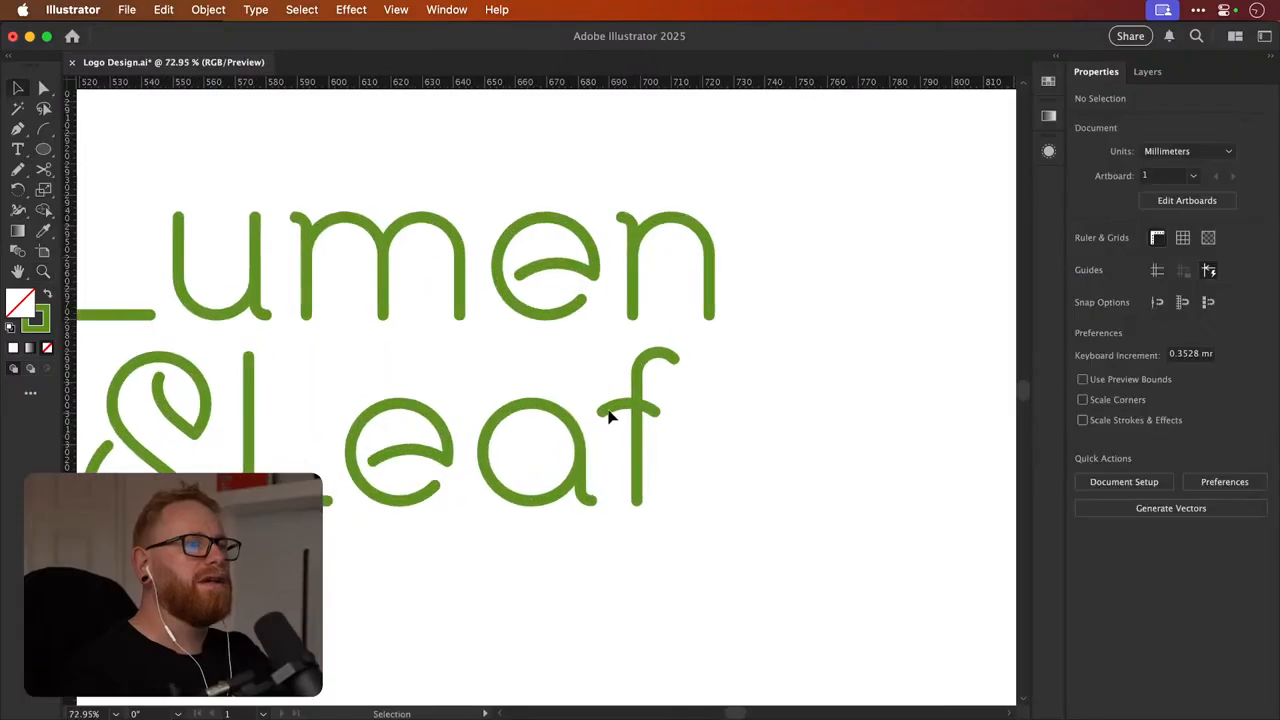
{"action": "left_click", "coordinate": [622, 410]}
{"action": "key", "text": "BackSpace"}
{"action": "key", "text": "p"}
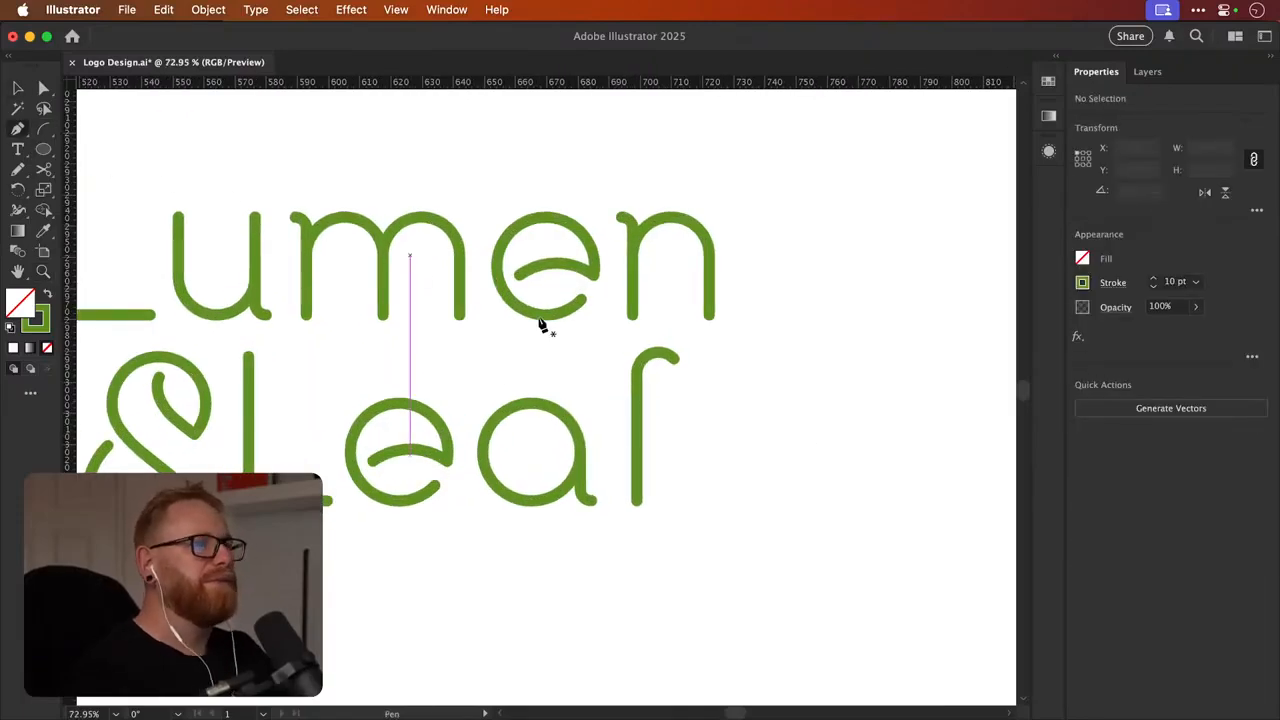
{"action": "left_click", "coordinate": [598, 404]}
{"action": "left_click", "coordinate": [662, 404]}
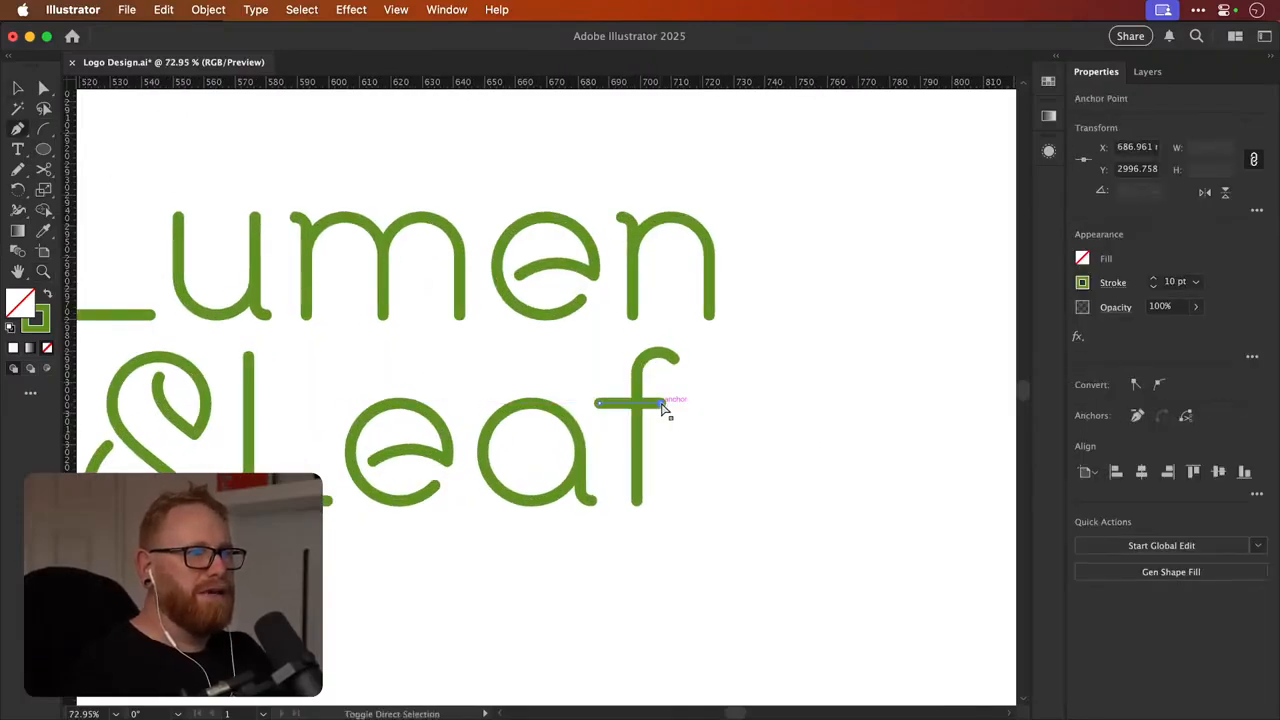
{"action": "key", "text": "v"}
{"action": "left_click", "coordinate": [740, 404]}
Align the f's new crossbar with the top edge of the a, and shift it slightly left across the stem
{"action": "scroll", "coordinate": [640, 403], "scroll_direction": "up", "scroll_amount": 5}
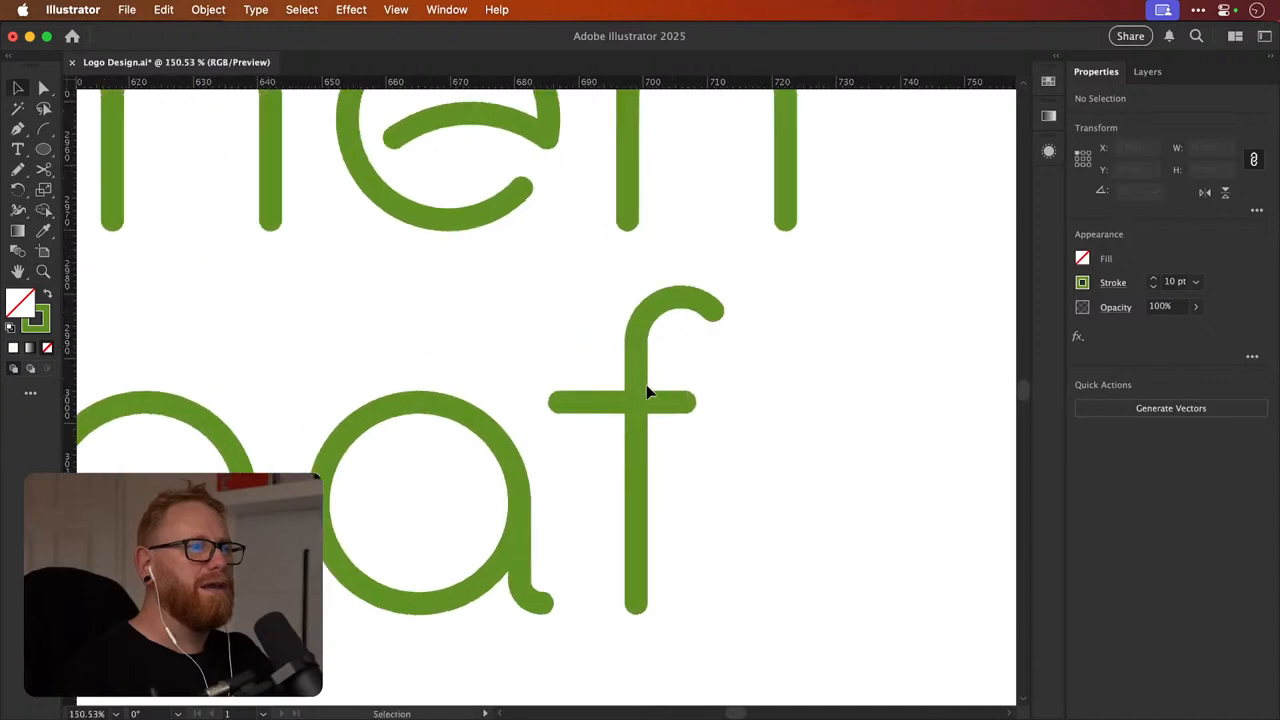
{"action": "left_click_drag", "start_coordinate": [675, 407], "coordinate": [674, 424]}
{"action": "left_click", "coordinate": [469, 406], "text": "shift"}
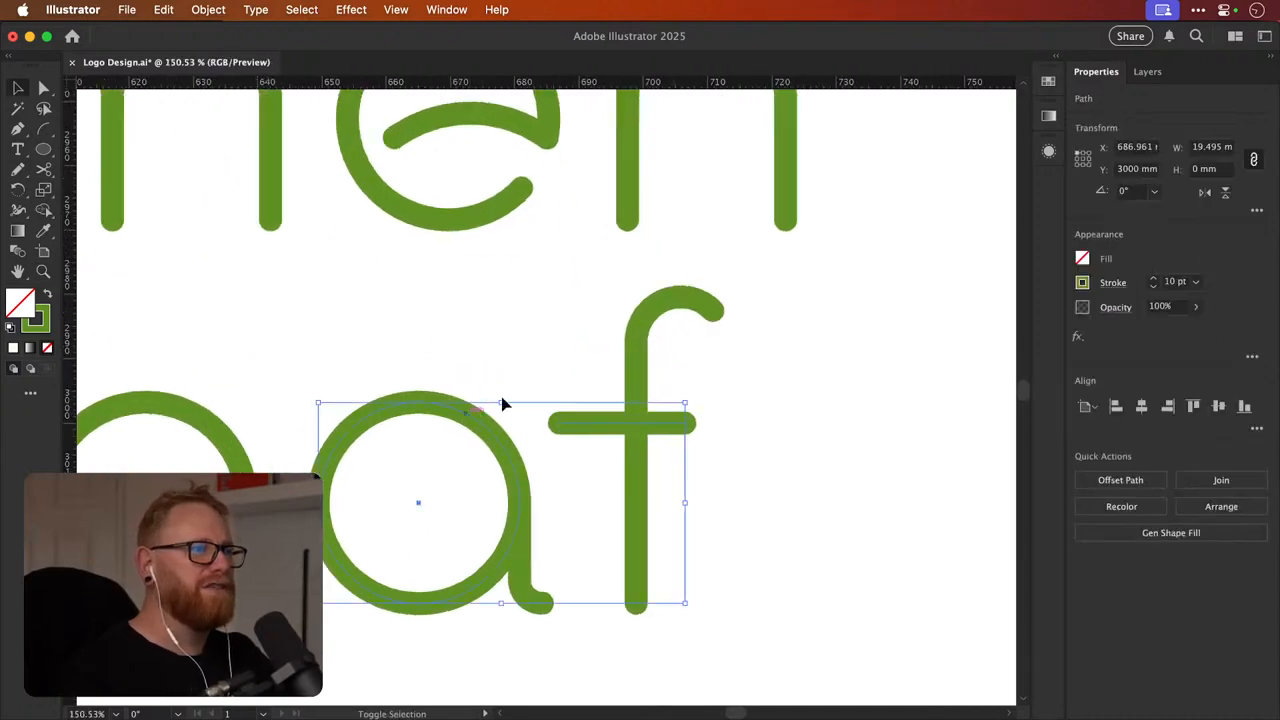
{"action": "left_click", "coordinate": [1193, 406]}
{"action": "left_click", "coordinate": [891, 389]}
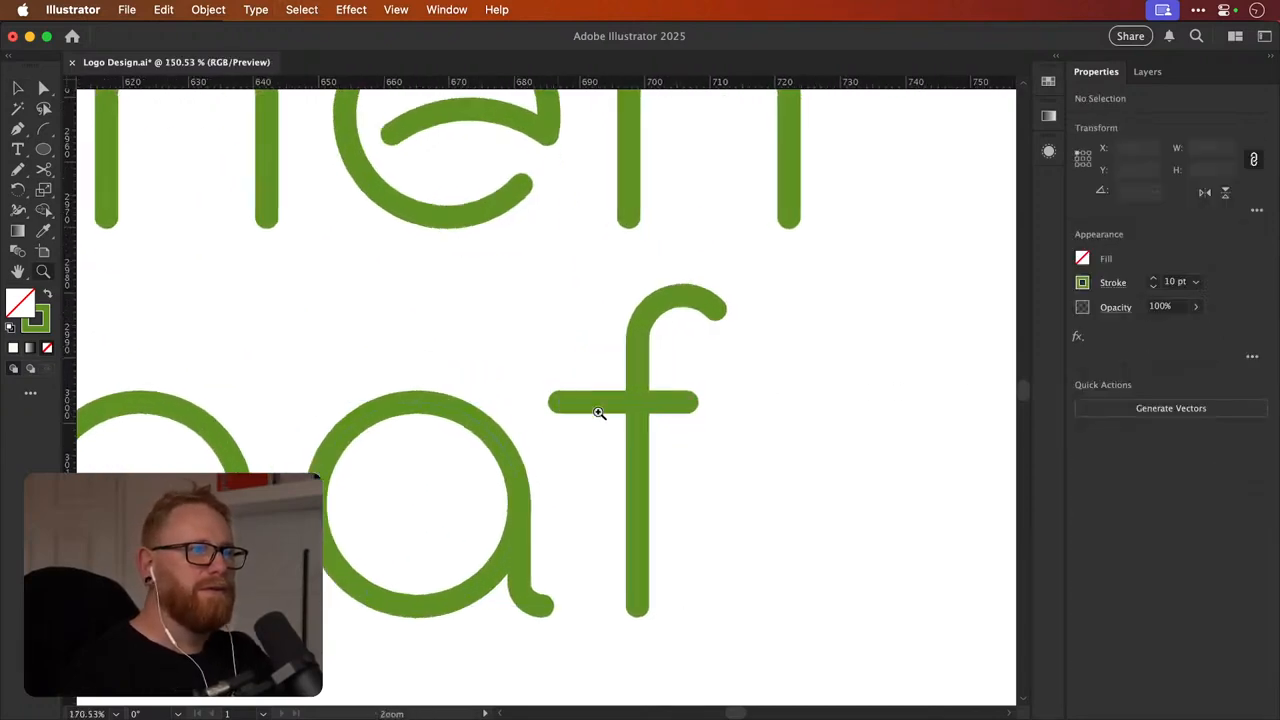
{"action": "scroll", "coordinate": [560, 410], "scroll_direction": "up", "scroll_amount": 3}
{"action": "mouse_move", "coordinate": [603, 398]}
{"action": "left_mouse_down"}
{"action": "mouse_move", "coordinate": [649, 398]}
{"action": "mouse_move", "coordinate": [591, 398]}
{"action": "left_mouse_up"}
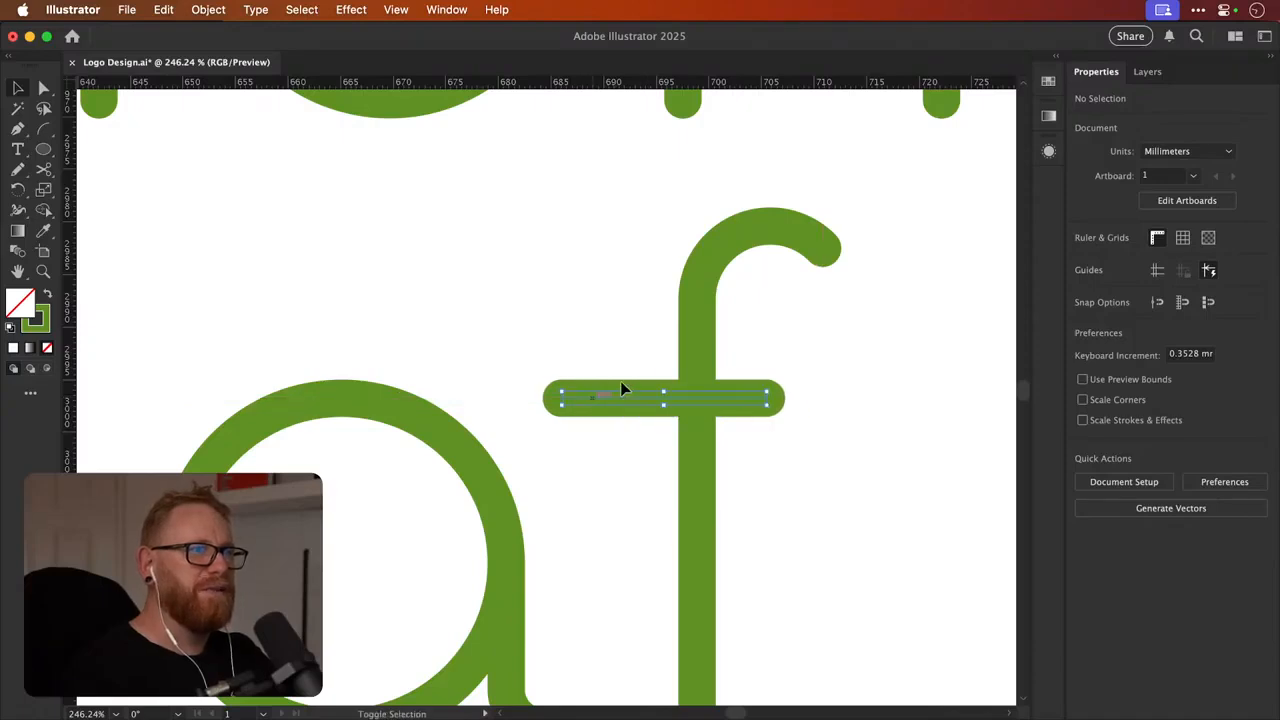
{"action": "scroll", "coordinate": [622, 386], "scroll_direction": "down", "scroll_amount": 3}
{"action": "key", "text": "super+minus"}
{"action": "key", "text": "super+minus"}
{"action": "key", "text": "super+minus"}
{"action": "key", "text": "super+minus"}
{"action": "left_click", "coordinate": [657, 357]}
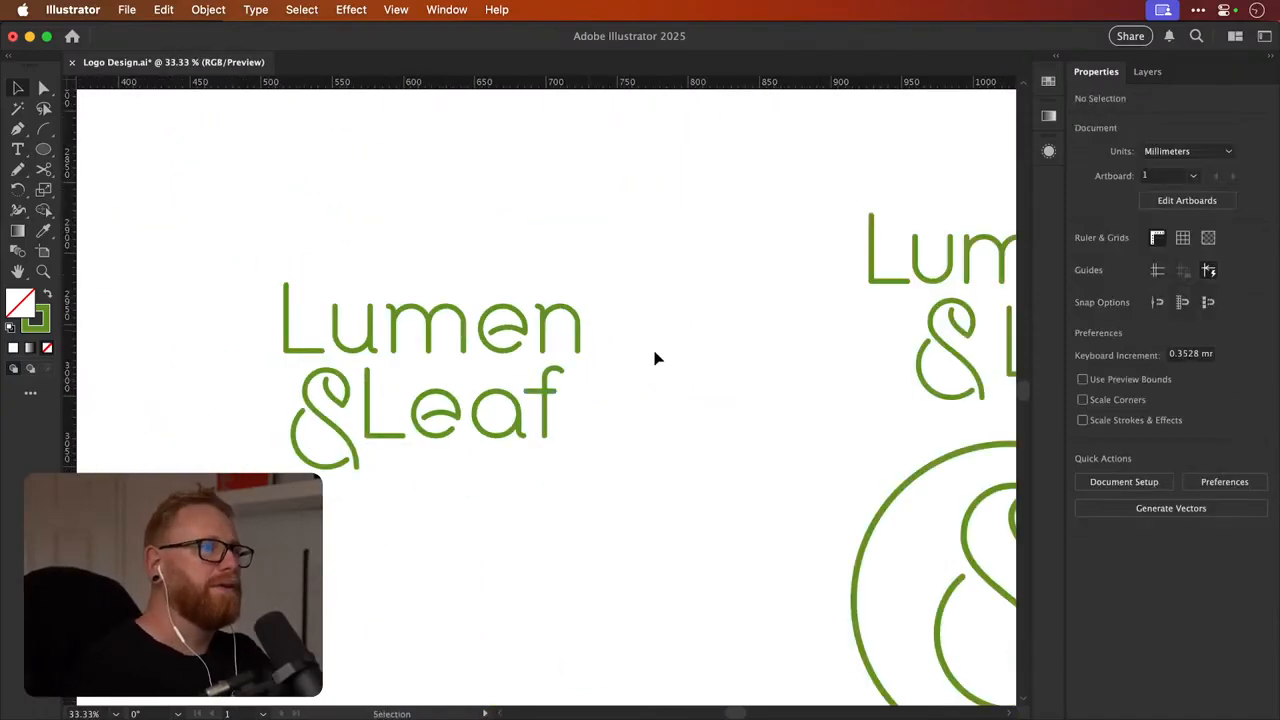
Widen the gap between the ampersand and Leaf, and lower that whole row slightly beneath Lumen
{"action": "left_click_drag", "start_coordinate": [681, 393], "coordinate": [672, 433]}
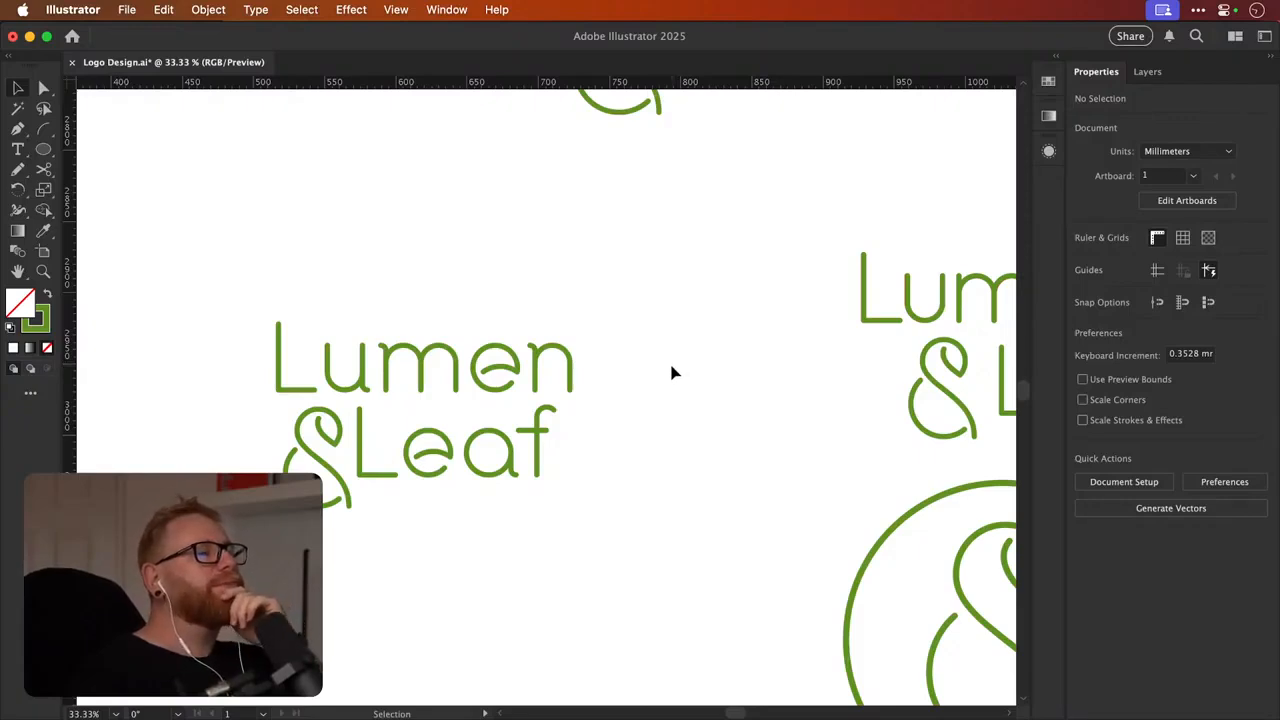
{"action": "left_click_drag", "start_coordinate": [366, 503], "coordinate": [560, 408]}
{"action": "key", "text": "shift+Right"}
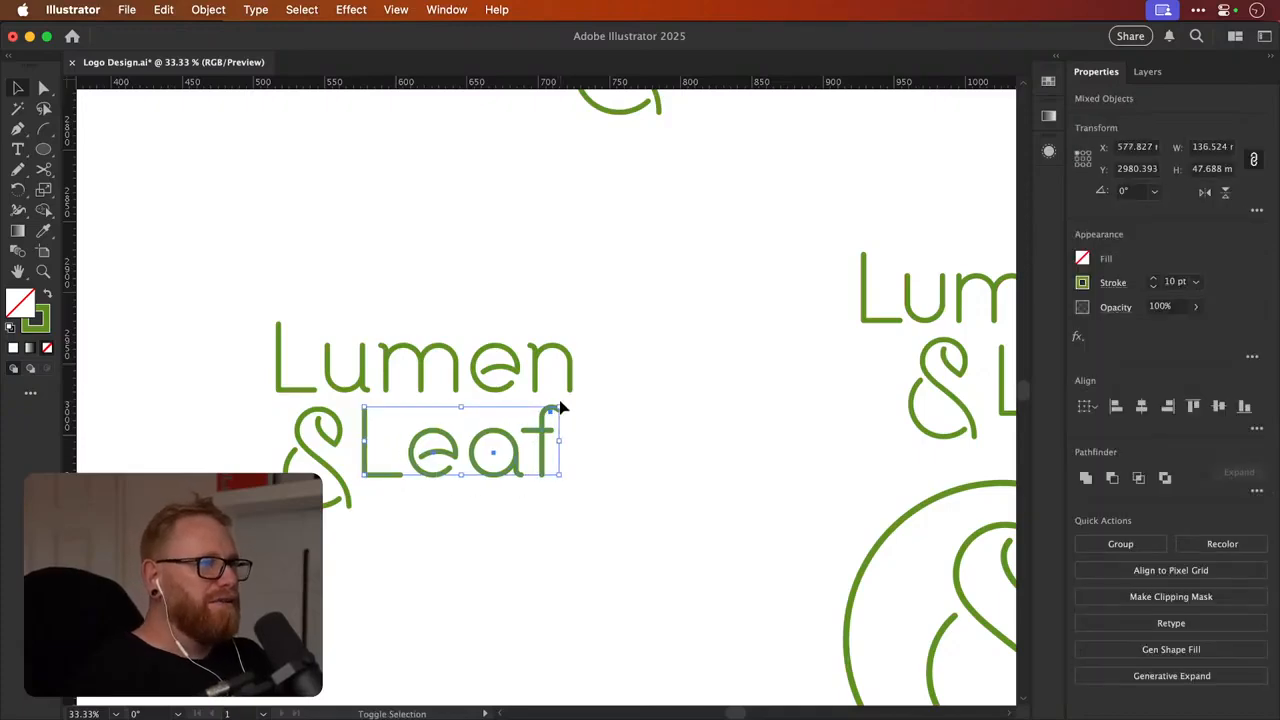
{"action": "left_click", "coordinate": [339, 392]}
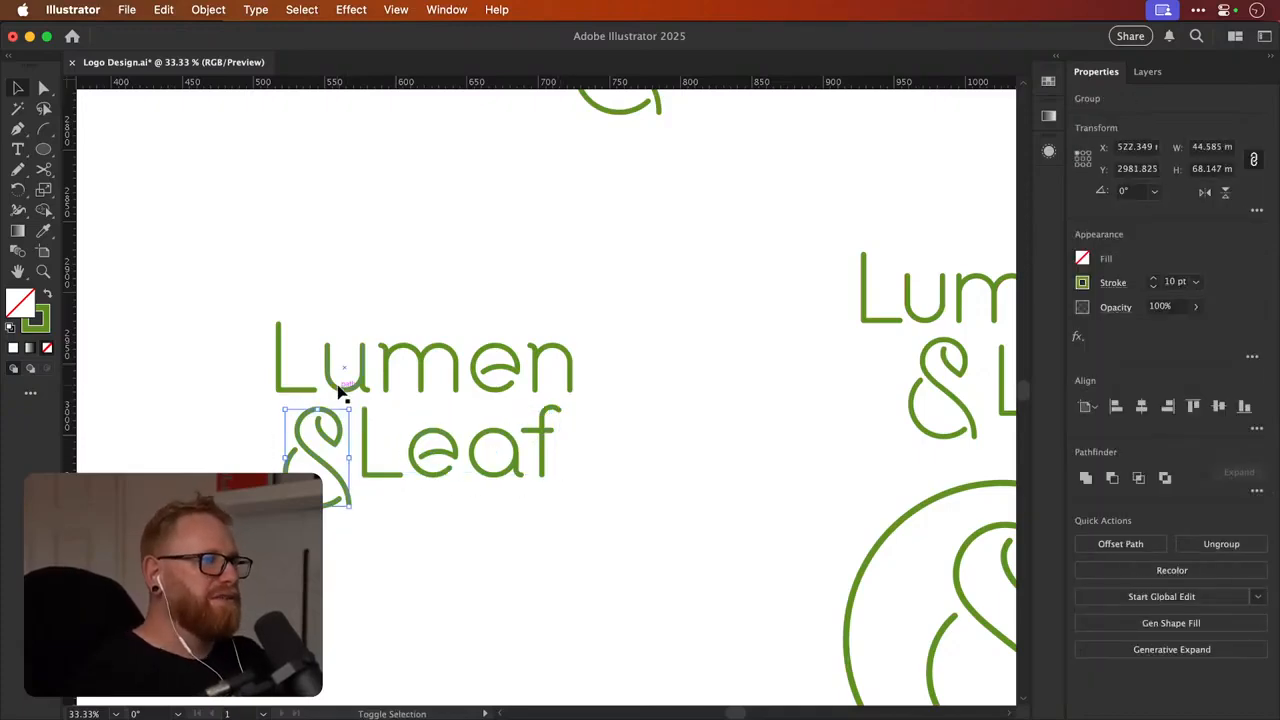
{"action": "left_click_drag", "start_coordinate": [264, 569], "coordinate": [300, 500]}
{"action": "left_click", "coordinate": [360, 511]}
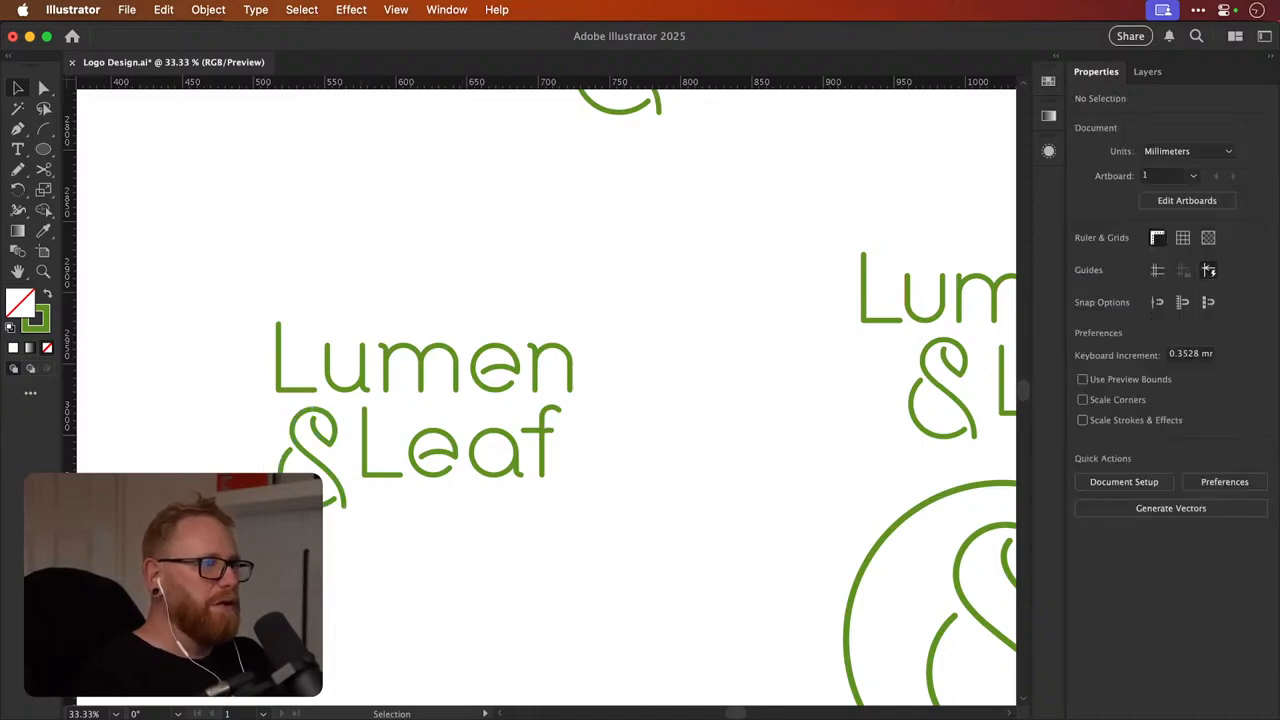
{"action": "left_click_drag", "start_coordinate": [220, 573], "coordinate": [570, 388]}
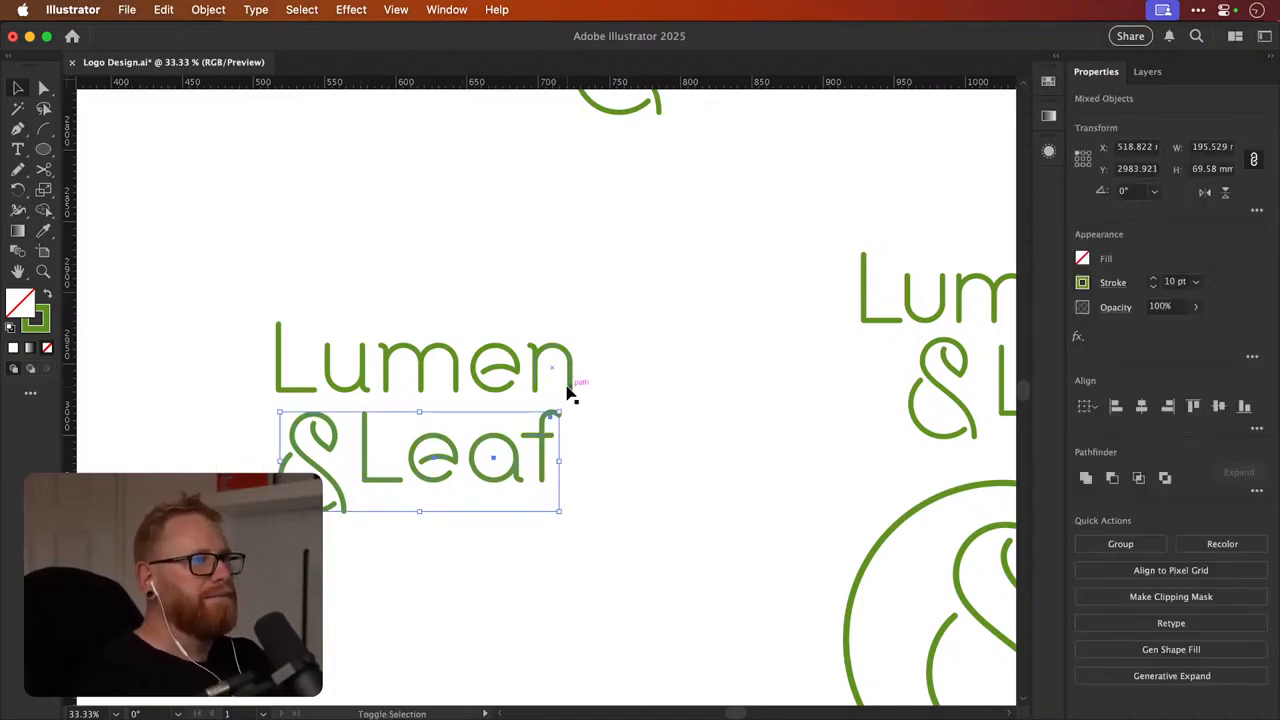
{"action": "left_click", "coordinate": [566, 398]}
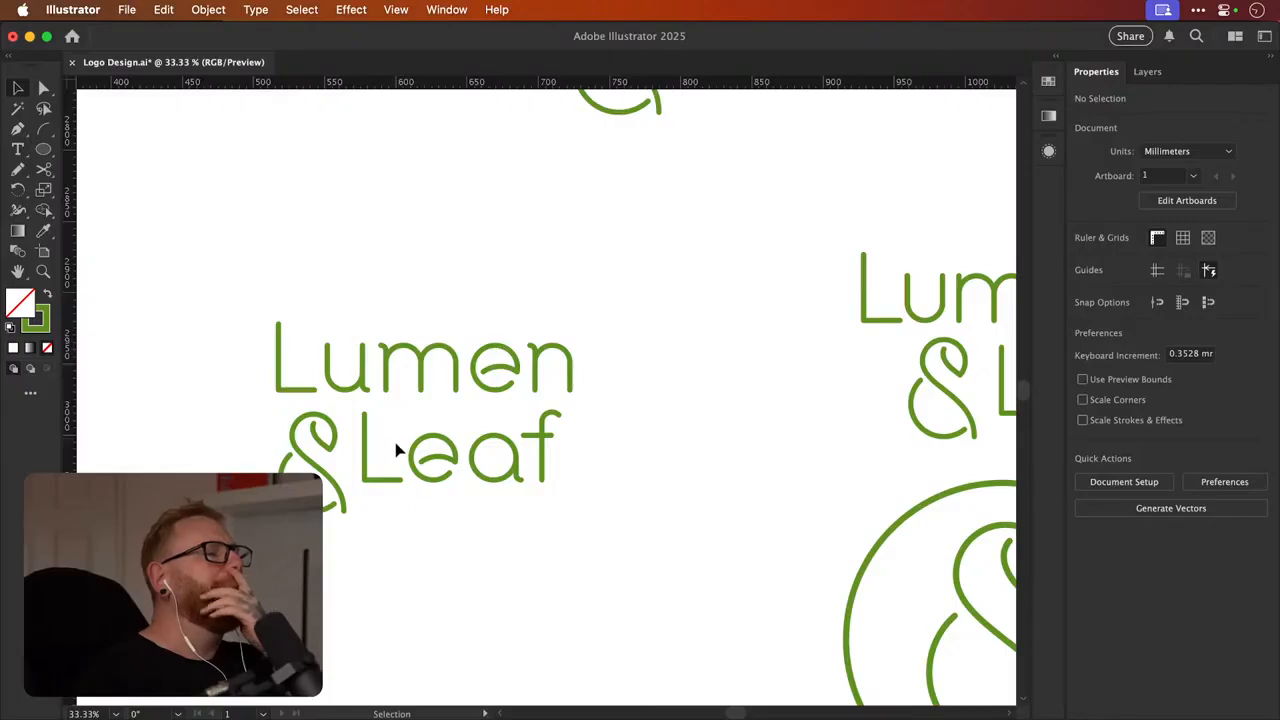
Duplicate the refined stacked logo directly below the original
{"action": "left_click_drag", "start_coordinate": [209, 594], "coordinate": [611, 317]}
{"action": "left_click_drag", "start_coordinate": [397, 352], "coordinate": [321, 297]}
{"action": "key", "text": "super+z"}
{"action": "left_click_drag", "start_coordinate": [503, 295], "coordinate": [360, 566]}
{"action": "left_click", "coordinate": [368, 288]}
{"action": "left_click_drag", "start_coordinate": [338, 297], "coordinate": [476, 415]}
{"action": "key", "text": "z"}
{"action": "left_click_drag", "start_coordinate": [418, 453], "coordinate": [466, 381]}
Try a layout with an enlarged ampersand spanning both rows before the words and Leaf left-aligned under Lumen
{"action": "left_click", "coordinate": [269, 469]}
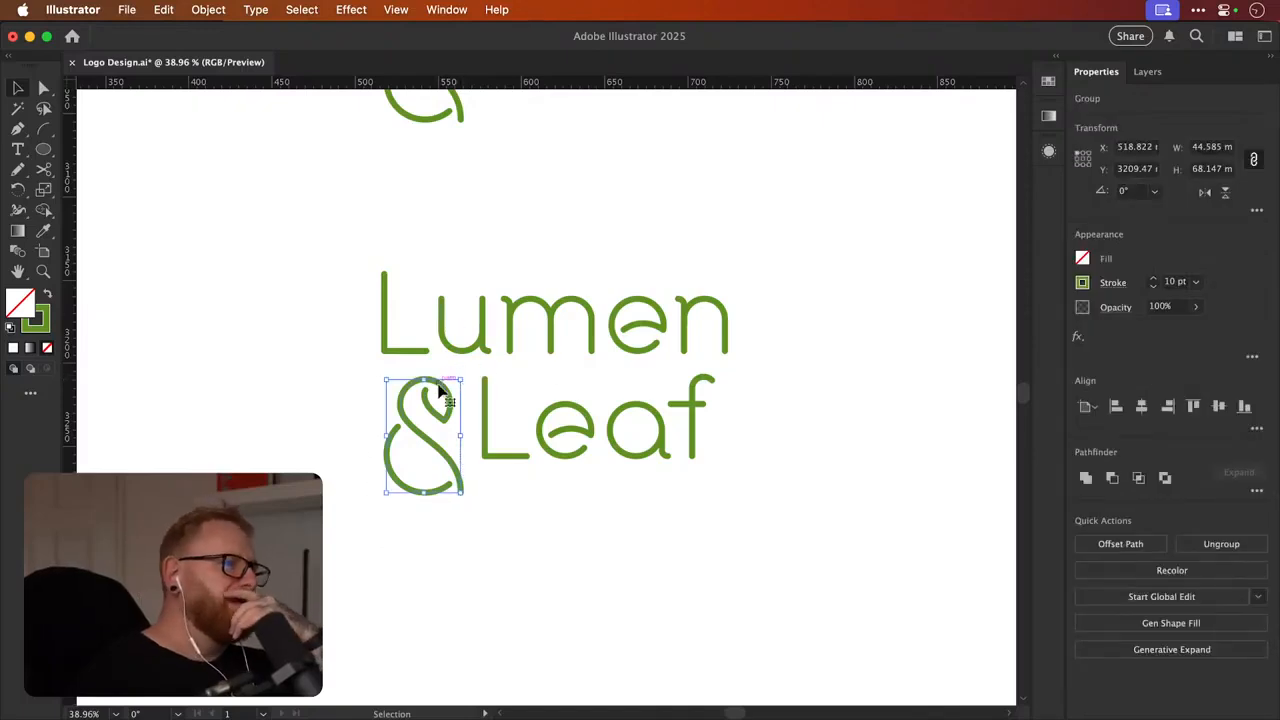
{"action": "left_click_drag", "start_coordinate": [428, 446], "coordinate": [321, 338]}
{"action": "left_click_drag", "start_coordinate": [349, 391], "coordinate": [330, 457]}
{"action": "left_click_drag", "start_coordinate": [705, 403], "coordinate": [594, 409]}
{"action": "key", "text": "super+z"}
{"action": "left_click_drag", "start_coordinate": [488, 400], "coordinate": [390, 401]}
{"action": "left_click", "coordinate": [709, 403]}
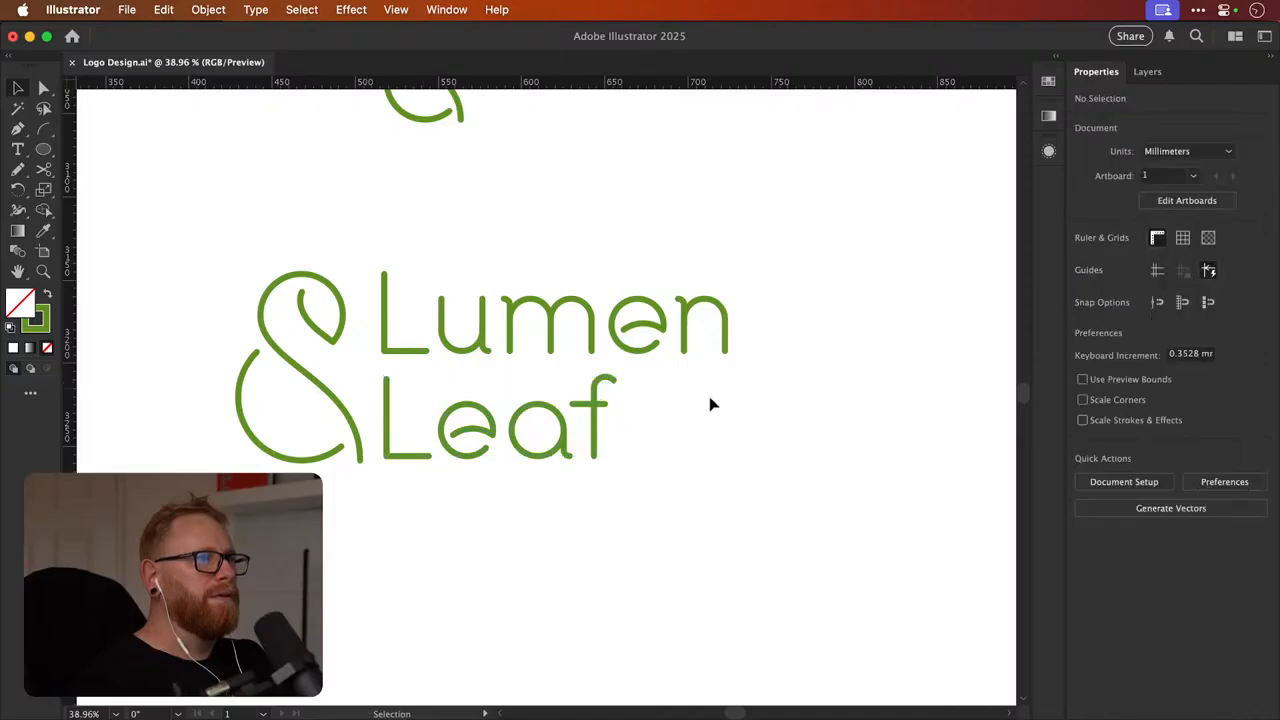
Try the large ampersand after Leaf and to the right of Lumen instead of in front of the words
{"action": "scroll", "coordinate": [637, 437], "scroll_direction": "up", "scroll_amount": 3}
{"action": "key", "text": "super+minus"}
{"action": "key", "text": "super+minus"}
{"action": "key", "text": "super+minus"}
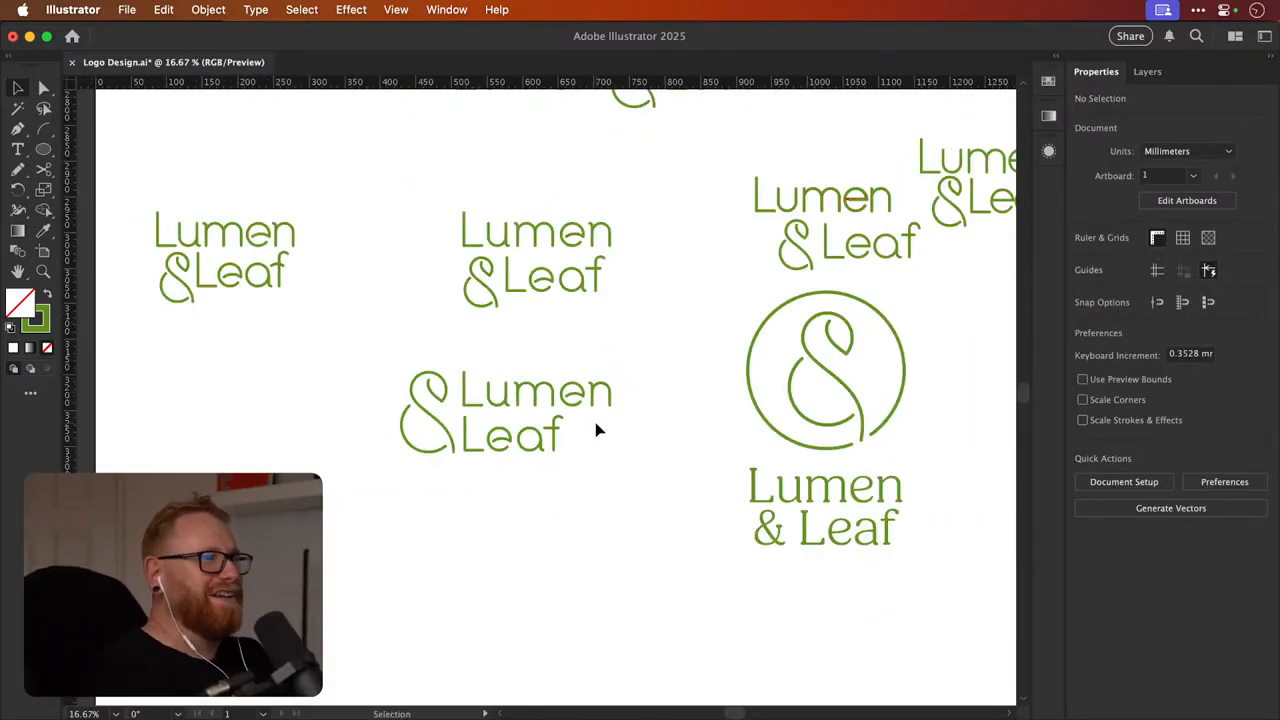
{"action": "scroll", "coordinate": [595, 429], "scroll_direction": "right", "scroll_amount": 2}
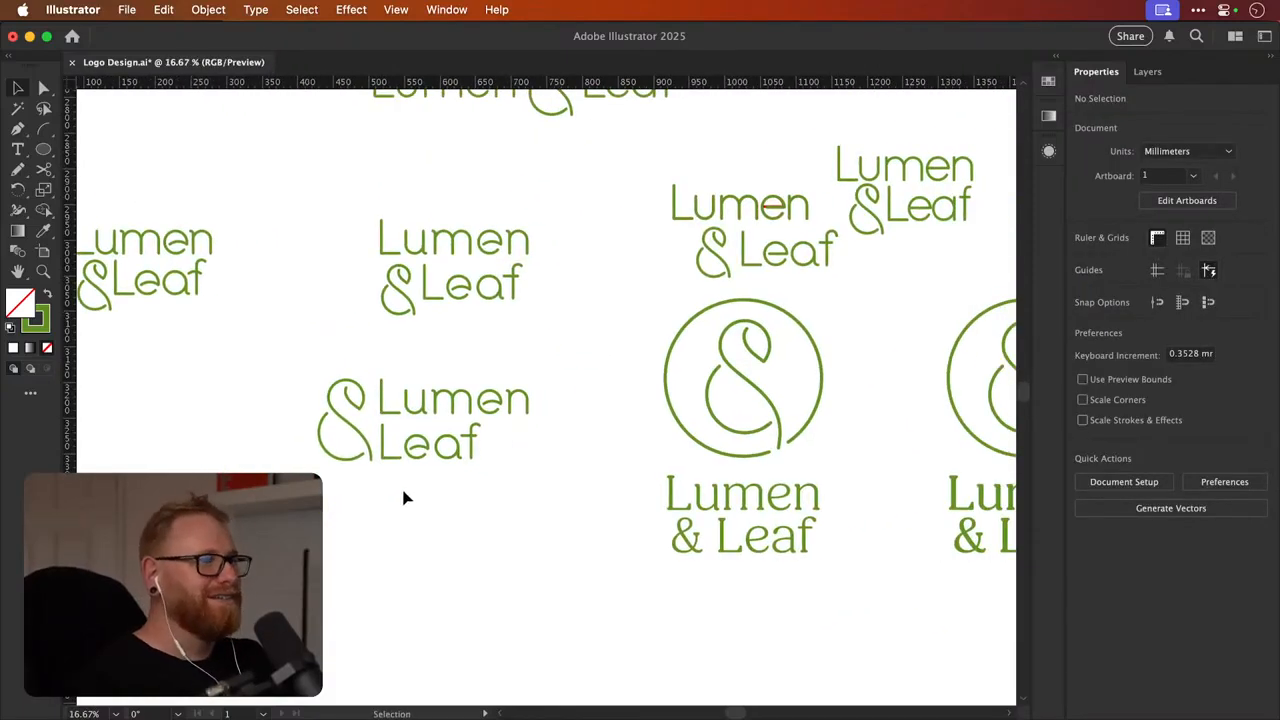
{"action": "left_click_drag", "start_coordinate": [351, 394], "coordinate": [512, 447]}
{"action": "left_click", "coordinate": [546, 386]}
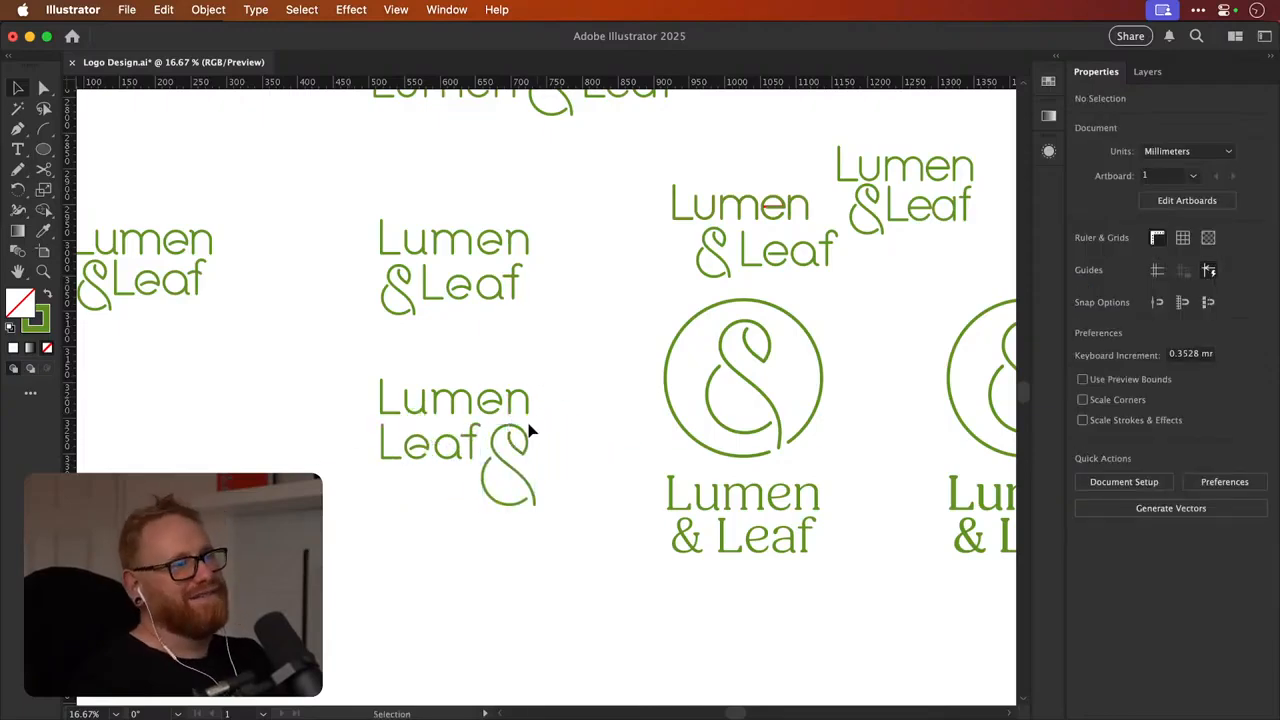
{"action": "left_click_drag", "start_coordinate": [521, 457], "coordinate": [572, 374]}
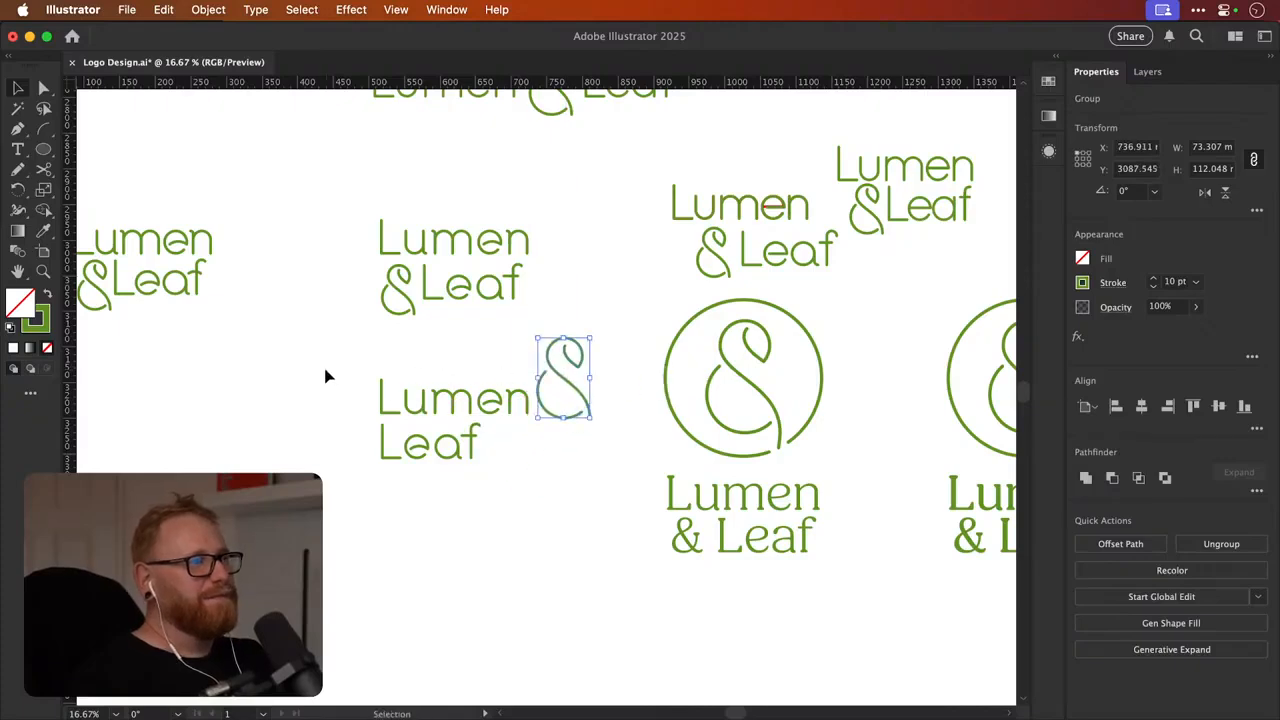
Replace the trial ampersand layout with a fresh duplicate of the stacked logo below the original
{"action": "left_click_drag", "start_coordinate": [329, 371], "coordinate": [566, 583]}
{"action": "key", "text": "Delete"}
{"action": "left_click_drag", "start_coordinate": [352, 382], "coordinate": [496, 446]}
{"action": "left_click", "coordinate": [522, 376]}
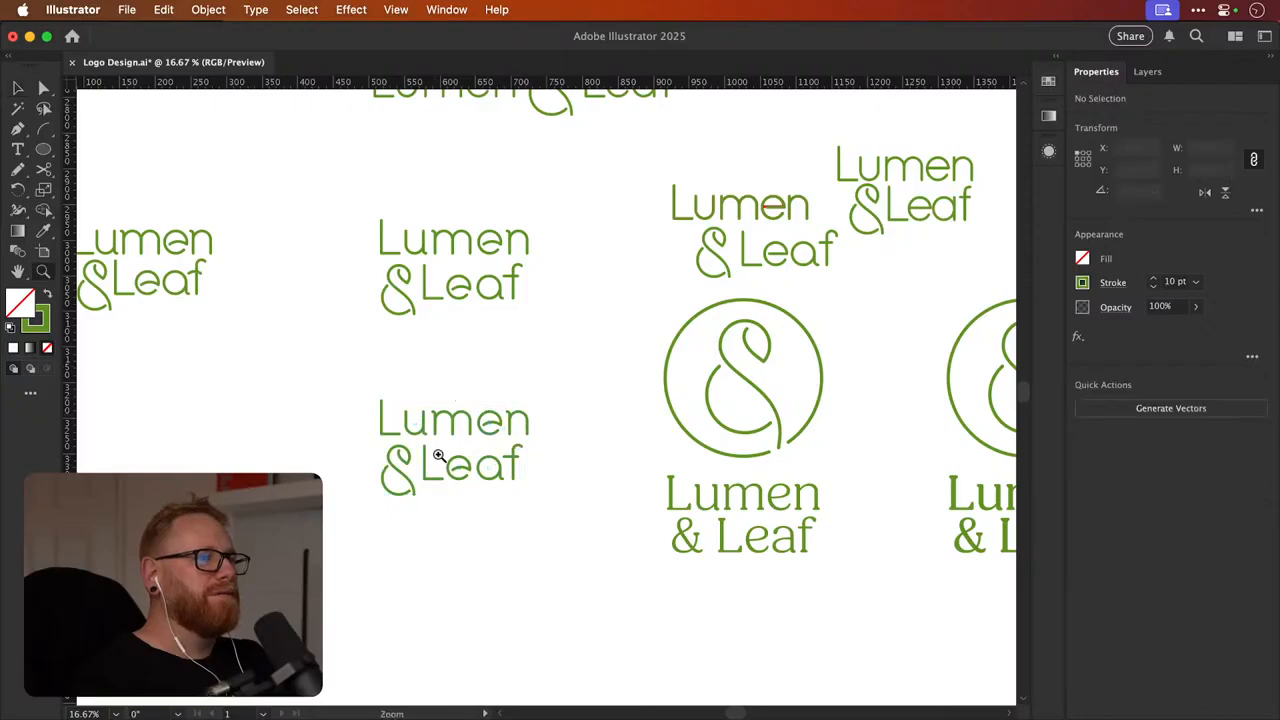
Enlarge the lower duplicate's ampersand to about 57 by 87 mm, keeping its top level with Leaf
{"action": "scroll", "coordinate": [428, 457], "scroll_direction": "up", "scroll_amount": 5}
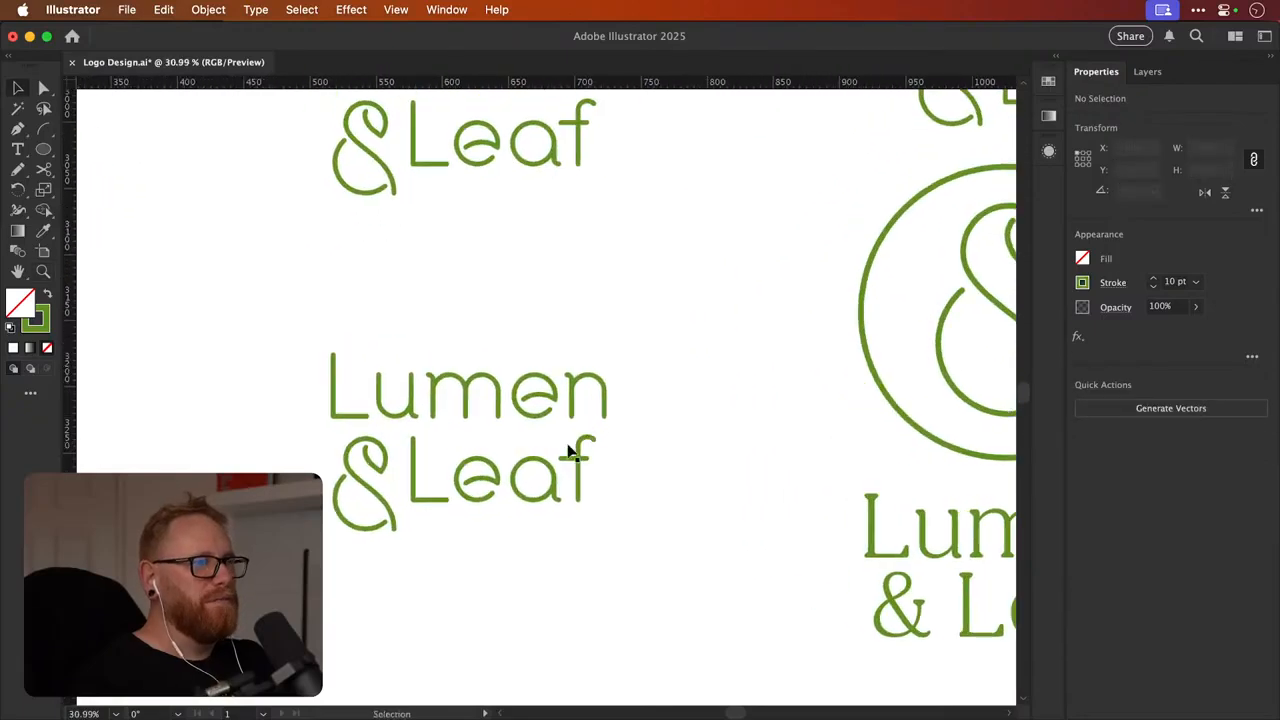
{"action": "left_click", "coordinate": [388, 521]}
{"action": "left_click_drag", "start_coordinate": [330, 537], "coordinate": [323, 556]}
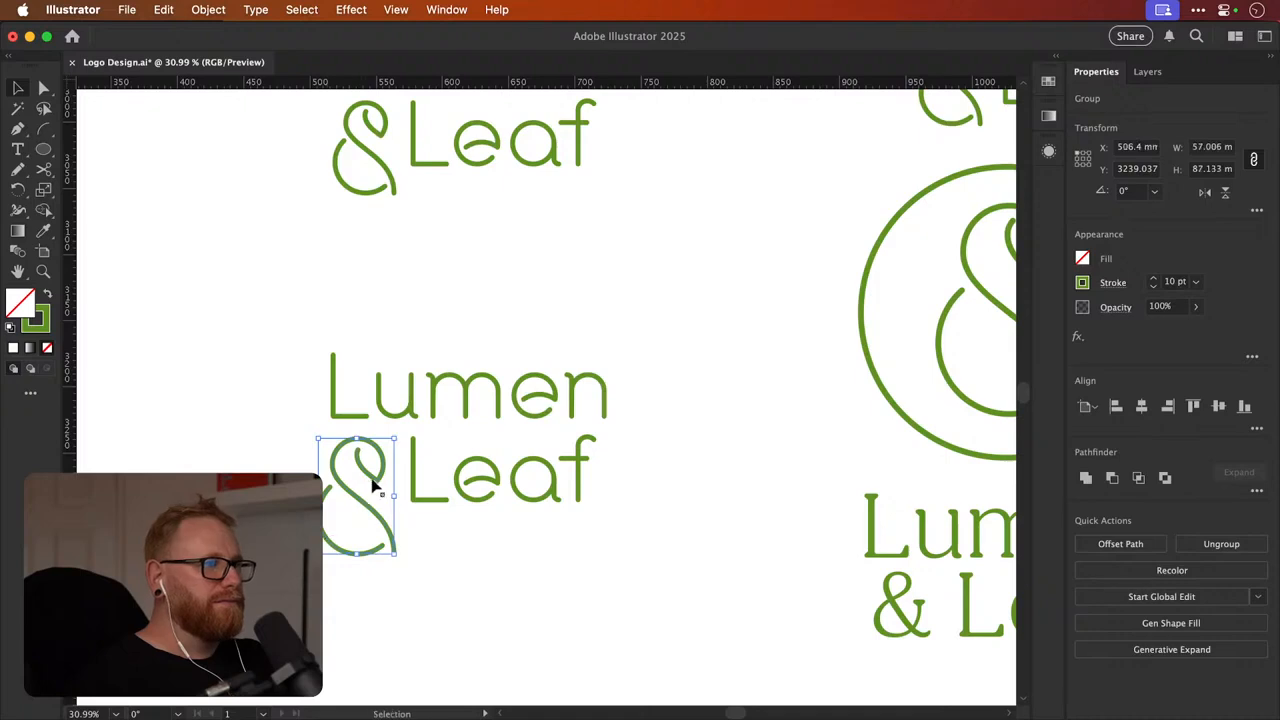
{"action": "left_click_drag", "start_coordinate": [371, 480], "coordinate": [376, 484]}
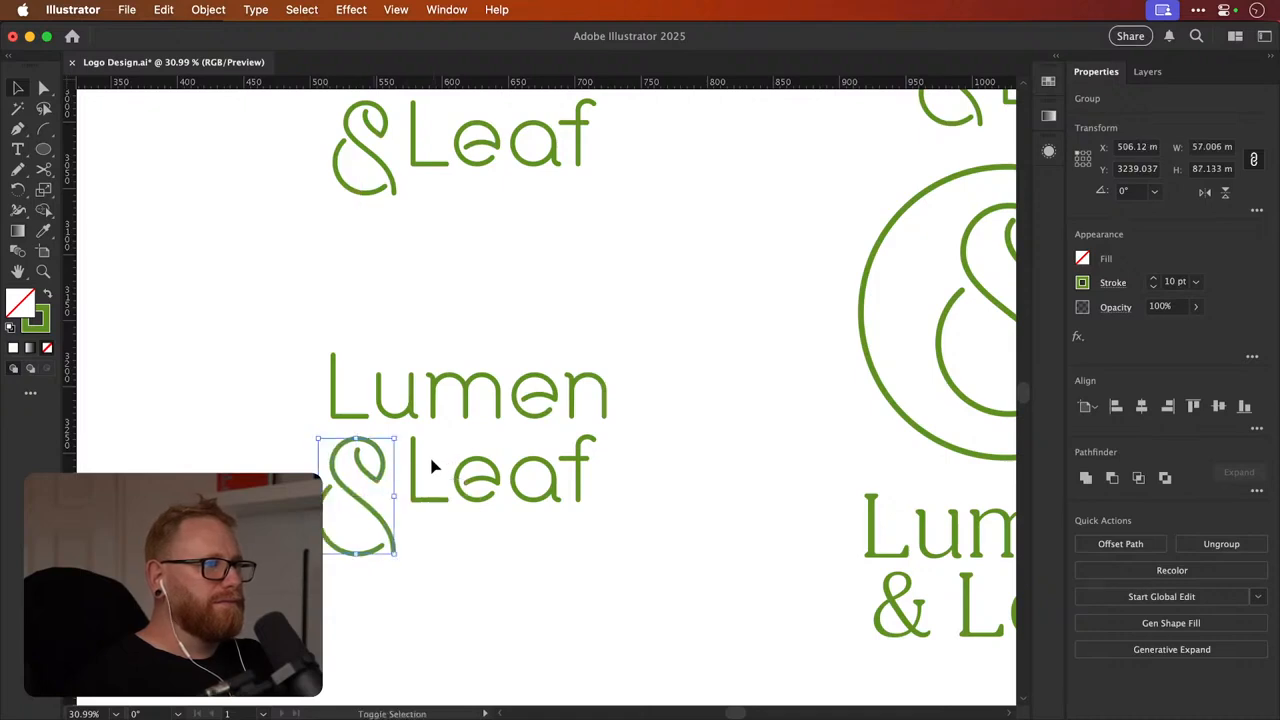
Group the letters of Leaf and move them with the enlarged ampersand right, lining the row up beneath Lumen
{"action": "left_click", "coordinate": [415, 472], "text": "shift"}
{"action": "left_click_drag", "start_coordinate": [496, 484], "coordinate": [655, 446]}
{"action": "key", "text": "super+g"}
{"action": "left_click_drag", "start_coordinate": [331, 605], "coordinate": [493, 472]}
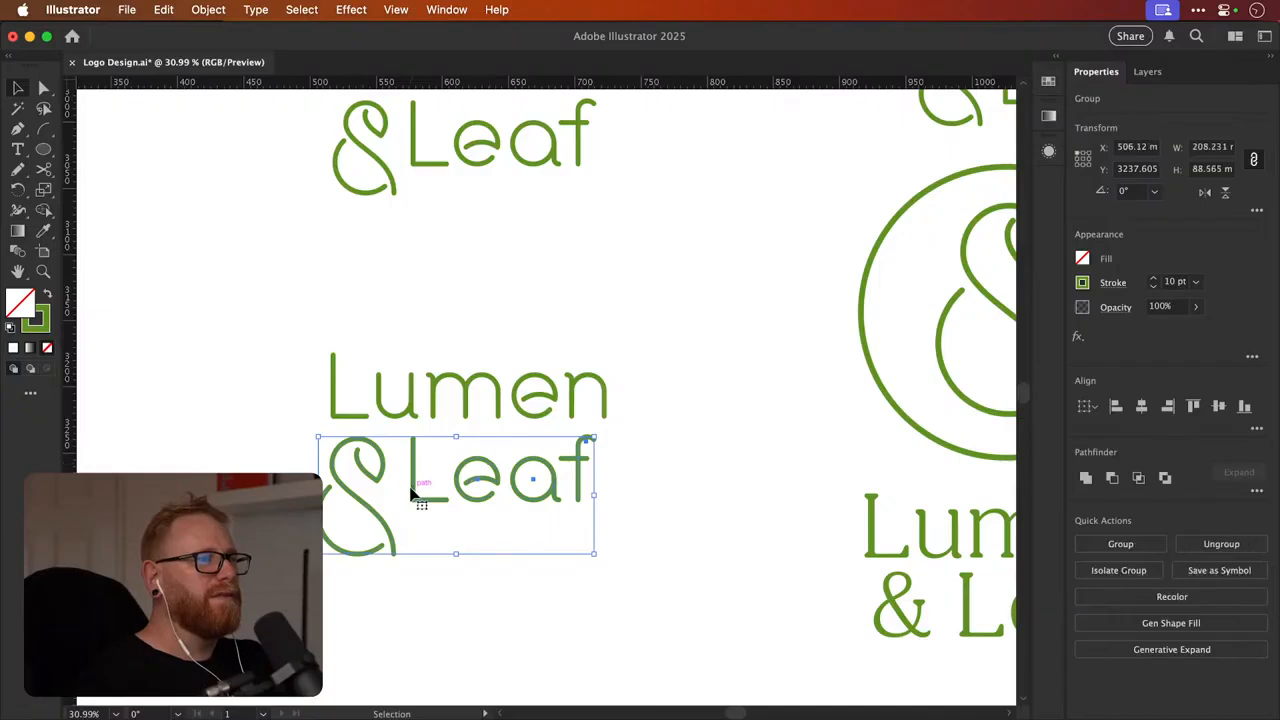
{"action": "left_click_drag", "start_coordinate": [415, 490], "coordinate": [428, 484]}
{"action": "left_click", "coordinate": [720, 349]}
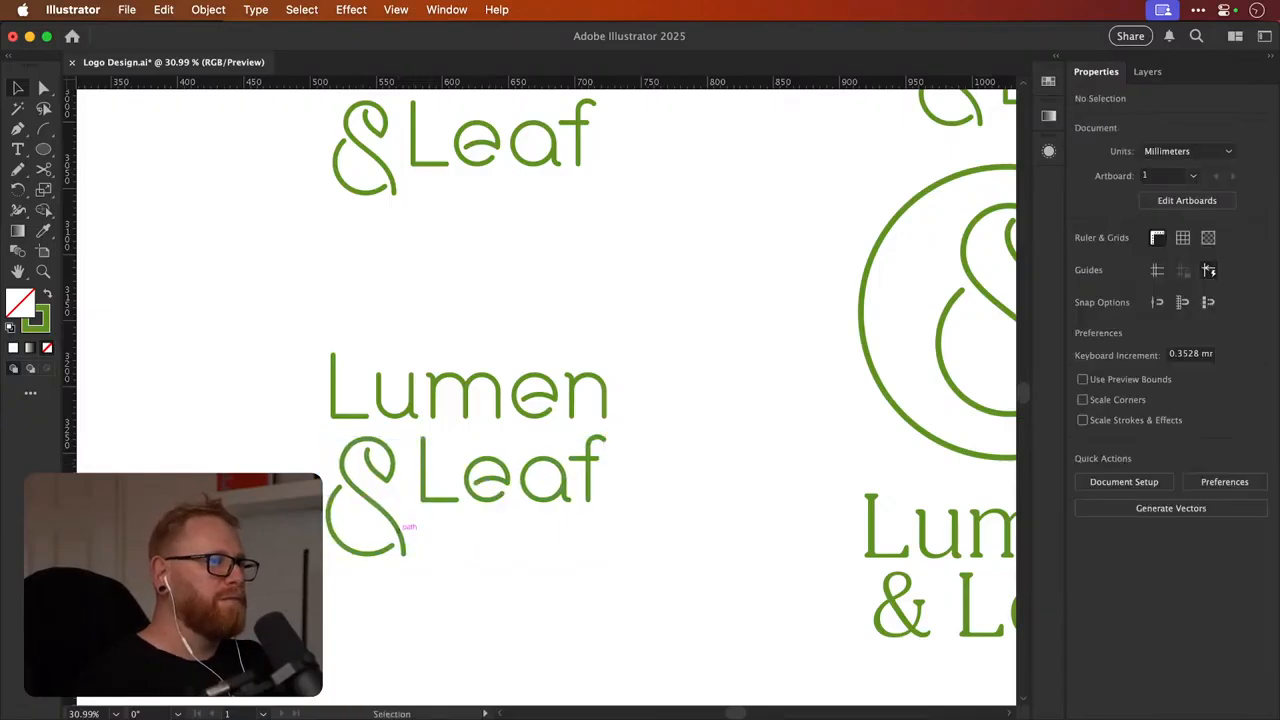
{"action": "left_click", "coordinate": [650, 431]}
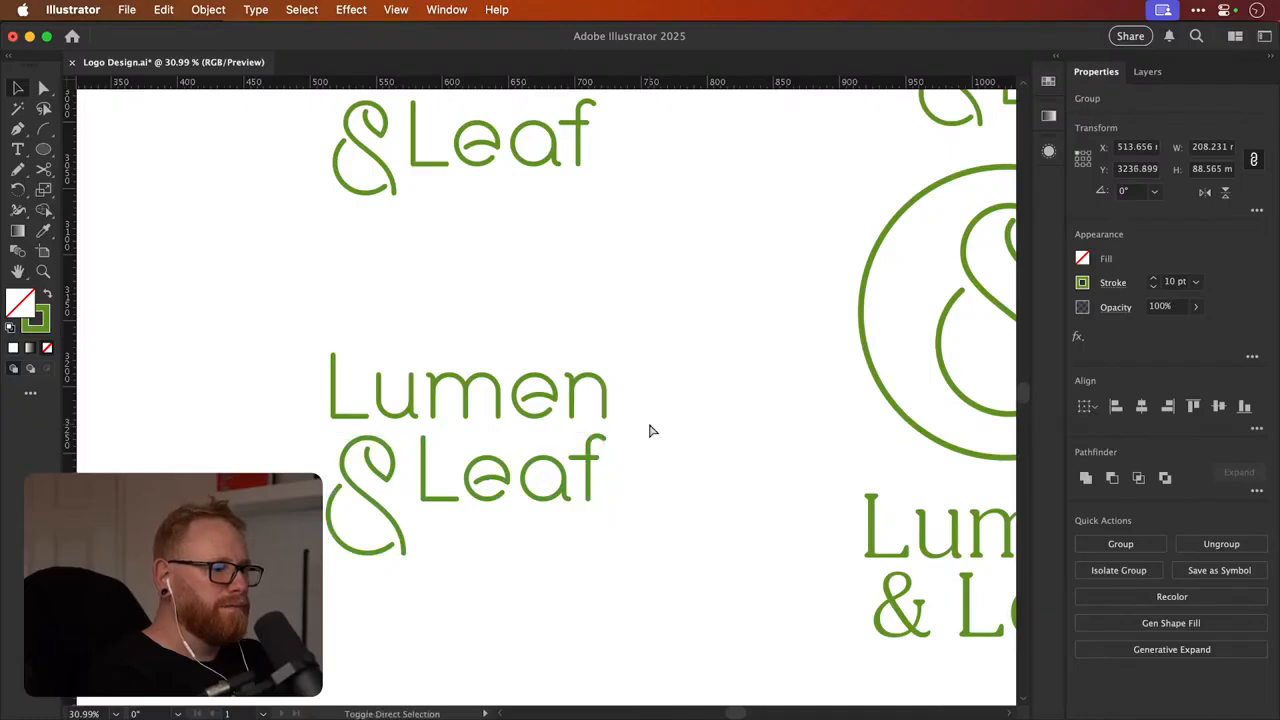
Delete the curved crossbar from the e of Lumen in the lower duplicate
{"action": "key", "text": "super+minus"}
{"action": "key", "text": "super+minus"}
{"action": "key", "text": "super+minus"}
{"action": "left_click_drag", "start_coordinate": [579, 338], "coordinate": [513, 389]}
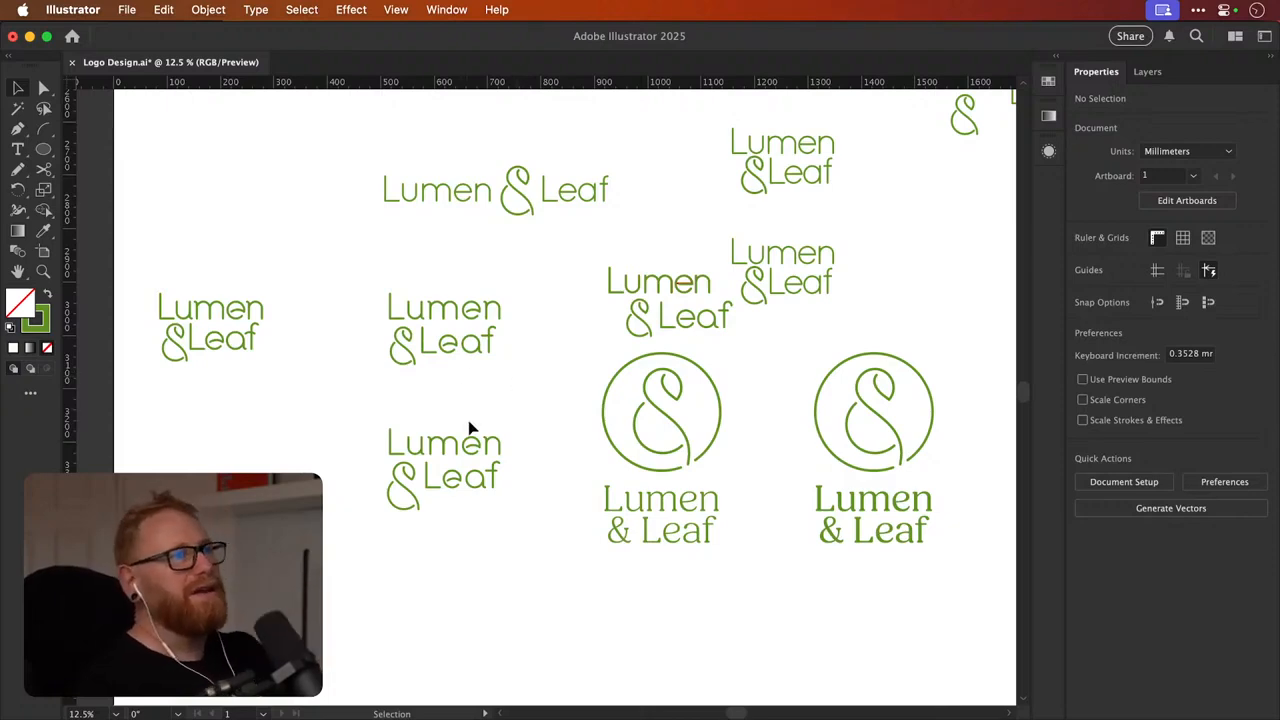
{"action": "key", "text": "space"}
{"action": "left_click_drag", "start_coordinate": [466, 472], "coordinate": [553, 421]}
{"action": "left_click_drag", "start_coordinate": [571, 363], "coordinate": [598, 366]}
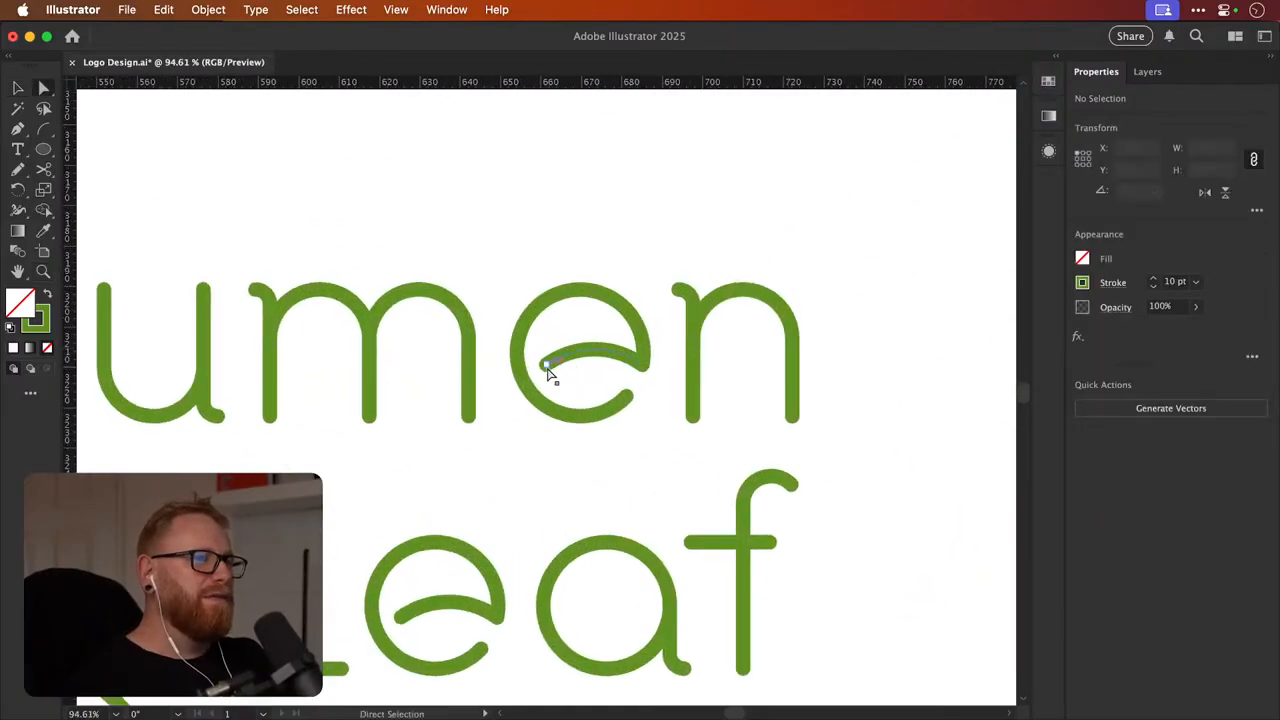
{"action": "left_click", "coordinate": [551, 369]}
{"action": "key", "text": "super+x"}
{"action": "key", "text": "p"}
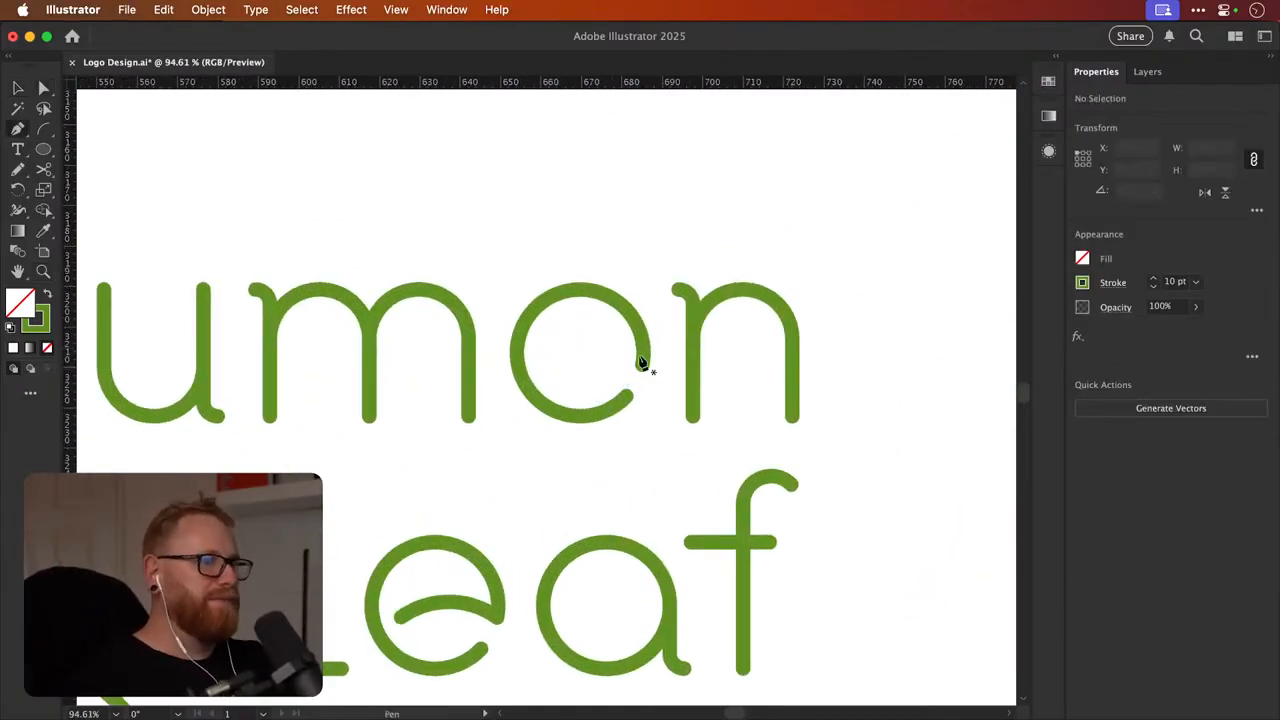
Draw a straight horizontal crossbar from the open right end of Lumen's e, stopping short of its left curve
{"action": "left_click", "coordinate": [643, 368]}
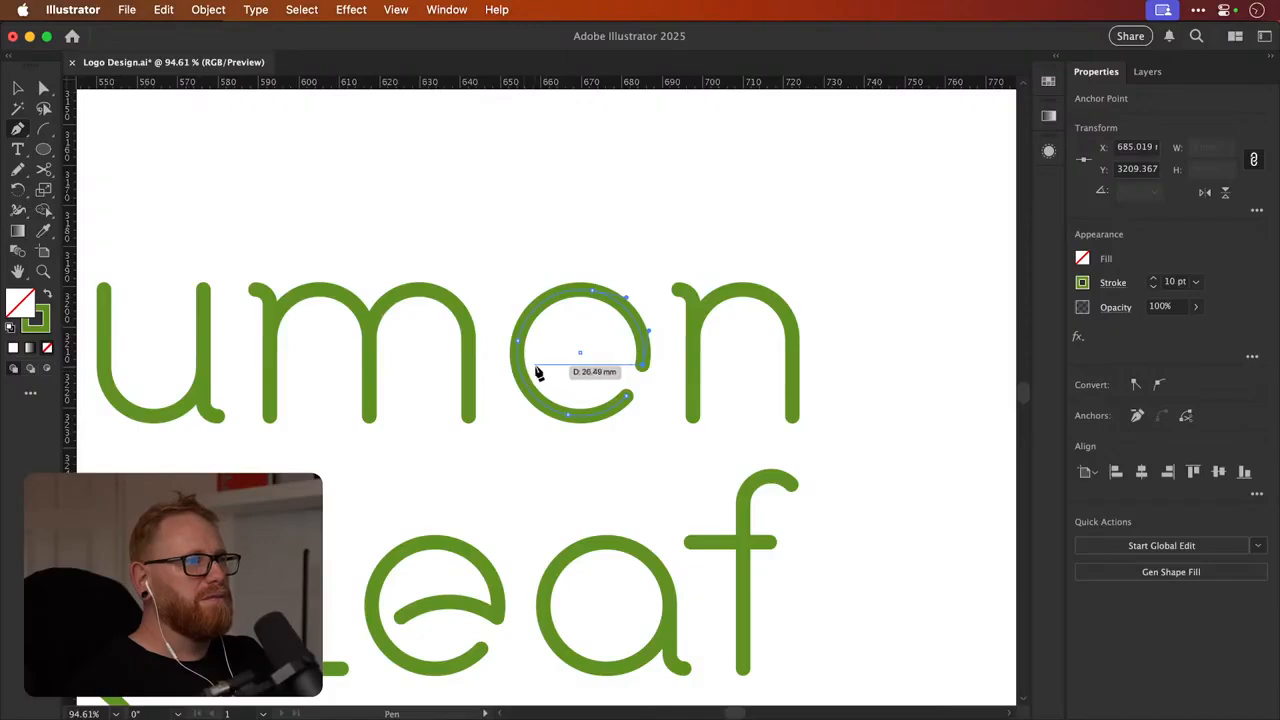
{"action": "left_click", "coordinate": [545, 368], "text": "shift"}
{"action": "key", "text": "a"}
{"action": "left_click", "coordinate": [648, 400]}
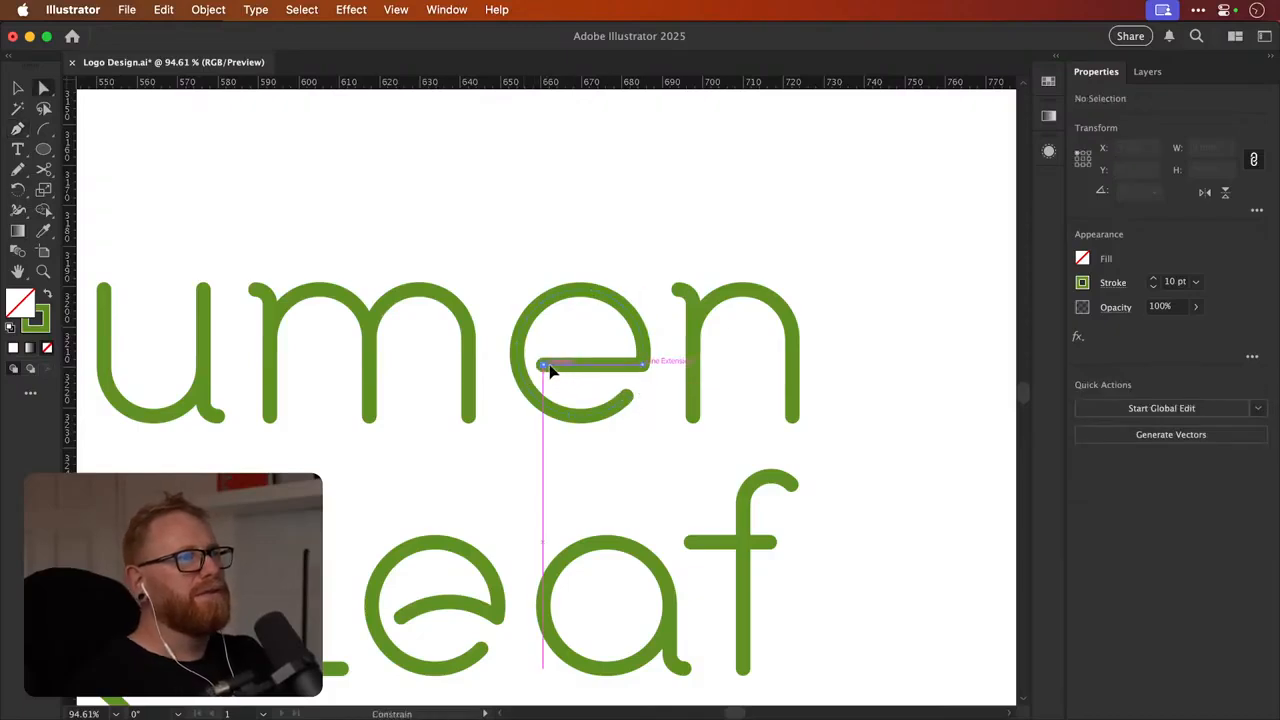
{"action": "key", "text": "v"}
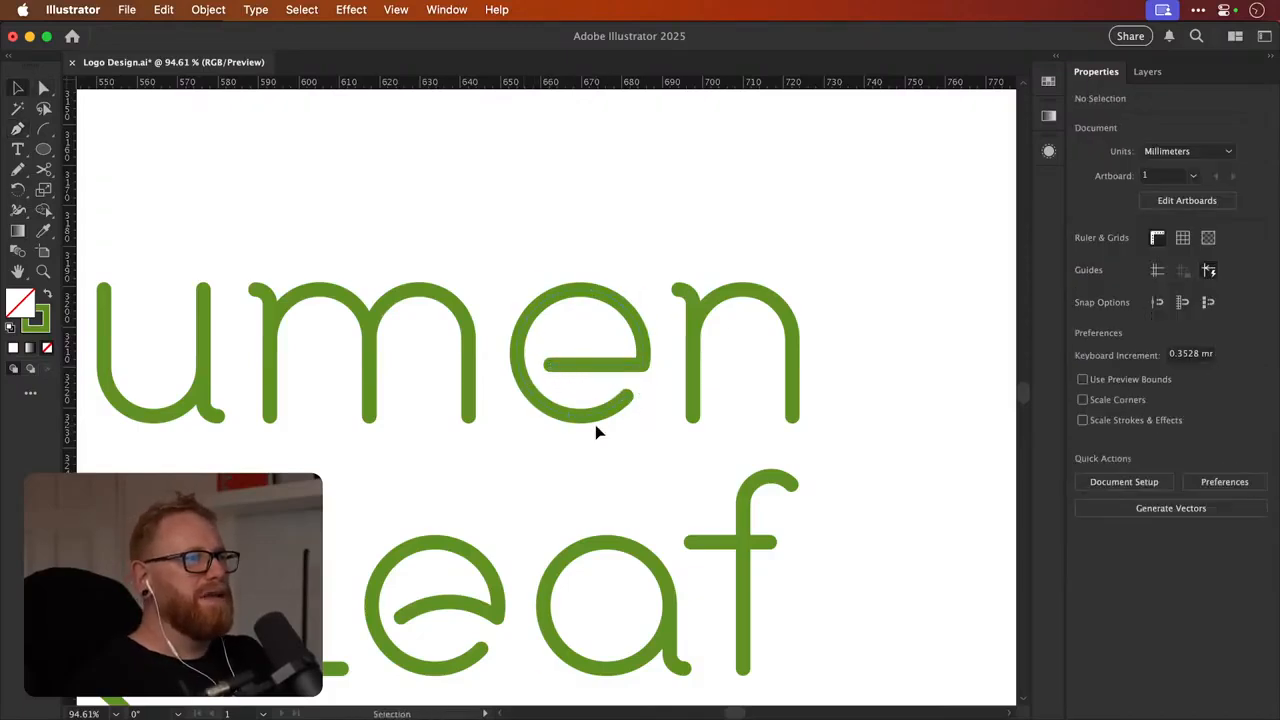
{"action": "key", "text": "super+minus"}
{"action": "key", "text": "super+minus"}
{"action": "key", "text": "super+minus"}
{"action": "key", "text": "z"}
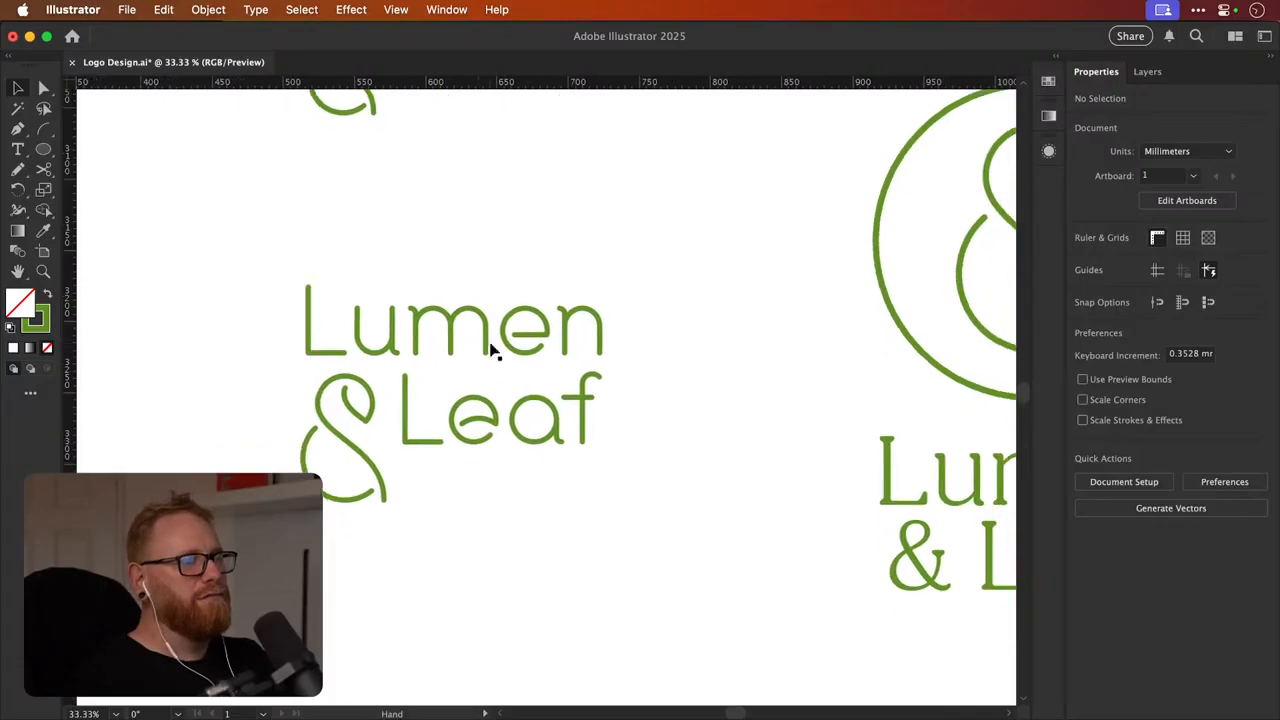
{"action": "left_click_drag", "start_coordinate": [505, 373], "coordinate": [591, 360]}
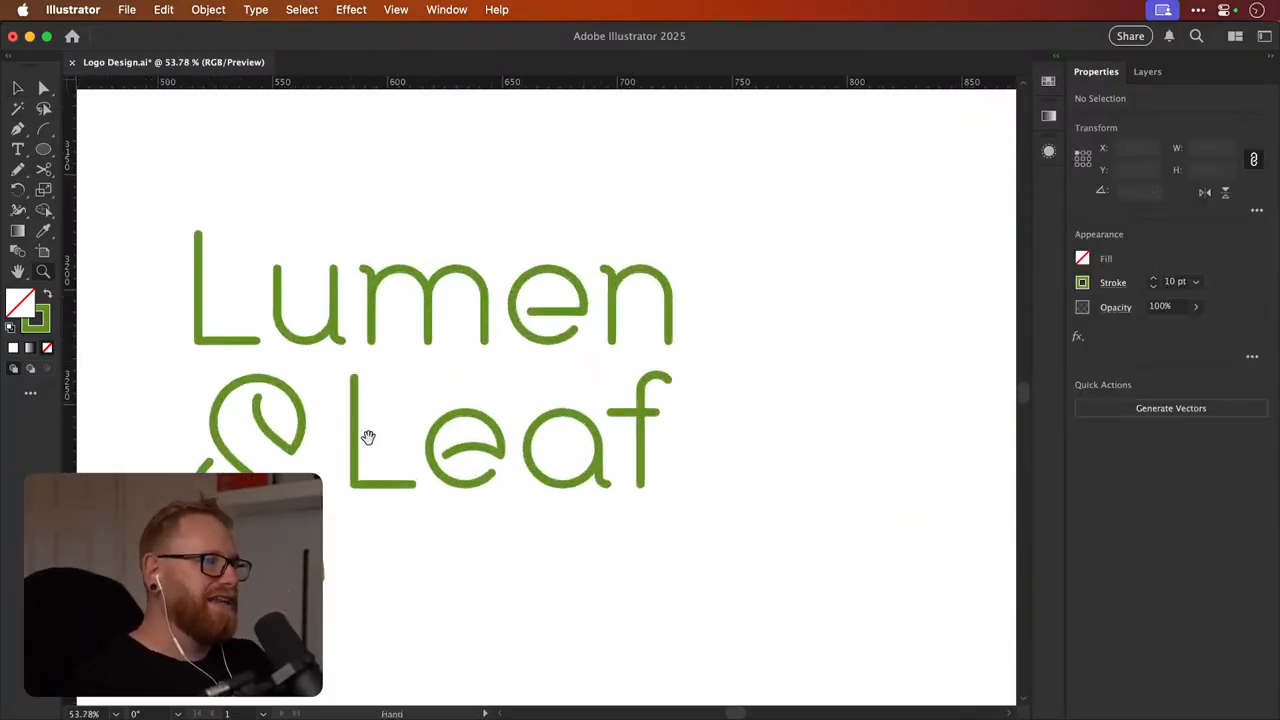
Delete the straight crossbar from the e of Lumen in the lower duplicate
{"action": "left_click_drag", "start_coordinate": [340, 452], "coordinate": [353, 431]}
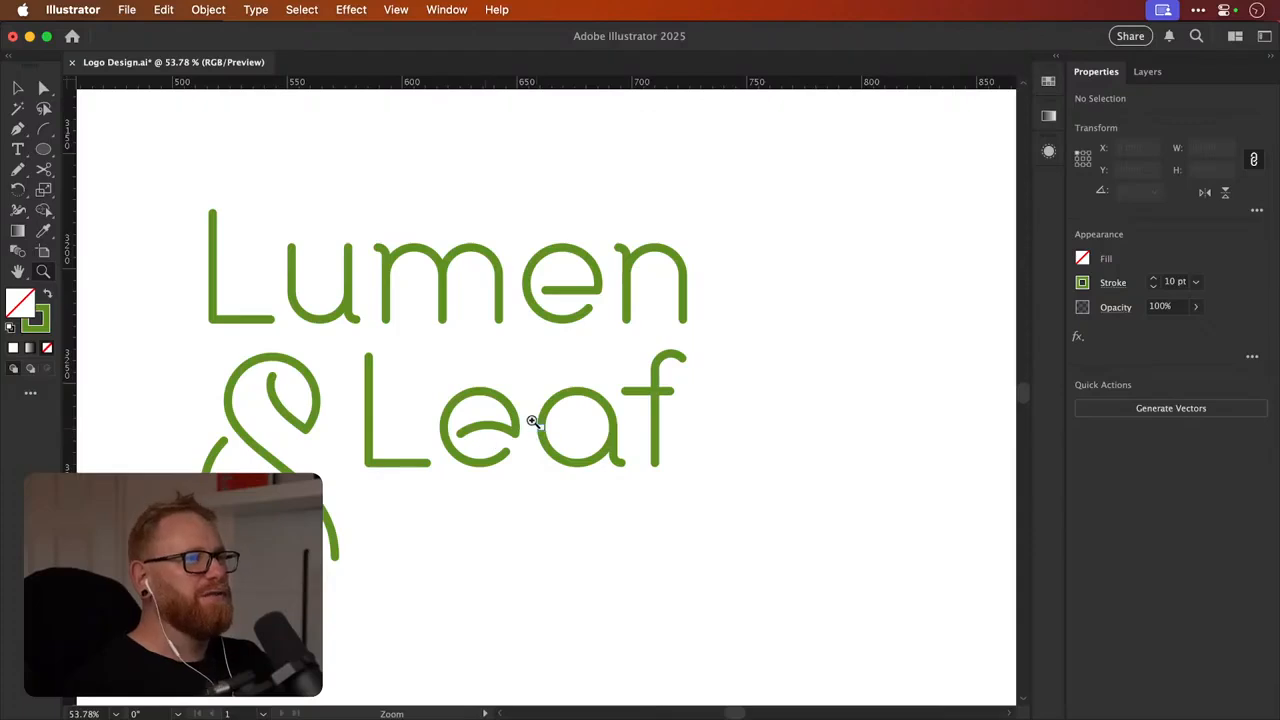
{"action": "left_click_drag", "start_coordinate": [481, 440], "coordinate": [491, 456]}
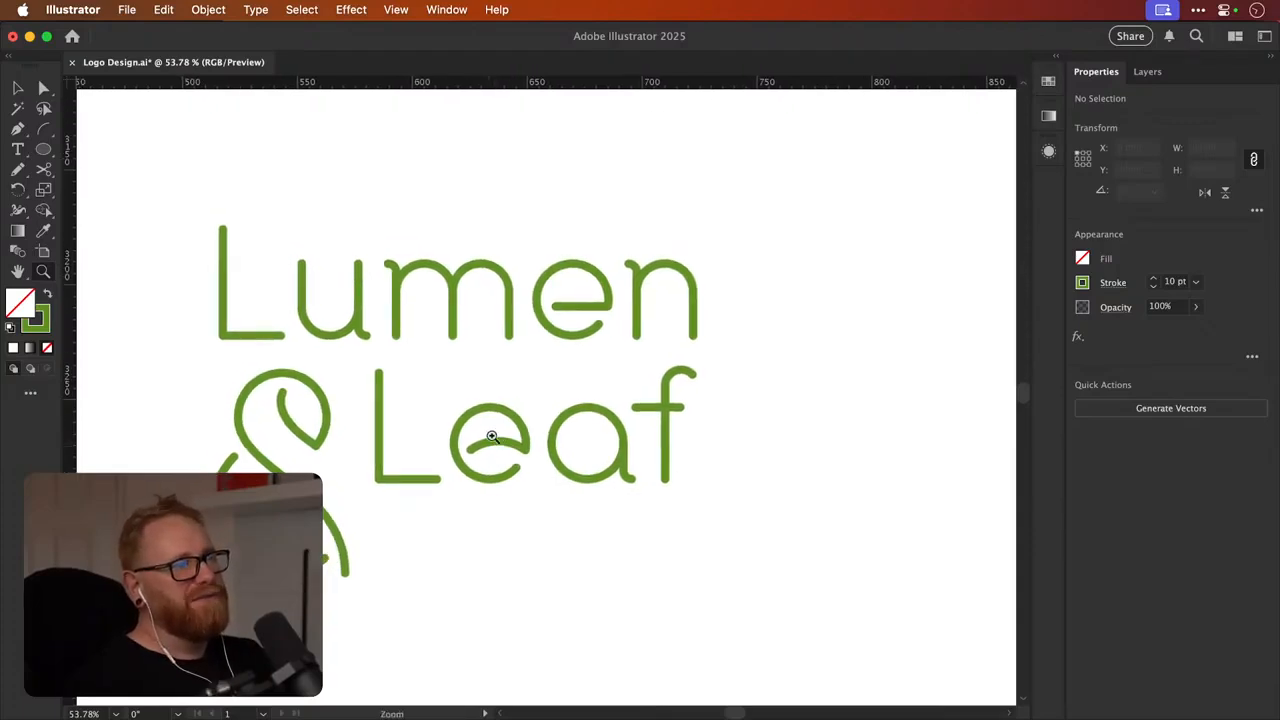
{"action": "left_click_drag", "start_coordinate": [501, 411], "coordinate": [474, 431]}
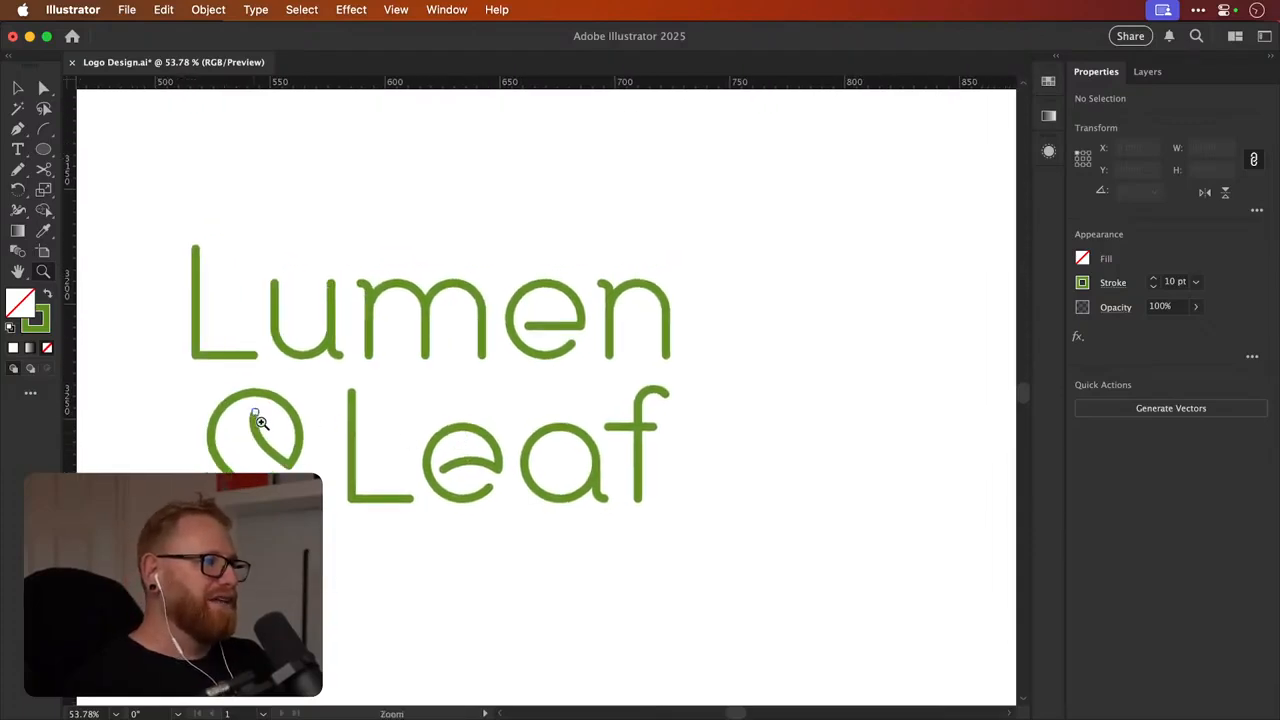
{"action": "left_click_drag", "start_coordinate": [530, 328], "coordinate": [683, 308]}
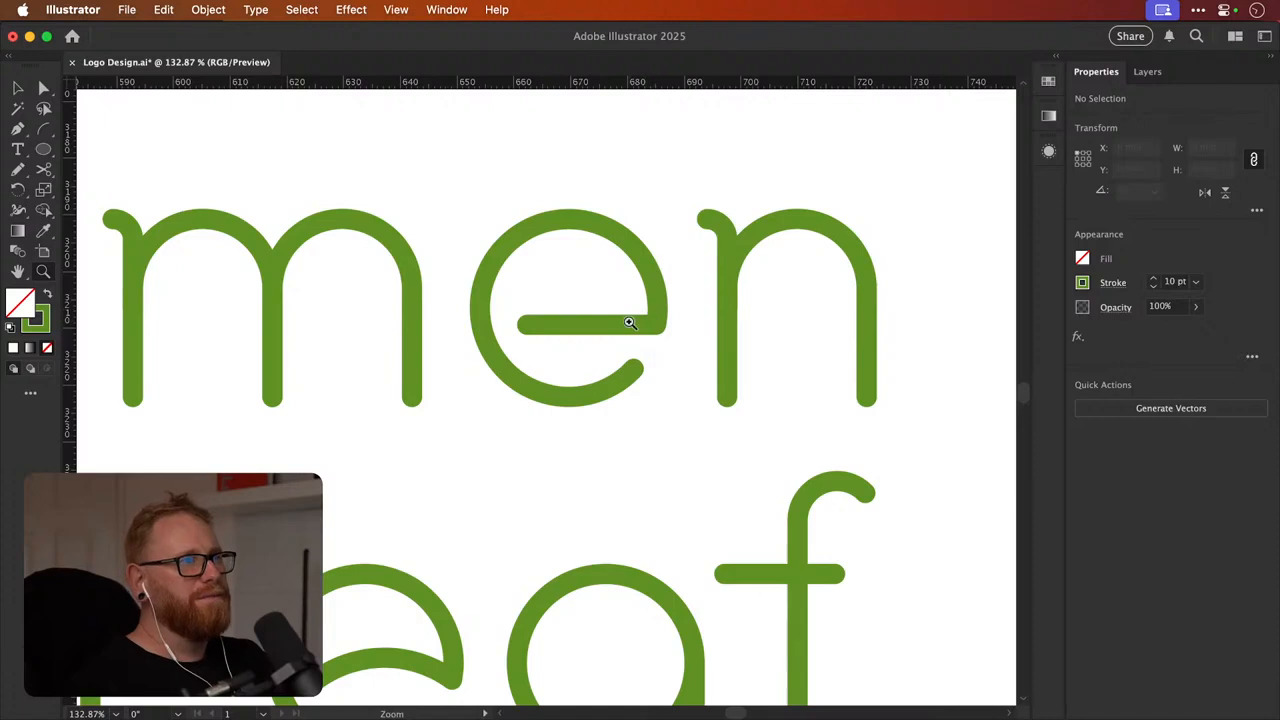
{"action": "left_click", "coordinate": [529, 325]}
{"action": "key", "text": "Delete"}
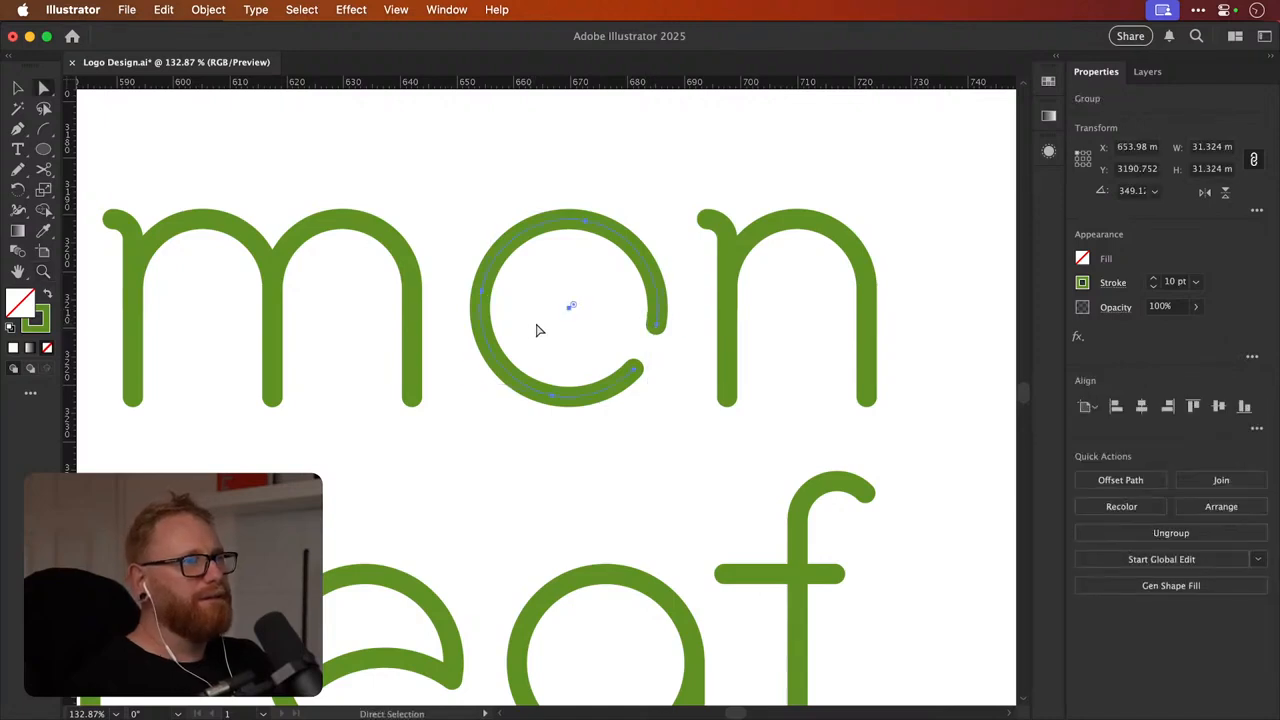
Try a sagging curved crossbar on Lumen's e, drawn from the open right end up to the inner left side
{"action": "key", "text": "p"}
{"action": "left_click_drag", "start_coordinate": [526, 270], "coordinate": [479, 200]}
{"action": "key", "text": "v"}
{"action": "left_click", "coordinate": [700, 178]}
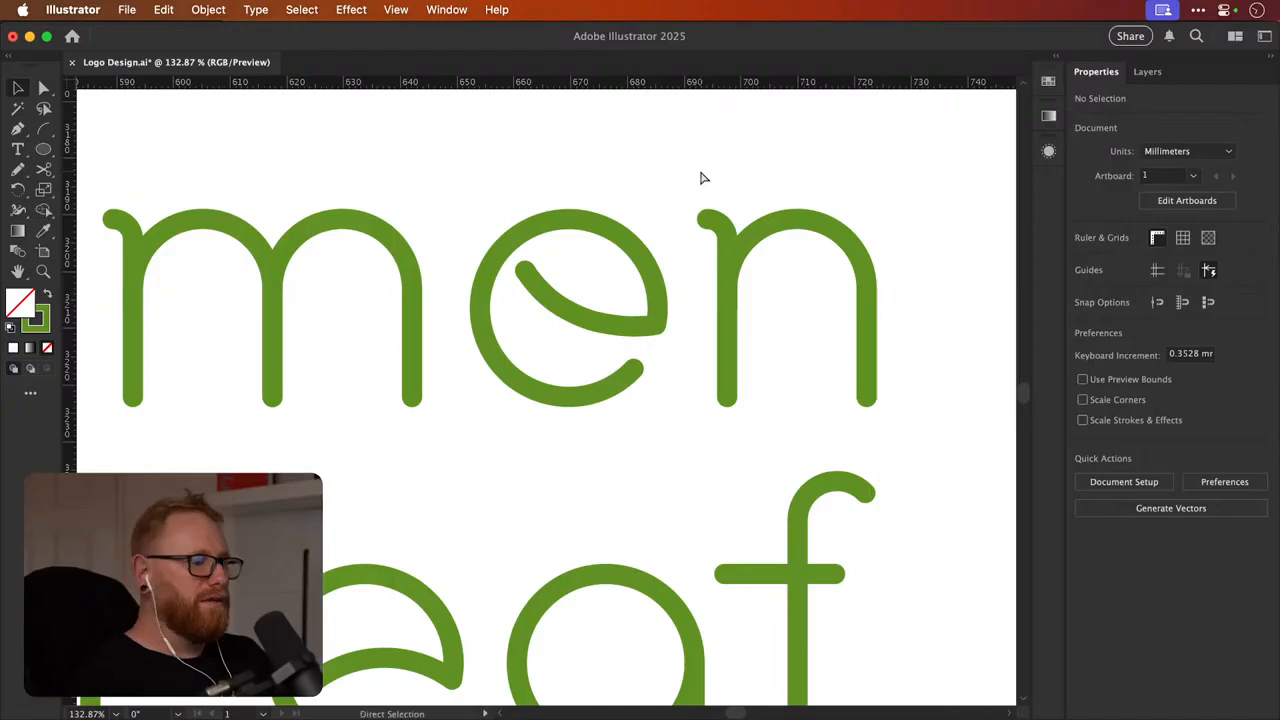
{"action": "key", "text": "super+minus"}
{"action": "key", "text": "super+minus"}
{"action": "key", "text": "super+minus"}
{"action": "key", "text": "super+minus"}
{"action": "left_click_drag", "start_coordinate": [520, 396], "coordinate": [715, 364]}
Undo the crossbar edits on Lumen's e back to its original arched crossbar
{"action": "key", "text": "super+z"}
{"action": "key", "text": "super+z"}
{"action": "key", "text": "a"}
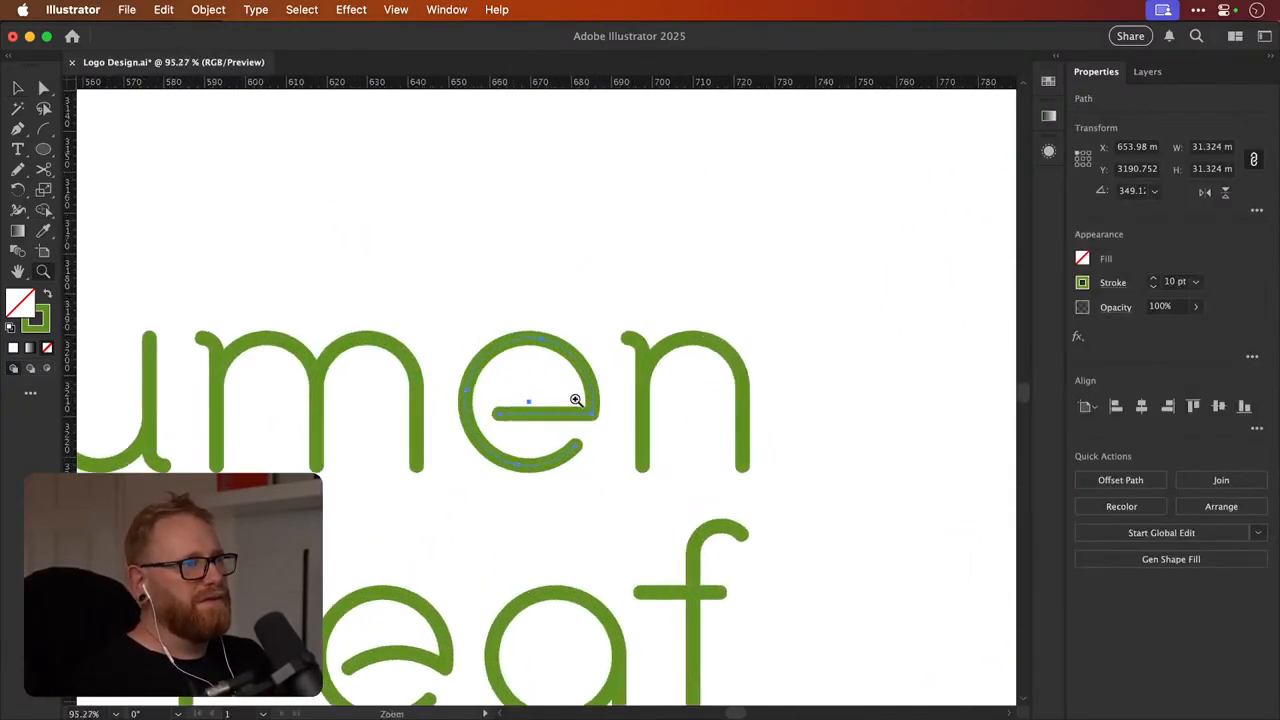
{"action": "left_click", "coordinate": [563, 413]}
{"action": "key", "text": "Delete"}
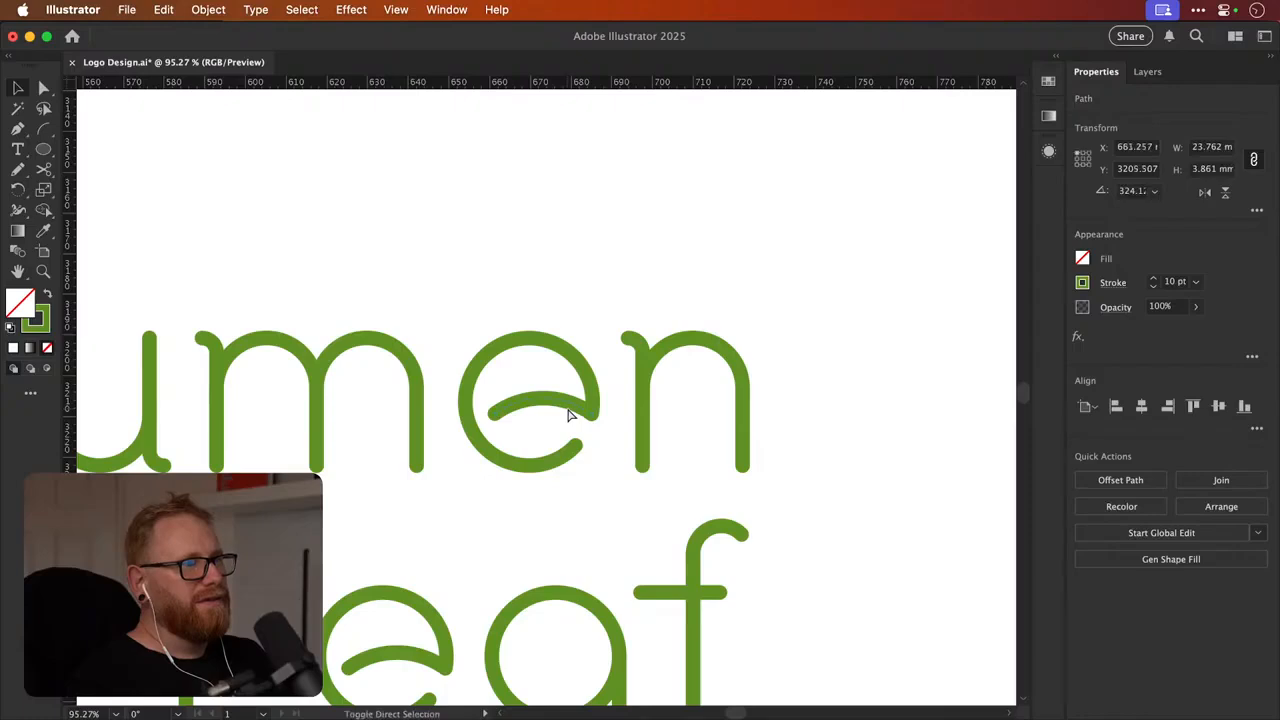
Rotate the arched crossbar of Lumen's e by 180 degrees so that it curves downward
{"action": "key", "text": "v"}
{"action": "key", "text": "super+shift+a"}
{"action": "left_click", "coordinate": [573, 408]}
{"action": "key", "text": "r"}
{"action": "left_click_drag", "start_coordinate": [523, 371], "coordinate": [556, 441]}
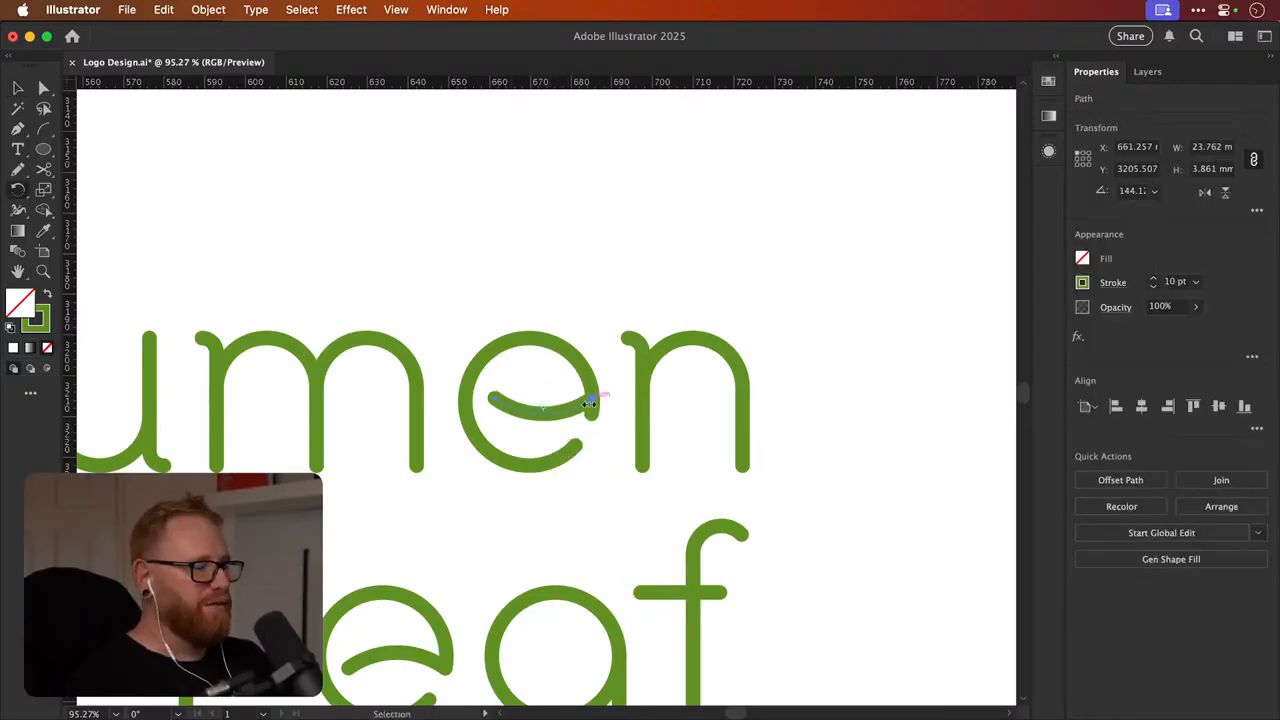
In outline view, move the flipped crossbar down so its right end meets the open right end of the e, and return to preview
{"action": "key", "text": "super+y"}
{"action": "key", "text": "z"}
{"action": "left_click_drag", "start_coordinate": [592, 388], "coordinate": [955, 392]}
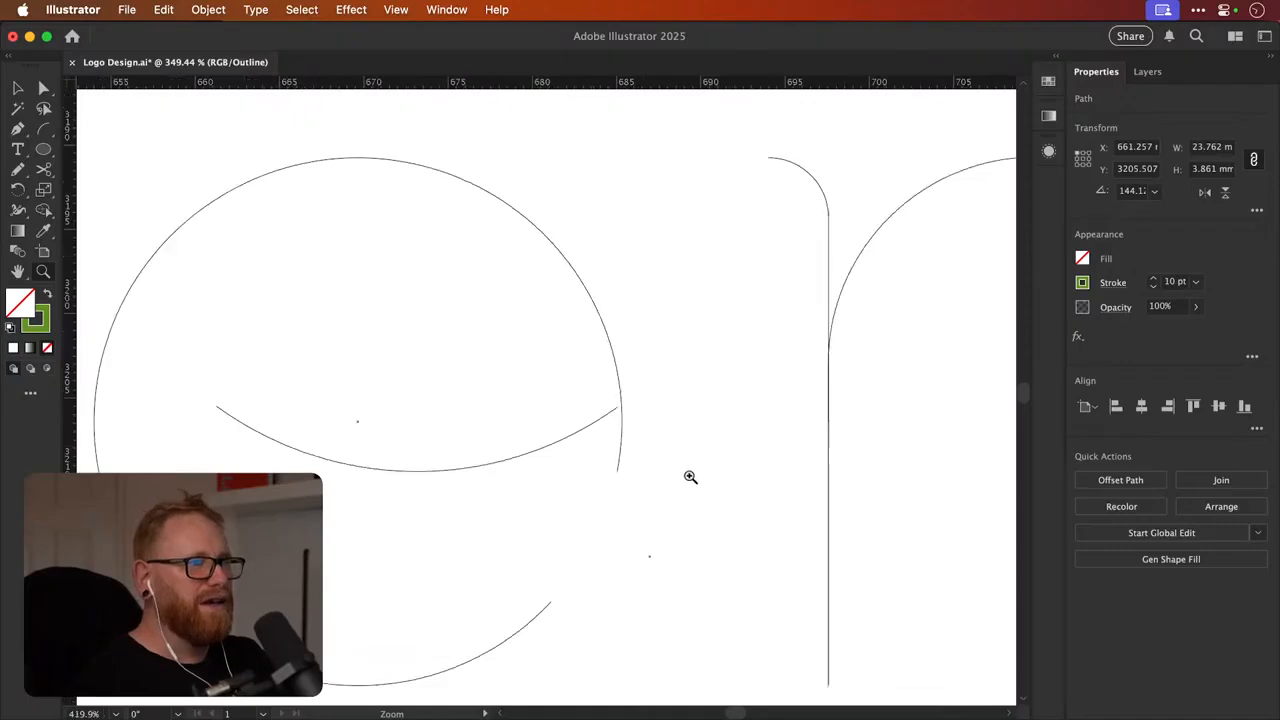
{"action": "left_click_drag", "start_coordinate": [610, 460], "coordinate": [940, 455]}
{"action": "key", "text": "v"}
{"action": "left_click_drag", "start_coordinate": [571, 322], "coordinate": [569, 518]}
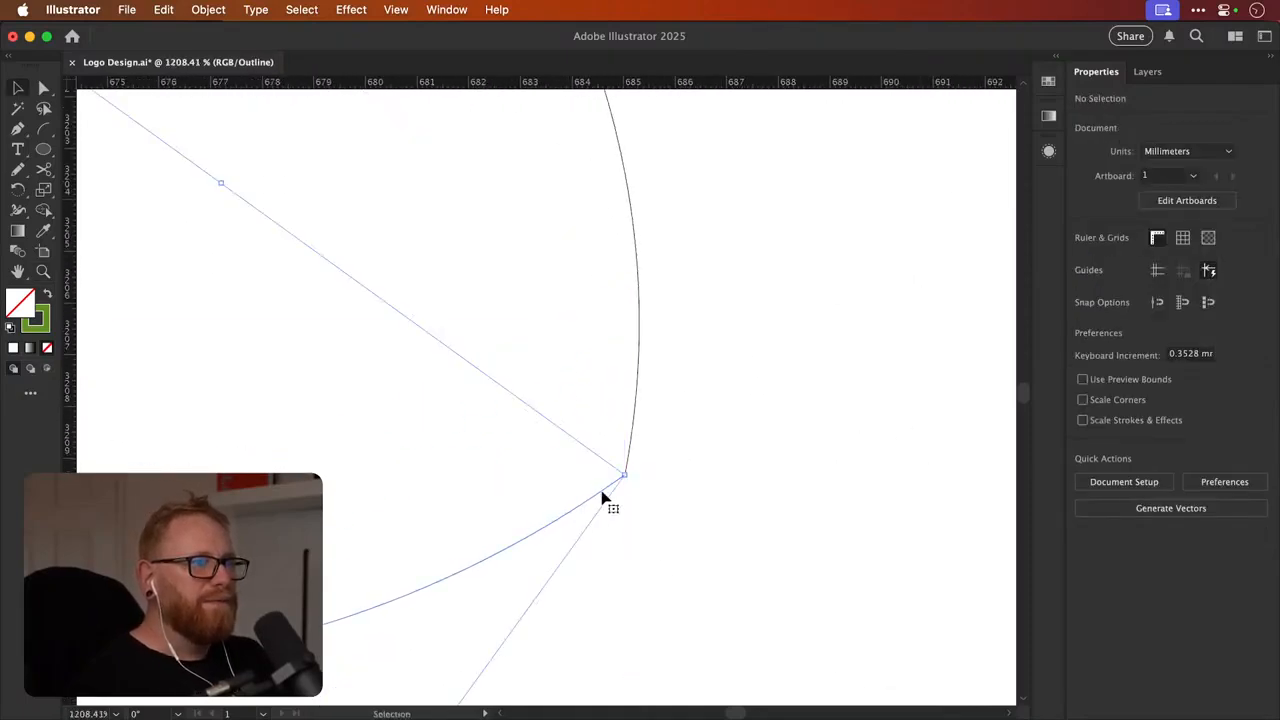
{"action": "left_click", "coordinate": [622, 486]}
{"action": "key", "text": "z"}
{"action": "left_click_drag", "start_coordinate": [606, 479], "coordinate": [940, 423]}
{"action": "key", "text": "v"}
{"action": "left_click_drag", "start_coordinate": [675, 490], "coordinate": [676, 492]}
{"action": "key", "text": "a"}
{"action": "key", "text": "super+y"}
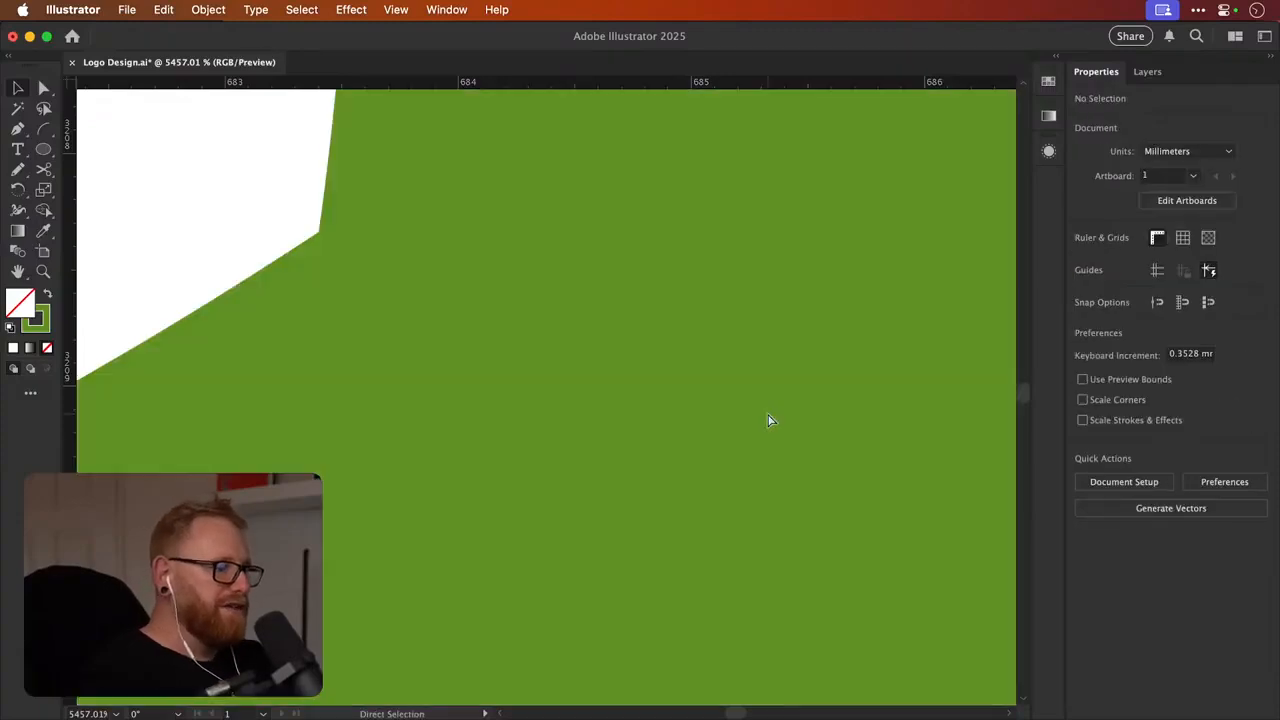
Rotate the flipped crossbar clockwise around its joint with the e so that its left end rises inside the bowl
{"action": "key", "text": "super+minus"}
{"action": "key", "text": "super+minus"}
{"action": "key", "text": "super+minus"}
{"action": "key", "text": "super+minus"}
{"action": "key", "text": "super+minus"}
{"action": "key", "text": "super+minus"}
{"action": "key", "text": "super+minus"}
{"action": "key", "text": "super+minus"}
{"action": "left_click_drag", "start_coordinate": [436, 369], "coordinate": [573, 437]}
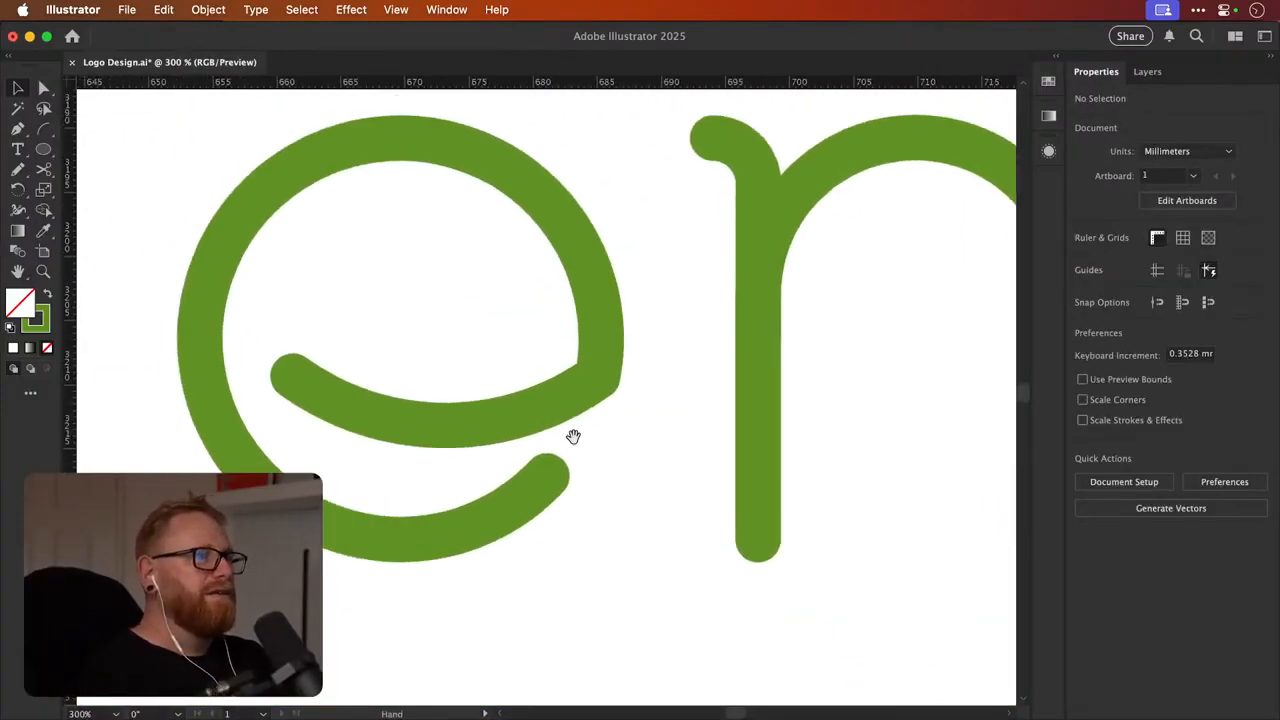
{"action": "left_click", "coordinate": [534, 412]}
{"action": "key", "text": "r"}
{"action": "left_click", "coordinate": [597, 377]}
{"action": "mouse_move", "coordinate": [620, 300]}
{"action": "left_mouse_down"}
{"action": "mouse_move", "coordinate": [668, 283]}
{"action": "mouse_move", "coordinate": [643, 288]}
{"action": "left_mouse_up"}
{"action": "key", "text": "v"}
{"action": "left_click", "coordinate": [646, 285]}
Group the bowl and the tilted crossbar of Lumen's e
{"action": "key", "text": "super+minus"}
{"action": "key", "text": "super+minus"}
{"action": "key", "text": "super+minus"}
{"action": "key", "text": "super+minus"}
{"action": "key", "text": "super+minus"}
{"action": "key", "text": "super+minus"}
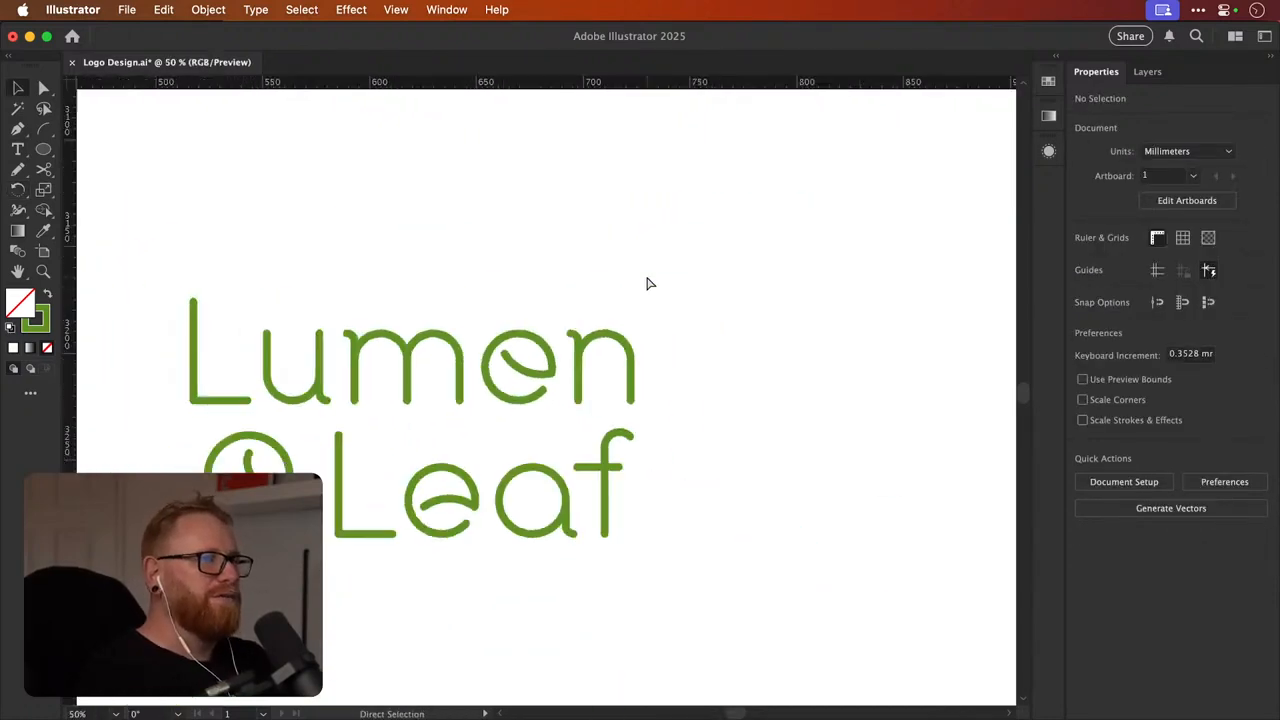
{"action": "scroll", "coordinate": [462, 433], "scroll_direction": "up", "scroll_amount": 3}
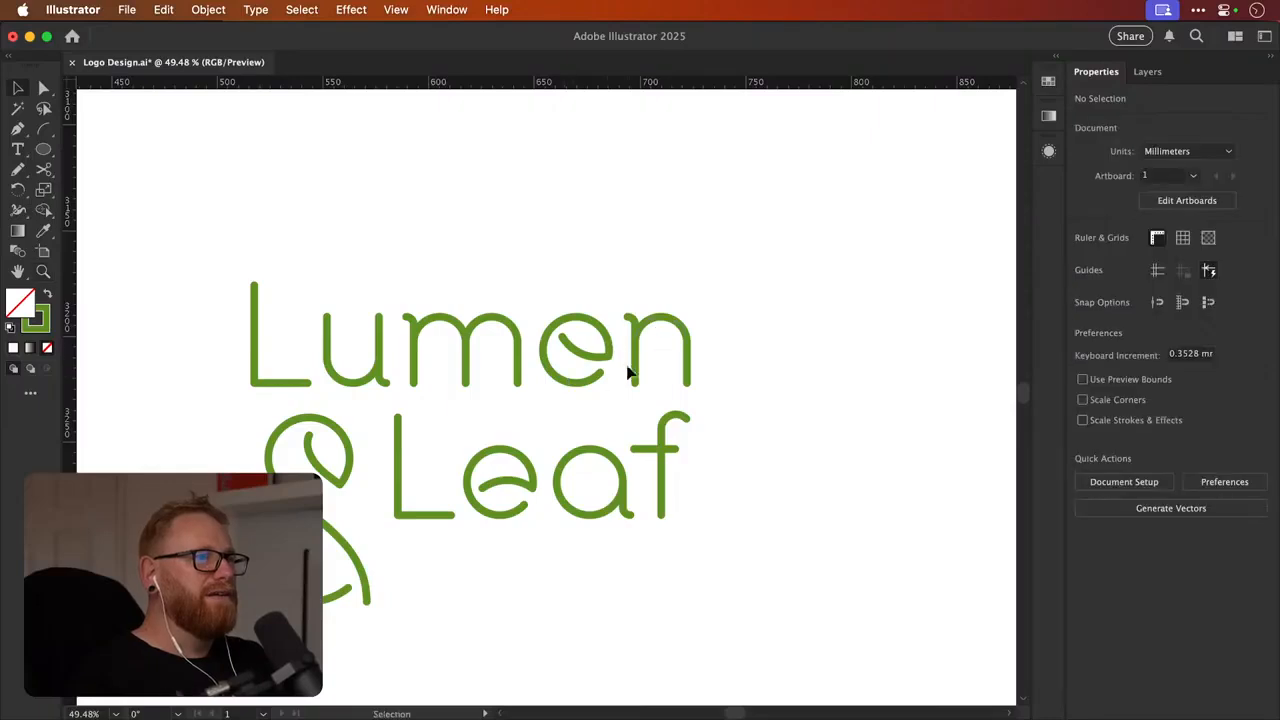
{"action": "left_click_drag", "start_coordinate": [508, 517], "coordinate": [548, 496]}
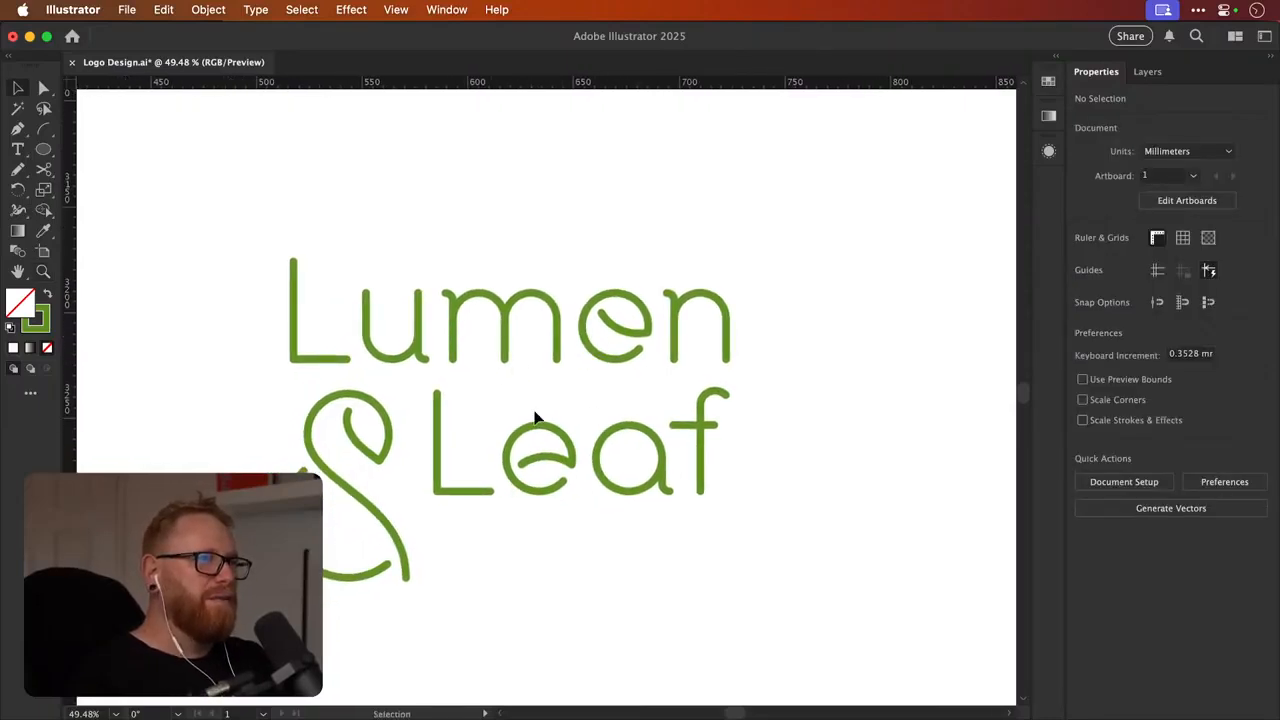
{"action": "left_click", "coordinate": [591, 420]}
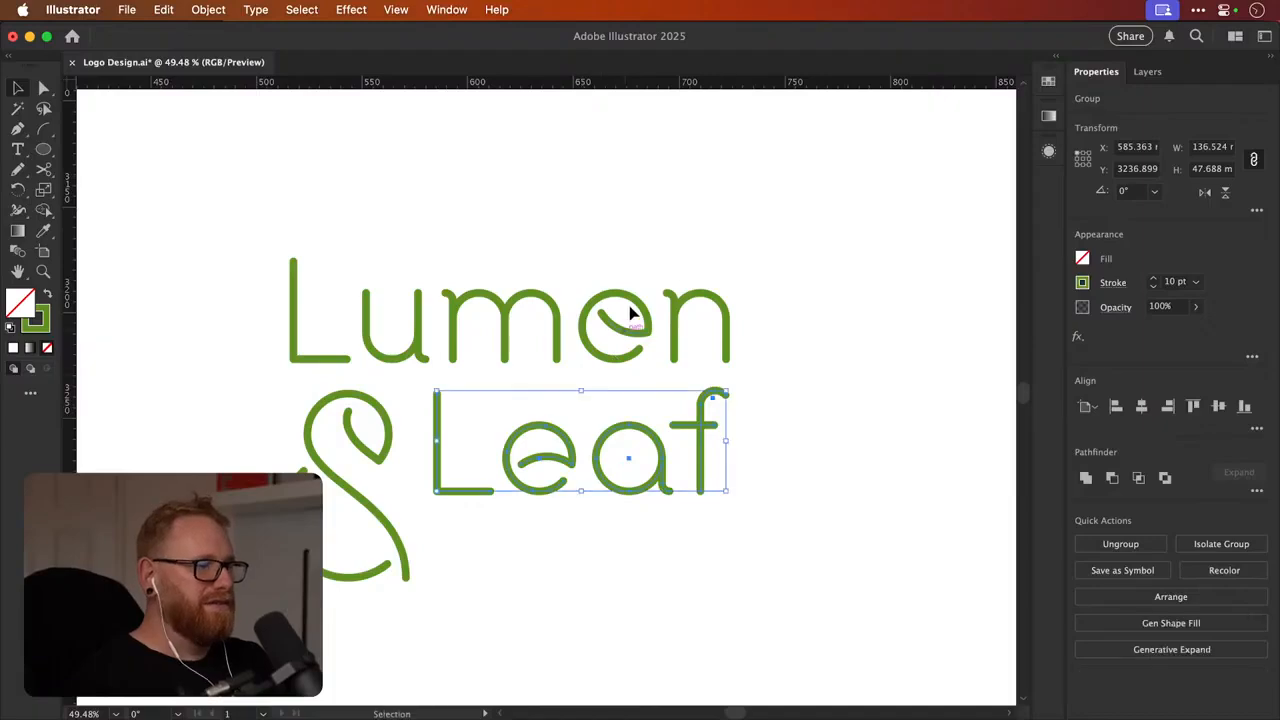
{"action": "left_click_drag", "start_coordinate": [630, 314], "coordinate": [644, 378]}
{"action": "key", "text": "super+g"}
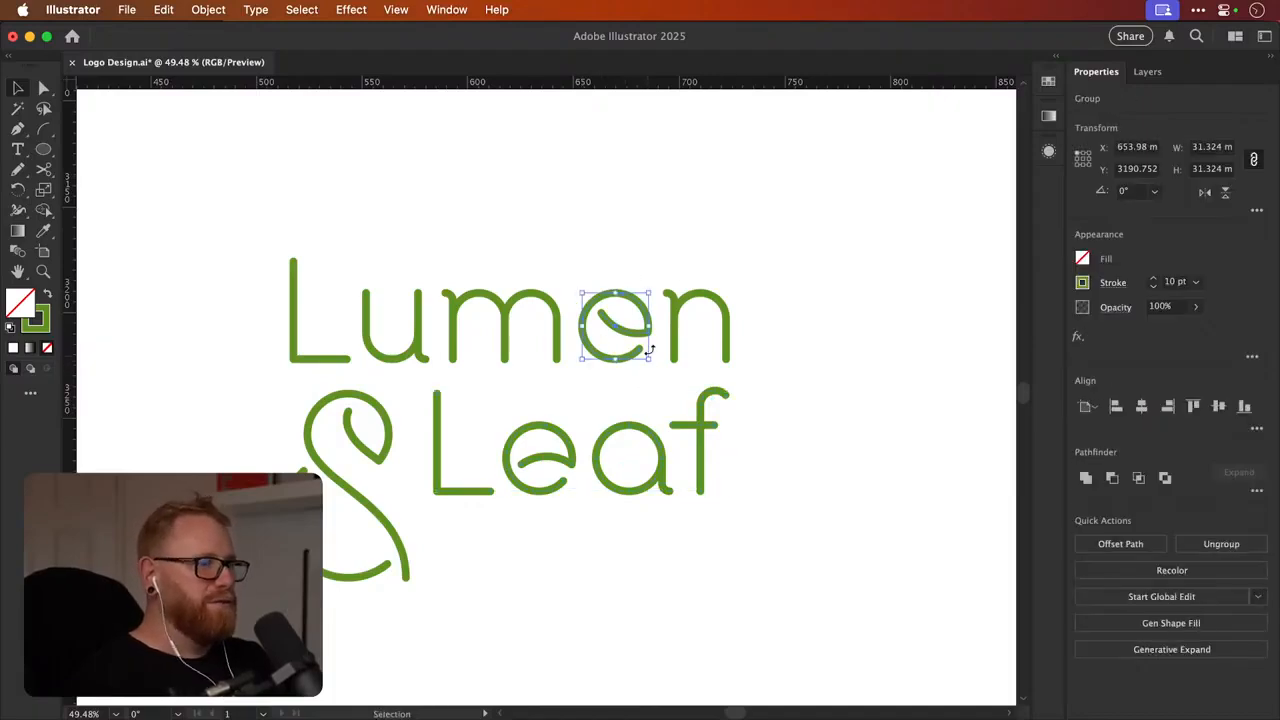
Duplicate the grouped e of Lumen and align the copy to the bottom and left edges of Leaf's e
{"action": "left_click", "coordinate": [633, 341]}
{"action": "left_click_drag", "start_coordinate": [629, 332], "coordinate": [586, 394]}
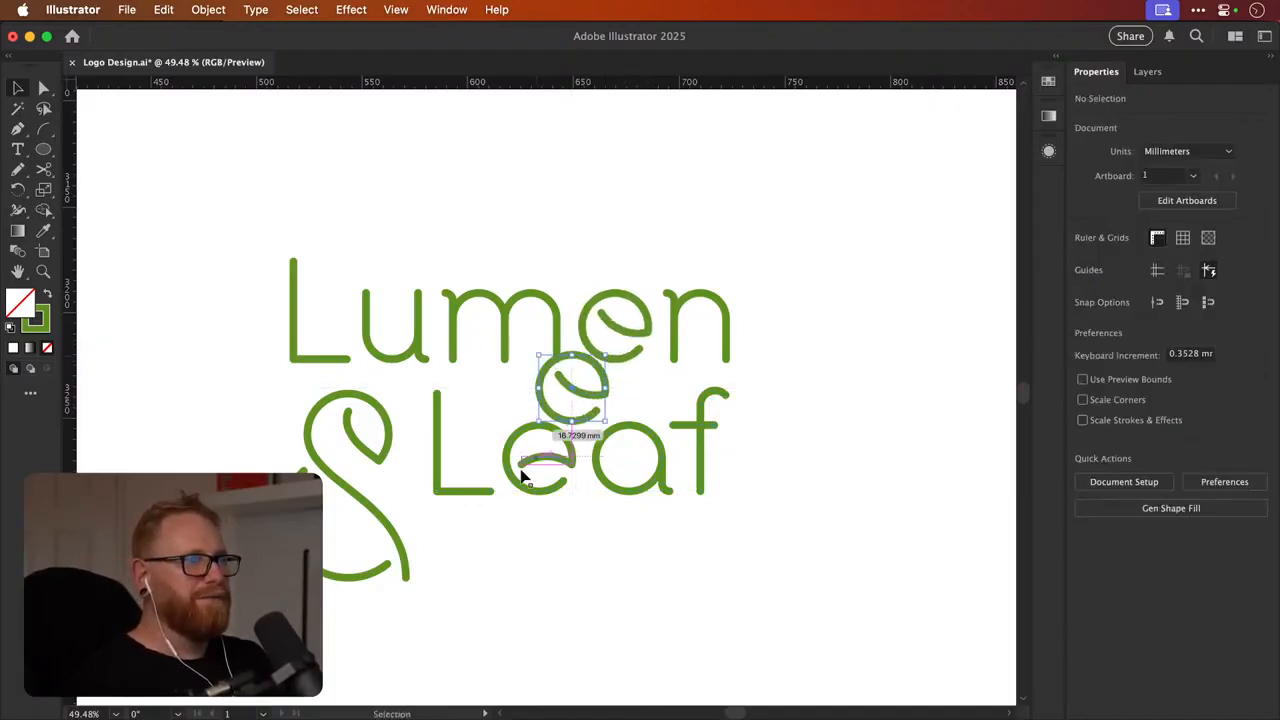
{"action": "left_click", "coordinate": [519, 487], "text": "shift"}
{"action": "left_click", "coordinate": [1245, 406]}
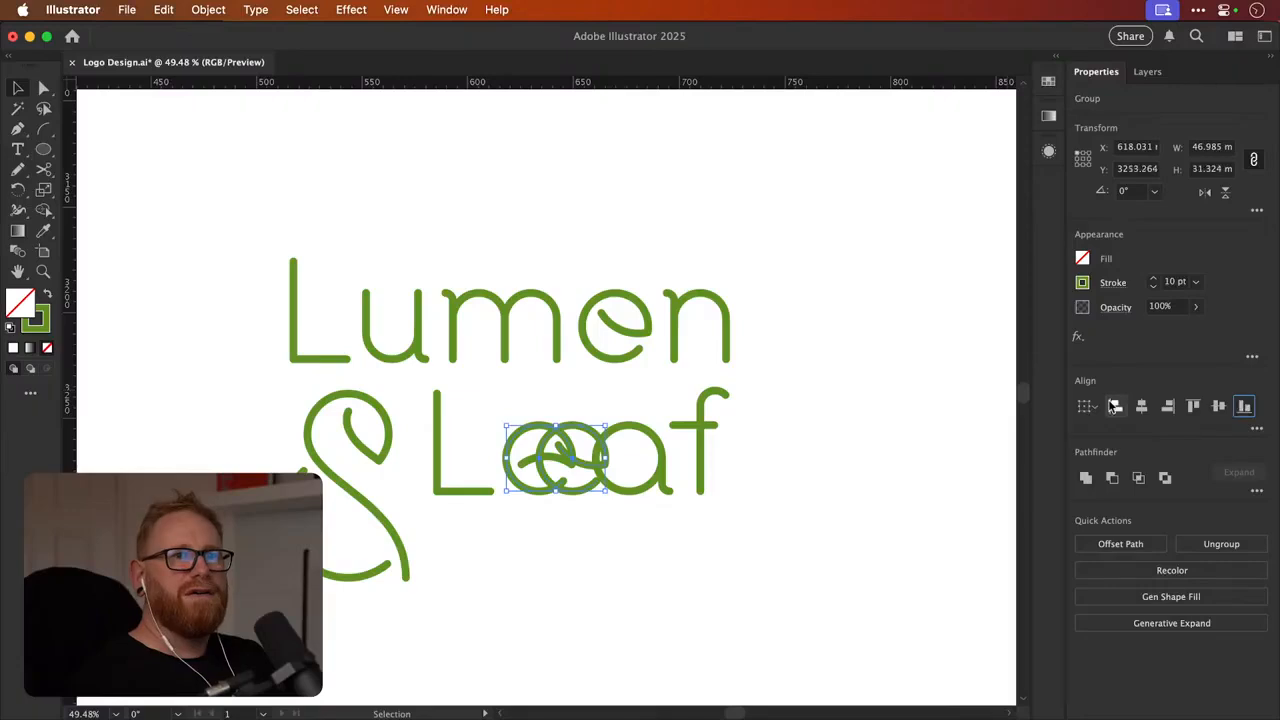
{"action": "left_click", "coordinate": [1116, 406]}
Delete the old e of Leaf and its arched crossbar, leaving the redesigned e copy in the same place
{"action": "key", "text": "super+shift+a"}
{"action": "key", "text": "a"}
{"action": "left_click", "coordinate": [530, 445]}
{"action": "key", "text": "super+x"}
{"action": "left_click_drag", "start_coordinate": [517, 394], "coordinate": [556, 540]}
{"action": "key", "text": "Delete"}
{"action": "key", "text": "super+f"}
{"action": "left_click", "coordinate": [870, 291]}
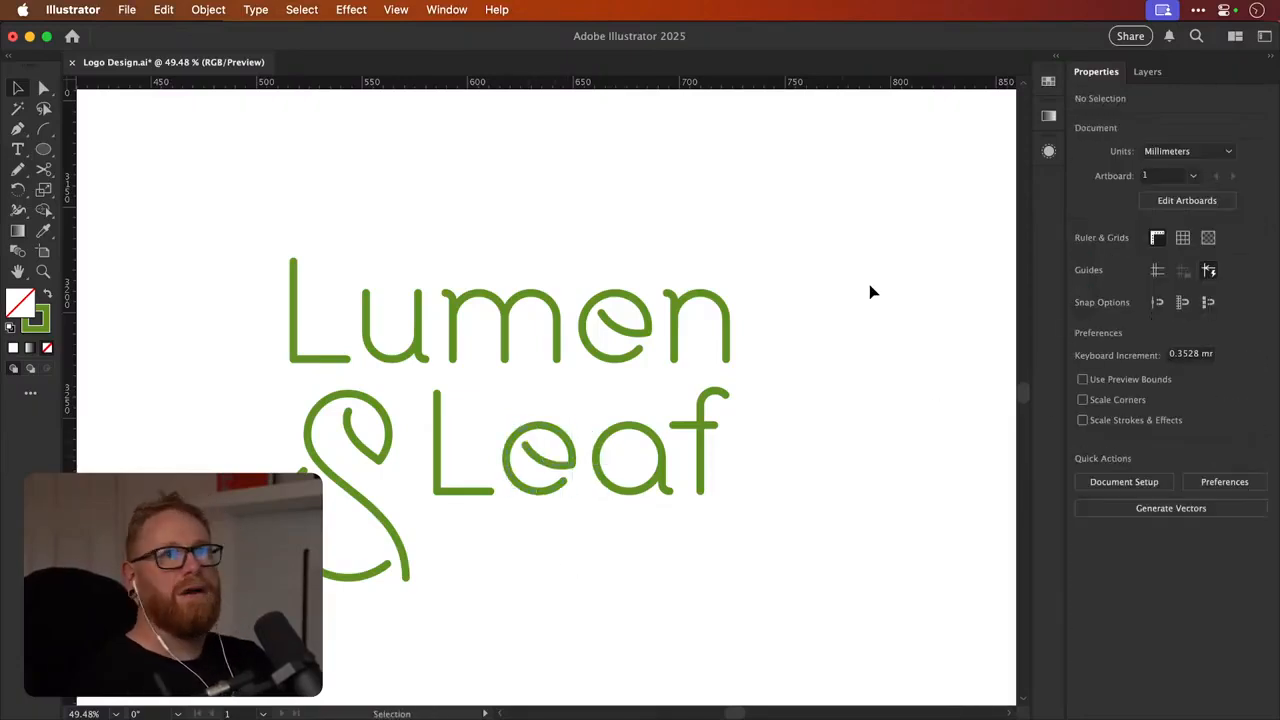
Examine the revised lower logo up close and beside the other logo variants, checking the a and f of Leaf
{"action": "left_click_drag", "start_coordinate": [711, 315], "coordinate": [676, 314]}
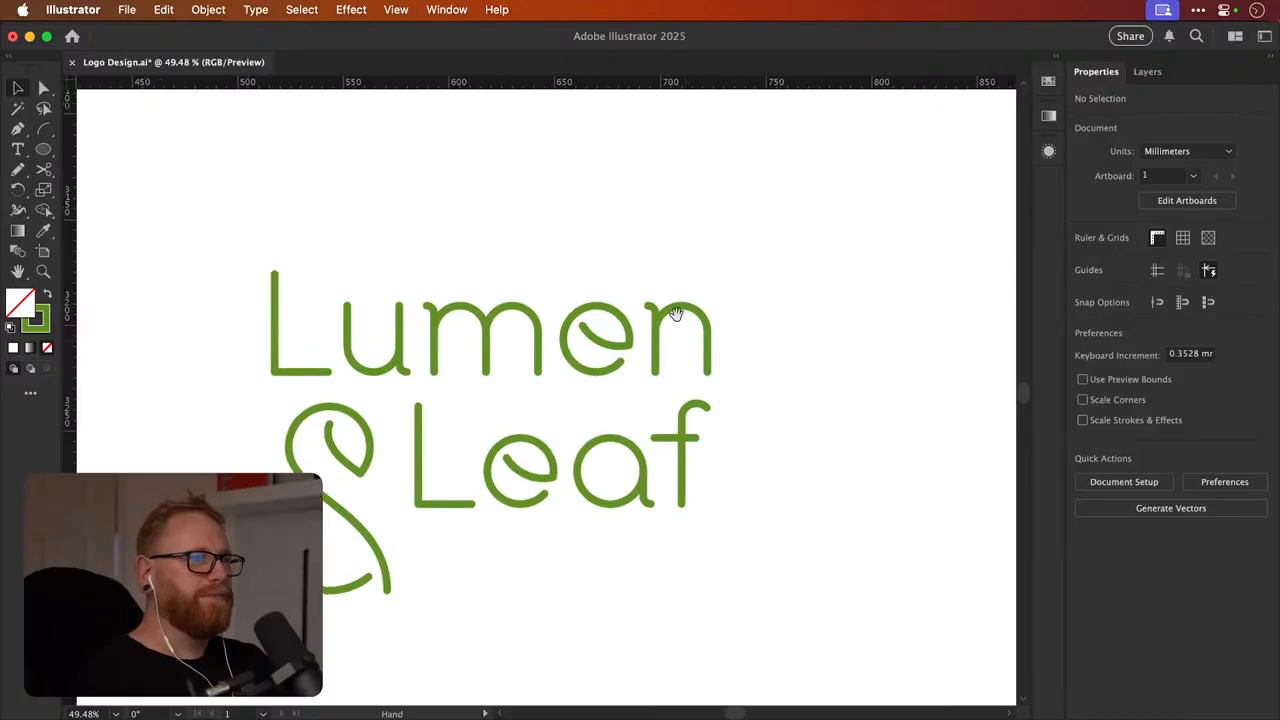
{"action": "key", "text": "super+minus"}
{"action": "key", "text": "super+minus"}
{"action": "key", "text": "super+minus"}
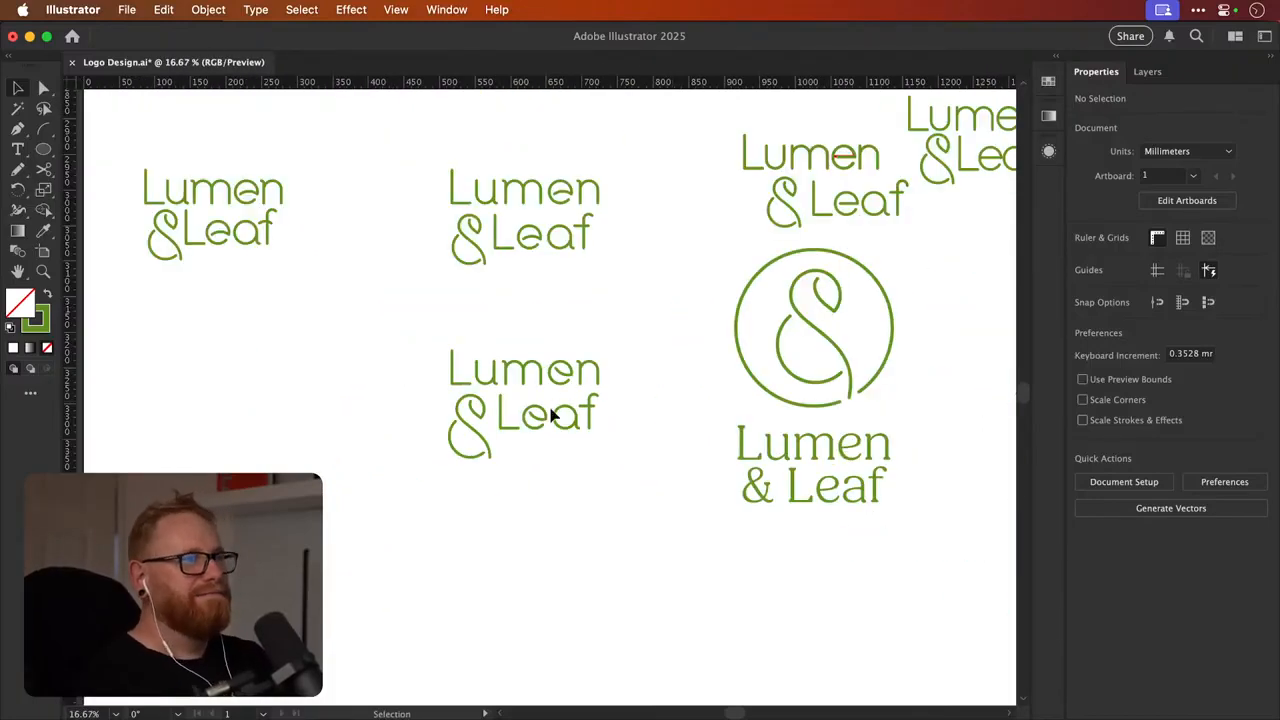
{"action": "key", "text": "z"}
{"action": "left_click_drag", "start_coordinate": [549, 414], "coordinate": [802, 396]}
{"action": "key", "text": "v"}
{"action": "left_click_drag", "start_coordinate": [569, 508], "coordinate": [698, 372]}
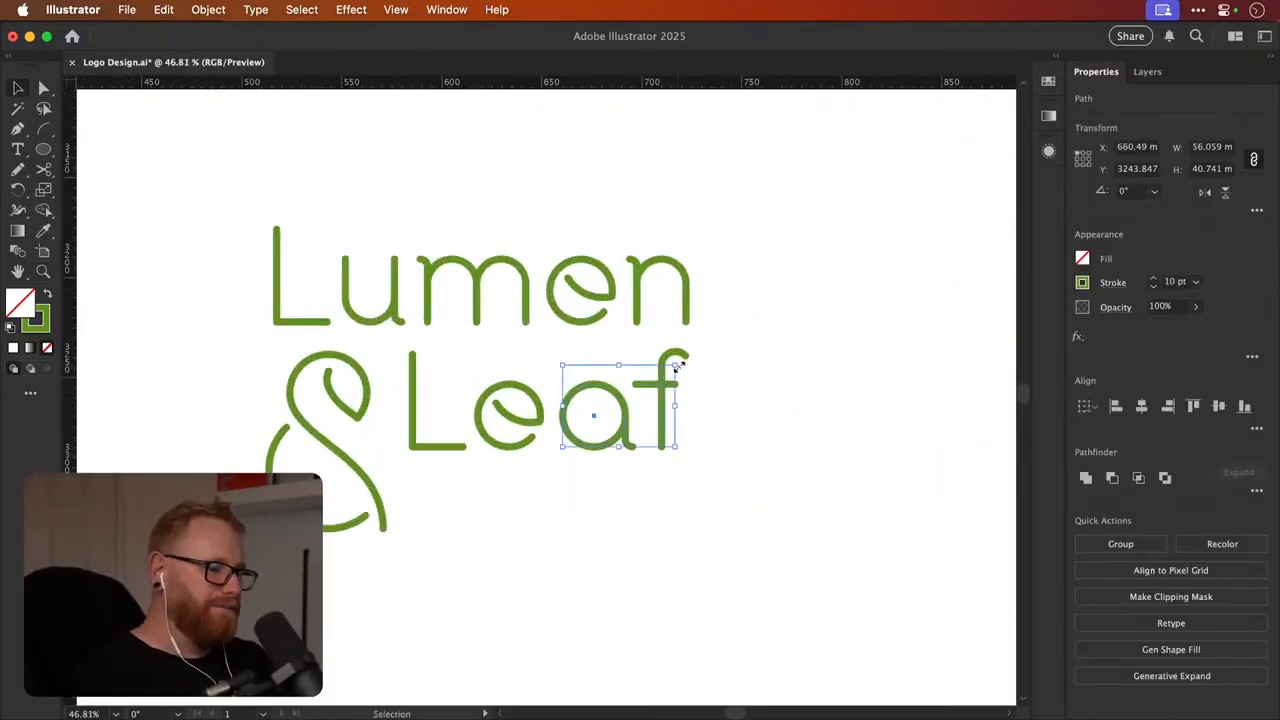
{"action": "left_click", "coordinate": [678, 370]}
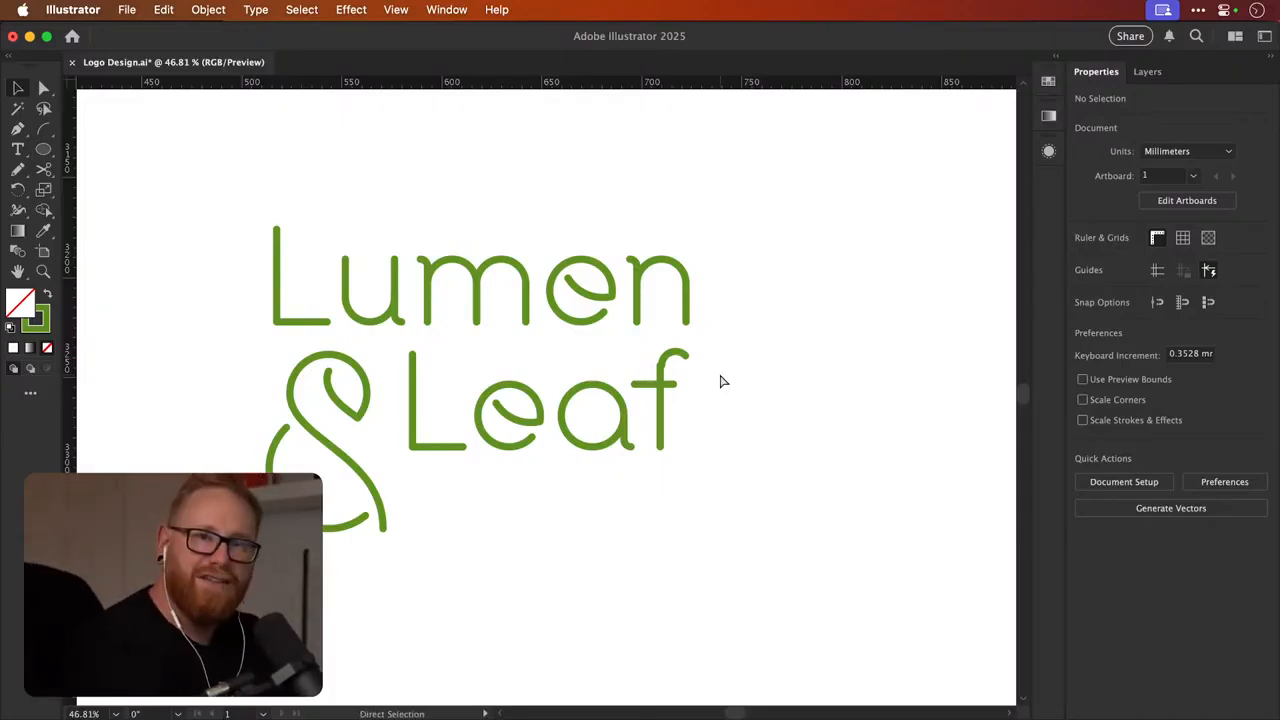
{"action": "key", "text": "super+minus"}
{"action": "key", "text": "super+minus"}
{"action": "key", "text": "super+minus"}
{"action": "key", "text": "super+minus"}
{"action": "key", "text": "super+minus"}
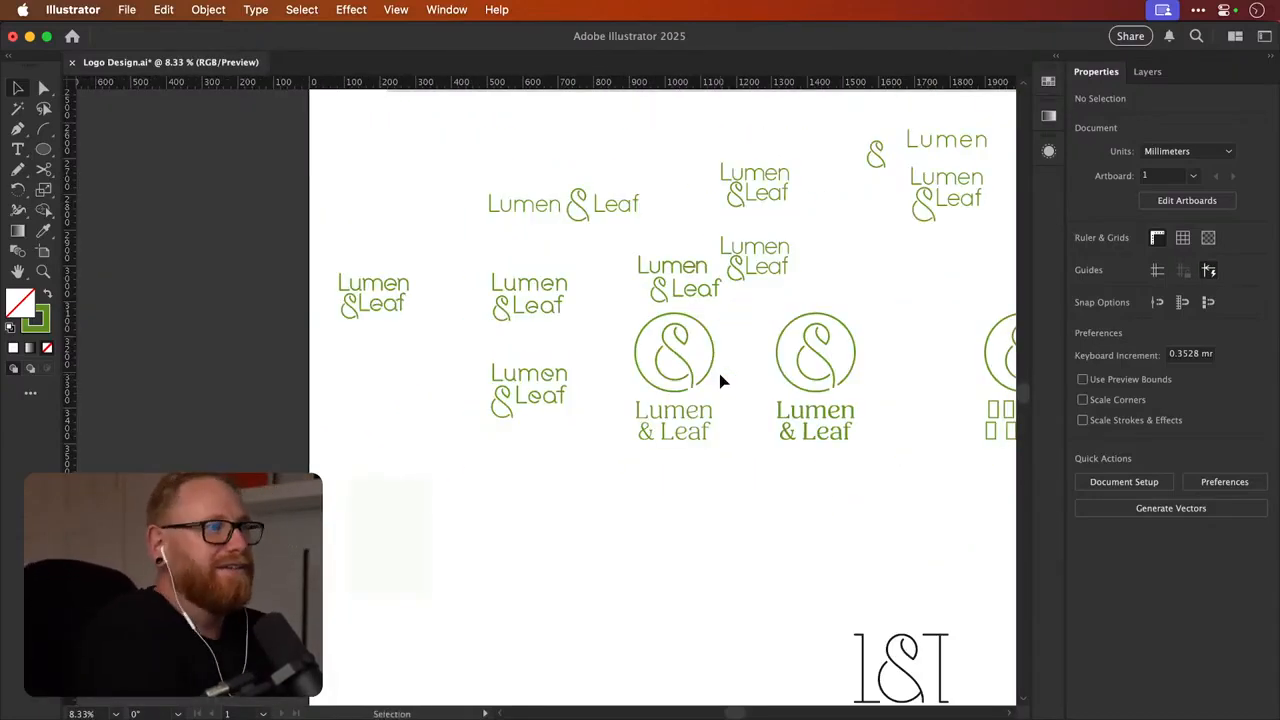
{"action": "scroll", "coordinate": [567, 452], "scroll_direction": "up", "scroll_amount": 5}
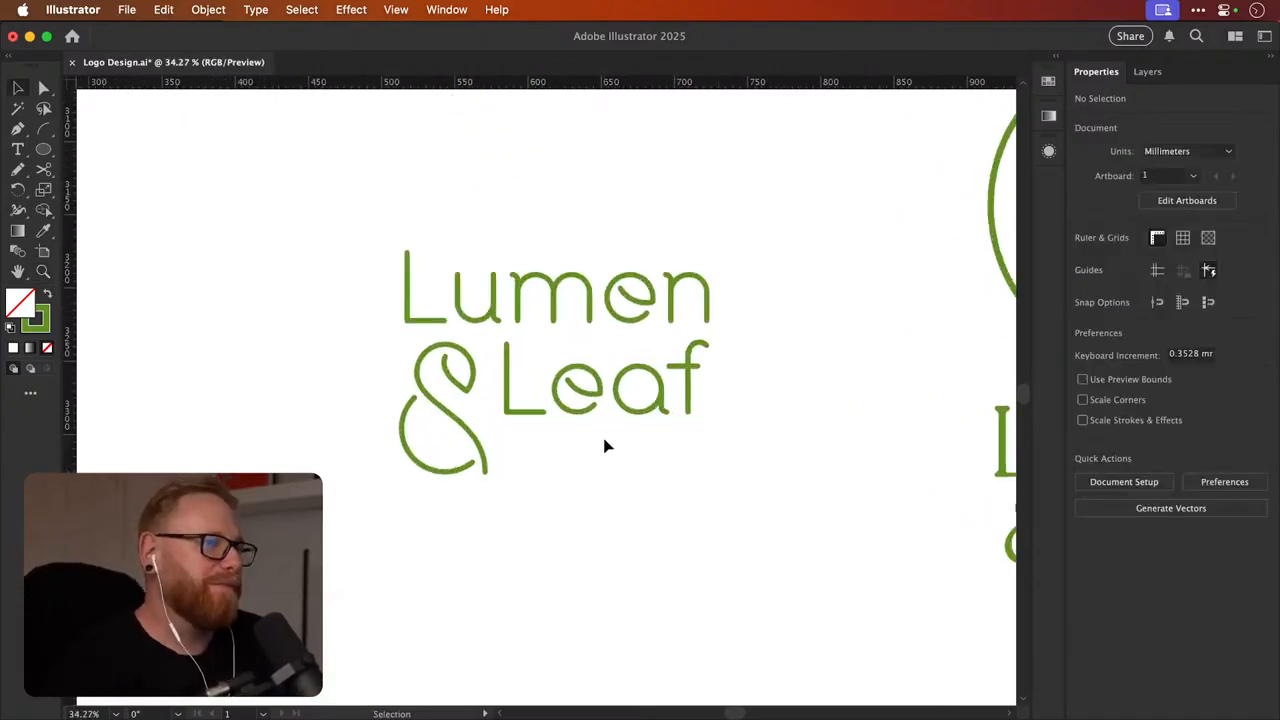
Try a counterclockwise rotation of Lumen's e, and compare the lower logo with the duplicate above it
{"action": "left_click", "coordinate": [619, 273]}
{"action": "key", "text": "r"}
{"action": "left_click_drag", "start_coordinate": [700, 312], "coordinate": [700, 271]}
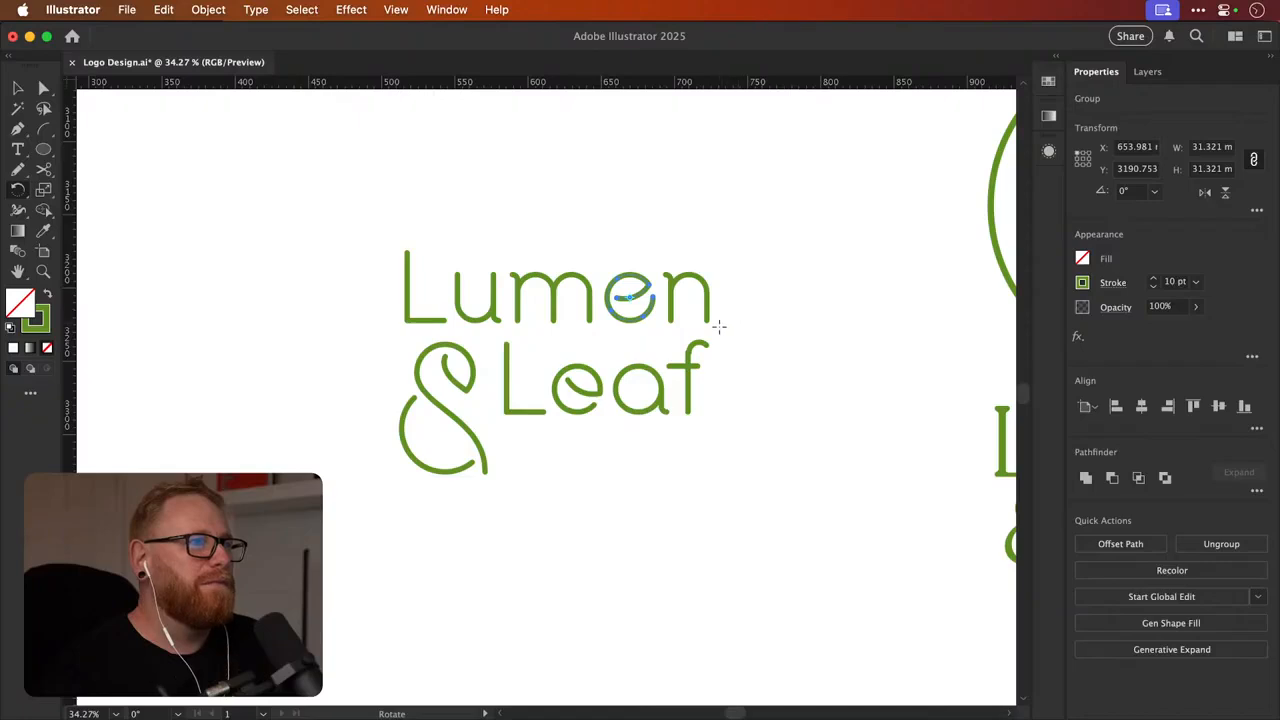
{"action": "key", "text": "v"}
{"action": "left_click_drag", "start_coordinate": [398, 533], "coordinate": [760, 248]}
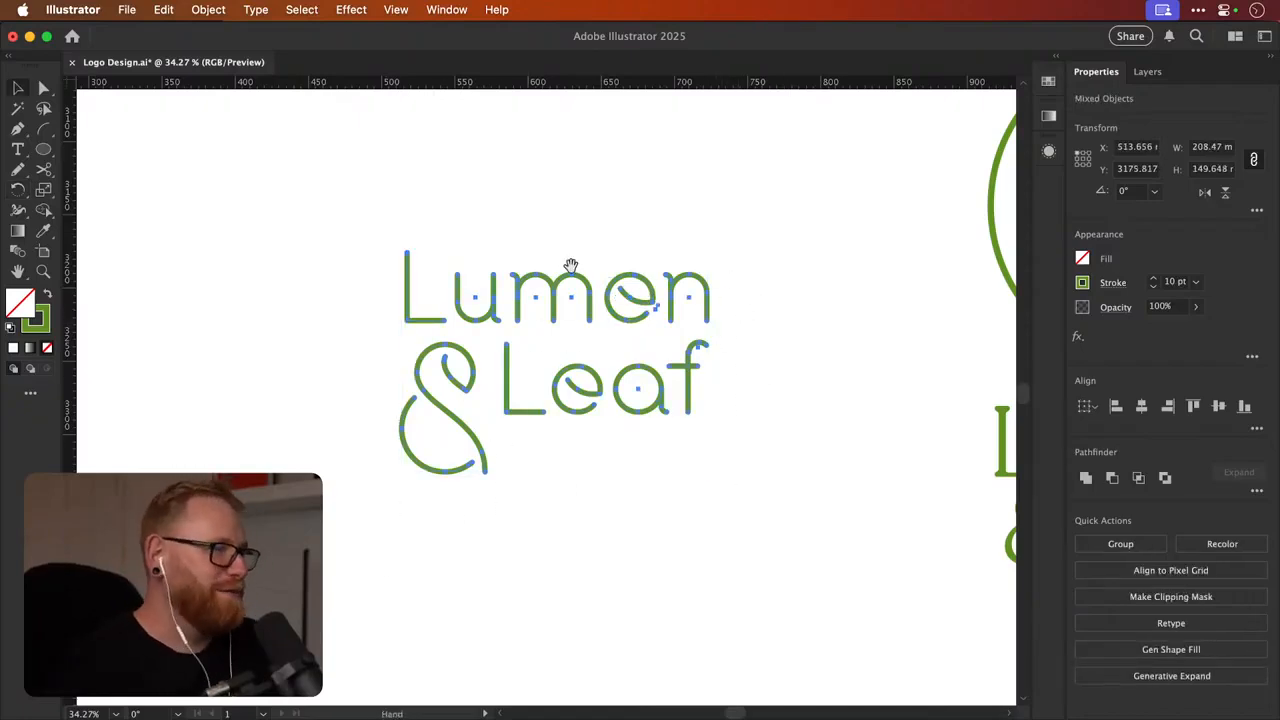
{"action": "scroll", "coordinate": [578, 290], "scroll_direction": "up", "scroll_amount": 5}
{"action": "scroll", "coordinate": [523, 437], "scroll_direction": "down", "scroll_amount": 4}
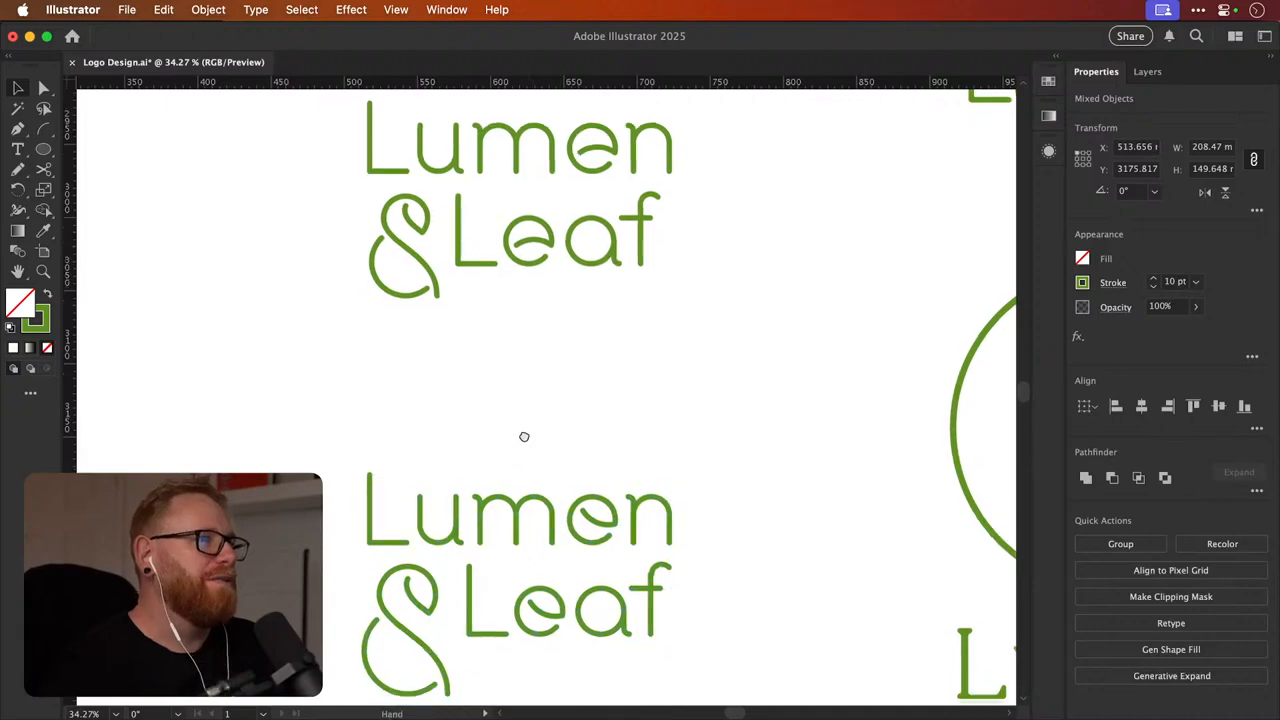
{"action": "left_click", "coordinate": [746, 349]}
Rotate the e of Lumen counterclockwise so its pointed crossbar joint sits at the upper right of the bowl
{"action": "key", "text": "z"}
{"action": "left_click_drag", "start_coordinate": [508, 470], "coordinate": [748, 402]}
{"action": "key", "text": "v"}
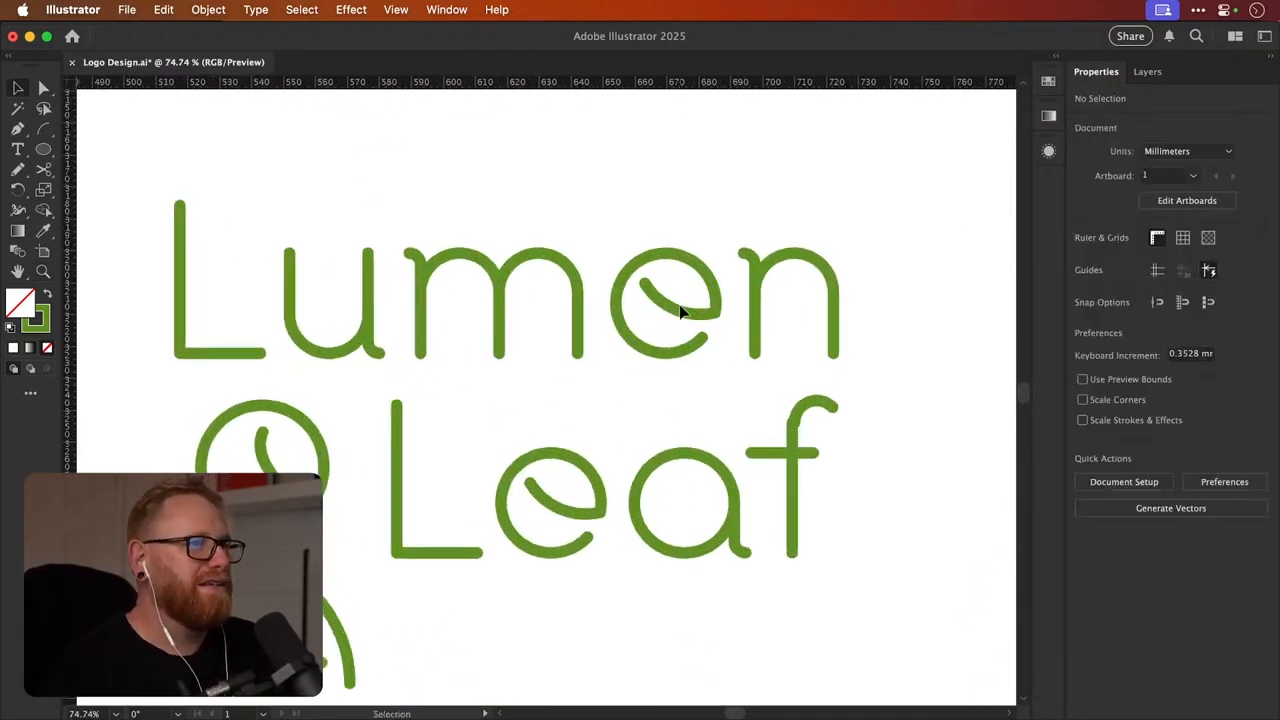
{"action": "left_click", "coordinate": [691, 317]}
{"action": "key", "text": "r"}
{"action": "left_click_drag", "start_coordinate": [777, 361], "coordinate": [810, 258]}
{"action": "key", "text": "v"}
Rotate the e of Leaf counterclockwise to match the tilt of Lumen's e
{"action": "left_click", "coordinate": [571, 491]}
{"action": "key", "text": "r"}
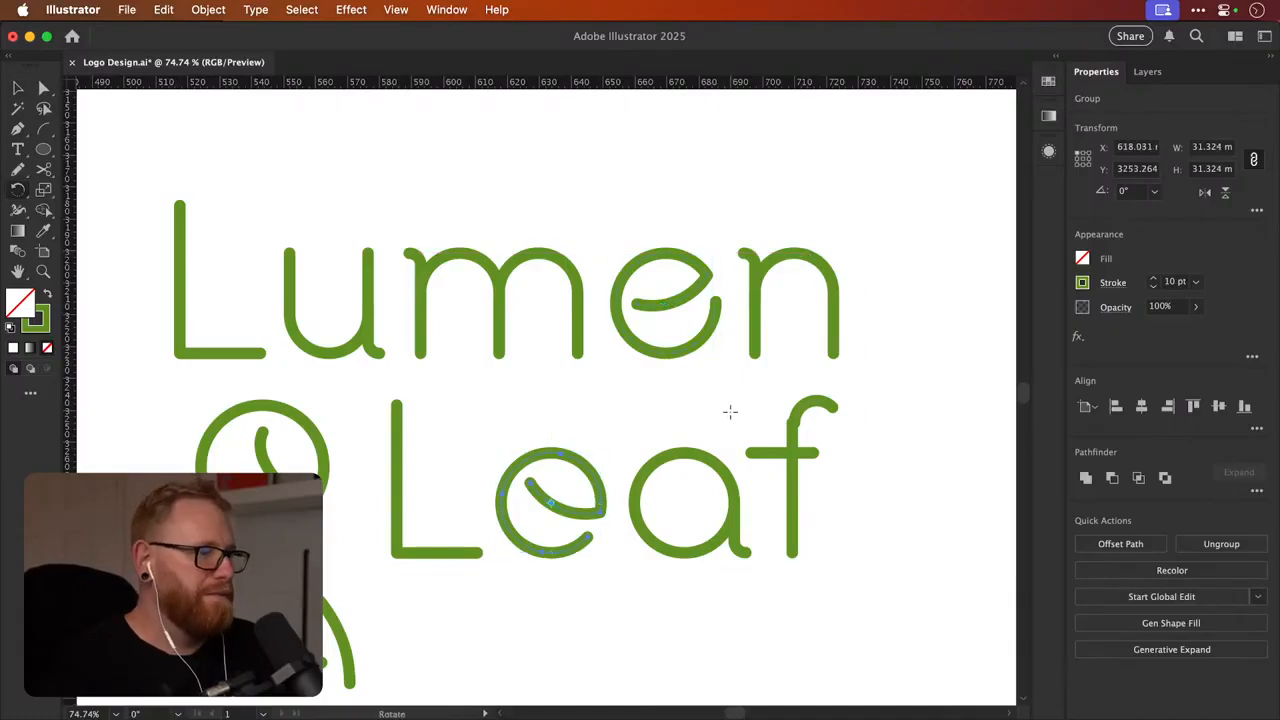
{"action": "left_click_drag", "start_coordinate": [730, 411], "coordinate": [663, 331]}
{"action": "key", "text": "v"}
{"action": "left_click", "coordinate": [771, 229]}
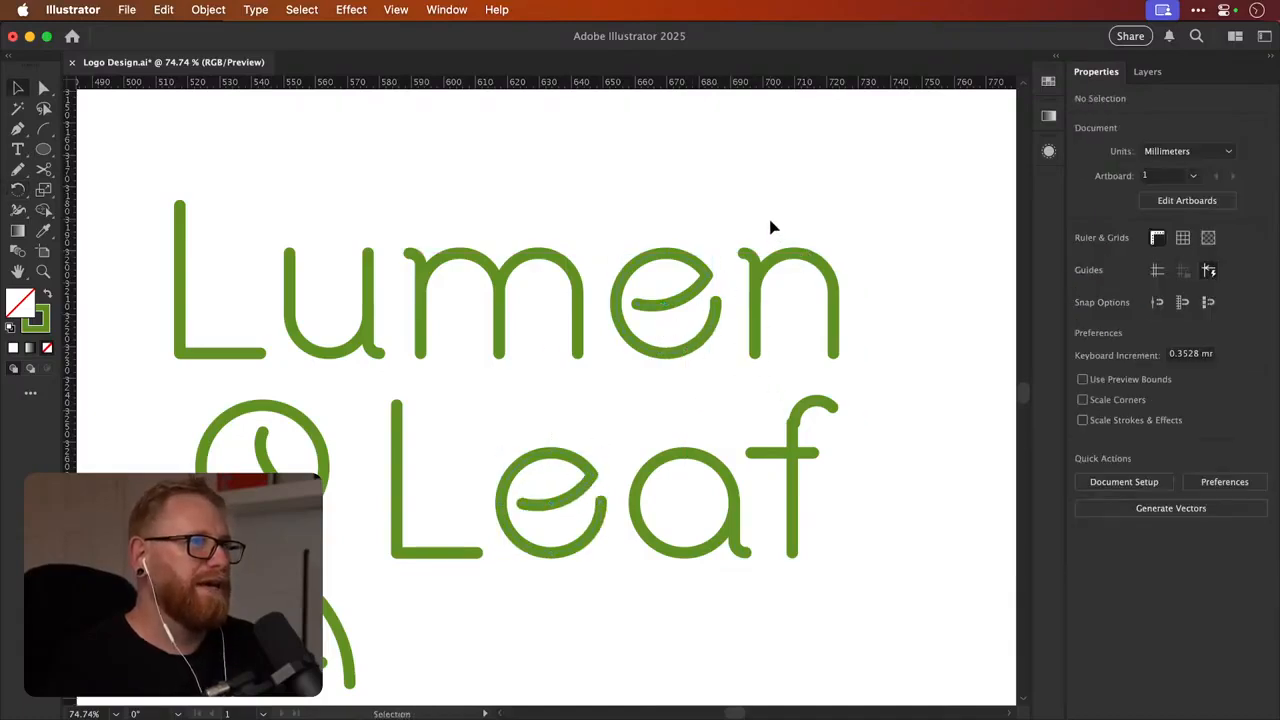
Check the whole lower logo beside its neighbouring variants and save the logo design file
{"action": "key", "text": "super+minus"}
{"action": "key", "text": "super+minus"}
{"action": "key", "text": "super+minus"}
{"action": "key", "text": "super+minus"}
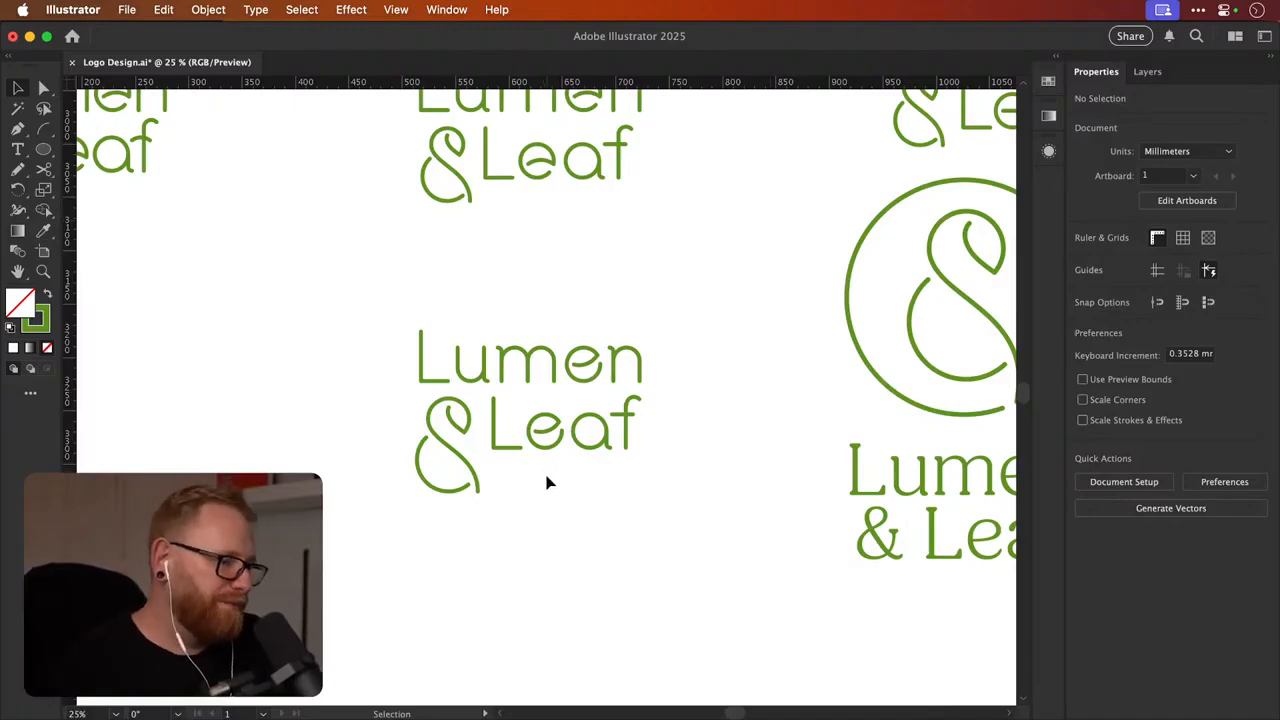
{"action": "key", "text": "super+s"}
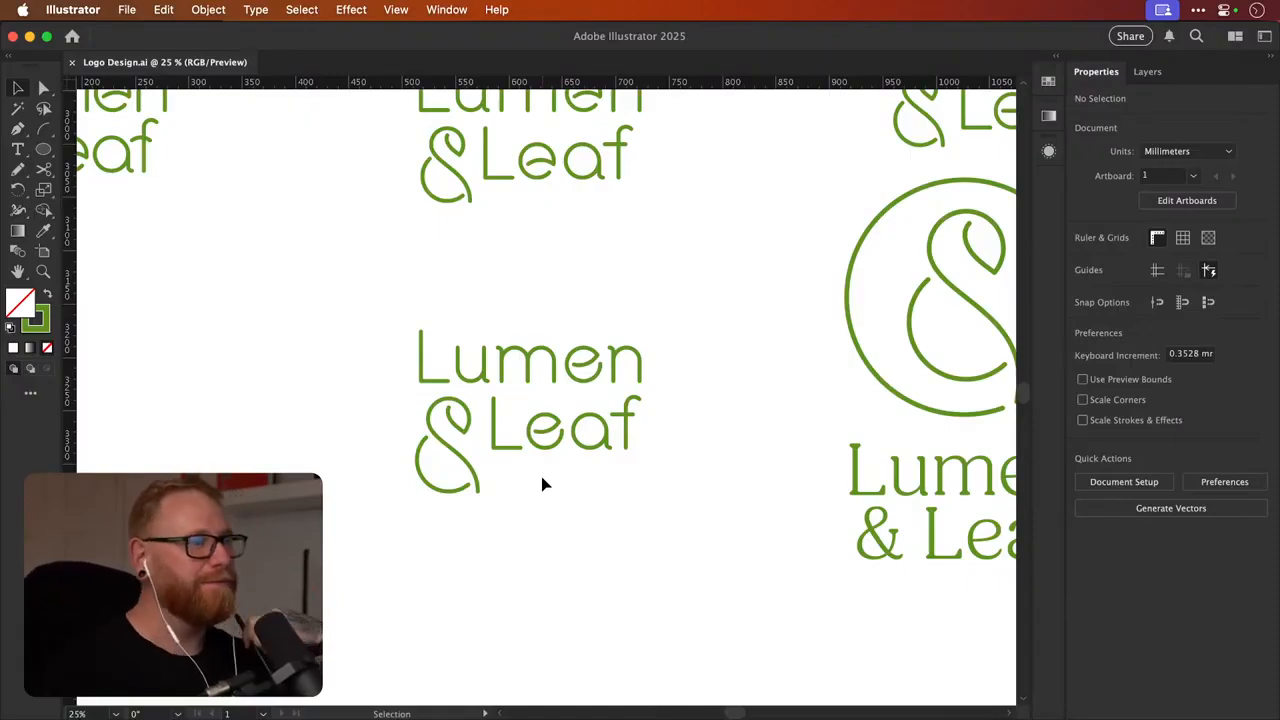
Sketch short rays above the a of Leaf and a flame on top of Lumen's u with the Pencil tool
{"action": "left_click_drag", "start_coordinate": [474, 381], "coordinate": [470, 415]}
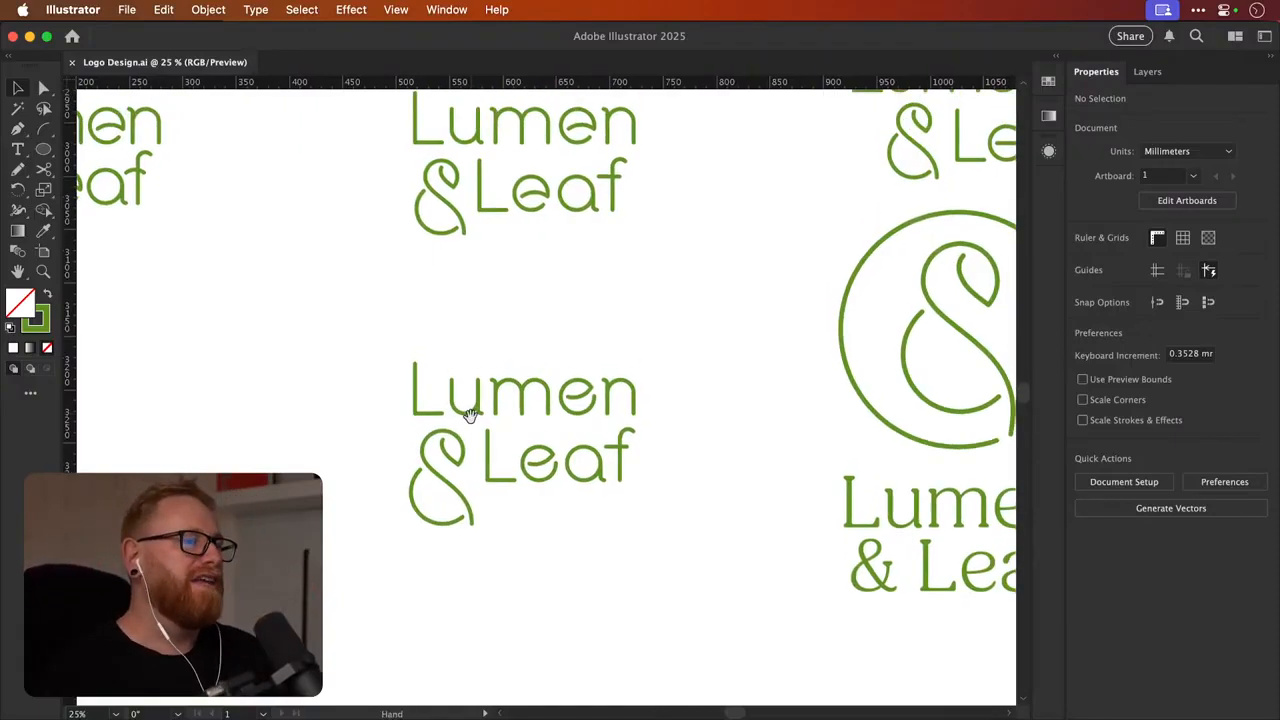
{"action": "scroll", "coordinate": [486, 434], "scroll_direction": "up", "scroll_amount": 5}
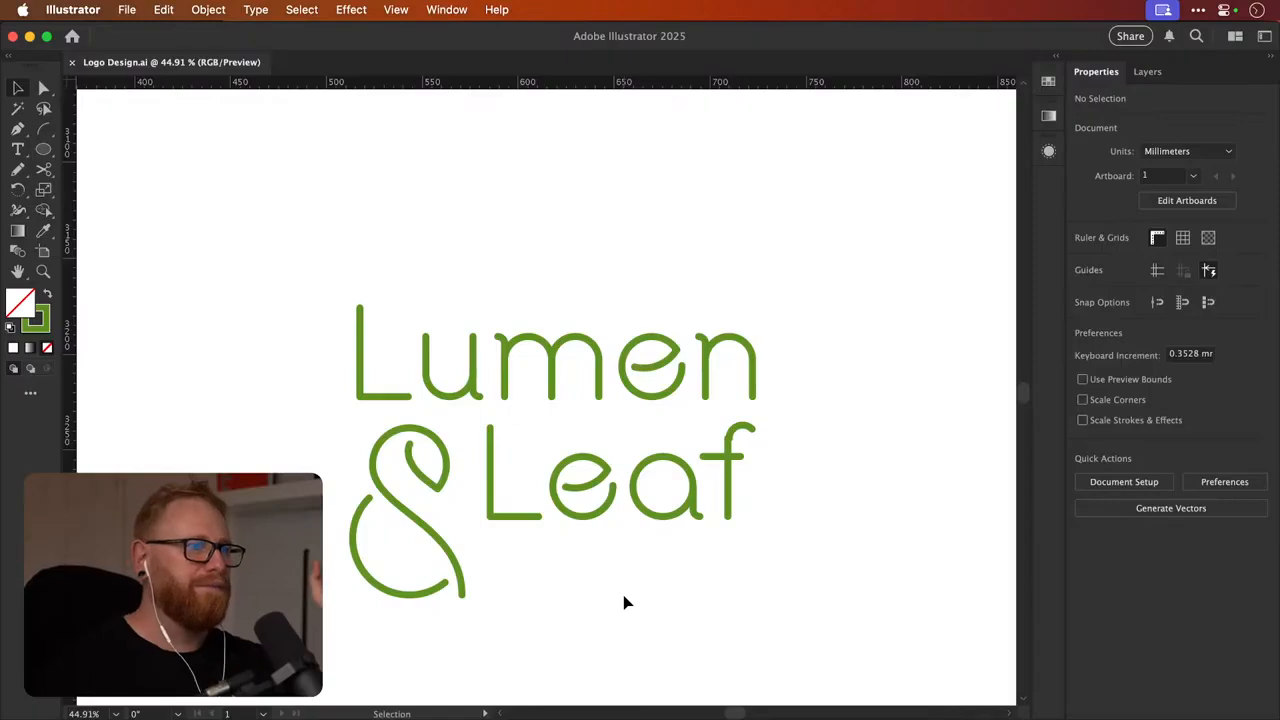
{"action": "key", "text": "n"}
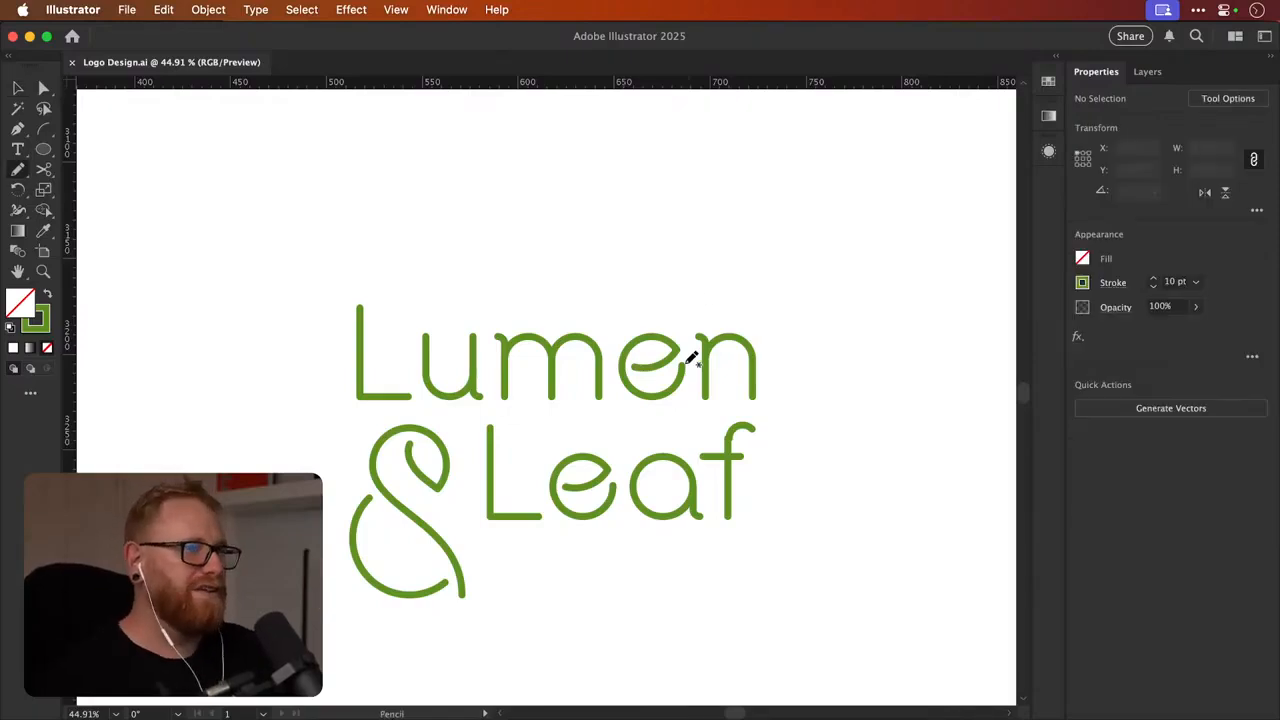
{"action": "left_click_drag", "start_coordinate": [622, 446], "coordinate": [649, 443]}
{"action": "left_click_drag", "start_coordinate": [664, 430], "coordinate": [688, 441]}
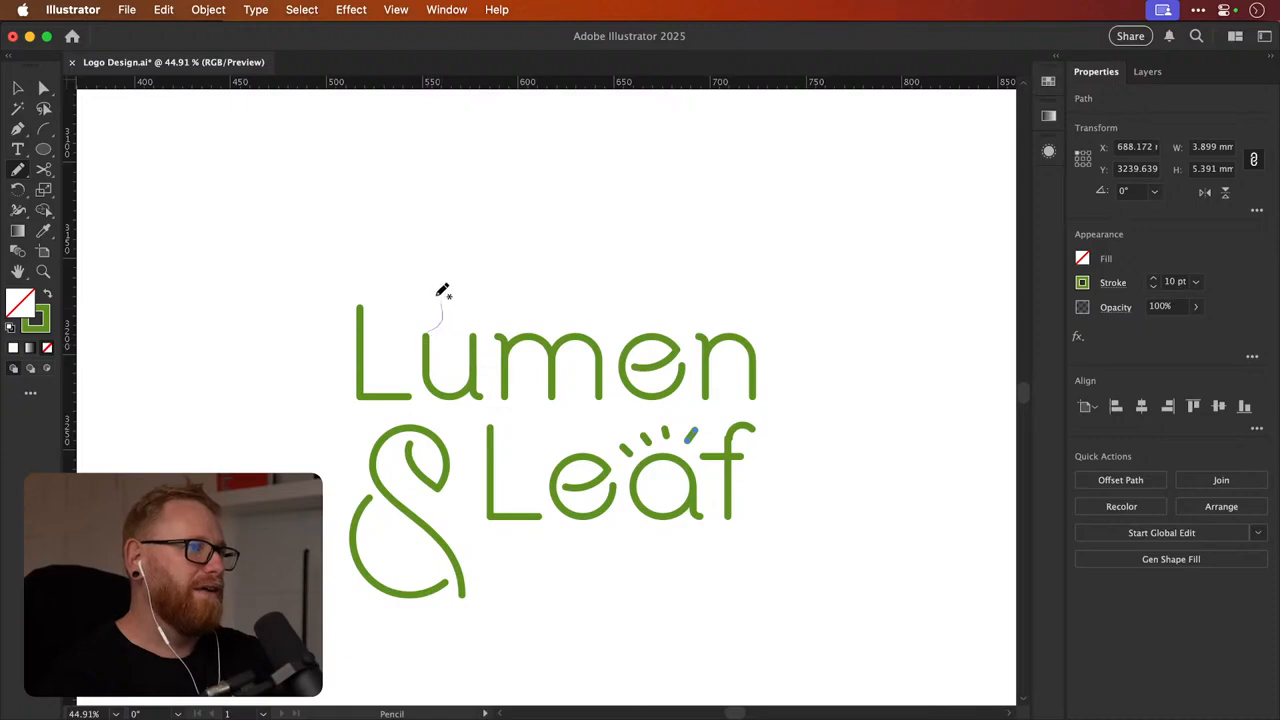
{"action": "left_click_drag", "start_coordinate": [443, 290], "coordinate": [432, 335]}
{"action": "key", "text": "v"}
{"action": "left_click", "coordinate": [643, 240]}
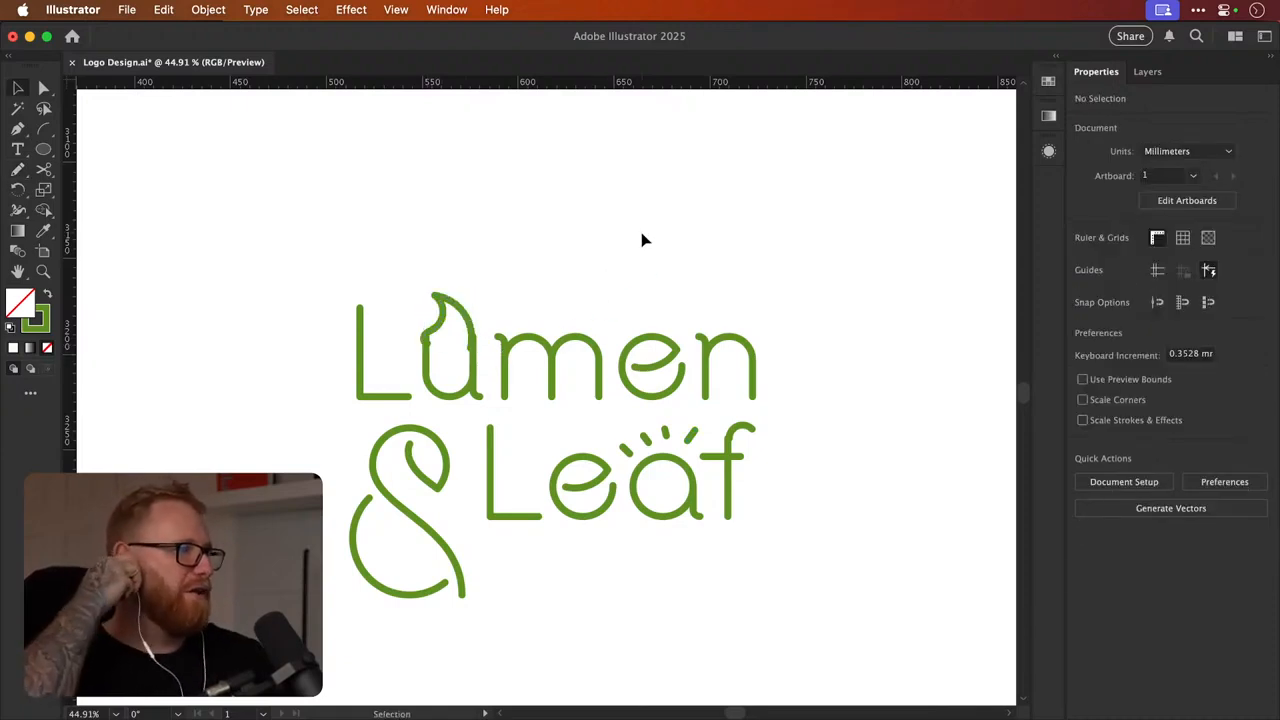
Undo all the pencil strokes drawn over the u and the a
{"action": "key", "text": "super+z"}
{"action": "key", "text": "super+z"}
{"action": "key", "text": "super+z"}
{"action": "key", "text": "super+z"}
{"action": "key", "text": "super+z"}
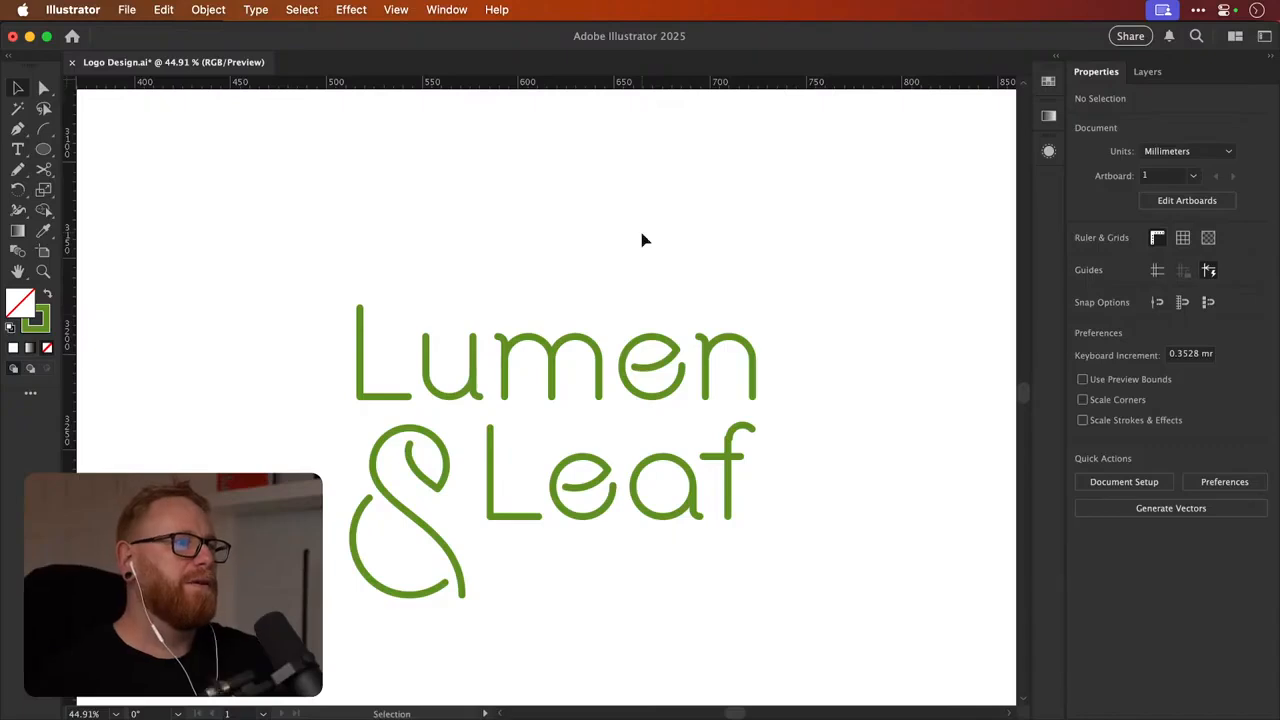
Cut the curved crossbar of Lumen's e near its inner end with the Scissors tool and delete the tip
{"action": "left_click", "coordinate": [608, 460]}
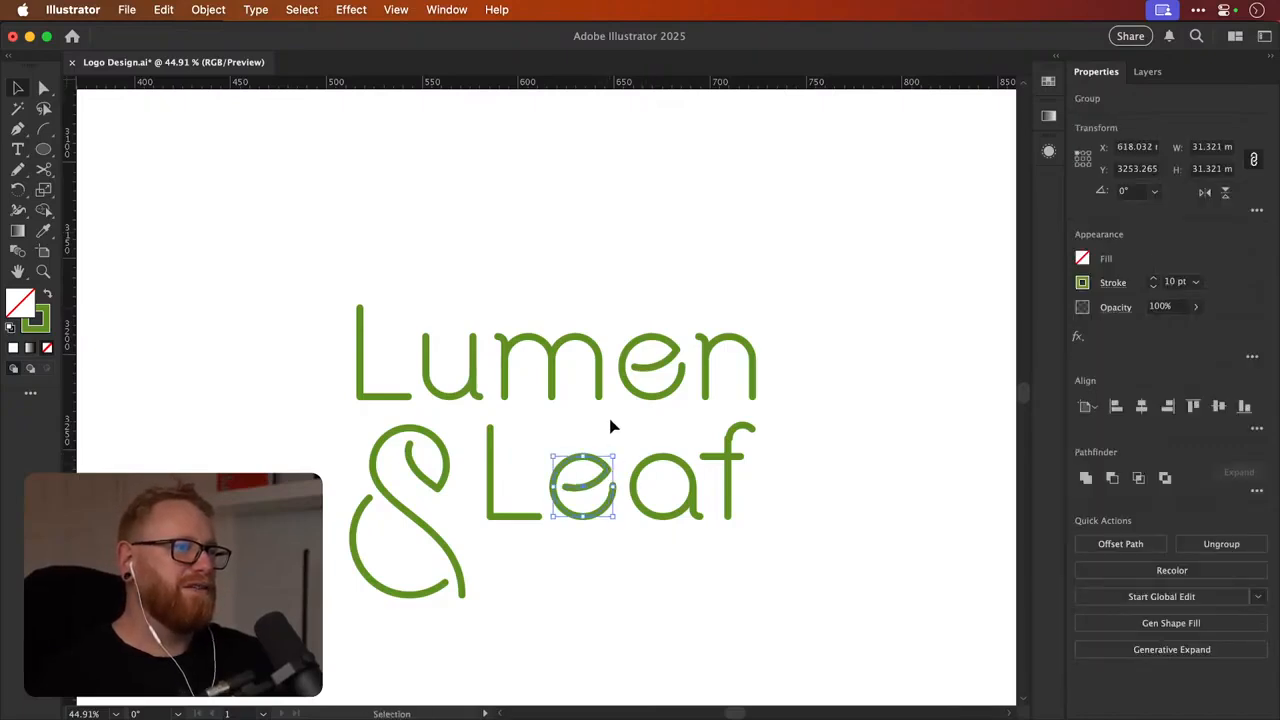
{"action": "left_click", "coordinate": [655, 393]}
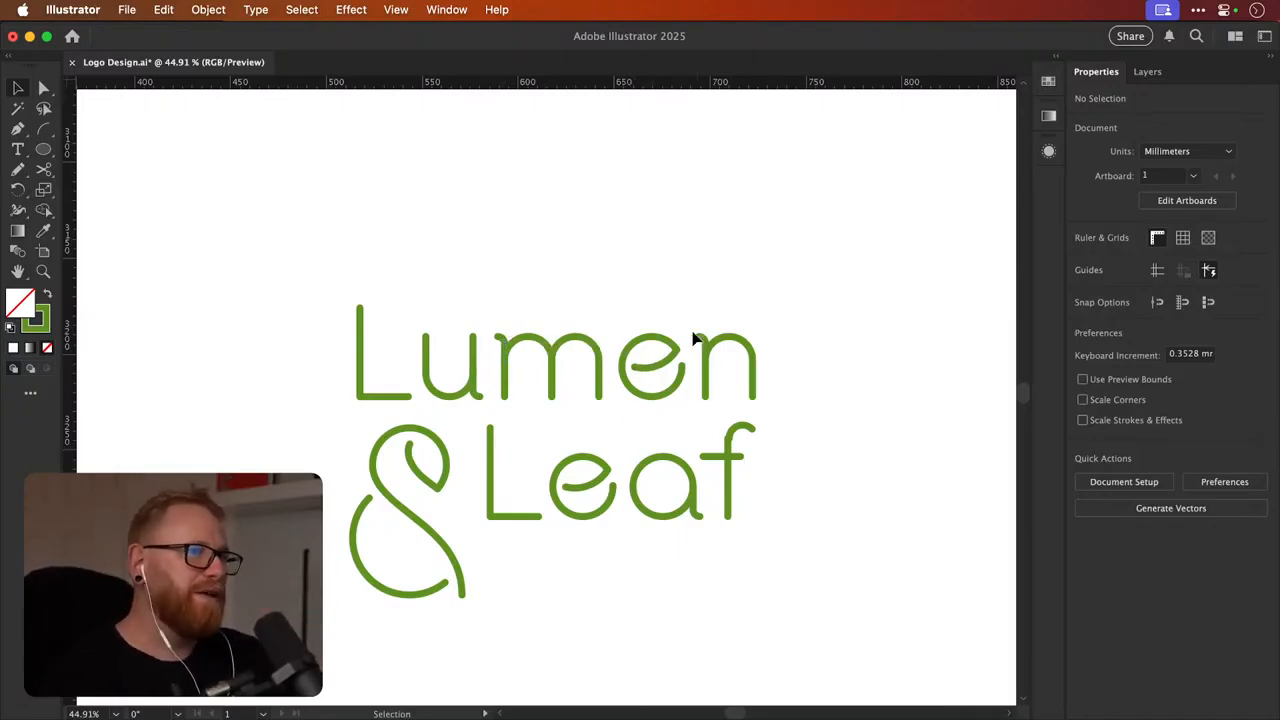
{"action": "key", "text": "z"}
{"action": "left_click_drag", "start_coordinate": [620, 361], "coordinate": [820, 370]}
{"action": "key", "text": "c"}
{"action": "left_click", "coordinate": [694, 387]}
{"action": "key", "text": "a"}
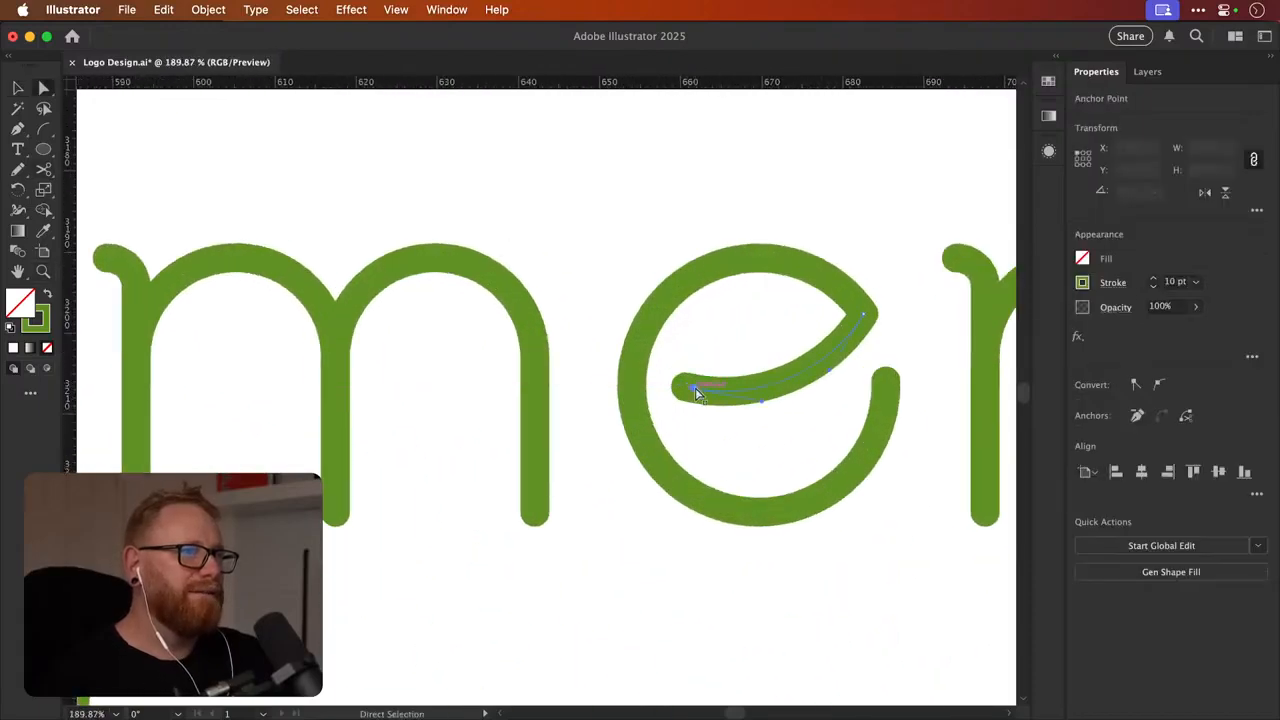
{"action": "left_click", "coordinate": [685, 387]}
{"action": "key", "text": "v"}
{"action": "key", "text": "Delete"}
{"action": "left_click", "coordinate": [737, 395]}
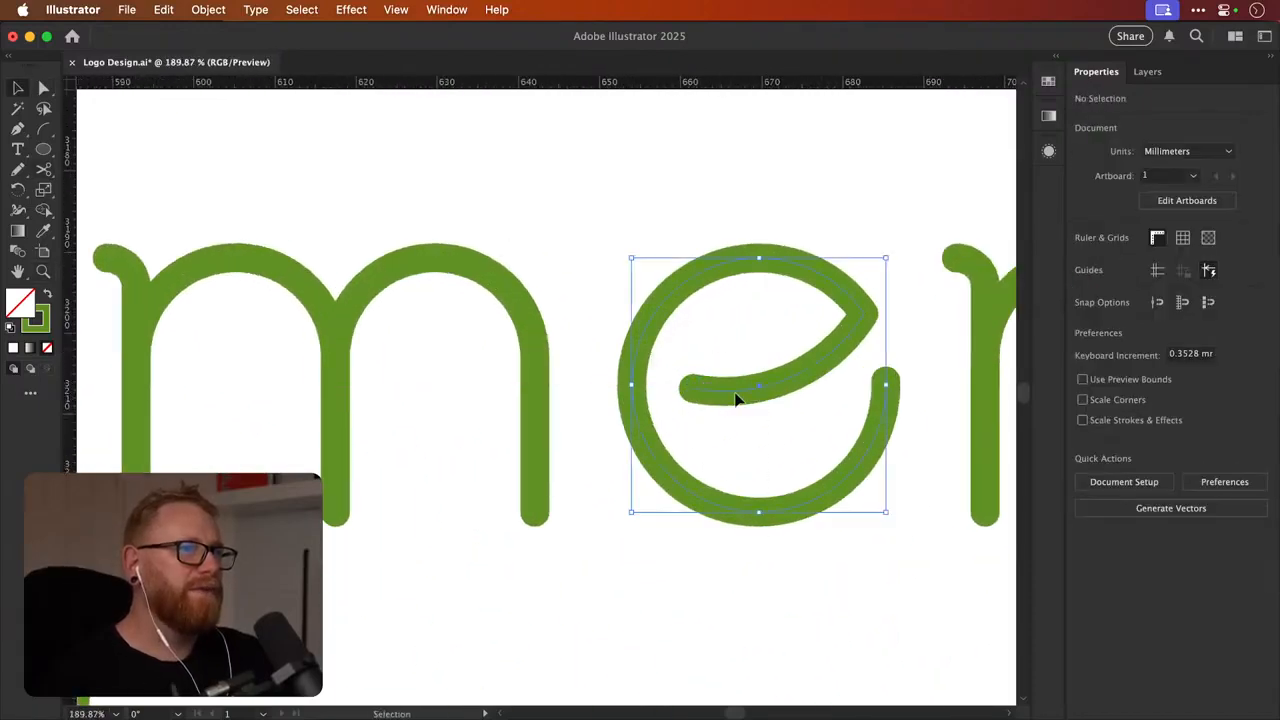
{"action": "scroll", "coordinate": [657, 474], "scroll_direction": "down", "scroll_amount": 5}
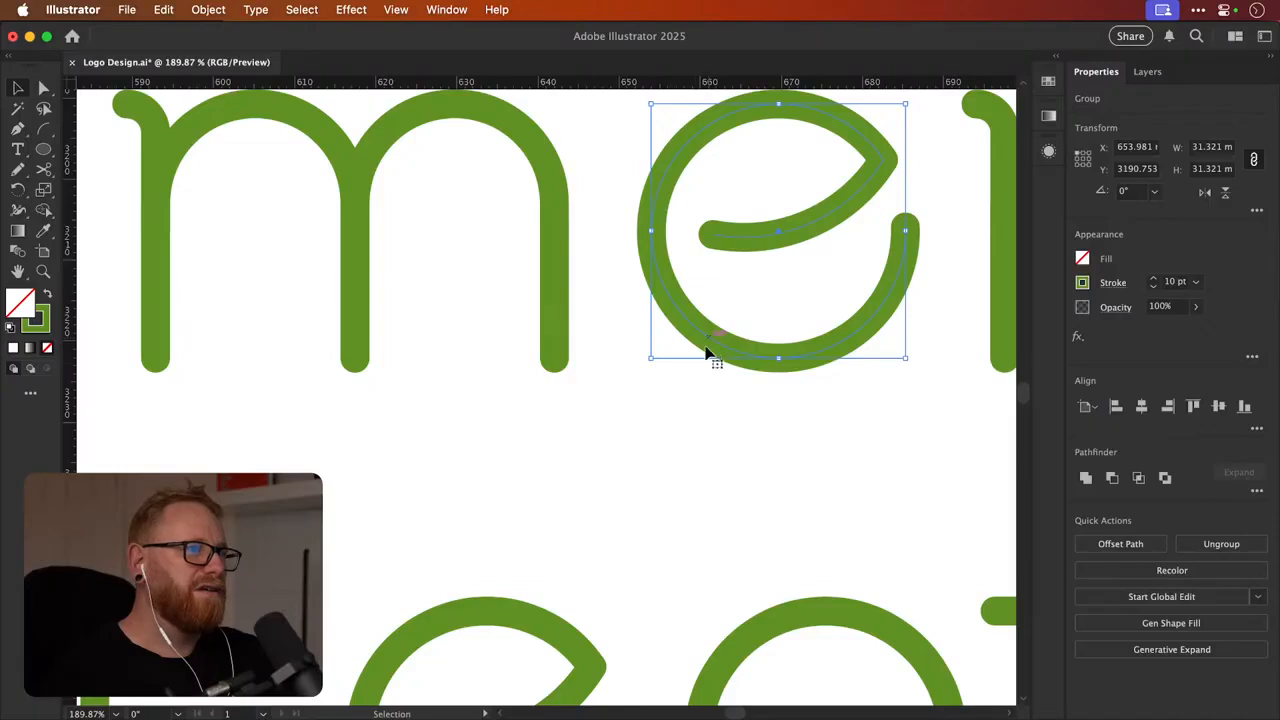
Replace Leaf's e with a copy of Lumen's shortened e, aligned to the original letter's position
{"action": "left_click", "coordinate": [690, 367]}
{"action": "left_click_drag", "start_coordinate": [714, 333], "coordinate": [557, 623]}
{"action": "key", "text": "super+z"}
{"action": "scroll", "coordinate": [531, 317], "scroll_direction": "down", "scroll_amount": 10}
{"action": "left_click", "coordinate": [500, 288], "text": "shift"}
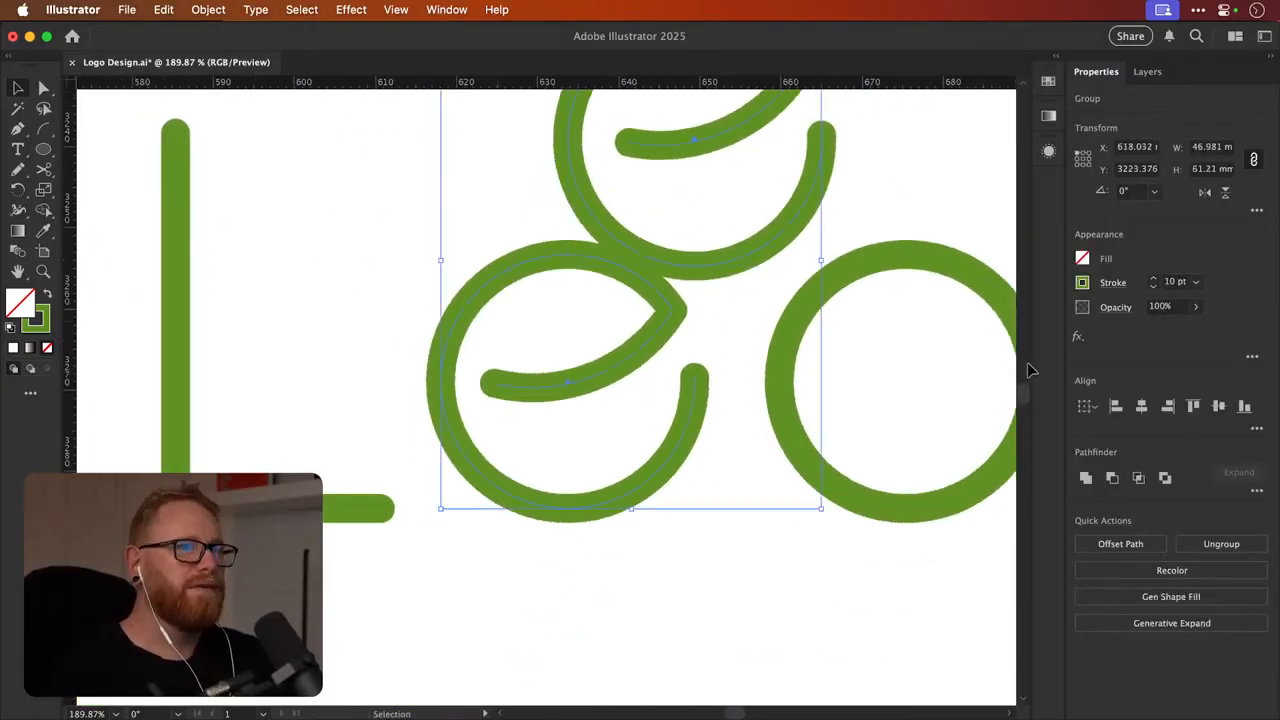
{"action": "left_click", "coordinate": [1240, 407]}
{"action": "left_click", "coordinate": [1116, 406]}
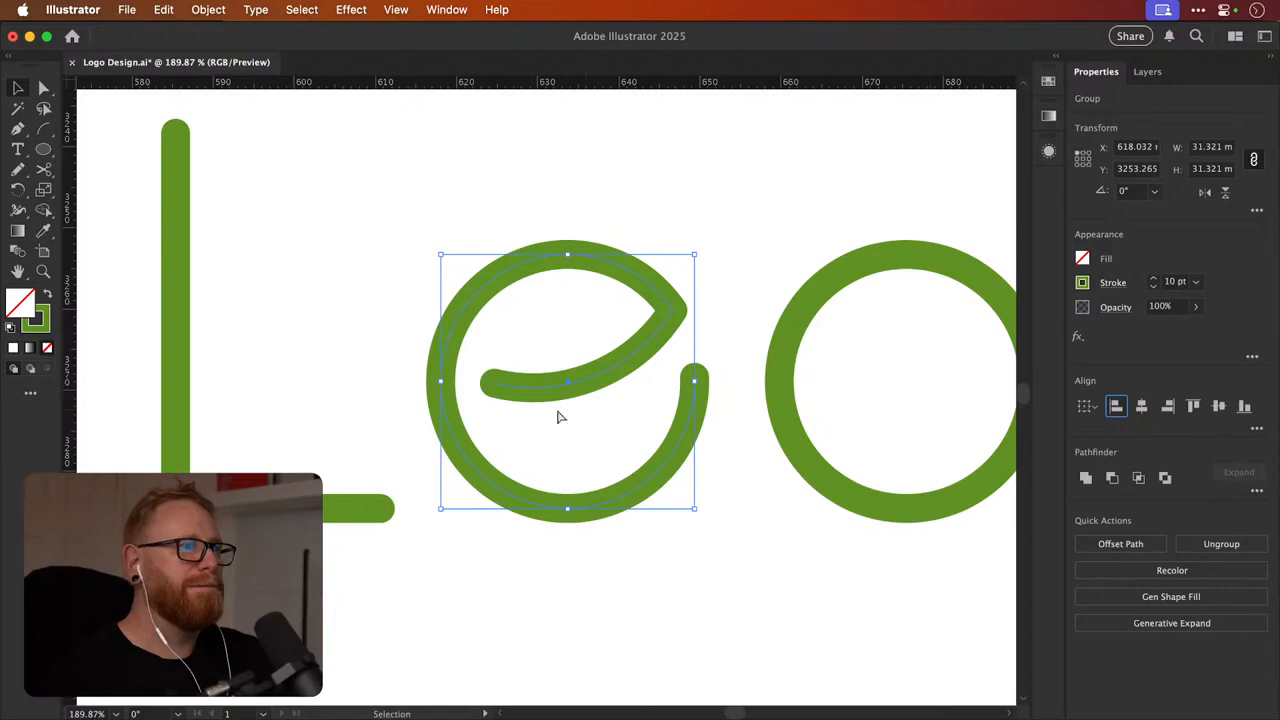
{"action": "key", "text": "super+shift+a"}
{"action": "left_click", "coordinate": [465, 452]}
{"action": "key", "text": "Delete"}
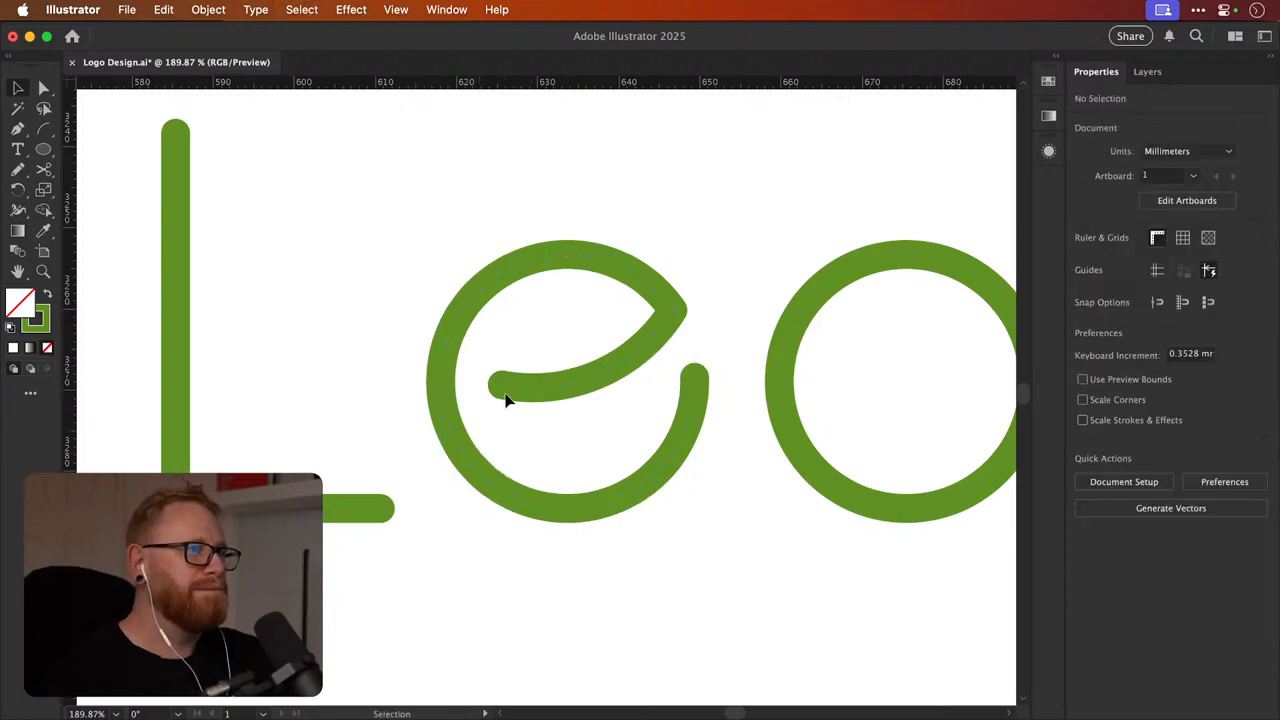
Move the hook of Leaf's f left in Outline view so its lower end meets the top of the stem
{"action": "key", "text": "super+minus"}
{"action": "key", "text": "super+minus"}
{"action": "key", "text": "super+minus"}
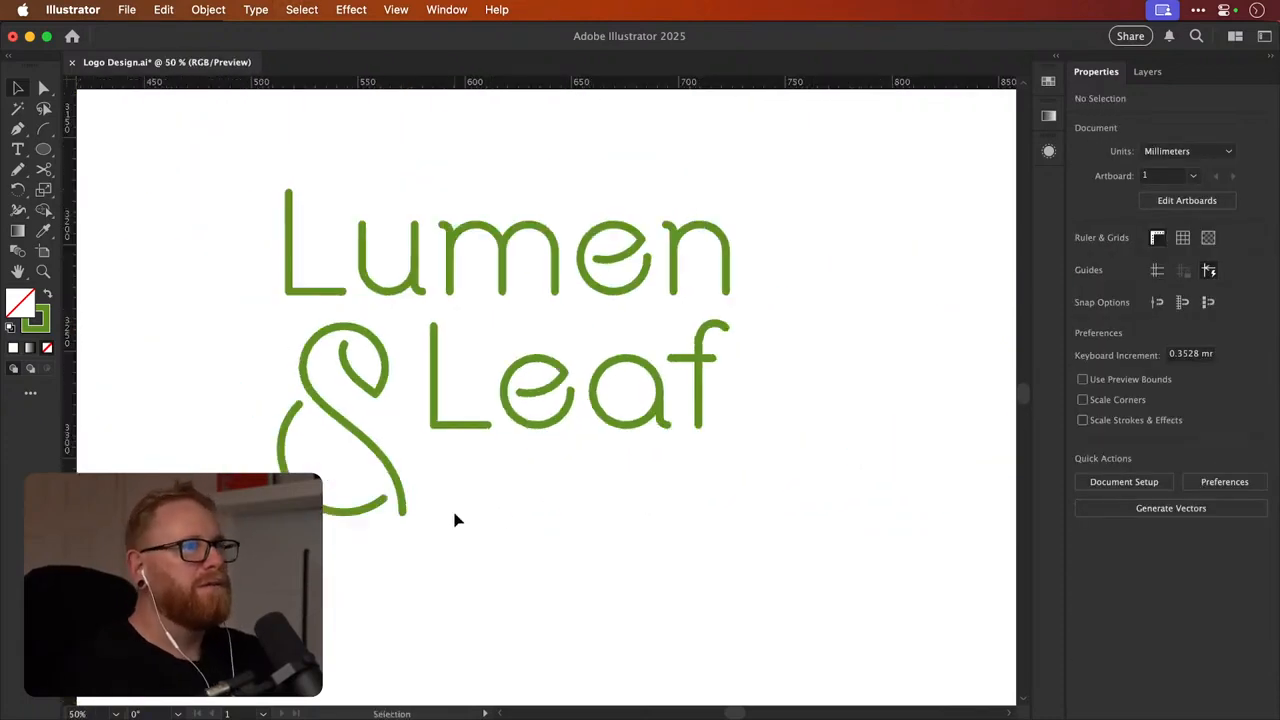
{"action": "left_click_drag", "start_coordinate": [720, 320], "coordinate": [685, 399]}
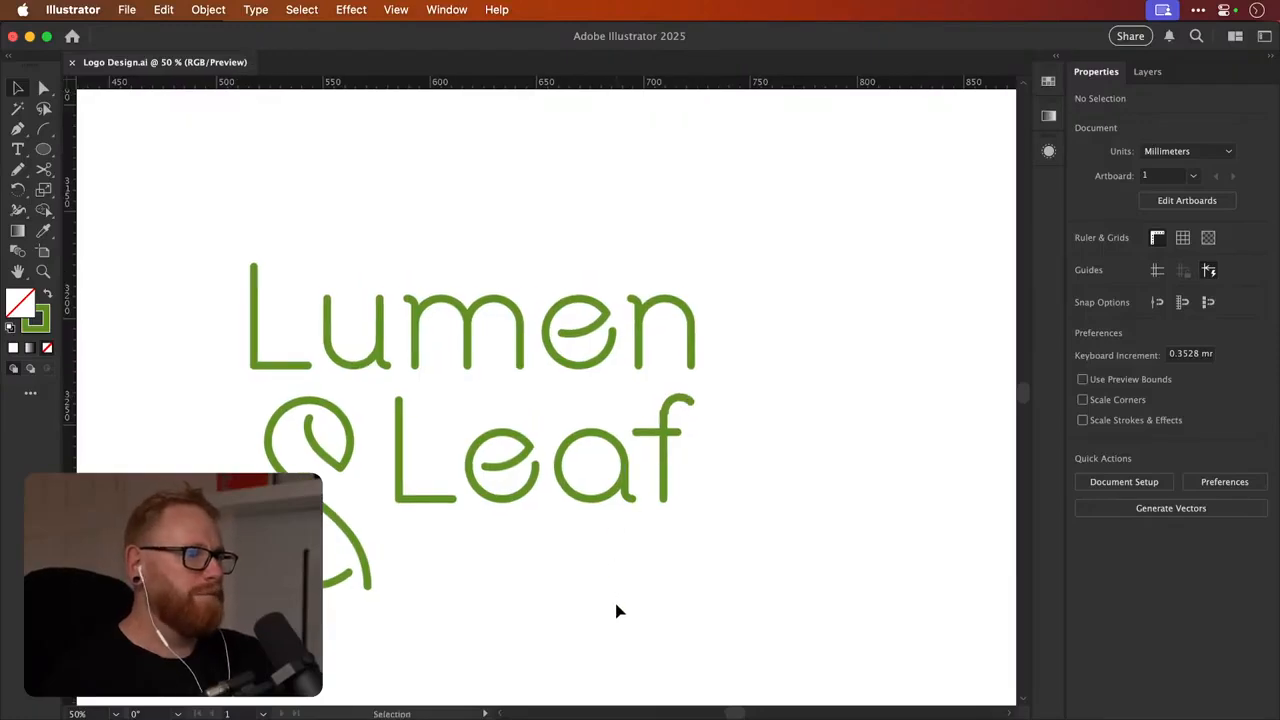
{"action": "left_click_drag", "start_coordinate": [652, 405], "coordinate": [880, 387]}
{"action": "left_click_drag", "start_coordinate": [734, 393], "coordinate": [728, 398]}
{"action": "scroll", "coordinate": [728, 400], "scroll_direction": "up", "scroll_amount": 4}
{"action": "key", "text": "super+y"}
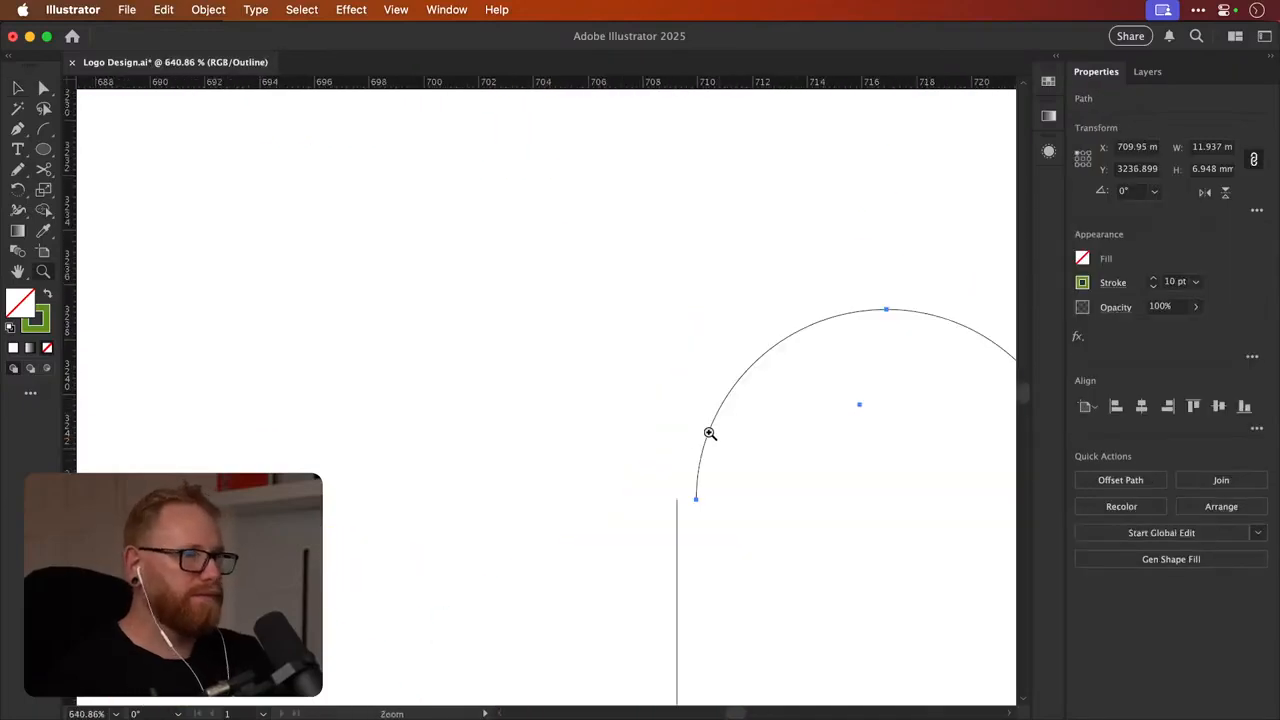
{"action": "mouse_move", "coordinate": [680, 468]}
{"action": "left_mouse_down"}
{"action": "mouse_move", "coordinate": [727, 455]}
{"action": "mouse_move", "coordinate": [678, 461]}
{"action": "left_mouse_up"}
{"action": "key", "text": "a"}
{"action": "key", "text": "super+y"}
{"action": "scroll", "coordinate": [677, 461], "scroll_direction": "down", "scroll_amount": 15}
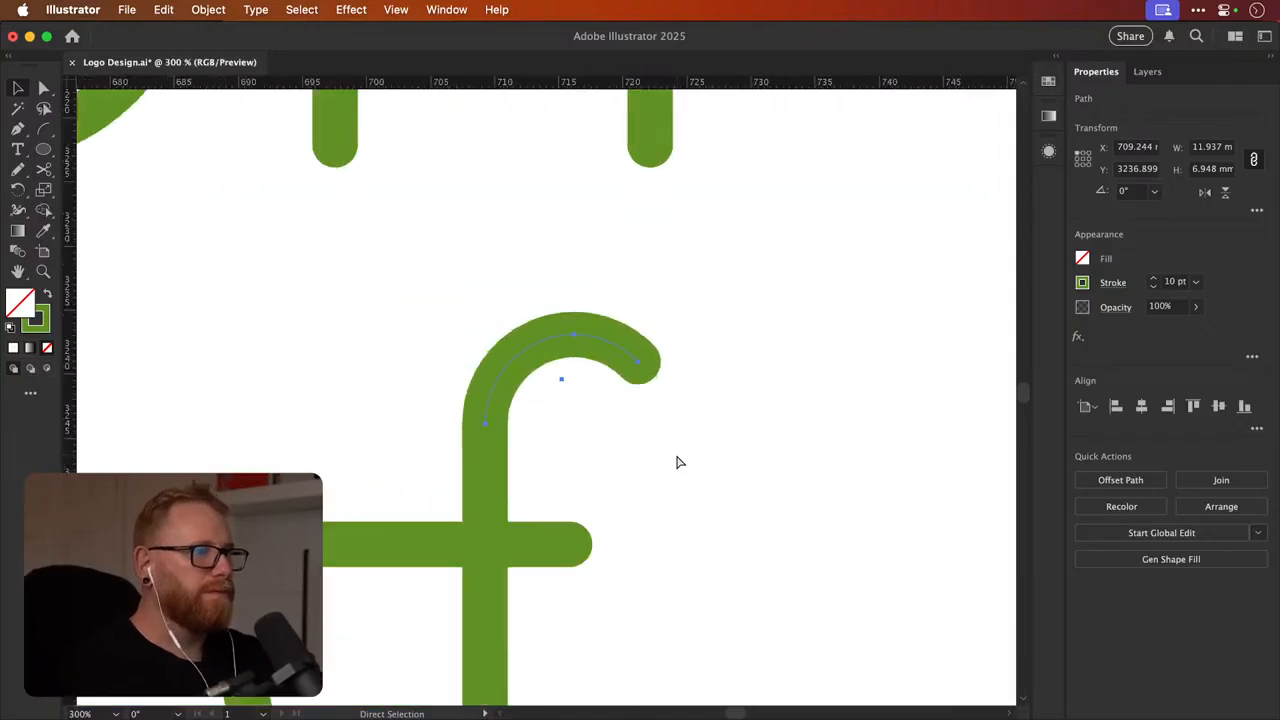
{"action": "key", "text": "space"}
{"action": "left_click_drag", "start_coordinate": [512, 490], "coordinate": [714, 465]}
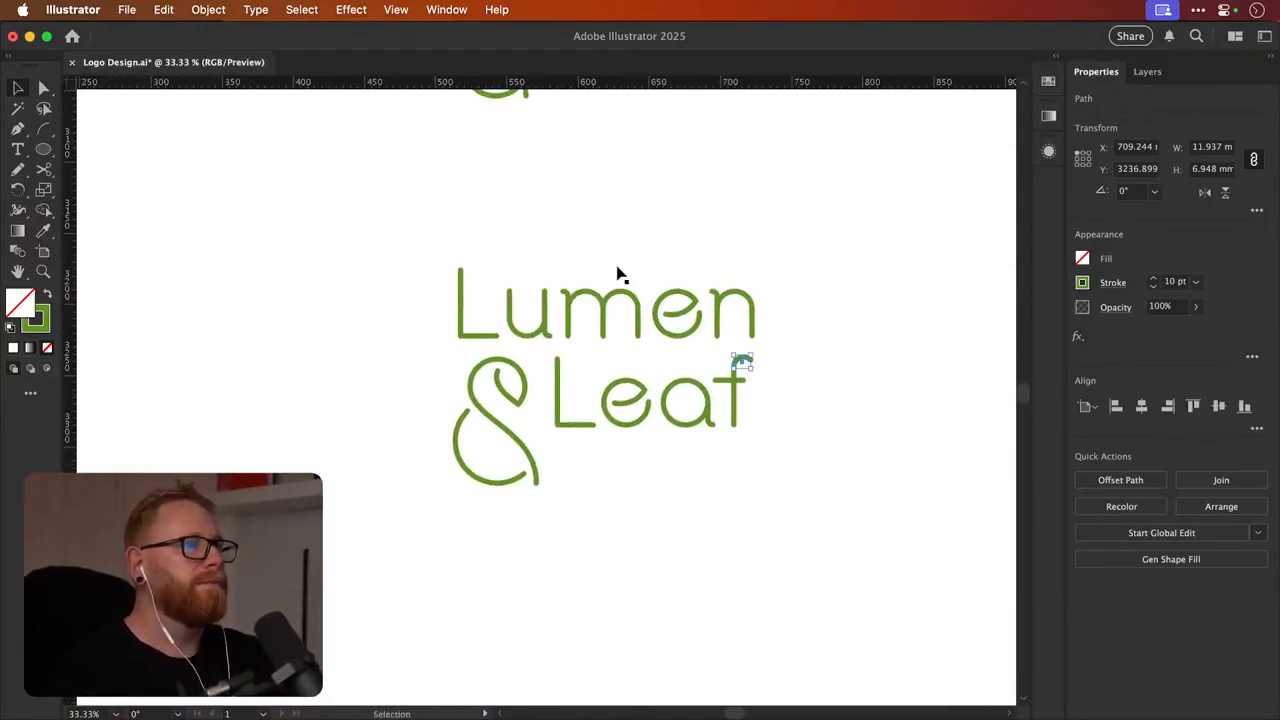
Deselect the f hook, view the lower logo beside the variant above it, and save the logo design file
{"action": "left_click", "coordinate": [598, 208]}
{"action": "key", "text": "space"}
{"action": "left_click_drag", "start_coordinate": [625, 304], "coordinate": [604, 380]}
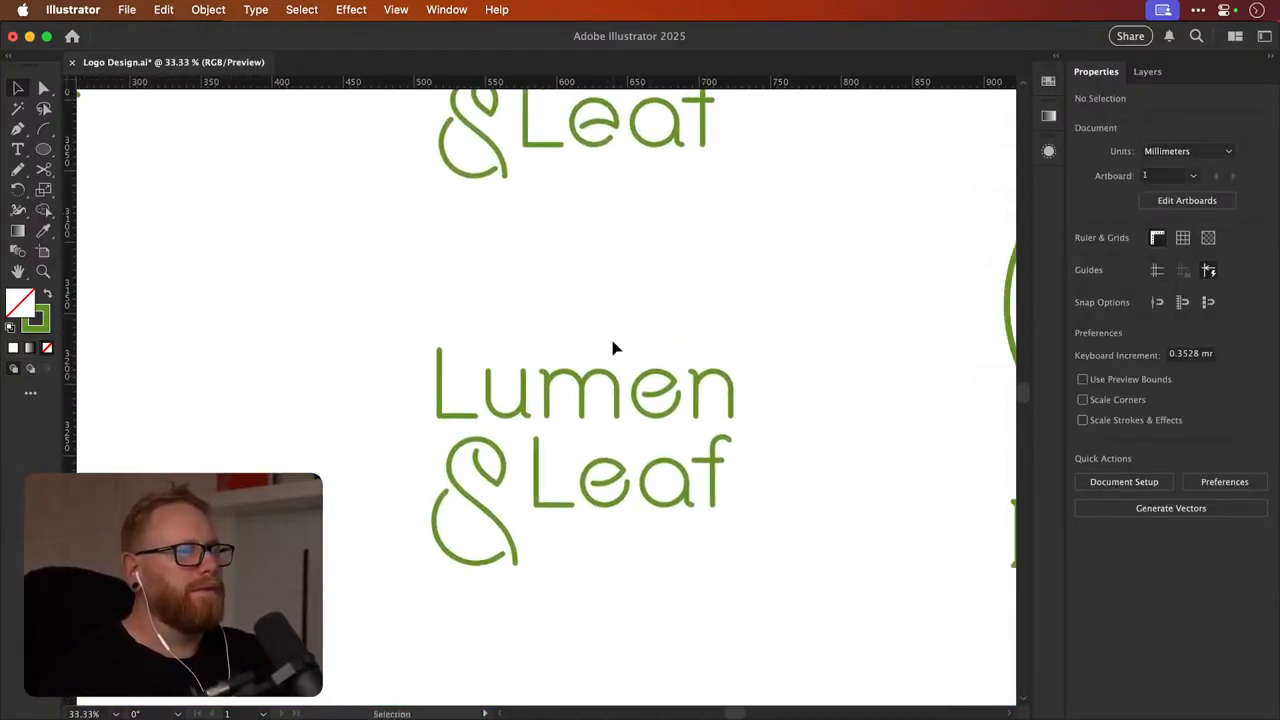
{"action": "key", "text": "super+s"}
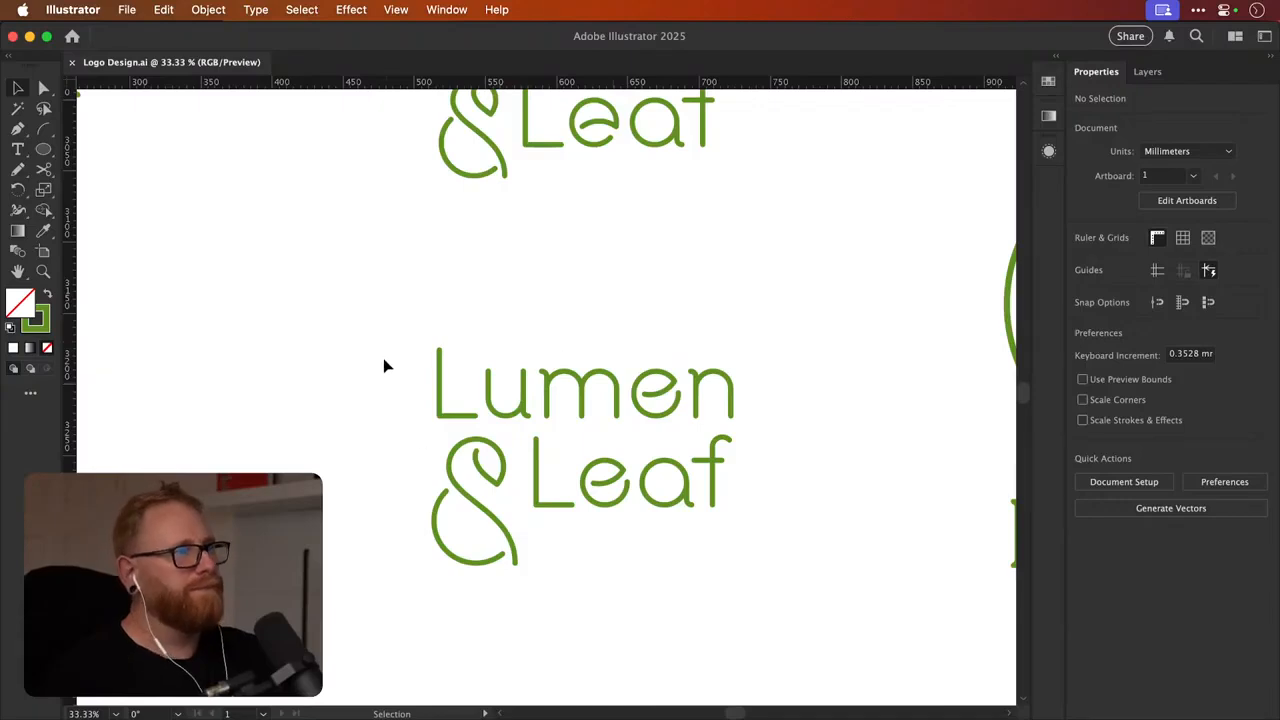
Duplicate the whole lower Lumen & Leaf logo about 230 mm straight below itself
{"action": "left_click_drag", "start_coordinate": [384, 362], "coordinate": [737, 569]}
{"action": "scroll", "coordinate": [620, 329], "scroll_direction": "down", "scroll_amount": 5}
{"action": "scroll", "coordinate": [620, 329], "scroll_direction": "left", "scroll_amount": 1}
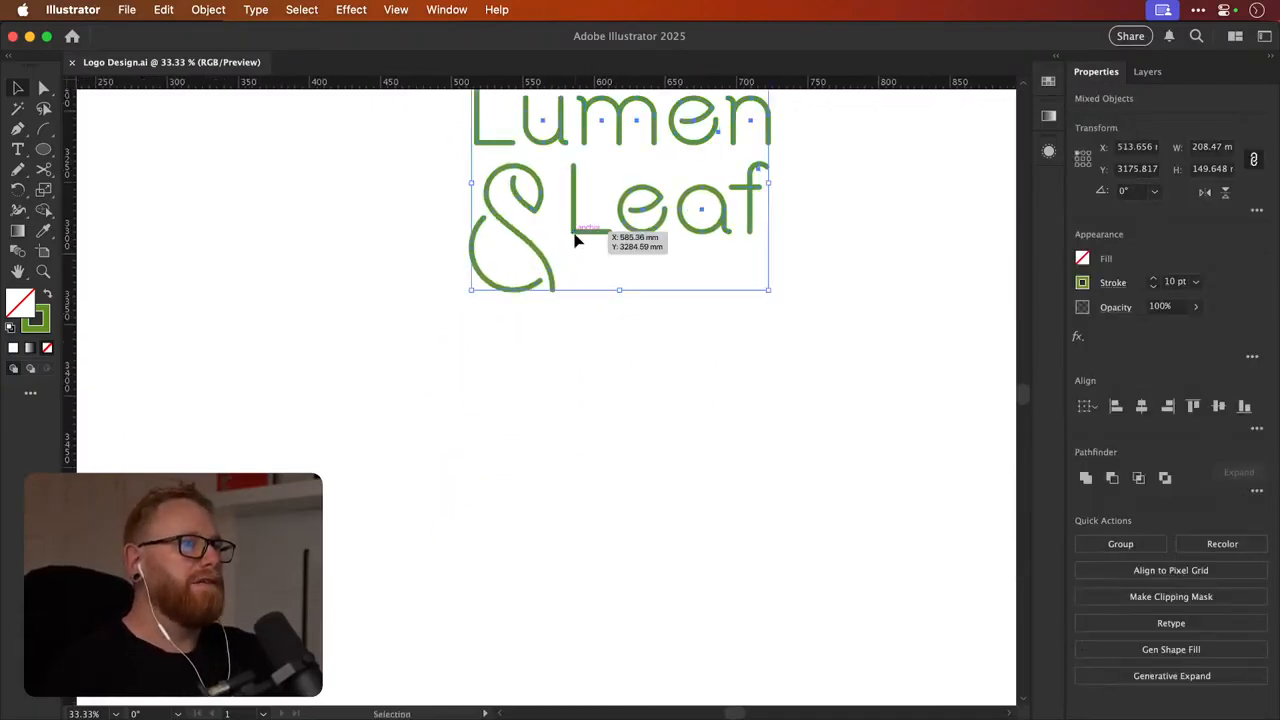
{"action": "left_click_drag", "start_coordinate": [575, 240], "coordinate": [623, 560]}
{"action": "scroll", "coordinate": [603, 517], "scroll_direction": "up", "scroll_amount": 3}
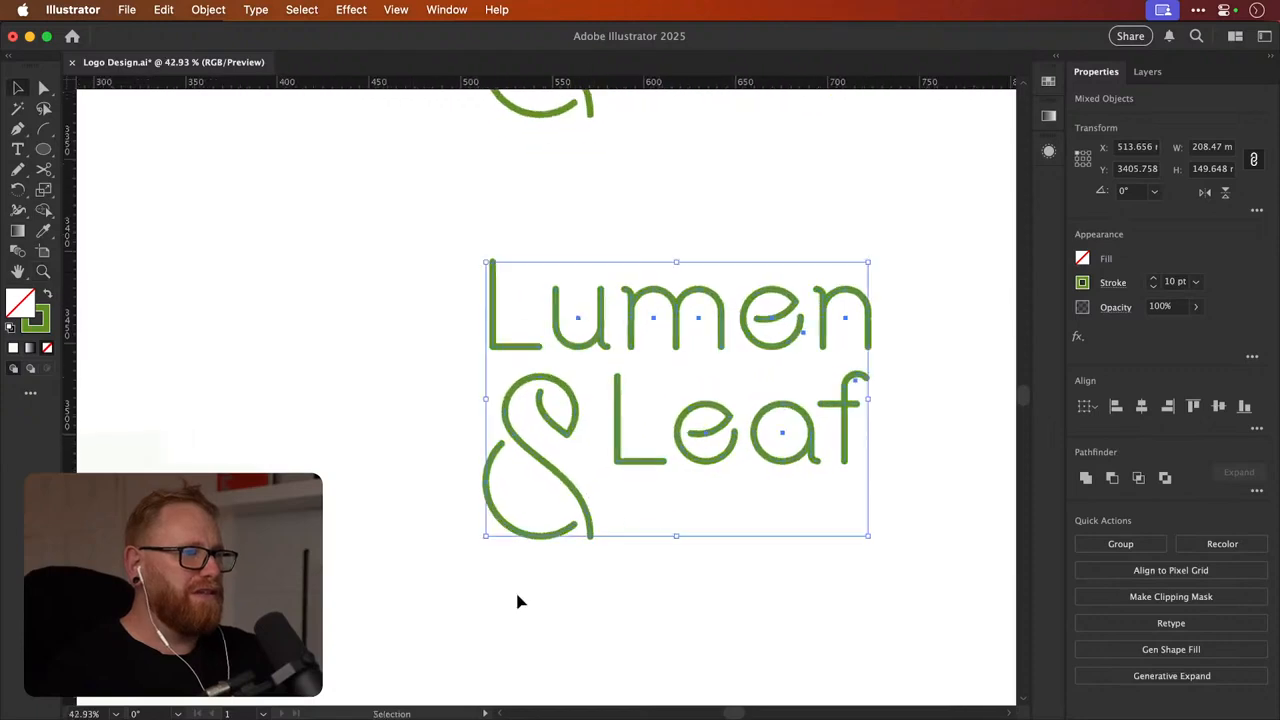
Scale the new logo's ampersand proportionally to the height of Leaf's L, 46.277 mm
{"action": "left_click_drag", "start_coordinate": [517, 601], "coordinate": [566, 398]}
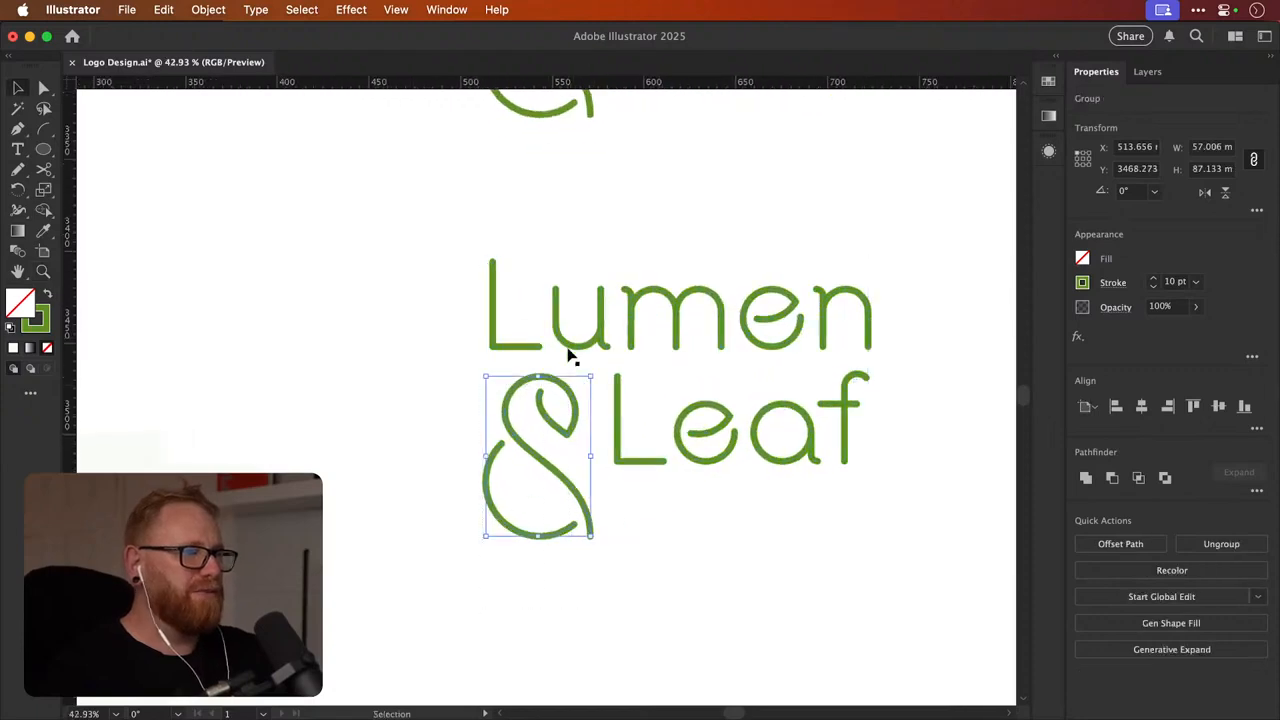
{"action": "left_click", "coordinate": [623, 457]}
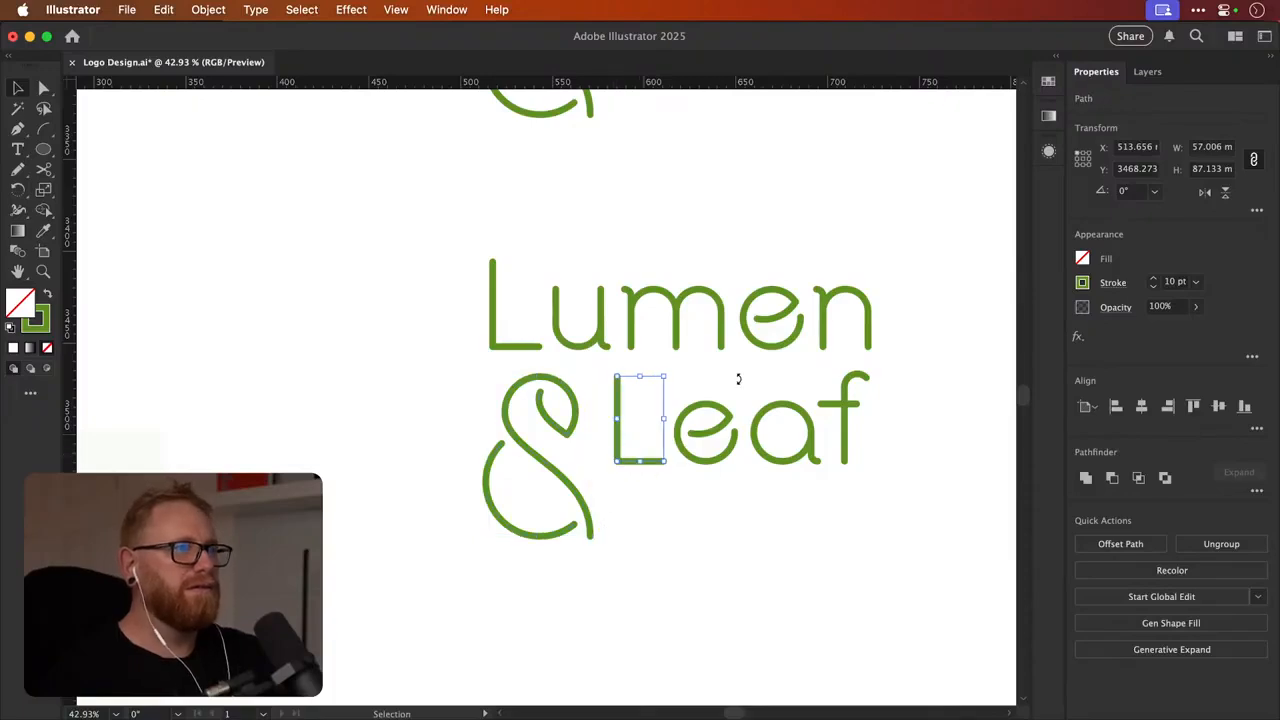
{"action": "left_click", "coordinate": [1220, 170]}
{"action": "left_click_drag", "start_coordinate": [454, 546], "coordinate": [530, 470]}
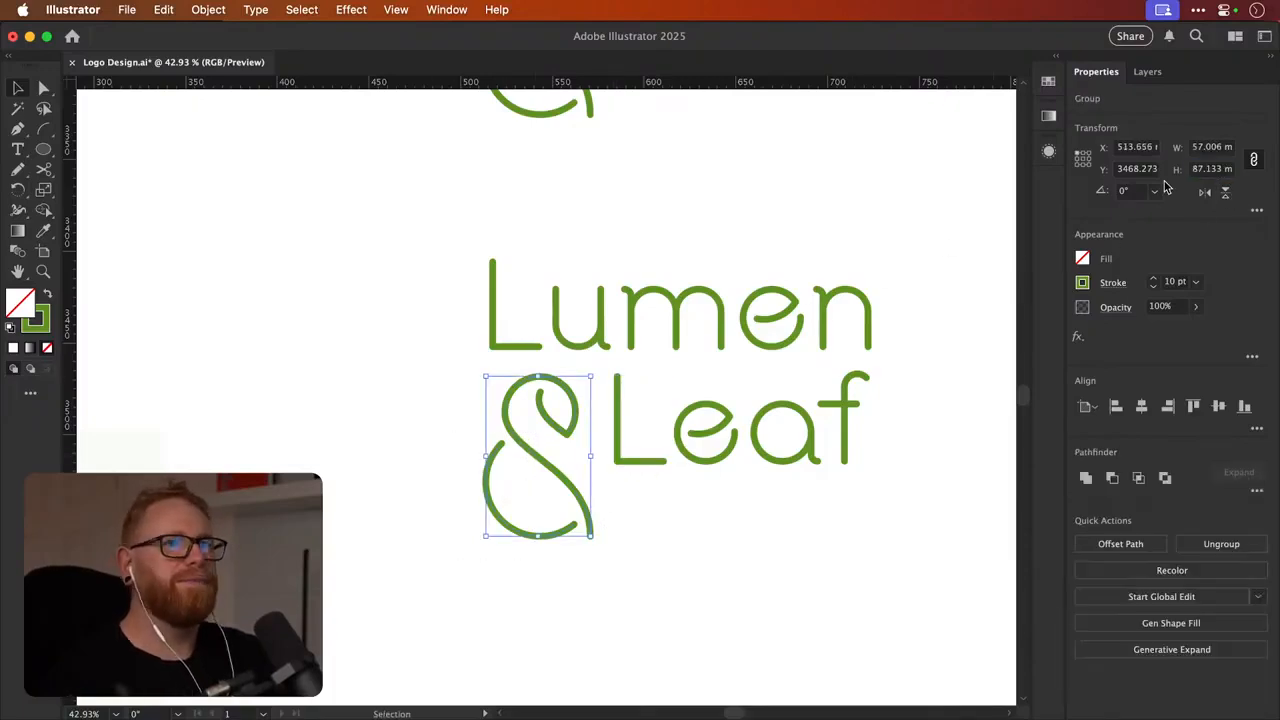
{"action": "left_click", "coordinate": [1205, 168]}
{"action": "key", "text": "super+a"}
{"action": "key", "text": "super+v"}
{"action": "key", "text": "Return"}
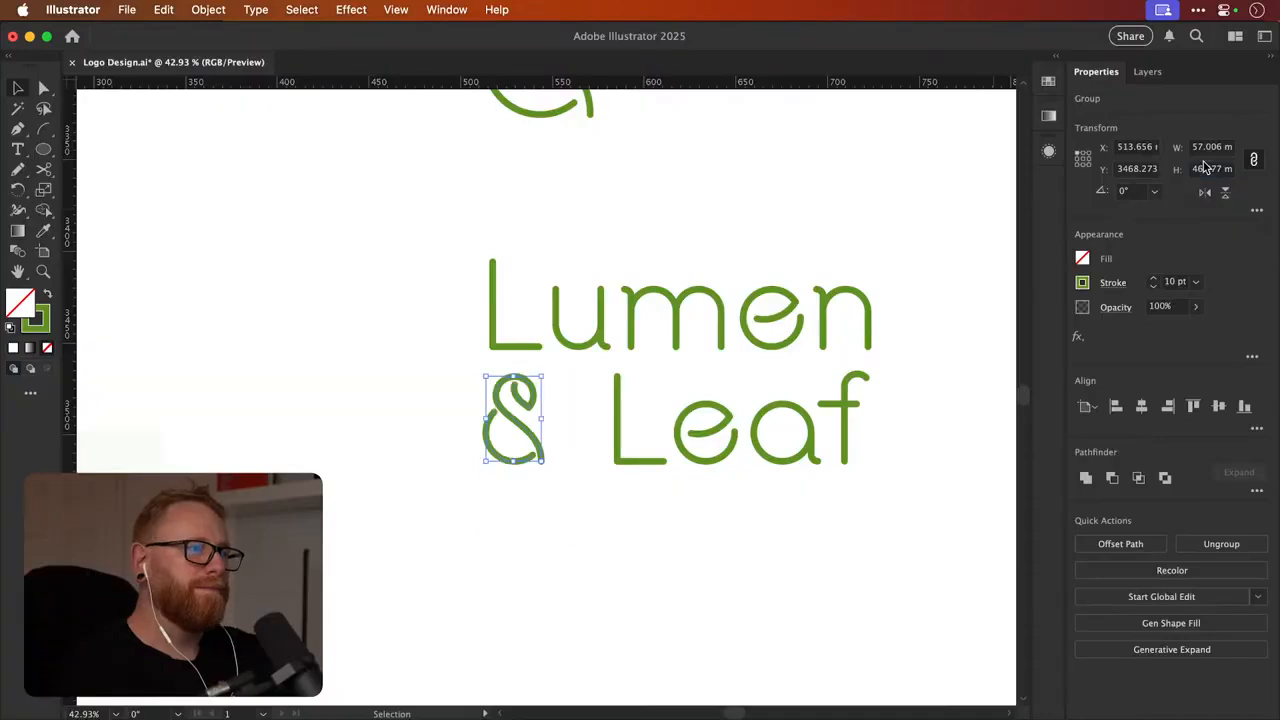
Move the scaled ampersand horizontally closer to Leaf, to an X position of 531.17 mm
{"action": "scroll", "coordinate": [486, 491], "scroll_direction": "right", "scroll_amount": 3}
{"action": "scroll", "coordinate": [486, 491], "scroll_direction": "up", "scroll_amount": 1}
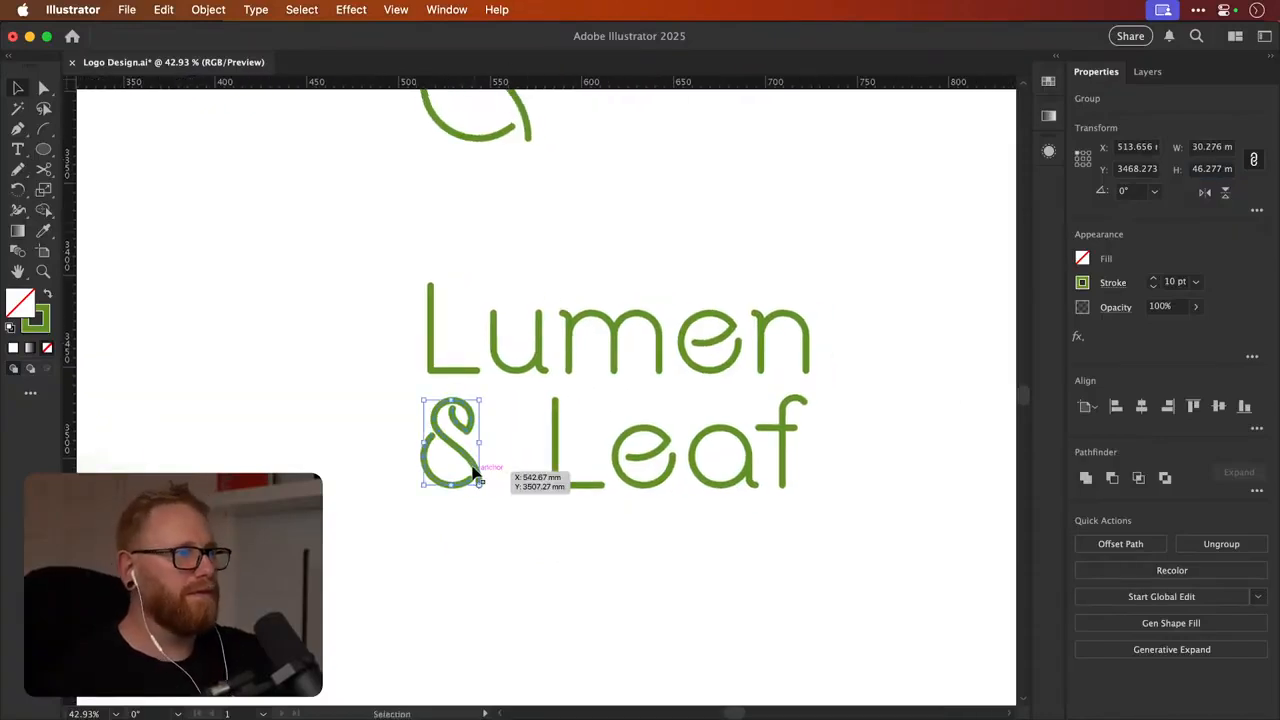
{"action": "left_click_drag", "start_coordinate": [476, 462], "coordinate": [523, 461]}
{"action": "scroll", "coordinate": [540, 472], "scroll_direction": "up", "scroll_amount": 5}
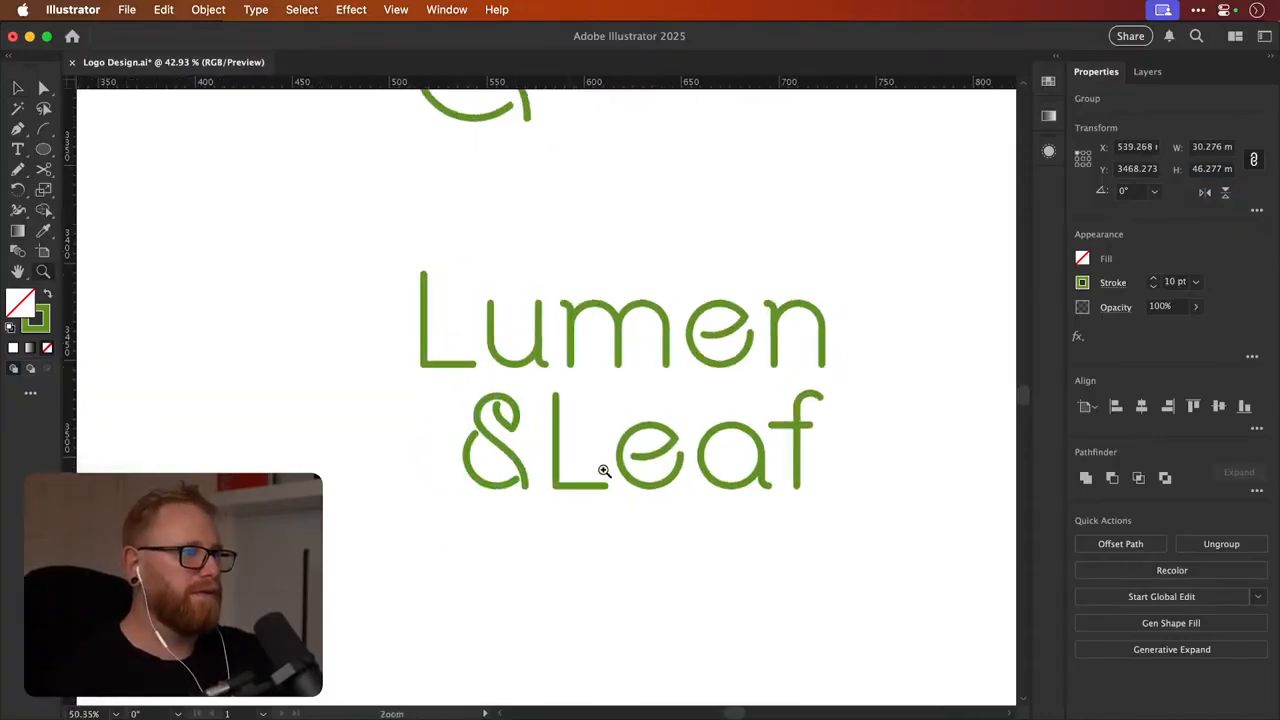
{"action": "left_click_drag", "start_coordinate": [474, 503], "coordinate": [448, 488]}
{"action": "scroll", "coordinate": [458, 458], "scroll_direction": "down", "scroll_amount": 8}
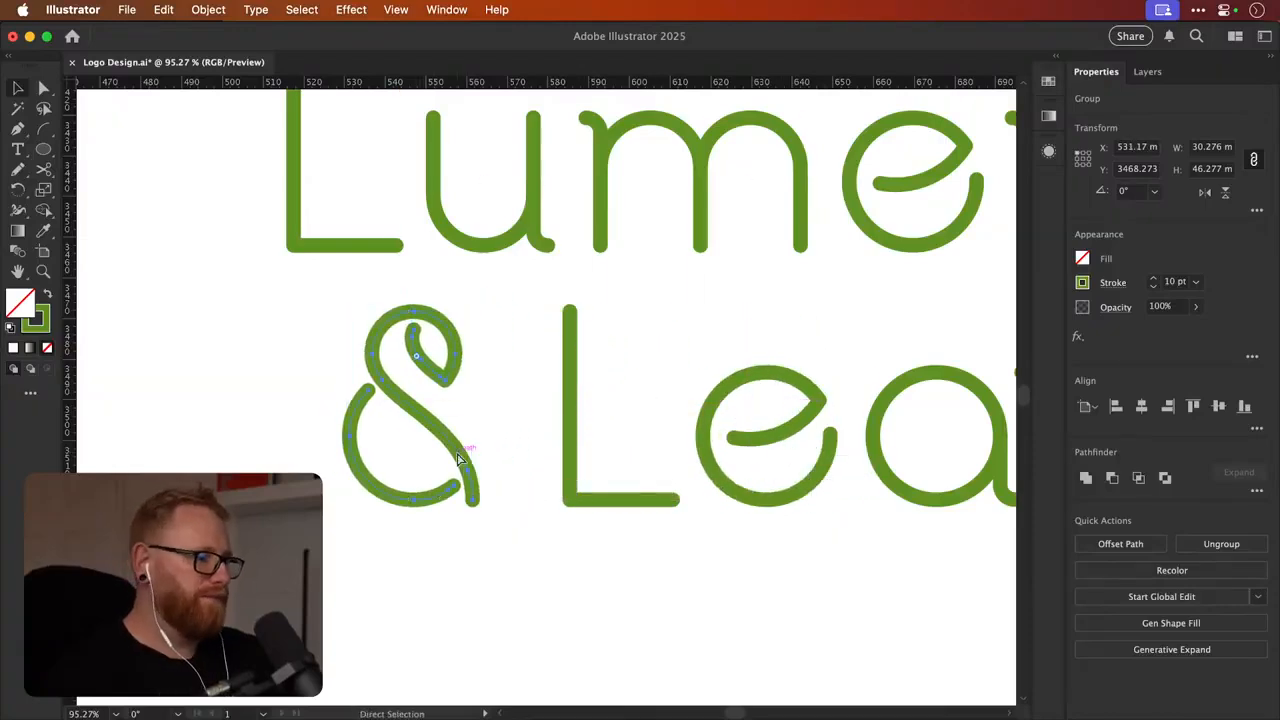
Copy the live Quicksand Lumen text from the upper variants to below the newest logo and insert "&" before its L
{"action": "scroll", "coordinate": [450, 480], "scroll_direction": "up", "scroll_amount": 3}
{"action": "scroll", "coordinate": [434, 507], "scroll_direction": "right", "scroll_amount": 6}
{"action": "scroll", "coordinate": [434, 507], "scroll_direction": "up", "scroll_amount": 5}
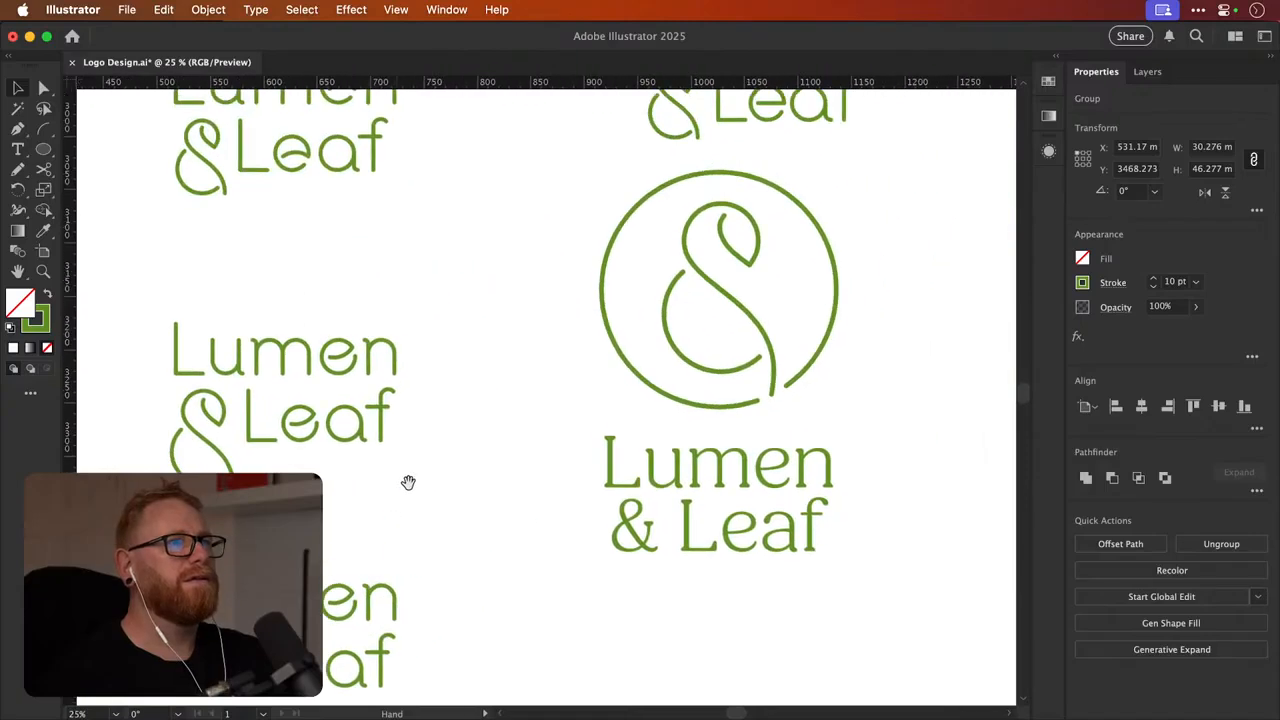
{"action": "left_click", "coordinate": [585, 196]}
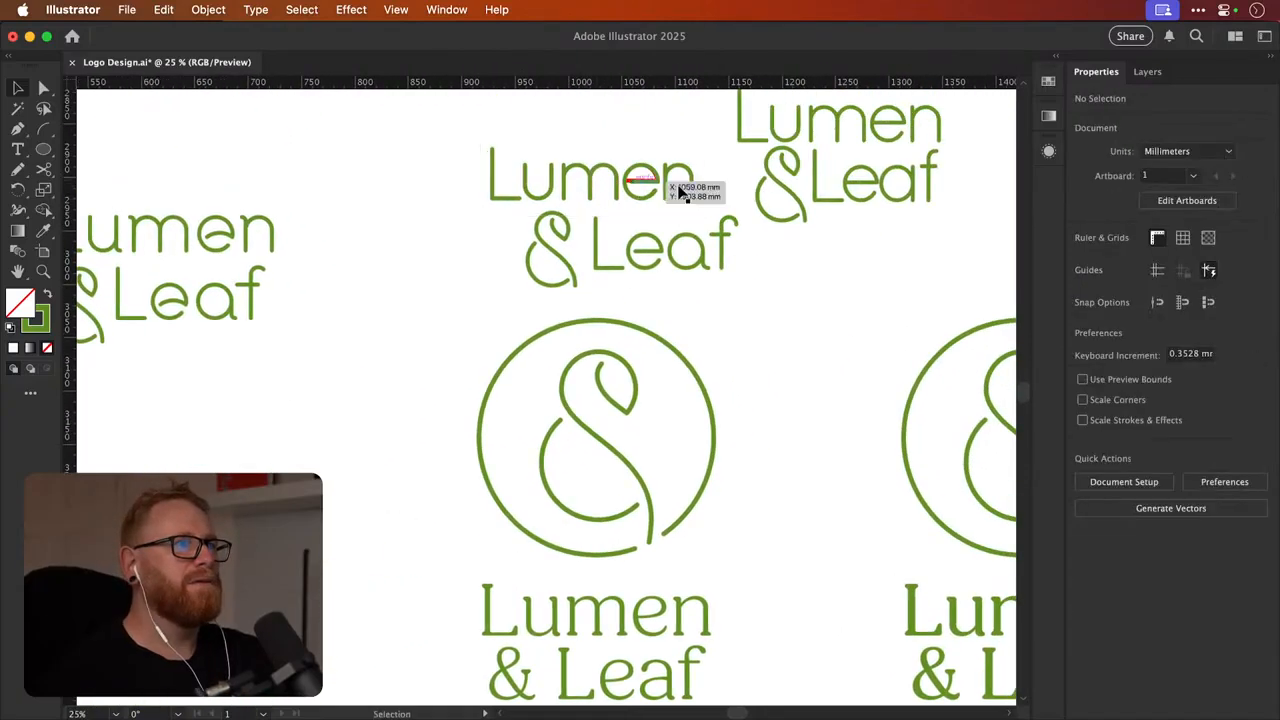
{"action": "left_click_drag", "start_coordinate": [776, 131], "coordinate": [746, 194]}
{"action": "left_click", "coordinate": [746, 194]}
{"action": "left_click_drag", "start_coordinate": [343, 680], "coordinate": [566, 344]}
{"action": "left_click_drag", "start_coordinate": [424, 632], "coordinate": [557, 395]}
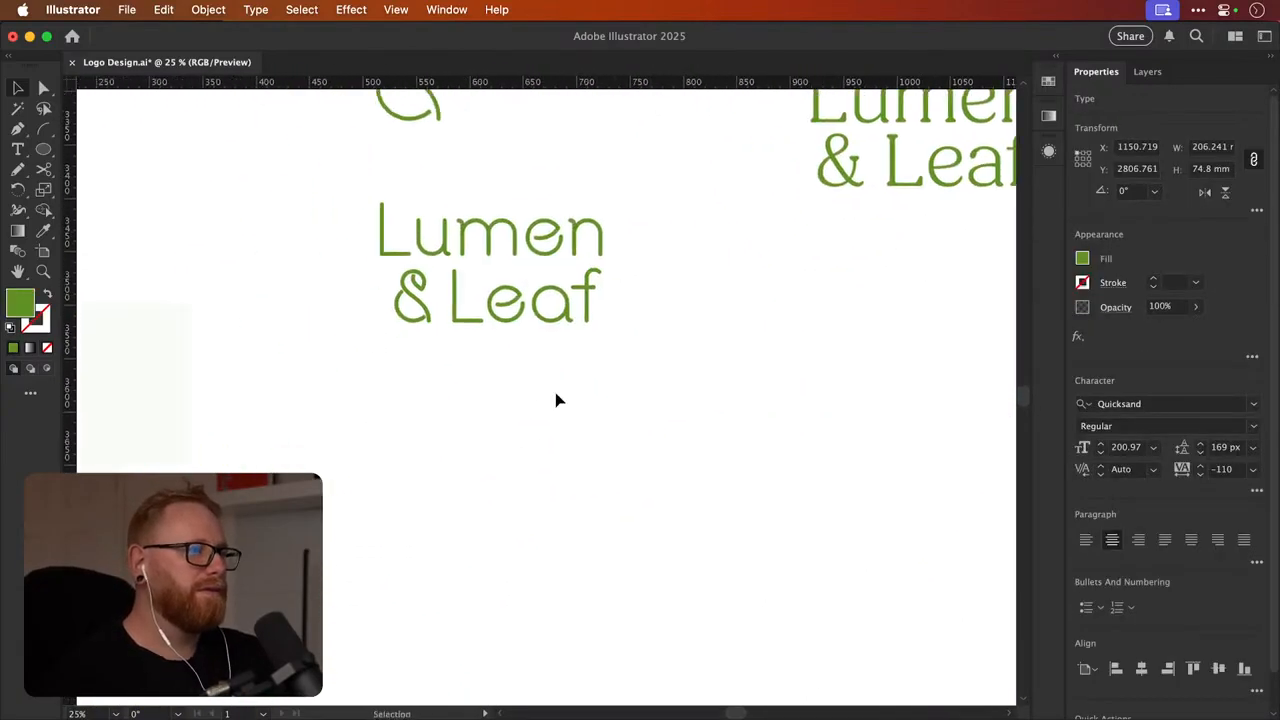
{"action": "left_click_drag", "start_coordinate": [475, 475], "coordinate": [655, 505]}
{"action": "key", "text": "super+v"}
{"action": "left_click_drag", "start_coordinate": [429, 433], "coordinate": [617, 496]}
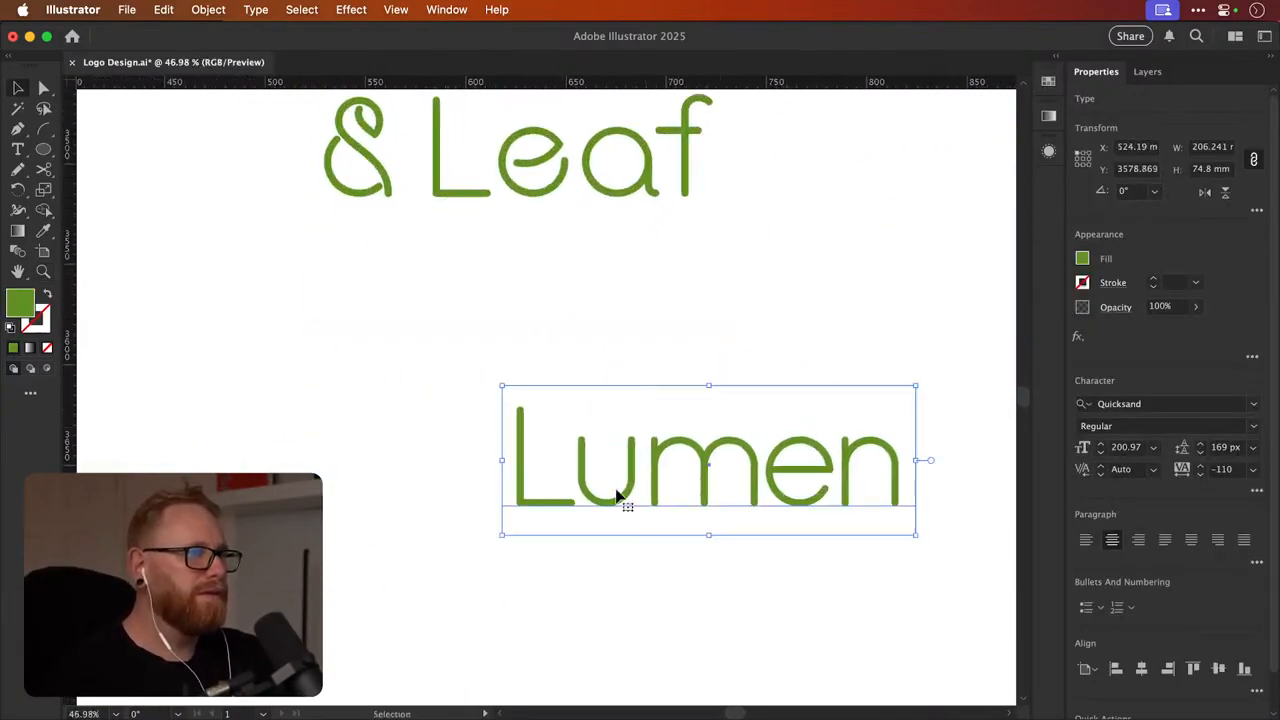
{"action": "double_click", "coordinate": [522, 492]}
{"action": "type", "text": "&"}
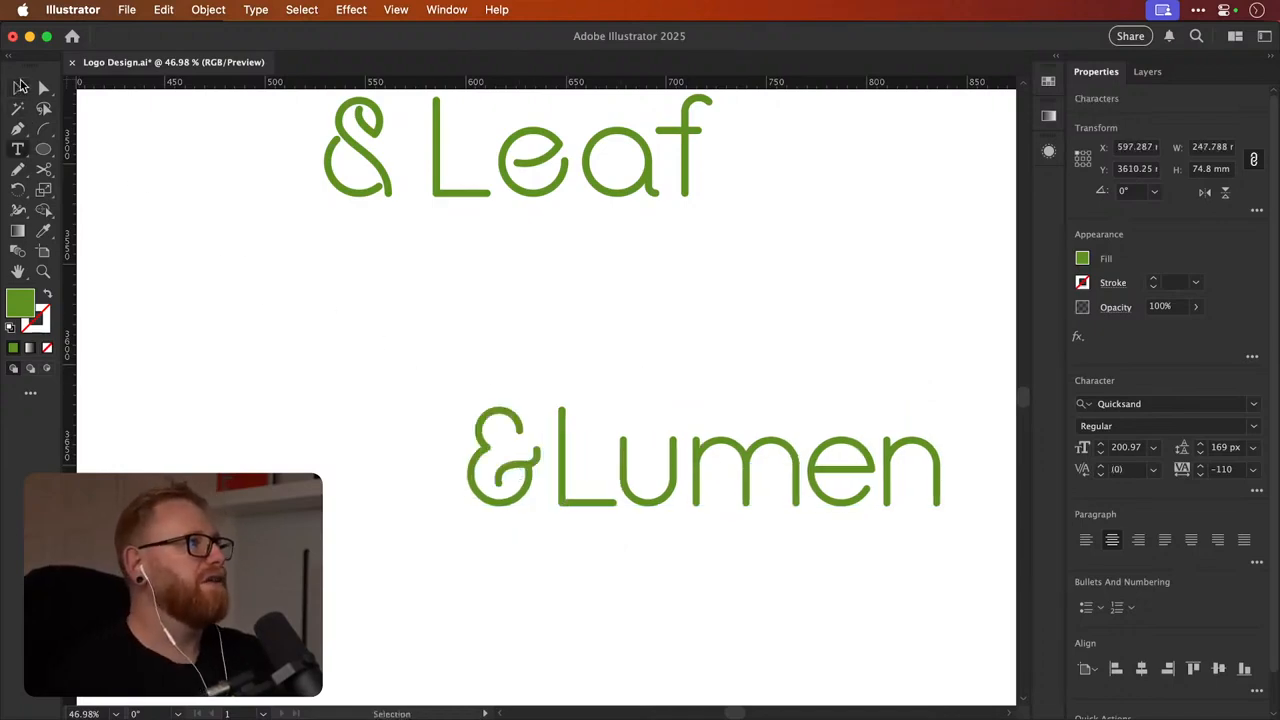
Nudge the word Leaf in the newest logo horizontally closer to its ampersand, to an X position of 574.78 mm
{"action": "left_click", "coordinate": [20, 87]}
{"action": "left_click_drag", "start_coordinate": [443, 329], "coordinate": [376, 523]}
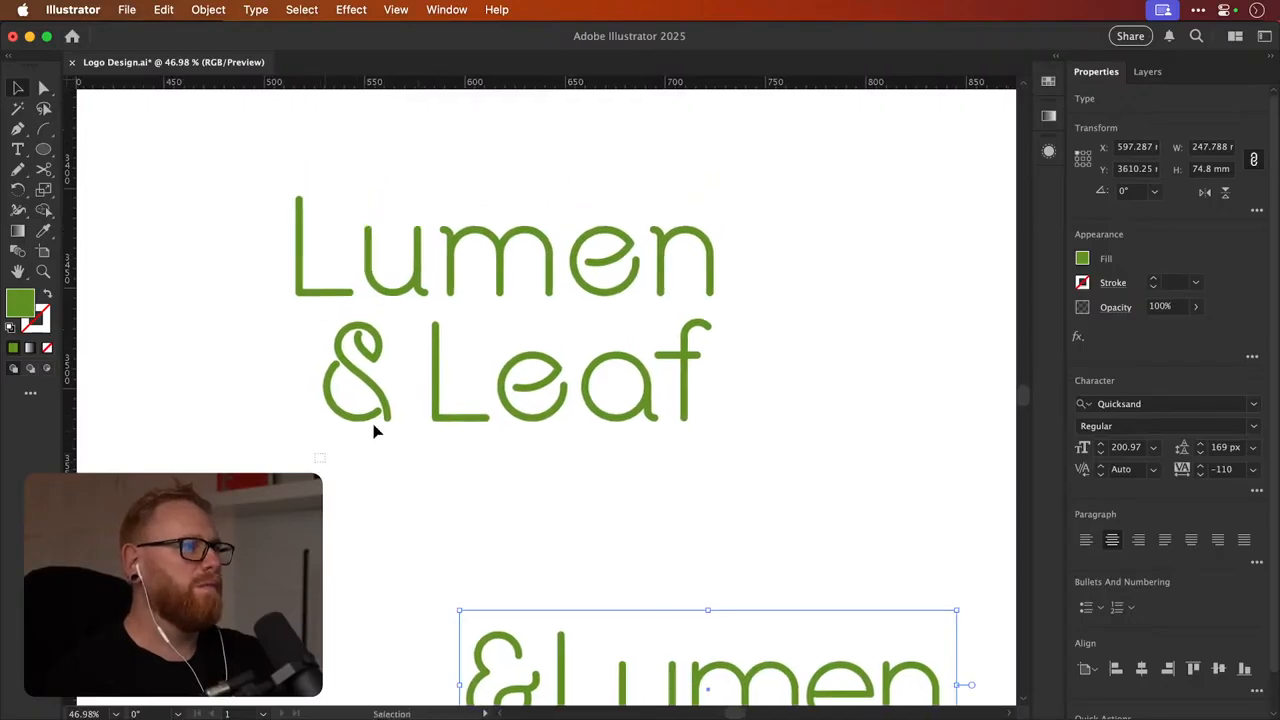
{"action": "left_click", "coordinate": [703, 340]}
{"action": "left_click_drag", "start_coordinate": [414, 491], "coordinate": [743, 334]}
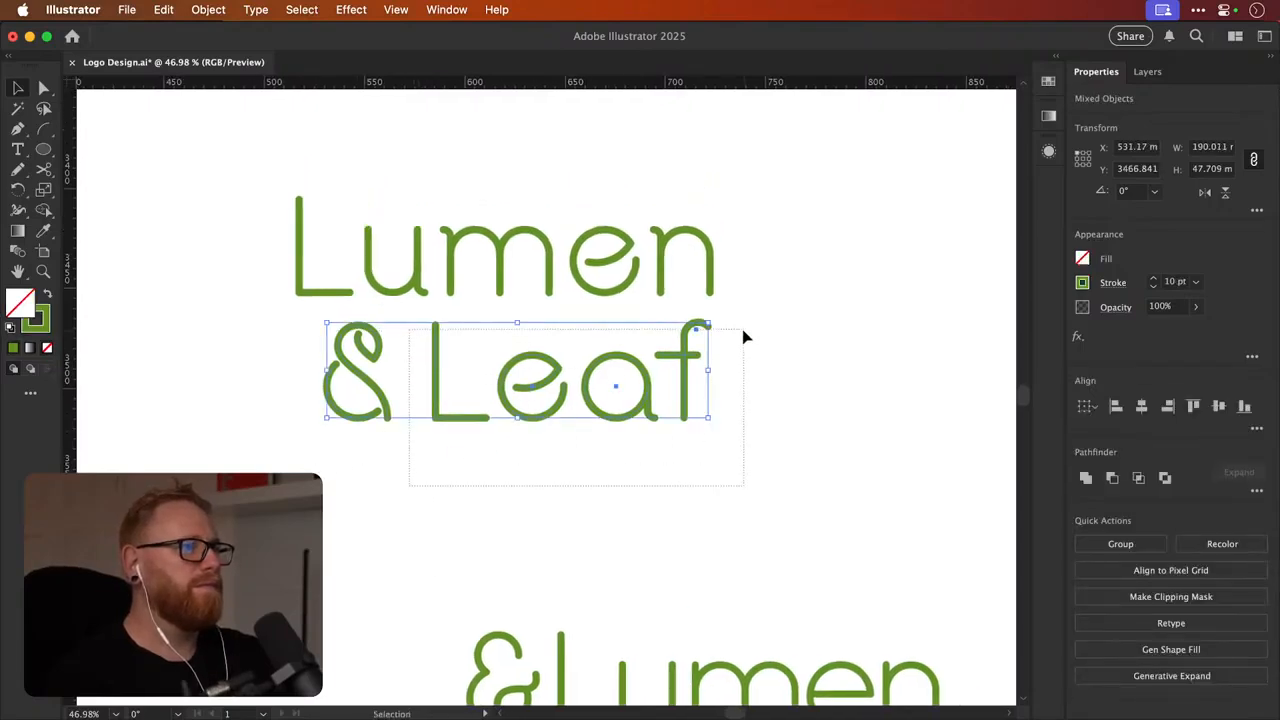
{"action": "scroll", "coordinate": [648, 314], "scroll_direction": "down", "scroll_amount": 3}
{"action": "key", "text": "shift+Left"}
{"action": "key", "text": "shift+Left"}
{"action": "key", "text": "shift+Left"}
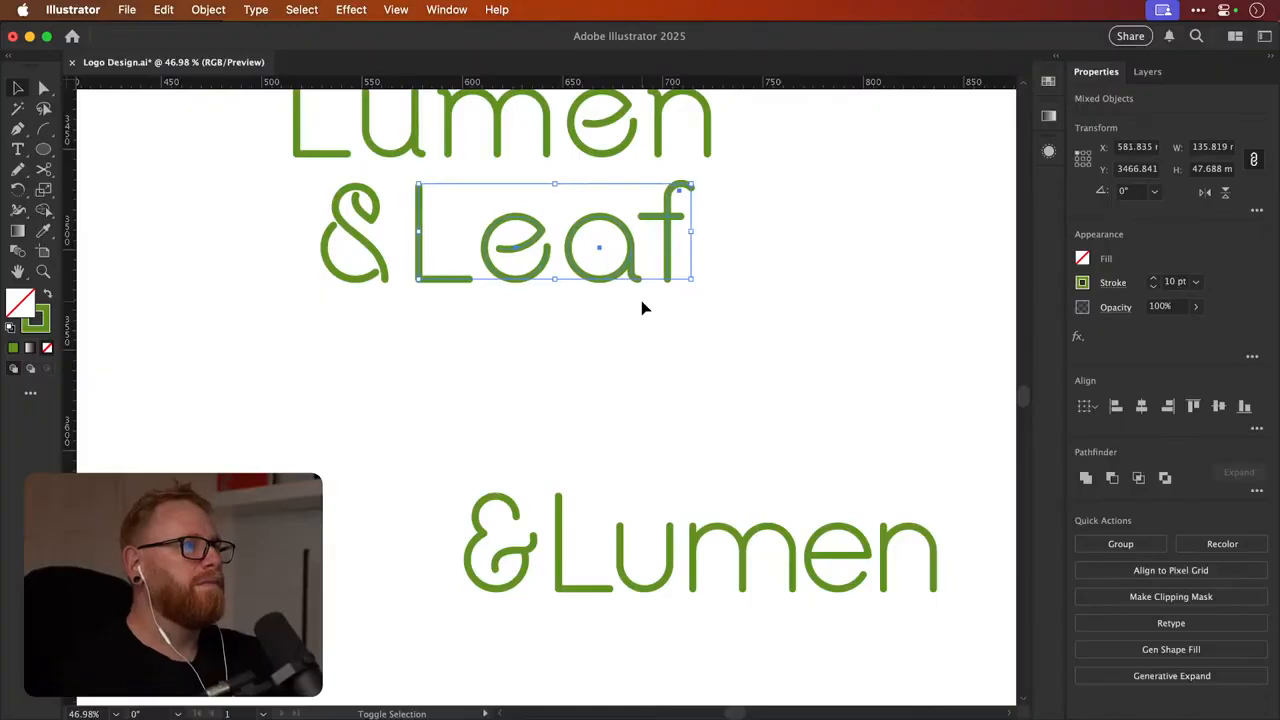
{"action": "left_click_drag", "start_coordinate": [530, 350], "coordinate": [491, 538]}
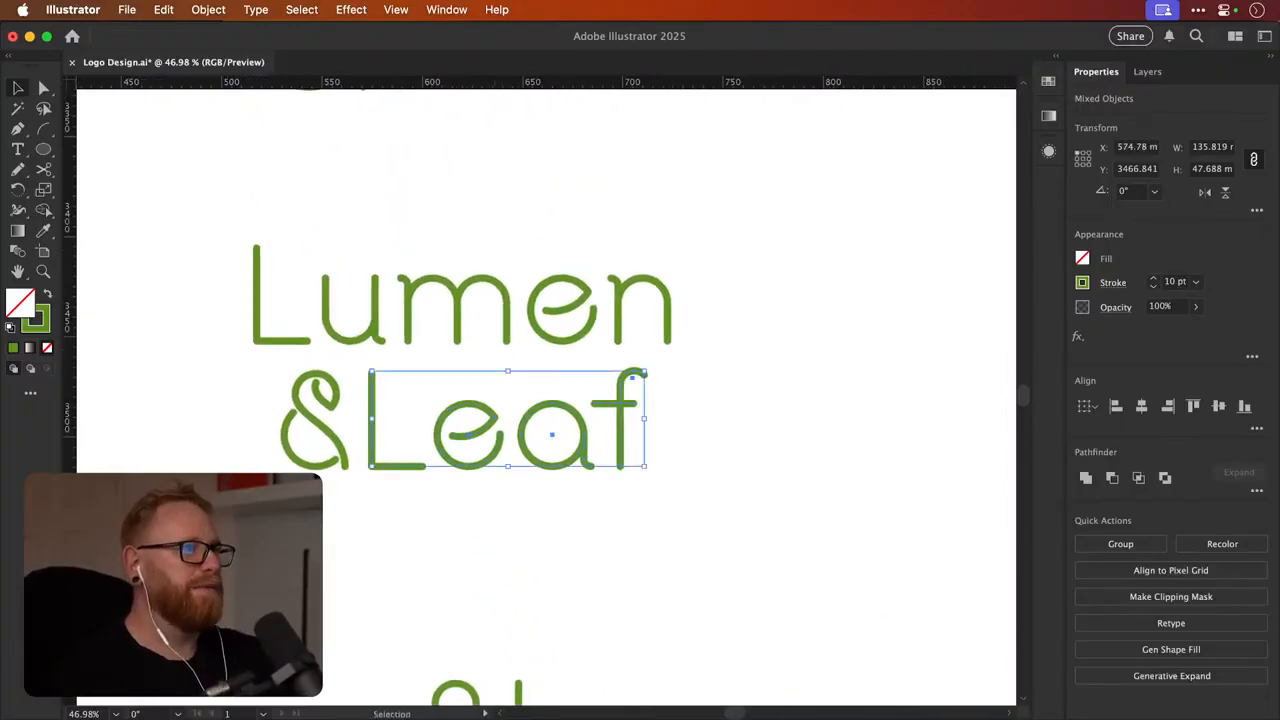
Nudge the ampersand and Leaf together under Lumen, to X 530.112 mm and Y 3464.018 mm
{"action": "left_click_drag", "start_coordinate": [227, 492], "coordinate": [690, 358]}
{"action": "key", "text": "shift+Up"}
{"action": "key", "text": "Up"}
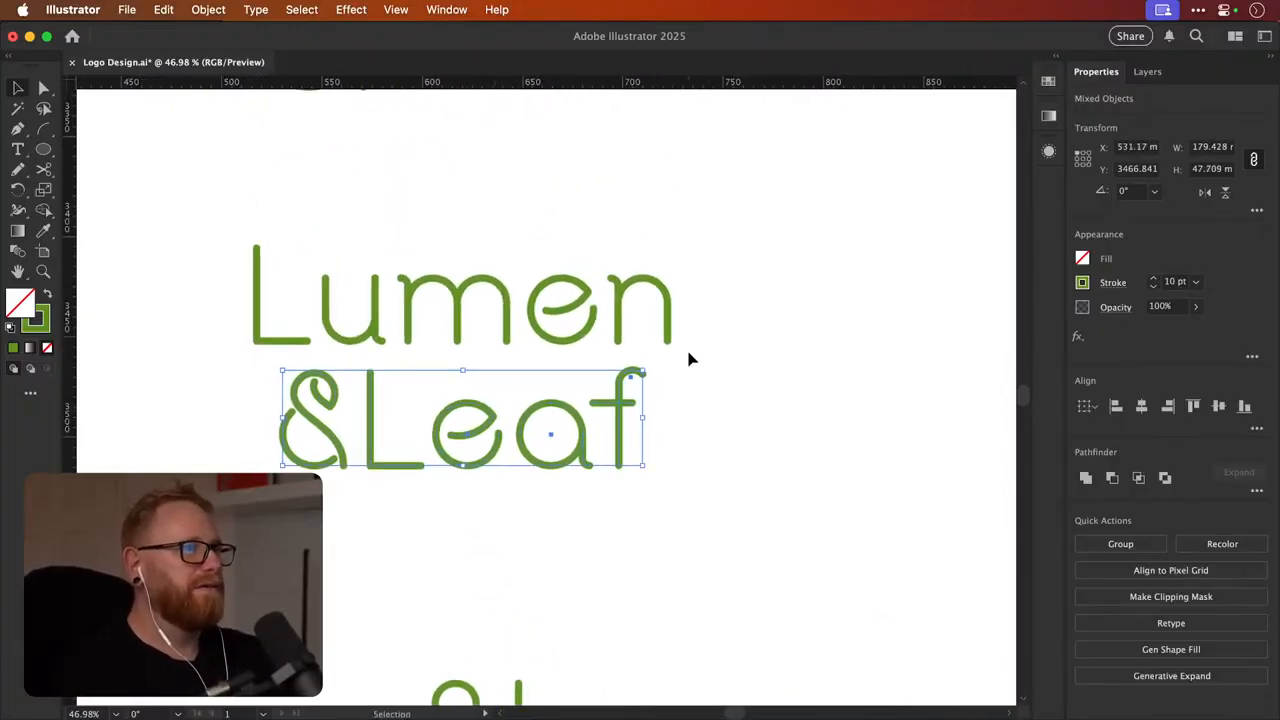
{"action": "key", "text": "Left"}
{"action": "key", "text": "Left"}
{"action": "key", "text": "Left"}
{"action": "key", "text": "Down"}
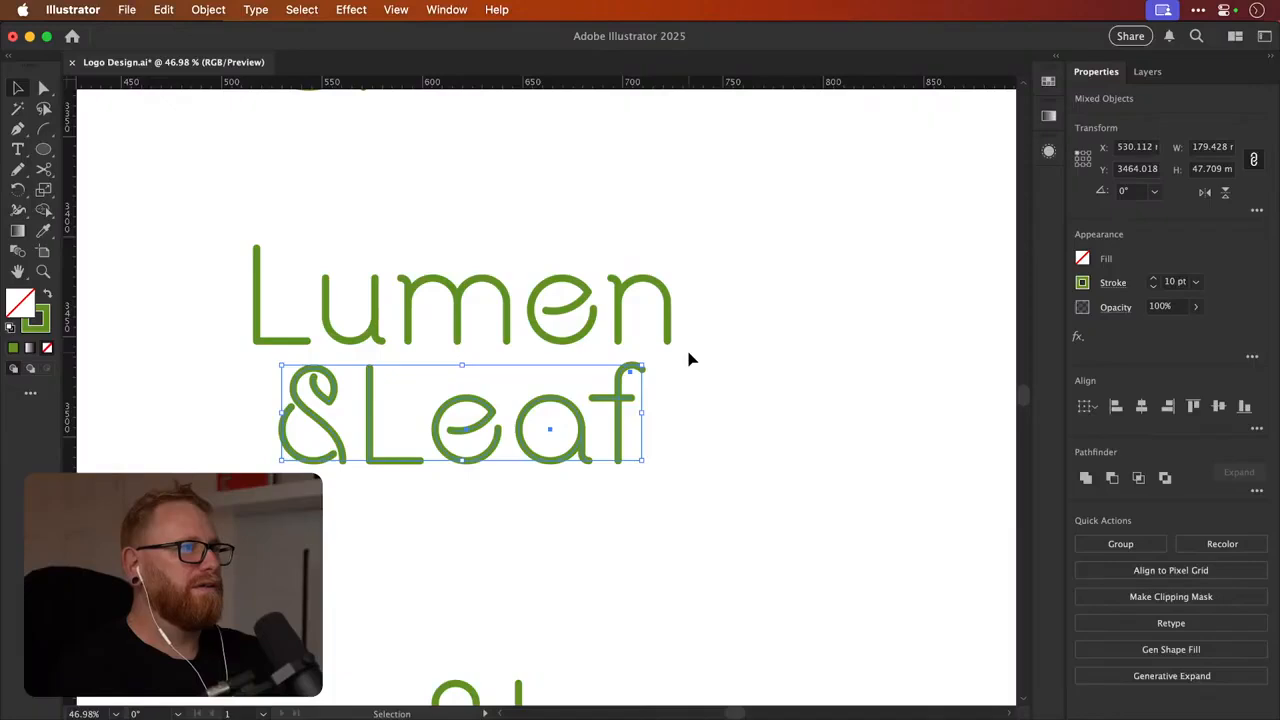
Reduce the stroke weight of the whole newest Lumen & Leaf logo to 8 pt
{"action": "left_click_drag", "start_coordinate": [186, 515], "coordinate": [709, 267]}
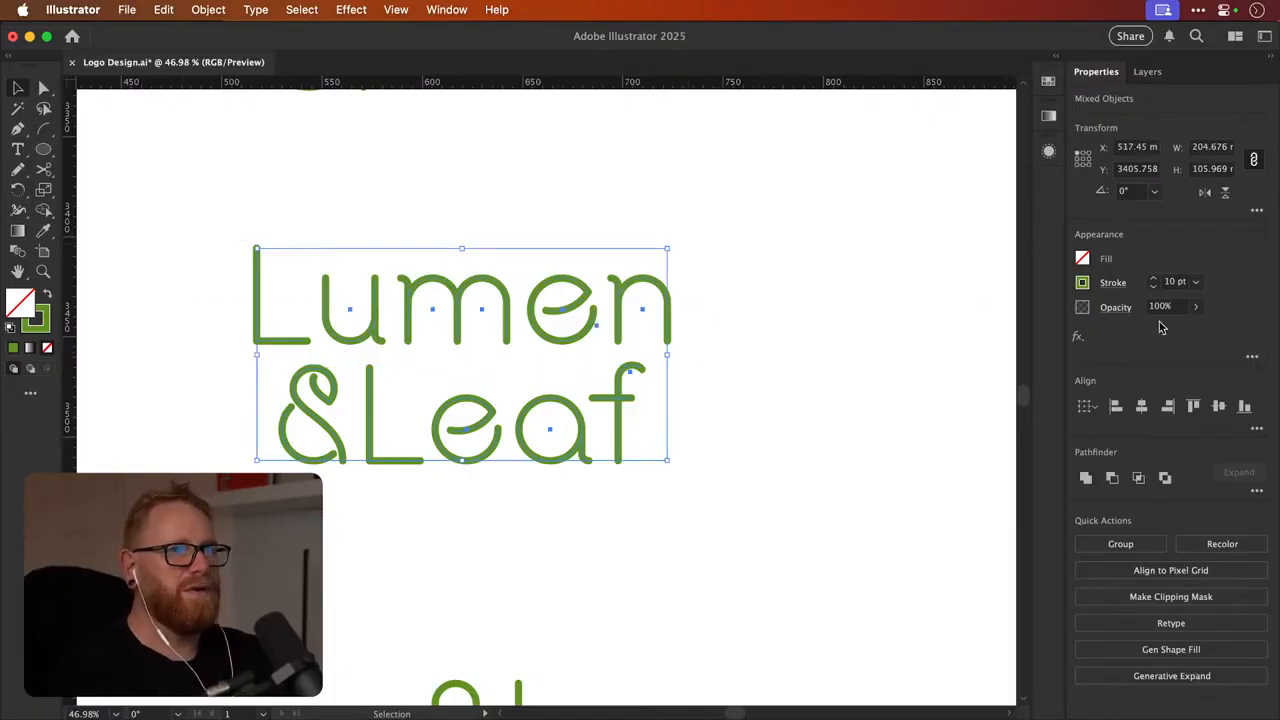
{"action": "left_click", "coordinate": [1153, 288]}
{"action": "left_click", "coordinate": [1153, 288]}
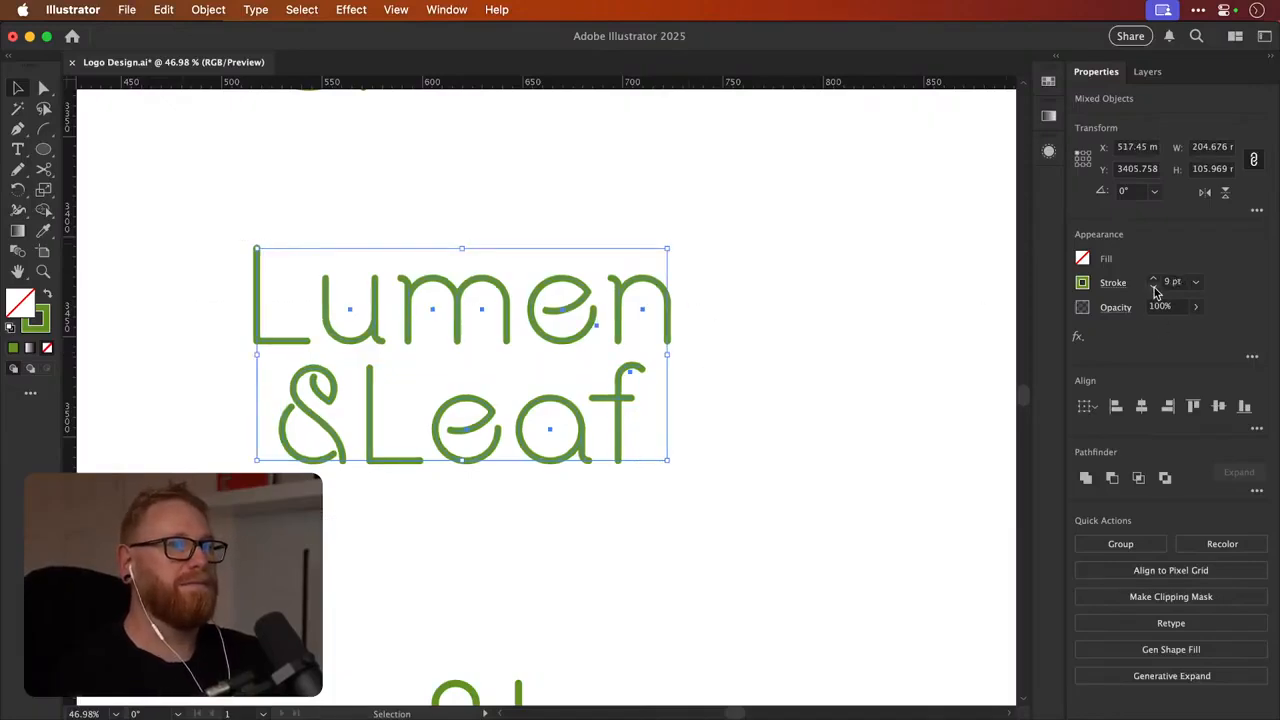
{"action": "left_click", "coordinate": [1153, 288]}
{"action": "left_click", "coordinate": [1153, 288]}
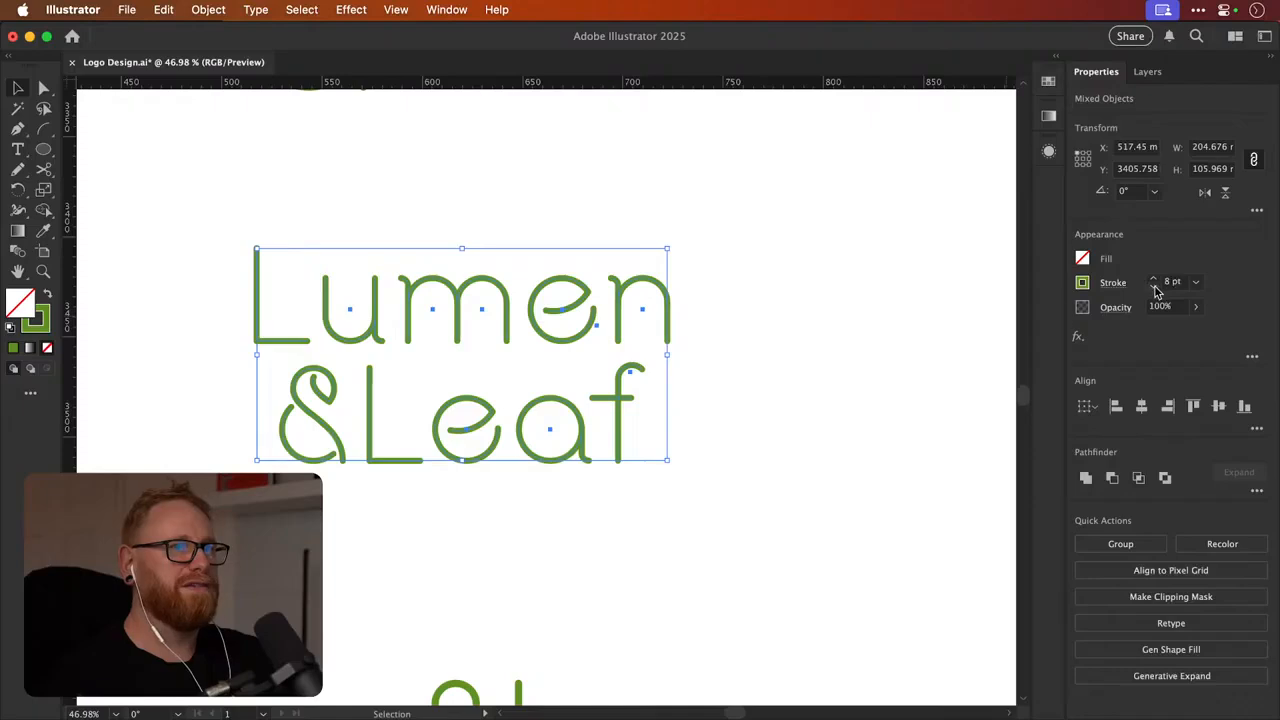
{"action": "left_click", "coordinate": [1153, 288]}
{"action": "left_click", "coordinate": [829, 354]}
Compare the thinner logo with the other stacked variants and the circular emblem versions at different zoom levels
{"action": "key", "text": "super+minus"}
{"action": "key", "text": "super+minus"}
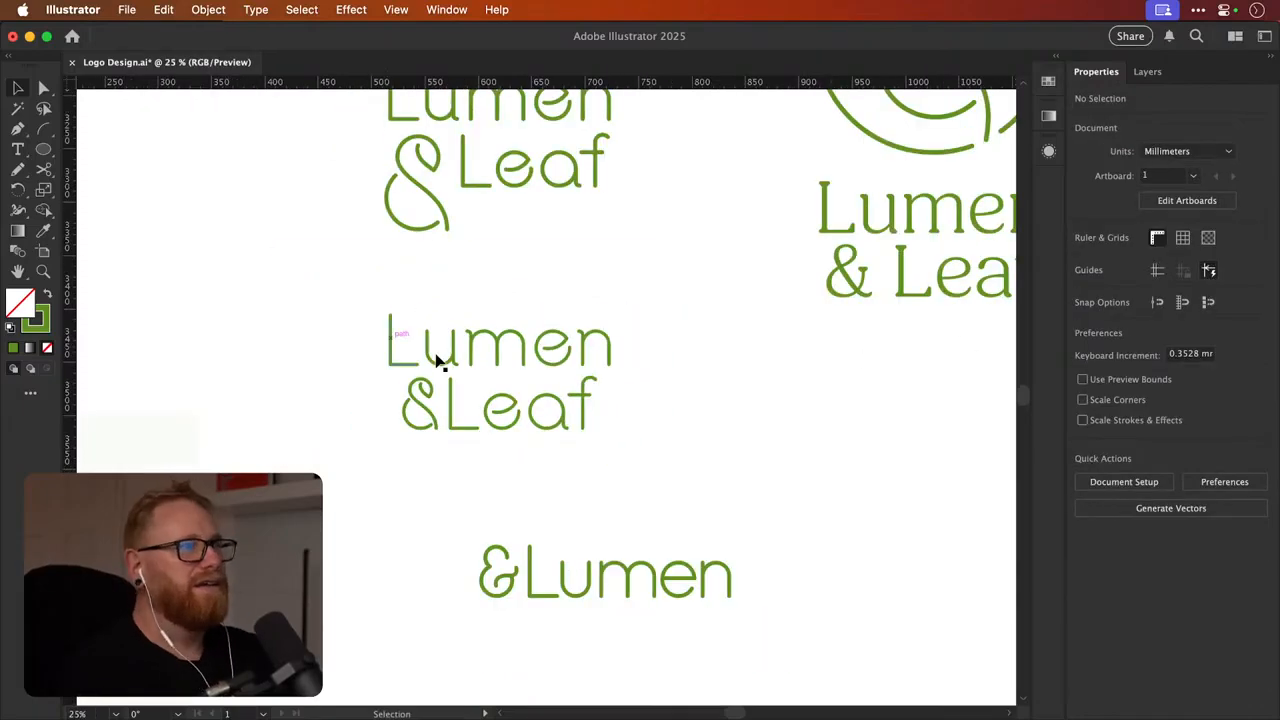
{"action": "left_click_drag", "start_coordinate": [482, 404], "coordinate": [523, 388]}
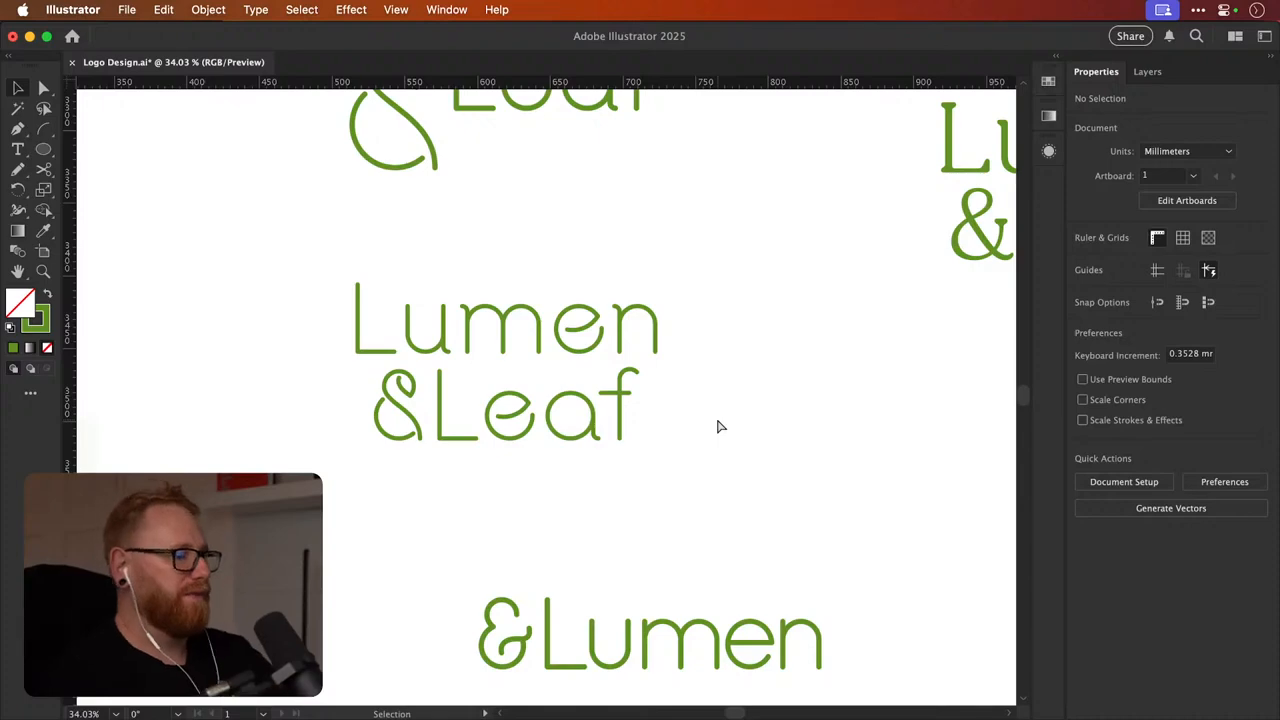
{"action": "key", "text": "super+minus"}
{"action": "left_click_drag", "start_coordinate": [624, 385], "coordinate": [516, 501]}
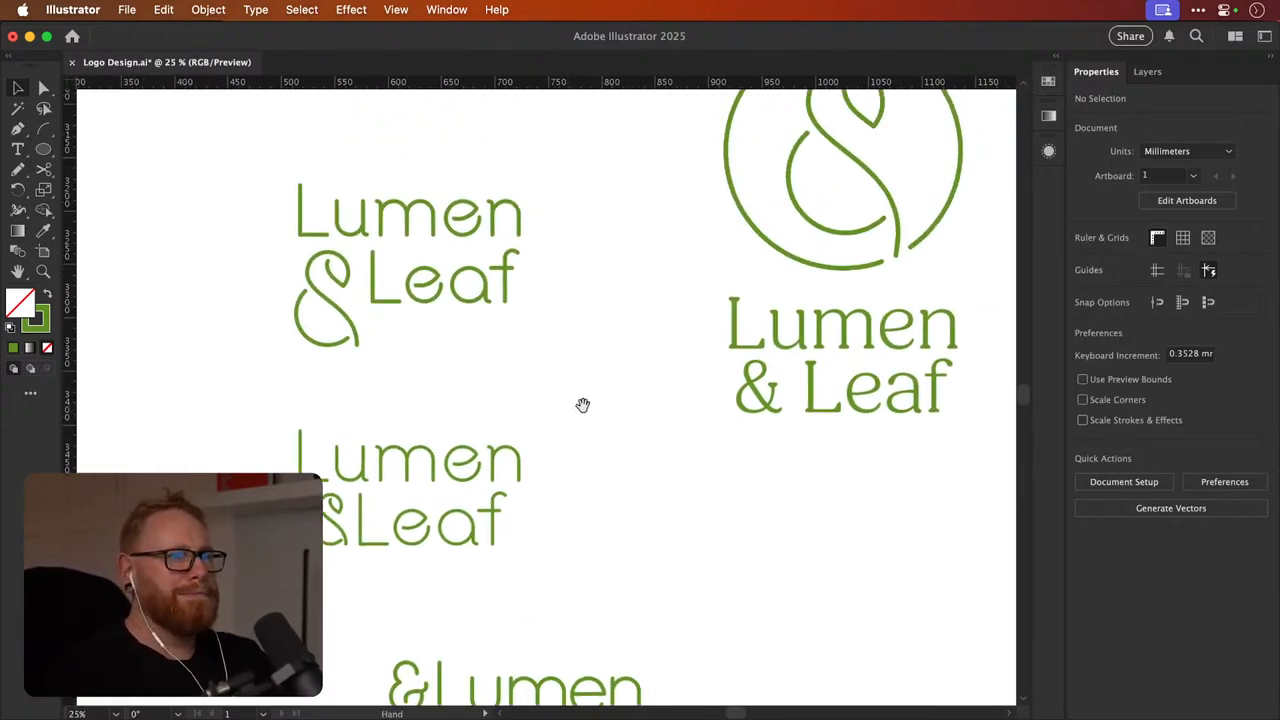
{"action": "left_click_drag", "start_coordinate": [583, 404], "coordinate": [536, 444]}
{"action": "key", "text": "super+minus"}
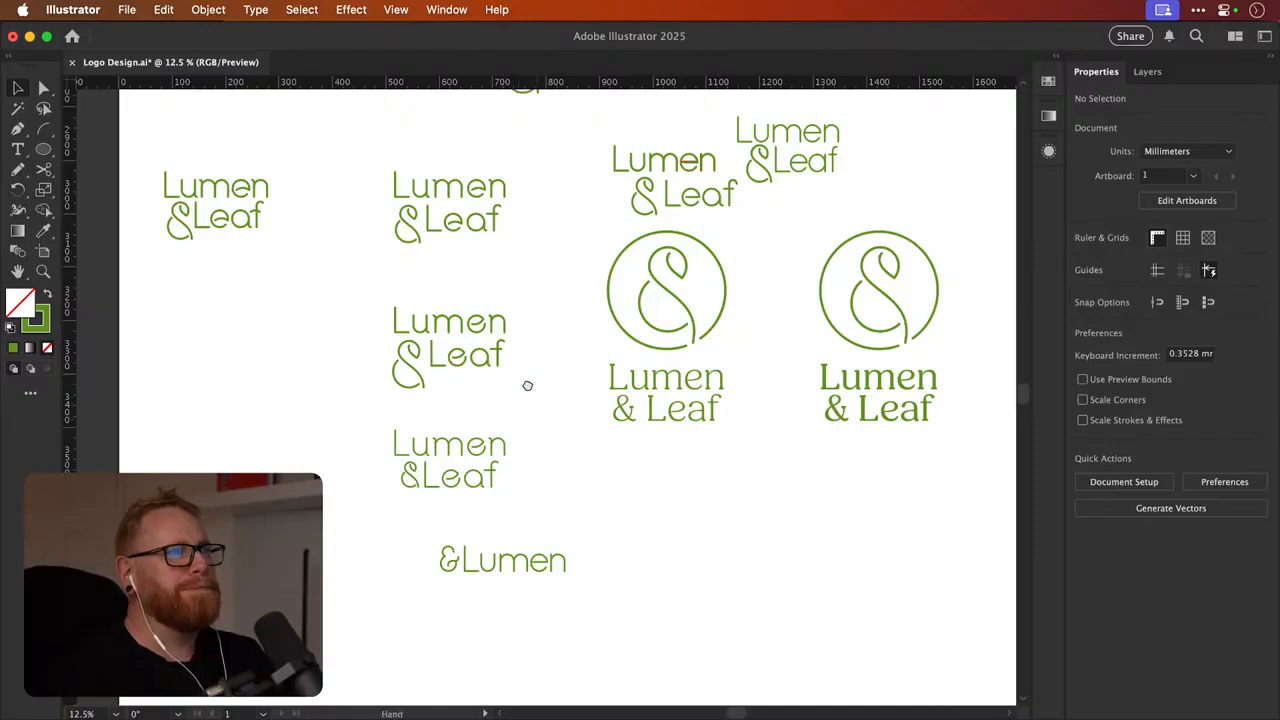
{"action": "left_click_drag", "start_coordinate": [527, 385], "coordinate": [468, 349]}
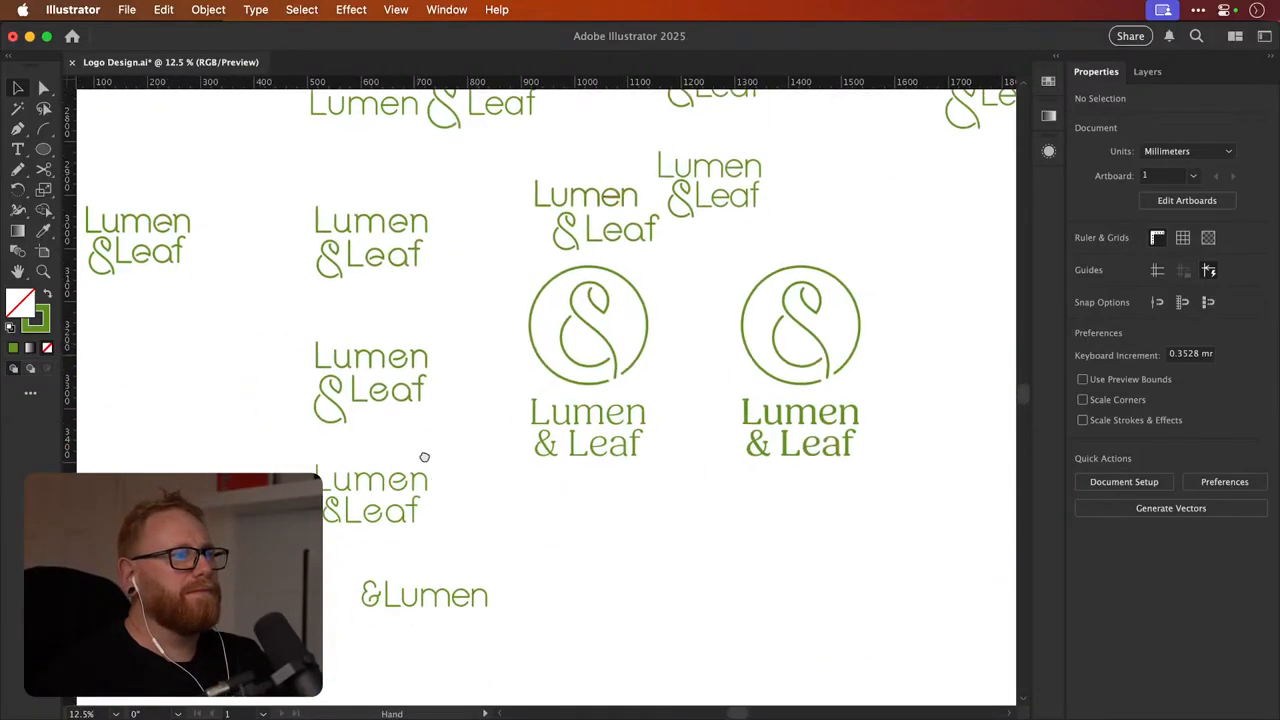
{"action": "left_click_drag", "start_coordinate": [428, 432], "coordinate": [468, 356]}
{"action": "key", "text": "z"}
{"action": "left_click_drag", "start_coordinate": [387, 436], "coordinate": [611, 337]}
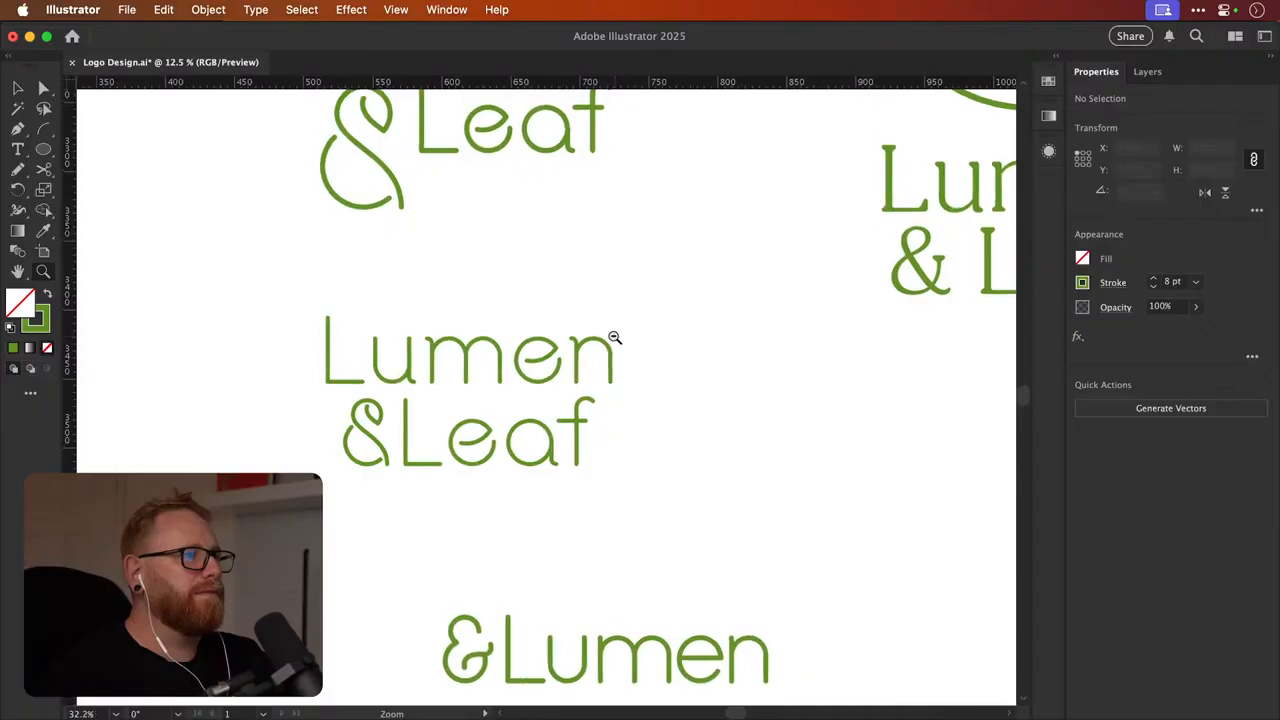
{"action": "key", "text": "v"}
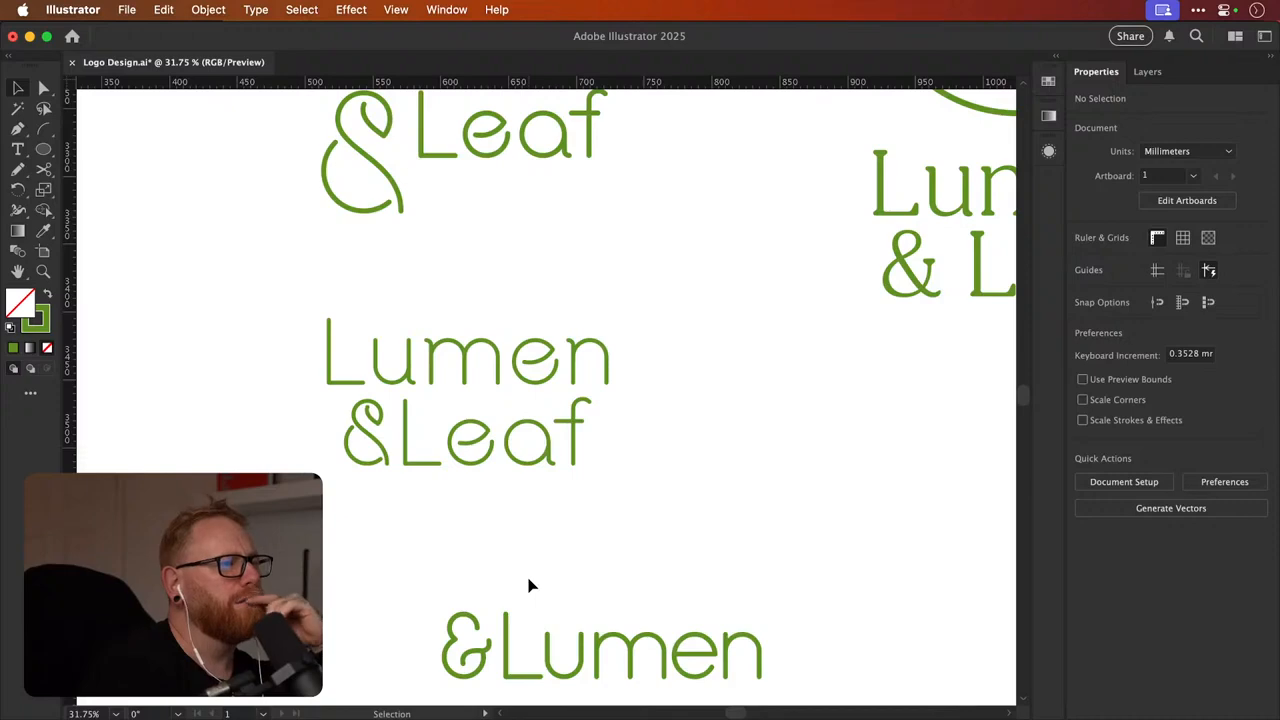
Enlarge the newest logo's ampersand proportionally from its upper right corner so its bowl drops below Leaf's baseline
{"action": "left_click", "coordinate": [355, 438]}
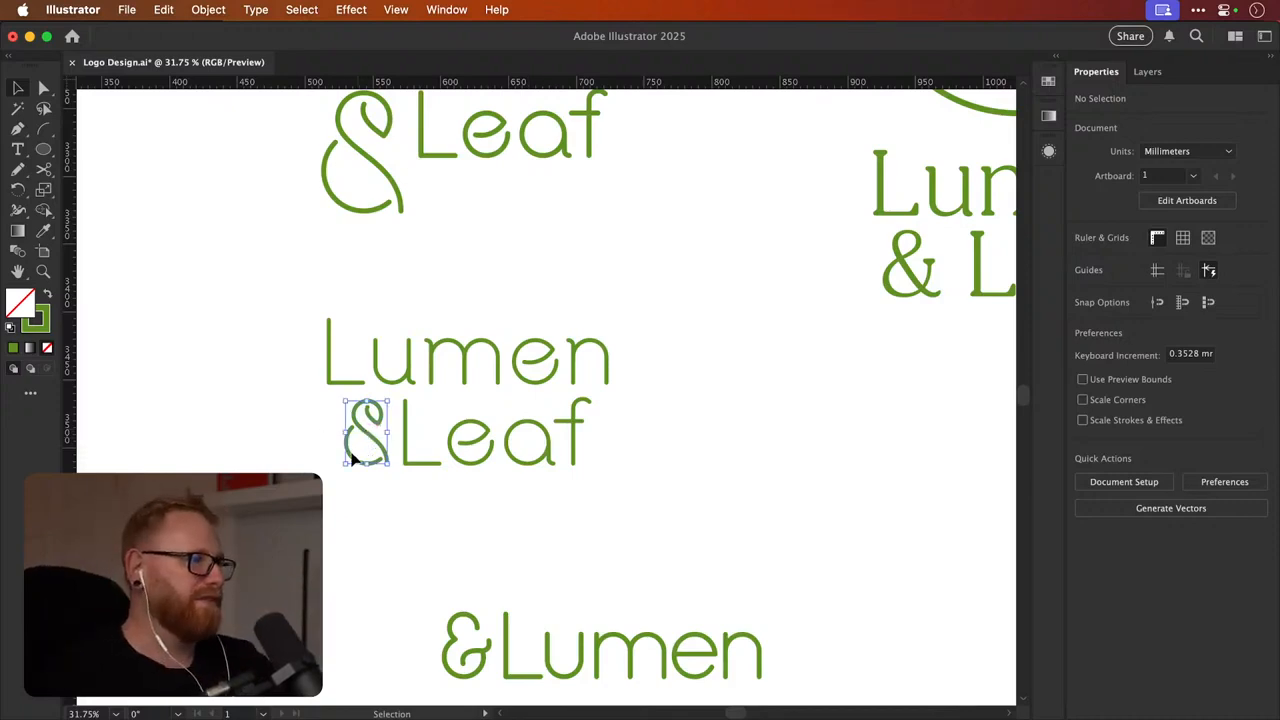
{"action": "left_click_drag", "start_coordinate": [345, 464], "coordinate": [333, 494]}
Try shifting Leaf up and right to overlap Lumen's line with the ampersand tucked beside it, and undo both moves
{"action": "left_click", "coordinate": [406, 446]}
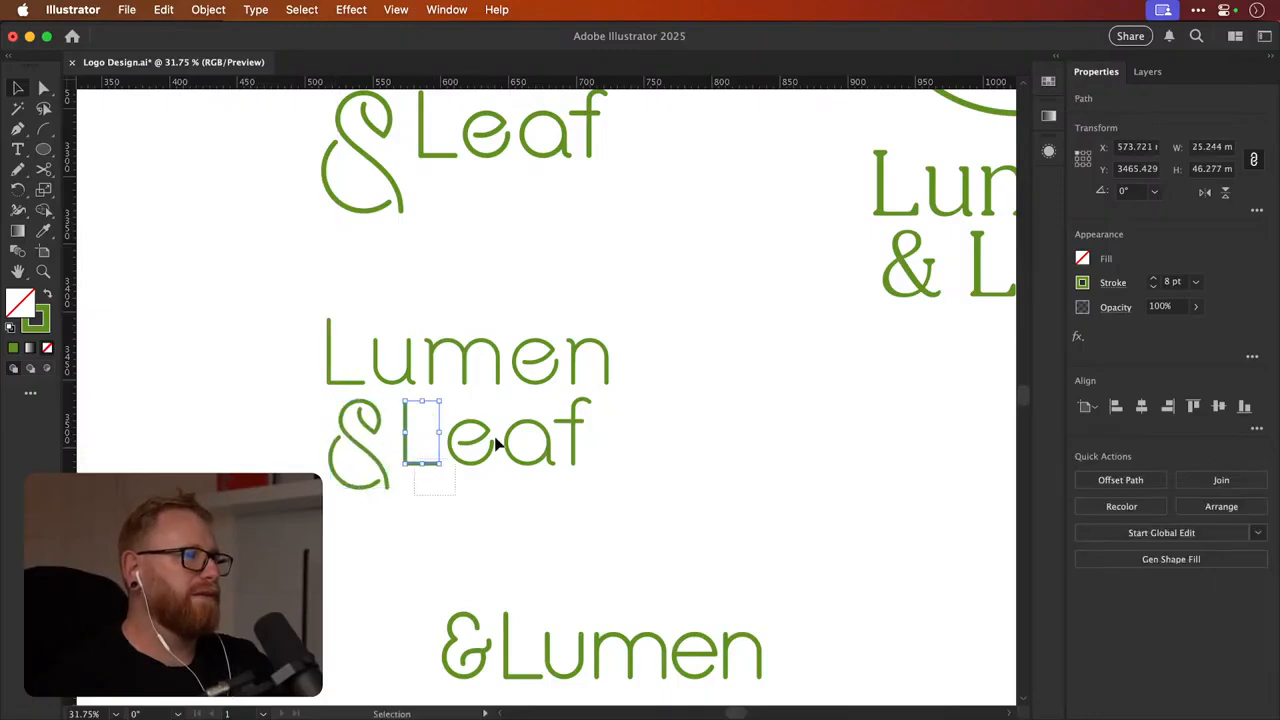
{"action": "left_click", "coordinate": [586, 409], "text": "shift"}
{"action": "left_click_drag", "start_coordinate": [571, 414], "coordinate": [614, 390]}
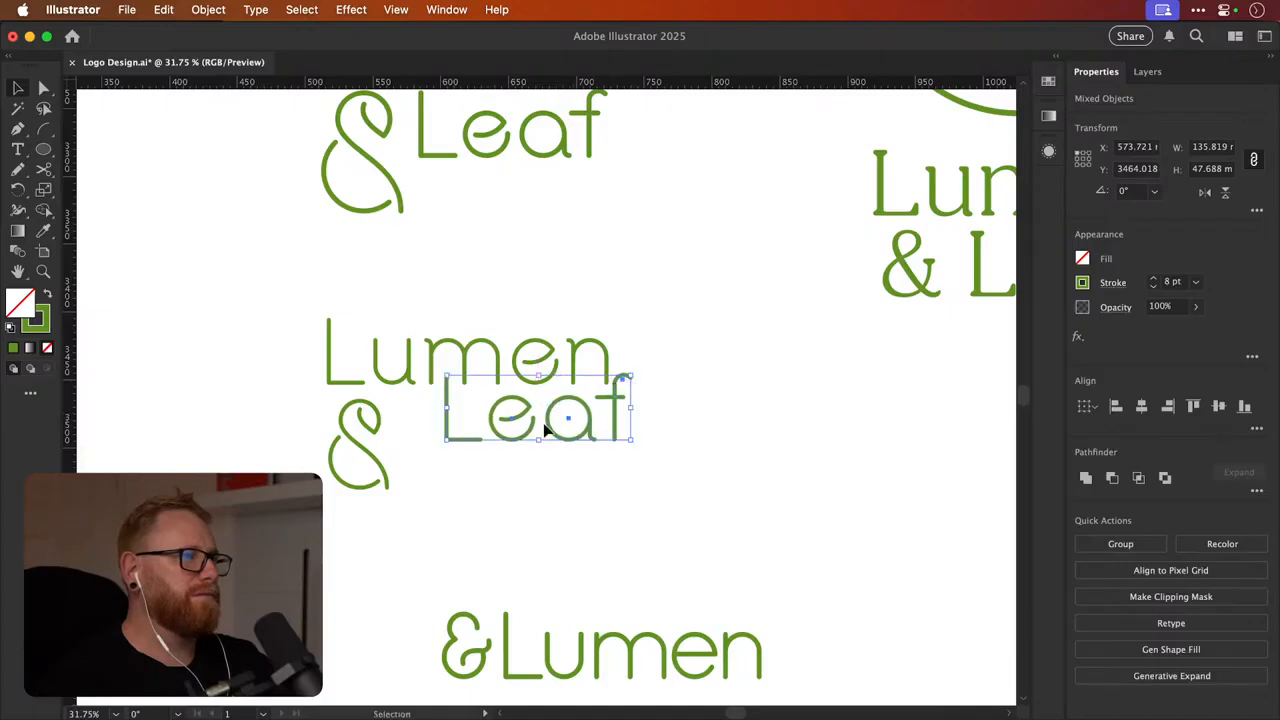
{"action": "left_click_drag", "start_coordinate": [389, 470], "coordinate": [436, 458]}
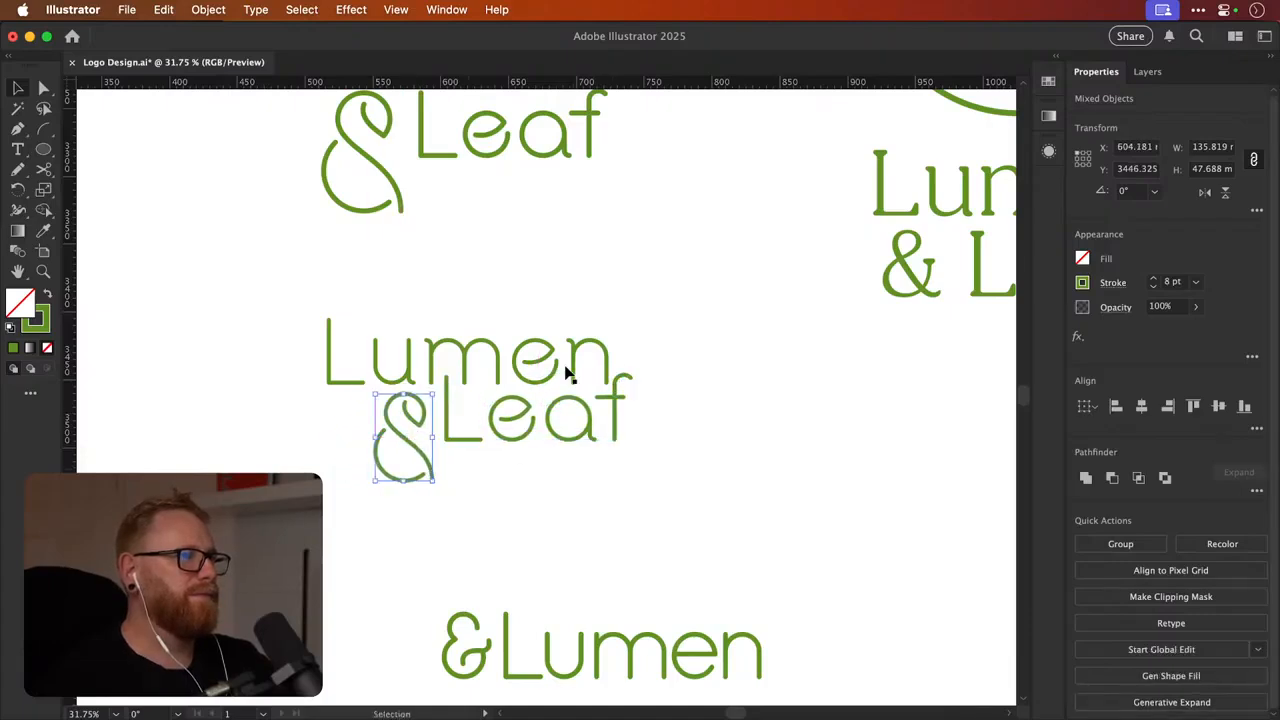
{"action": "key", "text": "a"}
{"action": "key", "text": "super+z"}
{"action": "key", "text": "super+z"}
{"action": "left_click", "coordinate": [708, 311]}
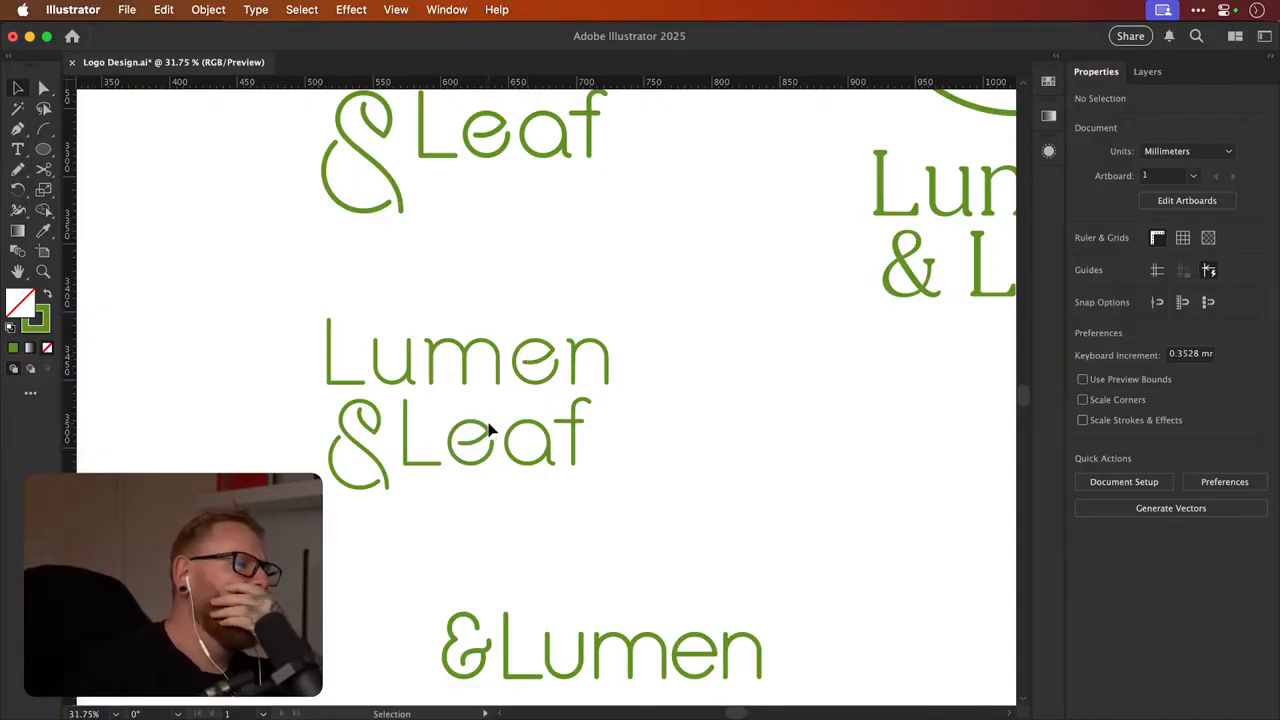
Try a horizontal Pen line between Lumen and Leaf in the newest logo and delete it
{"action": "key", "text": "p"}
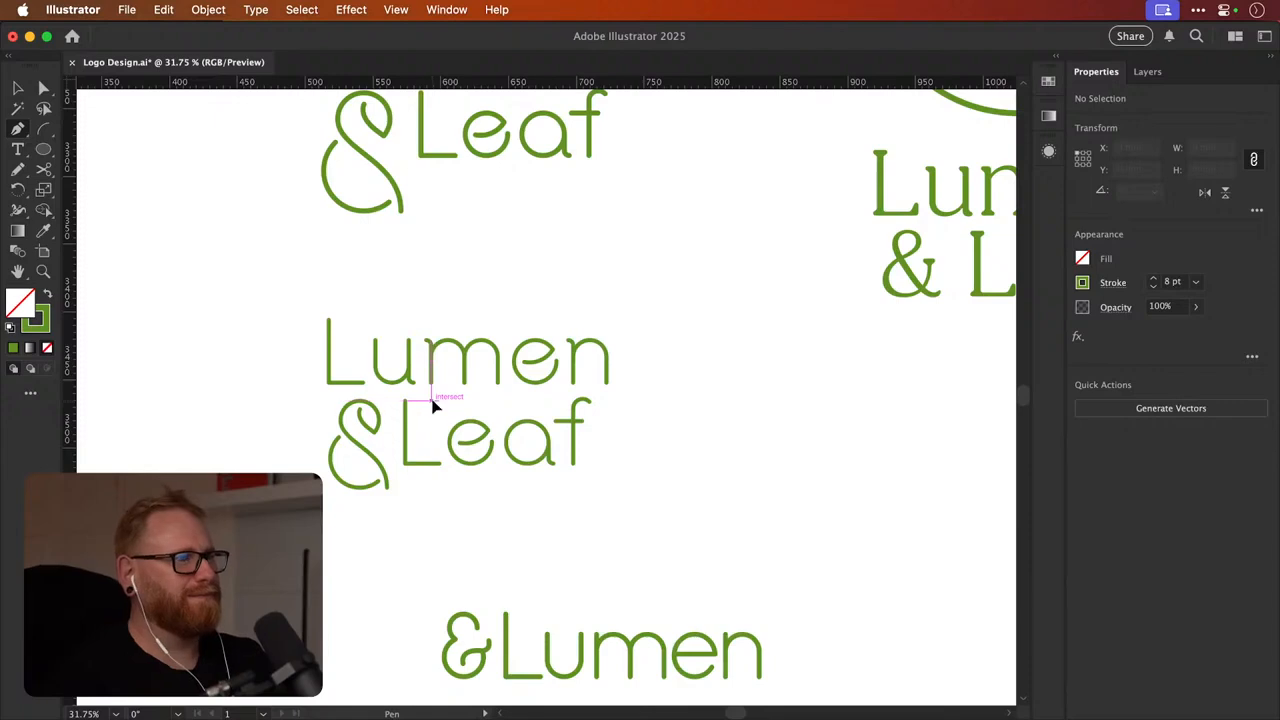
{"action": "left_click", "coordinate": [432, 400]}
{"action": "left_click", "coordinate": [550, 401]}
{"action": "key", "text": "v"}
{"action": "left_click", "coordinate": [669, 386]}
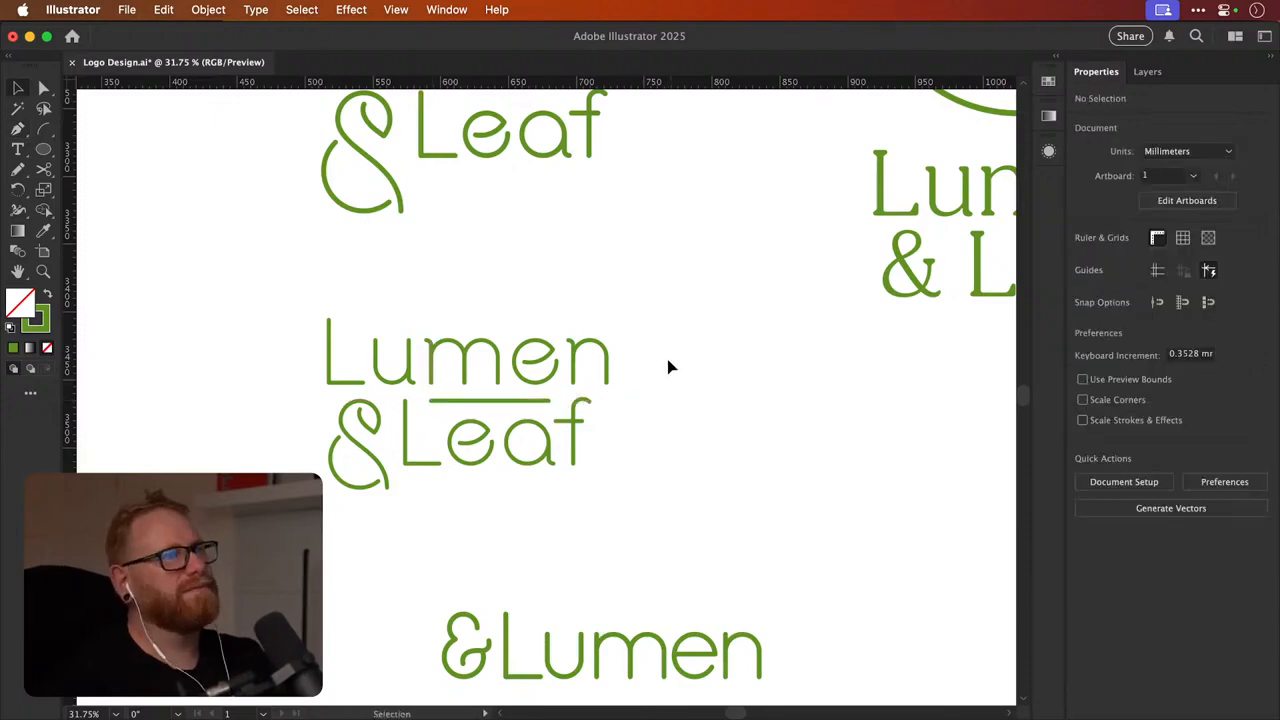
{"action": "scroll", "coordinate": [660, 363], "scroll_direction": "up", "scroll_amount": 2}
{"action": "scroll", "coordinate": [660, 363], "scroll_direction": "left", "scroll_amount": 2}
{"action": "left_click", "coordinate": [540, 425]}
{"action": "key", "text": "Delete"}
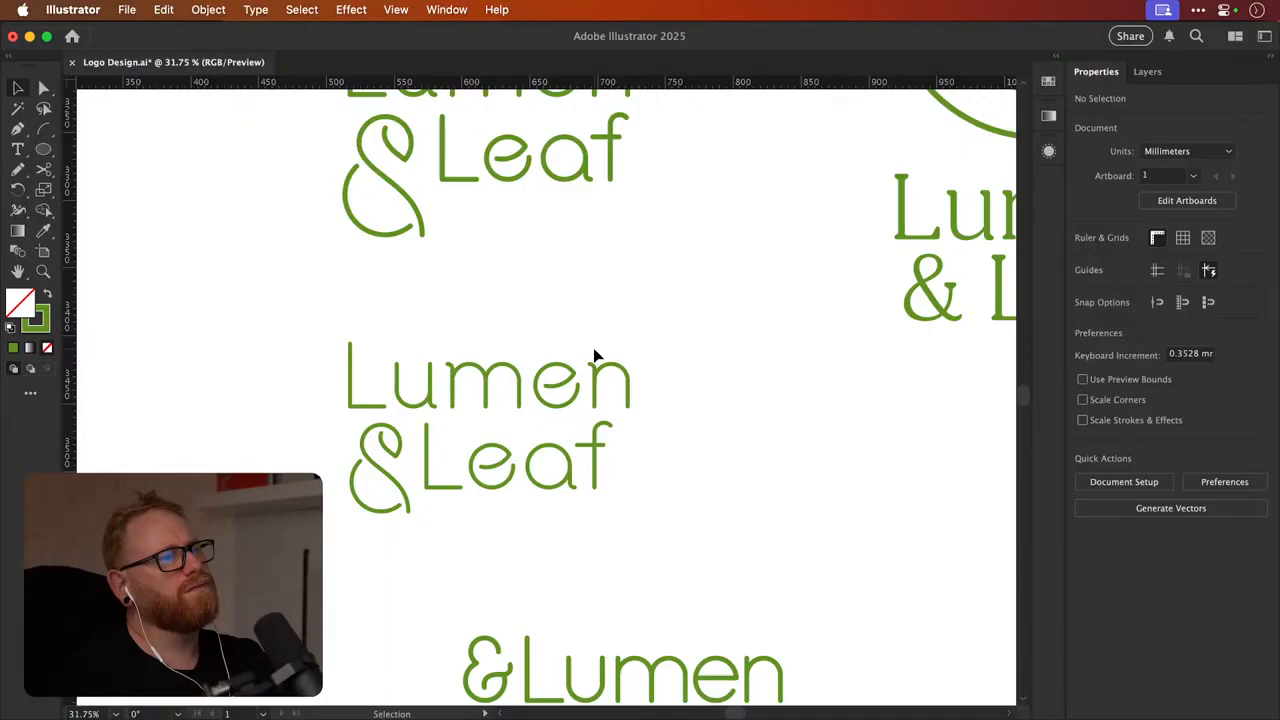
Select the ampersand and Leaf together in the newest logo
{"action": "scroll", "coordinate": [593, 355], "scroll_direction": "down", "scroll_amount": 4}
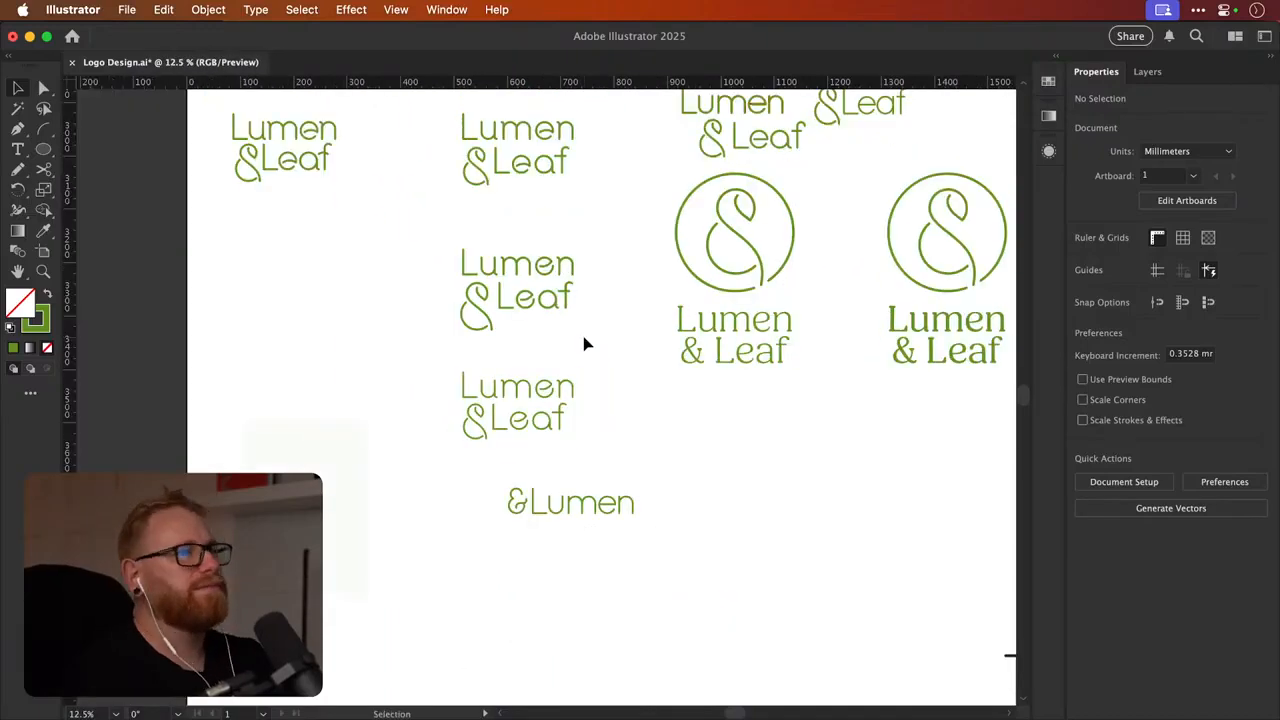
{"action": "left_click_drag", "start_coordinate": [540, 393], "coordinate": [492, 413]}
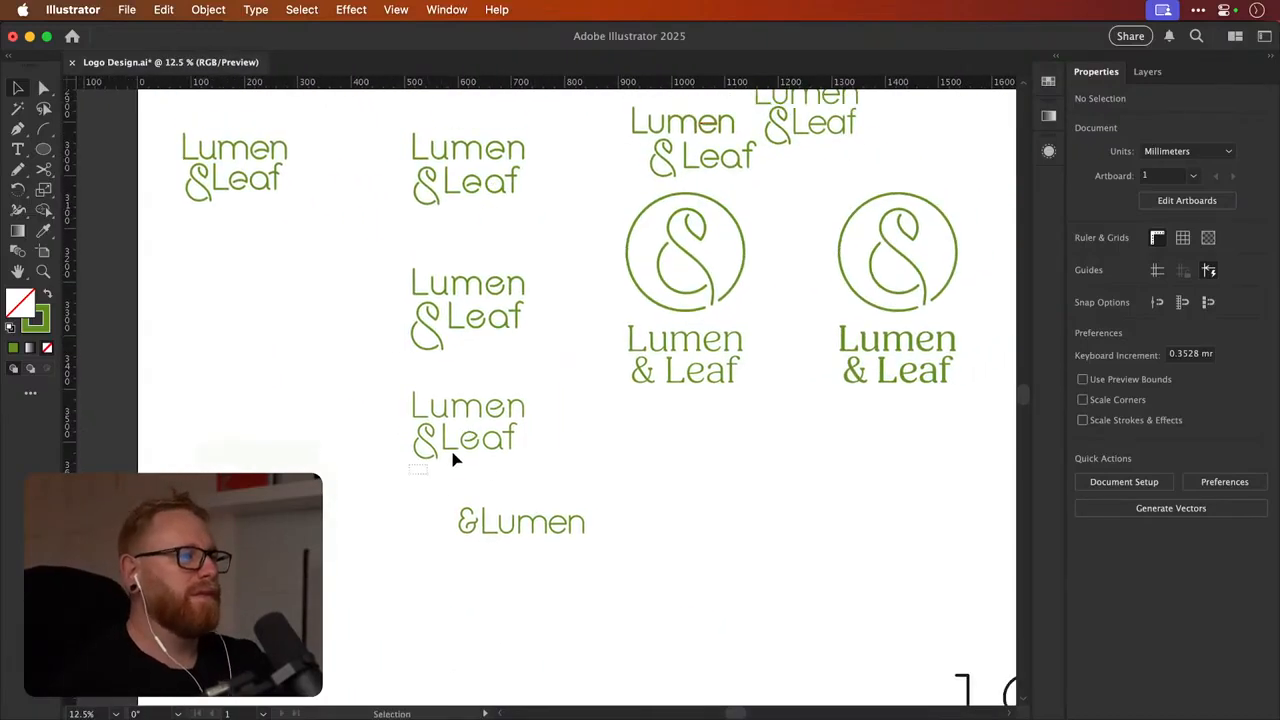
{"action": "left_click", "coordinate": [523, 426]}
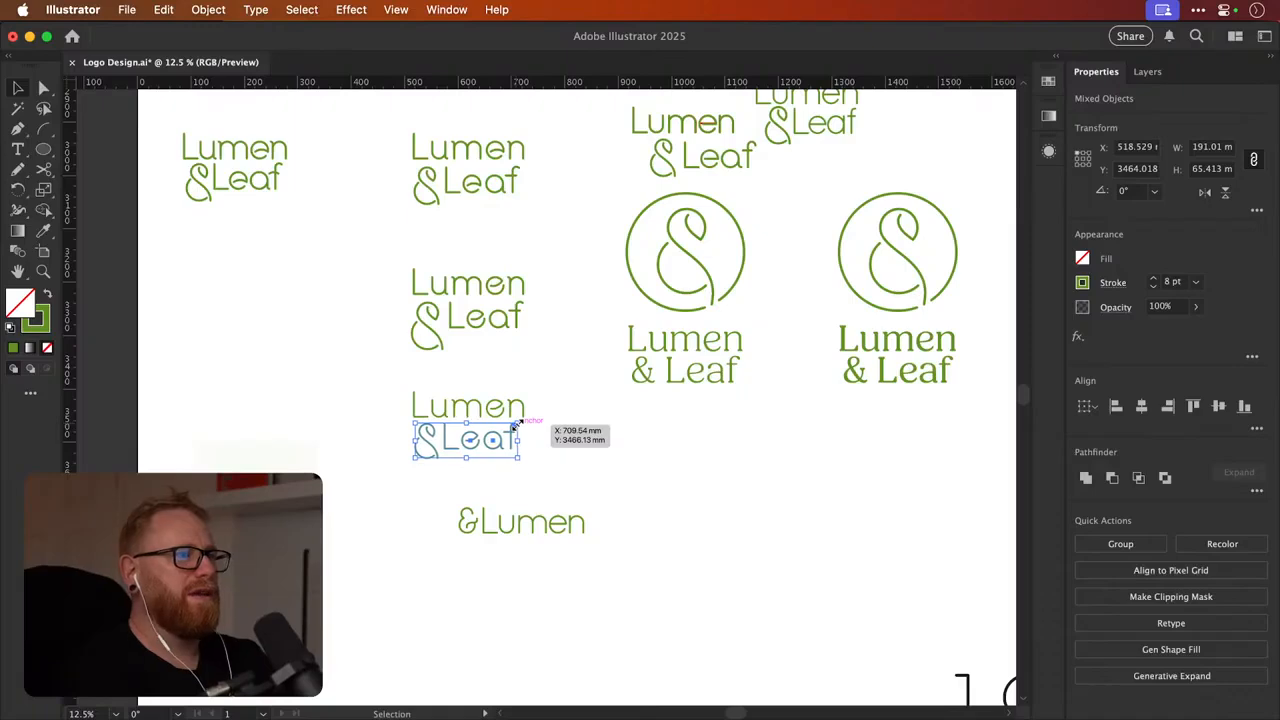
Move the loose "&Lumen" wordmark further down to clear space below the stacked logos
{"action": "key", "text": "super+shift+a"}
{"action": "key", "text": "space"}
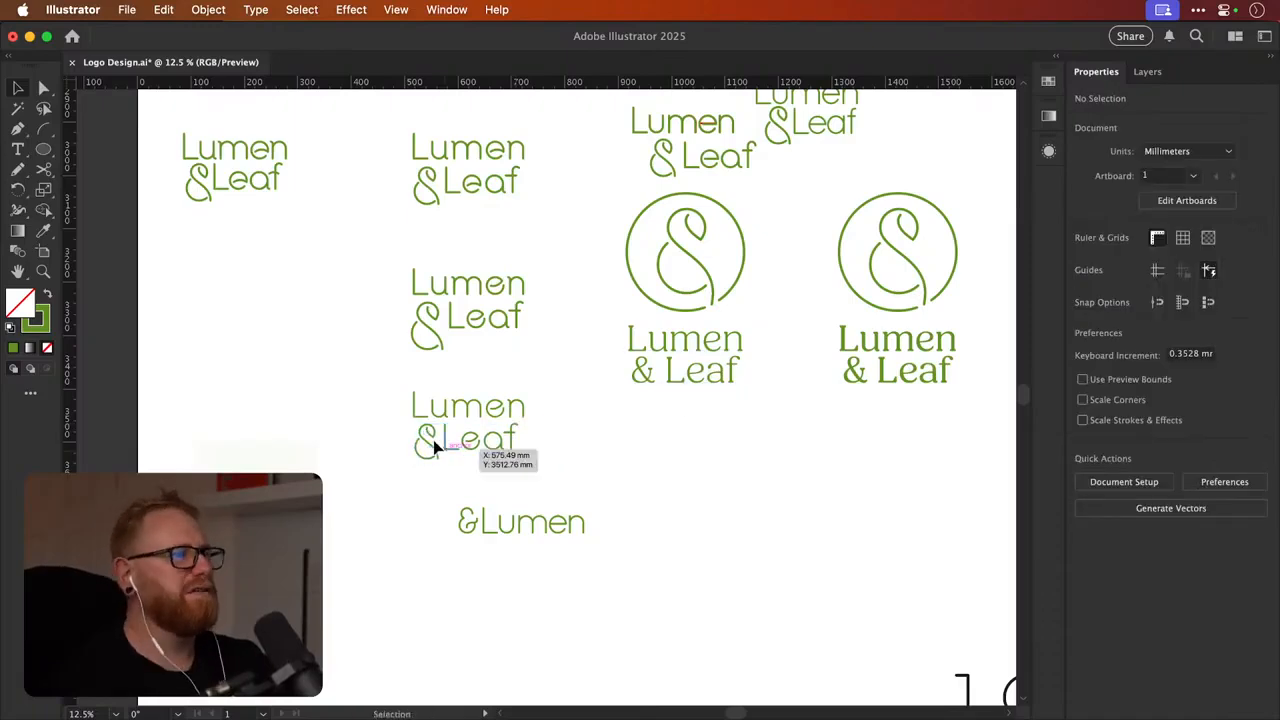
{"action": "left_click", "coordinate": [531, 528]}
{"action": "left_click_drag", "start_coordinate": [531, 528], "coordinate": [492, 650]}
Duplicate the lowest stacked Lumen & Leaf logo, with the smaller ampersand, into the empty area below the serif versions
{"action": "left_click", "coordinate": [513, 413]}
{"action": "left_click_drag", "start_coordinate": [512, 420], "coordinate": [745, 515]}
{"action": "key", "text": "z"}
{"action": "key", "text": "v"}
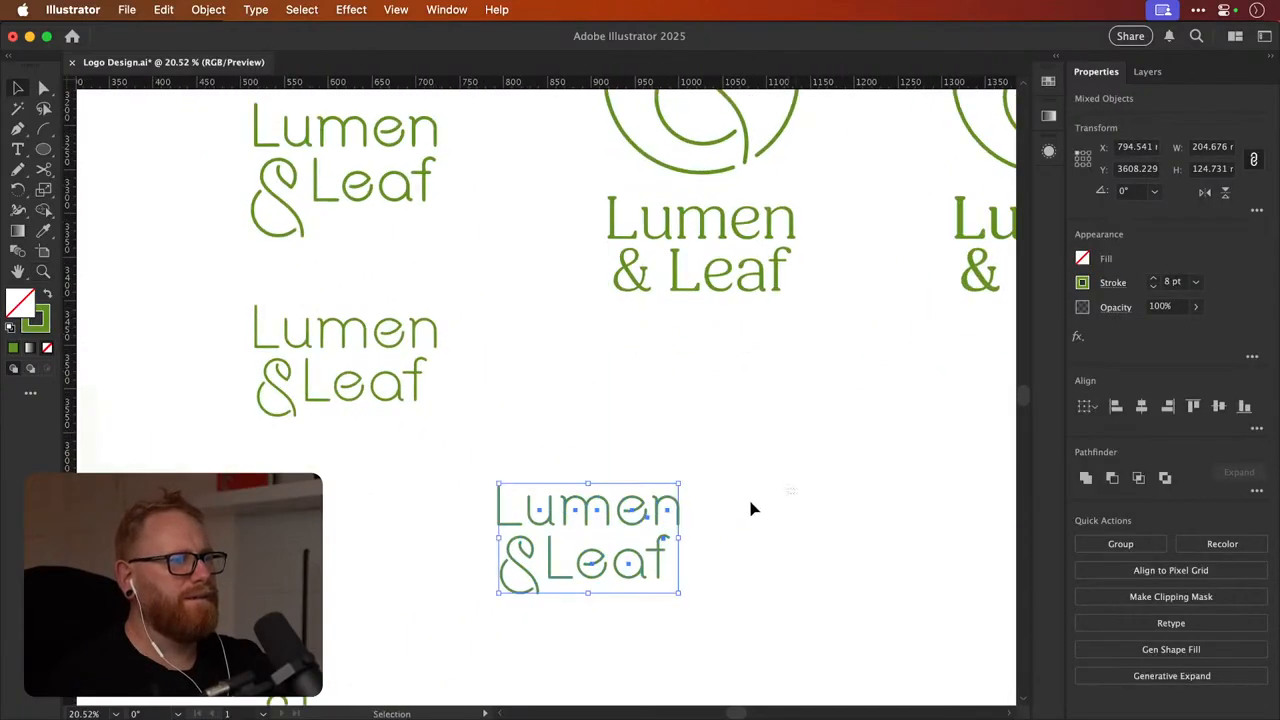
Group the letters of "Leaf" in the duplicated logo, leaving the ampersand separate
{"action": "left_click", "coordinate": [751, 508]}
{"action": "left_click_drag", "start_coordinate": [534, 580], "coordinate": [657, 546]}
{"action": "key", "text": "super+z"}
{"action": "key", "text": "a"}
{"action": "key", "text": "v"}
{"action": "key", "text": "super+g"}
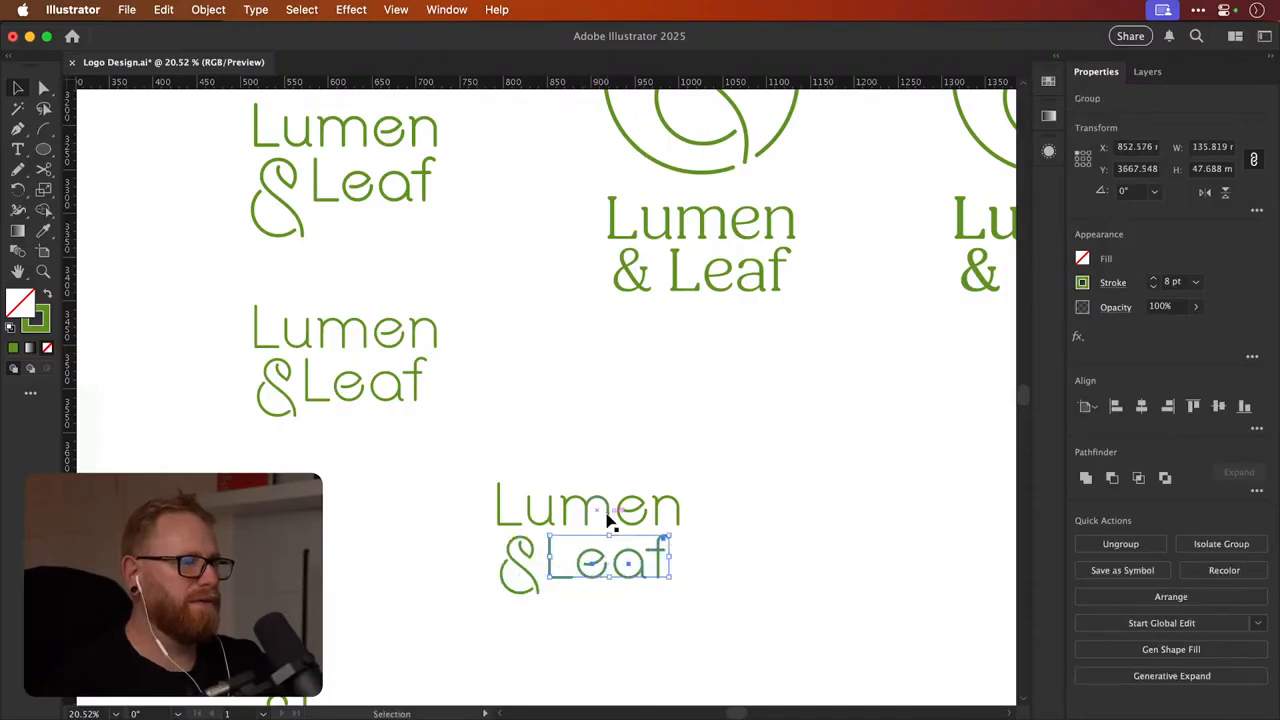
Group the letters of "Lumen" in the duplicated logo
{"action": "left_click_drag", "start_coordinate": [584, 522], "coordinate": [579, 471]}
{"action": "key", "text": "super+z"}
{"action": "mouse_move", "coordinate": [481, 449]}
{"action": "left_mouse_down"}
{"action": "mouse_move", "coordinate": [692, 521]}
{"action": "mouse_move", "coordinate": [686, 509]}
{"action": "left_mouse_up"}
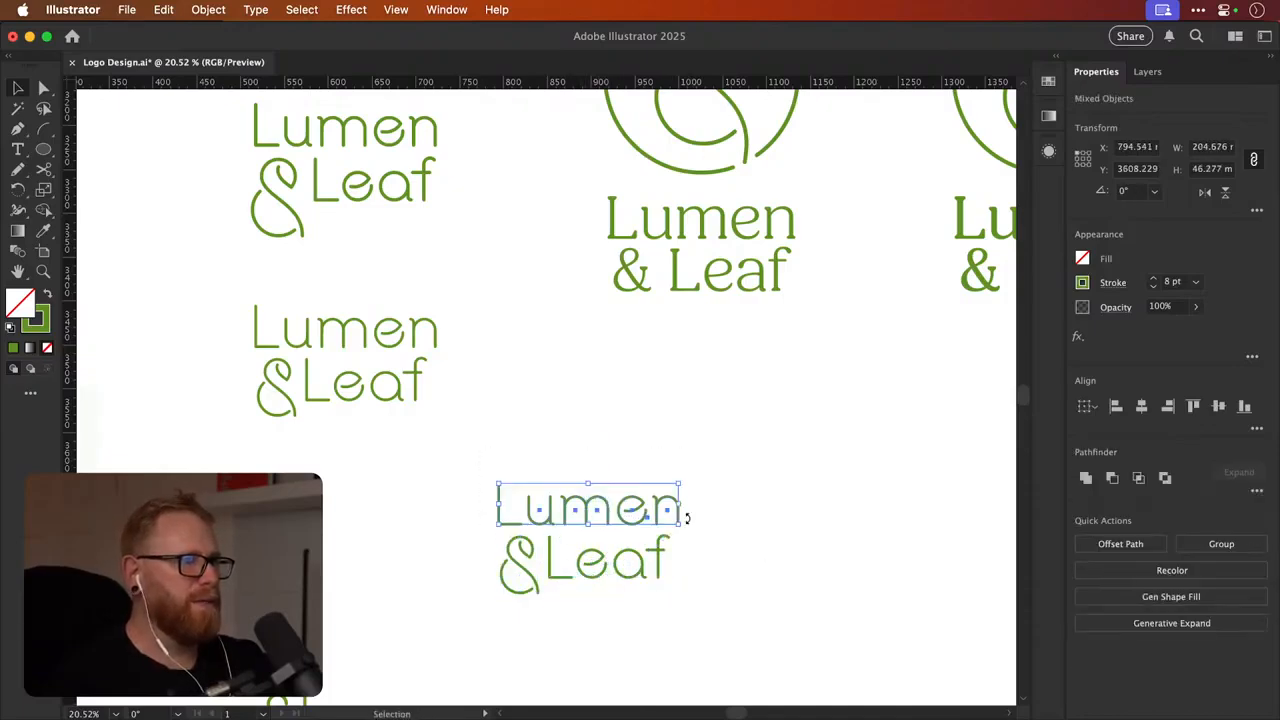
{"action": "key", "text": "super+g"}
Place "Leaf" on the same line after "Lumen", aligned along their bottom edges, with a gap for the ampersand
{"action": "scroll", "coordinate": [620, 515], "scroll_direction": "right", "scroll_amount": 4}
{"action": "left_click_drag", "start_coordinate": [452, 592], "coordinate": [630, 527]}
{"action": "left_click", "coordinate": [358, 532], "text": "shift"}
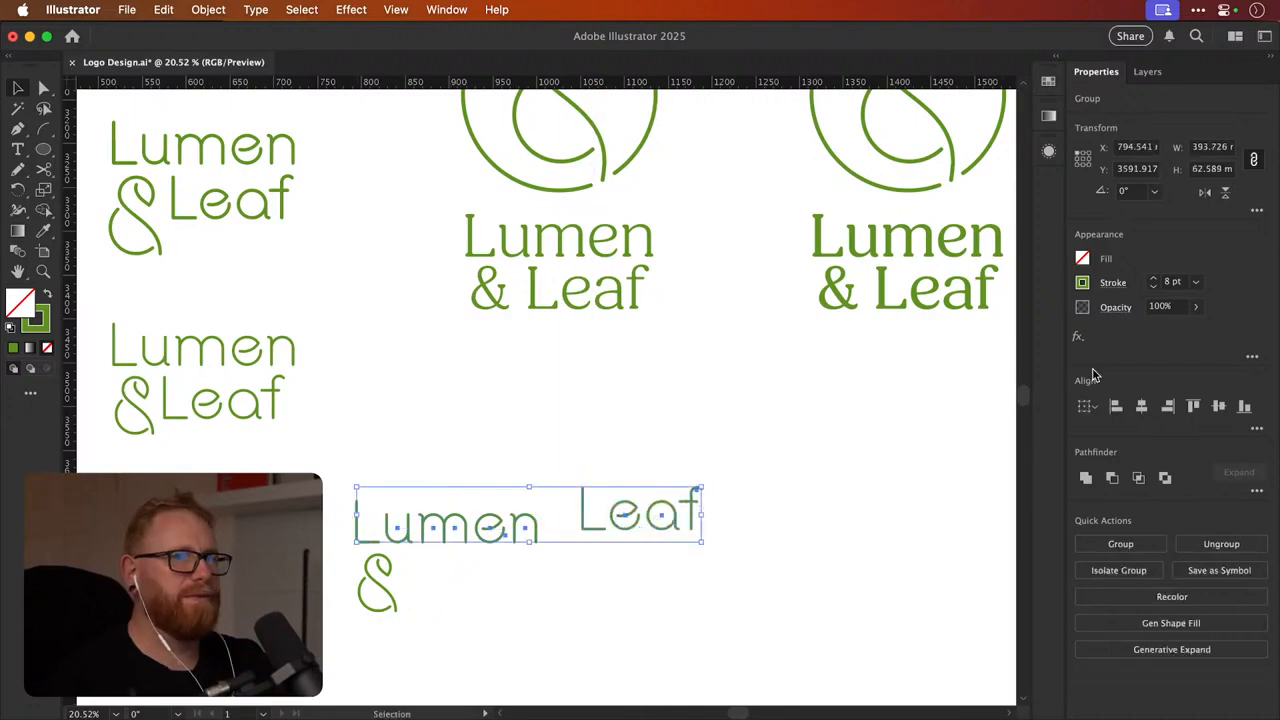
{"action": "left_click", "coordinate": [1244, 406]}
{"action": "left_click", "coordinate": [590, 533]}
{"action": "left_click_drag", "start_coordinate": [590, 533], "coordinate": [610, 530]}
Fit the ampersand between the two words, enlarged to about 53 × 82 mm and vertically centred on "Lumen"
{"action": "left_click_drag", "start_coordinate": [394, 594], "coordinate": [585, 540]}
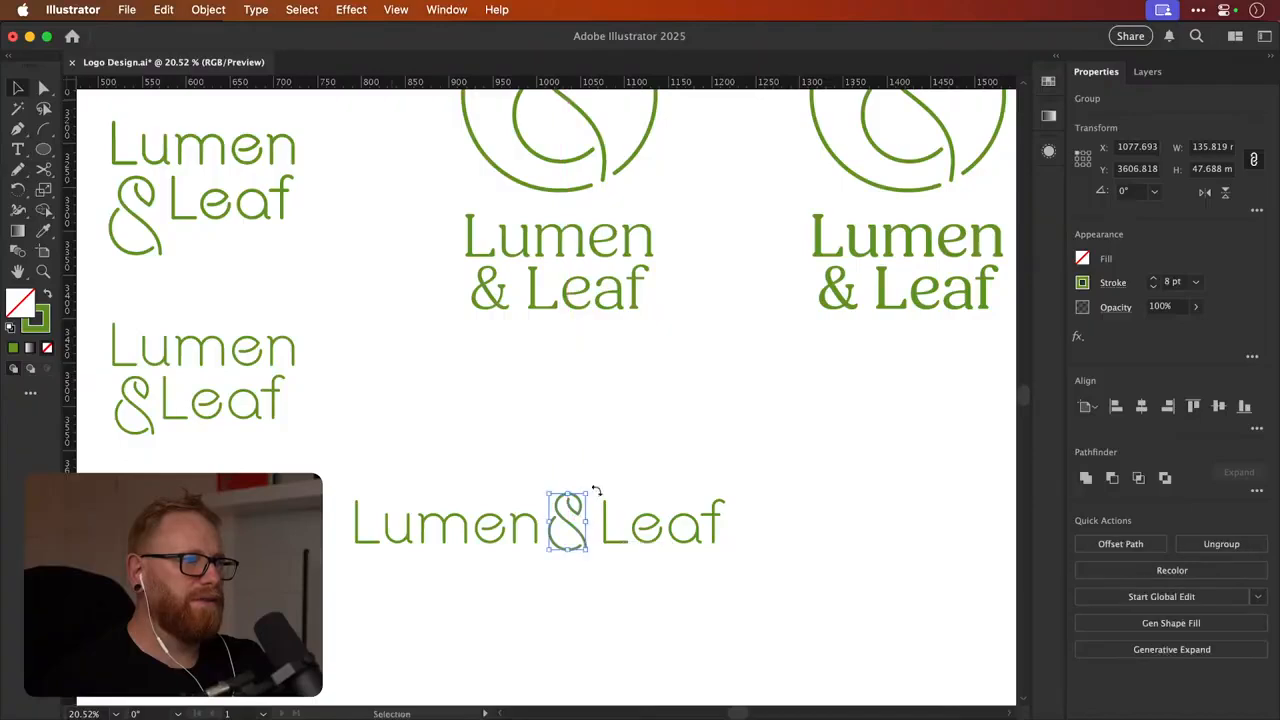
{"action": "left_click_drag", "start_coordinate": [591, 491], "coordinate": [579, 521]}
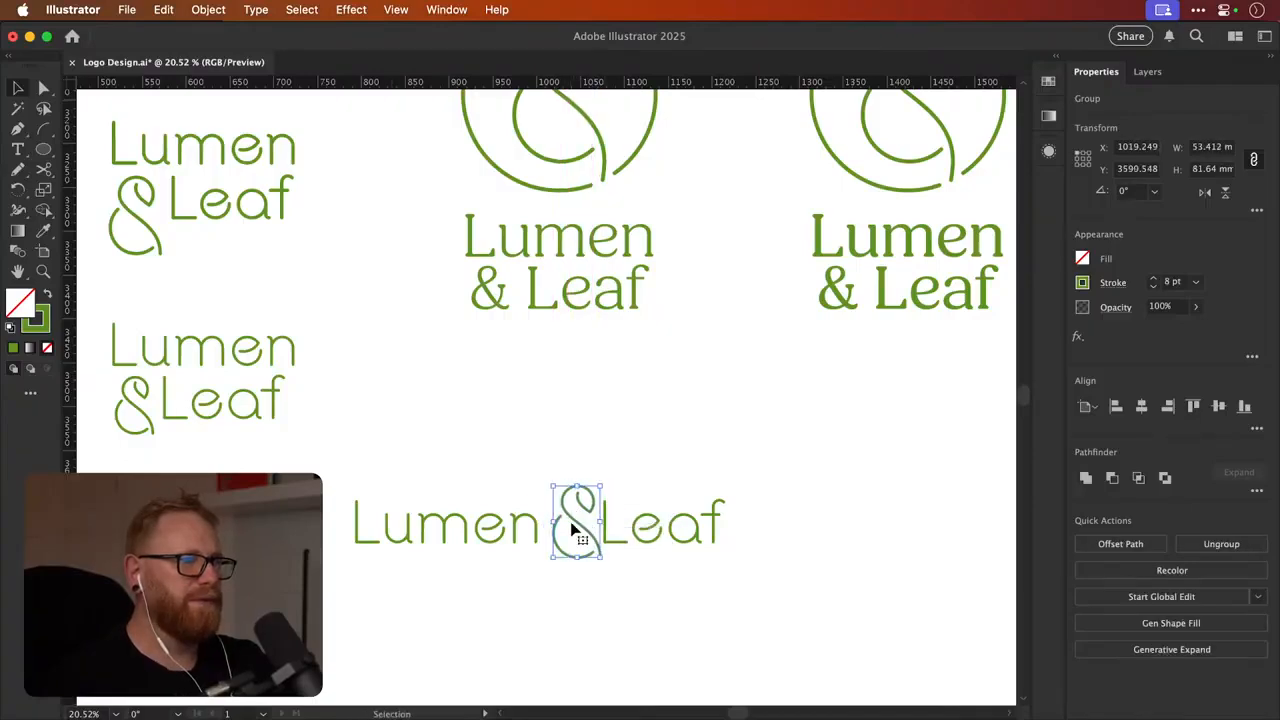
{"action": "scroll", "coordinate": [540, 531], "scroll_direction": "up", "scroll_amount": 3}
{"action": "left_click", "coordinate": [533, 530], "text": "shift"}
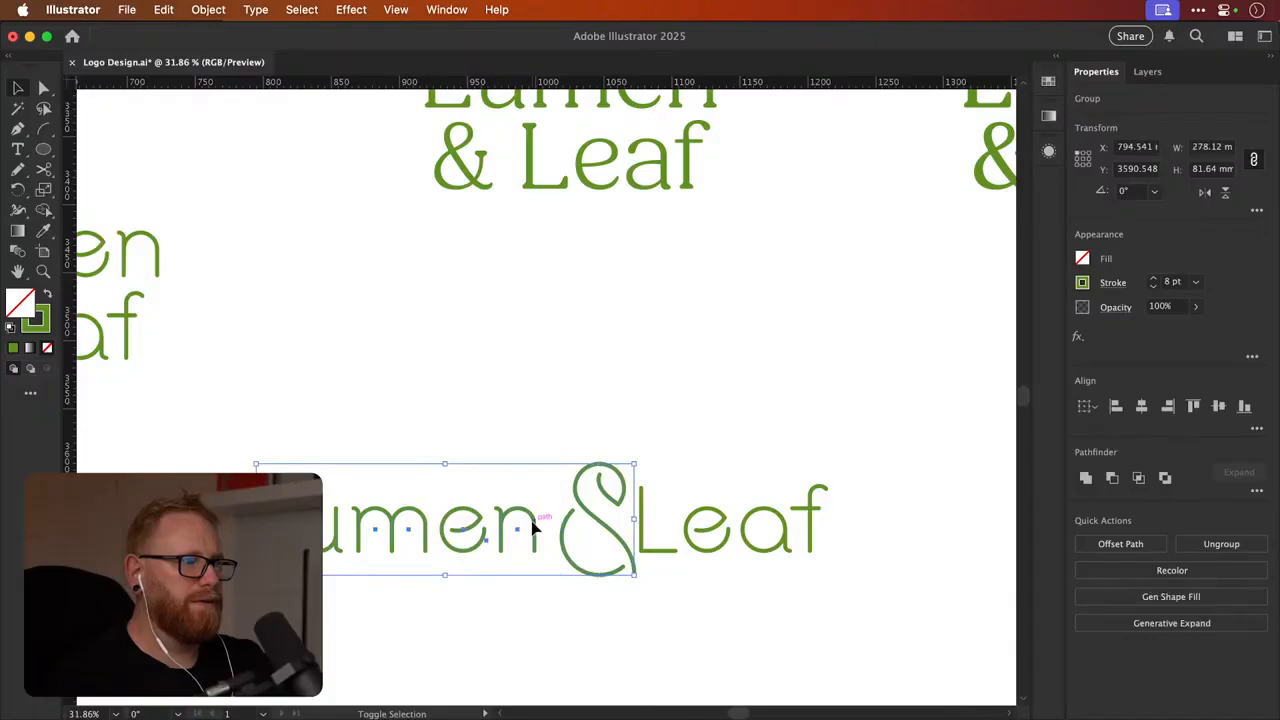
{"action": "left_click", "coordinate": [533, 526]}
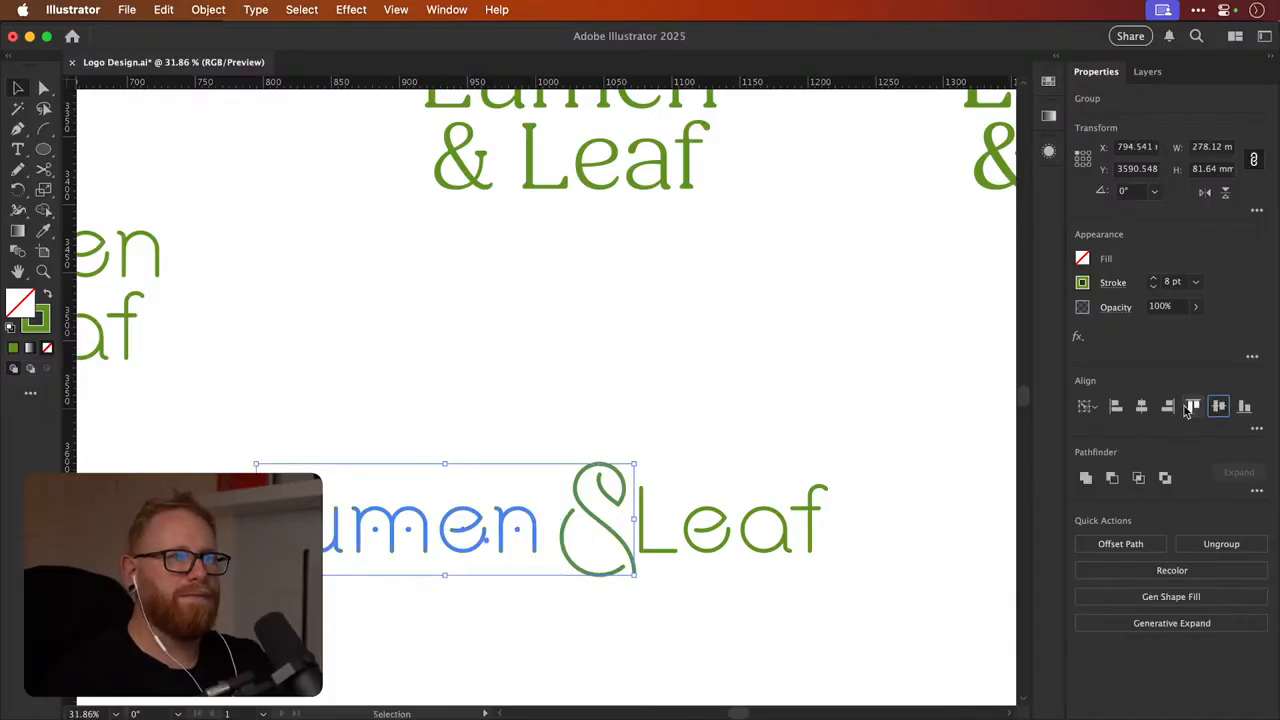
{"action": "key", "text": "super+shift+a"}
Move "Leaf" slightly right to open a gap after the enlarged ampersand
{"action": "left_click_drag", "start_coordinate": [642, 528], "coordinate": [657, 529]}
{"action": "key", "text": "super+shift+a"}
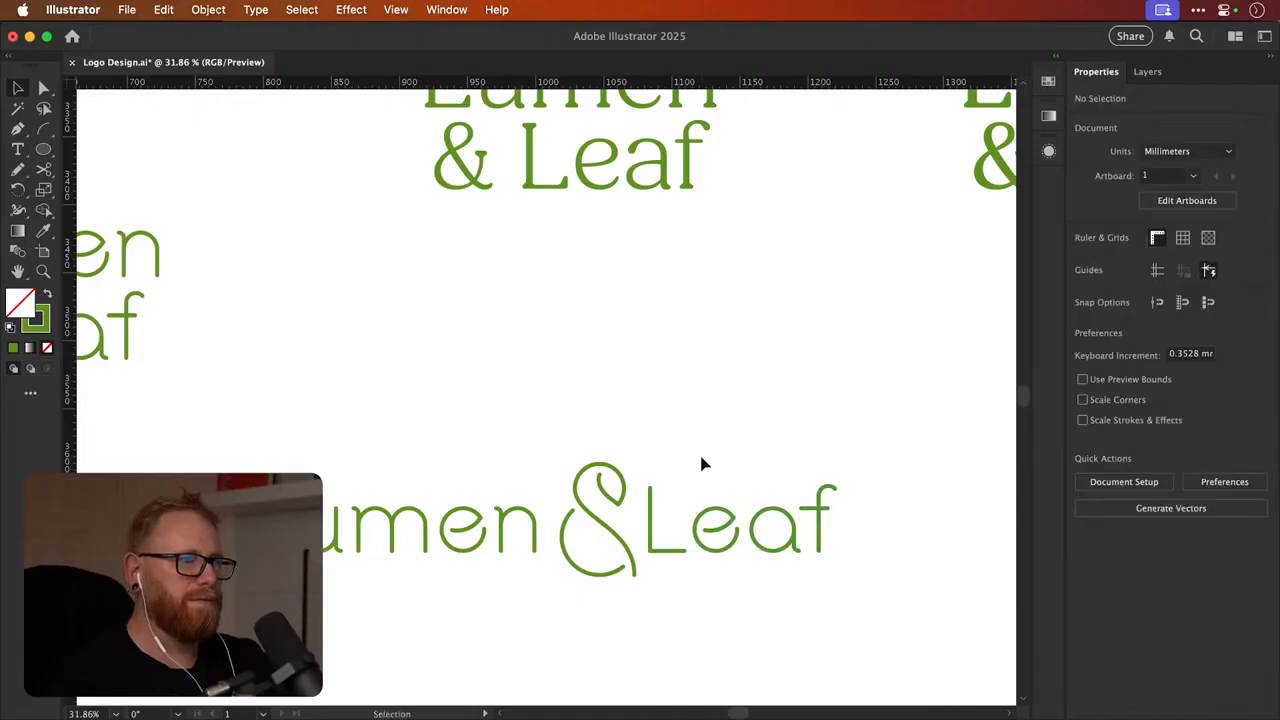
{"action": "key", "text": "super+minus"}
{"action": "key", "text": "super+minus"}
{"action": "key", "text": "super+minus"}
{"action": "scroll", "coordinate": [586, 471], "scroll_direction": "up", "scroll_amount": 2}
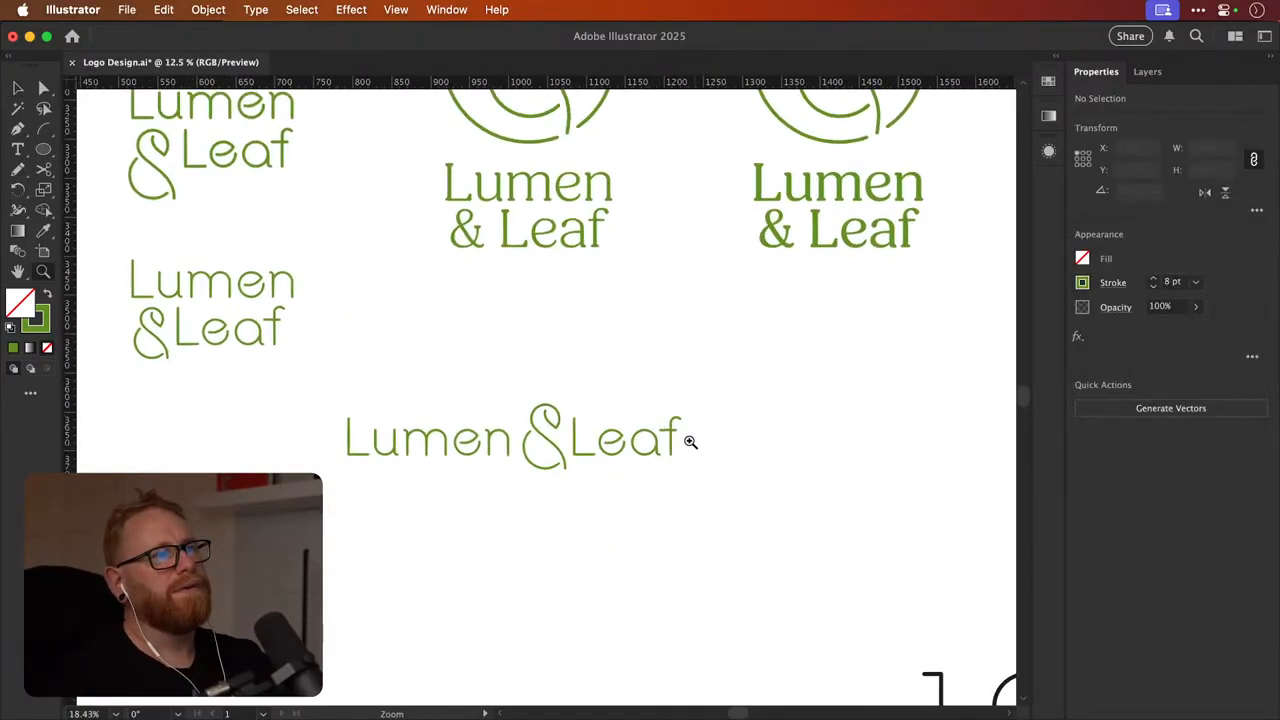
Nudge the ampersand and "Leaf" slightly right to even out the gaps around the ampersand
{"action": "left_click_drag", "start_coordinate": [610, 375], "coordinate": [716, 506]}
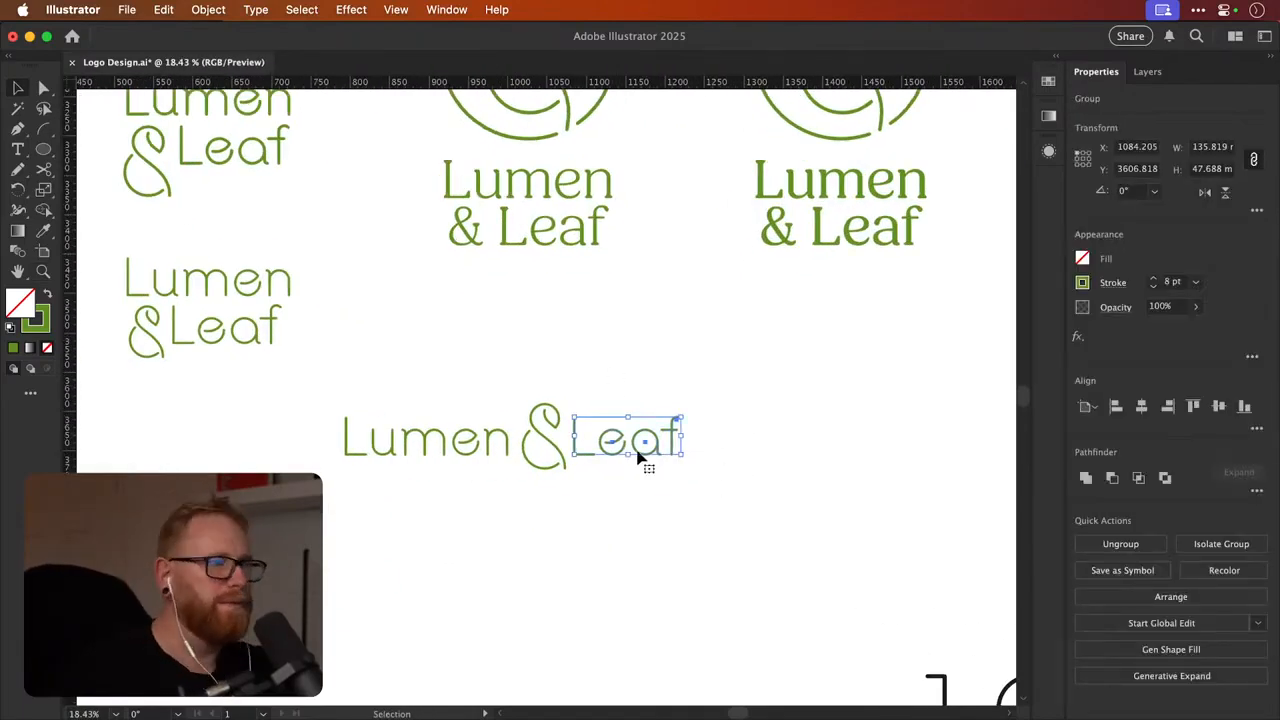
{"action": "left_click_drag", "start_coordinate": [526, 380], "coordinate": [654, 443]}
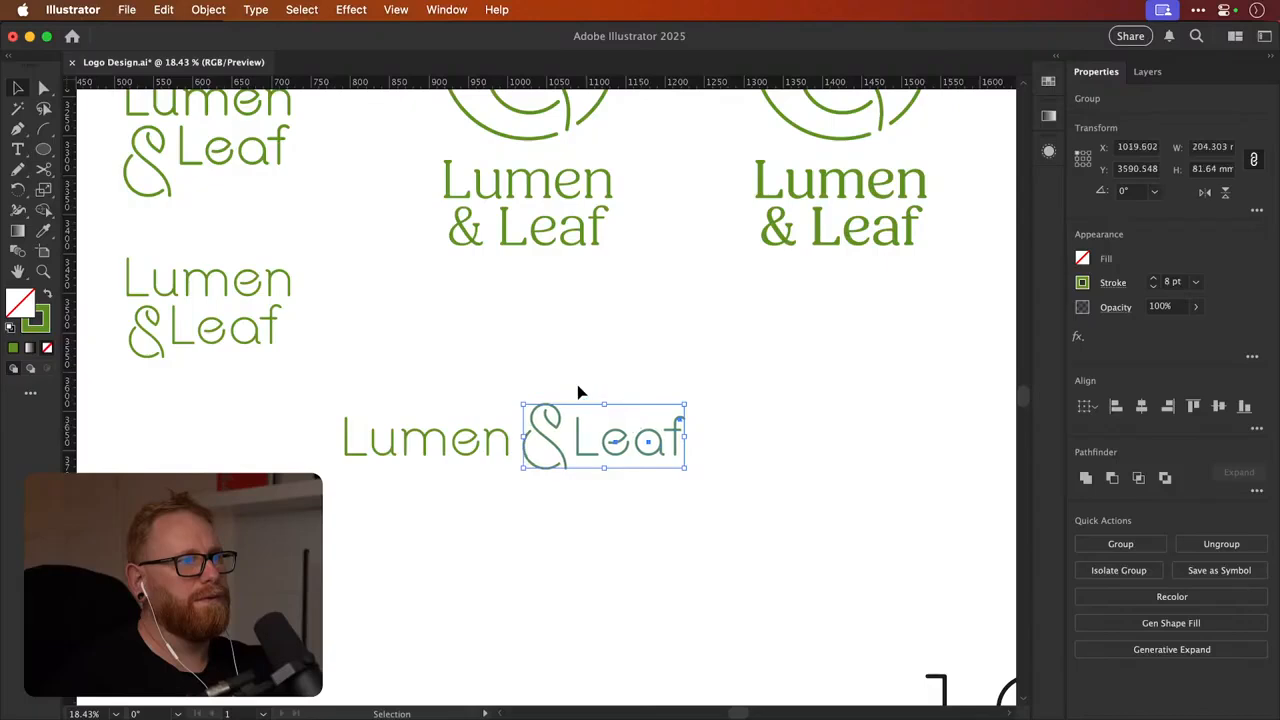
{"action": "left_click_drag", "start_coordinate": [569, 380], "coordinate": [737, 443]}
{"action": "left_click", "coordinate": [745, 437]}
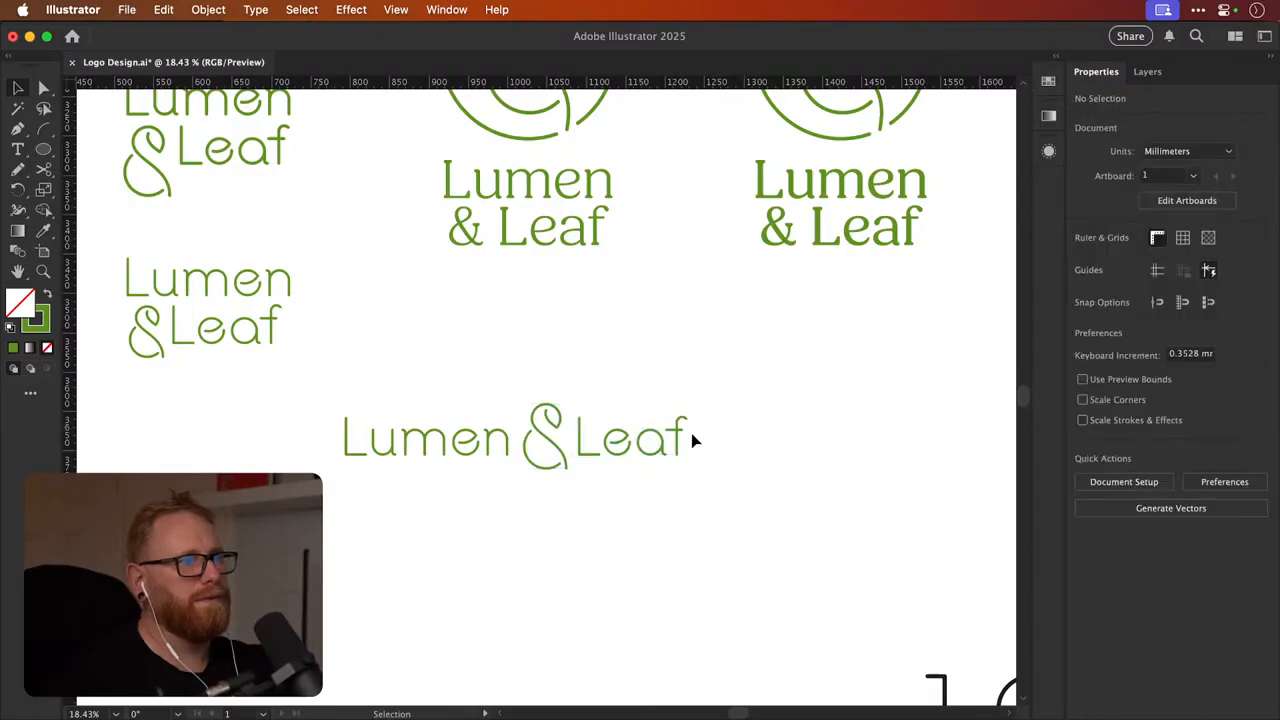
{"action": "left_click", "coordinate": [666, 447]}
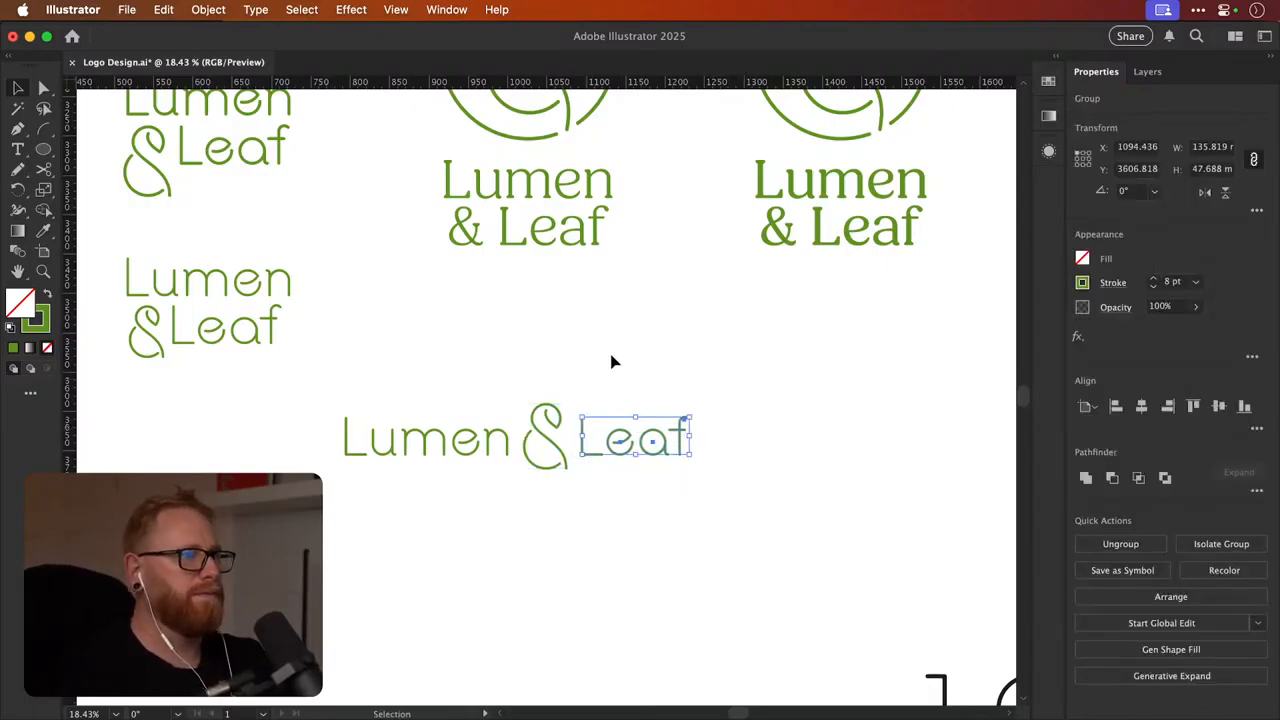
Bring "Leaf" slightly closer to the ampersand
{"action": "left_click", "coordinate": [691, 363]}
{"action": "scroll", "coordinate": [583, 457], "scroll_direction": "up", "scroll_amount": 3}
{"action": "left_click", "coordinate": [650, 537]}
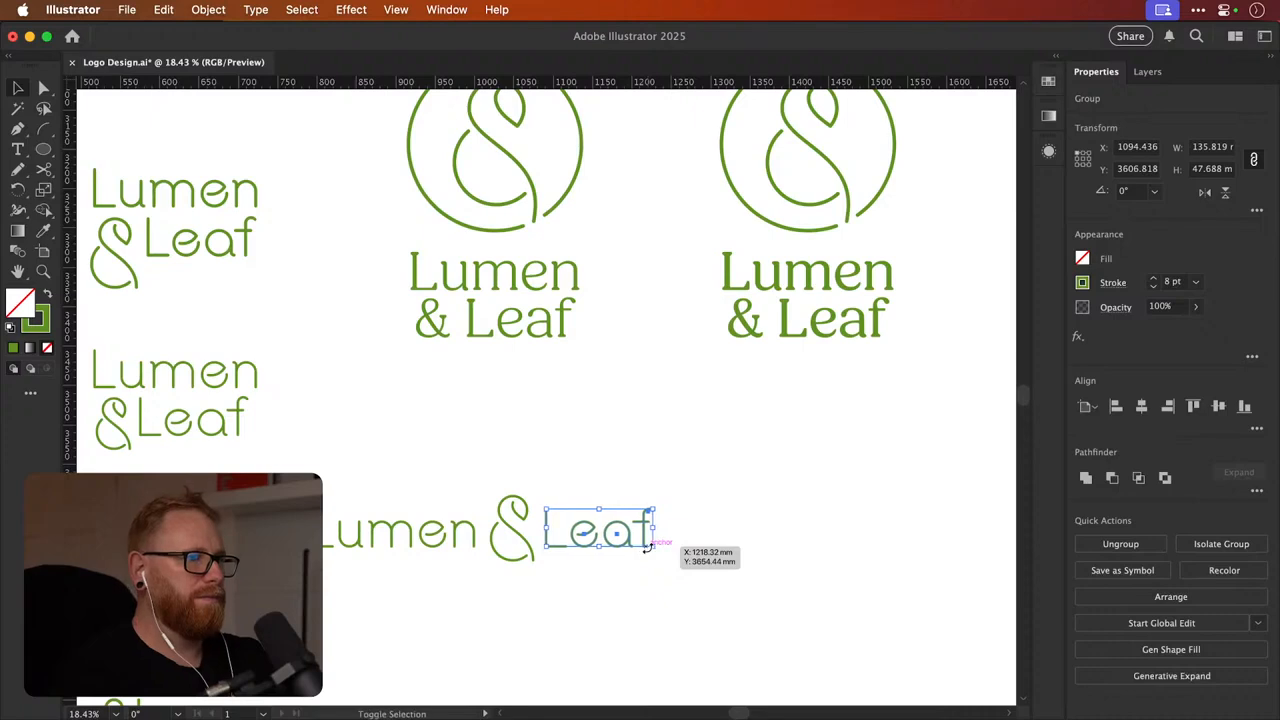
{"action": "left_click_drag", "start_coordinate": [647, 547], "coordinate": [648, 549]}
{"action": "left_click", "coordinate": [607, 423]}
{"action": "left_click_drag", "start_coordinate": [607, 423], "coordinate": [677, 344]}
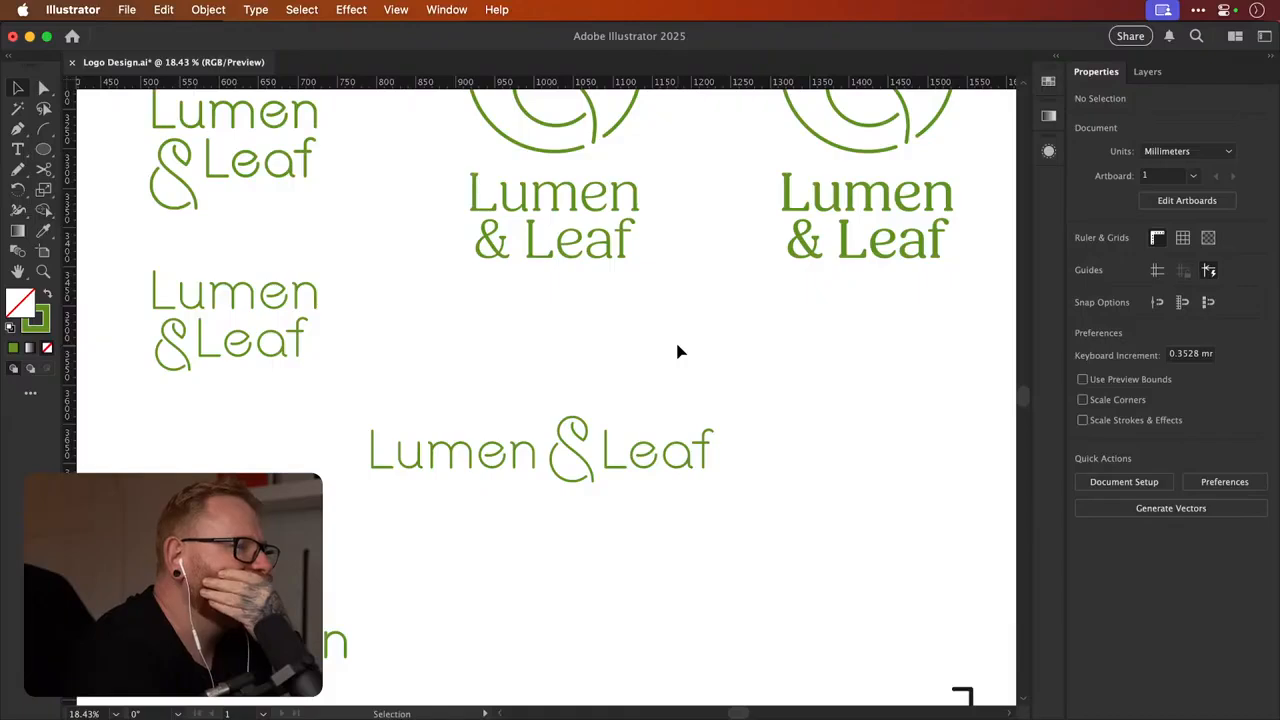
Tighten the letter spacing of "Lumen" in the horizontal logo by nudging "umen", "men", "en" and "n" left in turn
{"action": "scroll", "coordinate": [677, 351], "scroll_direction": "right", "scroll_amount": 3}
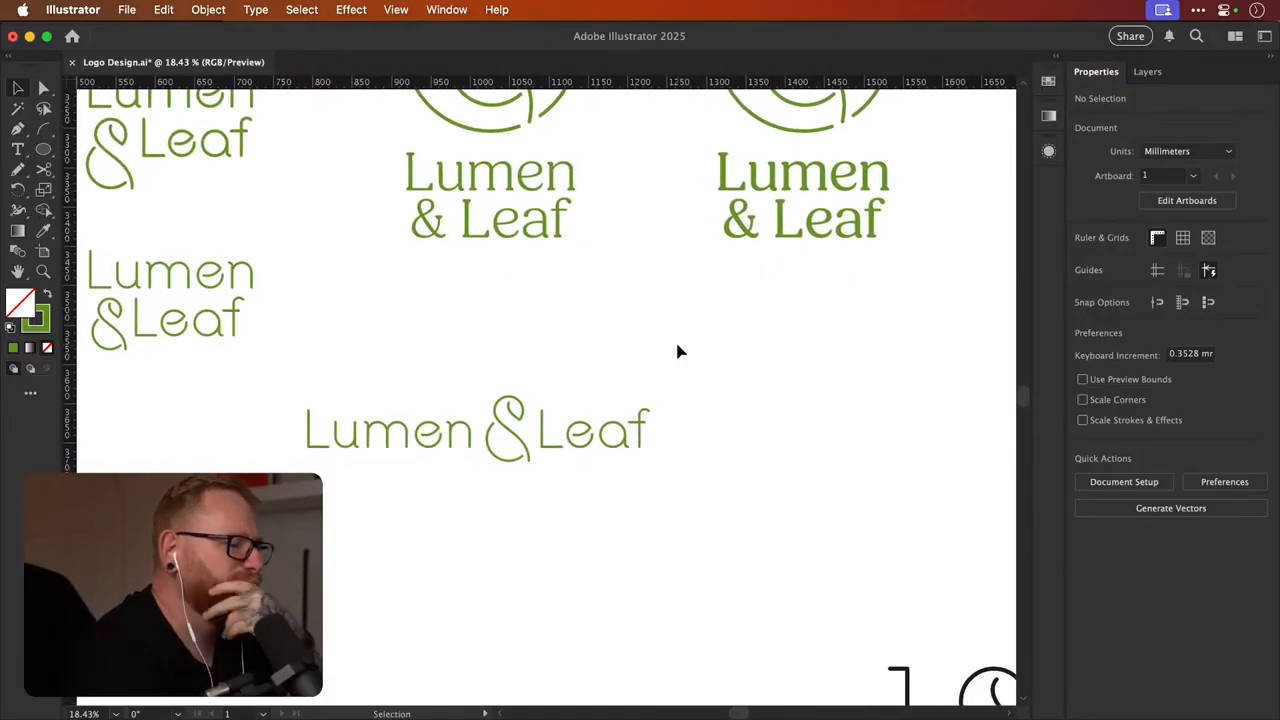
{"action": "scroll", "coordinate": [677, 351], "scroll_direction": "left", "scroll_amount": 3}
{"action": "scroll", "coordinate": [677, 351], "scroll_direction": "down", "scroll_amount": 1}
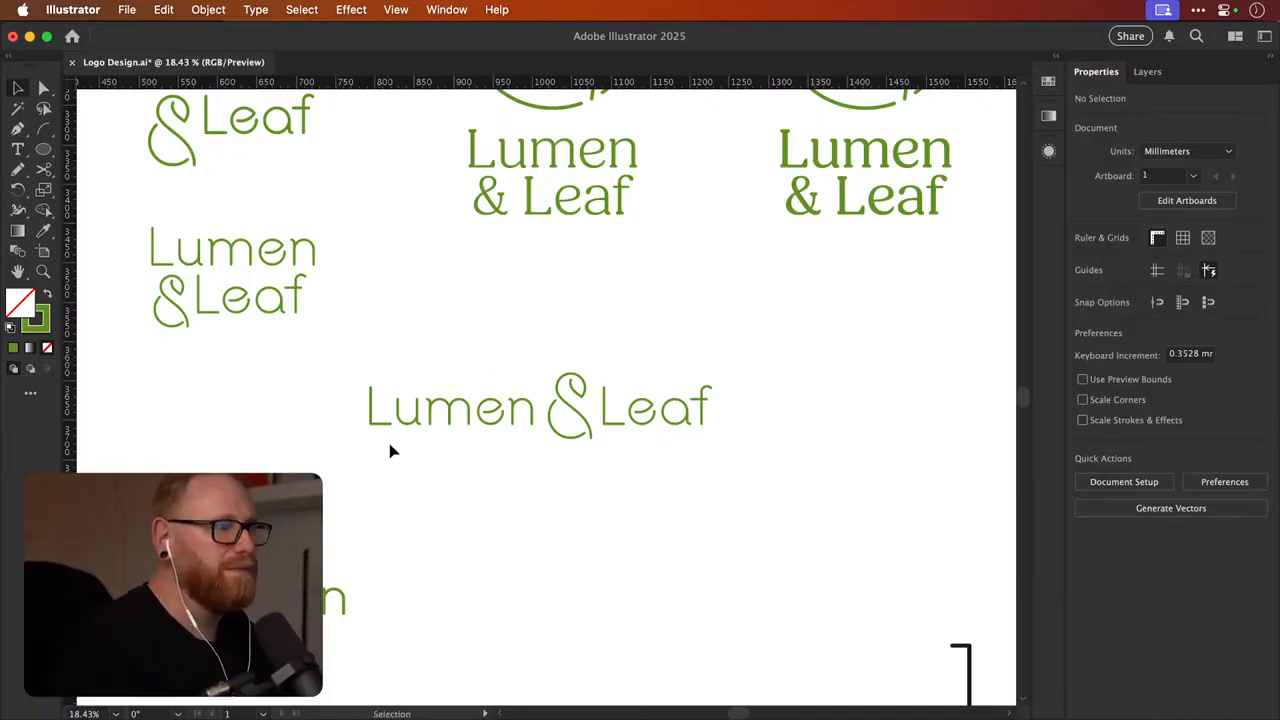
{"action": "key", "text": "a"}
{"action": "key", "text": "v"}
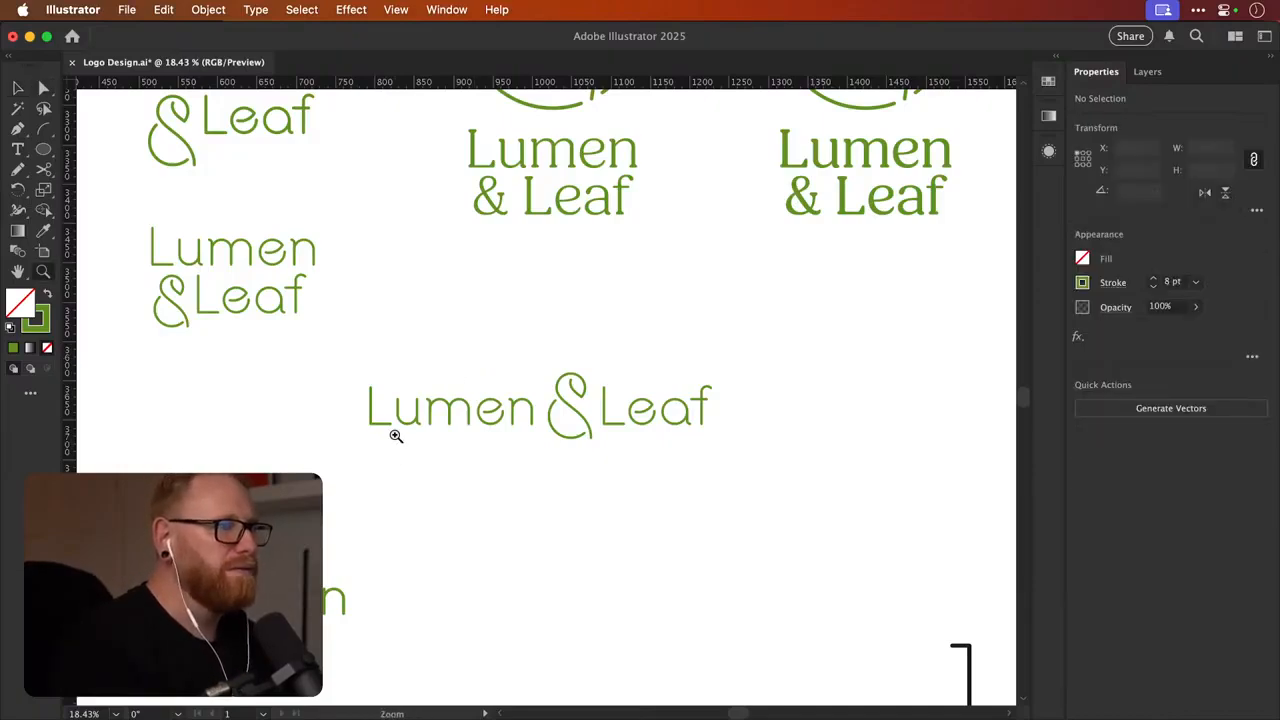
{"action": "scroll", "coordinate": [412, 436], "scroll_direction": "up", "scroll_amount": 2}
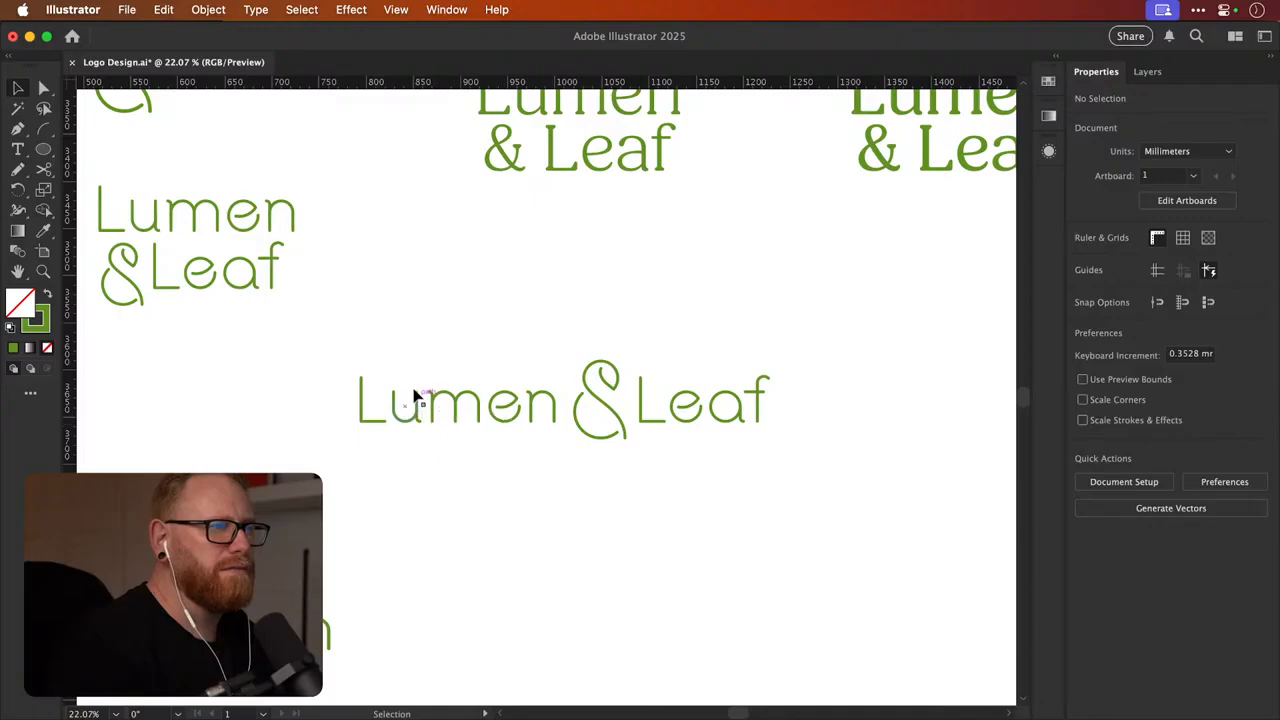
{"action": "left_click_drag", "start_coordinate": [389, 371], "coordinate": [556, 418]}
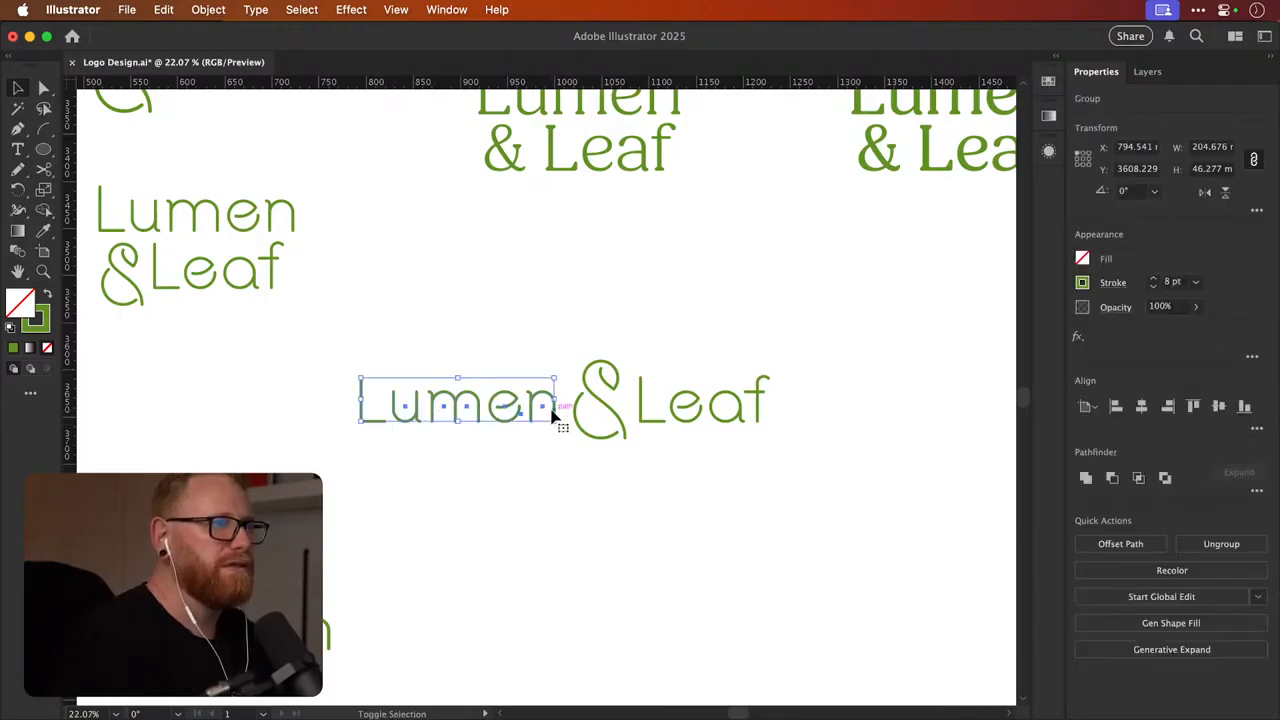
{"action": "key", "text": "super+shift+a"}
{"action": "left_click_drag", "start_coordinate": [390, 363], "coordinate": [551, 417]}
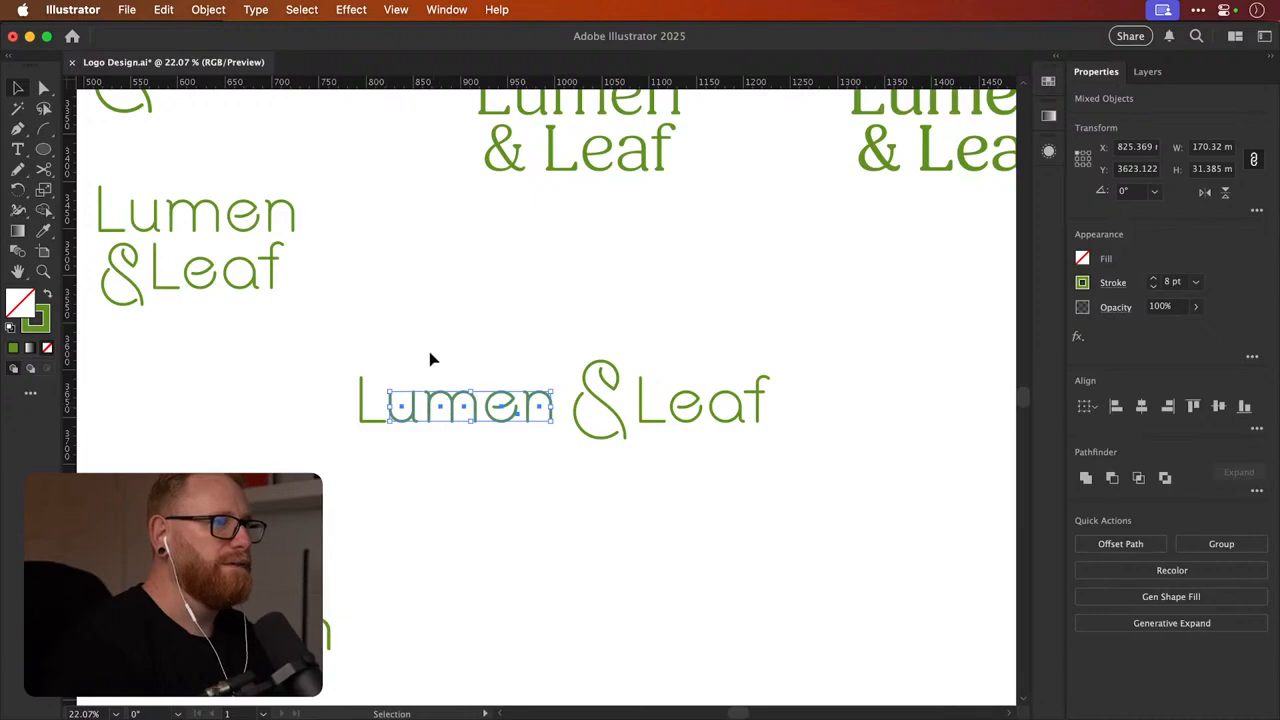
{"action": "left_click_drag", "start_coordinate": [428, 352], "coordinate": [546, 437]}
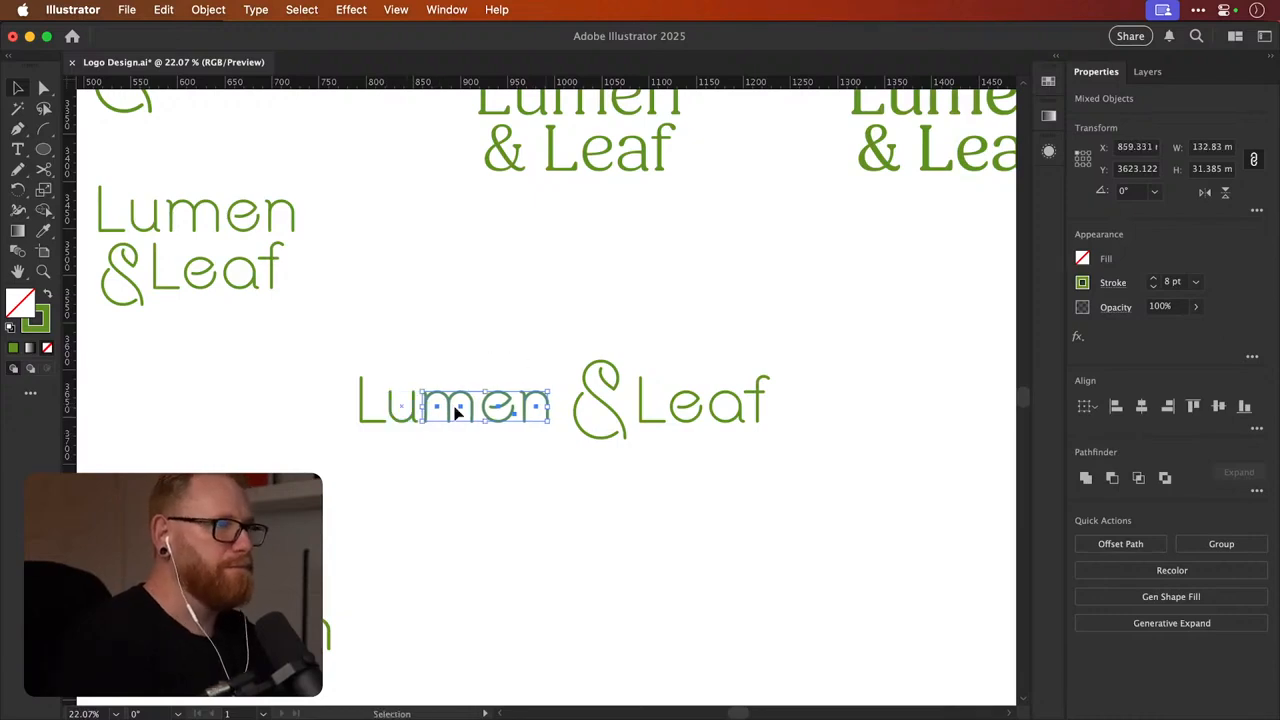
{"action": "left_click_drag", "start_coordinate": [478, 358], "coordinate": [548, 426]}
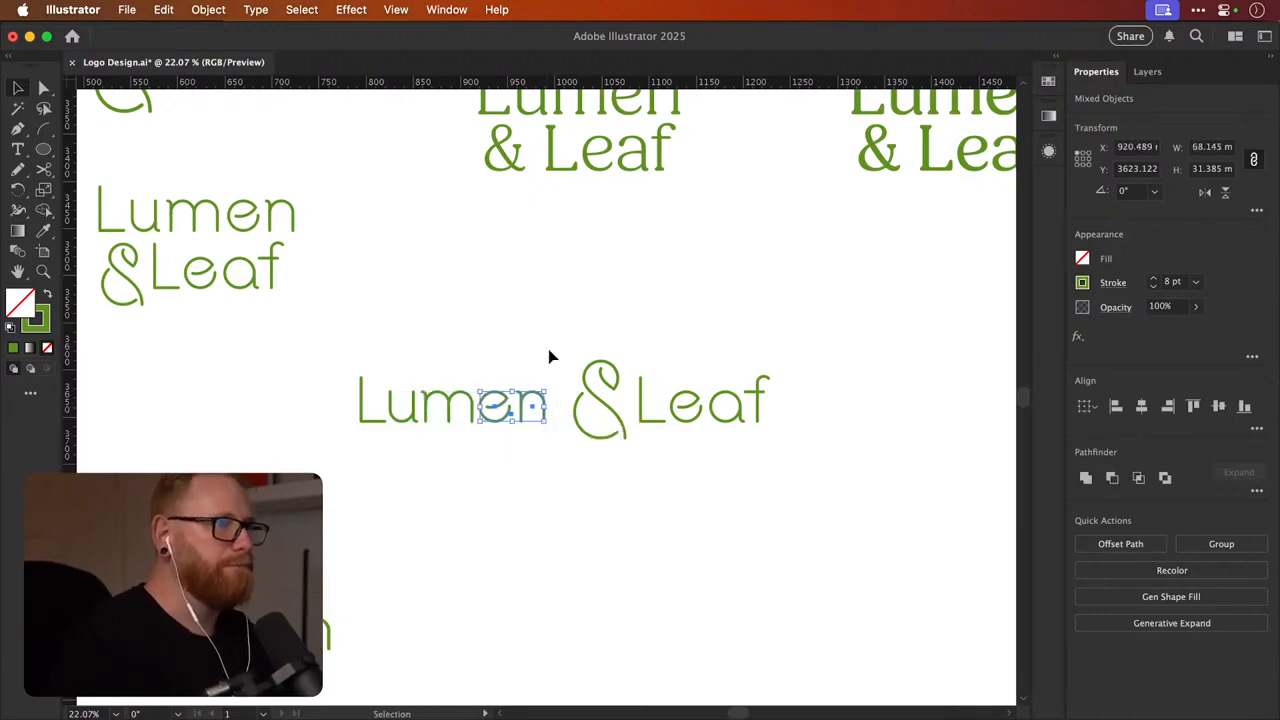
{"action": "left_click_drag", "start_coordinate": [526, 364], "coordinate": [548, 424]}
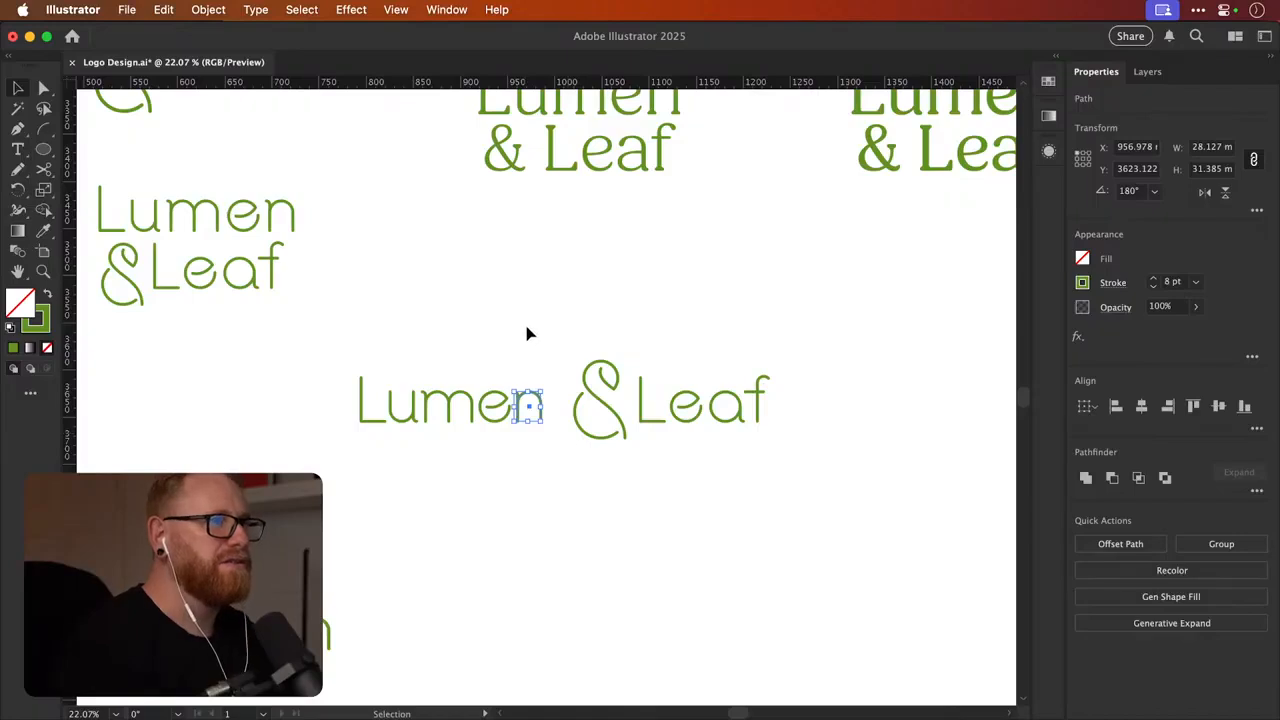
{"action": "left_click", "coordinate": [557, 346]}
Tighten the letter spacing of "Leaf" in the horizontal logo by nudging "eaf", "af" and "f" left in turn
{"action": "scroll", "coordinate": [523, 346], "scroll_direction": "right", "scroll_amount": 3}
{"action": "left_click_drag", "start_coordinate": [578, 362], "coordinate": [775, 432]}
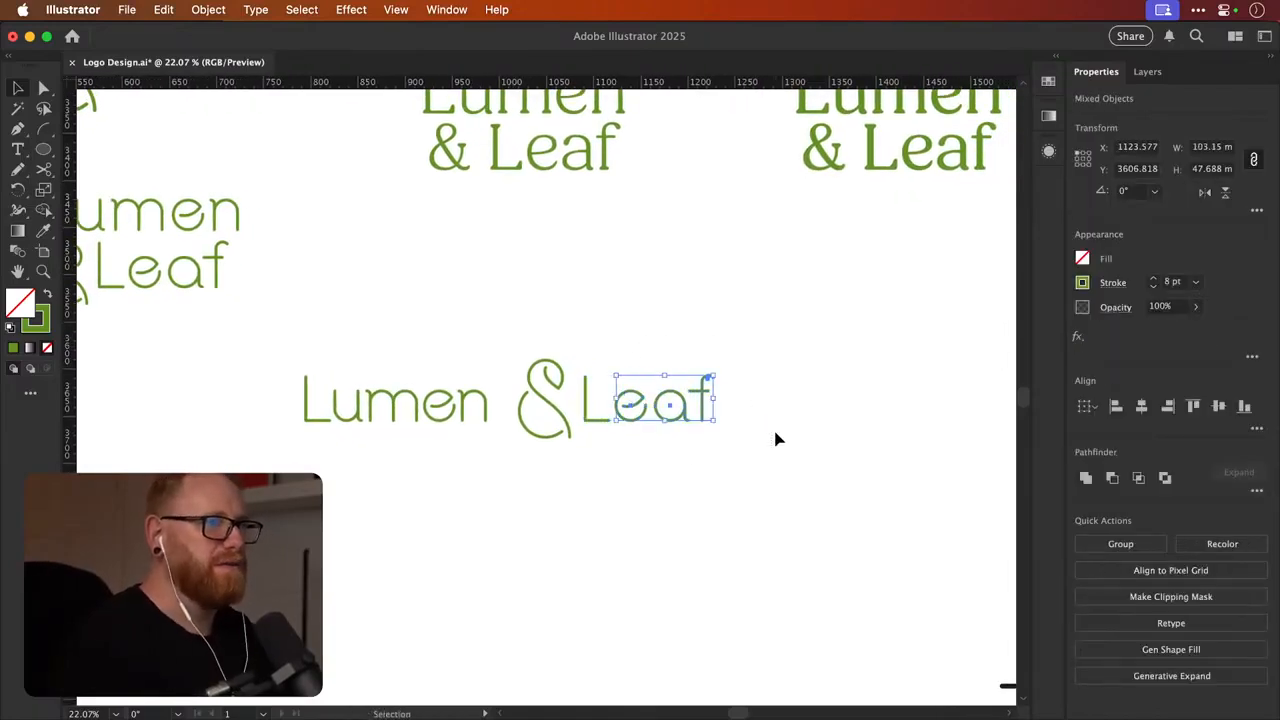
{"action": "key", "text": "shift+Left"}
{"action": "left_click_drag", "start_coordinate": [688, 340], "coordinate": [723, 463]}
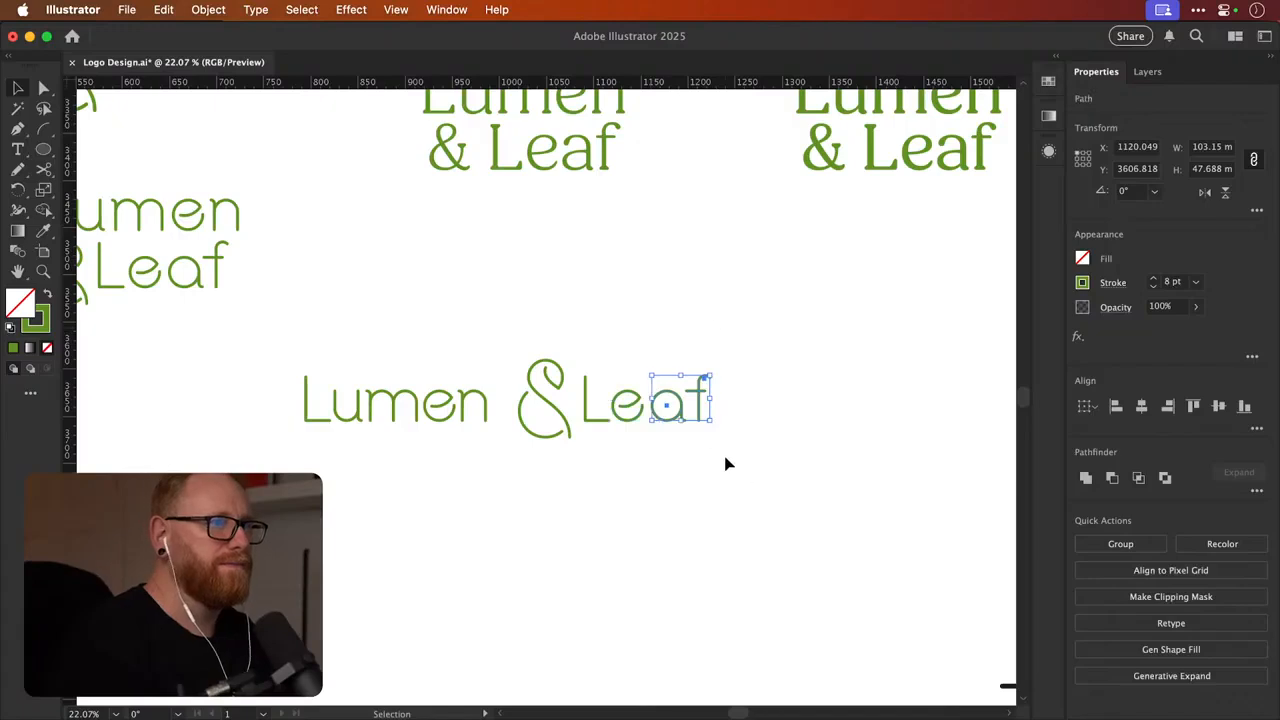
{"action": "left_click_drag", "start_coordinate": [688, 340], "coordinate": [723, 460]}
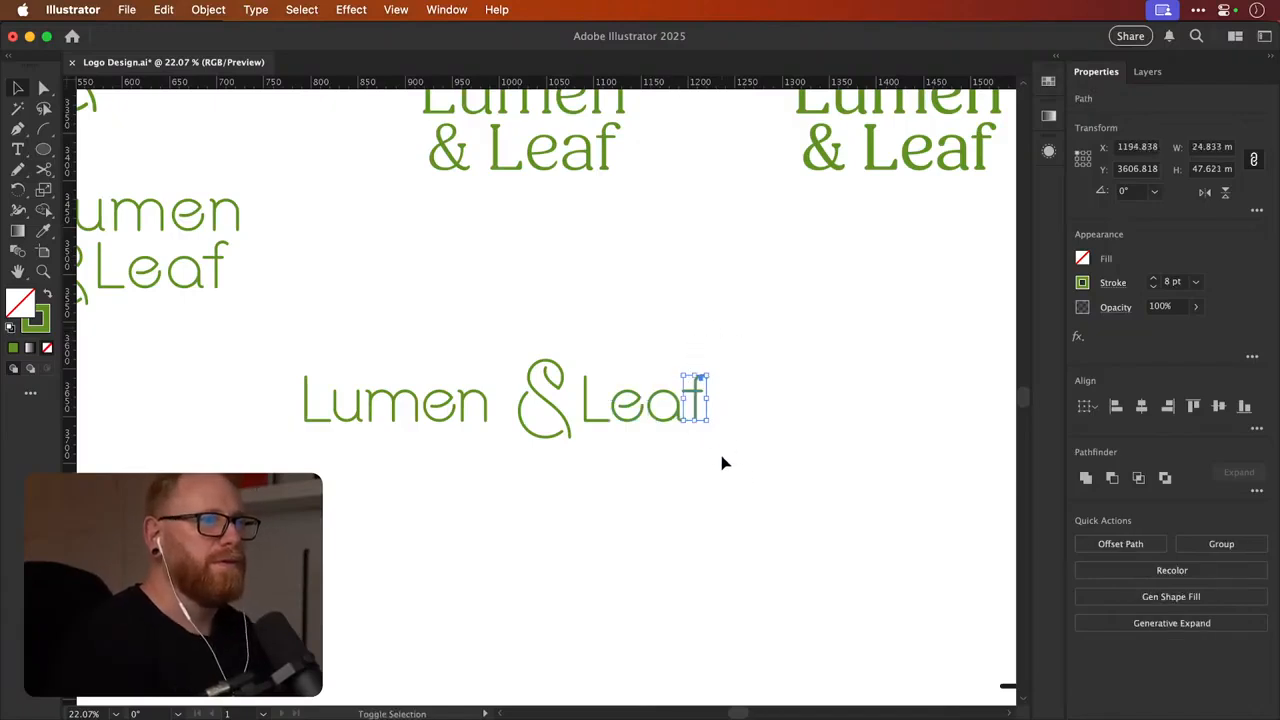
{"action": "left_click", "coordinate": [662, 336]}
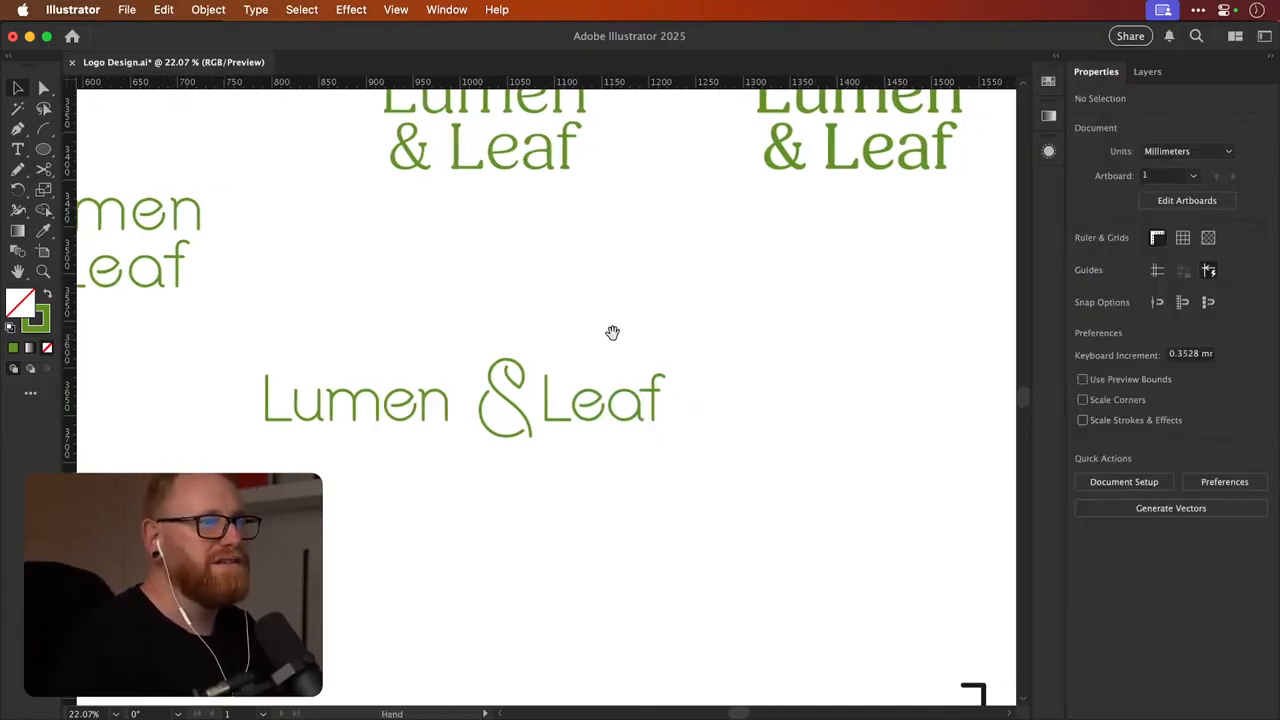
Examine the spacing between the "a" and the crossbar of the "f" in "Leaf" at close range
{"action": "key", "text": "z"}
{"action": "left_click_drag", "start_coordinate": [623, 380], "coordinate": [657, 411]}
{"action": "key", "text": "a"}
{"action": "key", "text": "v"}
{"action": "left_click", "coordinate": [666, 357]}
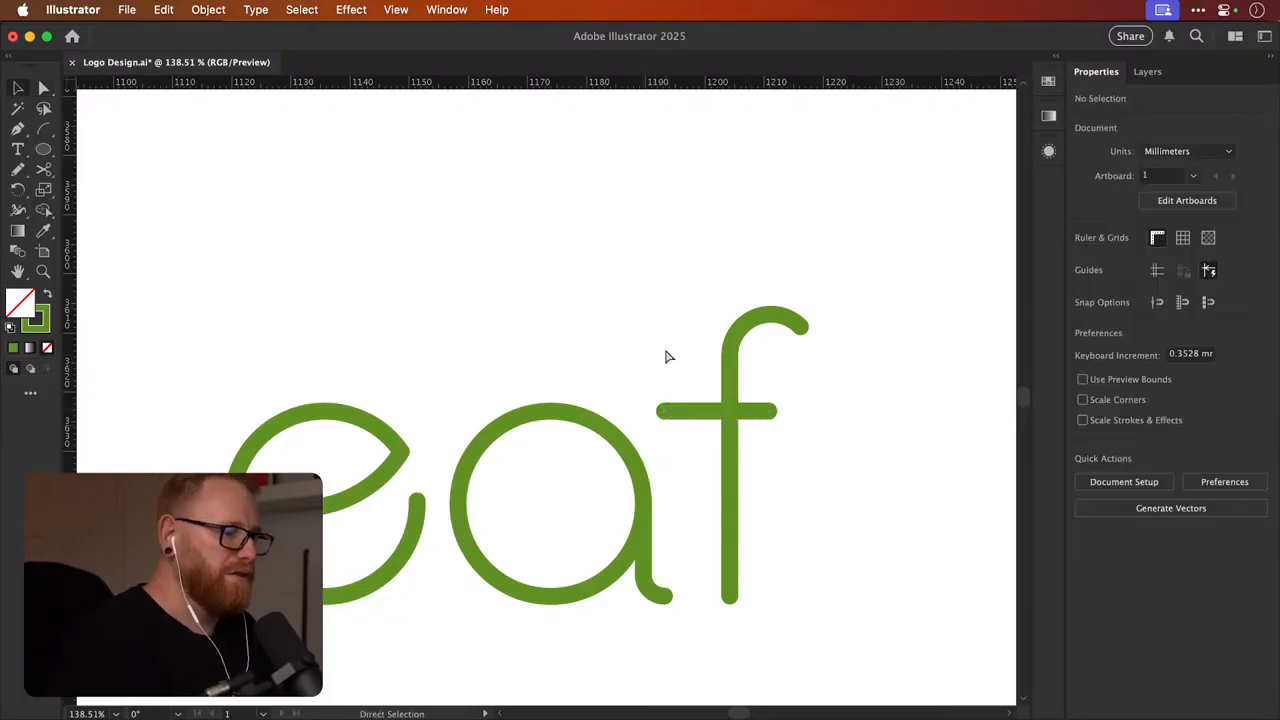
{"action": "key", "text": "super+minus"}
{"action": "key", "text": "super+minus"}
{"action": "key", "text": "super+minus"}
{"action": "key", "text": "super+minus"}
{"action": "key", "text": "super+minus"}
{"action": "key", "text": "super+minus"}
{"action": "key", "text": "space"}
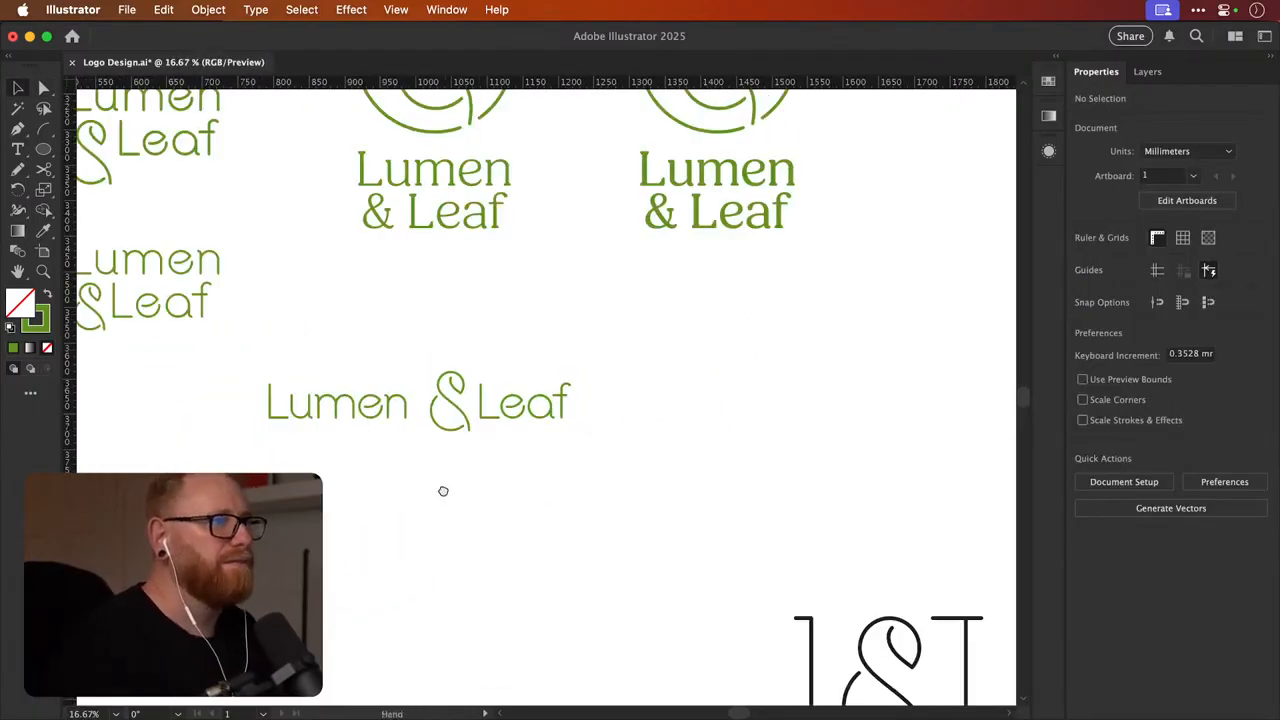
Shift the ampersand and "Leaf" together left to close the gap after "Lumen"
{"action": "left_click_drag", "start_coordinate": [420, 470], "coordinate": [452, 484]}
{"action": "key", "text": "z"}
{"action": "key", "text": "v"}
{"action": "left_click_drag", "start_coordinate": [451, 505], "coordinate": [648, 334]}
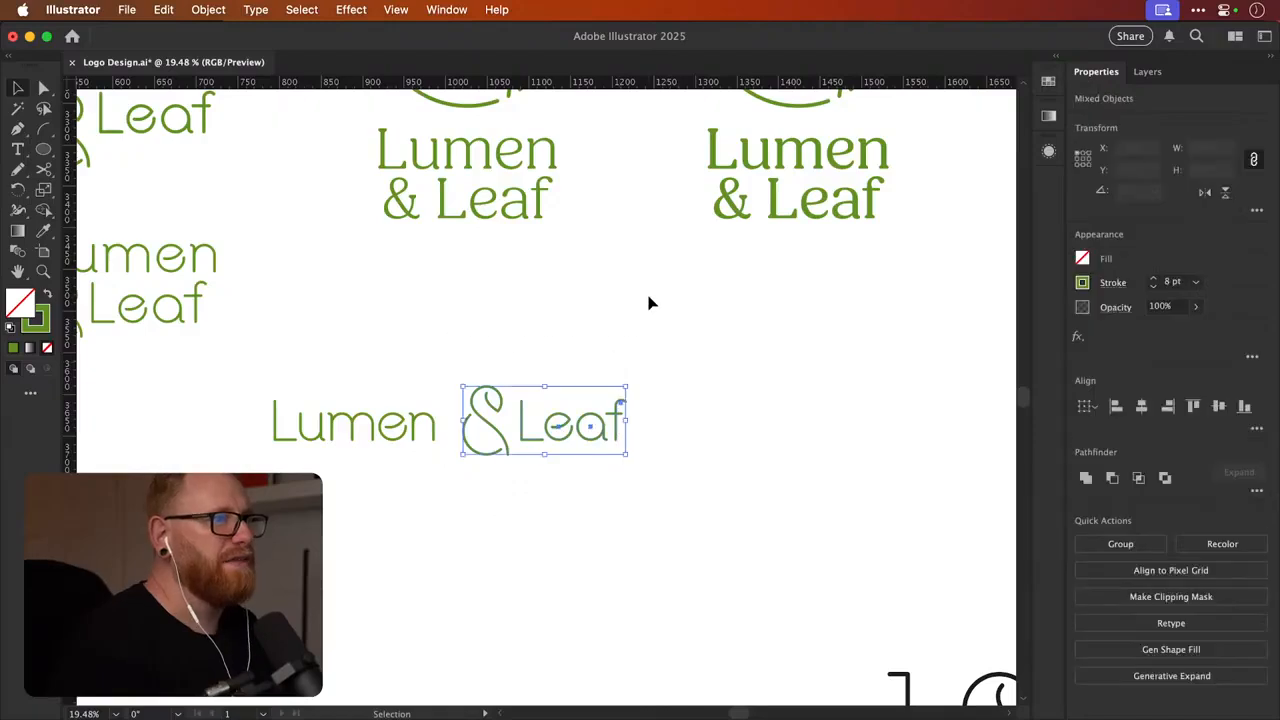
{"action": "key", "text": "shift+Left"}
{"action": "key", "text": "shift+Left"}
{"action": "key", "text": "shift+Left"}
{"action": "key", "text": "shift+Left"}
{"action": "key", "text": "shift+Left"}
{"action": "key", "text": "shift+Left"}
{"action": "key", "text": "shift+Left"}
{"action": "key", "text": "shift+Left"}
{"action": "left_click", "coordinate": [648, 303]}
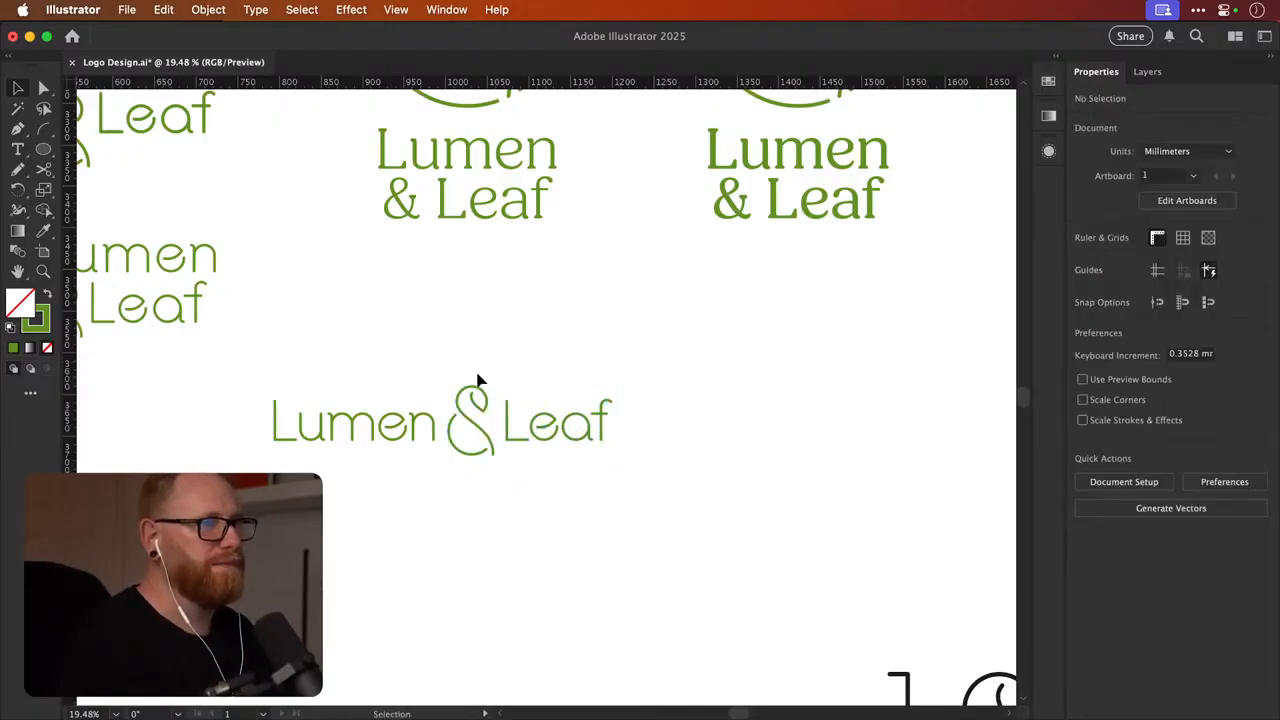
Nudge the ampersand and "Leaf" slightly right to X 1005.138 mm and hide the selection edges
{"action": "left_click_drag", "start_coordinate": [449, 362], "coordinate": [706, 455]}
{"action": "key", "text": "shift+Right"}
{"action": "key", "text": "super+h"}
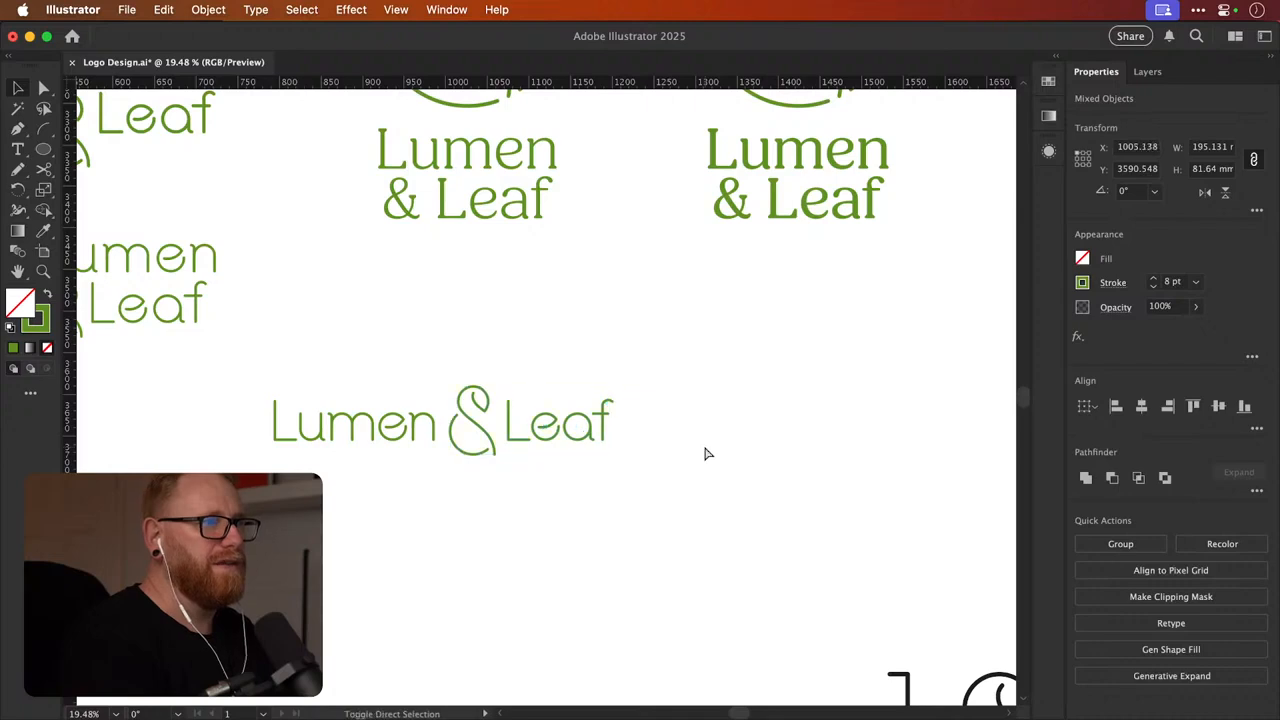
Nudge "Leaf" in the horizontal logo slightly left towards the ampersand and save the document
{"action": "left_click", "coordinate": [705, 454]}
{"action": "scroll", "coordinate": [622, 398], "scroll_direction": "left", "scroll_amount": 2}
{"action": "scroll", "coordinate": [622, 398], "scroll_direction": "up", "scroll_amount": 1}
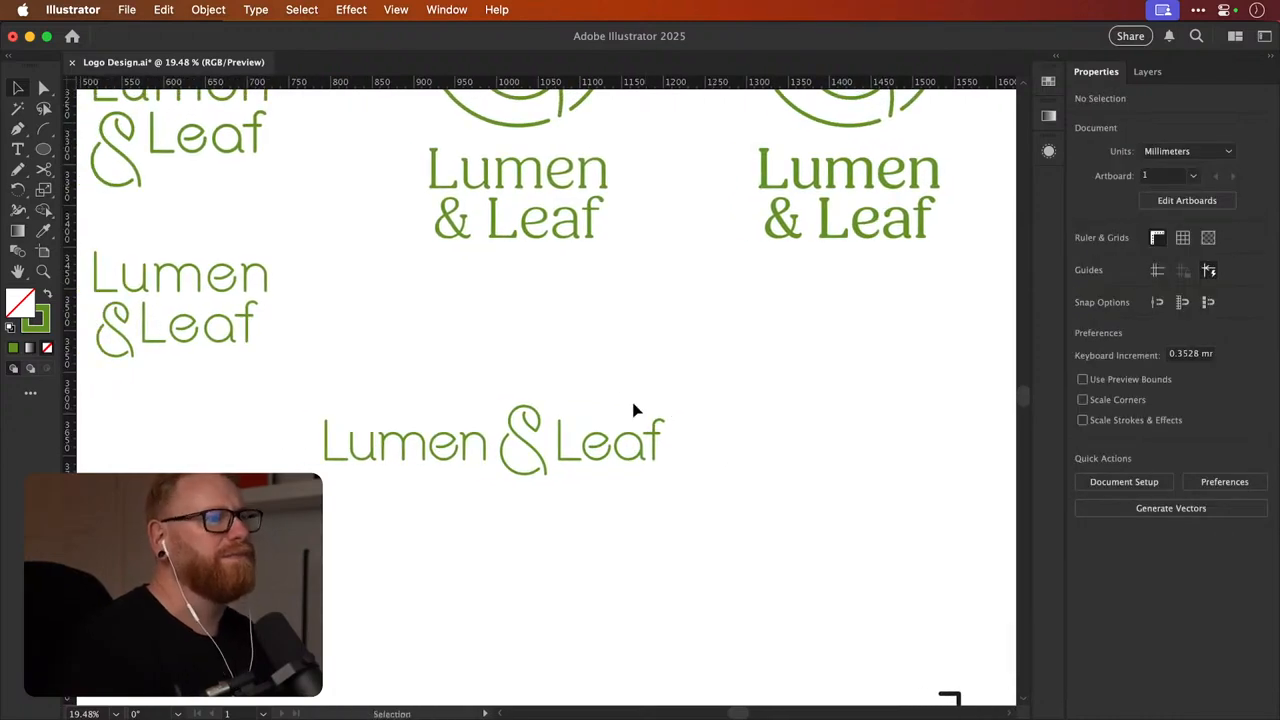
{"action": "left_click", "coordinate": [560, 420]}
{"action": "key", "text": "shift+Left"}
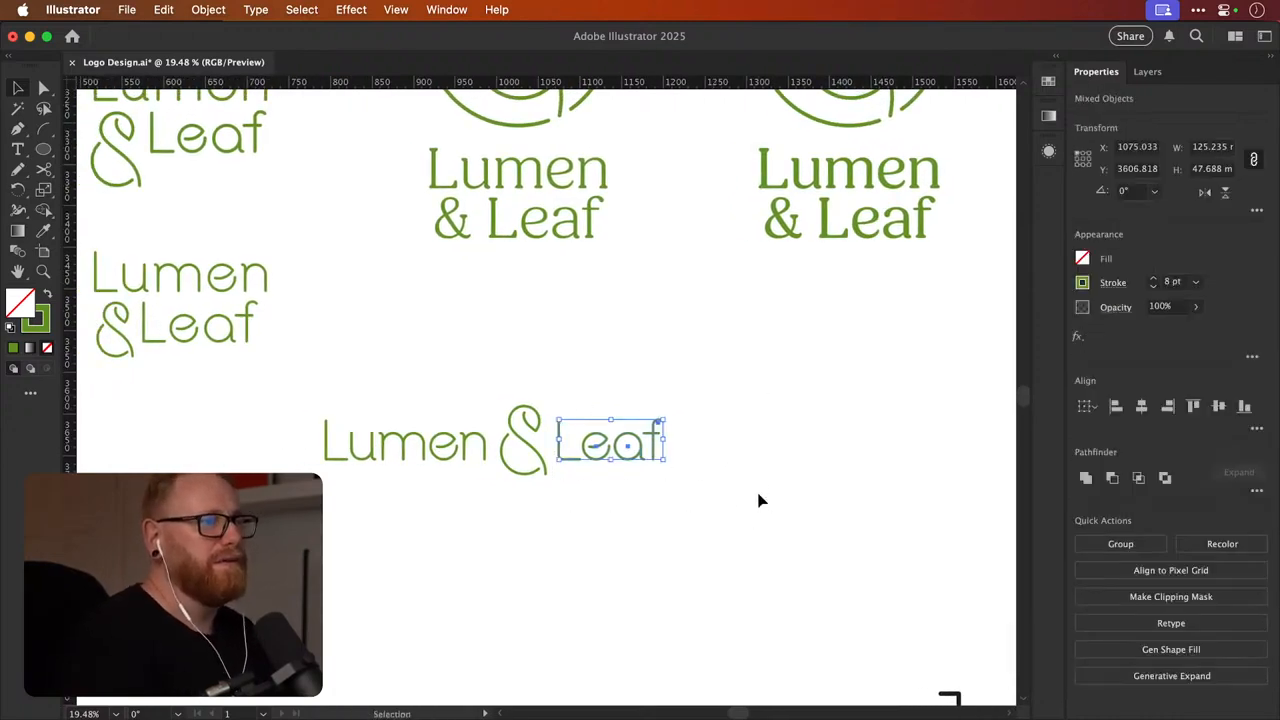
{"action": "left_click", "coordinate": [752, 381]}
{"action": "key", "text": "a"}
{"action": "key", "text": "v"}
{"action": "key", "text": "super+s"}
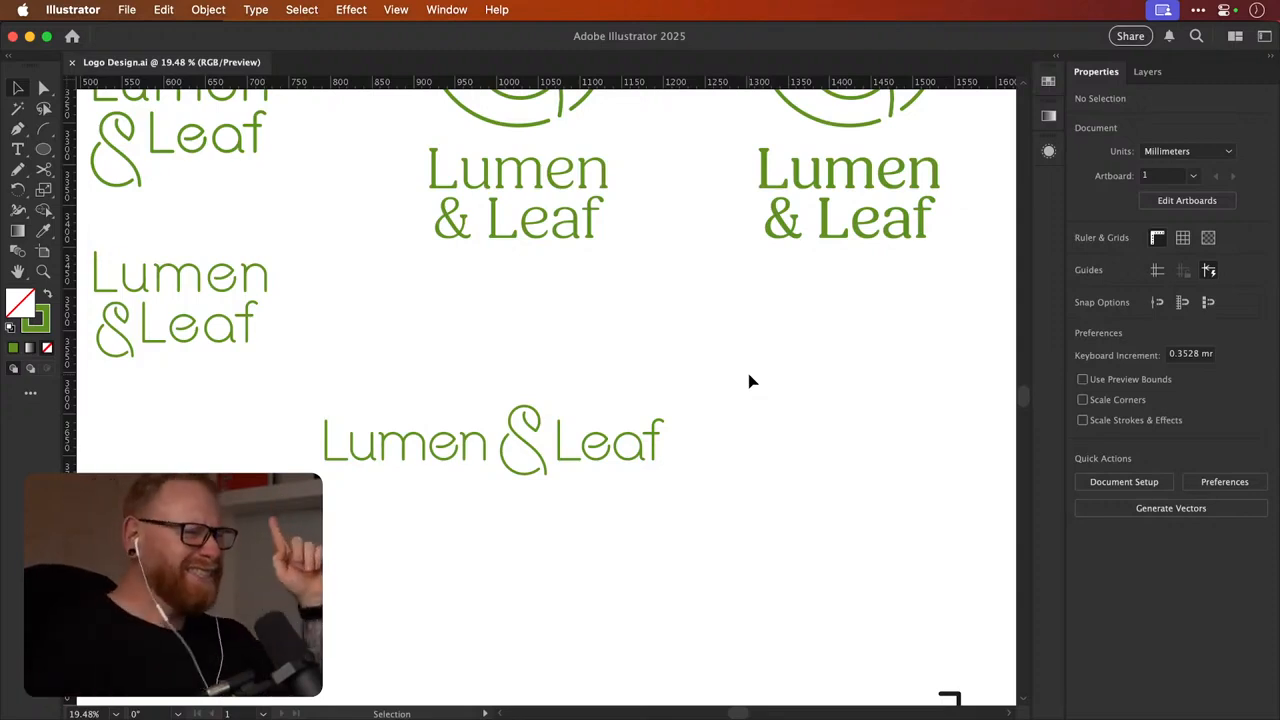
Move the horizontal logo right to X 954.845 mm and place a copy of it directly below at Y 3732.318 mm
{"action": "left_click_drag", "start_coordinate": [297, 393], "coordinate": [680, 508]}
{"action": "scroll", "coordinate": [408, 314], "scroll_direction": "down", "scroll_amount": 3}
{"action": "scroll", "coordinate": [408, 314], "scroll_direction": "right", "scroll_amount": 3}
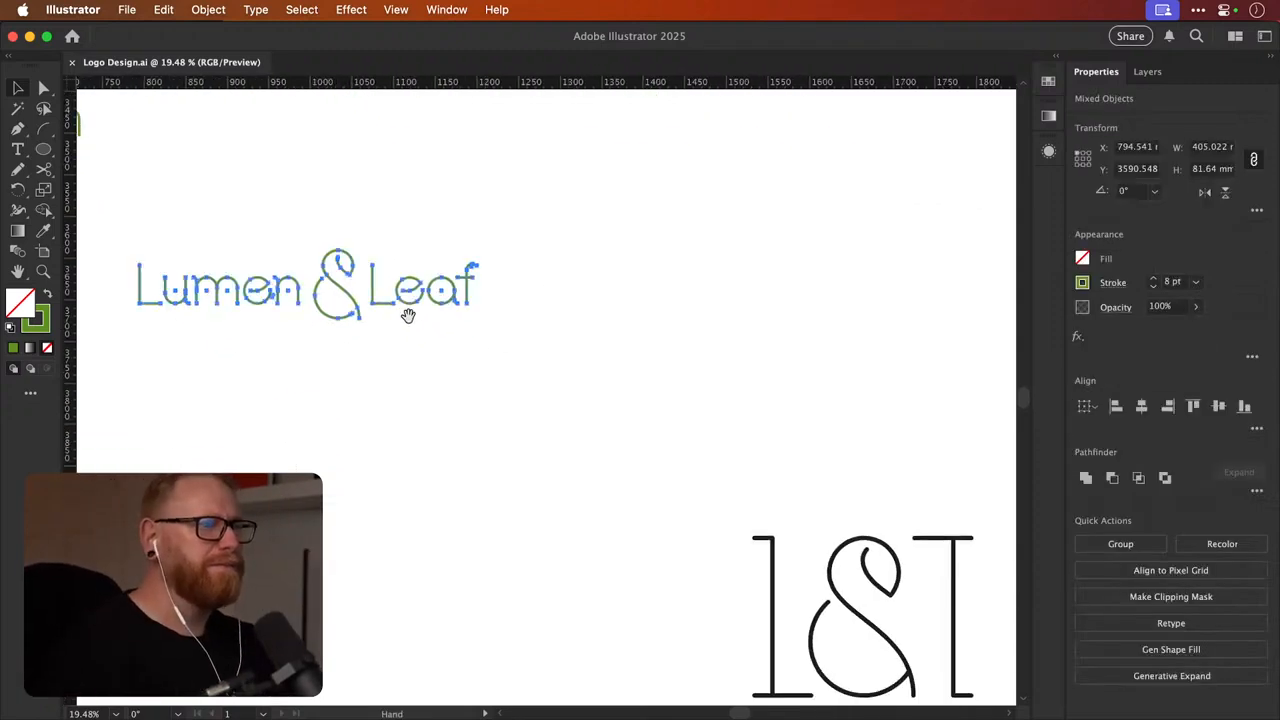
{"action": "left_click_drag", "start_coordinate": [363, 314], "coordinate": [506, 422]}
{"action": "key", "text": "z"}
{"action": "left_click_drag", "start_coordinate": [262, 427], "coordinate": [498, 418]}
{"action": "left_click_drag", "start_coordinate": [388, 301], "coordinate": [391, 323]}
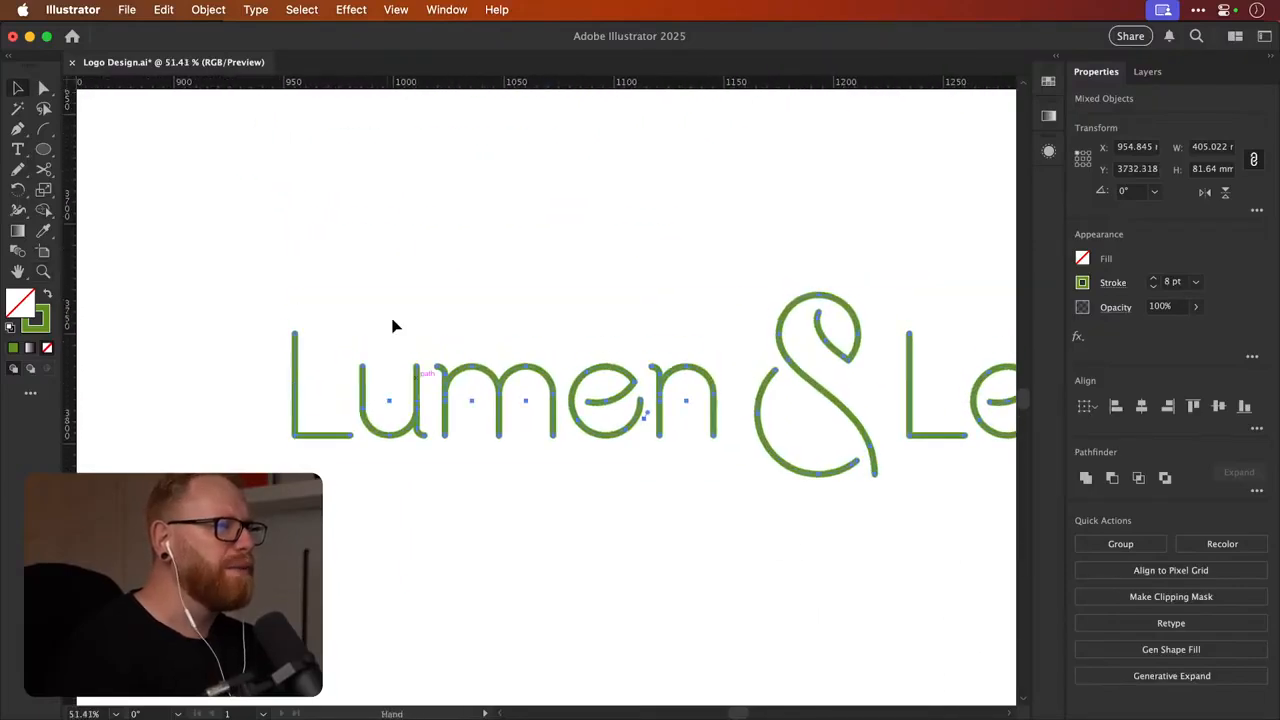
Delete the horizontal foot of the capital L in the copied logo's "Lumen", leaving only its vertical stem
{"action": "left_click", "coordinate": [349, 351]}
{"action": "left_click_drag", "start_coordinate": [341, 356], "coordinate": [430, 362]}
{"action": "key", "text": "a"}
{"action": "left_click", "coordinate": [357, 472]}
{"action": "key", "text": "Delete"}
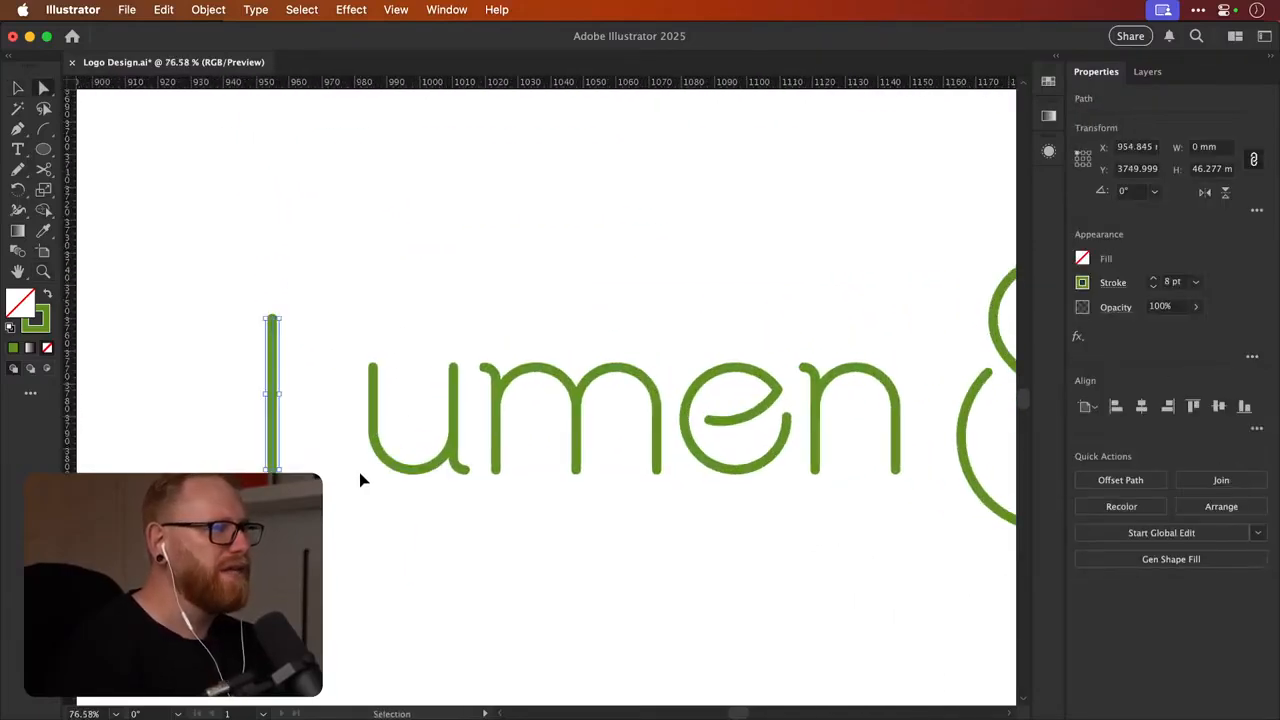
Copy the curved tail stroke of the "u" to the base of the L's stem and left-align the two paths
{"action": "left_click", "coordinate": [364, 482]}
{"action": "key", "text": "v"}
{"action": "left_click_drag", "start_coordinate": [462, 476], "coordinate": [326, 481]}
{"action": "key", "text": "v"}
{"action": "left_click", "coordinate": [1116, 409]}
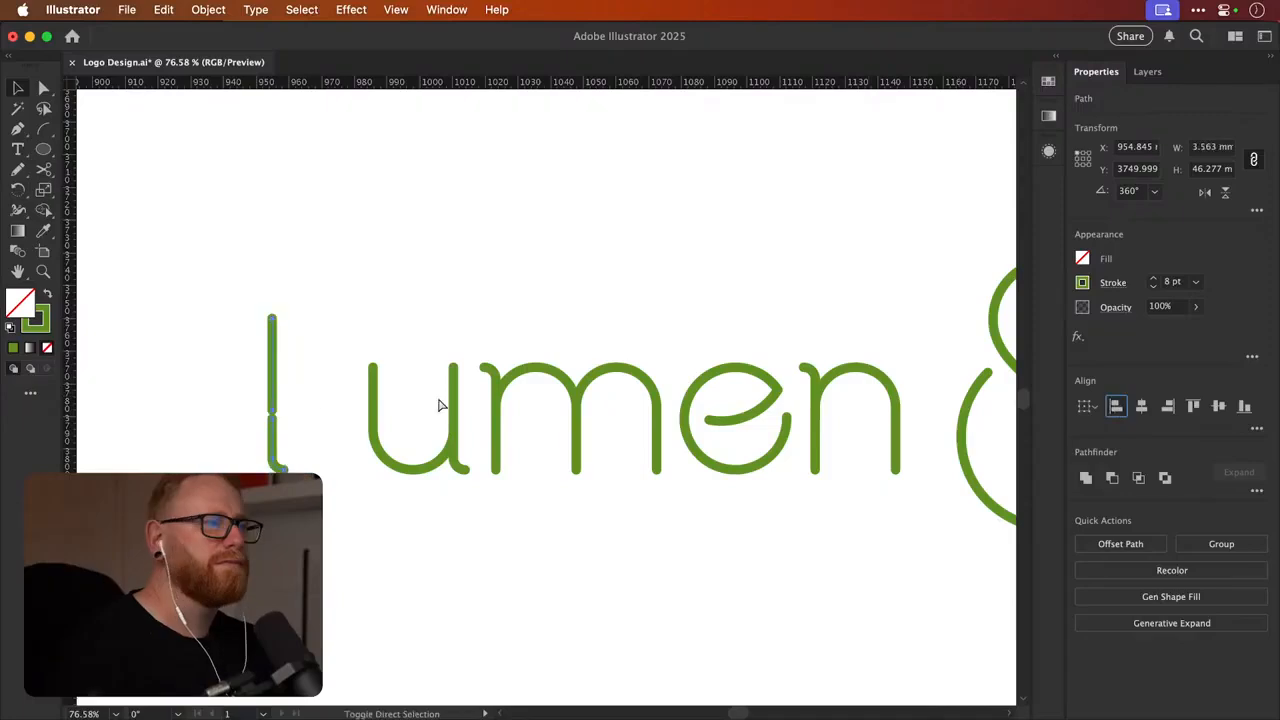
Join the lower end of the stem to the upper end of the tail stroke to form one lowercase "l"
{"action": "key", "text": "super+shift+a"}
{"action": "key", "text": "a"}
{"action": "key", "text": "z"}
{"action": "left_click", "coordinate": [397, 394]}
{"action": "key", "text": "a"}
{"action": "left_click", "coordinate": [299, 419]}
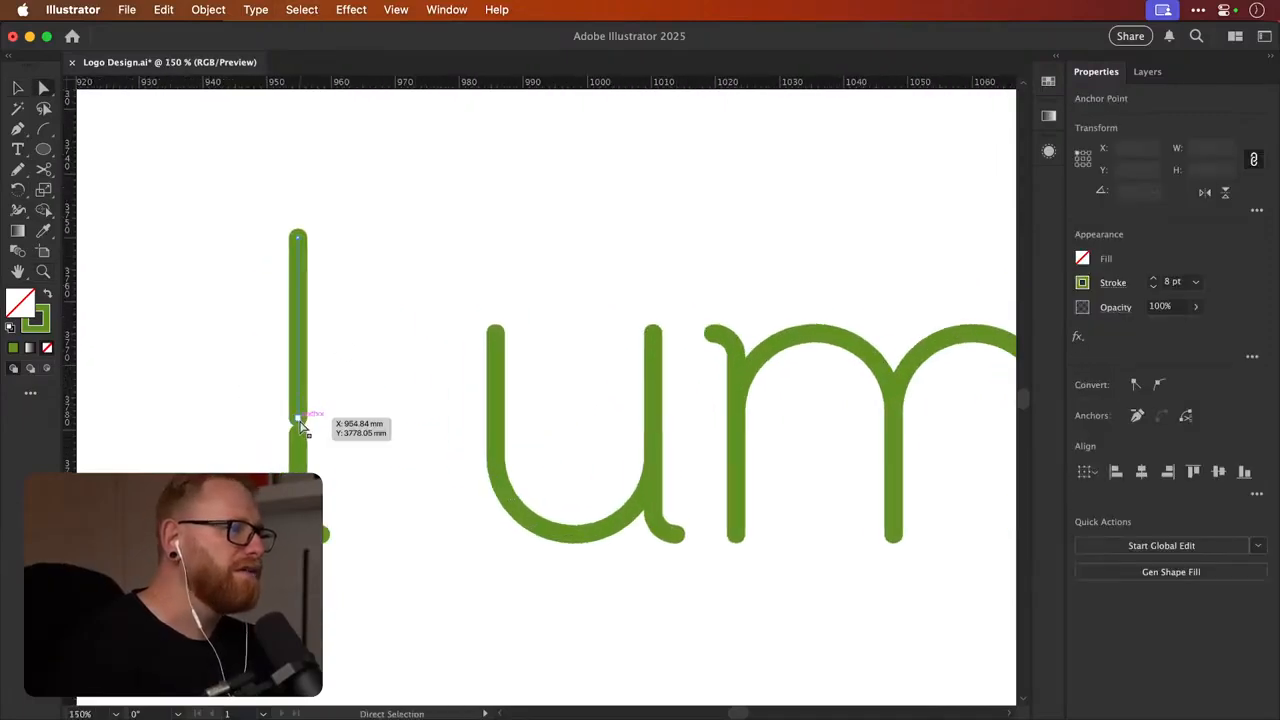
{"action": "mouse_move", "coordinate": [302, 427]}
{"action": "left_mouse_down"}
{"action": "mouse_move", "coordinate": [298, 440]}
{"action": "mouse_move", "coordinate": [300, 420]}
{"action": "left_mouse_up"}
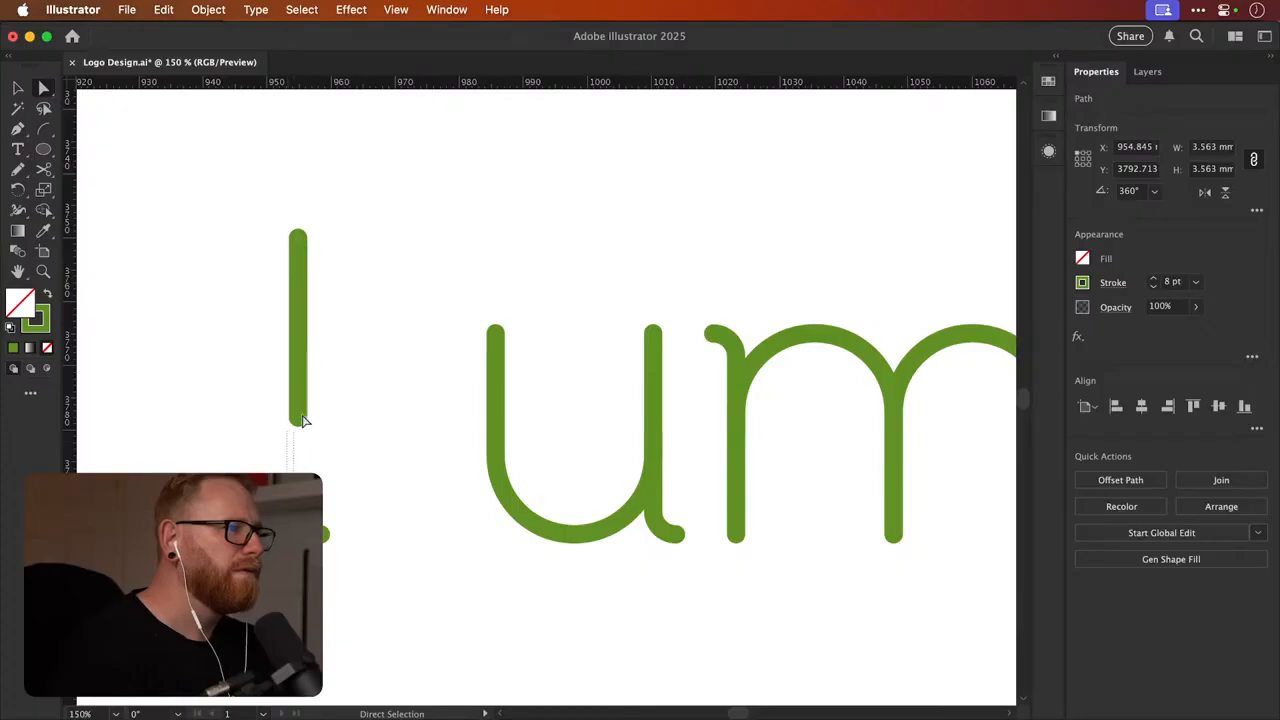
{"action": "left_click", "coordinate": [300, 419]}
{"action": "left_click", "coordinate": [298, 510], "text": "shift"}
{"action": "key", "text": "super+j"}
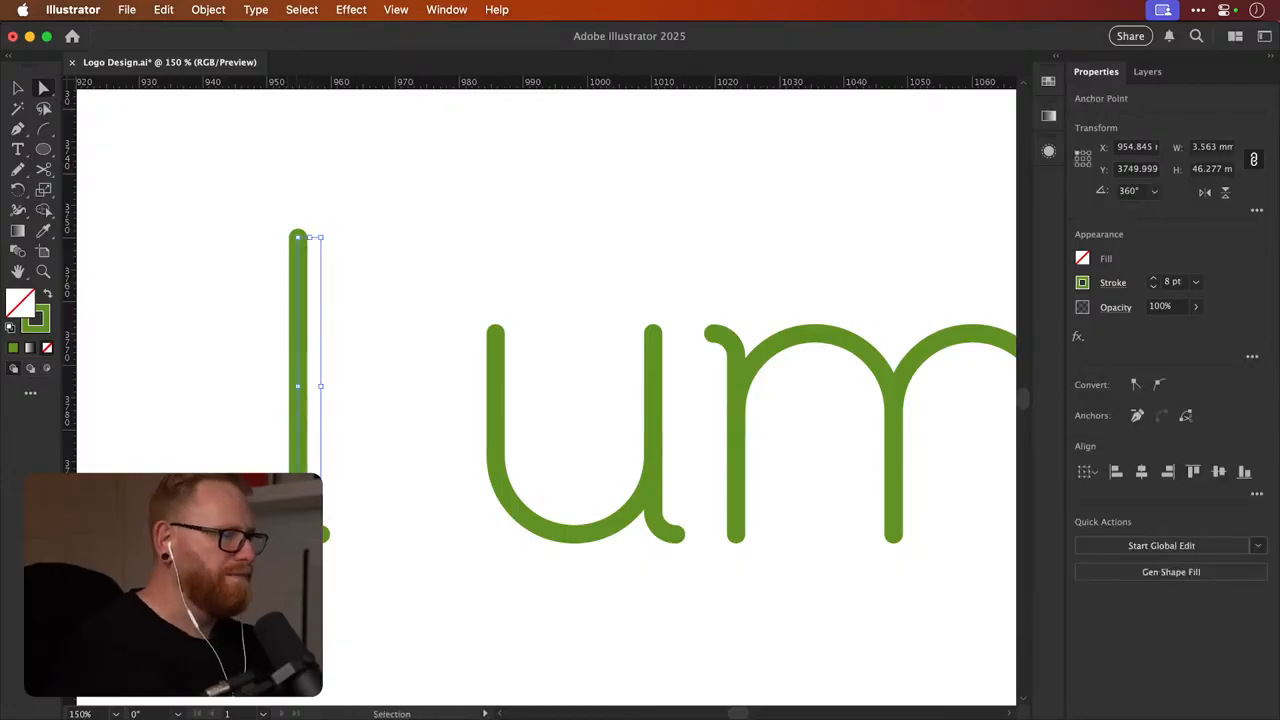
Shift the new lowercase "l" right to X 976.011 mm so it sits close to the "u" of "lumen"
{"action": "key", "text": "super+shift+a"}
{"action": "key", "text": "v"}
{"action": "key", "text": "super+minus"}
{"action": "key", "text": "super+minus"}
{"action": "key", "text": "super+minus"}
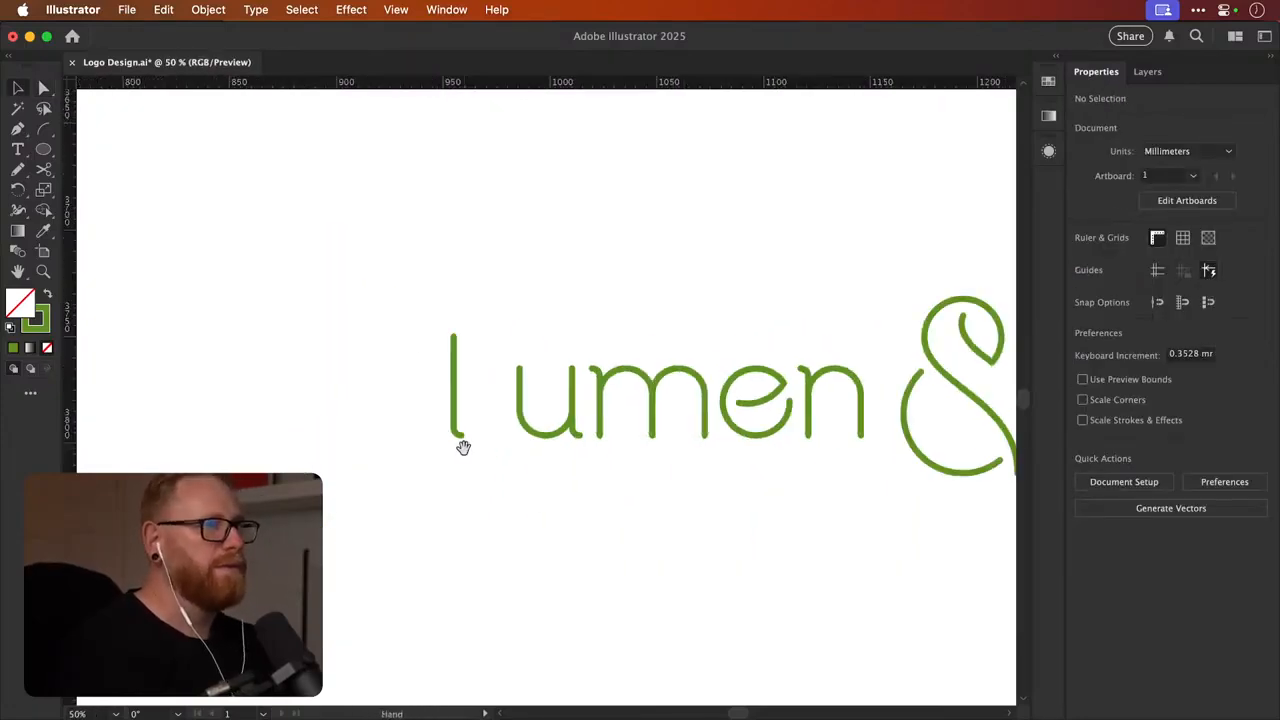
{"action": "left_click_drag", "start_coordinate": [455, 400], "coordinate": [483, 388]}
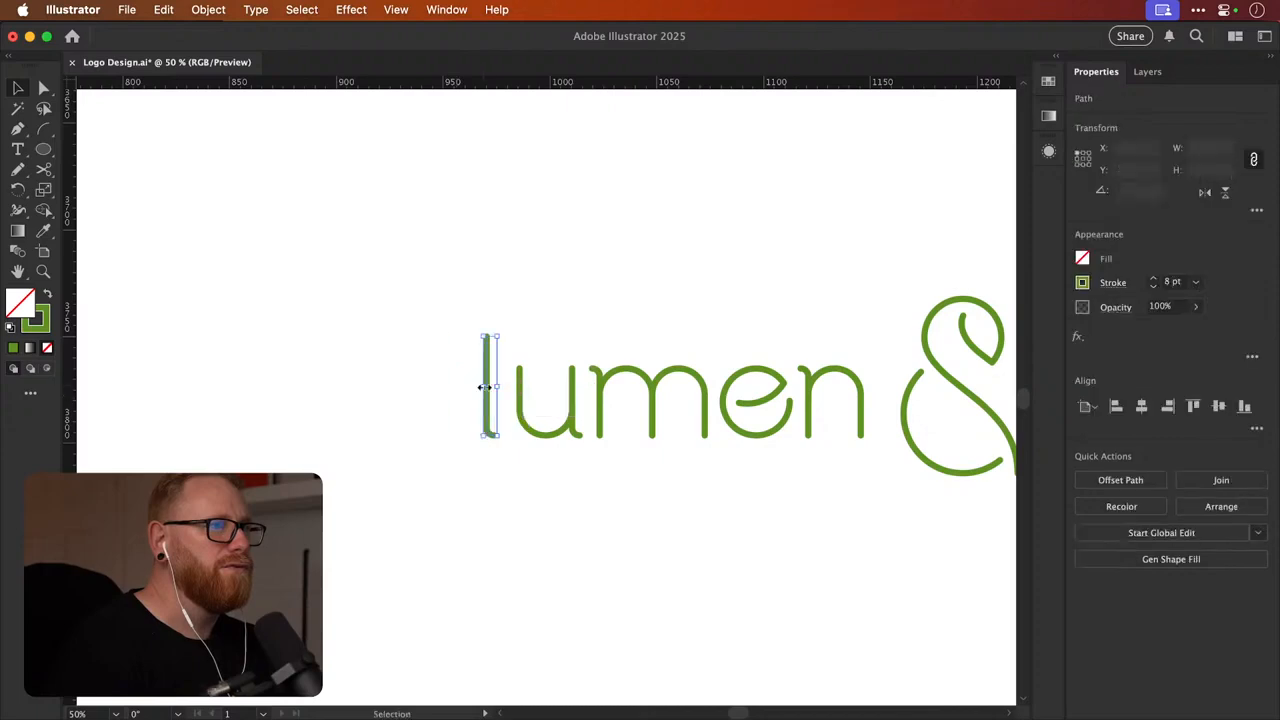
{"action": "key", "text": "super+z"}
{"action": "key", "text": "shift+Right"}
{"action": "key", "text": "shift+Right"}
{"action": "key", "text": "shift+Right"}
{"action": "key", "text": "shift+Right"}
{"action": "key", "text": "shift+Right"}
{"action": "key", "text": "shift+Right"}
{"action": "key", "text": "shift+Left"}
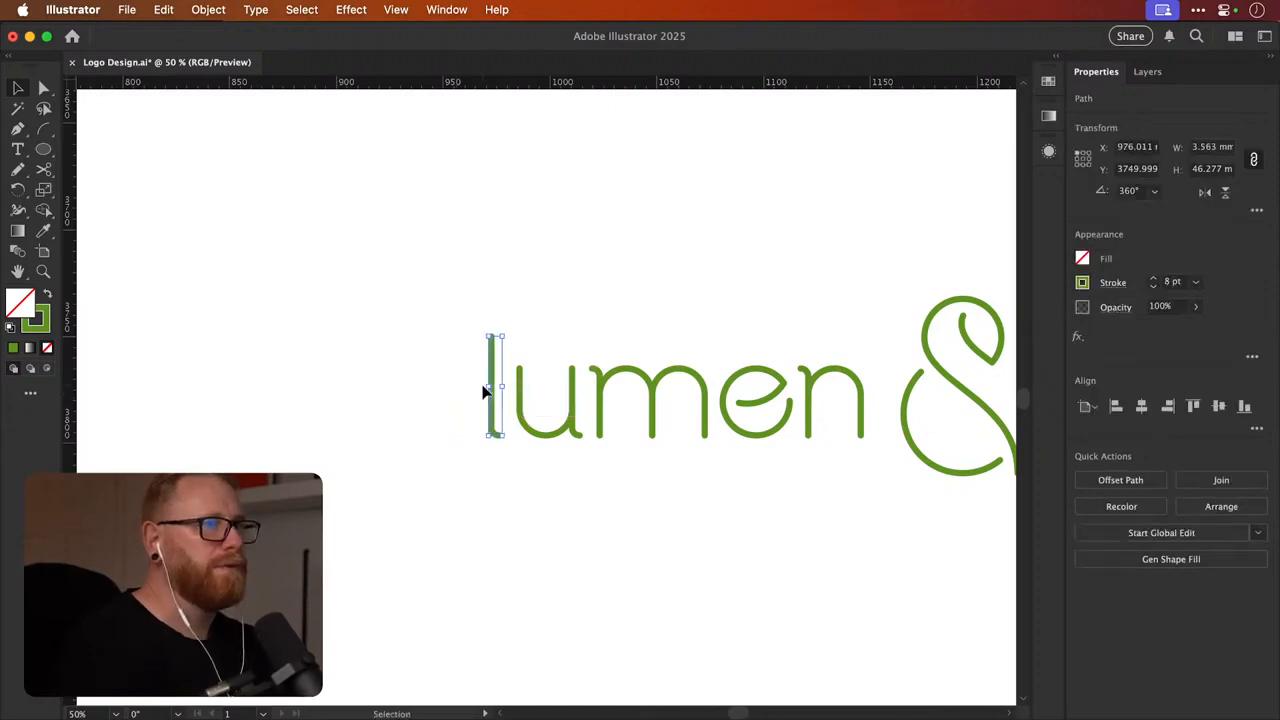
Replace the capital L of "Leaf" in the copied logo with a duplicate of the lowercase "l" at X 1251.952 mm
{"action": "key", "text": "super+shift+a"}
{"action": "key", "text": "super+minus"}
{"action": "left_click_drag", "start_coordinate": [628, 354], "coordinate": [512, 393]}
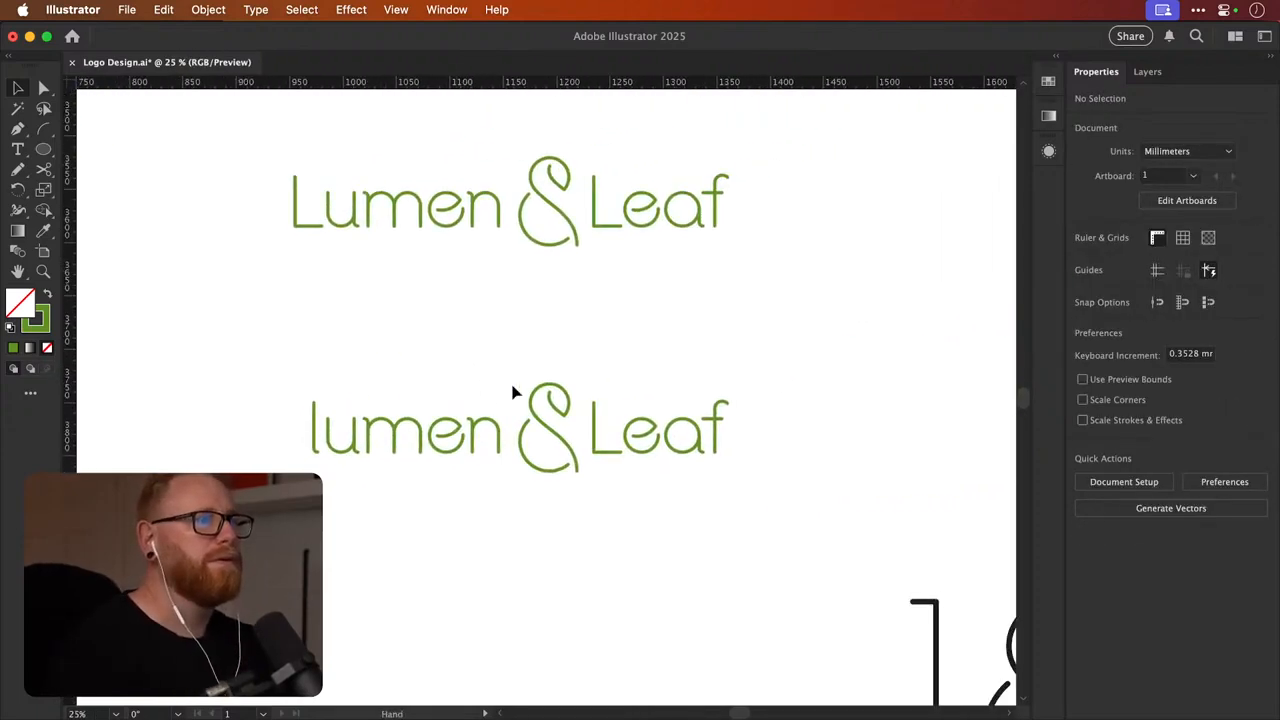
{"action": "left_click_drag", "start_coordinate": [546, 450], "coordinate": [597, 420]}
{"action": "left_click_drag", "start_coordinate": [590, 374], "coordinate": [627, 470]}
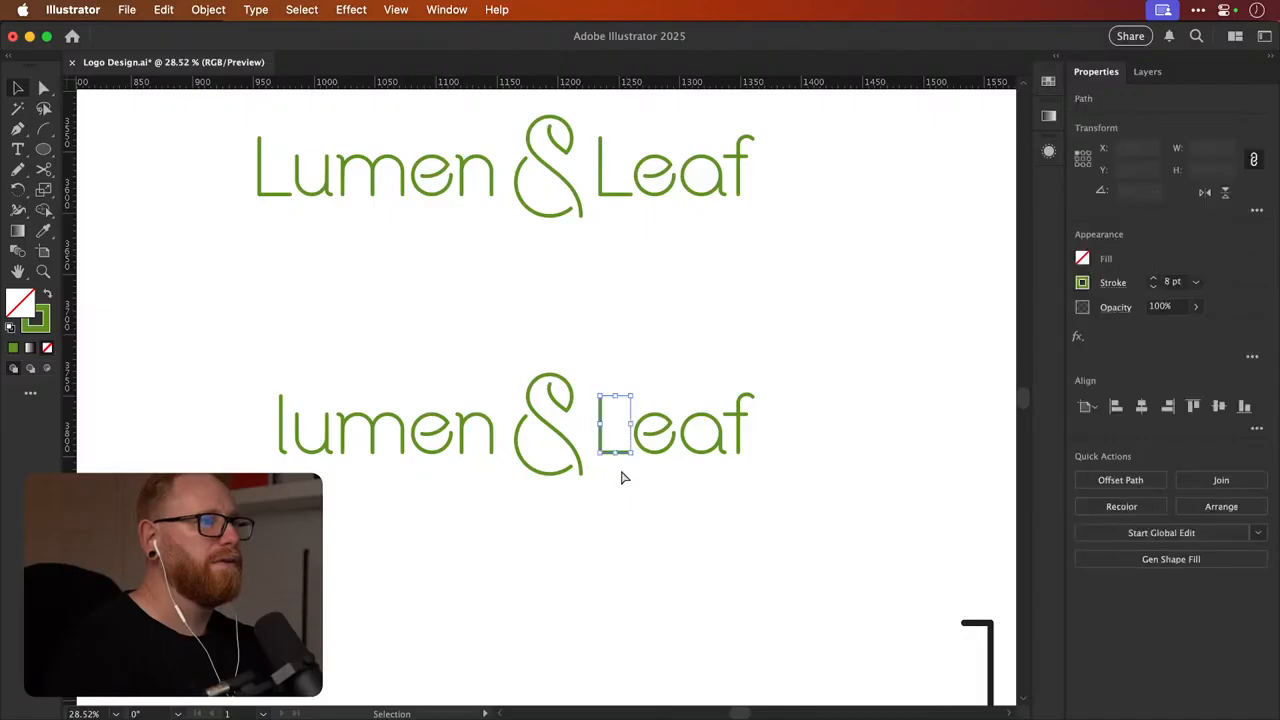
{"action": "key", "text": "Delete"}
{"action": "left_click_drag", "start_coordinate": [283, 425], "coordinate": [623, 408]}
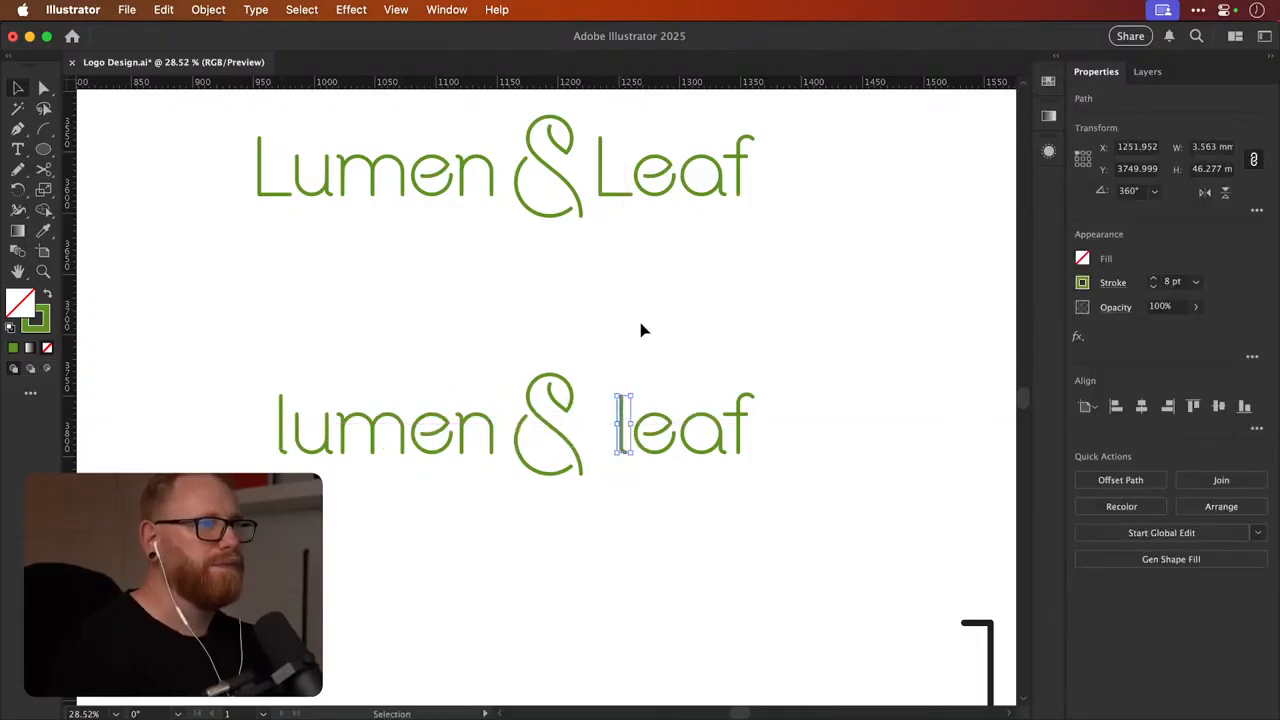
{"action": "left_click", "coordinate": [668, 346]}
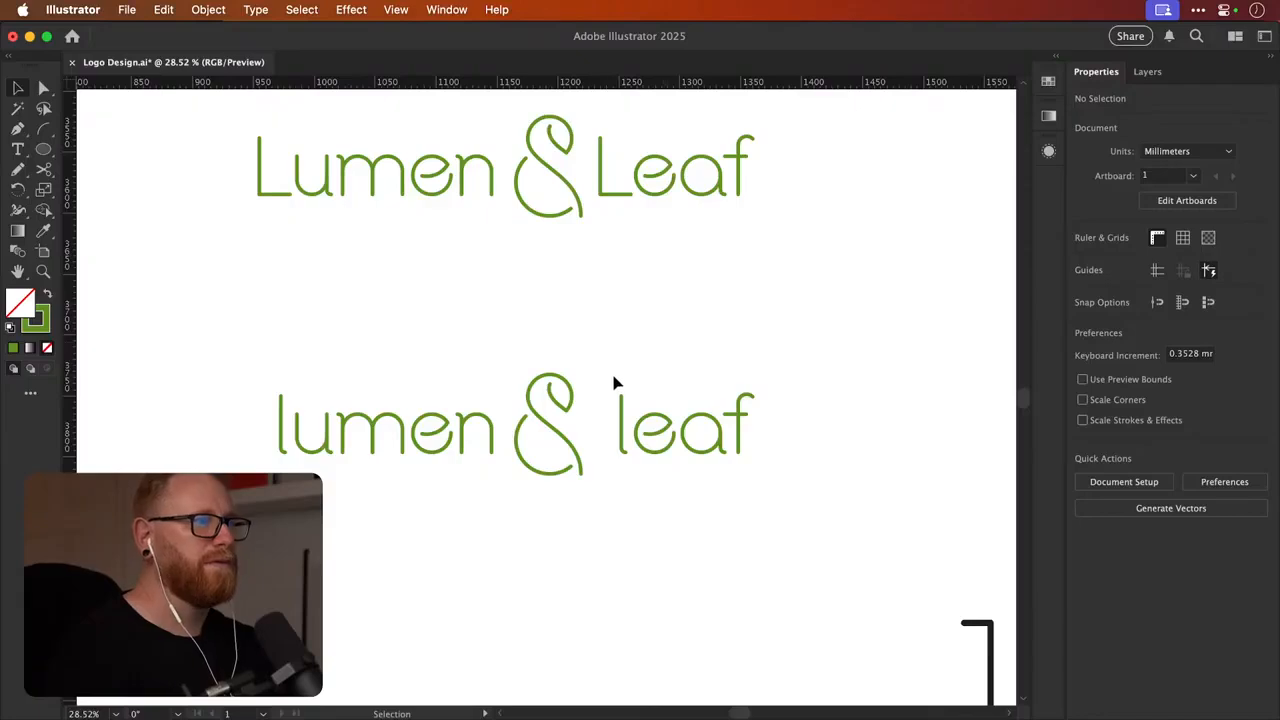
Nudge the second "l" slightly left, and shift the whole word "leaf" left to close the gap after the ampersand
{"action": "left_click", "coordinate": [619, 410]}
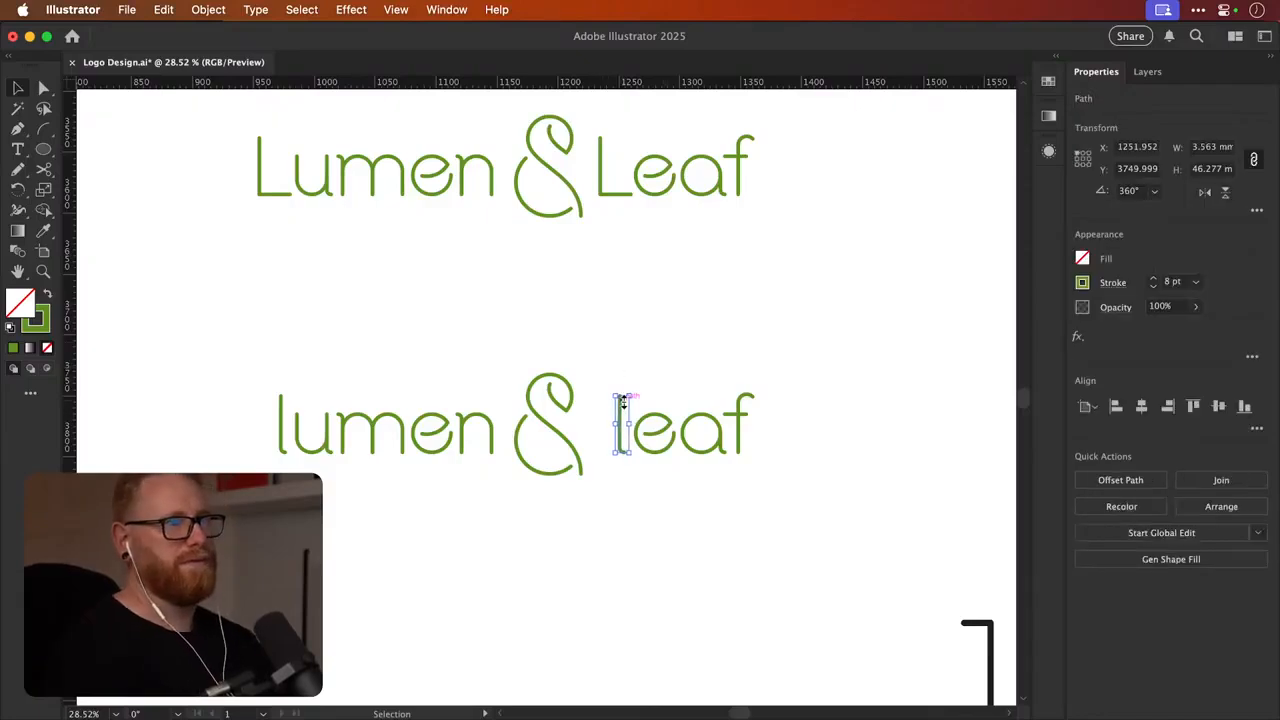
{"action": "left_click_drag", "start_coordinate": [608, 370], "coordinate": [808, 500]}
{"action": "key", "text": "shift+Left"}
{"action": "key", "text": "shift+Left"}
{"action": "key", "text": "shift+Left"}
{"action": "key", "text": "shift+Left"}
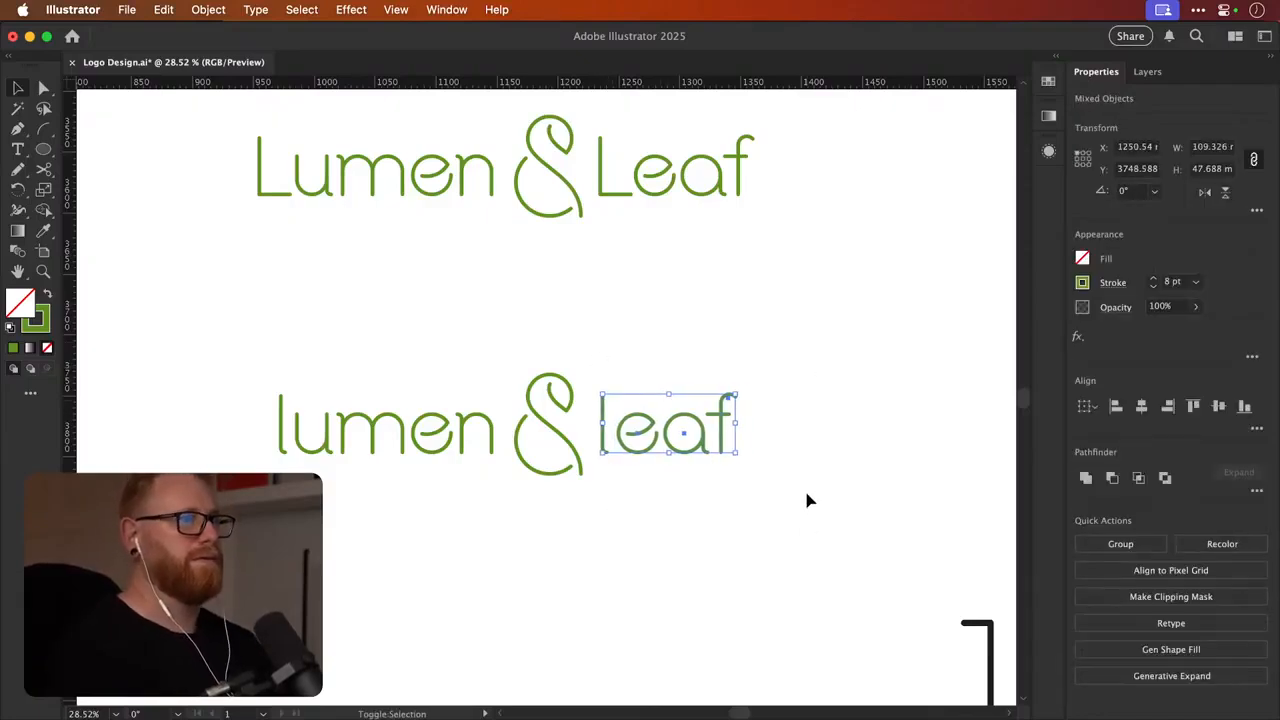
{"action": "left_click", "coordinate": [808, 500]}
Tighten the gap after the "l" of "leaf" by moving "eaf" left to X 1246.134 mm
{"action": "key", "text": "super+minus"}
{"action": "key", "text": "super+minus"}
{"action": "key", "text": "super+minus"}
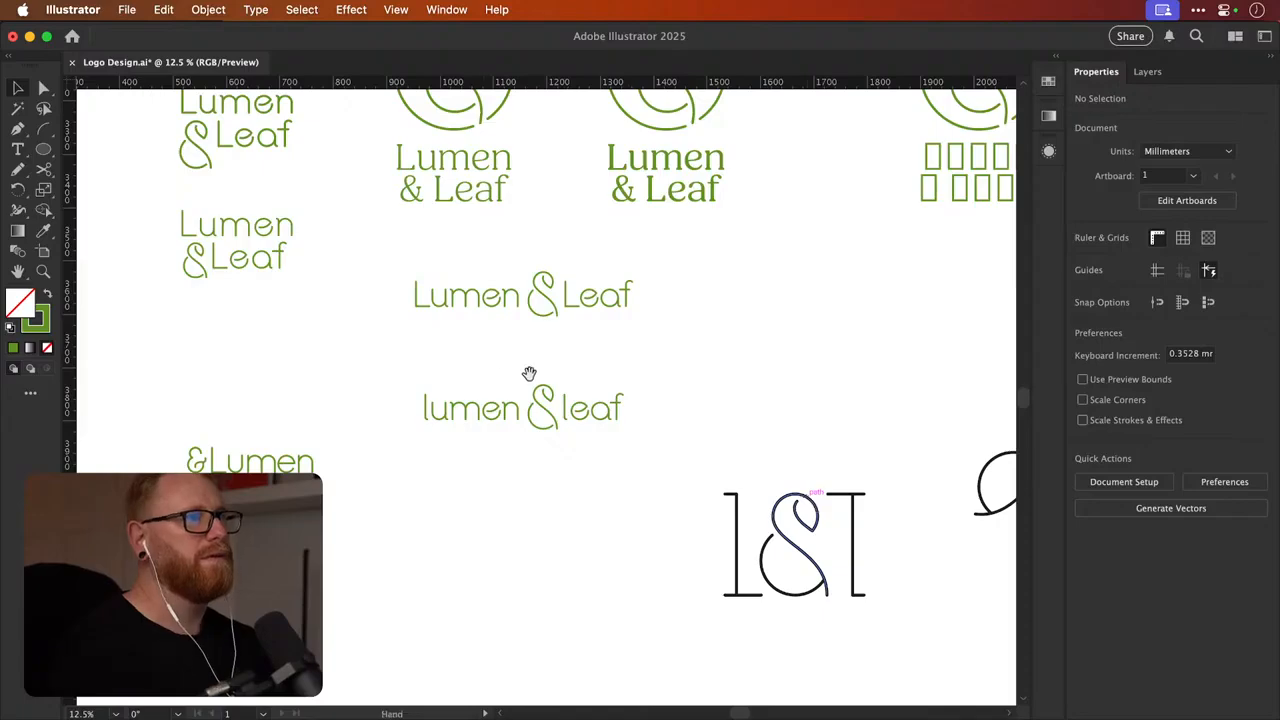
{"action": "left_click_drag", "start_coordinate": [586, 458], "coordinate": [564, 482]}
{"action": "key", "text": "z"}
{"action": "left_click_drag", "start_coordinate": [484, 464], "coordinate": [609, 451]}
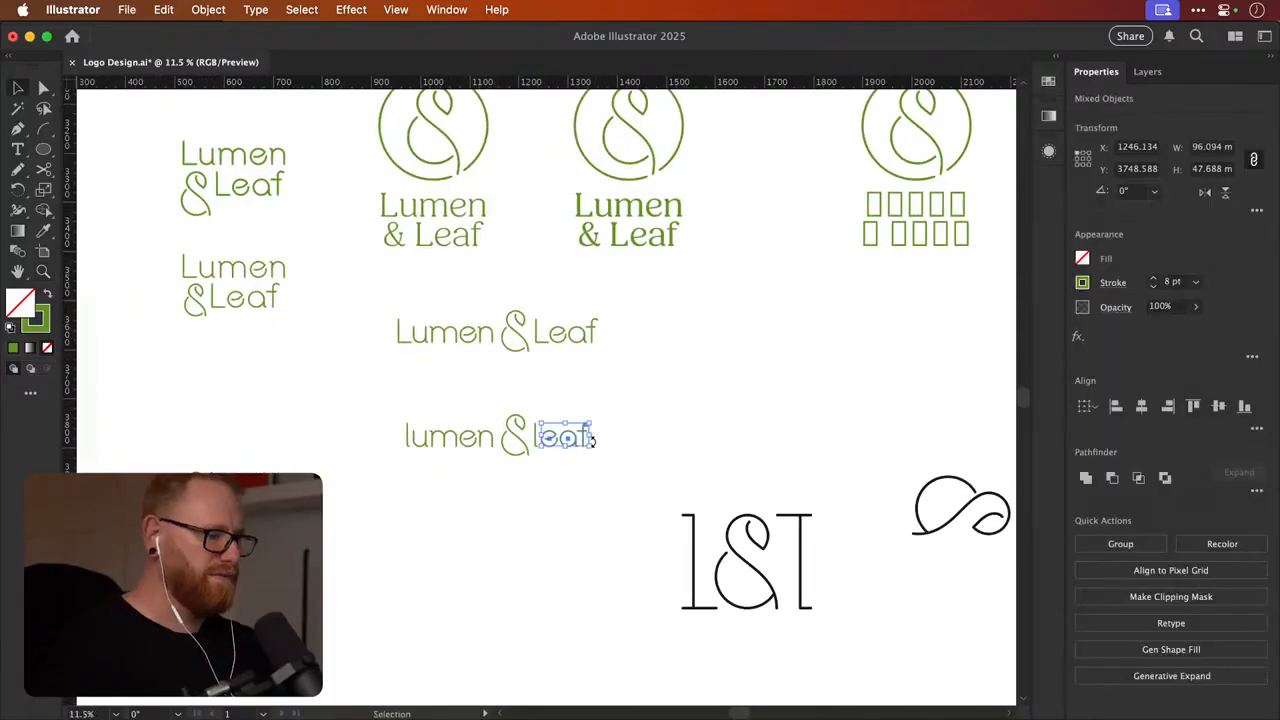
Try shifting the "l" of "lumen" left to X 972.483 mm and undo the move
{"action": "left_click_drag", "start_coordinate": [409, 428], "coordinate": [416, 440]}
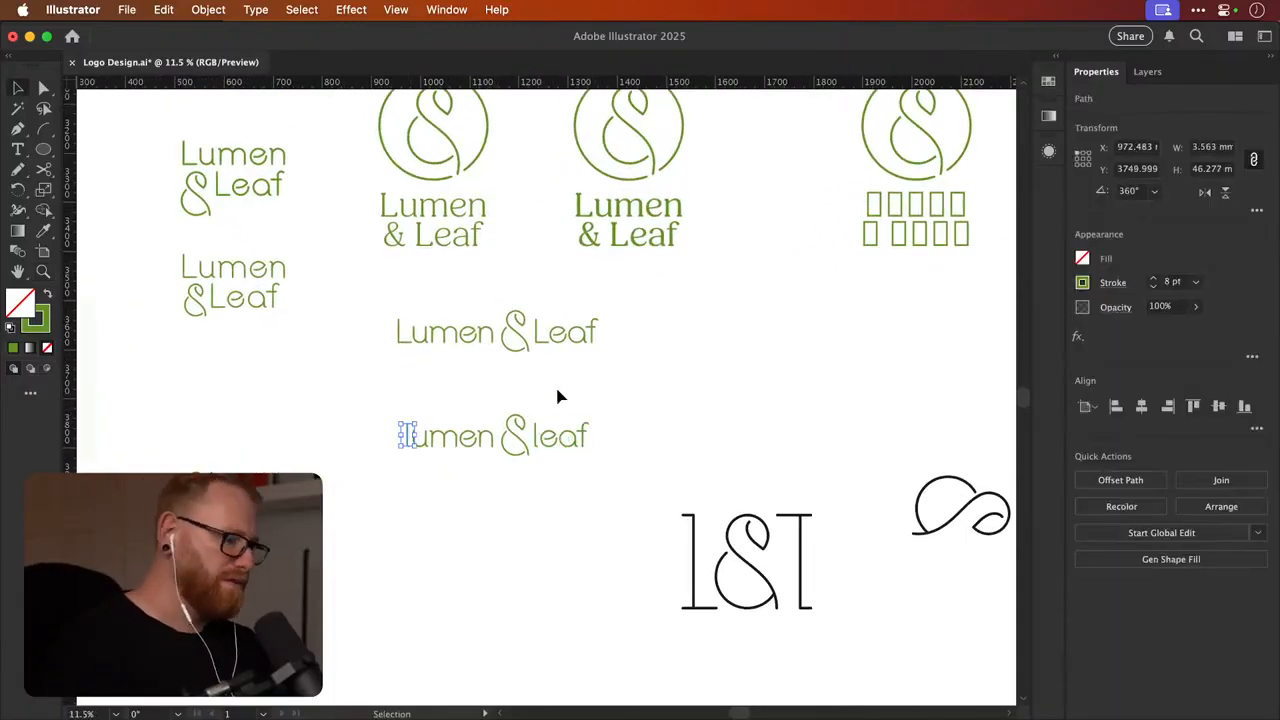
{"action": "left_click", "coordinate": [648, 383]}
{"action": "key", "text": "super+z"}
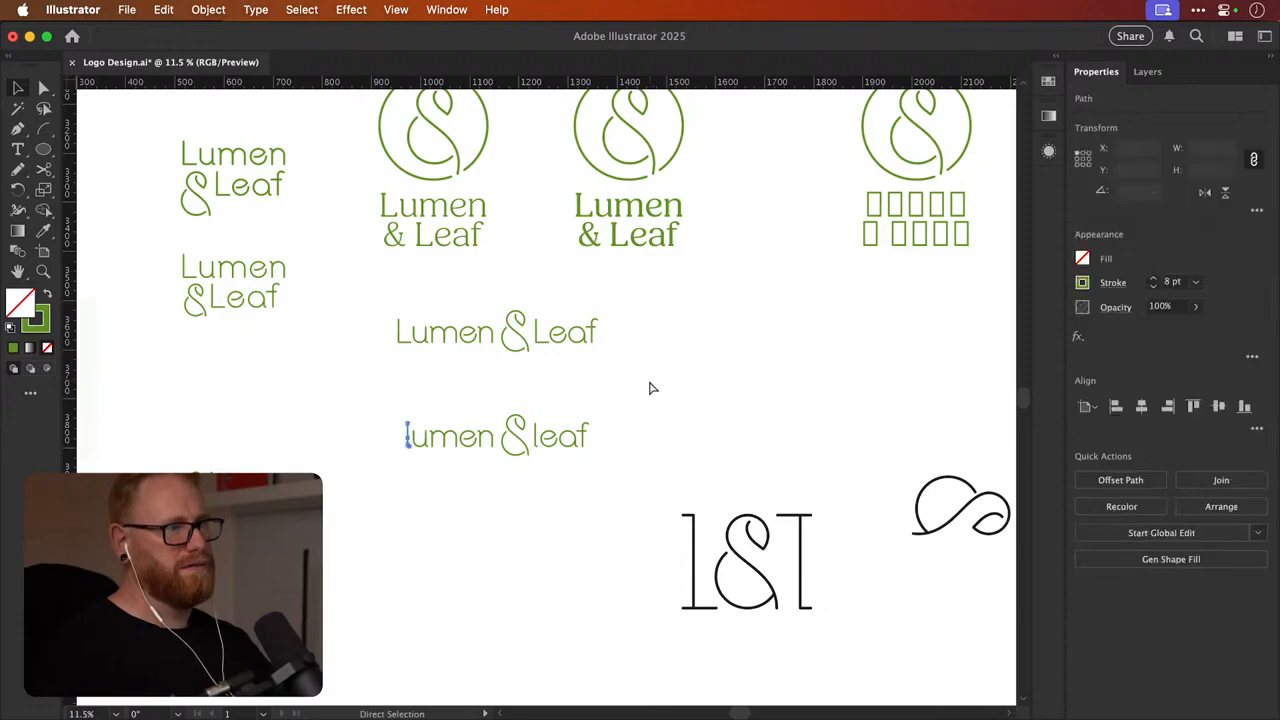
{"action": "key", "text": "super+z"}
{"action": "left_click", "coordinate": [647, 393]}
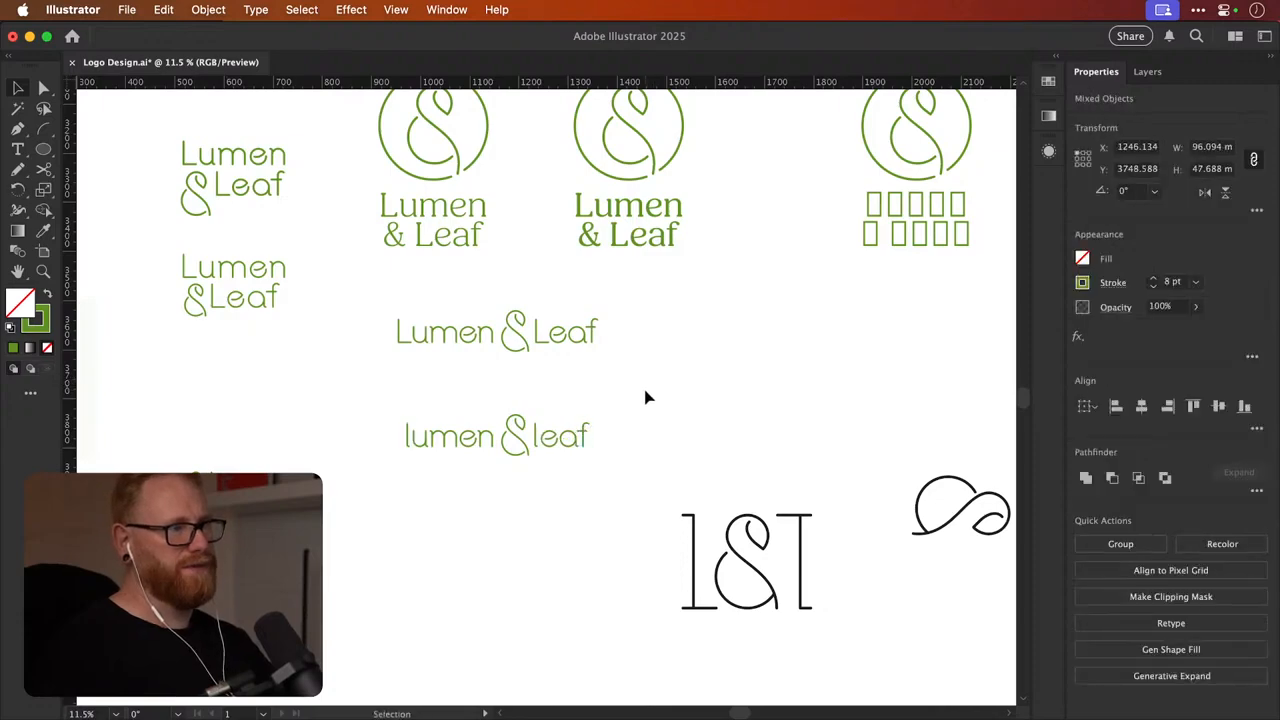
Fine-tune the spacing in "leaf" by nudging "eaf" left to X 1245.781 mm
{"action": "key", "text": "v"}
{"action": "left_click", "coordinate": [585, 423]}
{"action": "scroll", "coordinate": [585, 423], "scroll_direction": "up", "scroll_amount": 5}
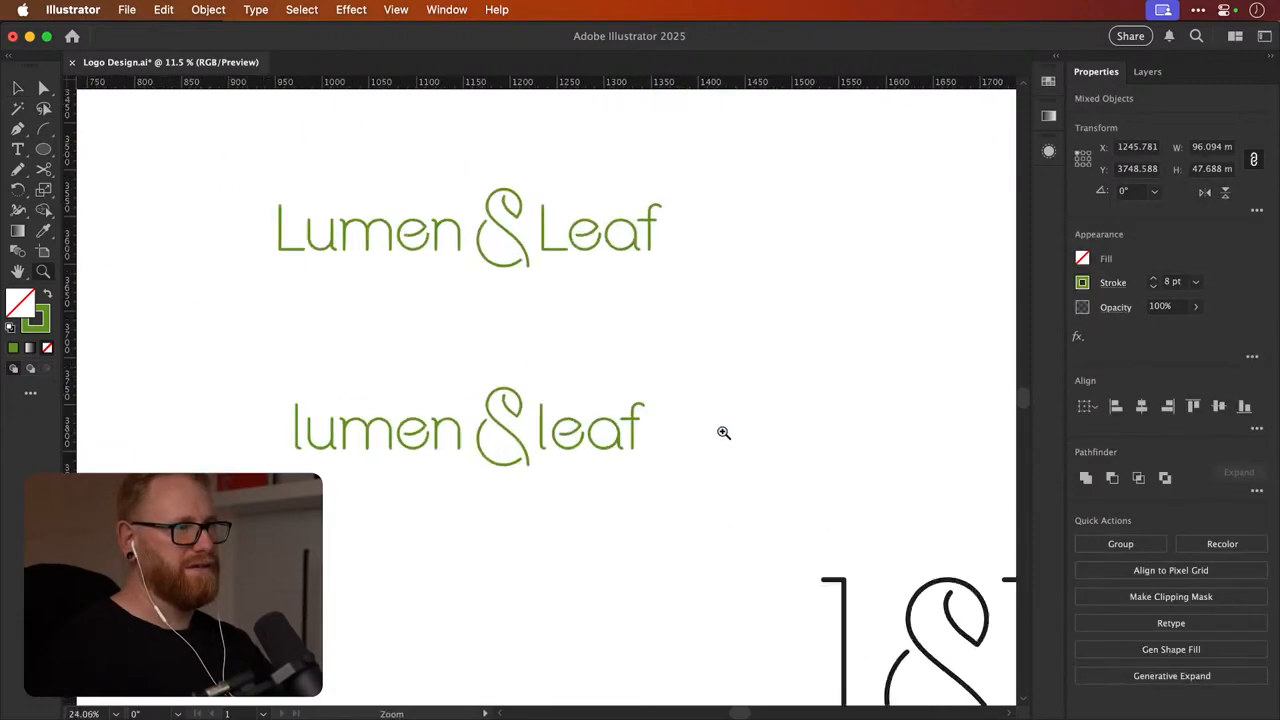
Widen the gap before the "u" of "lumen" by nudging its "l" left to X 972.131 mm
{"action": "left_click_drag", "start_coordinate": [245, 402], "coordinate": [251, 386]}
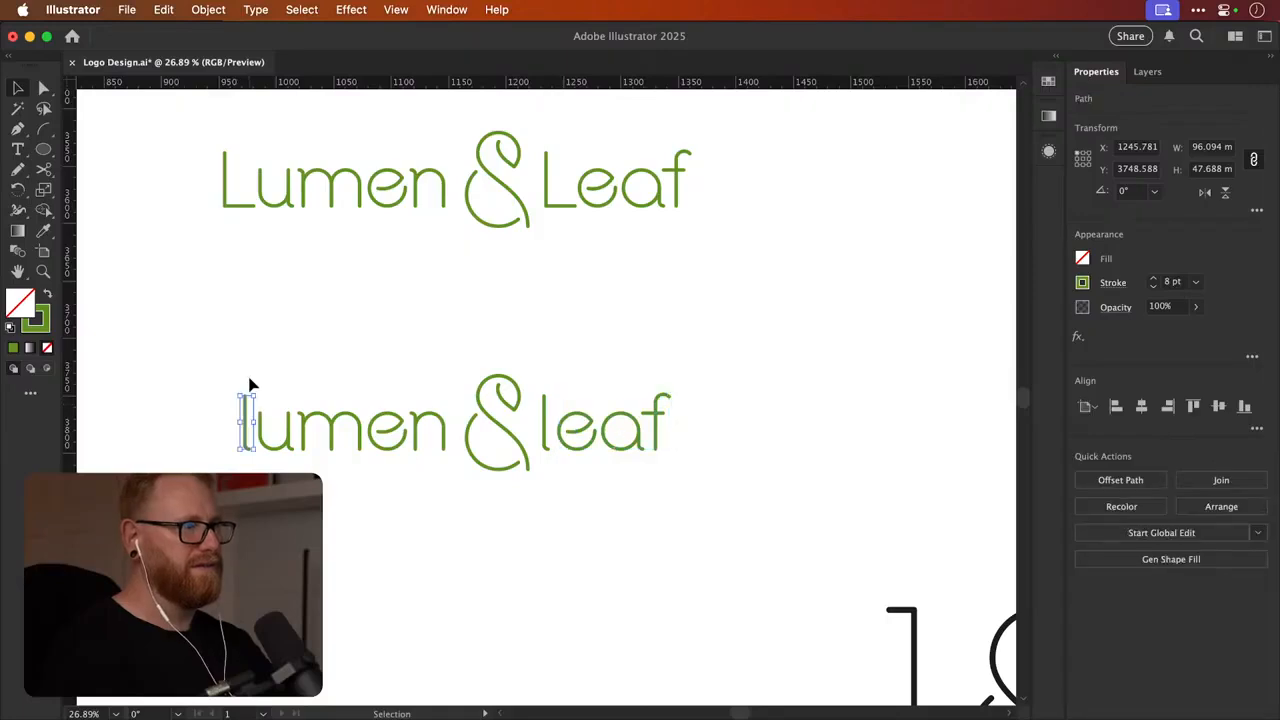
{"action": "key", "text": "a"}
{"action": "key", "text": "super+minus"}
{"action": "key", "text": "super+minus"}
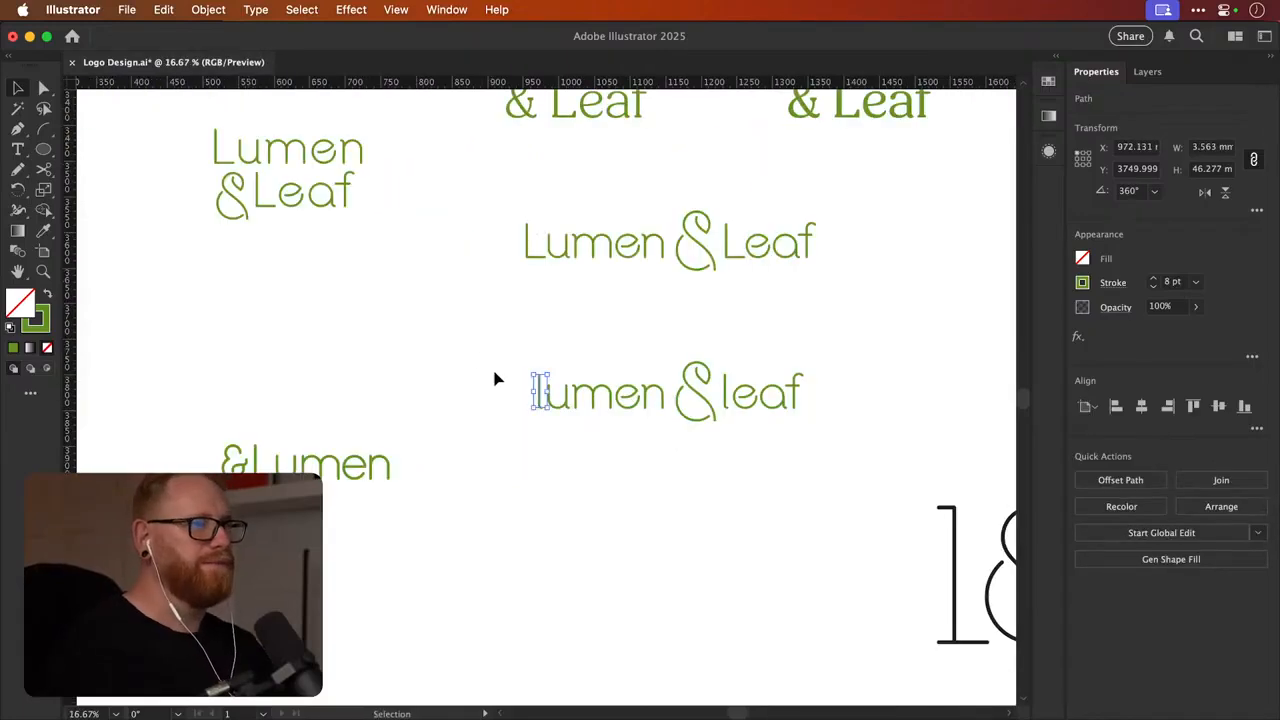
{"action": "left_click", "coordinate": [490, 368]}
{"action": "left_click_drag", "start_coordinate": [543, 391], "coordinate": [454, 509]}
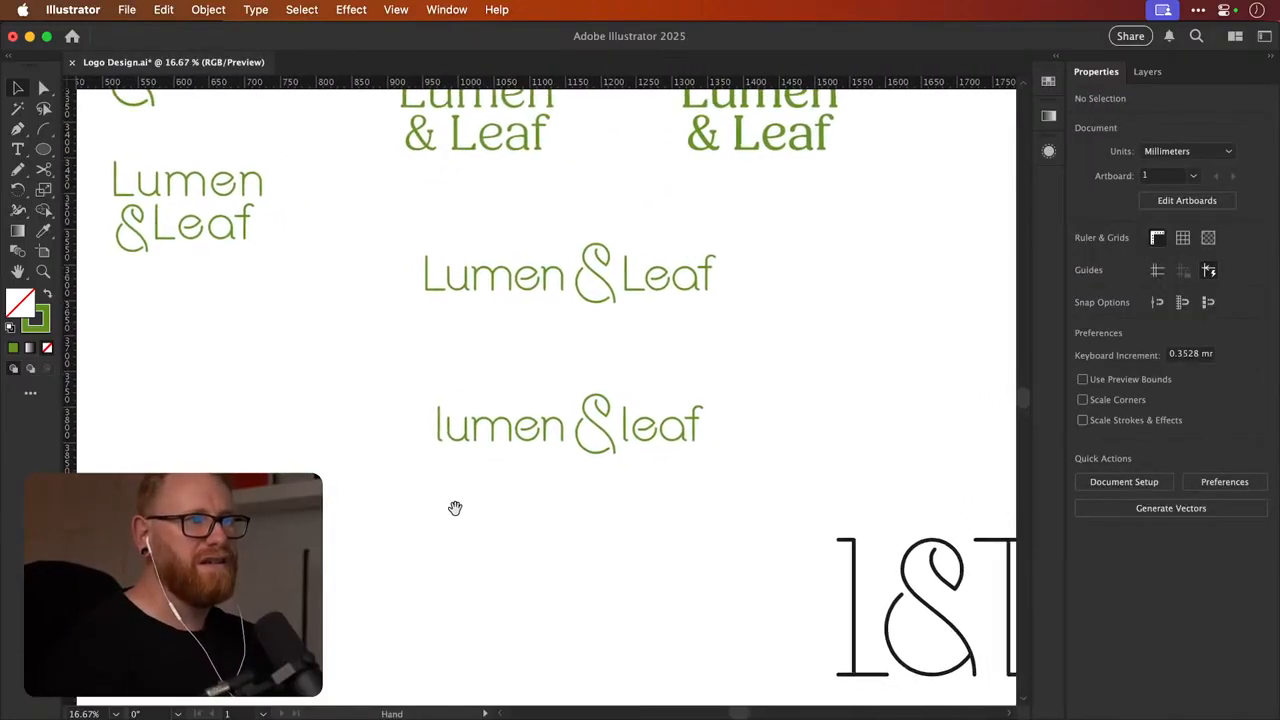
Nudge the word "lumen" right to X 973.542 mm, closer to the ampersand
{"action": "left_click_drag", "start_coordinate": [571, 477], "coordinate": [550, 481]}
{"action": "left_click_drag", "start_coordinate": [382, 500], "coordinate": [540, 380]}
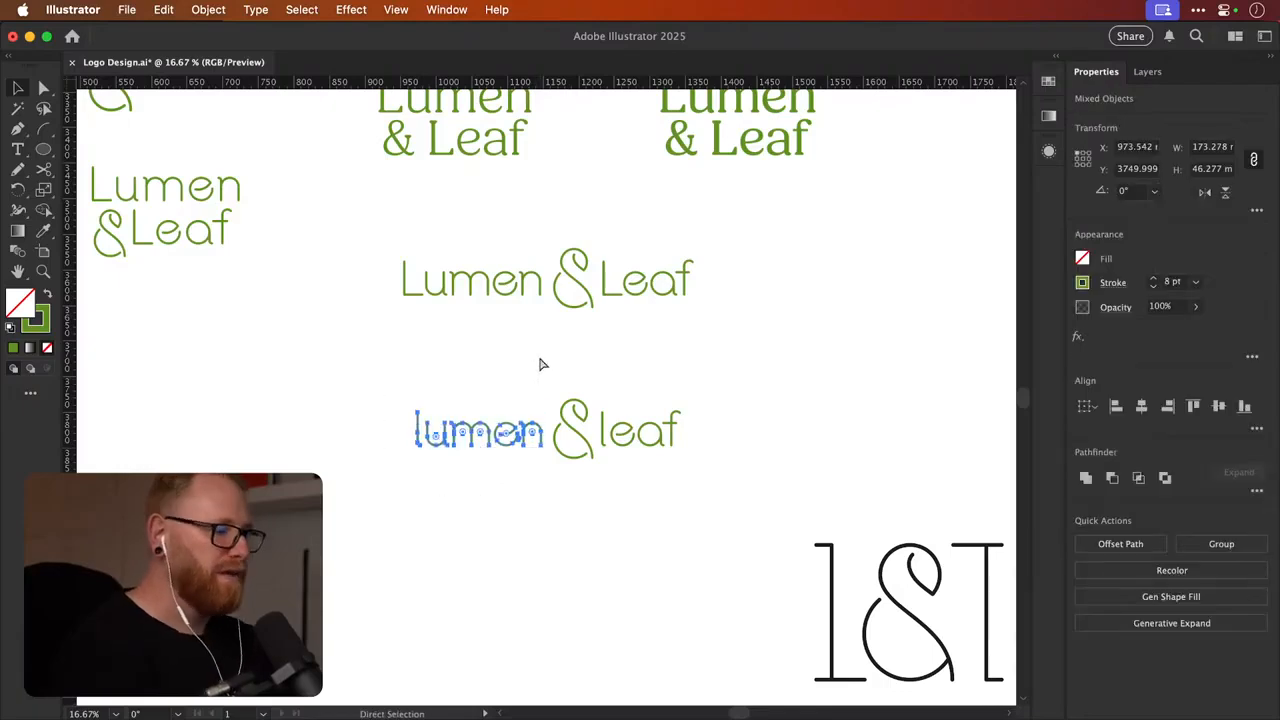
{"action": "key", "text": "super+minus"}
{"action": "left_click", "coordinate": [711, 305]}
{"action": "left_click_drag", "start_coordinate": [681, 346], "coordinate": [617, 360]}
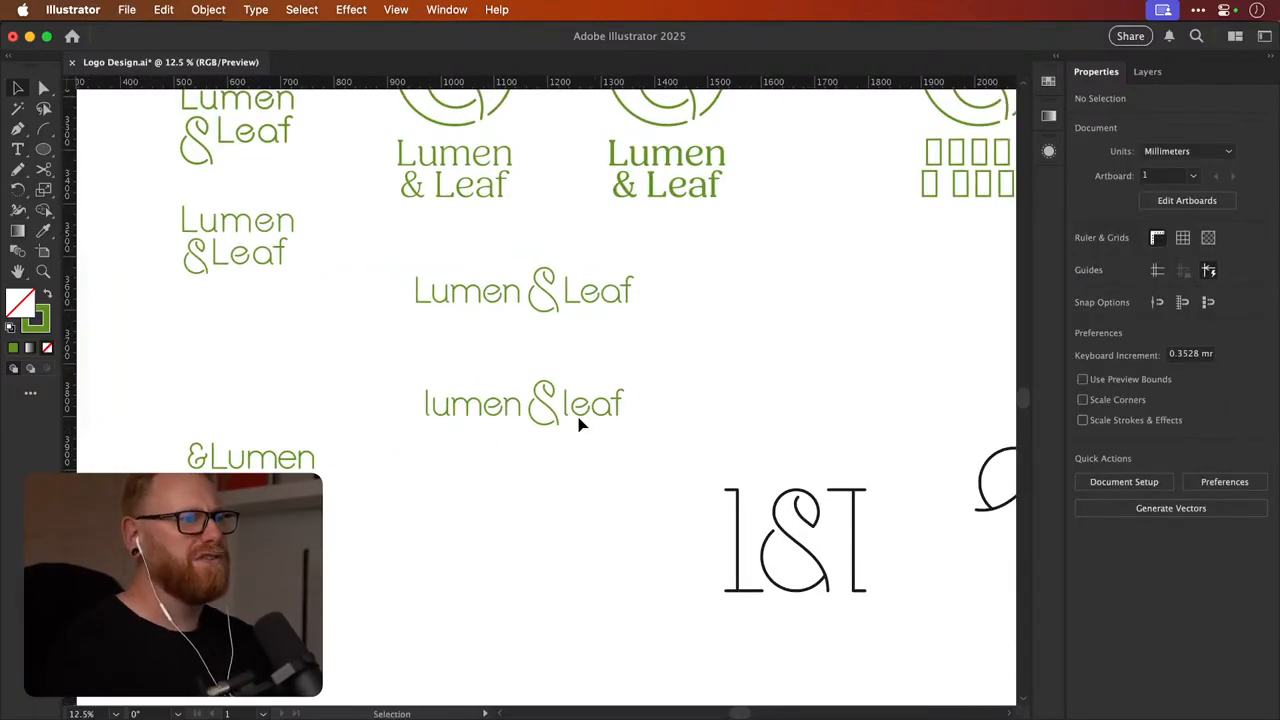
Rotate the lowercase logo 180 degrees to judge its spacing upside down and undo the rotation
{"action": "left_click_drag", "start_coordinate": [577, 417], "coordinate": [598, 416]}
{"action": "left_click_drag", "start_coordinate": [564, 353], "coordinate": [660, 420]}
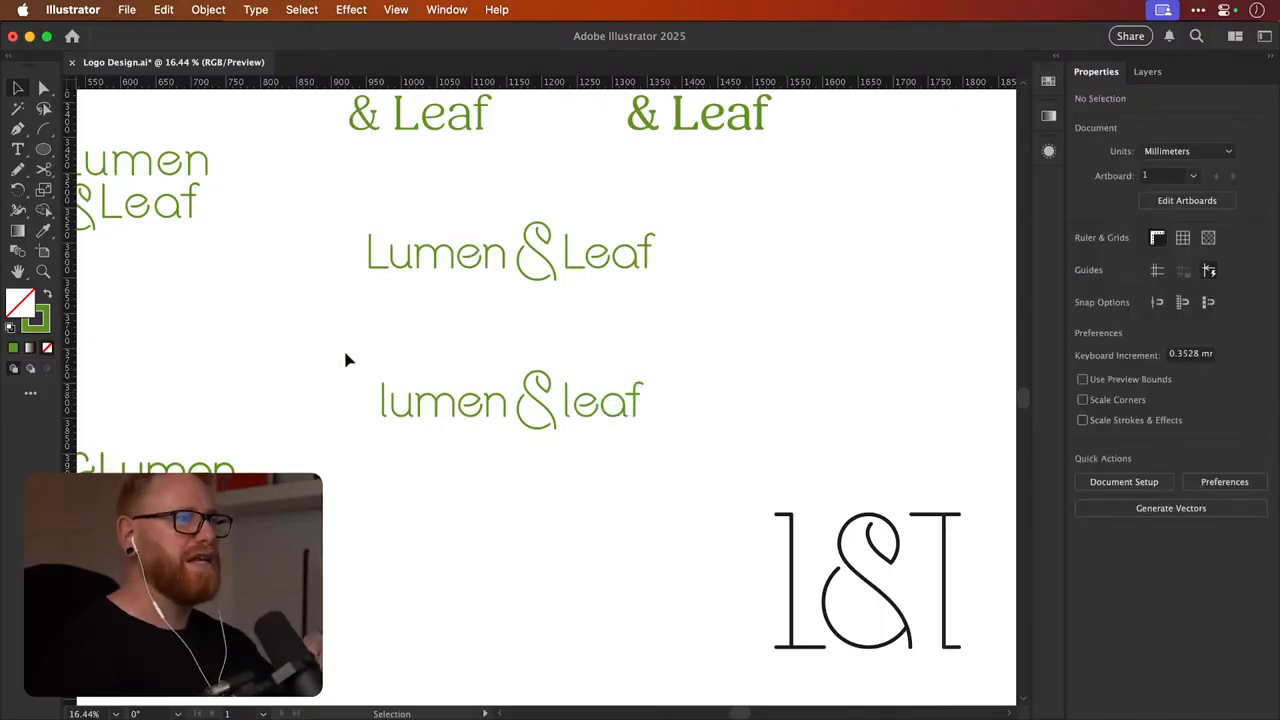
{"action": "left_click_drag", "start_coordinate": [346, 360], "coordinate": [677, 480]}
{"action": "key", "text": "r"}
{"action": "left_click_drag", "start_coordinate": [437, 358], "coordinate": [589, 438]}
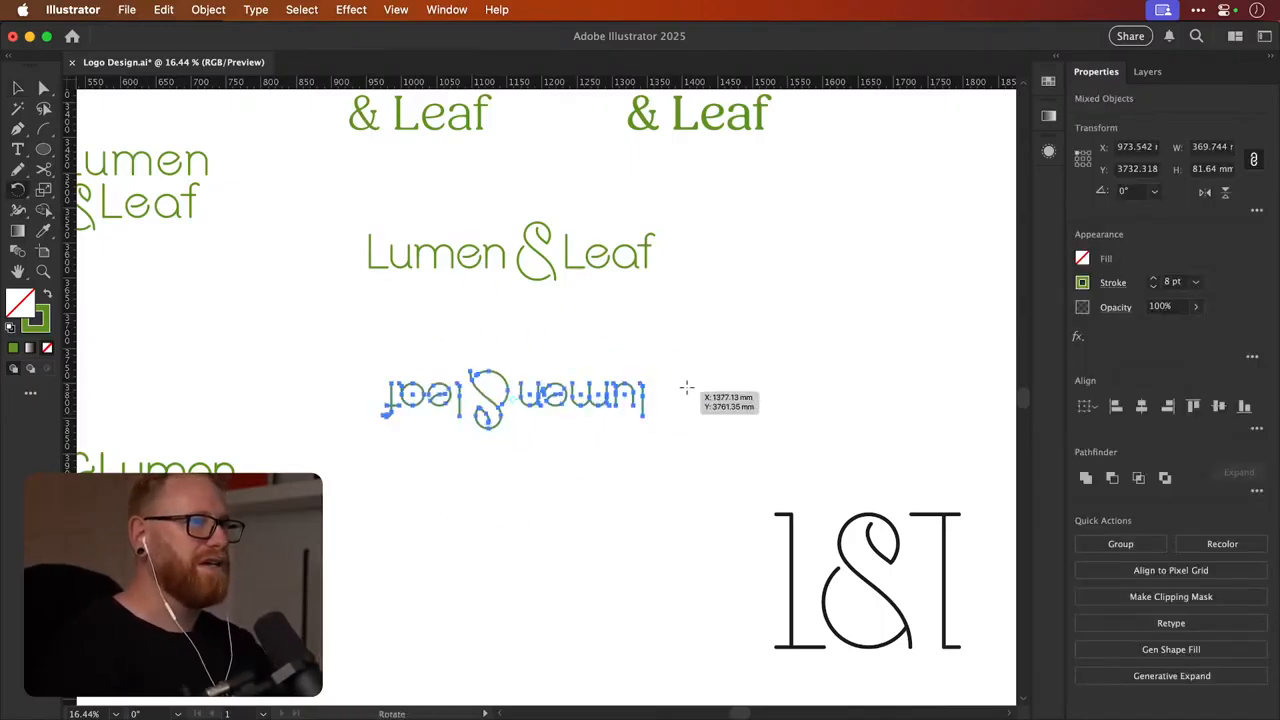
{"action": "key", "text": "v"}
{"action": "left_click", "coordinate": [715, 346]}
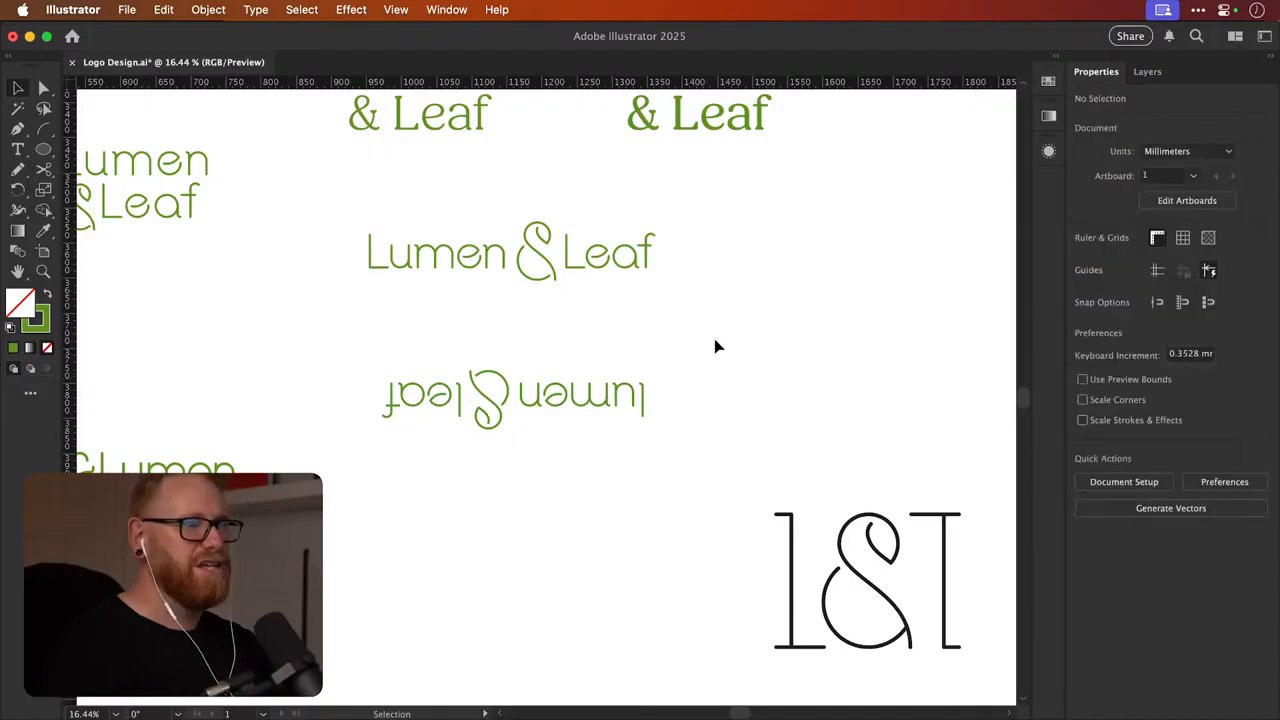
{"action": "key", "text": "super+z"}
{"action": "key", "text": "super+z"}
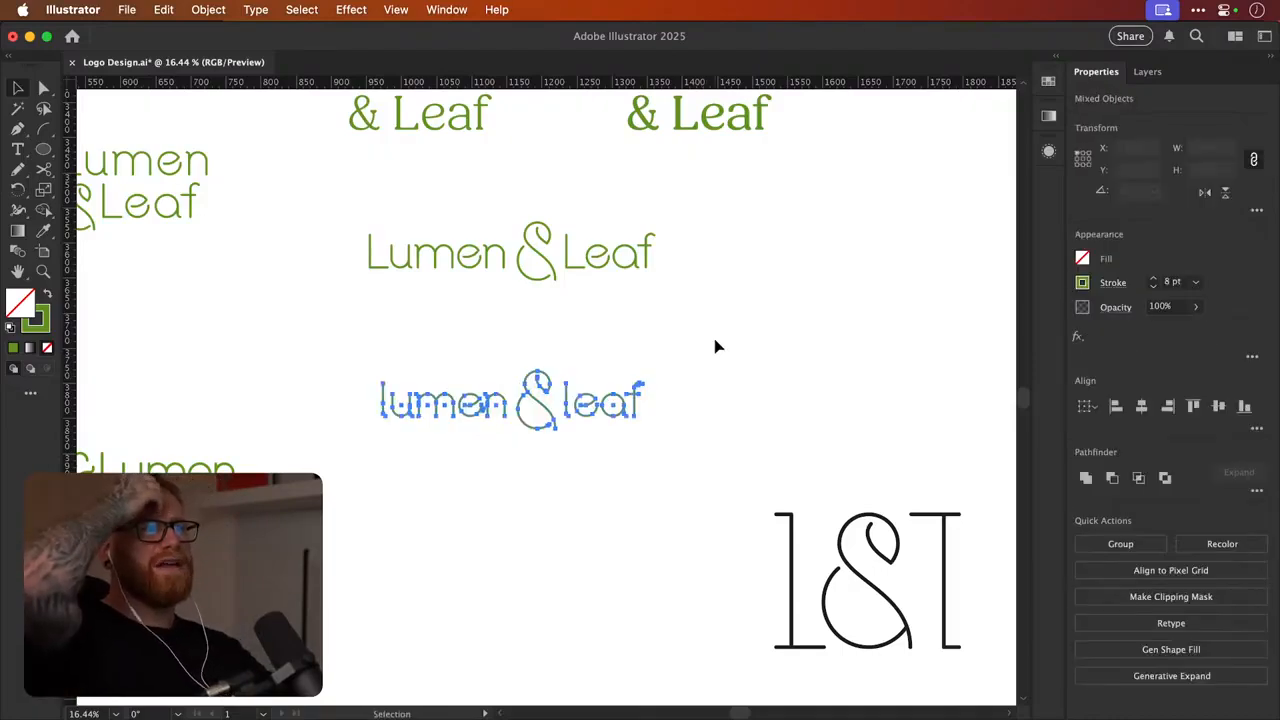
Save the document with the lowercase logo variant
{"action": "key", "text": "super+s"}
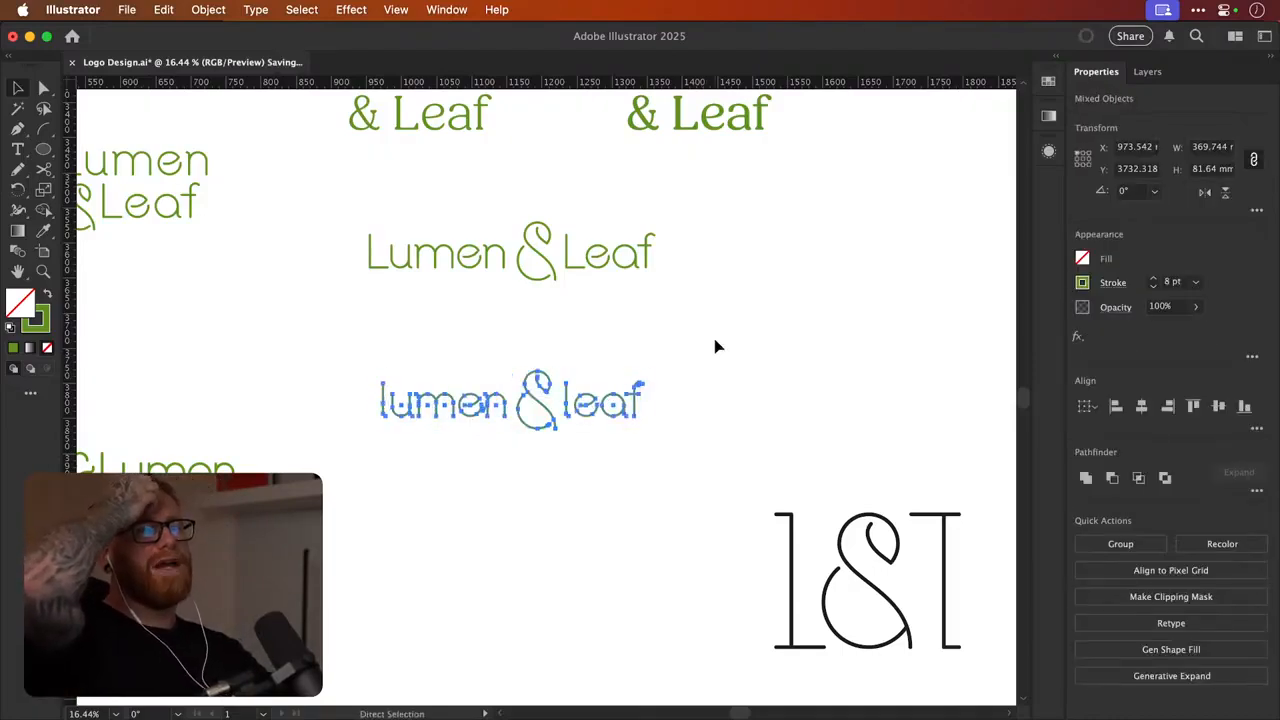
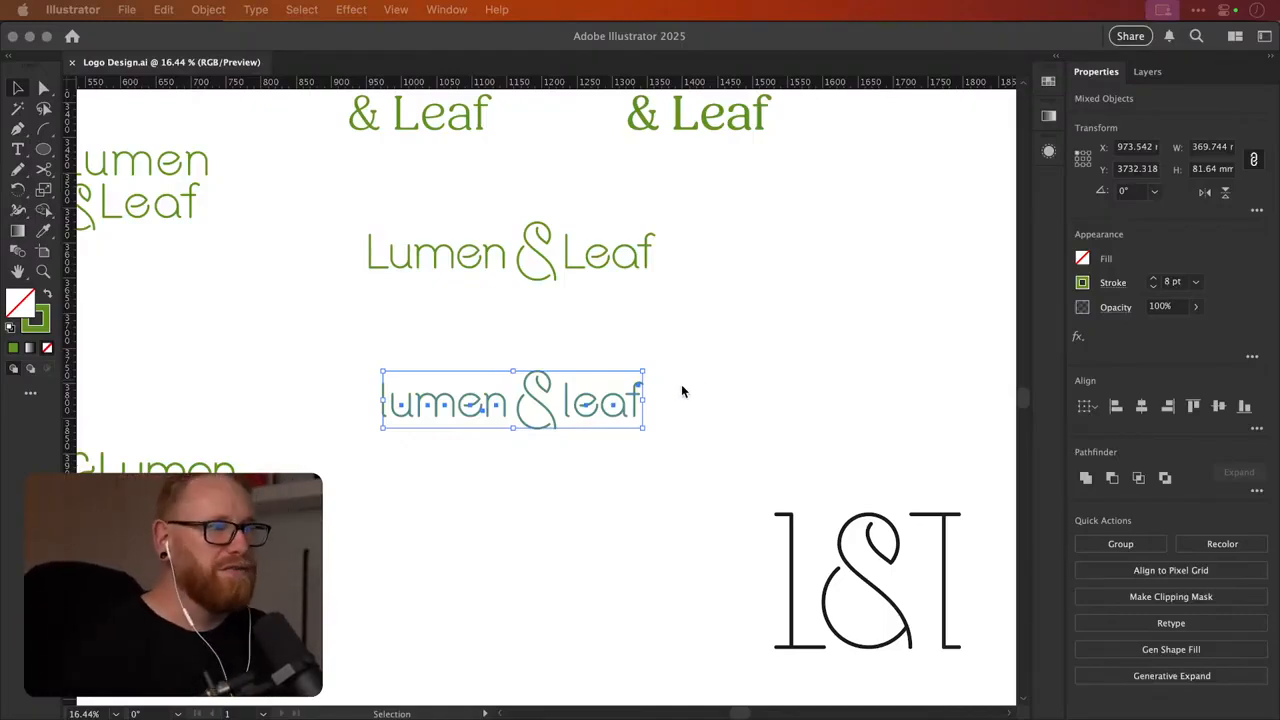
Duplicate the lowercase logo directly below the original
{"action": "left_click", "coordinate": [706, 389]}
{"action": "key", "text": "super+minus"}
{"action": "key", "text": "super+minus"}
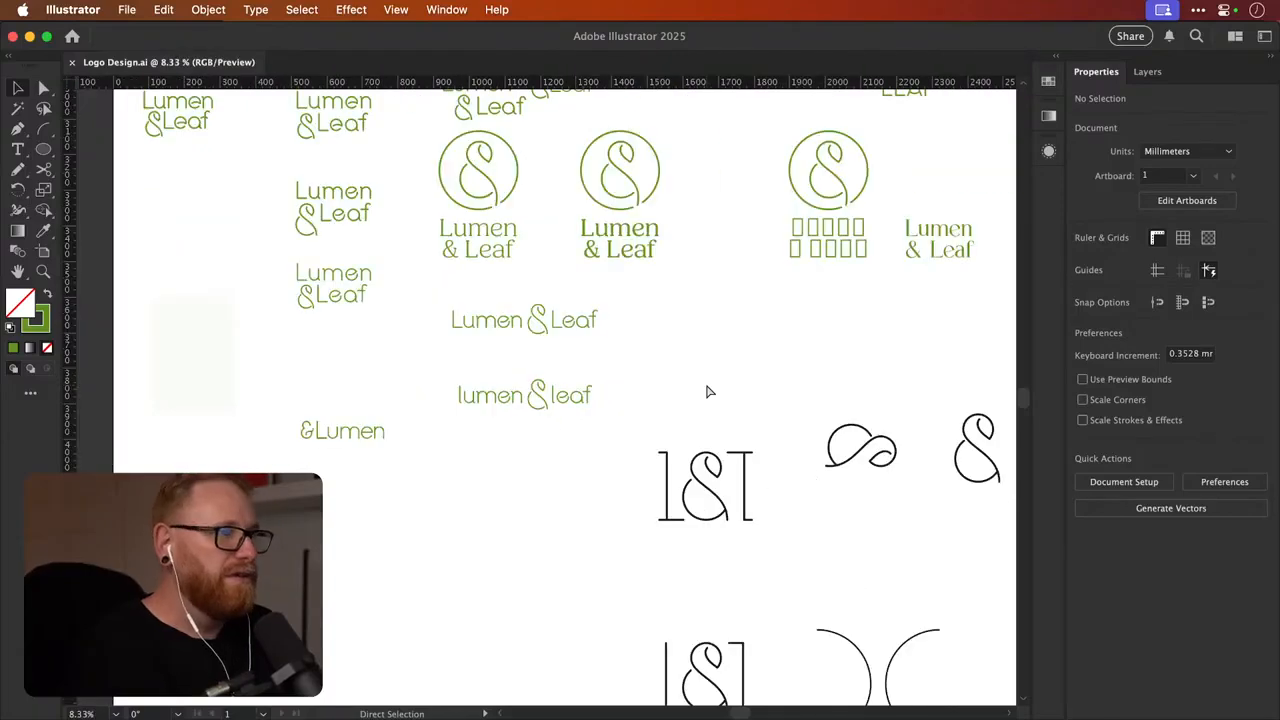
{"action": "scroll", "coordinate": [706, 390], "scroll_direction": "up", "scroll_amount": 2}
{"action": "key", "text": "z"}
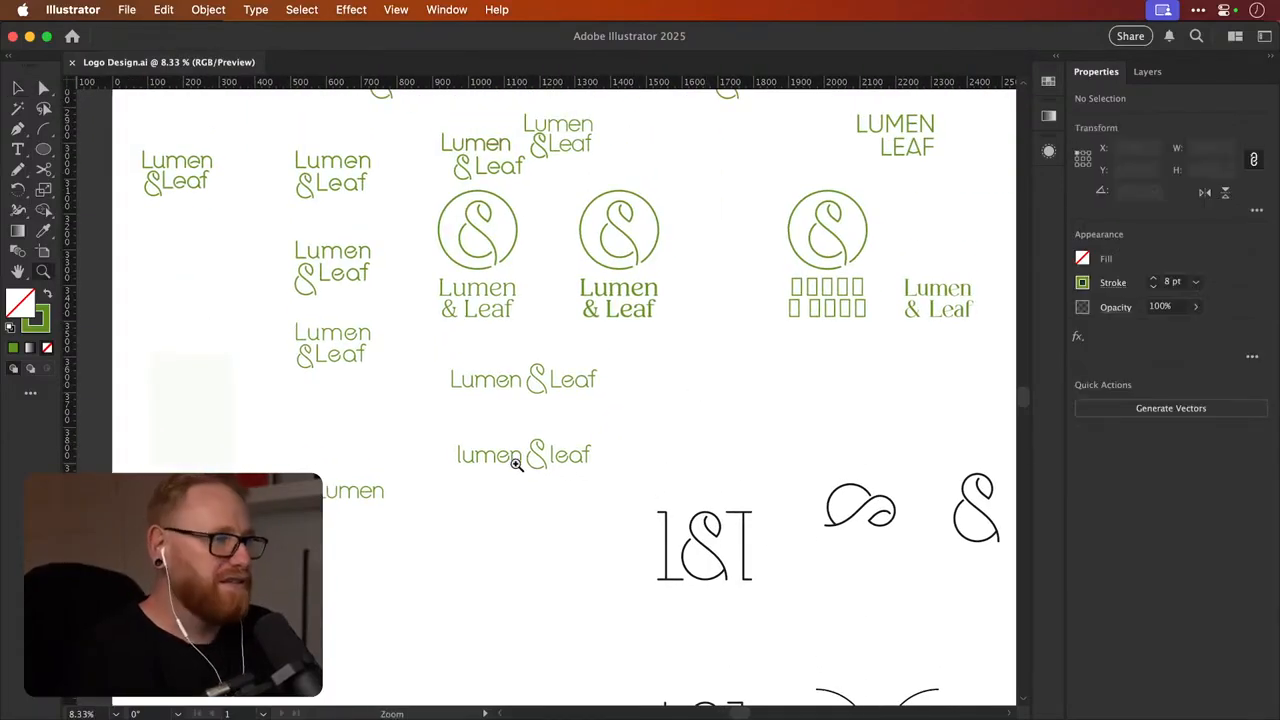
{"action": "left_click_drag", "start_coordinate": [516, 463], "coordinate": [740, 463]}
{"action": "key", "text": "v"}
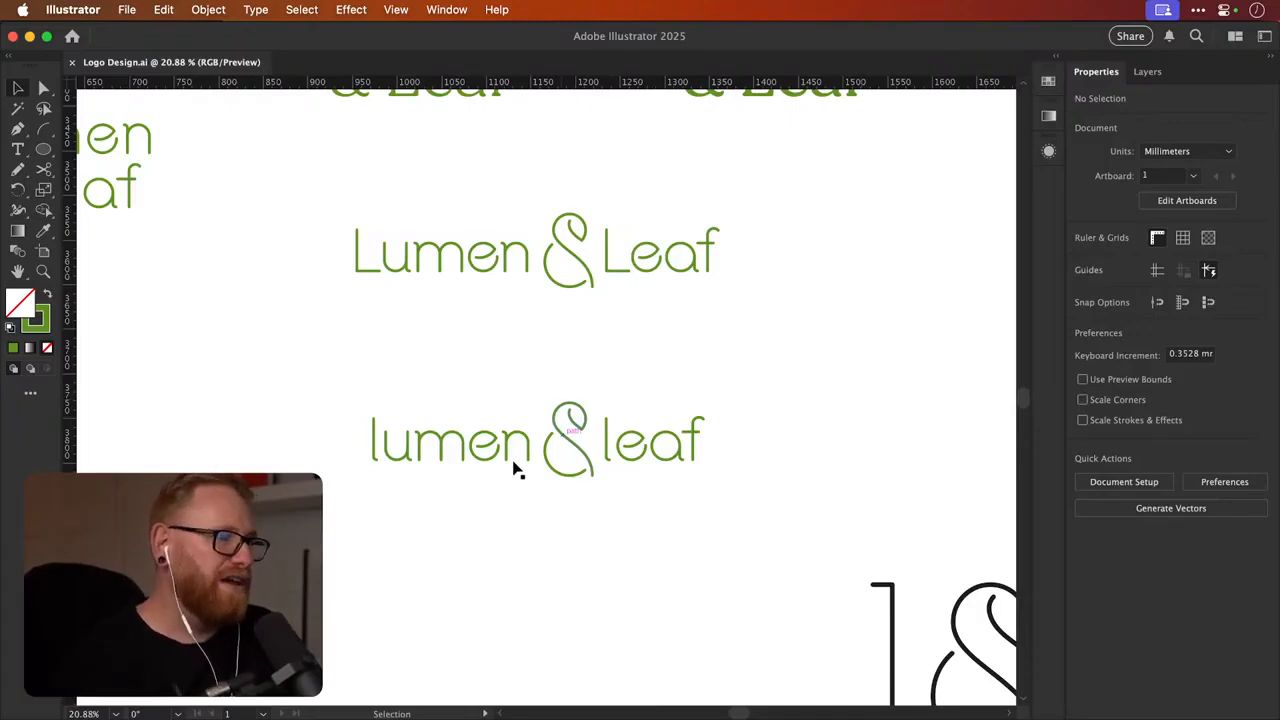
{"action": "left_click_drag", "start_coordinate": [358, 520], "coordinate": [760, 378]}
{"action": "scroll", "coordinate": [600, 330], "scroll_direction": "down", "scroll_amount": 3}
{"action": "left_click_drag", "start_coordinate": [593, 338], "coordinate": [595, 558]}
{"action": "left_click", "coordinate": [609, 480]}
{"action": "scroll", "coordinate": [580, 475], "scroll_direction": "up", "scroll_amount": 2}
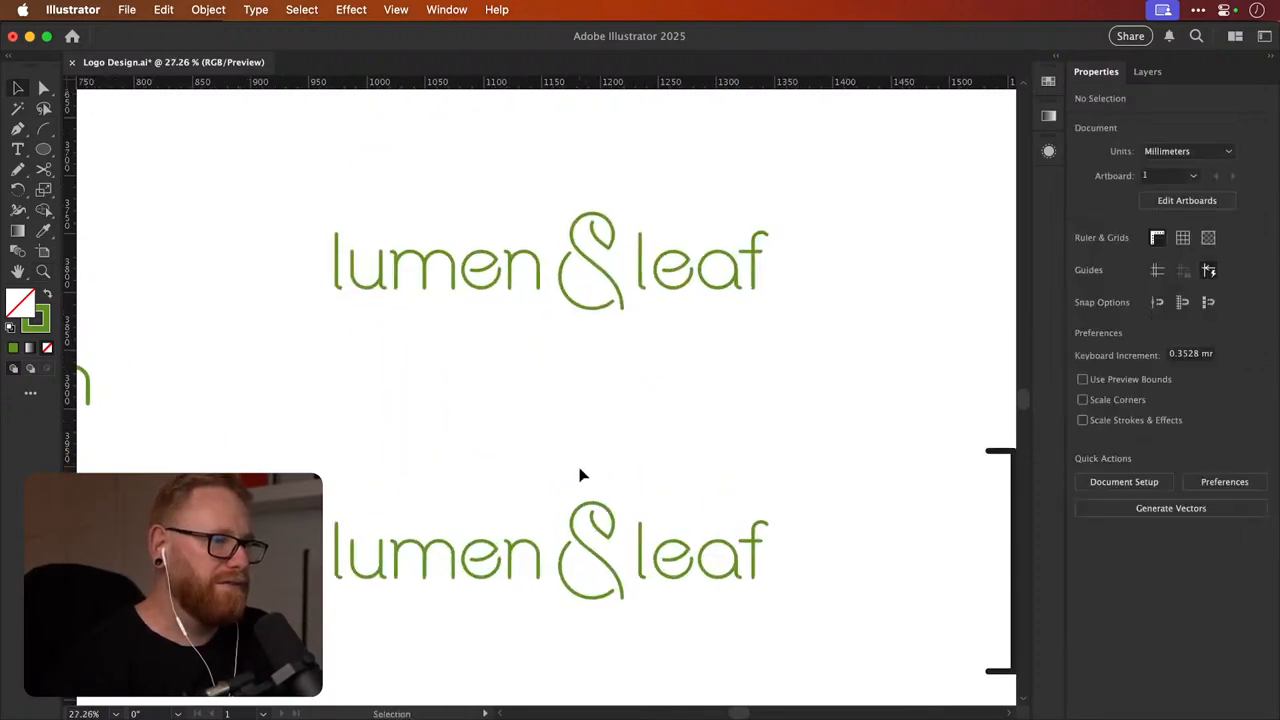
Shrink the copied logo's ampersand to the height of the "l" by setting its height to 46.277 mm
{"action": "left_click", "coordinate": [594, 552]}
{"action": "key", "text": "s"}
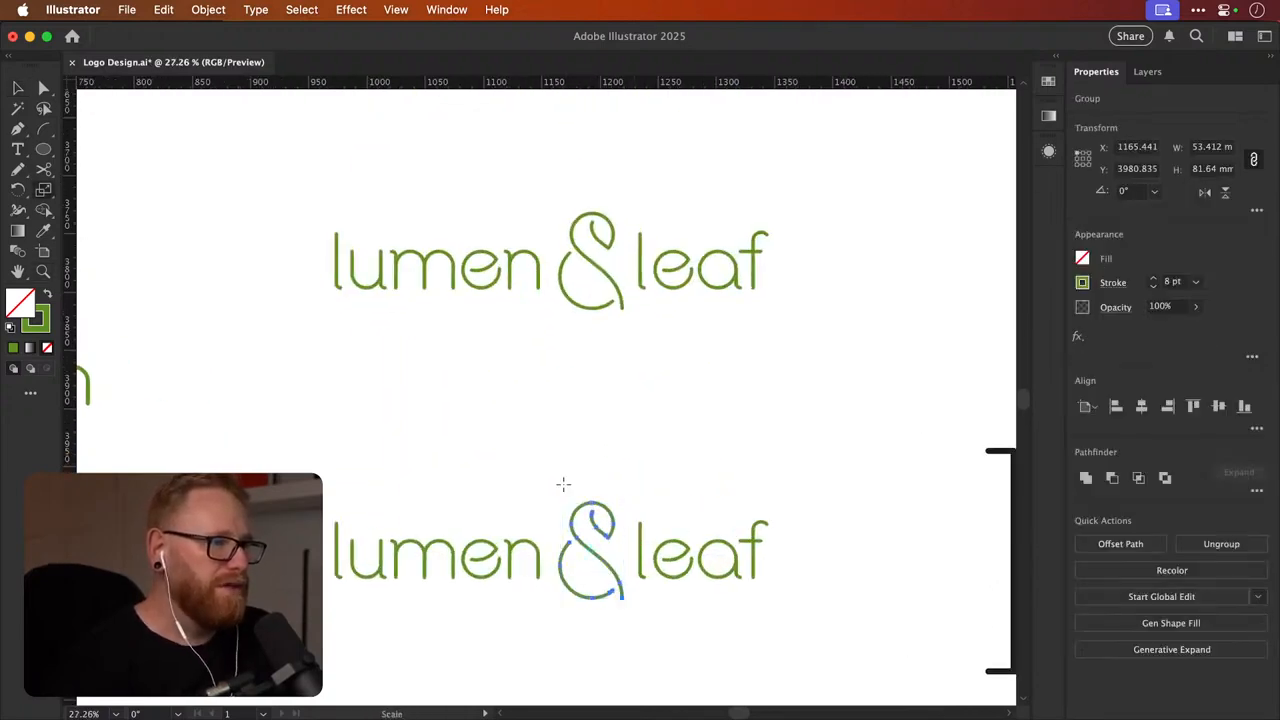
{"action": "key", "text": "v"}
{"action": "left_click", "coordinate": [338, 545]}
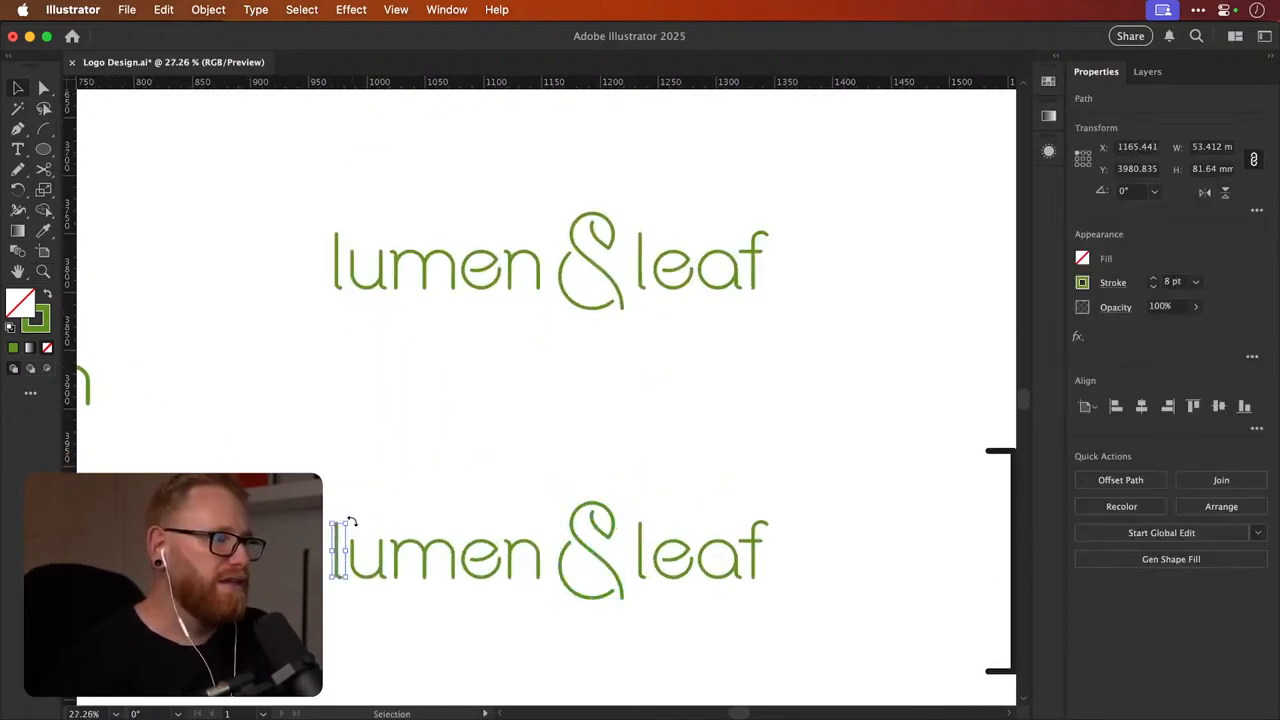
{"action": "left_click", "coordinate": [1215, 169]}
{"action": "left_click", "coordinate": [602, 548]}
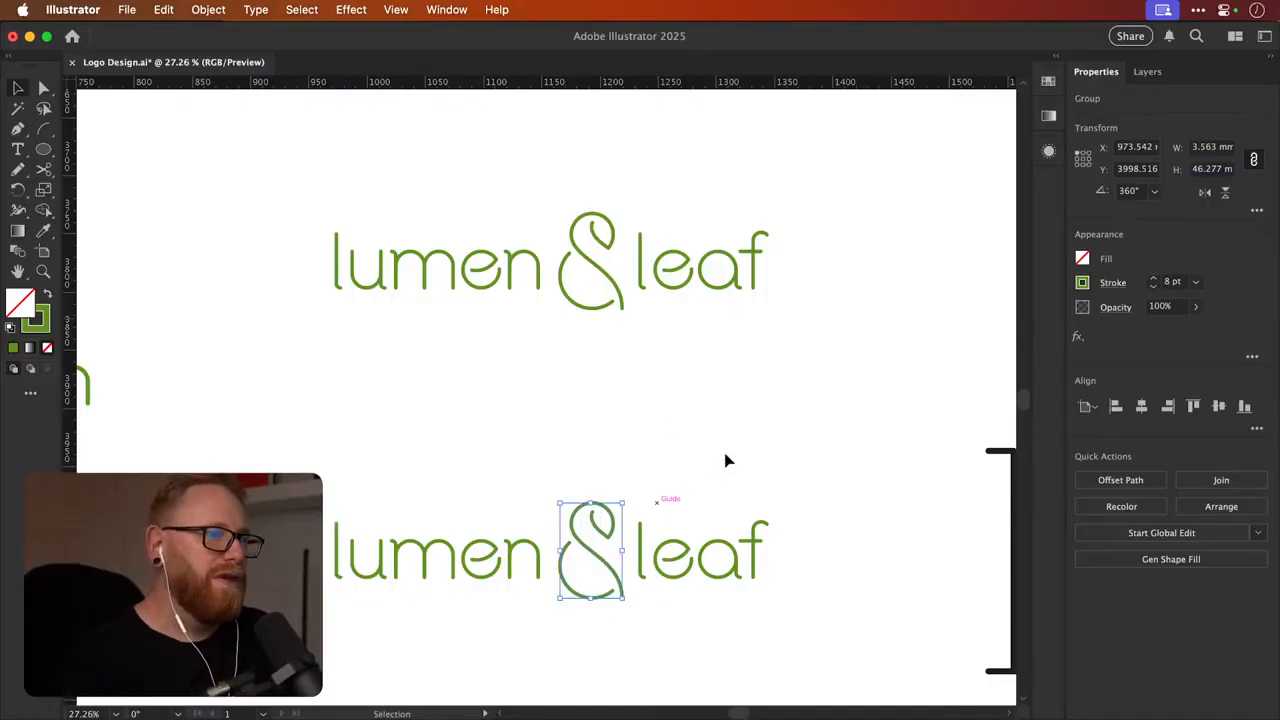
{"action": "left_click", "coordinate": [1215, 168]}
{"action": "type", "text": "46.277"}
{"action": "key", "text": "Return"}
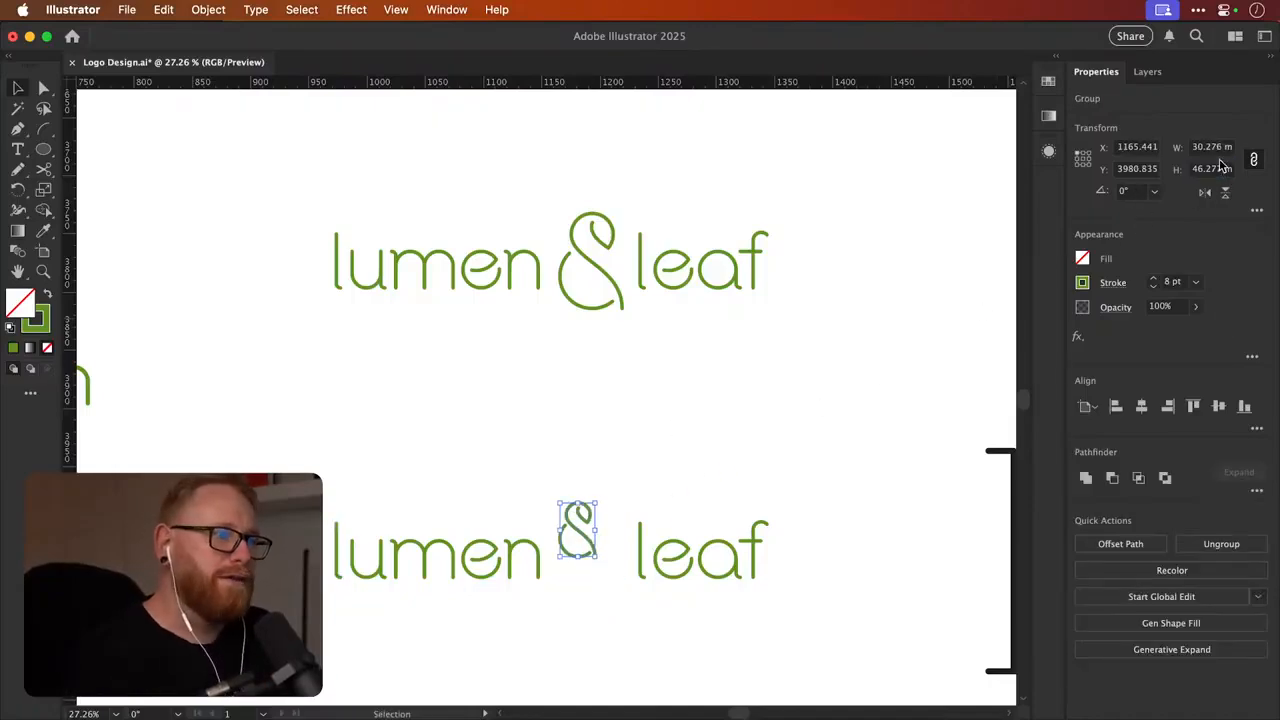
Align the bottom of the reduced ampersand with the baseline of "lumen" in the copied logo
{"action": "left_click_drag", "start_coordinate": [328, 514], "coordinate": [575, 545]}
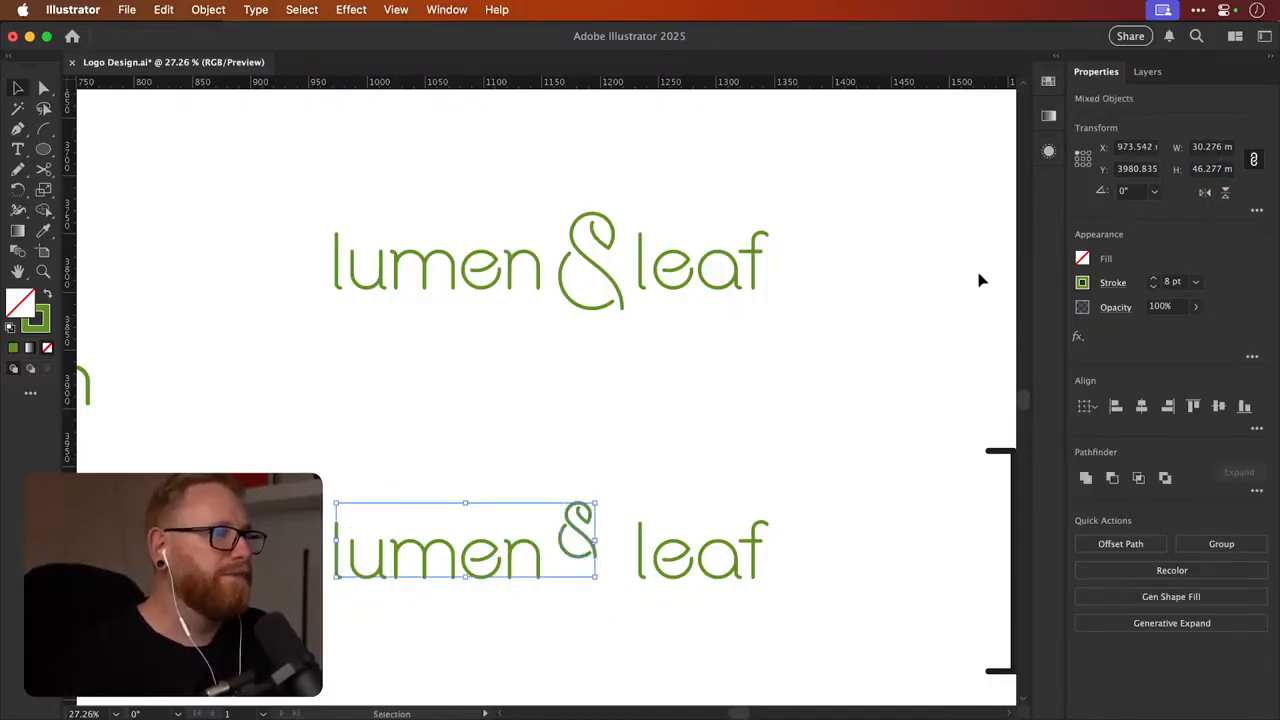
{"action": "left_click", "coordinate": [1245, 406]}
{"action": "left_click", "coordinate": [618, 440]}
{"action": "scroll", "coordinate": [605, 465], "scroll_direction": "down", "scroll_amount": 2}
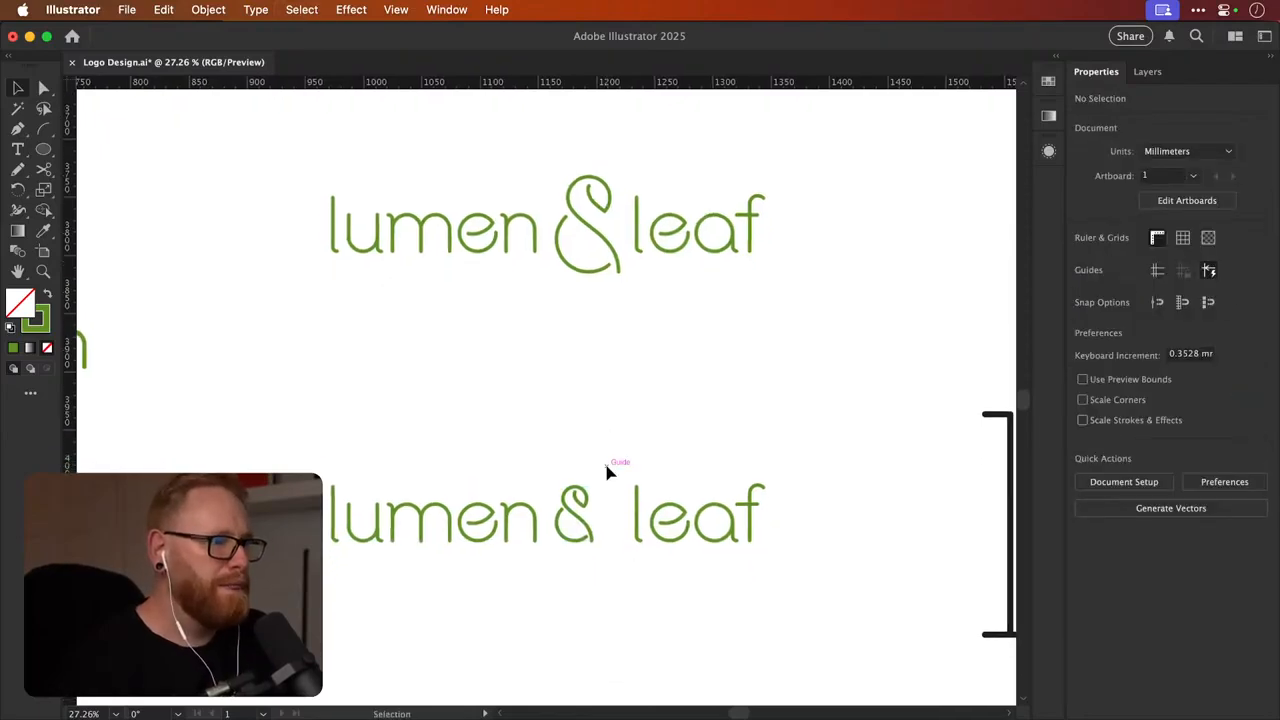
Extend the top anchor points of both "l" letters and the "f" upward in the copied logo, making each "l" 49.805 mm high
{"action": "key", "text": "a"}
{"action": "left_click", "coordinate": [345, 487]}
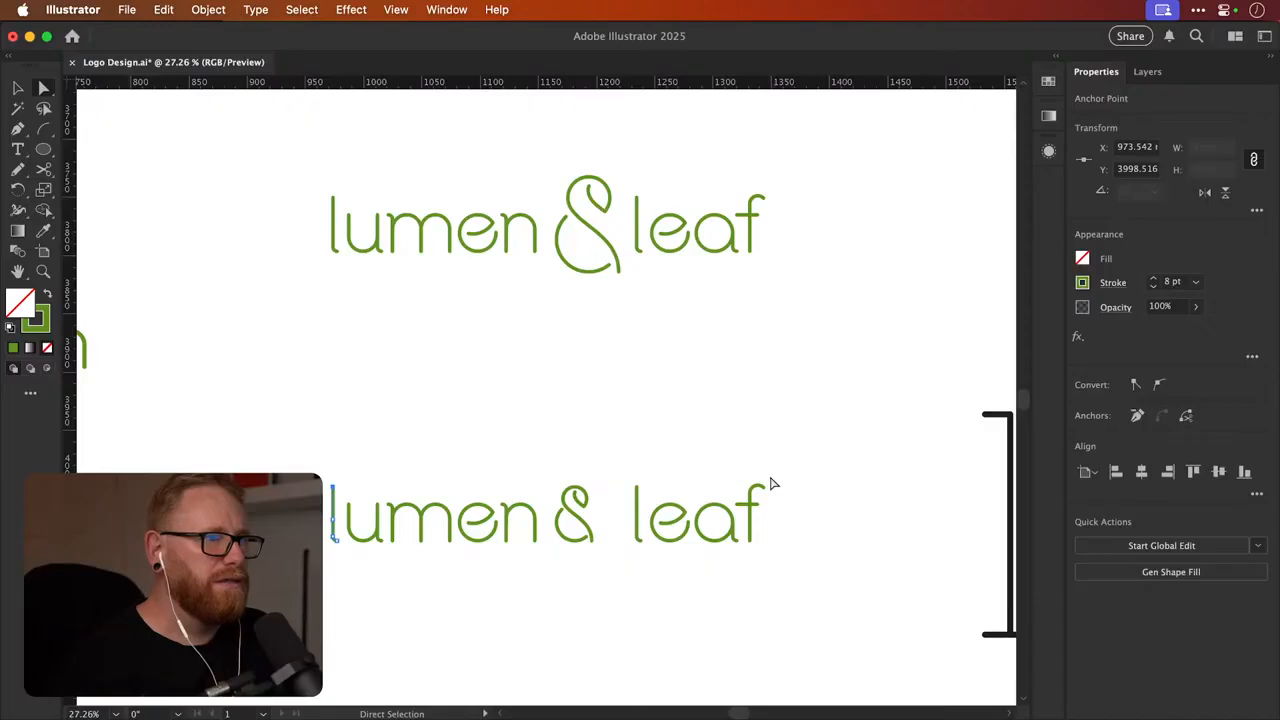
{"action": "left_click", "coordinate": [636, 487], "text": "shift"}
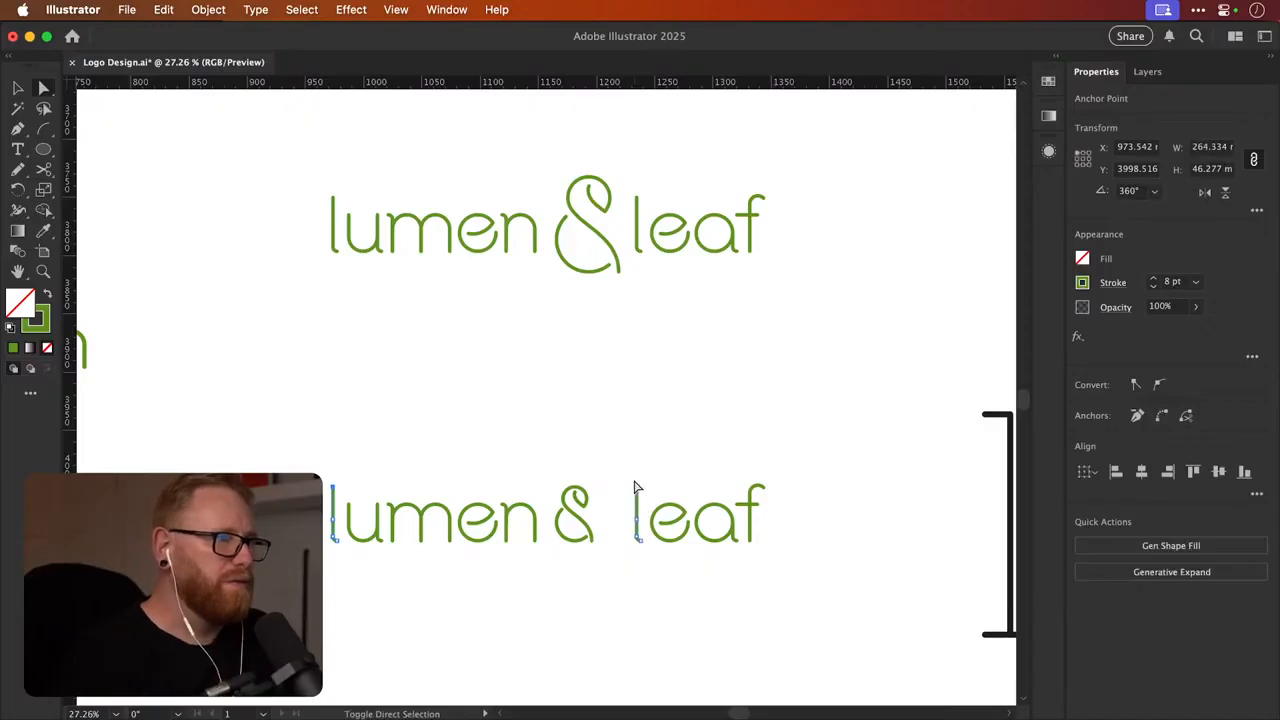
{"action": "left_click_drag", "start_coordinate": [731, 441], "coordinate": [771, 497]}
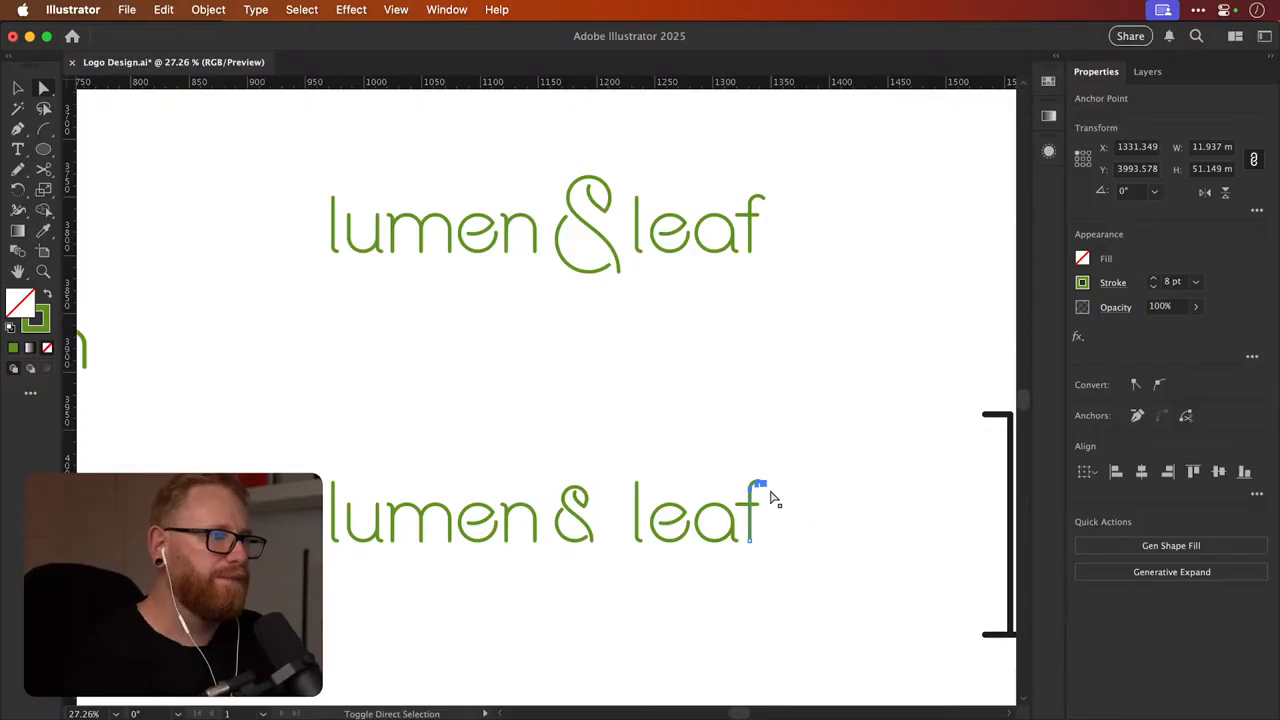
{"action": "key", "text": "v"}
Set the copied logo's ampersand to 49.805 mm high, shift it slightly right and align its bottom with the letters of "leaf"
{"action": "left_click", "coordinate": [636, 490]}
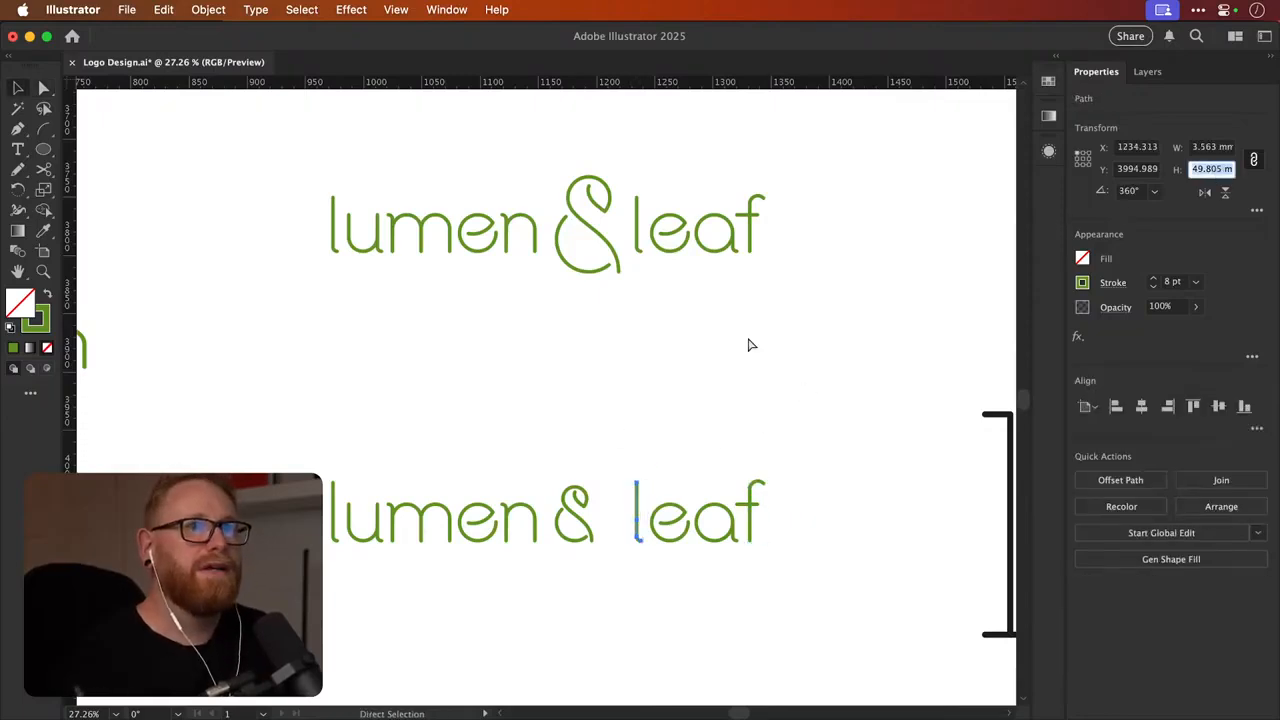
{"action": "left_click", "coordinate": [590, 521]}
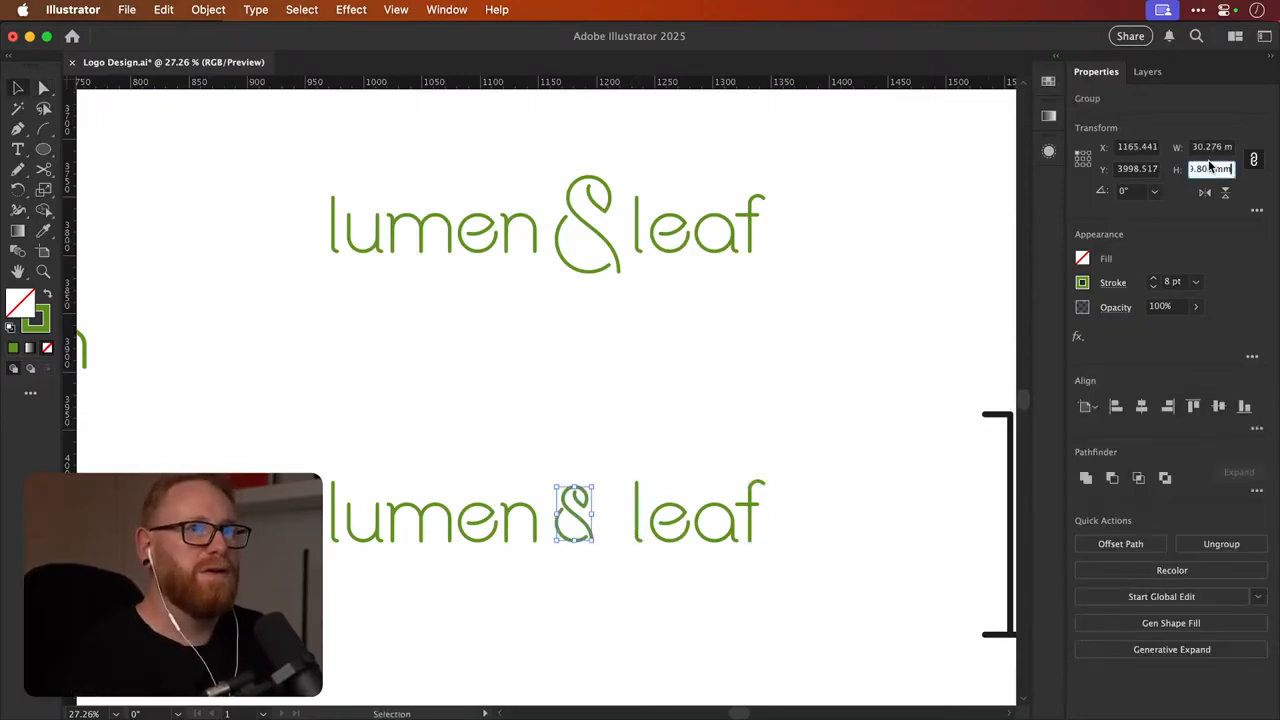
{"action": "left_click_drag", "start_coordinate": [583, 510], "coordinate": [590, 489]}
{"action": "left_click", "coordinate": [675, 538], "text": "shift"}
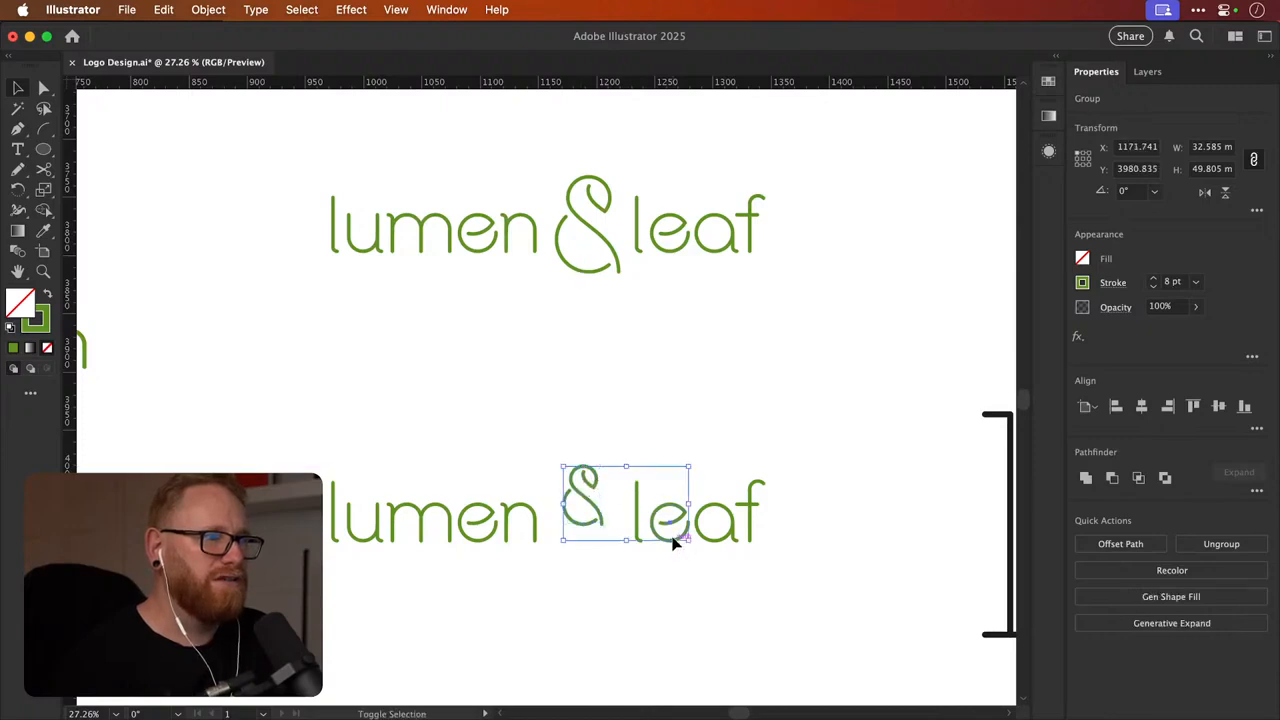
{"action": "key", "text": "super+shift+a"}
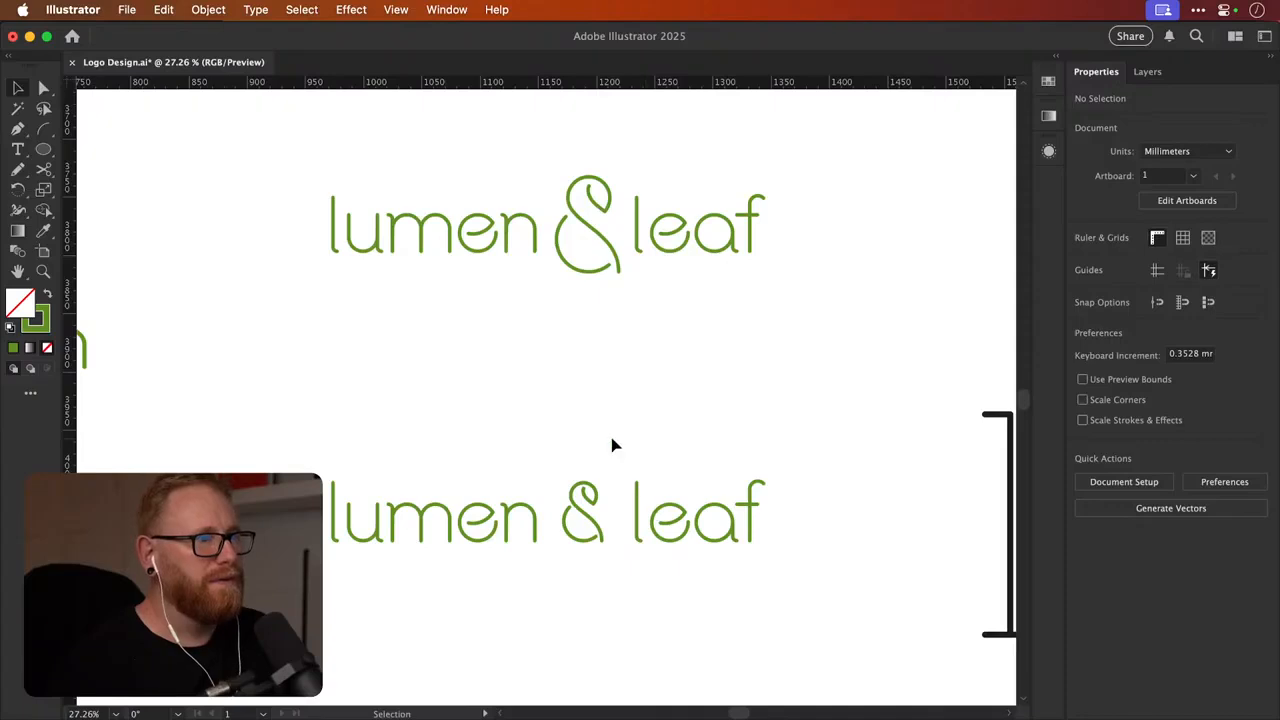
Nudge the ampersand and "leaf" together left to X 1164.685 mm, closer to "lumen"
{"action": "left_click_drag", "start_coordinate": [556, 458], "coordinate": [806, 538]}
{"action": "key", "text": "Left"}
{"action": "key", "text": "Left"}
{"action": "key", "text": "Left"}
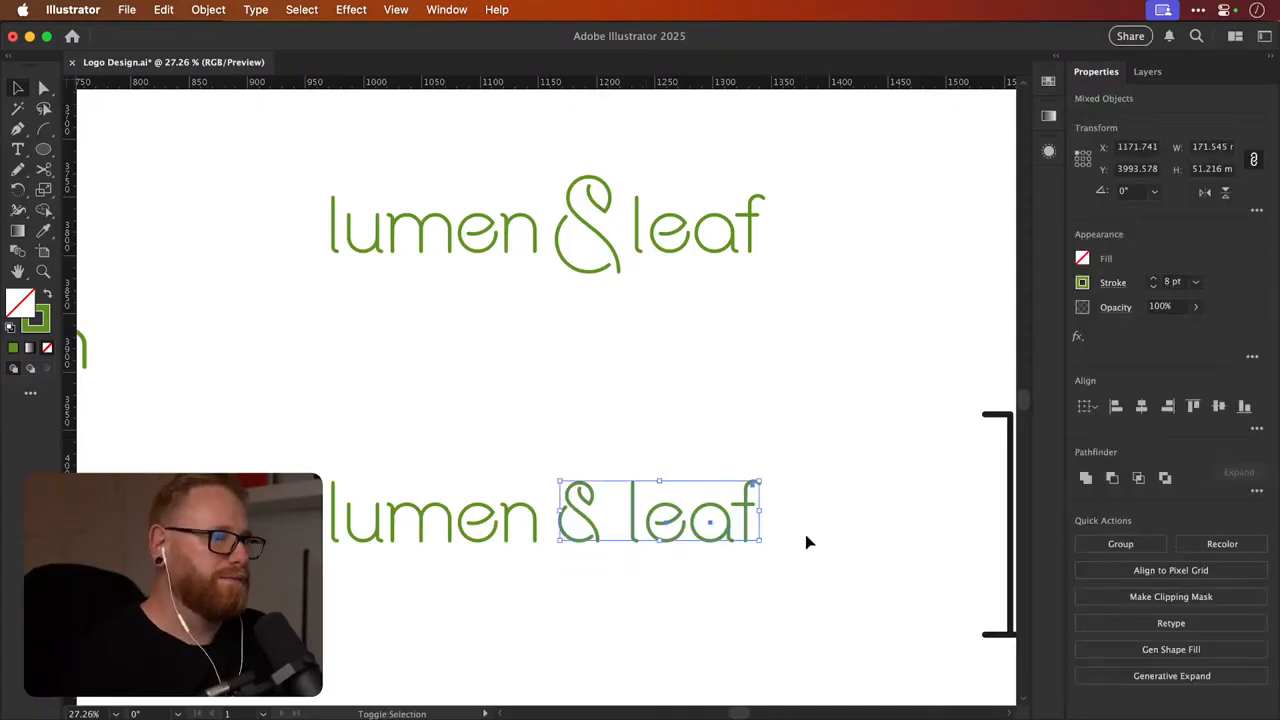
{"action": "key", "text": "Right"}
Nudge the word "leaf" left to X 1213.146 mm, closer to the small ampersand
{"action": "left_click_drag", "start_coordinate": [614, 432], "coordinate": [816, 570]}
{"action": "key", "text": "Left"}
{"action": "key", "text": "Left"}
{"action": "key", "text": "Left"}
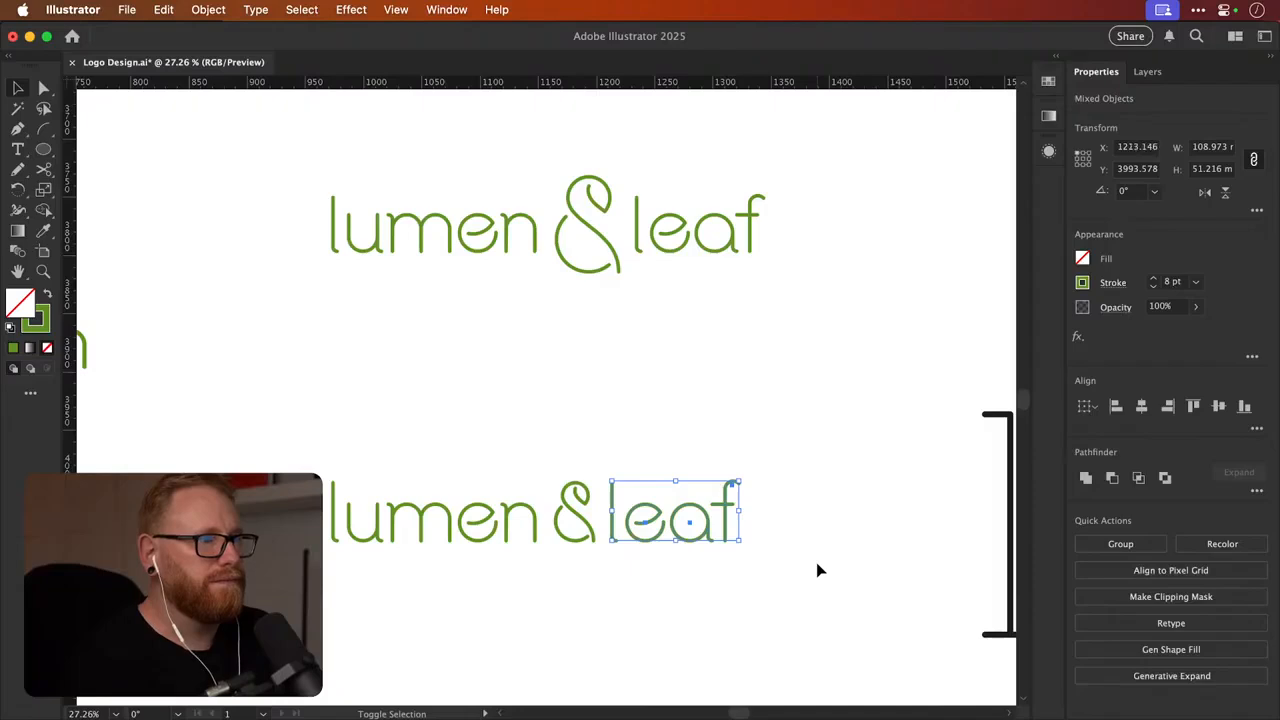
{"action": "left_click", "coordinate": [816, 570]}
Fine-tune the spacing by nudging the ampersand and "leaf" left to X 1163.979 mm and moving "leaf" slightly right
{"action": "key", "text": "z"}
{"action": "left_click_drag", "start_coordinate": [703, 420], "coordinate": [631, 412]}
{"action": "key", "text": "v"}
{"action": "key", "text": "space"}
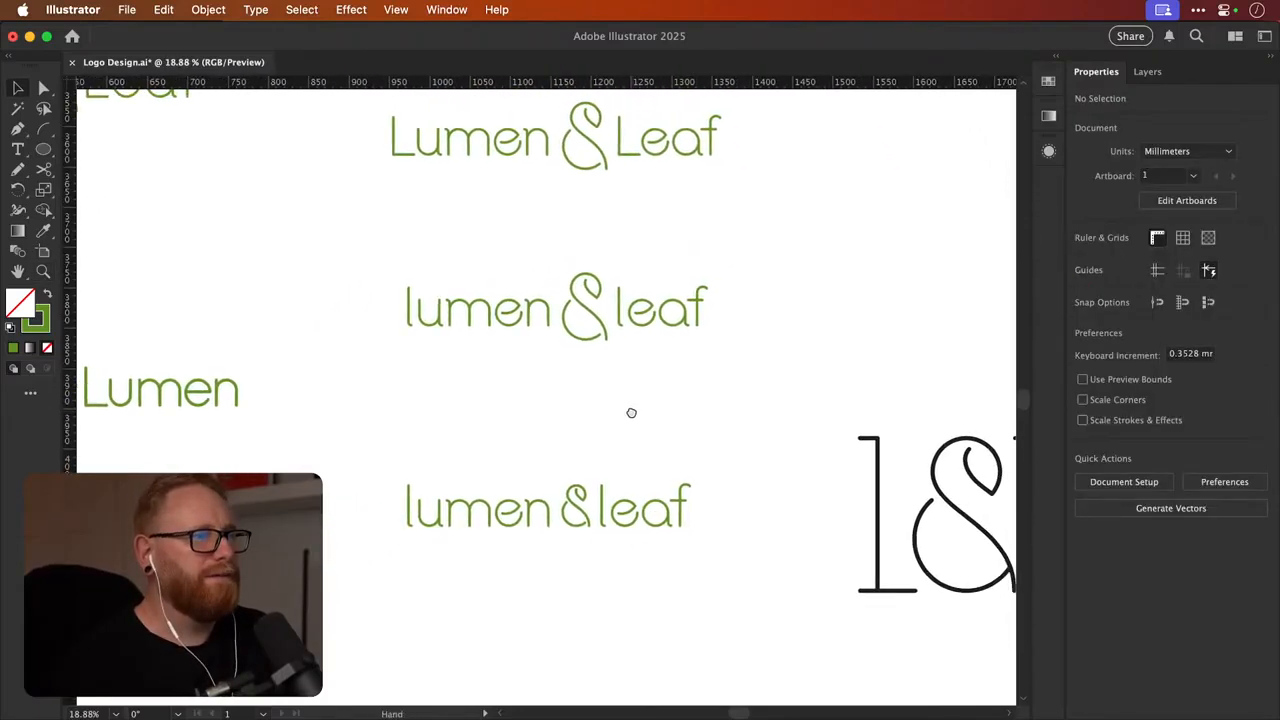
{"action": "left_click_drag", "start_coordinate": [563, 462], "coordinate": [714, 560]}
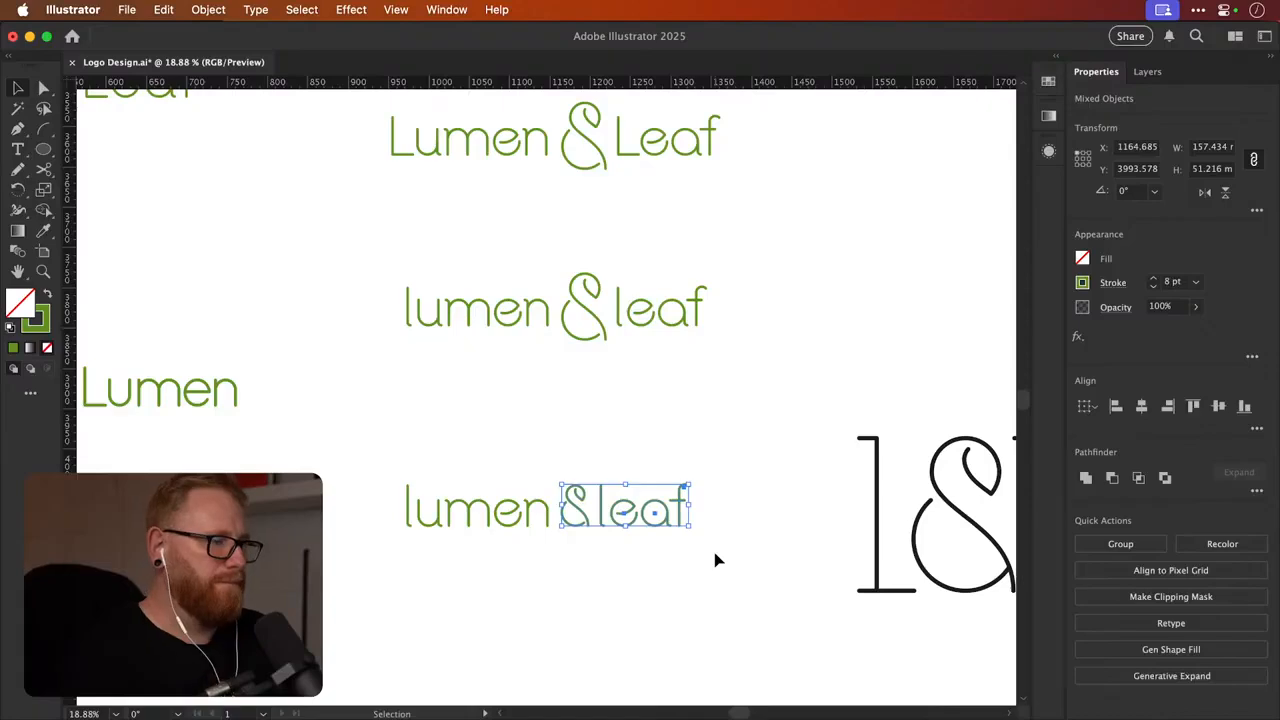
{"action": "left_click", "coordinate": [530, 440]}
{"action": "scroll", "coordinate": [520, 437], "scroll_direction": "down", "scroll_amount": 1}
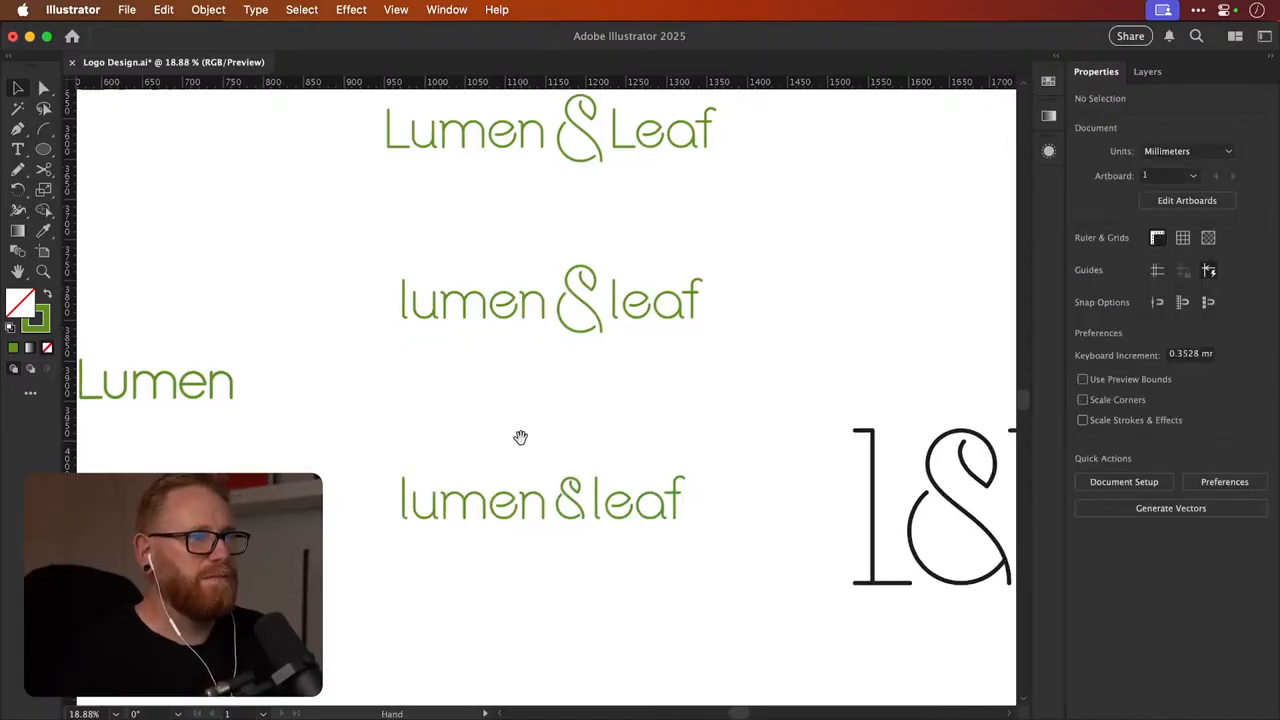
{"action": "scroll", "coordinate": [541, 515], "scroll_direction": "up", "scroll_amount": 2}
{"action": "left_click_drag", "start_coordinate": [594, 451], "coordinate": [697, 566]}
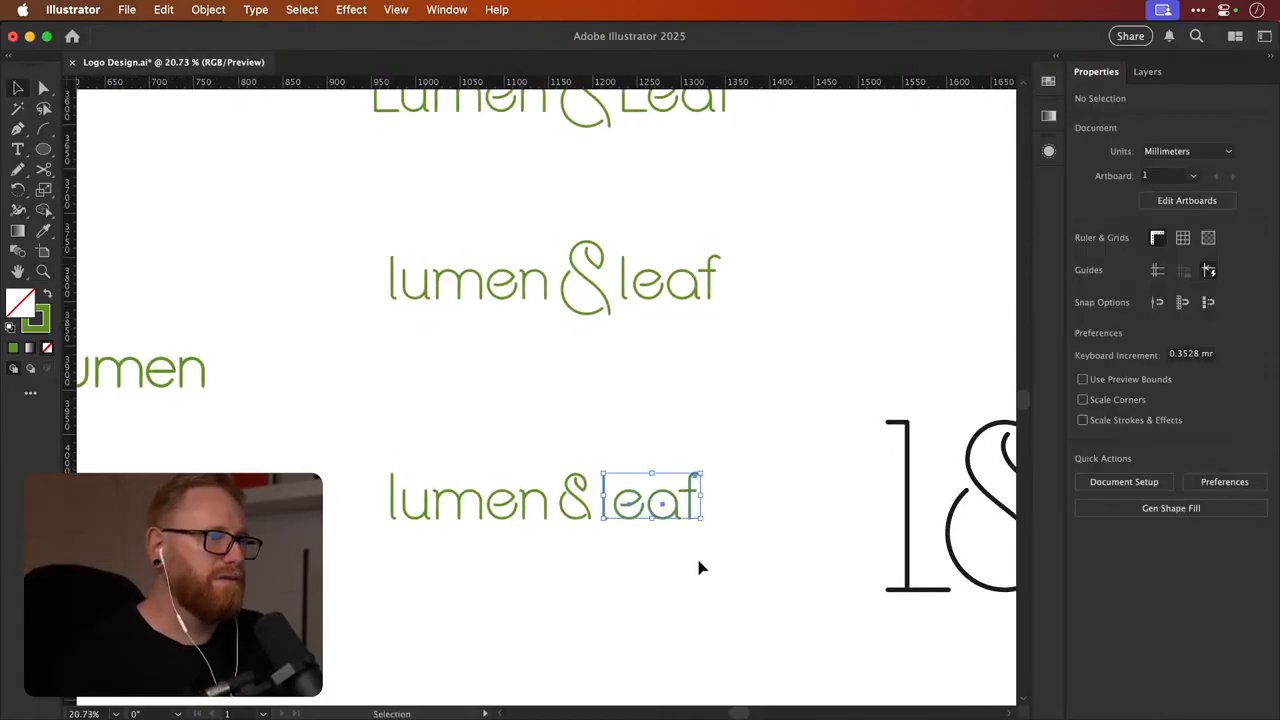
{"action": "left_click", "coordinate": [617, 431]}
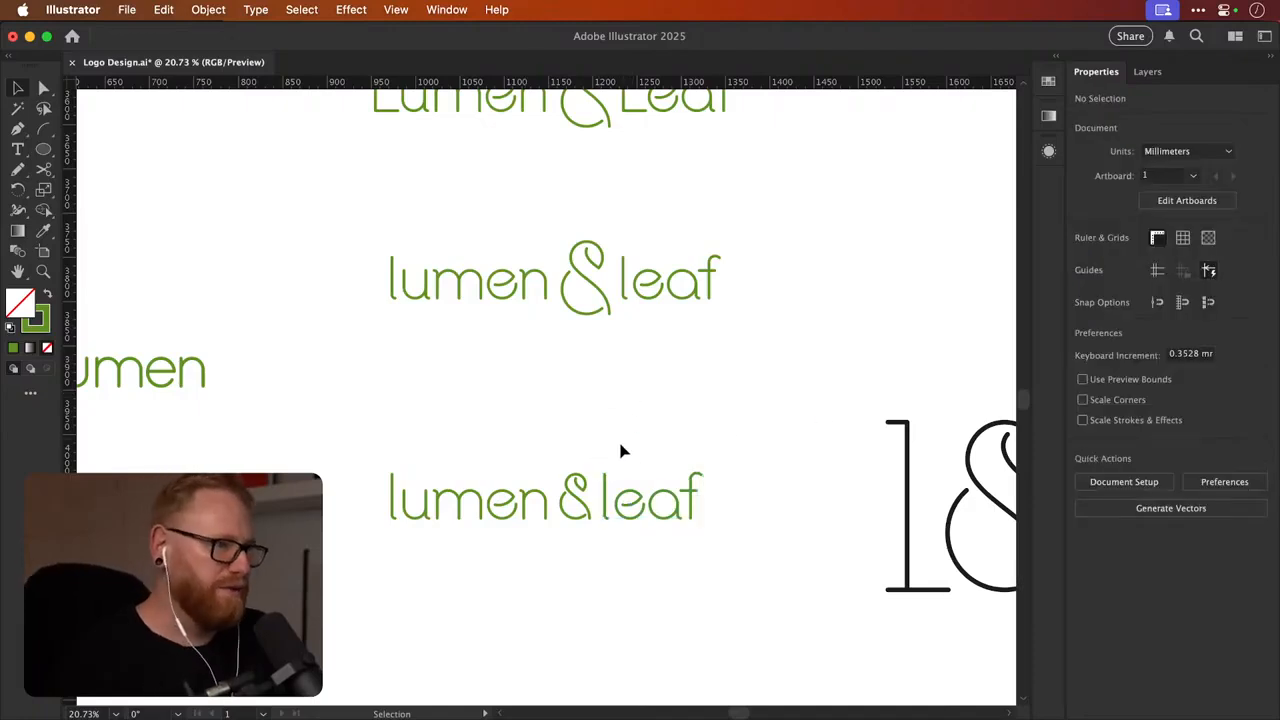
Widen the gaps around the small ampersand by nudging it right with "leaf" and moving "leaf" further right
{"action": "left_click_drag", "start_coordinate": [566, 454], "coordinate": [734, 543]}
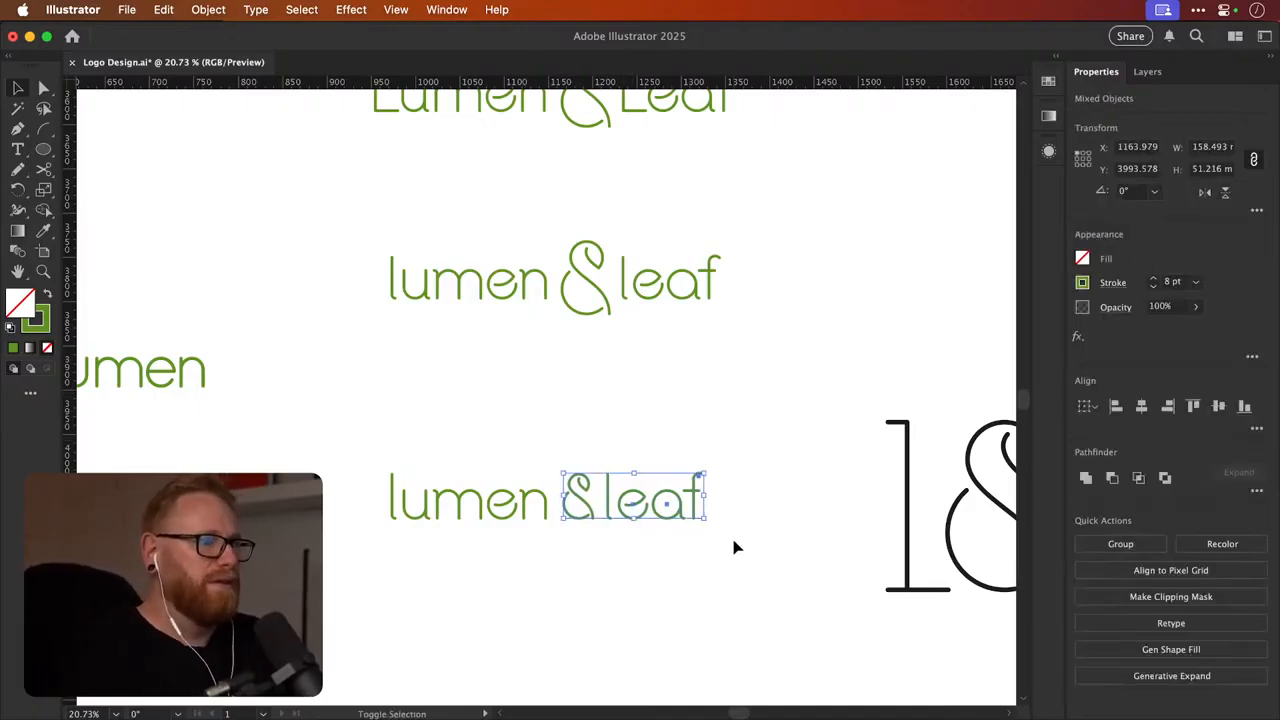
{"action": "left_click_drag", "start_coordinate": [606, 447], "coordinate": [743, 560]}
{"action": "key", "text": "shift+Right"}
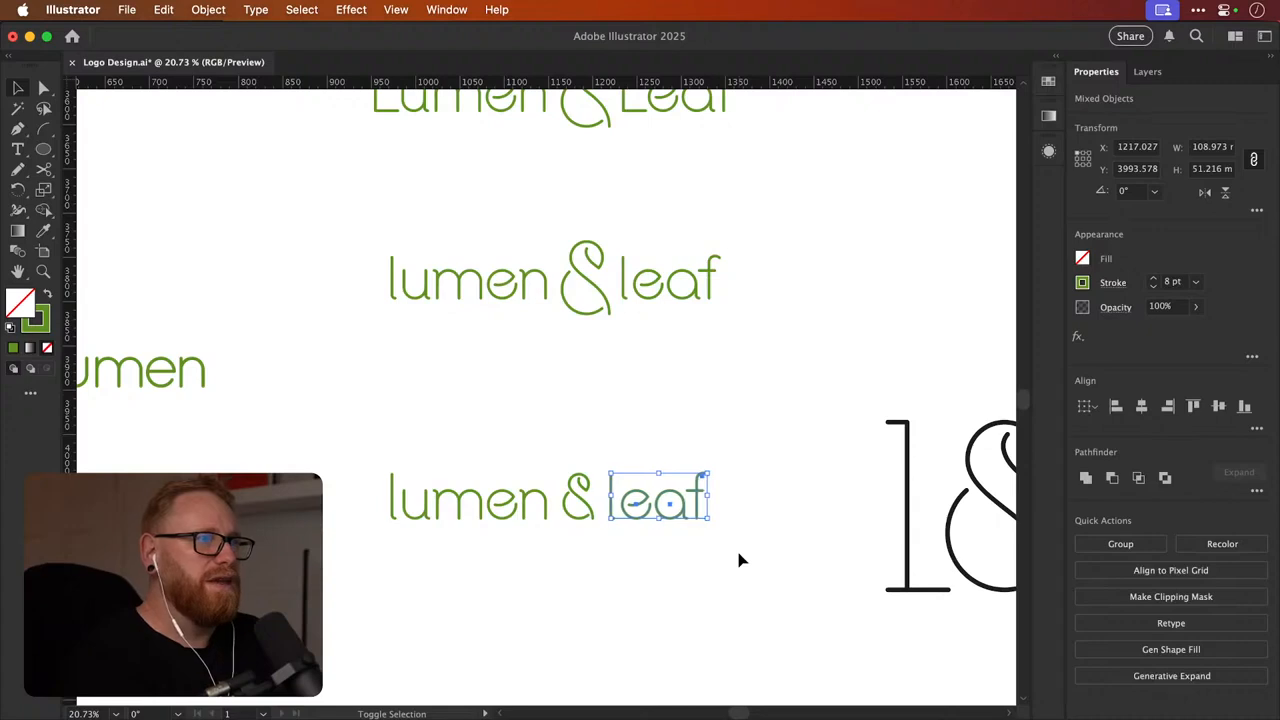
{"action": "left_click", "coordinate": [714, 382]}
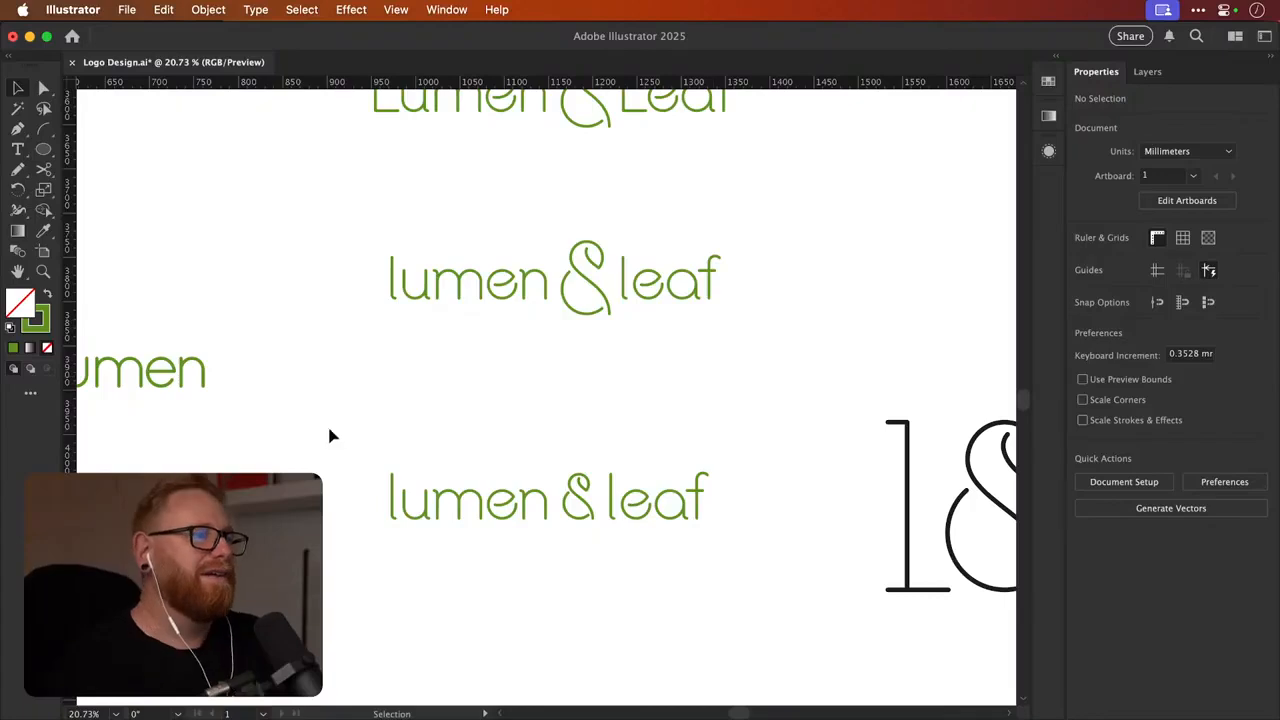
Move the small-ampersand logo up, duplicate it below, and enlarge the duplicate's ampersand to 61.59 mm high
{"action": "left_click_drag", "start_coordinate": [345, 434], "coordinate": [770, 538]}
{"action": "left_click_drag", "start_coordinate": [702, 496], "coordinate": [687, 527]}
{"action": "left_click", "coordinate": [597, 512]}
{"action": "left_click", "coordinate": [592, 503]}
{"action": "left_click", "coordinate": [592, 503]}
{"action": "left_click_drag", "start_coordinate": [597, 488], "coordinate": [621, 463]}
{"action": "key", "text": "v"}
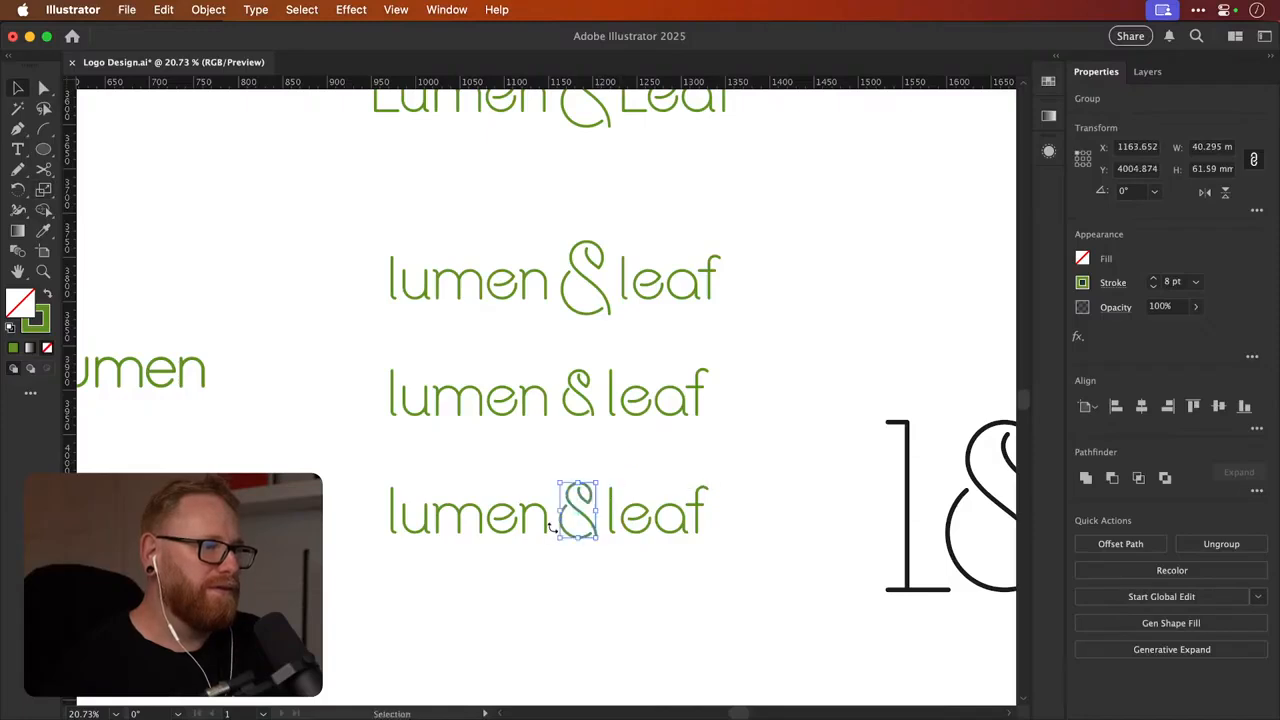
Align the bottom of the enlarged ampersand with the "l" of "leaf" in the lowest logo
{"action": "left_click", "coordinate": [611, 518], "text": "shift"}
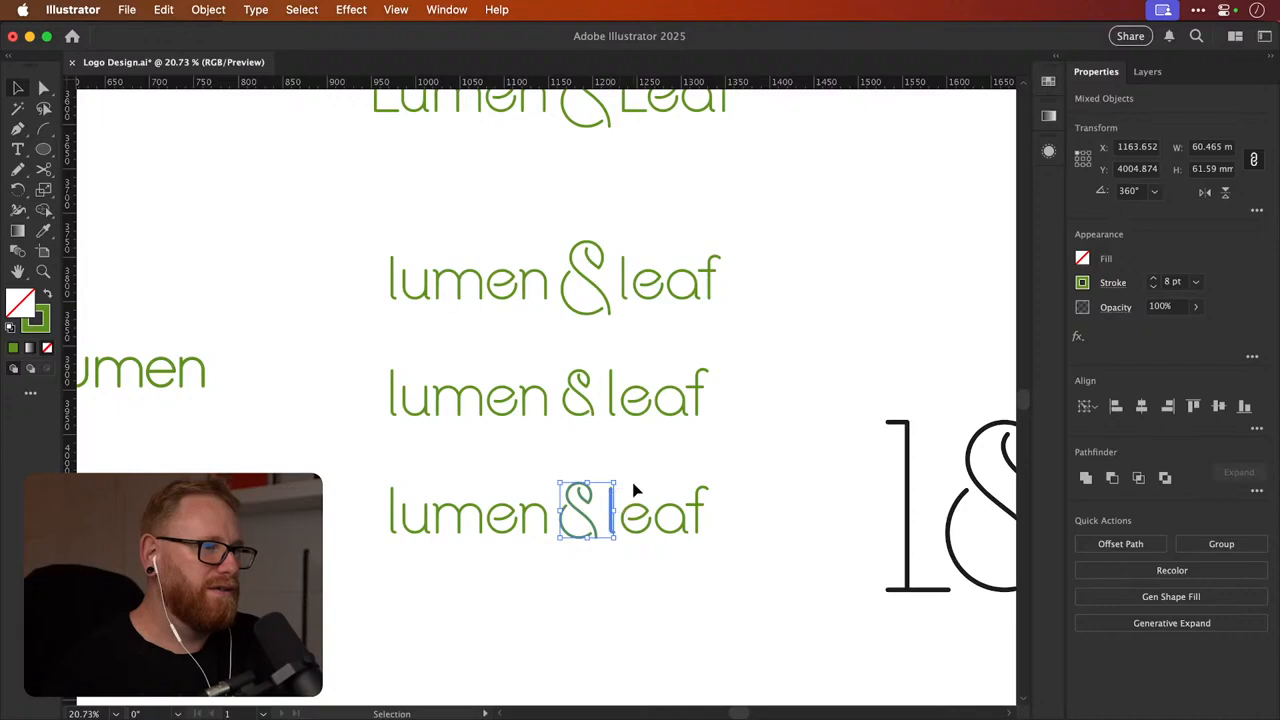
{"action": "left_click", "coordinate": [1243, 408]}
{"action": "left_click", "coordinate": [758, 430]}
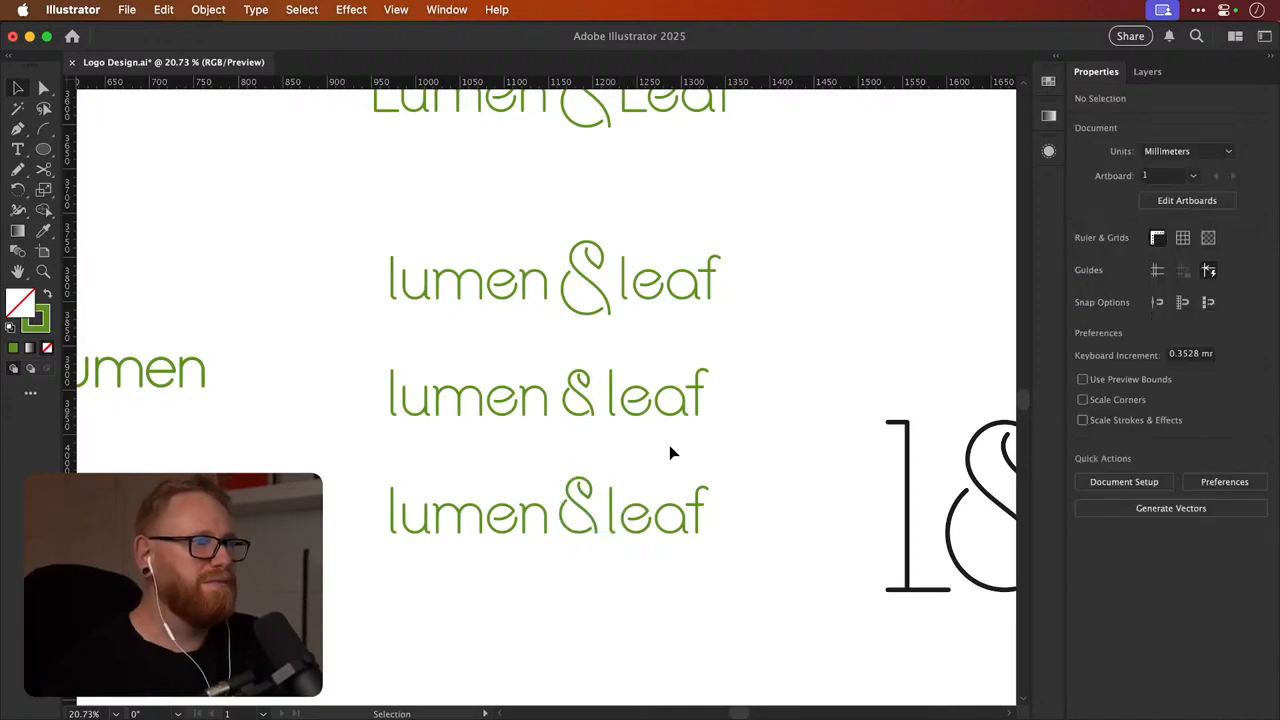
{"action": "left_click_drag", "start_coordinate": [689, 487], "coordinate": [641, 494]}
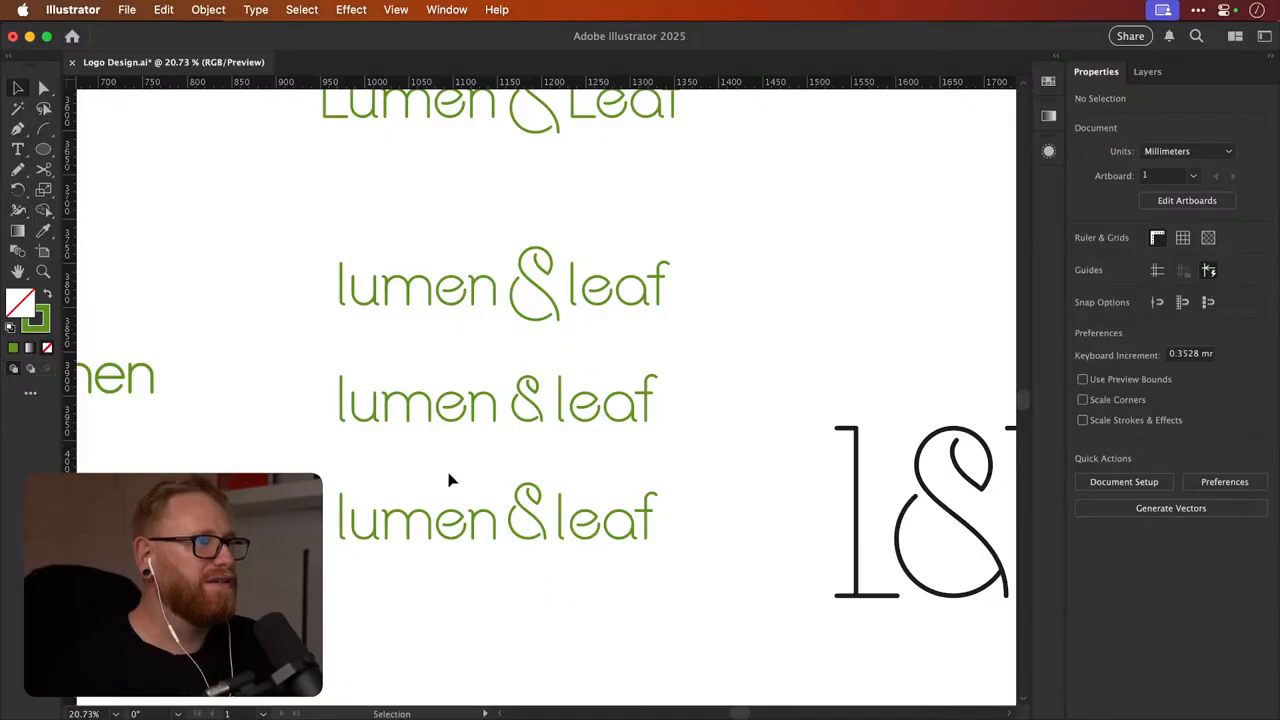
{"action": "key", "text": "a"}
{"action": "left_click_drag", "start_coordinate": [341, 494], "coordinate": [560, 492]}
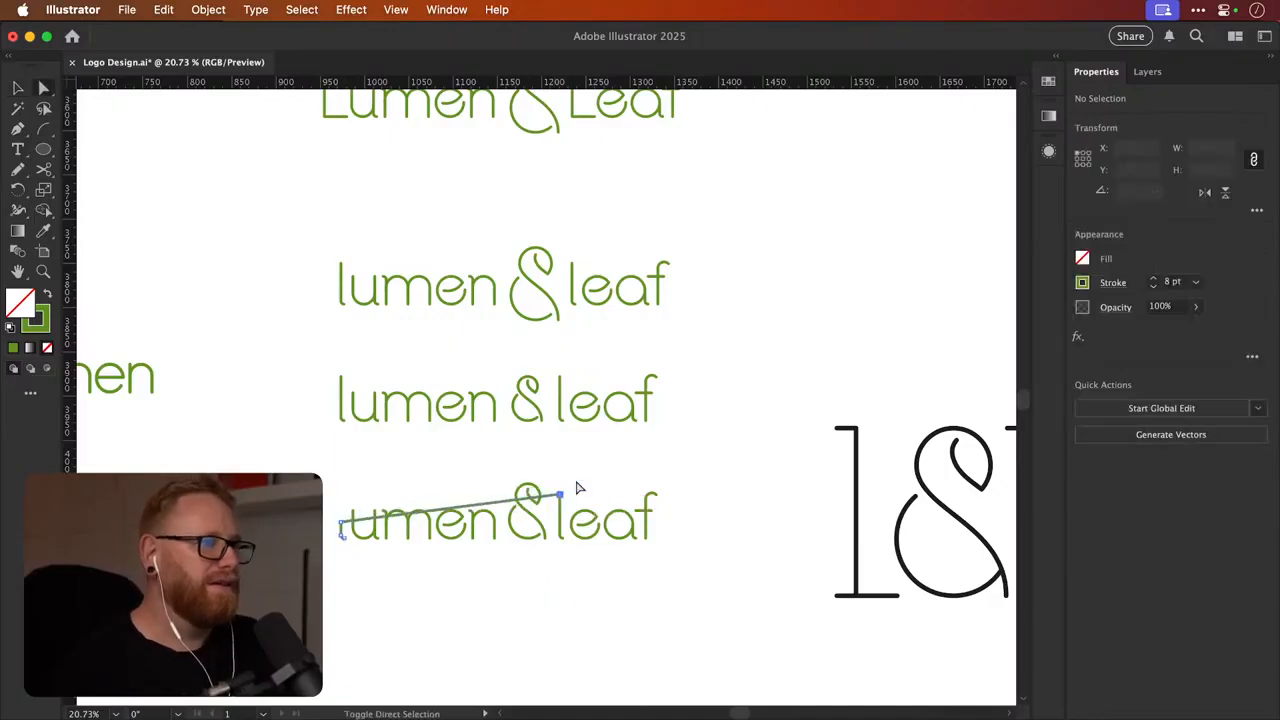
{"action": "key", "text": "super+z"}
{"action": "key", "text": "v"}
{"action": "left_click", "coordinate": [591, 469]}
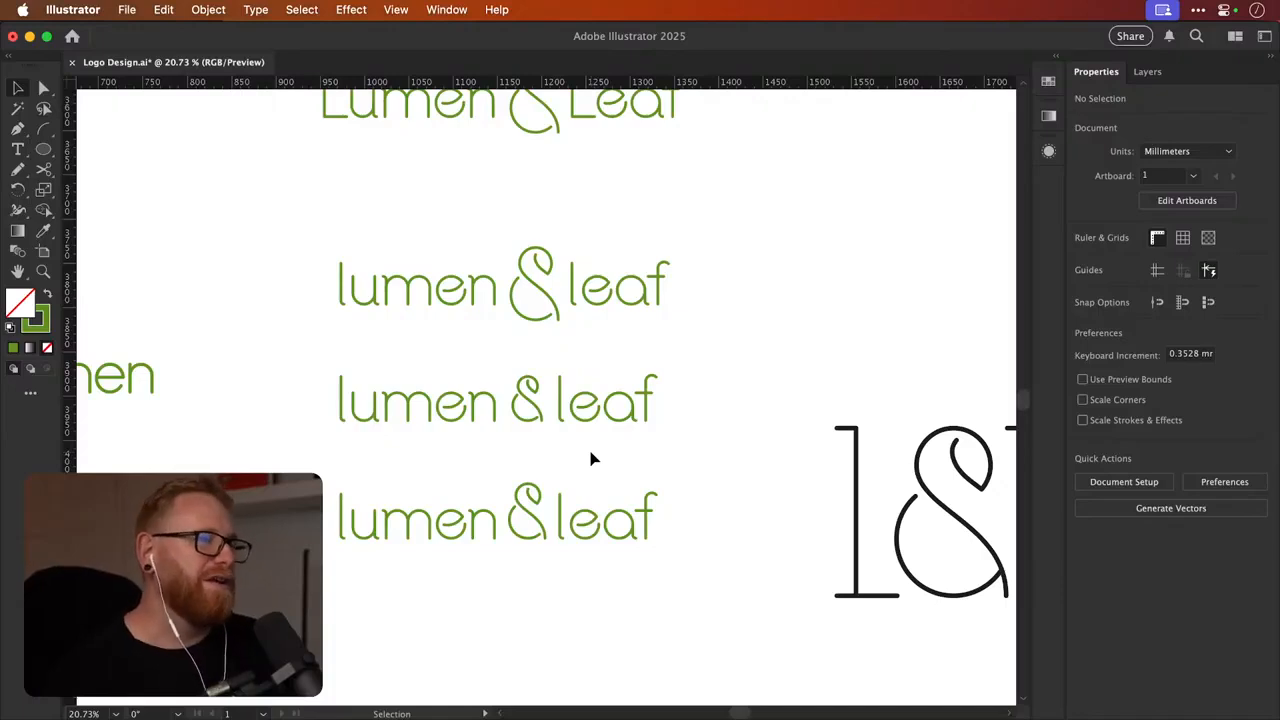
Try flipping the lowest "lumen & leaf" logo horizontally, and undo the flip
{"action": "left_click_drag", "start_coordinate": [330, 605], "coordinate": [671, 472]}
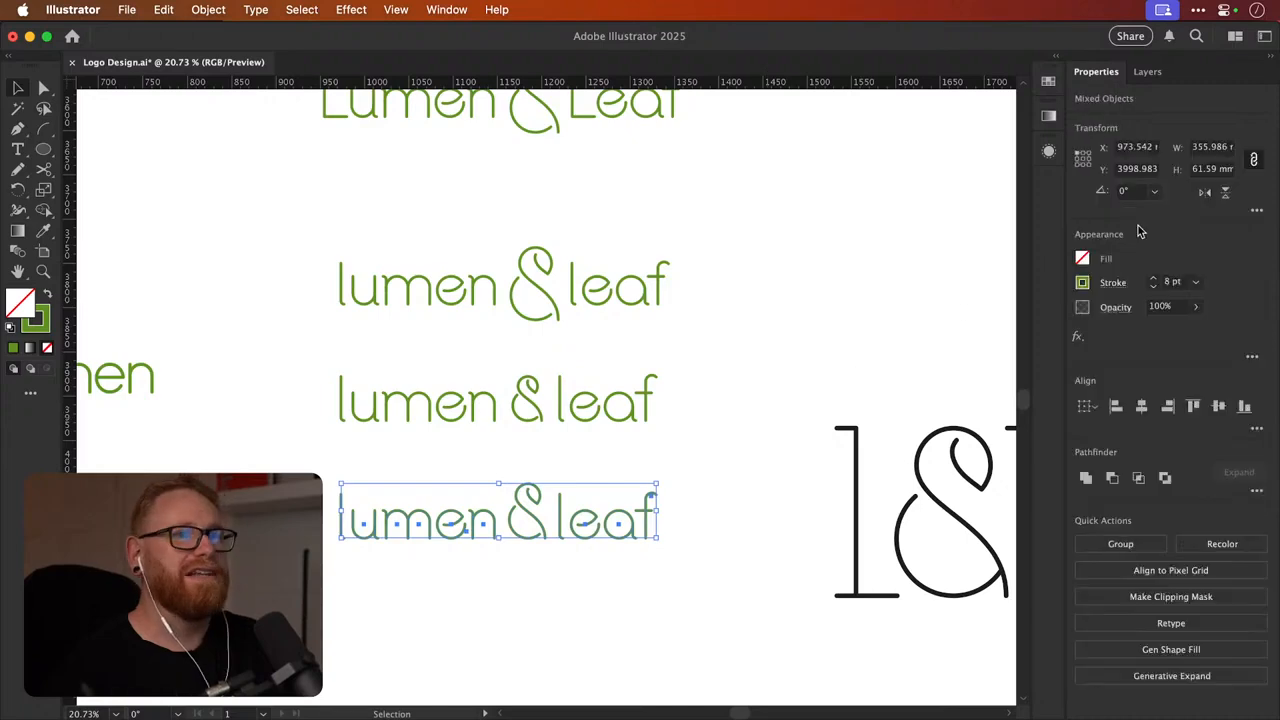
{"action": "left_click", "coordinate": [1205, 191]}
{"action": "left_click", "coordinate": [745, 352]}
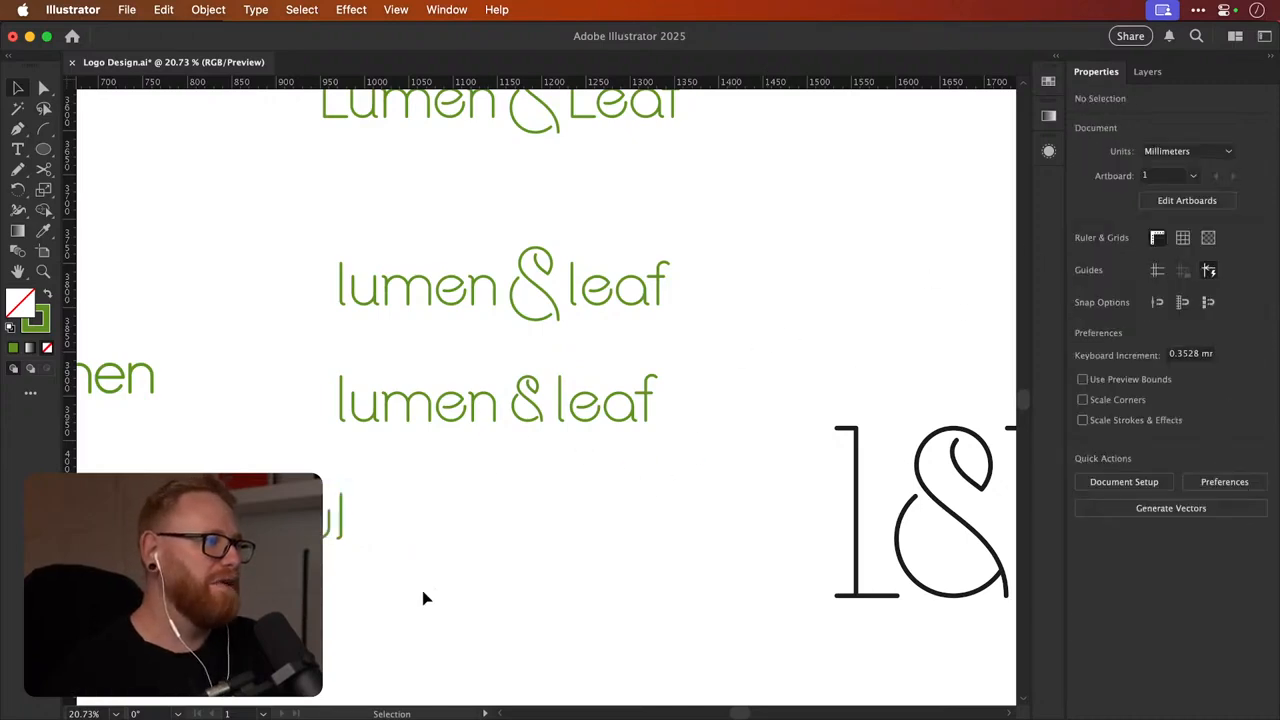
{"action": "key", "text": "super+z"}
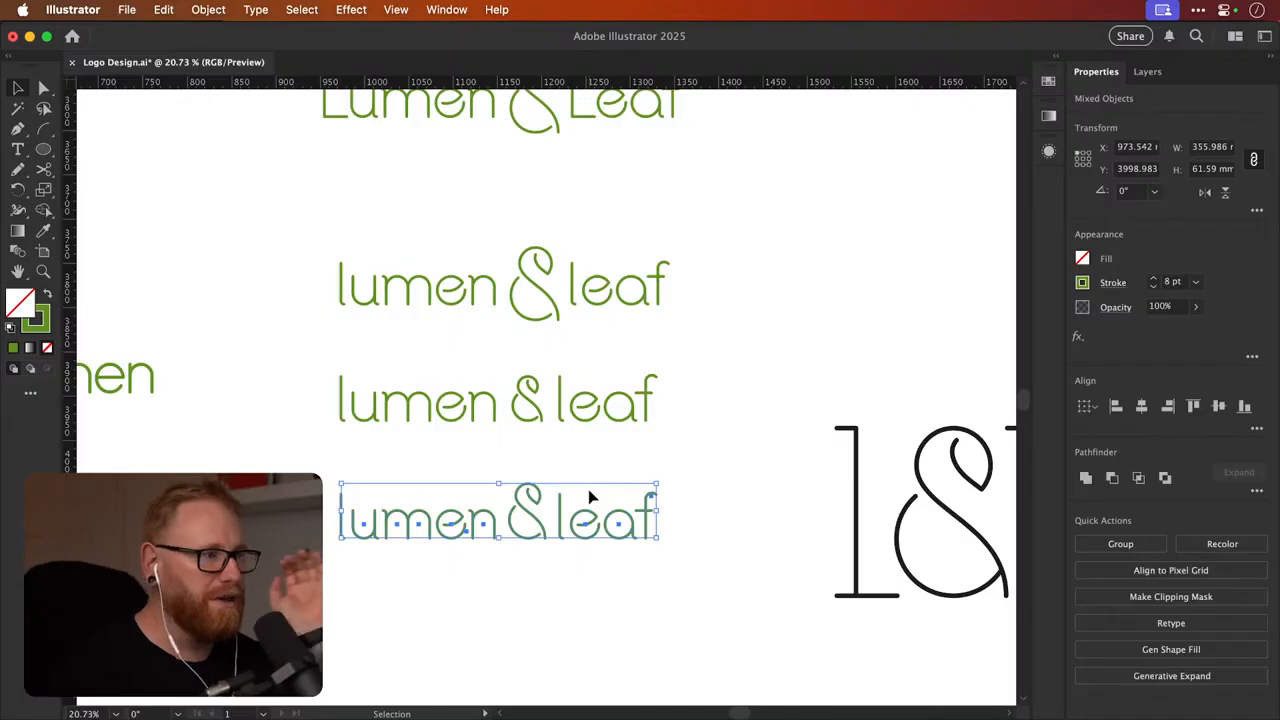
{"action": "left_click", "coordinate": [703, 493]}
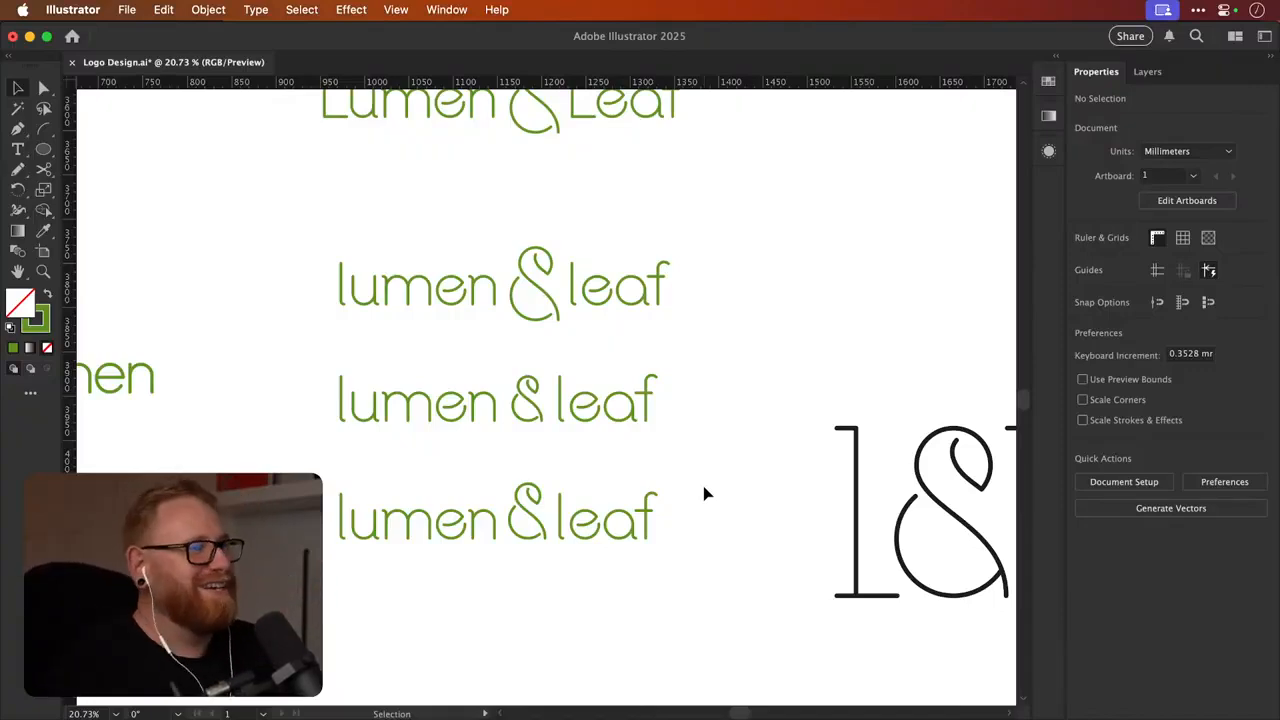
Save the document with the three lowercase logo variants
{"action": "key", "text": "space"}
{"action": "left_click_drag", "start_coordinate": [688, 472], "coordinate": [755, 435]}
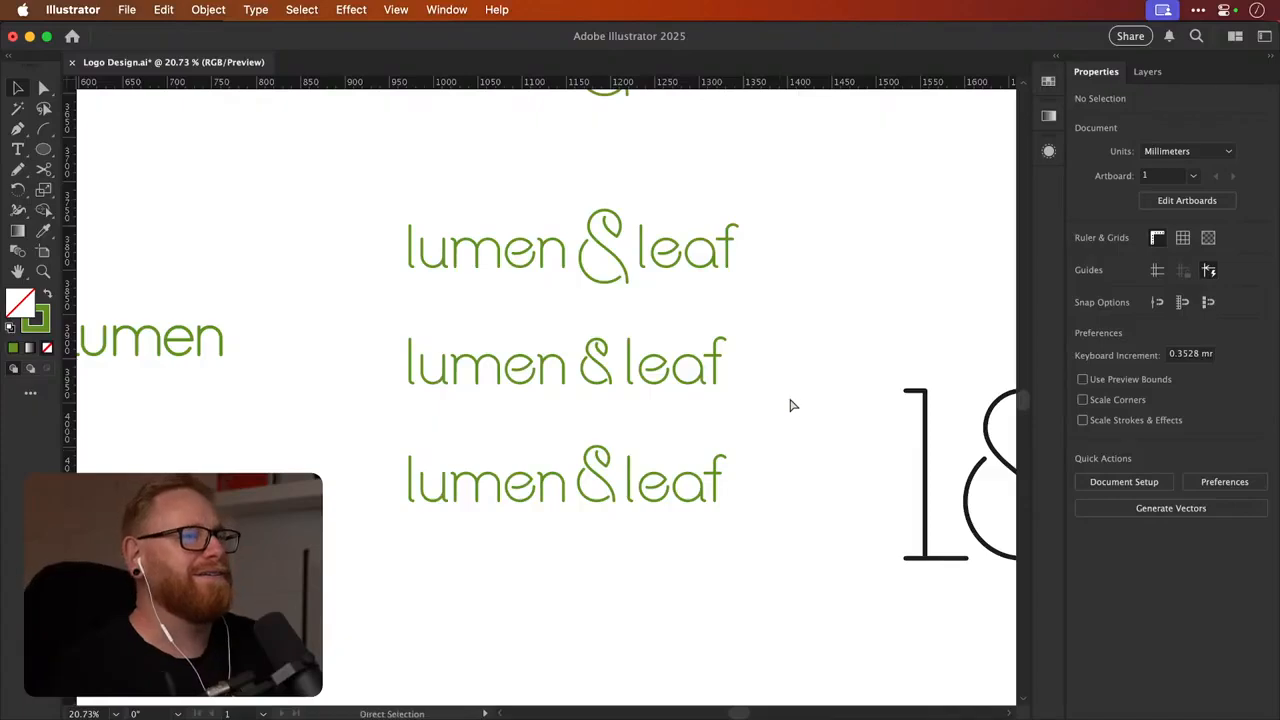
{"action": "key", "text": "super+s"}
{"action": "key", "text": "space"}
{"action": "left_click_drag", "start_coordinate": [792, 432], "coordinate": [761, 453]}
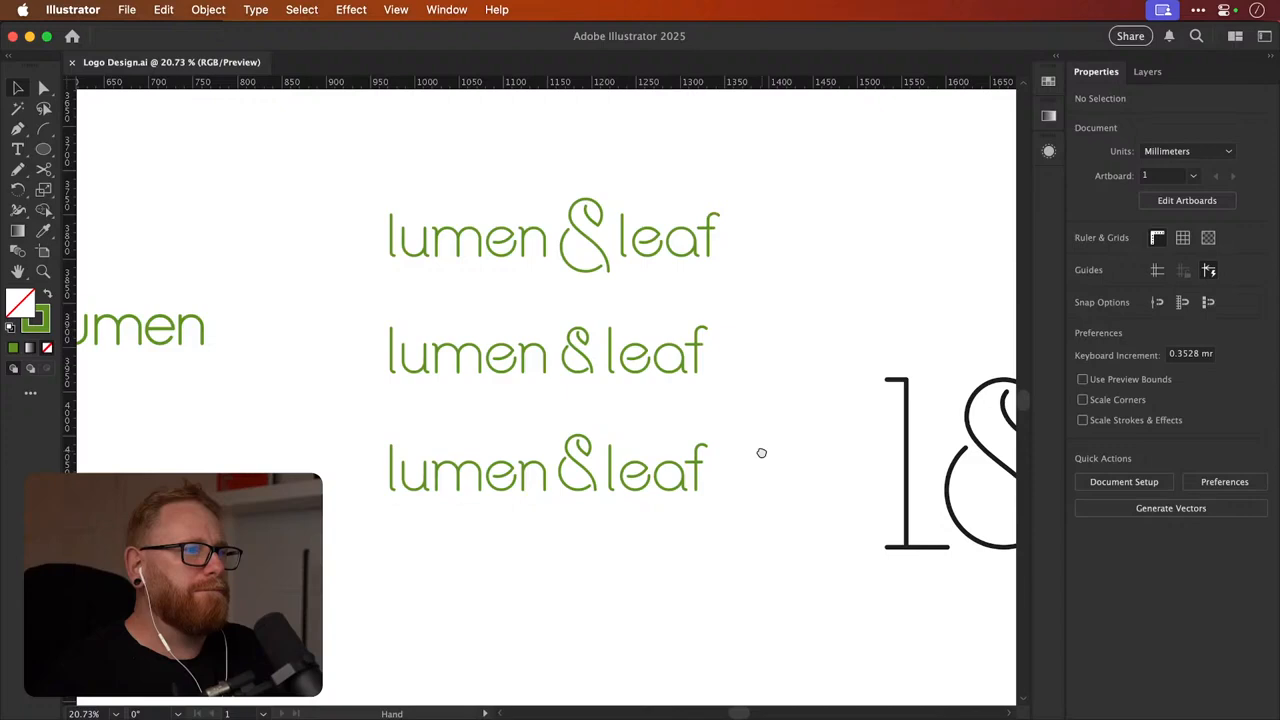
{"action": "left_click_drag", "start_coordinate": [761, 453], "coordinate": [763, 485]}
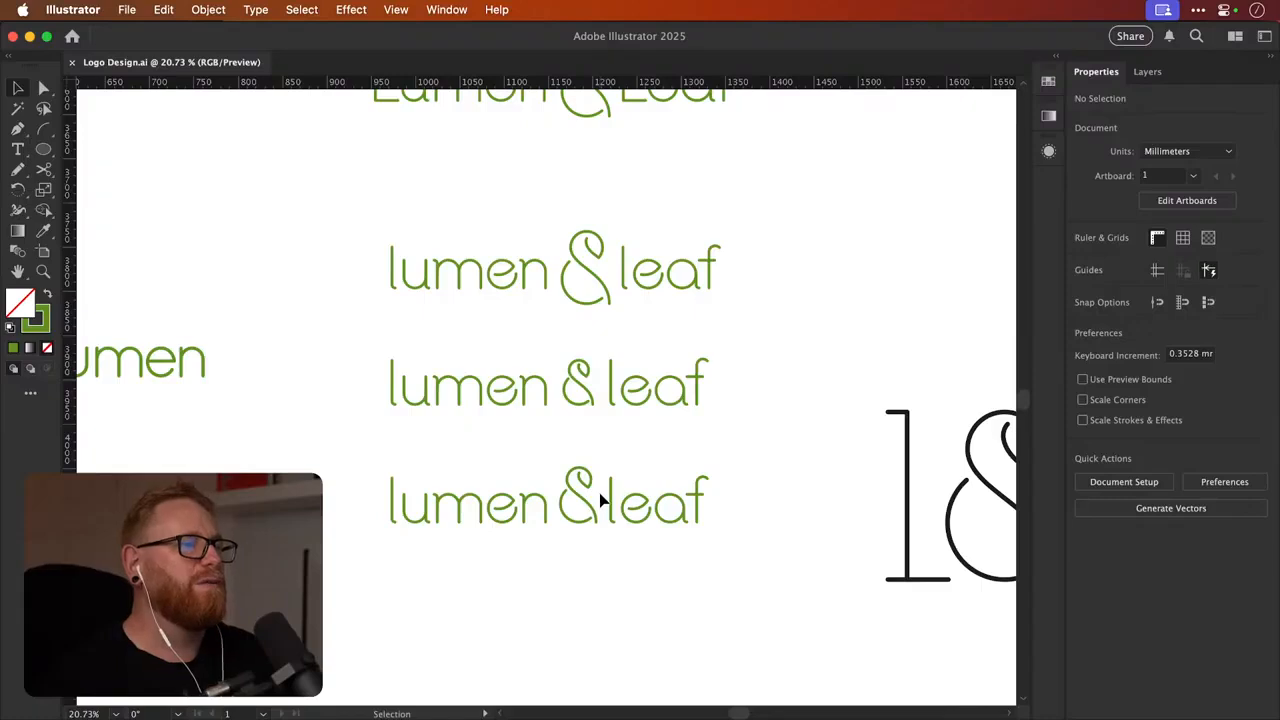
{"action": "left_click_drag", "start_coordinate": [603, 512], "coordinate": [749, 512]}
{"action": "scroll", "coordinate": [757, 409], "scroll_direction": "up", "scroll_amount": 2}
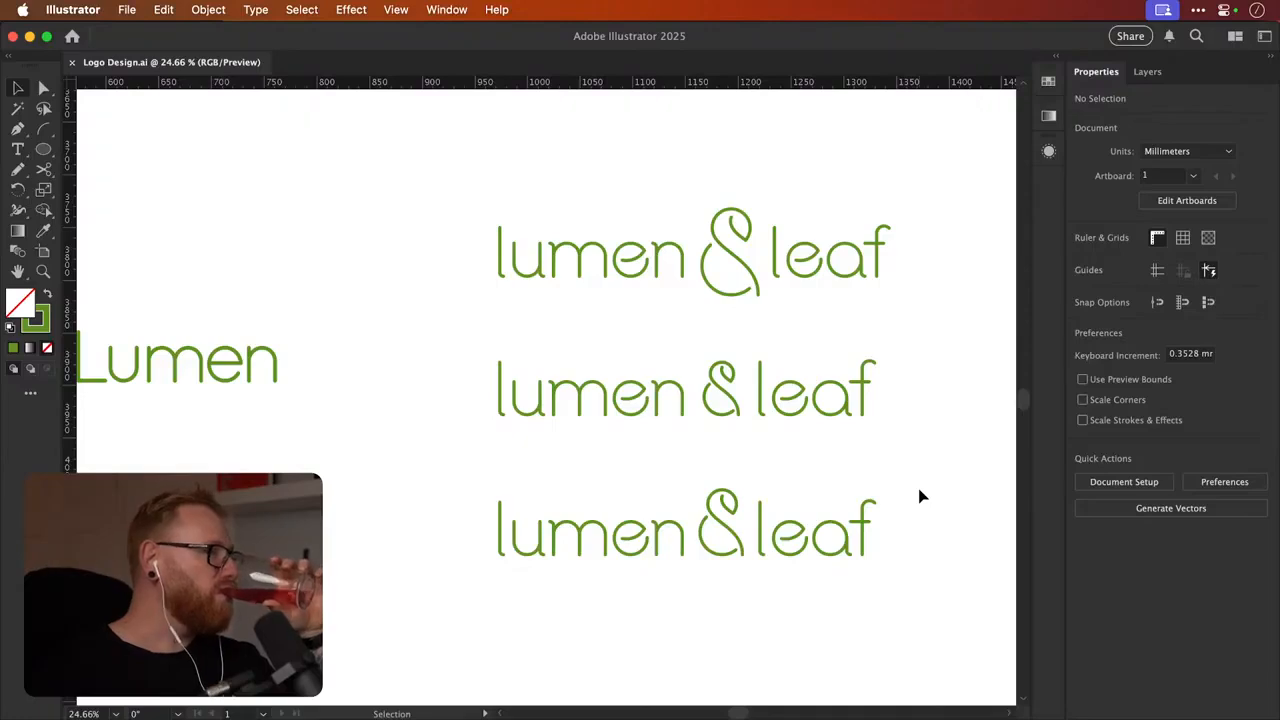
{"action": "key", "text": "super+minus"}
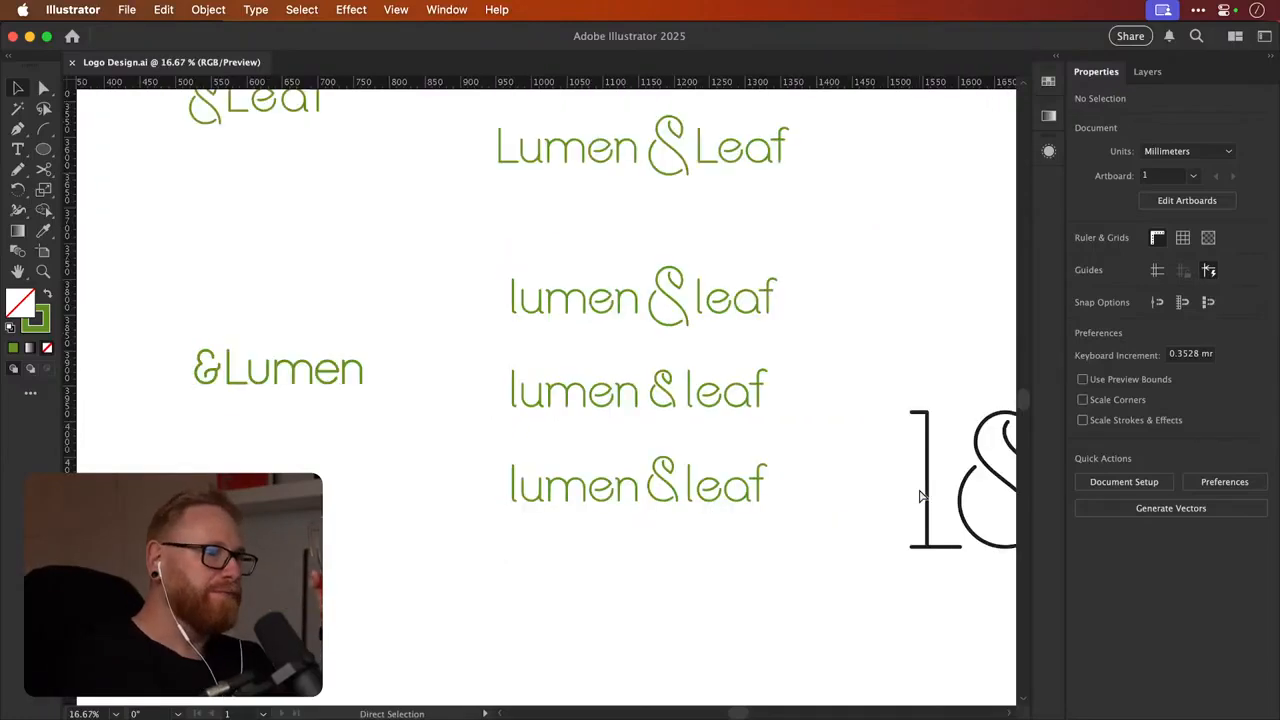
{"action": "scroll", "coordinate": [901, 499], "scroll_direction": "left", "scroll_amount": 4}
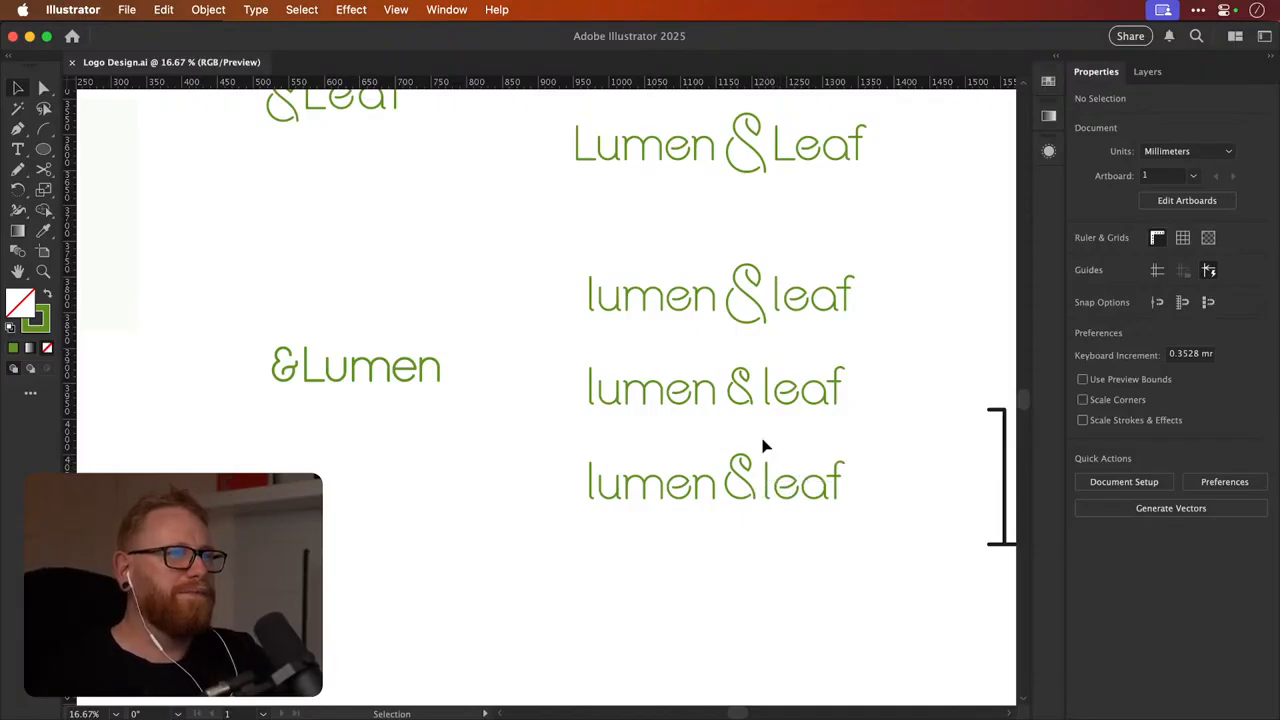
Try stacking the ampersand and "leaf" beneath "lumen" in the lowest logo, and undo the move
{"action": "left_click_drag", "start_coordinate": [806, 520], "coordinate": [676, 530]}
{"action": "left_click", "coordinate": [795, 495]}
{"action": "left_click_drag", "start_coordinate": [774, 503], "coordinate": [794, 460]}
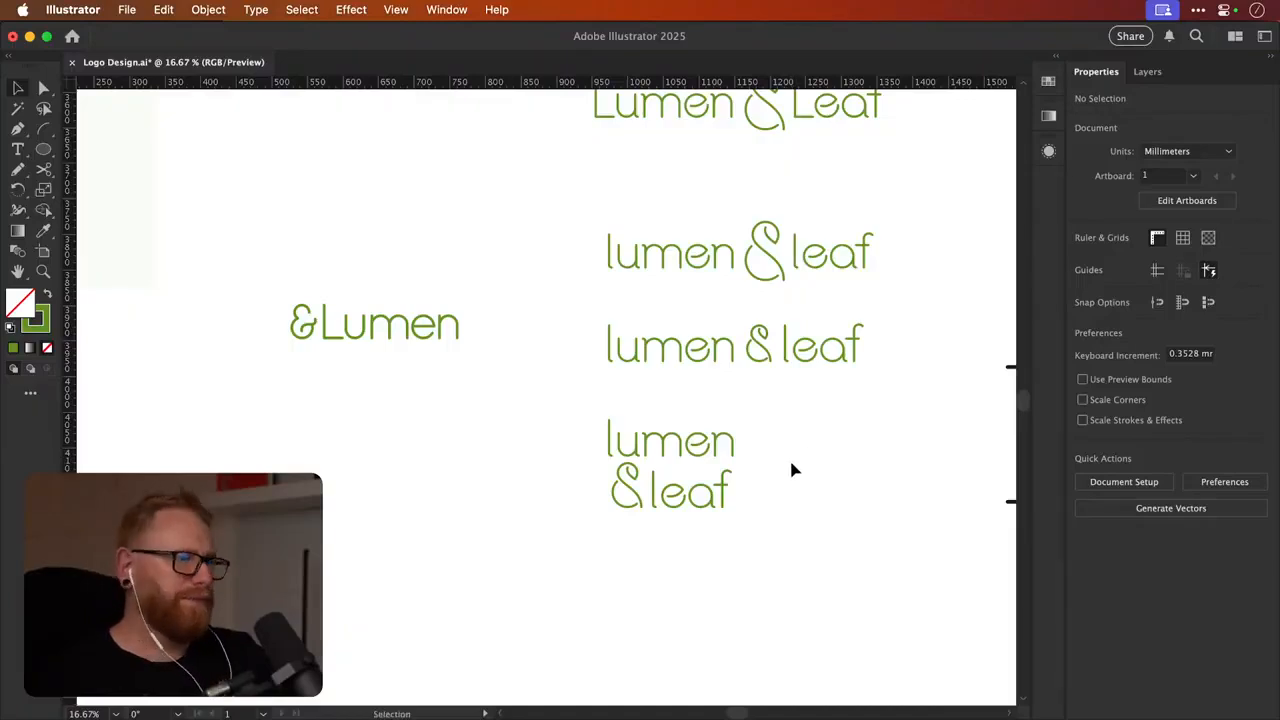
{"action": "left_click_drag", "start_coordinate": [780, 460], "coordinate": [767, 477]}
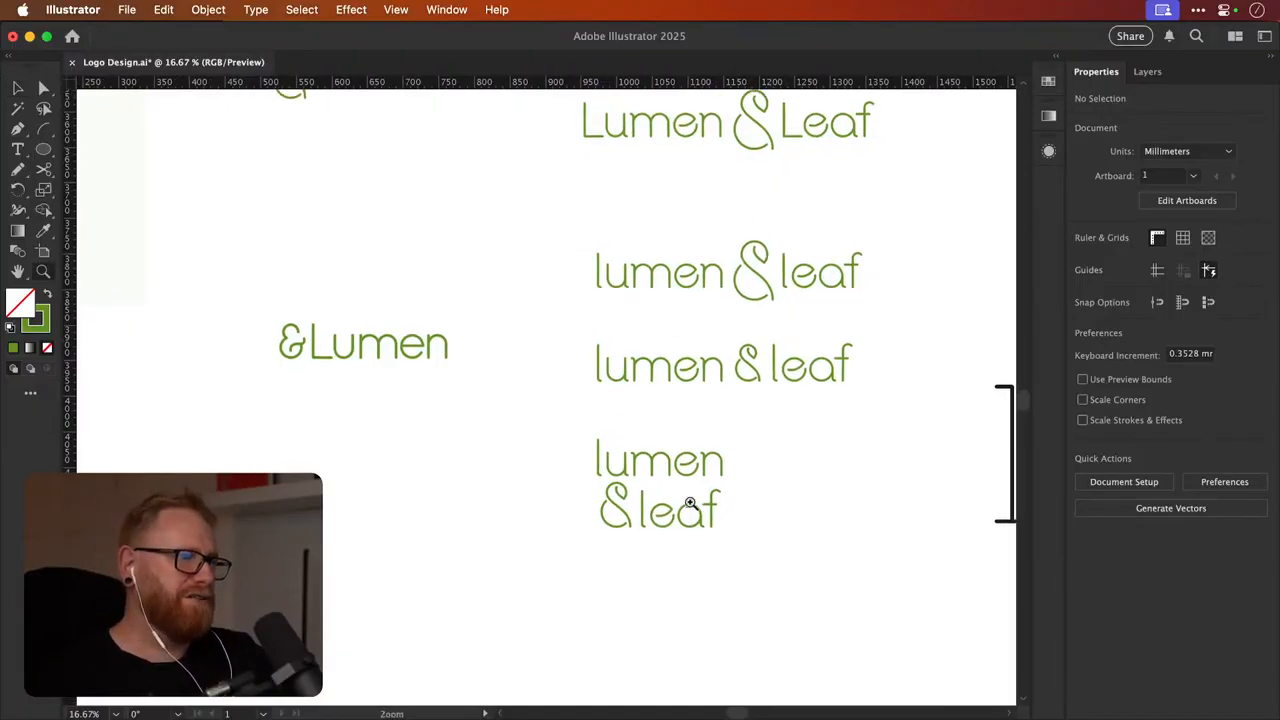
{"action": "left_click_drag", "start_coordinate": [691, 507], "coordinate": [572, 487]}
{"action": "left_click_drag", "start_coordinate": [693, 491], "coordinate": [809, 462]}
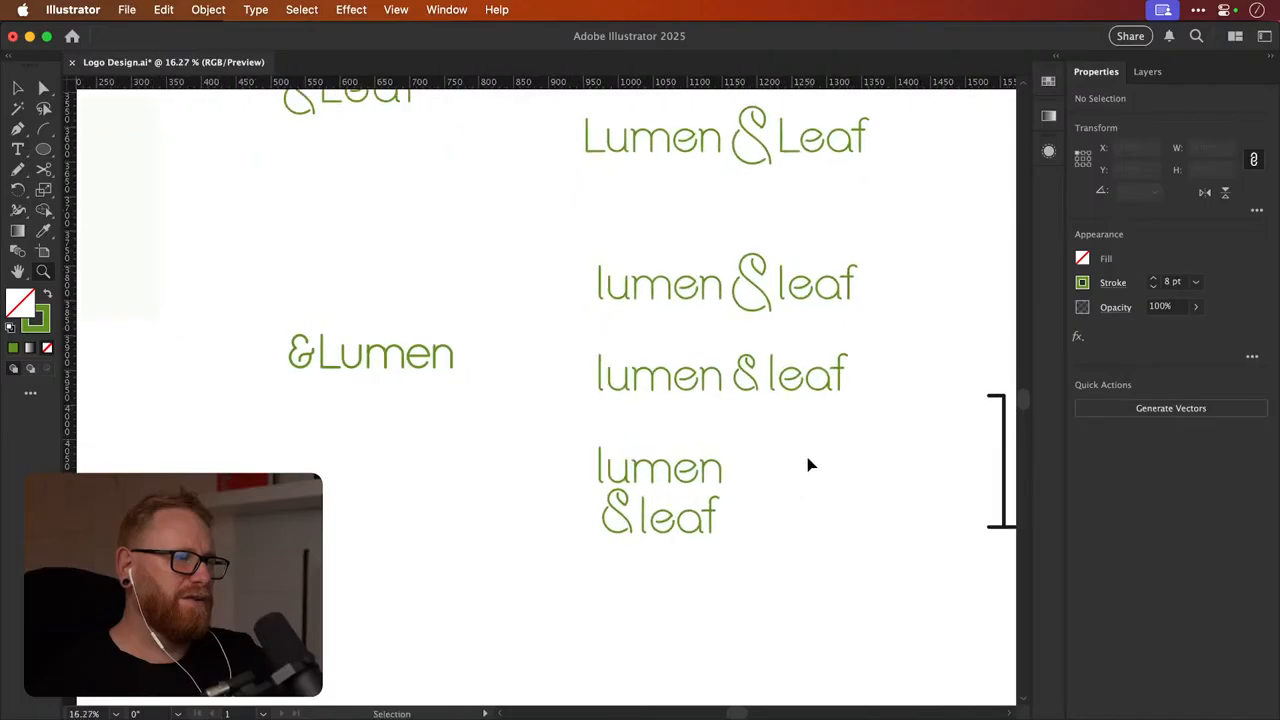
{"action": "key", "text": "super+z"}
{"action": "key", "text": "v"}
{"action": "left_click", "coordinate": [765, 514]}
{"action": "key", "text": "h"}
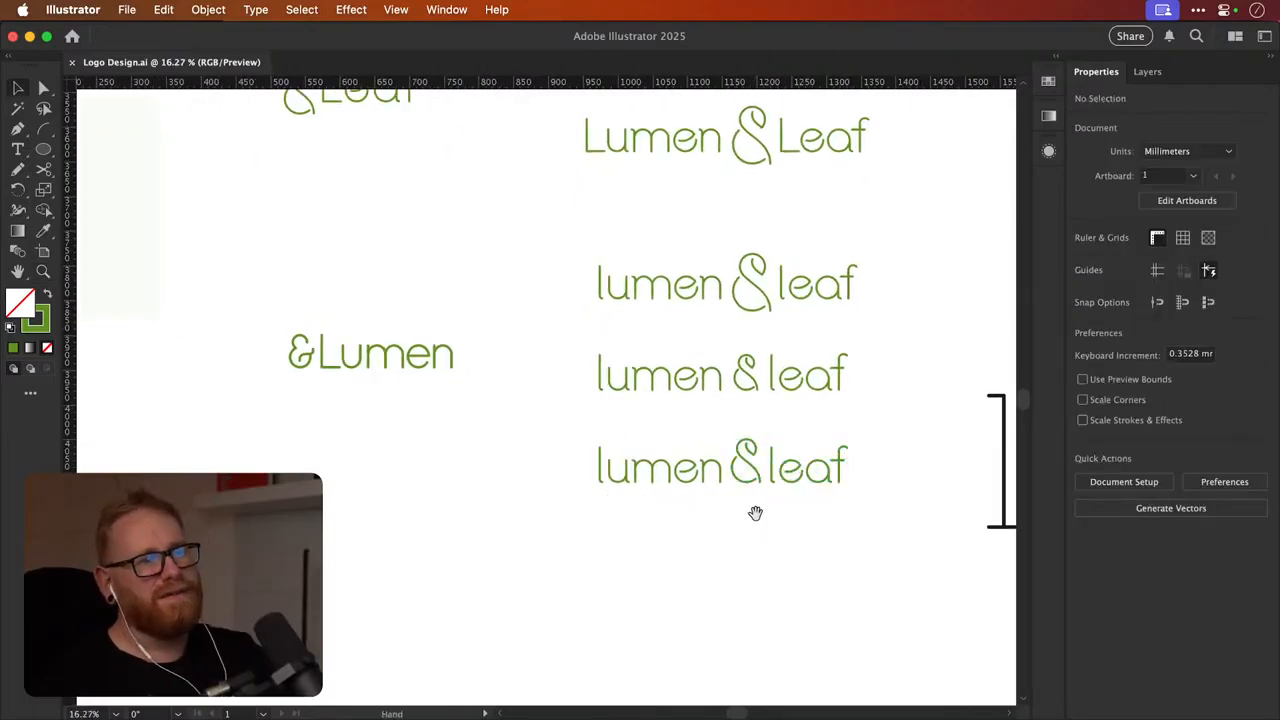
{"action": "key", "text": "v"}
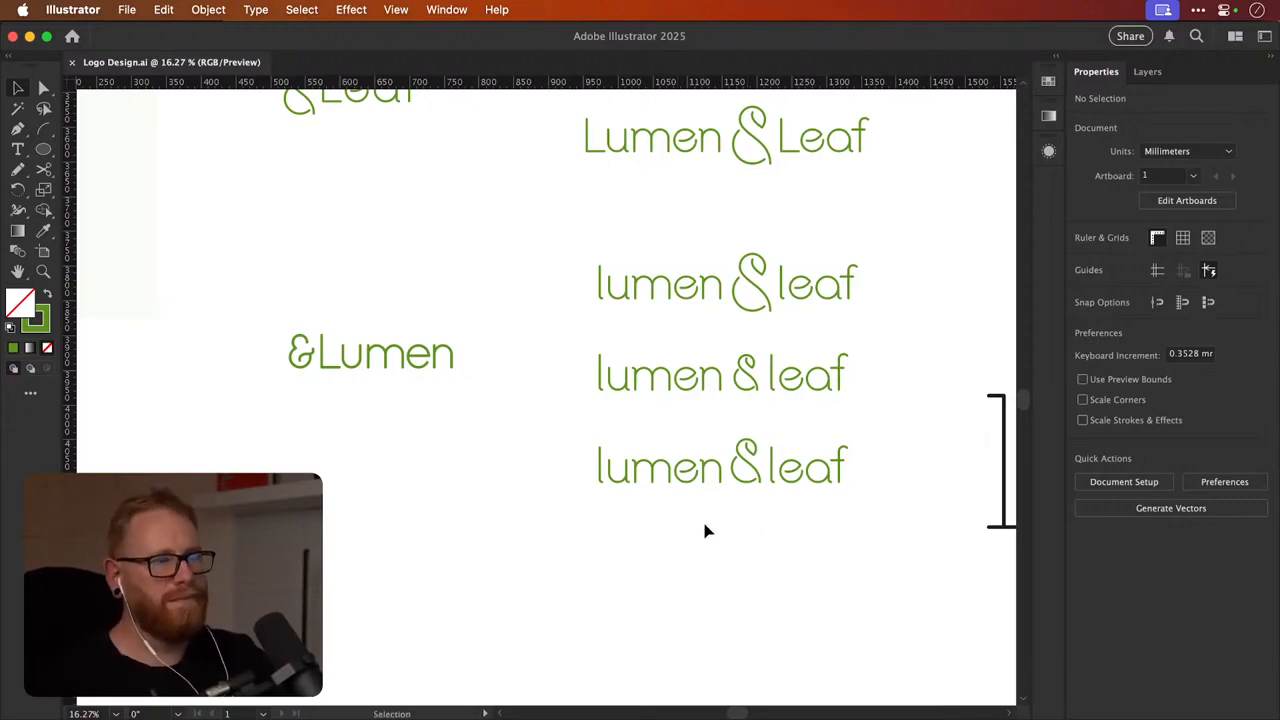
Duplicate the medium-ampersand logo well below the three lowercase variants
{"action": "scroll", "coordinate": [717, 489], "scroll_direction": "up", "scroll_amount": 3}
{"action": "scroll", "coordinate": [717, 489], "scroll_direction": "right", "scroll_amount": 2}
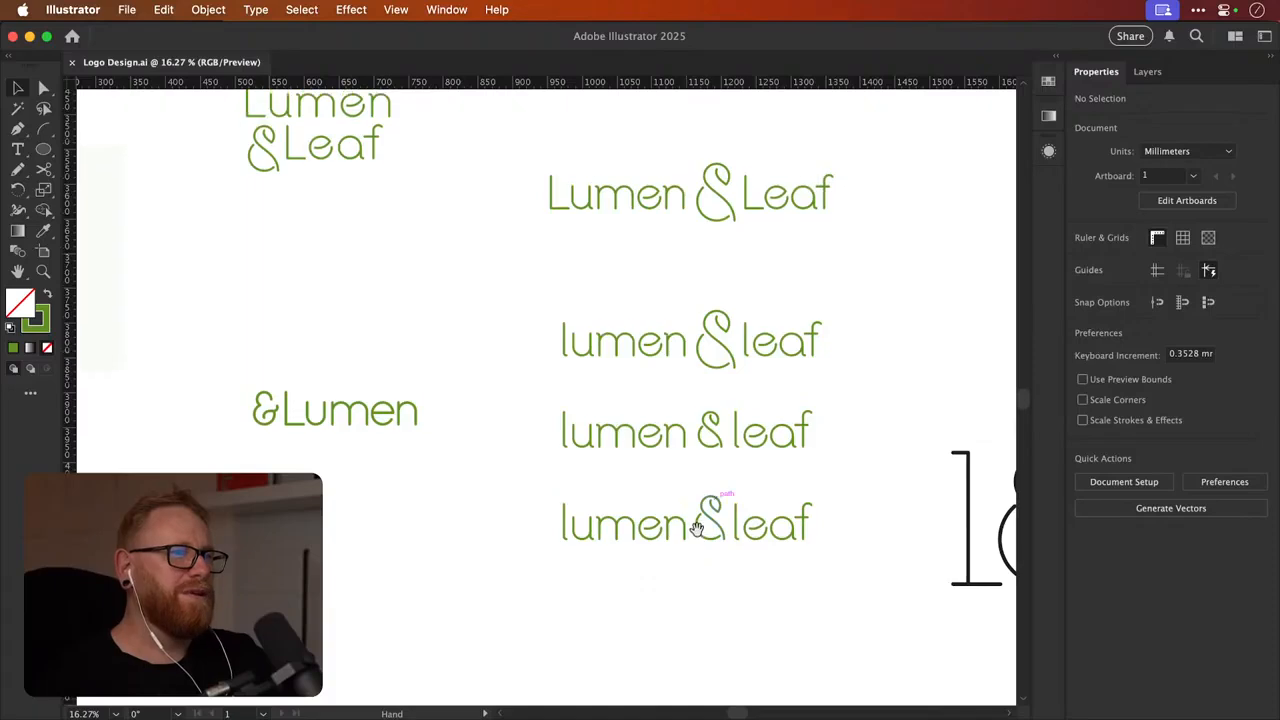
{"action": "left_click_drag", "start_coordinate": [561, 596], "coordinate": [826, 506]}
{"action": "scroll", "coordinate": [634, 423], "scroll_direction": "down", "scroll_amount": 5}
{"action": "scroll", "coordinate": [634, 423], "scroll_direction": "right", "scroll_amount": 1}
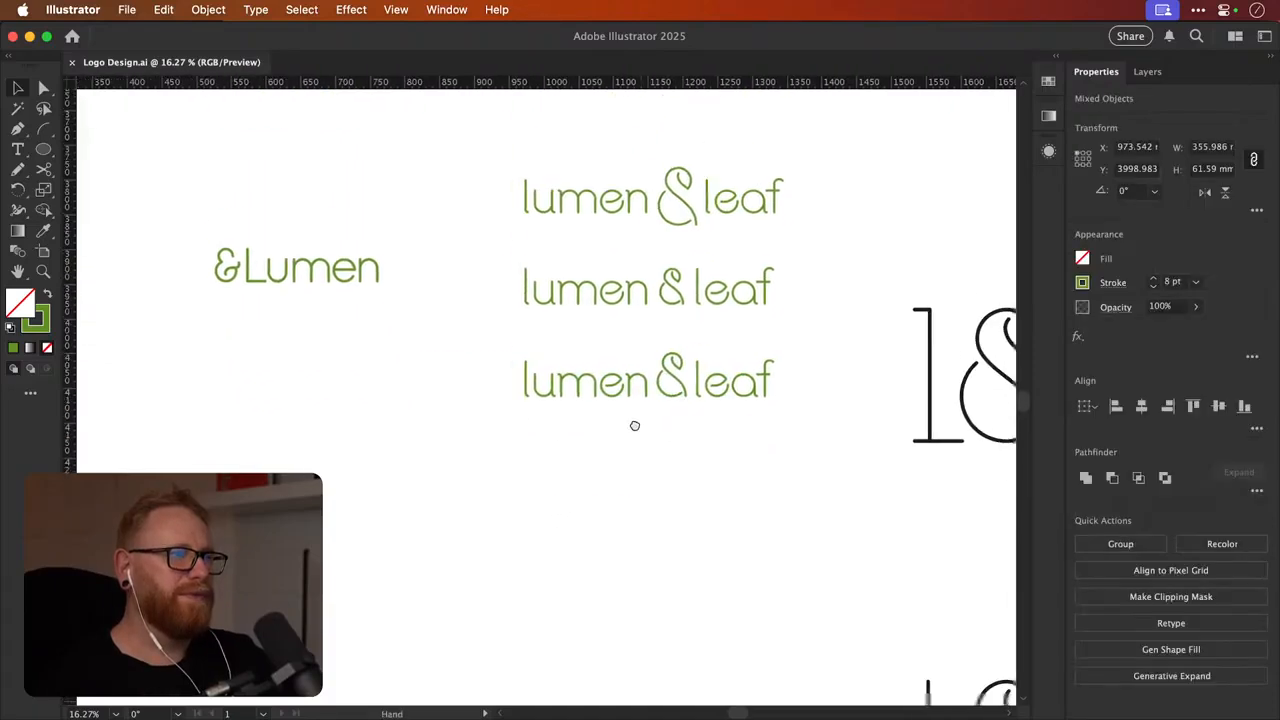
{"action": "left_click_drag", "start_coordinate": [638, 362], "coordinate": [636, 566]}
{"action": "scroll", "coordinate": [673, 502], "scroll_direction": "up", "scroll_amount": 3}
{"action": "scroll", "coordinate": [680, 466], "scroll_direction": "down", "scroll_amount": 2}
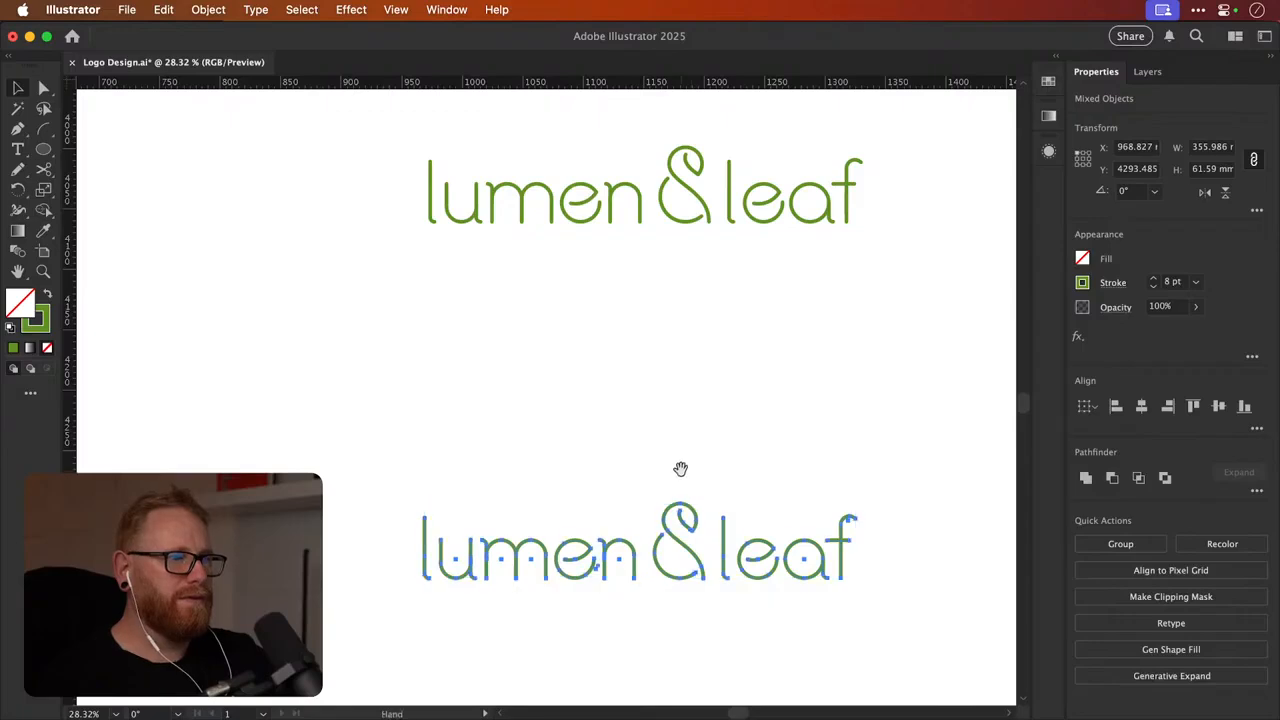
Enlarge the new copy's ampersand to about 68 mm high and centre it vertically with the "l" of "leaf"
{"action": "left_click", "coordinate": [673, 431]}
{"action": "left_click", "coordinate": [686, 472]}
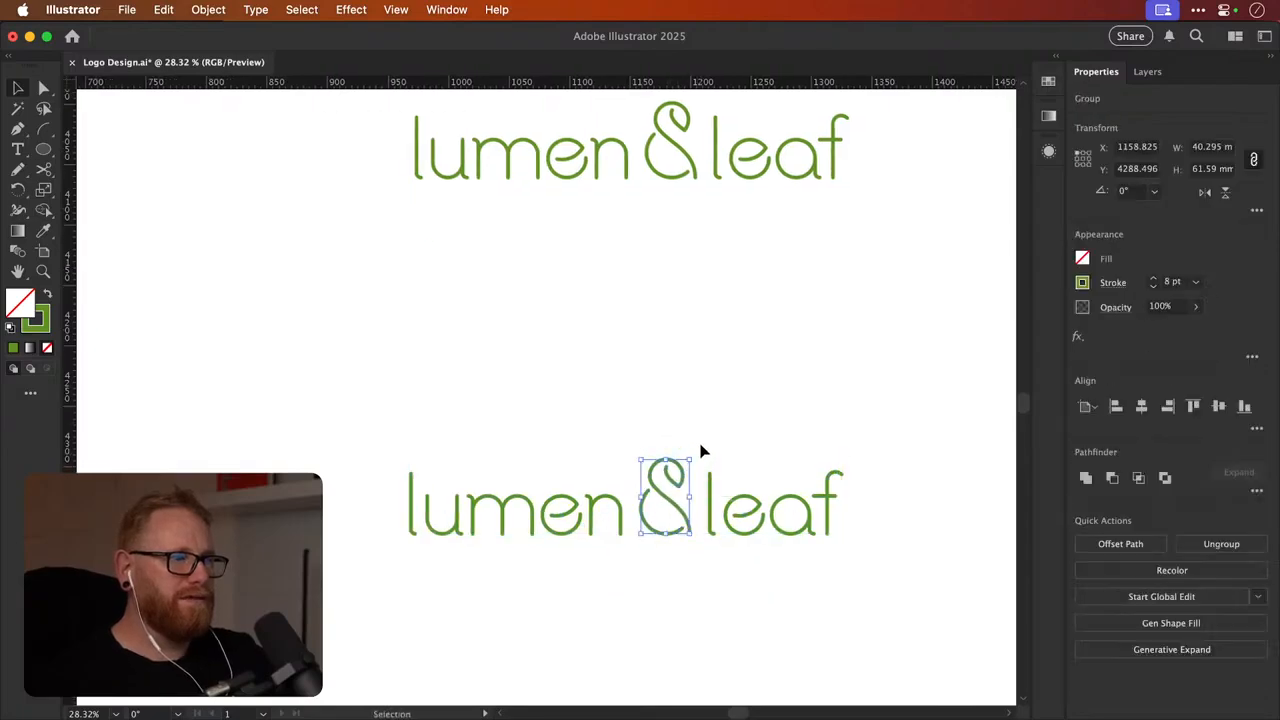
{"action": "key", "text": "z"}
{"action": "left_click_drag", "start_coordinate": [663, 496], "coordinate": [712, 430]}
{"action": "left_click", "coordinate": [741, 502], "text": "shift"}
{"action": "left_click", "coordinate": [741, 510]}
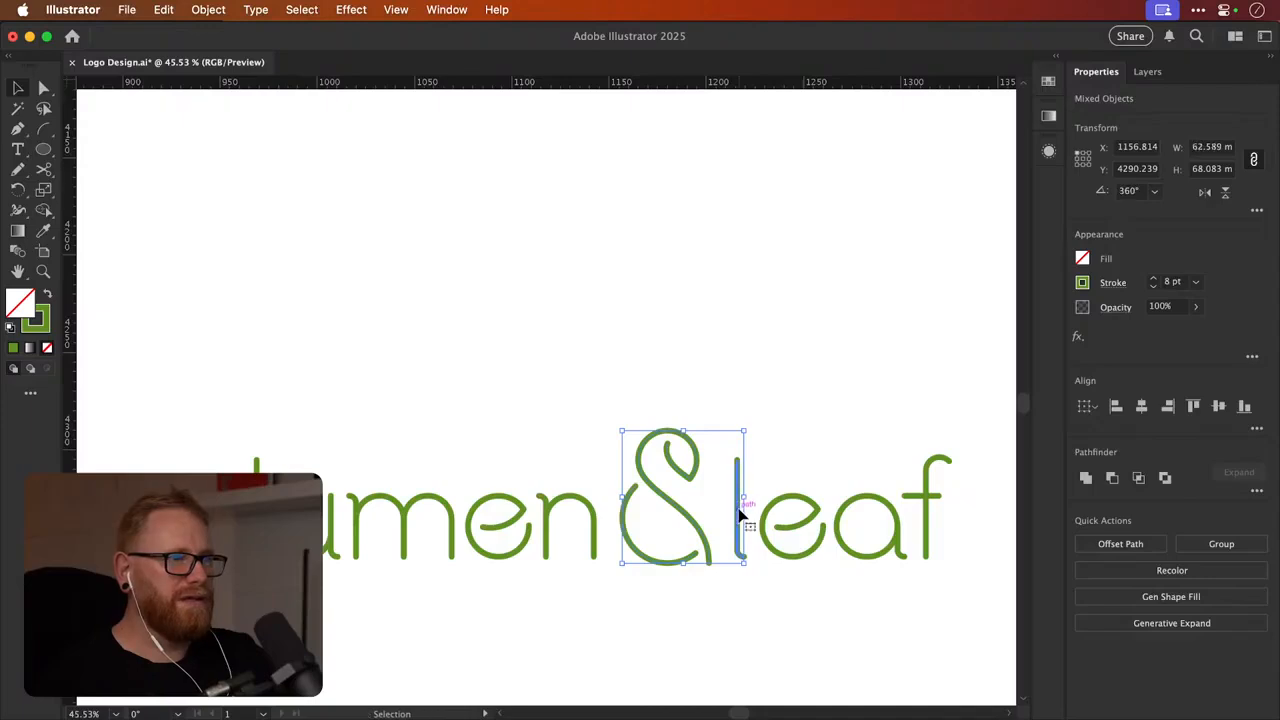
{"action": "left_click", "coordinate": [1220, 404]}
{"action": "left_click", "coordinate": [779, 408]}
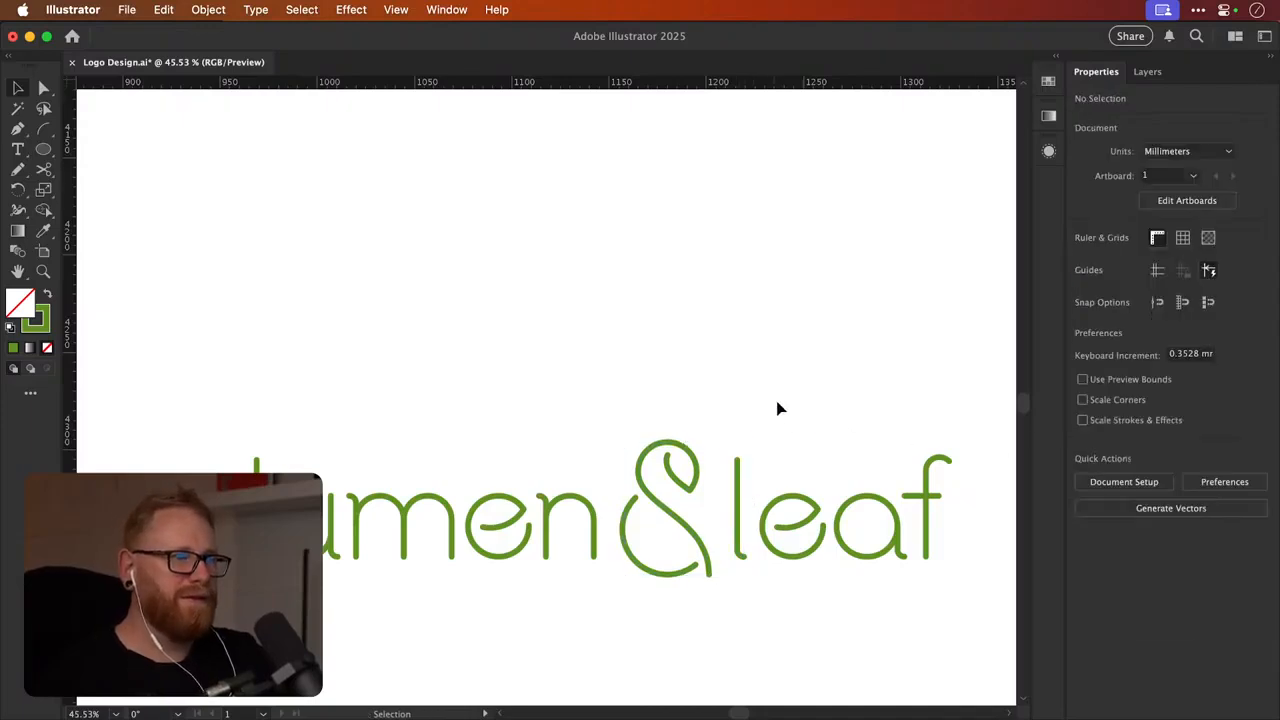
Widen the gaps around the enlarged ampersand by moving it slightly right with "leaf" and shifting "leaf" farther right
{"action": "left_click_drag", "start_coordinate": [780, 444], "coordinate": [726, 444]}
{"action": "key", "text": "super+minus"}
{"action": "key", "text": "super+minus"}
{"action": "key", "text": "super+minus"}
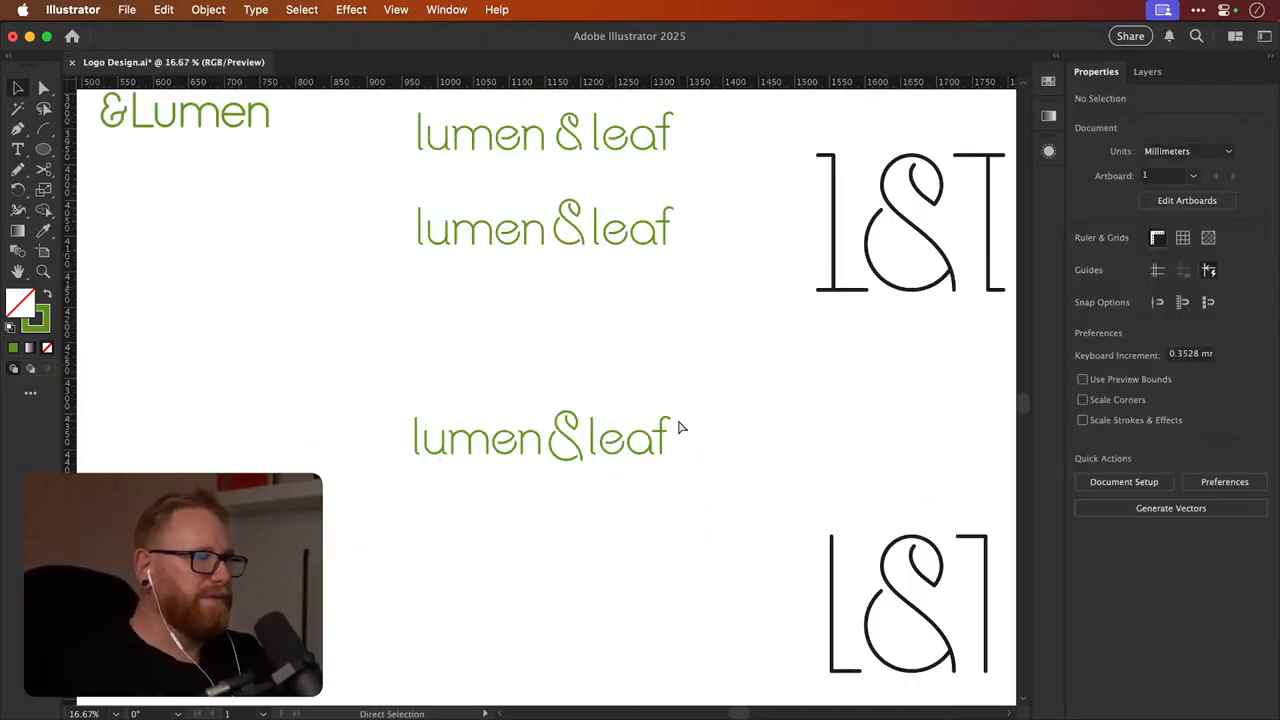
{"action": "scroll", "coordinate": [694, 503], "scroll_direction": "up", "scroll_amount": 3}
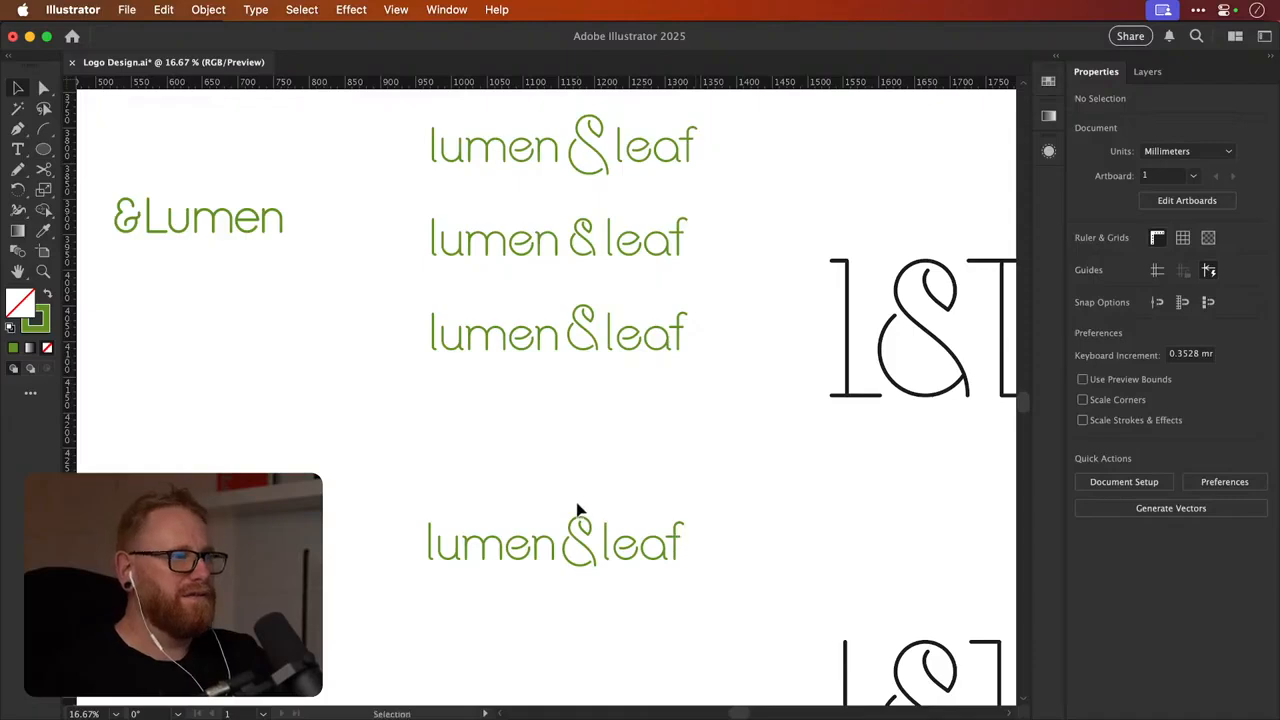
{"action": "left_click_drag", "start_coordinate": [657, 577], "coordinate": [565, 553]}
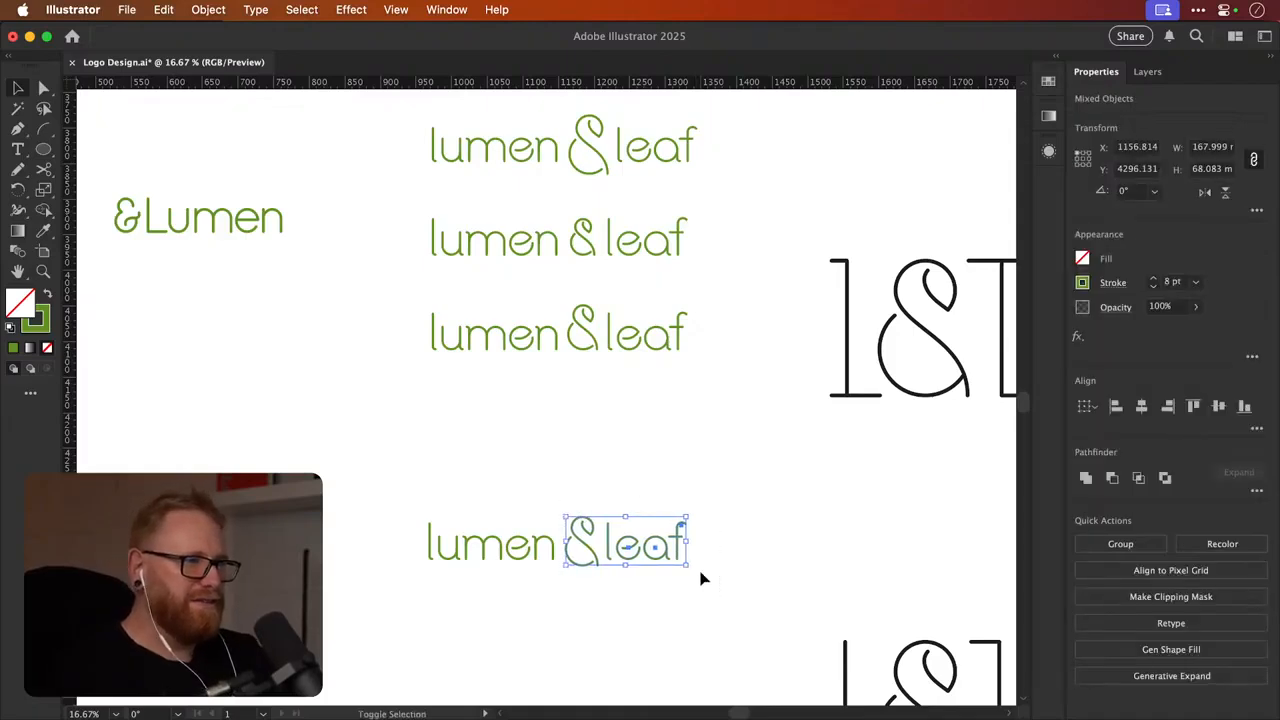
{"action": "left_click_drag", "start_coordinate": [605, 515], "coordinate": [697, 586]}
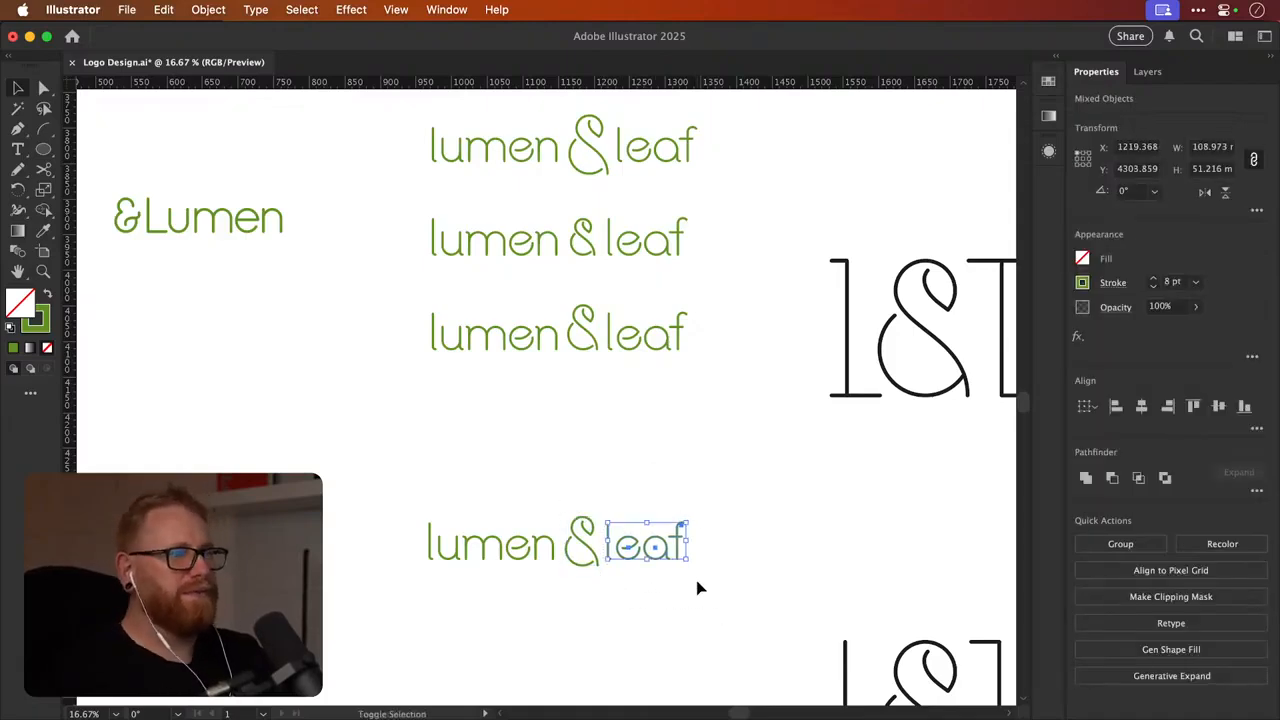
{"action": "left_click", "coordinate": [674, 475]}
{"action": "scroll", "coordinate": [671, 457], "scroll_direction": "up", "scroll_amount": 5}
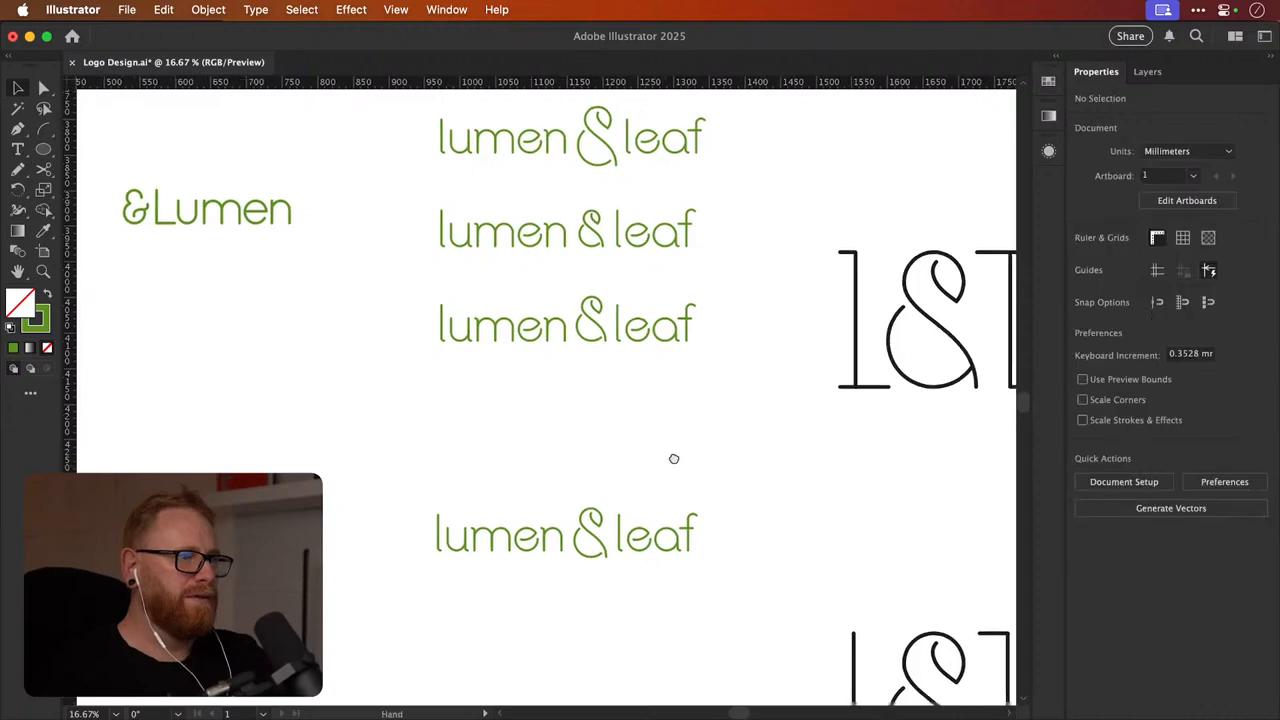
{"action": "left_click_drag", "start_coordinate": [631, 393], "coordinate": [657, 546]}
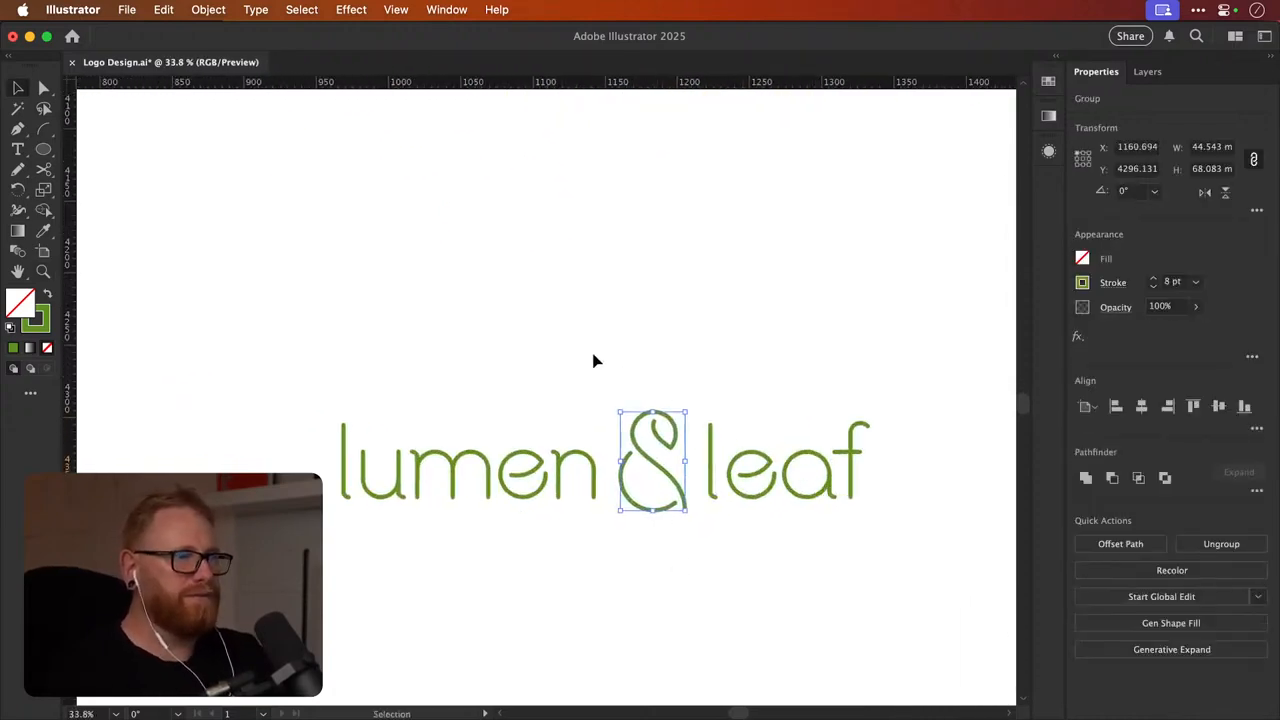
{"action": "left_click", "coordinate": [683, 331]}
Save the document with the newly spaced lowercase logo
{"action": "key", "text": "a"}
{"action": "key", "text": "super+minus"}
{"action": "key", "text": "super+minus"}
{"action": "key", "text": "super+minus"}
{"action": "key", "text": "v"}
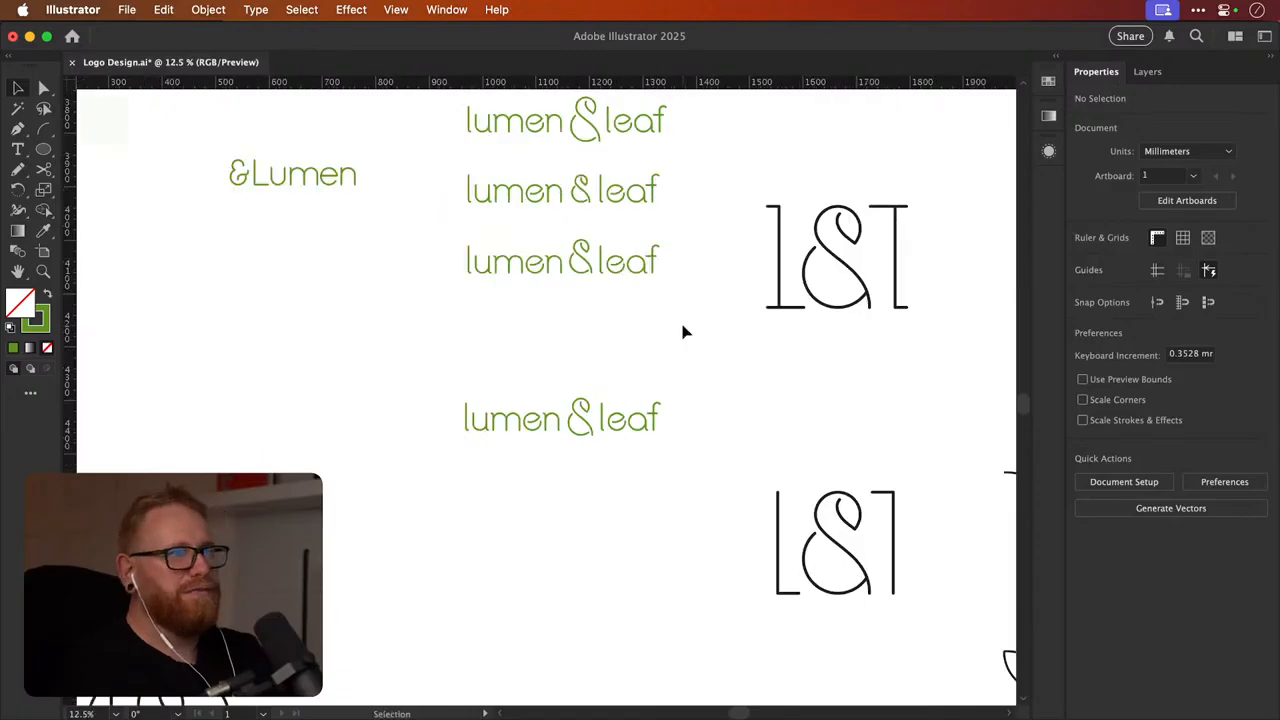
{"action": "scroll", "coordinate": [617, 480], "scroll_direction": "left", "scroll_amount": 2}
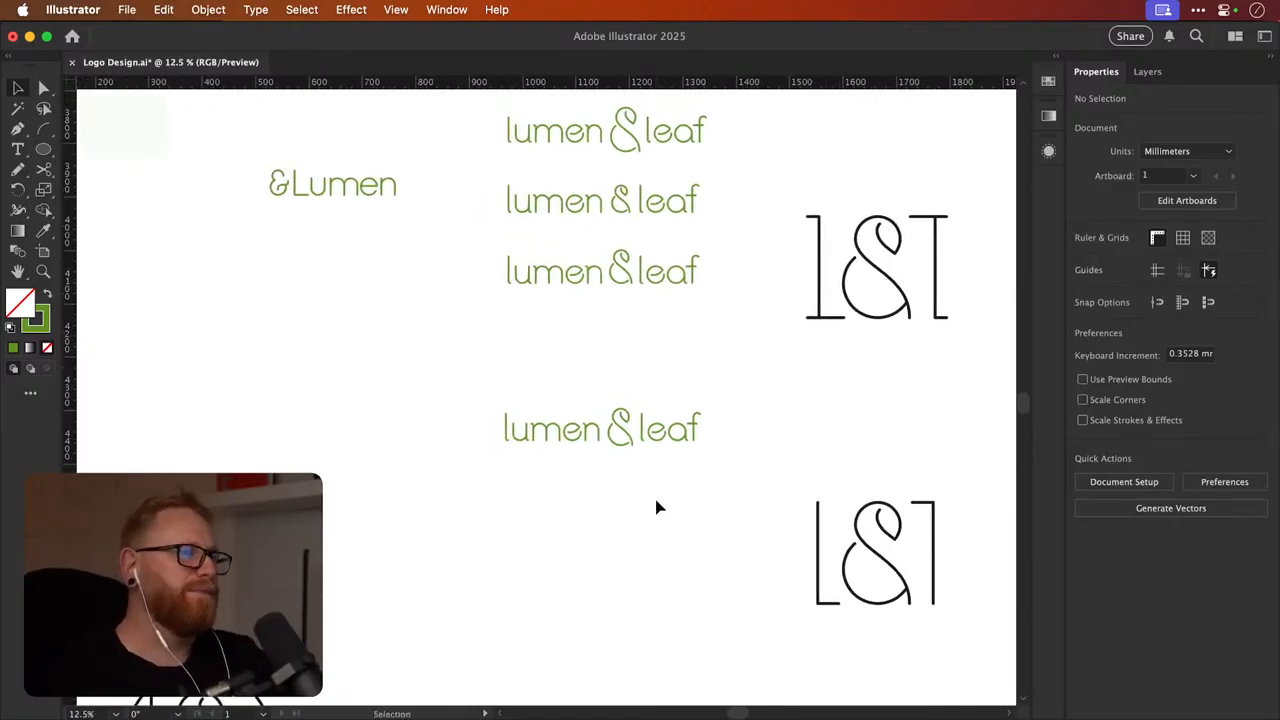
{"action": "key", "text": "z"}
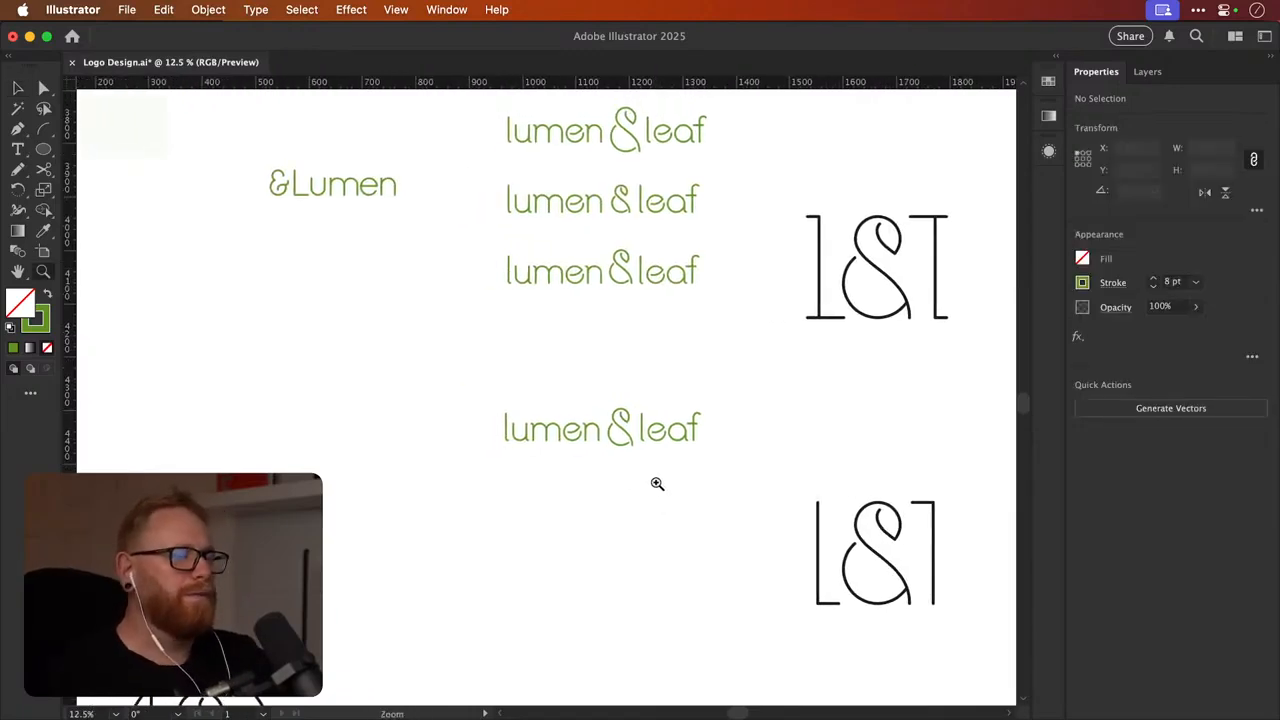
{"action": "key", "text": "v"}
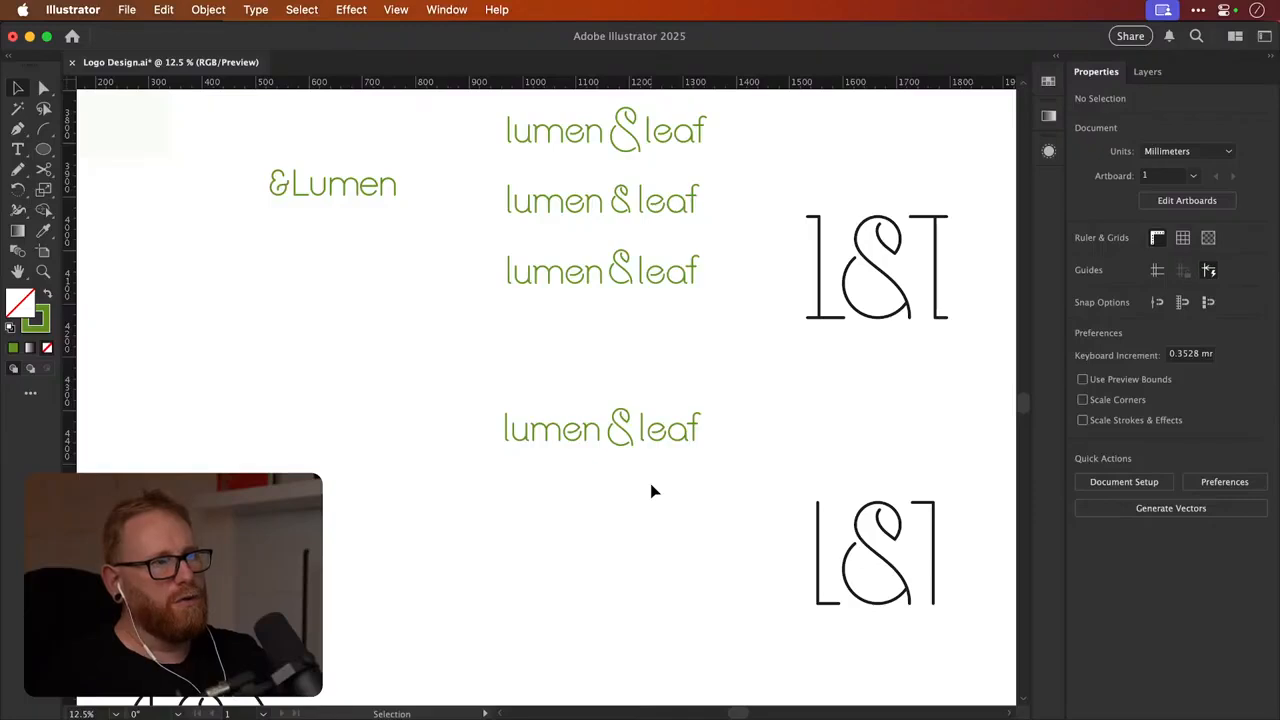
{"action": "key", "text": "super+s"}
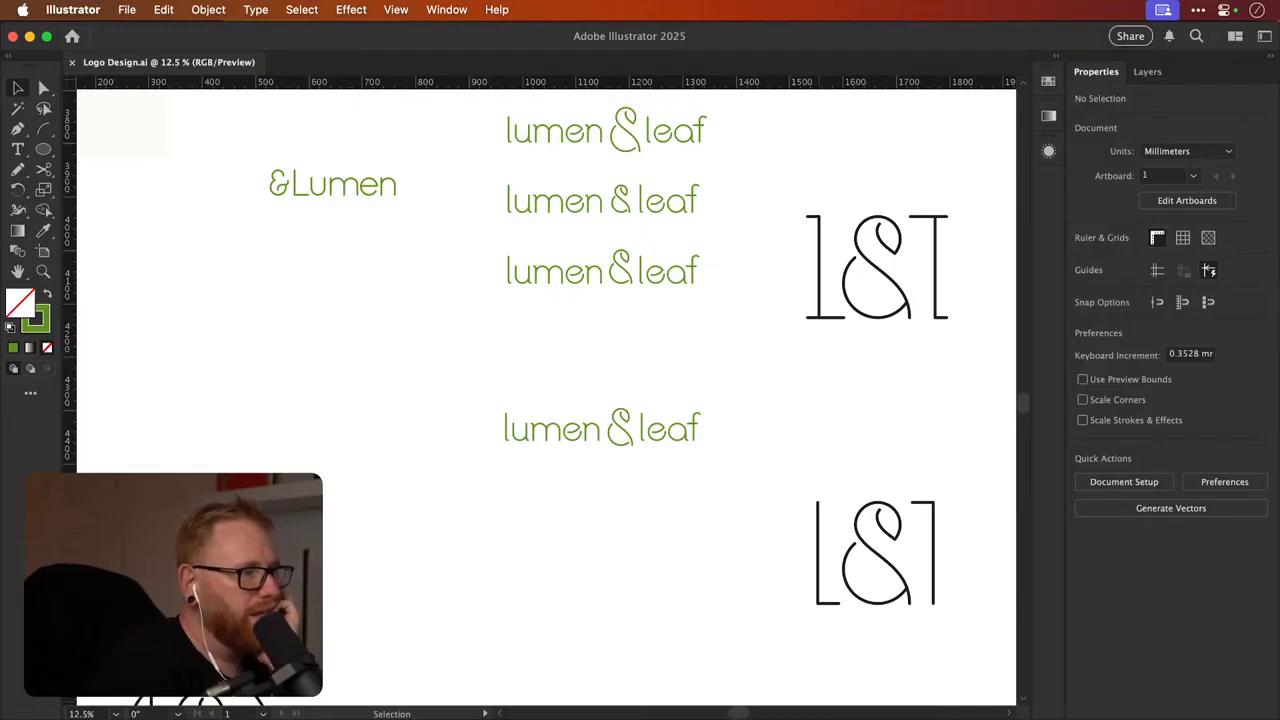
Duplicate the lowest logo below itself and bring a capital "L" from the title-case logo beside the lowercase ones
{"action": "left_click", "coordinate": [637, 440]}
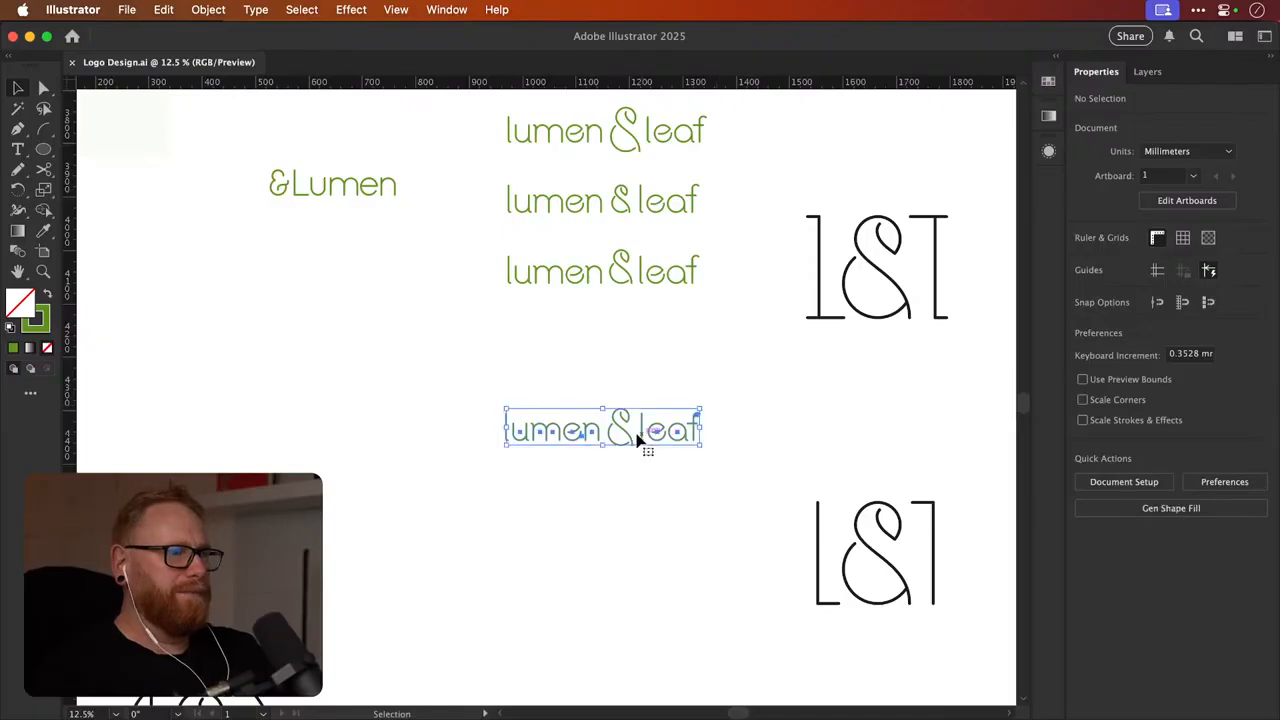
{"action": "left_click_drag", "start_coordinate": [637, 440], "coordinate": [634, 518]}
{"action": "left_click_drag", "start_coordinate": [492, 315], "coordinate": [562, 508]}
{"action": "left_click_drag", "start_coordinate": [574, 244], "coordinate": [578, 645]}
{"action": "scroll", "coordinate": [578, 645], "scroll_direction": "up", "scroll_amount": 5}
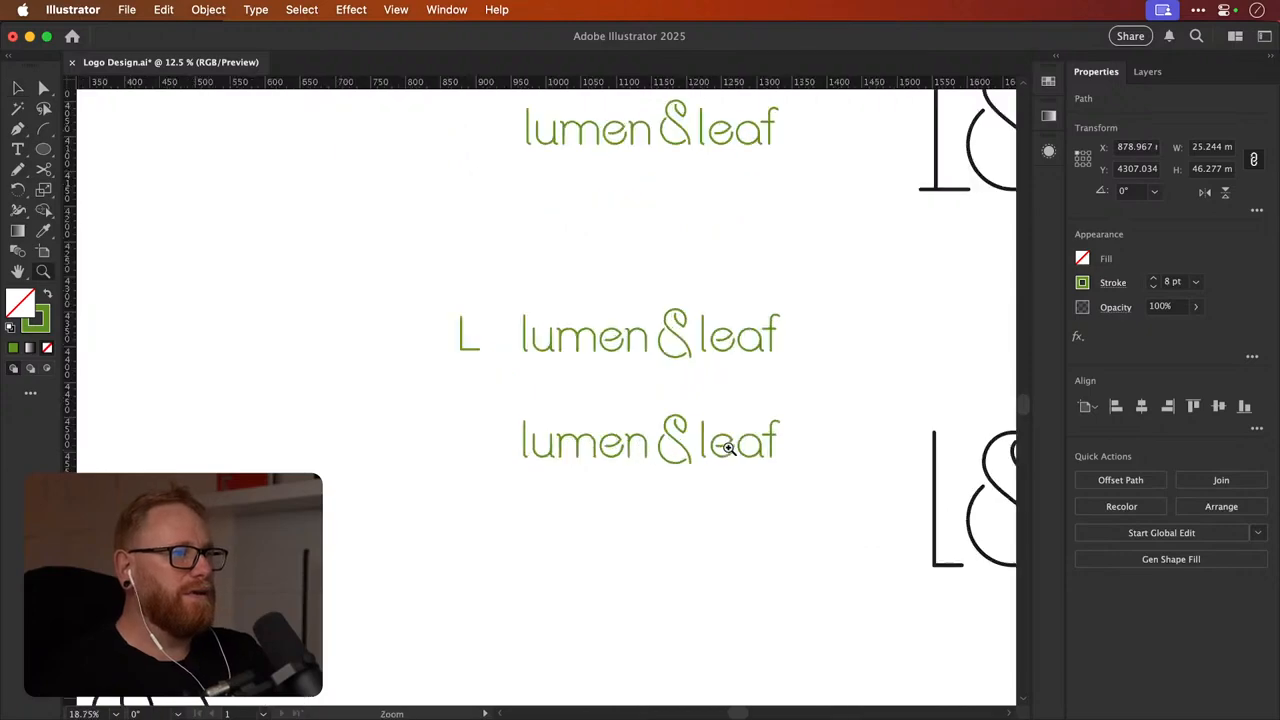
Move the capital "L" over the lowercase "l" of "lumen" in the lowest logo, sharing its baseline, at X 957.125 mm
{"action": "left_click_drag", "start_coordinate": [365, 292], "coordinate": [394, 348]}
{"action": "key", "text": "super+z"}
{"action": "left_click_drag", "start_coordinate": [391, 290], "coordinate": [568, 504]}
{"action": "scroll", "coordinate": [449, 460], "scroll_direction": "up", "scroll_amount": 5}
{"action": "scroll", "coordinate": [566, 487], "scroll_direction": "up", "scroll_amount": 1}
{"action": "scroll", "coordinate": [566, 487], "scroll_direction": "up", "scroll_amount": 4}
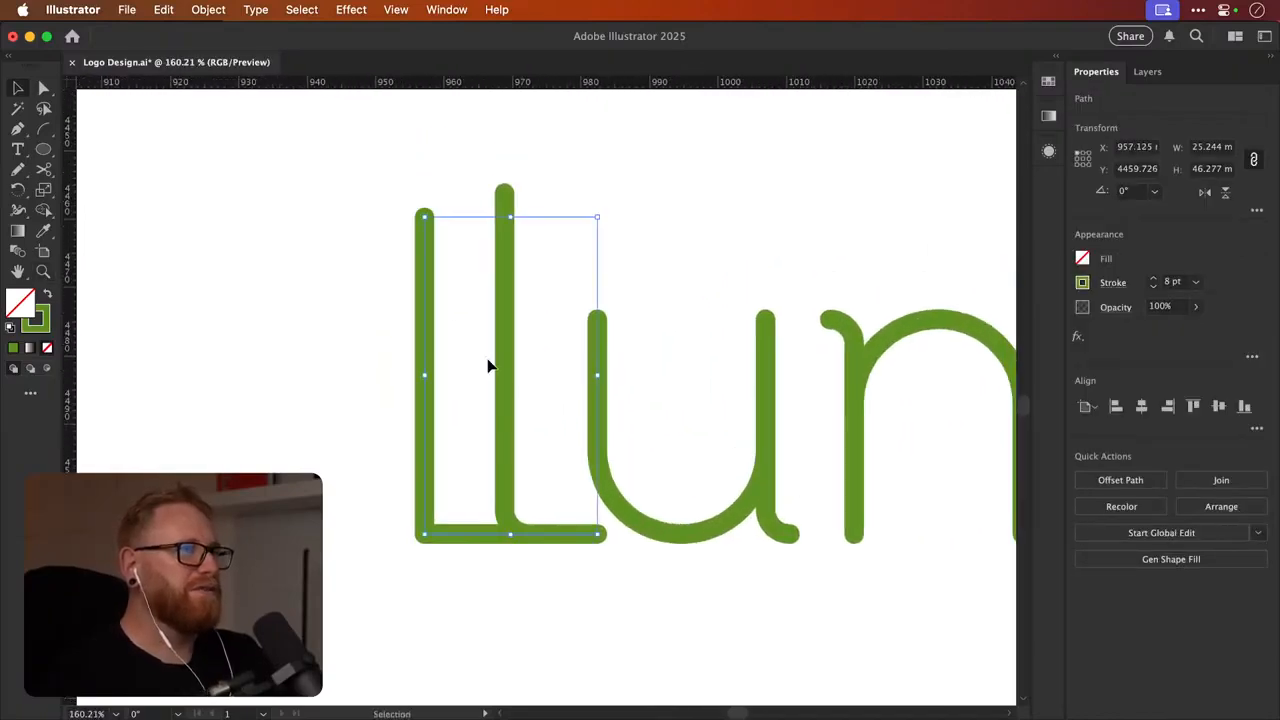
Extend the capital "L" stem up to the lowercase "l" height, making the letter 49.805 mm tall
{"action": "key", "text": "a"}
{"action": "mouse_move", "coordinate": [407, 207]}
{"action": "left_mouse_down"}
{"action": "mouse_move", "coordinate": [430, 224]}
{"action": "mouse_move", "coordinate": [427, 197]}
{"action": "left_mouse_up"}
{"action": "left_click", "coordinate": [386, 329]}
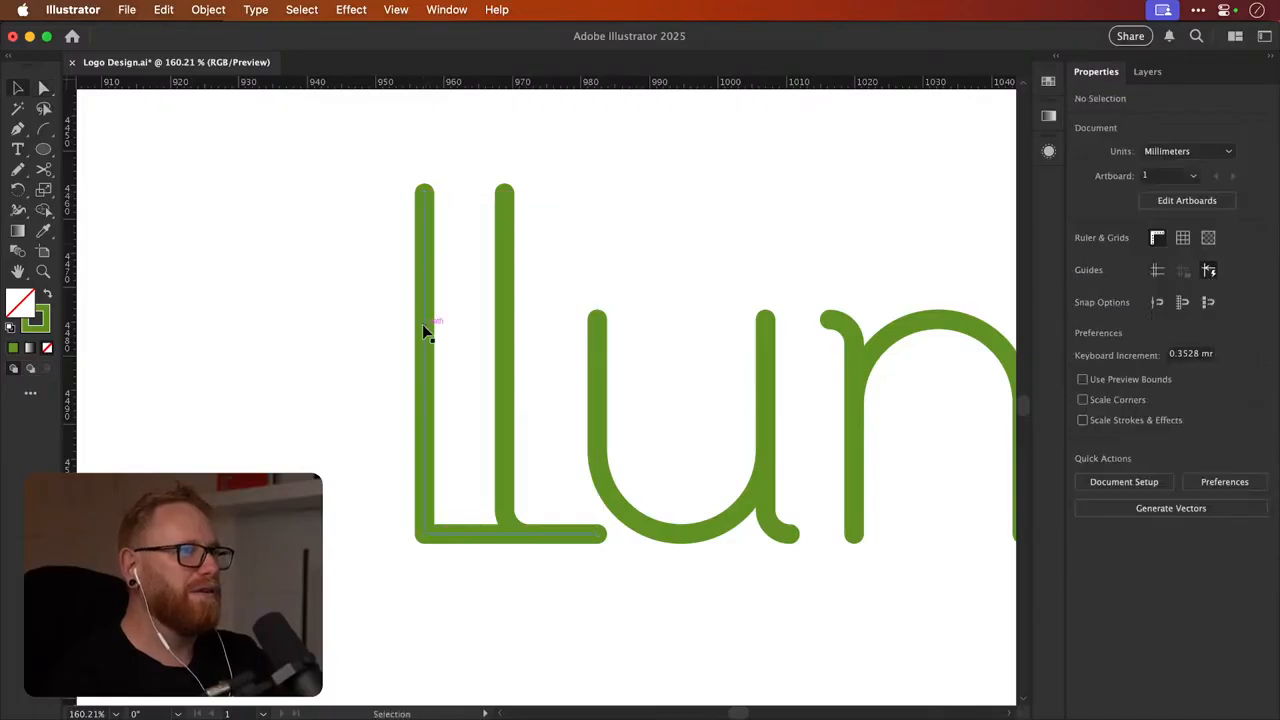
Delete the lowercase "l" behind the capital in the lowest logo and move the capital "L" left to X 953.422 mm
{"action": "left_click", "coordinate": [502, 331]}
{"action": "key", "text": "Delete"}
{"action": "left_click_drag", "start_coordinate": [424, 401], "coordinate": [398, 402]}
{"action": "key", "text": "super+minus"}
{"action": "key", "text": "super+minus"}
{"action": "key", "text": "super+minus"}
{"action": "key", "text": "super+minus"}
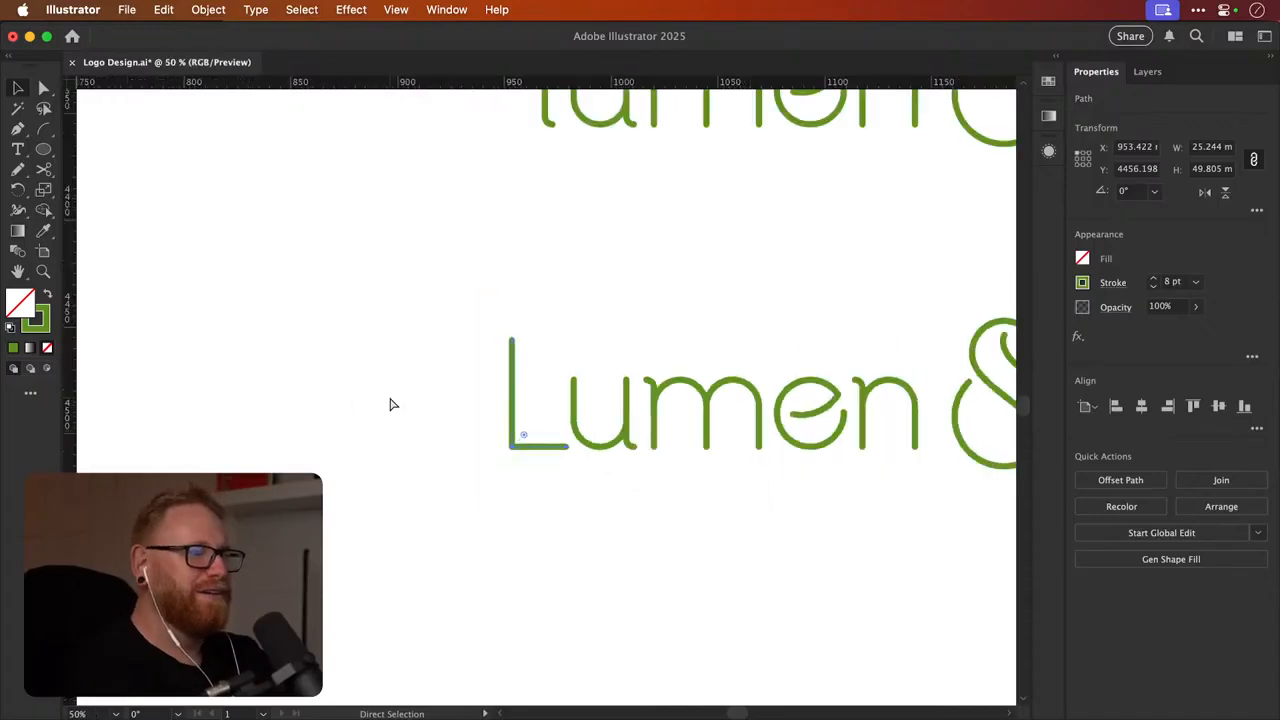
Nudge the capital "L" of "Lumen" slightly farther left, to X 951.305 mm
{"action": "key", "text": "v"}
{"action": "scroll", "coordinate": [640, 332], "scroll_direction": "right", "scroll_amount": 2}
{"action": "key", "text": "super+minus"}
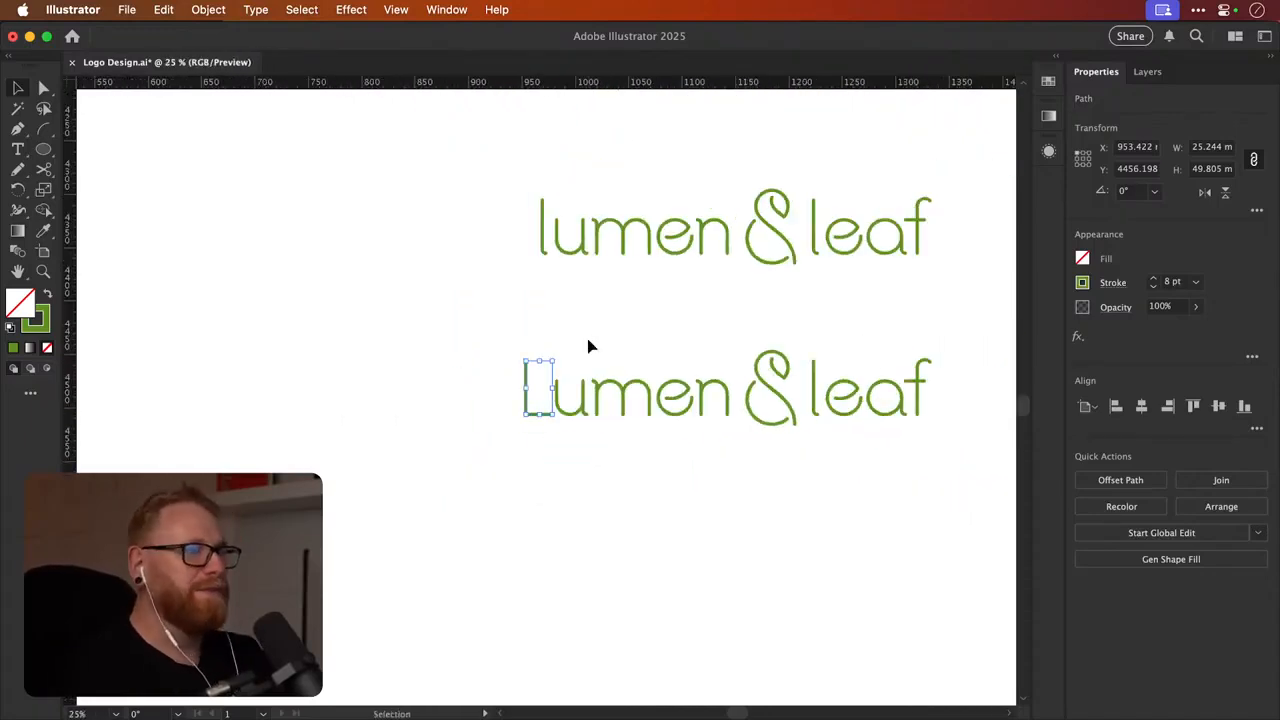
{"action": "left_click", "coordinate": [588, 346]}
{"action": "scroll", "coordinate": [491, 520], "scroll_direction": "right", "scroll_amount": 3}
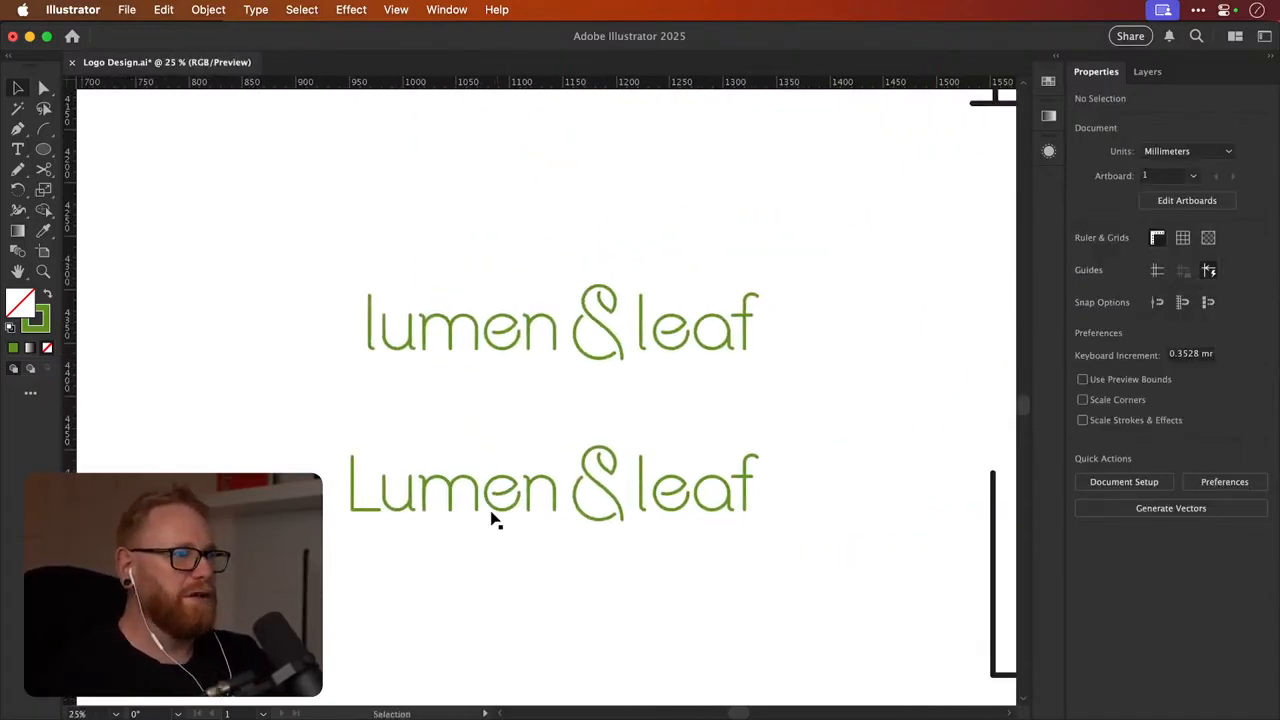
{"action": "left_click", "coordinate": [354, 508]}
{"action": "left_click", "coordinate": [342, 512]}
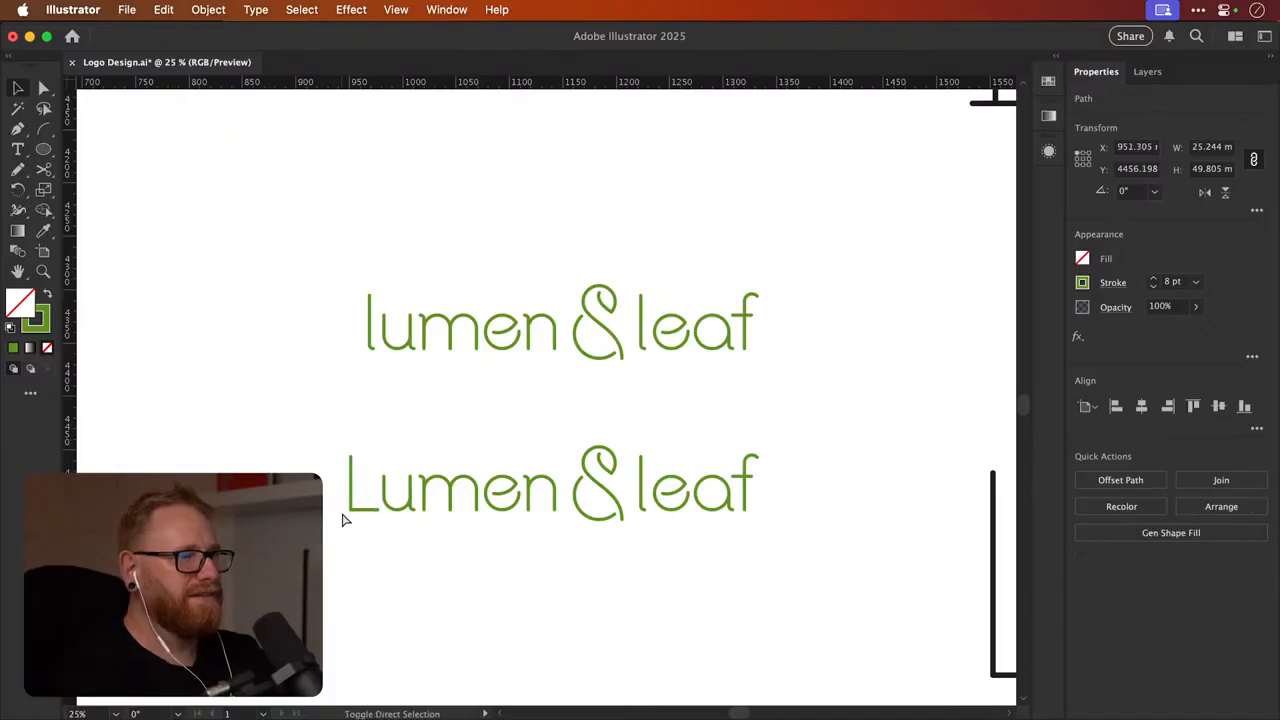
Delete the lowercase "l" of "leaf" in the lowest logo and shift "eaf" right to make room for a capital
{"action": "left_click_drag", "start_coordinate": [619, 446], "coordinate": [581, 440]}
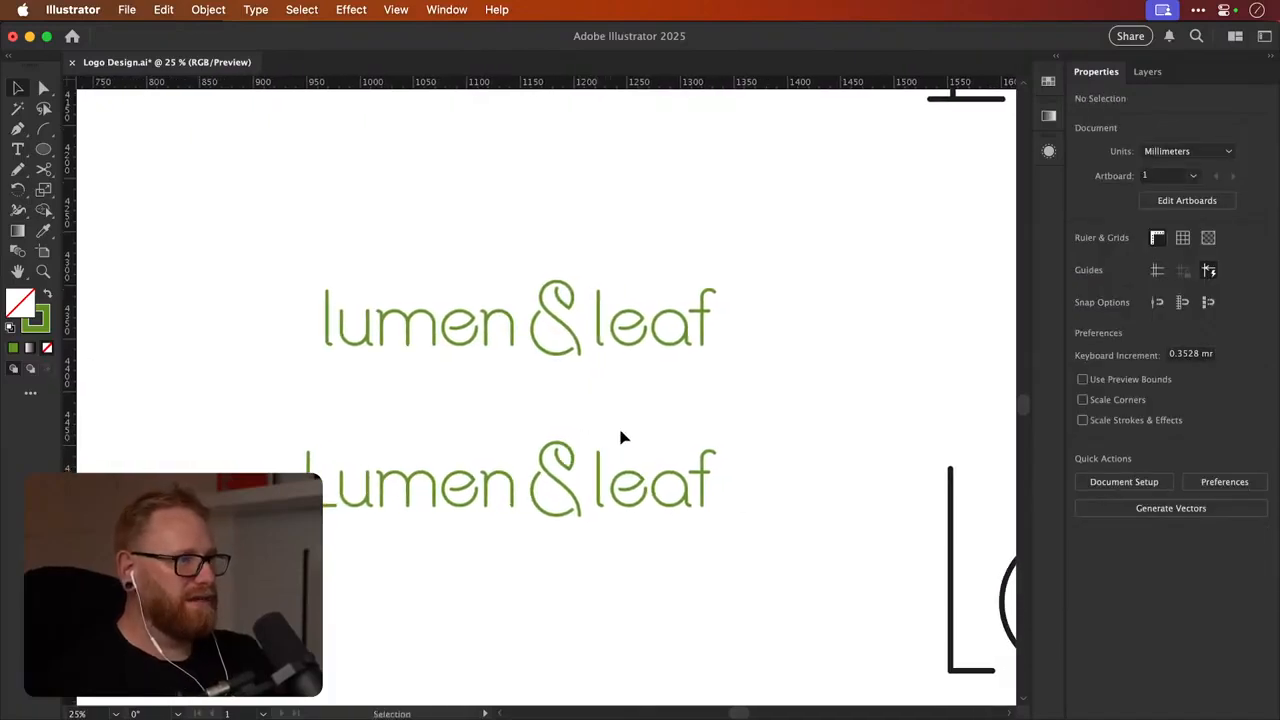
{"action": "left_click", "coordinate": [599, 468]}
{"action": "key", "text": "Delete"}
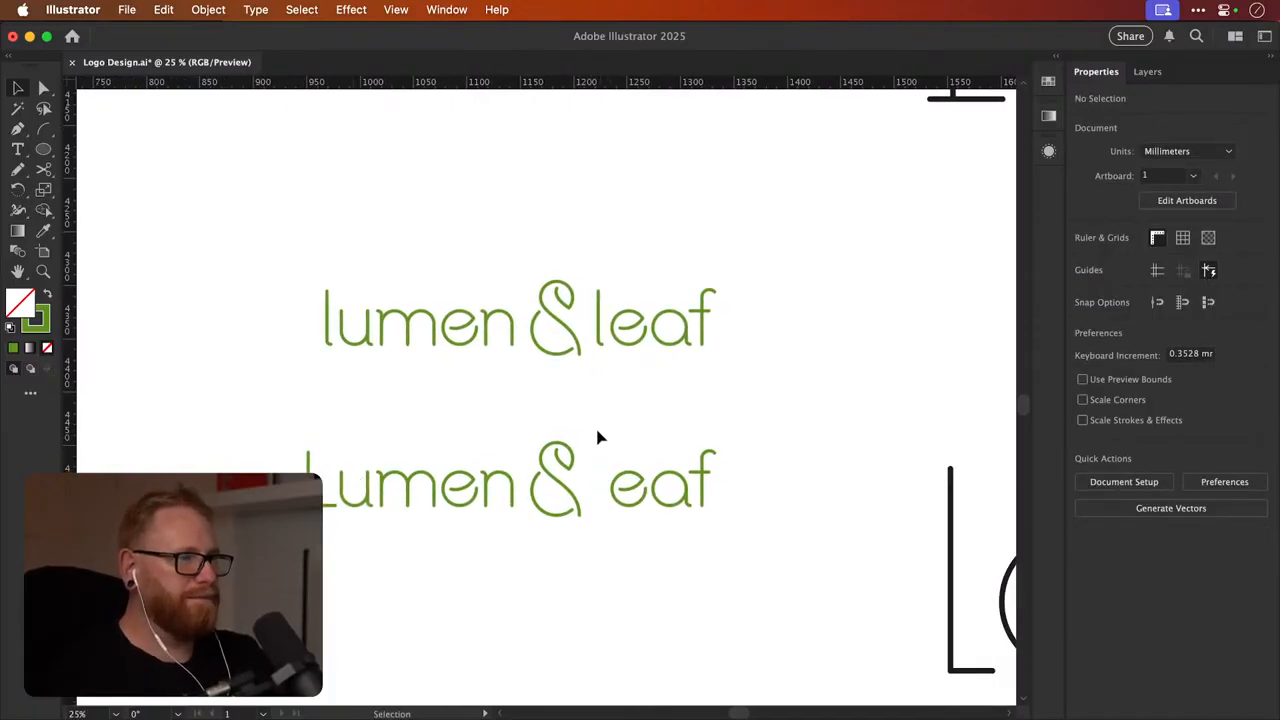
{"action": "left_click_drag", "start_coordinate": [598, 432], "coordinate": [731, 538]}
{"action": "left_click_drag", "start_coordinate": [690, 492], "coordinate": [736, 497]}
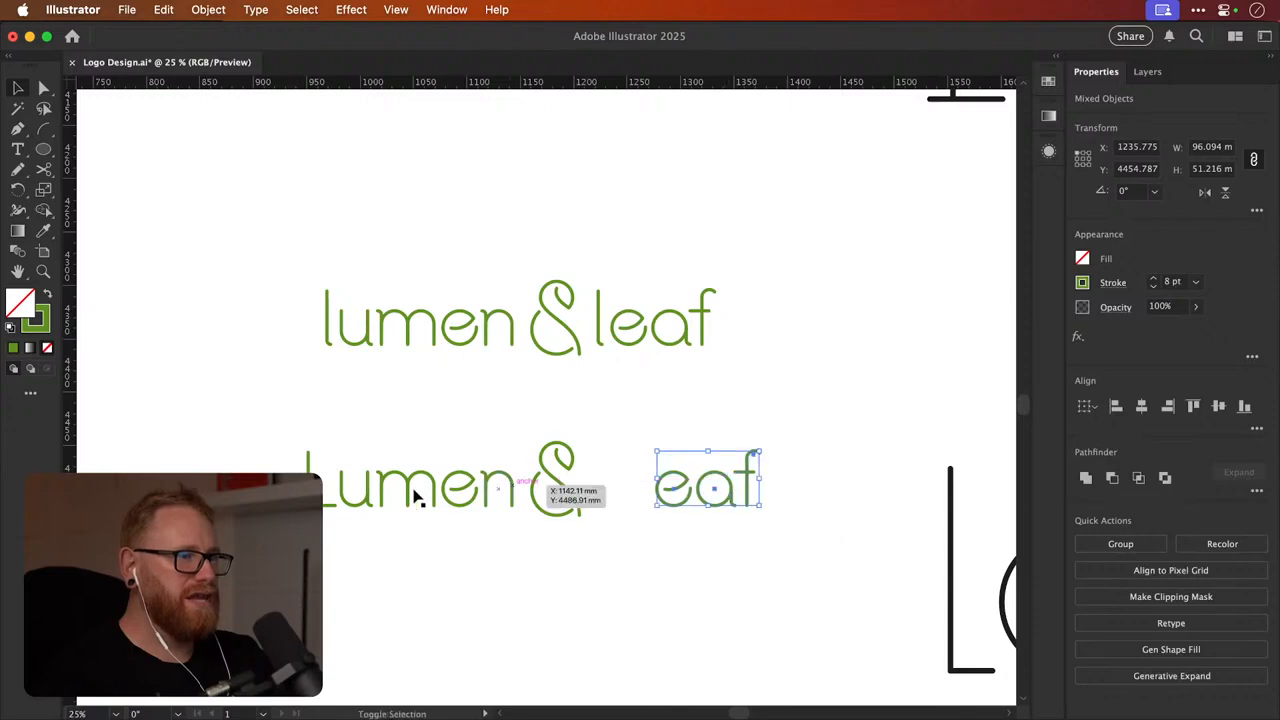
Copy the capital "L" of "Lumen" along the baseline to just before "eaf", at X 1249.093 mm
{"action": "left_click_drag", "start_coordinate": [316, 490], "coordinate": [741, 532]}
{"action": "left_click", "coordinate": [632, 422]}
{"action": "mouse_move", "coordinate": [621, 519]}
{"action": "left_mouse_down"}
{"action": "mouse_move", "coordinate": [640, 520]}
{"action": "mouse_move", "coordinate": [629, 517]}
{"action": "left_mouse_up"}
{"action": "key", "text": "Right"}
{"action": "key", "text": "Right"}
{"action": "key", "text": "Right"}
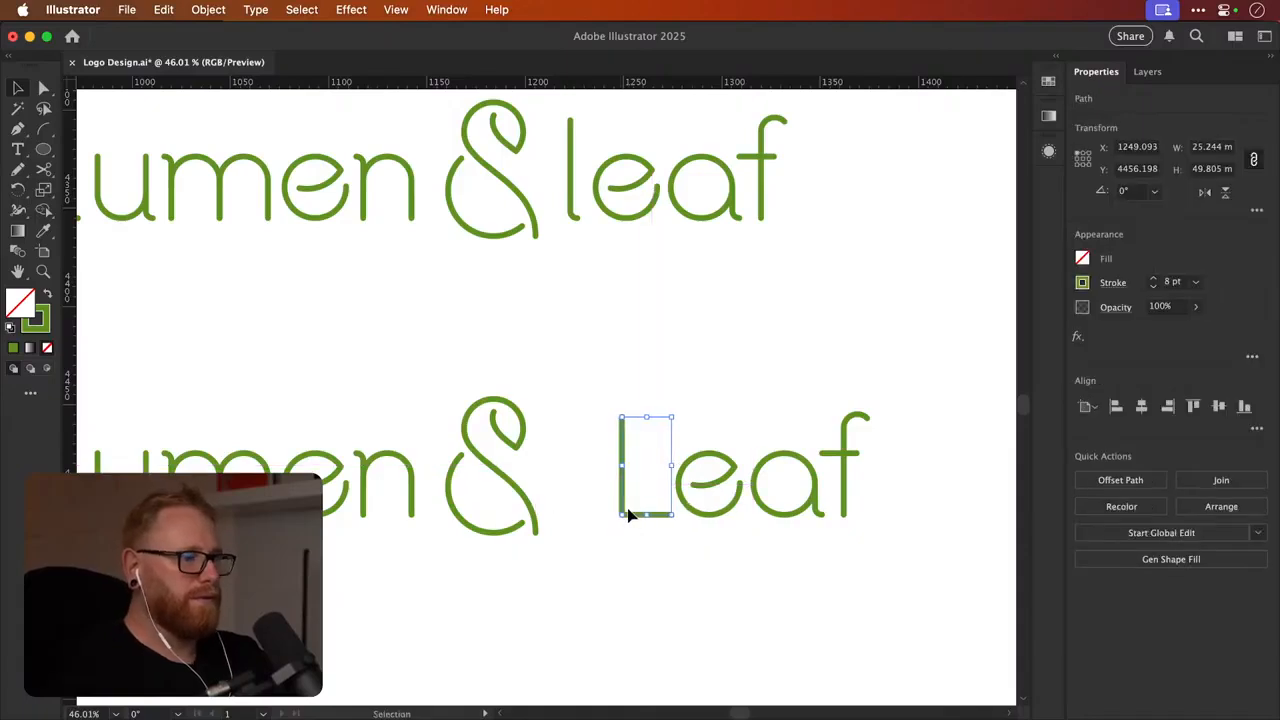
Move the whole word "Leaf" left toward the ampersand, to X 1223.02 mm
{"action": "left_click_drag", "start_coordinate": [604, 370], "coordinate": [880, 540]}
{"action": "left_click_drag", "start_coordinate": [846, 476], "coordinate": [797, 476]}
{"action": "key", "text": "a"}
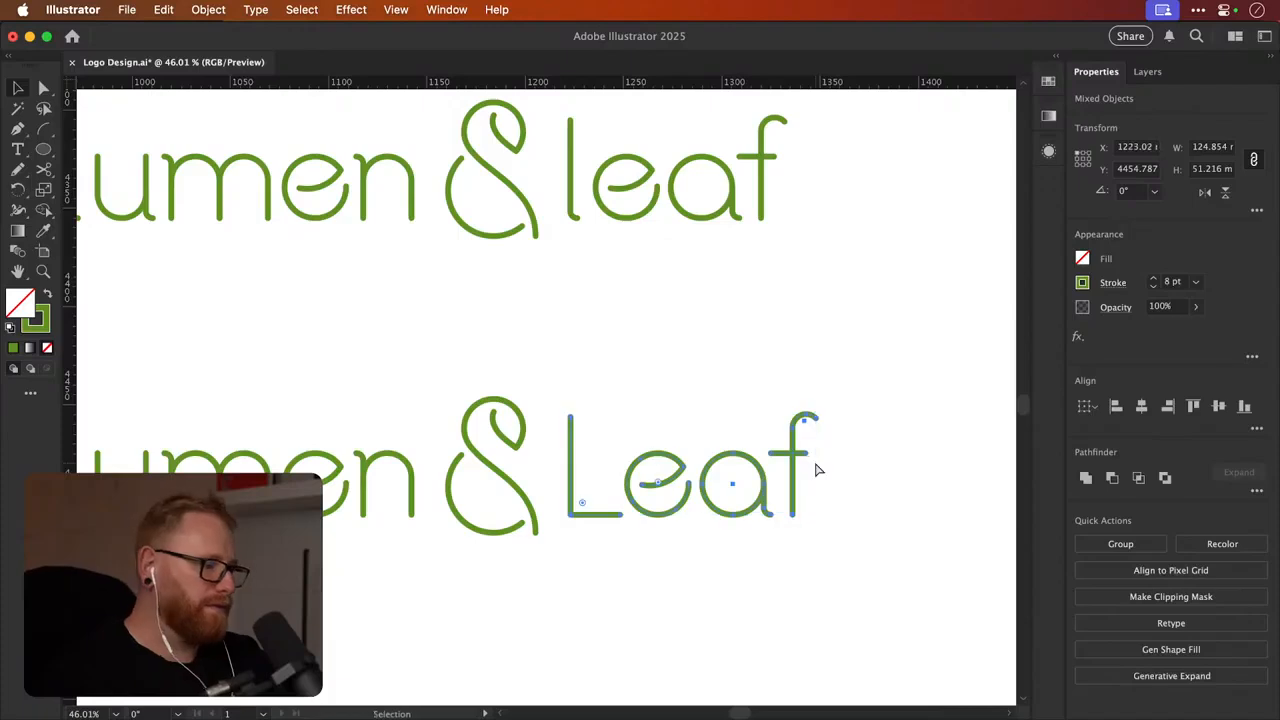
{"action": "key", "text": "super+minus"}
{"action": "key", "text": "super+minus"}
{"action": "key", "text": "v"}
{"action": "left_click", "coordinate": [651, 337]}
{"action": "scroll", "coordinate": [780, 400], "scroll_direction": "left", "scroll_amount": 5}
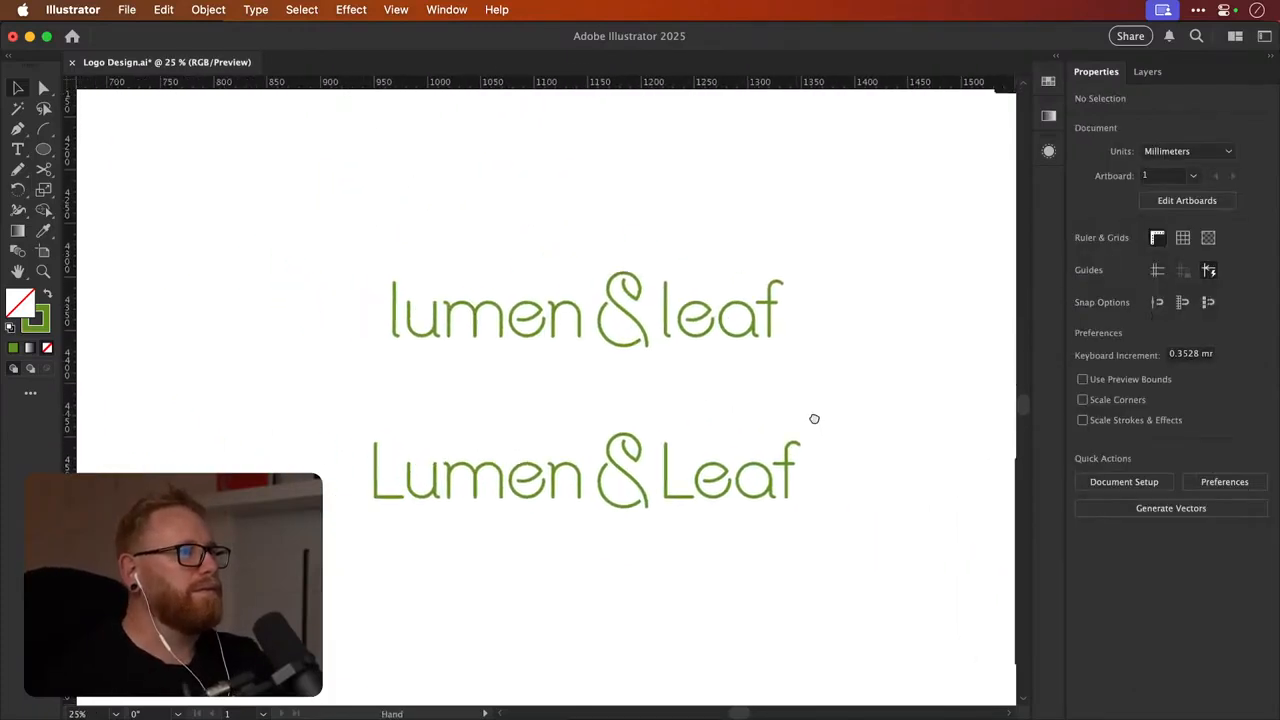
Save the document with the finished title-case logo
{"action": "key", "text": "z"}
{"action": "left_click_drag", "start_coordinate": [743, 431], "coordinate": [706, 382]}
{"action": "key", "text": "v"}
{"action": "left_click_drag", "start_coordinate": [653, 434], "coordinate": [698, 418]}
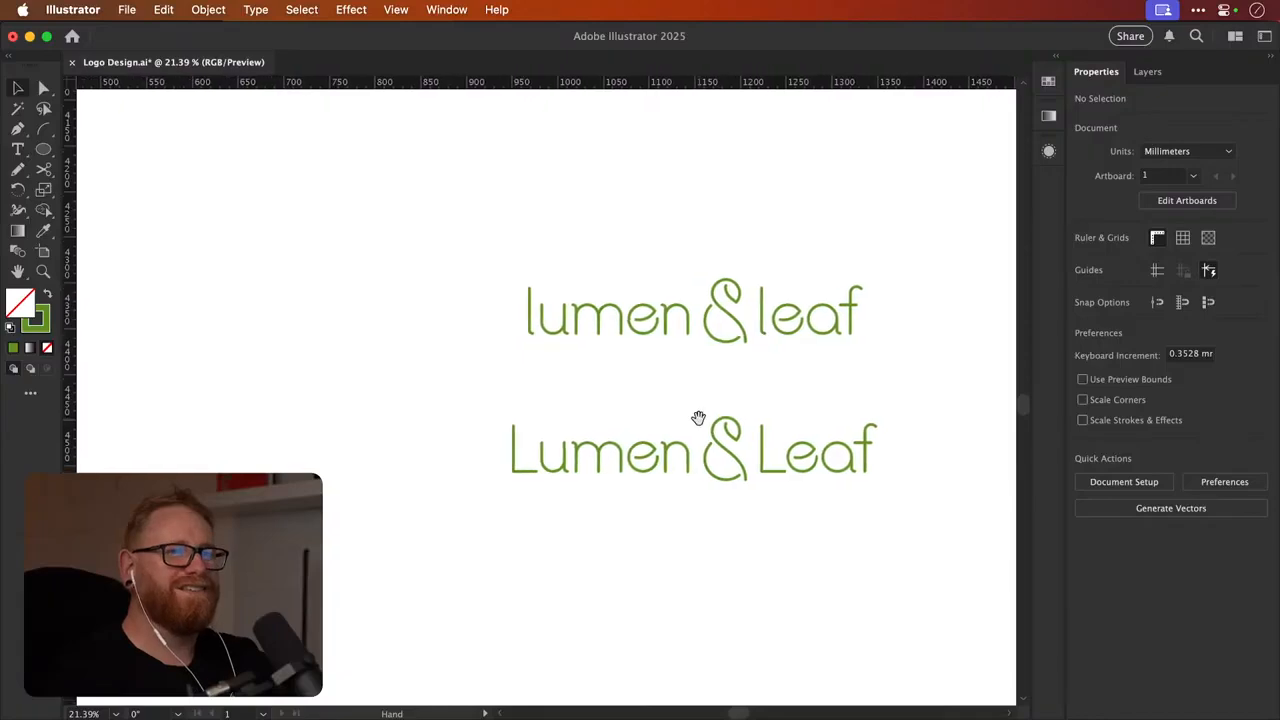
{"action": "left_click_drag", "start_coordinate": [645, 469], "coordinate": [689, 484]}
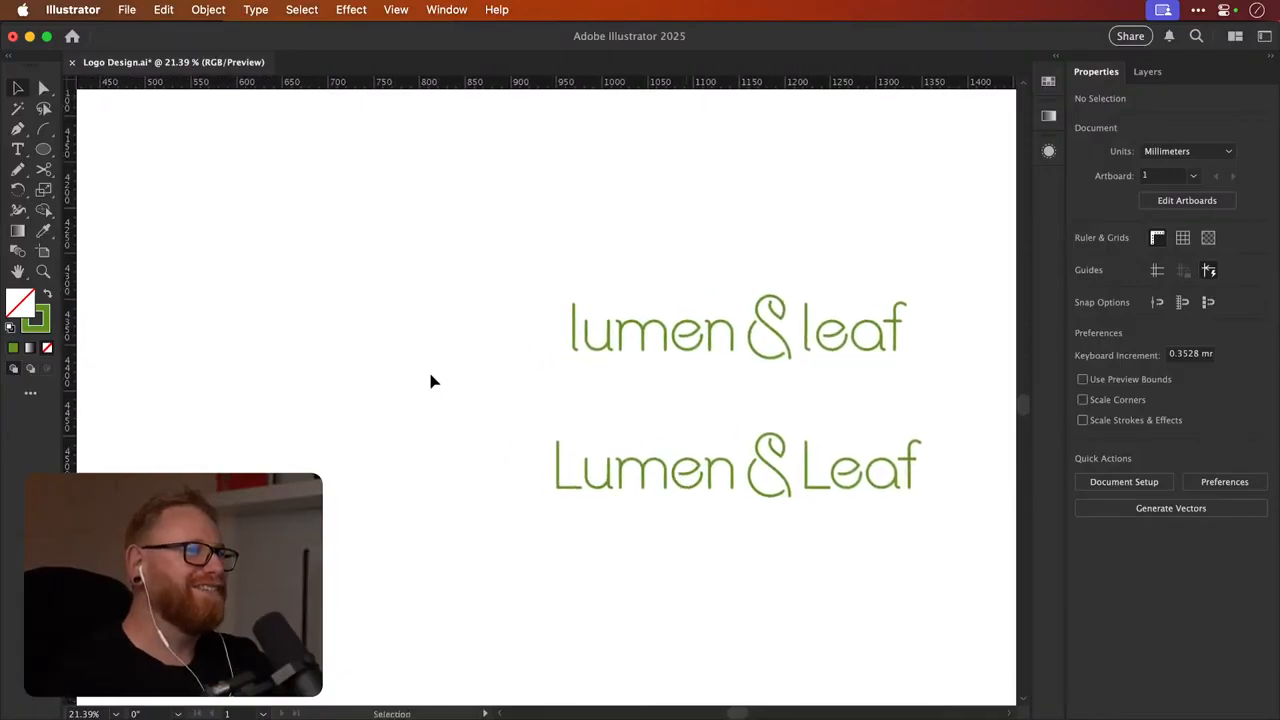
{"action": "key", "text": "super+s"}
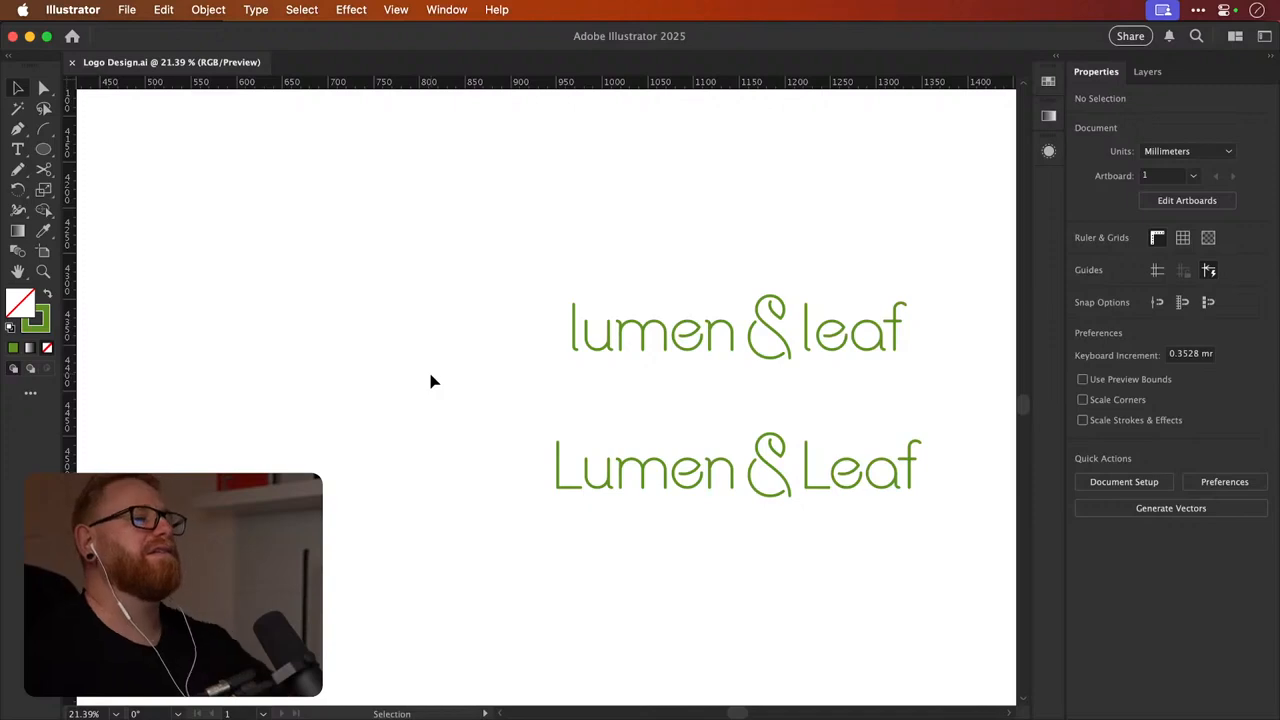
{"action": "key", "text": "z"}
{"action": "left_click_drag", "start_coordinate": [778, 446], "coordinate": [908, 434]}
{"action": "key", "text": "v"}
{"action": "left_click", "coordinate": [737, 429]}
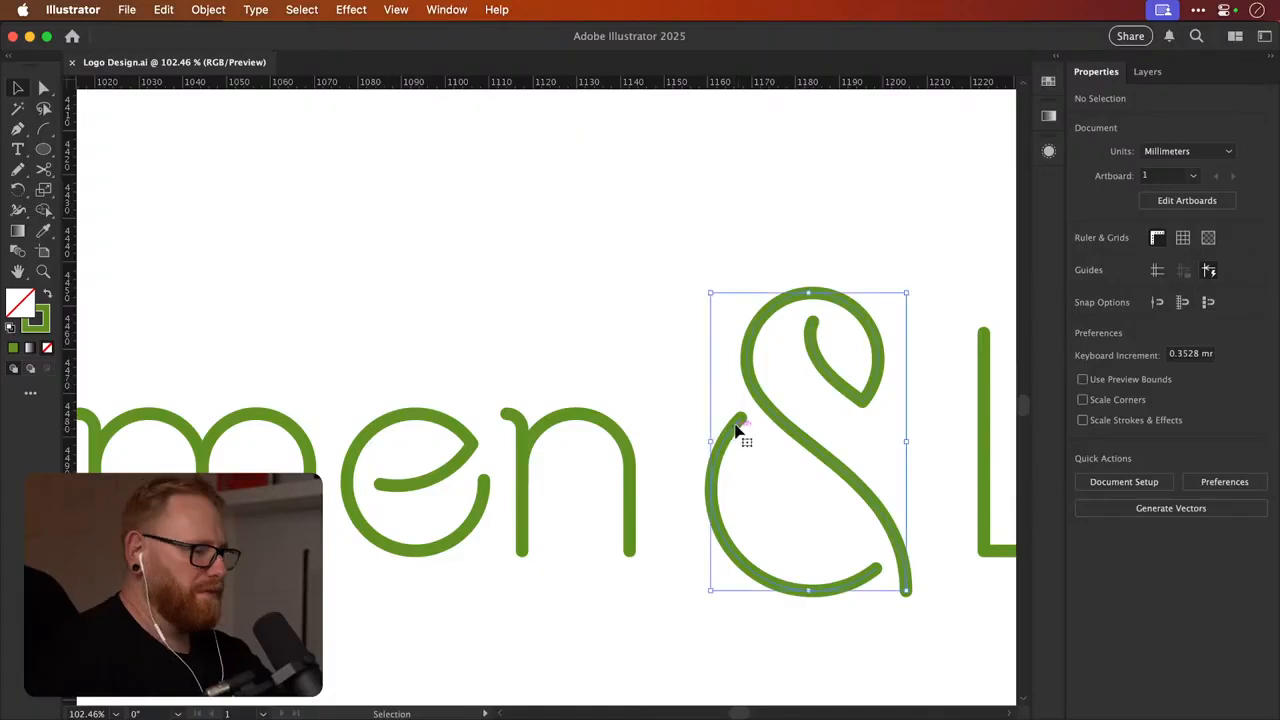
{"action": "key", "text": "n"}
{"action": "left_click_drag", "start_coordinate": [754, 405], "coordinate": [855, 408]}
{"action": "key", "text": "v"}
{"action": "key", "text": "super+z"}
Bridge the gap between the ampersand's lower arc and its diagonal with a Pencil stroke about 5.8 mm wide and 4.9 mm high
{"action": "key", "text": "z"}
{"action": "key", "text": "v"}
{"action": "left_click", "coordinate": [857, 410]}
{"action": "key", "text": "n"}
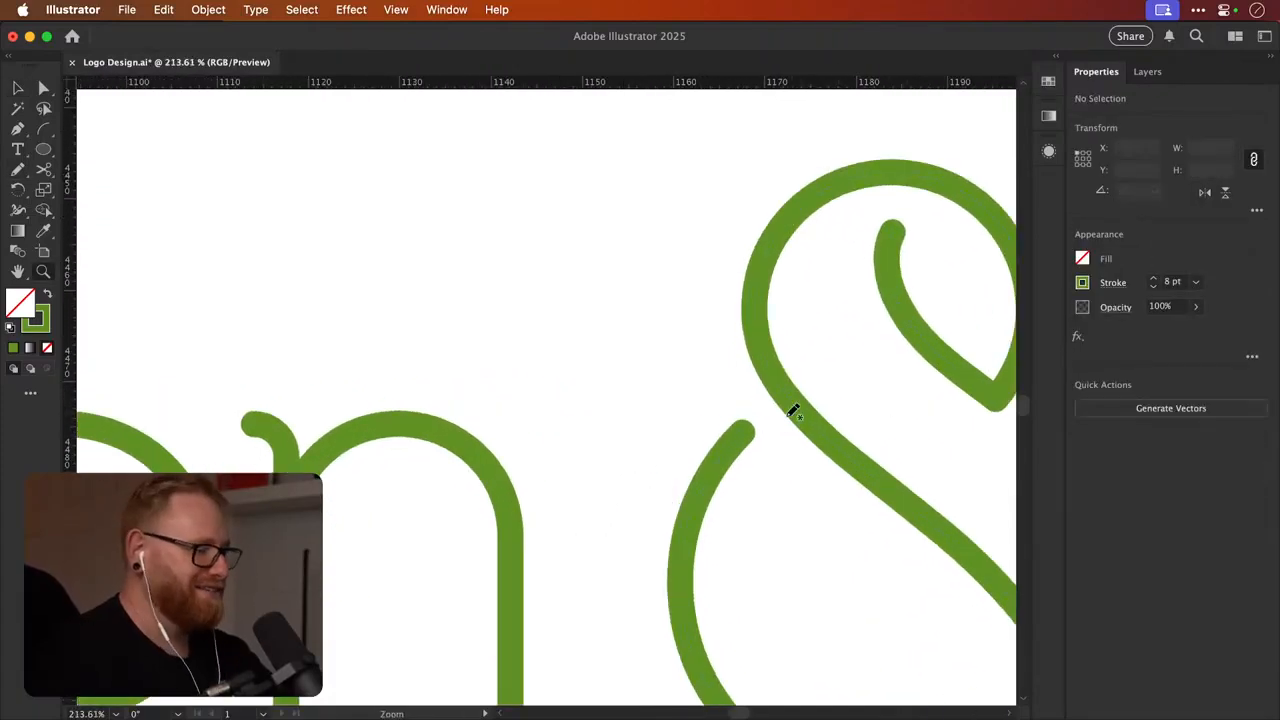
{"action": "left_click_drag", "start_coordinate": [748, 429], "coordinate": [786, 399]}
{"action": "key", "text": "v"}
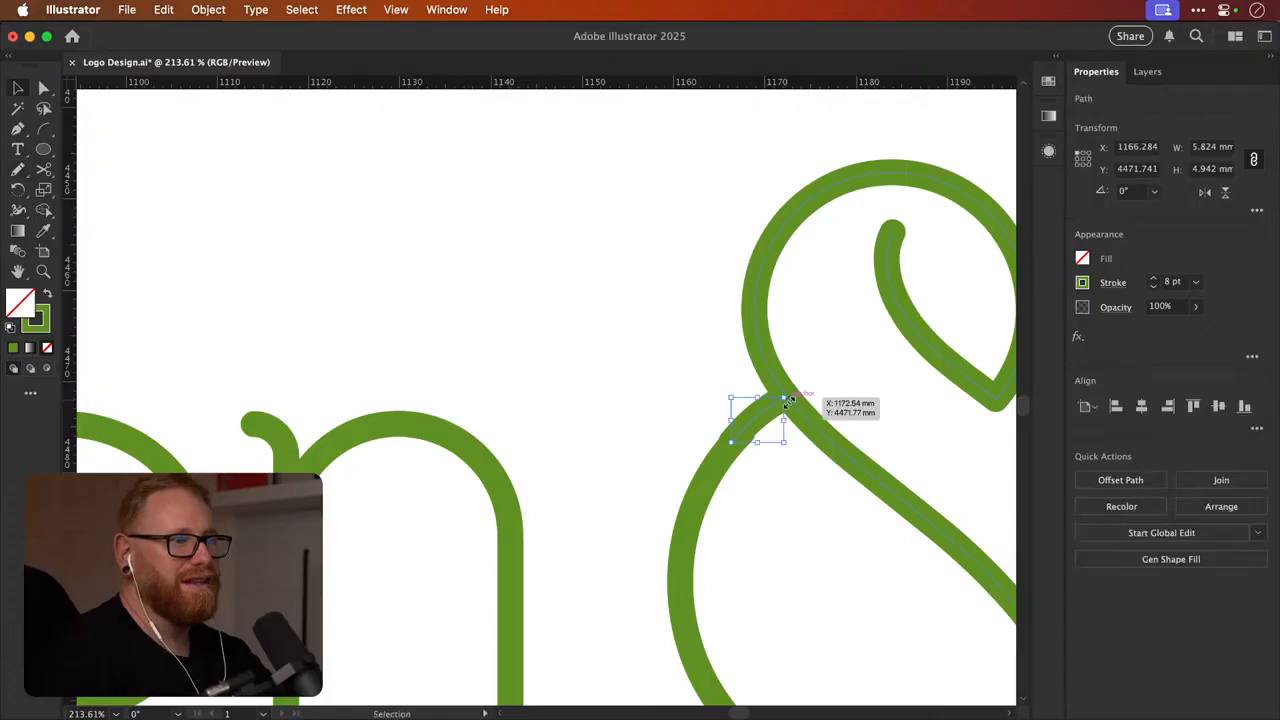
Deselect the stroke and compare the title-case logo with the other logo variants and the monograms
{"action": "key", "text": "super+shift+a"}
{"action": "key", "text": "super+minus"}
{"action": "key", "text": "super+minus"}
{"action": "key", "text": "super+minus"}
{"action": "key", "text": "super+minus"}
{"action": "key", "text": "super+minus"}
{"action": "key", "text": "super+minus"}
{"action": "key", "text": "super+minus"}
{"action": "key", "text": "super+minus"}
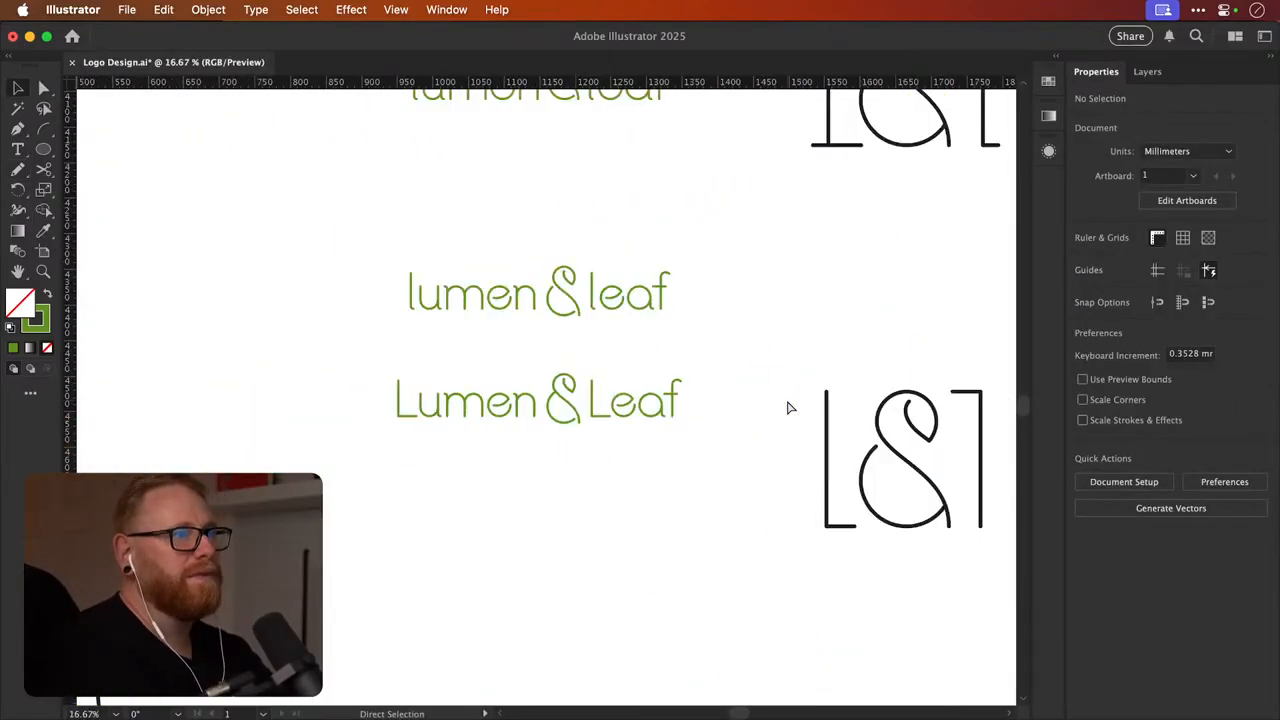
{"action": "key", "text": "super+minus"}
{"action": "key", "text": "space"}
{"action": "left_click_drag", "start_coordinate": [684, 374], "coordinate": [703, 397]}
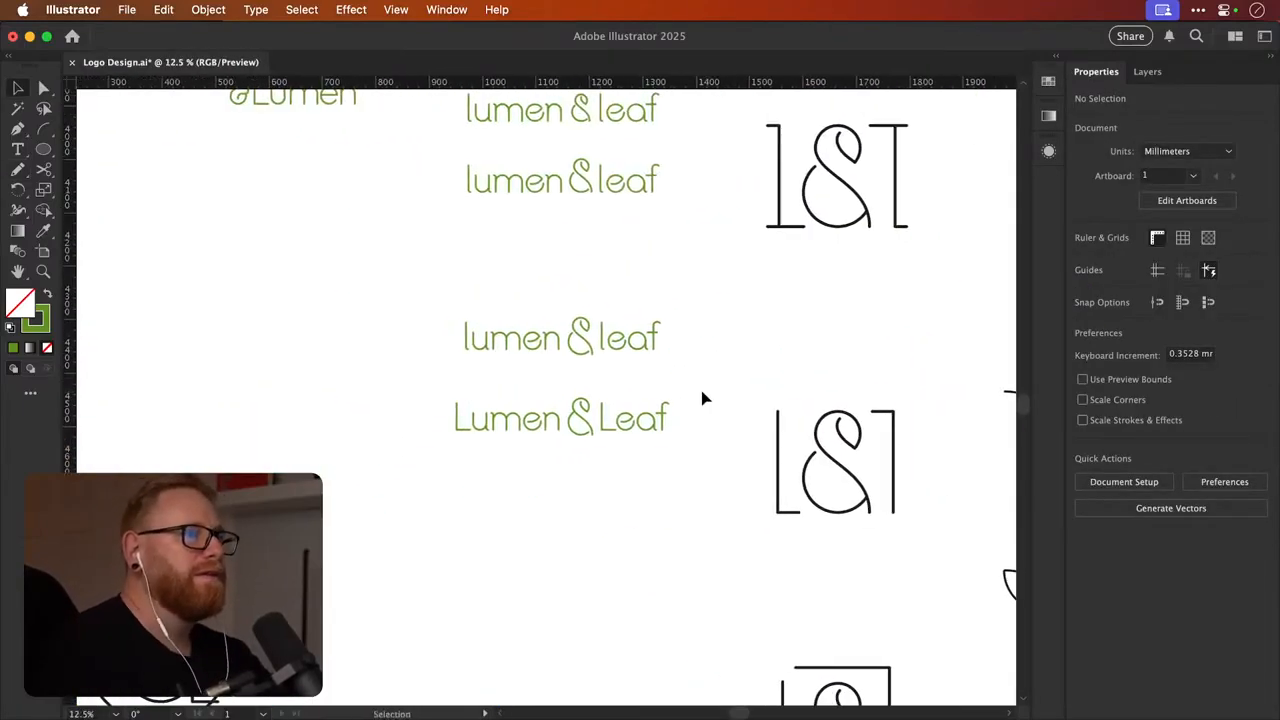
{"action": "key", "text": "super+space"}
{"action": "left_click_drag", "start_coordinate": [586, 425], "coordinate": [712, 365]}
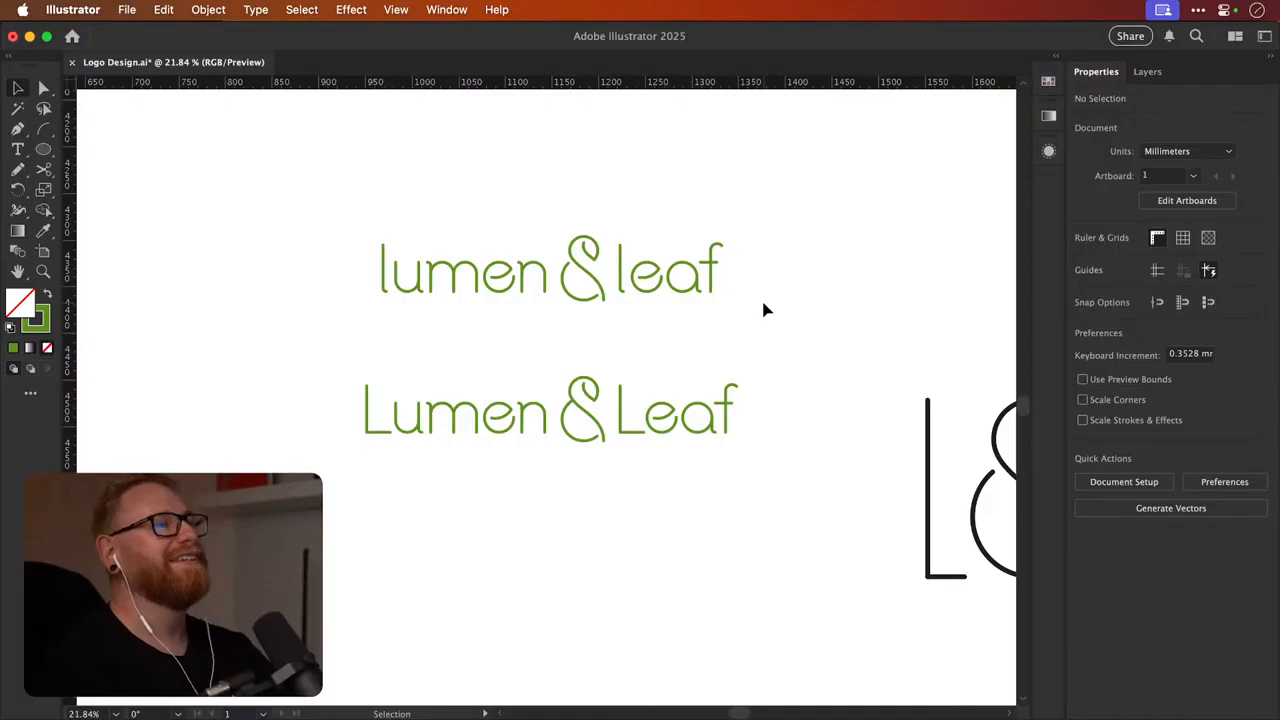
Try to rotate the whole ampersand in the title-case logo about the end of its lower arc
{"action": "key", "text": "z"}
{"action": "left_click_drag", "start_coordinate": [562, 415], "coordinate": [866, 367]}
{"action": "key", "text": "v"}
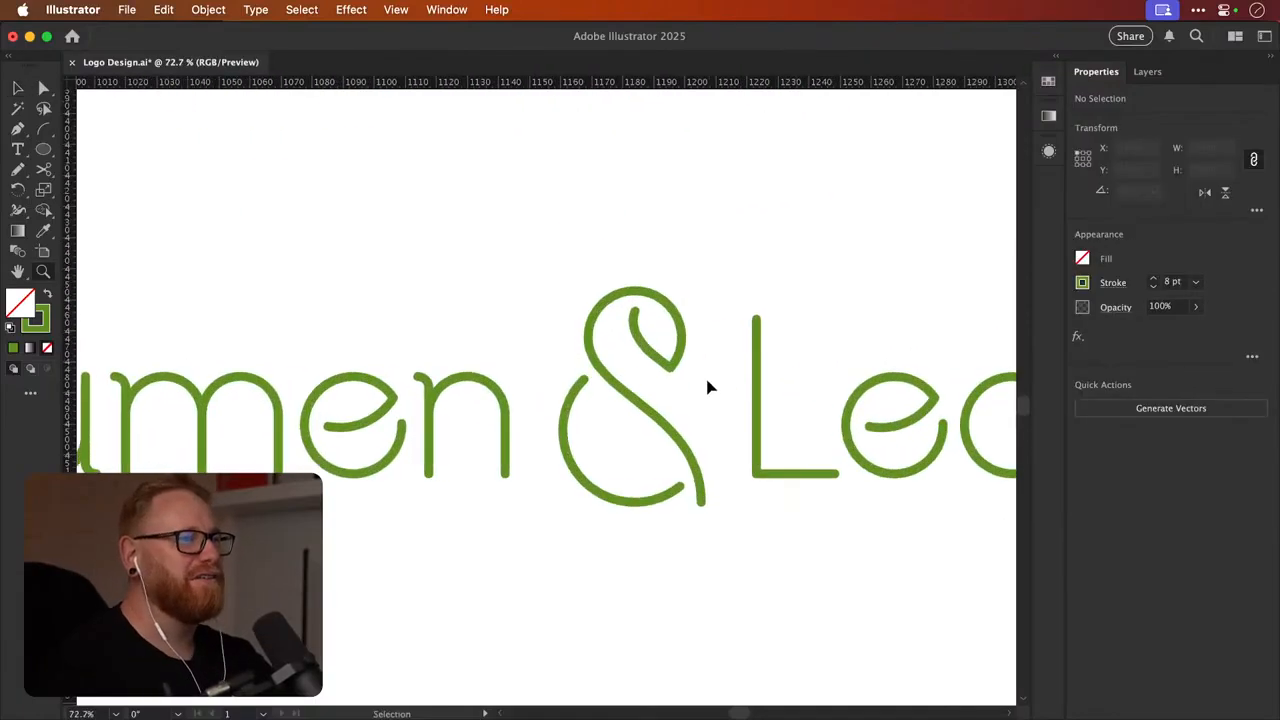
{"action": "scroll", "coordinate": [580, 385], "scroll_direction": "up", "scroll_amount": 4}
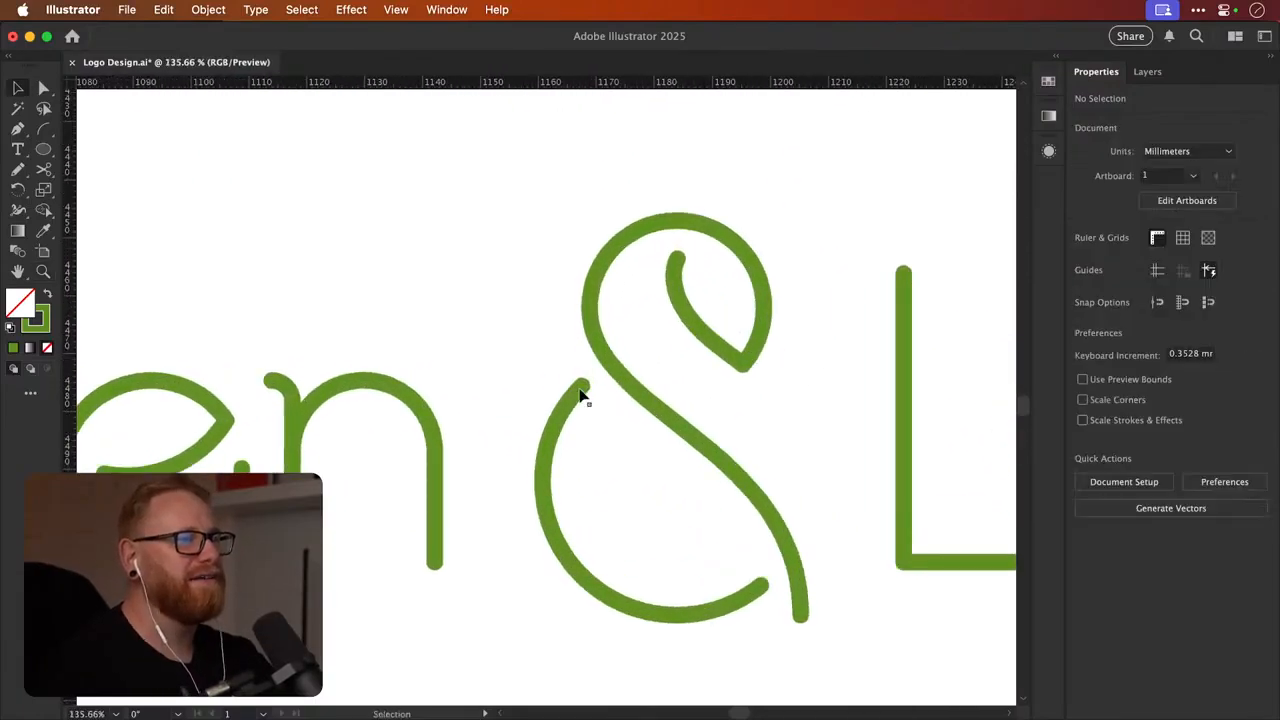
{"action": "left_click", "coordinate": [578, 393]}
{"action": "key", "text": "r"}
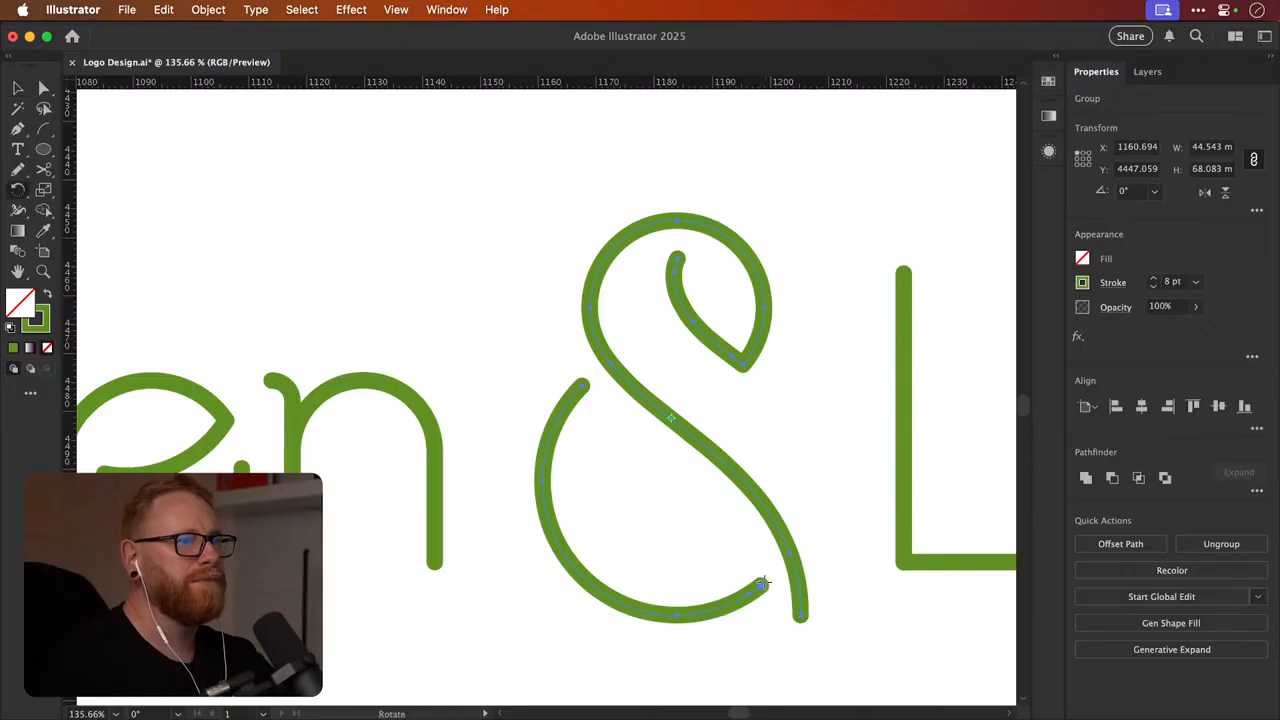
{"action": "left_click_drag", "start_coordinate": [825, 464], "coordinate": [829, 467]}
{"action": "key", "text": "super+z"}
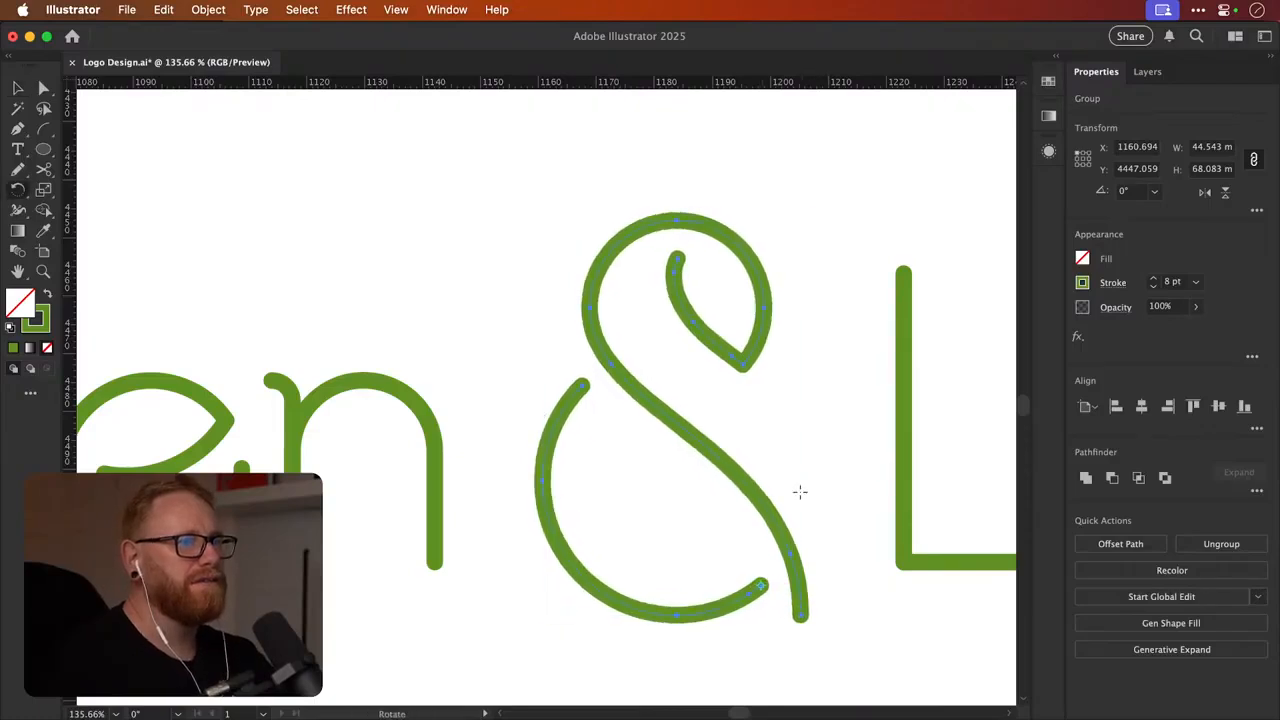
Isolate the ampersand group in the title-case logo and select its lower arc
{"action": "key", "text": "v"}
{"action": "double_click", "coordinate": [747, 600]}
{"action": "left_click", "coordinate": [751, 598]}
Try to rotate only the ampersand's lower arc about its lower-right endpoint
{"action": "key", "text": "r"}
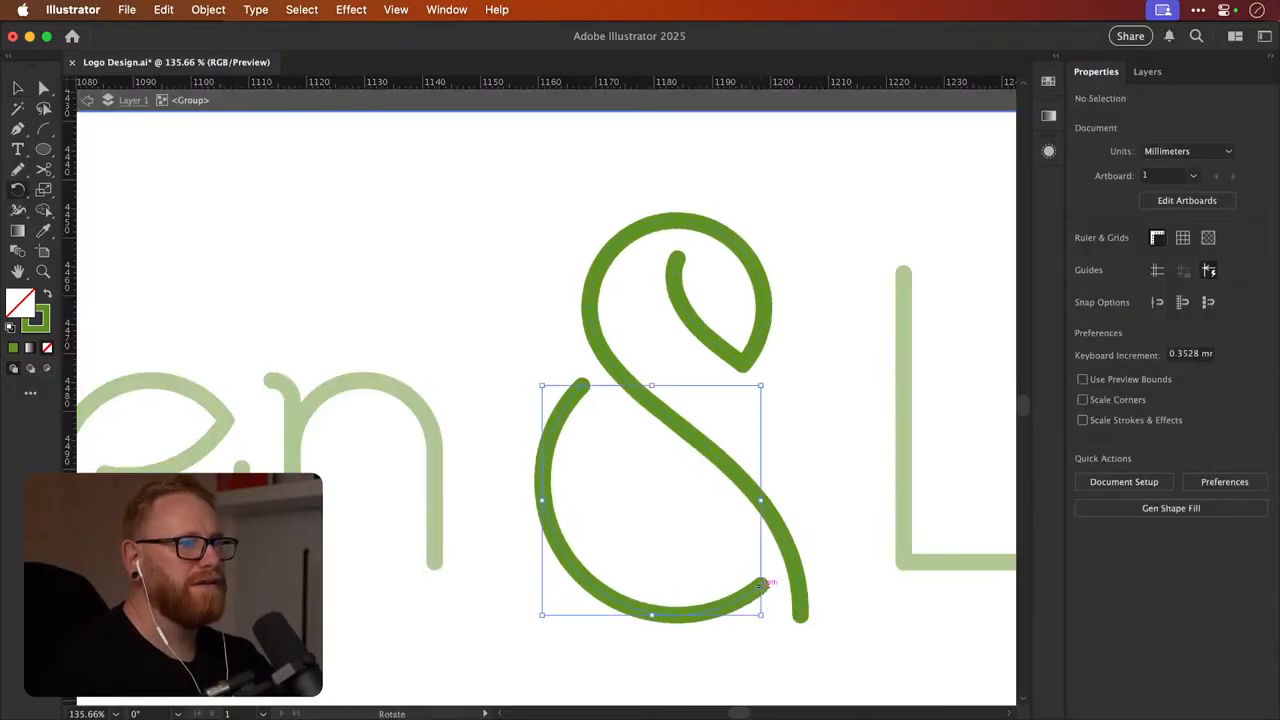
{"action": "left_click", "coordinate": [761, 586]}
{"action": "left_click_drag", "start_coordinate": [768, 580], "coordinate": [820, 523]}
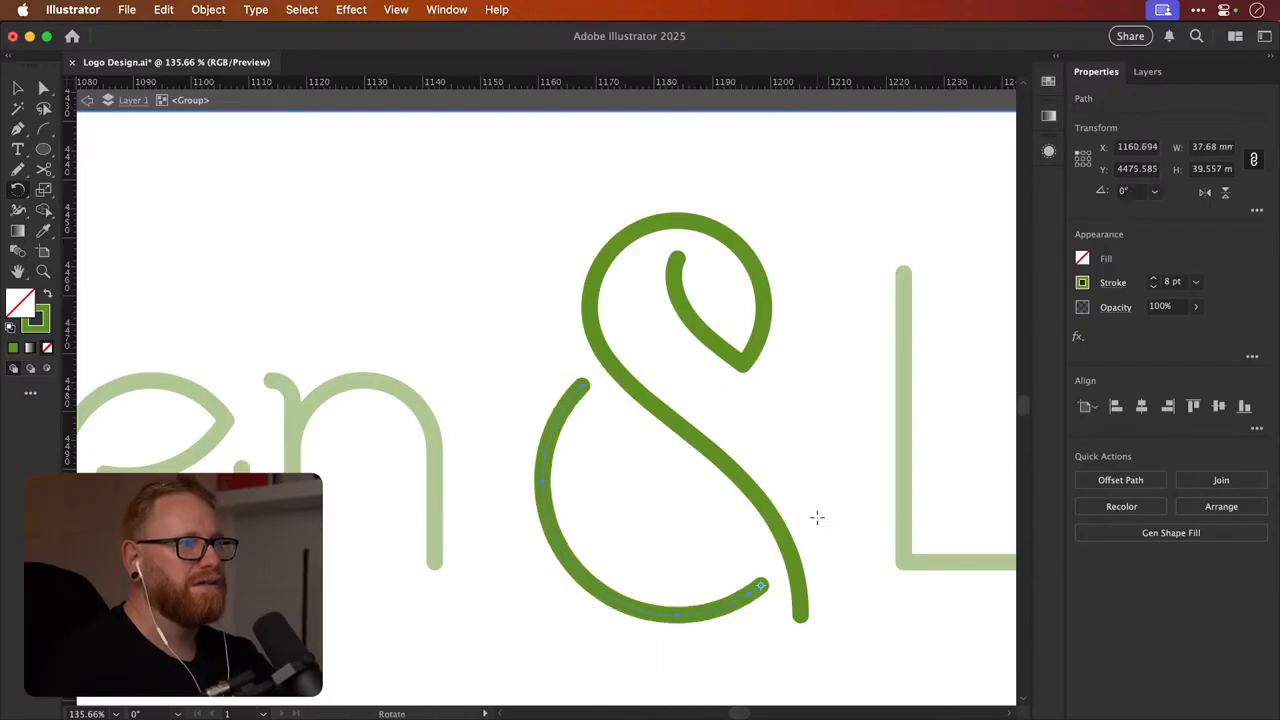
{"action": "key", "text": "v"}
{"action": "left_click", "coordinate": [636, 340]}
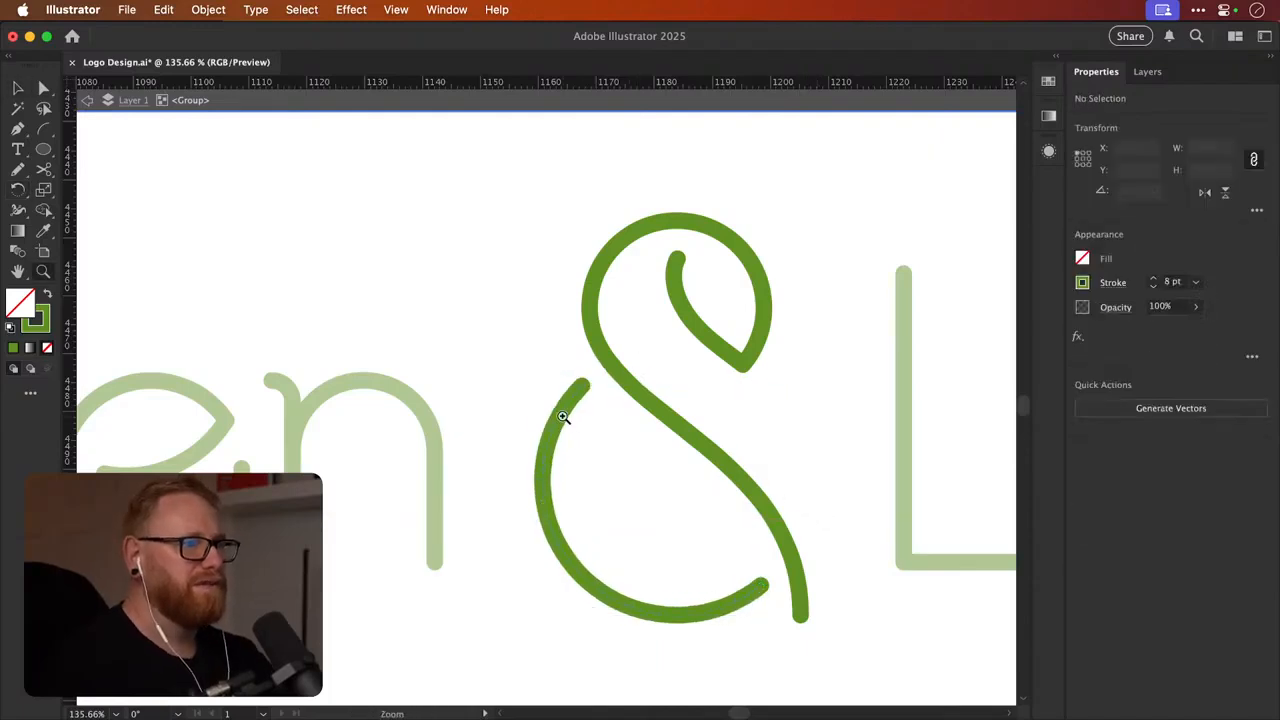
Extend the upper end of the ampersand's lower arc with a Pen curve across the diagonal, ending at X 1180.707, Y 4467.82 mm
{"action": "scroll", "coordinate": [560, 420], "scroll_direction": "up", "scroll_amount": 5}
{"action": "left_click", "coordinate": [595, 383]}
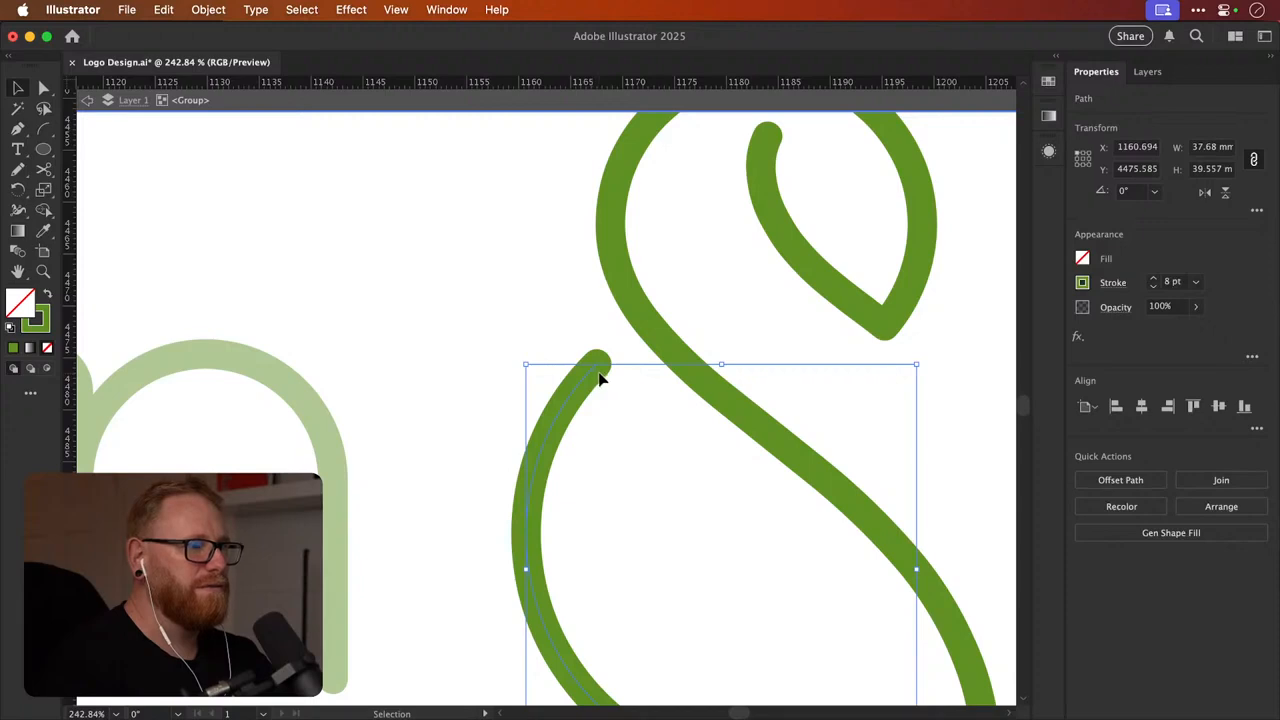
{"action": "key", "text": "p"}
{"action": "left_click", "coordinate": [598, 360]}
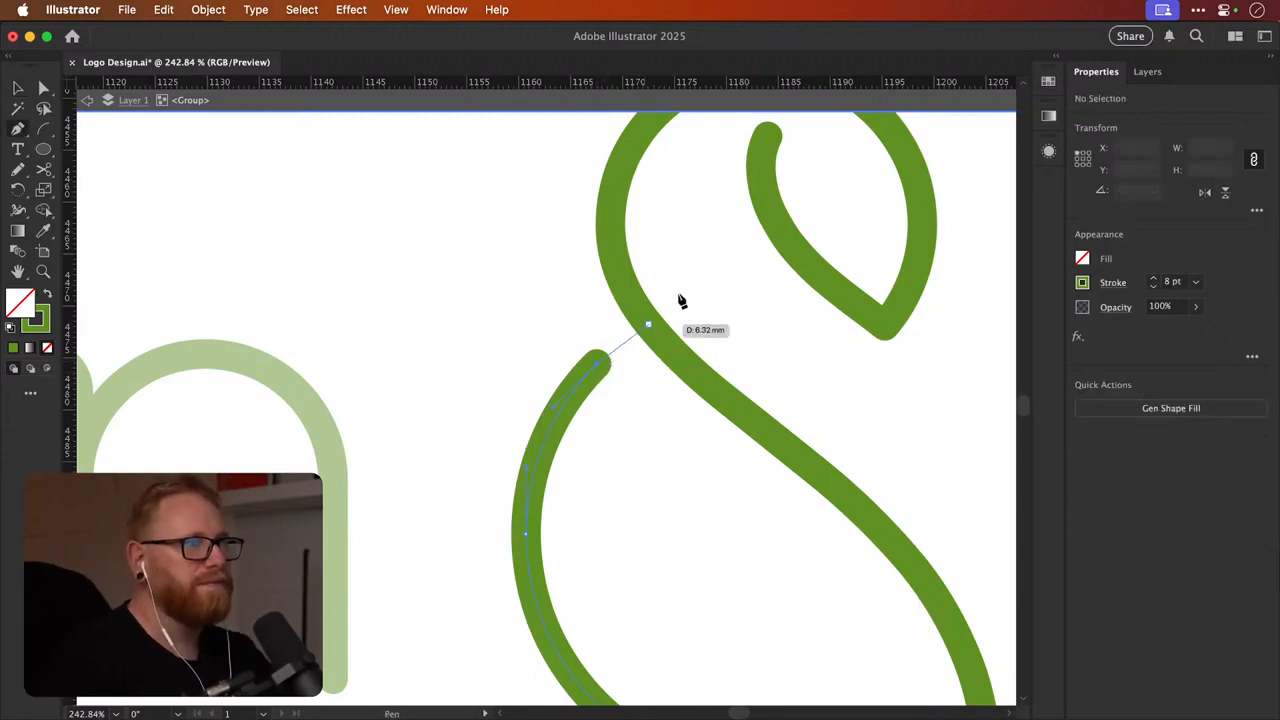
{"action": "mouse_move", "coordinate": [721, 278]}
{"action": "left_mouse_down"}
{"action": "mouse_move", "coordinate": [787, 260]}
{"action": "mouse_move", "coordinate": [734, 284]}
{"action": "left_mouse_up"}
{"action": "key", "text": "Escape"}
{"action": "key", "text": "a"}
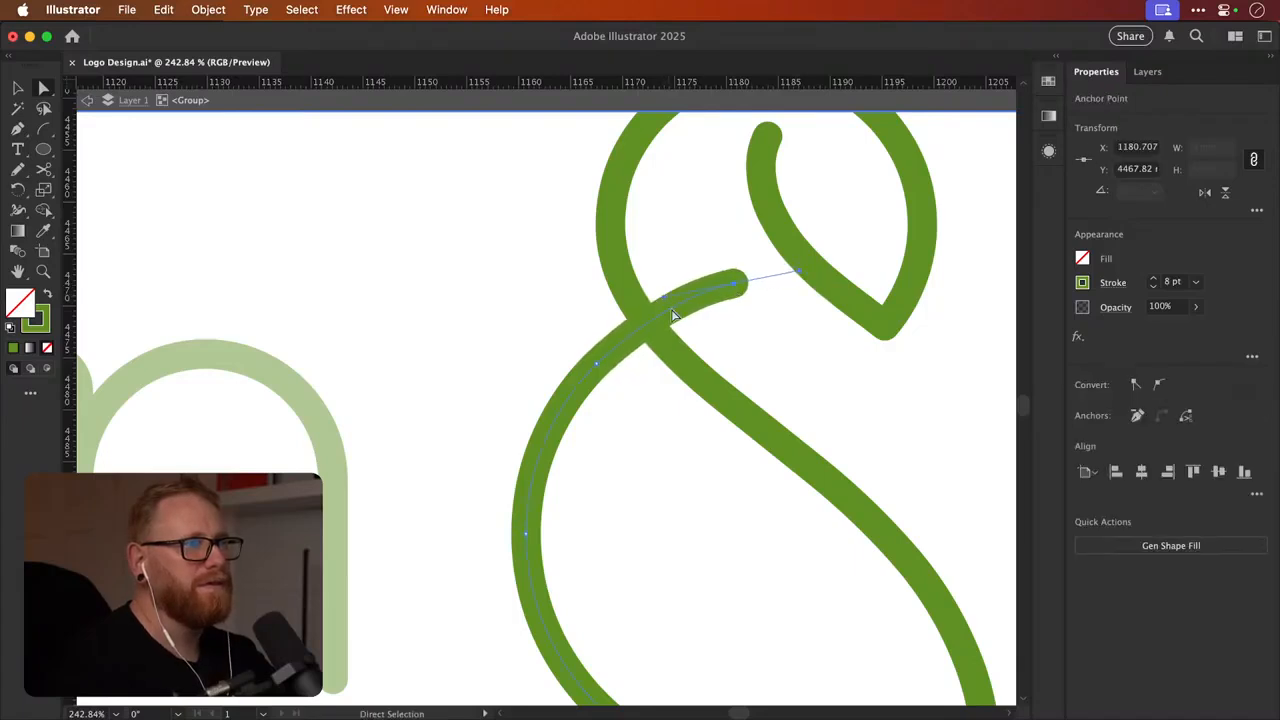
Trim the part of the arc that overshoots the ampersand's diagonal with the Shape Builder
{"action": "key", "text": "v"}
{"action": "left_click_drag", "start_coordinate": [548, 325], "coordinate": [675, 386]}
{"action": "key", "text": "shift+m"}
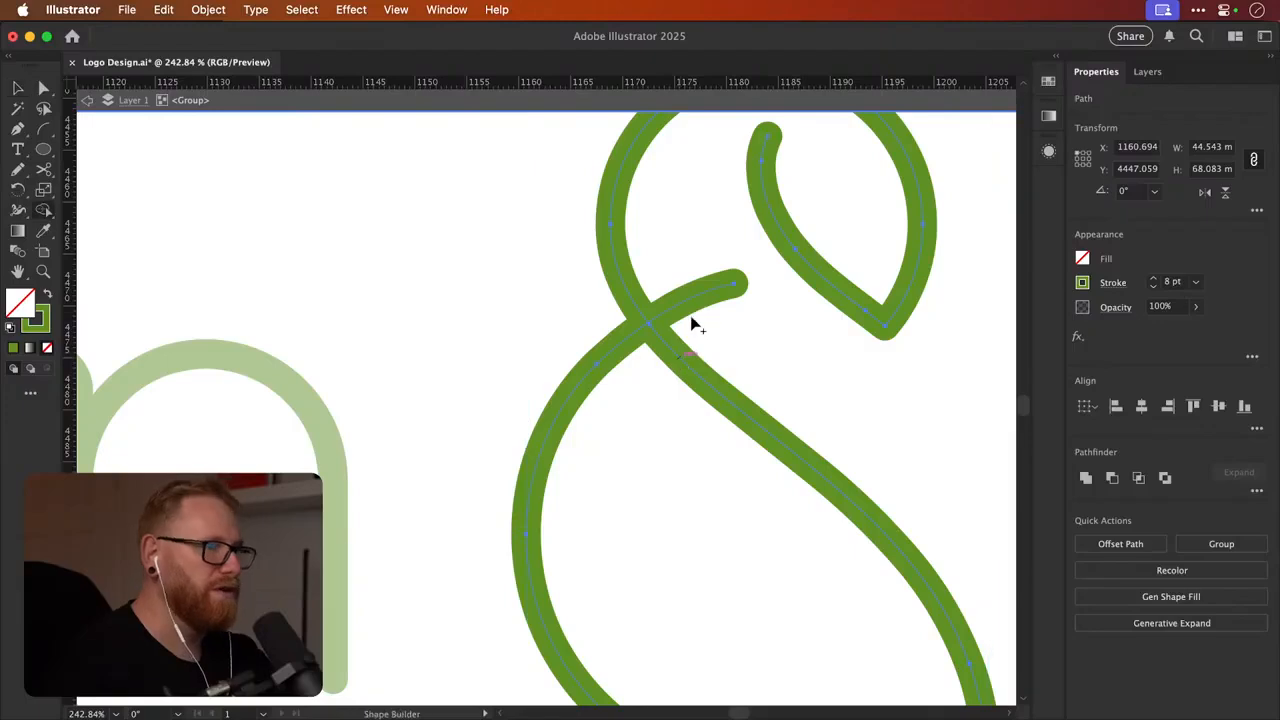
{"action": "left_click", "coordinate": [696, 302], "text": "alt"}
{"action": "key", "text": "v"}
{"action": "left_click", "coordinate": [701, 277]}
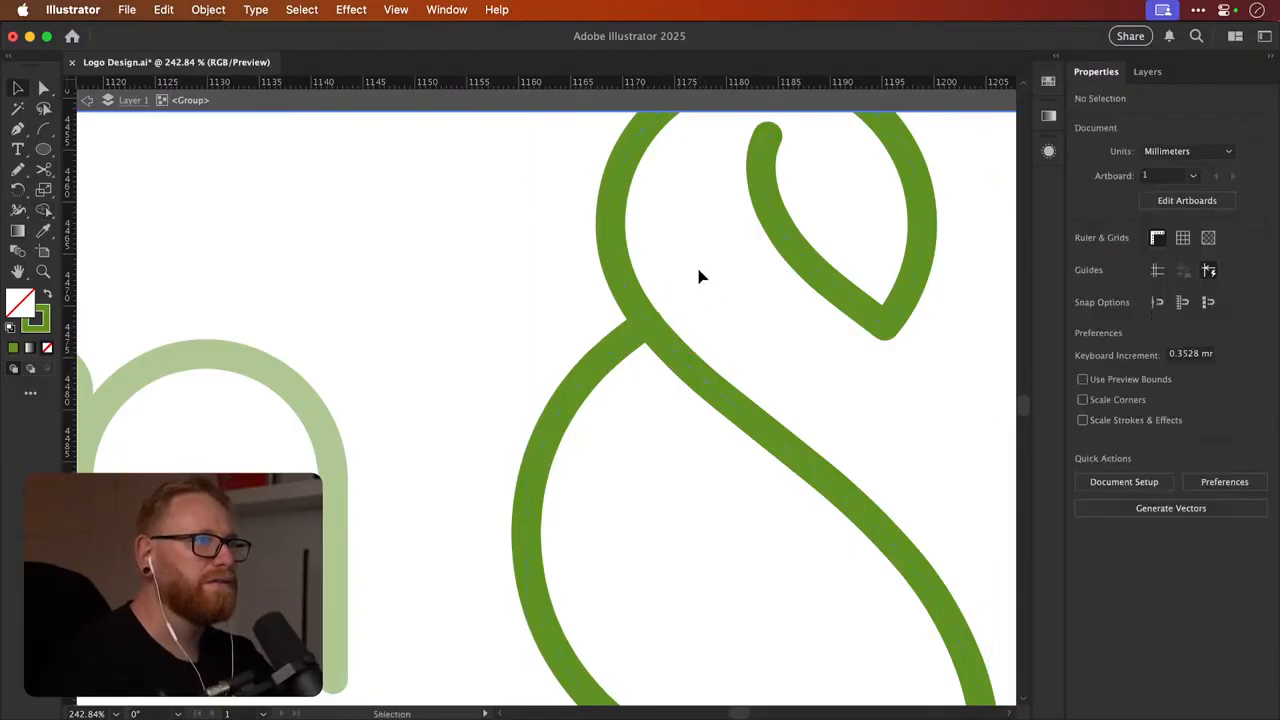
Leave the ampersand's isolation mode and compare the title-case logo with the lowercase one above it
{"action": "key", "text": "super+minus"}
{"action": "key", "text": "super+minus"}
{"action": "key", "text": "super+minus"}
{"action": "key", "text": "super+minus"}
{"action": "key", "text": "super+minus"}
{"action": "key", "text": "super+minus"}
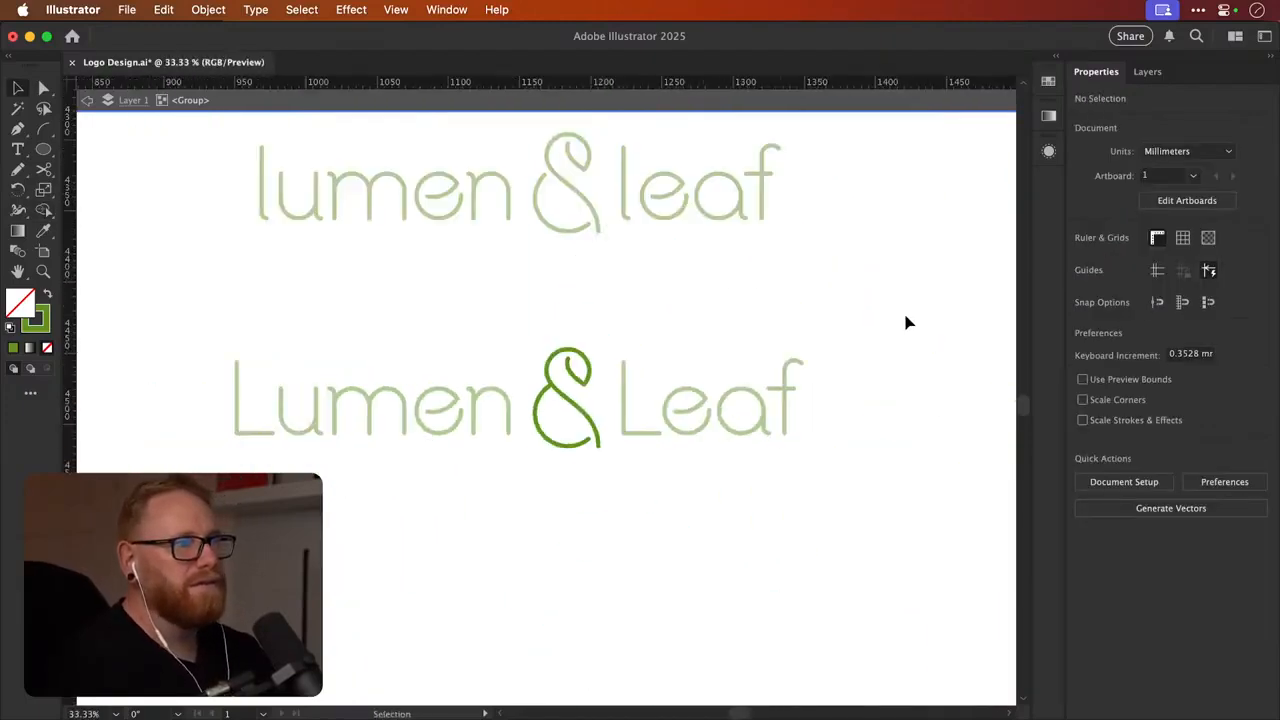
{"action": "double_click", "coordinate": [953, 321]}
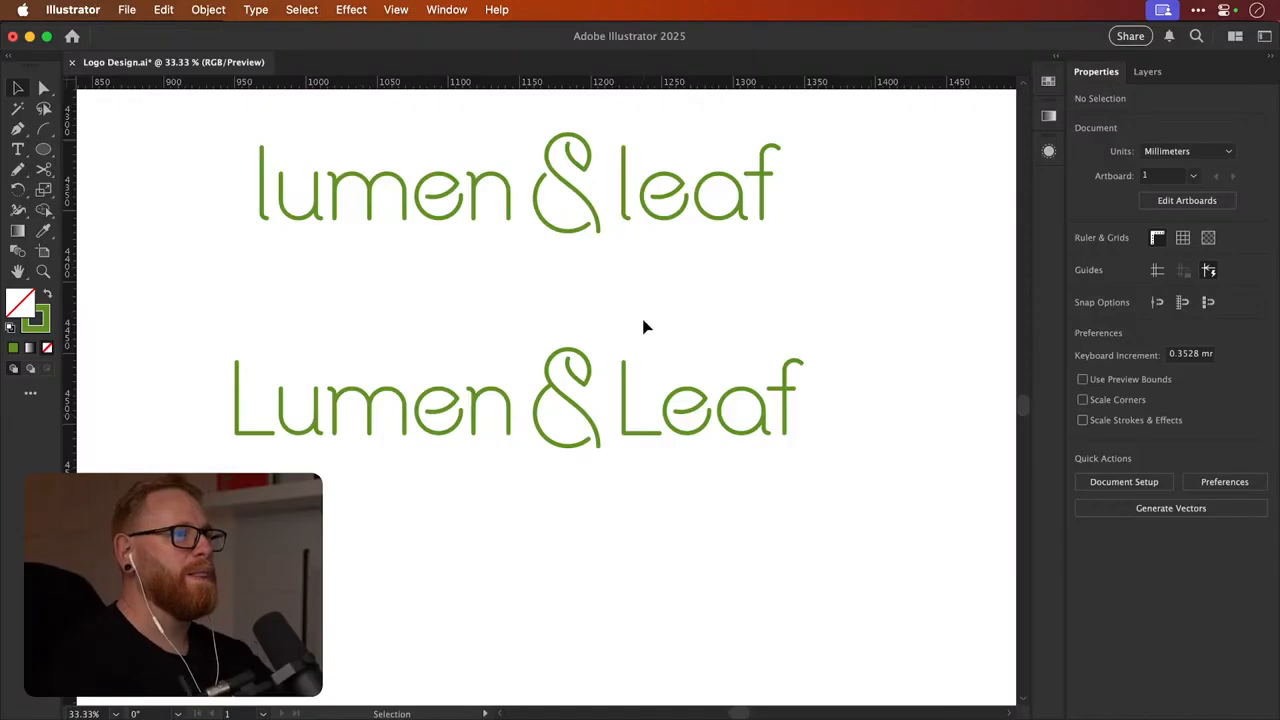
{"action": "left_click_drag", "start_coordinate": [640, 343], "coordinate": [558, 422]}
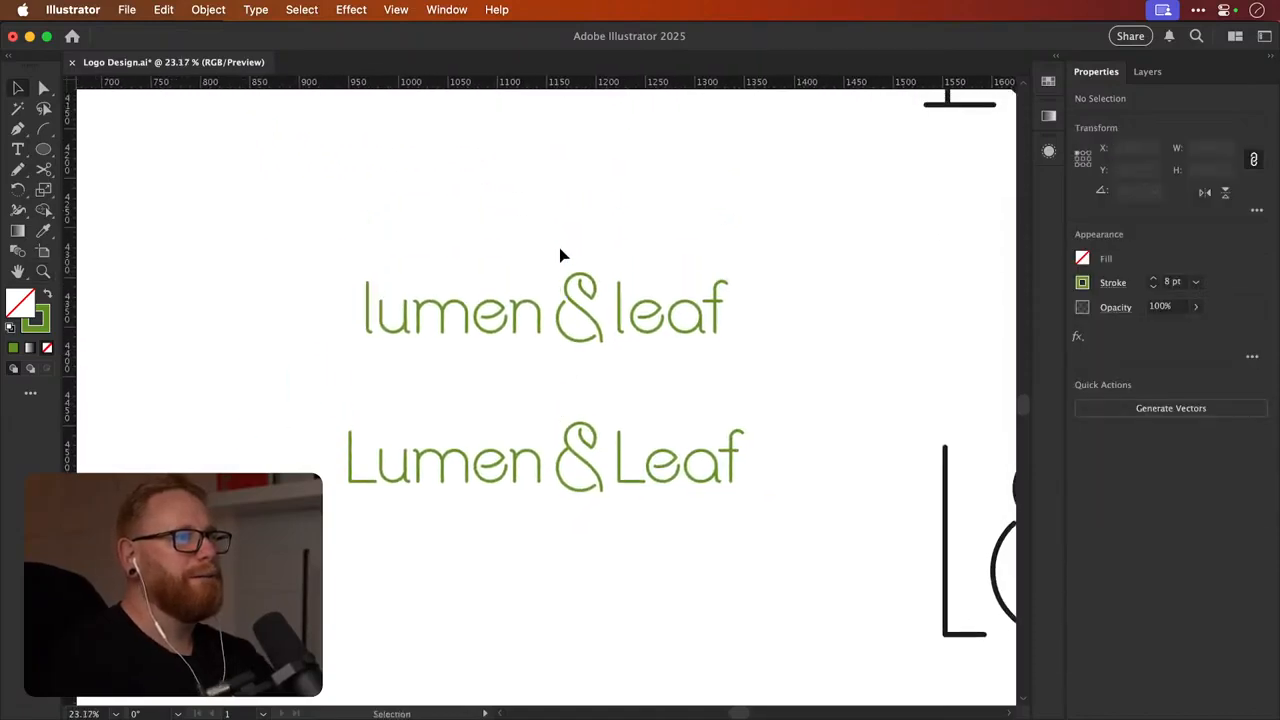
Duplicate the title-case logo's ampersand up to the lowercase logo, aligning its top edge with the ampersand there
{"action": "left_click", "coordinate": [586, 334]}
{"action": "scroll", "coordinate": [605, 425], "scroll_direction": "up", "scroll_amount": 2}
{"action": "left_click", "coordinate": [572, 442]}
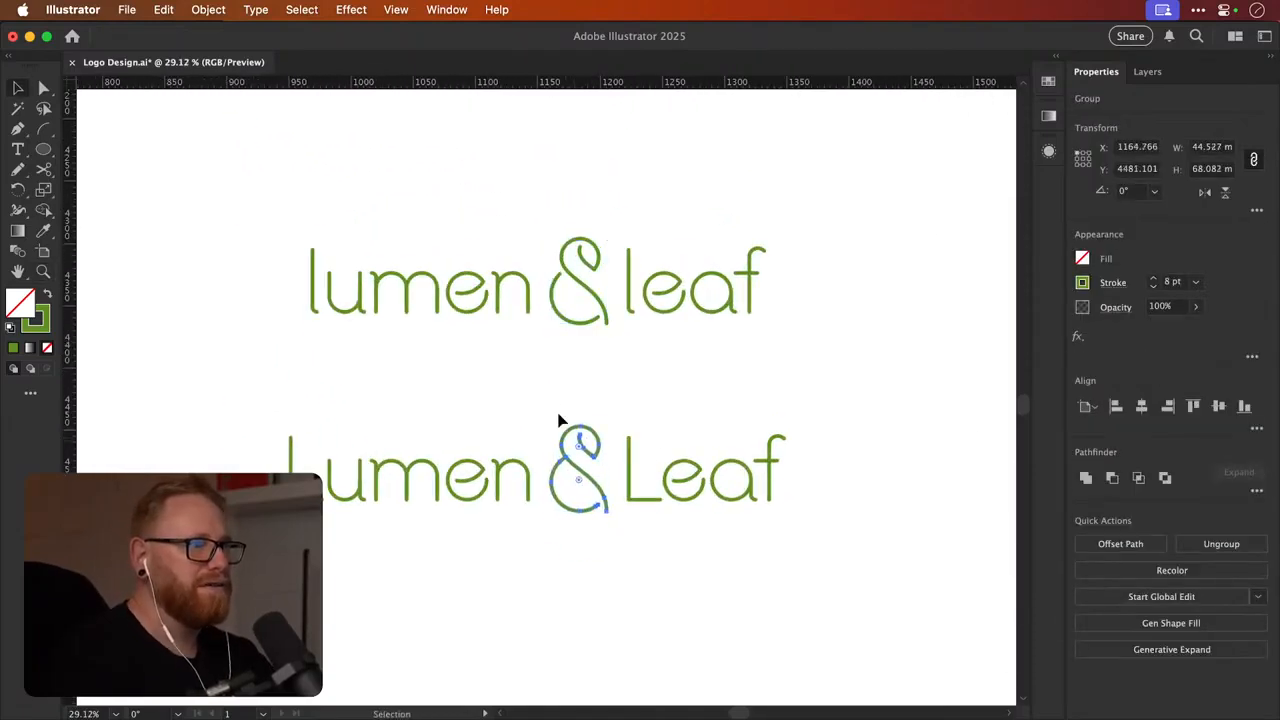
{"action": "left_click_drag", "start_coordinate": [572, 440], "coordinate": [575, 366]}
{"action": "left_click", "coordinate": [587, 267], "text": "shift"}
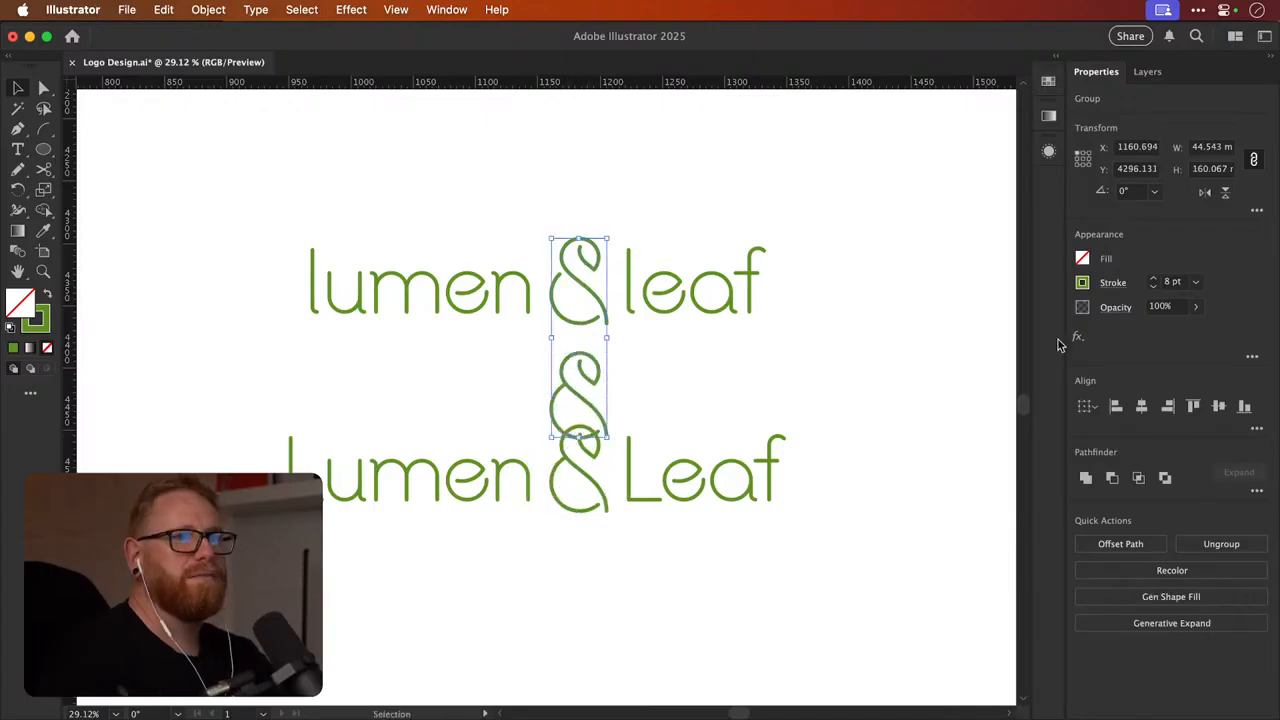
{"action": "left_click", "coordinate": [1193, 406]}
{"action": "key", "text": "super+shift+a"}
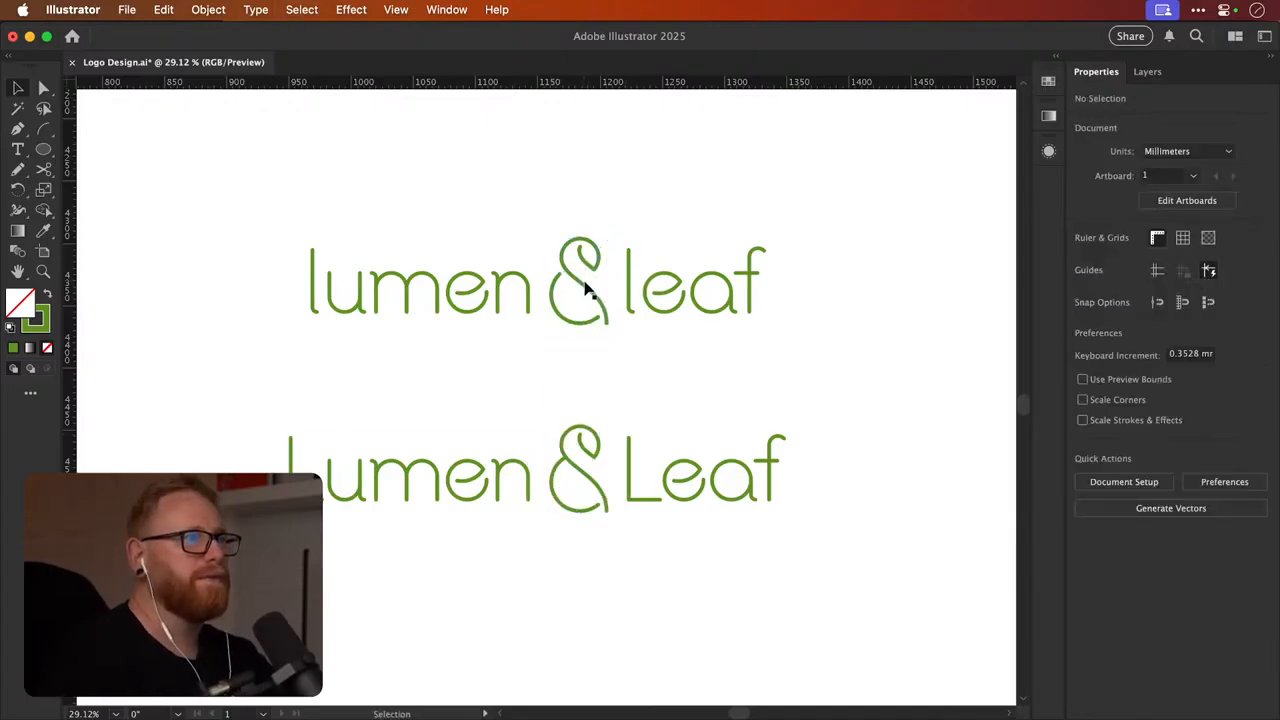
{"action": "left_click", "coordinate": [587, 290]}
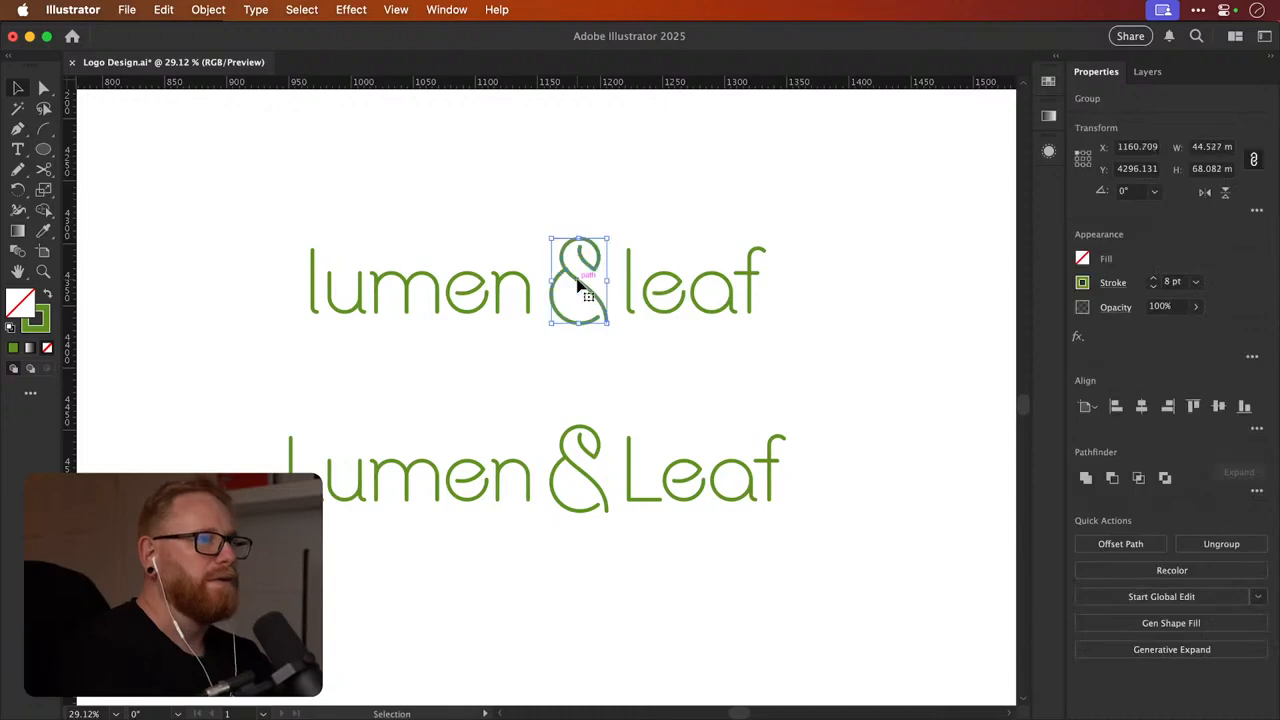
{"action": "left_click", "coordinate": [596, 209]}
Compare the lowercase and title-case logos with each other and with the surrounding variants
{"action": "scroll", "coordinate": [750, 215], "scroll_direction": "left", "scroll_amount": 3}
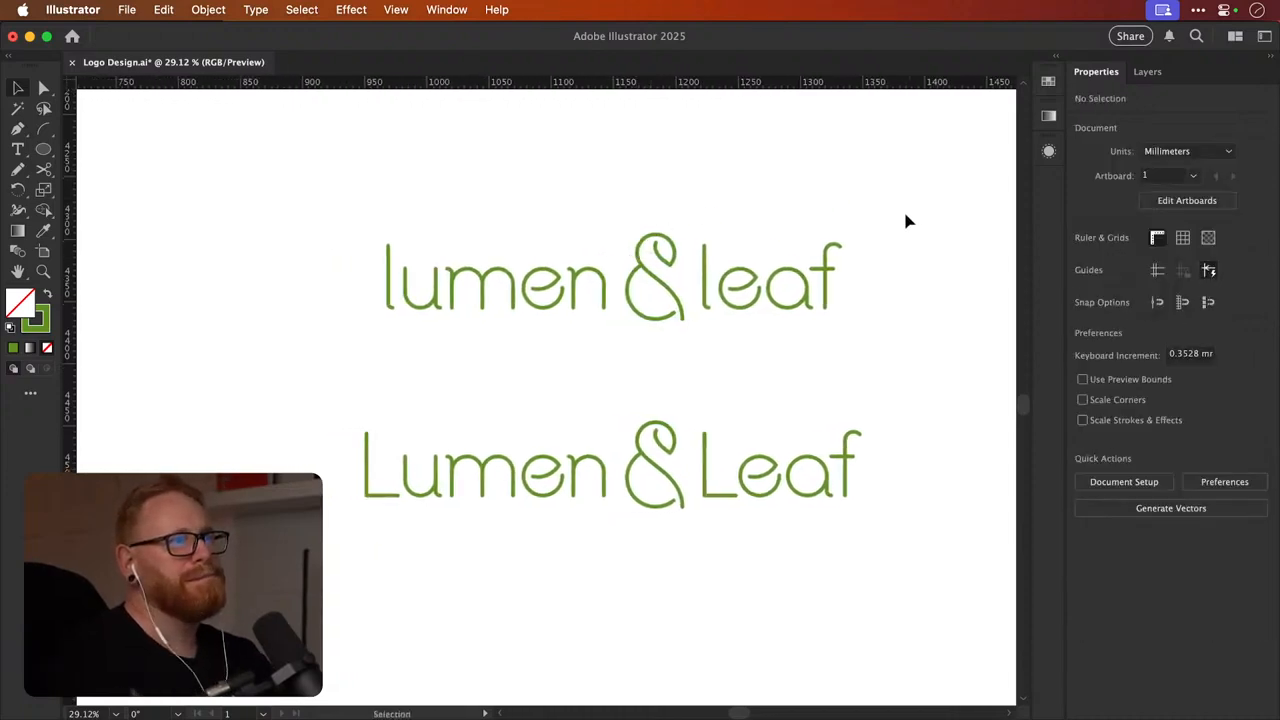
{"action": "key", "text": "space"}
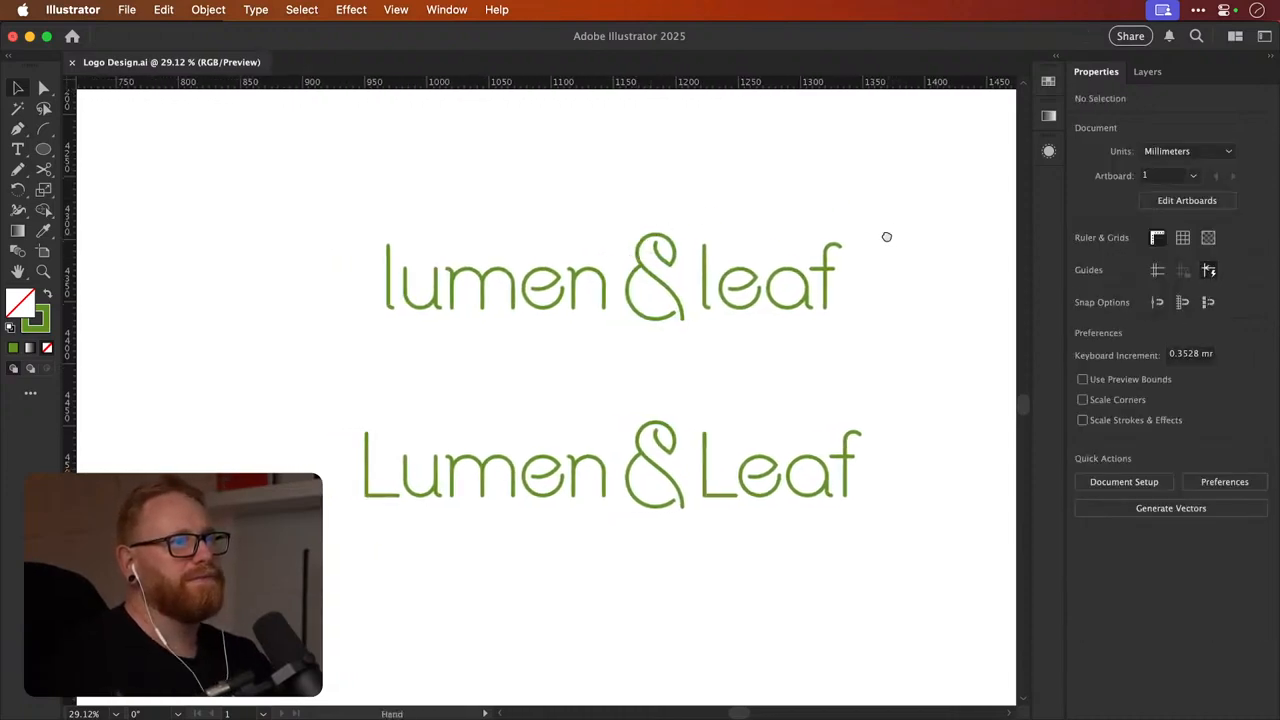
{"action": "mouse_move", "coordinate": [886, 240]}
{"action": "left_mouse_down"}
{"action": "mouse_move", "coordinate": [866, 244]}
{"action": "mouse_move", "coordinate": [897, 234]}
{"action": "left_mouse_up"}
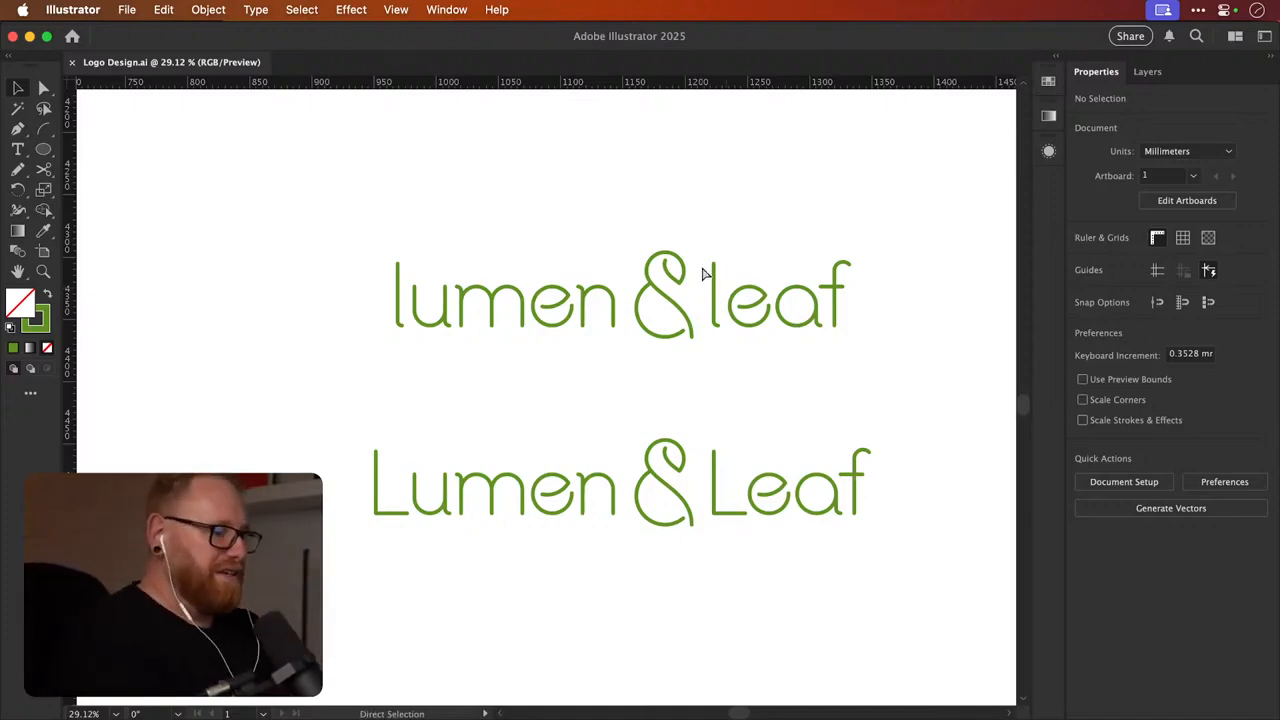
{"action": "key", "text": "super+minus"}
{"action": "key", "text": "super+minus"}
{"action": "key", "text": "super+minus"}
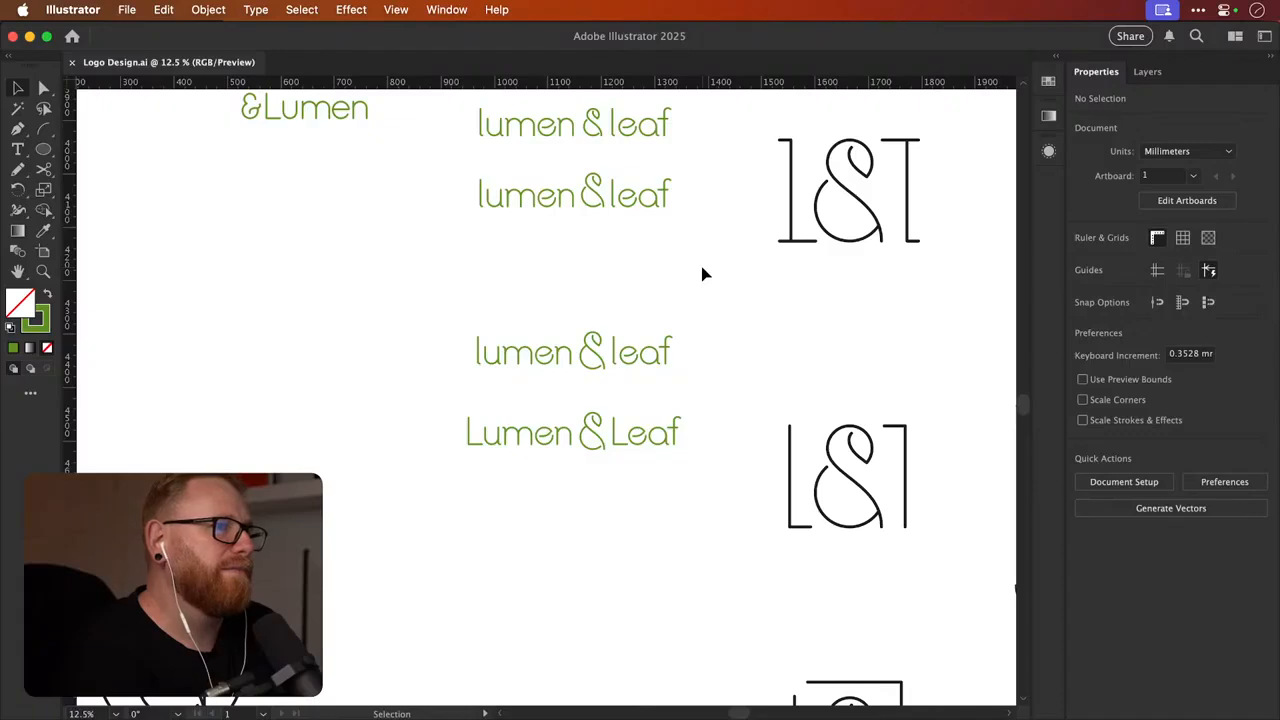
{"action": "key", "text": "z"}
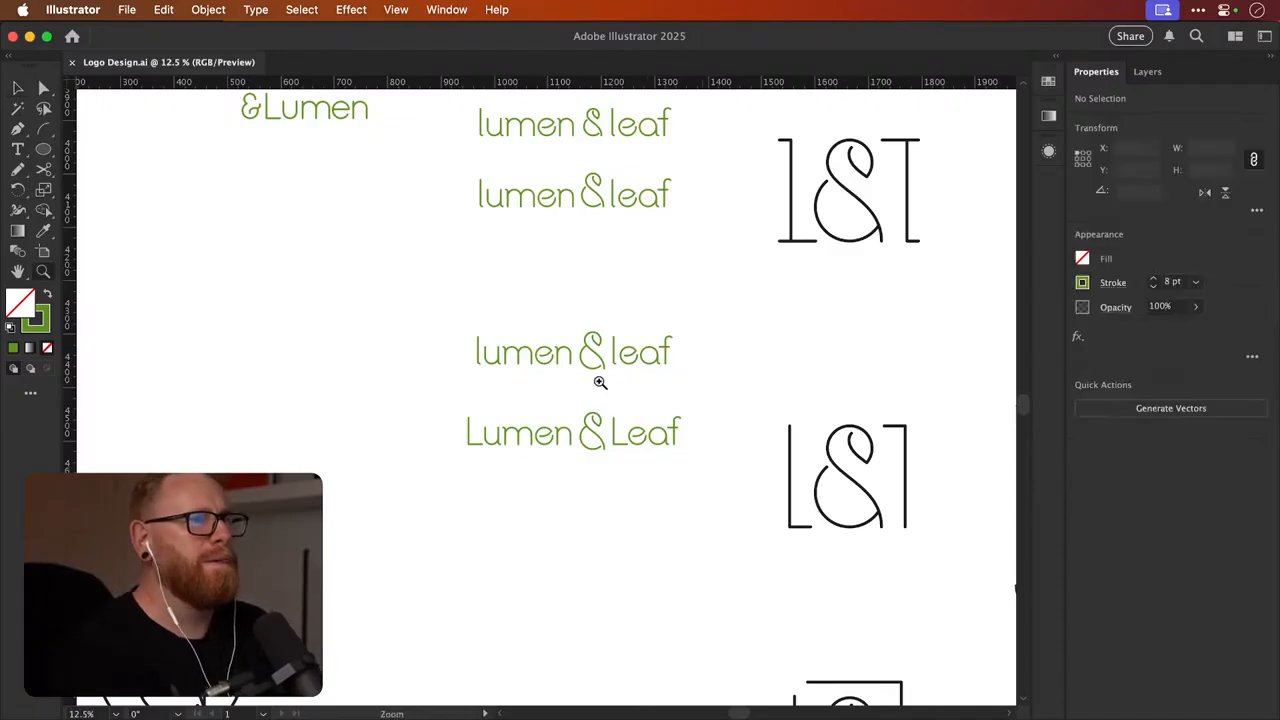
{"action": "left_click_drag", "start_coordinate": [547, 346], "coordinate": [824, 381]}
Fine-tune the lowercase logo's letter spacing by nudging the first l, the letters "lume" and the letters "eaf" sideways
{"action": "key", "text": "v"}
{"action": "left_click_drag", "start_coordinate": [532, 314], "coordinate": [505, 425]}
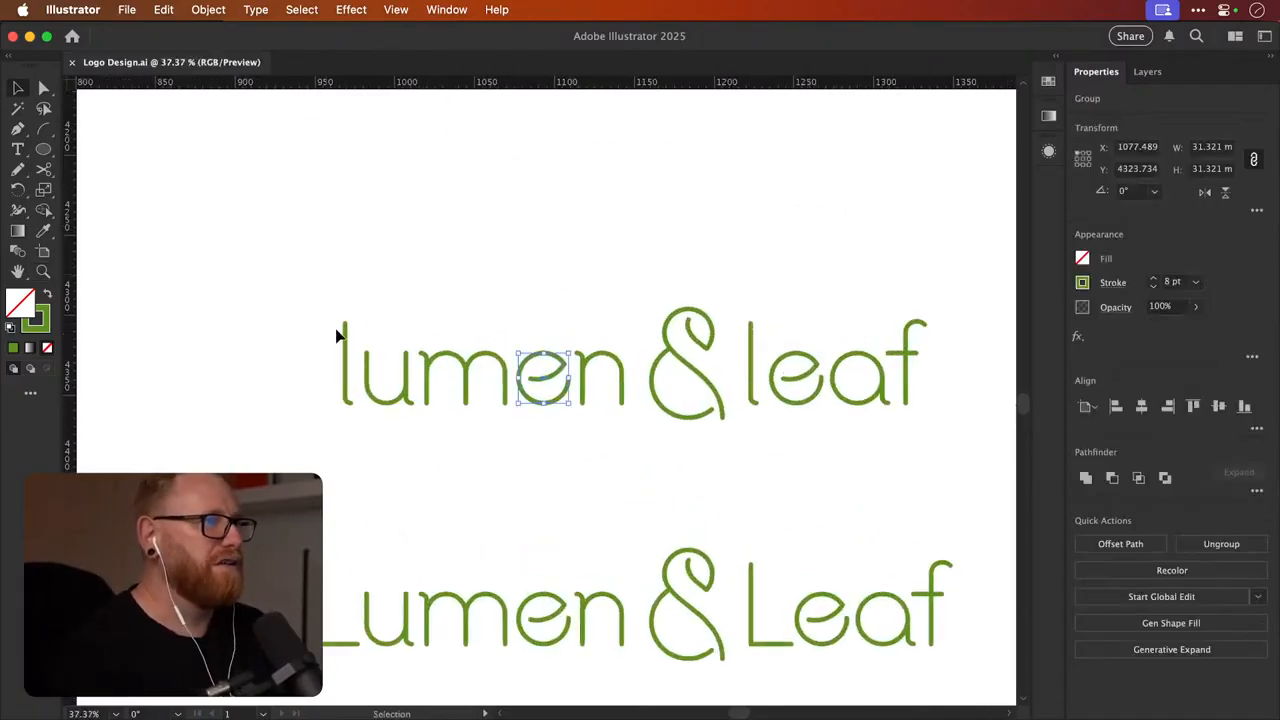
{"action": "left_click_drag", "start_coordinate": [325, 276], "coordinate": [353, 378]}
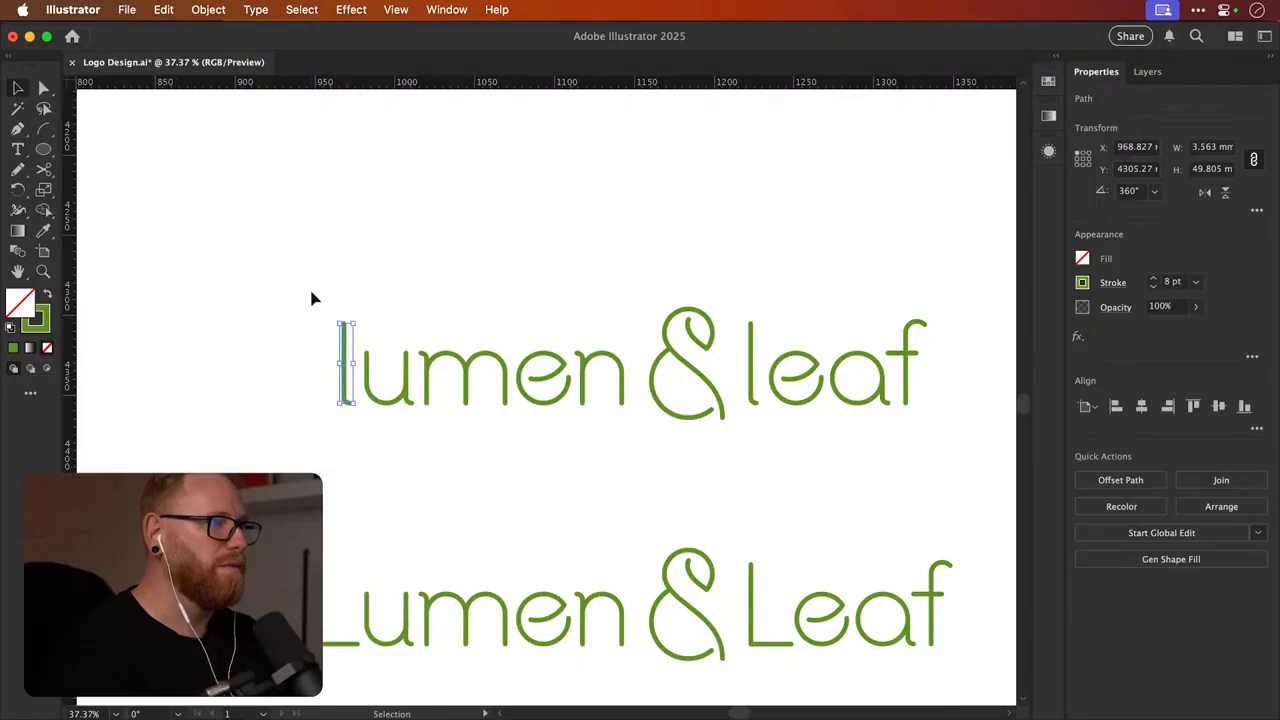
{"action": "left_click_drag", "start_coordinate": [290, 298], "coordinate": [530, 428]}
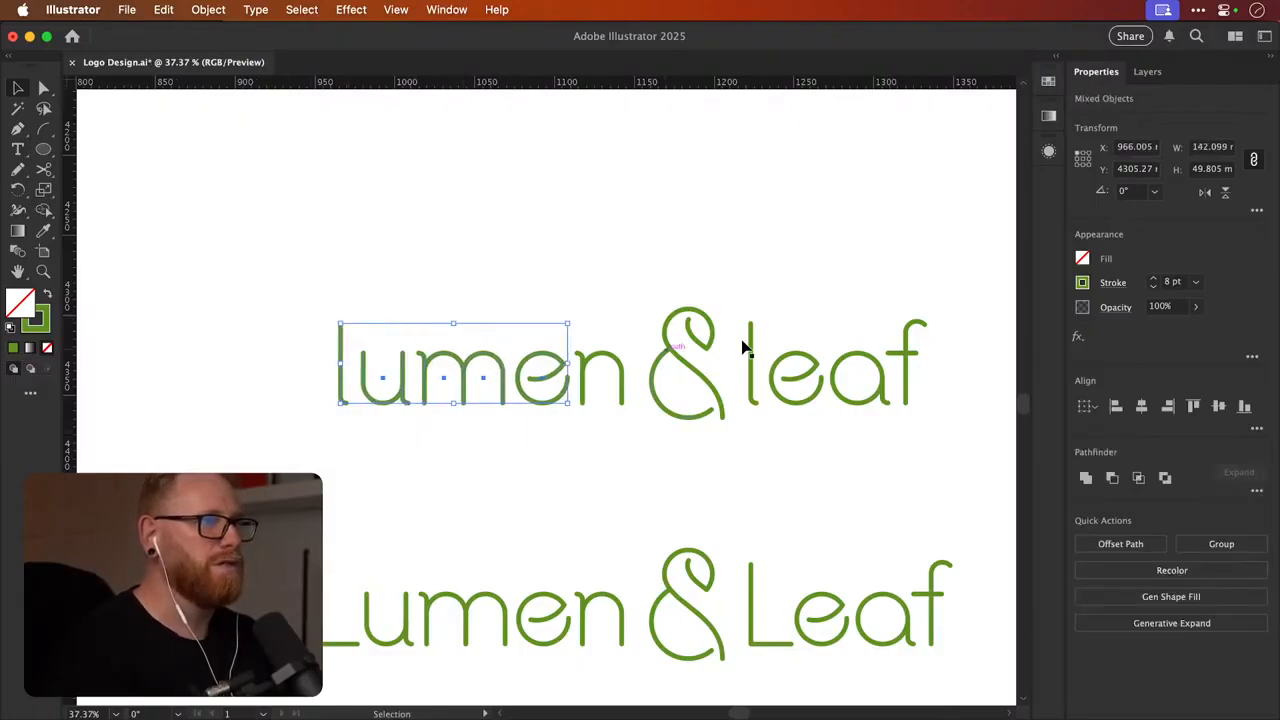
{"action": "left_click_drag", "start_coordinate": [771, 297], "coordinate": [929, 430]}
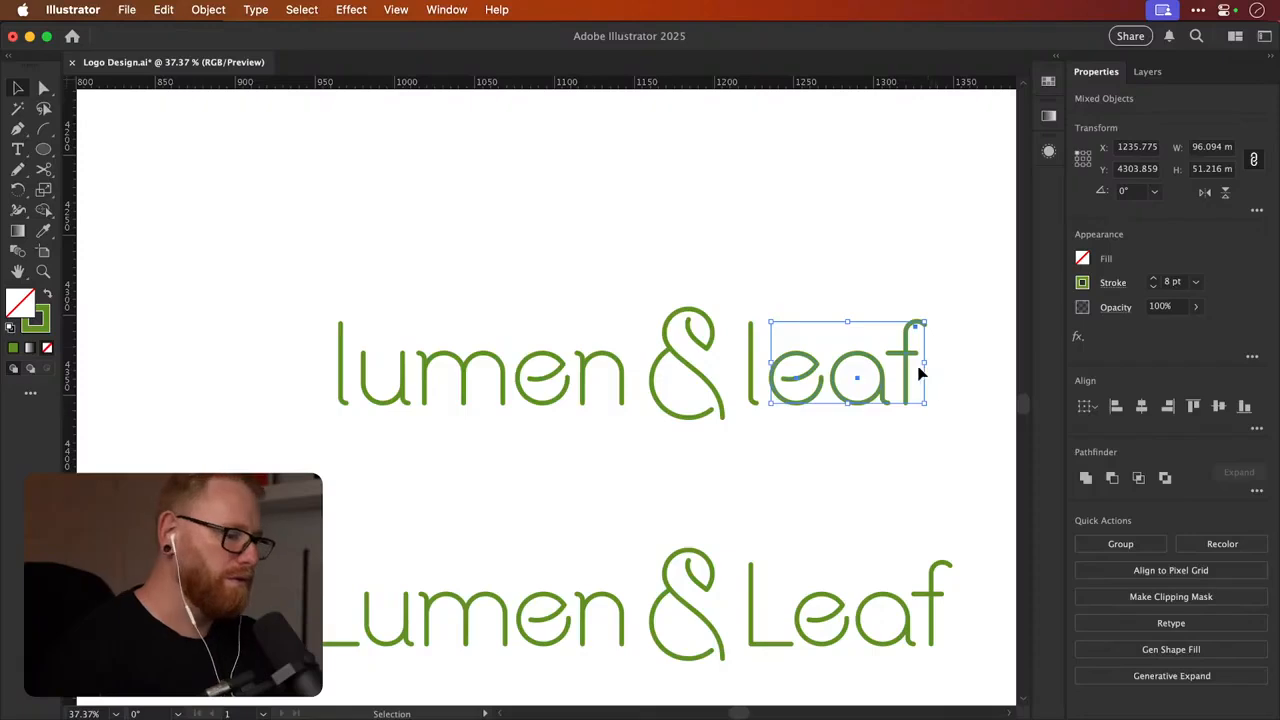
{"action": "left_click_drag", "start_coordinate": [857, 300], "coordinate": [943, 455]}
{"action": "left_click_drag", "start_coordinate": [897, 295], "coordinate": [903, 451]}
{"action": "left_click", "coordinate": [897, 449]}
Move the title-case logo above the lowercase one and place a duplicate of the lowercase logo further below
{"action": "key", "text": "super+minus"}
{"action": "key", "text": "super+minus"}
{"action": "key", "text": "super+minus"}
{"action": "key", "text": "super+minus"}
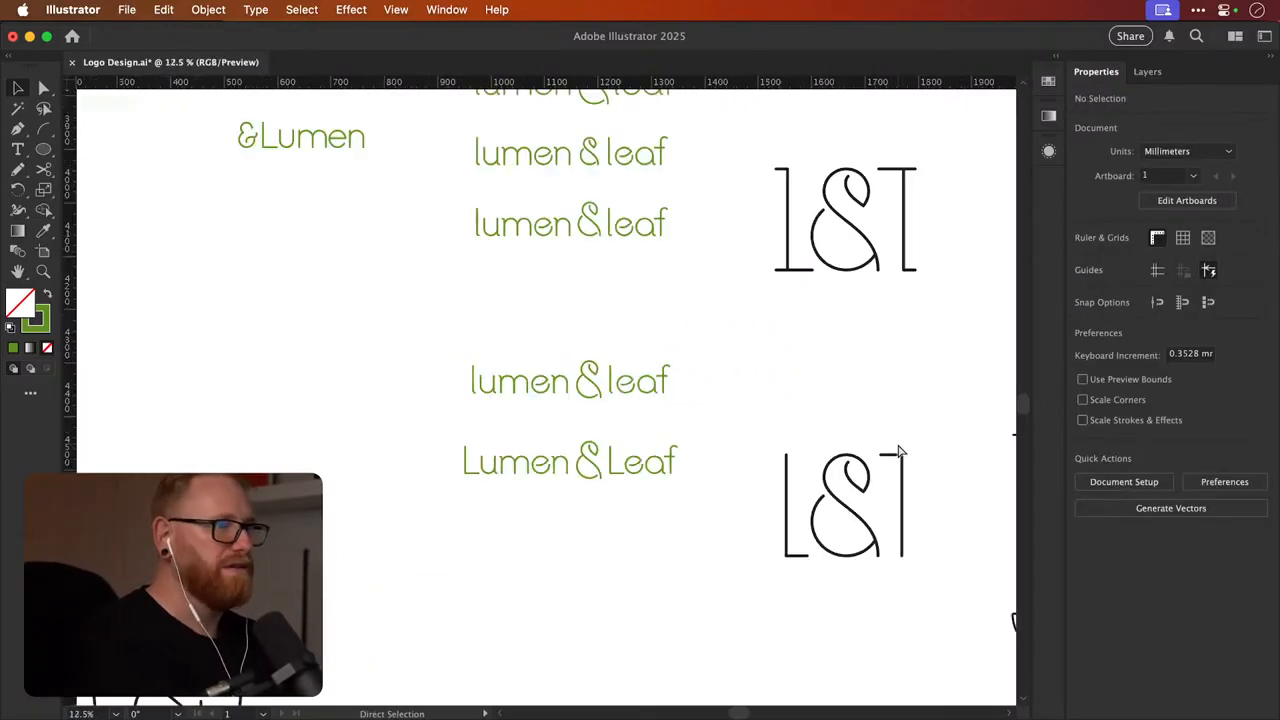
{"action": "left_click_drag", "start_coordinate": [418, 525], "coordinate": [690, 434]}
{"action": "left_click_drag", "start_coordinate": [598, 462], "coordinate": [589, 320]}
{"action": "left_click_drag", "start_coordinate": [424, 446], "coordinate": [592, 558]}
{"action": "left_click", "coordinate": [615, 471]}
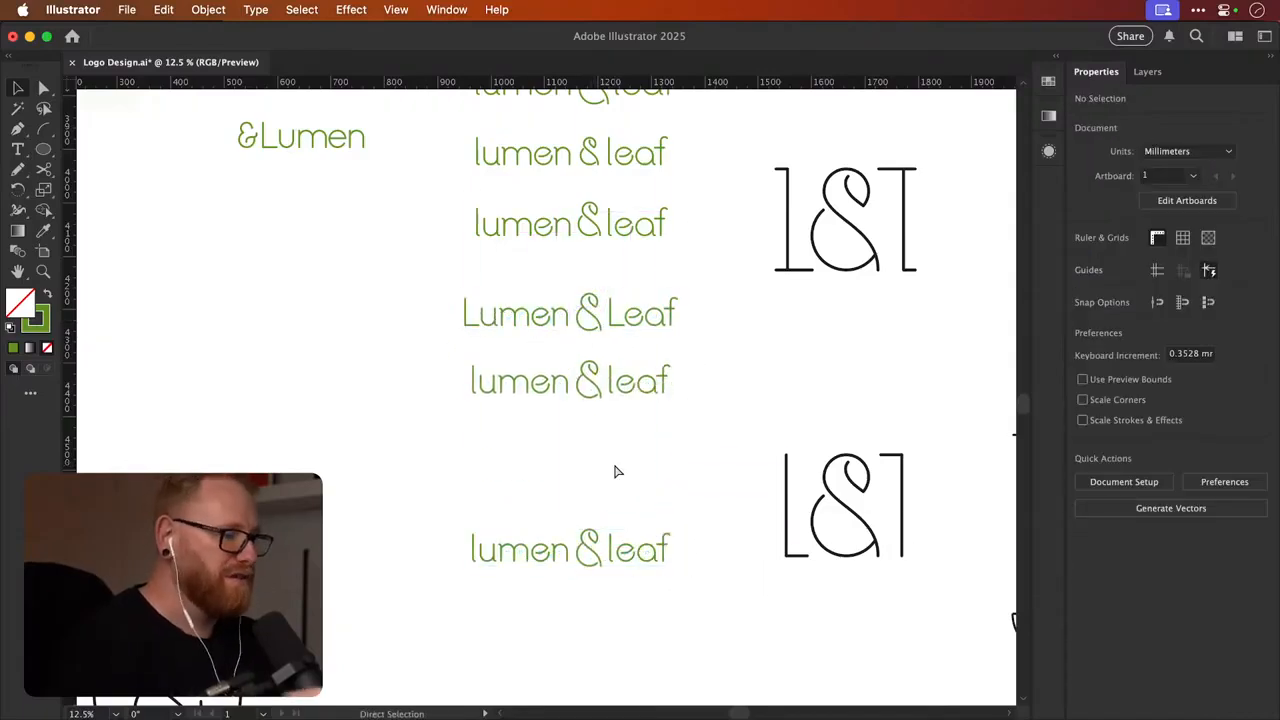
Look over all the logo sketches and wordmark variants collected across the artboard
{"action": "scroll", "coordinate": [615, 471], "scroll_direction": "down", "scroll_amount": 5}
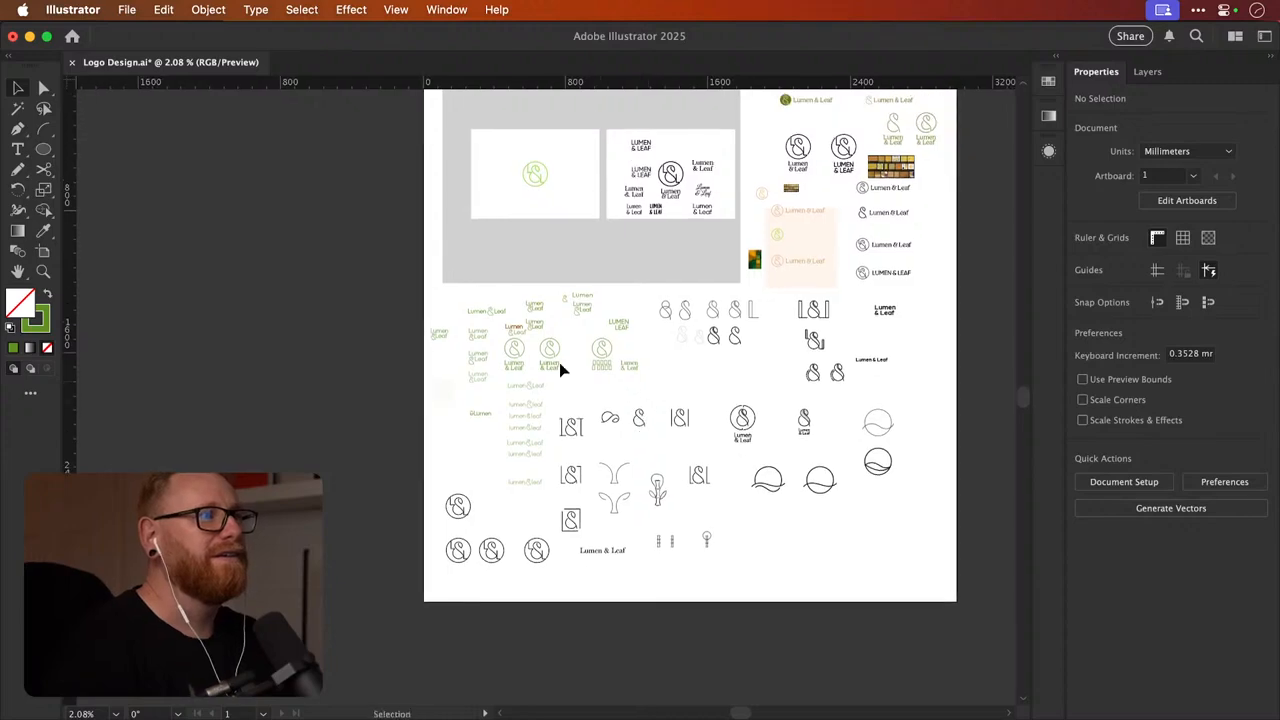
{"action": "scroll", "coordinate": [560, 366], "scroll_direction": "up", "scroll_amount": 3}
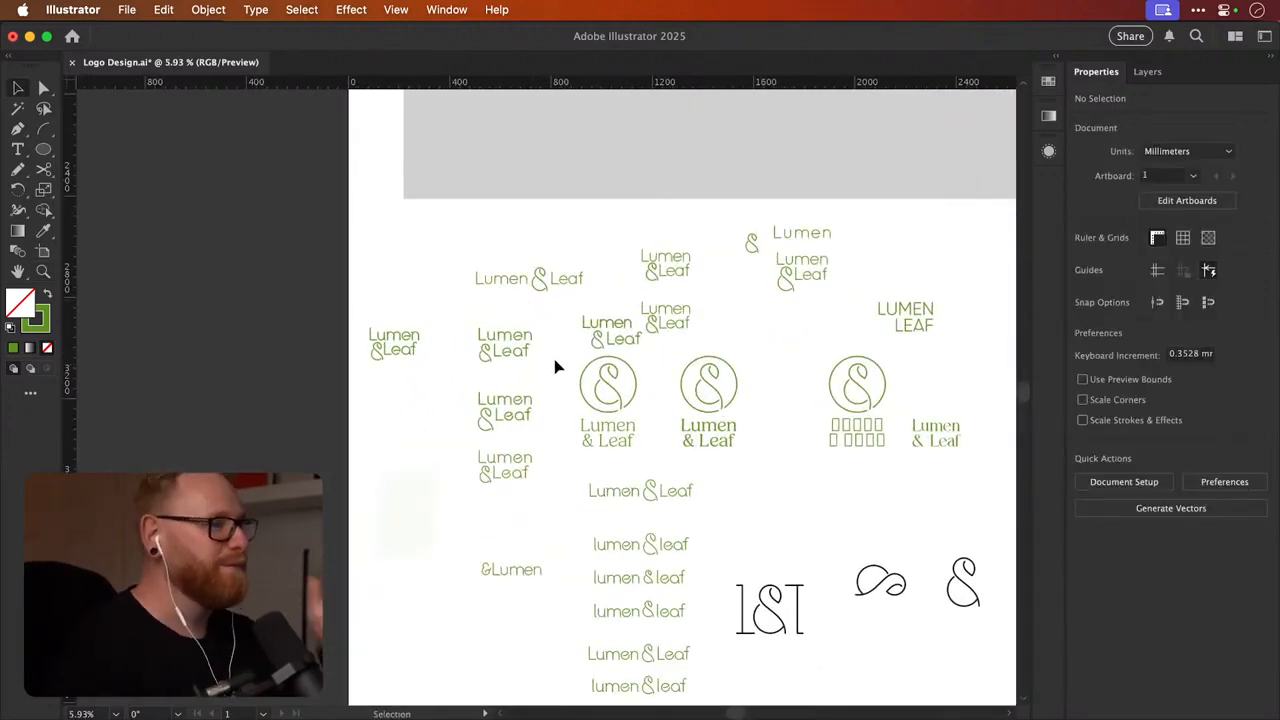
{"action": "key", "text": "space"}
{"action": "scroll", "coordinate": [559, 413], "scroll_direction": "down", "scroll_amount": 10}
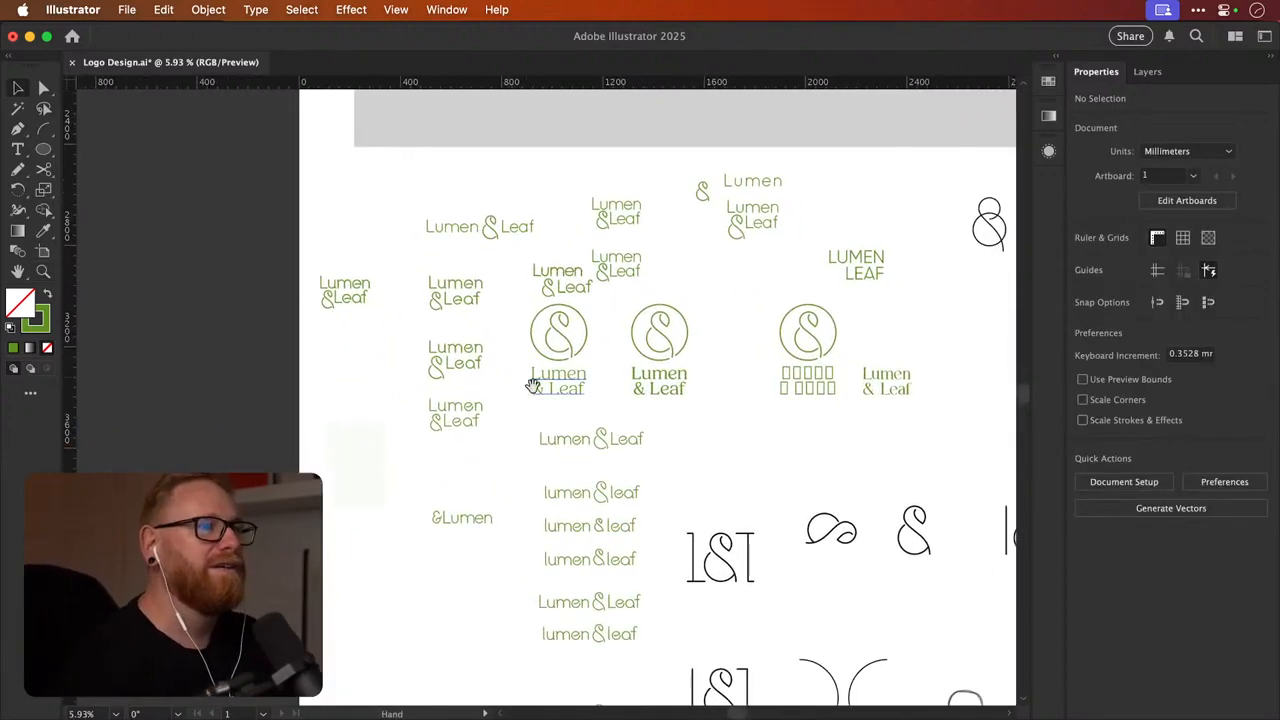
{"action": "key", "text": "z"}
{"action": "left_click_drag", "start_coordinate": [576, 468], "coordinate": [420, 383]}
{"action": "key", "text": "space"}
{"action": "left_click_drag", "start_coordinate": [690, 398], "coordinate": [560, 480]}
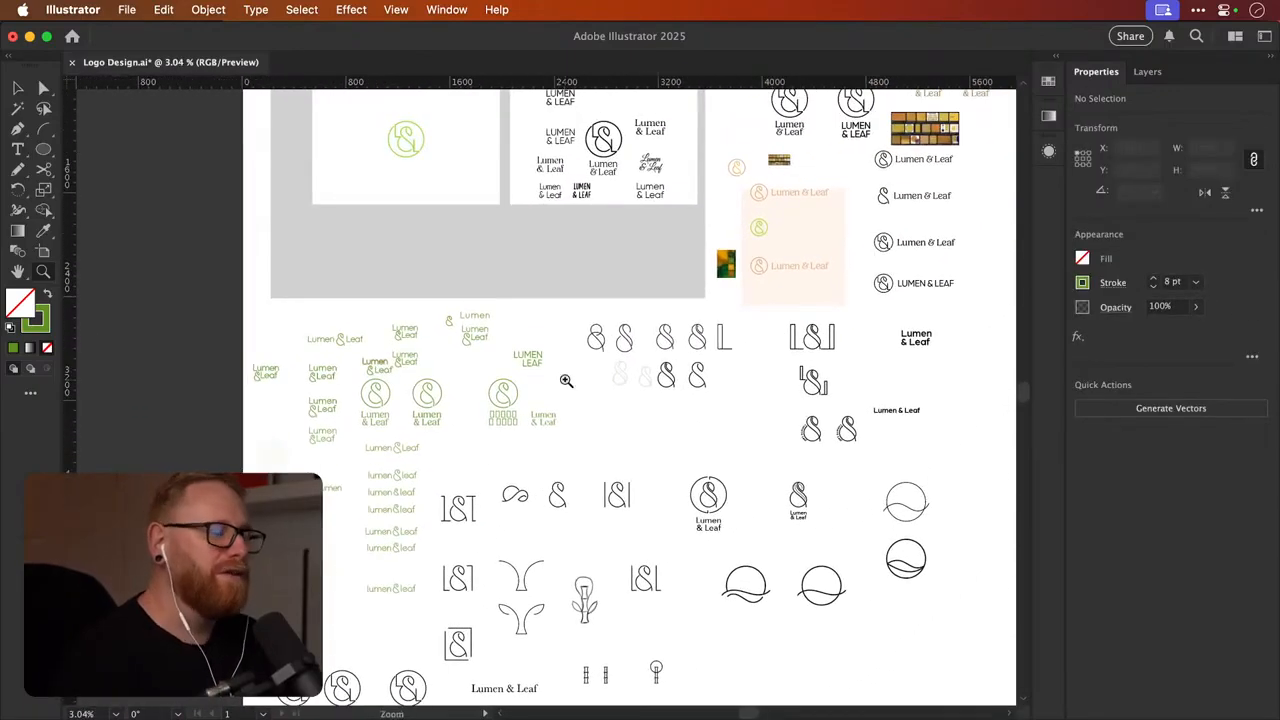
{"action": "key", "text": "v"}
Save the logo document
{"action": "key", "text": "super+0"}
{"action": "key", "text": "a"}
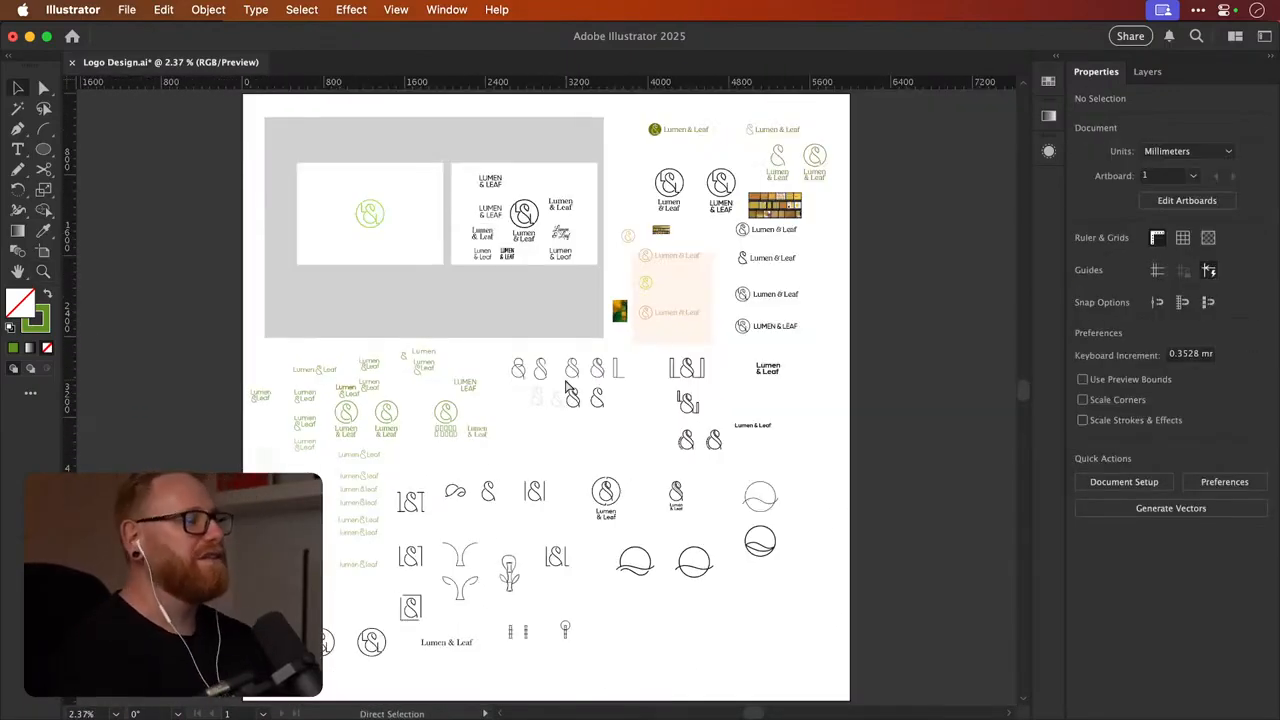
{"action": "key", "text": "v"}
{"action": "key", "text": "super+s"}
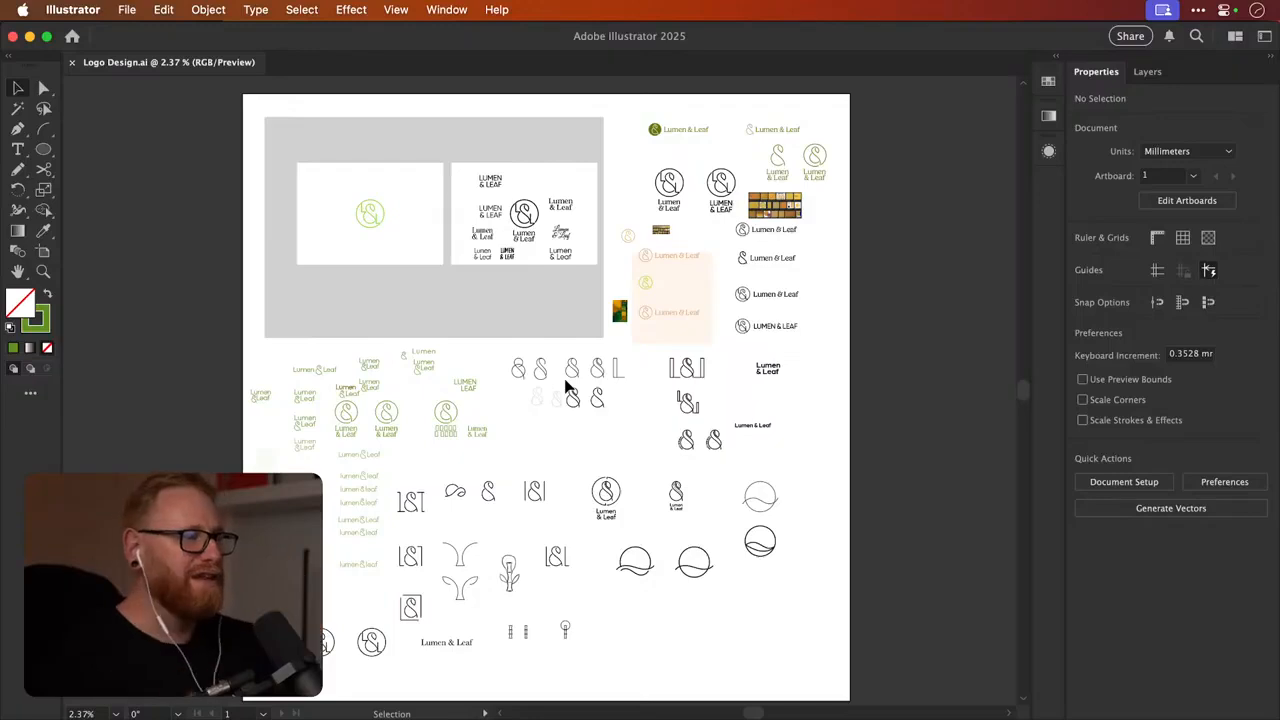
Examine the duplicated lowercase logo up close and at a reduced size, checking the ampersand against the letters
{"action": "key", "text": "z"}
{"action": "left_click_drag", "start_coordinate": [368, 590], "coordinate": [714, 451]}
{"action": "key", "text": "z"}
{"action": "key", "text": "v"}
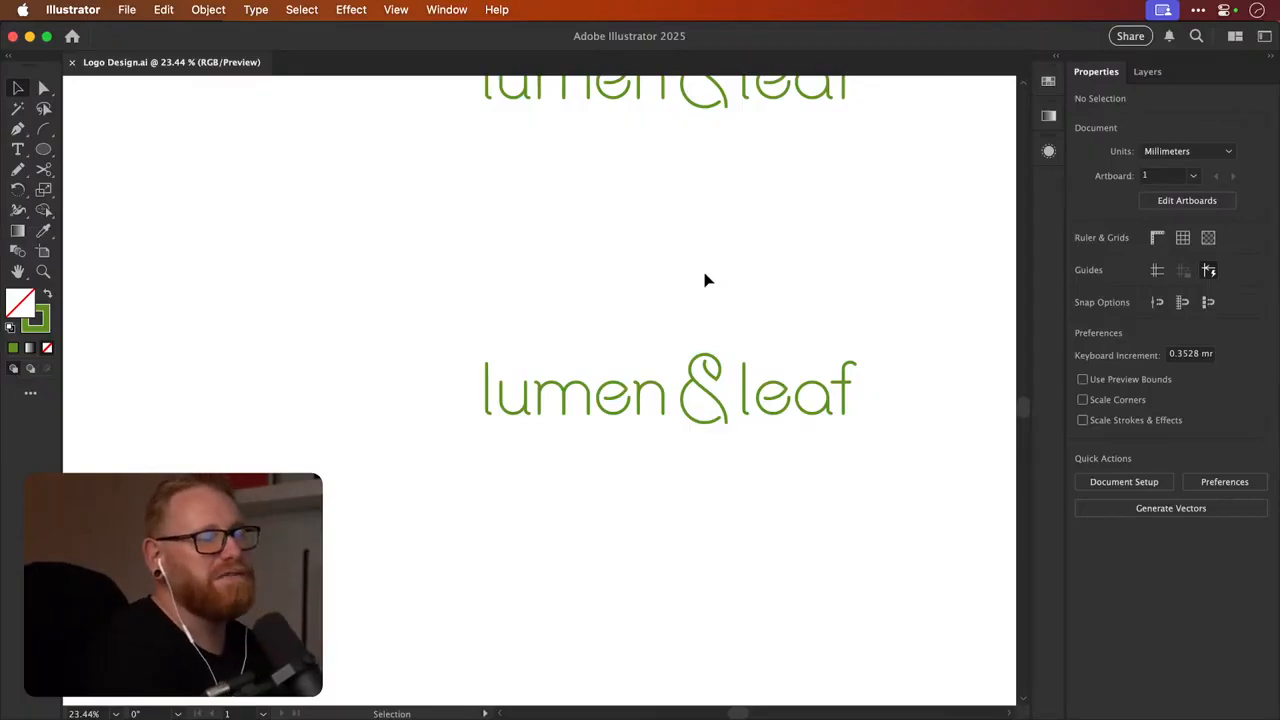
{"action": "scroll", "coordinate": [705, 280], "scroll_direction": "right", "scroll_amount": 3}
{"action": "key", "text": "z"}
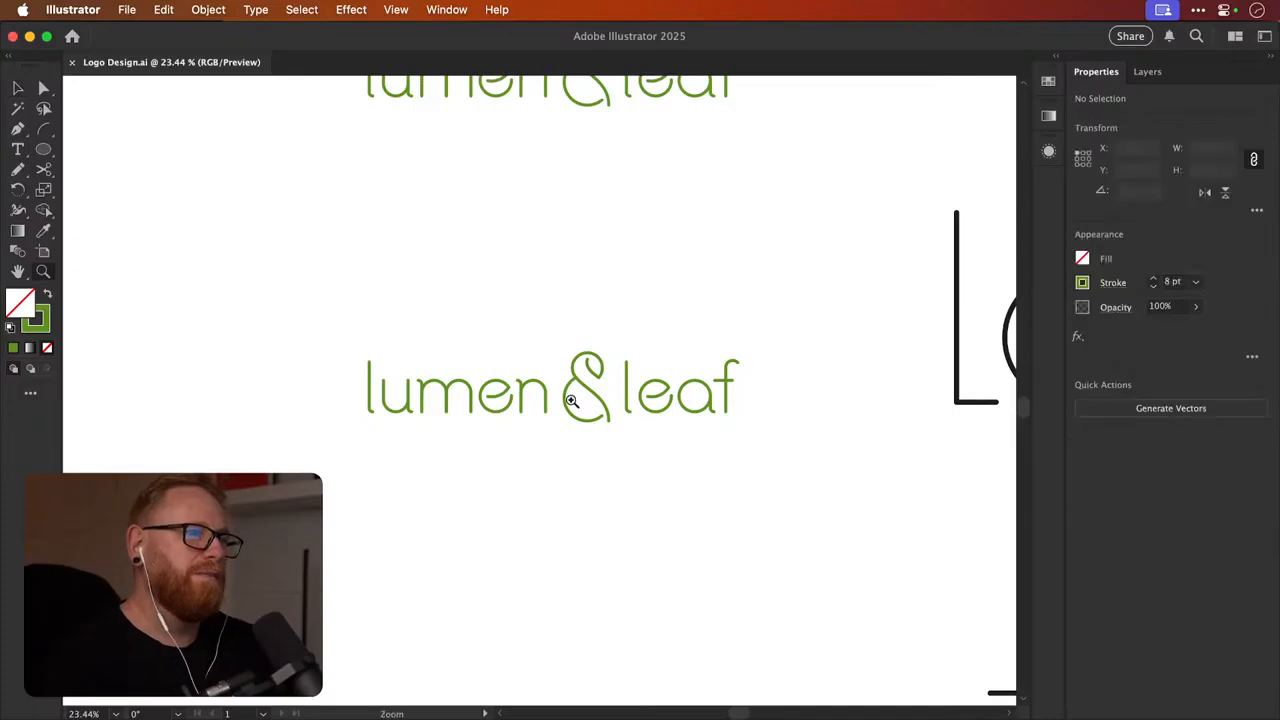
{"action": "left_click_drag", "start_coordinate": [559, 390], "coordinate": [606, 337]}
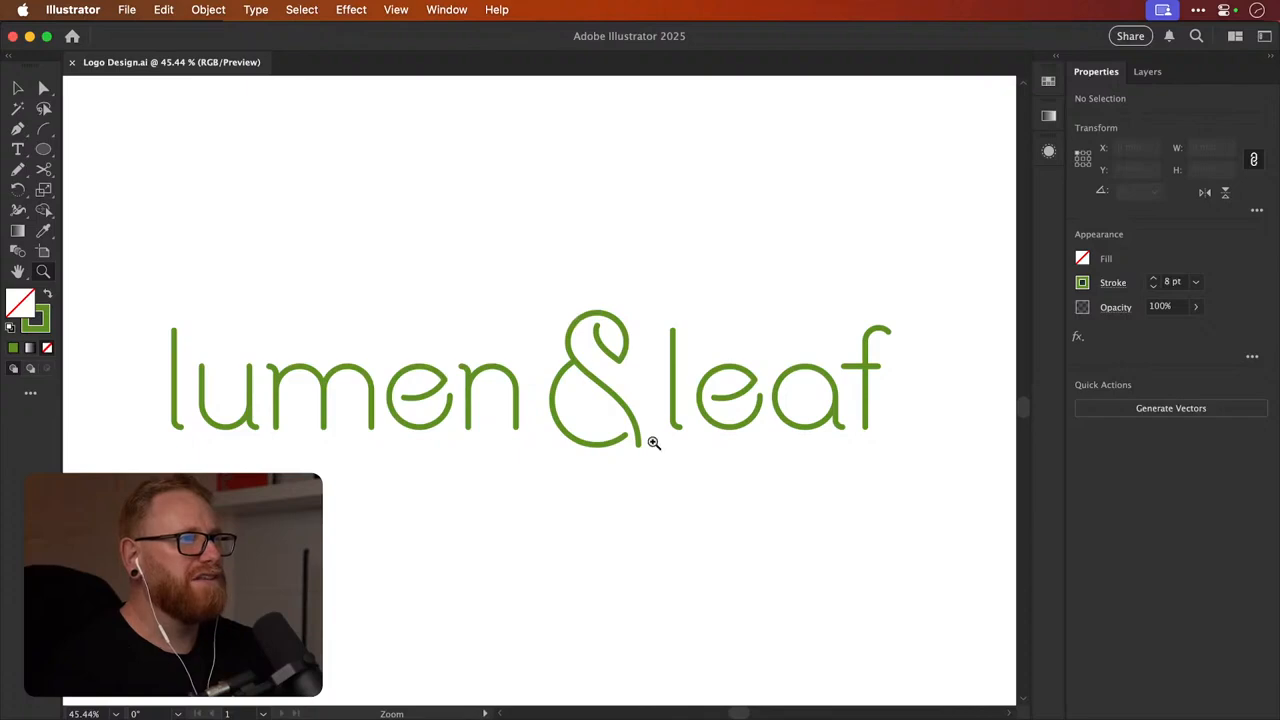
{"action": "key", "text": "v"}
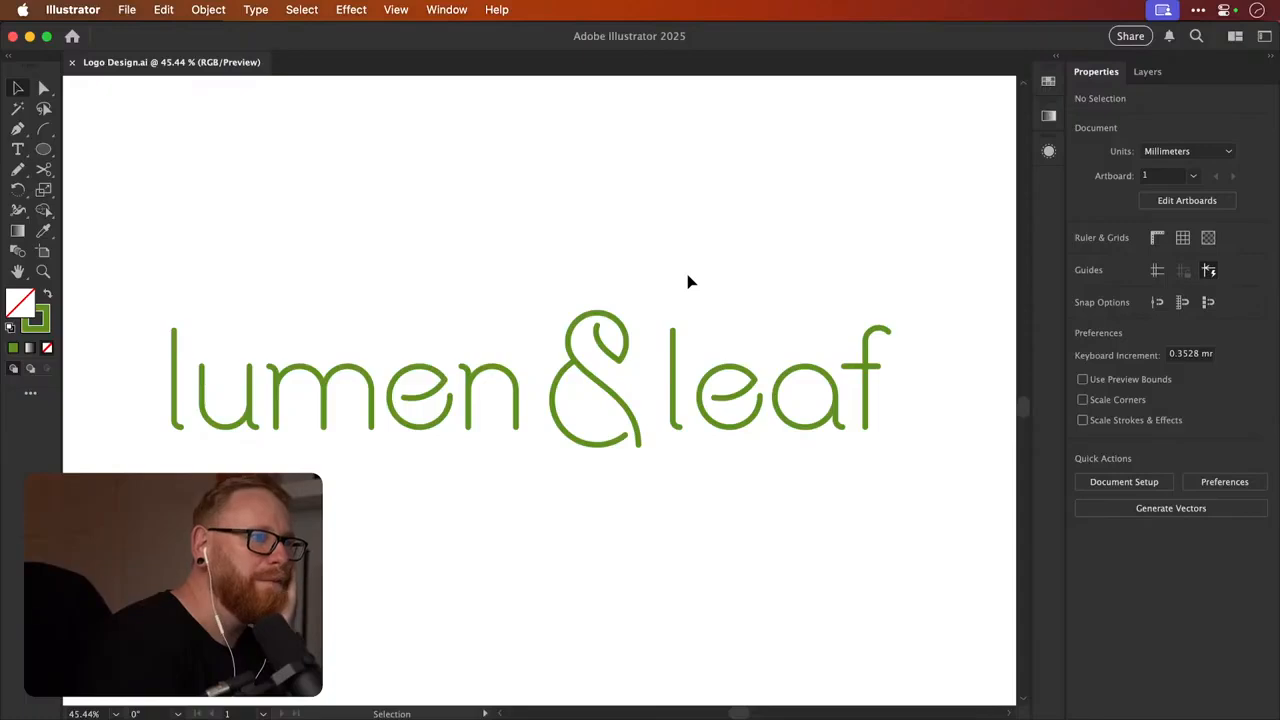
{"action": "key", "text": "super+minus"}
{"action": "key", "text": "super+minus"}
{"action": "key", "text": "super+minus"}
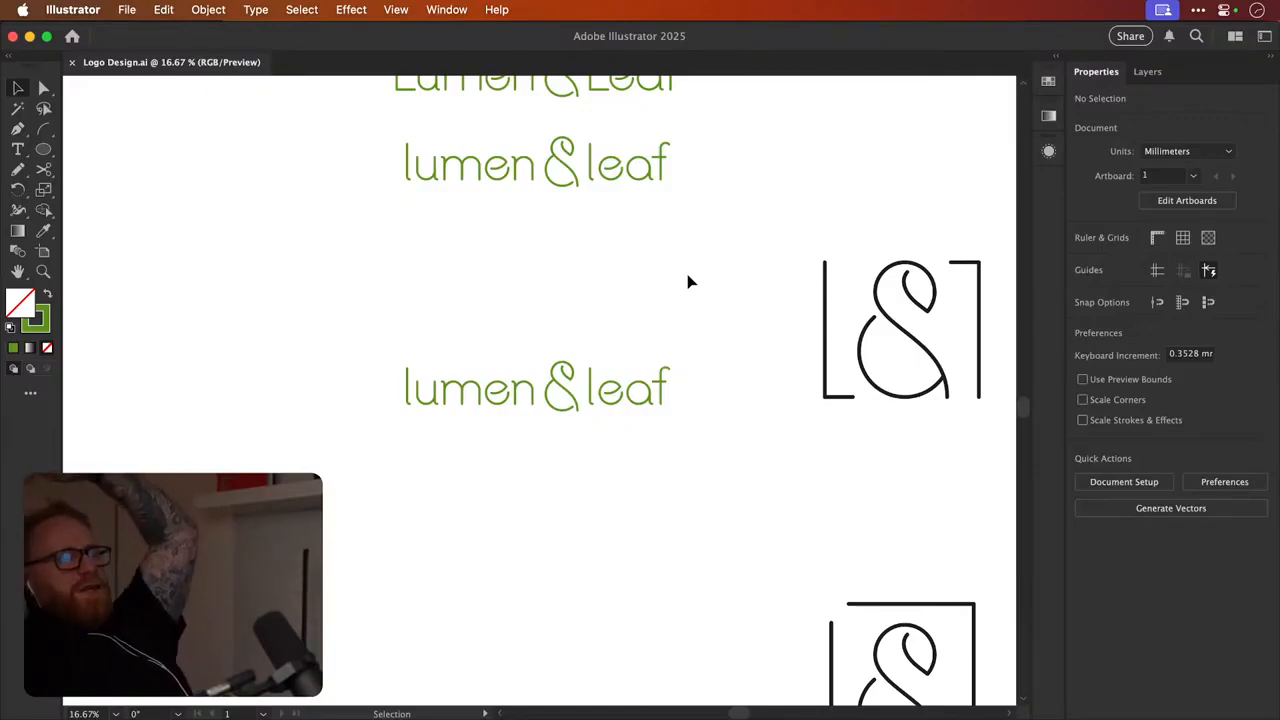
{"action": "key", "text": "z"}
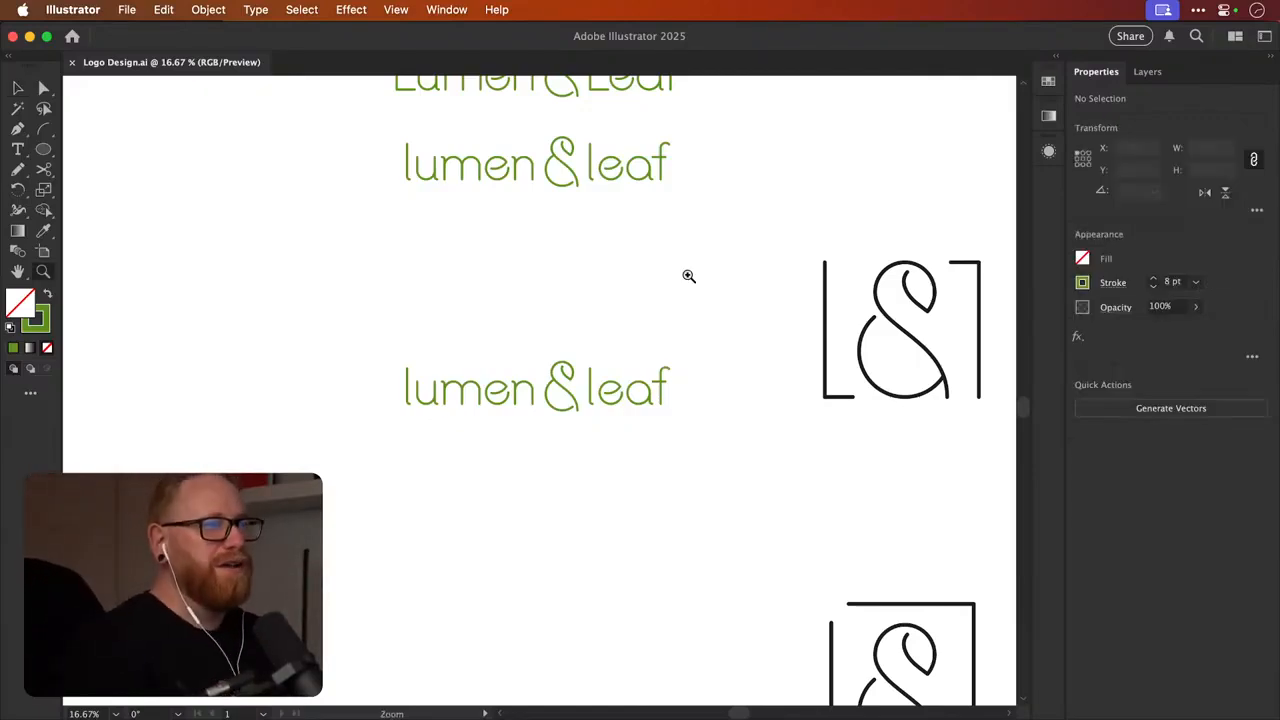
{"action": "left_click_drag", "start_coordinate": [396, 392], "coordinate": [537, 406]}
{"action": "key", "text": "space"}
{"action": "key", "text": "v"}
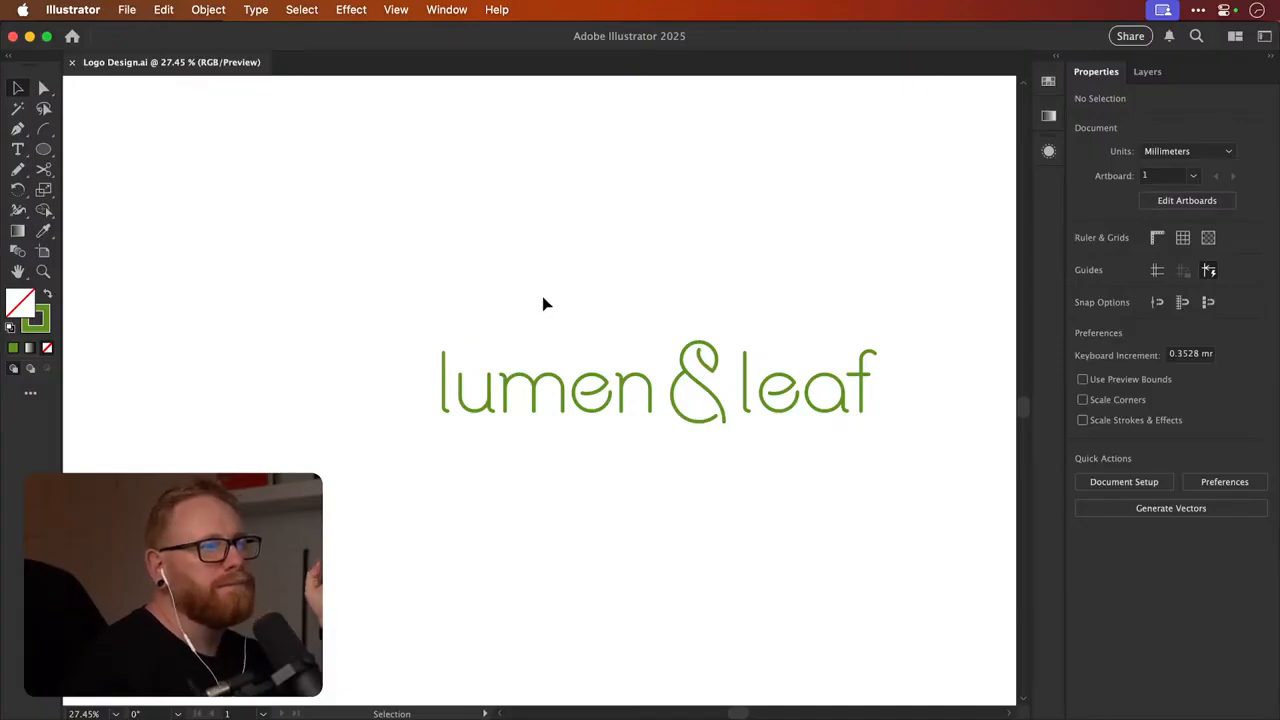
Duplicate the ampersand about 200 mm straight below the lowercase logo
{"action": "left_click", "coordinate": [706, 412]}
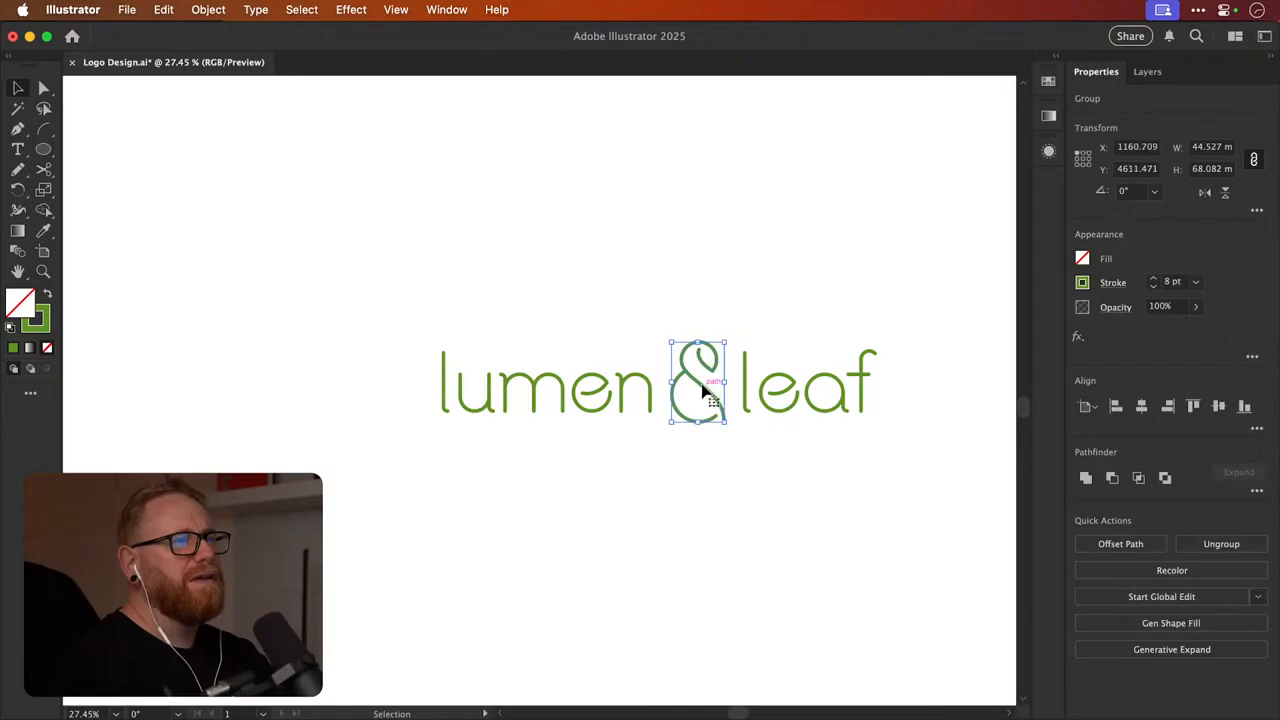
{"action": "left_click_drag", "start_coordinate": [706, 412], "coordinate": [744, 648]}
{"action": "left_click_drag", "start_coordinate": [756, 584], "coordinate": [549, 407]}
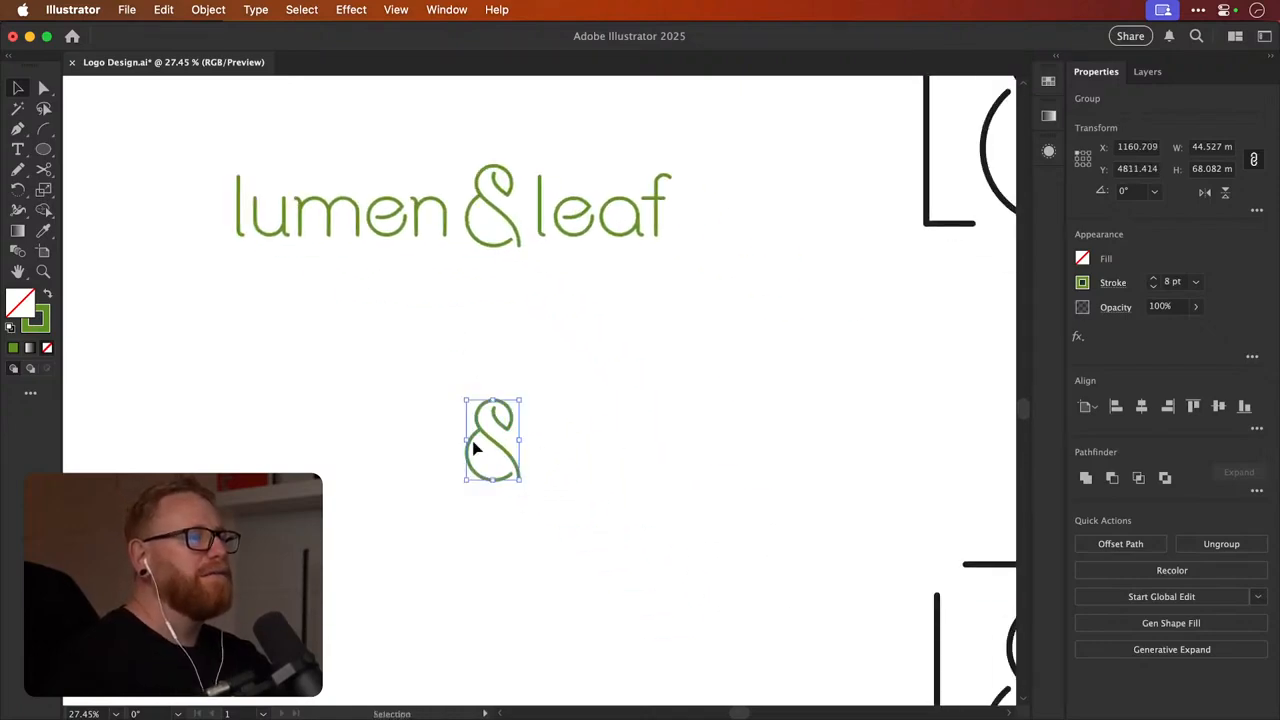
Draw a circle around the duplicated ampersand and scale it to about 97.8 mm in diameter
{"action": "key", "text": "l"}
{"action": "left_click_drag", "start_coordinate": [430, 365], "coordinate": [543, 486]}
{"action": "key", "text": "v"}
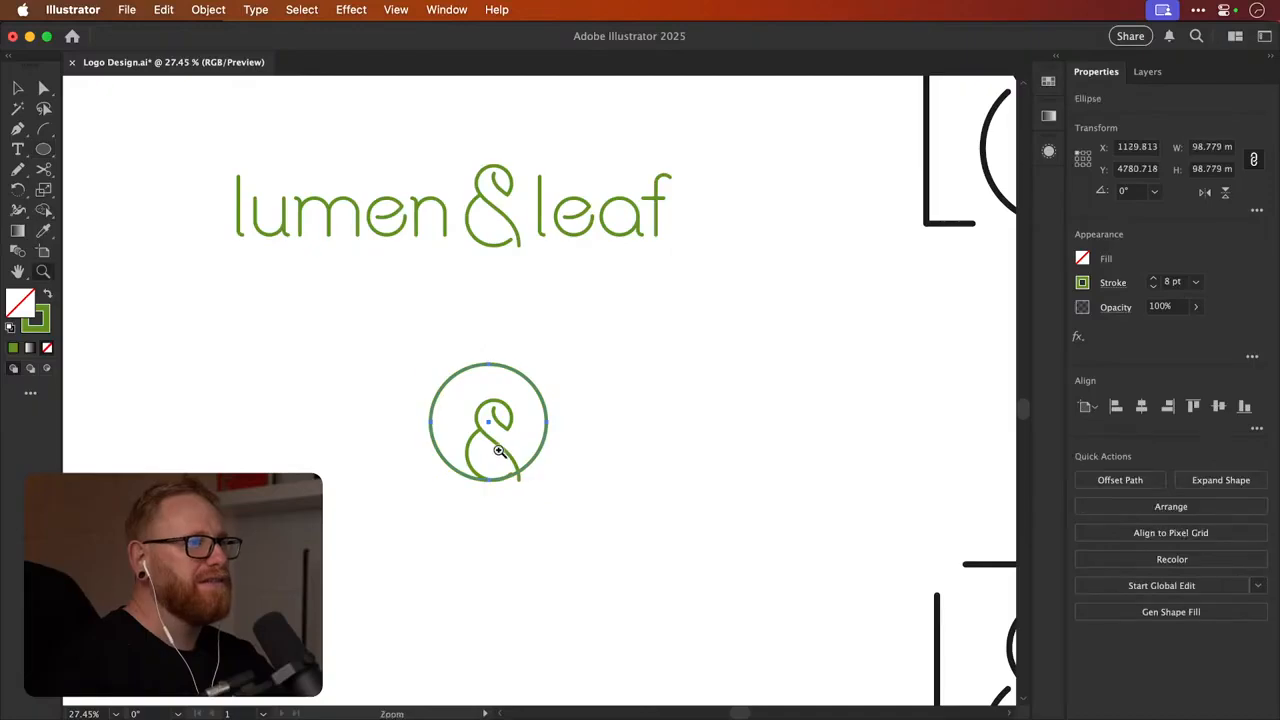
{"action": "scroll", "coordinate": [551, 413], "scroll_direction": "up", "scroll_amount": 2}
{"action": "left_click_drag", "start_coordinate": [551, 413], "coordinate": [600, 417]}
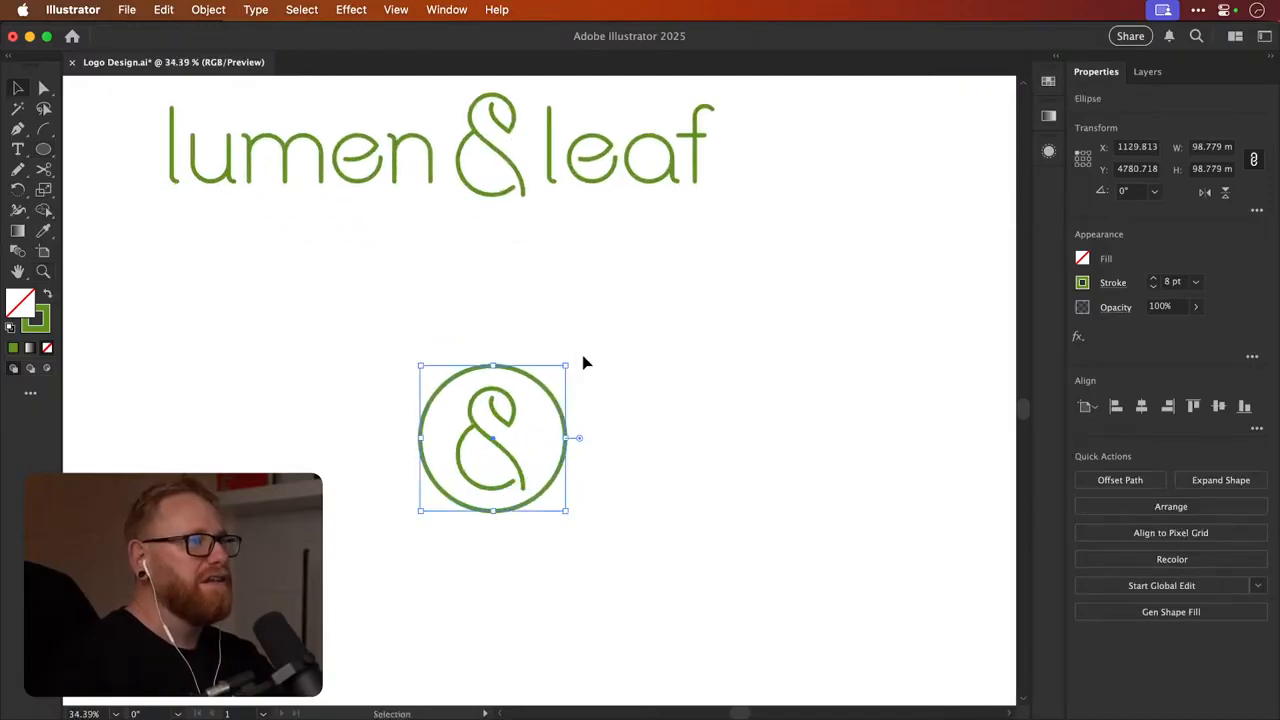
{"action": "key", "text": "s"}
{"action": "left_click_drag", "start_coordinate": [583, 363], "coordinate": [620, 315]}
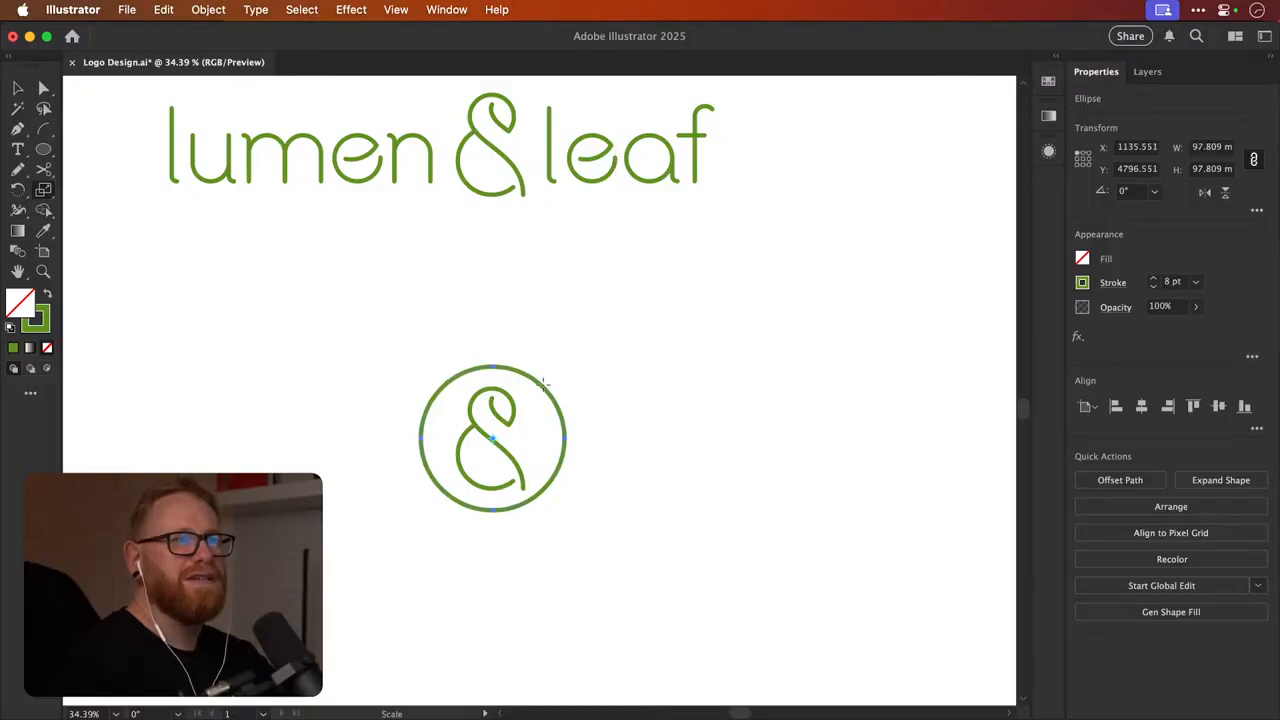
Align the circle and the ampersand inside it on their horizontal centres
{"action": "key", "text": "z"}
{"action": "left_click_drag", "start_coordinate": [494, 403], "coordinate": [574, 414]}
{"action": "key", "text": "v"}
{"action": "left_click", "coordinate": [519, 430], "text": "shift"}
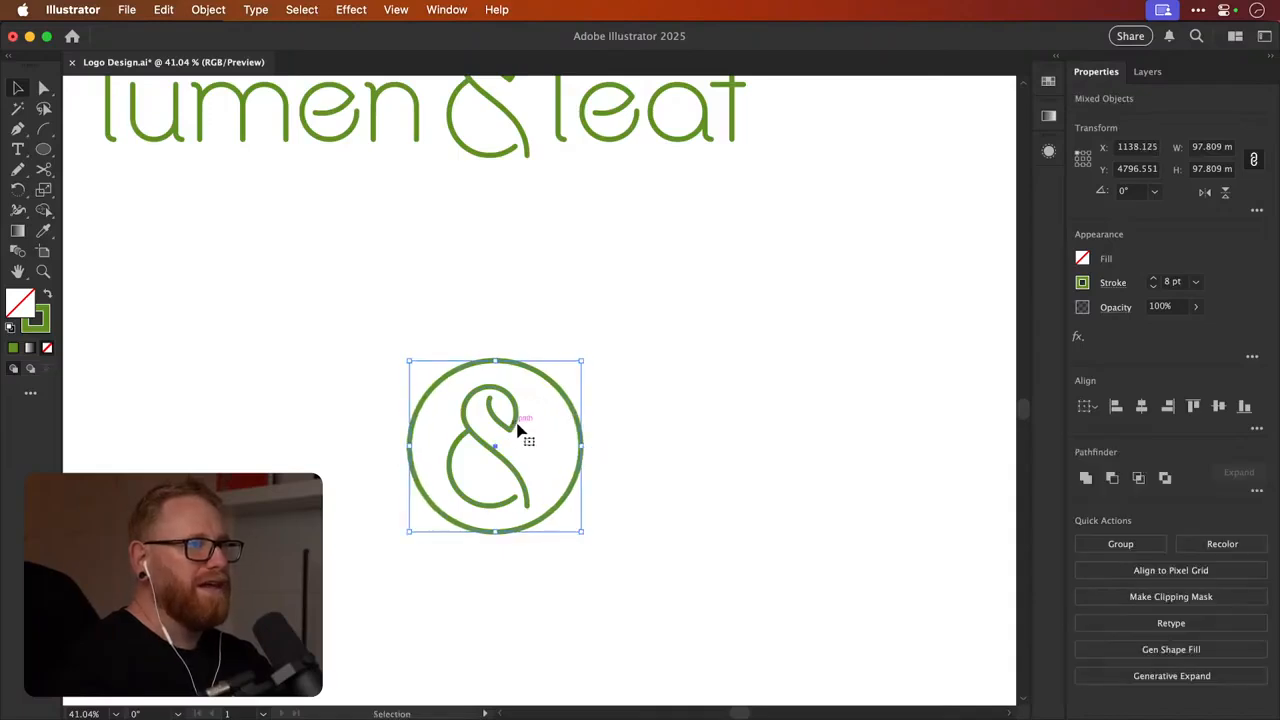
{"action": "left_click", "coordinate": [1141, 405]}
{"action": "left_click", "coordinate": [708, 425]}
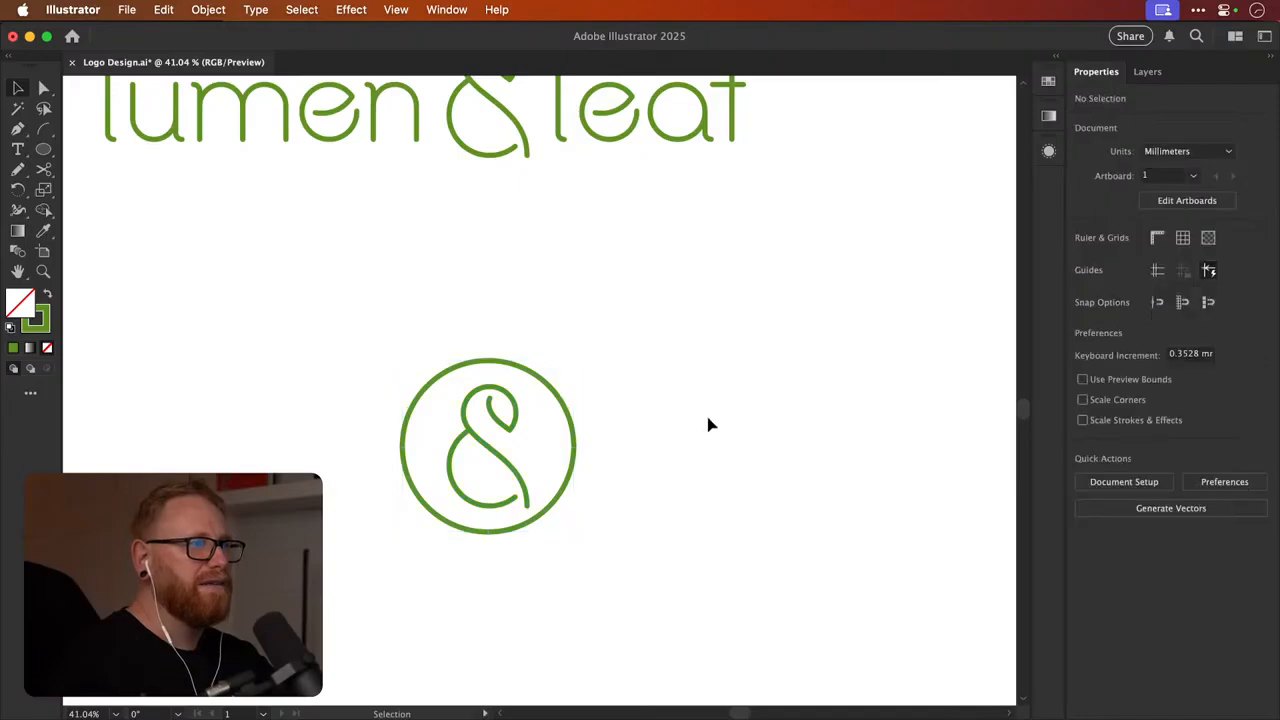
Examine the circled ampersand icon up close and at a reduced size beside the horizontal logos
{"action": "left_click_drag", "start_coordinate": [522, 462], "coordinate": [672, 489]}
{"action": "left_click_drag", "start_coordinate": [690, 534], "coordinate": [690, 537]}
{"action": "left_click", "coordinate": [775, 458]}
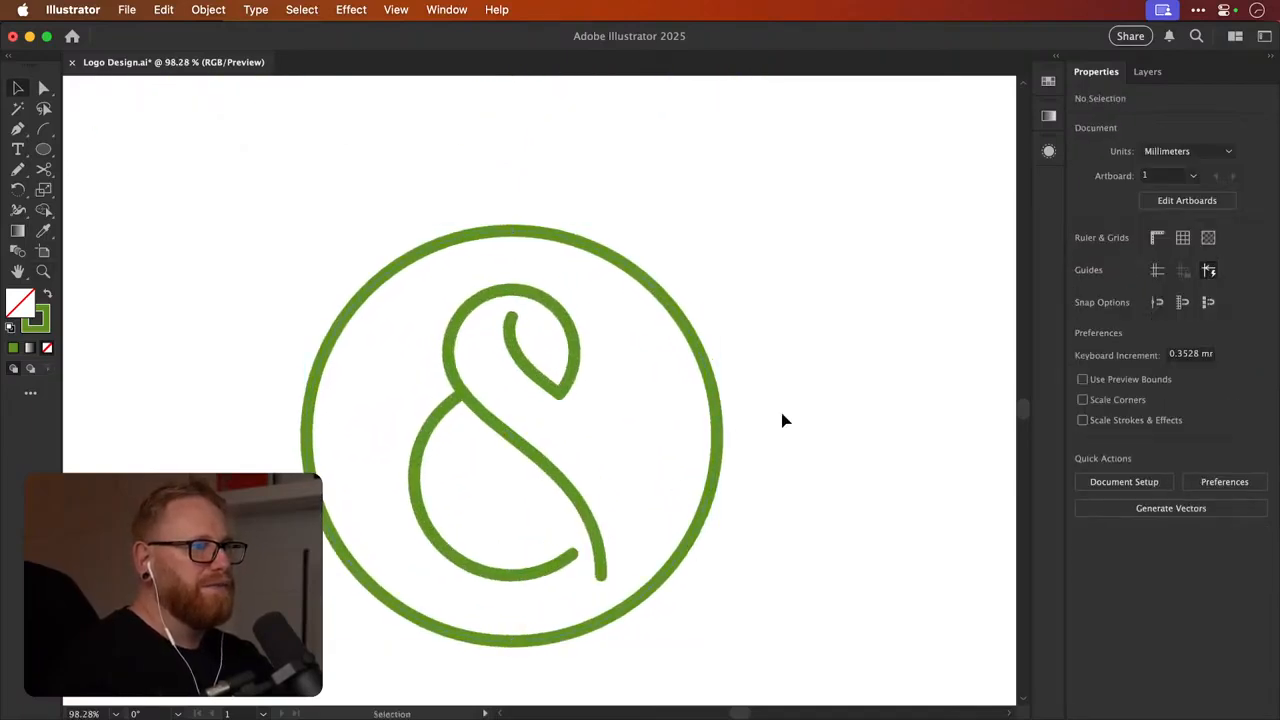
{"action": "key", "text": "a"}
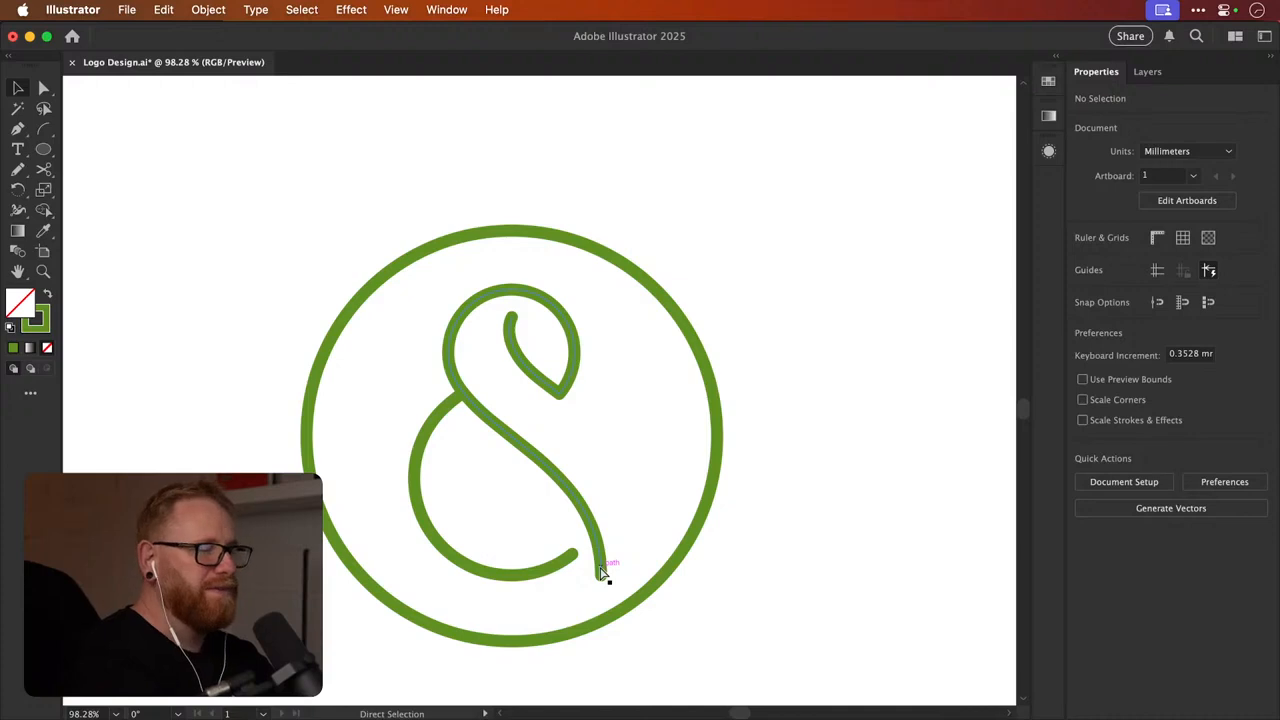
{"action": "key", "text": "super+minus"}
{"action": "key", "text": "super+minus"}
{"action": "key", "text": "super+minus"}
{"action": "key", "text": "super+minus"}
{"action": "key", "text": "super+minus"}
{"action": "key", "text": "super+minus"}
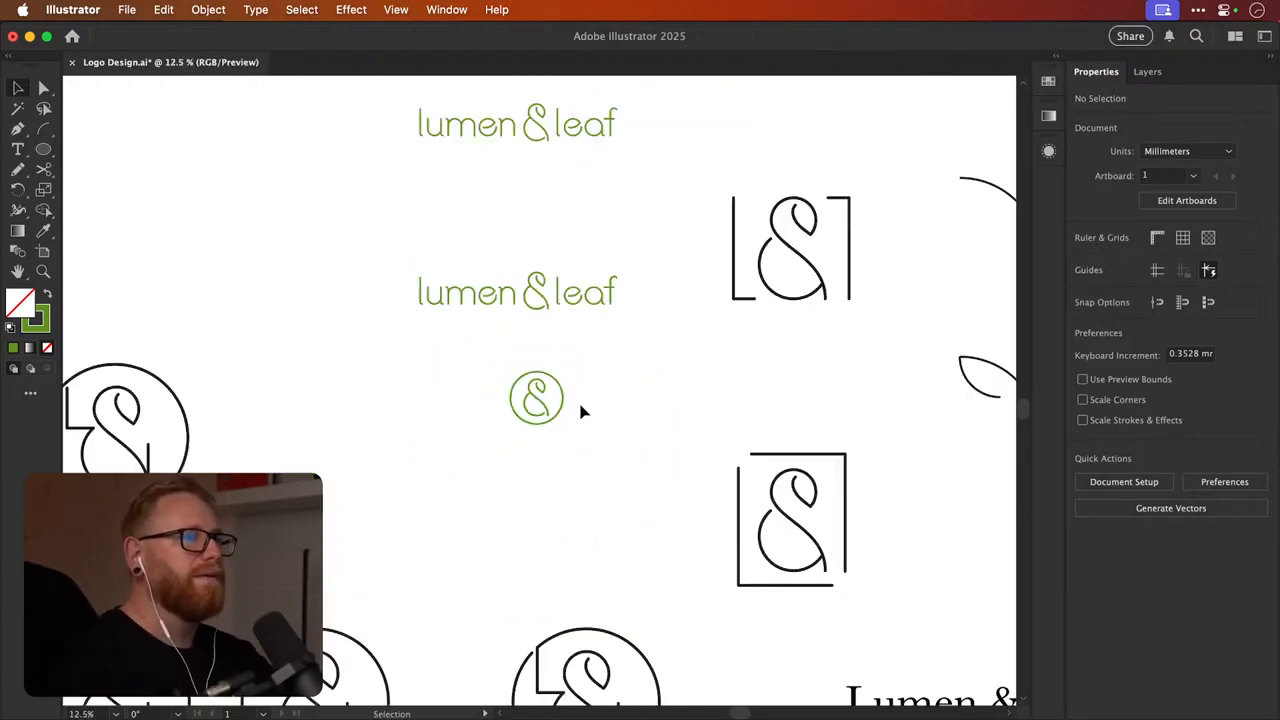
{"action": "left_click", "coordinate": [558, 416]}
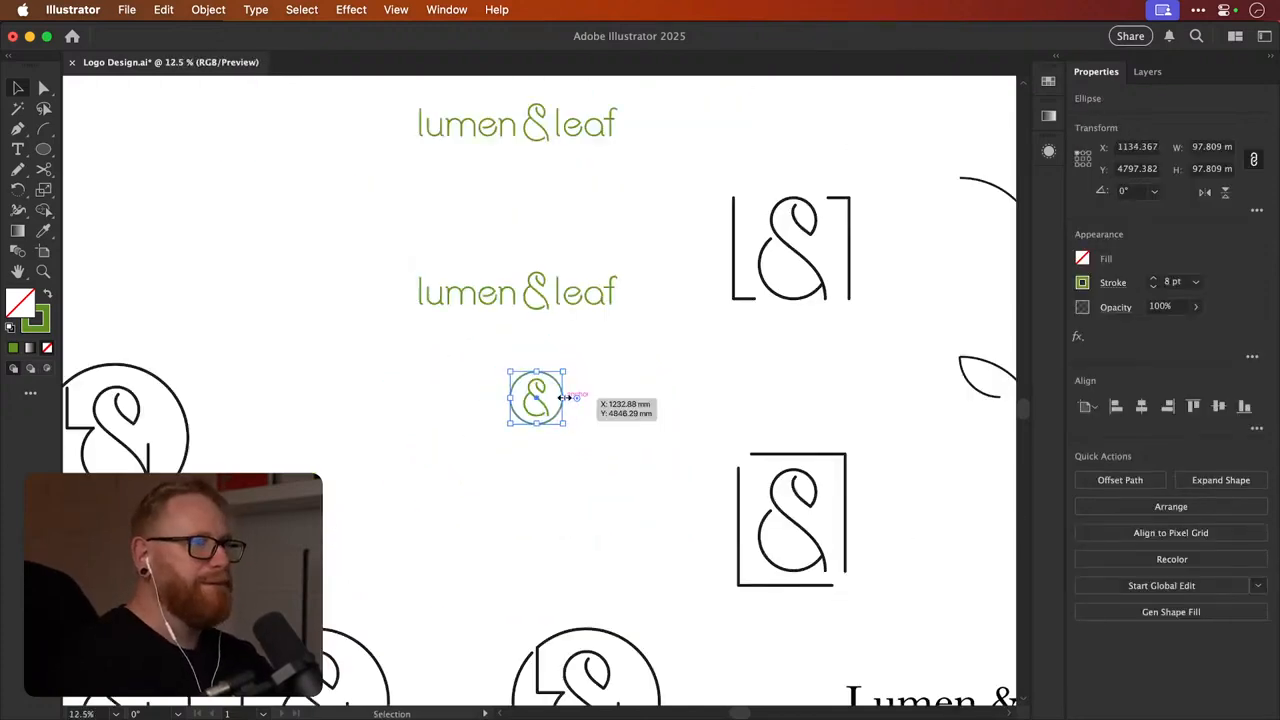
{"action": "left_click", "coordinate": [575, 401]}
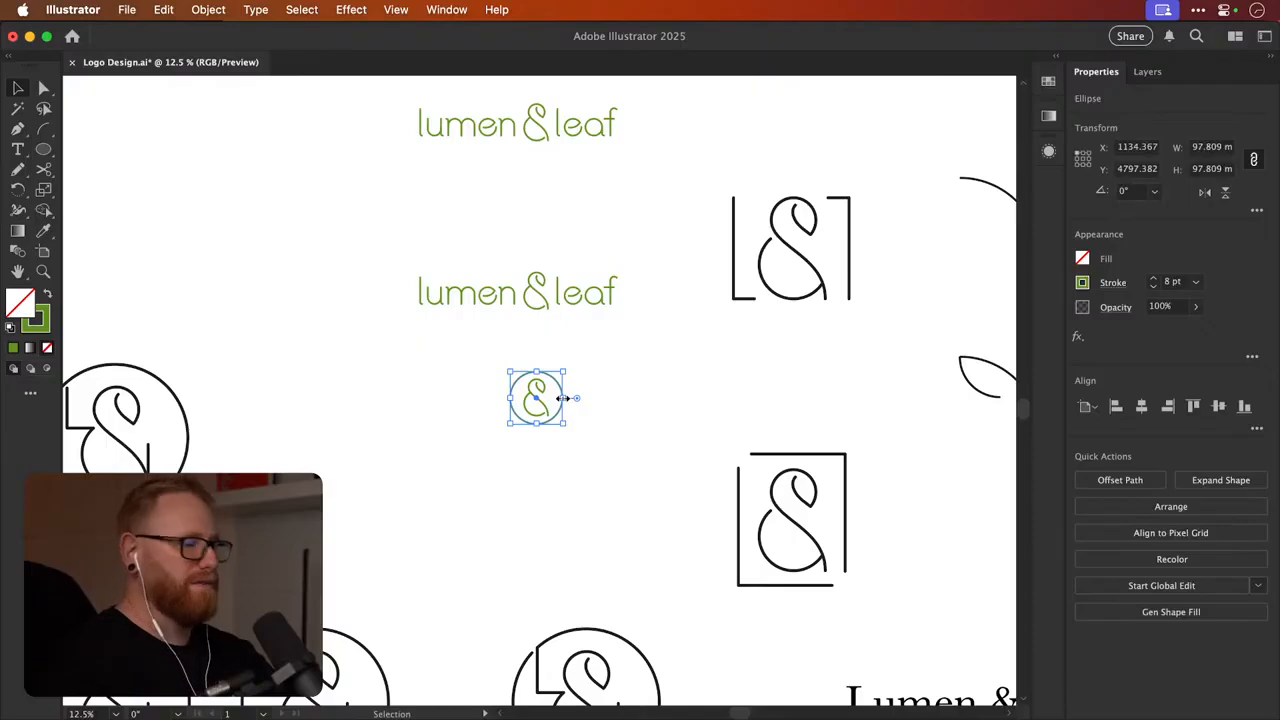
{"action": "left_click", "coordinate": [680, 396]}
{"action": "left_click_drag", "start_coordinate": [616, 402], "coordinate": [612, 438]}
{"action": "left_click_drag", "start_coordinate": [511, 399], "coordinate": [562, 436]}
{"action": "left_click", "coordinate": [615, 413]}
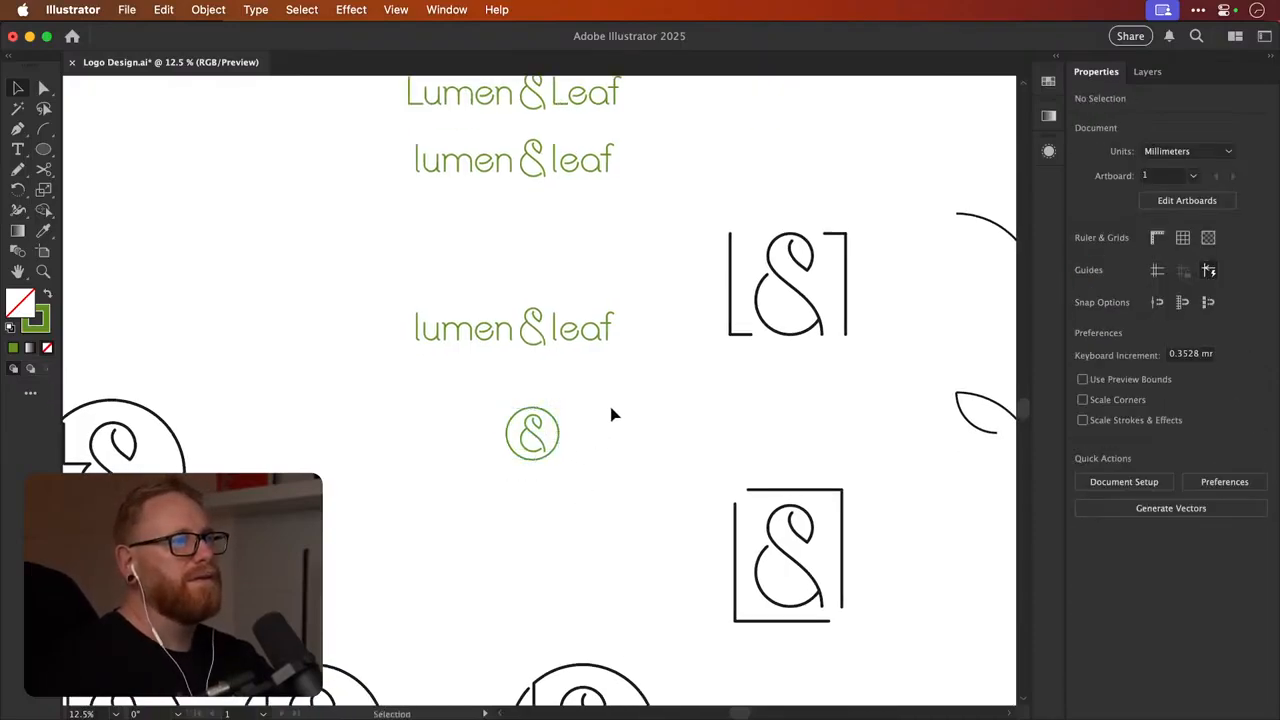
{"action": "scroll", "coordinate": [580, 410], "scroll_direction": "up", "scroll_amount": 2}
{"action": "scroll", "coordinate": [590, 428], "scroll_direction": "up", "scroll_amount": 3}
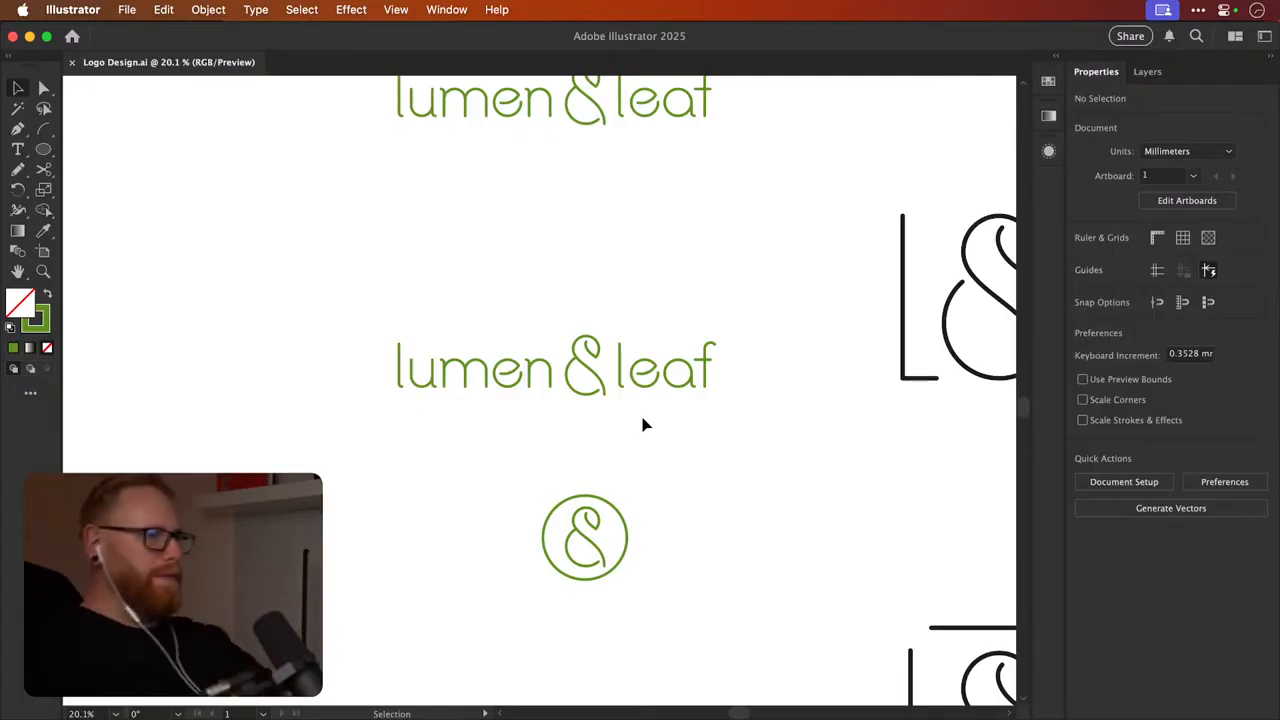
Duplicate the lowercase lumen & leaf logo into the empty area left of the column of horizontal logos
{"action": "key", "text": "space"}
{"action": "left_click_drag", "start_coordinate": [423, 403], "coordinate": [727, 364]}
{"action": "key", "text": "super+minus"}
{"action": "key", "text": "super+minus"}
{"action": "key", "text": "super+minus"}
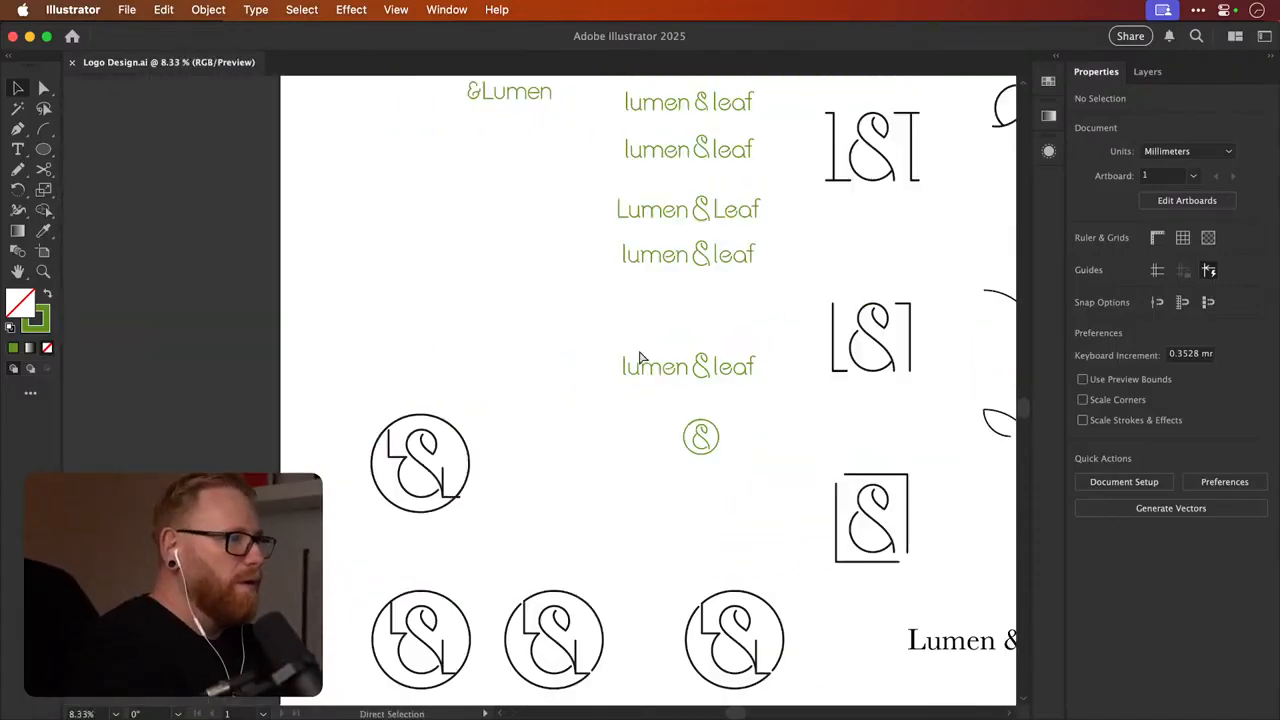
{"action": "key", "text": "space"}
{"action": "left_click_drag", "start_coordinate": [601, 438], "coordinate": [477, 541]}
{"action": "left_click_drag", "start_coordinate": [531, 437], "coordinate": [388, 397]}
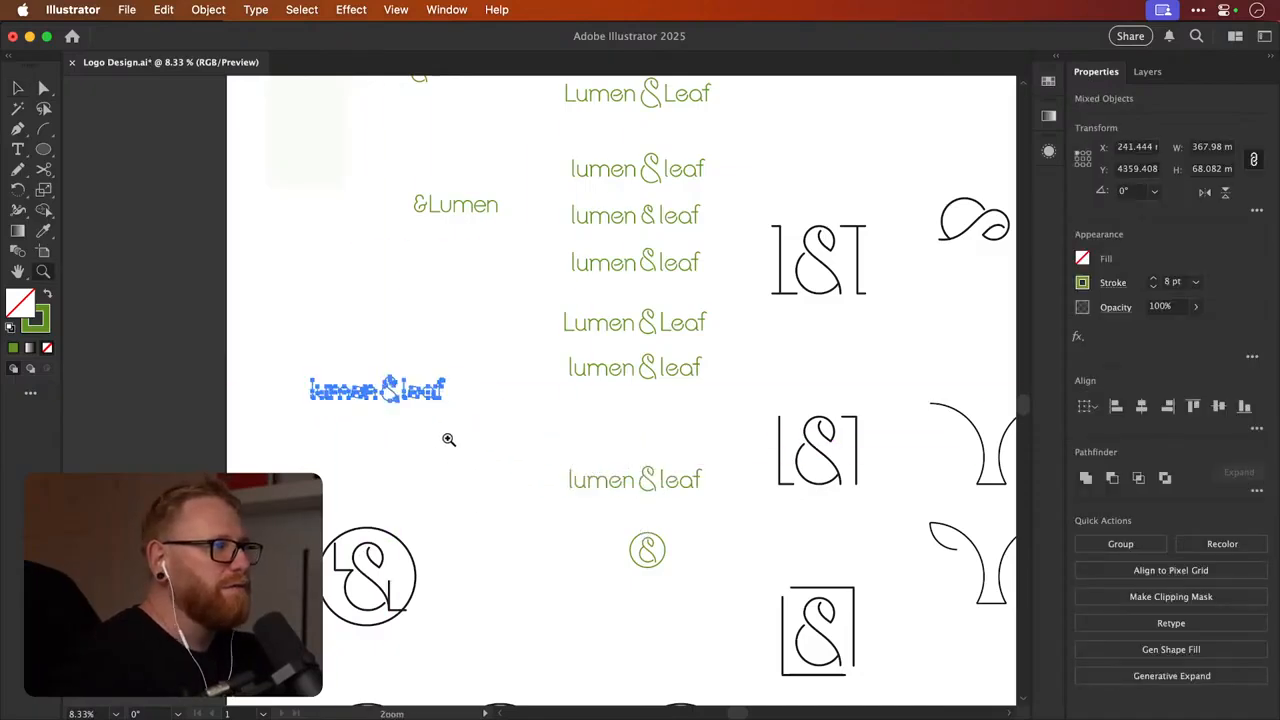
Stack "& leaf" on a second line beneath "lumen", with the ampersand's top meeting the m's middle stem
{"action": "scroll", "coordinate": [443, 437], "scroll_direction": "up", "scroll_amount": 5}
{"action": "left_click", "coordinate": [560, 376]}
{"action": "left_click_drag", "start_coordinate": [575, 374], "coordinate": [462, 421]}
{"action": "key", "text": "super+space"}
{"action": "left_click_drag", "start_coordinate": [344, 401], "coordinate": [594, 387]}
{"action": "left_click_drag", "start_coordinate": [487, 408], "coordinate": [484, 420]}
{"action": "left_click", "coordinate": [674, 240]}
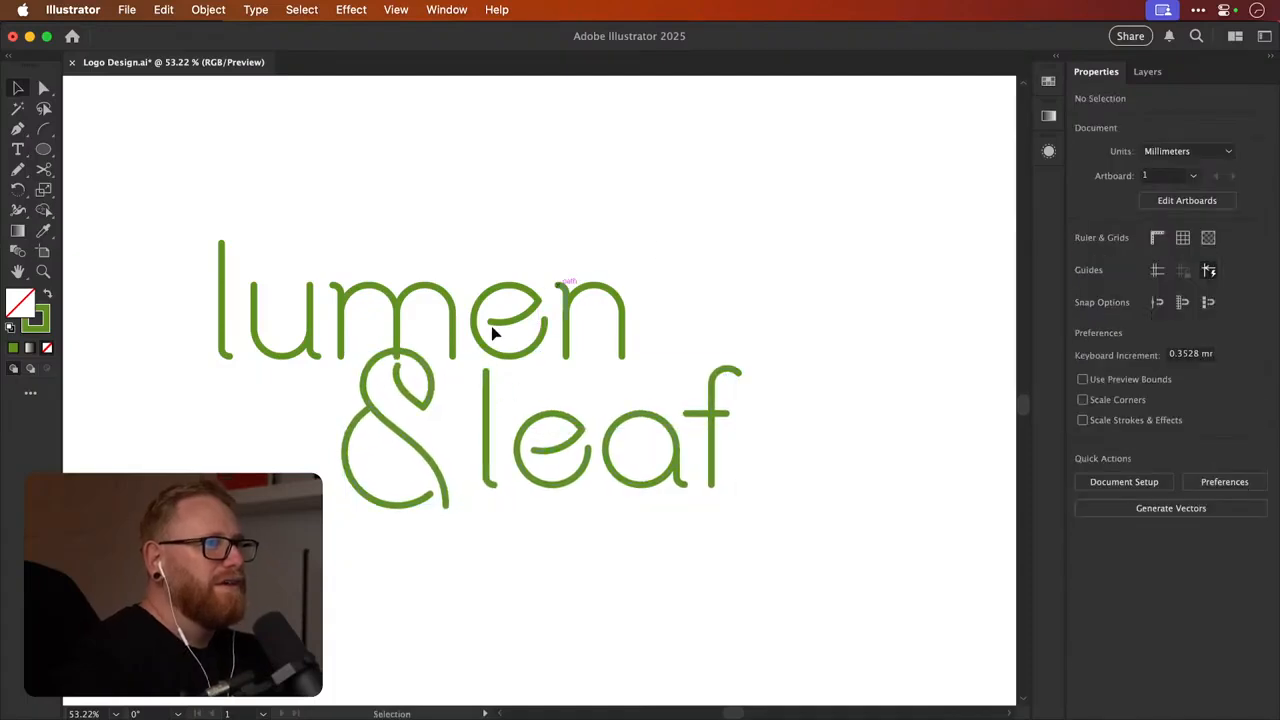
Delete the end section of the ampersand's inner leaf stroke below the m
{"action": "key", "text": "z"}
{"action": "left_click_drag", "start_coordinate": [376, 375], "coordinate": [610, 377]}
{"action": "key", "text": "a"}
{"action": "left_click", "coordinate": [426, 358]}
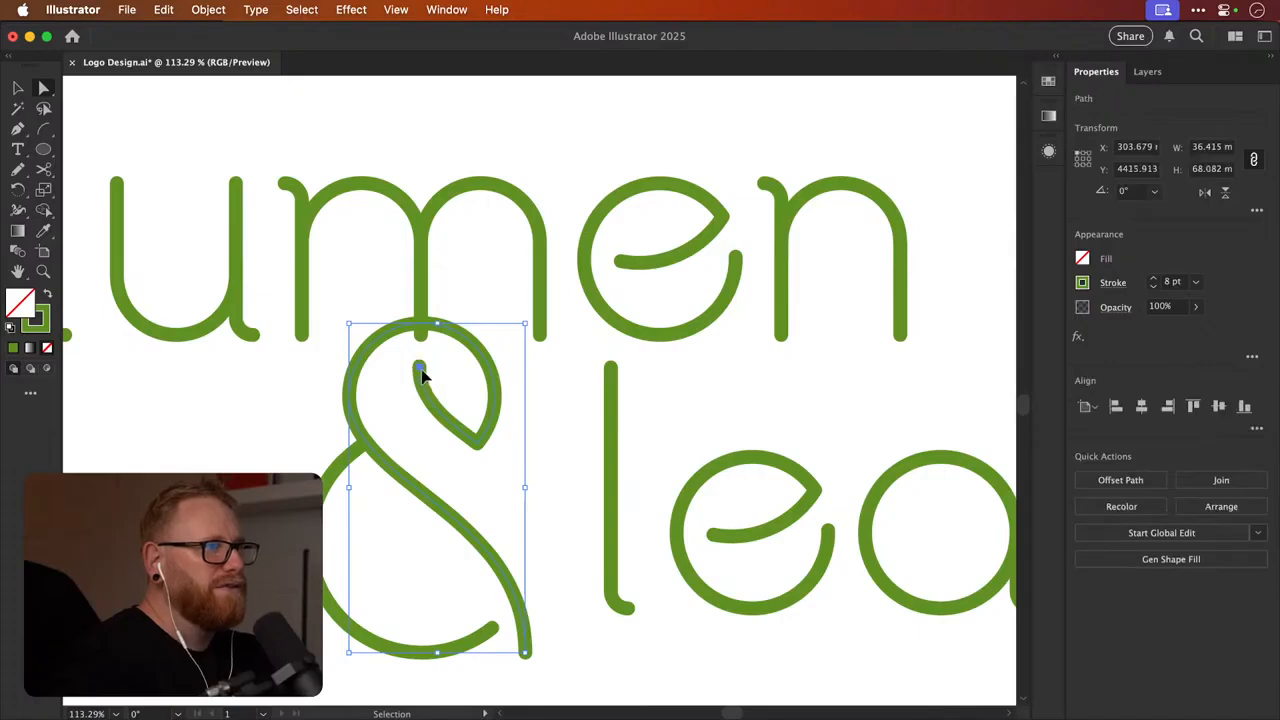
{"action": "key", "text": "Delete"}
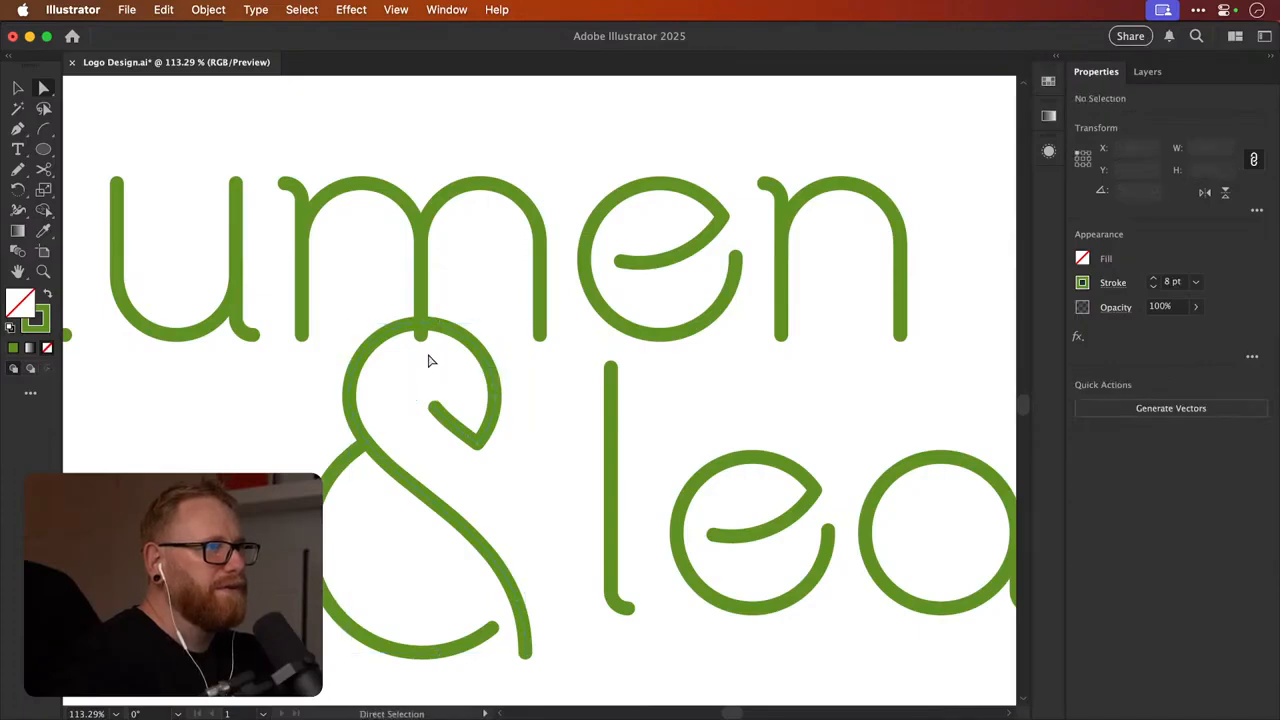
Try to connect the shortened inner leaf stroke to the m's middle stem with a Pen tool curve
{"action": "key", "text": "p"}
{"action": "left_click", "coordinate": [432, 406]}
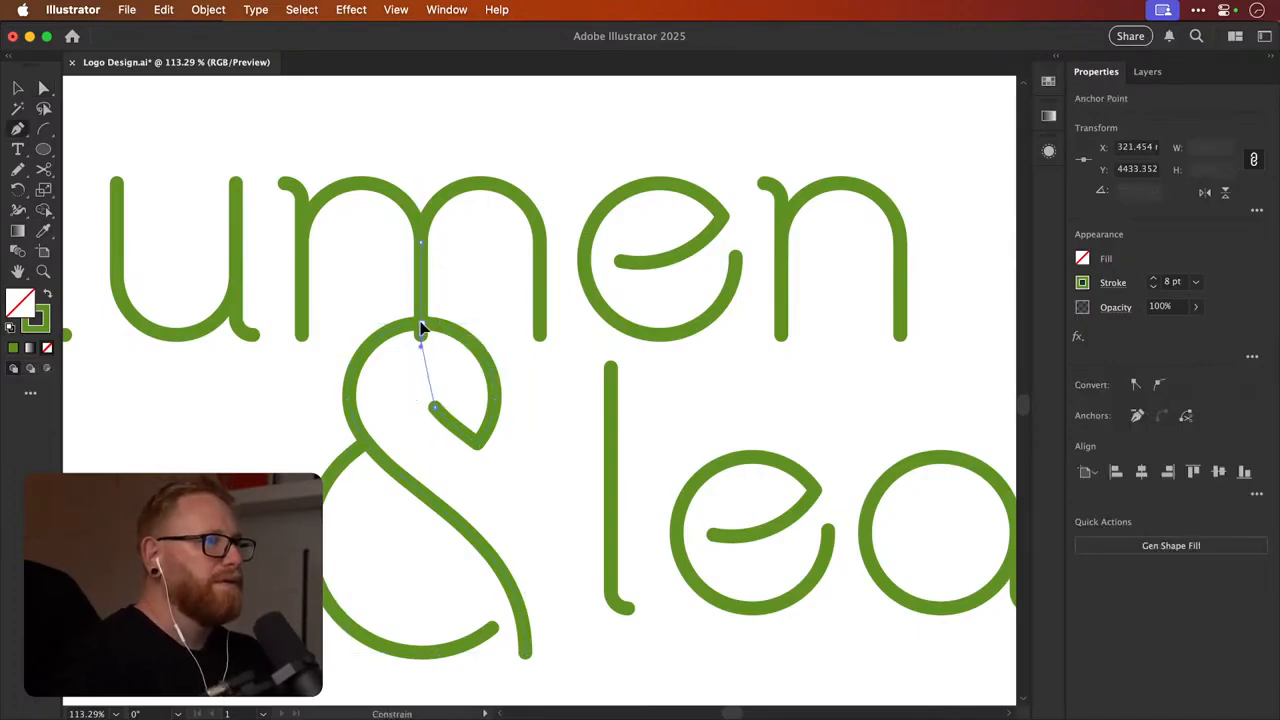
{"action": "left_click_drag", "start_coordinate": [421, 332], "coordinate": [421, 289]}
{"action": "left_click_drag", "start_coordinate": [480, 256], "coordinate": [482, 349]}
{"action": "key", "text": "a"}
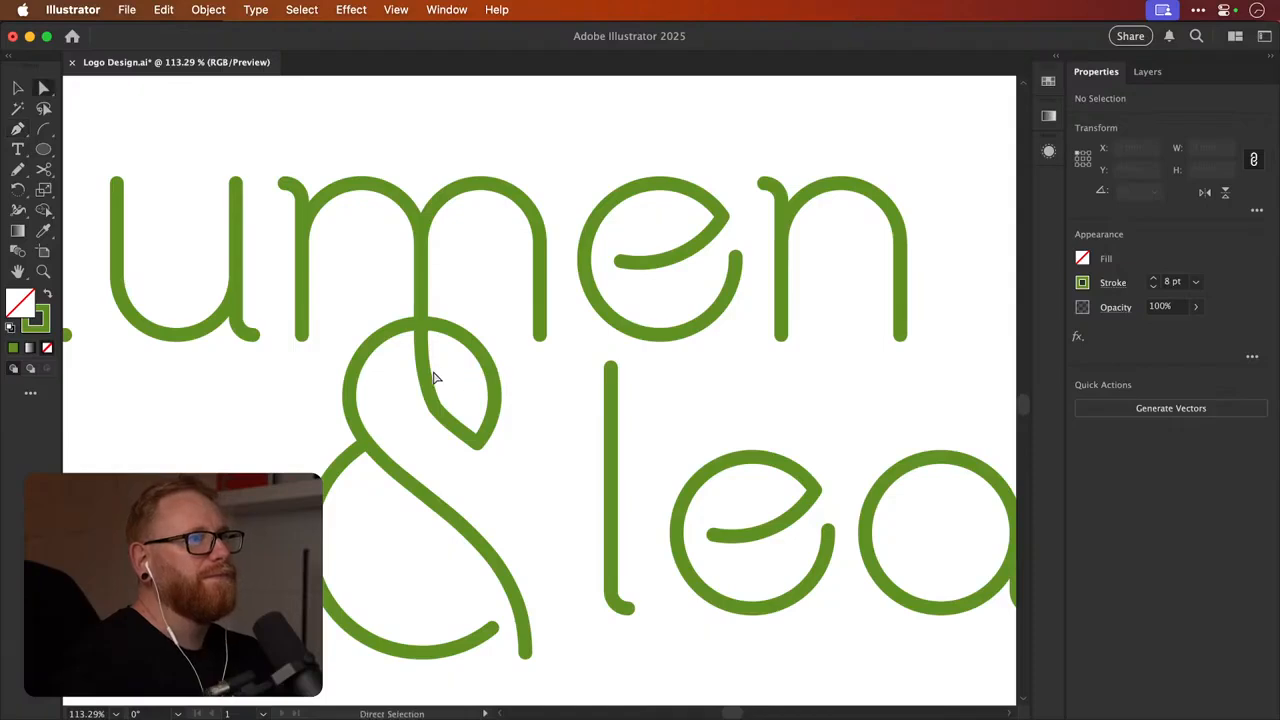
{"action": "left_click", "coordinate": [428, 379]}
{"action": "key", "text": "Delete"}
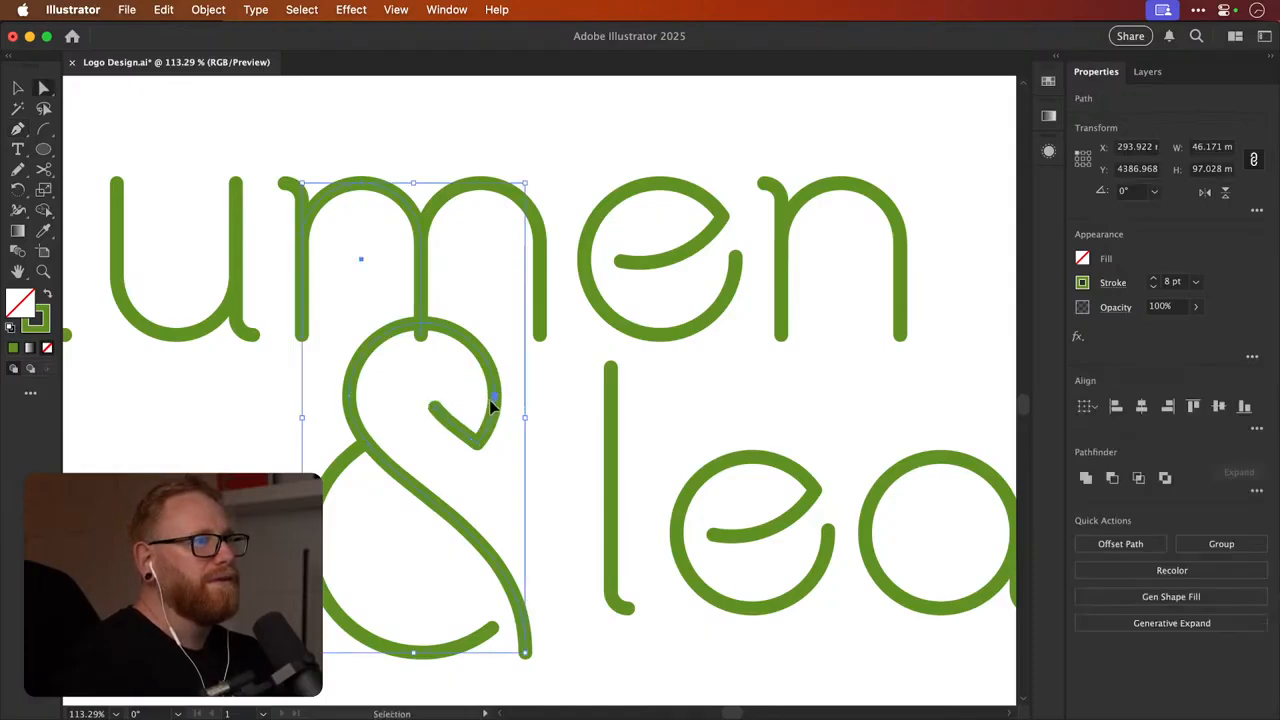
Delete the rest of the ampersand's inner leaf stroke back to the pointed tip of its upper loop
{"action": "left_click", "coordinate": [446, 433]}
{"action": "left_click_drag", "start_coordinate": [446, 433], "coordinate": [449, 435]}
{"action": "key", "text": "Delete"}
{"action": "left_click", "coordinate": [466, 430]}
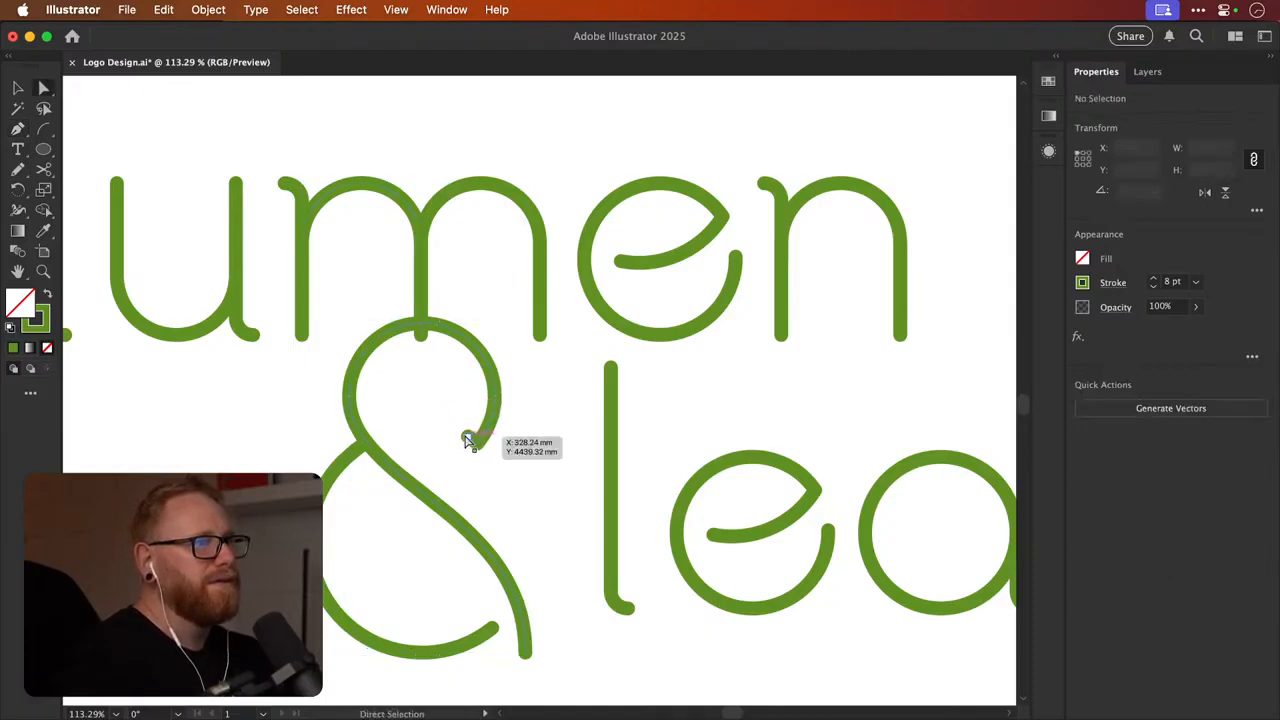
{"action": "left_click", "coordinate": [469, 437]}
{"action": "key", "text": "Delete"}
{"action": "left_click", "coordinate": [508, 396]}
Try one continuous Pen tool curve from the ampersand's leaf tip up into the m's middle stem
{"action": "key", "text": "p"}
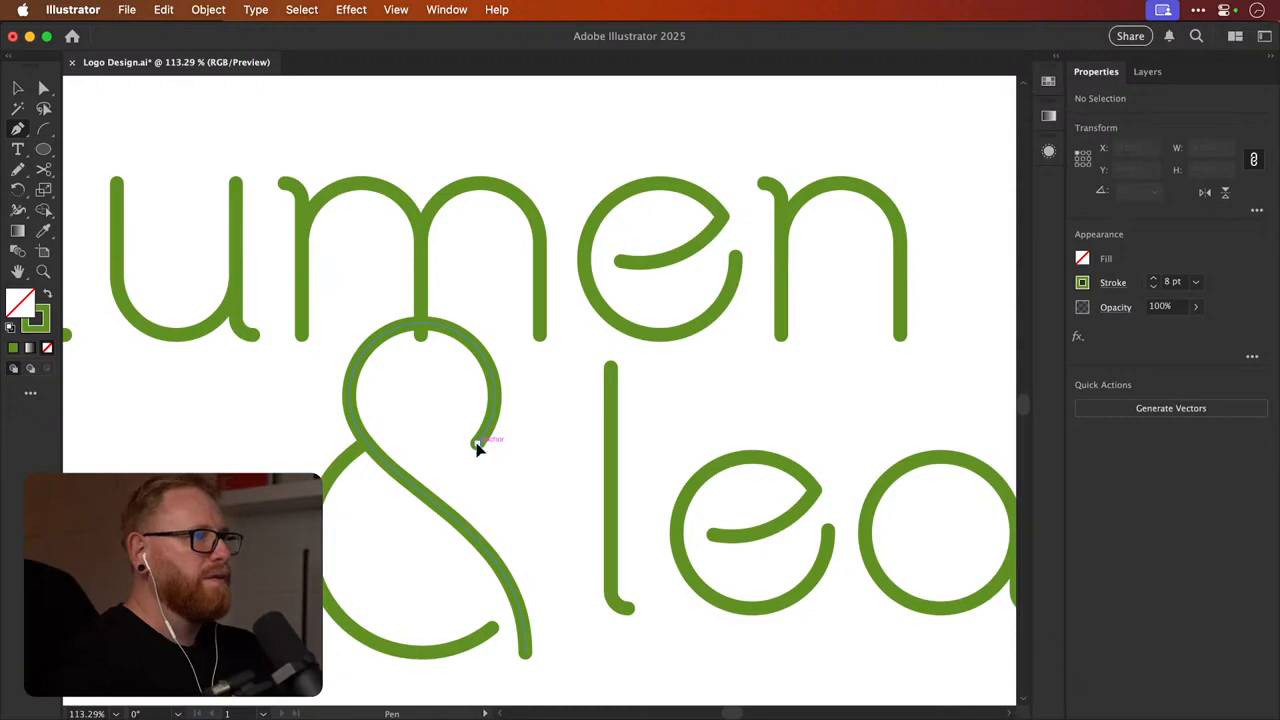
{"action": "left_click", "coordinate": [478, 443]}
{"action": "left_click_drag", "start_coordinate": [421, 335], "coordinate": [423, 271]}
{"action": "key", "text": "v"}
{"action": "left_click", "coordinate": [582, 358]}
{"action": "key", "text": "super+minus"}
{"action": "key", "text": "super+minus"}
{"action": "key", "text": "super+minus"}
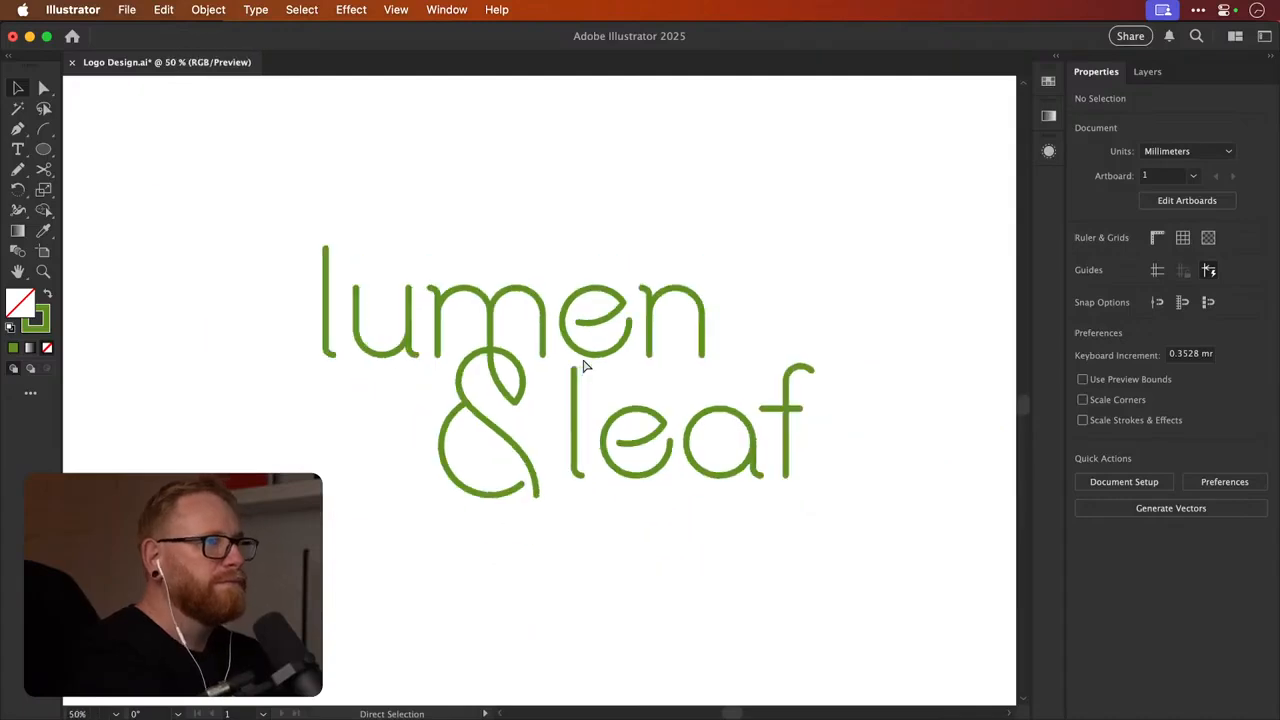
{"action": "key", "text": "super+minus"}
{"action": "key", "text": "super+minus"}
{"action": "key", "text": "super+plus"}
{"action": "key", "text": "super+plus"}
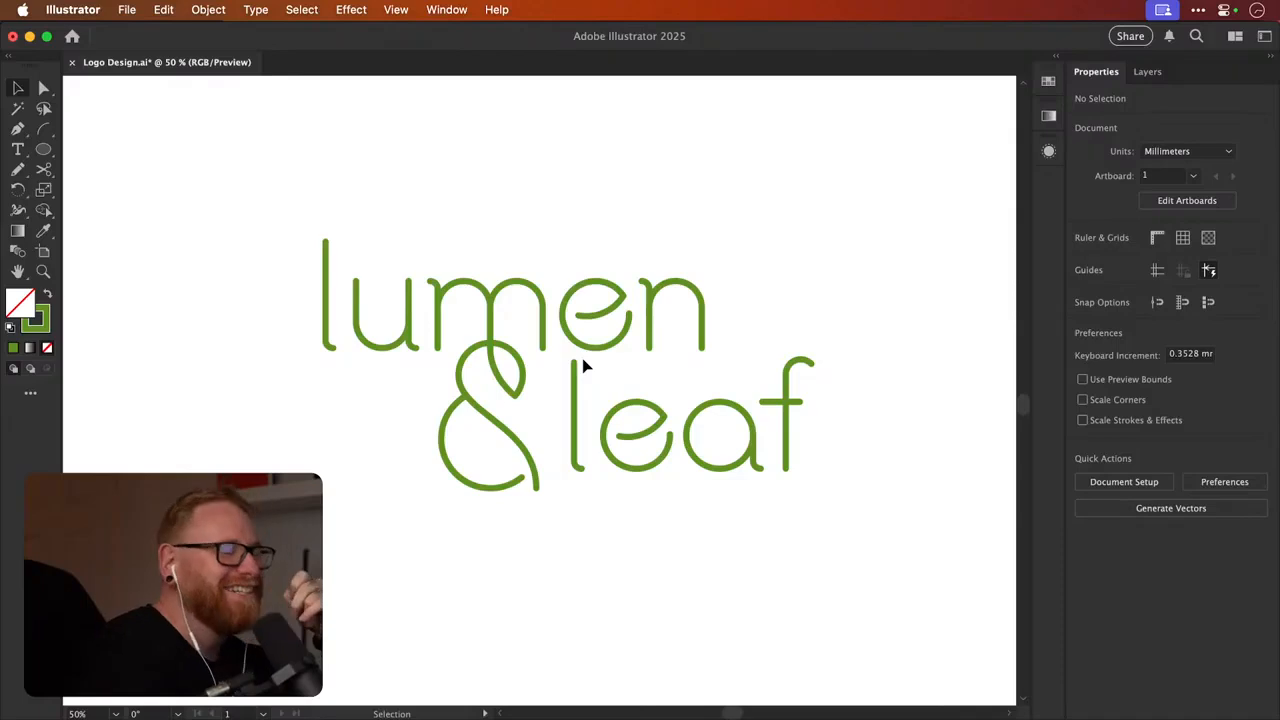
{"action": "key", "text": "z"}
{"action": "left_click_drag", "start_coordinate": [500, 371], "coordinate": [553, 377]}
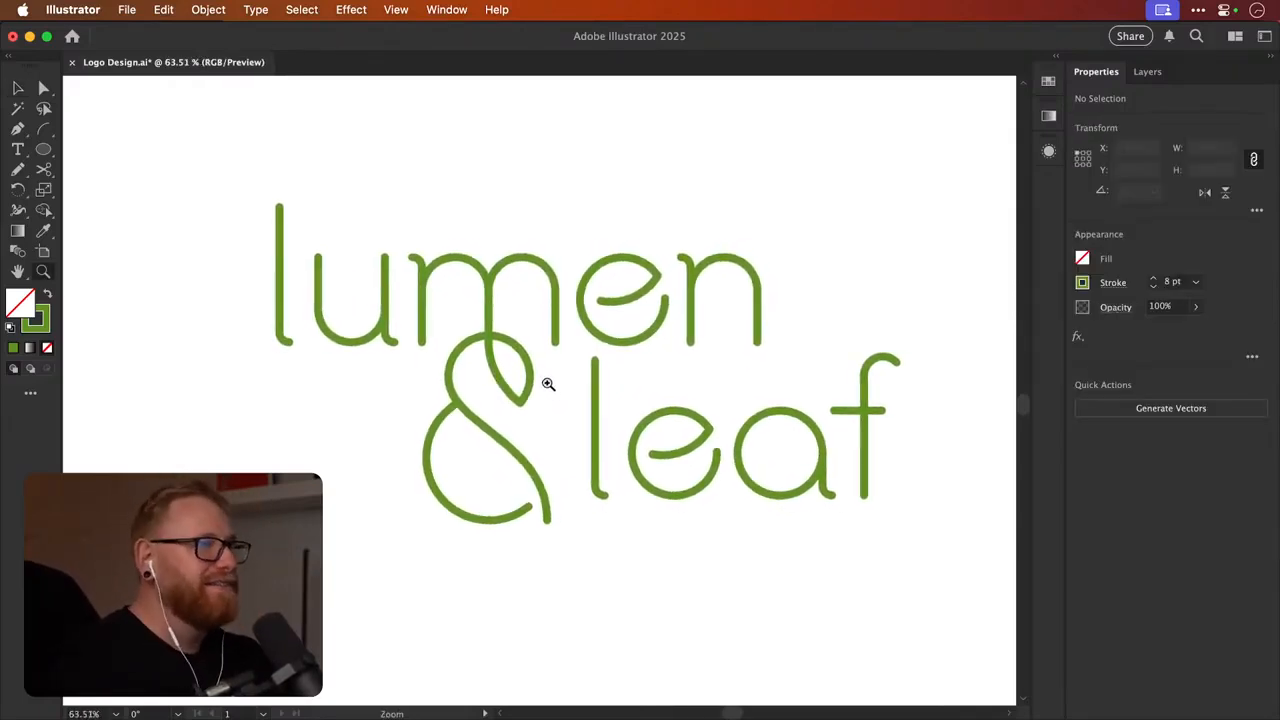
{"action": "key", "text": "super+z"}
Shorten both overlapping middle strokes of the m so they end just above the ampersand
{"action": "key", "text": "a"}
{"action": "left_click", "coordinate": [499, 321]}
{"action": "left_click", "coordinate": [490, 338]}
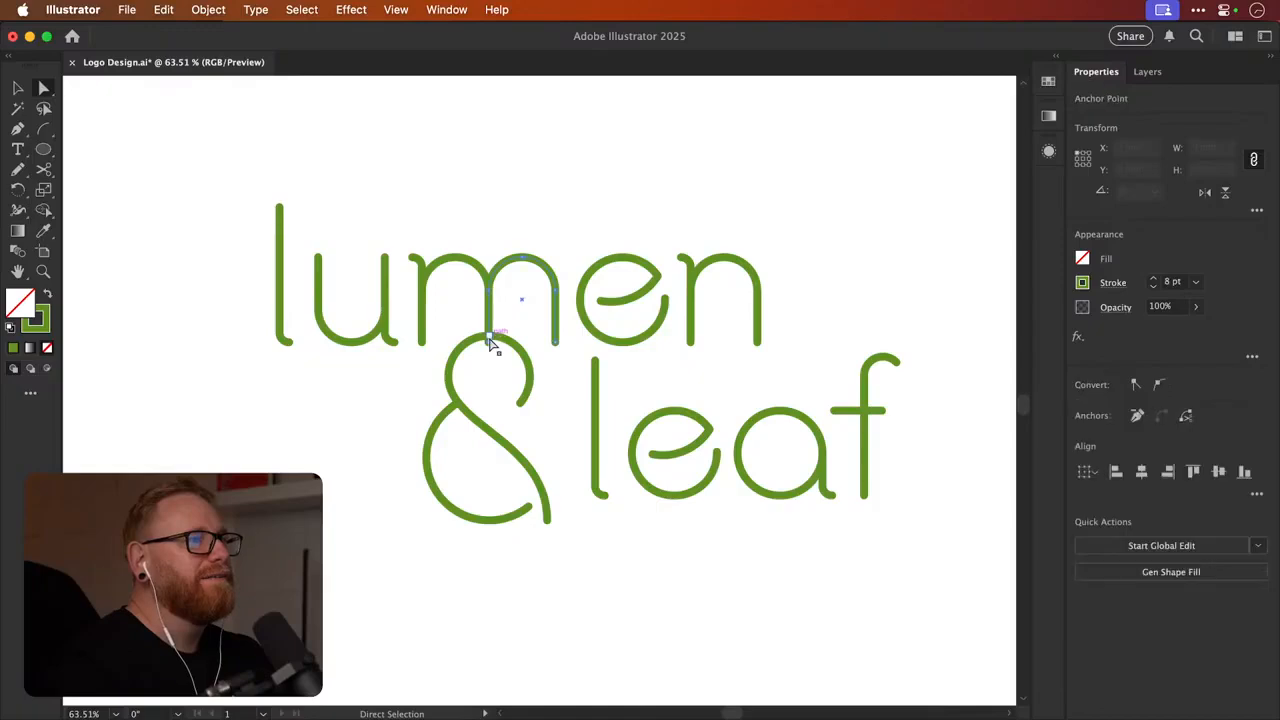
{"action": "left_click_drag", "start_coordinate": [490, 339], "coordinate": [491, 315]}
{"action": "key", "text": "v"}
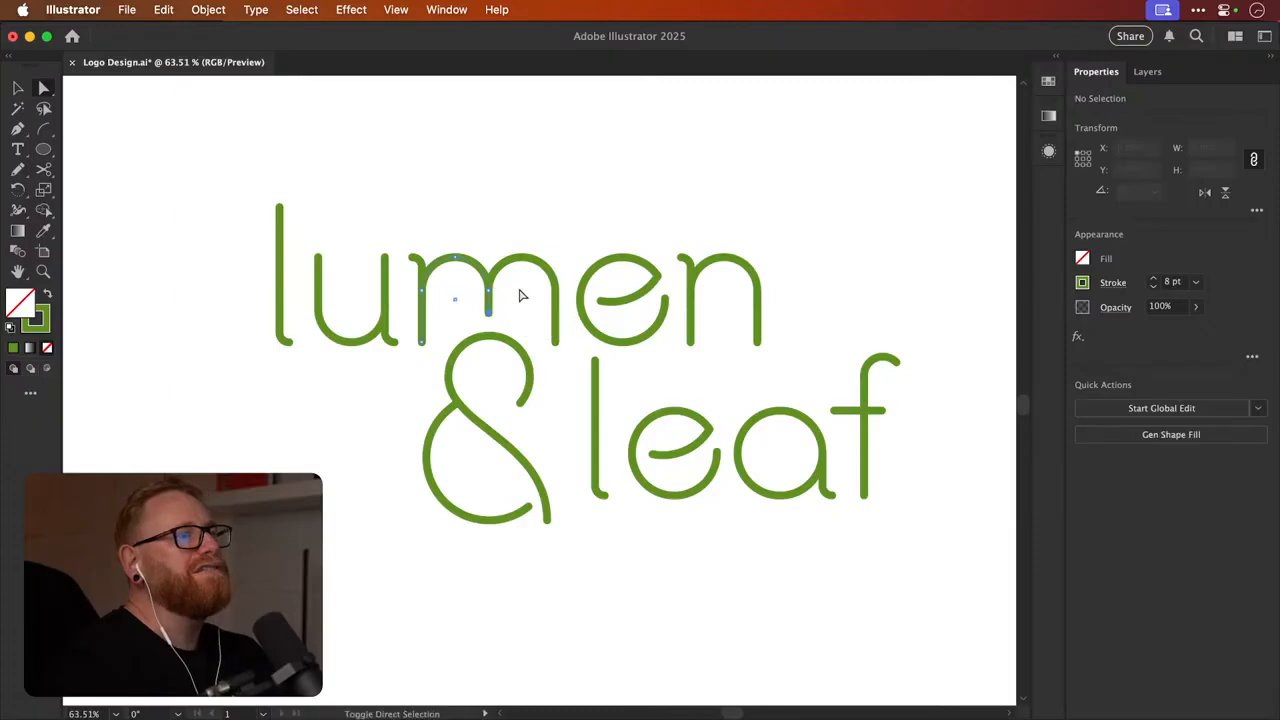
{"action": "key", "text": "v"}
{"action": "left_click", "coordinate": [556, 193]}
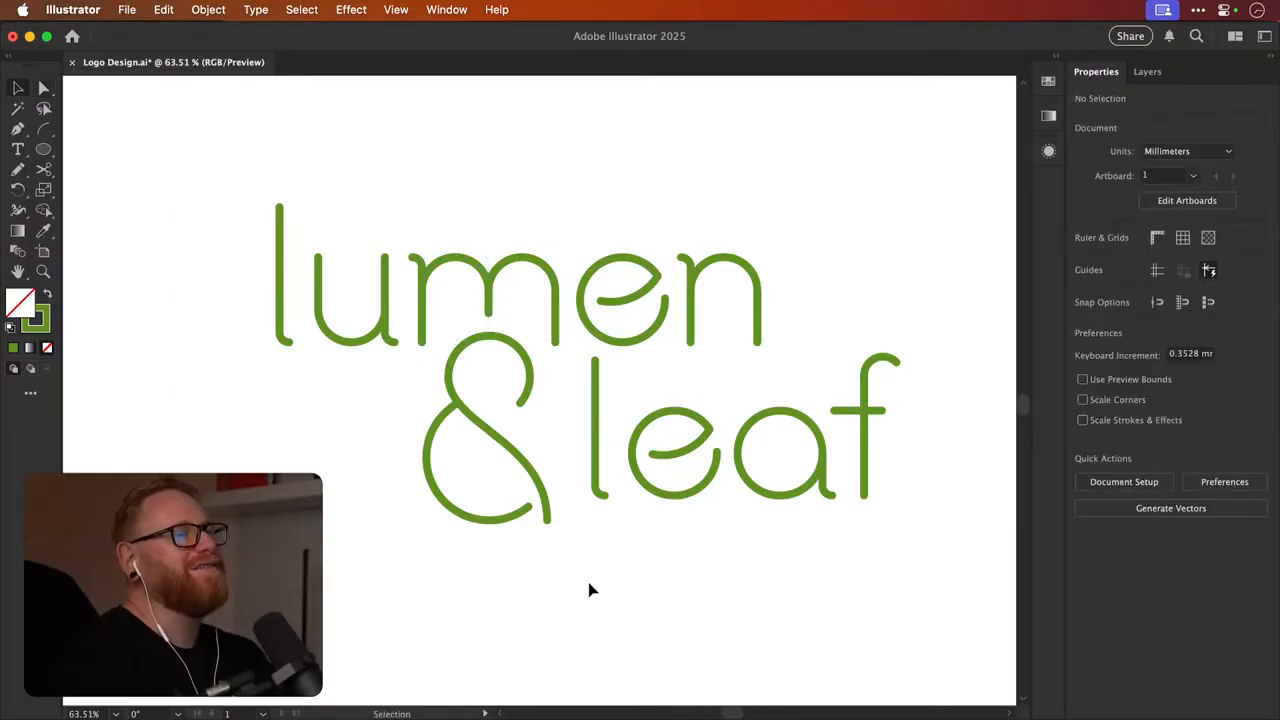
Move the word "leaf" about 7.4 mm closer to the ampersand
{"action": "left_click_drag", "start_coordinate": [589, 584], "coordinate": [893, 366]}
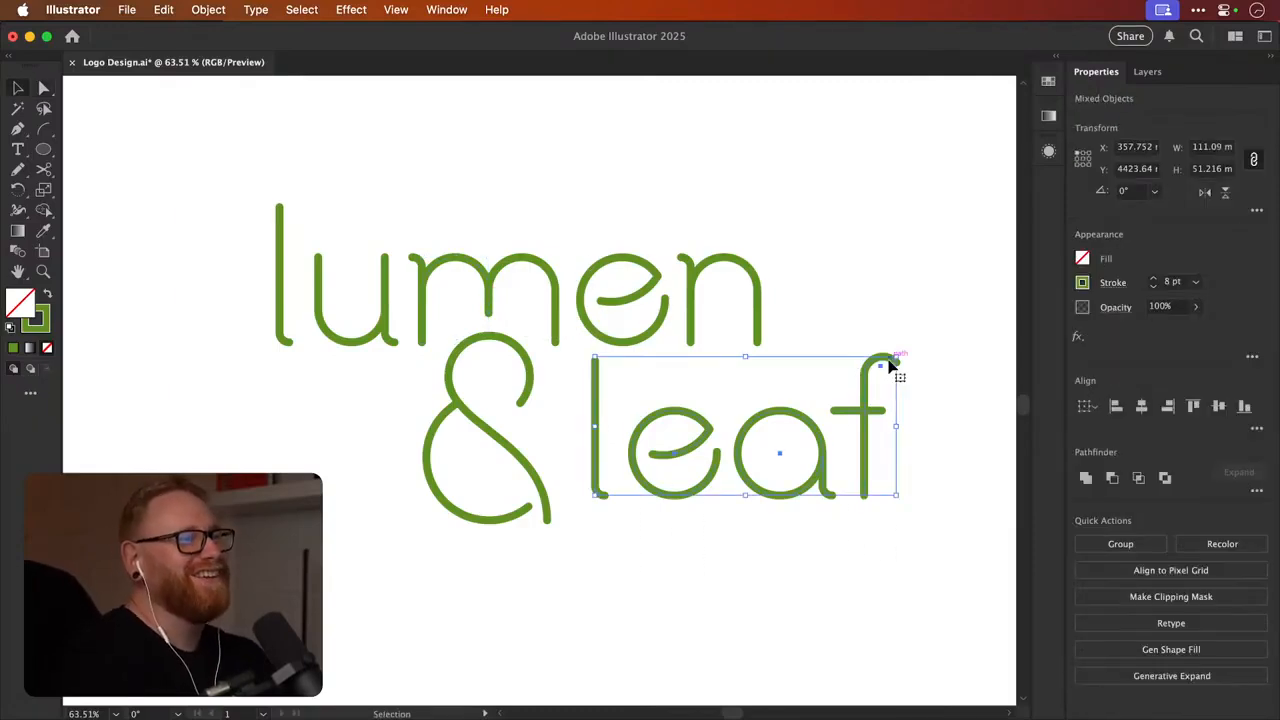
{"action": "key", "text": "shift+Left"}
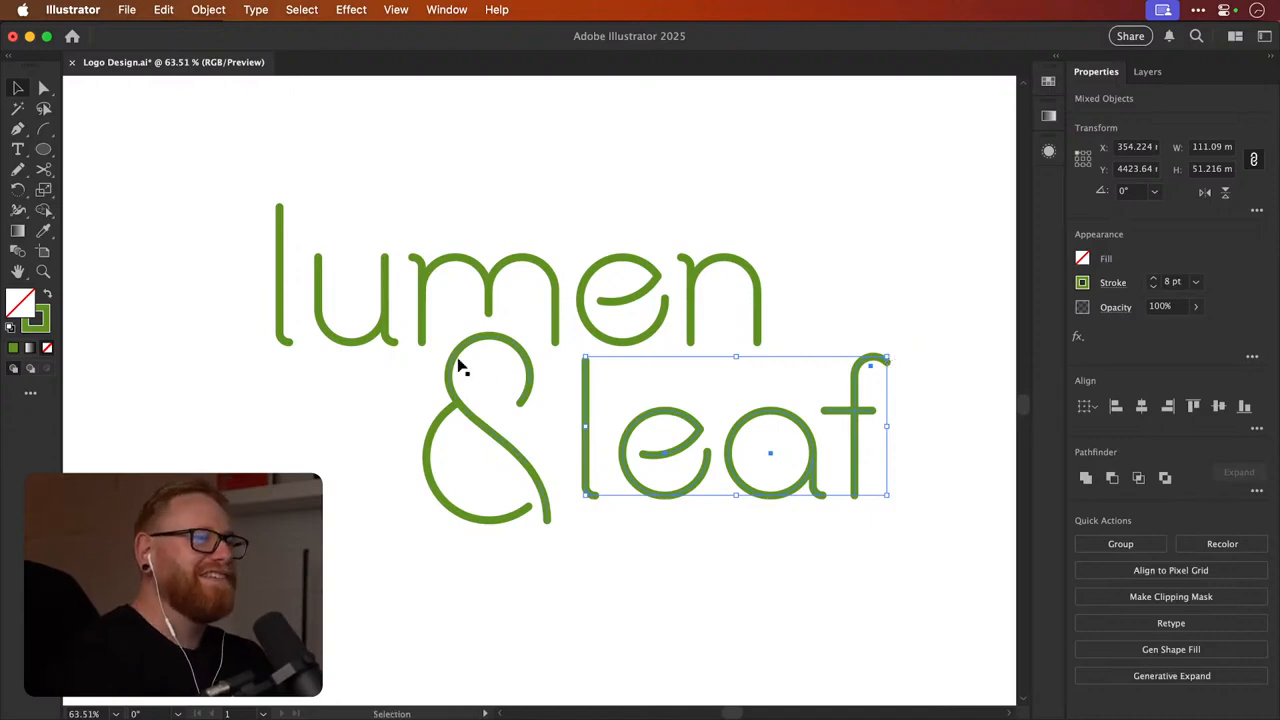
{"action": "key", "text": "shift+Left"}
{"action": "key", "text": "Left"}
{"action": "key", "text": "Left"}
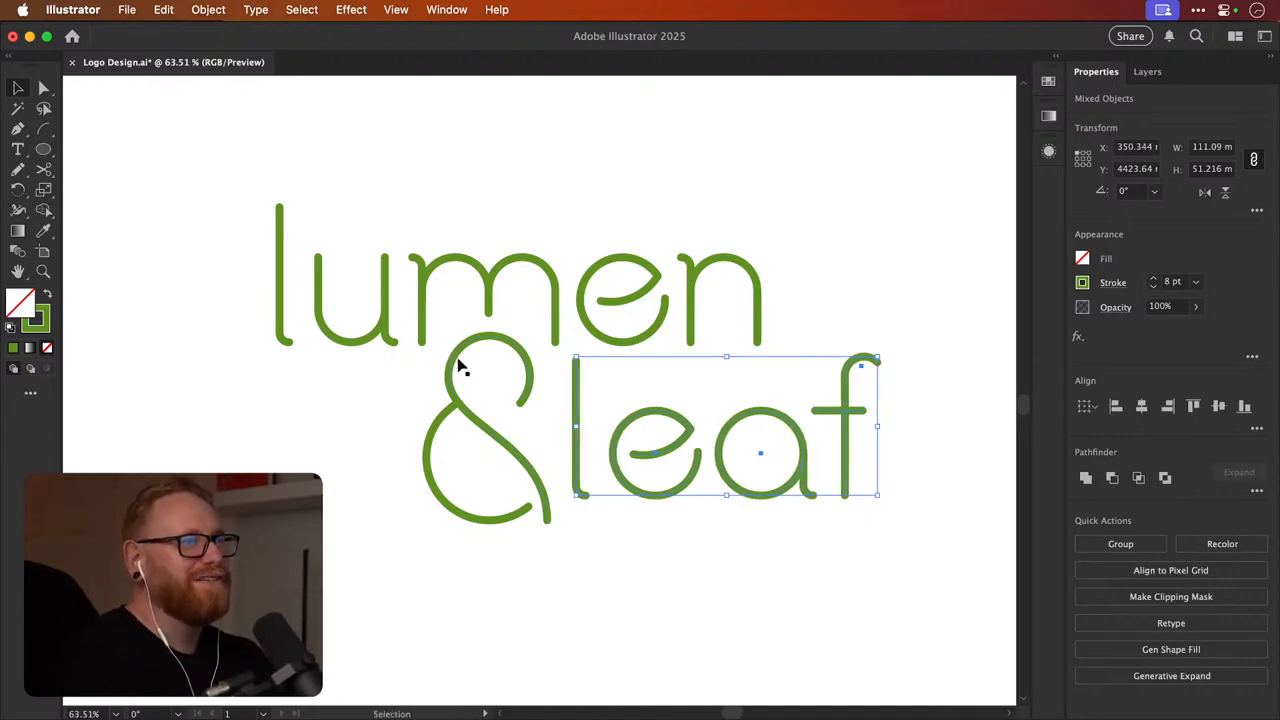
{"action": "key", "text": "shift+super+a"}
Examine the stacked logo at a reduced size and up close
{"action": "key", "text": "super+minus"}
{"action": "key", "text": "super+minus"}
{"action": "key", "text": "super+minus"}
{"action": "key", "text": "super+minus"}
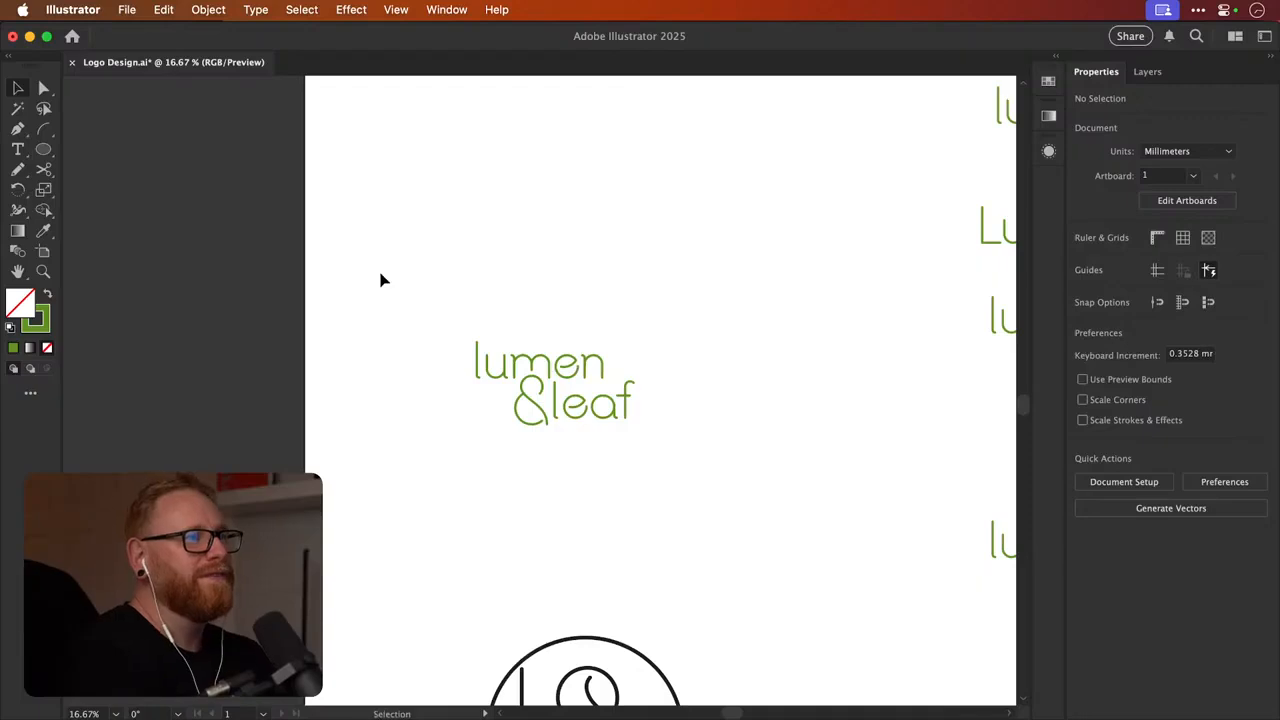
{"action": "scroll", "coordinate": [691, 334], "scroll_direction": "right", "scroll_amount": 1}
{"action": "scroll", "coordinate": [691, 334], "scroll_direction": "up", "scroll_amount": 1}
{"action": "scroll", "coordinate": [585, 430], "scroll_direction": "up", "scroll_amount": 5}
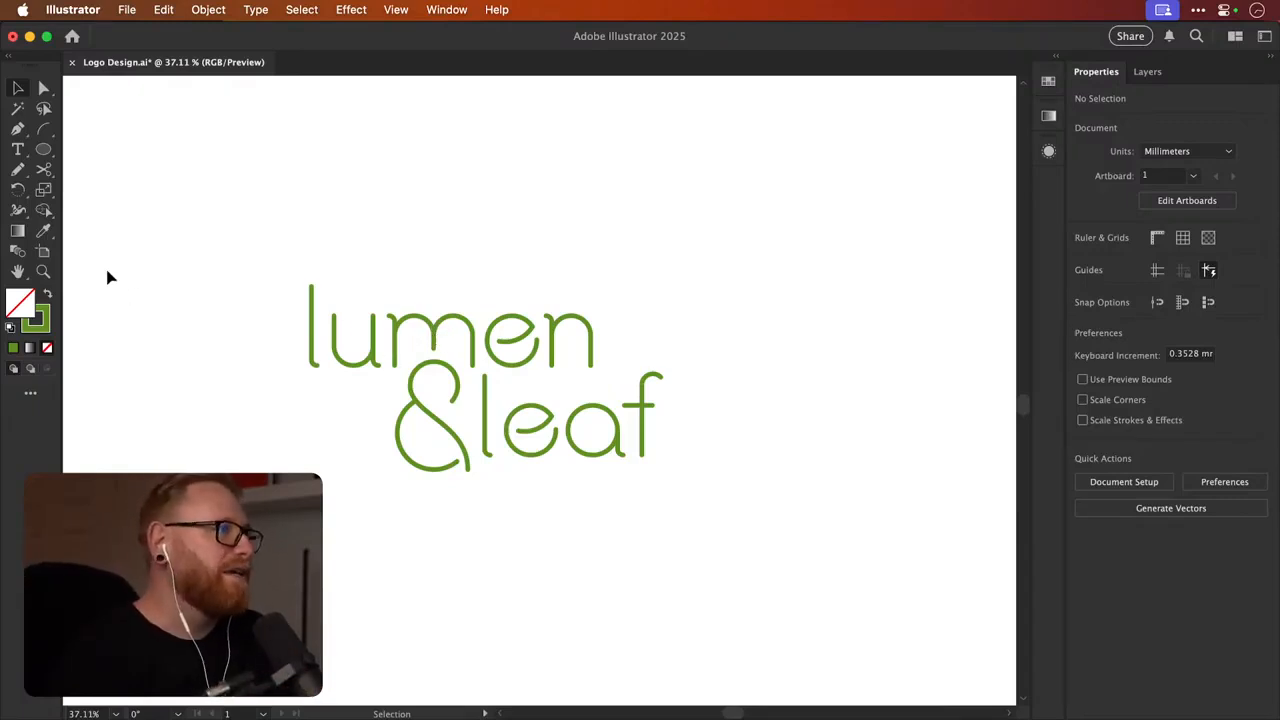
Draw an open wavy path about 178 by 106 mm and a closed loop about 92 by 85 mm with the Pencil tool beside the logo
{"action": "left_click", "coordinate": [17, 169]}
{"action": "scroll", "coordinate": [540, 225], "scroll_direction": "right", "scroll_amount": 3}
{"action": "scroll", "coordinate": [540, 225], "scroll_direction": "up", "scroll_amount": 2}
{"action": "left_click_drag", "start_coordinate": [507, 236], "coordinate": [765, 349]}
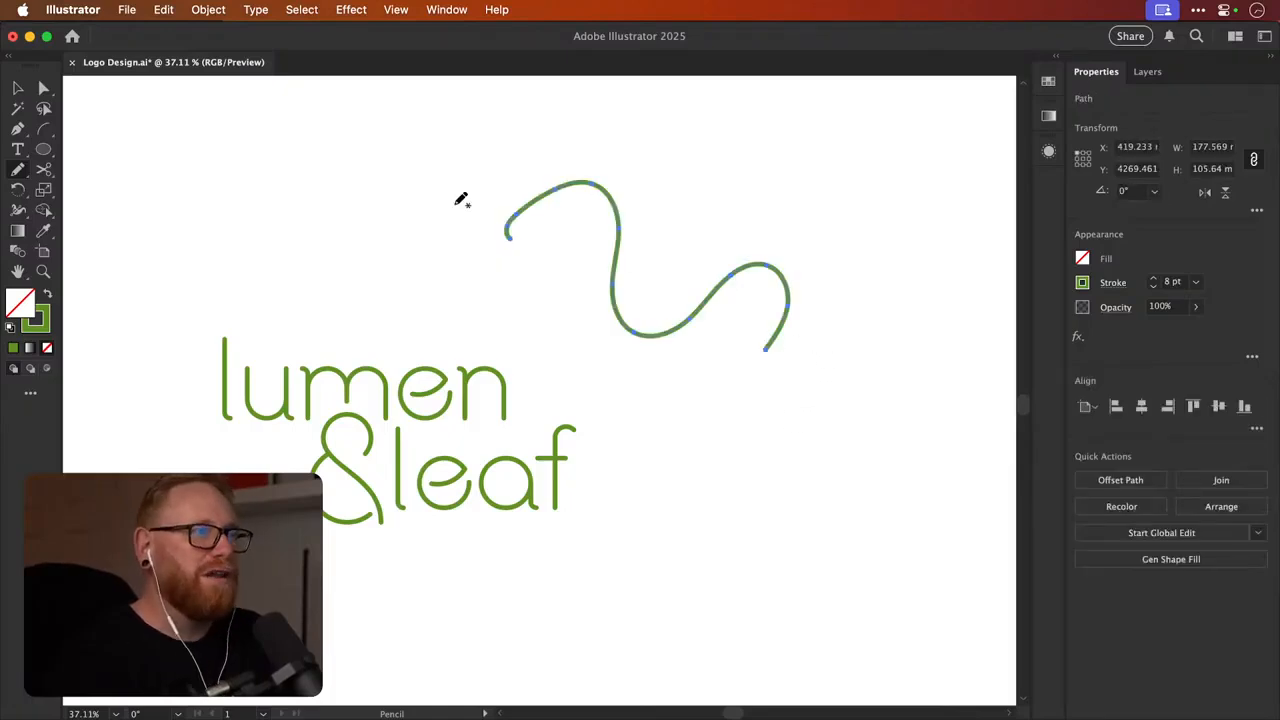
{"action": "mouse_move", "coordinate": [848, 438]}
{"action": "left_mouse_down"}
{"action": "mouse_move", "coordinate": [750, 544]}
{"action": "mouse_move", "coordinate": [752, 424]}
{"action": "left_mouse_up"}
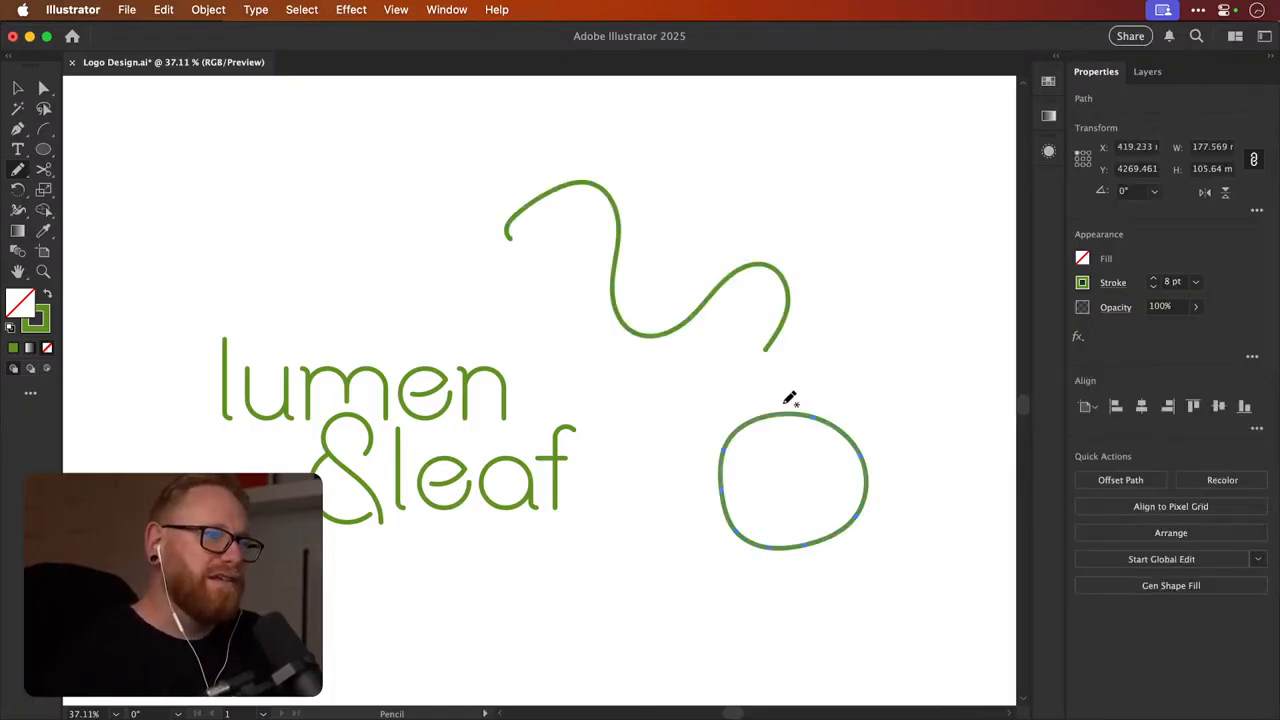
Compare the stroke alignment options available for the closed loop and the open wavy path
{"action": "key", "text": "v"}
{"action": "left_click", "coordinate": [847, 362]}
{"action": "left_click_drag", "start_coordinate": [854, 367], "coordinate": [805, 449]}
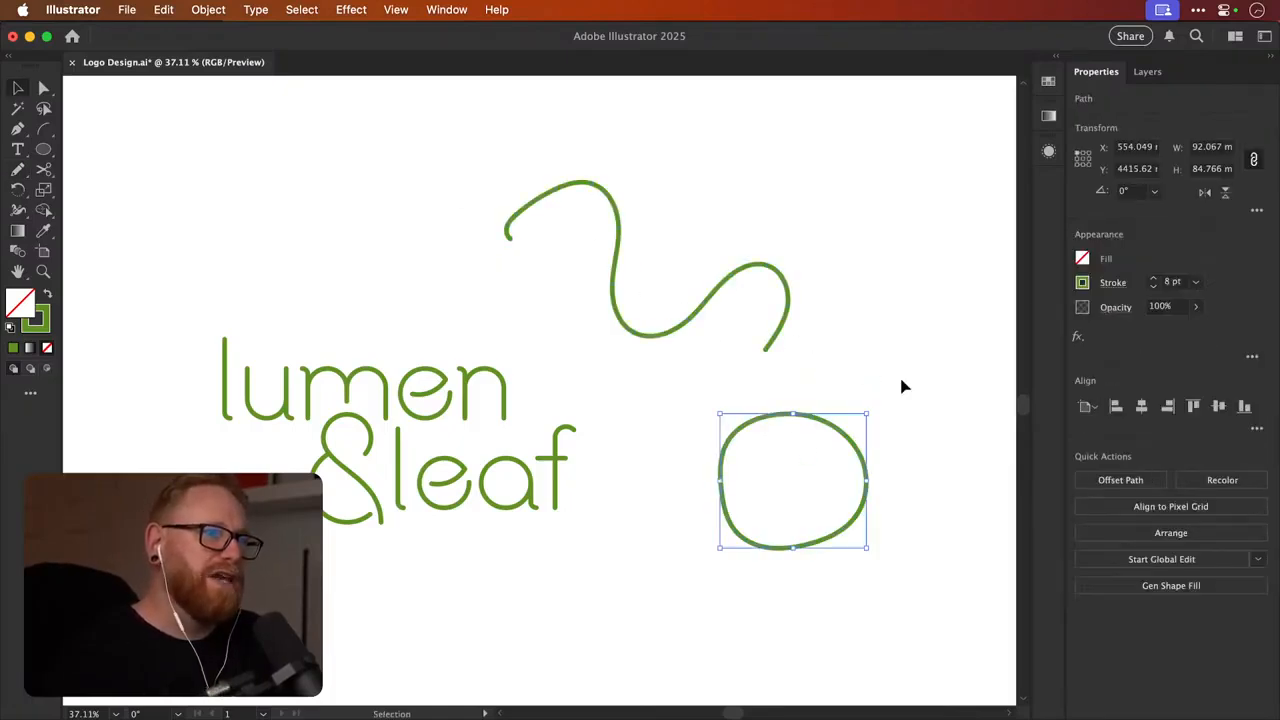
{"action": "left_click", "coordinate": [1110, 283]}
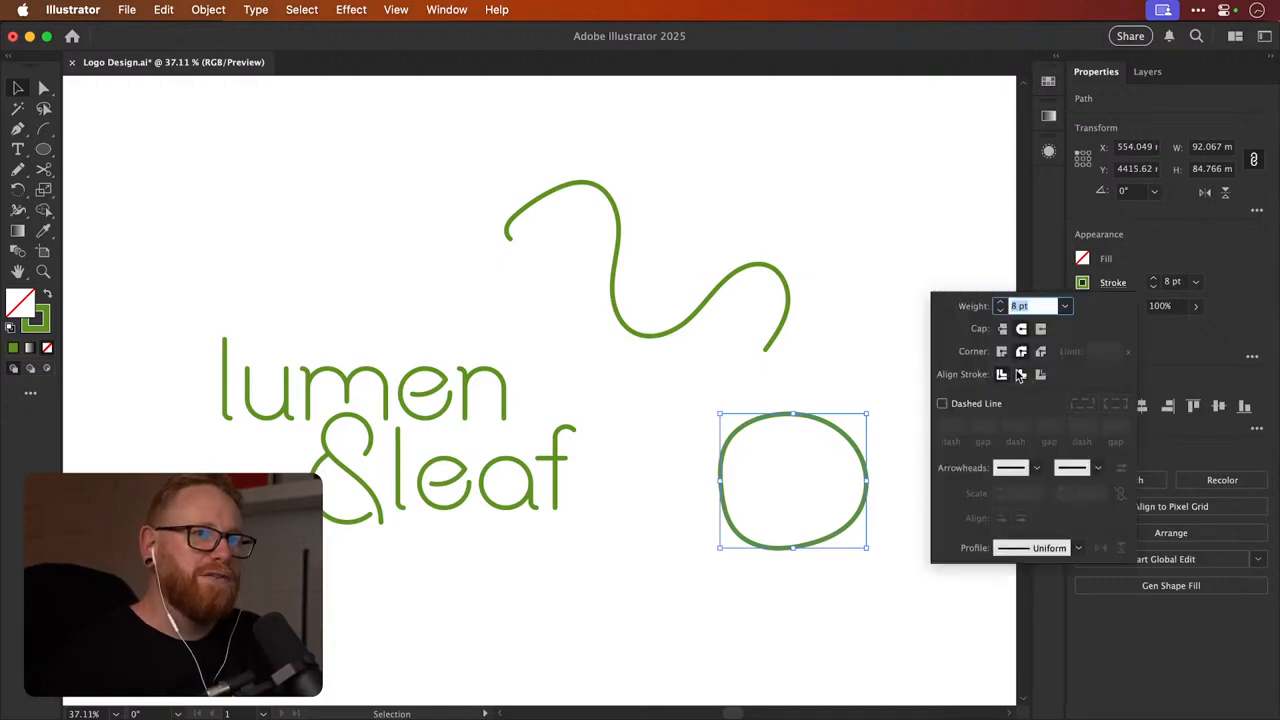
{"action": "left_click", "coordinate": [785, 312]}
{"action": "left_click", "coordinate": [1112, 283]}
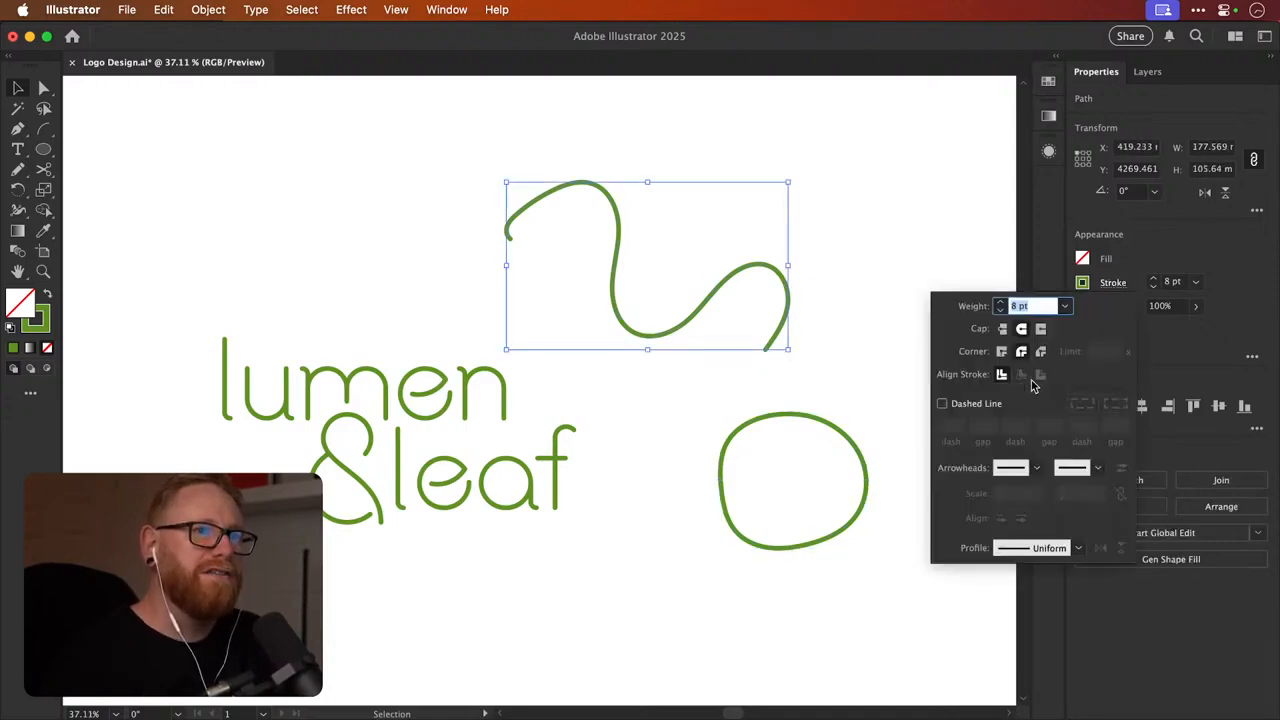
Delete the wavy path and the closed loop beside the stacked logo
{"action": "left_click_drag", "start_coordinate": [836, 225], "coordinate": [727, 482]}
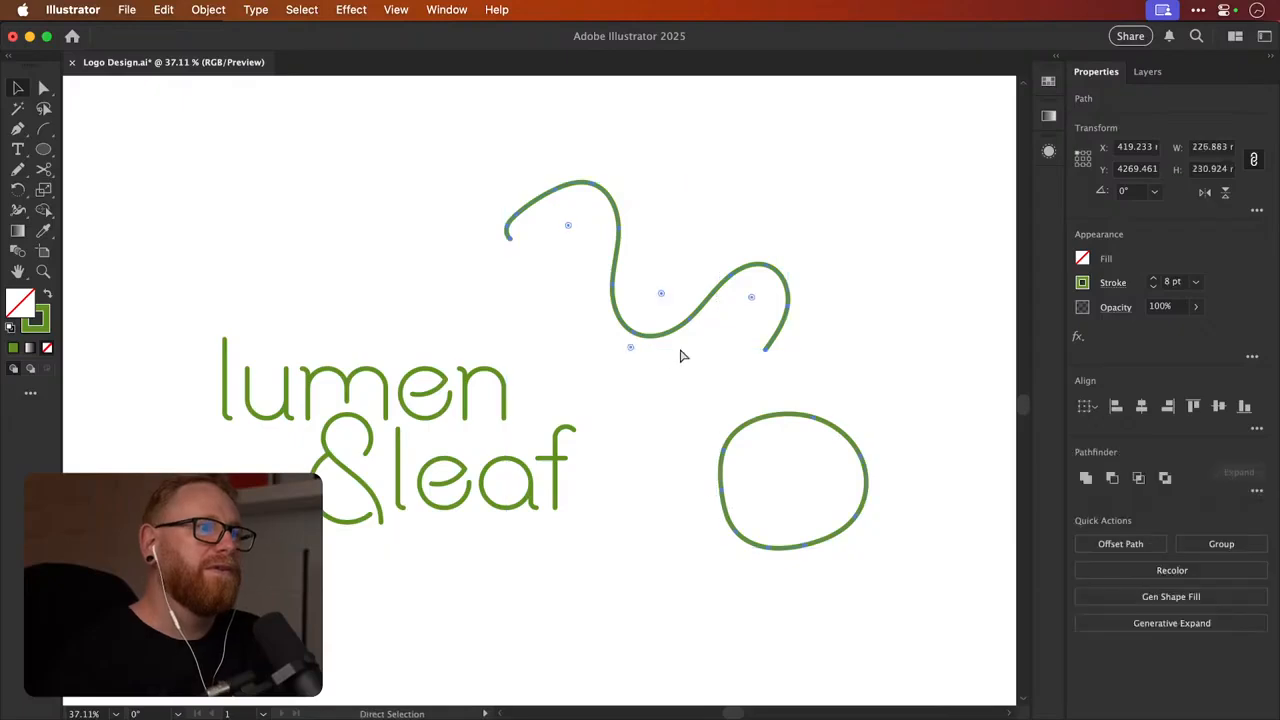
{"action": "key", "text": "Delete"}
{"action": "left_click_drag", "start_coordinate": [553, 409], "coordinate": [741, 335]}
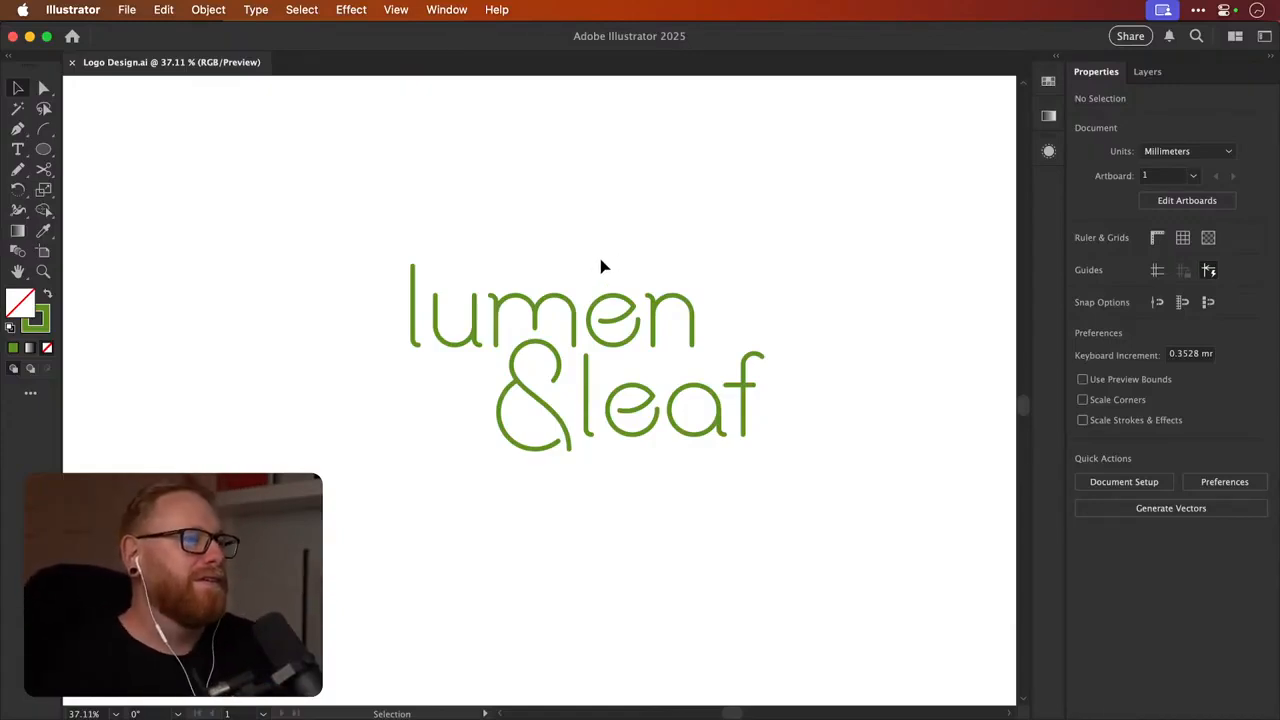
Draw a circle about 77 mm in diameter in the empty space above and left of the stacked logo
{"action": "left_click", "coordinate": [43, 151]}
{"action": "left_click_drag", "start_coordinate": [160, 143], "coordinate": [283, 263]}
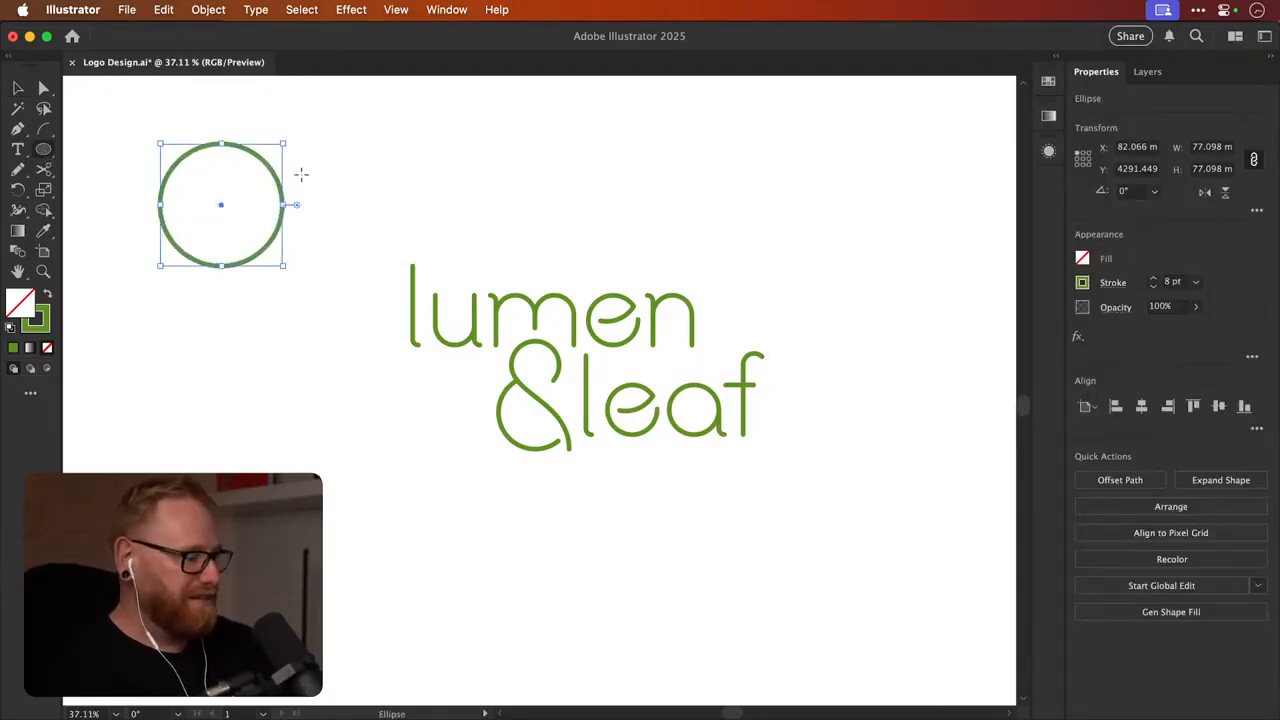
{"action": "key", "text": "v"}
{"action": "left_click", "coordinate": [303, 172]}
{"action": "left_click", "coordinate": [259, 206]}
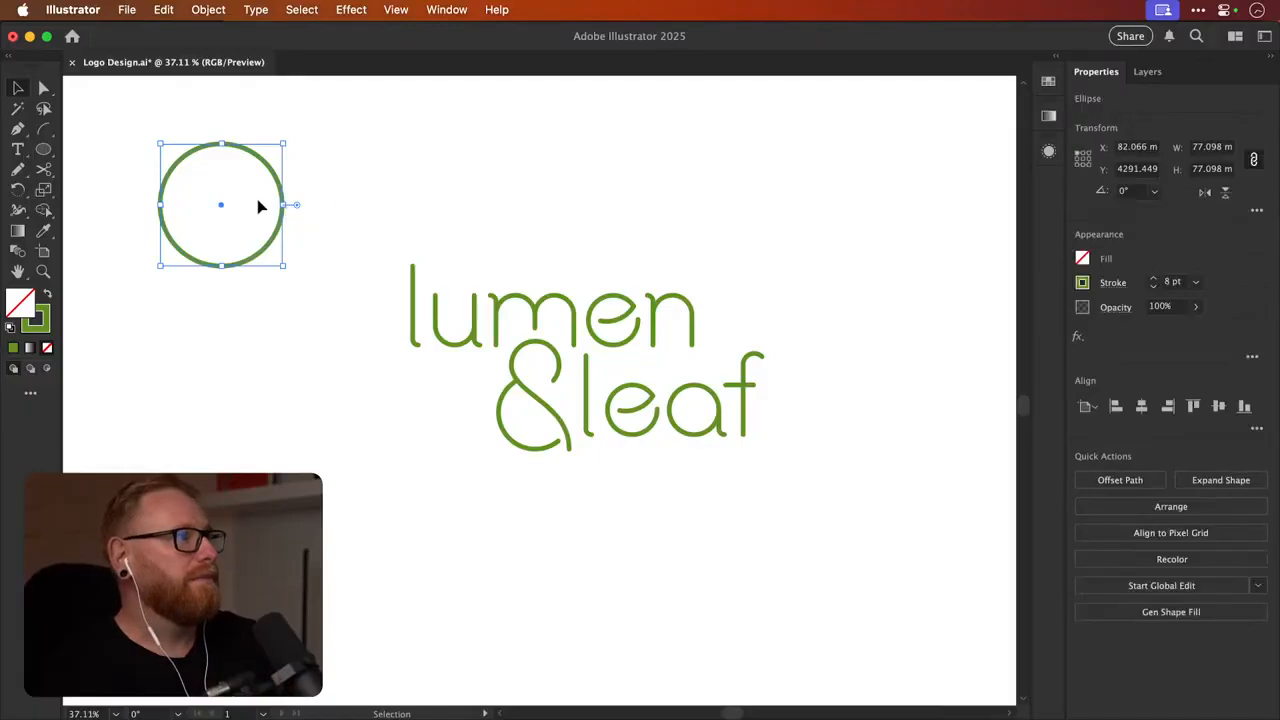
View the stroke options of the circle and remove the circle from the artboard
{"action": "left_click", "coordinate": [1108, 283]}
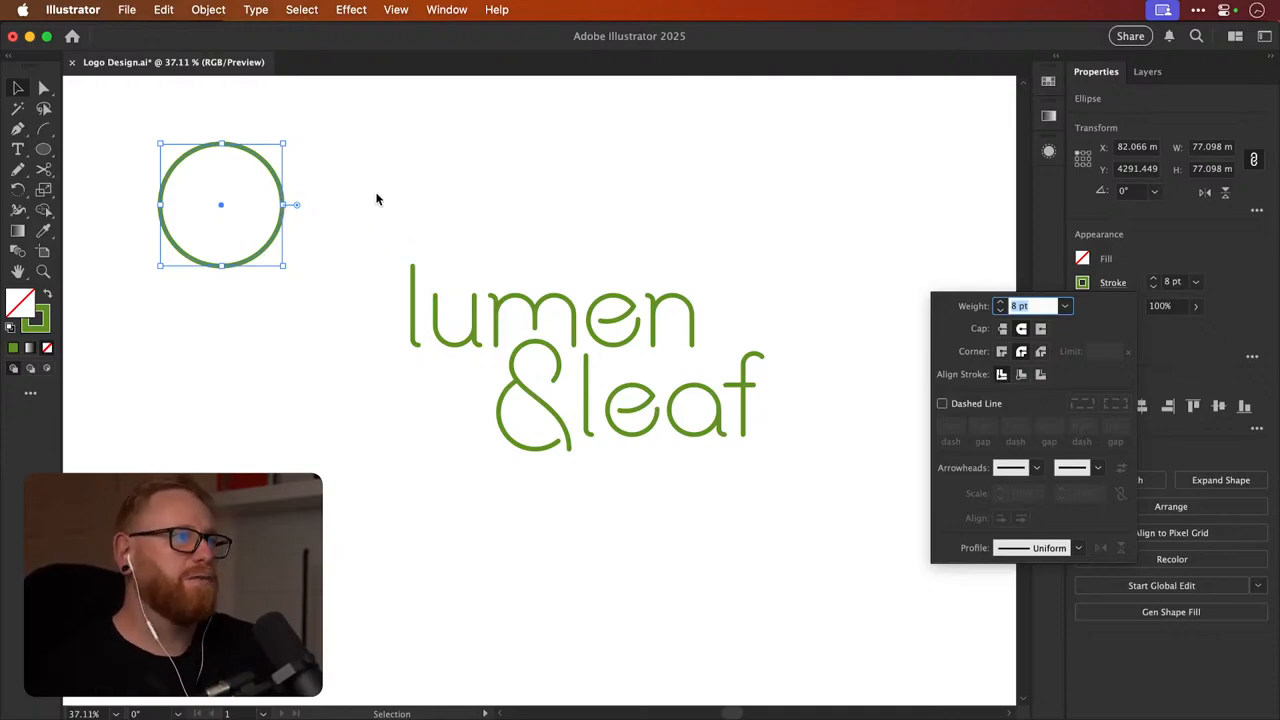
{"action": "key", "text": "Escape"}
{"action": "left_click", "coordinate": [374, 163]}
{"action": "key", "text": "z"}
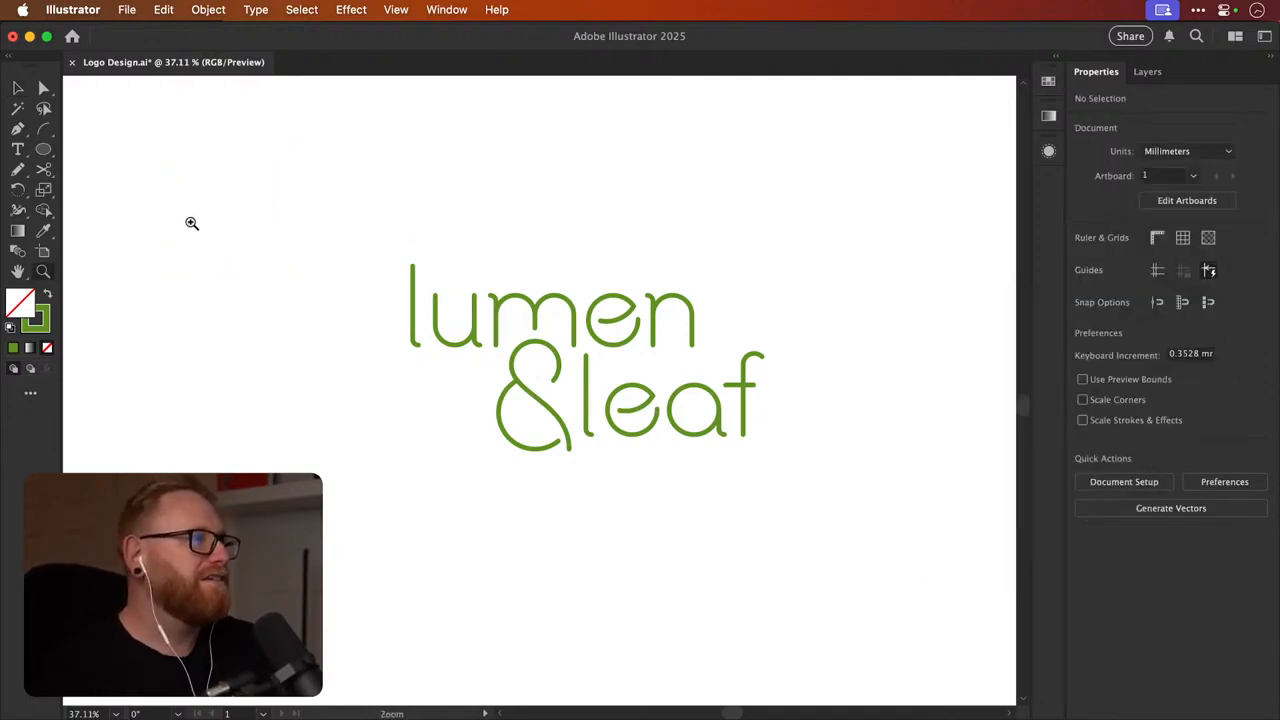
Draw a circle about 47 mm in diameter beside the word lumen and select its right anchor point
{"action": "left_click_drag", "start_coordinate": [192, 223], "coordinate": [394, 263]}
{"action": "key", "text": "v"}
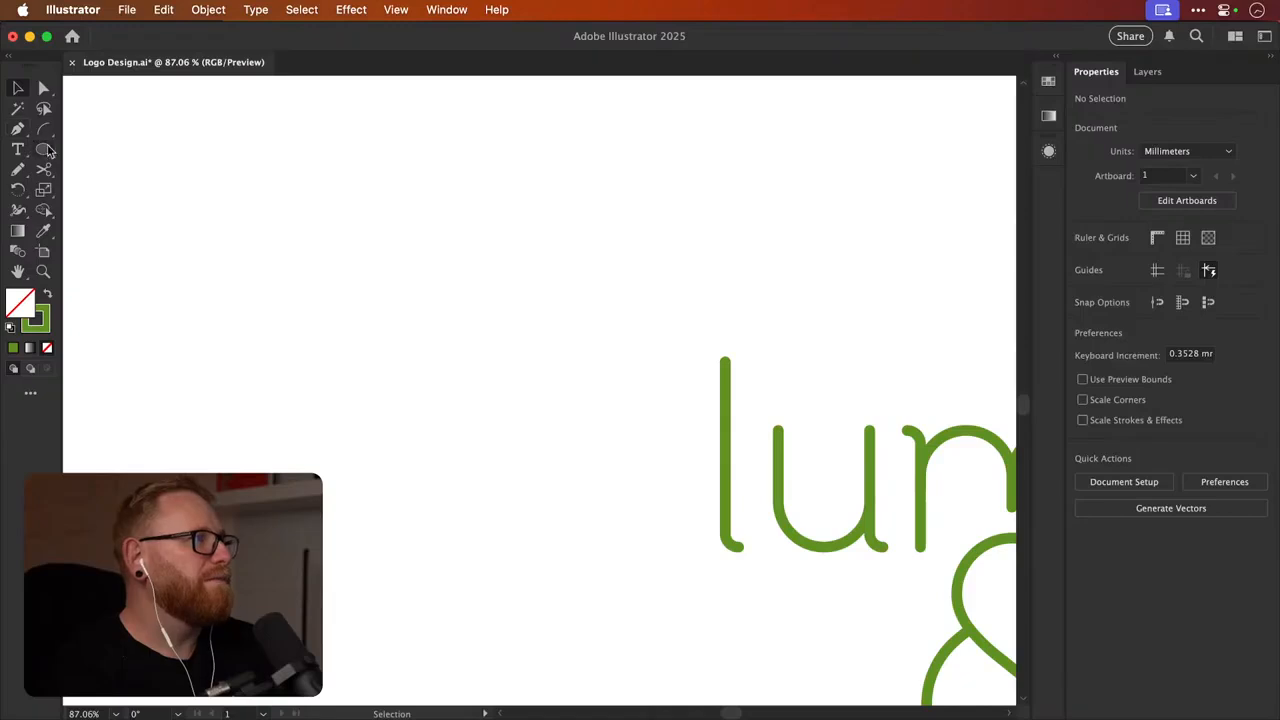
{"action": "key", "text": "l"}
{"action": "left_click_drag", "start_coordinate": [294, 161], "coordinate": [478, 344]}
{"action": "key", "text": "a"}
{"action": "left_click", "coordinate": [490, 259]}
{"action": "left_click", "coordinate": [472, 246]}
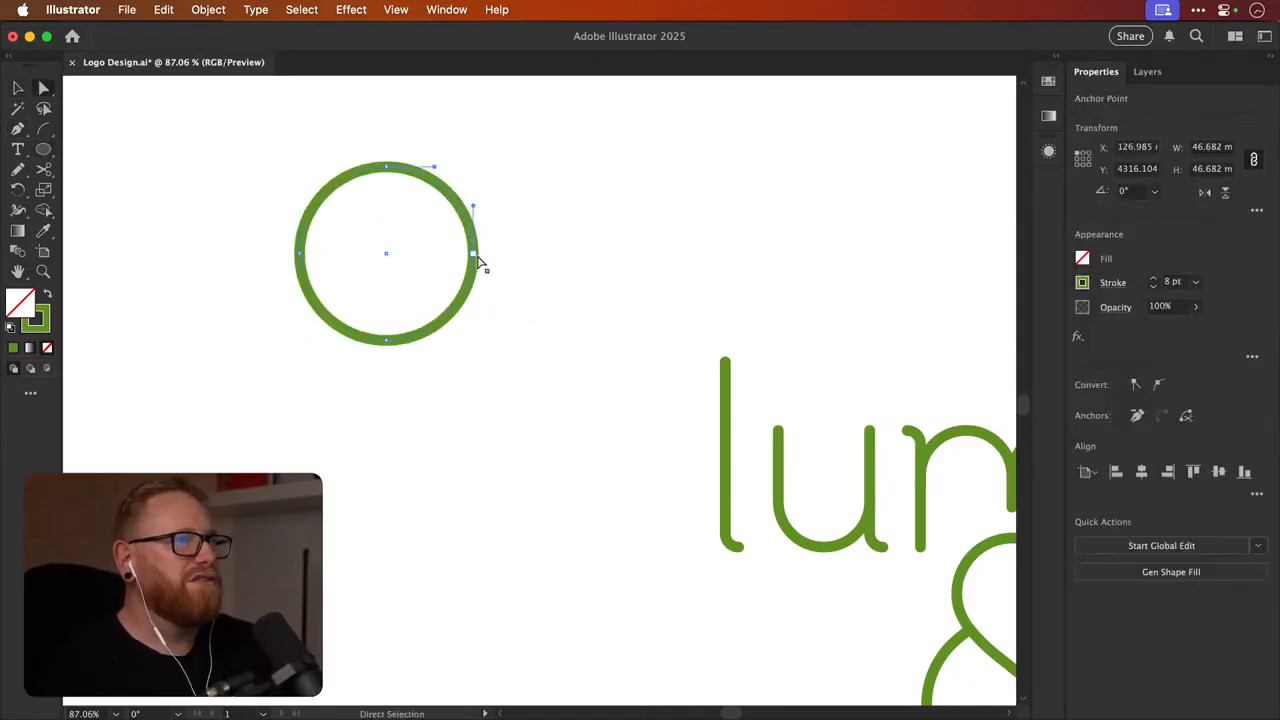
Reshape the circle into an irregular closed shape by pulling its four anchor points outward
{"action": "left_click_drag", "start_coordinate": [474, 254], "coordinate": [512, 246]}
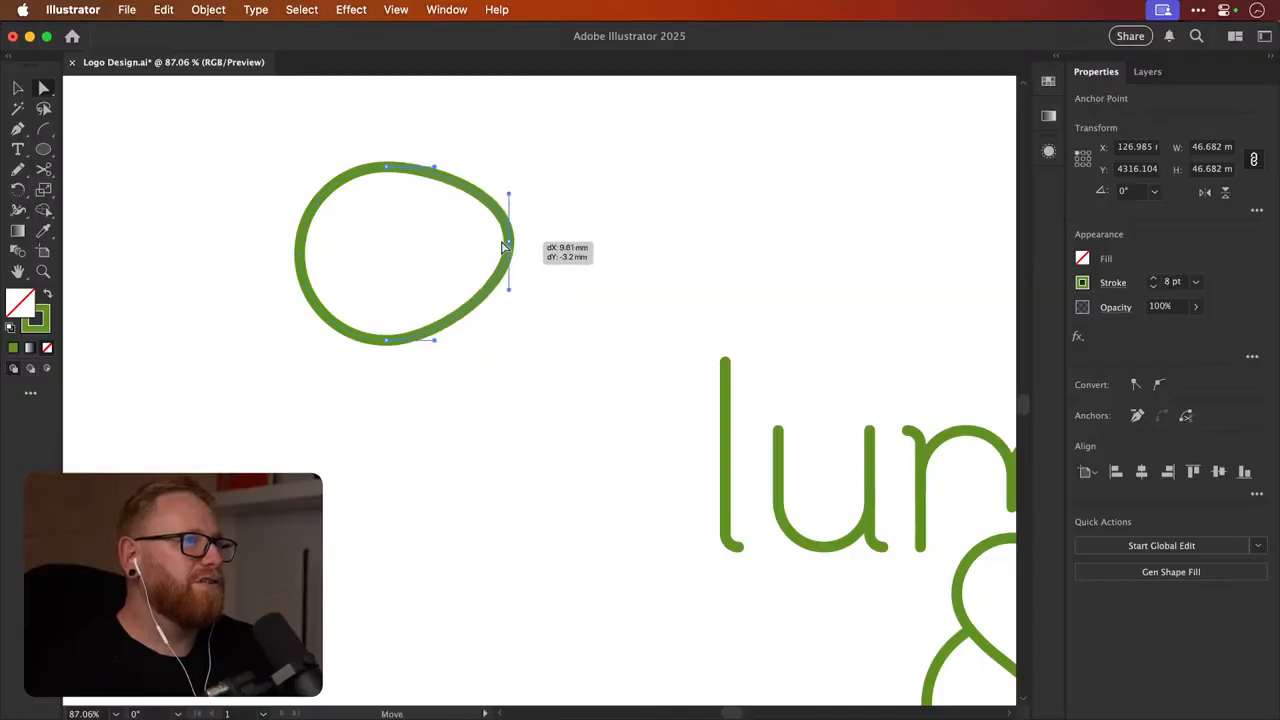
{"action": "left_click_drag", "start_coordinate": [389, 166], "coordinate": [389, 133]}
{"action": "left_click_drag", "start_coordinate": [297, 254], "coordinate": [257, 268]}
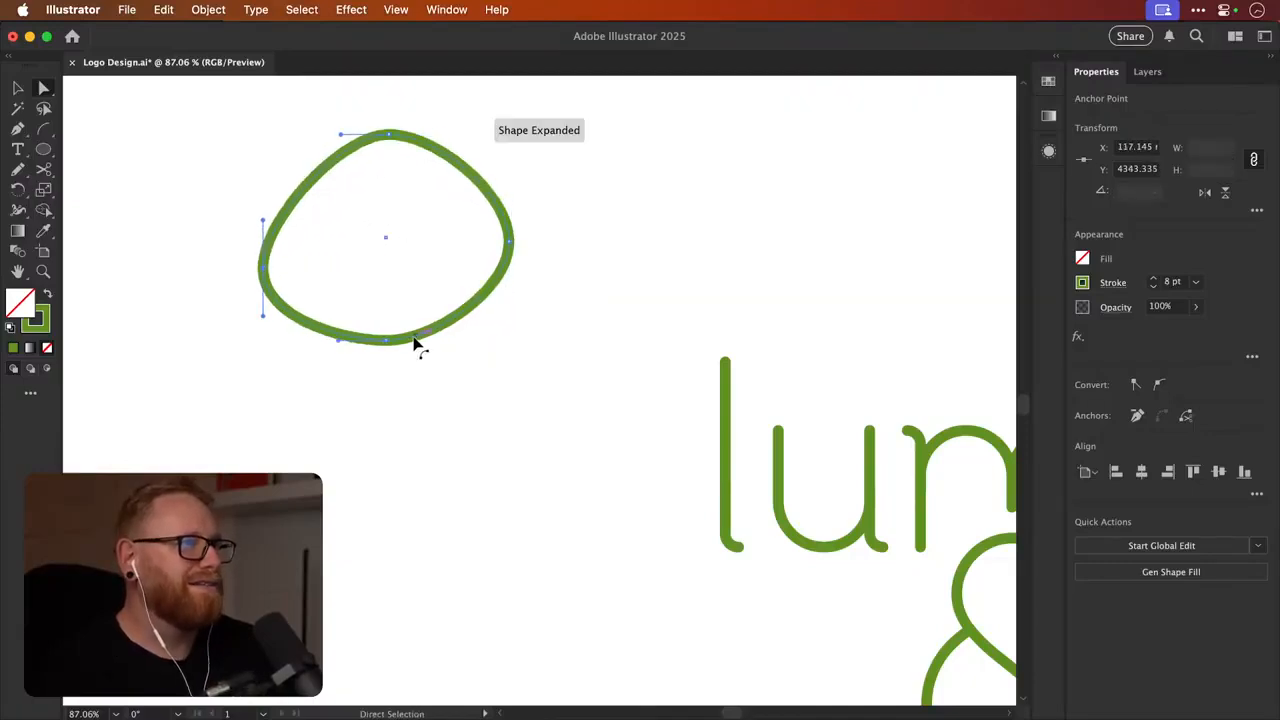
{"action": "left_click_drag", "start_coordinate": [386, 341], "coordinate": [380, 402]}
{"action": "left_click_drag", "start_coordinate": [517, 248], "coordinate": [578, 293]}
Cut the closed shape open at its right anchor with the Scissors tool and pull the two ends apart
{"action": "left_click", "coordinate": [572, 241]}
{"action": "key", "text": "c"}
{"action": "left_click", "coordinate": [566, 259]}
{"action": "left_click", "coordinate": [577, 246], "text": "super"}
{"action": "key", "text": "a"}
{"action": "key", "text": "super+z"}
{"action": "key", "text": "super+z"}
{"action": "key", "text": "super+z"}
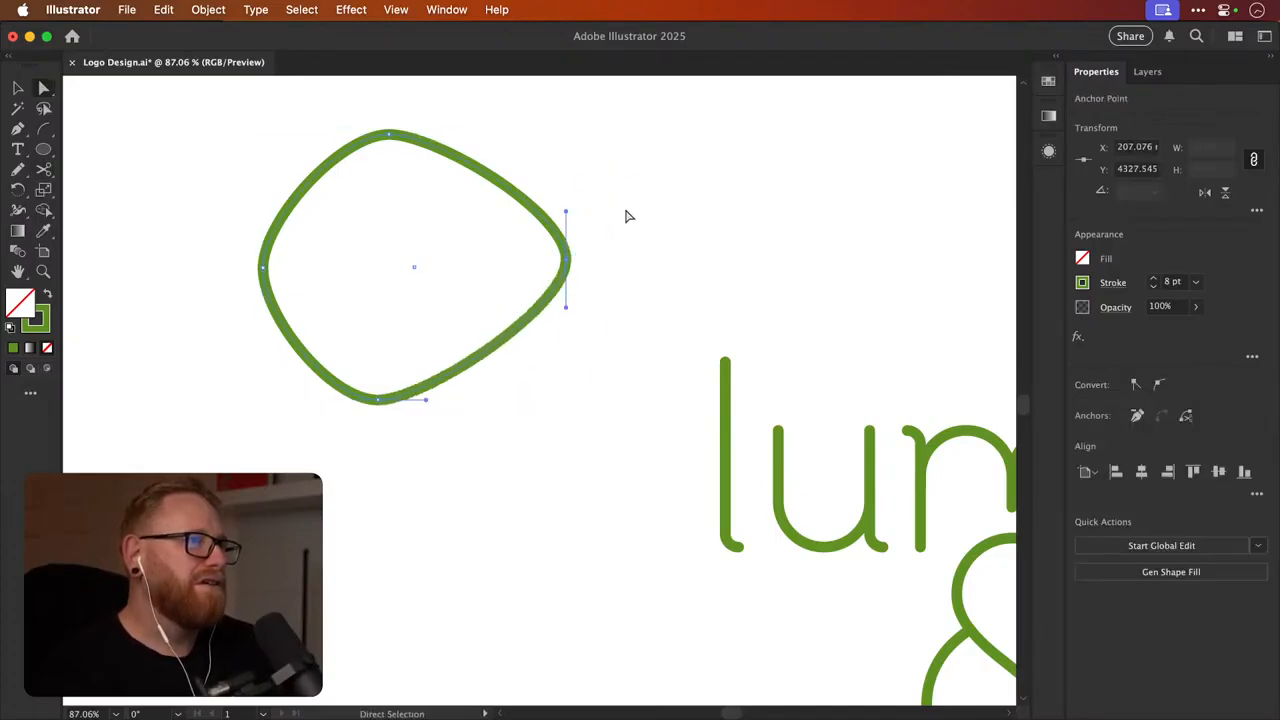
{"action": "left_click_drag", "start_coordinate": [566, 260], "coordinate": [602, 186]}
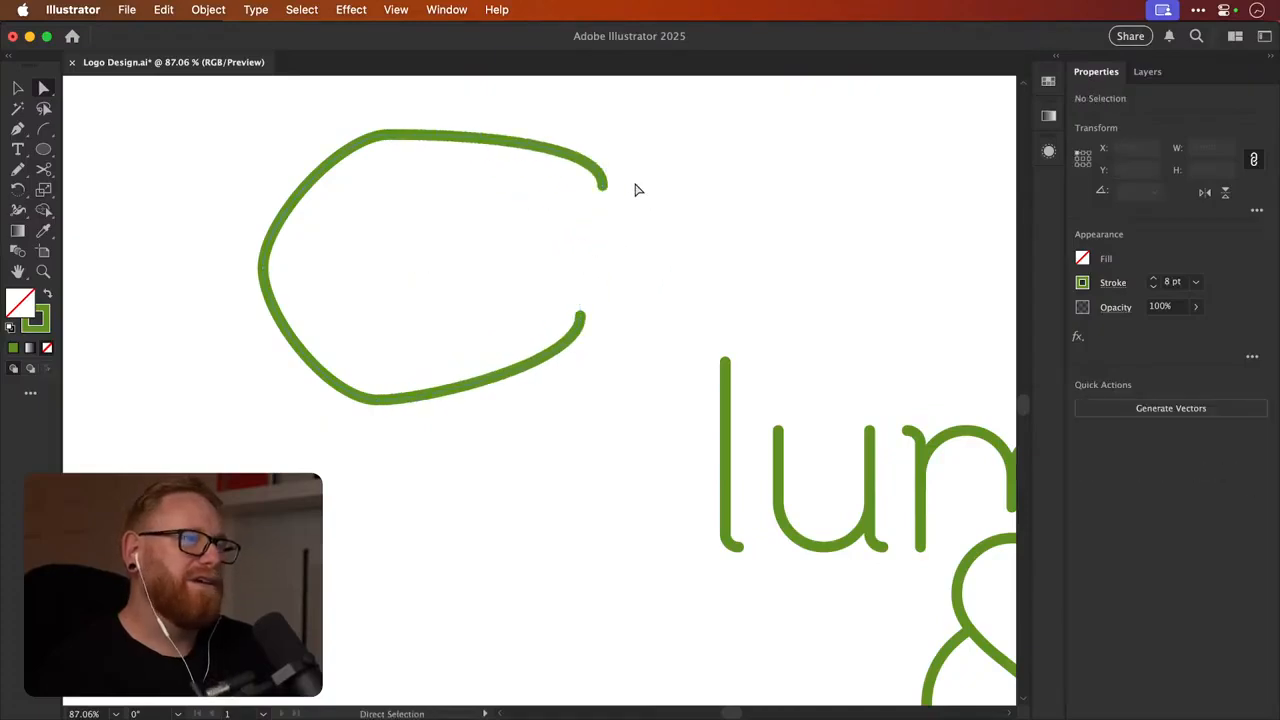
Join the two open ends of the path with a straight segment and delete the whole shape
{"action": "left_click_drag", "start_coordinate": [651, 150], "coordinate": [560, 334]}
{"action": "key", "text": "super+j"}
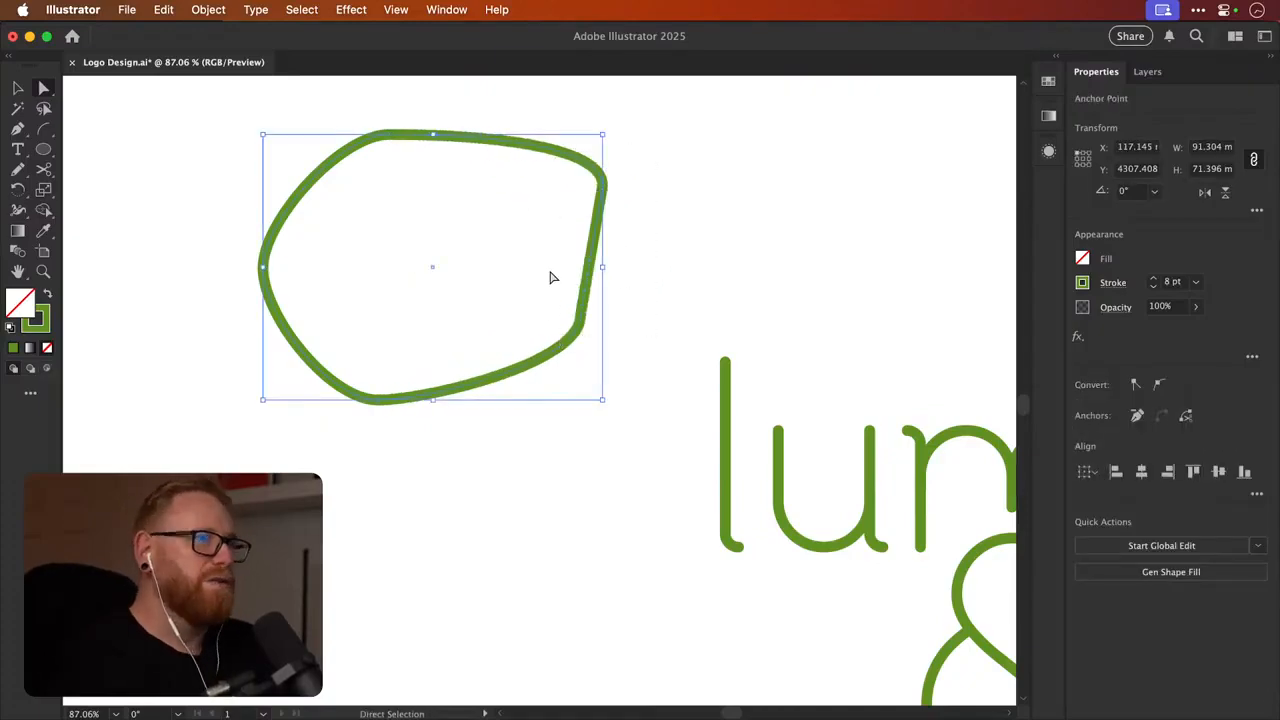
{"action": "key", "text": "v"}
{"action": "left_click_drag", "start_coordinate": [646, 178], "coordinate": [474, 311]}
{"action": "key", "text": "Delete"}
{"action": "key", "text": "super+minus"}
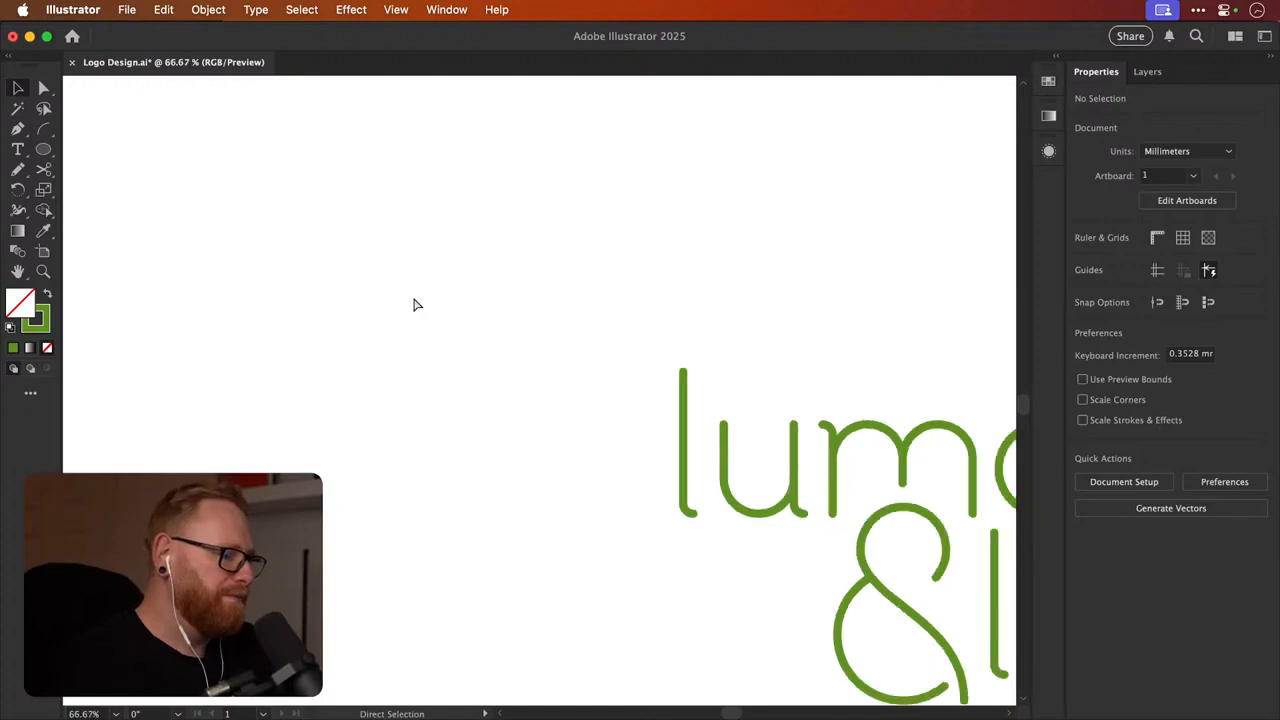
{"action": "key", "text": "super+minus"}
{"action": "key", "text": "super+minus"}
{"action": "key", "text": "super+minus"}
{"action": "left_click_drag", "start_coordinate": [690, 319], "coordinate": [576, 297]}
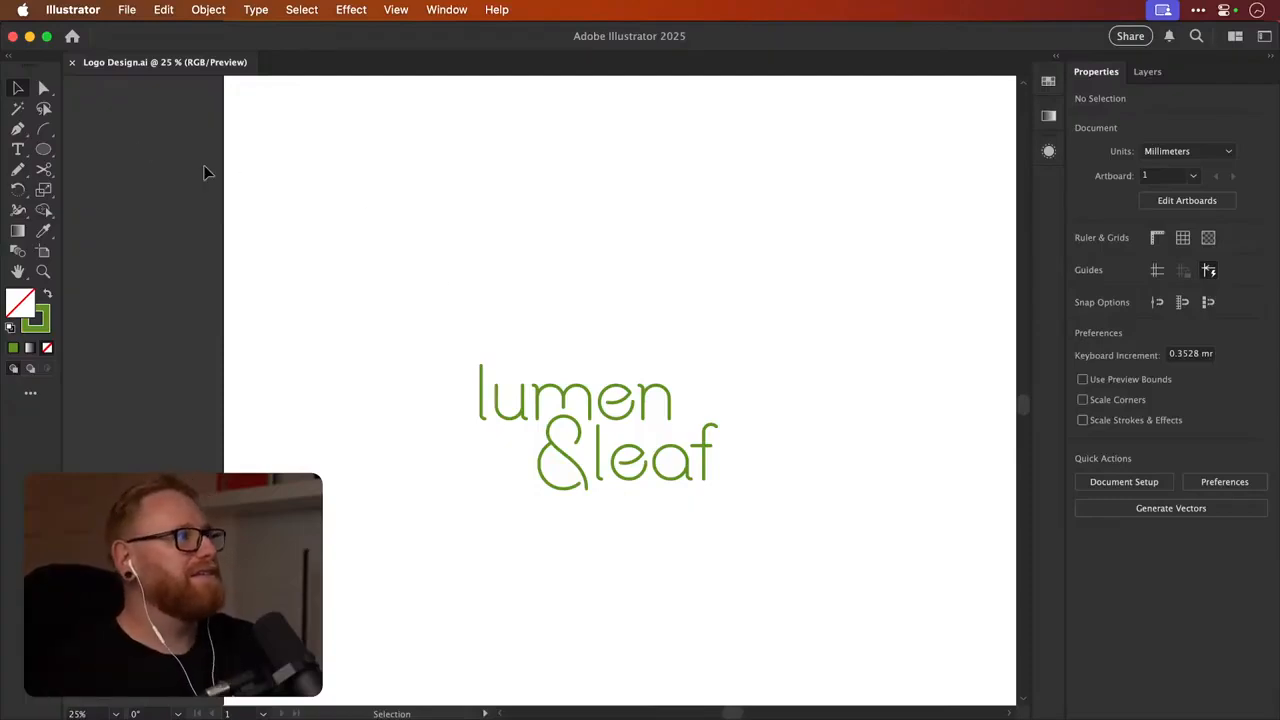
Try moving the curved hook of the f in leaf upward, and undo the move
{"action": "left_click", "coordinate": [18, 130]}
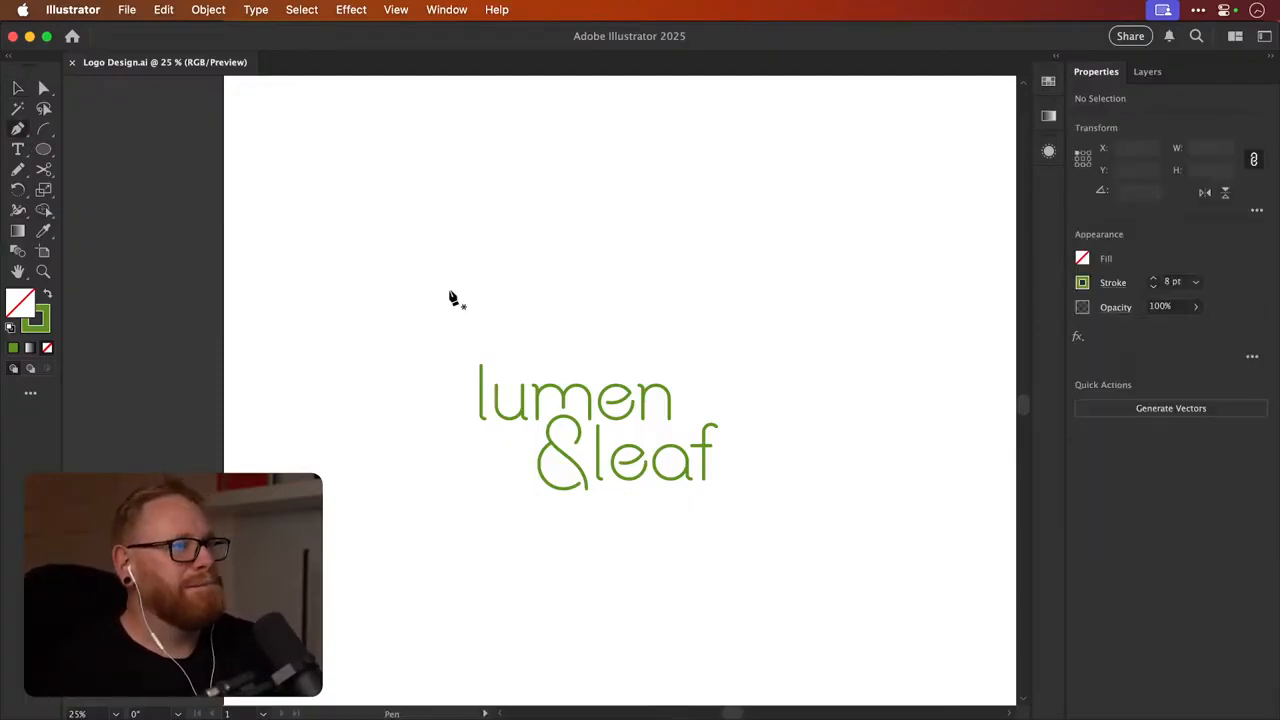
{"action": "key", "text": "super+space"}
{"action": "left_click_drag", "start_coordinate": [716, 435], "coordinate": [828, 415]}
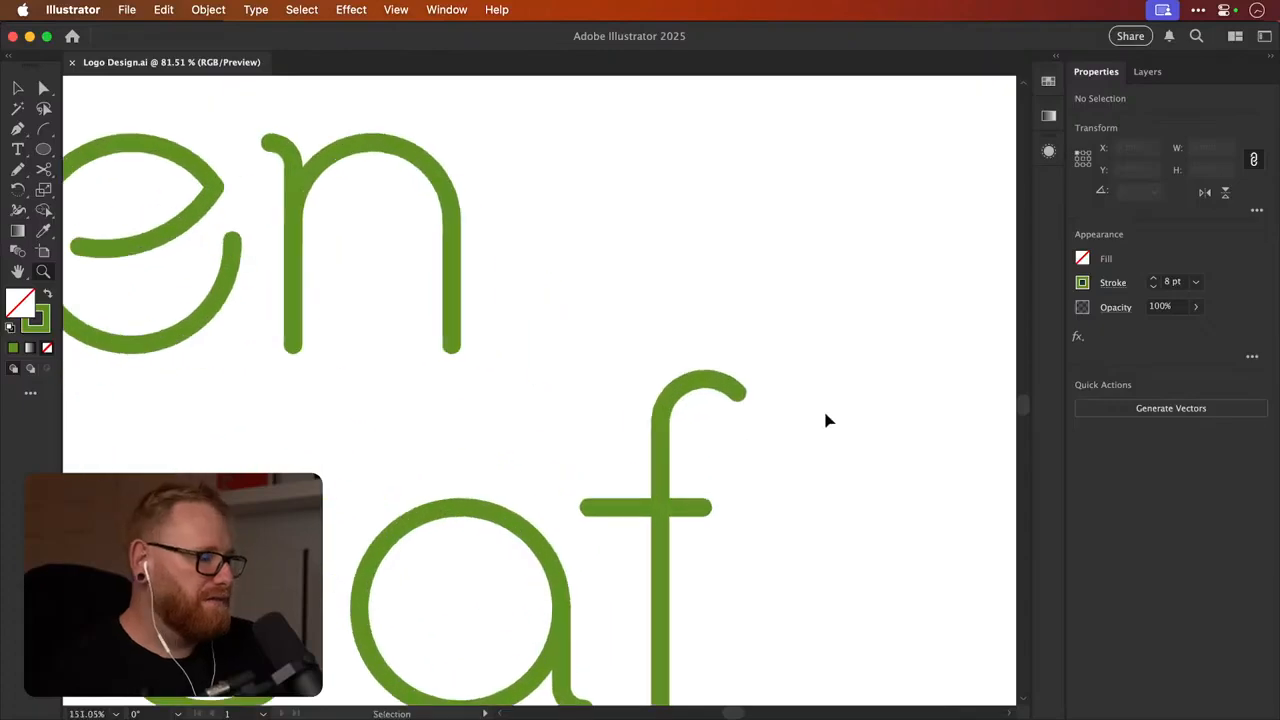
{"action": "key", "text": "super+y"}
{"action": "key", "text": "v"}
{"action": "key", "text": "super+y"}
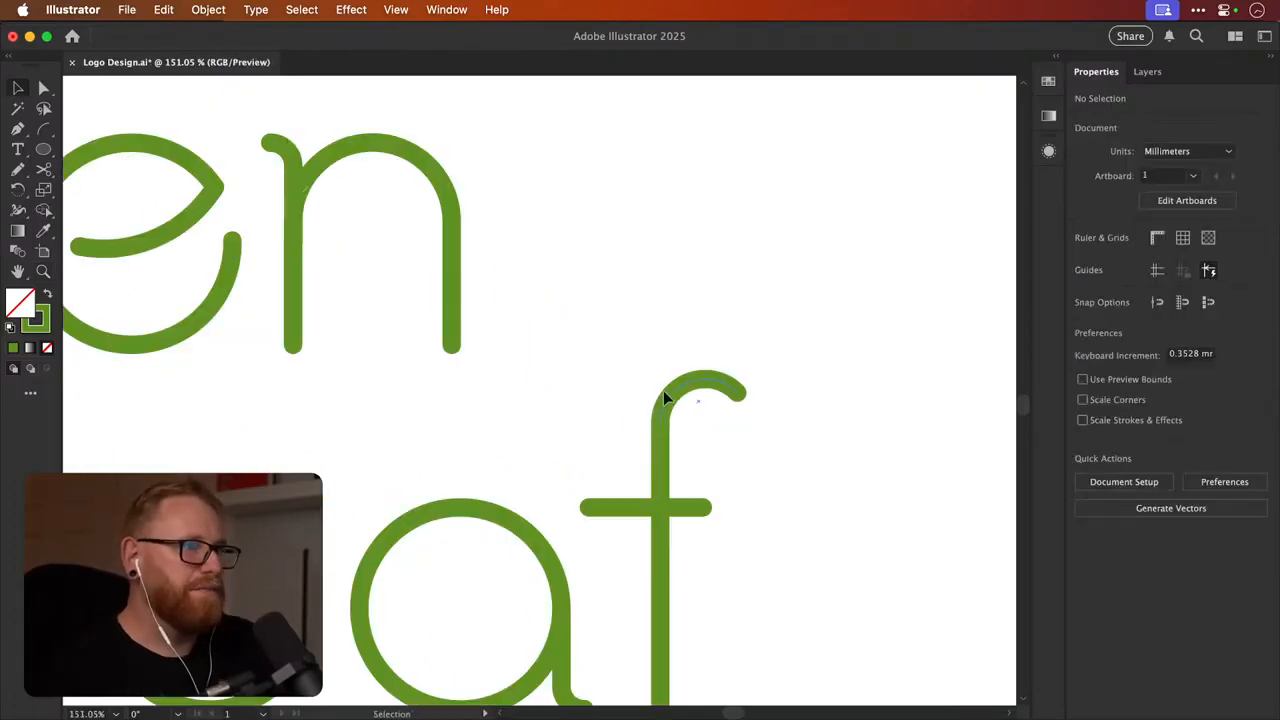
{"action": "left_click_drag", "start_coordinate": [678, 398], "coordinate": [700, 350]}
{"action": "key", "text": "super+z"}
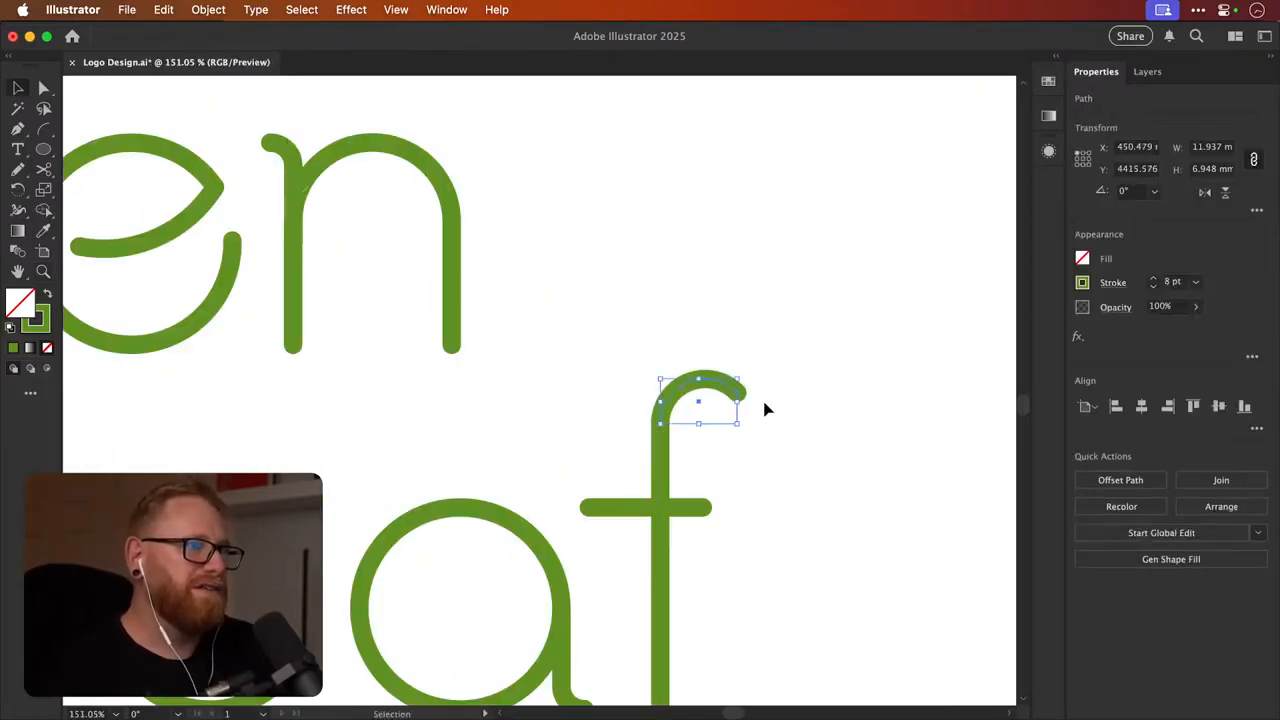
{"action": "left_click", "coordinate": [766, 408]}
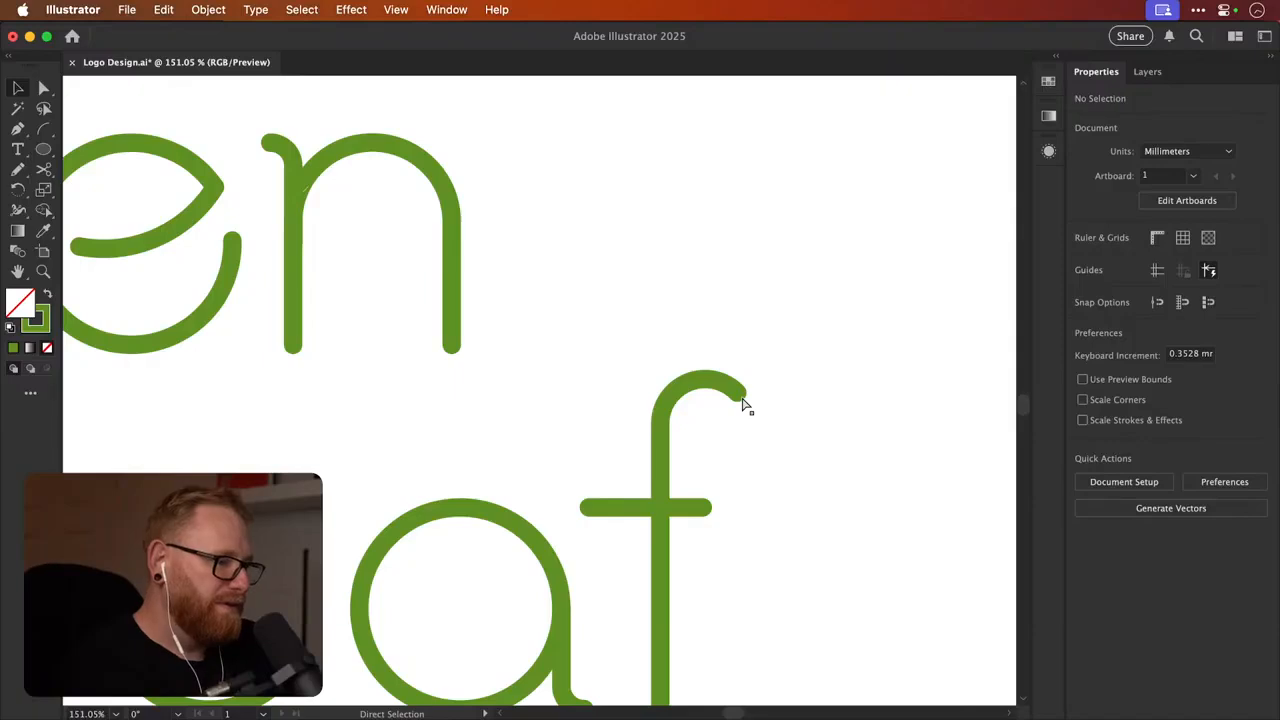
Examine the overall balance of the stacked logo at a reduced size
{"action": "key", "text": "super+minus"}
{"action": "key", "text": "super+minus"}
{"action": "key", "text": "super+minus"}
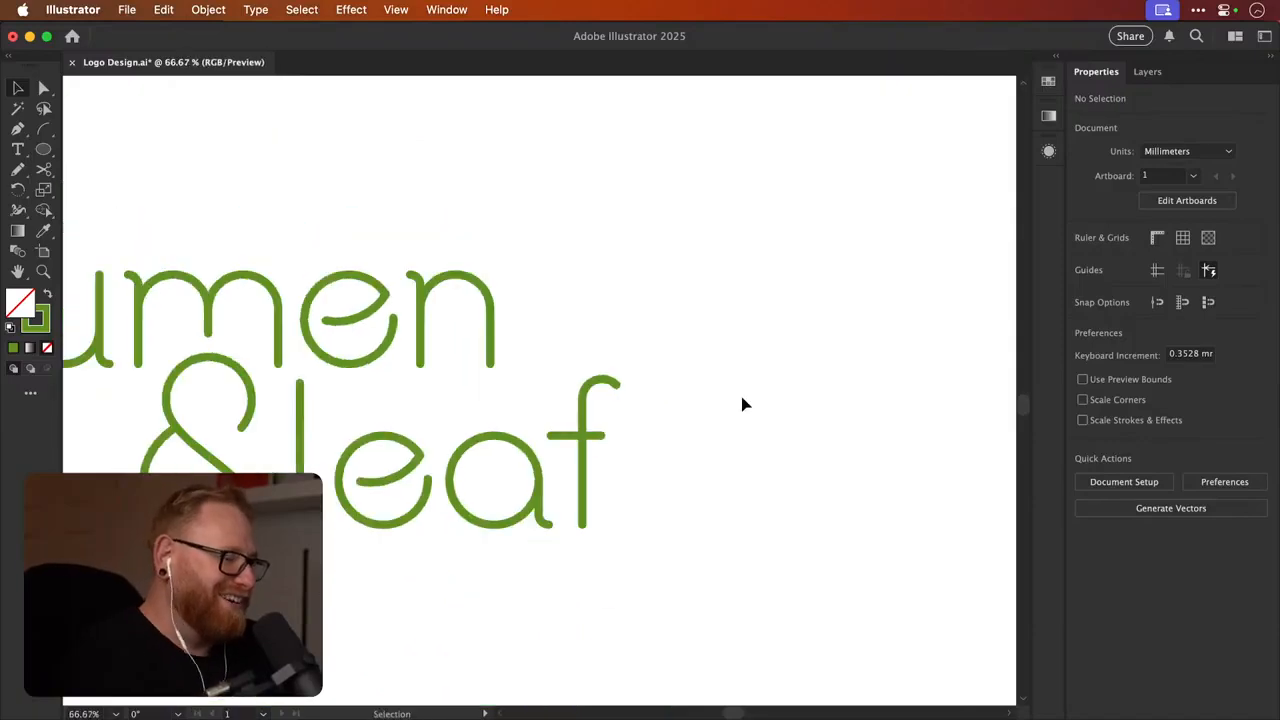
{"action": "key", "text": "super+minus"}
{"action": "key", "text": "super+minus"}
{"action": "key", "text": "super+minus"}
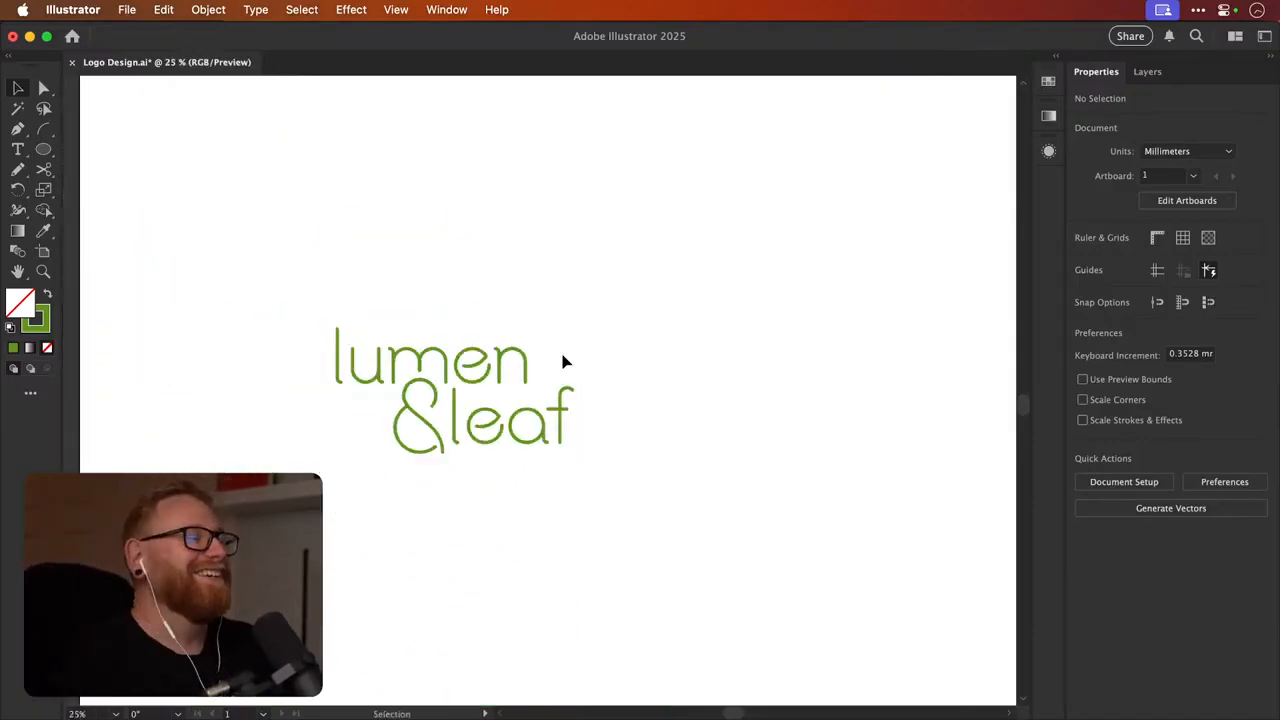
{"action": "scroll", "coordinate": [563, 362], "scroll_direction": "left", "scroll_amount": 5}
{"action": "scroll", "coordinate": [563, 362], "scroll_direction": "up", "scroll_amount": 2}
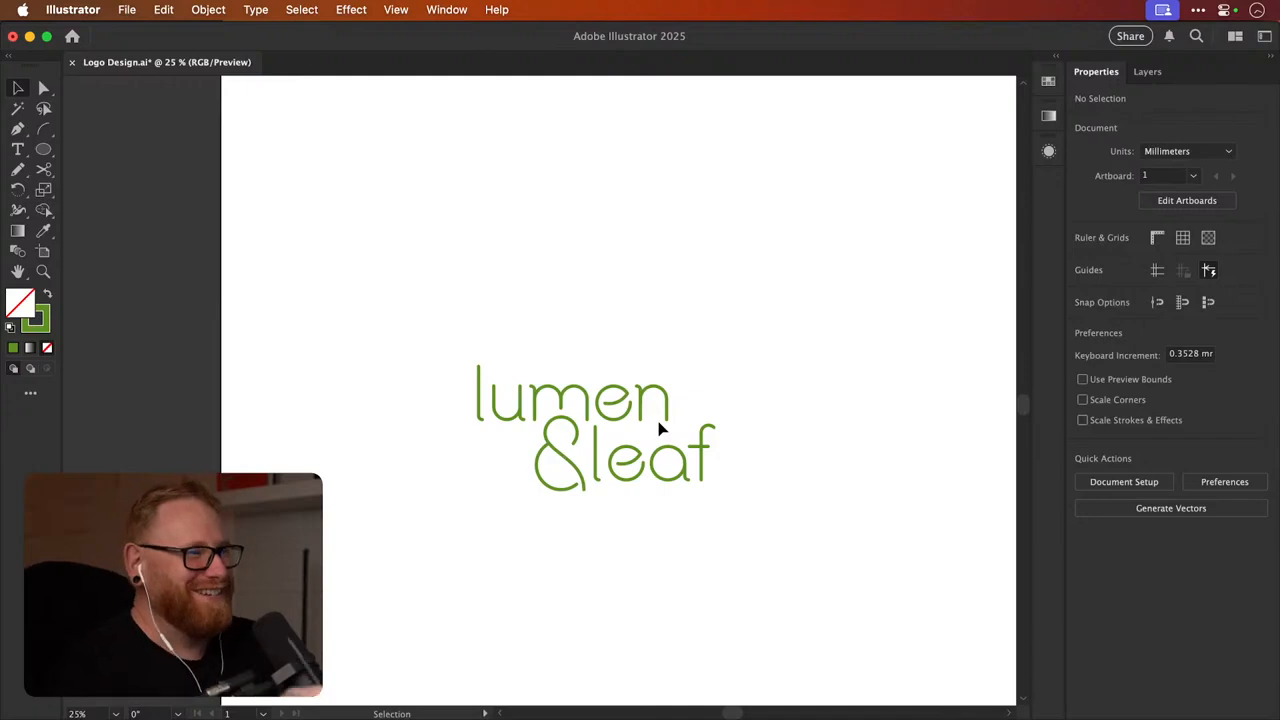
{"action": "left_click_drag", "start_coordinate": [697, 486], "coordinate": [691, 501]}
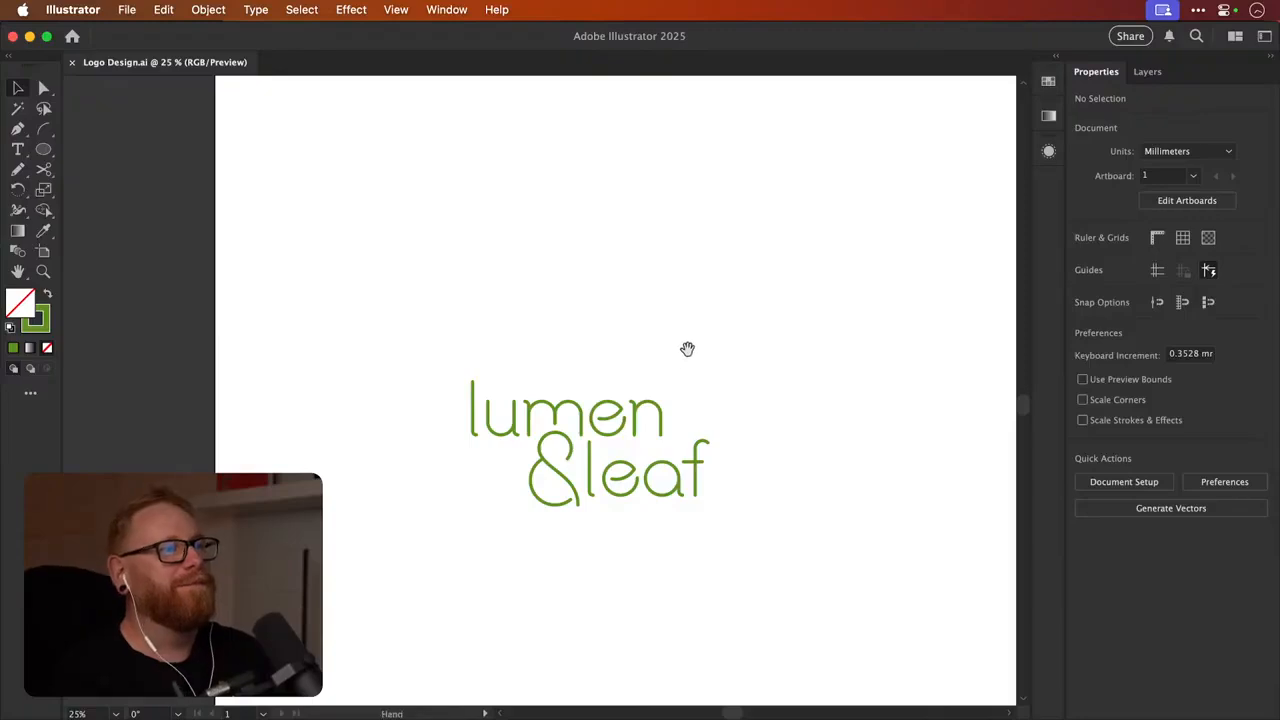
{"action": "left_click_drag", "start_coordinate": [687, 348], "coordinate": [650, 330]}
Shorten the middle stem of the m in lumen by raising its lower end point above the ampersand
{"action": "key", "text": "z"}
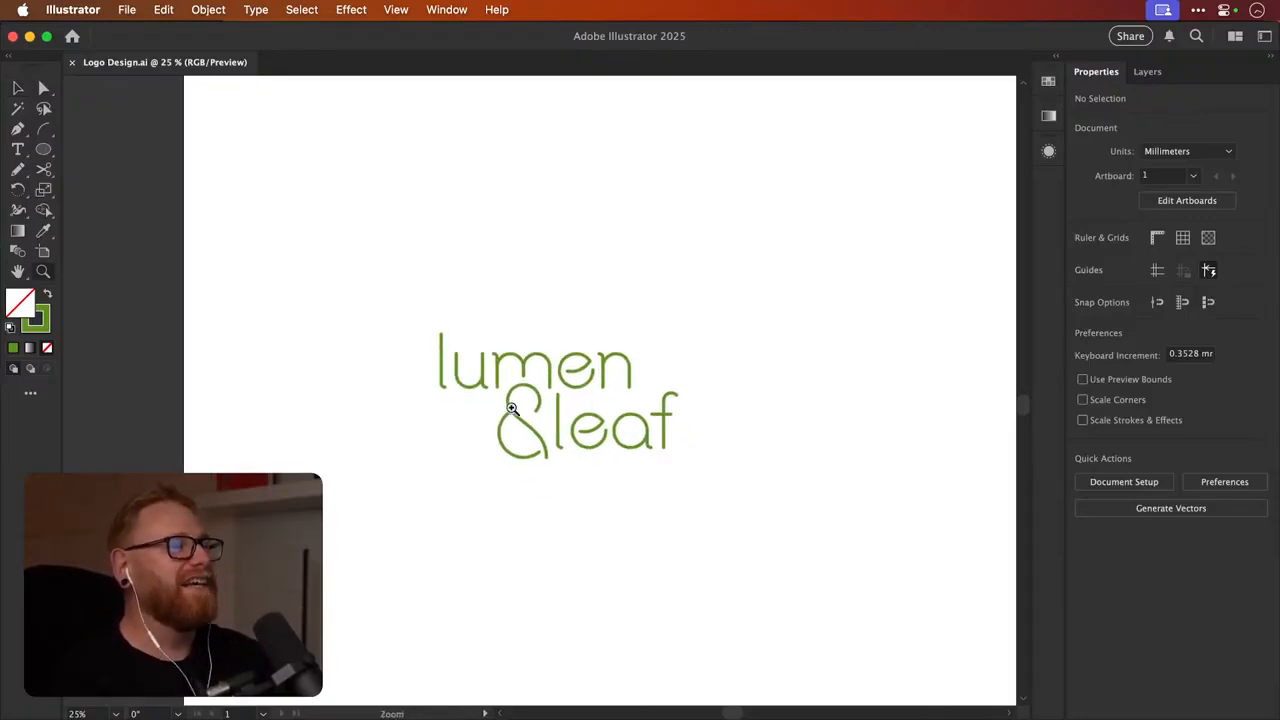
{"action": "left_click_drag", "start_coordinate": [515, 410], "coordinate": [611, 363]}
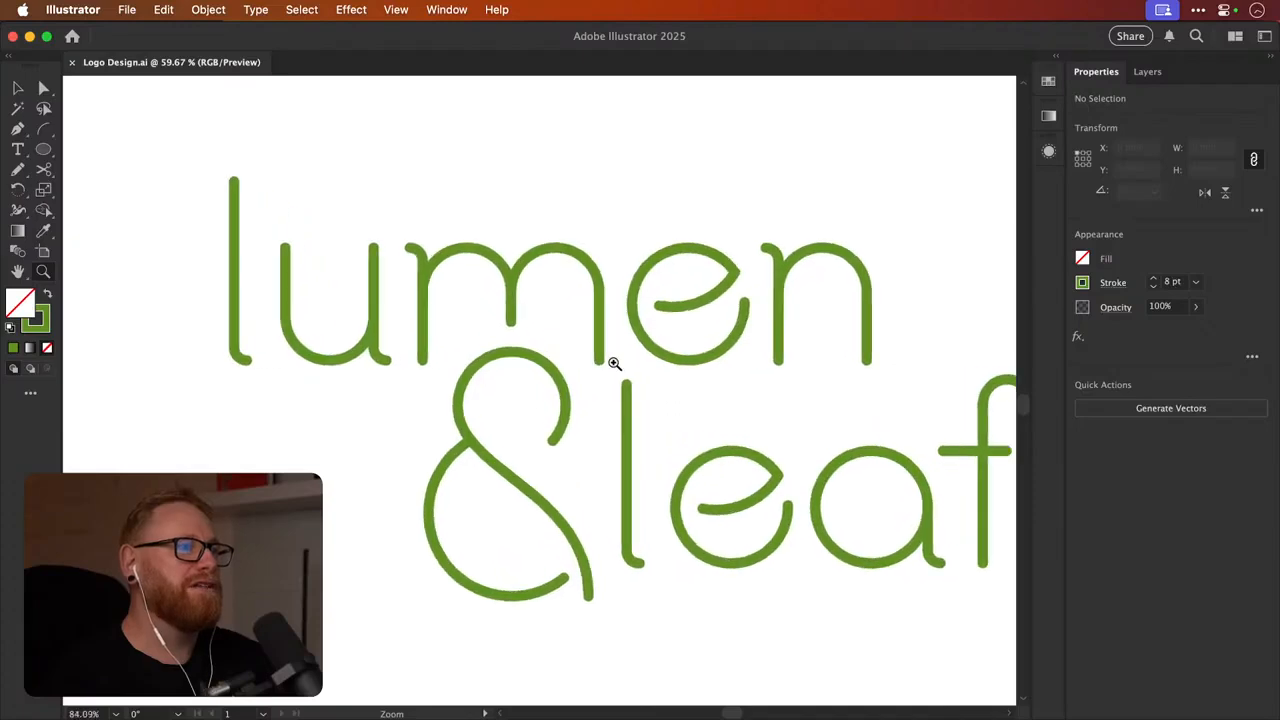
{"action": "key", "text": "a"}
{"action": "left_click_drag", "start_coordinate": [513, 328], "coordinate": [511, 304]}
Try moving the ampersand and the letters l, e and a closer to lumen, and undo the move
{"action": "key", "text": "v"}
{"action": "left_click_drag", "start_coordinate": [453, 658], "coordinate": [950, 472]}
{"action": "left_click_drag", "start_coordinate": [701, 469], "coordinate": [701, 449]}
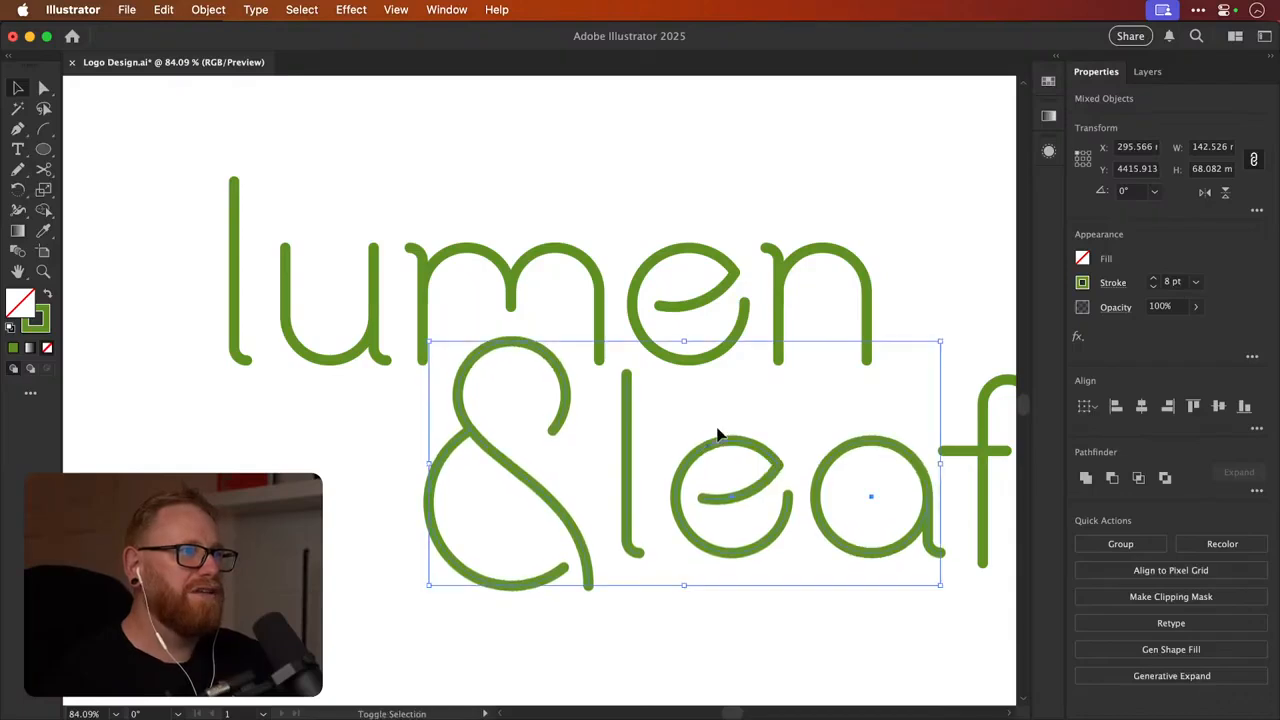
{"action": "left_click", "coordinate": [774, 166]}
{"action": "left_click_drag", "start_coordinate": [796, 301], "coordinate": [655, 315]}
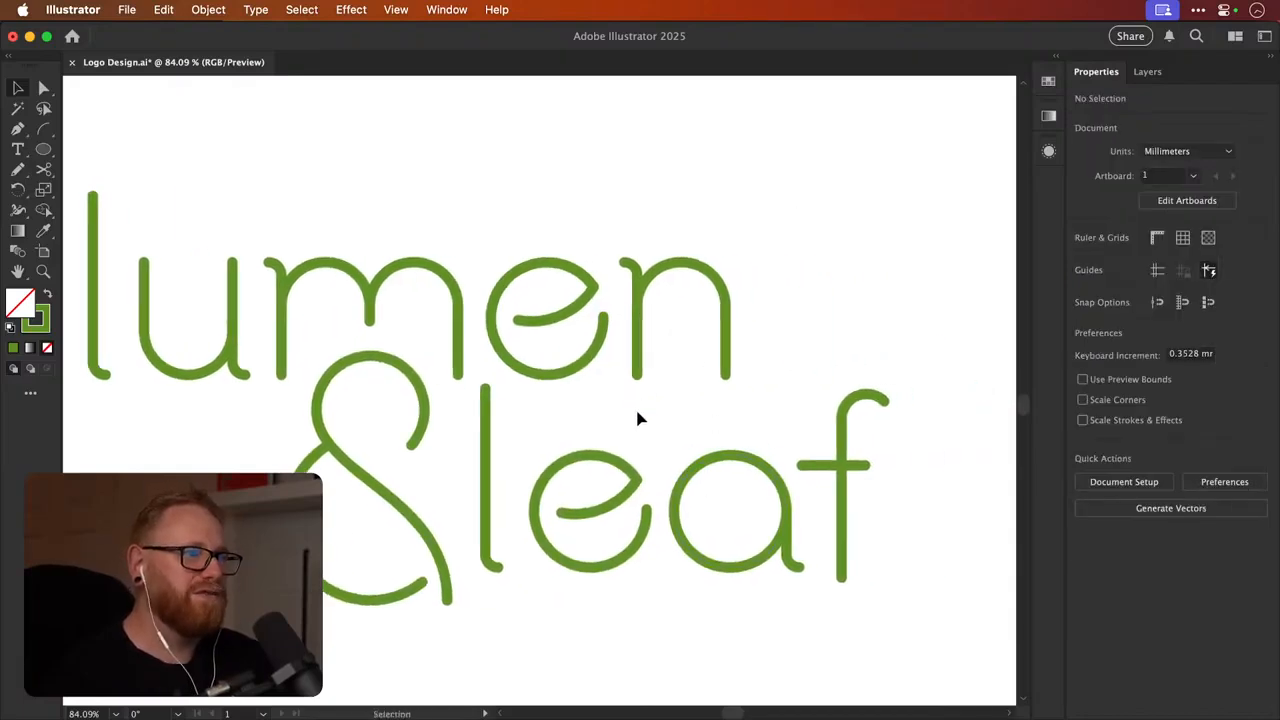
{"action": "key", "text": "super+z"}
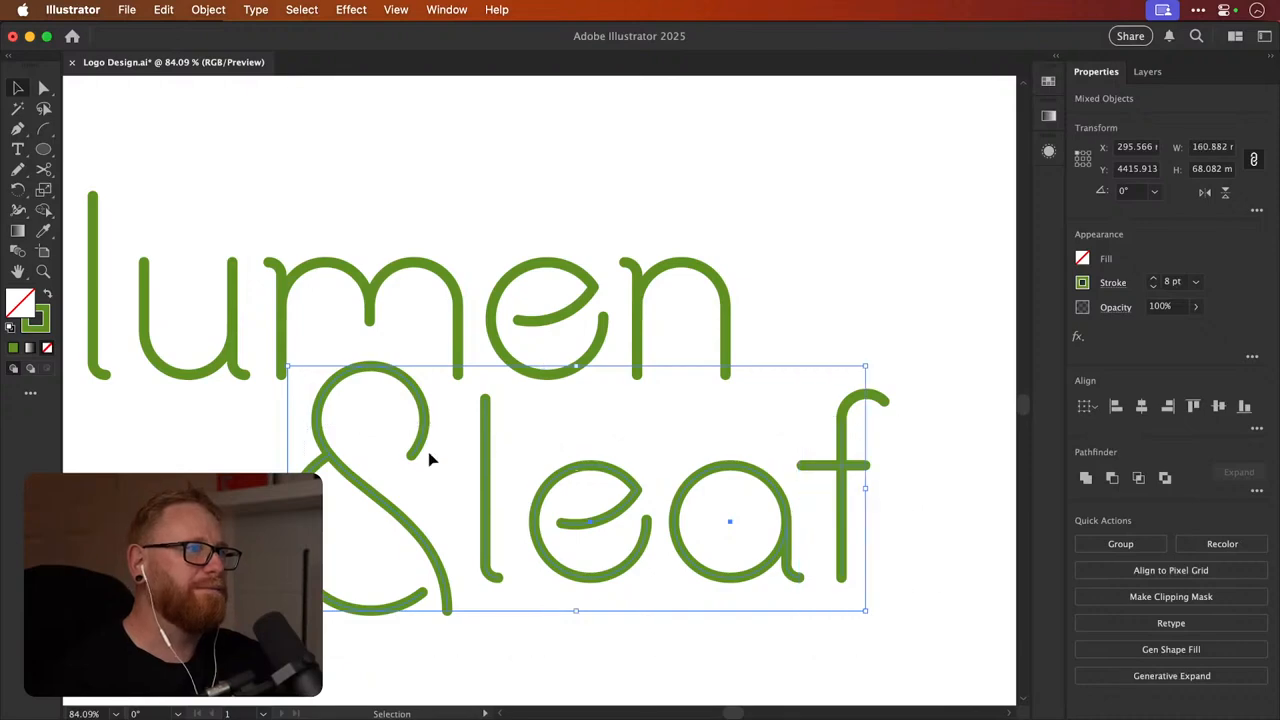
Move the ampersand and leaf letters, including the stem and crossbar of the f, up slightly toward lumen
{"action": "scroll", "coordinate": [430, 459], "scroll_direction": "up", "scroll_amount": 5}
{"action": "left_click_drag", "start_coordinate": [532, 366], "coordinate": [531, 334]}
{"action": "key", "text": "super+shift+a"}
{"action": "key", "text": "super+minus"}
{"action": "key", "text": "super+minus"}
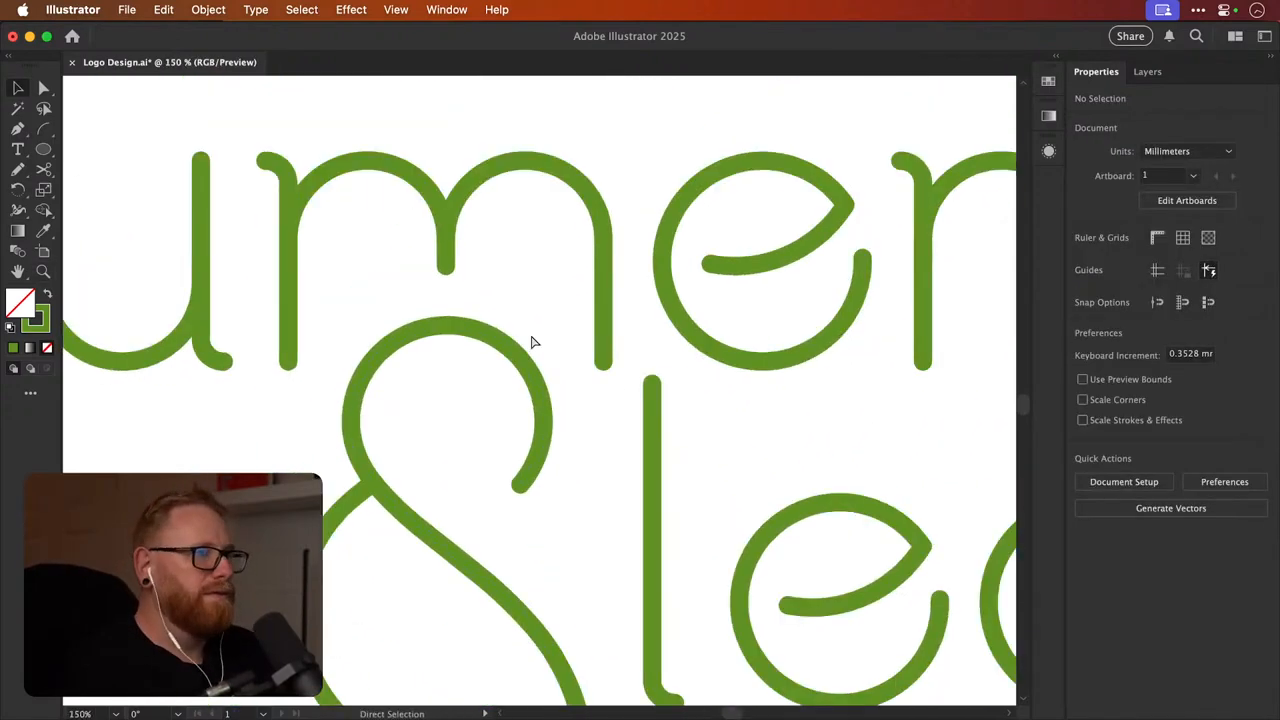
{"action": "scroll", "coordinate": [532, 342], "scroll_direction": "down", "scroll_amount": 10}
{"action": "scroll", "coordinate": [532, 342], "scroll_direction": "up", "scroll_amount": 3}
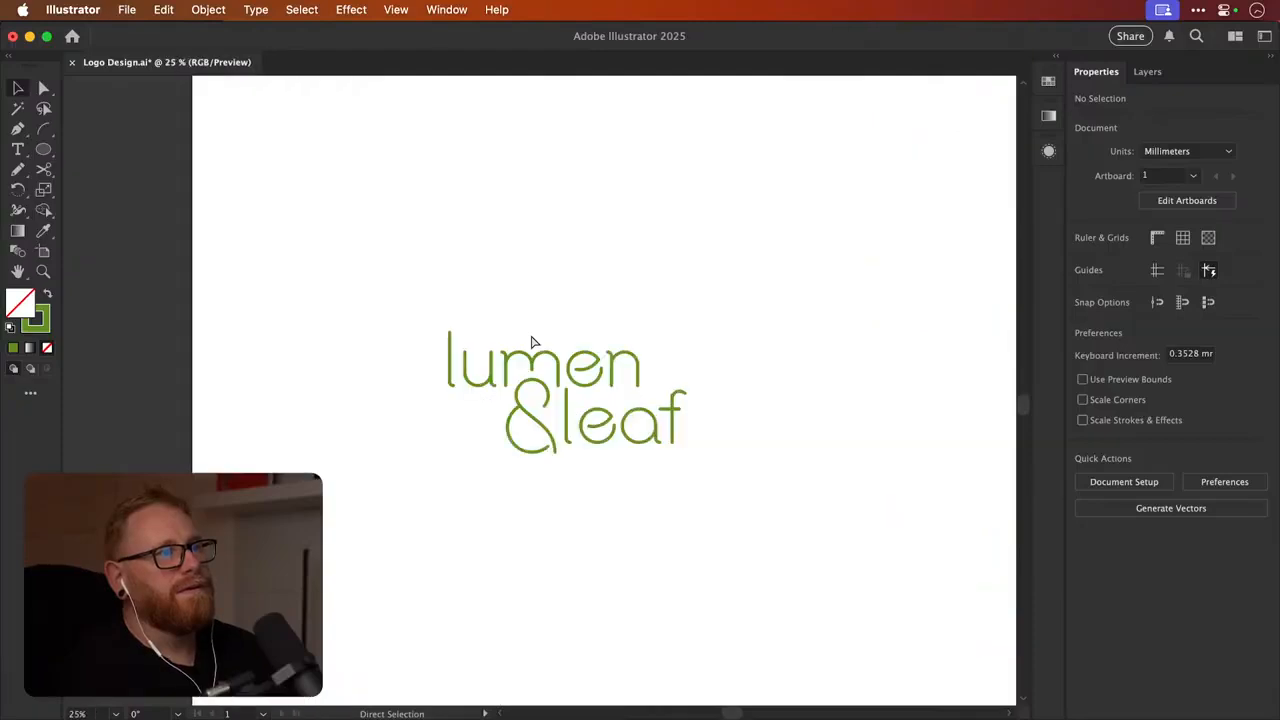
Move the curved hook of the f up so it meets the top end of its stem, aligning it in outline view
{"action": "scroll", "coordinate": [532, 342], "scroll_direction": "up", "scroll_amount": 1}
{"action": "left_click_drag", "start_coordinate": [697, 397], "coordinate": [737, 429]}
{"action": "left_click", "coordinate": [725, 412]}
{"action": "scroll", "coordinate": [725, 412], "scroll_direction": "up", "scroll_amount": 5}
{"action": "key", "text": "ctrl+y"}
{"action": "left_click", "coordinate": [810, 360]}
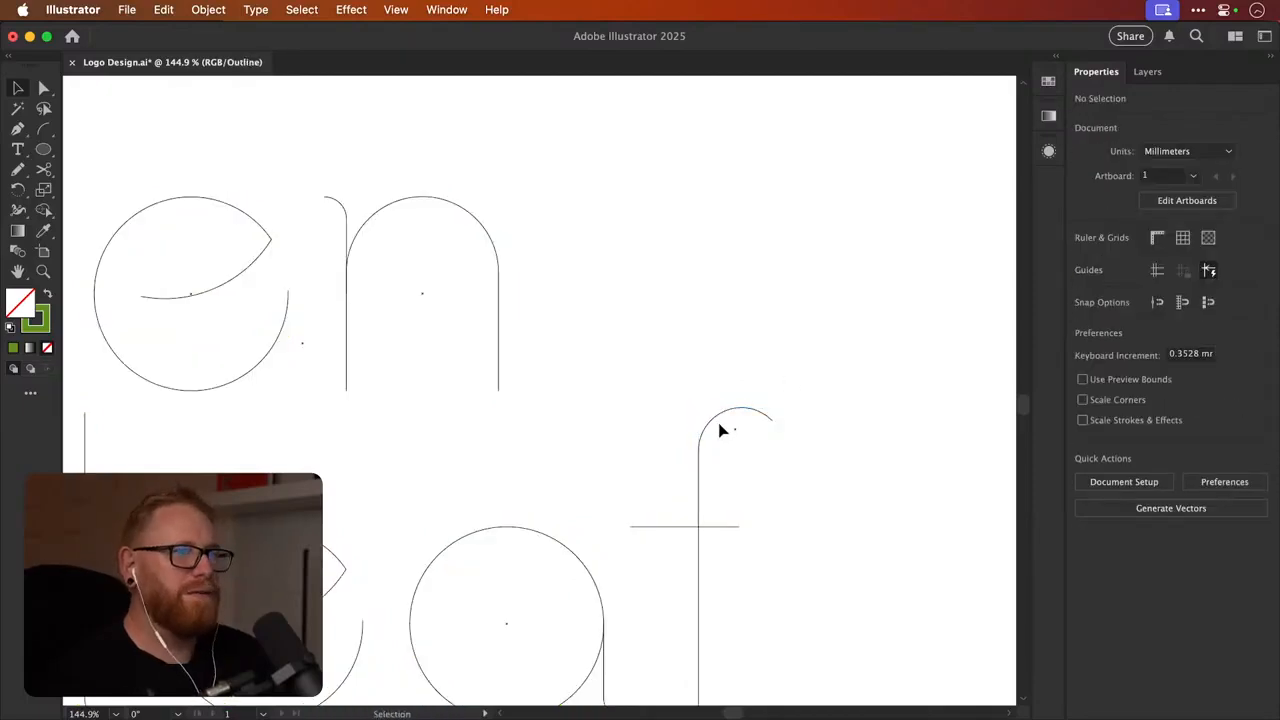
{"action": "left_click", "coordinate": [697, 440]}
{"action": "scroll", "coordinate": [695, 440], "scroll_direction": "up", "scroll_amount": 5}
{"action": "left_click_drag", "start_coordinate": [740, 433], "coordinate": [740, 352]}
{"action": "key", "text": "a"}
{"action": "key", "text": "super+y"}
{"action": "scroll", "coordinate": [733, 340], "scroll_direction": "down", "scroll_amount": 8}
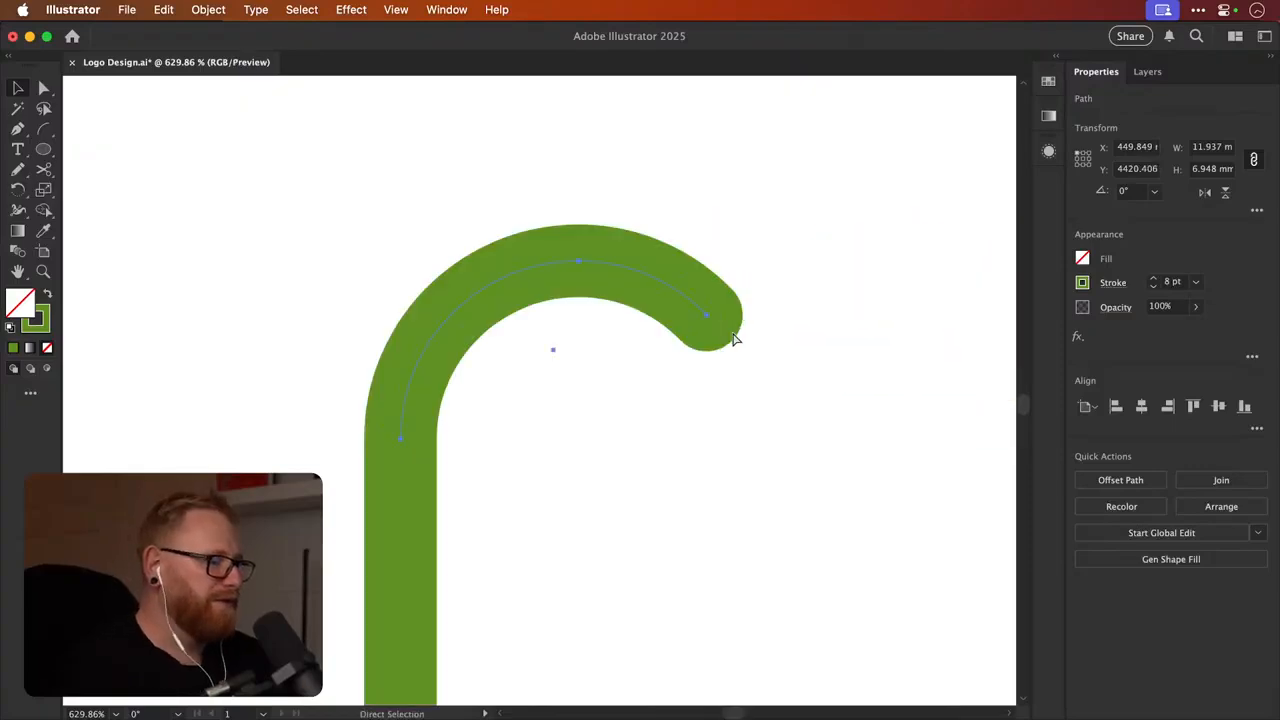
Try repositioning the letters of leaf beside the ampersand, and undo the move
{"action": "left_click_drag", "start_coordinate": [489, 466], "coordinate": [664, 449]}
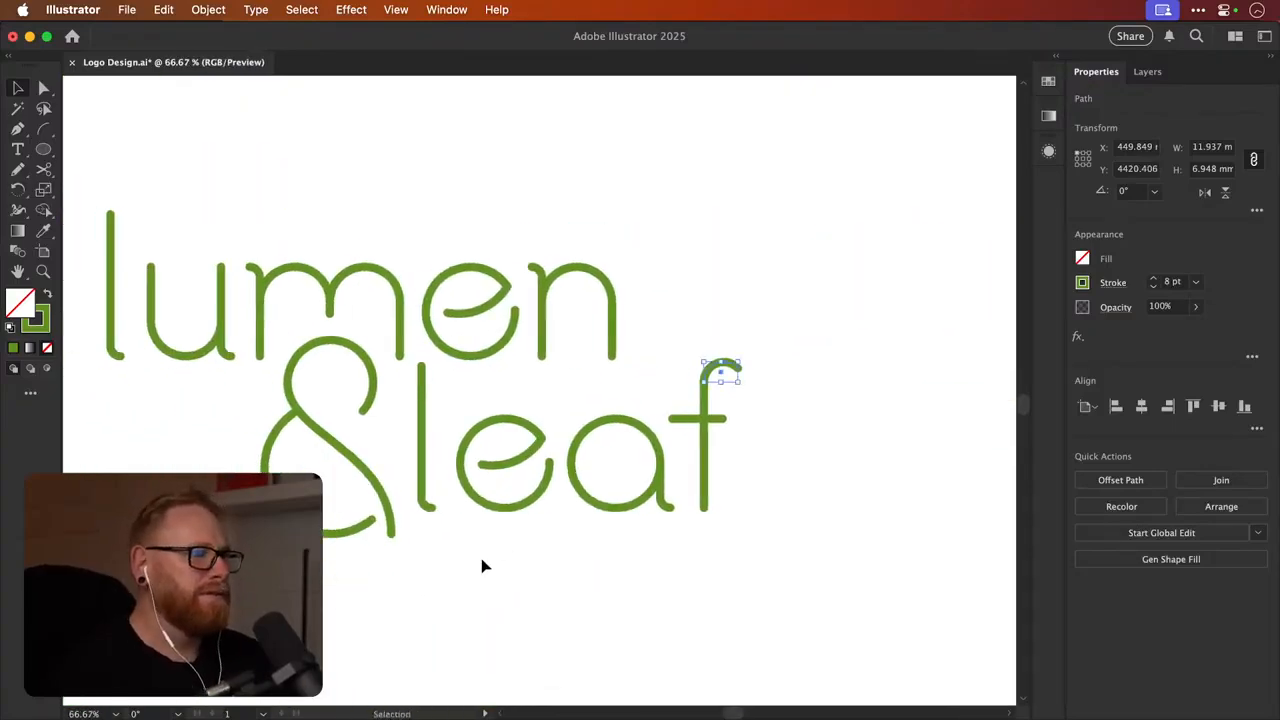
{"action": "left_click_drag", "start_coordinate": [481, 558], "coordinate": [757, 393]}
{"action": "left_click_drag", "start_coordinate": [704, 428], "coordinate": [657, 454]}
{"action": "left_click", "coordinate": [746, 254]}
{"action": "key", "text": "super+minus"}
{"action": "key", "text": "super+minus"}
{"action": "key", "text": "super+minus"}
{"action": "key", "text": "super+z"}
{"action": "left_click", "coordinate": [706, 364]}
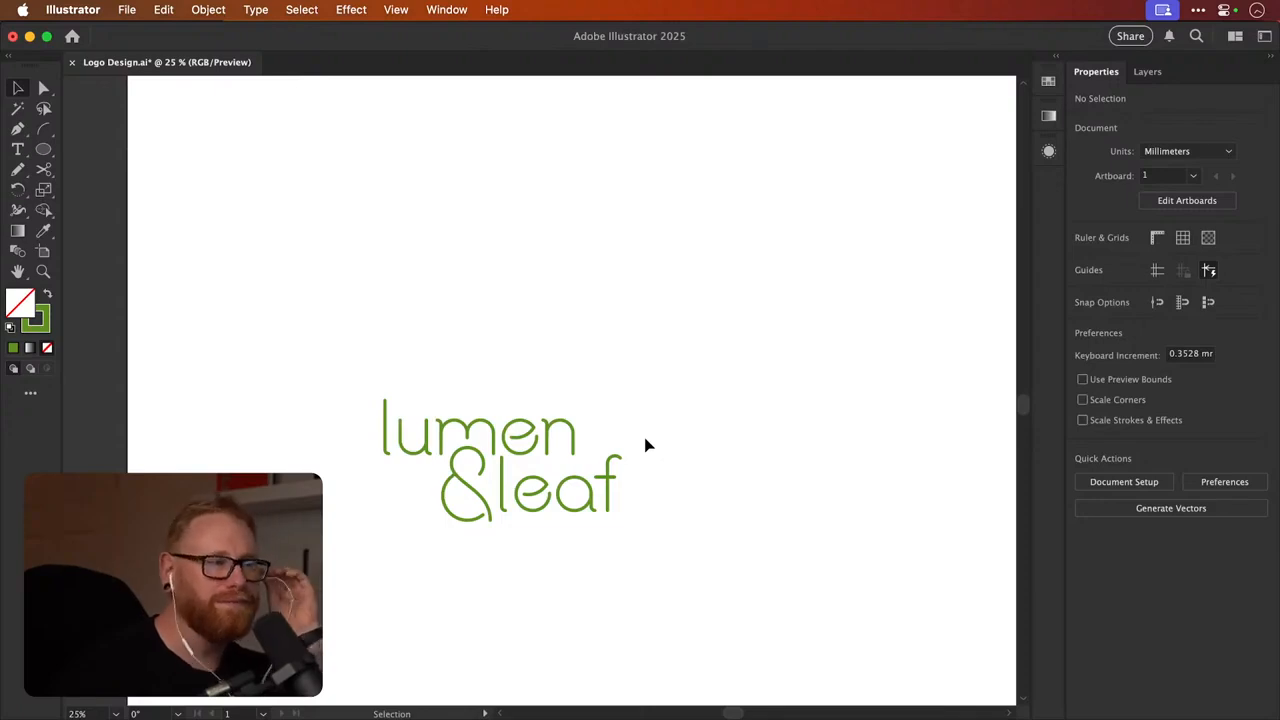
Select the entire stacked logo and move it further down the artboard
{"action": "left_click_drag", "start_coordinate": [330, 357], "coordinate": [640, 543]}
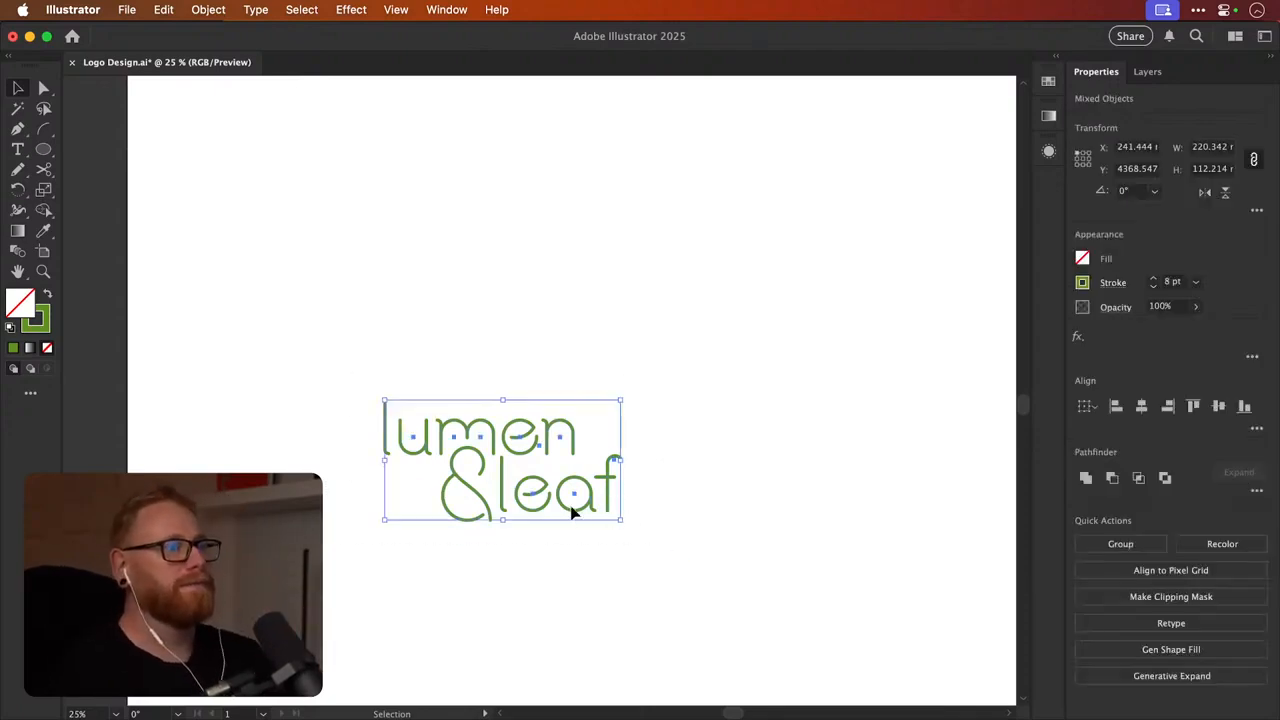
{"action": "left_click_drag", "start_coordinate": [571, 509], "coordinate": [563, 620]}
{"action": "scroll", "coordinate": [527, 517], "scroll_direction": "down", "scroll_amount": 3}
{"action": "left_click_drag", "start_coordinate": [525, 516], "coordinate": [640, 502]}
{"action": "left_click", "coordinate": [811, 460]}
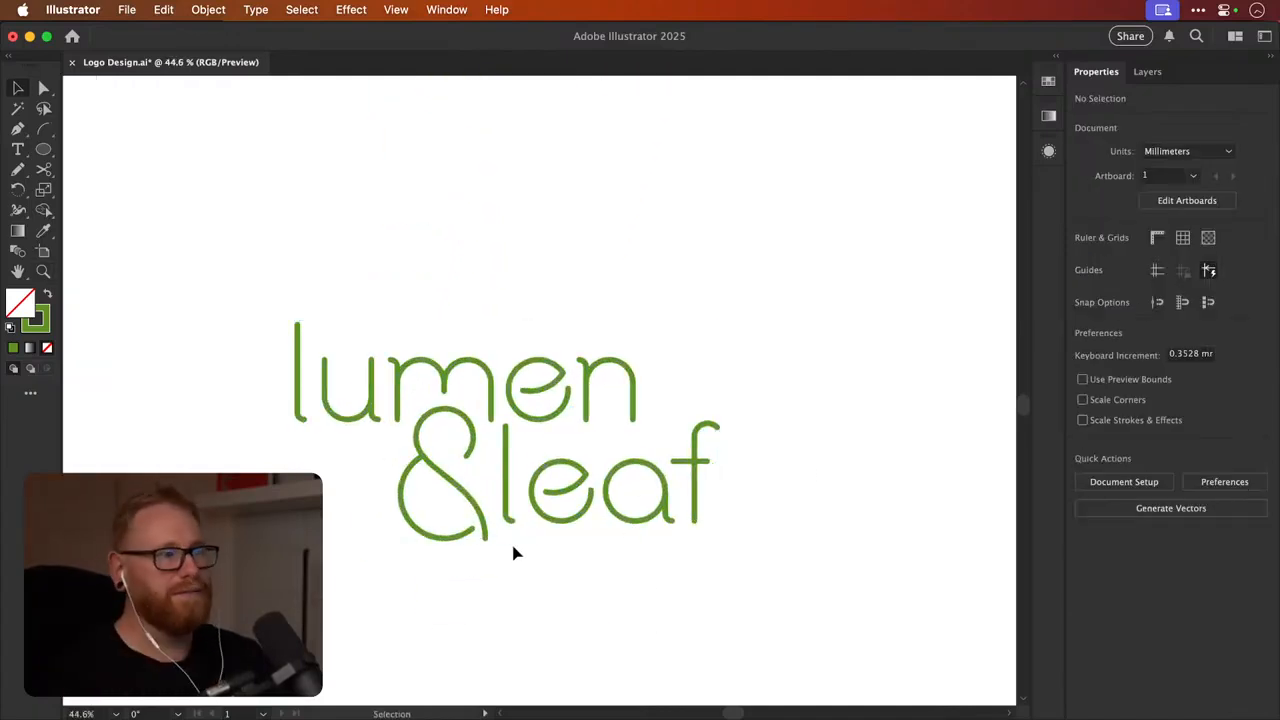
Set the ampersand's height to 49.805 mm to match the l of leaf, keeping its proportions
{"action": "left_click", "coordinate": [507, 500]}
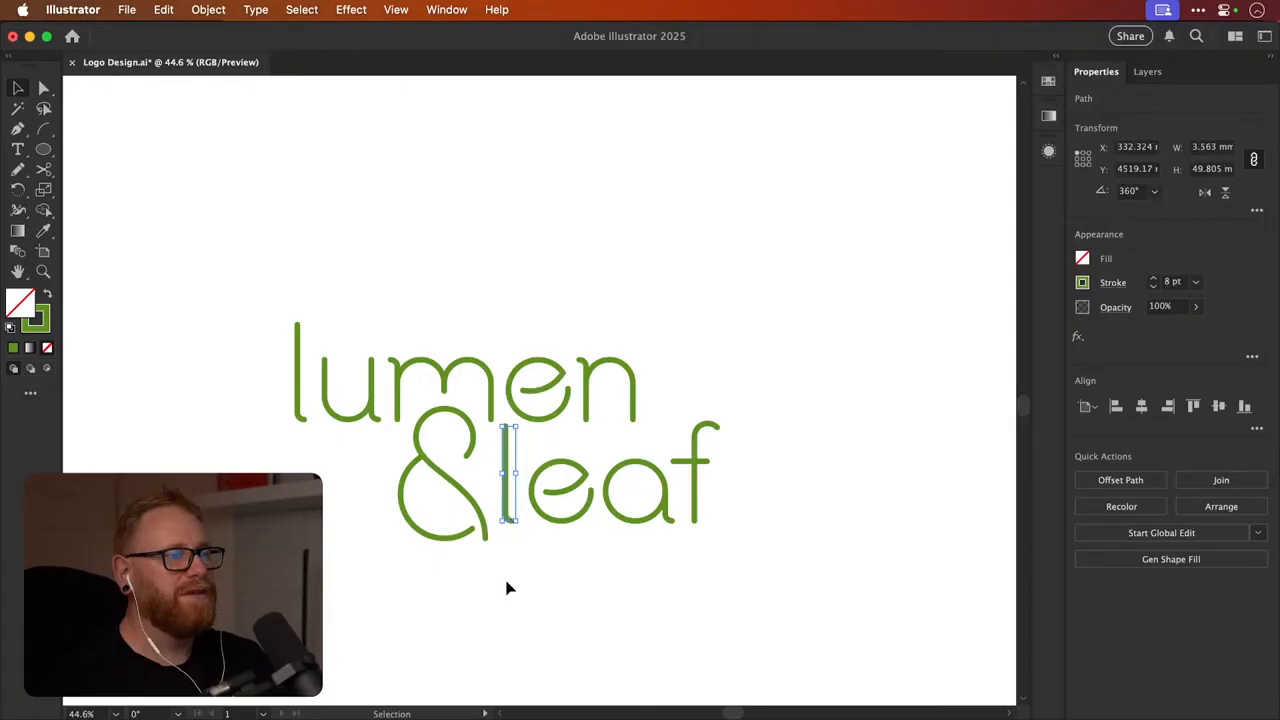
{"action": "left_click", "coordinate": [505, 600]}
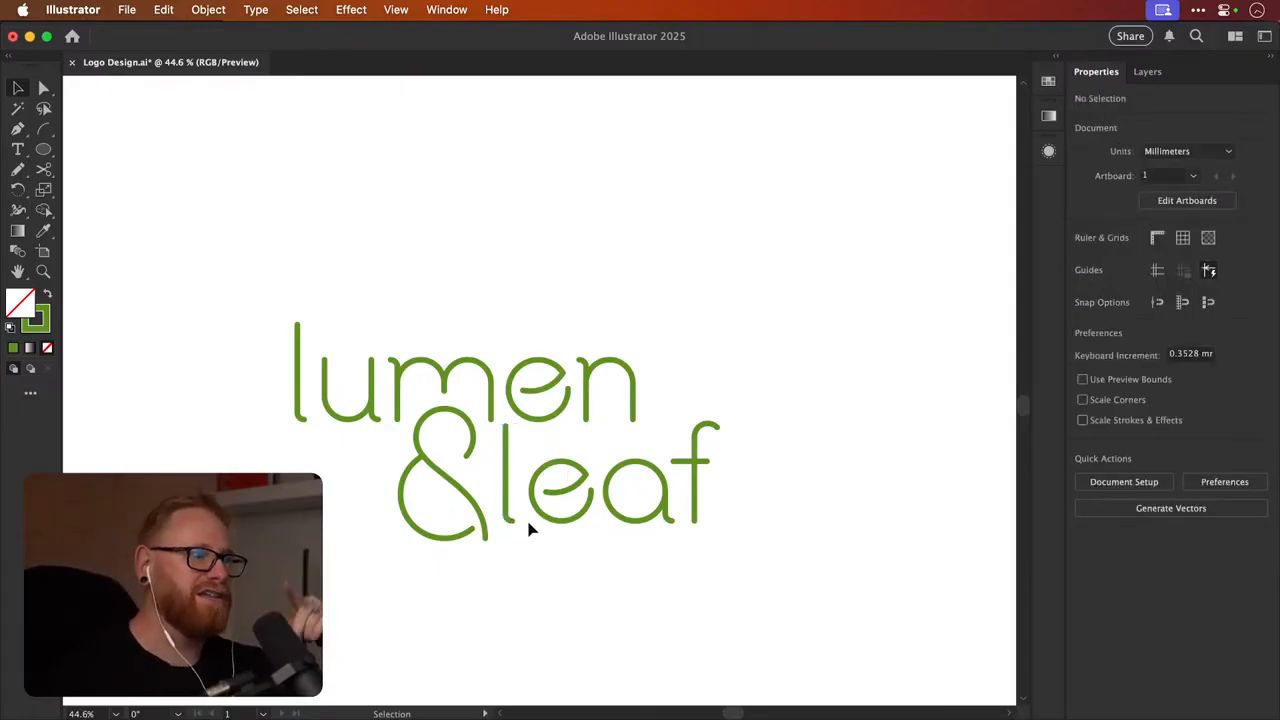
{"action": "left_click", "coordinate": [509, 458]}
{"action": "left_click", "coordinate": [1202, 170]}
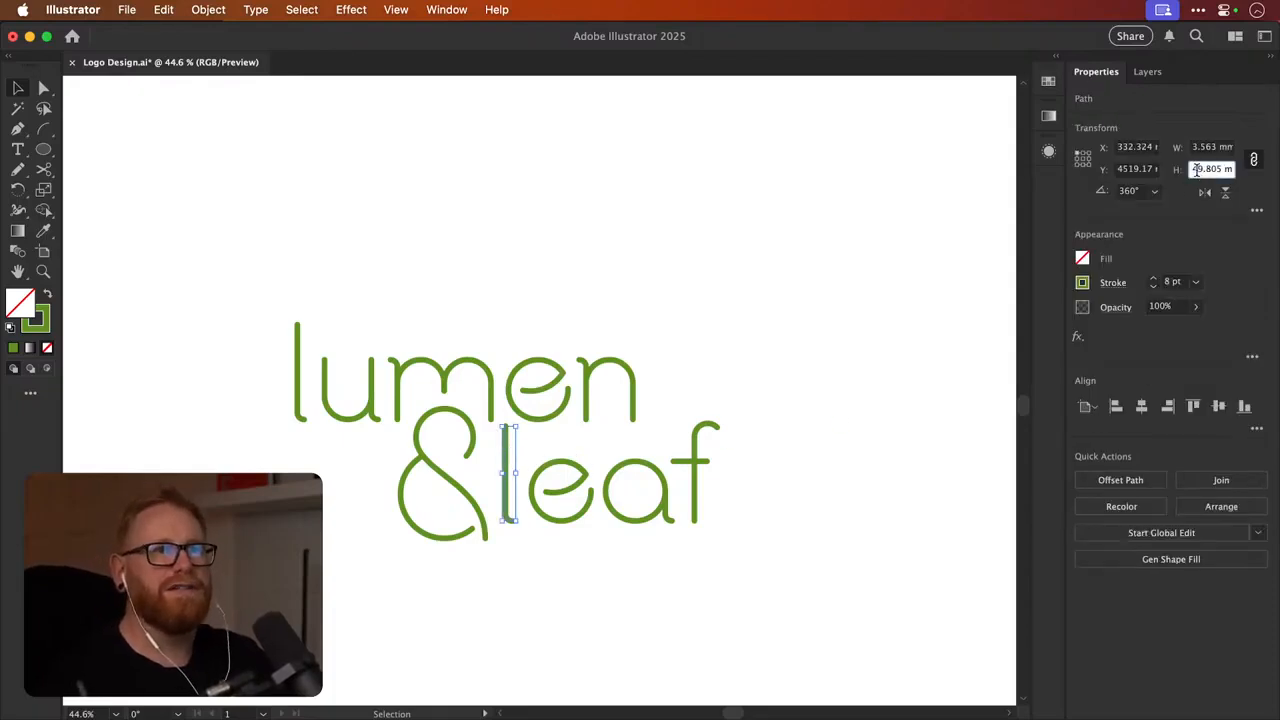
{"action": "left_click", "coordinate": [480, 449]}
{"action": "left_click", "coordinate": [1203, 168]}
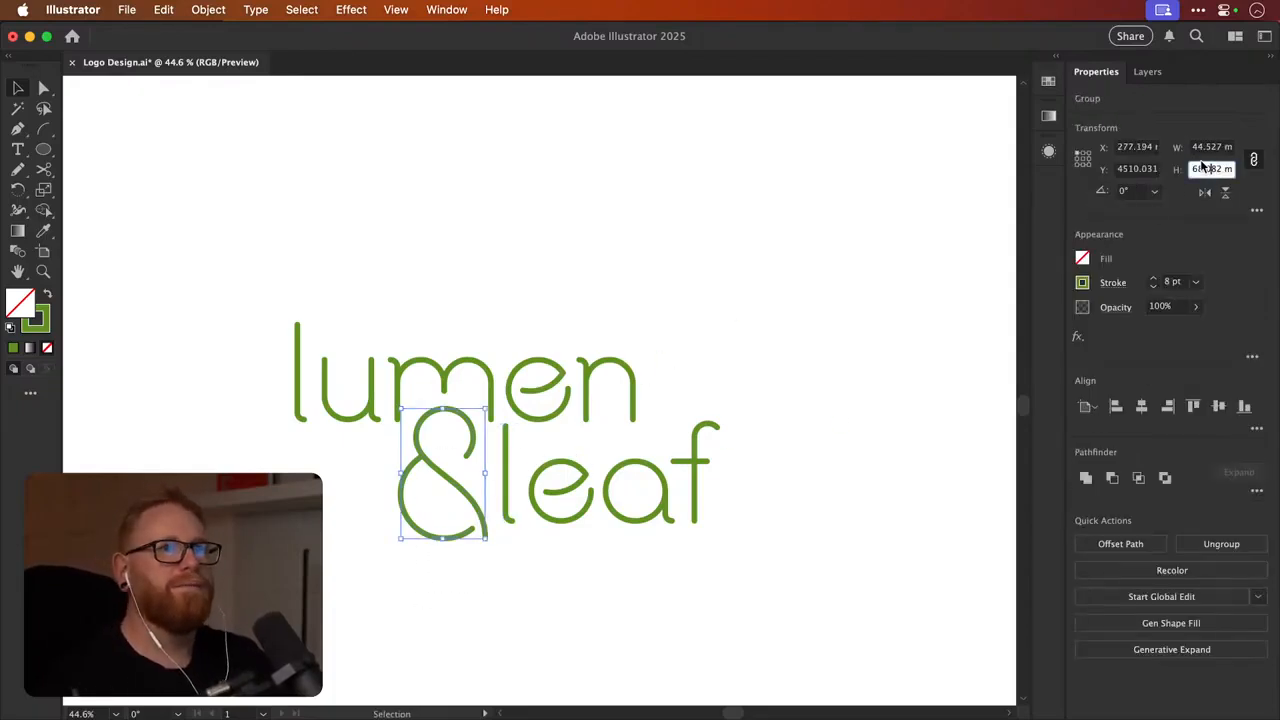
{"action": "type", "text": "49.805"}
{"action": "key", "text": "Return"}
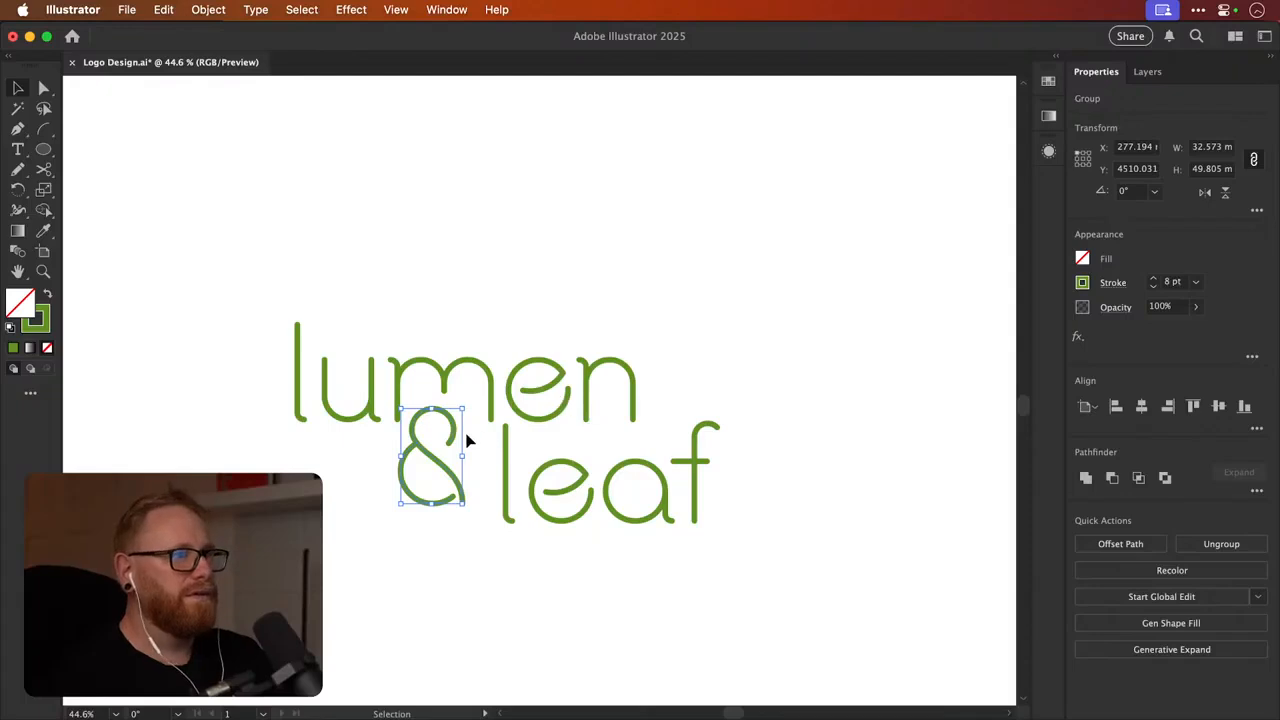
Move the resized ampersand down beside the l of leaf and align their top edges
{"action": "left_click_drag", "start_coordinate": [466, 440], "coordinate": [479, 467]}
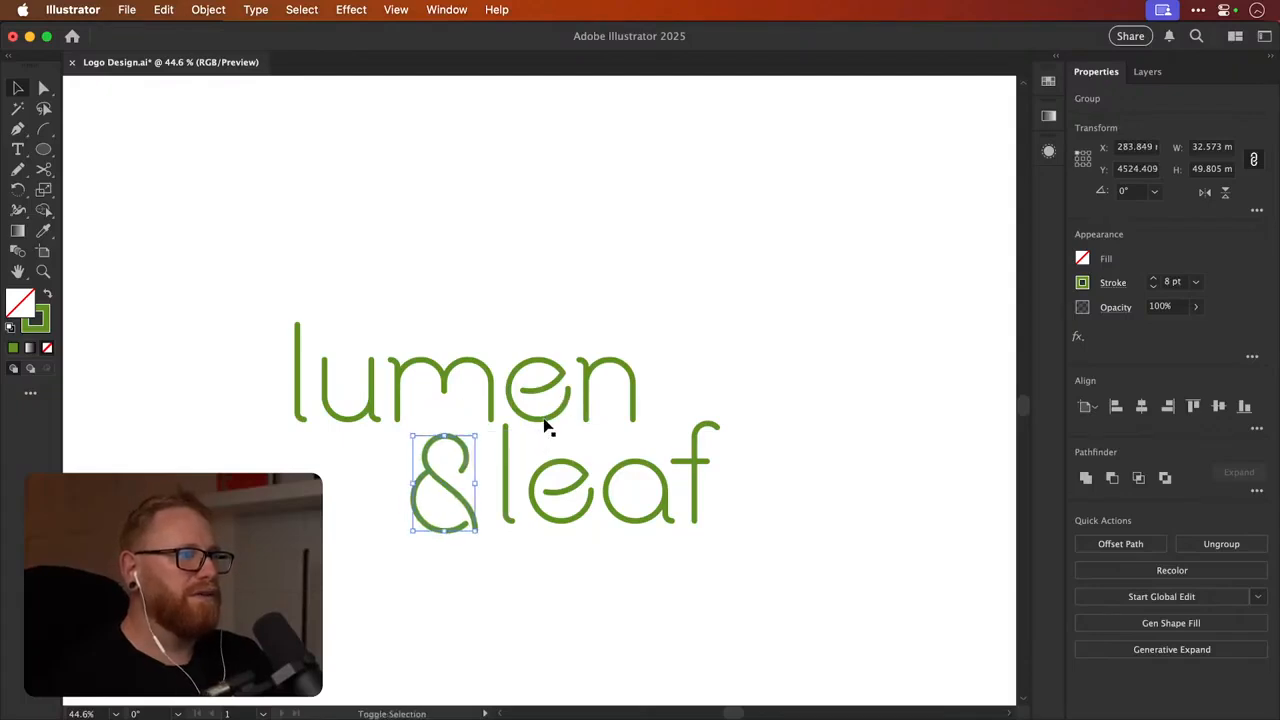
{"action": "left_click", "coordinate": [507, 453], "text": "shift"}
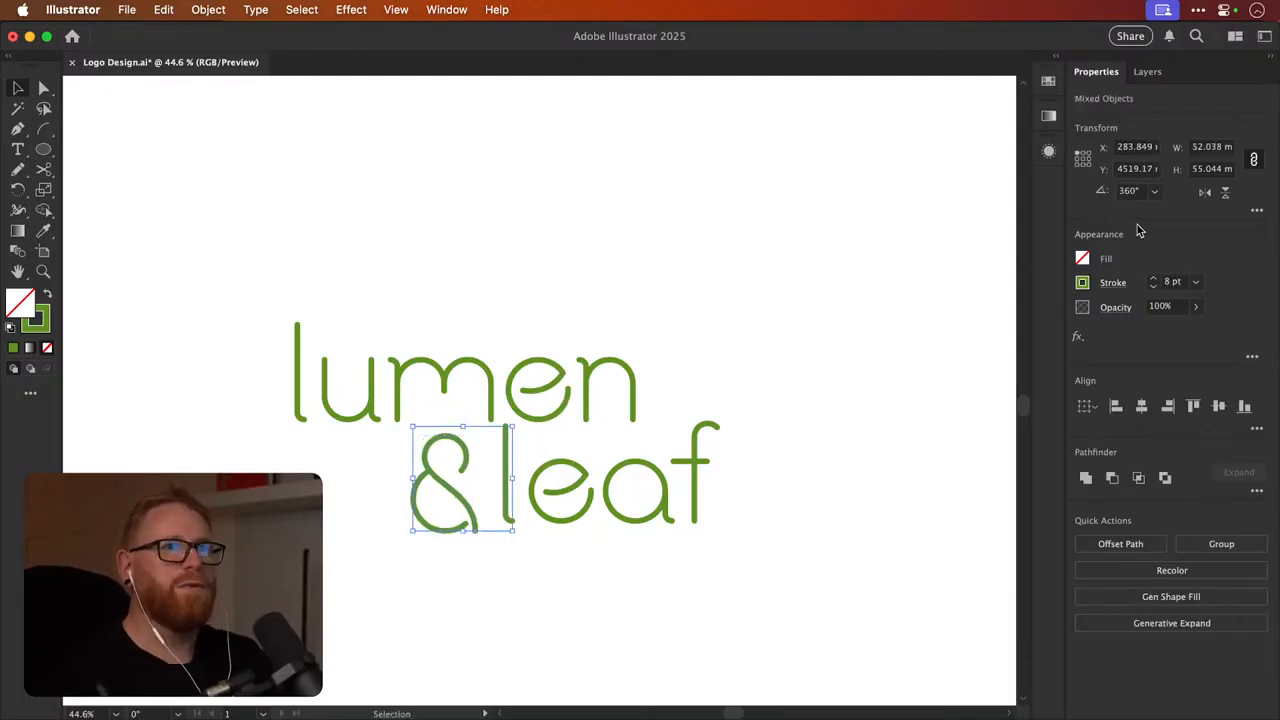
{"action": "left_click", "coordinate": [1193, 405]}
{"action": "left_click", "coordinate": [885, 313]}
Enlarge the ampersand proportionally to about 37.8 by 57.8 mm, keeping its base on the baseline of leaf
{"action": "key", "text": "z"}
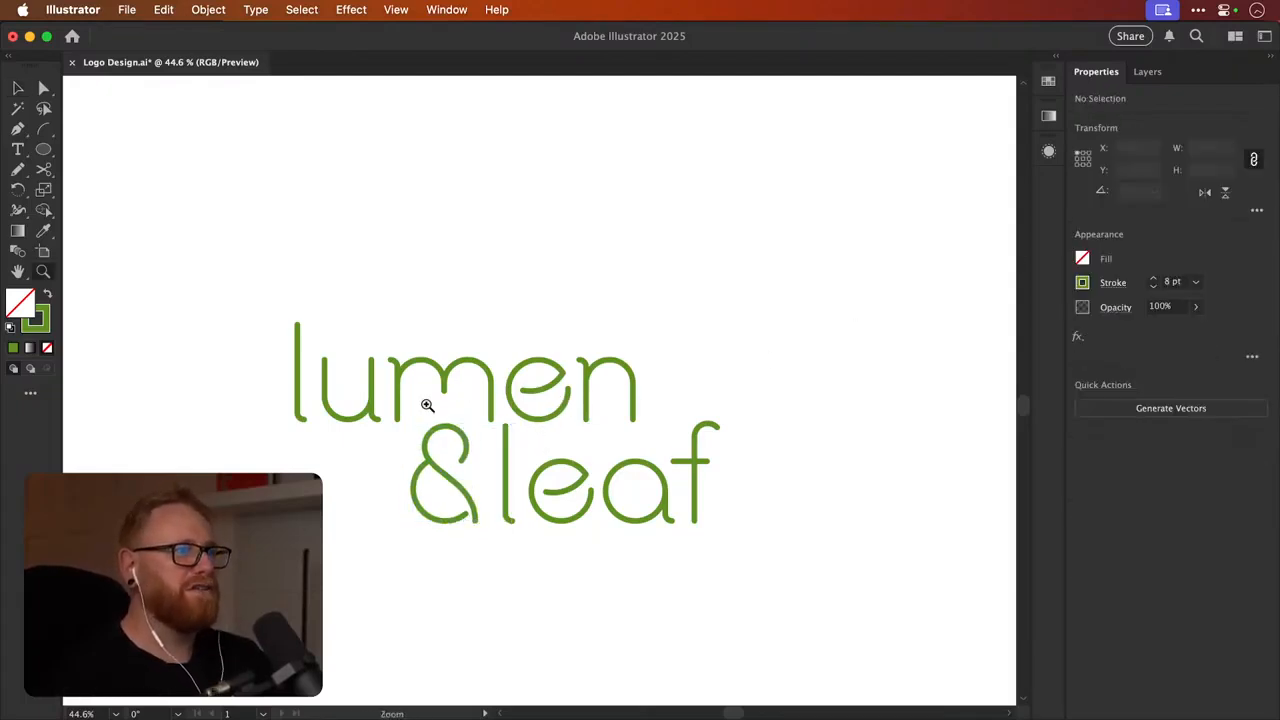
{"action": "left_click_drag", "start_coordinate": [462, 450], "coordinate": [500, 451]}
{"action": "key", "text": "v"}
{"action": "left_click", "coordinate": [466, 438]}
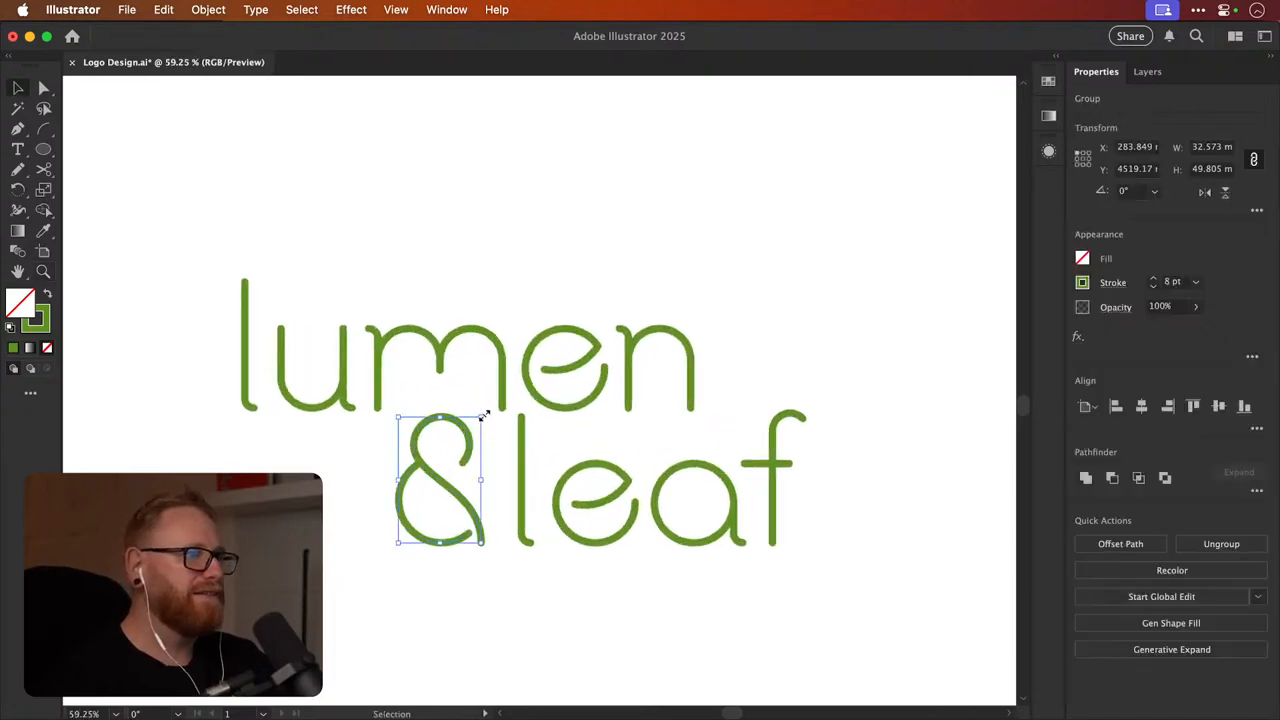
{"action": "mouse_move", "coordinate": [482, 417]}
{"action": "left_mouse_down"}
{"action": "mouse_move", "coordinate": [506, 395]}
{"action": "mouse_move", "coordinate": [476, 424]}
{"action": "left_mouse_up"}
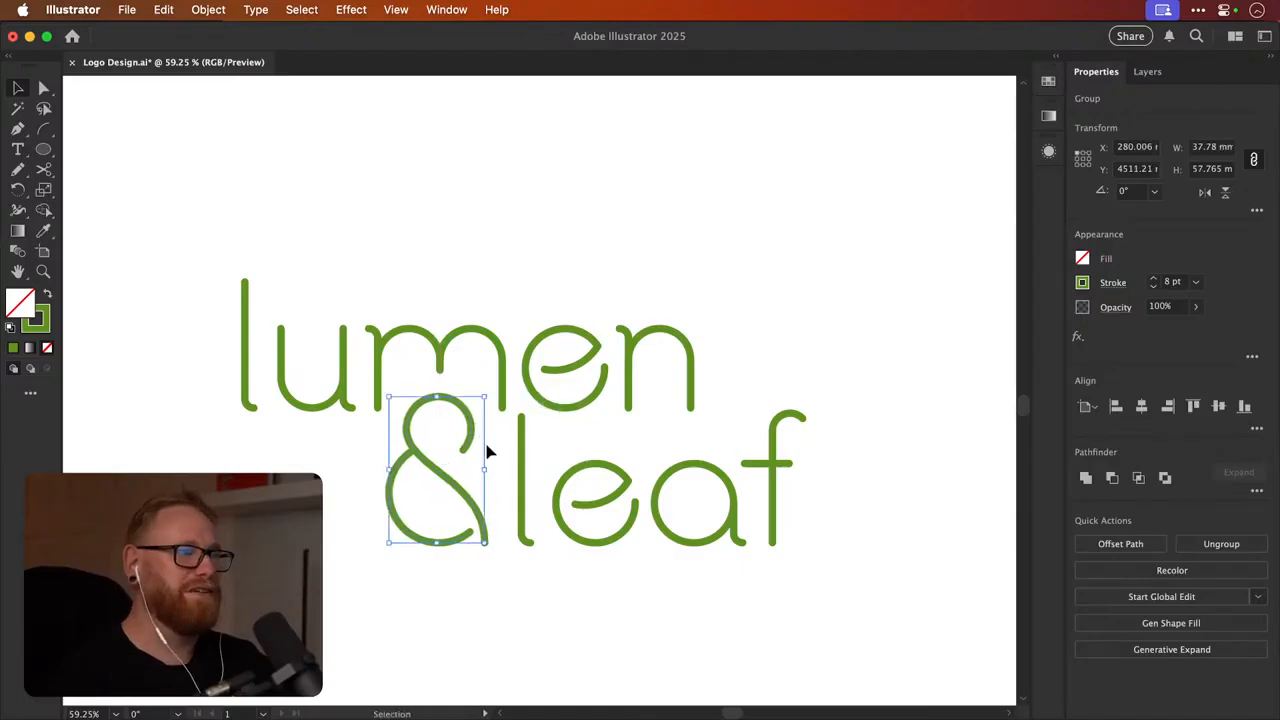
{"action": "left_click", "coordinate": [424, 603]}
Try shifting the ampersand slightly right beneath the m of lumen, and undo the move
{"action": "scroll", "coordinate": [443, 400], "scroll_direction": "up", "scroll_amount": 3}
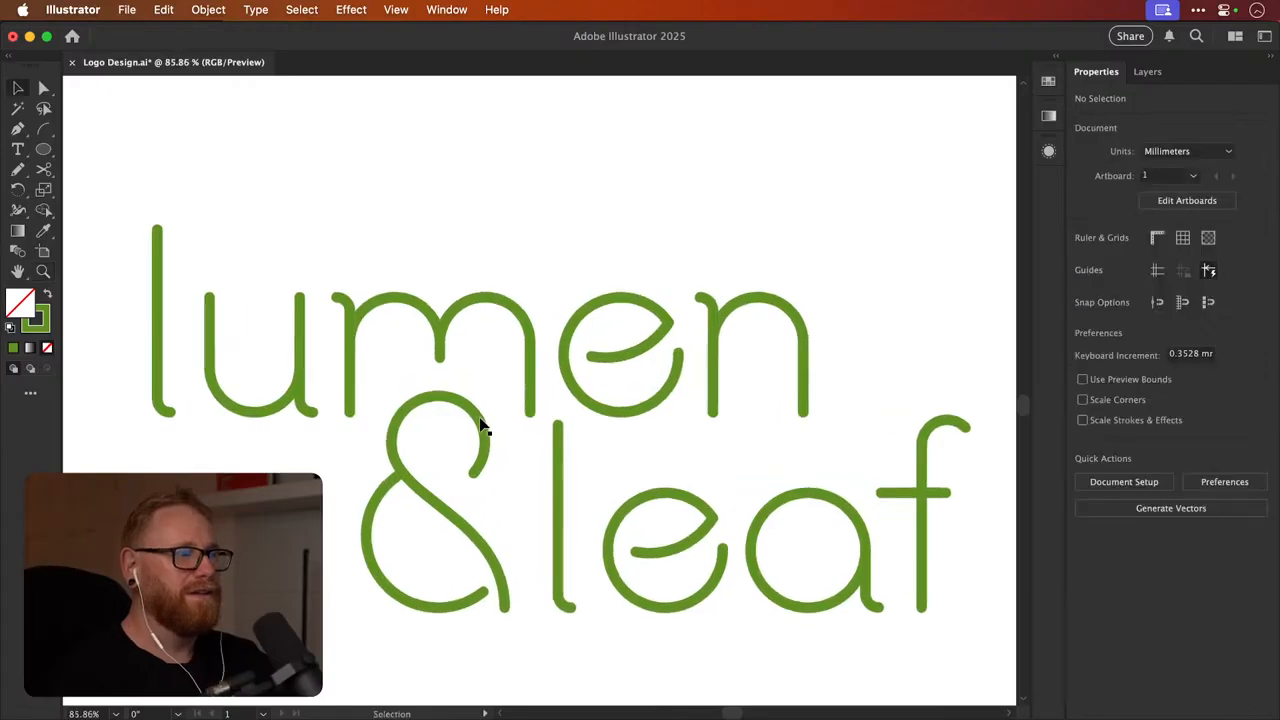
{"action": "scroll", "coordinate": [478, 424], "scroll_direction": "up", "scroll_amount": 3}
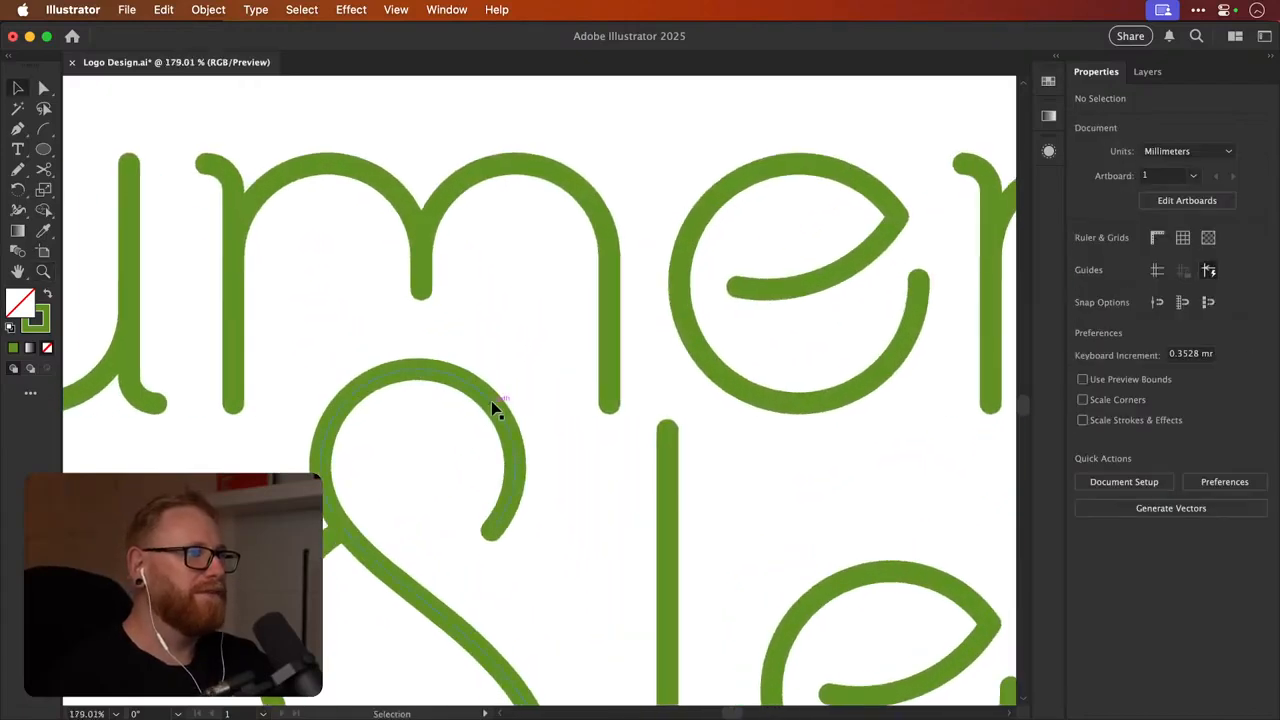
{"action": "left_click", "coordinate": [492, 402]}
{"action": "left_click", "coordinate": [505, 366]}
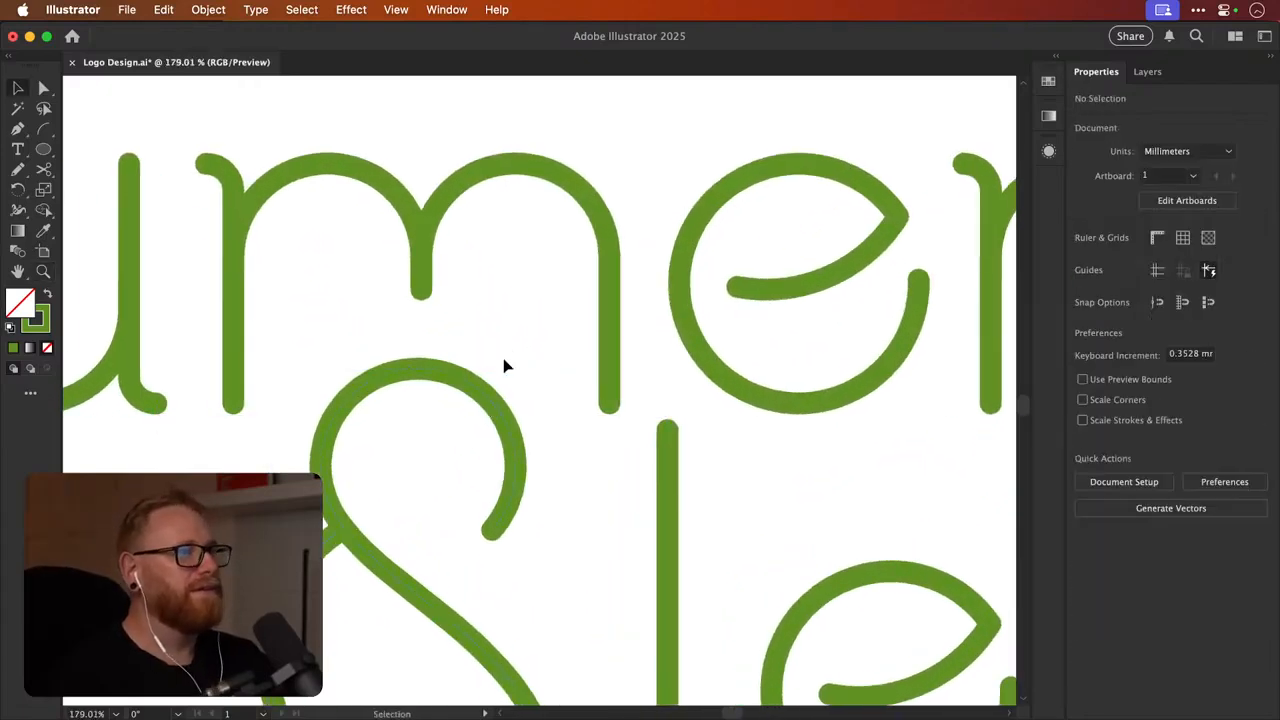
{"action": "left_click_drag", "start_coordinate": [465, 385], "coordinate": [473, 379]}
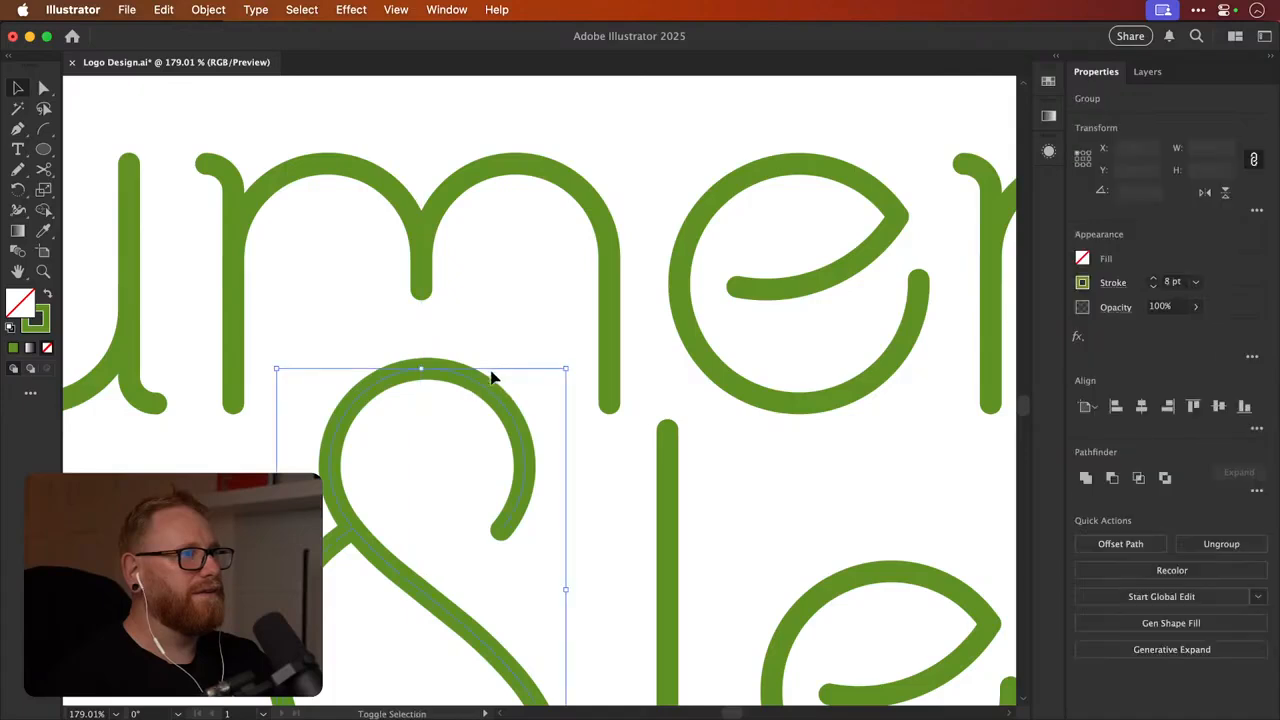
{"action": "left_click", "coordinate": [503, 355]}
{"action": "key", "text": "super+z"}
{"action": "left_click", "coordinate": [503, 341]}
Nudge the ampersand slightly right so its upper loop is centred beneath the middle stem of the m
{"action": "key", "text": "z"}
{"action": "left_click", "coordinate": [430, 380]}
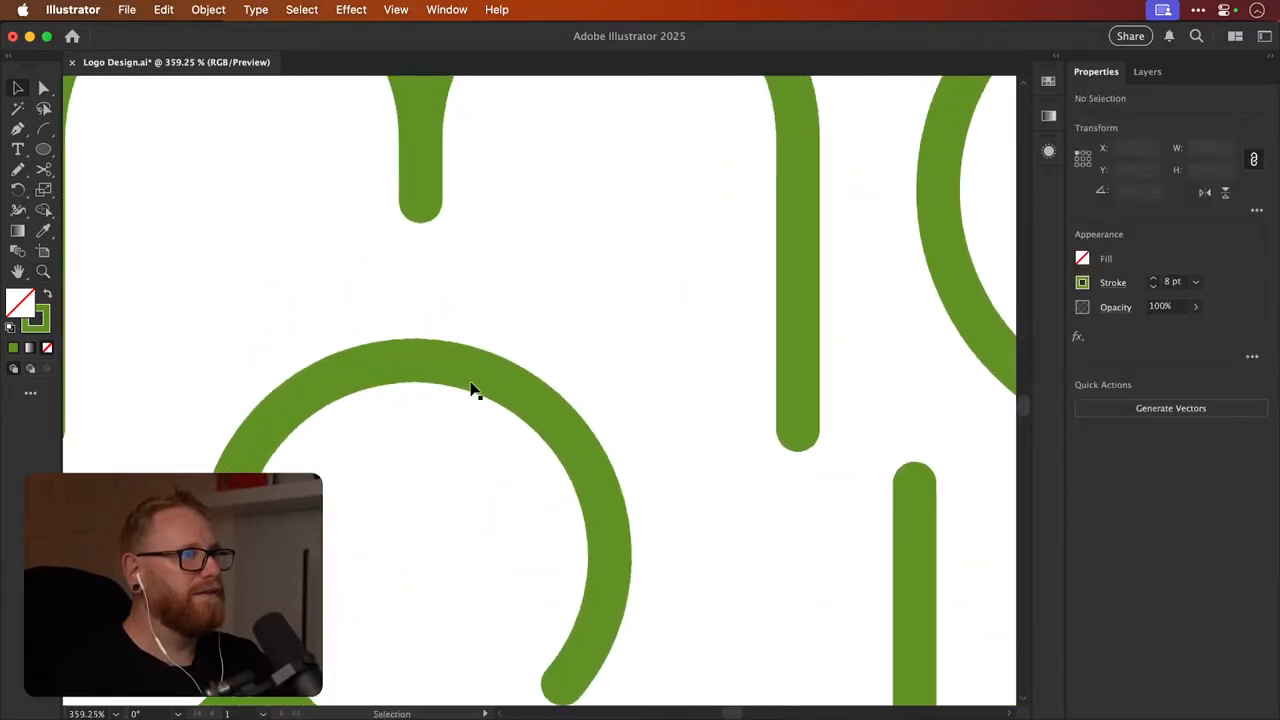
{"action": "key", "text": "v"}
{"action": "left_click", "coordinate": [480, 372]}
{"action": "left_click", "coordinate": [482, 361]}
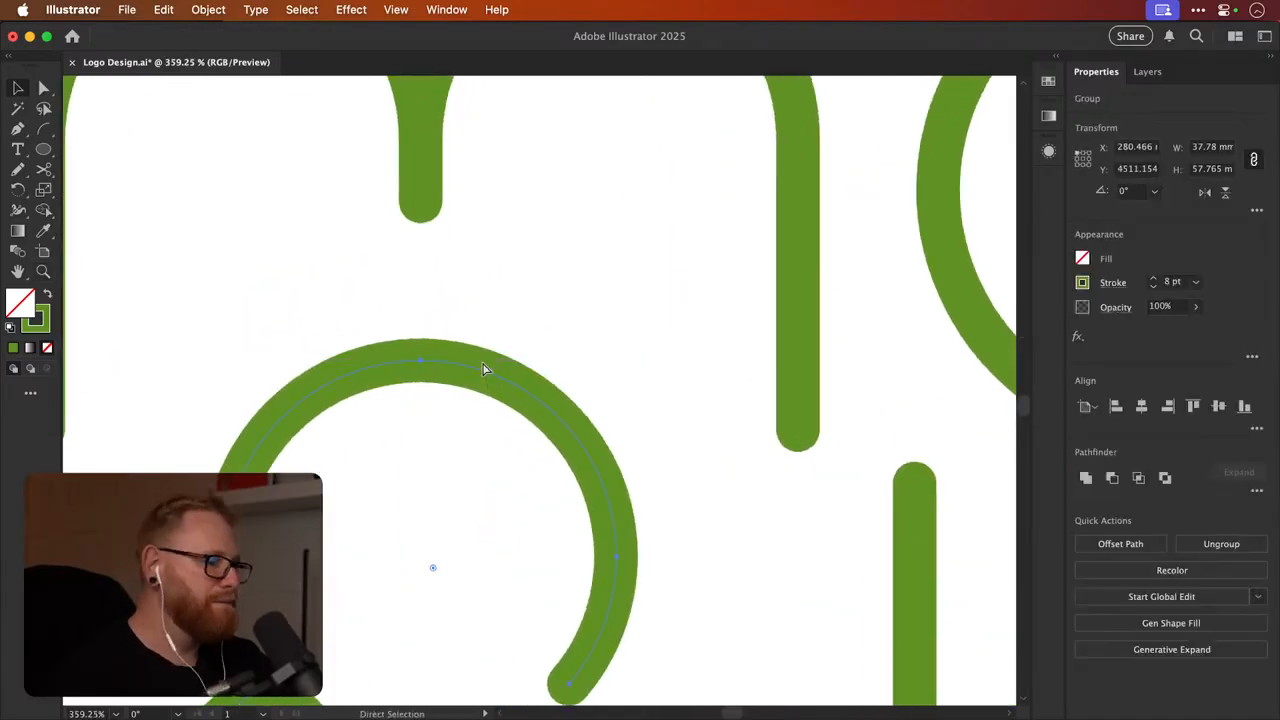
{"action": "scroll", "coordinate": [482, 361], "scroll_direction": "down", "scroll_amount": 10}
{"action": "left_click_drag", "start_coordinate": [482, 361], "coordinate": [446, 438]}
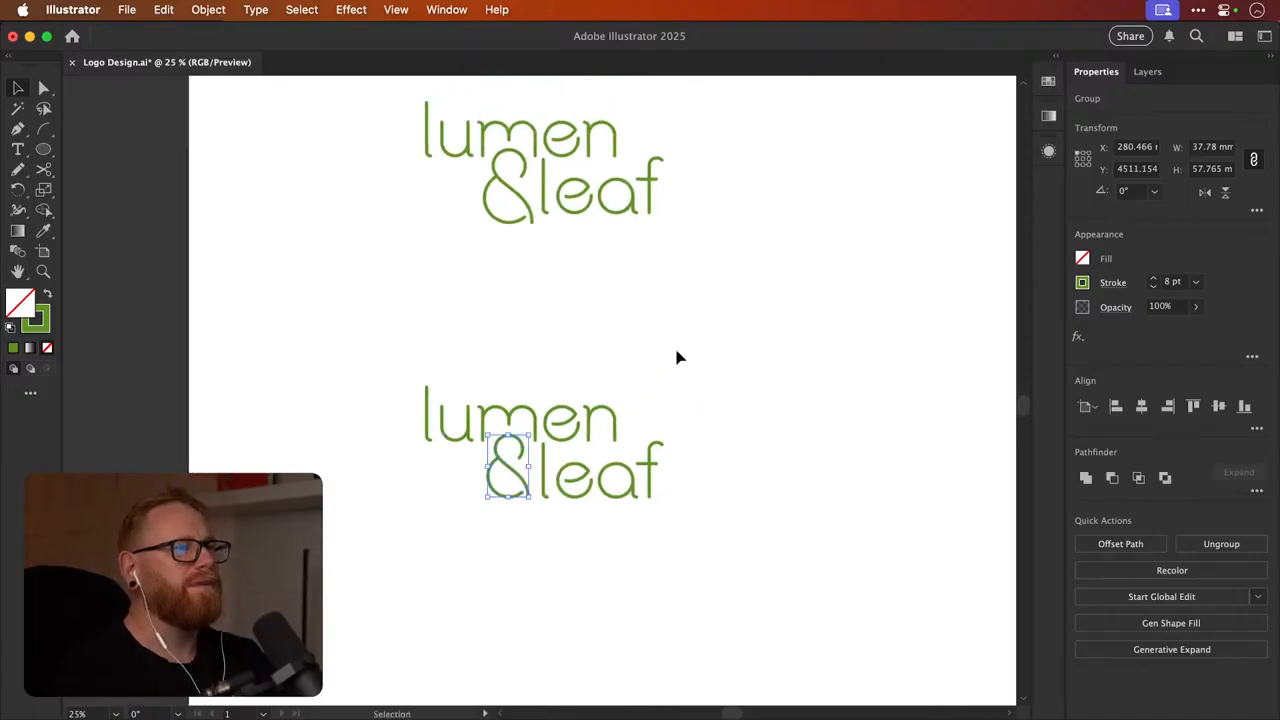
{"action": "left_click", "coordinate": [677, 357]}
Move all the letters of leaf 7.6 mm left so the l lines up beneath the last stem of the m
{"action": "key", "text": "z"}
{"action": "left_click_drag", "start_coordinate": [565, 477], "coordinate": [640, 491]}
{"action": "key", "text": "v"}
{"action": "left_click_drag", "start_coordinate": [500, 582], "coordinate": [742, 472]}
{"action": "key", "text": "super+z"}
{"action": "left_click_drag", "start_coordinate": [823, 366], "coordinate": [669, 546]}
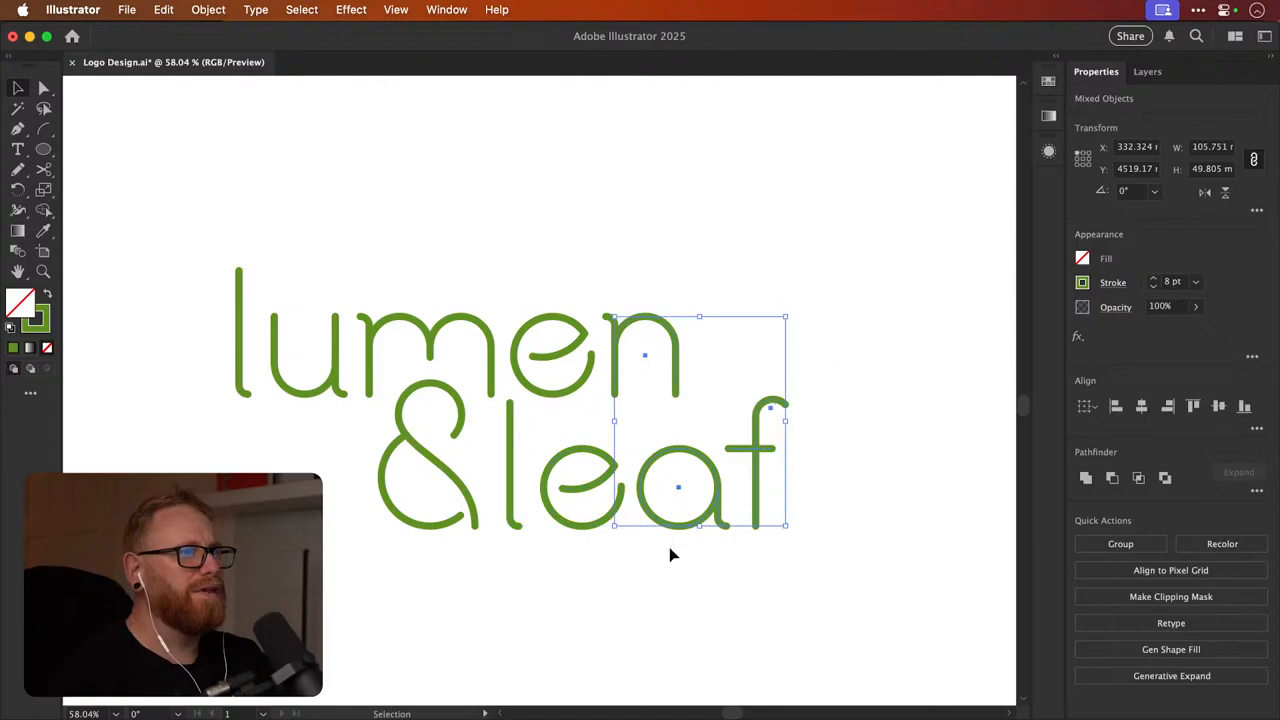
{"action": "left_click_drag", "start_coordinate": [513, 563], "coordinate": [797, 423]}
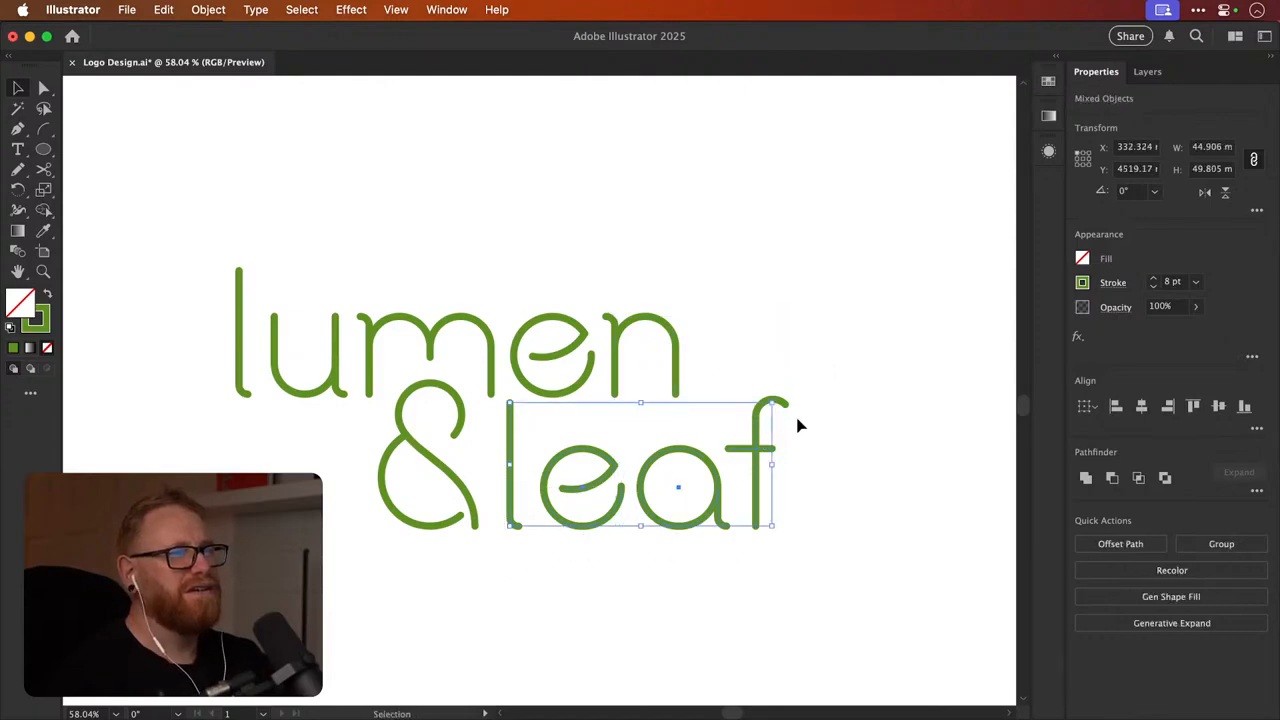
{"action": "left_click_drag", "start_coordinate": [755, 463], "coordinate": [738, 466]}
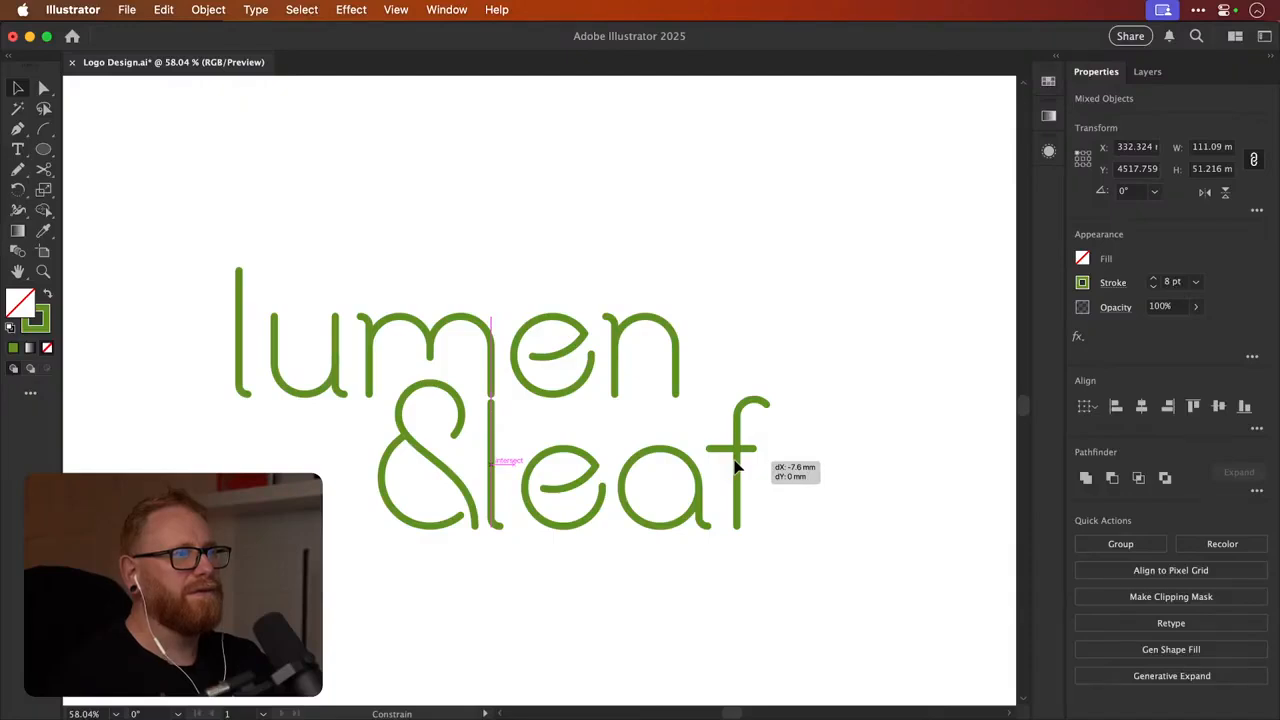
{"action": "left_click_drag", "start_coordinate": [736, 466], "coordinate": [737, 462]}
Extend the last stem of the m down to meet the l of leaf, and shift the ampersand slightly left
{"action": "key", "text": "a"}
{"action": "left_click", "coordinate": [491, 386]}
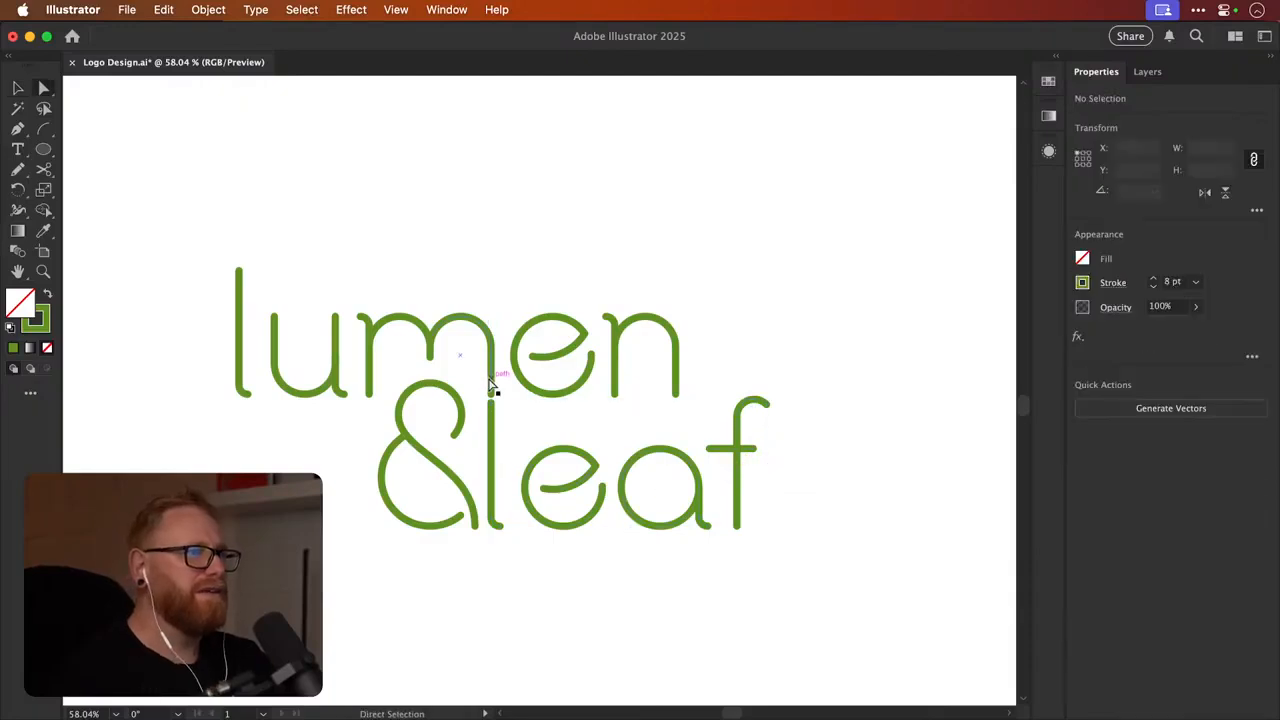
{"action": "left_click", "coordinate": [491, 400]}
{"action": "key", "text": "v"}
{"action": "left_click_drag", "start_coordinate": [377, 549], "coordinate": [449, 430]}
{"action": "left_click", "coordinate": [743, 280]}
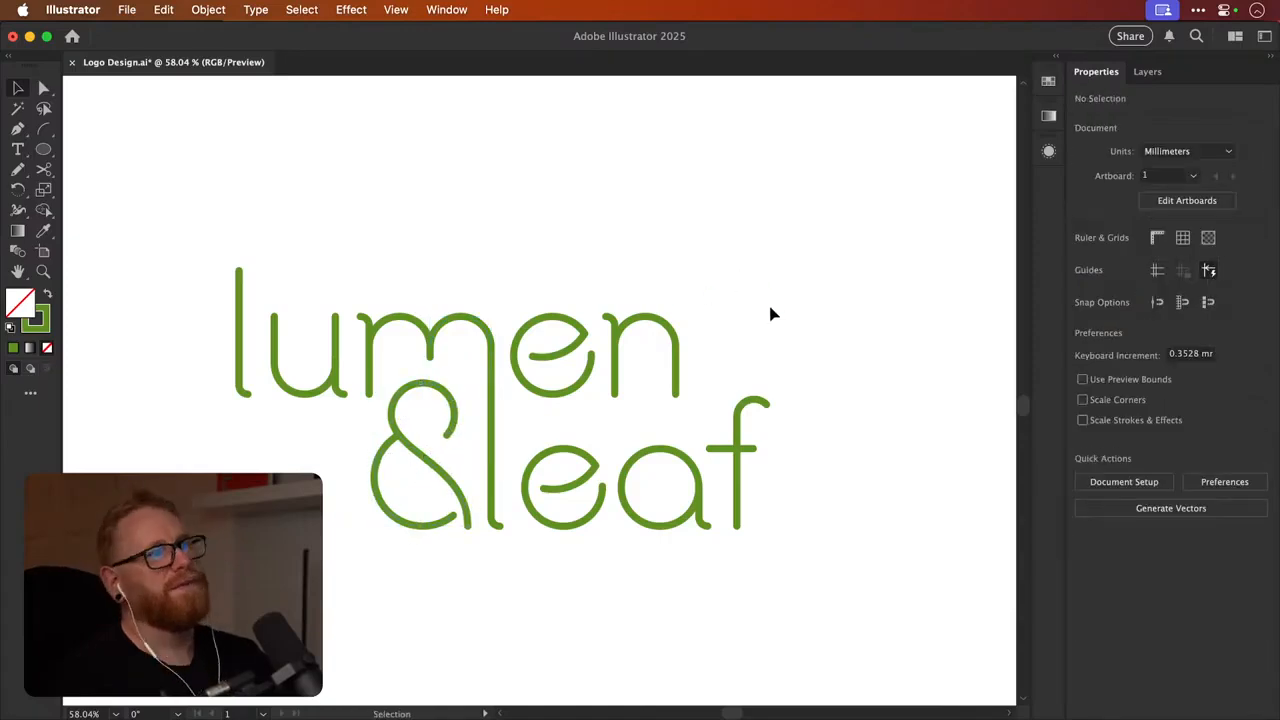
Undo the ampersand shift, the joined stem of the m and l, and the leftward move of leaf
{"action": "key", "text": "super+minus"}
{"action": "key", "text": "super+minus"}
{"action": "key", "text": "super+minus"}
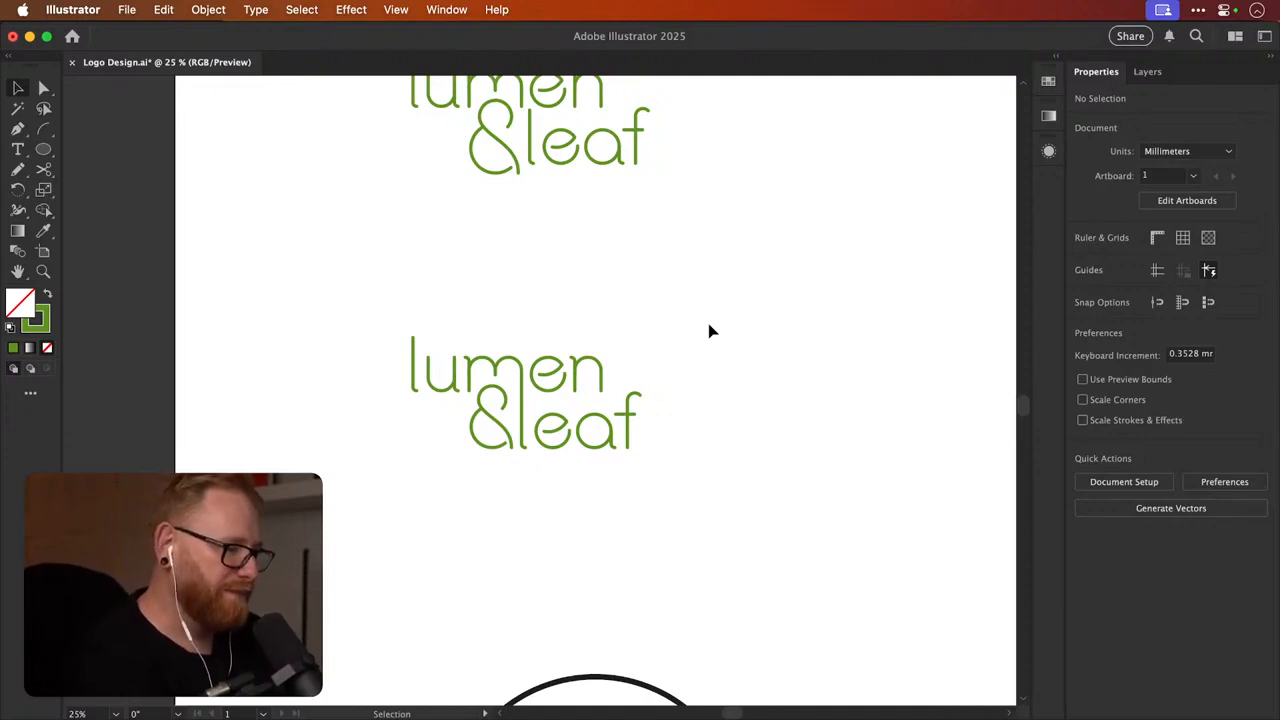
{"action": "key", "text": "super+z"}
{"action": "key", "text": "super+z"}
{"action": "key", "text": "super+z"}
{"action": "key", "text": "super+z"}
{"action": "key", "text": "super+z"}
{"action": "key", "text": "super+z"}
{"action": "key", "text": "super+z"}
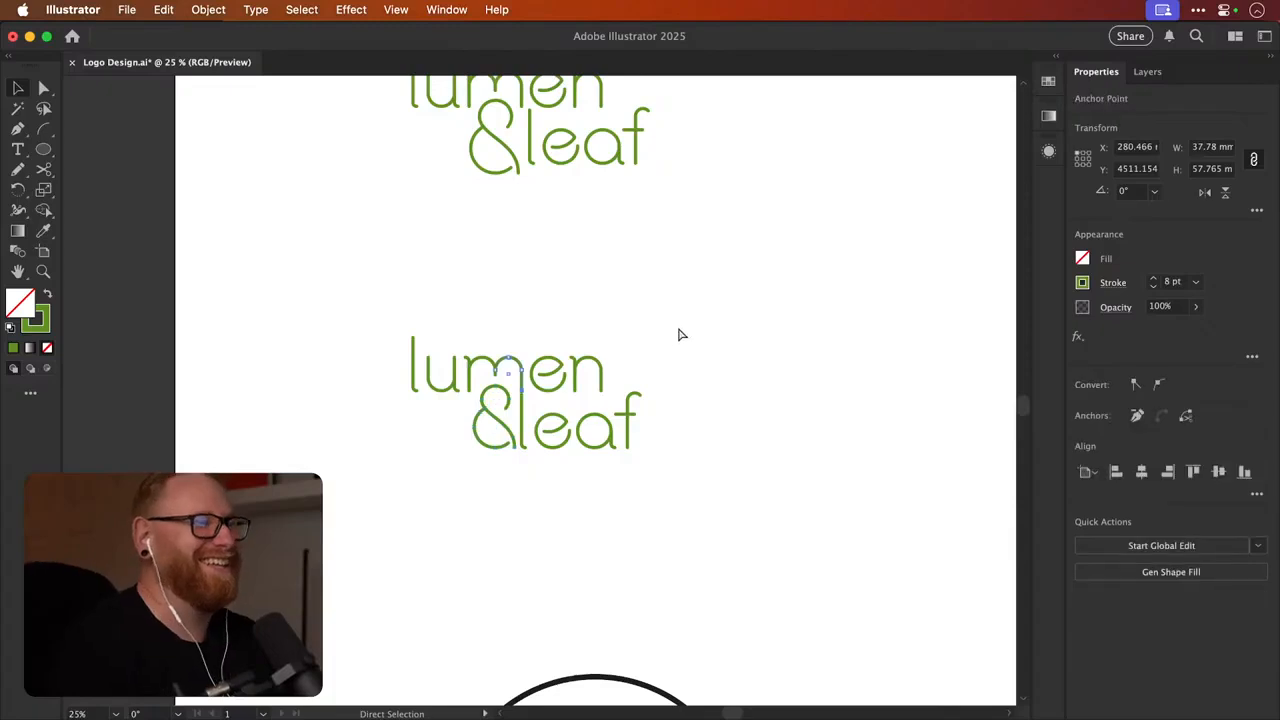
Examine the letter spacing and ampersand size of the stacked logo, comparing it with the version above
{"action": "left_click_drag", "start_coordinate": [512, 403], "coordinate": [788, 367]}
{"action": "left_click", "coordinate": [740, 217]}
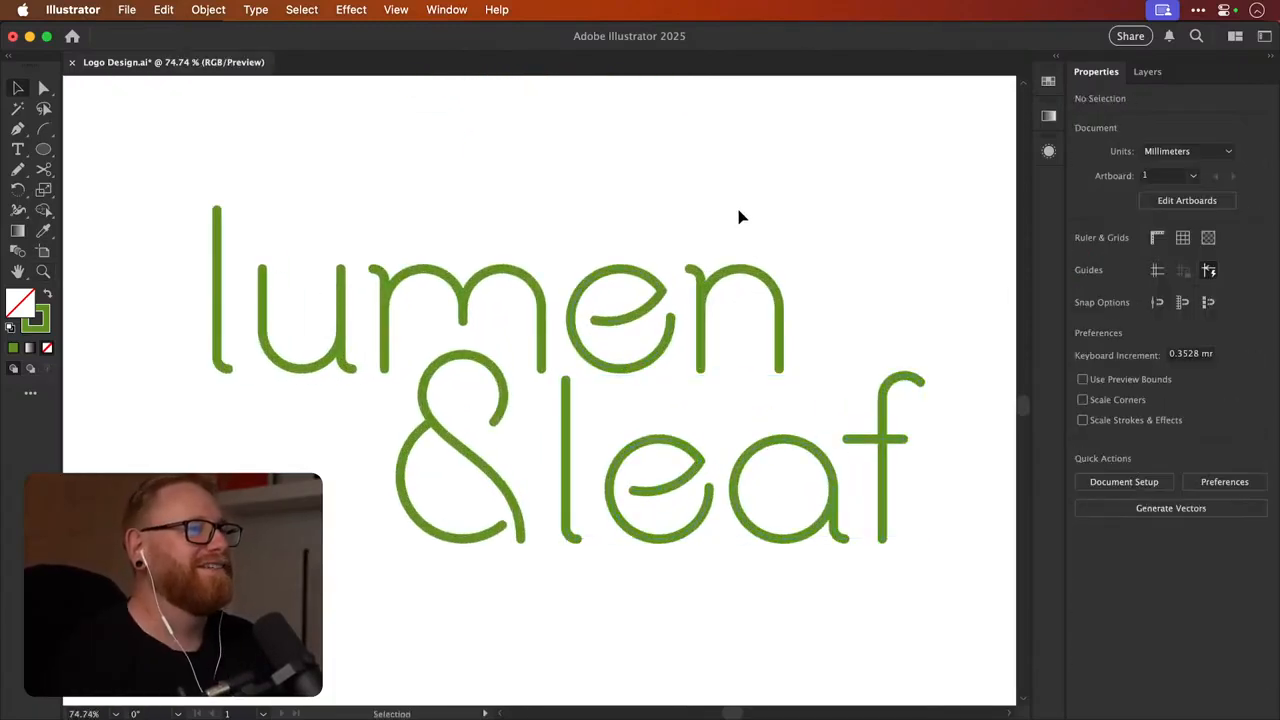
{"action": "left_click_drag", "start_coordinate": [753, 230], "coordinate": [734, 232]}
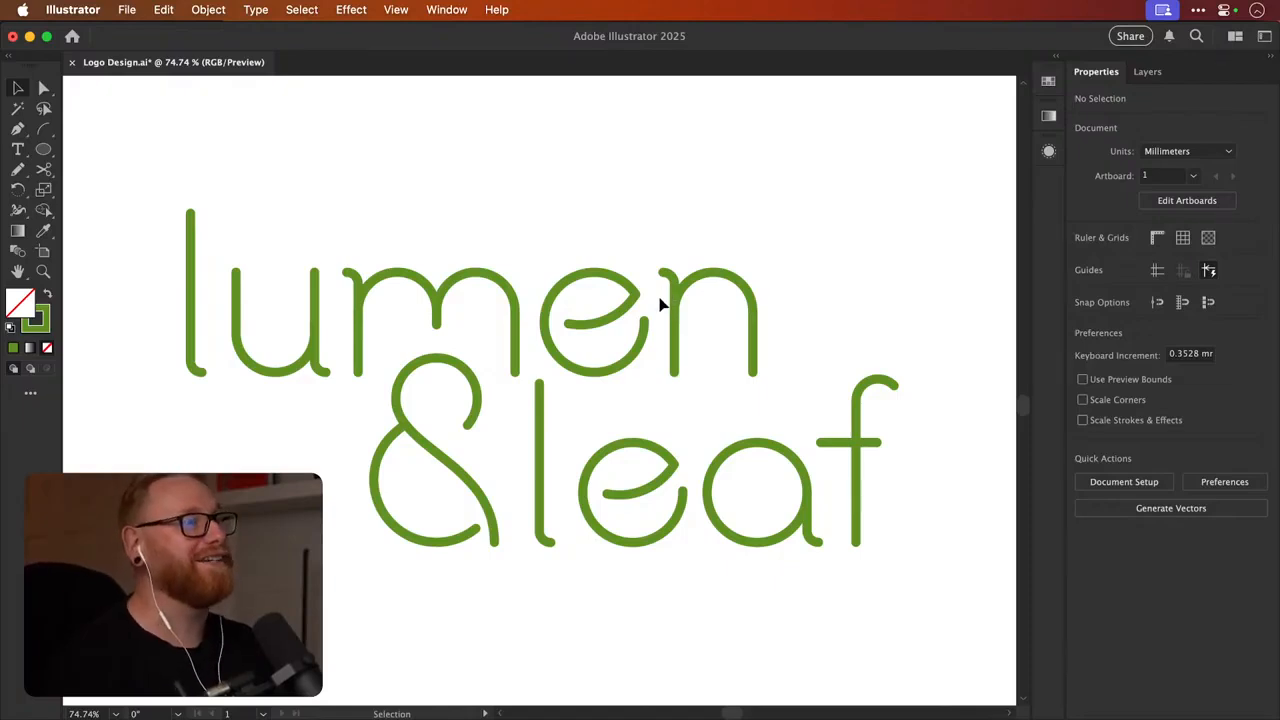
{"action": "left_click_drag", "start_coordinate": [595, 396], "coordinate": [583, 402]}
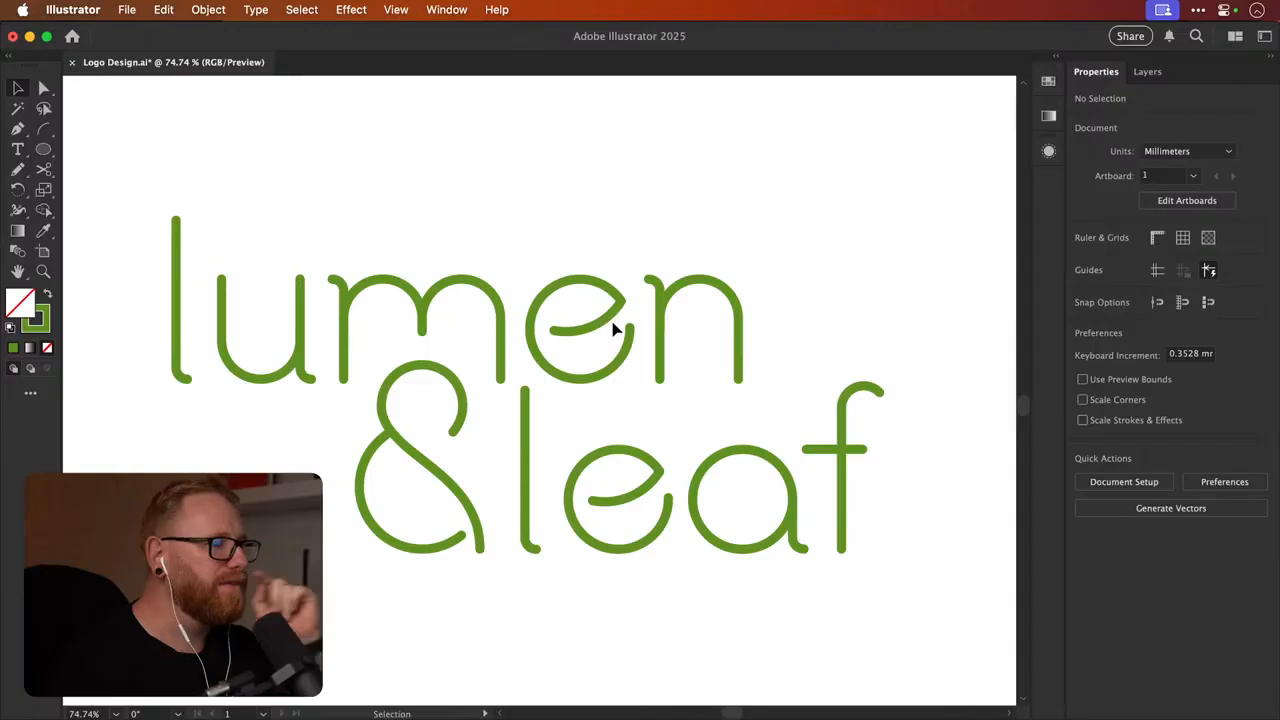
{"action": "key", "text": "super+minus"}
{"action": "key", "text": "super+minus"}
{"action": "key", "text": "super+minus"}
{"action": "key", "text": "super+minus"}
{"action": "key", "text": "super+minus"}
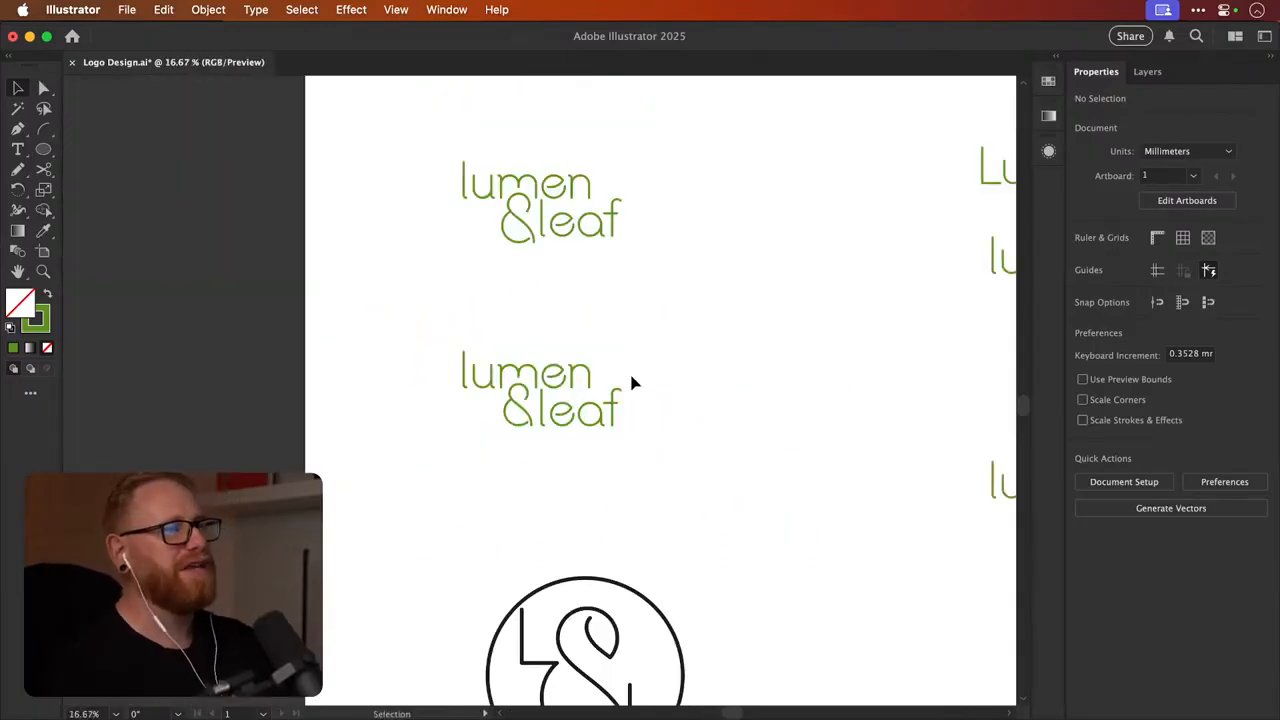
{"action": "left_click_drag", "start_coordinate": [660, 335], "coordinate": [609, 360]}
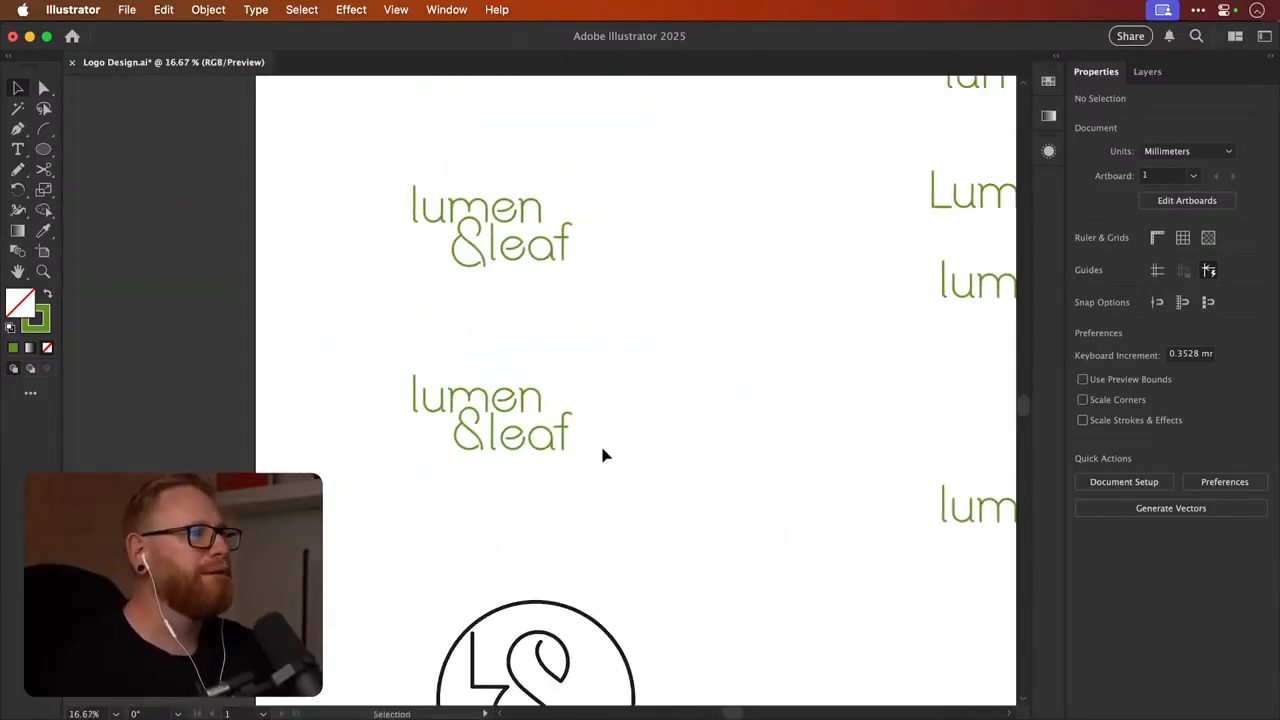
Place a copy of the e from leaf over the ampersand's lower bowl in outline view to compare their baselines
{"action": "key", "text": "z"}
{"action": "left_click_drag", "start_coordinate": [495, 450], "coordinate": [763, 374]}
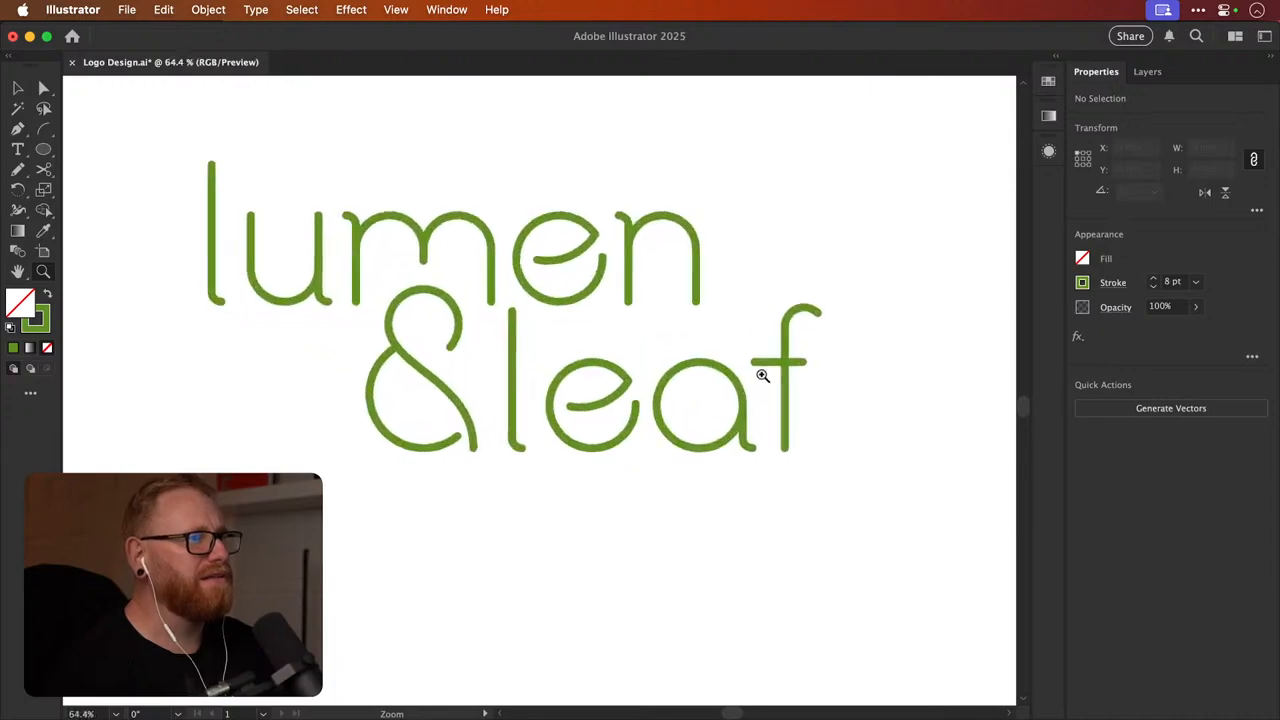
{"action": "left_click_drag", "start_coordinate": [491, 423], "coordinate": [680, 382]}
{"action": "key", "text": "v"}
{"action": "left_click_drag", "start_coordinate": [476, 472], "coordinate": [271, 508]}
{"action": "key", "text": "super+z"}
{"action": "key", "text": "super+y"}
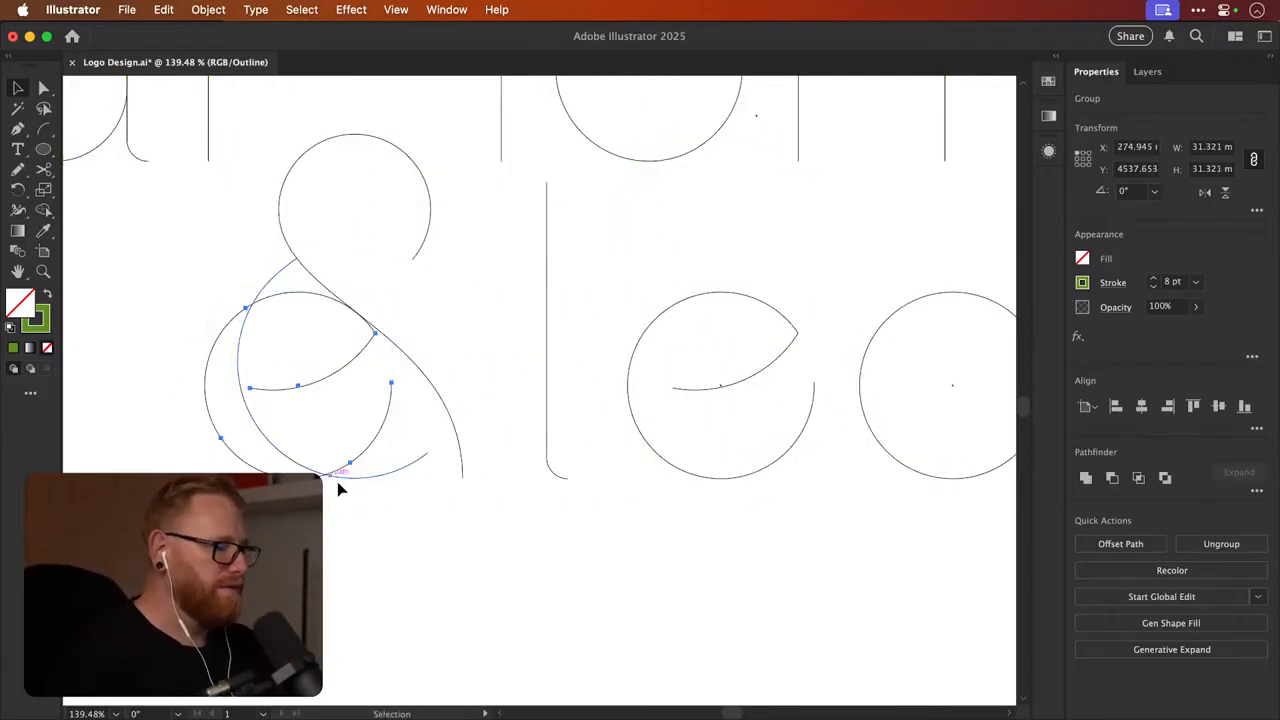
{"action": "left_click_drag", "start_coordinate": [340, 478], "coordinate": [660, 465]}
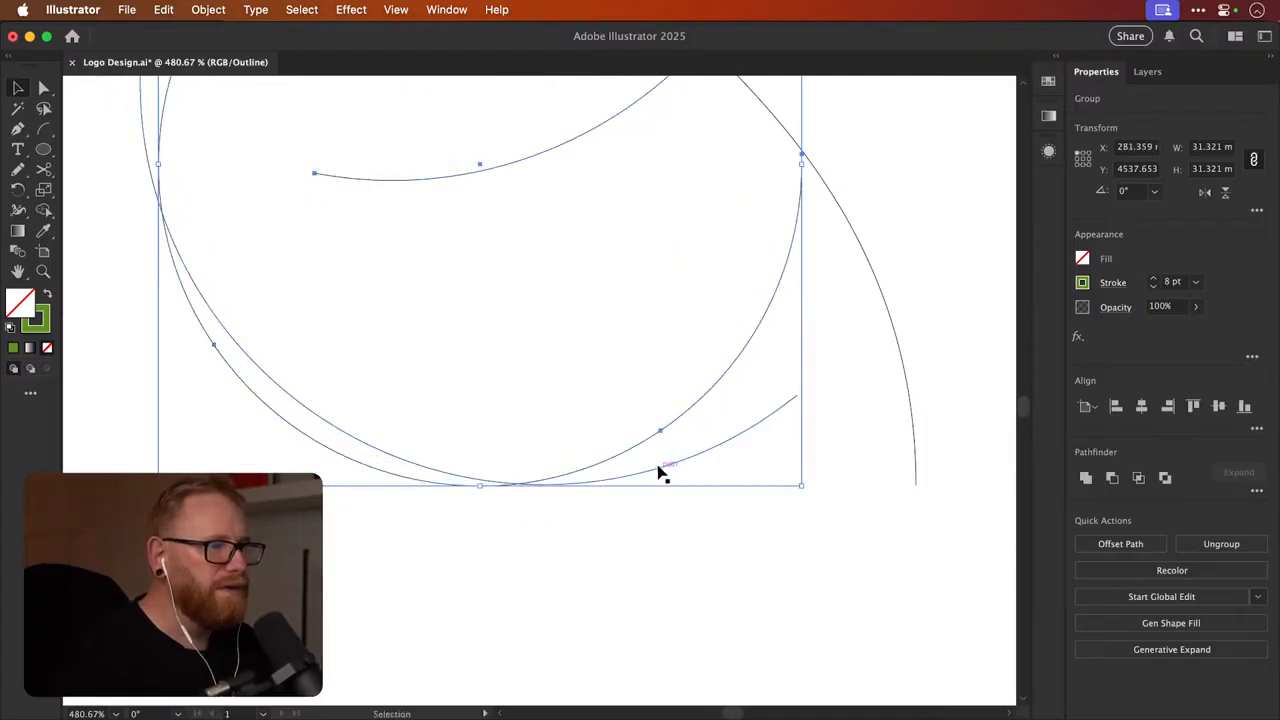
Scale the ampersand slightly to 37.816 by 57.82 mm so its base meets the copied e's baseline, and select the copied e
{"action": "left_click", "coordinate": [668, 470]}
{"action": "left_click", "coordinate": [914, 472]}
{"action": "scroll", "coordinate": [723, 474], "scroll_direction": "up", "scroll_amount": 5}
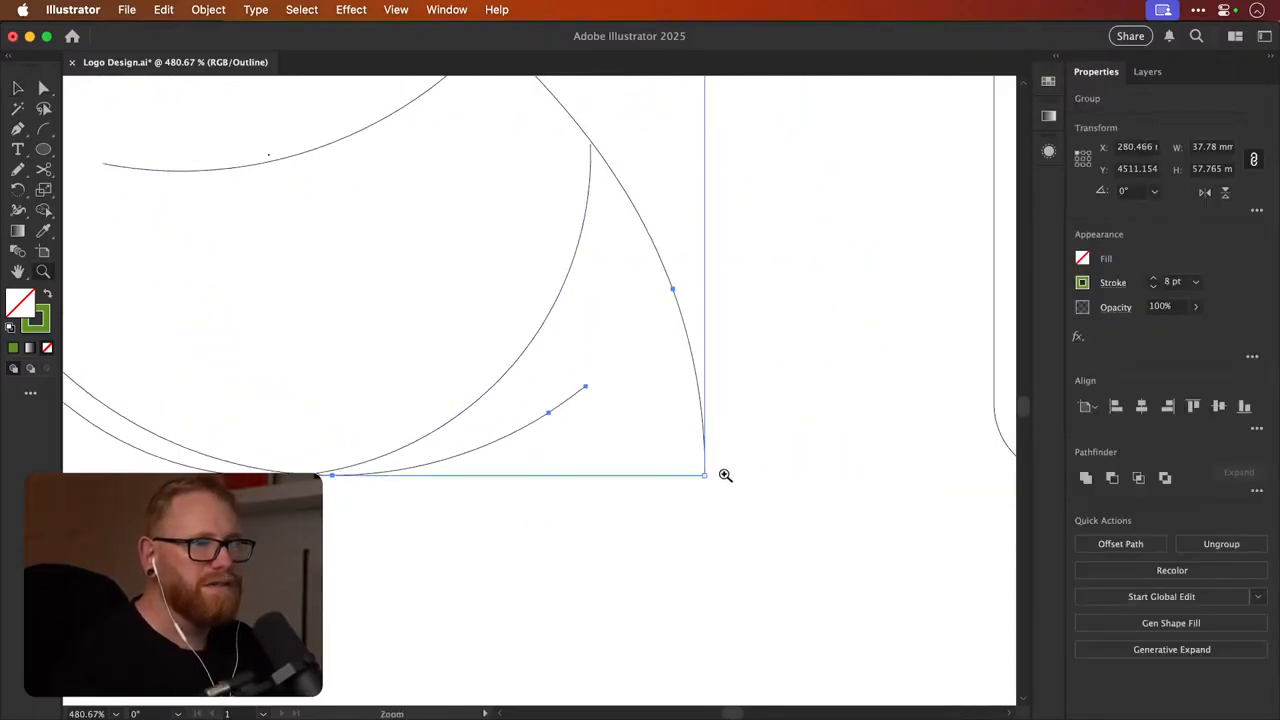
{"action": "left_click_drag", "start_coordinate": [680, 472], "coordinate": [697, 471]}
{"action": "left_click", "coordinate": [697, 471]}
{"action": "scroll", "coordinate": [697, 471], "scroll_direction": "down", "scroll_amount": 10}
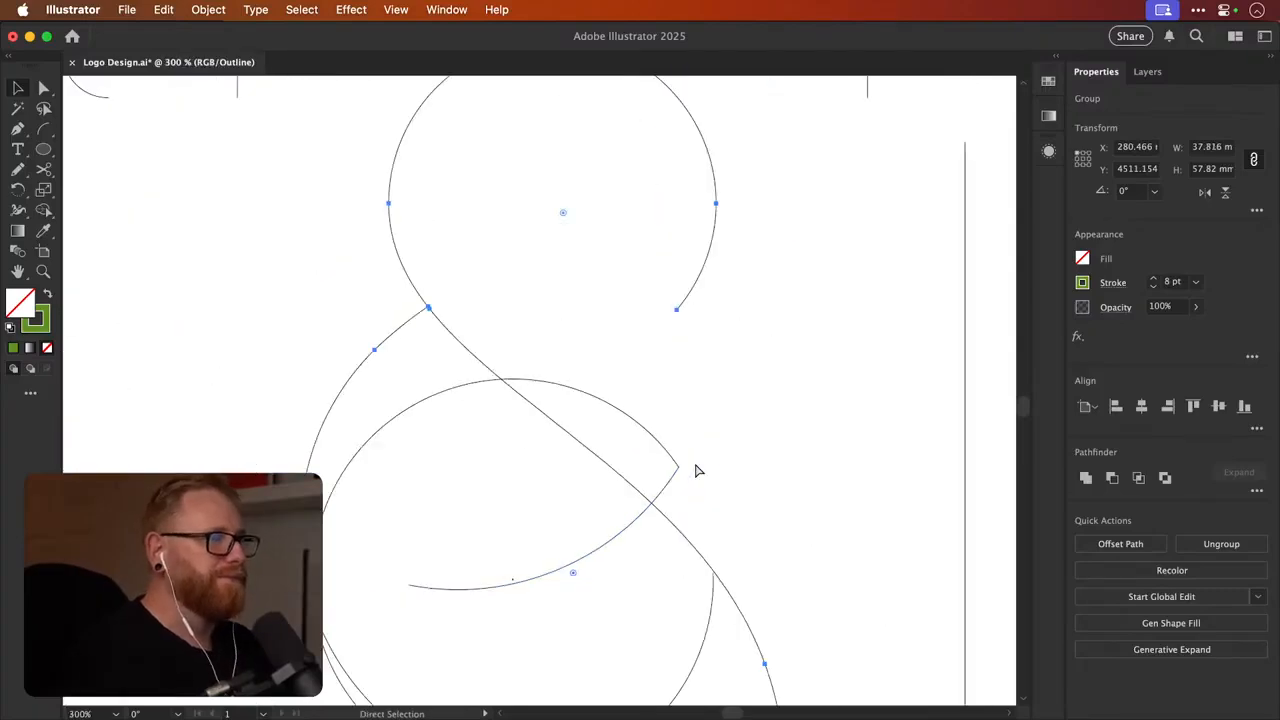
{"action": "left_click_drag", "start_coordinate": [474, 389], "coordinate": [517, 494]}
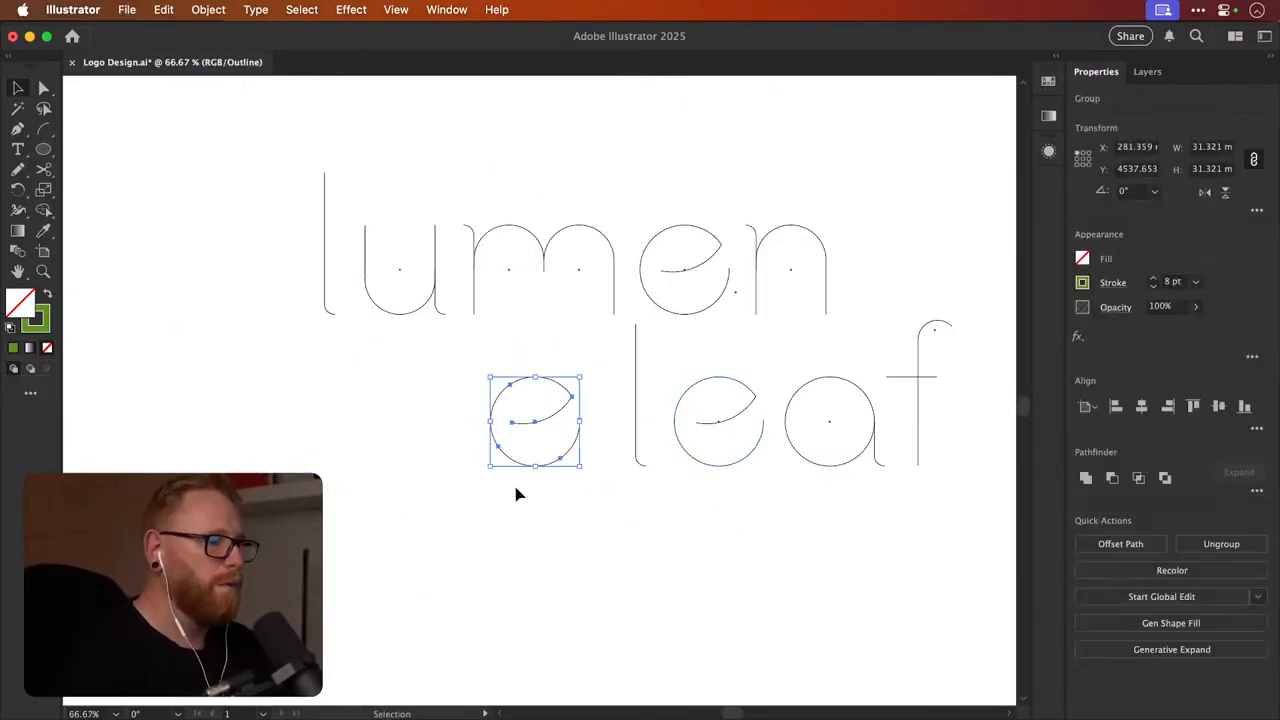
Remove the copied e, bring back the ampersand in preview view and deselect everything
{"action": "key", "text": "a"}
{"action": "key", "text": "super+y"}
{"action": "scroll", "coordinate": [517, 494], "scroll_direction": "down", "scroll_amount": 4}
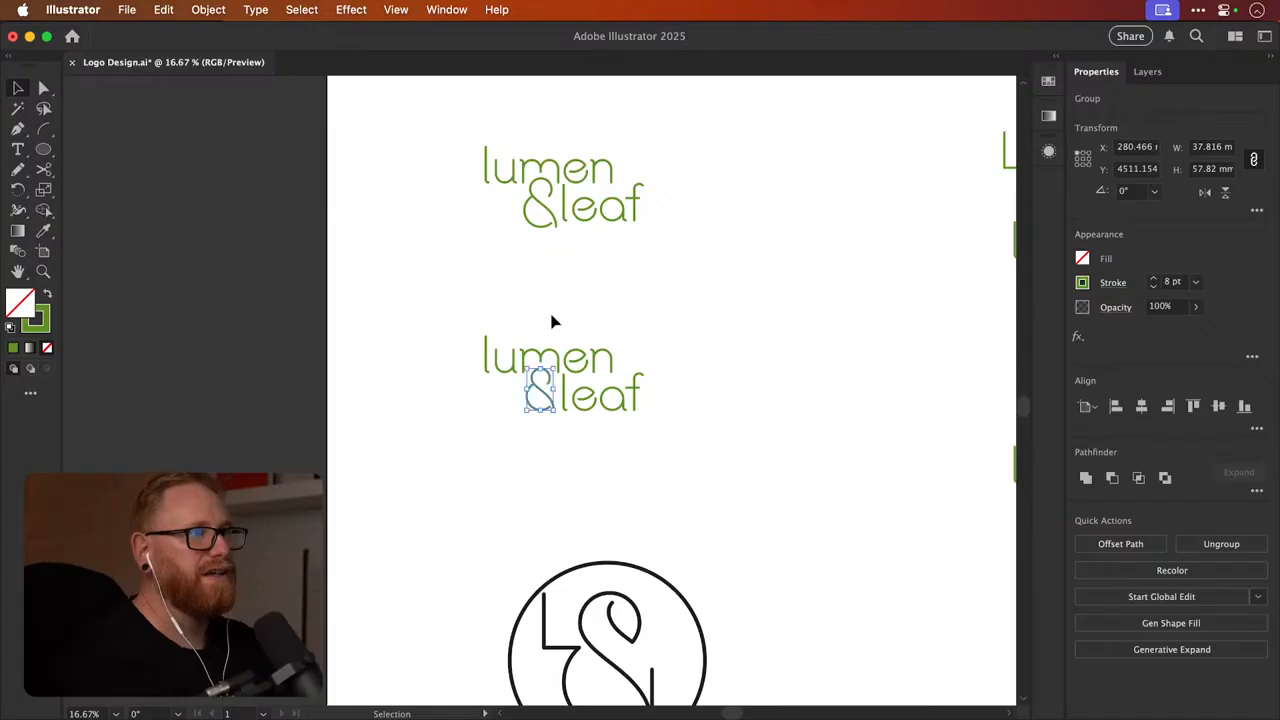
{"action": "left_click", "coordinate": [720, 329]}
Examine the refined stacked logo at several magnifications, checking how the ampersand nests under the m and aligns with leaf
{"action": "left_click_drag", "start_coordinate": [685, 331], "coordinate": [594, 363]}
{"action": "key", "text": "z"}
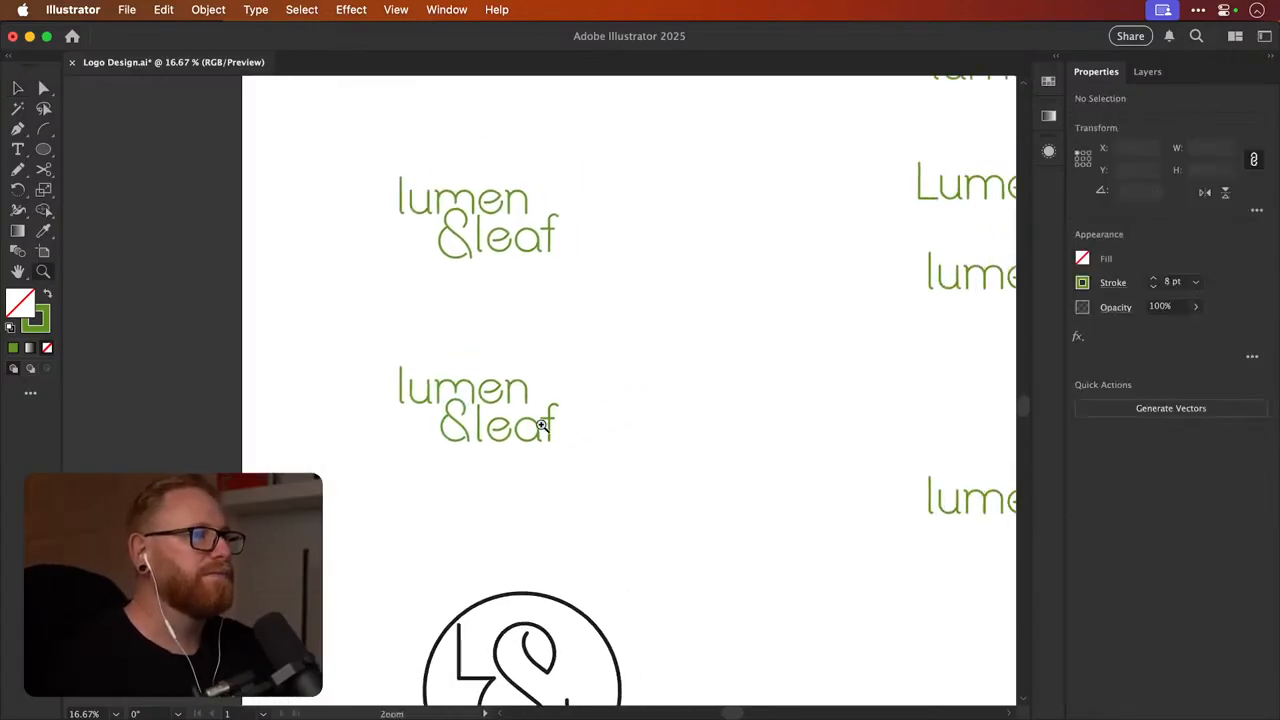
{"action": "left_click_drag", "start_coordinate": [485, 447], "coordinate": [746, 402]}
{"action": "key", "text": "v"}
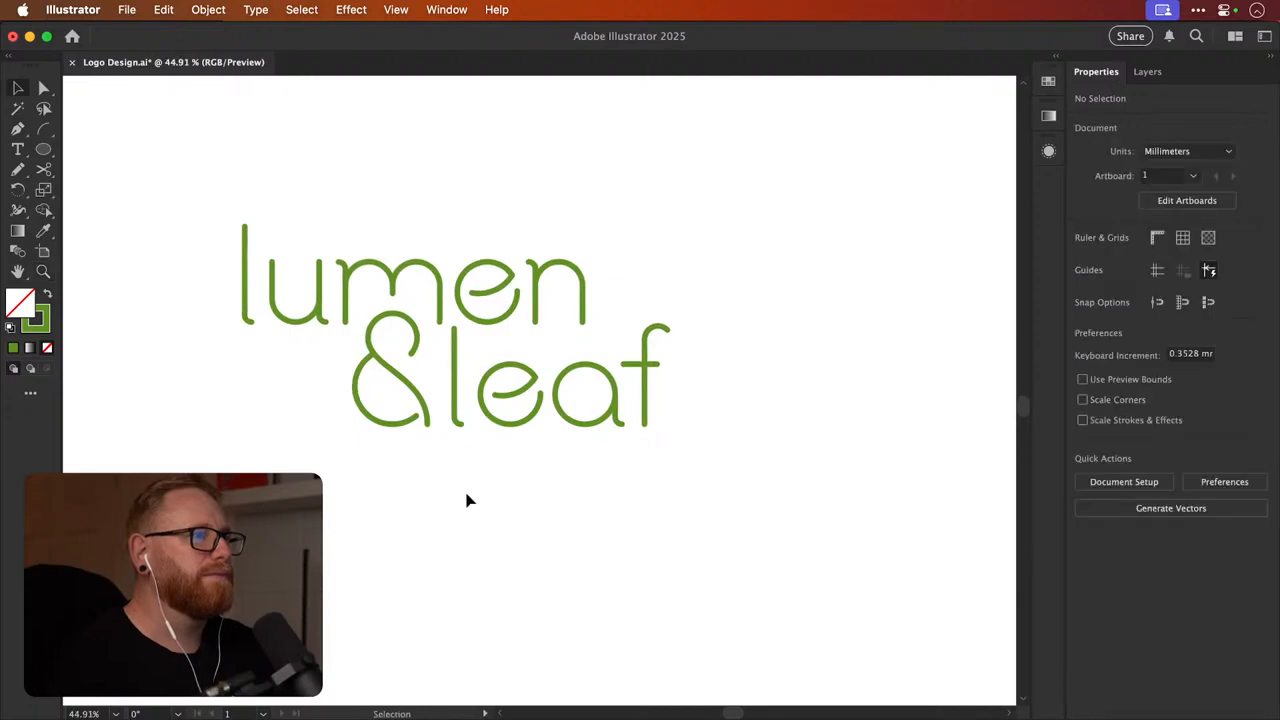
{"action": "scroll", "coordinate": [457, 463], "scroll_direction": "down", "scroll_amount": 2}
{"action": "scroll", "coordinate": [457, 463], "scroll_direction": "left", "scroll_amount": 3}
{"action": "scroll", "coordinate": [456, 465], "scroll_direction": "up", "scroll_amount": 2}
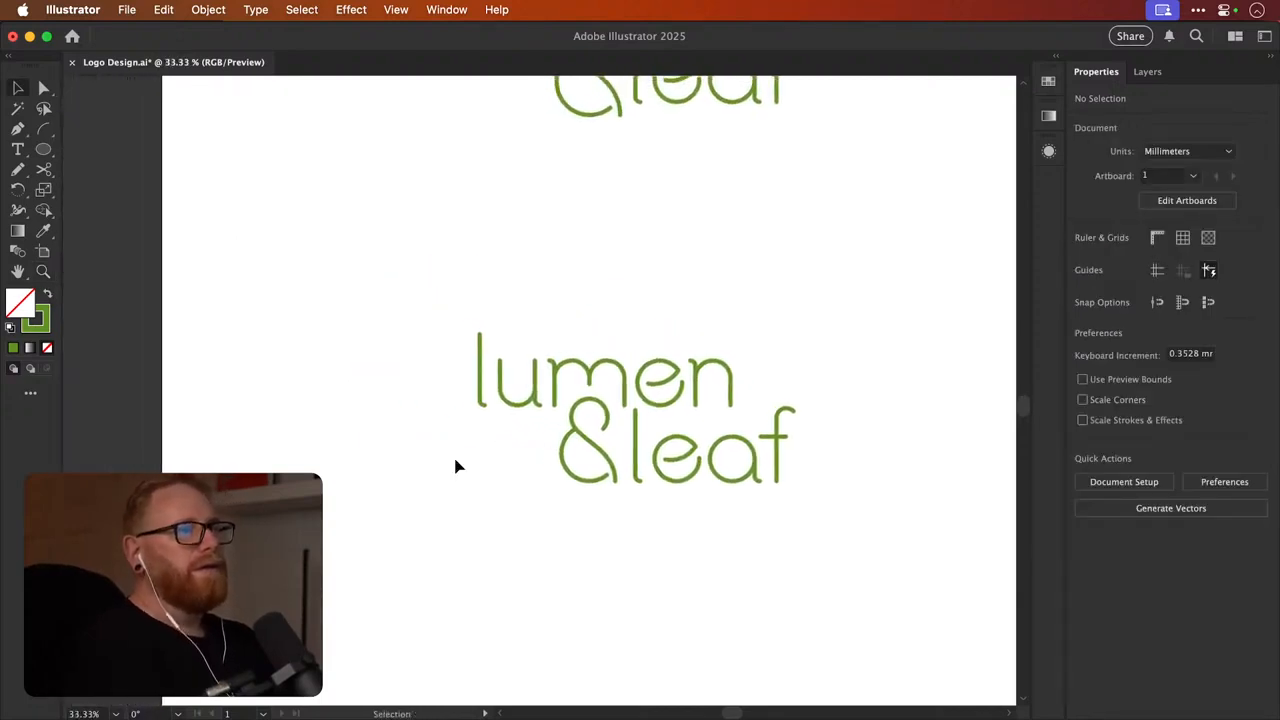
{"action": "scroll", "coordinate": [457, 466], "scroll_direction": "right", "scroll_amount": 2}
{"action": "scroll", "coordinate": [457, 466], "scroll_direction": "up", "scroll_amount": 1}
{"action": "key", "text": "z"}
{"action": "key", "text": "v"}
{"action": "scroll", "coordinate": [340, 454], "scroll_direction": "left", "scroll_amount": 1}
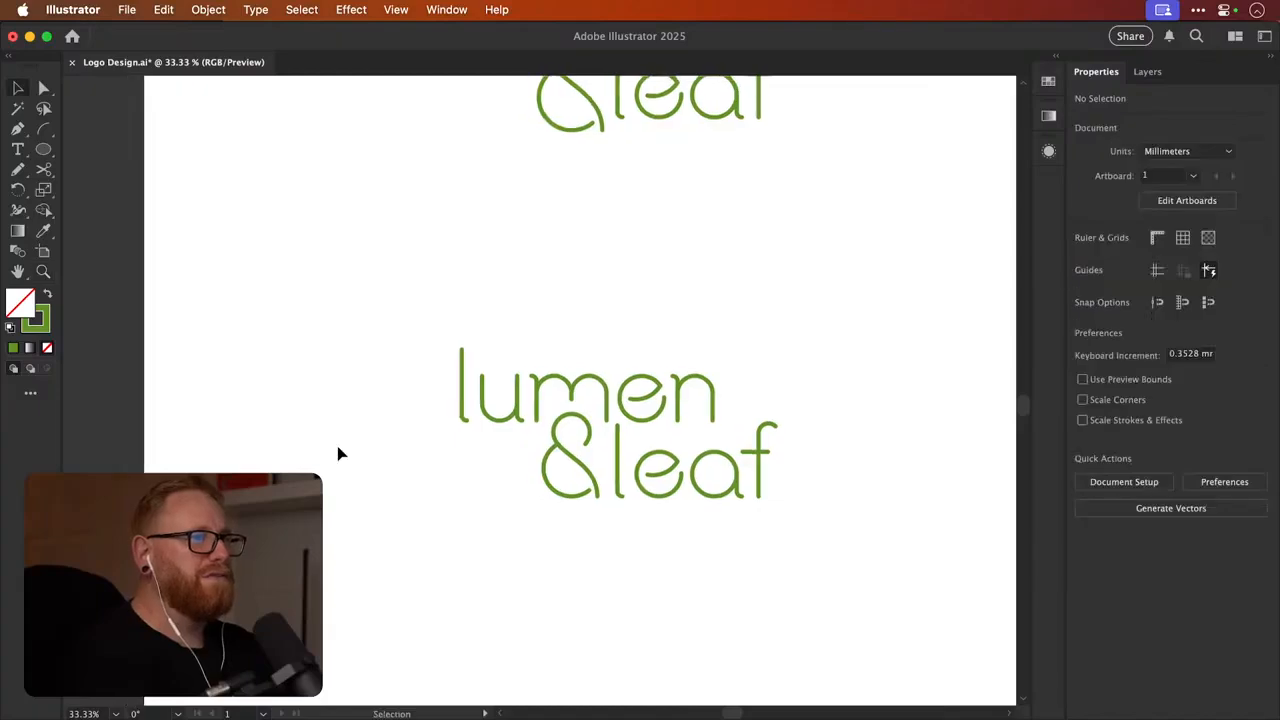
{"action": "scroll", "coordinate": [340, 454], "scroll_direction": "left", "scroll_amount": 1}
Save the logo document and open the recent file M Power.ai
{"action": "key", "text": "super+s"}
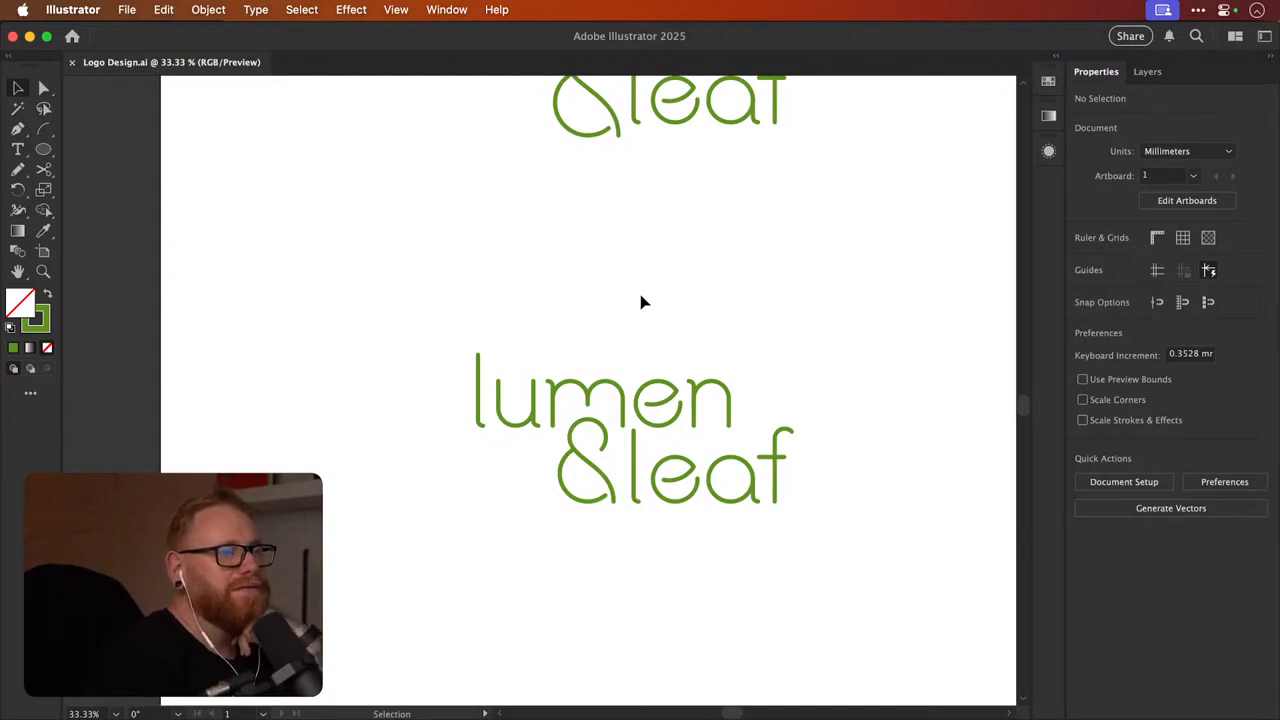
{"action": "key", "text": "super+minus"}
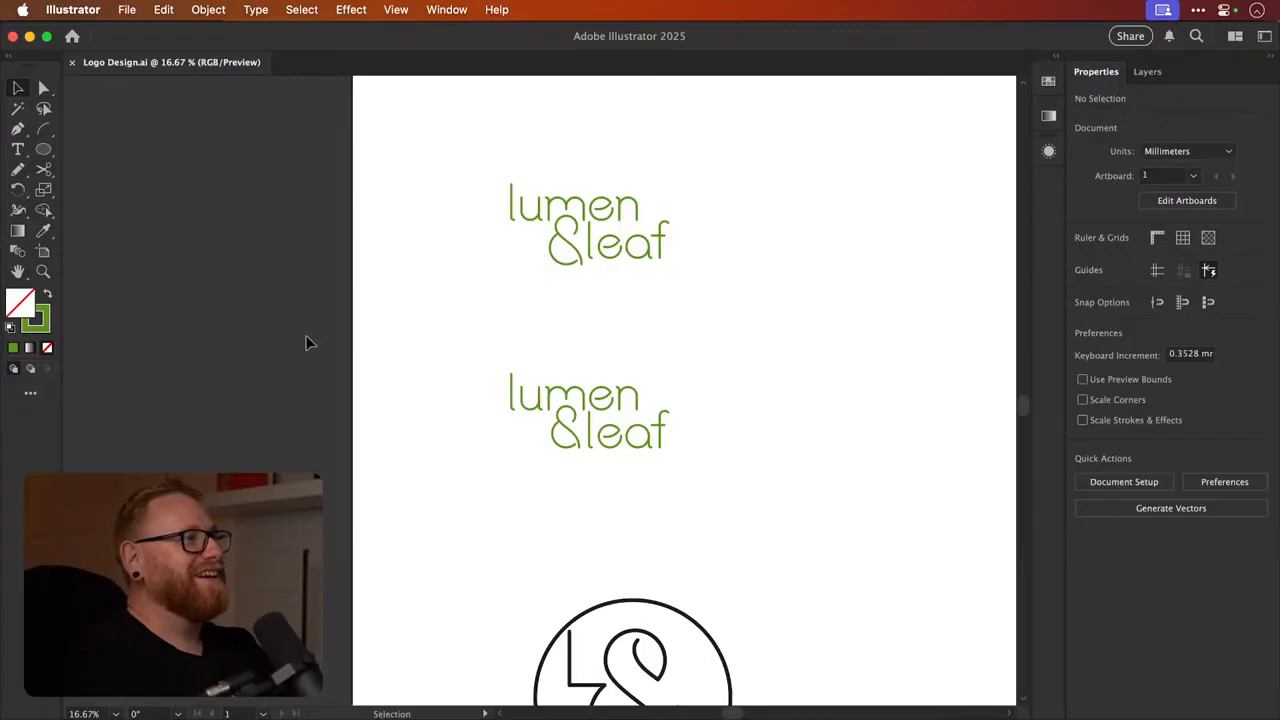
{"action": "left_click", "coordinate": [127, 9]}
{"action": "mouse_move", "coordinate": [238, 91]}
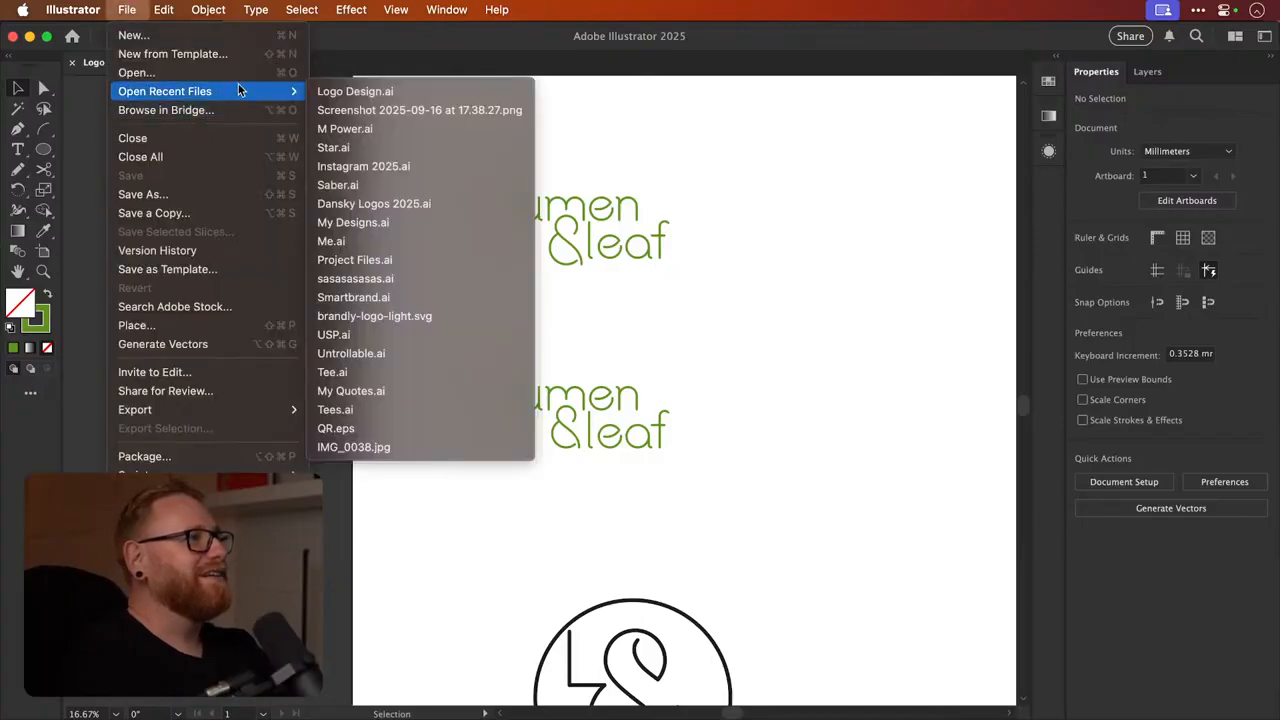
{"action": "left_click", "coordinate": [372, 128]}
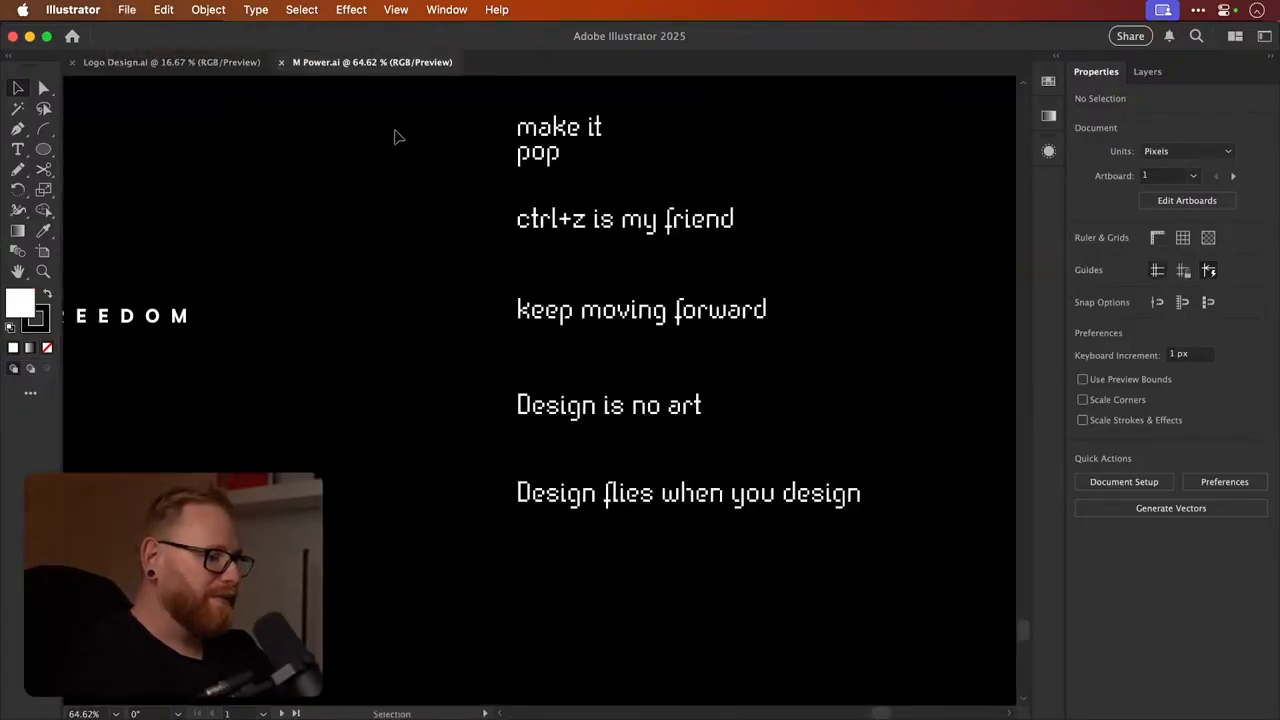
Duplicate the "Design flies when you design" text line below itself and replace the copy's text with "File - save - eat"
{"action": "left_click_drag", "start_coordinate": [691, 509], "coordinate": [697, 605]}
{"action": "triple_click", "coordinate": [703, 587]}
{"action": "type", "text": "File > save"}
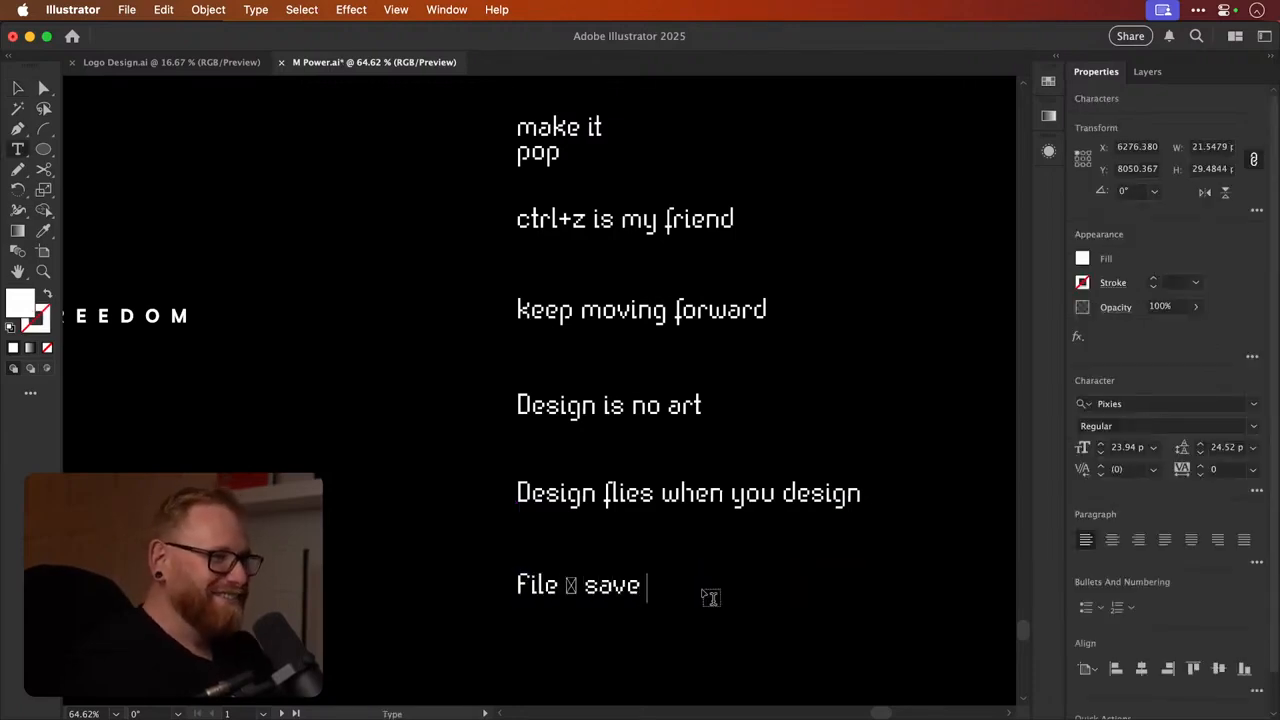
{"action": "key", "text": "BackSpace"}
{"action": "key", "text": "BackSpace"}
{"action": "key", "text": "BackSpace"}
{"action": "key", "text": "BackSpace"}
{"action": "key", "text": "BackSpace"}
{"action": "key", "text": "BackSpace"}
{"action": "type", "text": "-"}
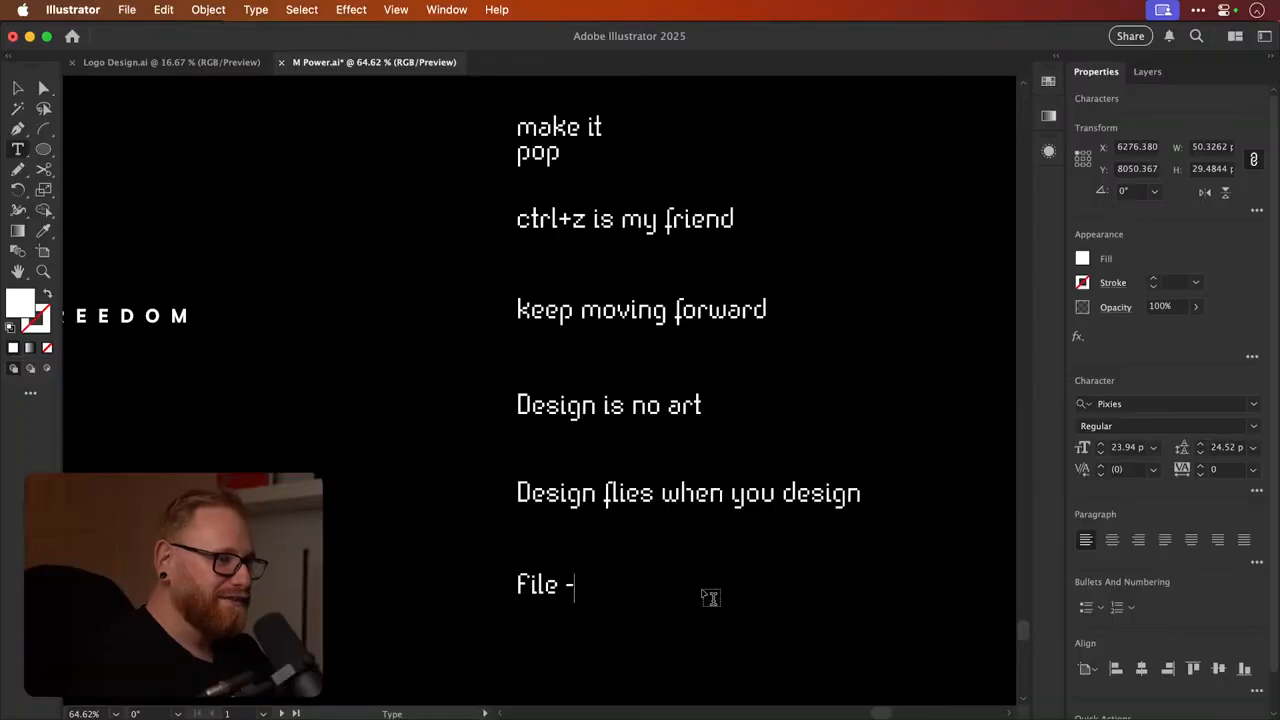
{"action": "type", "text": " save - eas"}
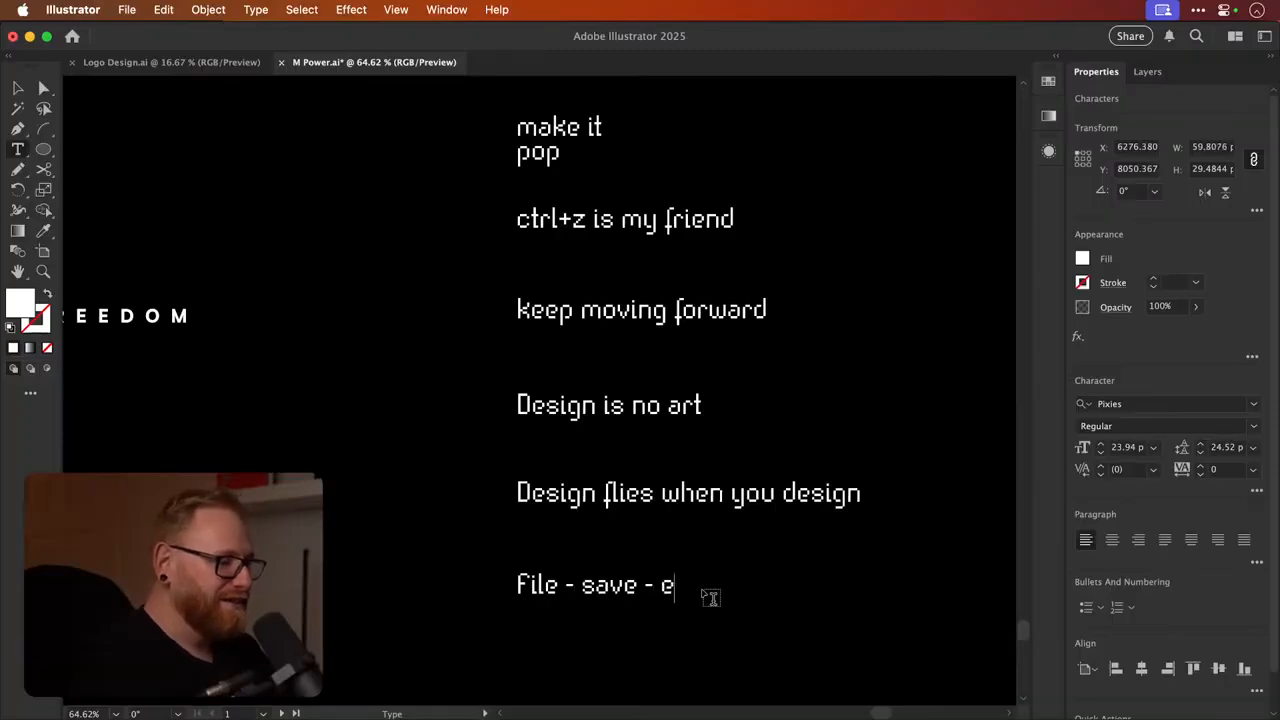
{"action": "key", "text": "BackSpace"}
{"action": "key", "text": "BackSpace"}
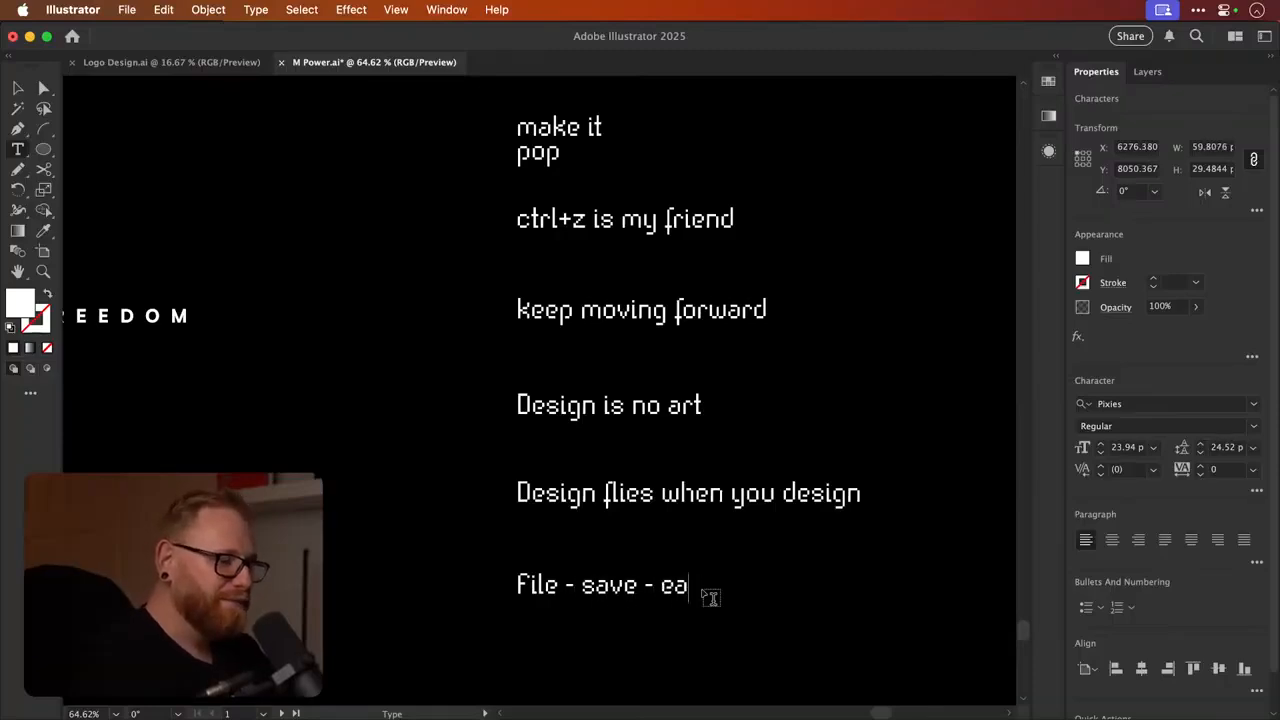
{"action": "type", "text": "t"}
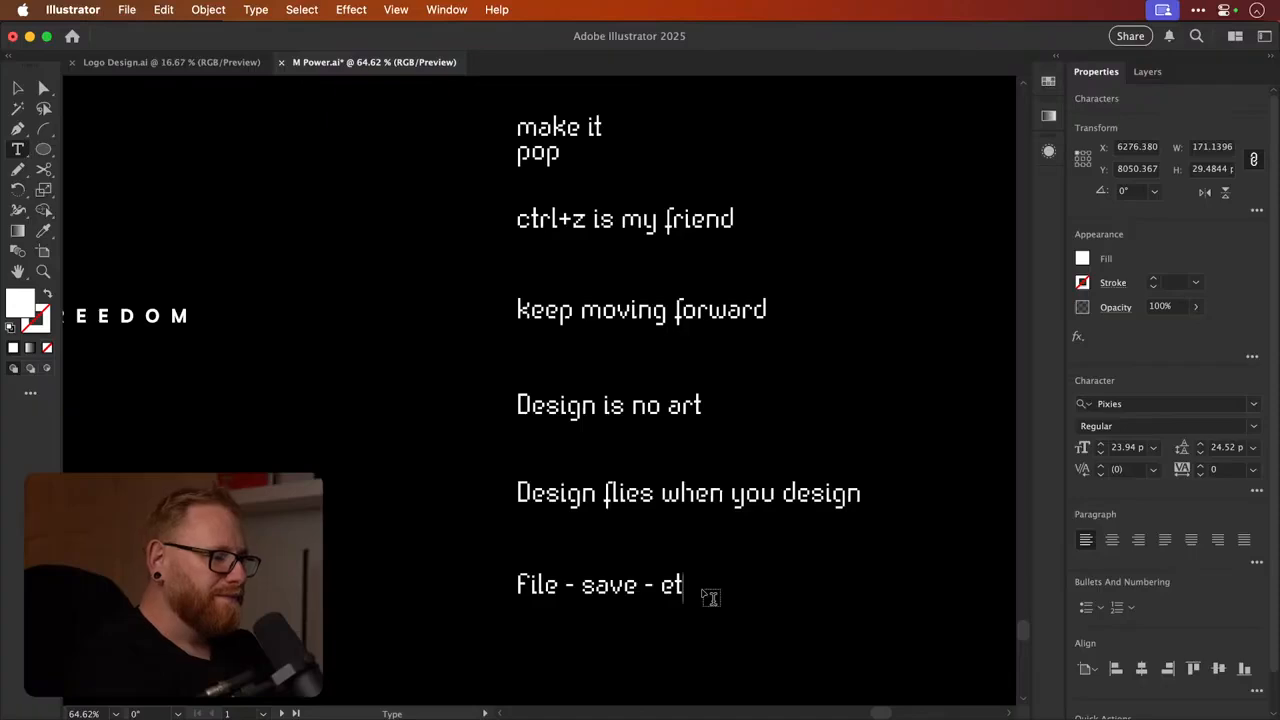
{"action": "key", "text": "Left"}
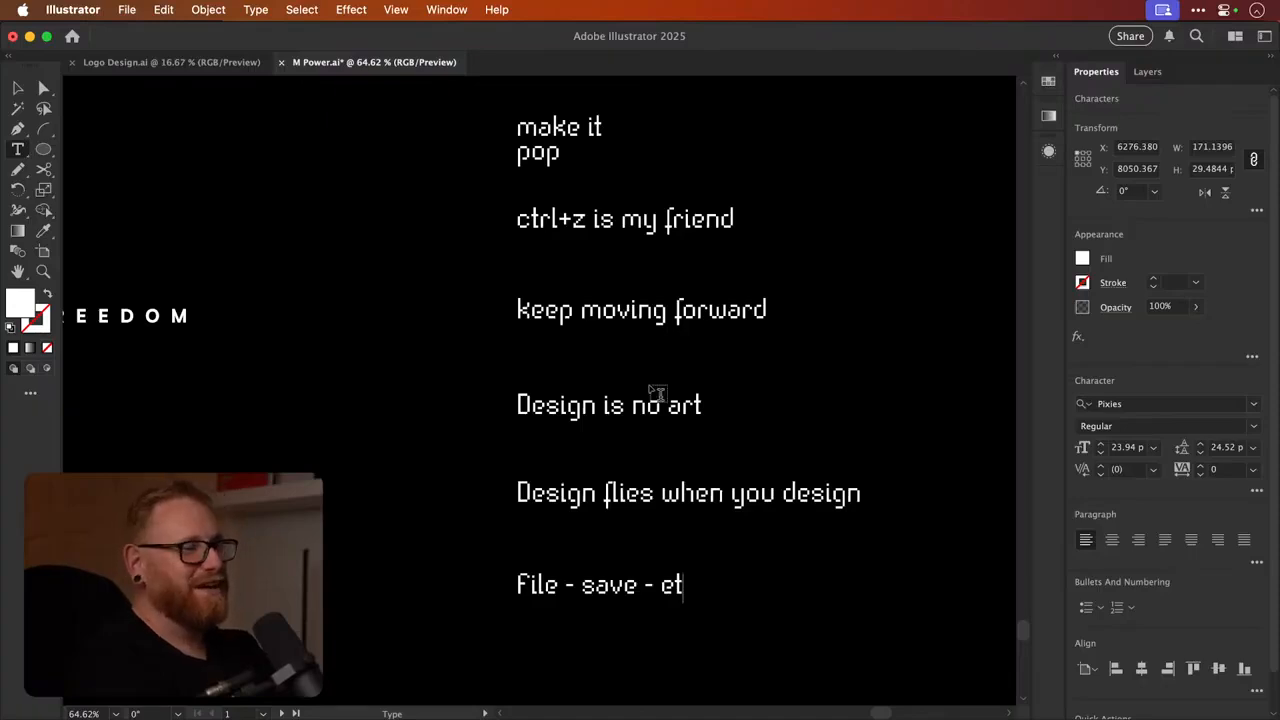
{"action": "type", "text": "a"}
{"action": "key", "text": "Escape"}
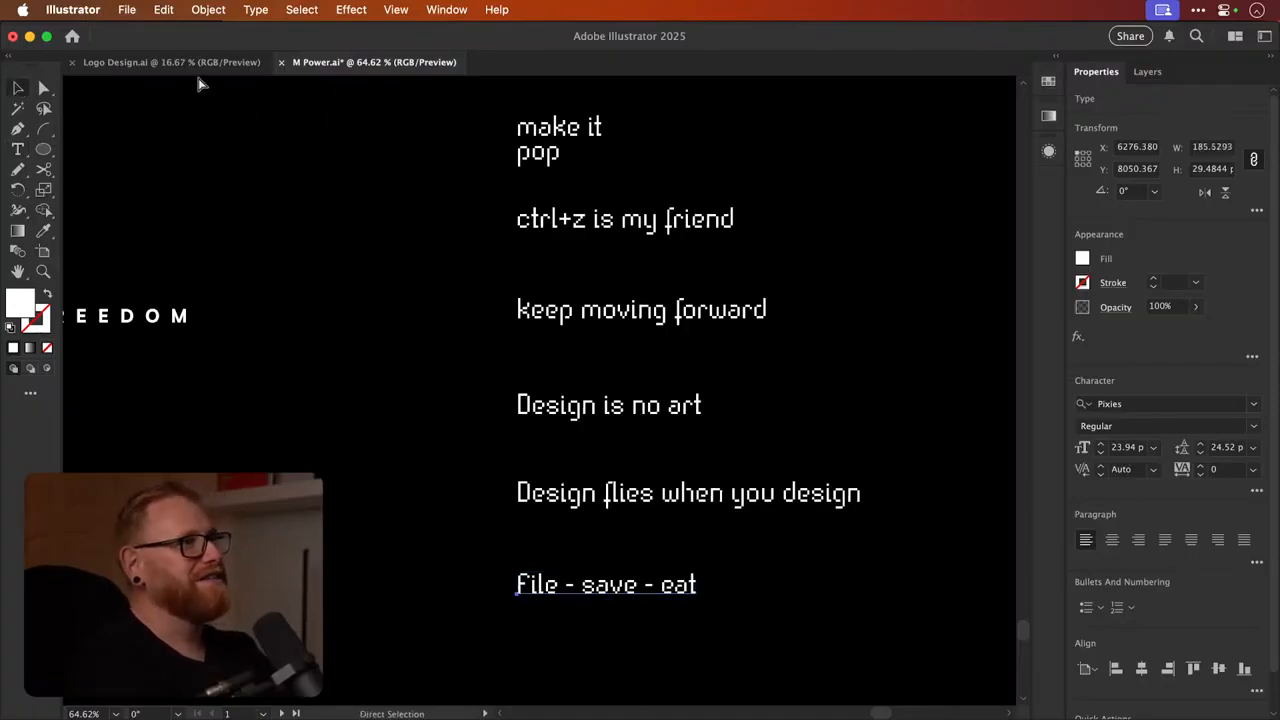
Save M Power.ai and switch back to Logo Design.ai
{"action": "key", "text": "super+s"}
{"action": "left_click", "coordinate": [203, 67]}
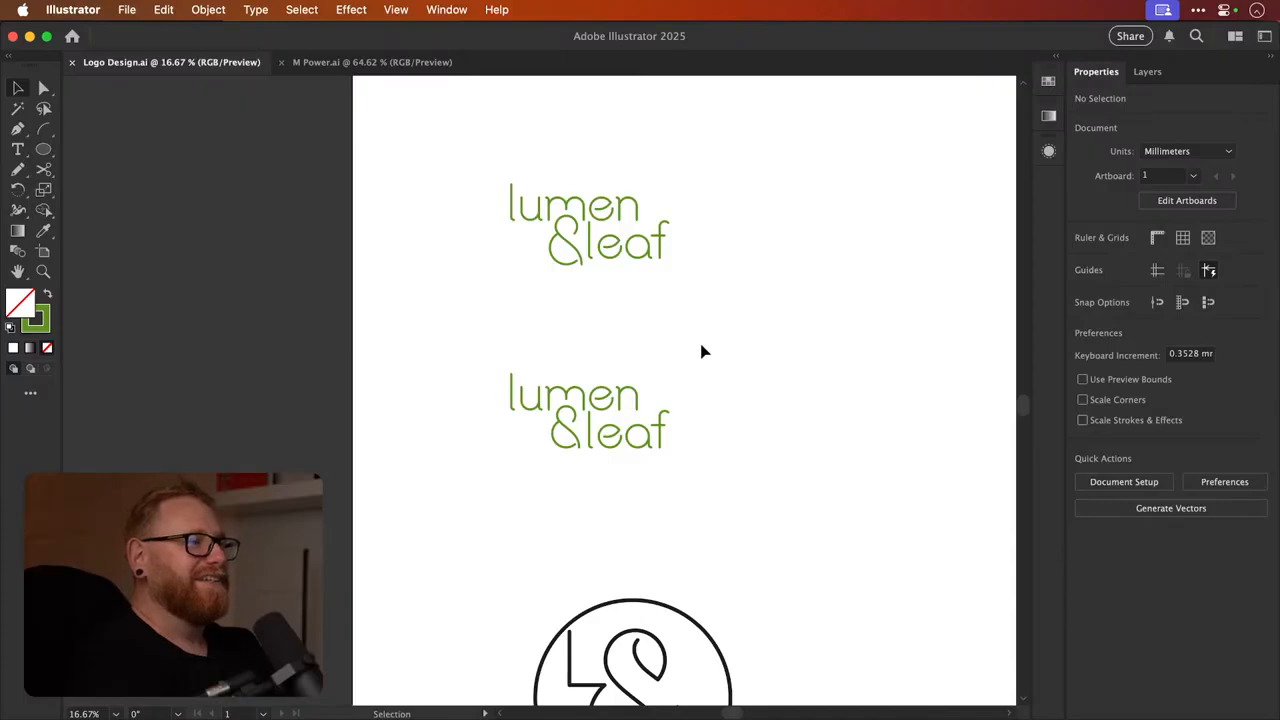
{"action": "scroll", "coordinate": [702, 351], "scroll_direction": "left", "scroll_amount": 2}
{"action": "scroll", "coordinate": [702, 351], "scroll_direction": "up", "scroll_amount": 1}
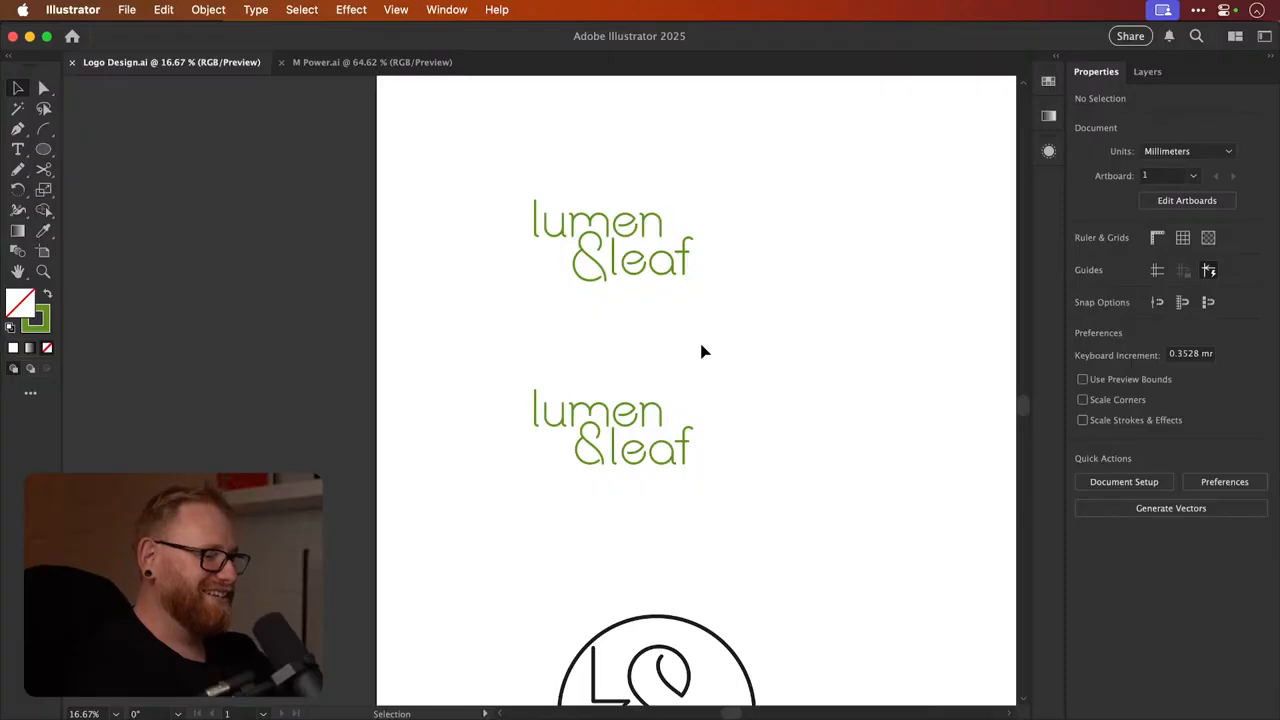
Return to M Power.ai, close it, and show the whole artboard of Logo Design.ai
{"action": "left_click", "coordinate": [334, 63]}
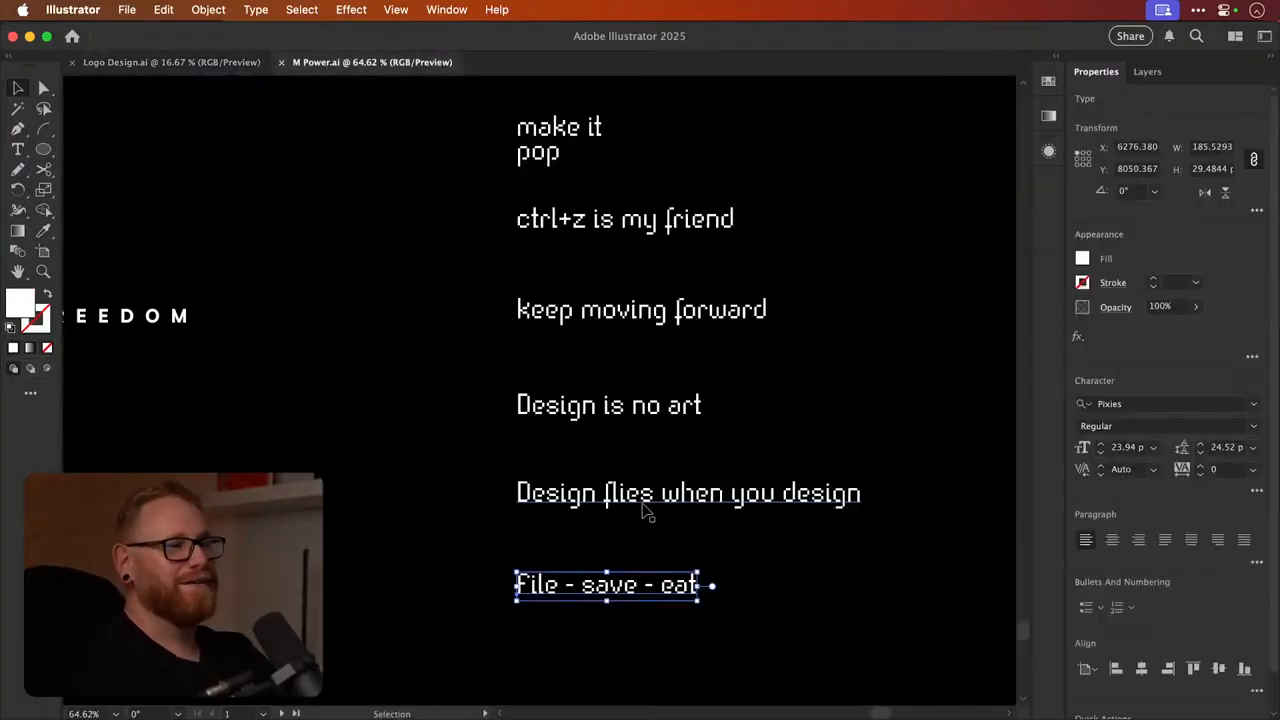
{"action": "left_click", "coordinate": [760, 560]}
{"action": "key", "text": "super+w"}
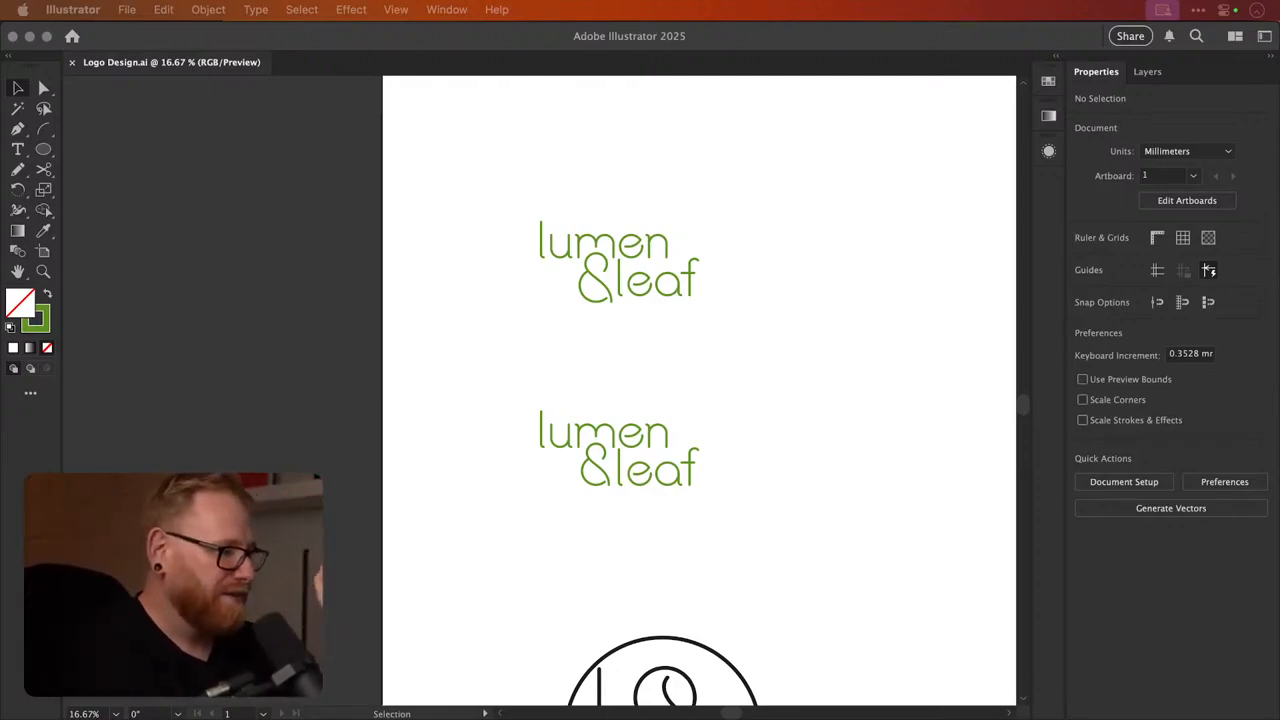
{"action": "left_click", "coordinate": [880, 380]}
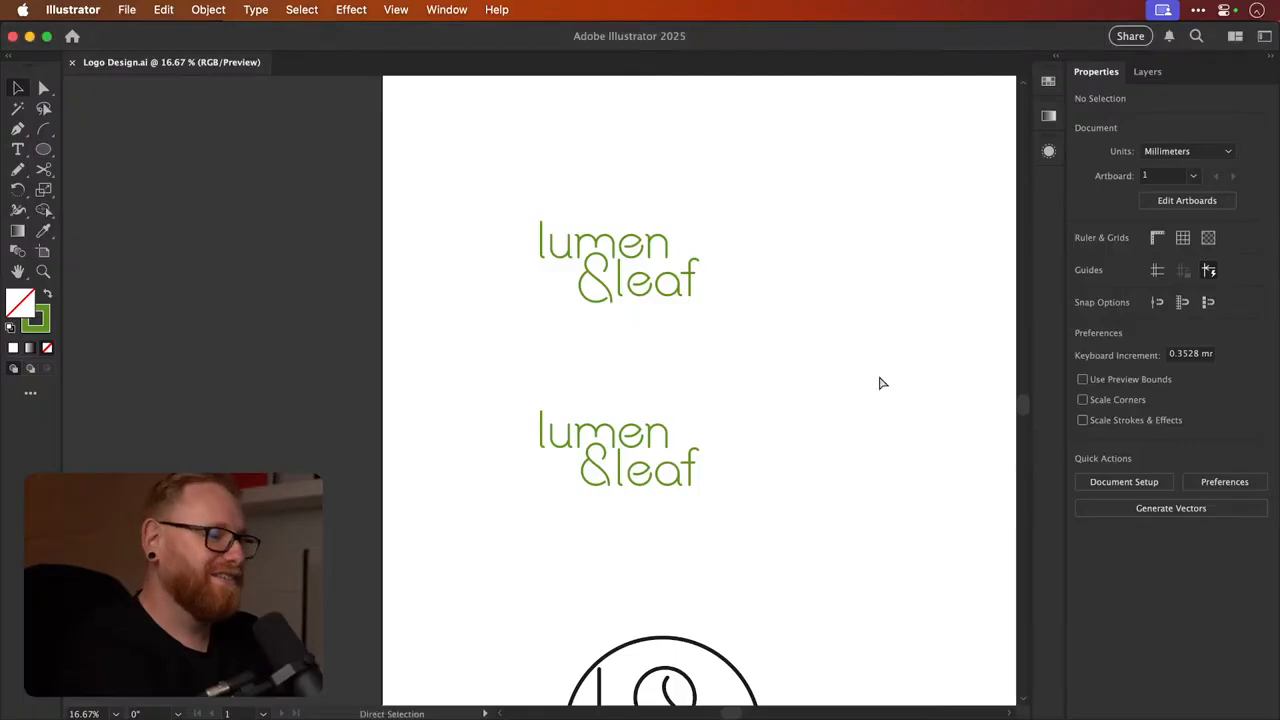
{"action": "key", "text": "super+alt+0"}
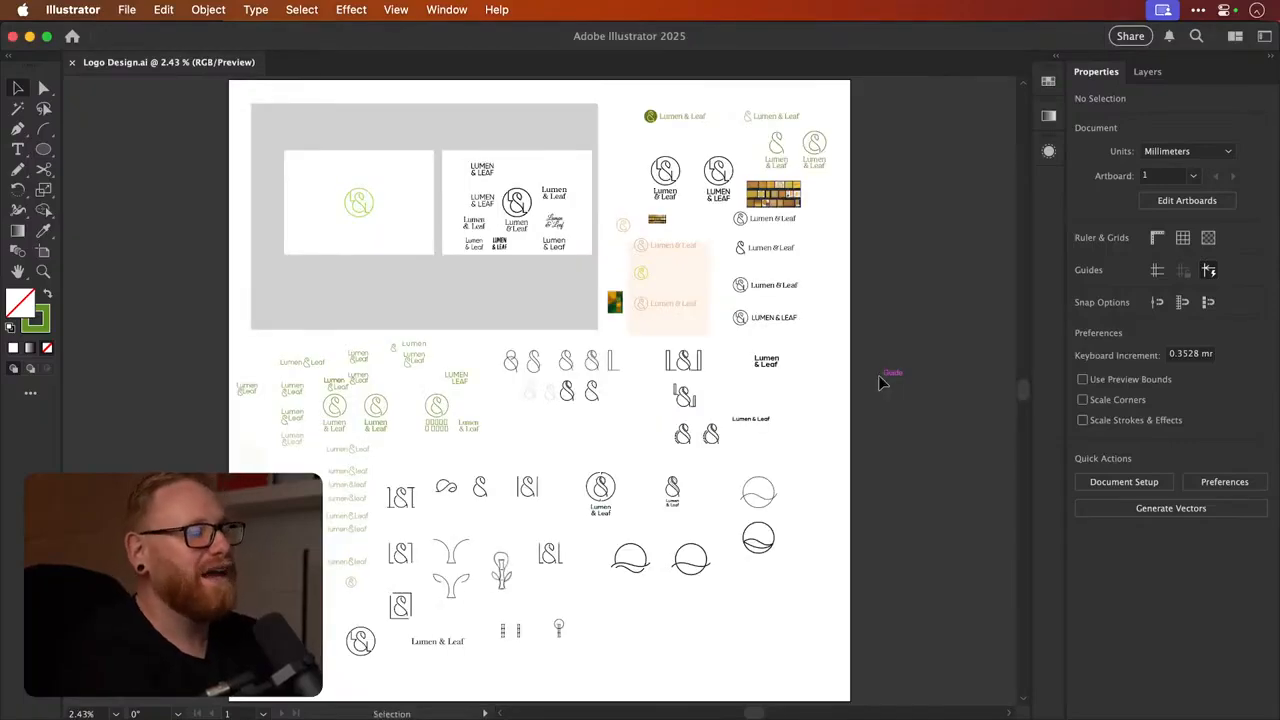